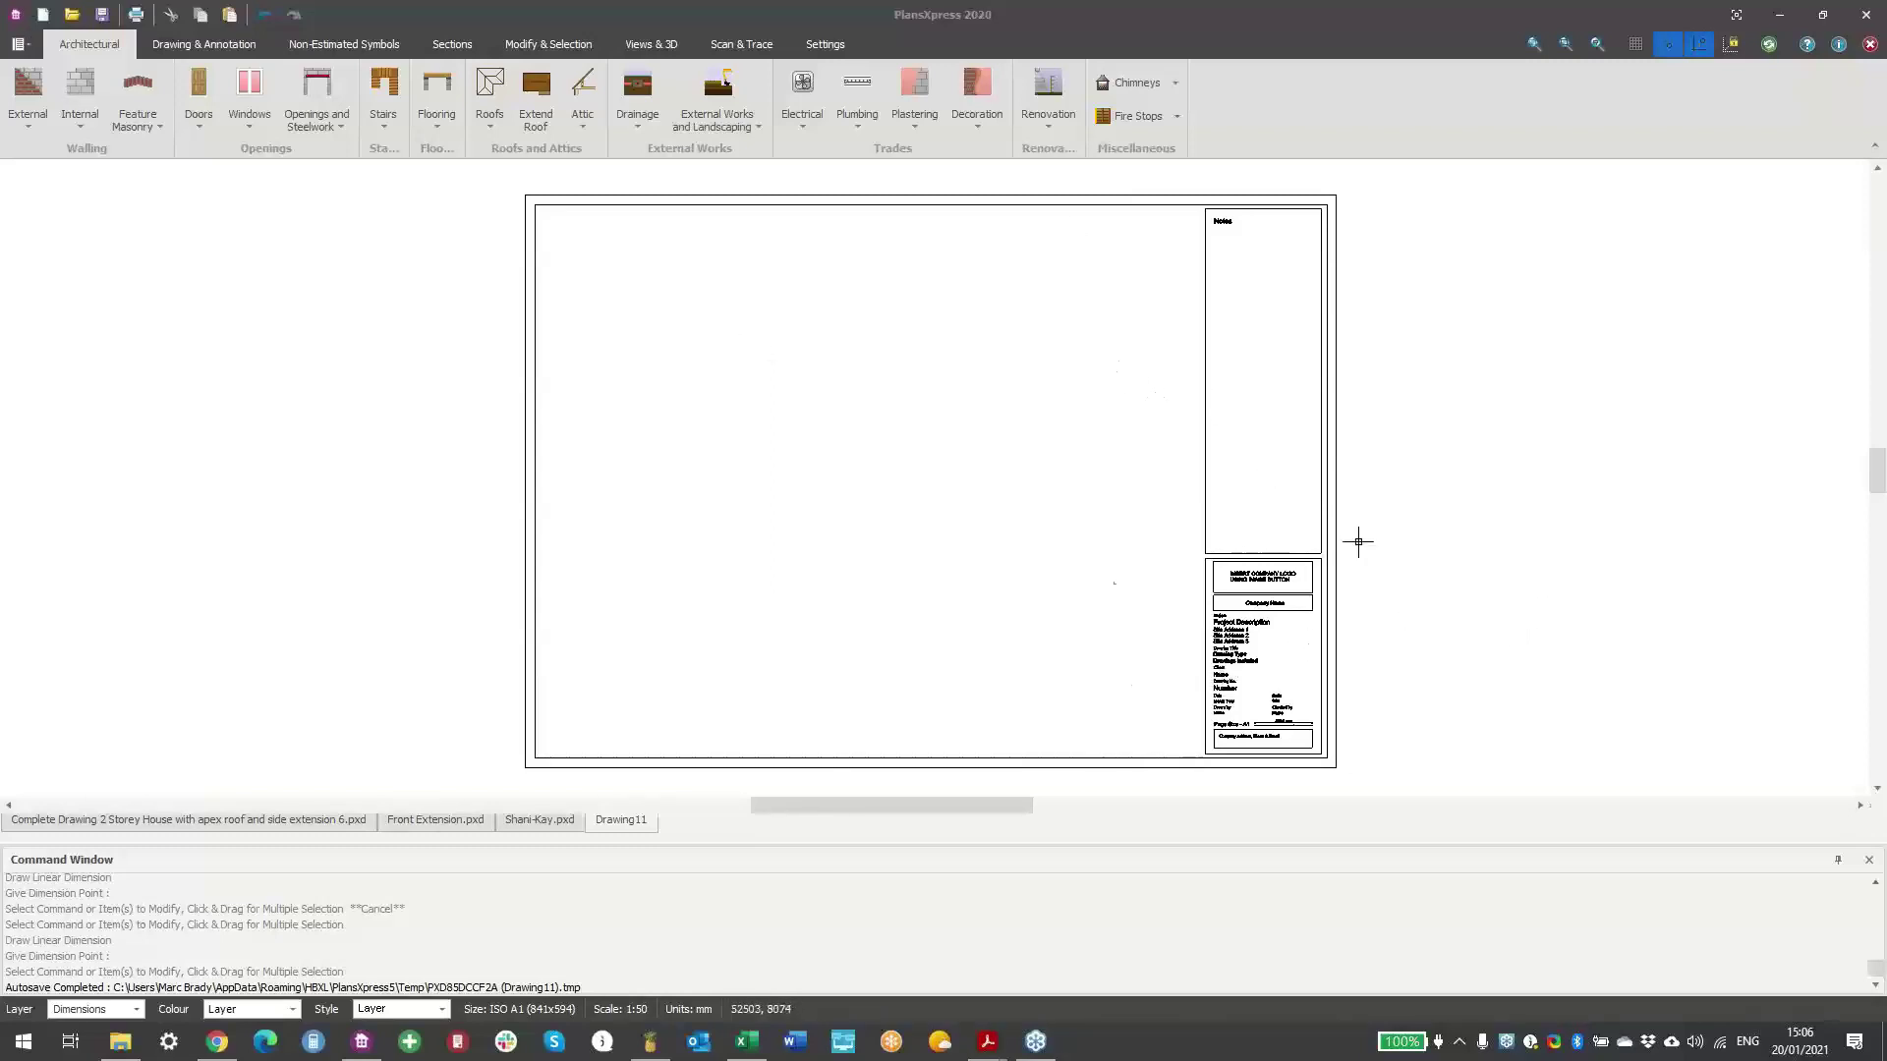
- Look through the save options and the list of new-drawing templates, including Starter Walls, without creating a drawing
click(19, 46)
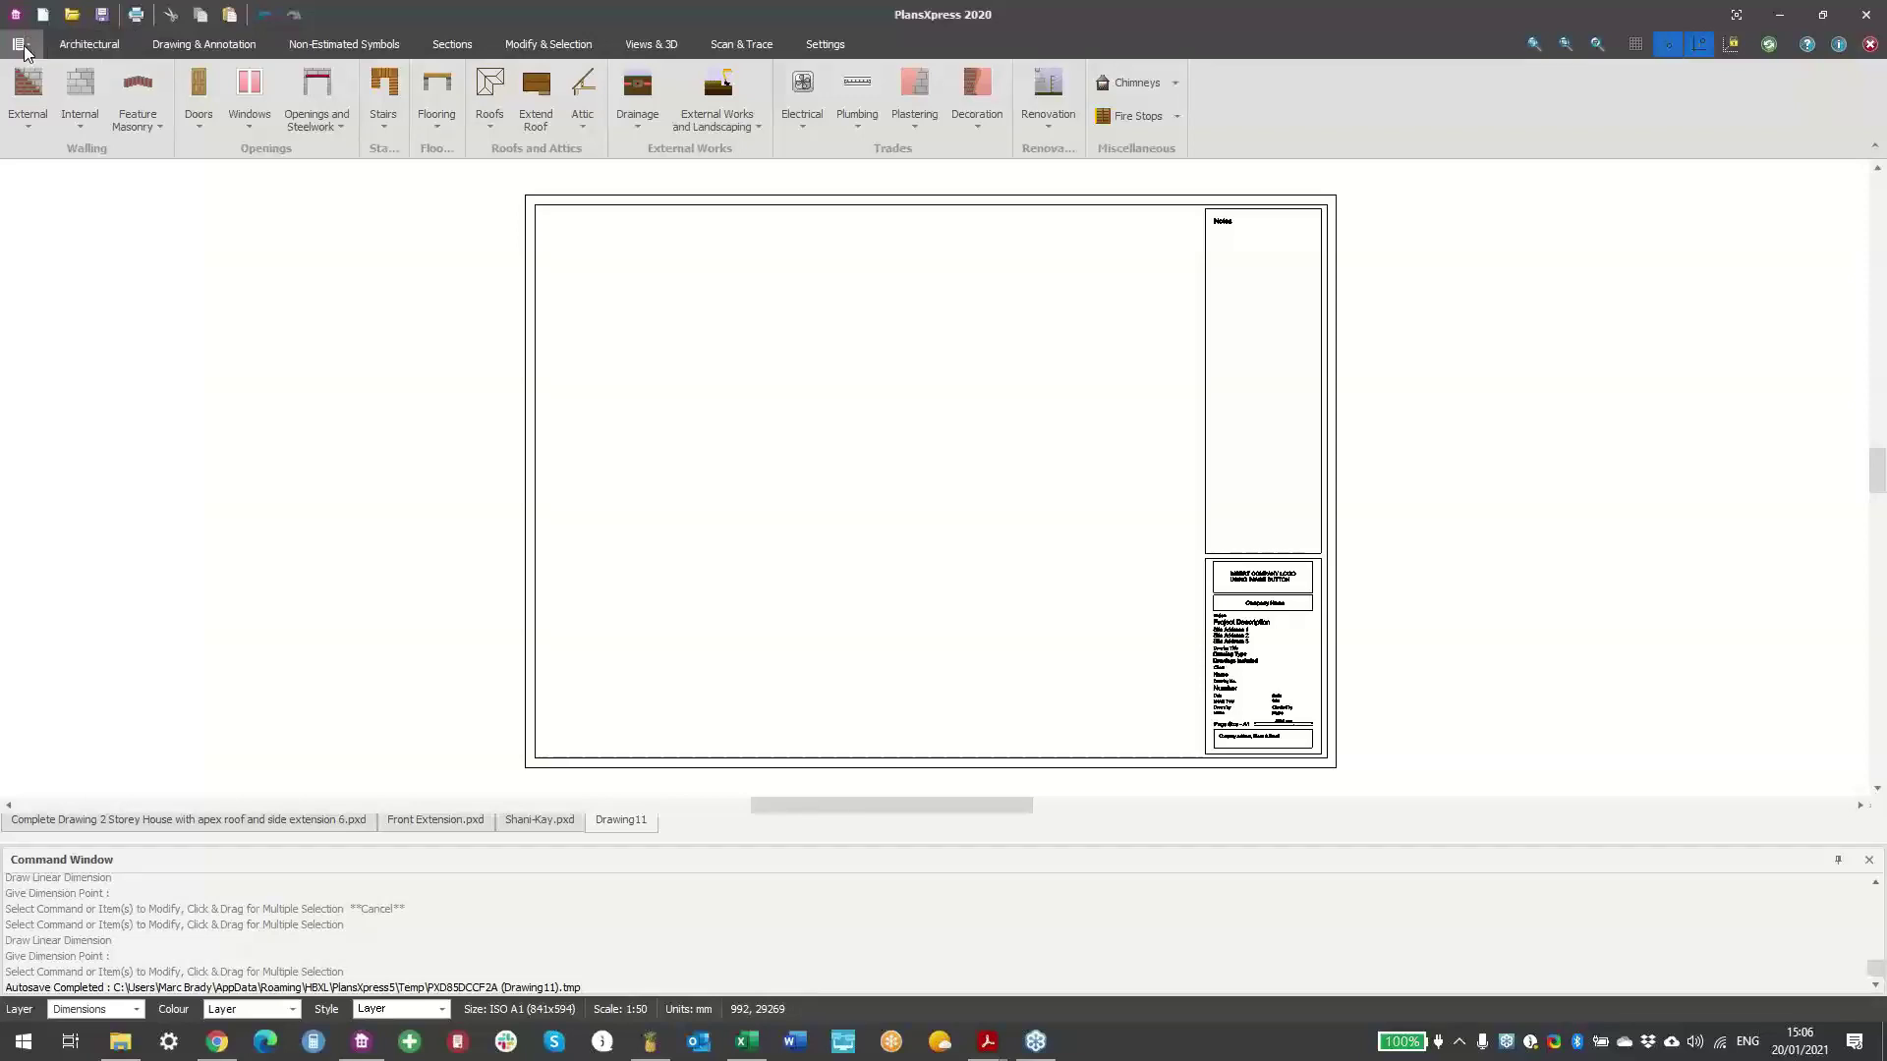
mouse_move(56, 93)
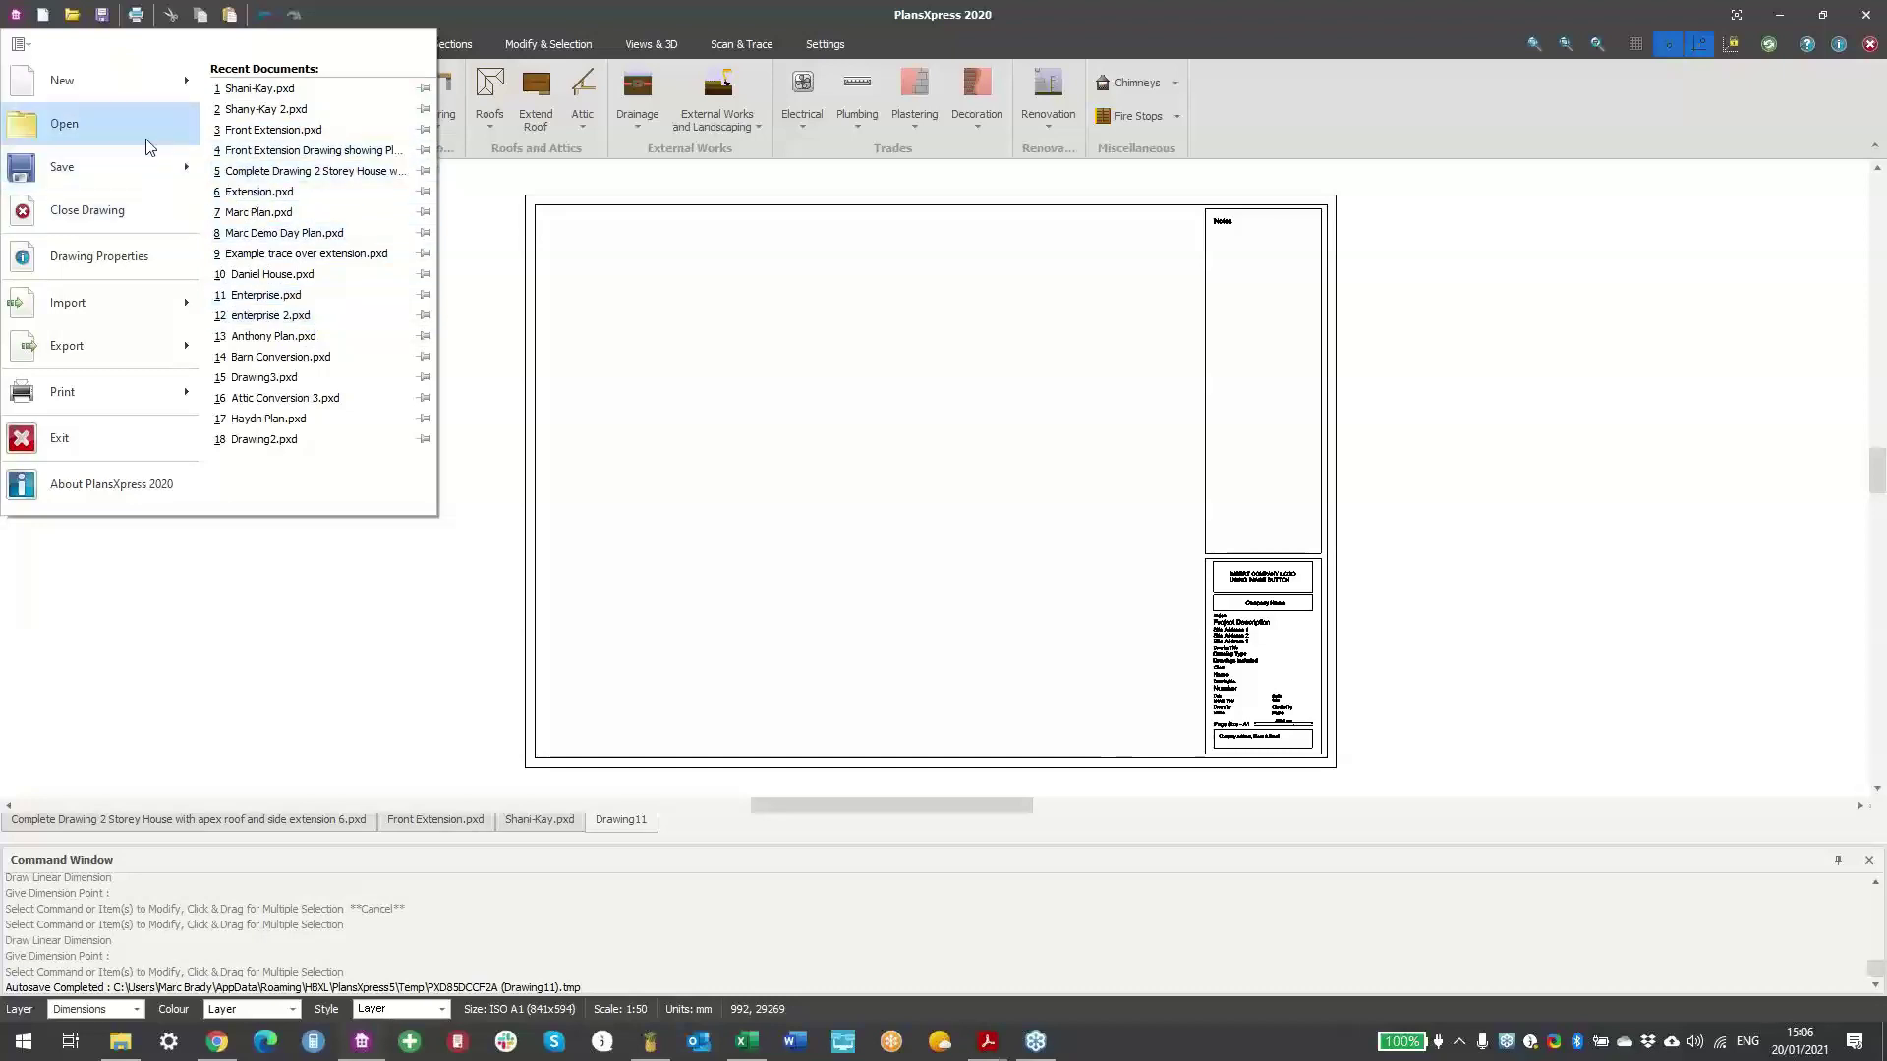
mouse_move(143, 165)
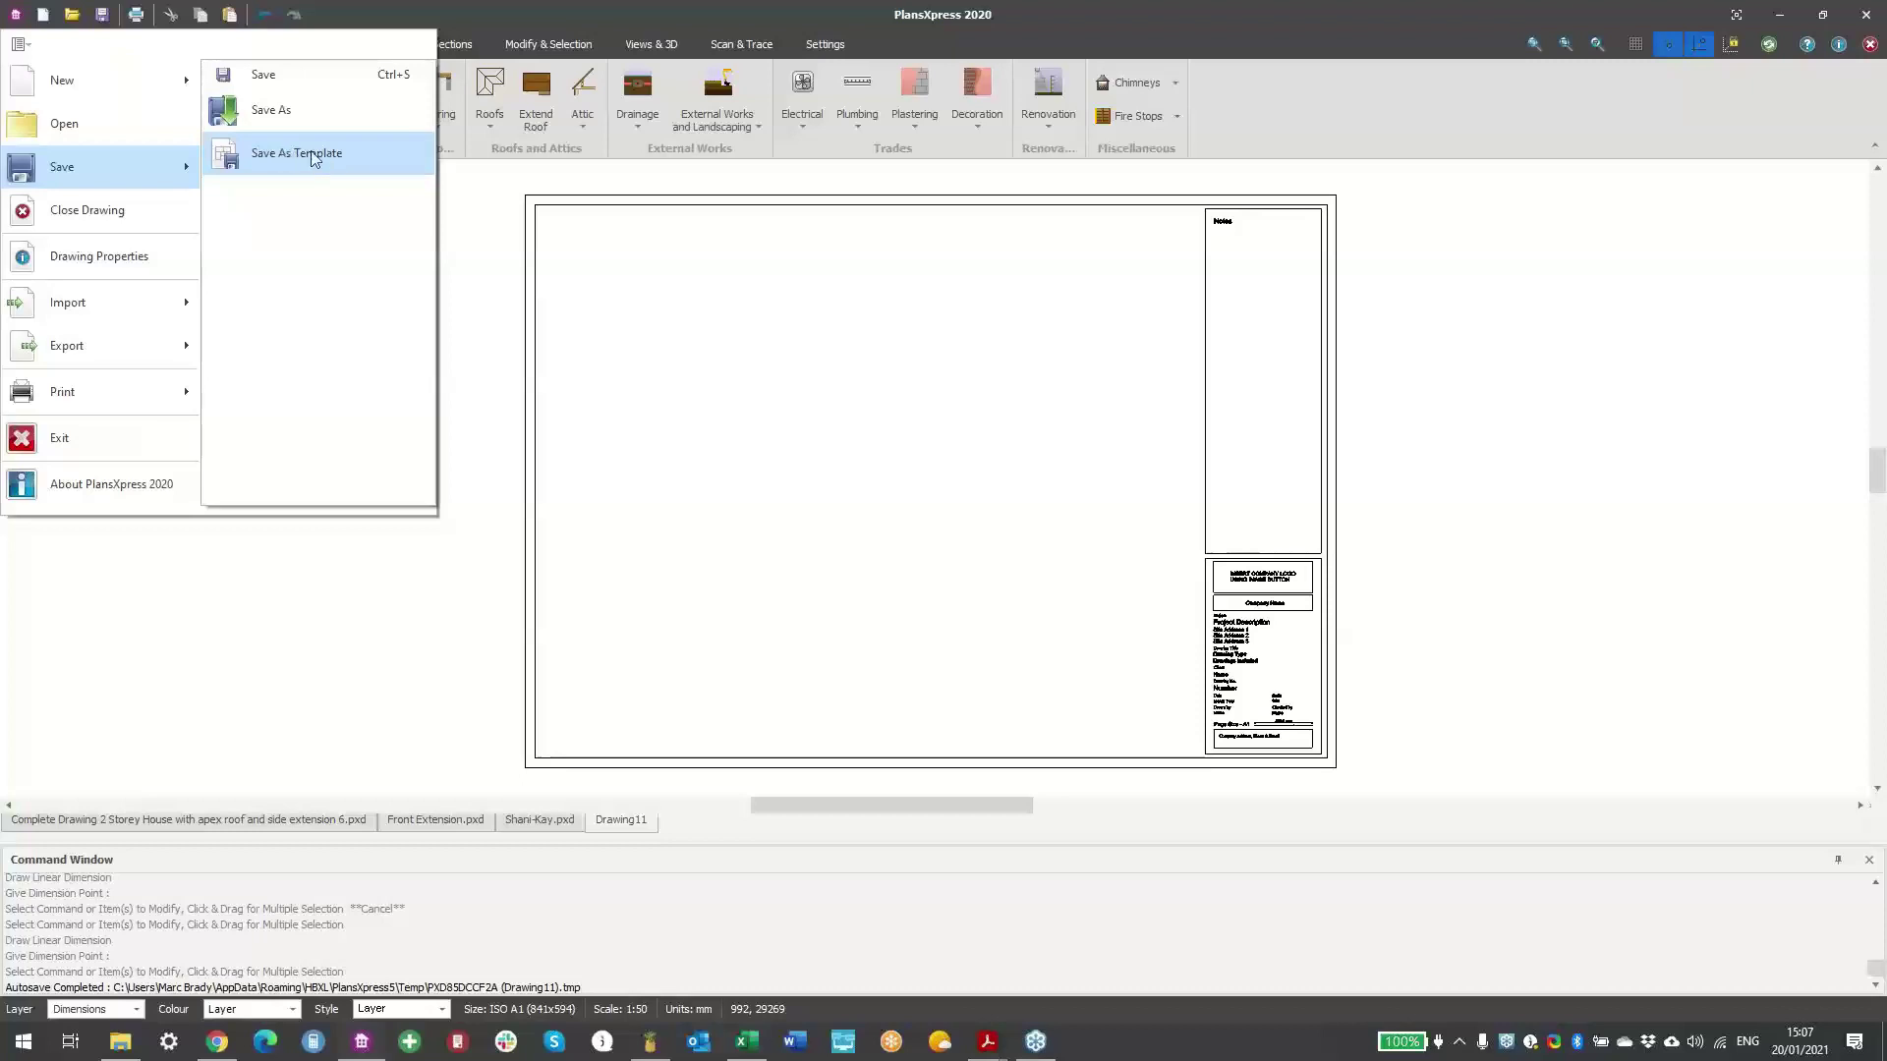
mouse_move(142, 86)
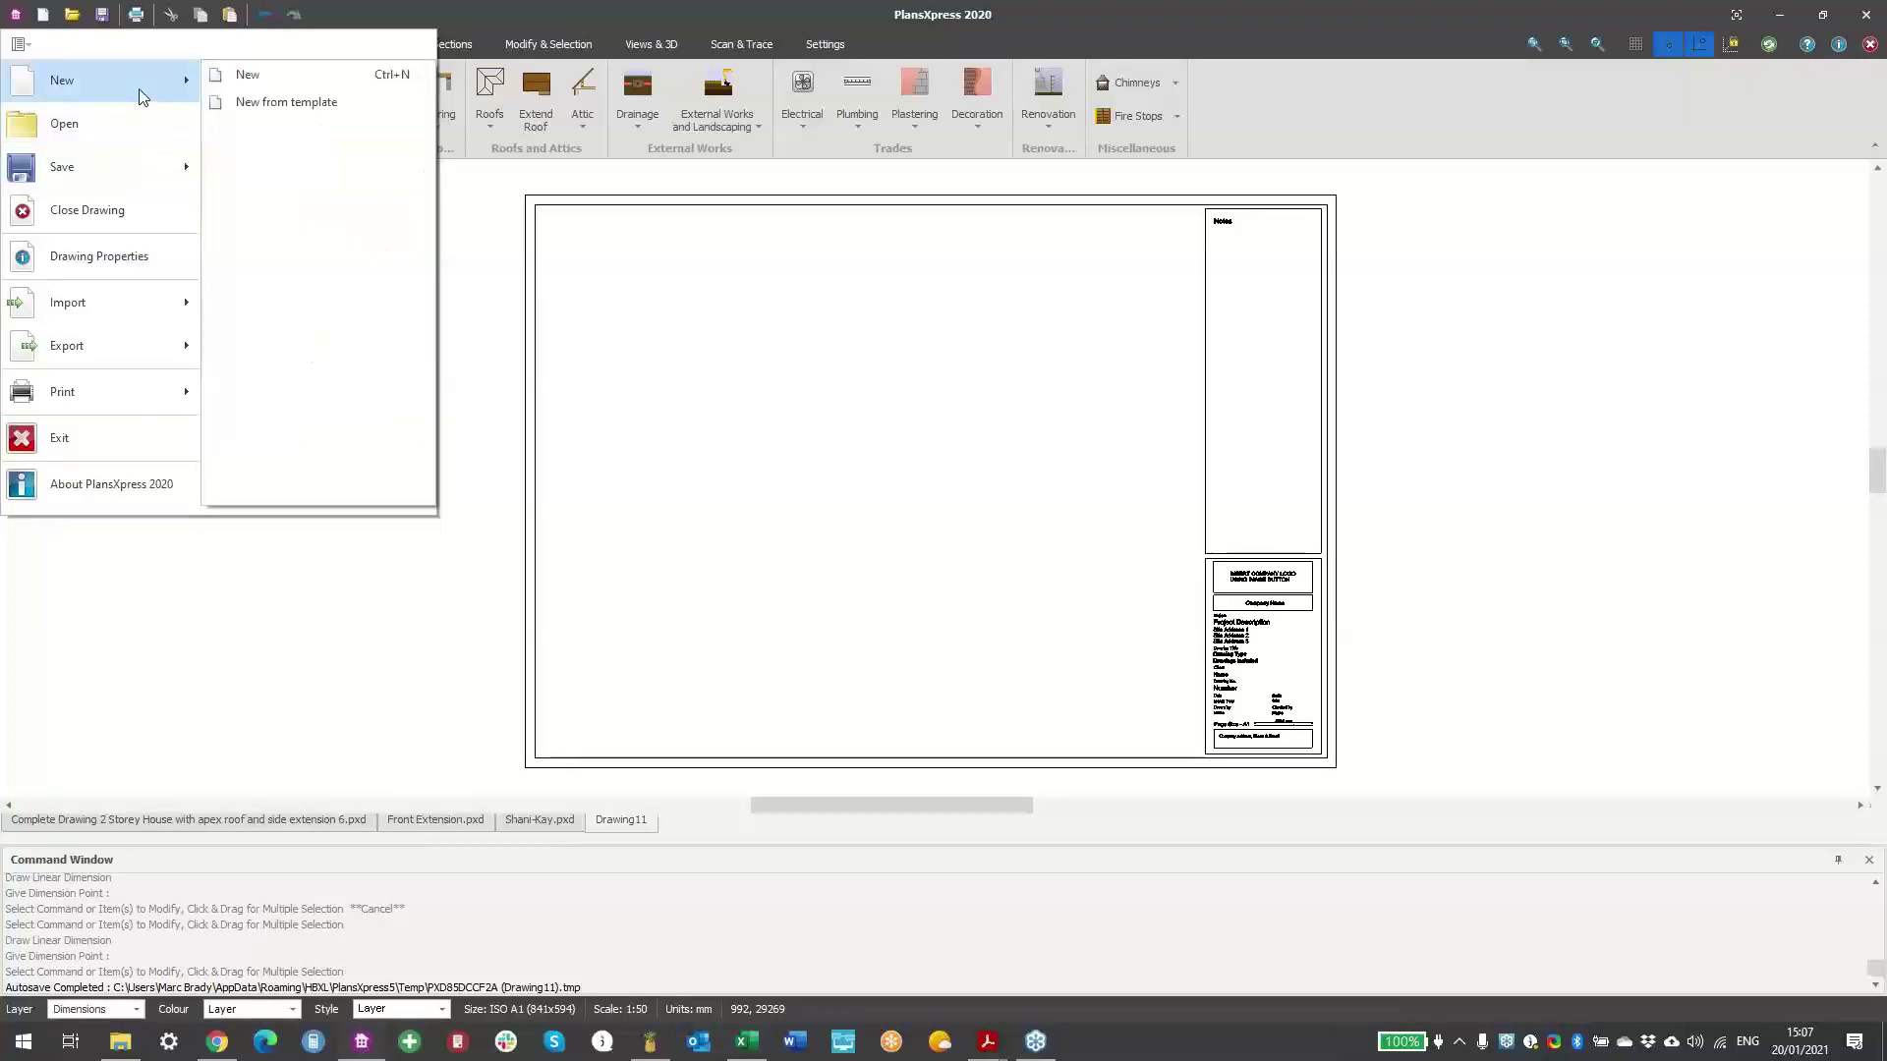
click(329, 108)
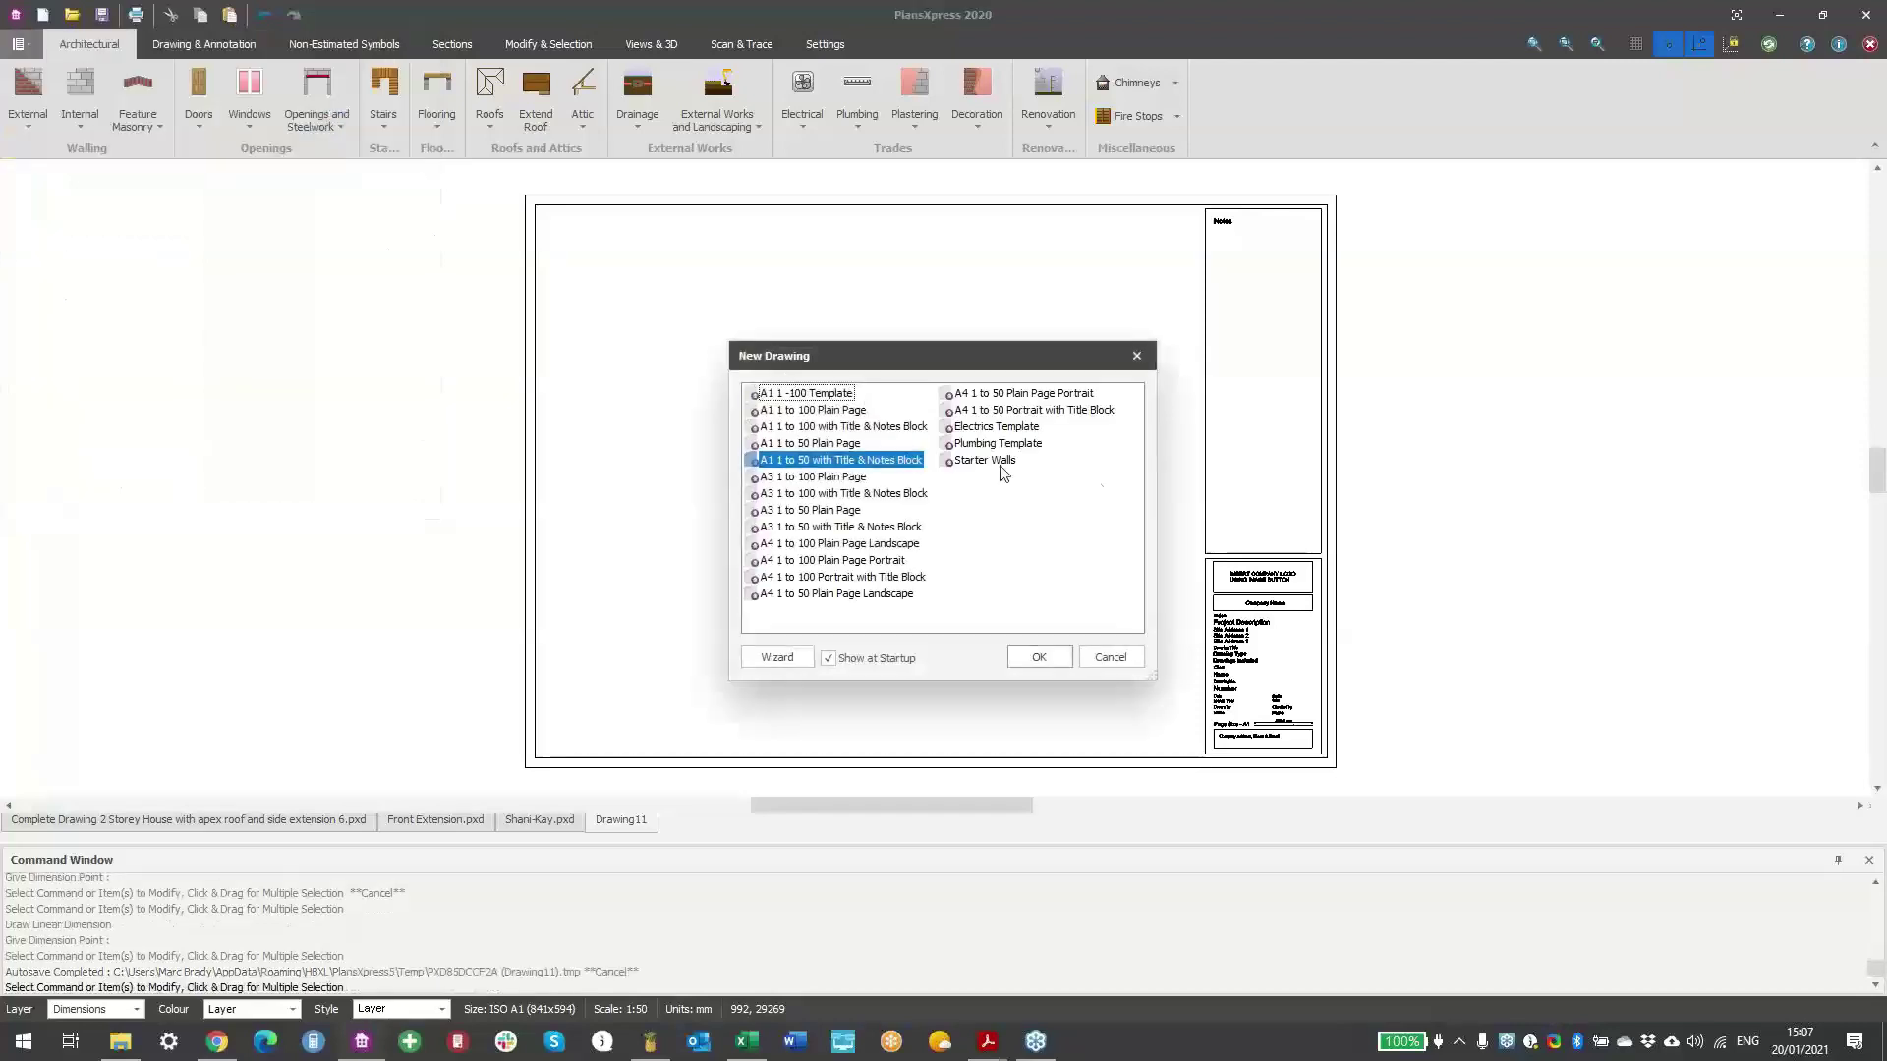
click(988, 464)
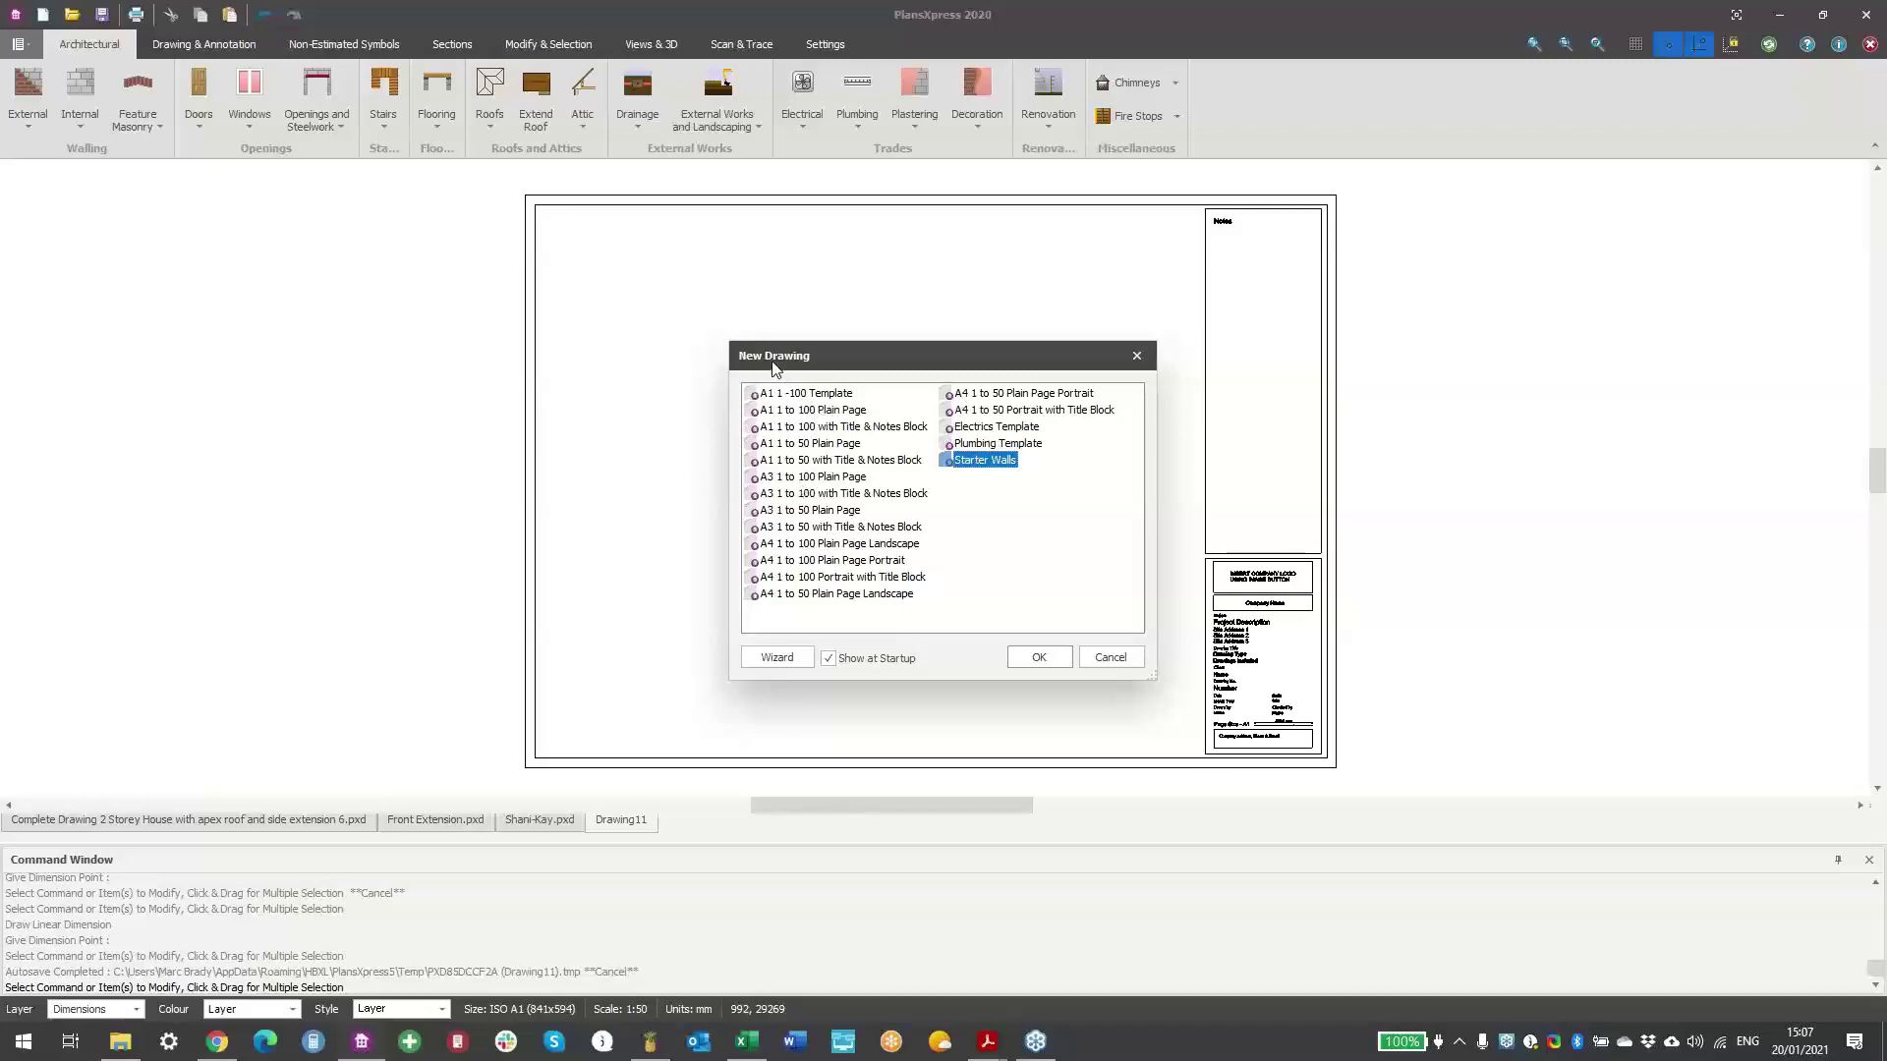
click(1109, 657)
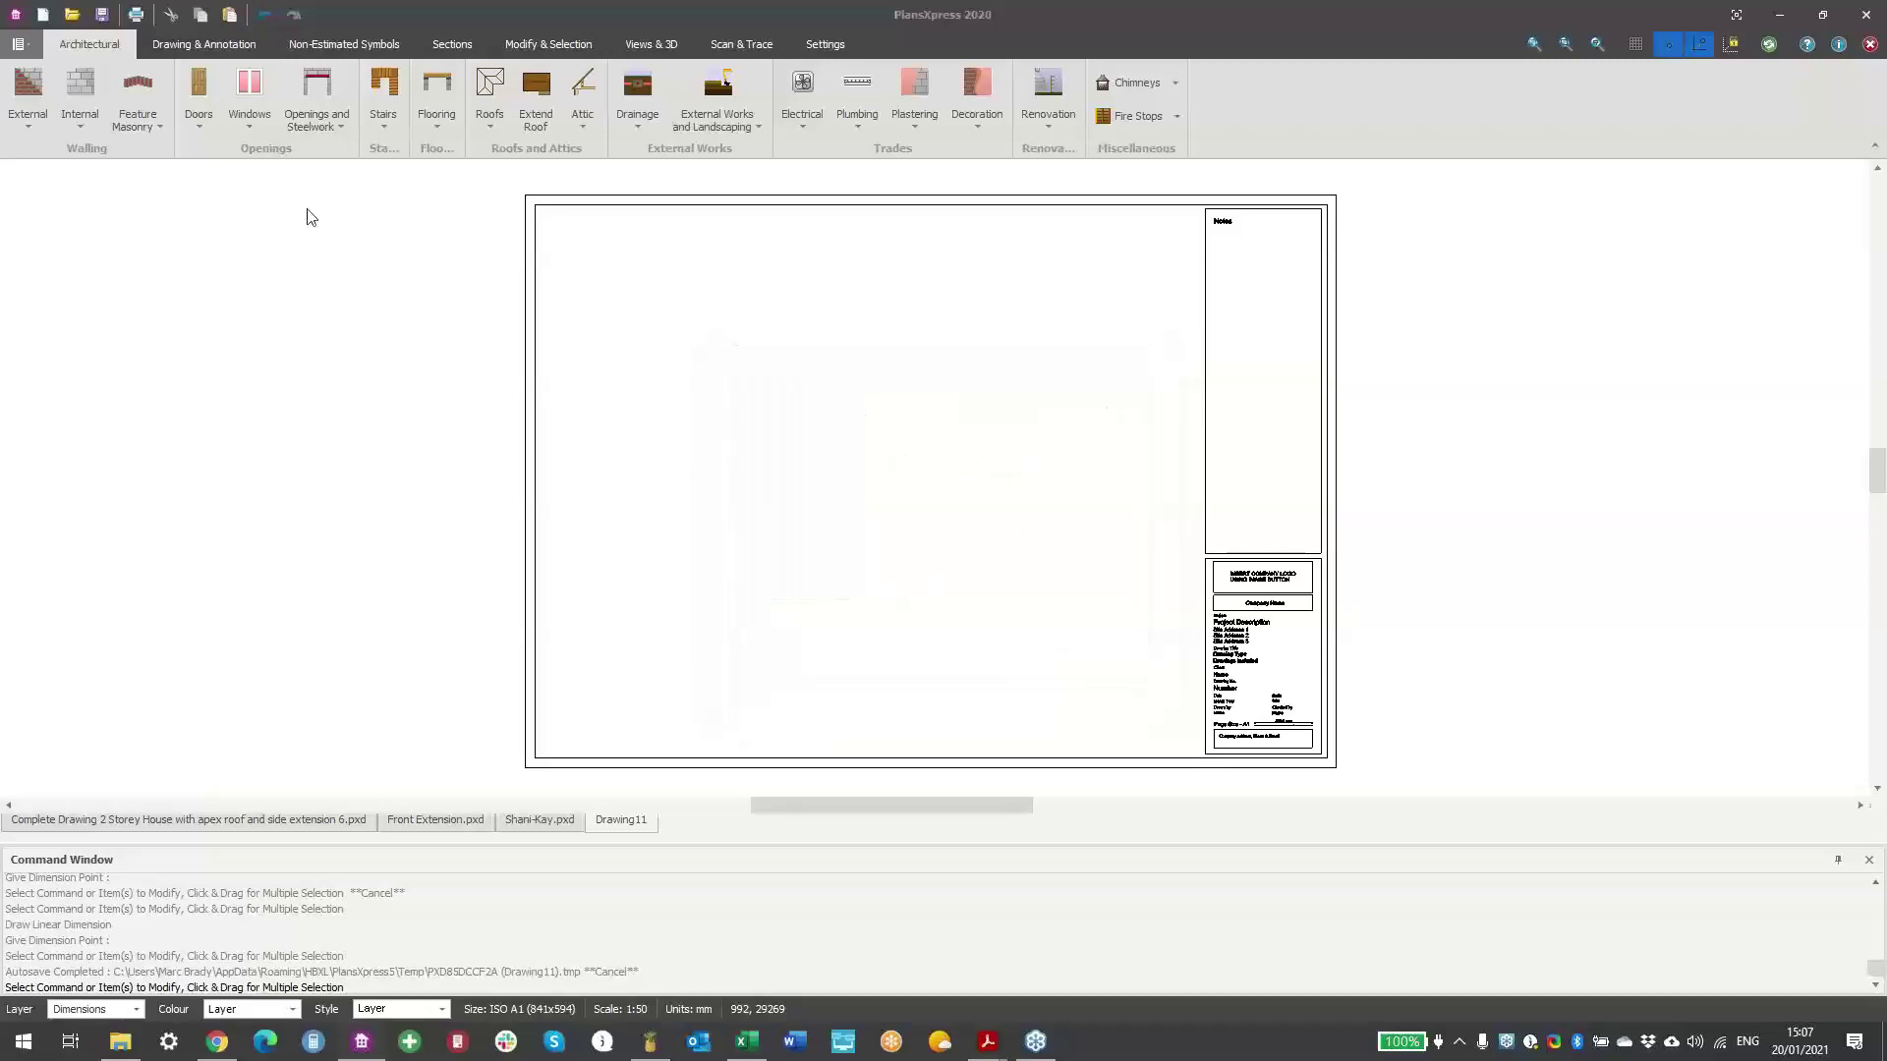
- Examine the drawing properties fields and the available export and print options for the current drawing
click(23, 47)
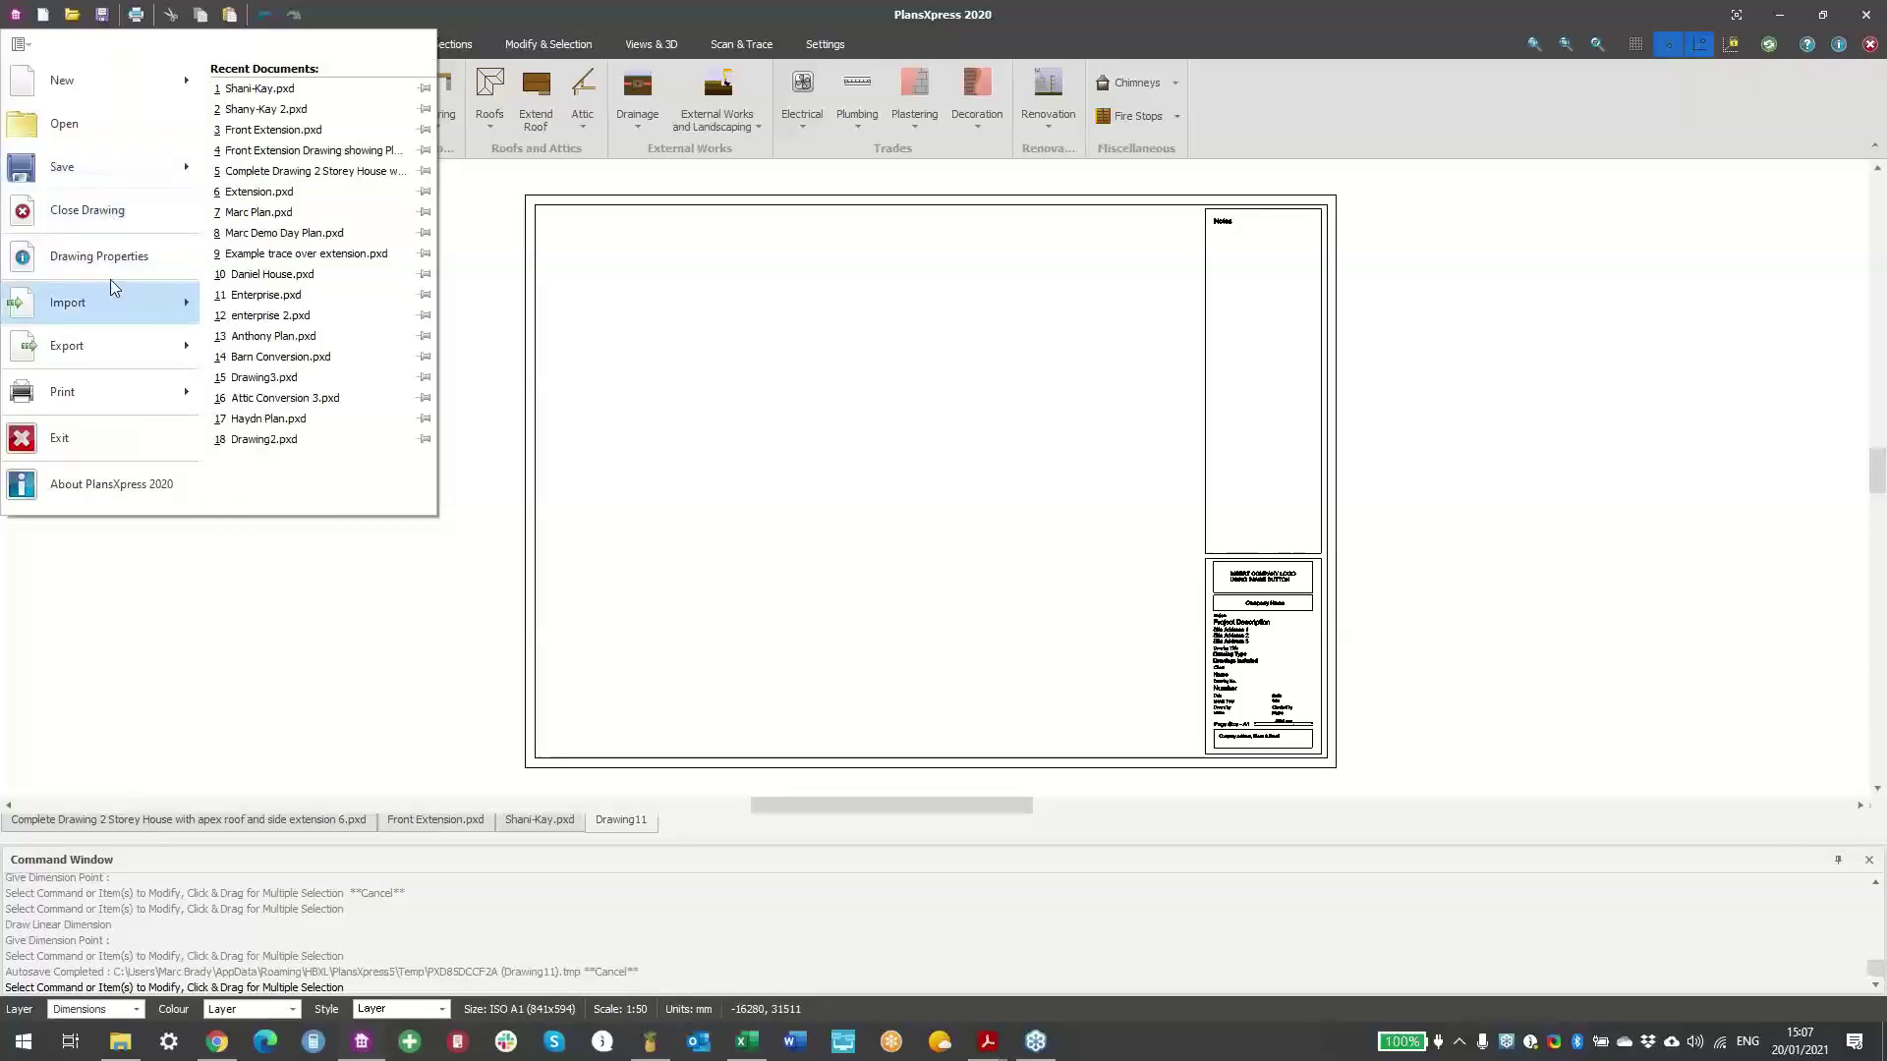
click(112, 260)
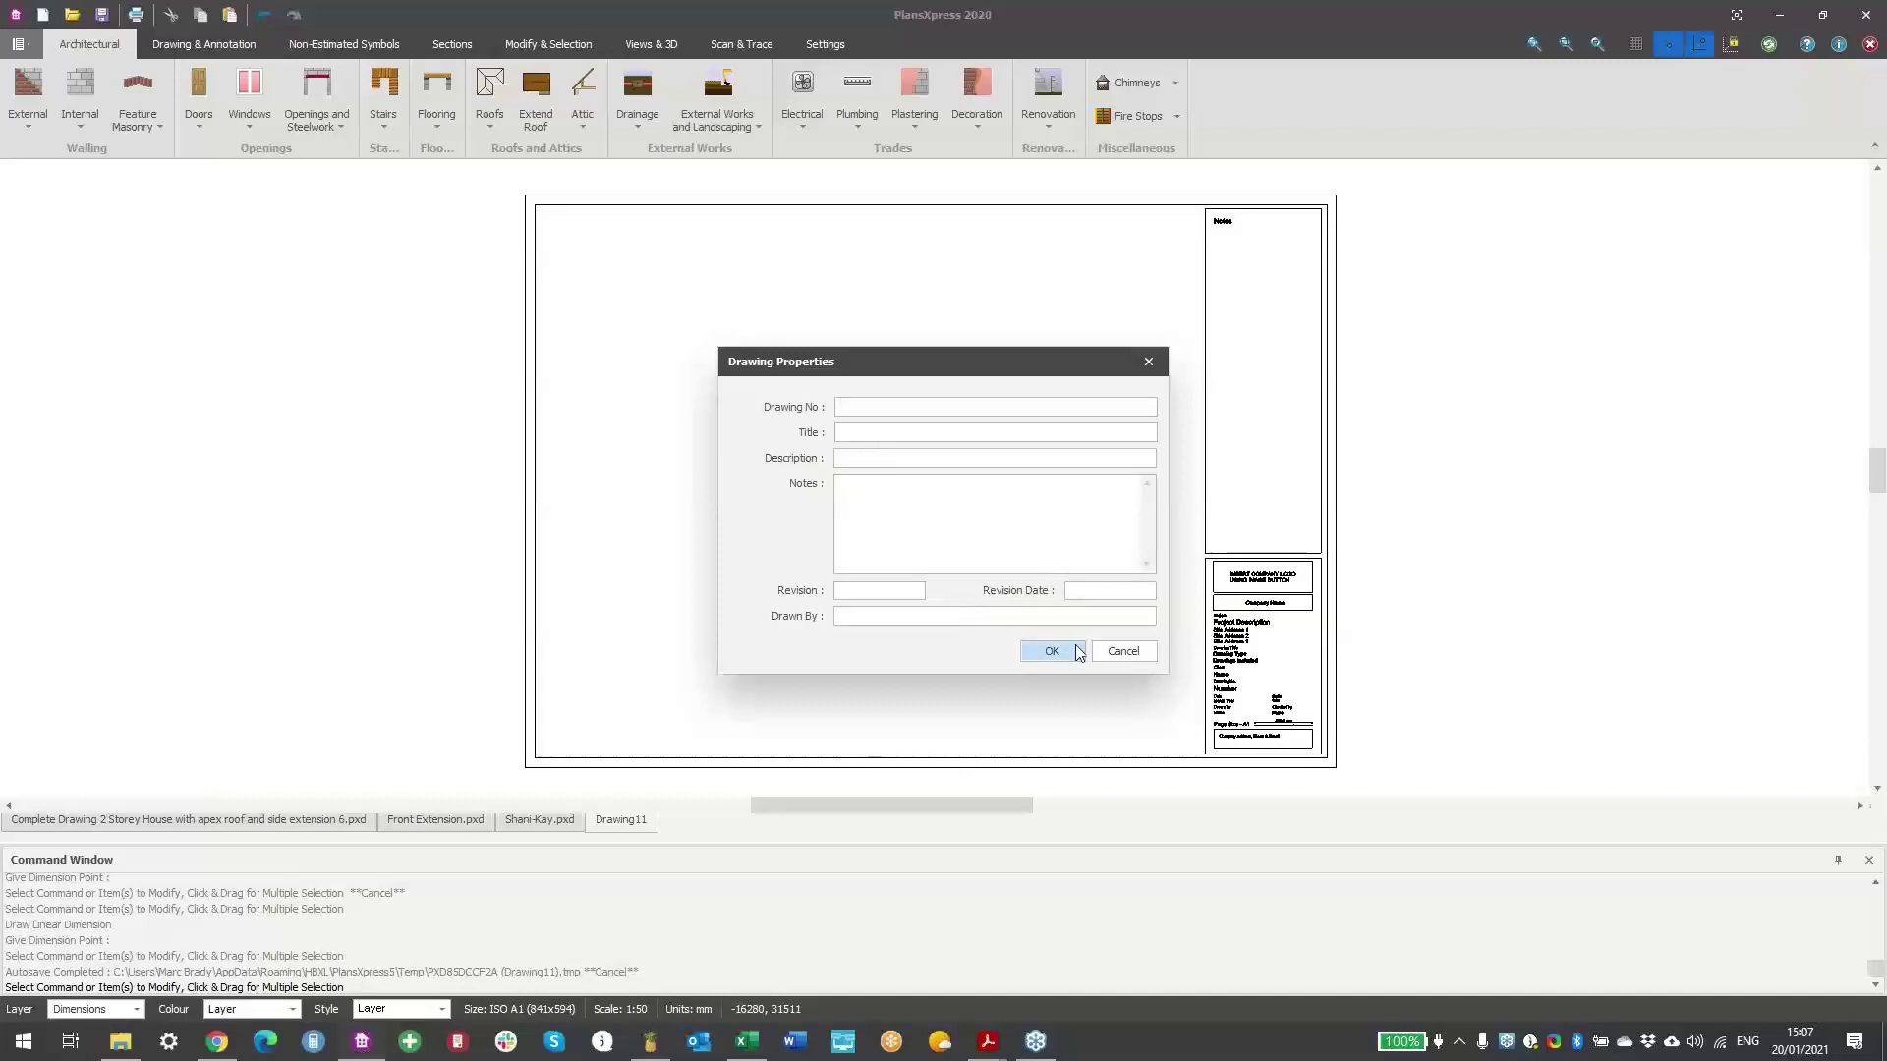
click(909, 617)
click(904, 407)
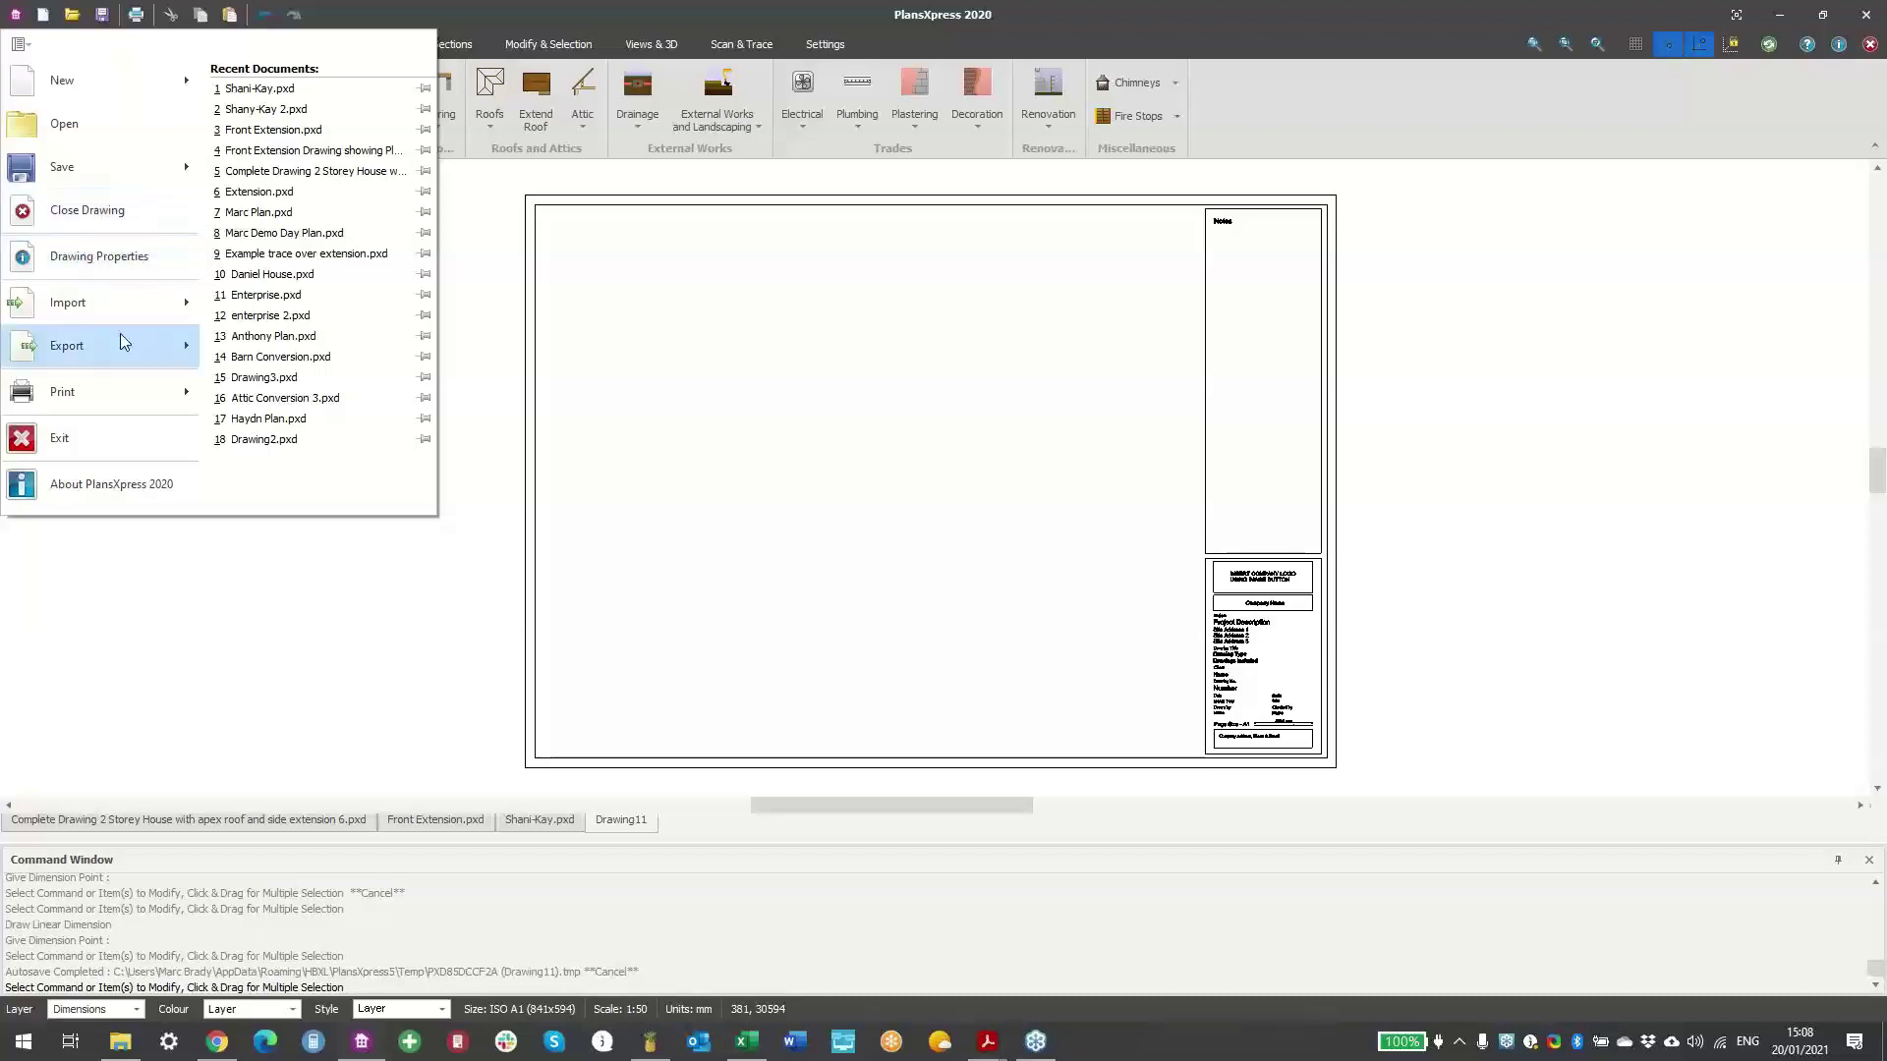
mouse_move(102, 324)
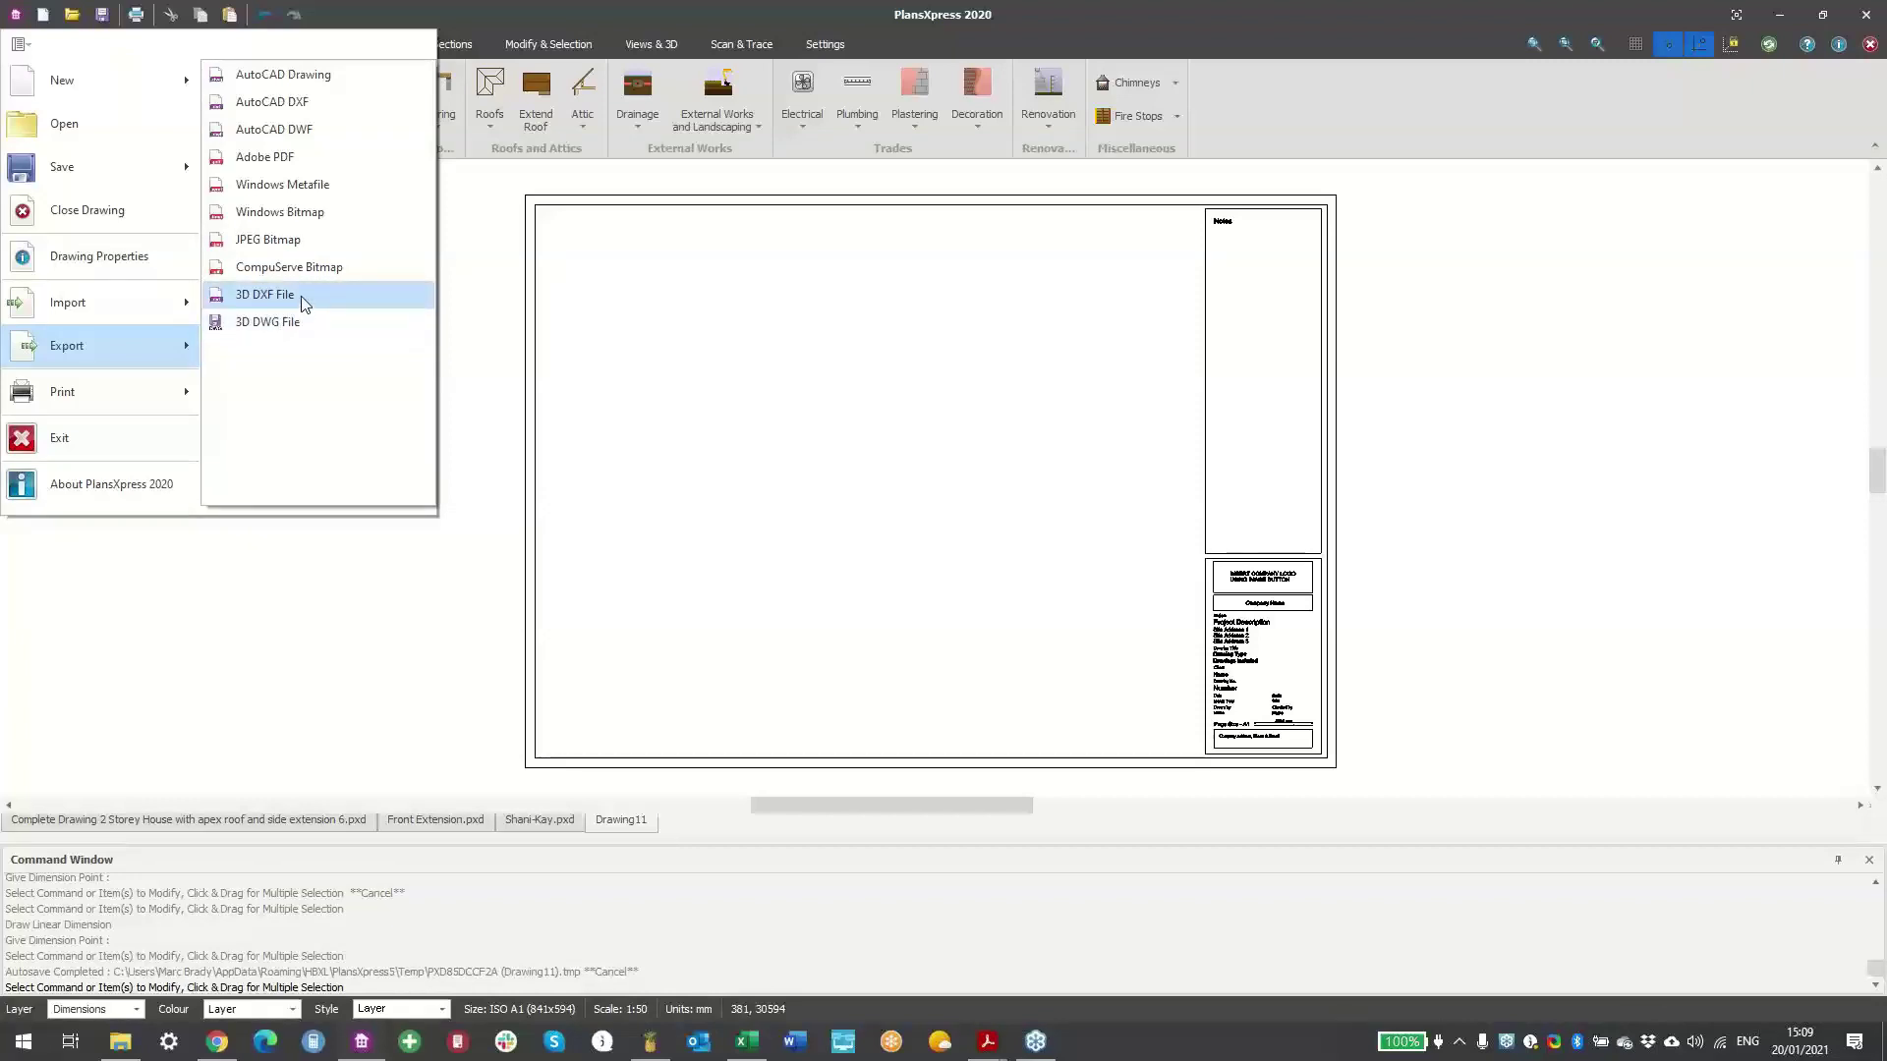
mouse_move(86, 392)
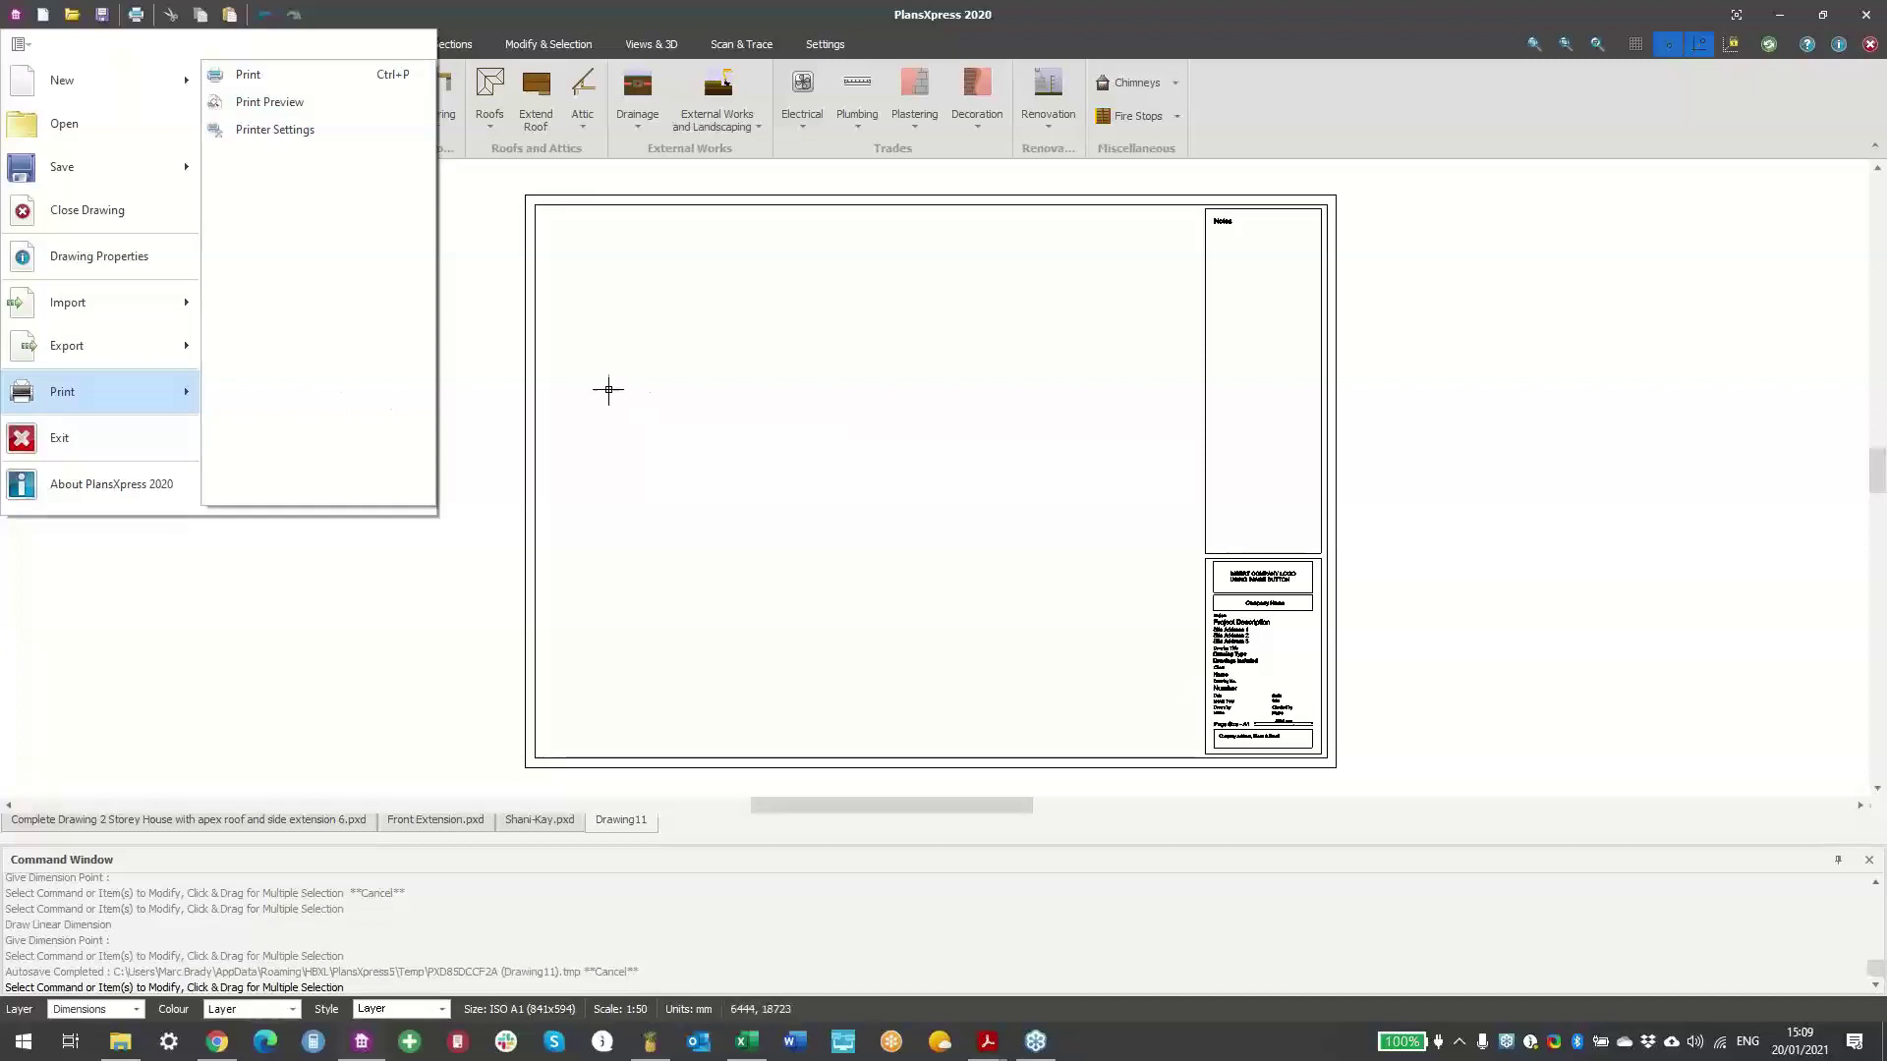
click(663, 434)
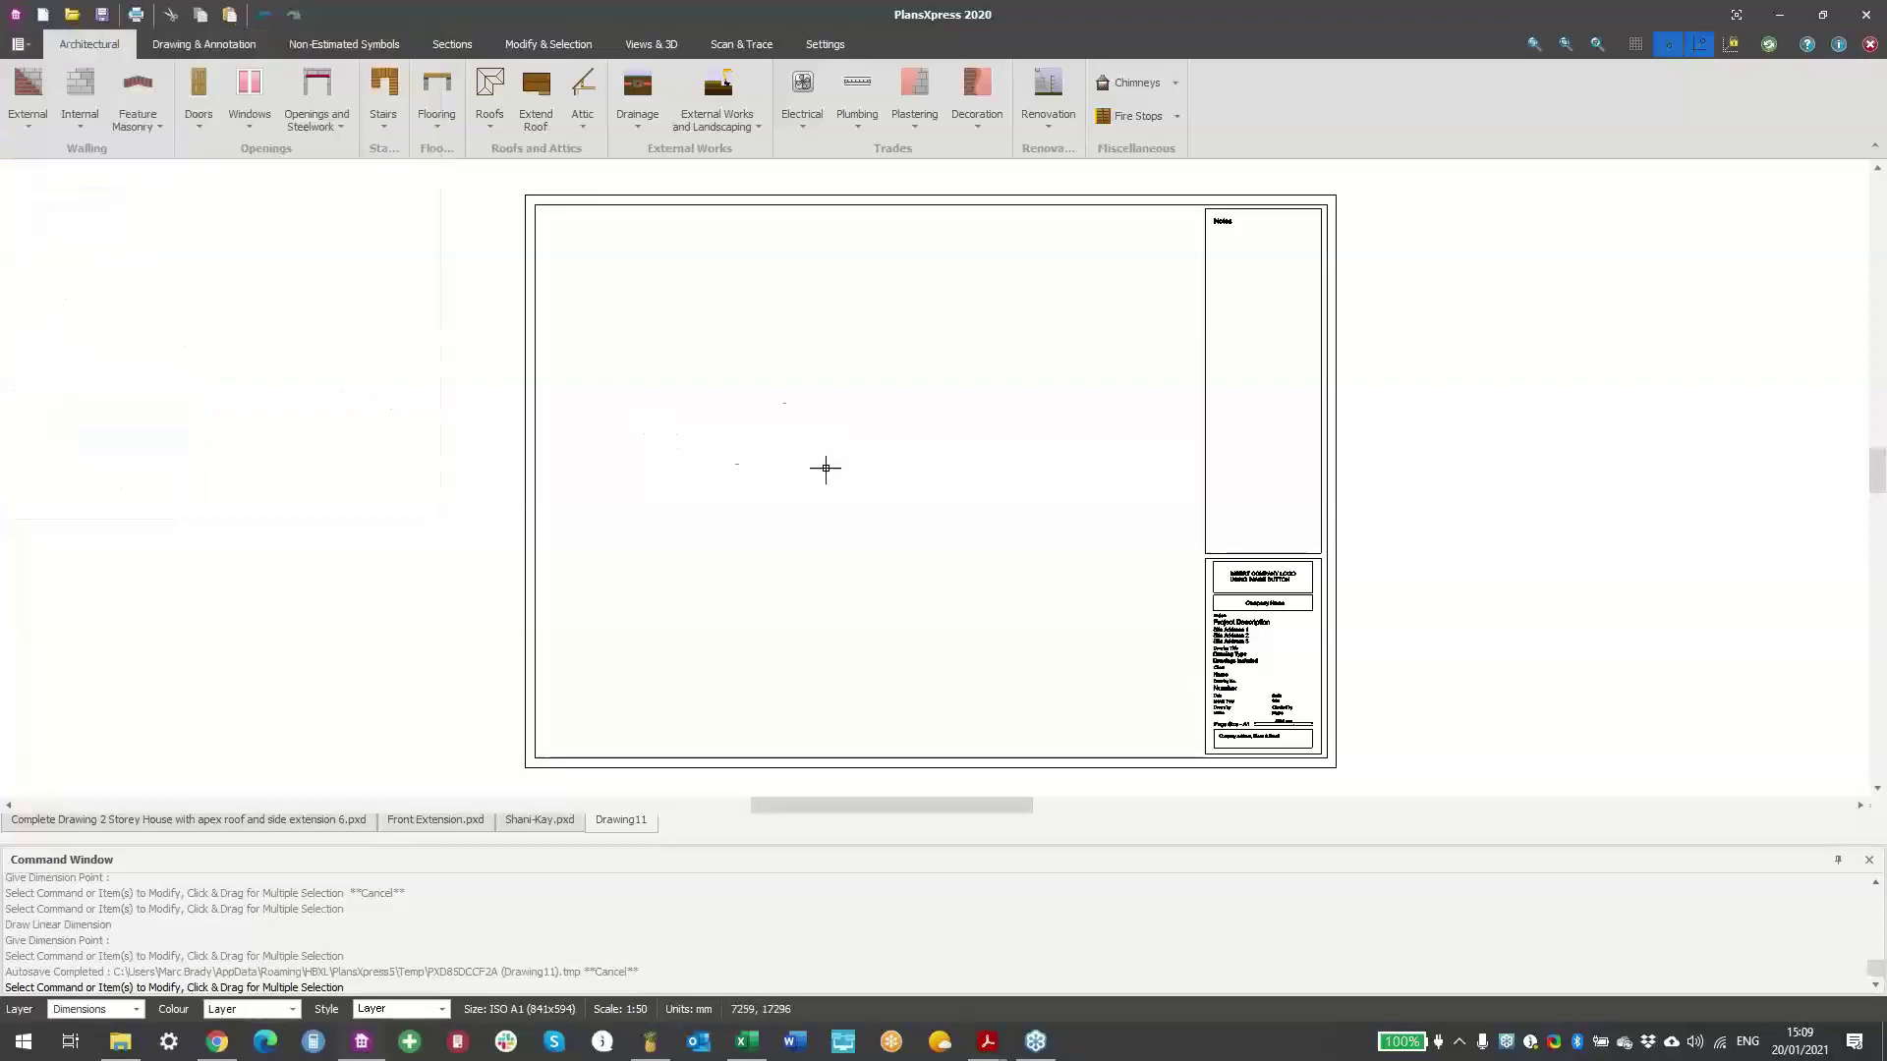
- Compare the A1 and A3 templates at 1:50 and 1:100 scale, both plain and with title and notes block
click(18, 44)
mouse_move(39, 74)
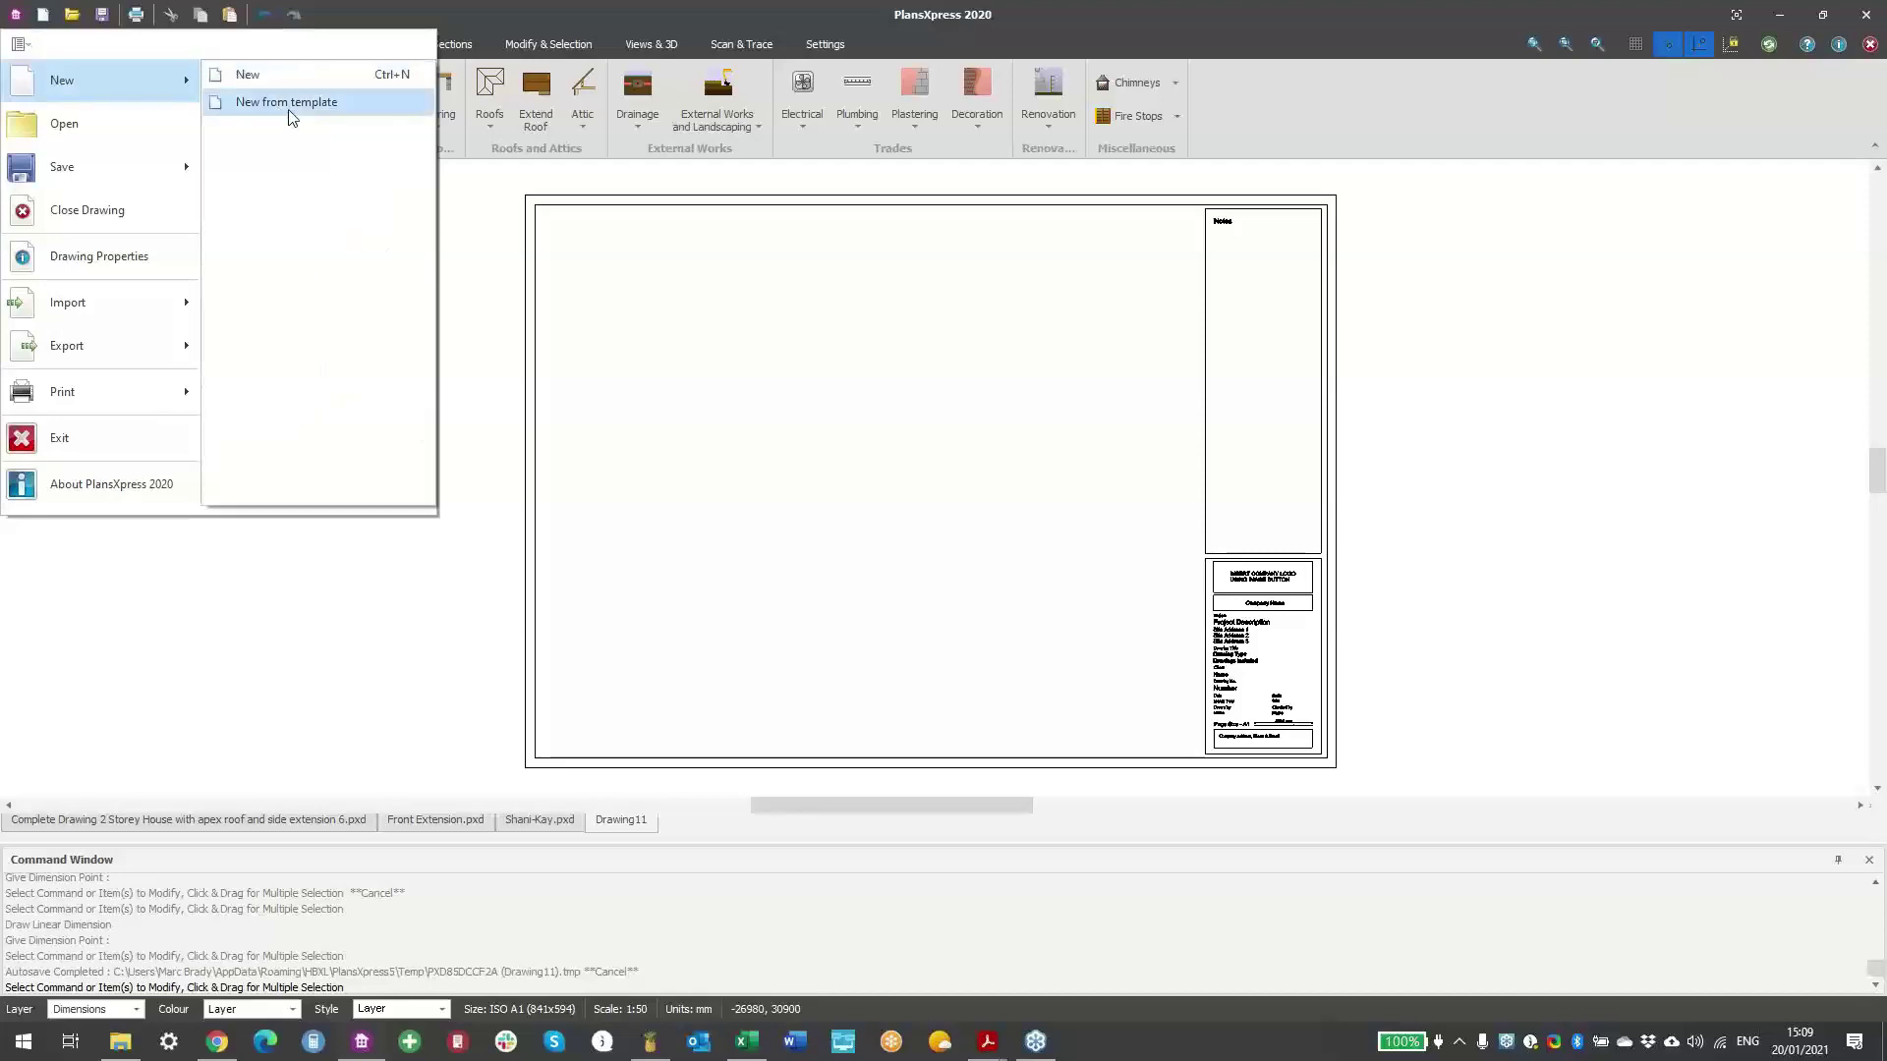
click(281, 106)
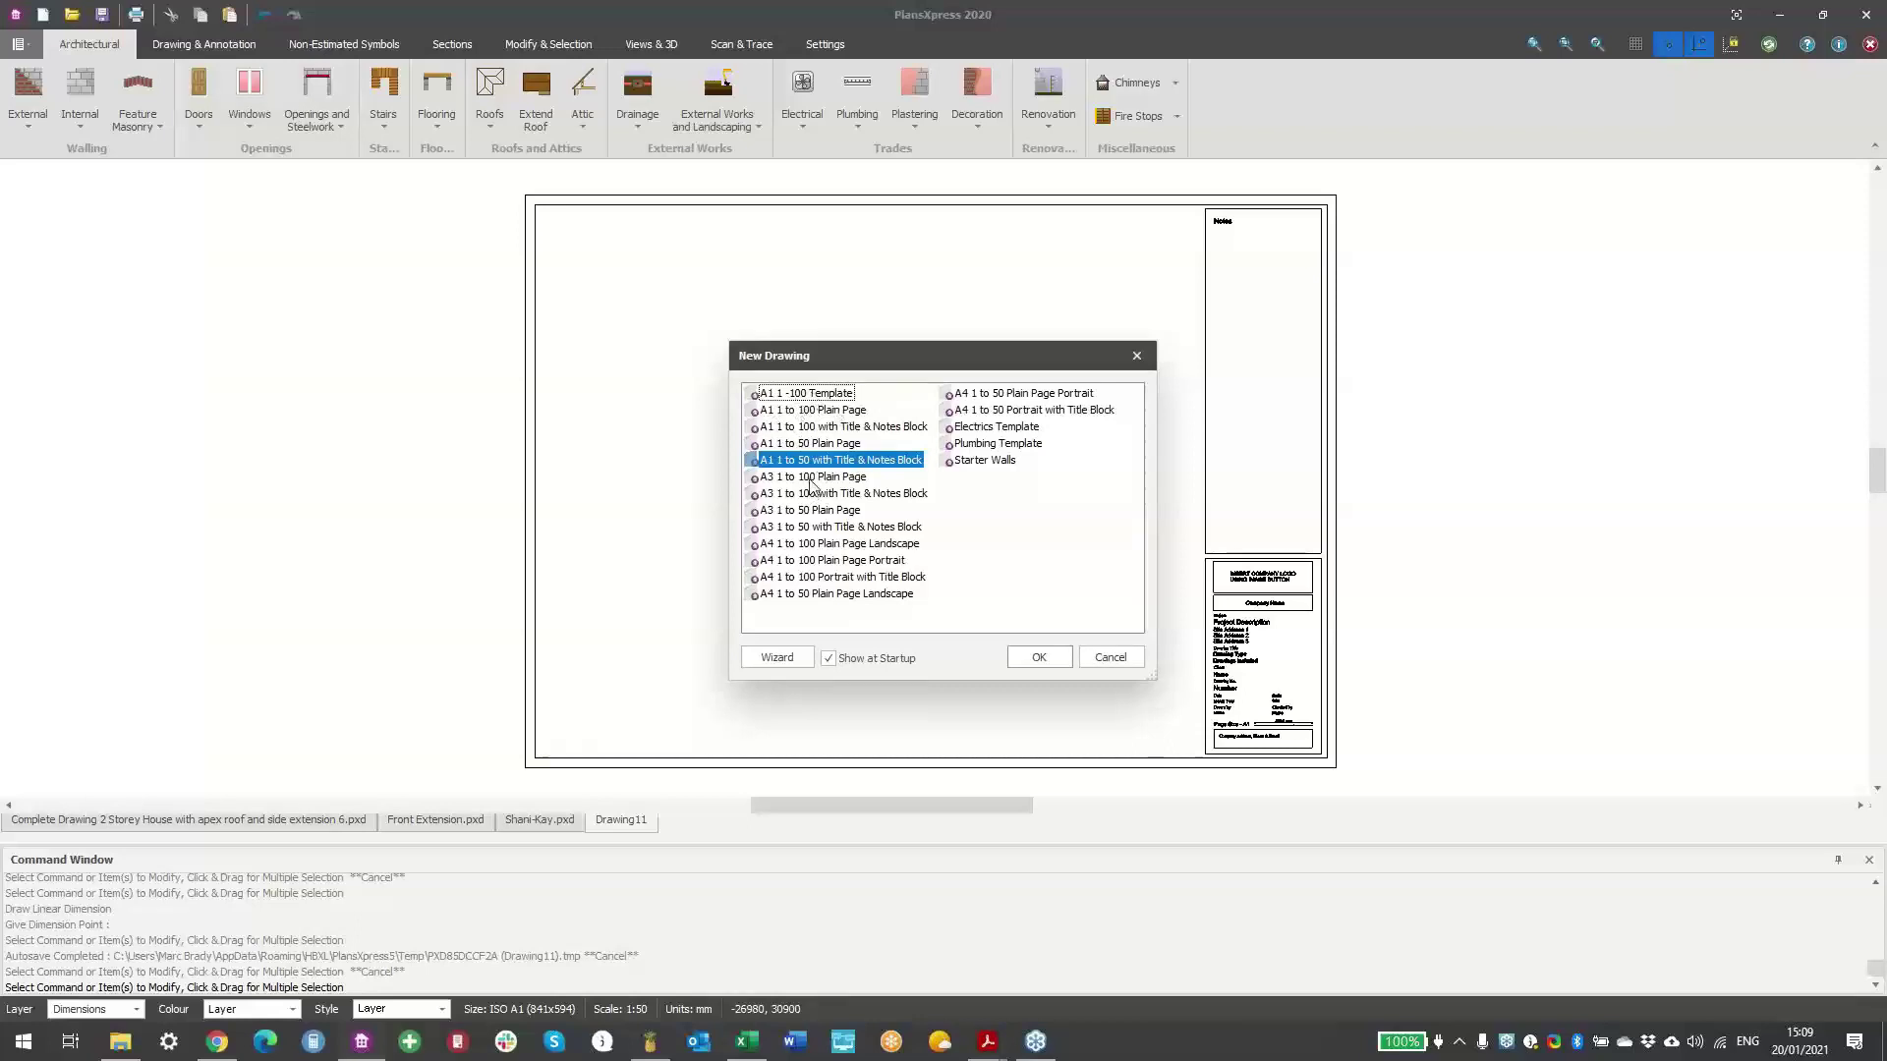
click(798, 409)
click(797, 428)
click(801, 444)
click(802, 476)
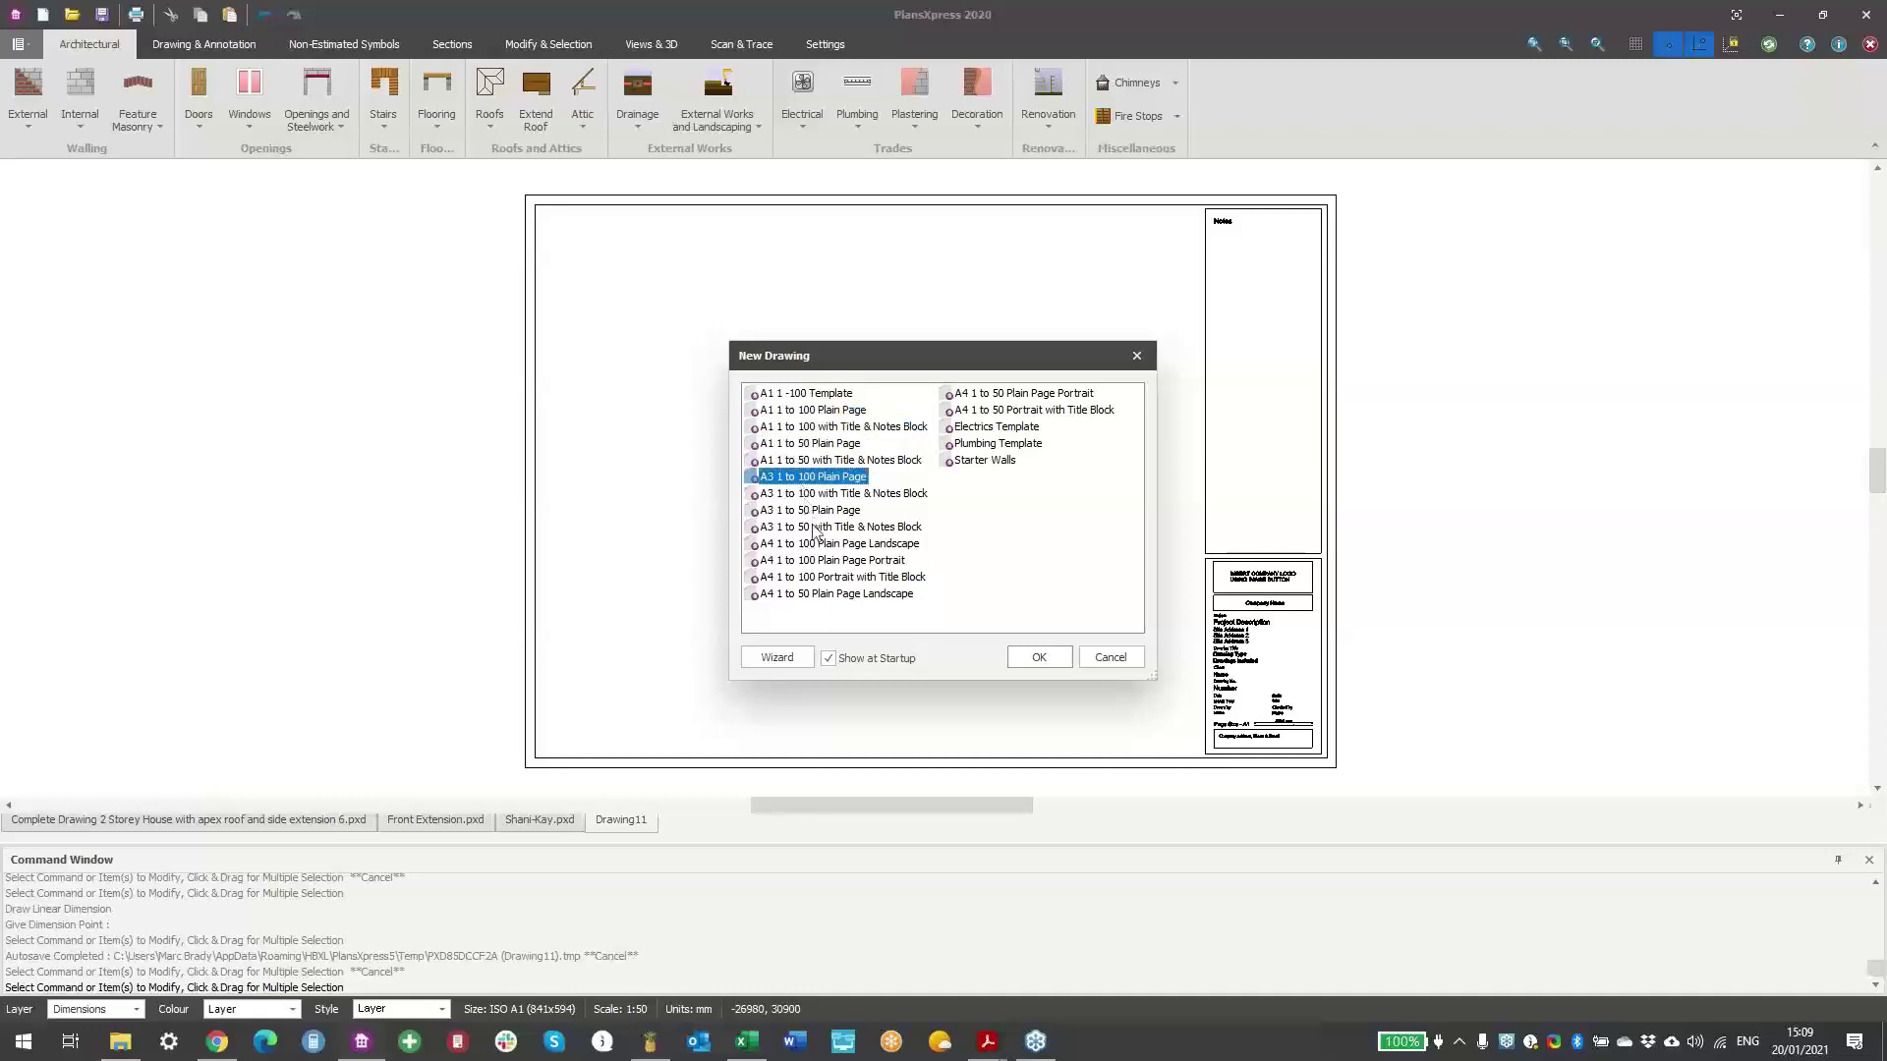
click(793, 464)
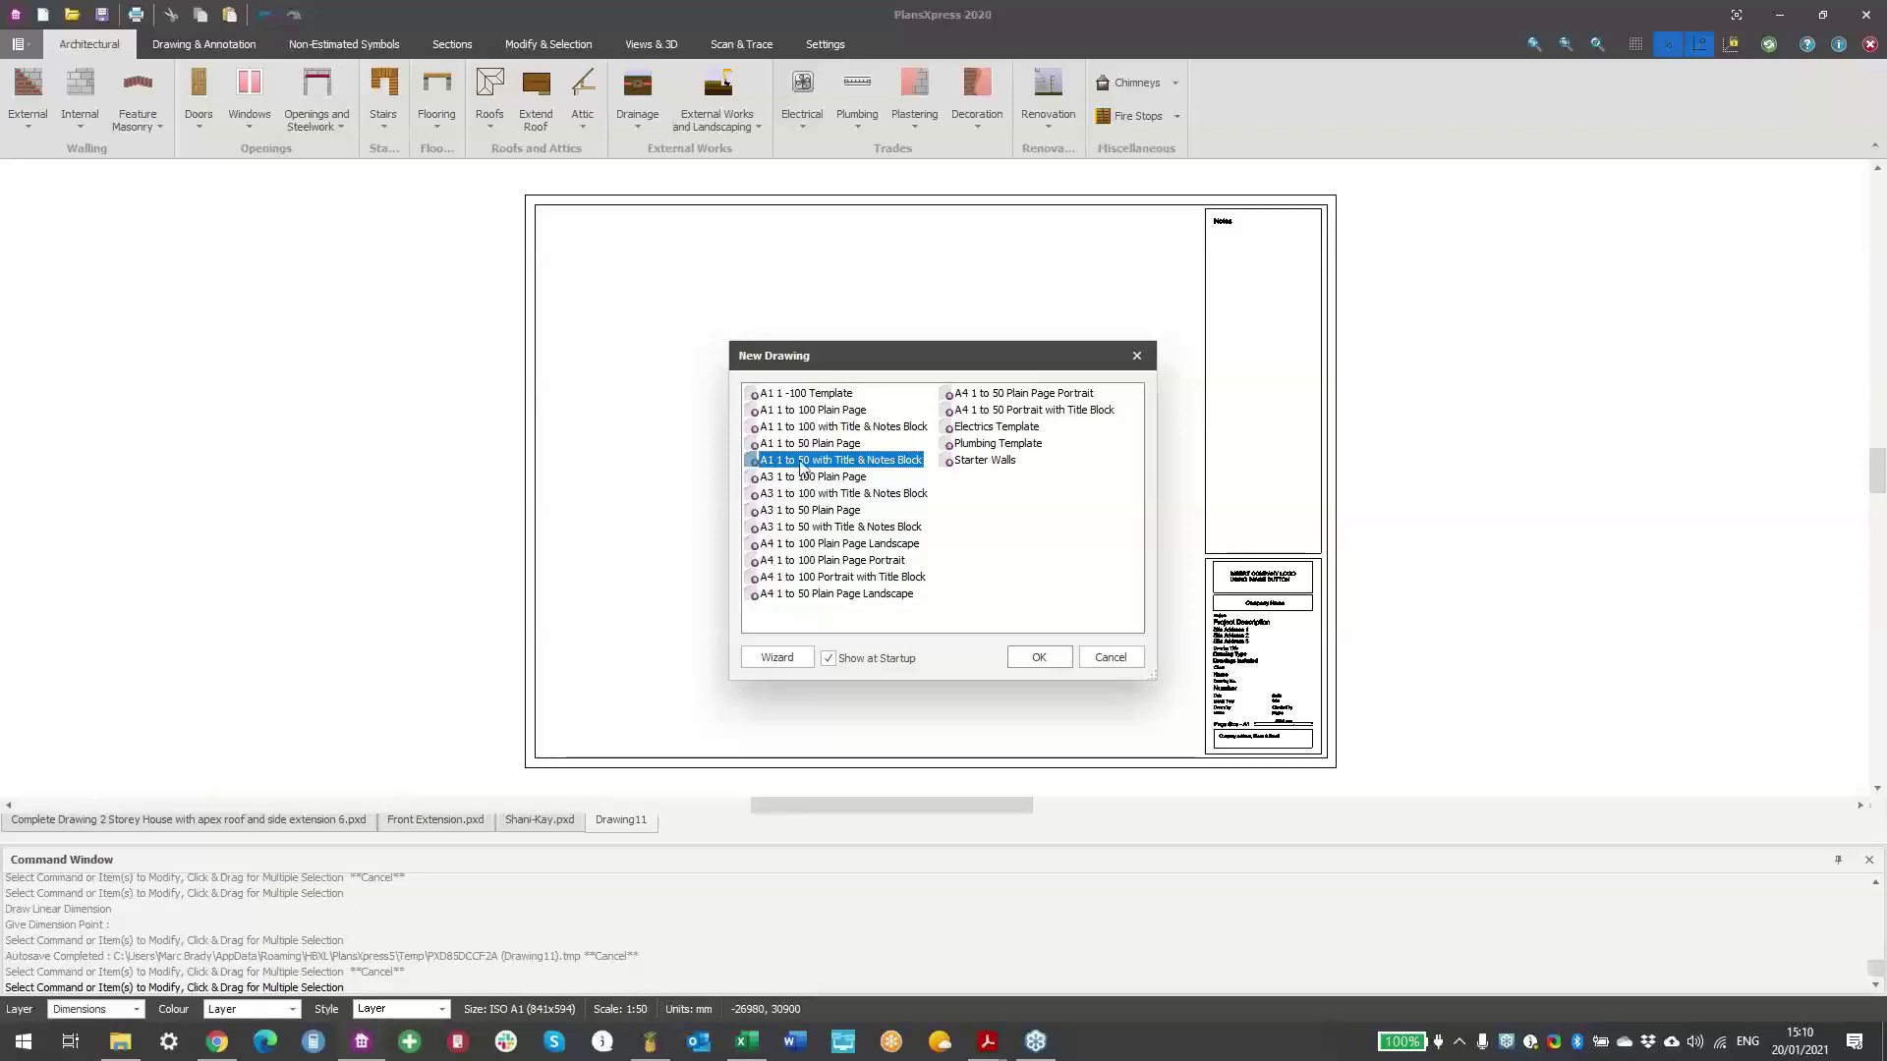
click(800, 441)
click(801, 463)
- Start a new drawing with the wizard and accept Millimetres as its linear units
click(778, 658)
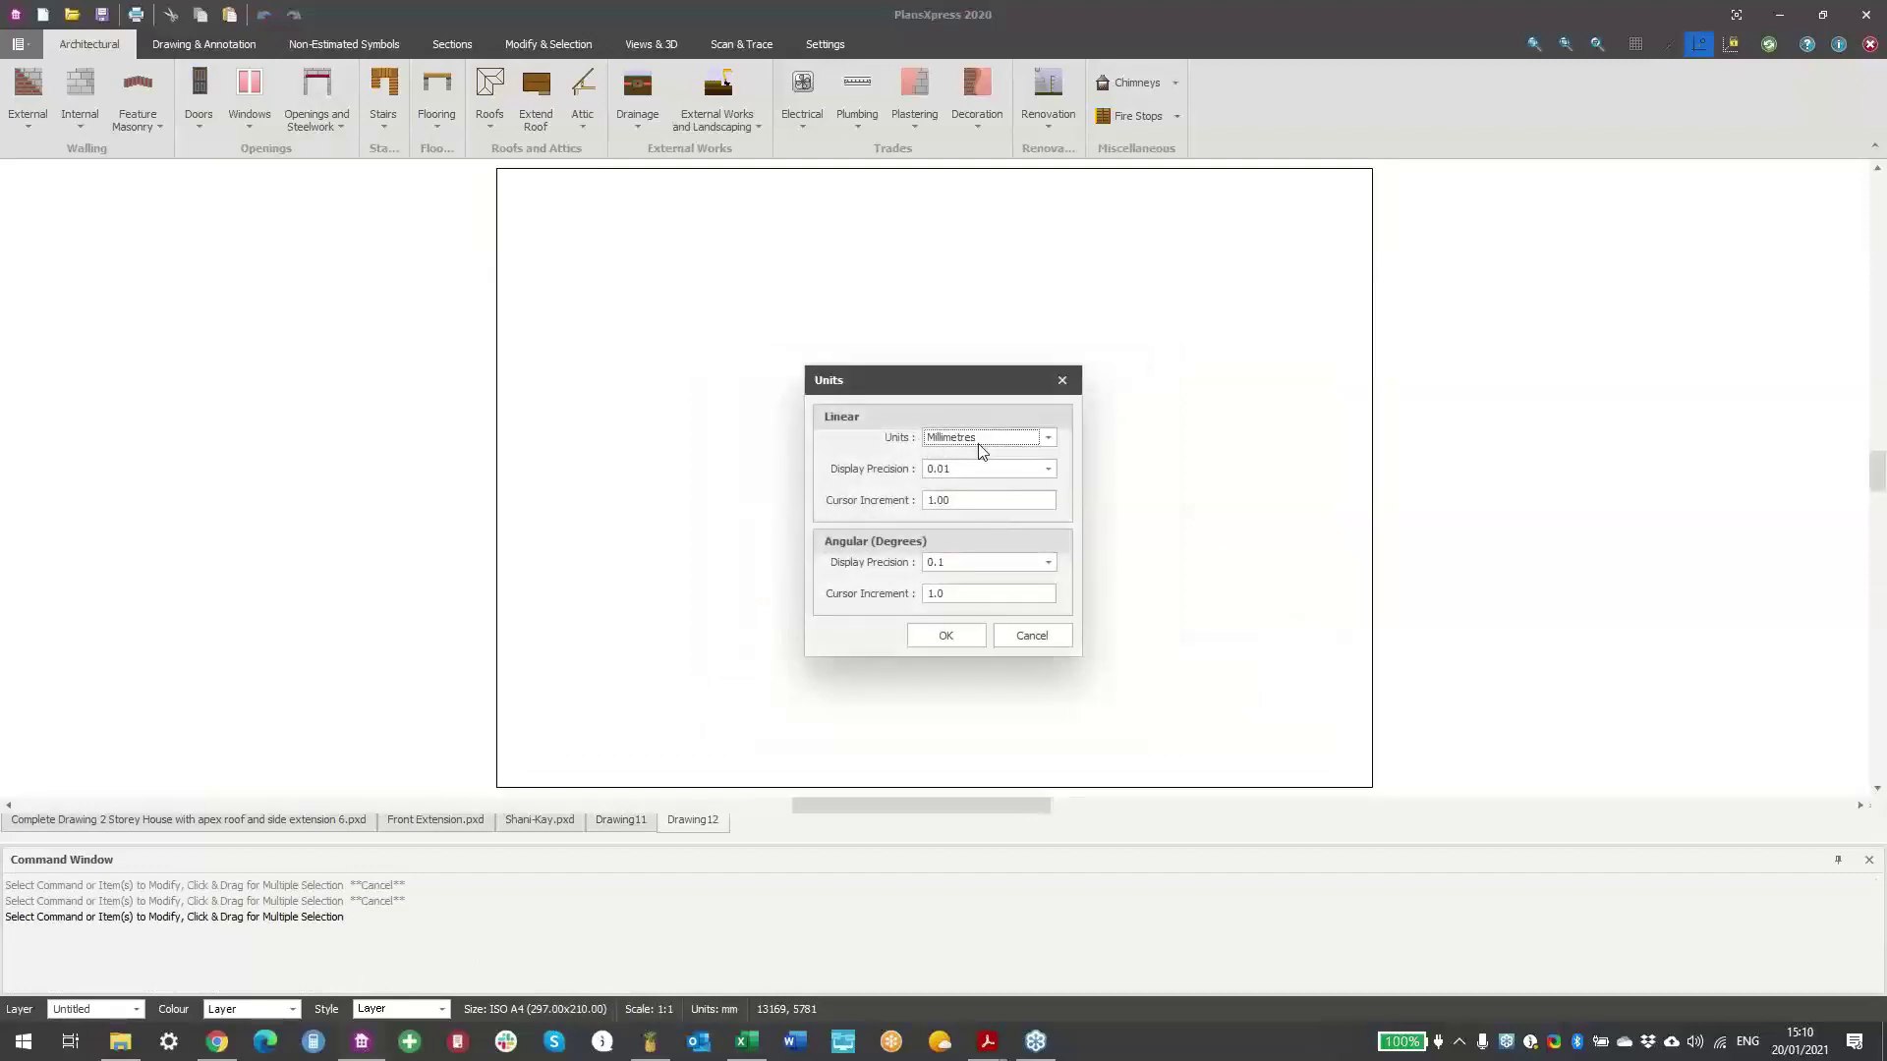
click(987, 439)
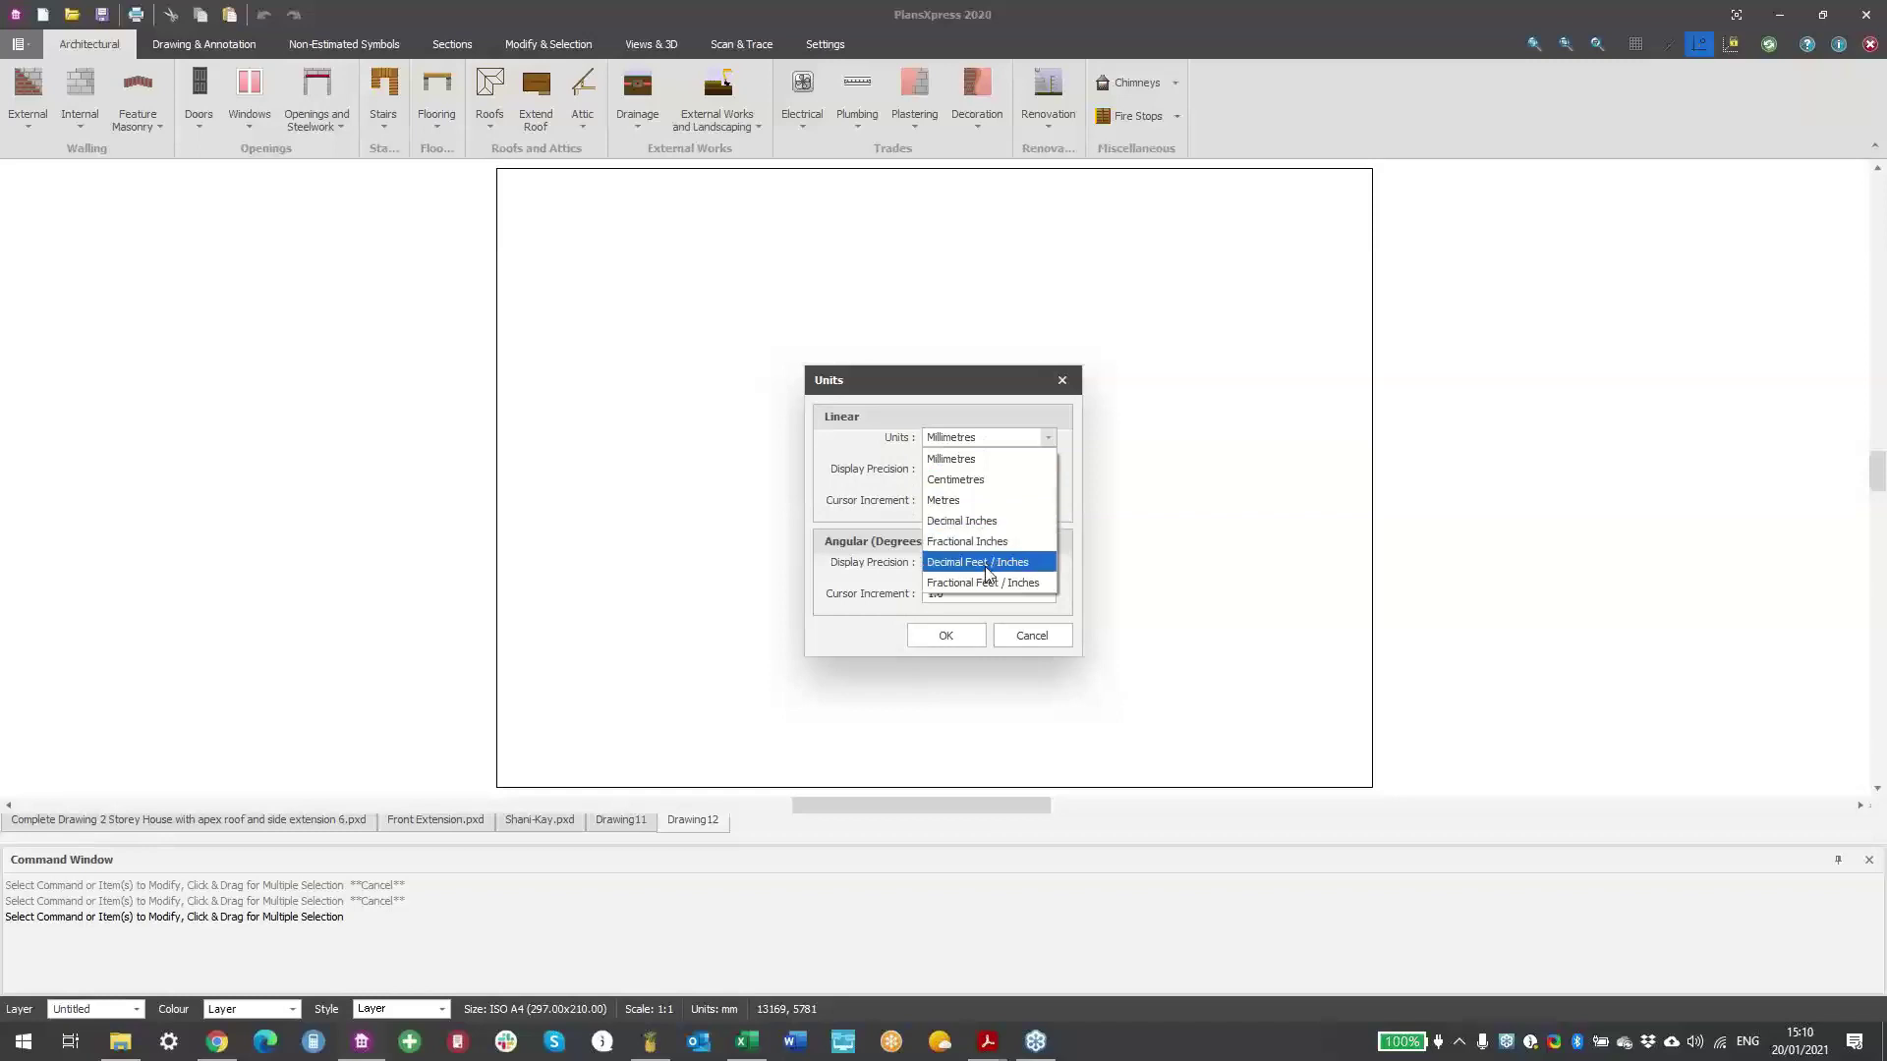
click(896, 457)
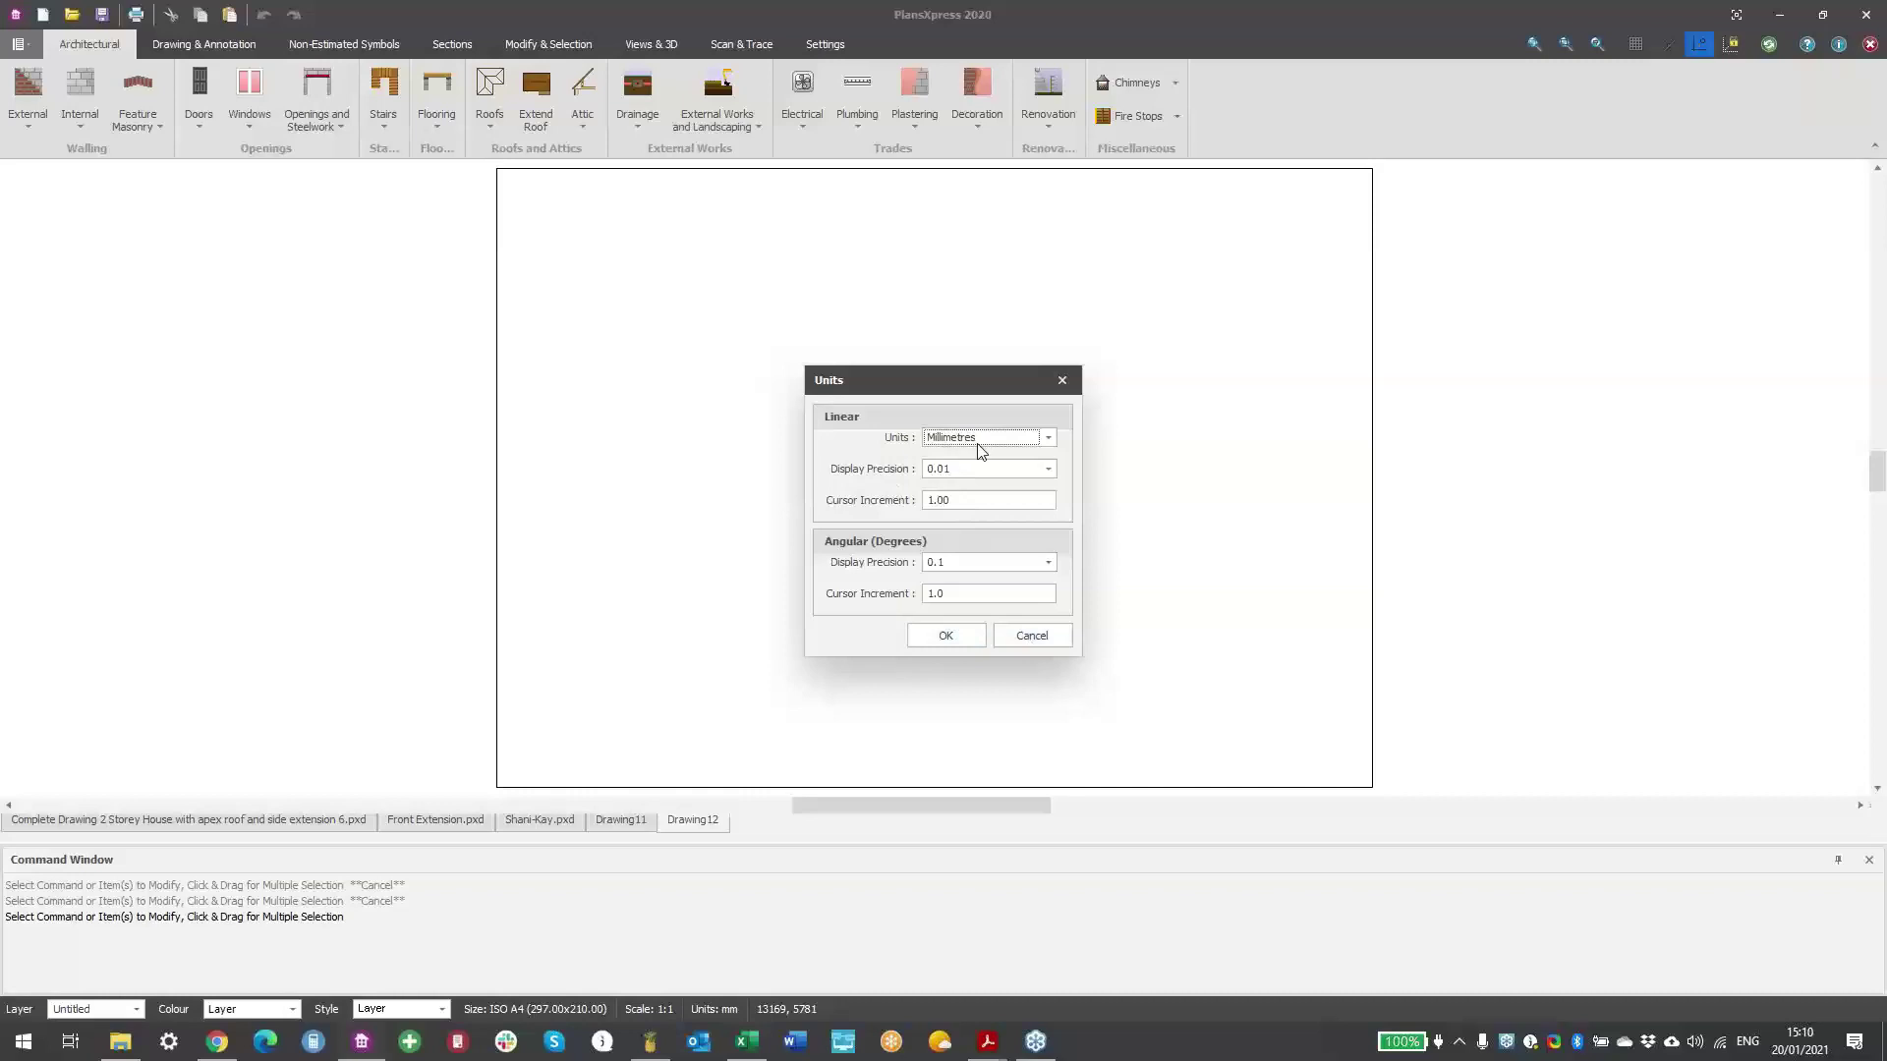
click(963, 635)
- Set the wizard drawing's sheet to ISO A4 portrait at 1:50 scale and adjust the default text and dimension sizes to match
double_click(946, 484)
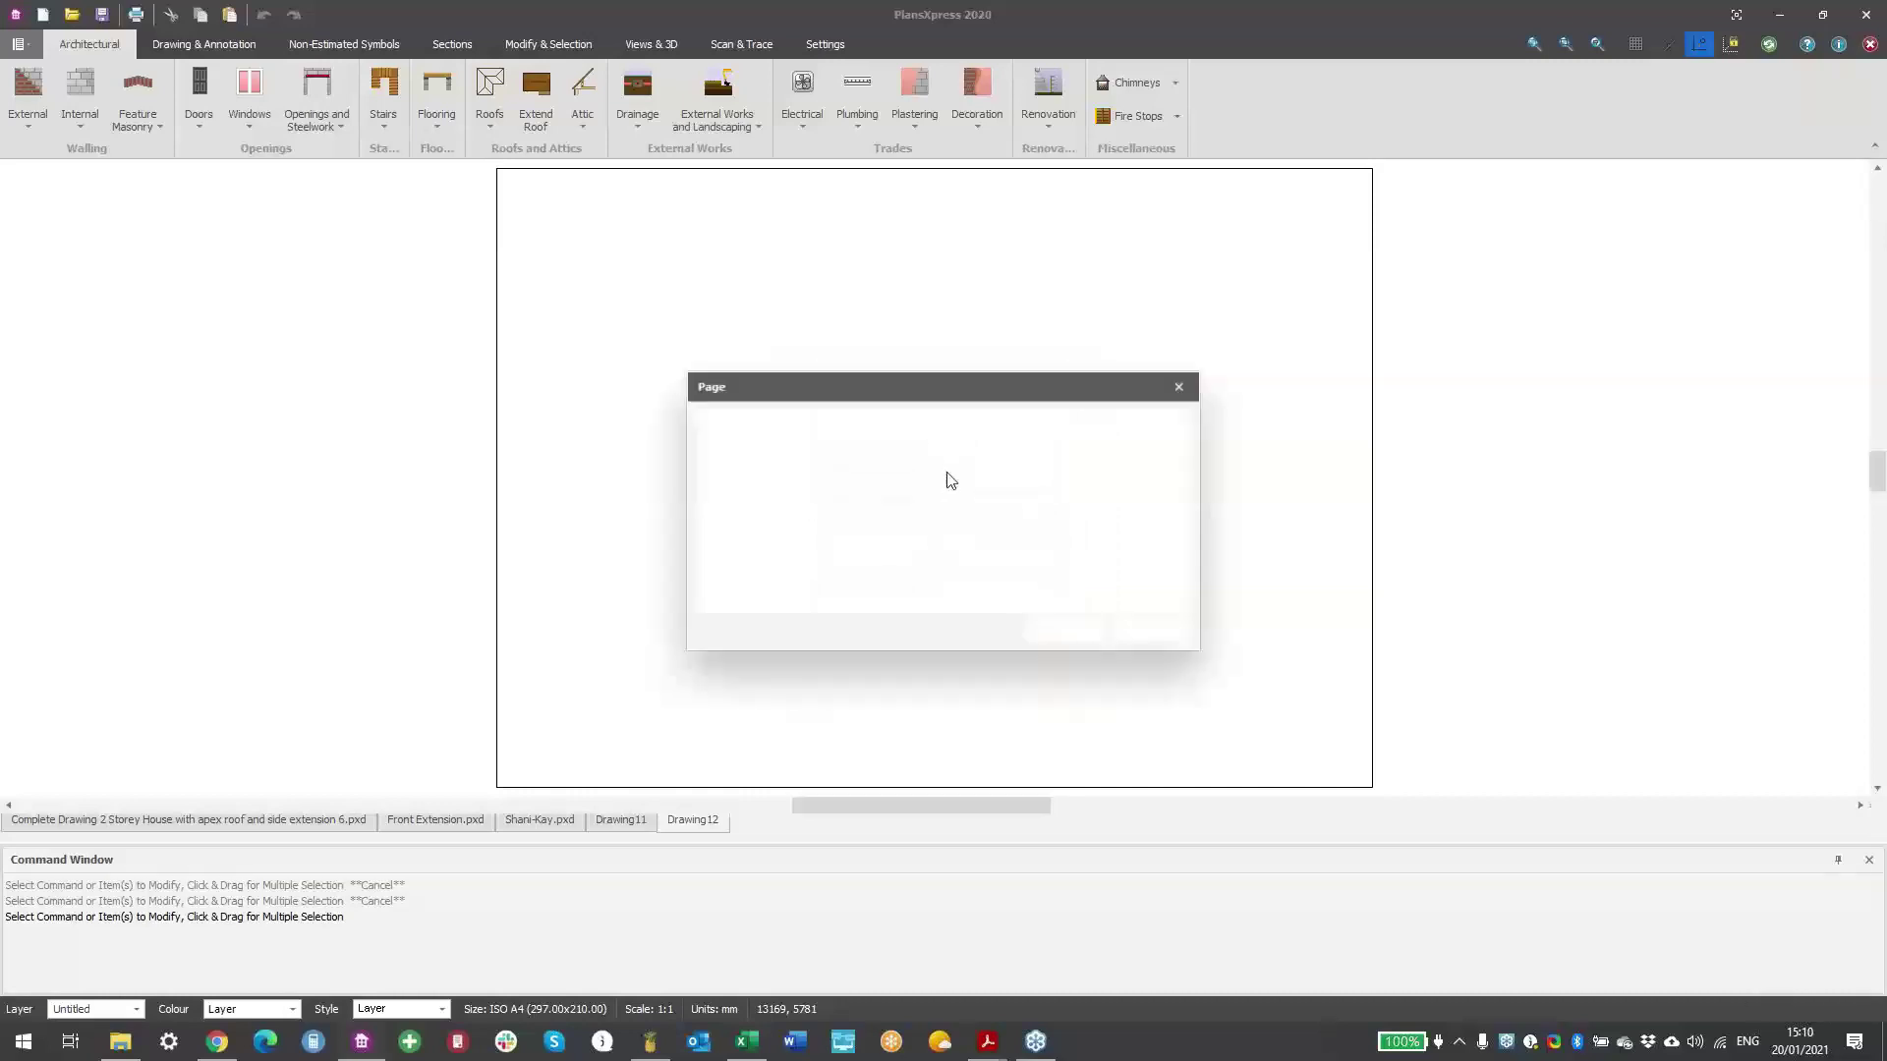
click(899, 482)
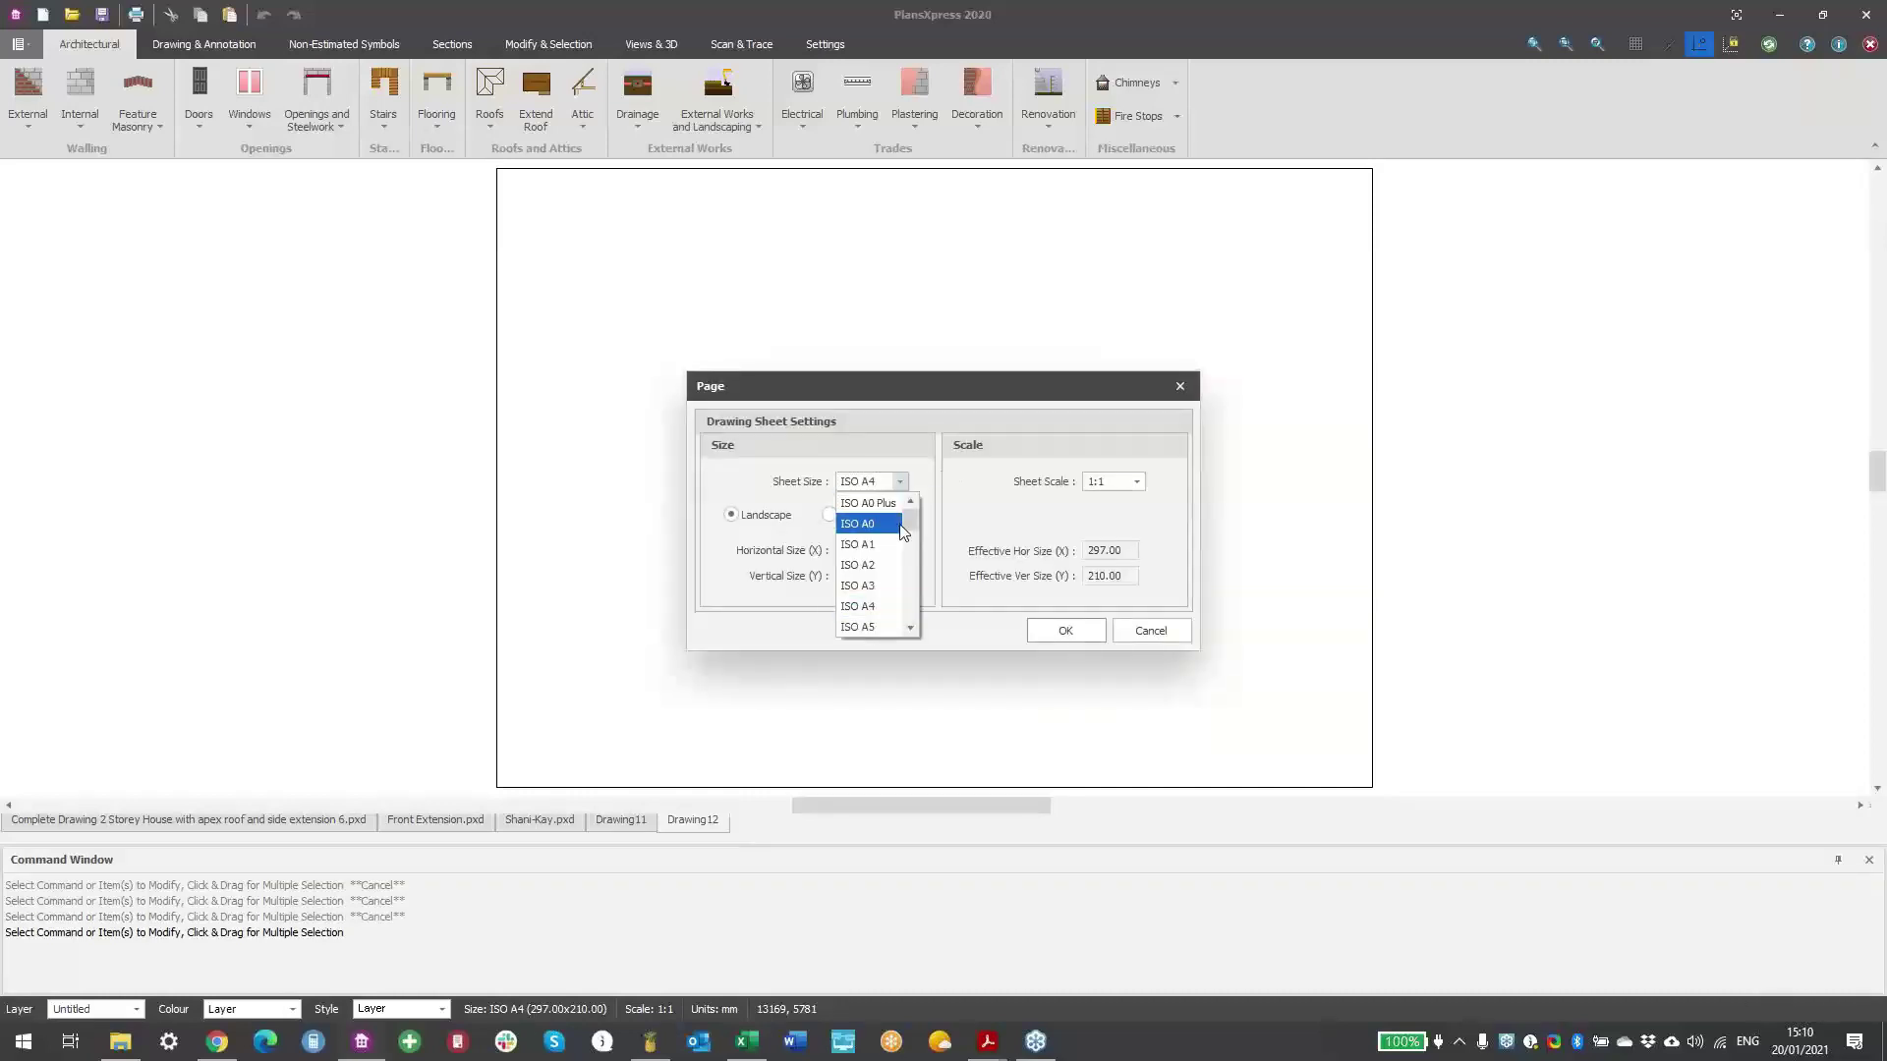
click(831, 514)
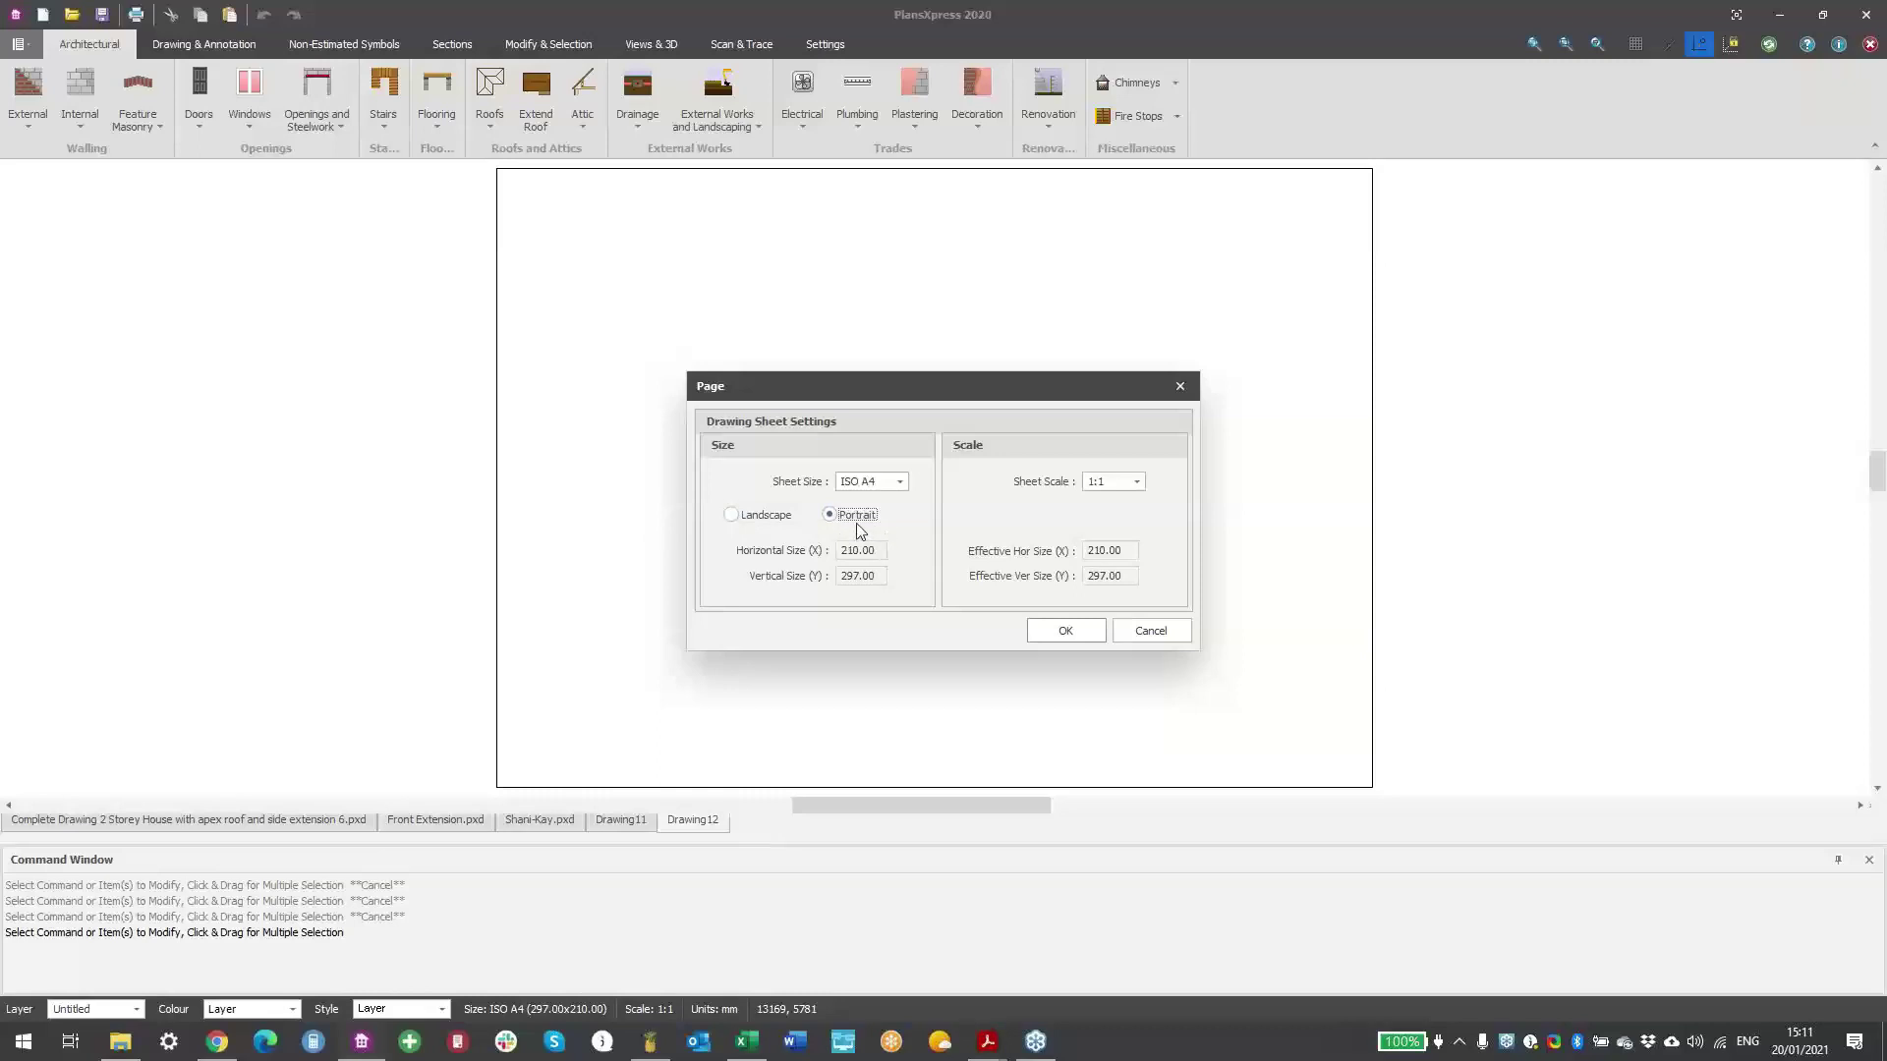
click(1136, 482)
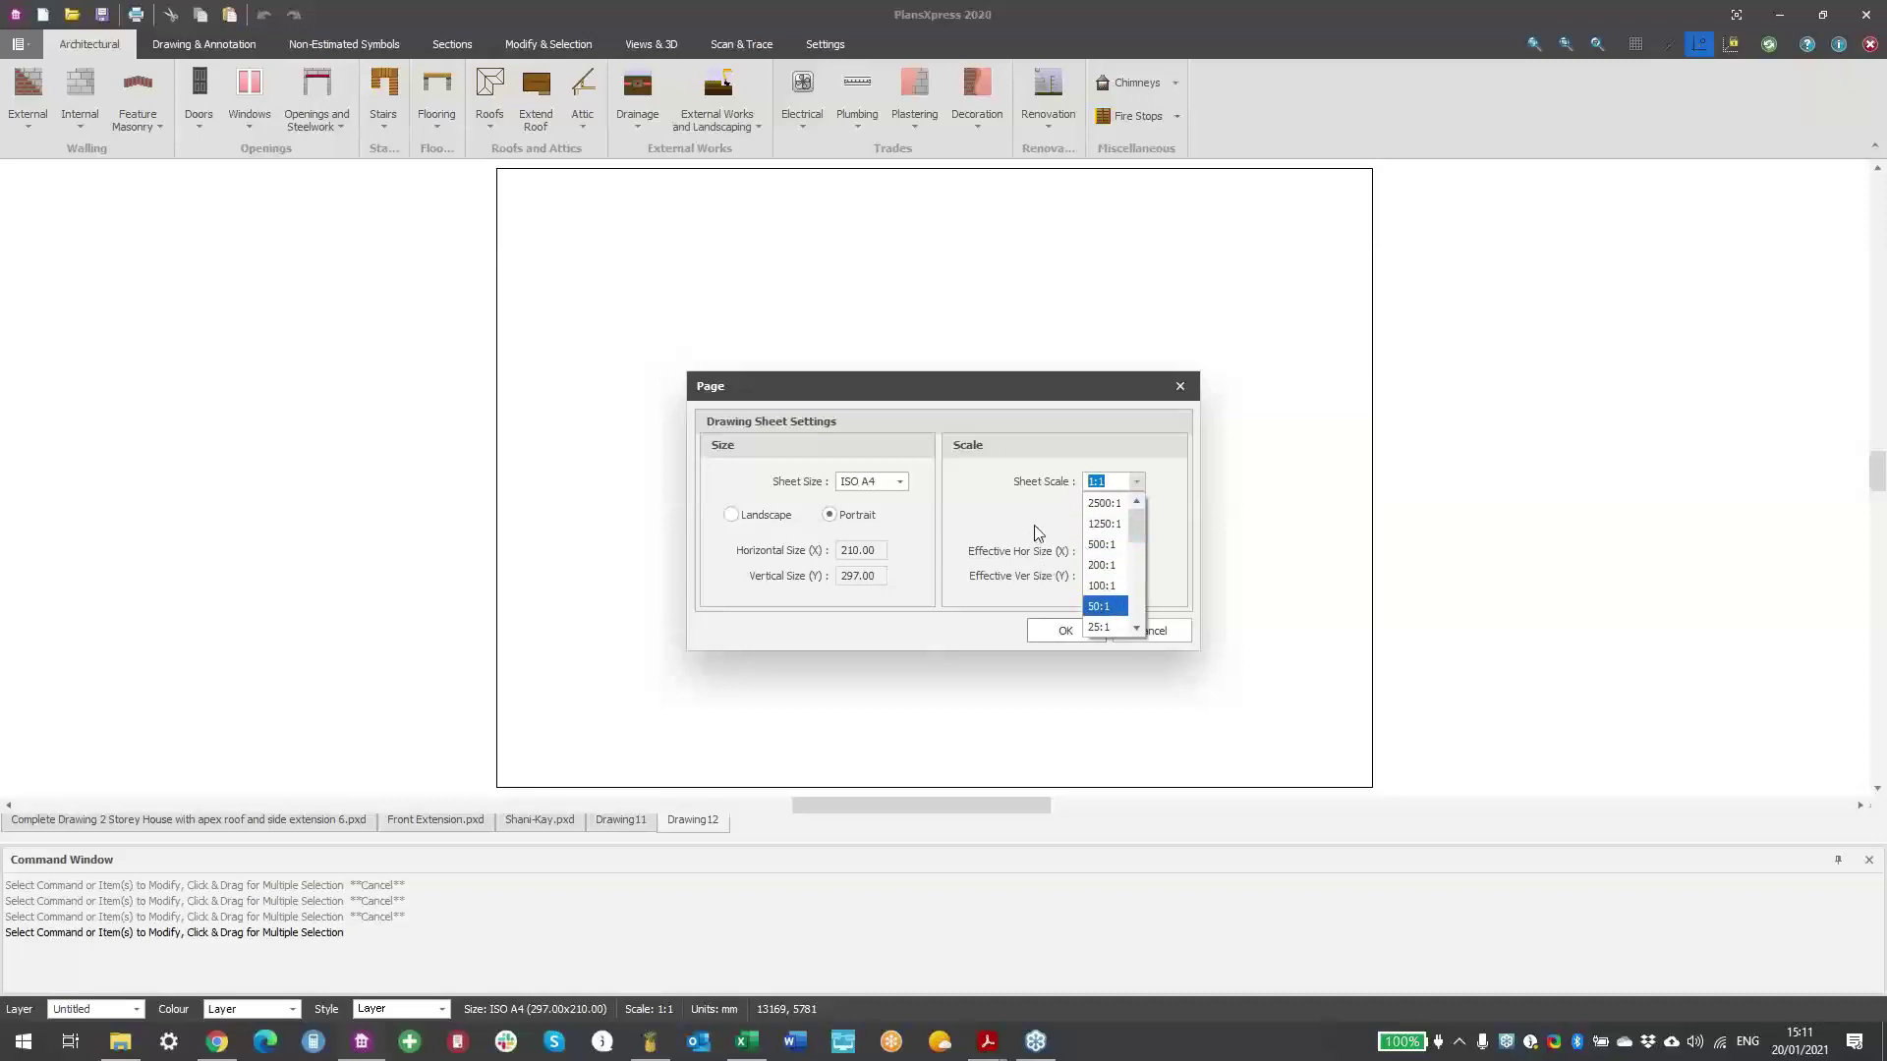
scroll(1134, 586, down, 2)
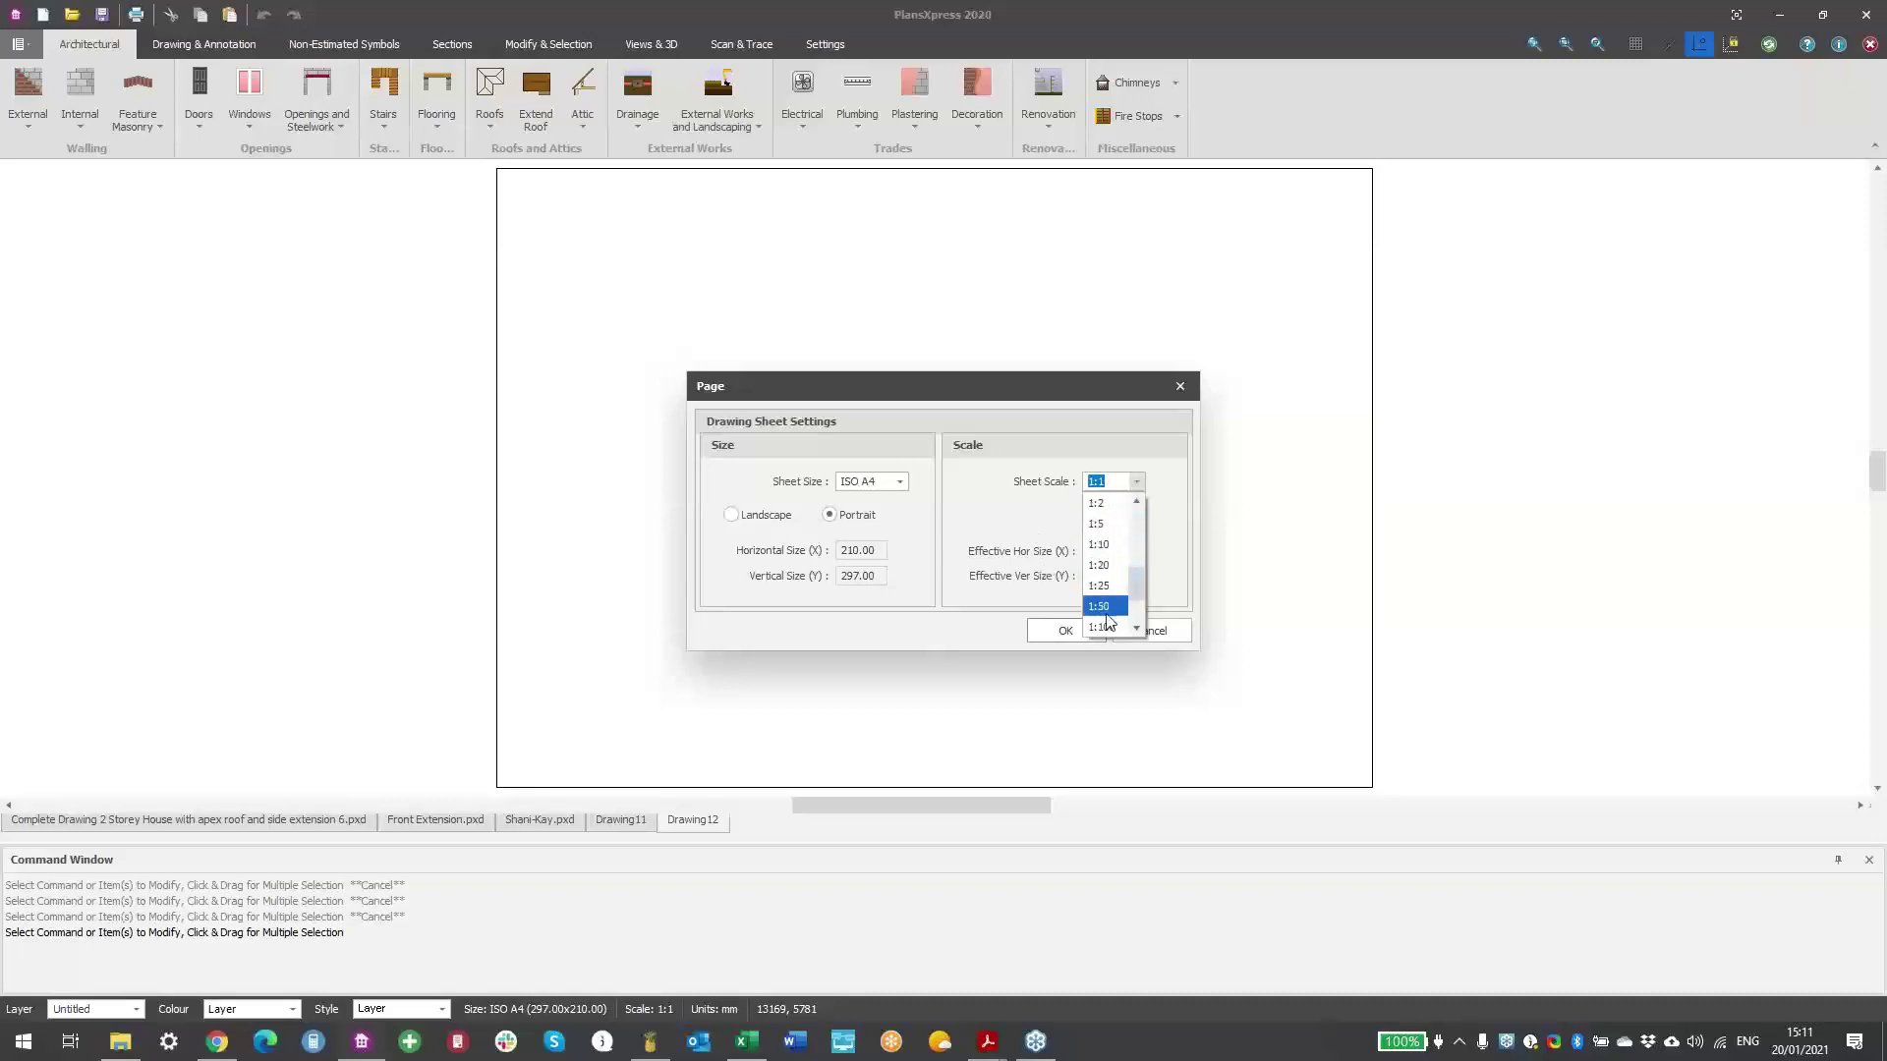
click(1117, 600)
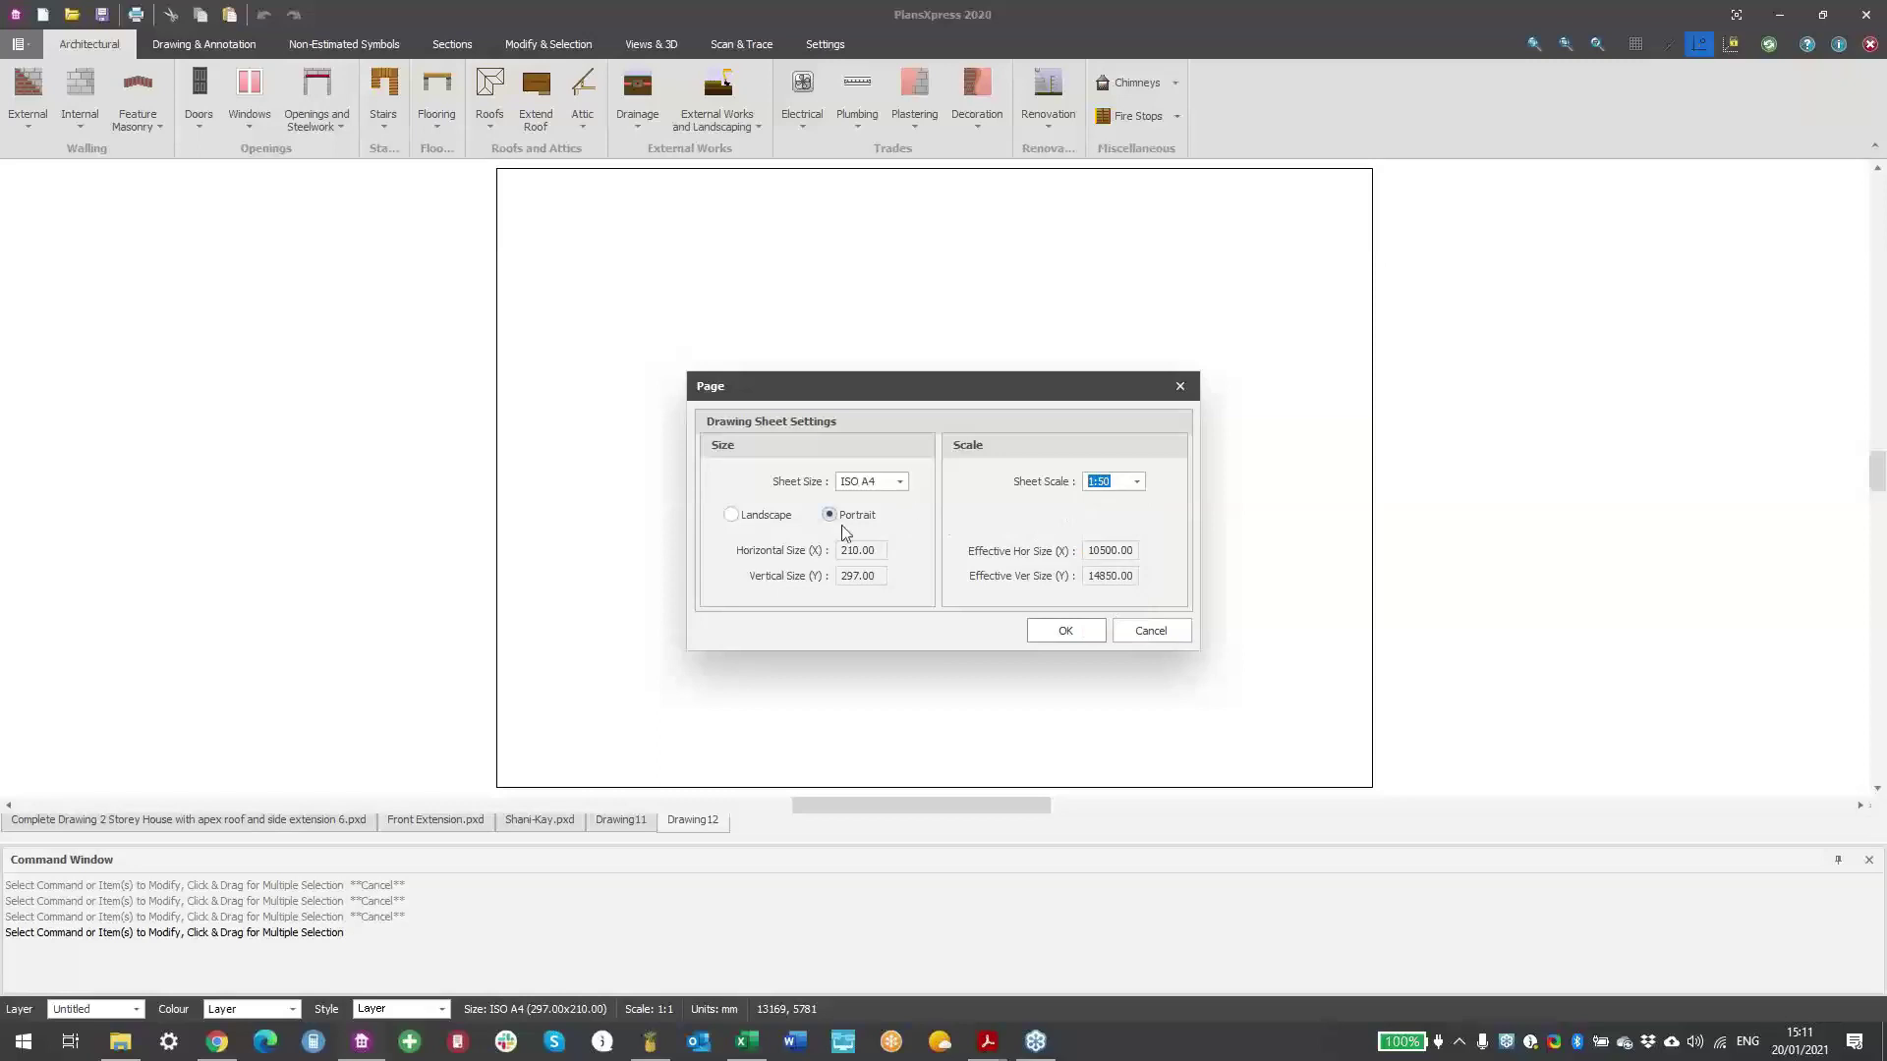
click(1065, 629)
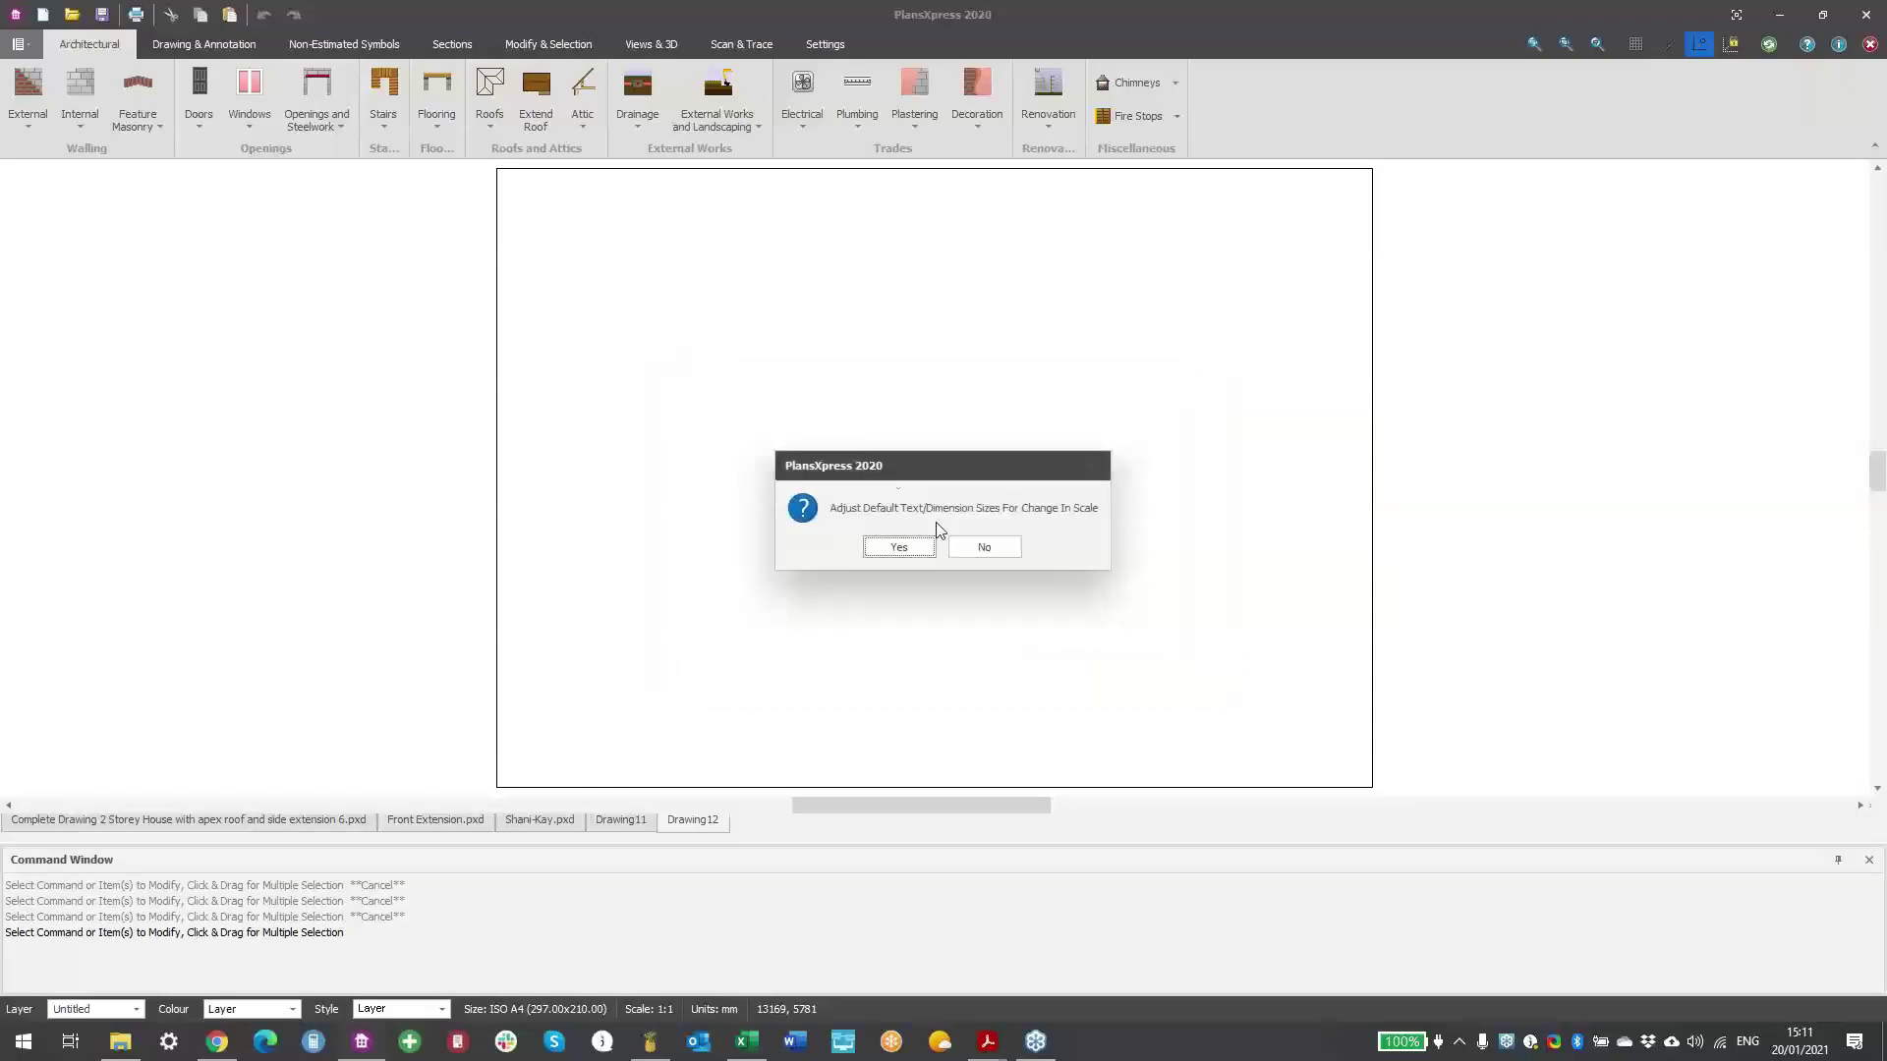
click(900, 548)
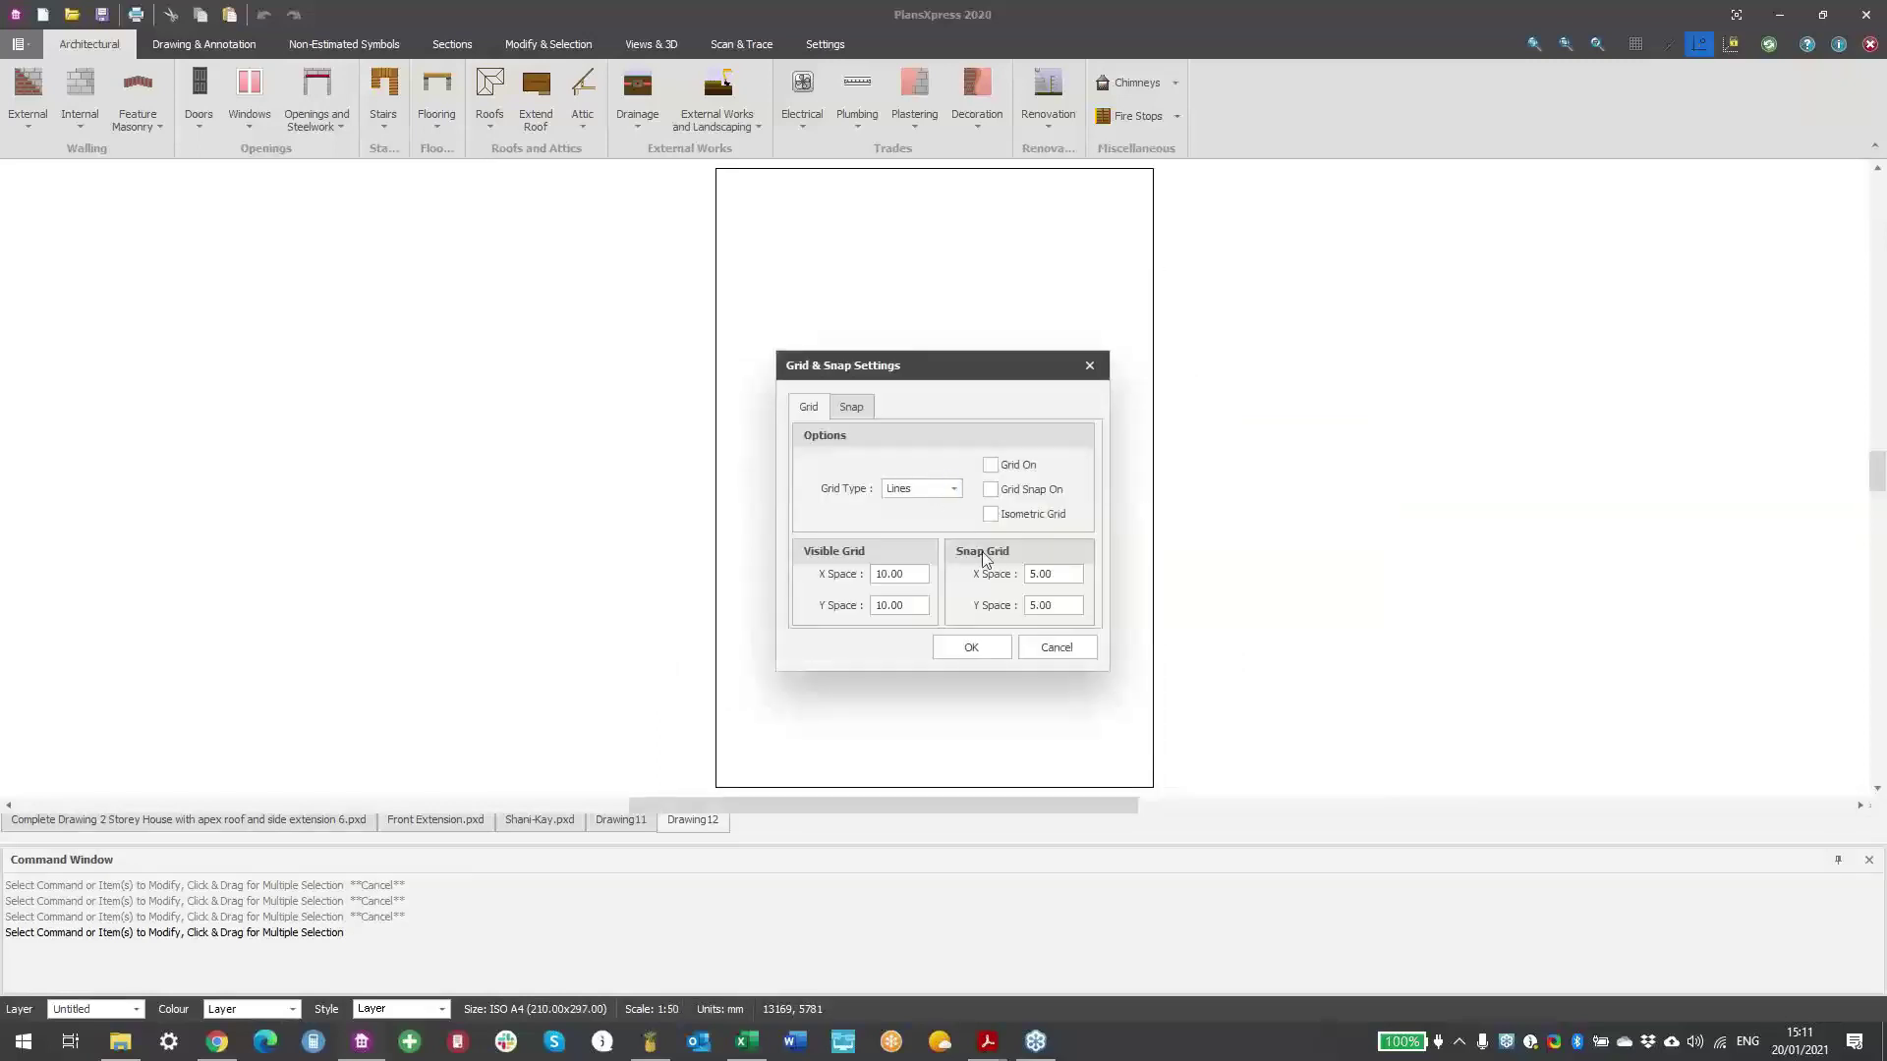
- Finish the wizard with the grid and grid snap enabled, and close the resulting drawing without saving
click(1002, 467)
click(1027, 492)
click(977, 646)
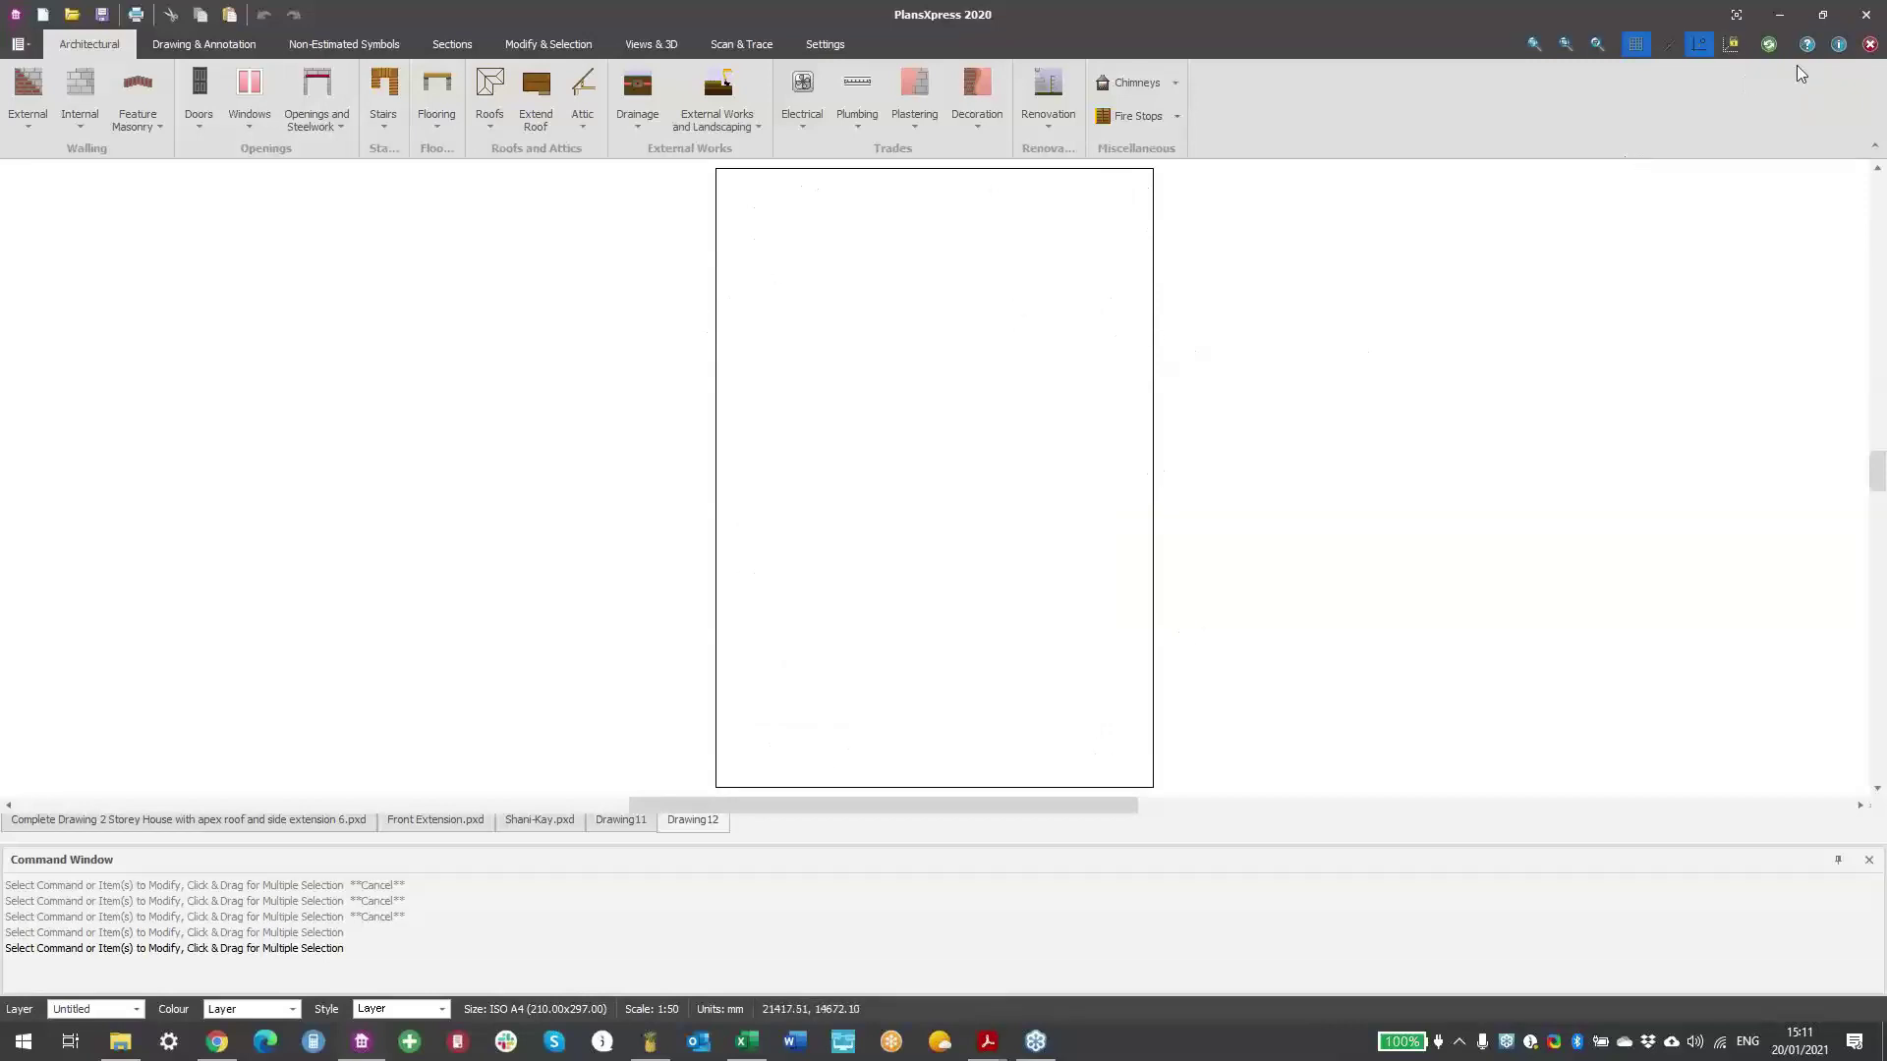
click(1871, 46)
click(960, 544)
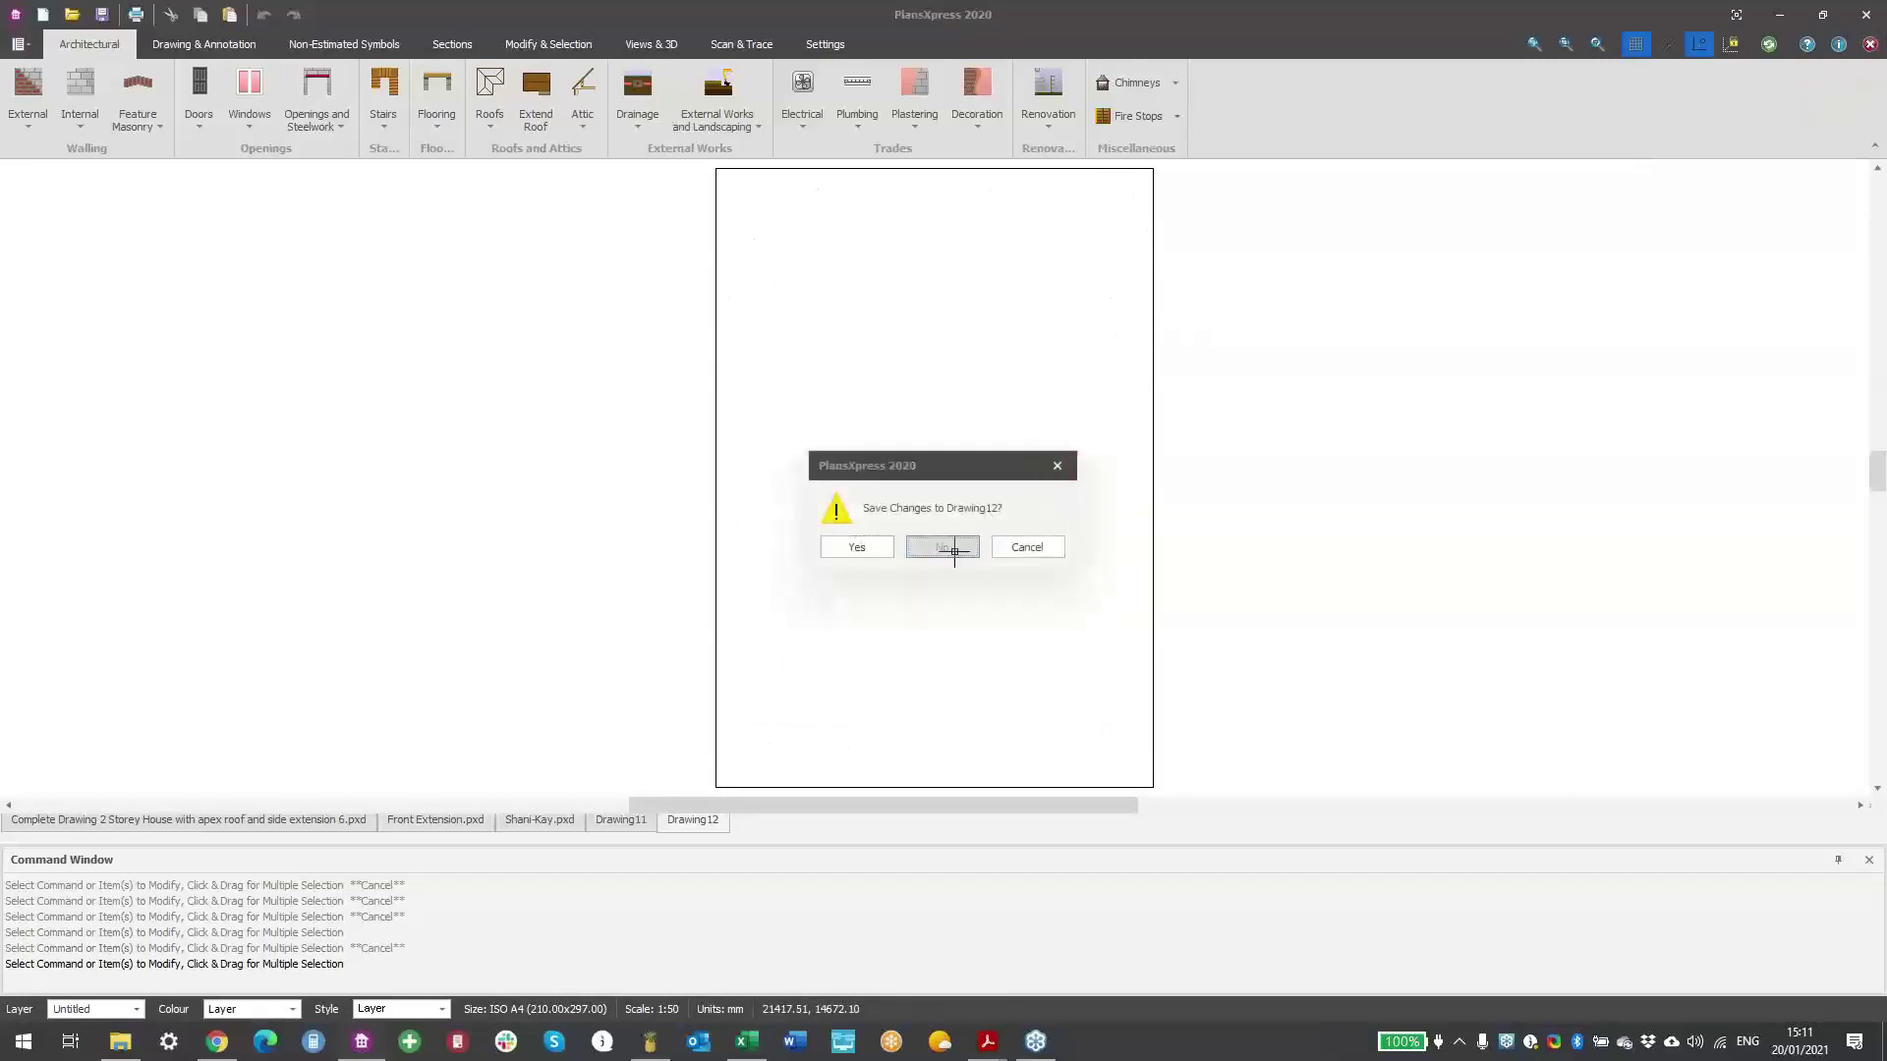
- Create a new drawing from the "A1 1 to 50 with Title & Notes Block" template
click(17, 44)
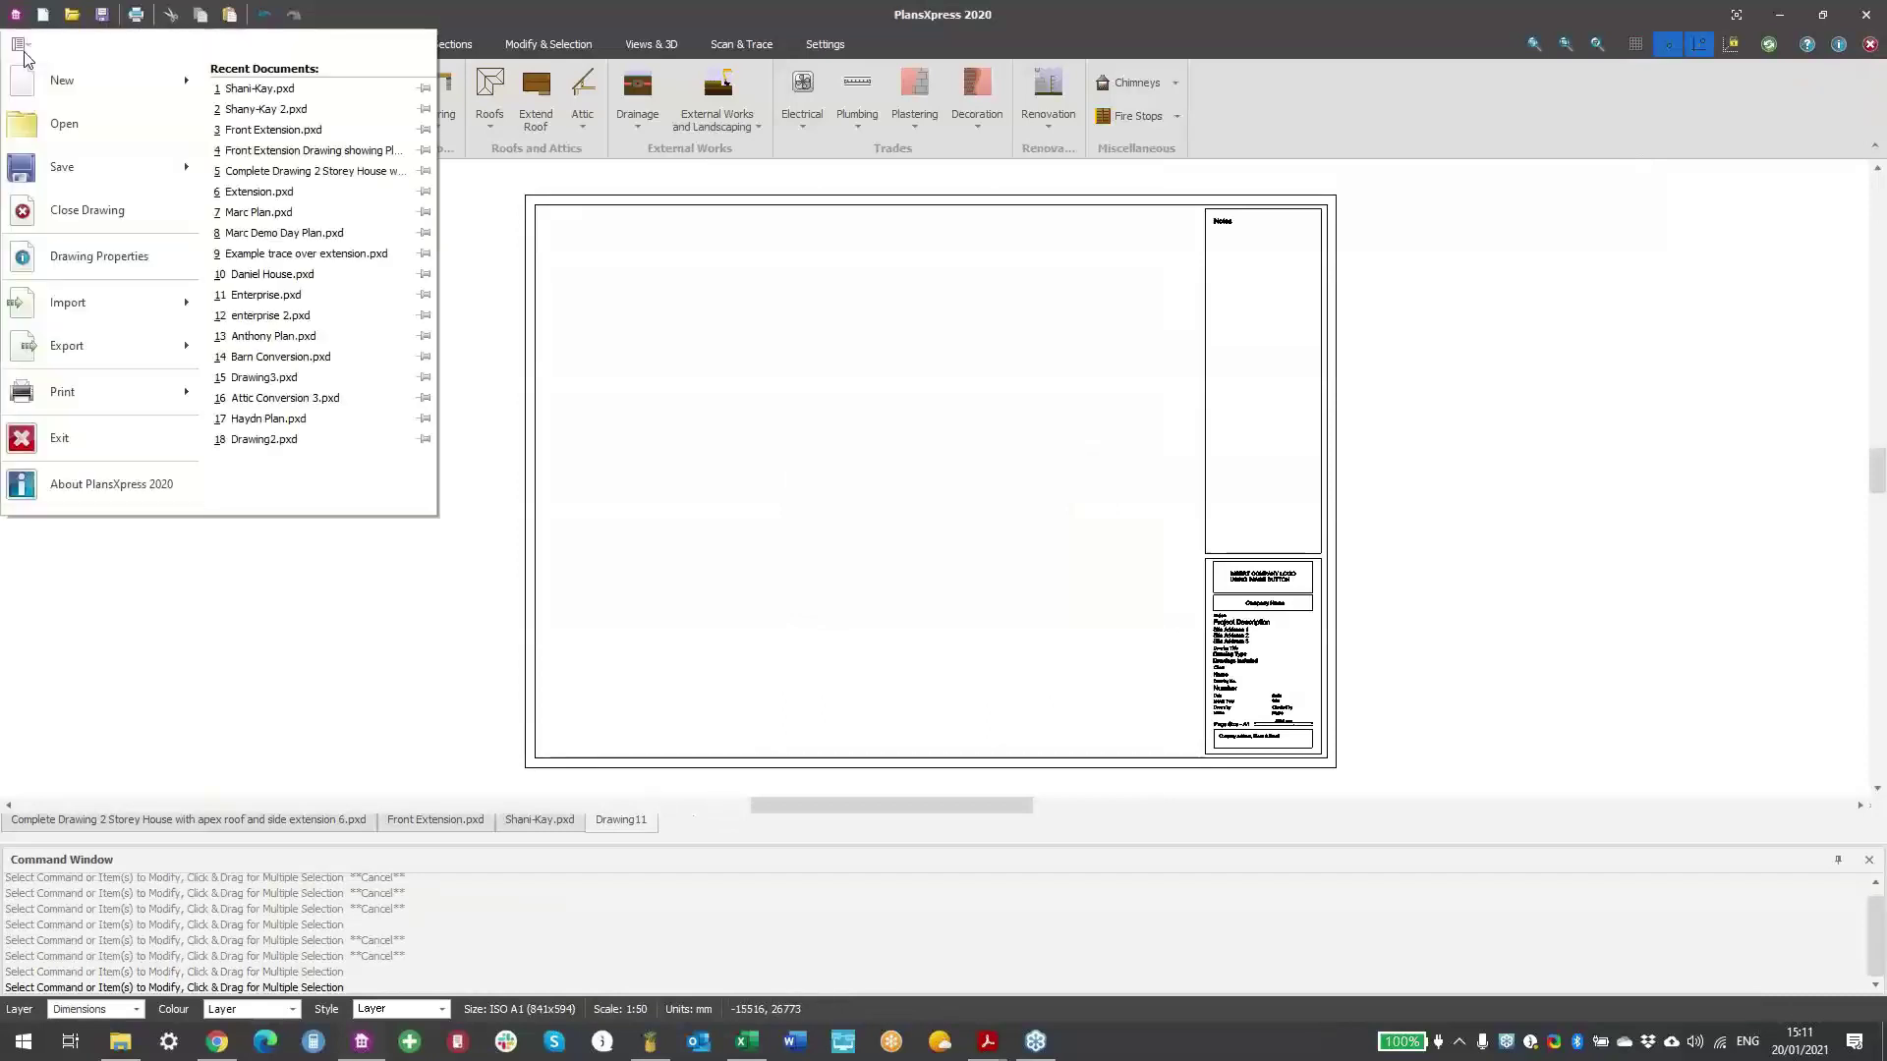
mouse_move(83, 98)
click(281, 103)
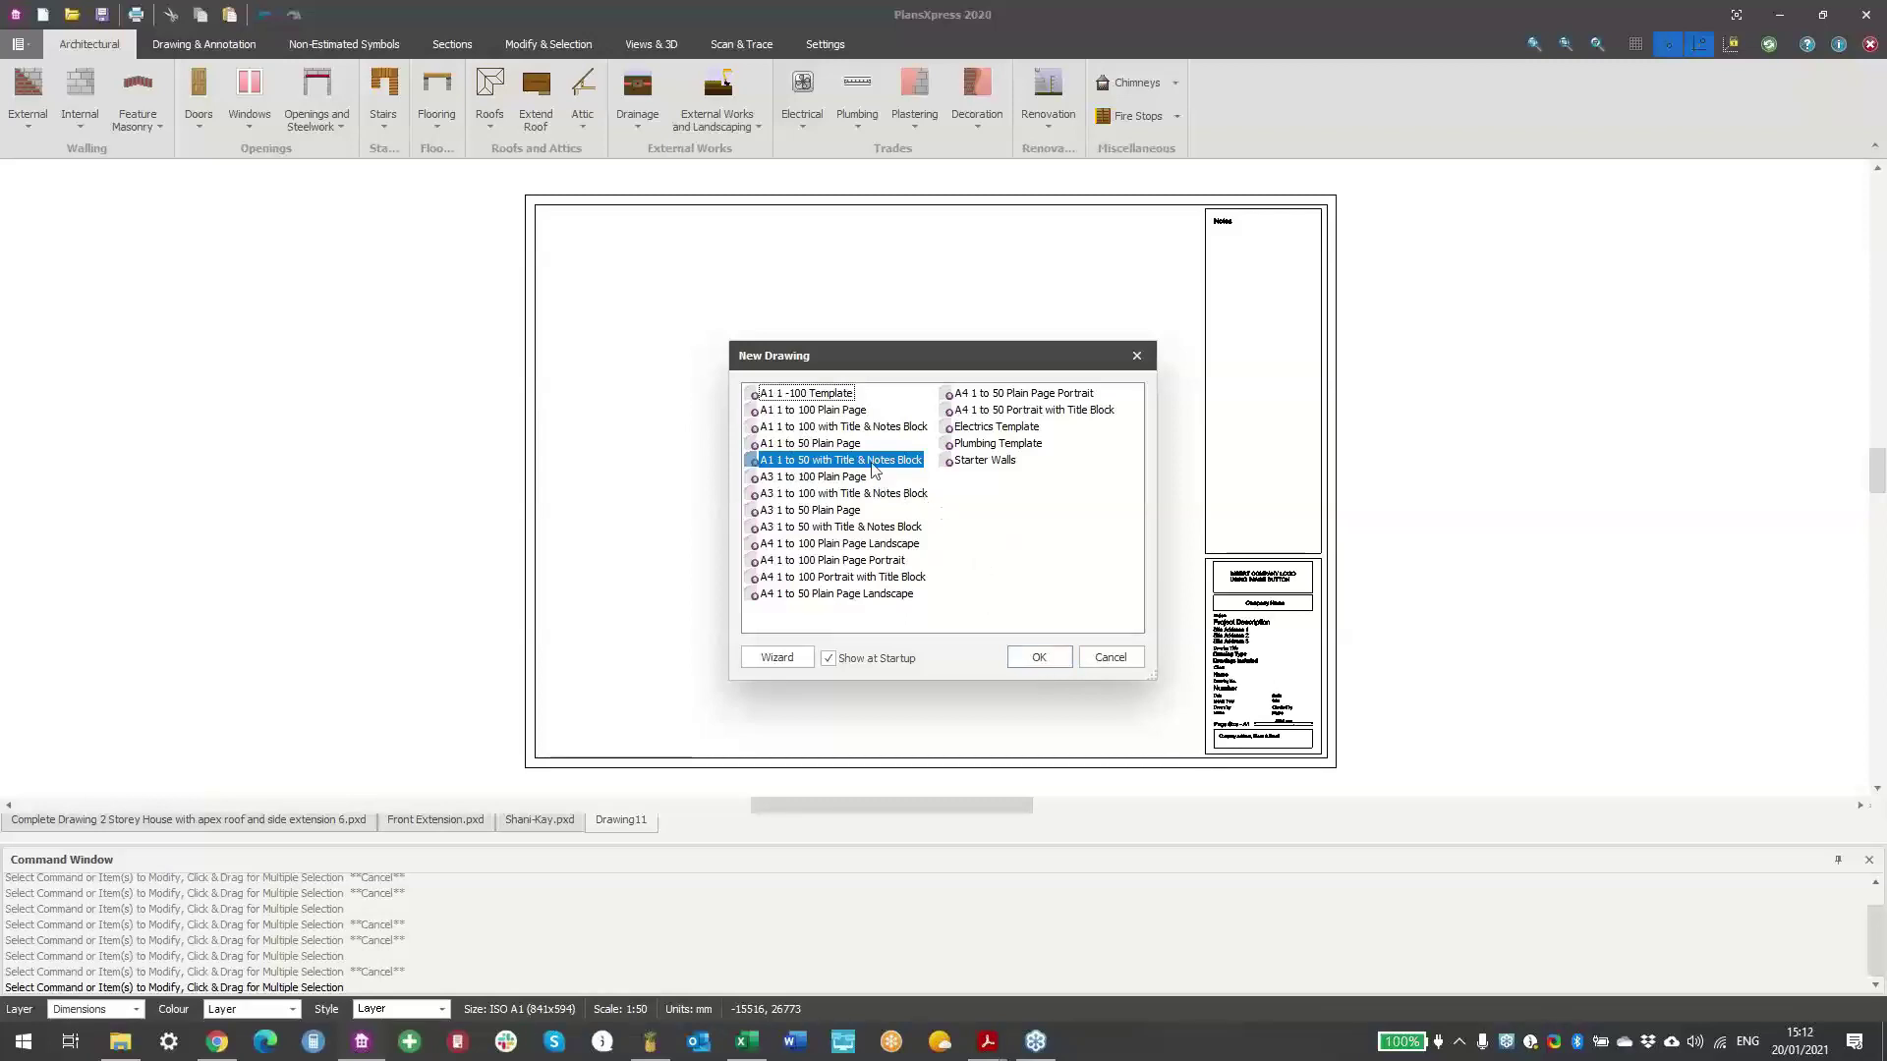
click(1039, 658)
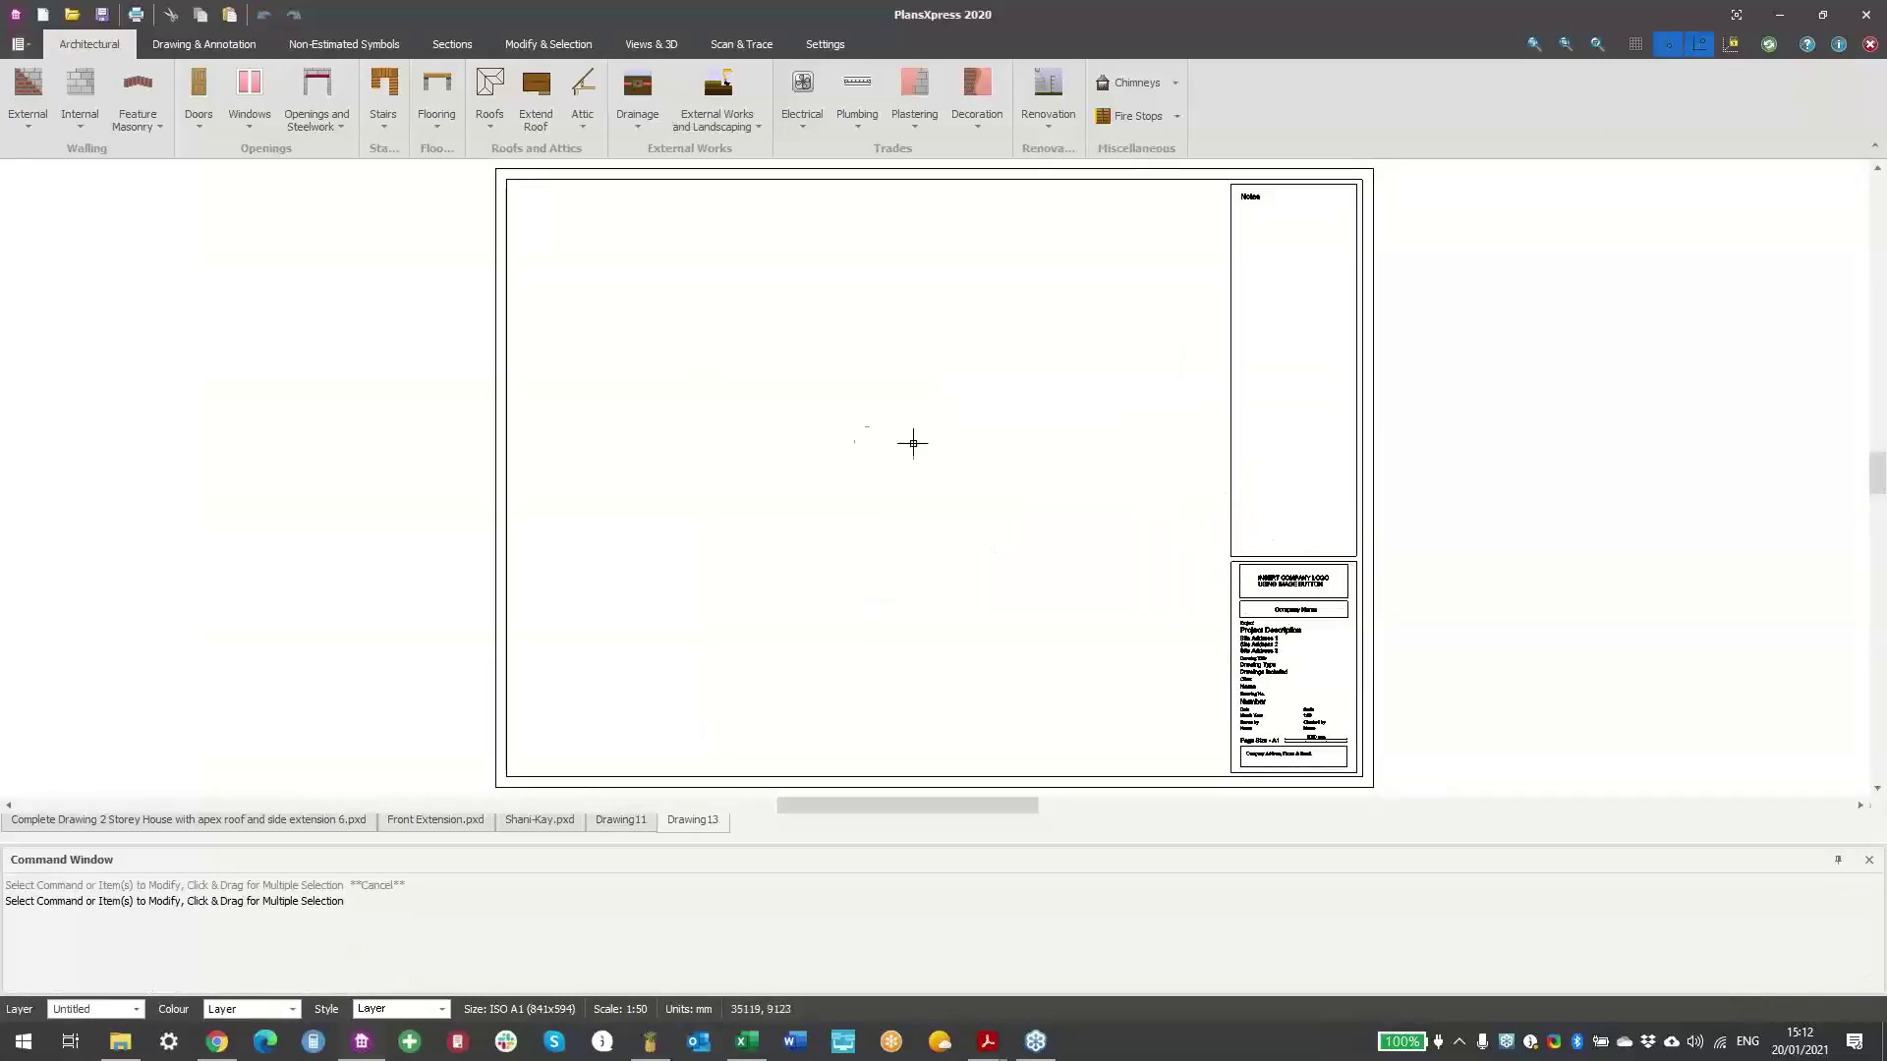
scroll(948, 447, down, 2)
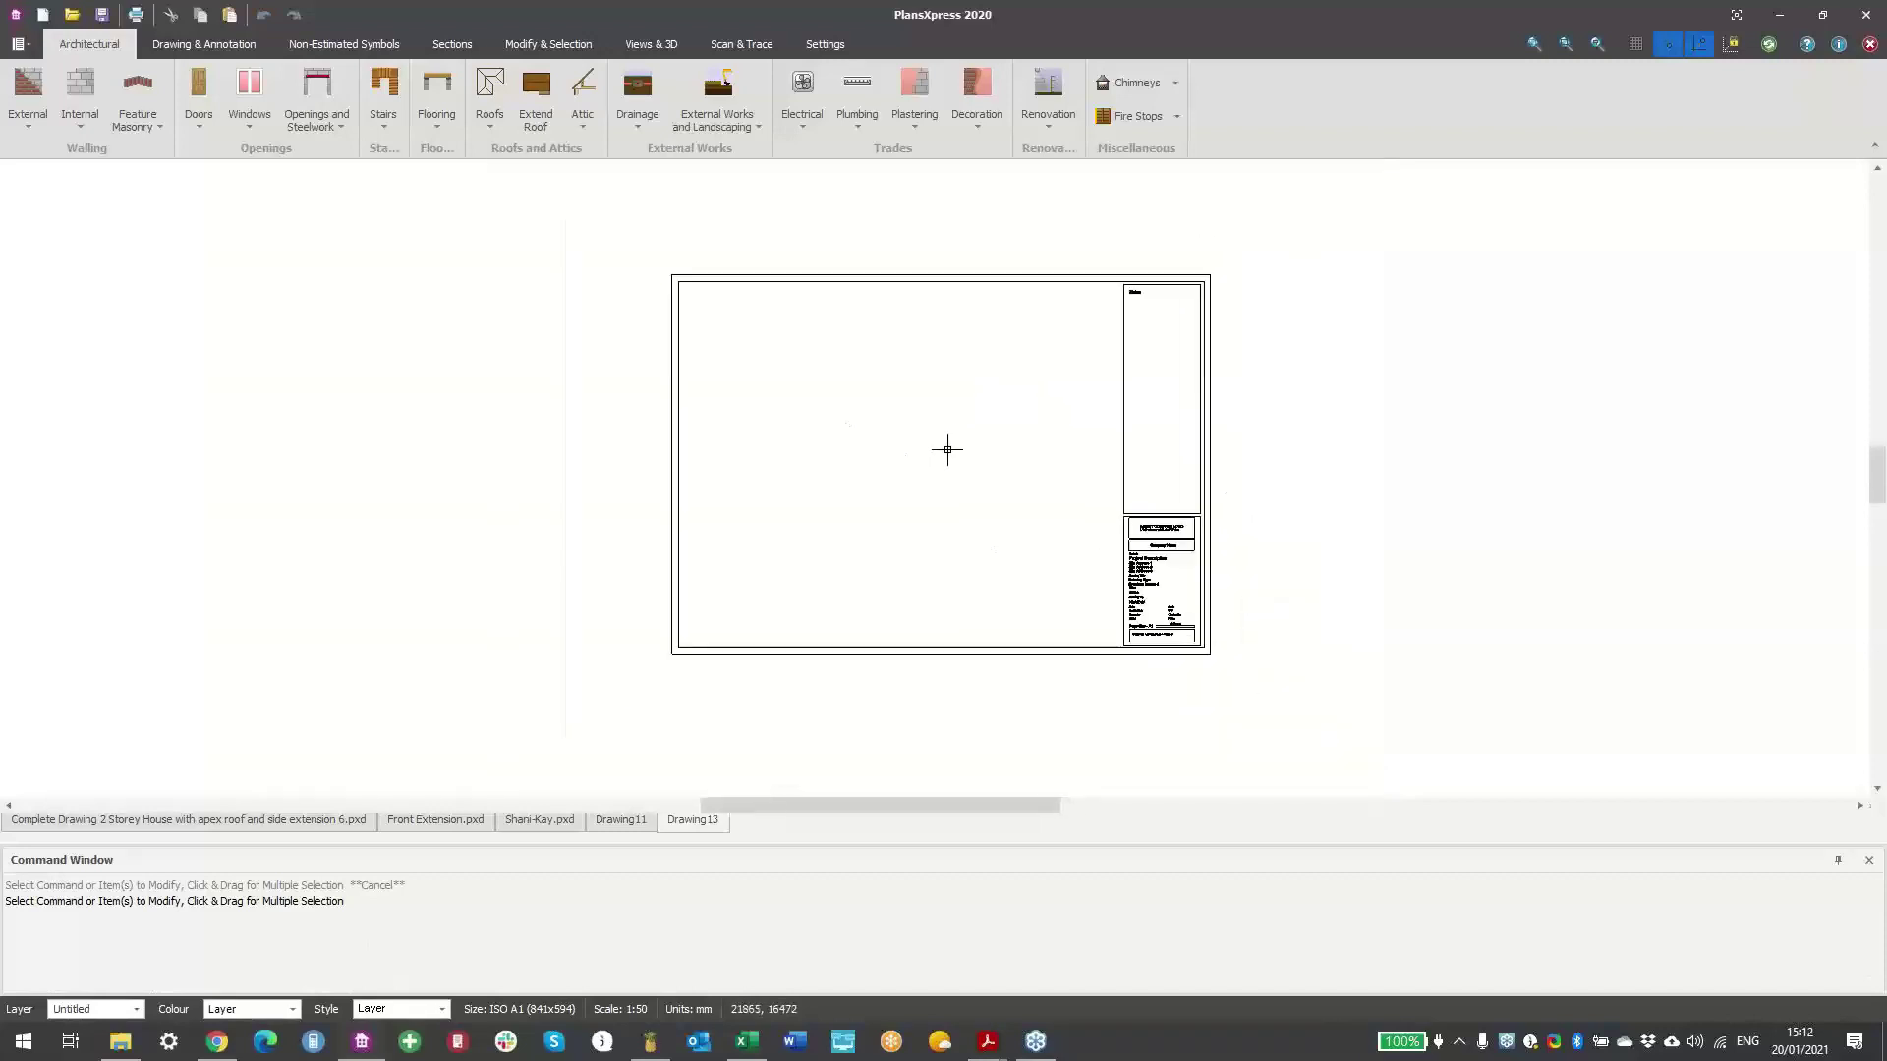
scroll(947, 449, up, 2)
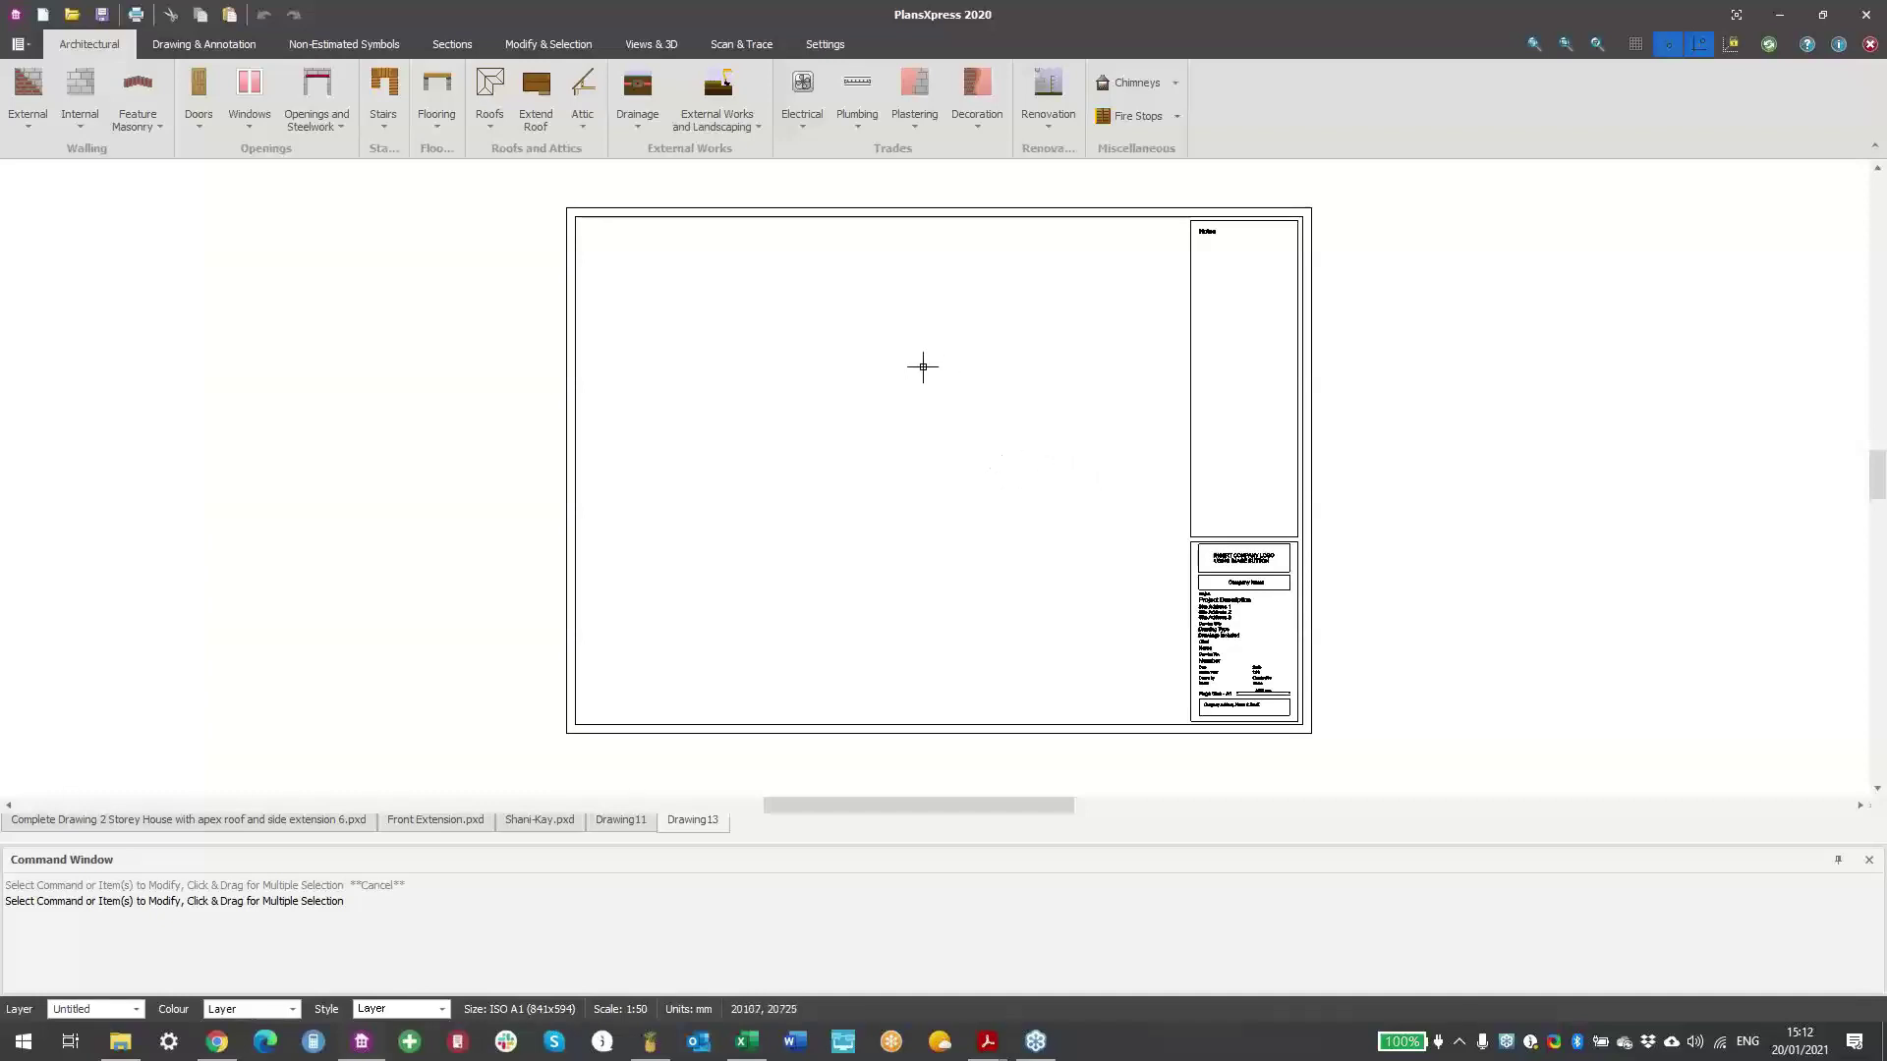
- Compare the Default and Alternative mouse button settings without changing them, and view the drawing area's context menu
click(817, 44)
click(485, 98)
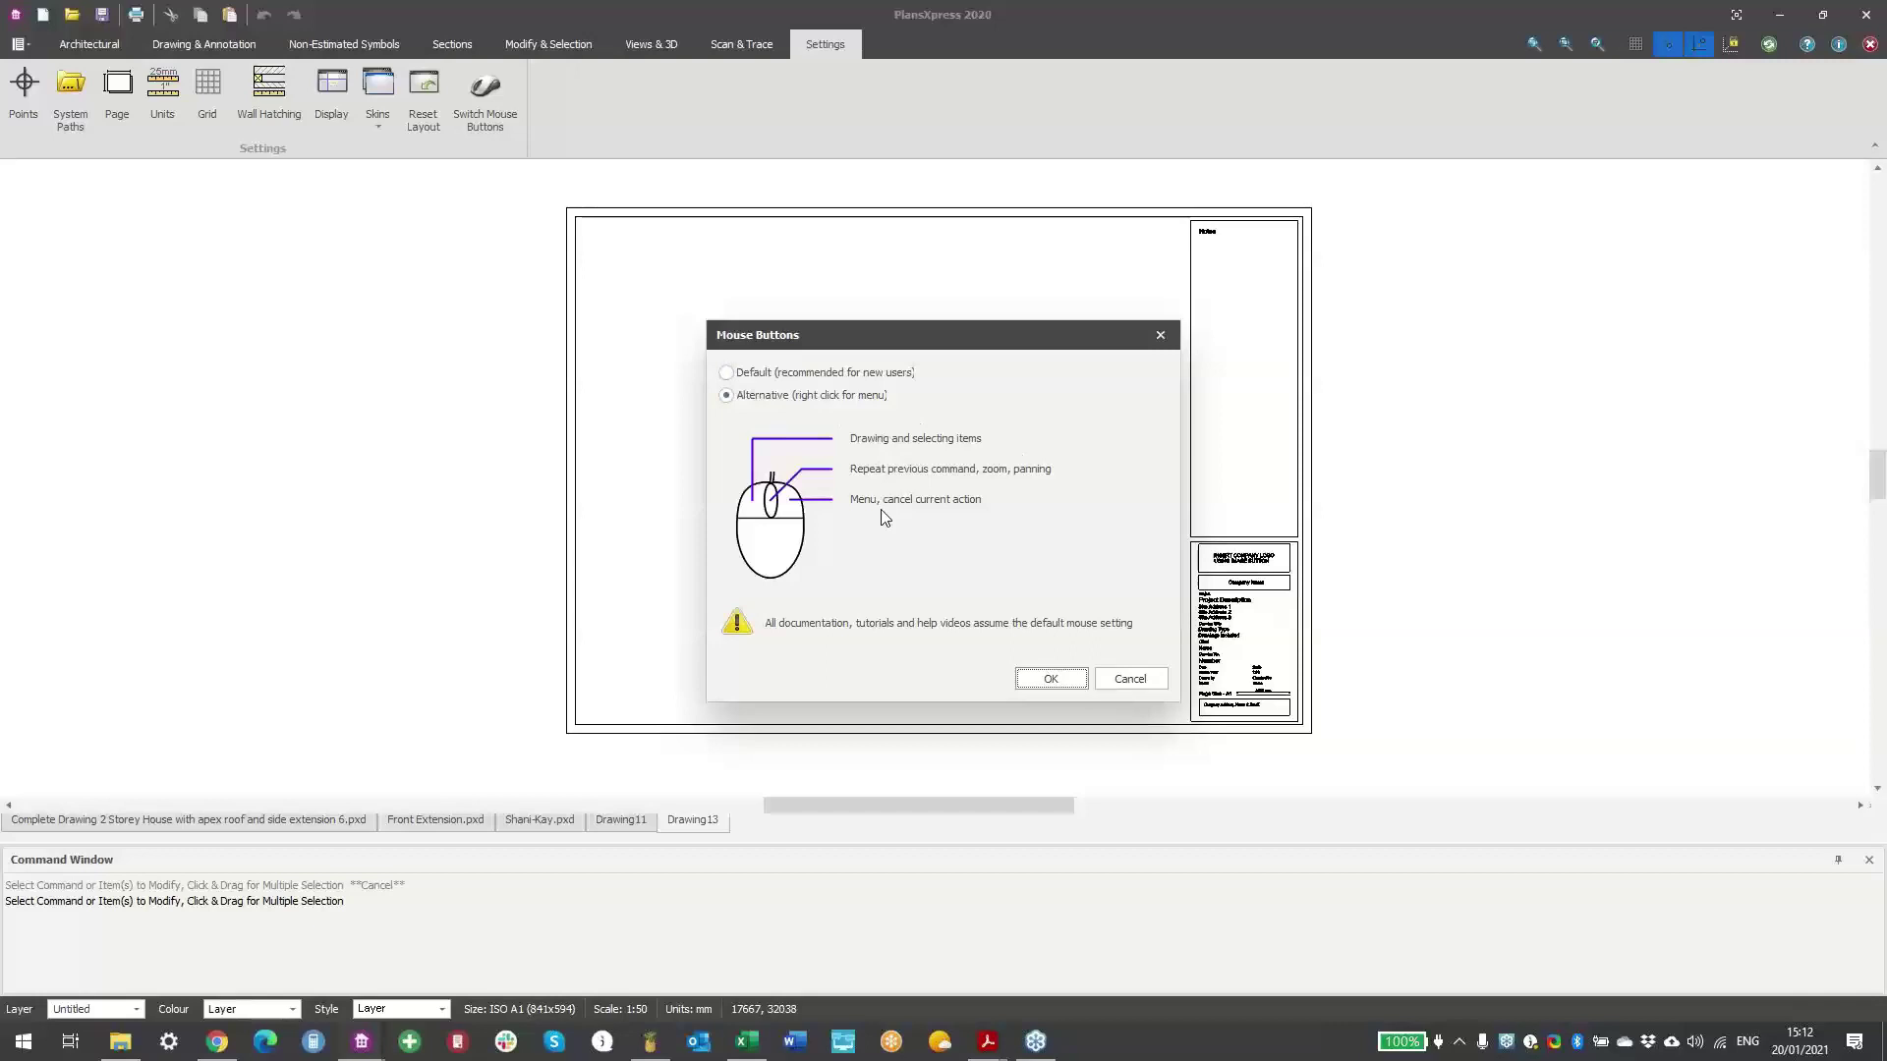
click(749, 374)
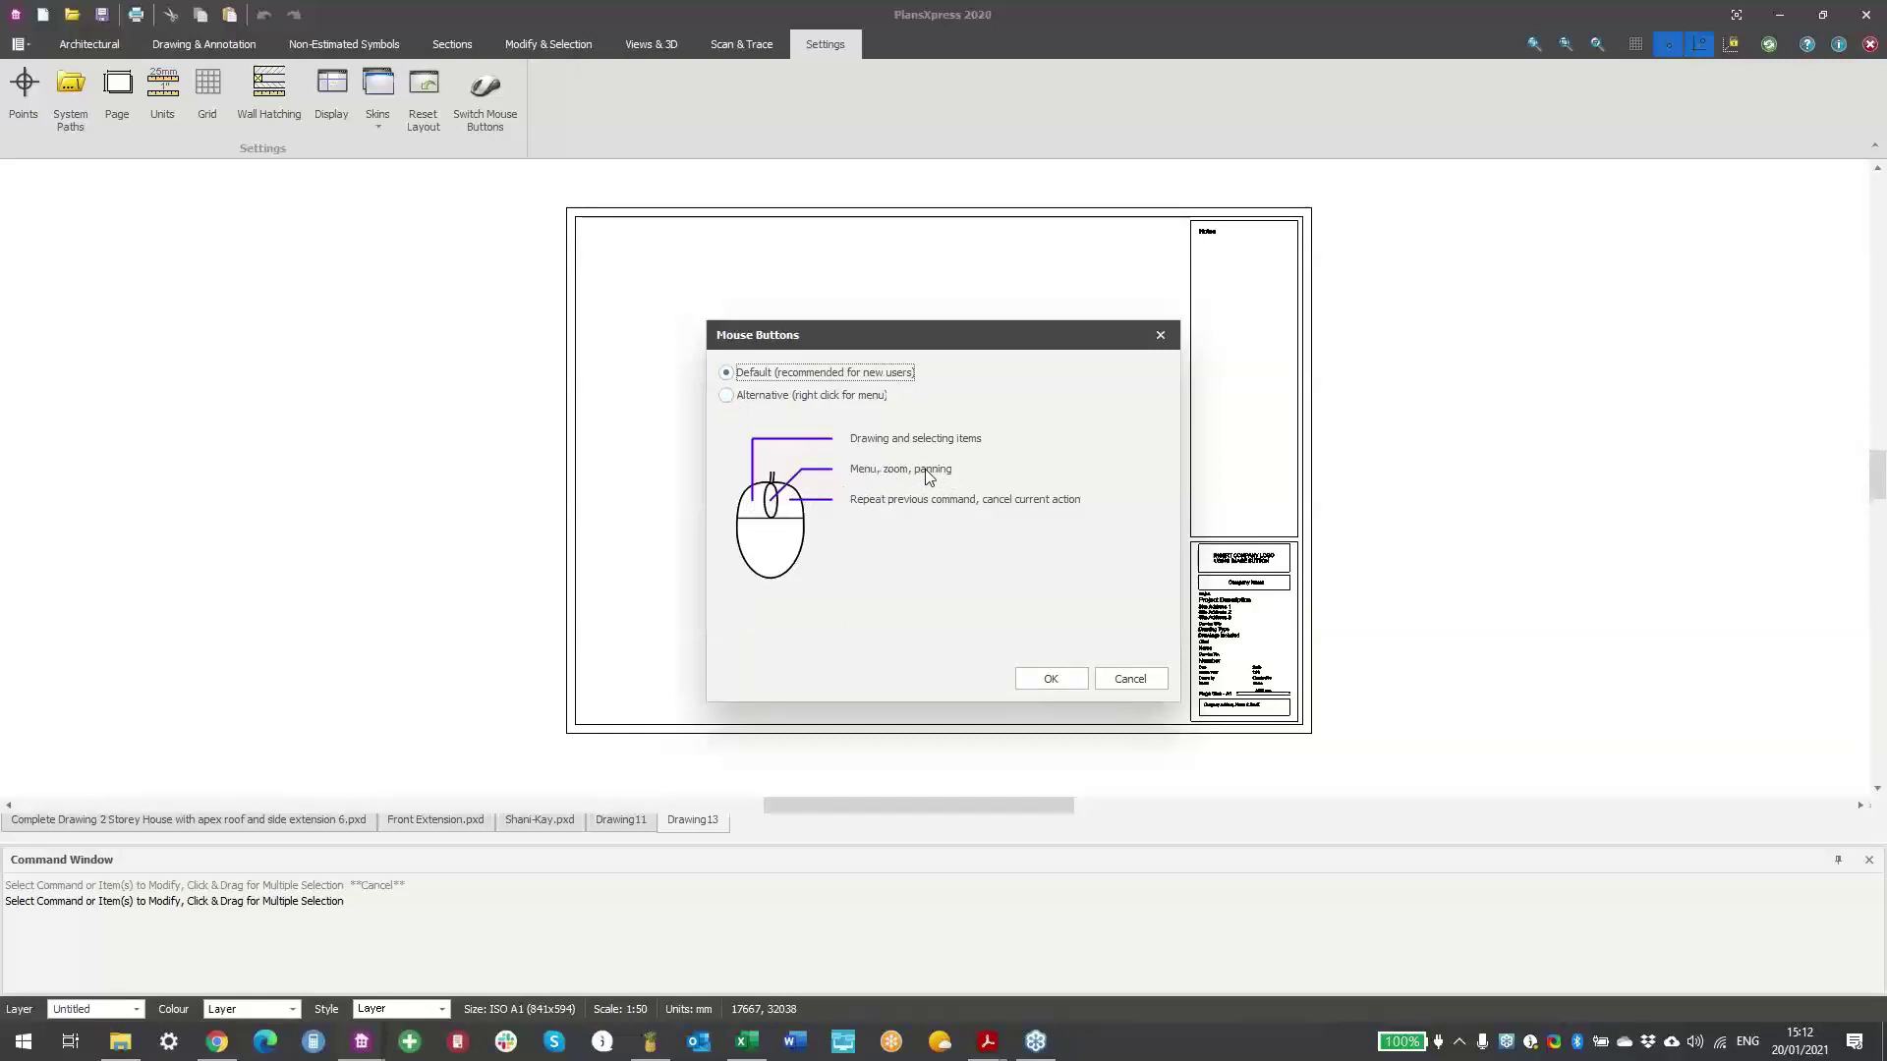
click(781, 395)
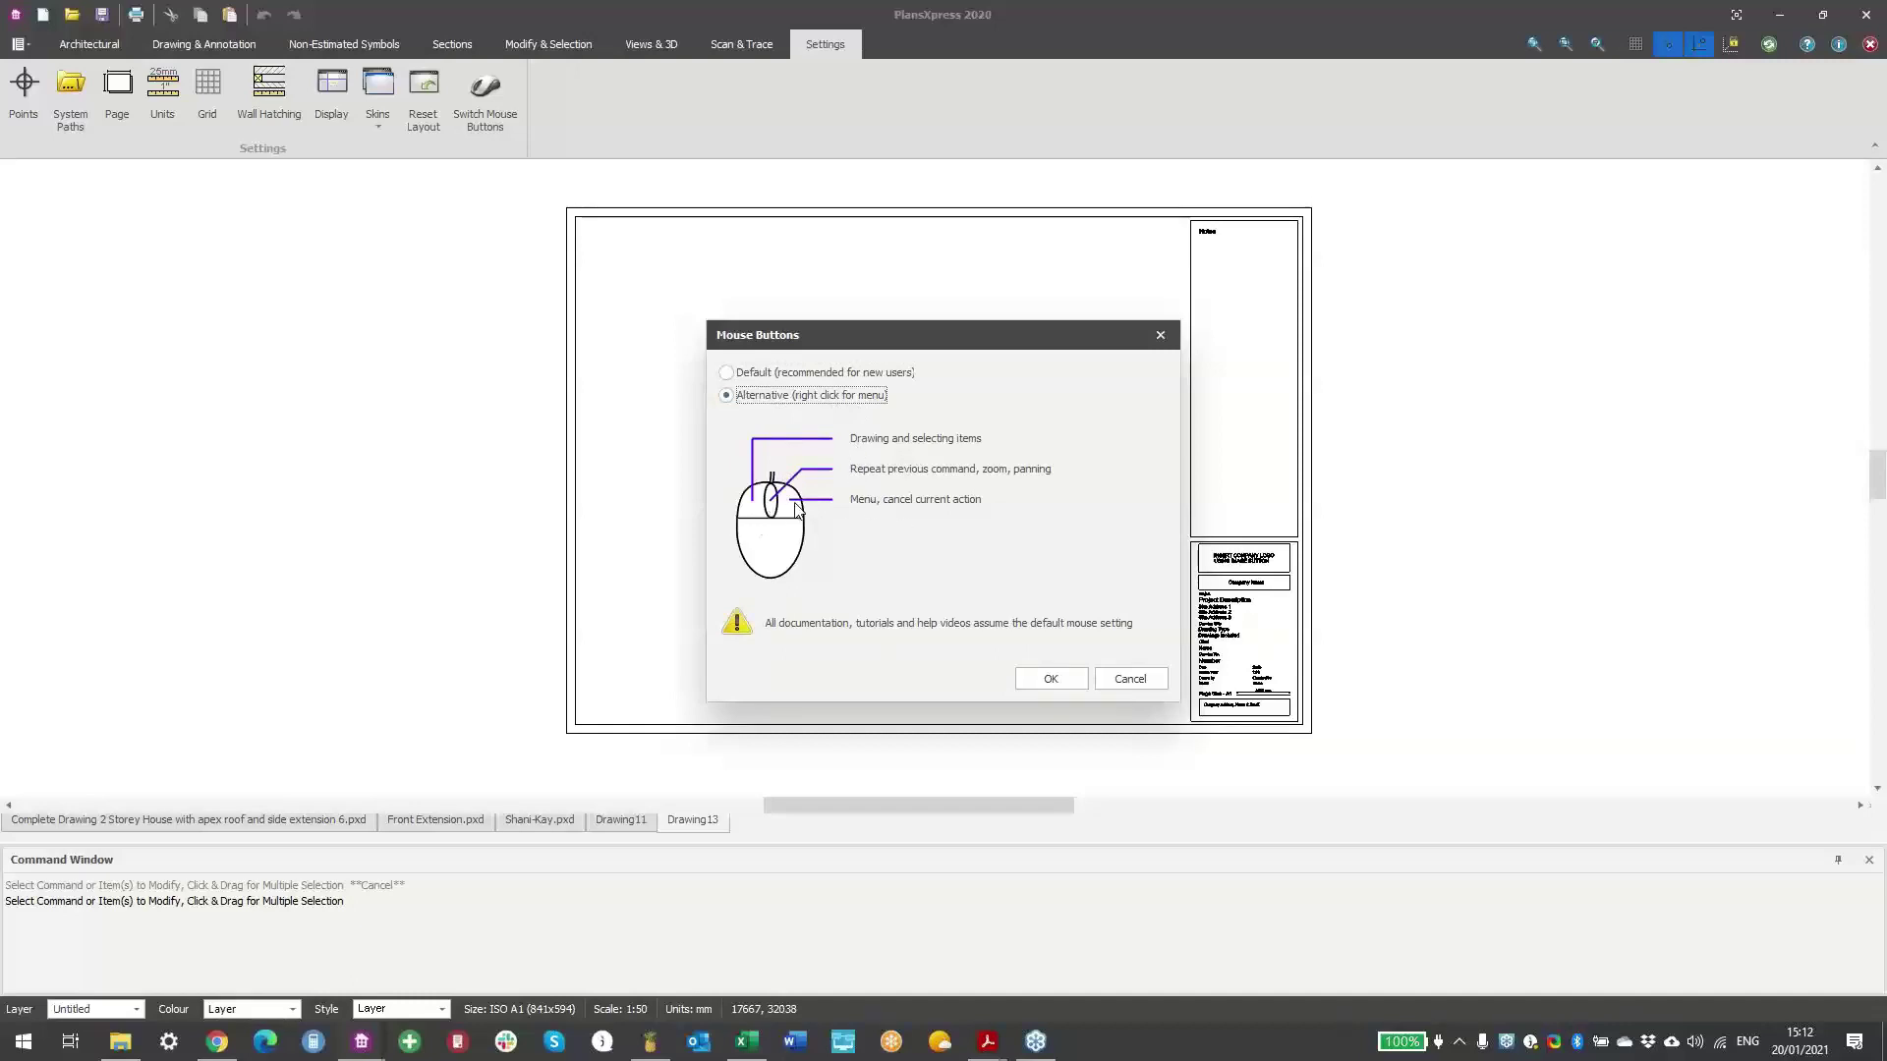
click(1130, 680)
right_click(713, 350)
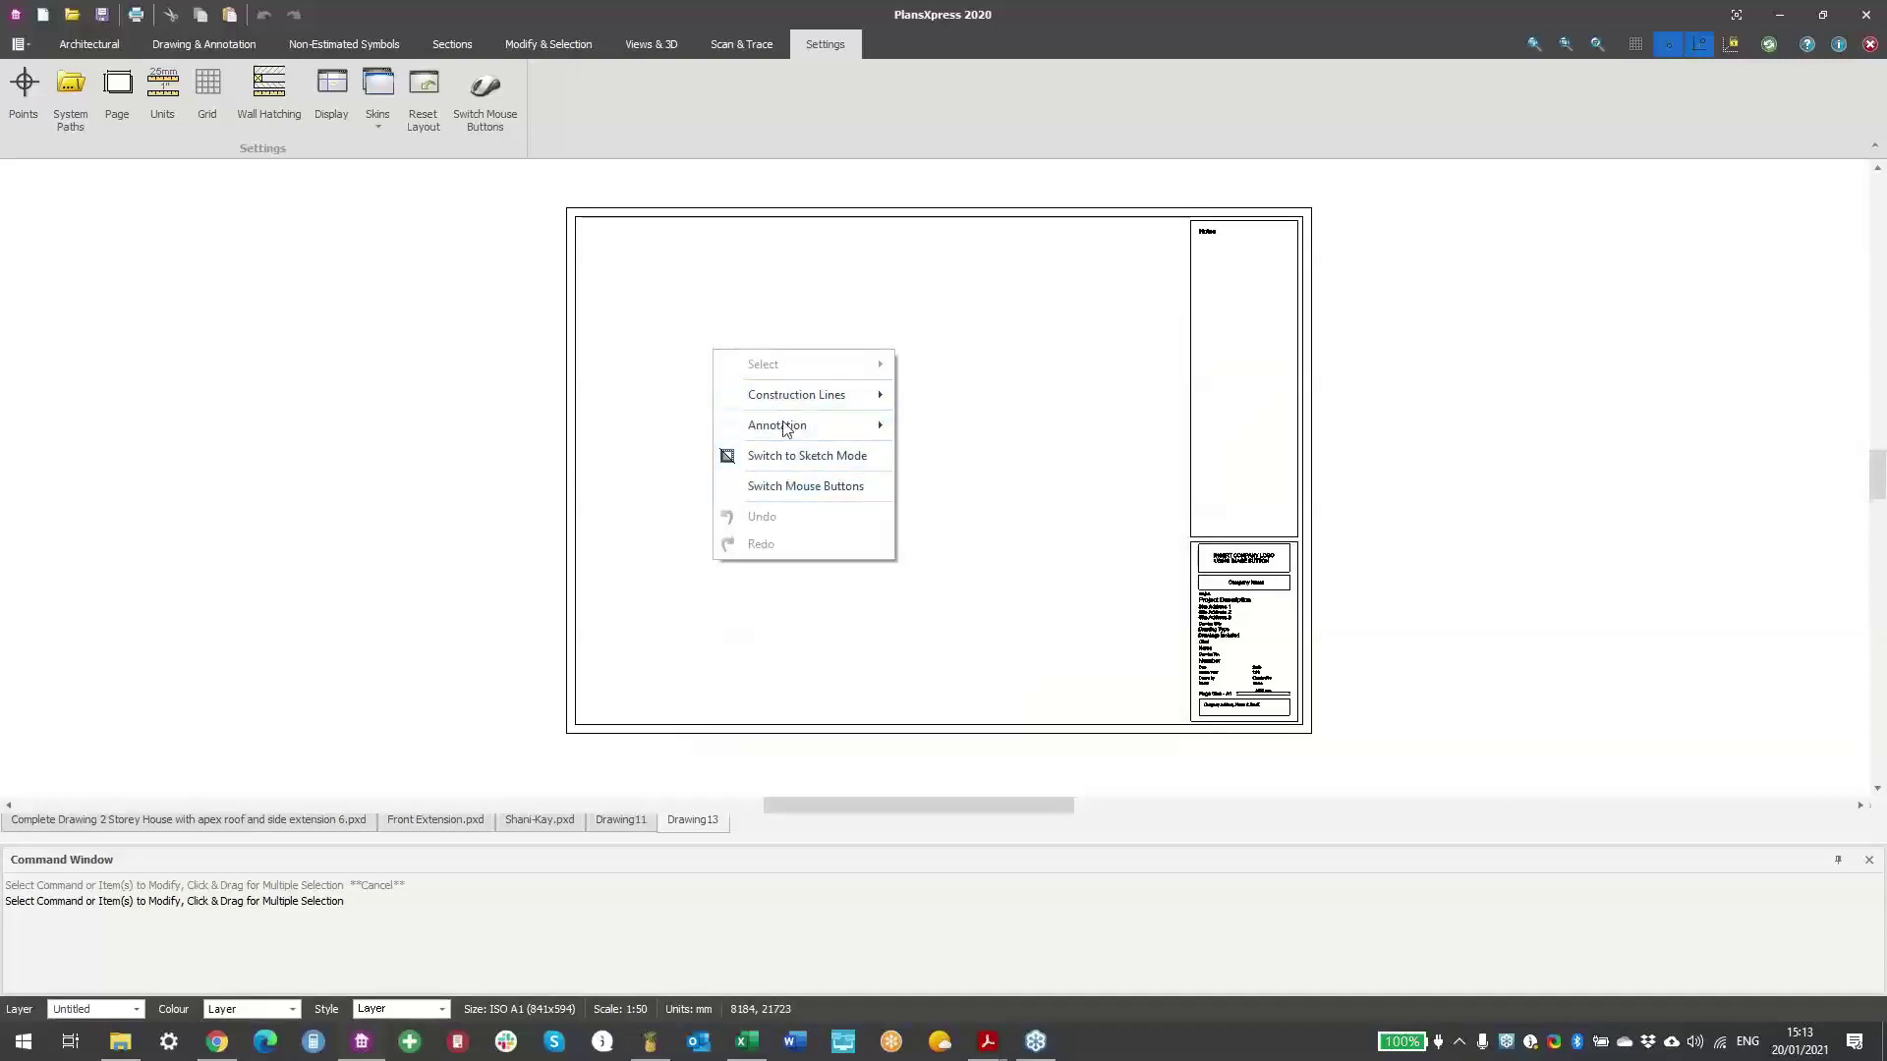
click(991, 470)
- Examine the sheet's blank drawing area, lower-left border corner and title block at different zoom levels
scroll(909, 457, up, 2)
scroll(909, 457, down, 2)
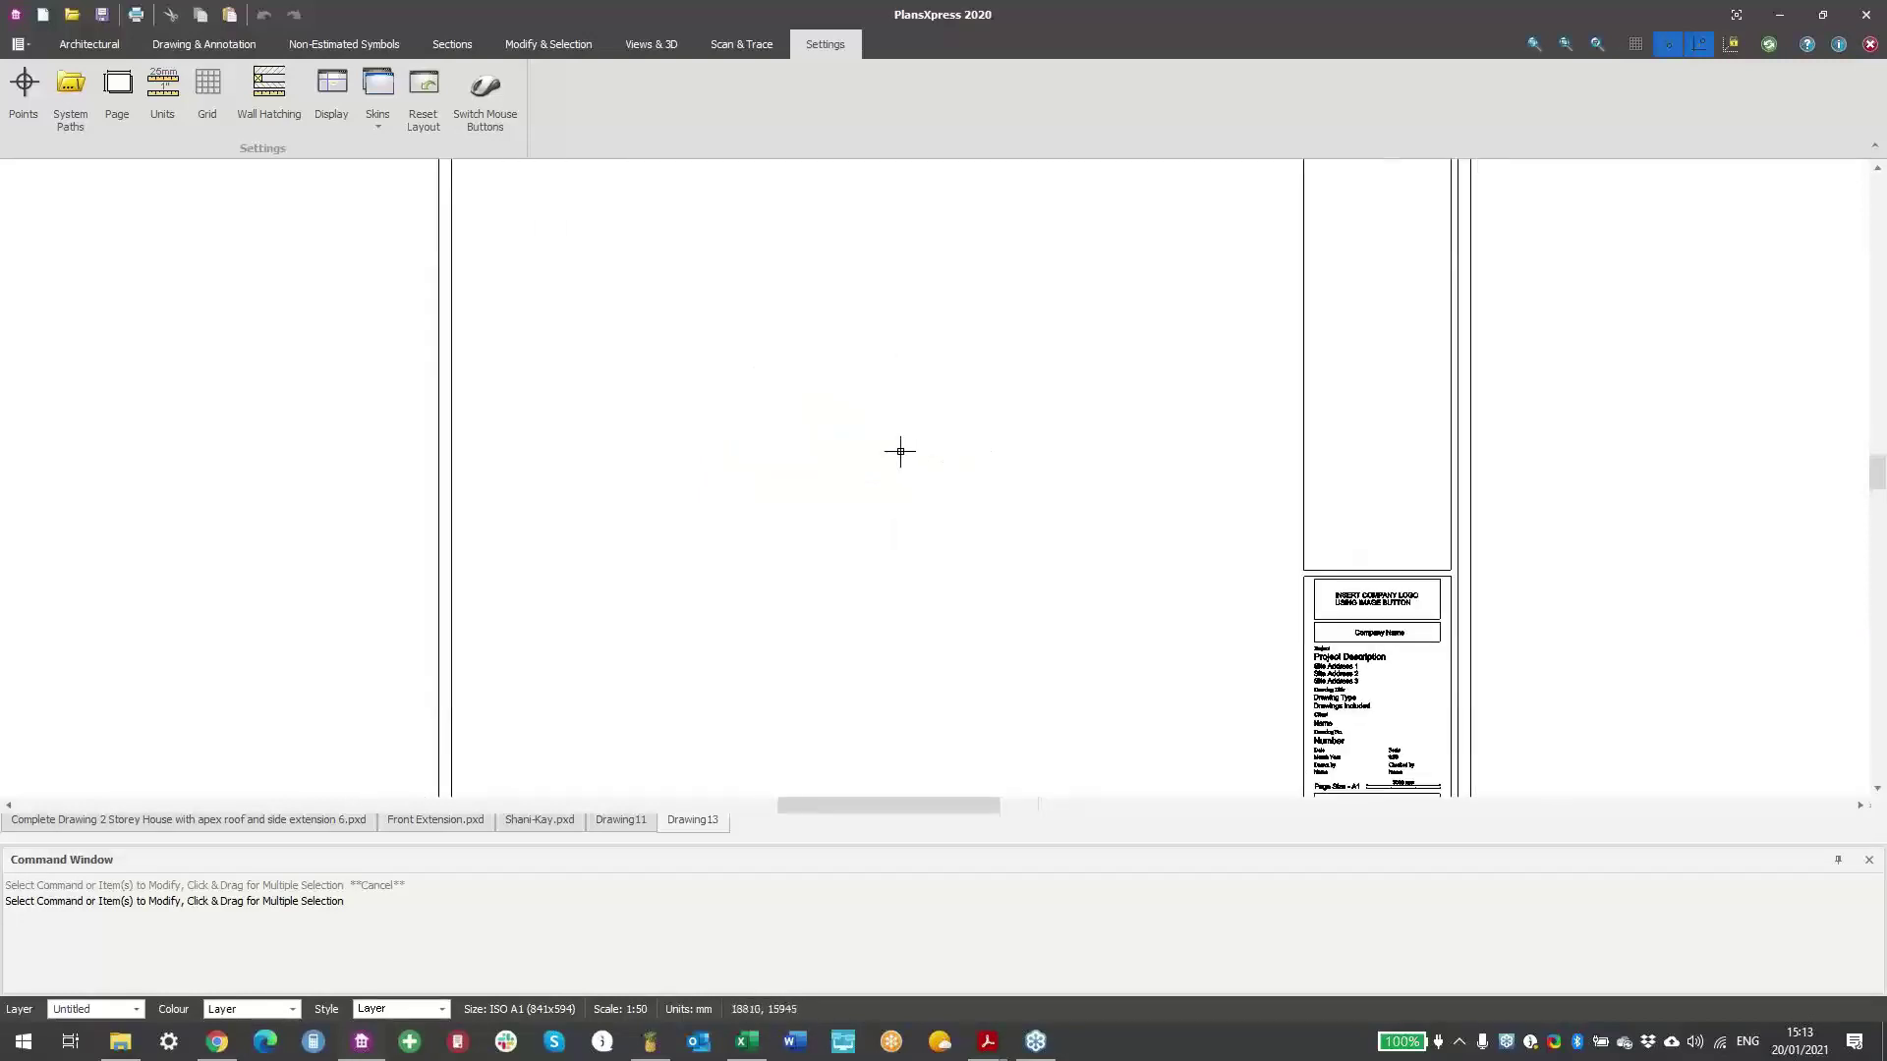
scroll(901, 455, up, 3)
scroll(901, 455, down, 4)
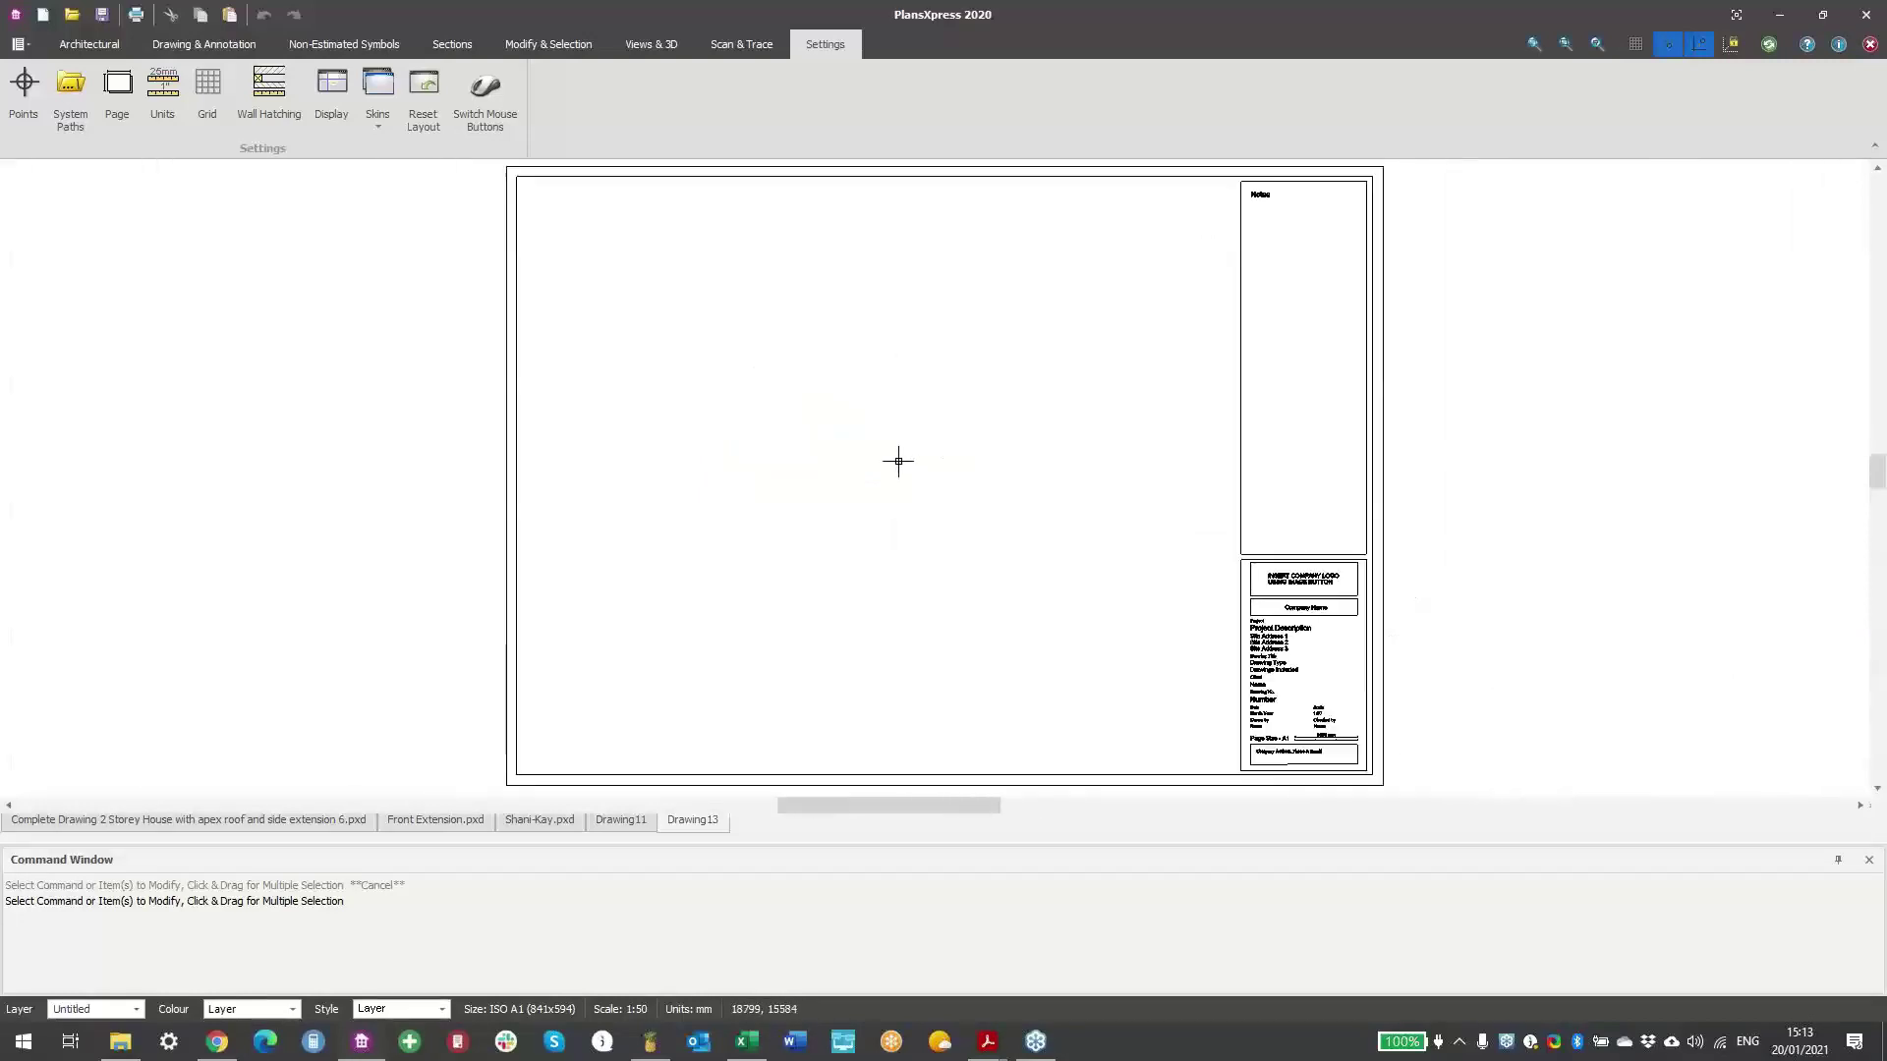
scroll(898, 461, up, 1)
scroll(898, 461, up, 2)
scroll(898, 461, down, 1)
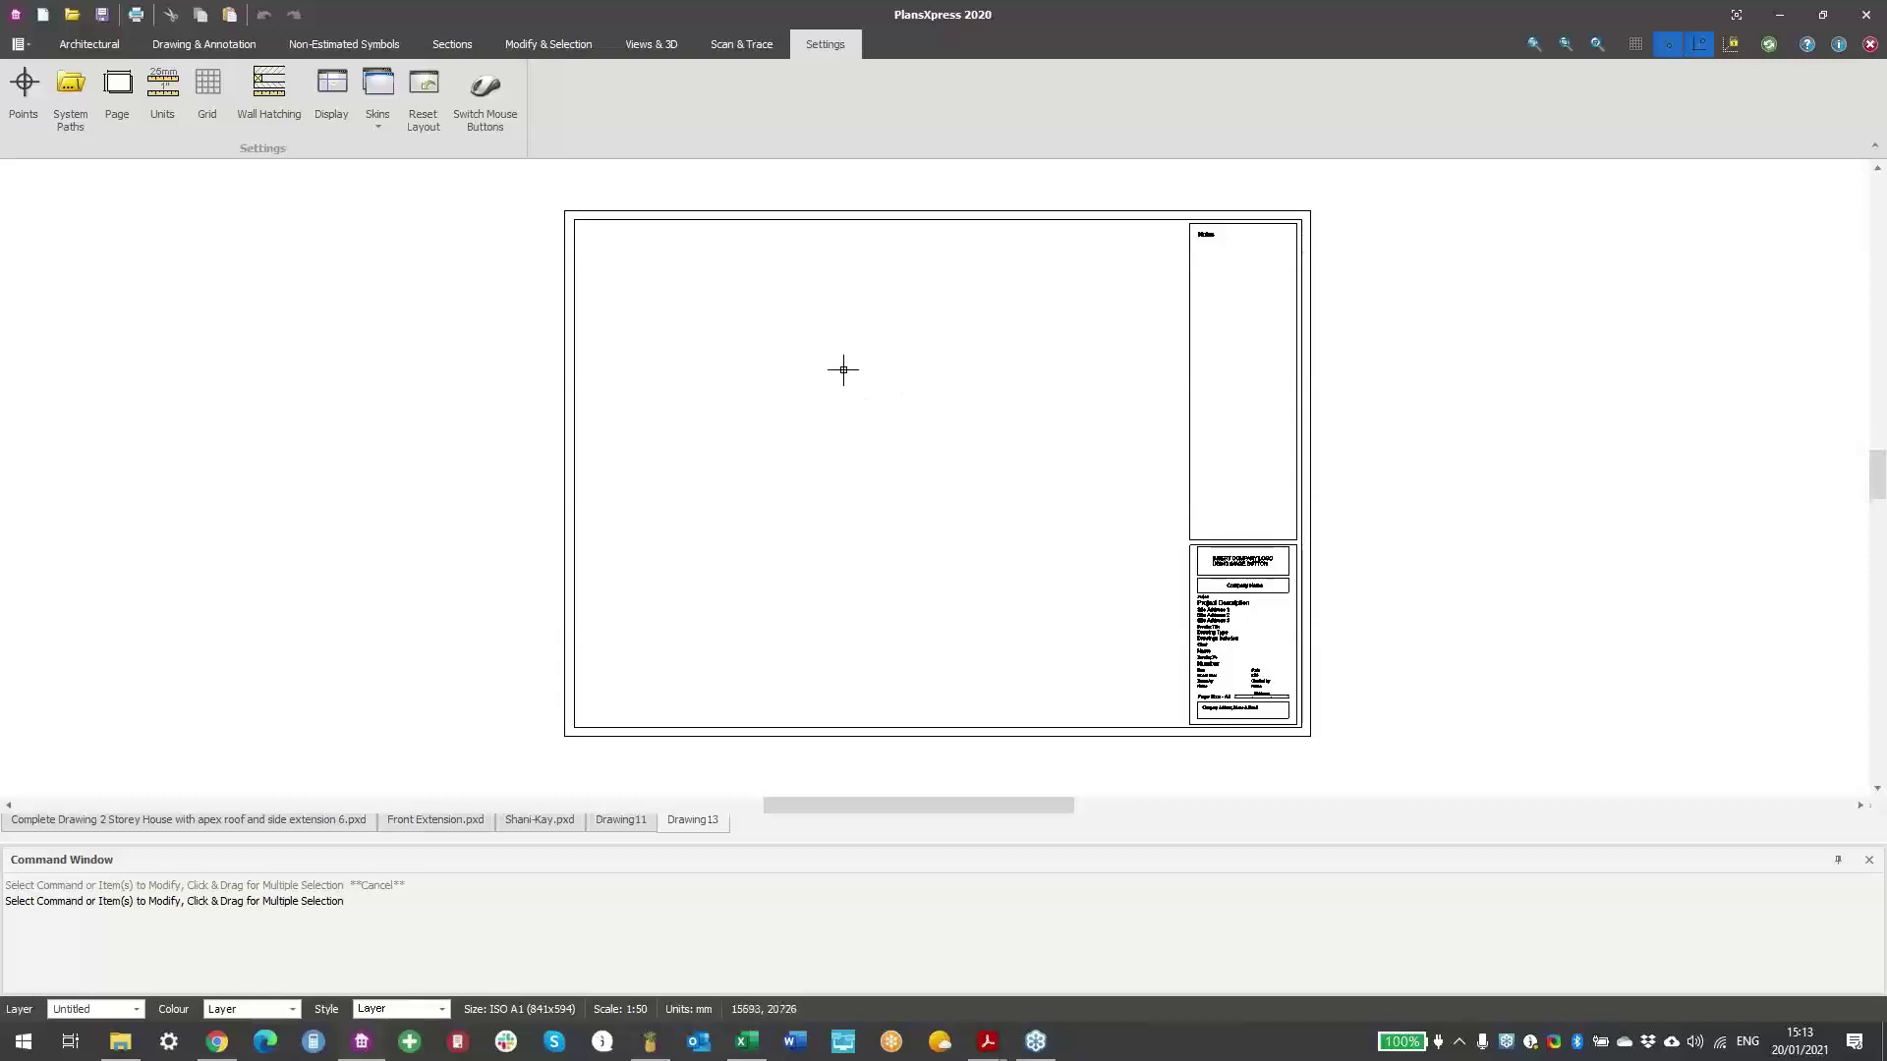
scroll(838, 370, up, 2)
scroll(835, 367, down, 2)
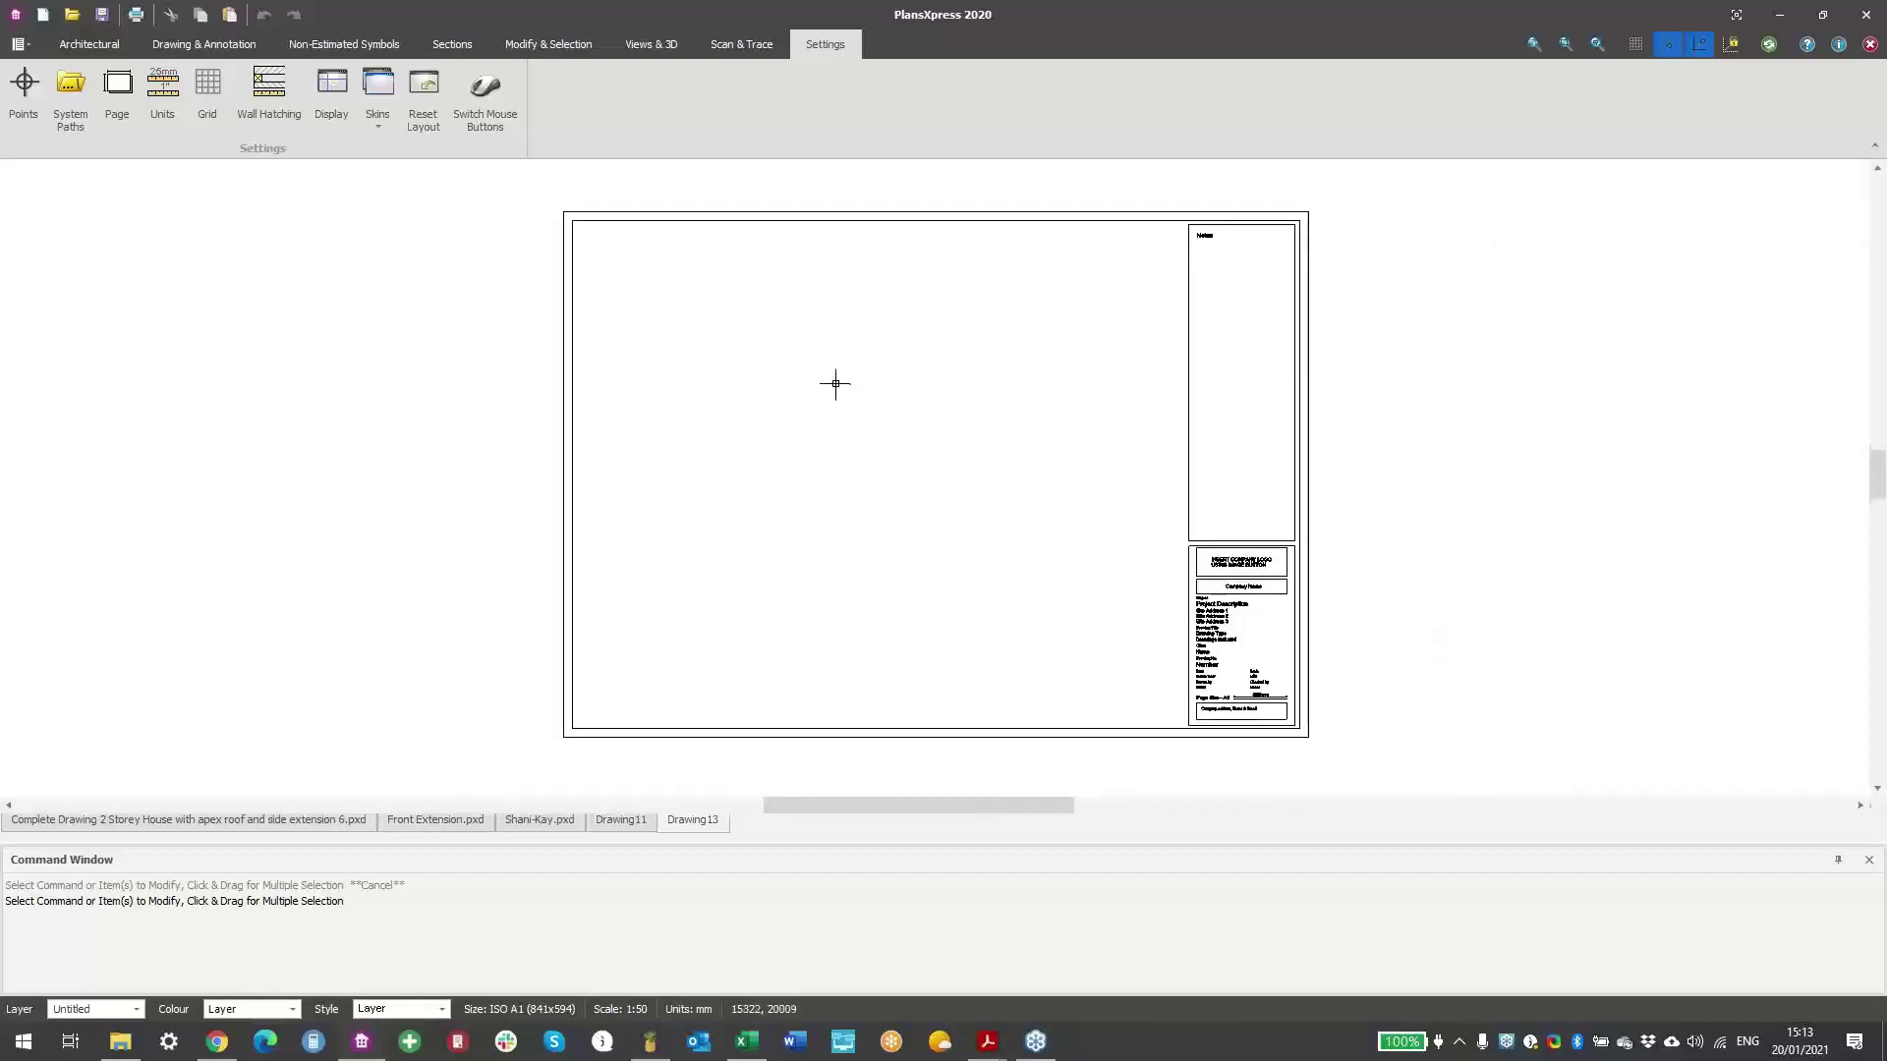
mouse_move(835, 385)
middle_down()
mouse_move(1129, 404)
mouse_move(569, 455)
mouse_move(931, 459)
mouse_move(772, 397)
mouse_move(648, 423)
middle_up()
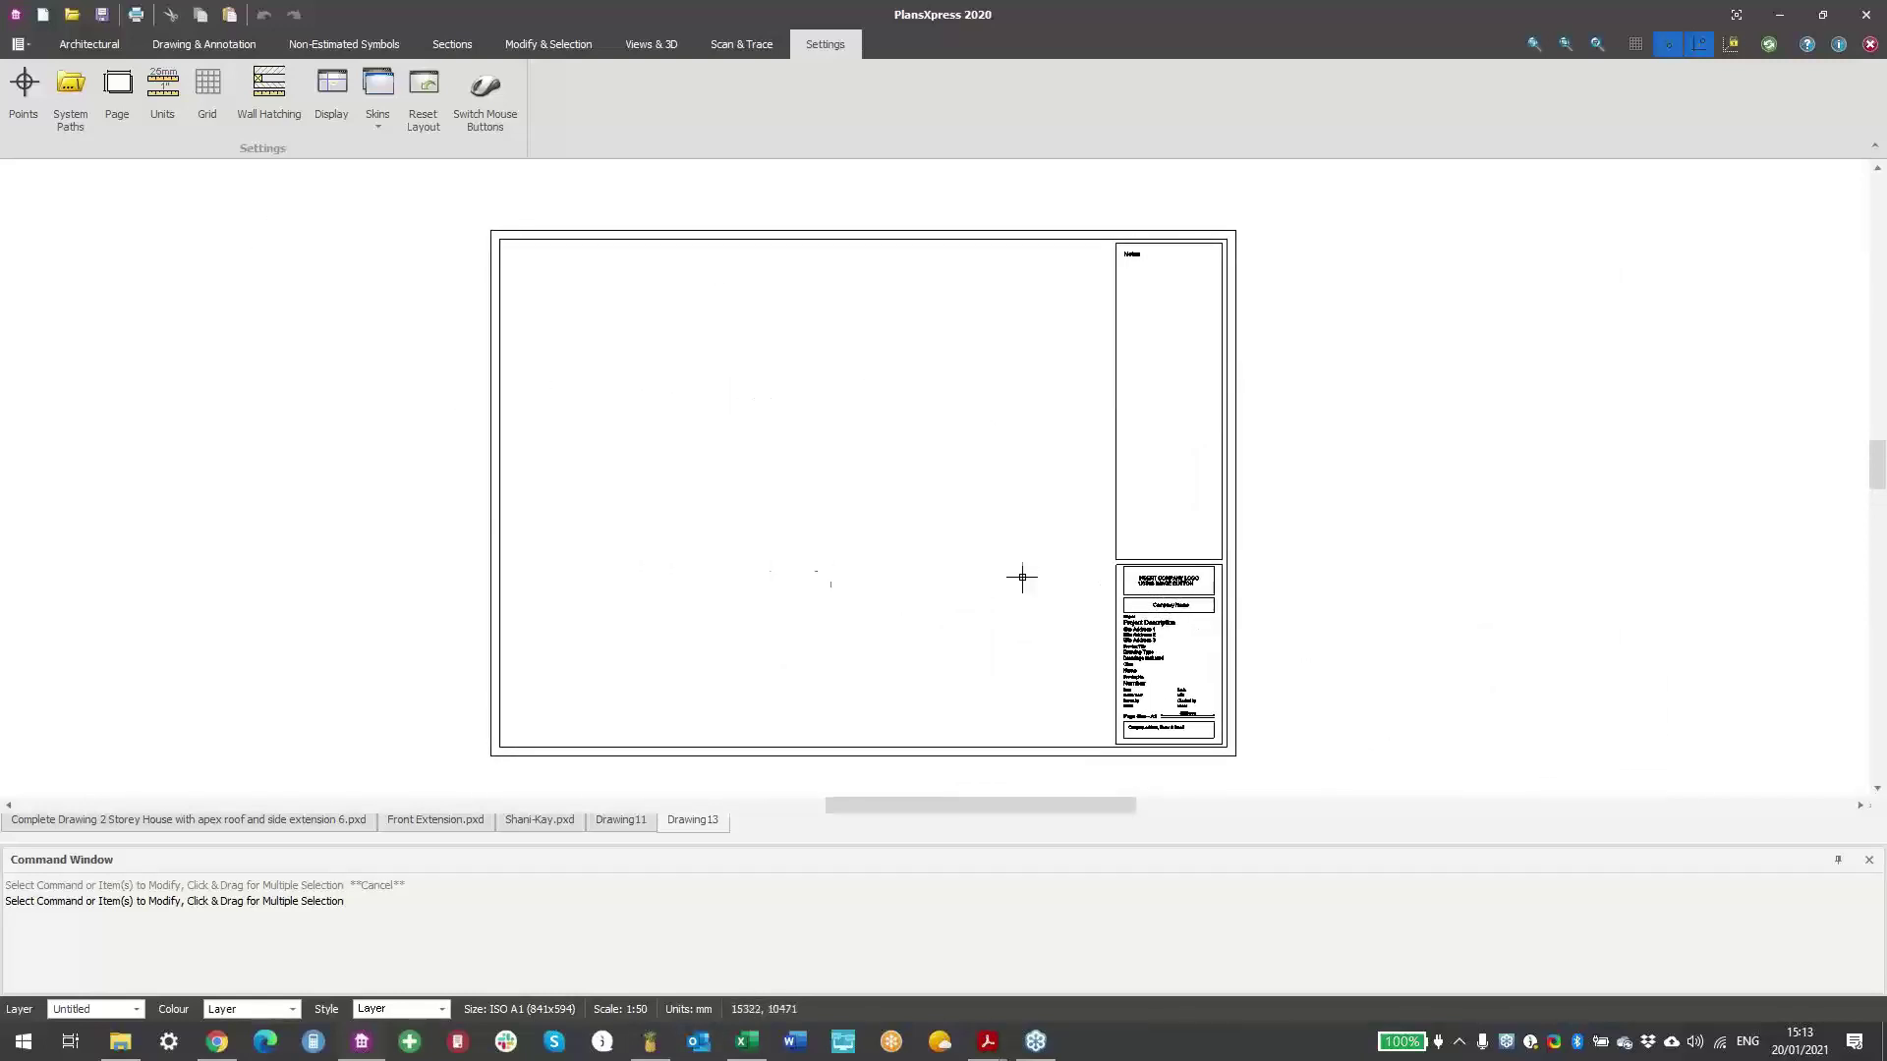
scroll(1171, 601, up, 5)
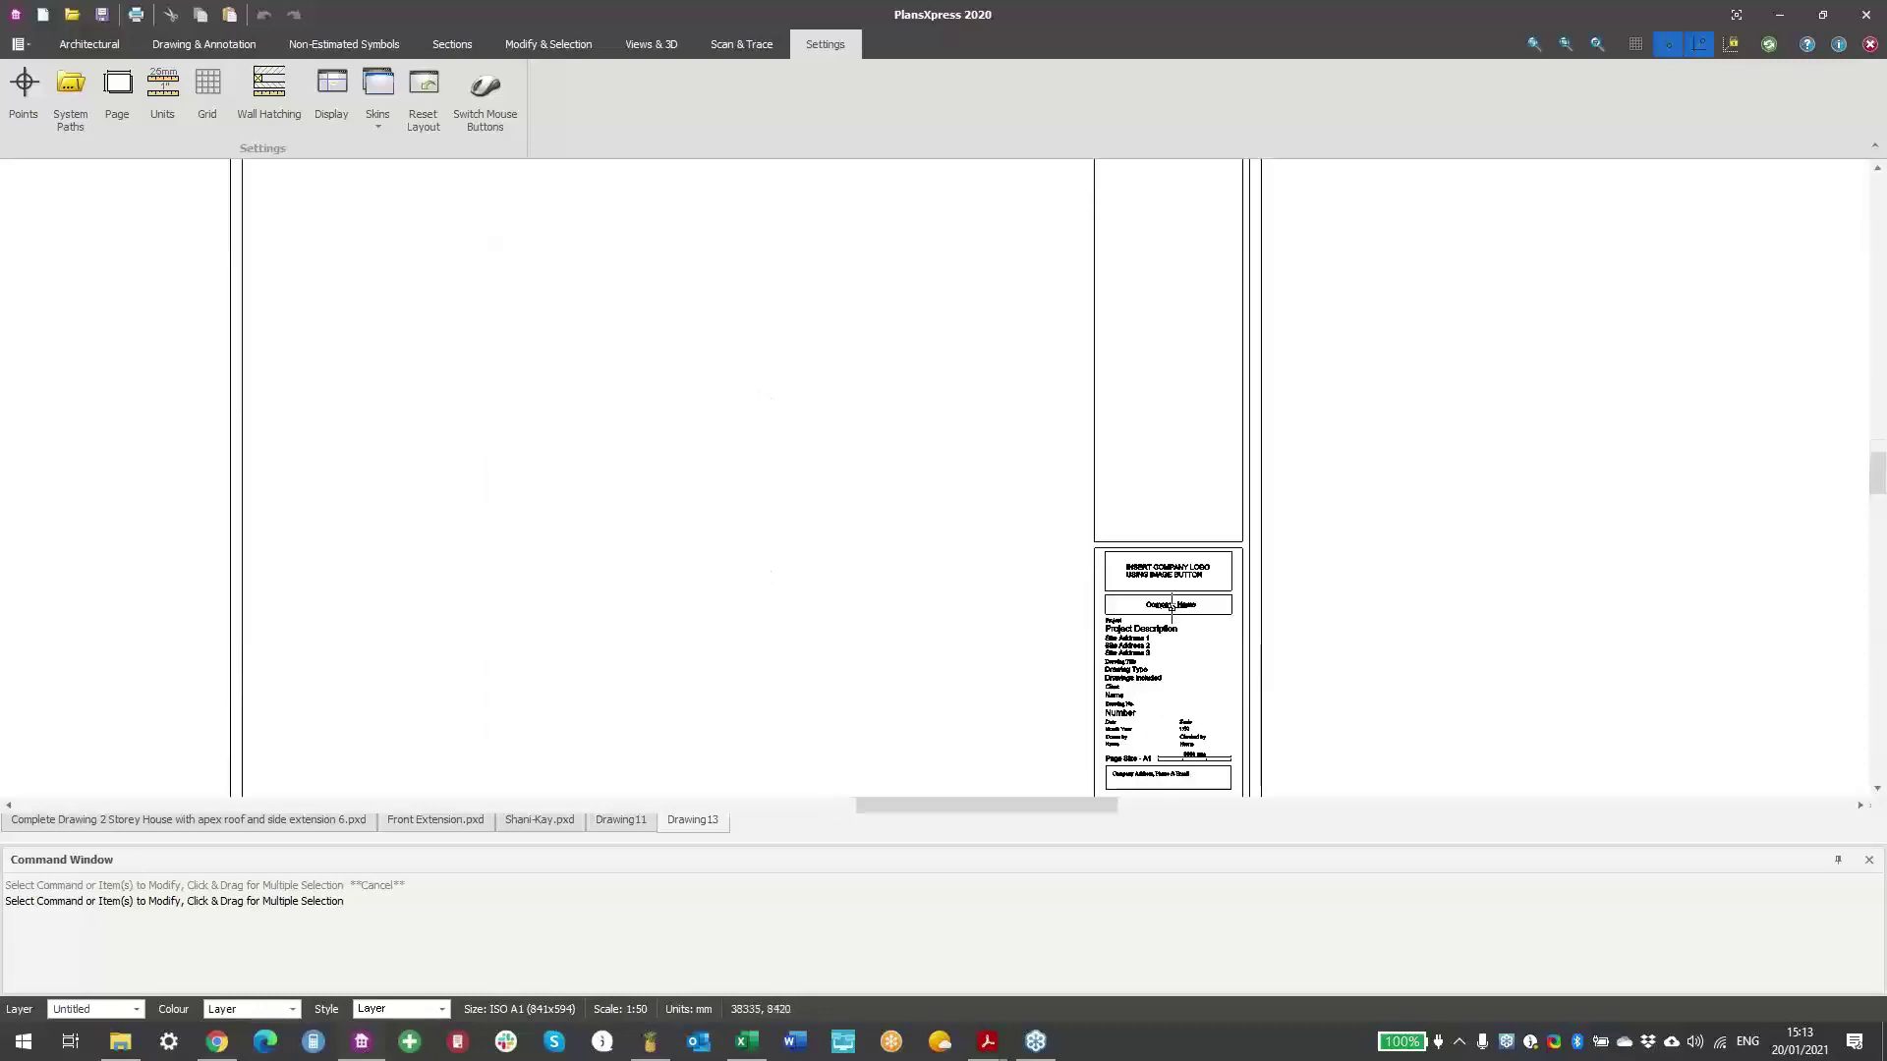
scroll(1177, 605, down, 5)
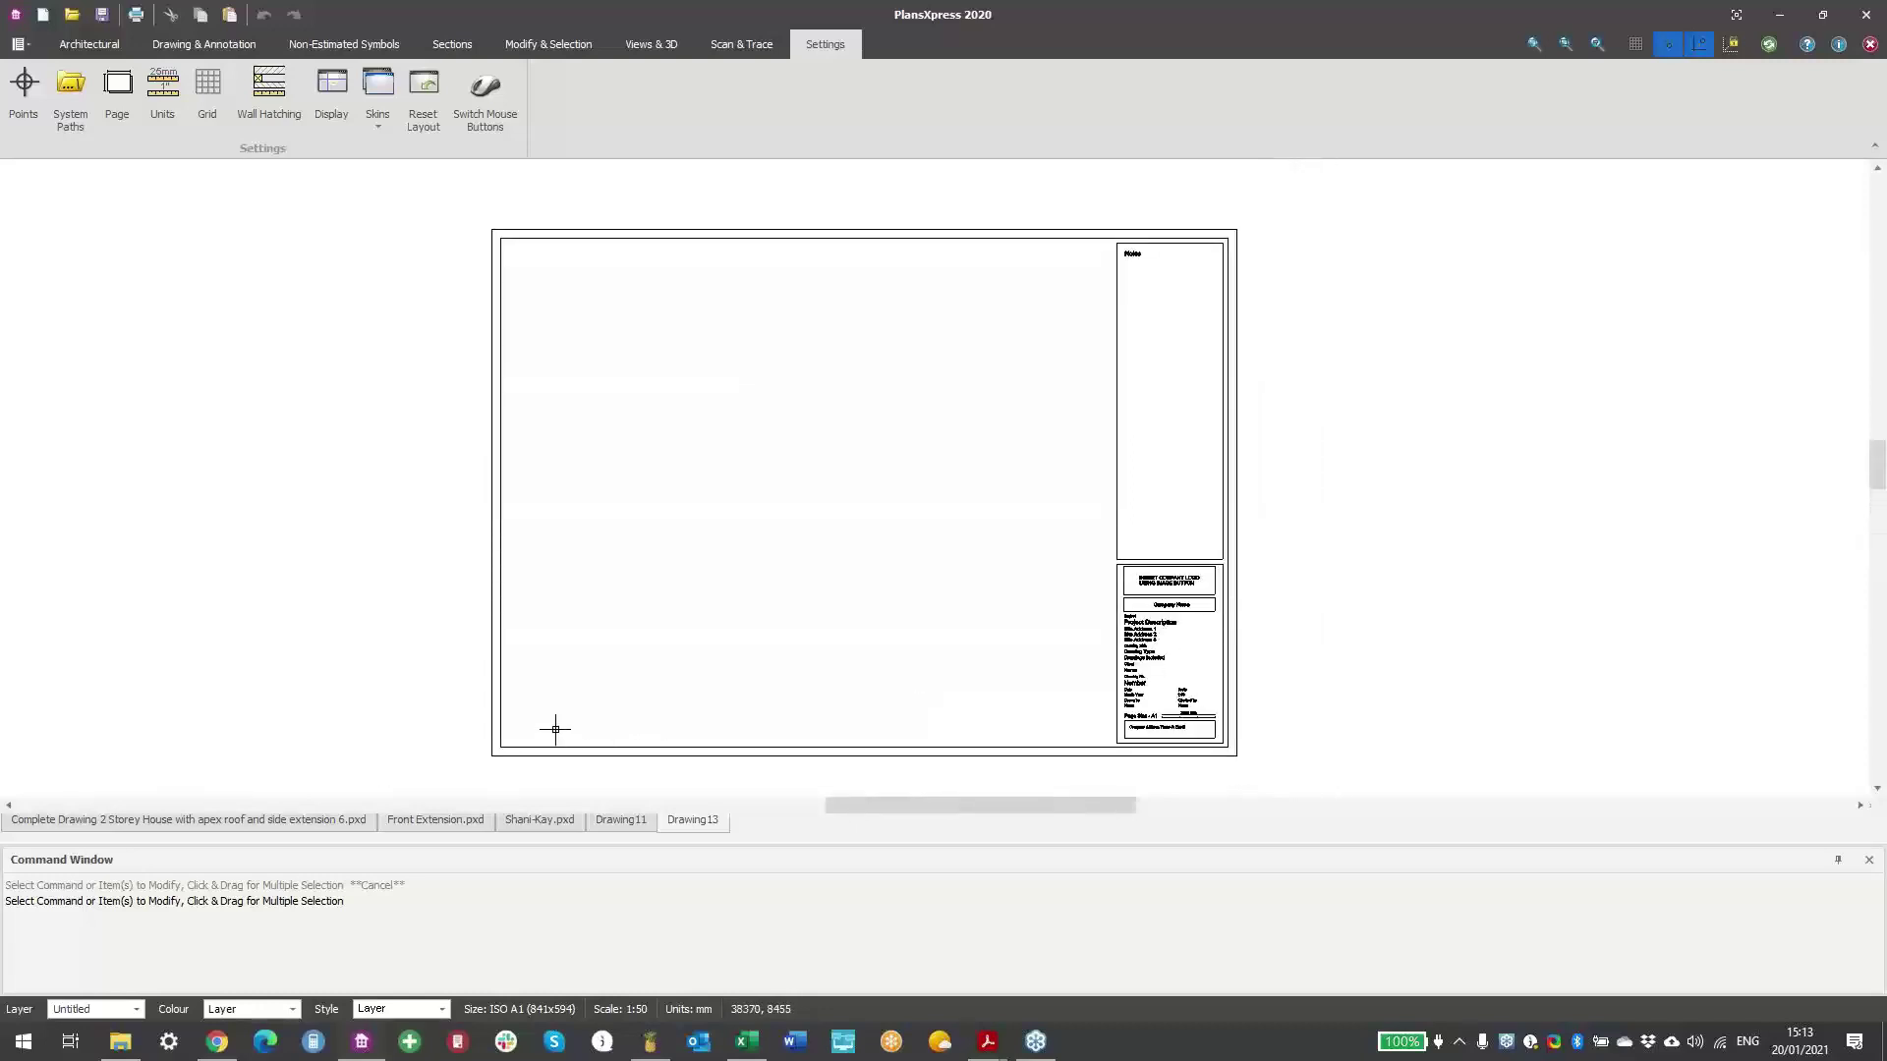
scroll(506, 747, up, 3)
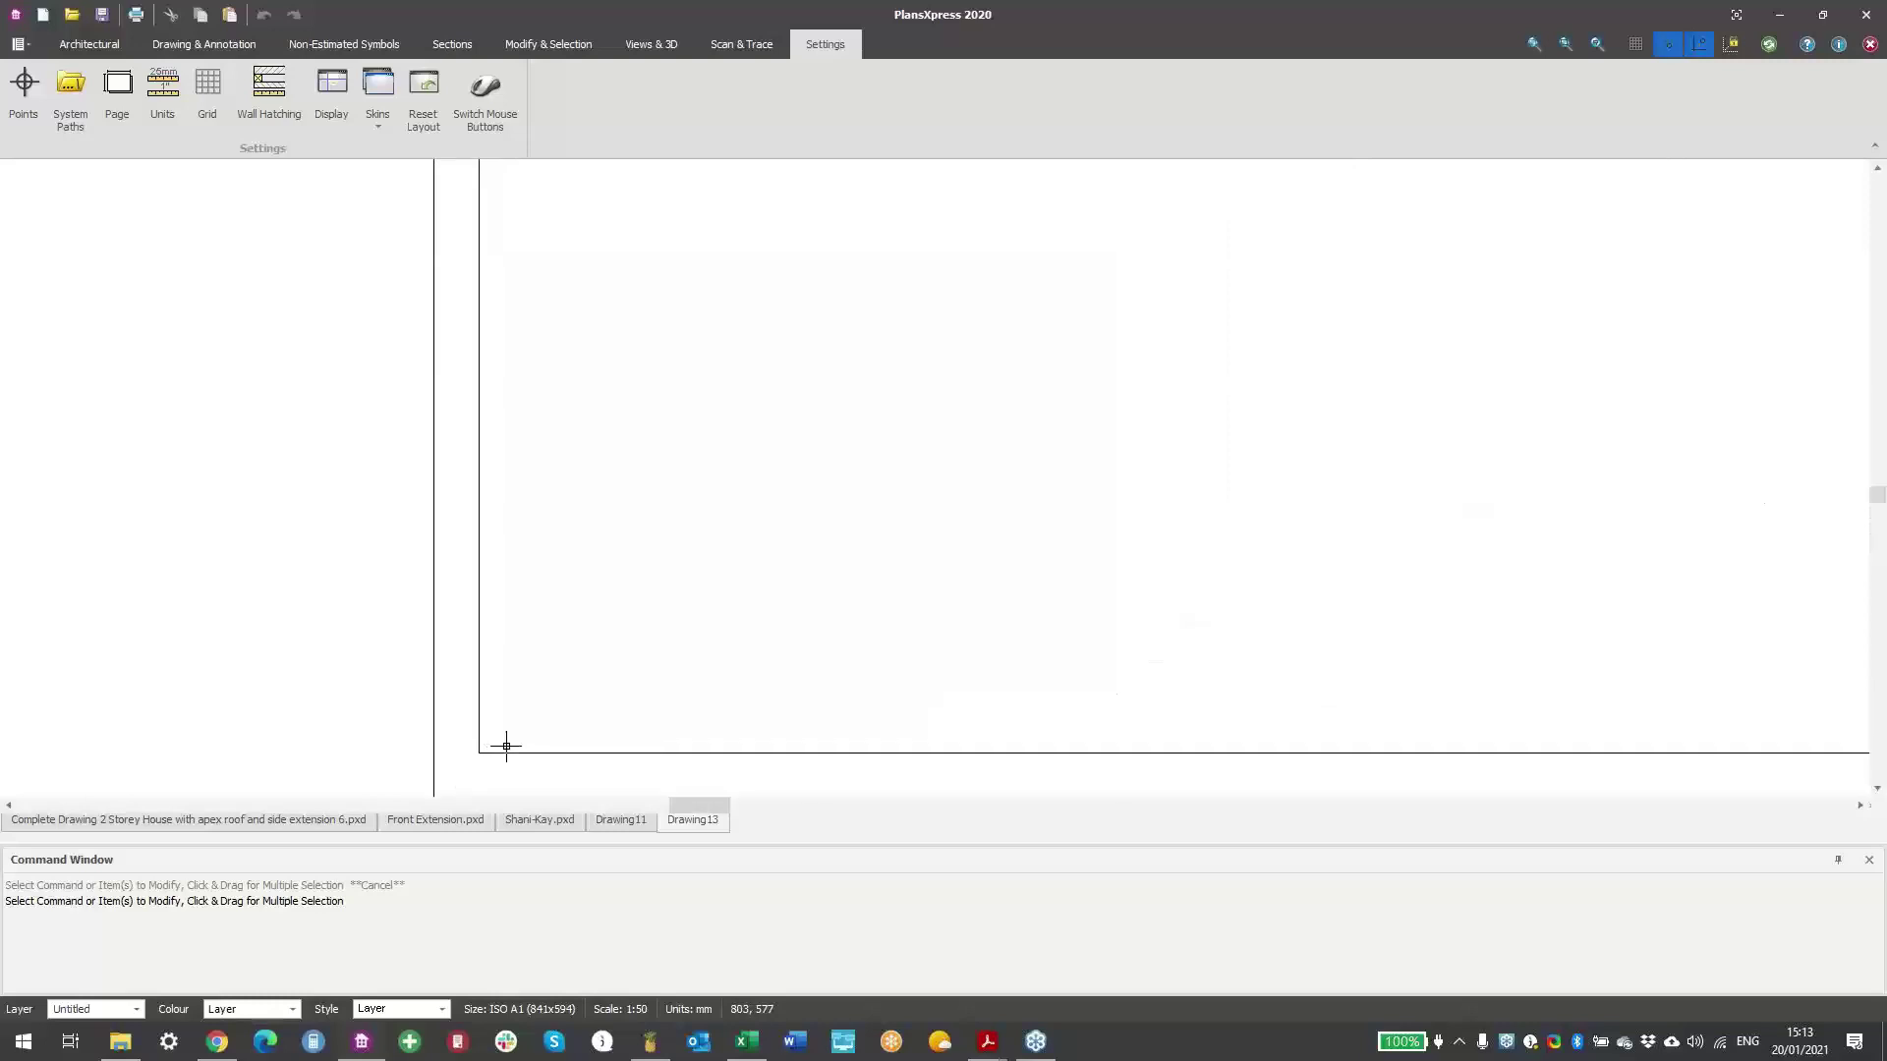
scroll(514, 749, down, 3)
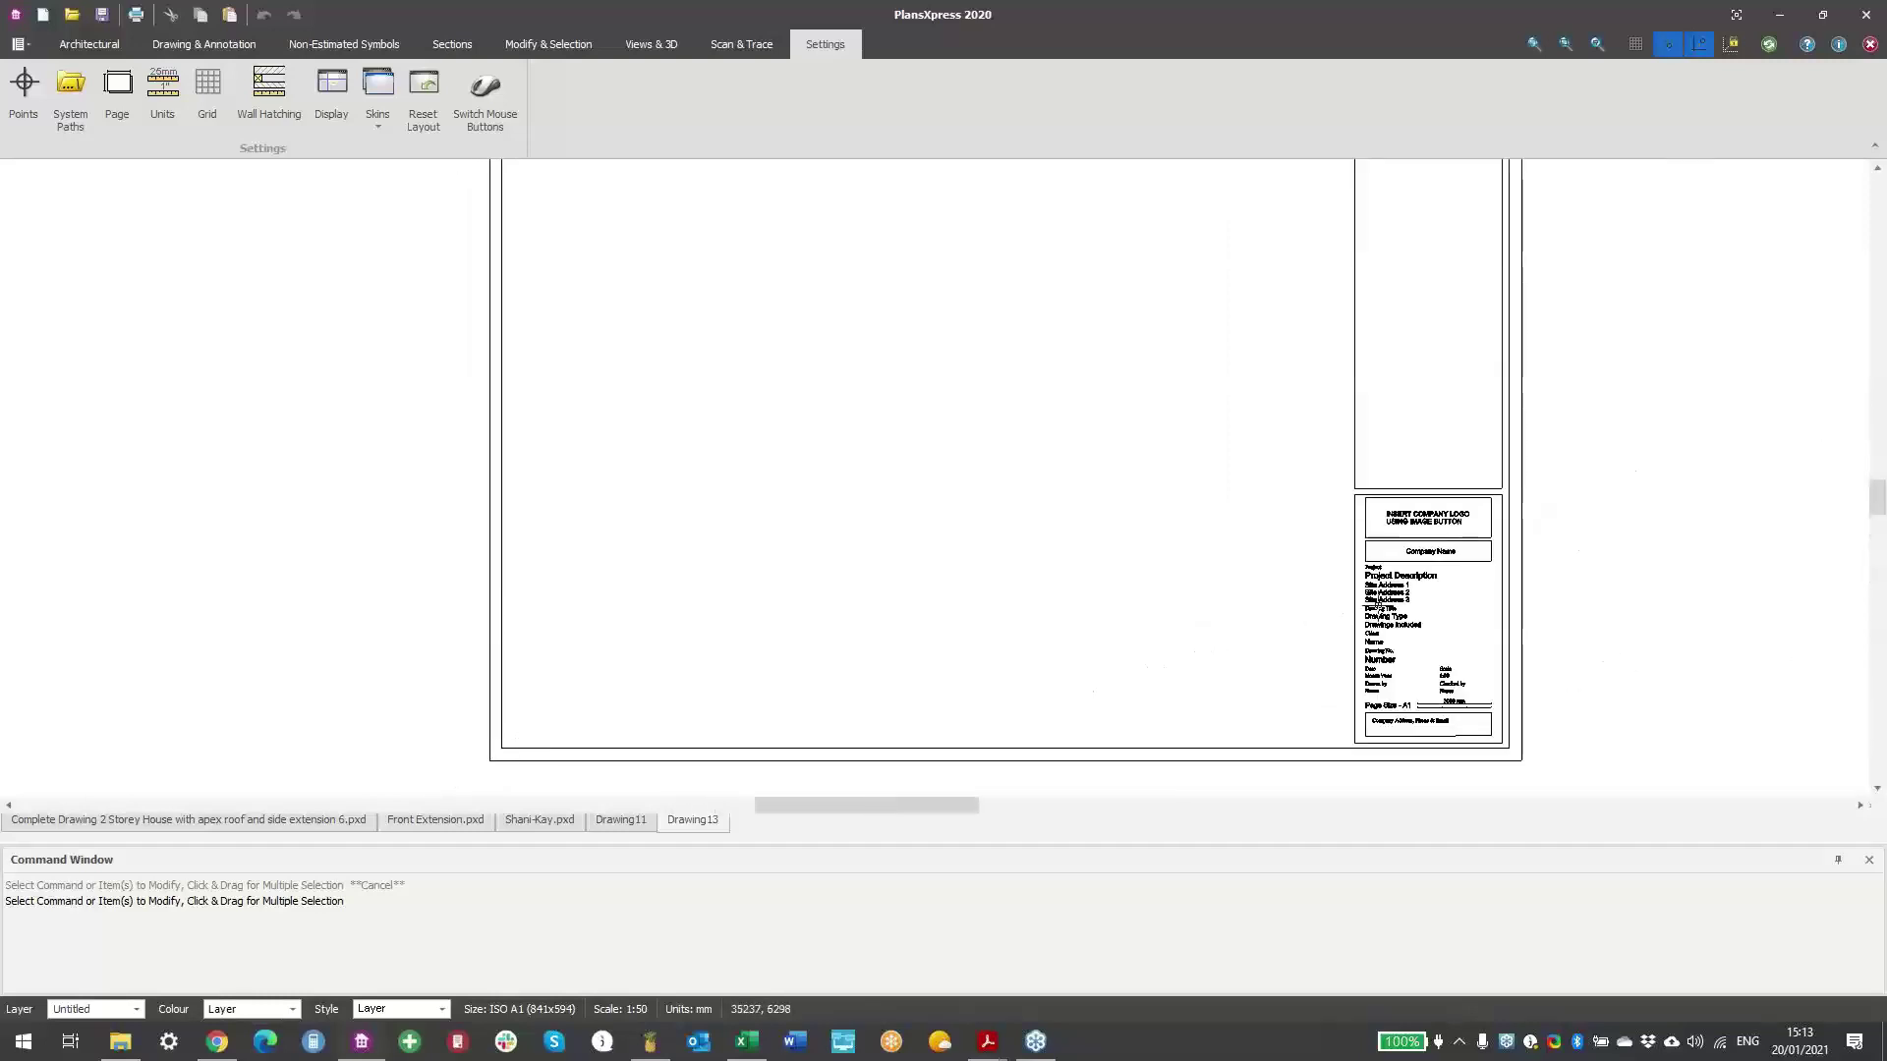
- Choose the "logo" picture from the Pictures folder as the image to insert in the title block
scroll(1440, 541, up, 5)
scroll(1440, 541, up, 2)
scroll(1415, 536, down, 2)
mouse_move(1412, 531)
middle_down()
mouse_move(1225, 632)
mouse_move(1241, 633)
middle_up()
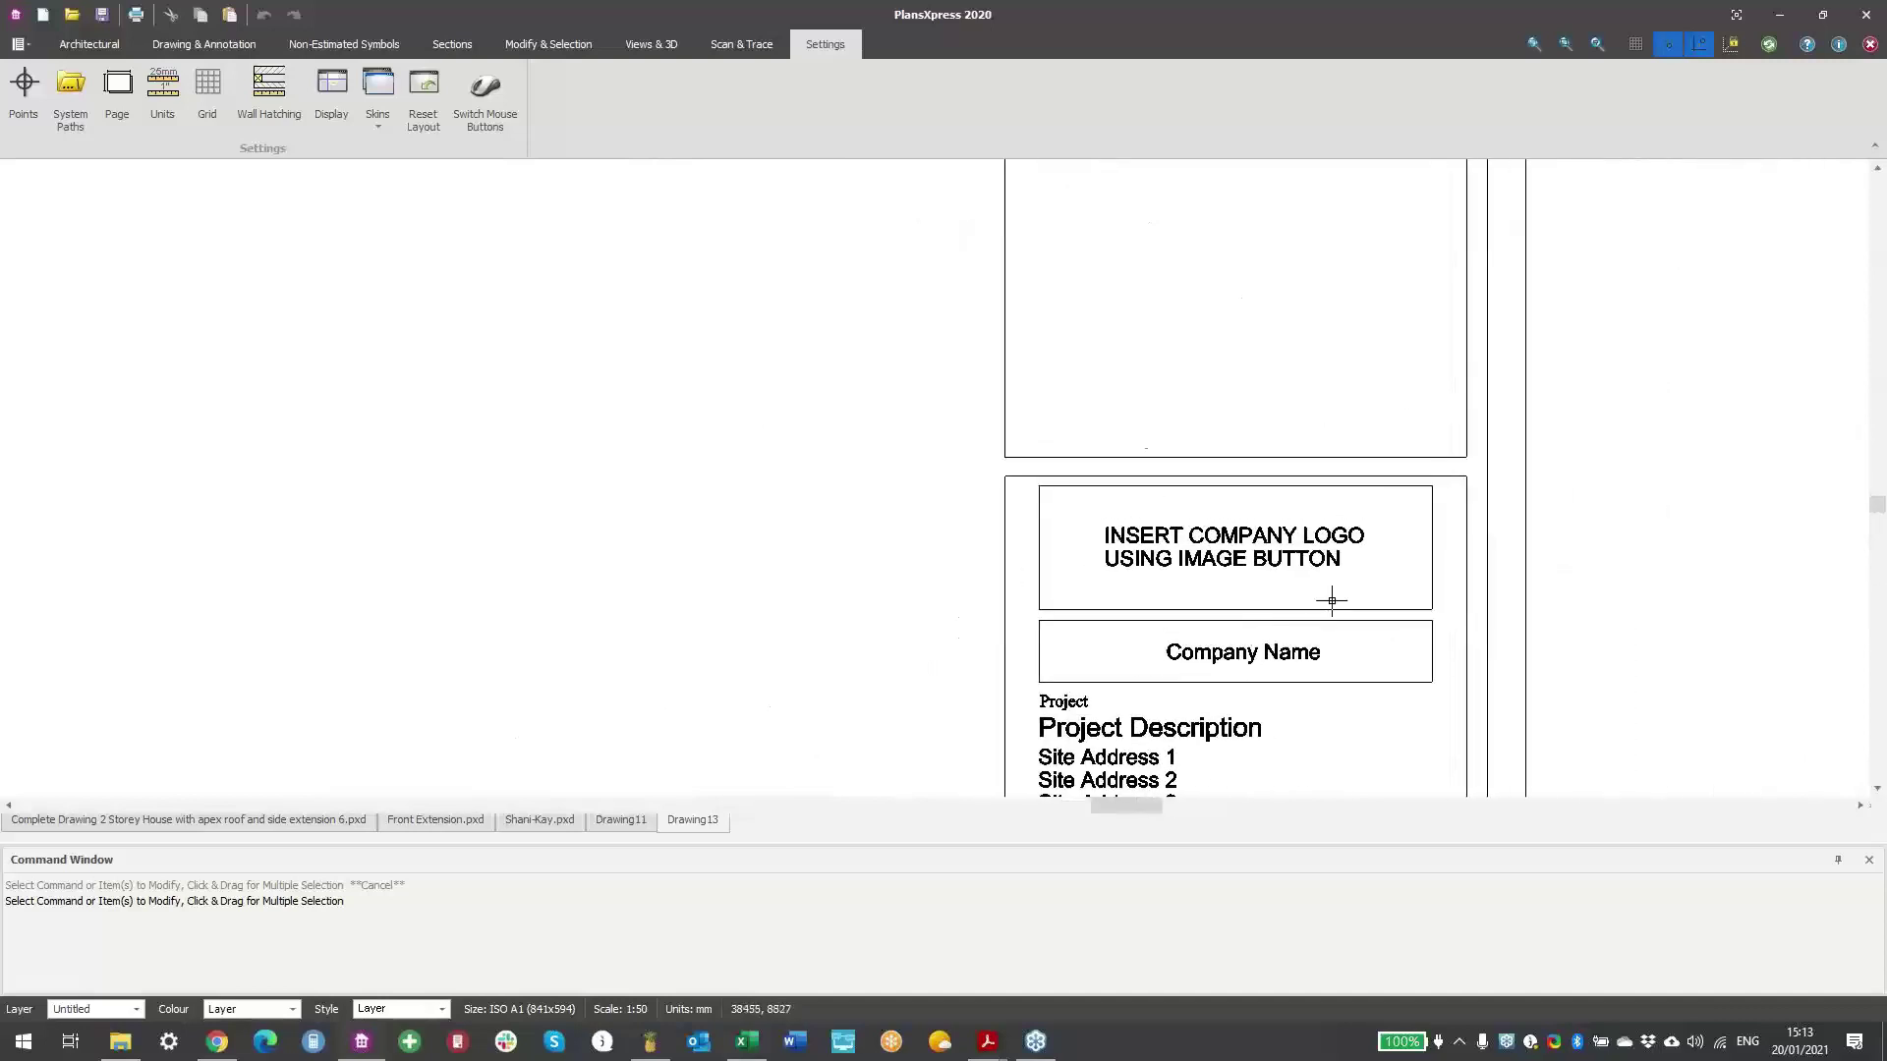
mouse_move(988, 541)
middle_down()
mouse_move(1141, 593)
mouse_move(1011, 603)
middle_up()
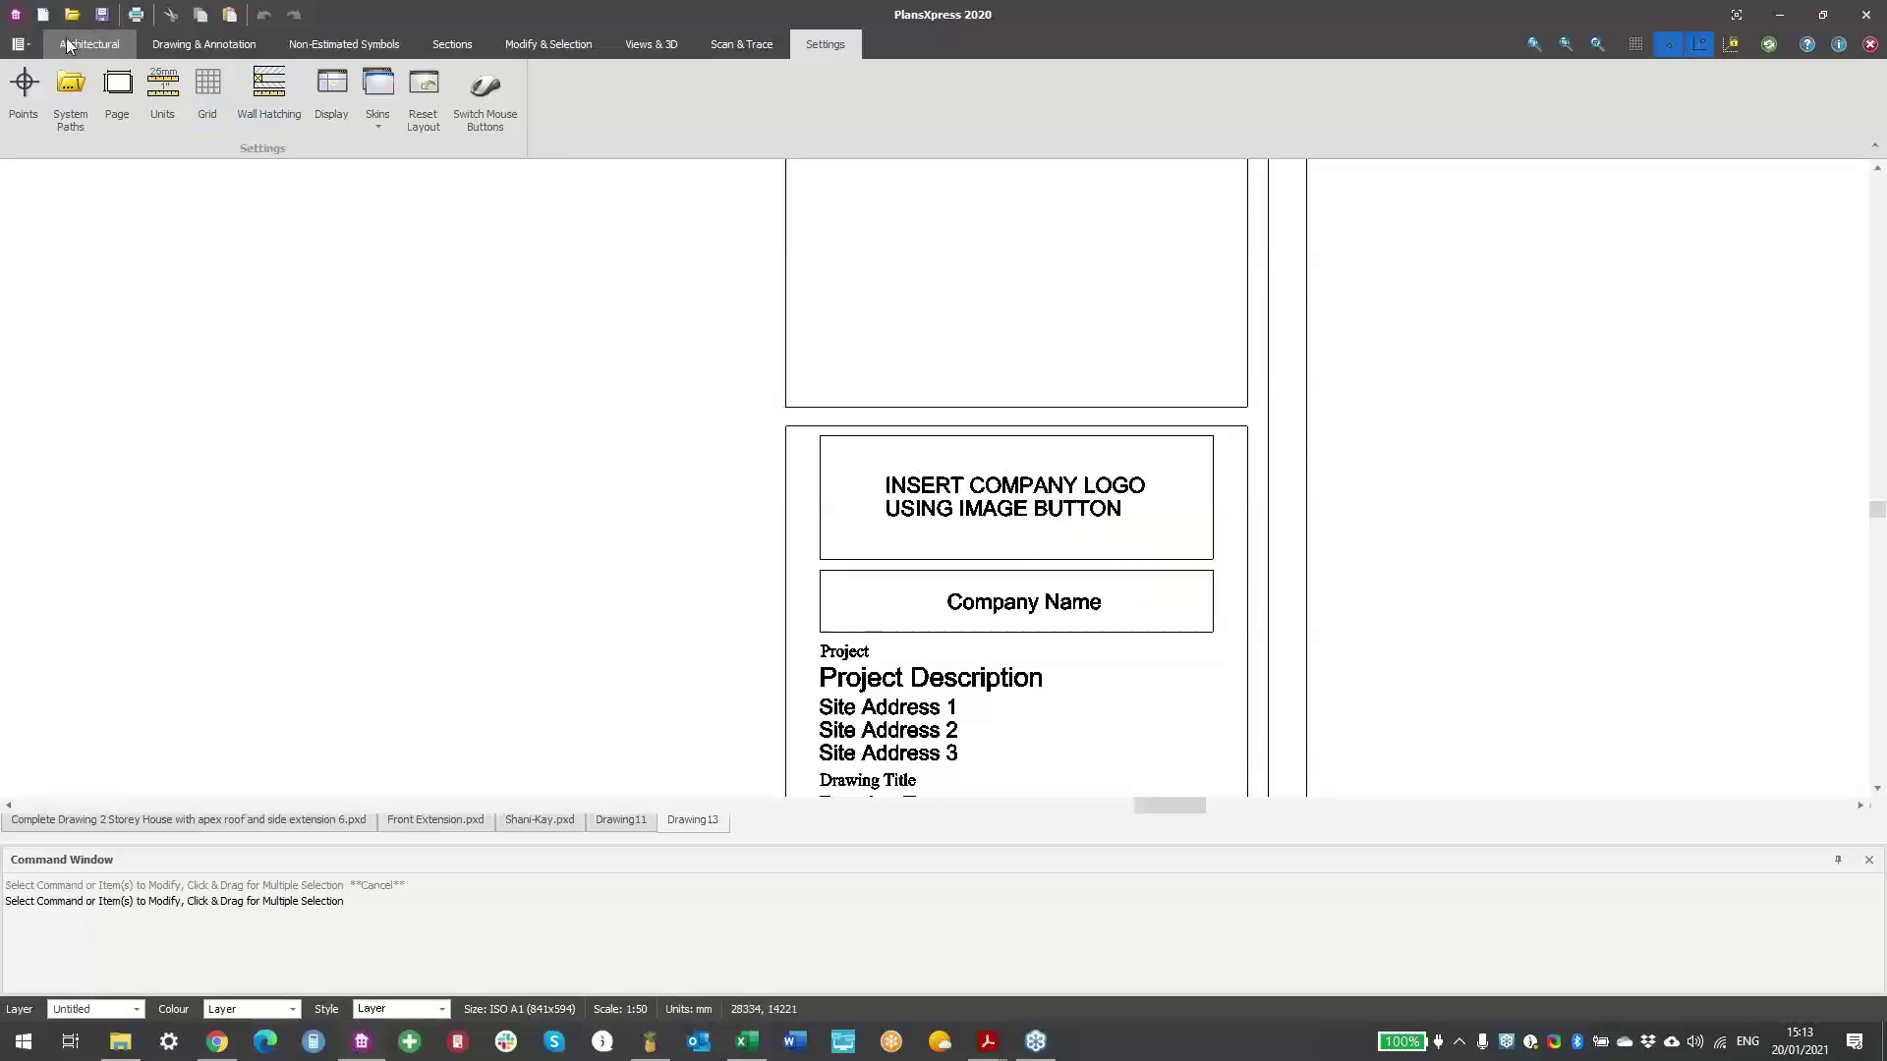
click(201, 44)
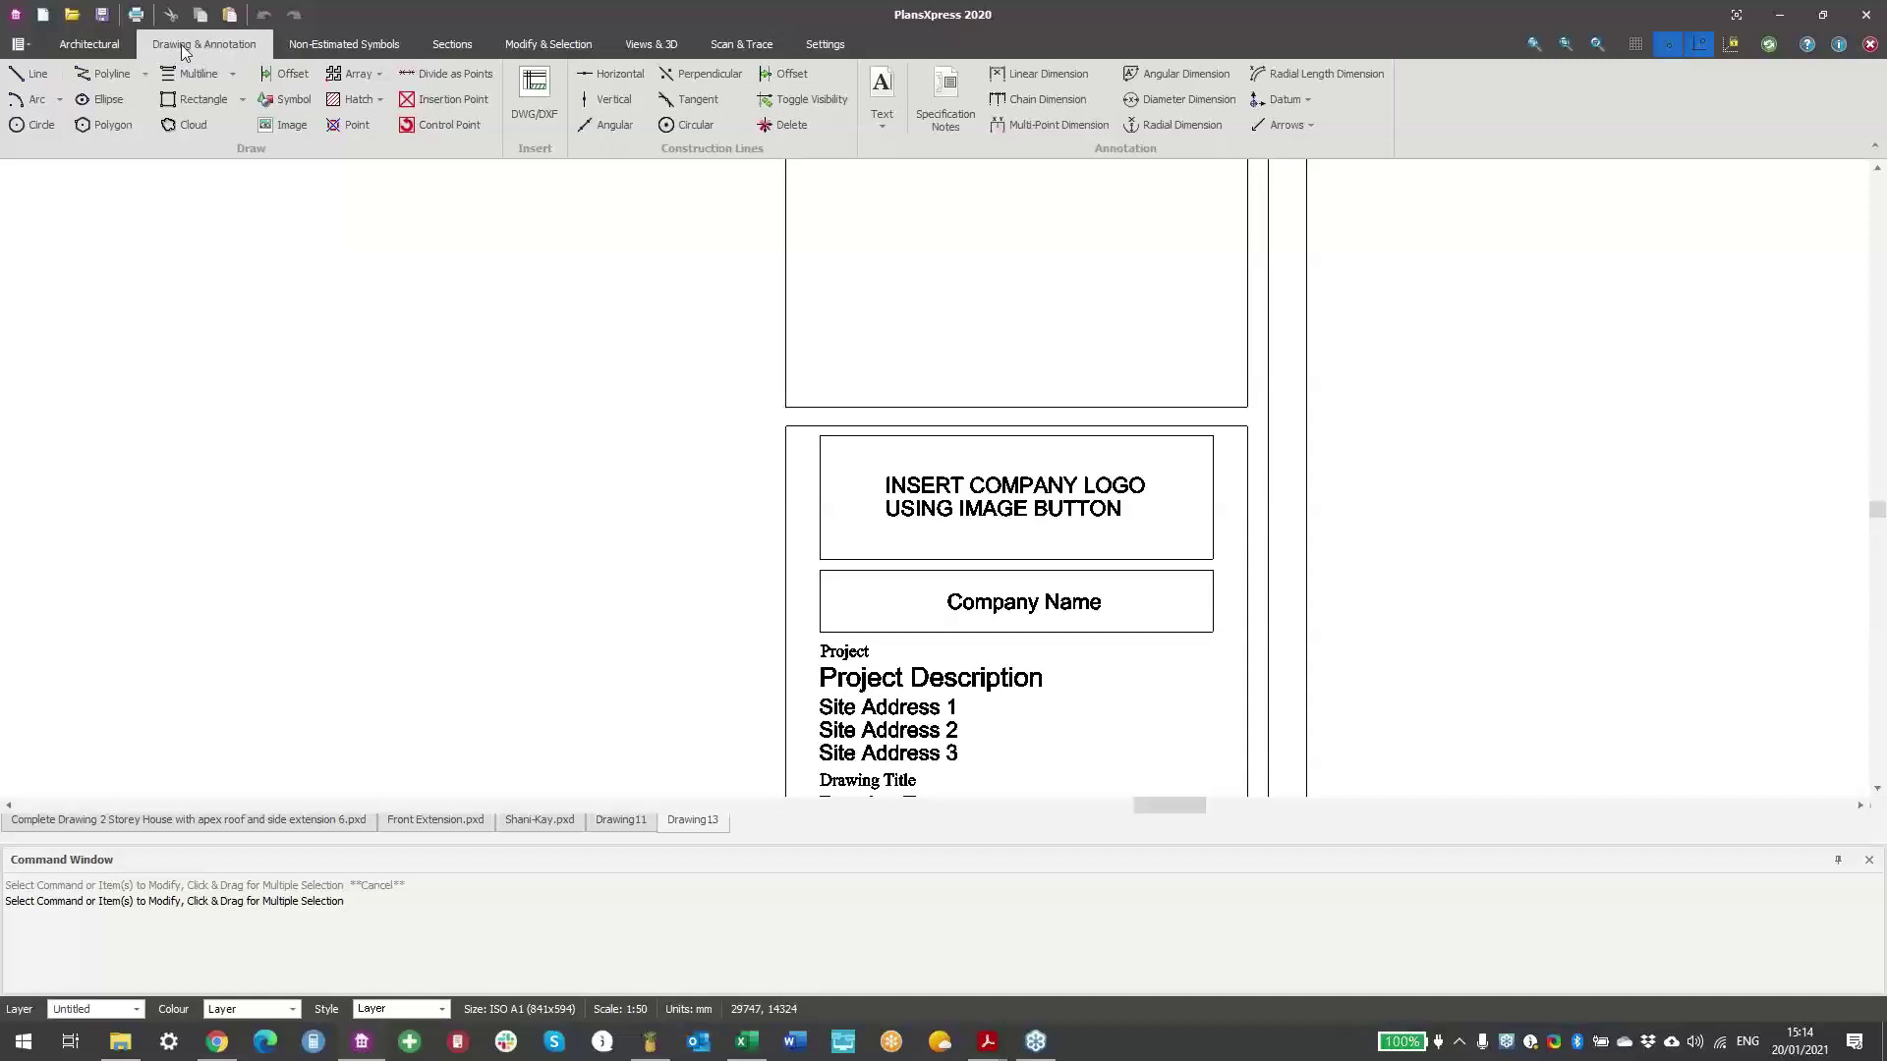
click(289, 126)
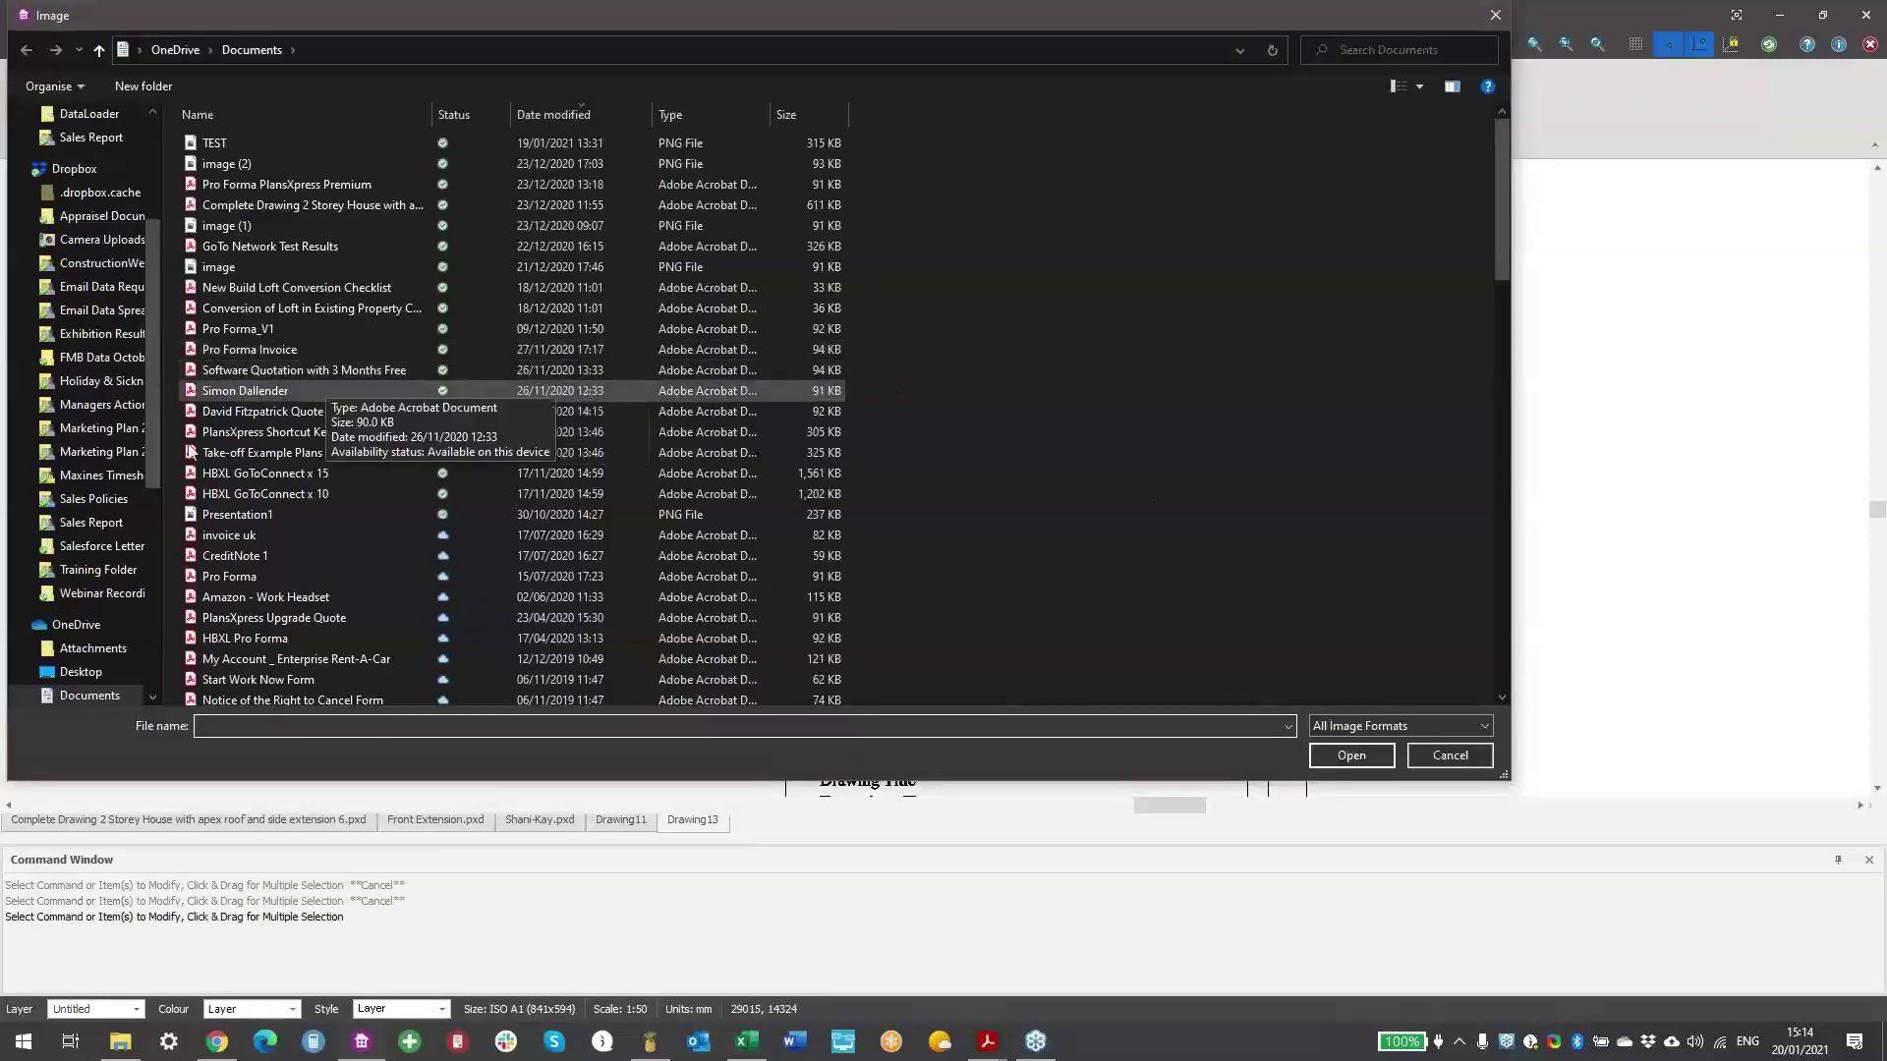
drag(151, 428, 163, 343)
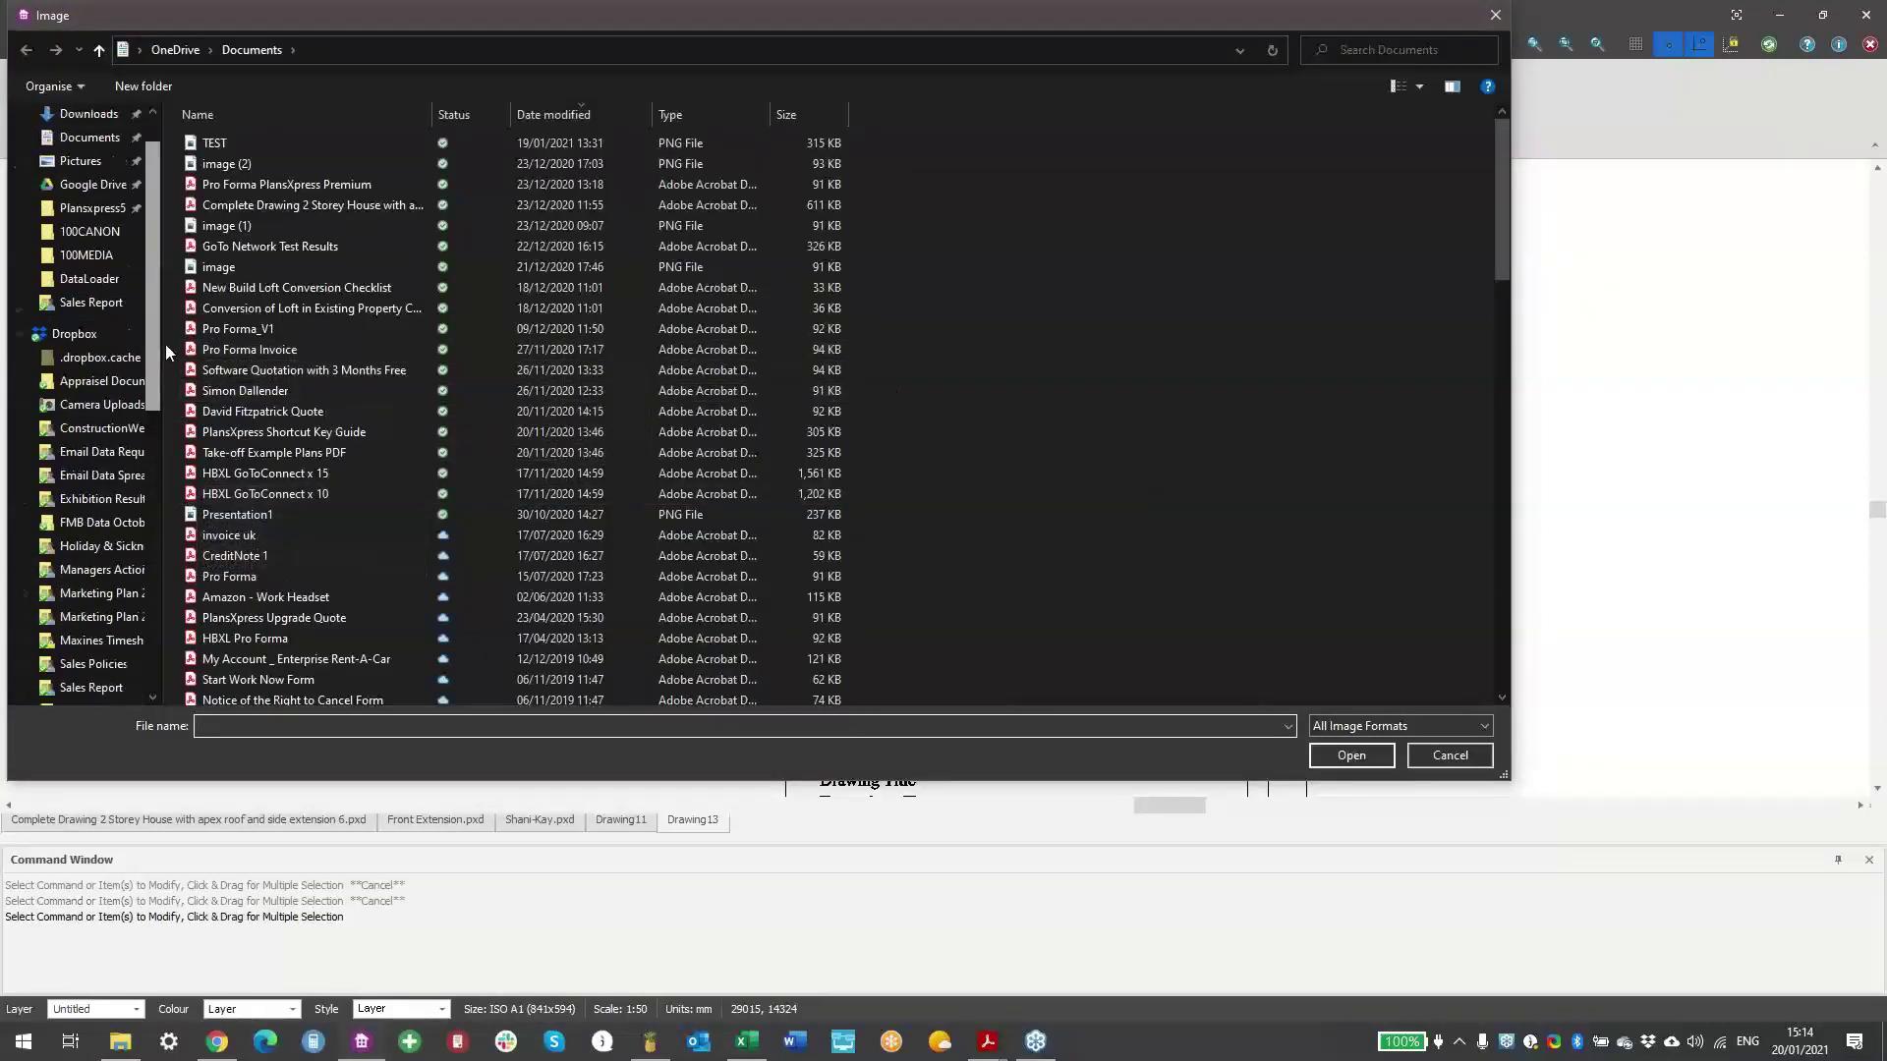
click(81, 161)
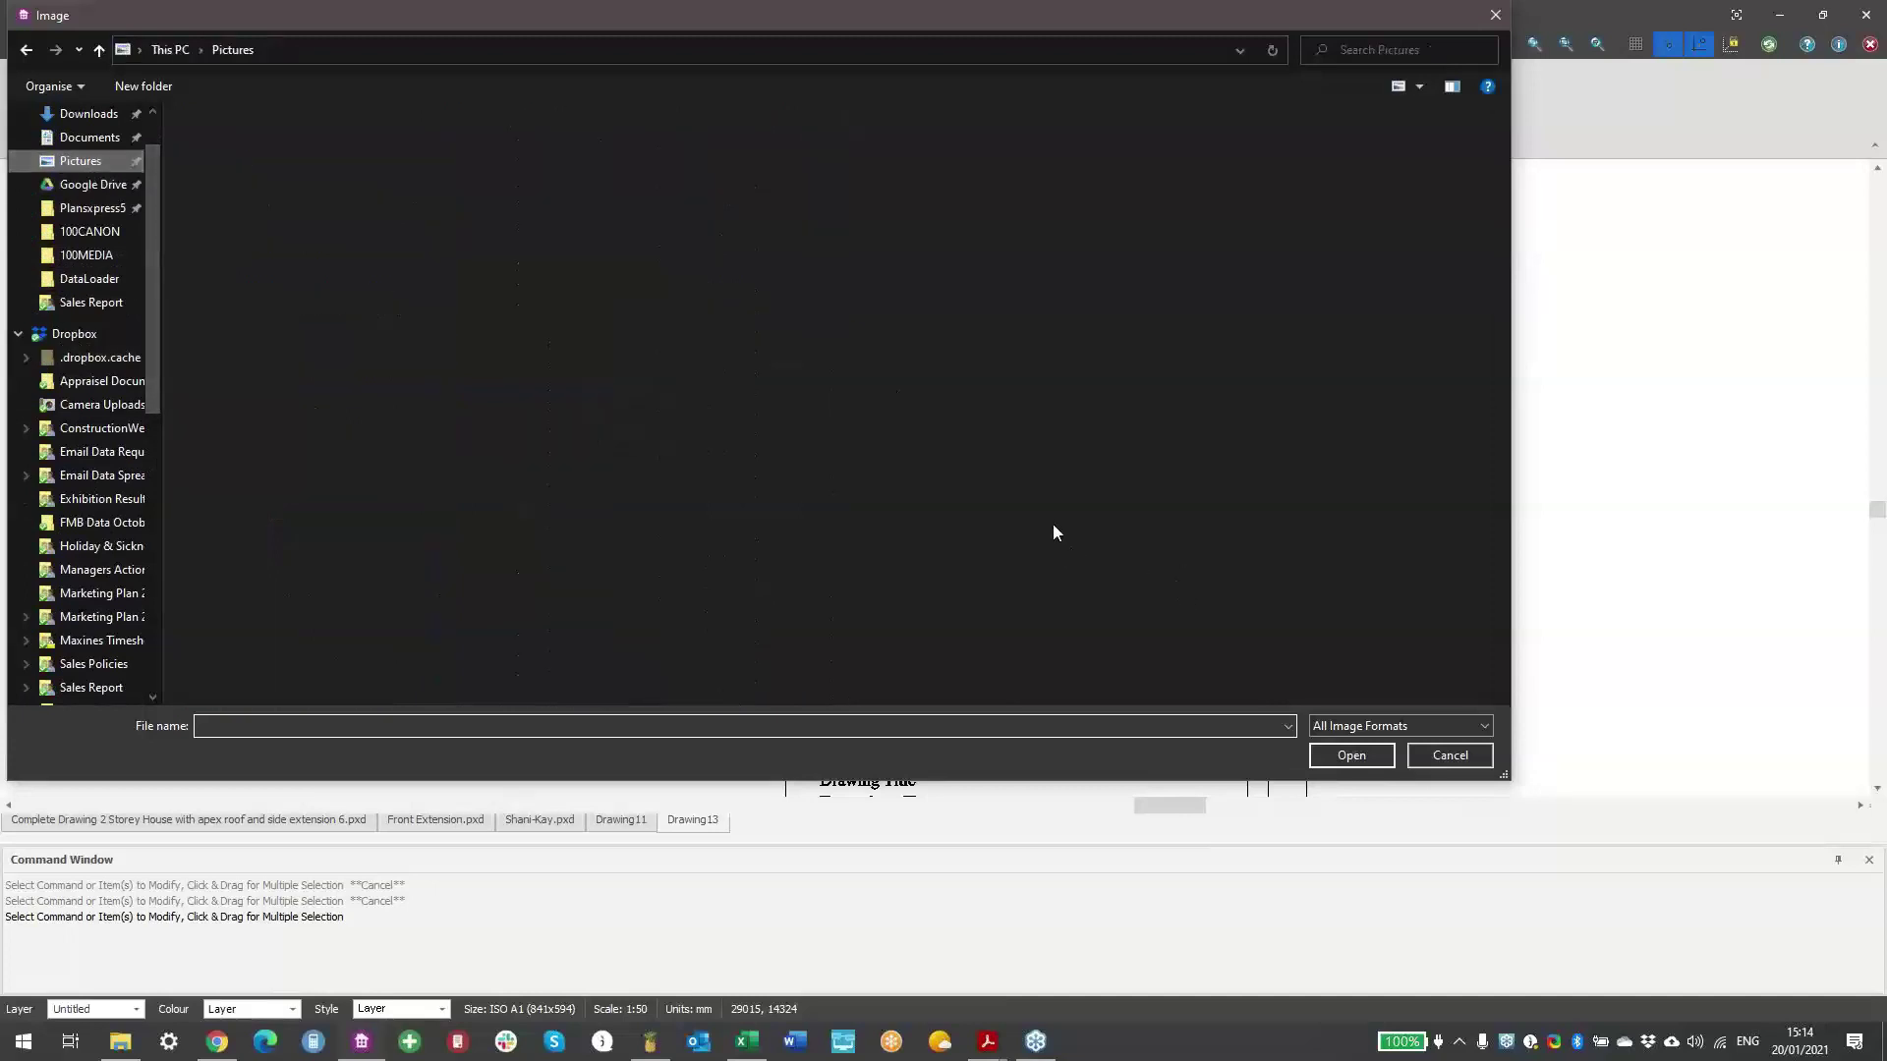
scroll(1059, 517, down, 5)
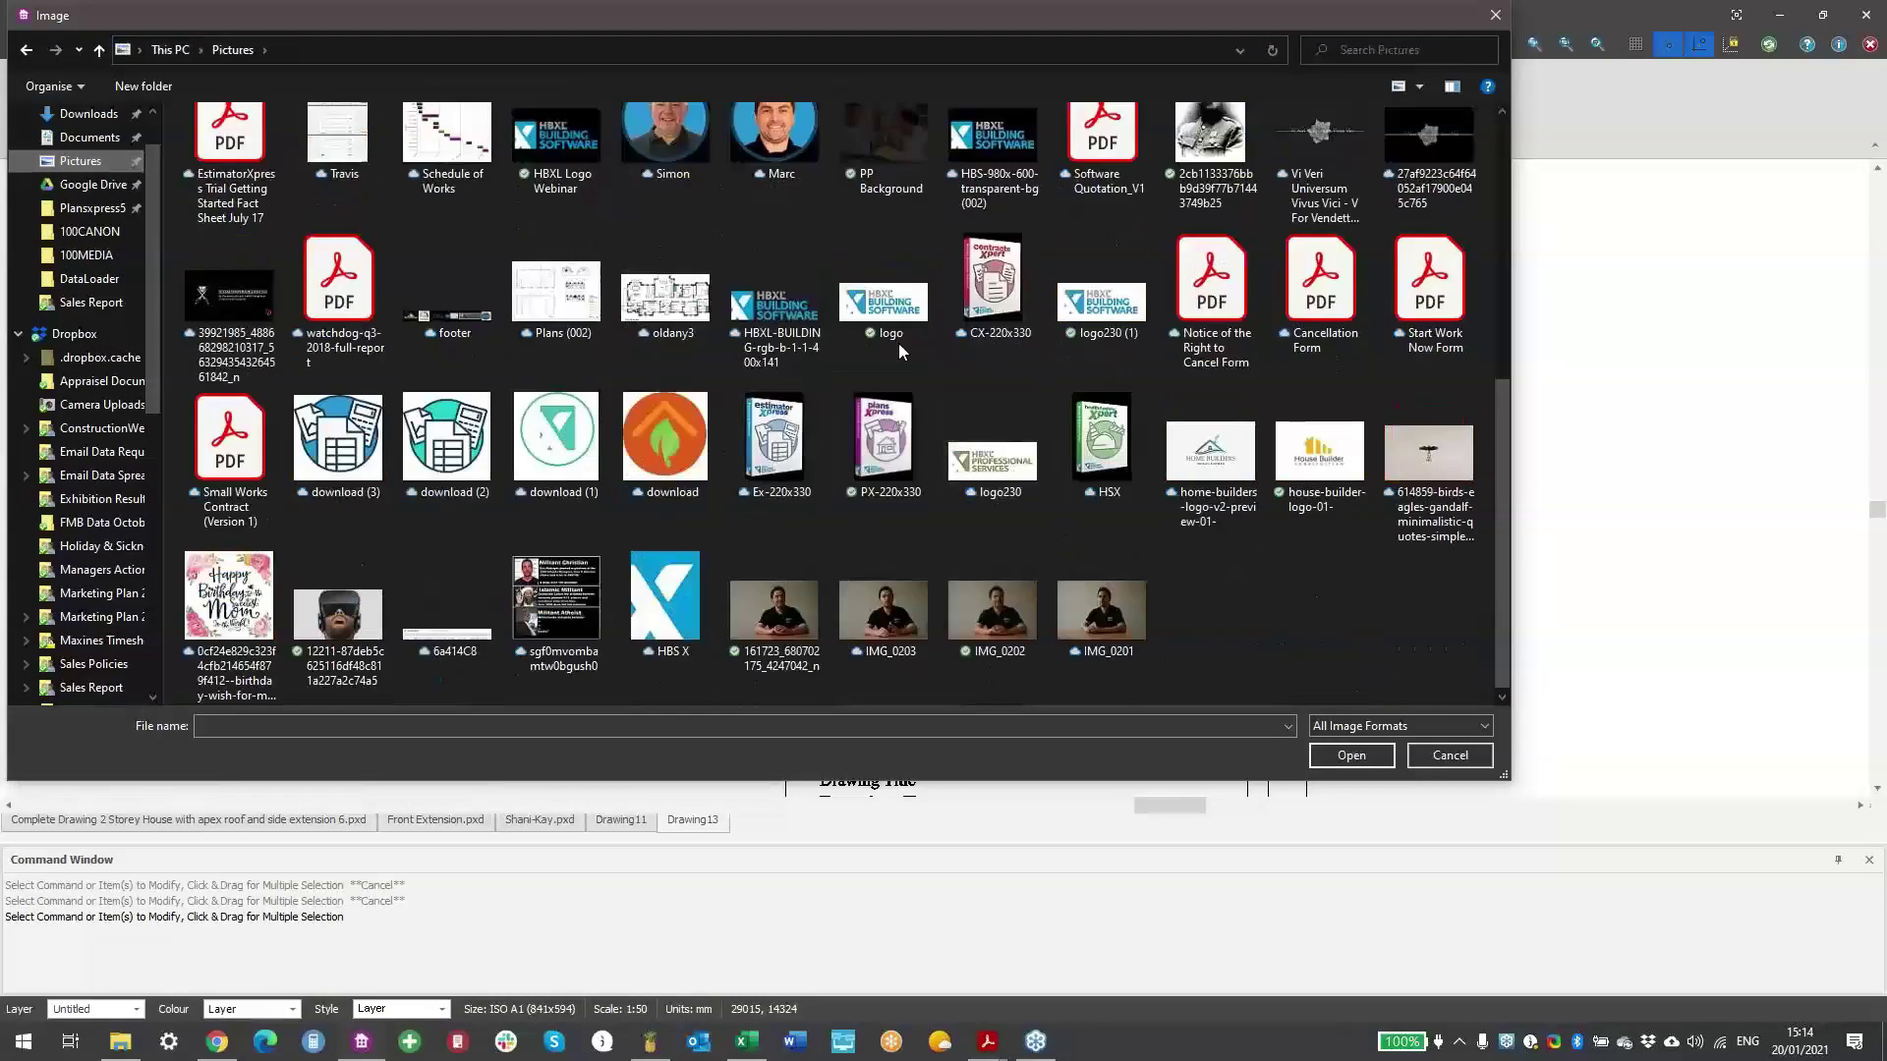
click(885, 290)
click(1354, 757)
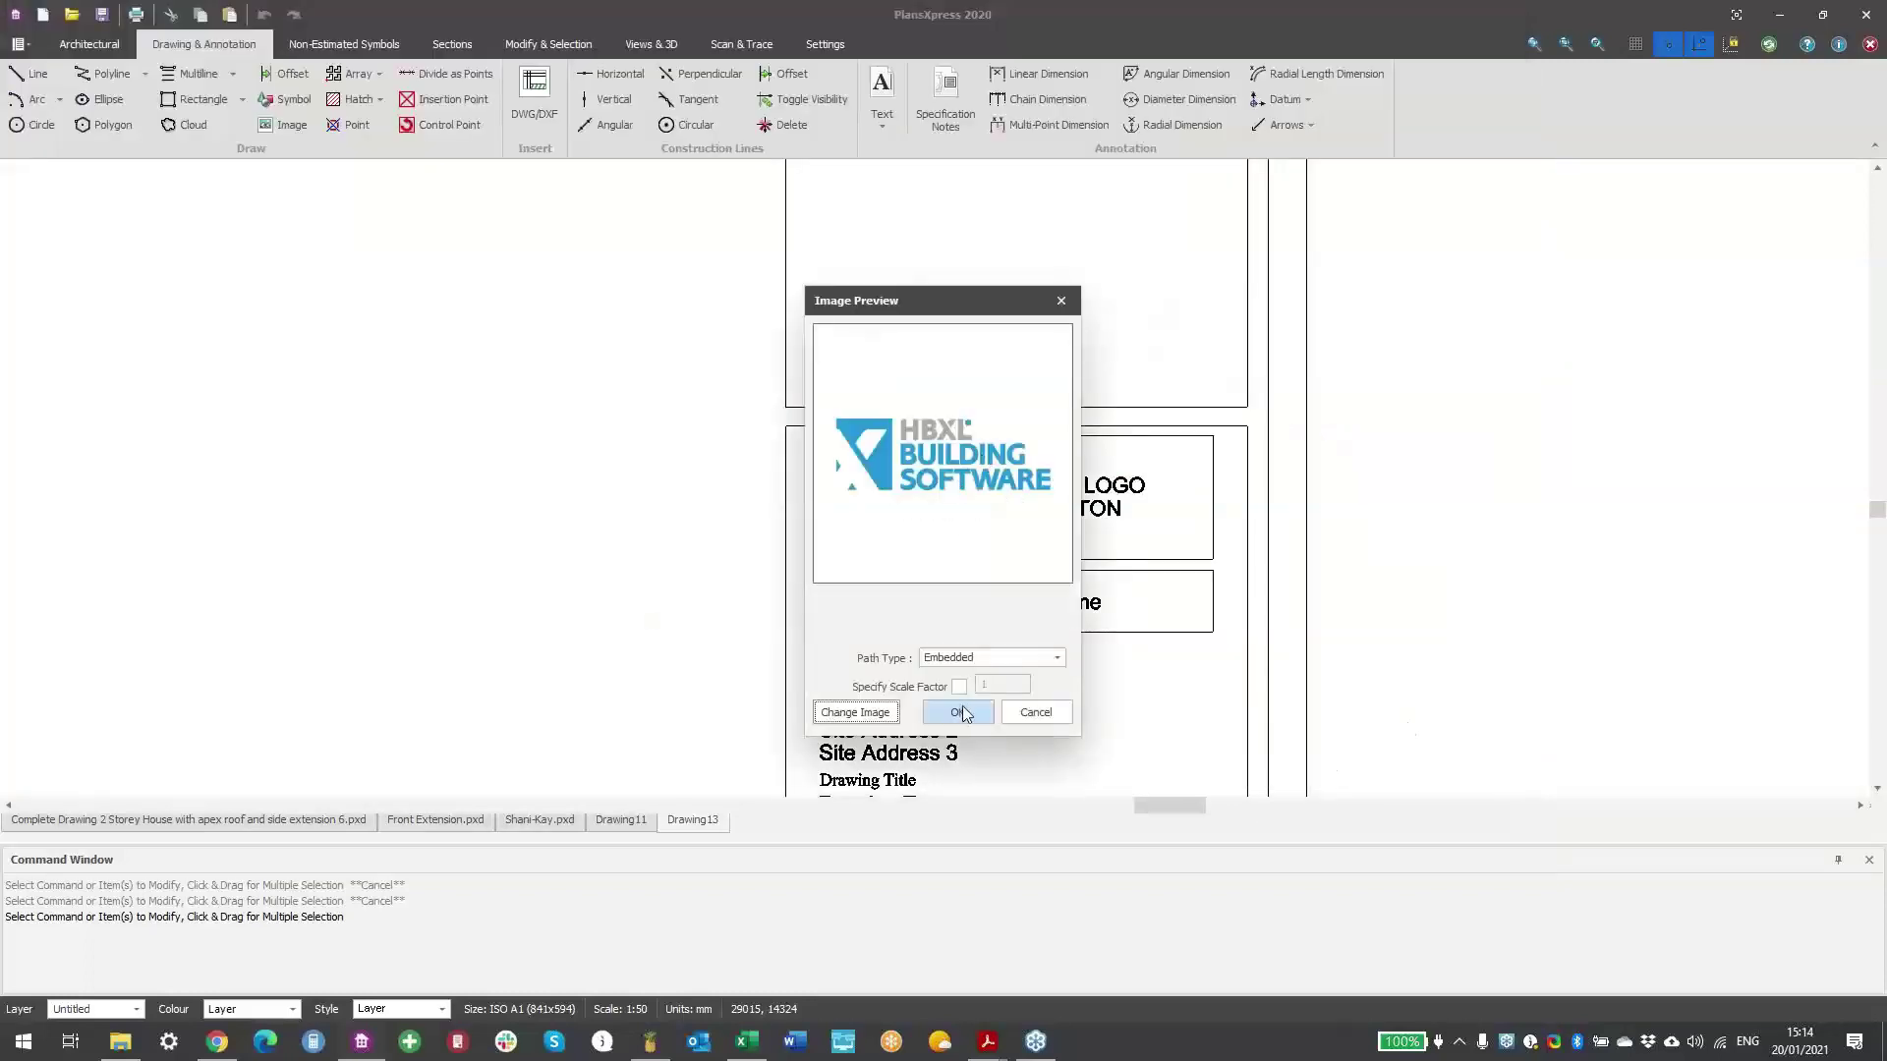
- Place the embedded logo across the title block's Company Name box and most of the logo placeholder box
click(957, 711)
click(822, 632)
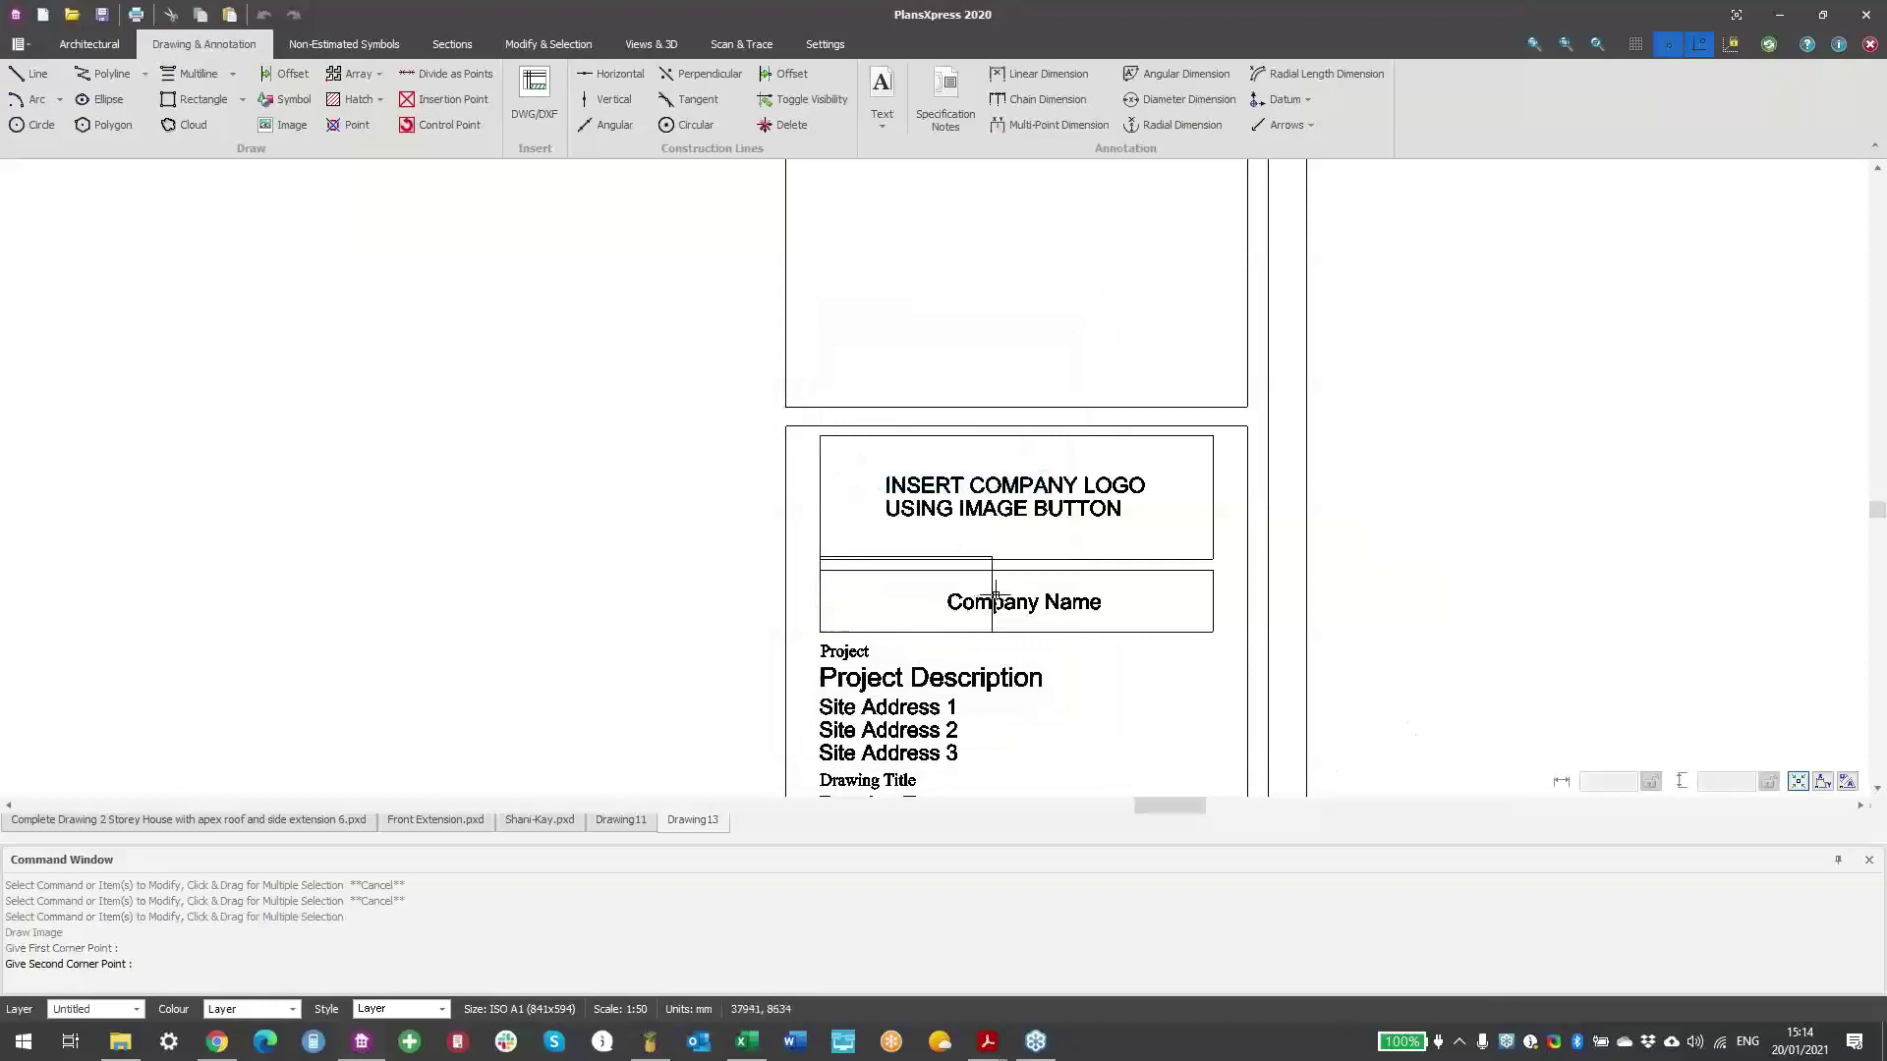
click(1213, 480)
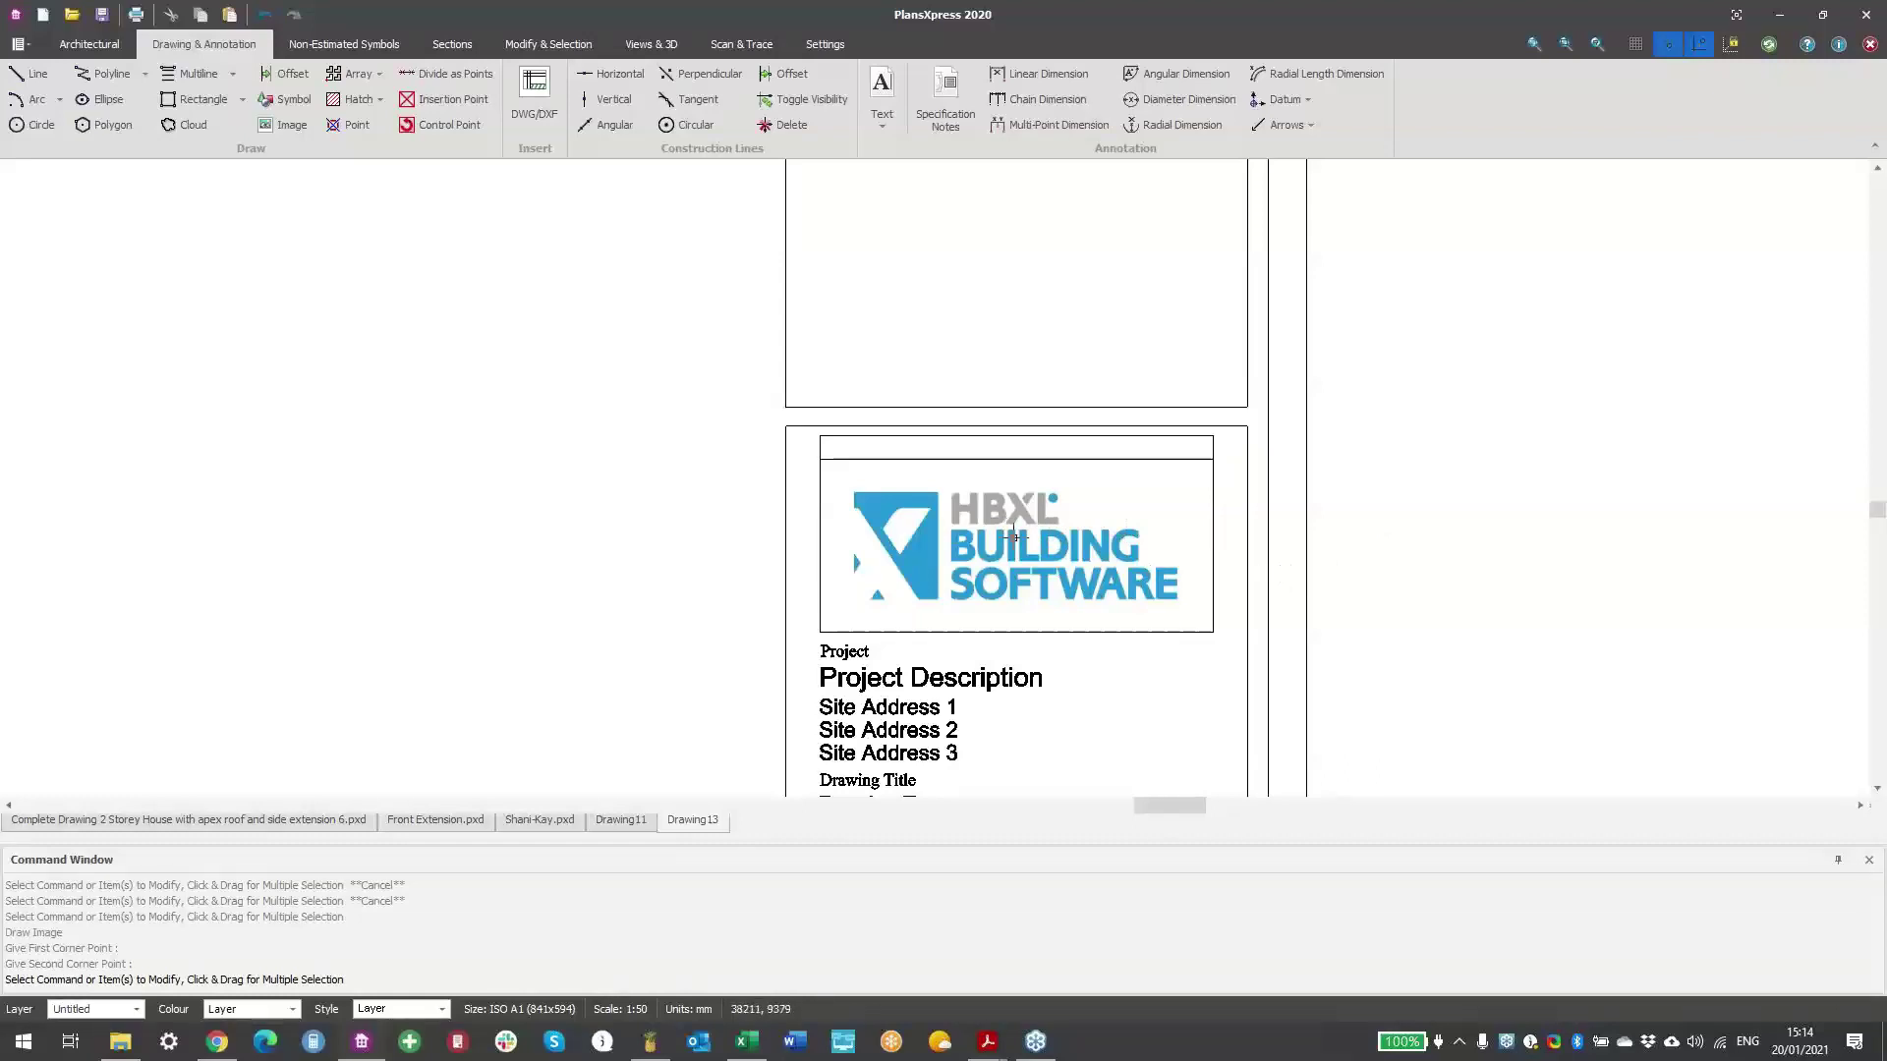
- Insert an embedded portrait photo from the Pictures folder into the blank drawing area and delete it again
scroll(654, 494, down, 5)
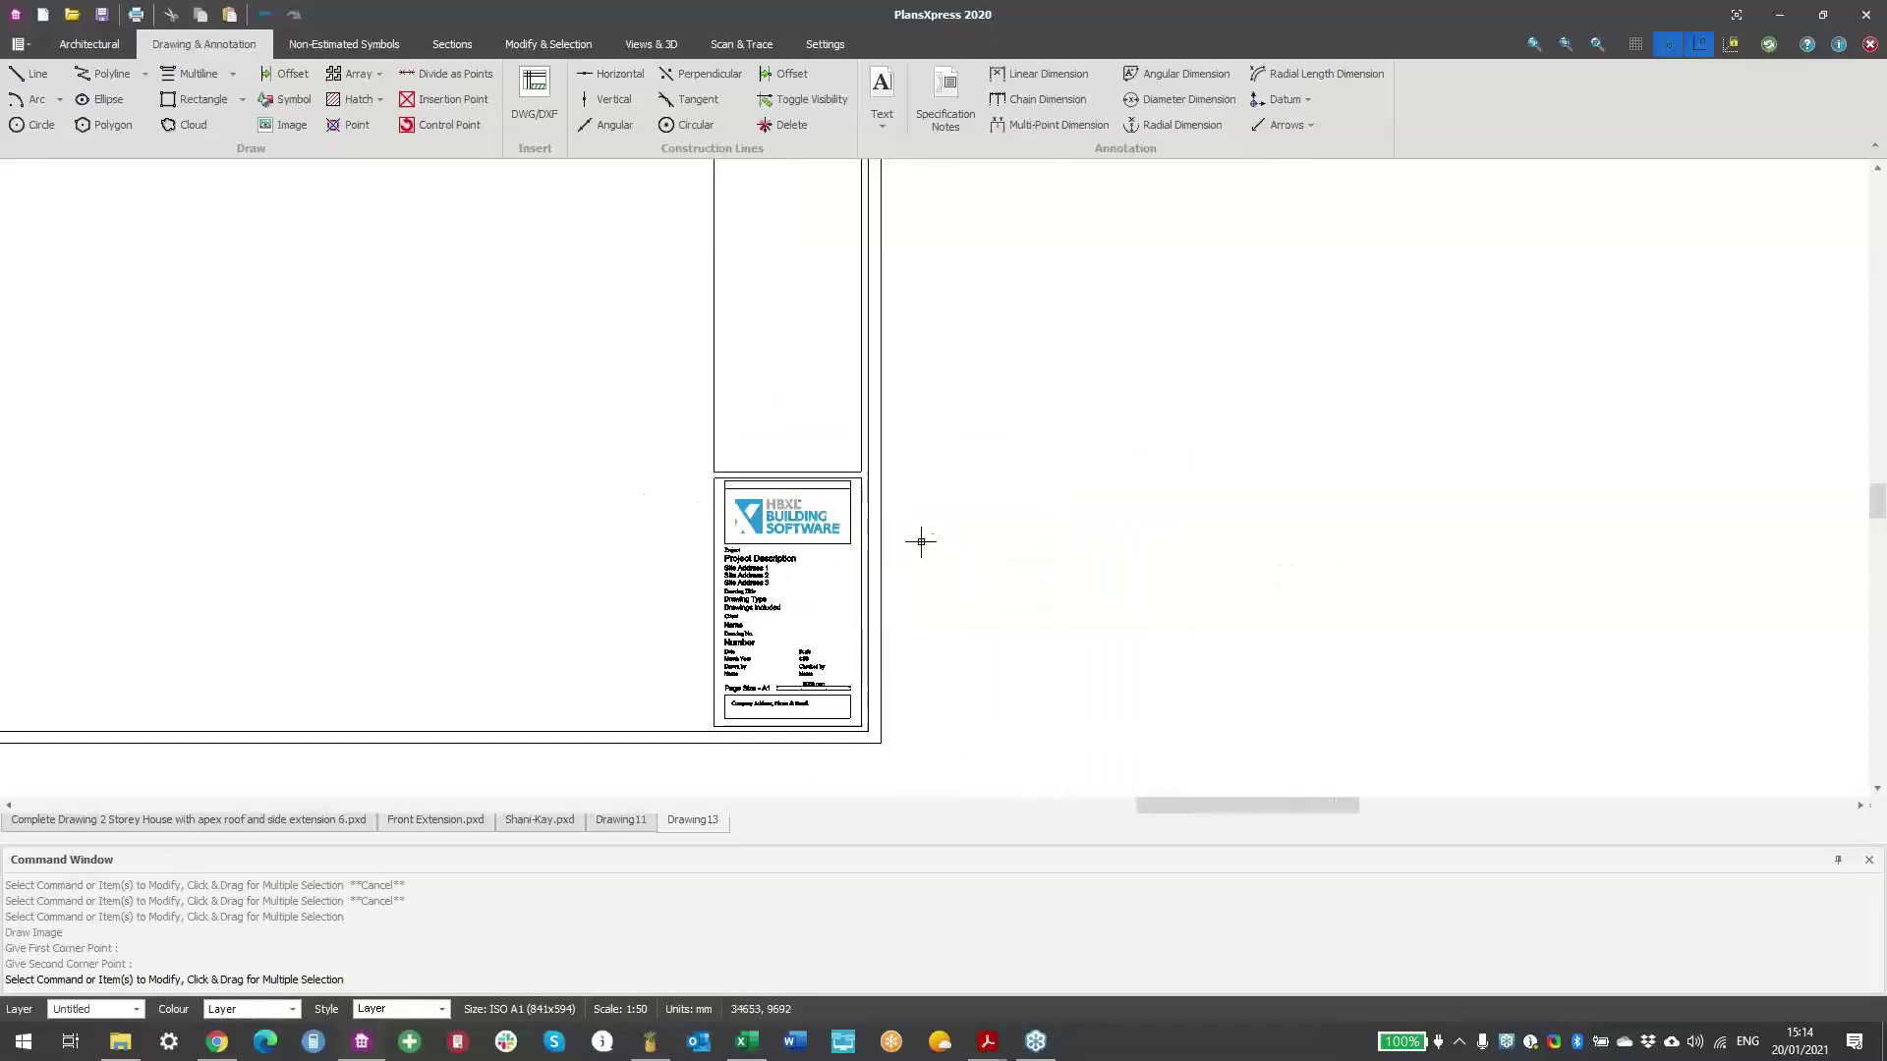
middle_drag(918, 539, 1141, 547)
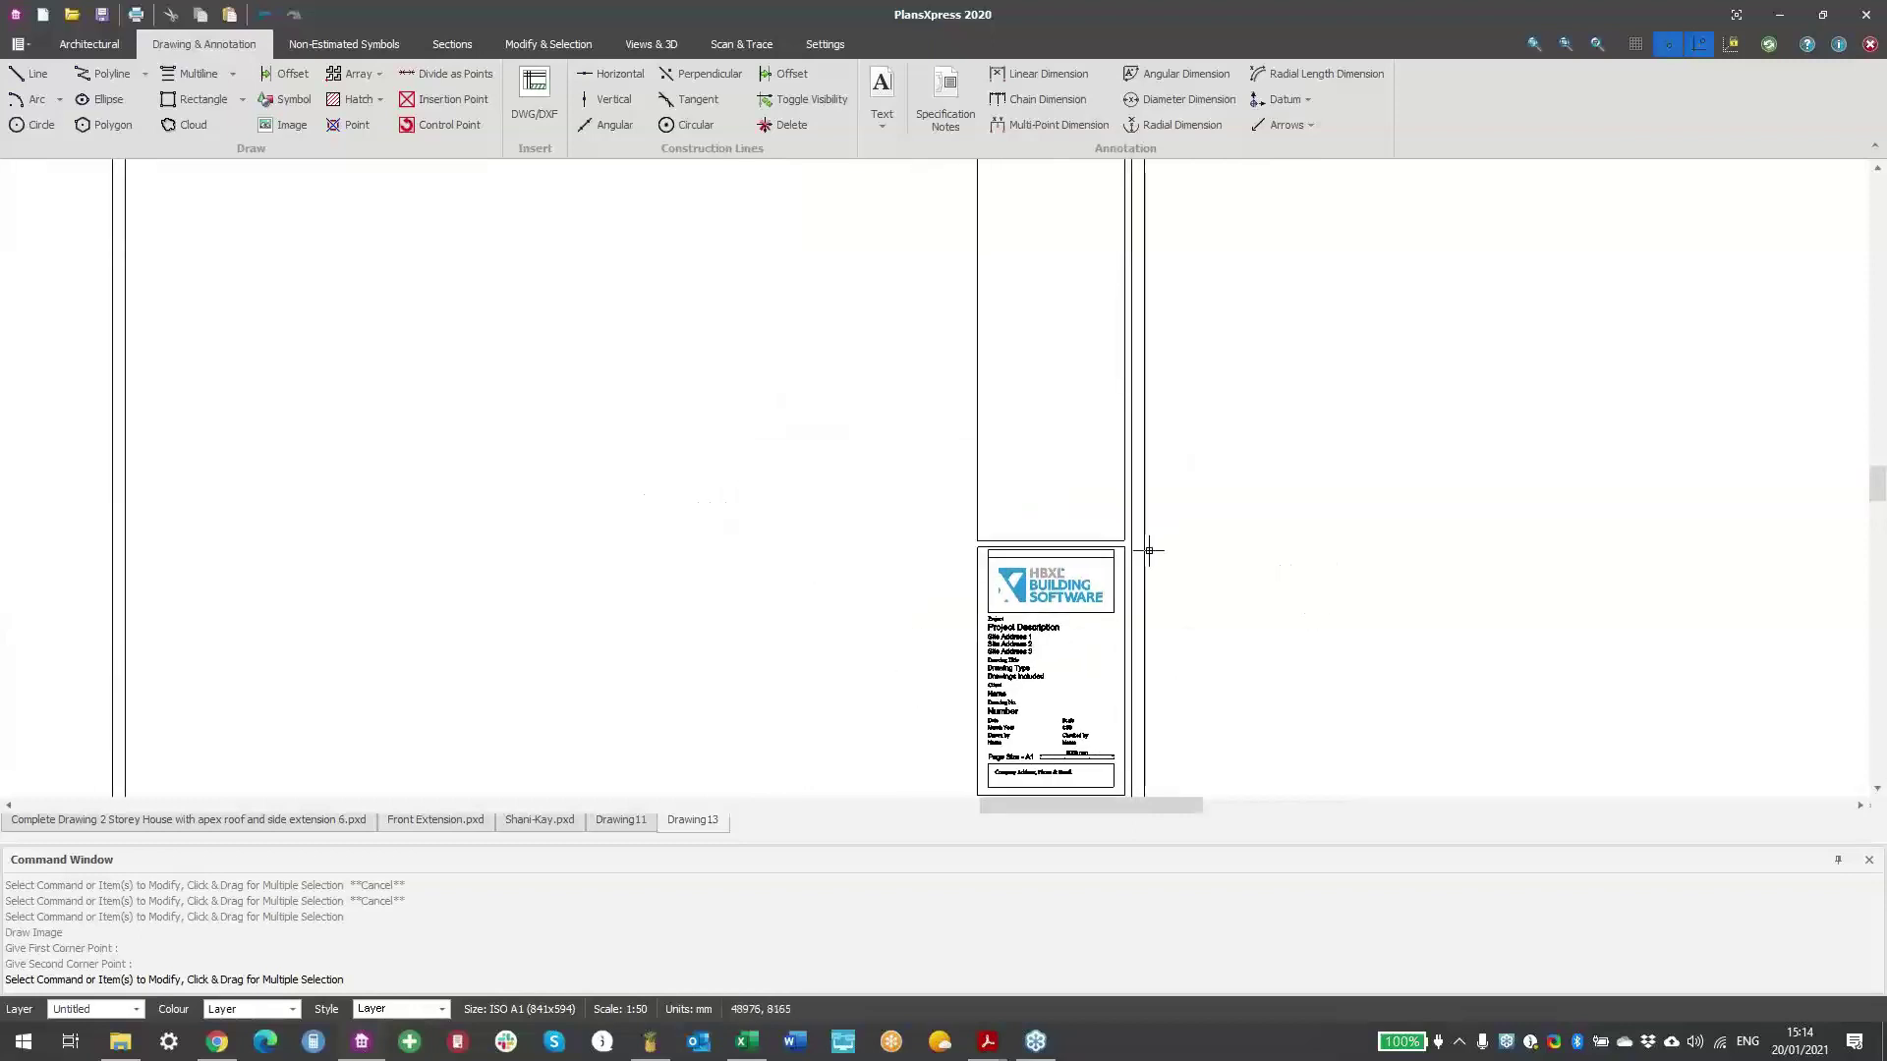
click(279, 126)
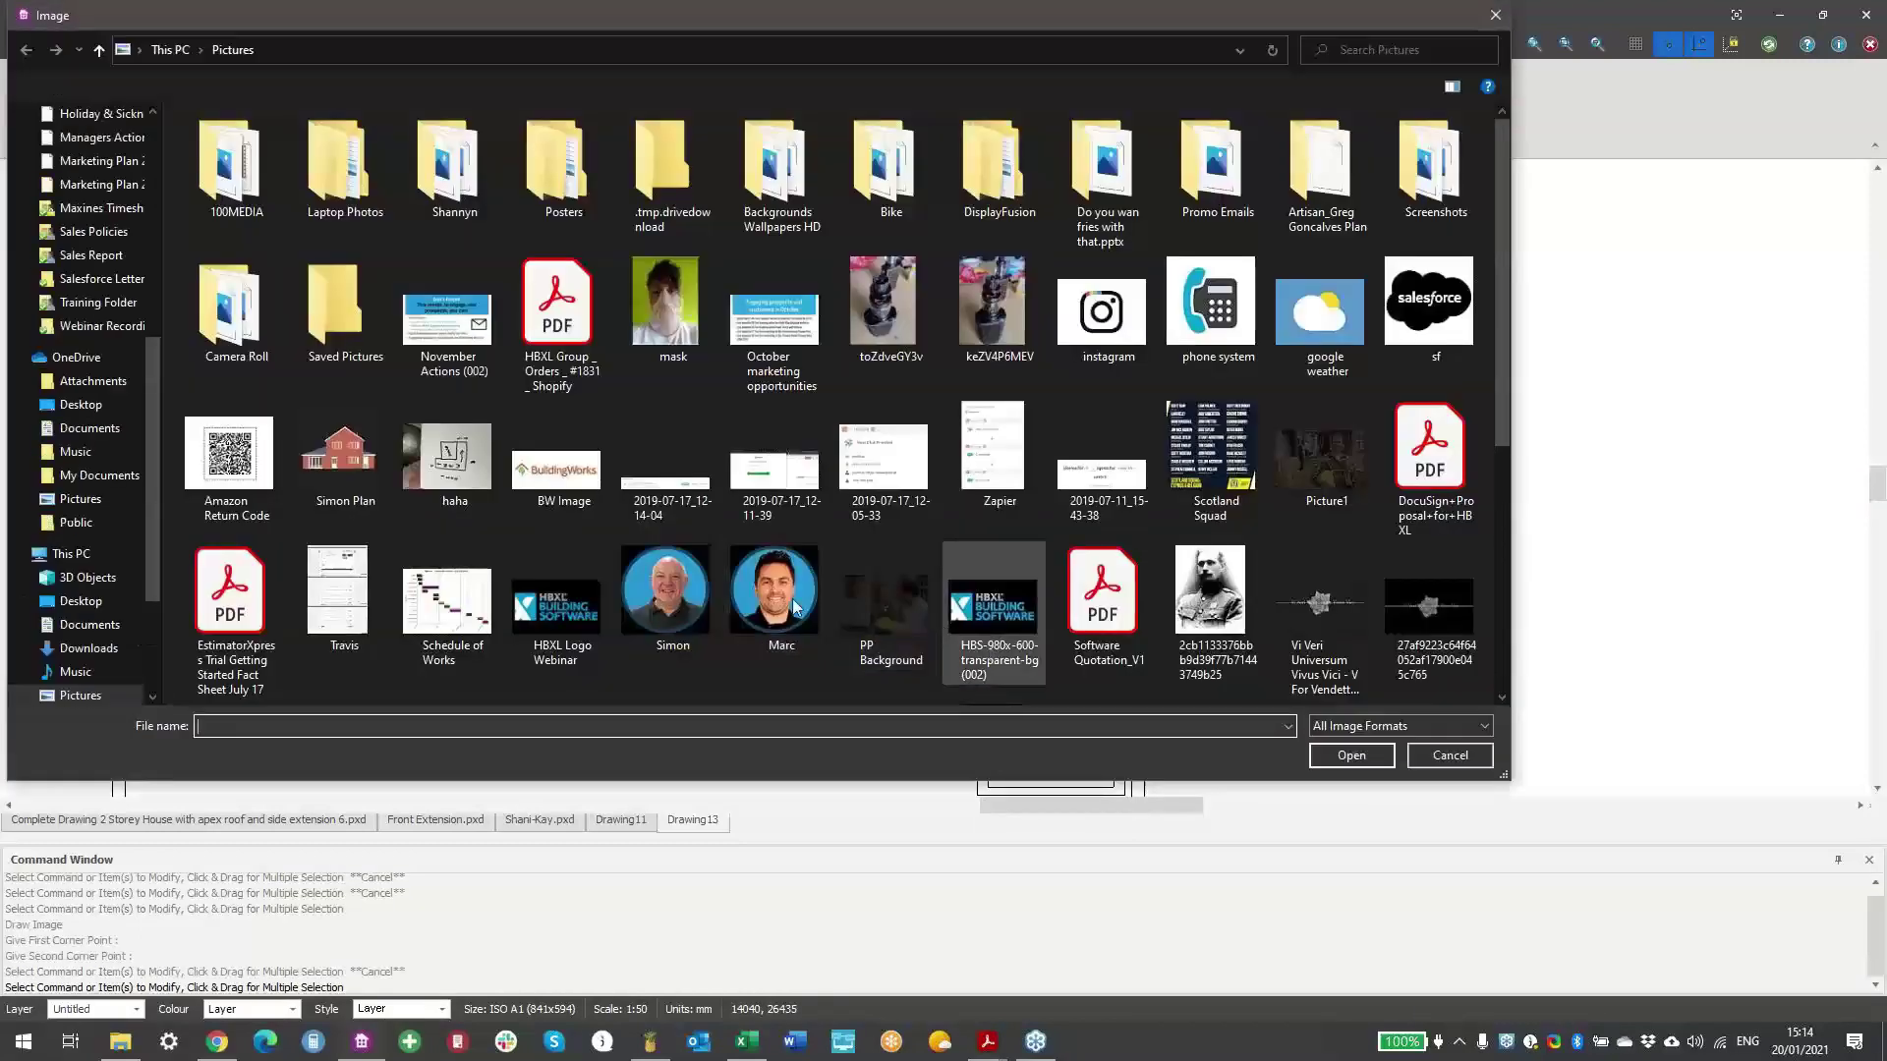
click(779, 602)
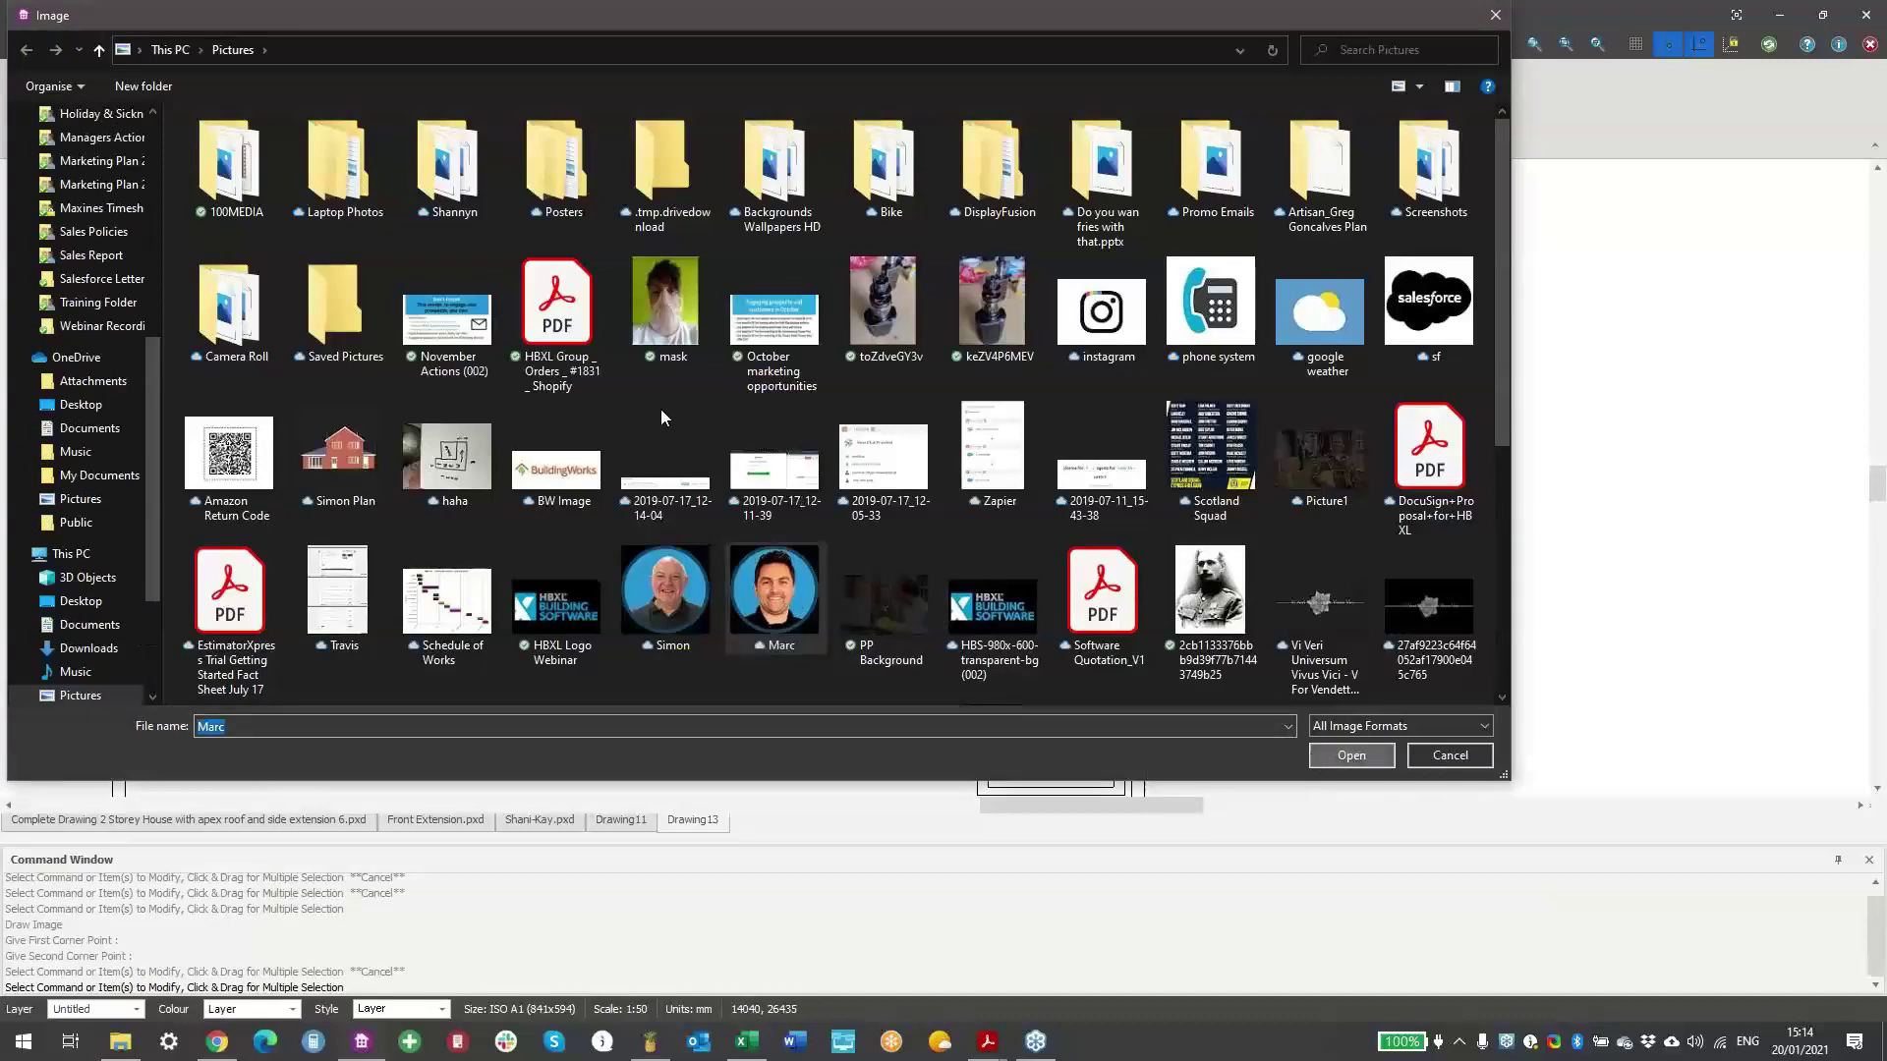
key(Return)
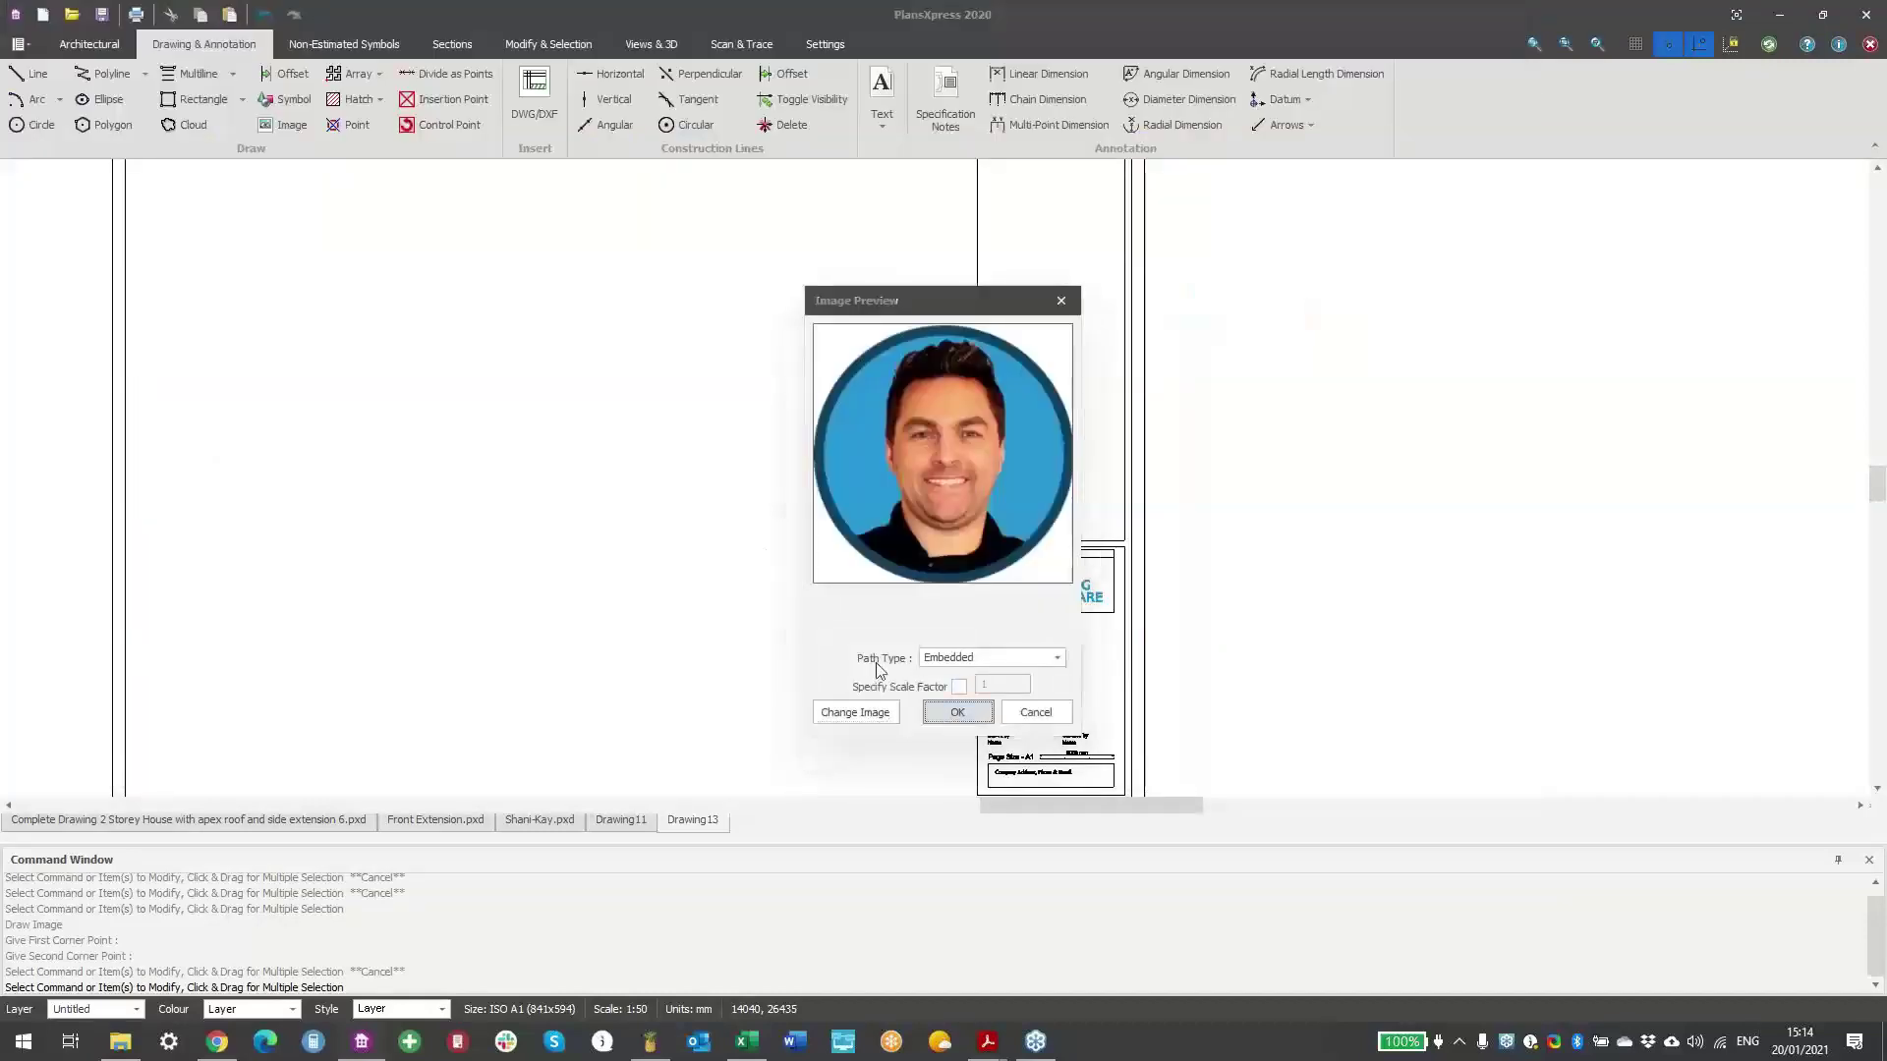
key(Return)
click(477, 455)
click(680, 416)
middle_drag(754, 459, 805, 553)
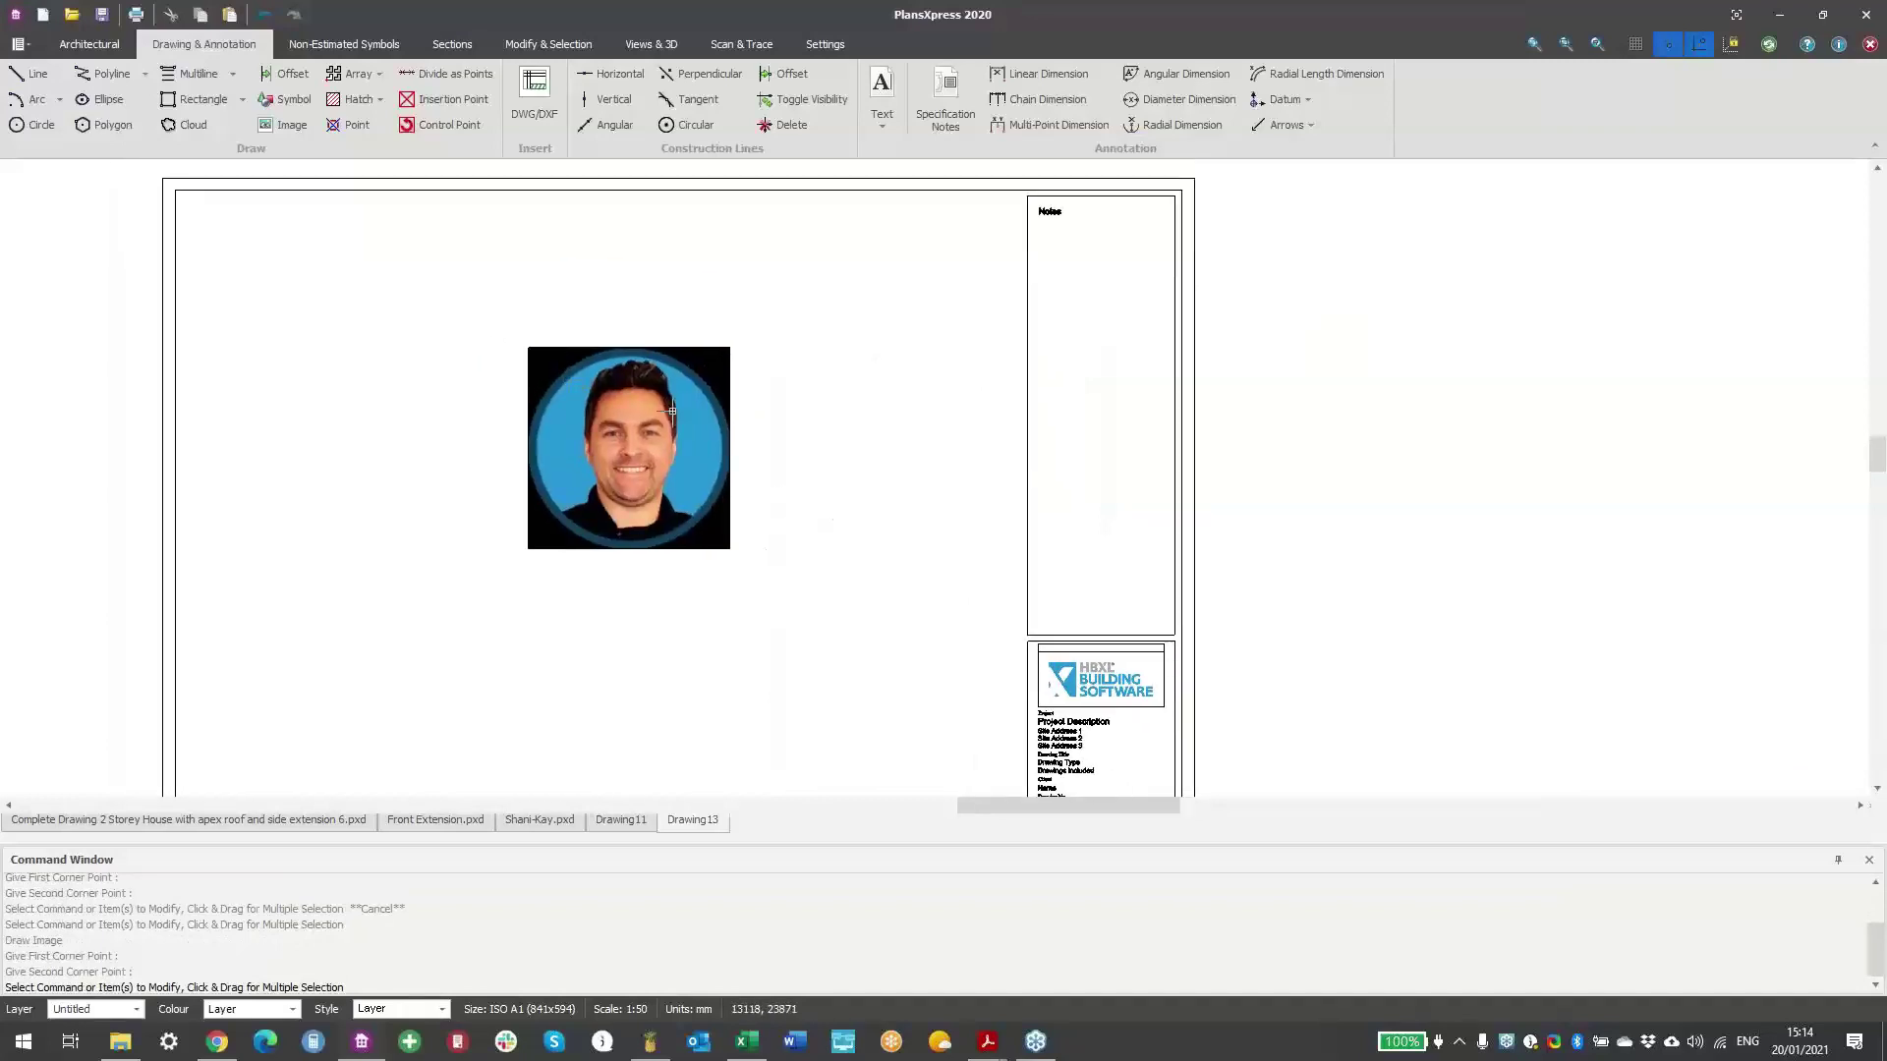
drag(501, 330, 838, 563)
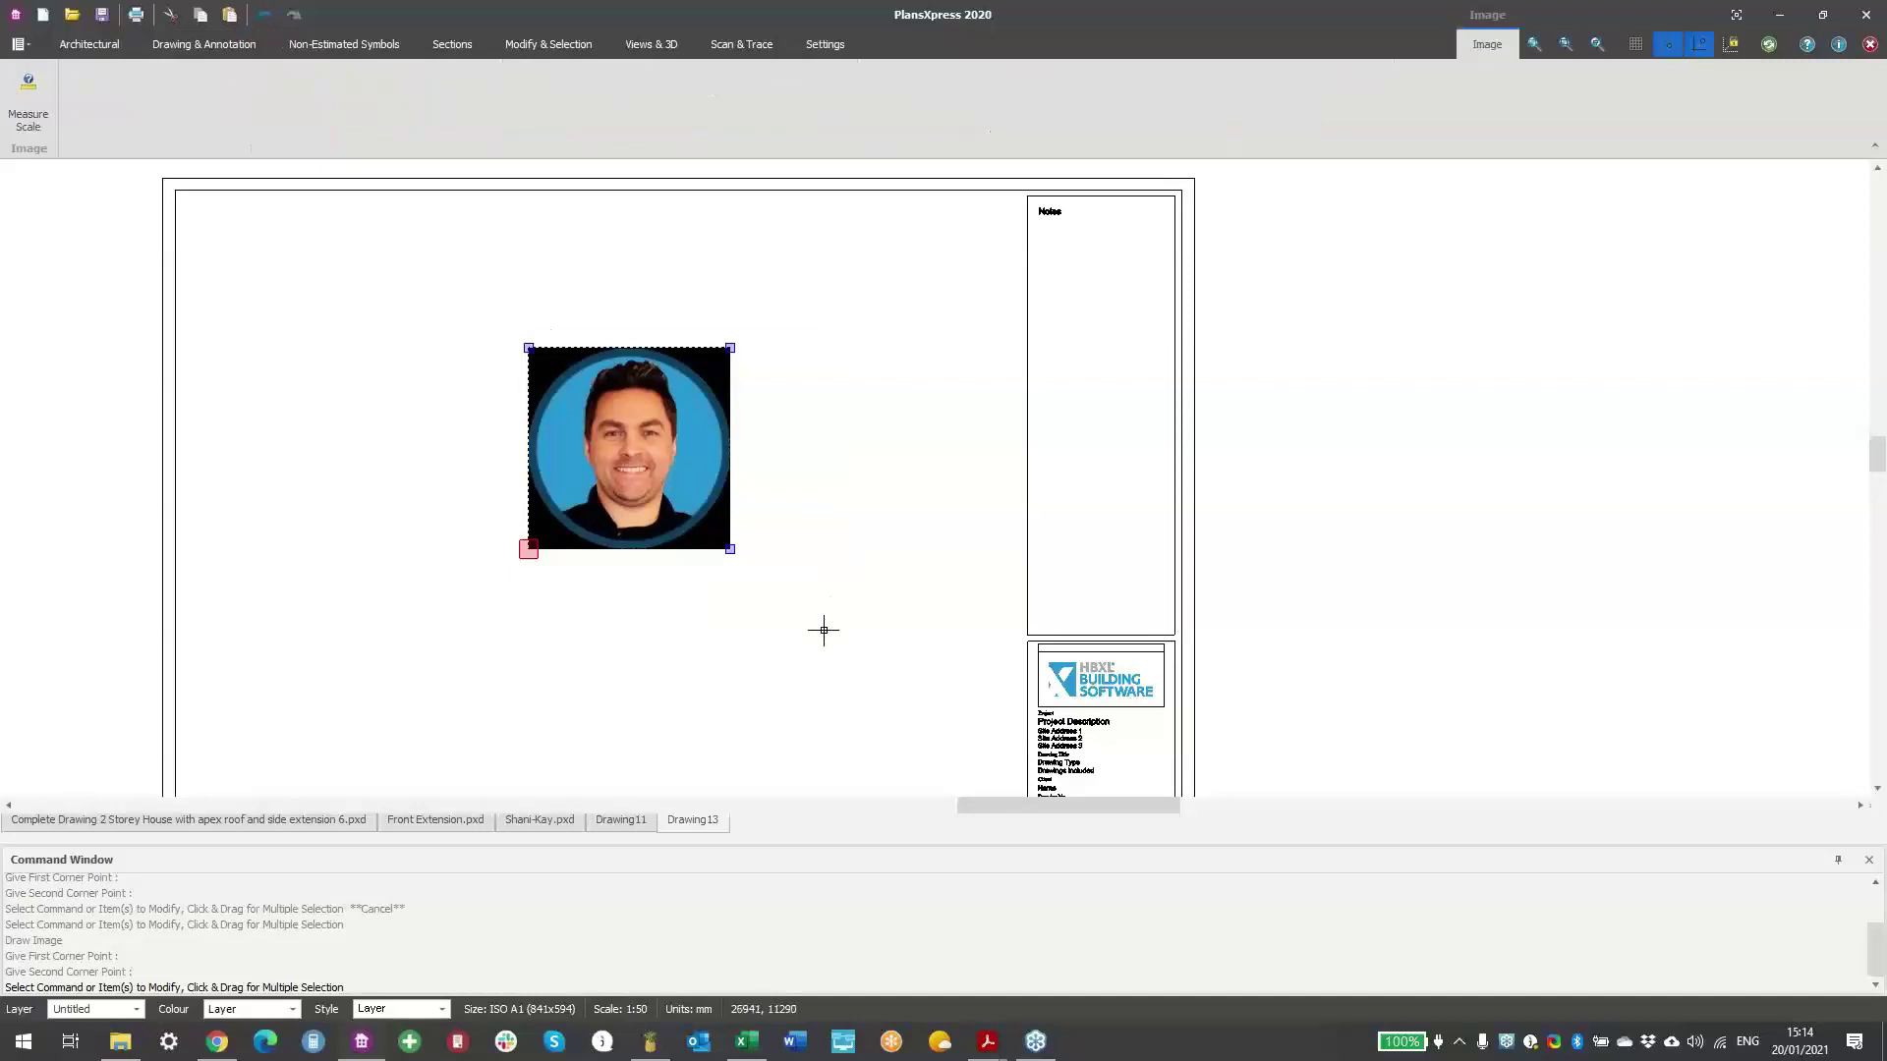
key(Delete)
- Replace the title block's Project Description text with "Flat Roof Extension"
scroll(1121, 700, up, 5)
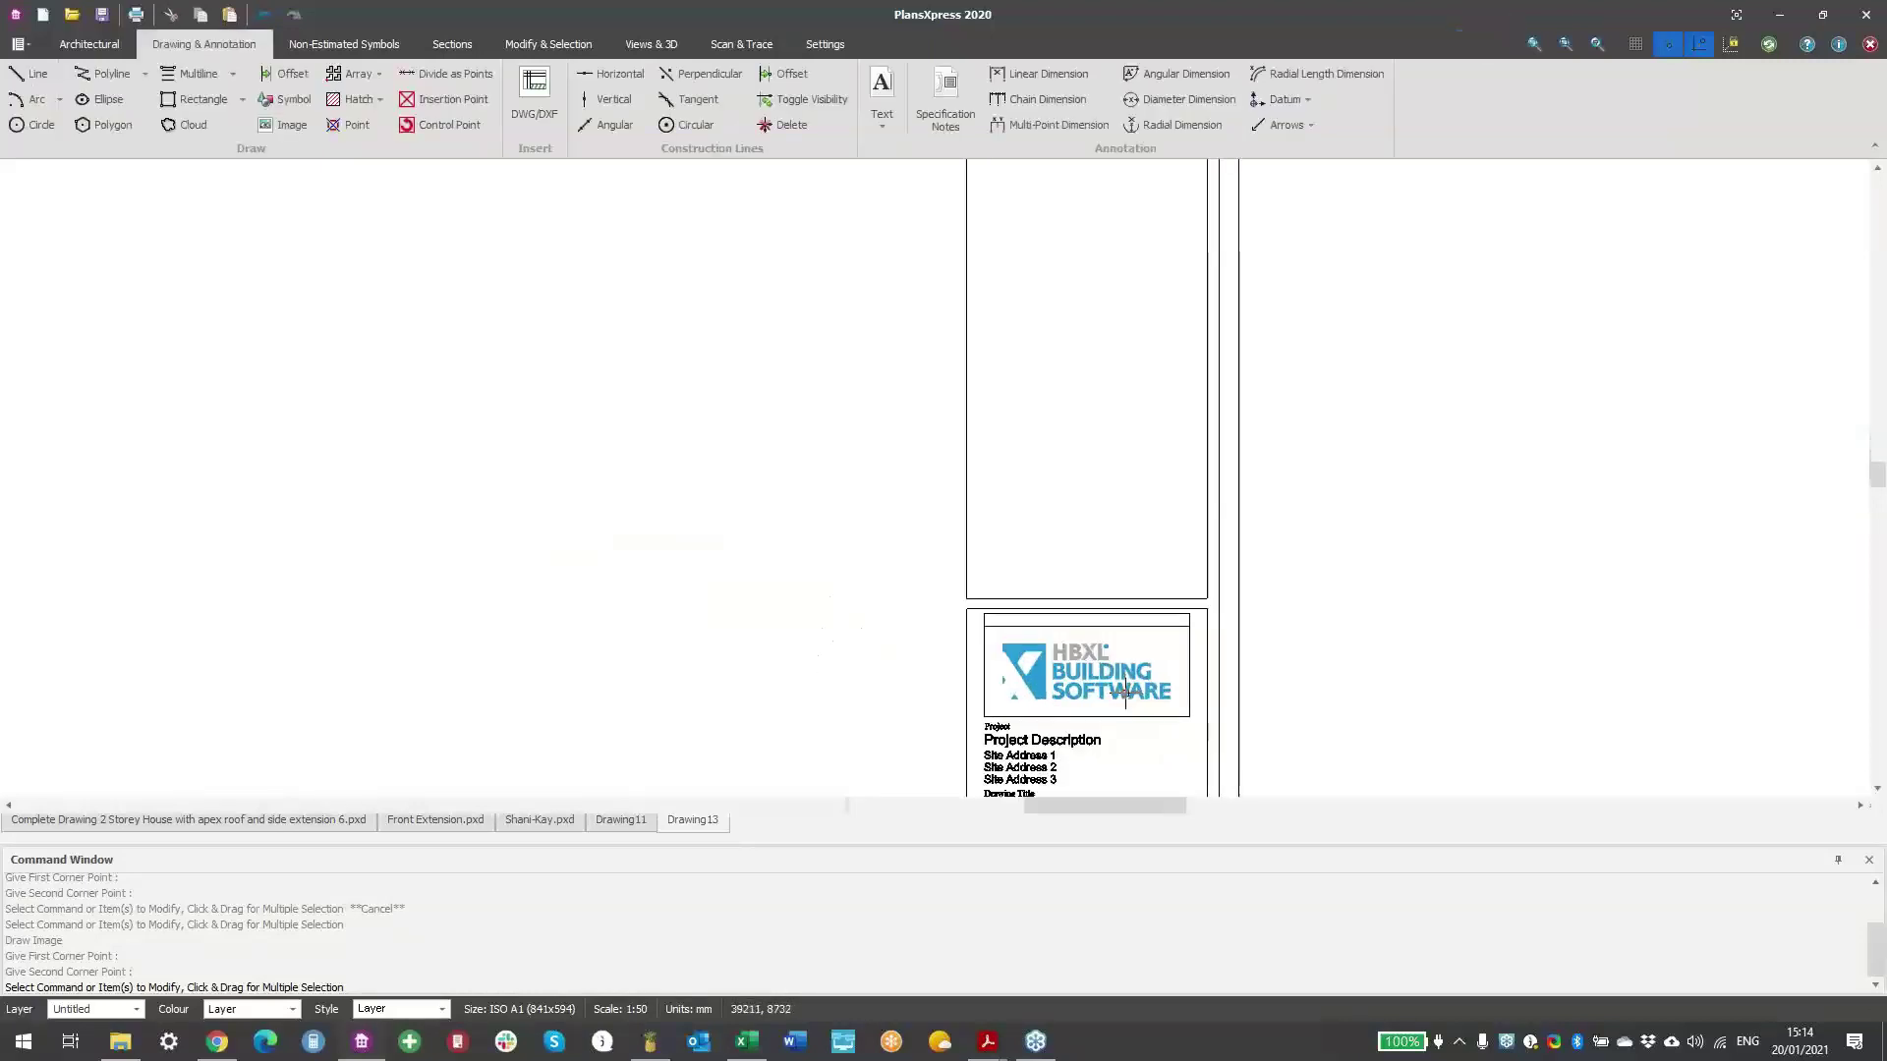
middle_drag(1106, 675, 1029, 561)
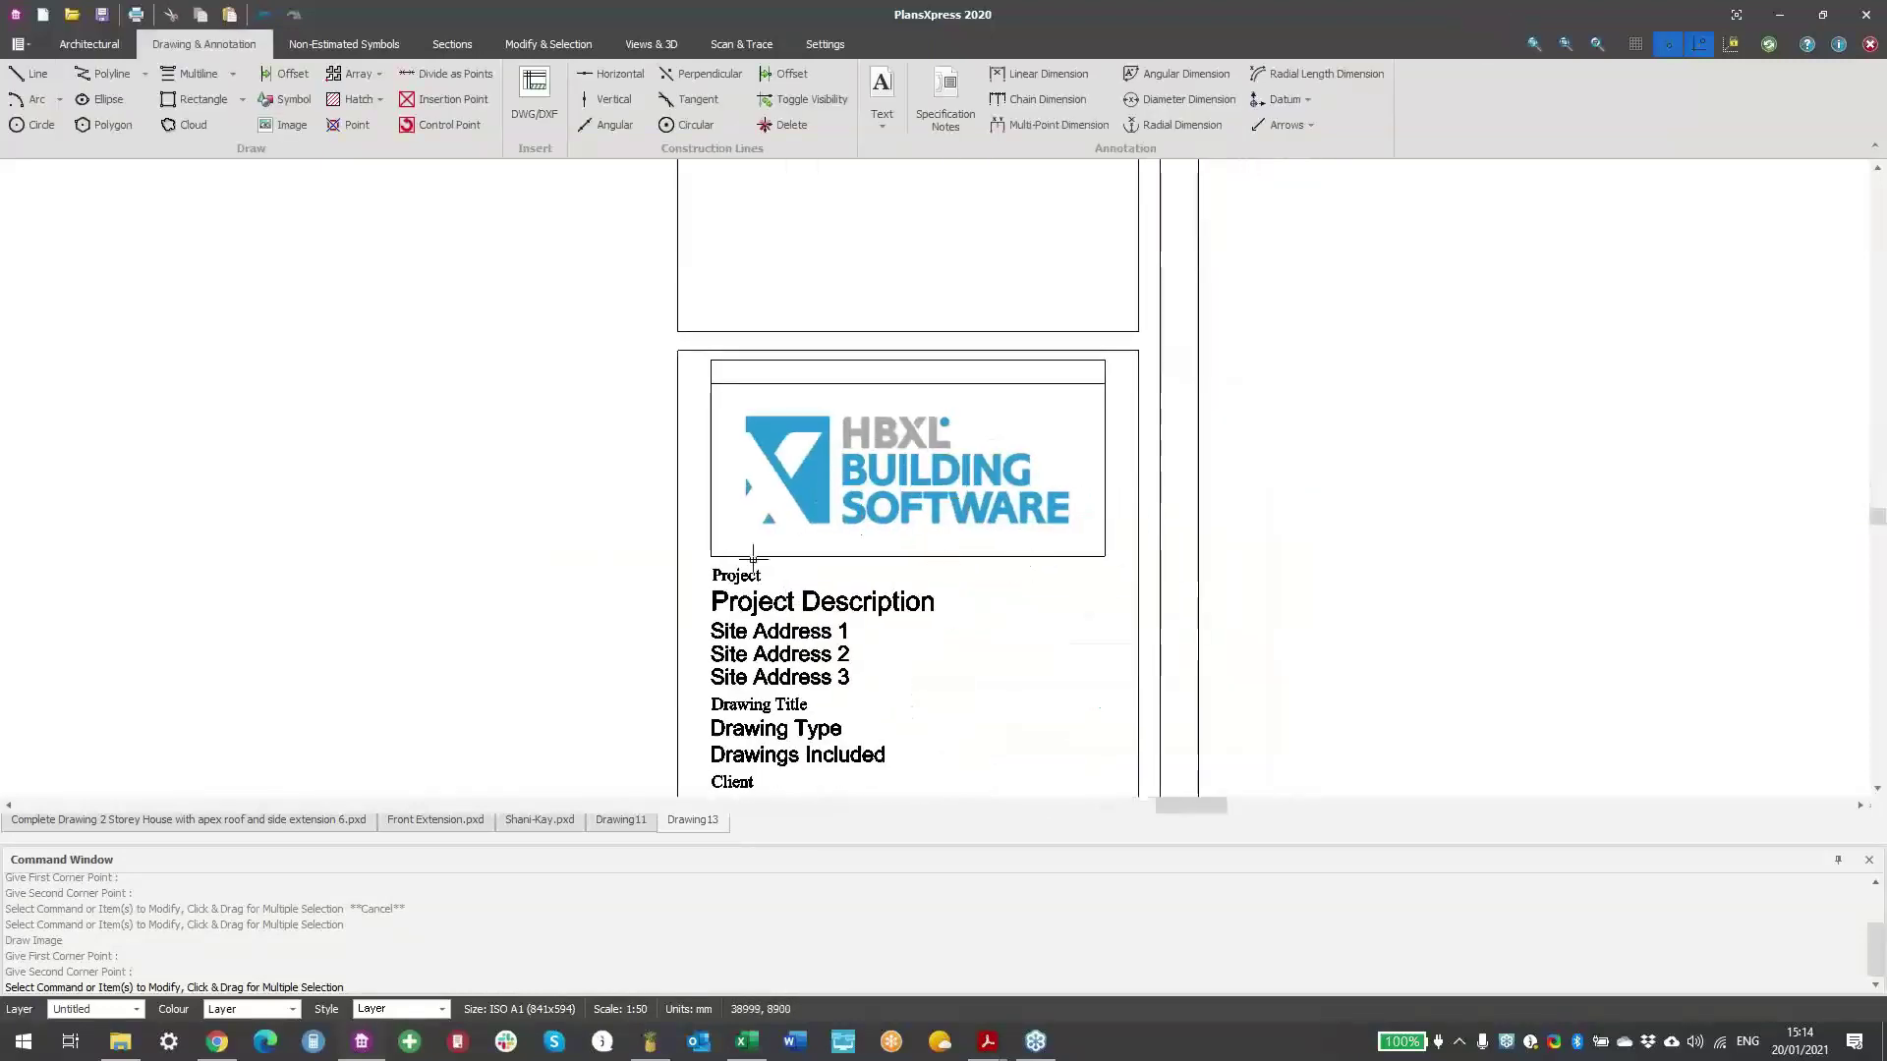
scroll(903, 588, up, 2)
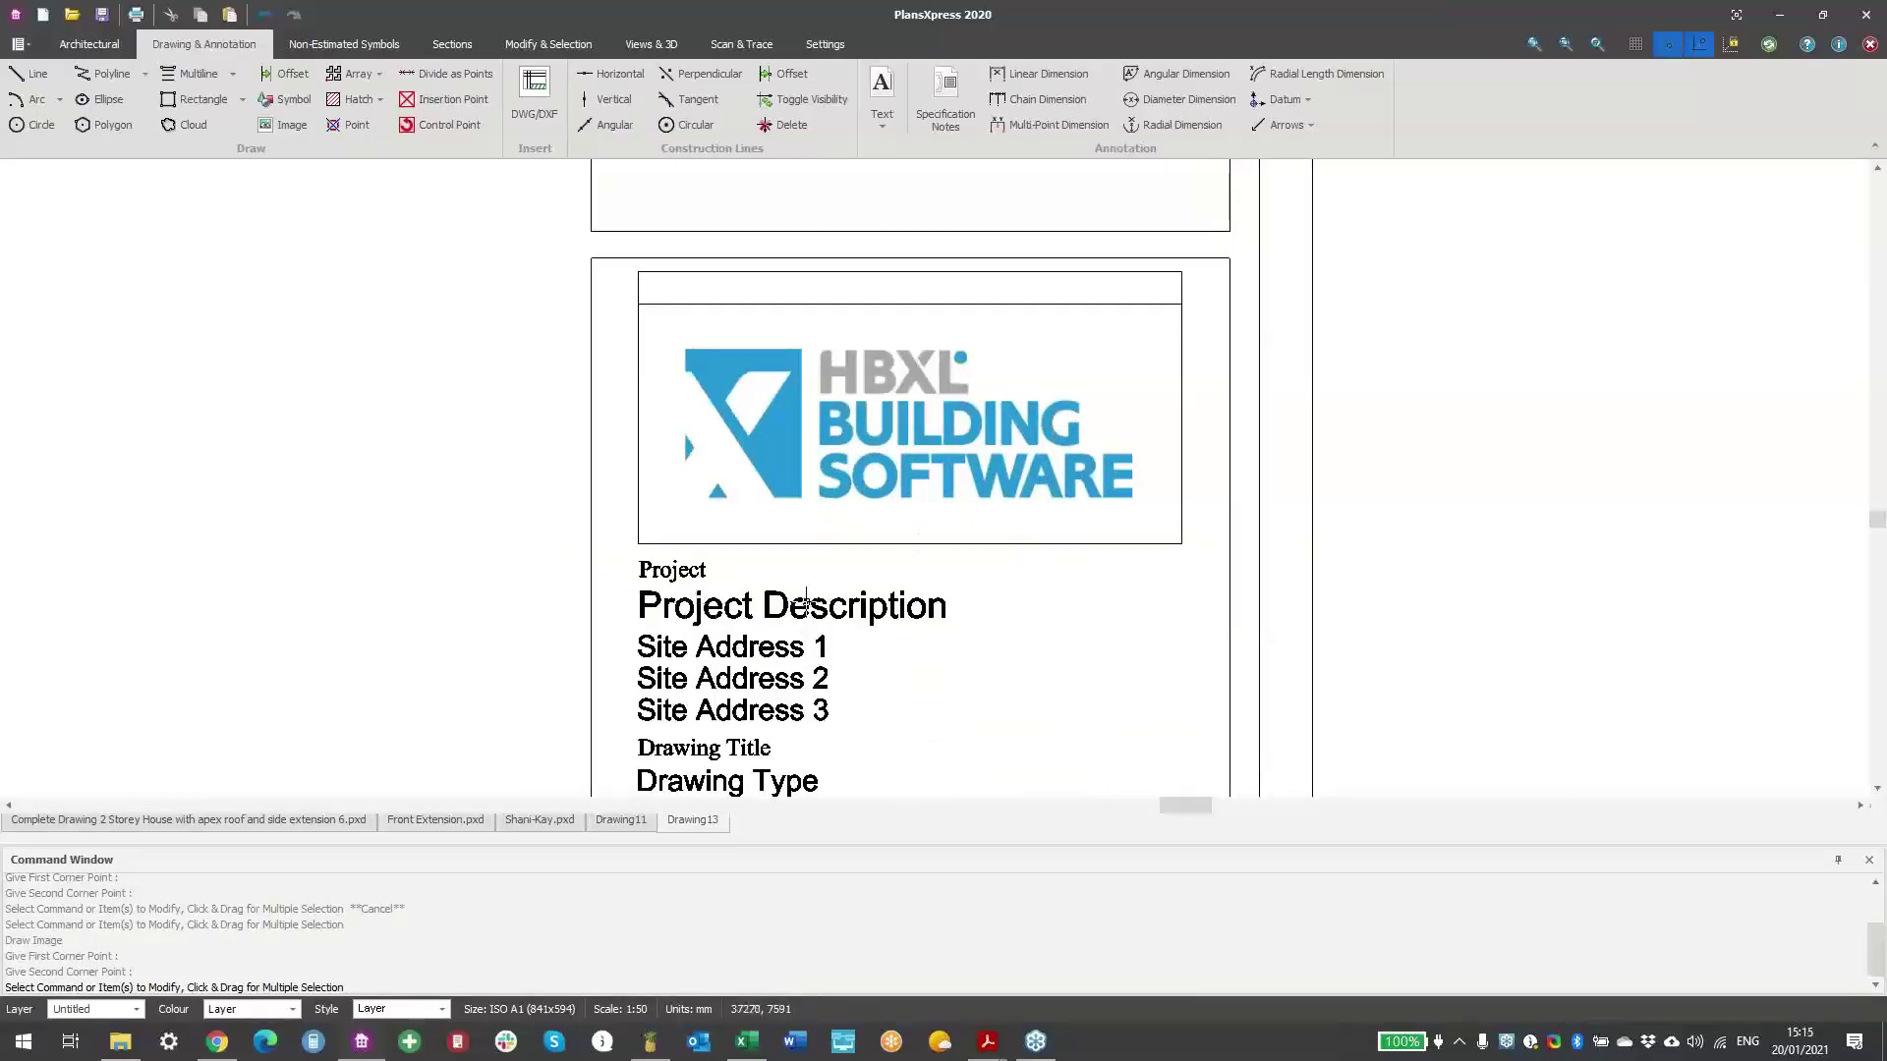
double_click(806, 601)
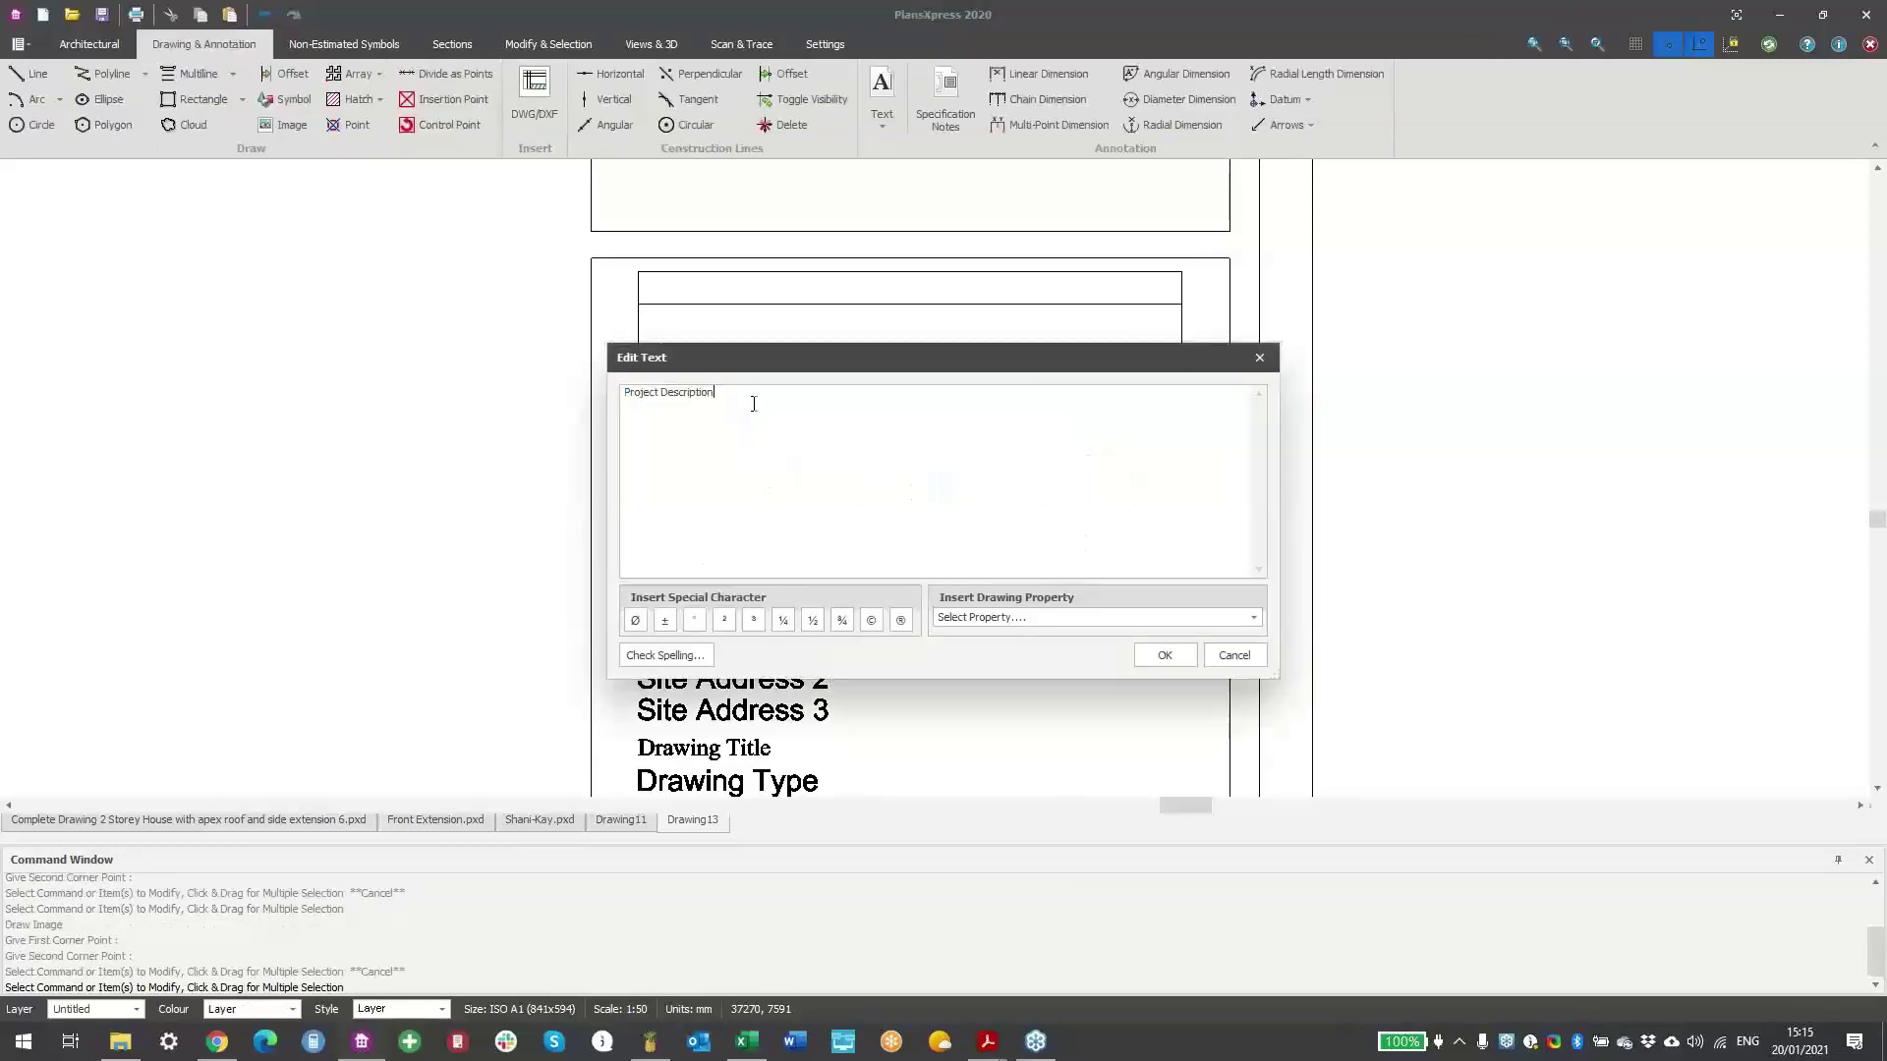
key(BackSpace)
text(fl)
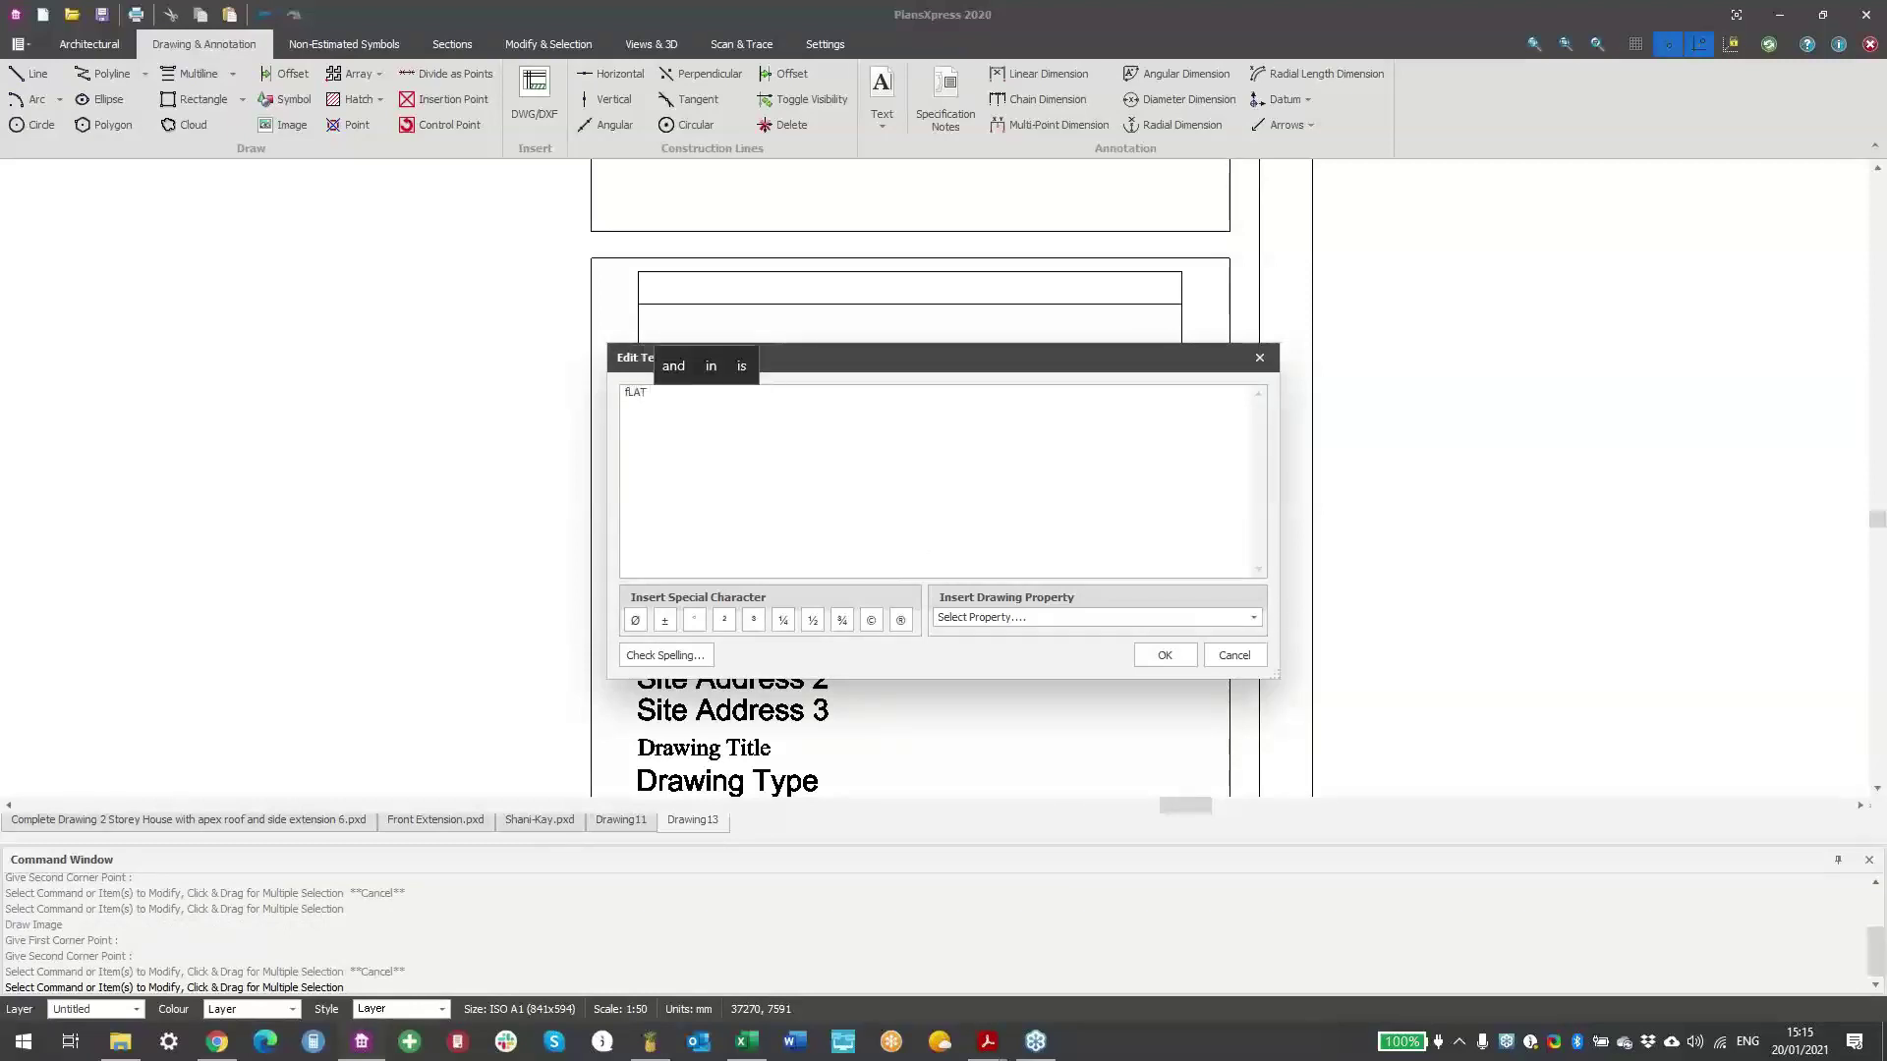
key(BackSpace)
key(BackSpace)
key(Caps_Lock)
text(F)
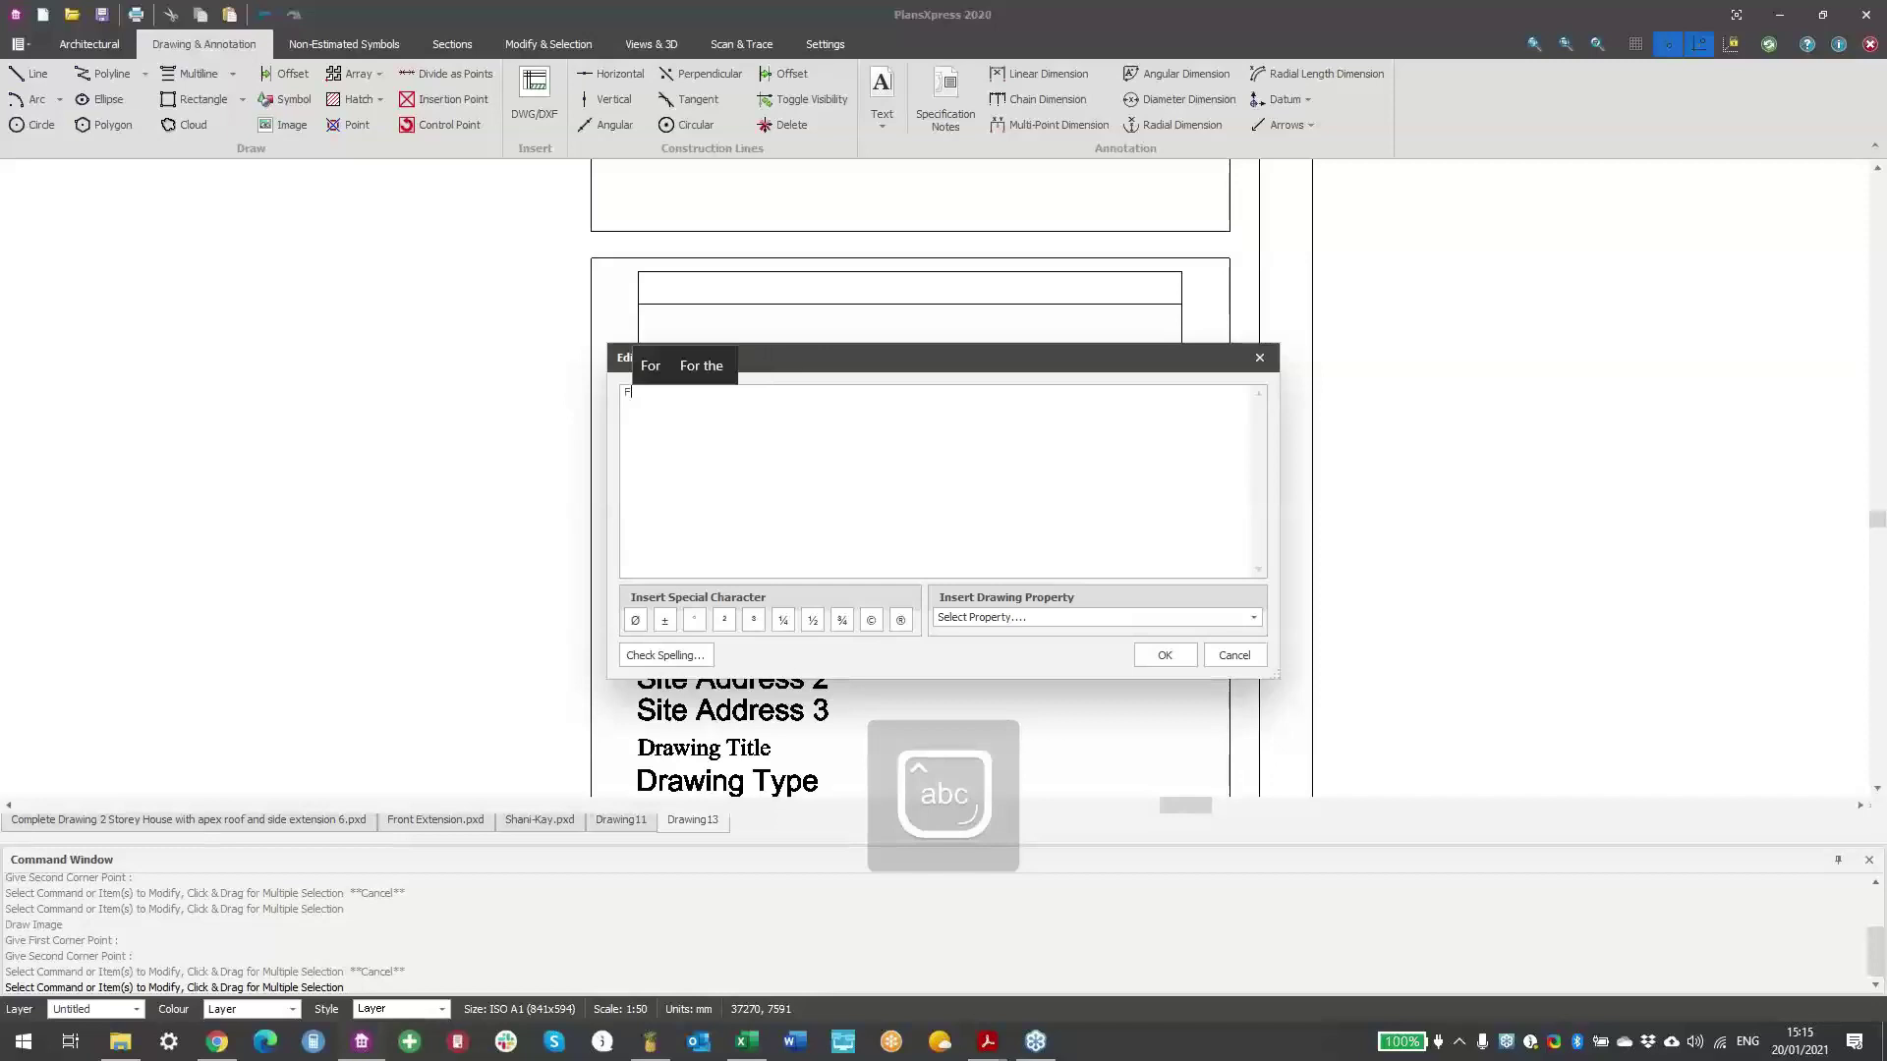
text(lat Roof Ext)
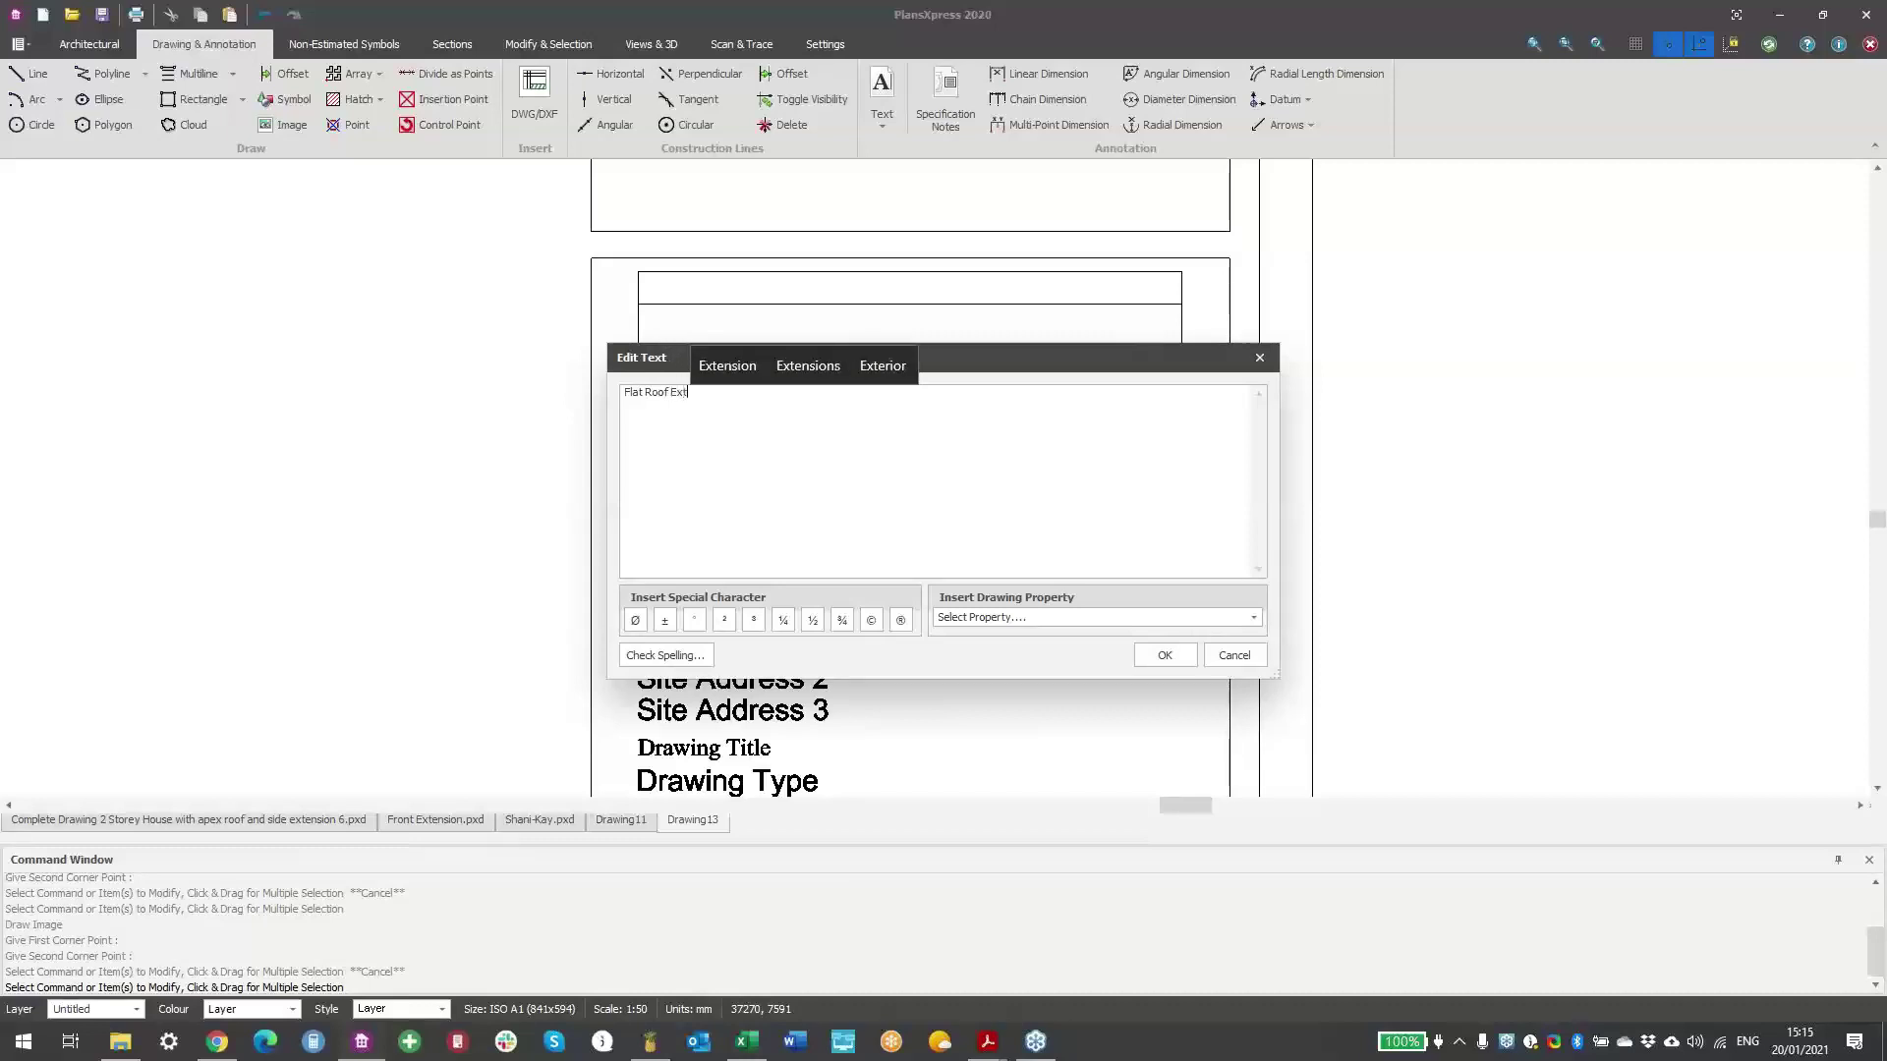
text(ension)
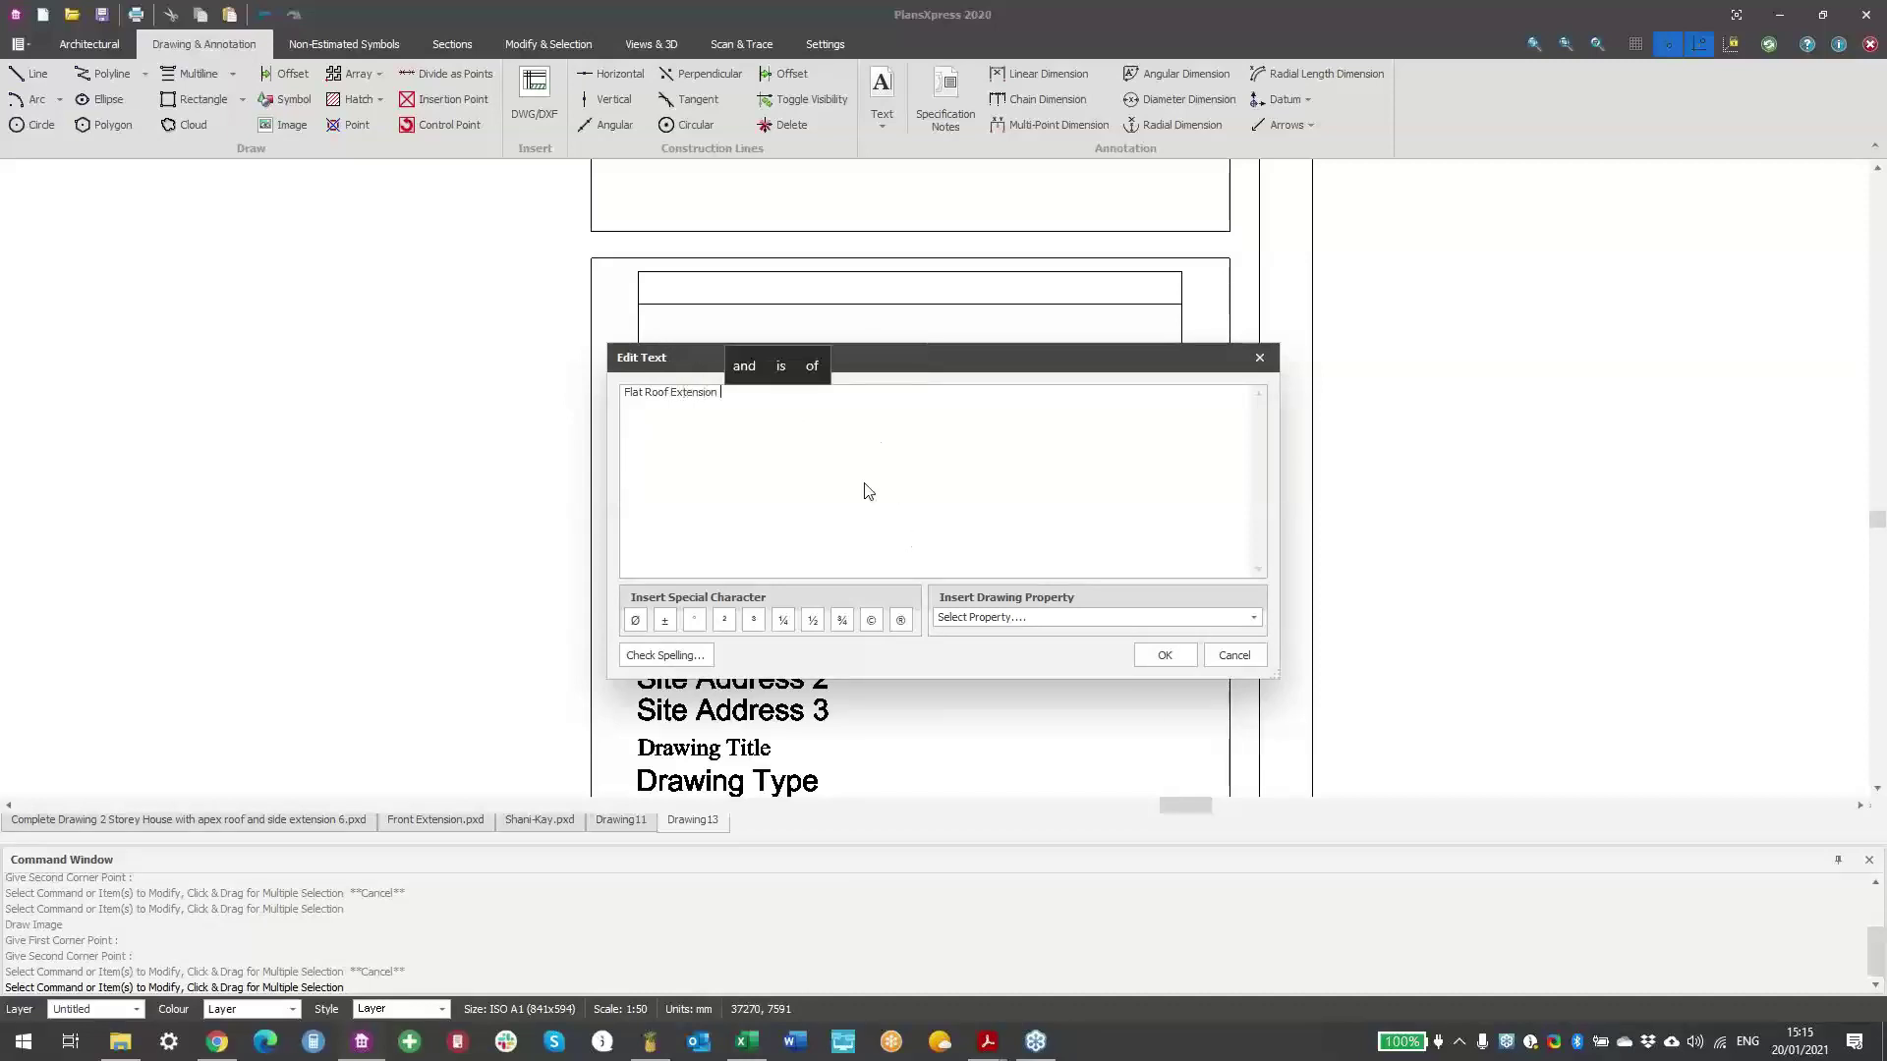
click(1163, 655)
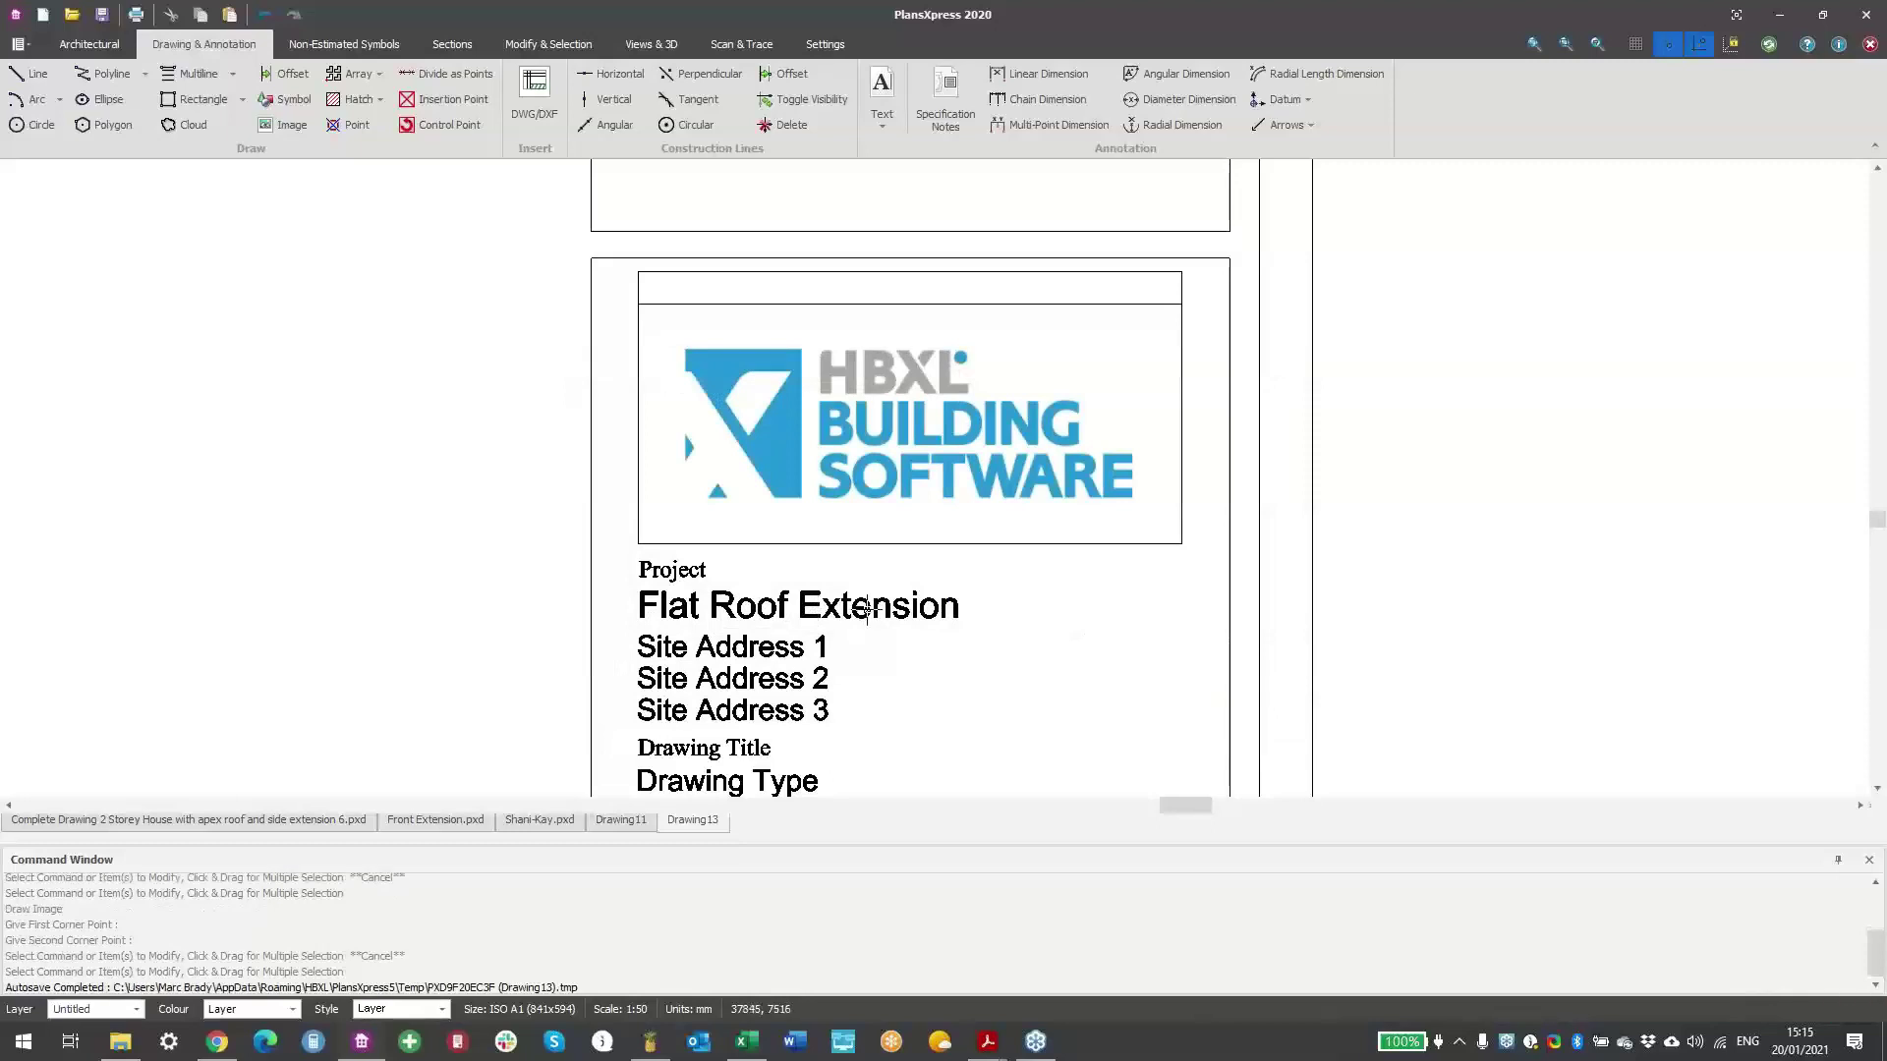
- Replace the three site address lines under the project title with "HBXL" and "Bristol" on separate lines
click(763, 648)
double_click(763, 648)
drag(717, 417, 604, 381)
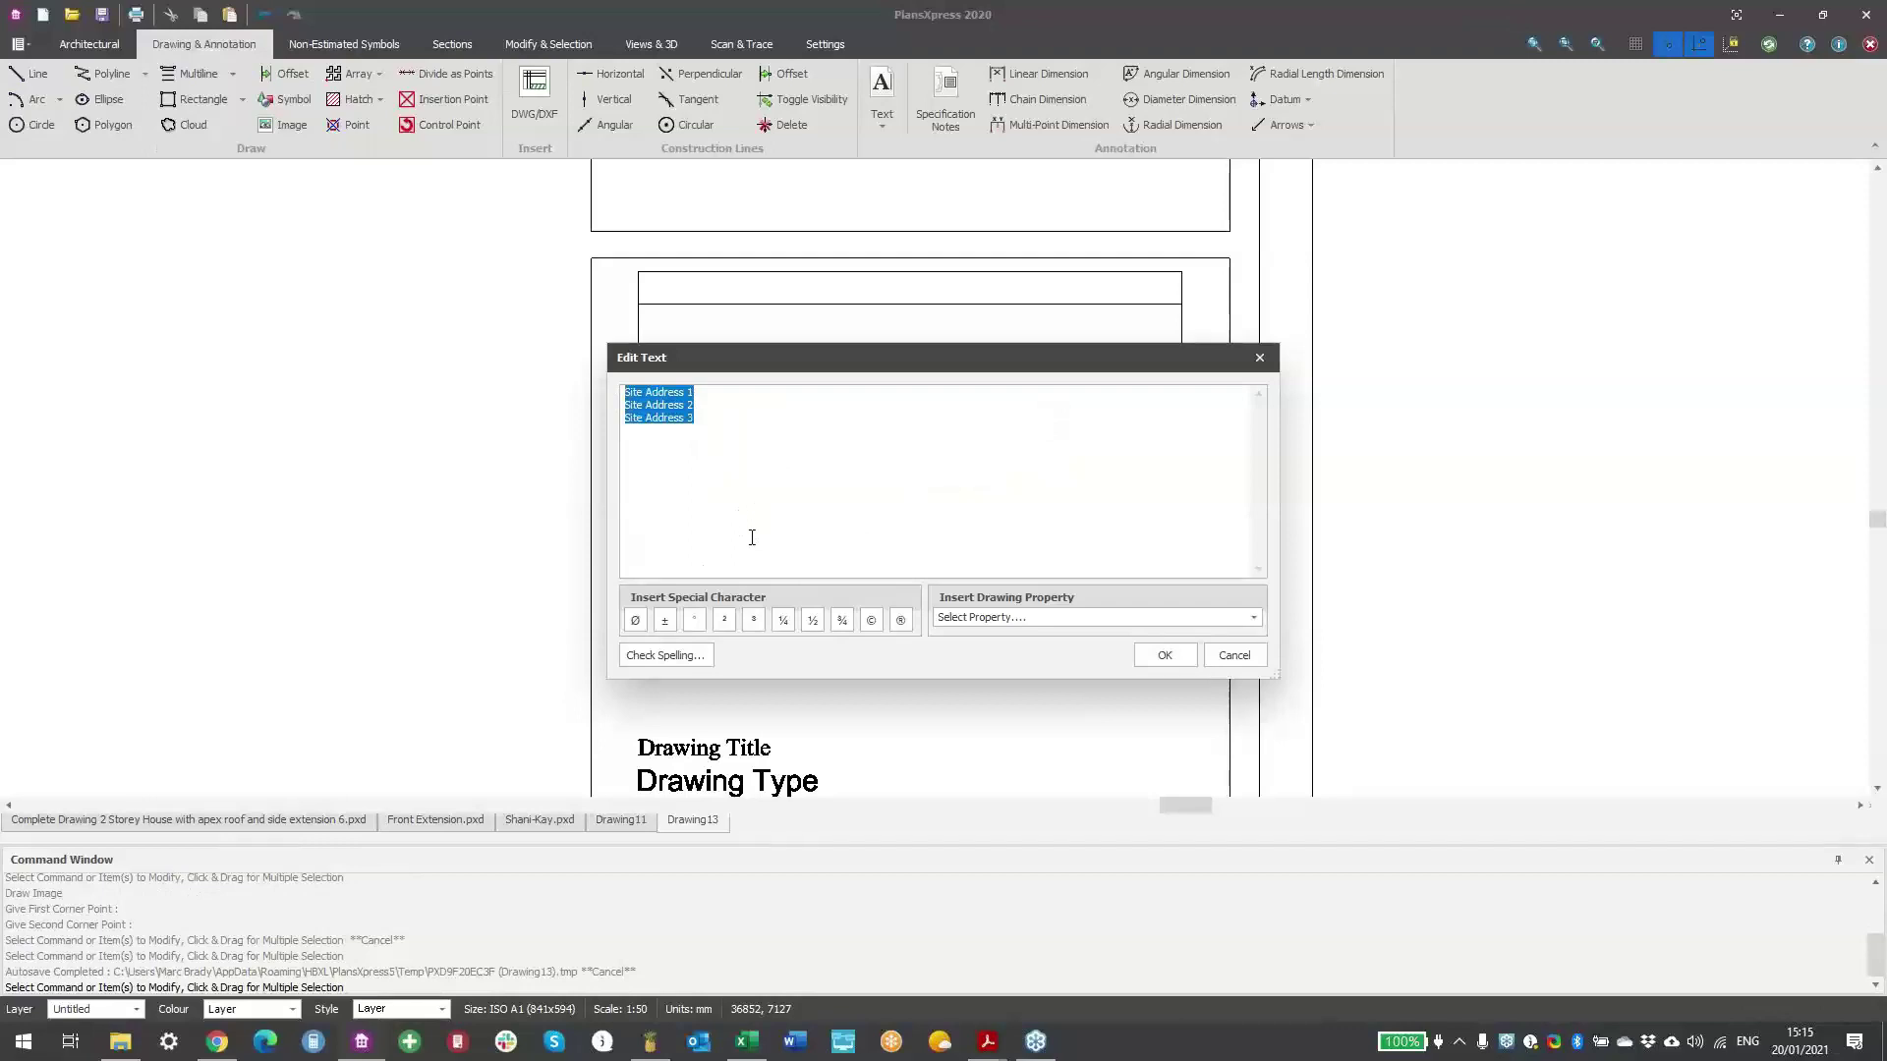
text(HBXL)
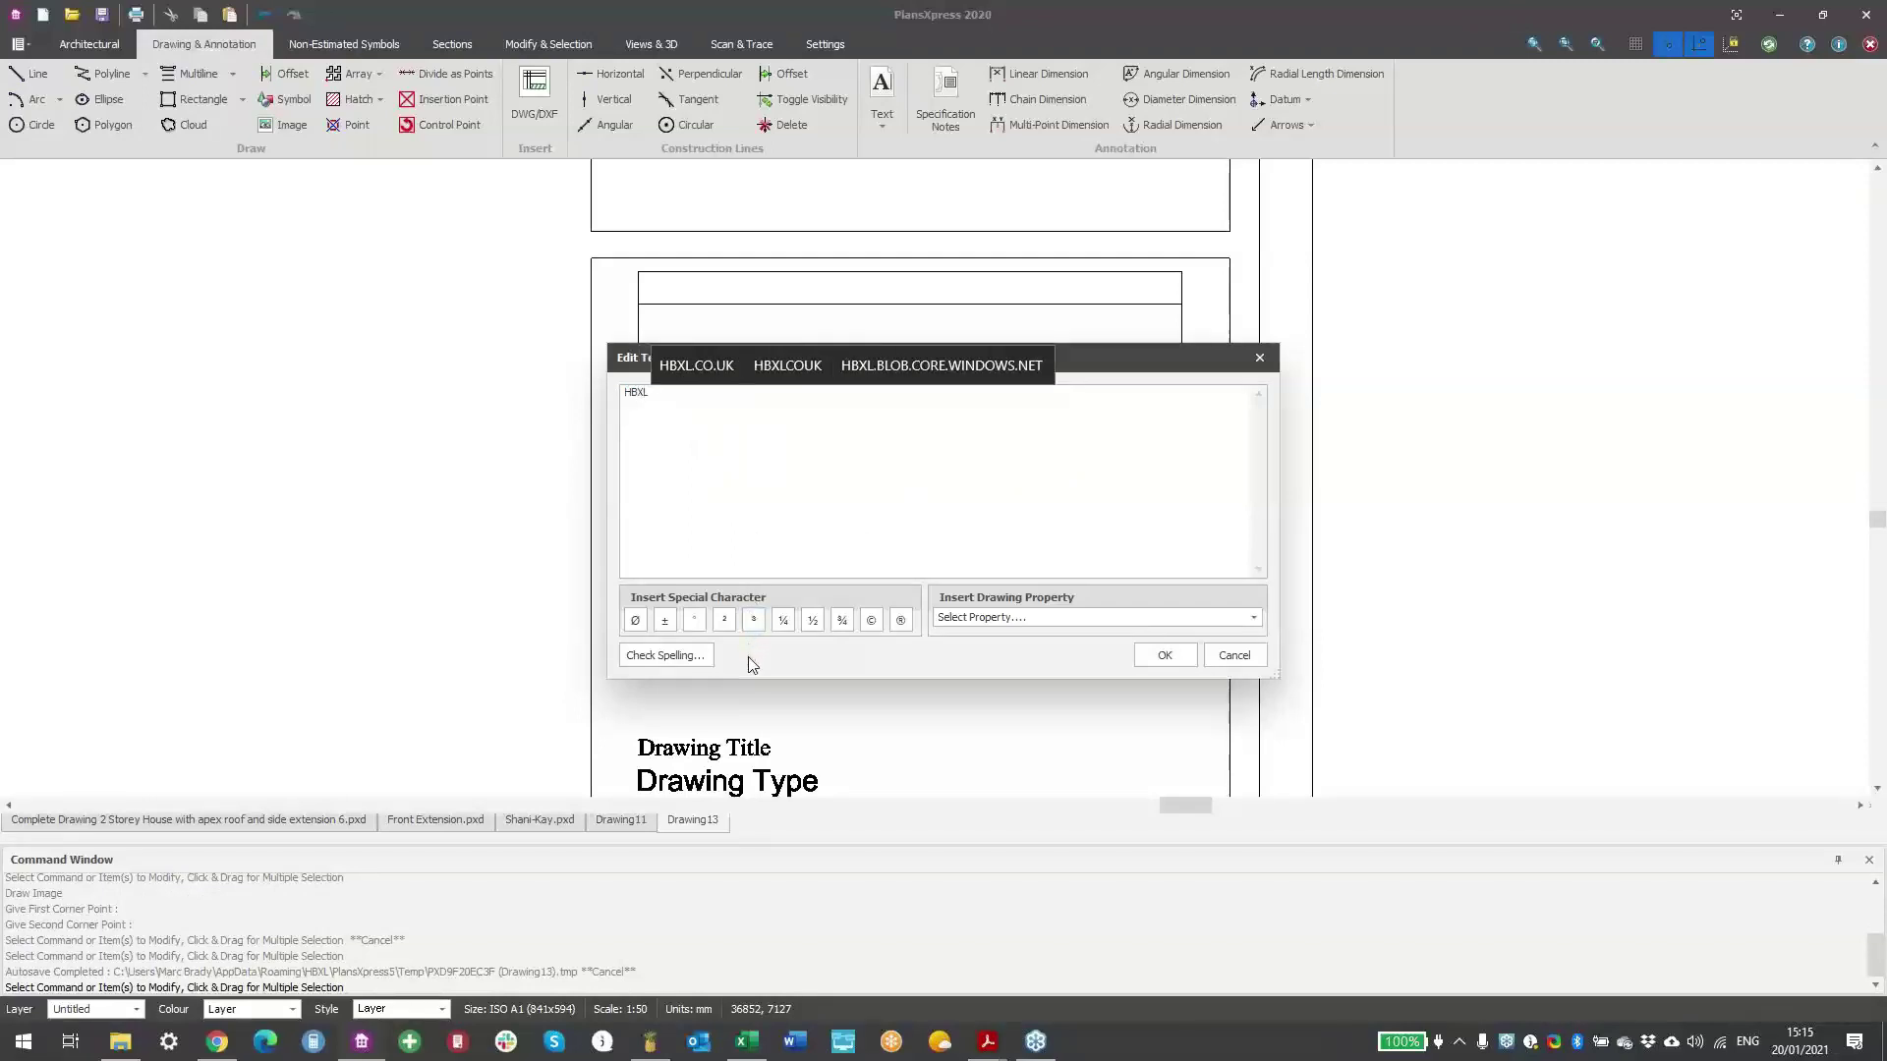
key(Return)
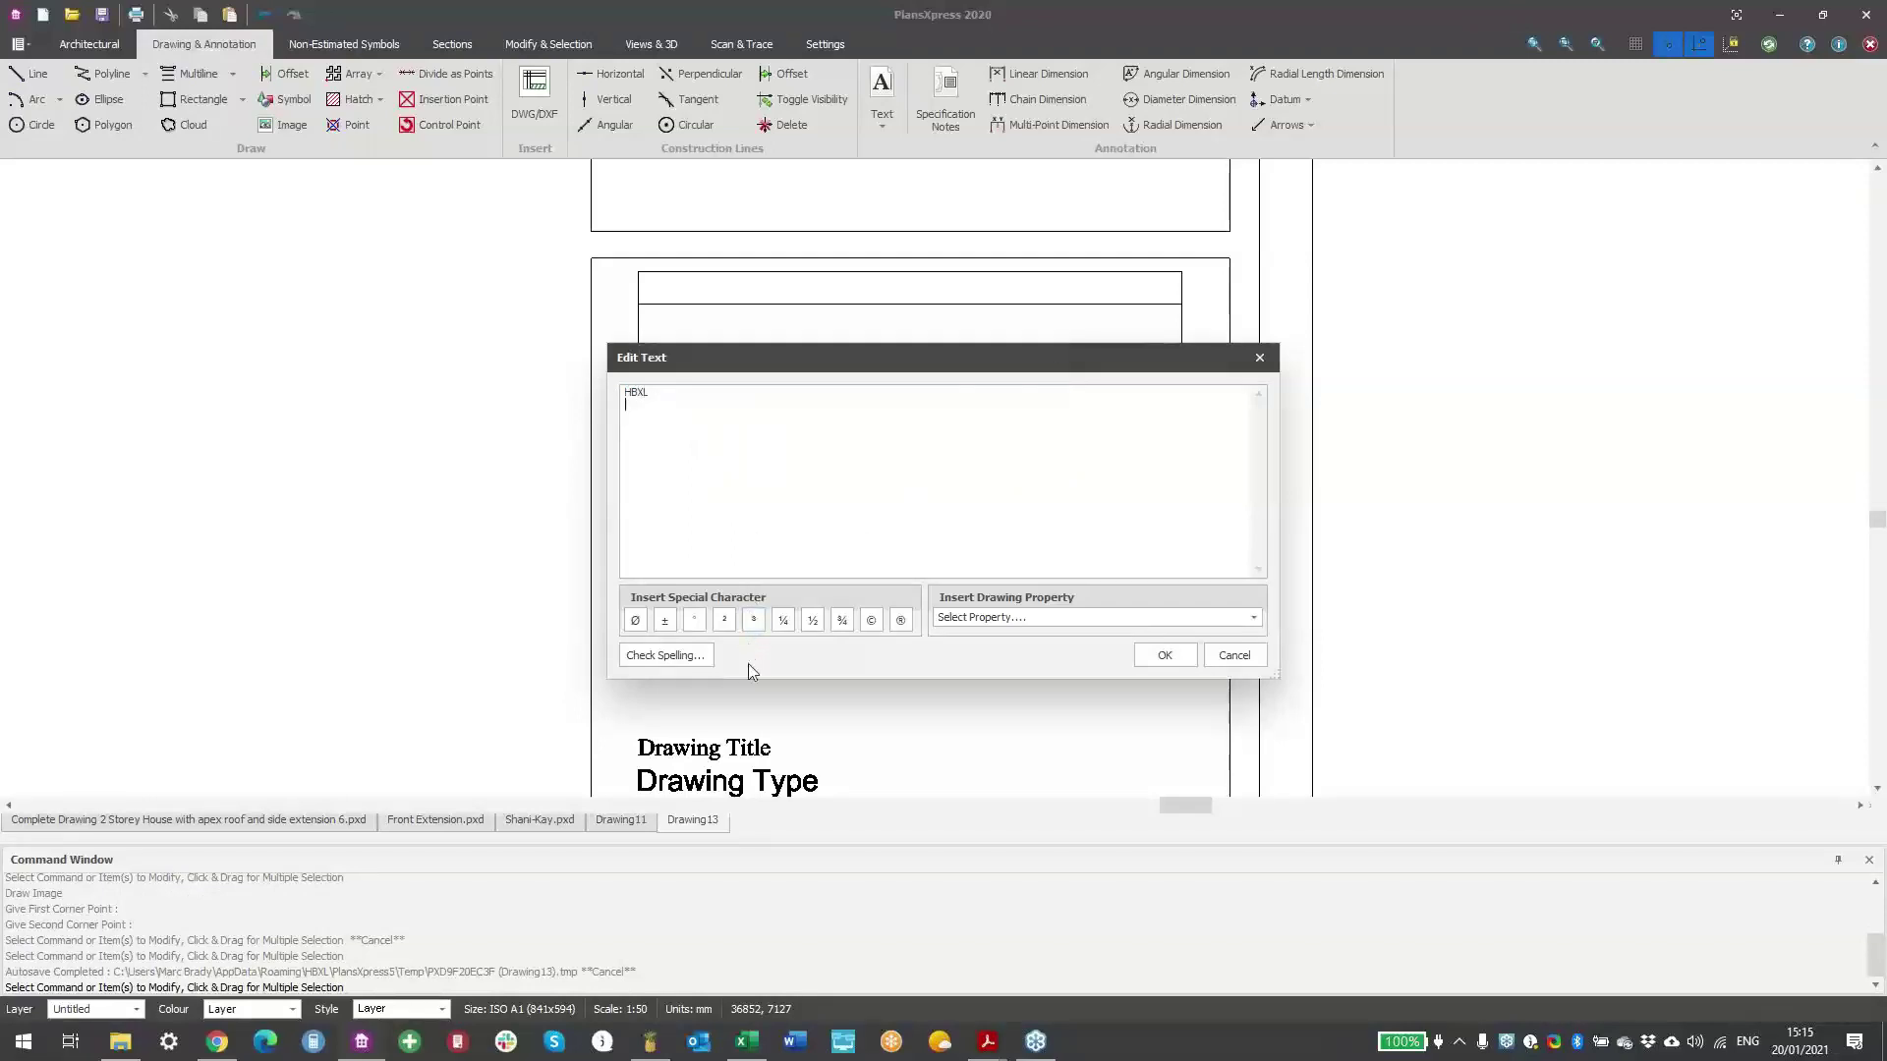
text(Br)
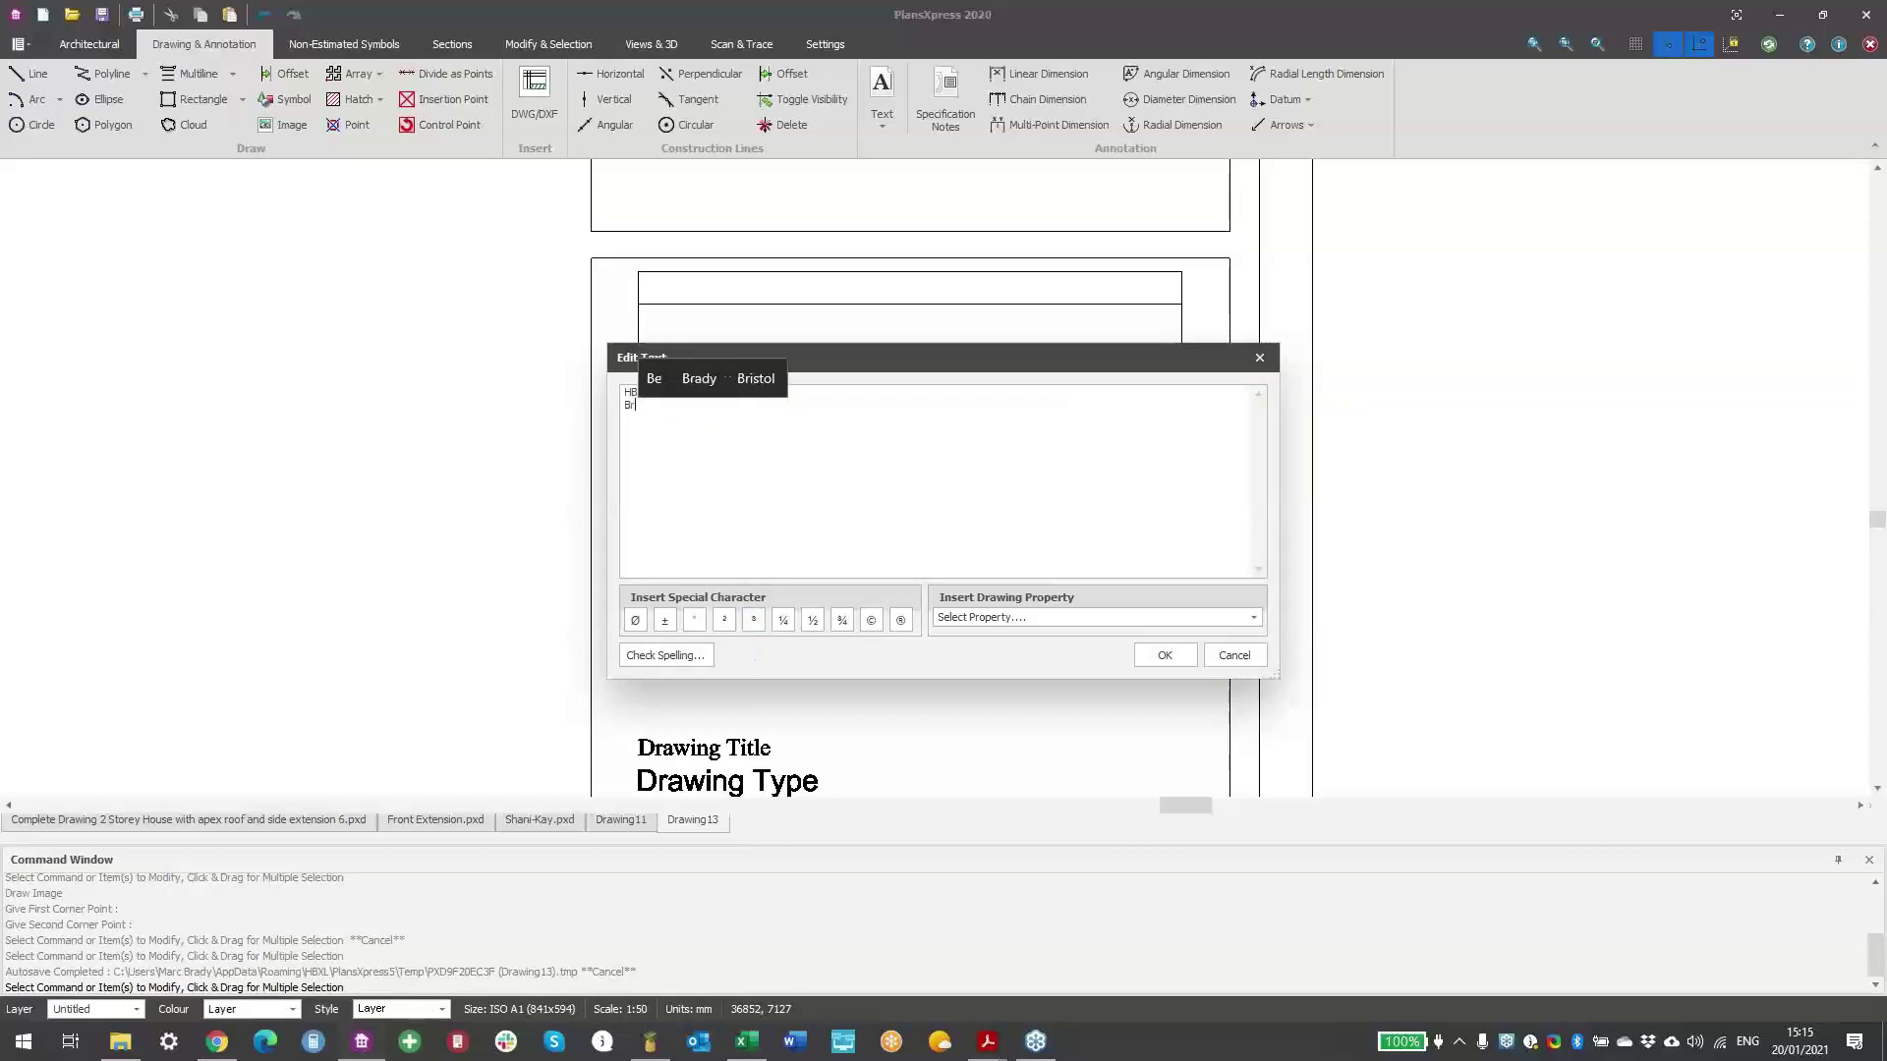
text(is)
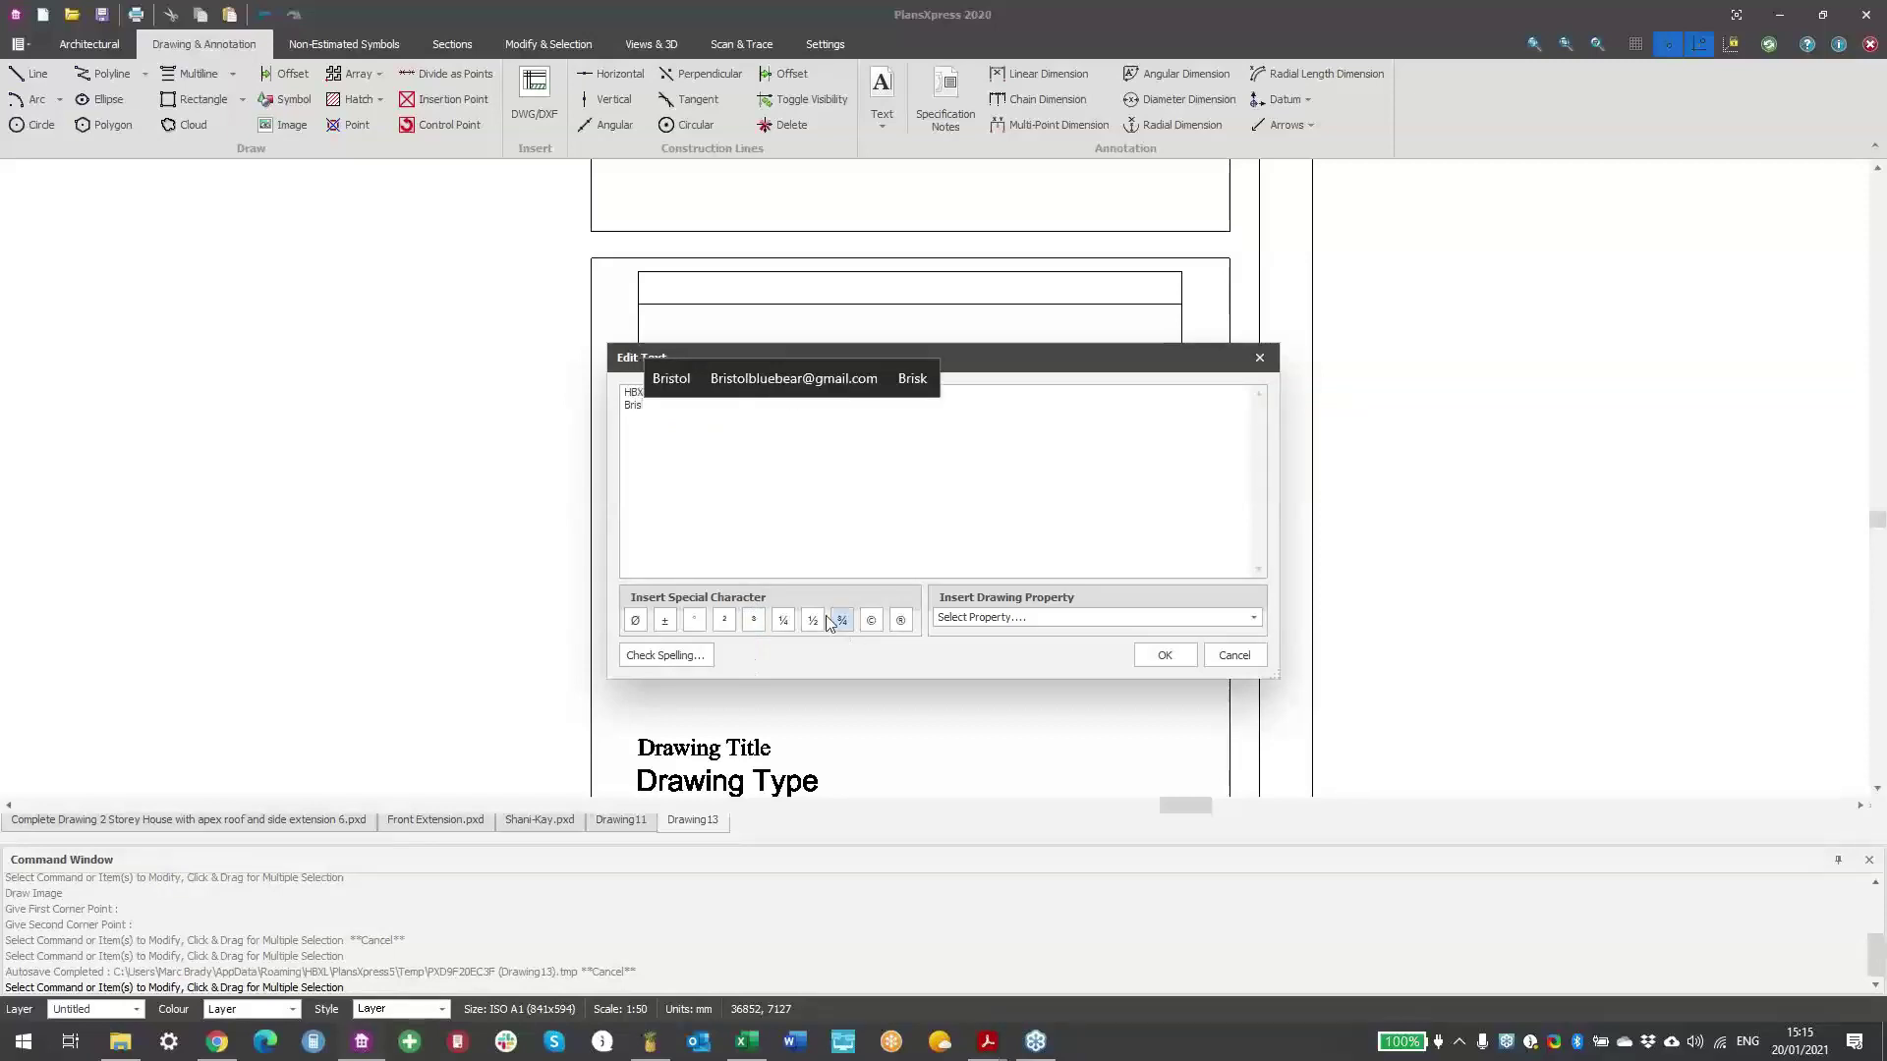
click(668, 378)
click(1136, 654)
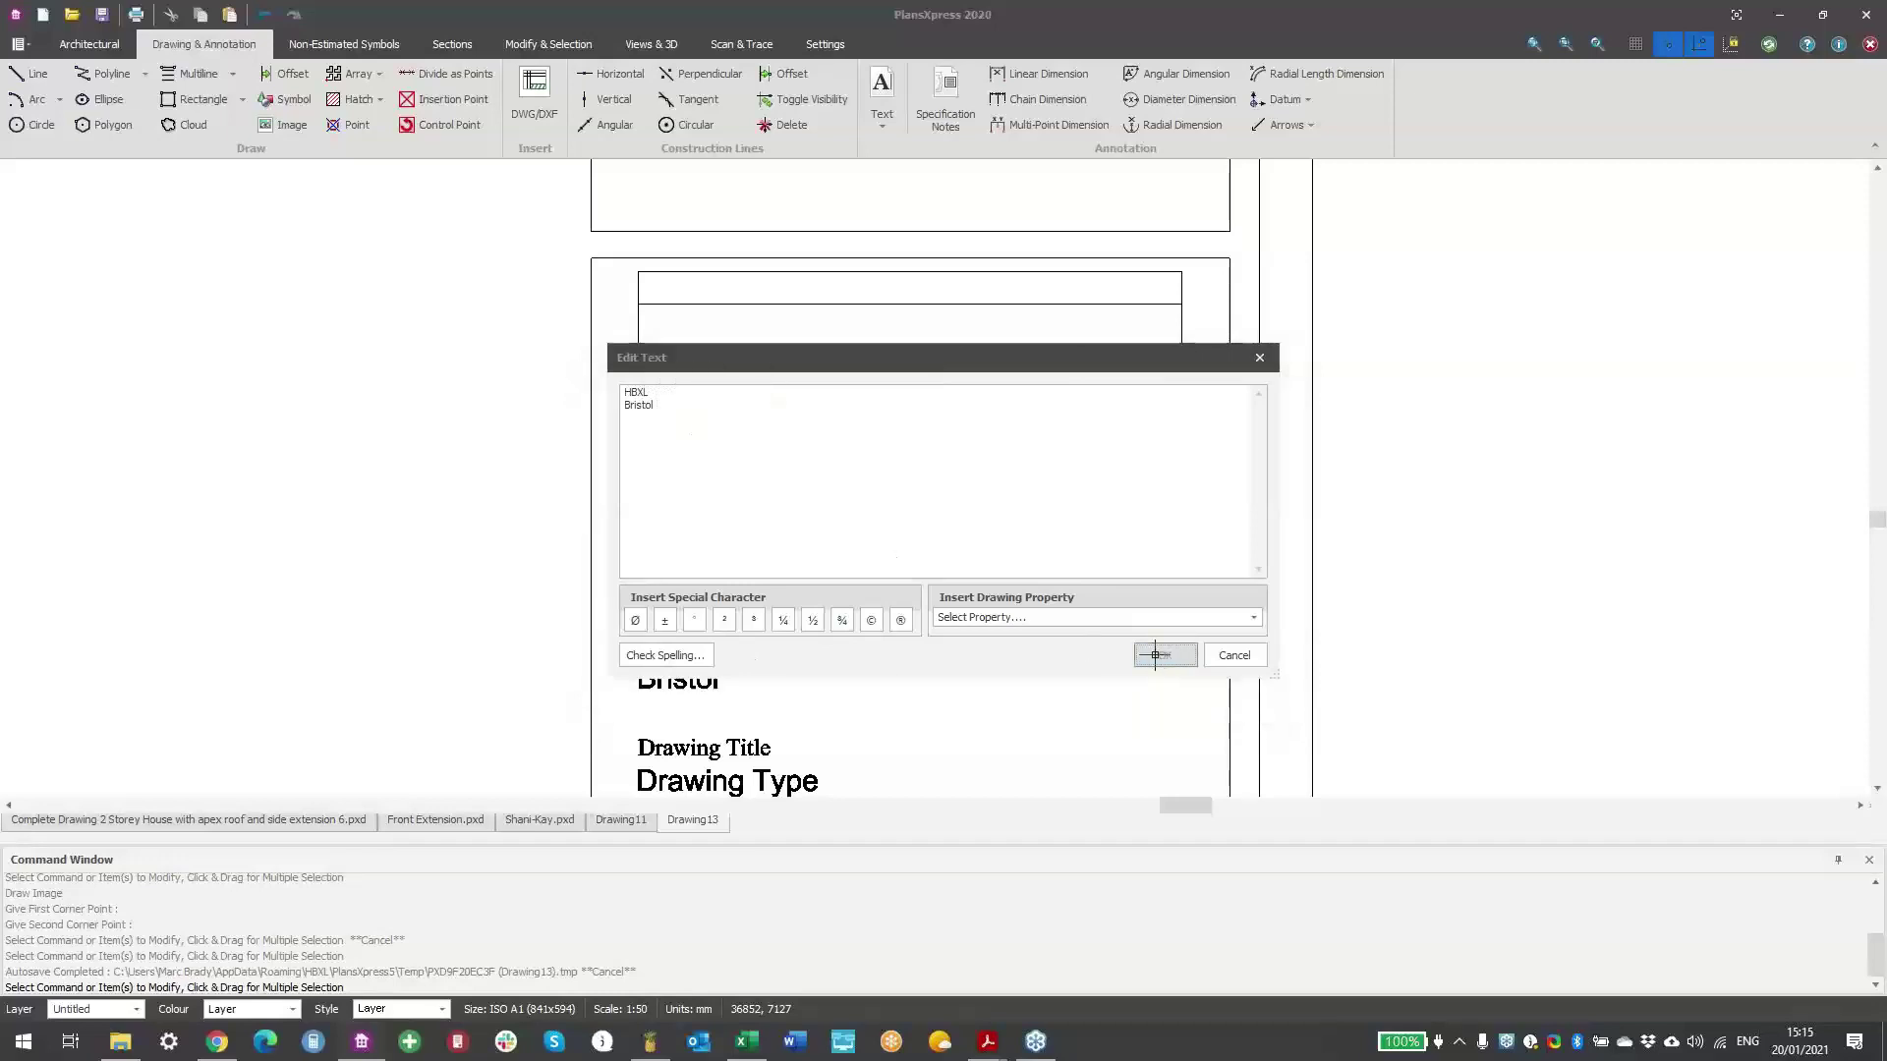
- Examine the title block's remaining fields, from drawing title down to the company address box, and the overall sheet layout
scroll(744, 661, down, 1)
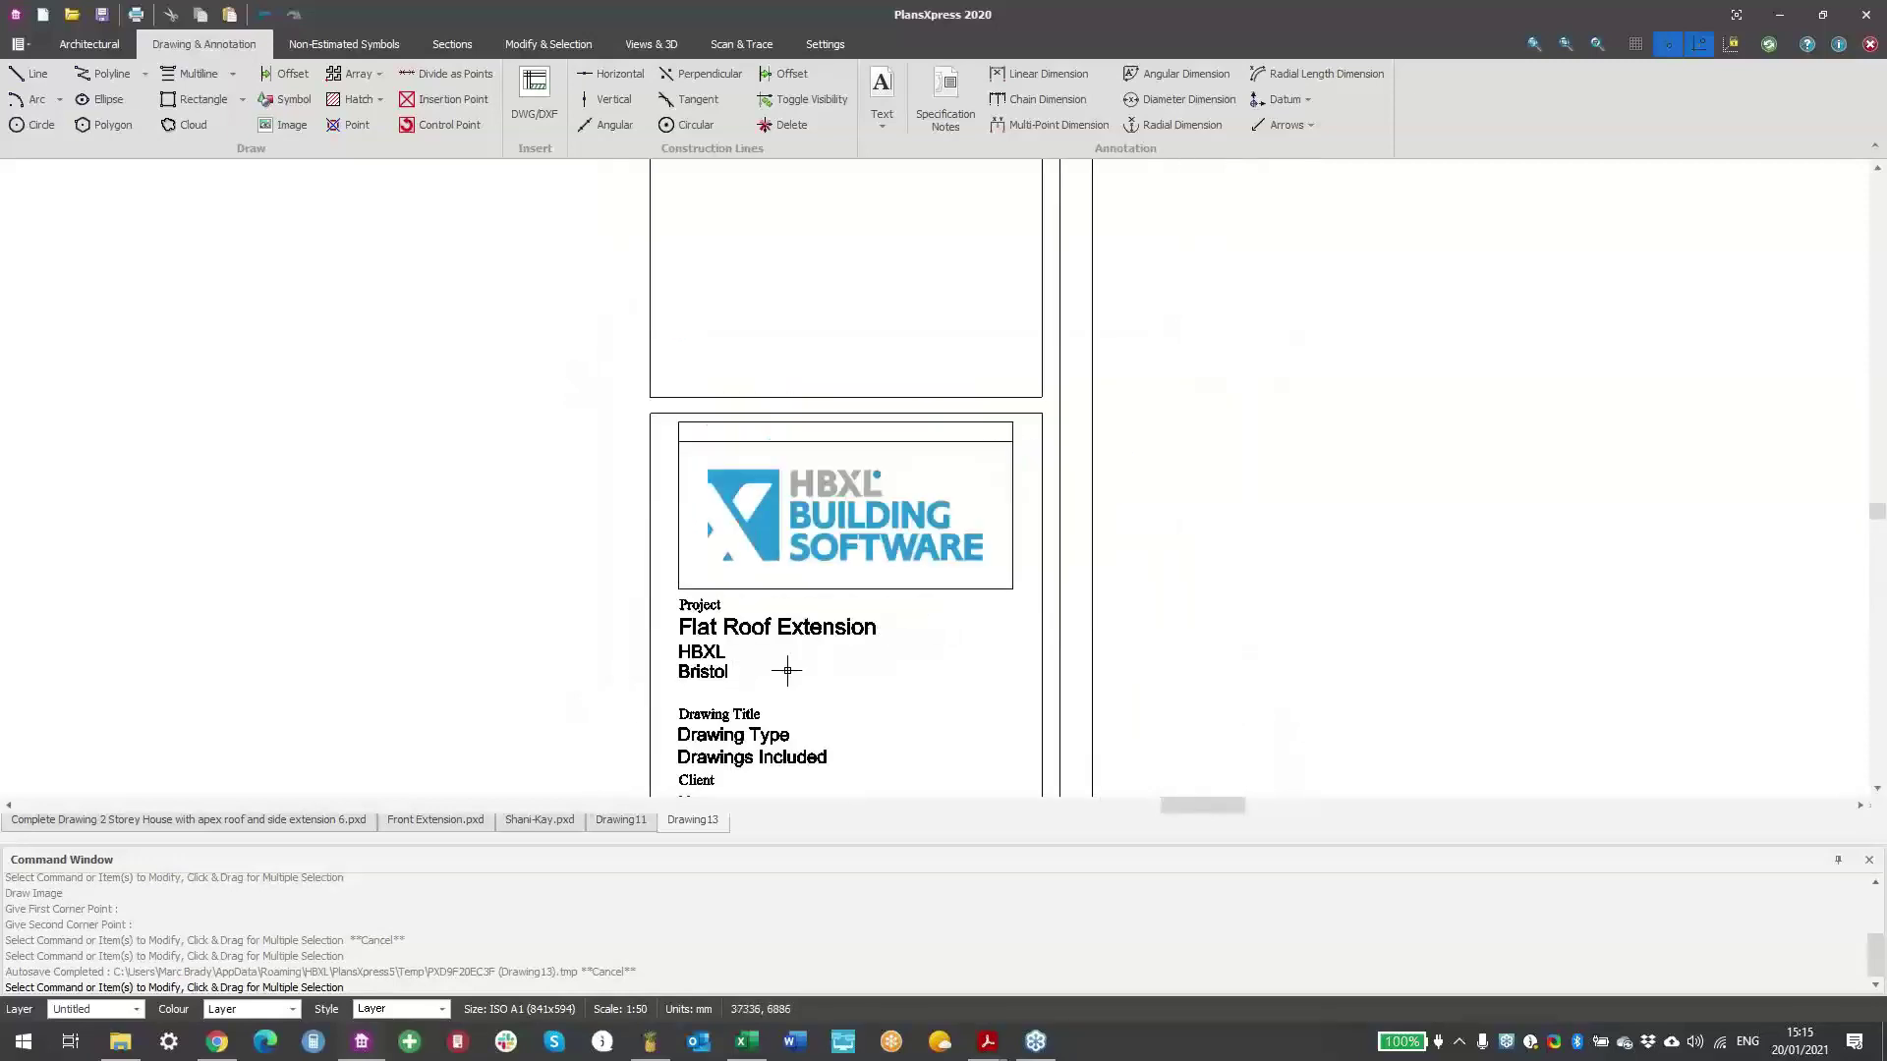
middle_drag(787, 668, 755, 424)
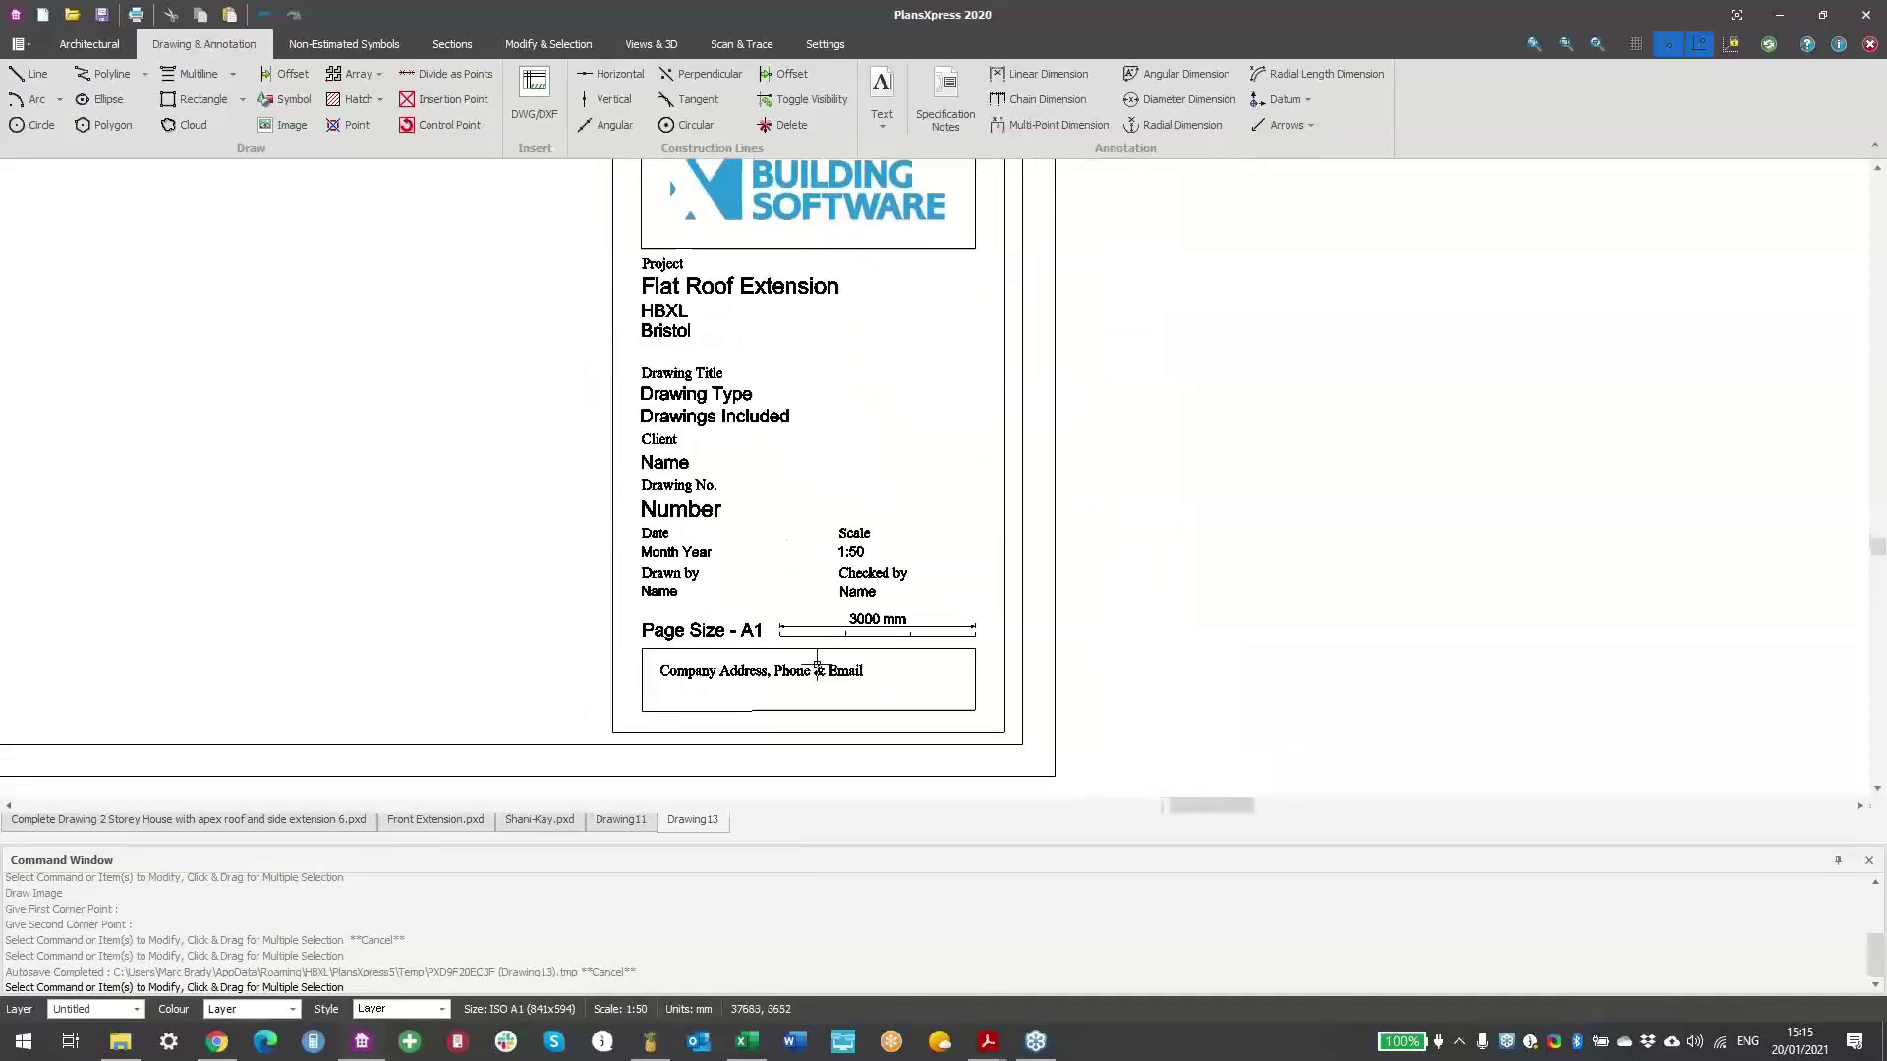
scroll(835, 663, up, 2)
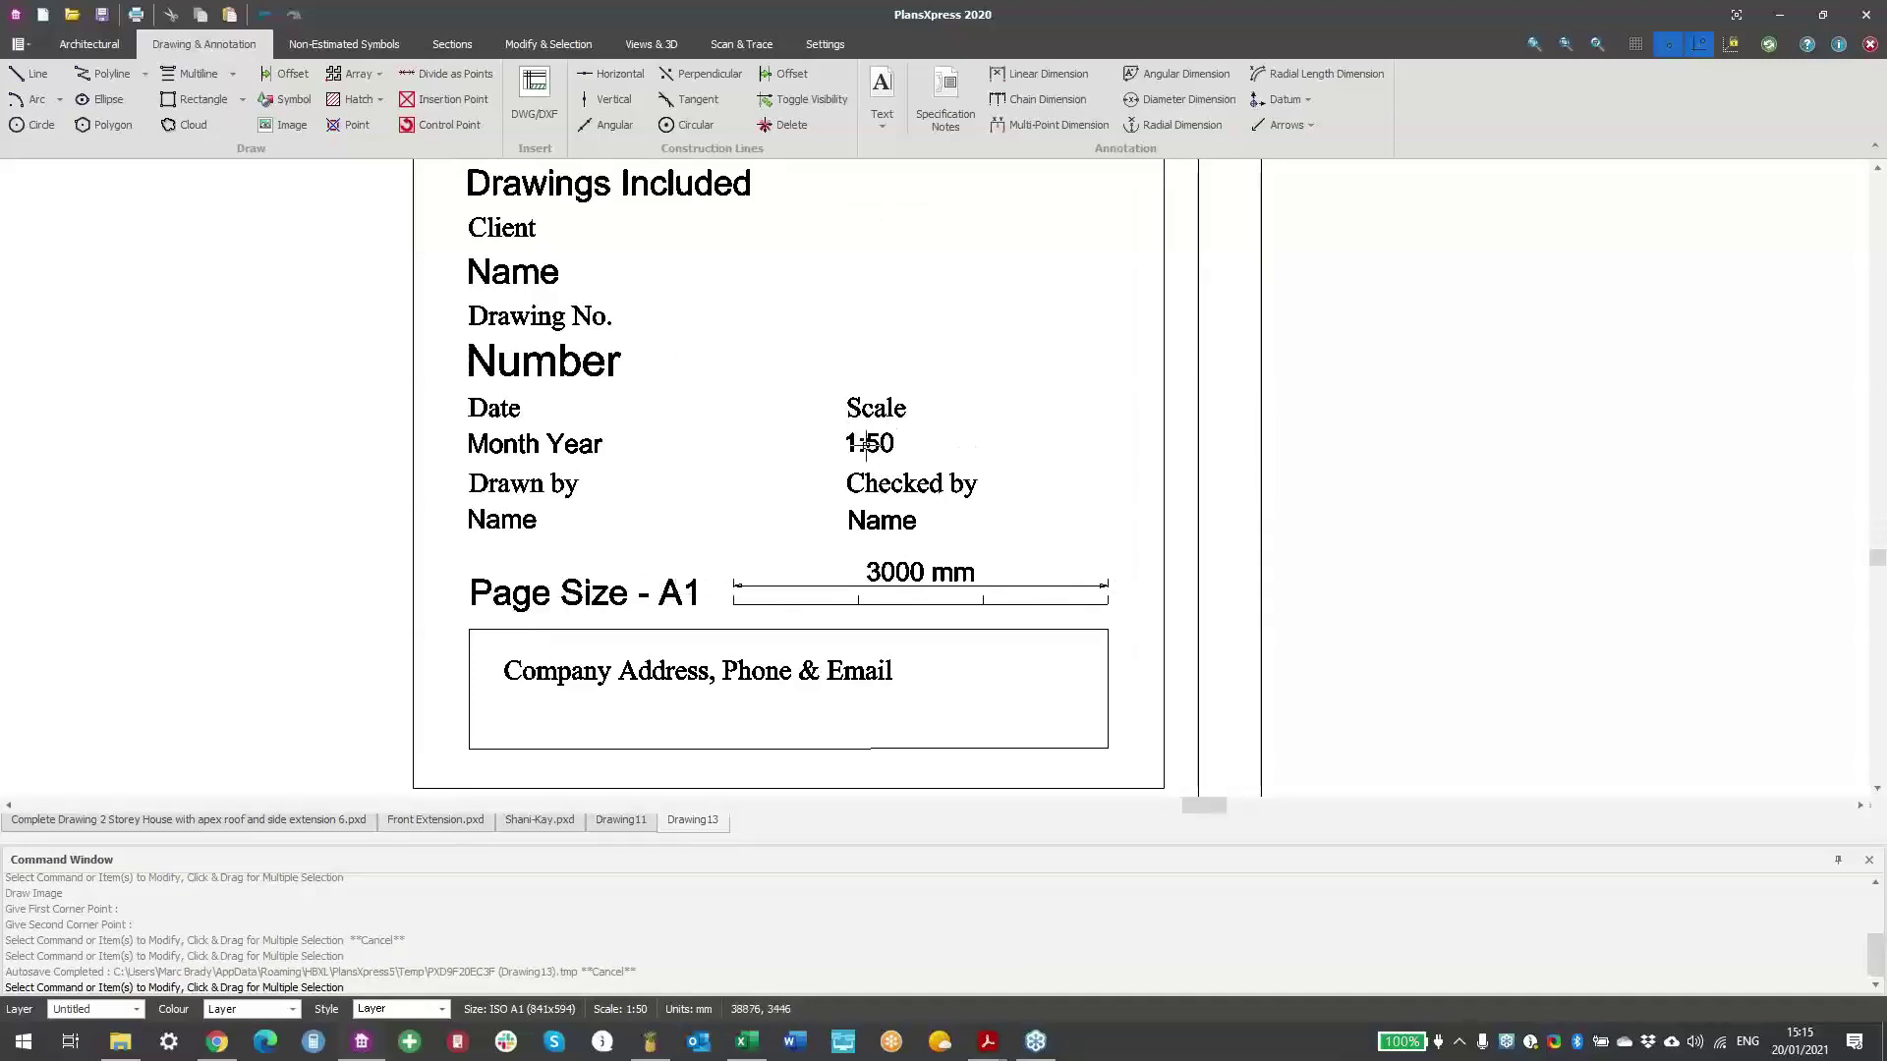
scroll(561, 458, down, 2)
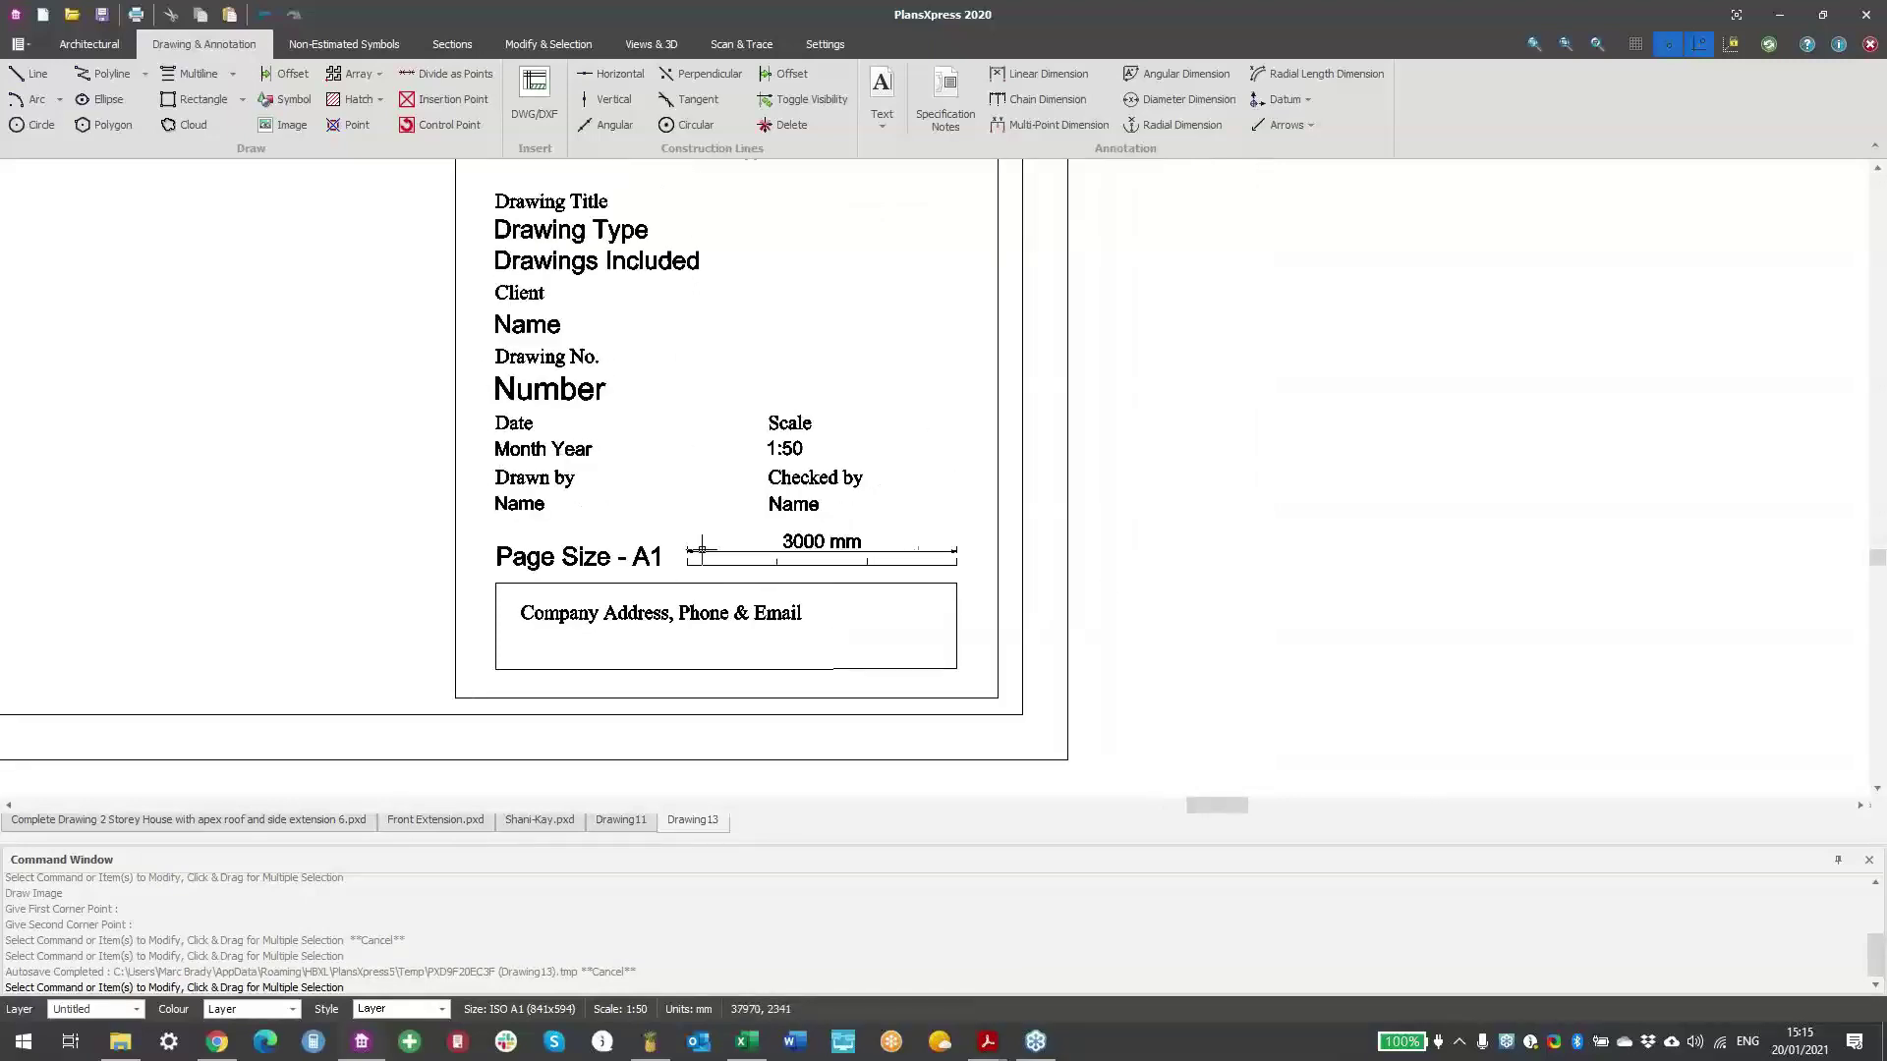
scroll(688, 545, down, 3)
scroll(814, 598, down, 2)
middle_drag(813, 607, 905, 589)
mouse_move(701, 483)
middle_down()
mouse_move(666, 475)
mouse_move(801, 494)
middle_up()
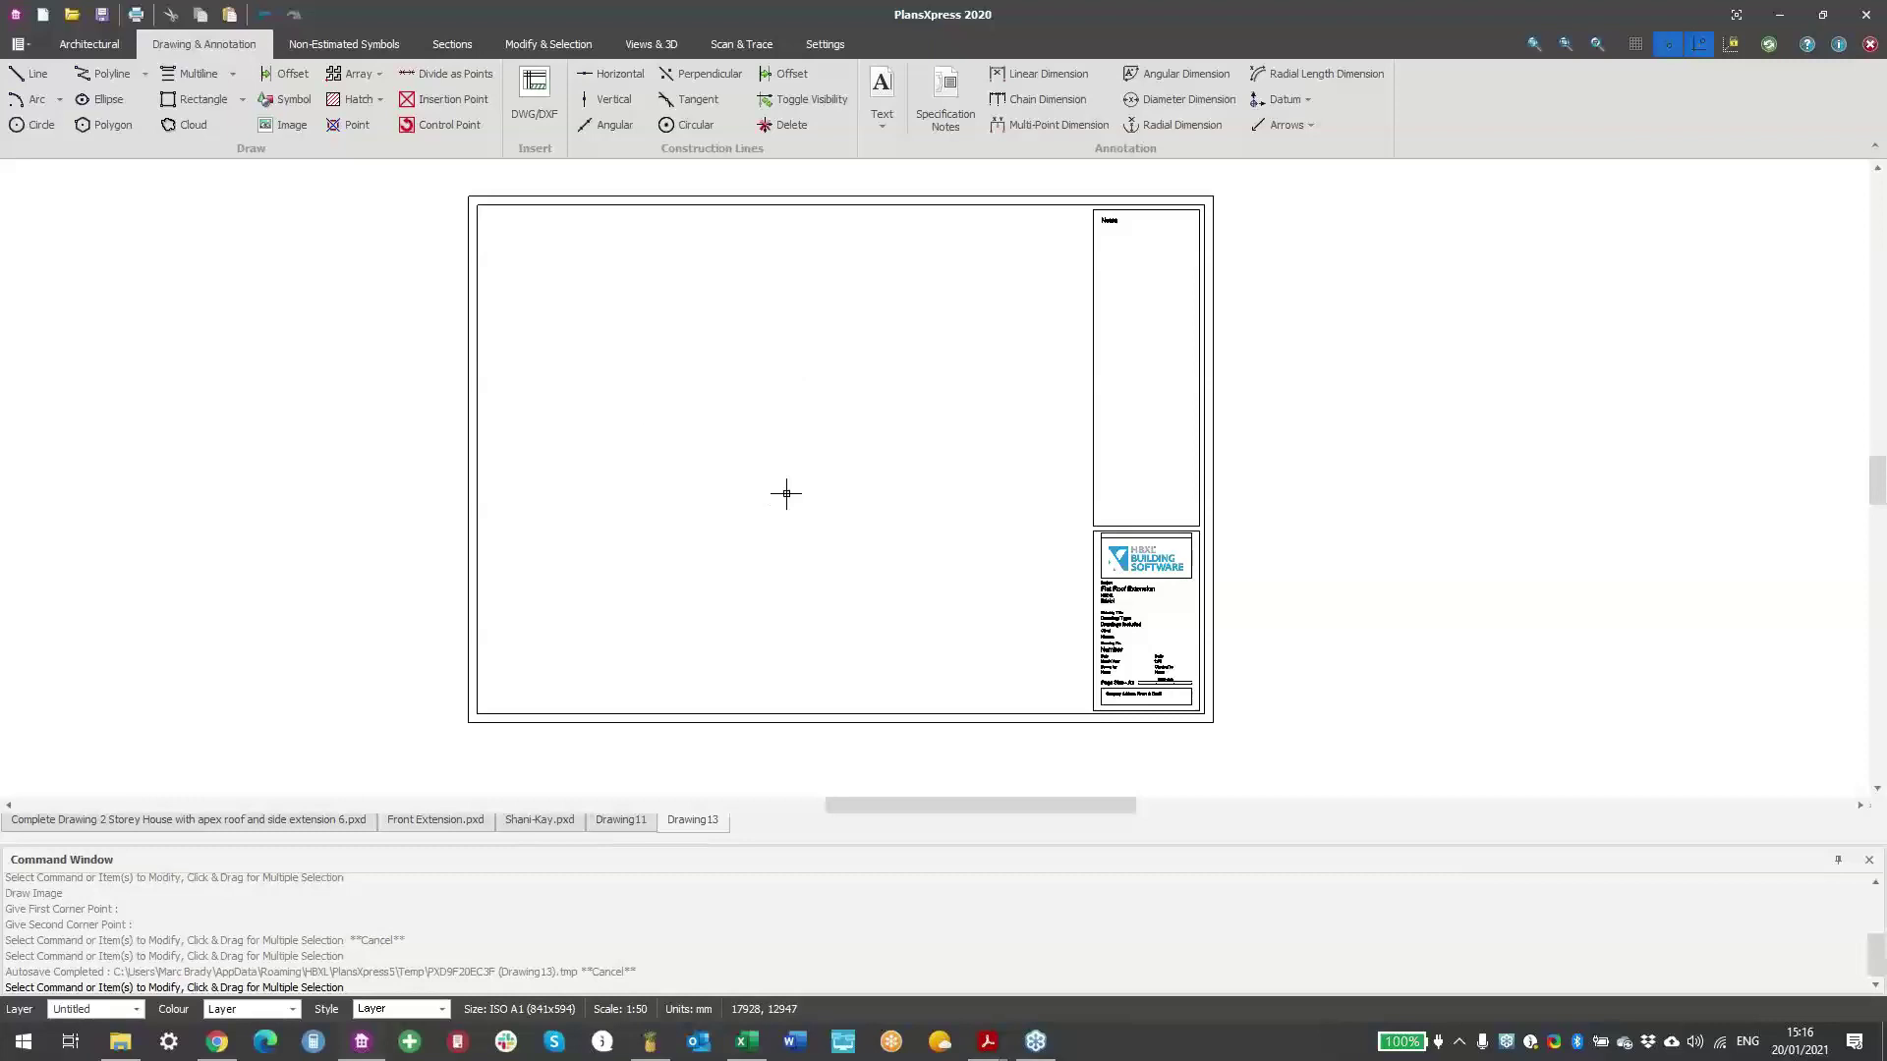
scroll(674, 362, up, 2)
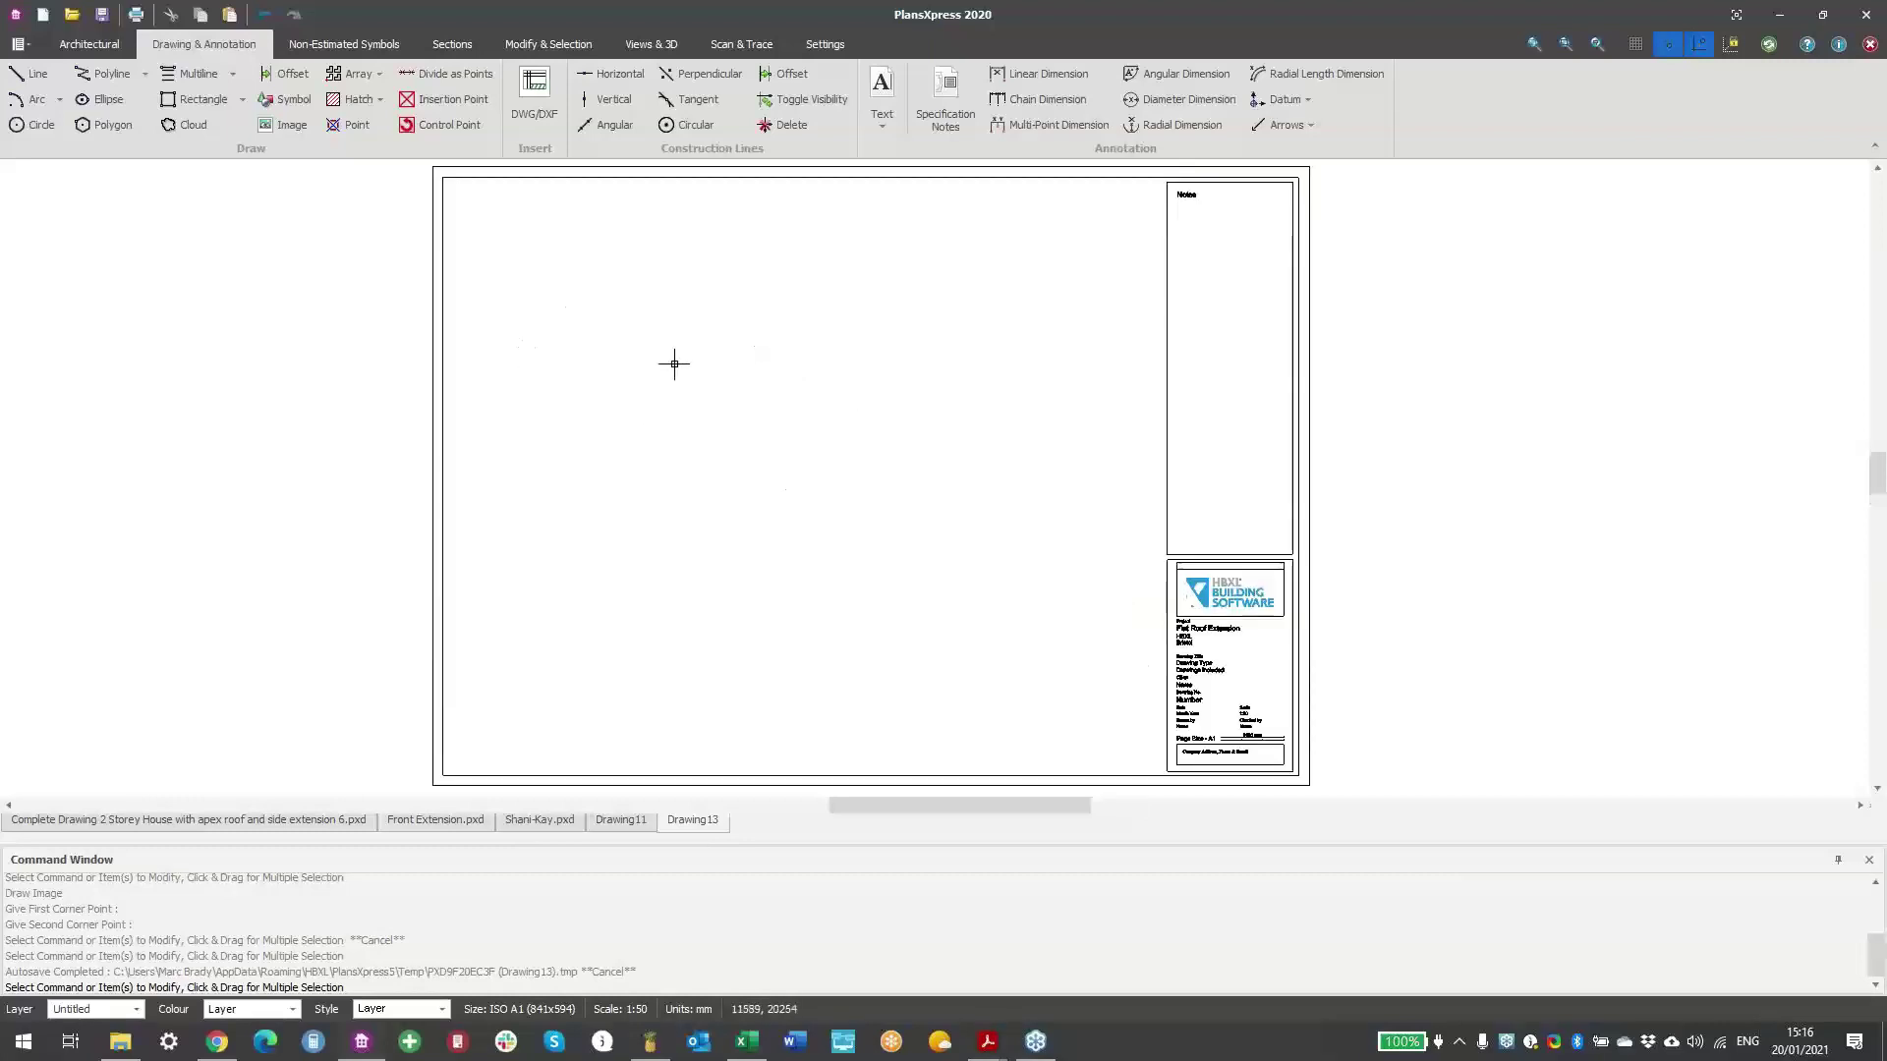
scroll(724, 400, down, 3)
scroll(721, 454, up, 3)
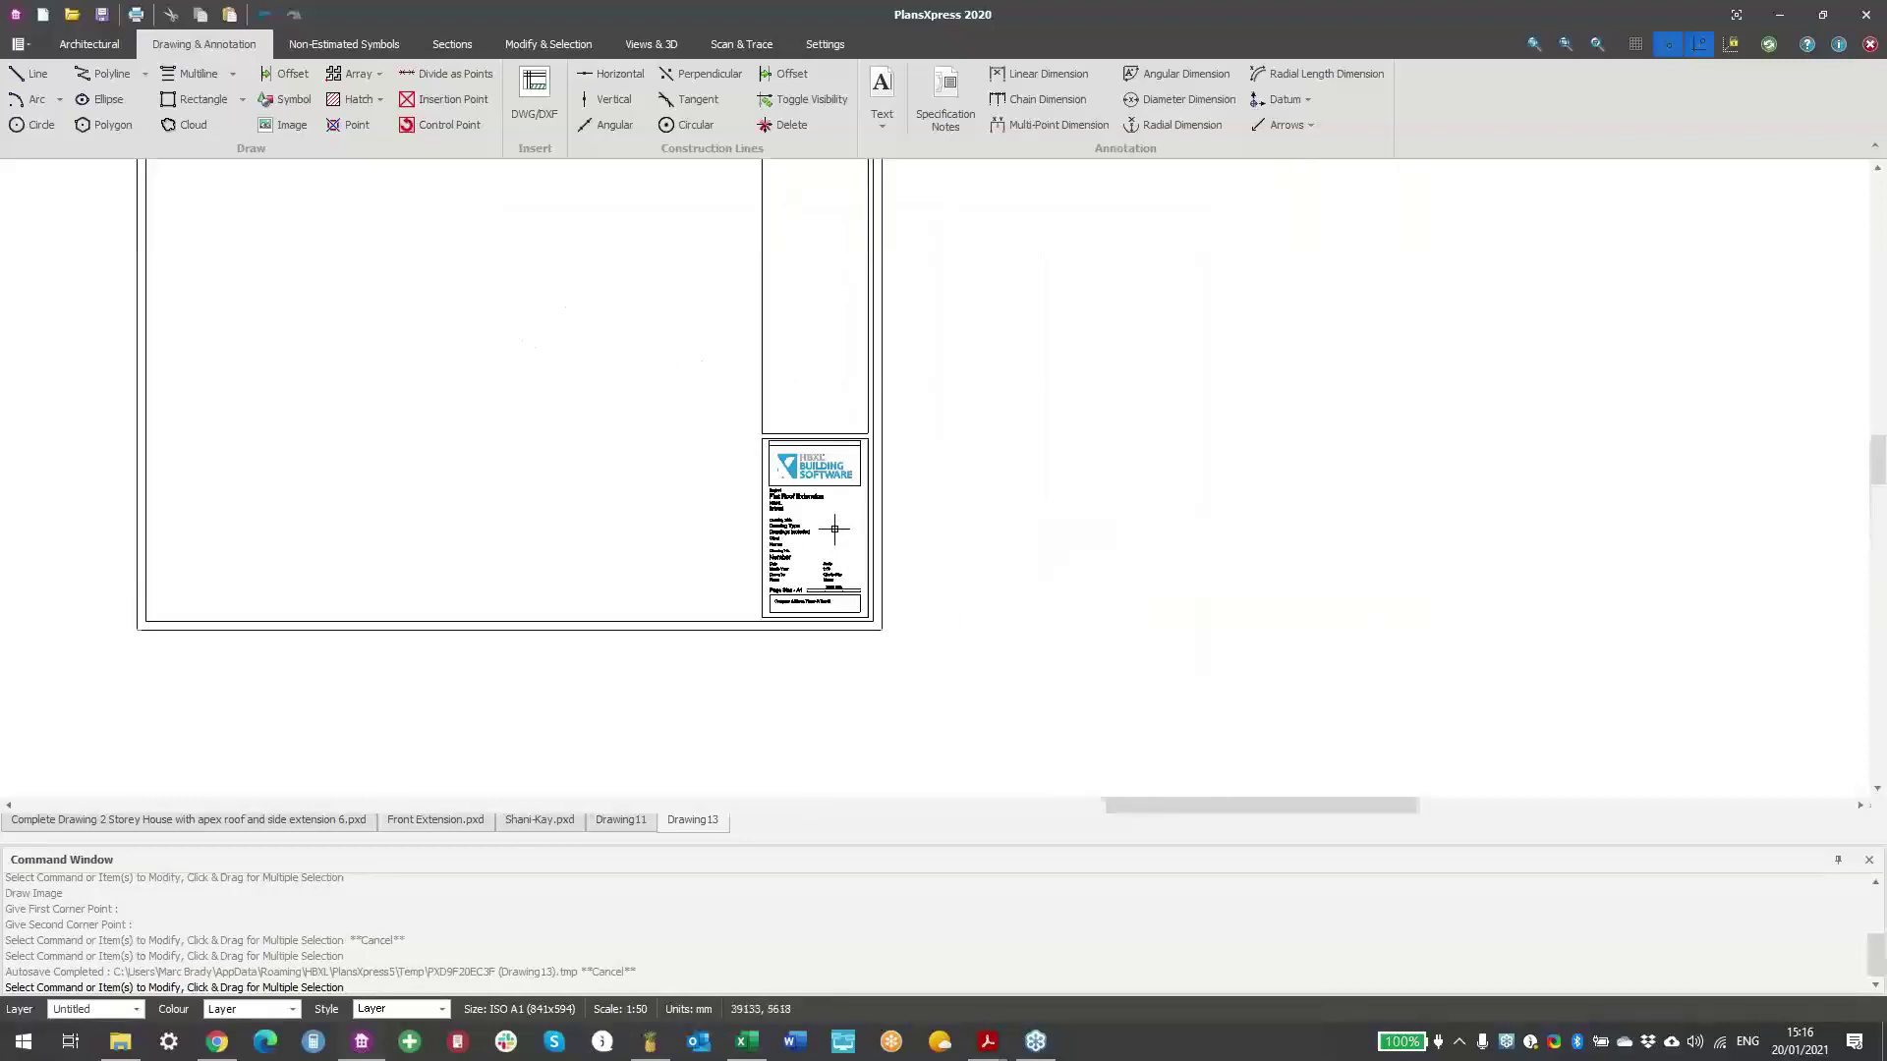
mouse_move(329, 344)
middle_down()
mouse_move(623, 488)
mouse_move(670, 461)
mouse_move(773, 459)
middle_up()
scroll(621, 489, down, 1)
scroll(679, 452, down, 2)
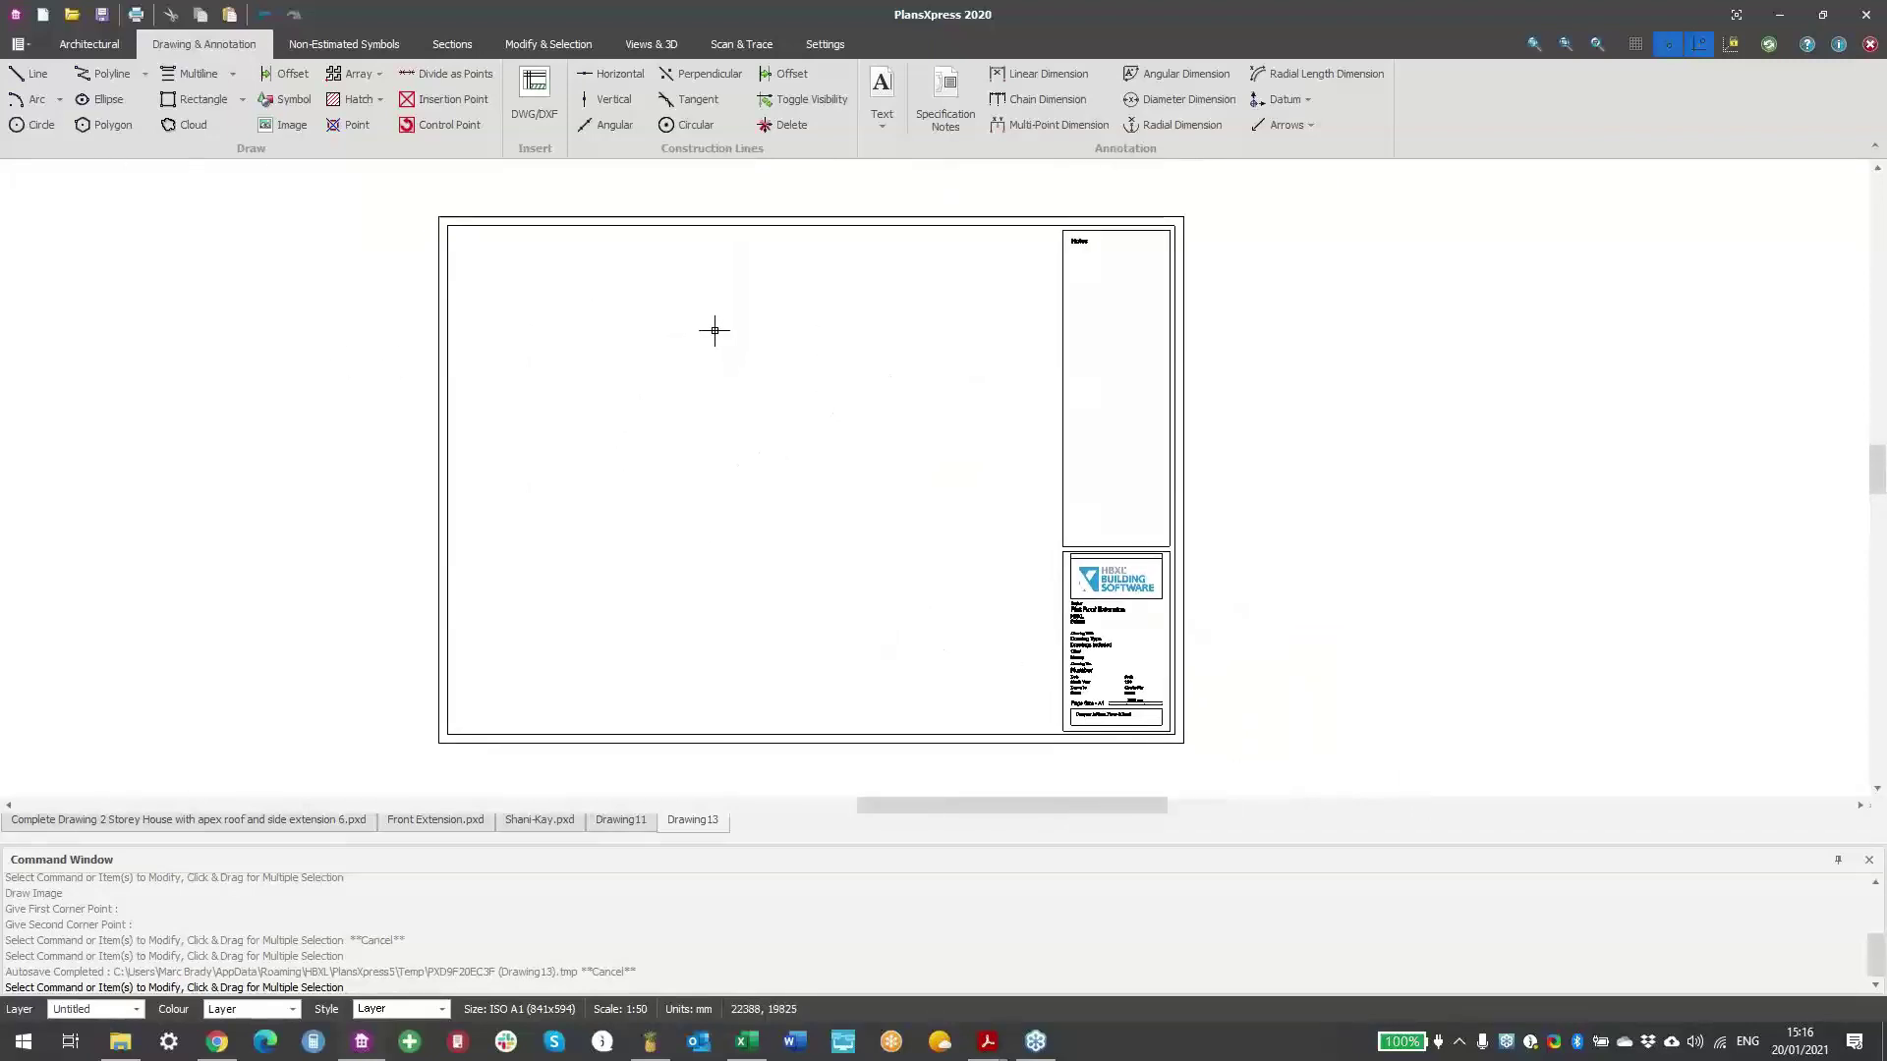
middle_drag(752, 346, 753, 336)
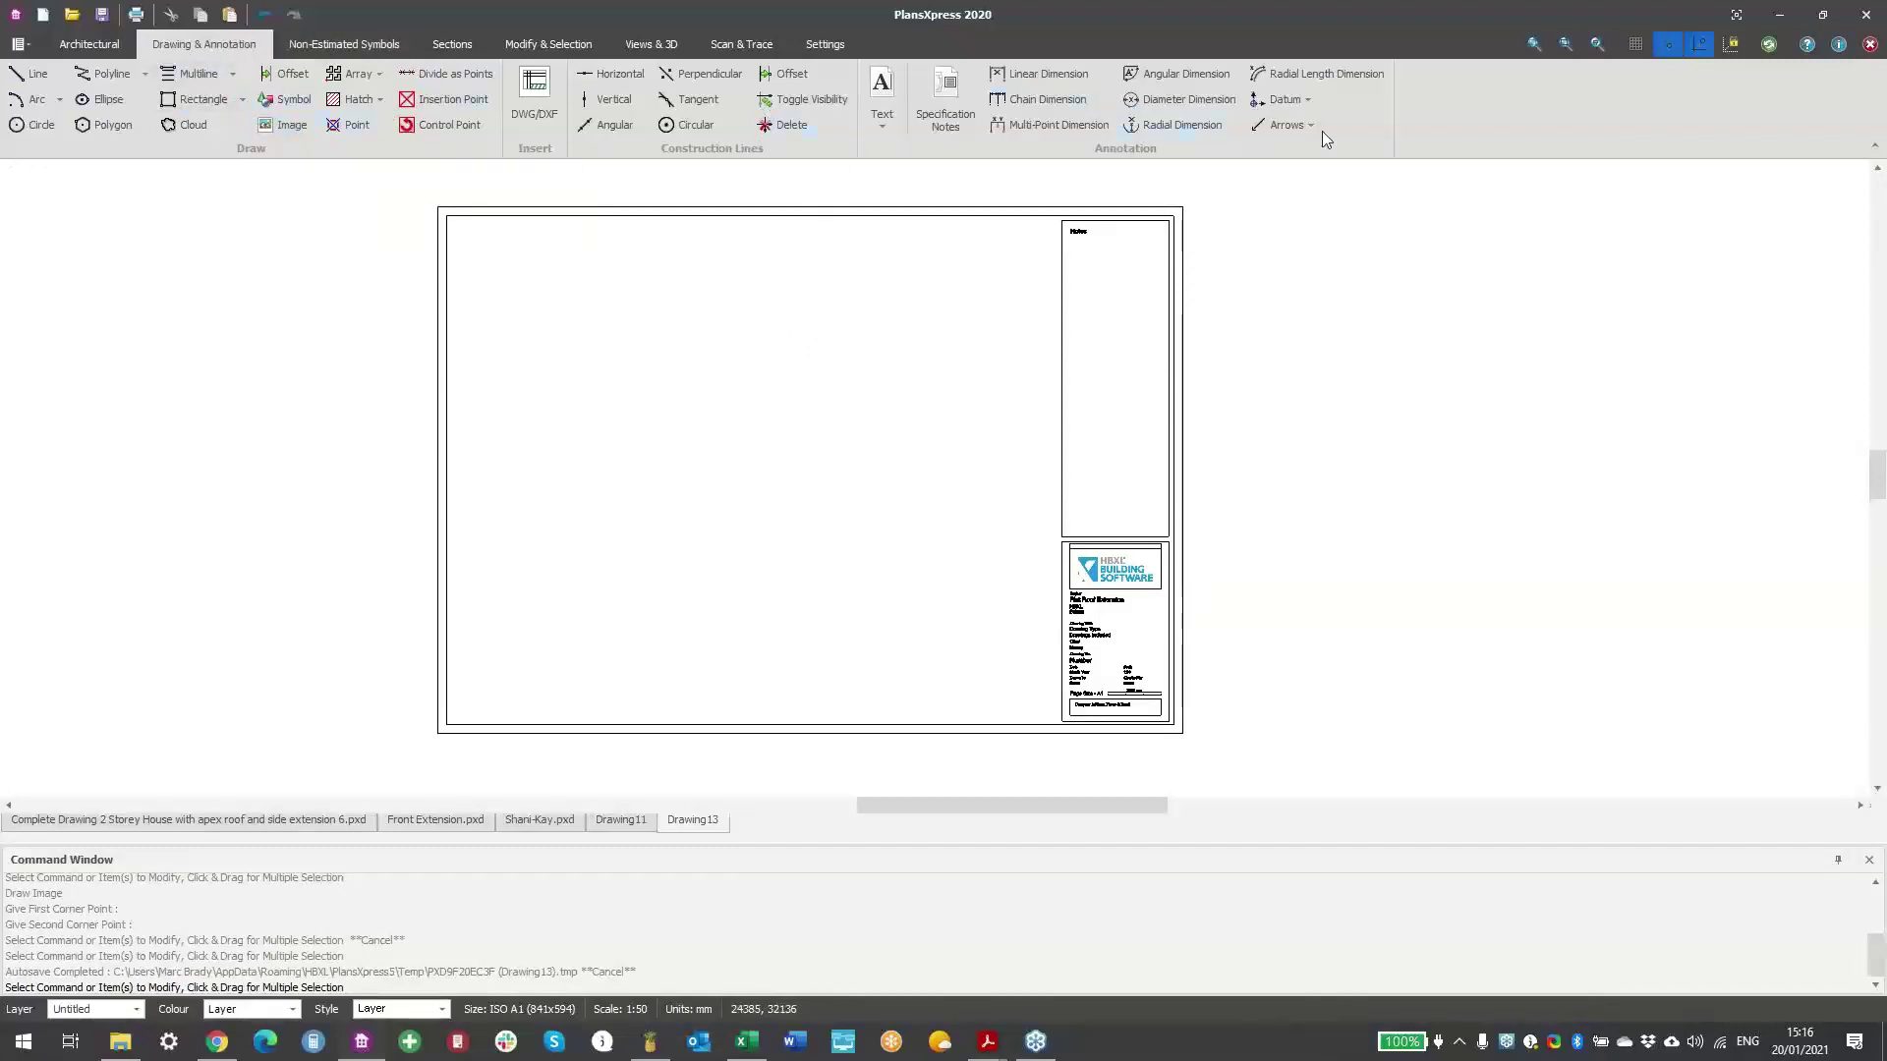
- Draw a single horizontal line in the upper part of the blank drawing area and delete it again
click(37, 84)
scroll(560, 375, up, 2)
click(558, 376)
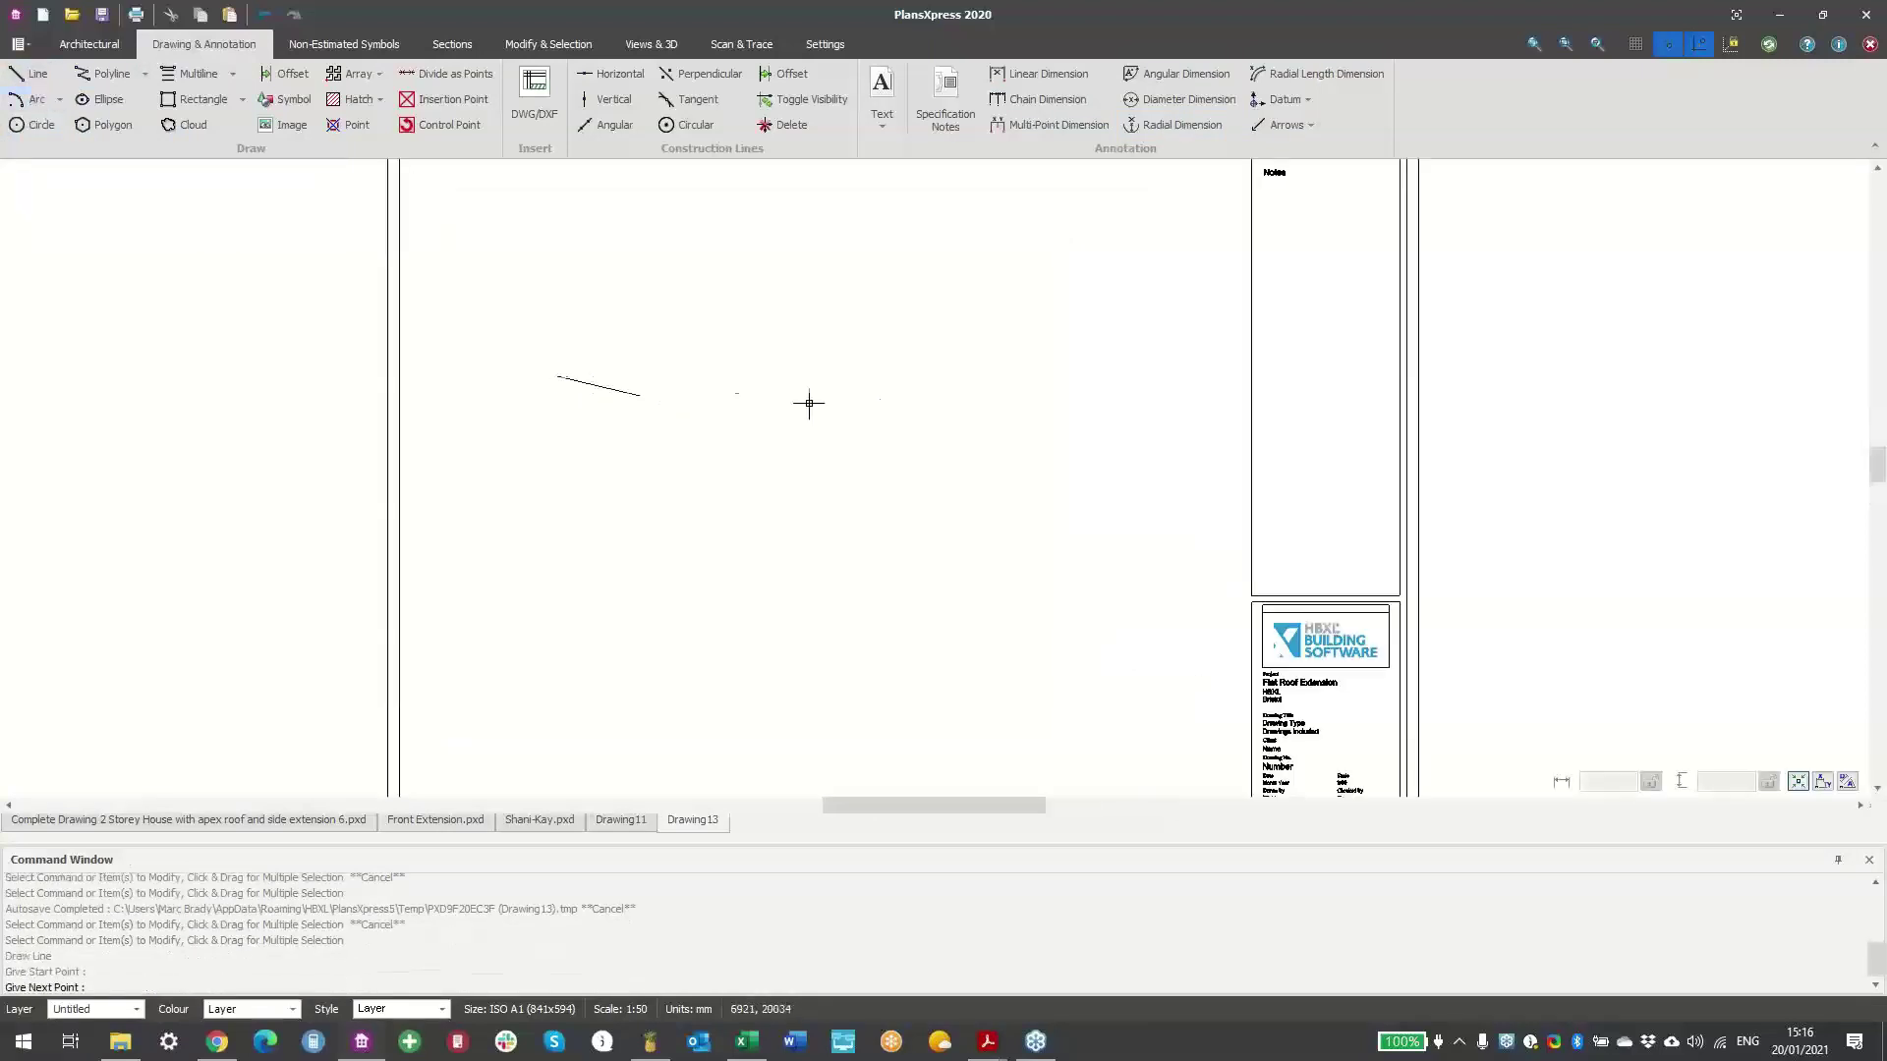
click(956, 377)
key(Escape)
key(Escape)
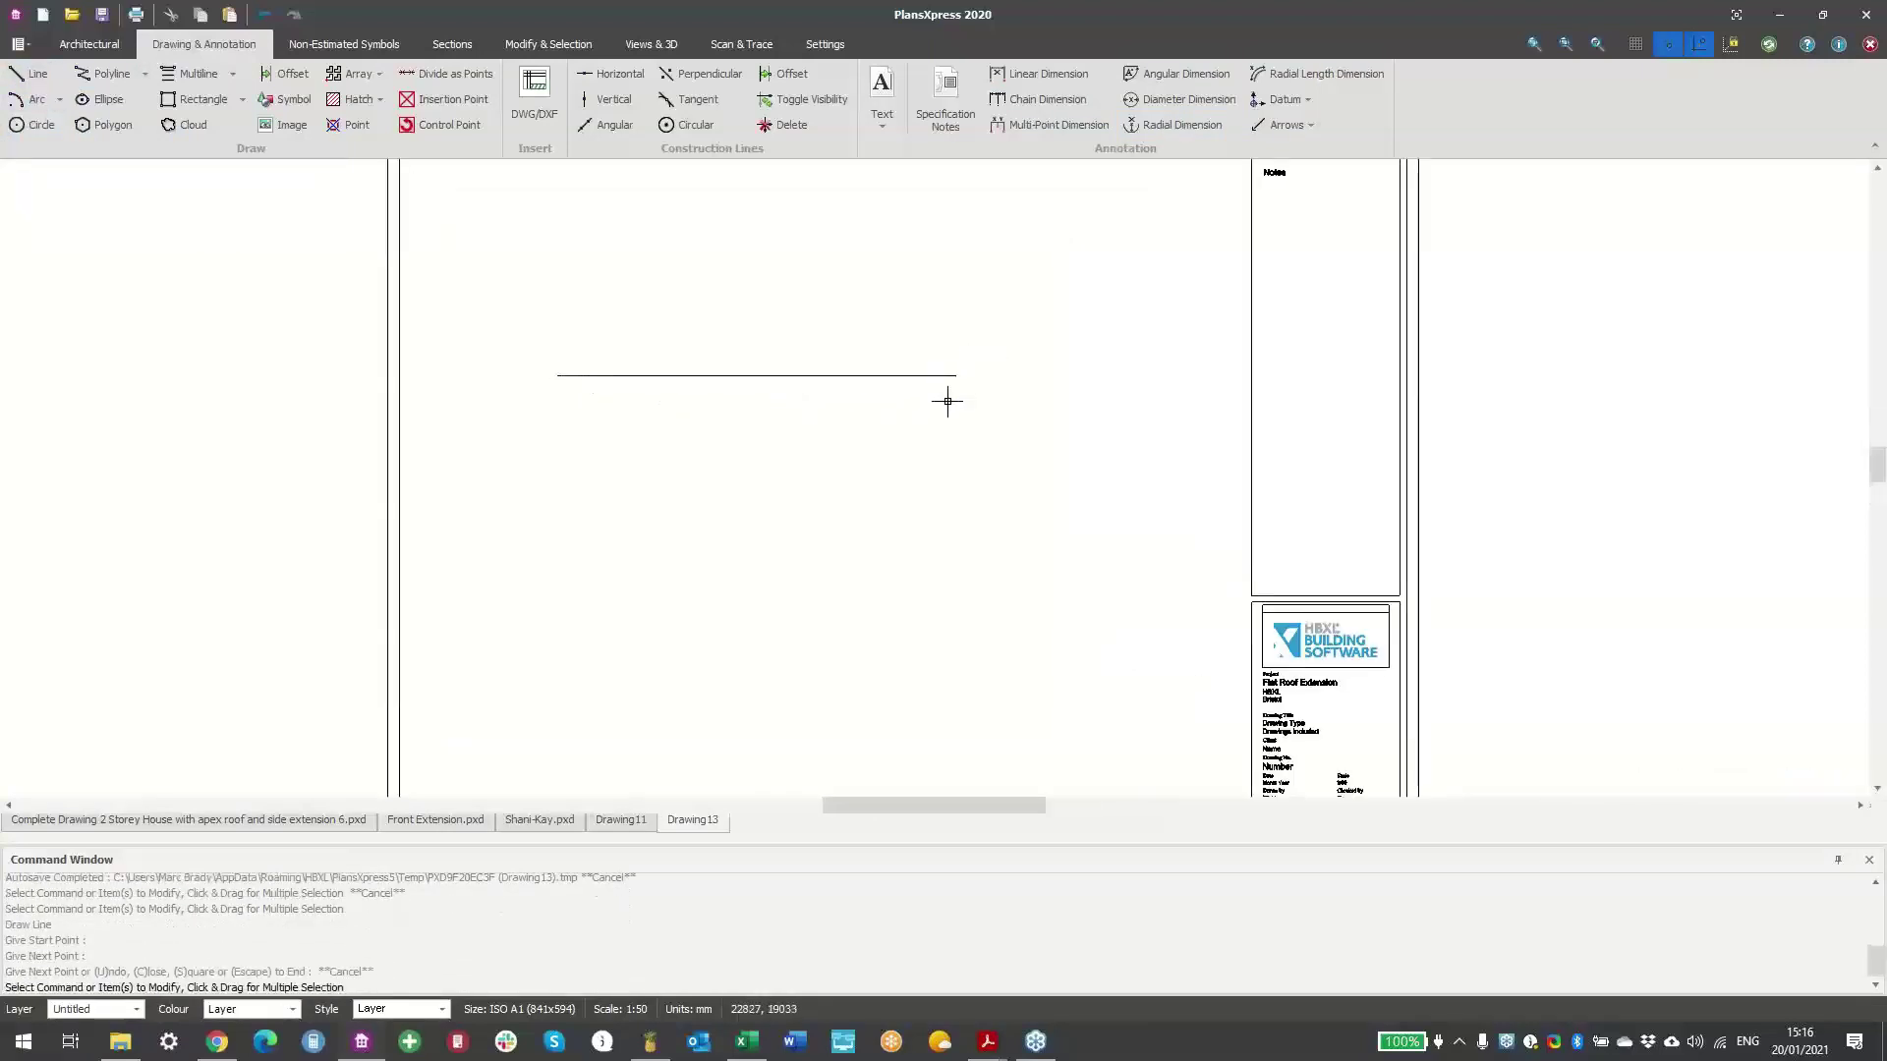
scroll(924, 383, down, 2)
drag(909, 408, 777, 319)
key(Delete)
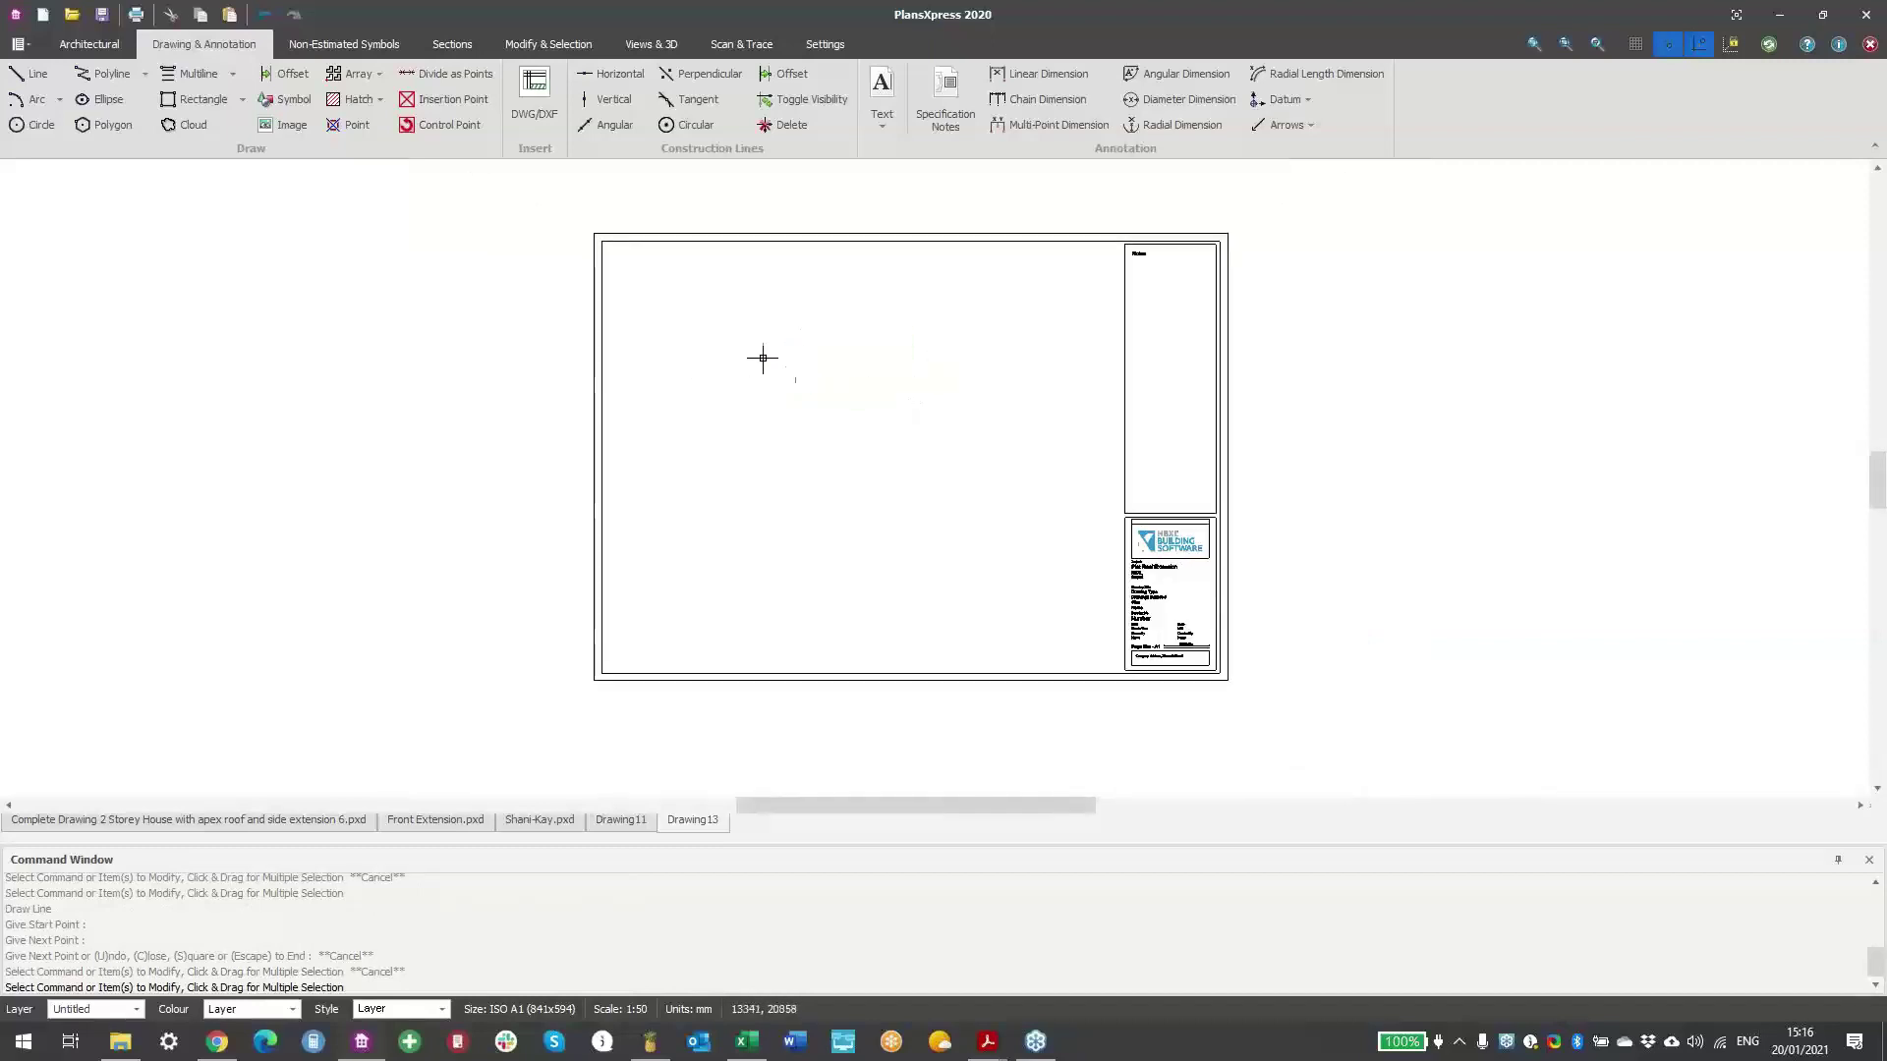
- Draw a circle in the blank drawing area and delete it again
click(35, 122)
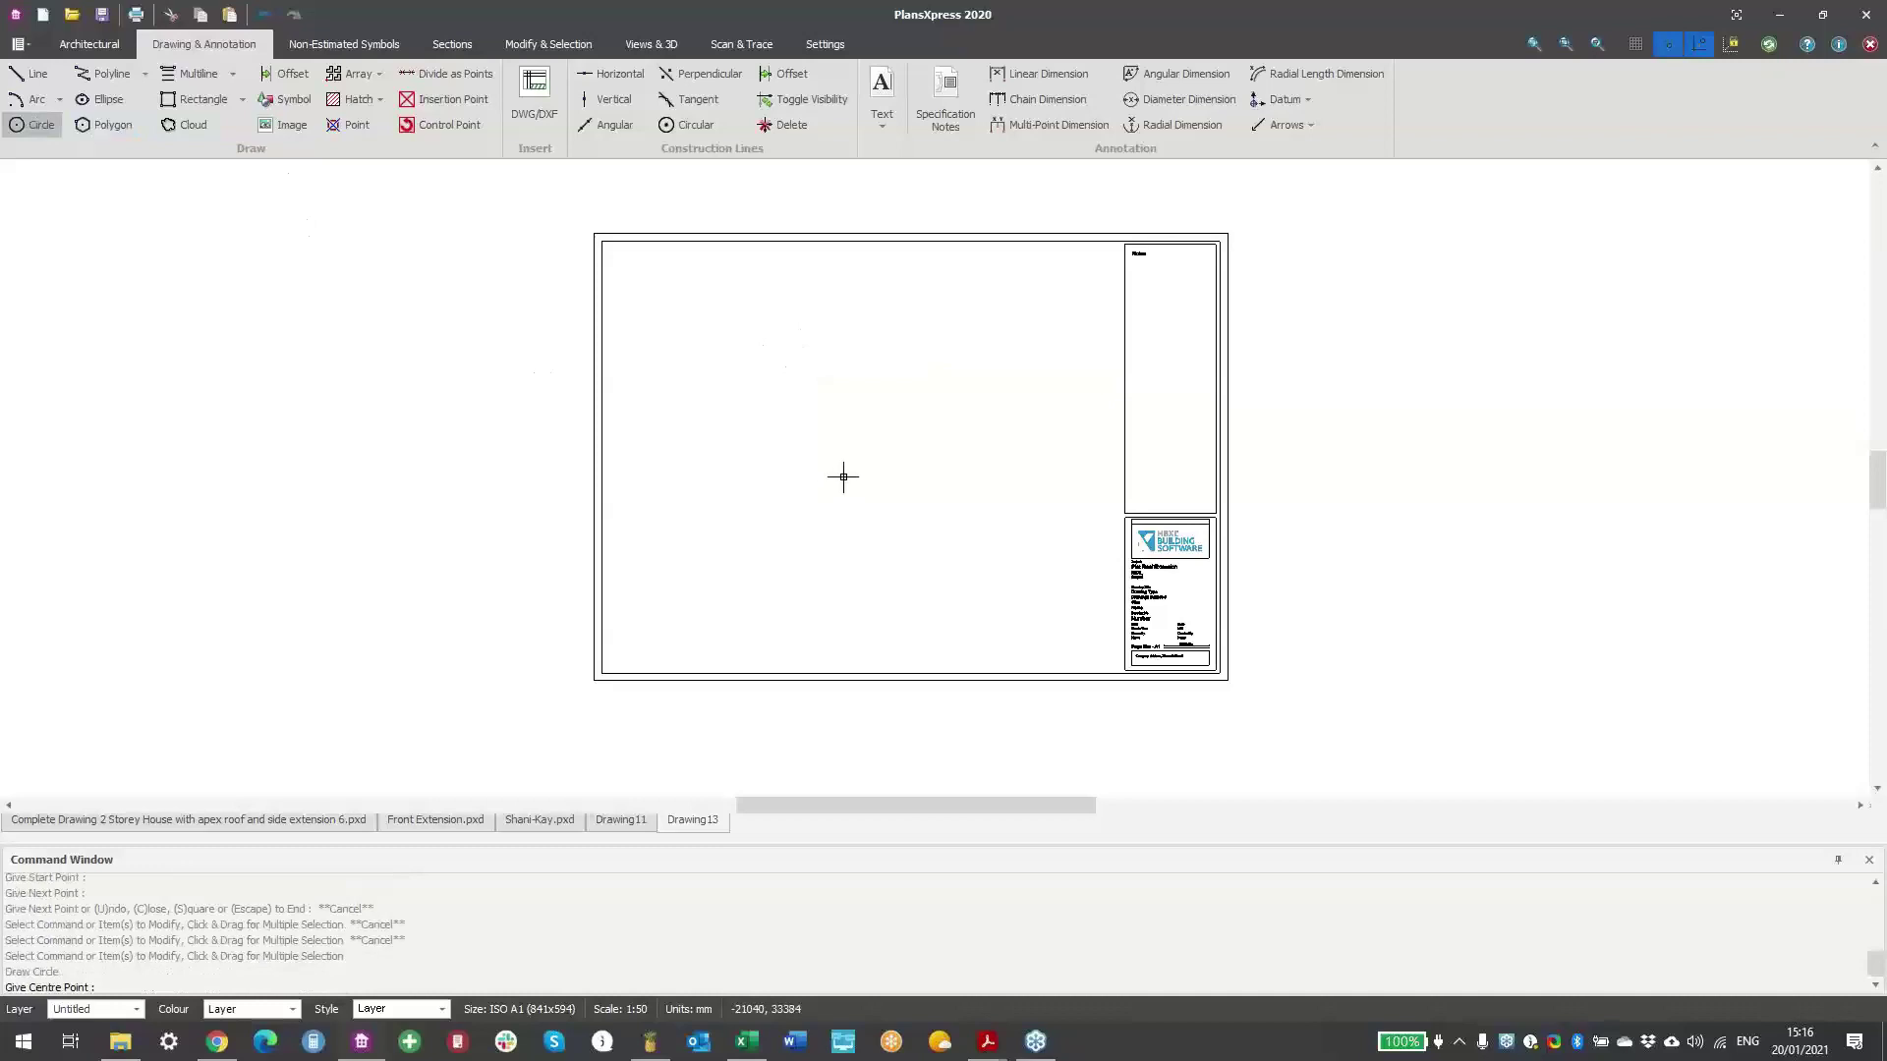
click(815, 425)
click(851, 492)
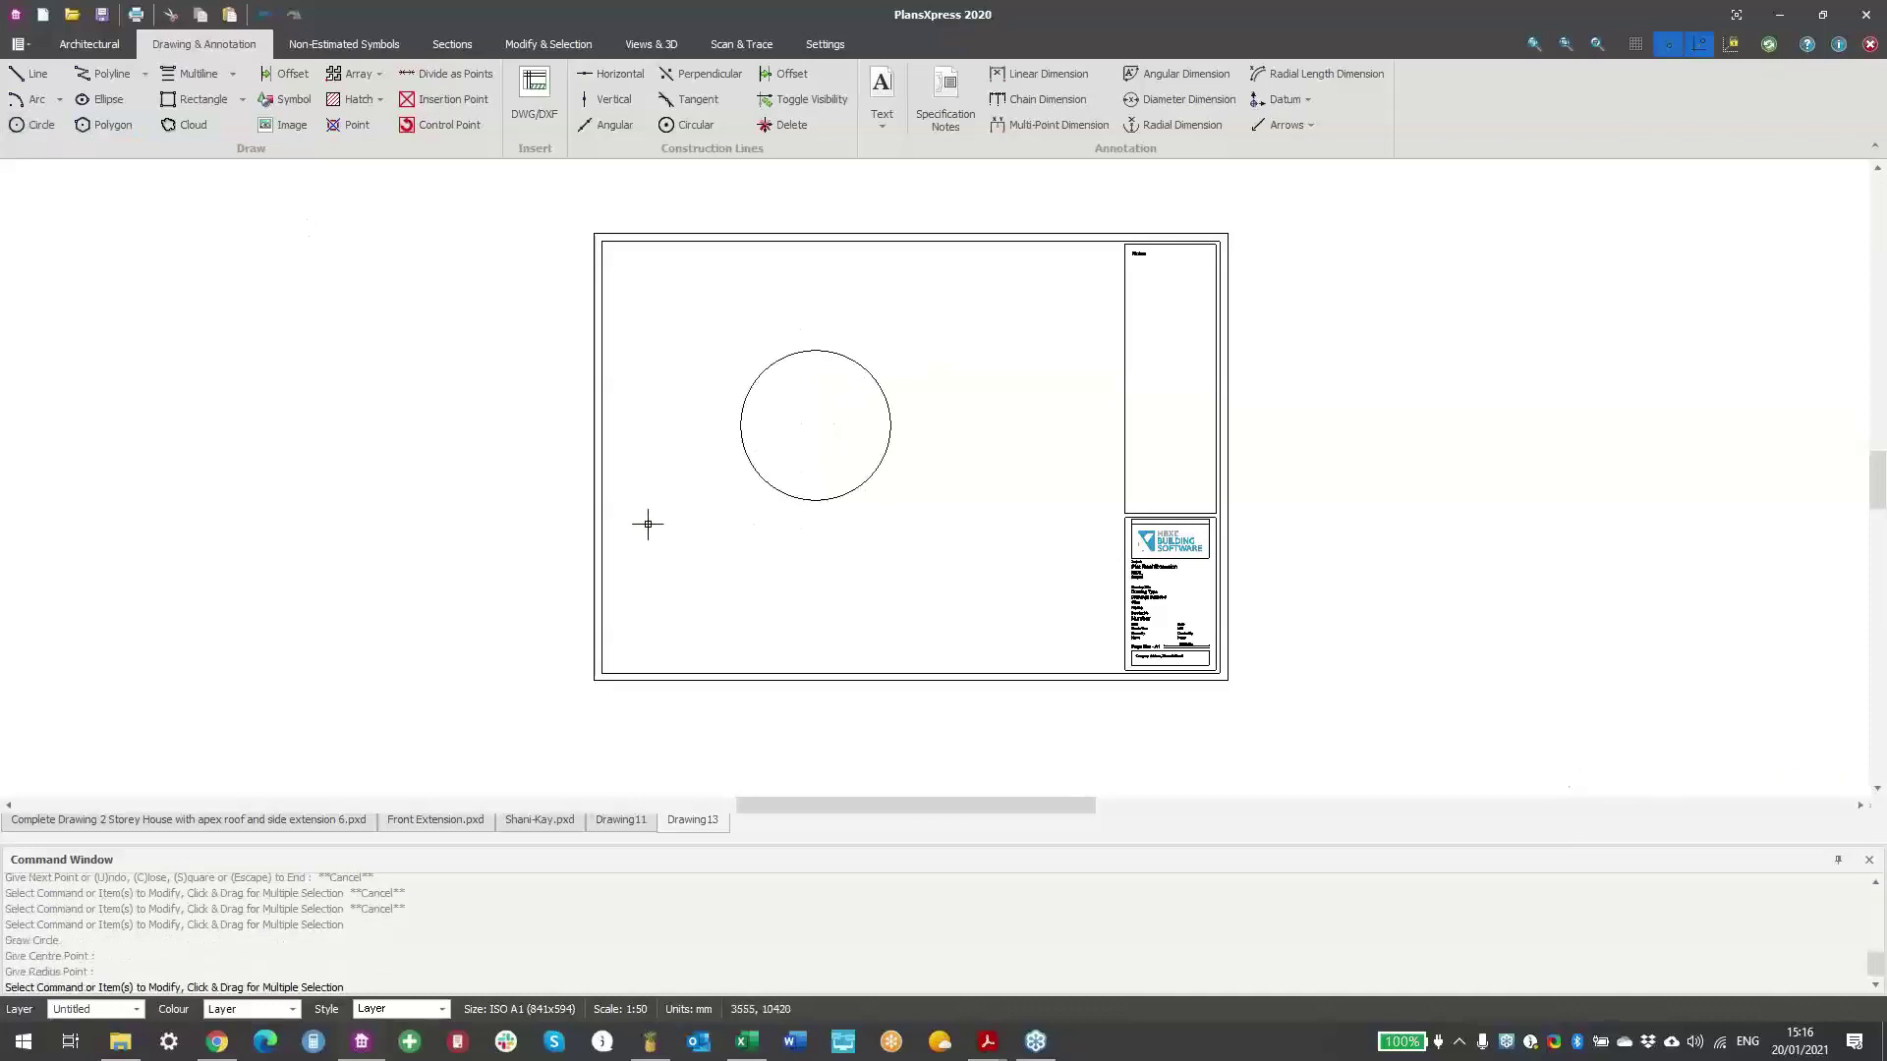
drag(696, 357, 842, 400)
key(Delete)
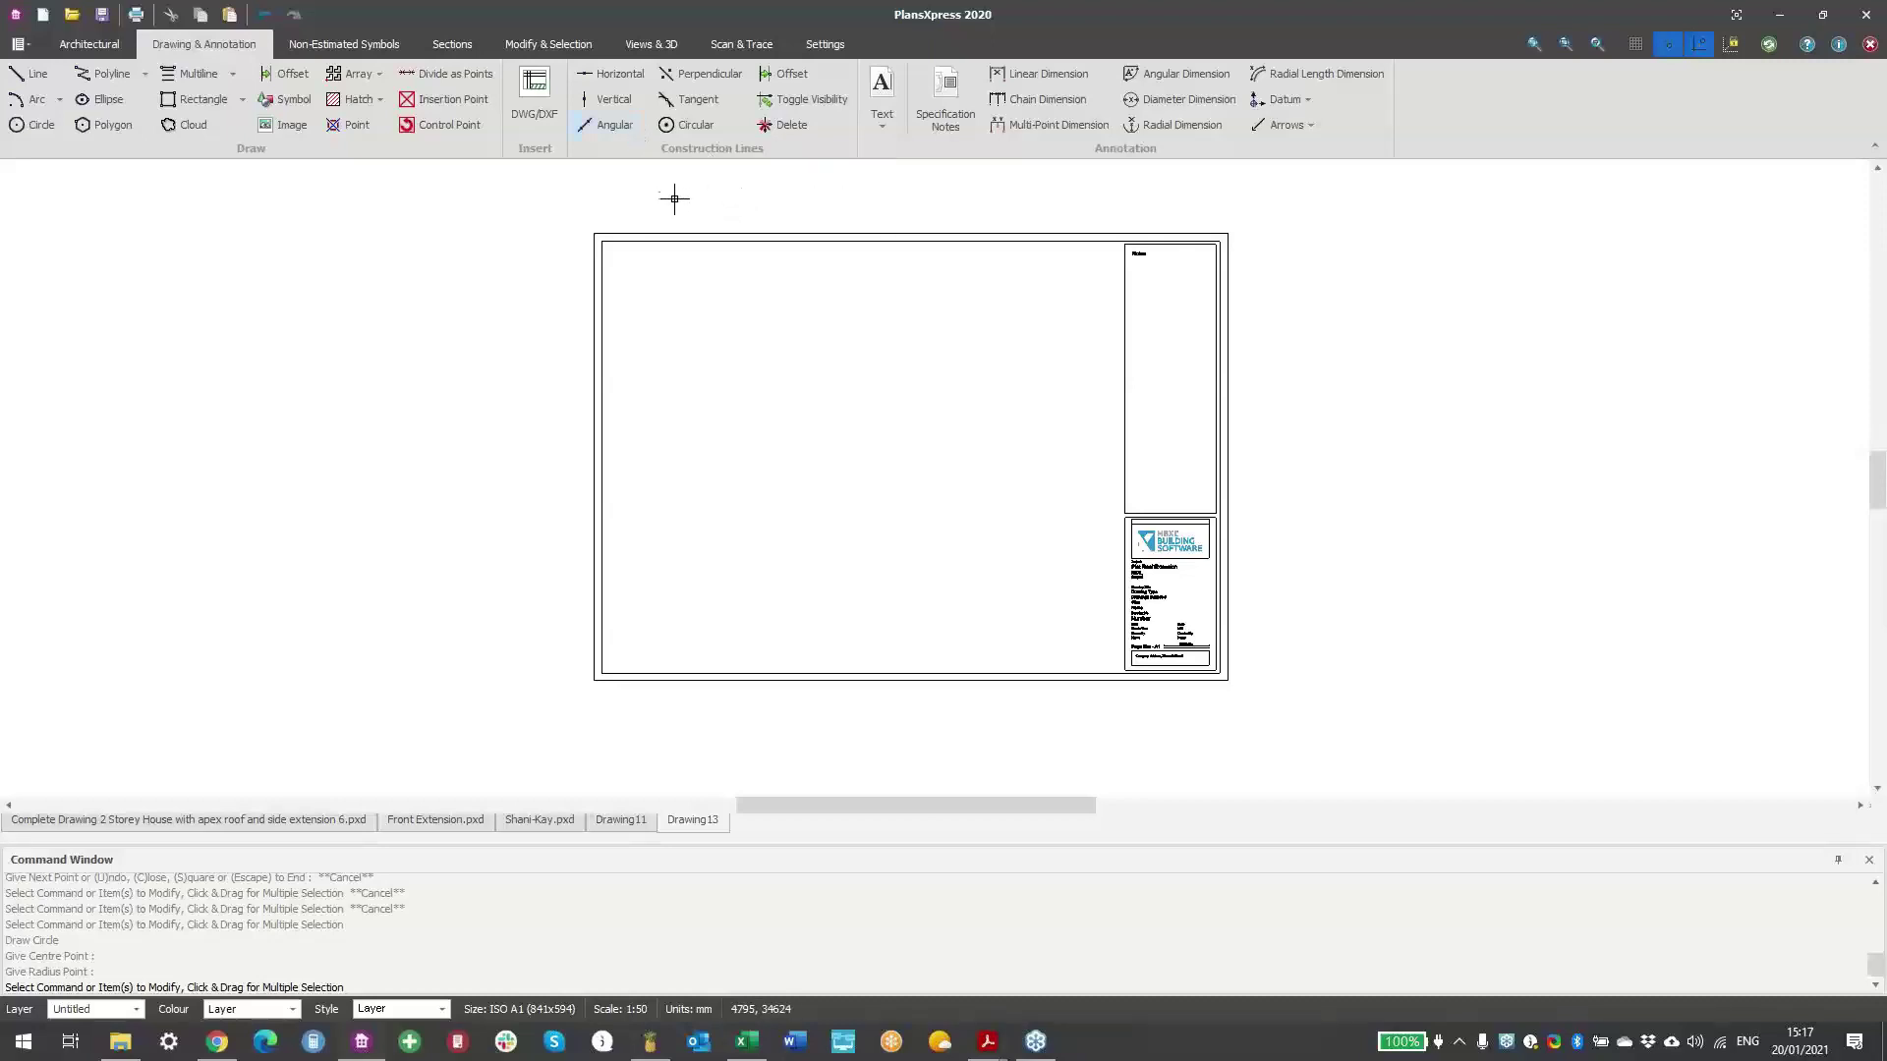
- Place three horizontal construction lines at different heights across the sheet and delete them all again
click(621, 84)
scroll(763, 358, up, 2)
click(753, 274)
scroll(800, 420, down, 1)
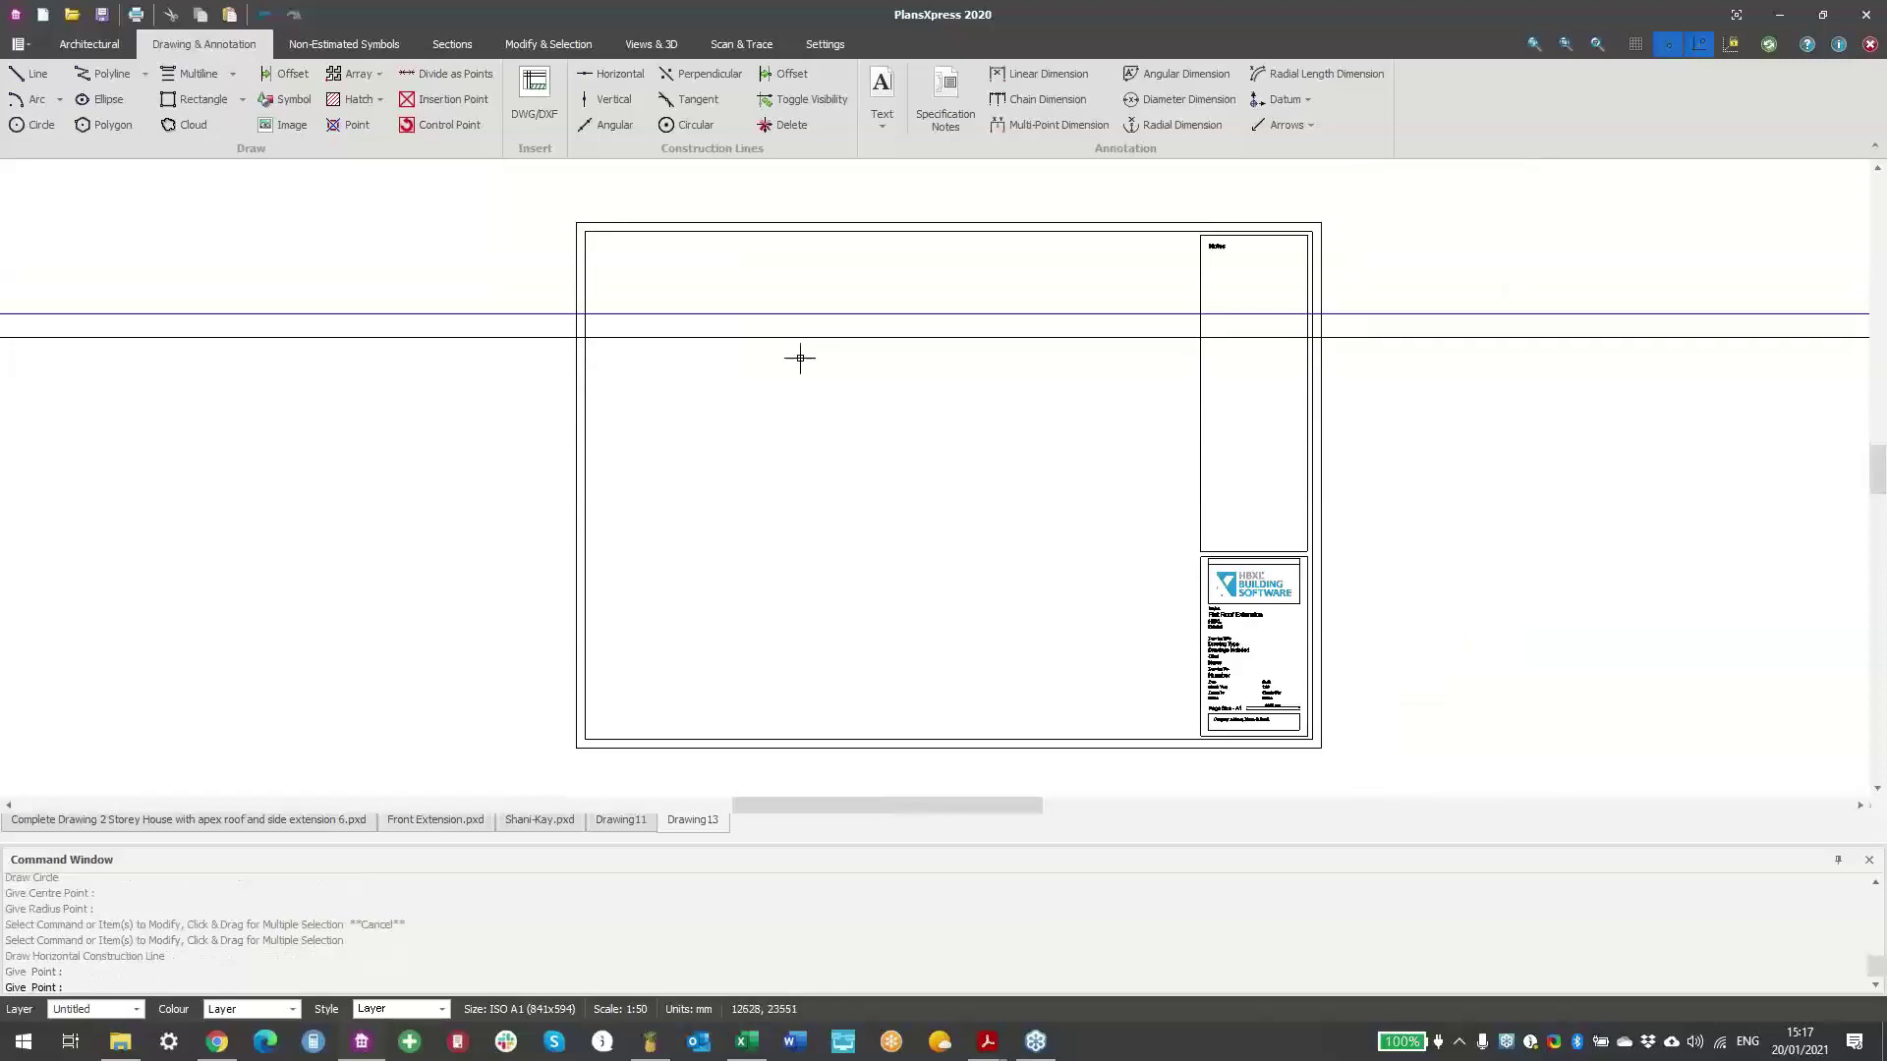
click(827, 451)
click(939, 597)
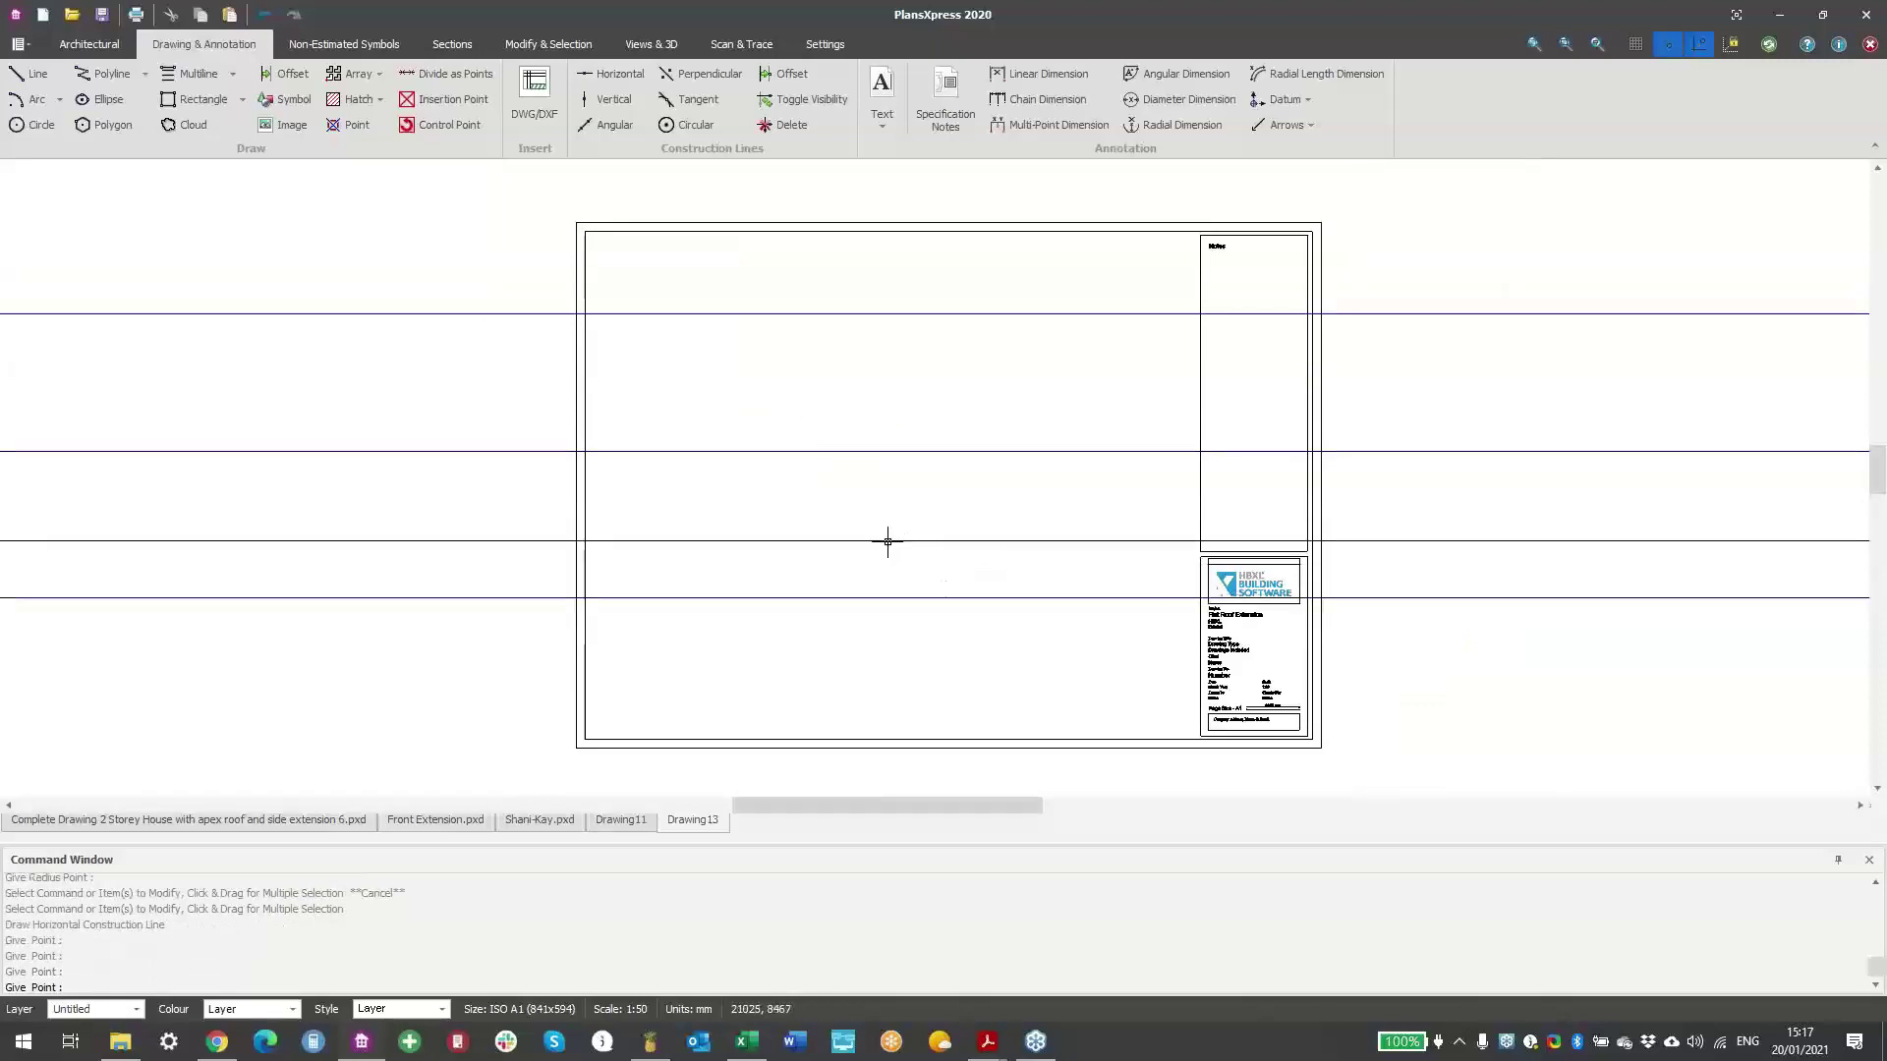
key(Escape)
drag(1020, 674, 813, 295)
key(Delete)
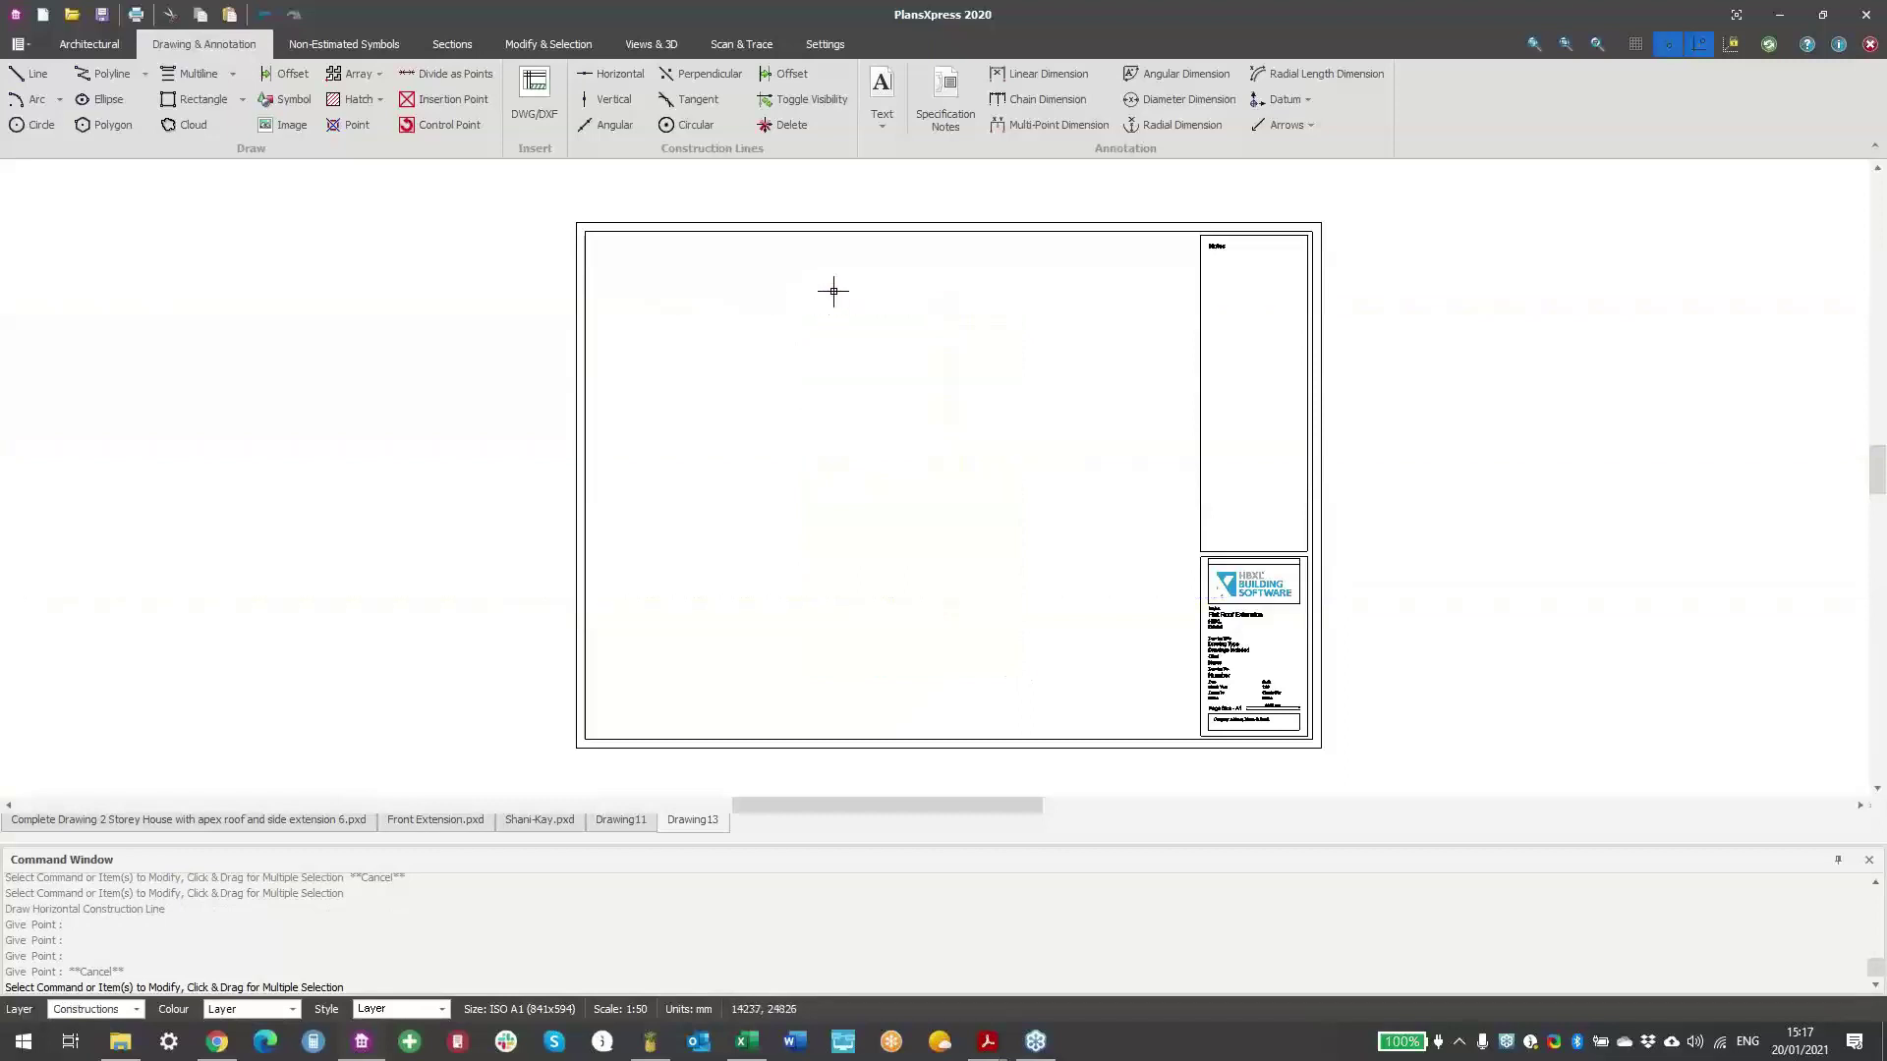
- Place a horizontal construction line across the upper part of the sheet and a second one 1000 mm below it
click(610, 75)
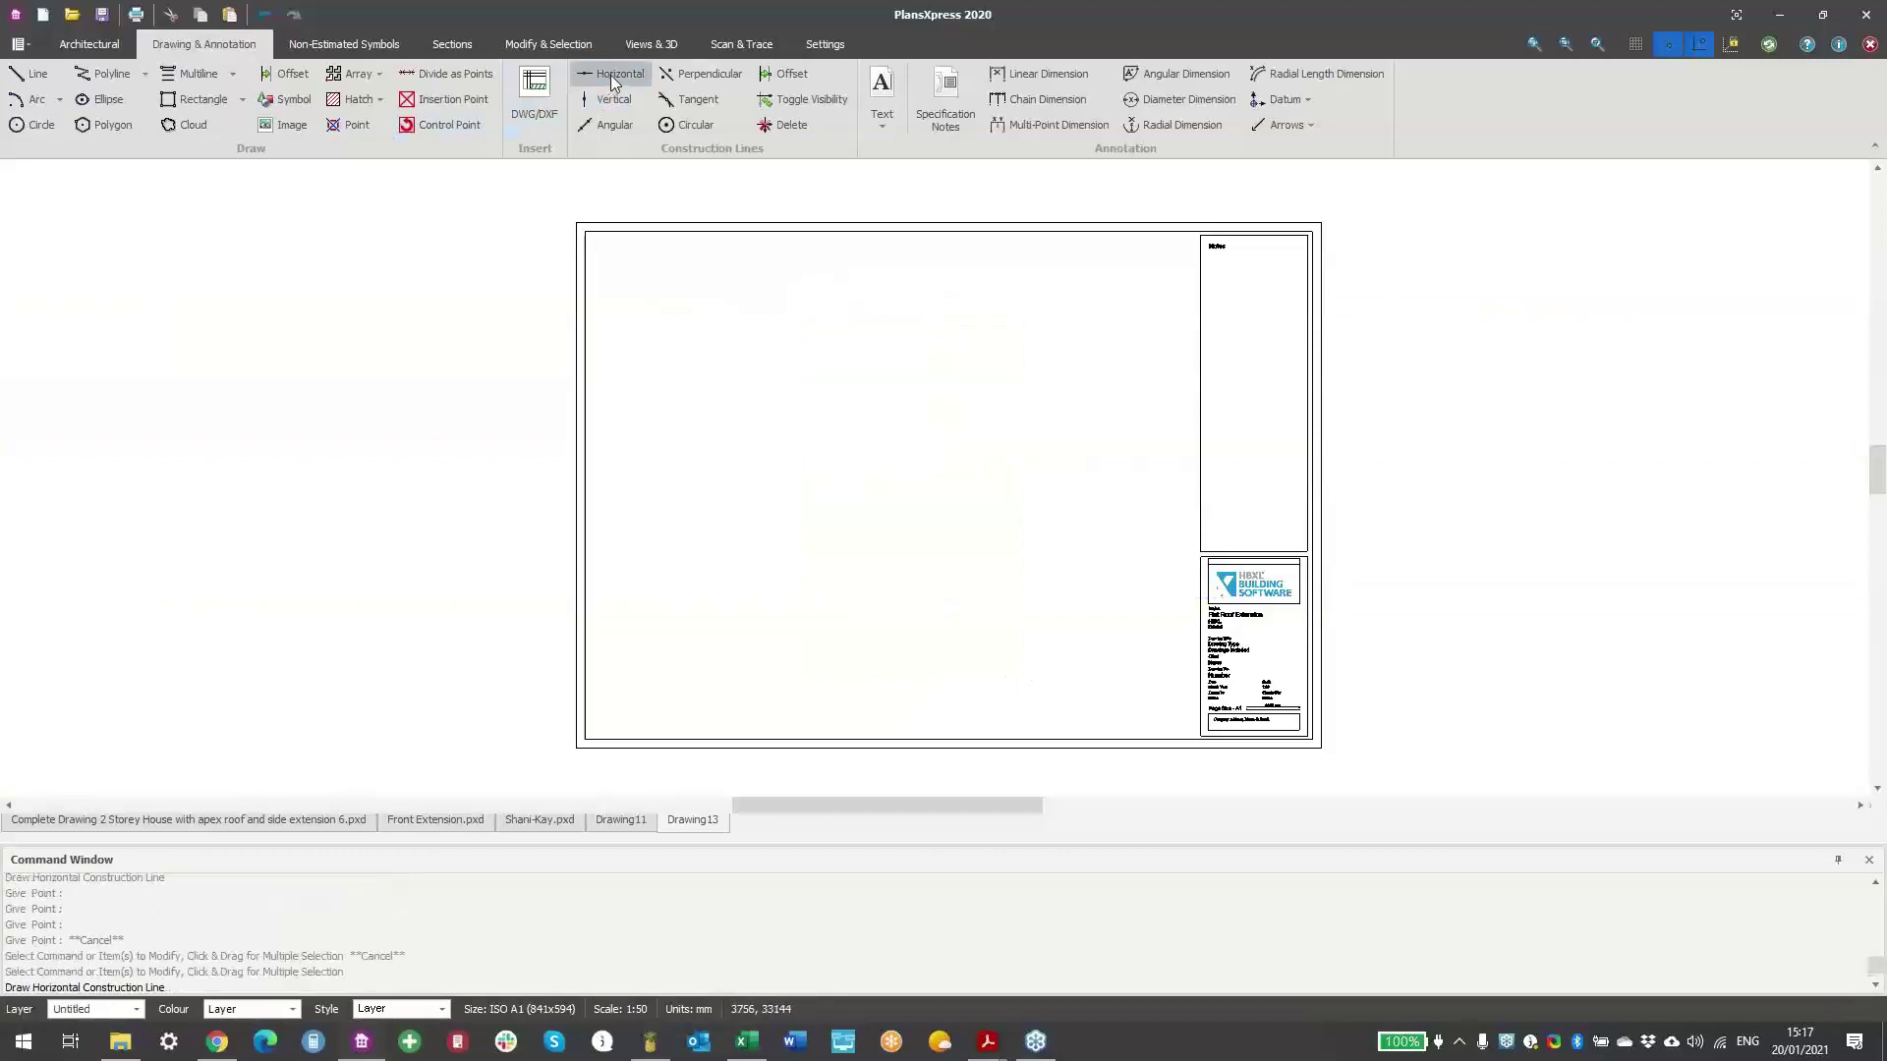
click(724, 292)
scroll(741, 375, up, 1)
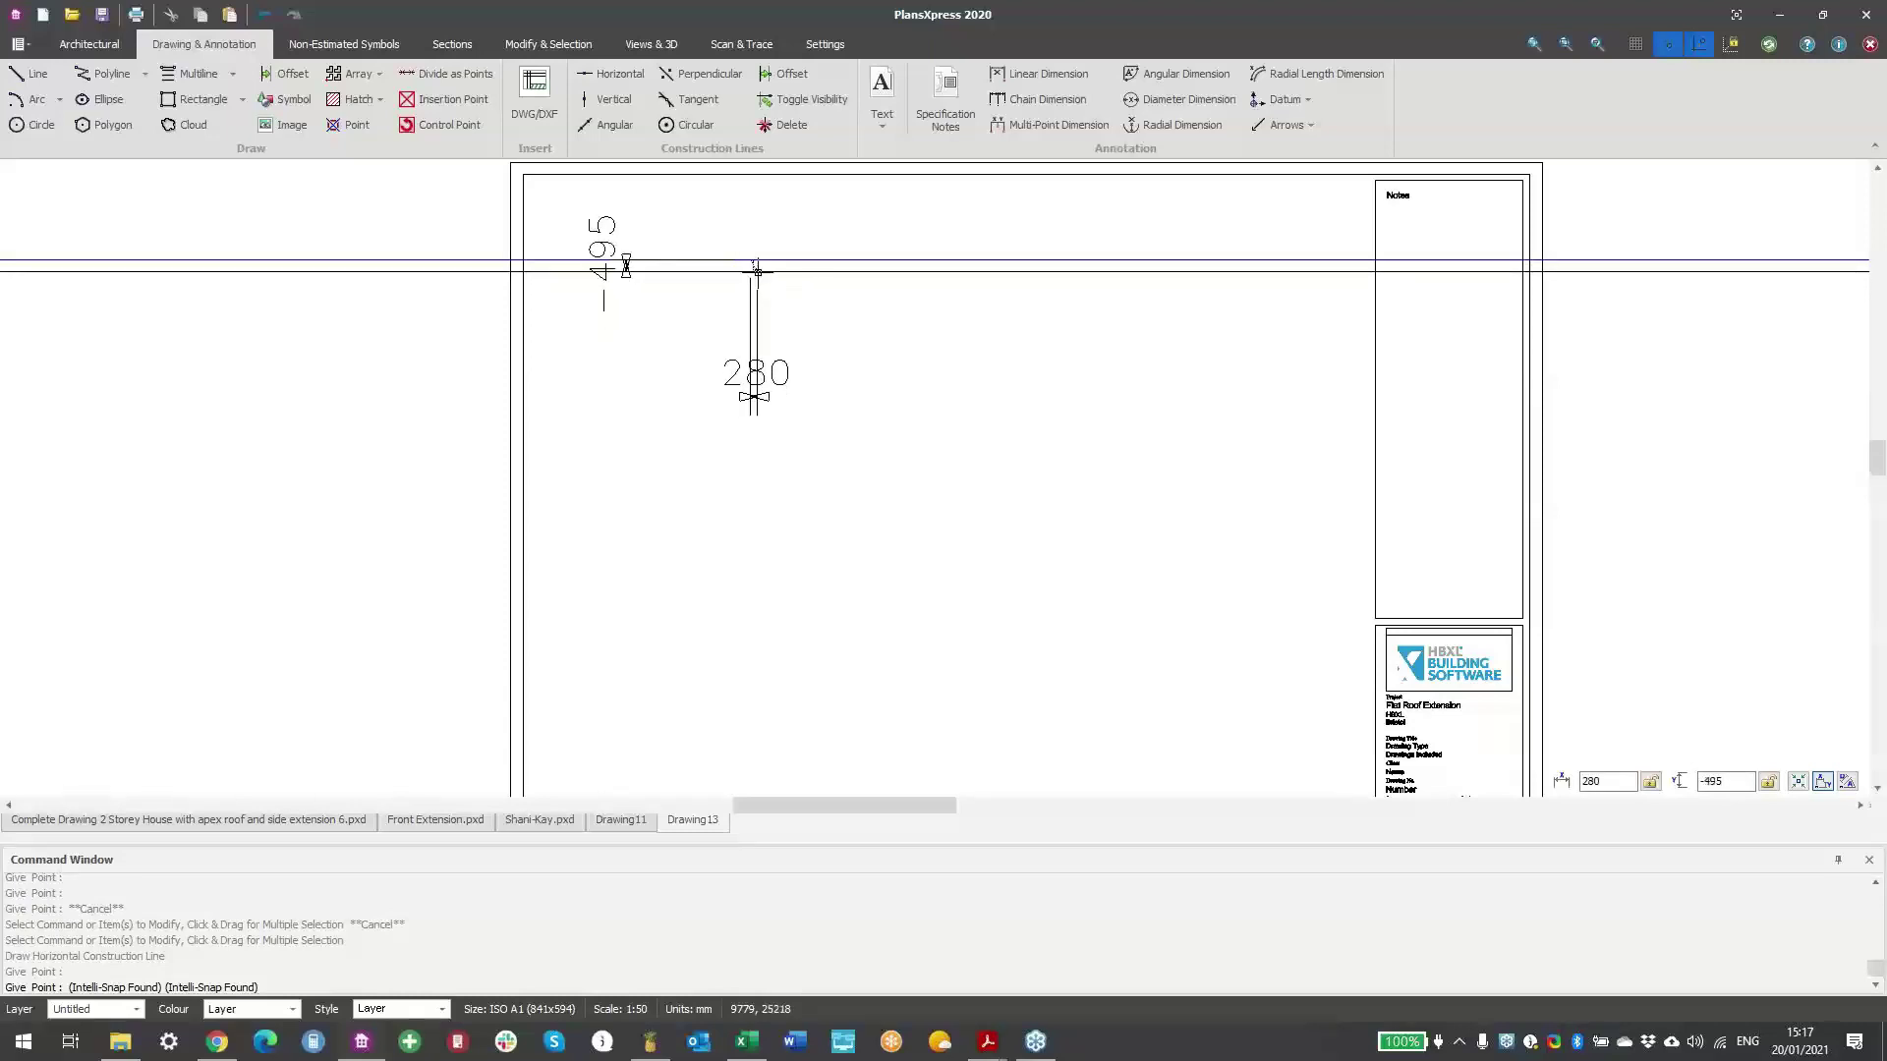
click(757, 271)
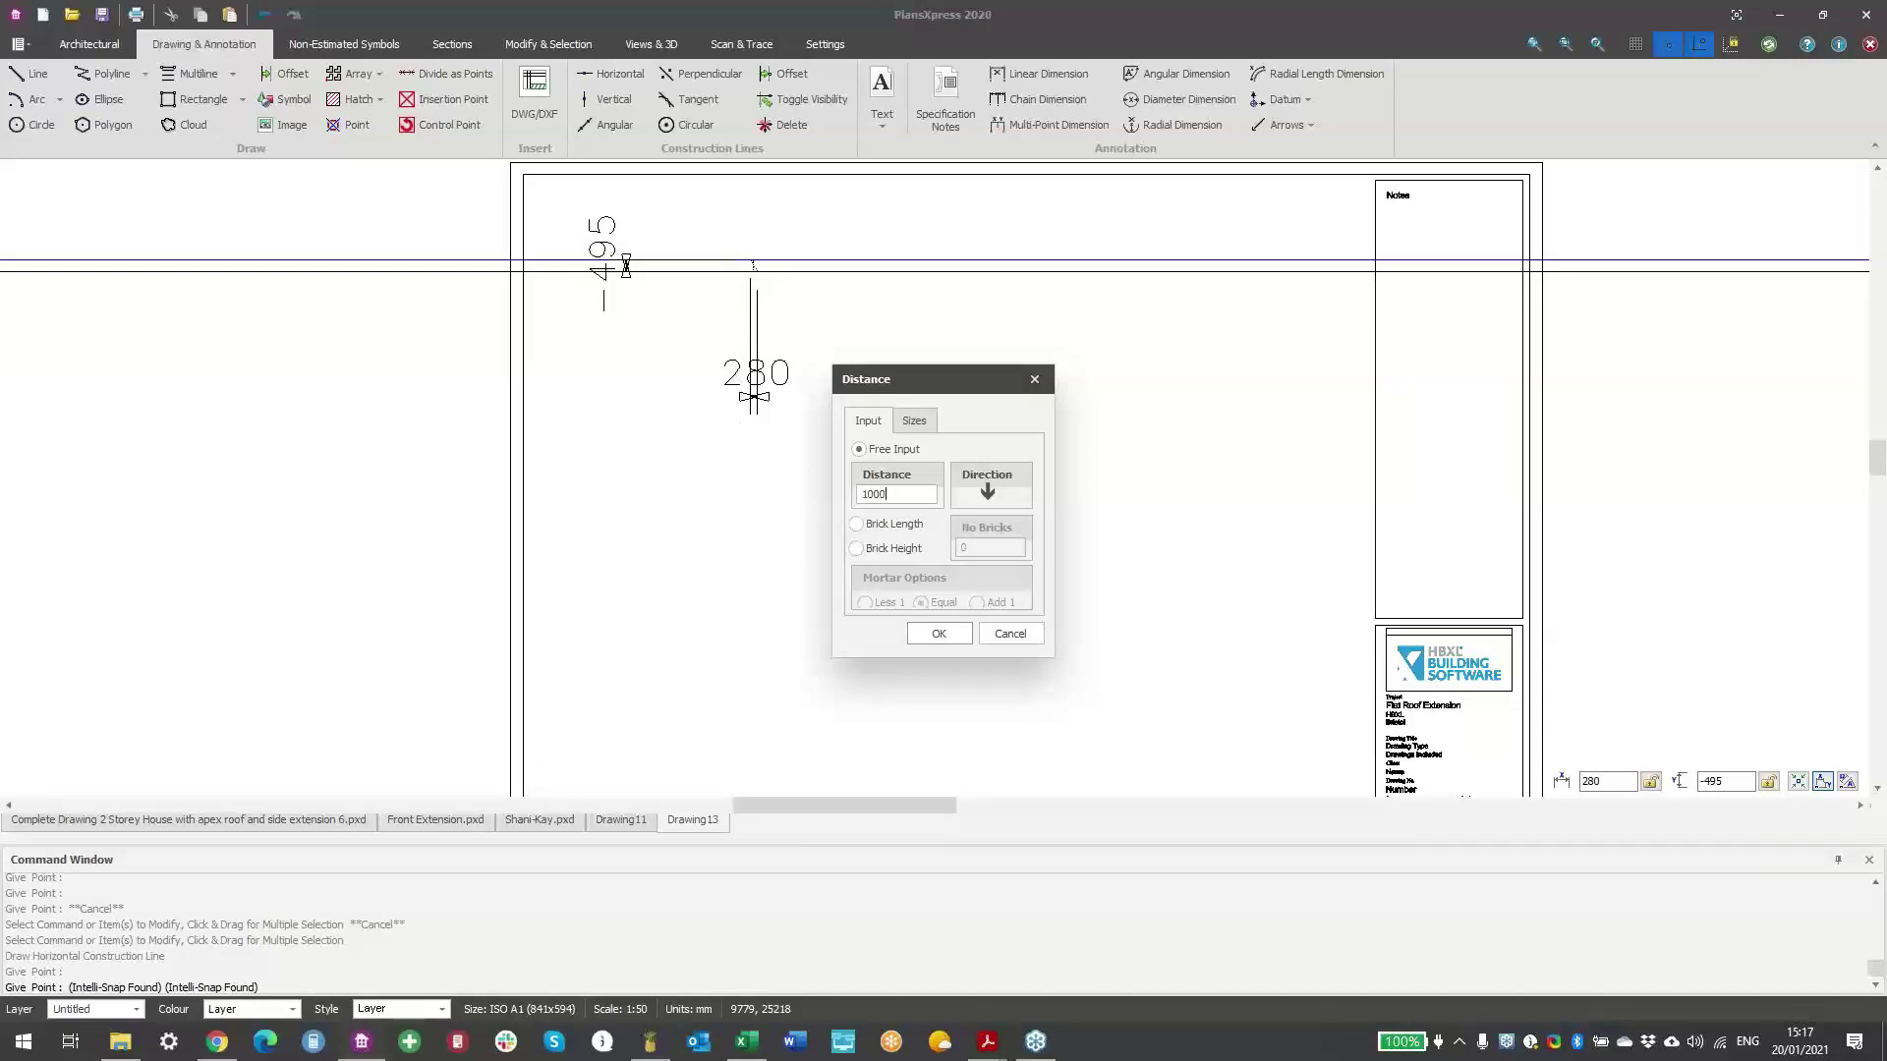
key(Return)
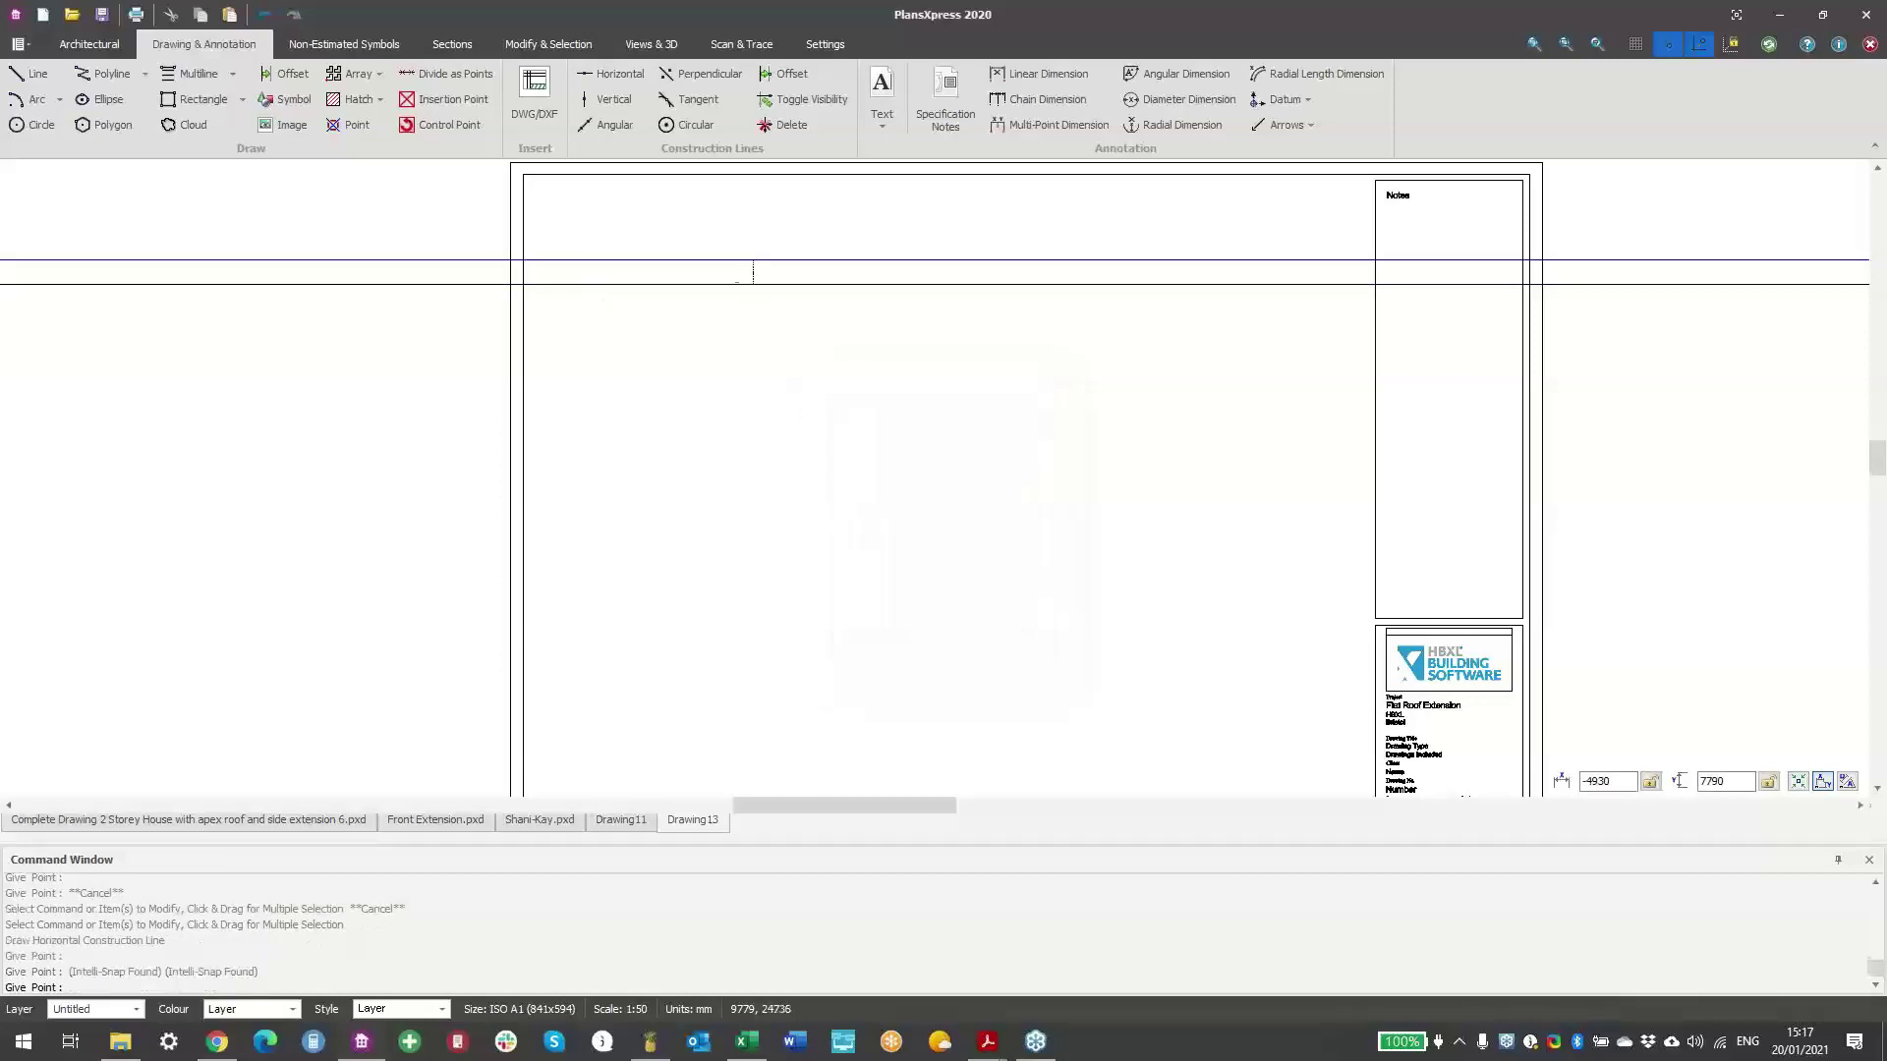
key(Escape)
- Delete both horizontal construction lines from the sheet
scroll(772, 297, up, 5)
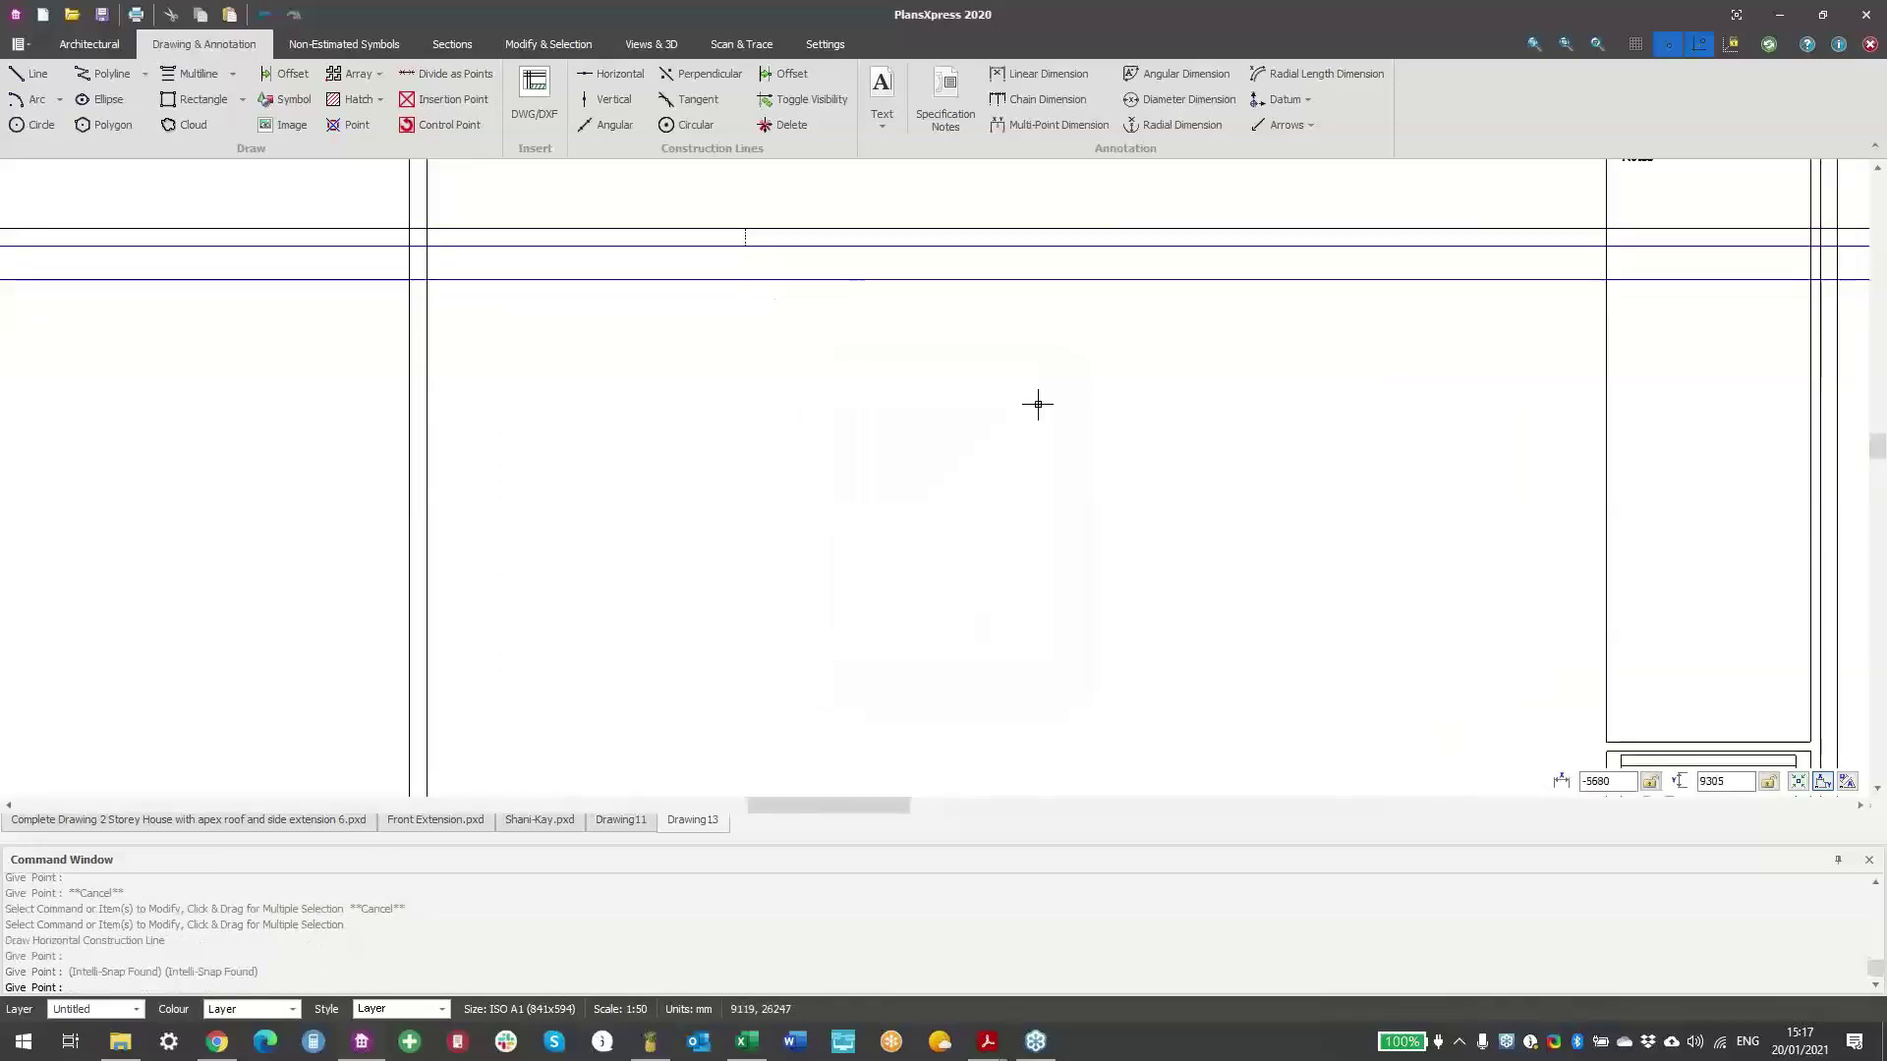
scroll(837, 239, down, 3)
click(835, 262)
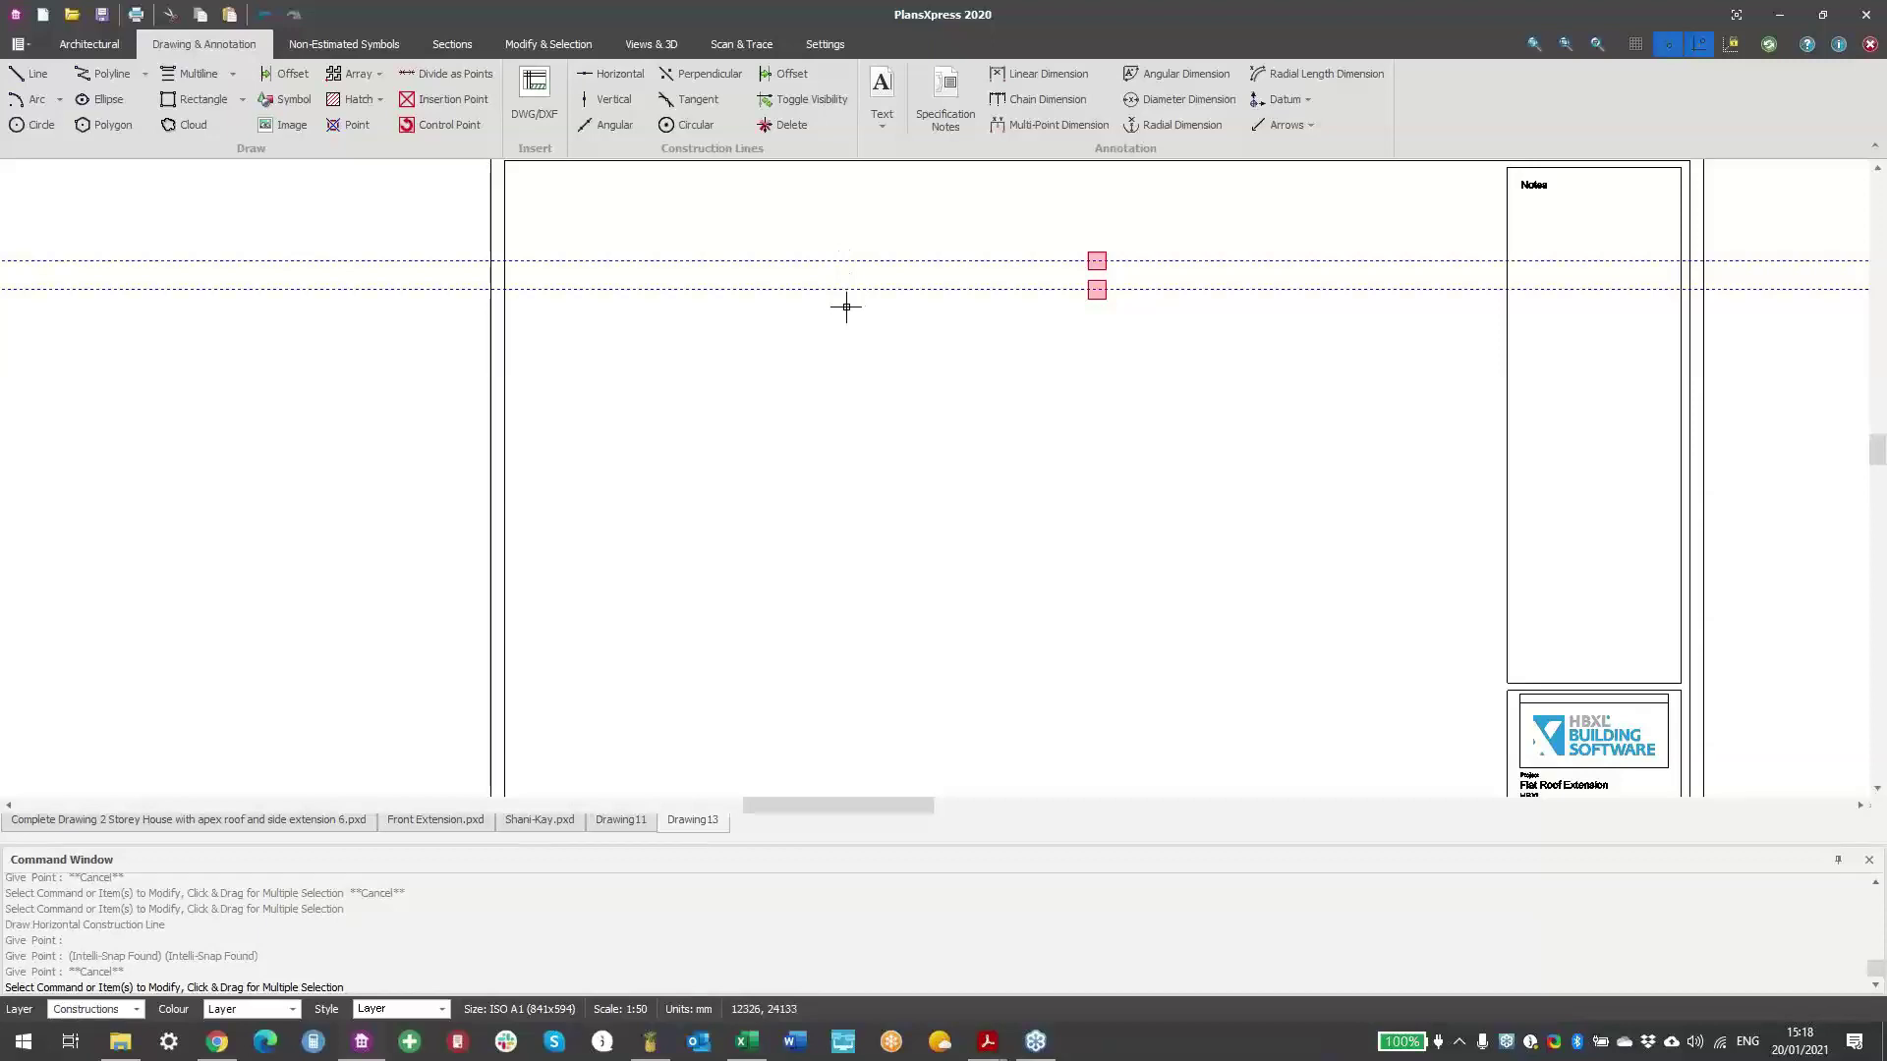
key(Delete)
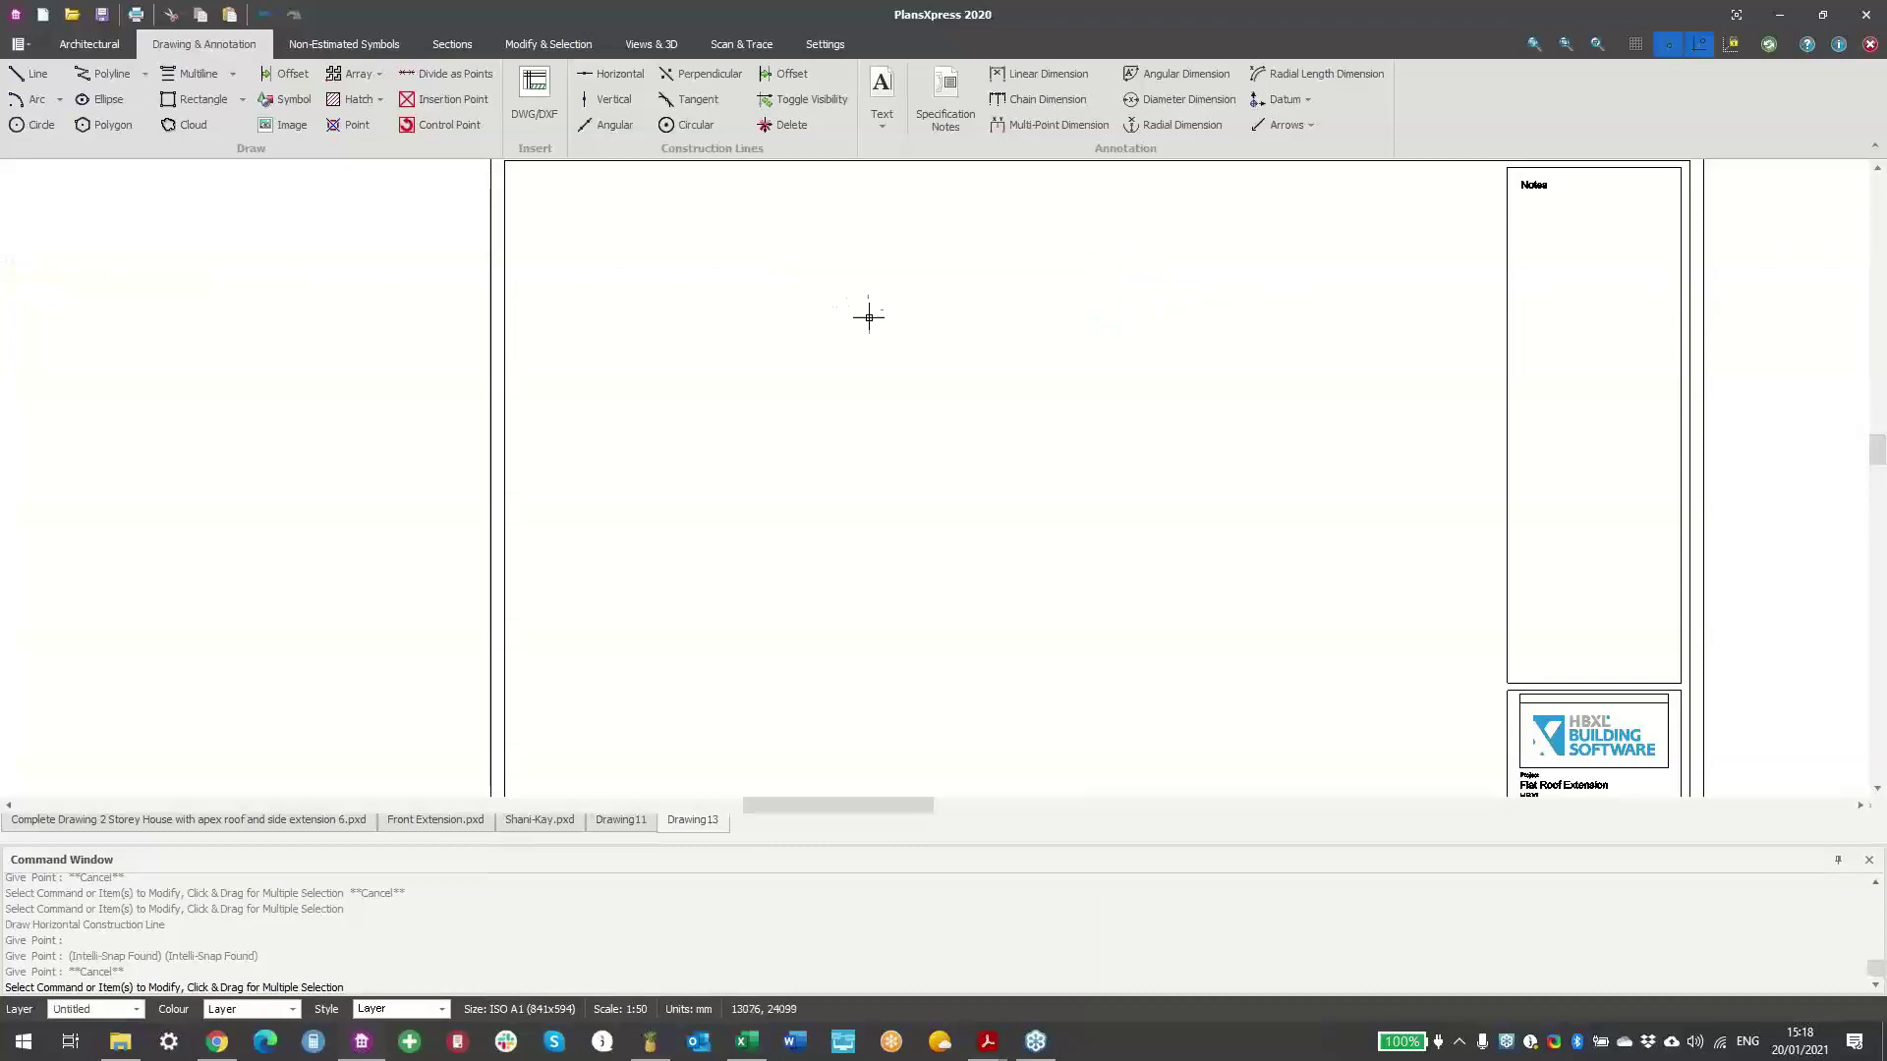
scroll(860, 312, down, 3)
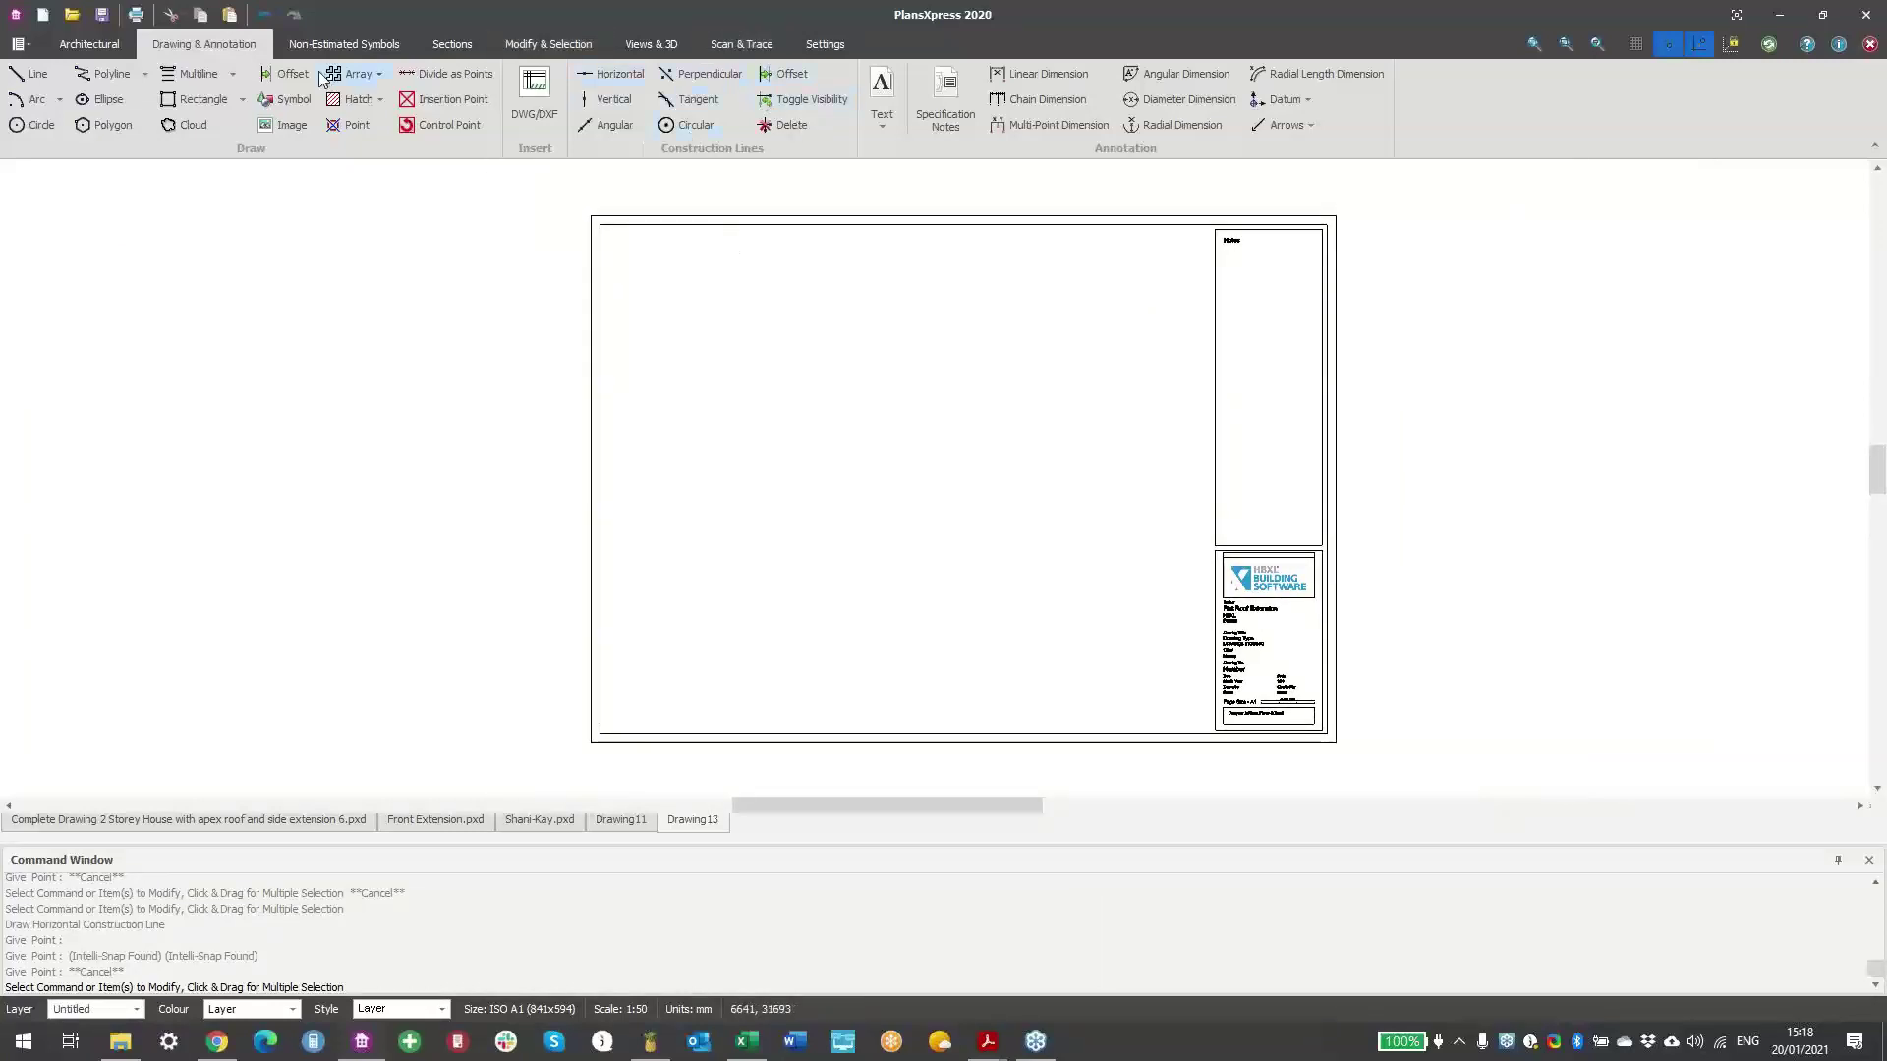
right_click(774, 309)
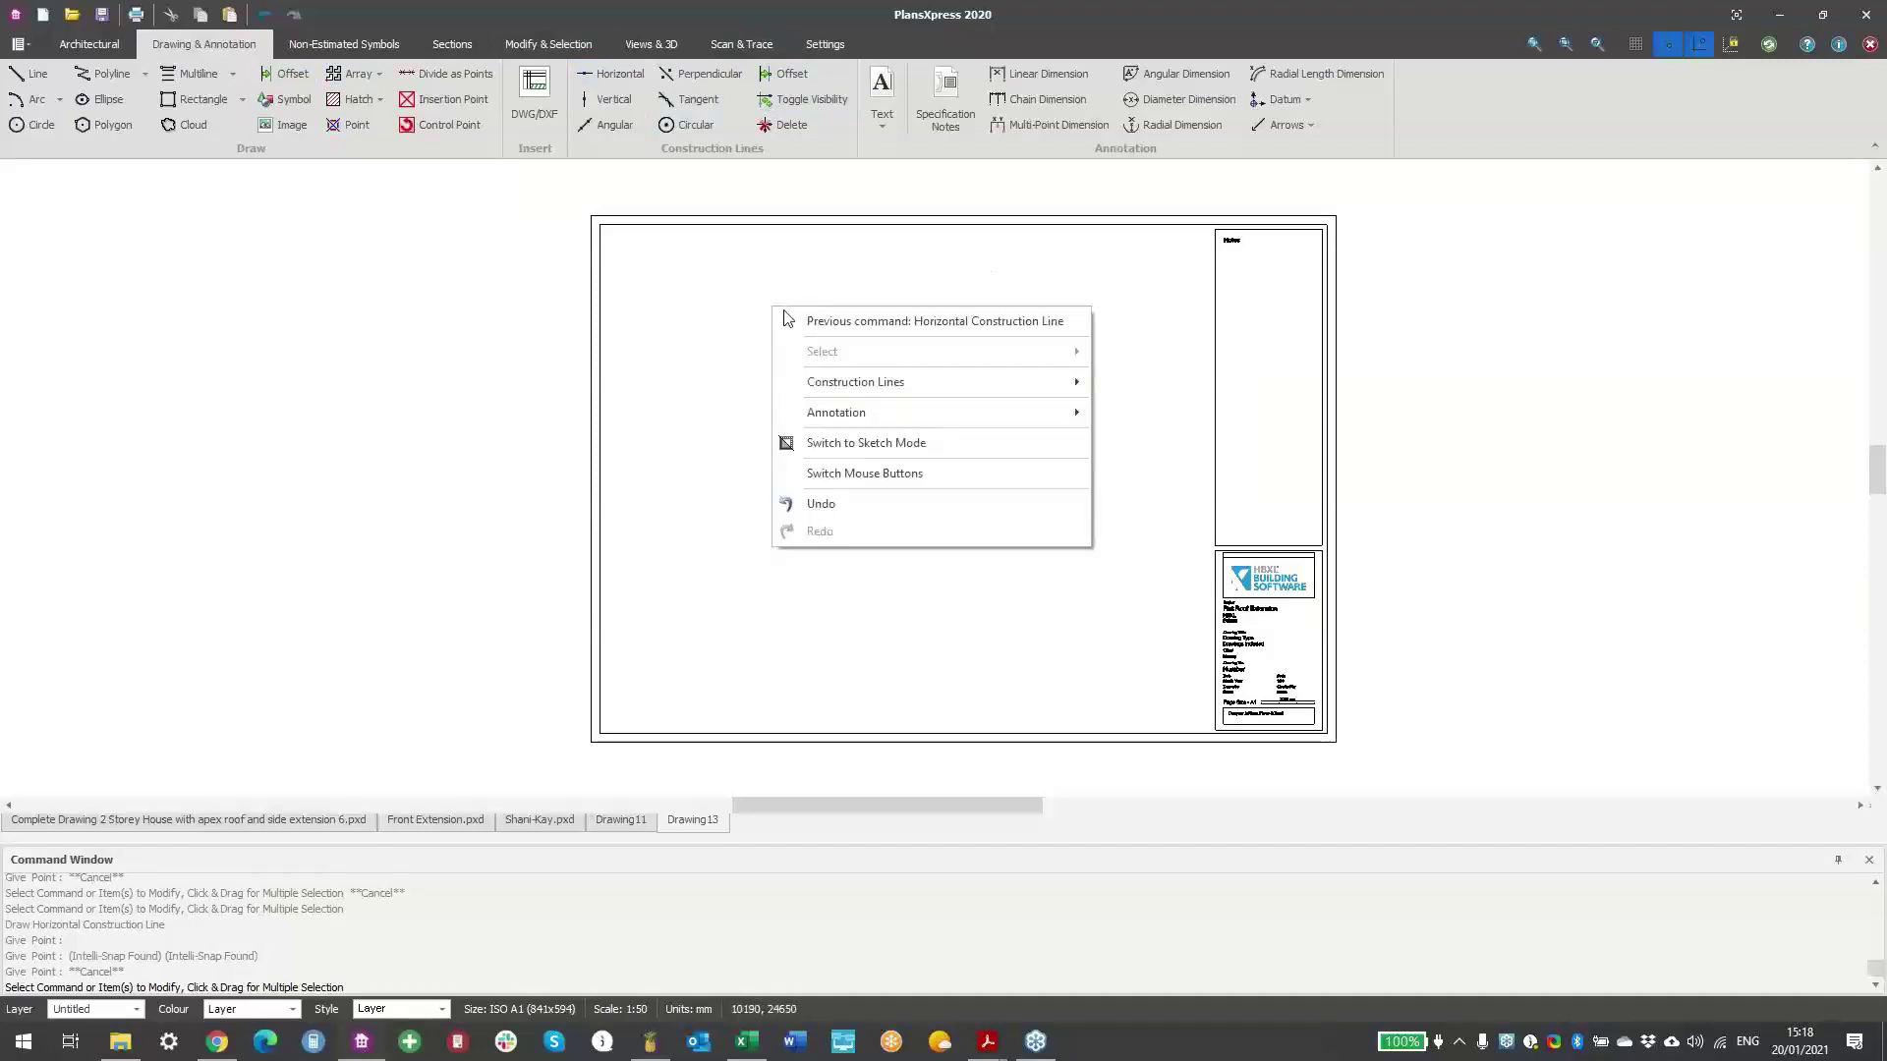
mouse_move(849, 381)
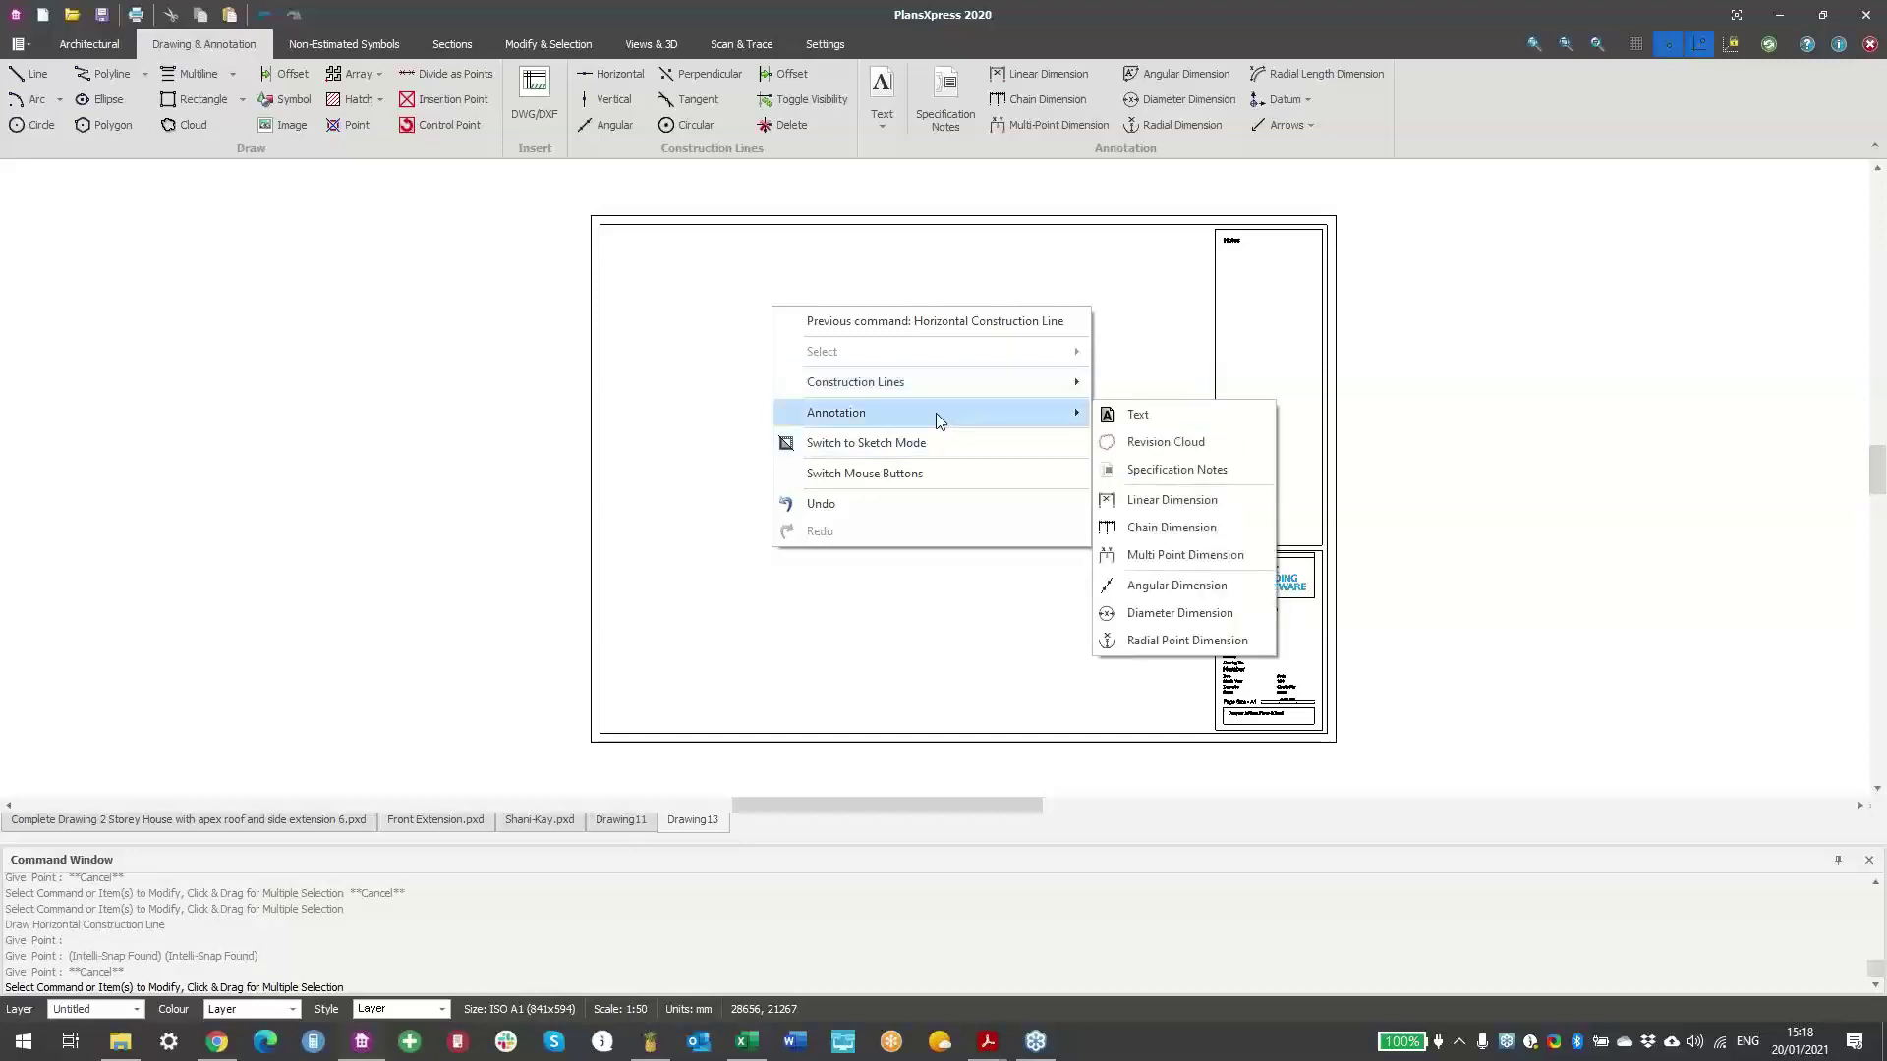
click(636, 341)
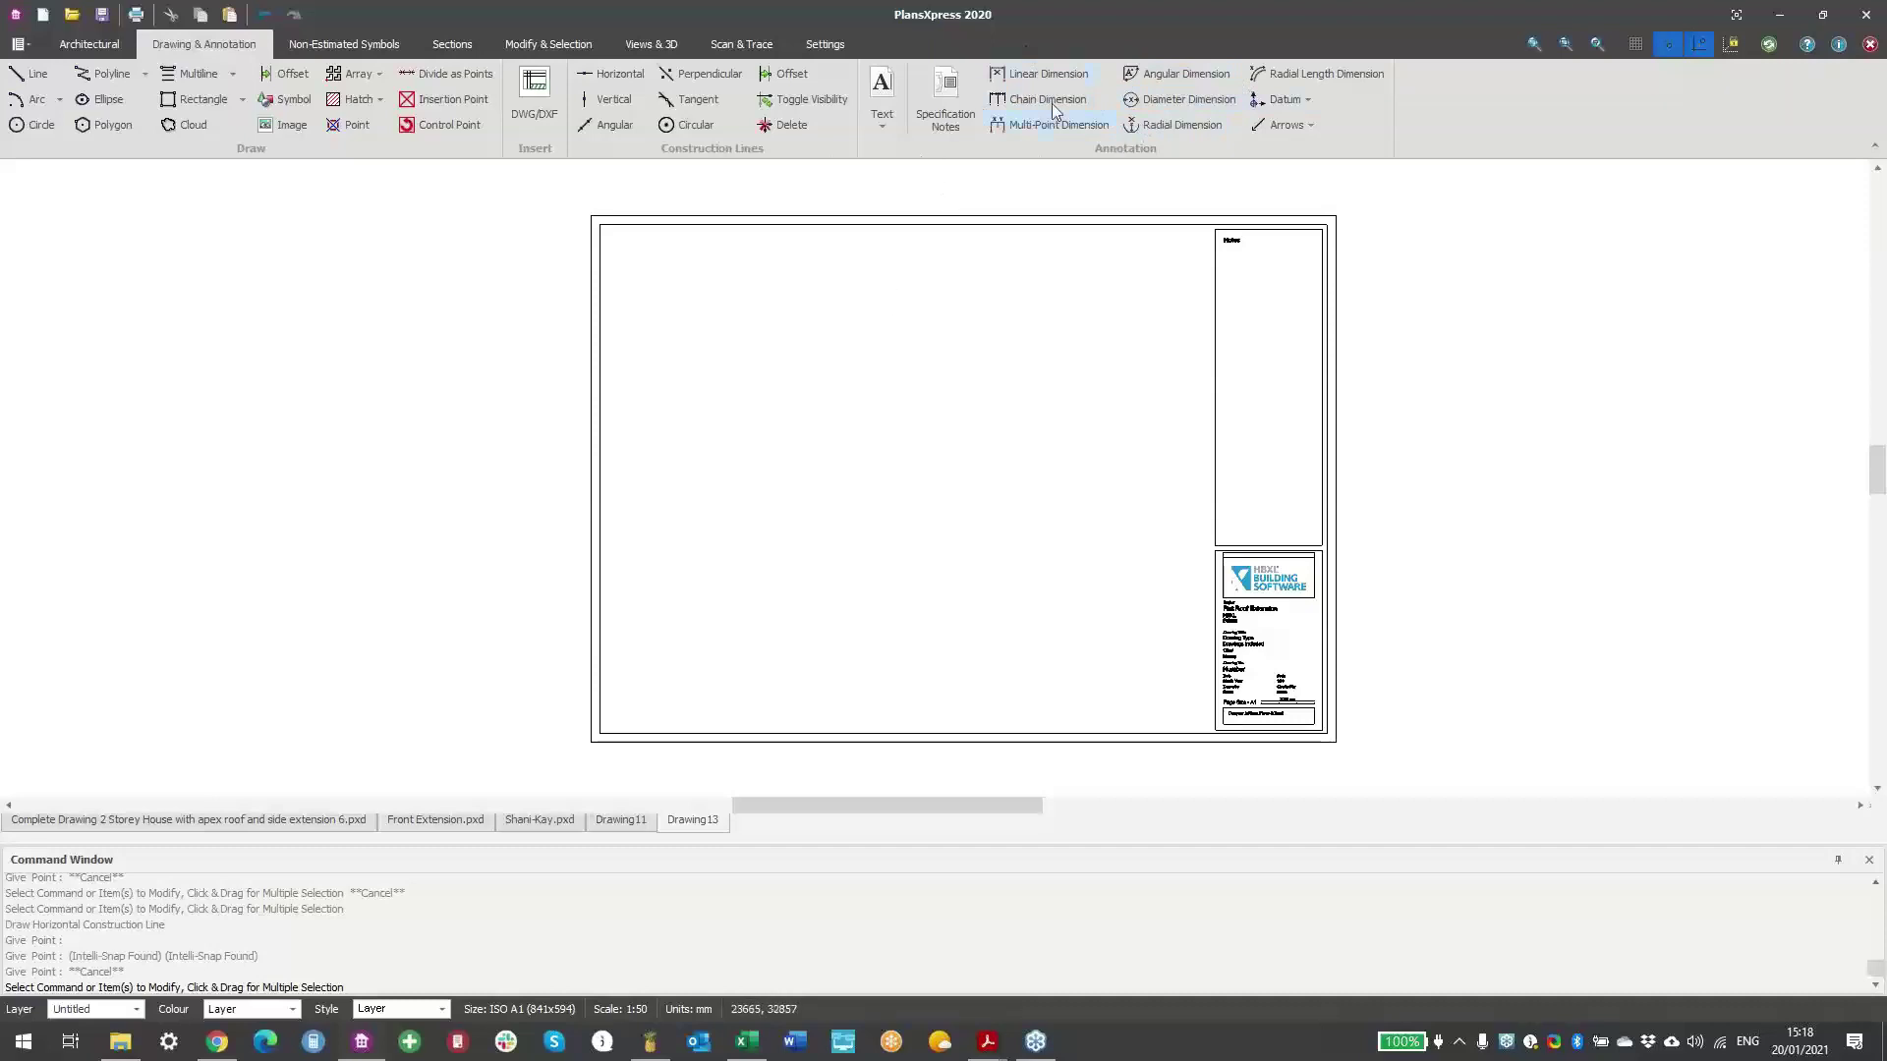
right_click(840, 380)
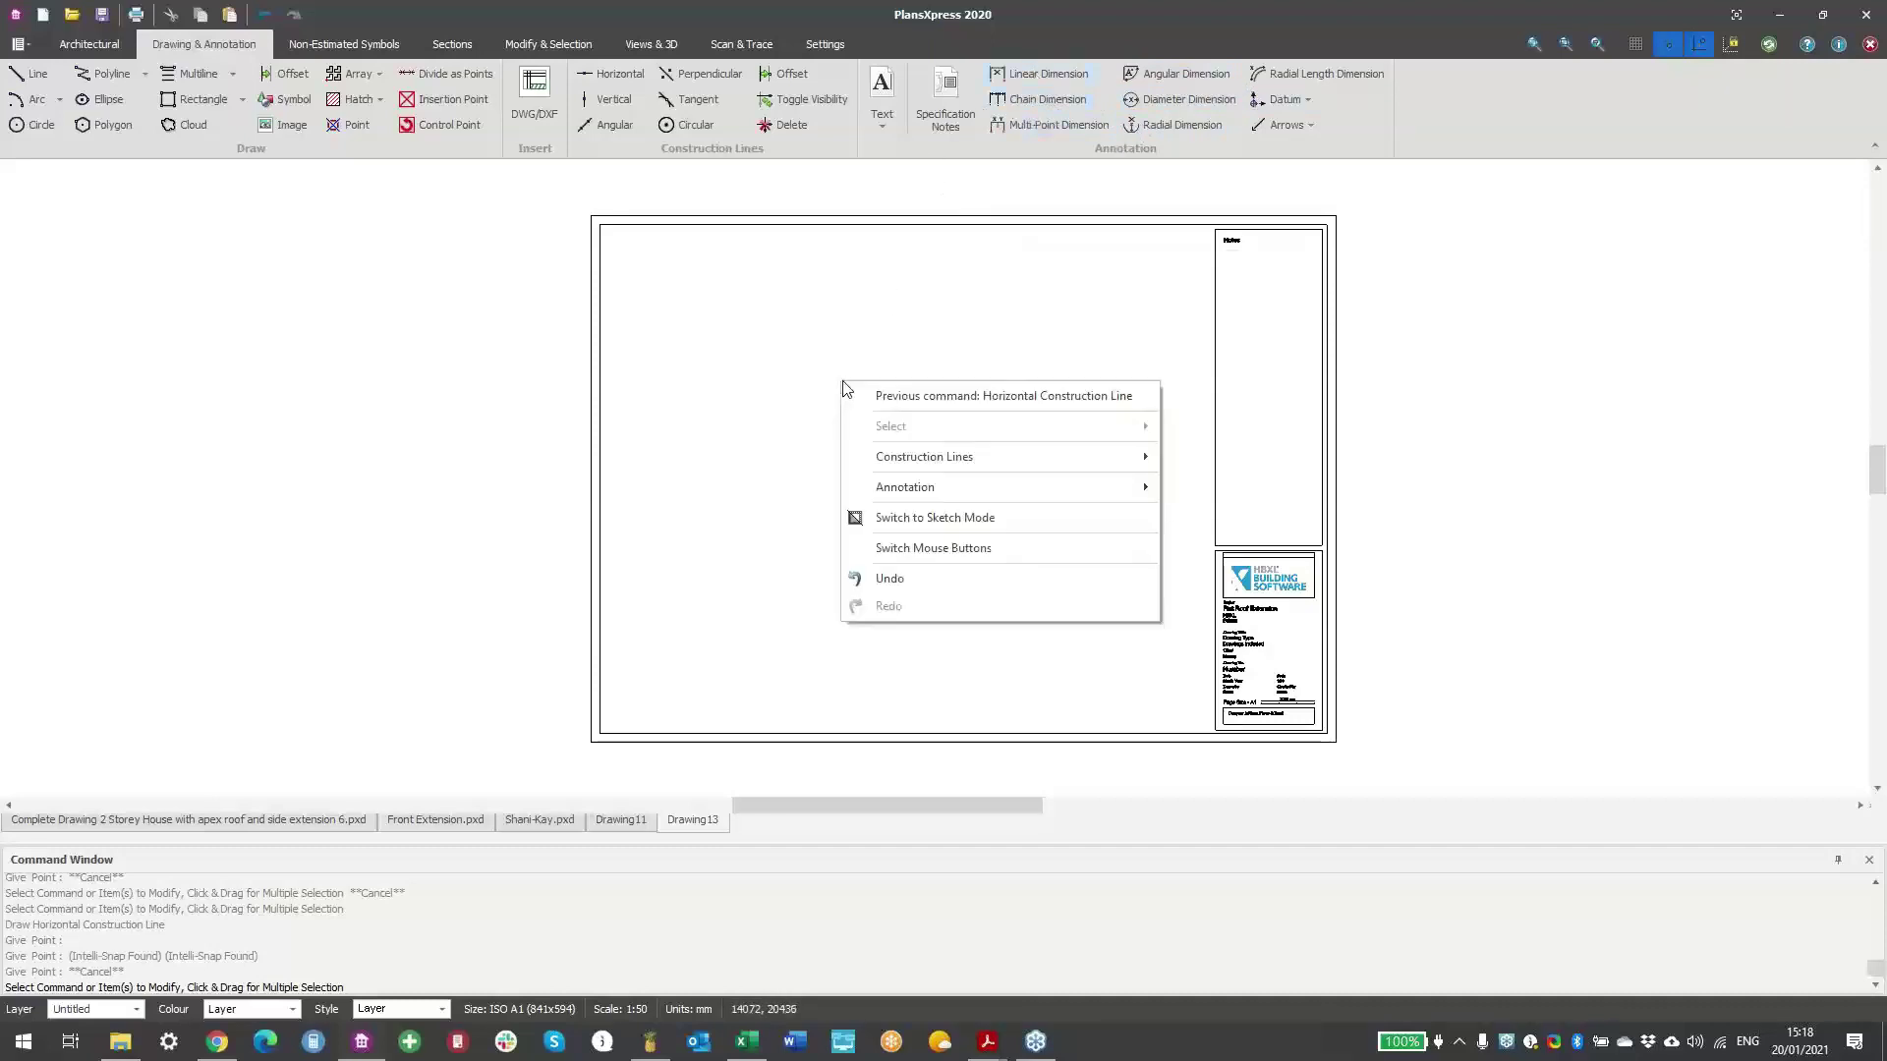
mouse_move(948, 493)
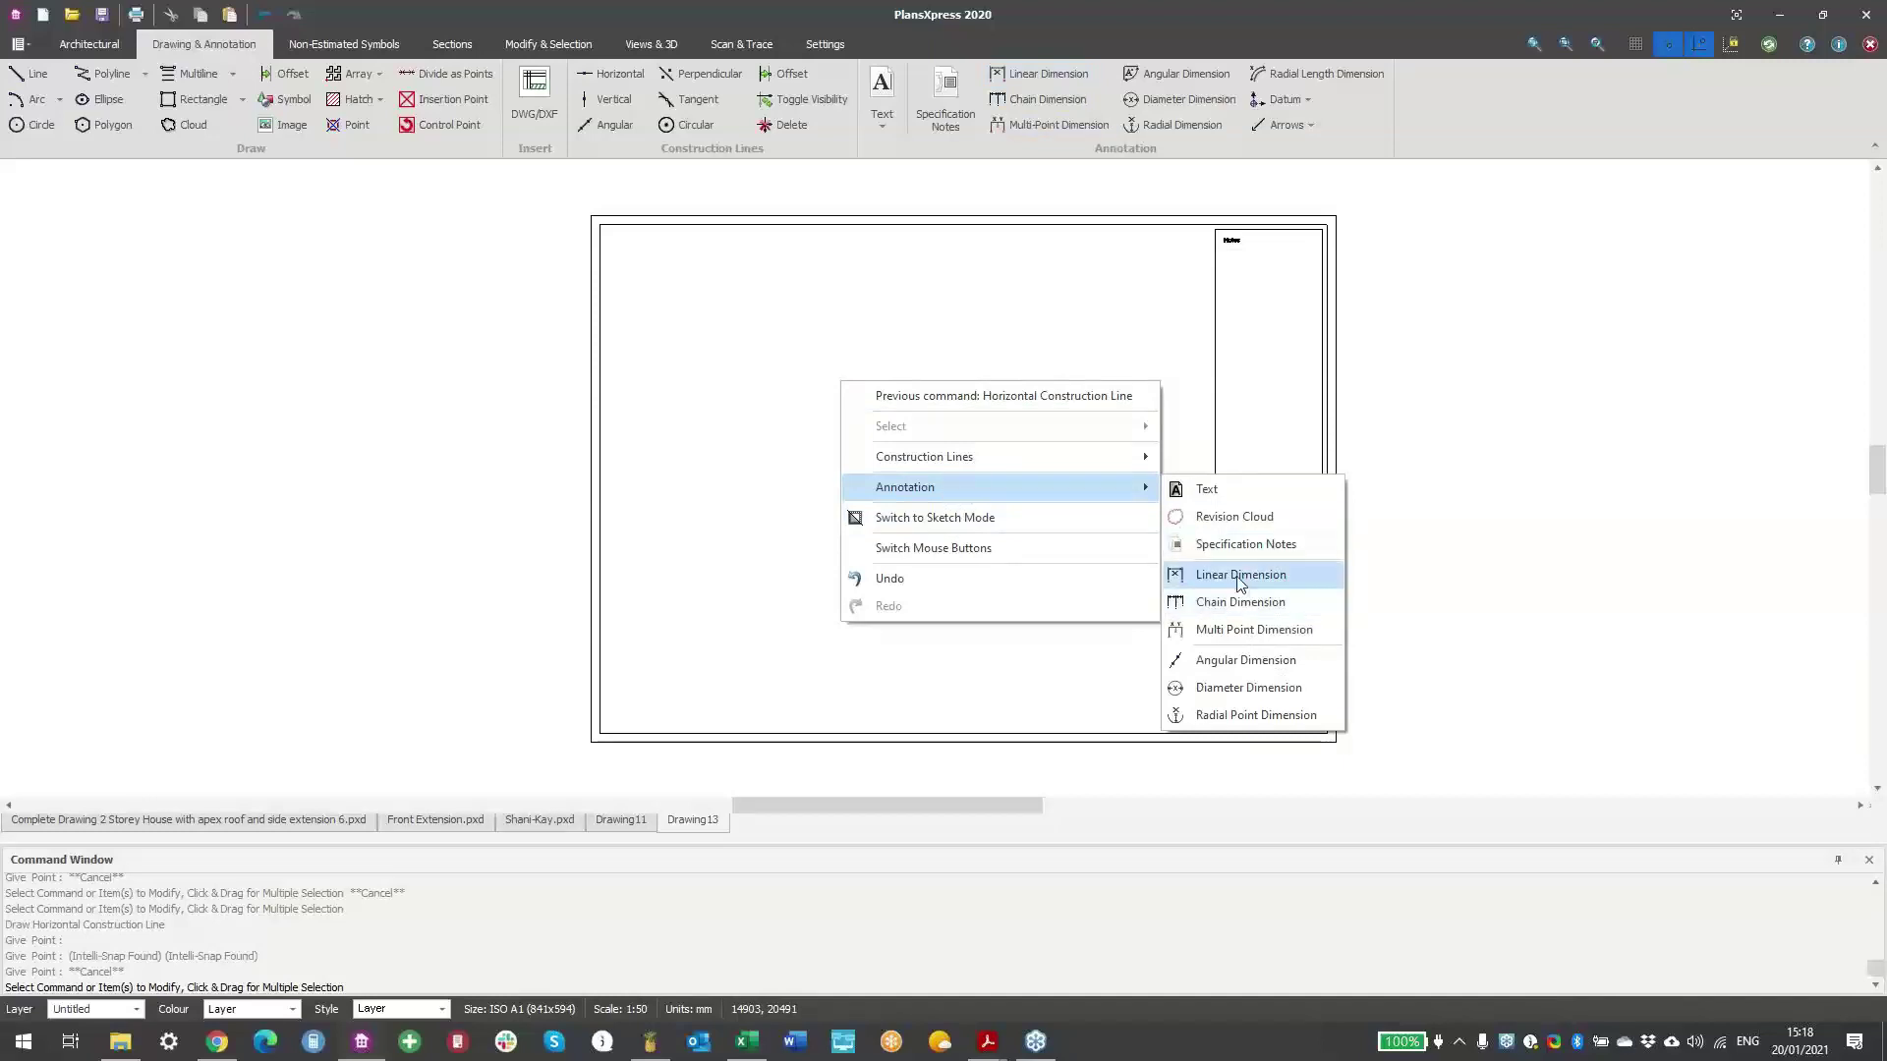
click(771, 514)
- Place two vertical construction lines about 7209 mm apart in the drawing area
right_click(770, 513)
mouse_move(882, 589)
click(1149, 617)
click(733, 433)
click(860, 433)
scroll(818, 430, up, 2)
right_click(787, 405)
- Add a horizontal linear dimension between the two vertical construction lines, placing its dimension line just below the measured points
right_click(788, 404)
mouse_move(895, 516)
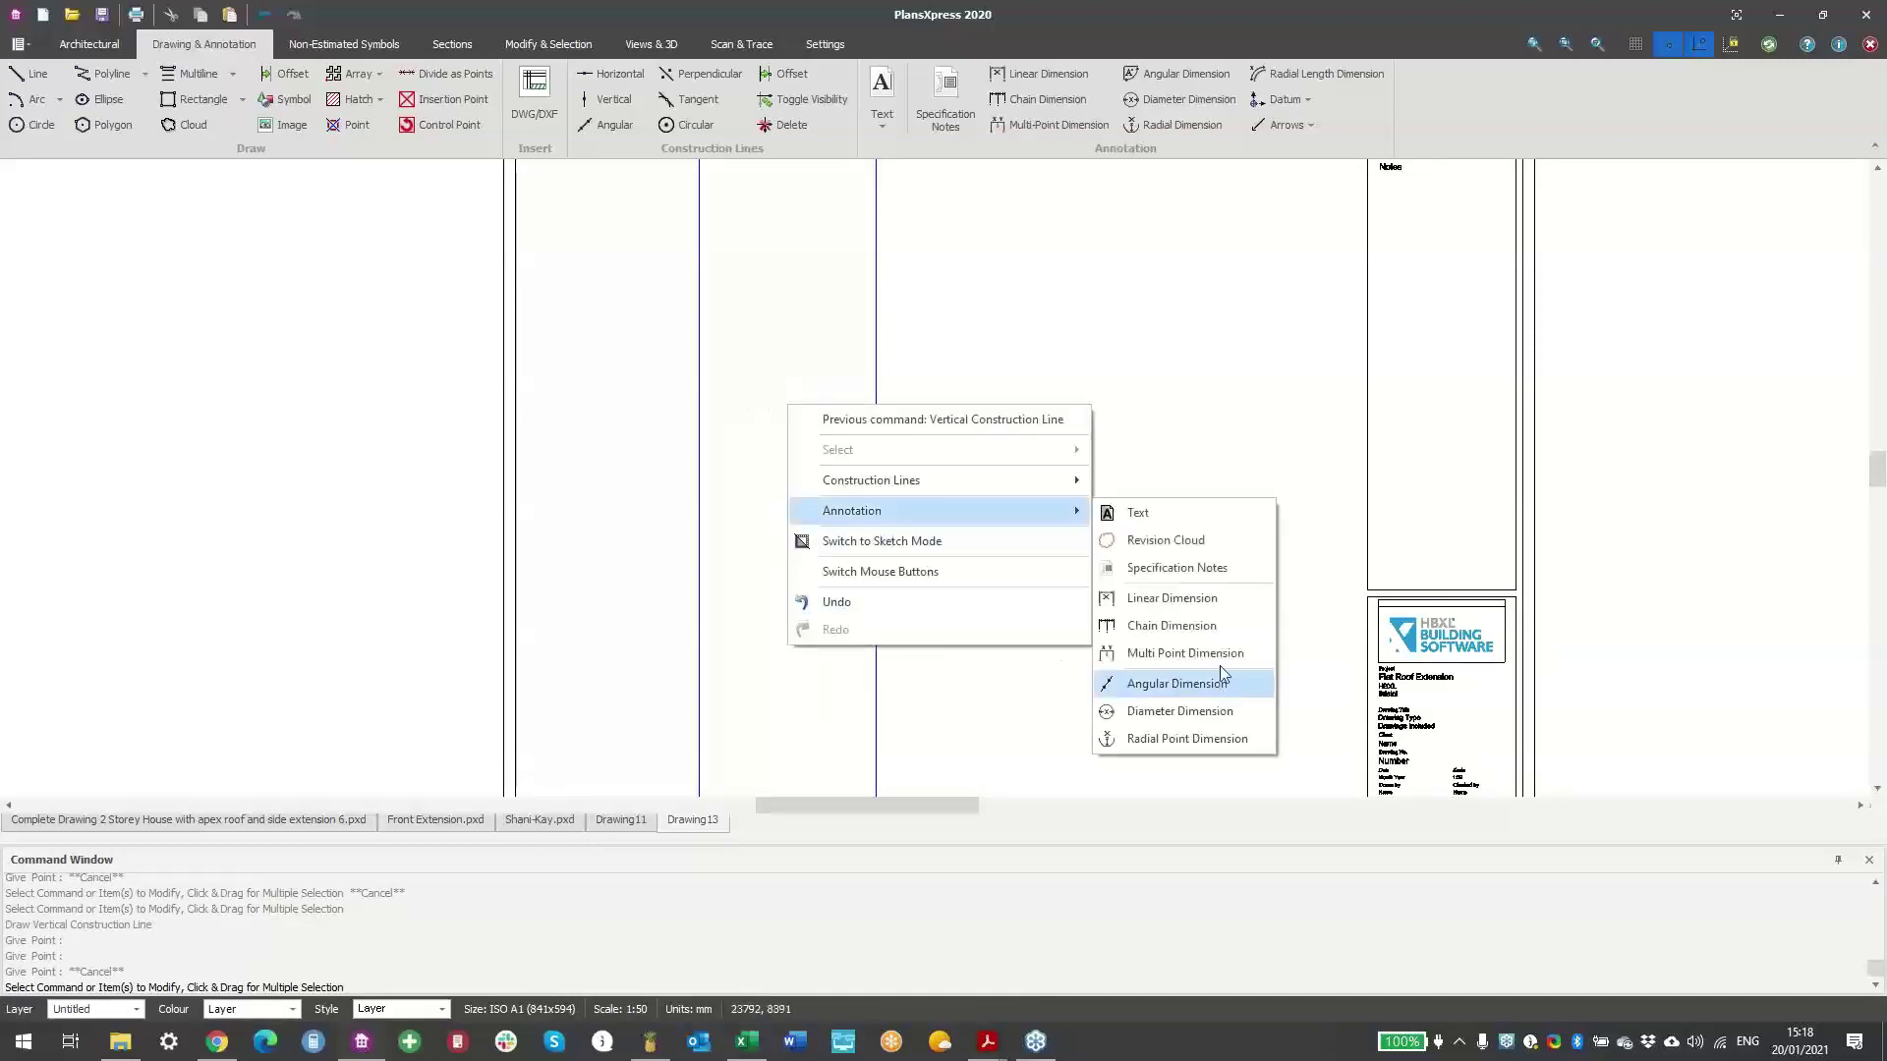
click(1197, 599)
scroll(688, 393, up, 1)
click(708, 403)
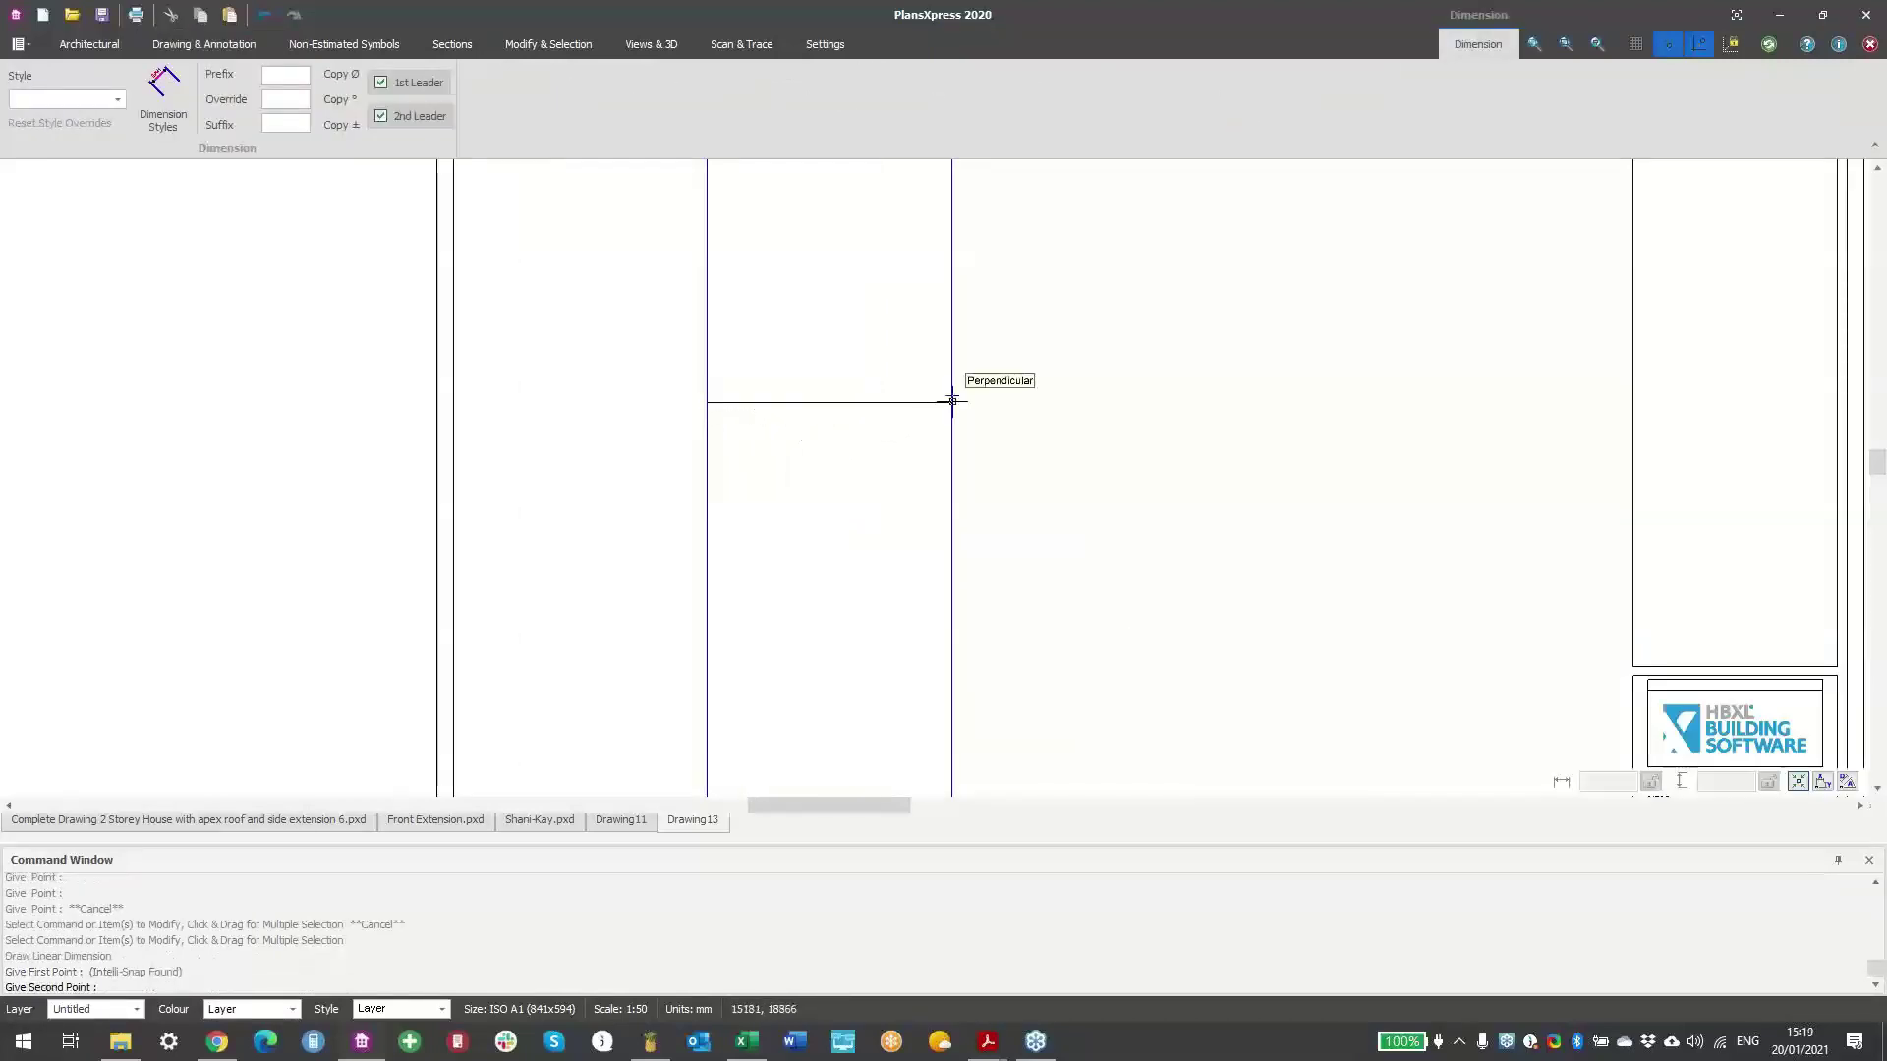
click(951, 401)
click(914, 456)
scroll(816, 458, up, 2)
scroll(826, 464, up, 3)
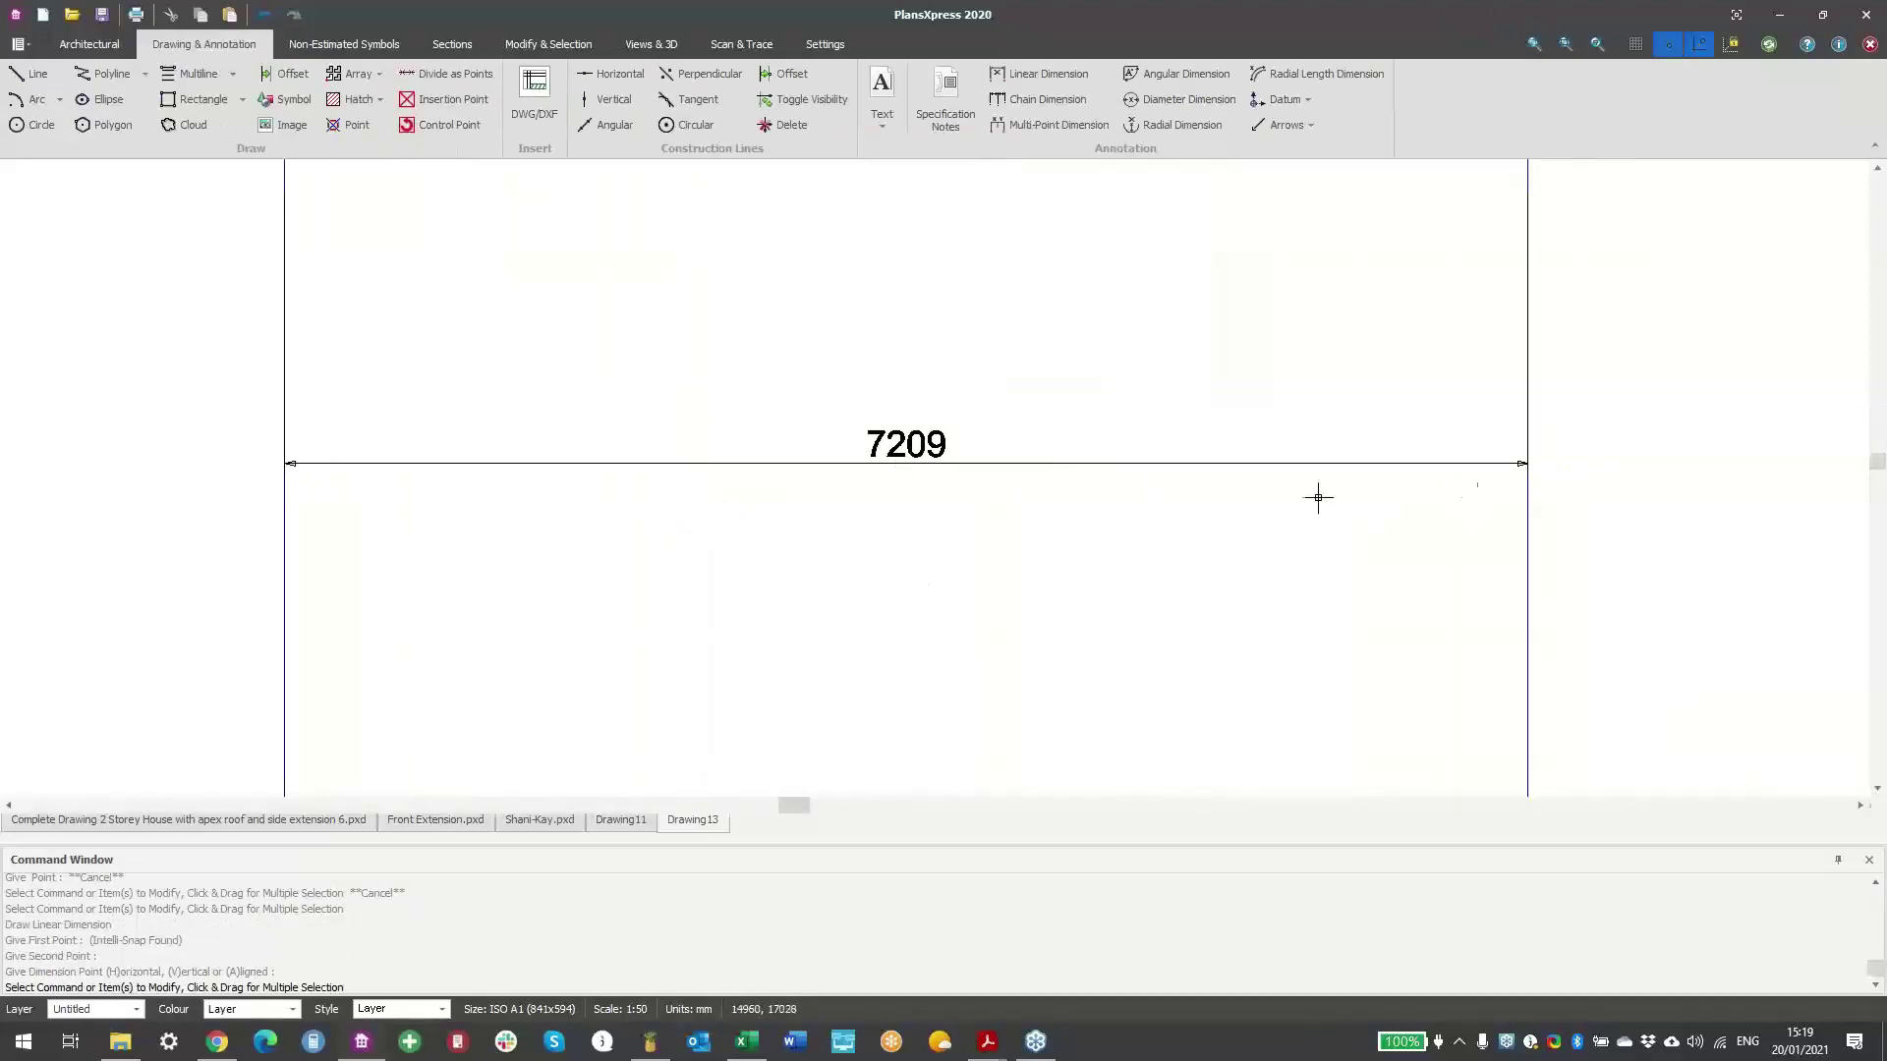
- Delete the two vertical construction lines and the linear dimension between them
scroll(1147, 608, down, 2)
drag(1547, 641, 440, 541)
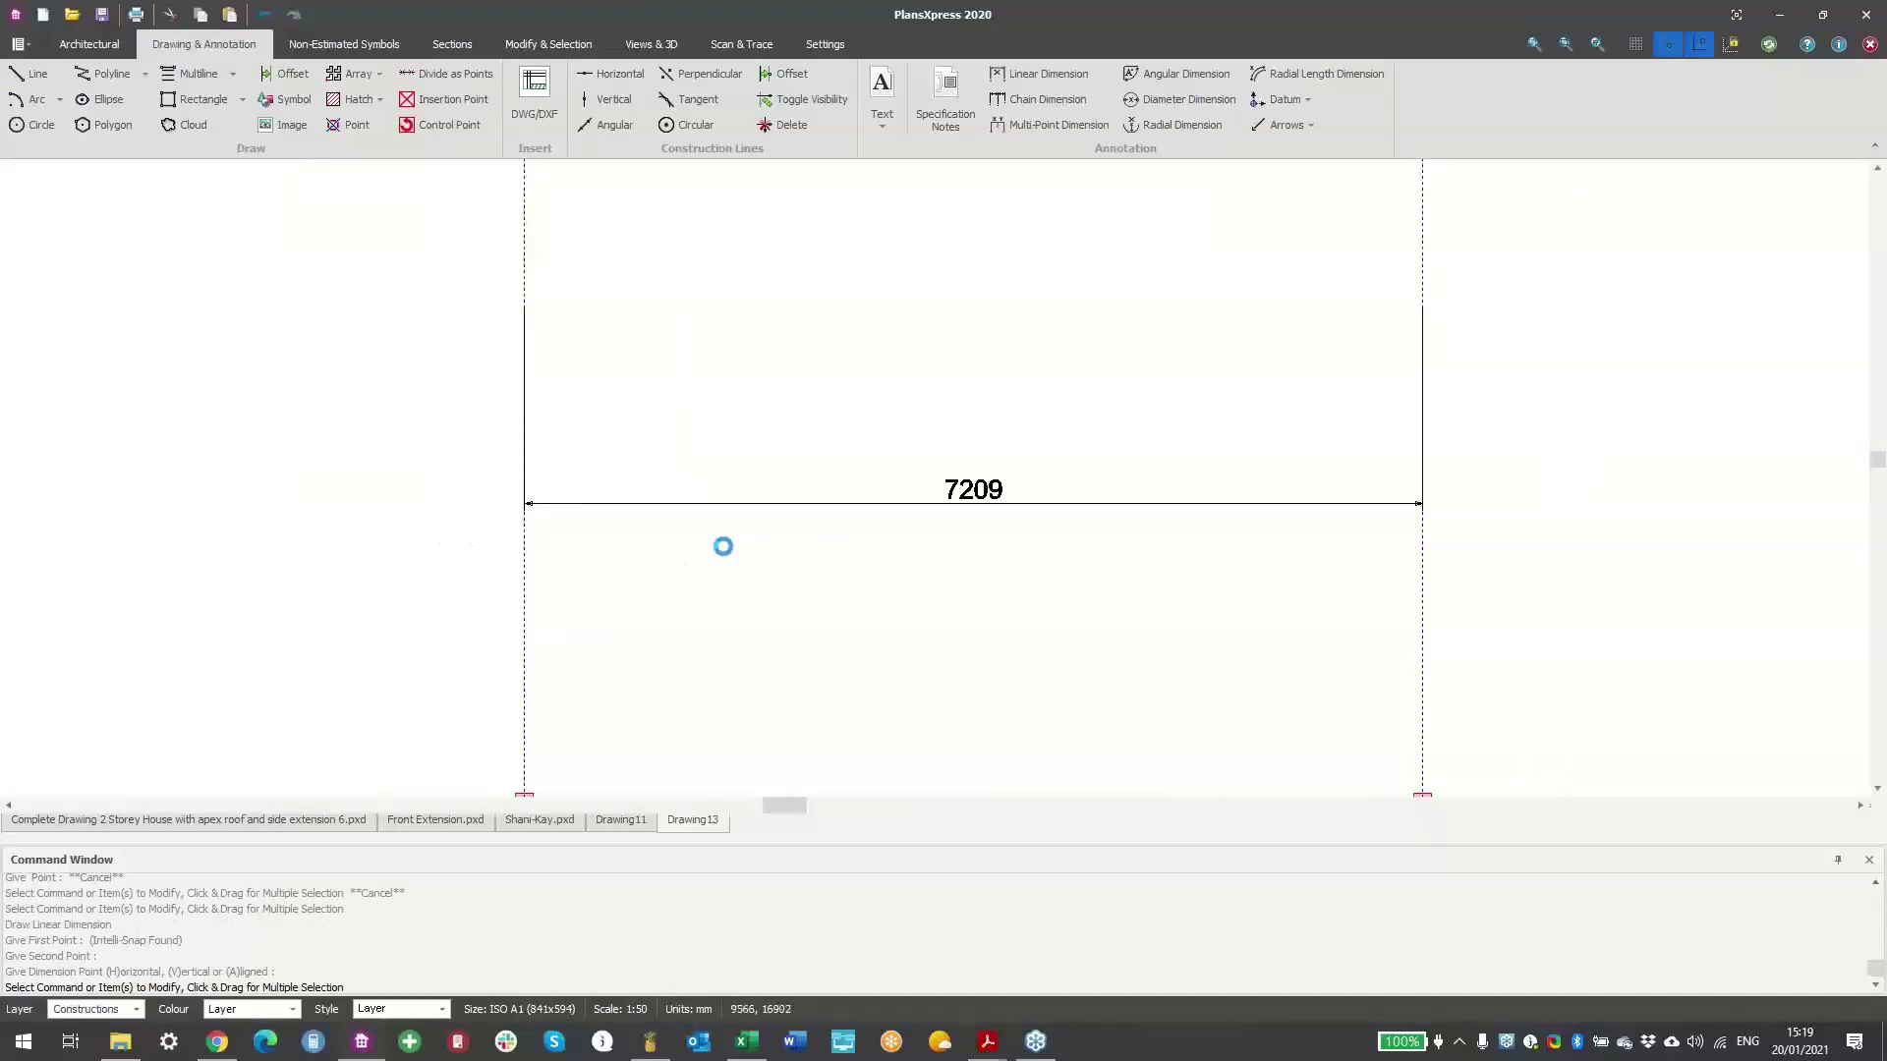
drag(902, 562, 789, 397)
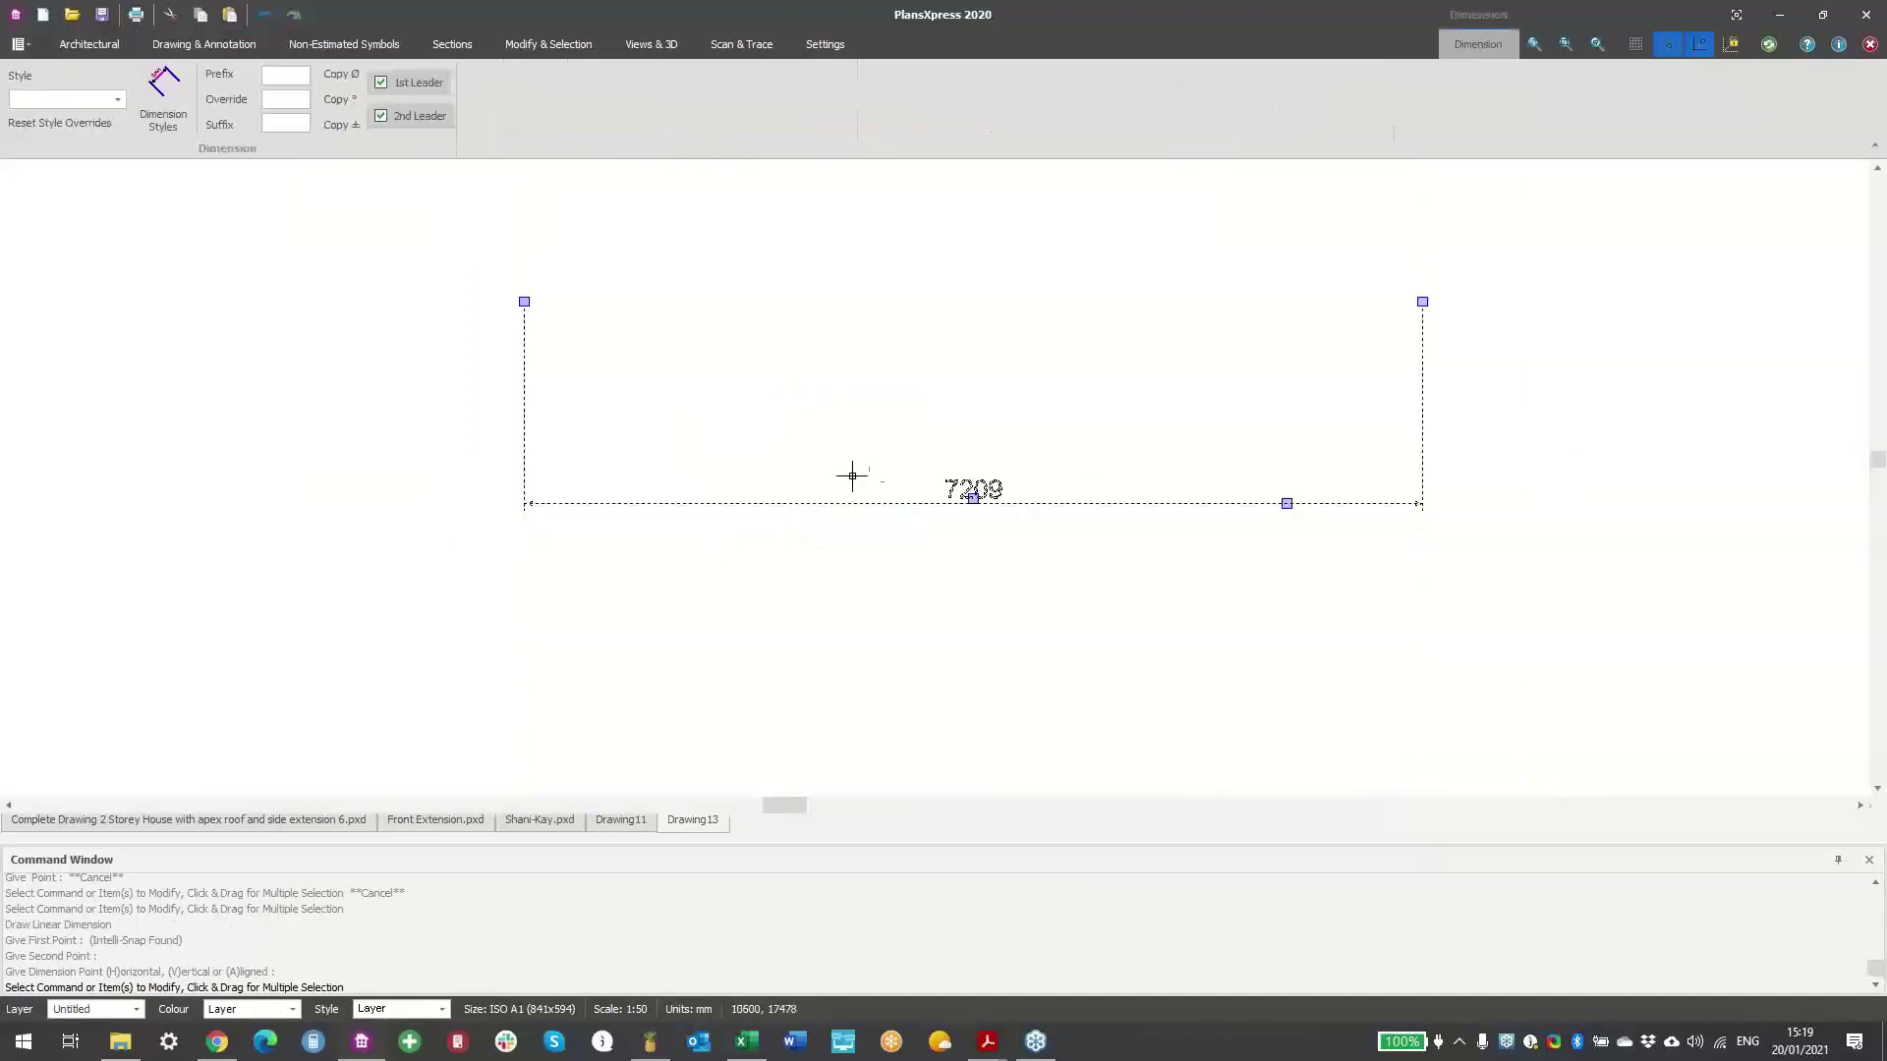
key(Escape)
drag(1332, 696, 645, 265)
drag(1111, 557, 776, 353)
drag(1179, 613, 822, 400)
key(Delete)
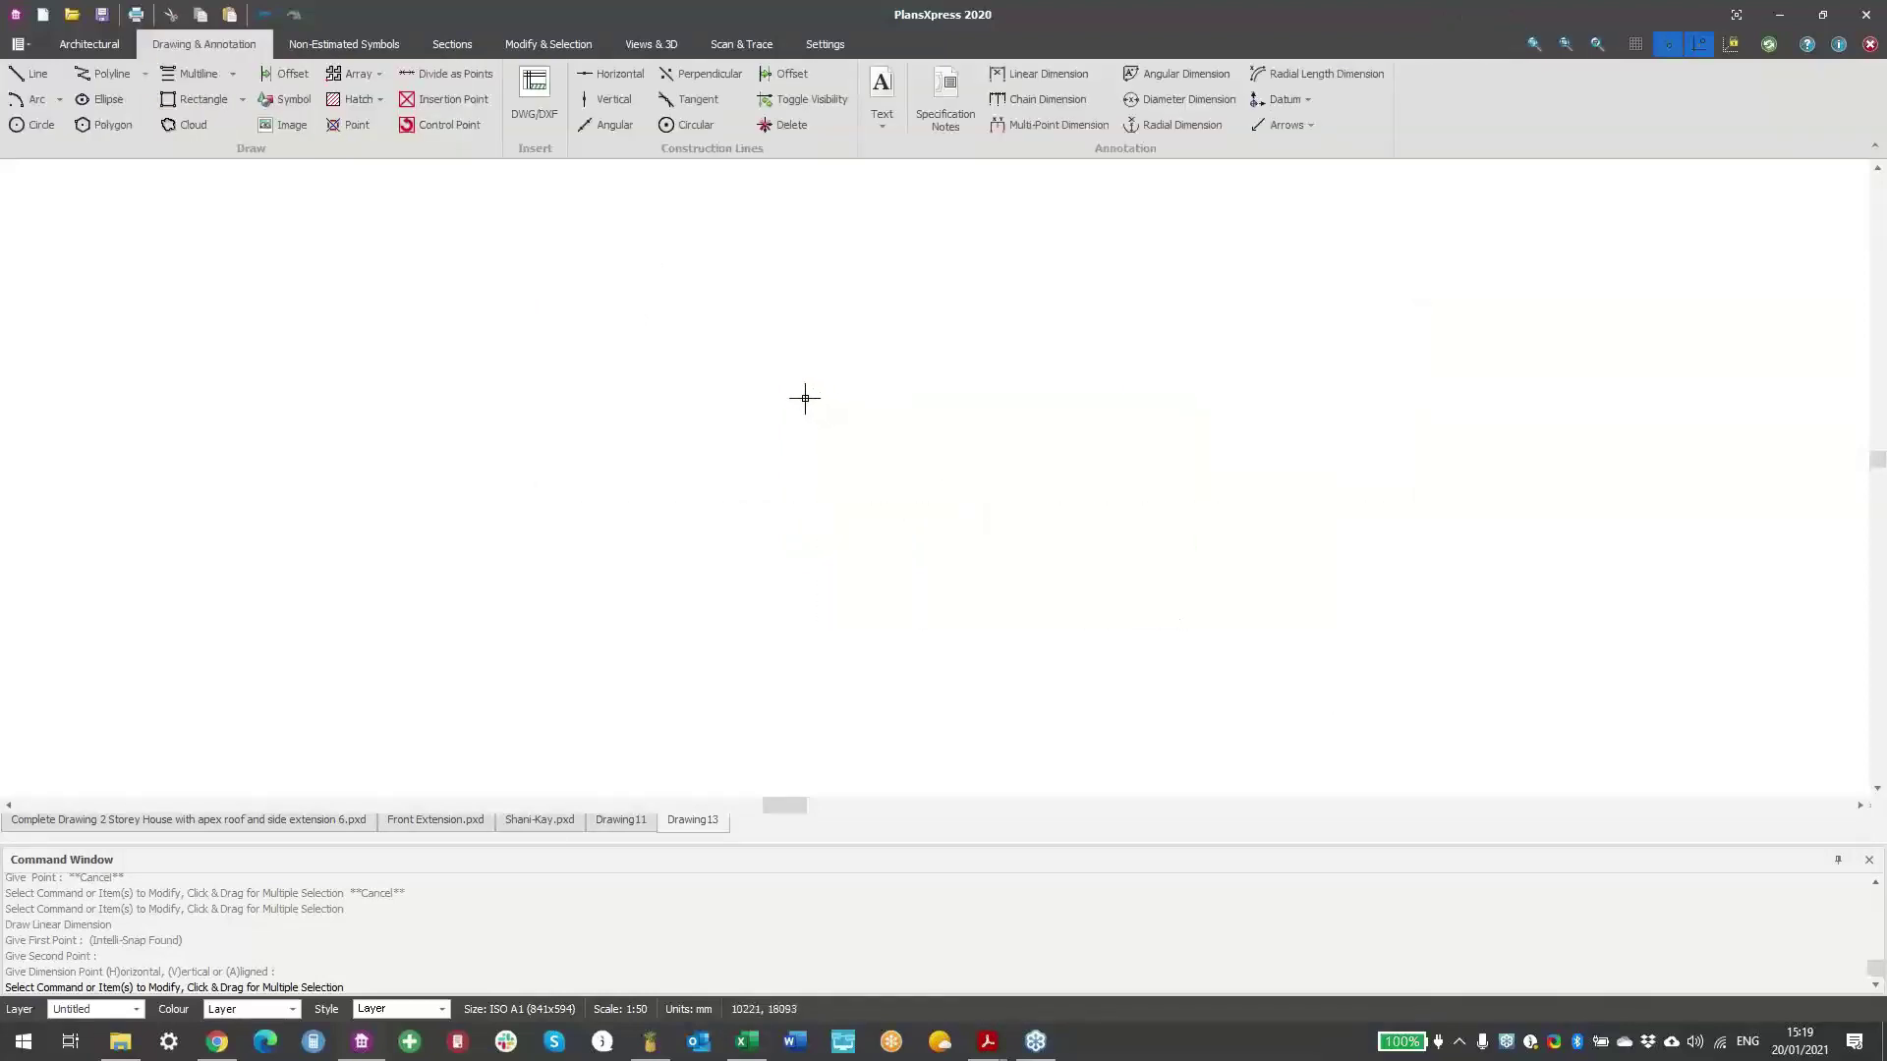
scroll(838, 449, down, 5)
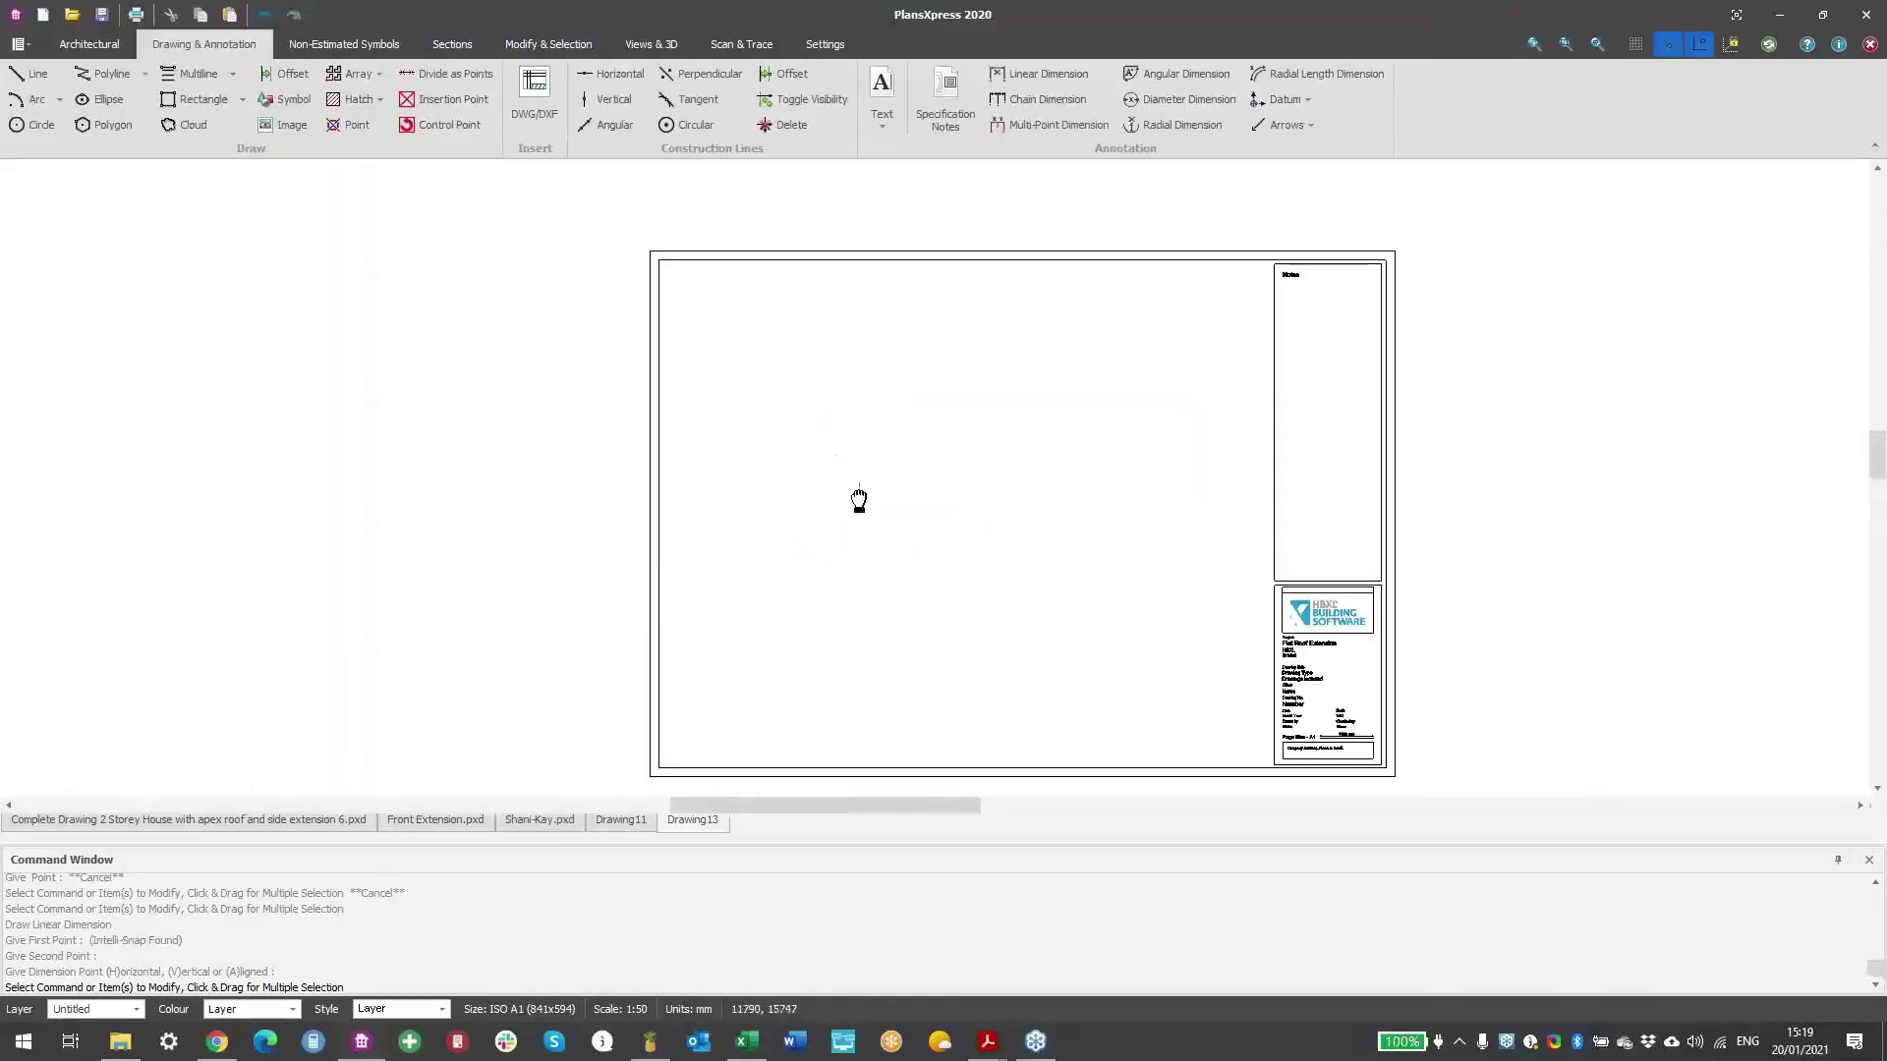
- Switch to Adobe Acrobat Reader and examine the PlansXpress Drawing Shortcut Key Guide
mouse_move(984, 1046)
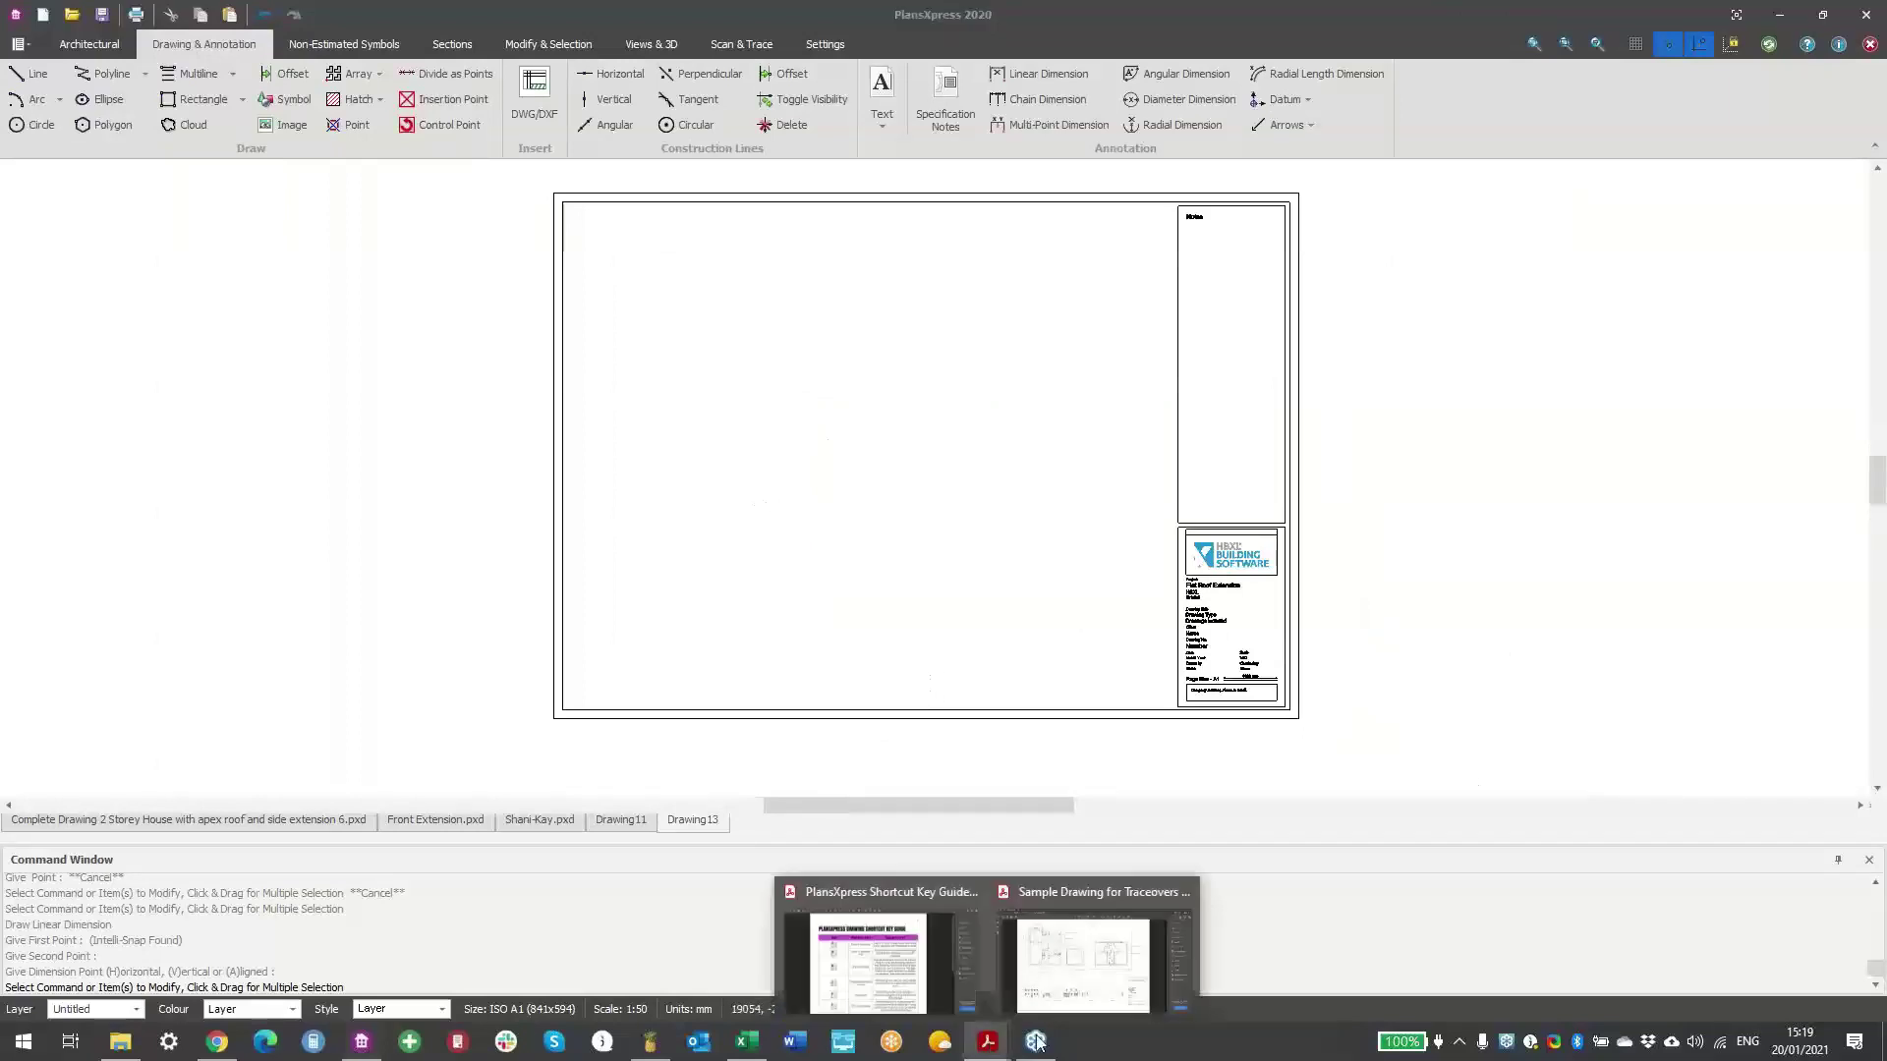
click(884, 960)
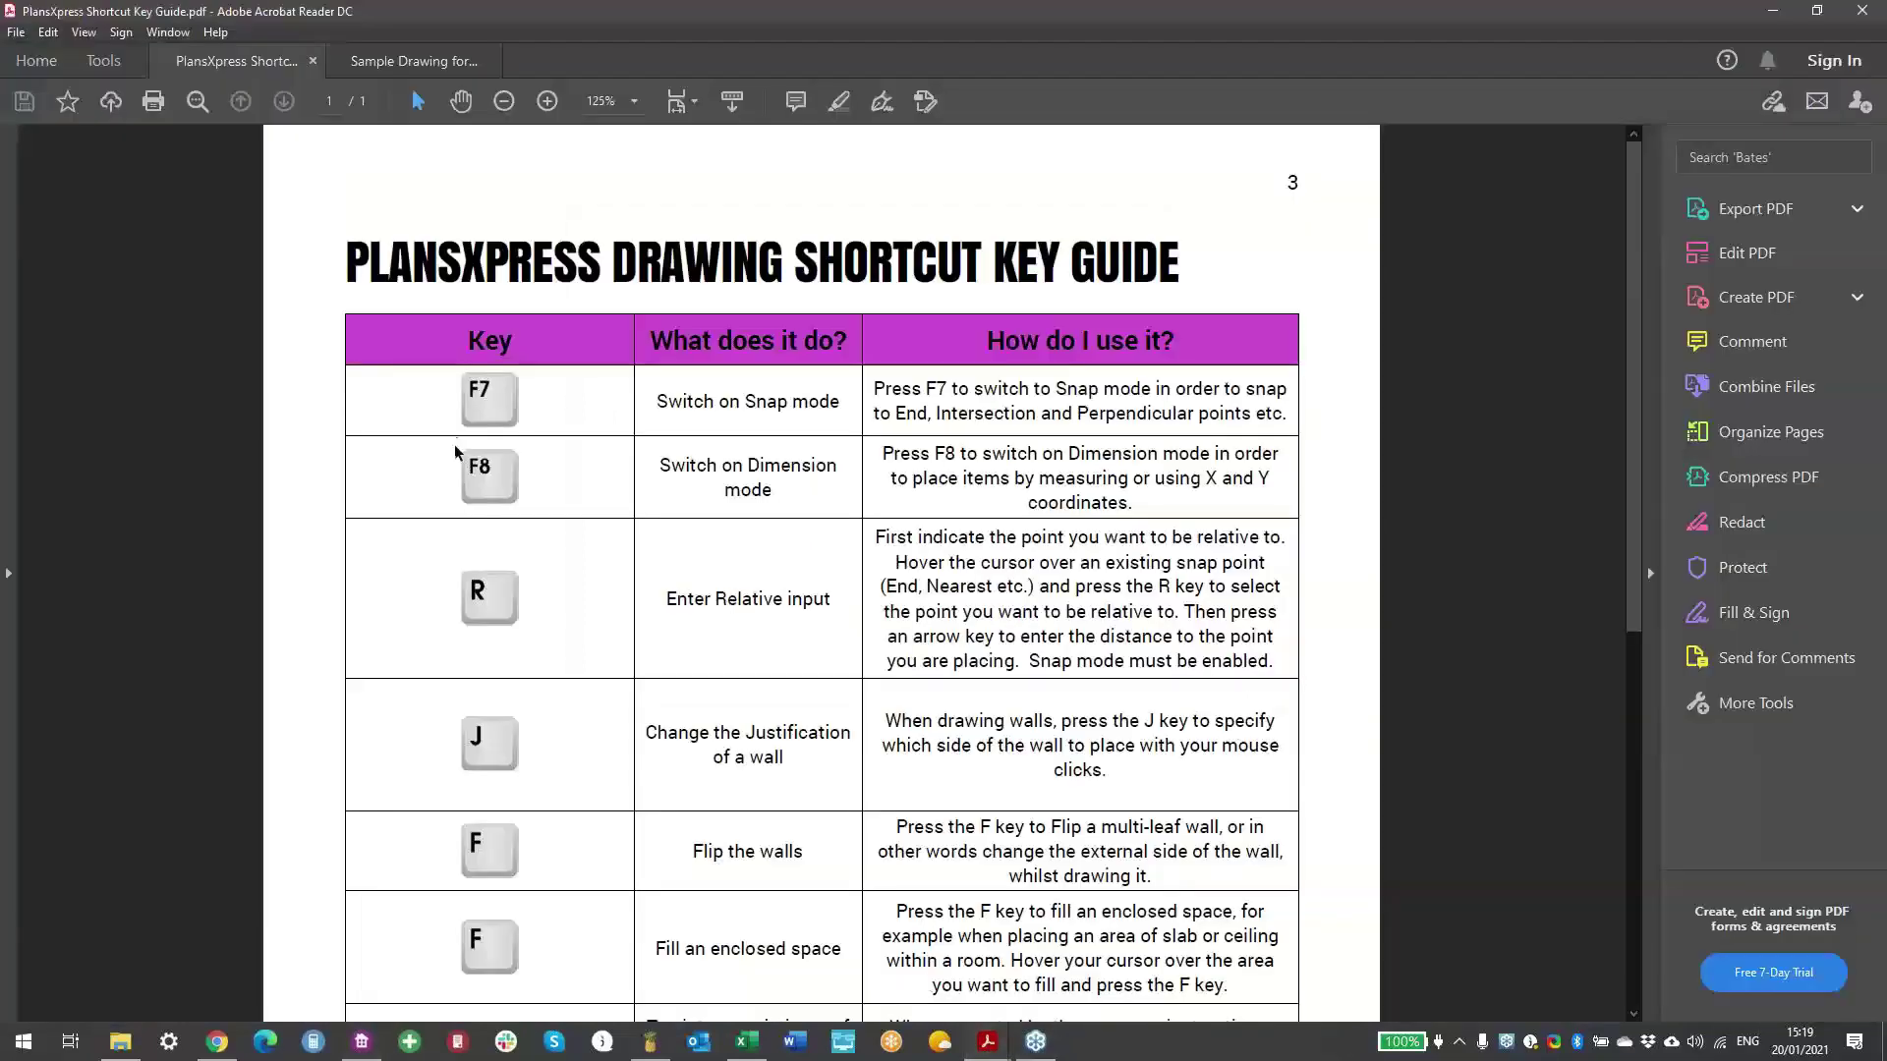
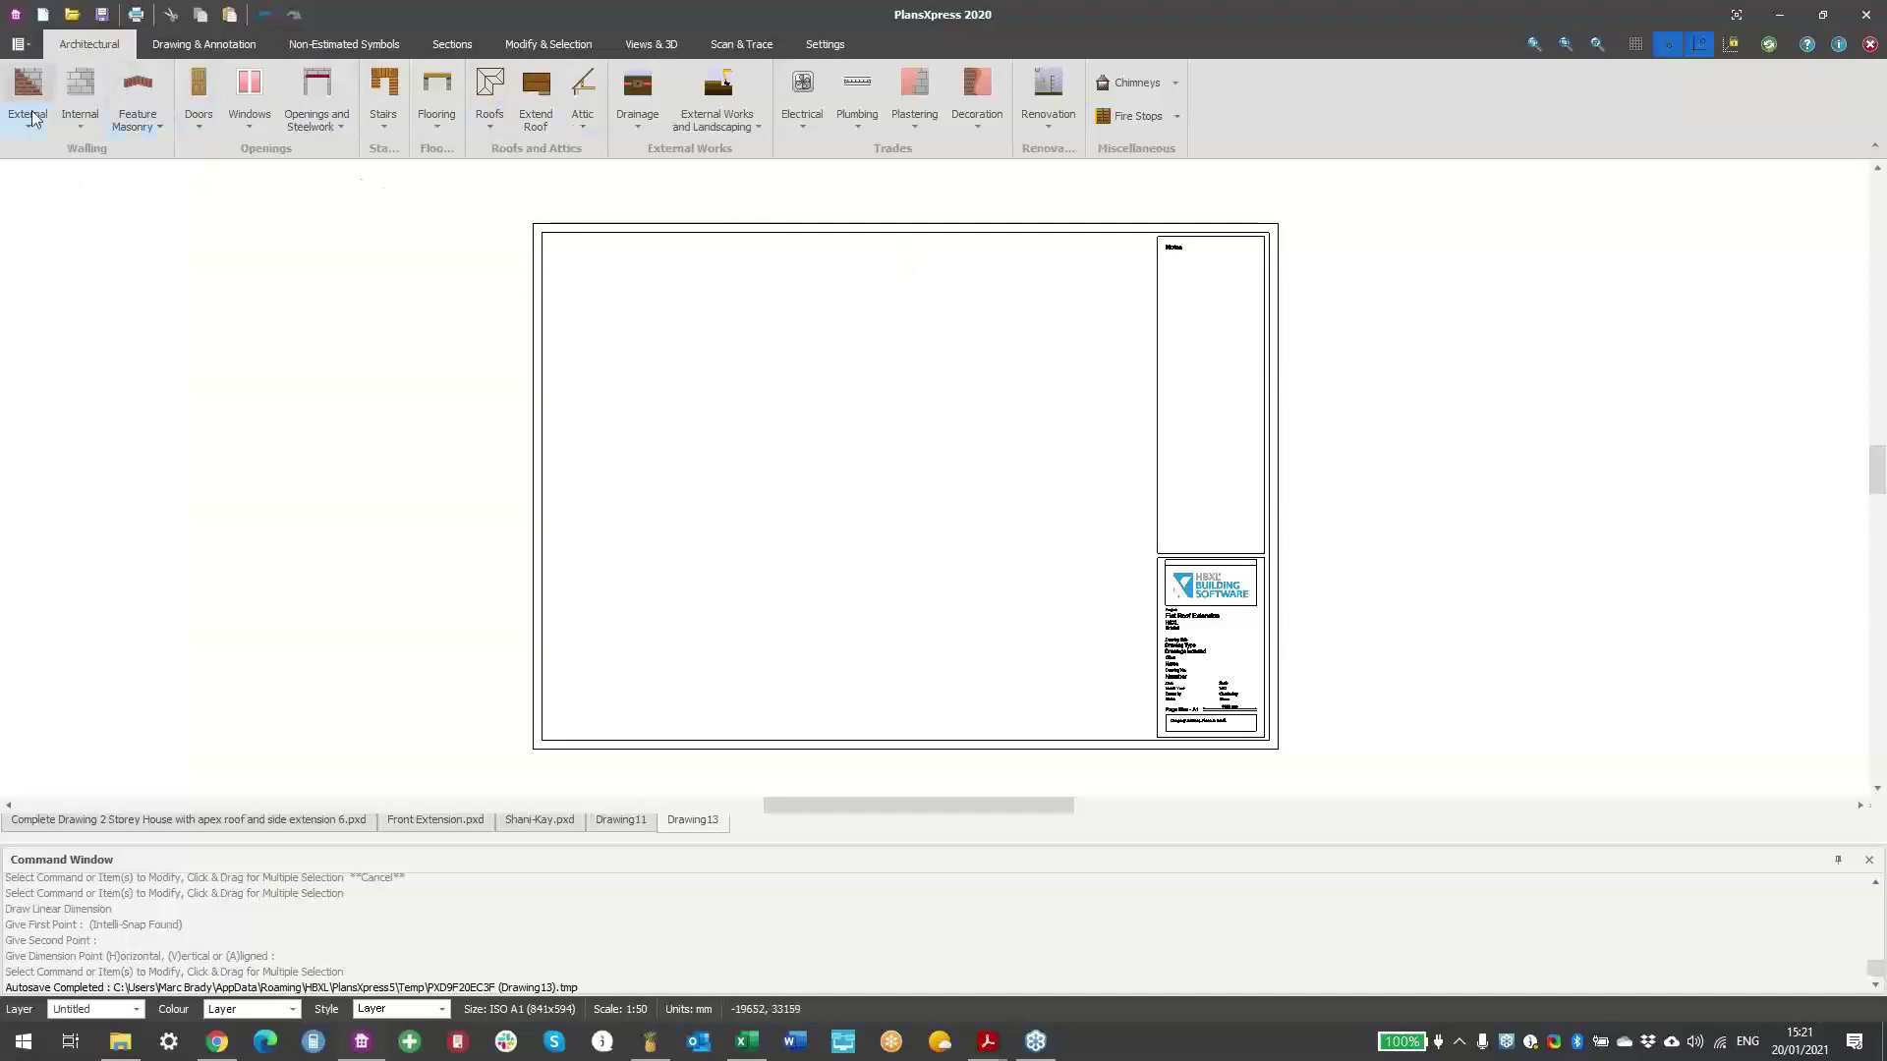
- In PlansXpress, examine the wall dimensions and foundation details of the single-storey brick and block cavity wall for 2.400 floor-to-joist height, then cancel it
click(803, 125)
click(35, 128)
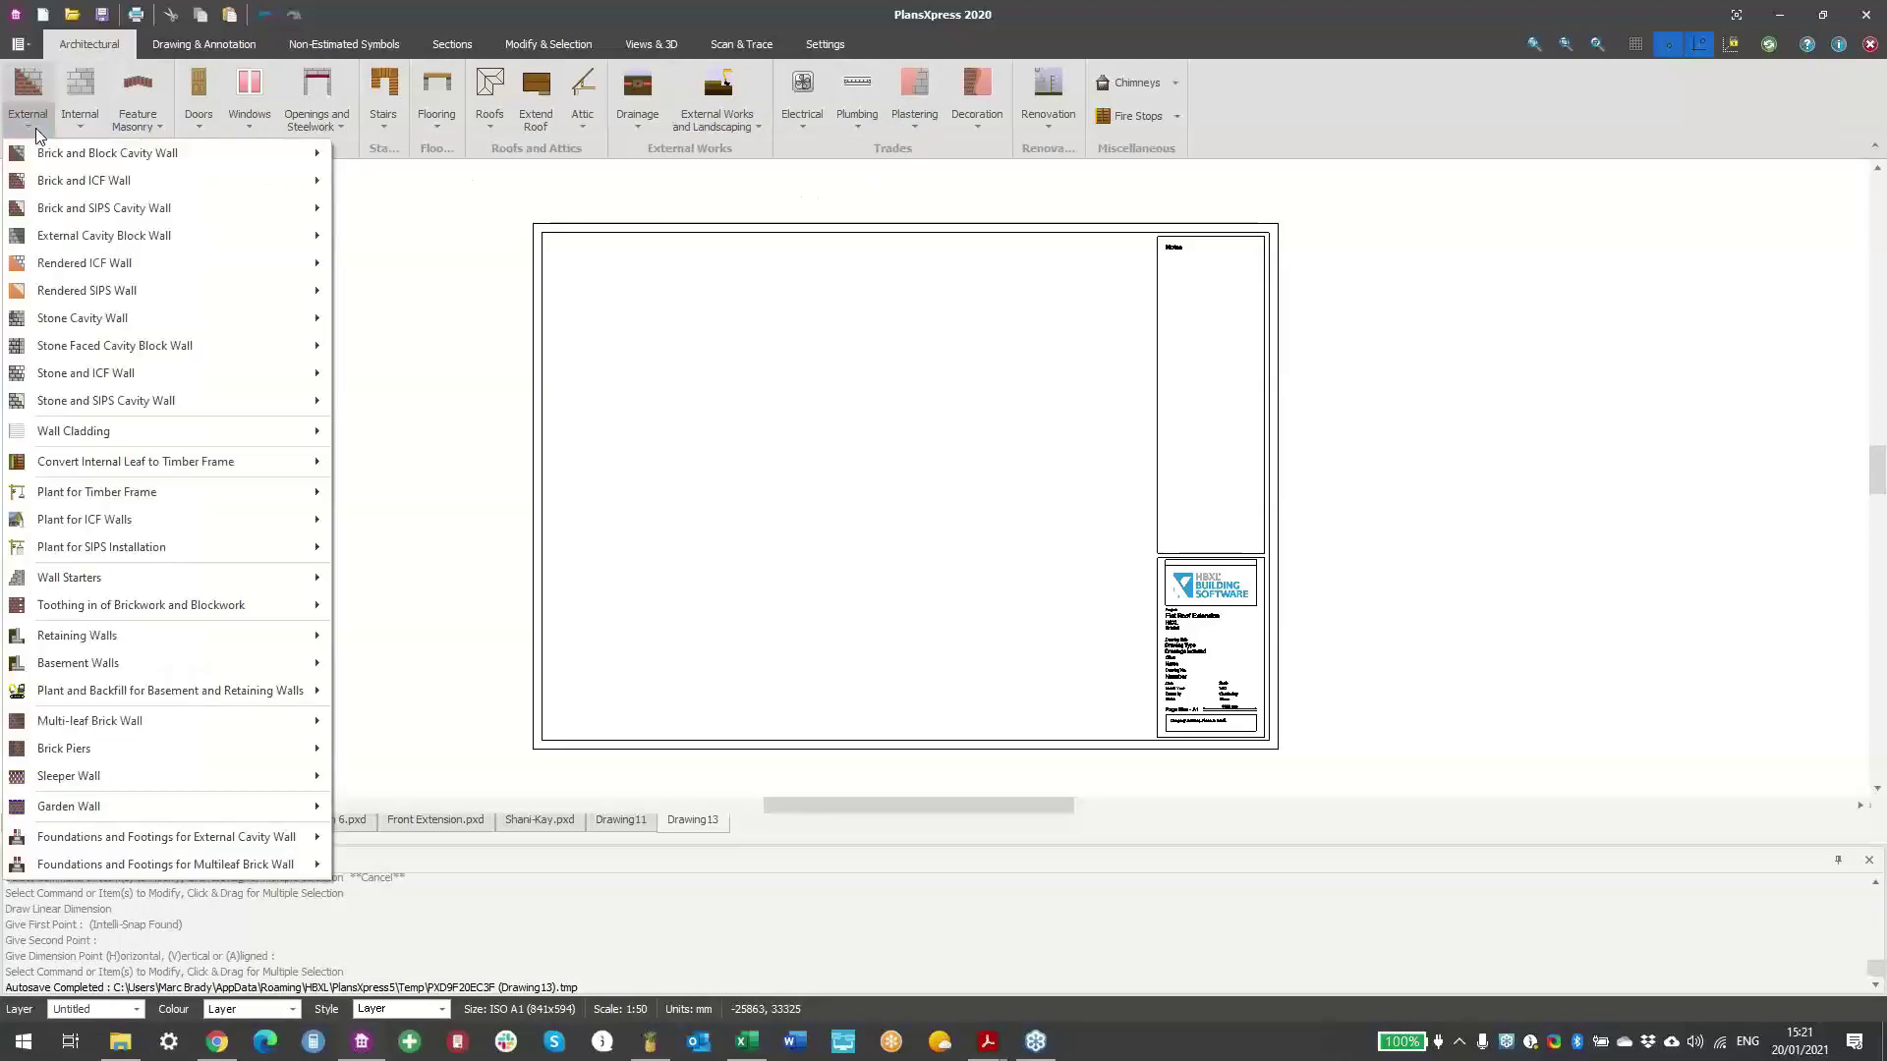
mouse_move(44, 152)
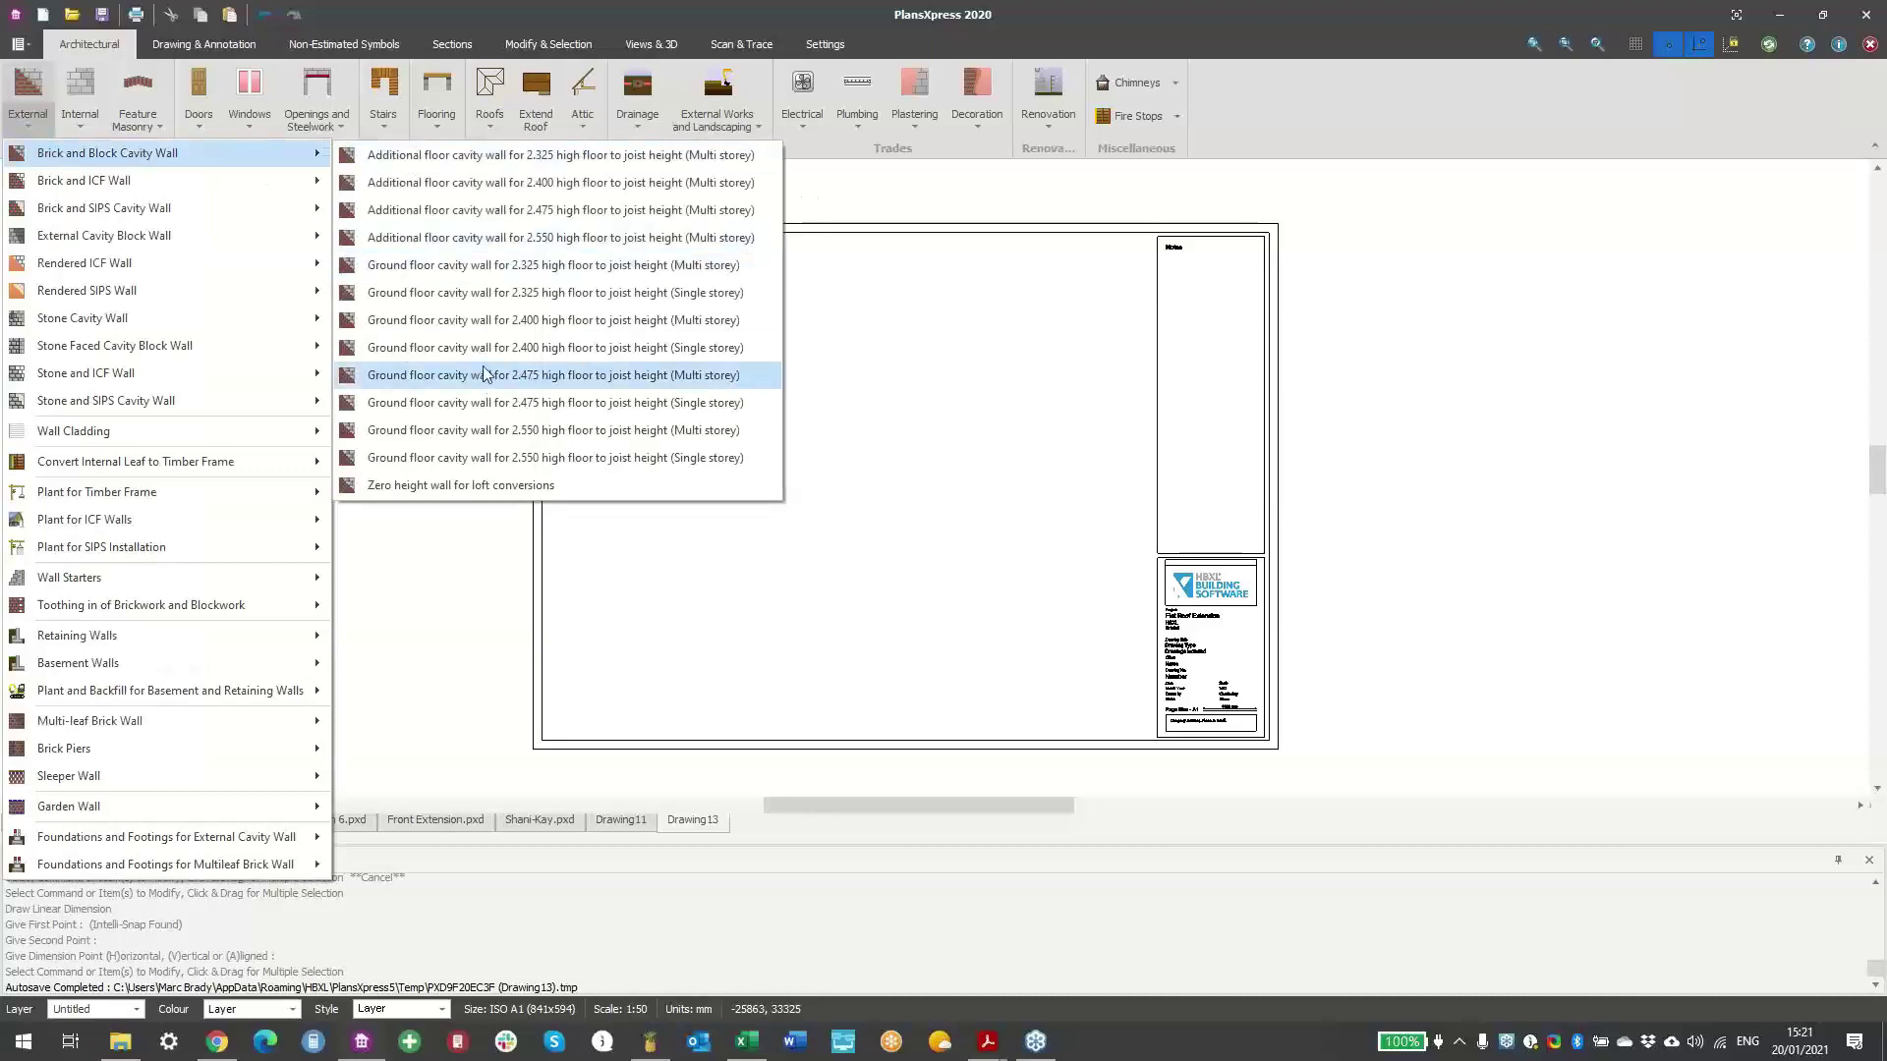
click(492, 349)
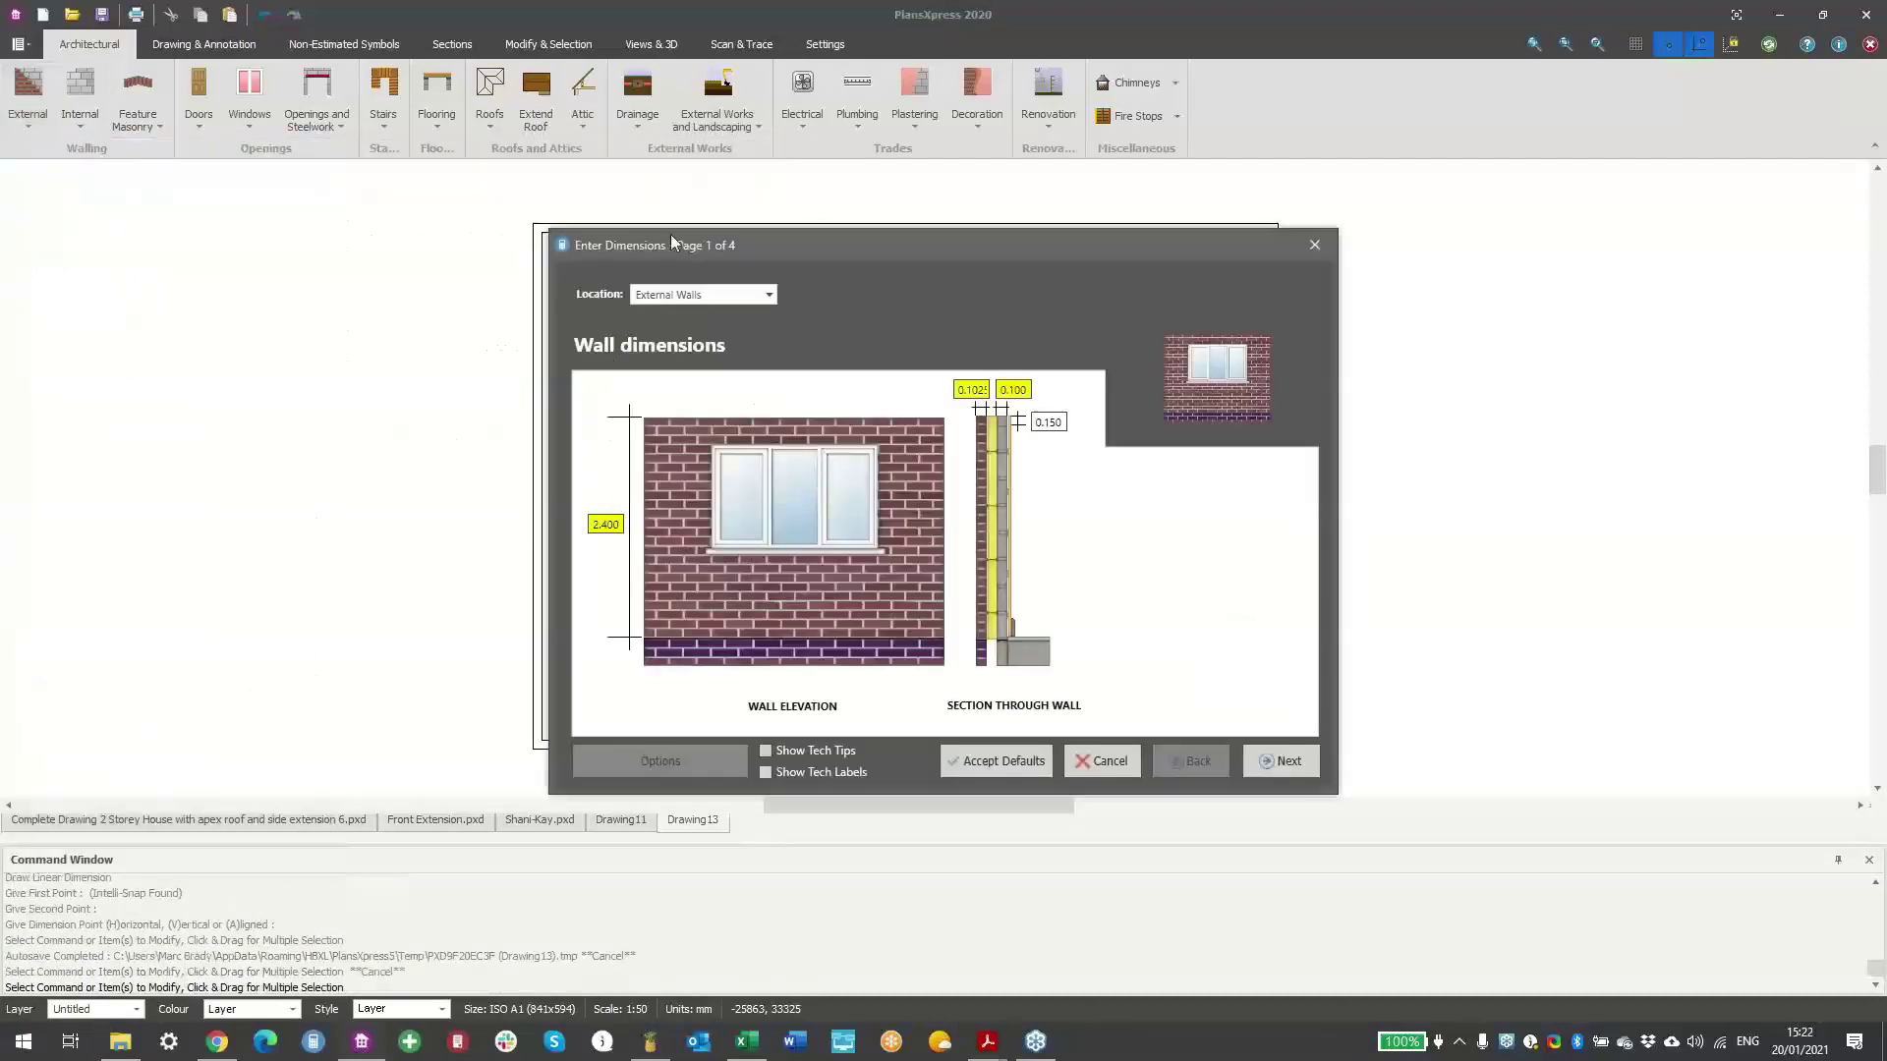
drag(686, 236, 582, 192)
click(1181, 717)
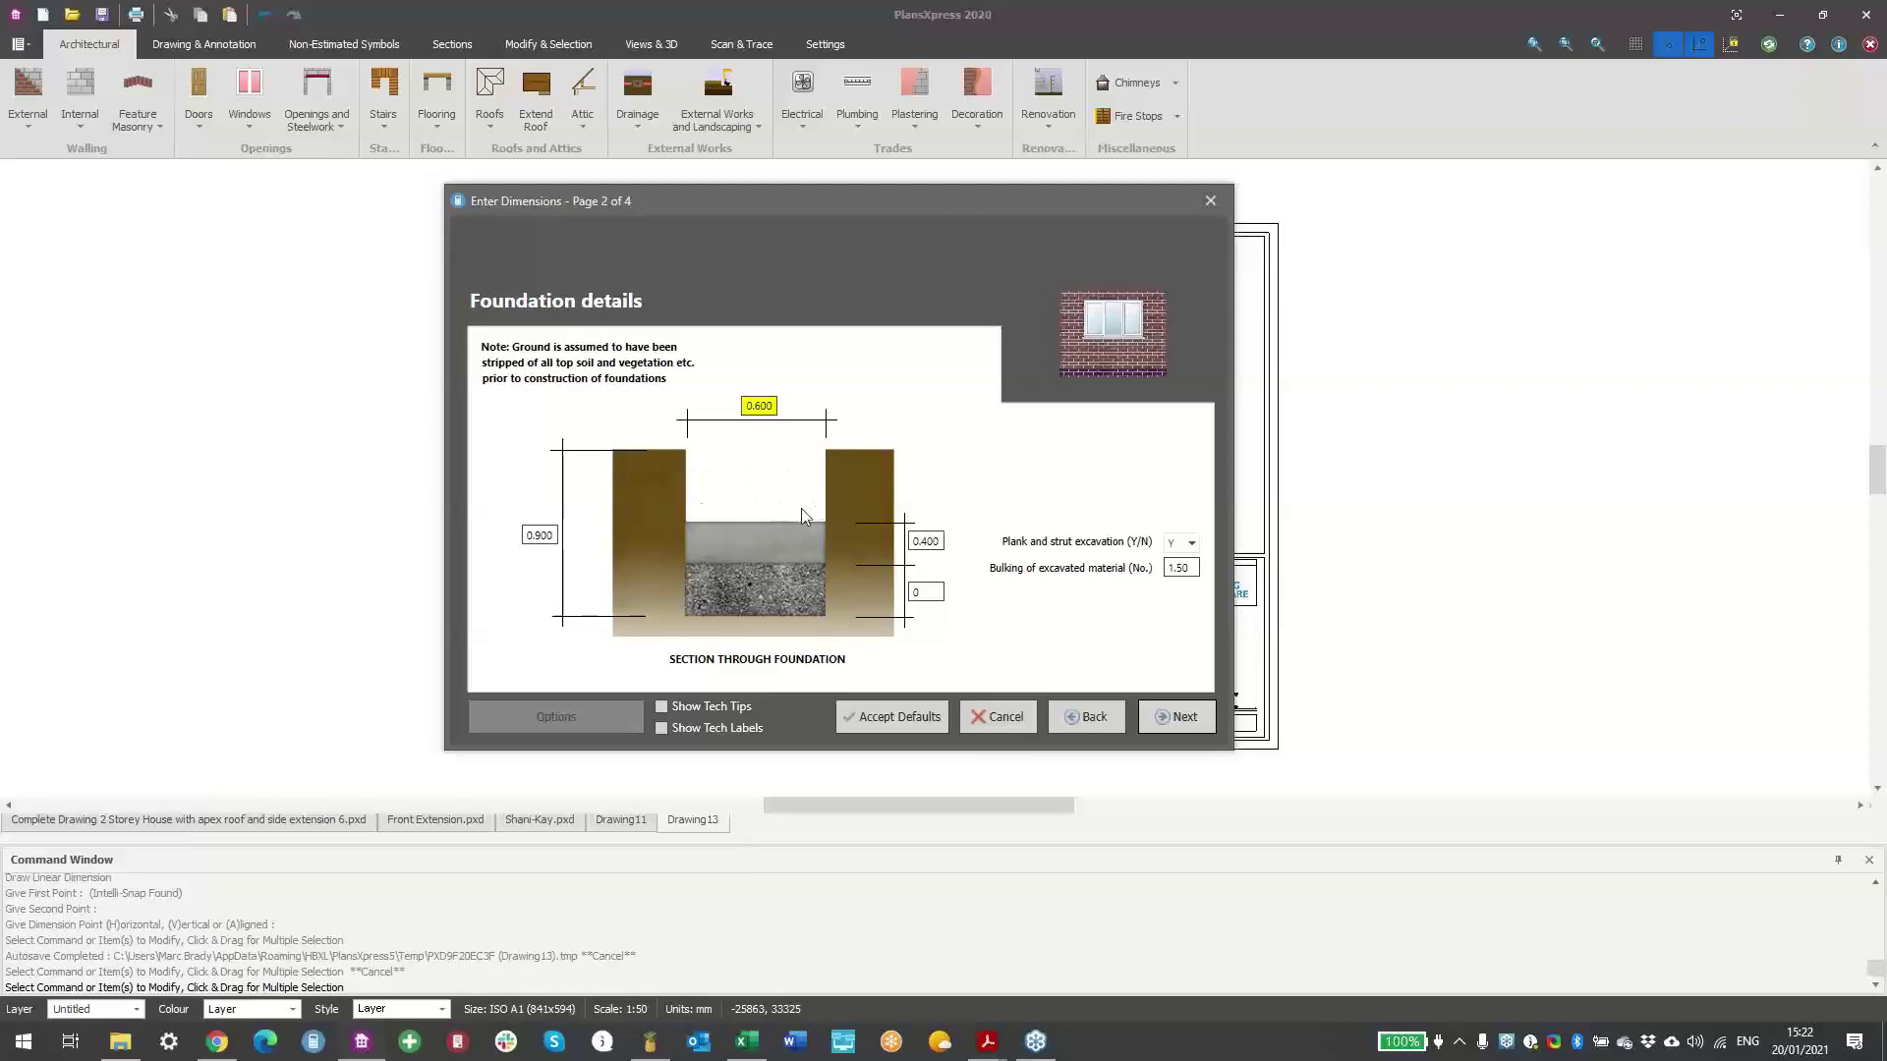
click(1005, 717)
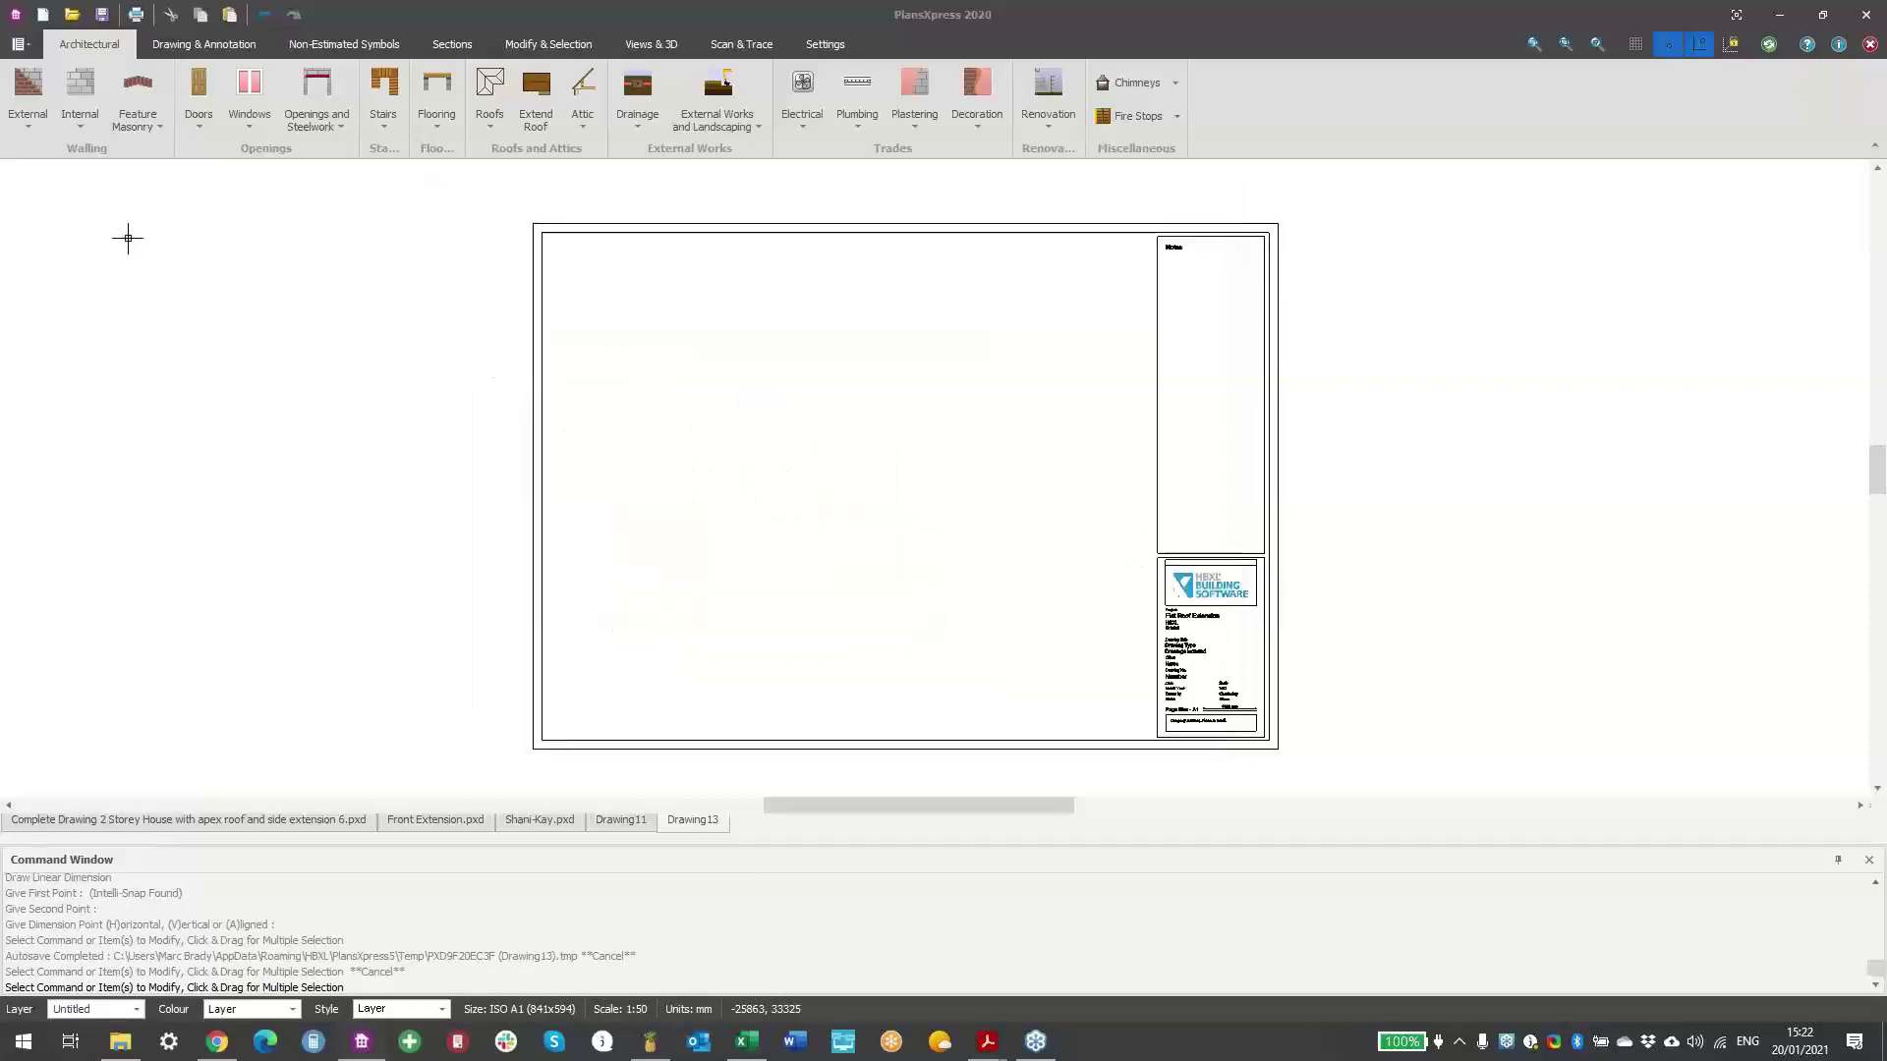
- Examine the wall dimensions of the single-storey external cavity block wall for 2.400 floor-to-joist height and cancel it
click(39, 137)
mouse_move(61, 164)
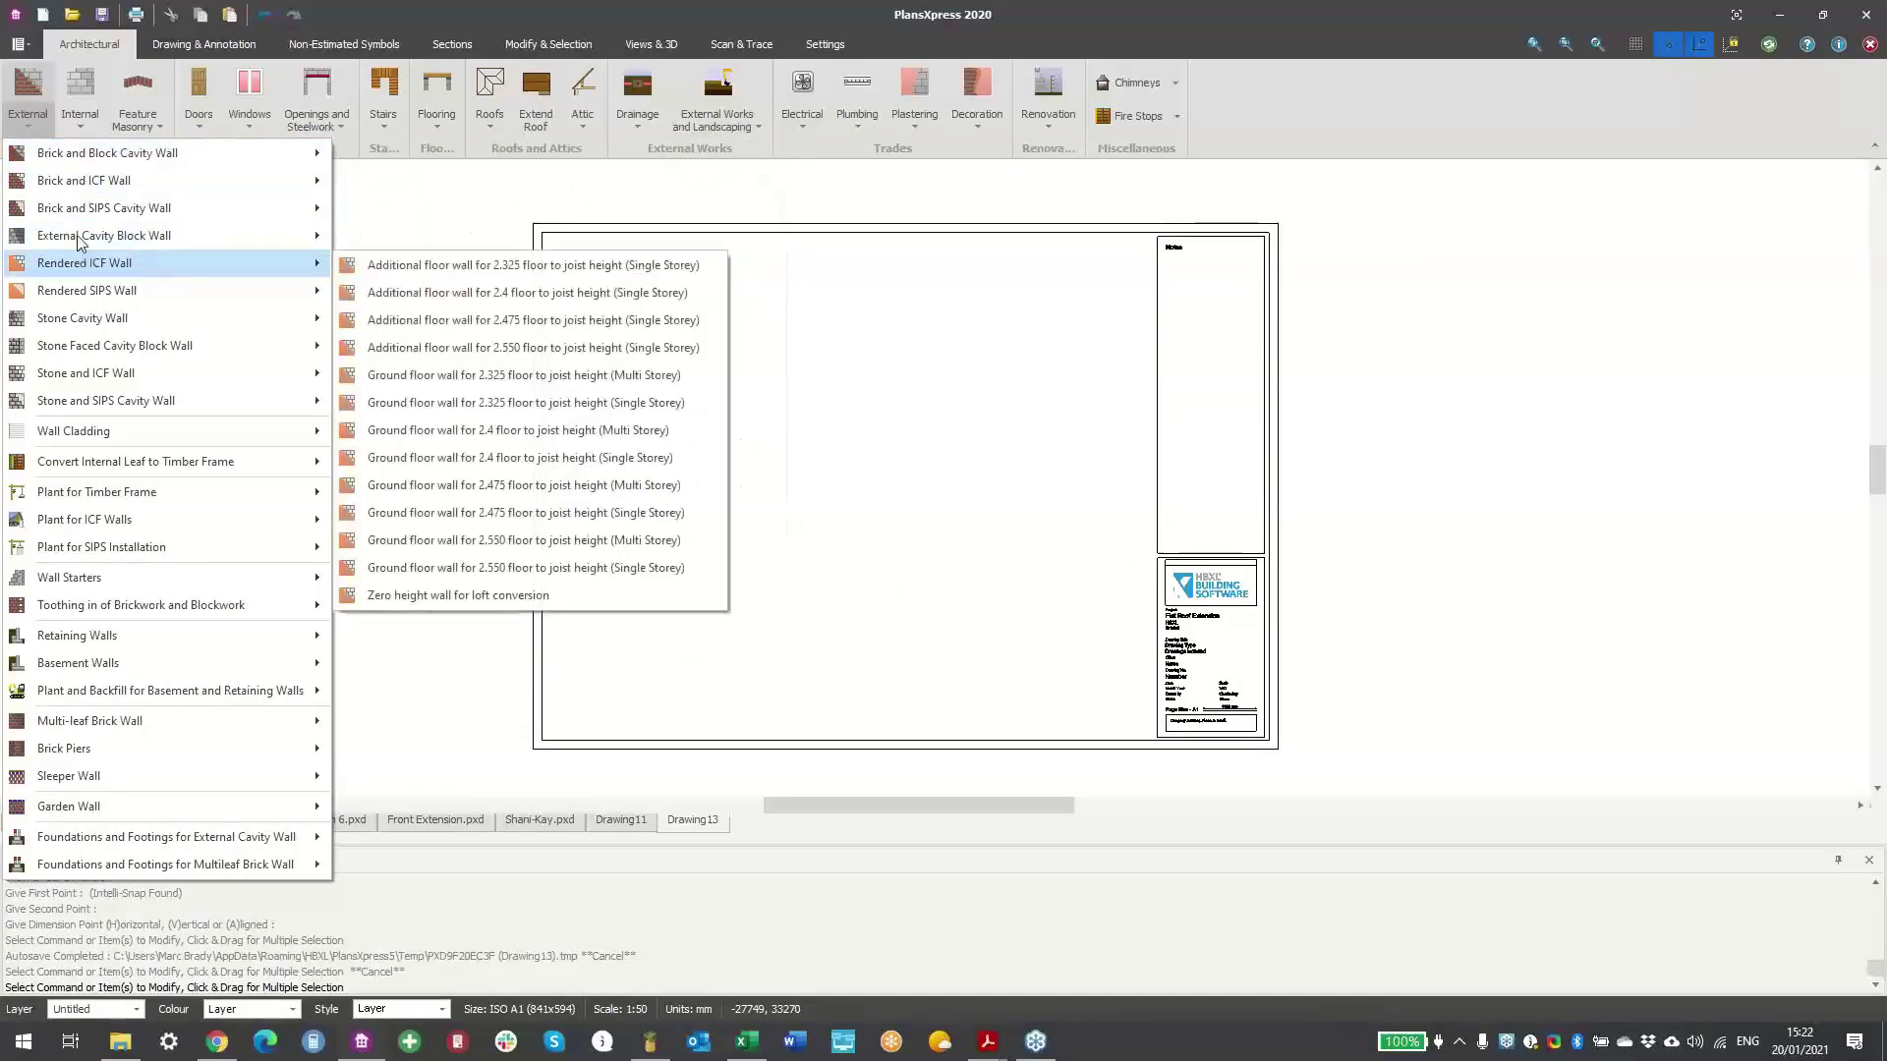
mouse_move(94, 243)
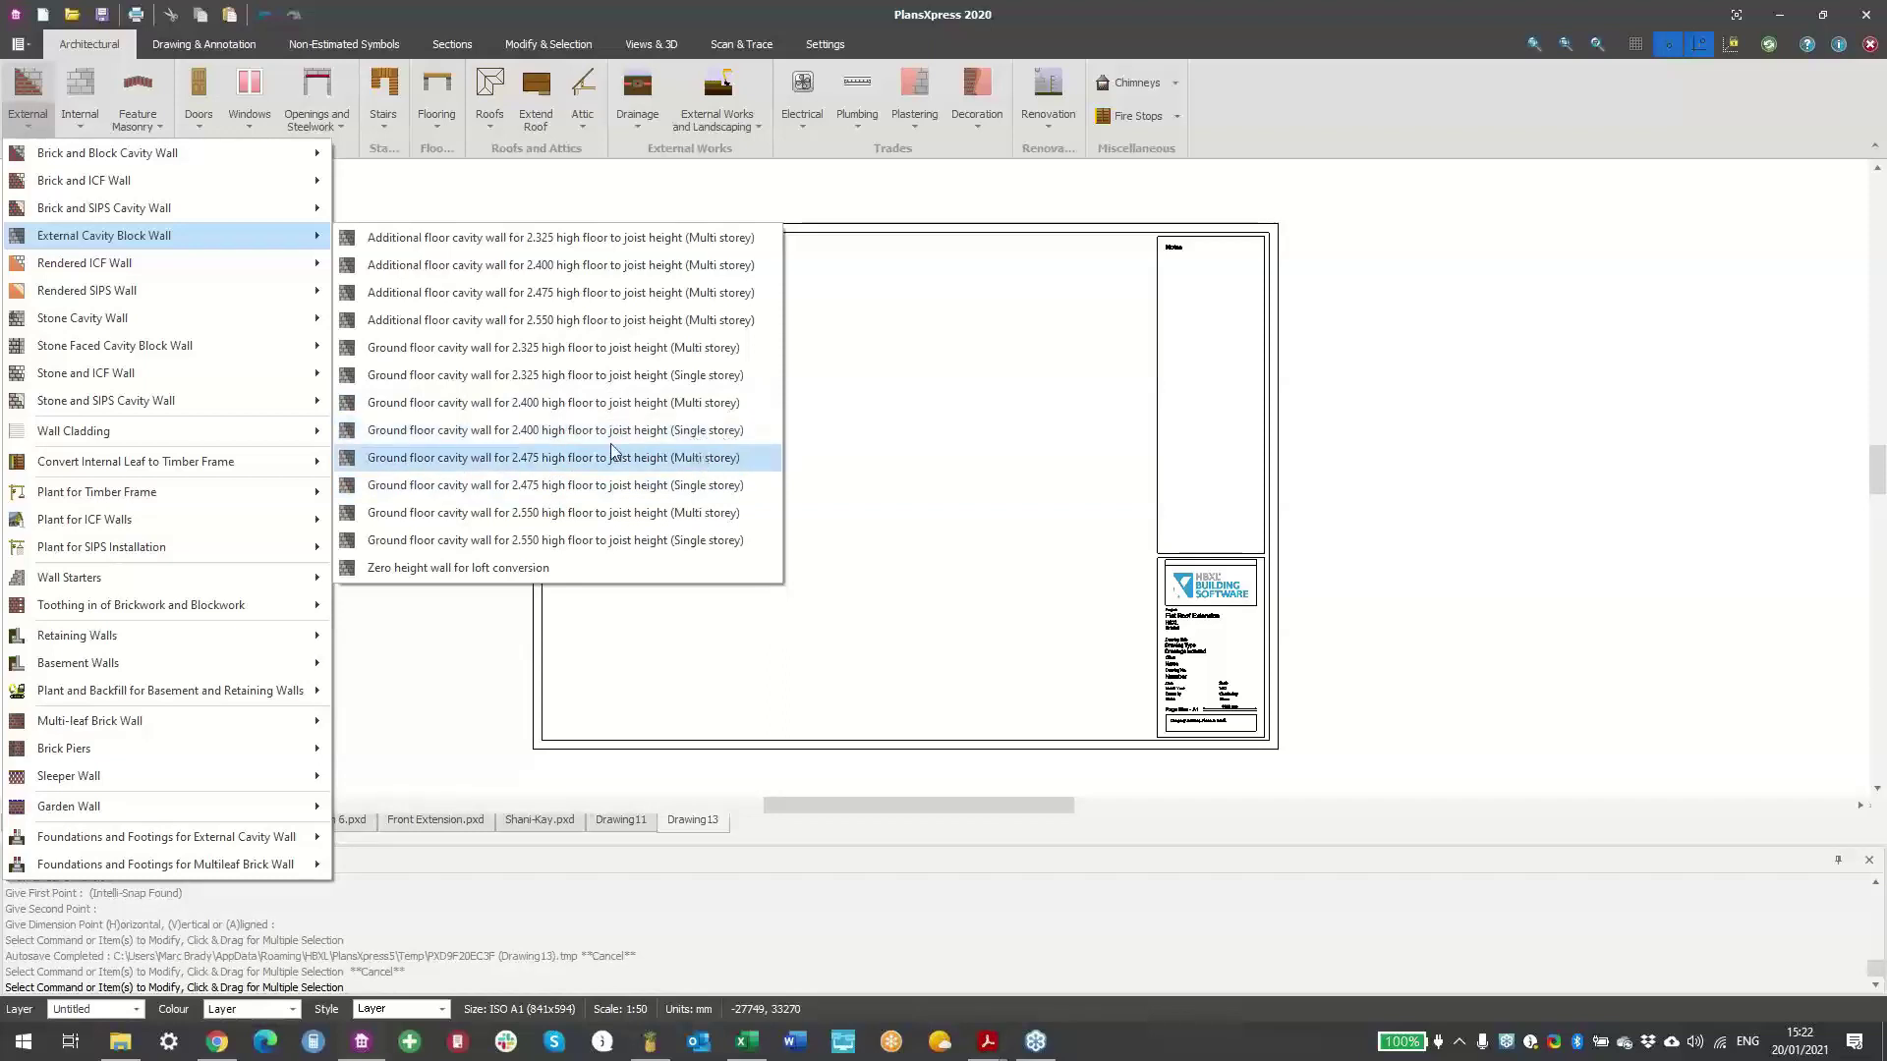
key(Escape)
key(Escape)
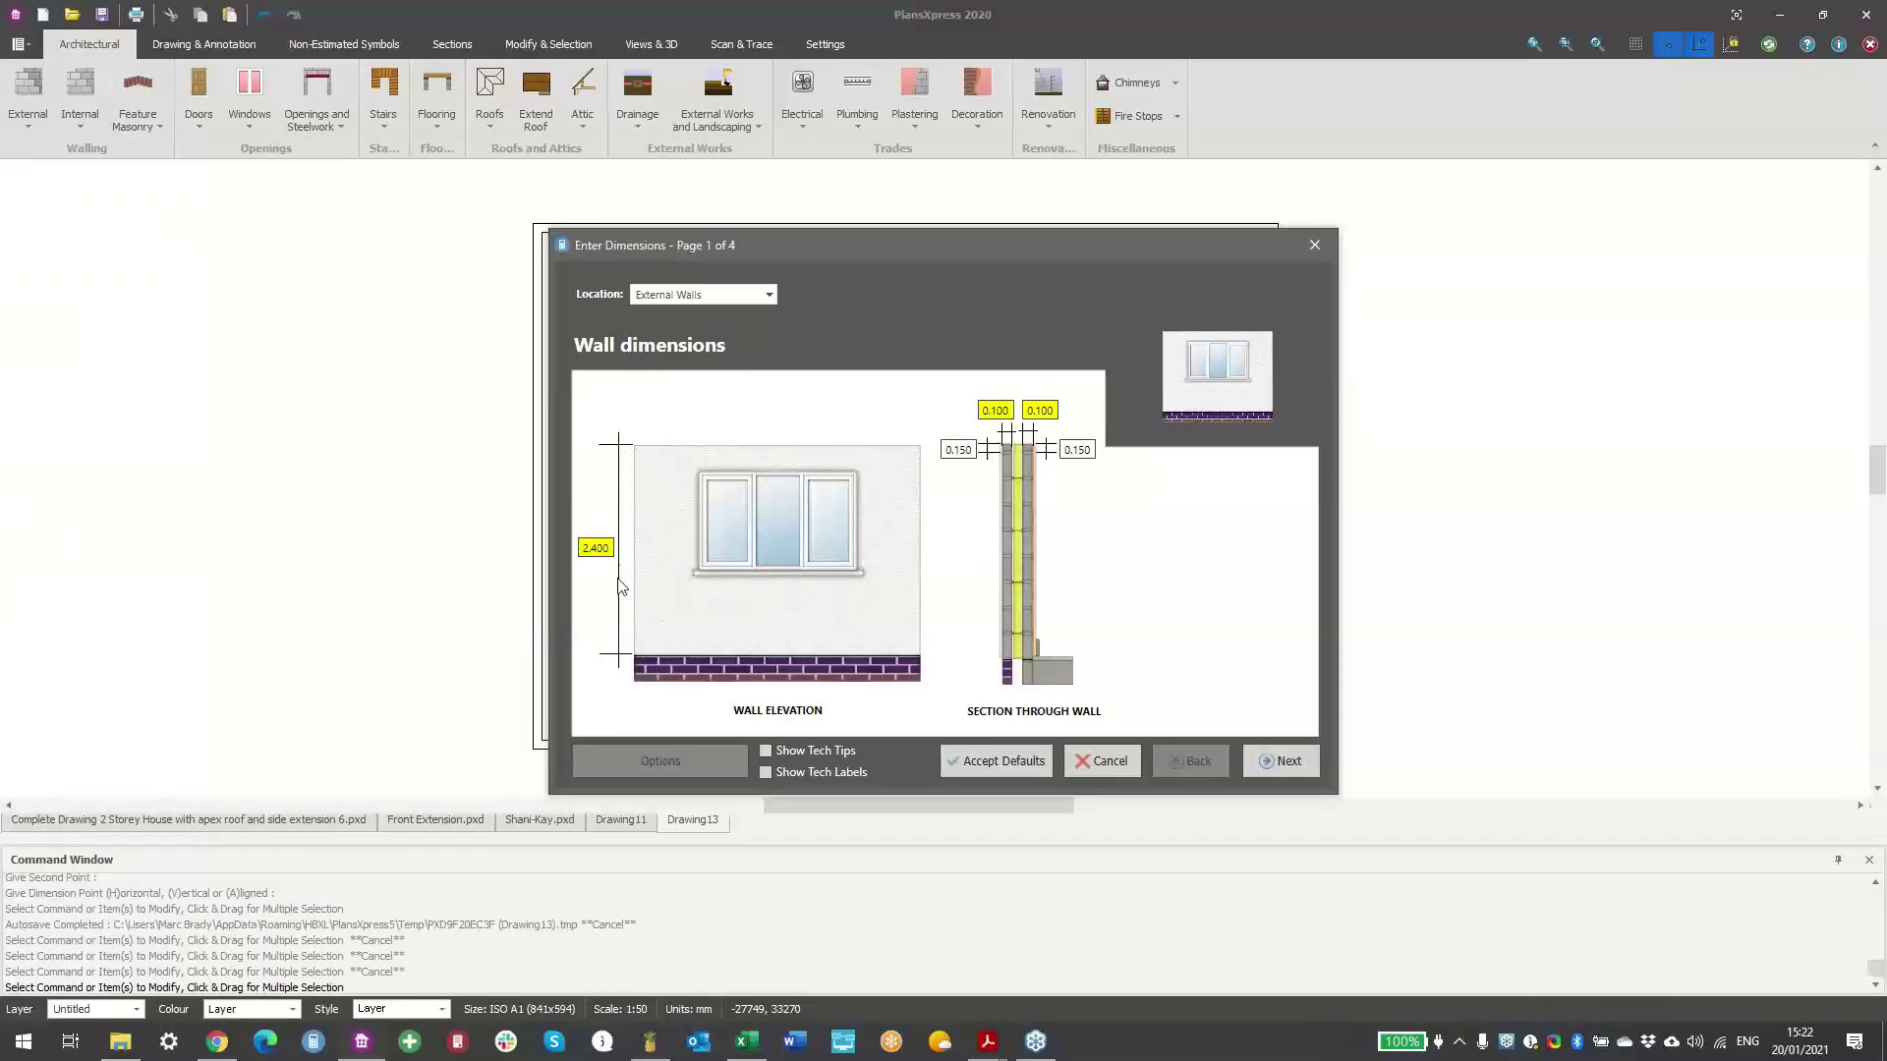
click(1109, 765)
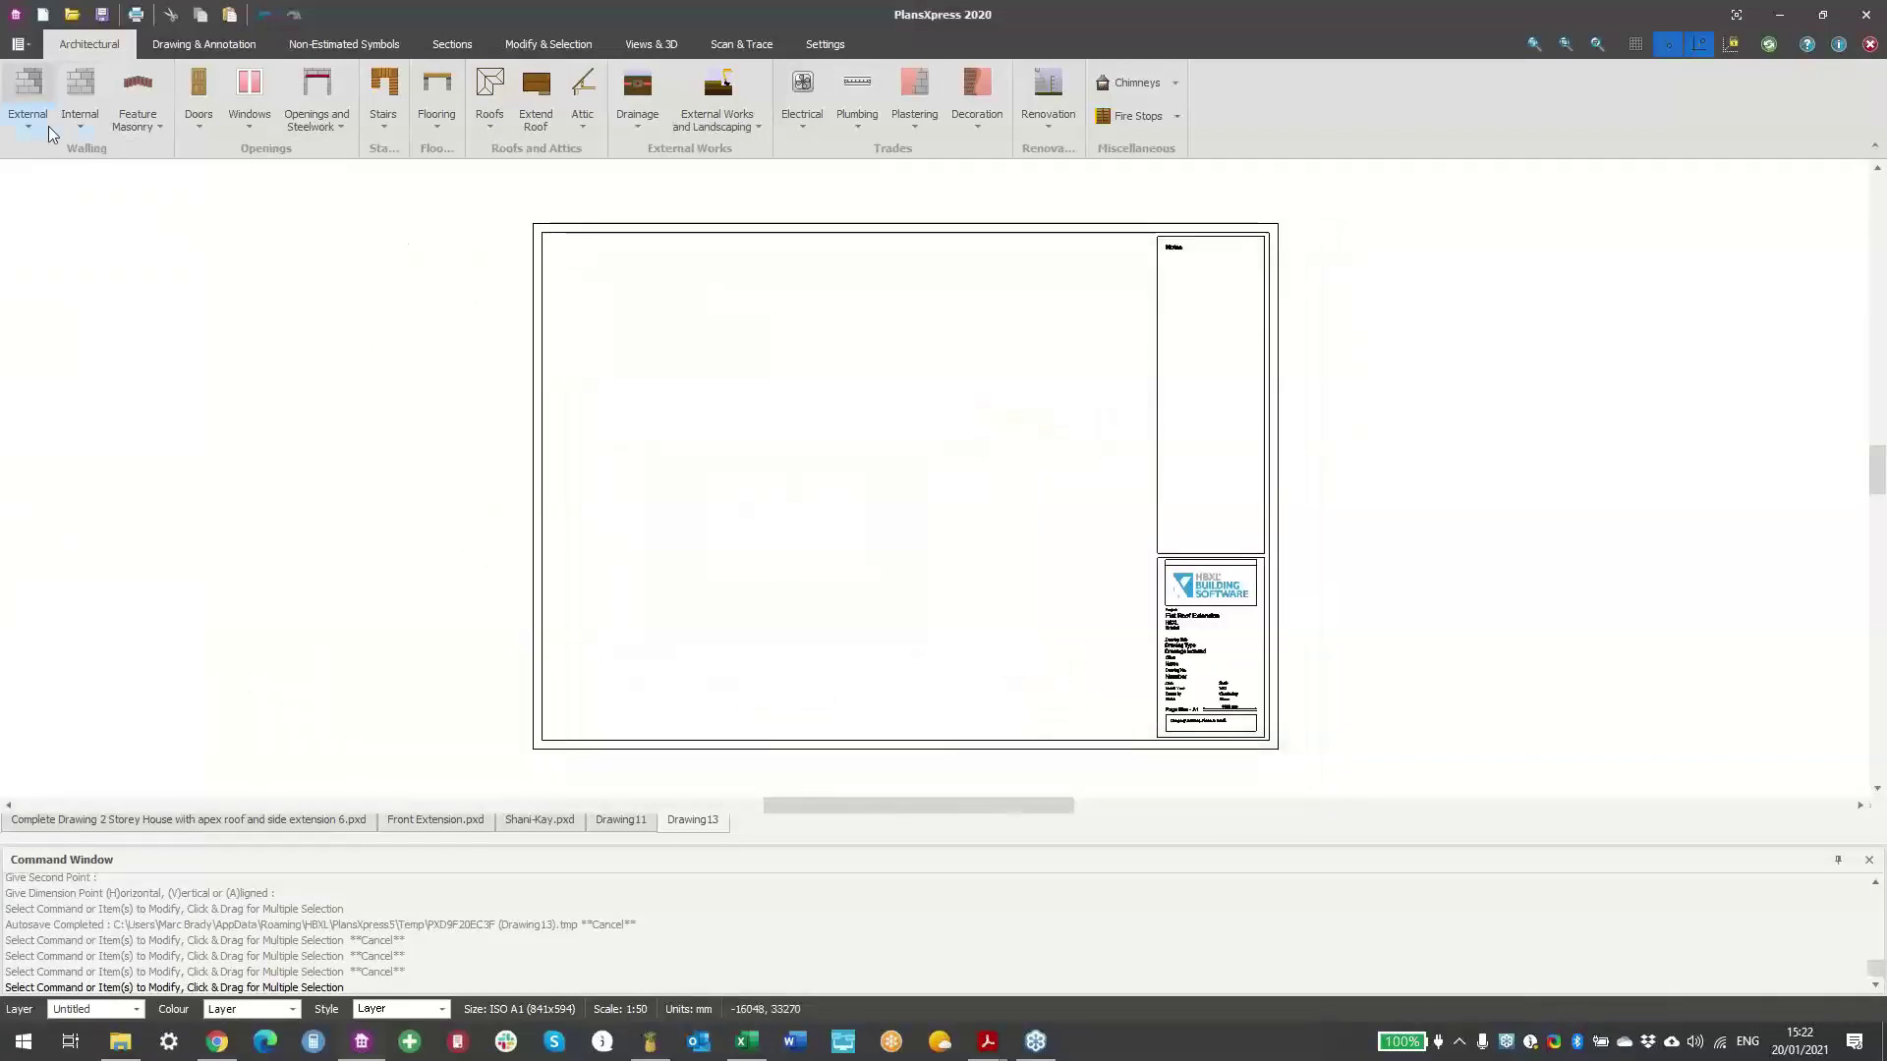
- Examine the wall dimensions of the multi-storey external cavity block wall for 2.400 floor-to-joist height and cancel it
click(47, 124)
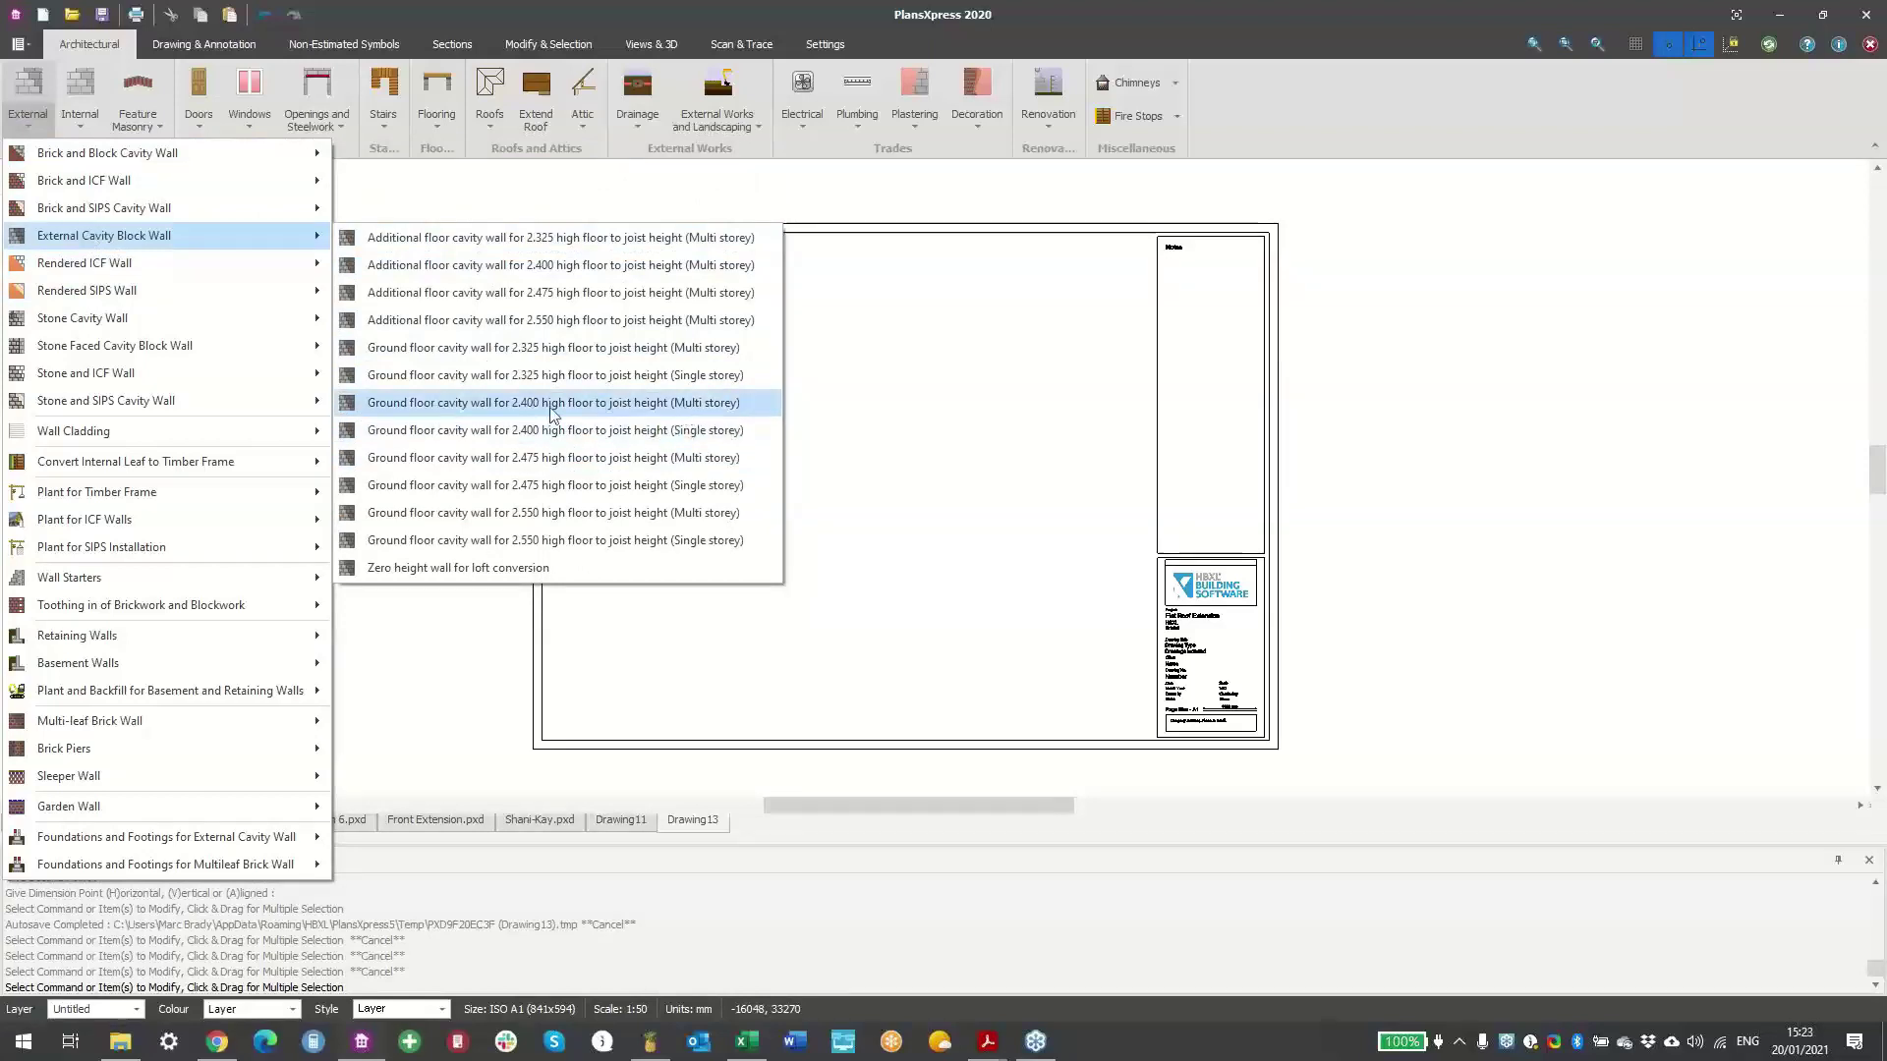
click(658, 406)
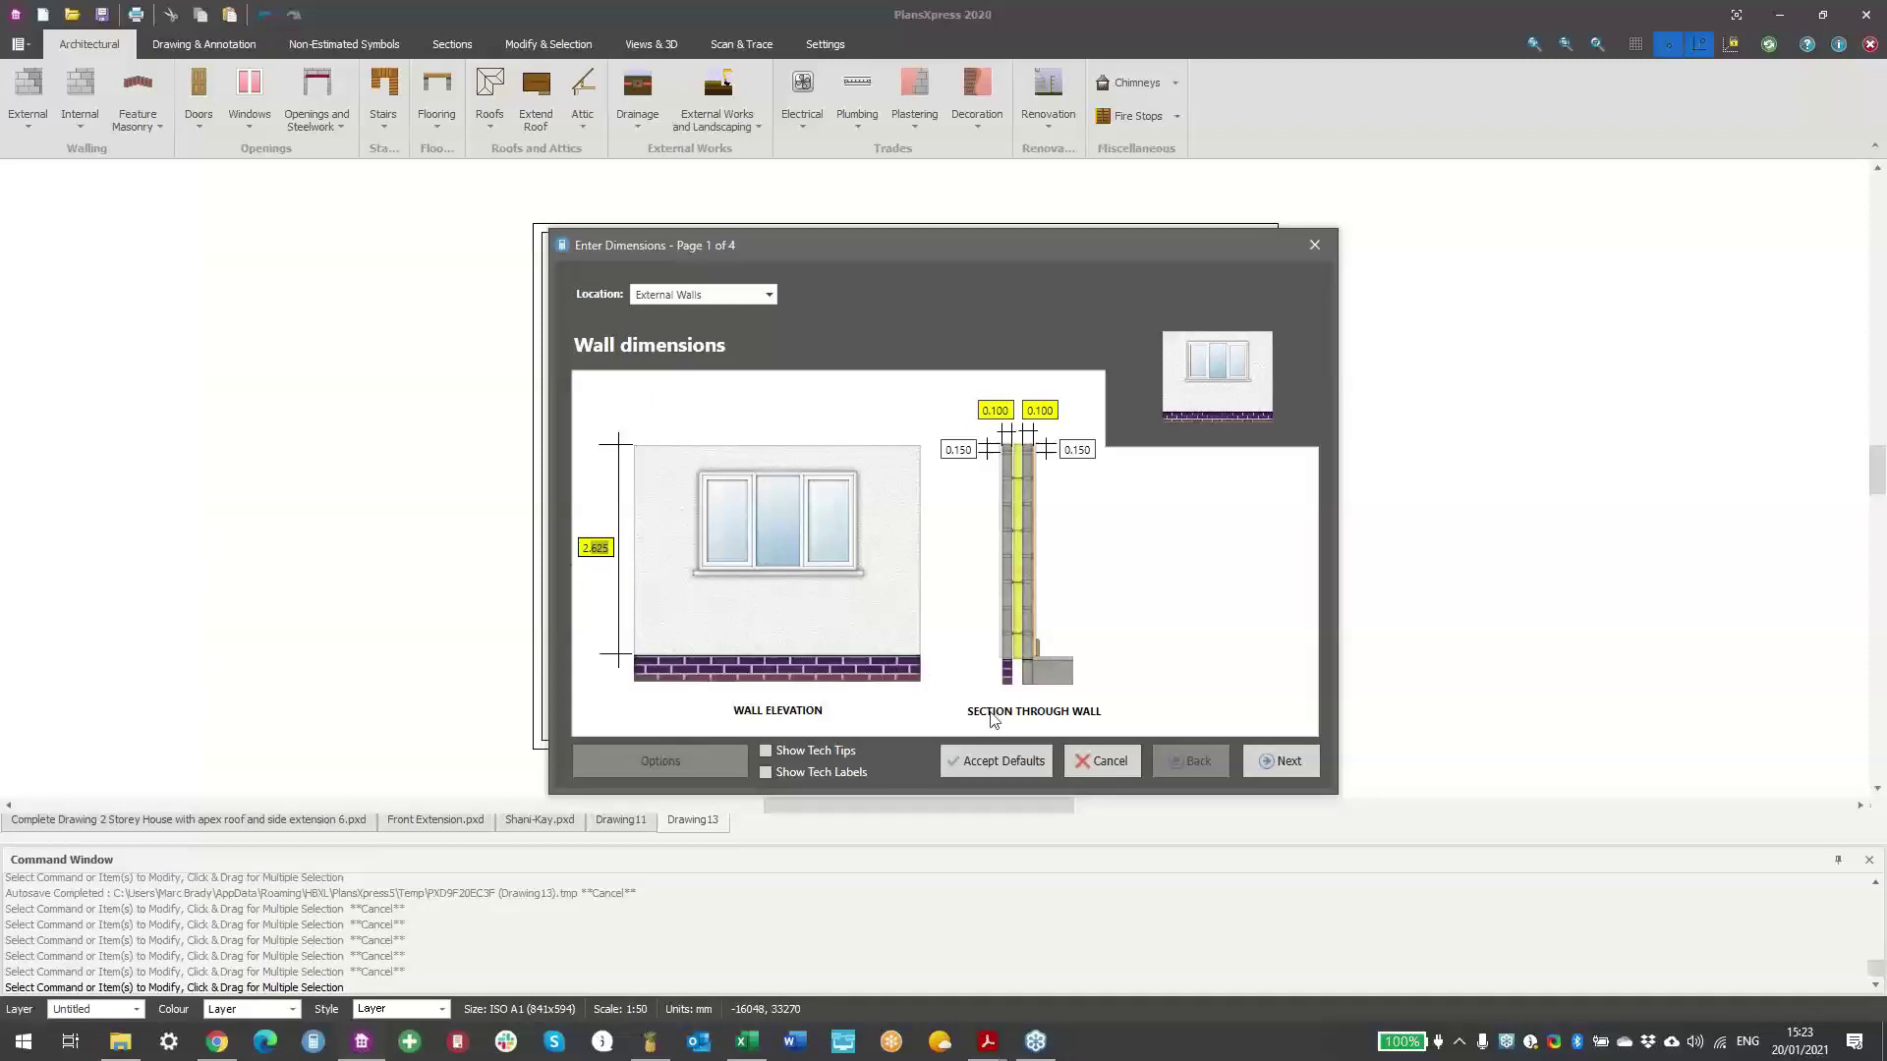
click(1102, 762)
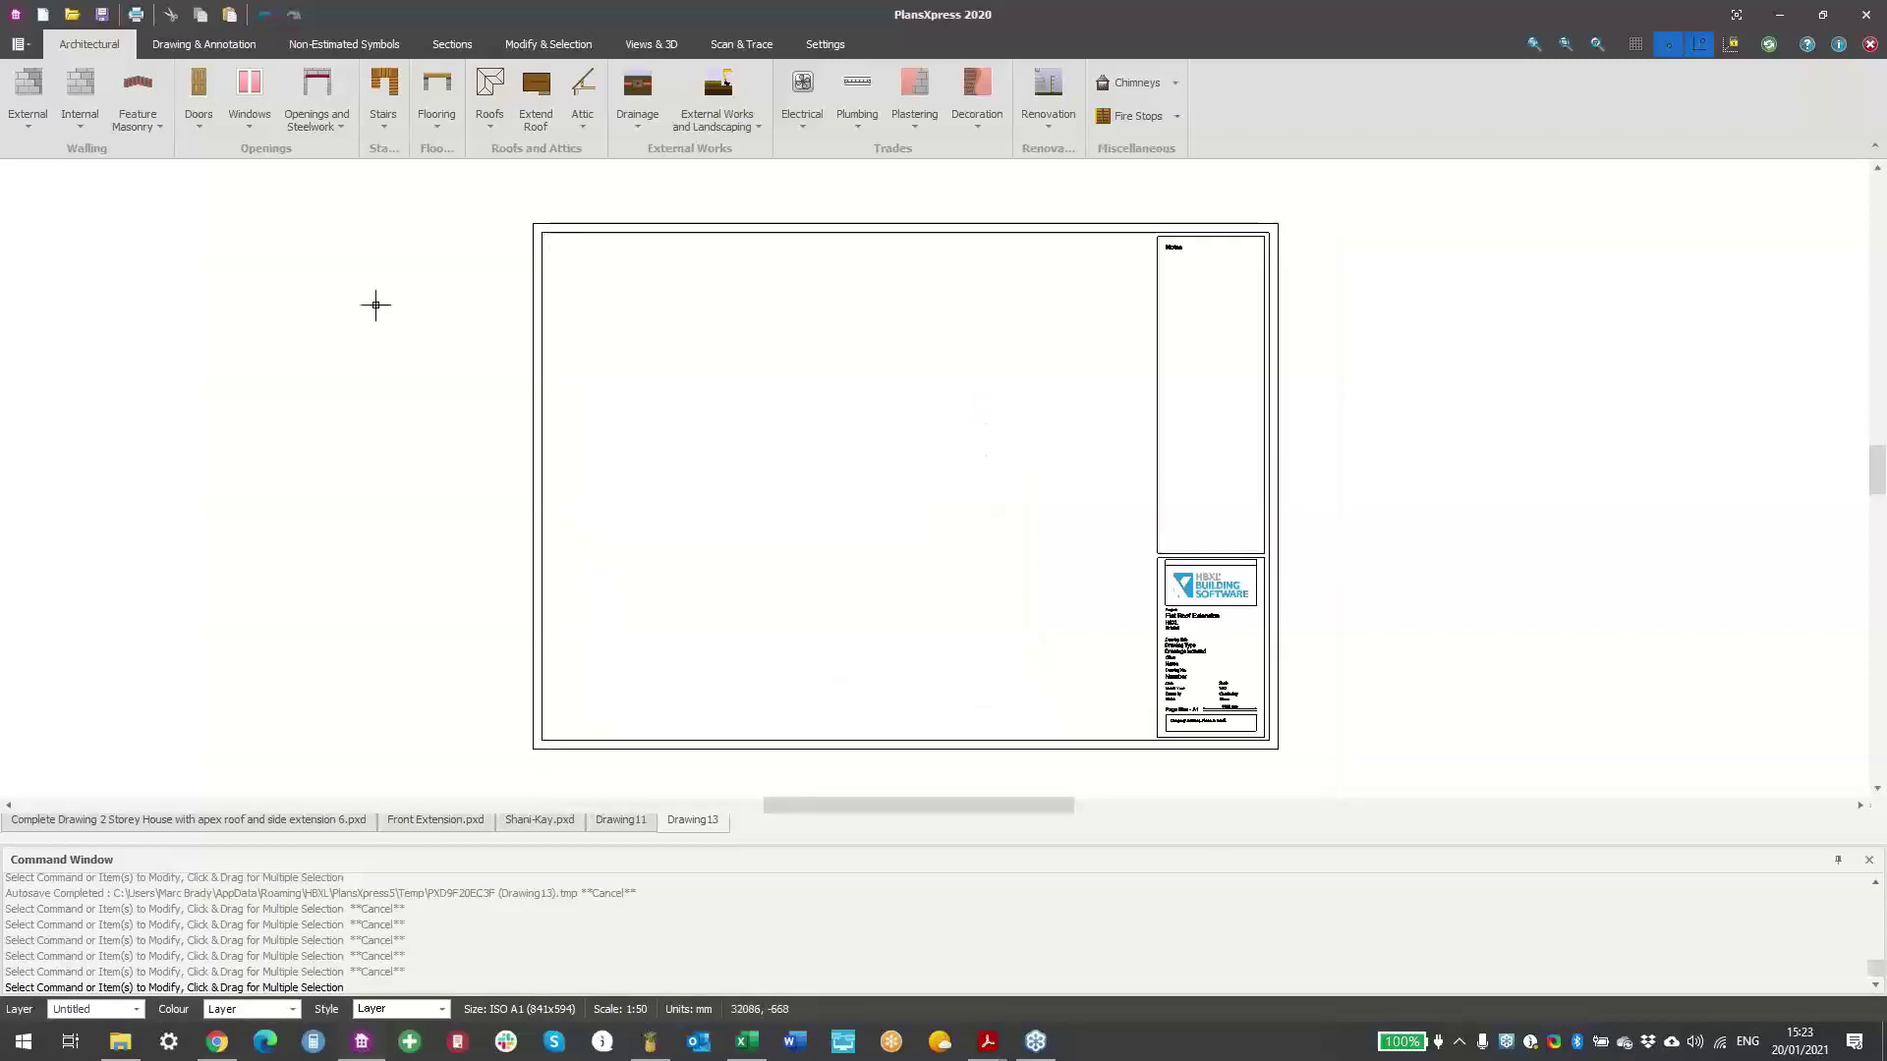
- Examine the available external wall types, from timber frame conversion to multi-leaf brick walls, and the internal cavity block wall options
click(45, 130)
mouse_move(175, 381)
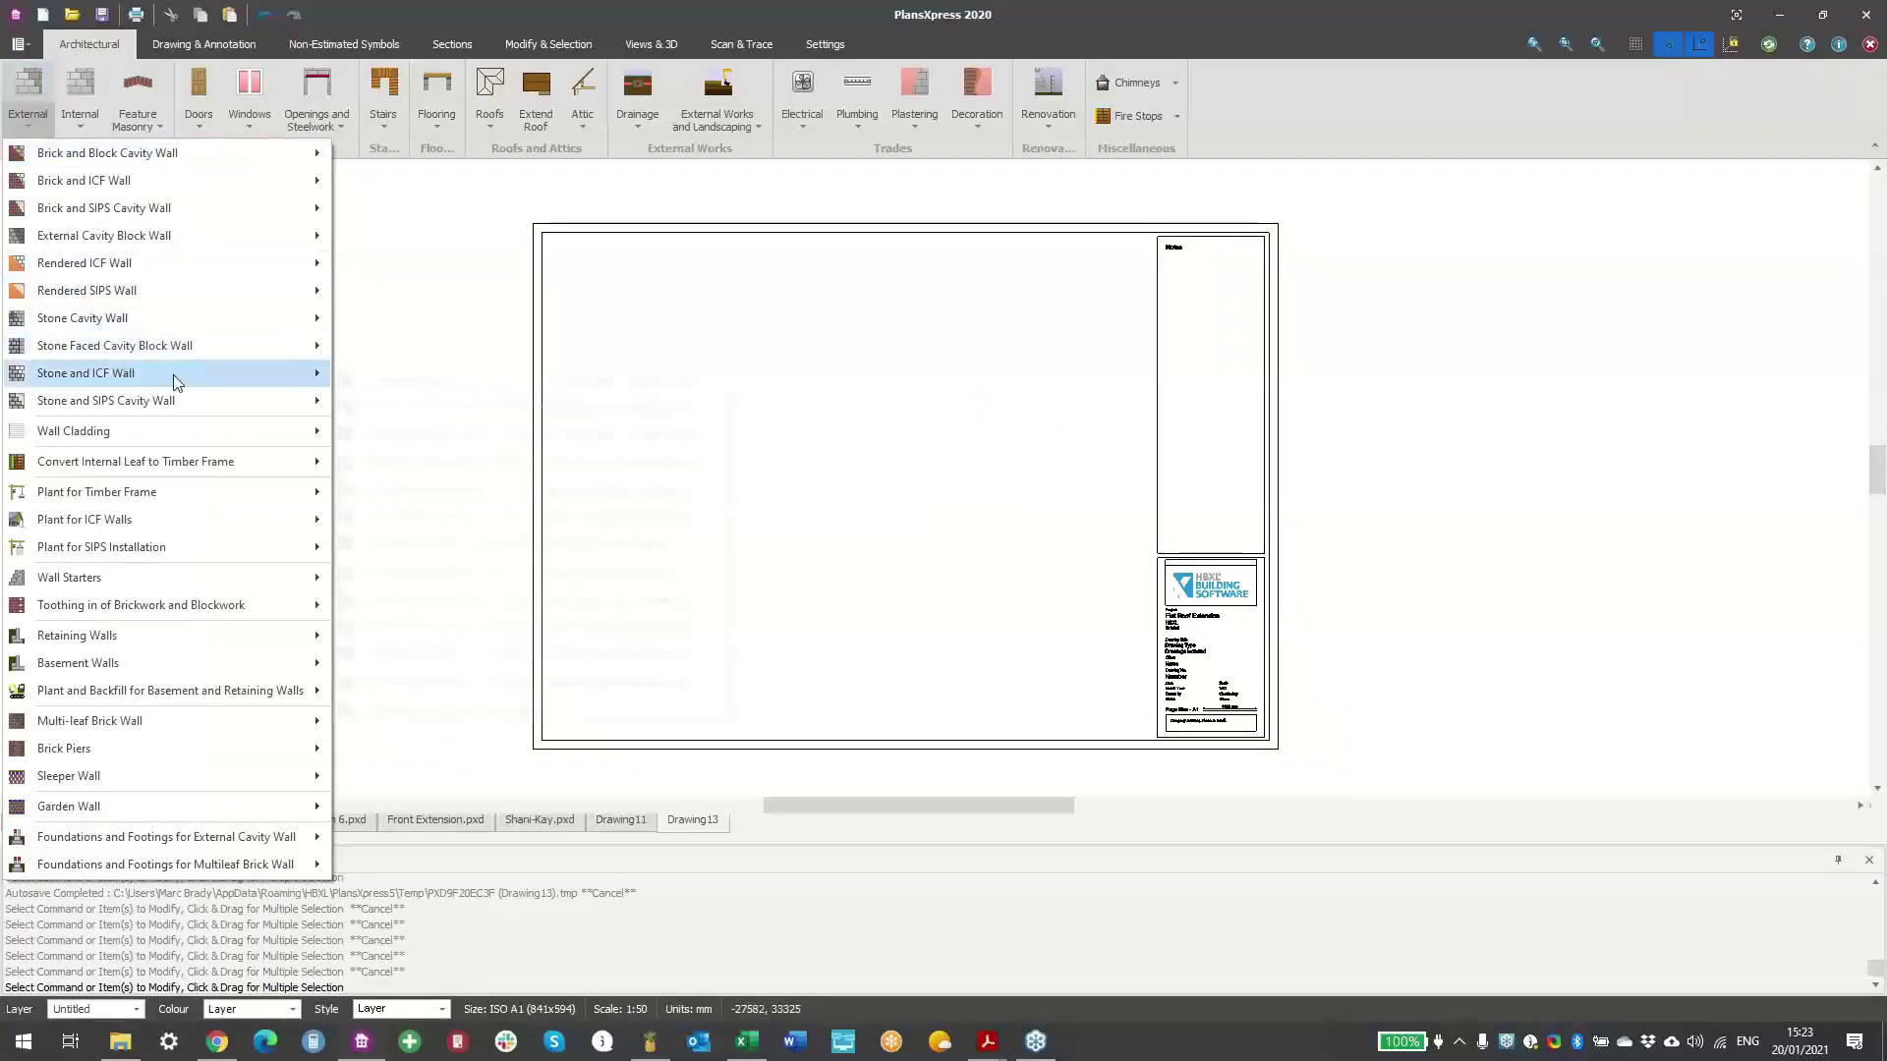
mouse_move(201, 441)
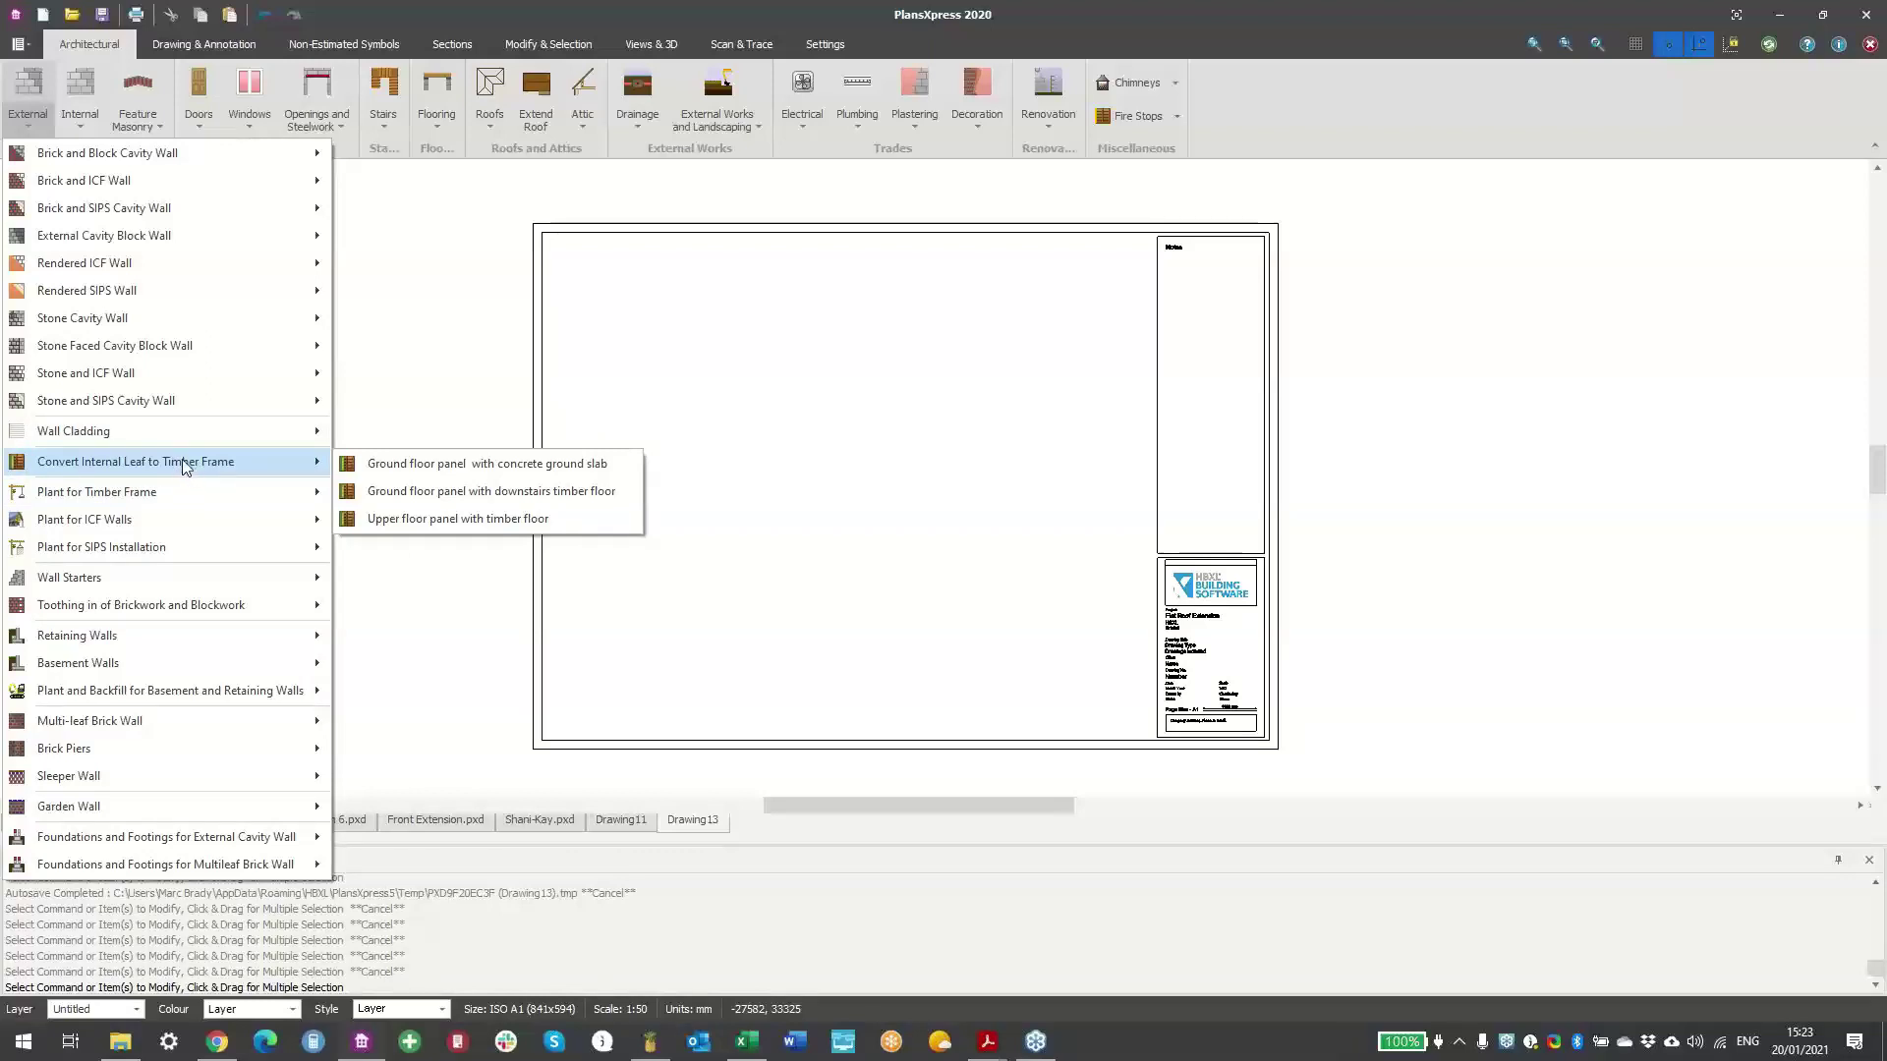
mouse_move(262, 512)
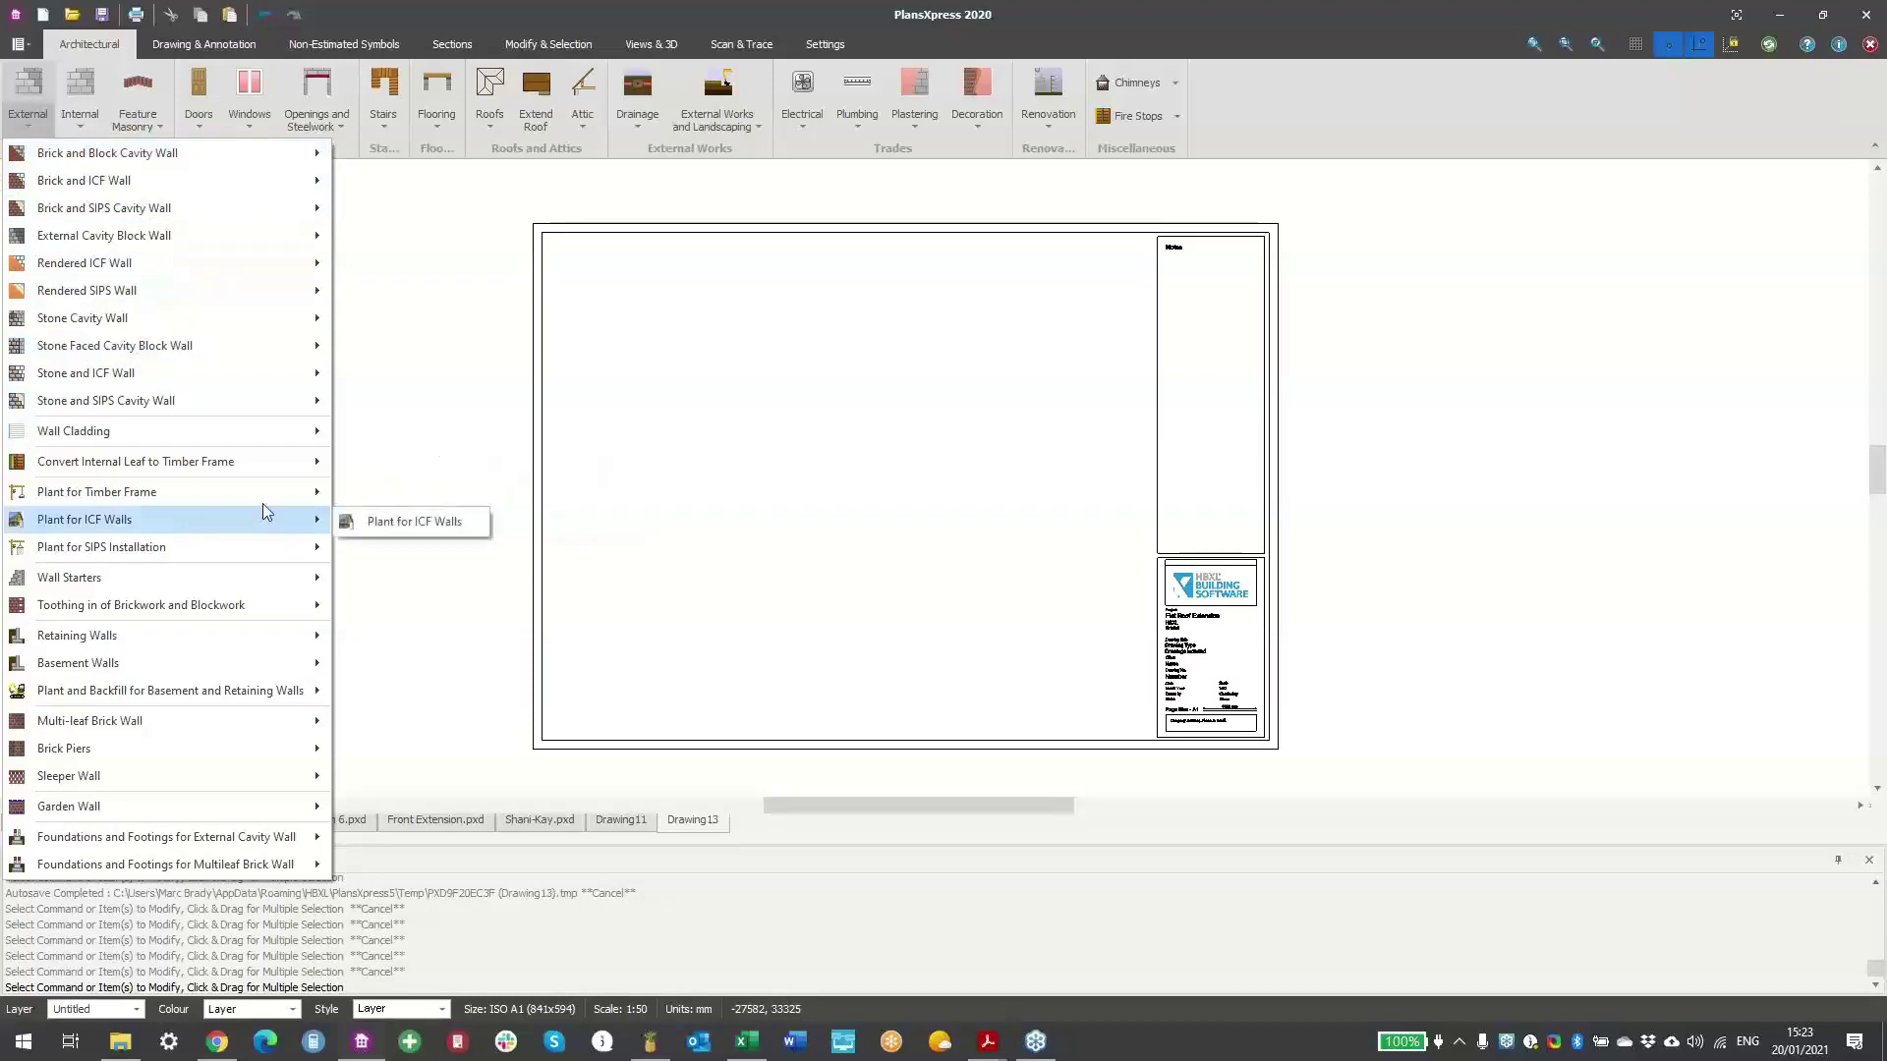
mouse_move(203, 579)
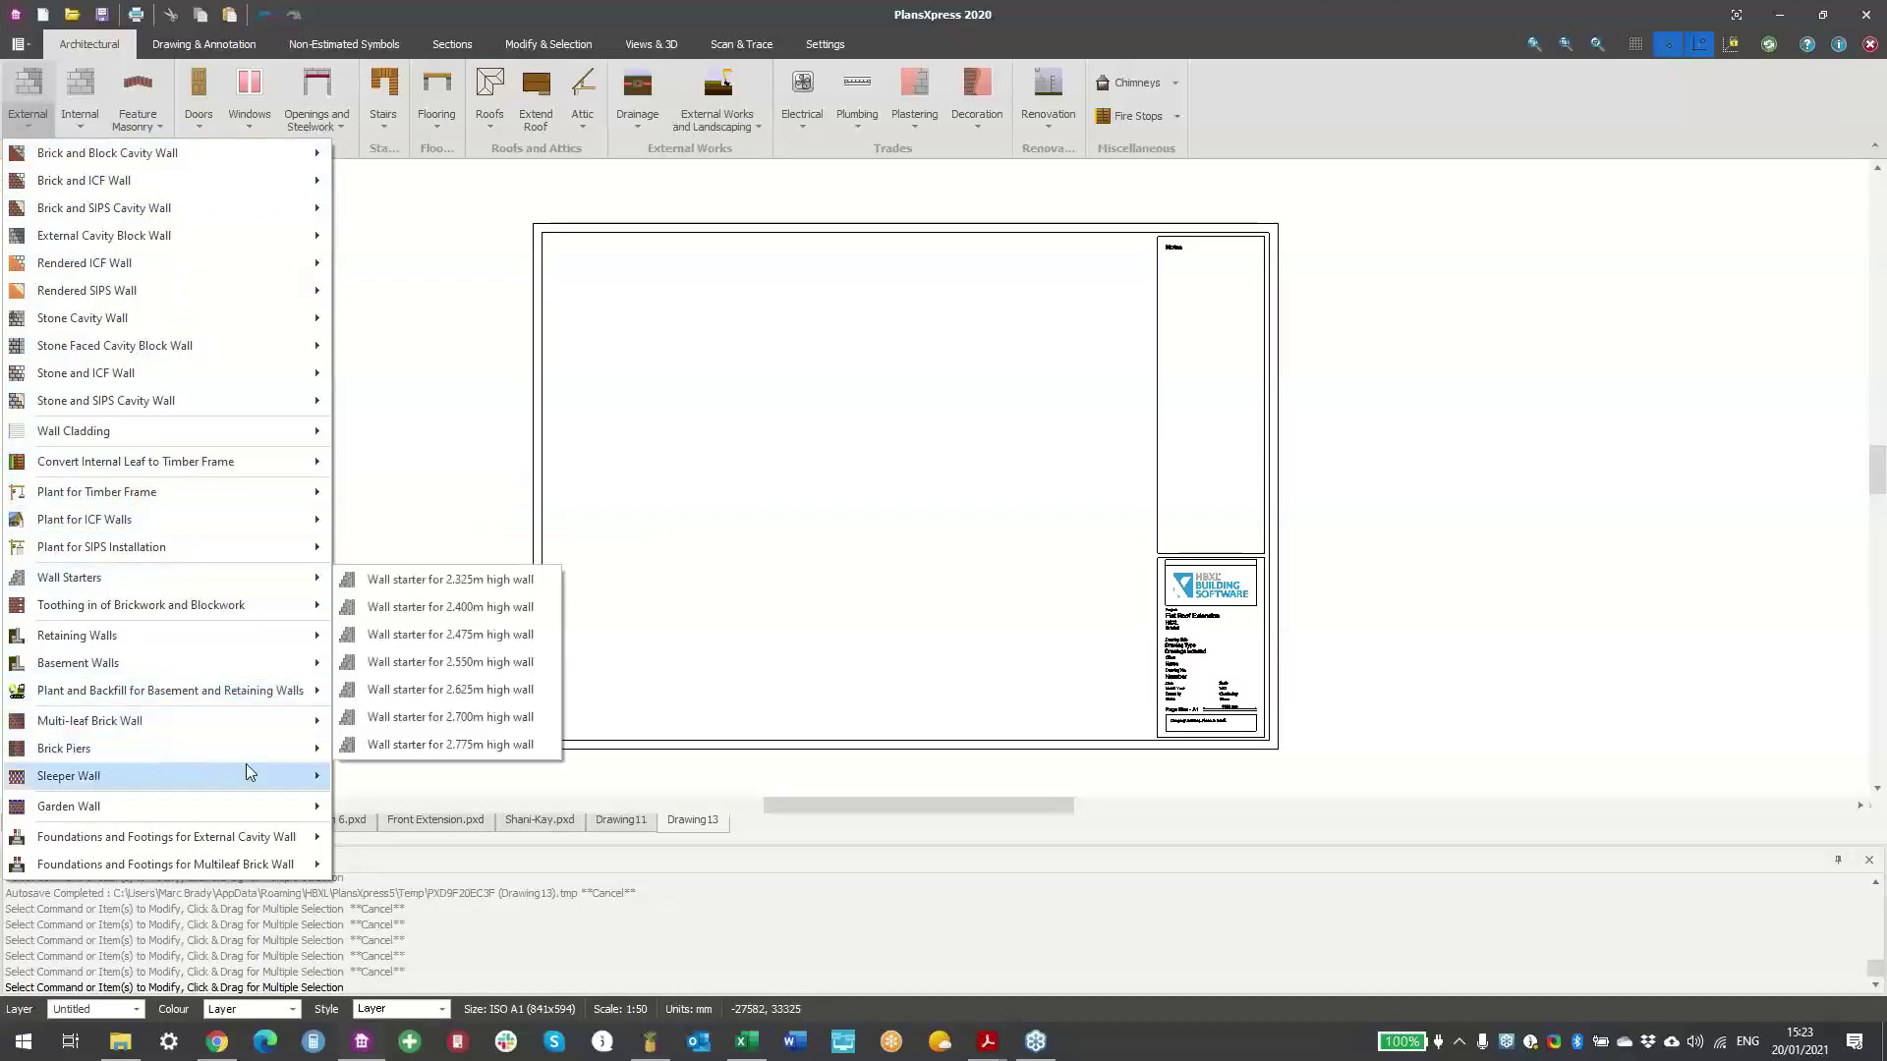
mouse_move(251, 732)
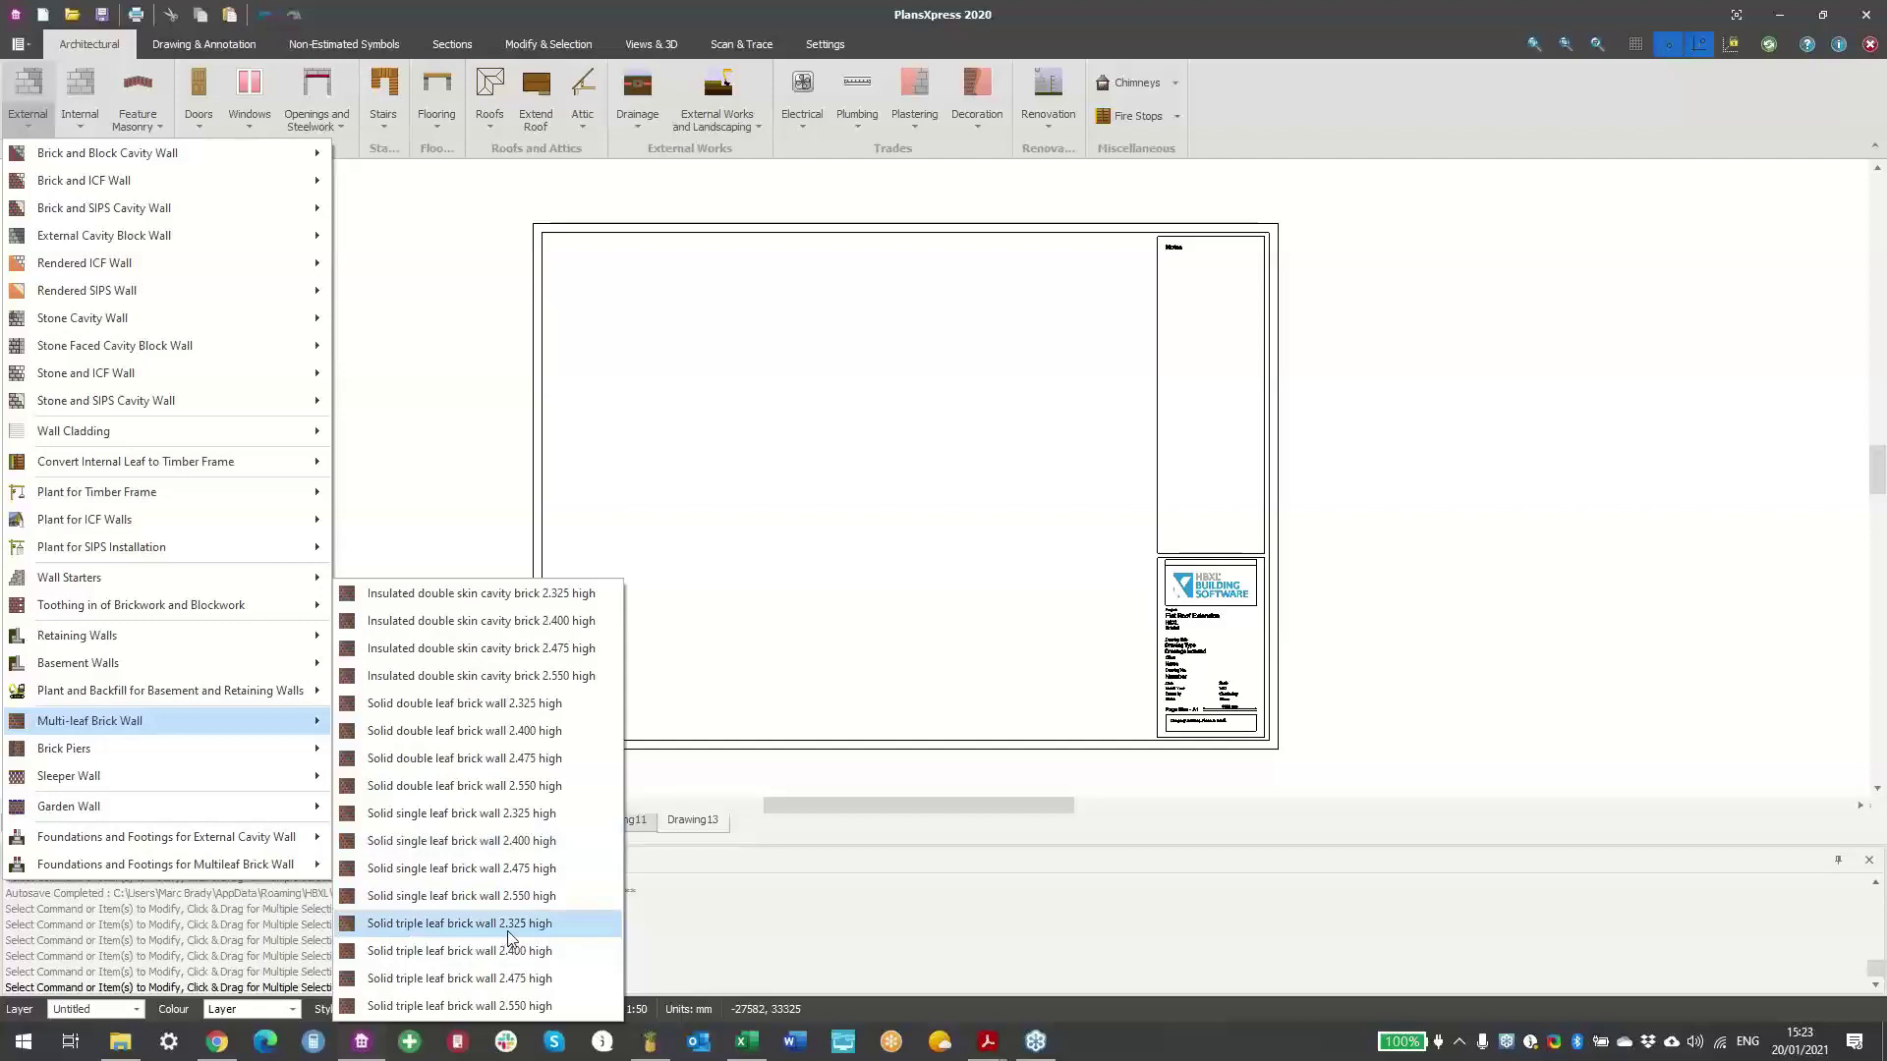
click(79, 130)
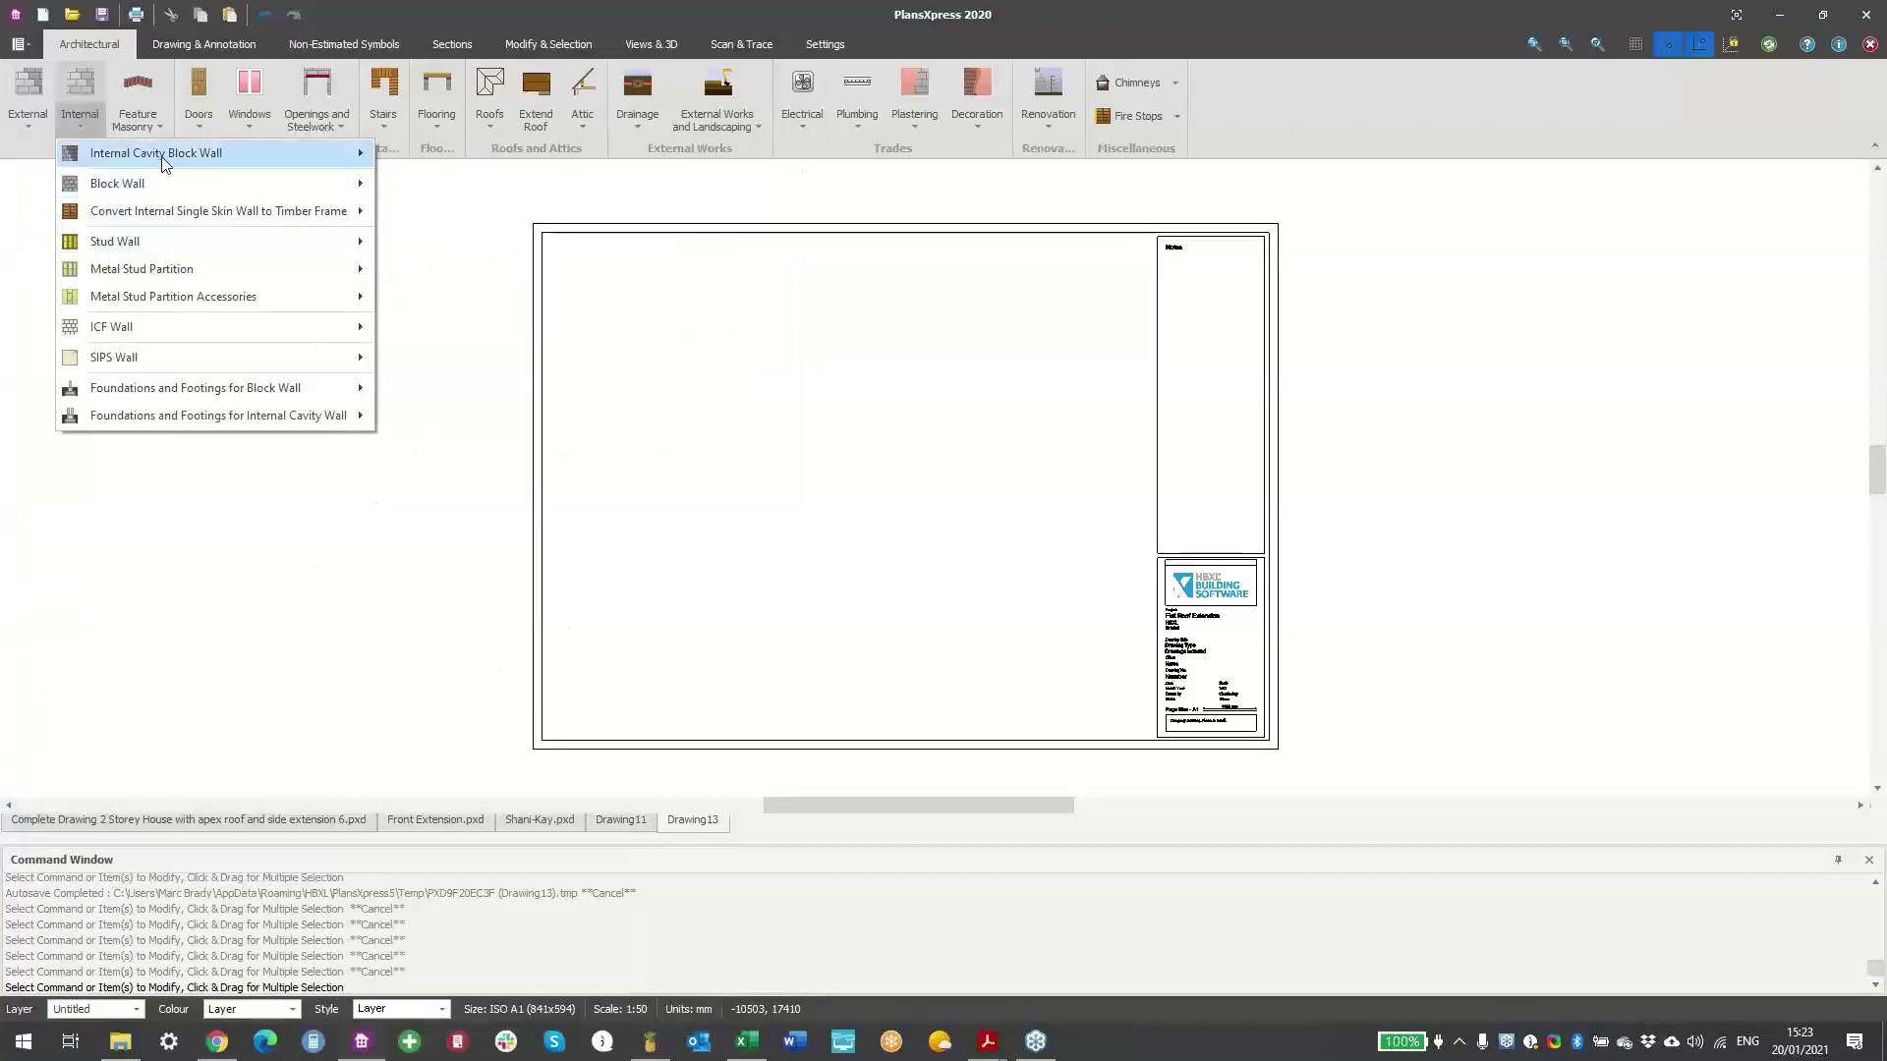
mouse_move(164, 157)
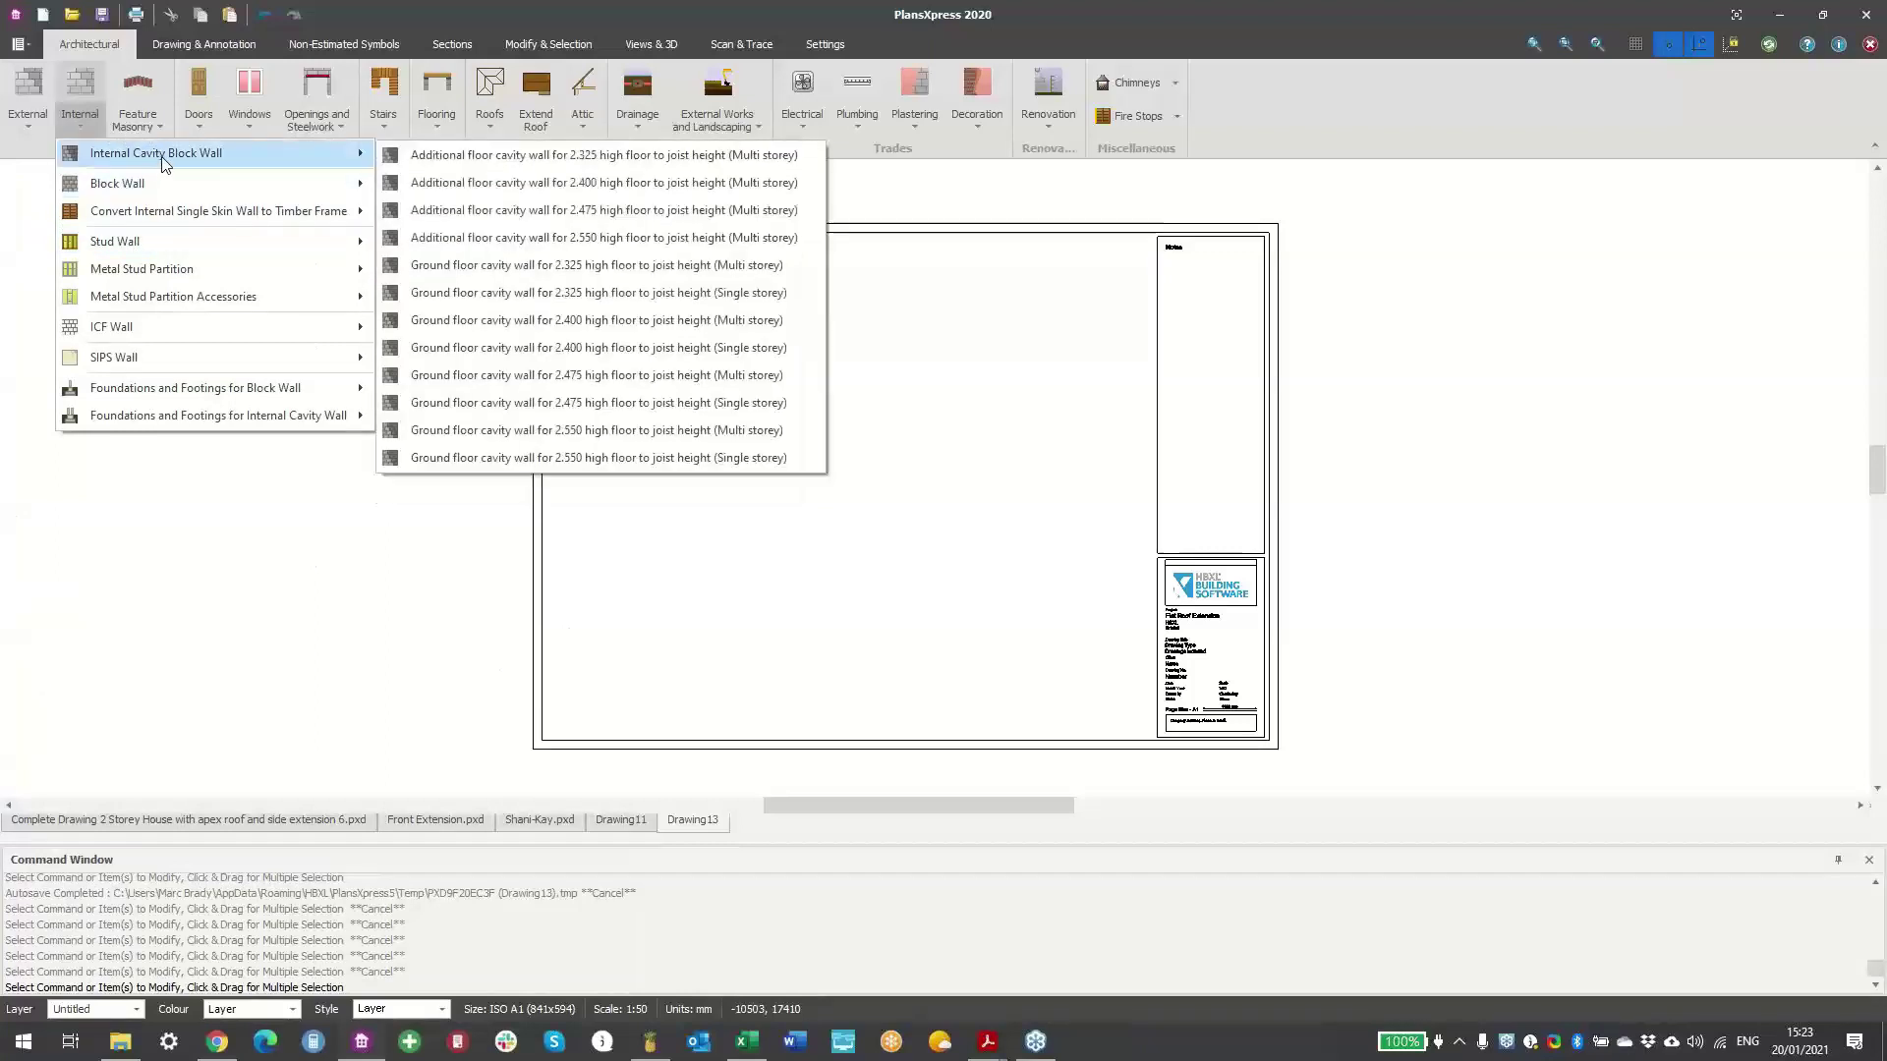
- Examine the available door, window, opening, stair and flooring types, including the house floor slab options
click(204, 124)
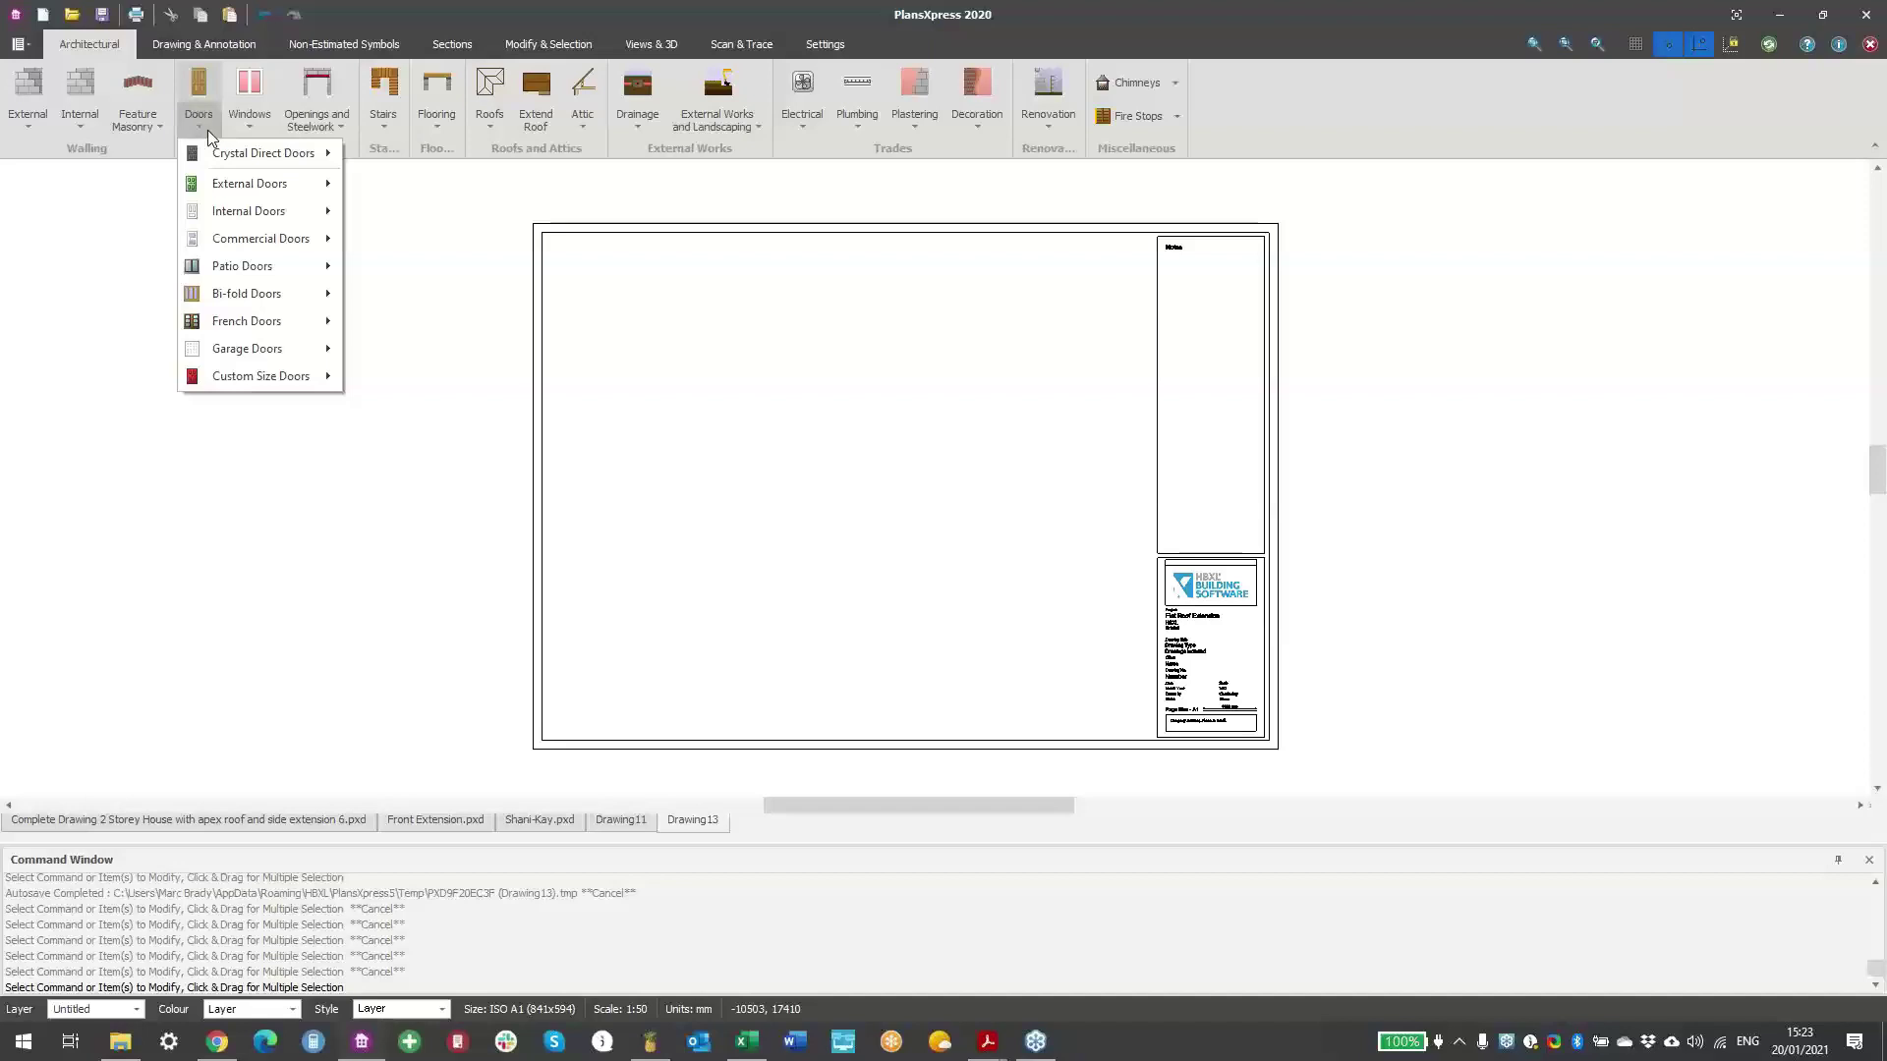
click(254, 120)
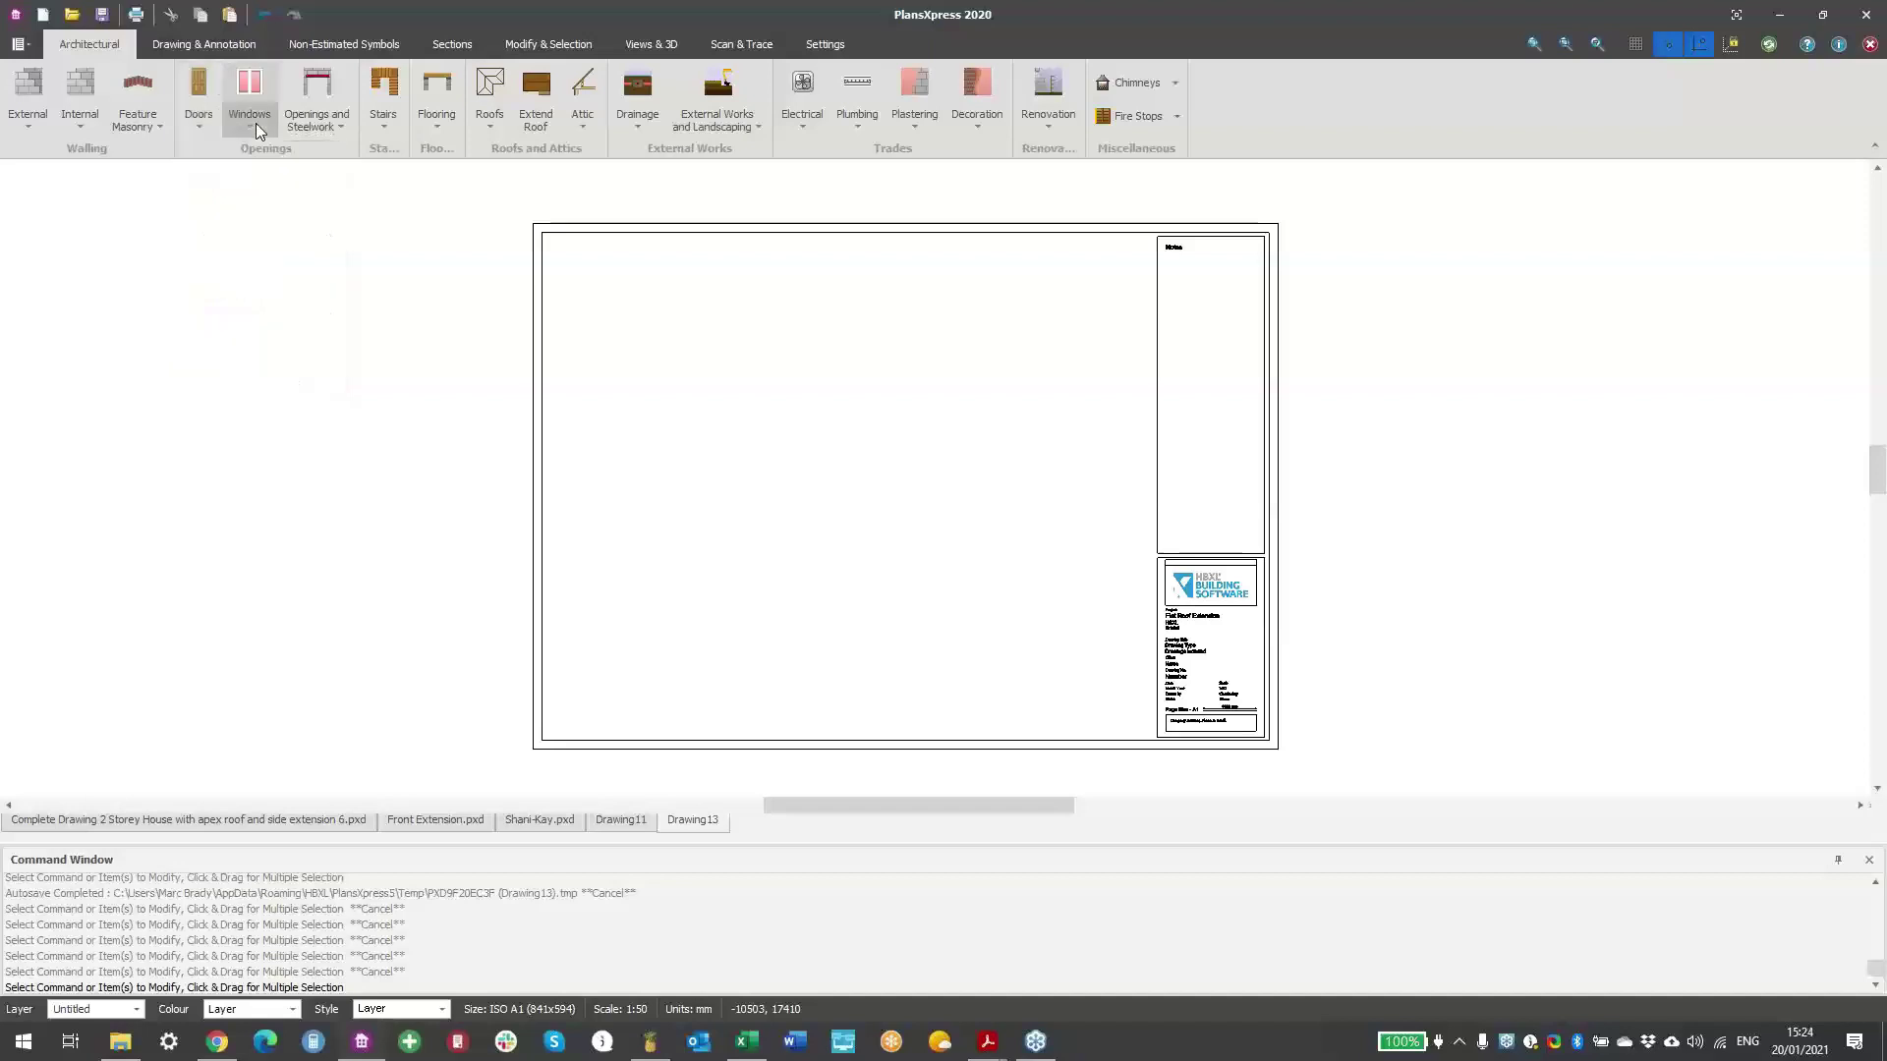
click(345, 126)
click(376, 126)
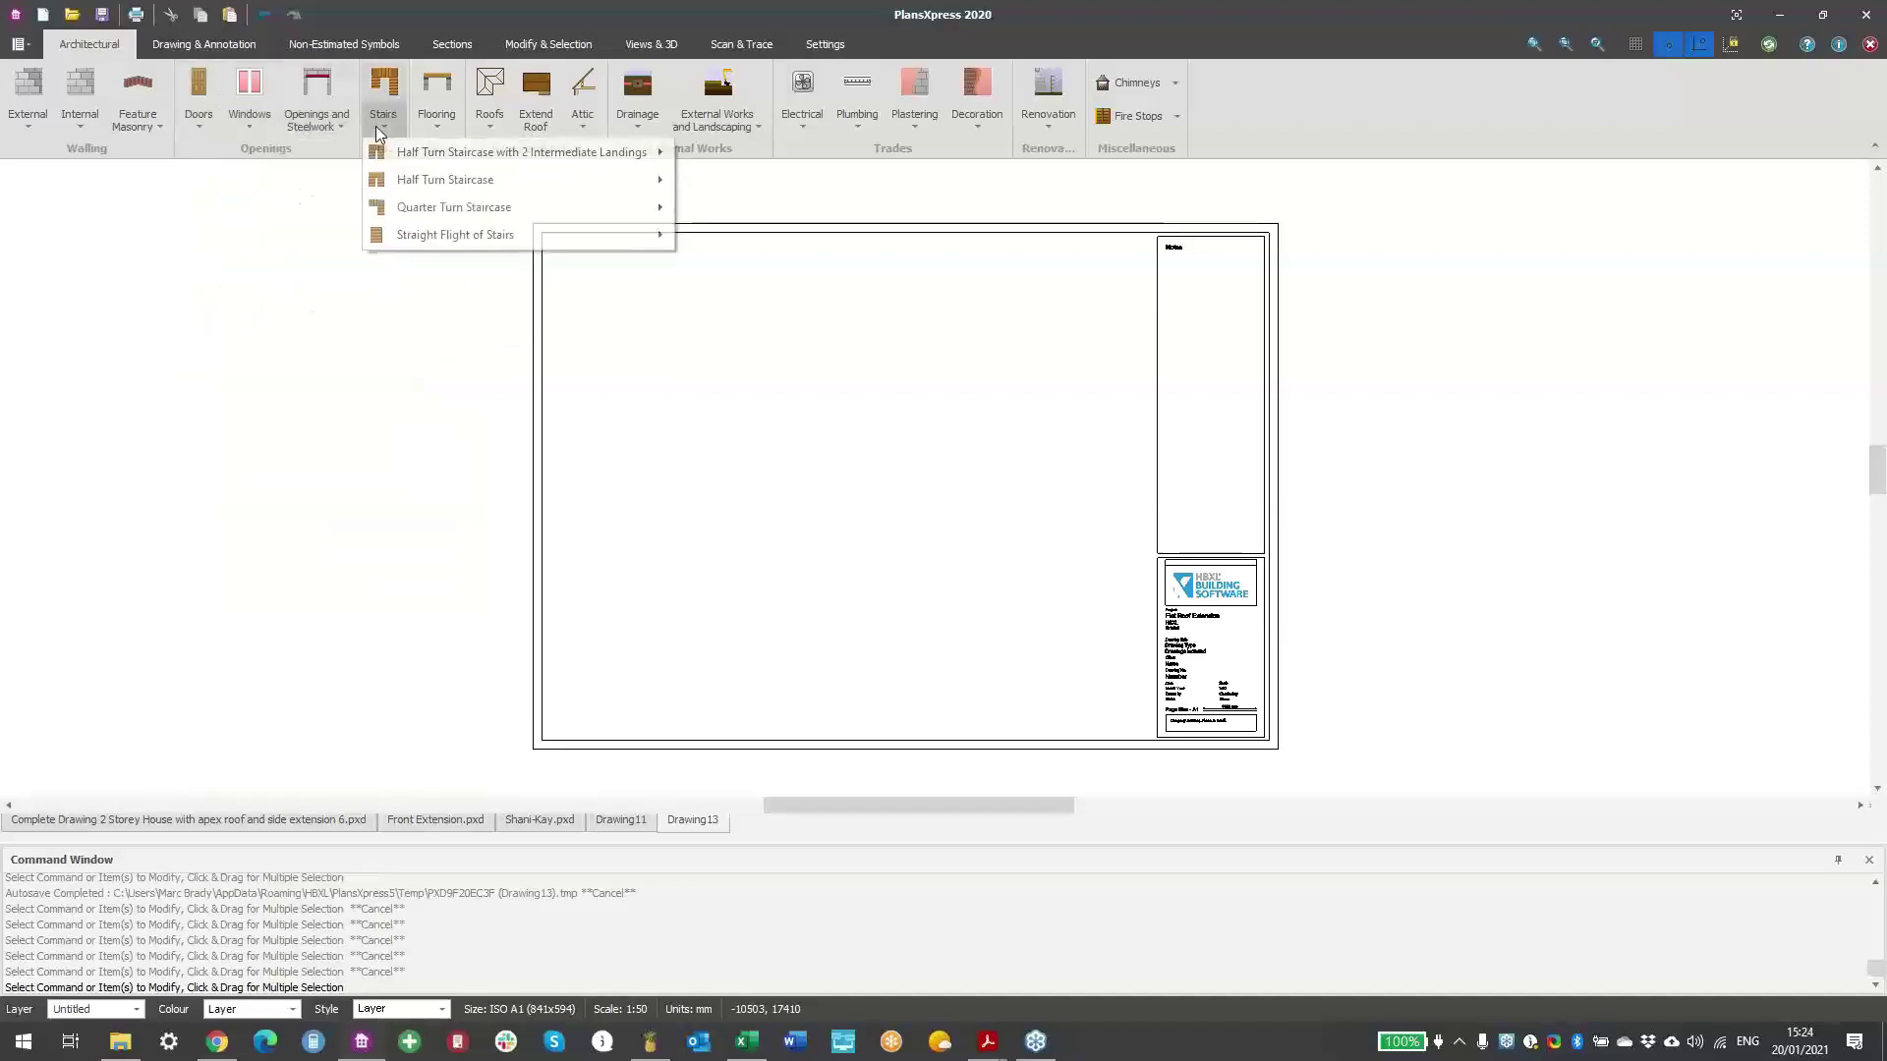
click(441, 128)
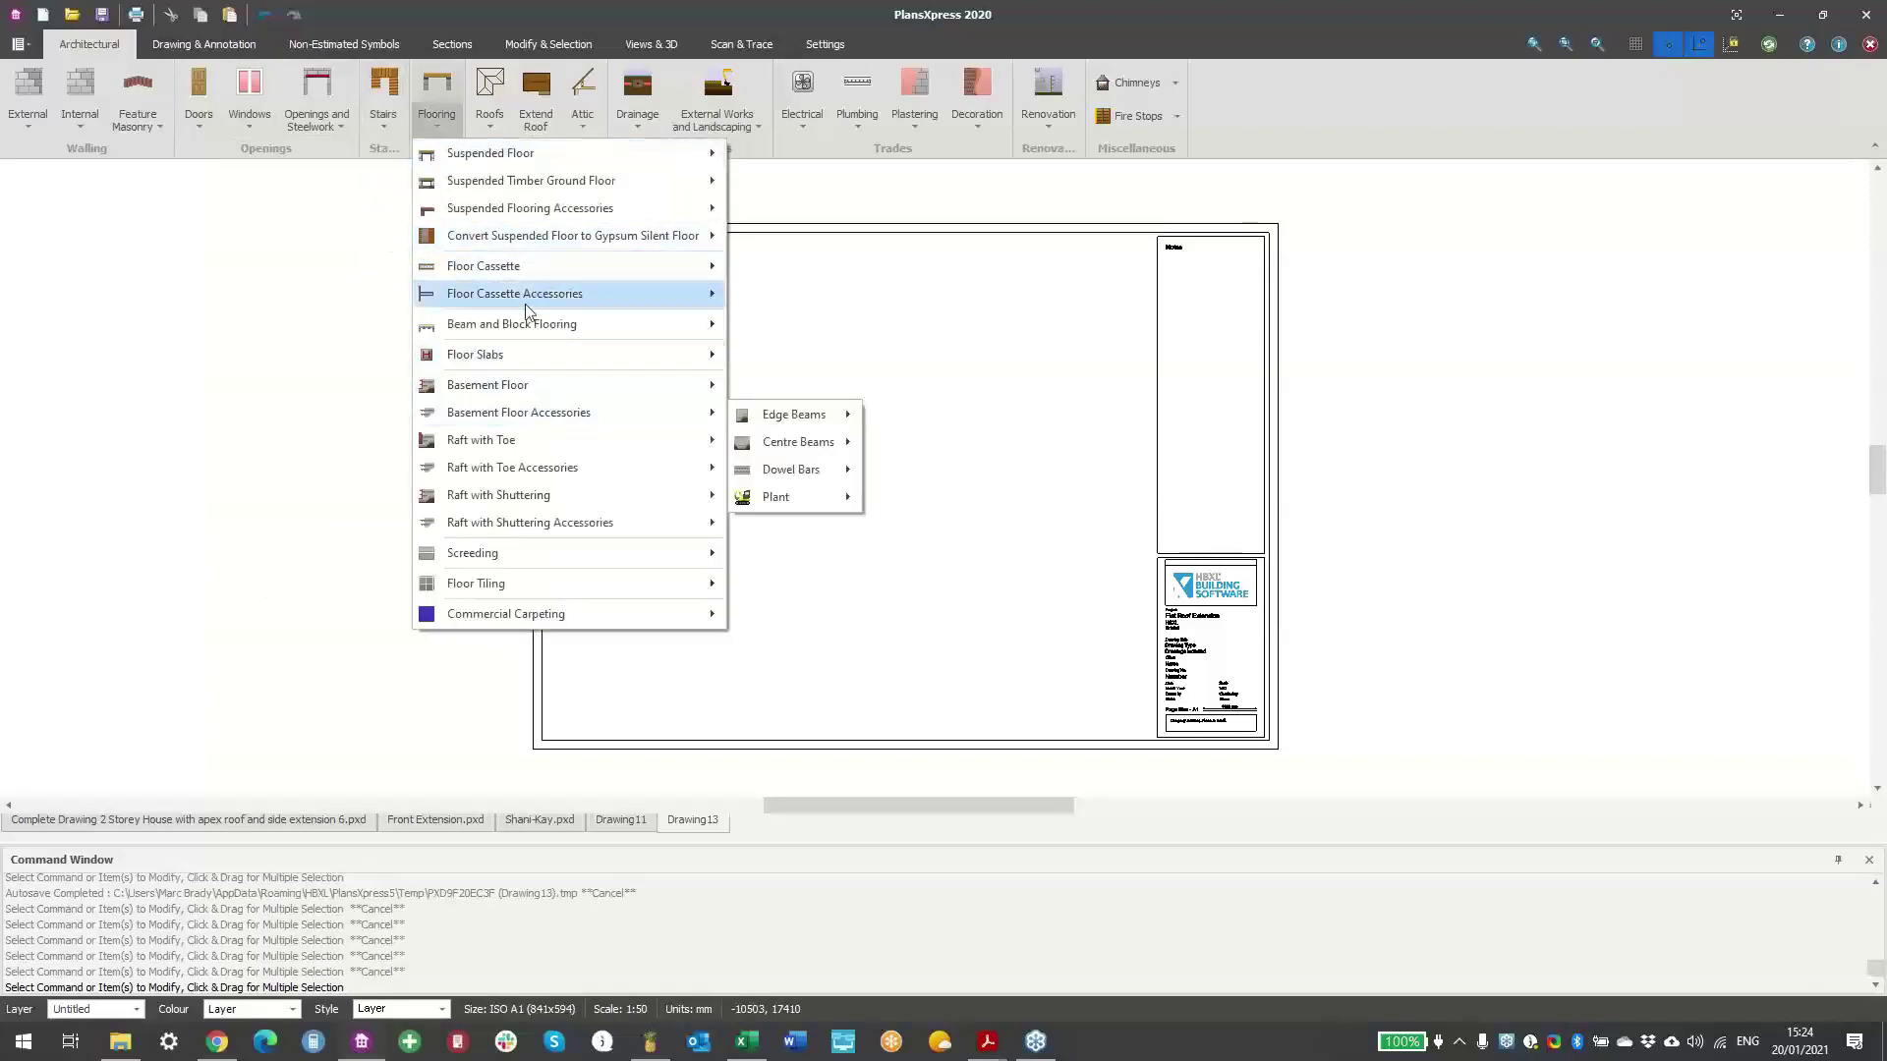
mouse_move(529, 362)
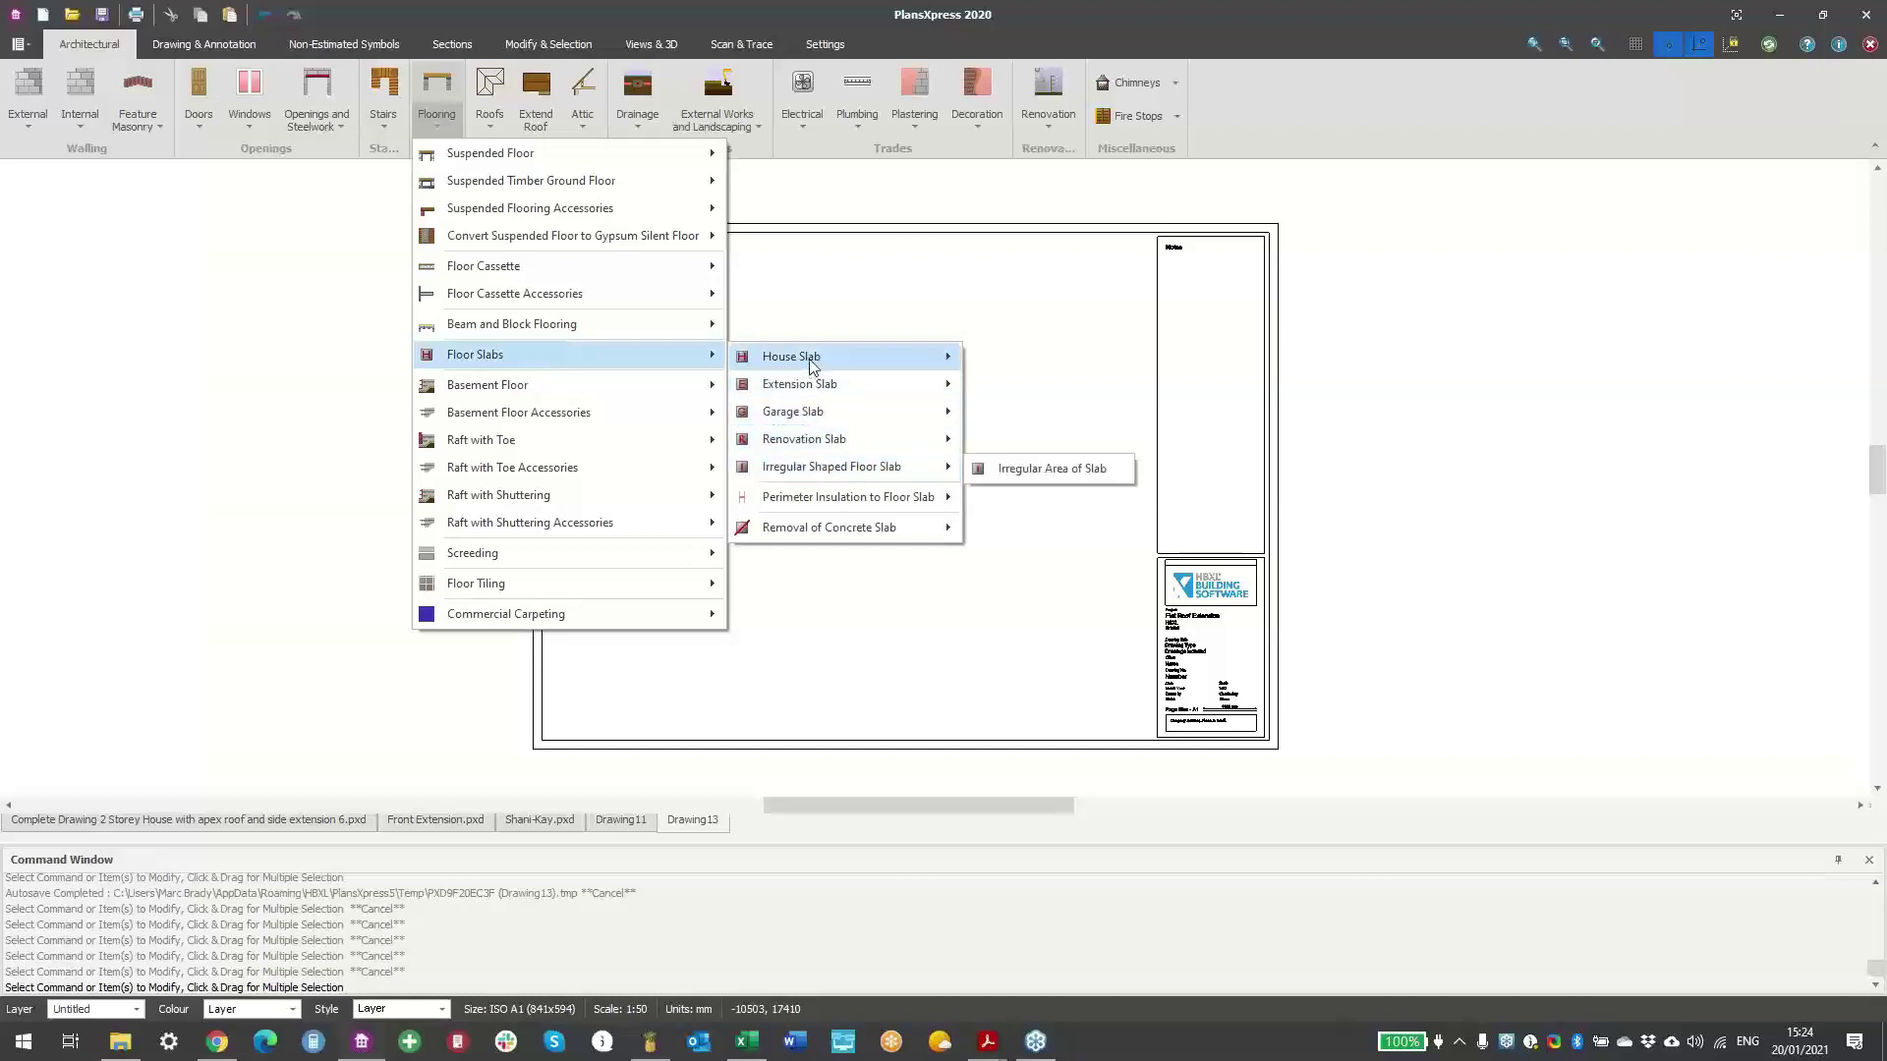
mouse_move(814, 366)
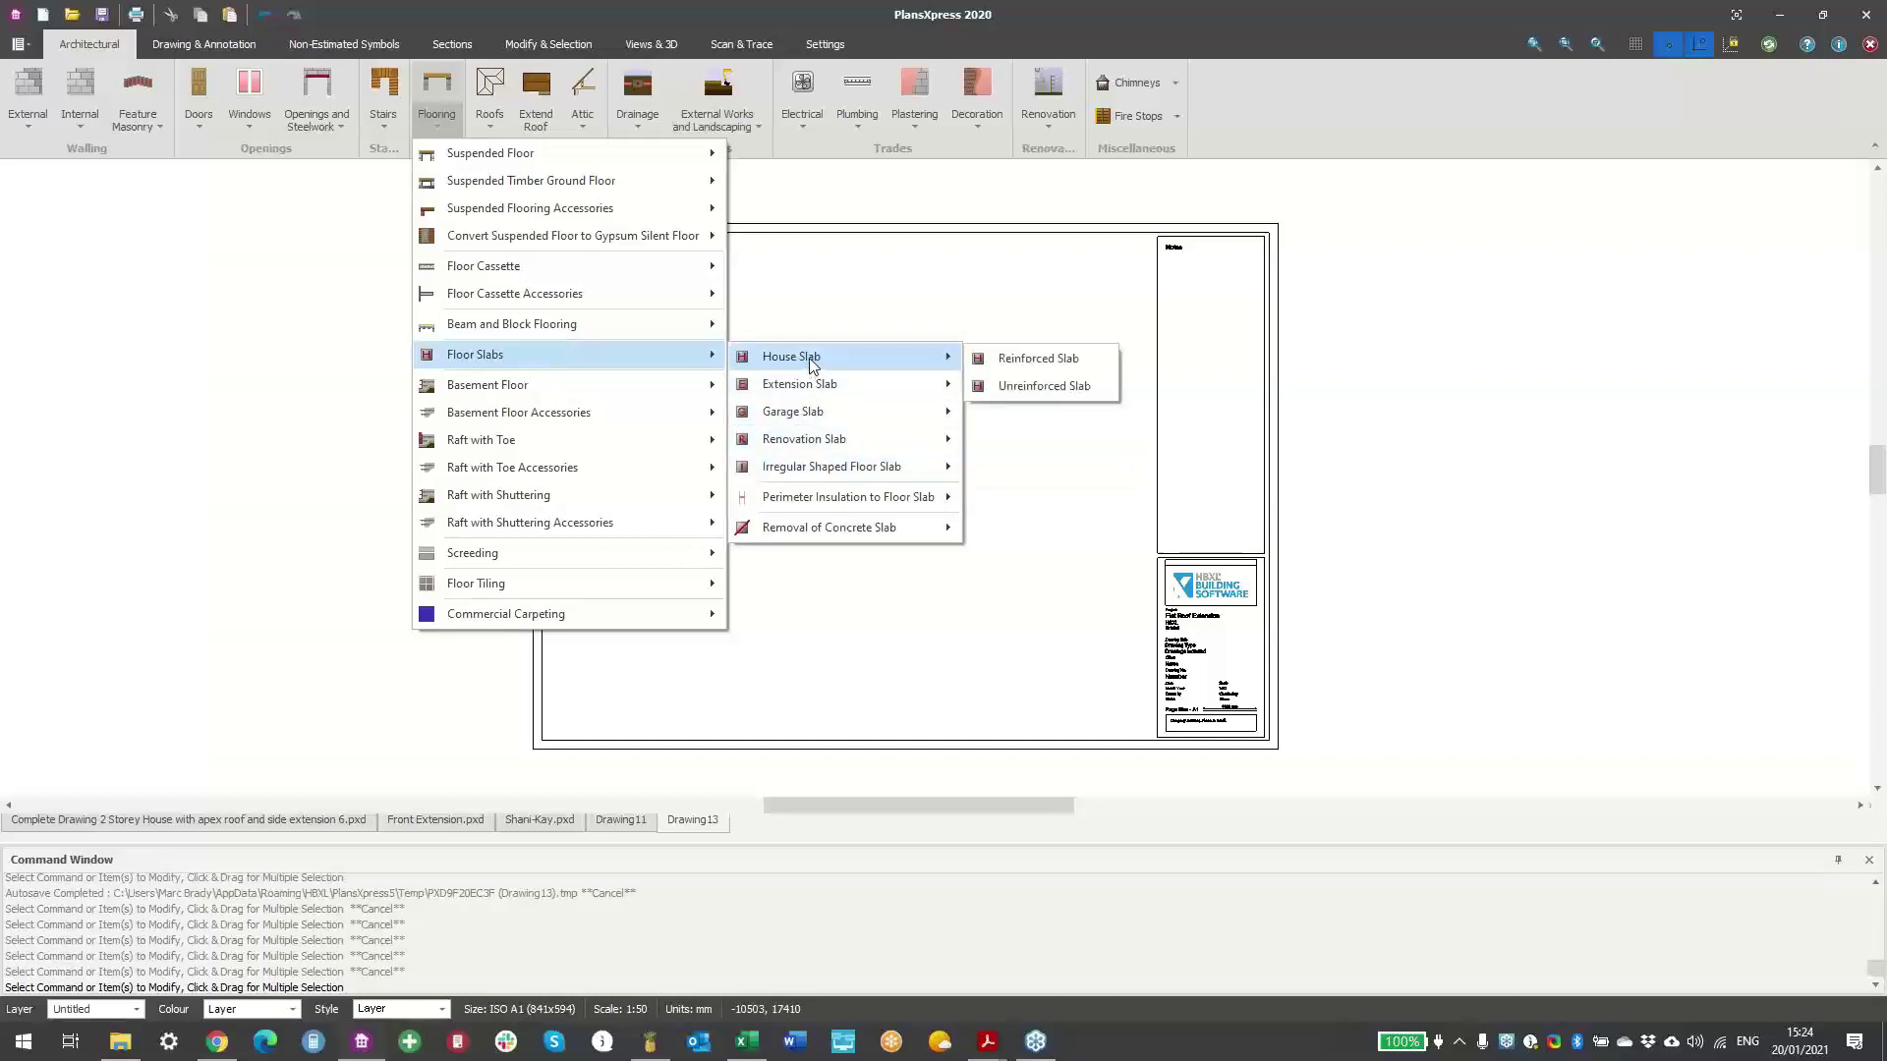
- Examine the cut roof, flat roof, rooflight and Velux skylight options, plus the attic upstand walls, dormers and roof windows
click(489, 128)
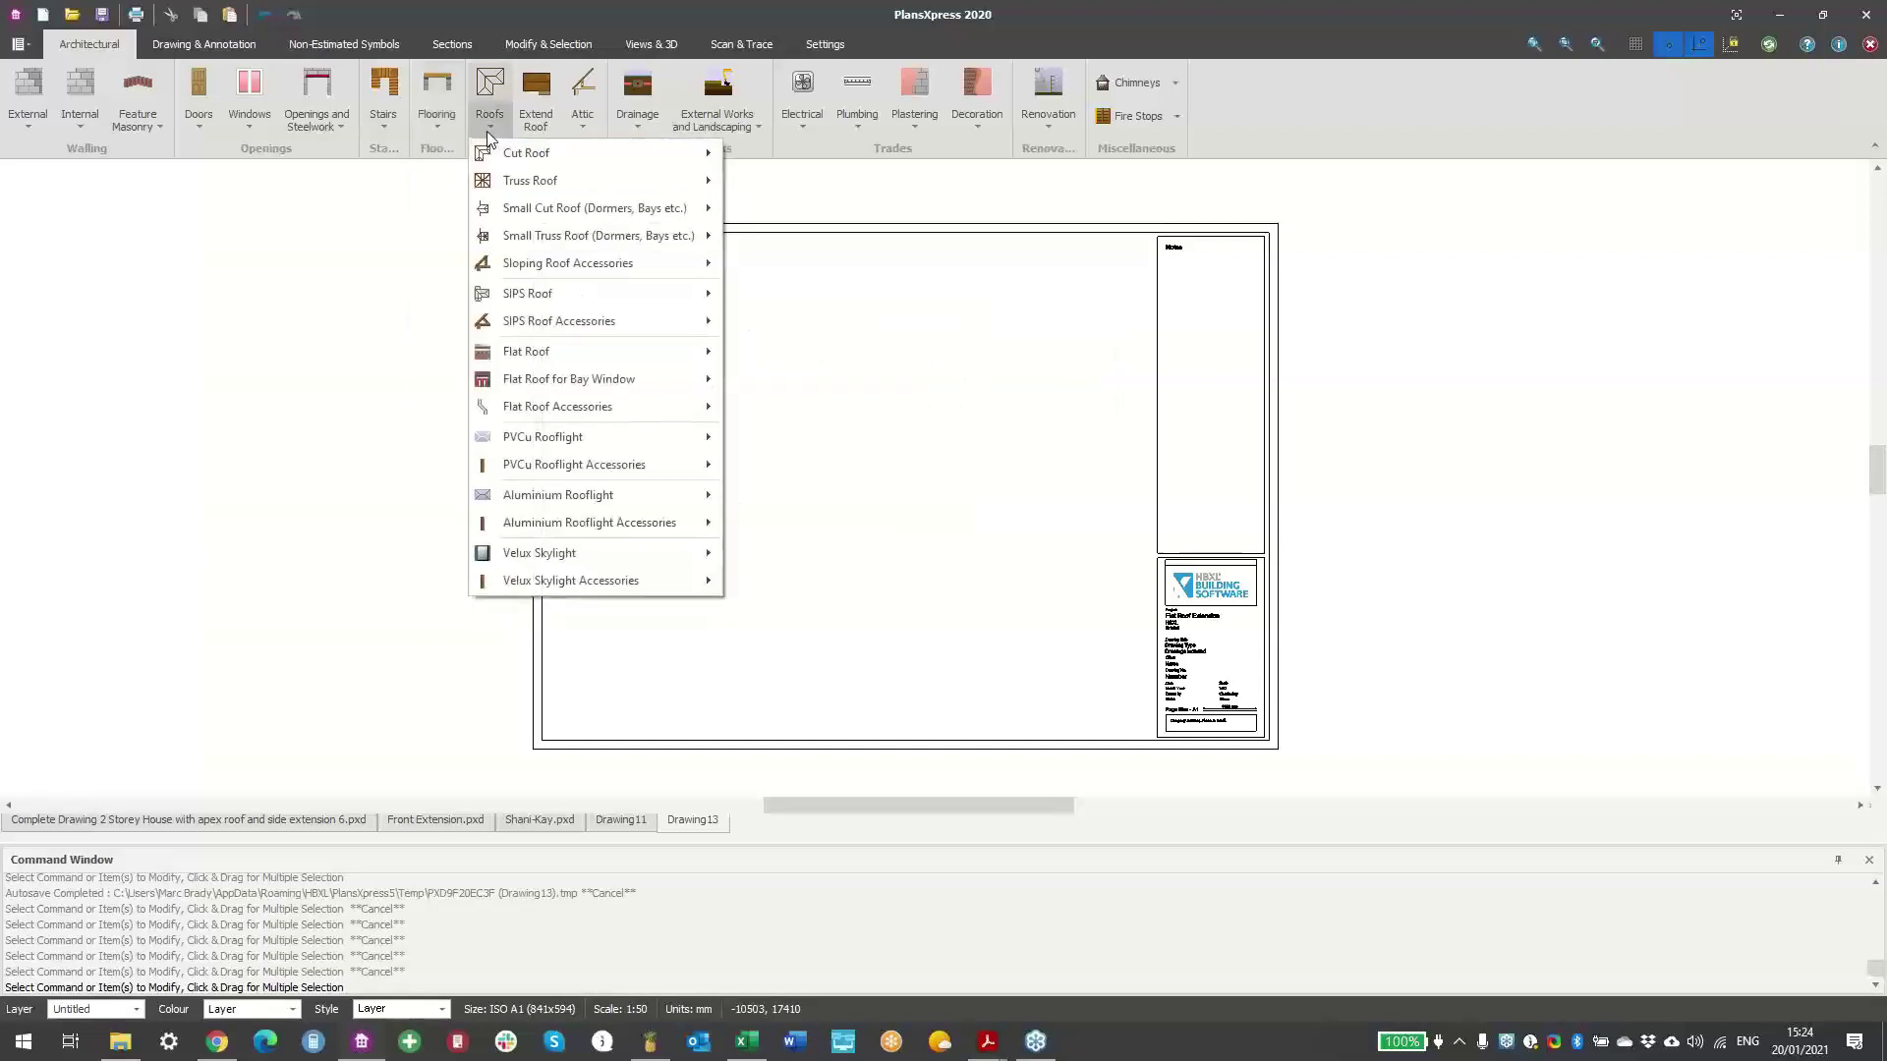
mouse_move(510, 165)
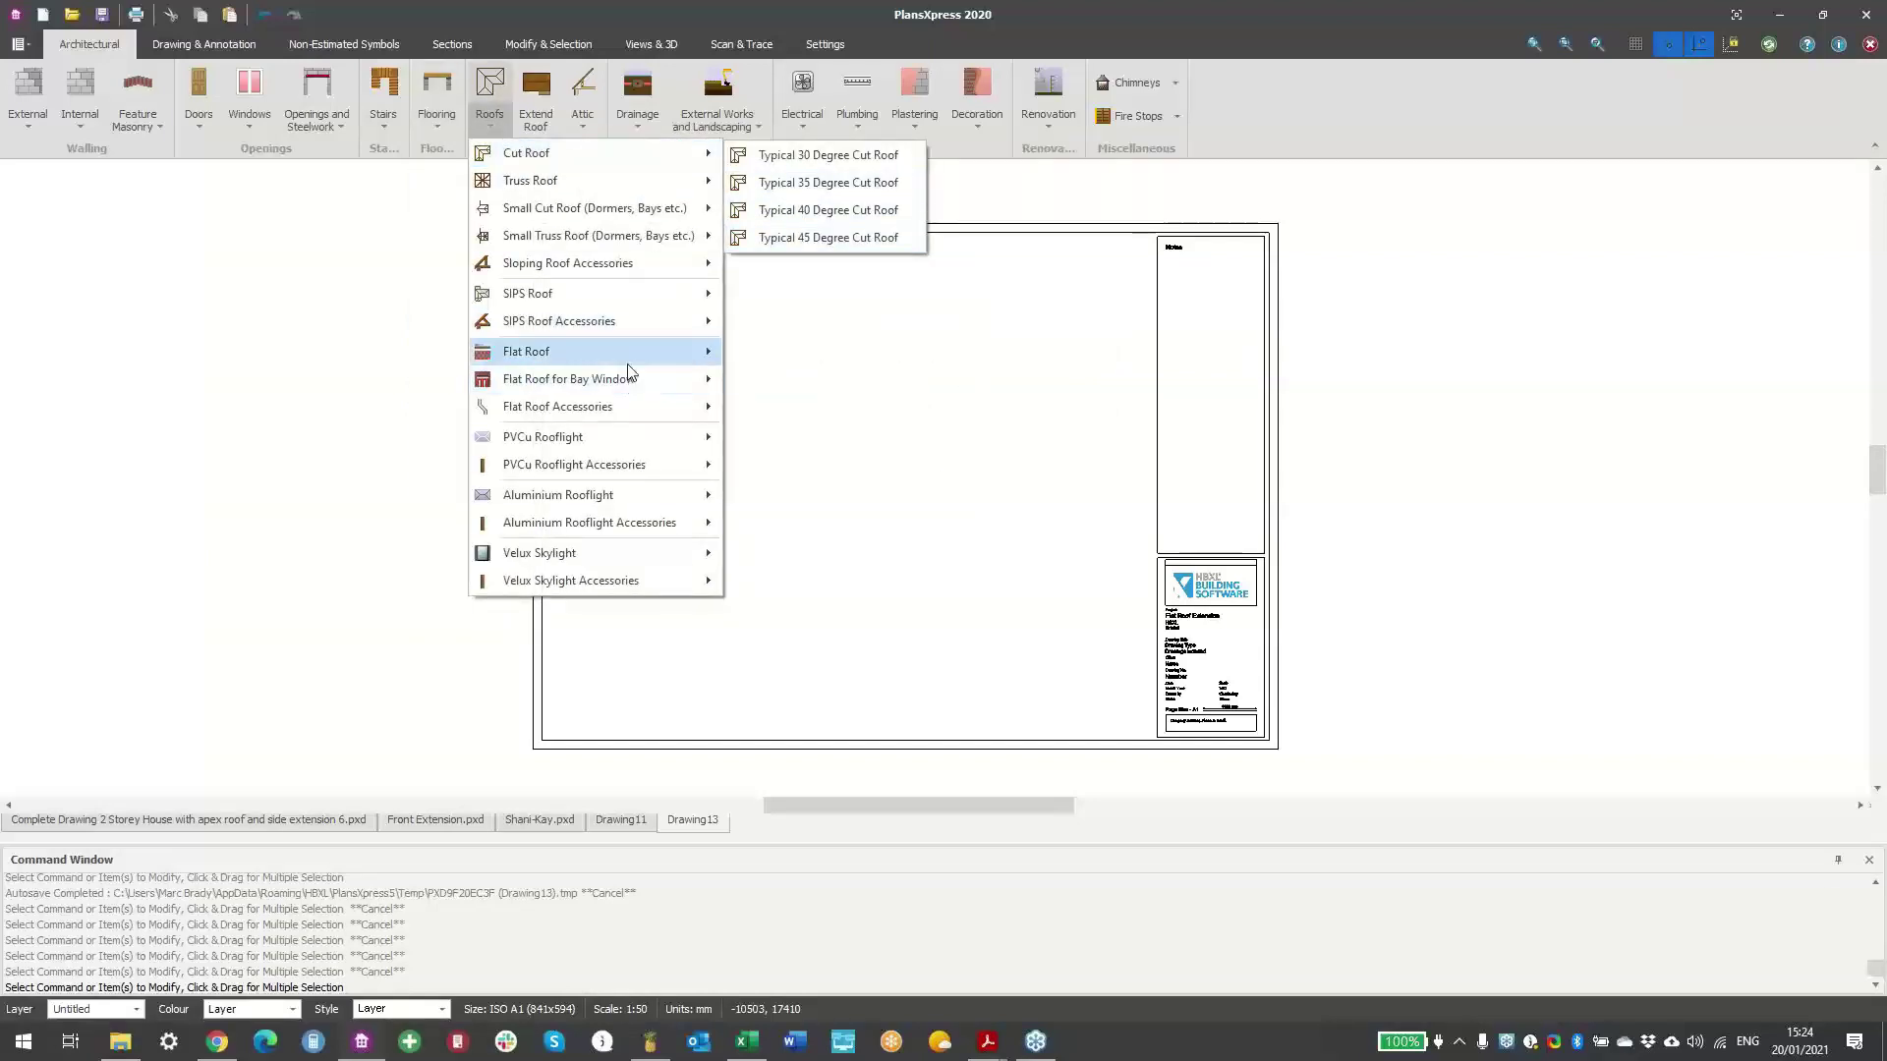
mouse_move(628, 365)
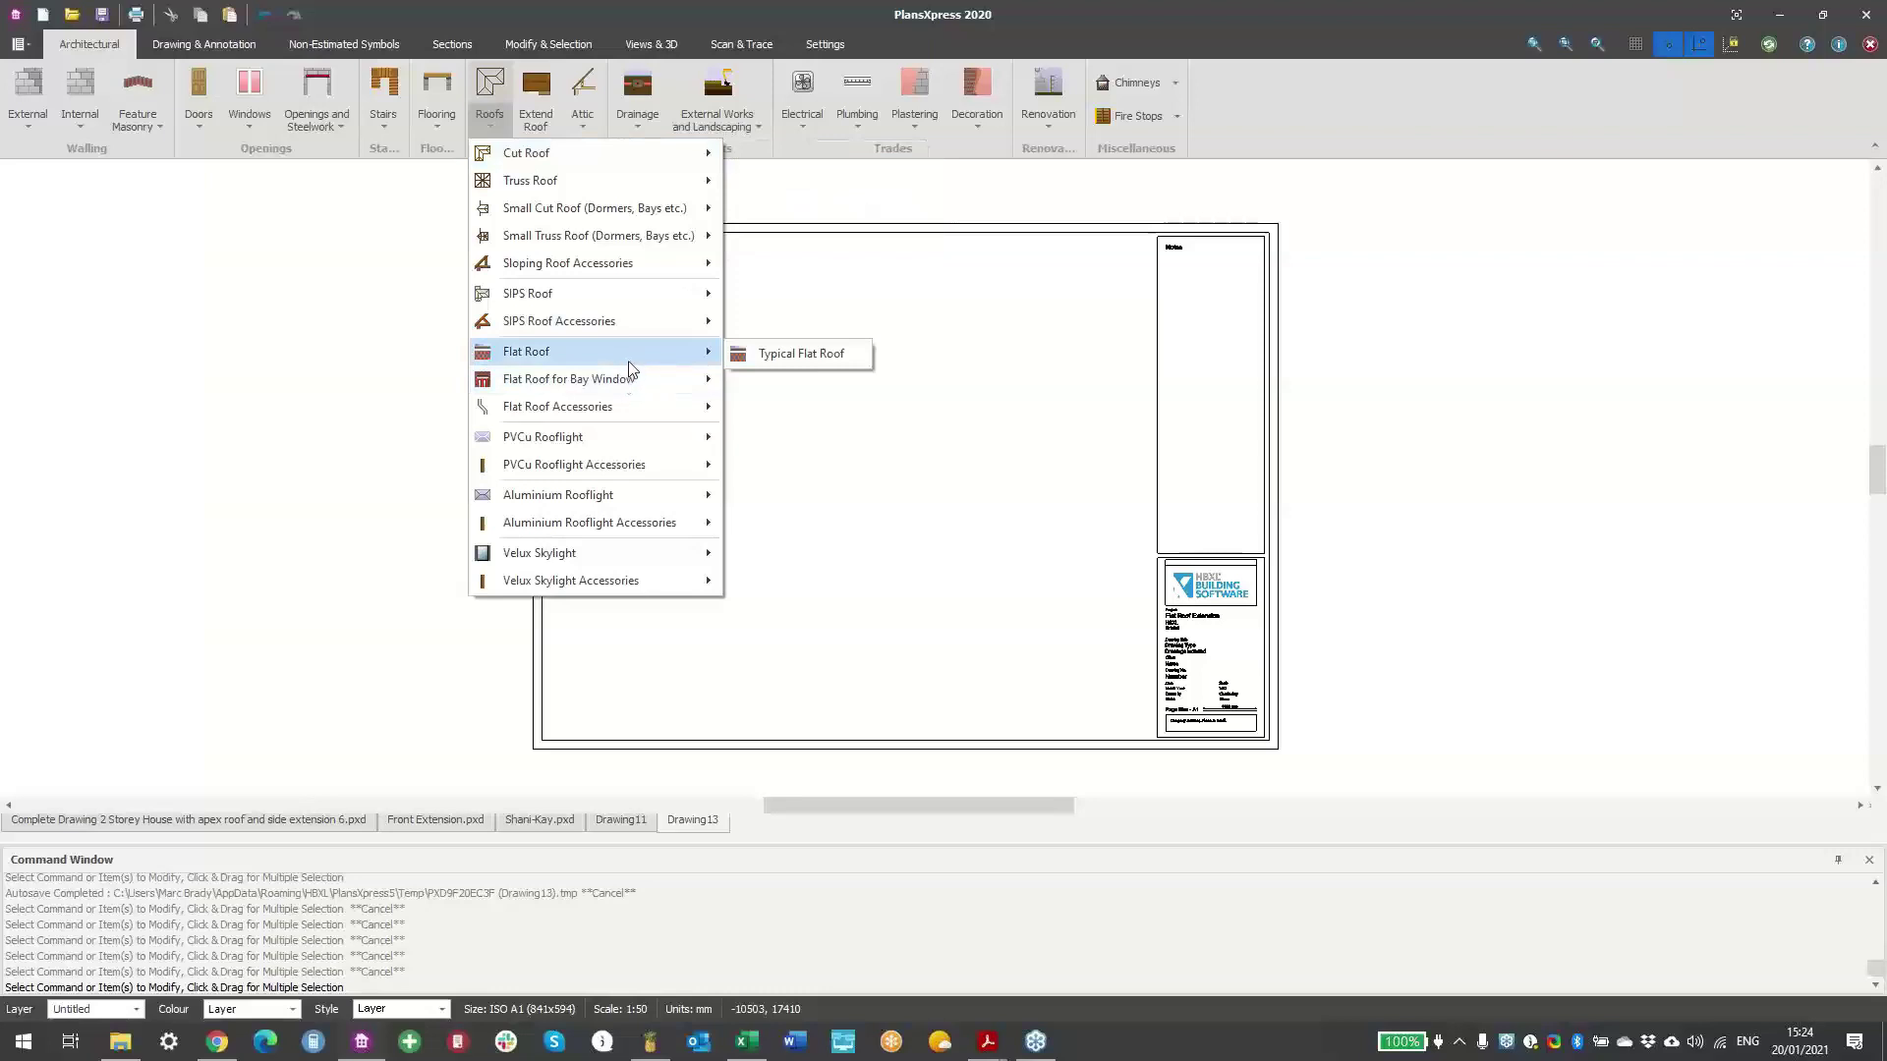
mouse_move(574, 503)
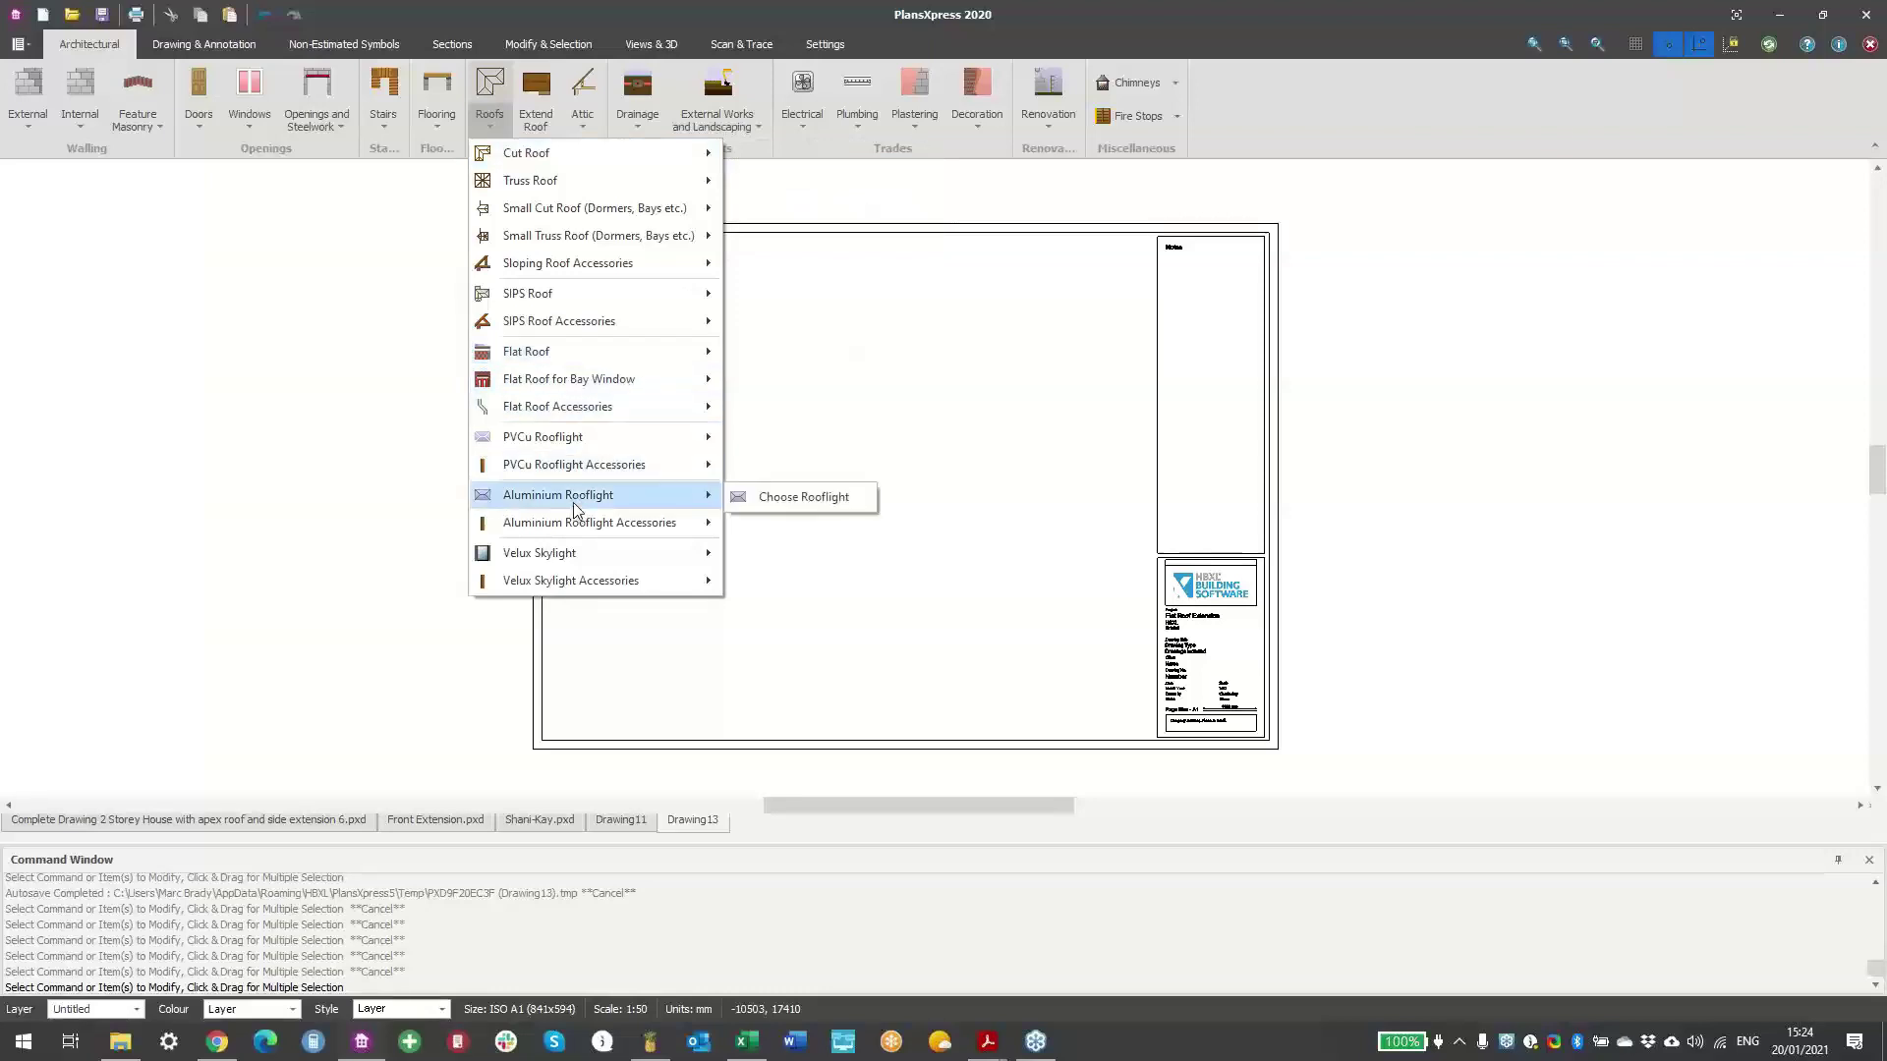
mouse_move(553, 444)
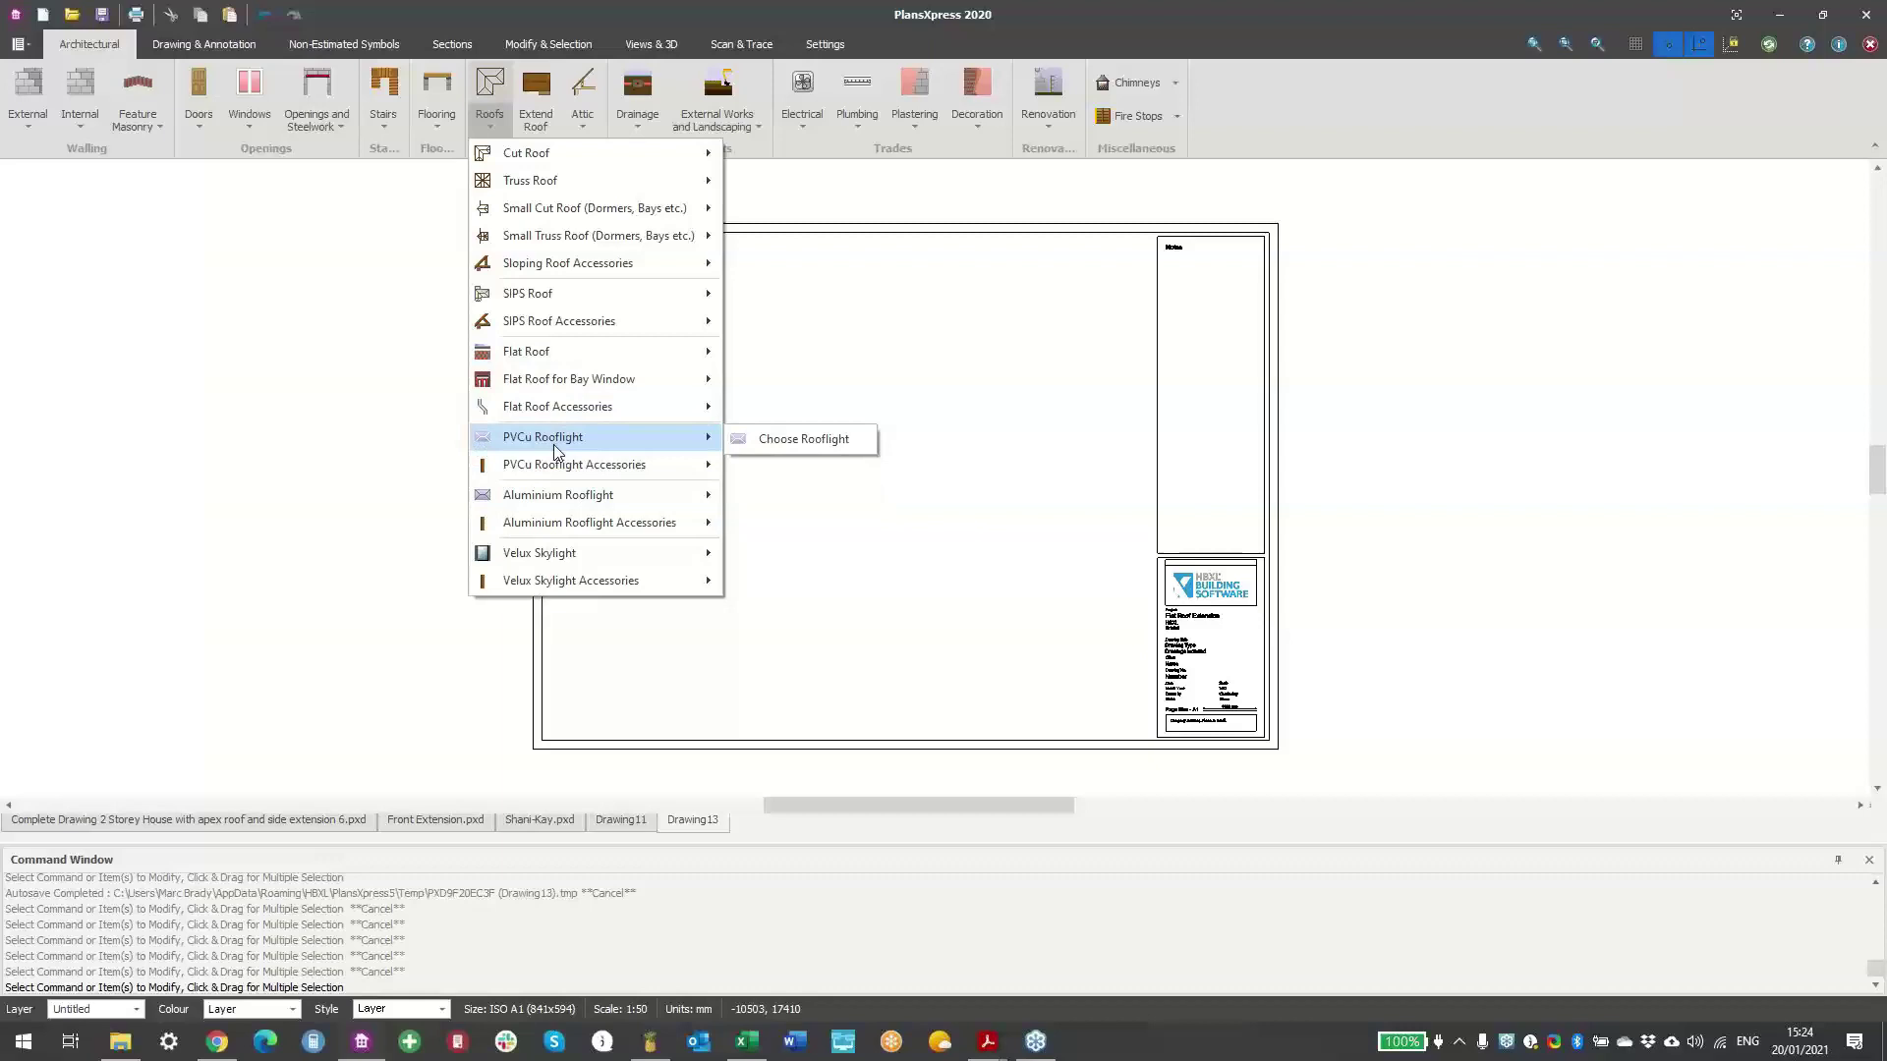
mouse_move(567, 556)
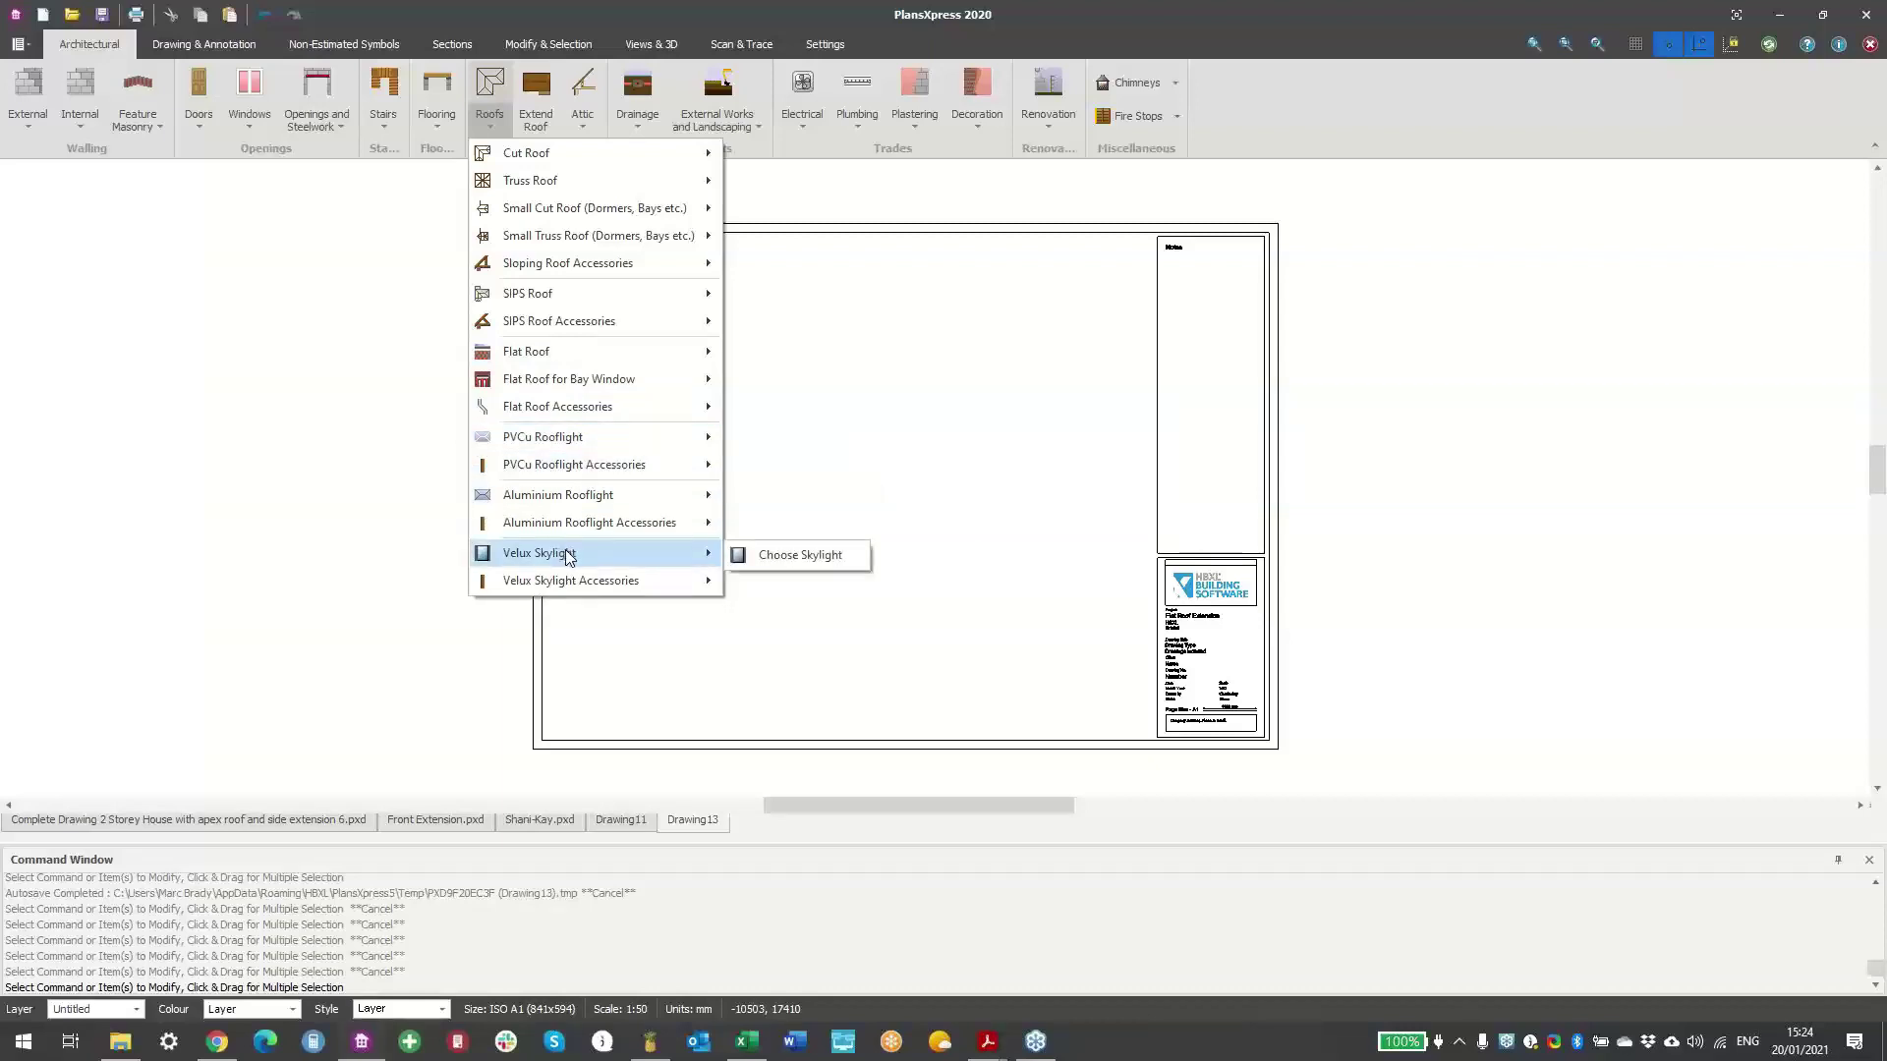
click(574, 126)
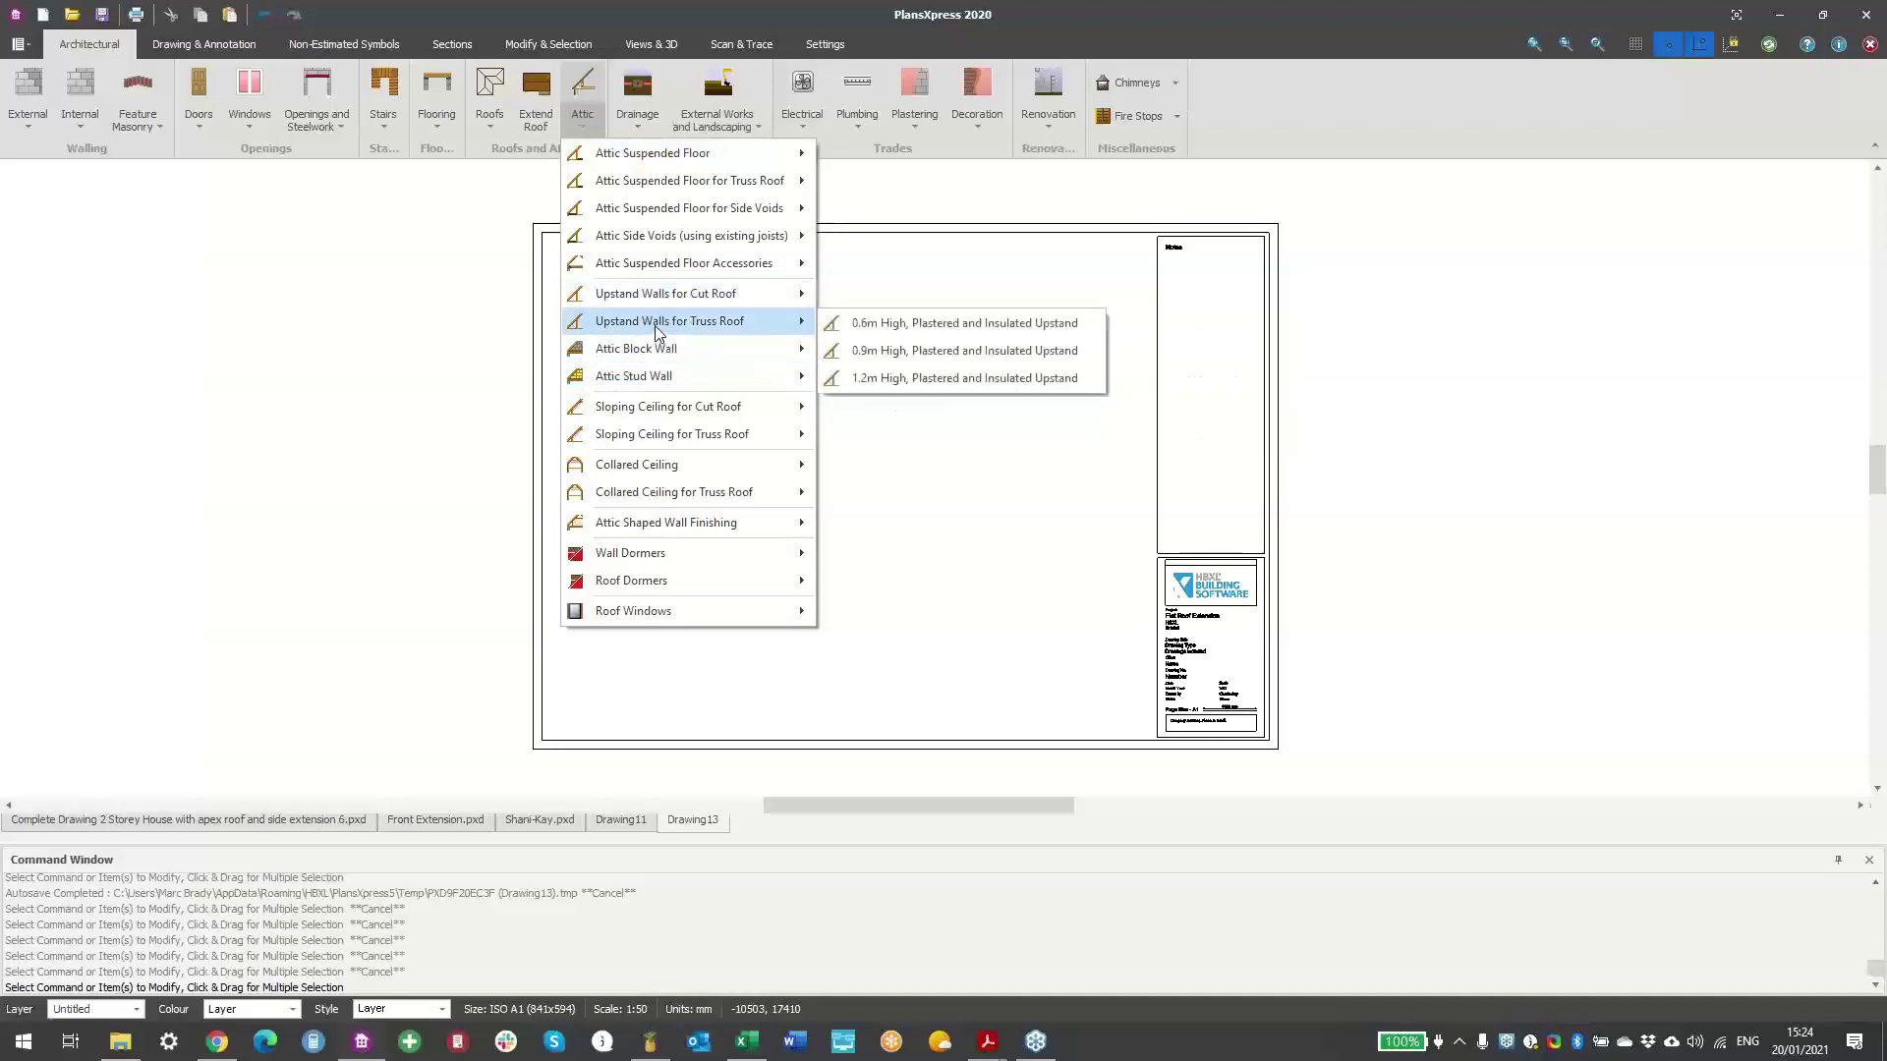
mouse_move(733, 568)
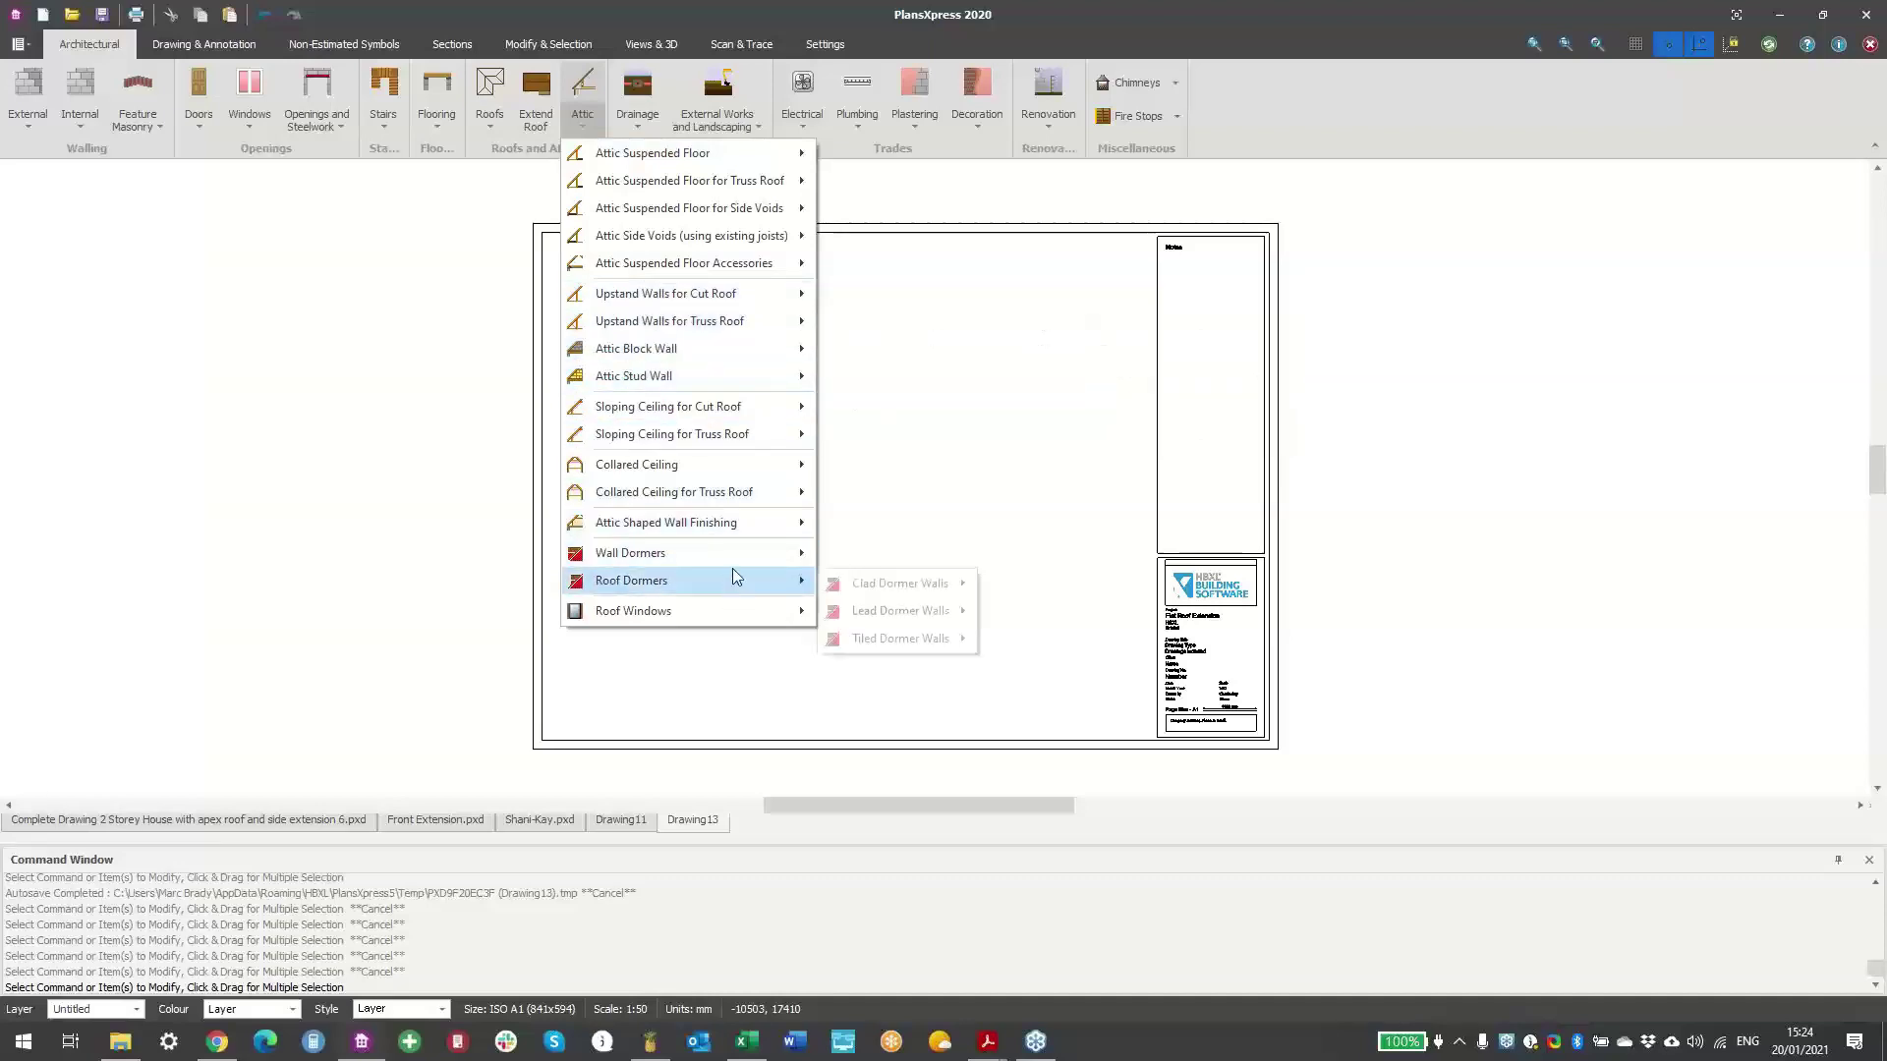
mouse_move(721, 610)
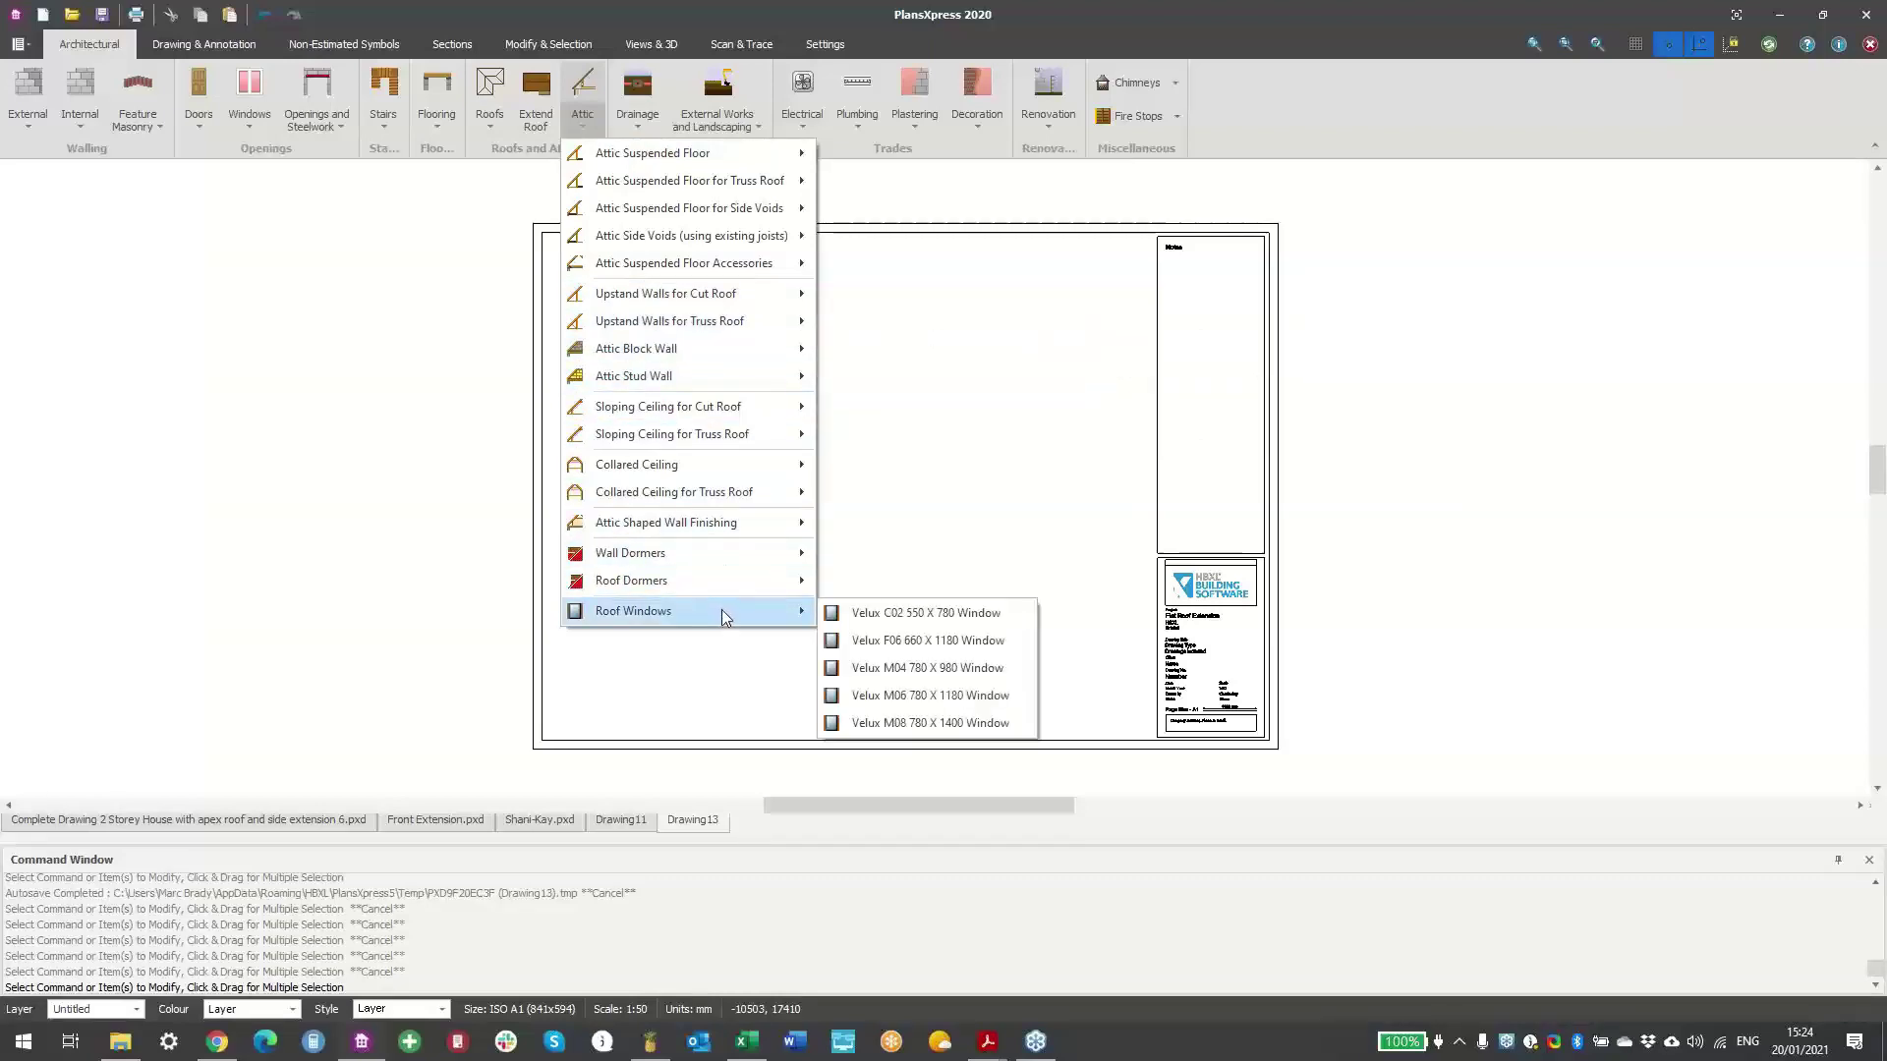
- Examine the available drainage components and the external works and landscaping options such as block paving and tarmac drive
click(645, 126)
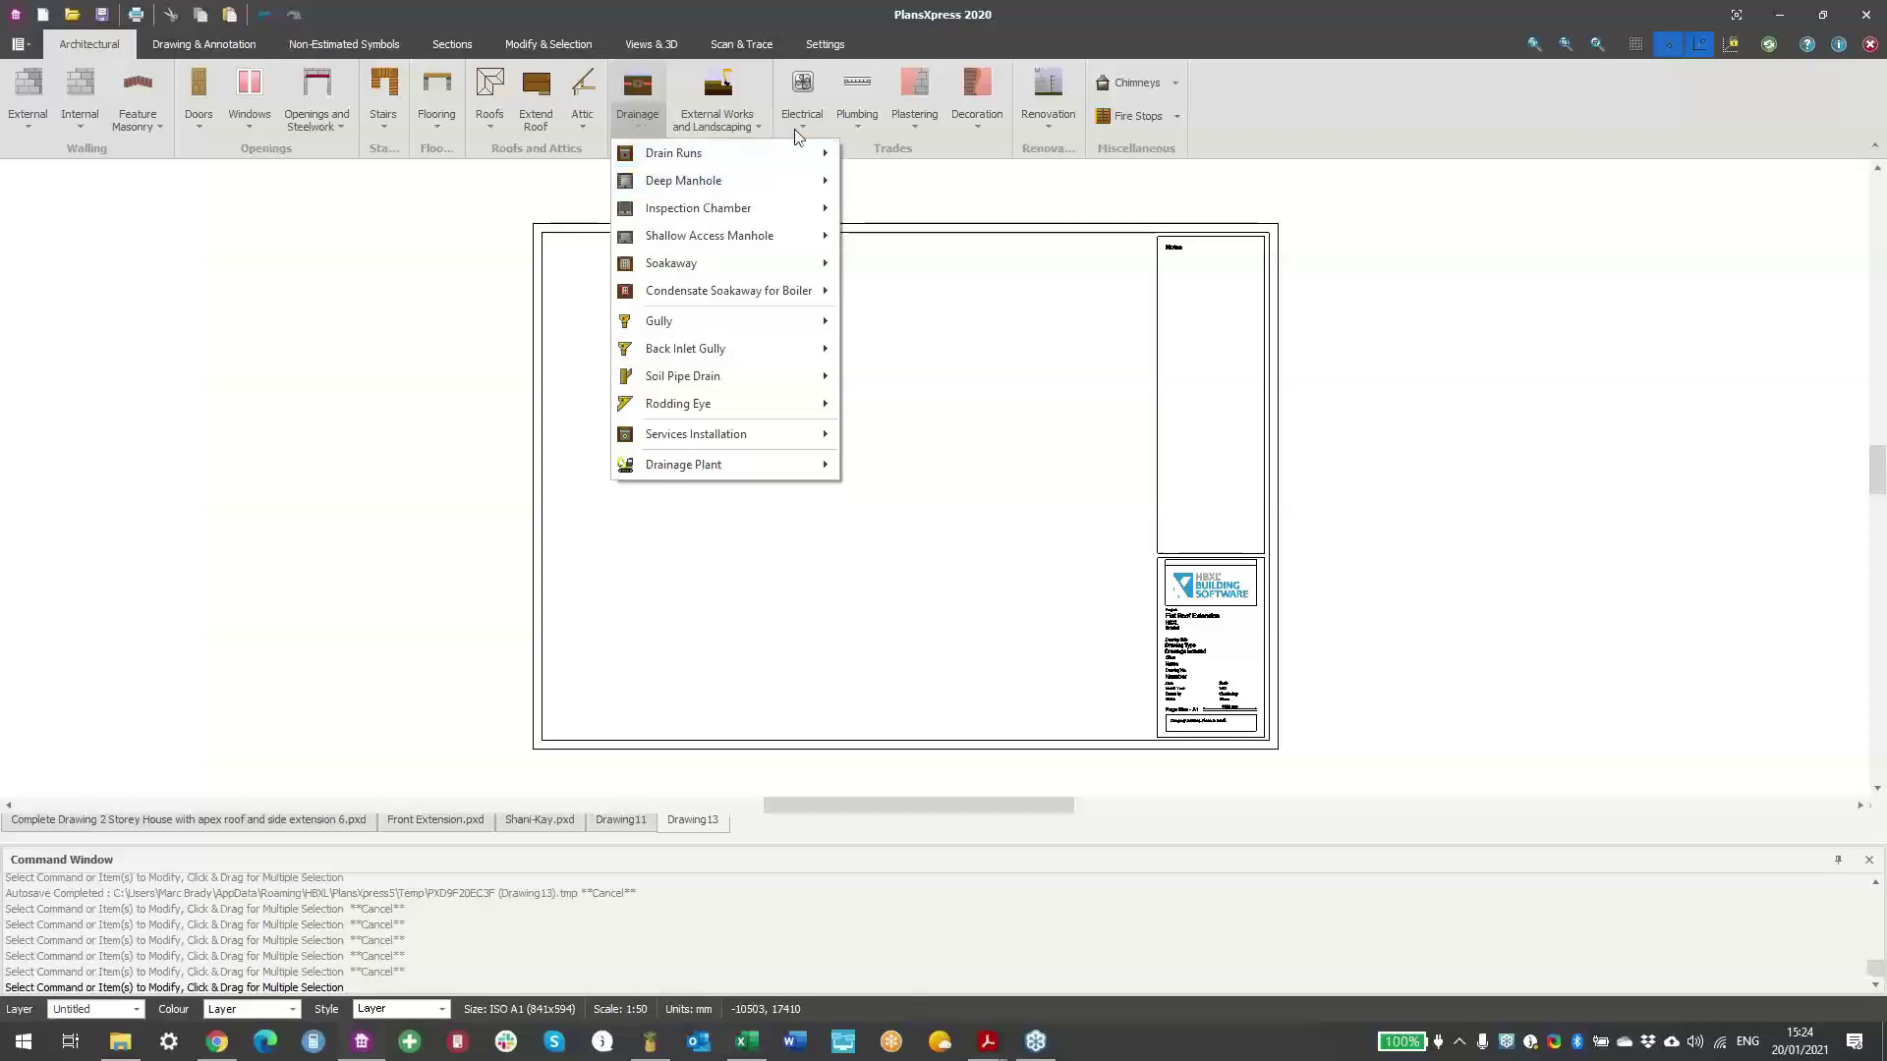
click(743, 121)
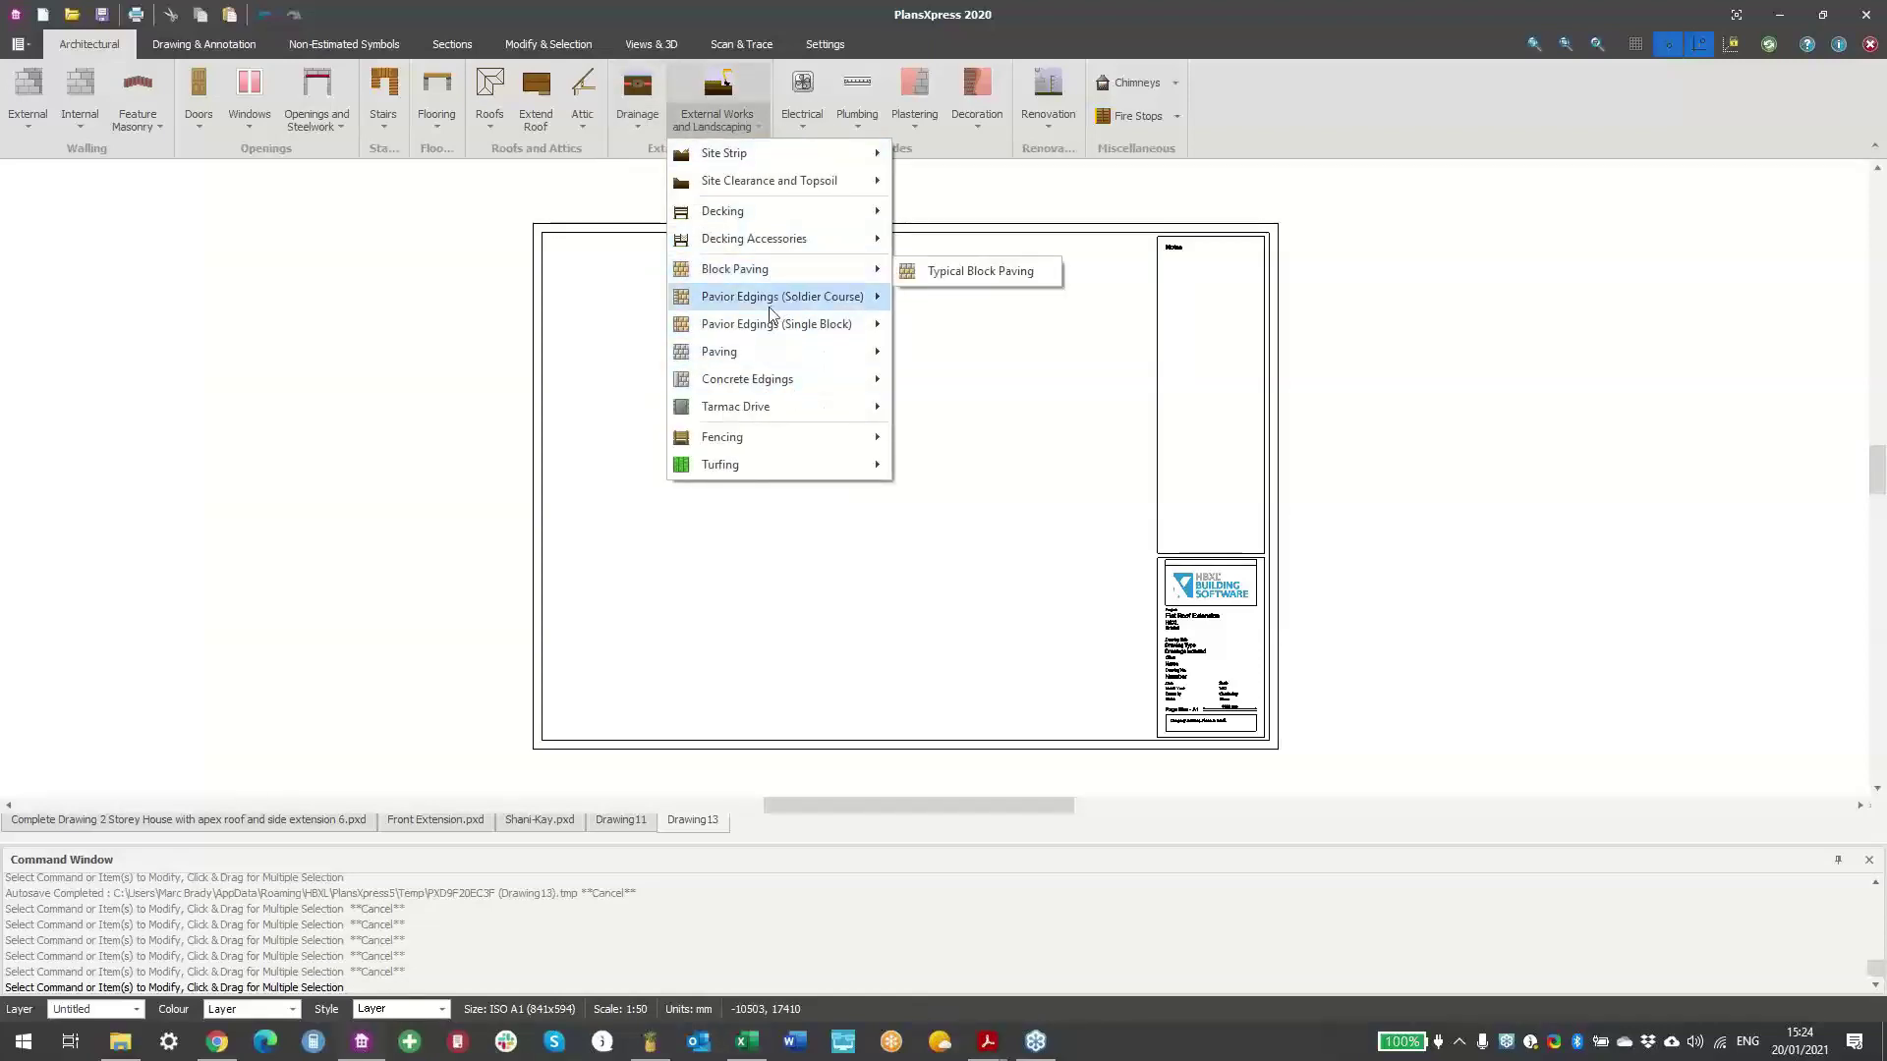
mouse_move(757, 407)
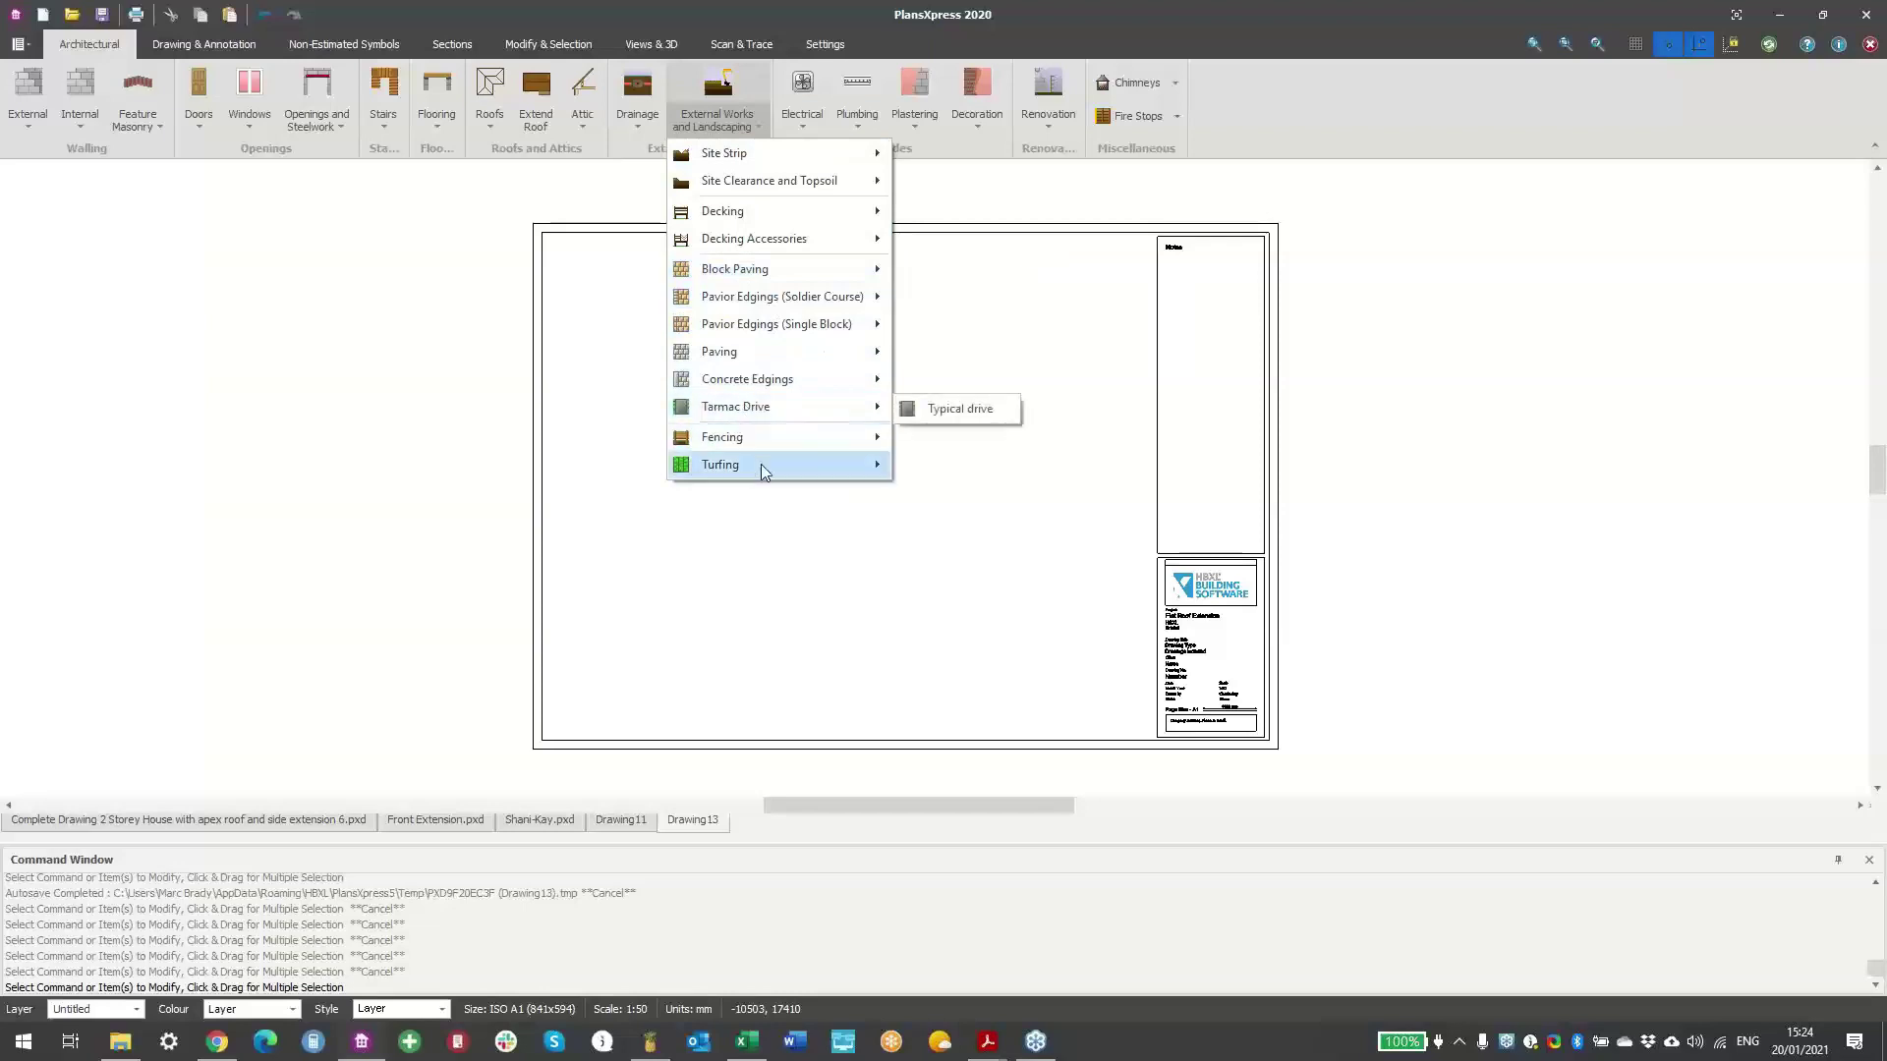
- Examine the electrical fittings such as sockets and light switches, and the plumbing options including gas pipes, showers and bathroom taps
click(815, 125)
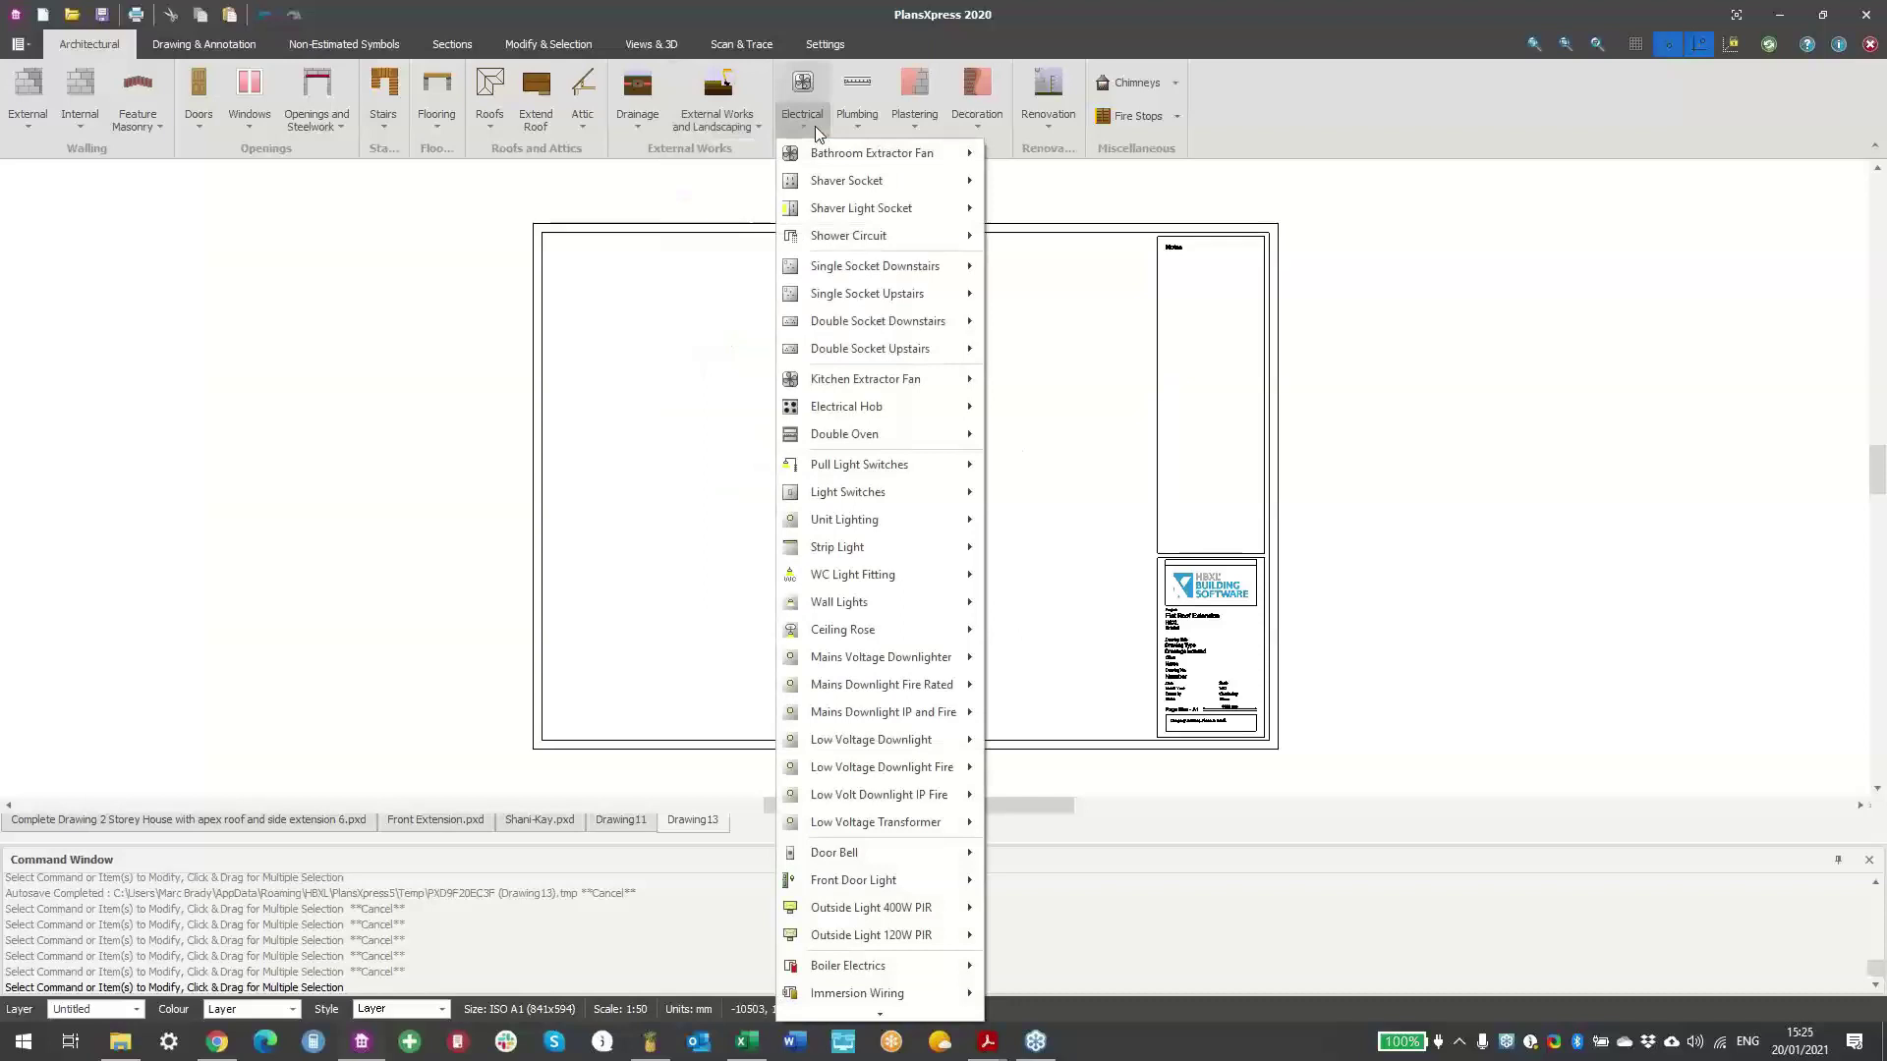
mouse_move(859, 304)
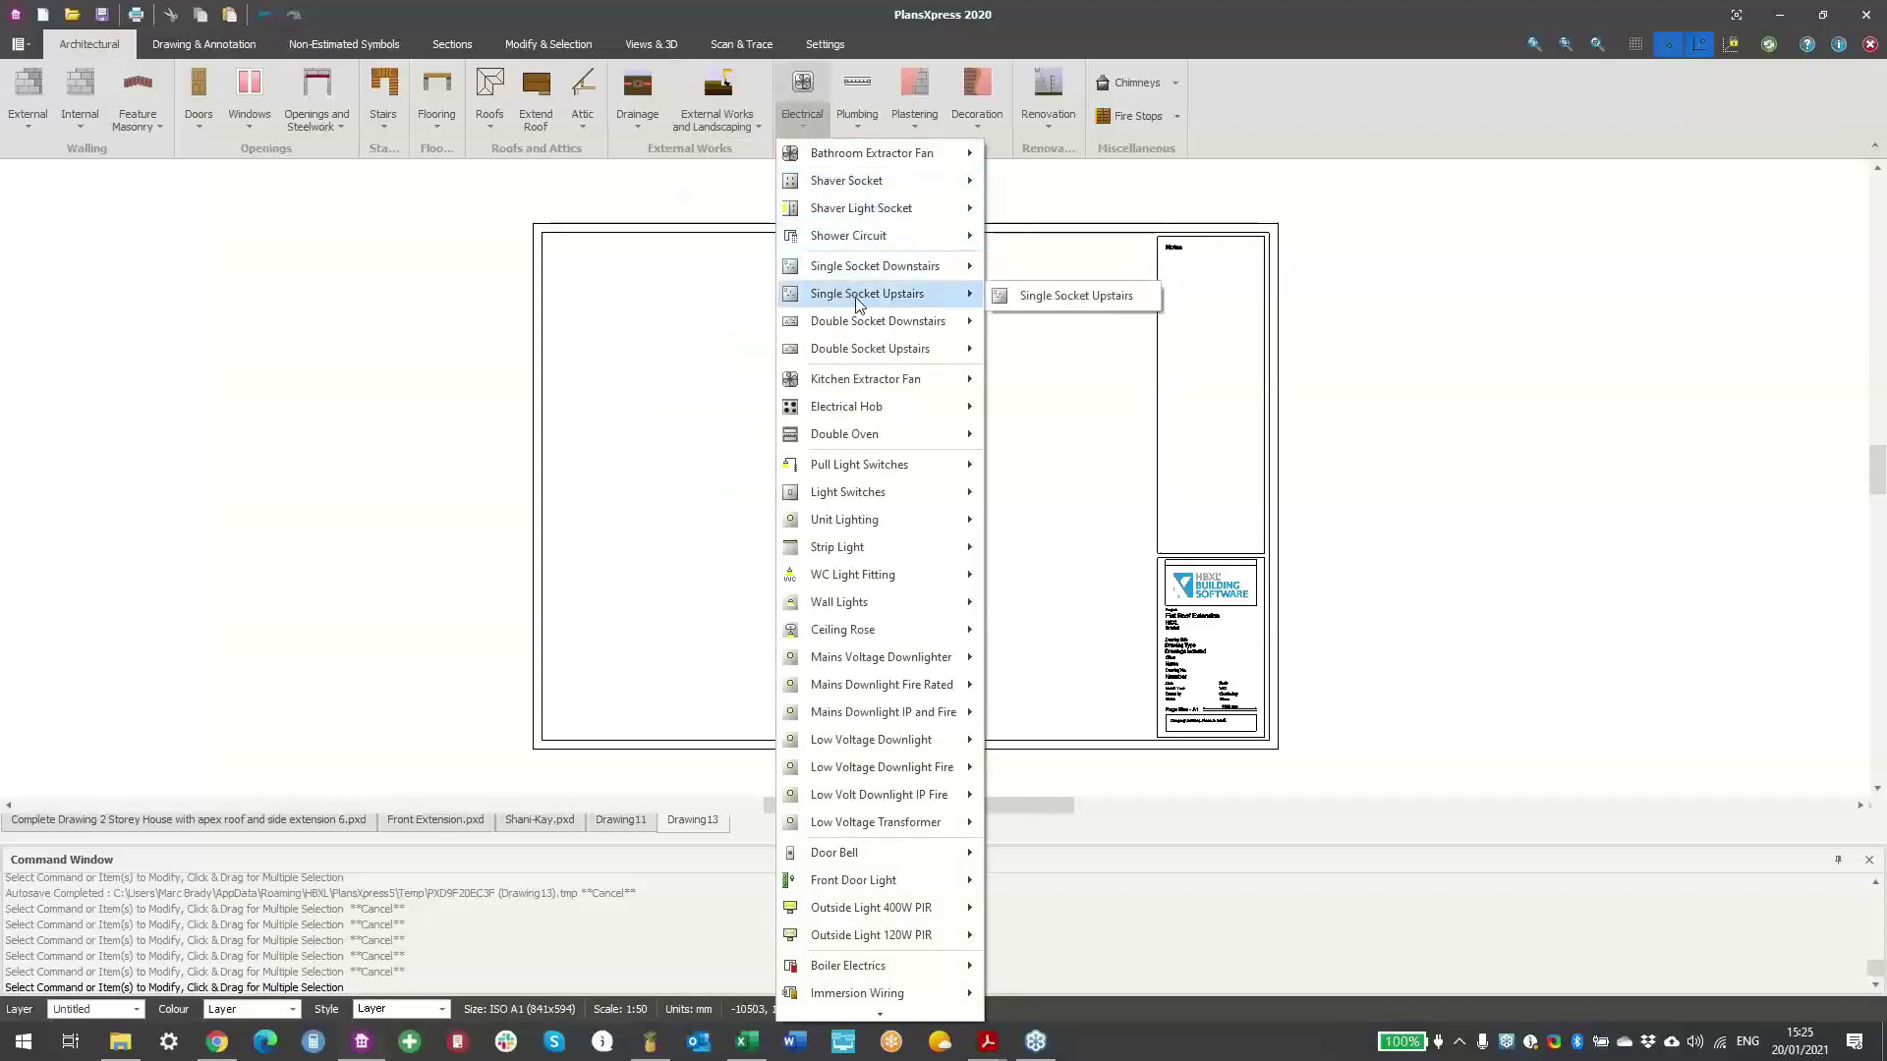
mouse_move(872, 413)
mouse_move(873, 506)
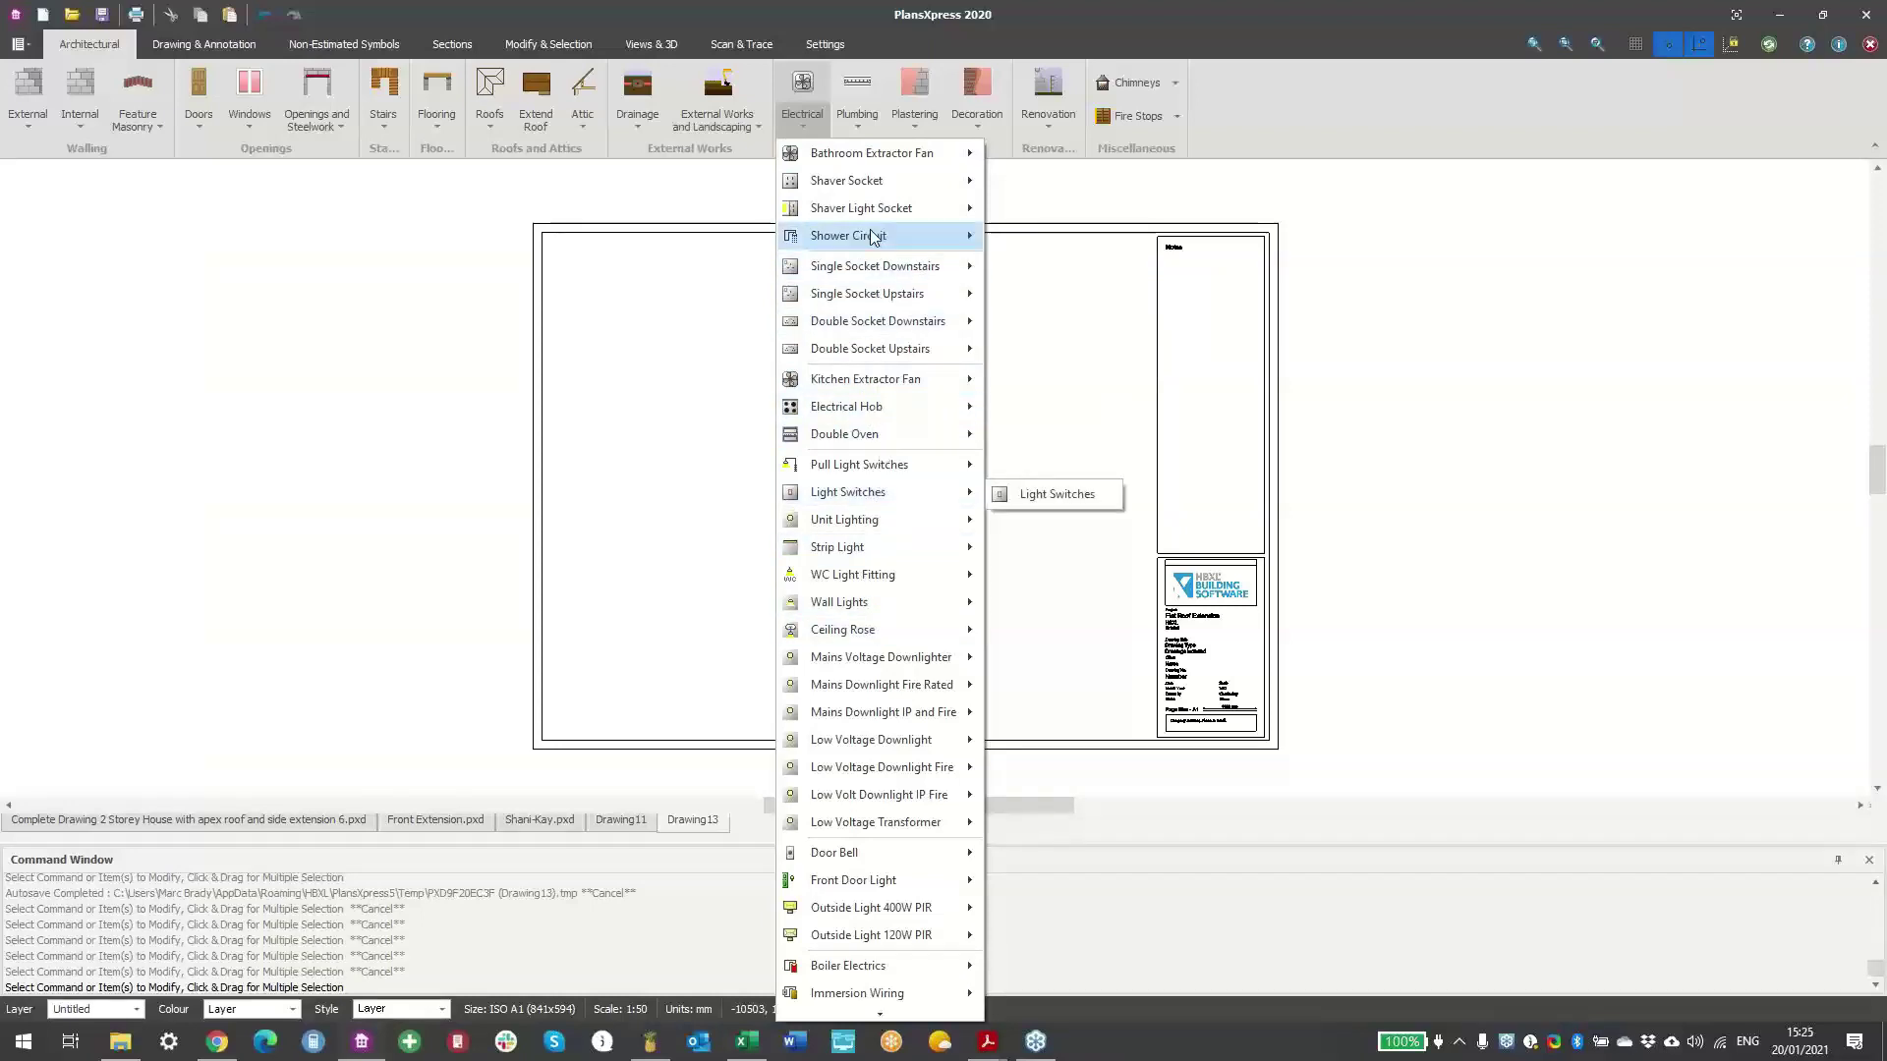
click(858, 126)
mouse_move(872, 156)
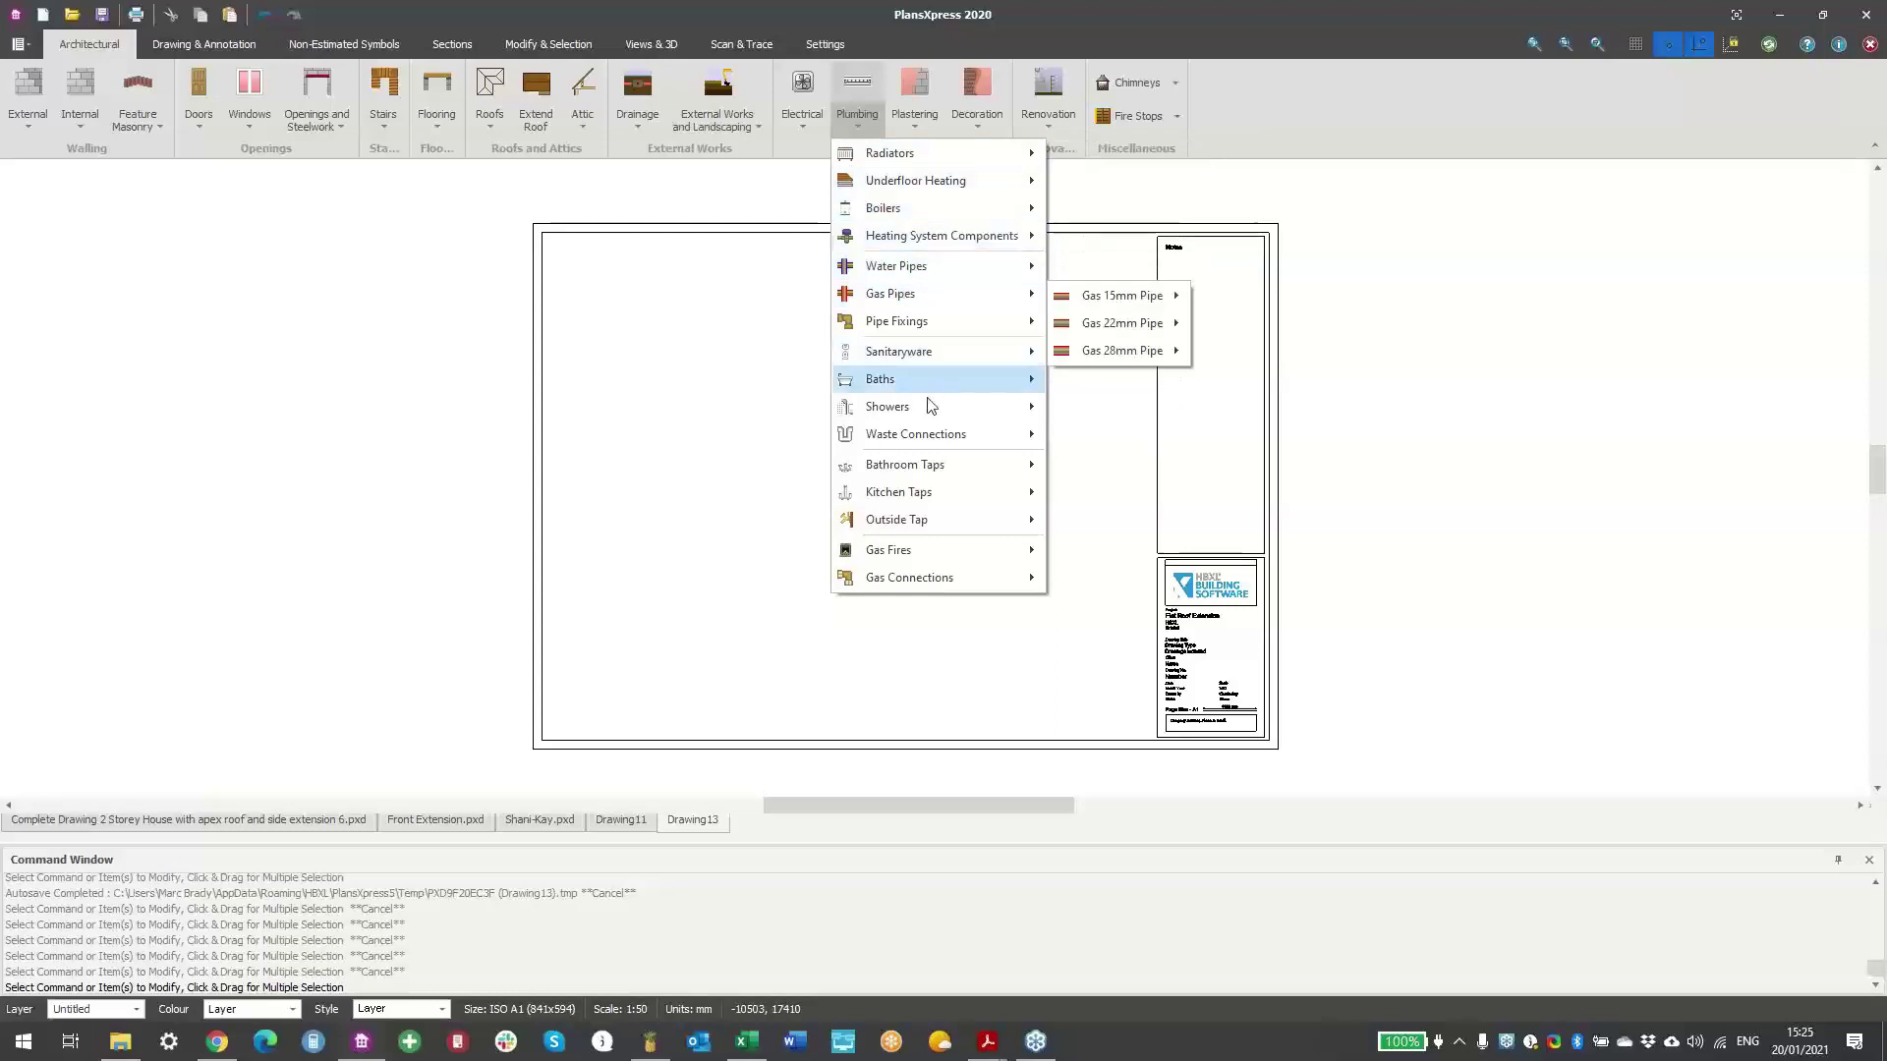
mouse_move(927, 412)
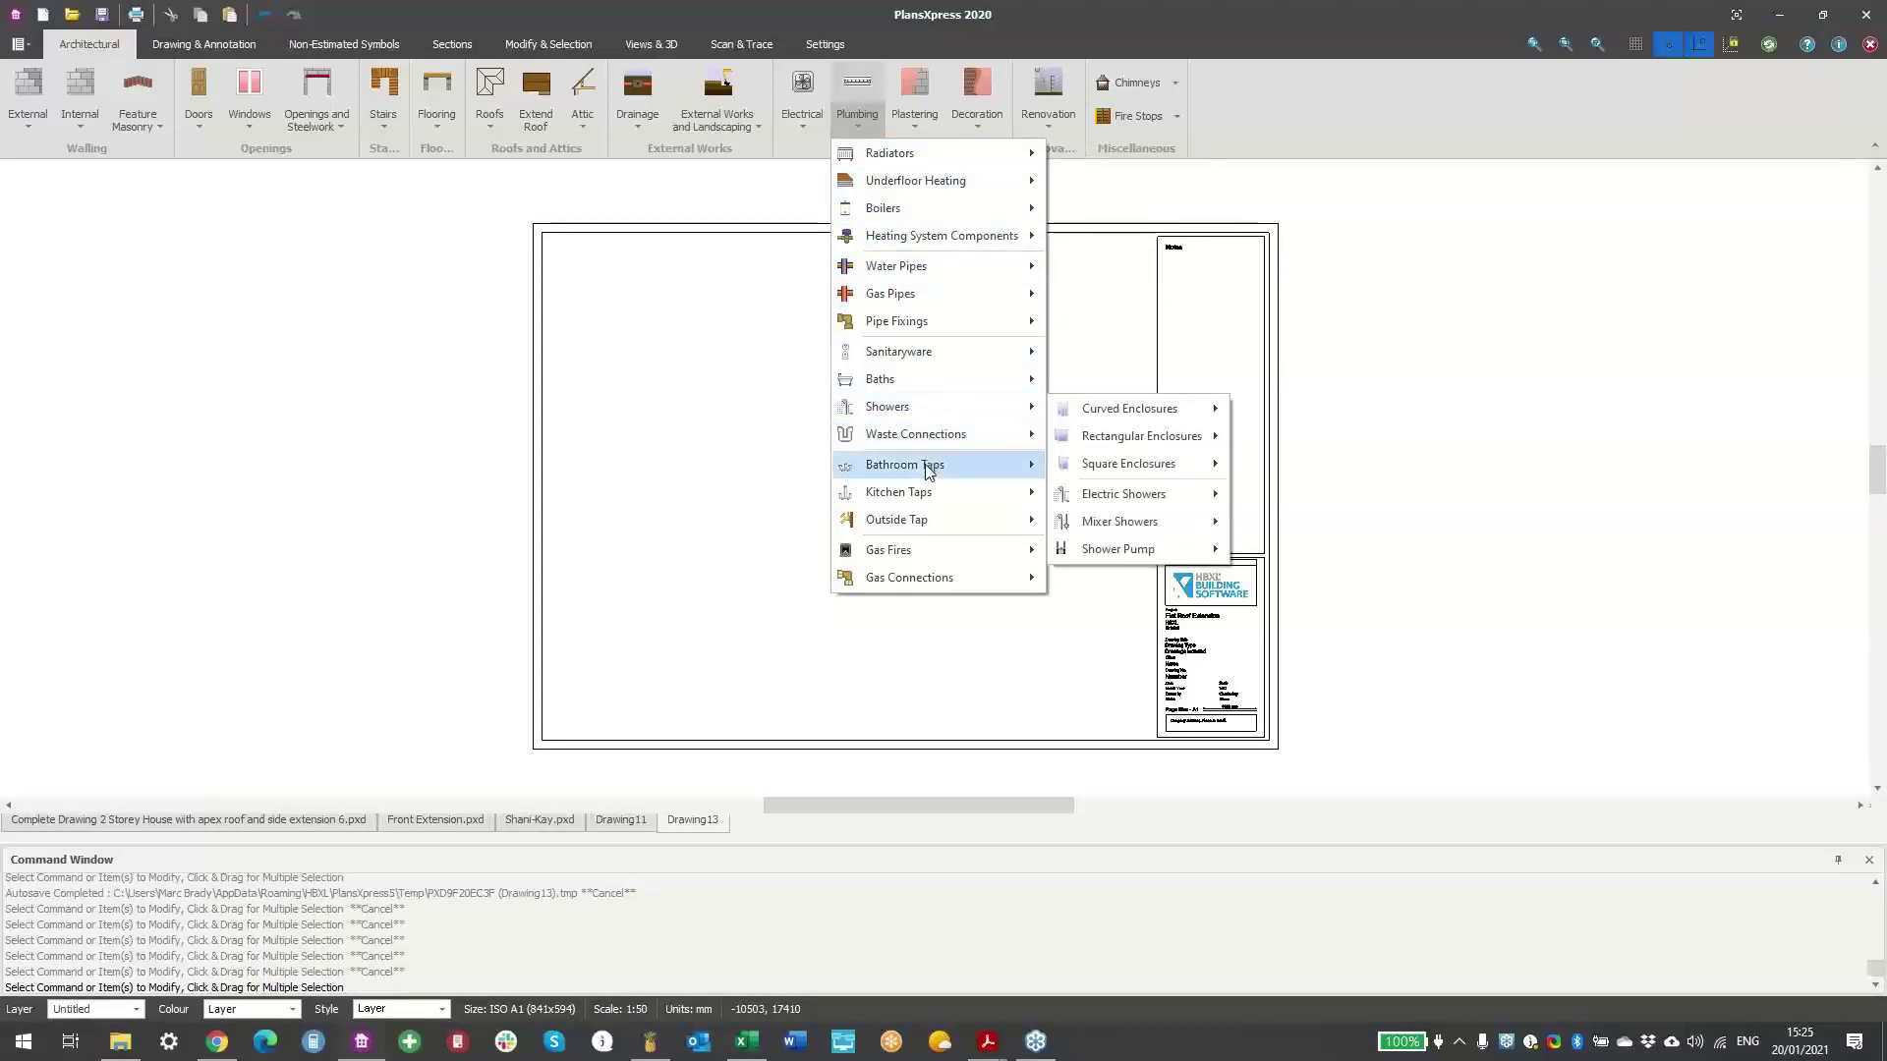
mouse_move(930, 470)
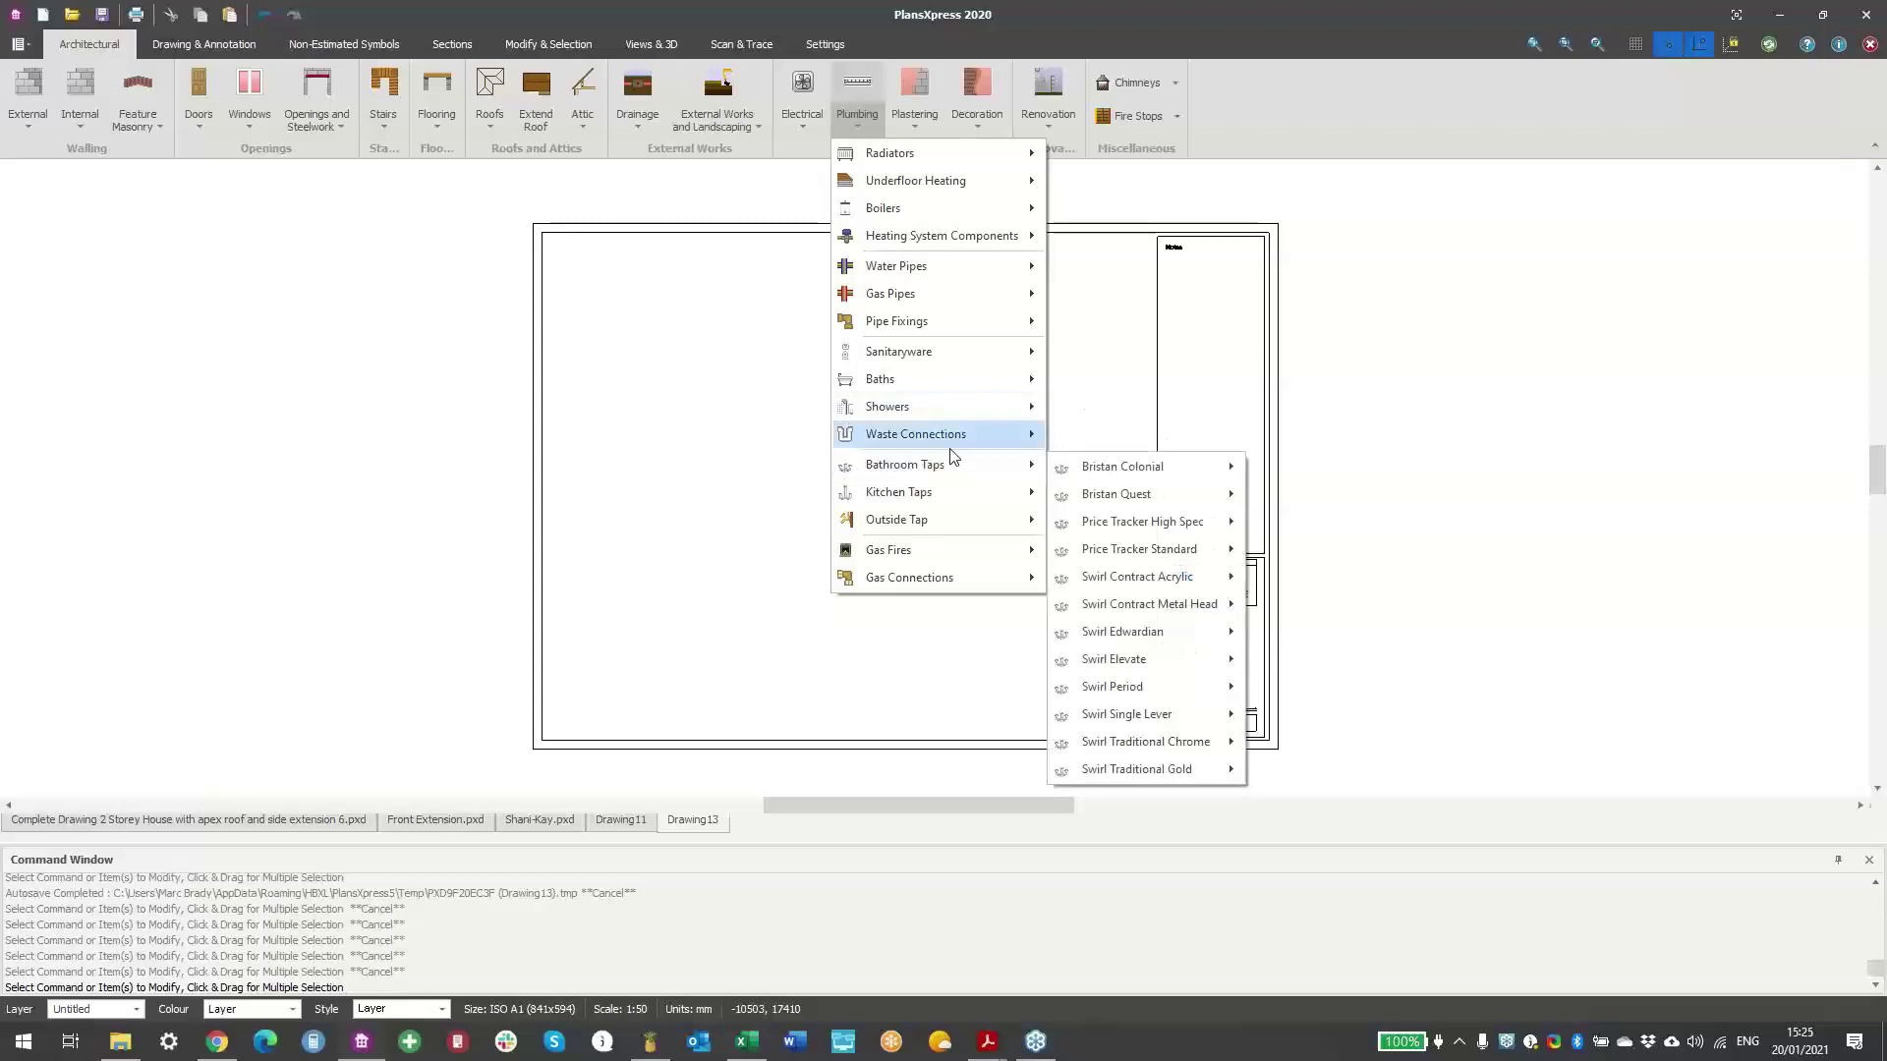
- Examine the available plastering, decoration and renovation options, including internal wall renovation and repointing brickwork
click(916, 116)
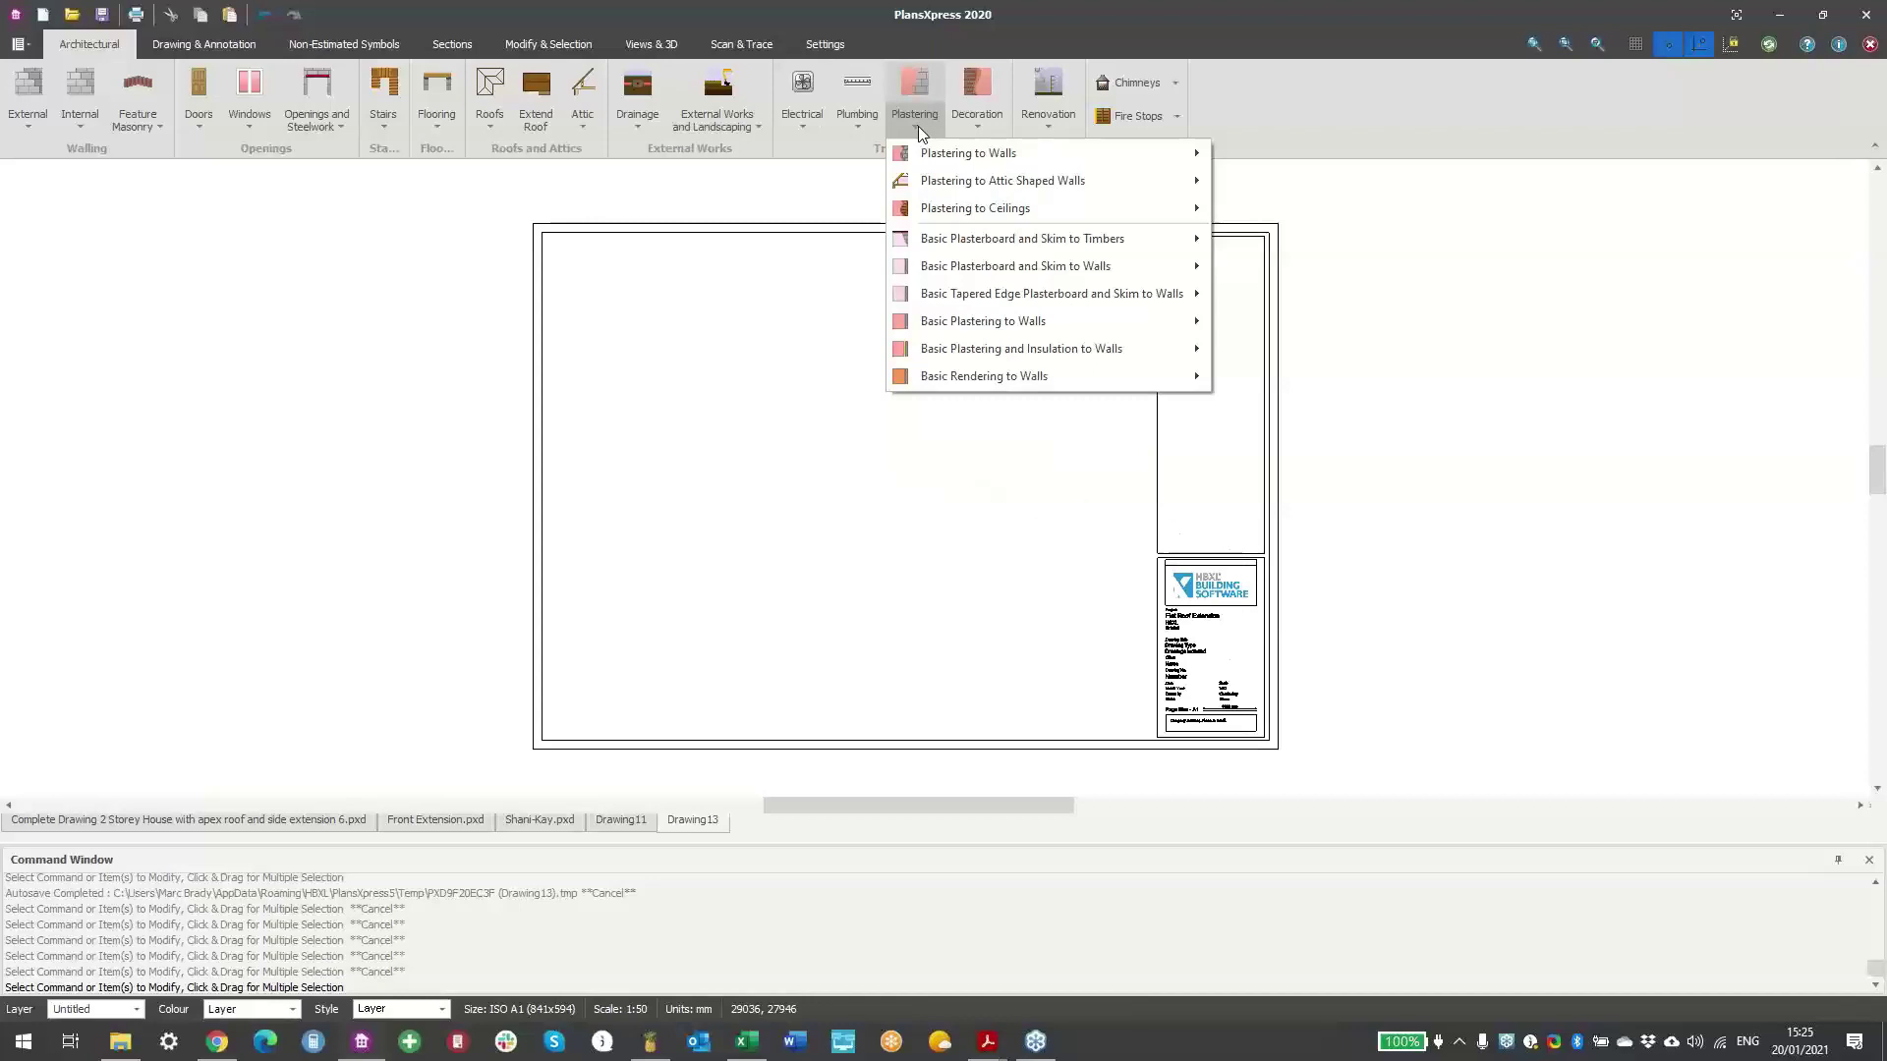
click(975, 125)
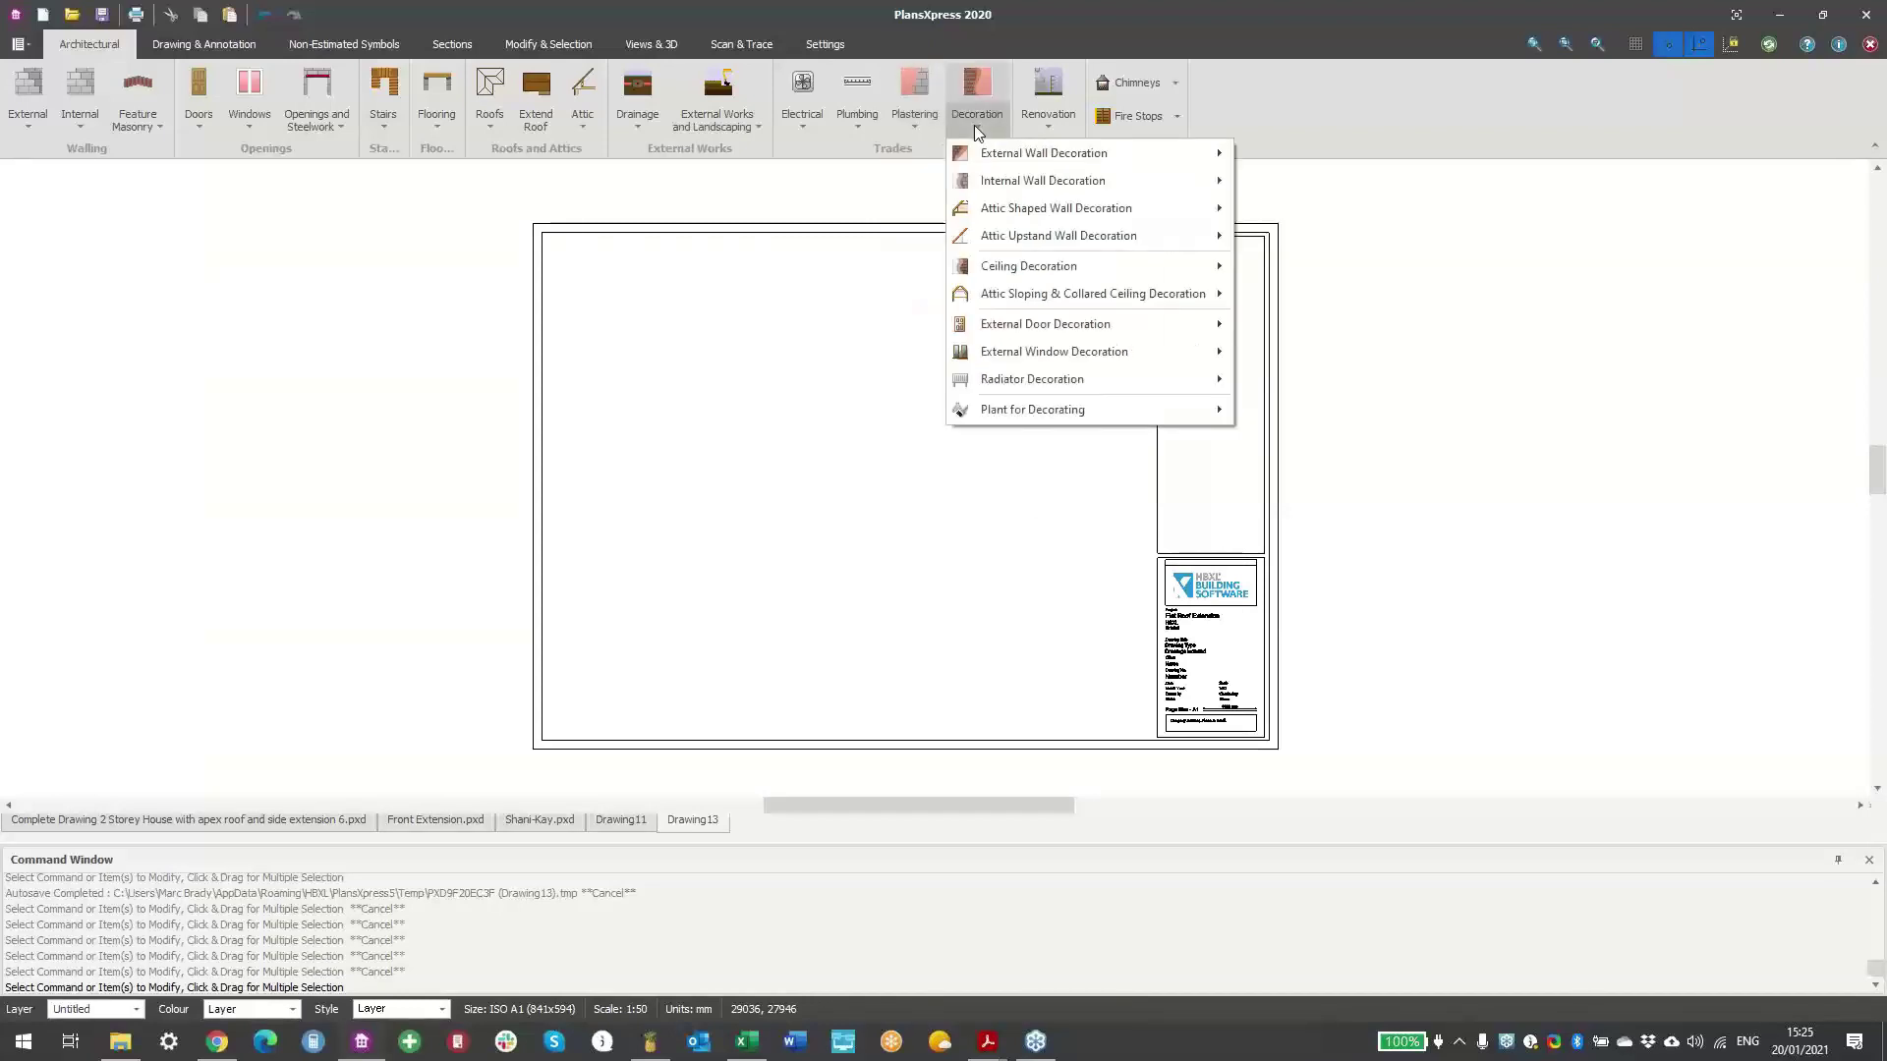
click(1041, 127)
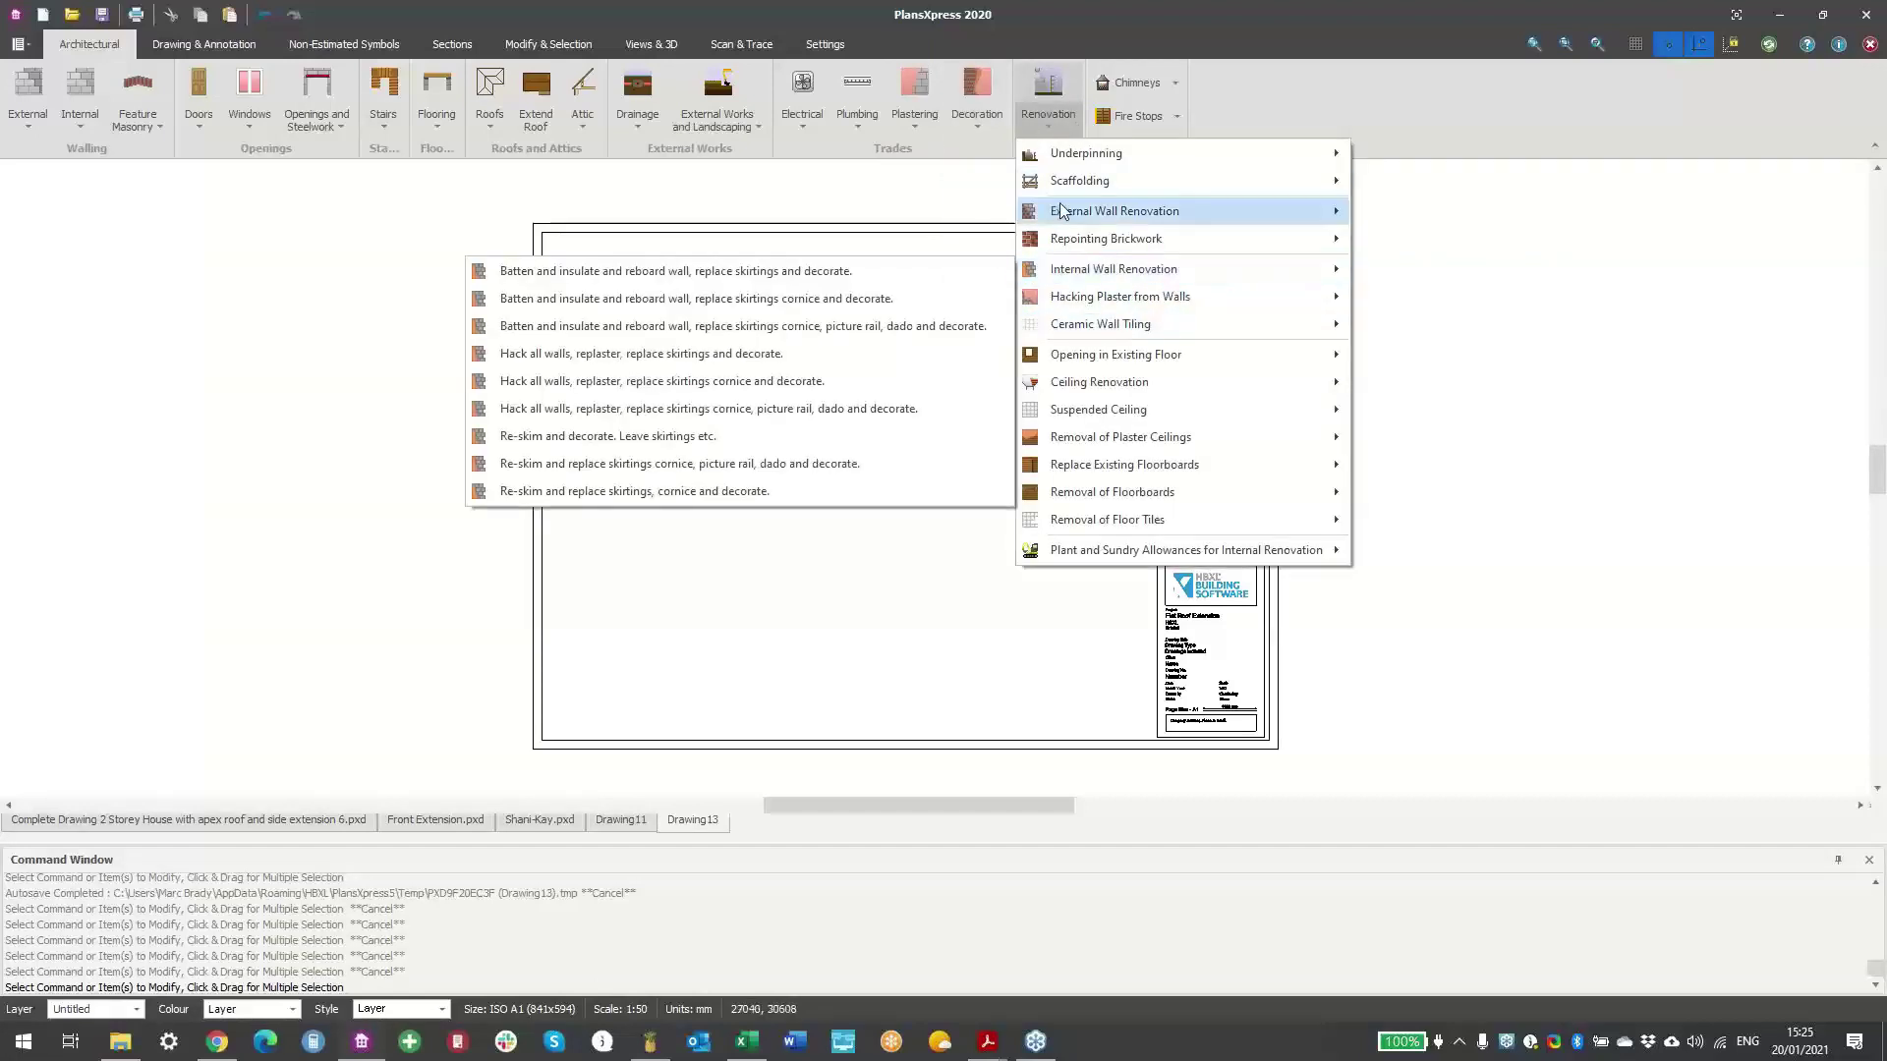
mouse_move(1062, 211)
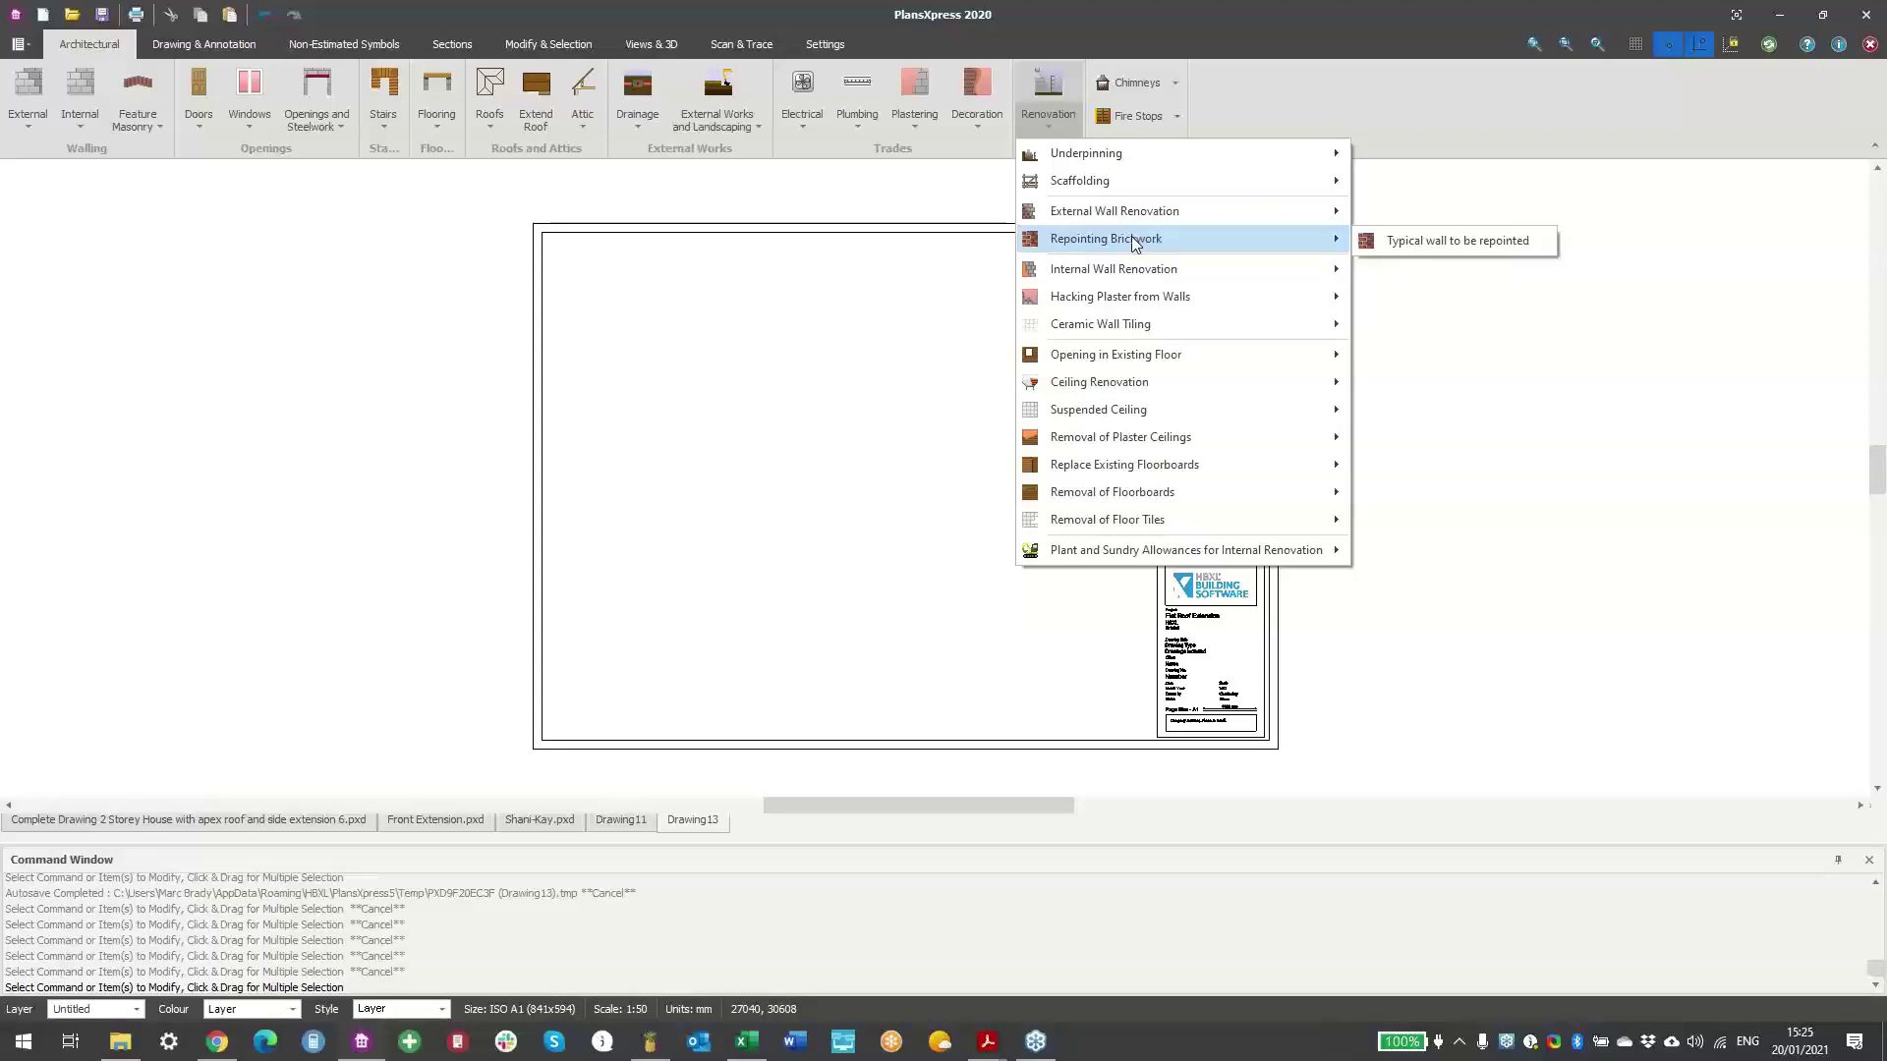
- Switch to the Complete Drawing 2 Storey House with apex roof and side extension 6 drawing and examine its sheet layout
click(1249, 122)
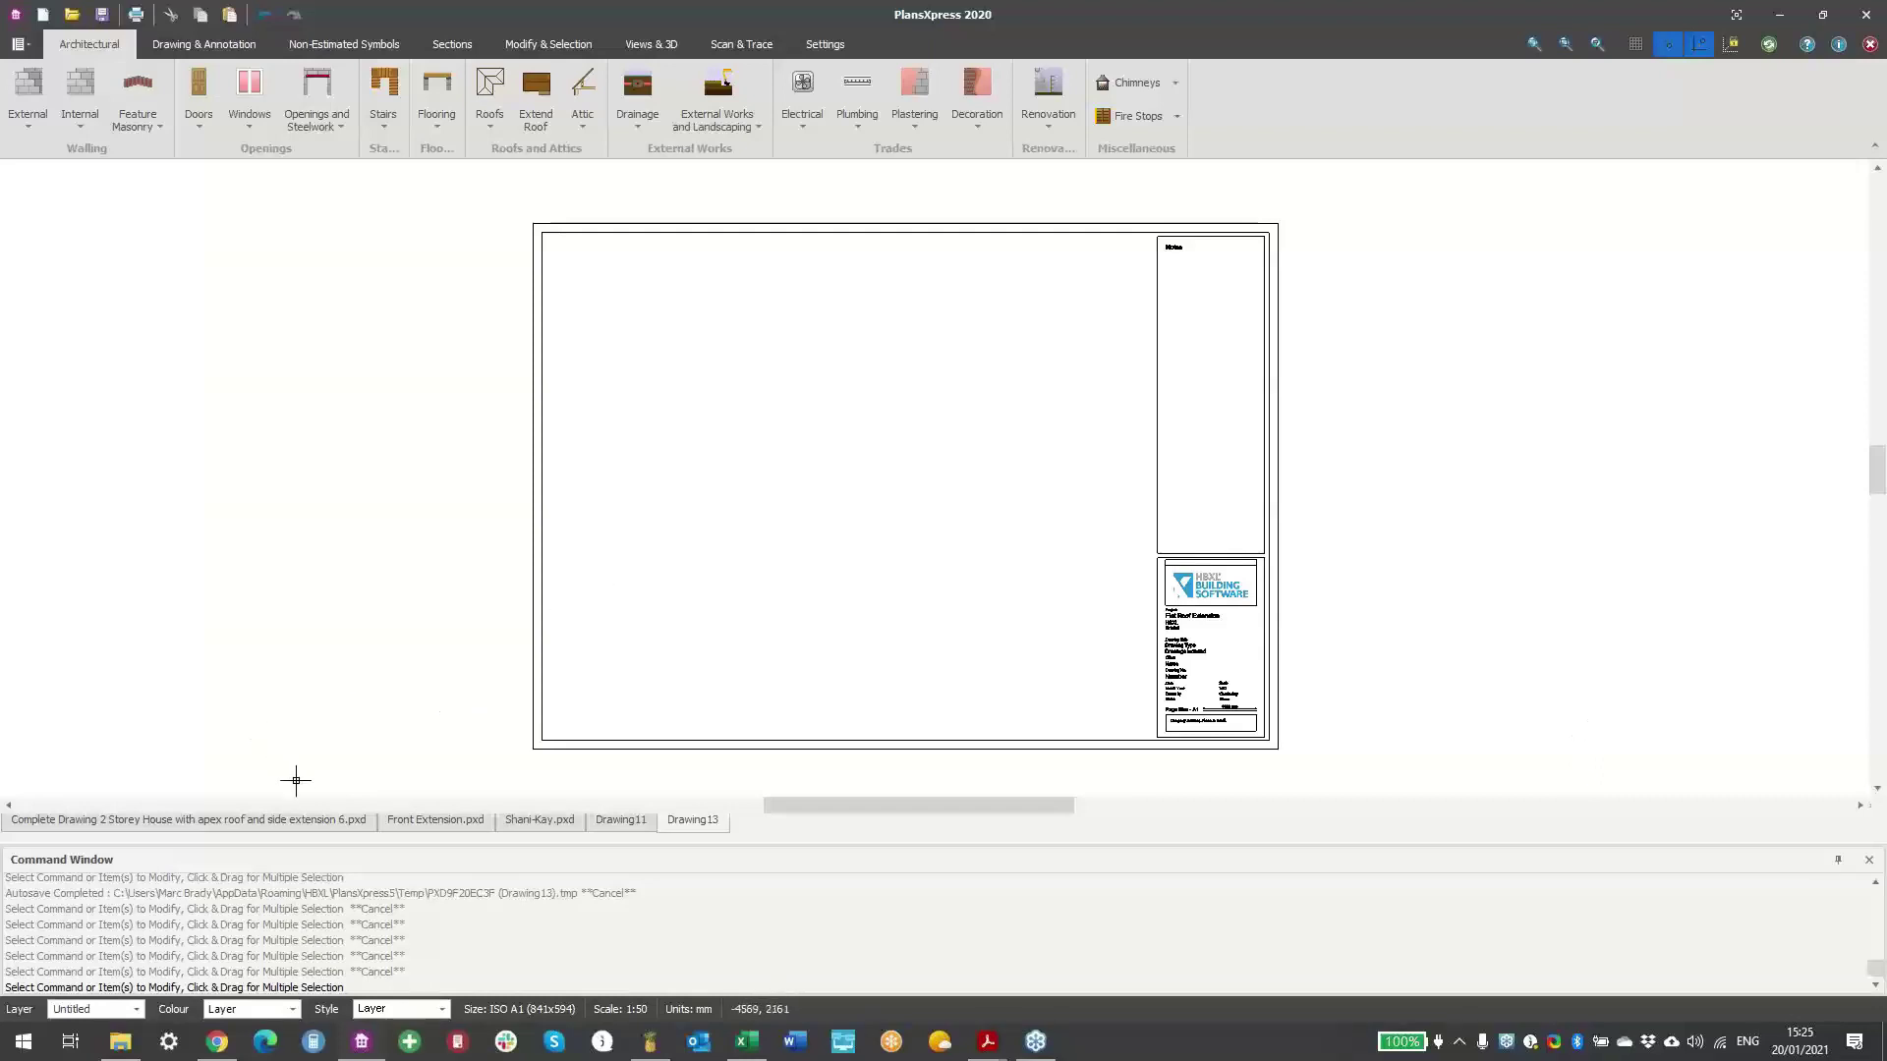
click(279, 823)
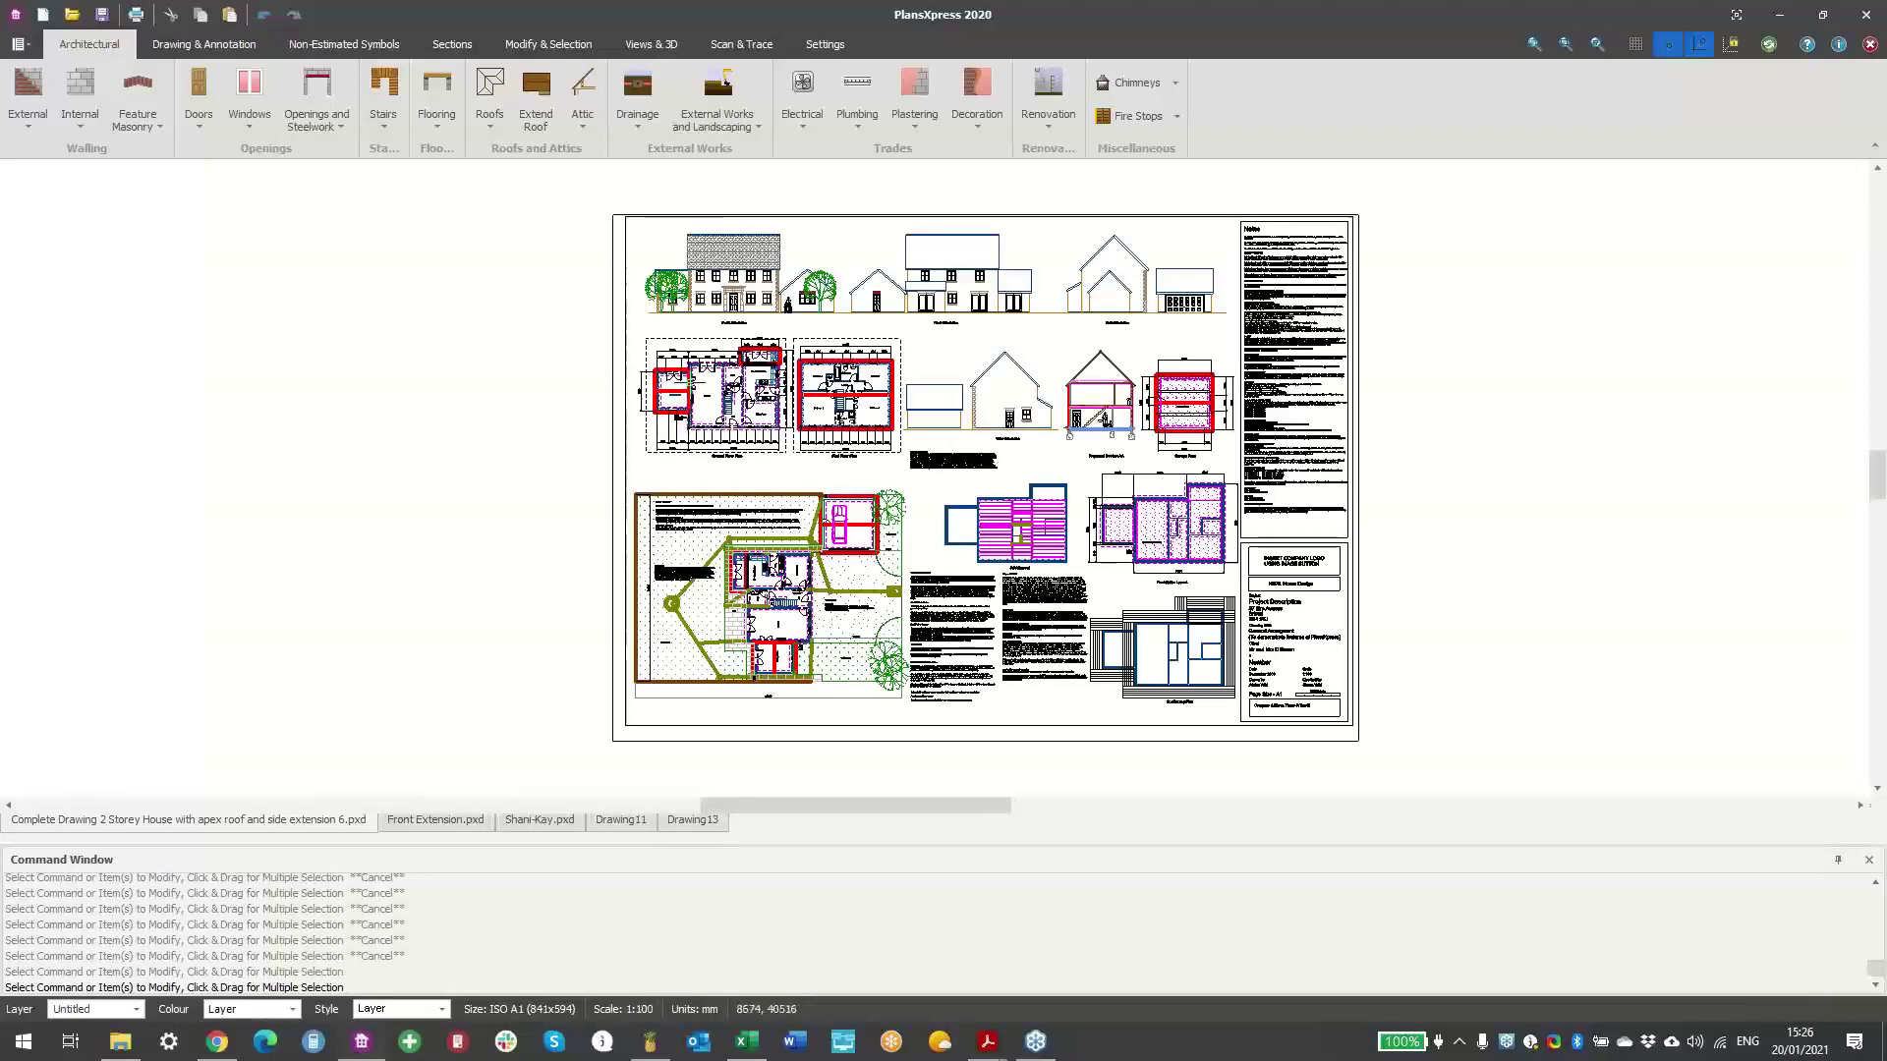
scroll(708, 358, up, 2)
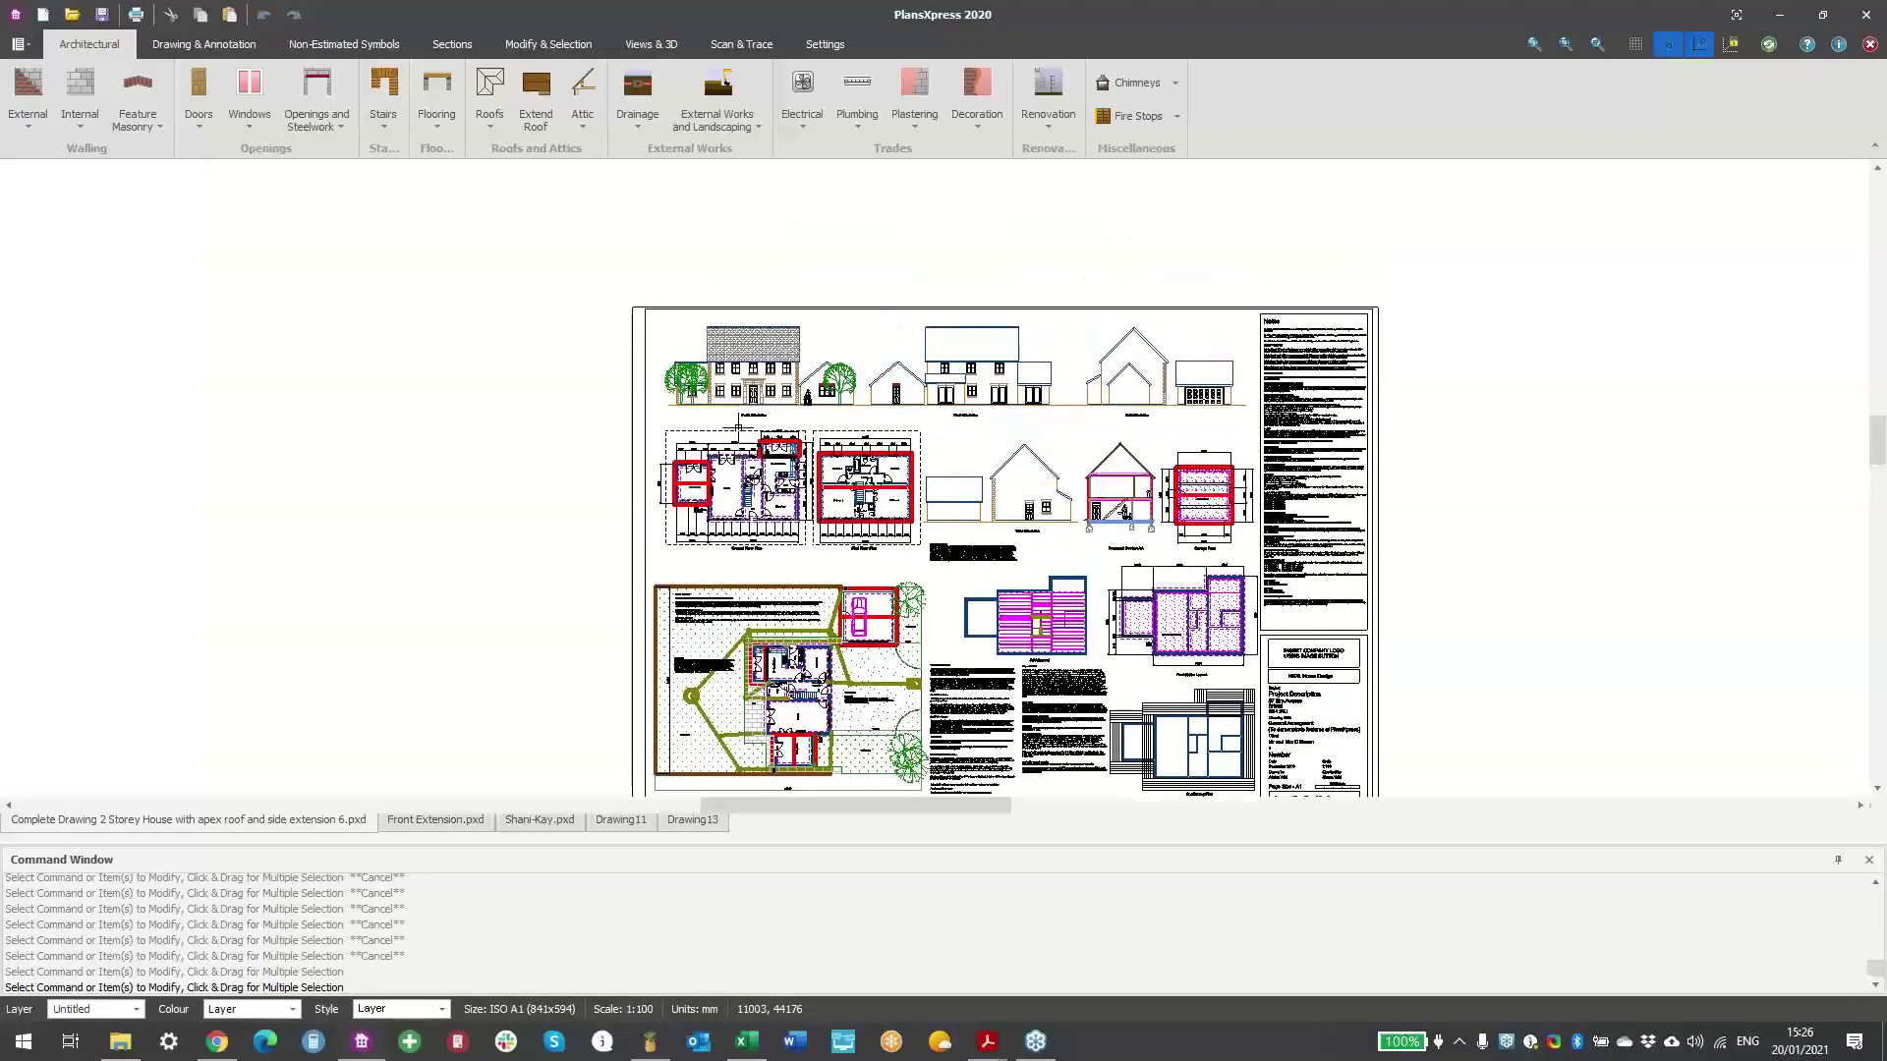
ctrl+scroll(753, 386, up, 3)
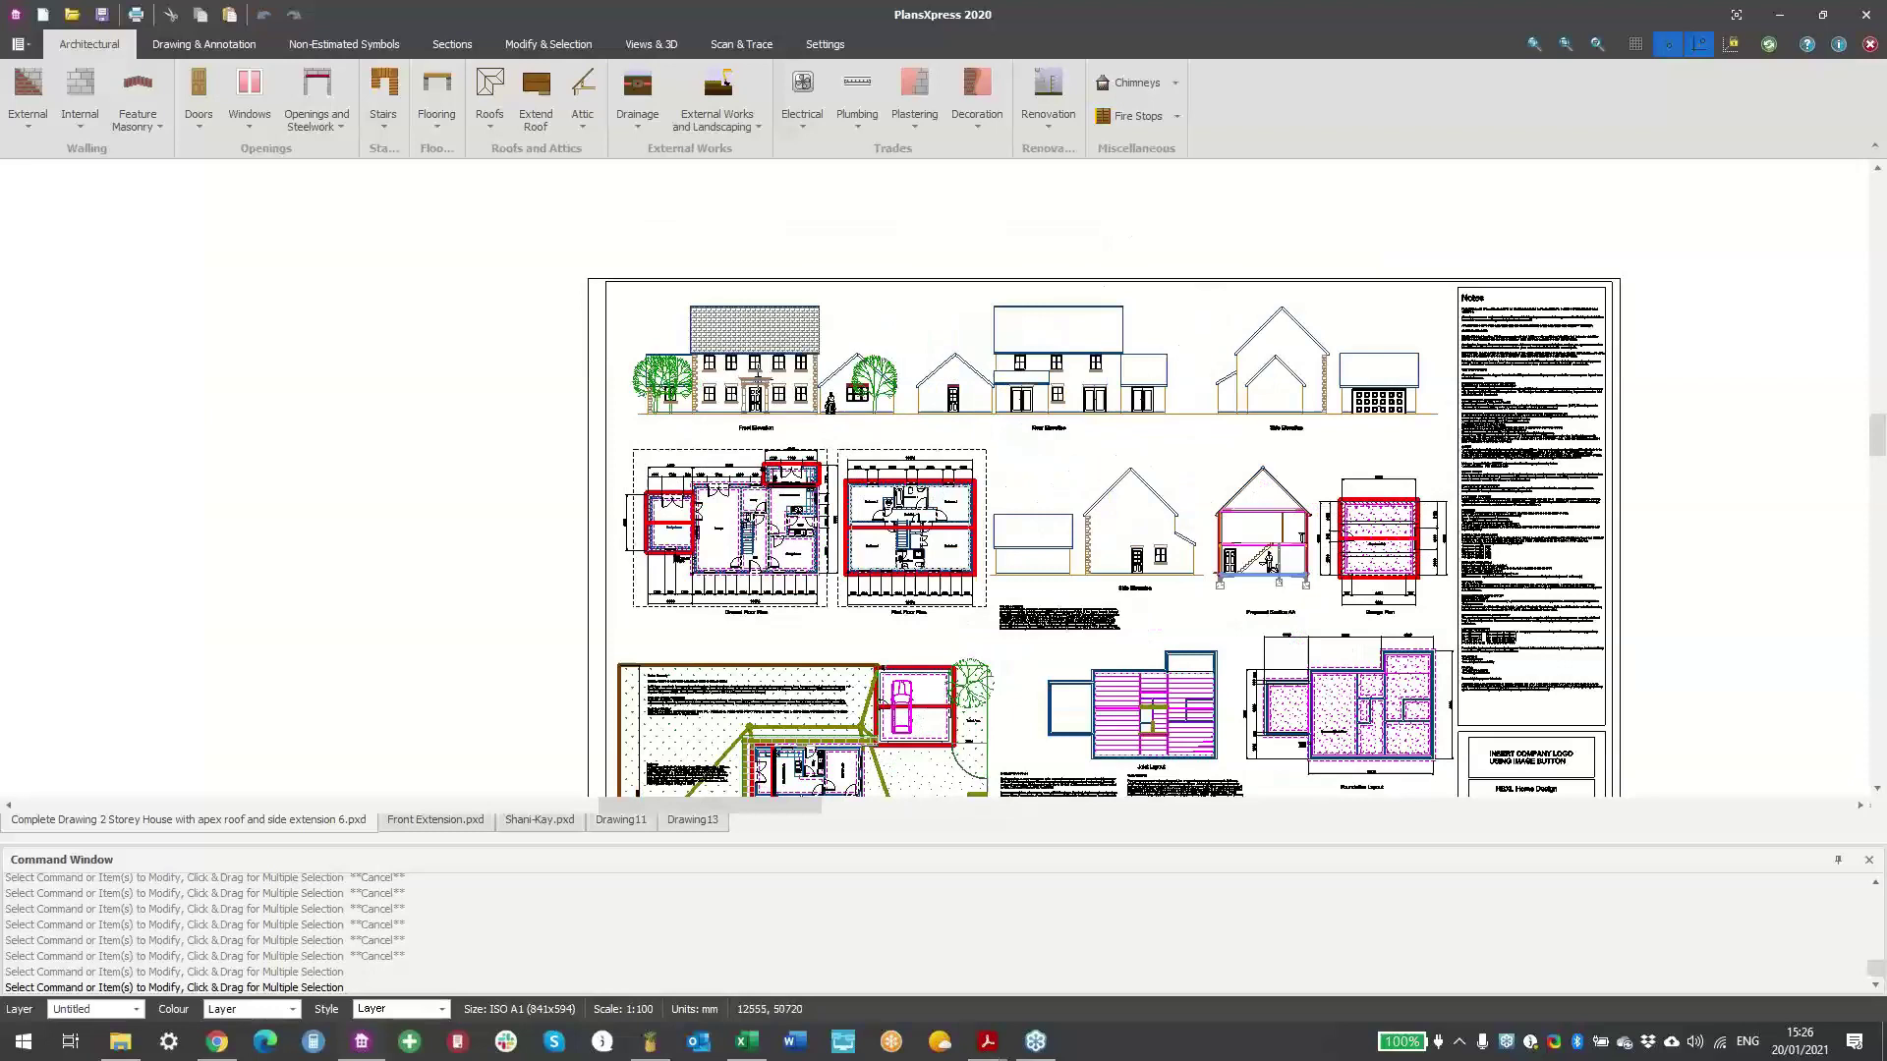
ctrl+scroll(753, 385, up, 4)
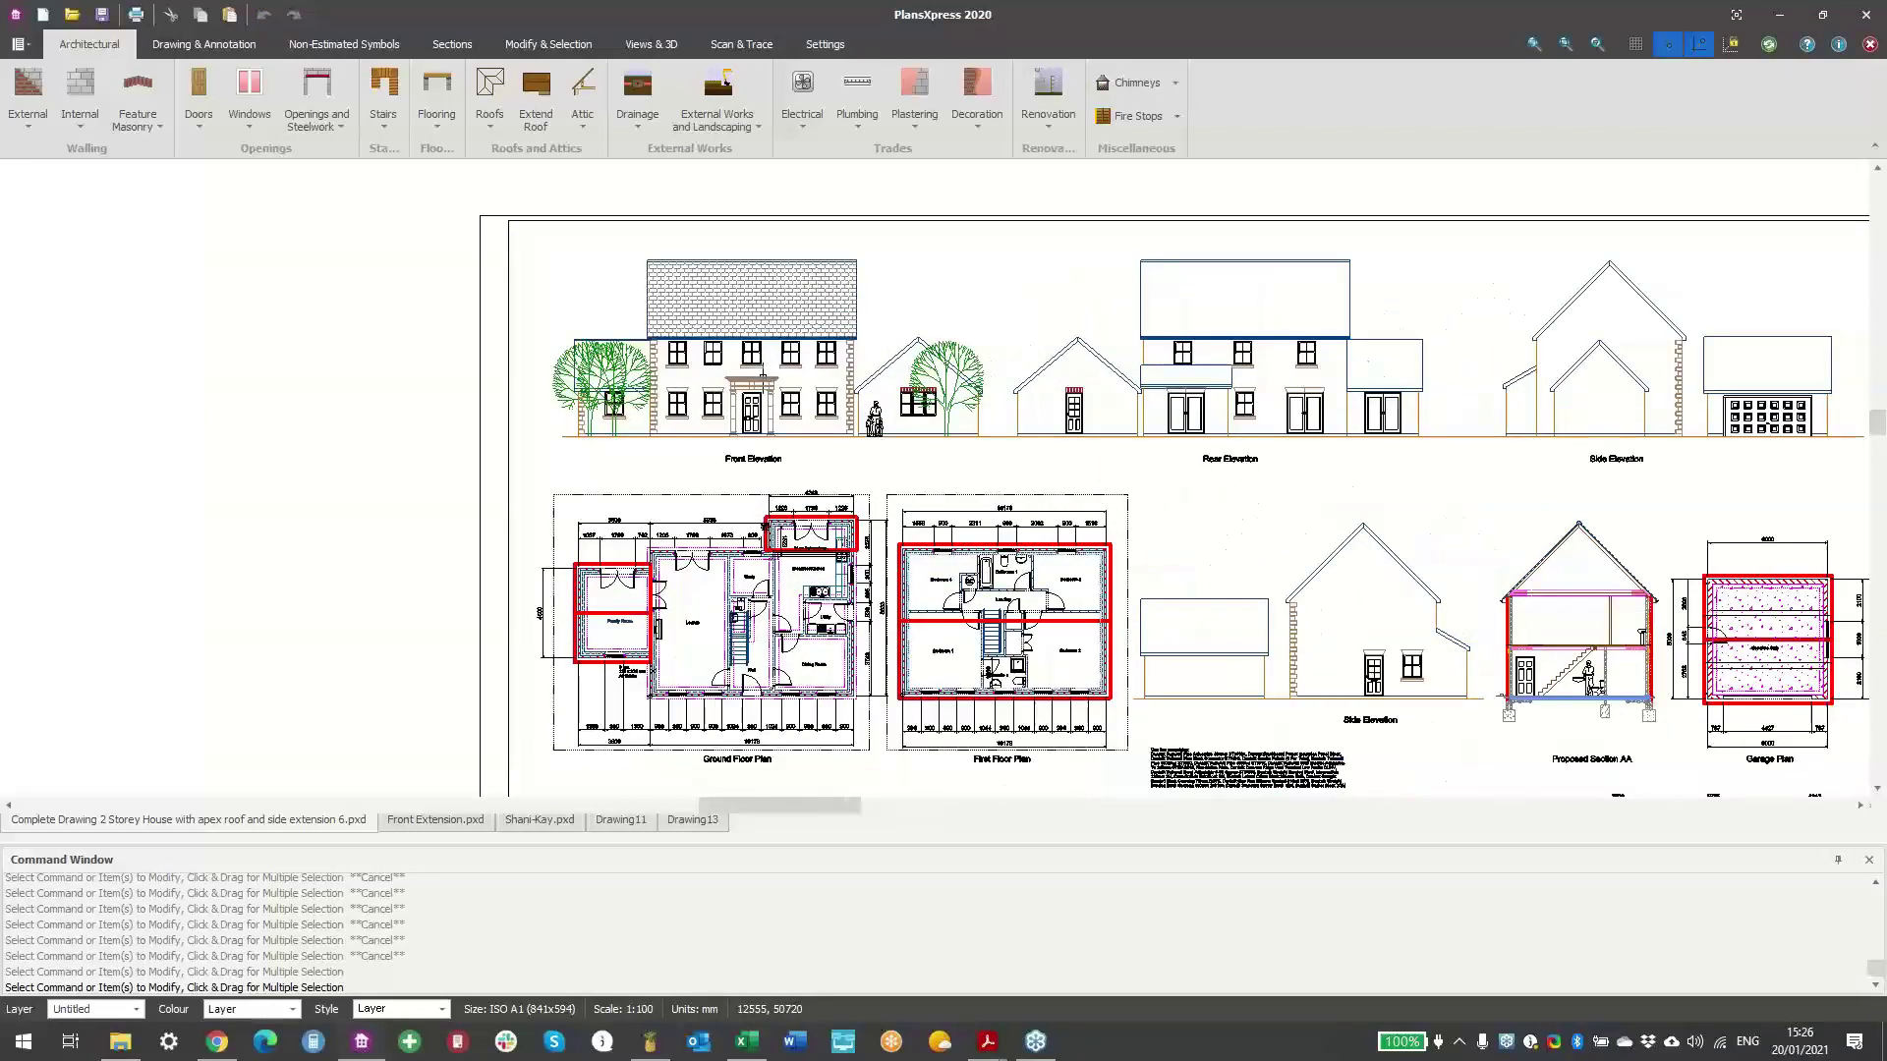
ctrl+scroll(752, 385, up, 4)
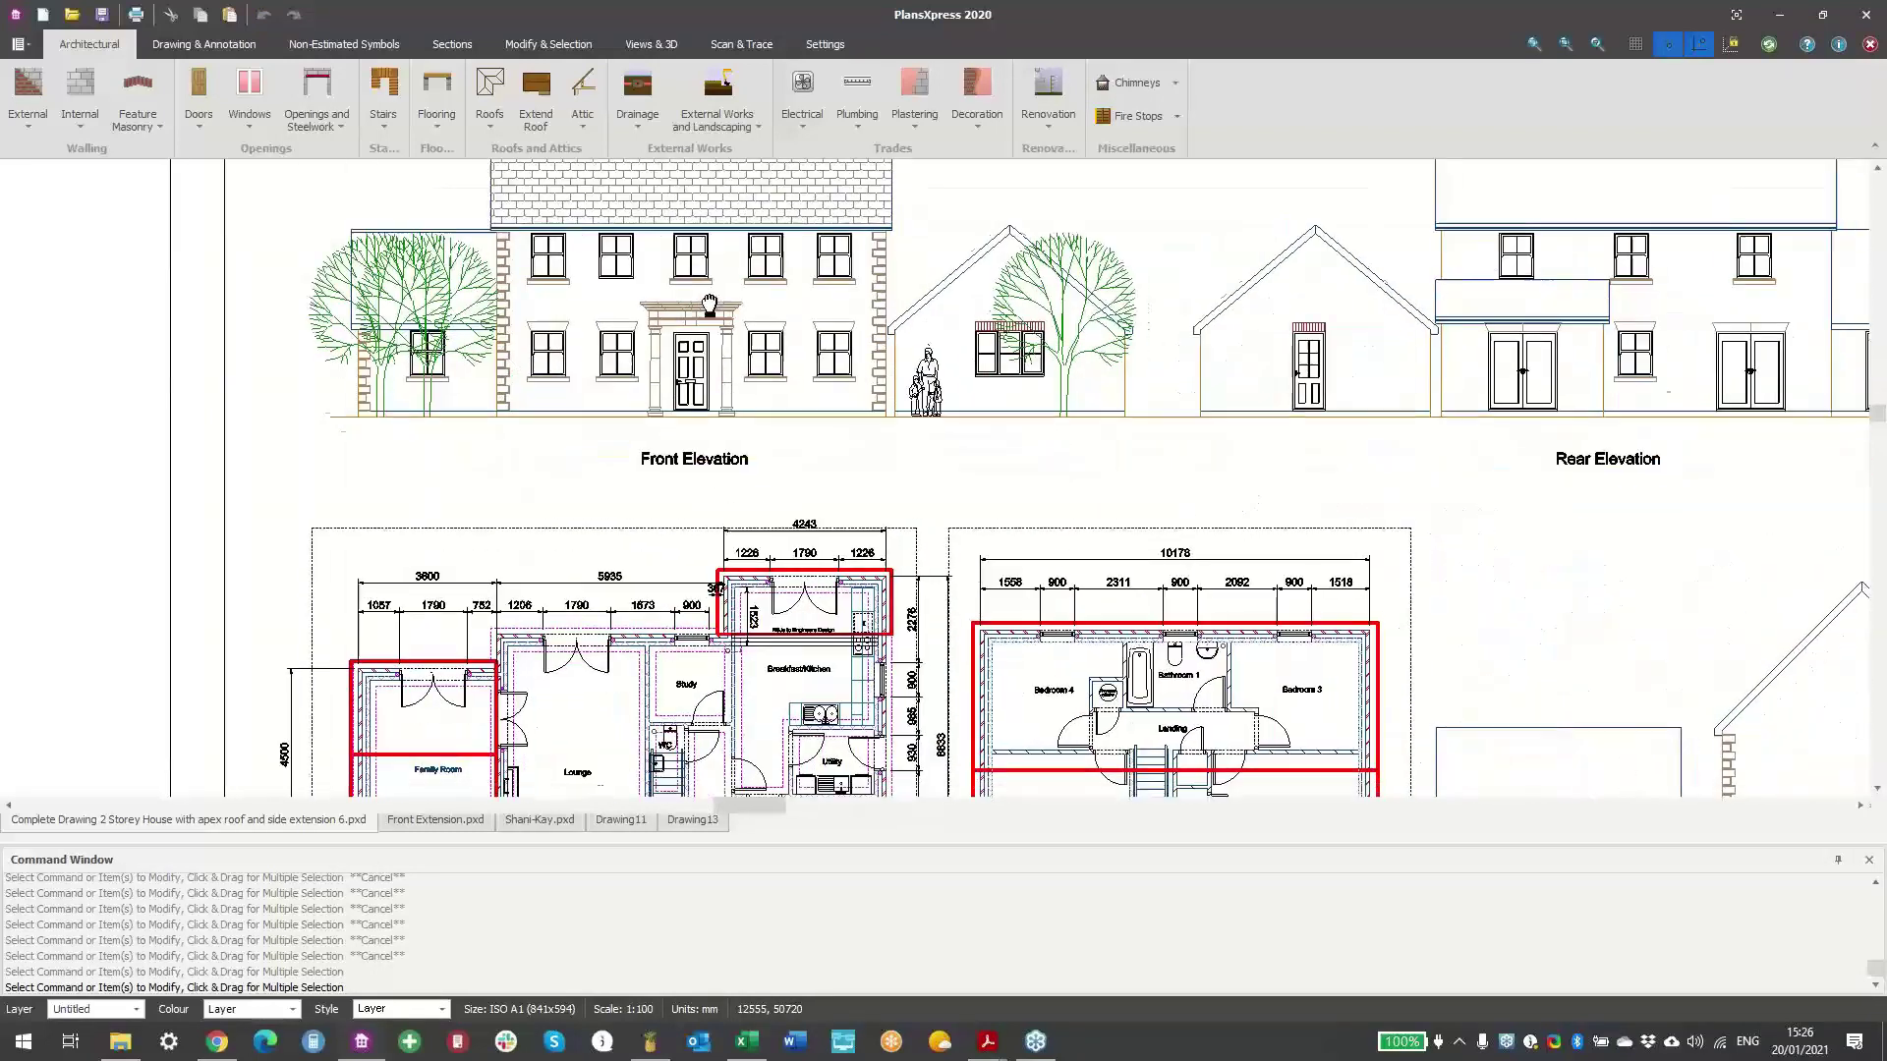
- Examine the ground floor plan and first floor plan closely, including the rooms, extensions and dimensions
scroll(748, 362, up, 1)
mouse_move(756, 371)
middle_down()
mouse_move(748, 303)
mouse_move(793, 272)
middle_up()
ctrl+scroll(665, 494, up, 3)
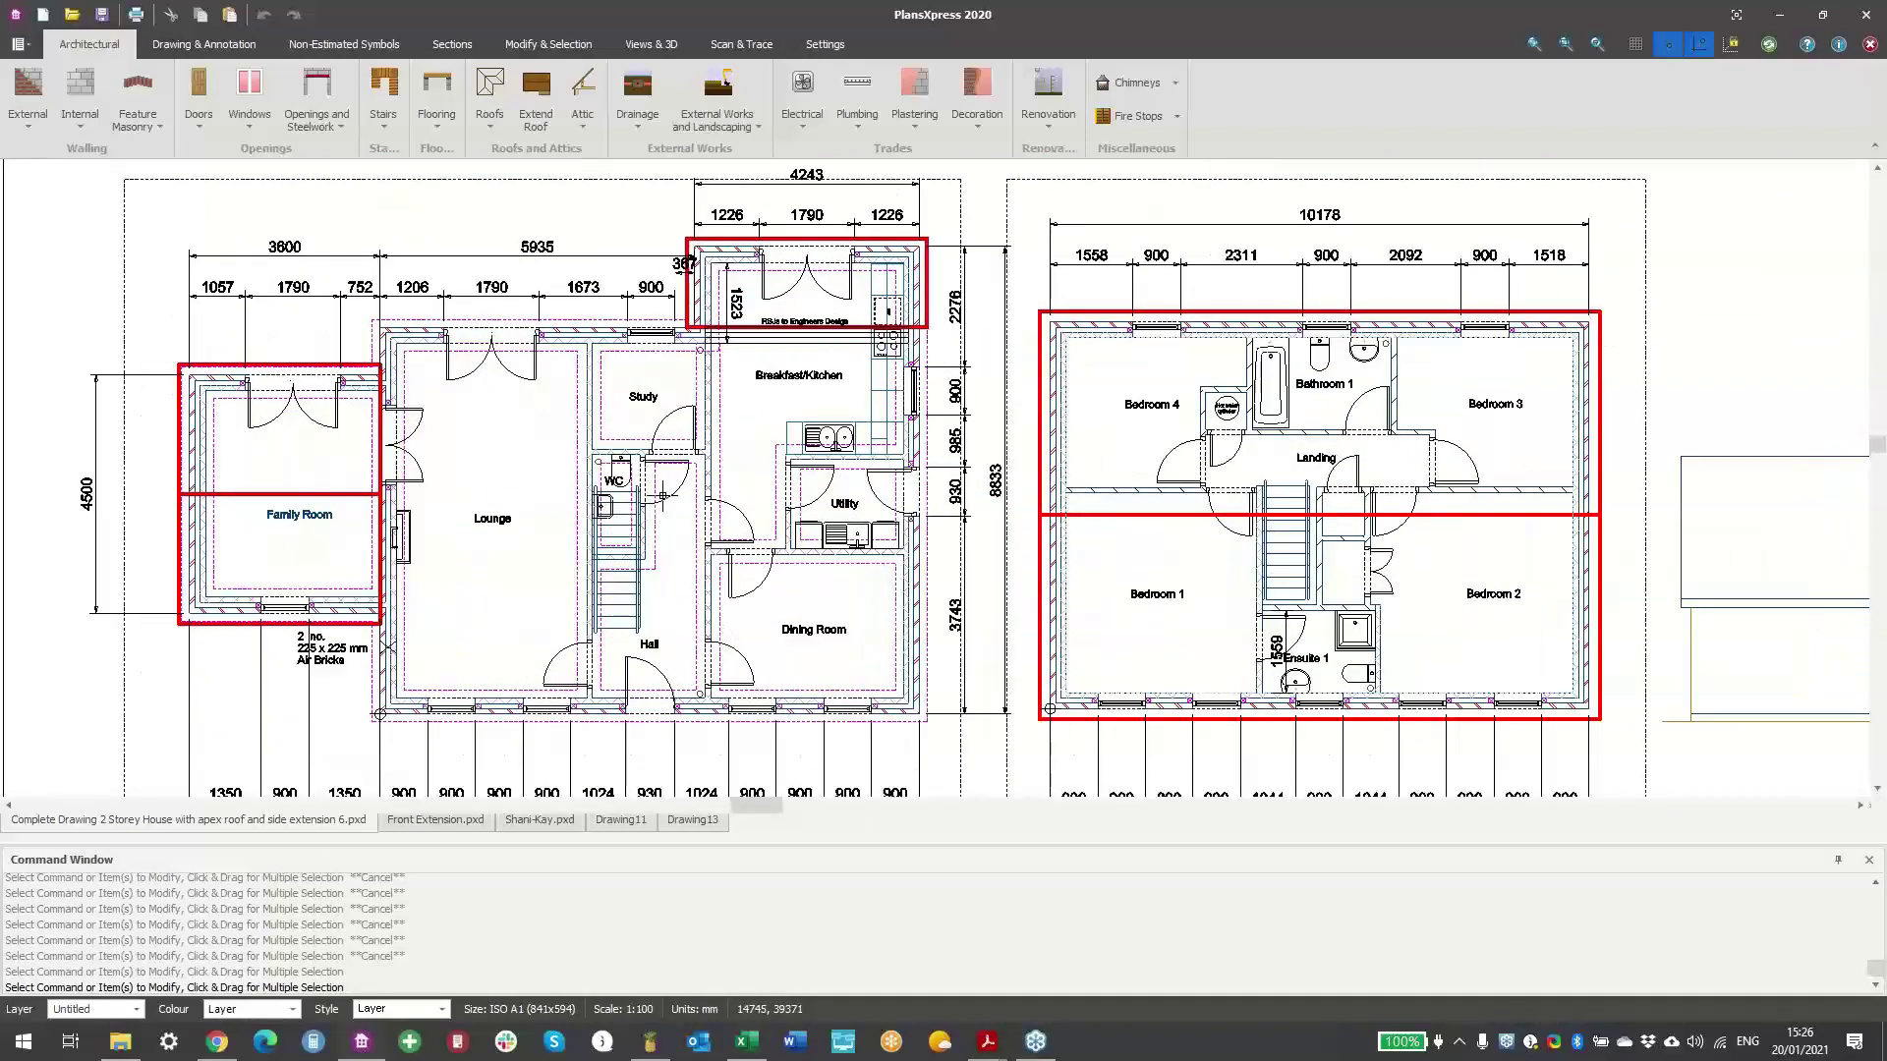
middle_drag(666, 493, 686, 350)
middle_drag(954, 613, 866, 687)
middle_drag(893, 462, 816, 540)
middle_drag(964, 386, 930, 459)
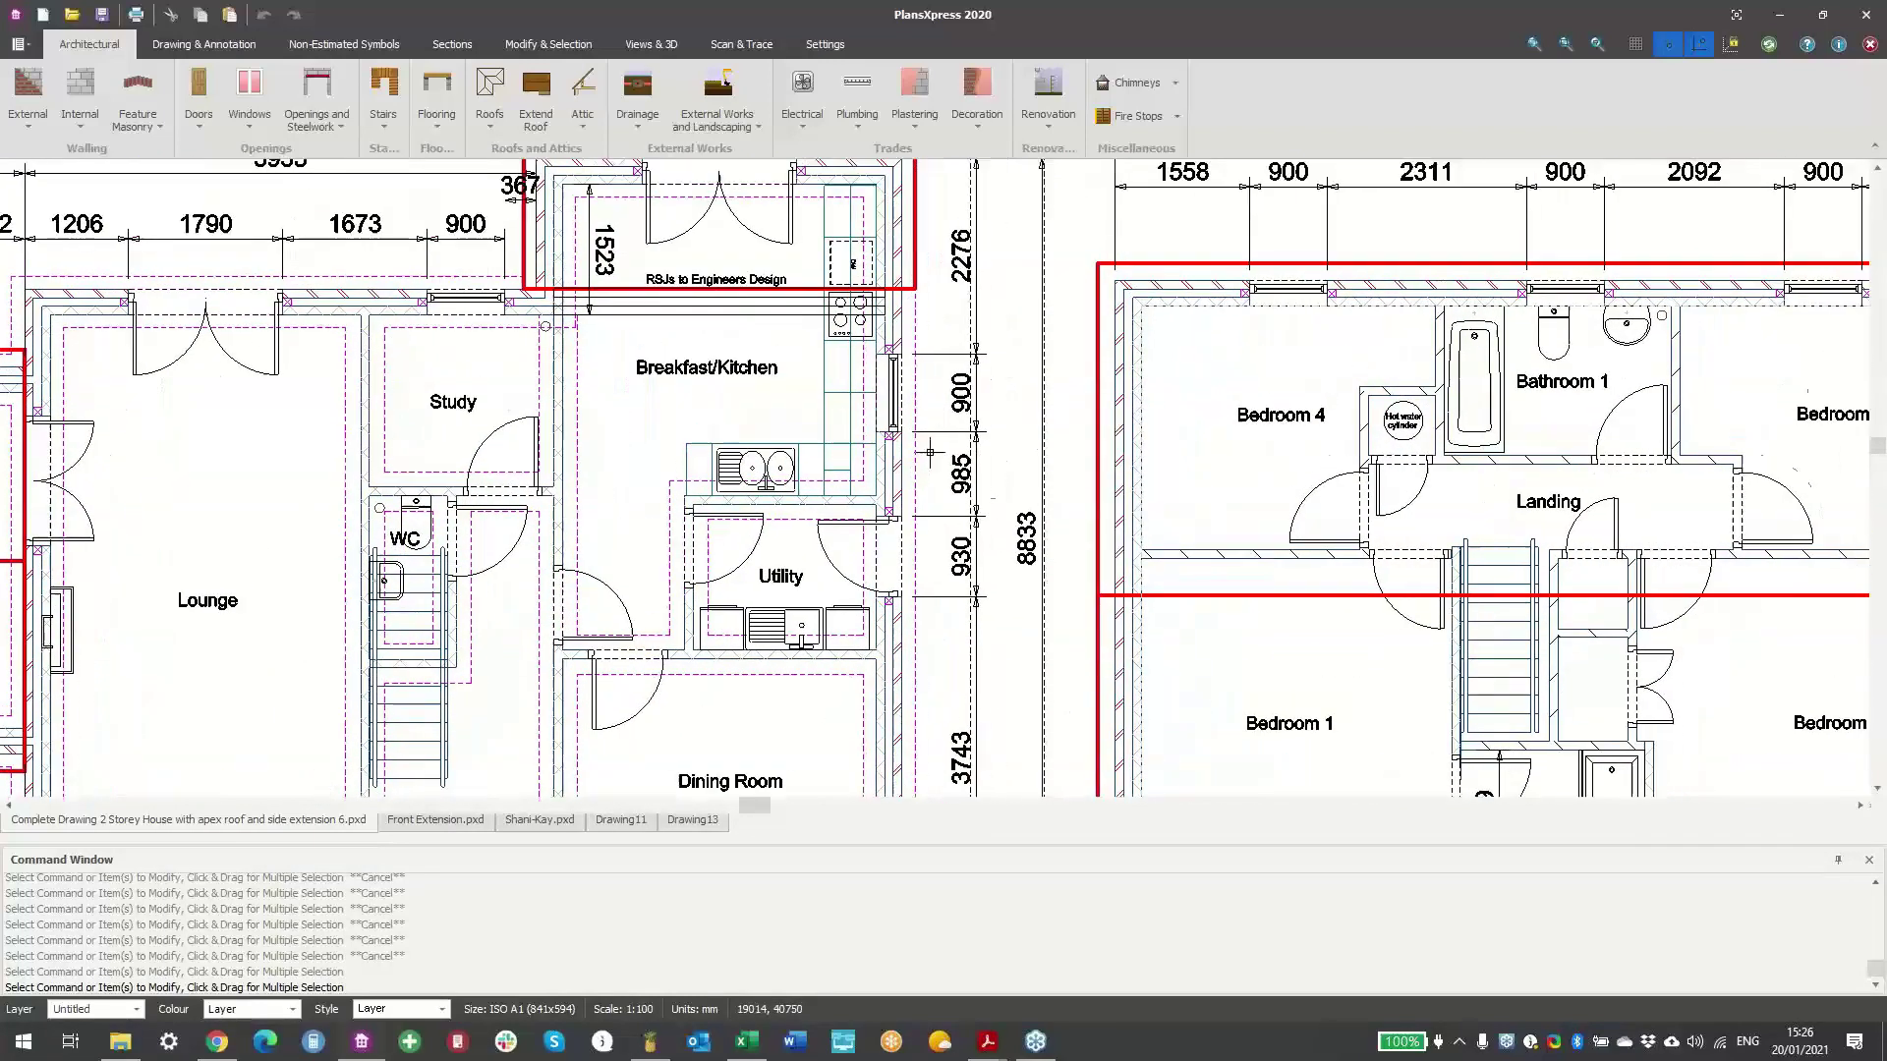
middle_drag(804, 363, 1018, 527)
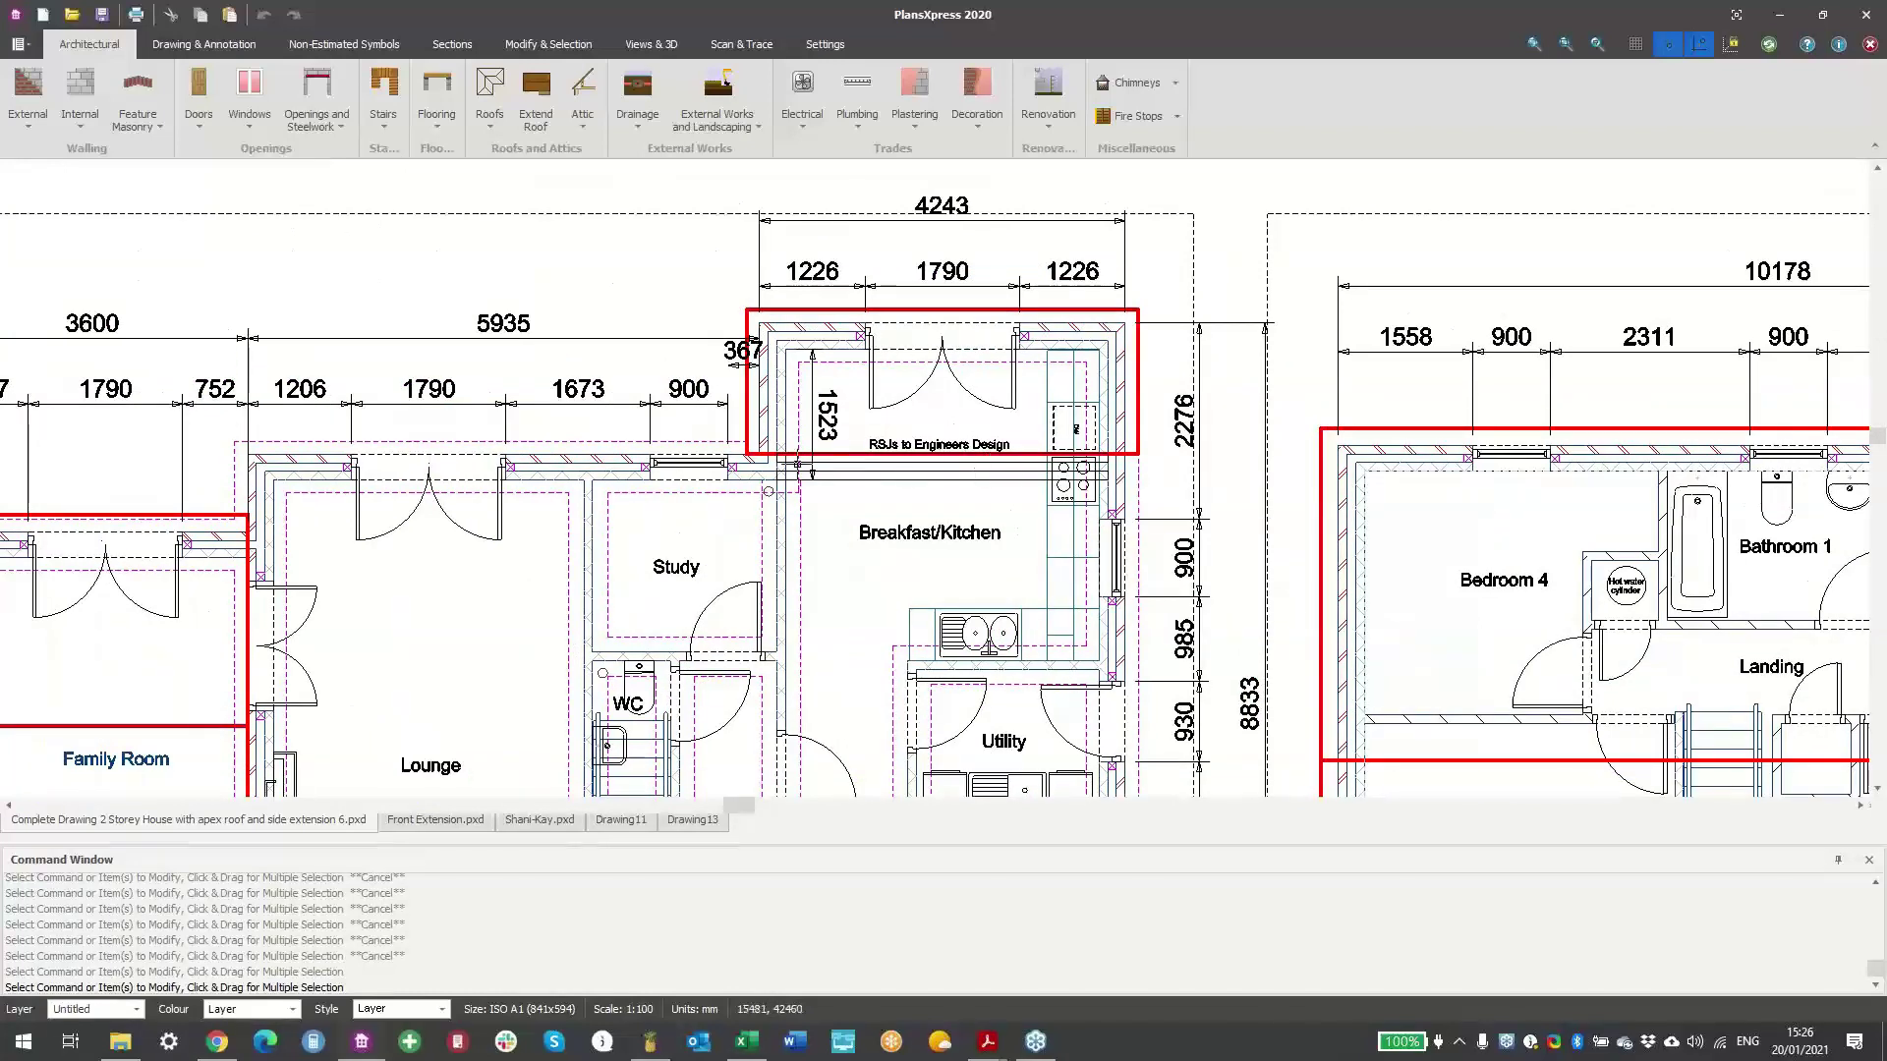
middle_drag(1105, 513, 525, 386)
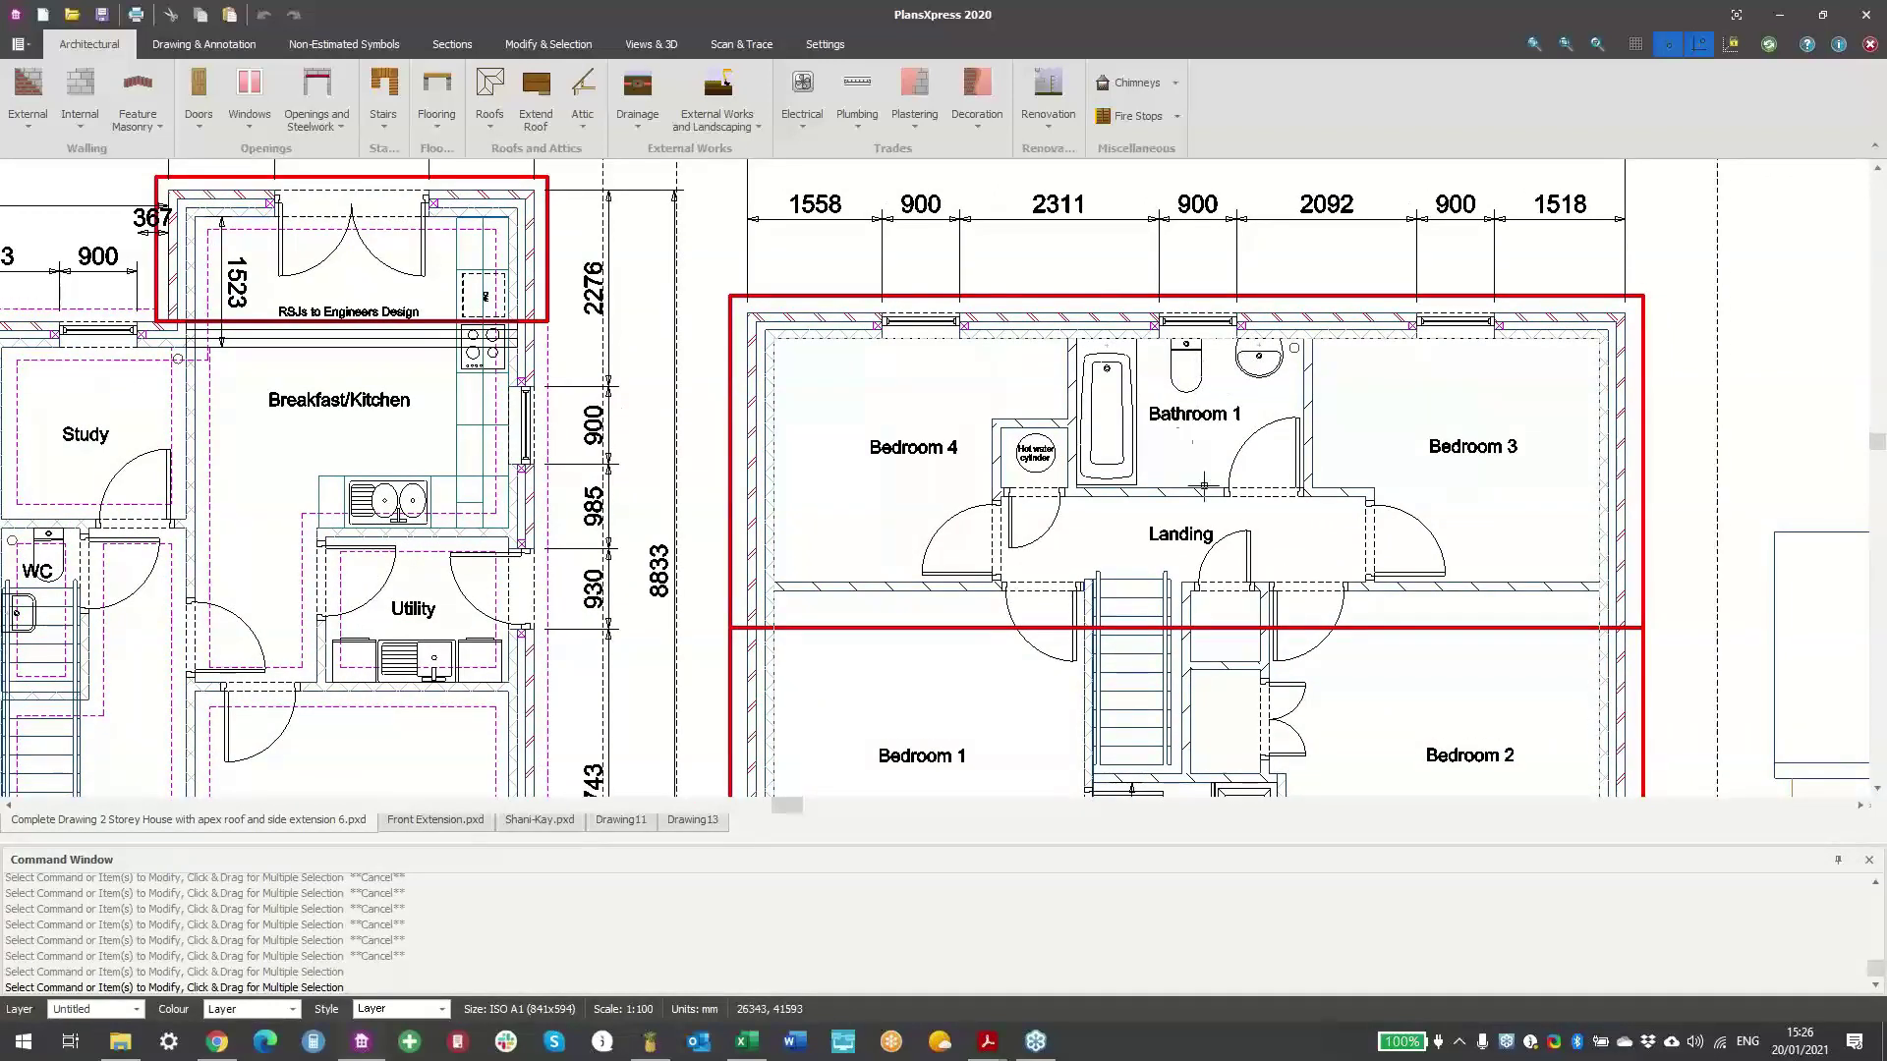
middle_drag(1199, 575, 922, 646)
scroll(1070, 492, down, 2)
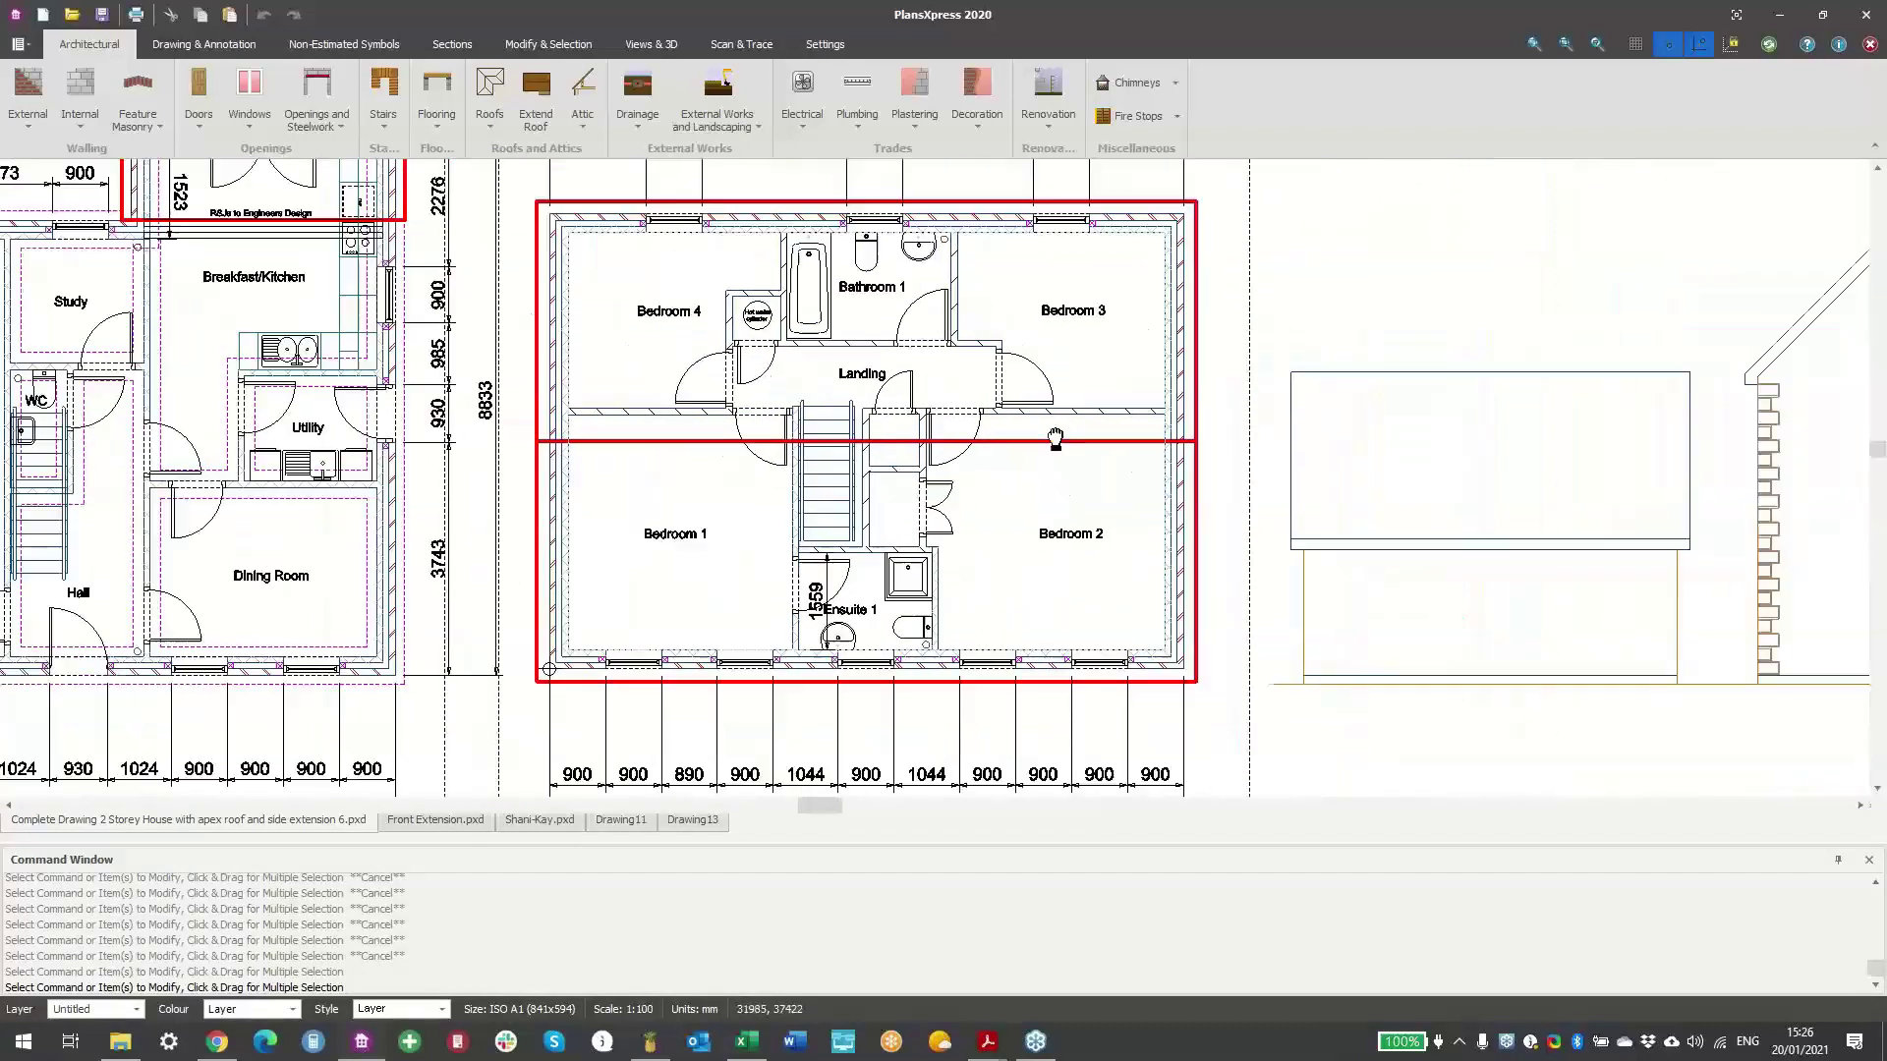
- Examine the house's front elevation together with the Draw Elevation tool that produces elevations from a plan
middle_drag(1052, 438, 1455, 728)
middle_drag(766, 404, 1376, 772)
middle_drag(935, 459, 810, 533)
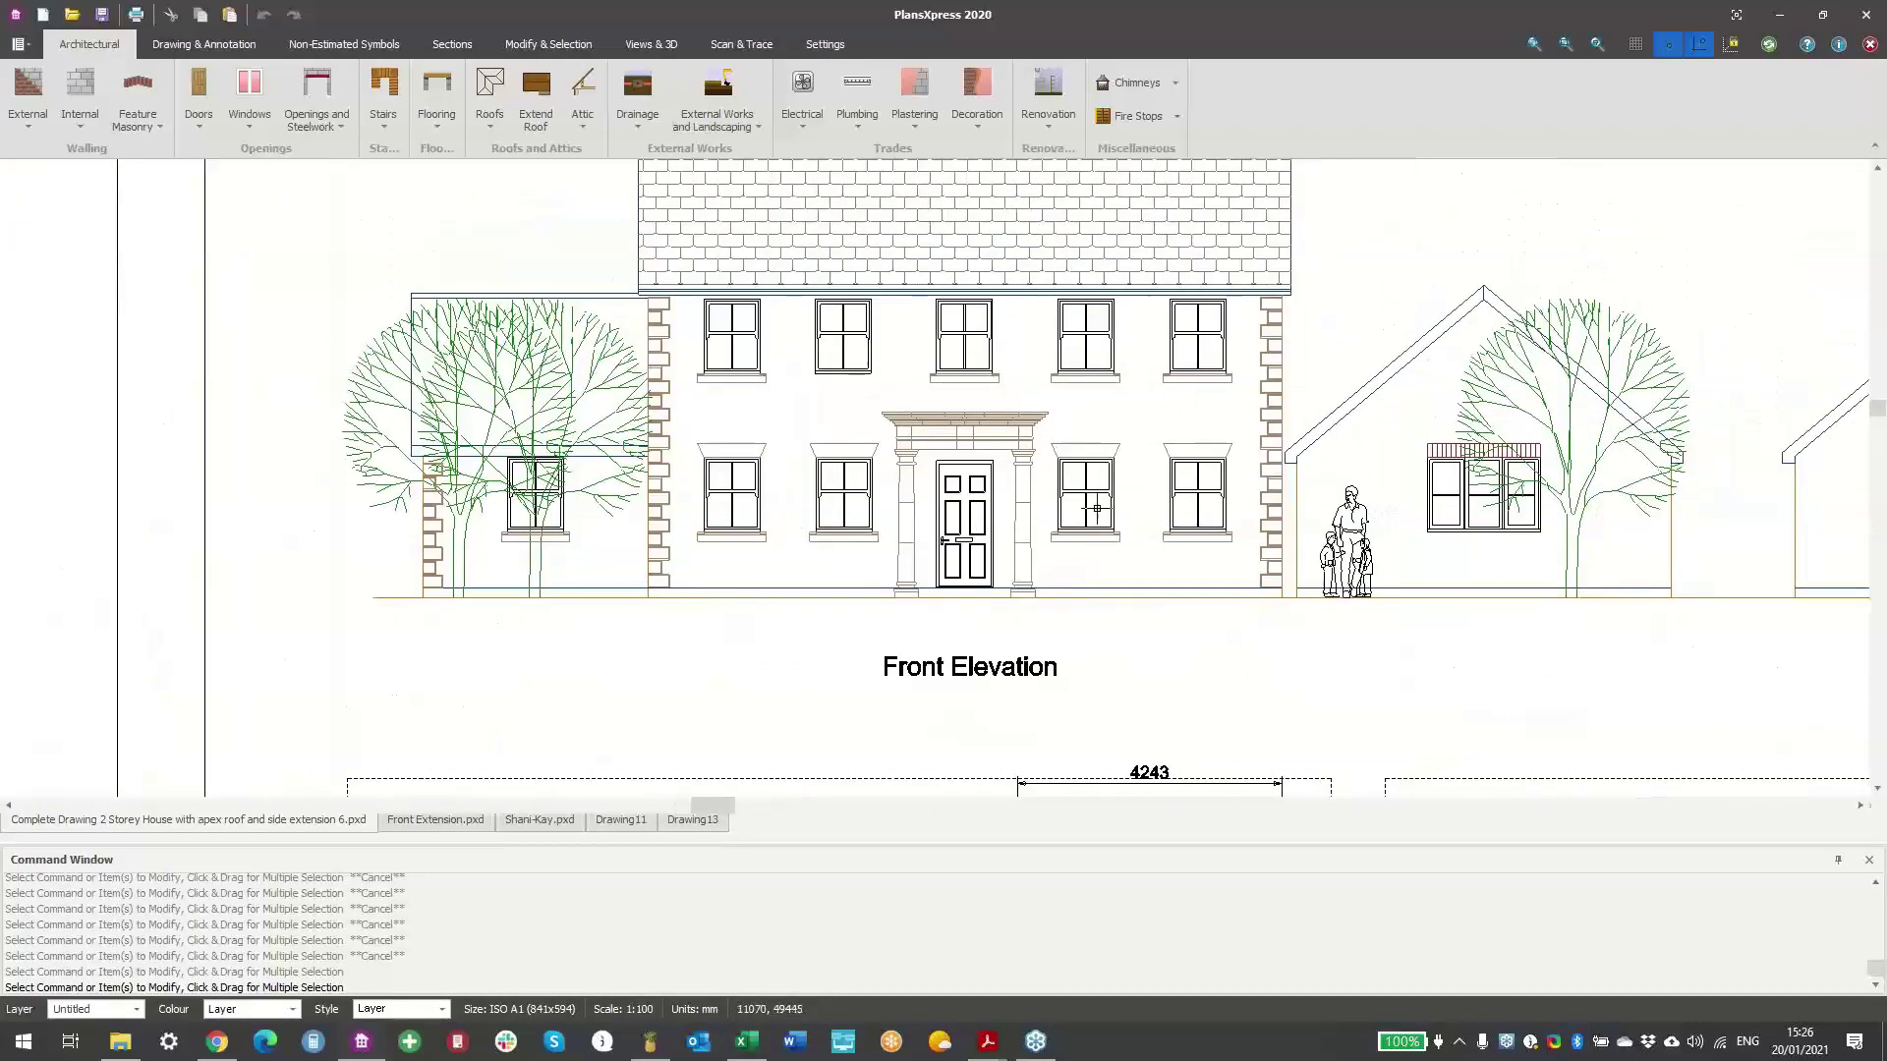
click(668, 44)
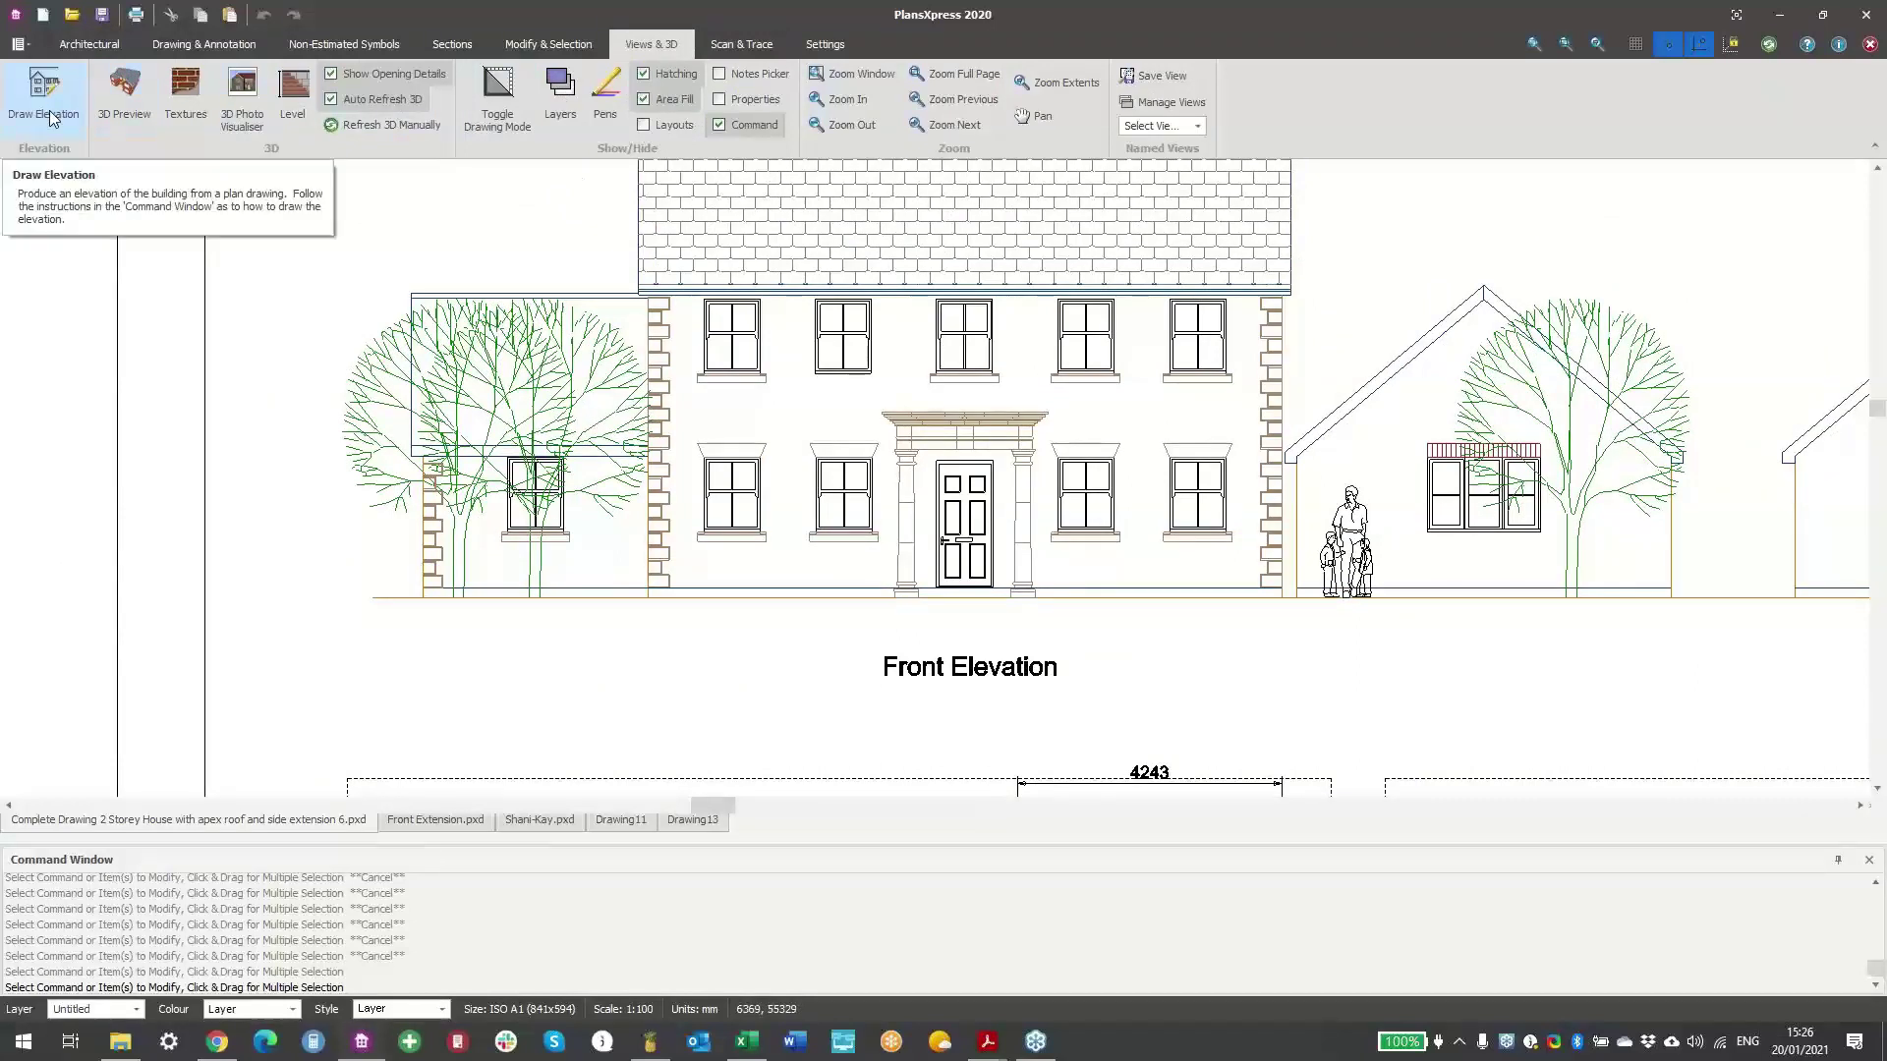
middle_drag(846, 258, 797, 299)
middle_drag(1020, 465, 971, 493)
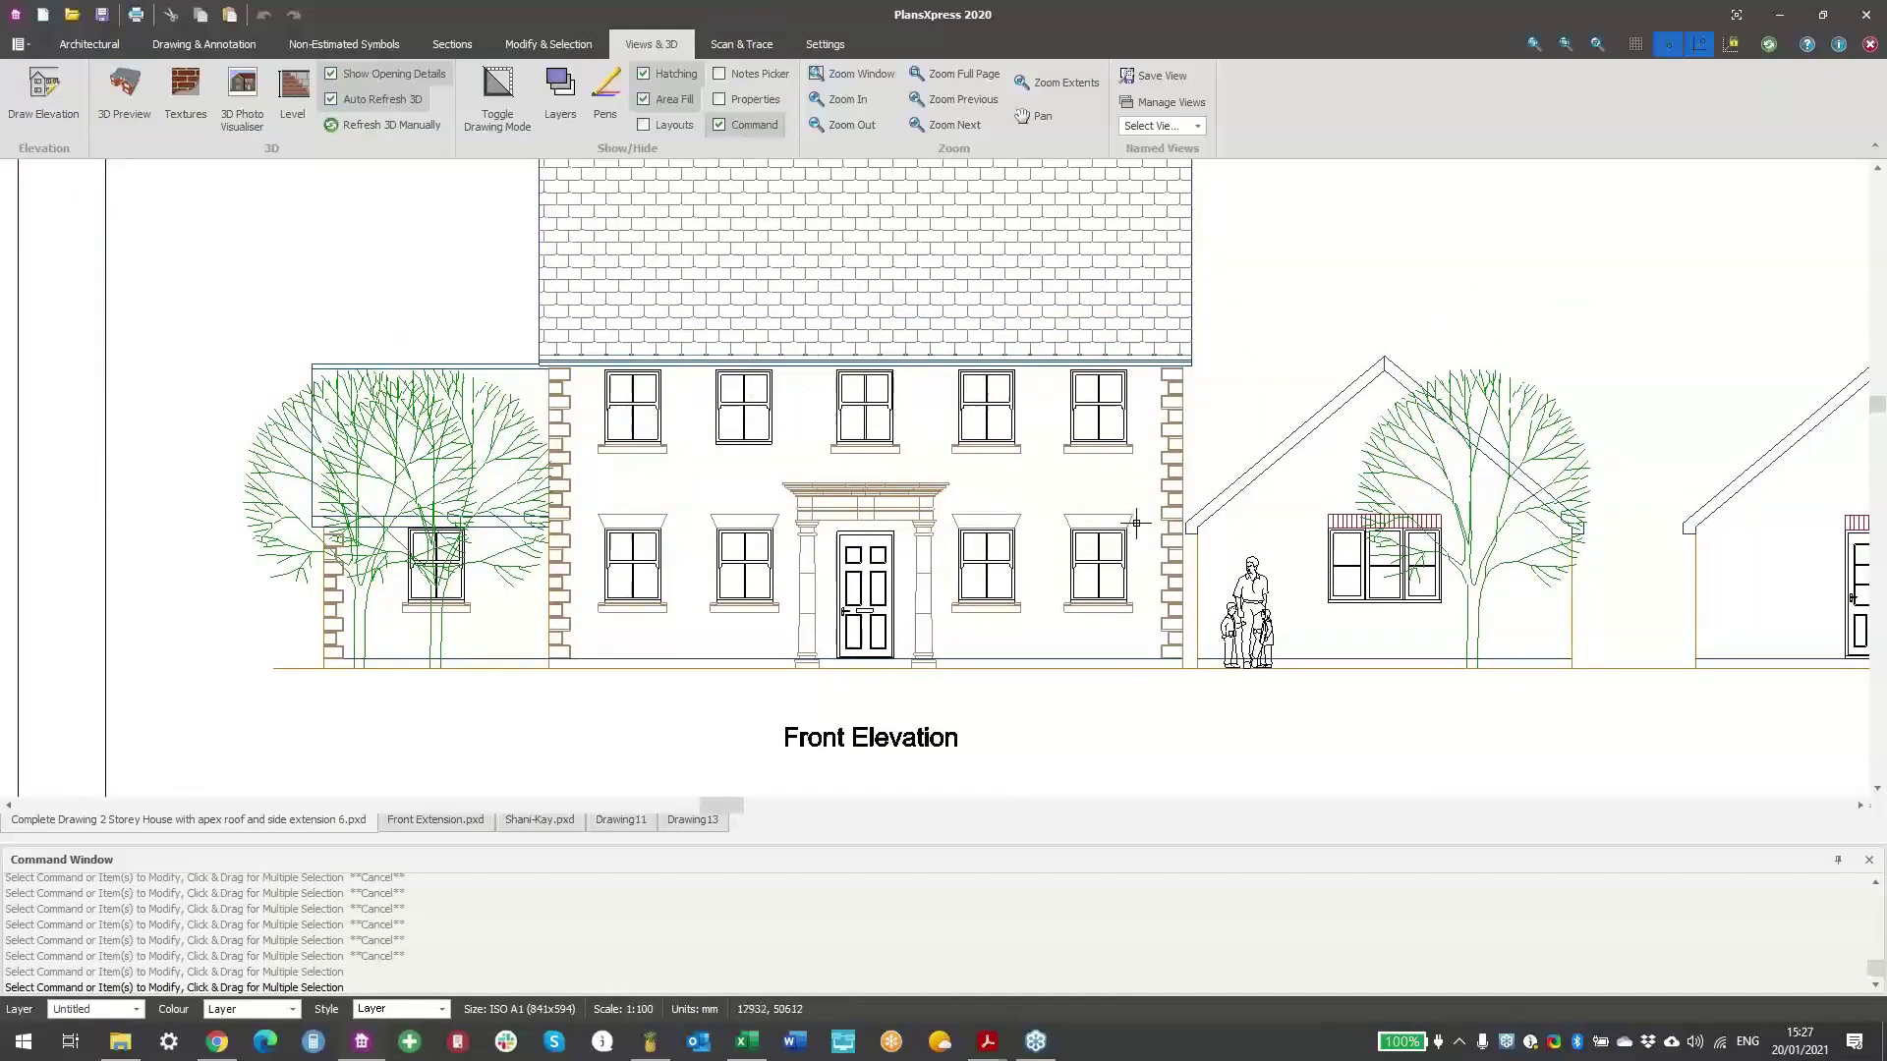
middle_drag(1130, 527, 1071, 532)
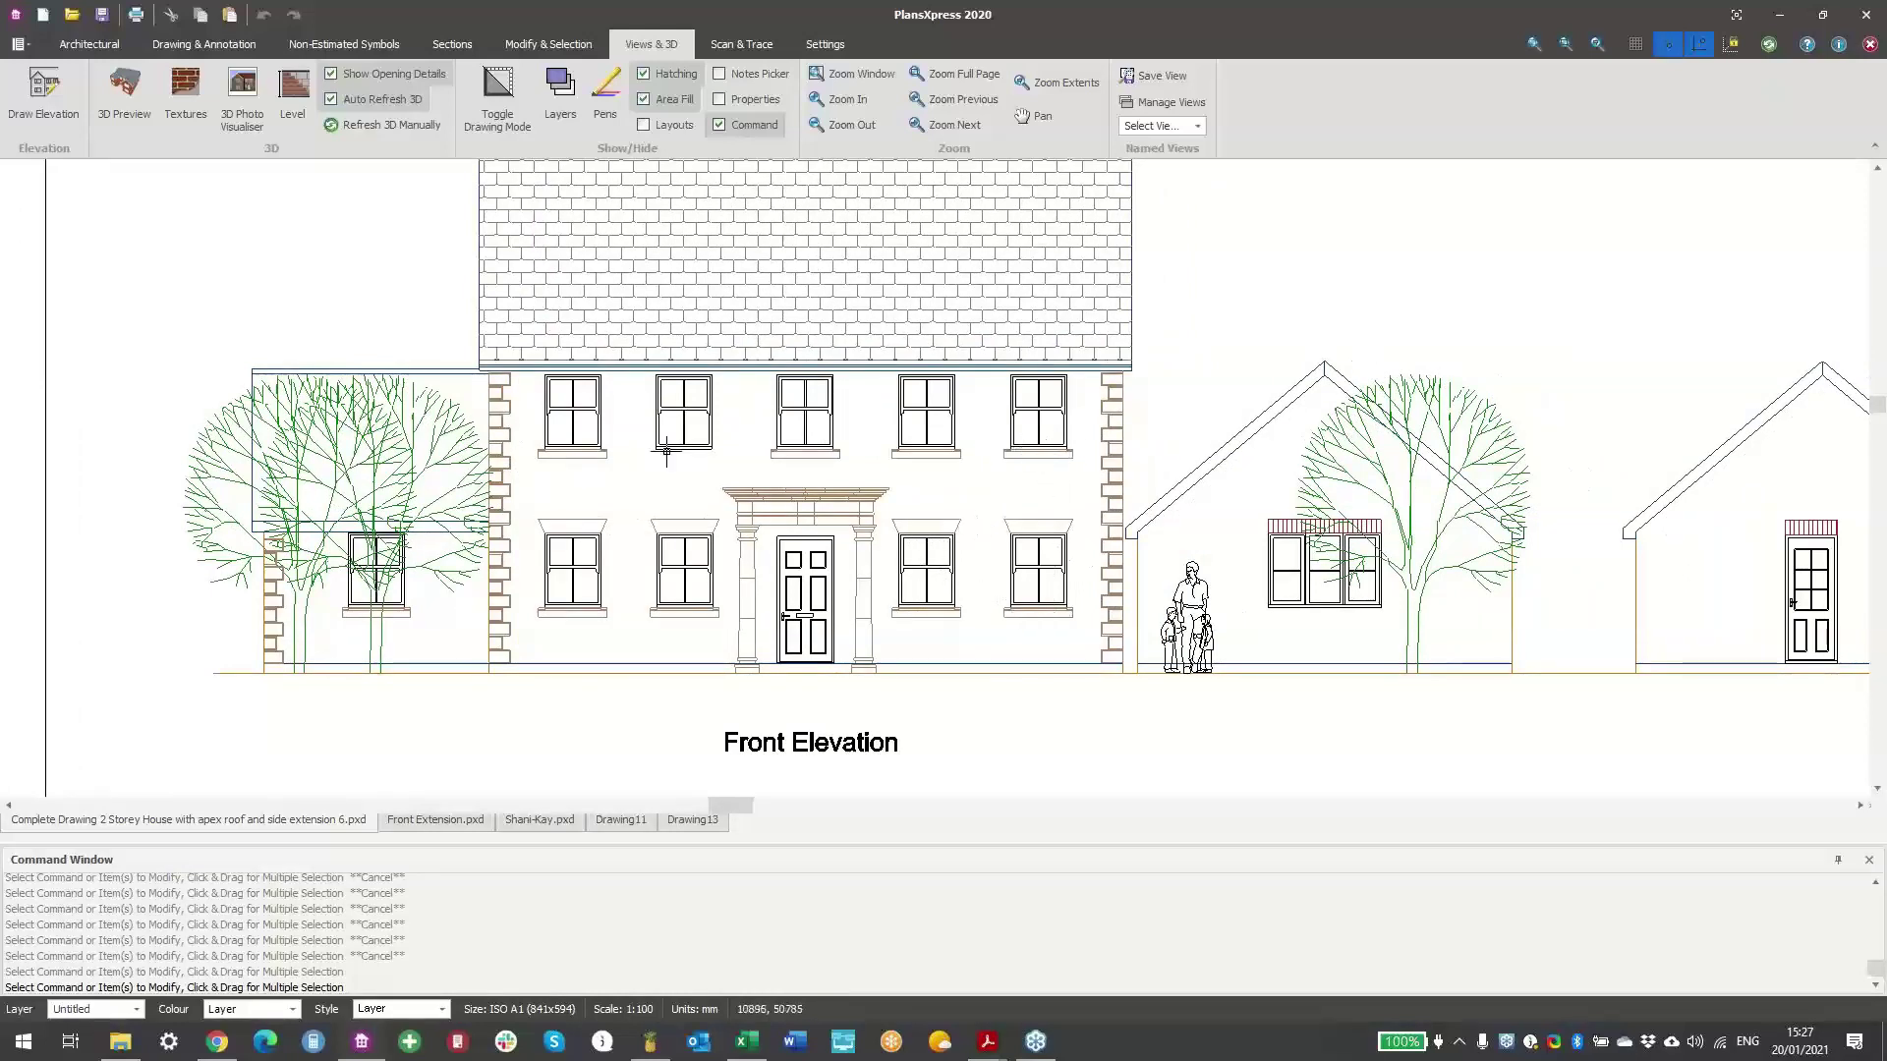
middle_drag(1036, 684, 830, 715)
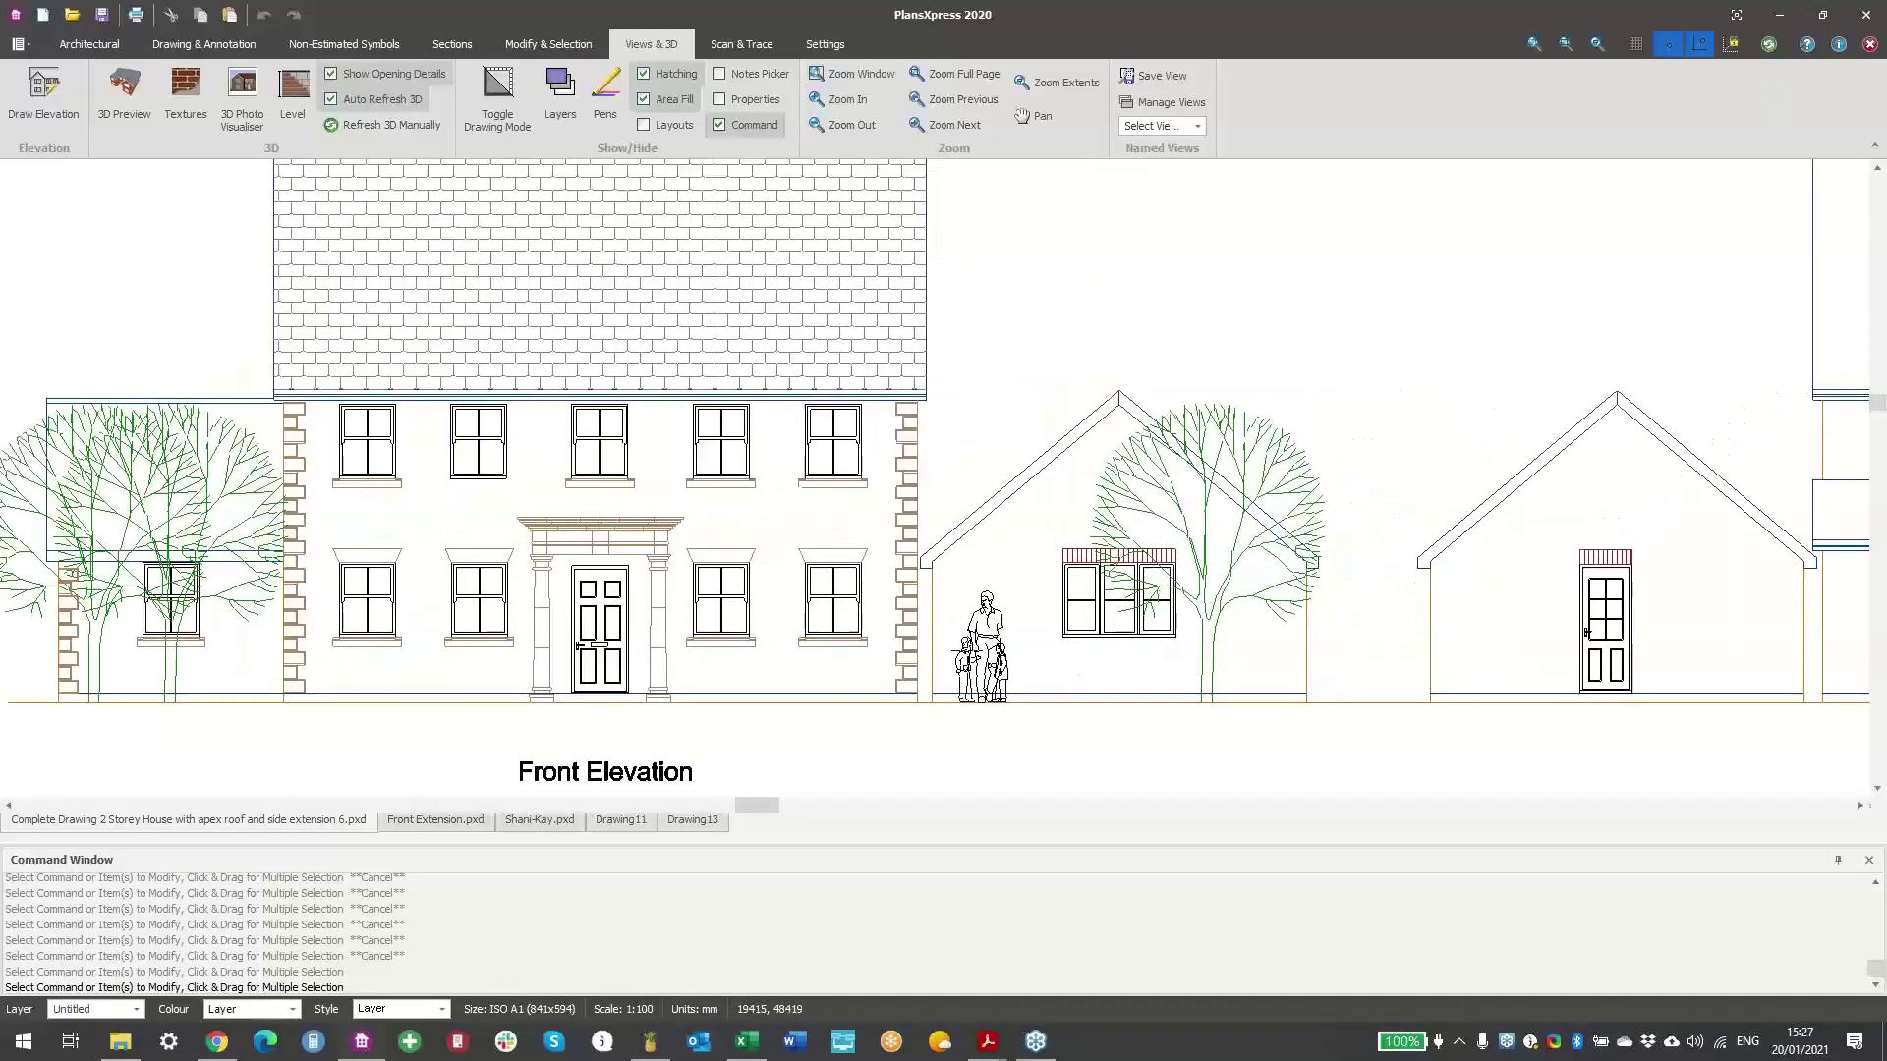
- Look over the non-estimated symbol categories and examine the rear and side elevations along to the garage
click(315, 45)
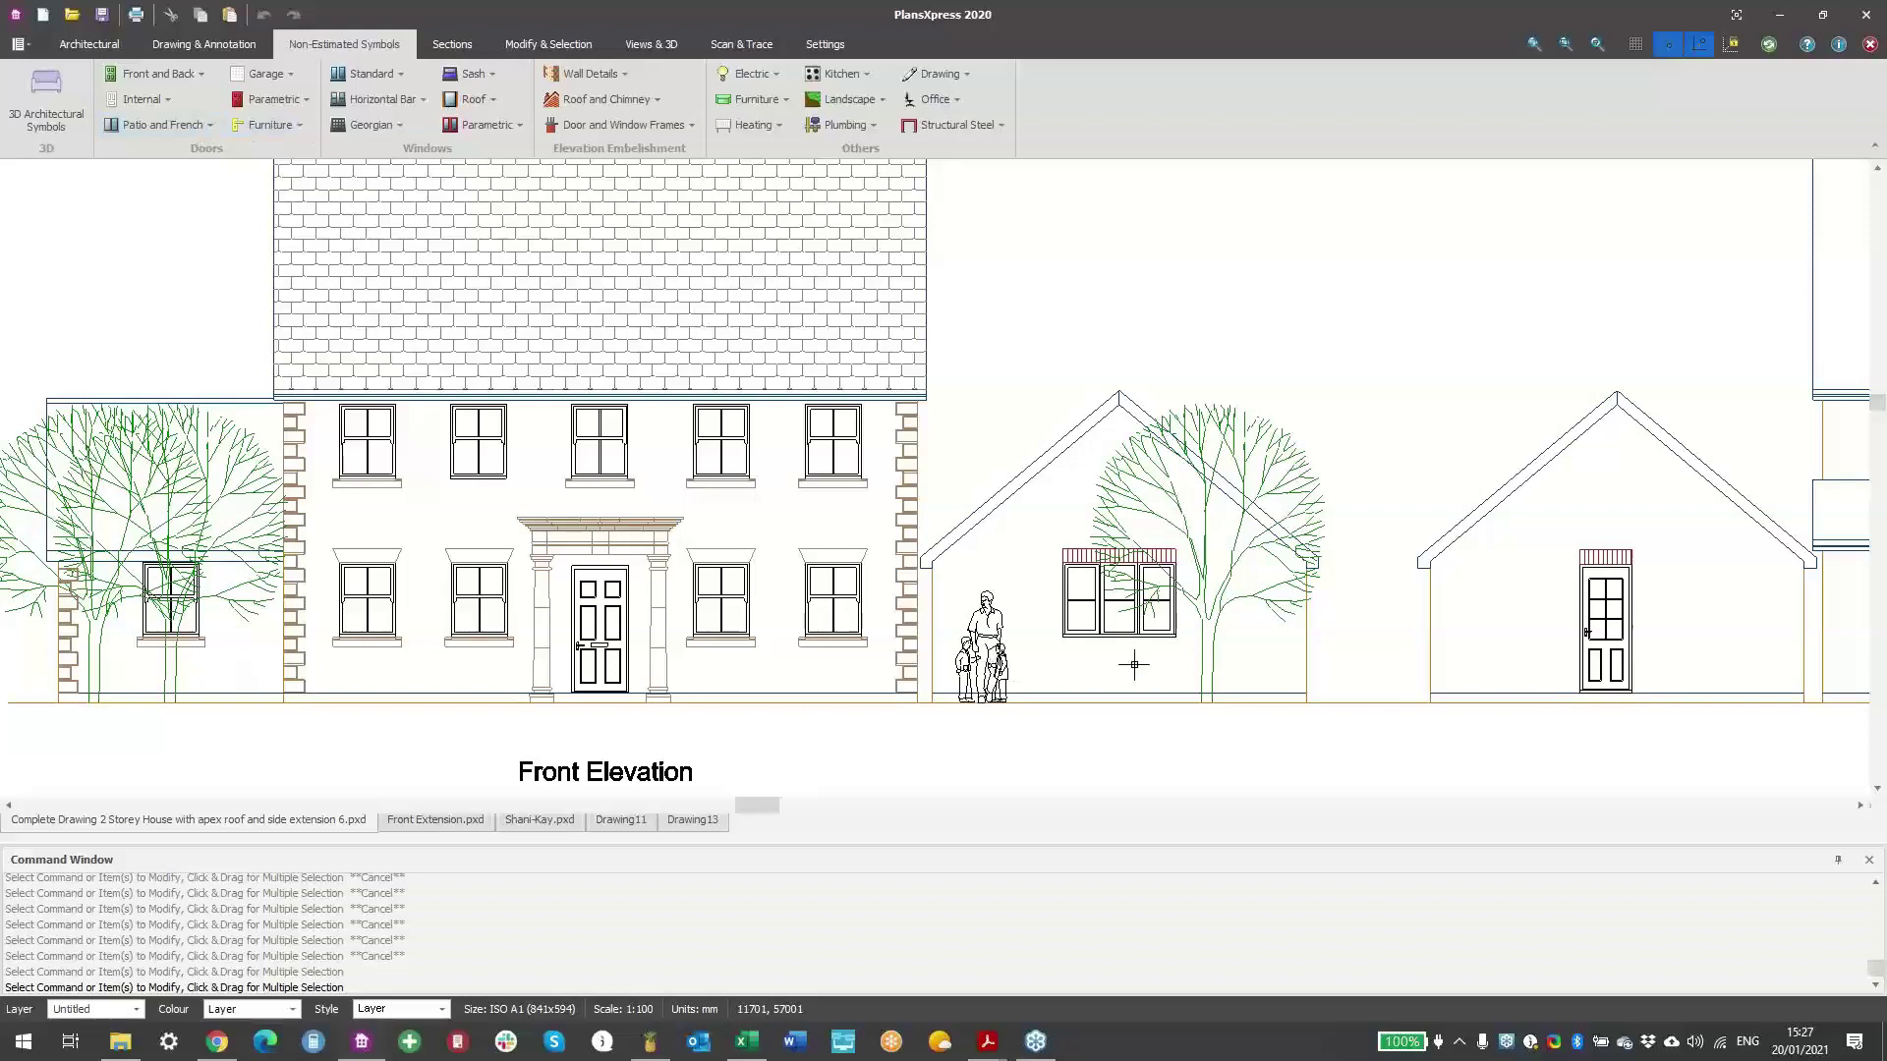
middle_drag(1302, 598, 903, 515)
middle_drag(1144, 497, 820, 627)
mouse_move(1232, 588)
middle_down()
mouse_move(880, 425)
mouse_move(763, 404)
middle_up()
mouse_move(1176, 435)
middle_down()
mouse_move(428, 457)
mouse_move(783, 456)
mouse_move(829, 475)
middle_up()
middle_drag(997, 569, 876, 569)
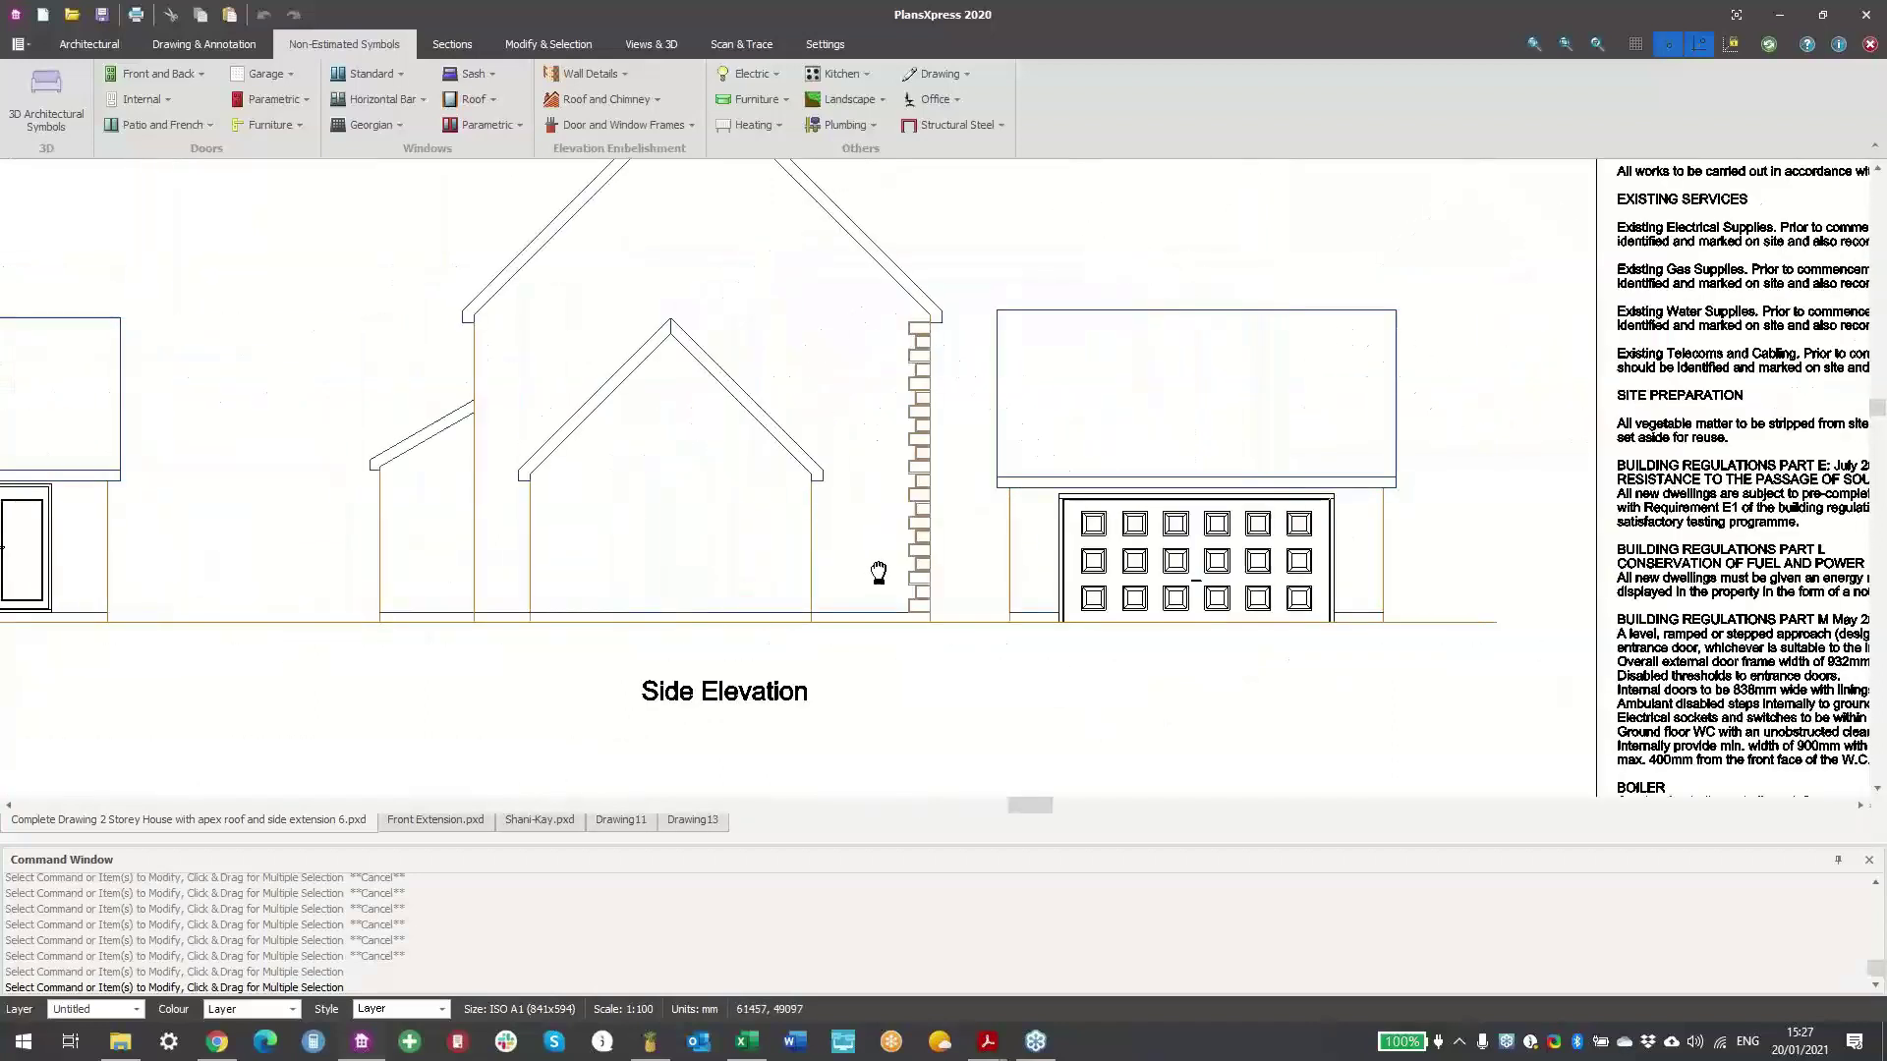
middle_drag(1348, 647, 1151, 682)
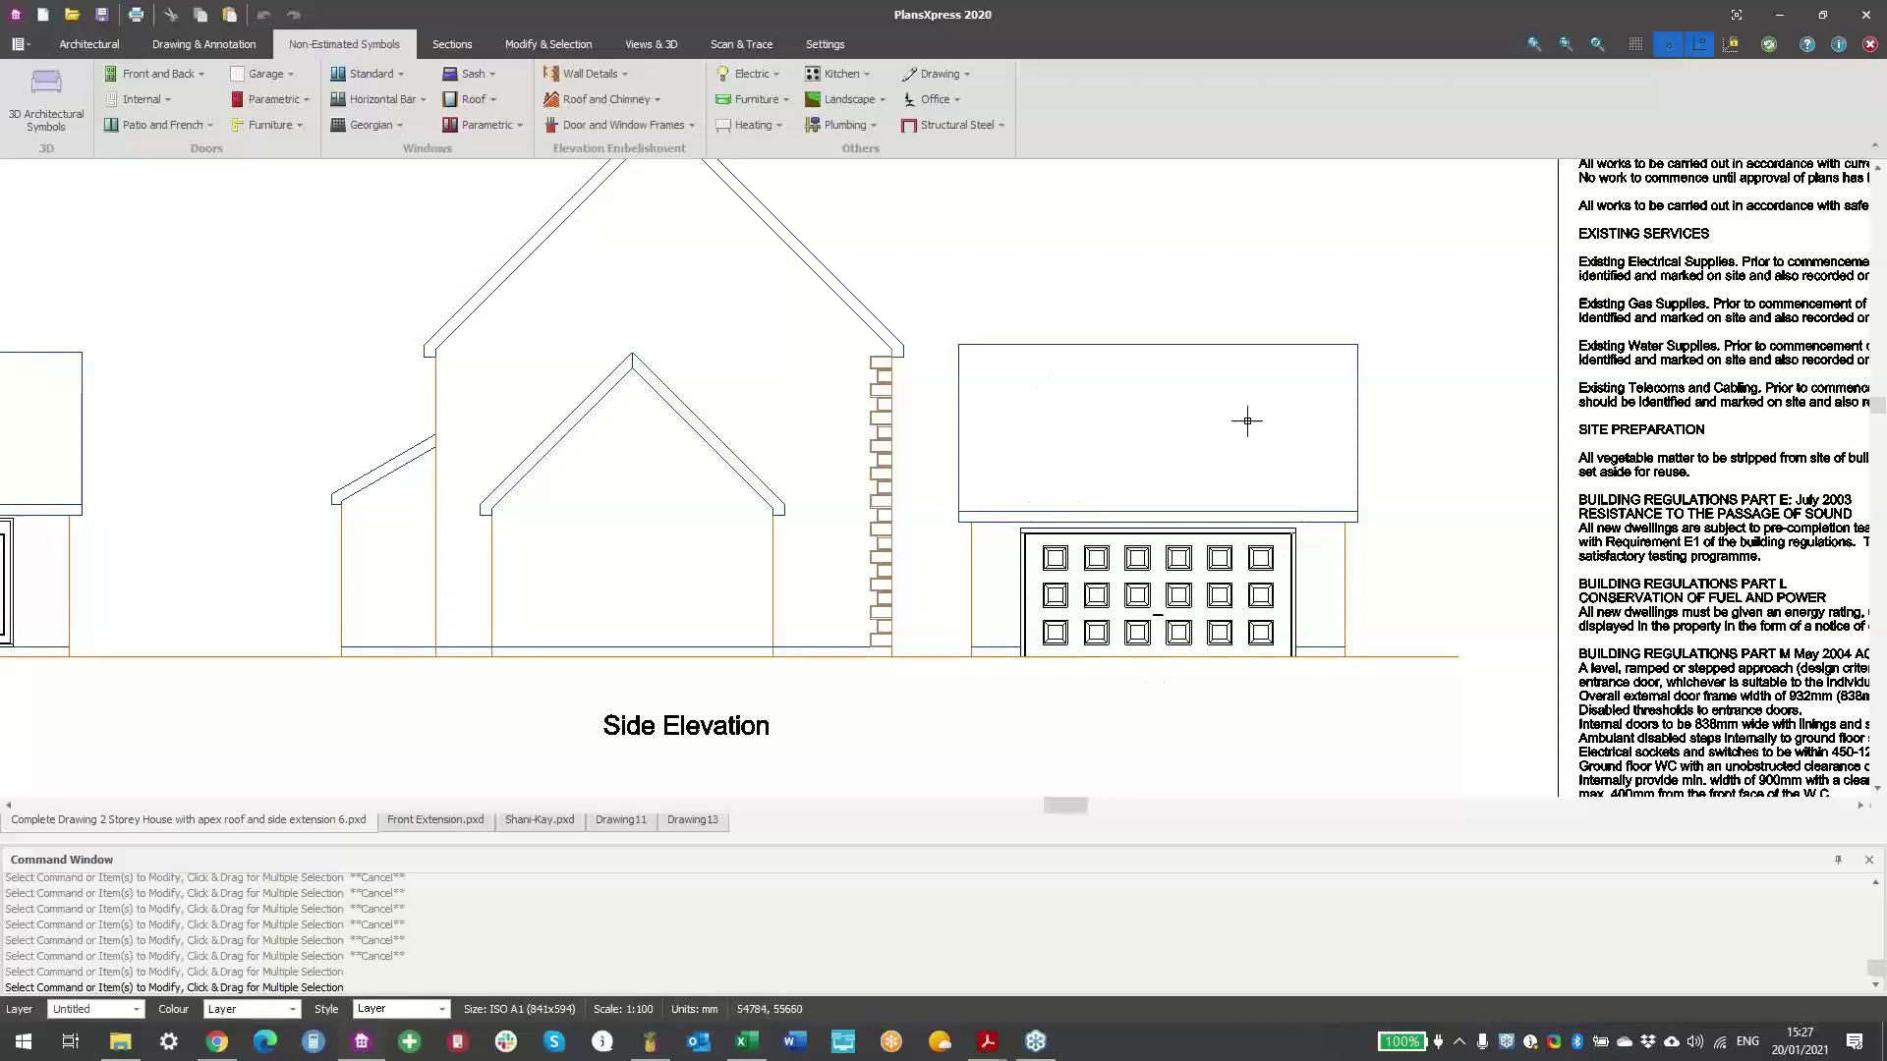
- Read the building regulations and specification text in the sheet's Notes column
scroll(1388, 441, down, 2)
scroll(994, 498, up, 3)
scroll(1486, 475, down, 1)
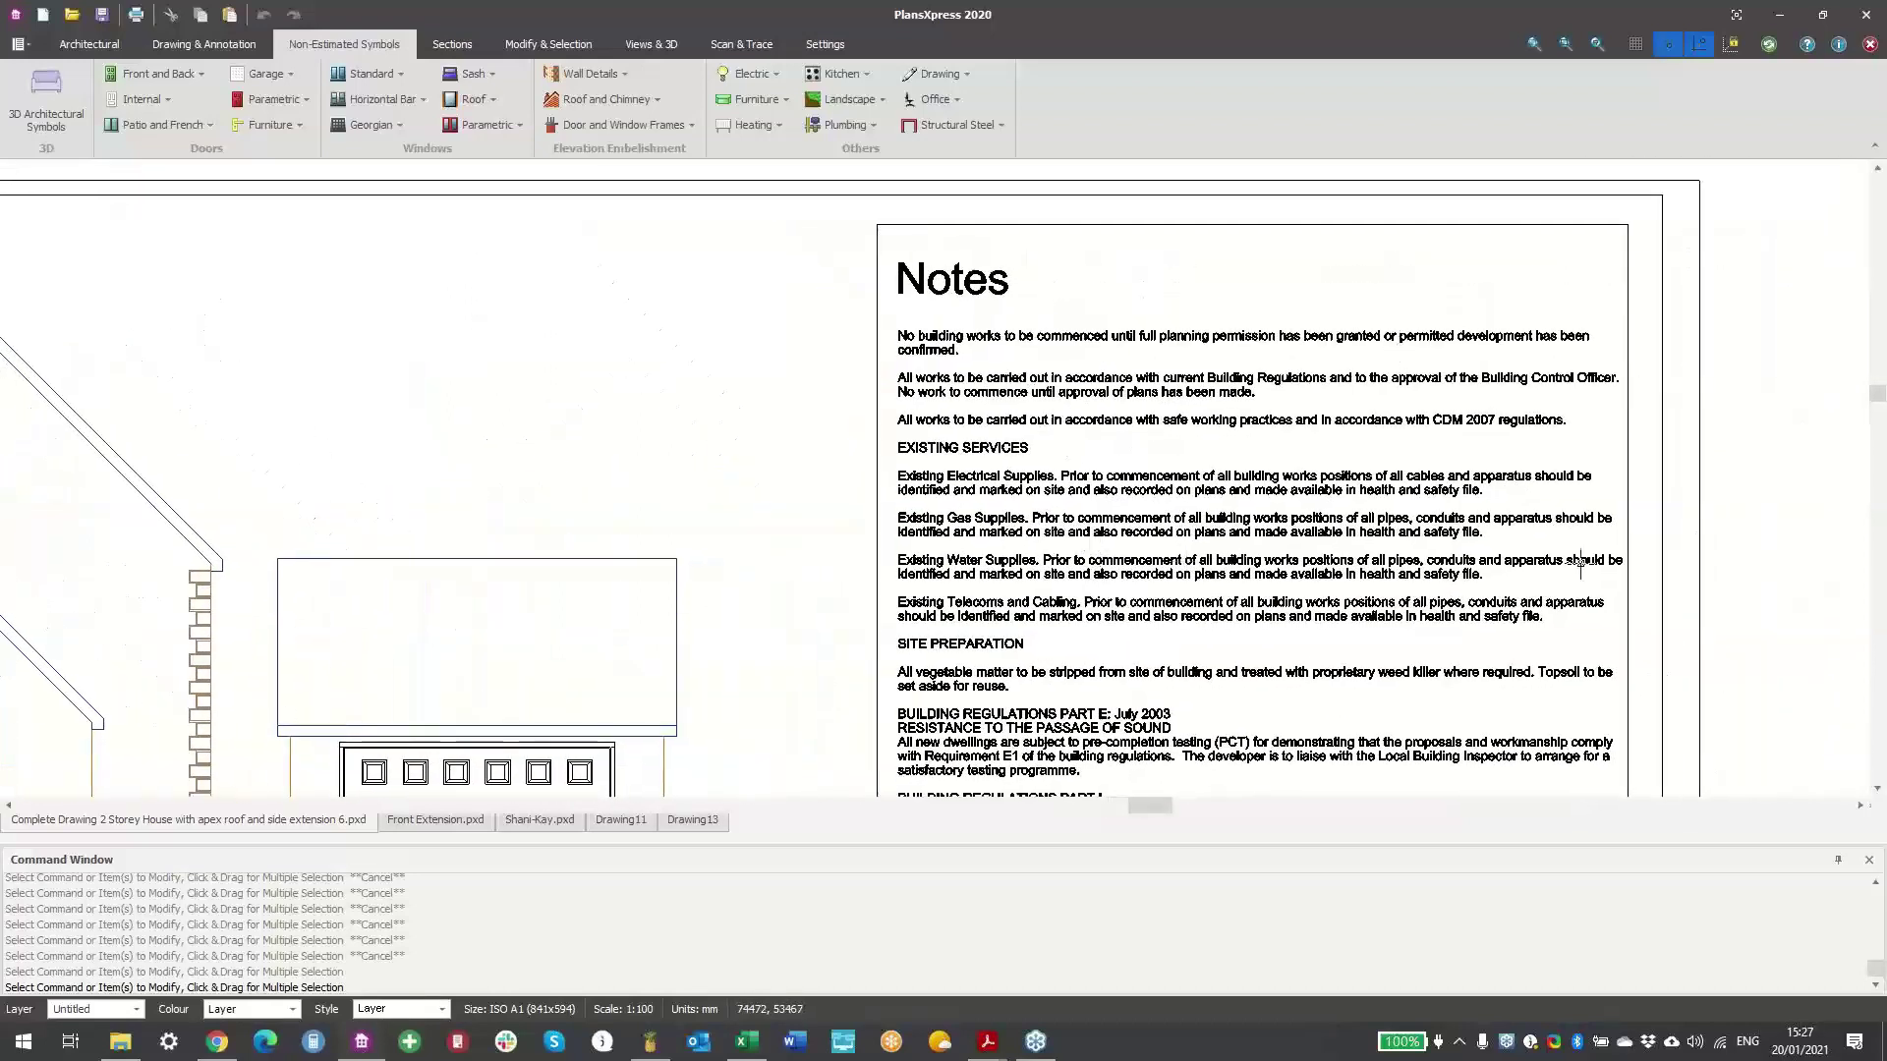
middle_drag(1284, 374, 1285, 373)
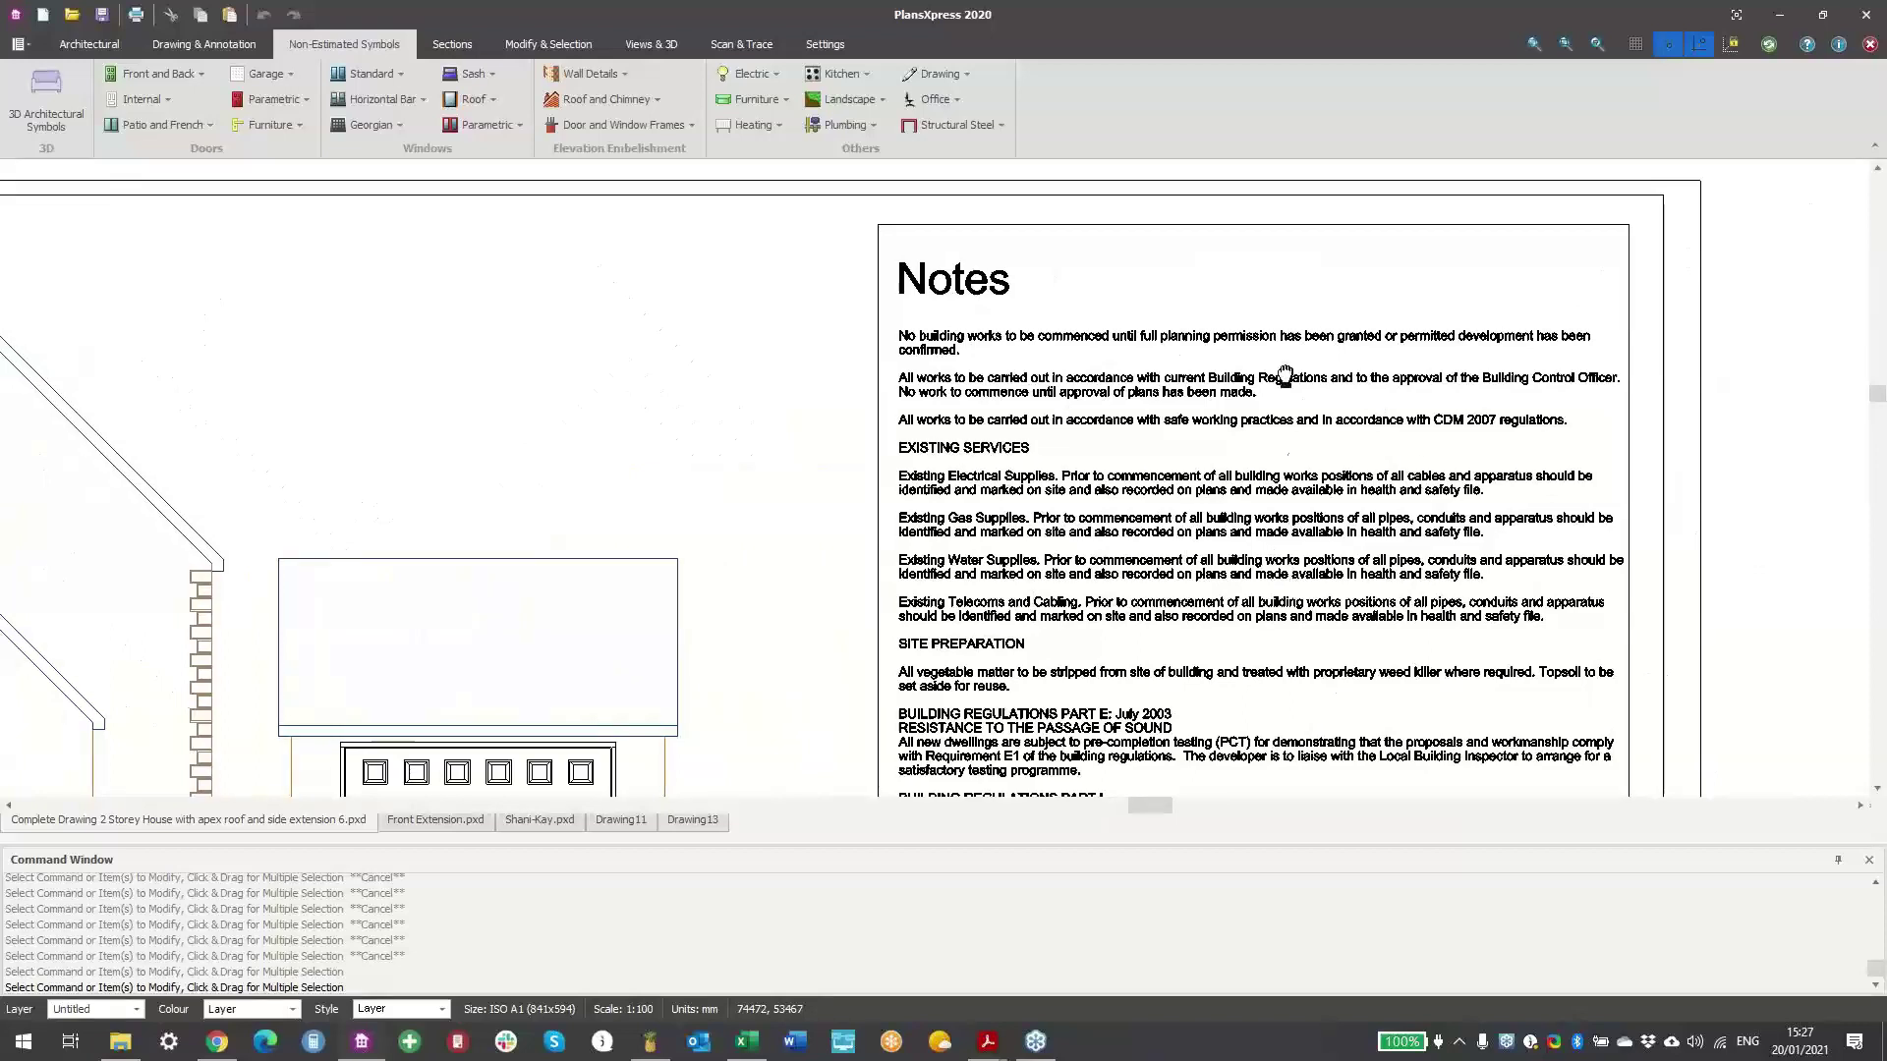
scroll(1286, 375, down, 5)
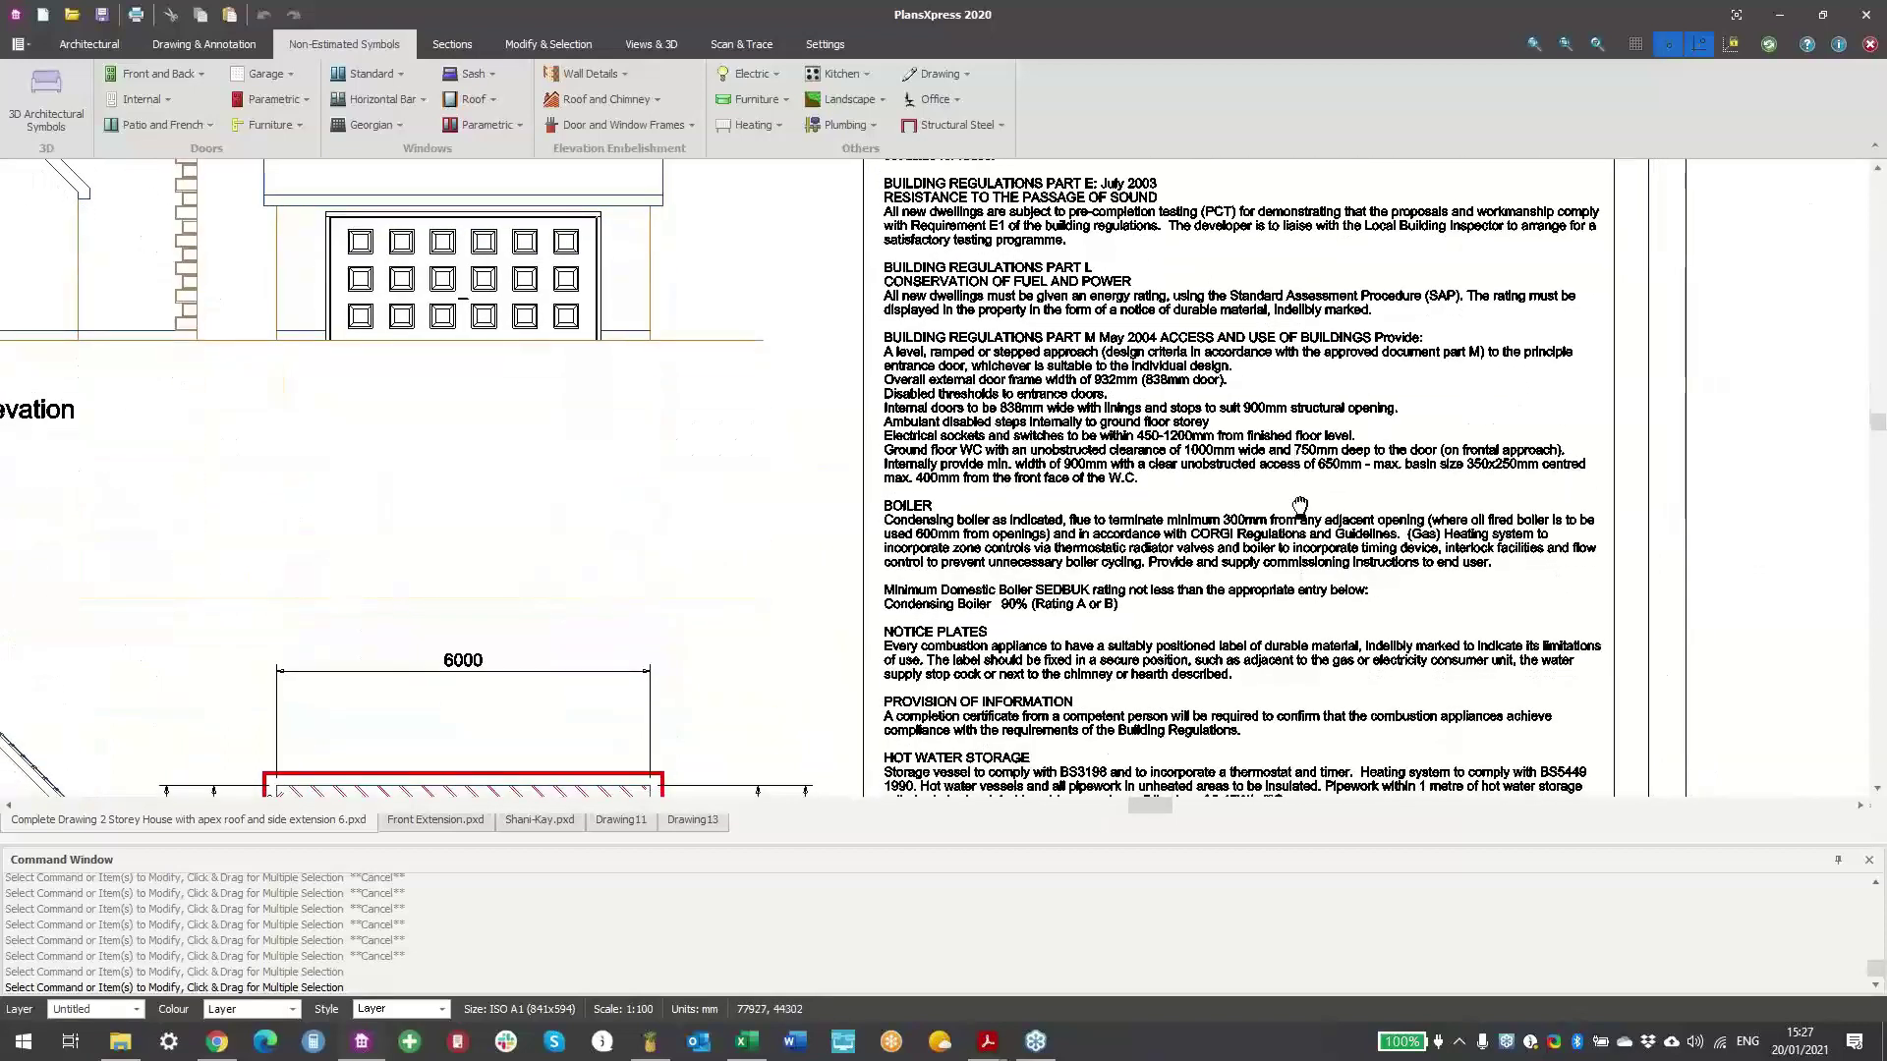
- Examine the proposed section through the house and the garage plan, along with the available section drawing tools
middle_drag(1300, 507, 1288, 423)
mouse_move(993, 629)
middle_down()
mouse_move(1190, 485)
mouse_move(1134, 553)
middle_up()
mouse_move(757, 720)
middle_down()
mouse_move(1016, 586)
mouse_move(1135, 575)
middle_up()
middle_drag(442, 496, 560, 497)
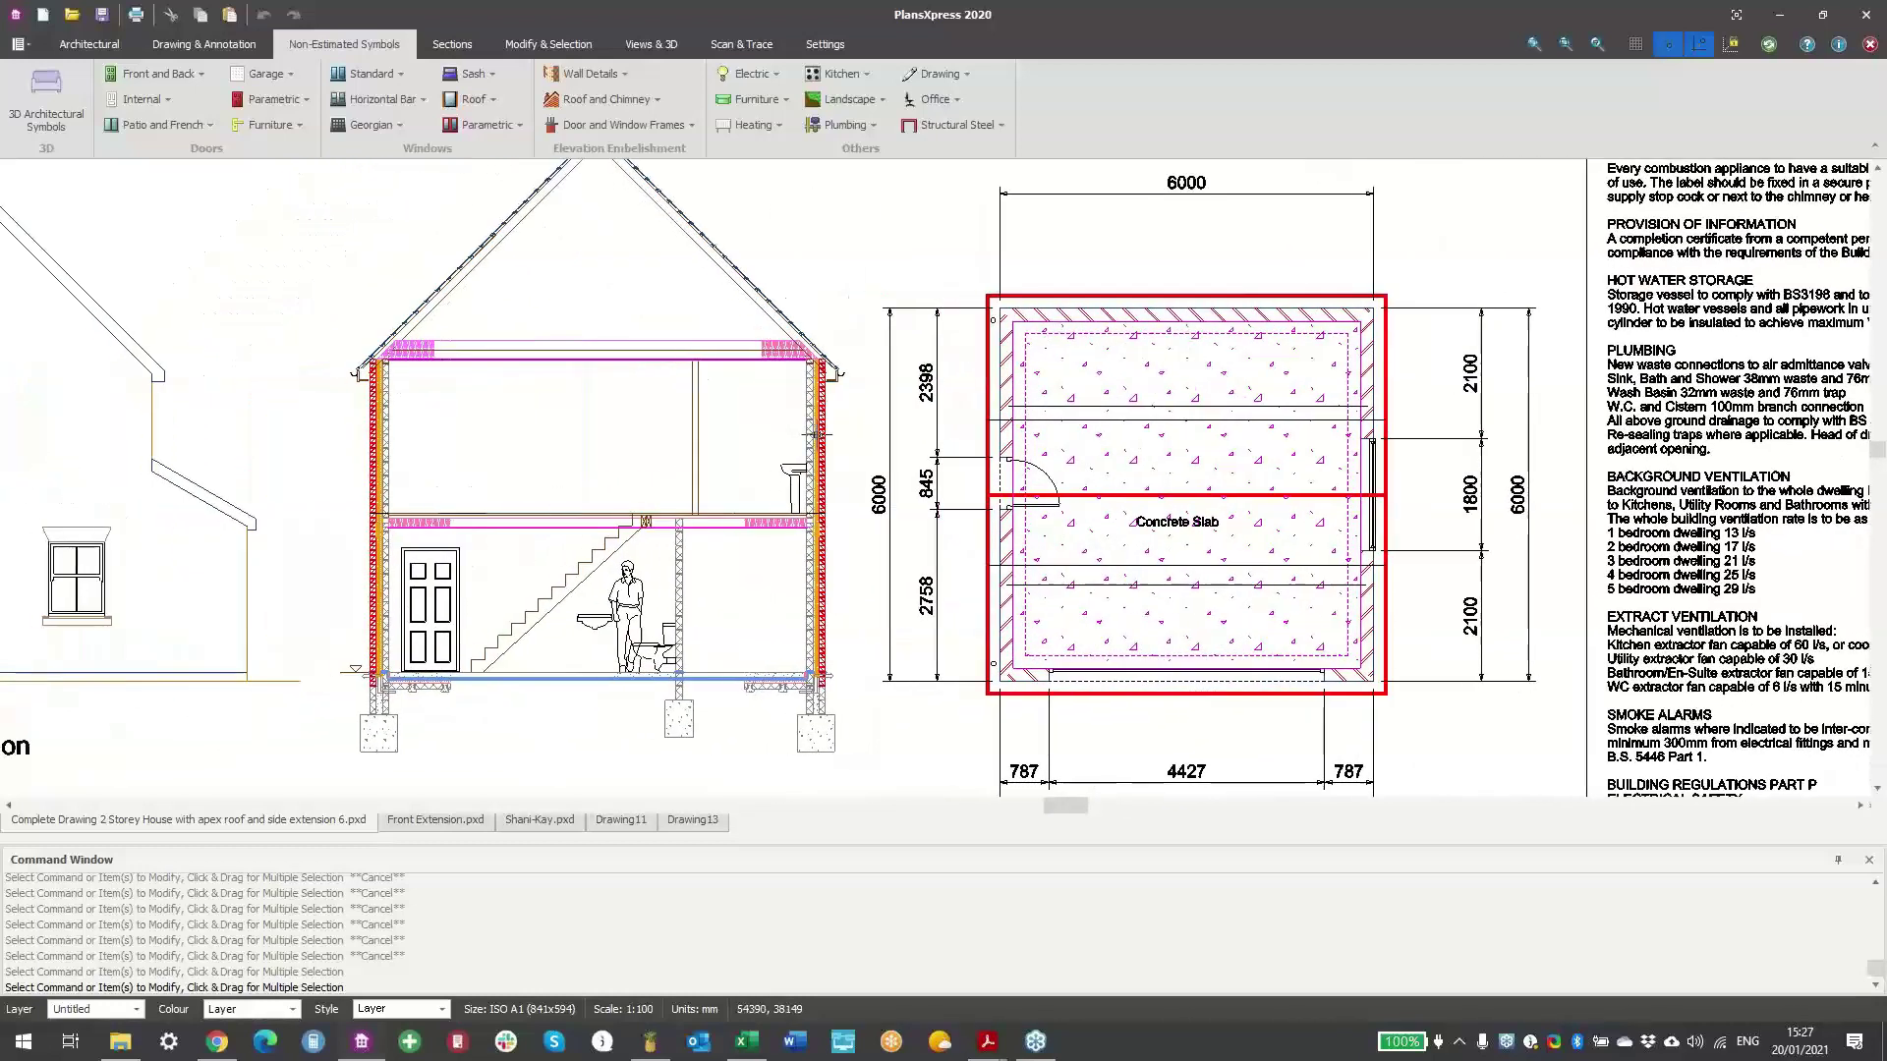
click(454, 43)
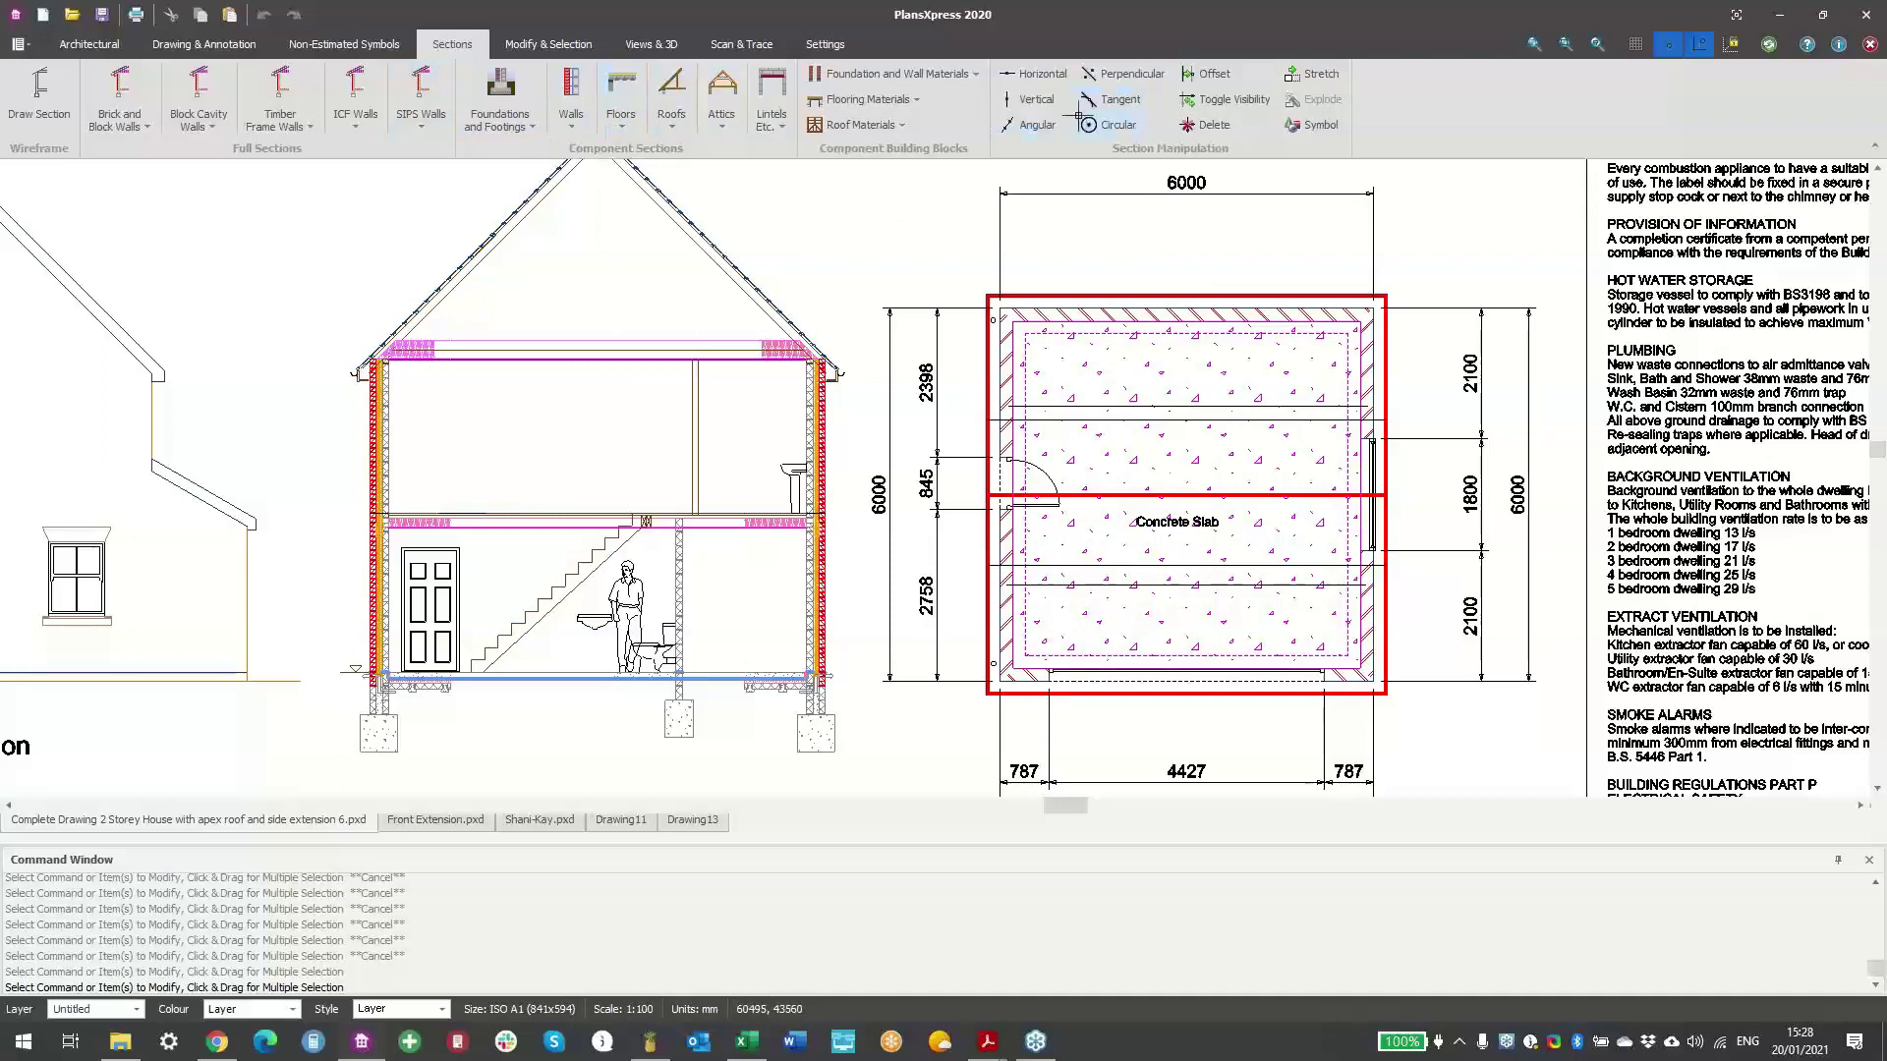
- Examine the foundation layout and the joist layout of the house
mouse_move(1180, 372)
middle_down()
mouse_move(1030, 280)
mouse_move(699, 138)
middle_up()
middle_drag(948, 451, 1104, 245)
middle_drag(1081, 565, 1138, 356)
middle_drag(959, 678, 1160, 643)
mouse_move(751, 672)
middle_down()
mouse_move(864, 615)
mouse_move(1288, 550)
mouse_move(1238, 547)
middle_up()
middle_drag(511, 567, 764, 546)
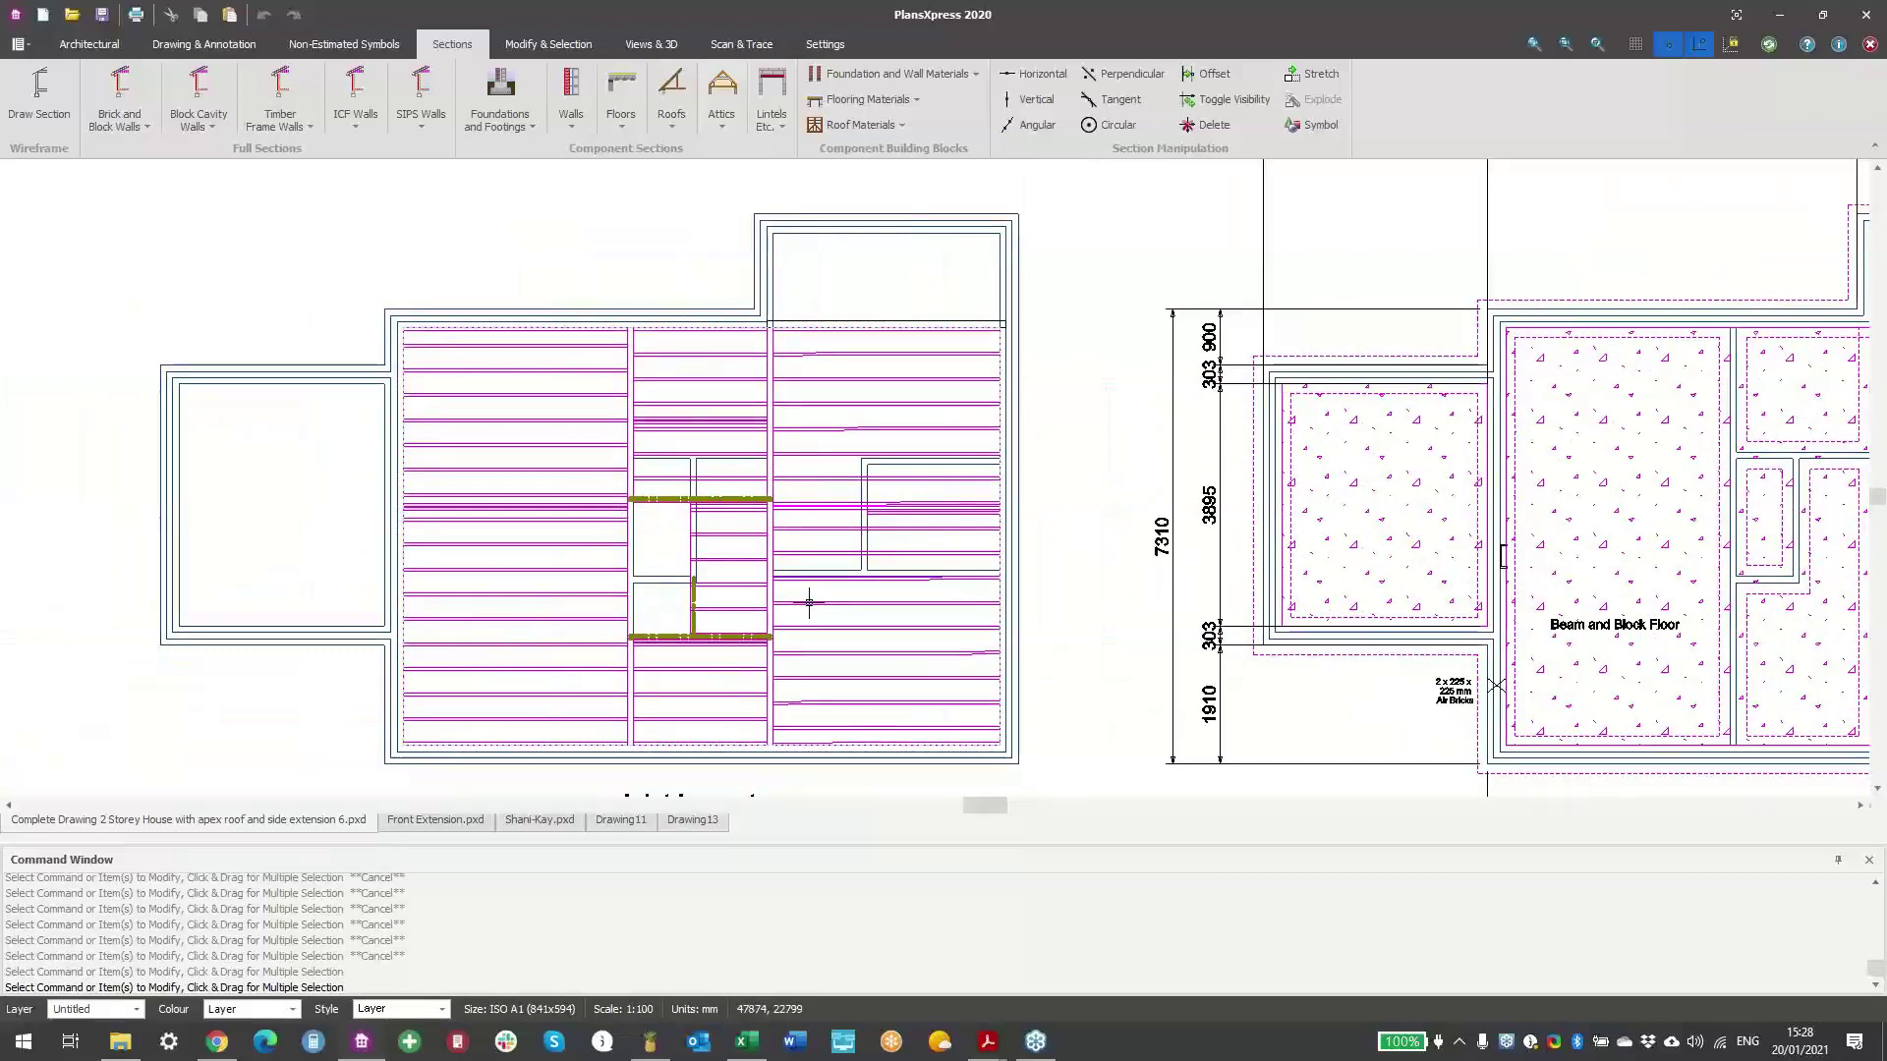
mouse_move(809, 601)
middle_drag(646, 613, 1078, 535)
- Examine the site plan's garage, drainage runs and soakaway note, plus the external works options such as tarmac drive and turfing
middle_drag(494, 558, 1213, 548)
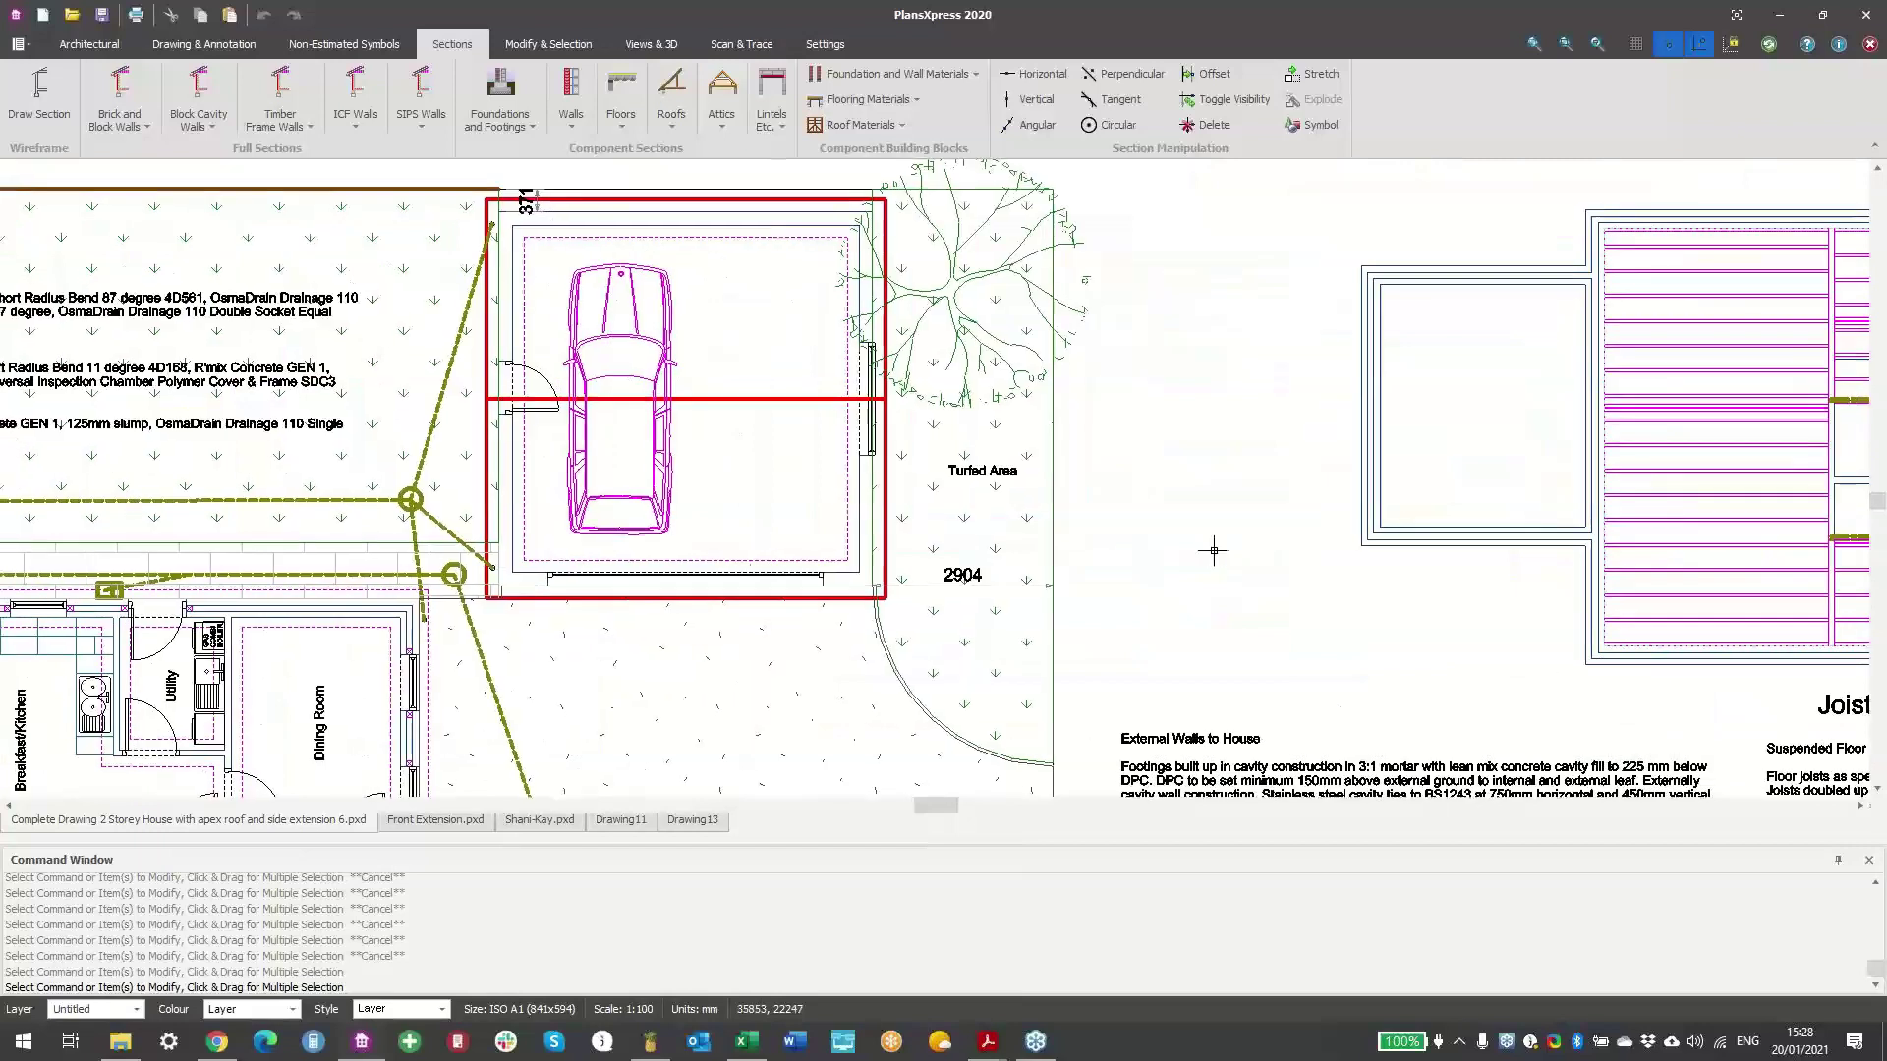
mouse_move(807, 794)
middle_down()
mouse_move(1054, 701)
mouse_move(947, 707)
mouse_move(875, 767)
middle_up()
middle_drag(1209, 573, 1182, 696)
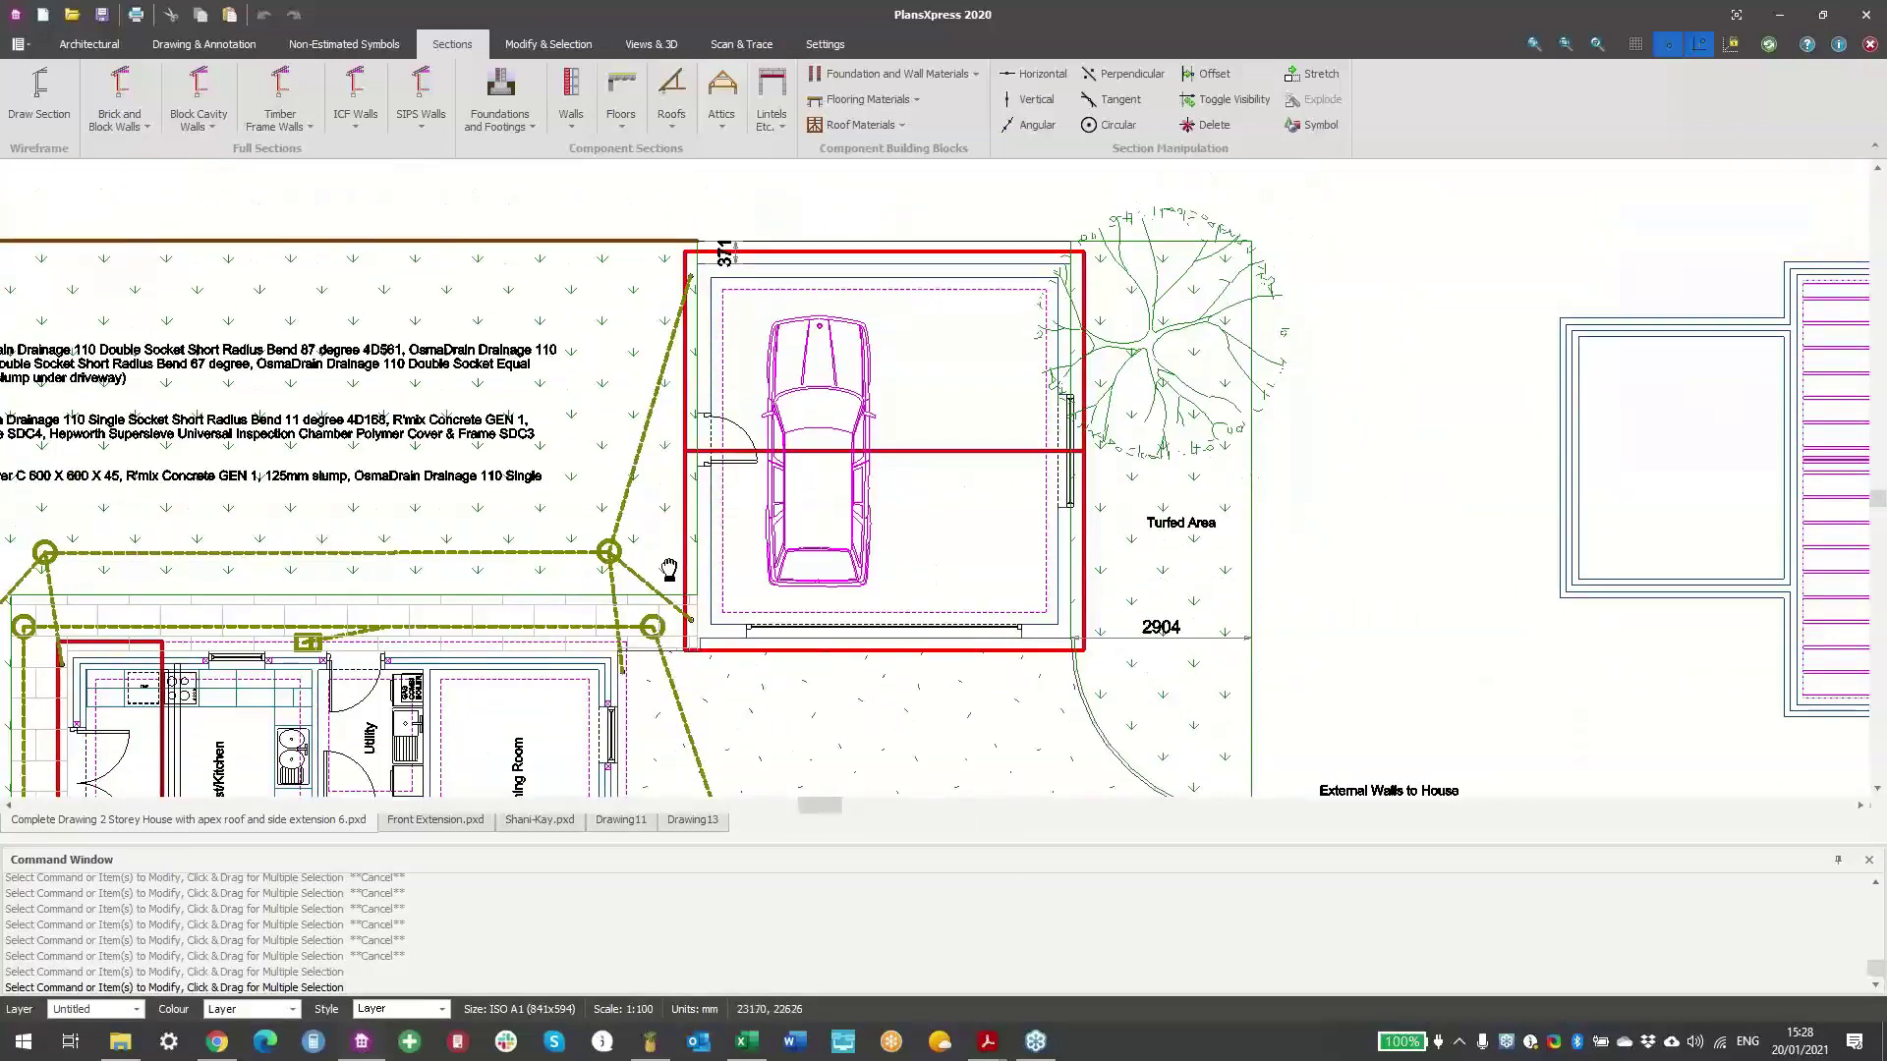
middle_drag(668, 570, 821, 602)
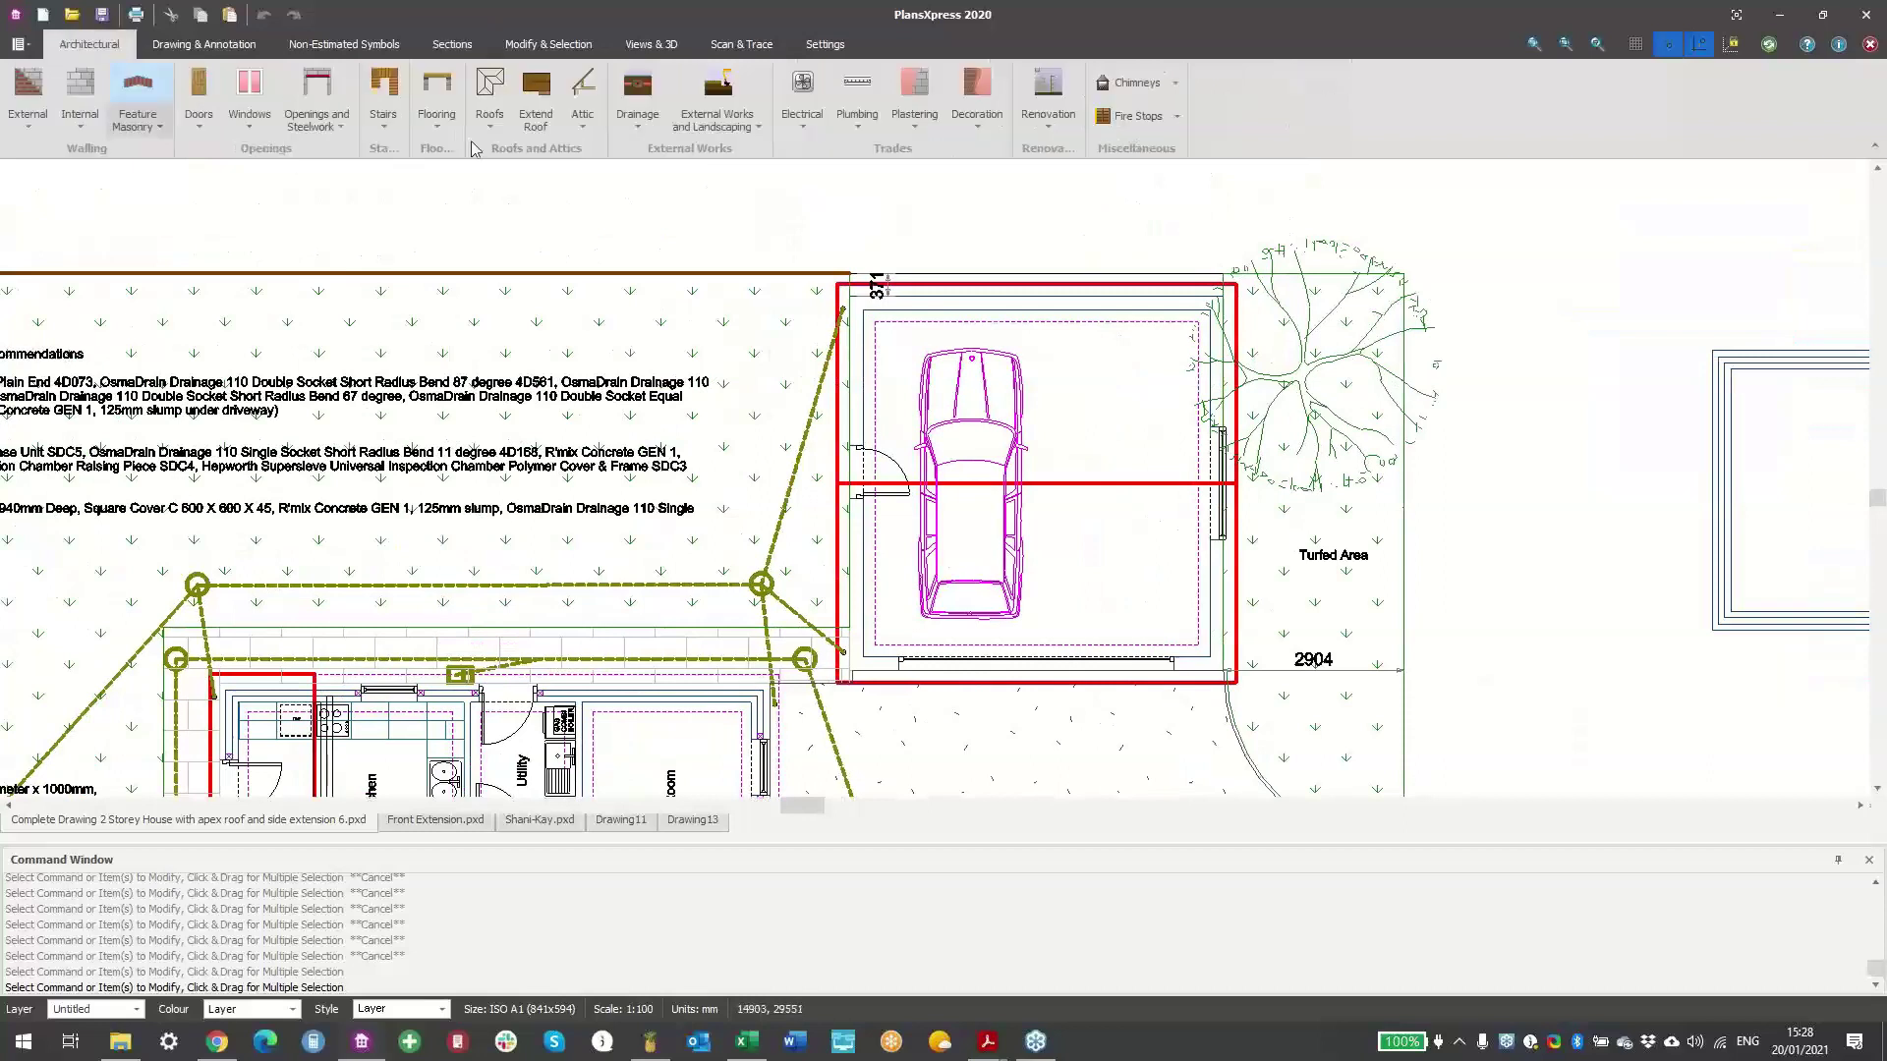
click(715, 106)
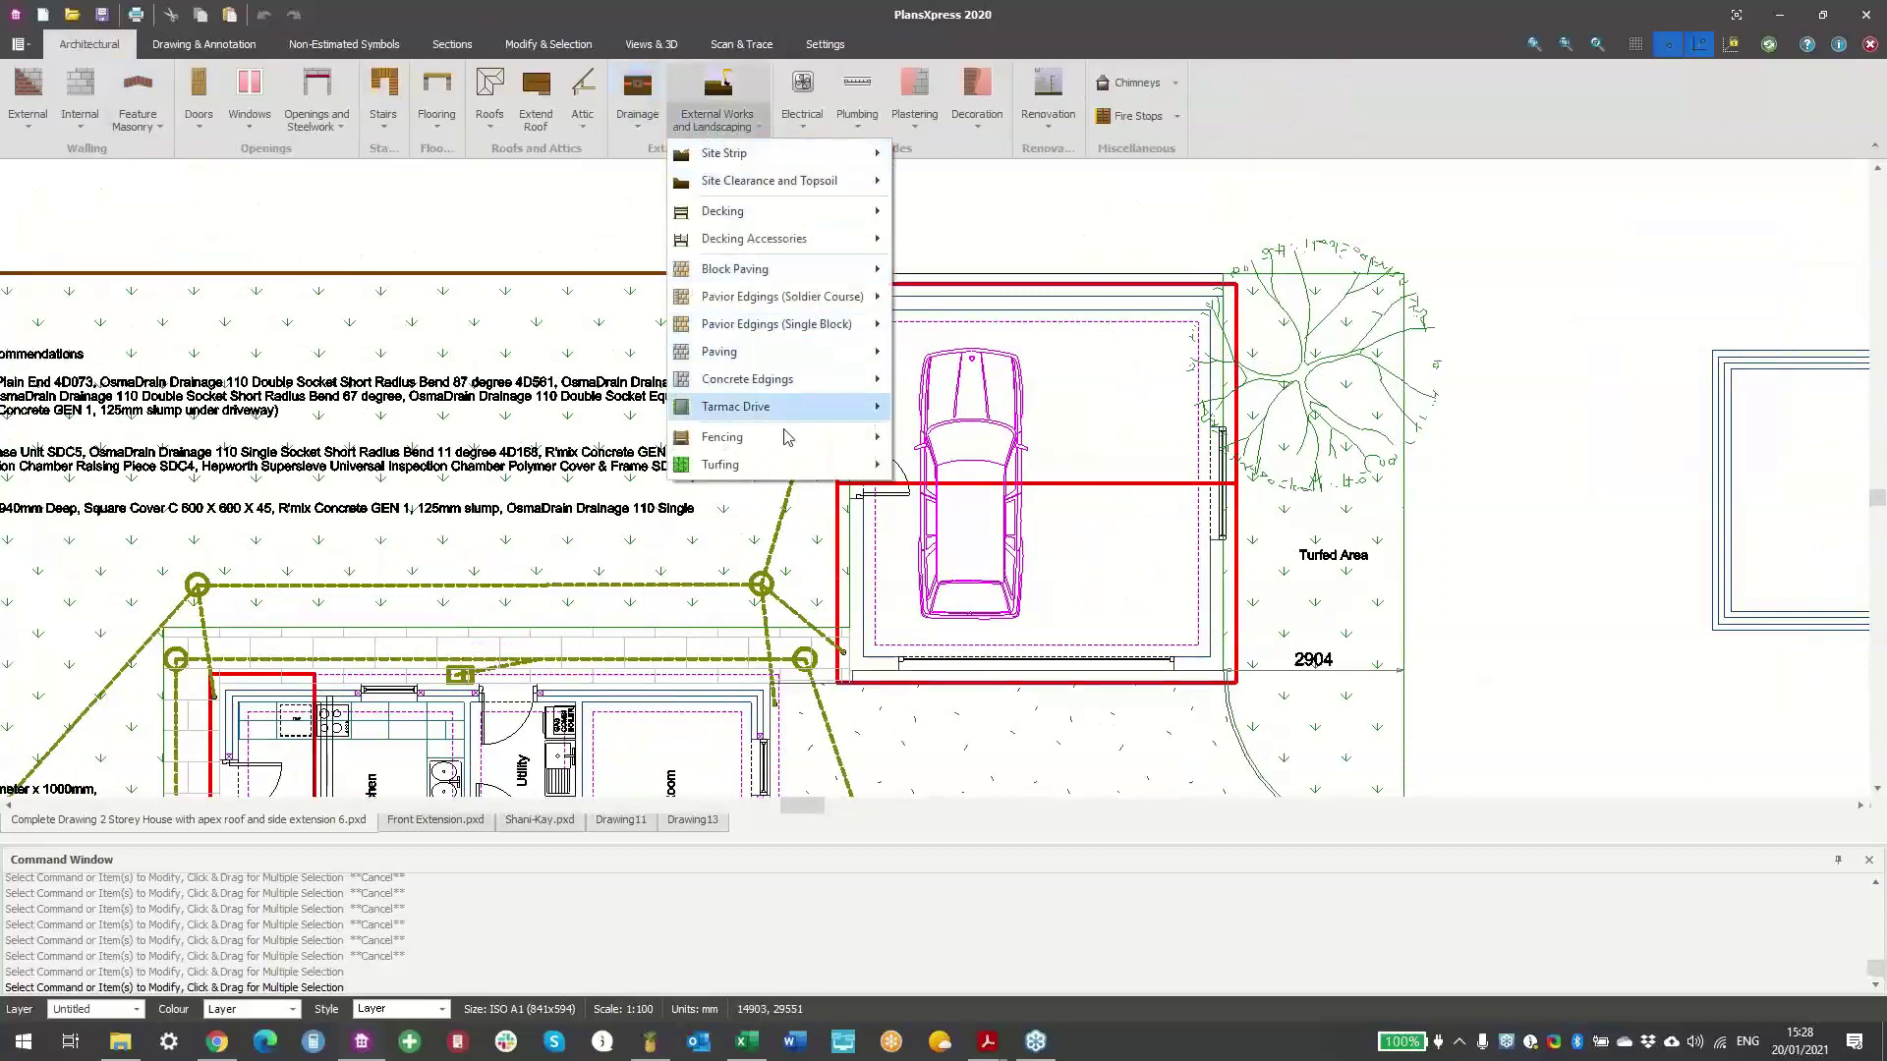
mouse_move(757, 465)
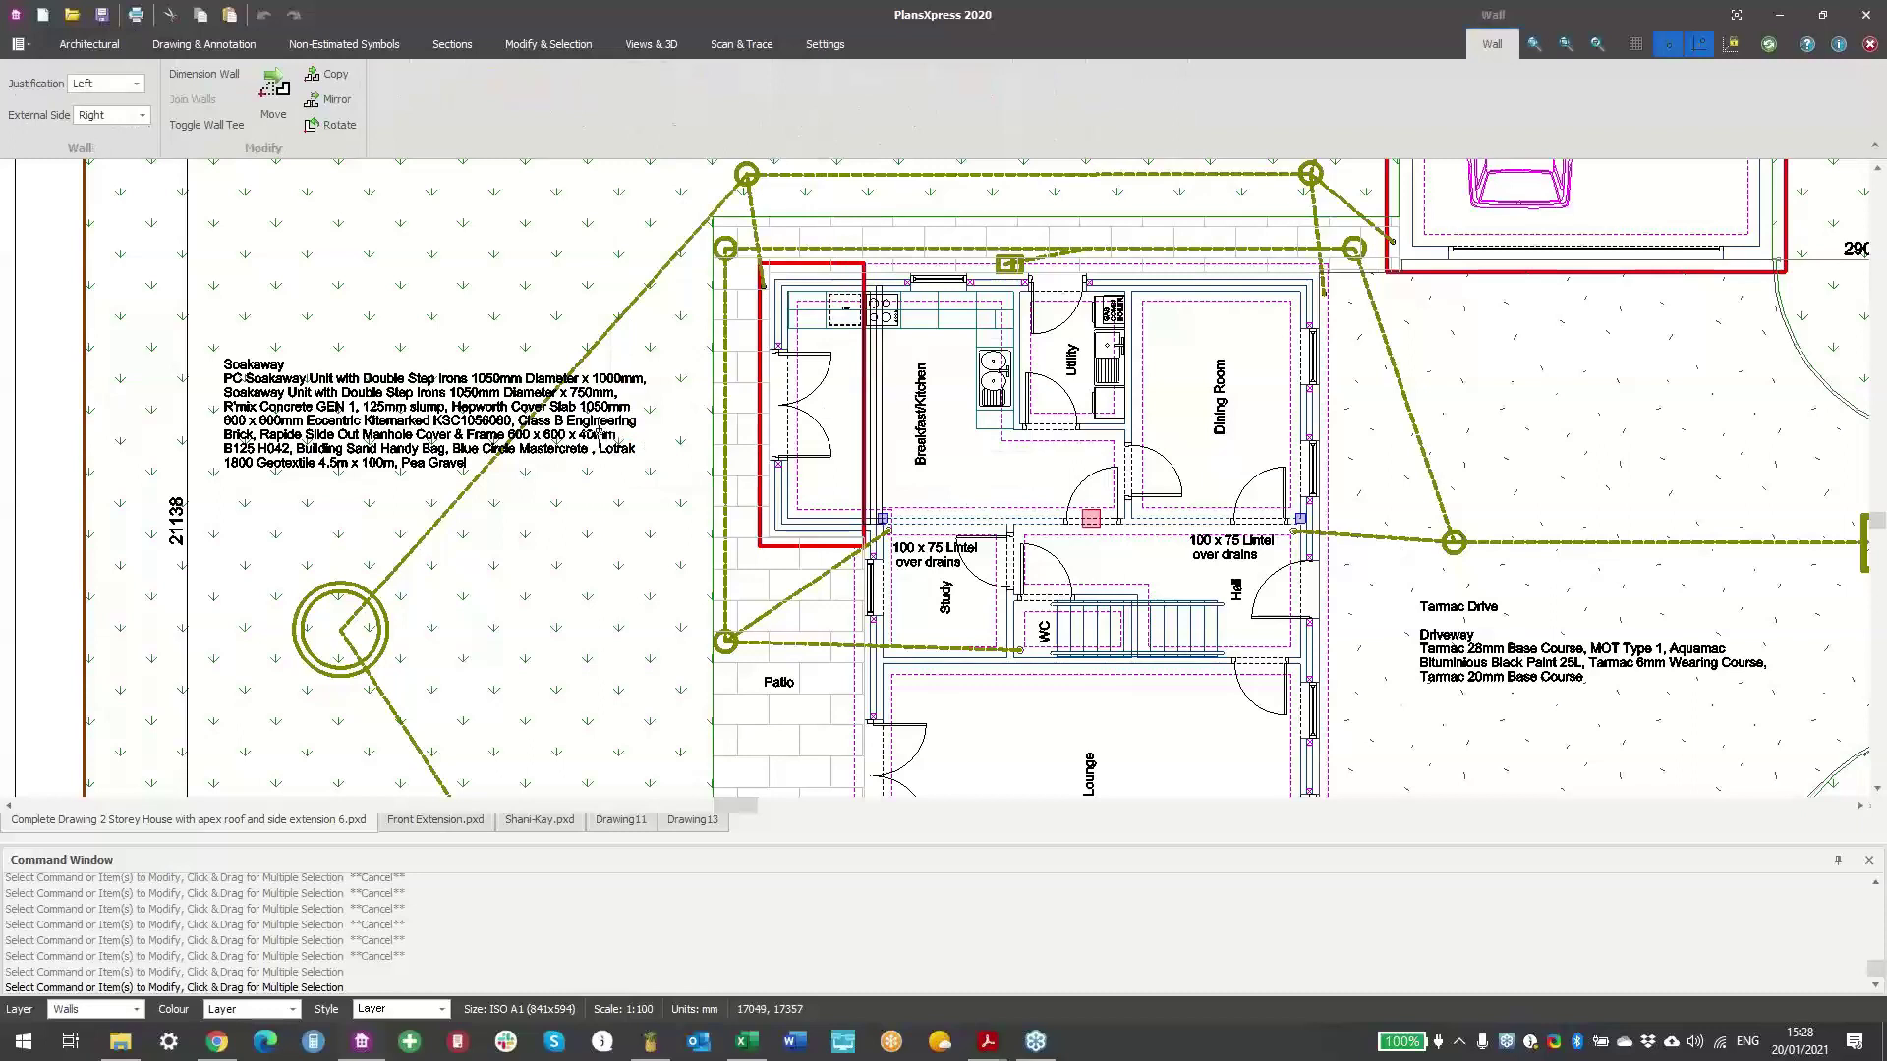
click(632, 433)
mouse_move(811, 701)
middle_down()
mouse_move(640, 540)
mouse_move(420, 243)
middle_up()
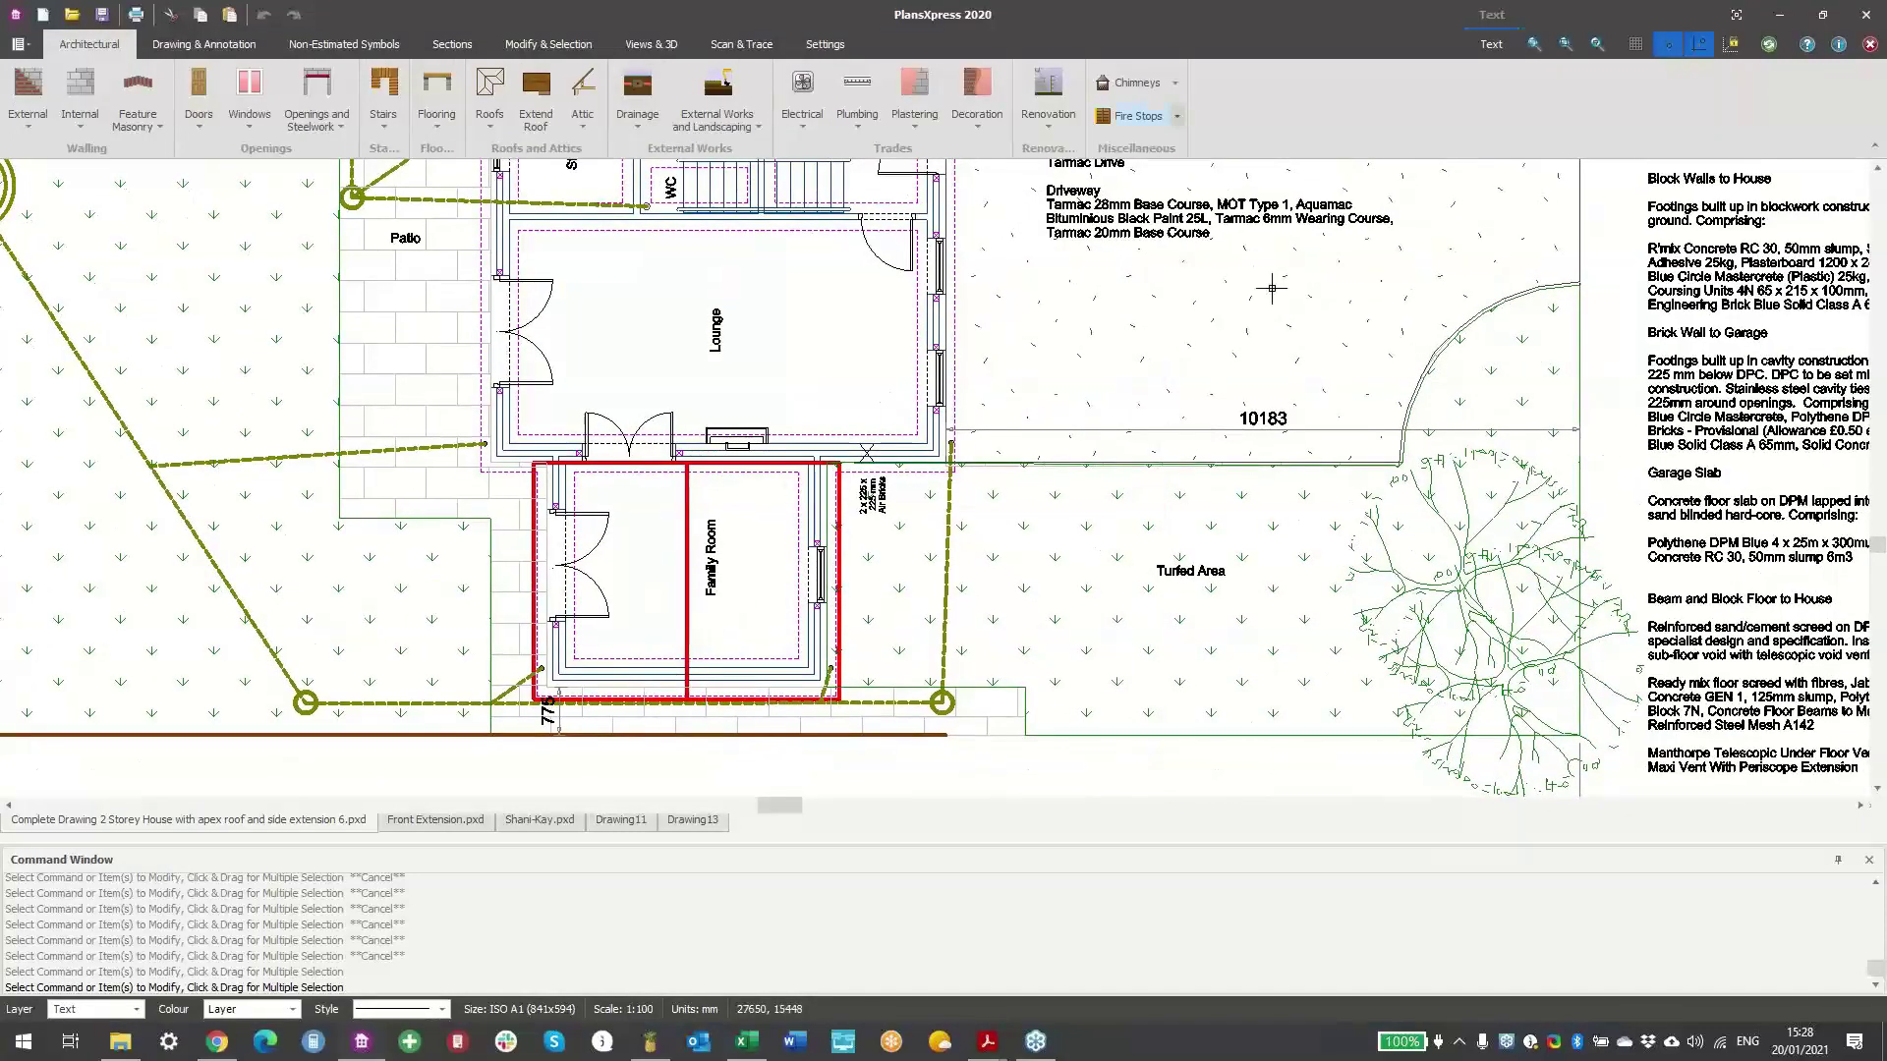
- Review the full site plan with its driveway and turfed areas, and return to the elevations and floor plans
scroll(1289, 505, down, 1)
scroll(1289, 504, down, 3)
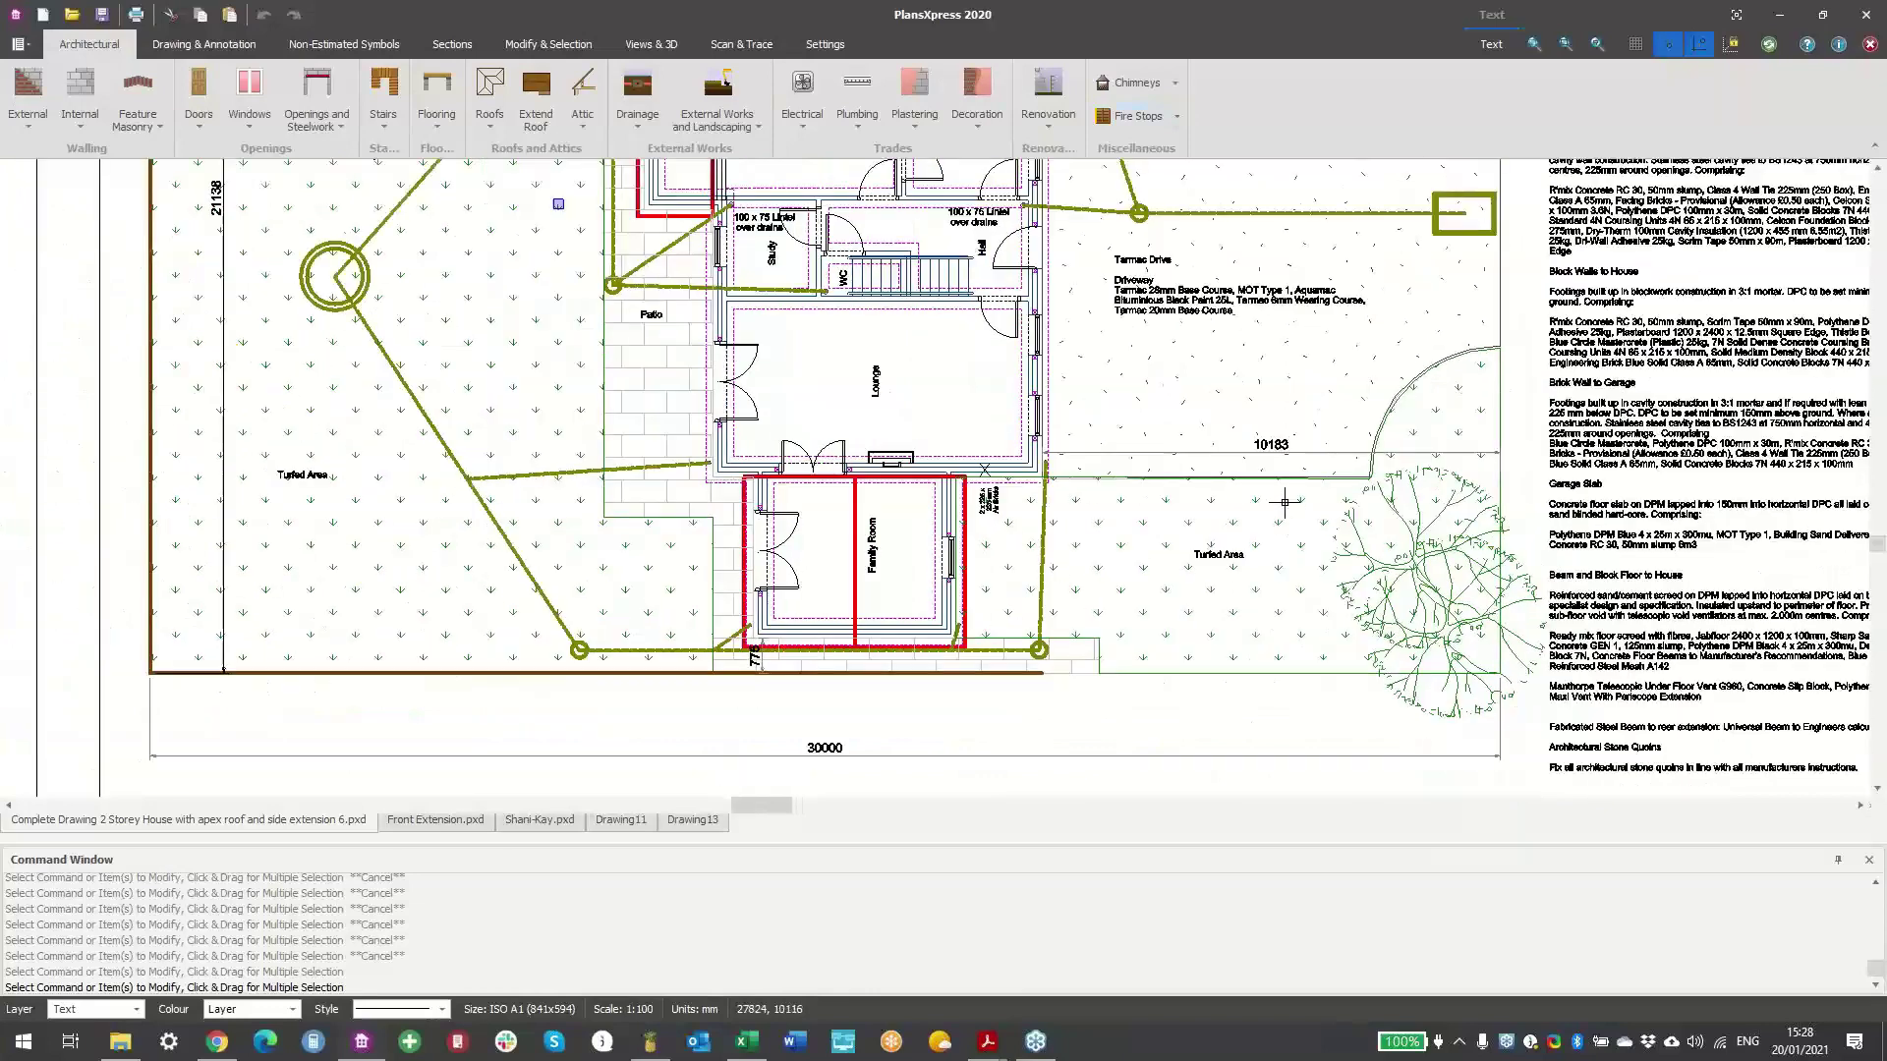
scroll(1242, 424, down, 2)
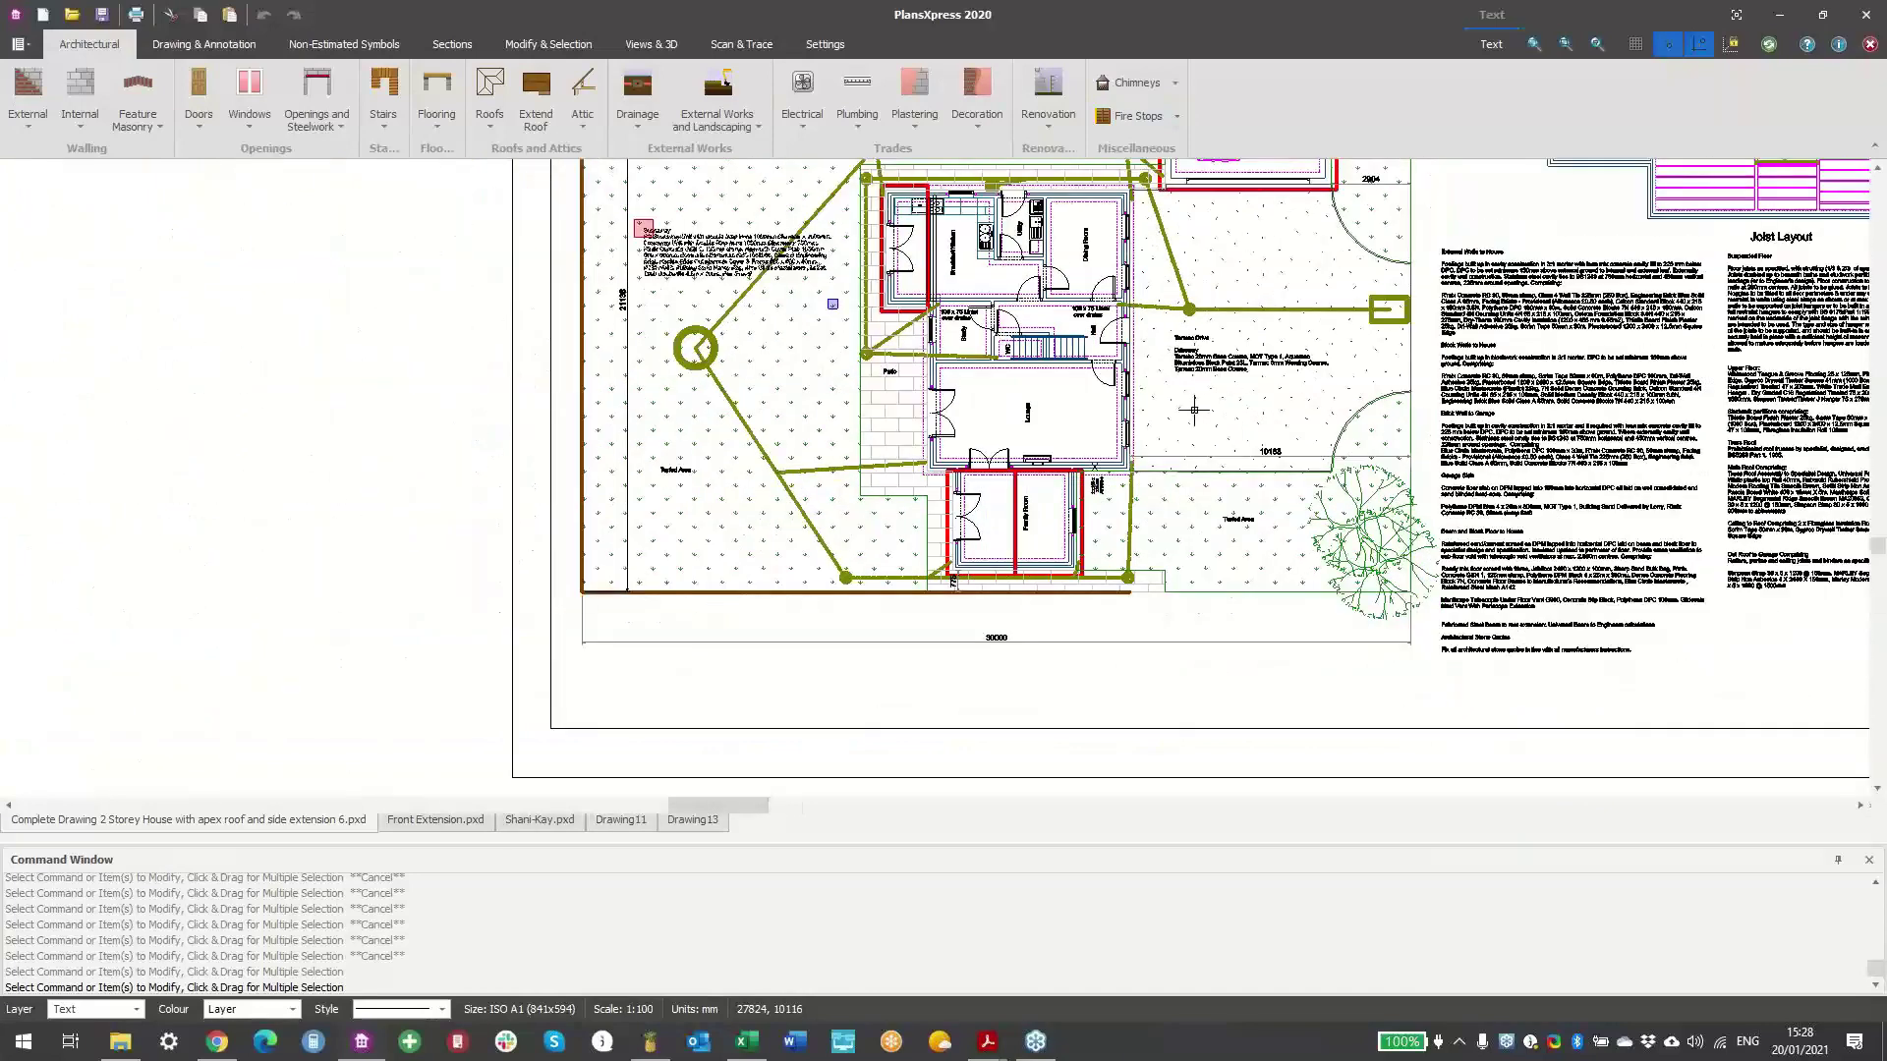
scroll(1266, 532, up, 1)
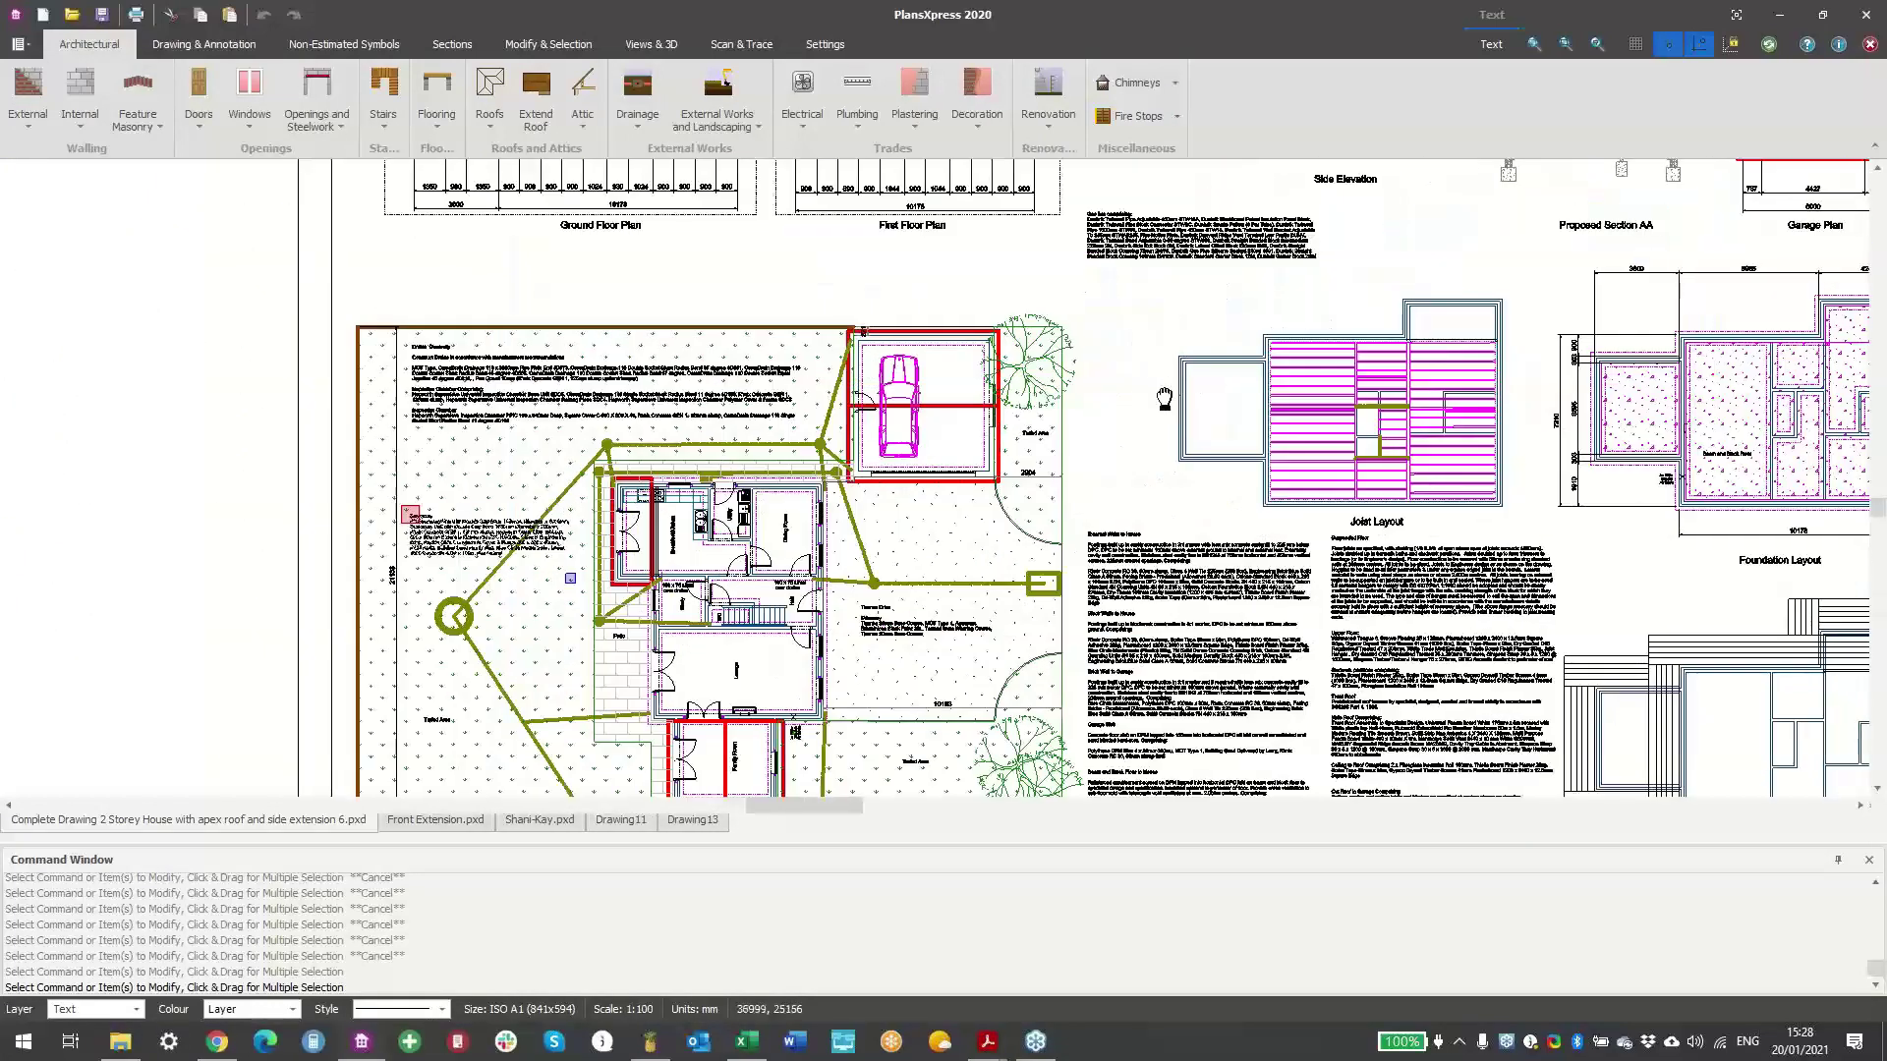
middle_drag(1167, 400, 1145, 481)
middle_drag(1091, 404, 1038, 481)
middle_drag(1167, 253, 1278, 412)
mouse_move(1267, 196)
middle_down()
mouse_move(1226, 322)
mouse_move(1158, 373)
mouse_move(1195, 382)
middle_up()
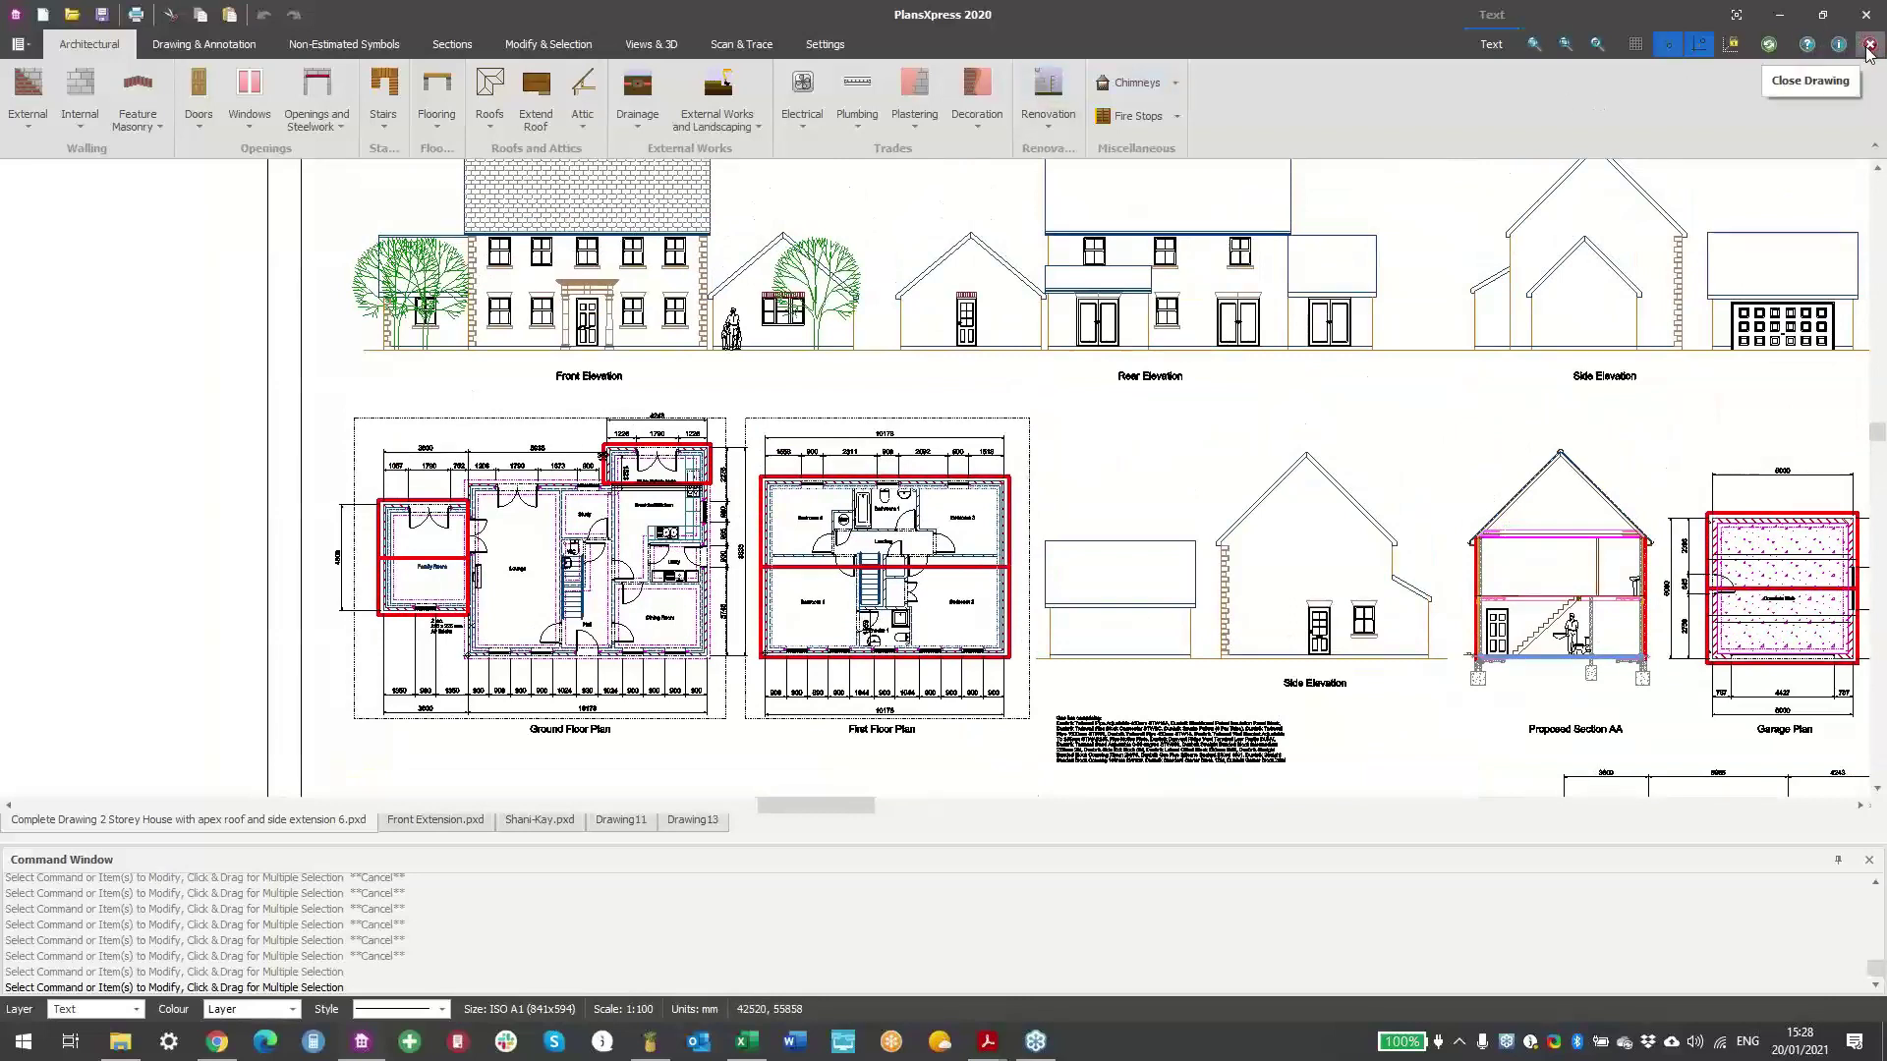
- Close the completed two-storey house drawing and return to the blank A1 sheet in Drawing13
click(1491, 44)
scroll(904, 346, down, 5)
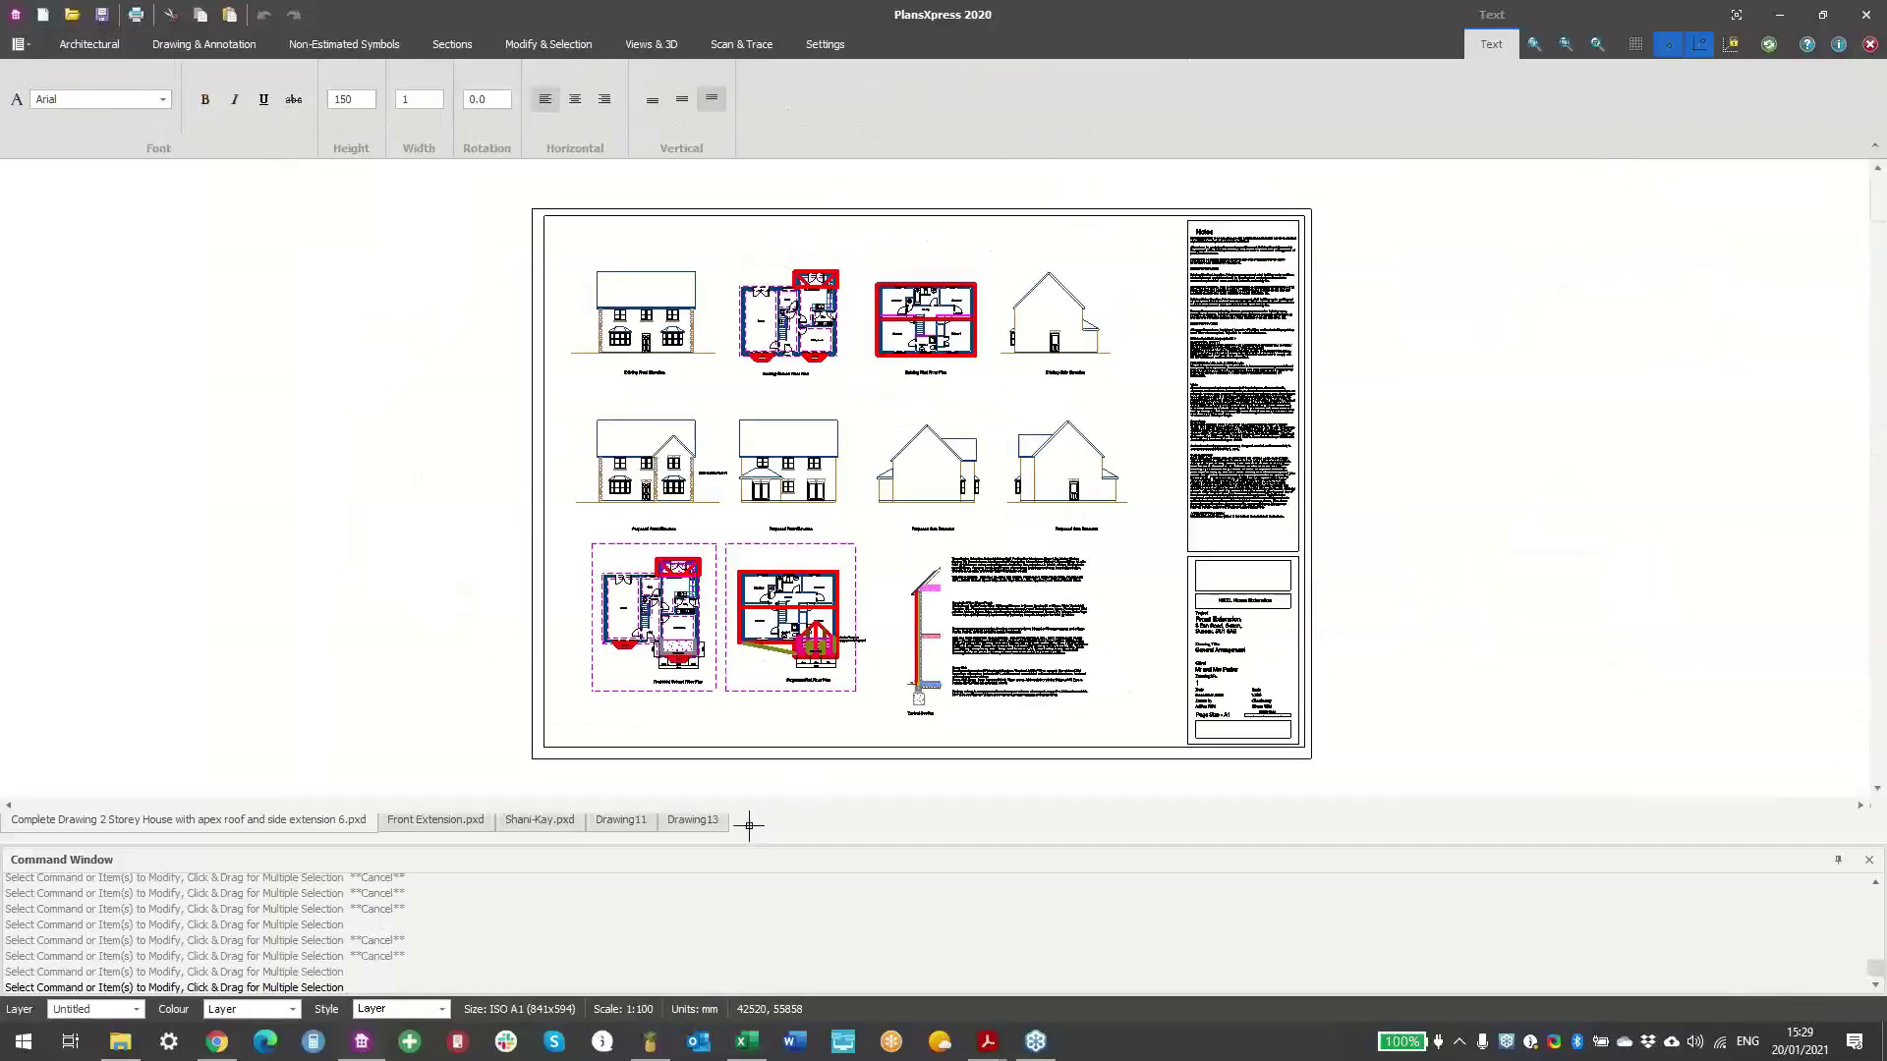
click(334, 822)
middle_drag(792, 488, 698, 439)
scroll(606, 337, up, 2)
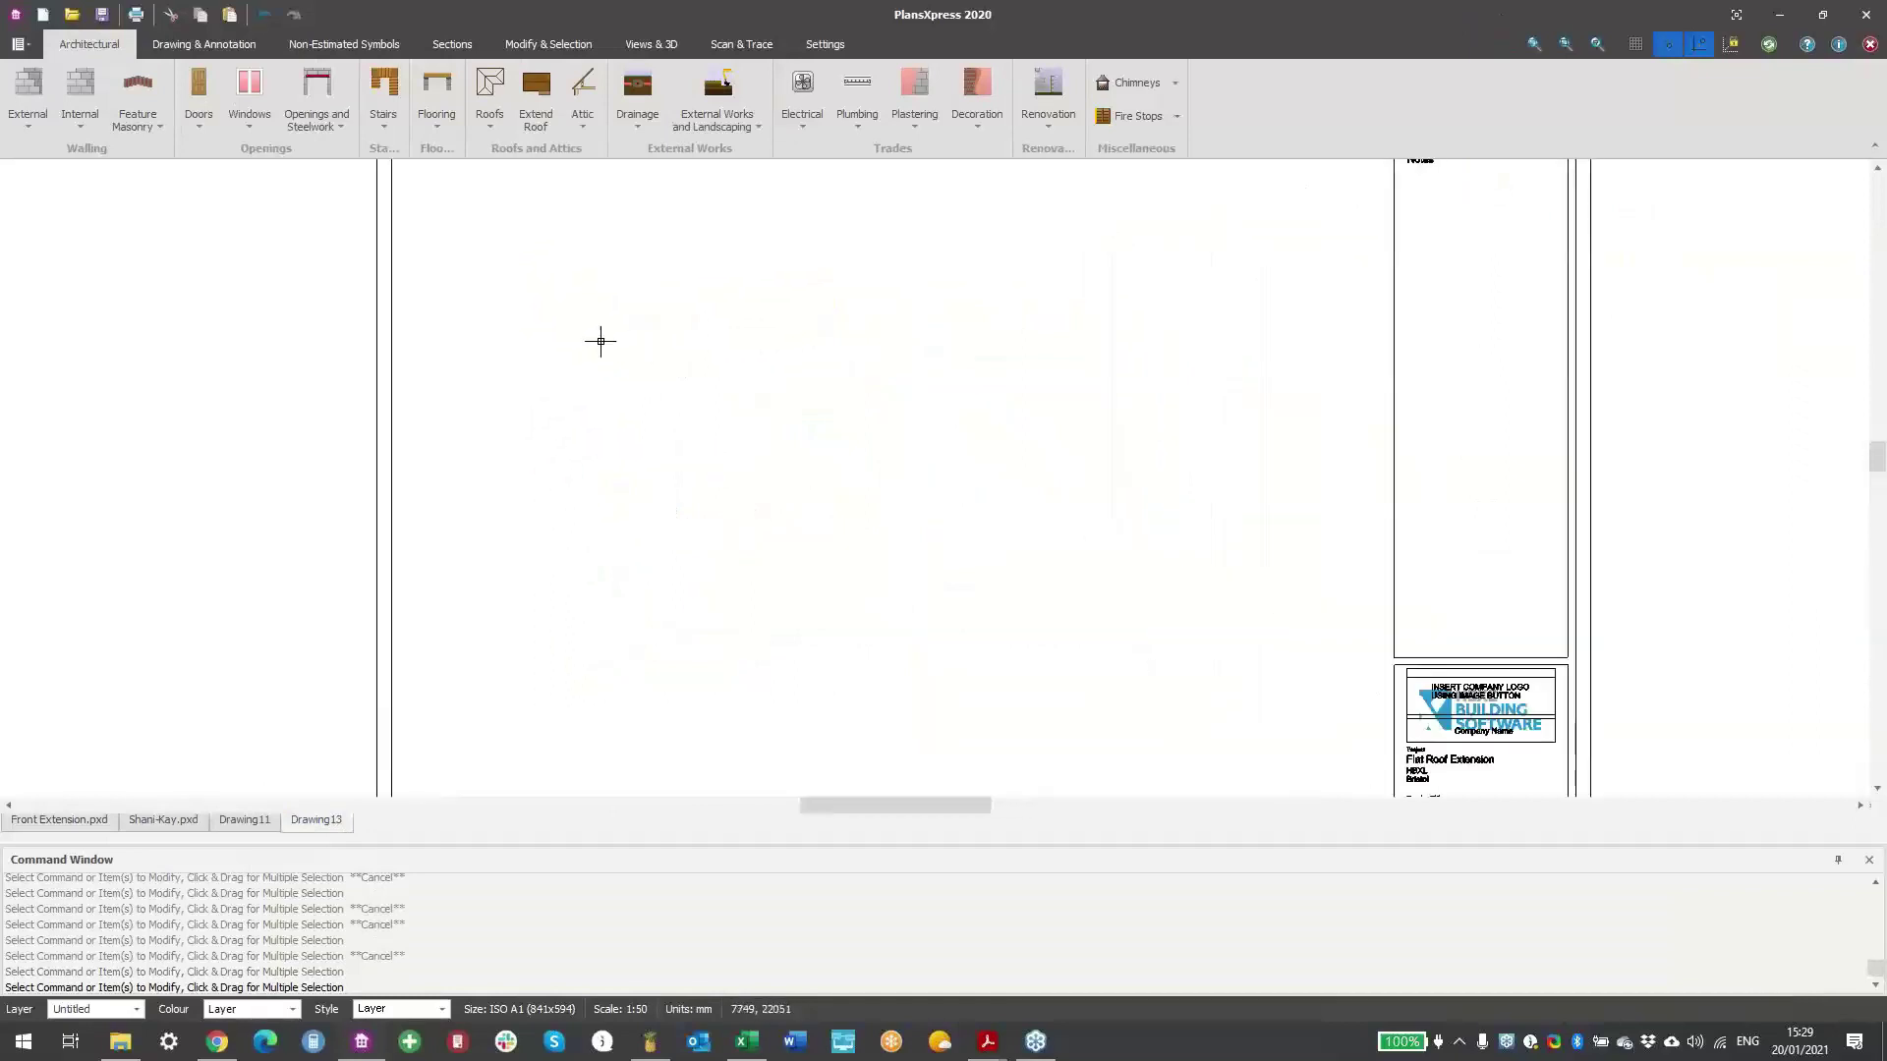
scroll(598, 341, down, 2)
middle_drag(610, 354, 594, 328)
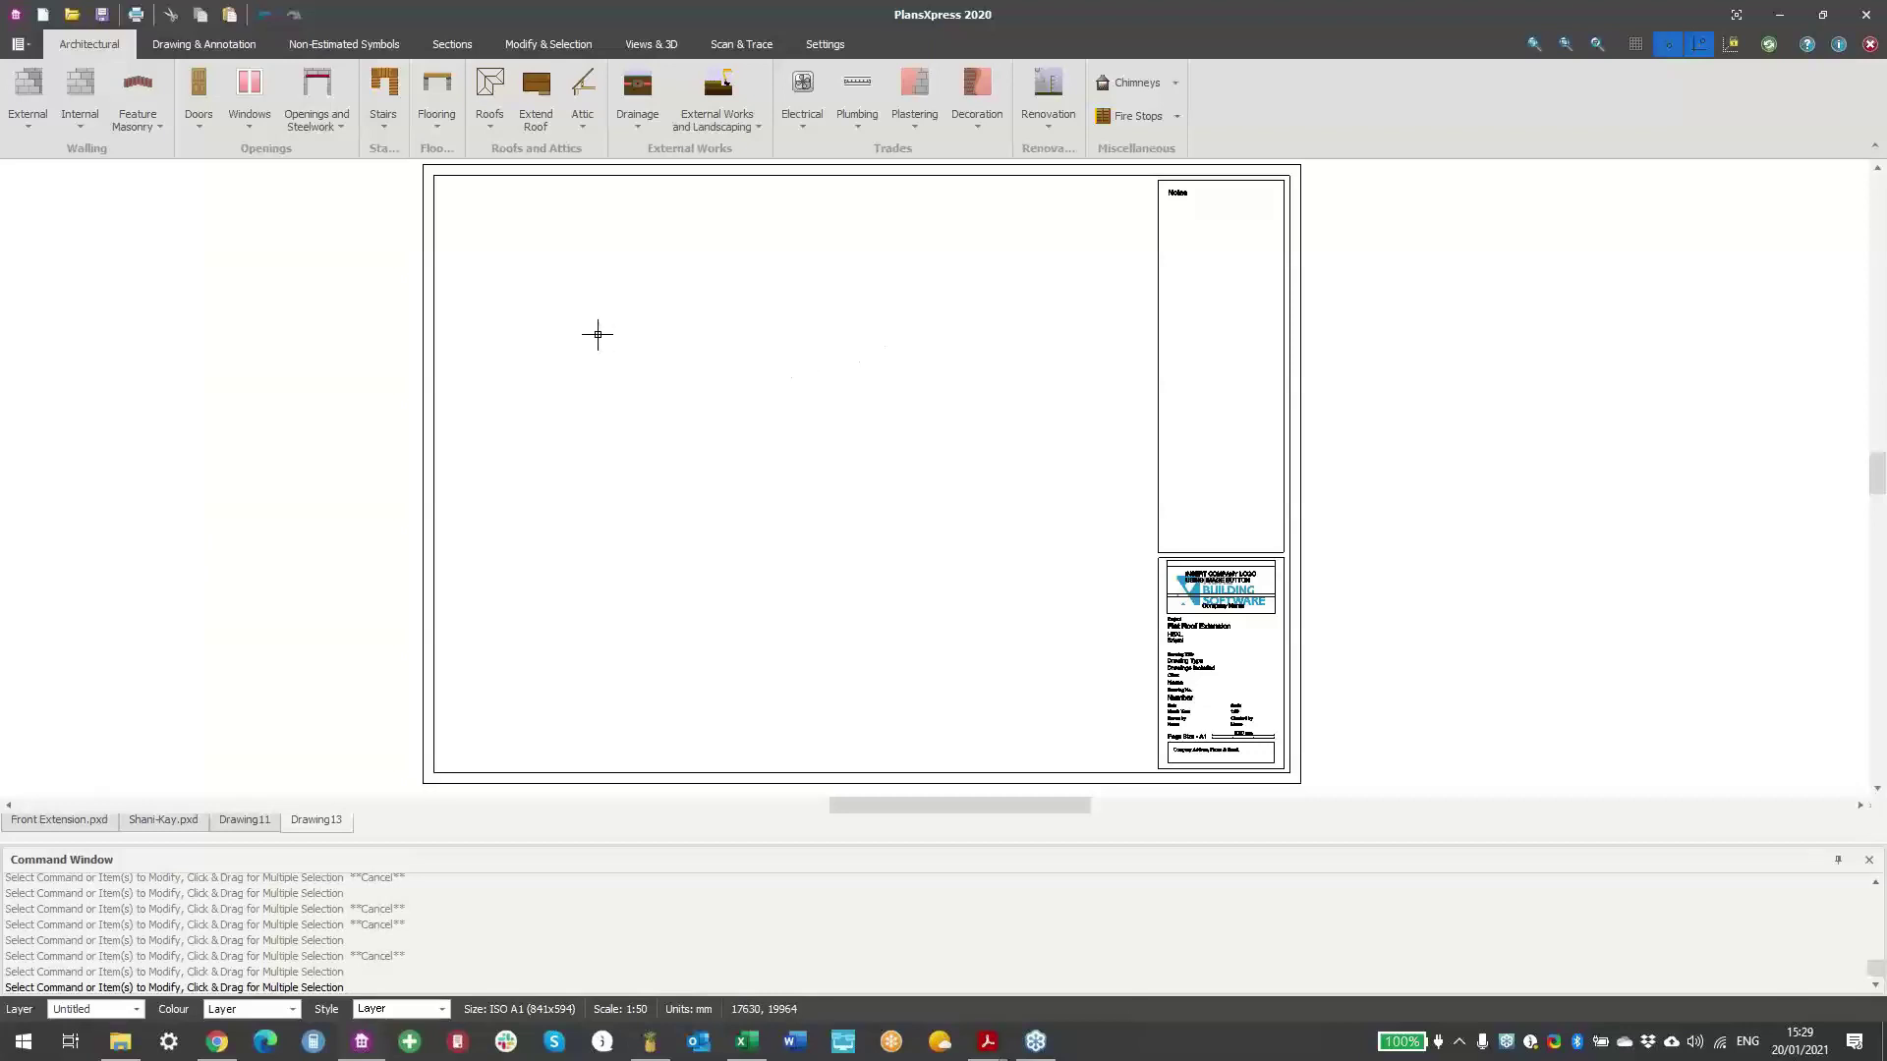
key(d)
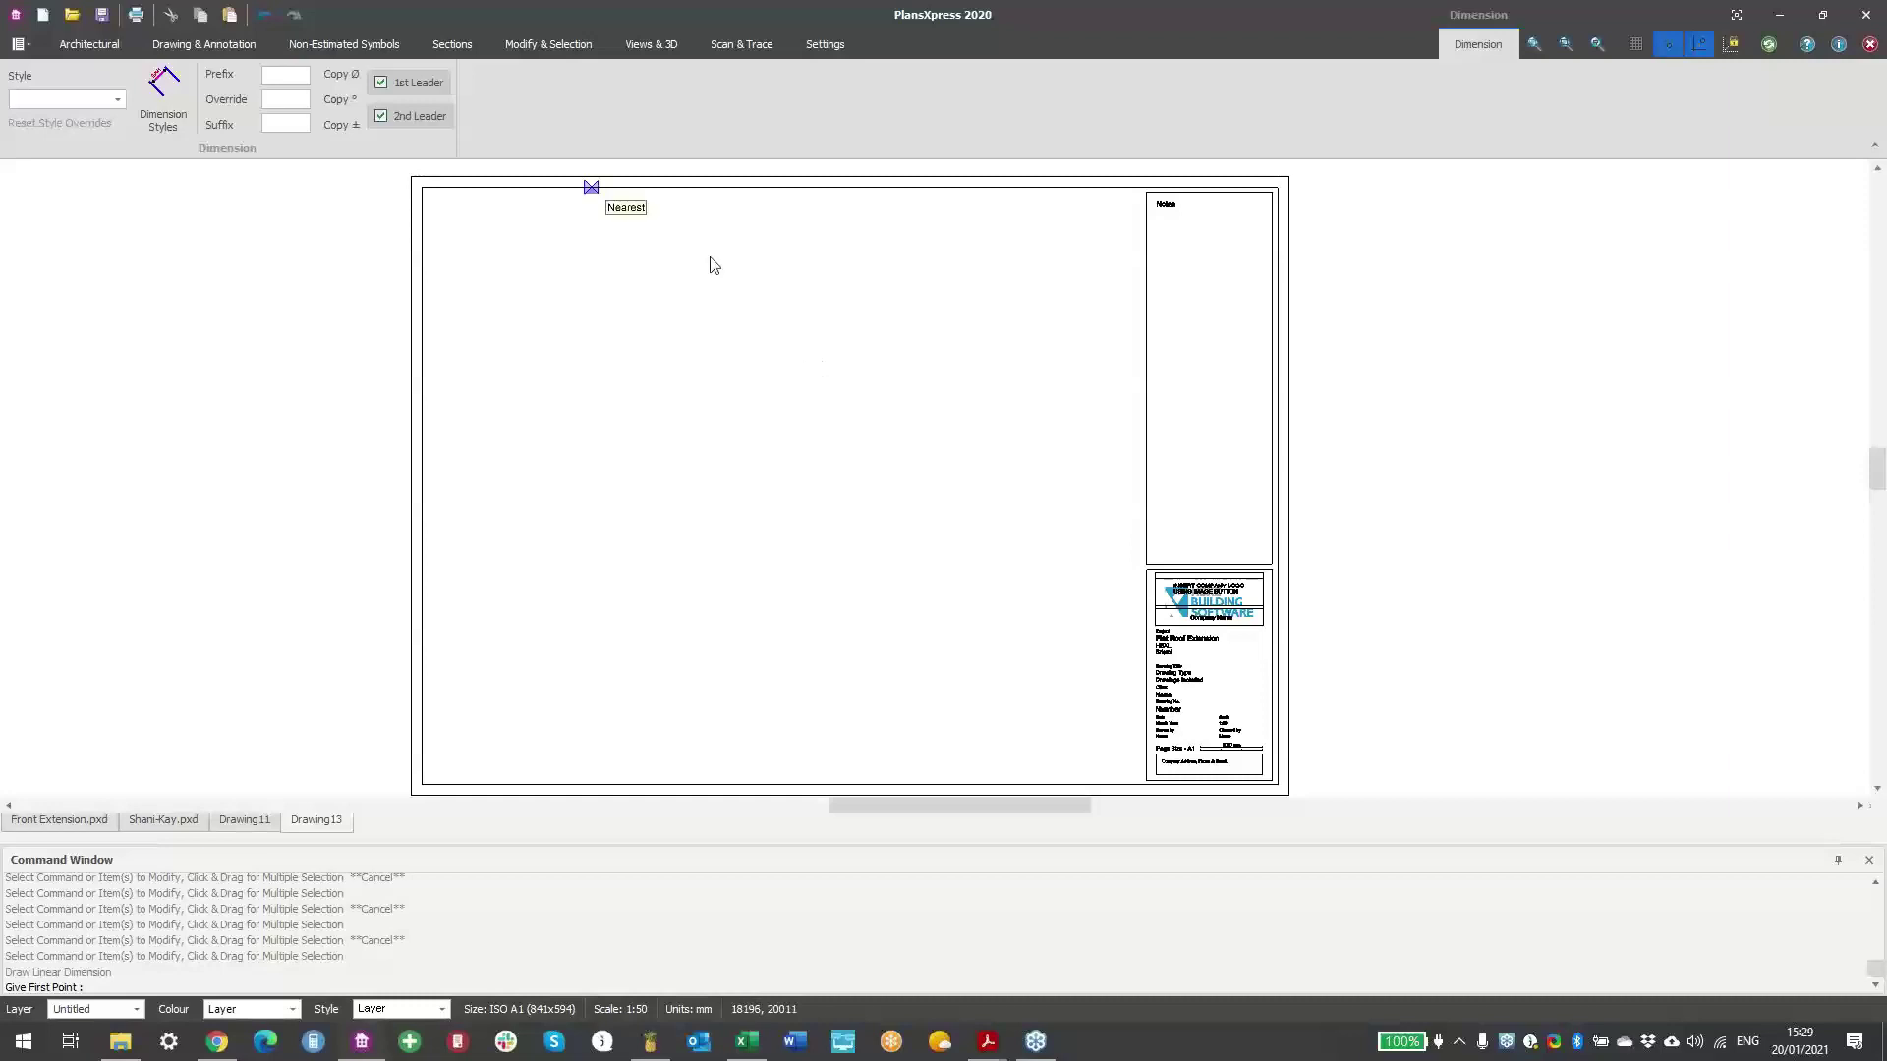
click(76, 44)
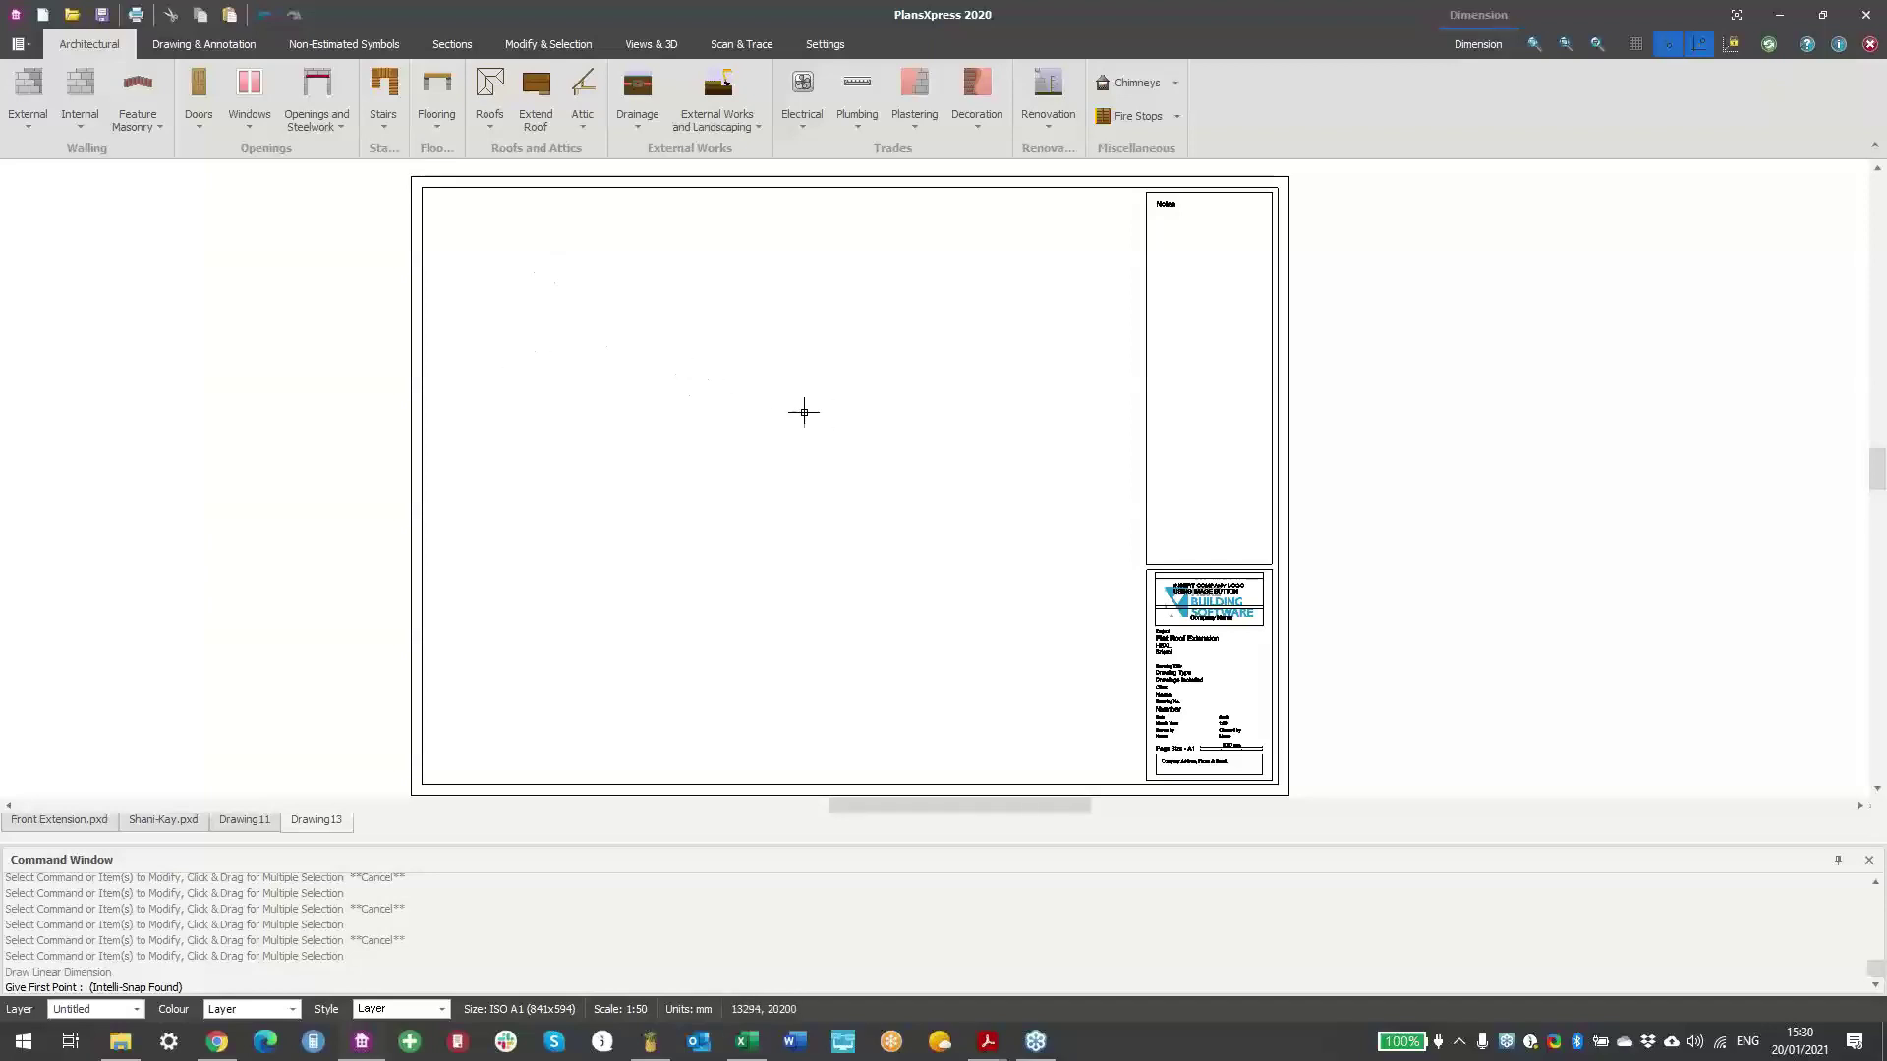
key(Escape)
key(Escape)
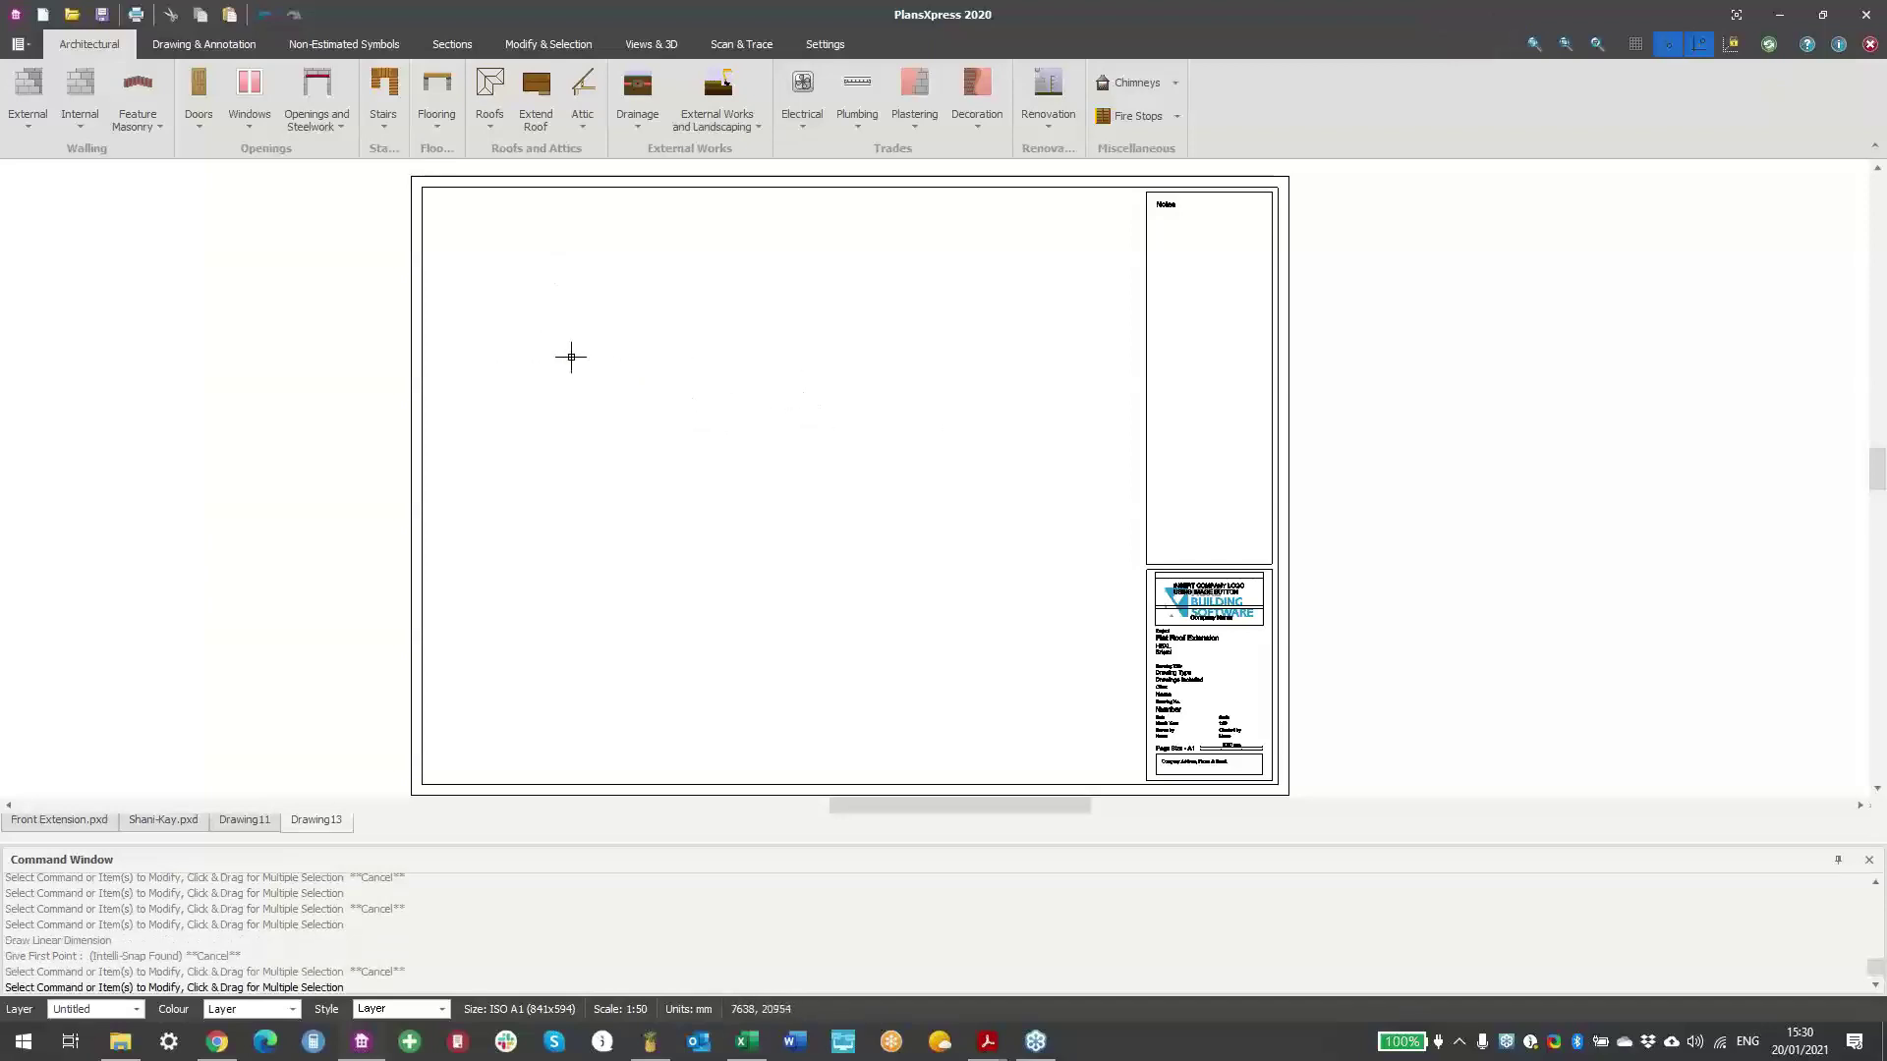
- Start an external brick and block additional floor cavity wall for 2.550 high floor to joist height (Multi storey), accepting the default dimensions
middle_drag(568, 306, 563, 314)
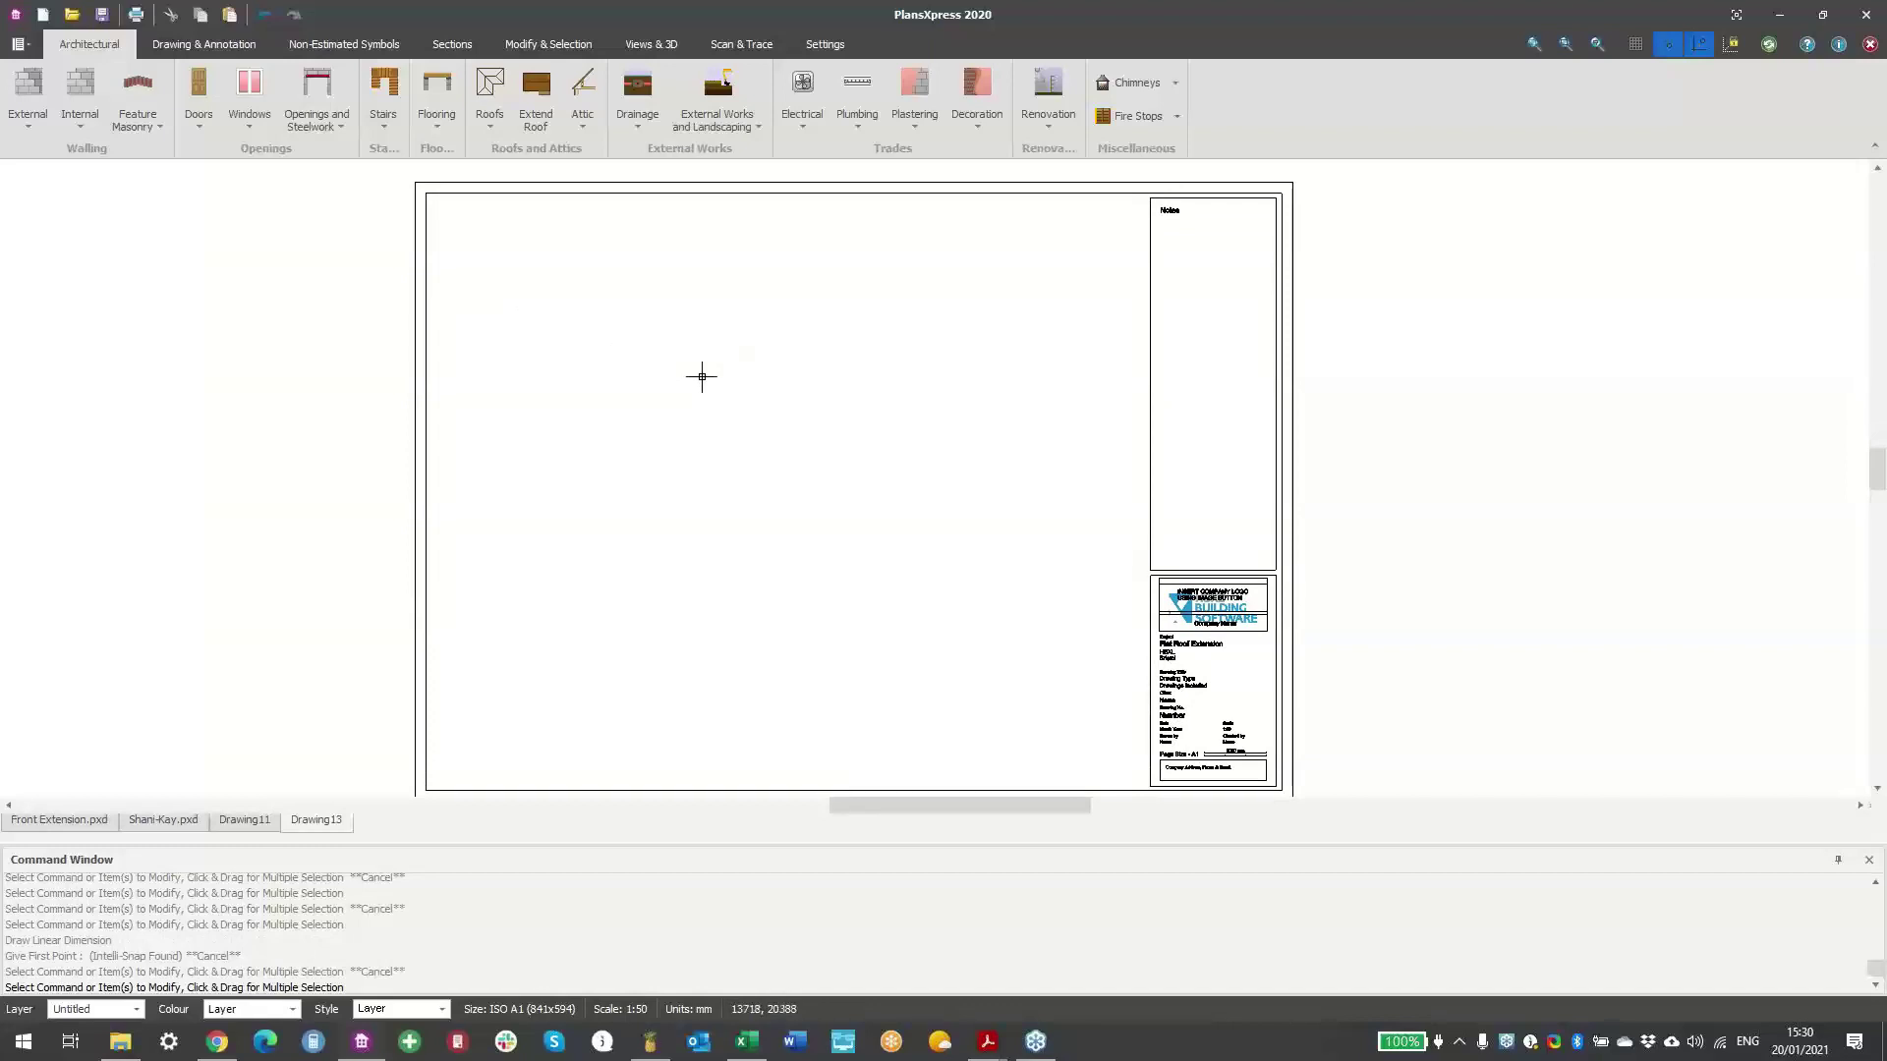
middle_drag(699, 375, 695, 383)
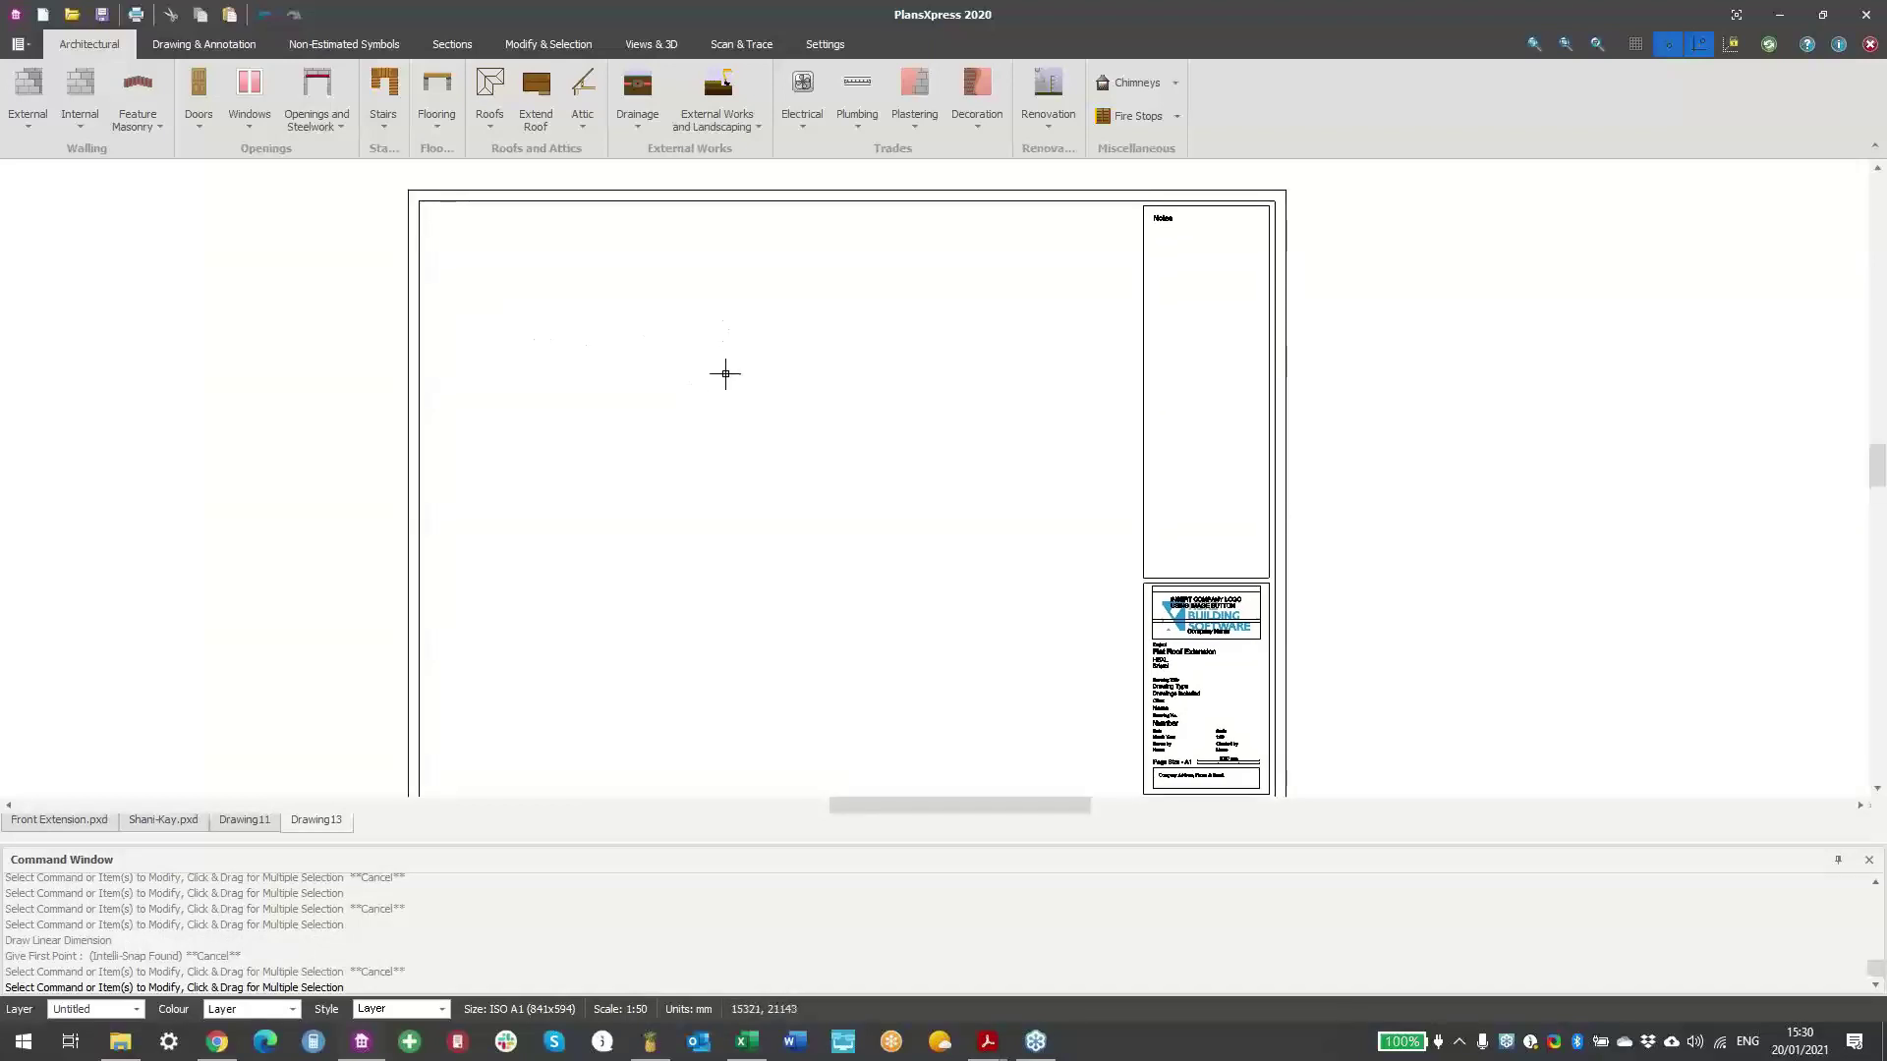
click(34, 130)
mouse_move(295, 154)
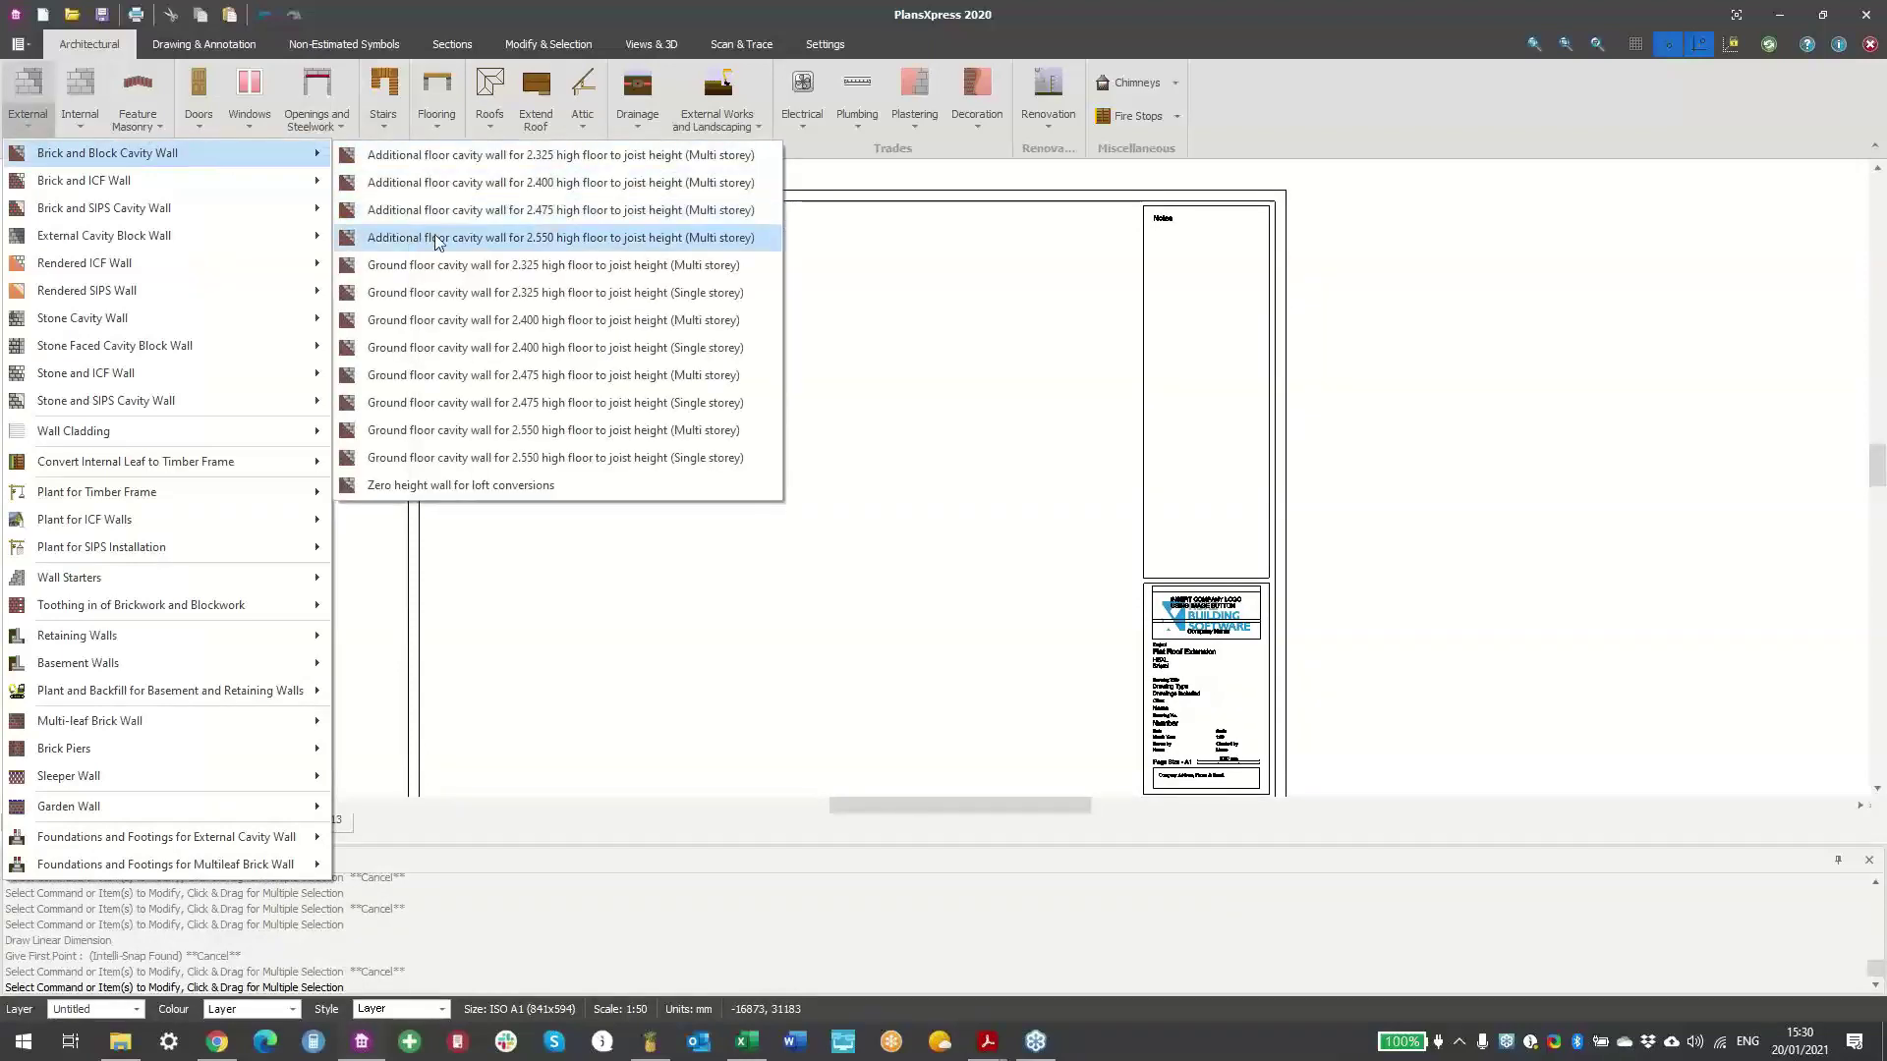
click(570, 237)
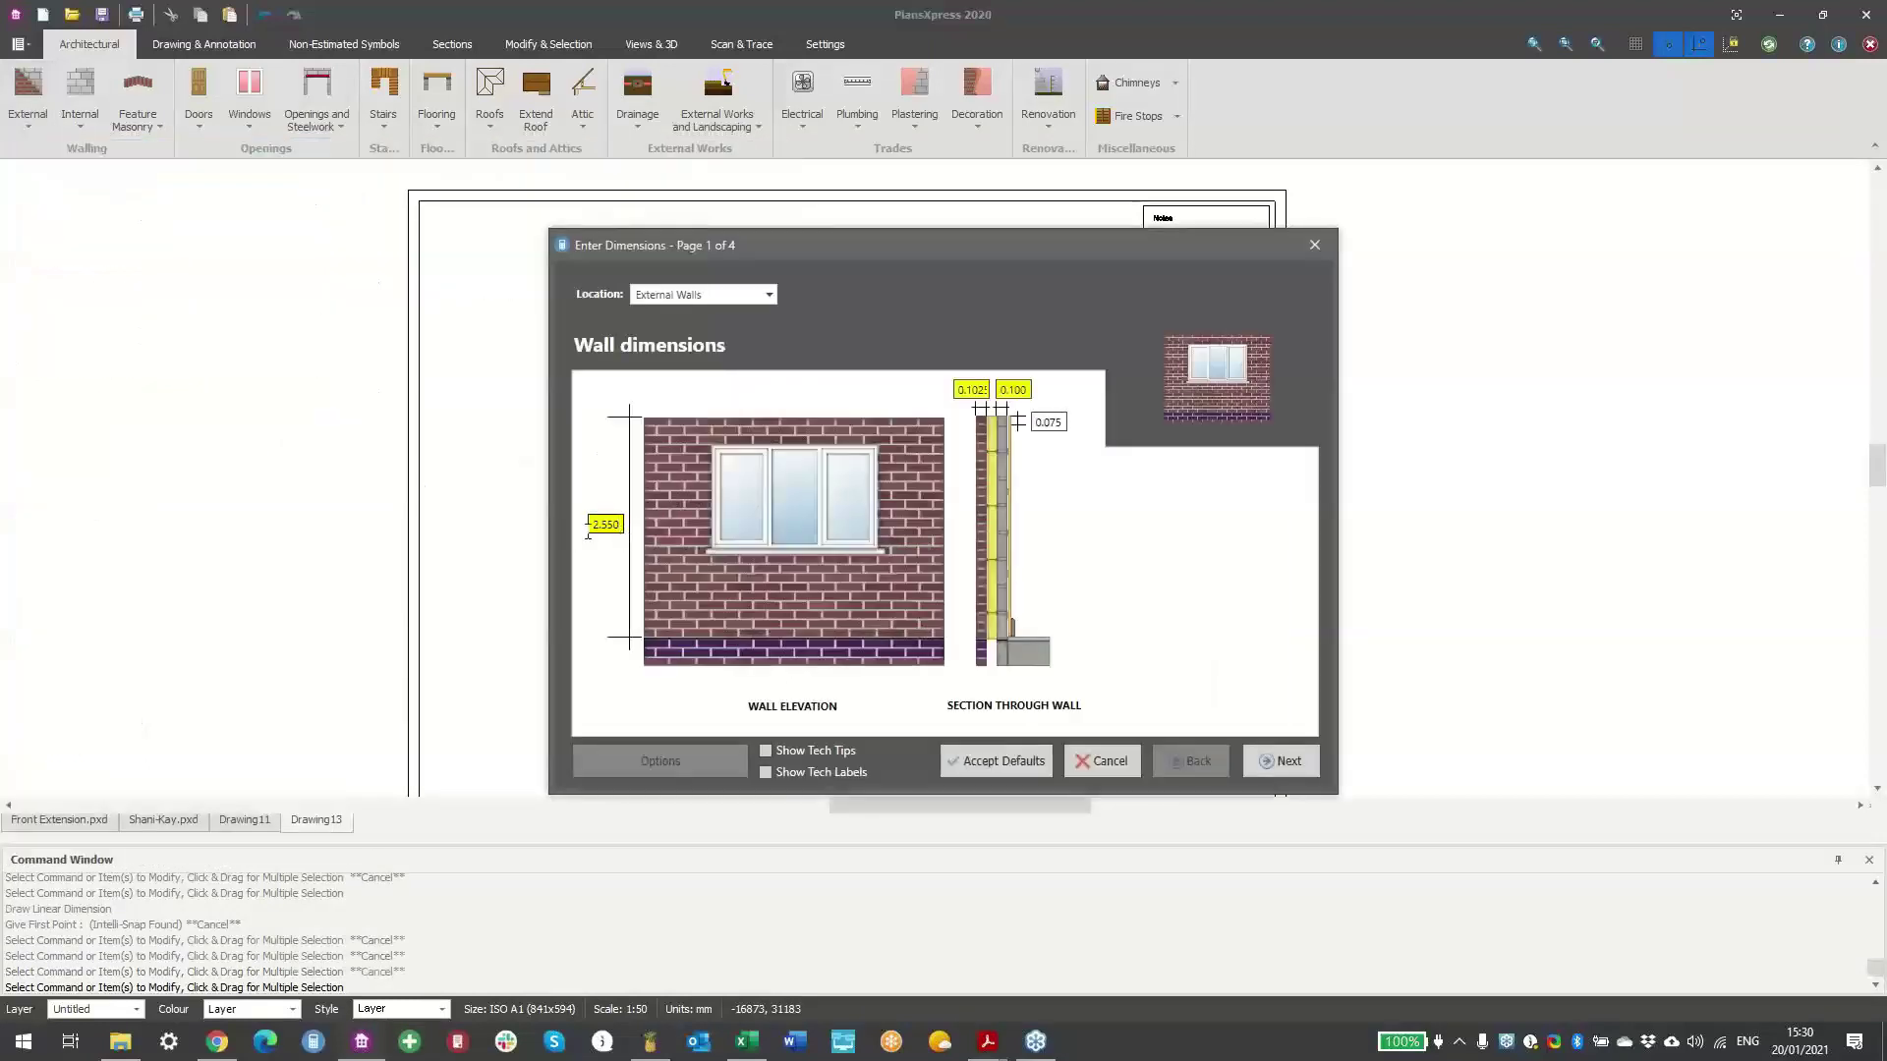
click(1023, 760)
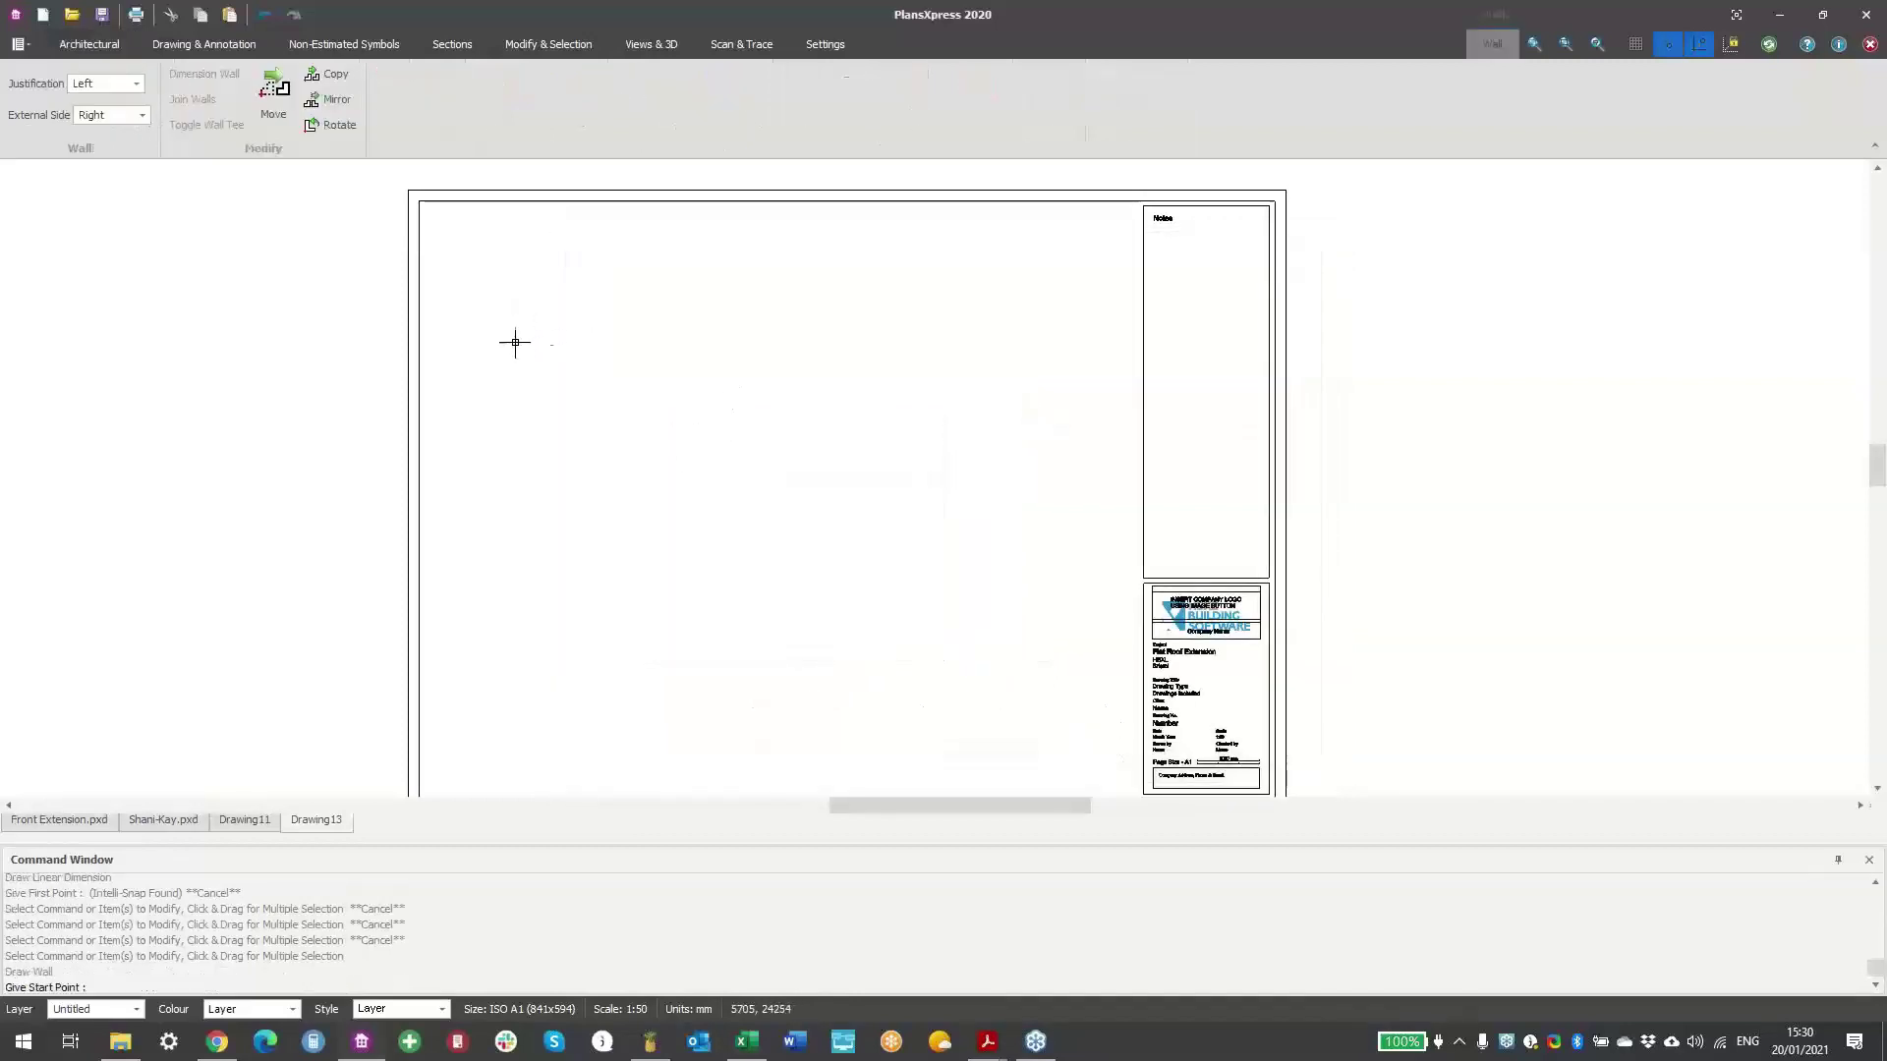
- Draw a 9000 mm horizontal cavity wall running rightwards from the upper left area of the sheet
scroll(514, 343, up, 1)
click(518, 336)
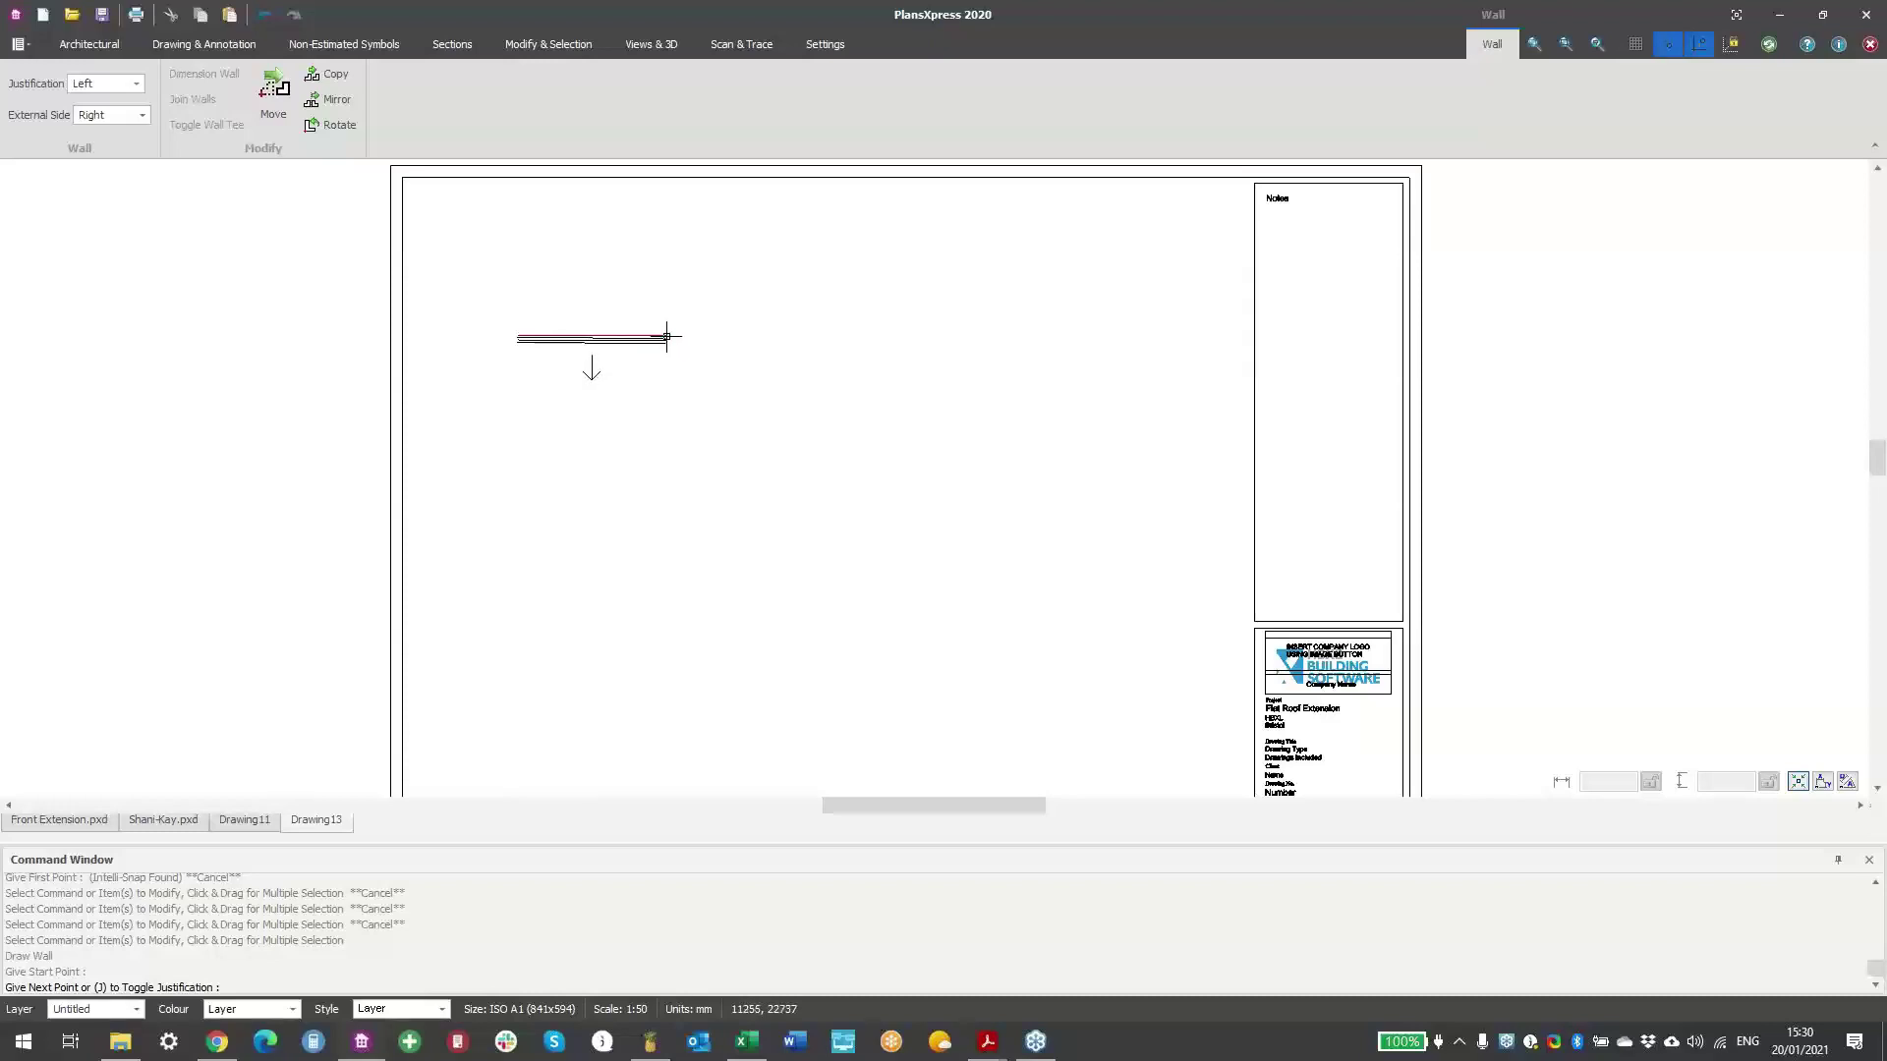
right_click(666, 337)
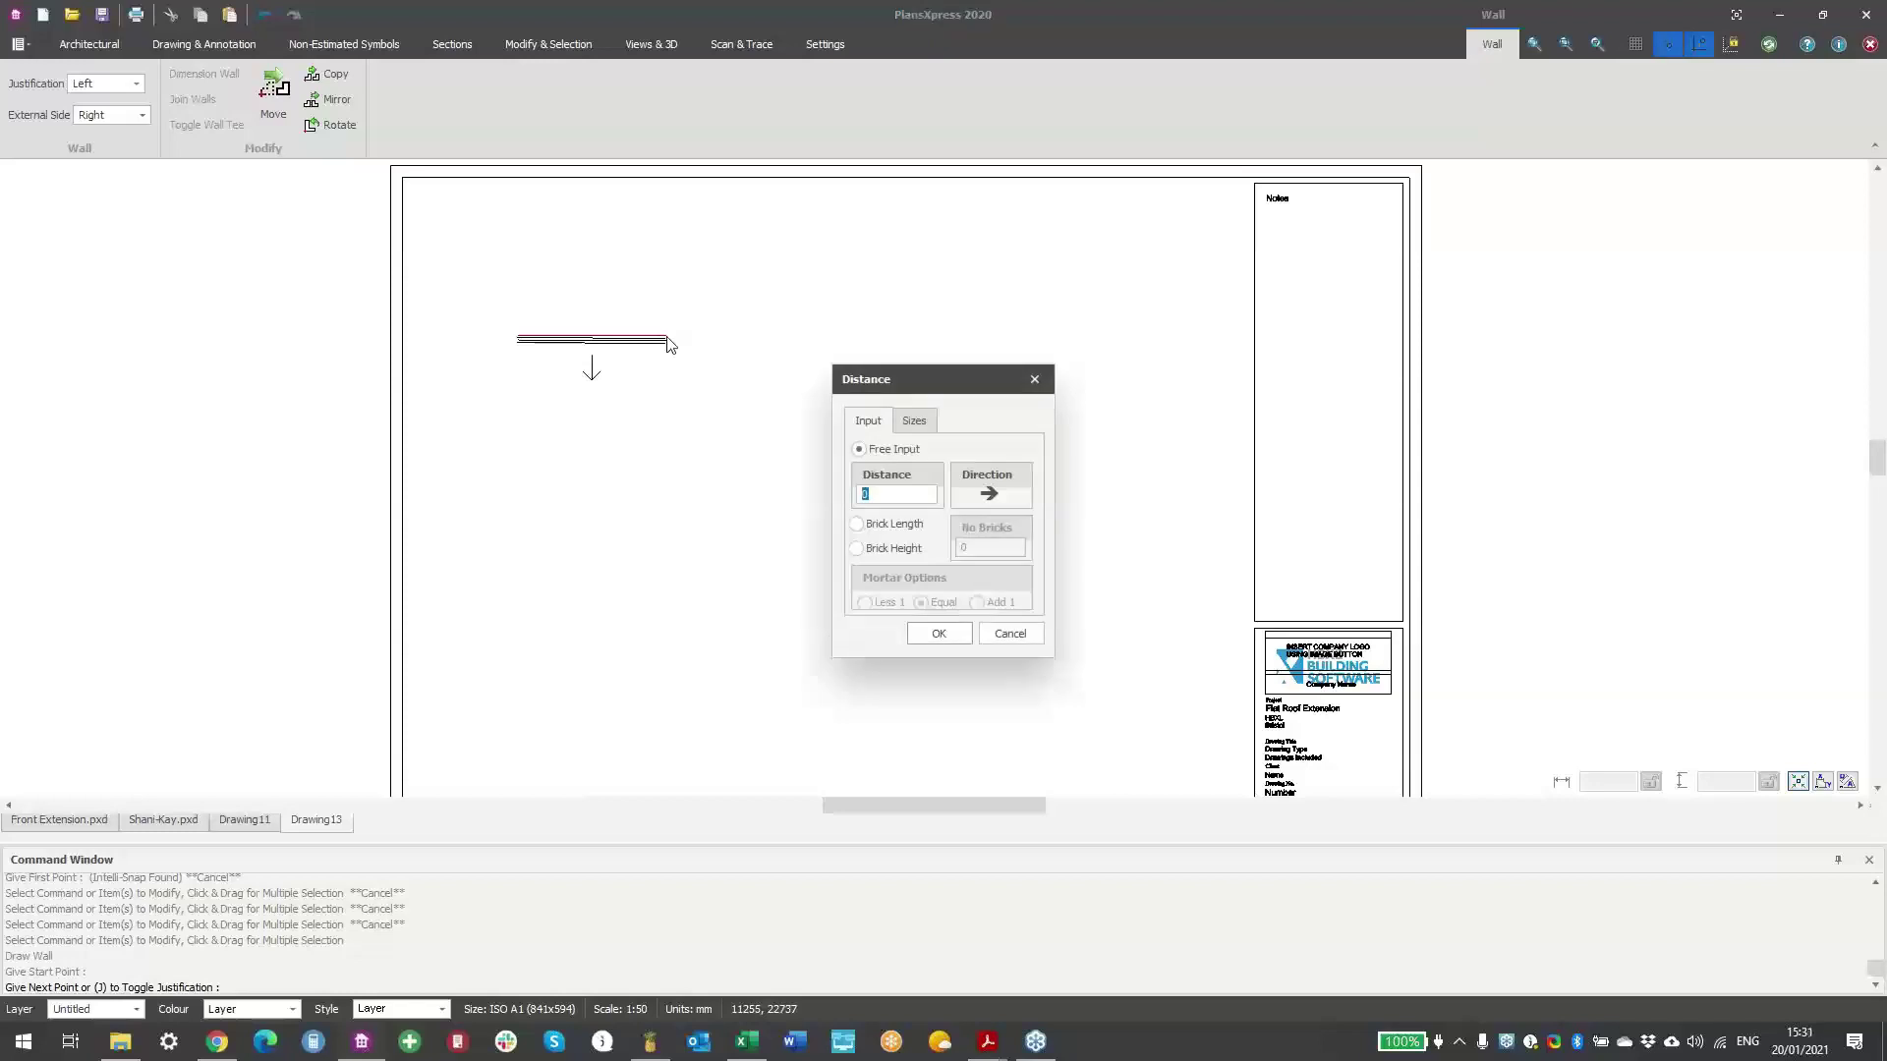
text(9)
key(Return)
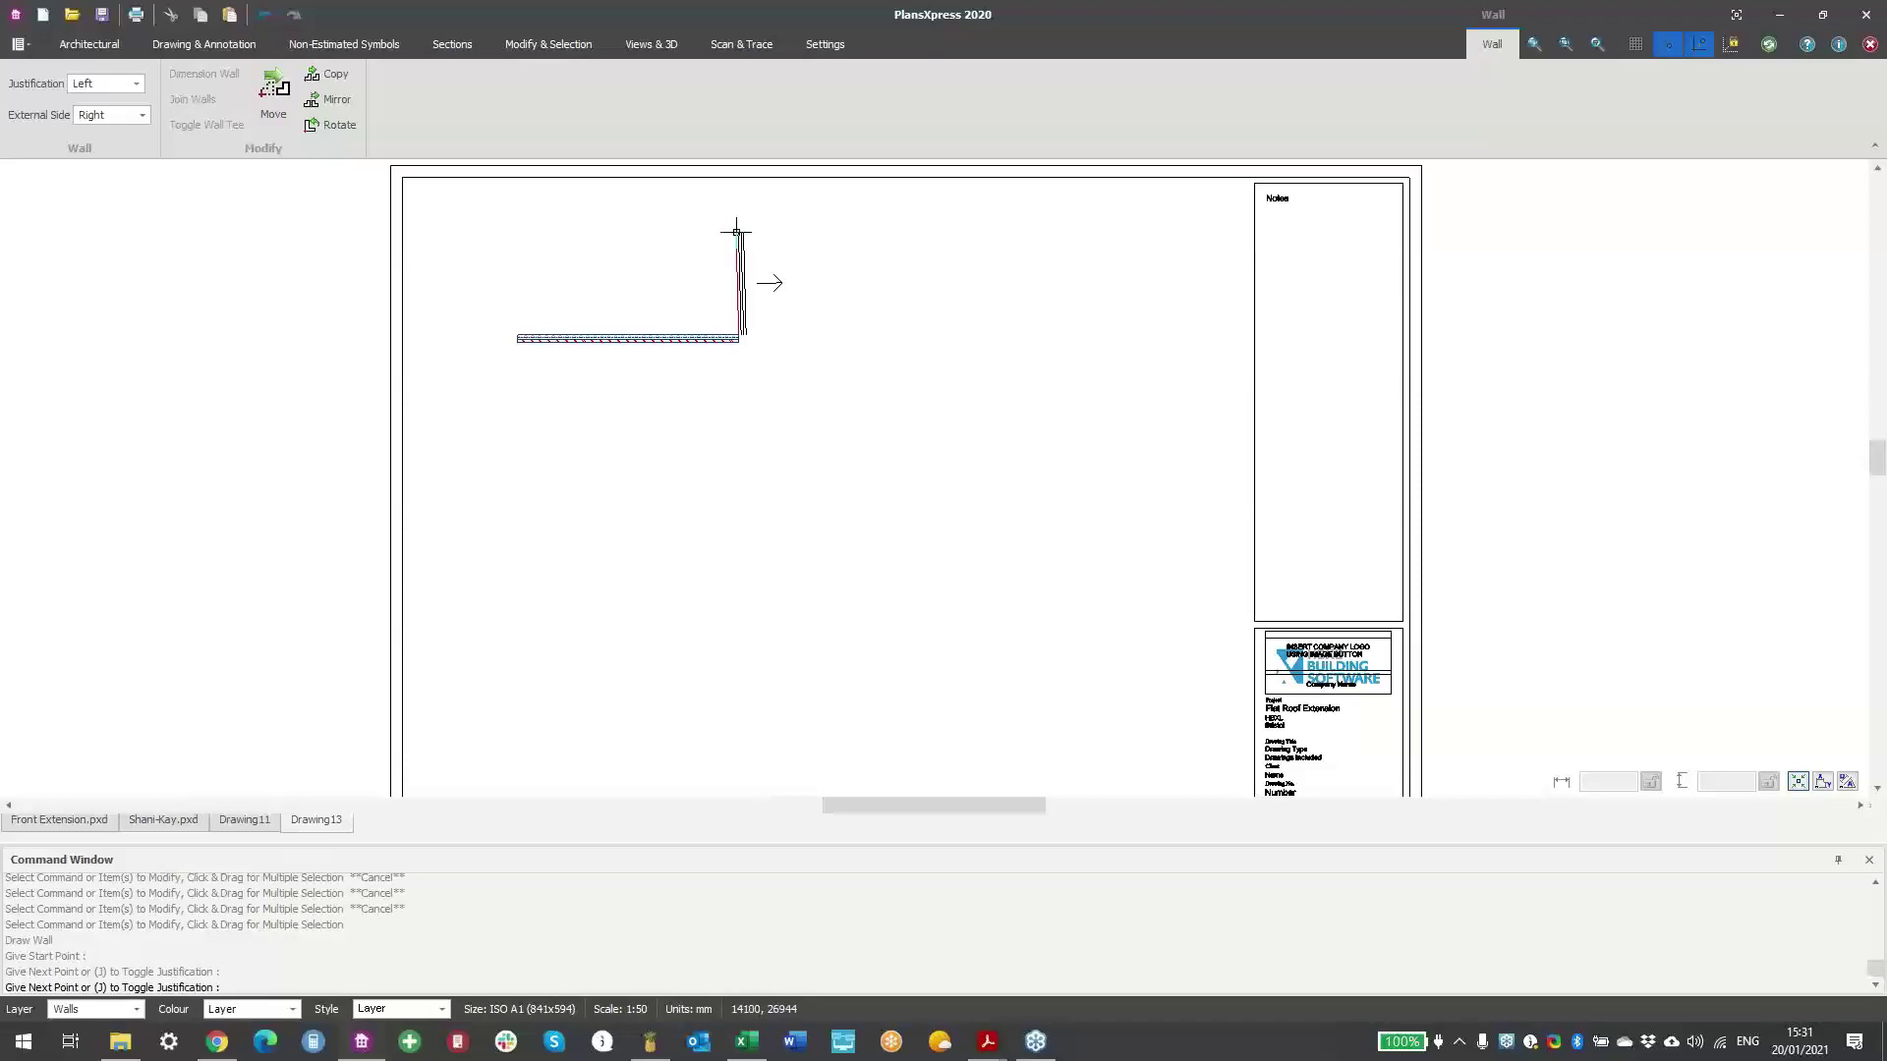
- Draw a 5000 mm wall straight up from the right end of the horizontal wall and finish the wall run
right_click(739, 236)
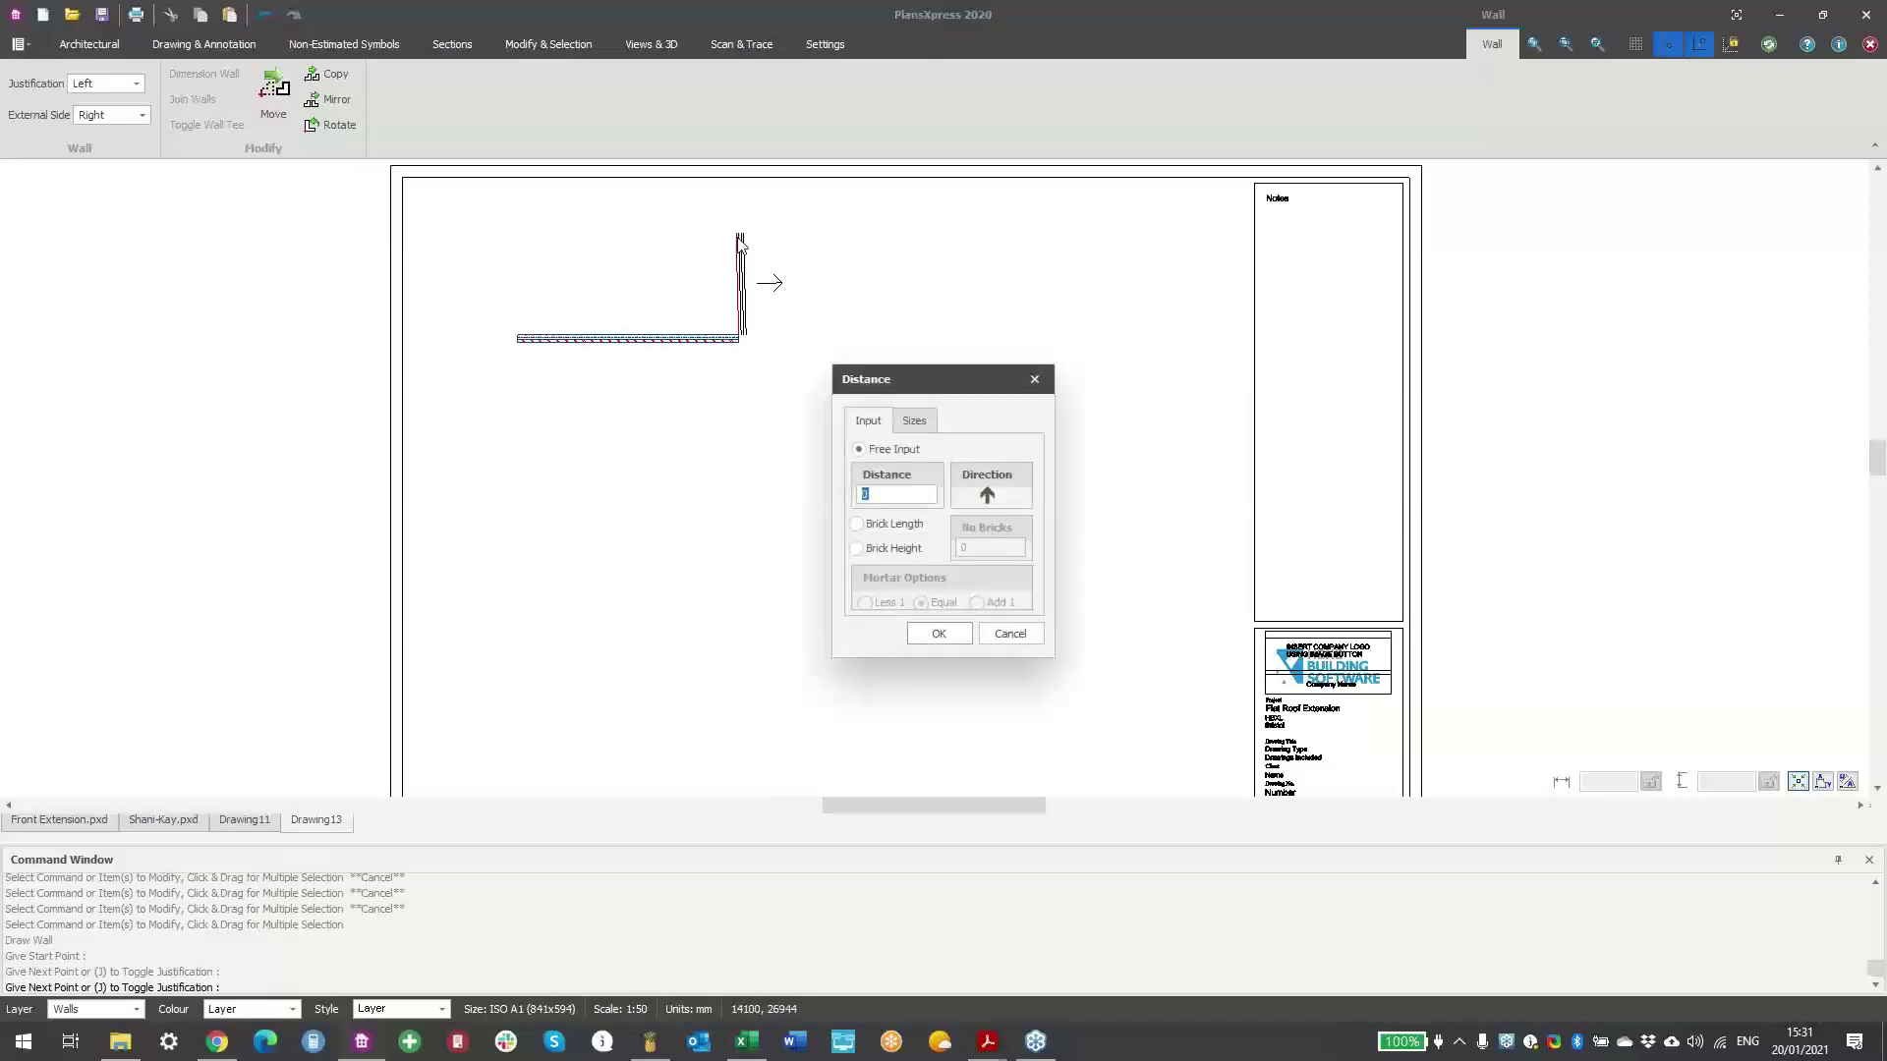
text(500)
key(Return)
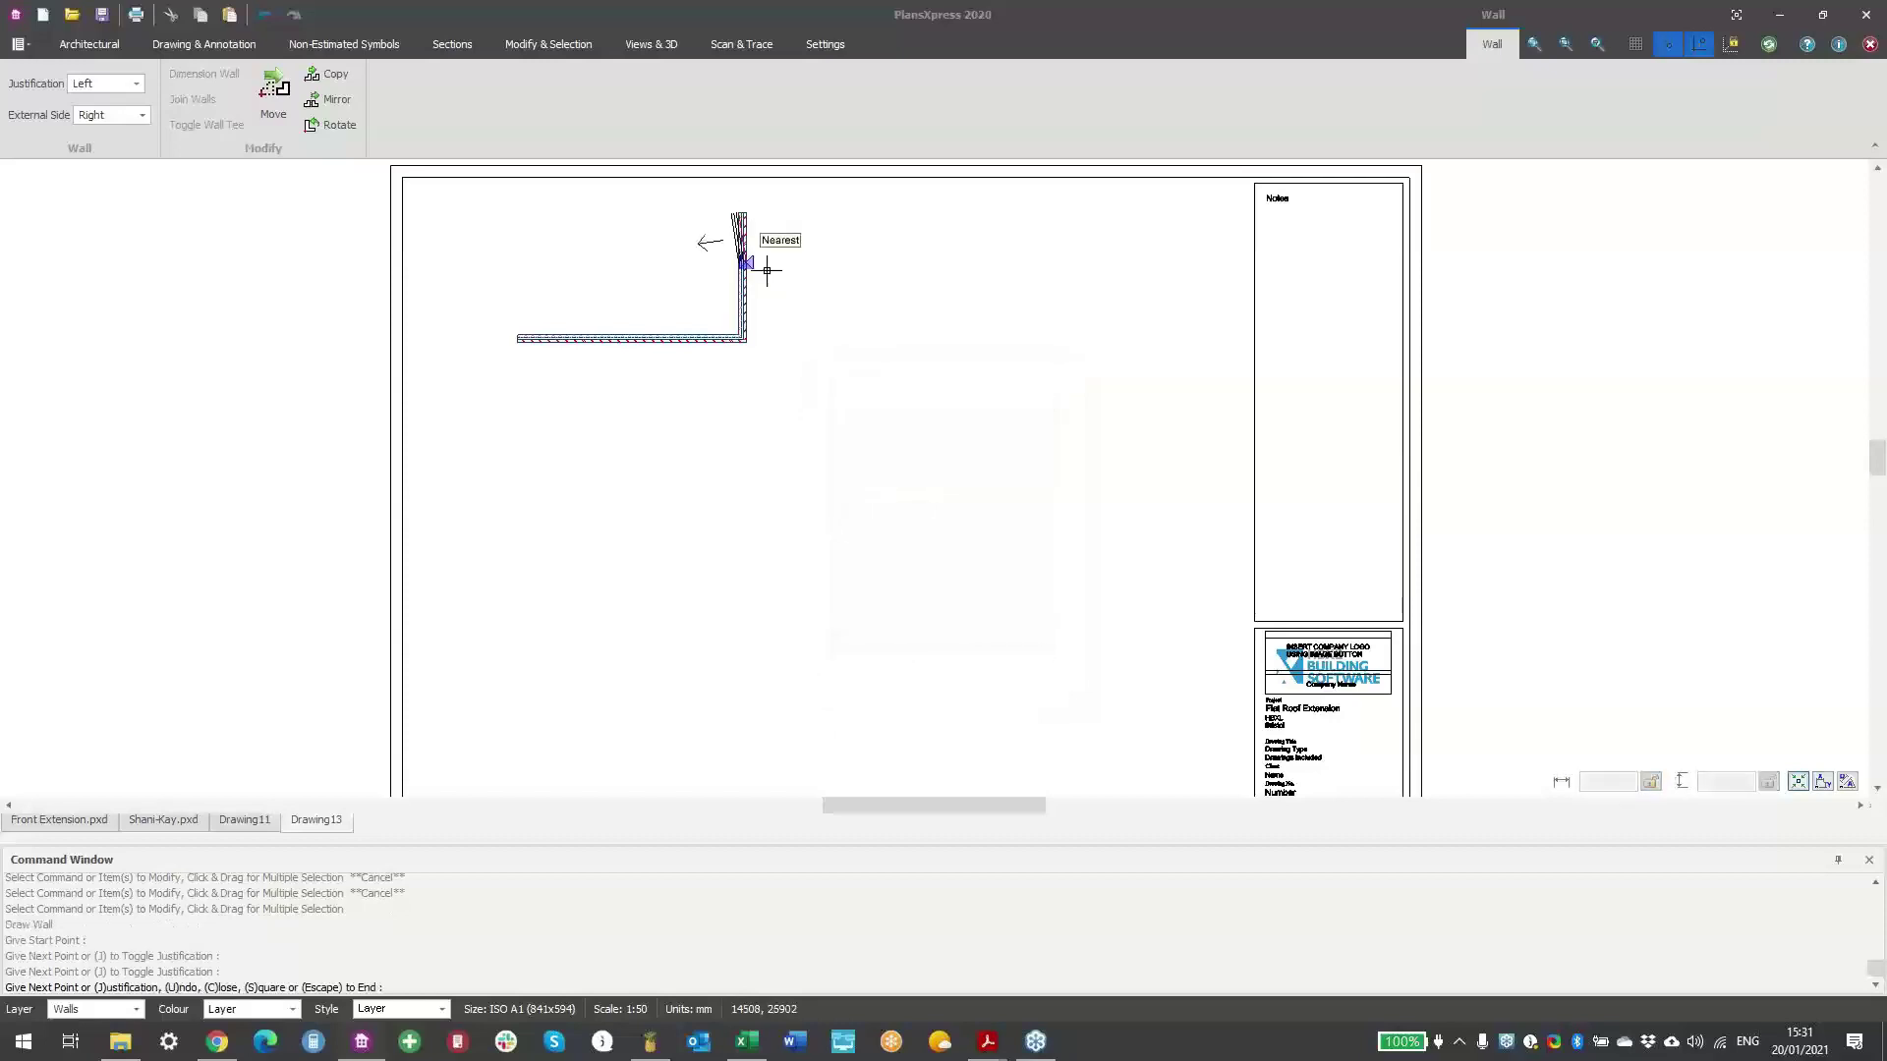
key(Escape)
key(Escape)
- Set the horizontal wall as non-estimated and check its entity information
scroll(792, 337, down, 1)
scroll(792, 337, down, 1)
scroll(798, 393, up, 4)
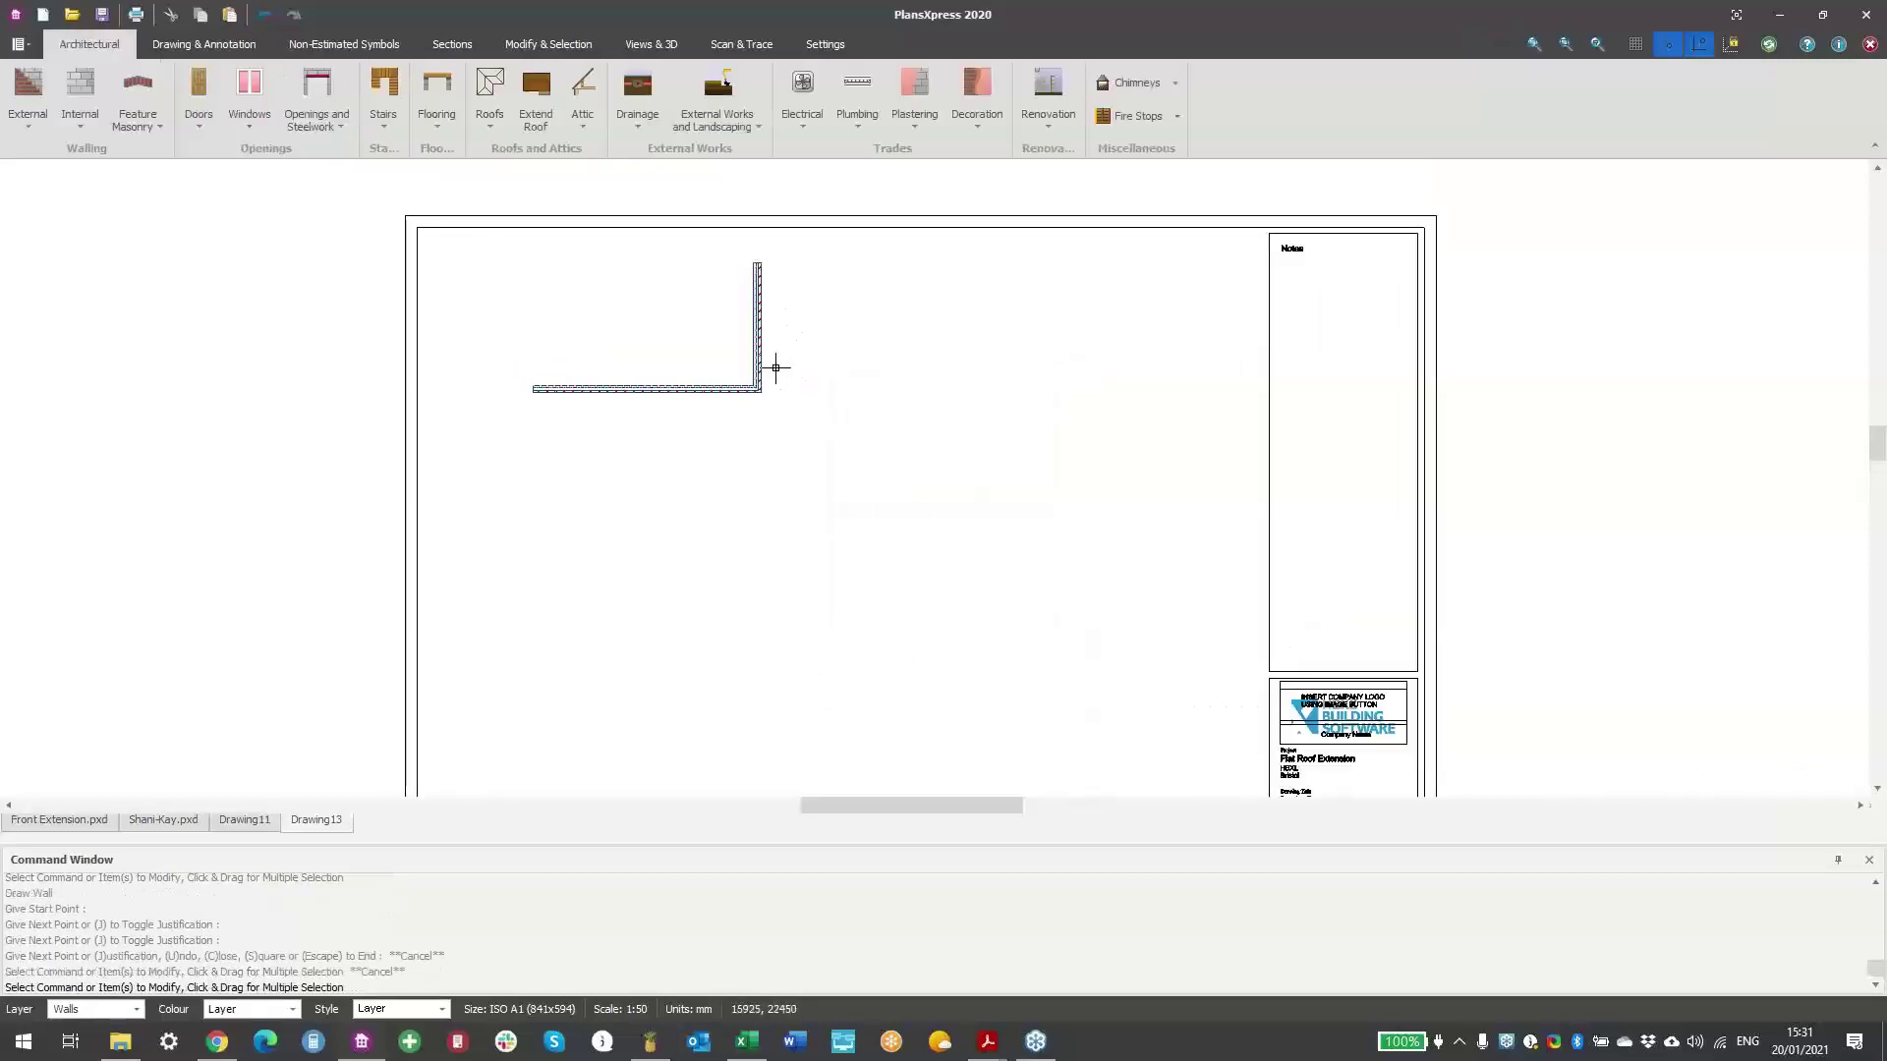
middle_drag(801, 376, 839, 509)
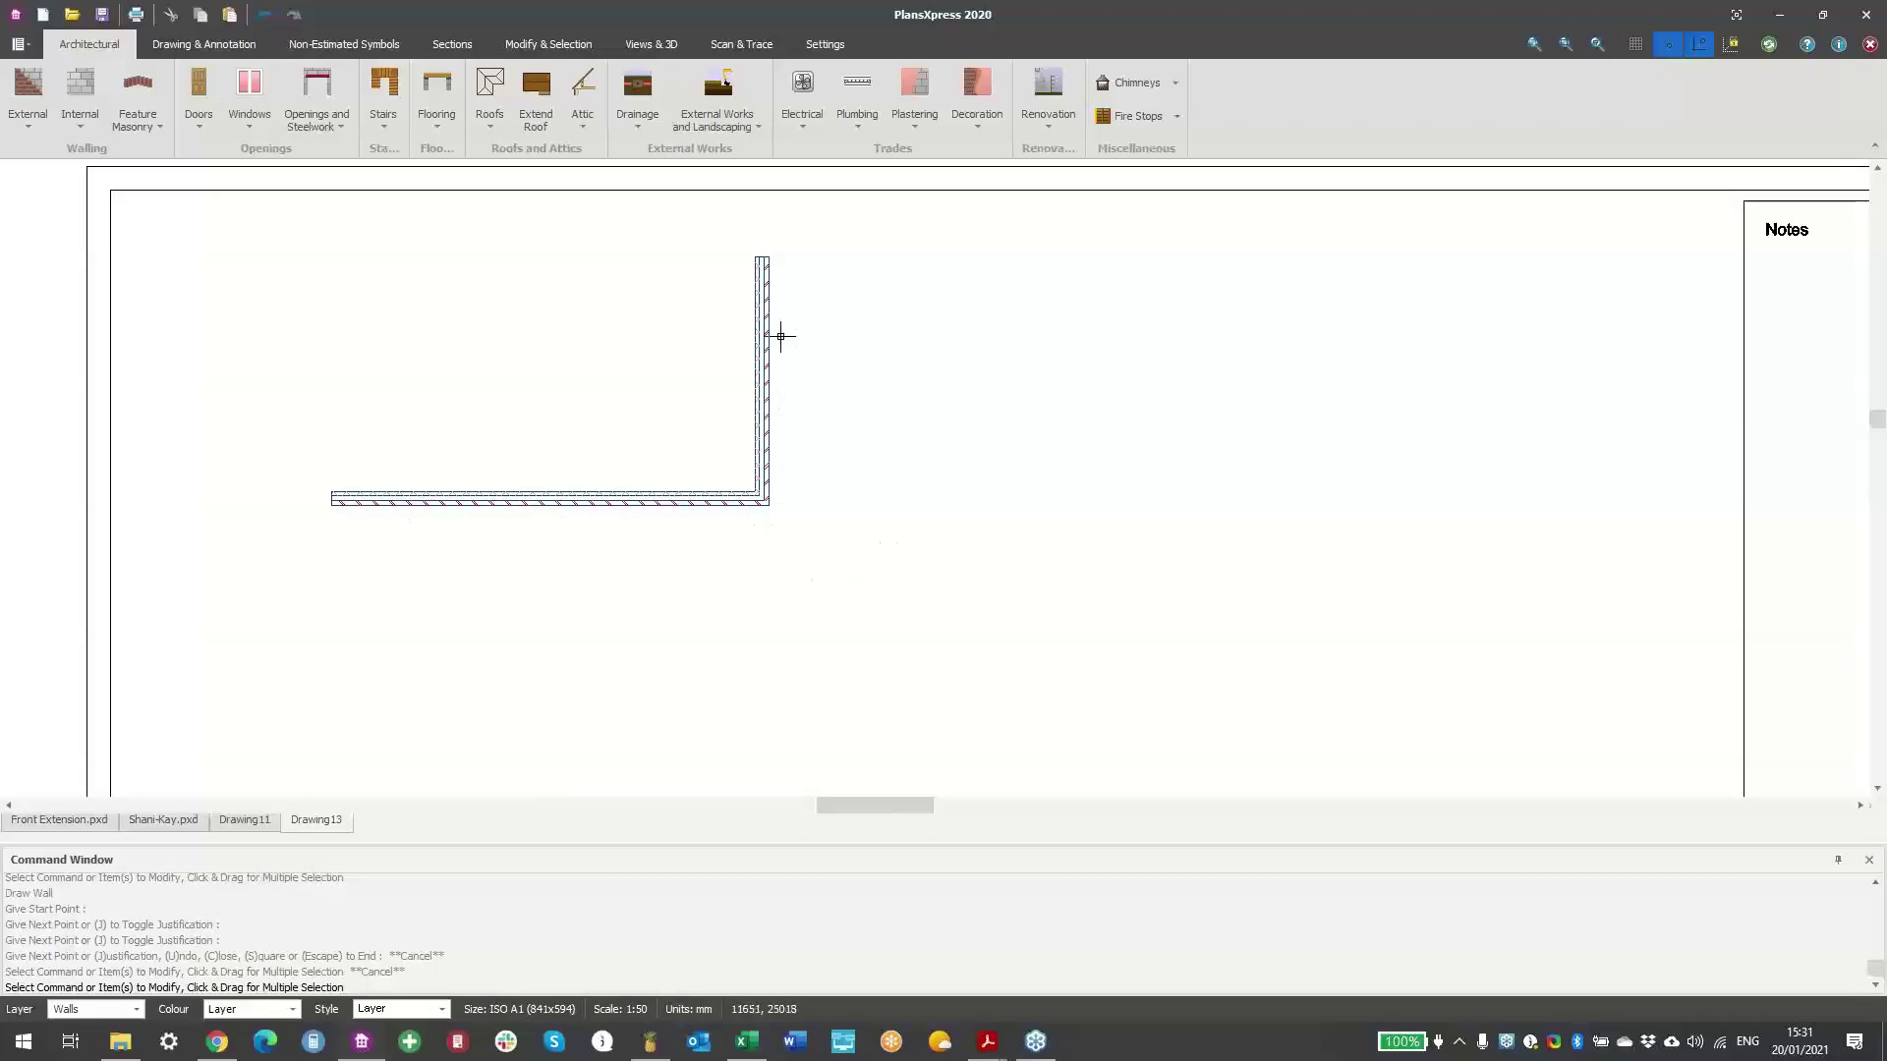
click(651, 497)
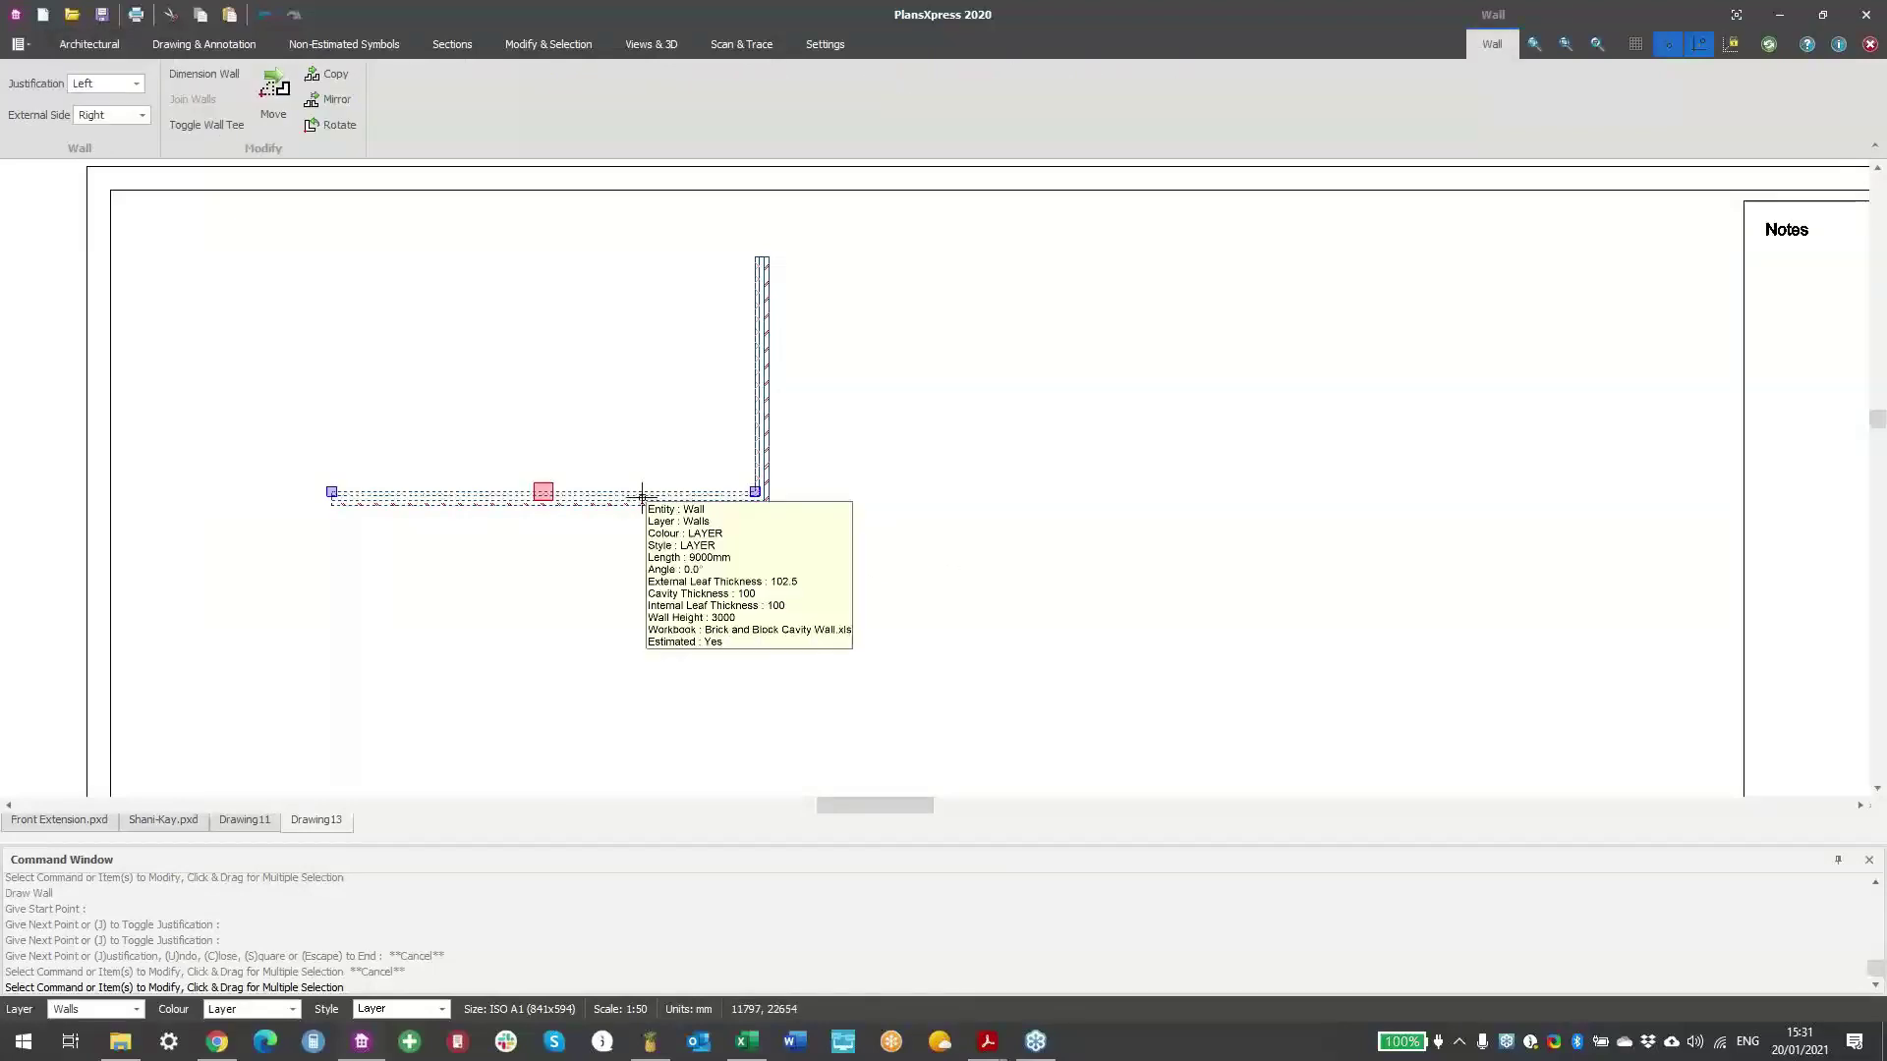
right_click(643, 499)
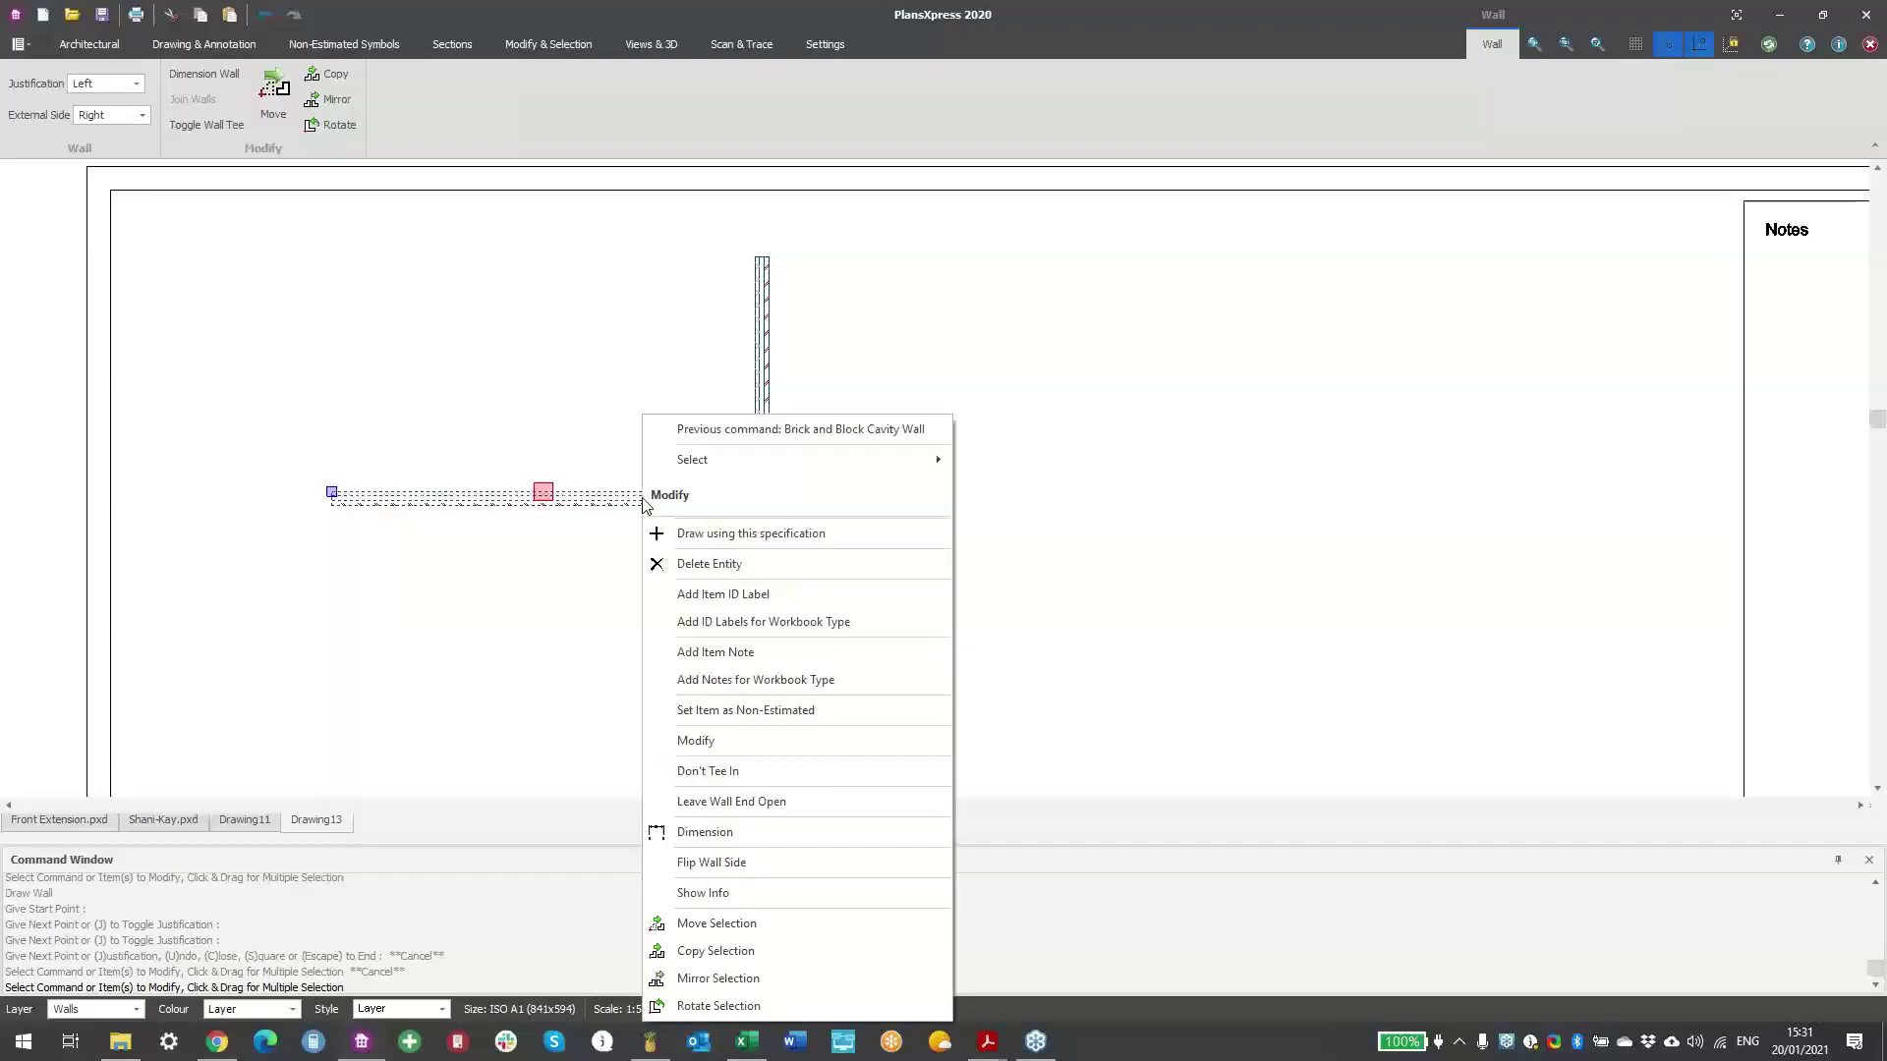
click(765, 713)
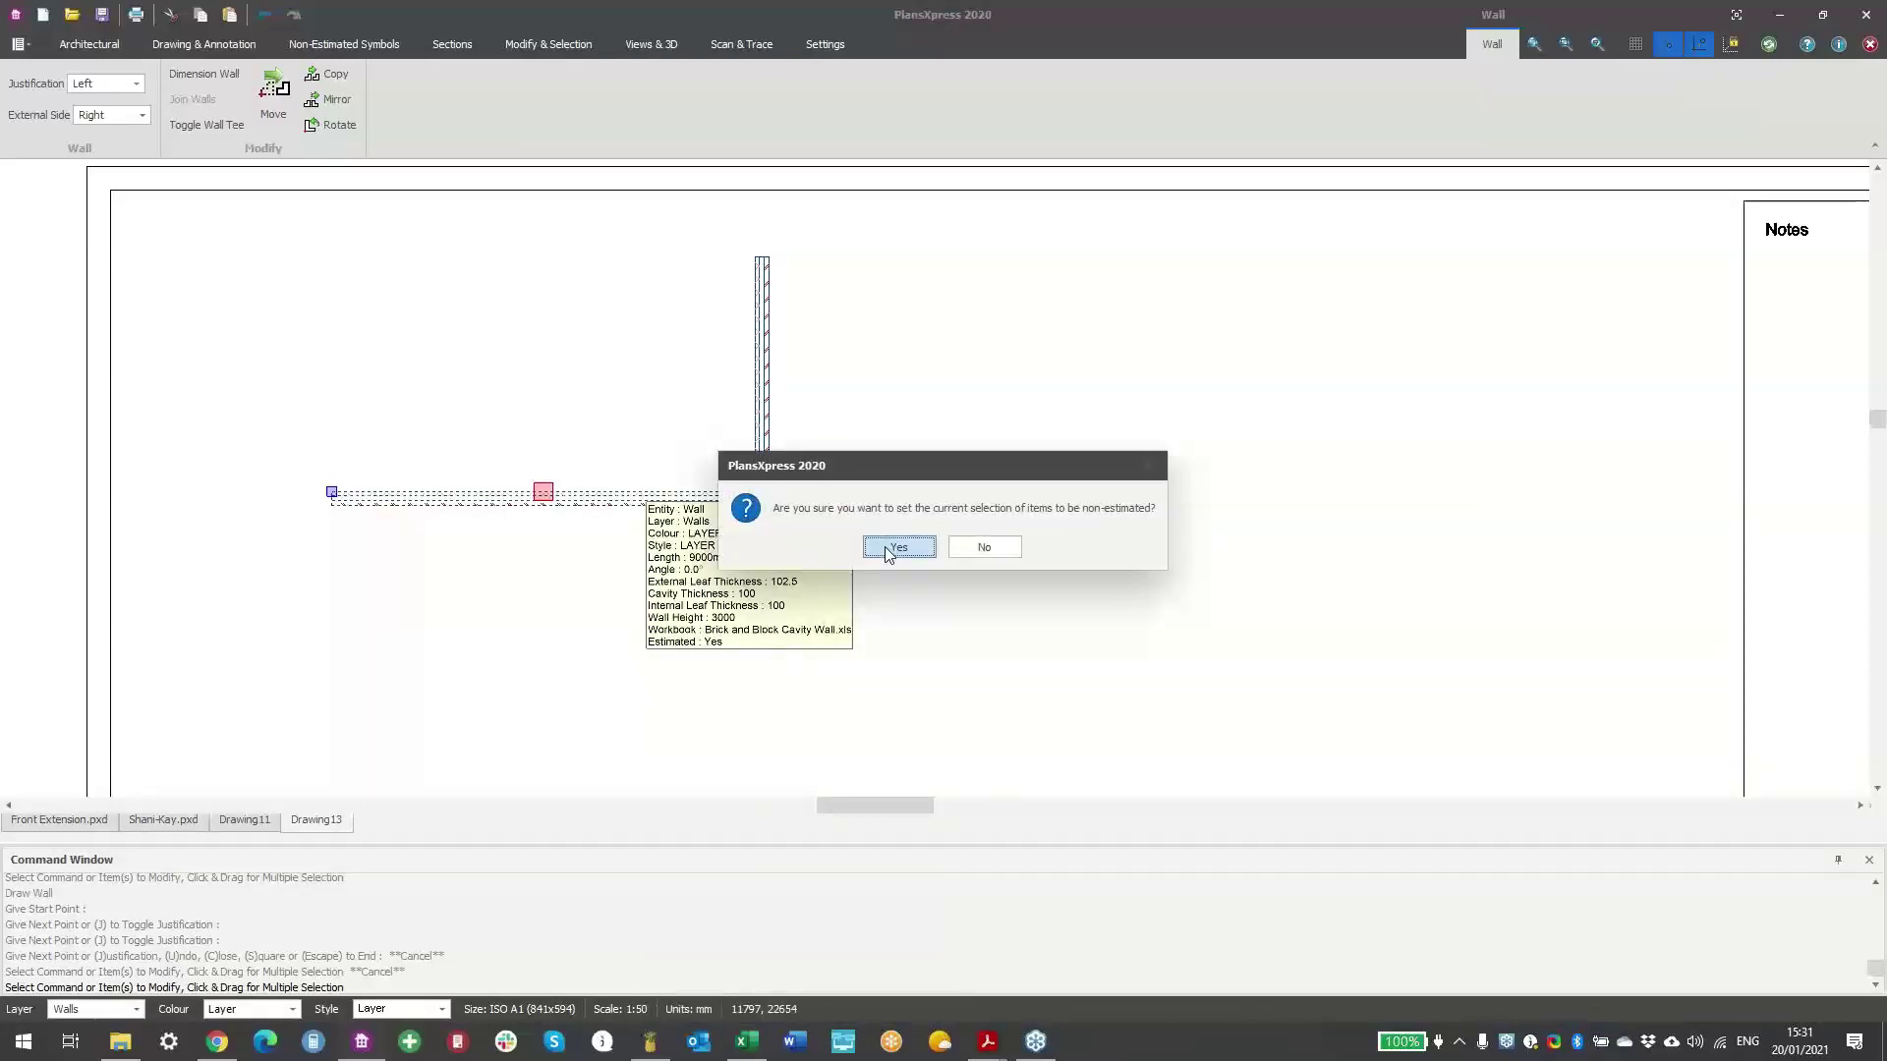
click(899, 547)
scroll(753, 479, up, 2)
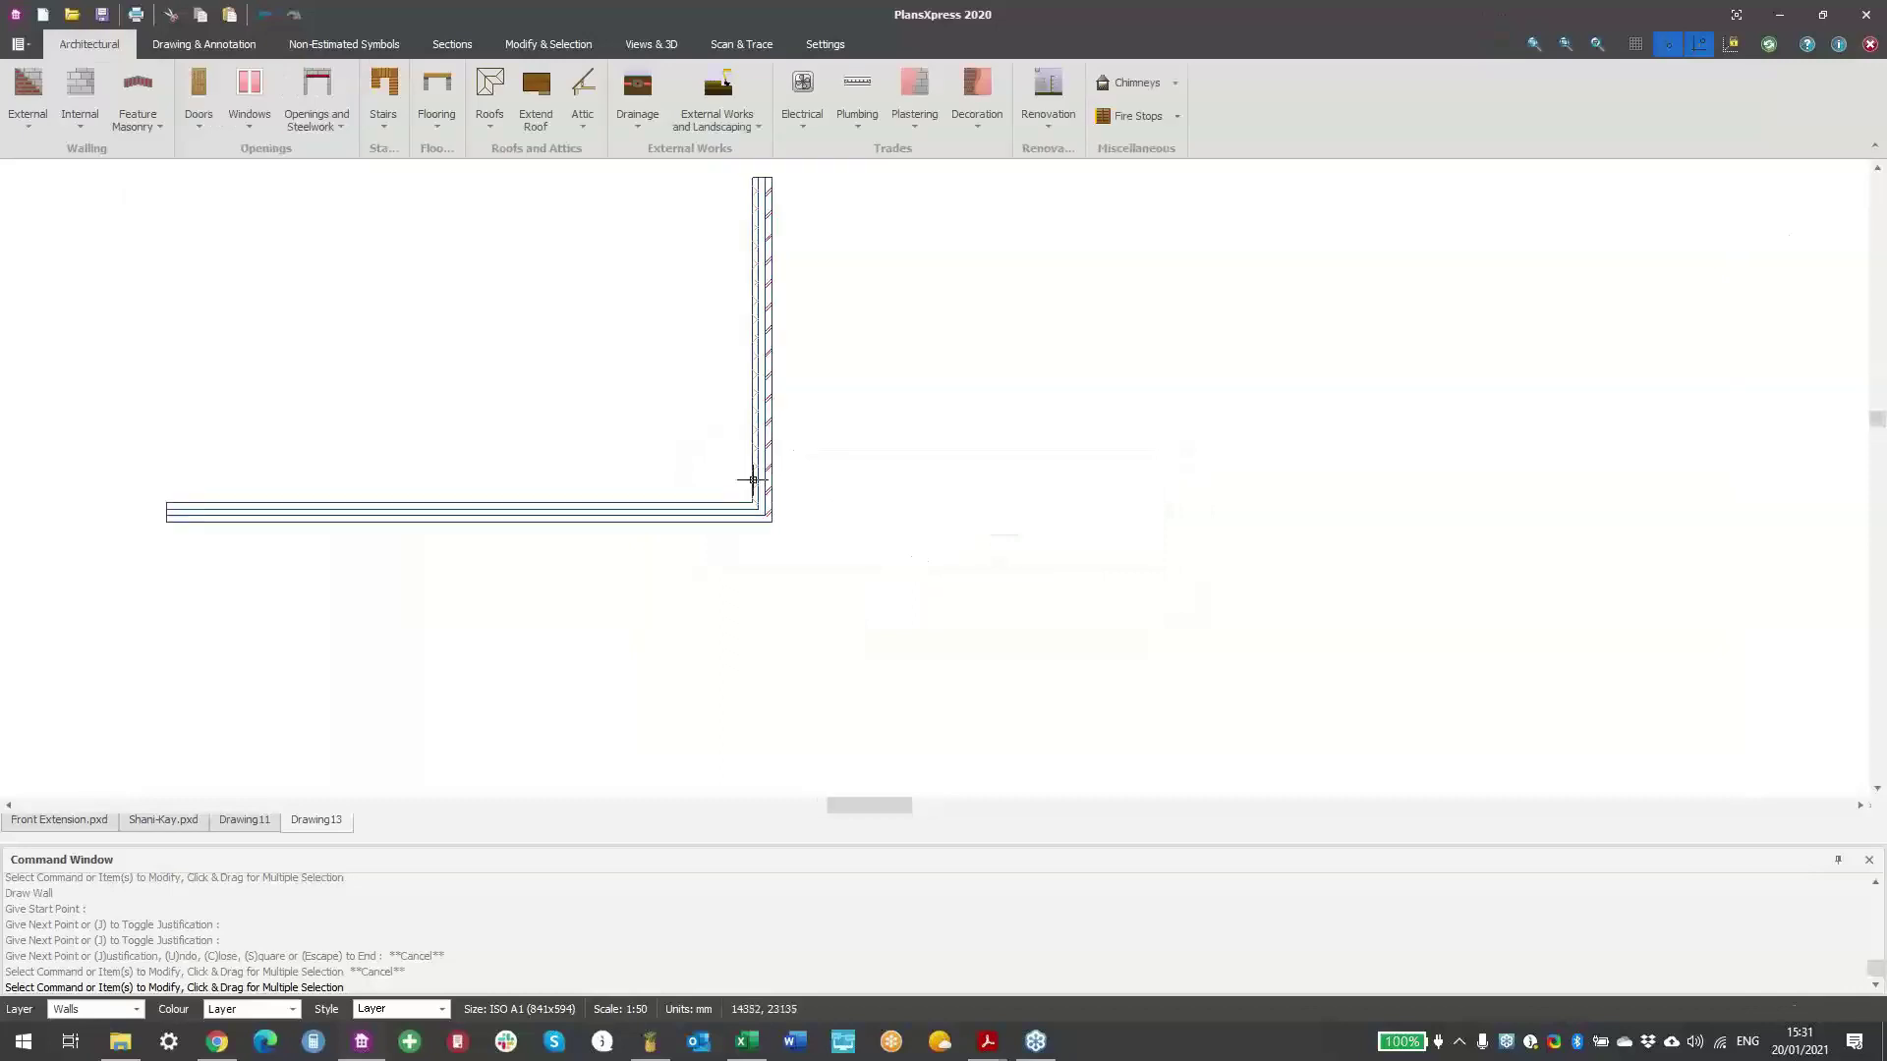
scroll(911, 636, up, 2)
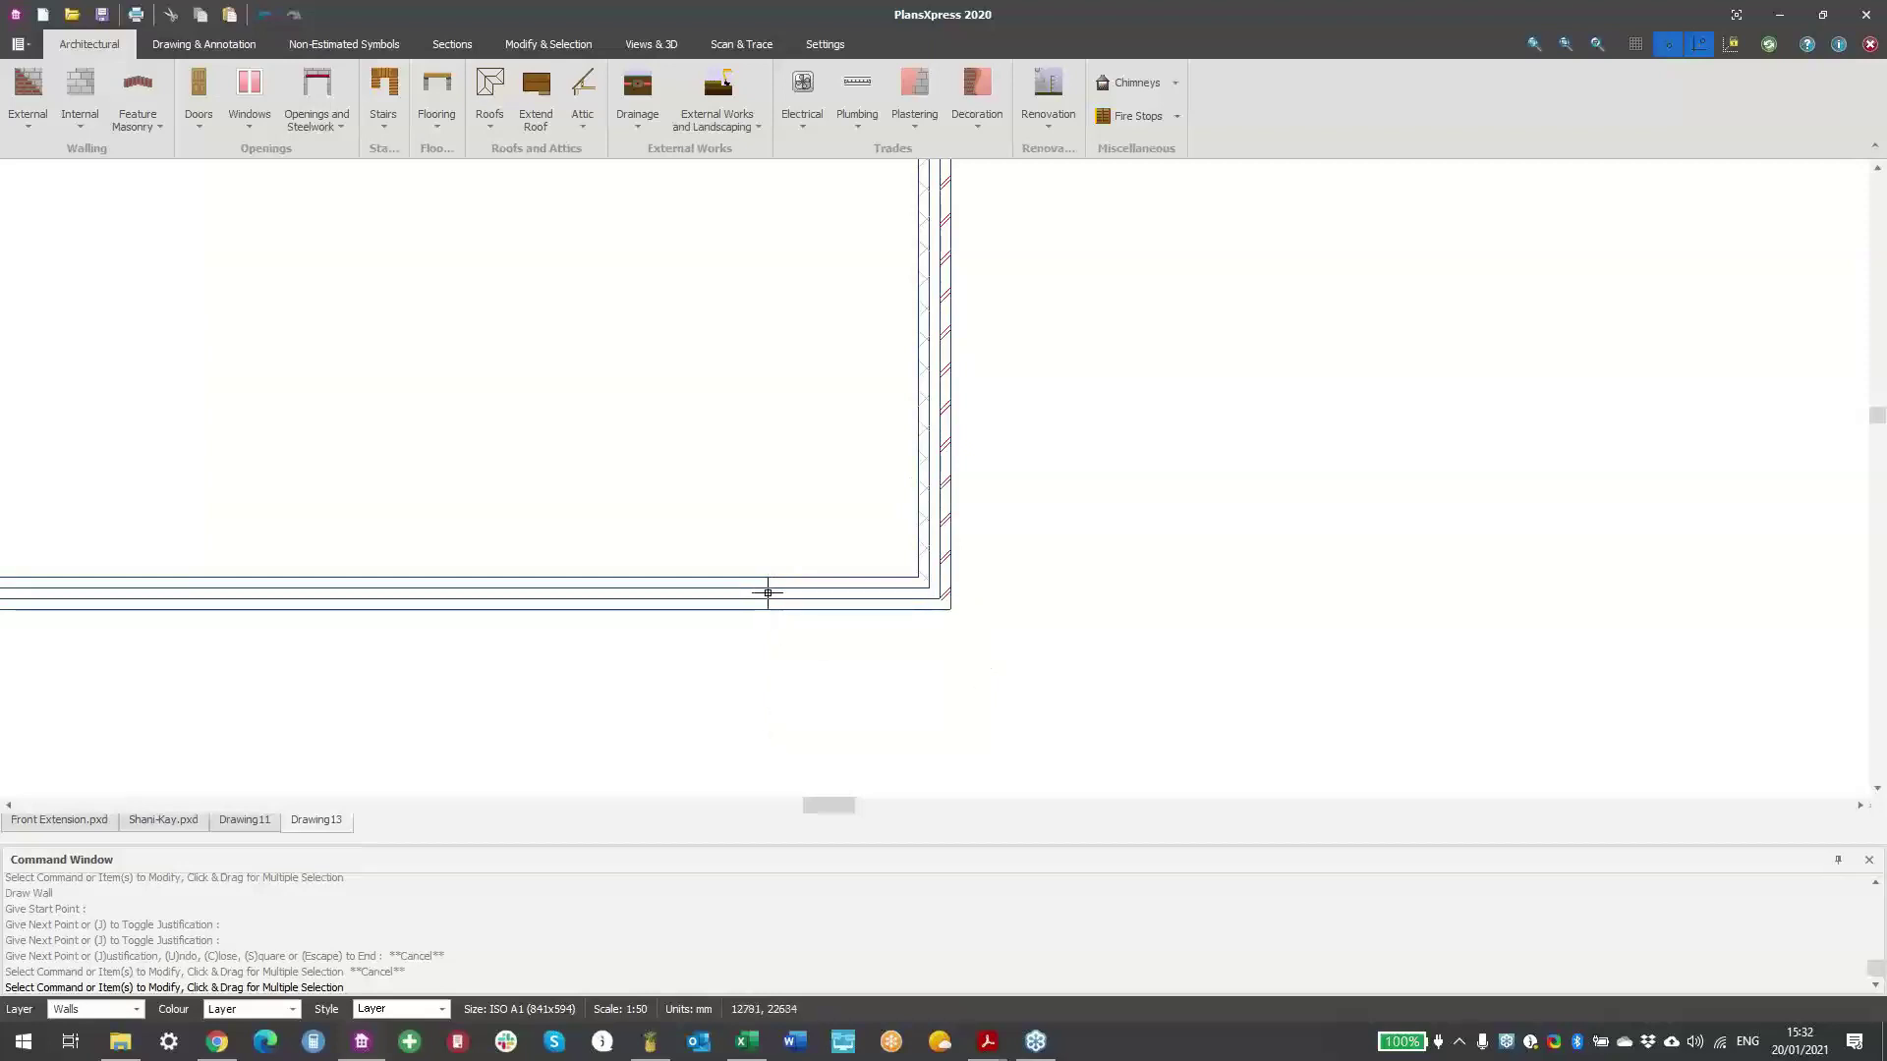
mouse_move(769, 588)
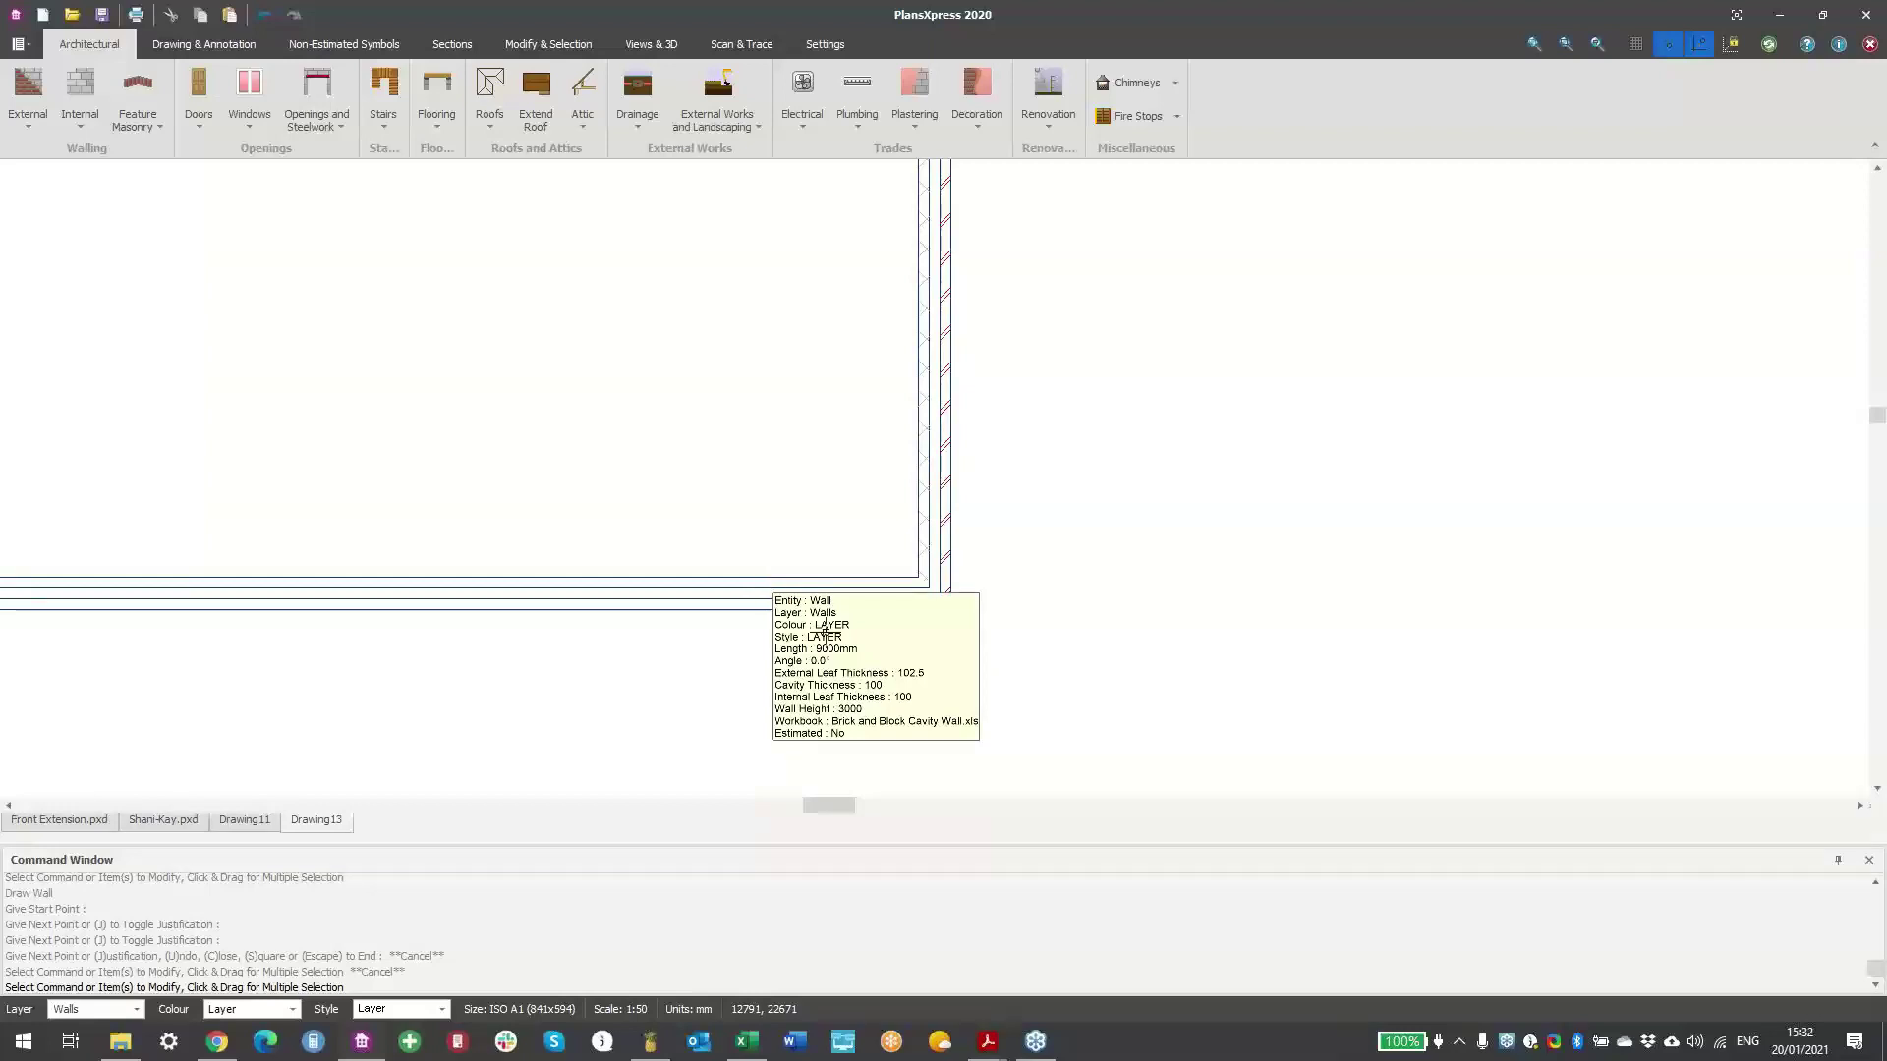
- Set the vertical wall as non-estimated and check its entity information
click(935, 440)
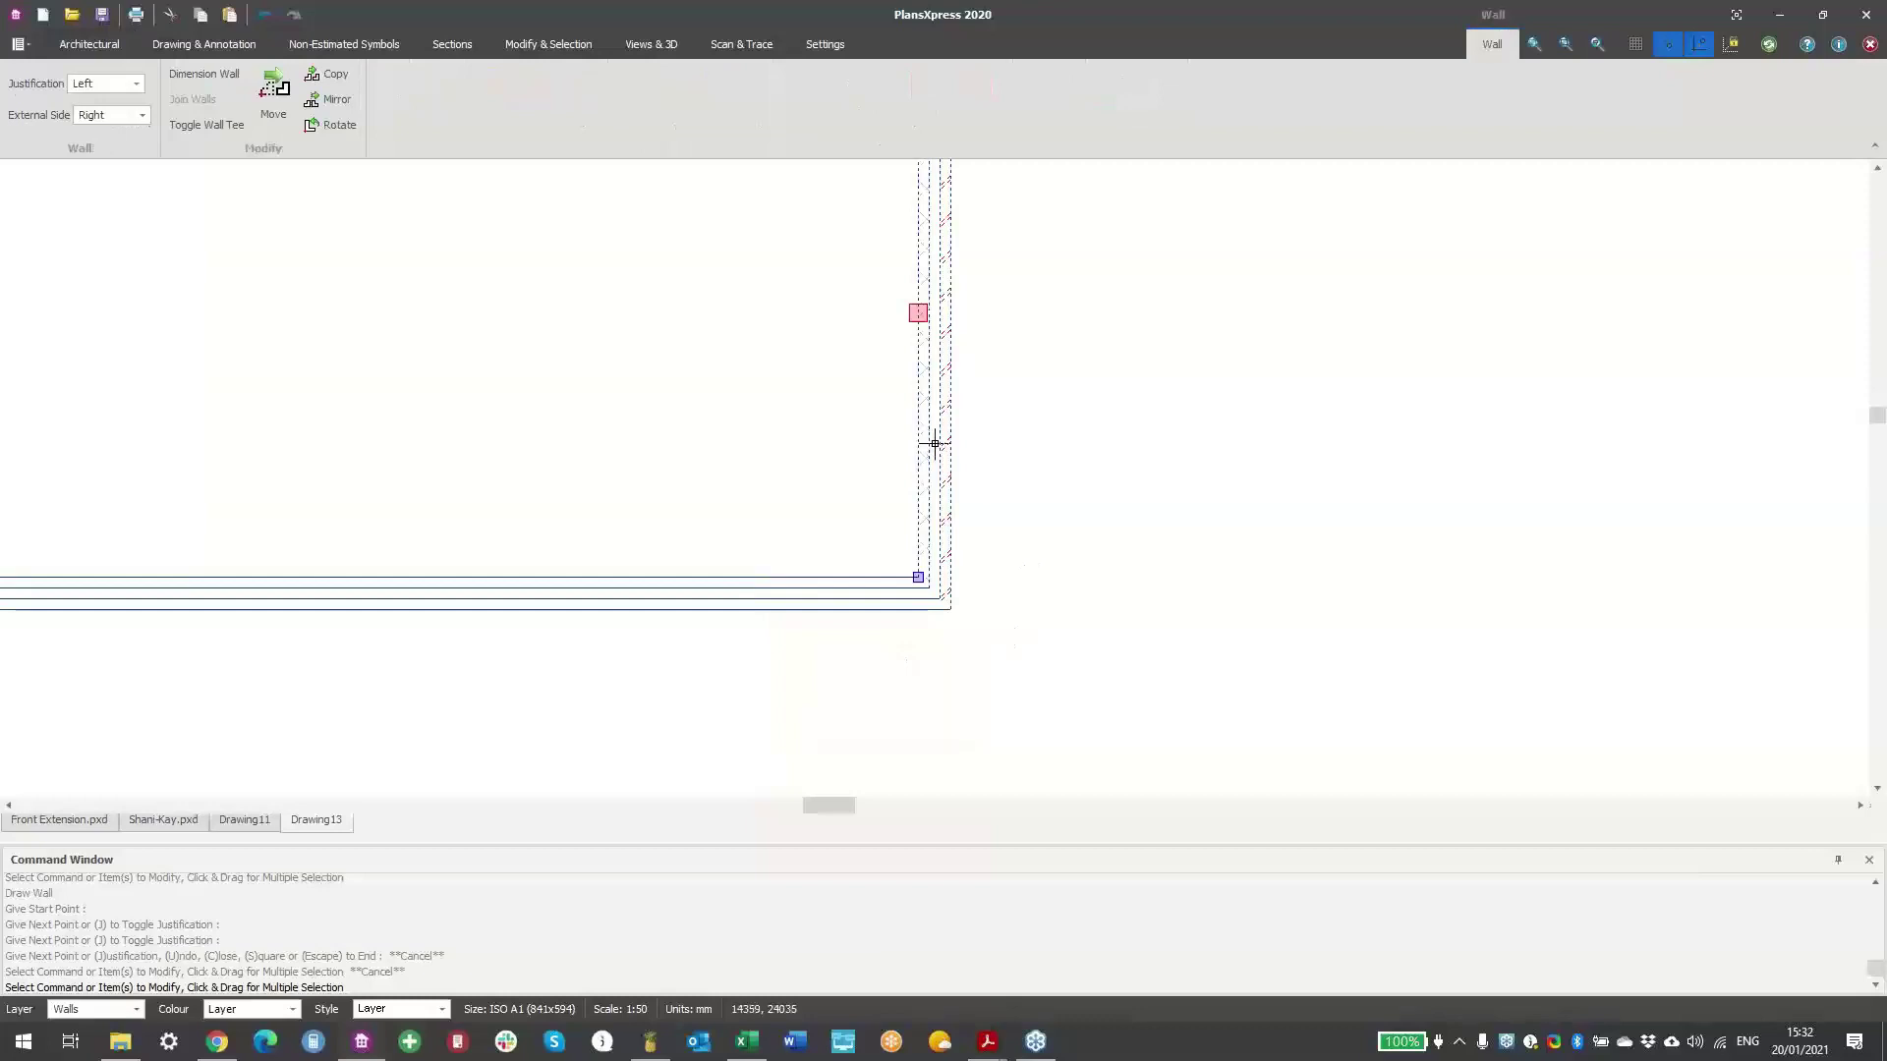
right_click(935, 443)
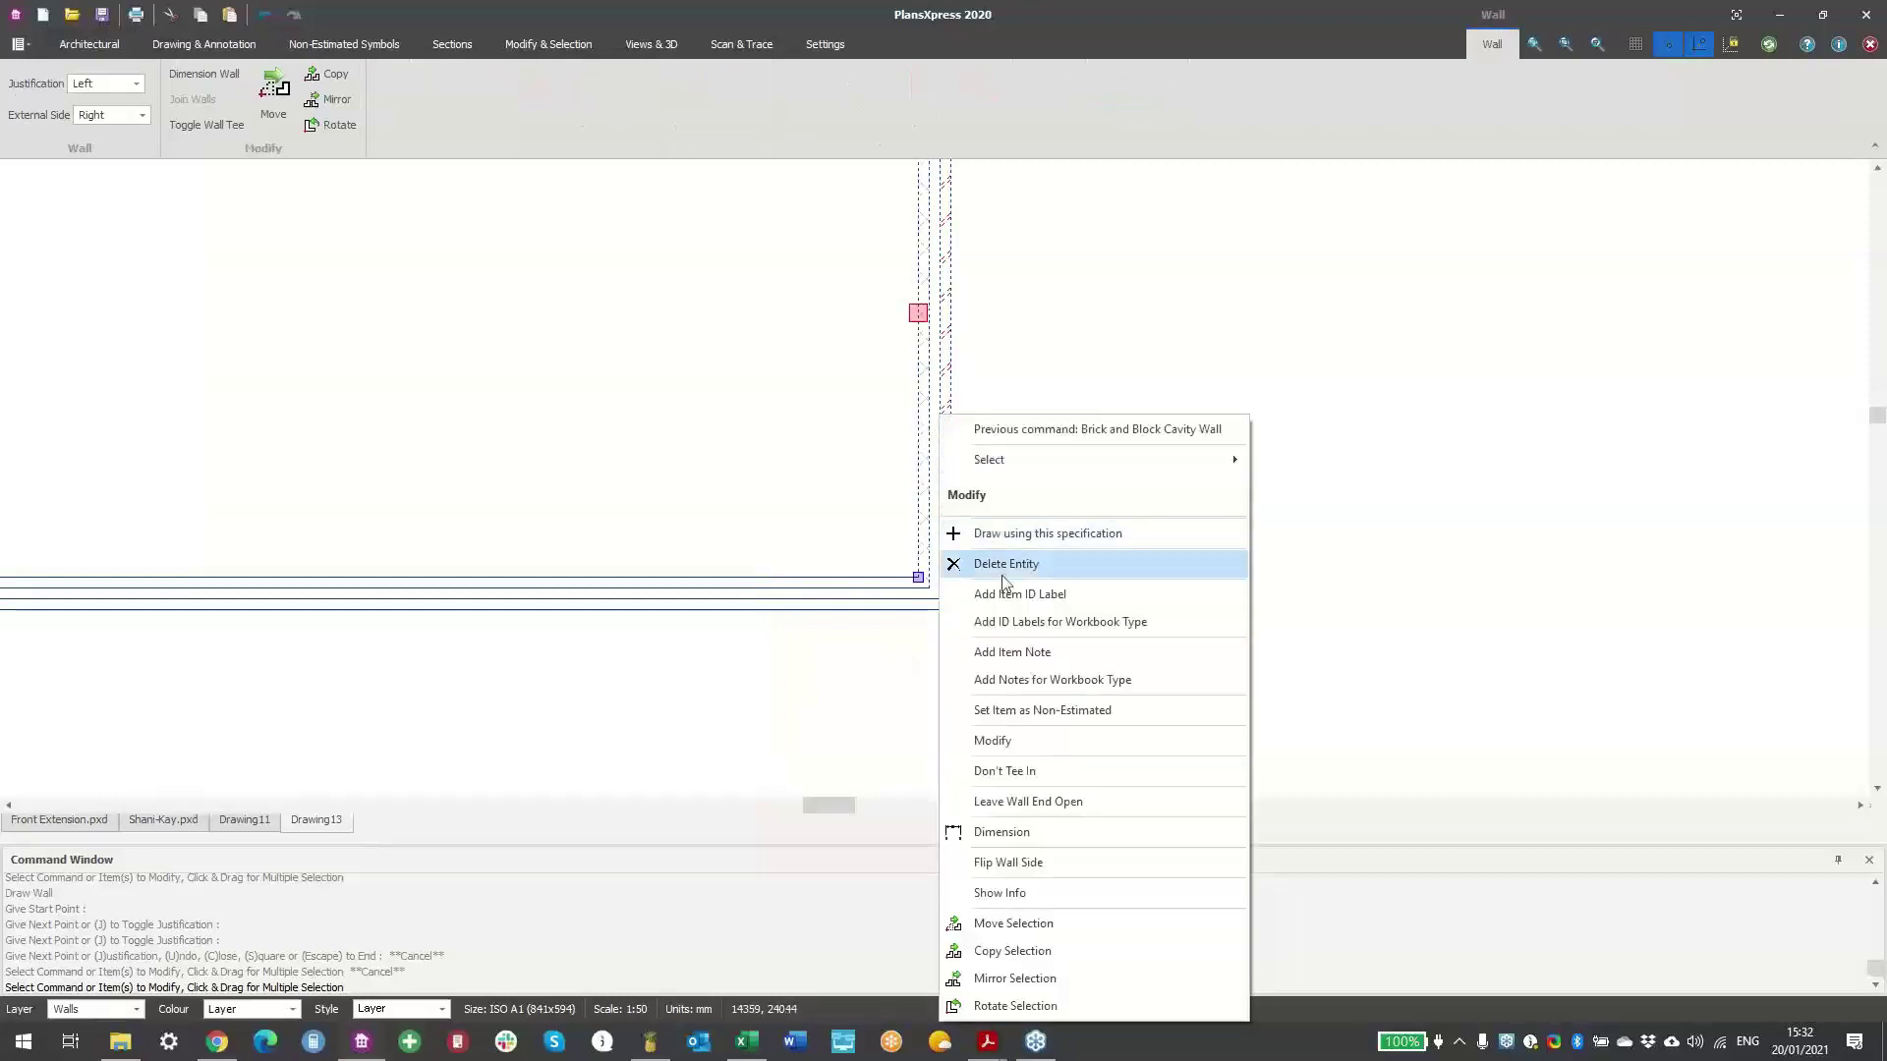
click(1060, 728)
click(919, 547)
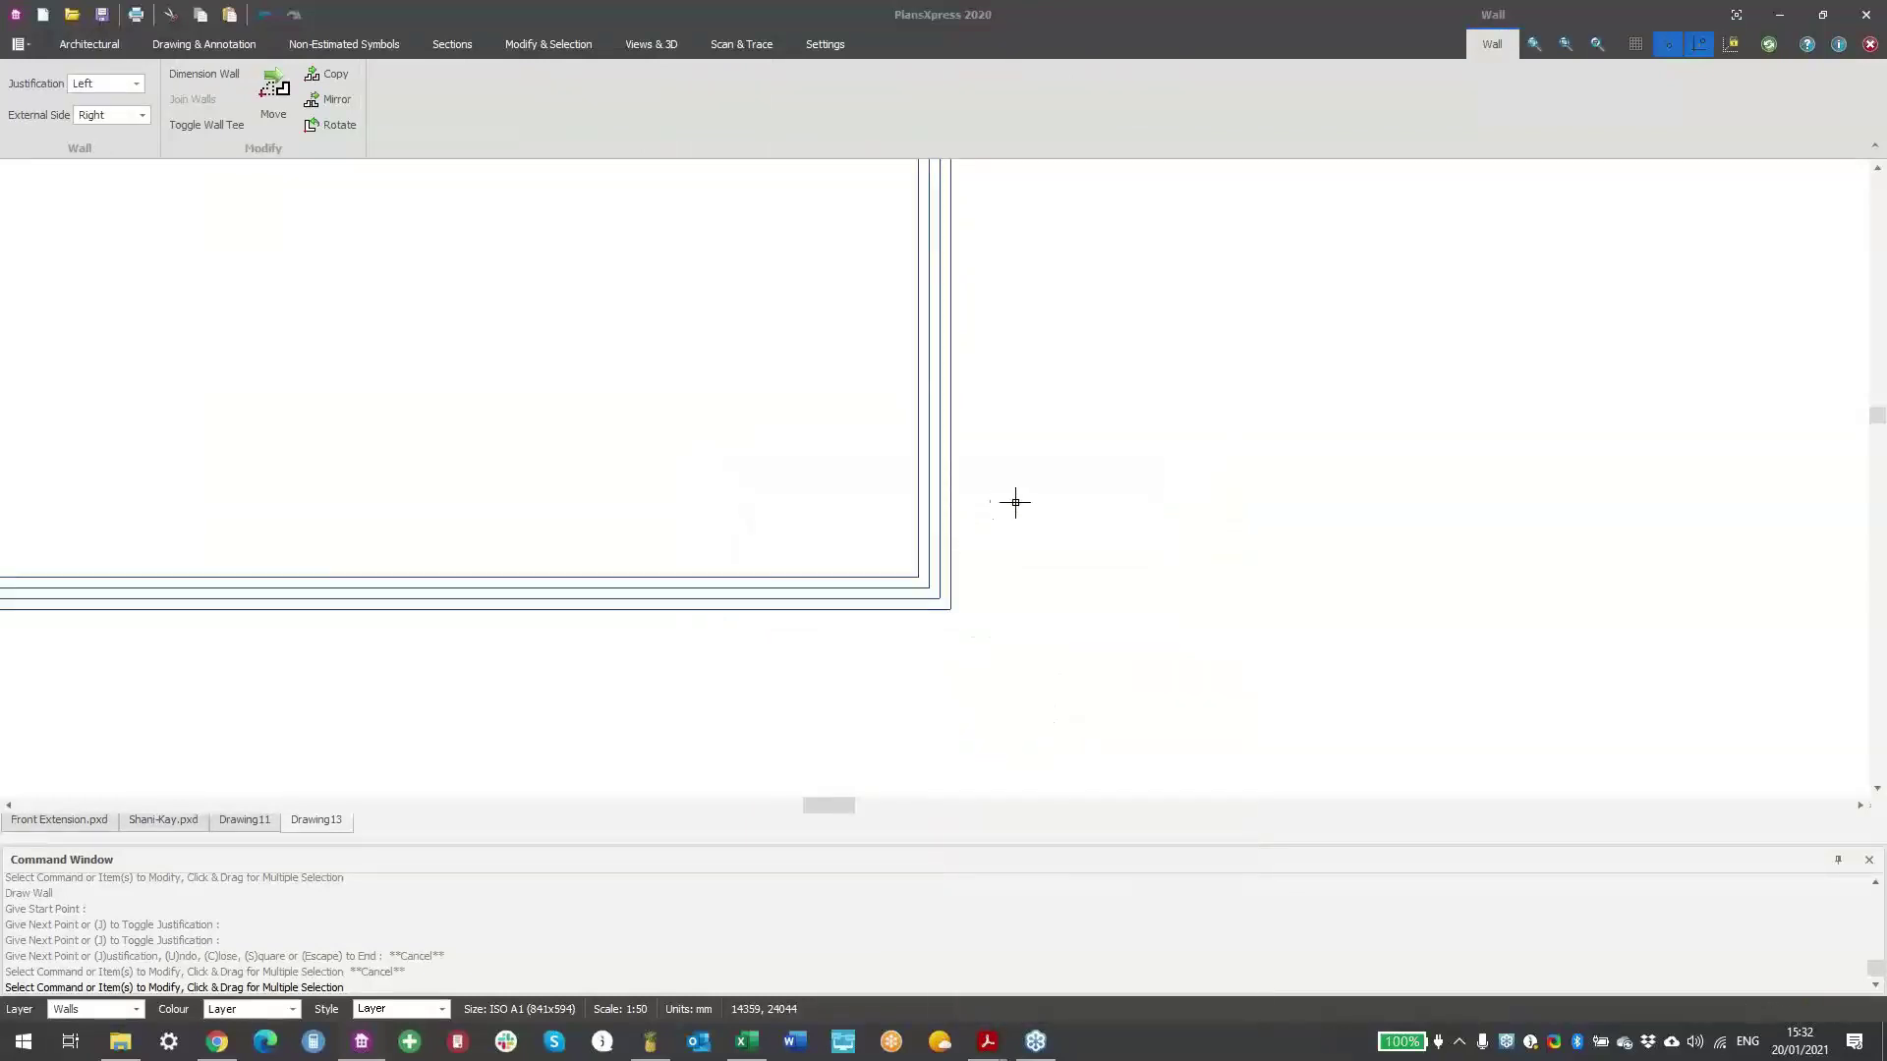
scroll(1015, 502, down, 3)
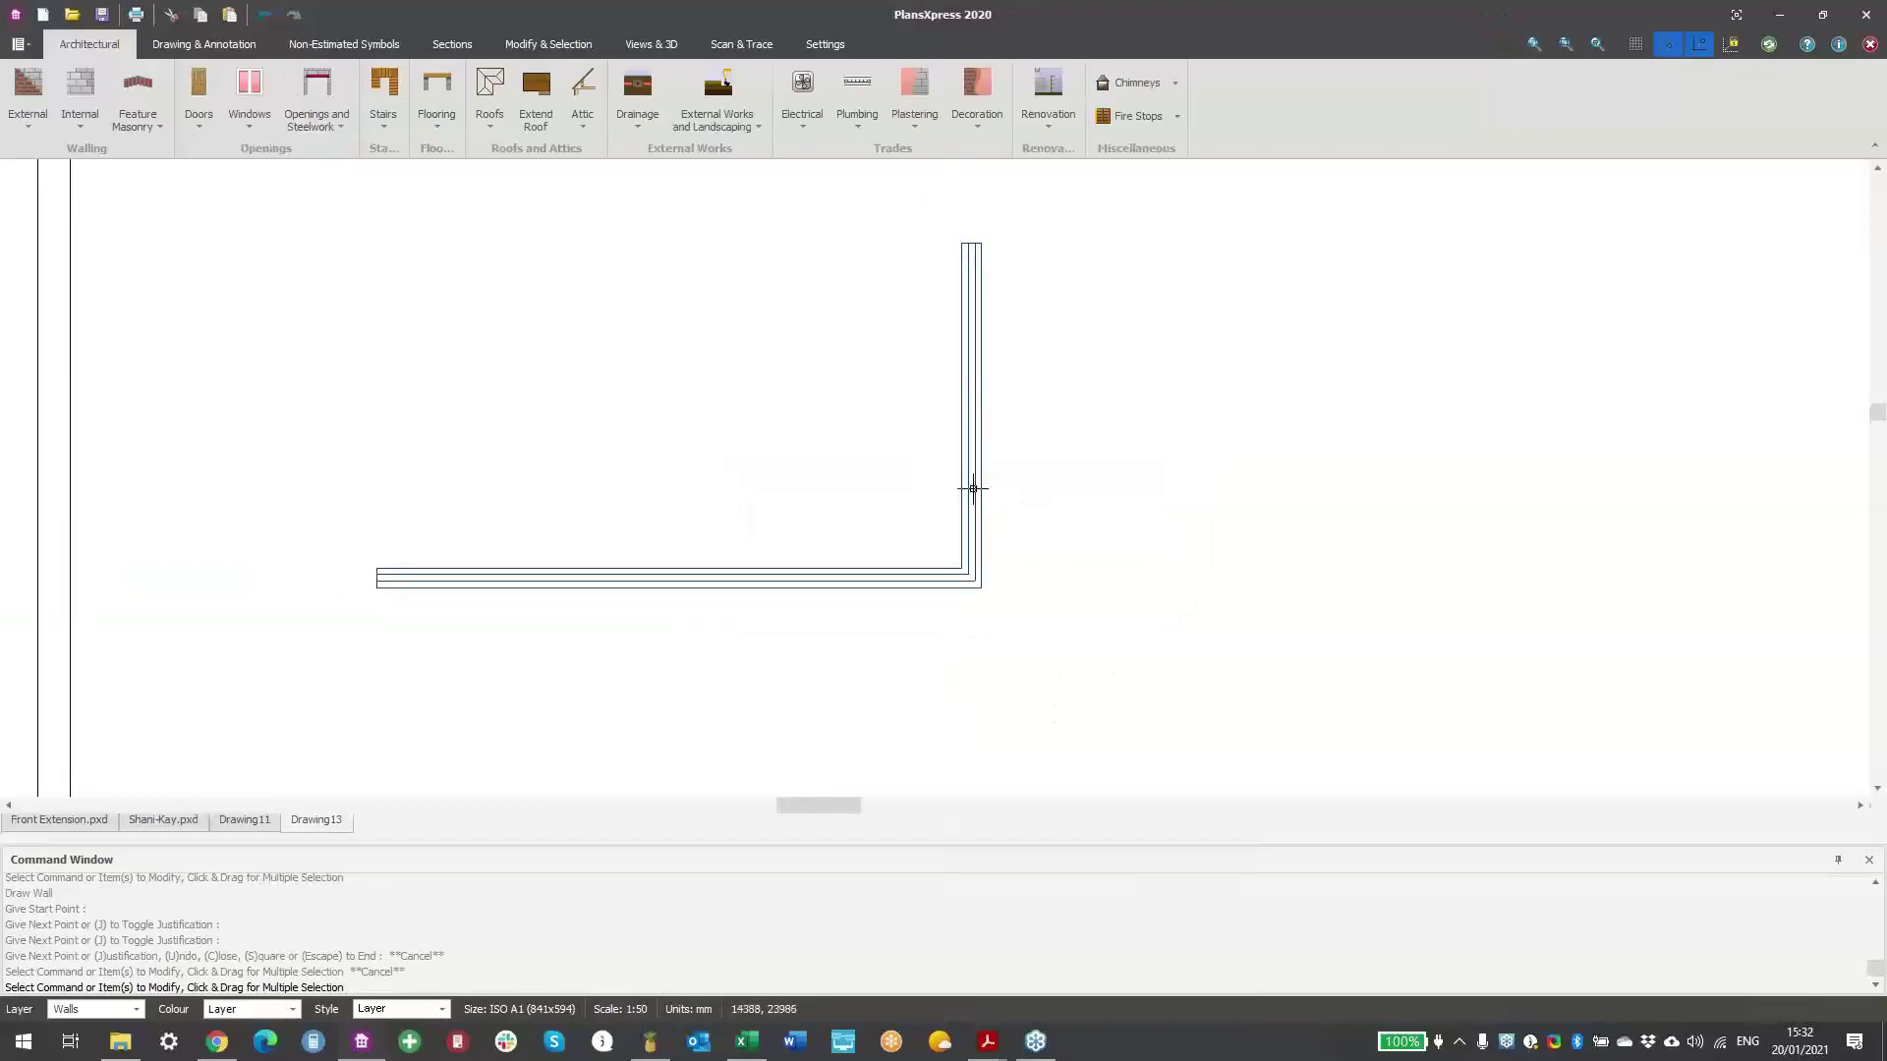
mouse_move(973, 488)
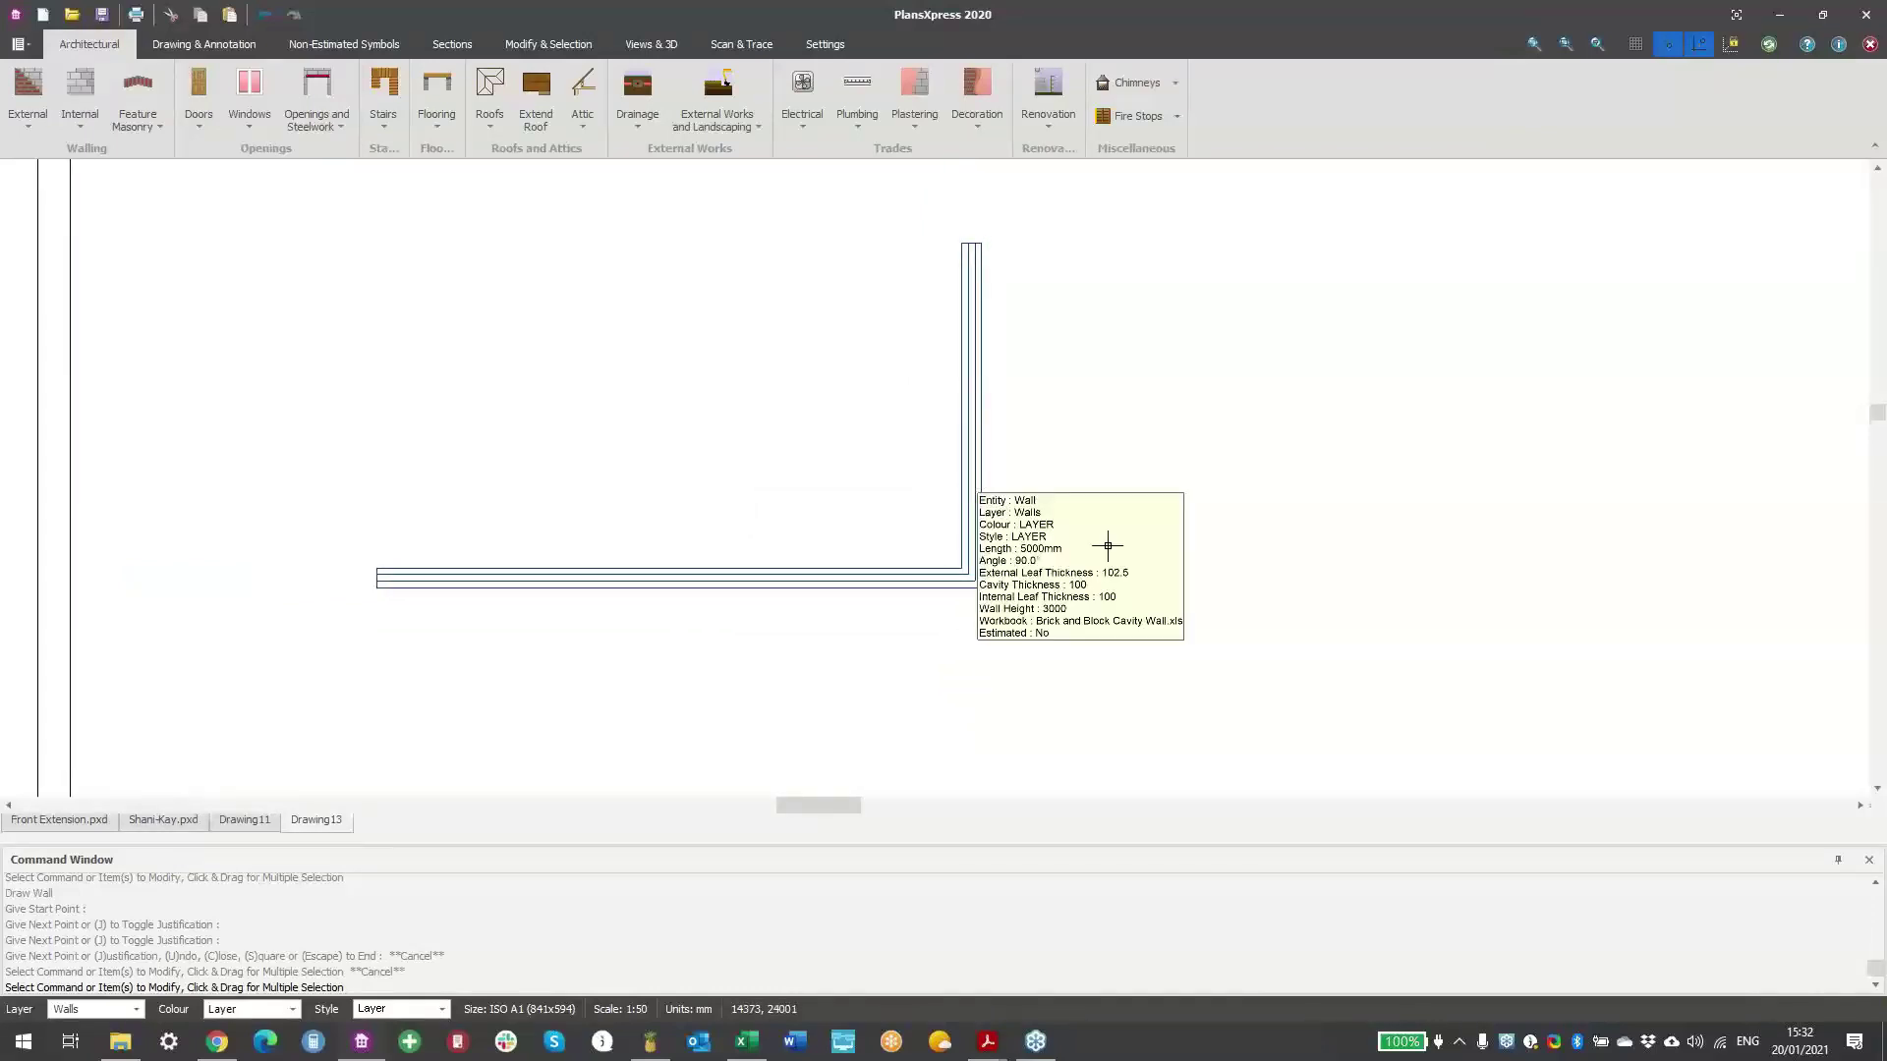
- Place a vertical construction line through the outer corner where the two walls meet
scroll(806, 649, down, 1)
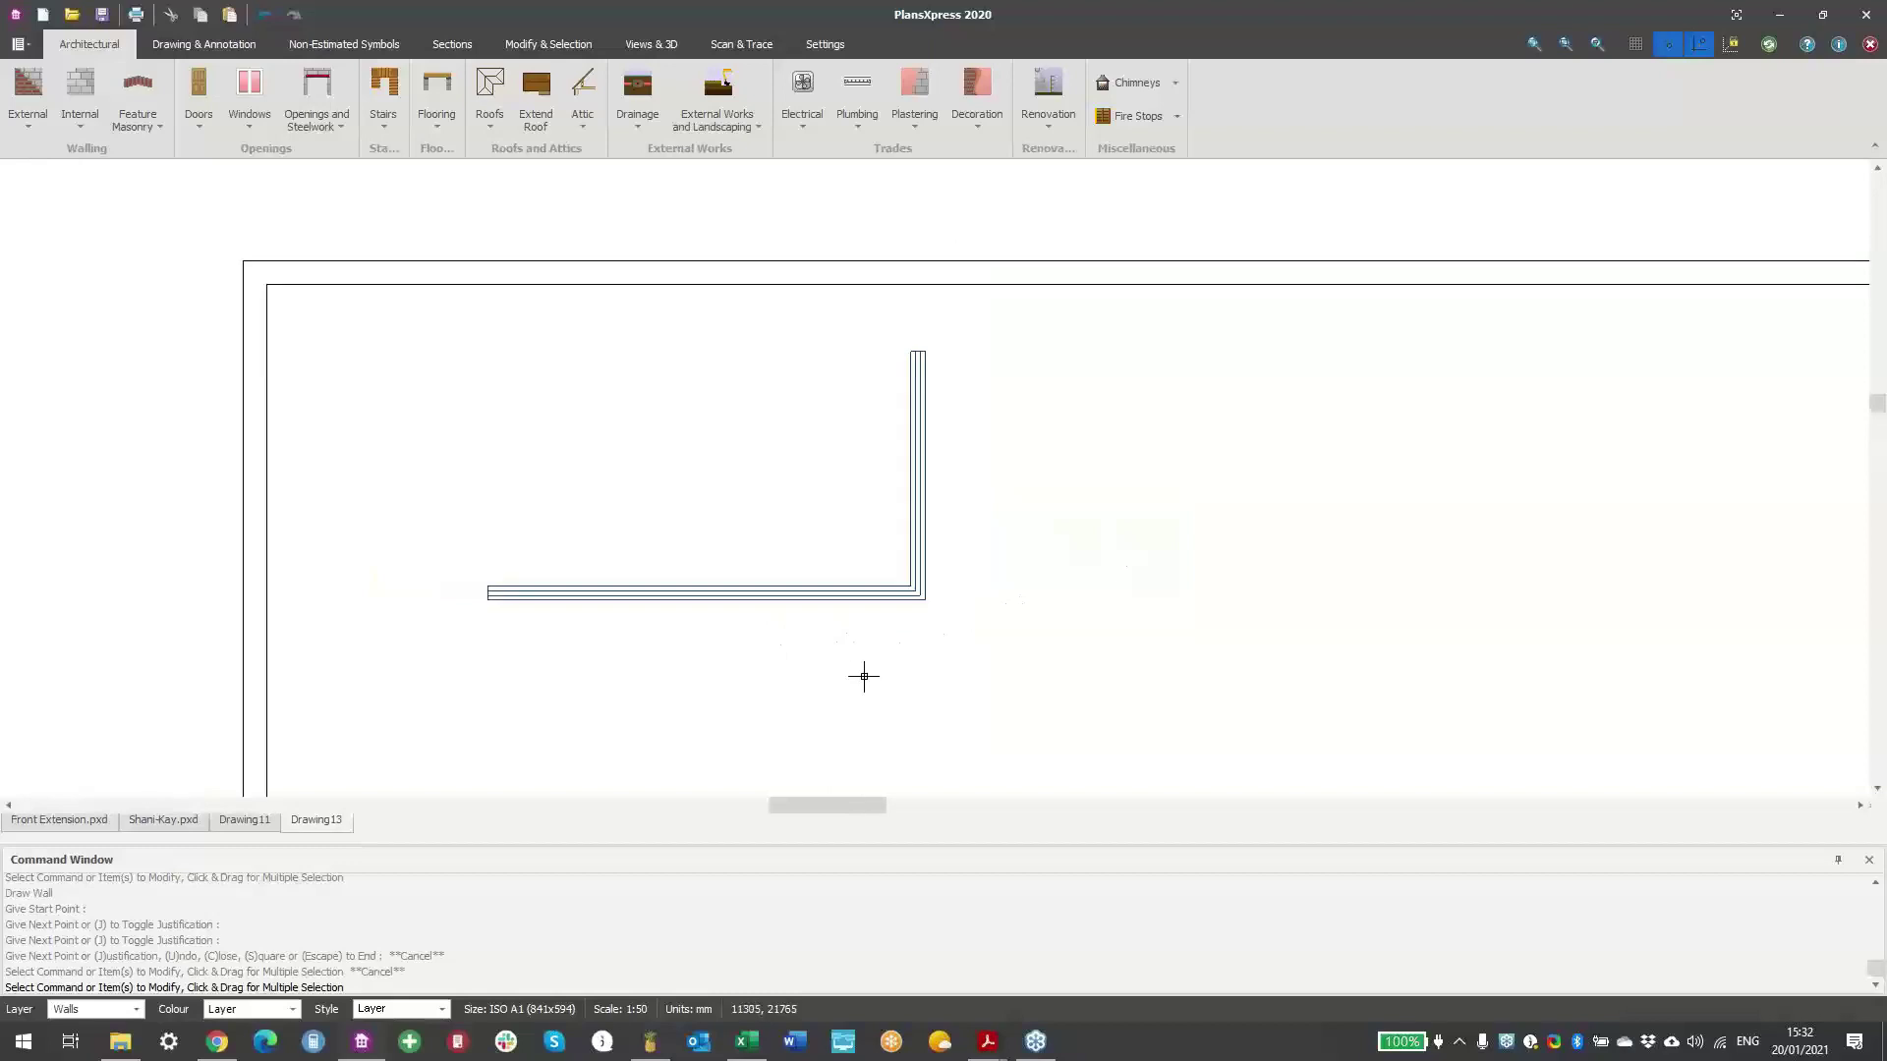
scroll(881, 645, up, 1)
middle_drag(883, 647, 893, 644)
right_click(893, 646)
mouse_move(993, 732)
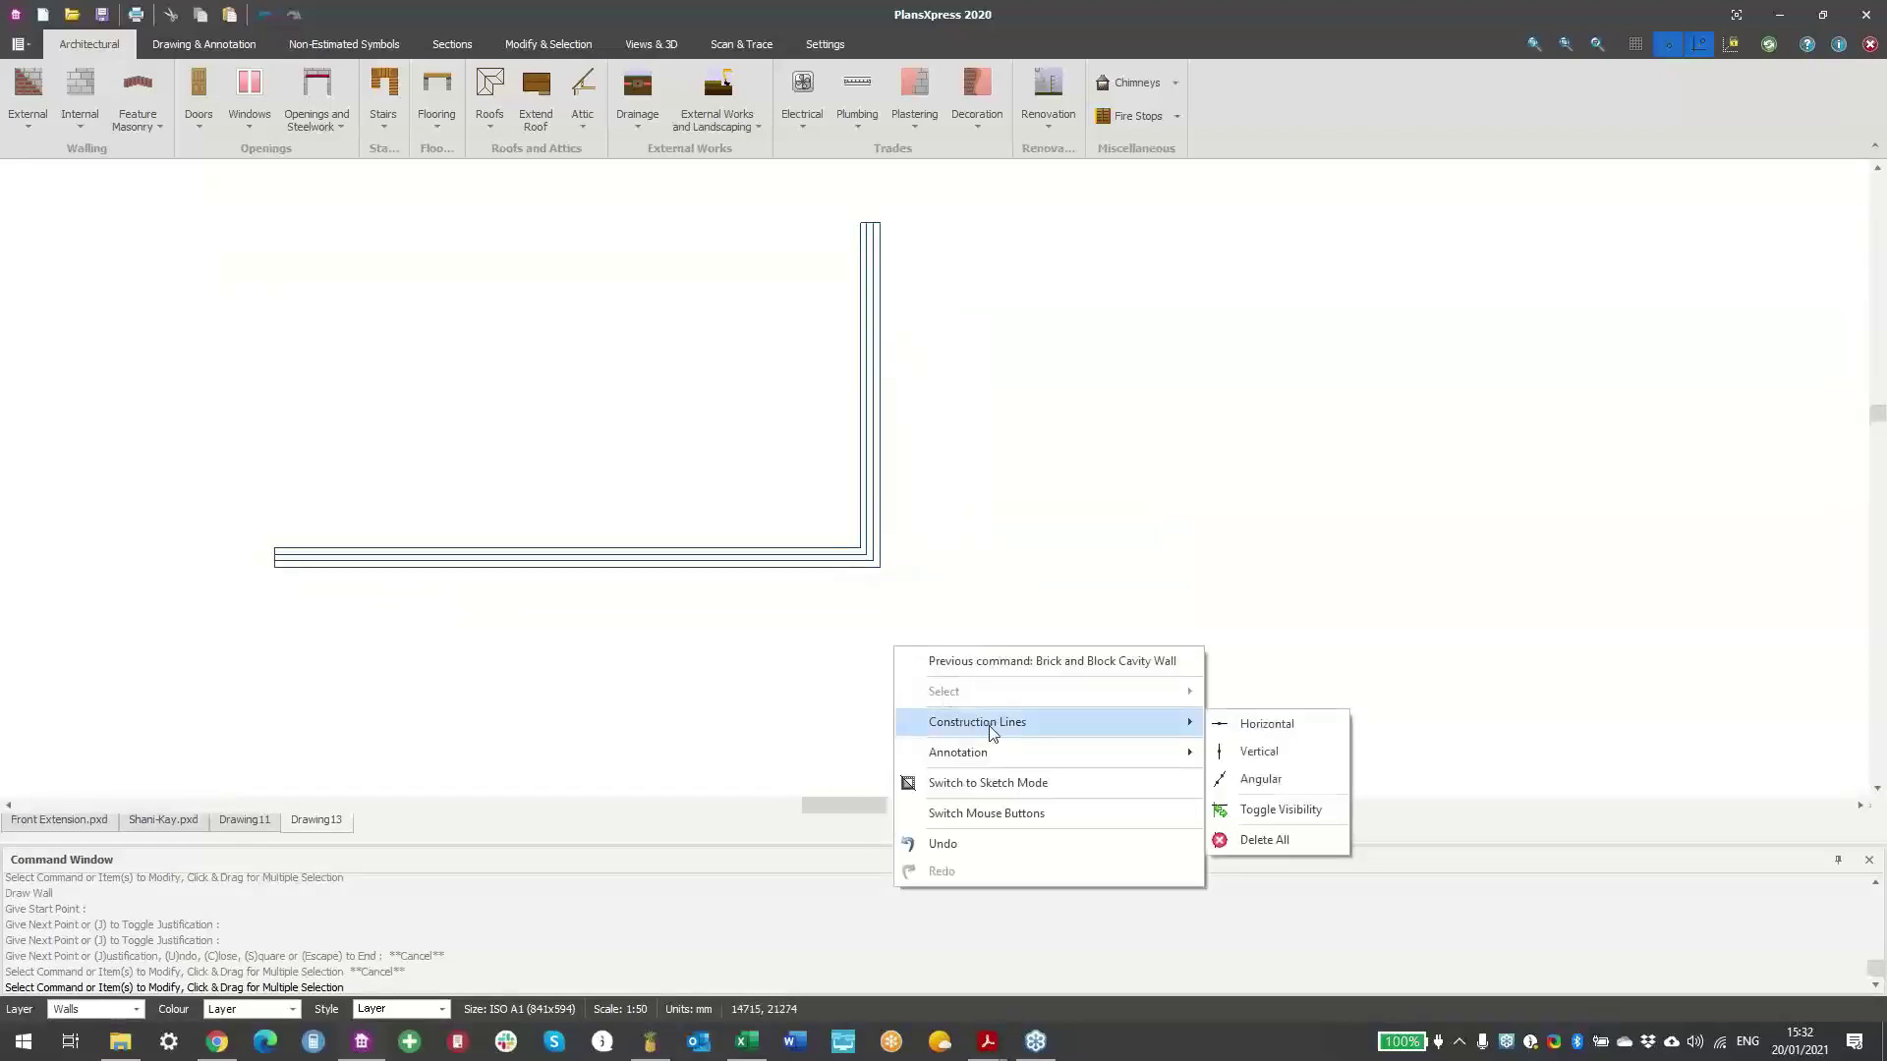
click(1259, 751)
scroll(920, 579, up, 1)
scroll(841, 582, up, 1)
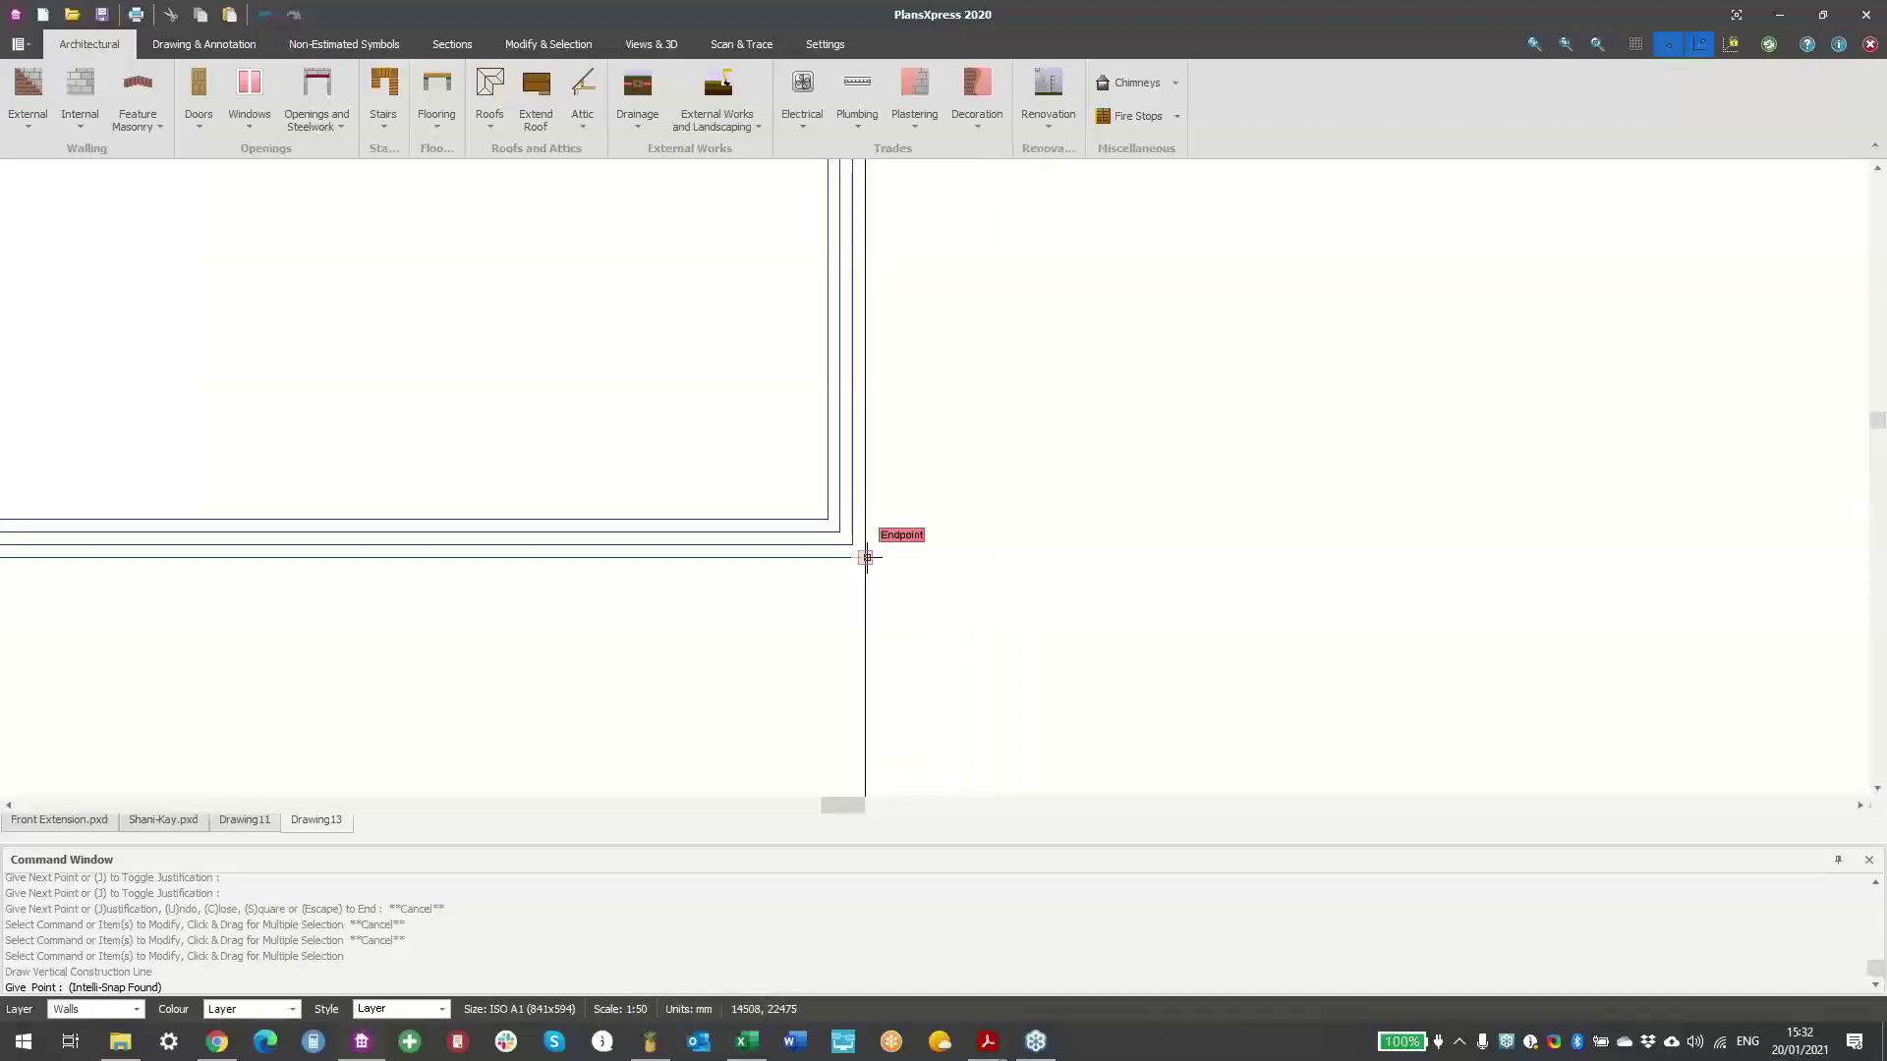
click(866, 557)
- Place a vertical construction line 1000 mm to the right of the horizontal wall's lower left corner
middle_drag(918, 560, 1170, 619)
scroll(886, 657, down, 1)
scroll(887, 657, down, 2)
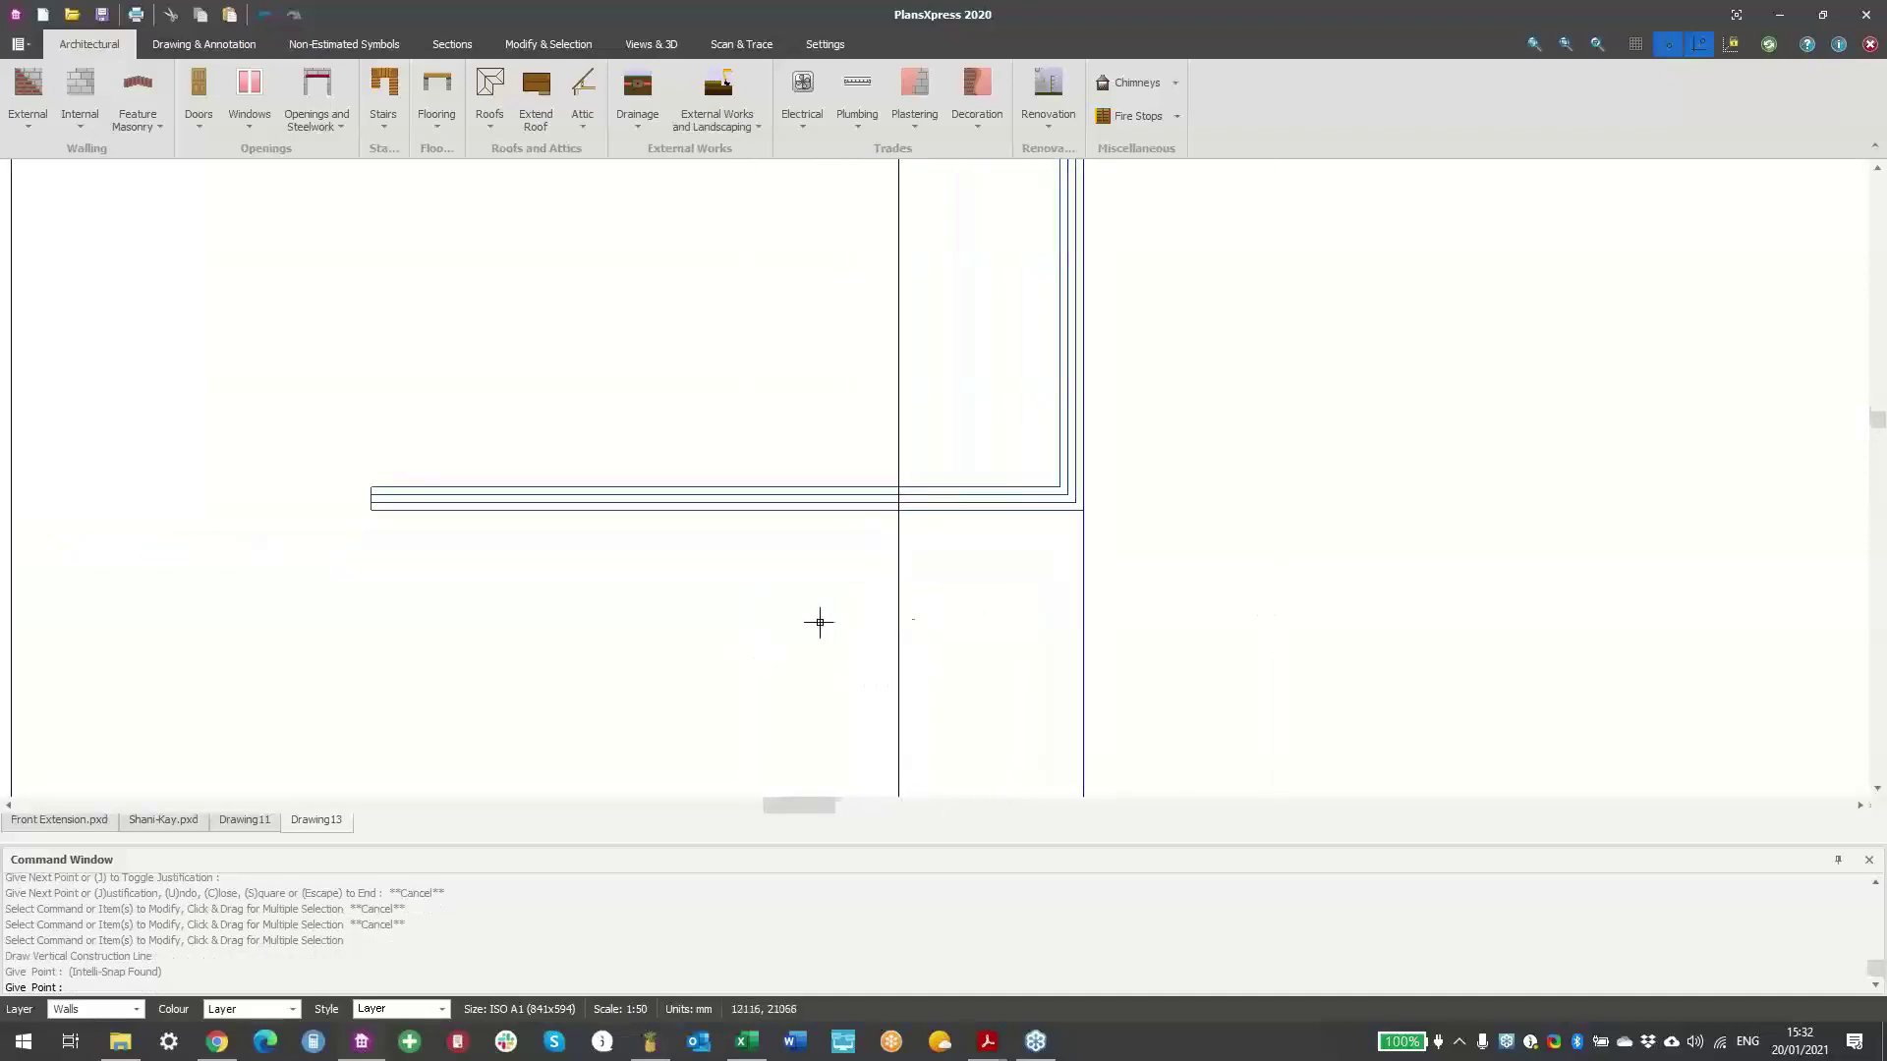
scroll(674, 623, up, 1)
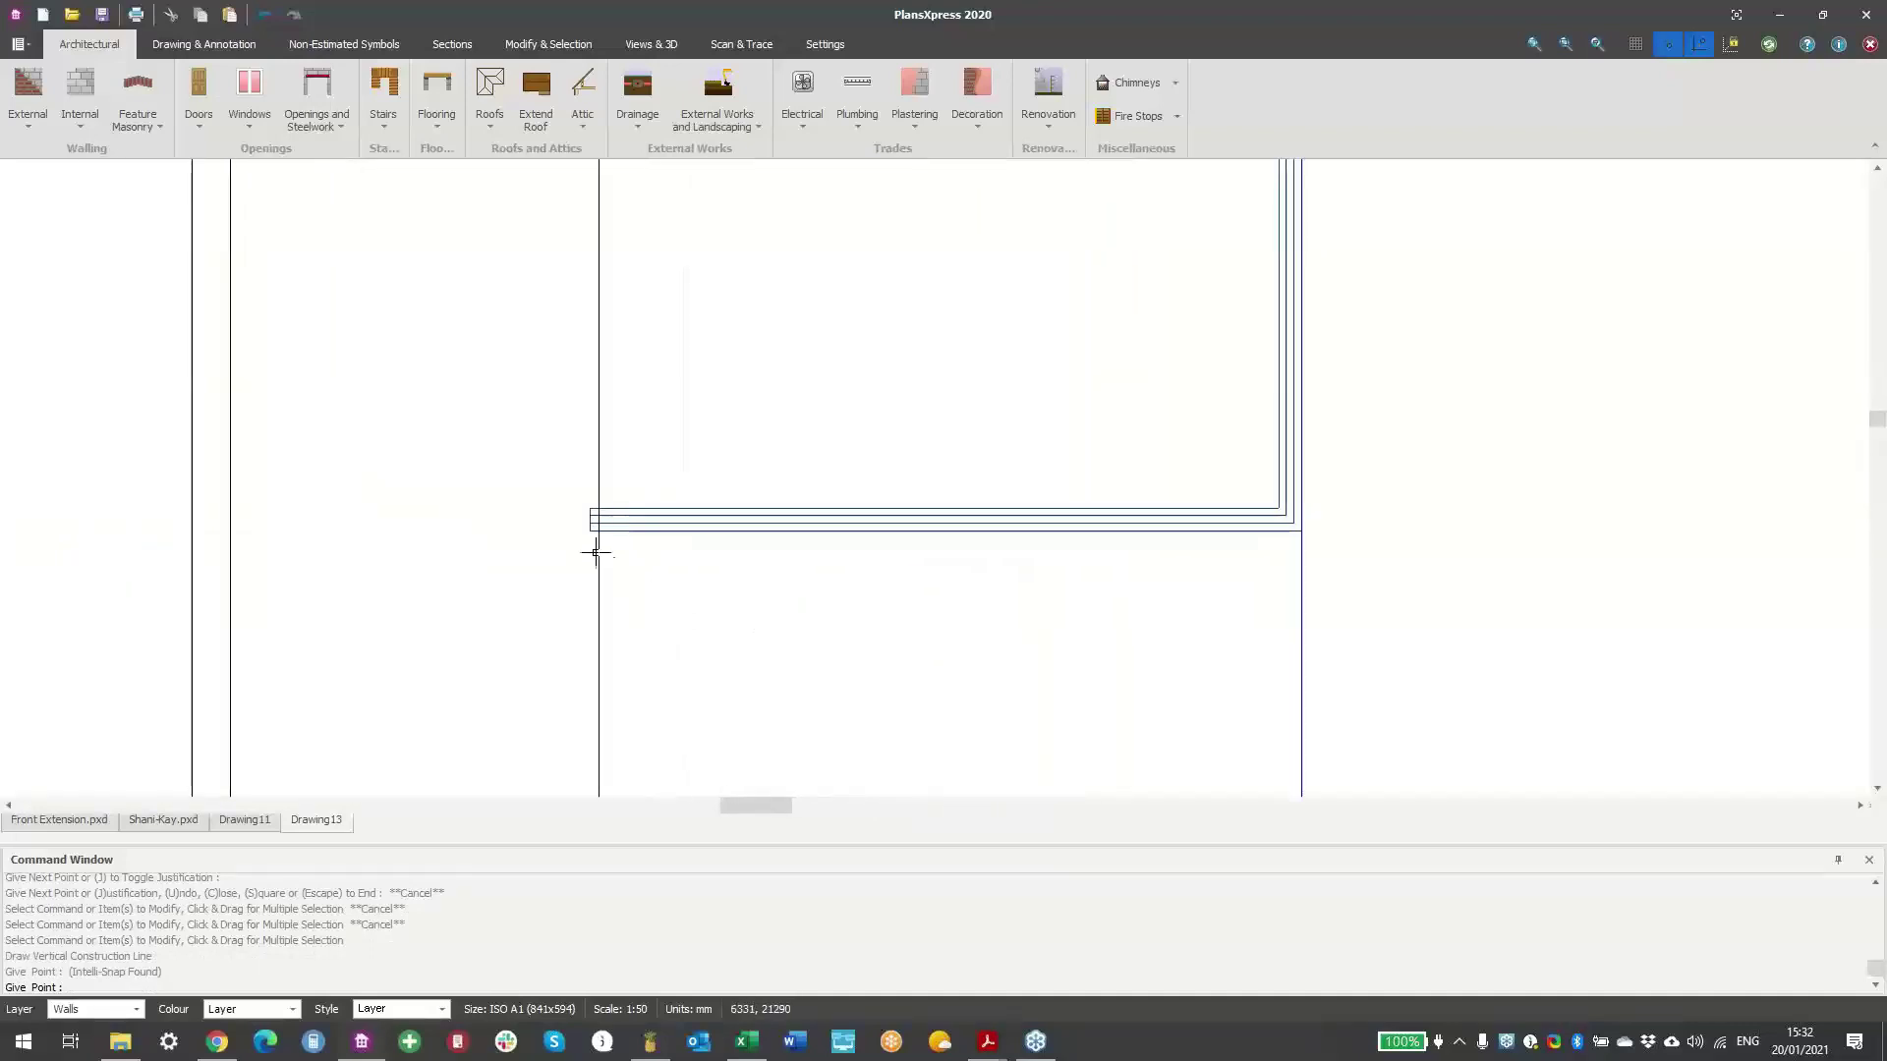
scroll(608, 555, up, 1)
scroll(608, 556, up, 1)
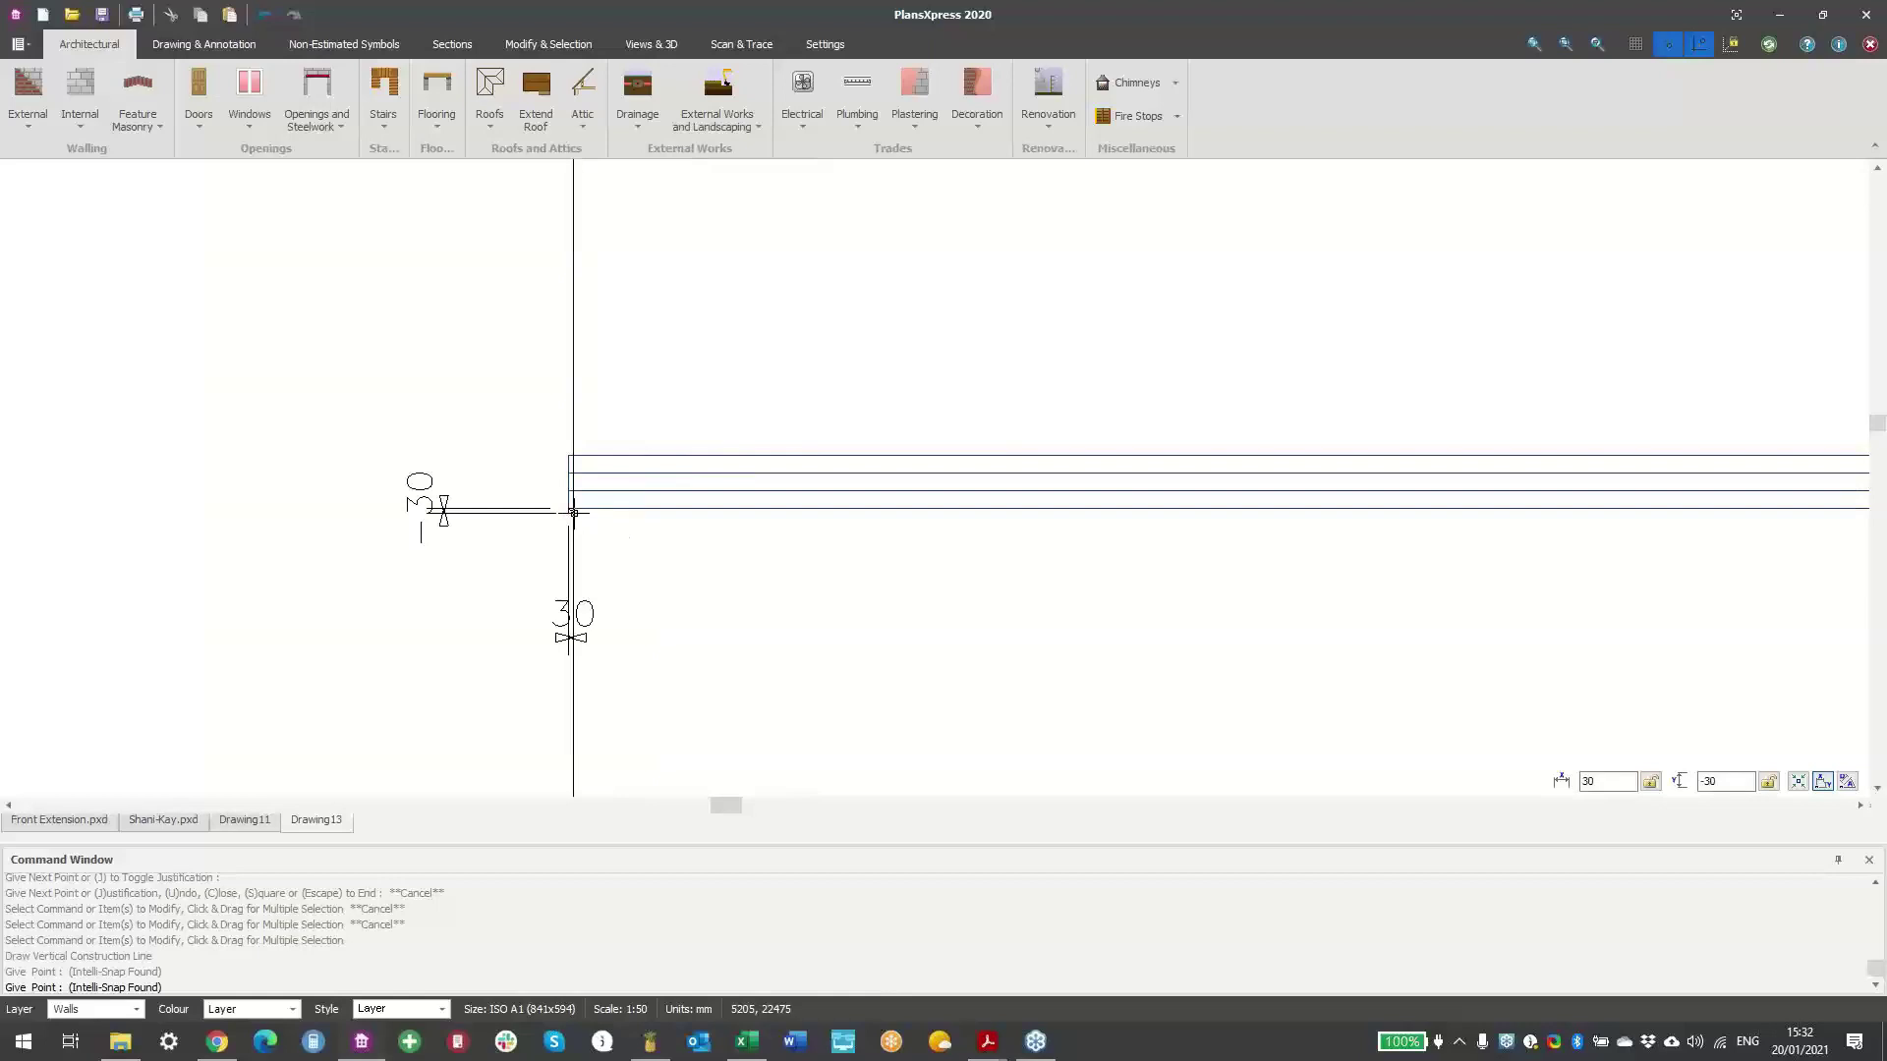
click(574, 512)
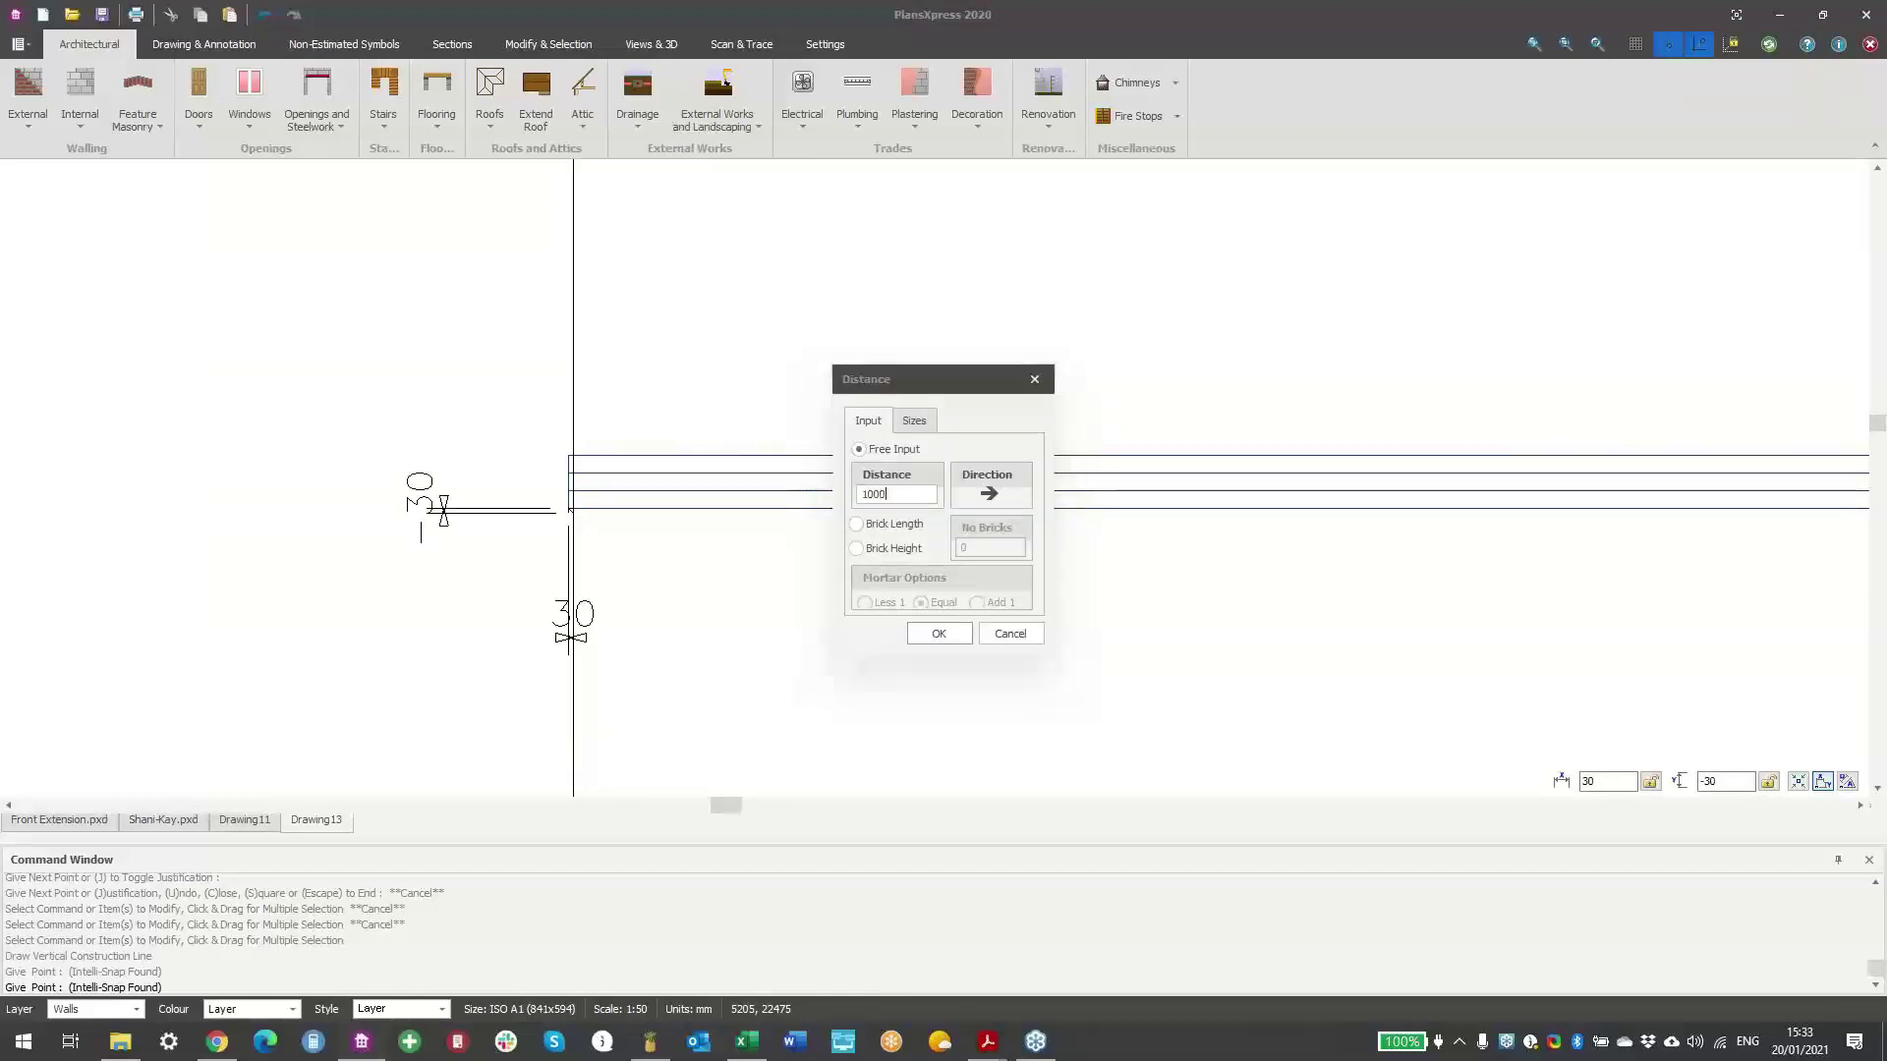
key(Return)
key(Escape)
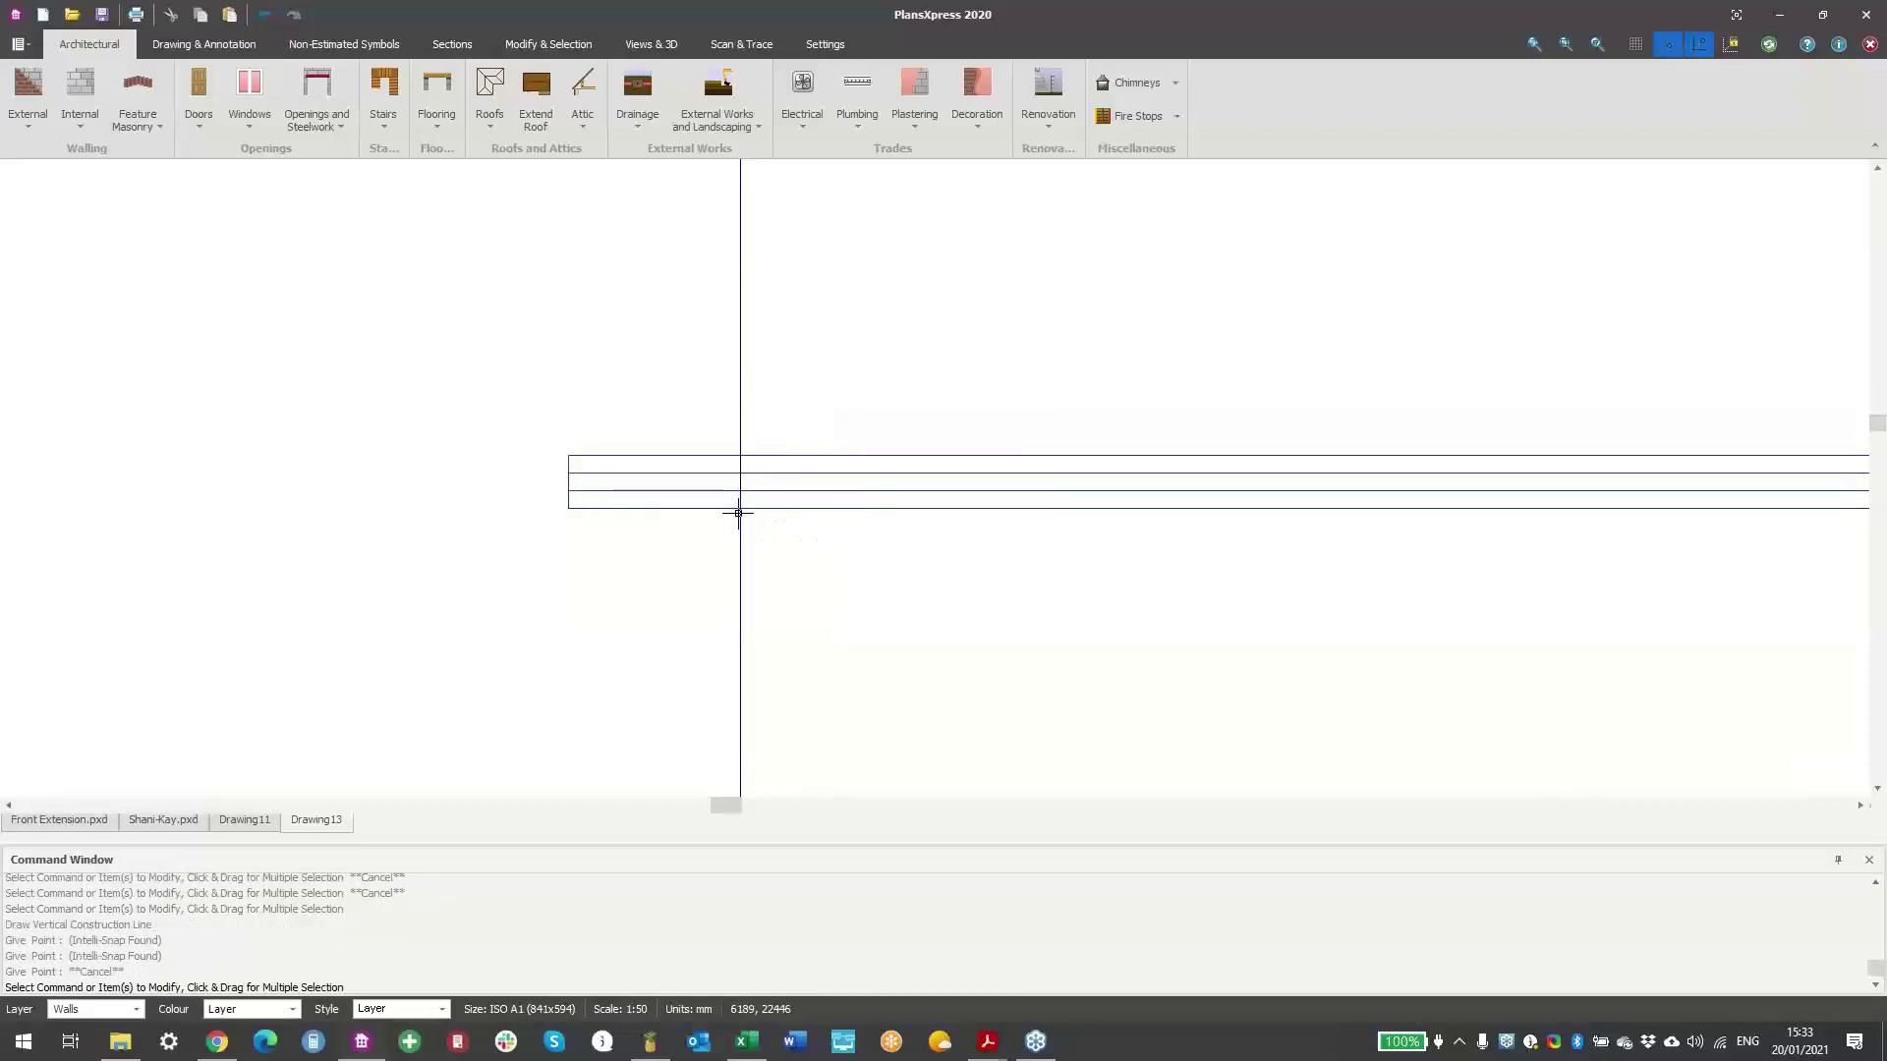
- Try to place a horizontal construction line 6000 mm below the lower left corner of the horizontal wall
scroll(614, 398, down, 3)
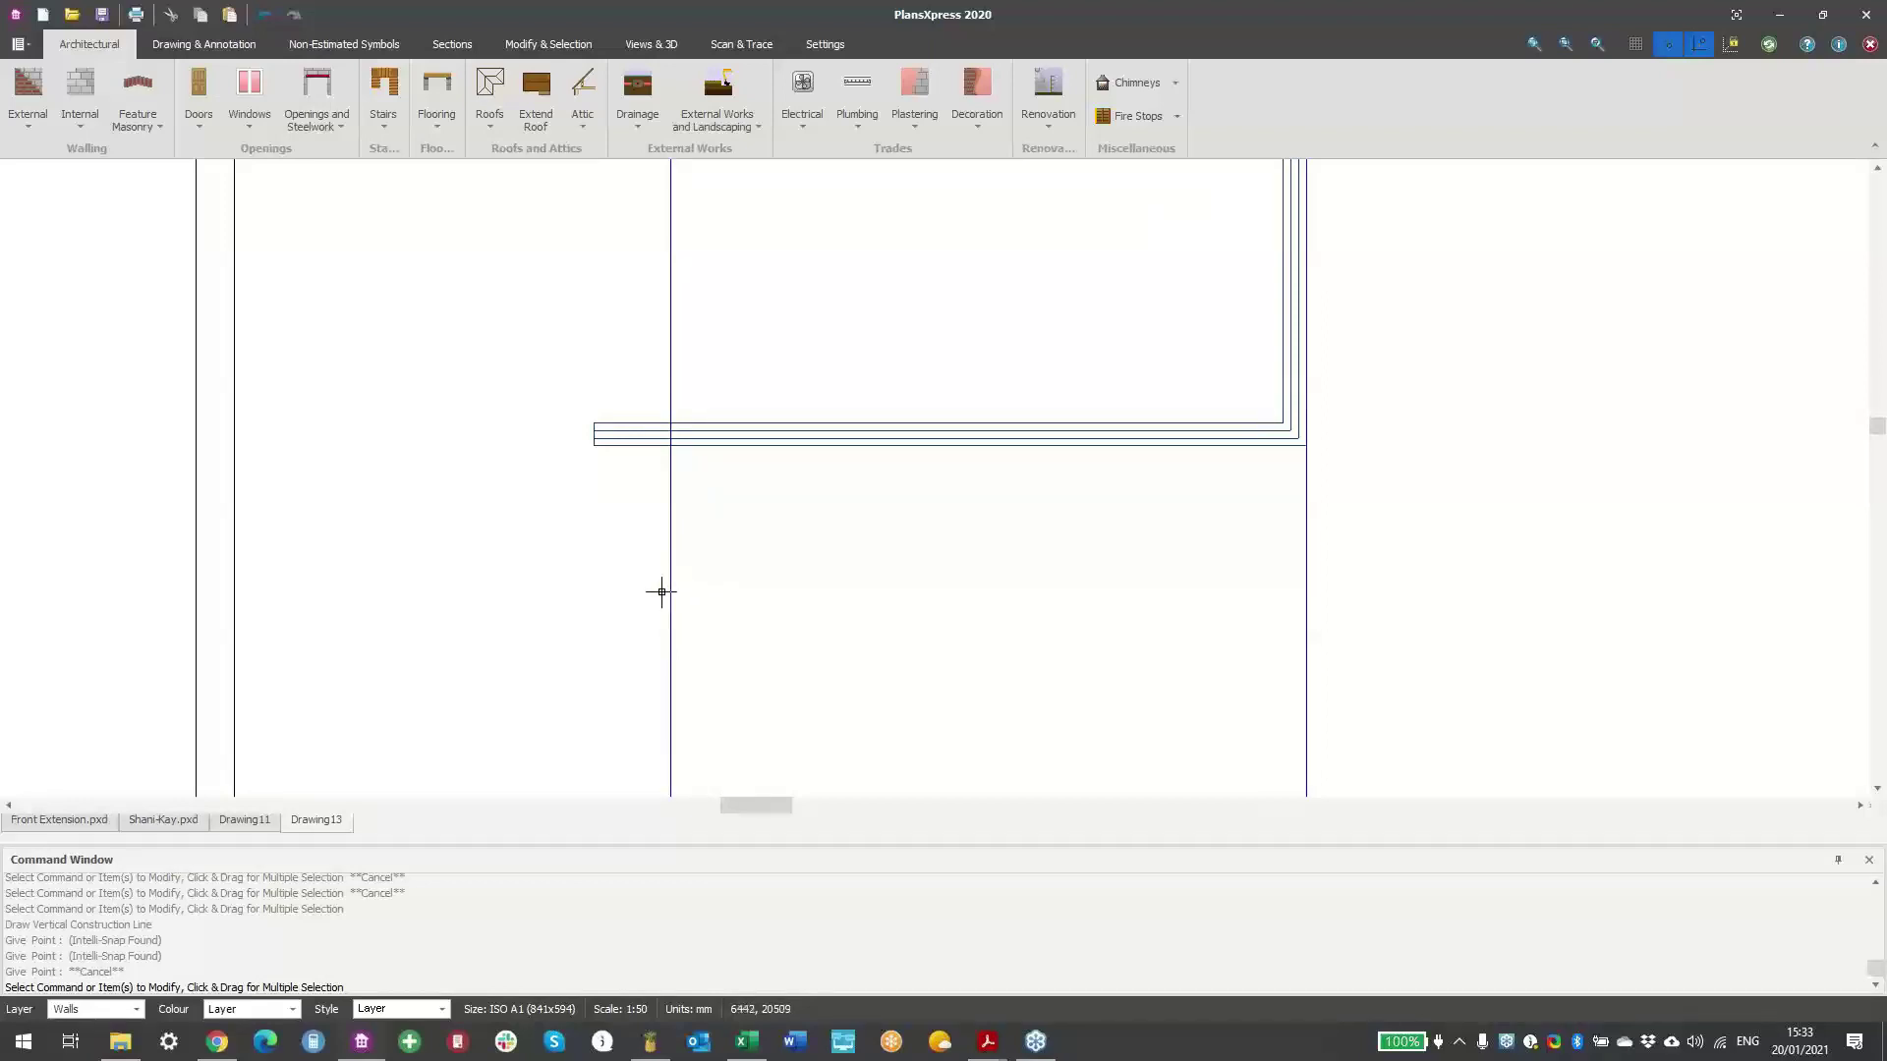
right_click(752, 505)
mouse_move(942, 581)
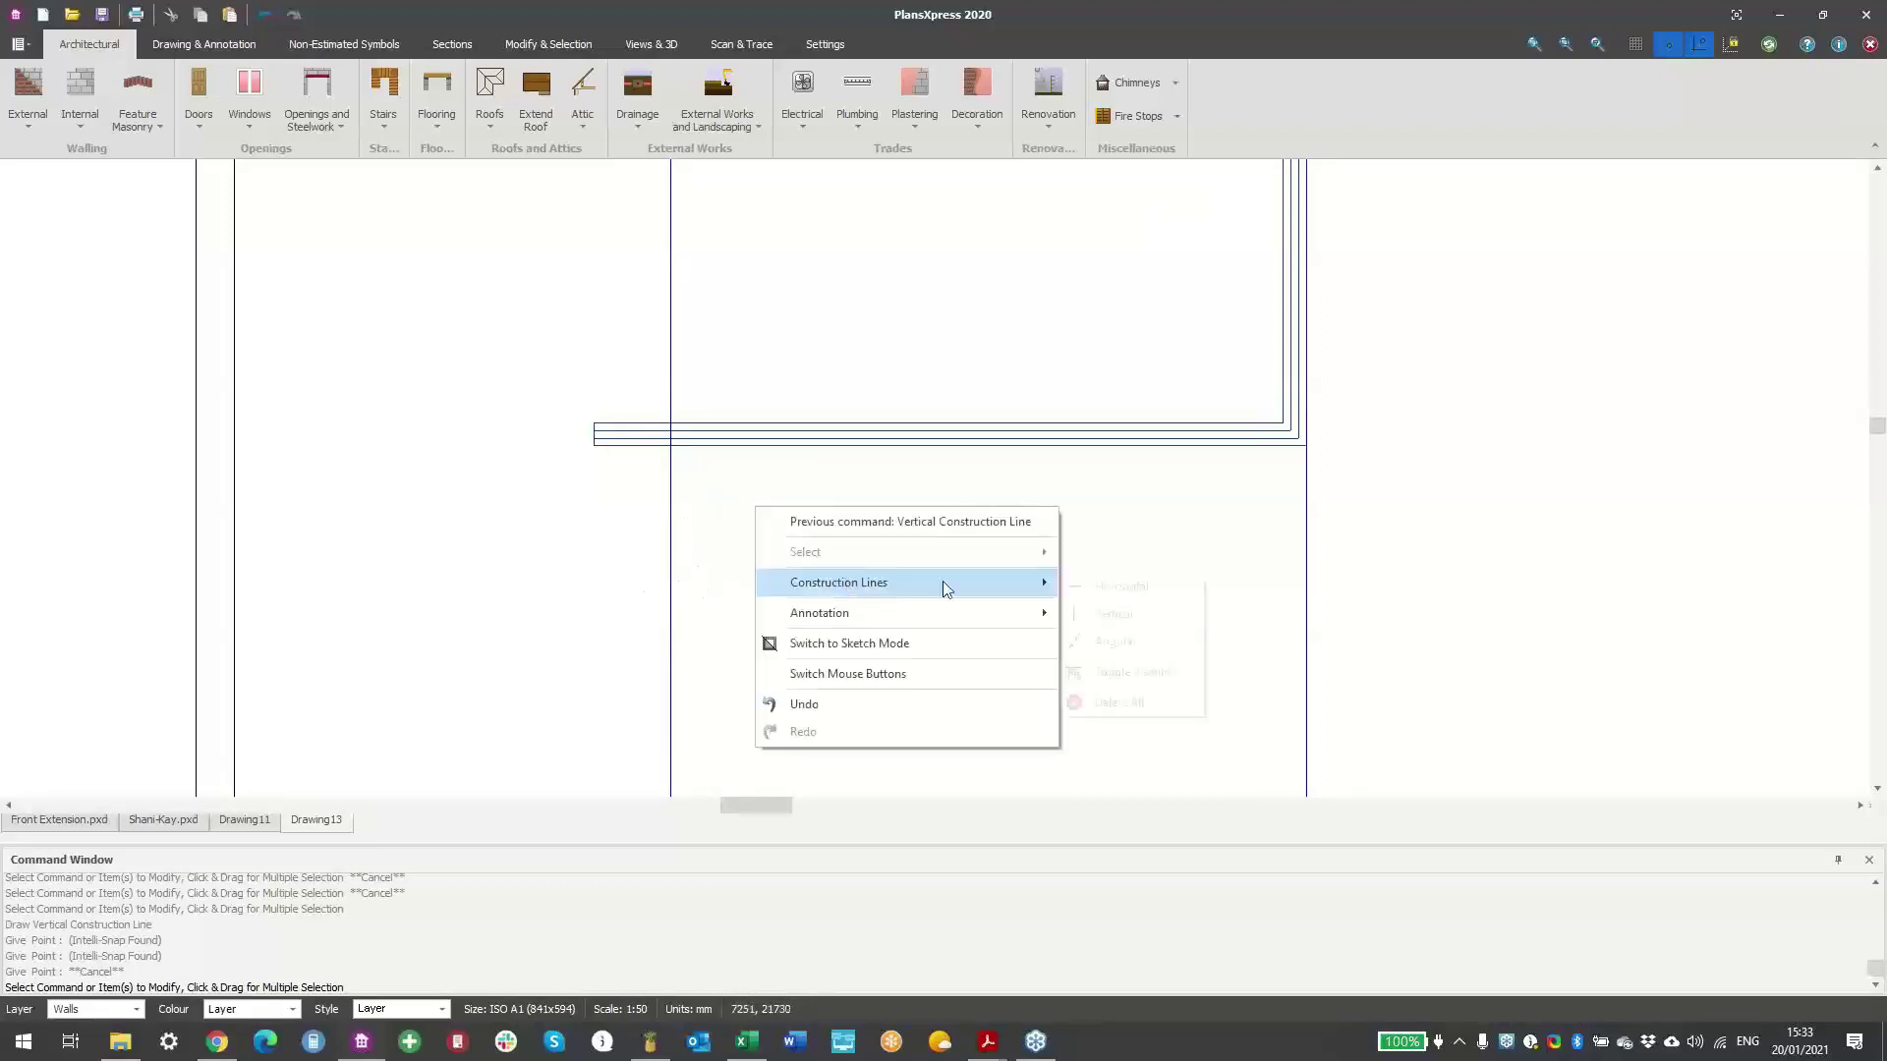
click(1109, 590)
scroll(695, 456, up, 1)
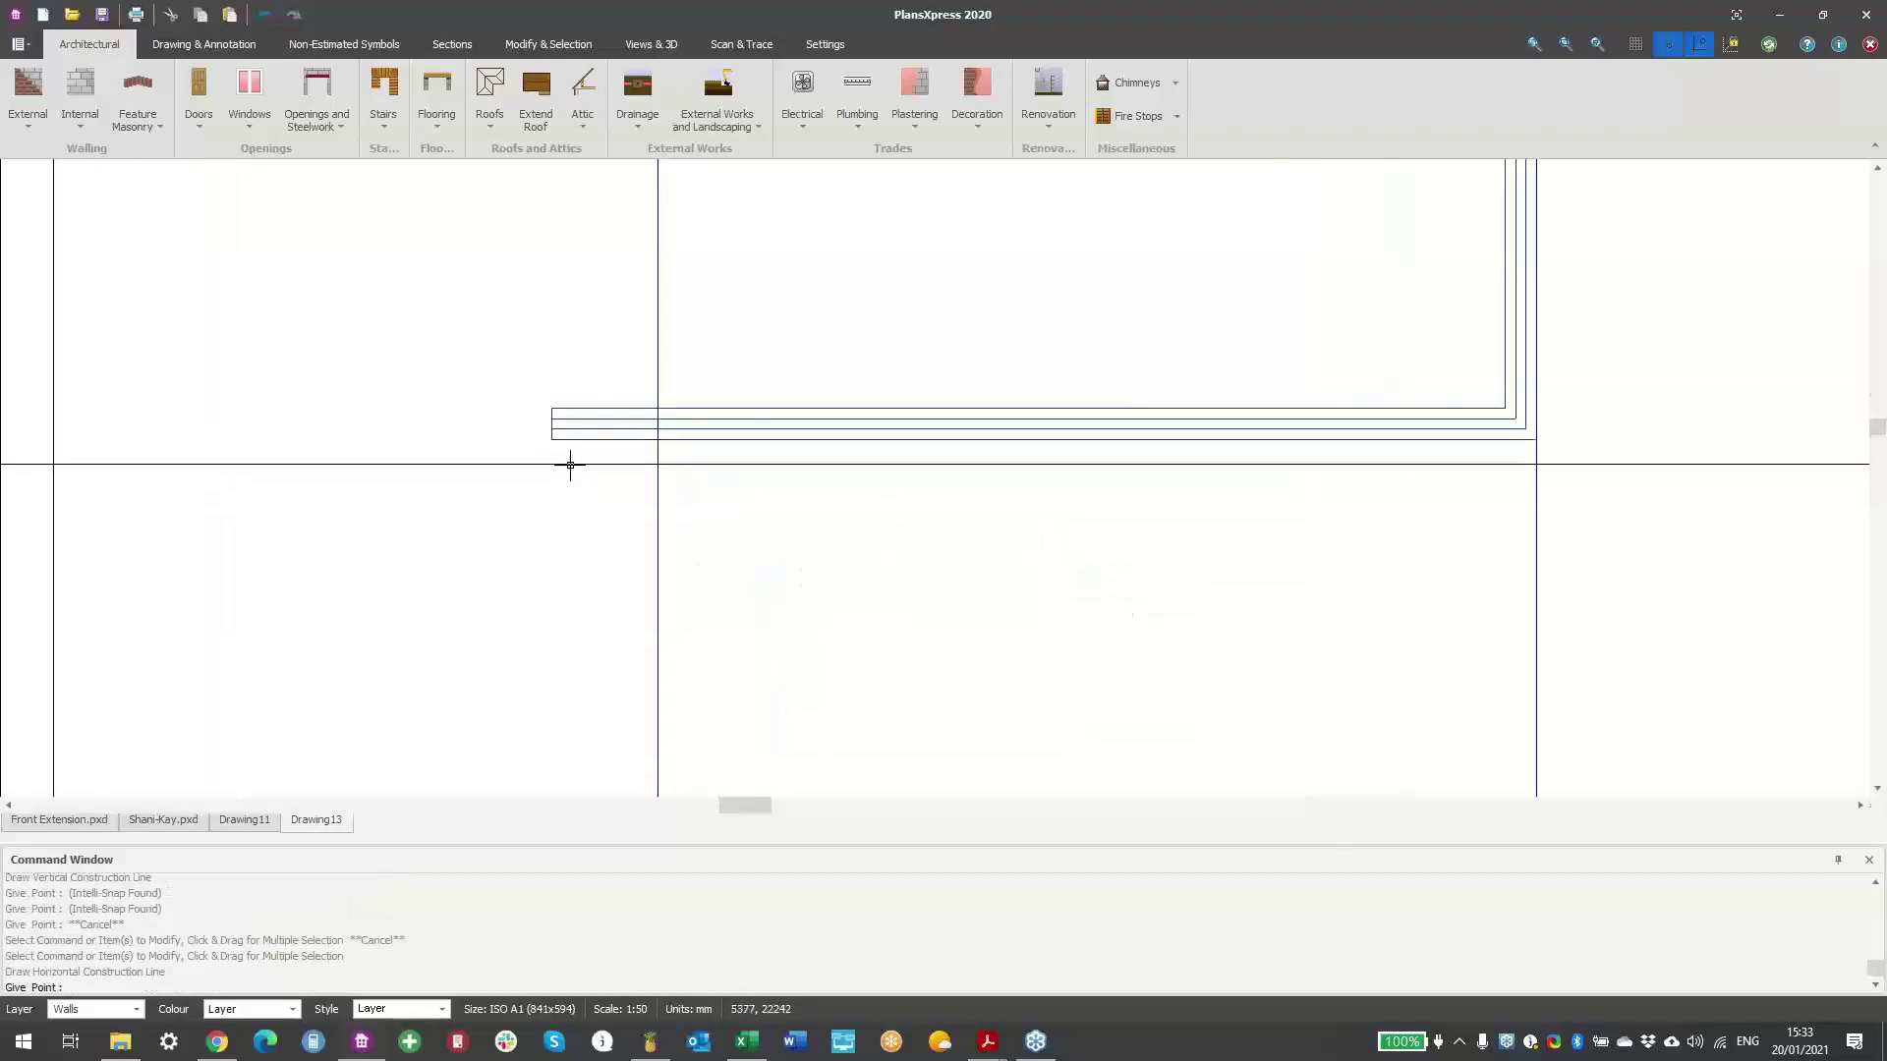
click(552, 439)
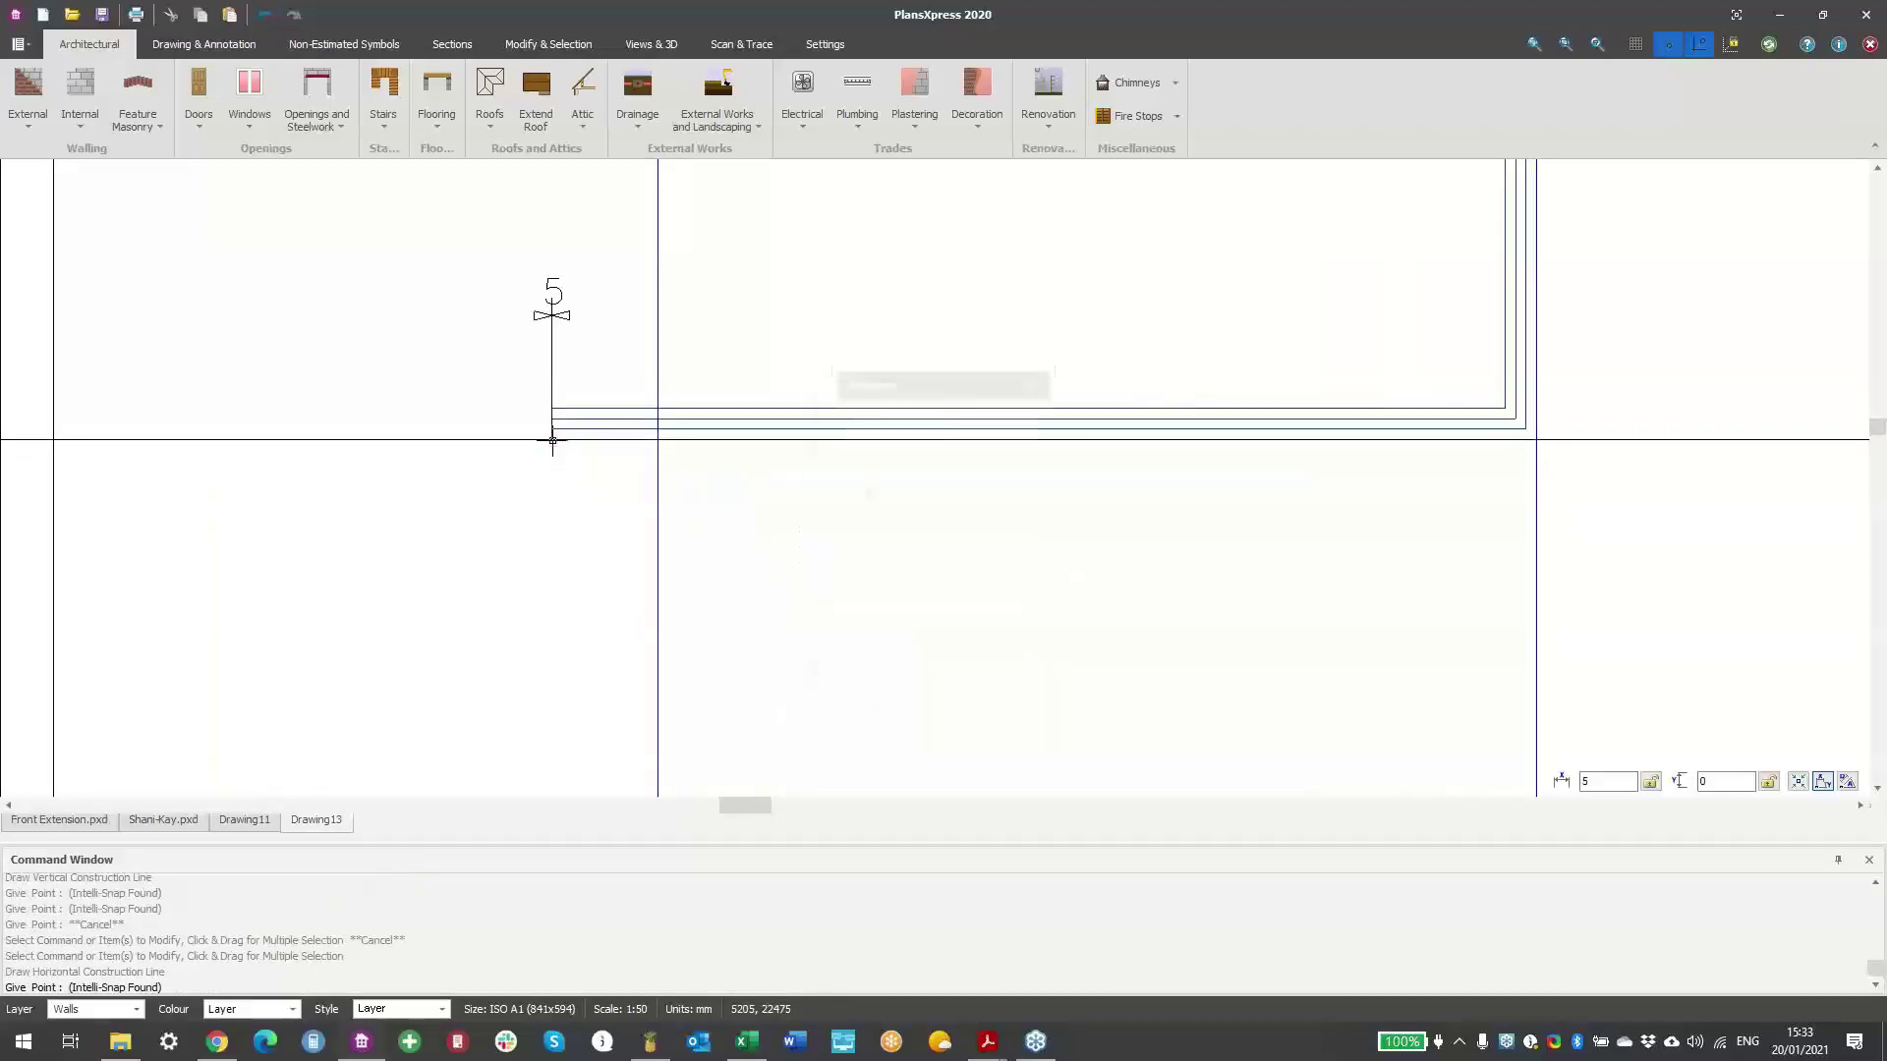
click(552, 441)
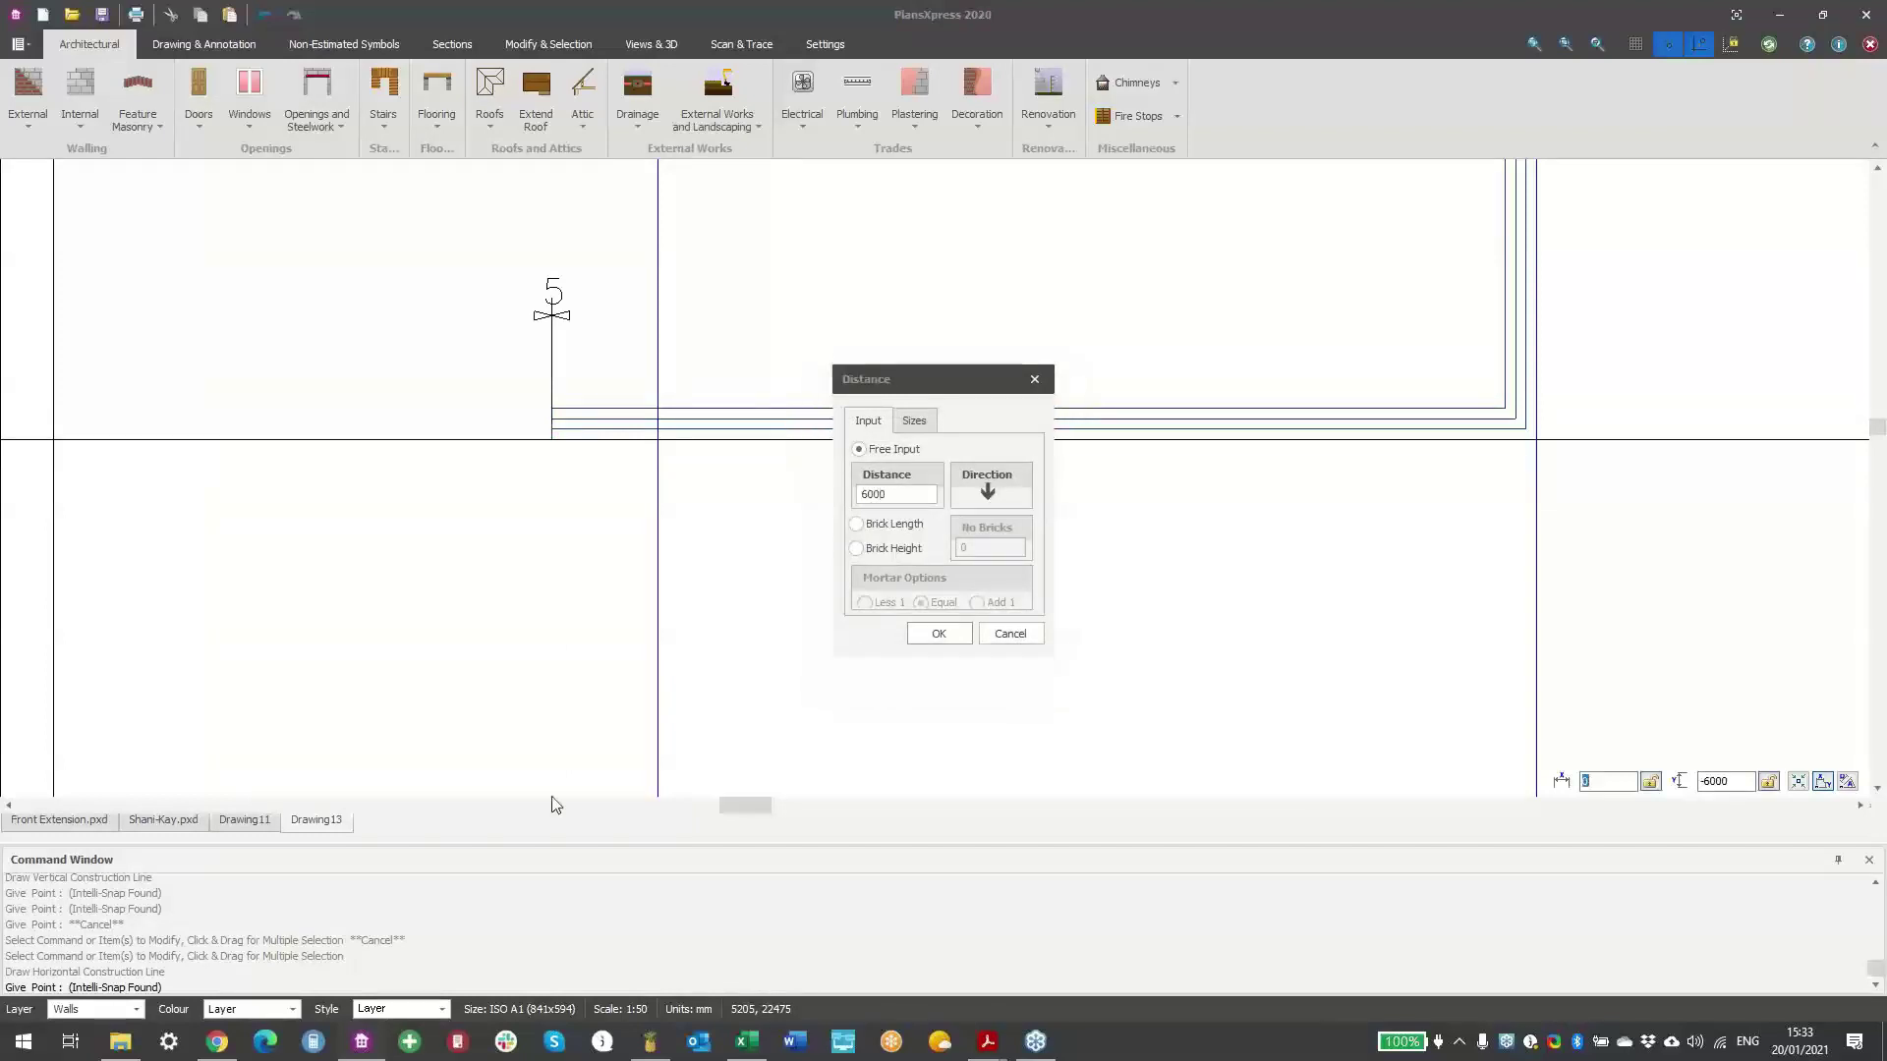
key(Return)
scroll(770, 687, down, 1)
scroll(901, 687, down, 2)
middle_drag(914, 687, 900, 595)
scroll(776, 565, up, 2)
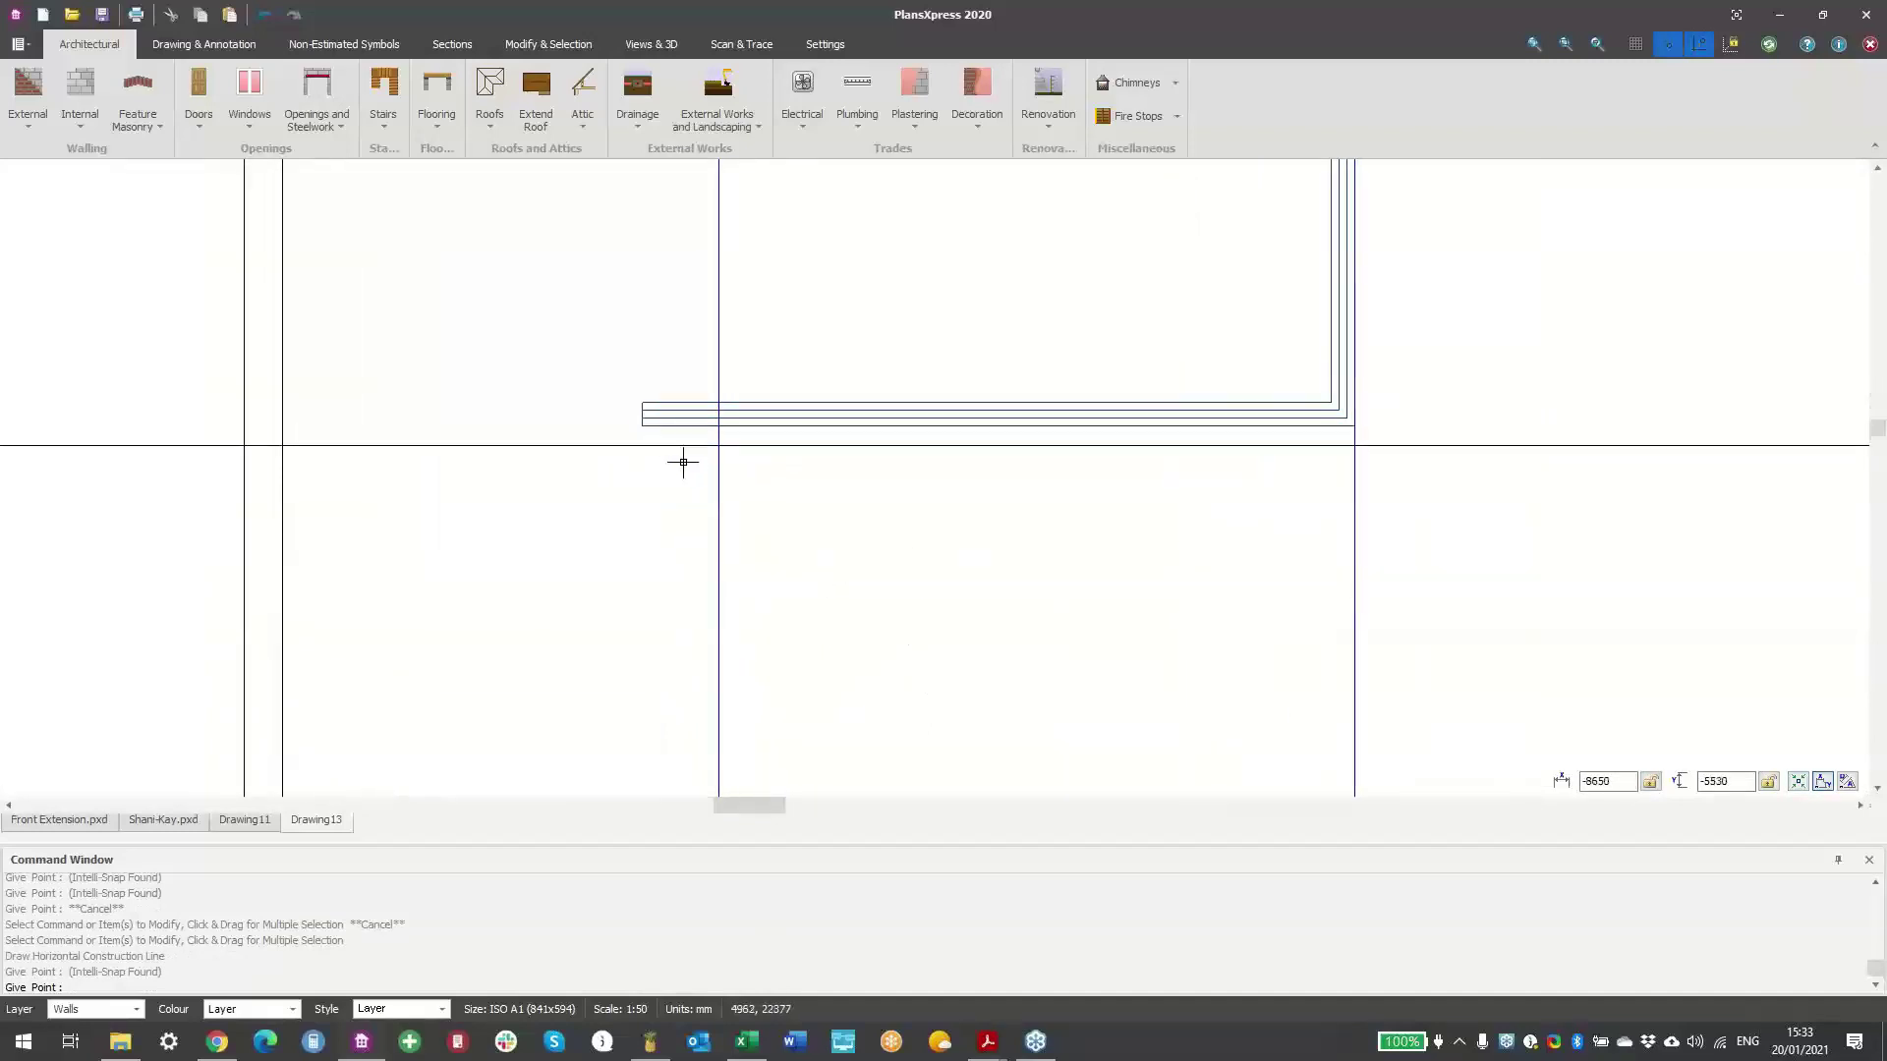
- Retry the horizontal construction line, offsetting it 6000 mm down from the wall's lower left endpoint
right_click(759, 493)
right_click(771, 498)
mouse_move(1029, 587)
click(1140, 574)
scroll(775, 456, up, 1)
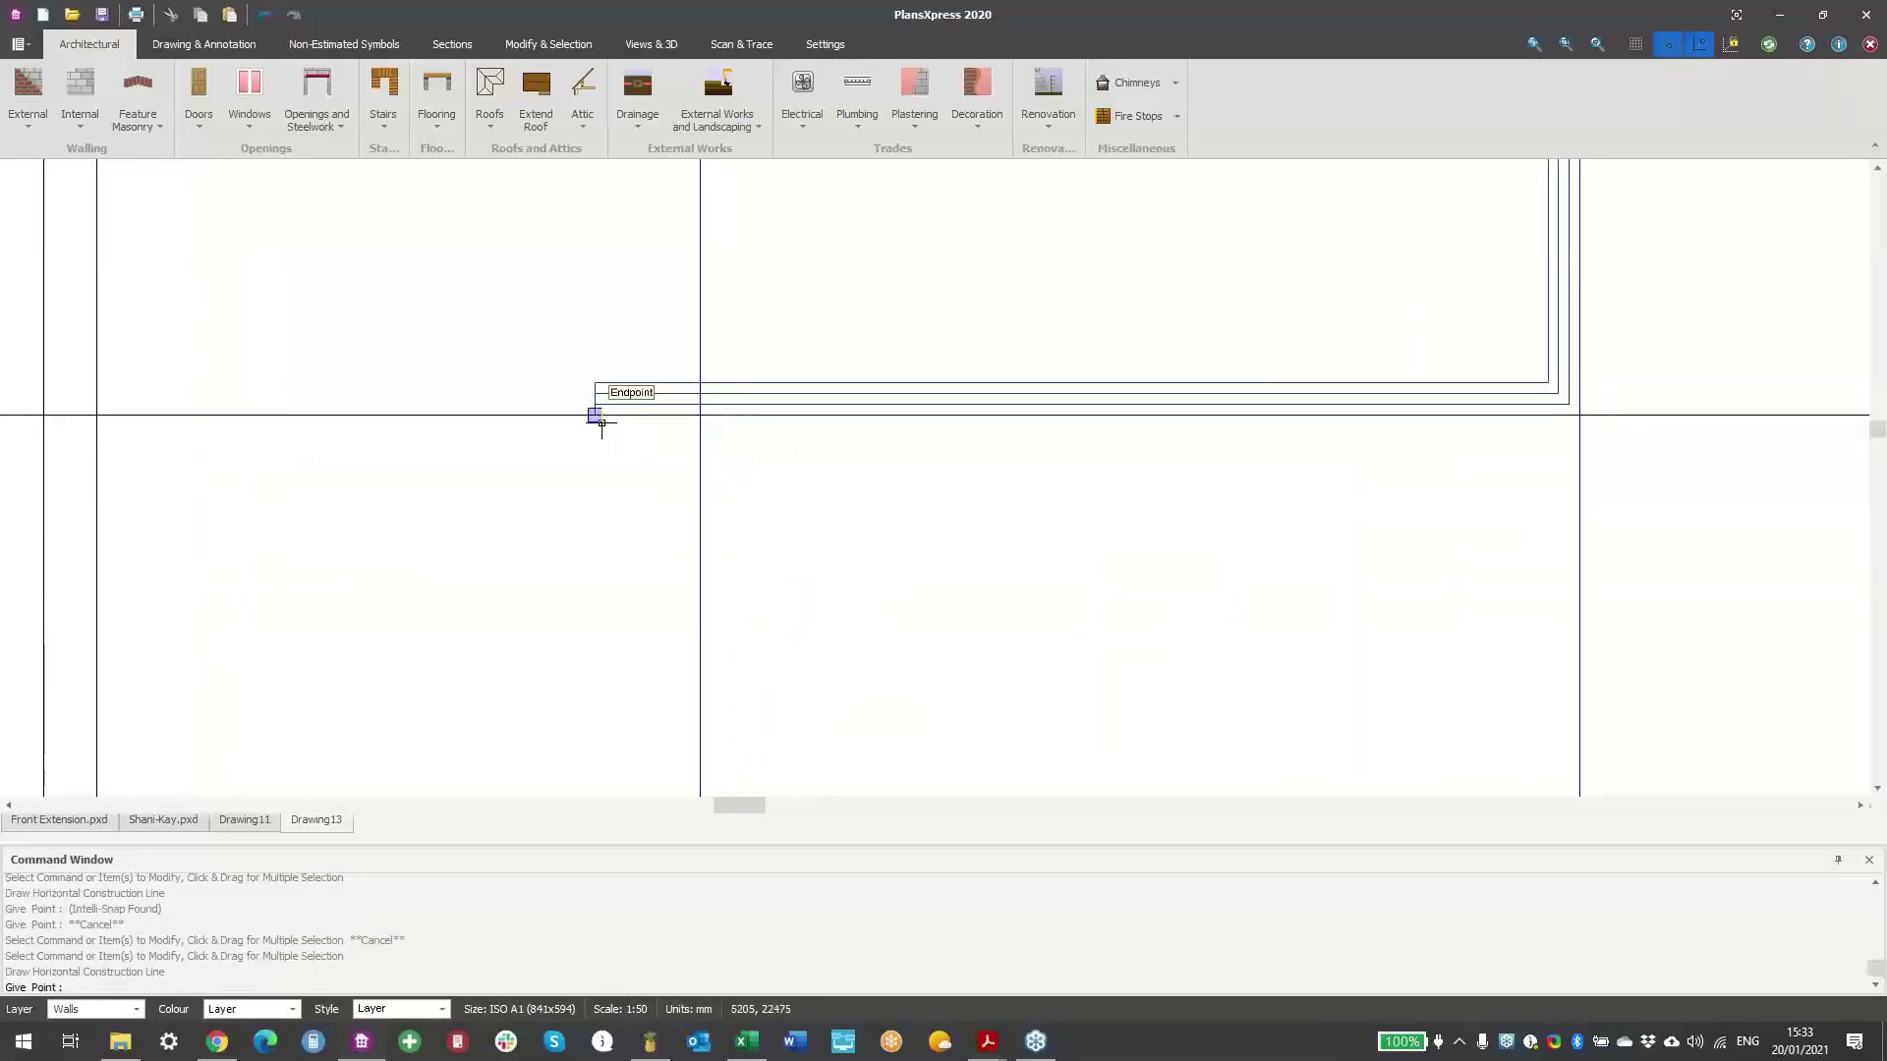
mouse_move(602, 423)
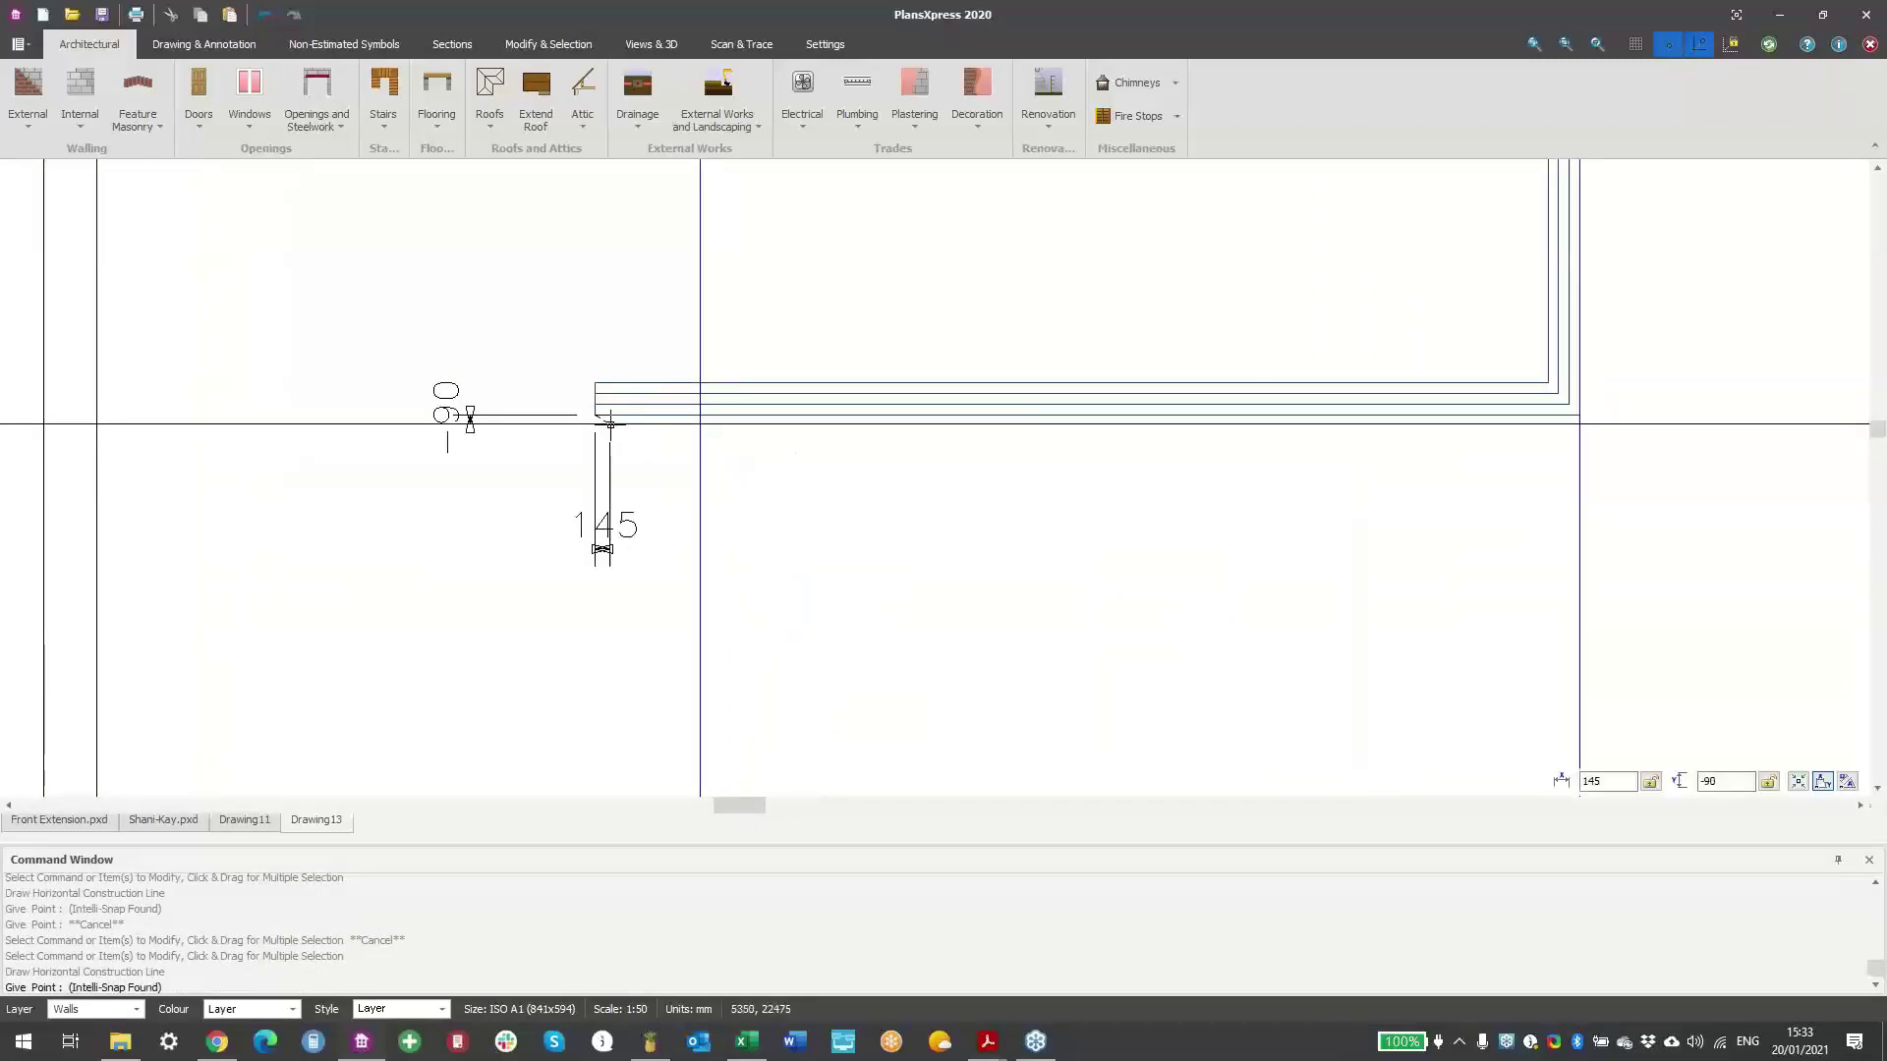
key(Down)
text(6000)
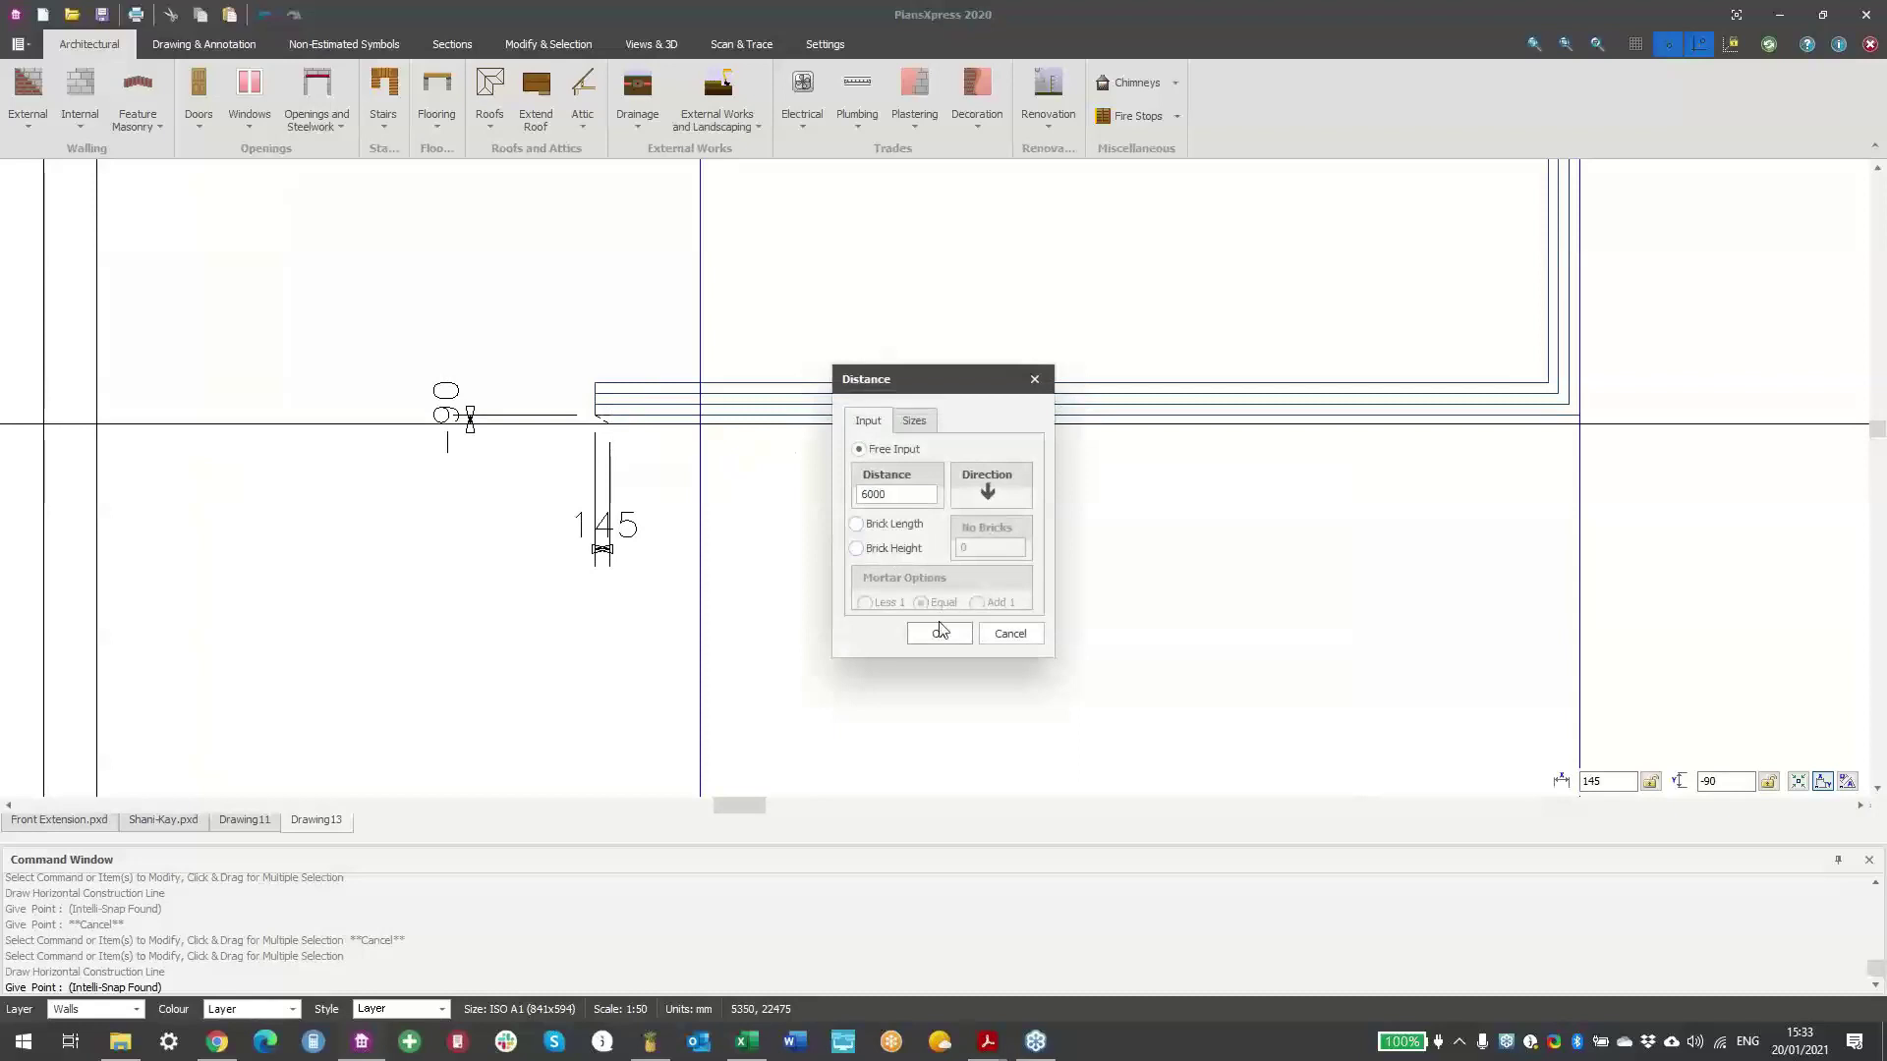
click(940, 631)
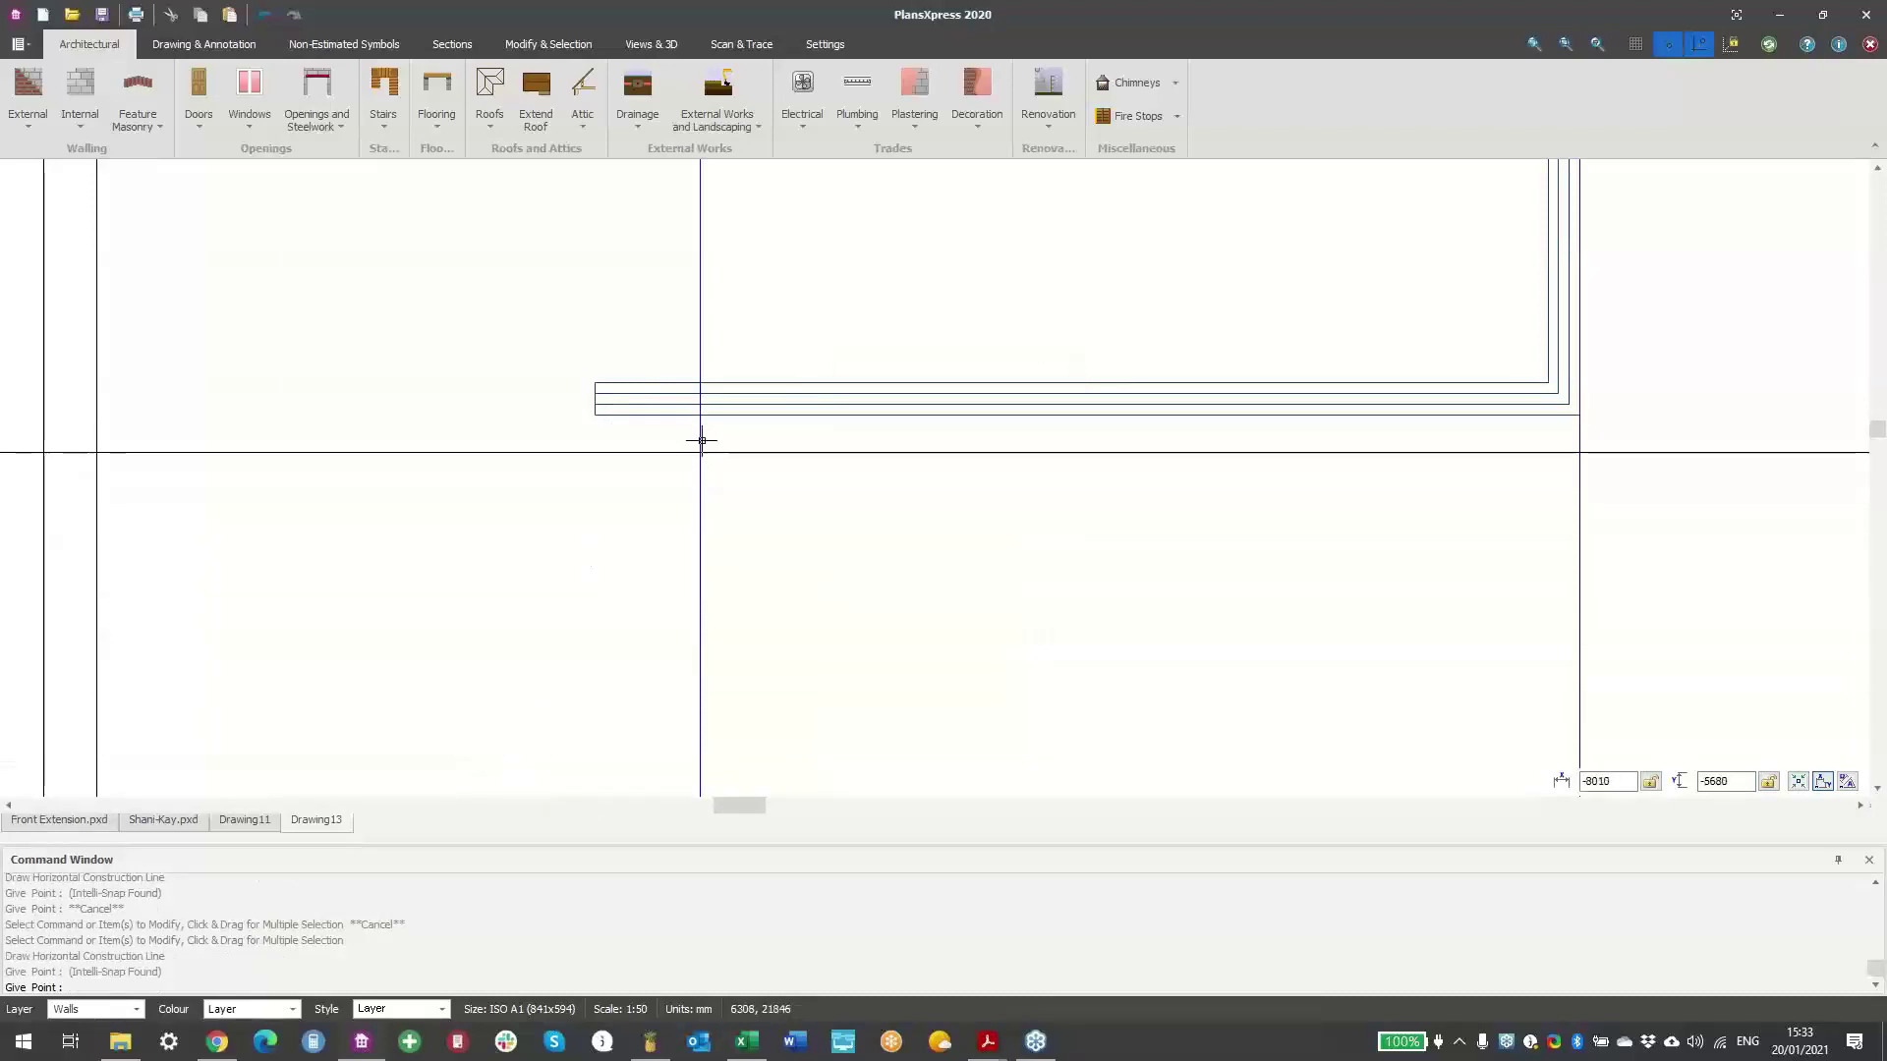
- Place a horizontal construction line 6000 mm below a point on the horizontal wall's lower face
scroll(704, 421, up, 4)
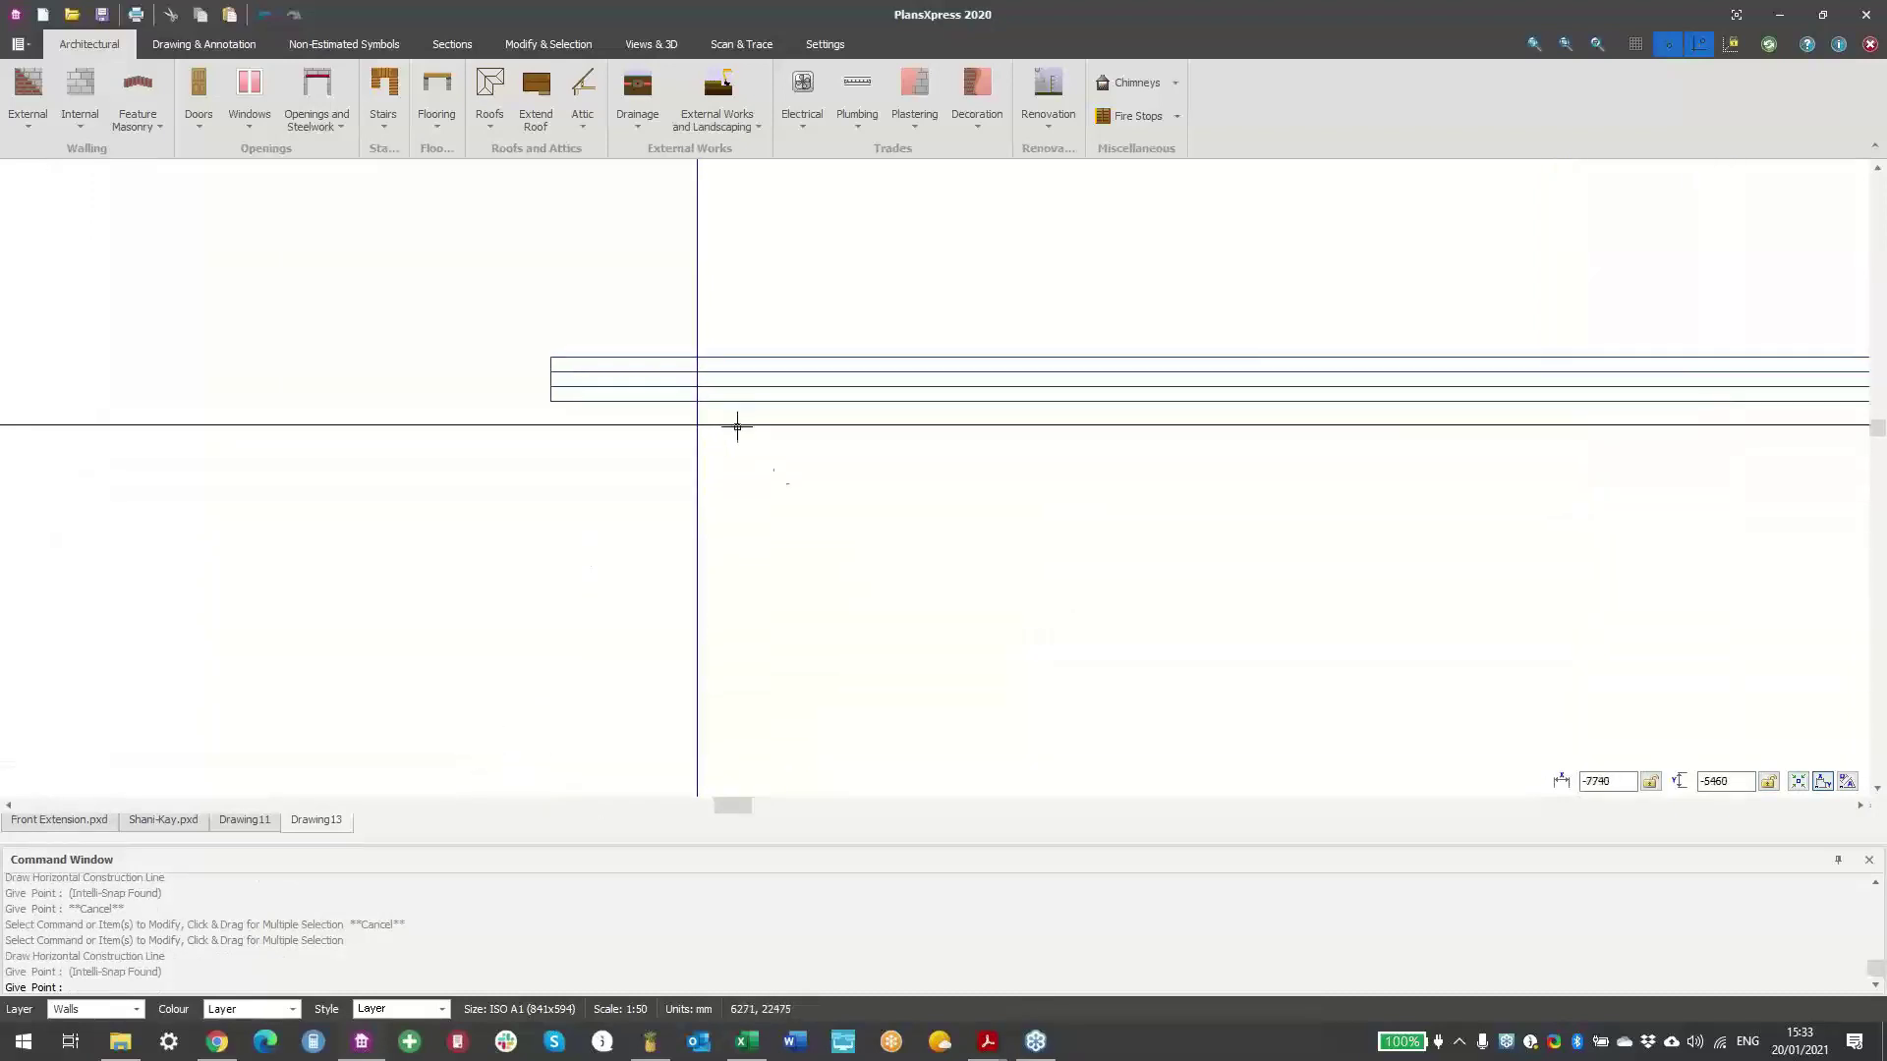
right_click(855, 582)
right_click(869, 582)
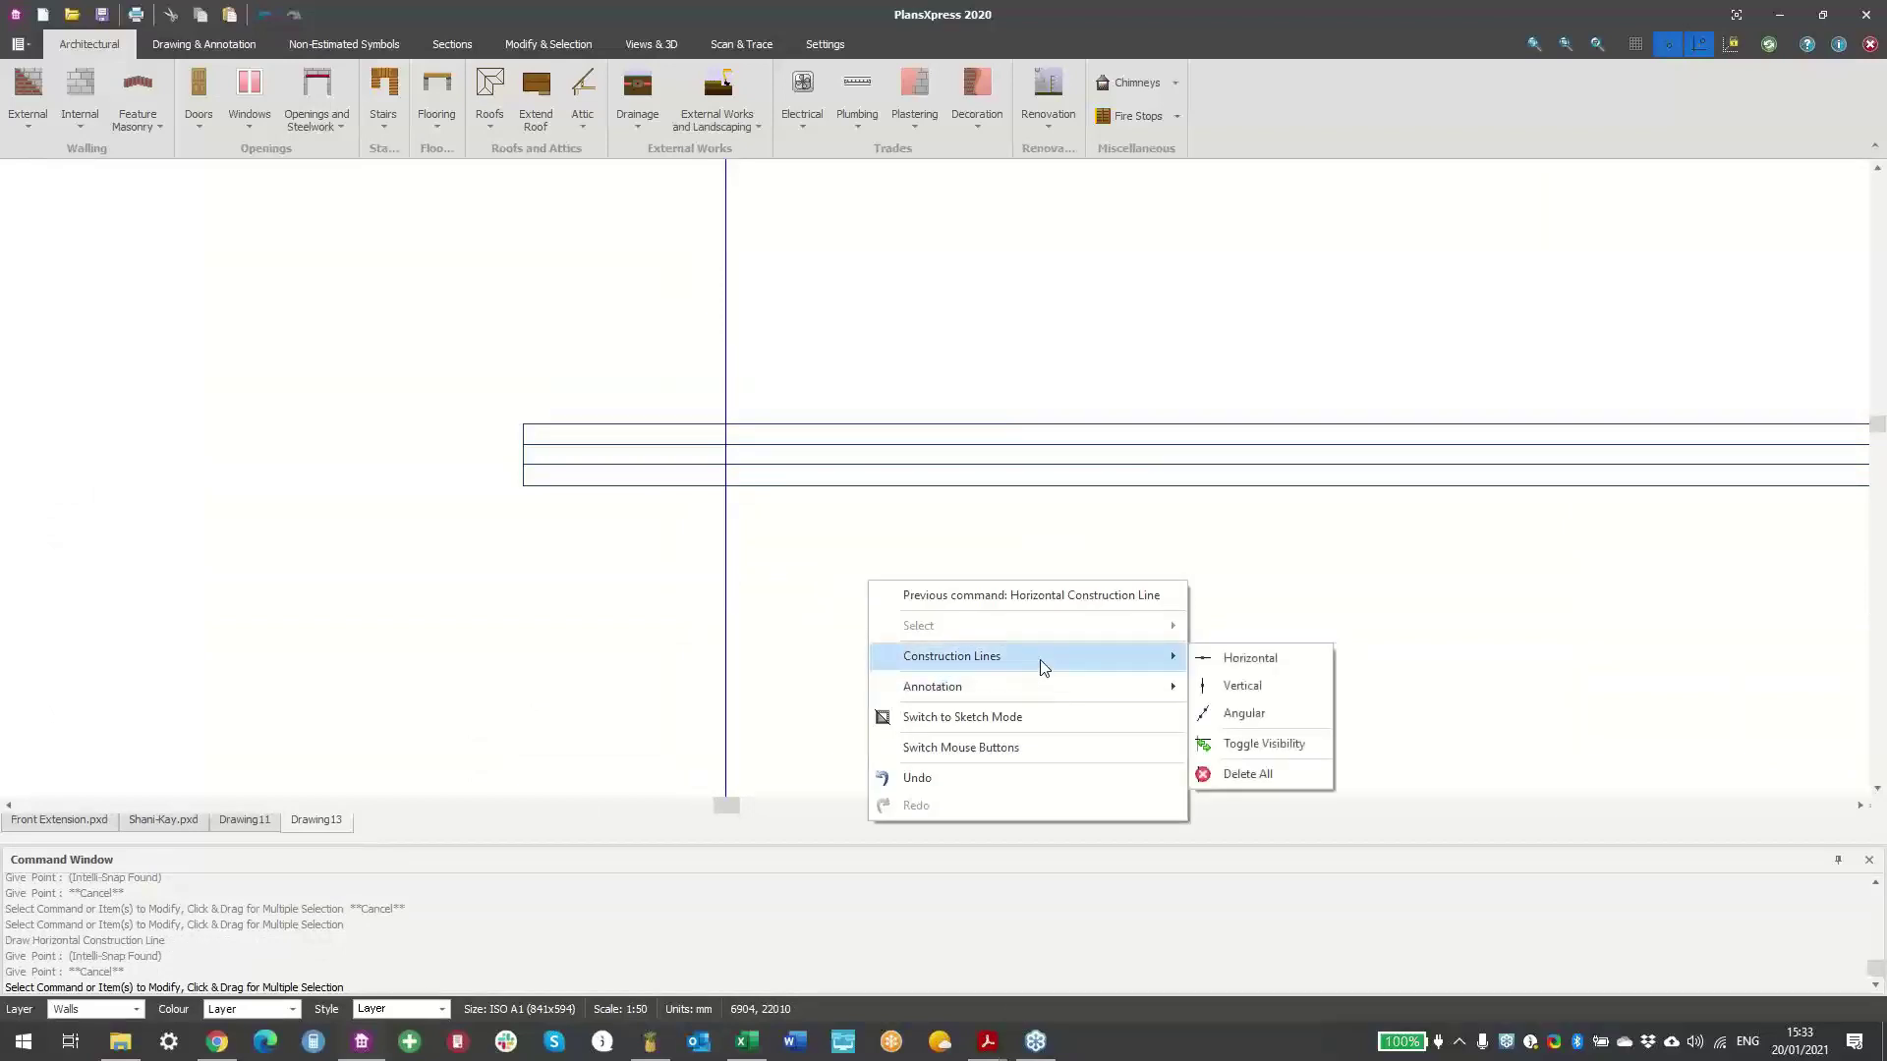
click(1248, 658)
click(1019, 486)
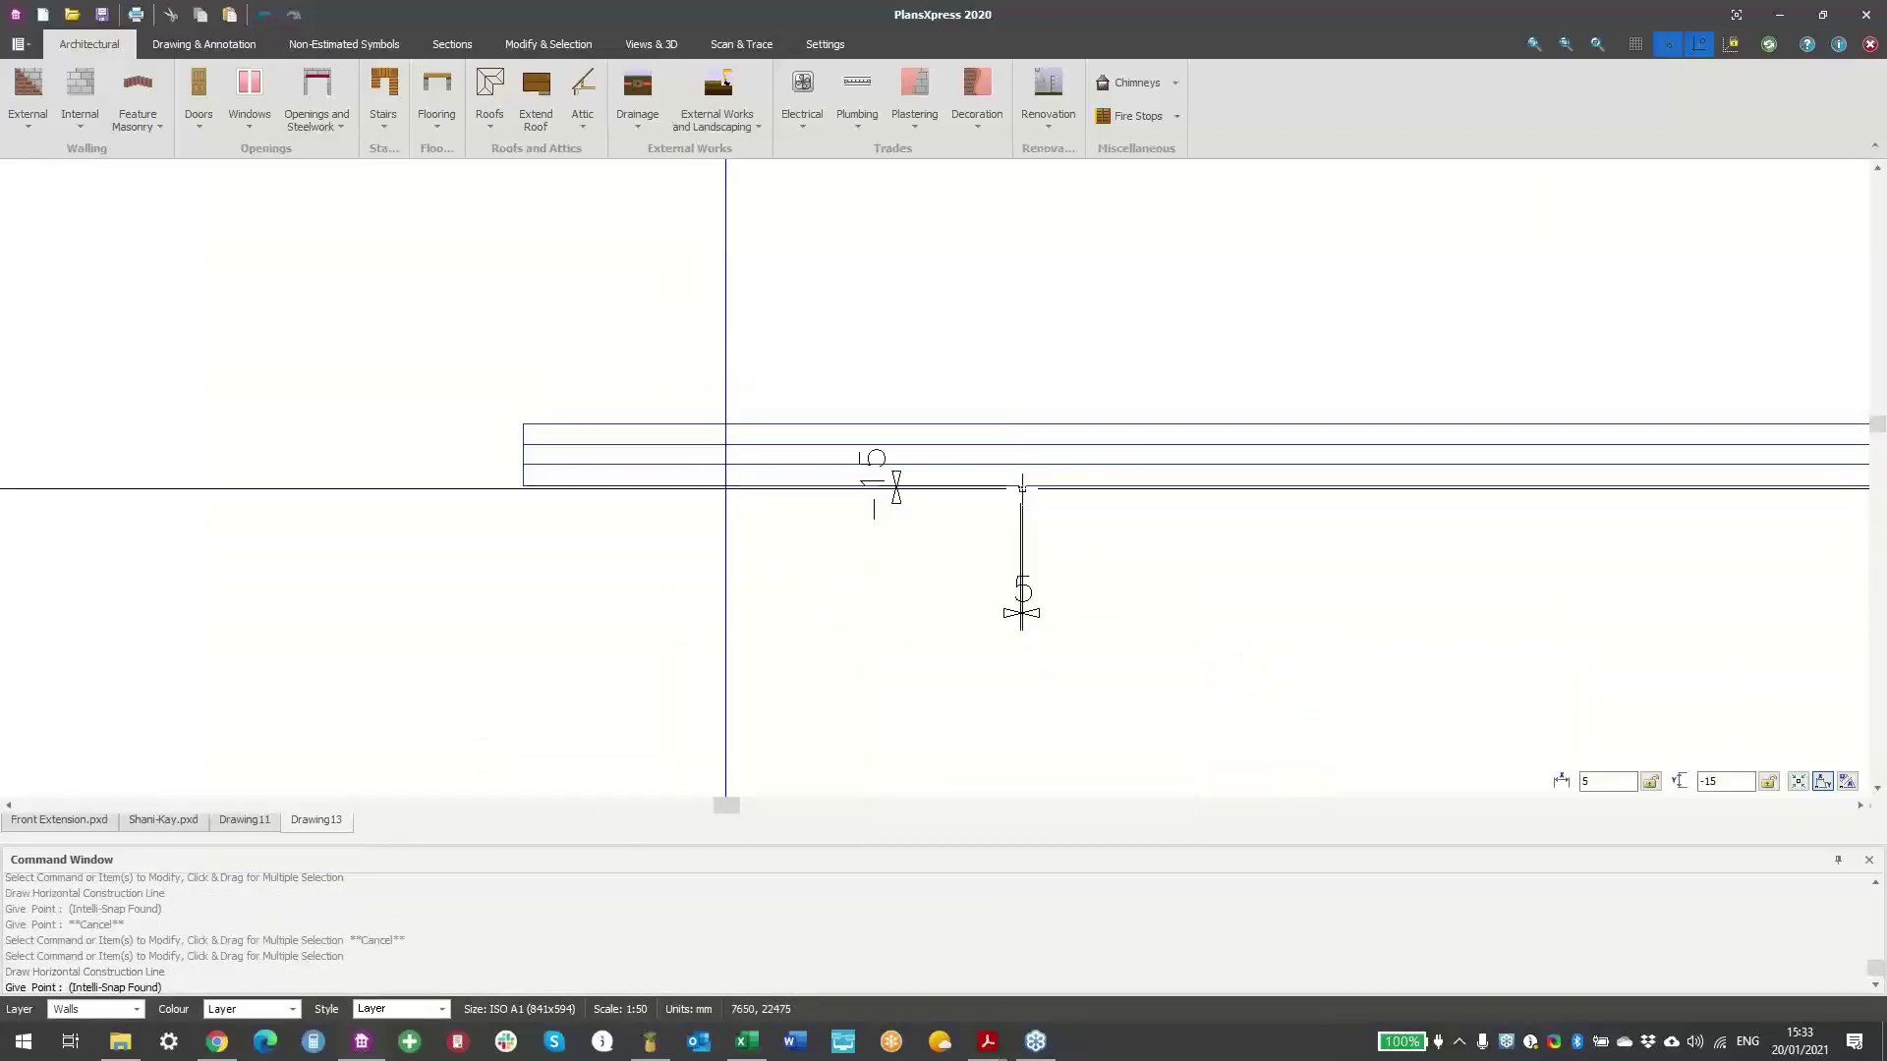
text(60)
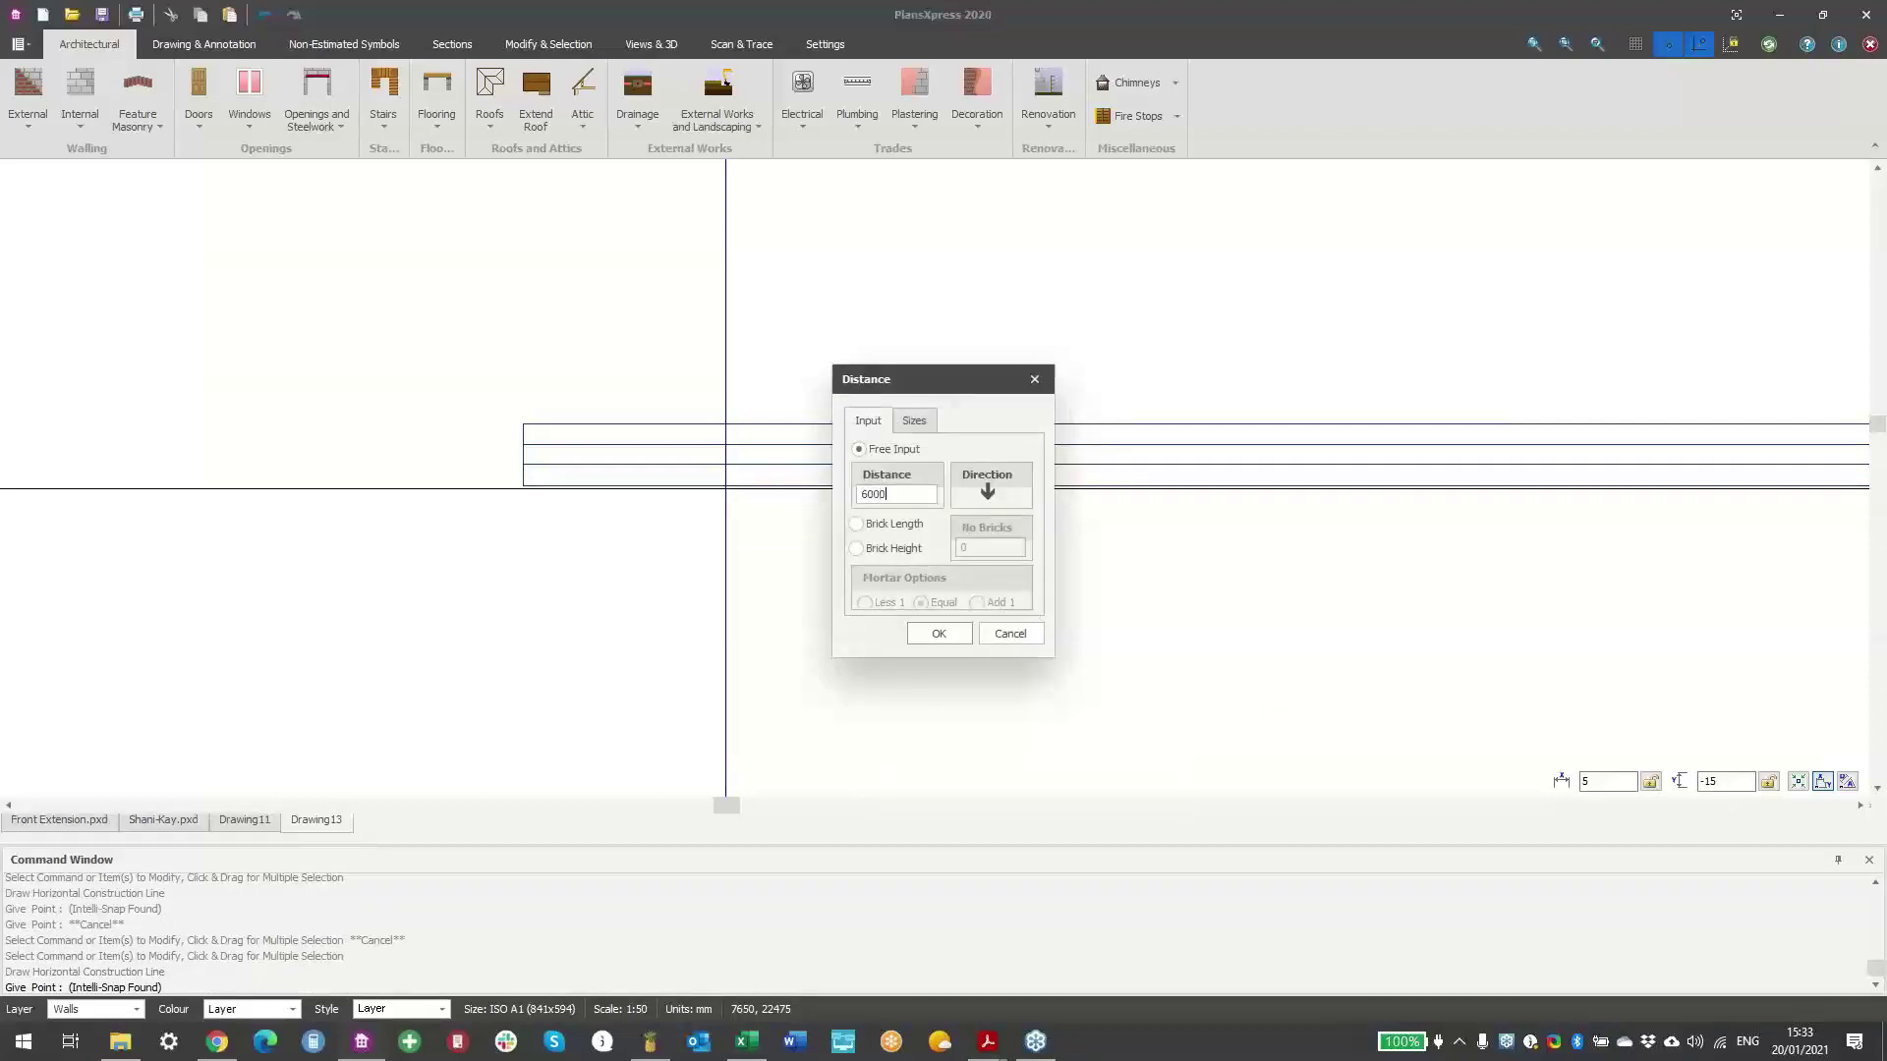
text(00)
key(Return)
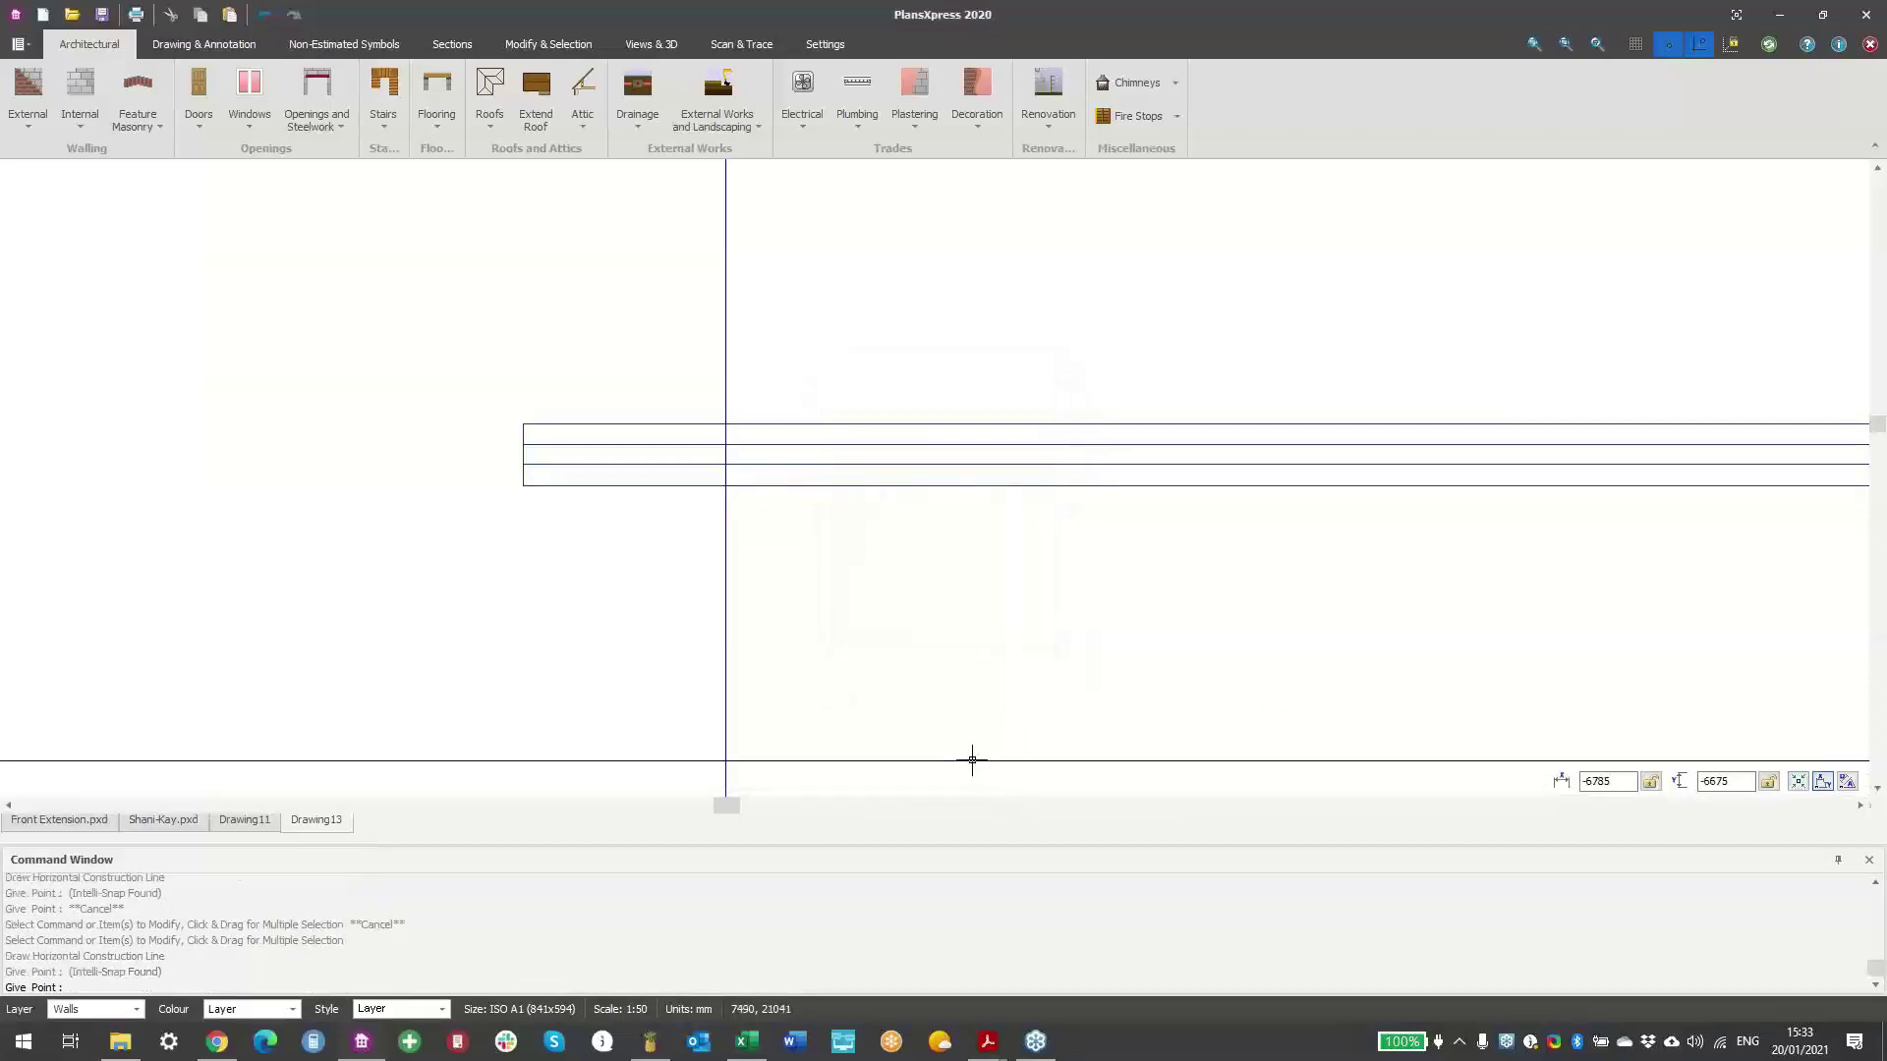
key(Escape)
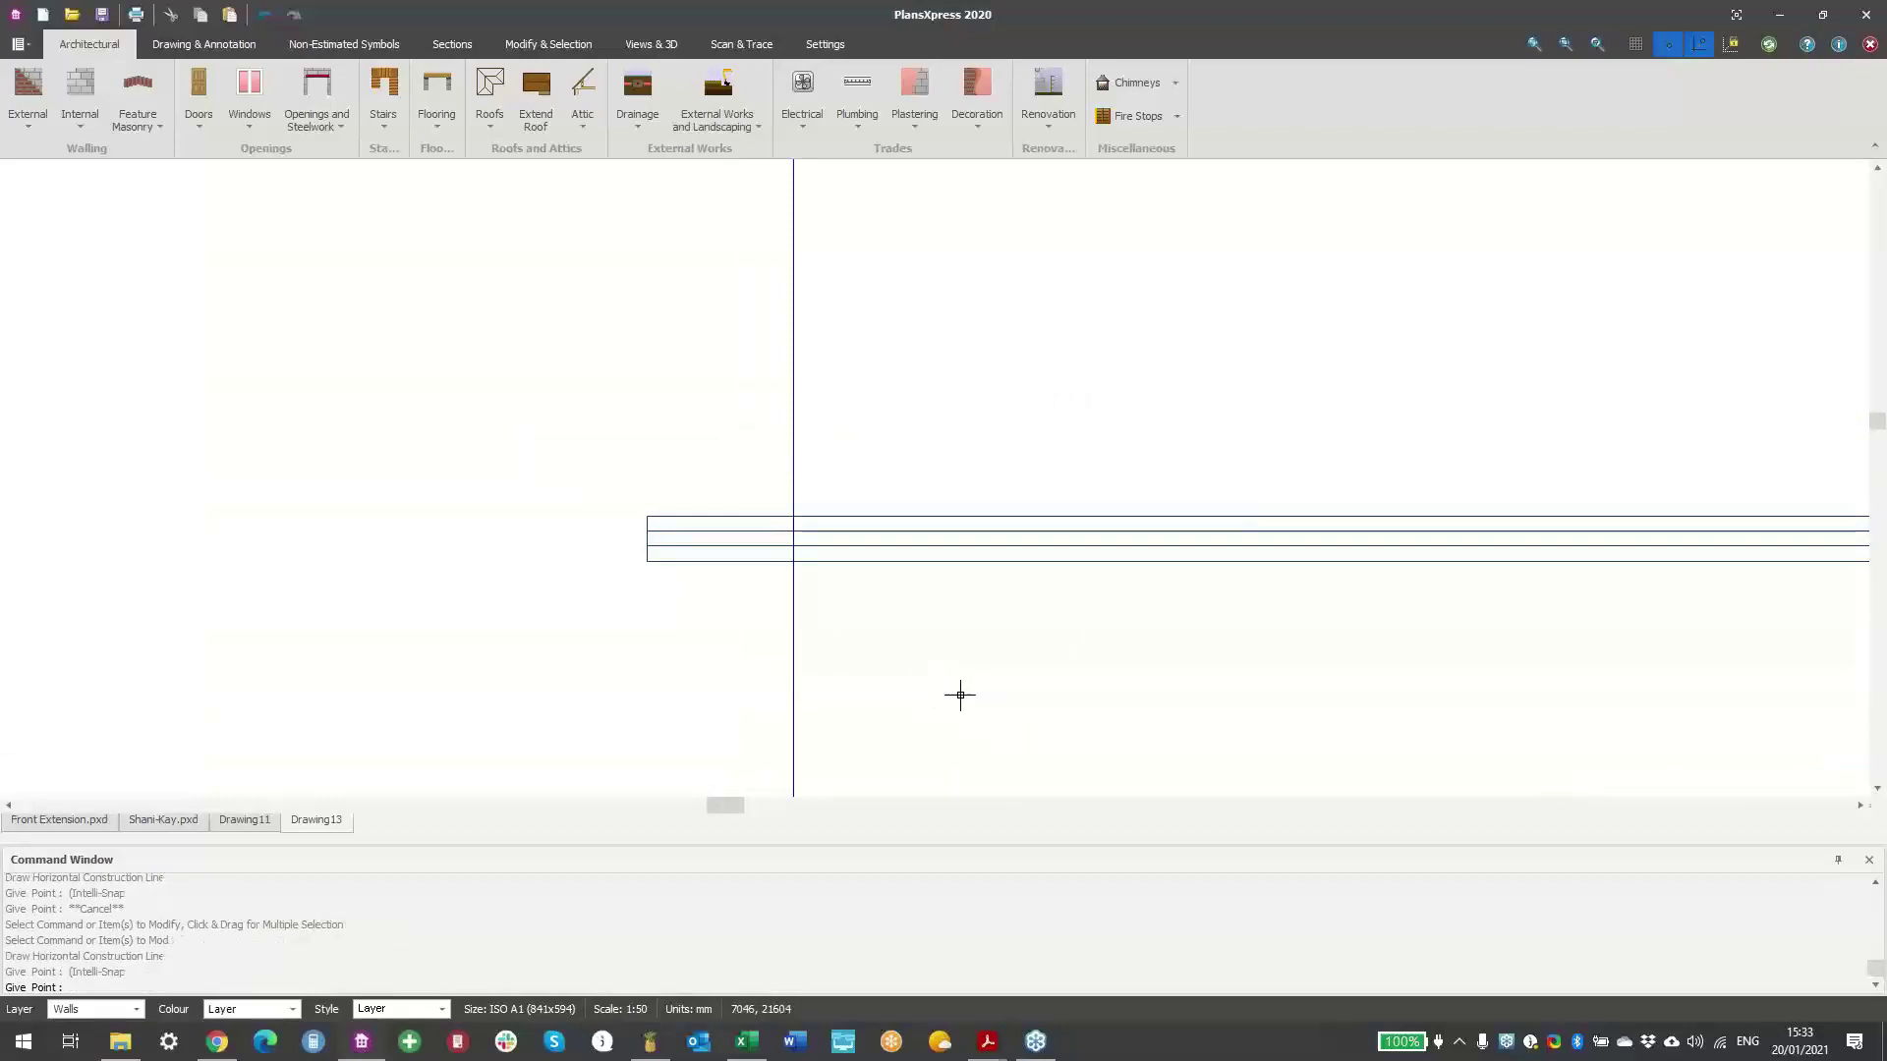
- Start a single-storey brick and block ground floor cavity wall, 2.400 high, keeping the default wall dimensions and foundation details
scroll(961, 695, down, 2)
mouse_move(1097, 715)
middle_down()
mouse_move(872, 607)
mouse_move(927, 657)
middle_up()
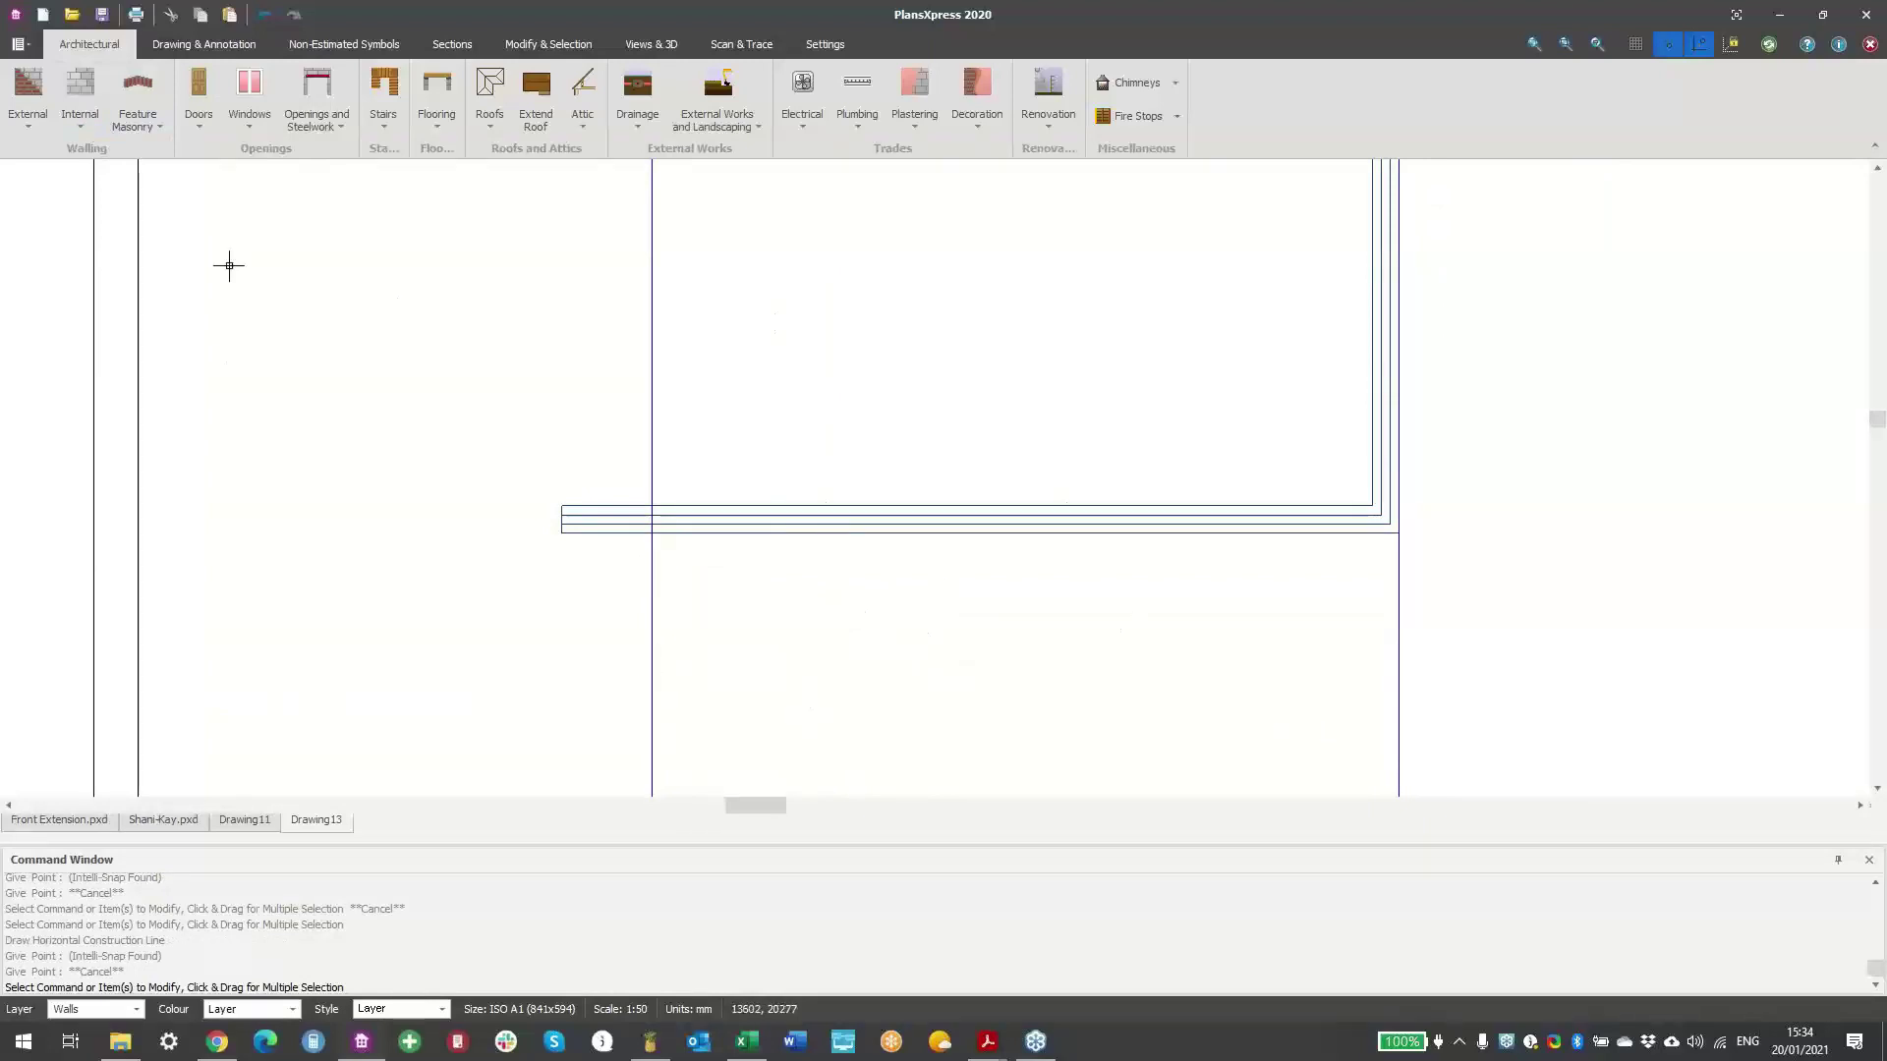
click(34, 131)
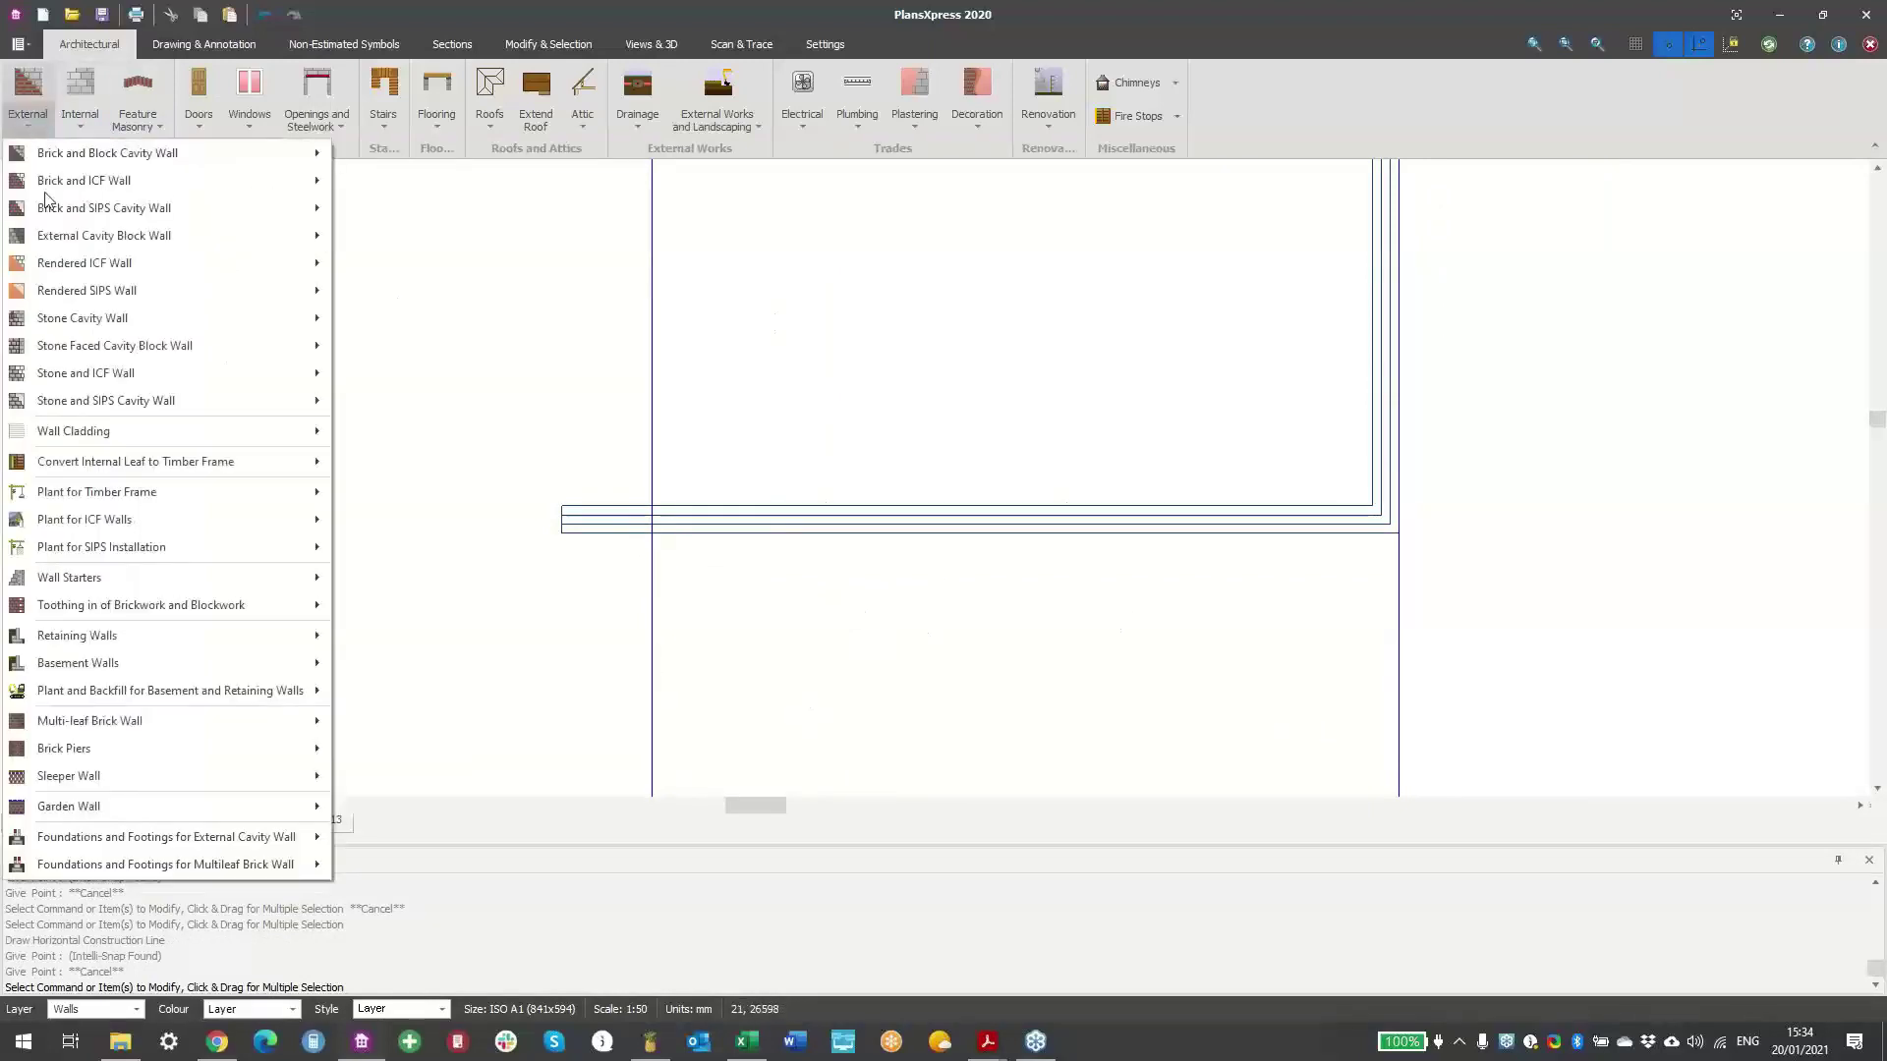
mouse_move(121, 157)
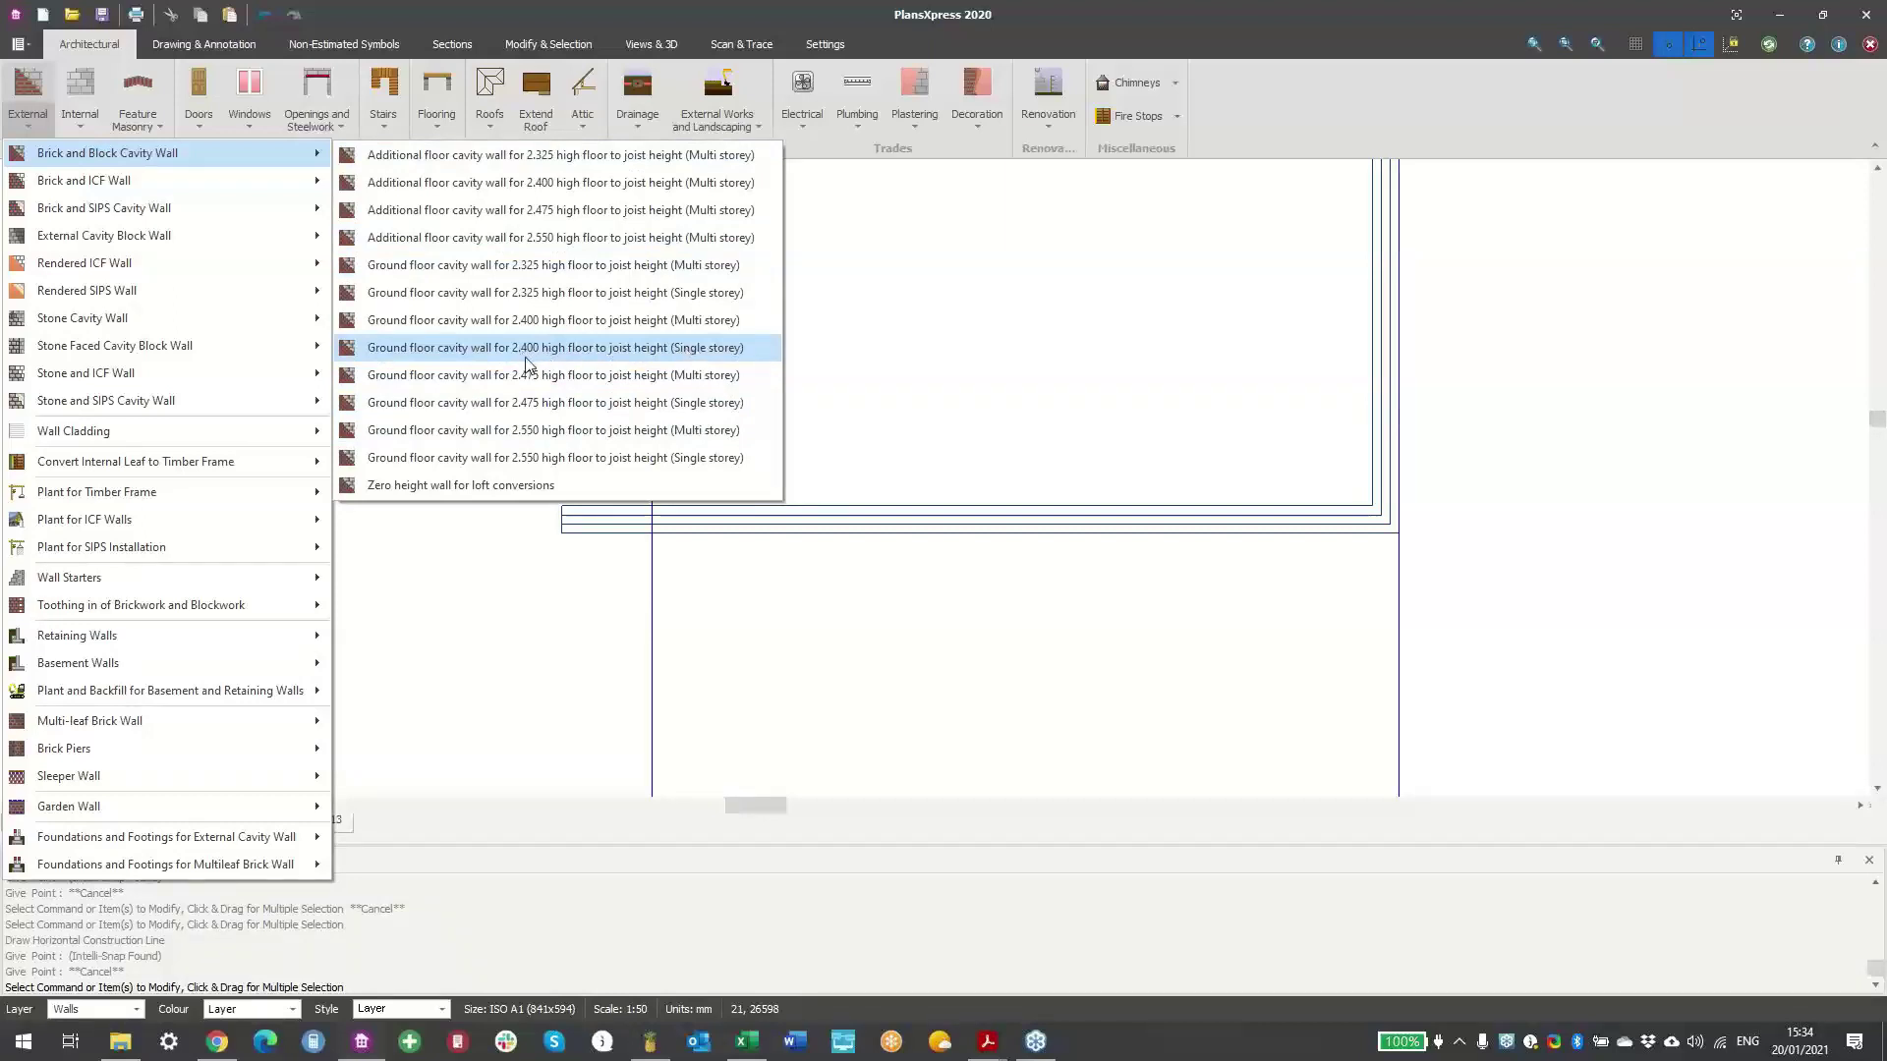
click(668, 351)
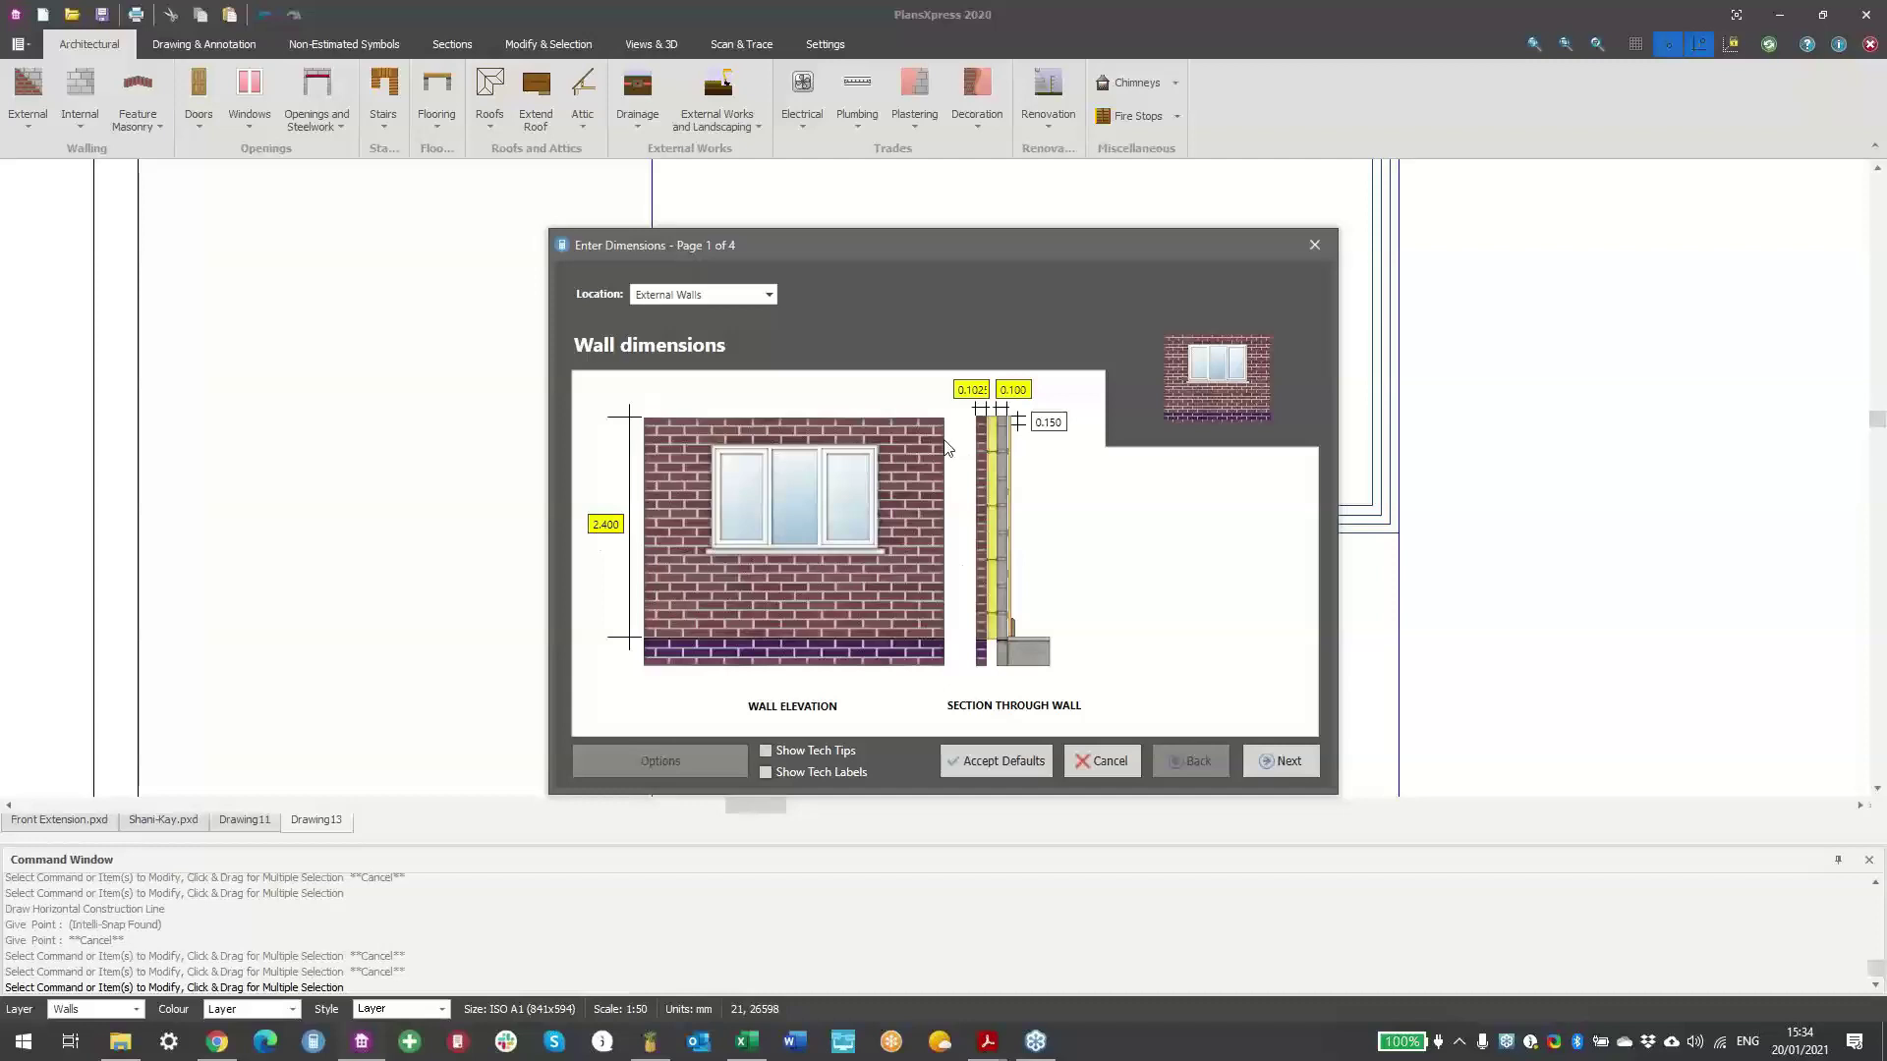
click(1288, 762)
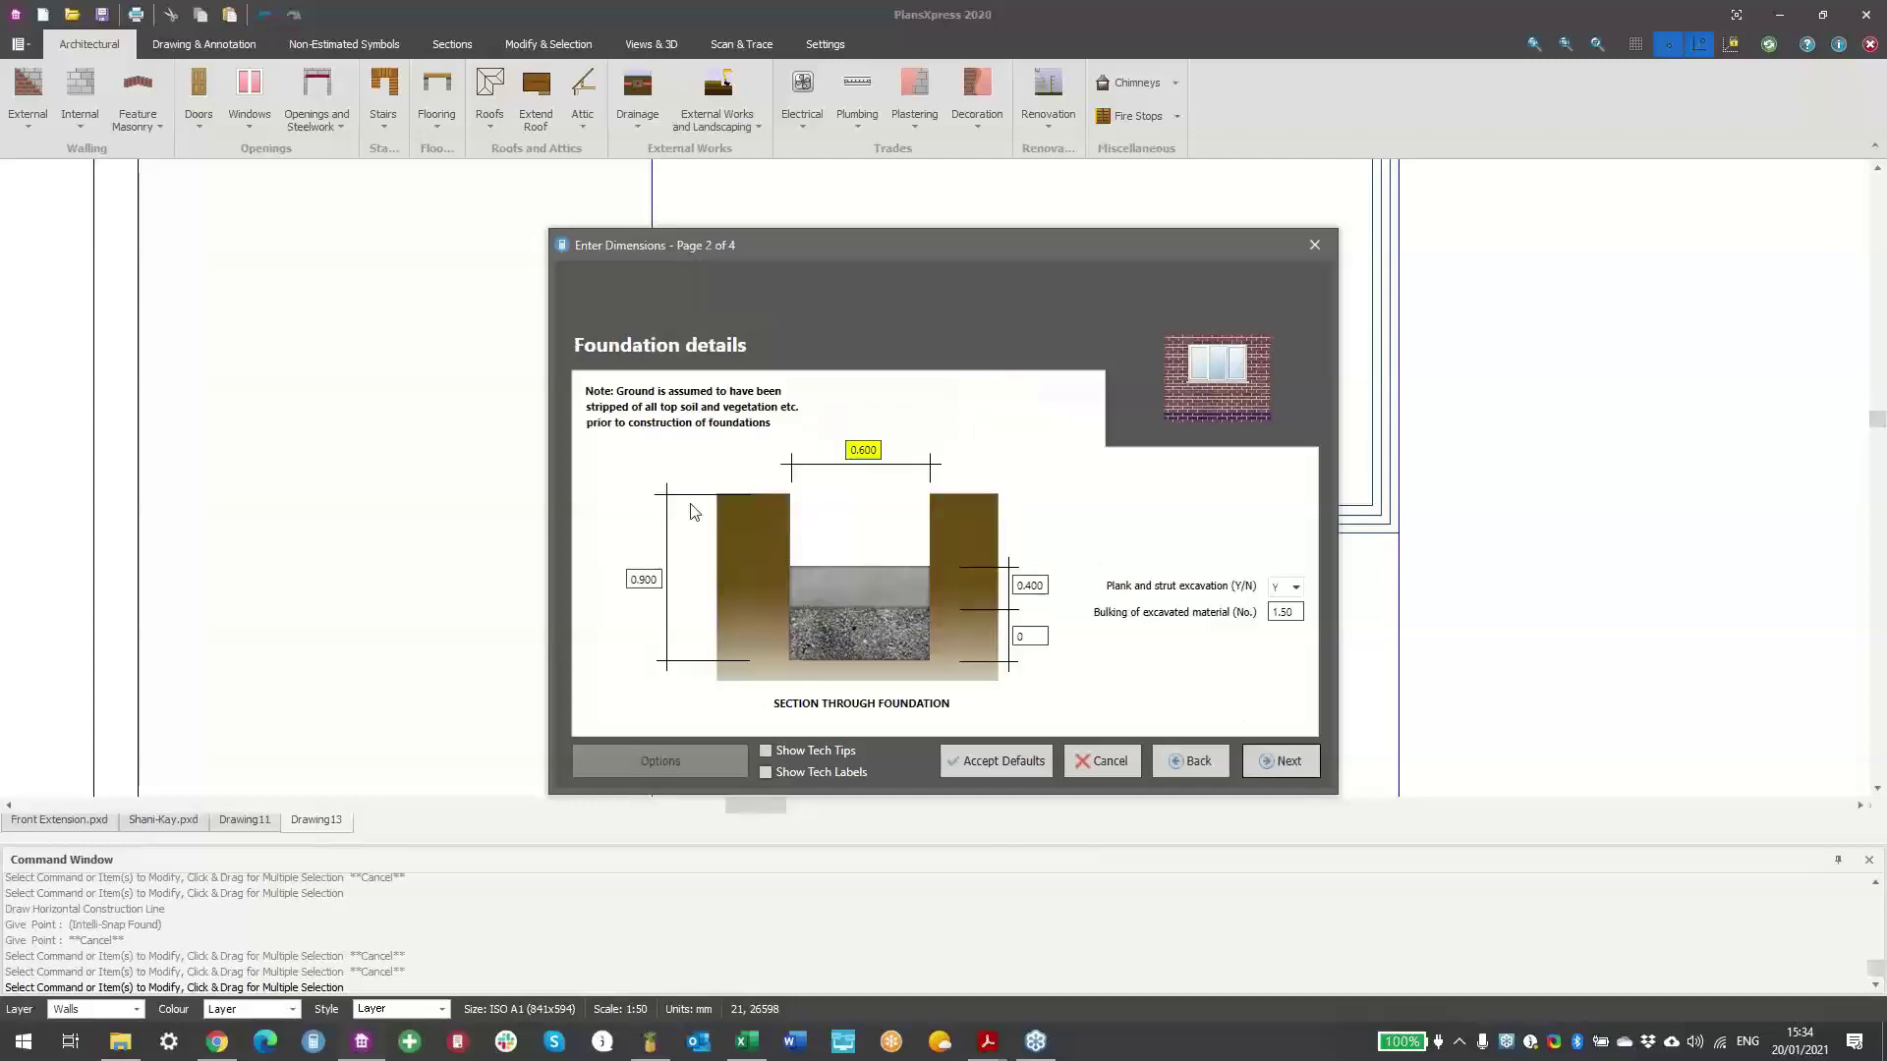
click(1305, 763)
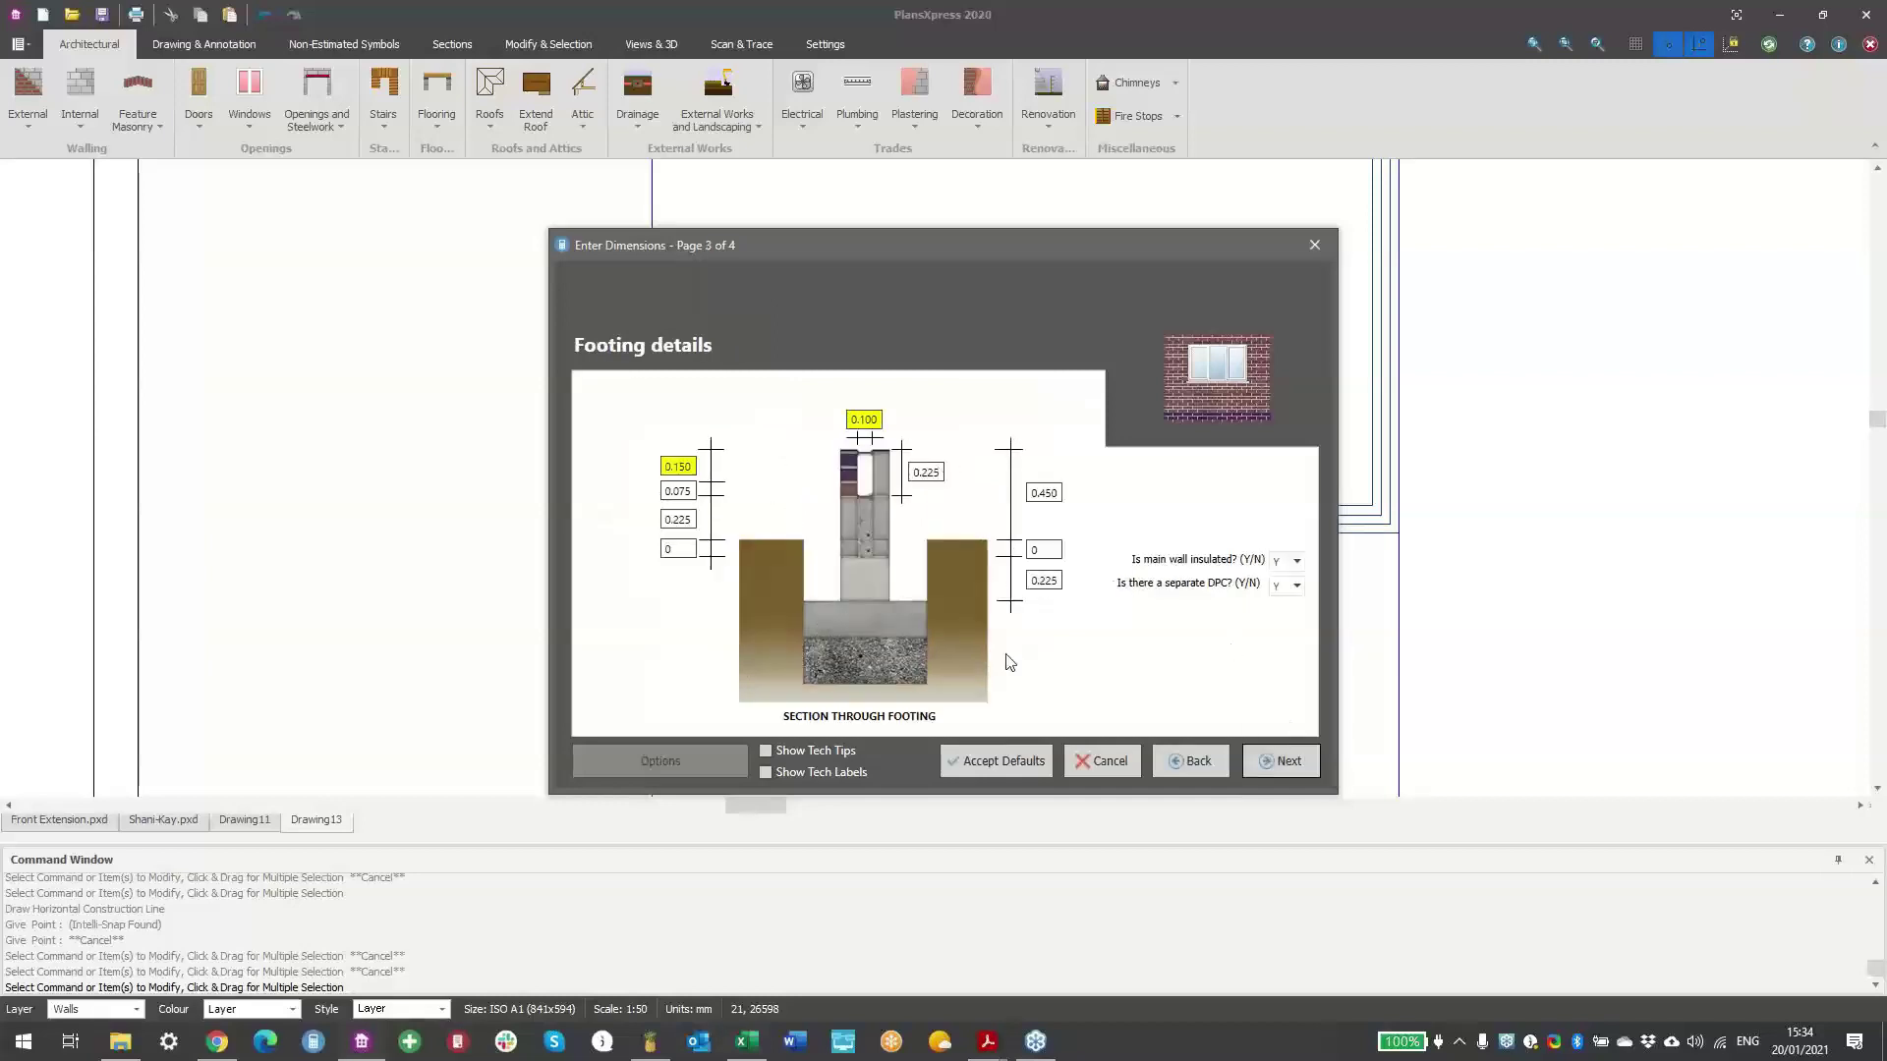
- Show the tech tips and labels for the footing details, and accept the default footing, plastering and decoration settings
click(851, 751)
click(843, 772)
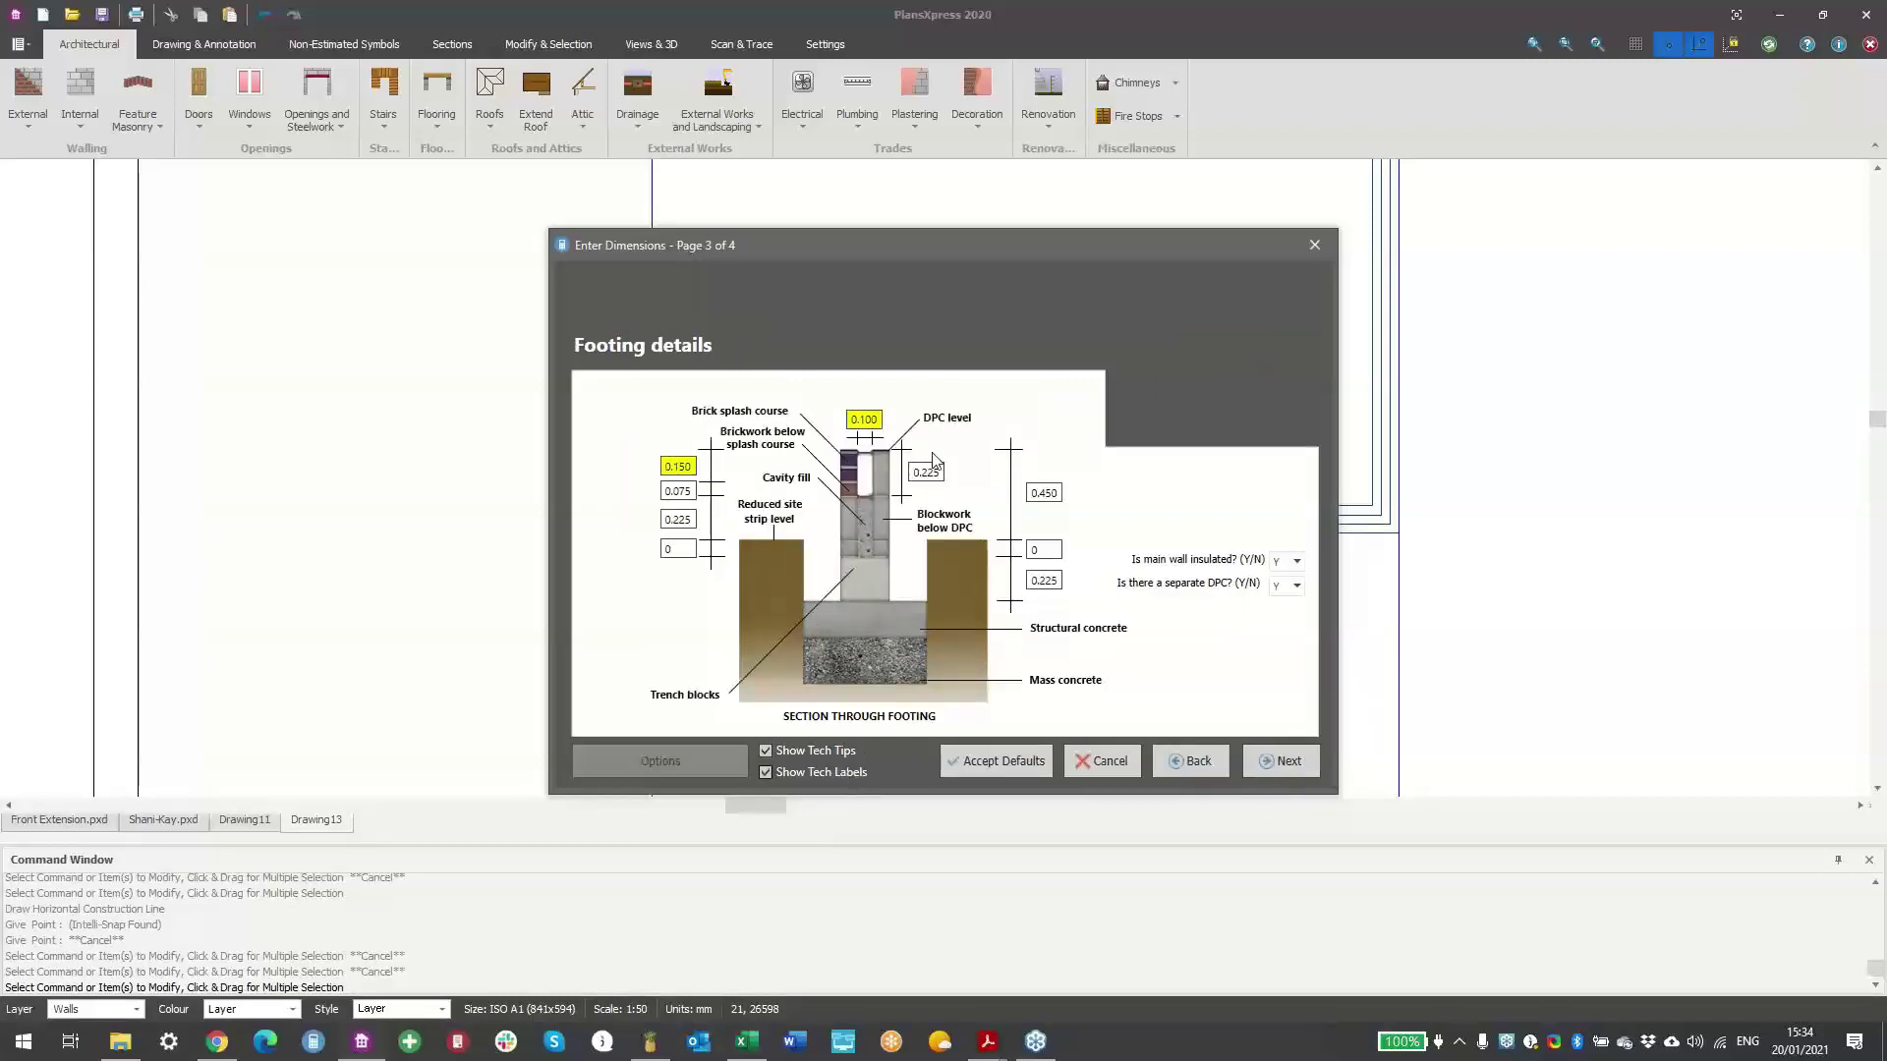
mouse_move(884, 421)
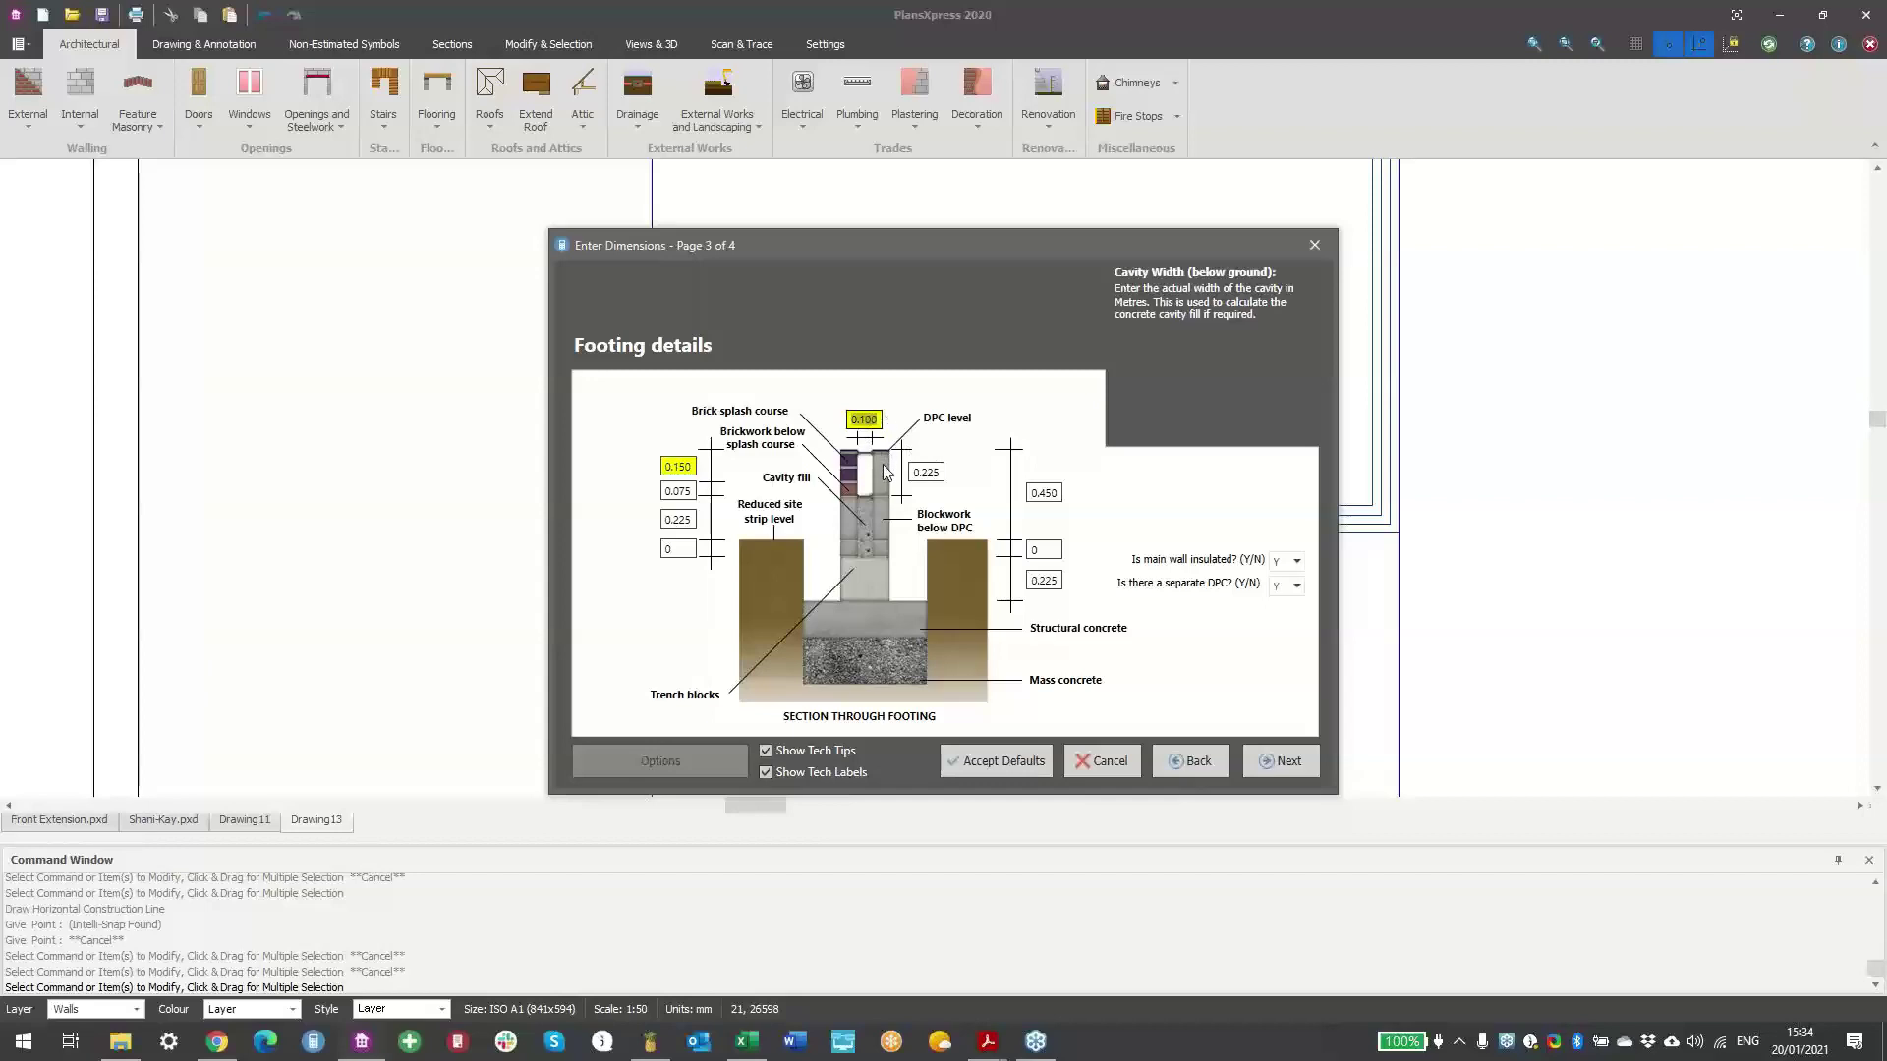
click(1267, 763)
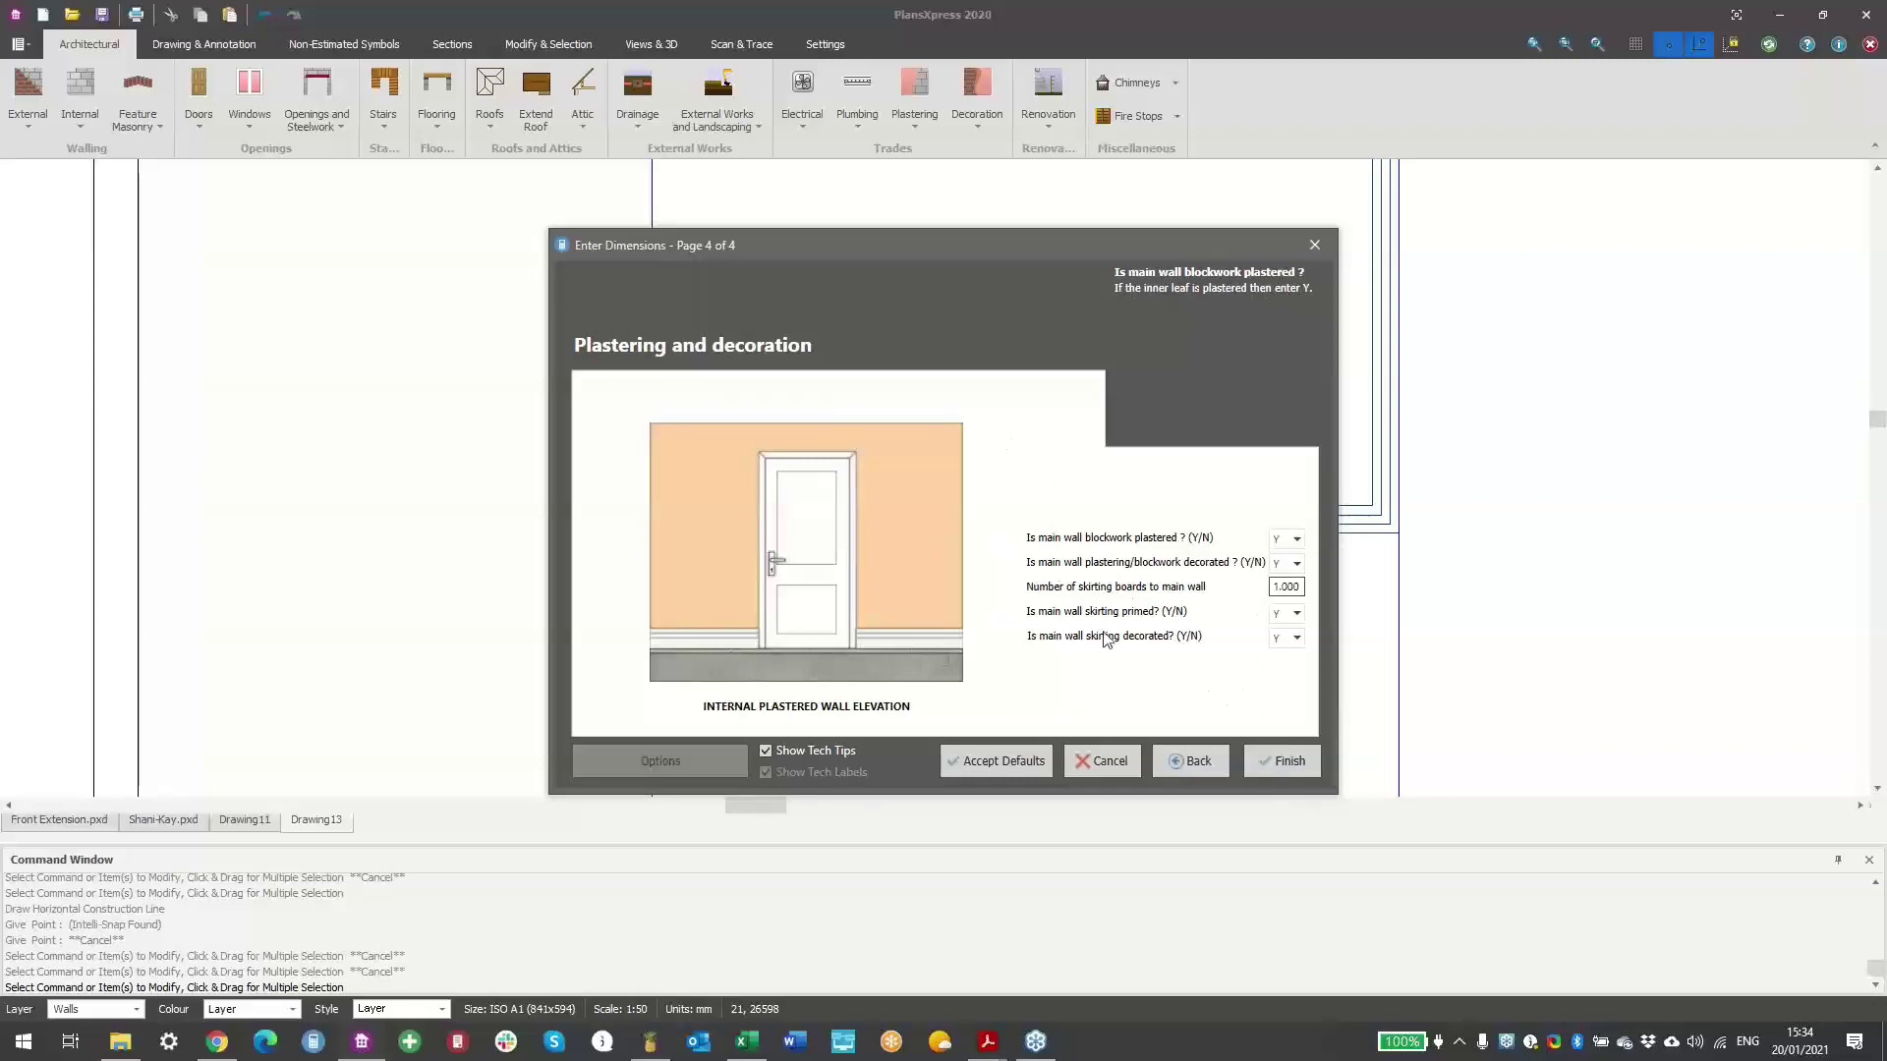
click(1291, 766)
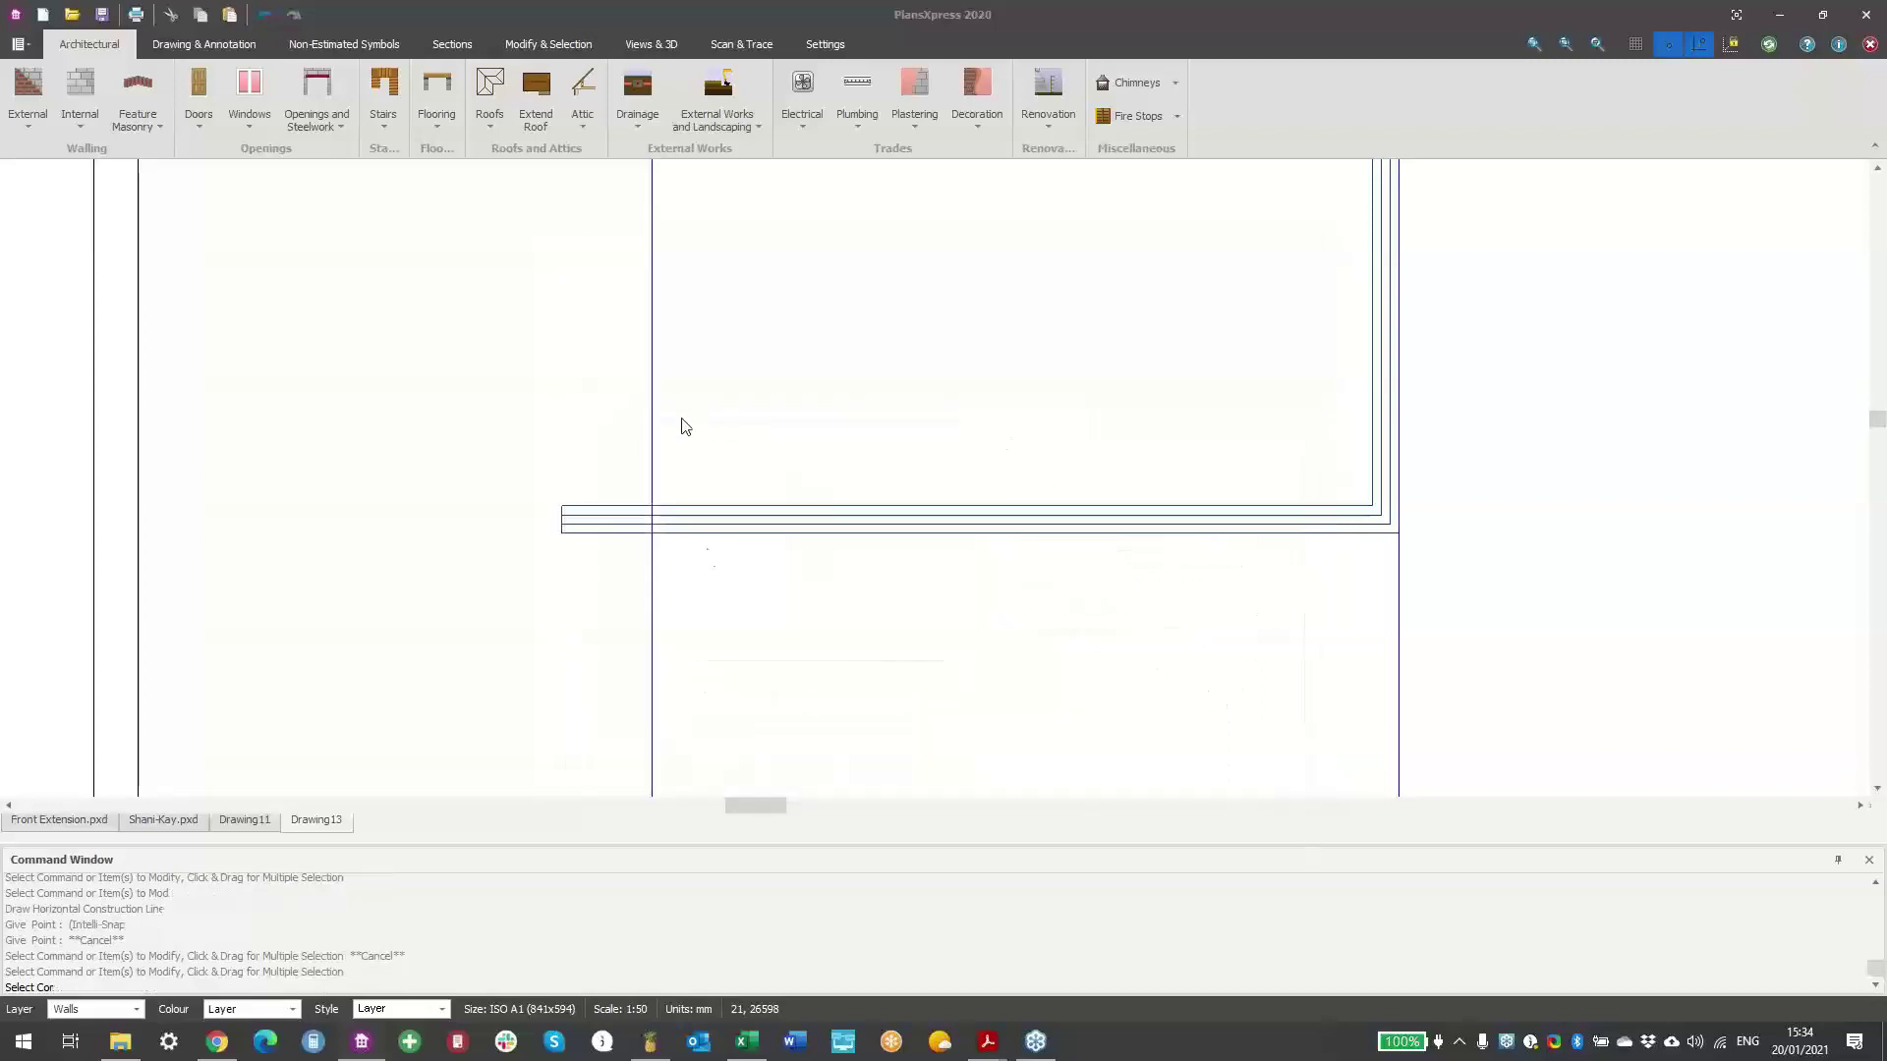
- Start the cavity wall where the left construction line meets the existing wall's lower face, and toggle its justification to Right
scroll(679, 526, up, 3)
scroll(657, 544, up, 2)
click(599, 515)
scroll(592, 659, down, 5)
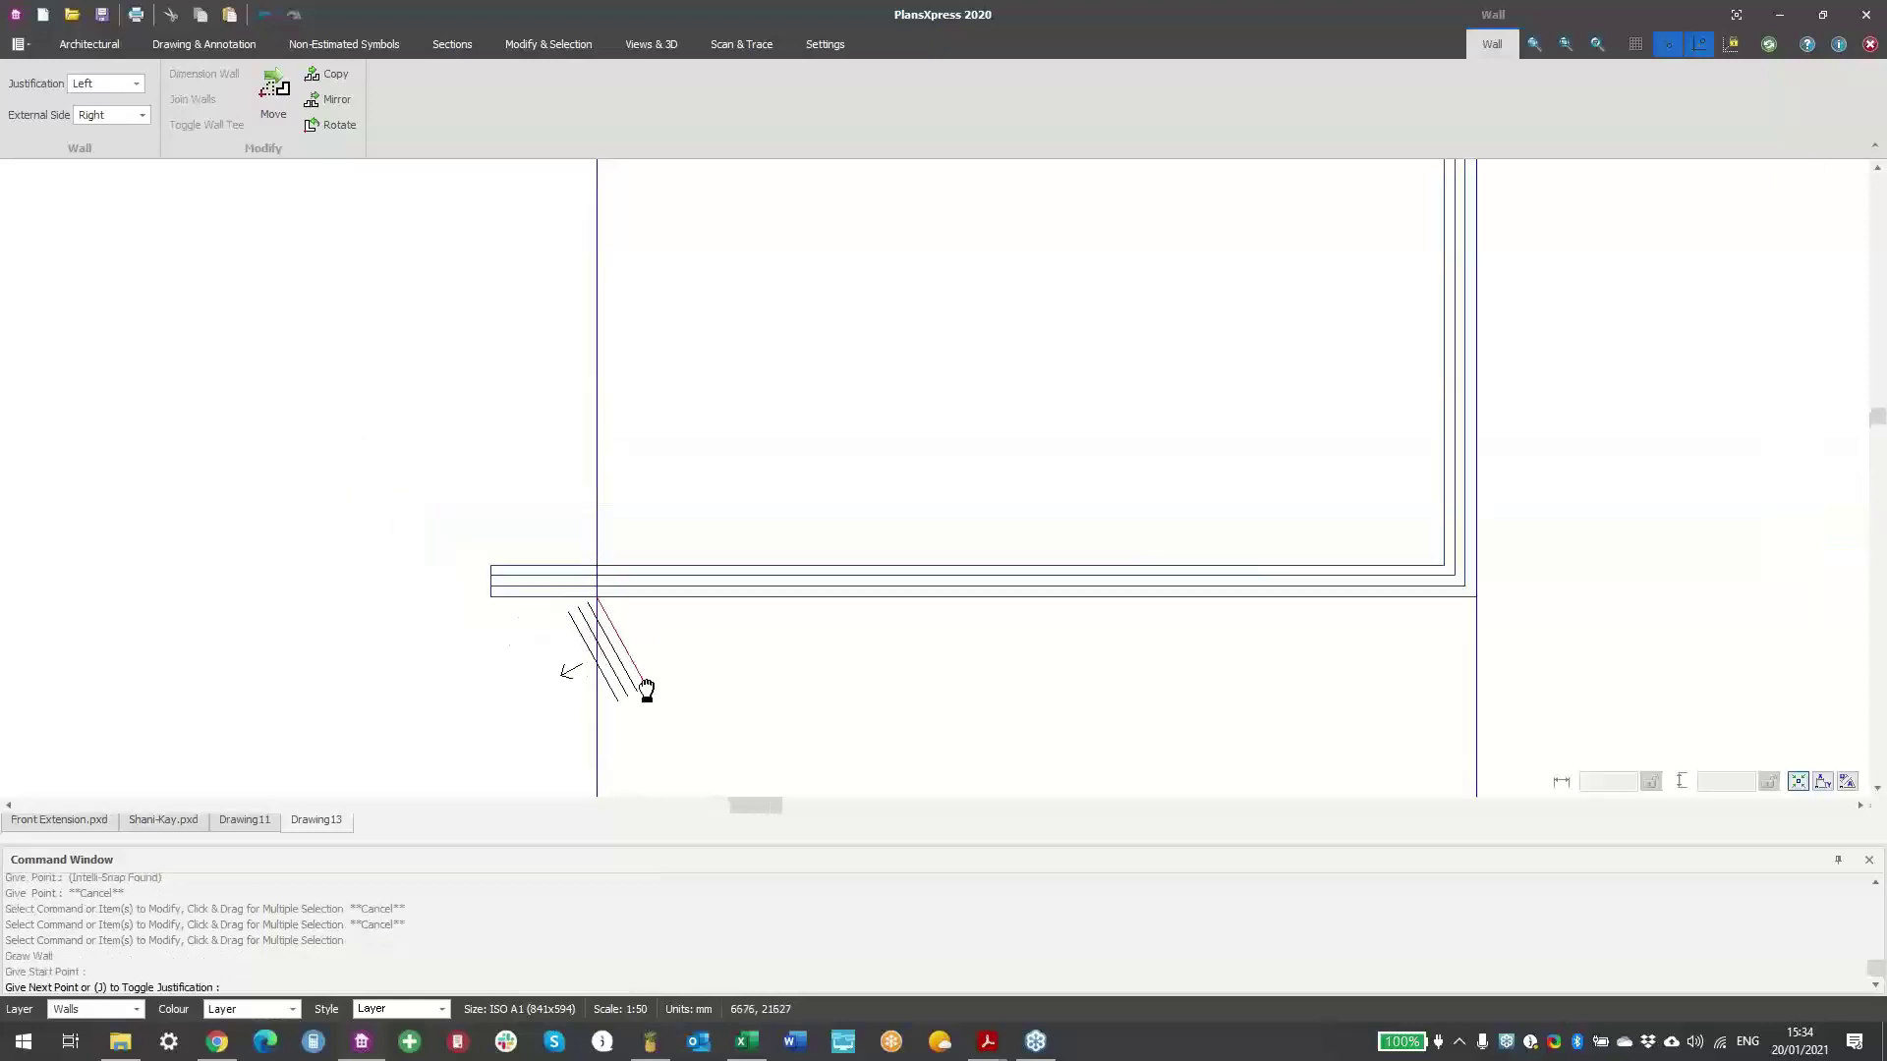
middle_drag(645, 689, 690, 443)
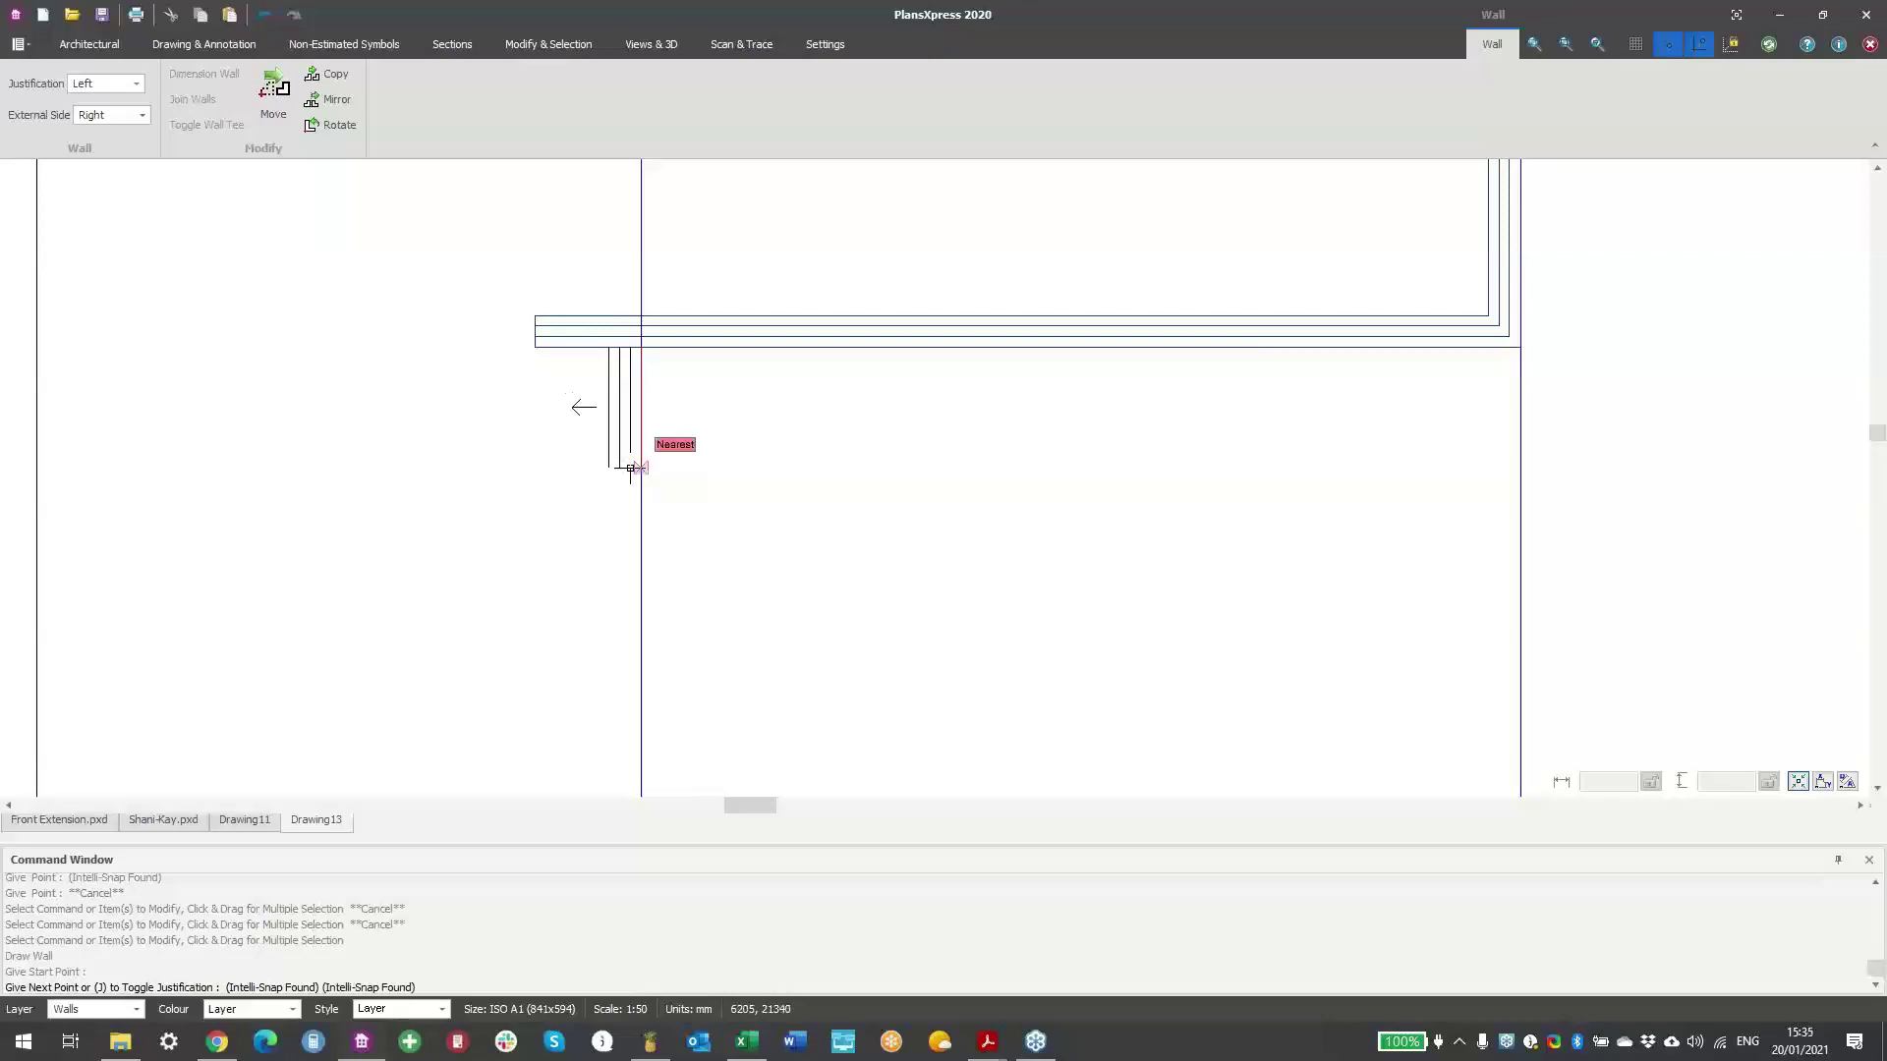
key(j)
key(j)
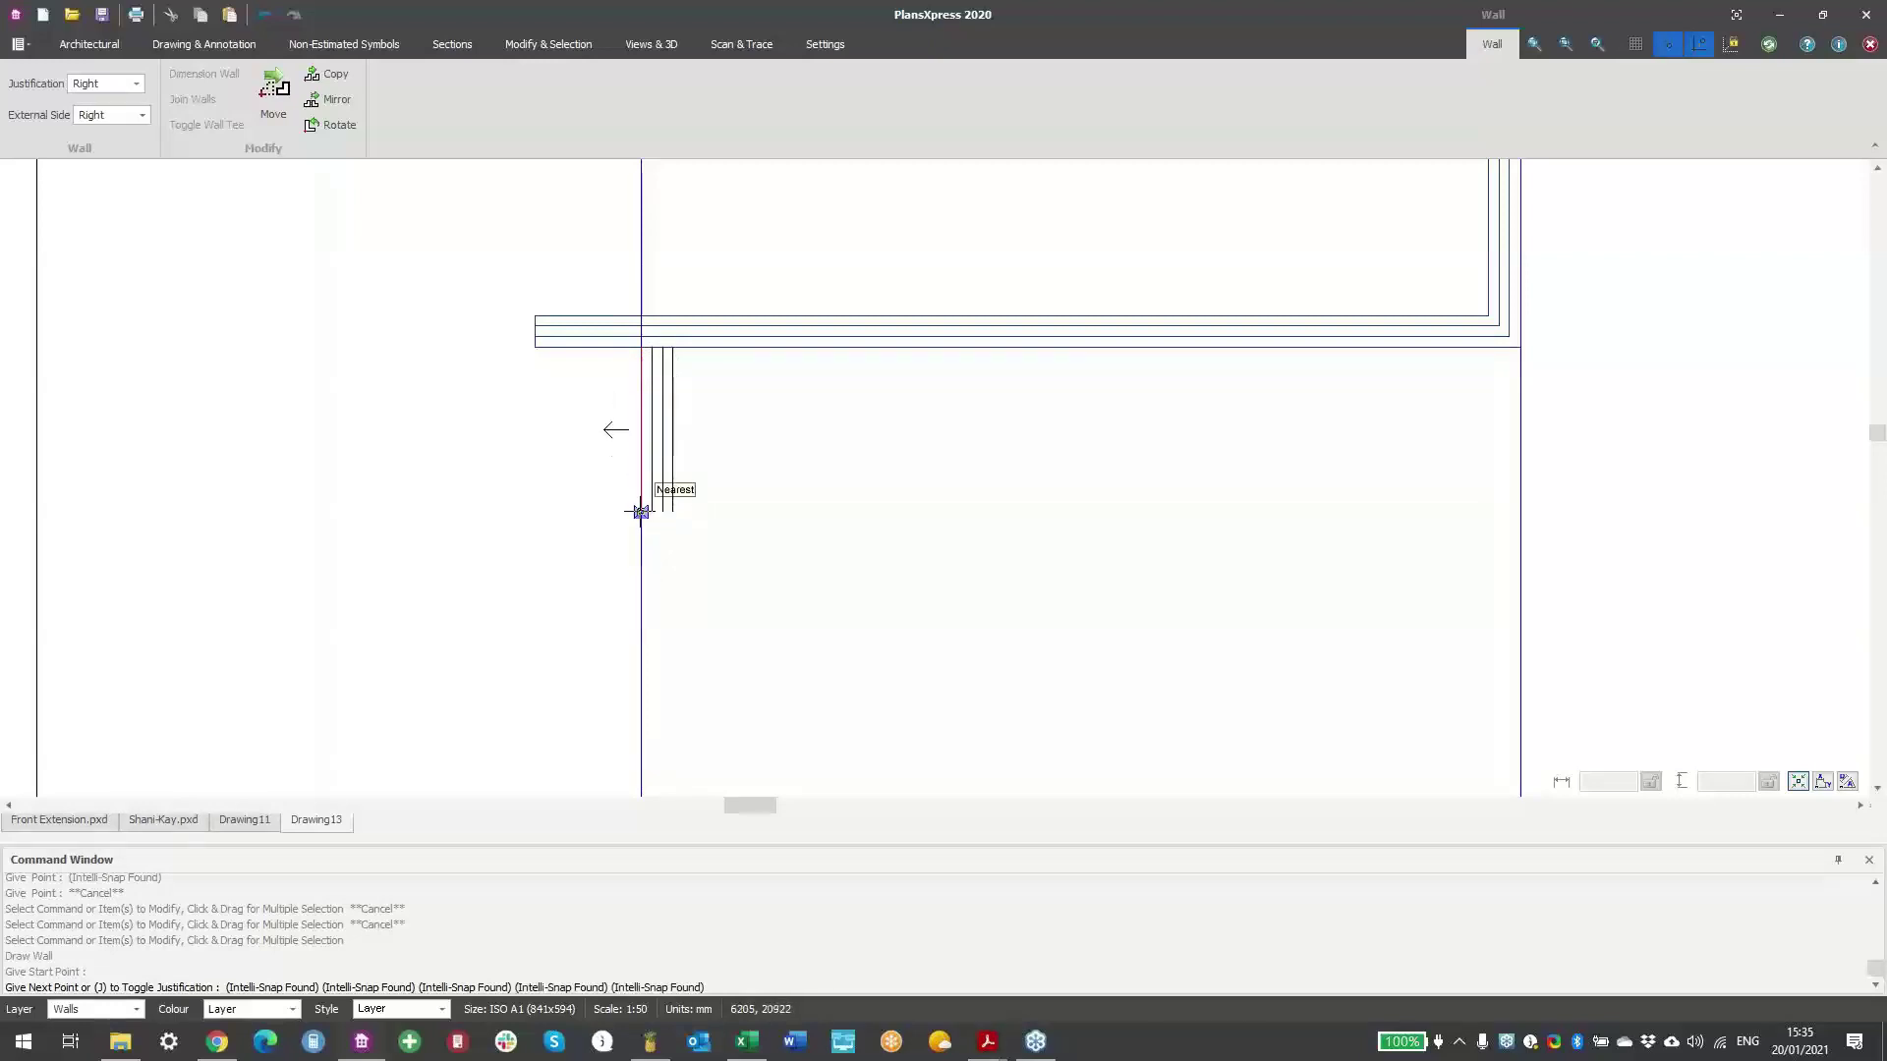
- Draw the extension's left cavity wall 6000 mm downward along the construction line and end the wall run
text(6000)
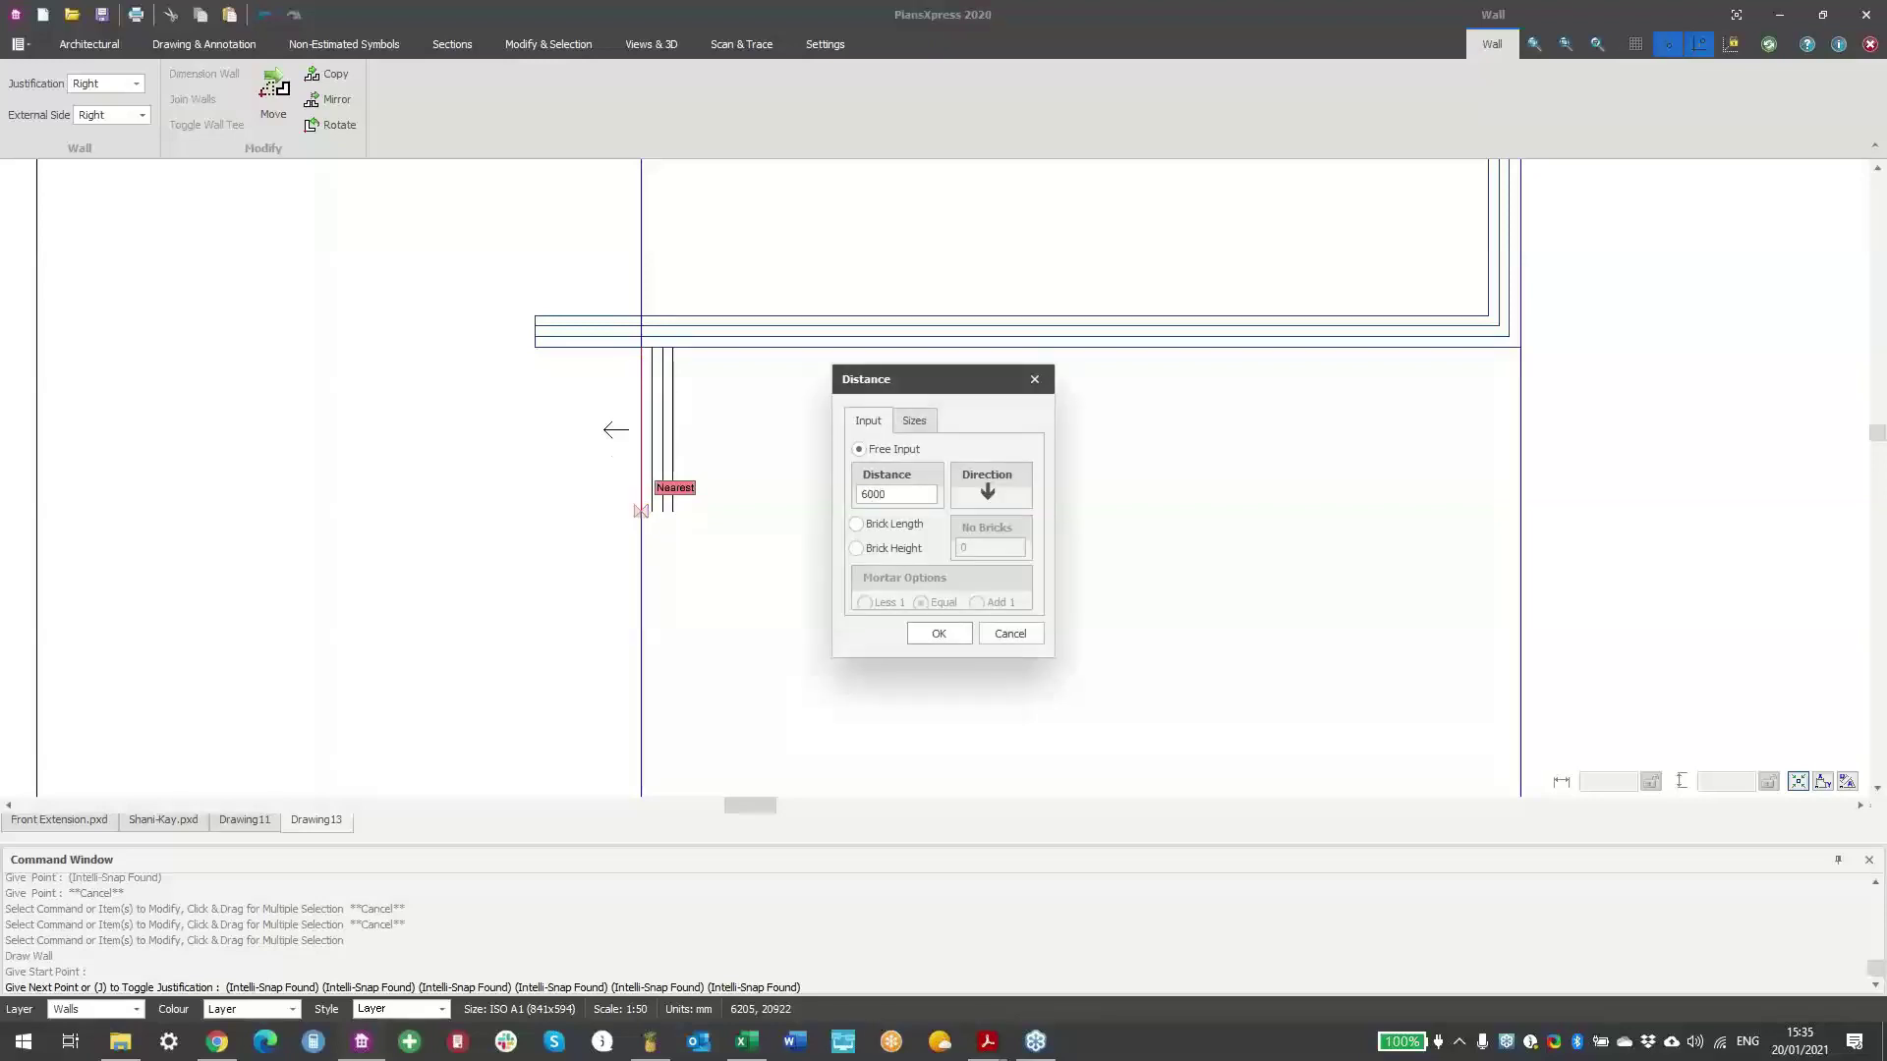
click(936, 634)
scroll(700, 634, down, 1)
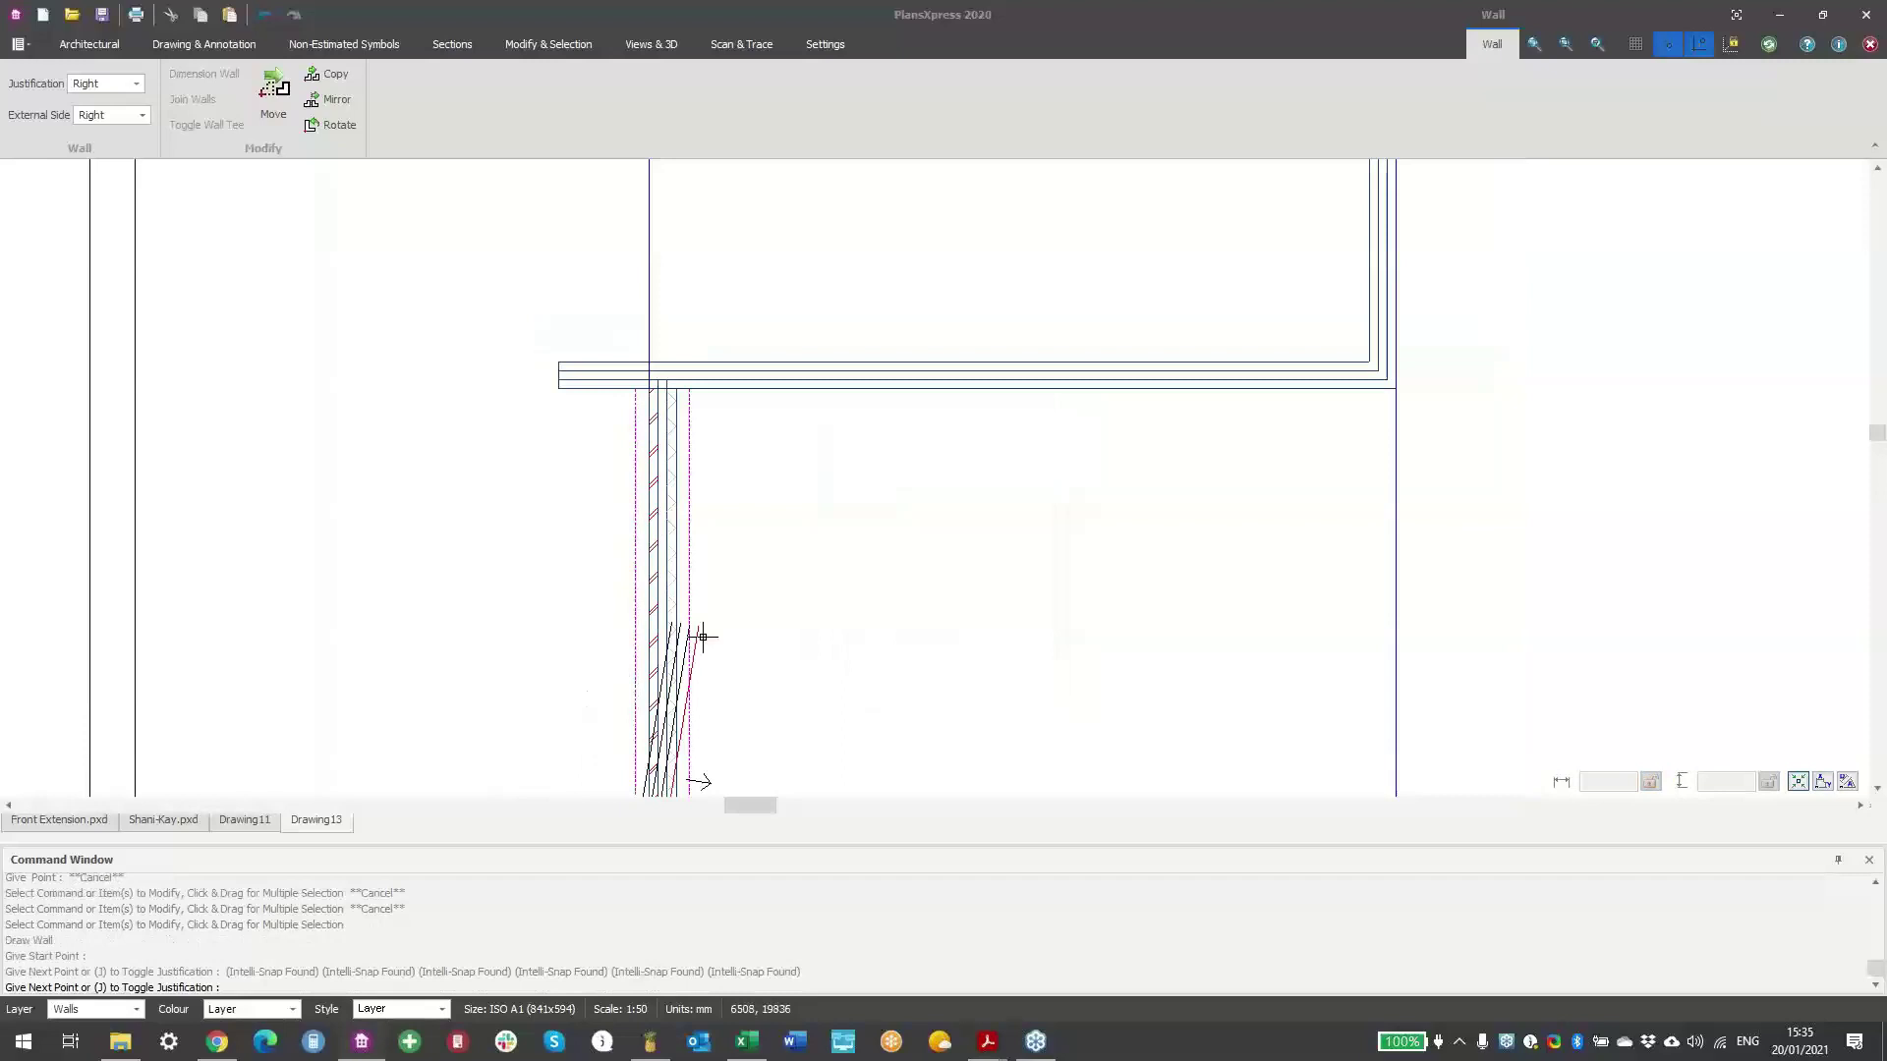
scroll(812, 371, down, 1)
scroll(914, 501, down, 3)
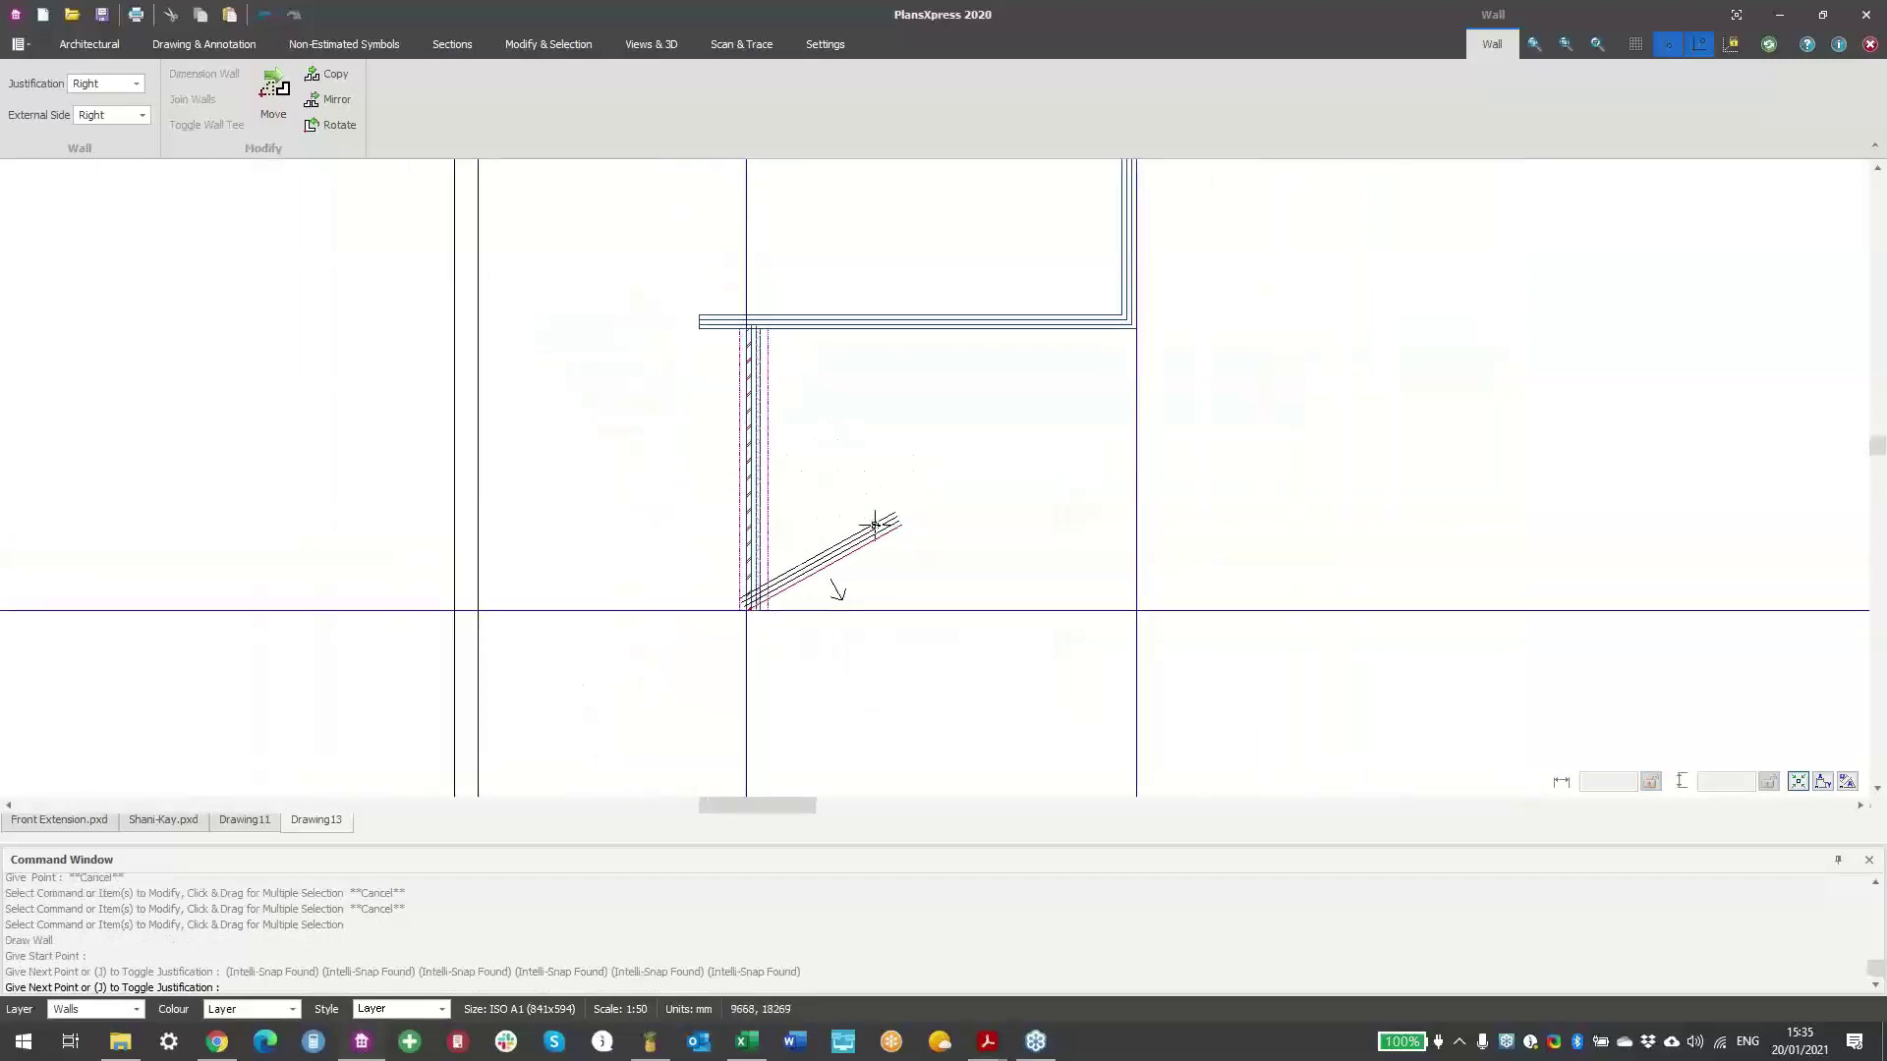
scroll(869, 522, up, 2)
scroll(820, 498, down, 1)
middle_drag(819, 500, 827, 537)
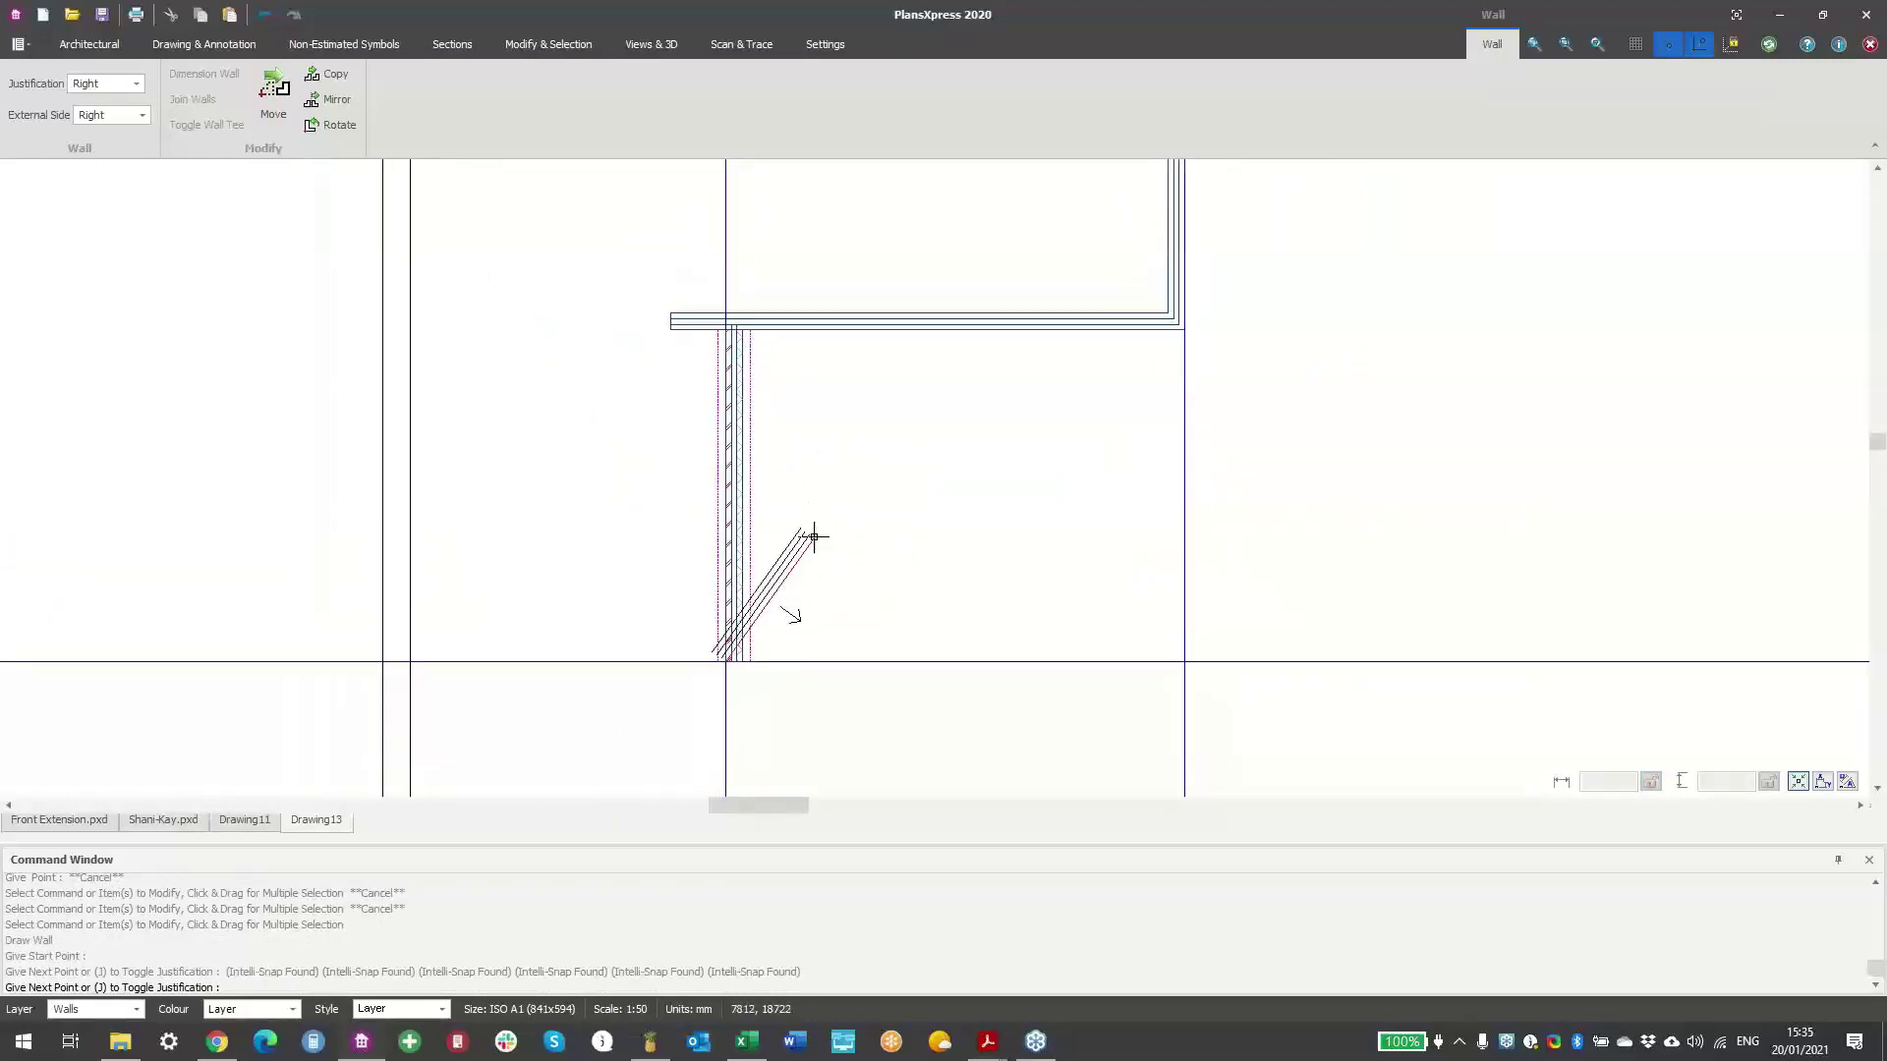
key(Escape)
key(Escape)
scroll(797, 532, up, 1)
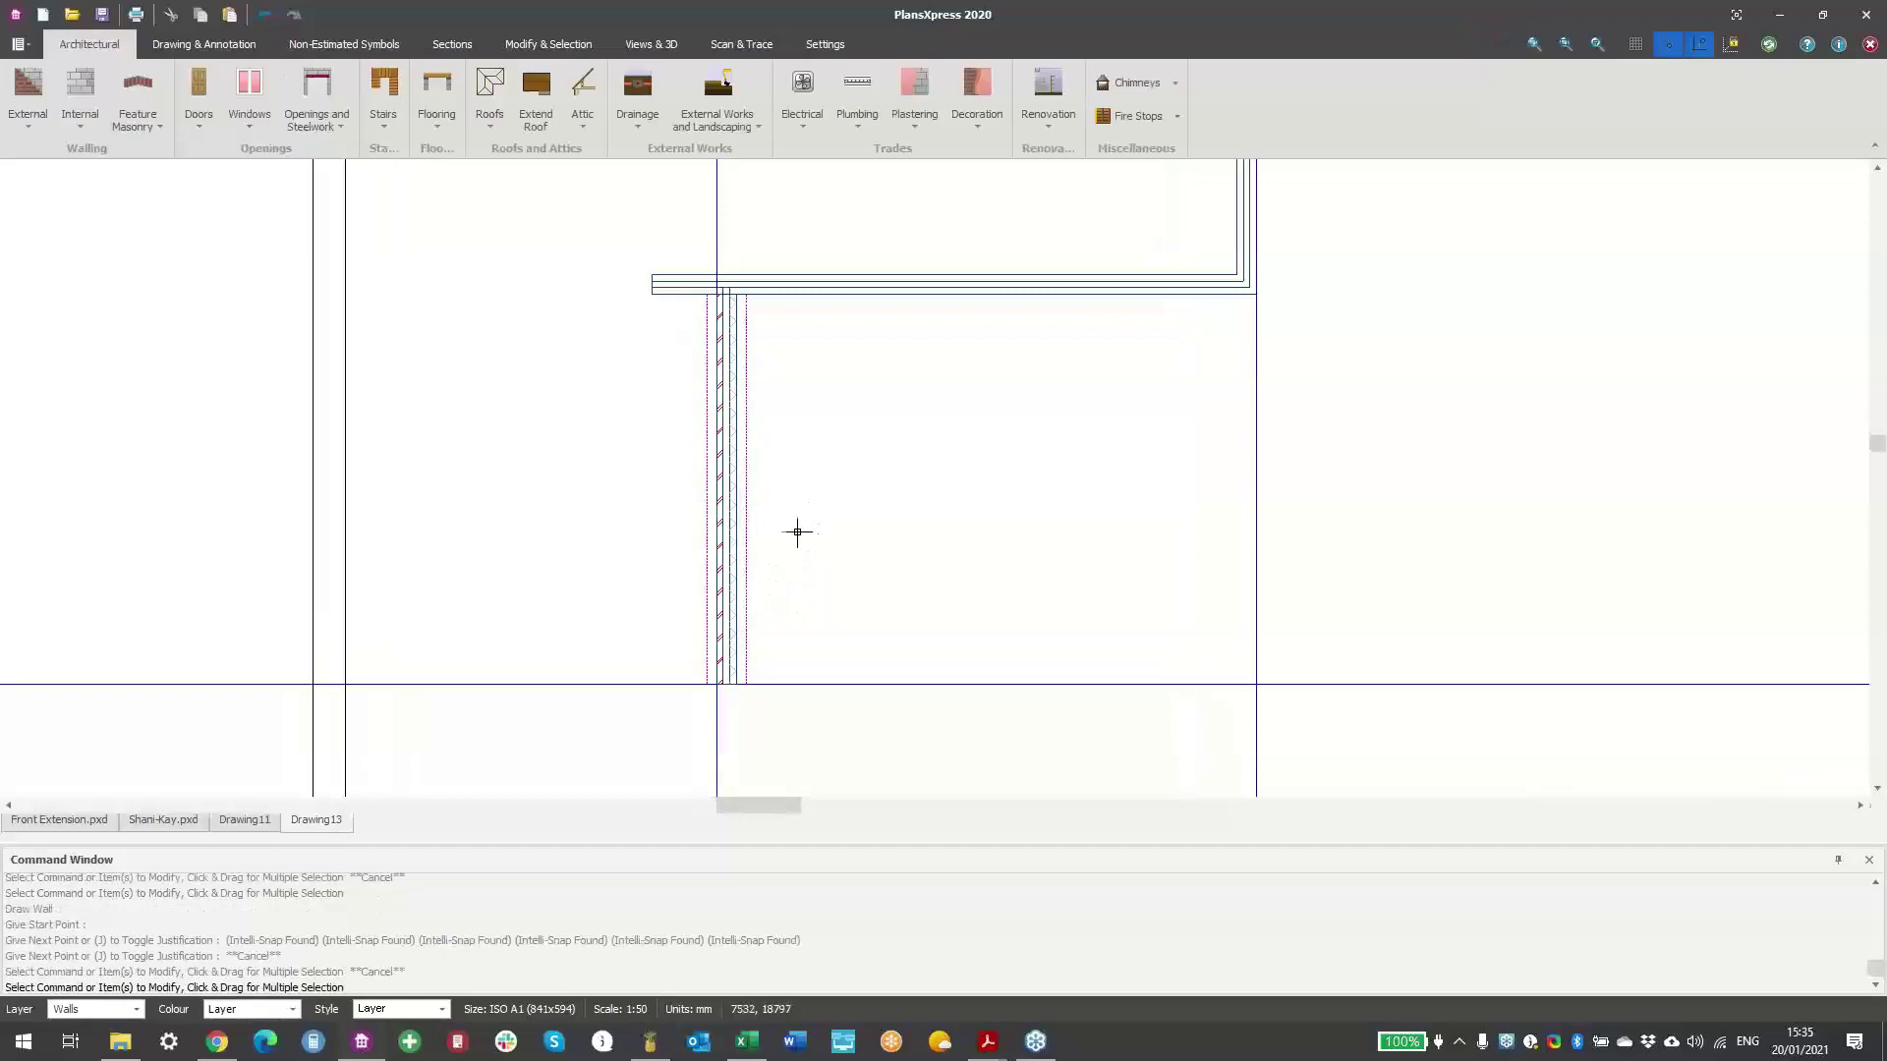
- Preview a dimension along the new left cavity wall to check its length, without placing it
click(723, 496)
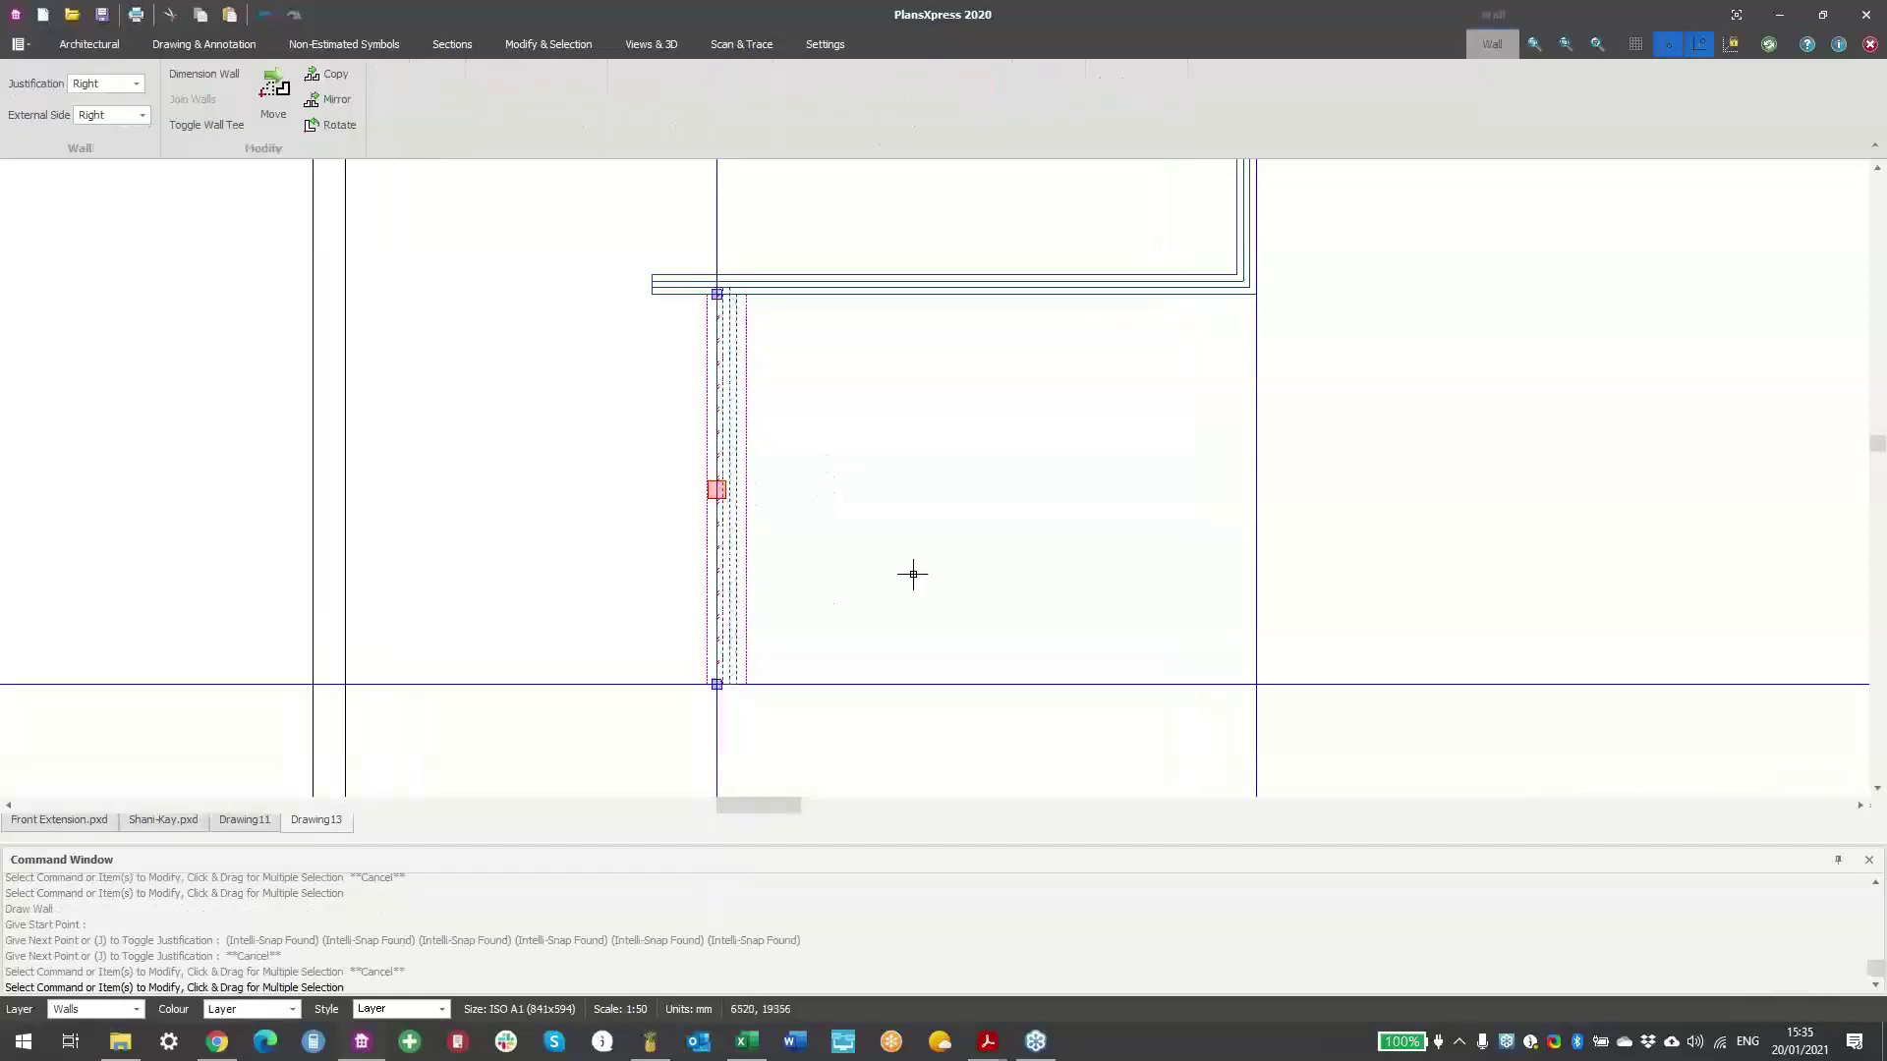
right_click(874, 640)
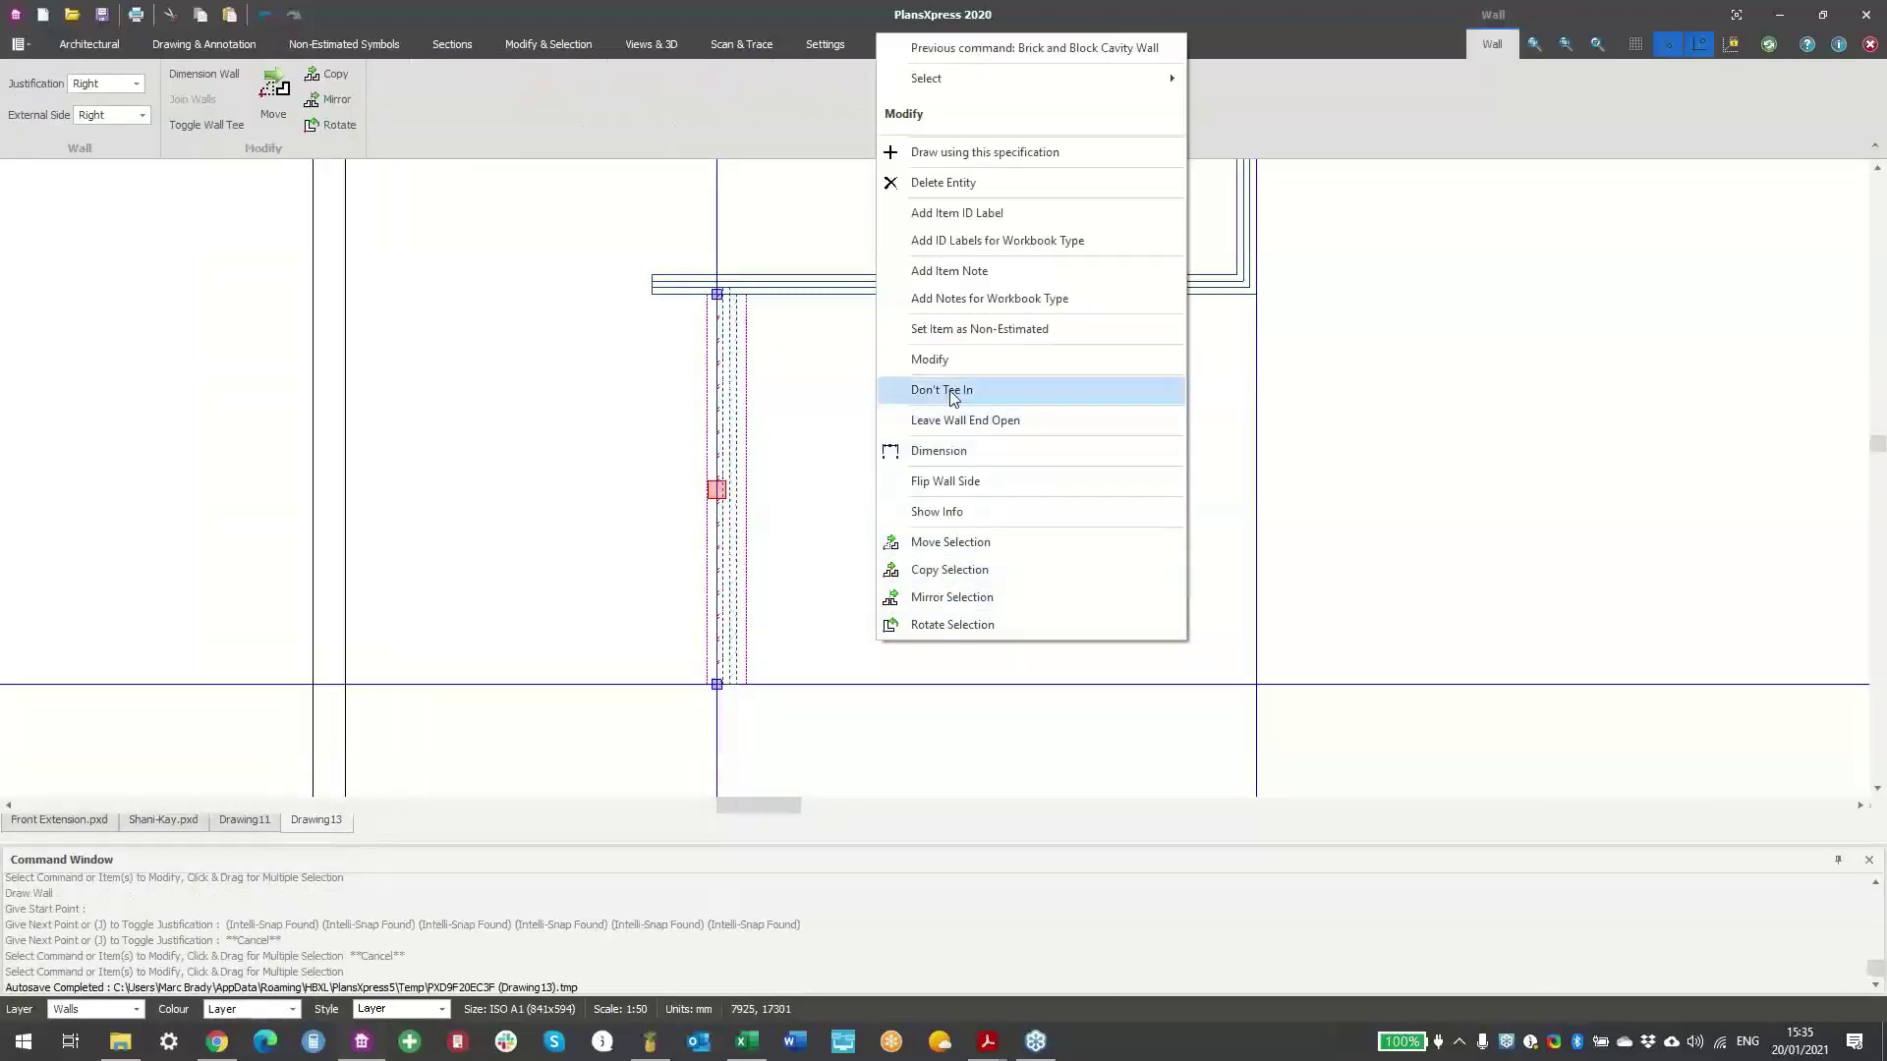
click(945, 452)
scroll(768, 497, up, 1)
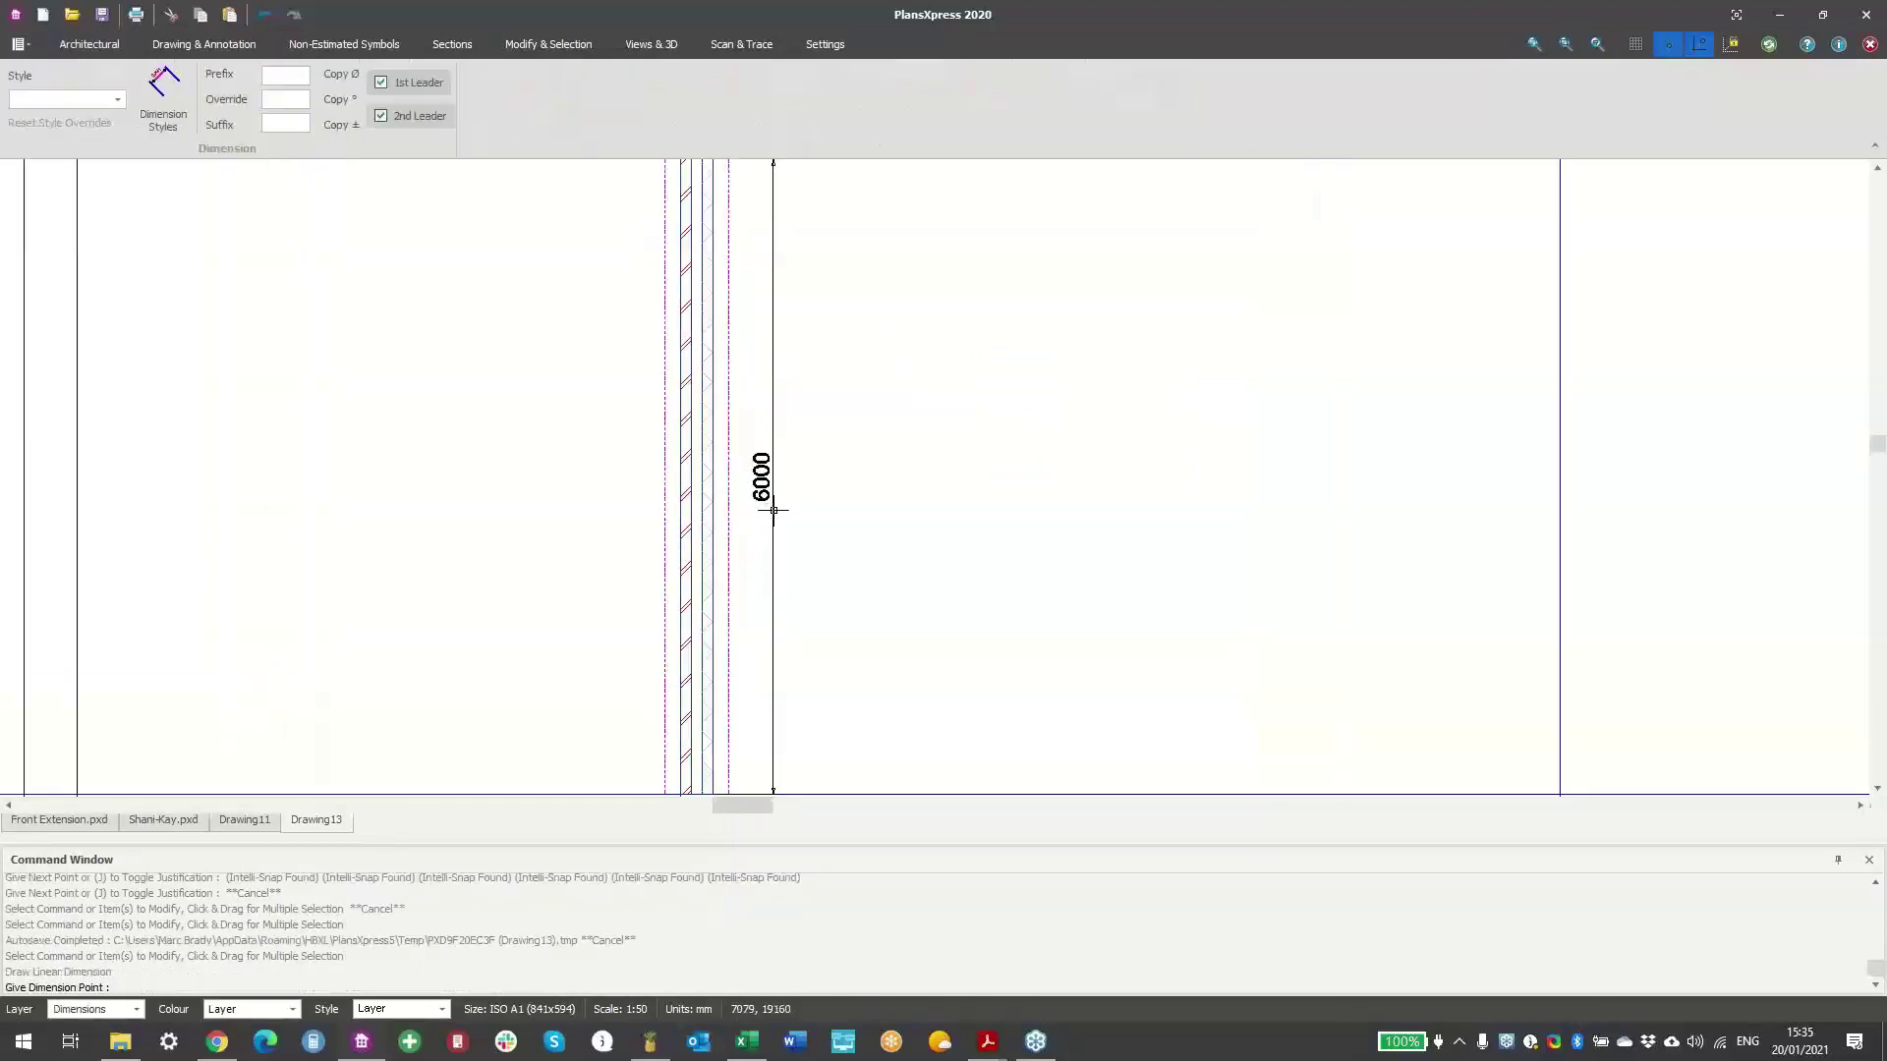
scroll(792, 498, down, 2)
key(Escape)
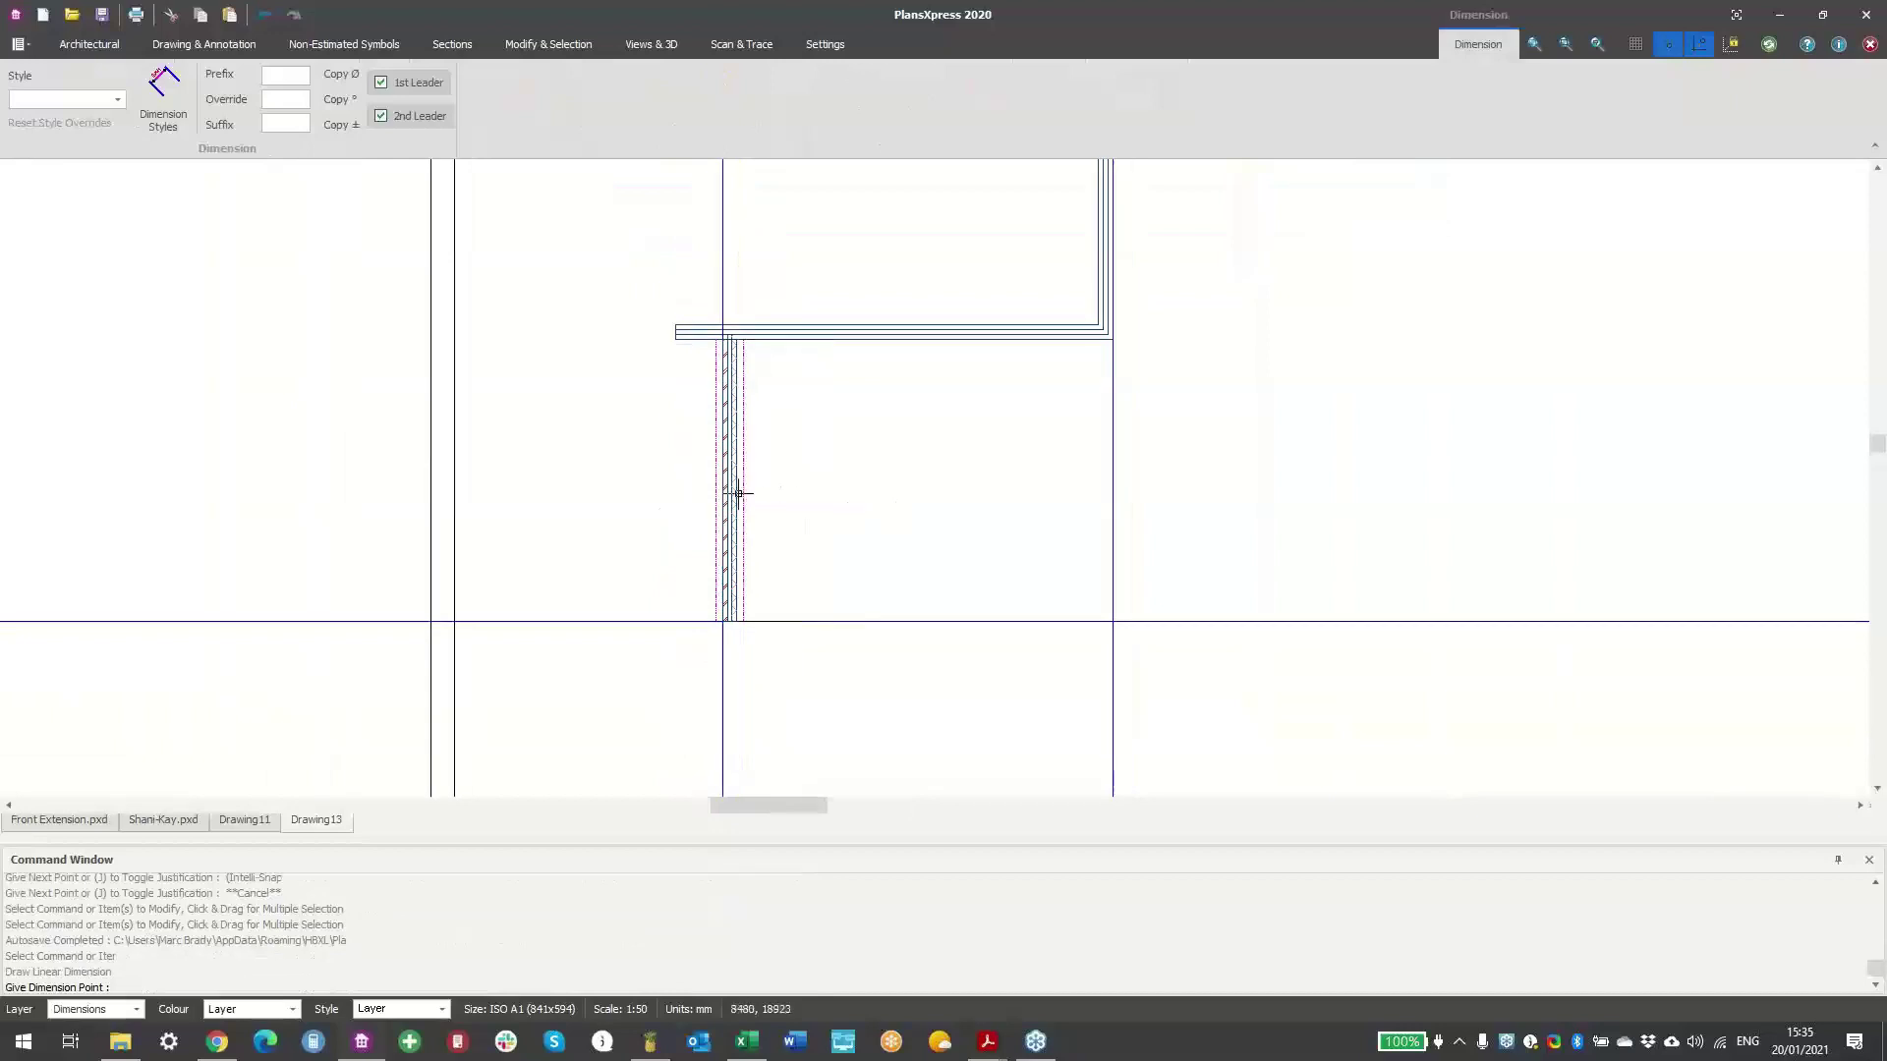
- Delete the new left cavity wall
click(738, 494)
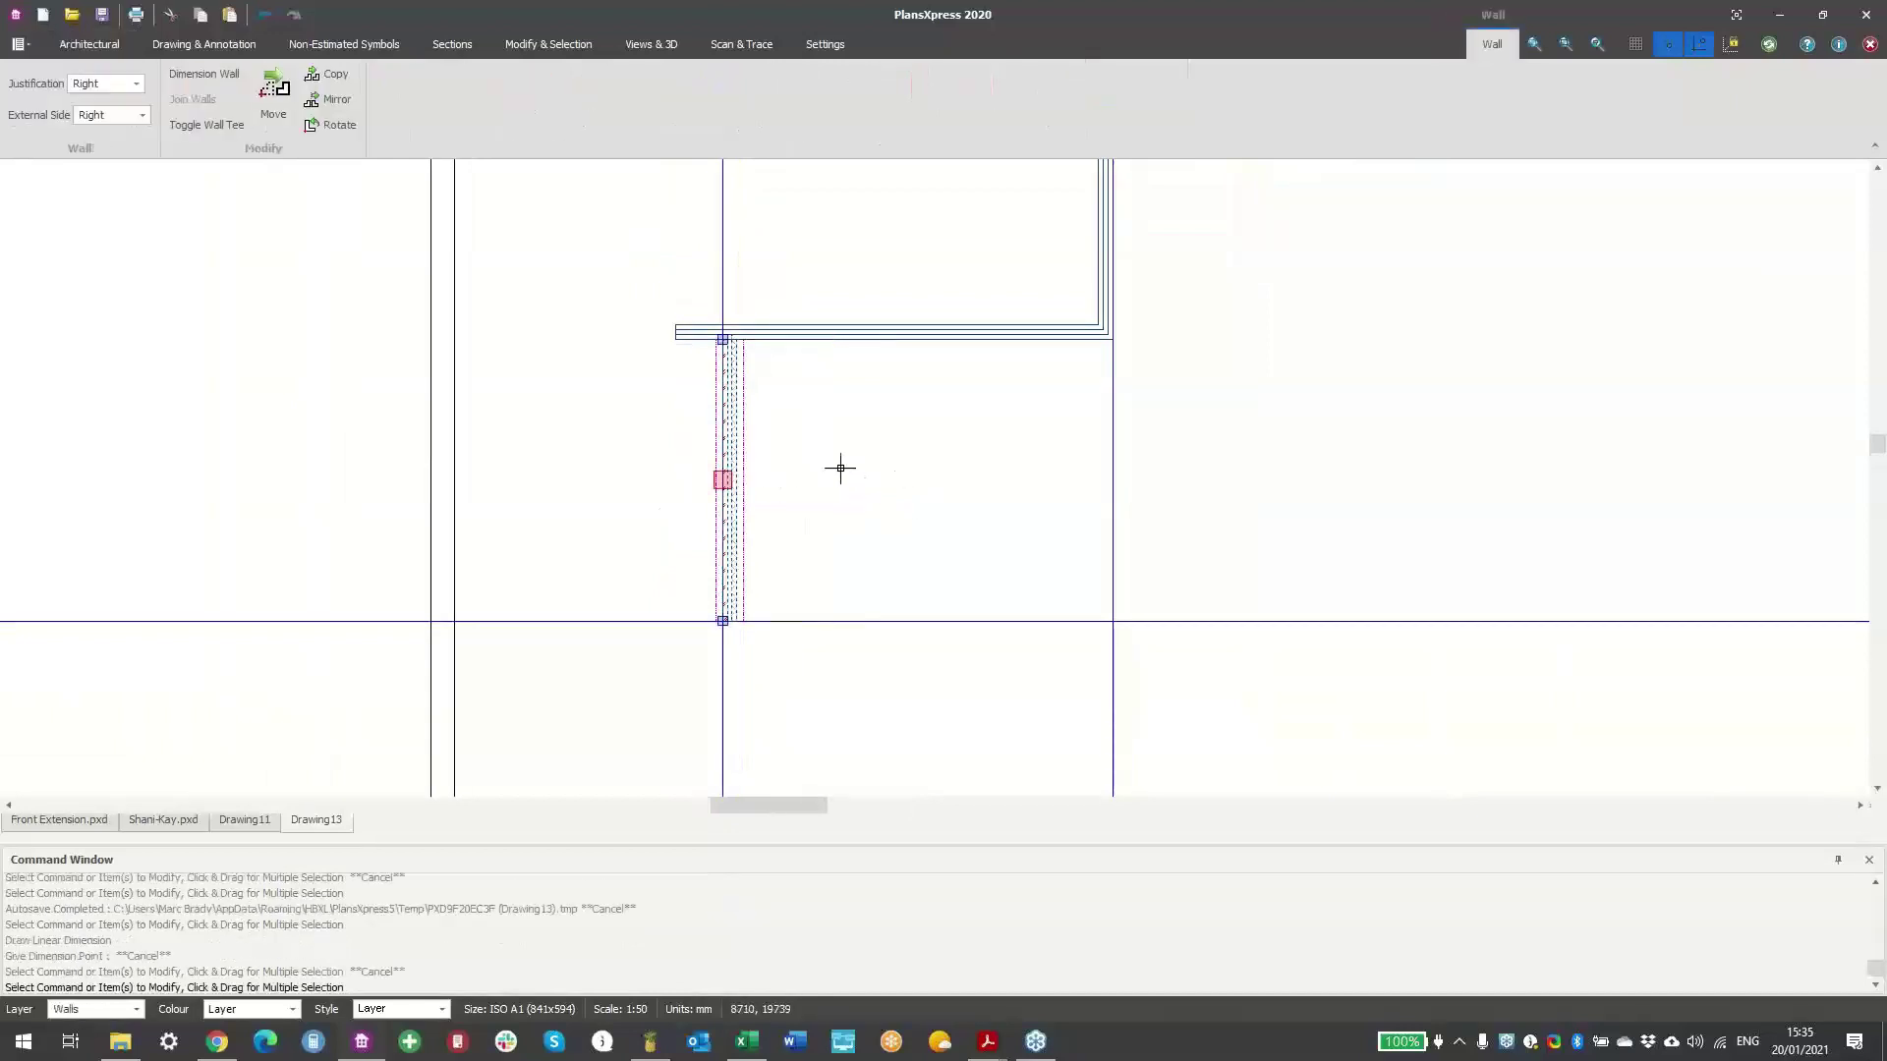
scroll(716, 462, up, 1)
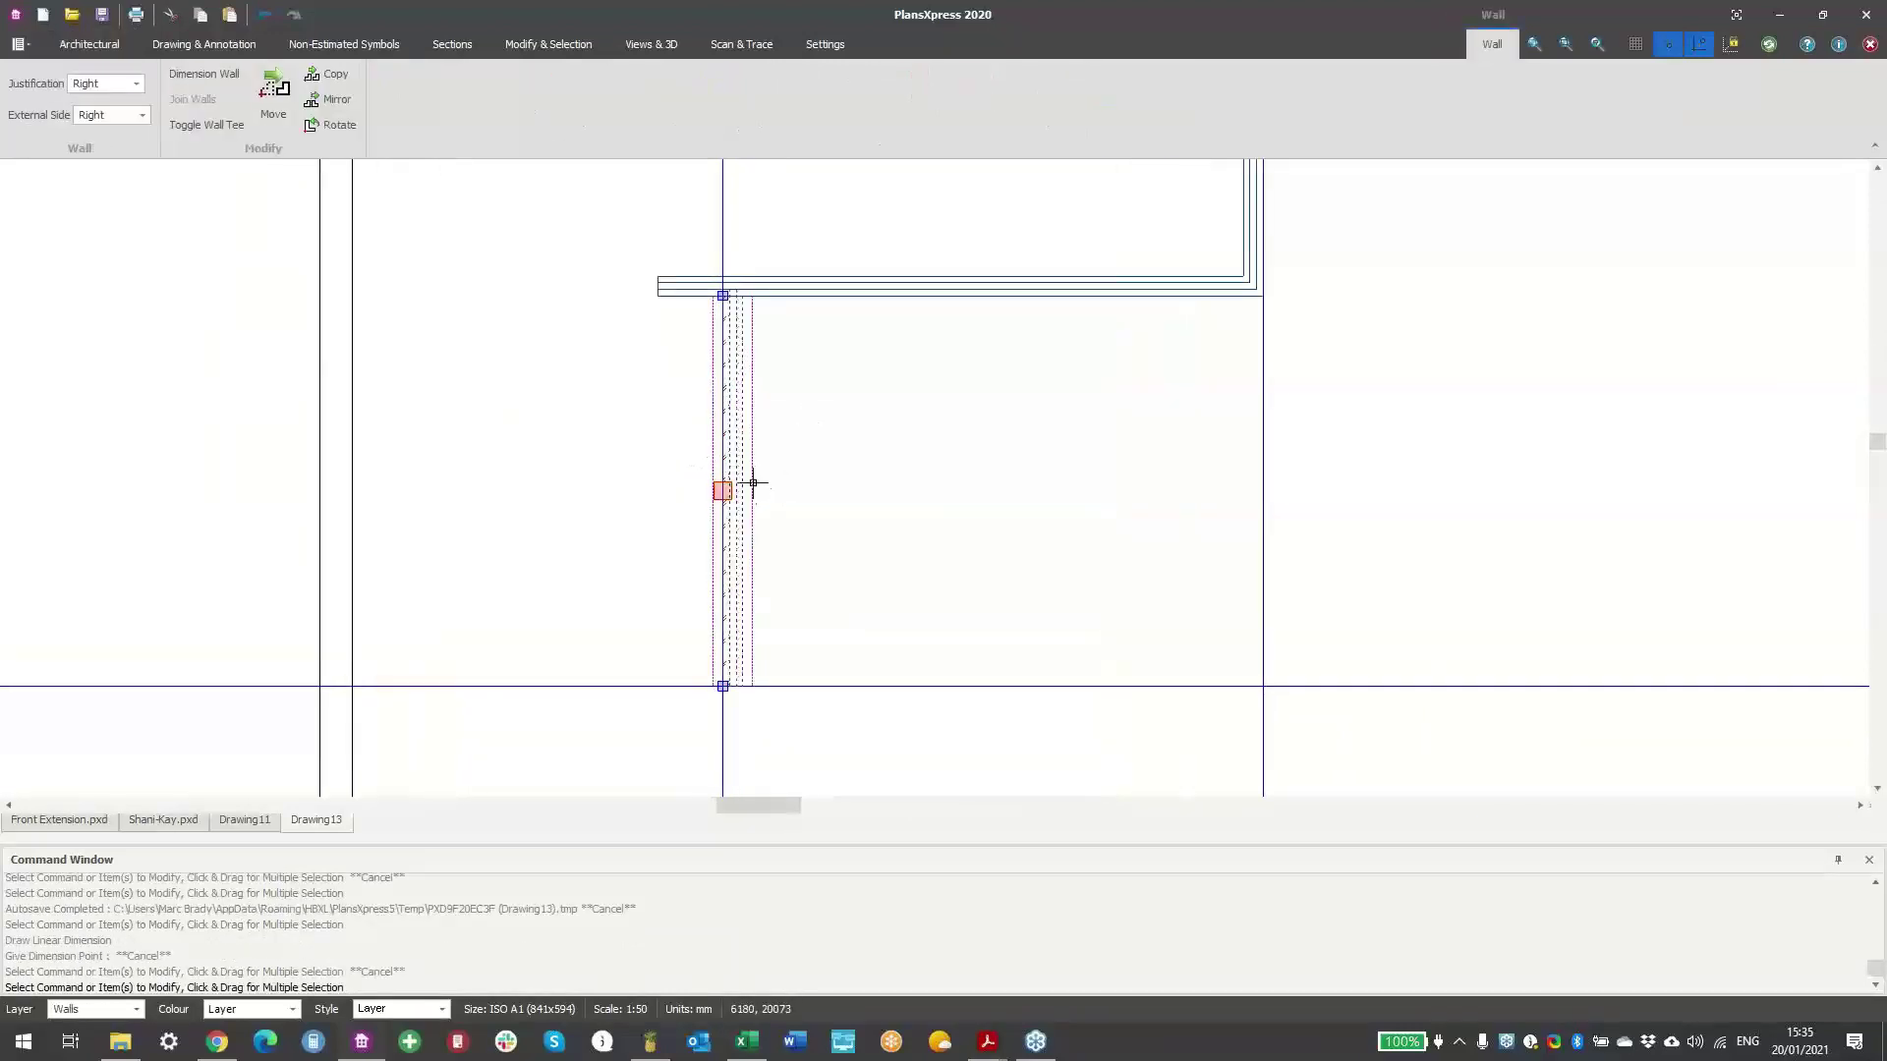
key(Delete)
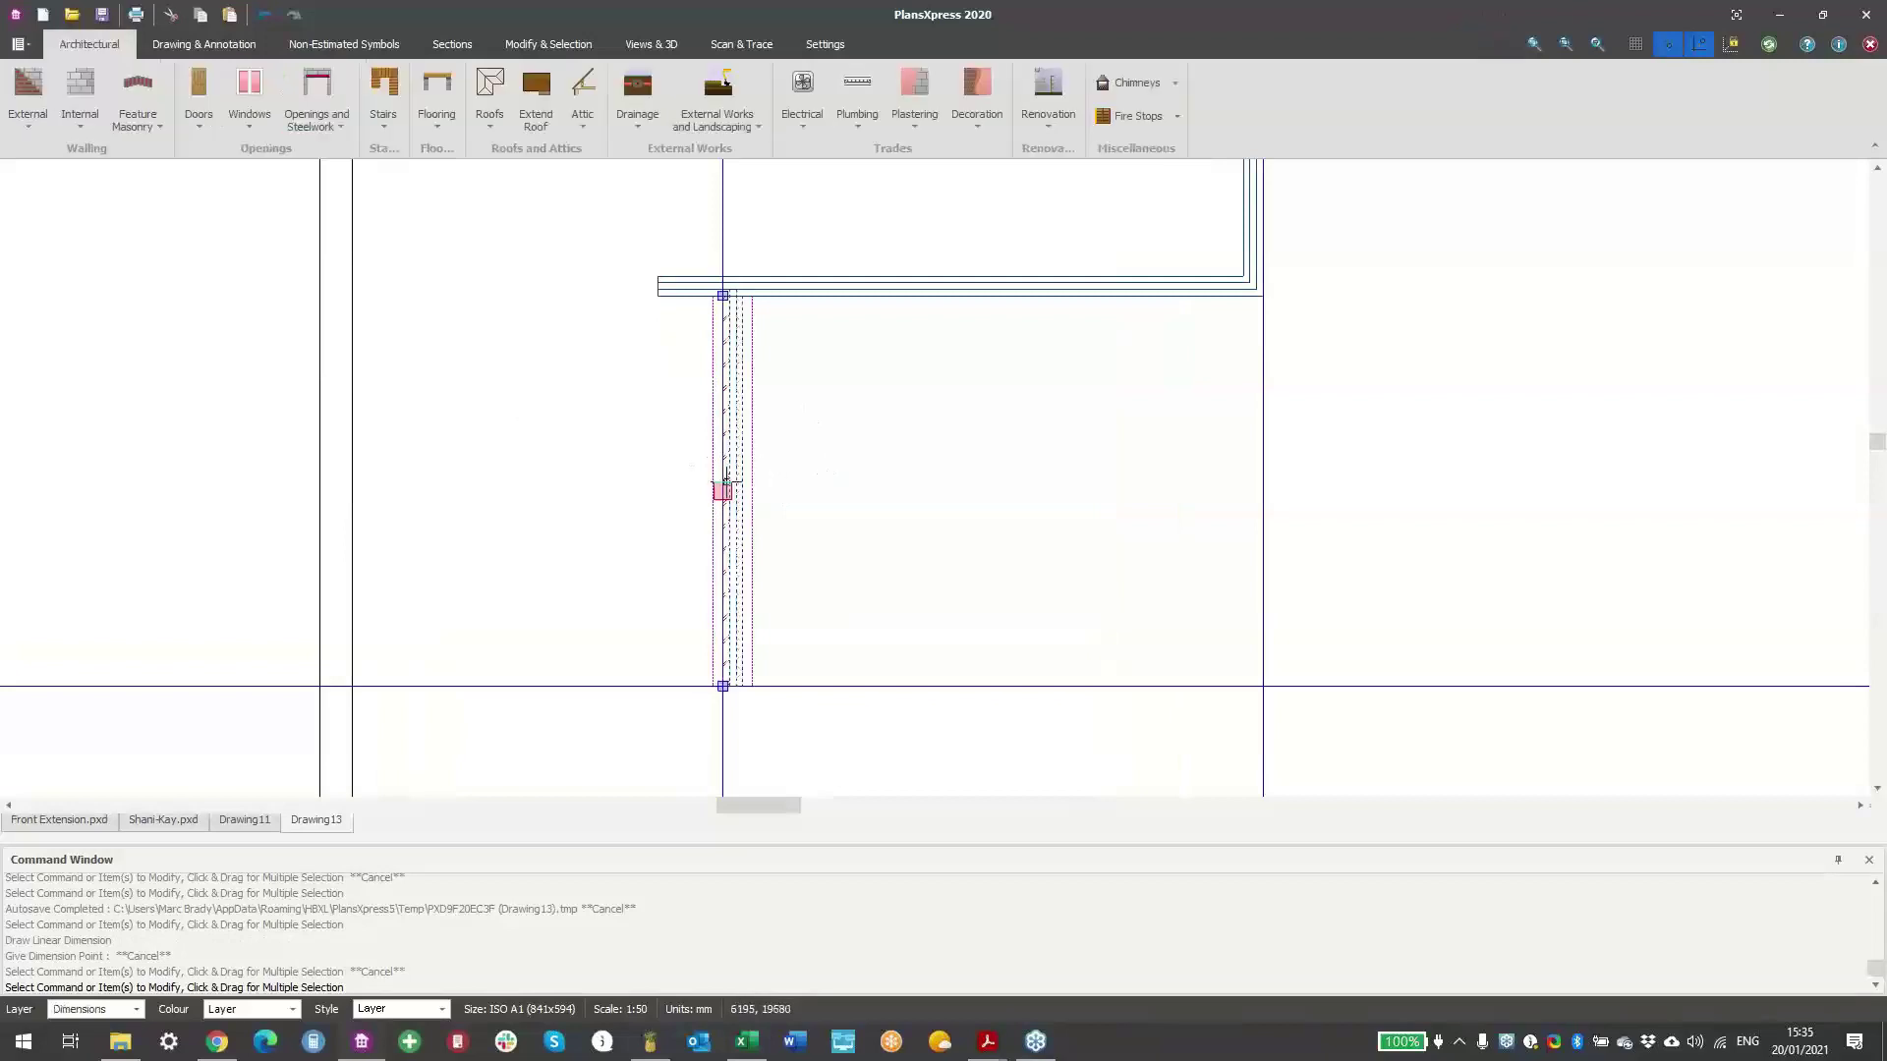
right_click(923, 516)
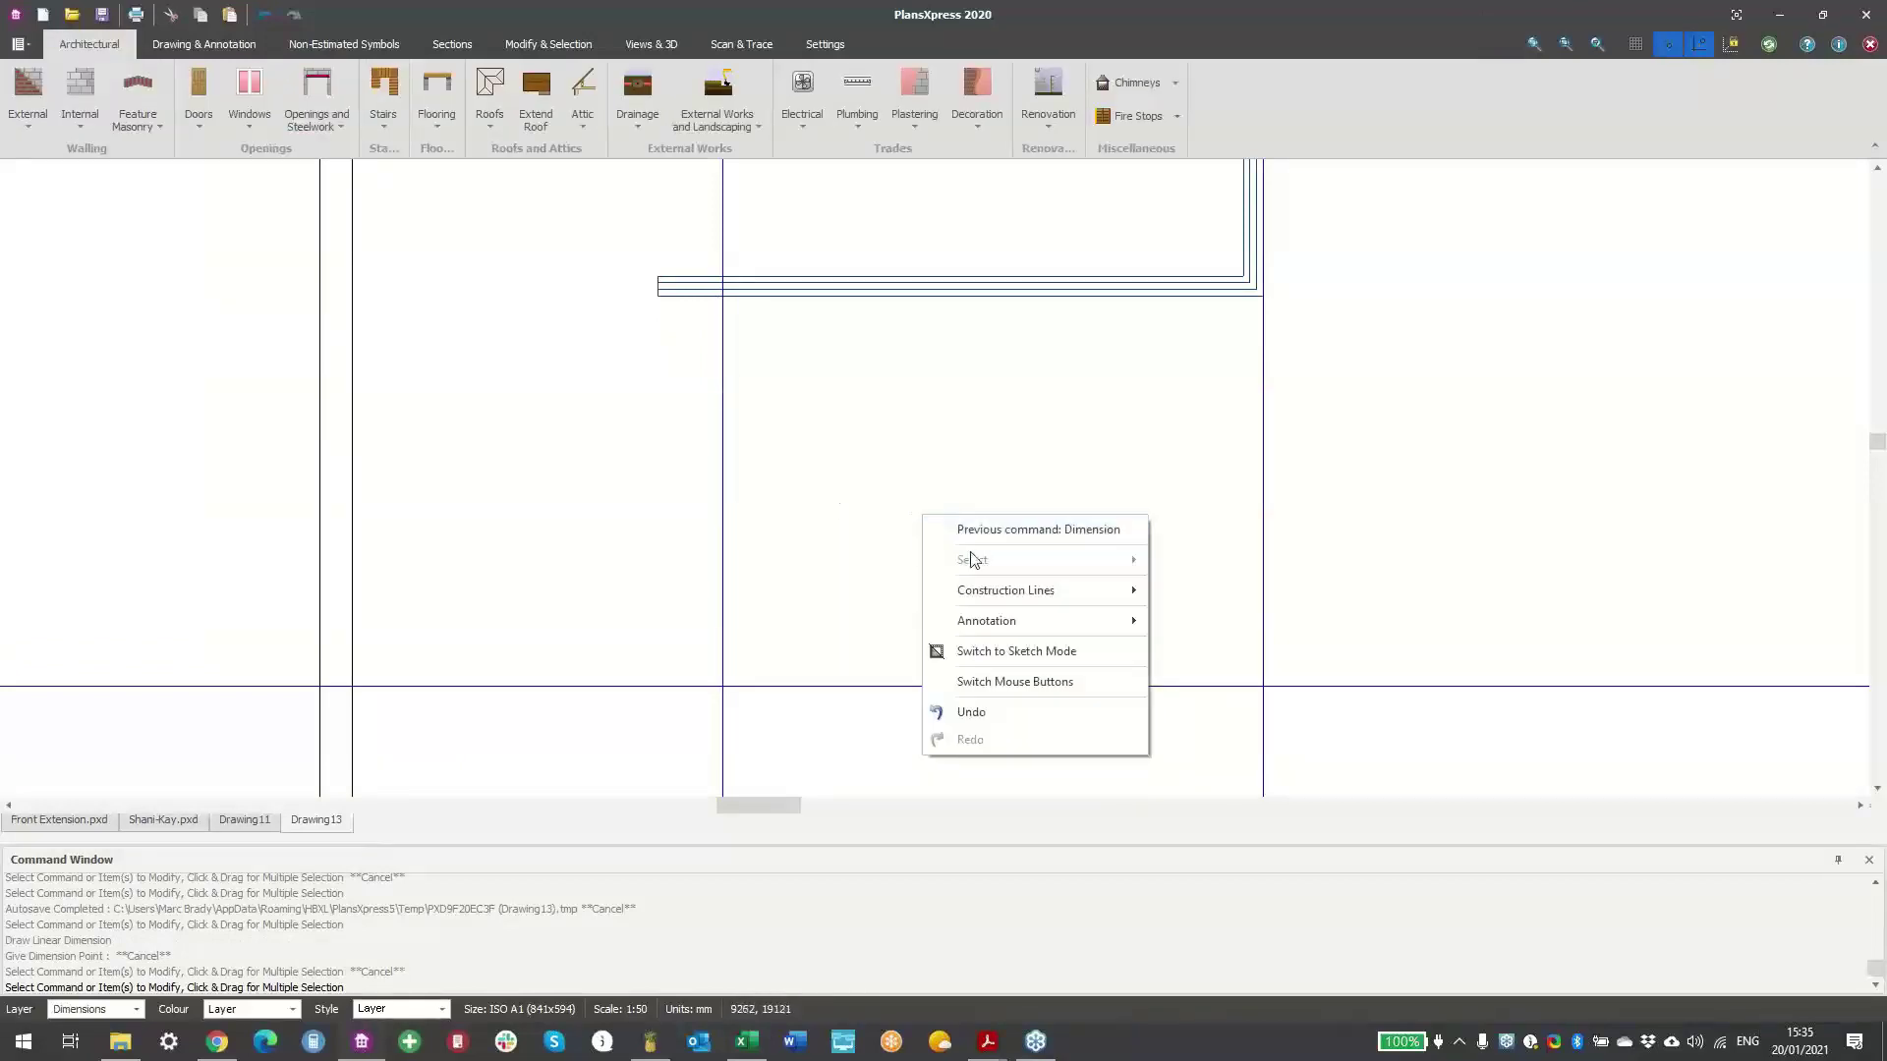
click(910, 477)
- Redraw the left cavity wall from the construction line's crossing with the existing wall's lower face, 4000 mm downward
click(27, 91)
scroll(726, 324, up, 3)
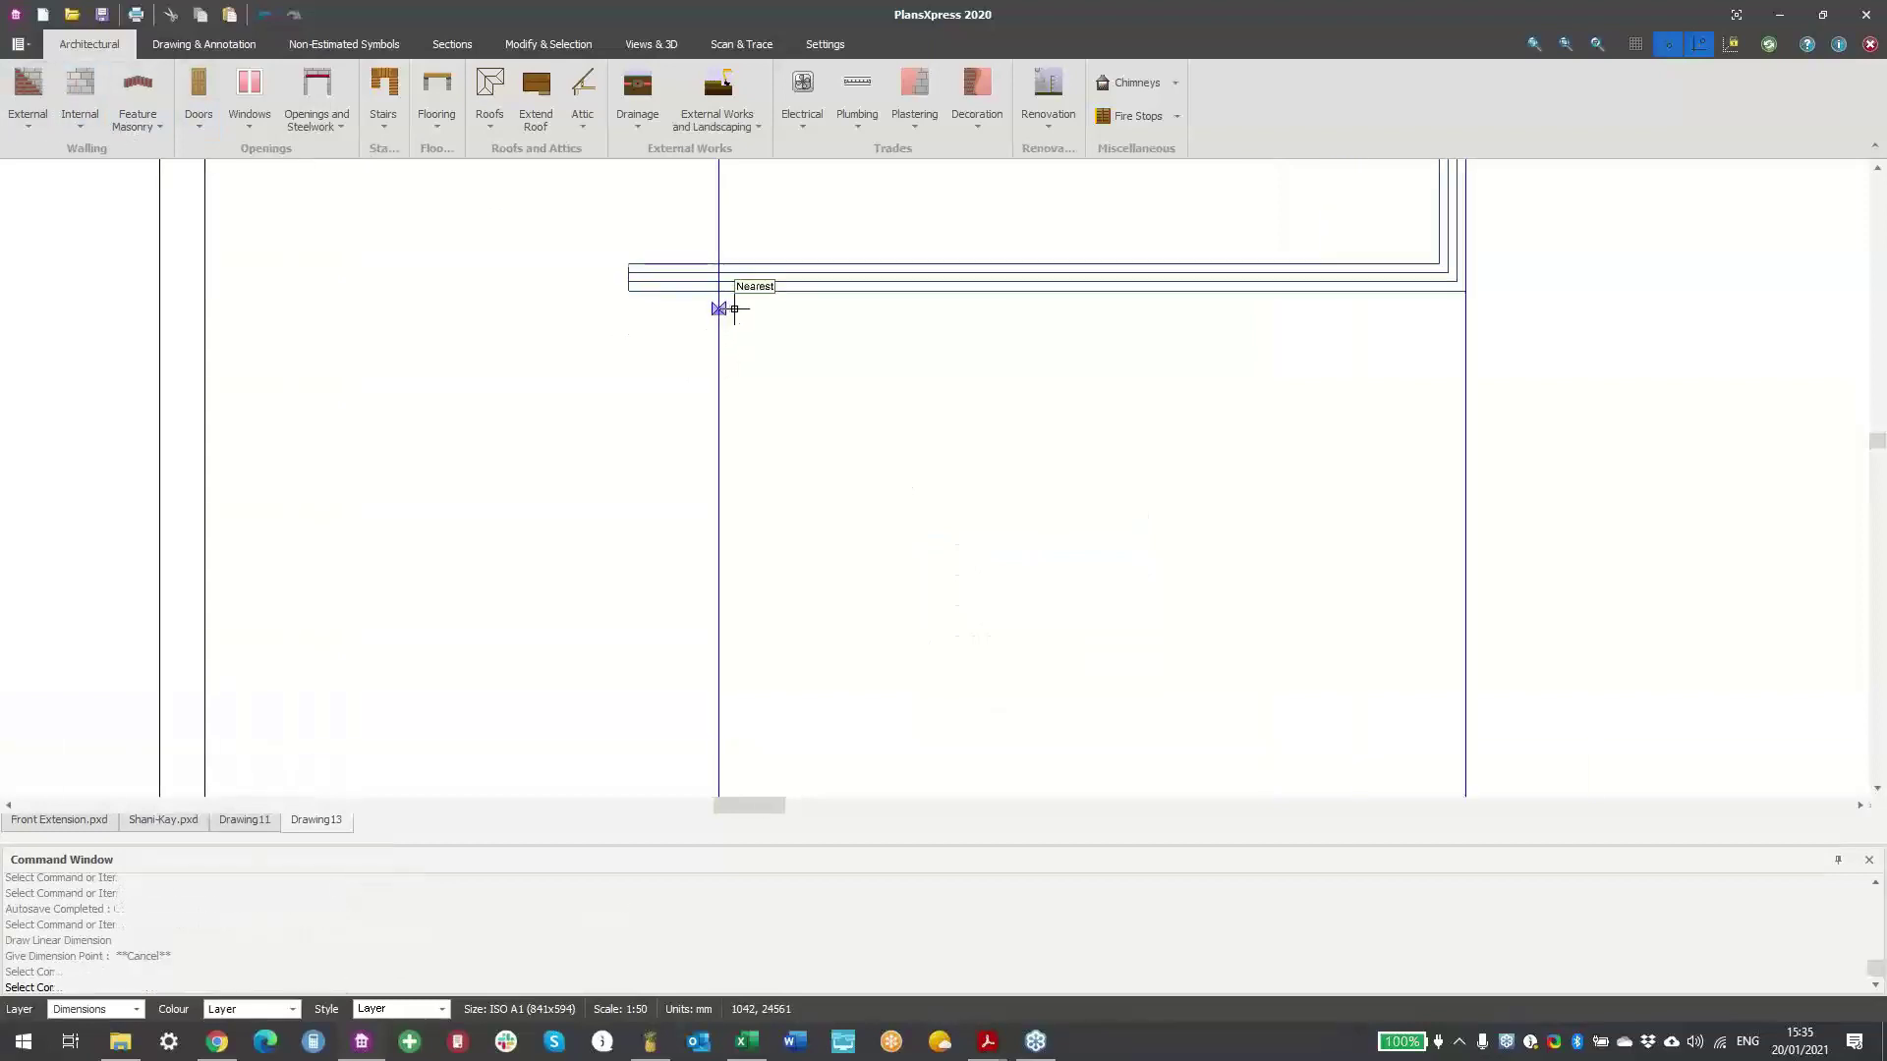
click(730, 335)
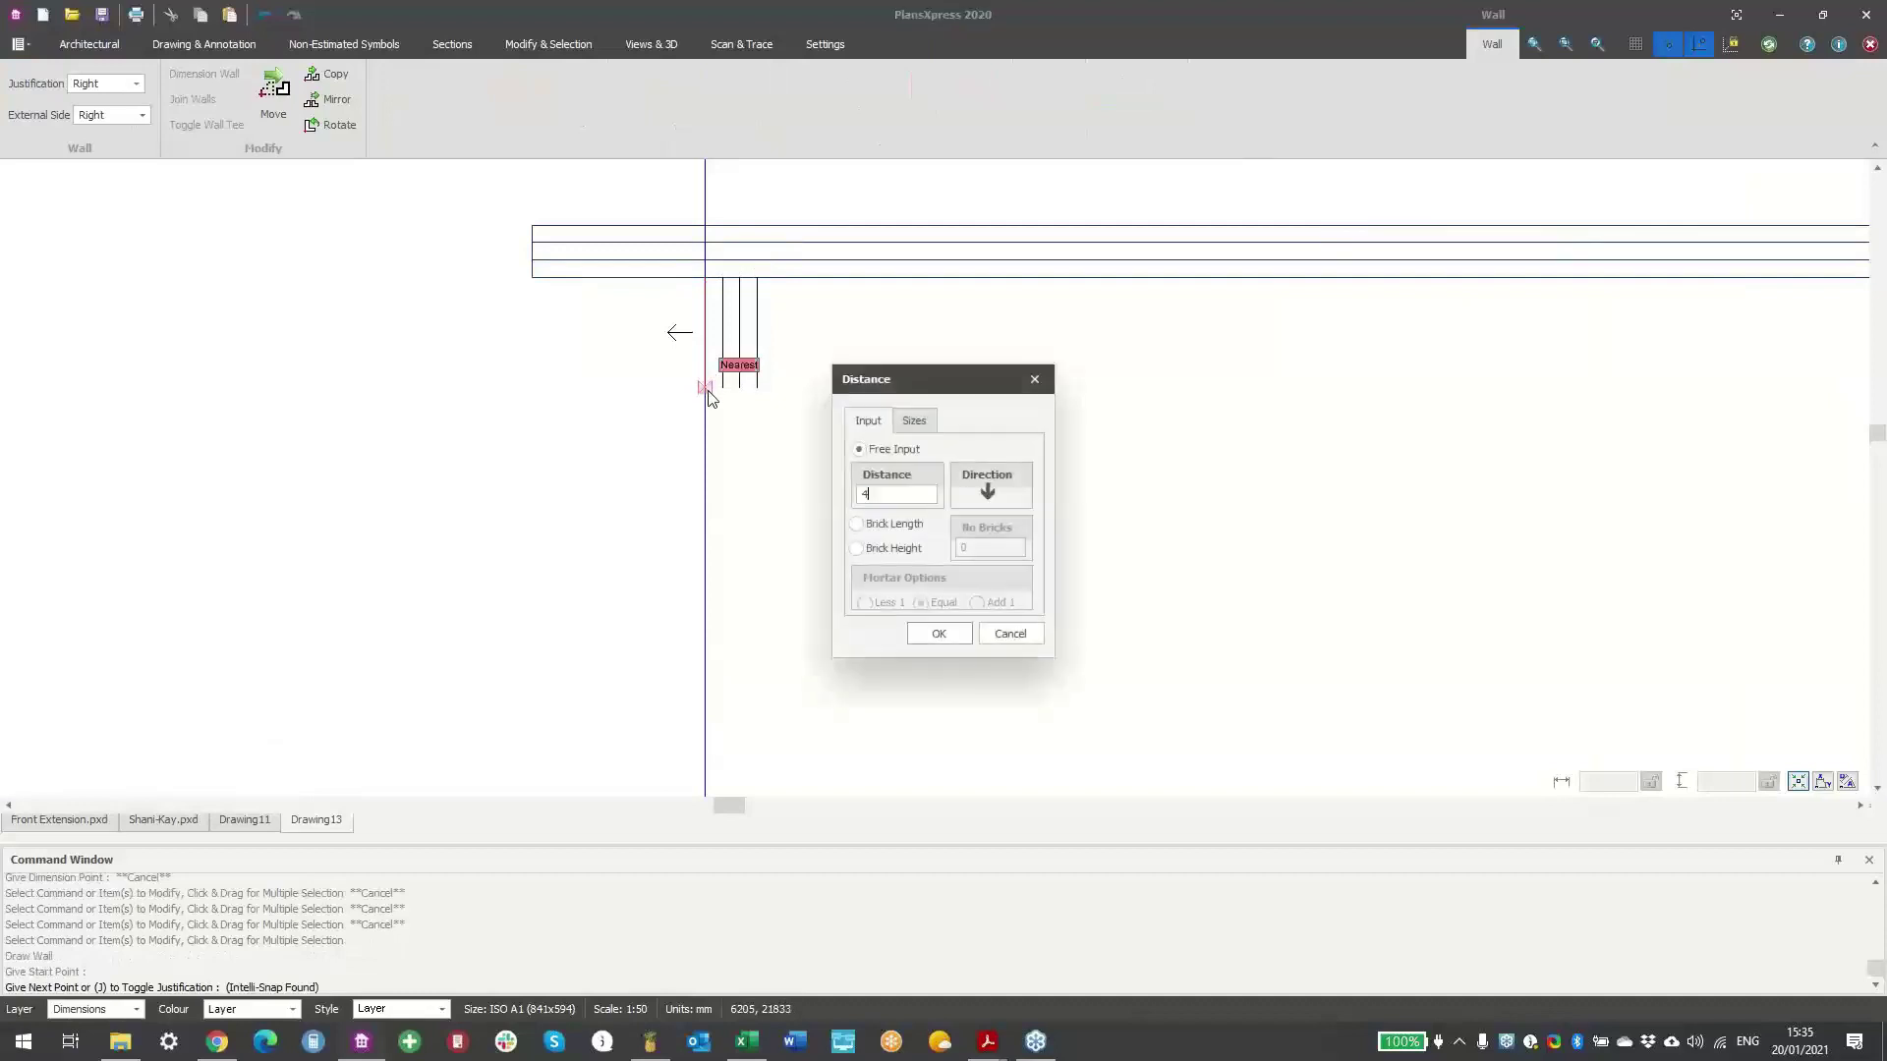
key(Return)
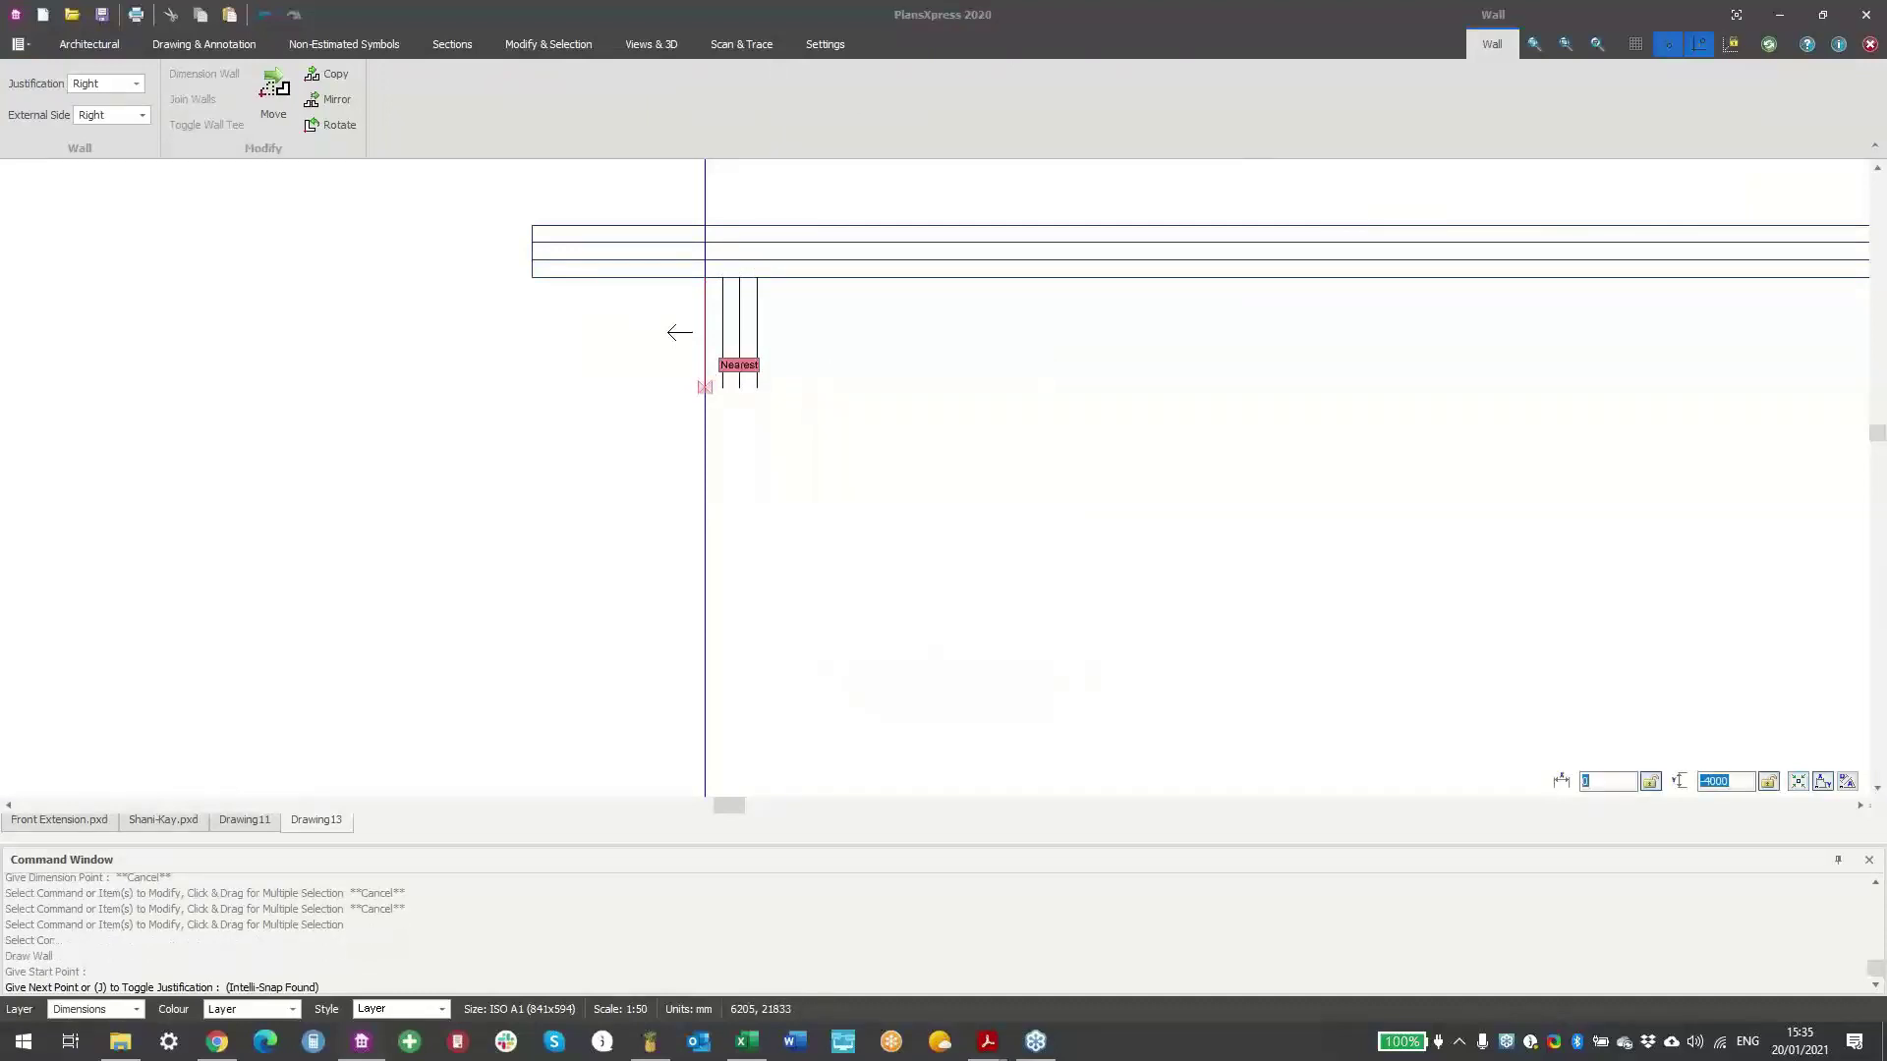
middle_drag(991, 582, 928, 388)
scroll(986, 455, down, 4)
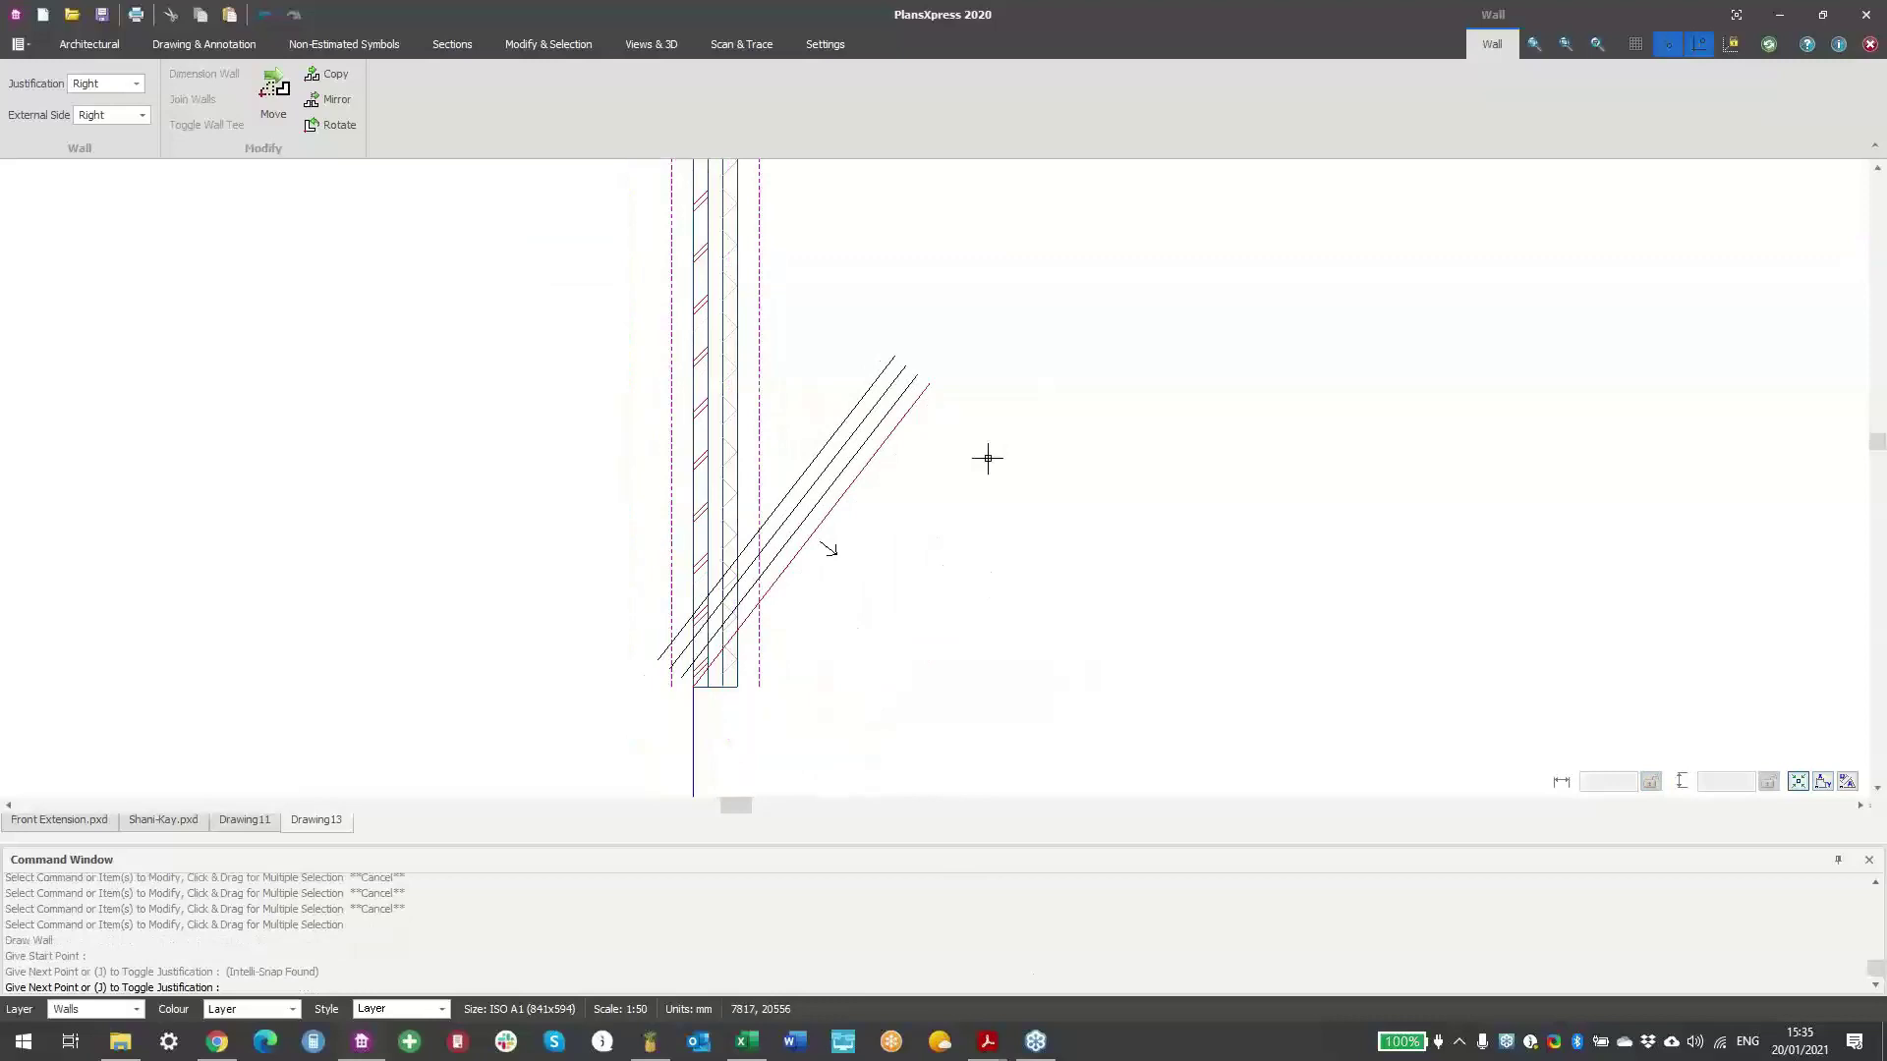
- Continue the cavity wall horizontally from the left wall's lower end to the right construction line
middle_drag(1137, 514, 1006, 561)
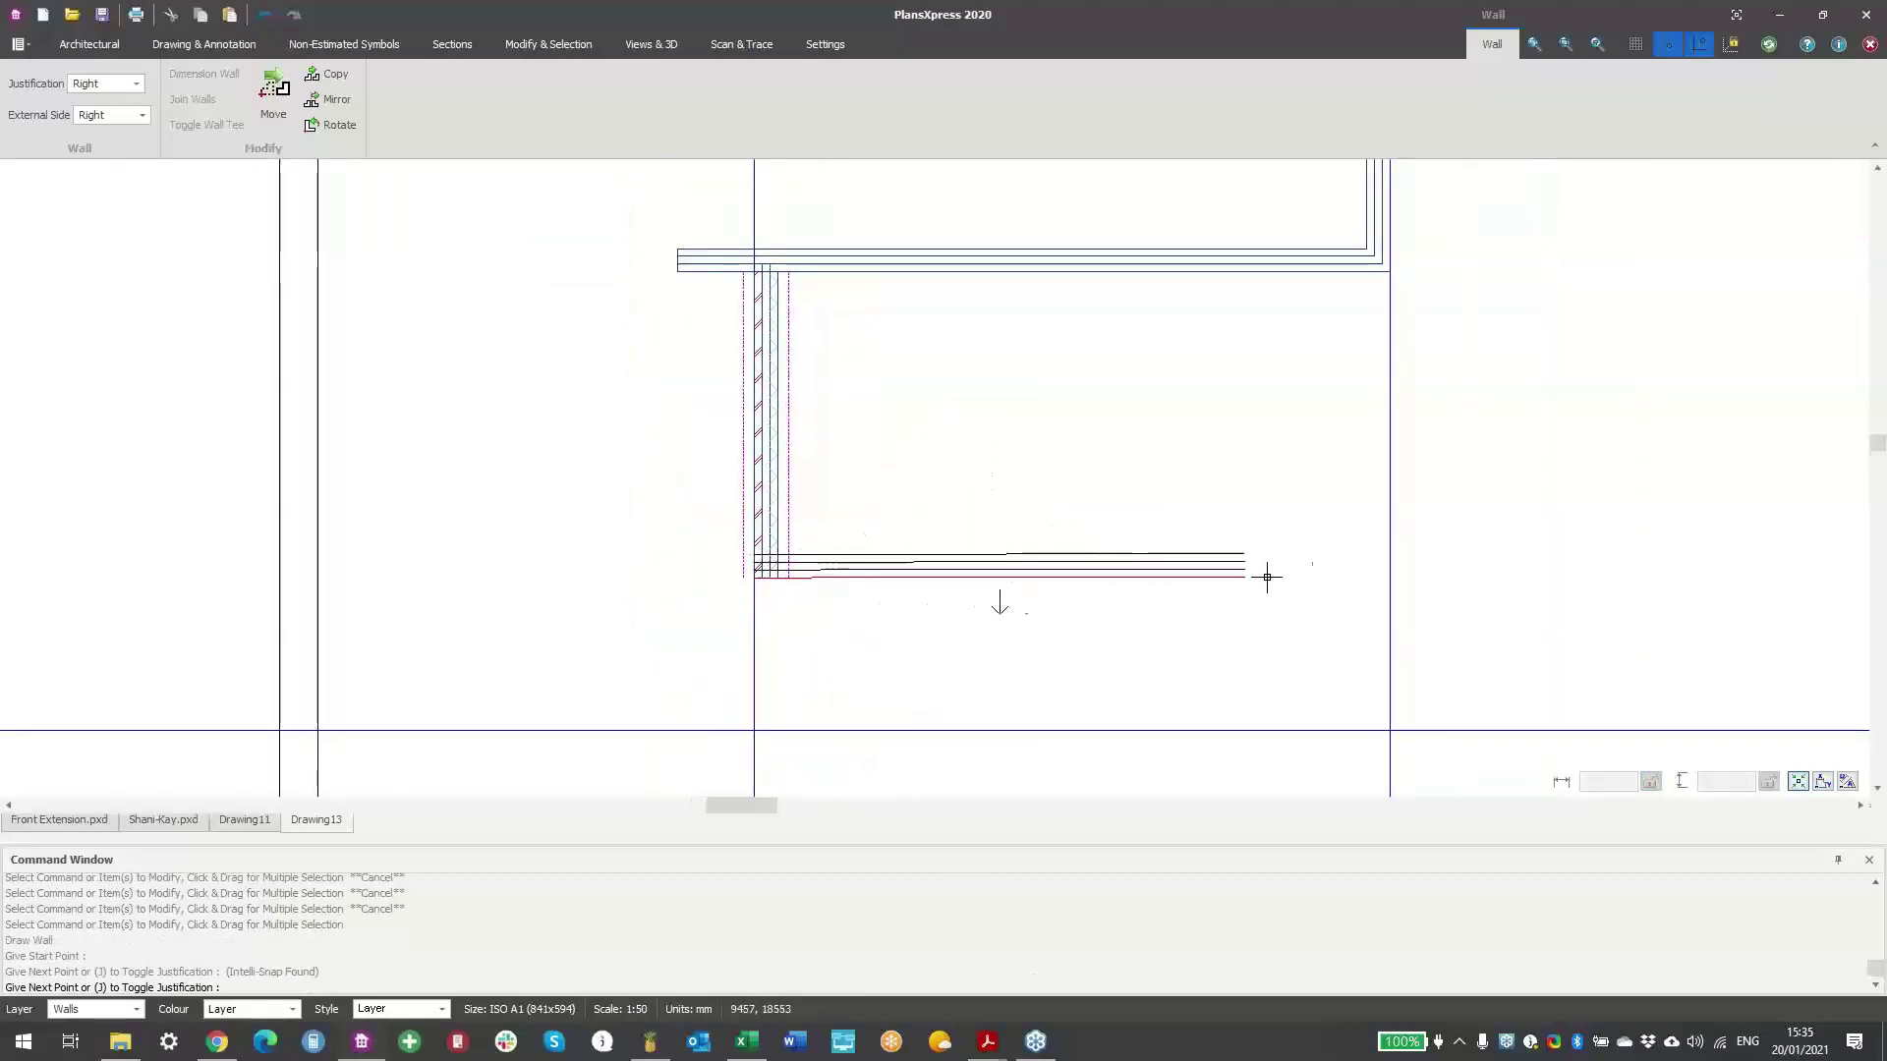
scroll(1366, 580, up, 5)
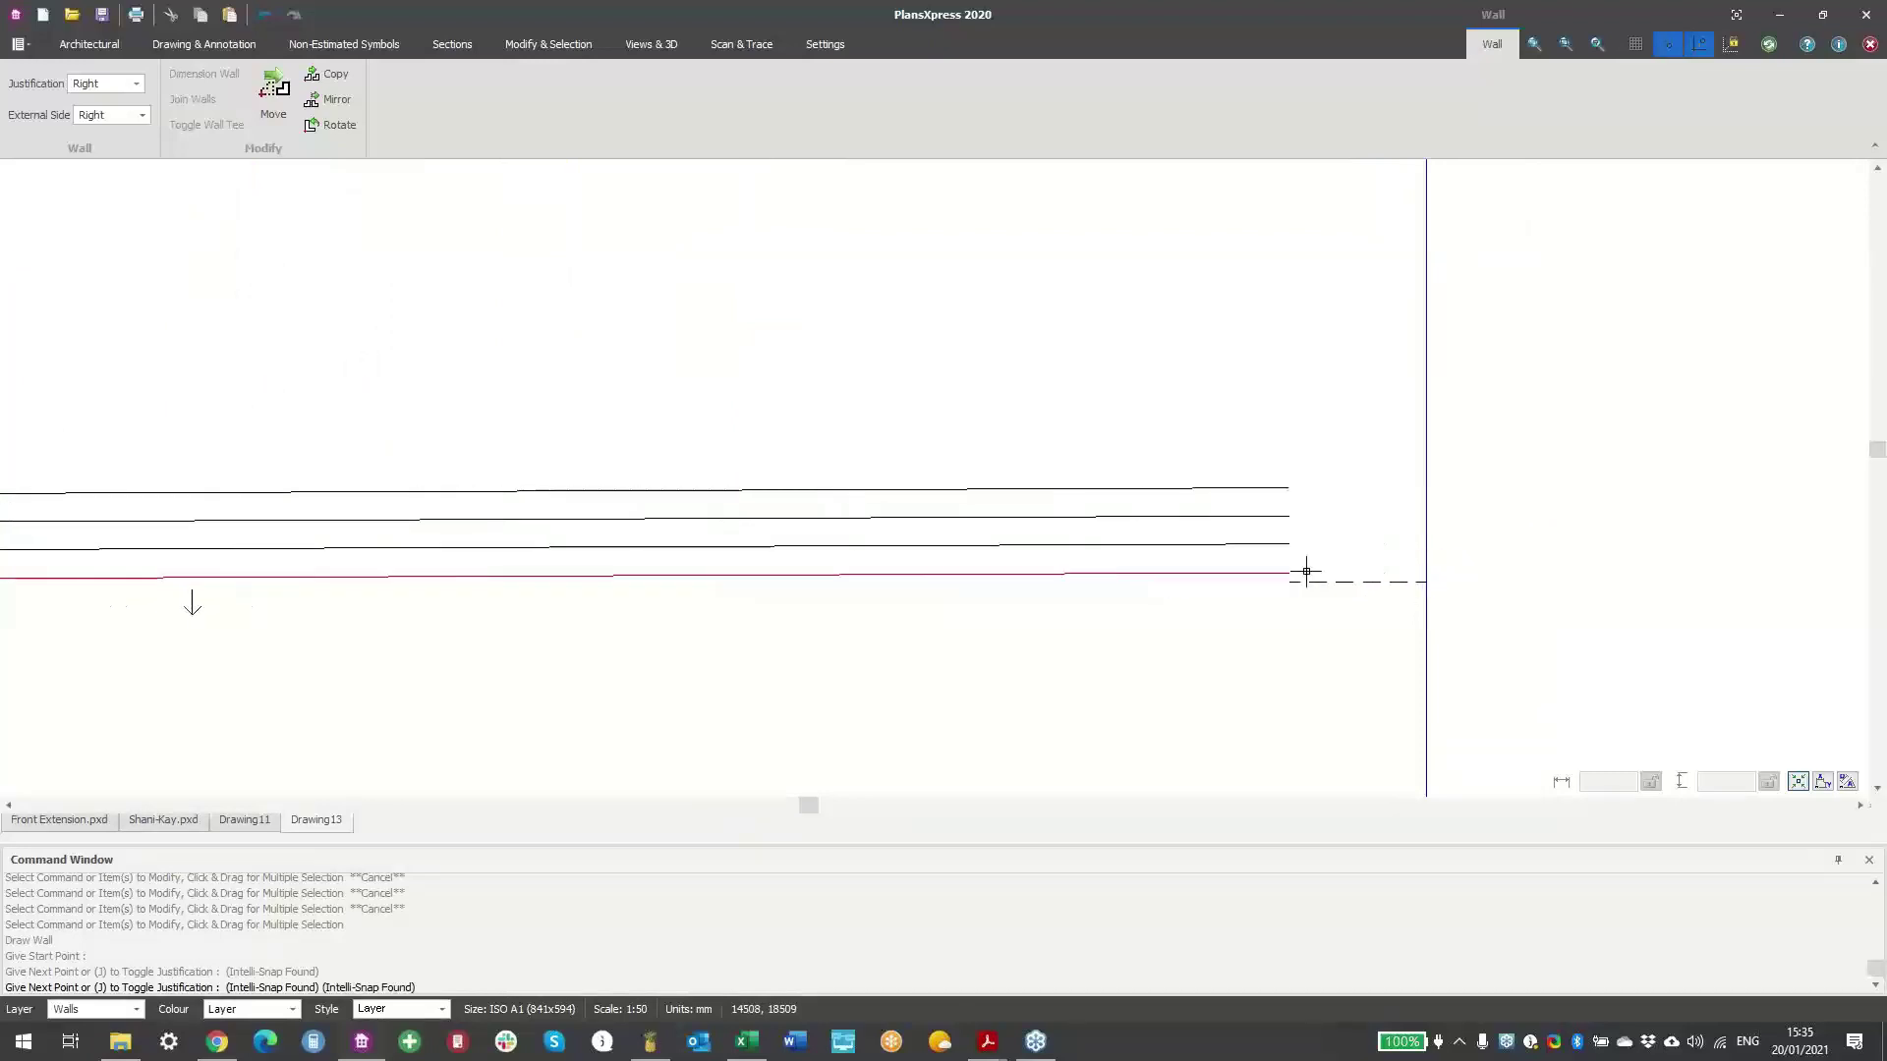
scroll(1046, 593, down, 2)
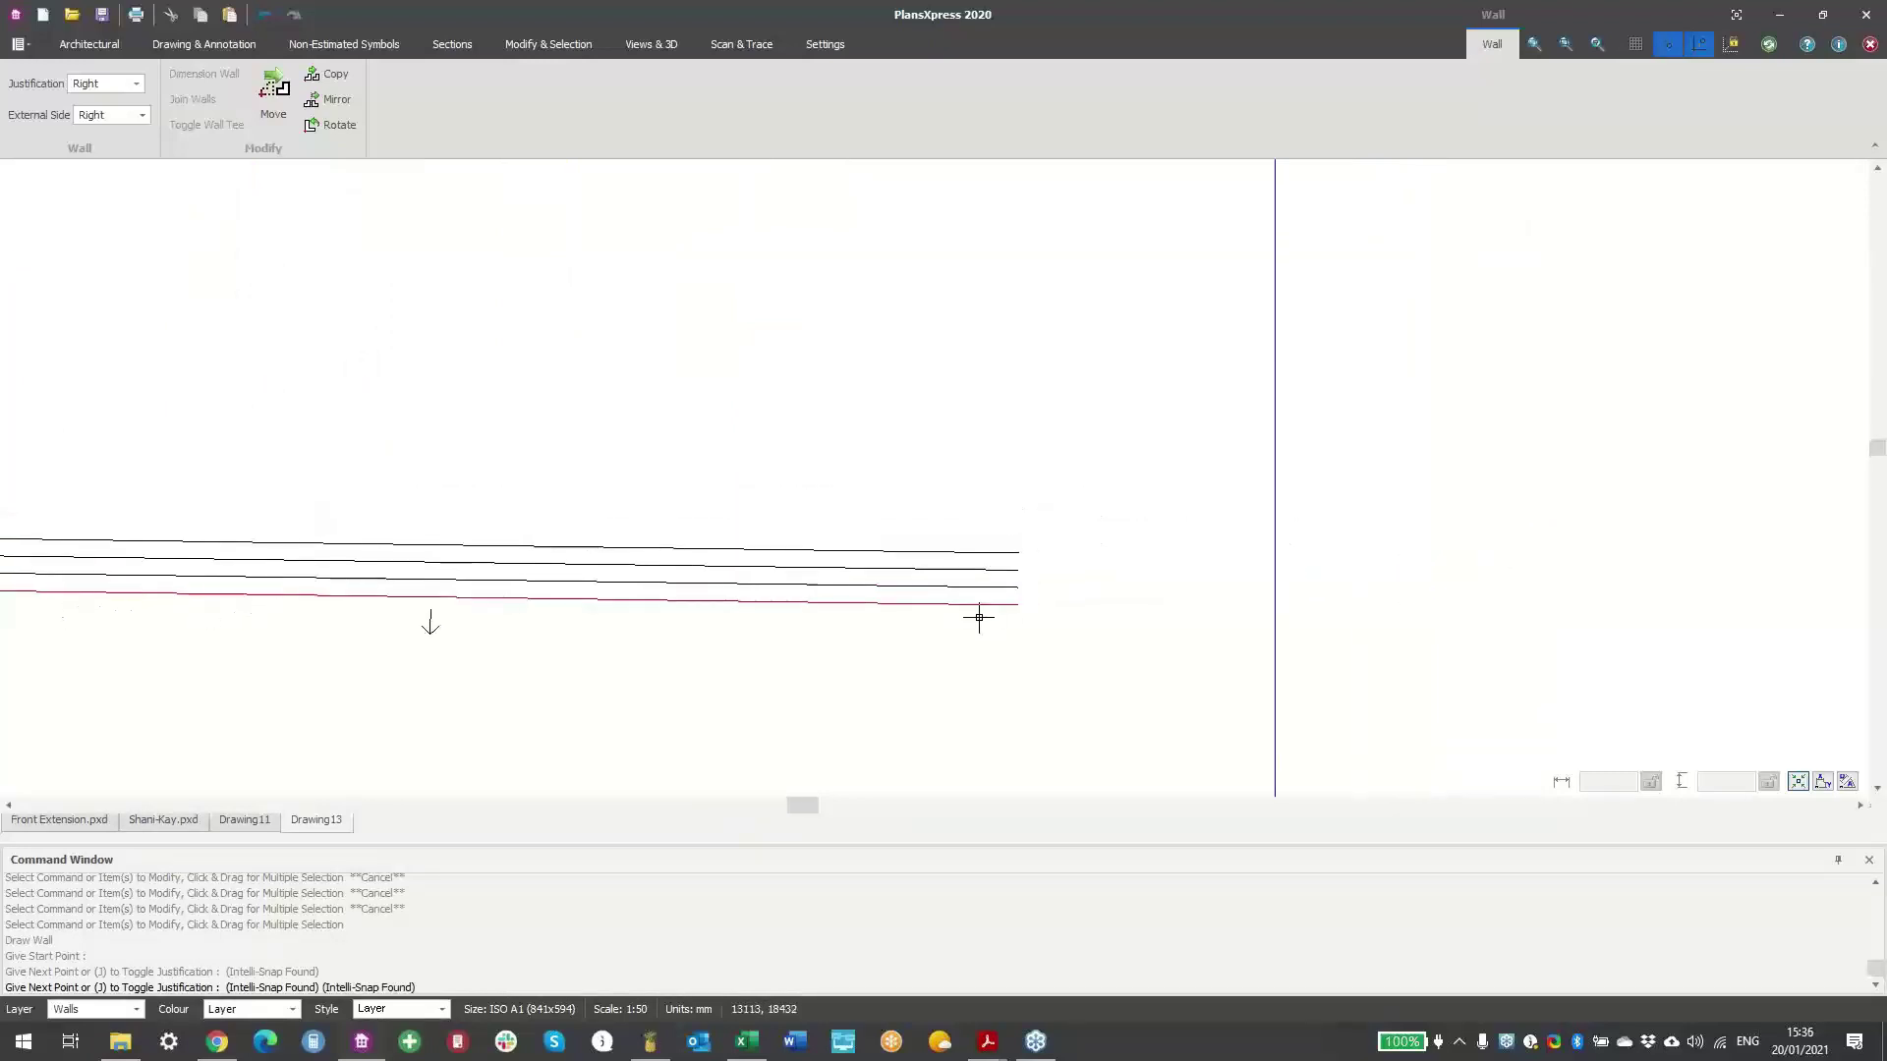
scroll(631, 496, up, 2)
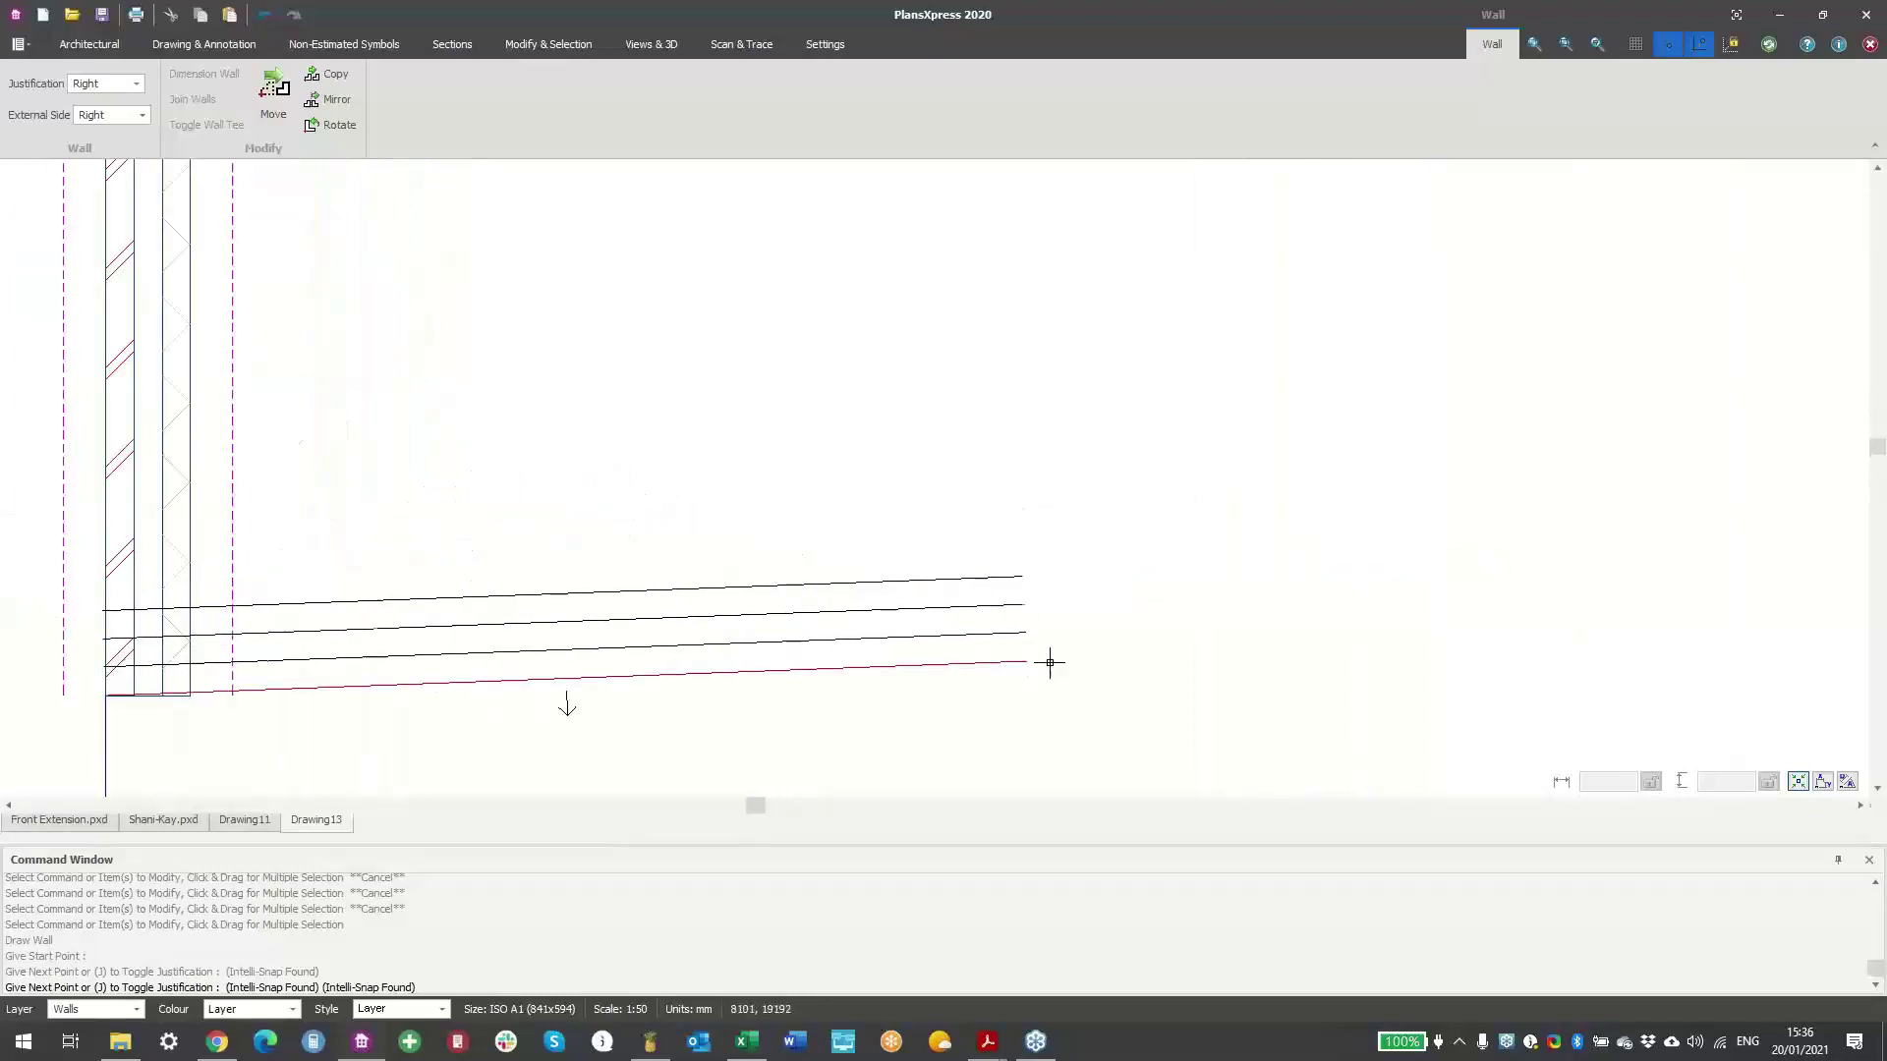
middle_drag(1048, 662, 672, 553)
scroll(1022, 609, down, 5)
middle_drag(1093, 620, 955, 609)
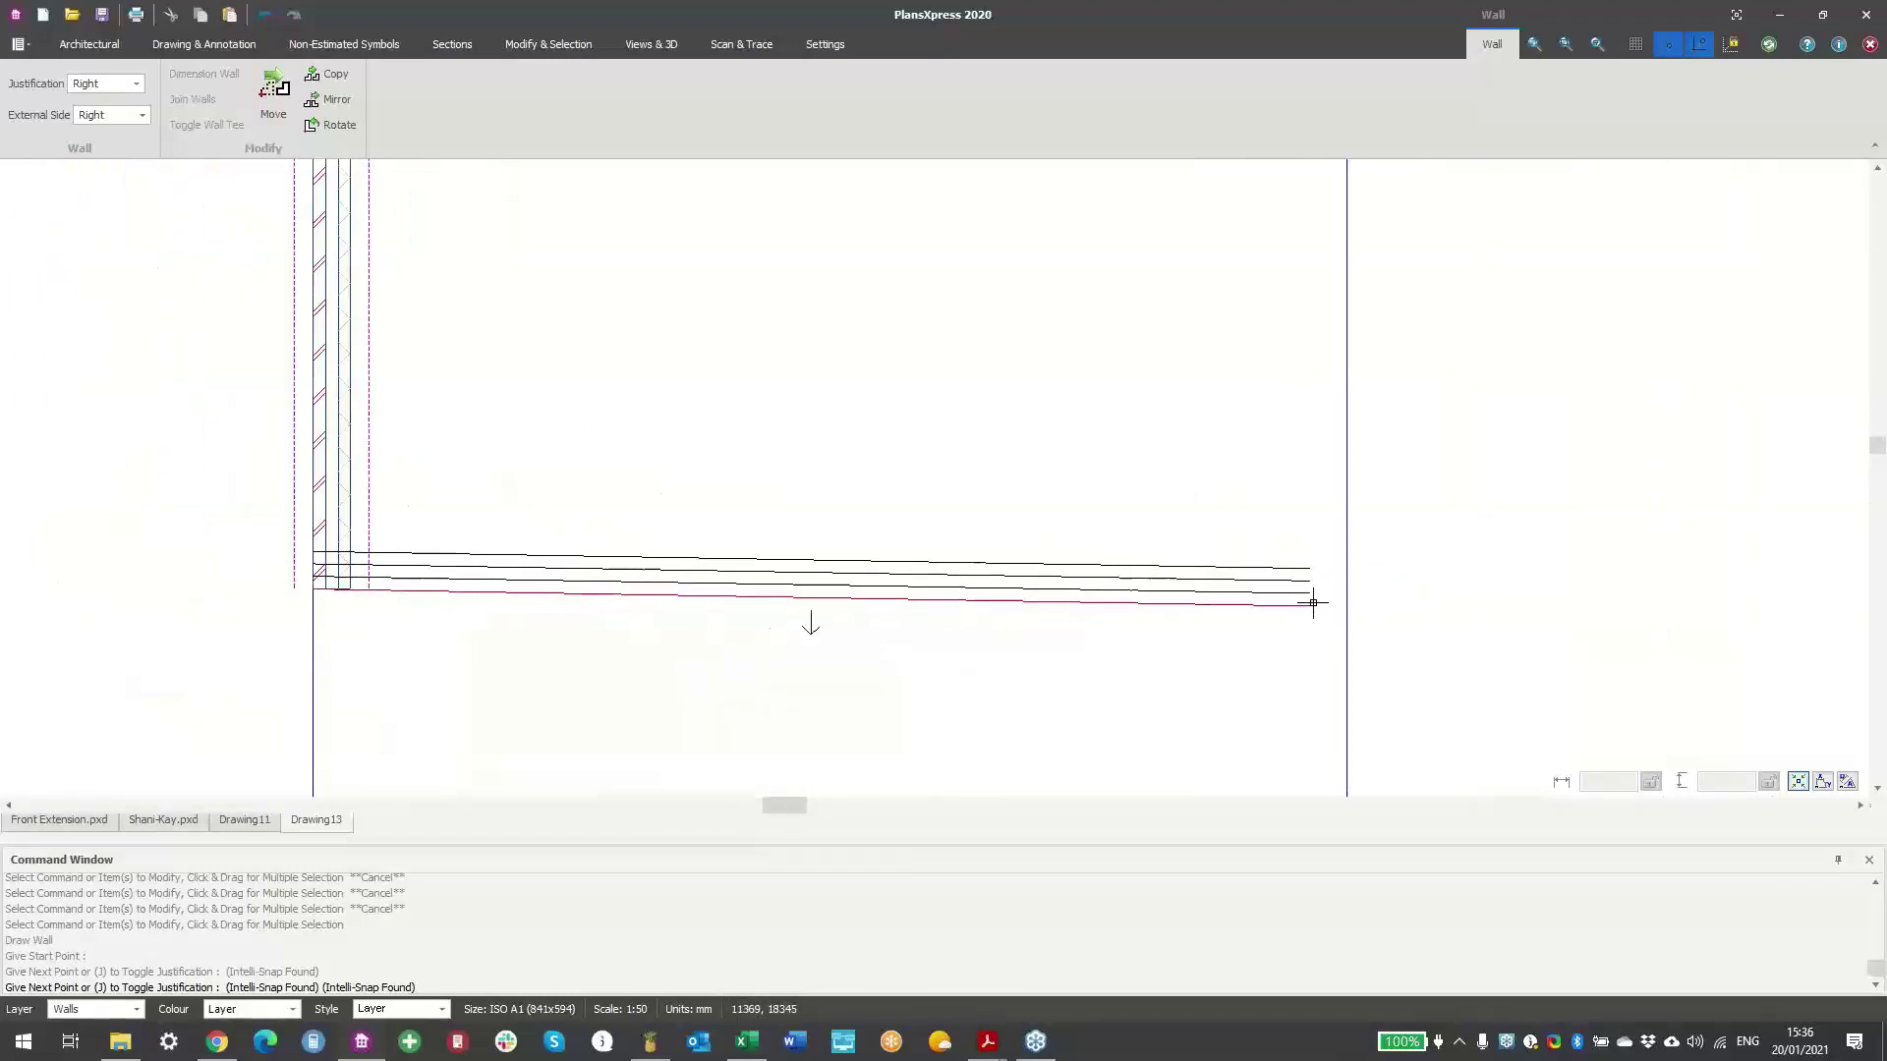
click(1293, 602)
- Run the cavity wall up to the existing wall's lower right corner endpoint, end the wall run and refresh the drawing
middle_drag(1276, 754, 1297, 522)
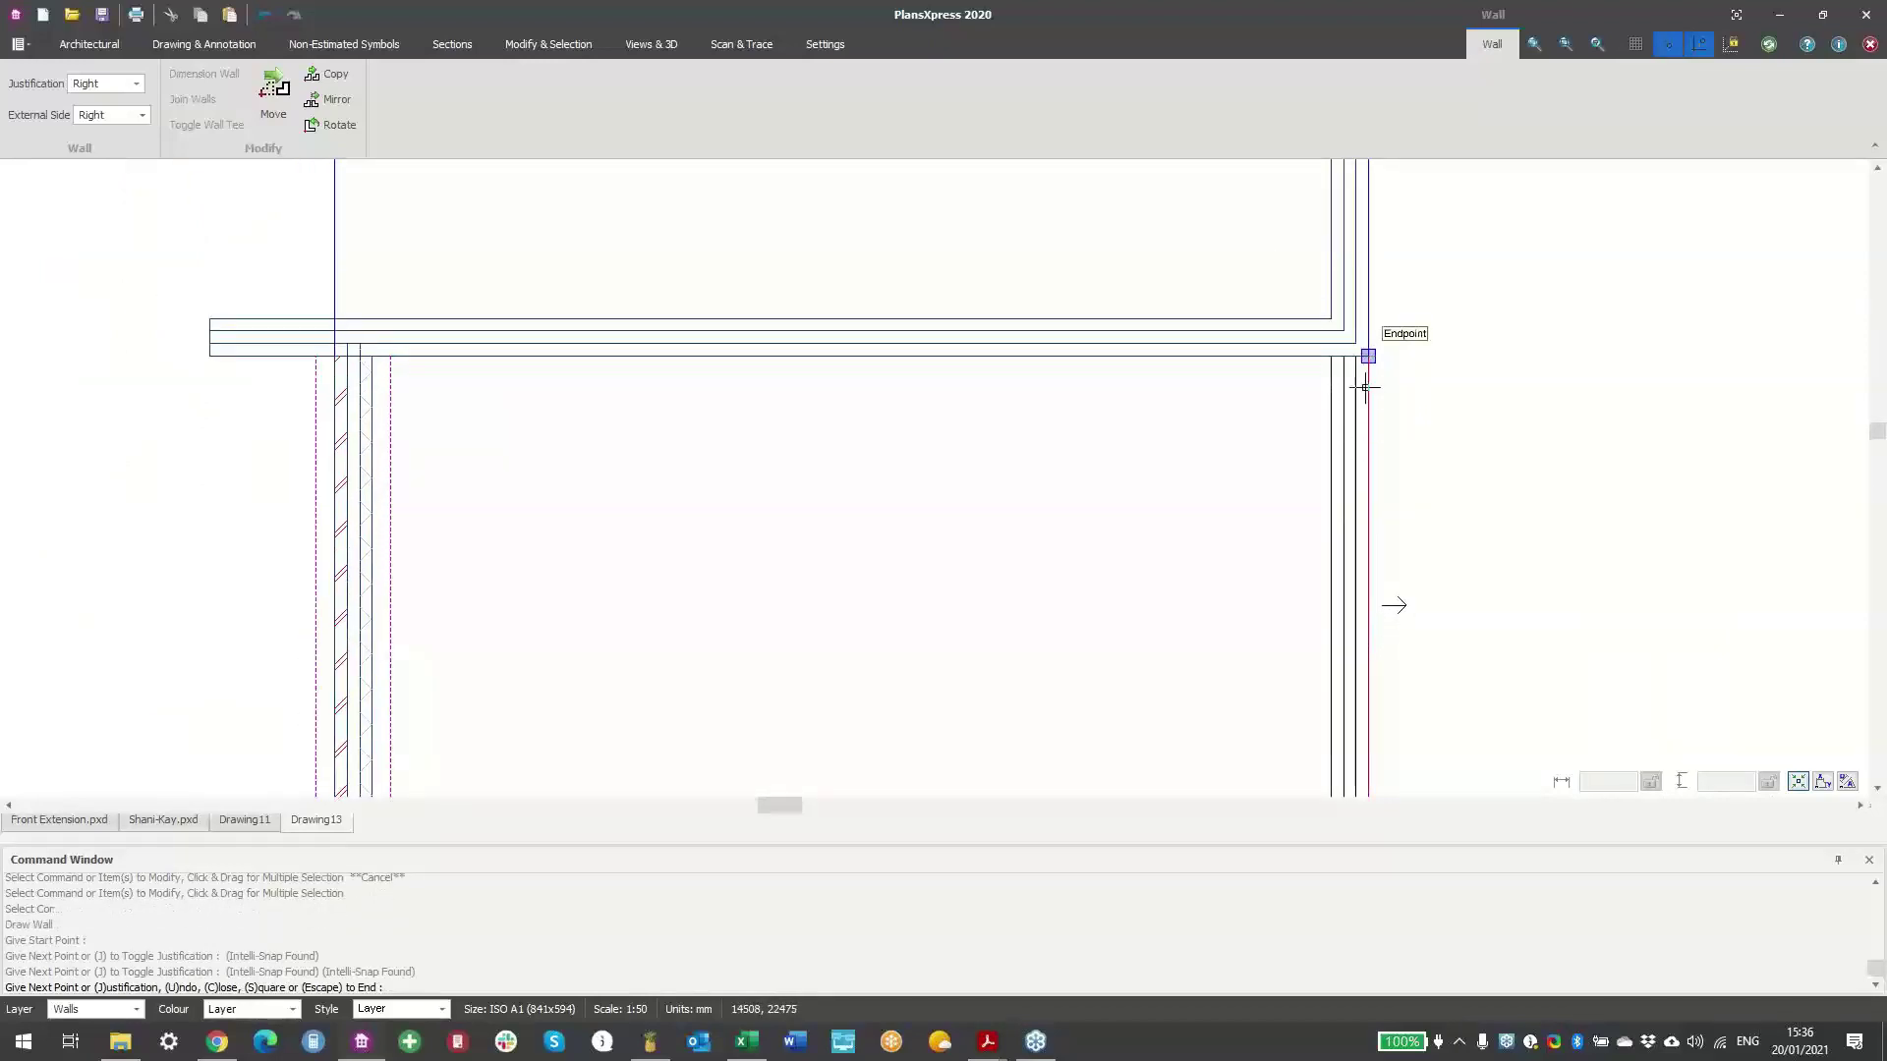
click(1366, 356)
key(Escape)
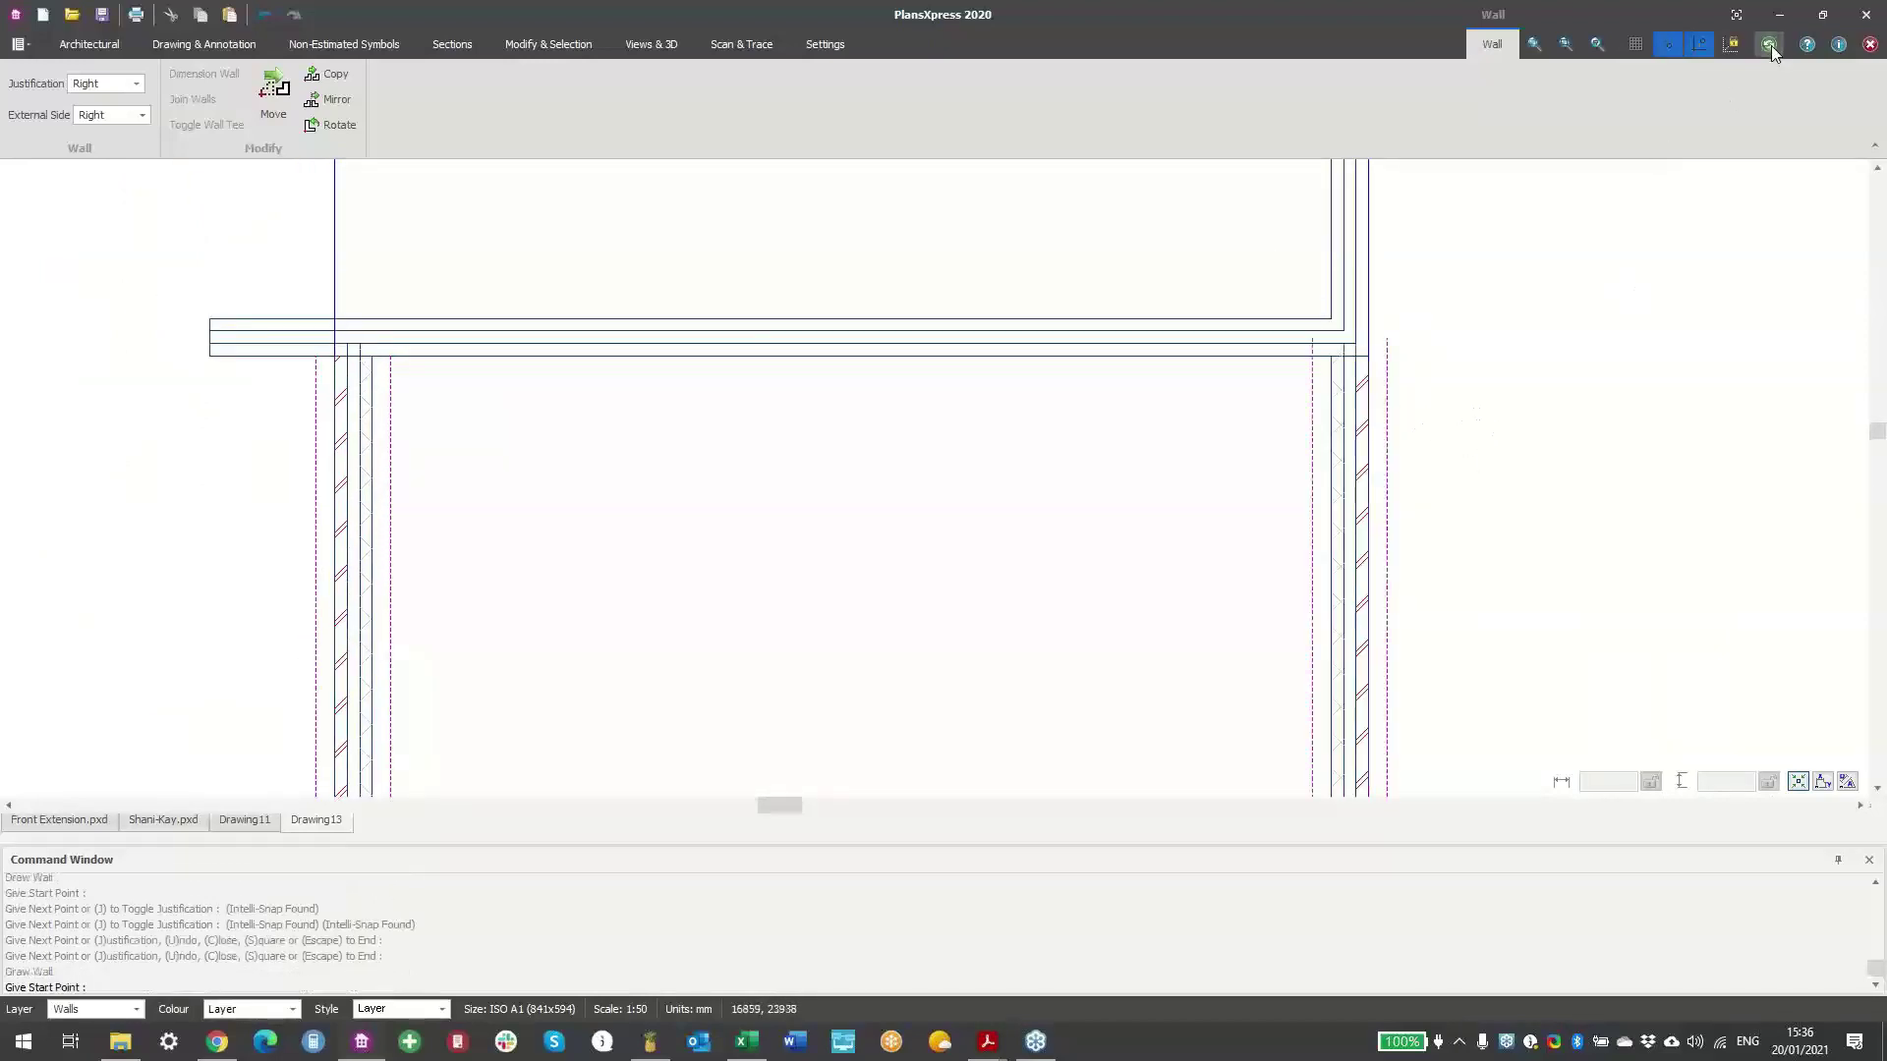
click(1769, 44)
scroll(1492, 353, down, 4)
middle_drag(1306, 413, 1144, 416)
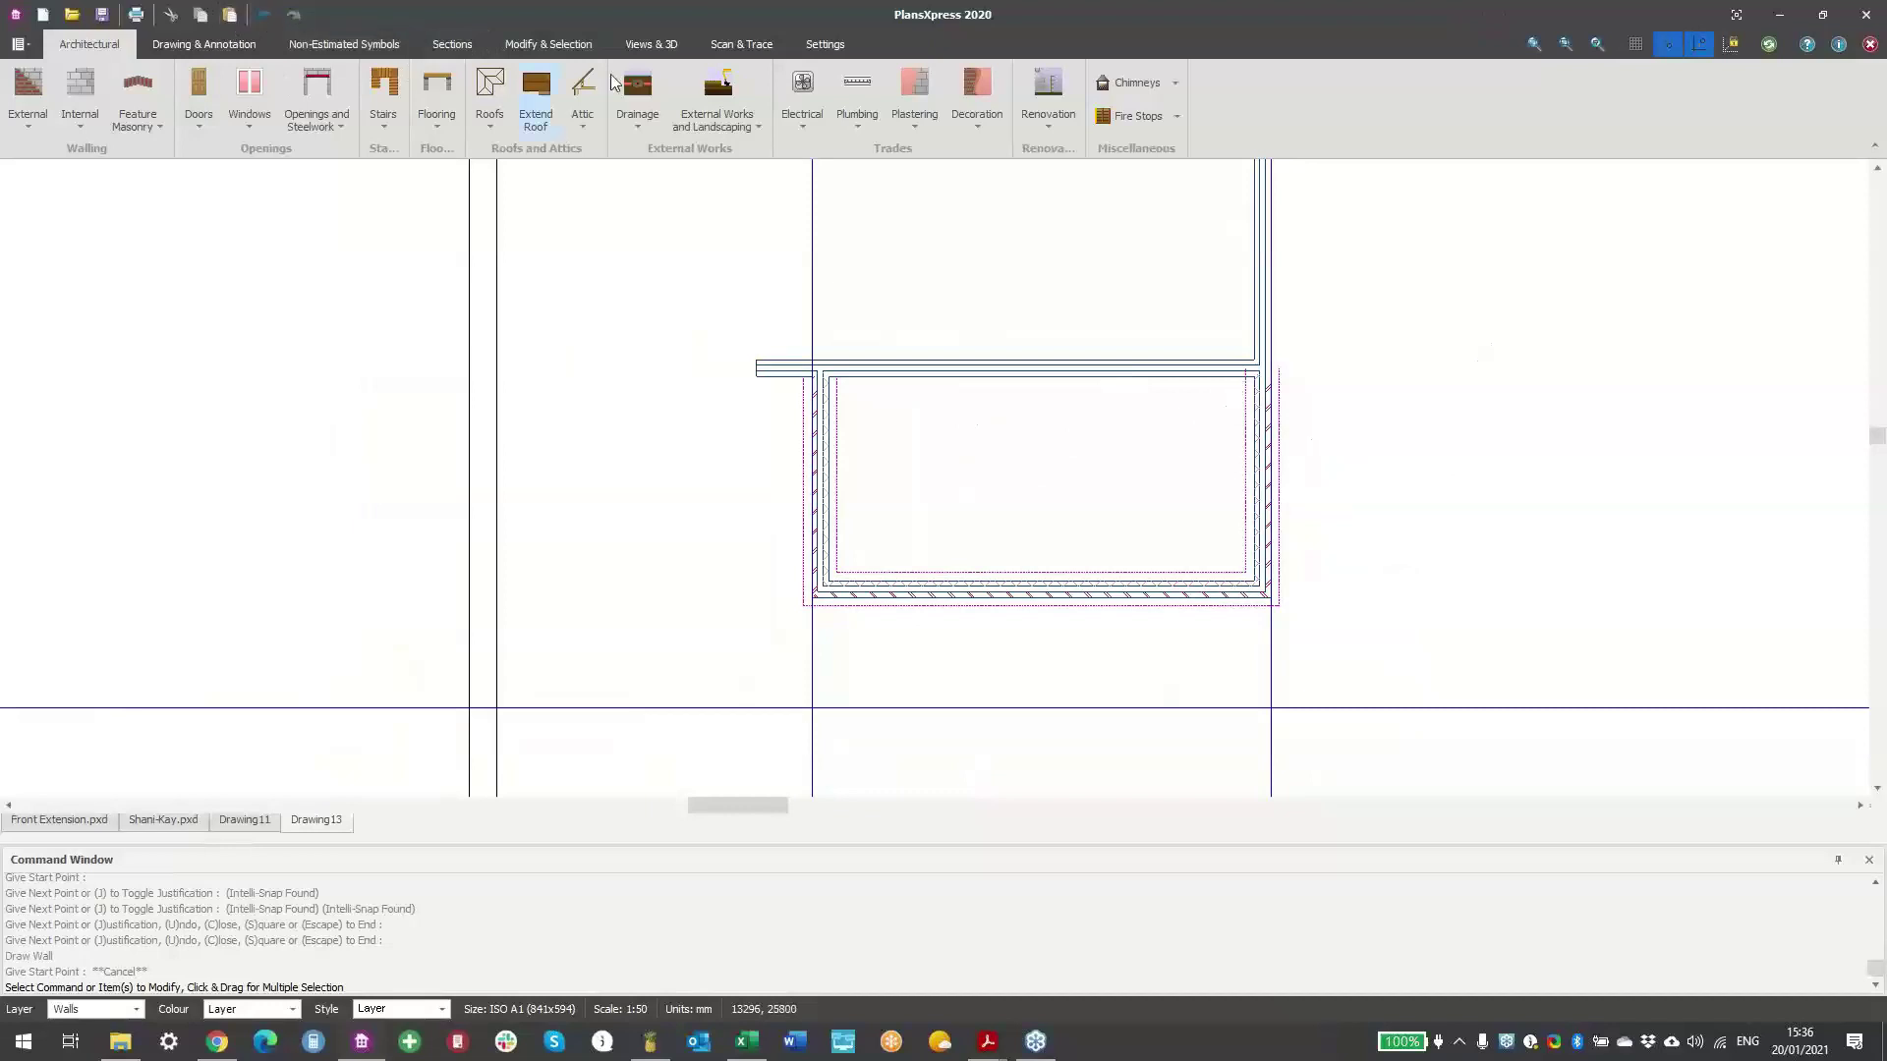
- Show the 3D preview and orbit the model to examine the extension walls against the existing walls
click(650, 45)
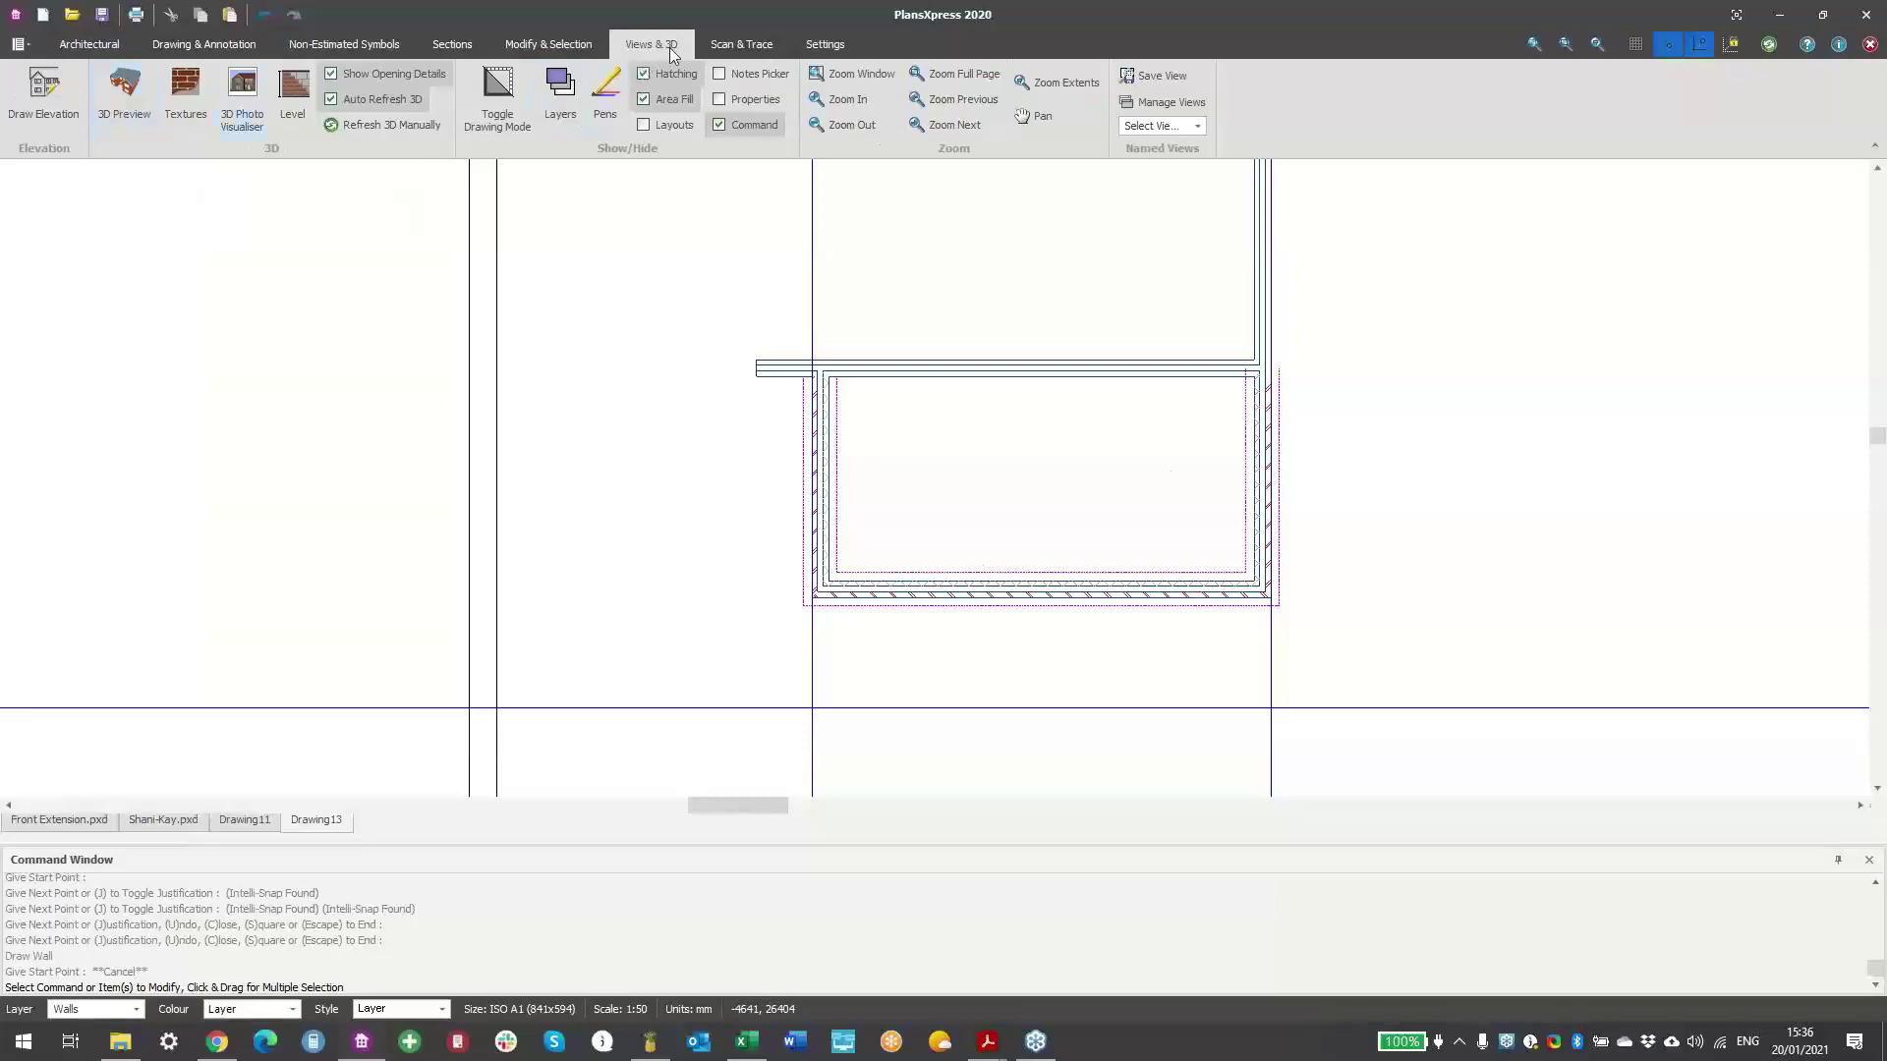
click(124, 103)
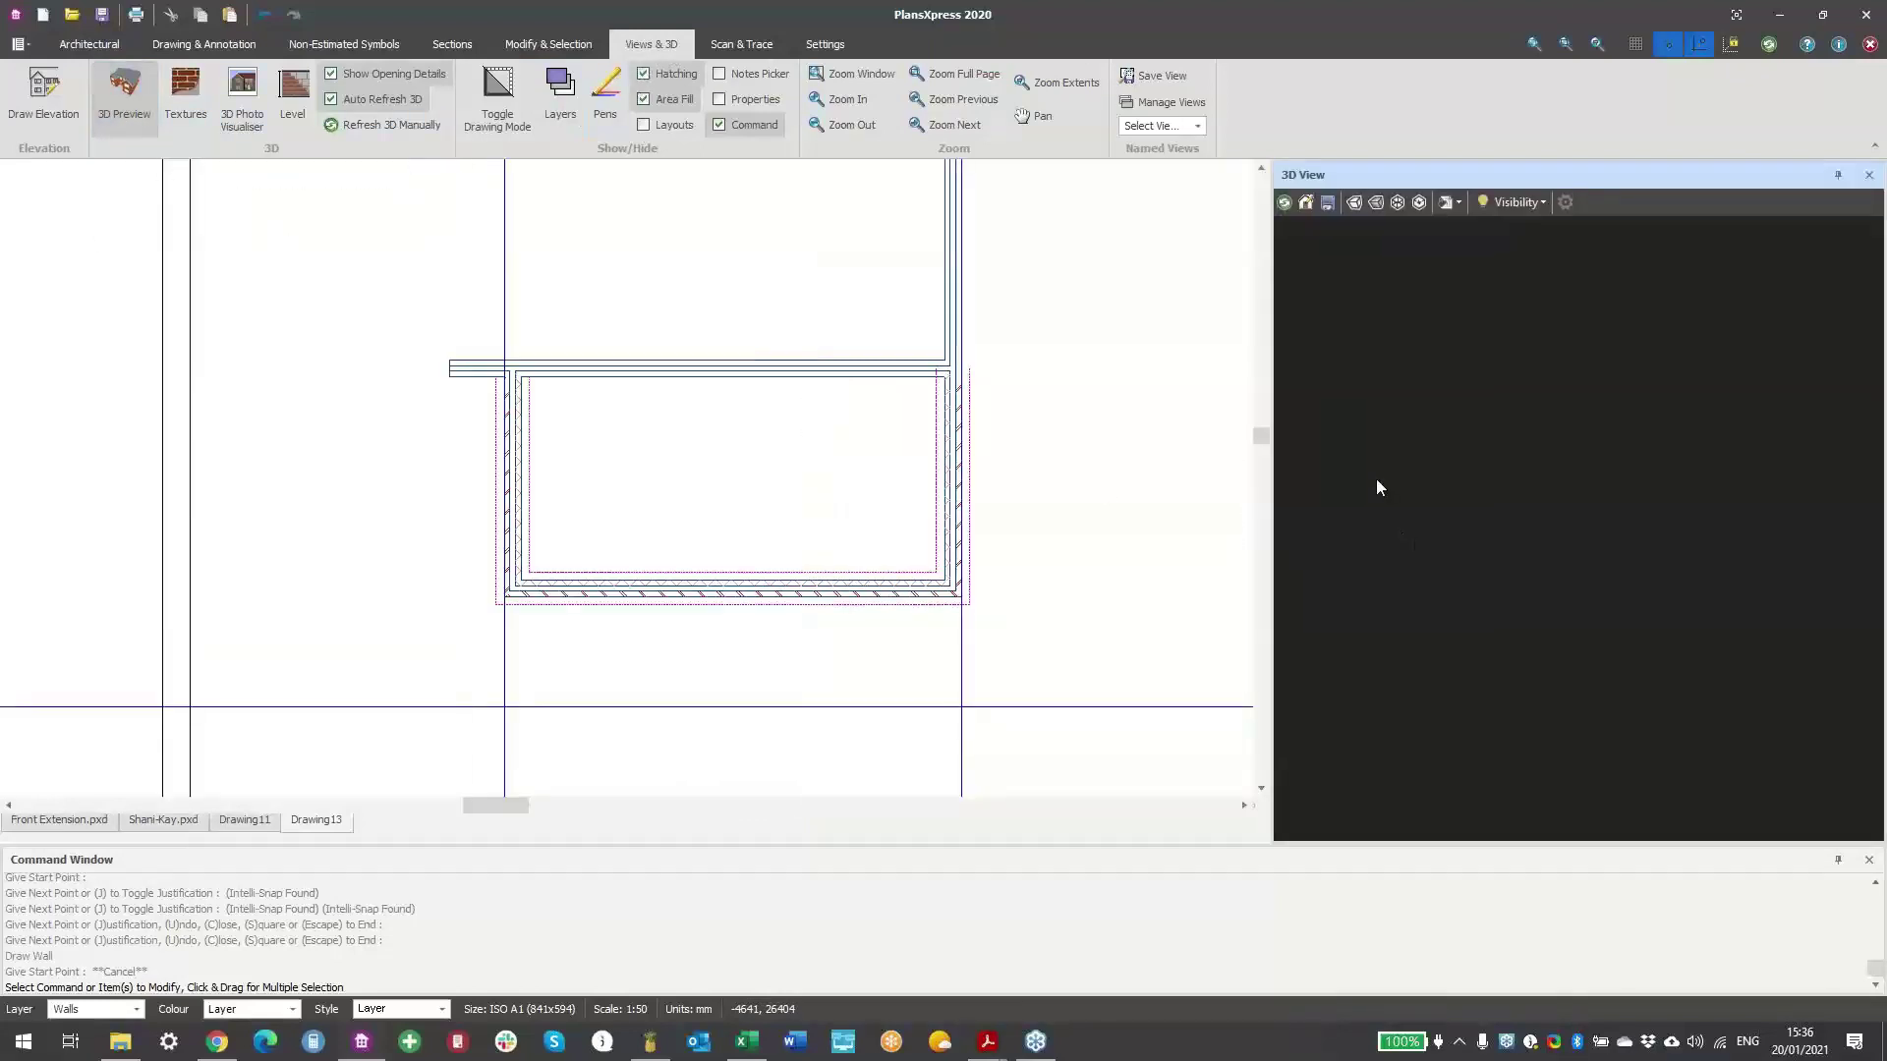
drag(1626, 625, 1584, 604)
drag(1392, 586, 1555, 677)
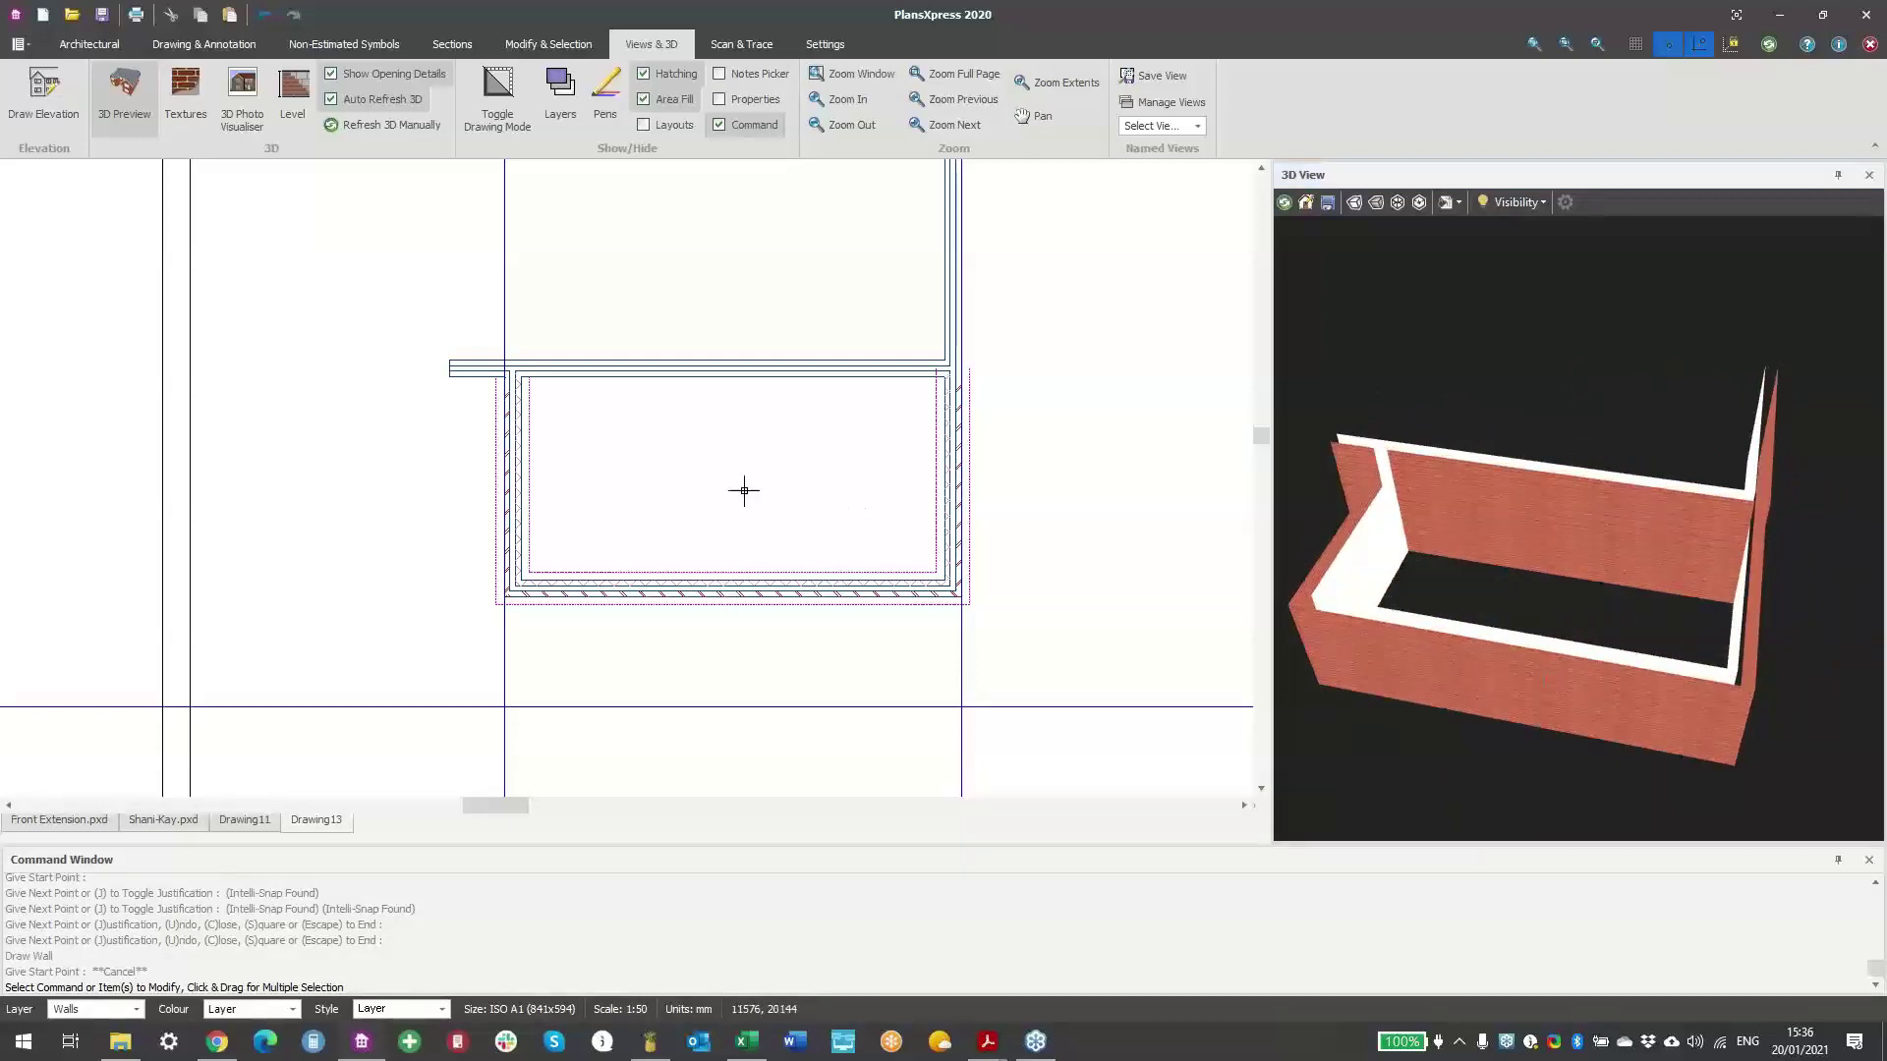
scroll(747, 472, up, 3)
scroll(726, 436, down, 2)
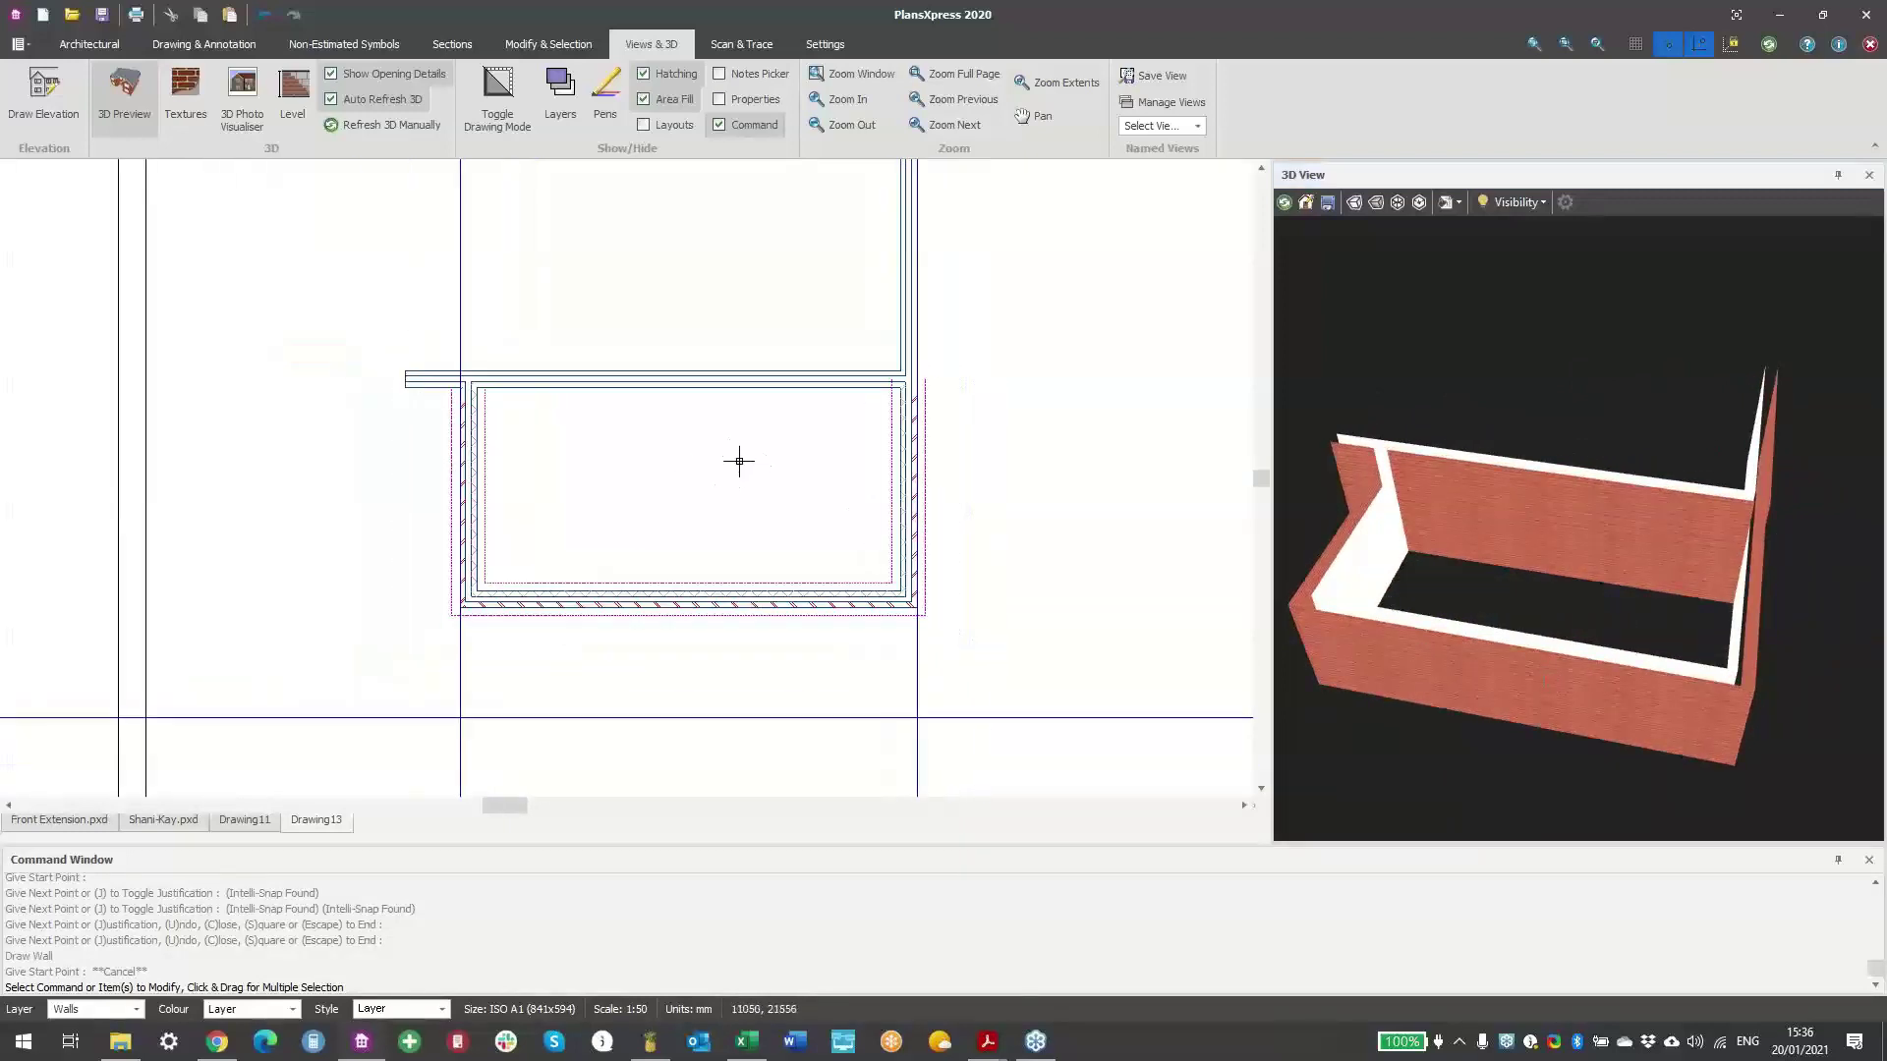
middle_drag(607, 406, 598, 434)
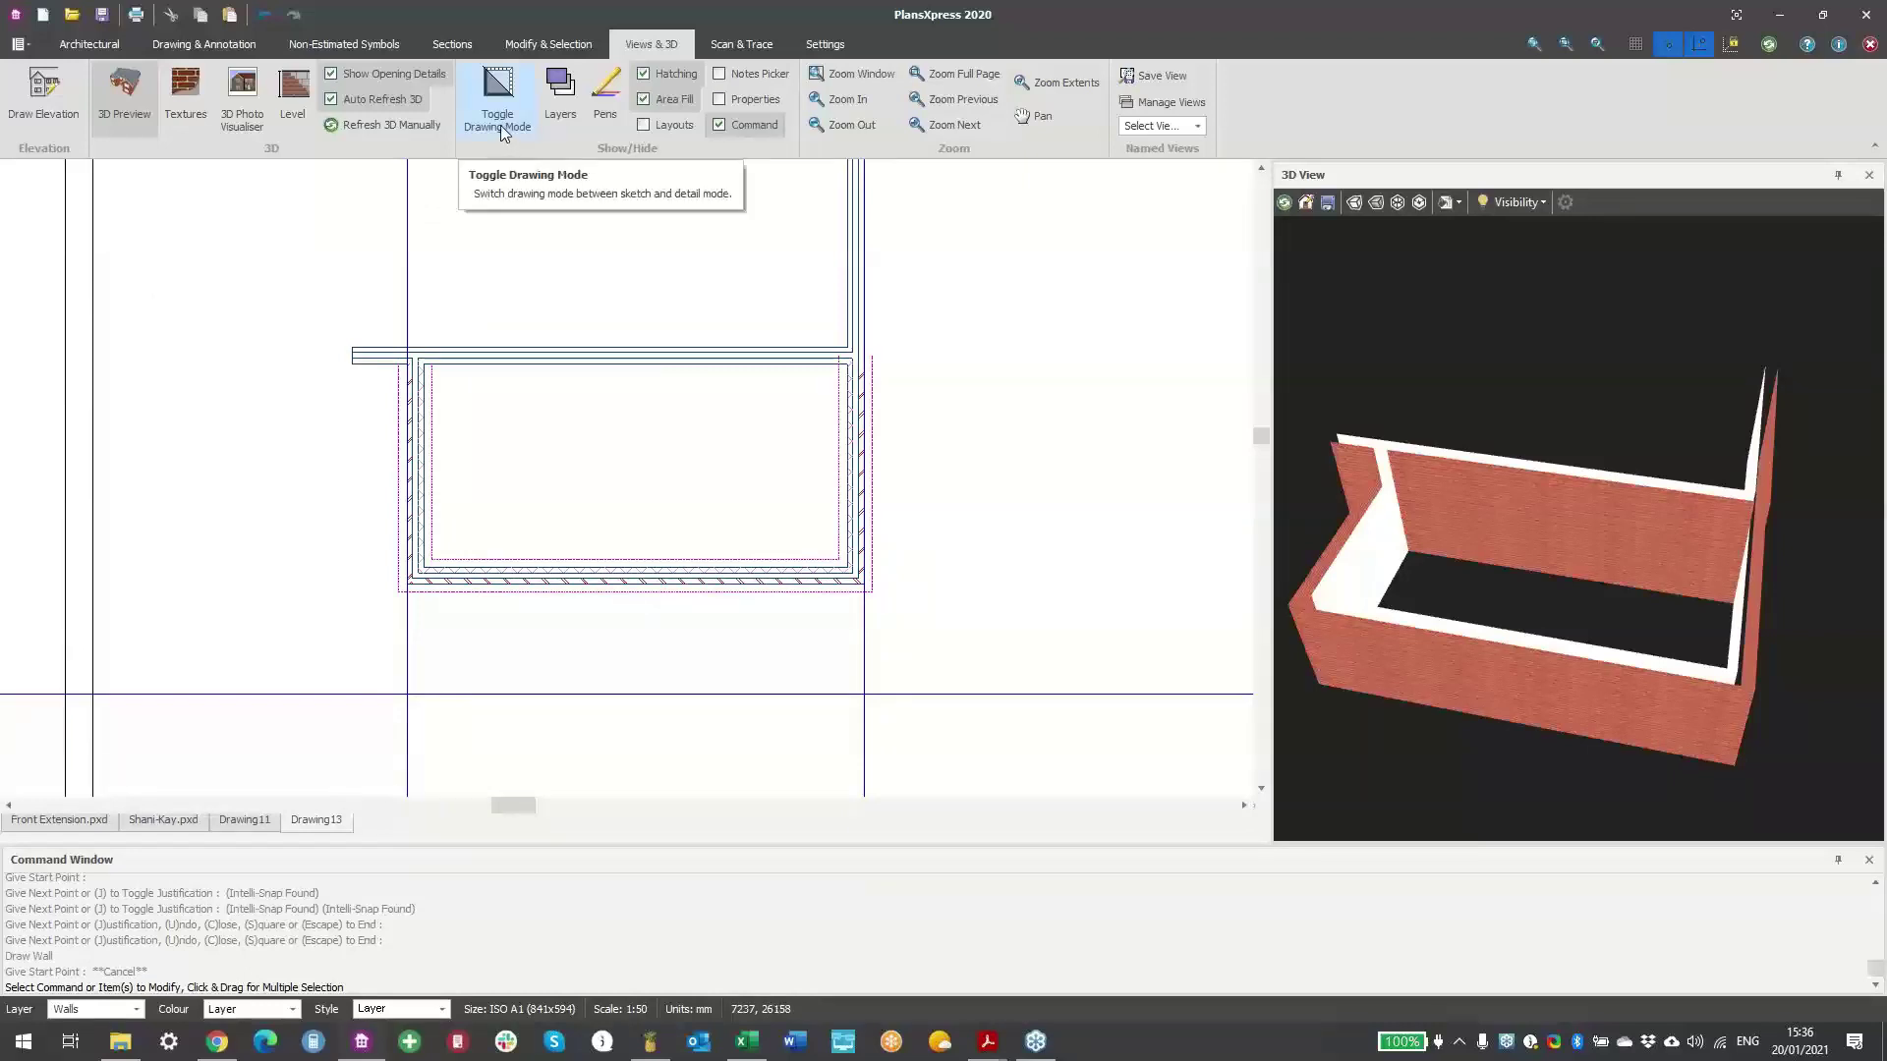
scroll(888, 503, up, 5)
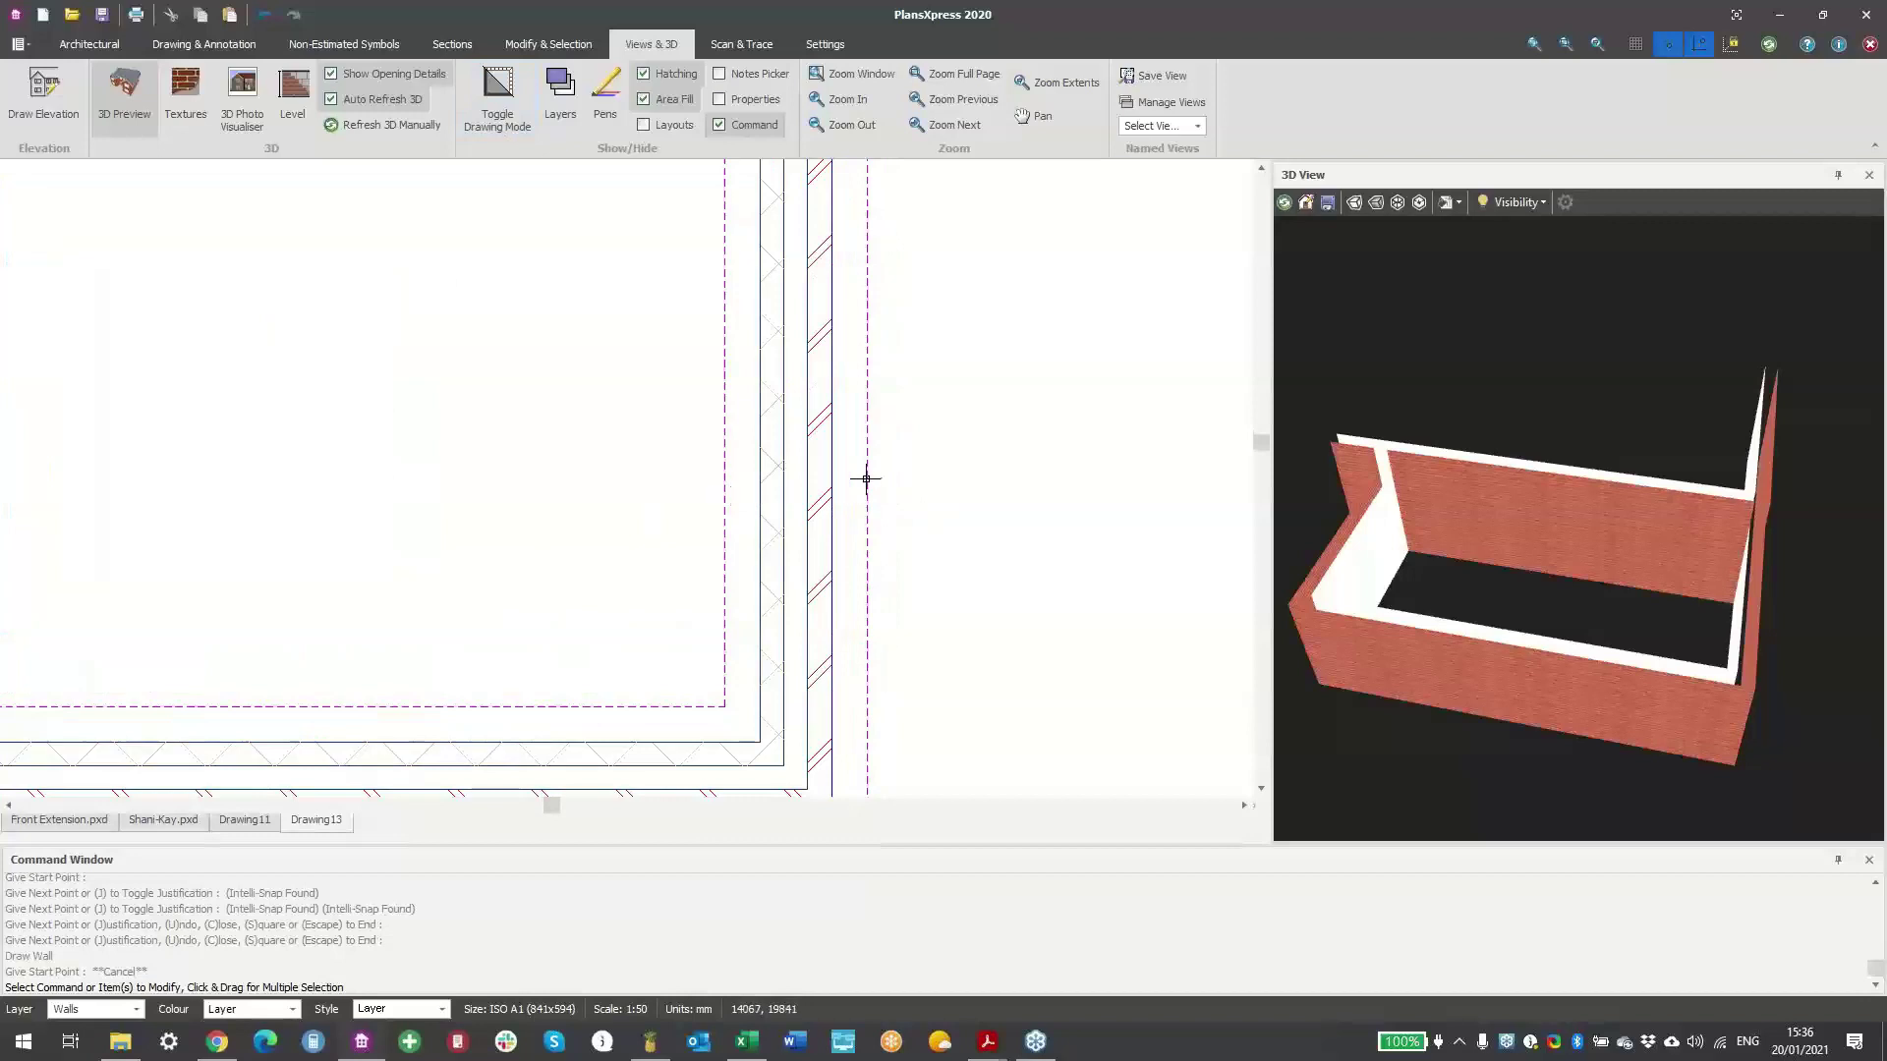
scroll(725, 484, down, 4)
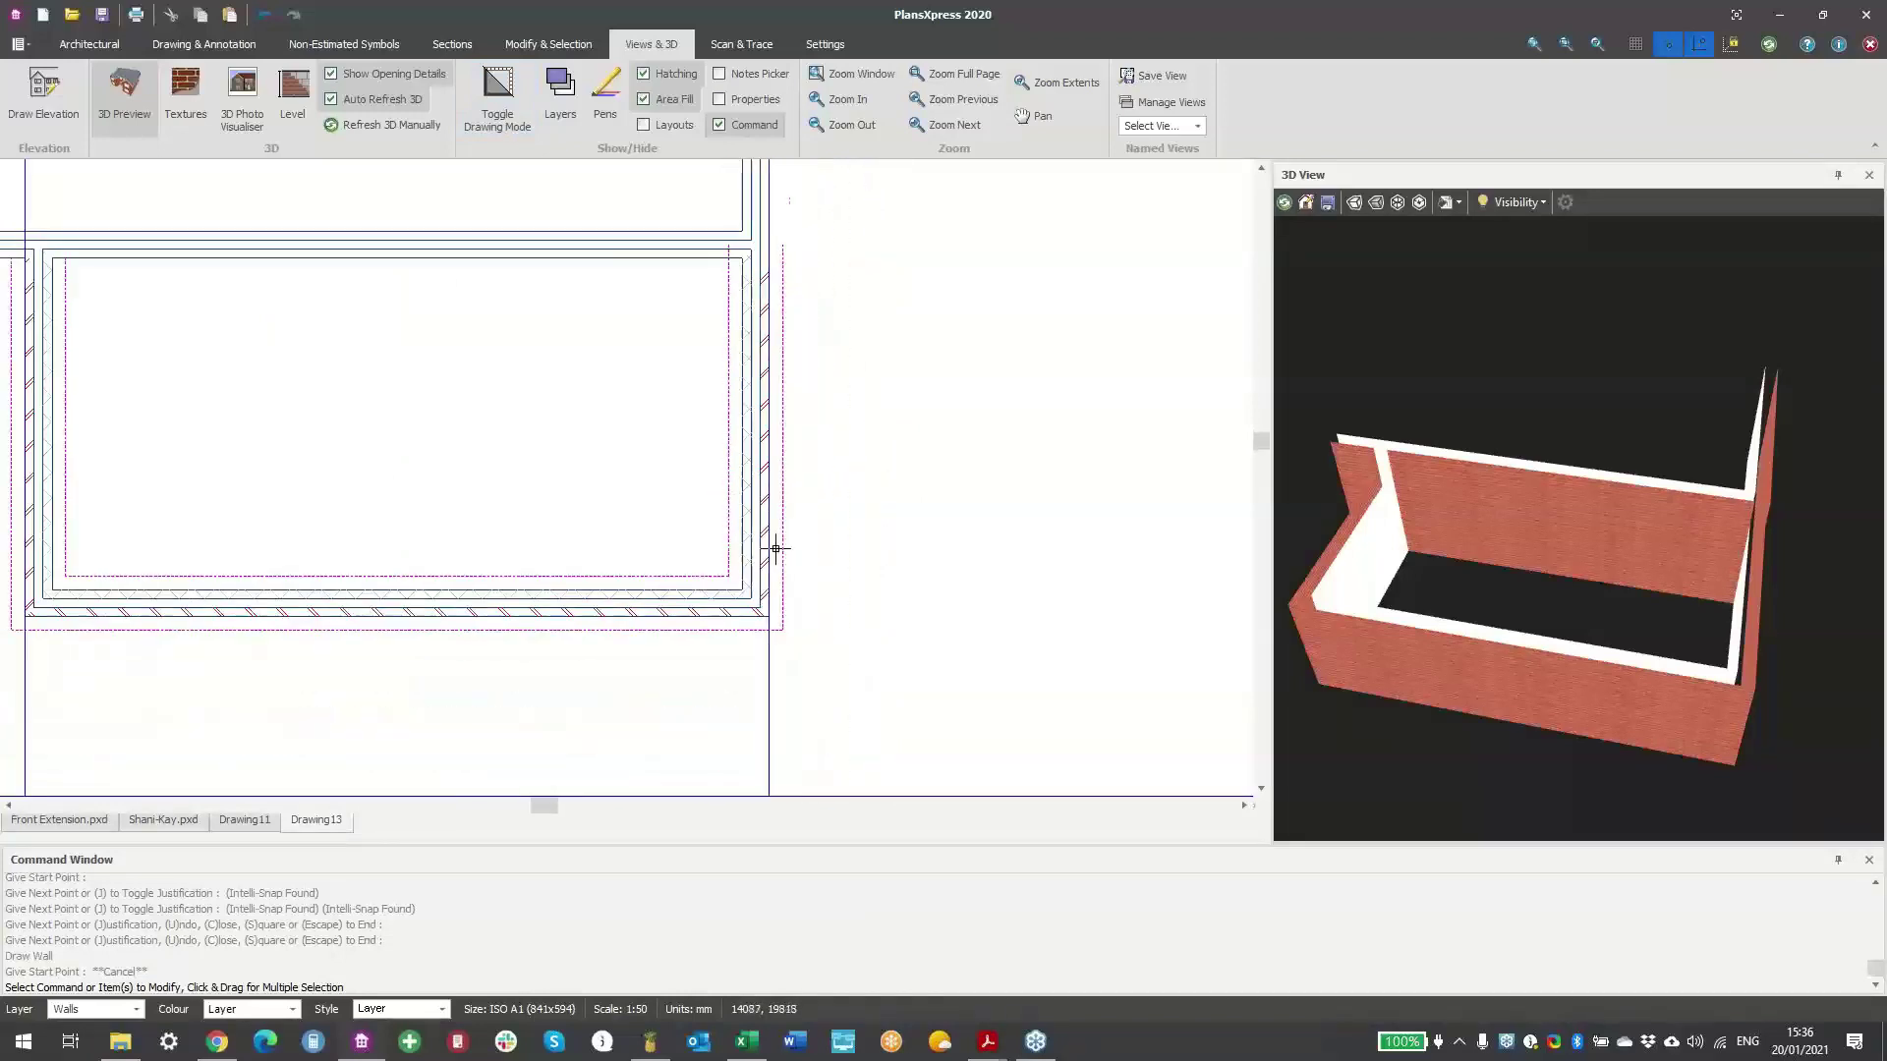
- Toggle the drawing out of detail mode so the extension and existing walls are shown in simplified form
middle_drag(670, 448, 675, 514)
click(505, 131)
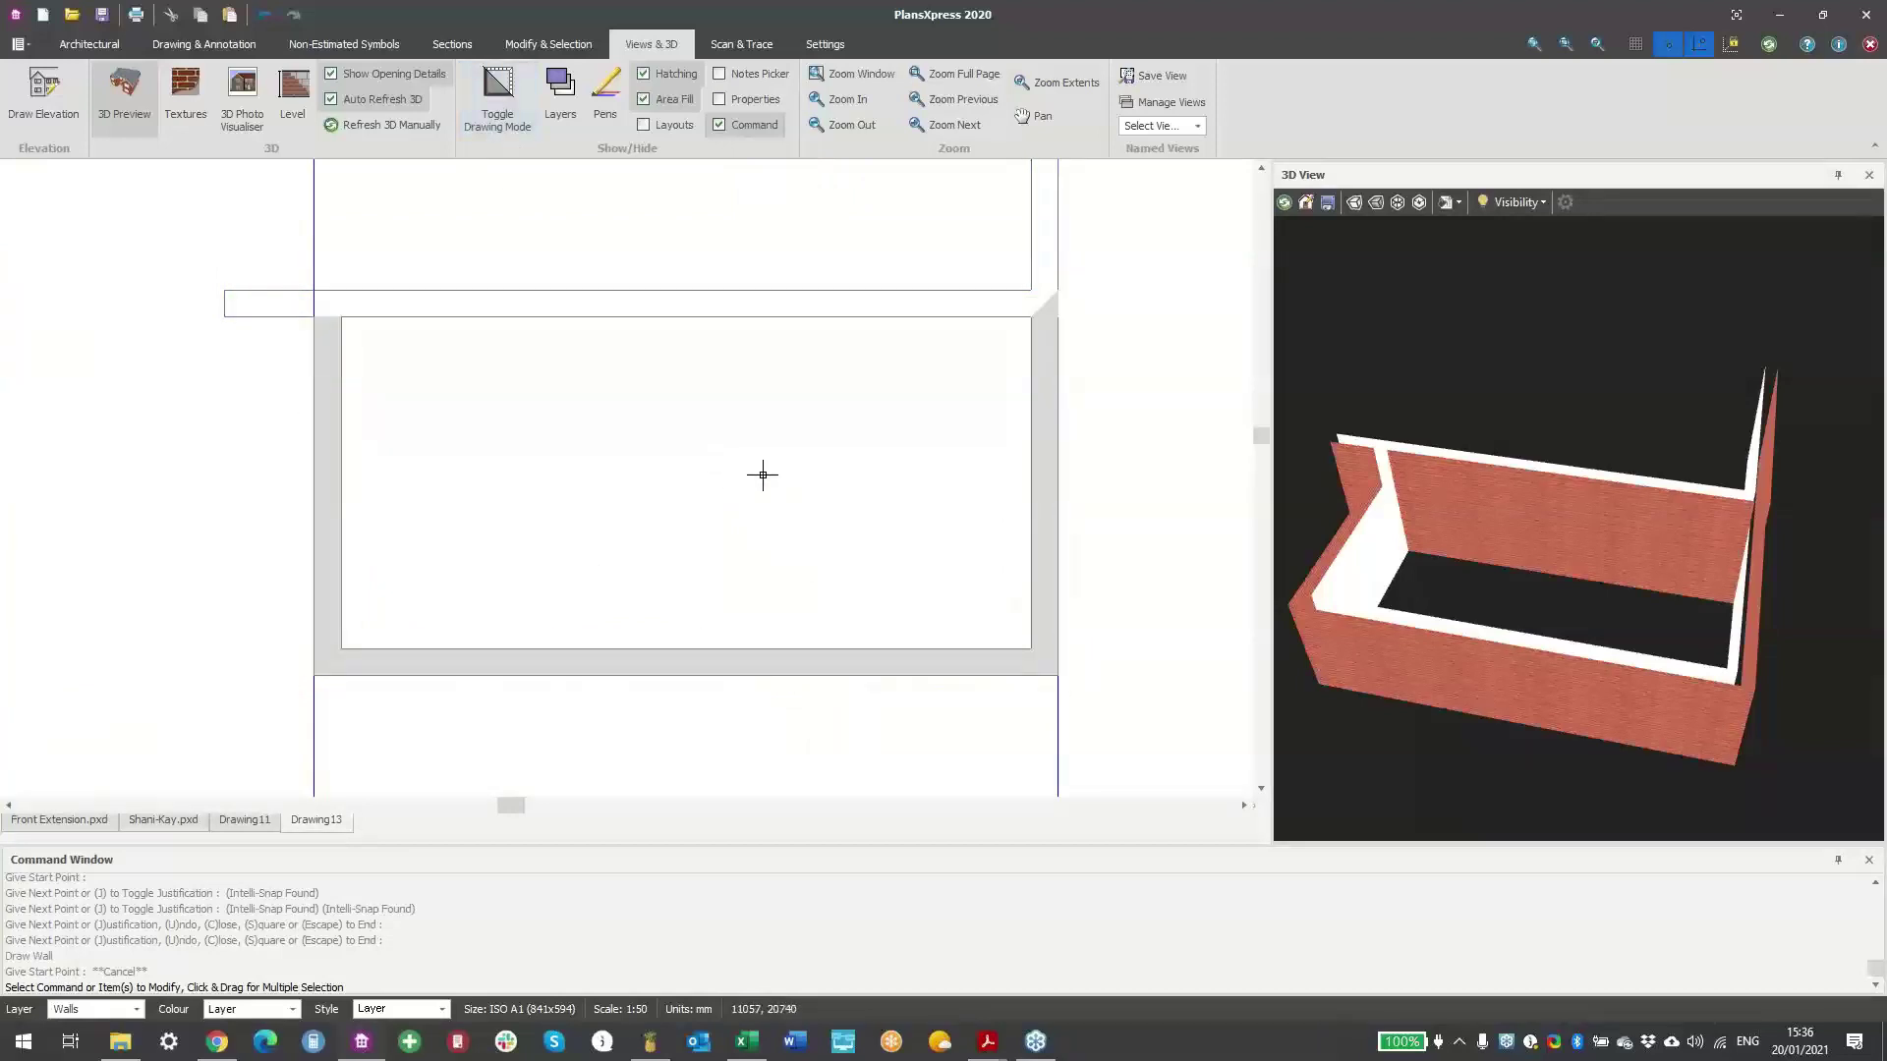
scroll(777, 482, down, 2)
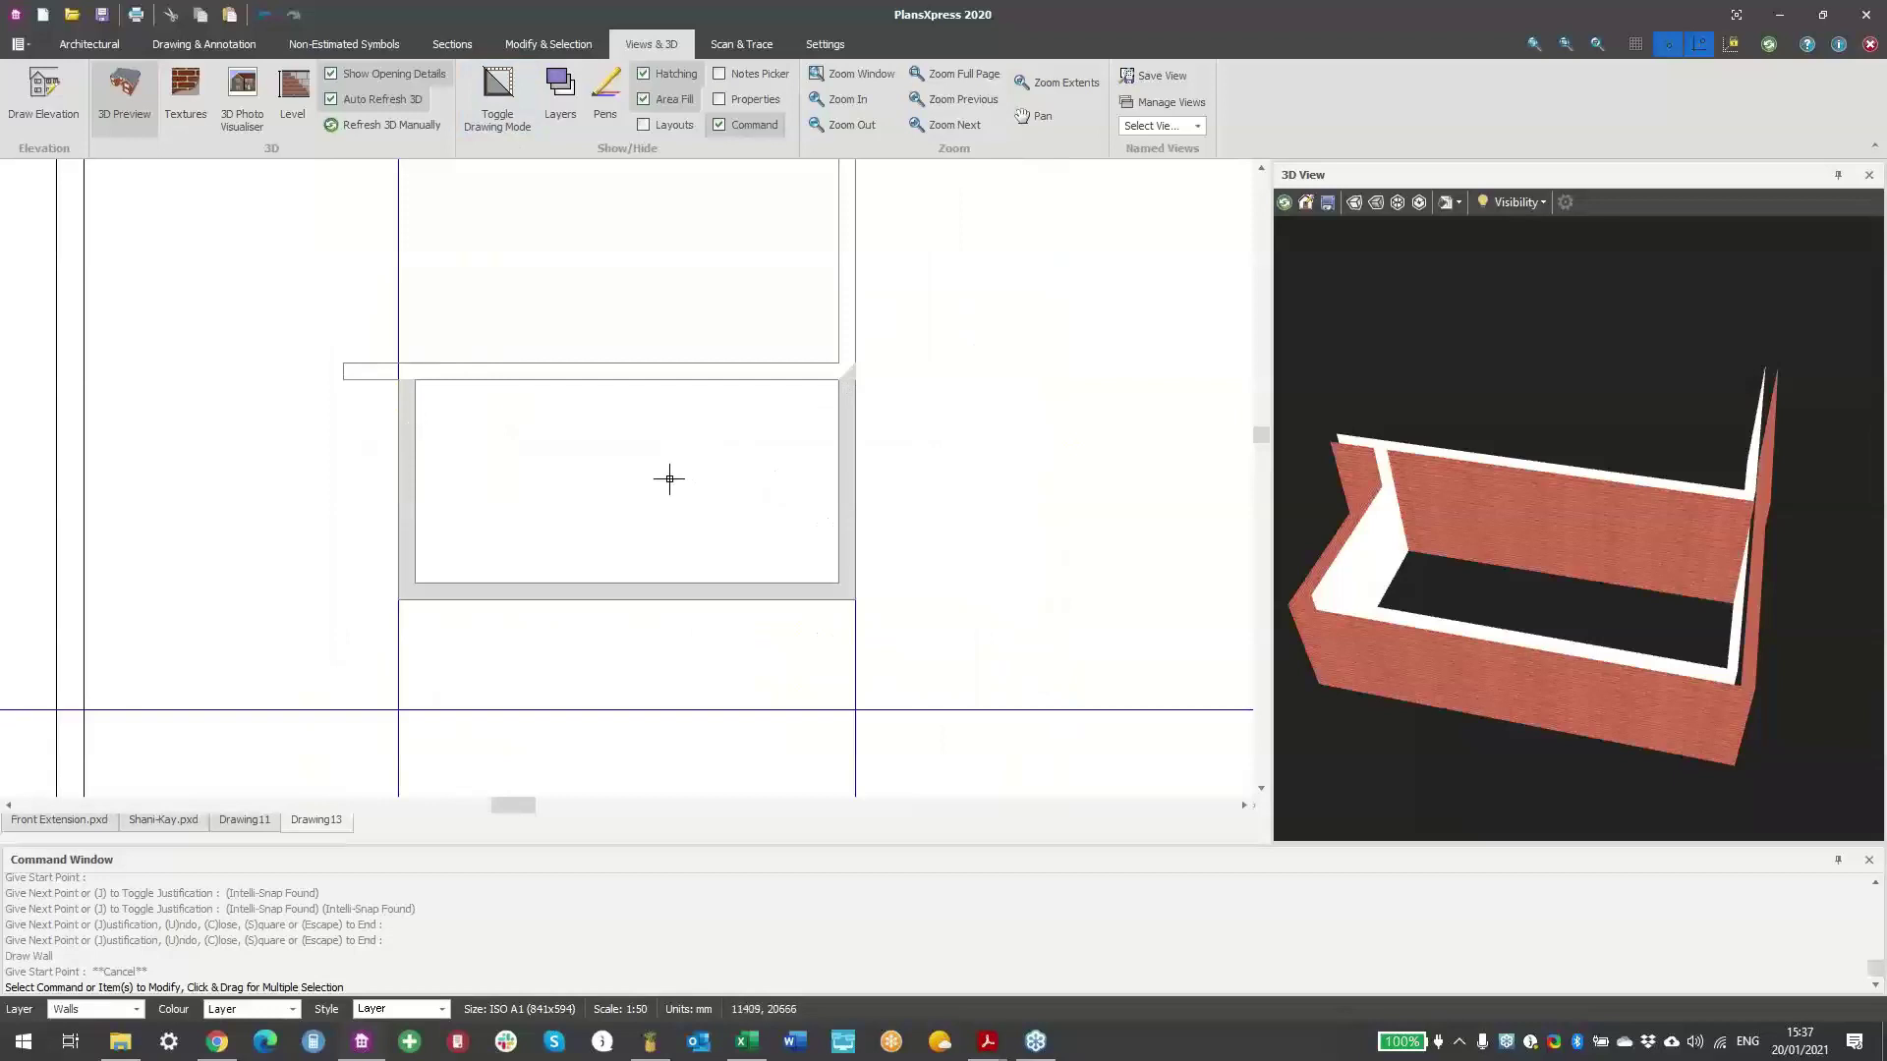
mouse_move(724, 479)
middle_down()
mouse_move(753, 515)
mouse_move(602, 530)
mouse_move(622, 529)
middle_up()
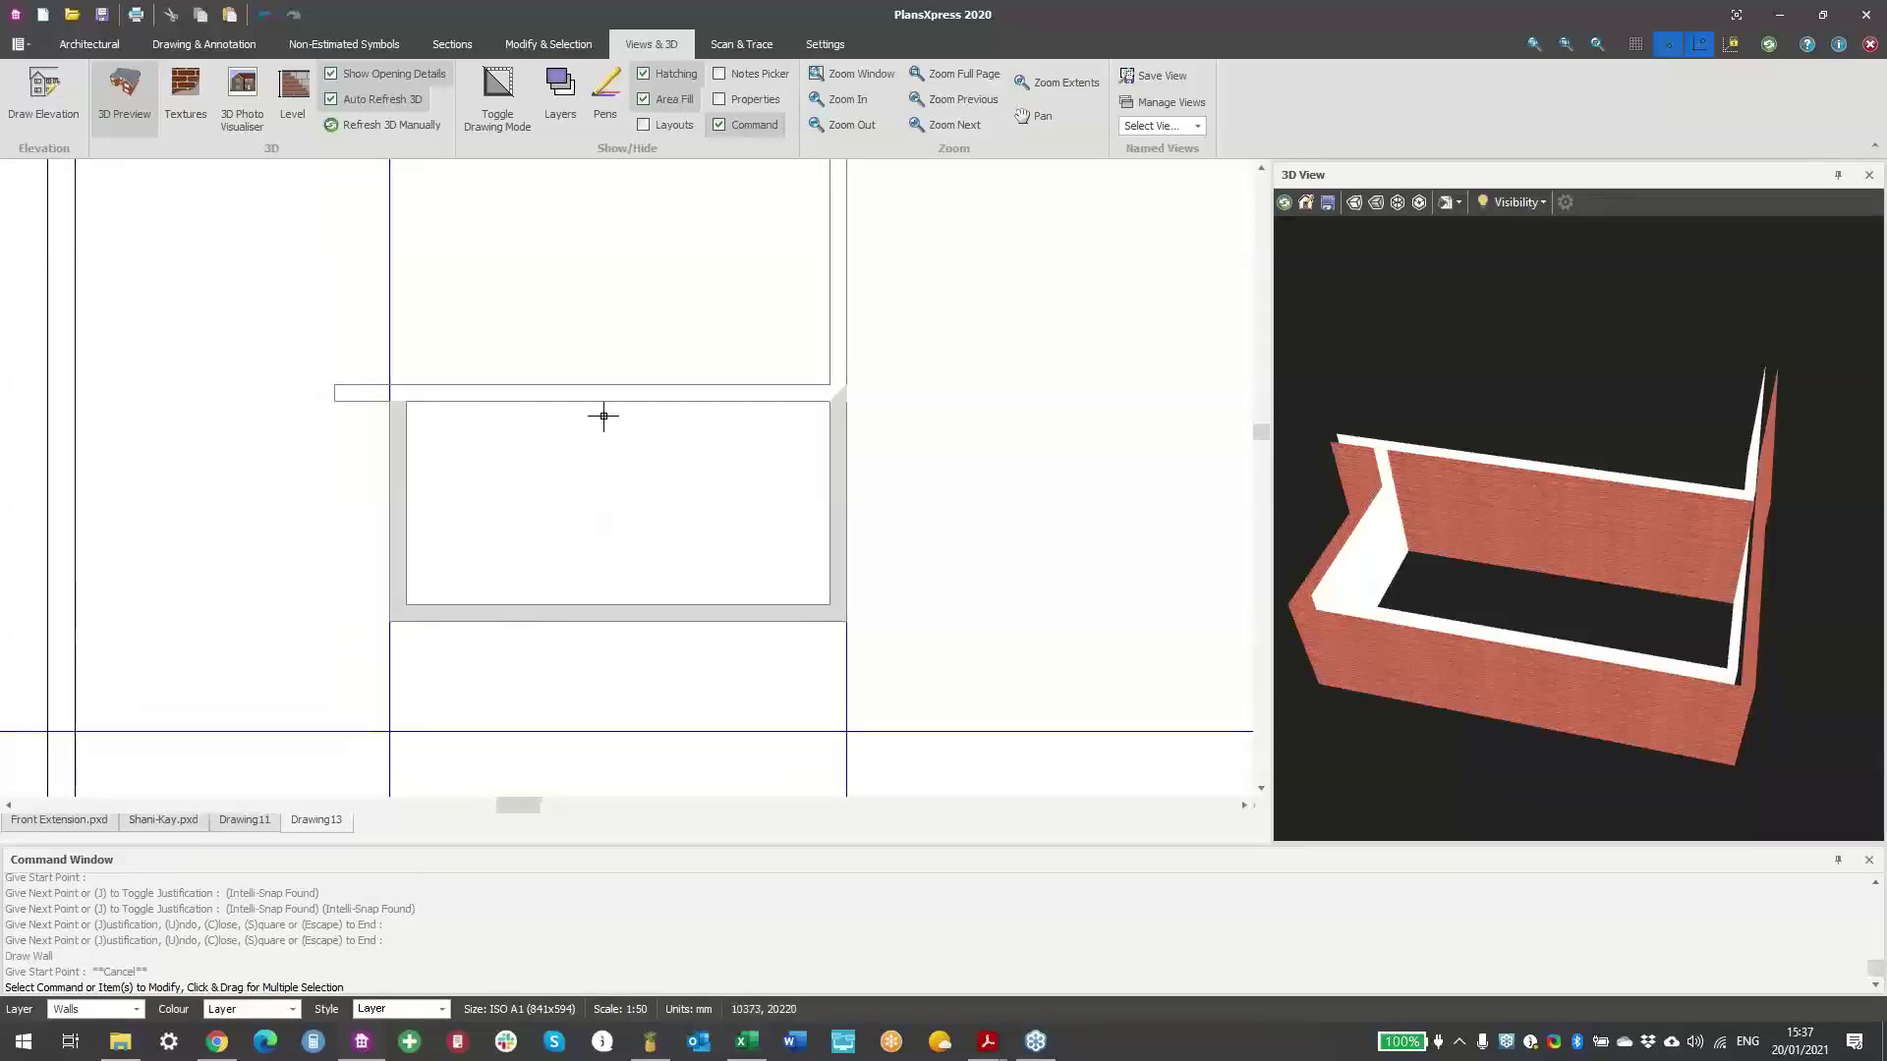
scroll(543, 475, up, 3)
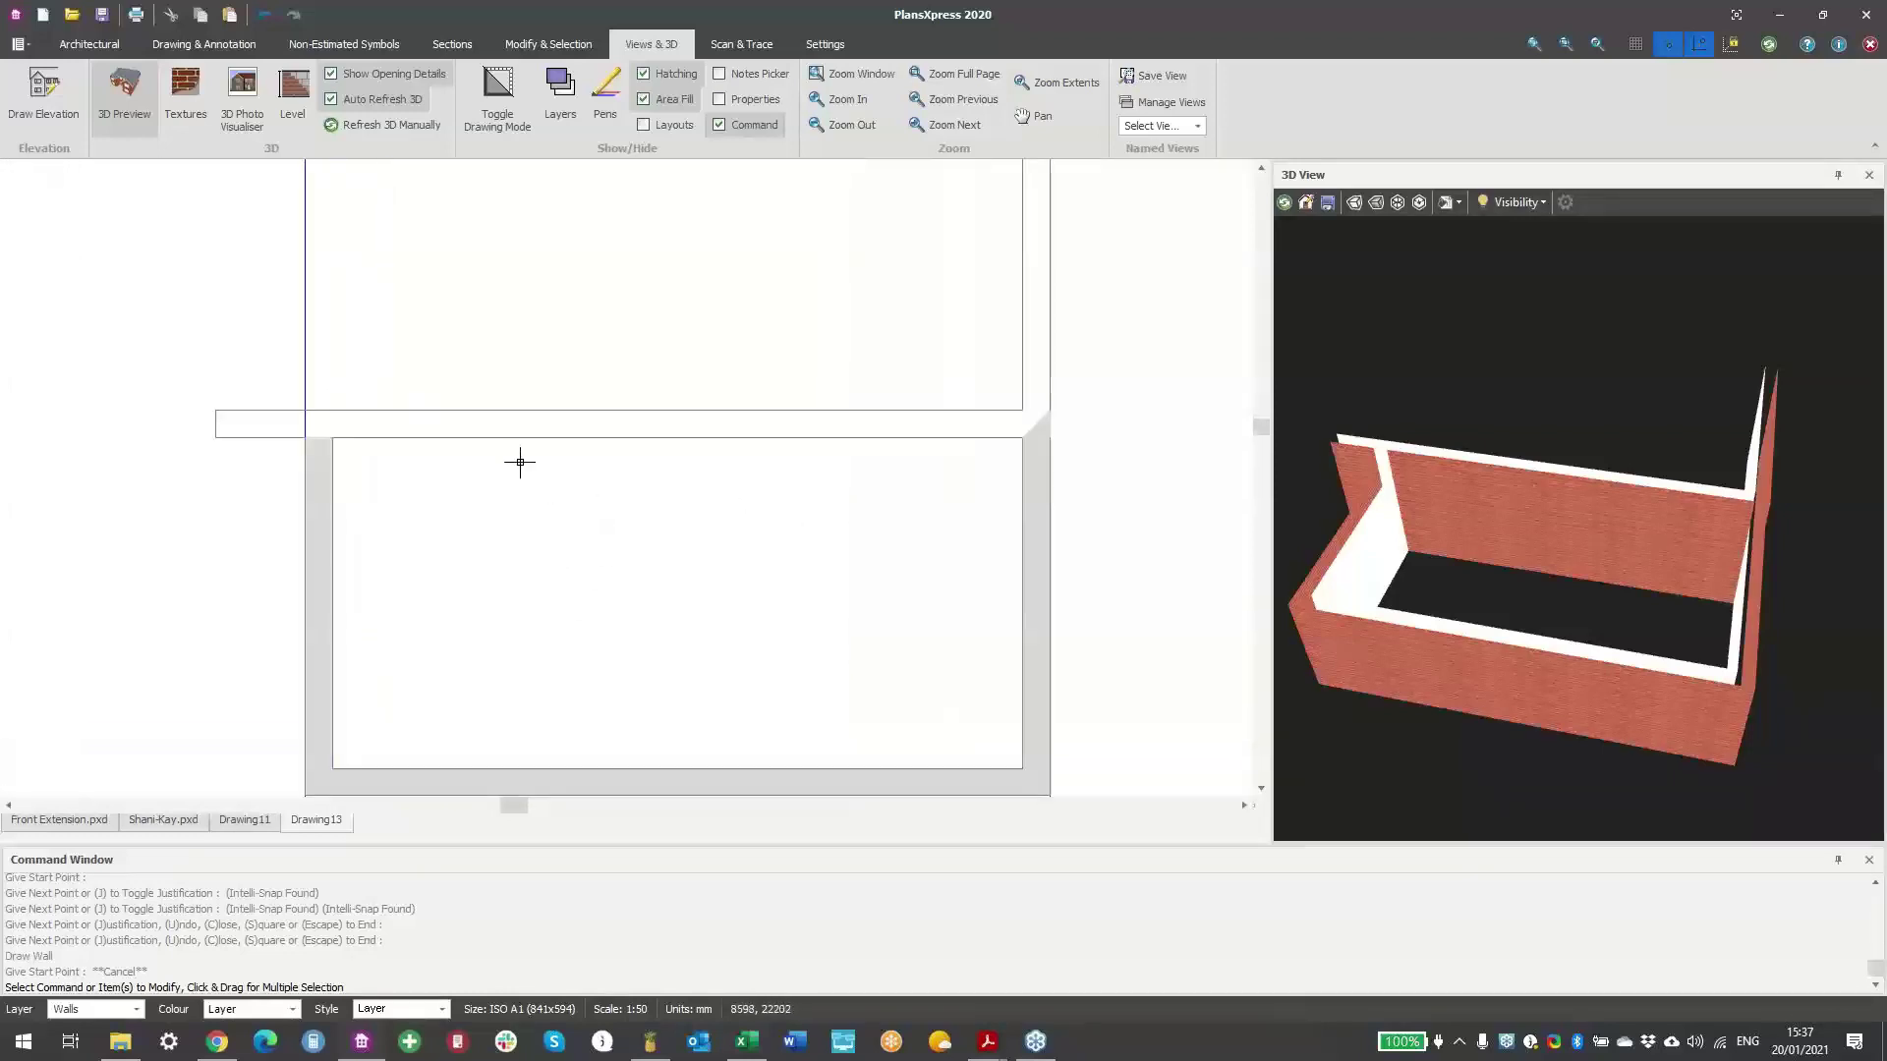
right_click(557, 476)
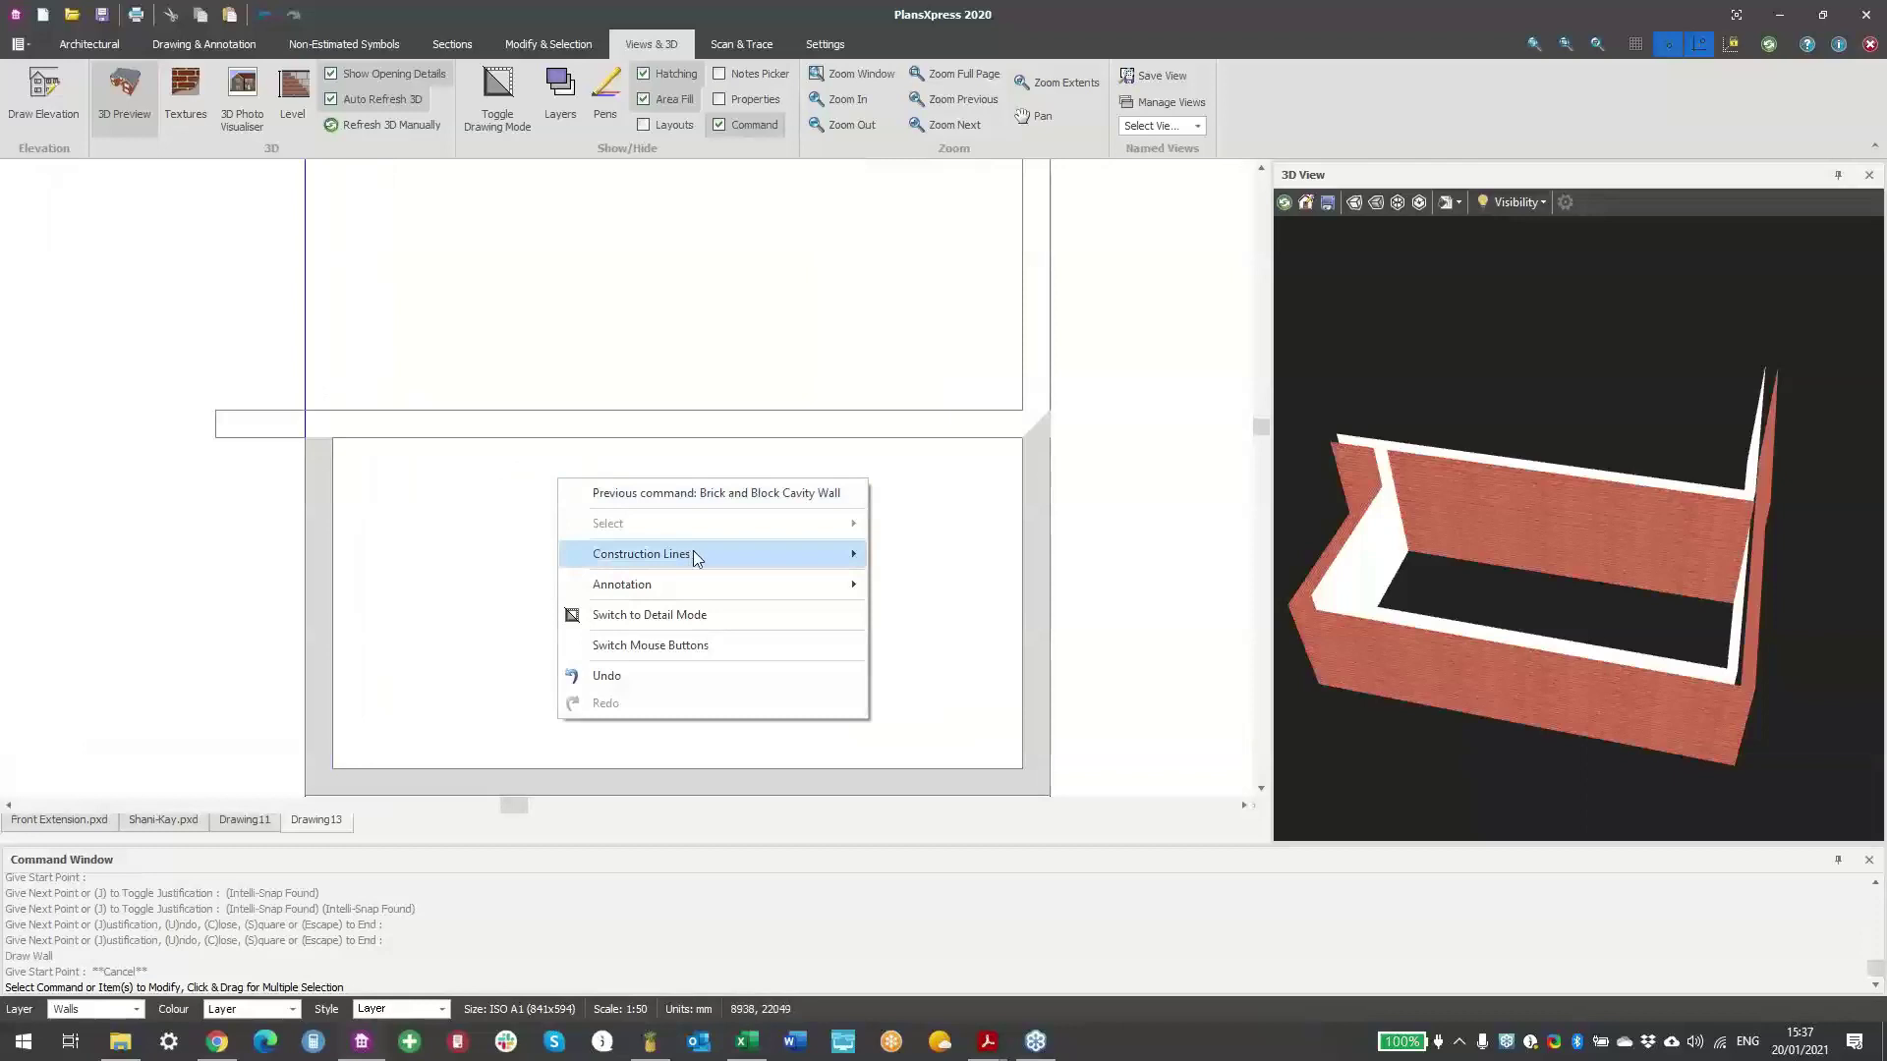
click(590, 444)
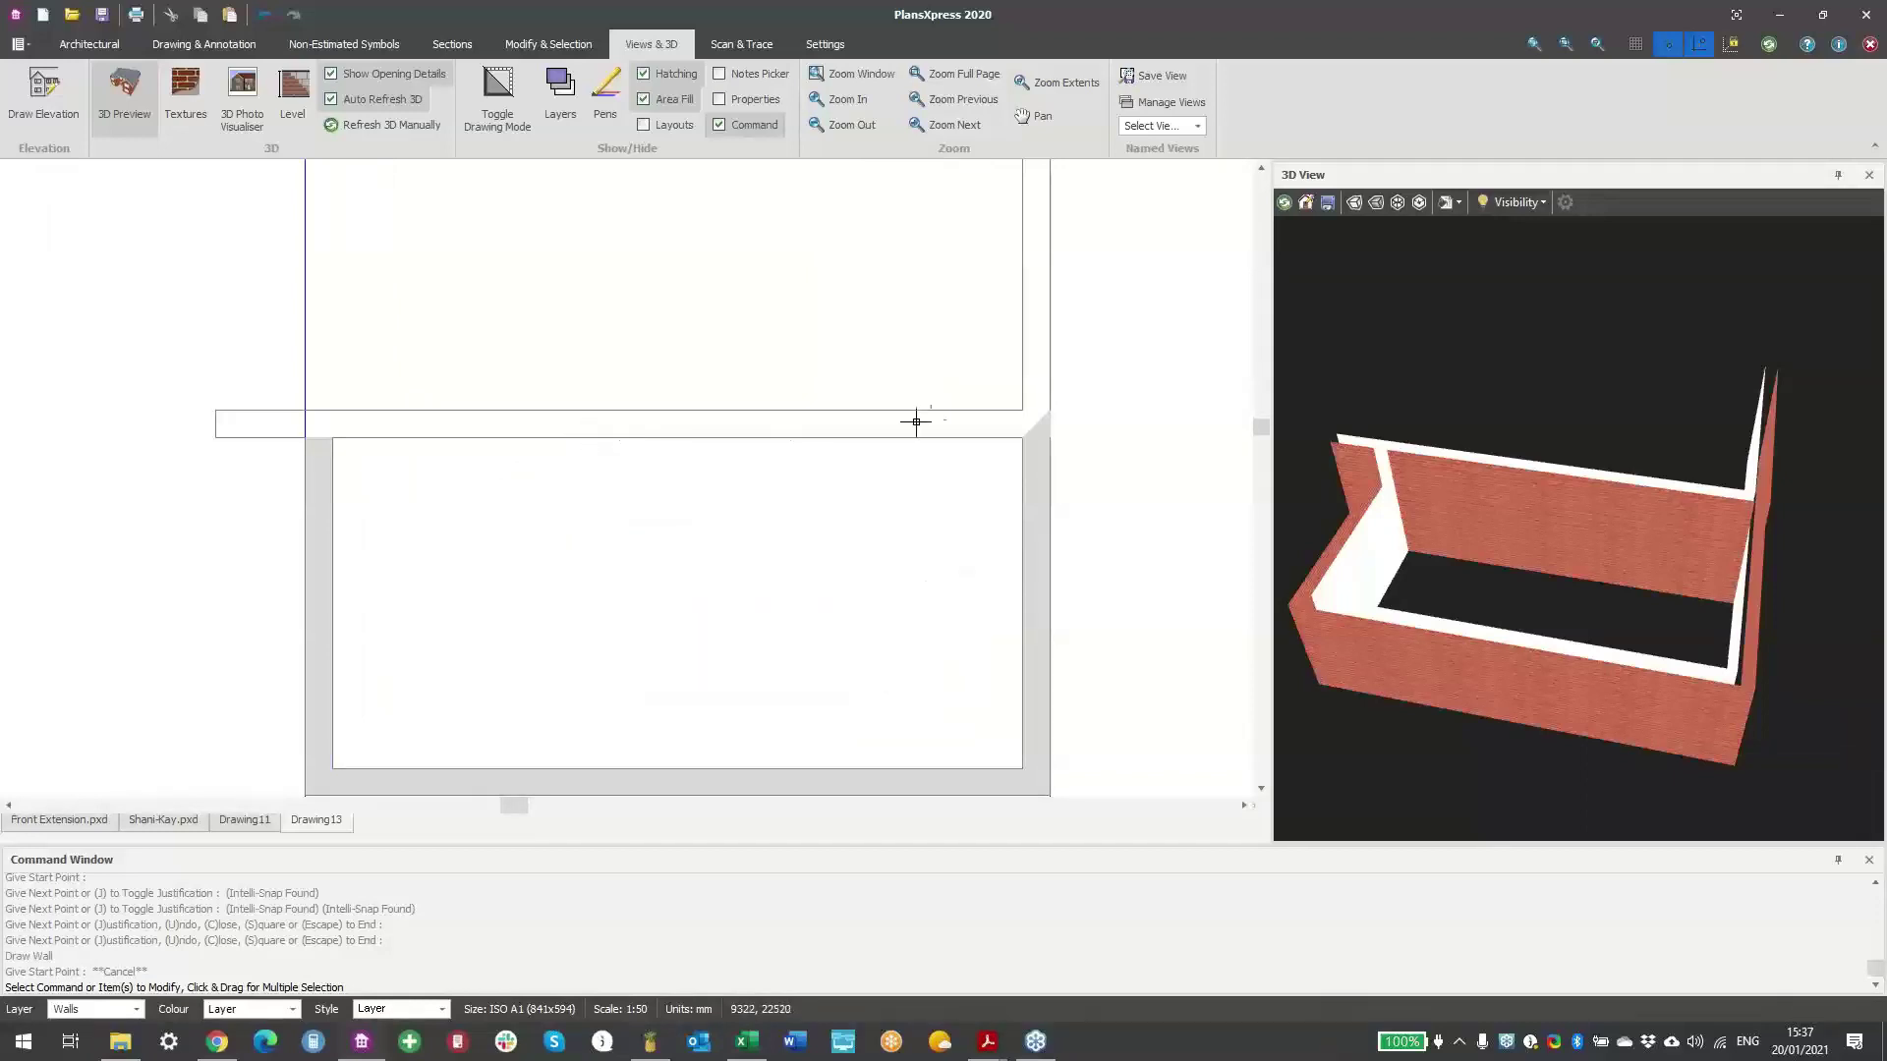
- Place vertical construction lines where the inner faces of the left and right extension walls meet the existing wall's lower face
right_click(736, 565)
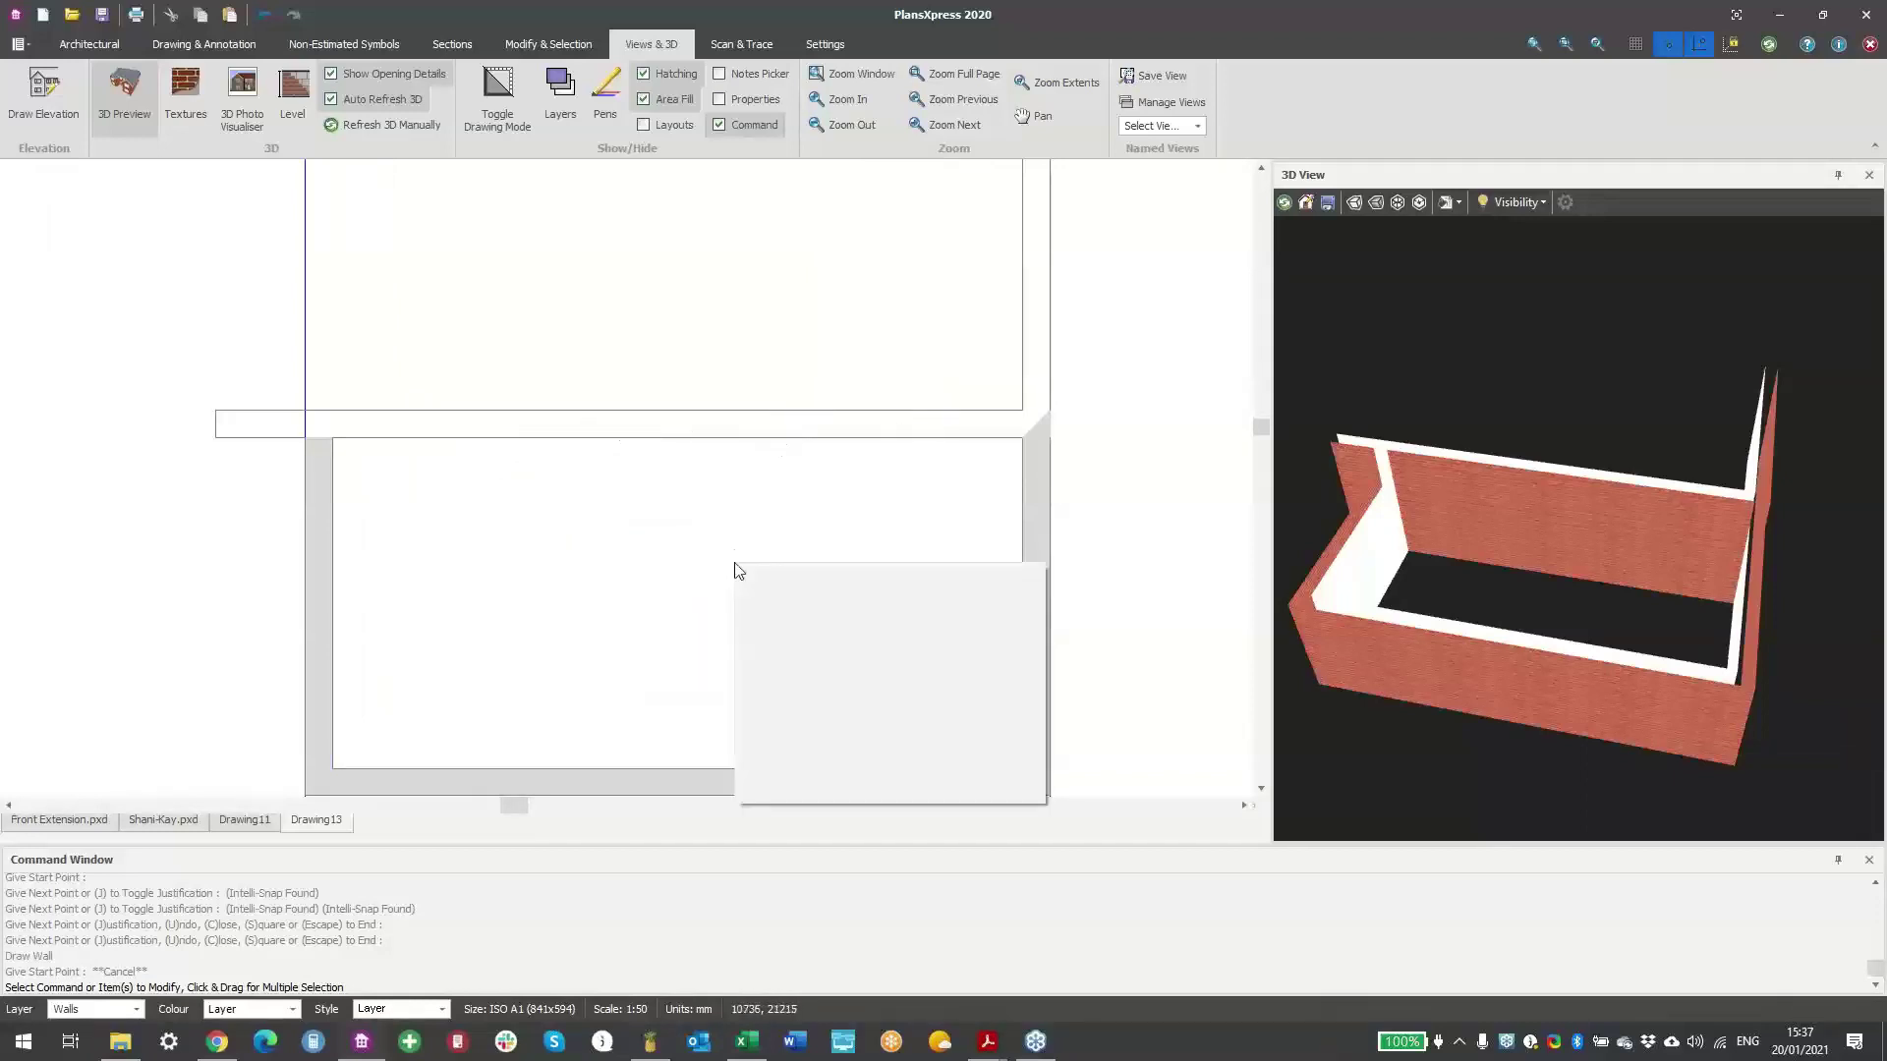
mouse_move(893, 649)
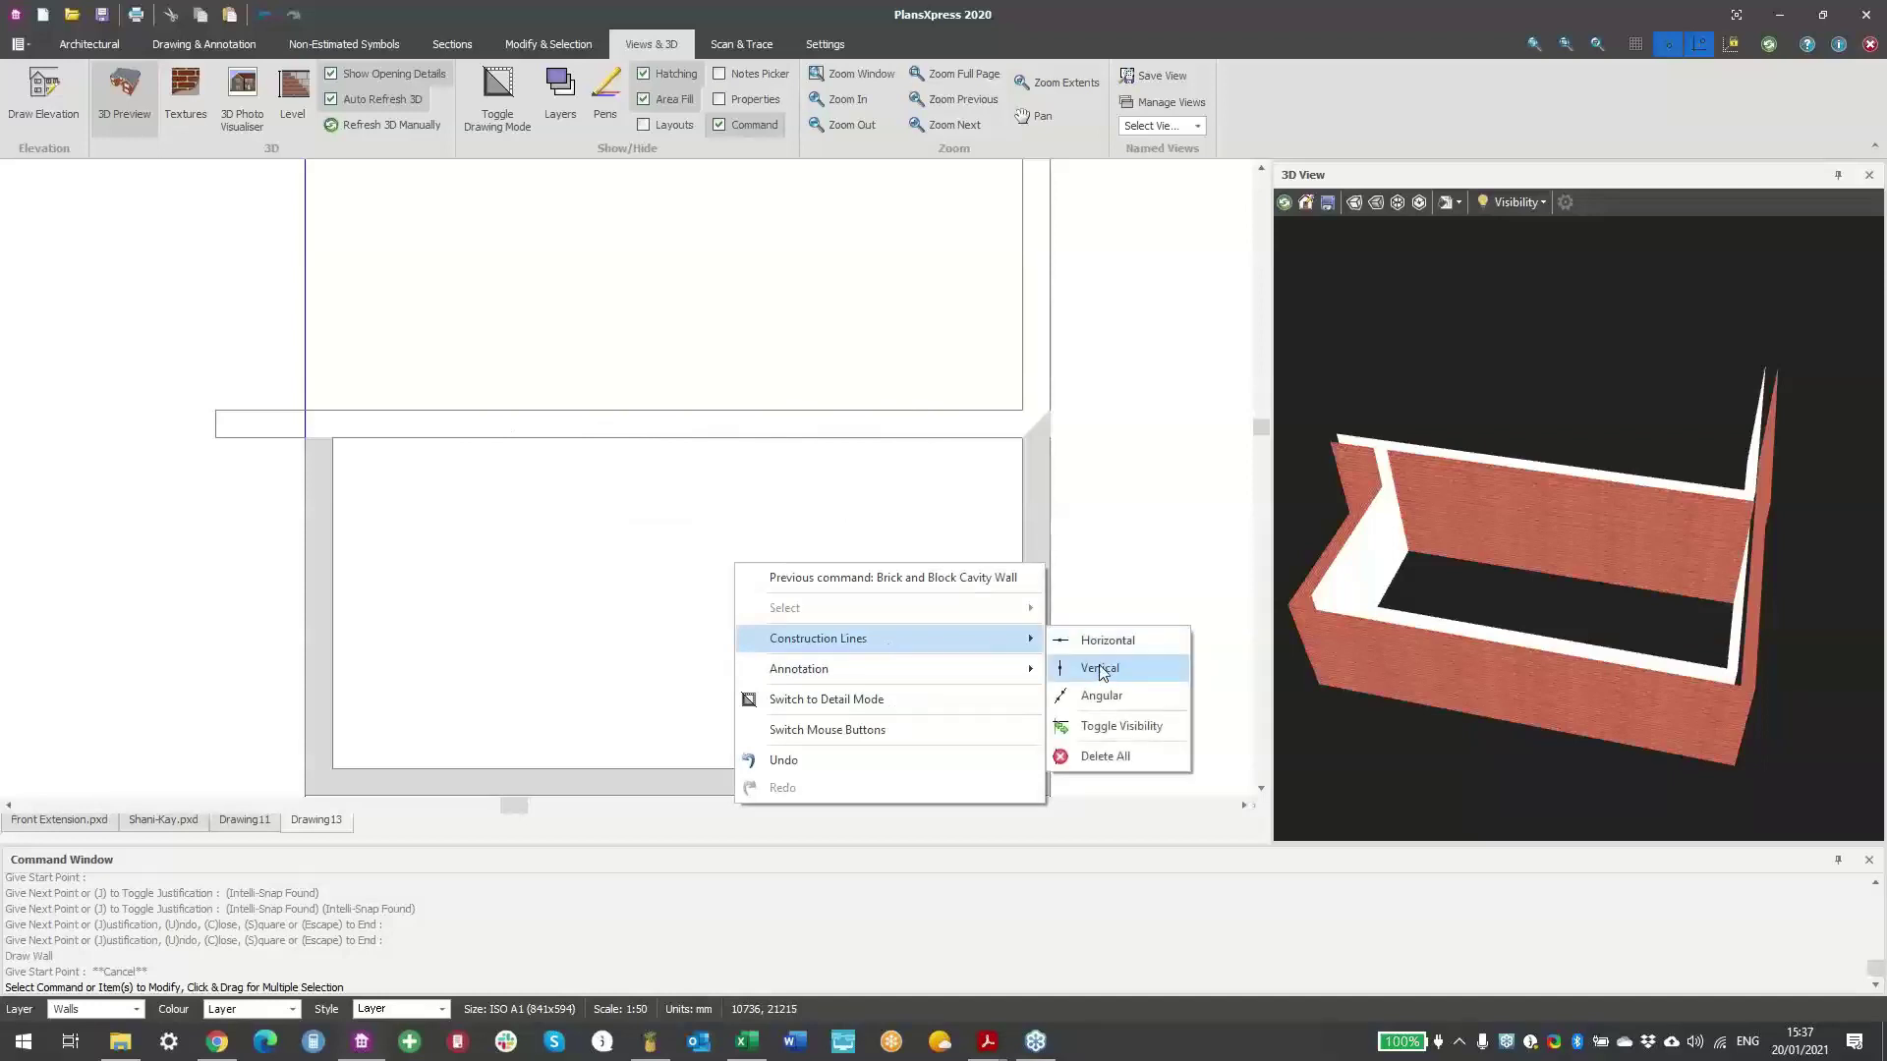
click(1101, 669)
scroll(340, 434, up, 3)
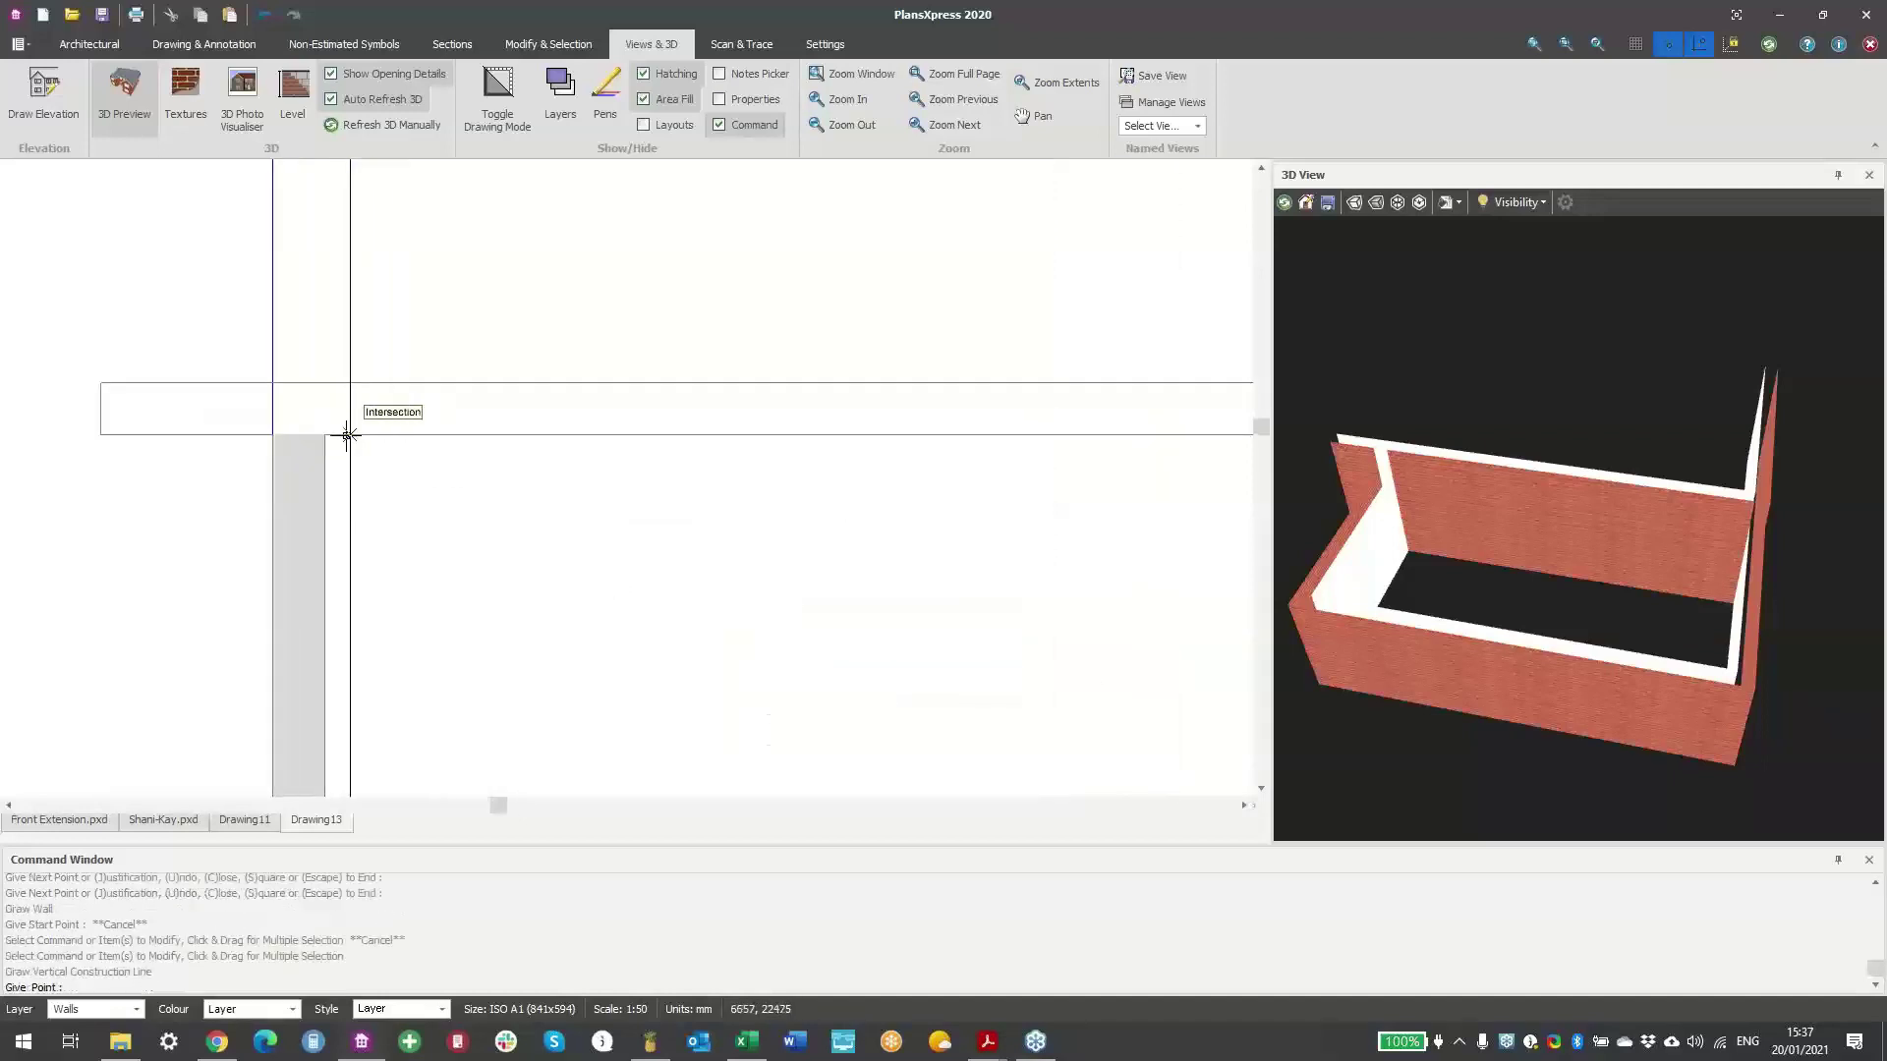
click(331, 432)
scroll(859, 518, down, 2)
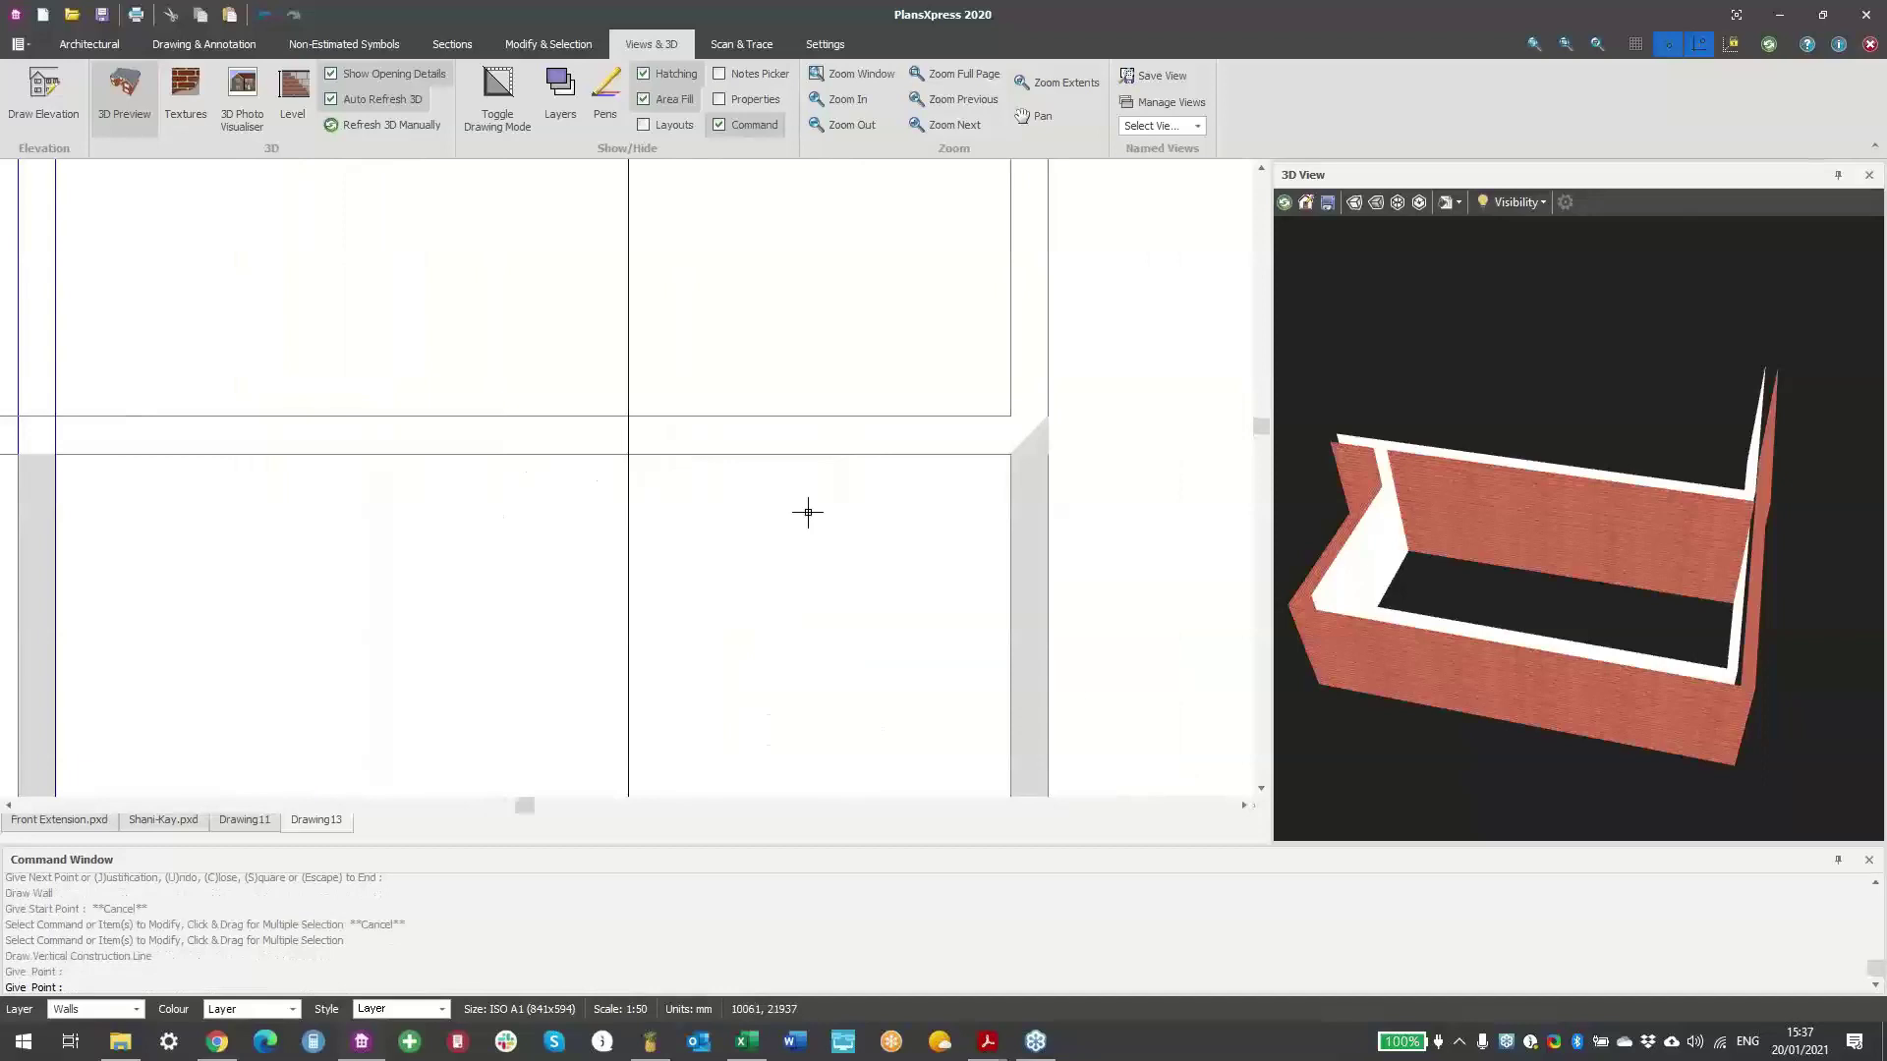
click(1002, 452)
right_click(648, 537)
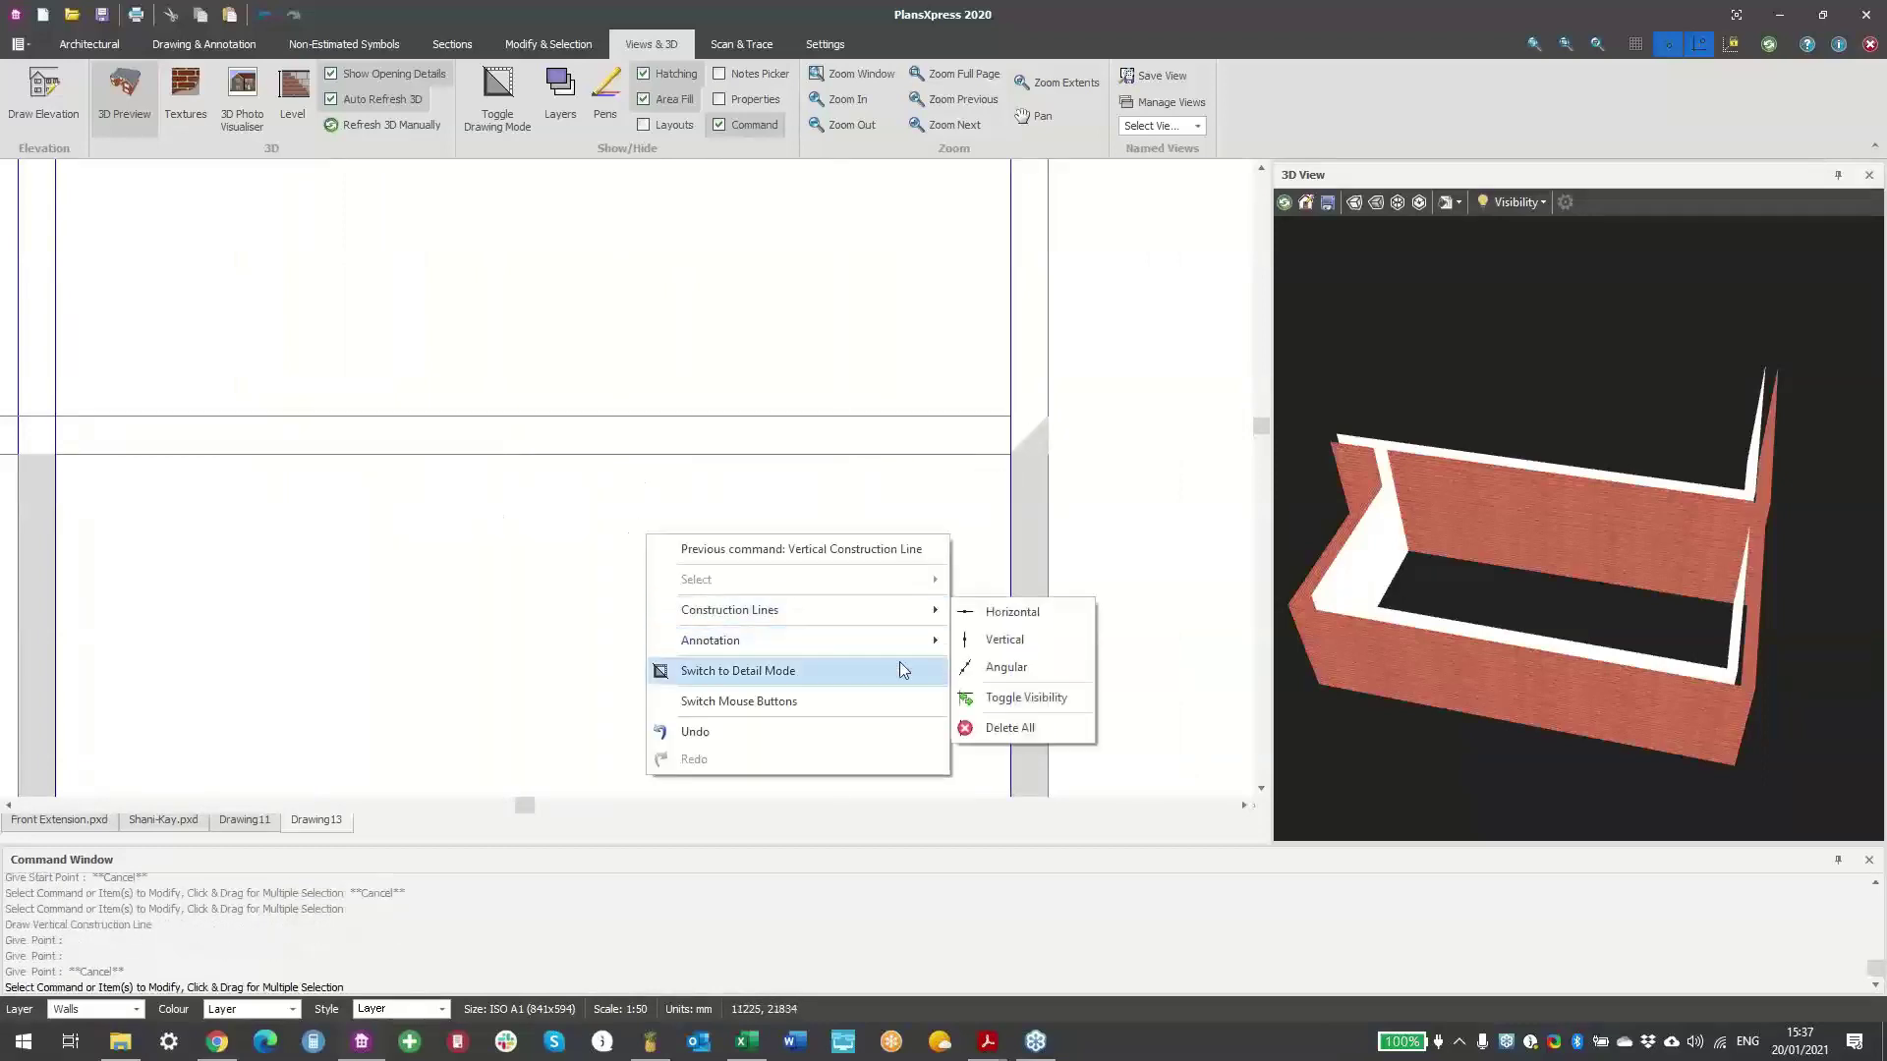
click(944, 536)
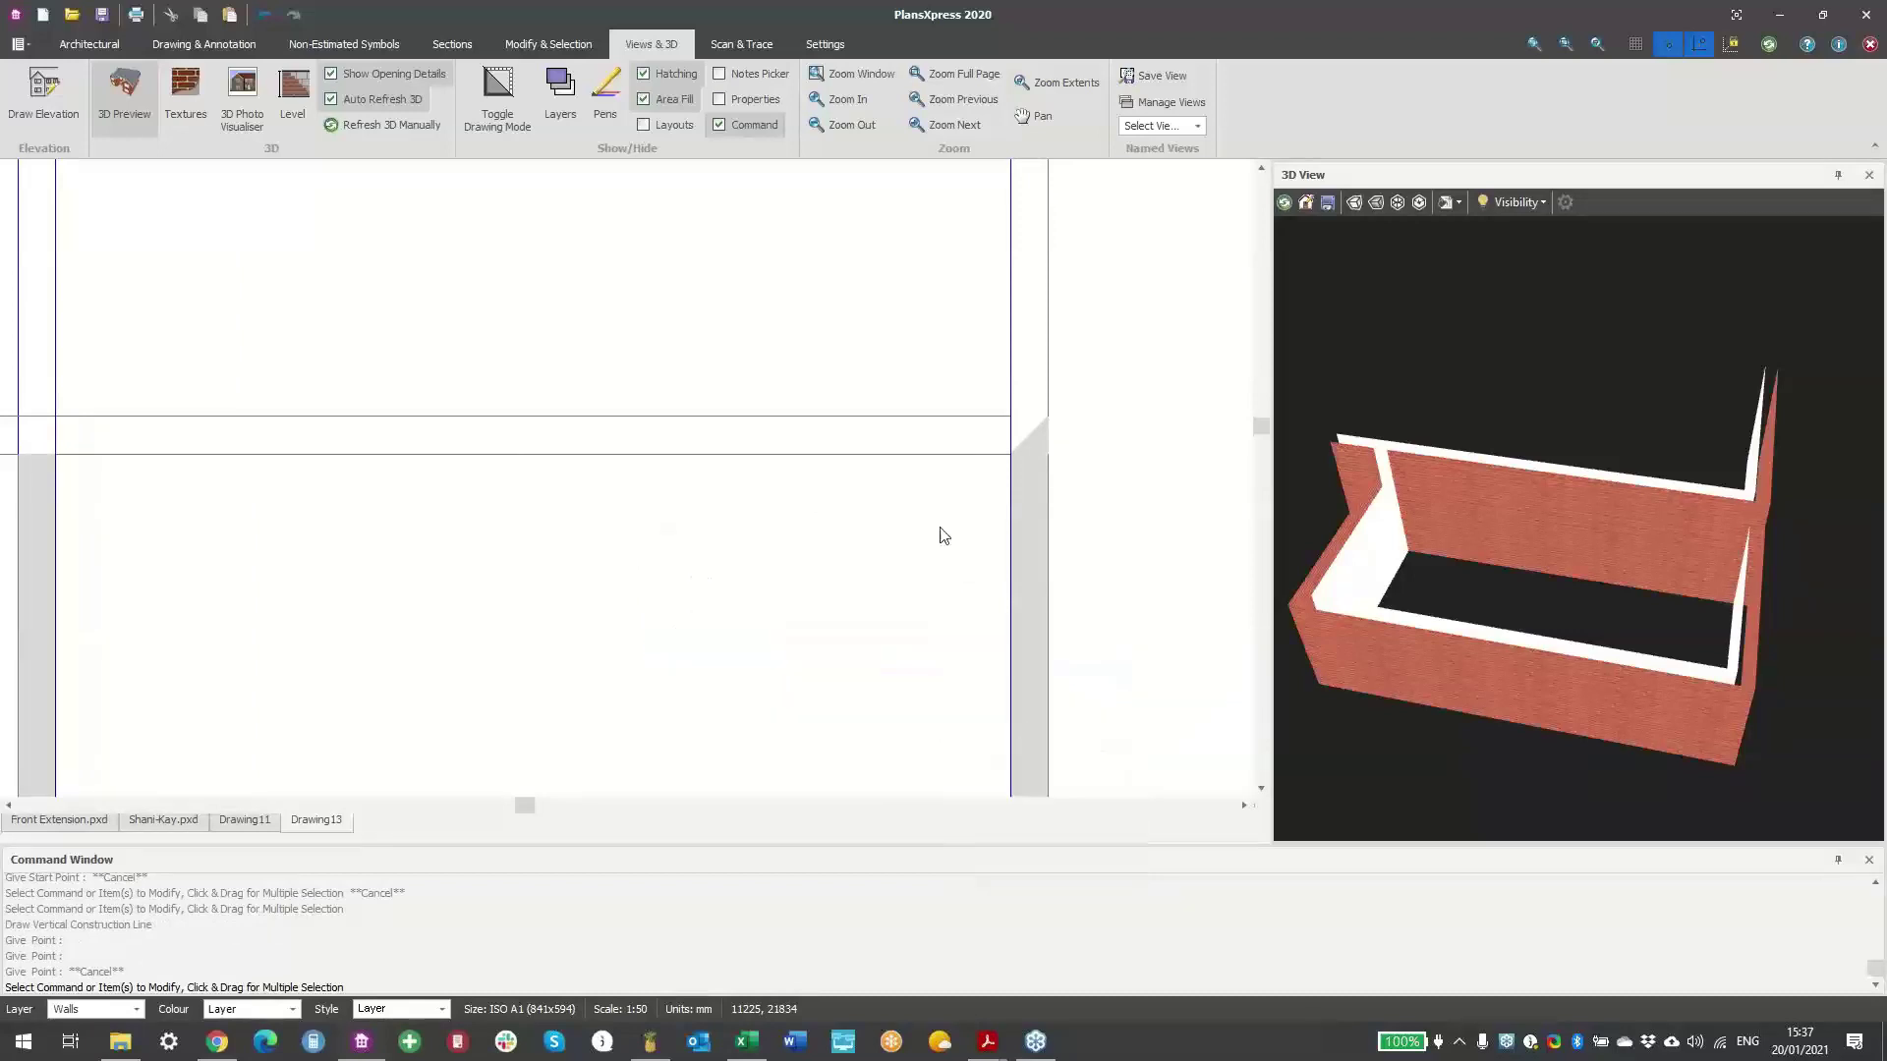
- Add a horizontal linear dimension between the inner faces of the two side walls, just above the rear wall
click(1010, 387)
middle_drag(527, 337, 917, 361)
click(426, 408)
mouse_move(577, 387)
middle_down()
mouse_move(417, 366)
mouse_move(429, 377)
middle_up()
click(430, 376)
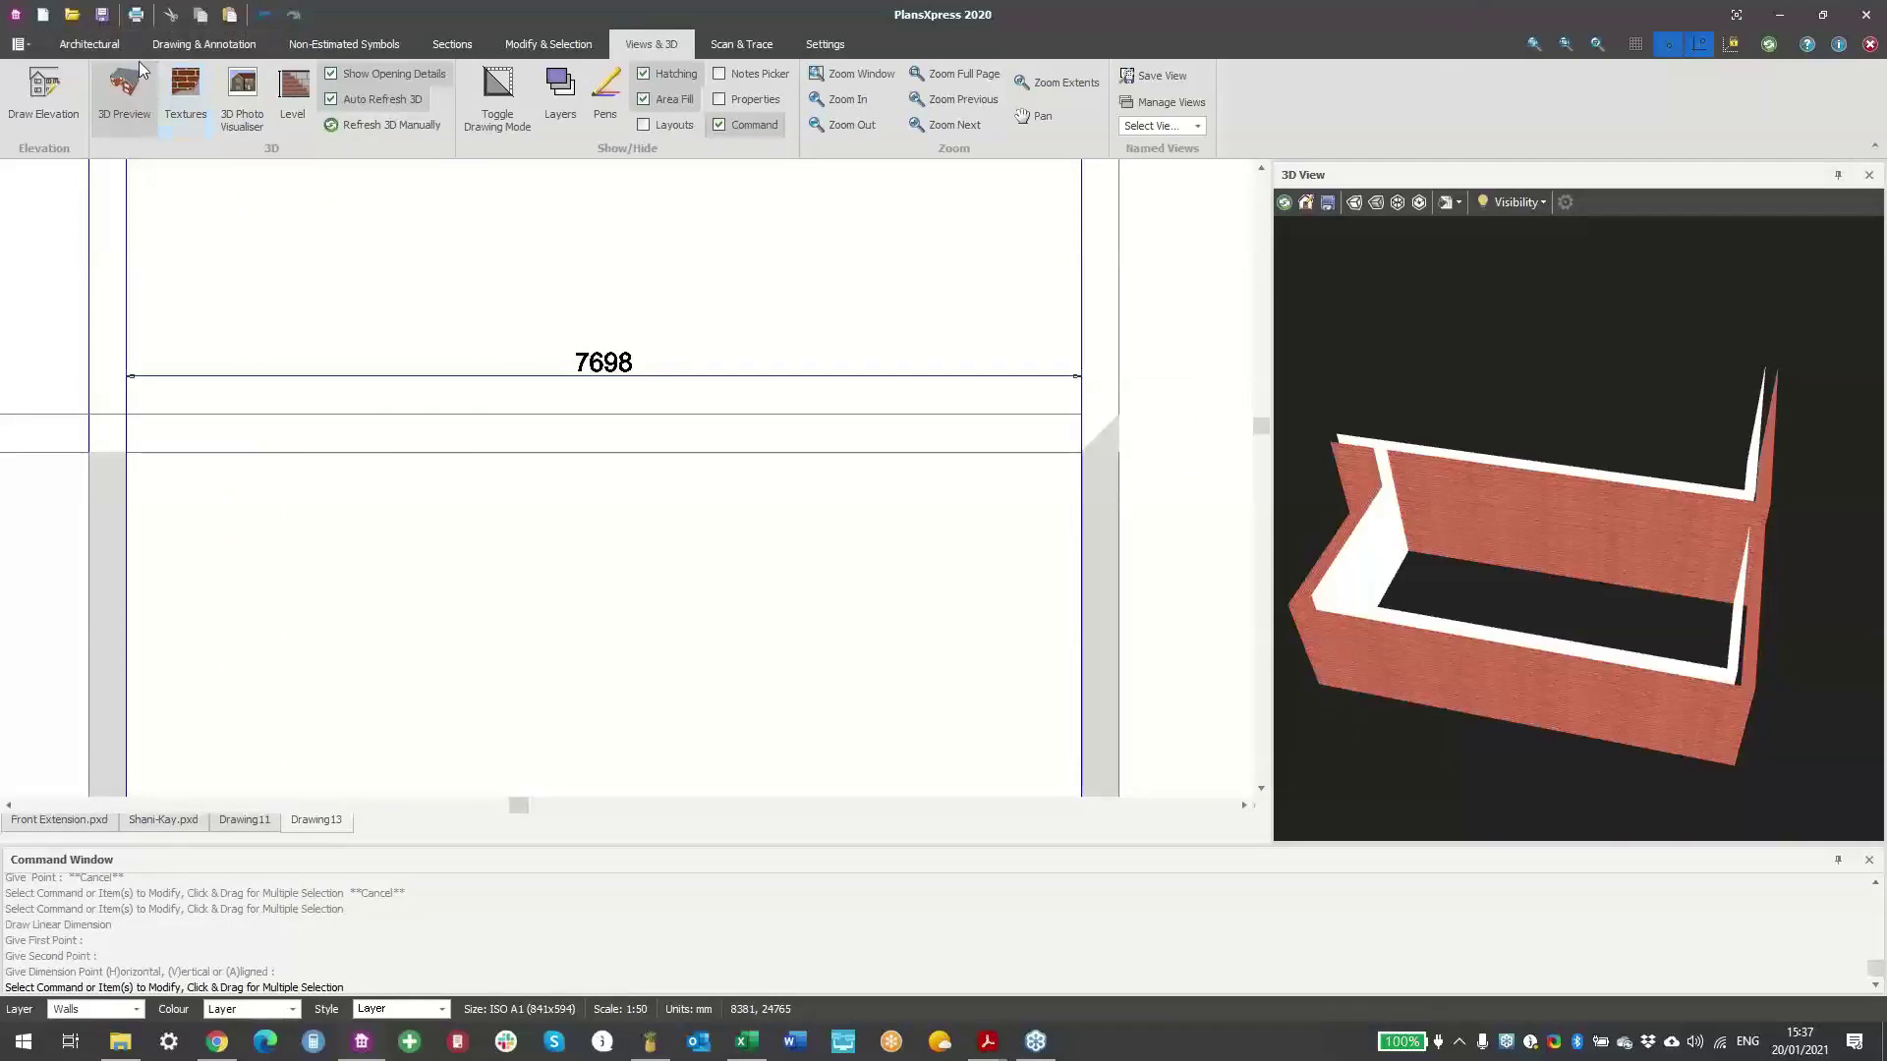
- Set up a medium structural opening to an existing wall, 7.698 wide and 2.2 high, accepting the remaining defaults
click(110, 46)
click(429, 131)
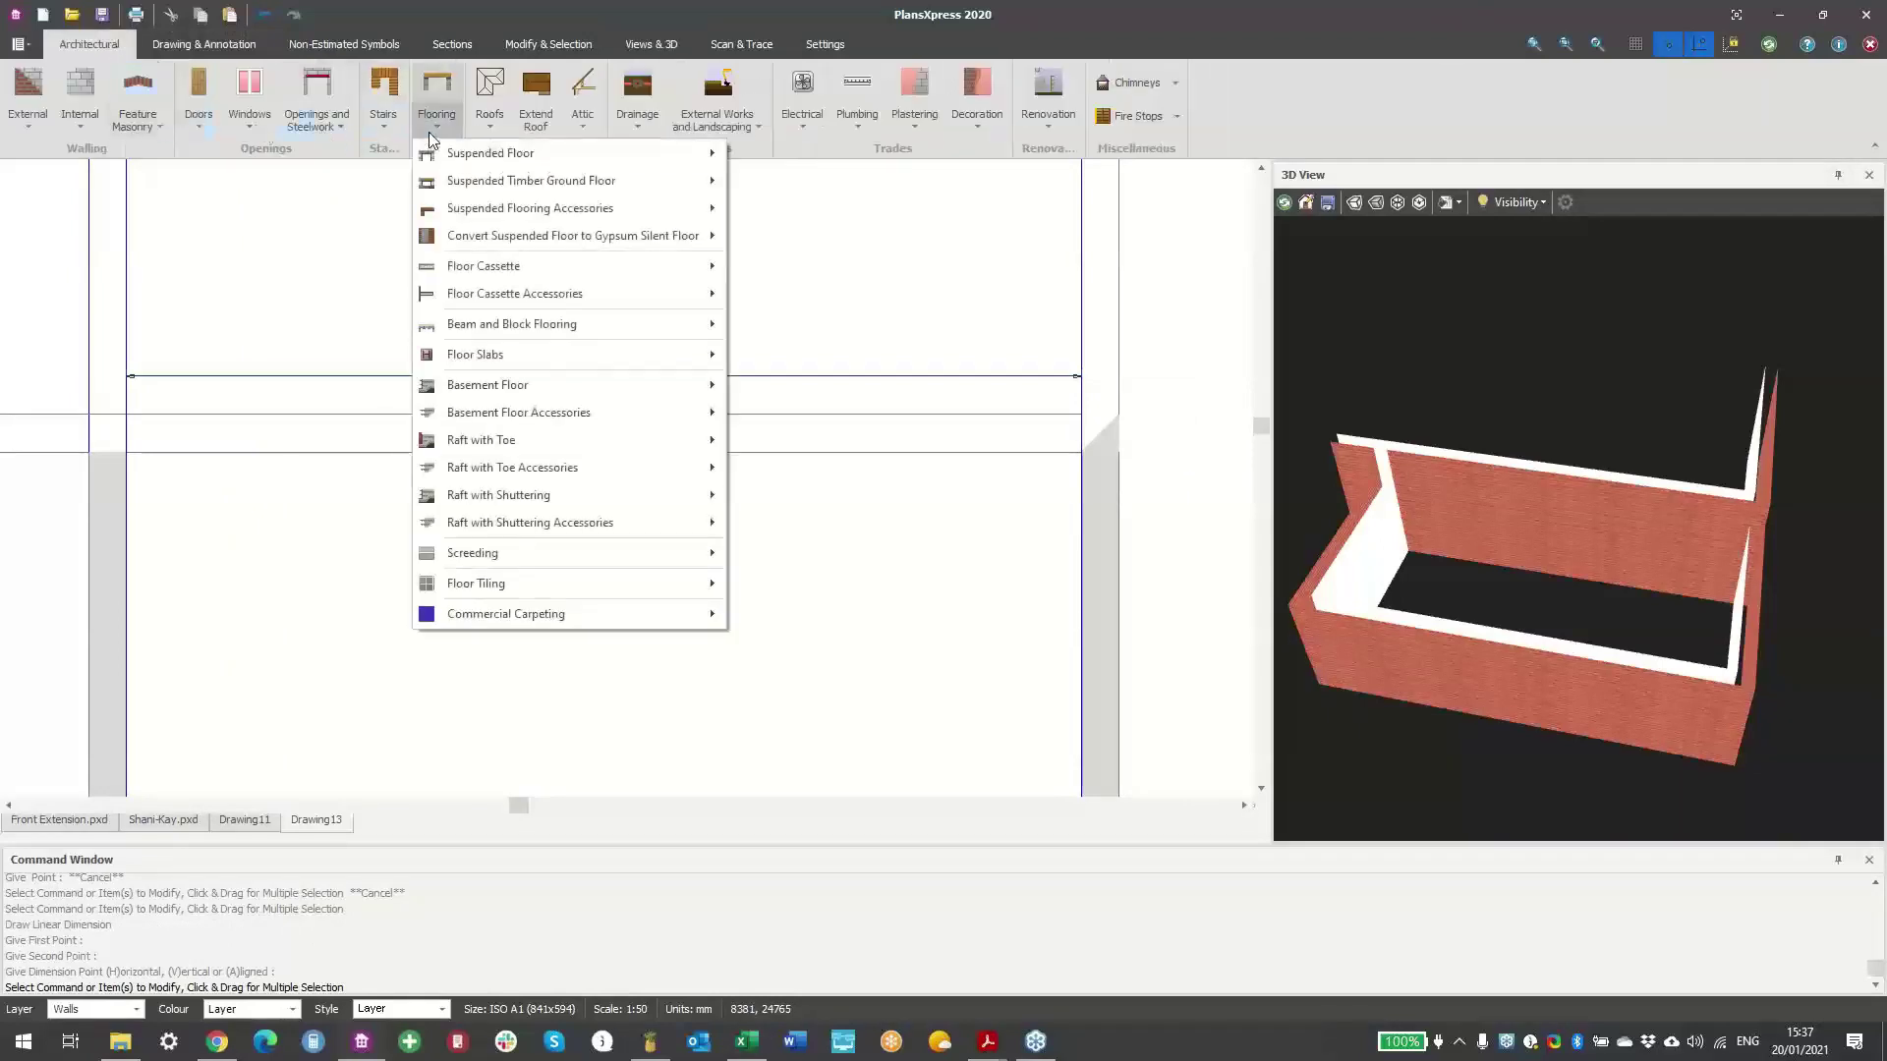
click(326, 129)
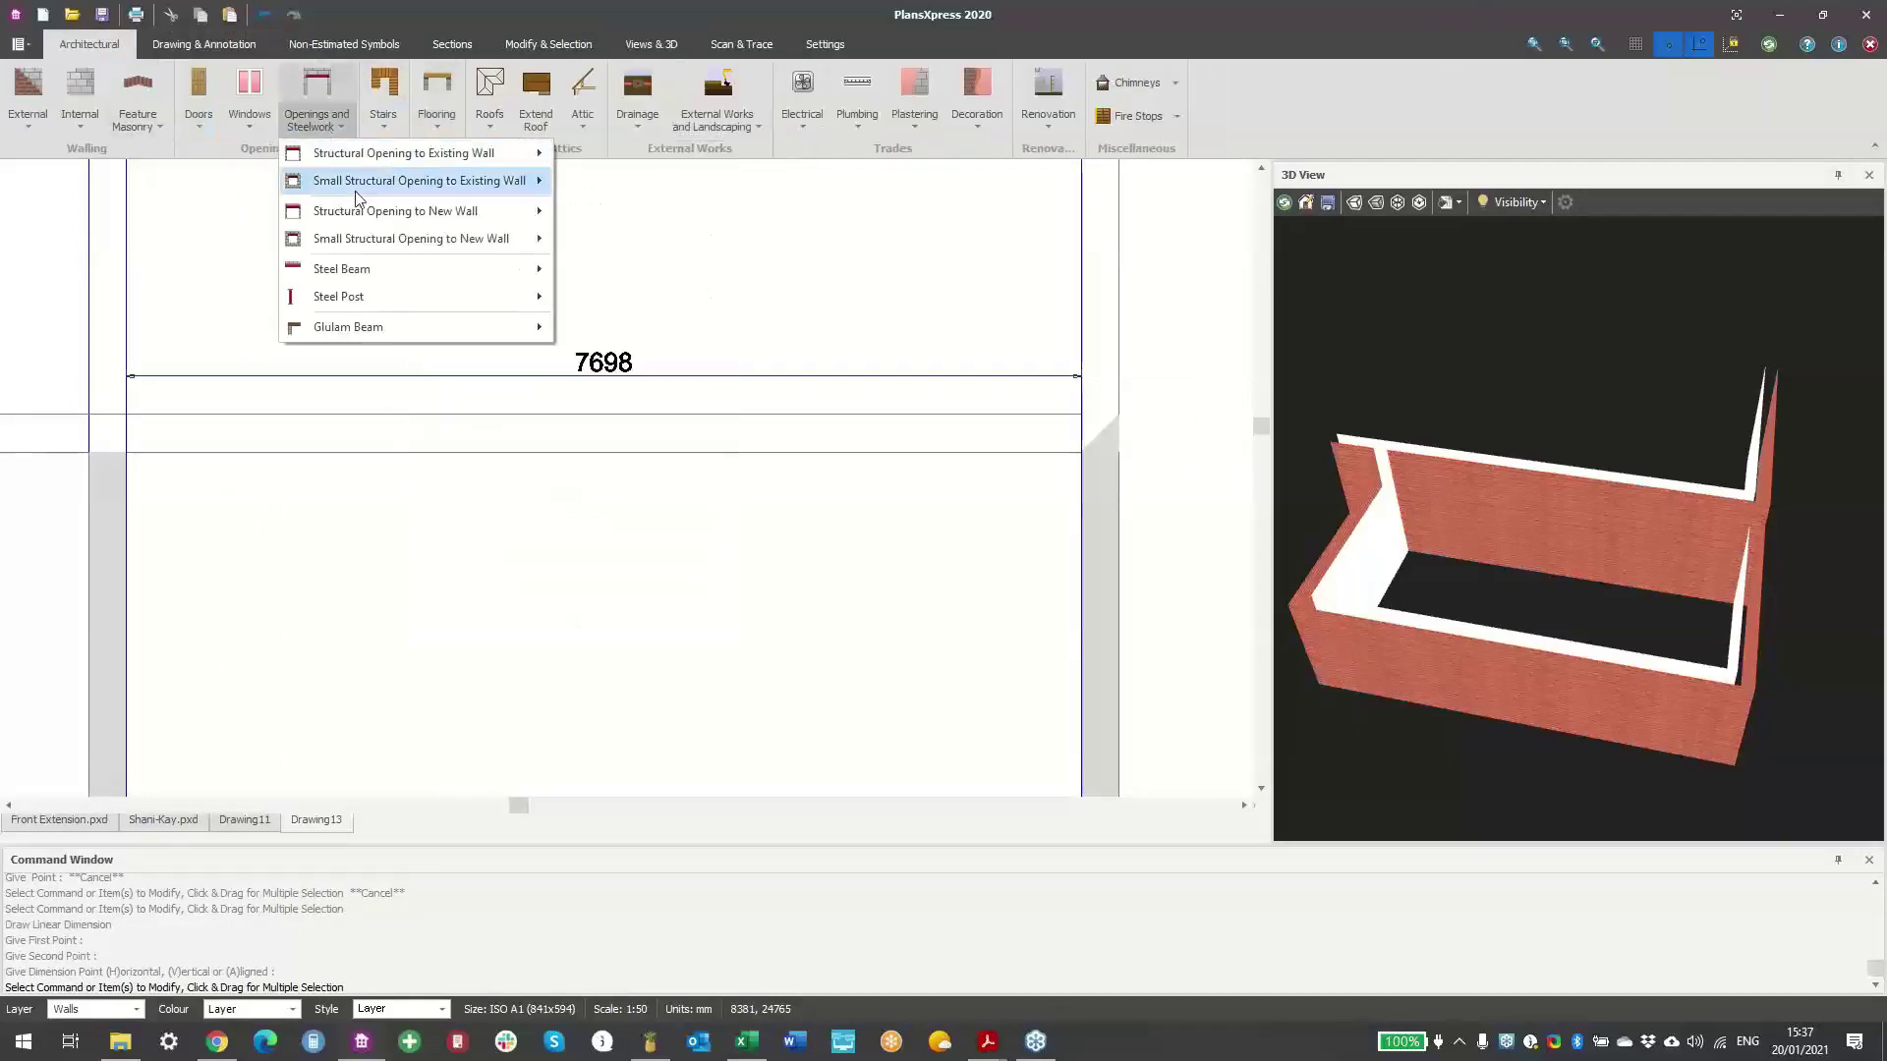
mouse_move(465, 162)
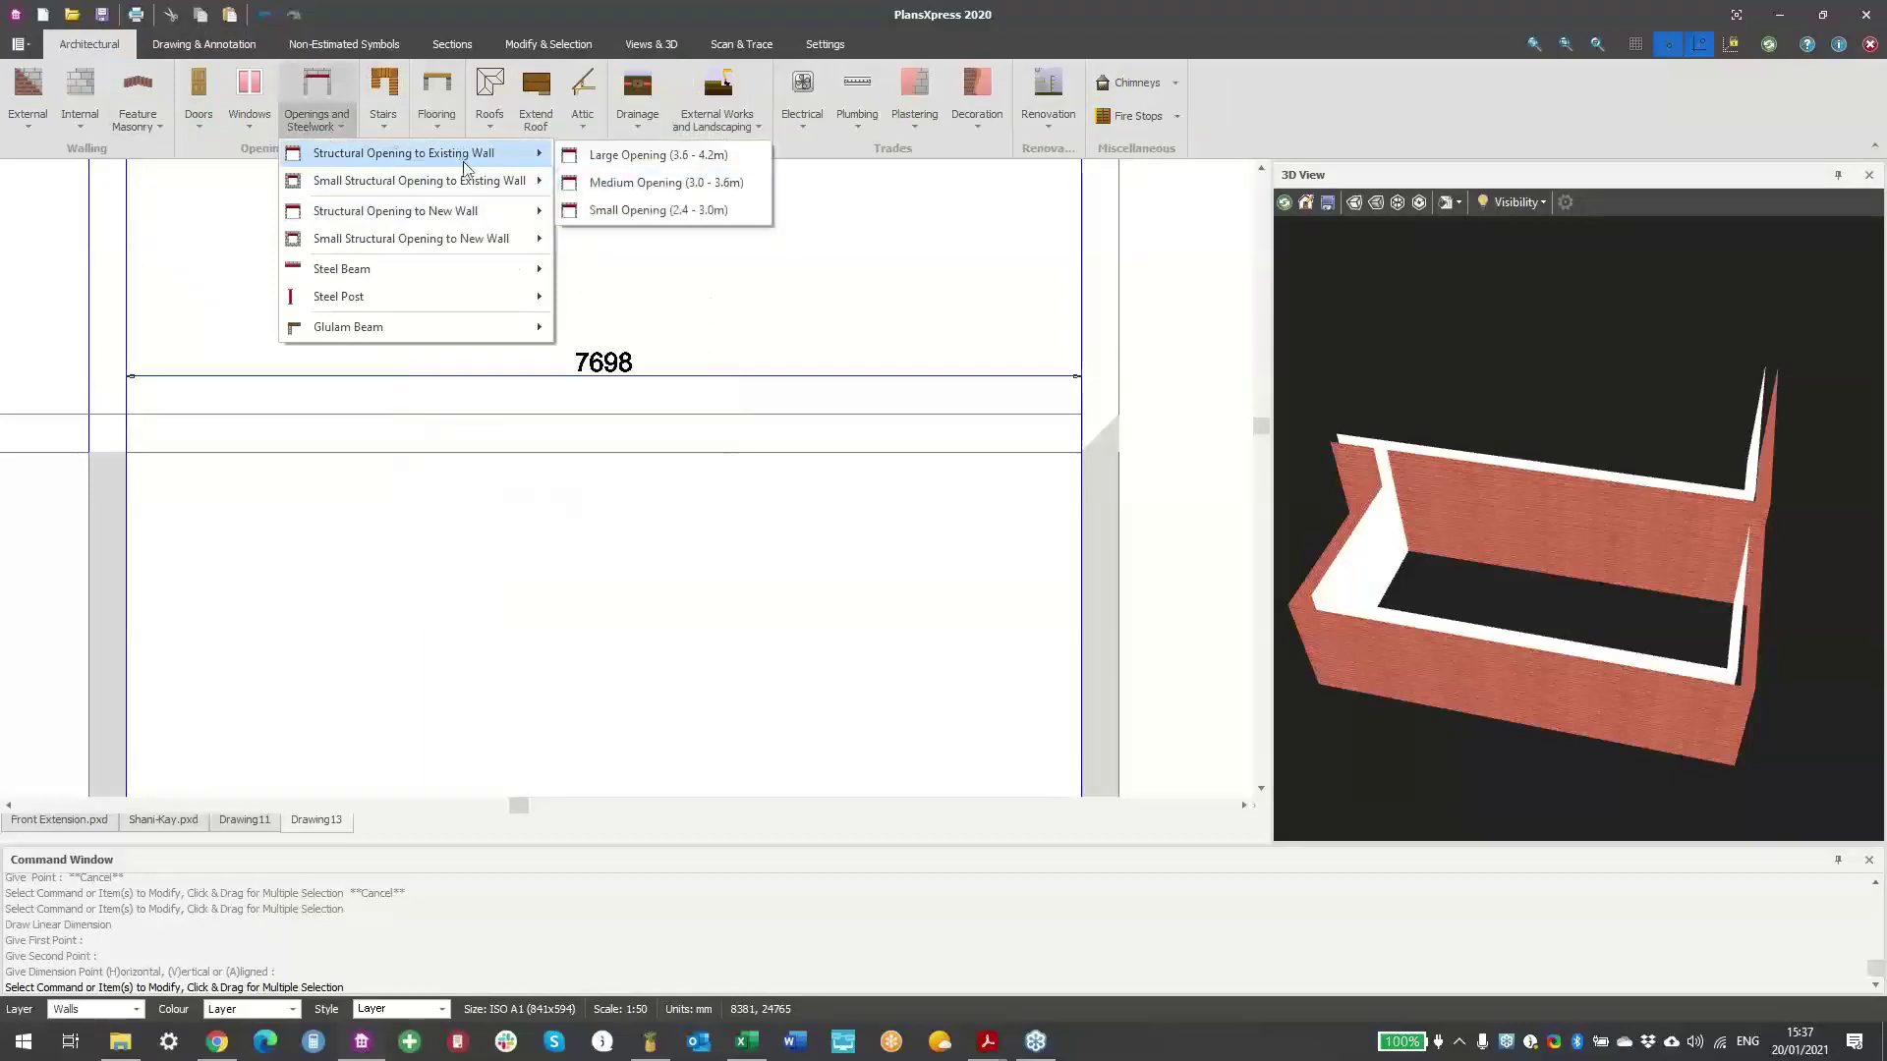
click(654, 182)
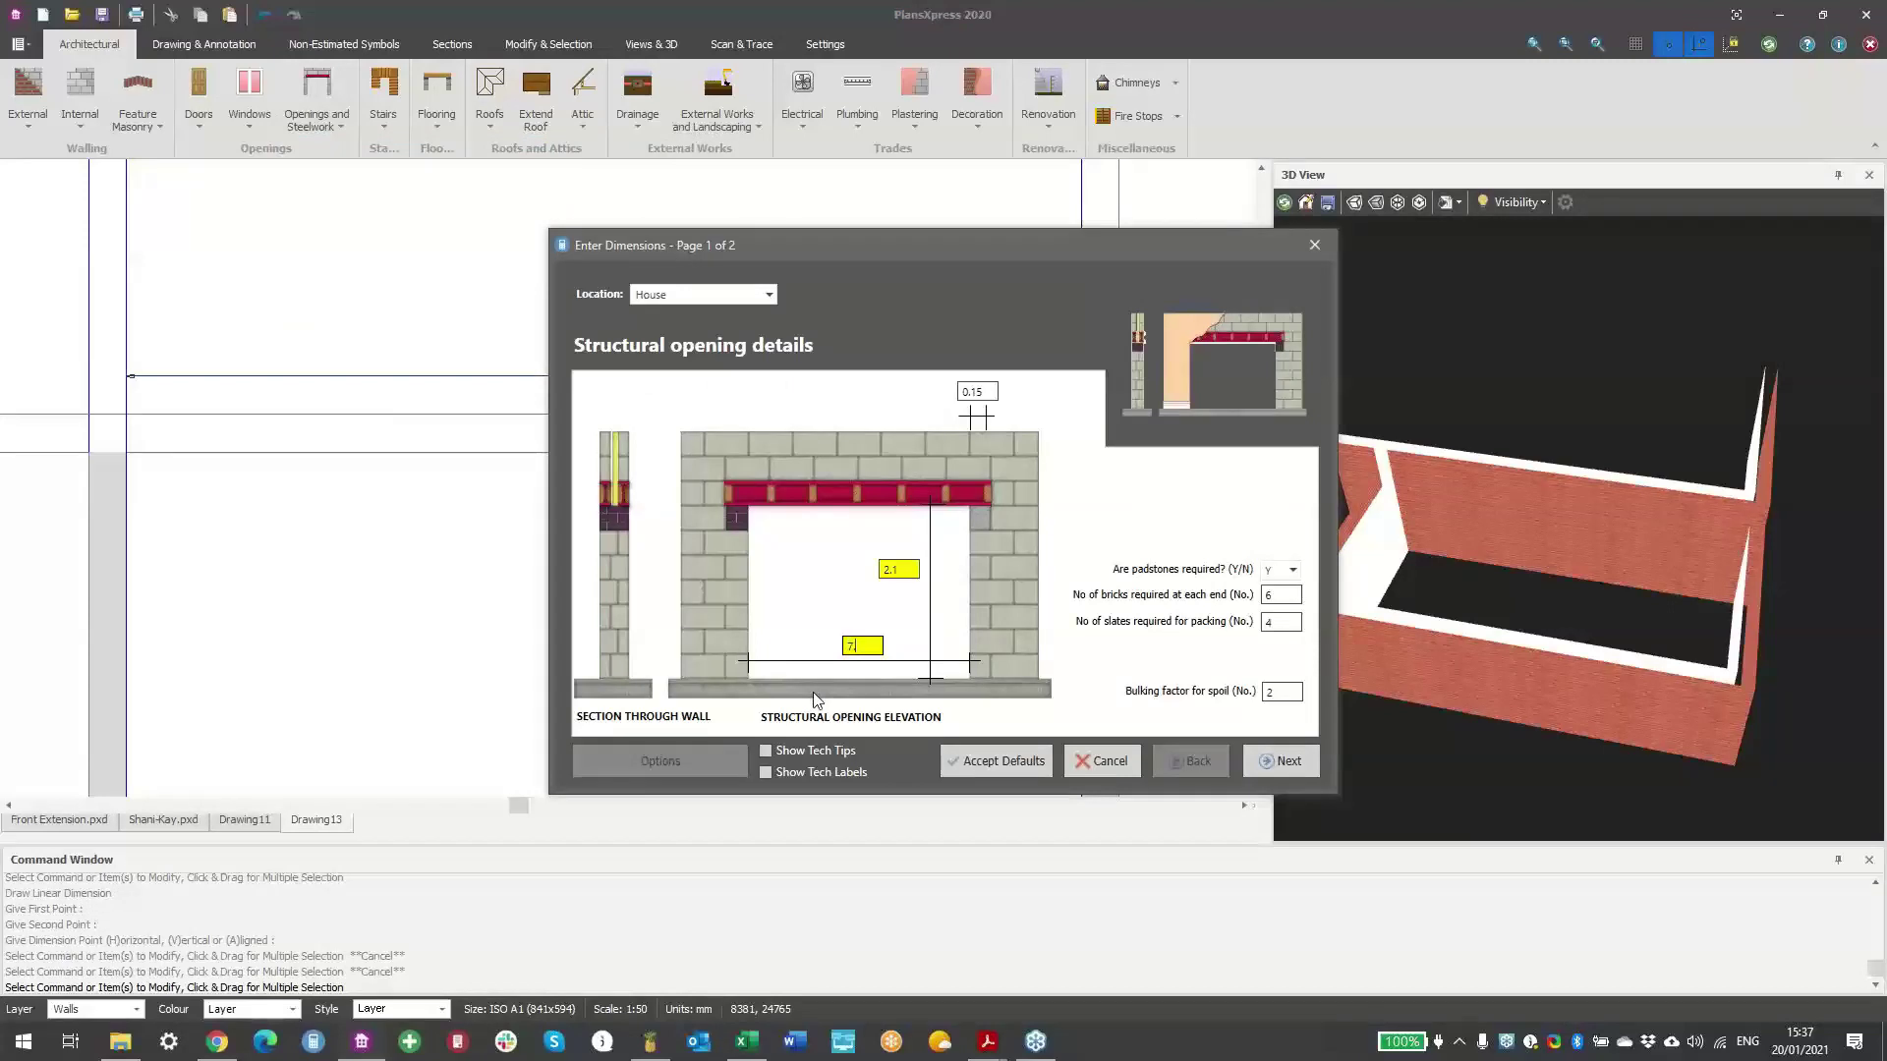
drag(1064, 244, 958, 448)
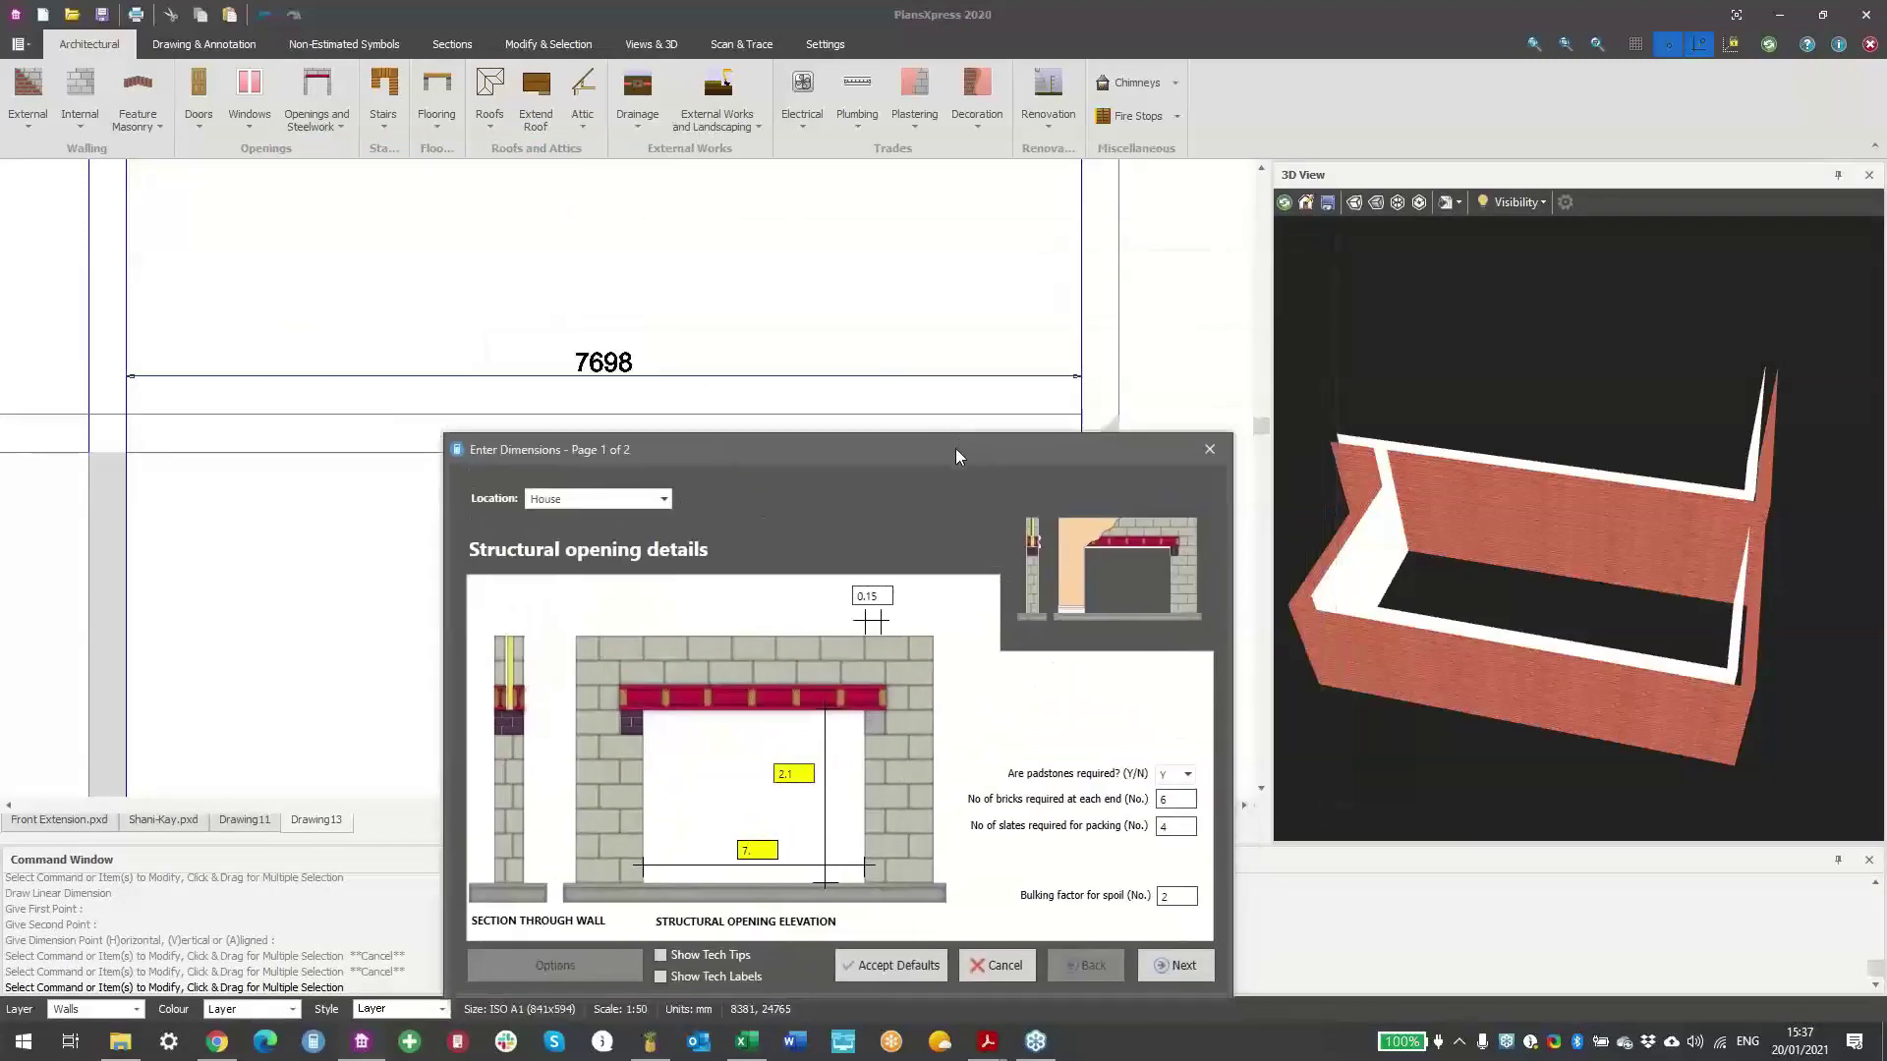
drag(994, 447, 871, 298)
click(772, 624)
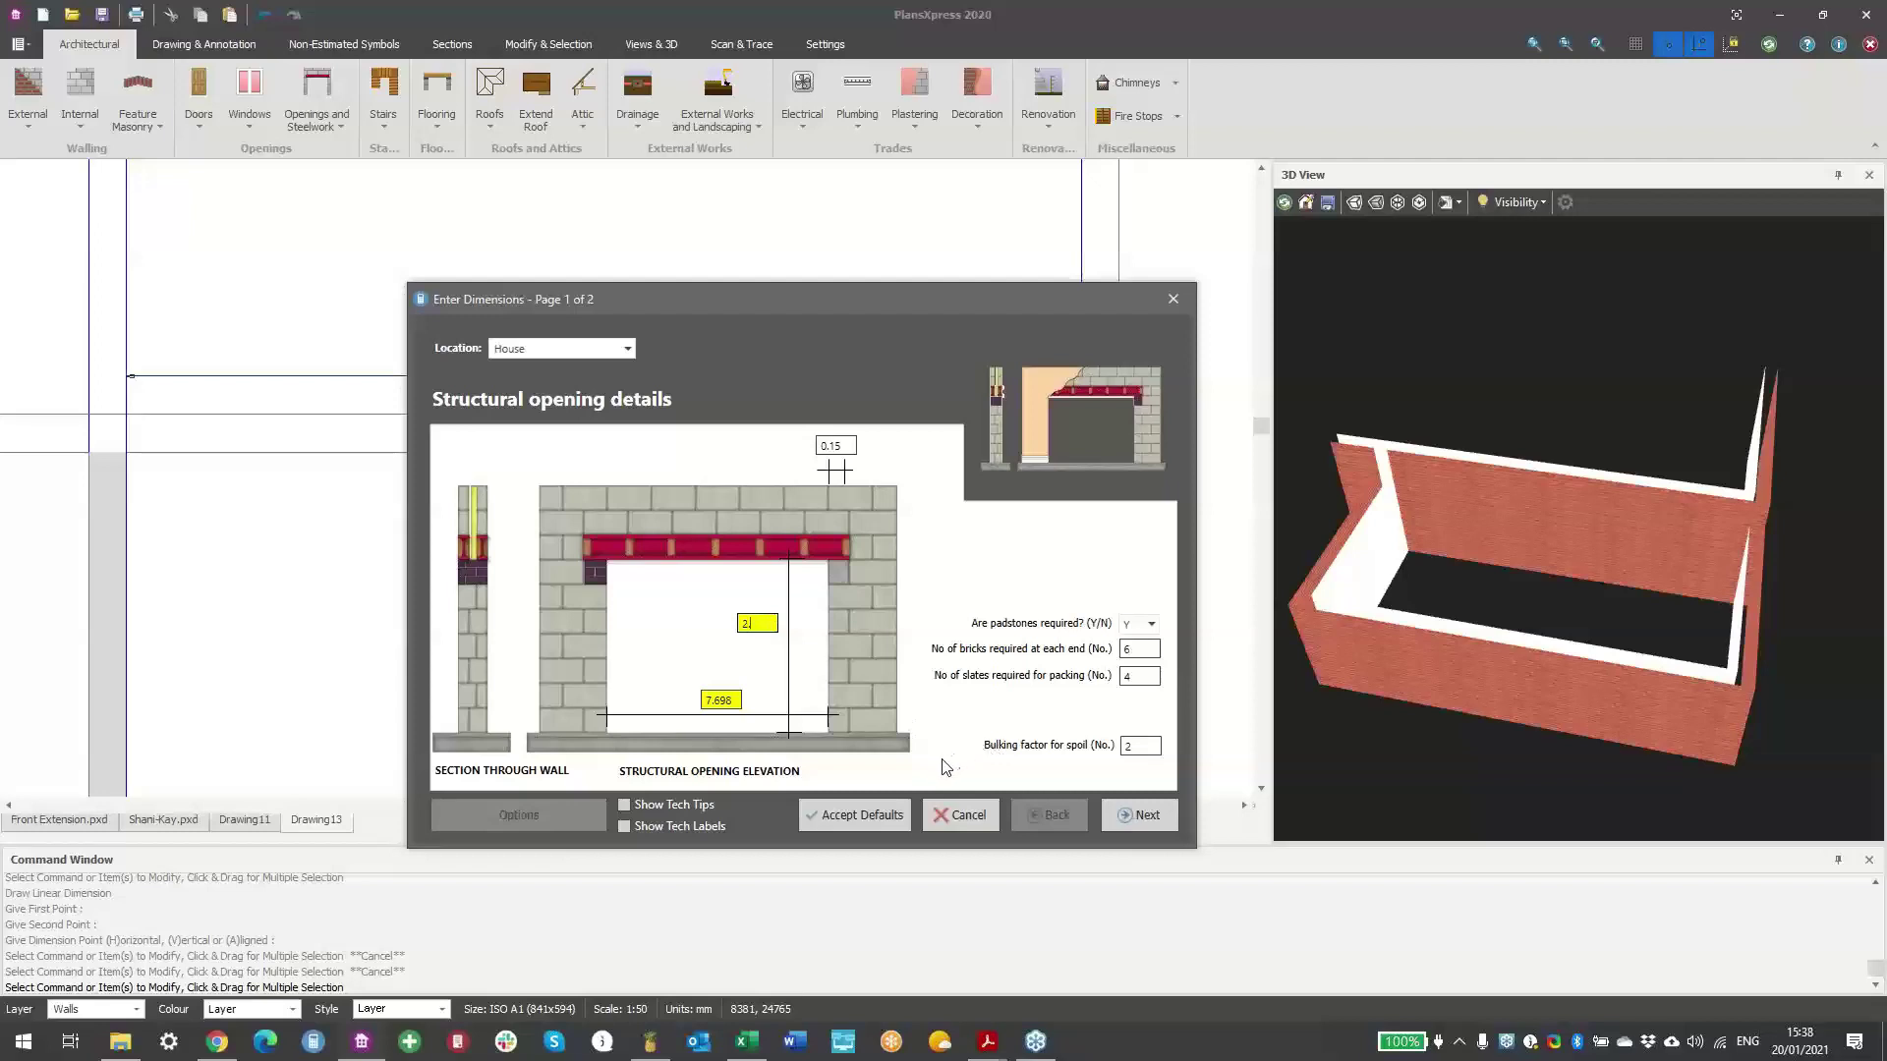
click(857, 815)
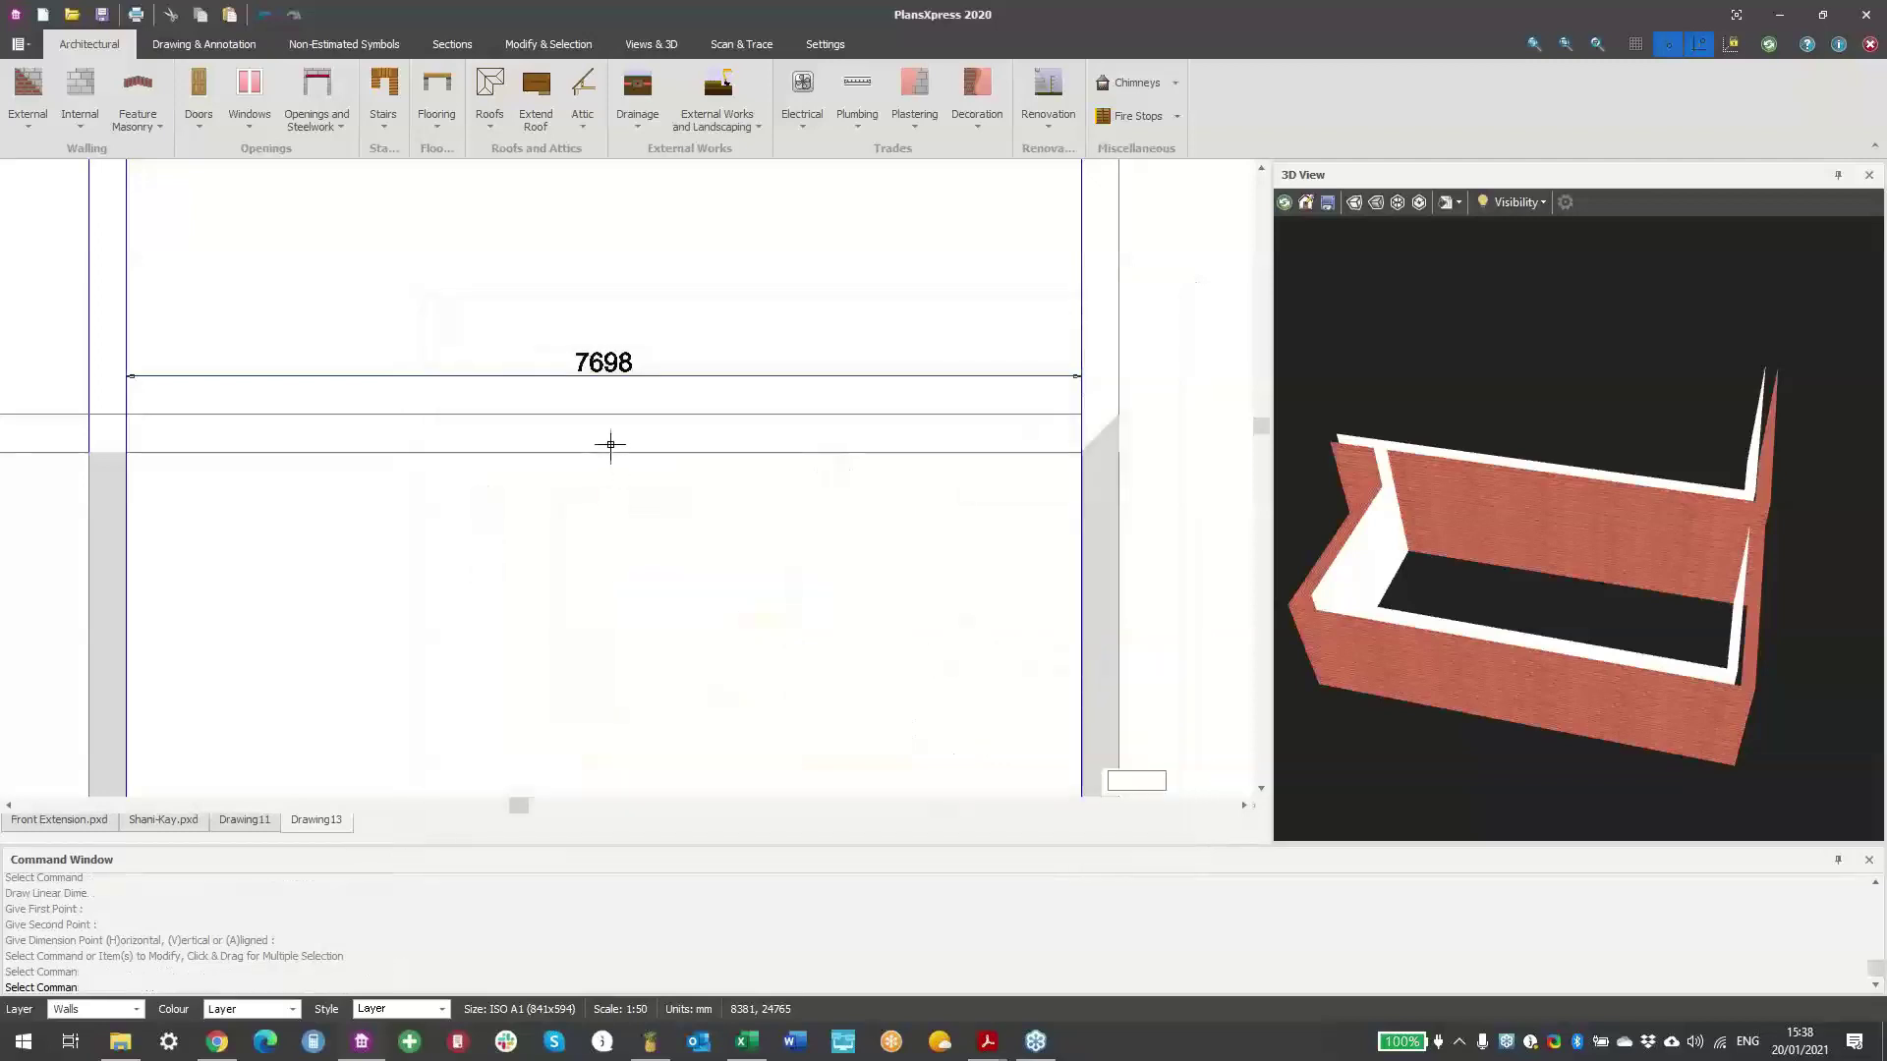
- Place the structural opening centrally on the rear wall between the two side walls and inspect it in 3D
click(611, 440)
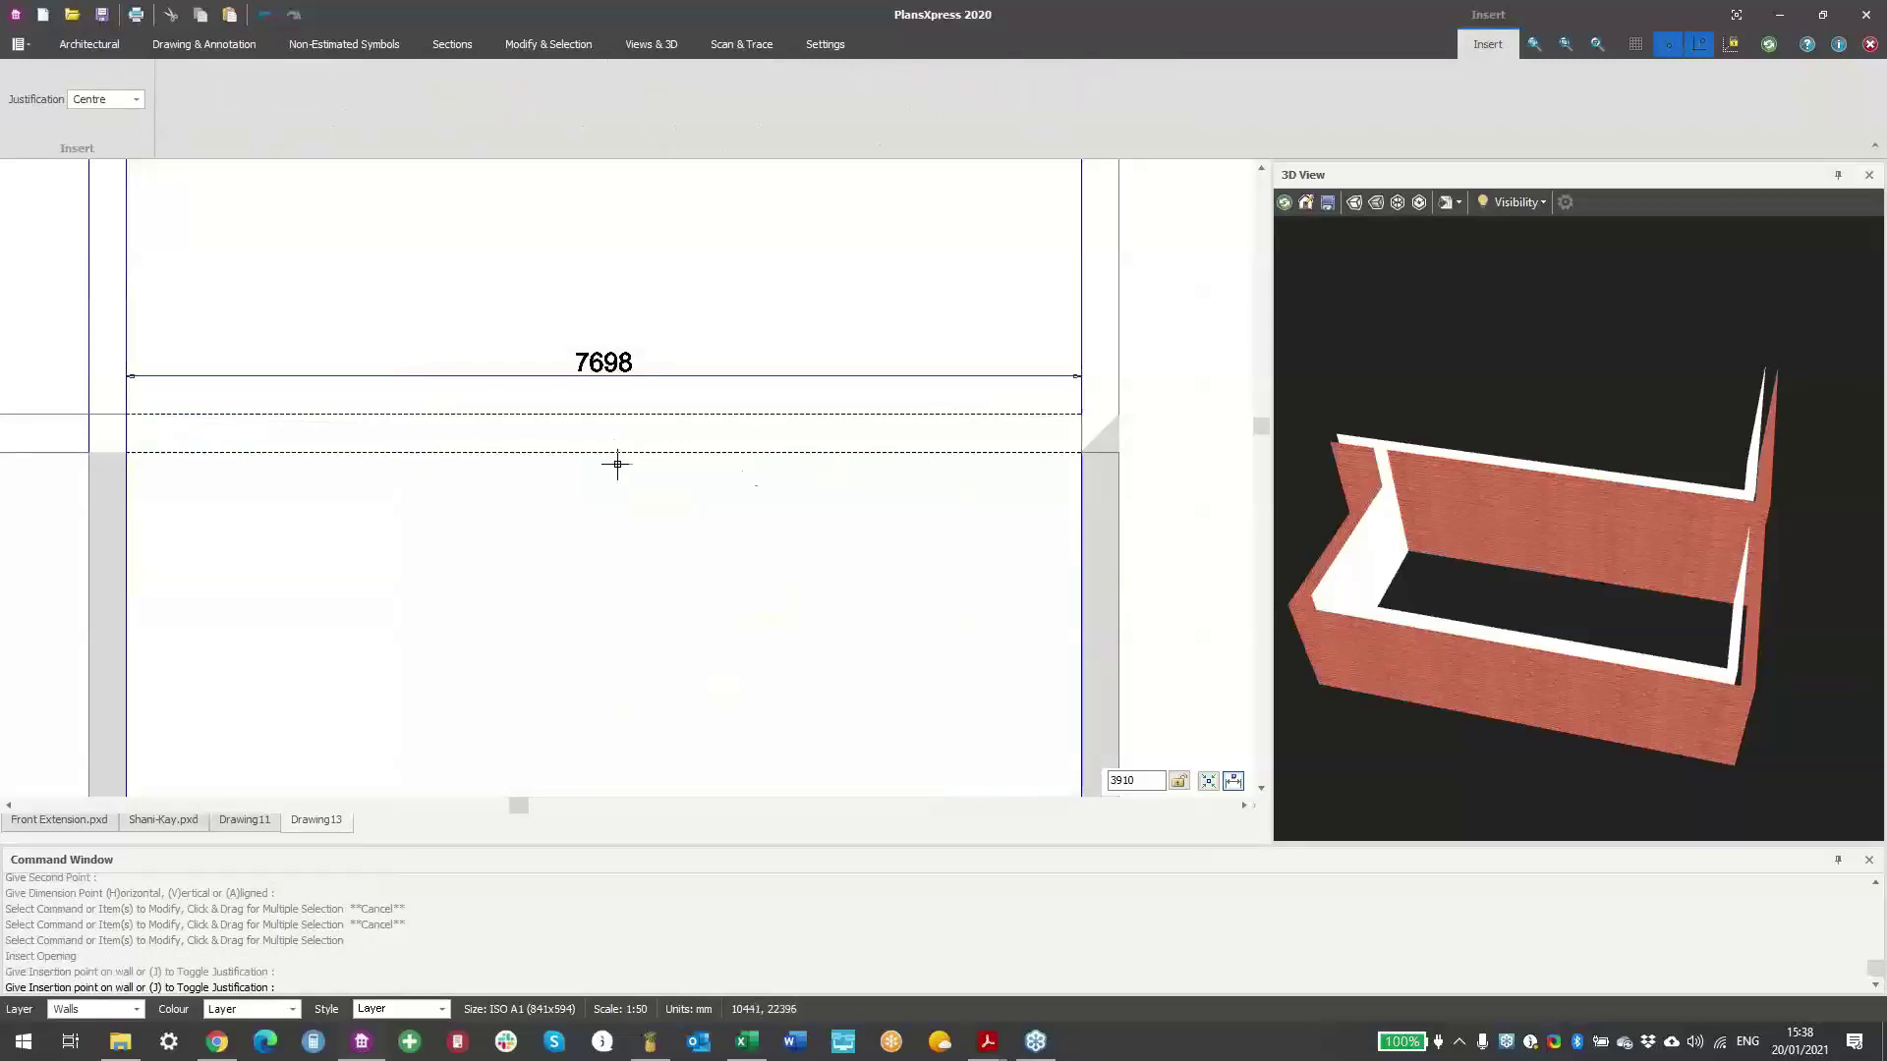
key(Escape)
scroll(1583, 676, up, 3)
drag(1583, 671, 1728, 511)
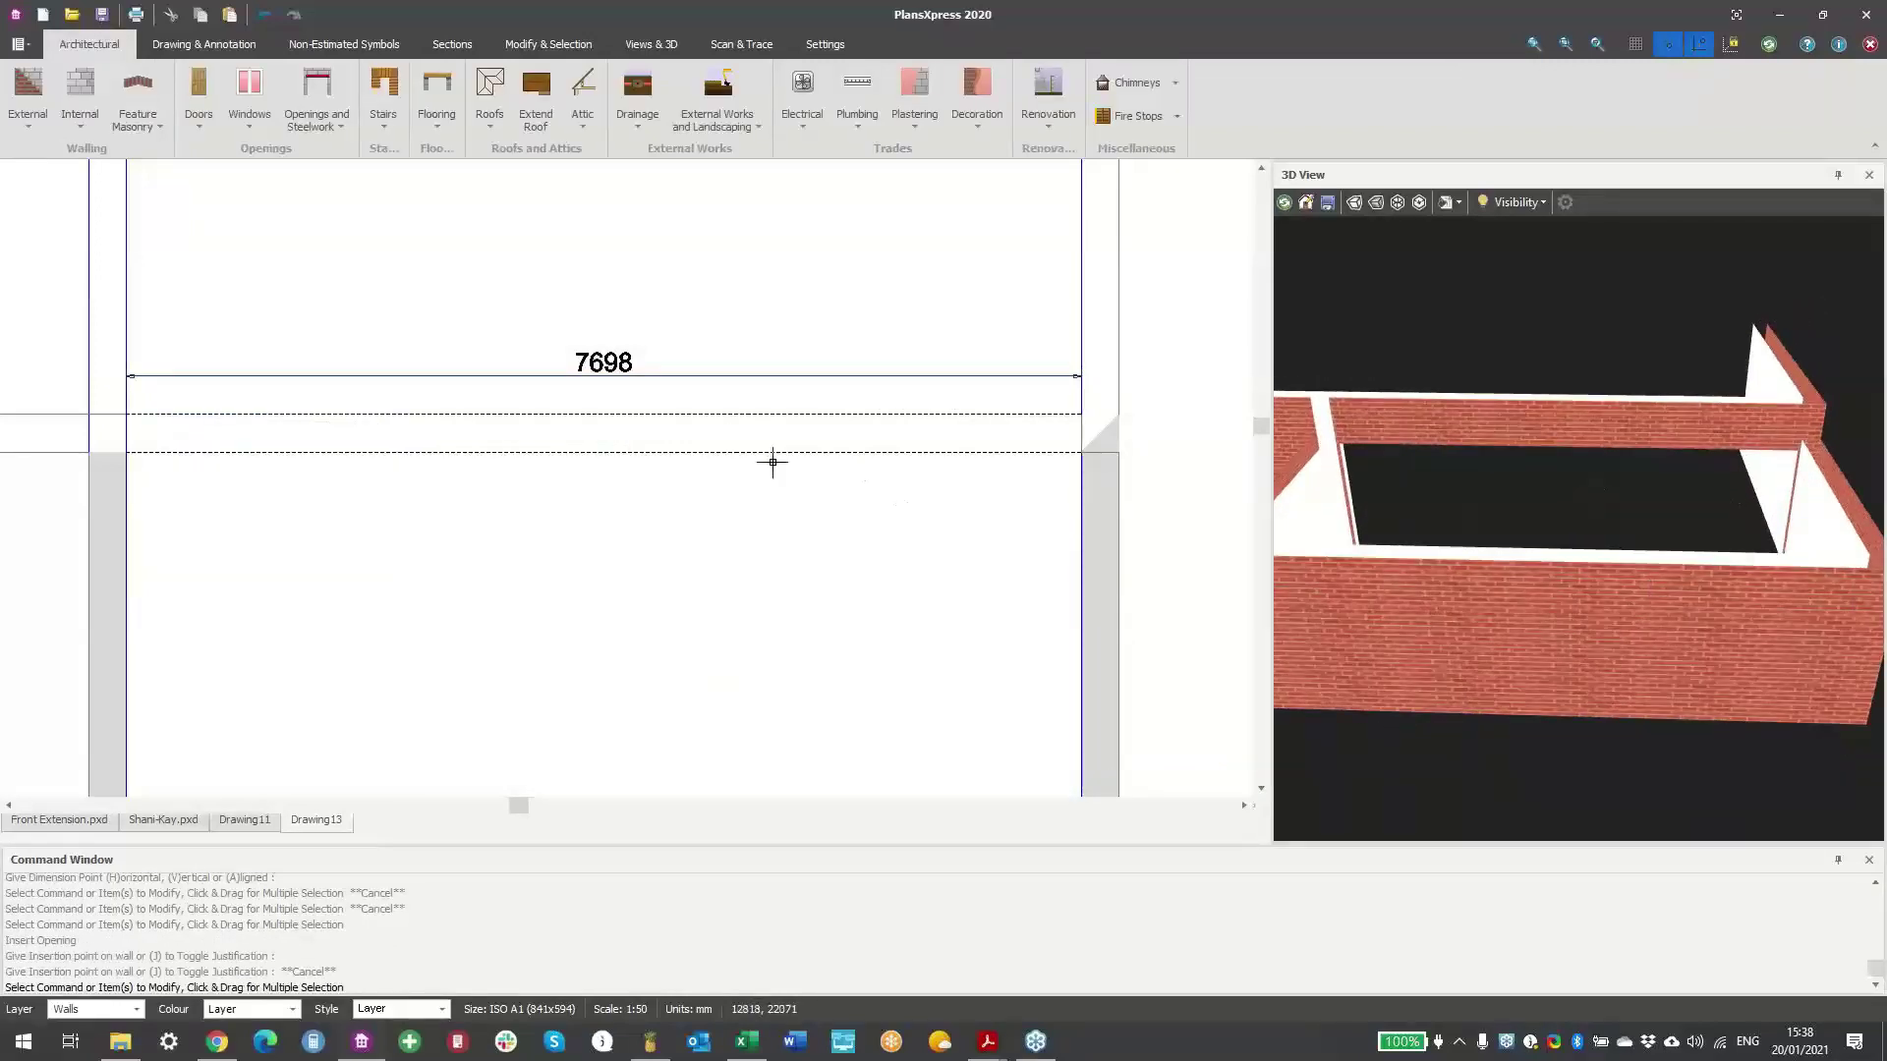
- Reopen the placed structural opening's details to review its dimensions, and cancel out of them
double_click(813, 450)
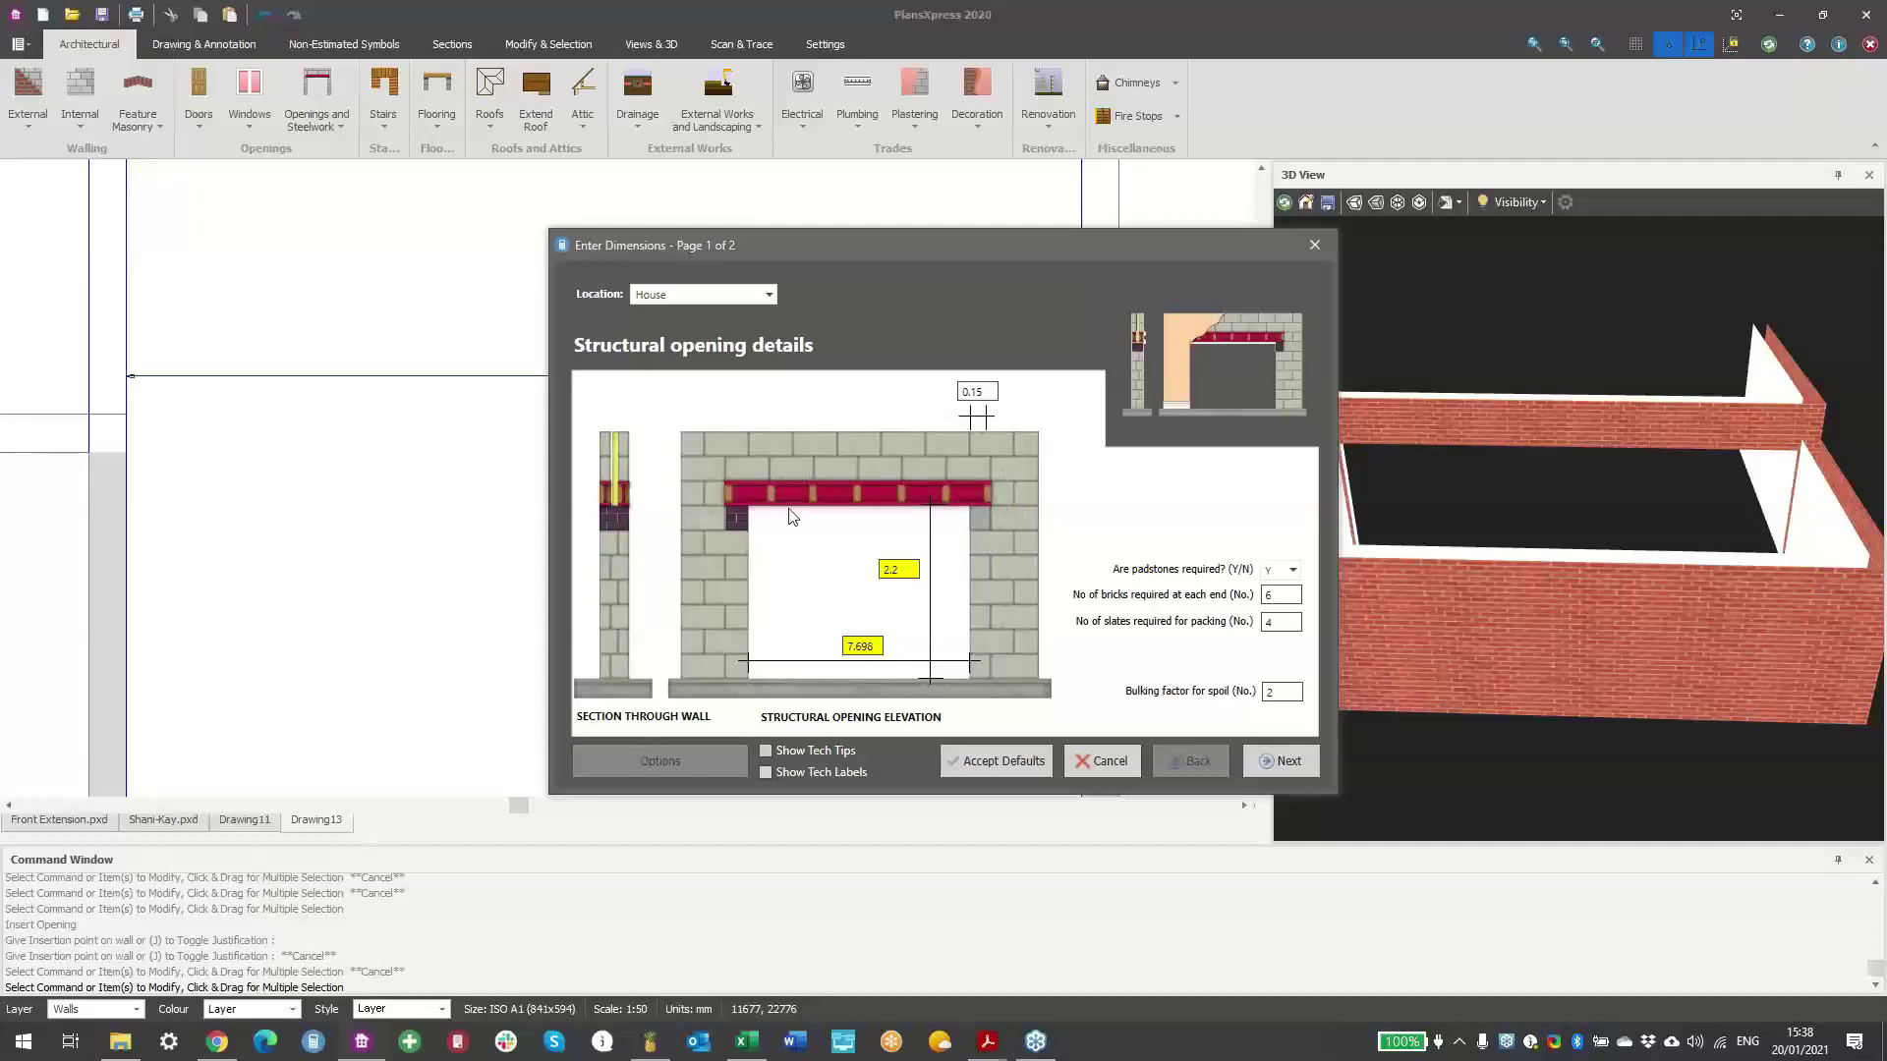
click(1103, 761)
scroll(421, 463, down, 2)
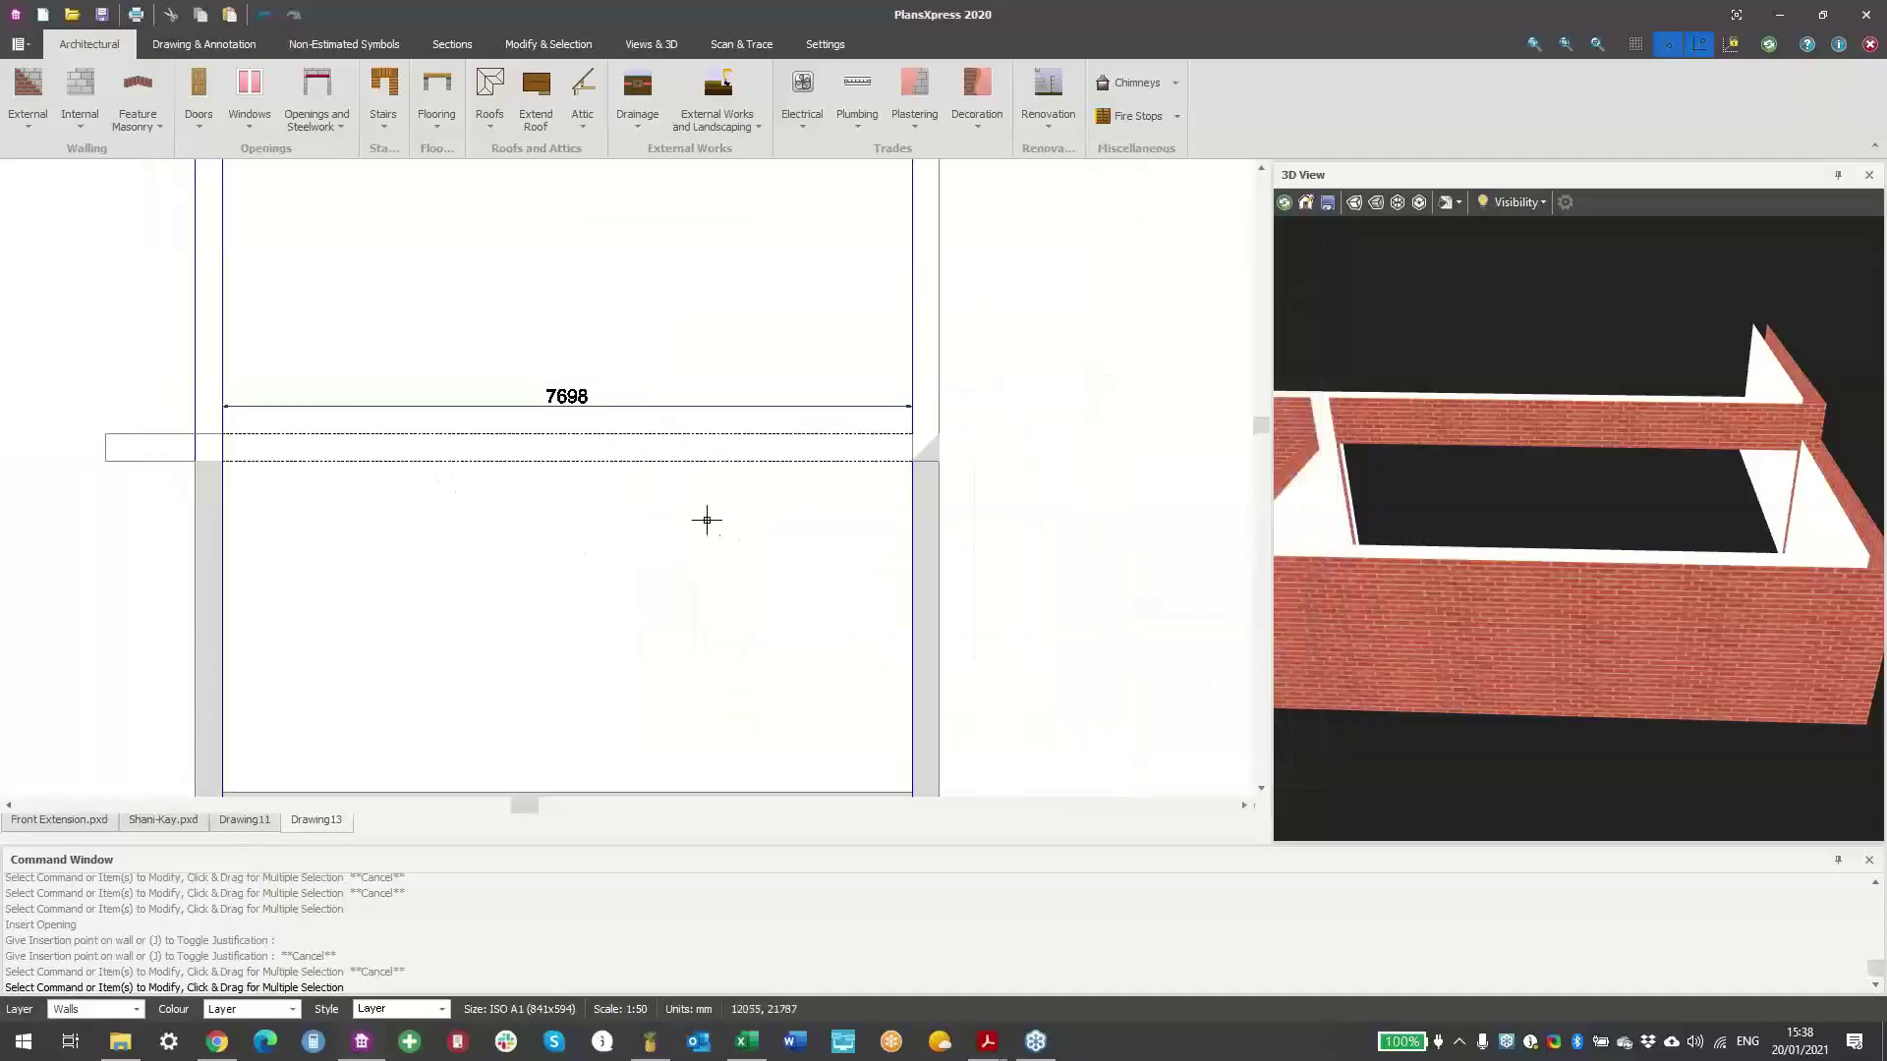
scroll(709, 558, down, 1)
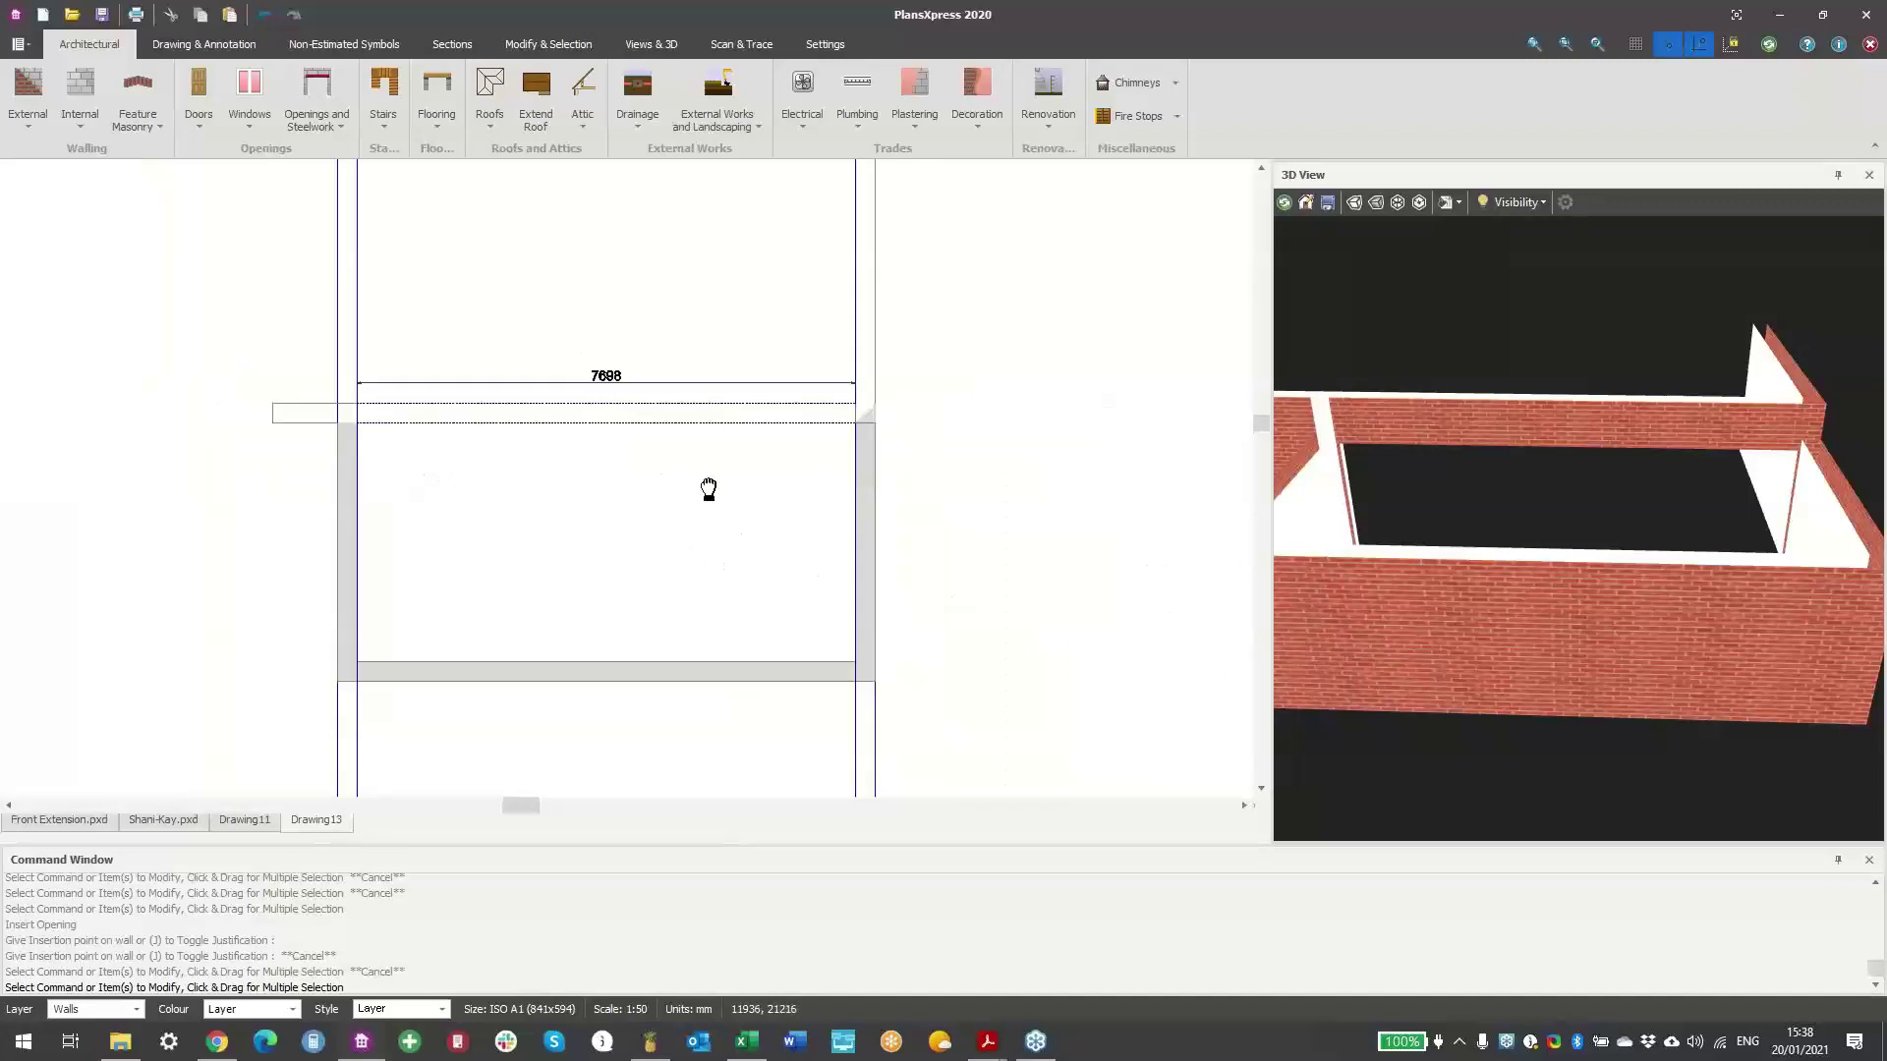
mouse_move(561, 513)
middle_down()
mouse_move(552, 543)
mouse_move(514, 554)
middle_up()
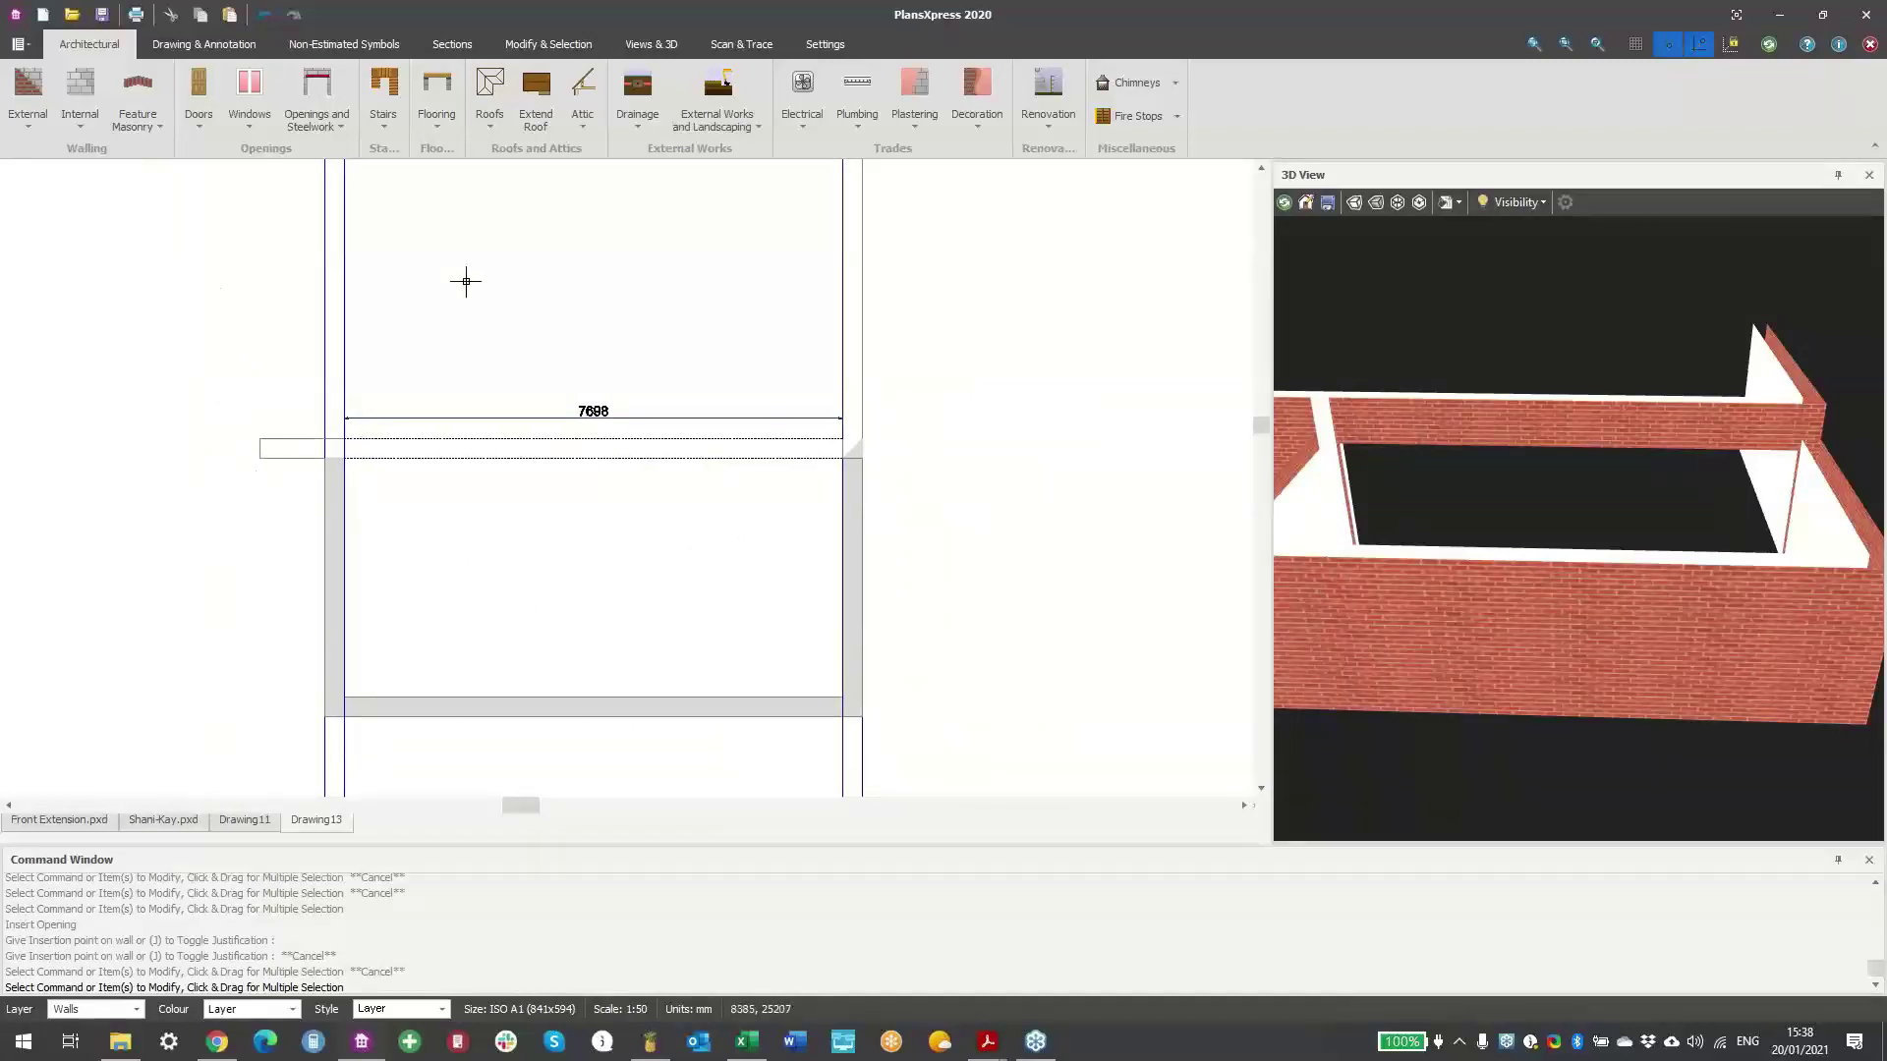
click(428, 125)
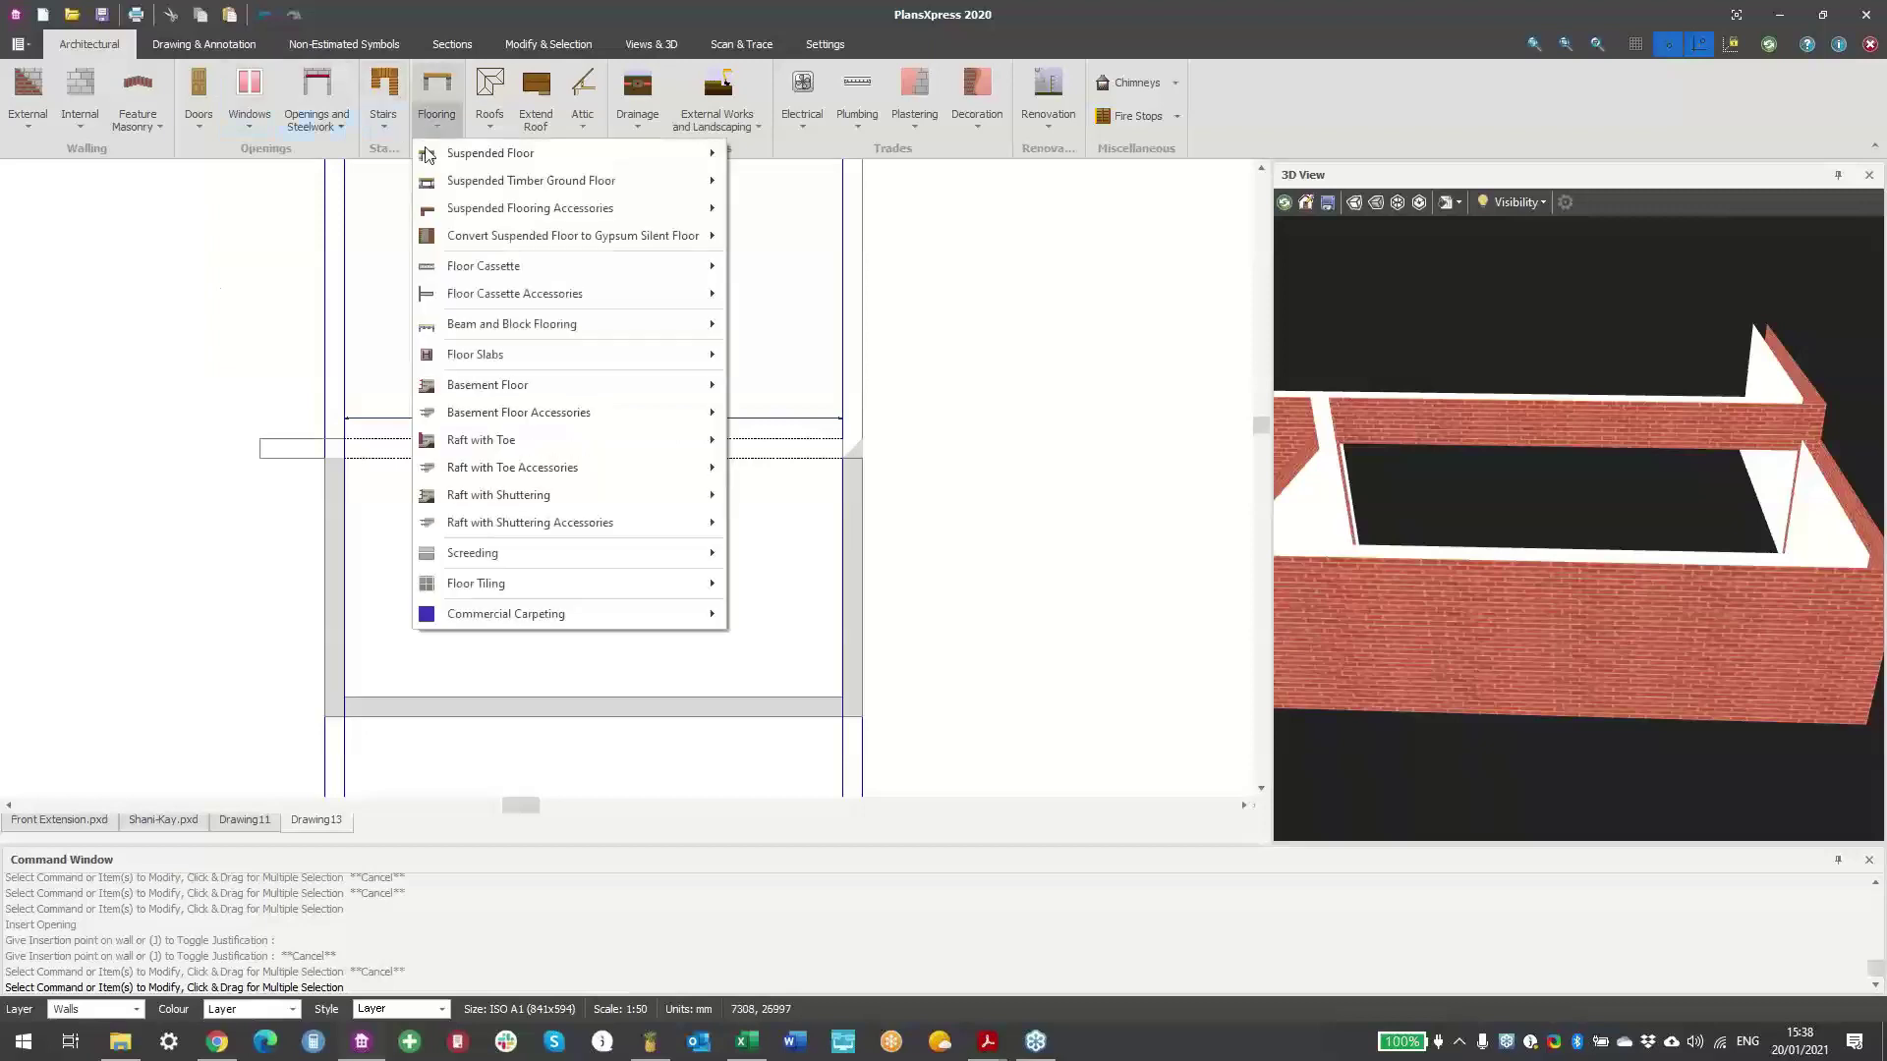
mouse_move(601, 371)
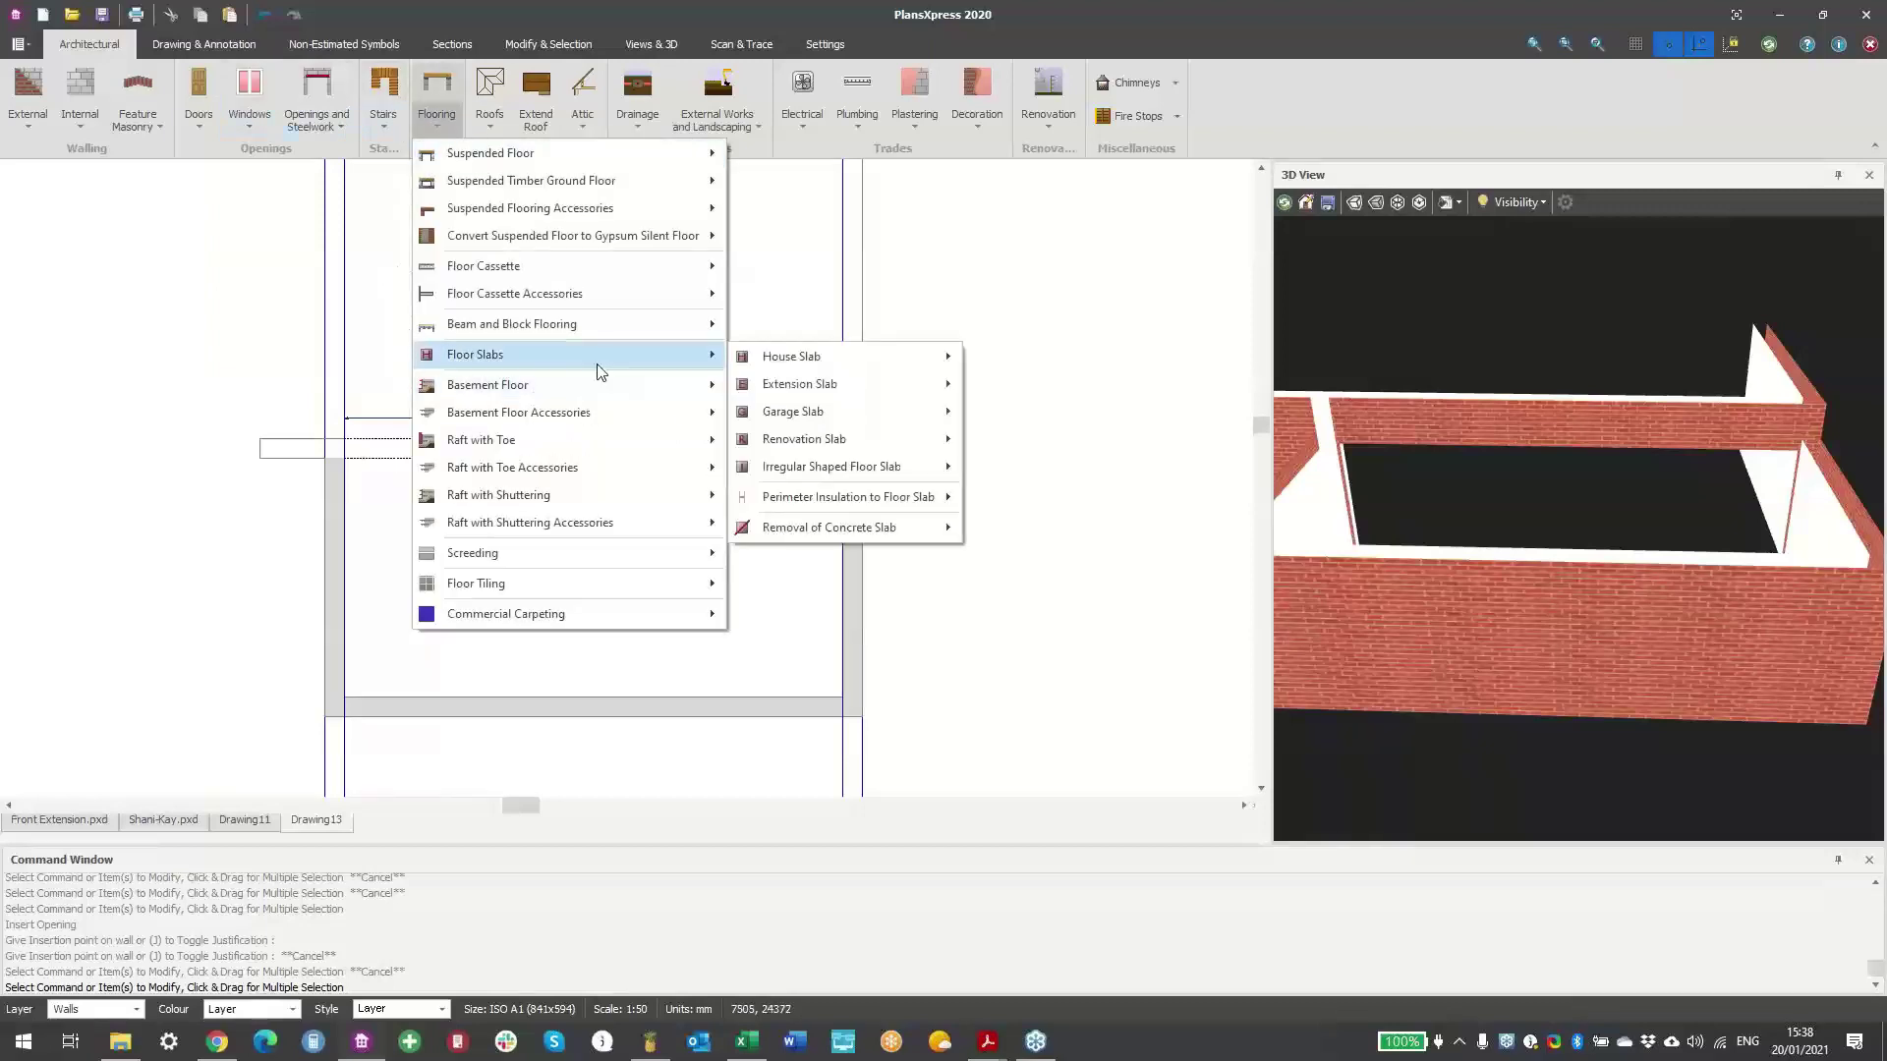
mouse_move(601, 335)
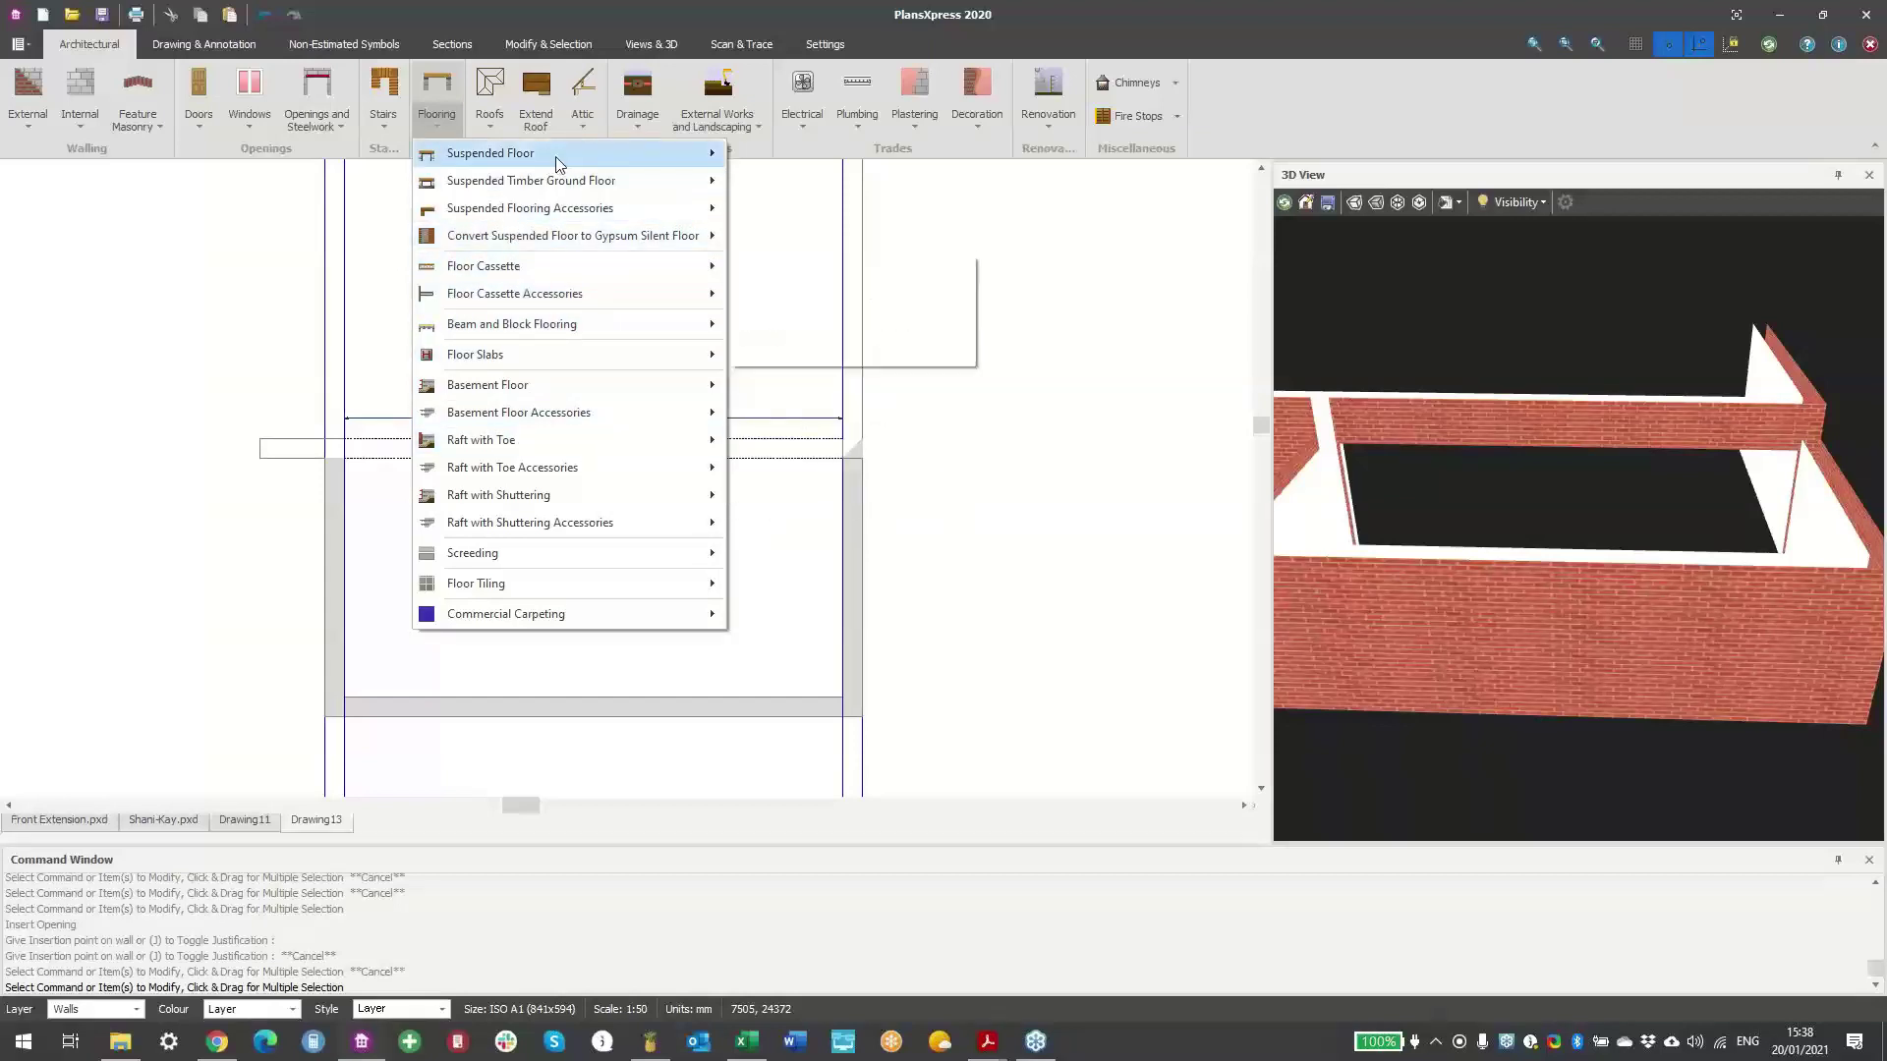
mouse_move(610, 189)
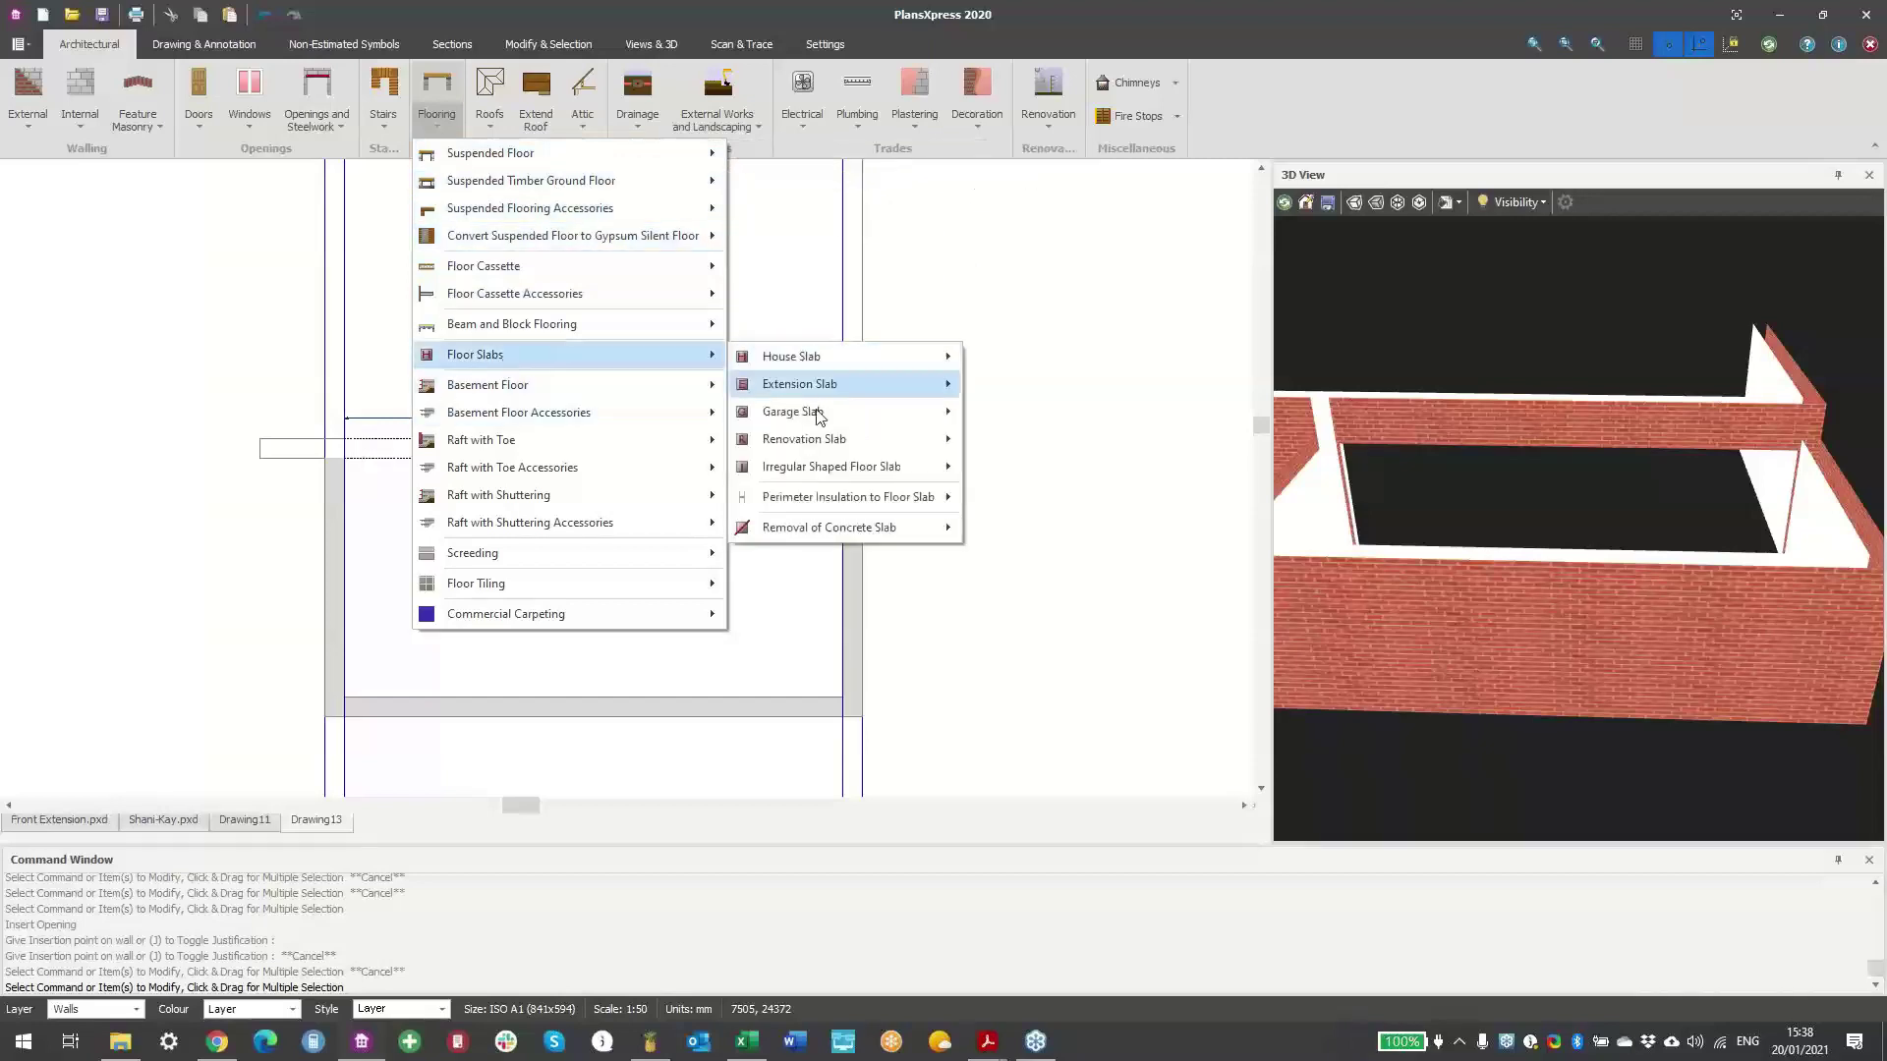
mouse_move(806, 470)
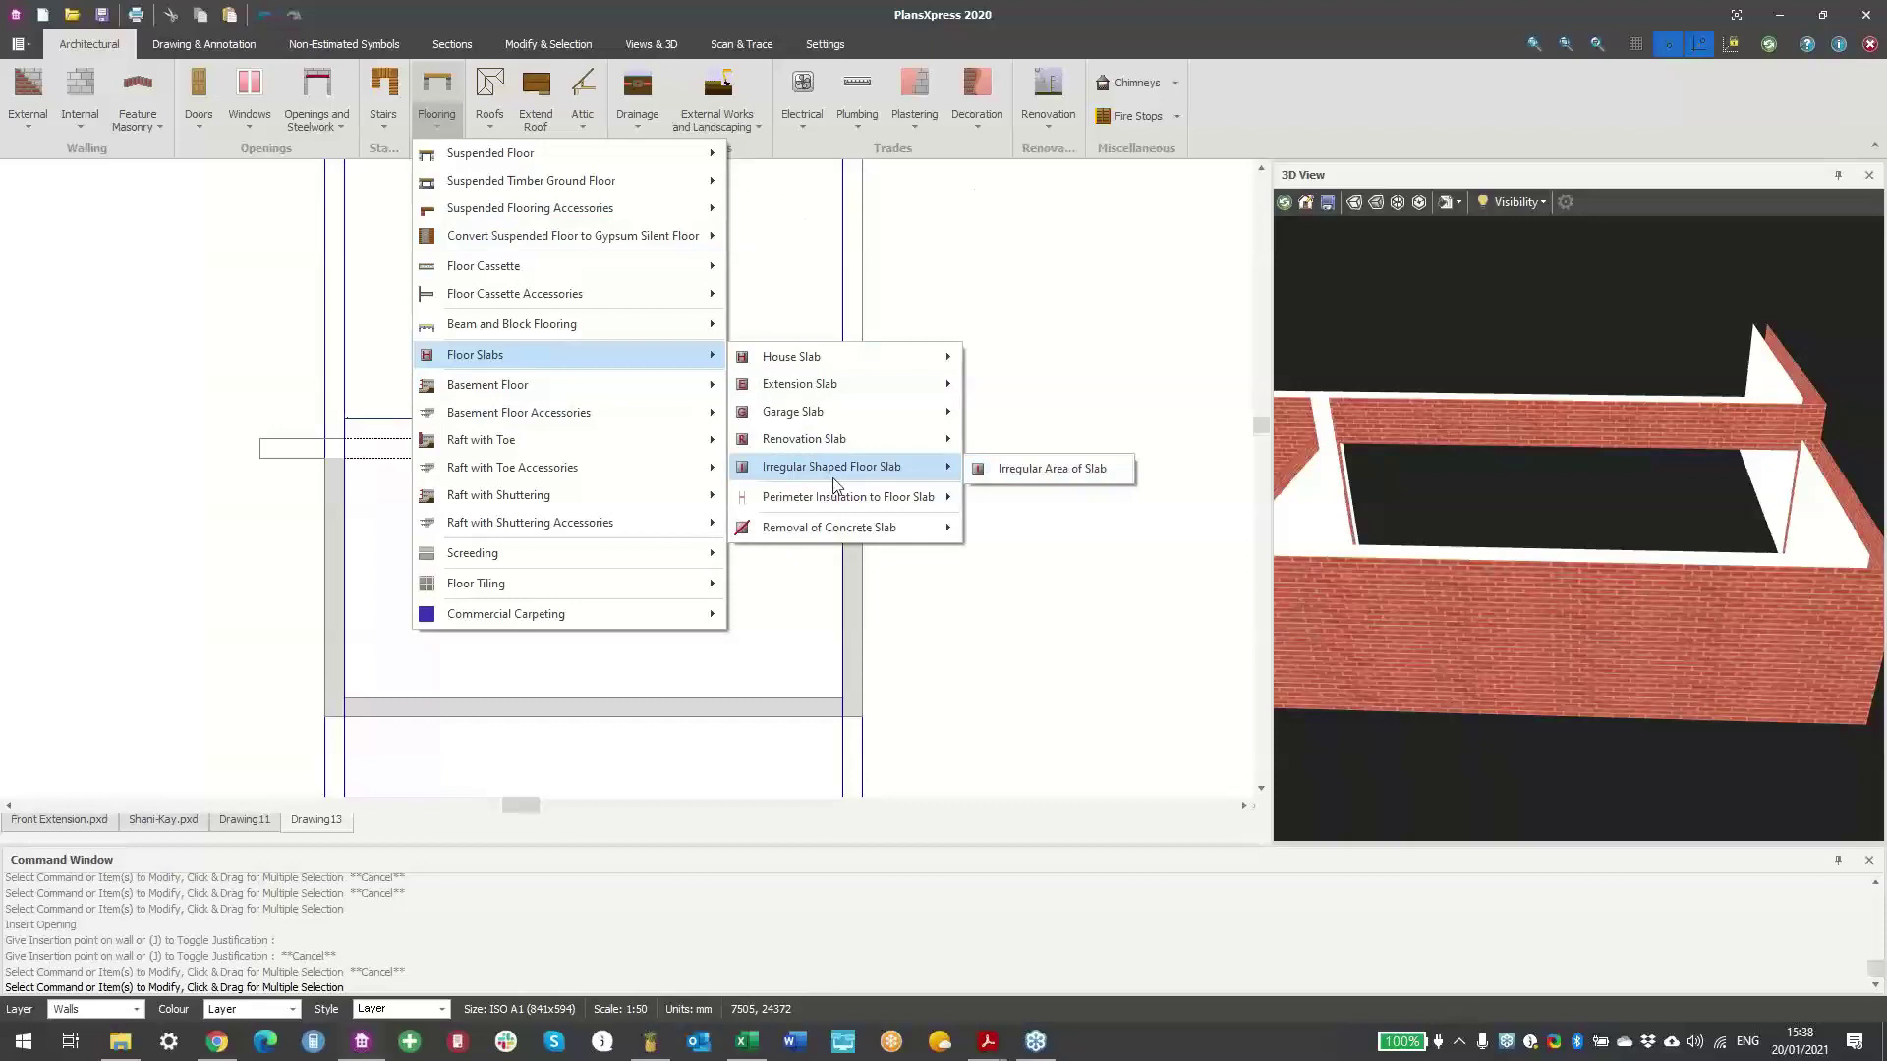
- Switch to the PlansXpress Shortcut Key Guide PDF to read about filling an enclosed space, and return to the drawing
click(987, 1042)
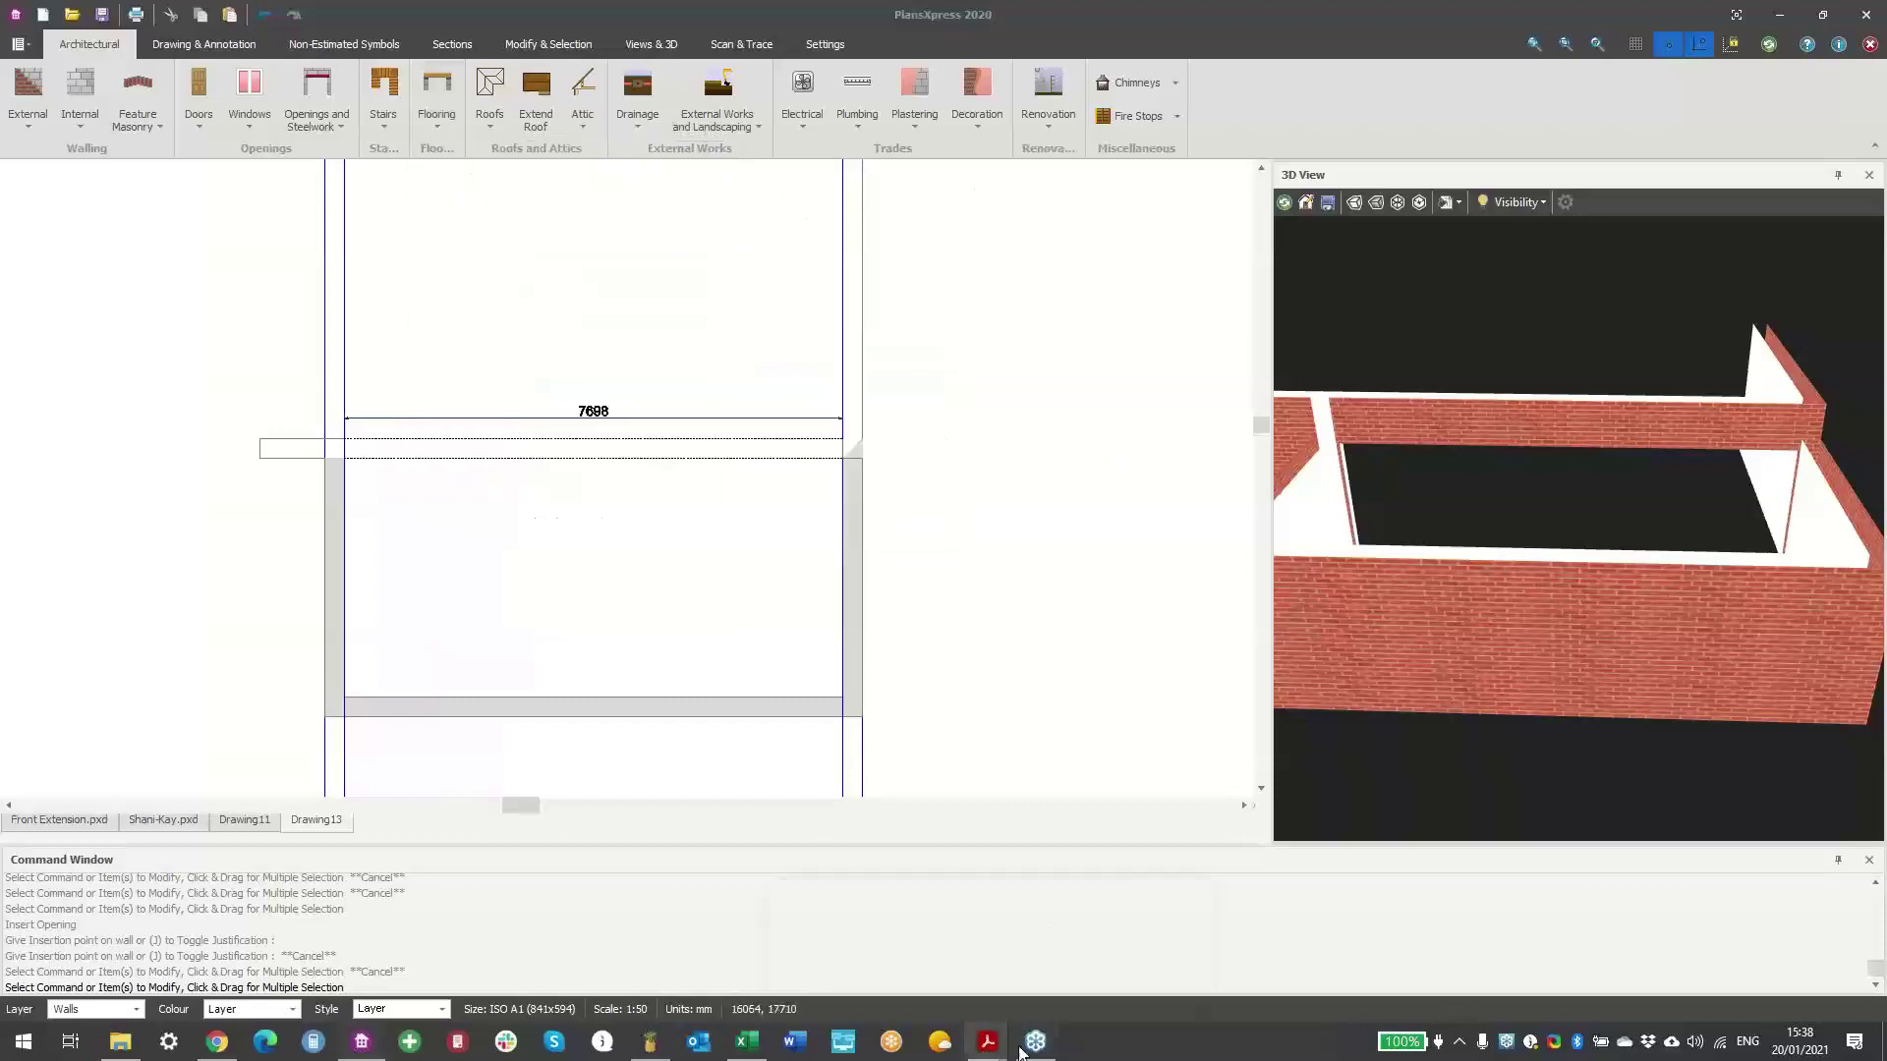
click(889, 948)
scroll(433, 722, down, 3)
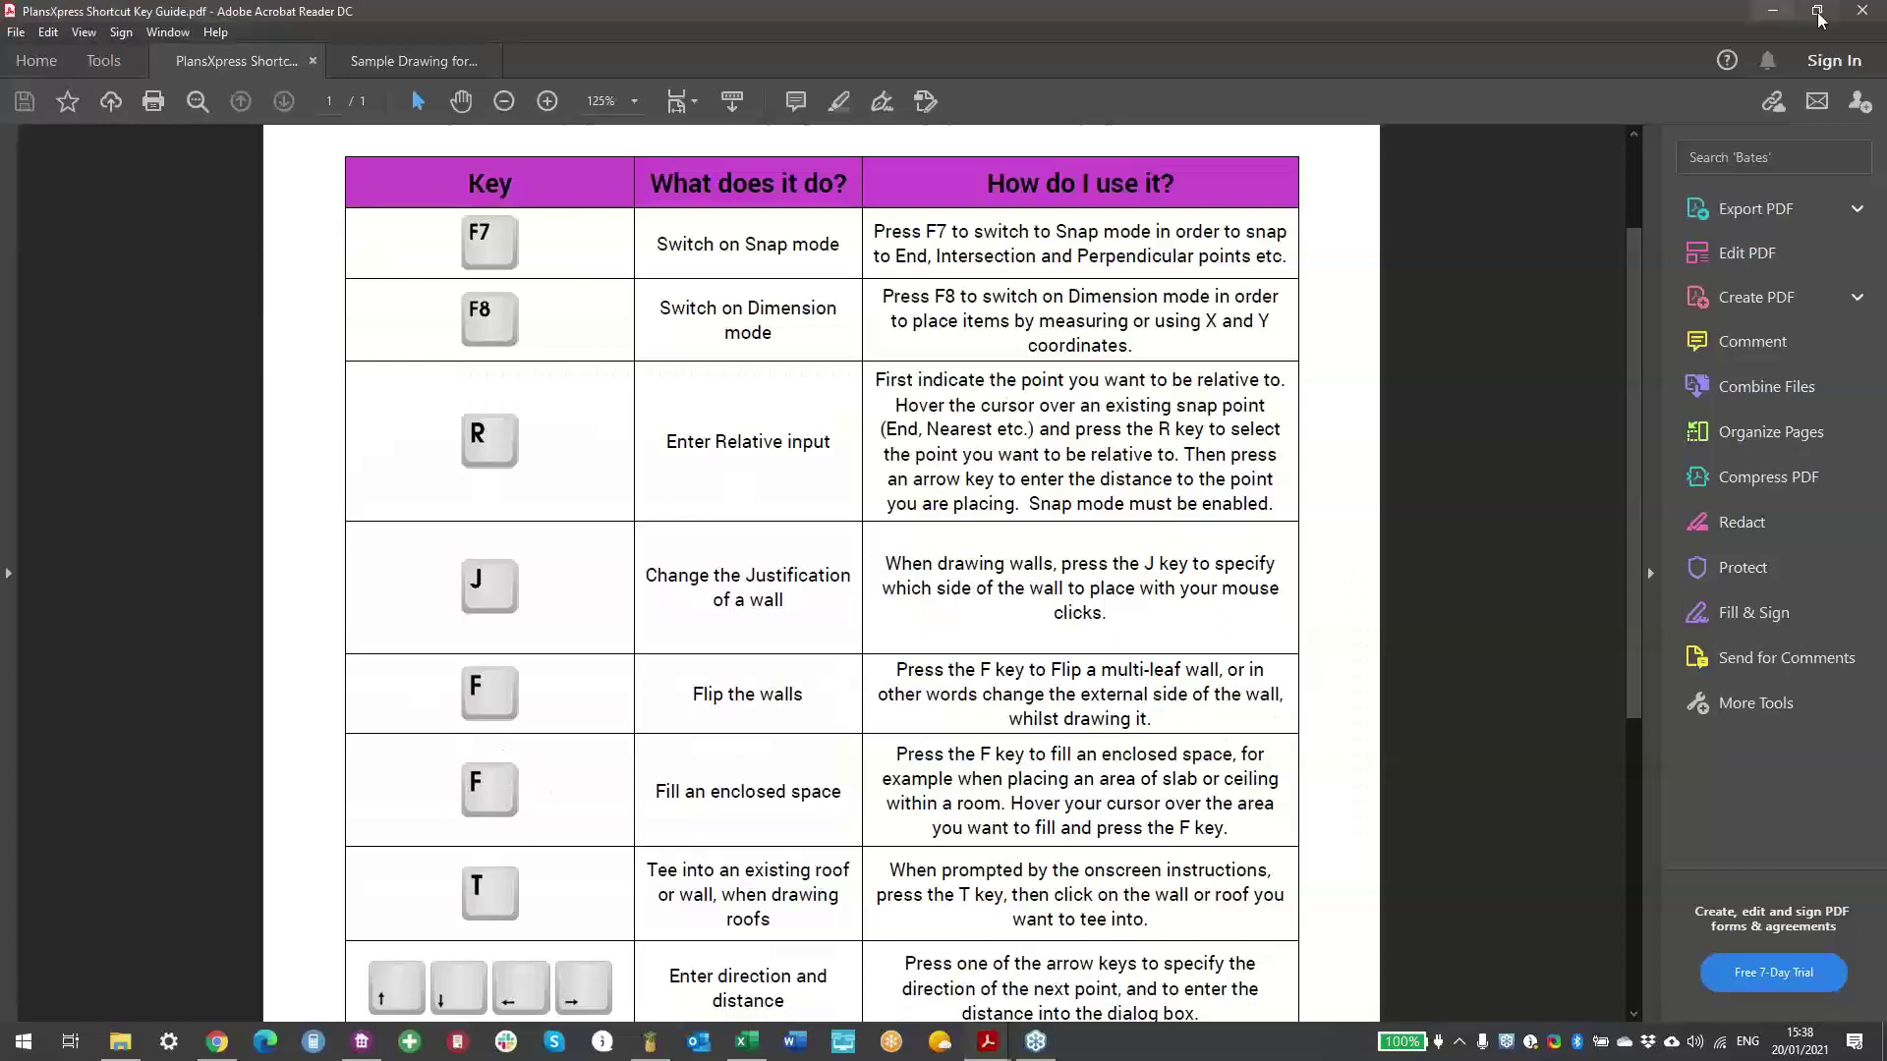
click(1772, 11)
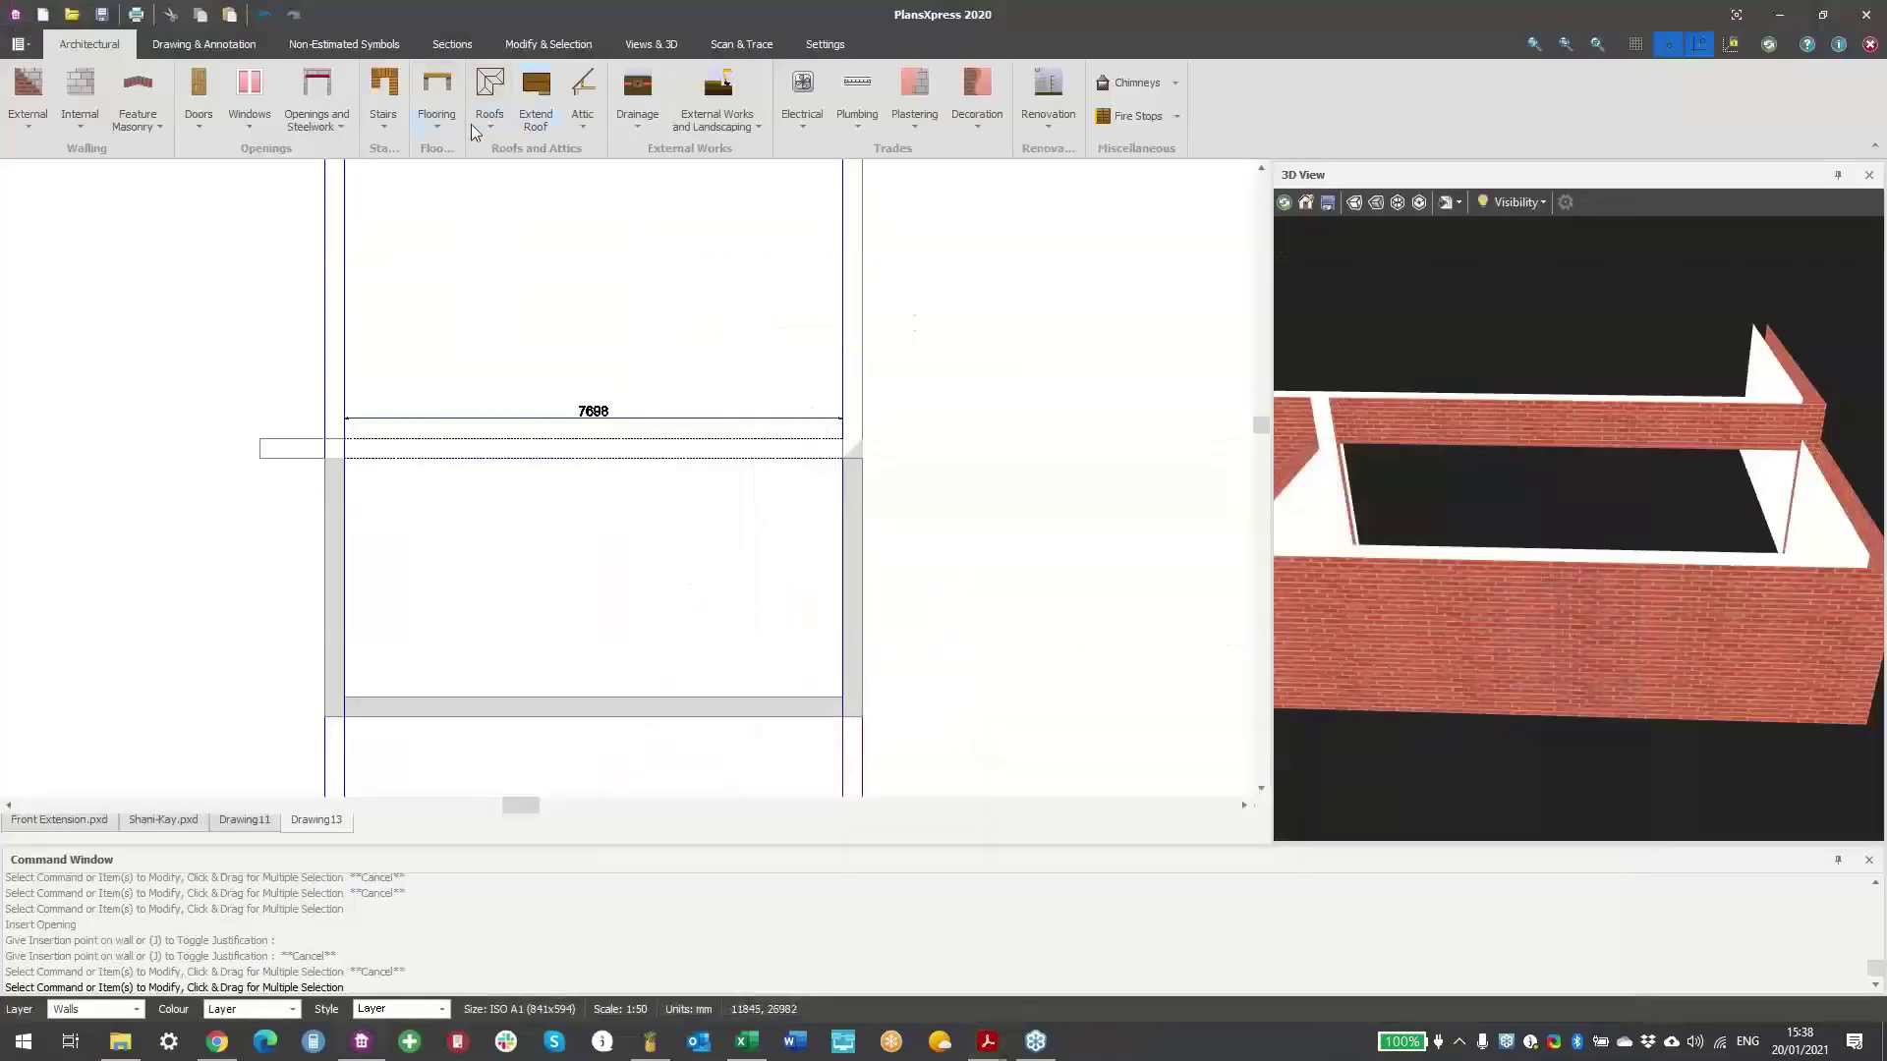
- Fill the enclosed extension area with an irregular-shaped floor slab using the default details, without perimeter insulation
click(442, 126)
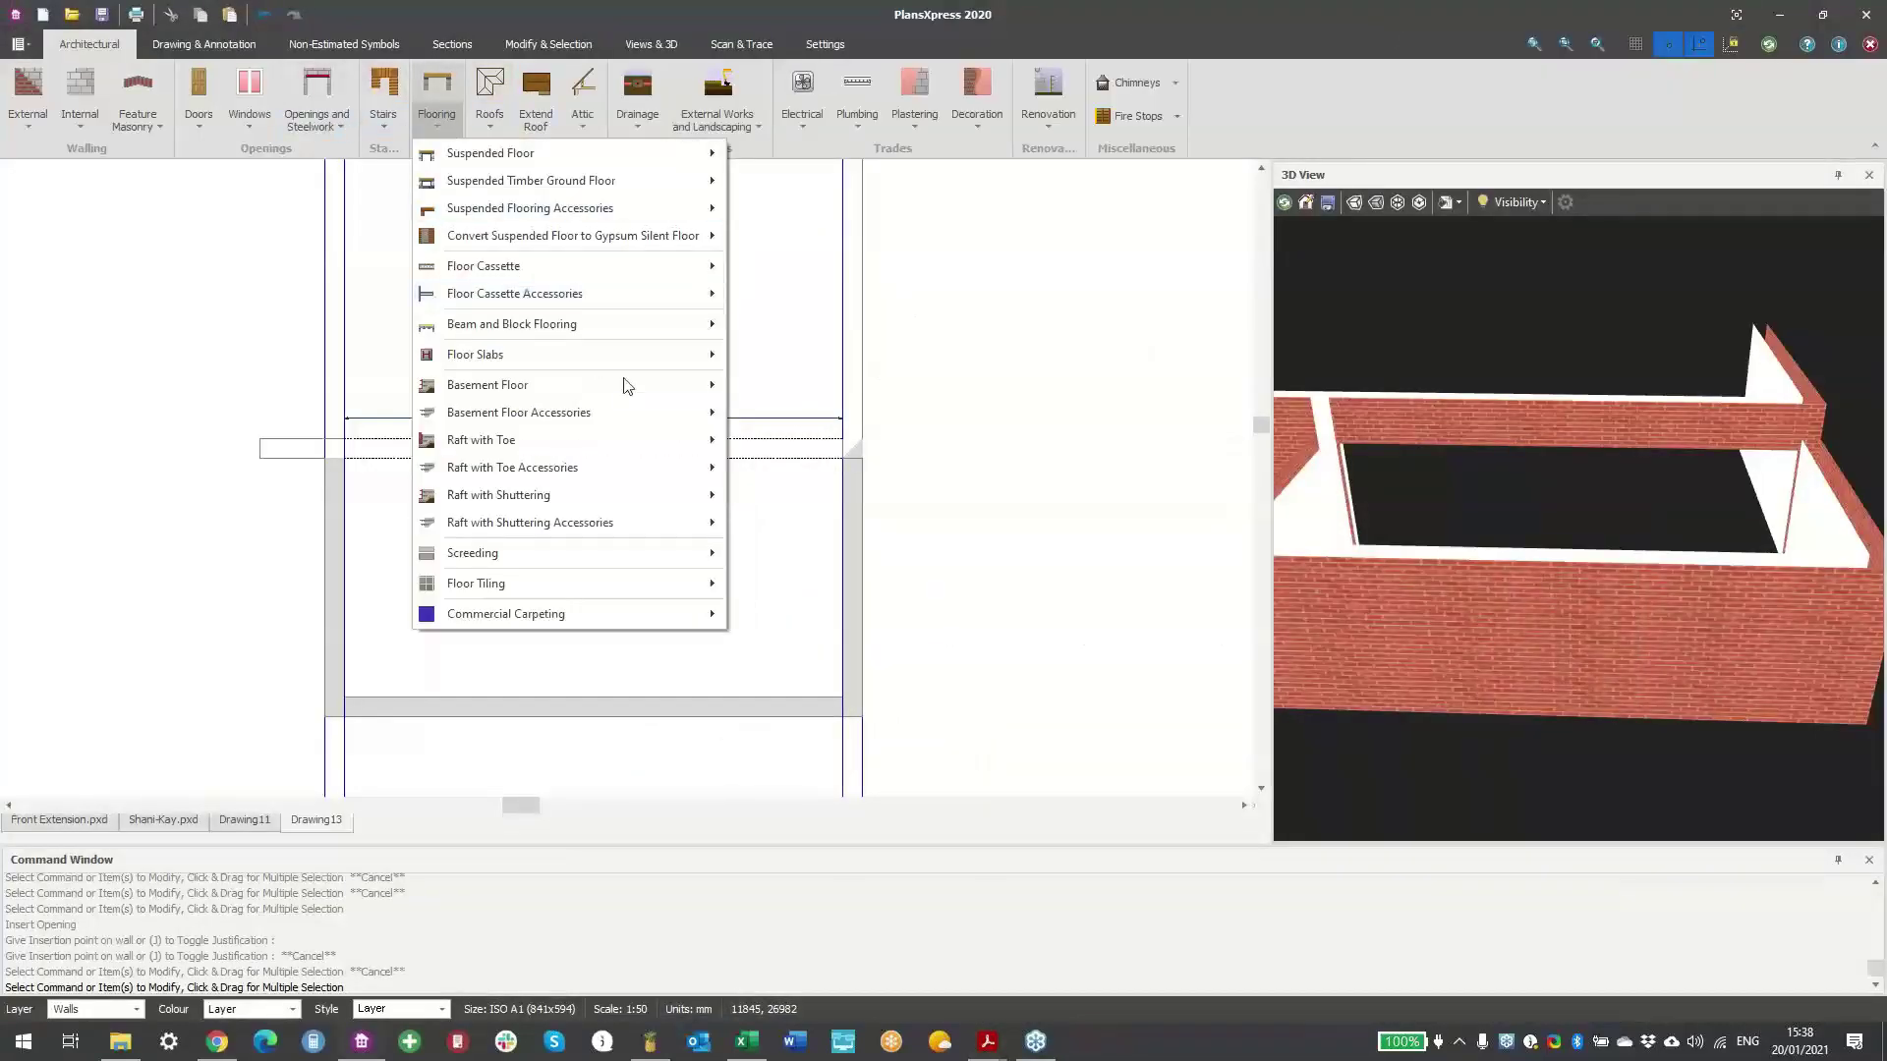
mouse_move(625, 360)
mouse_move(868, 476)
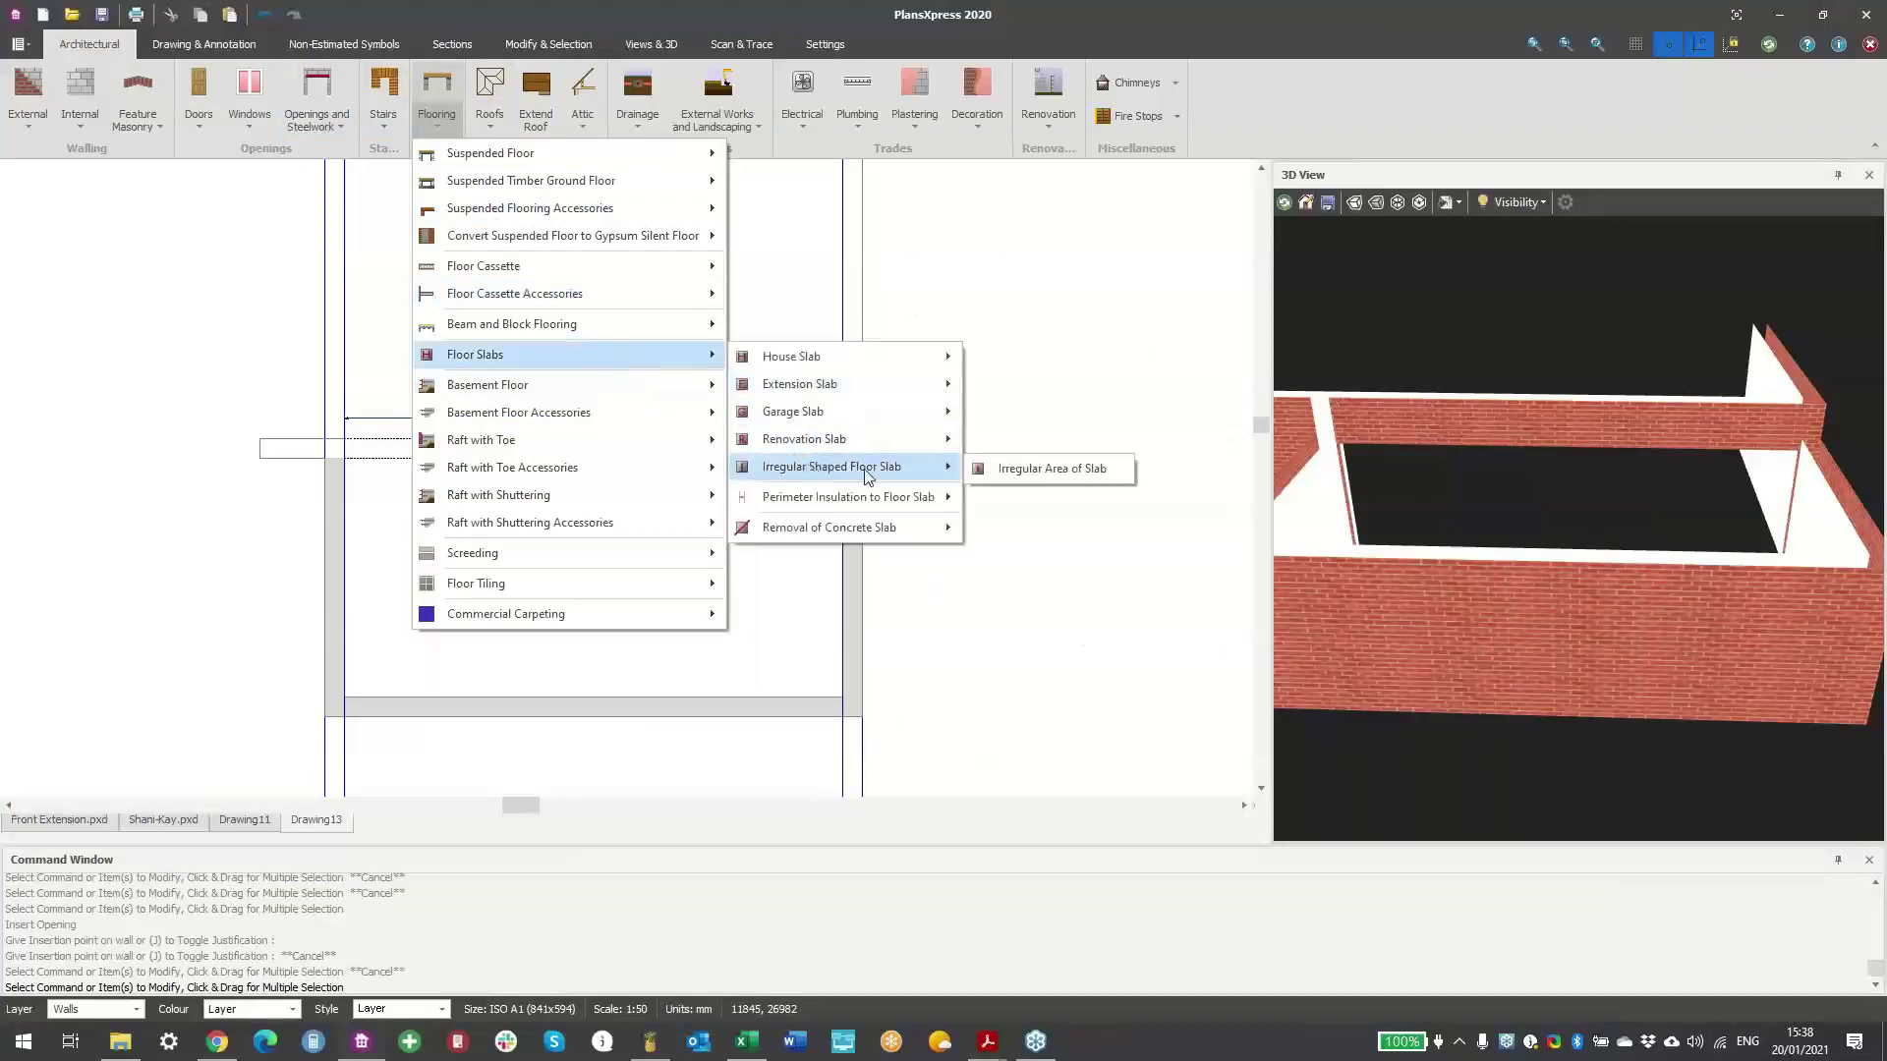
click(1029, 477)
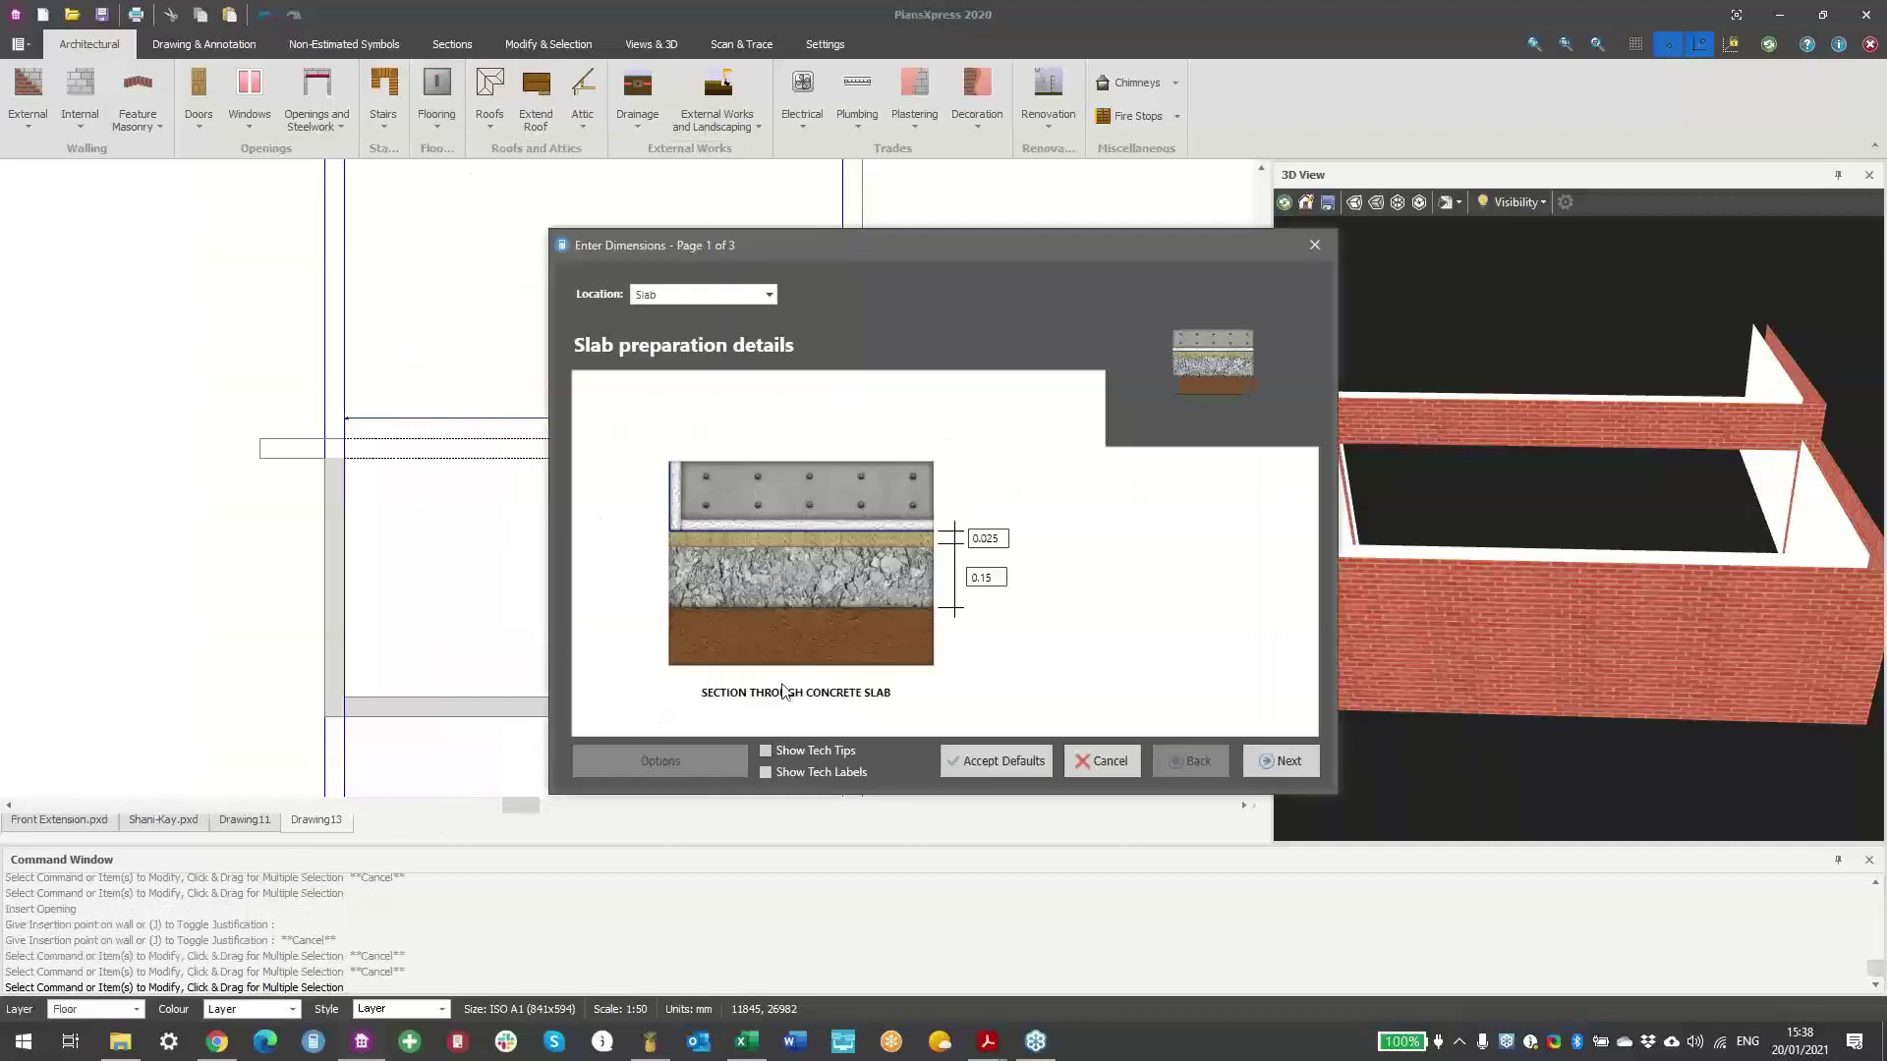
click(1013, 757)
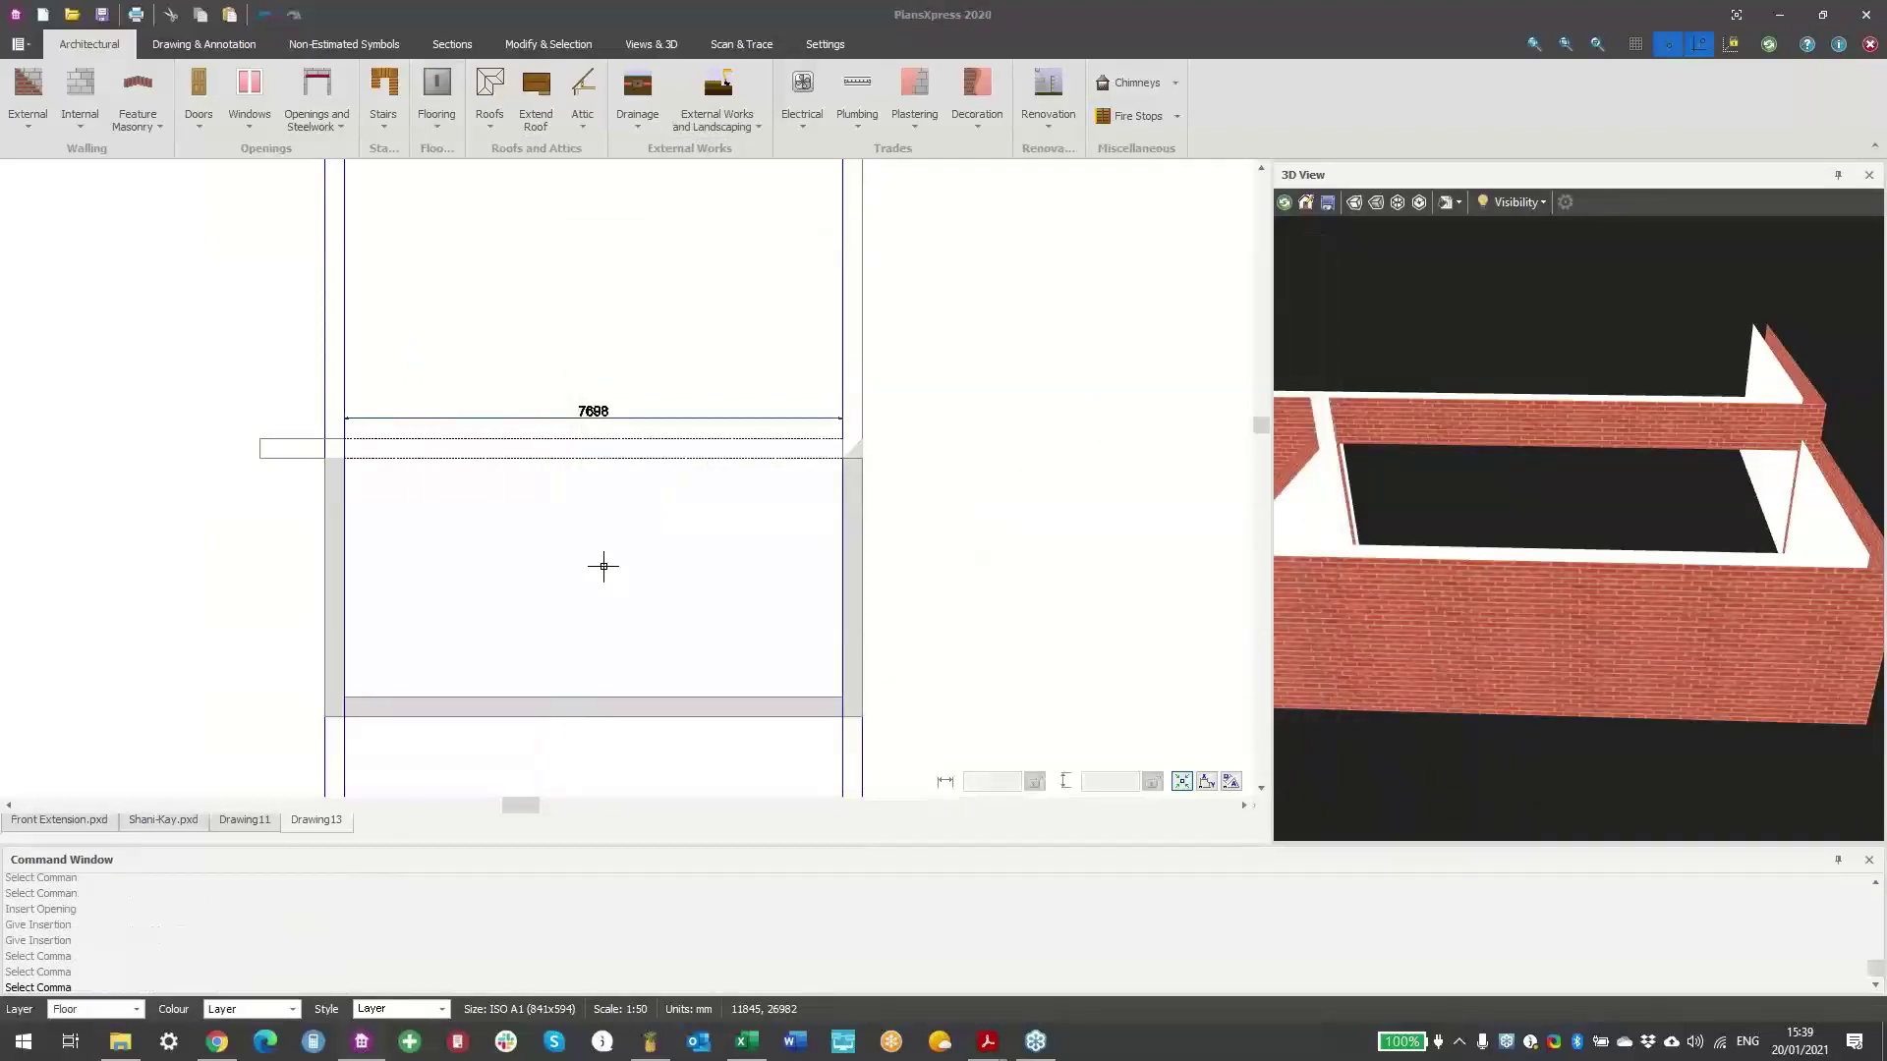
click(620, 573)
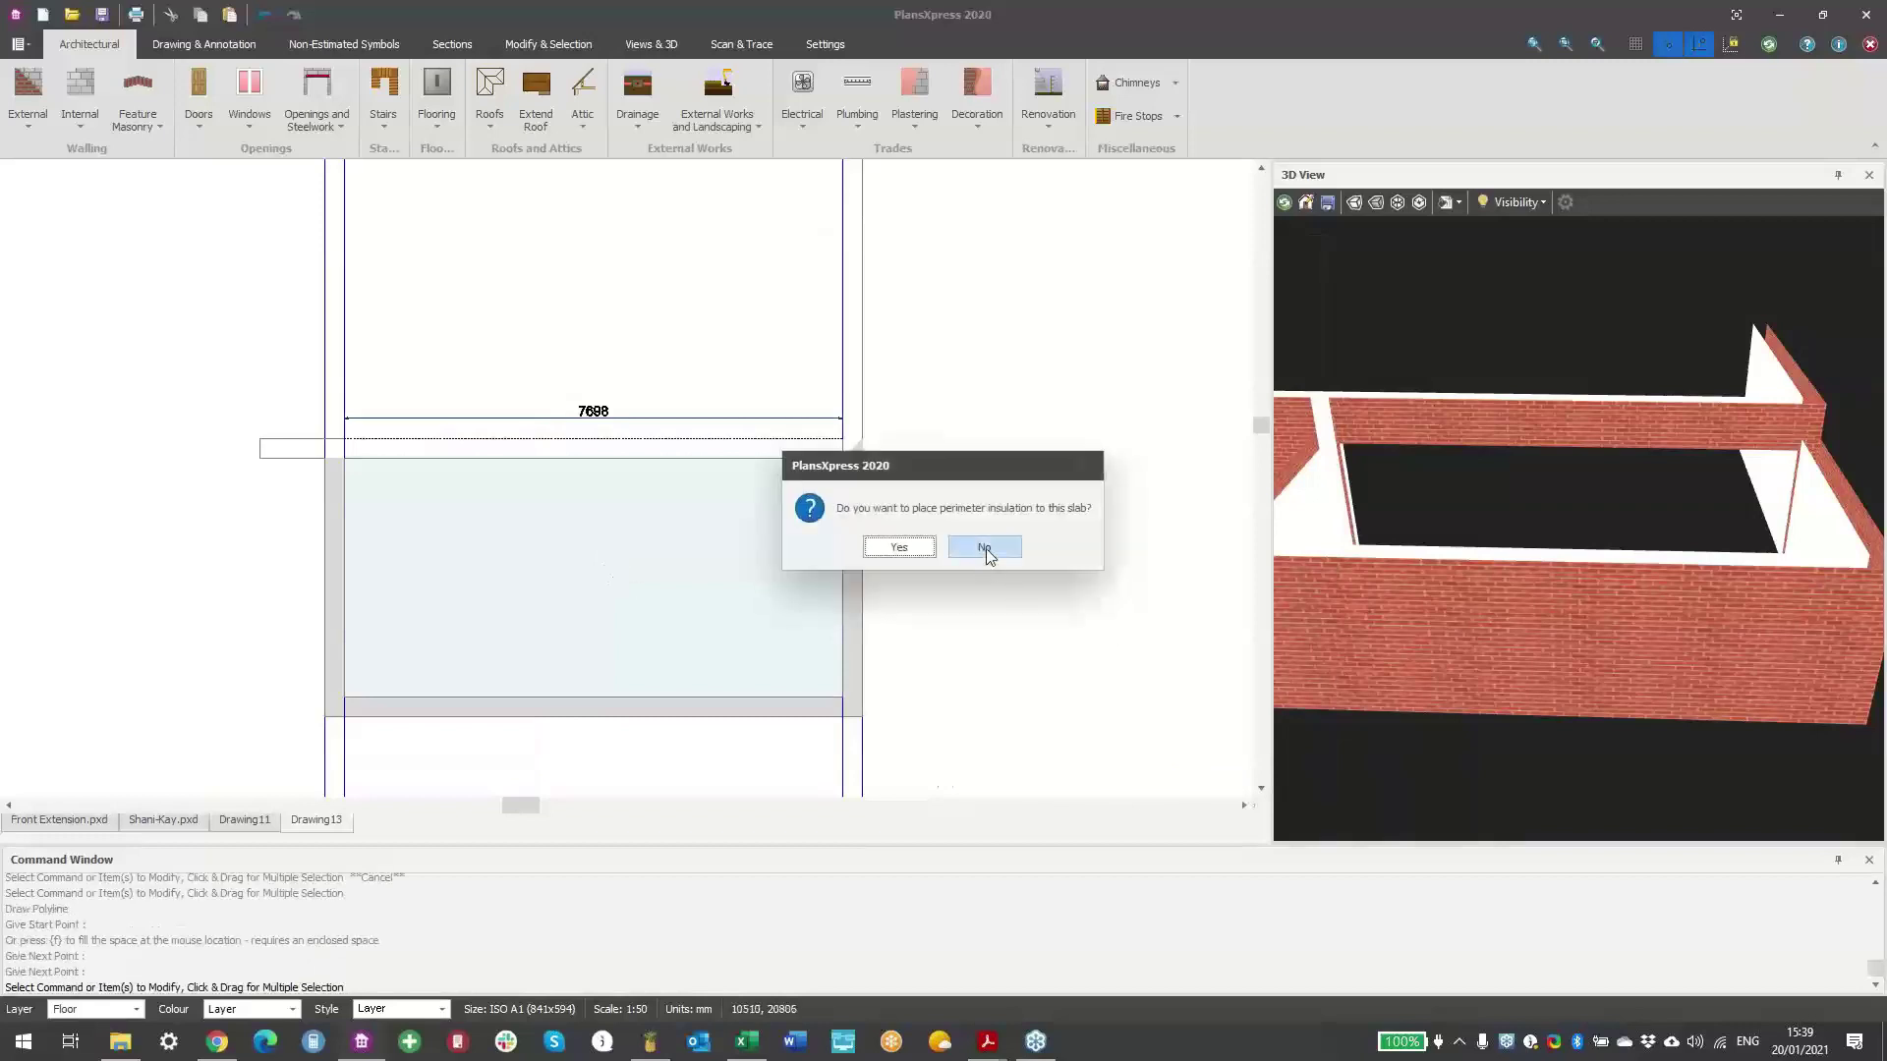
click(983, 548)
- Examine the new floor slab and the structural opening in the 3D view and on the plan
drag(1469, 673, 1458, 641)
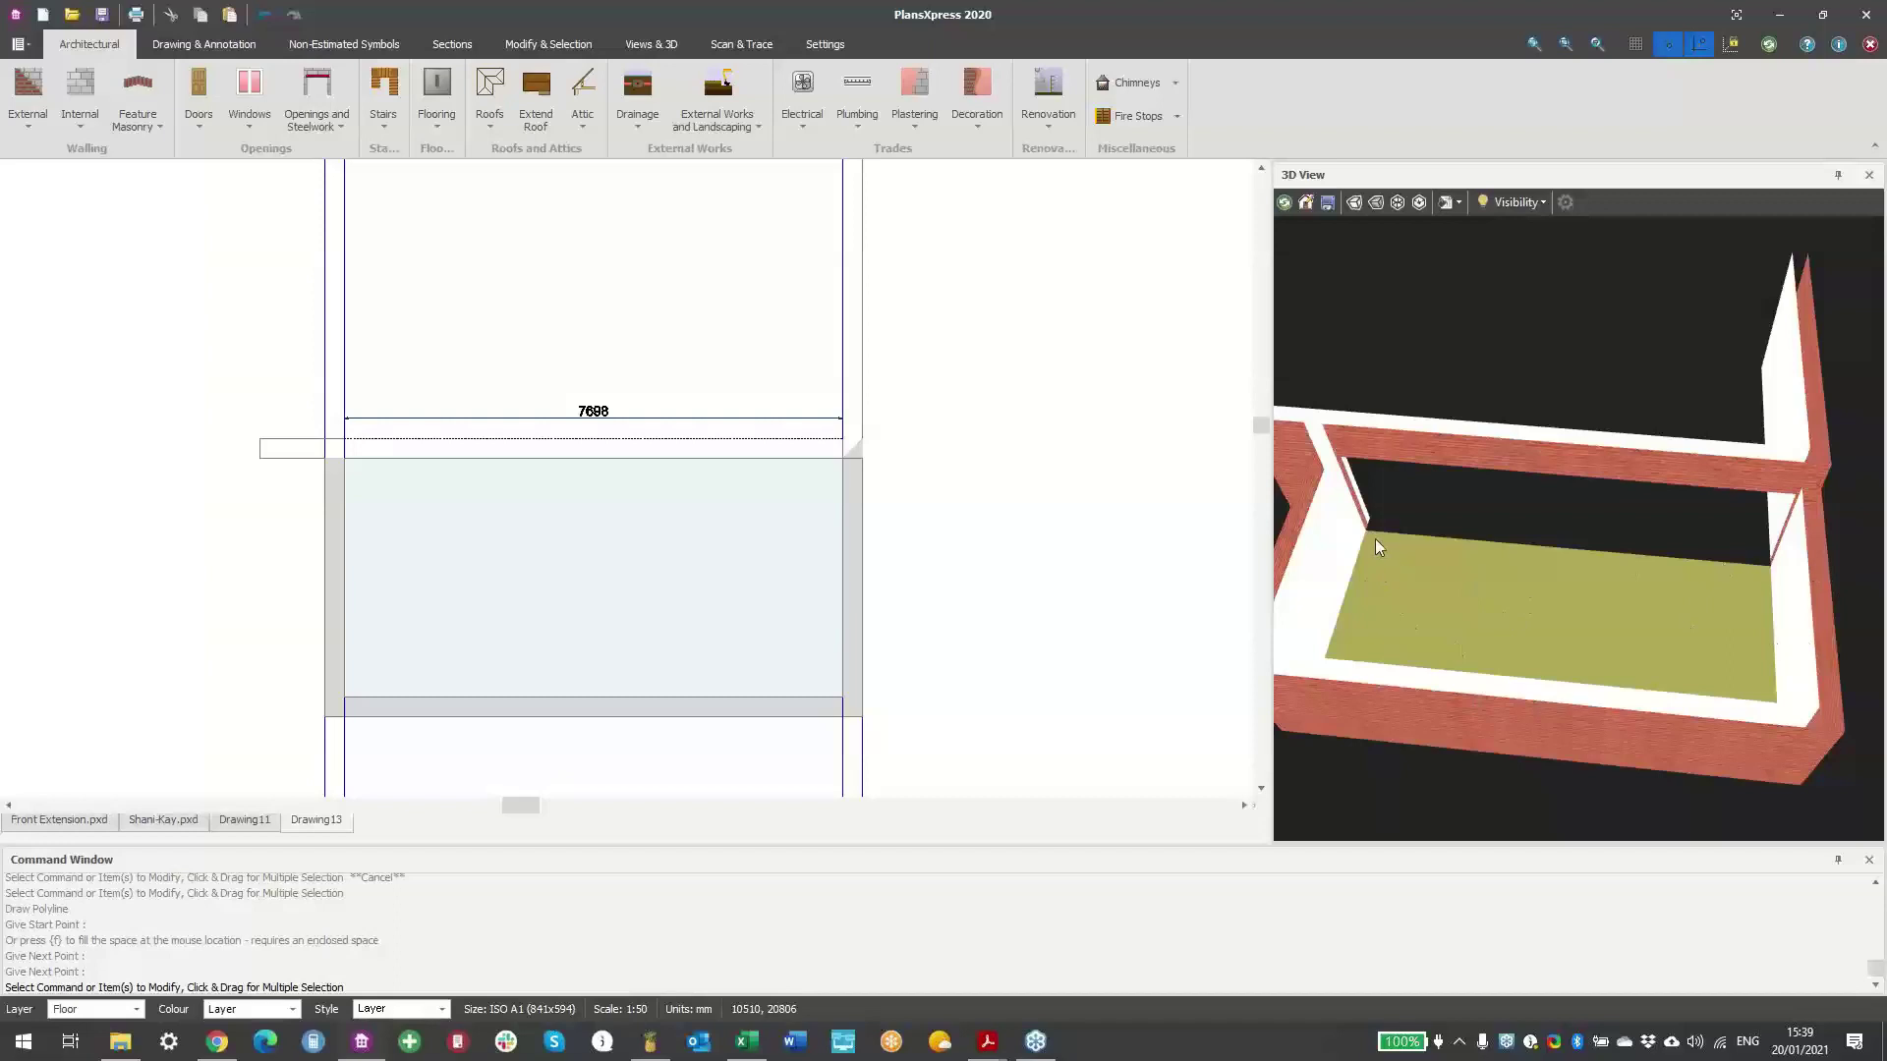
scroll(435, 480, up, 1)
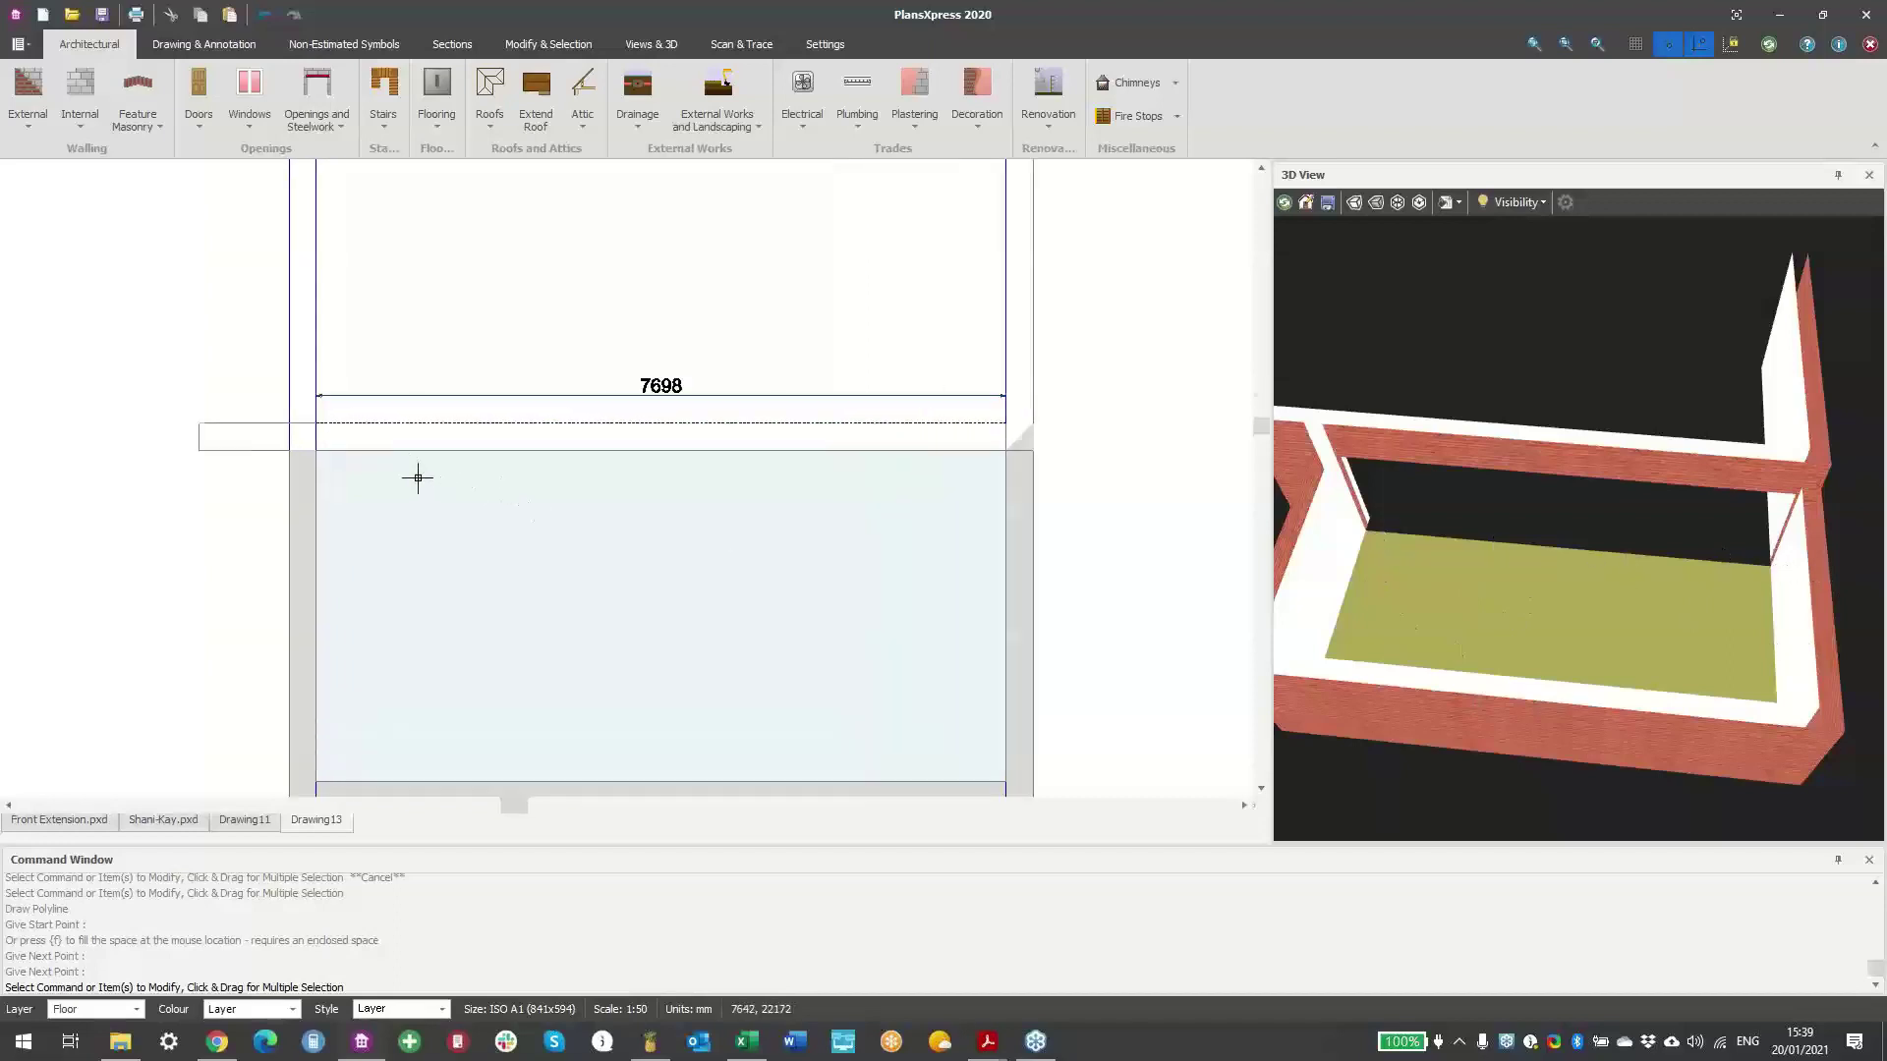
scroll(418, 478, down, 3)
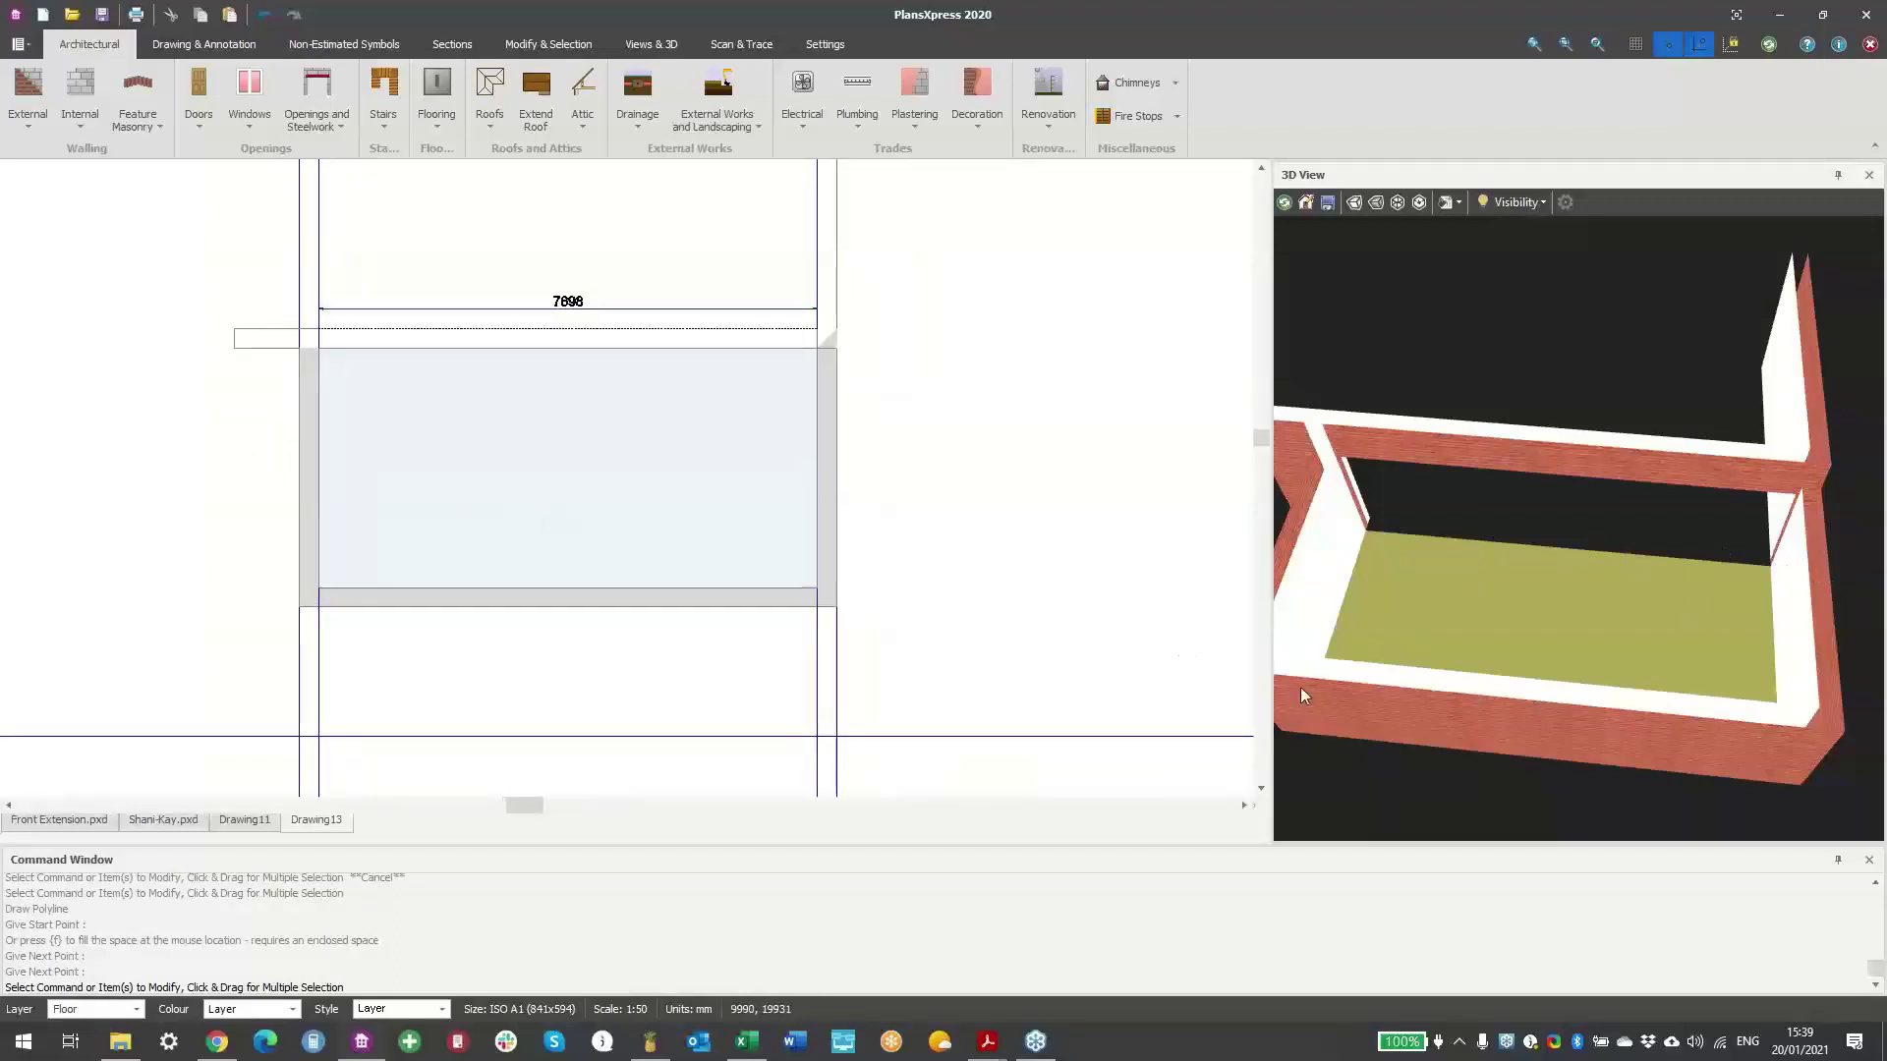
scroll(1390, 661, down, 1)
drag(1390, 661, 1319, 552)
middle_drag(537, 465, 586, 493)
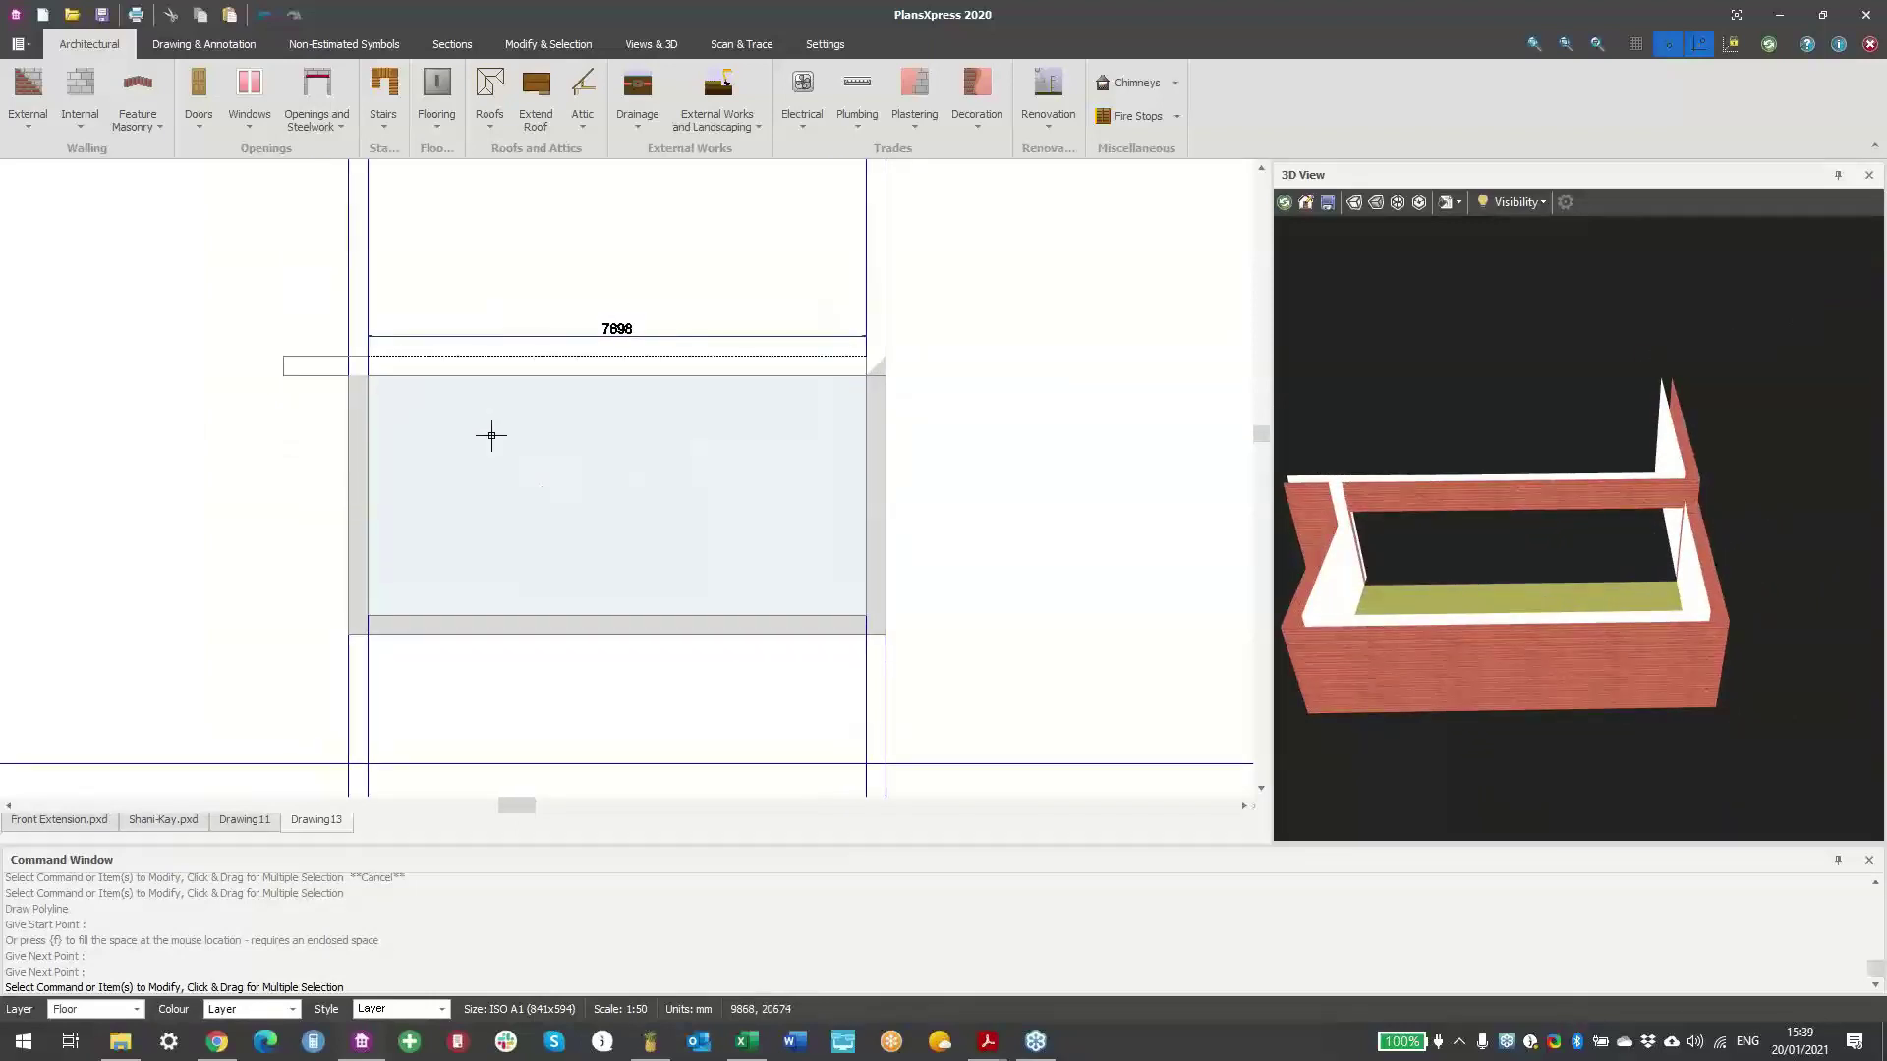
scroll(733, 551, up, 1)
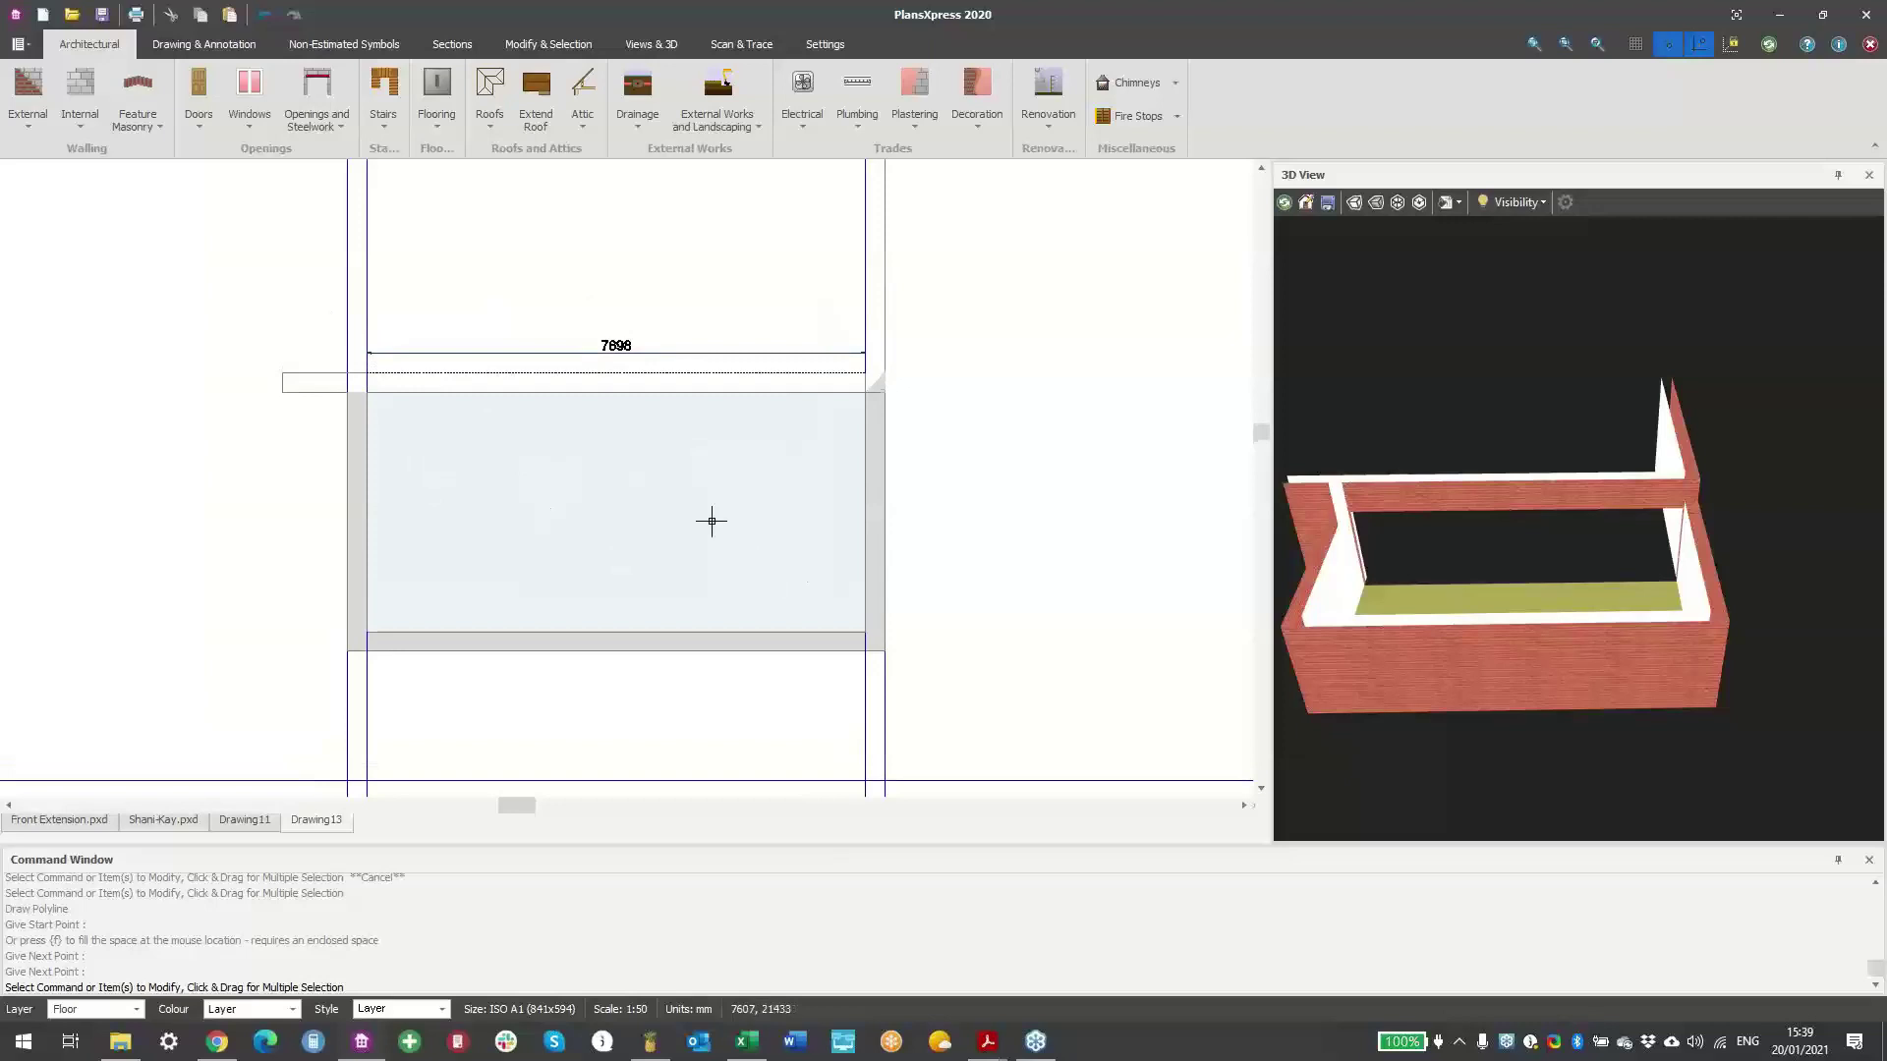
middle_drag(950, 536, 940, 540)
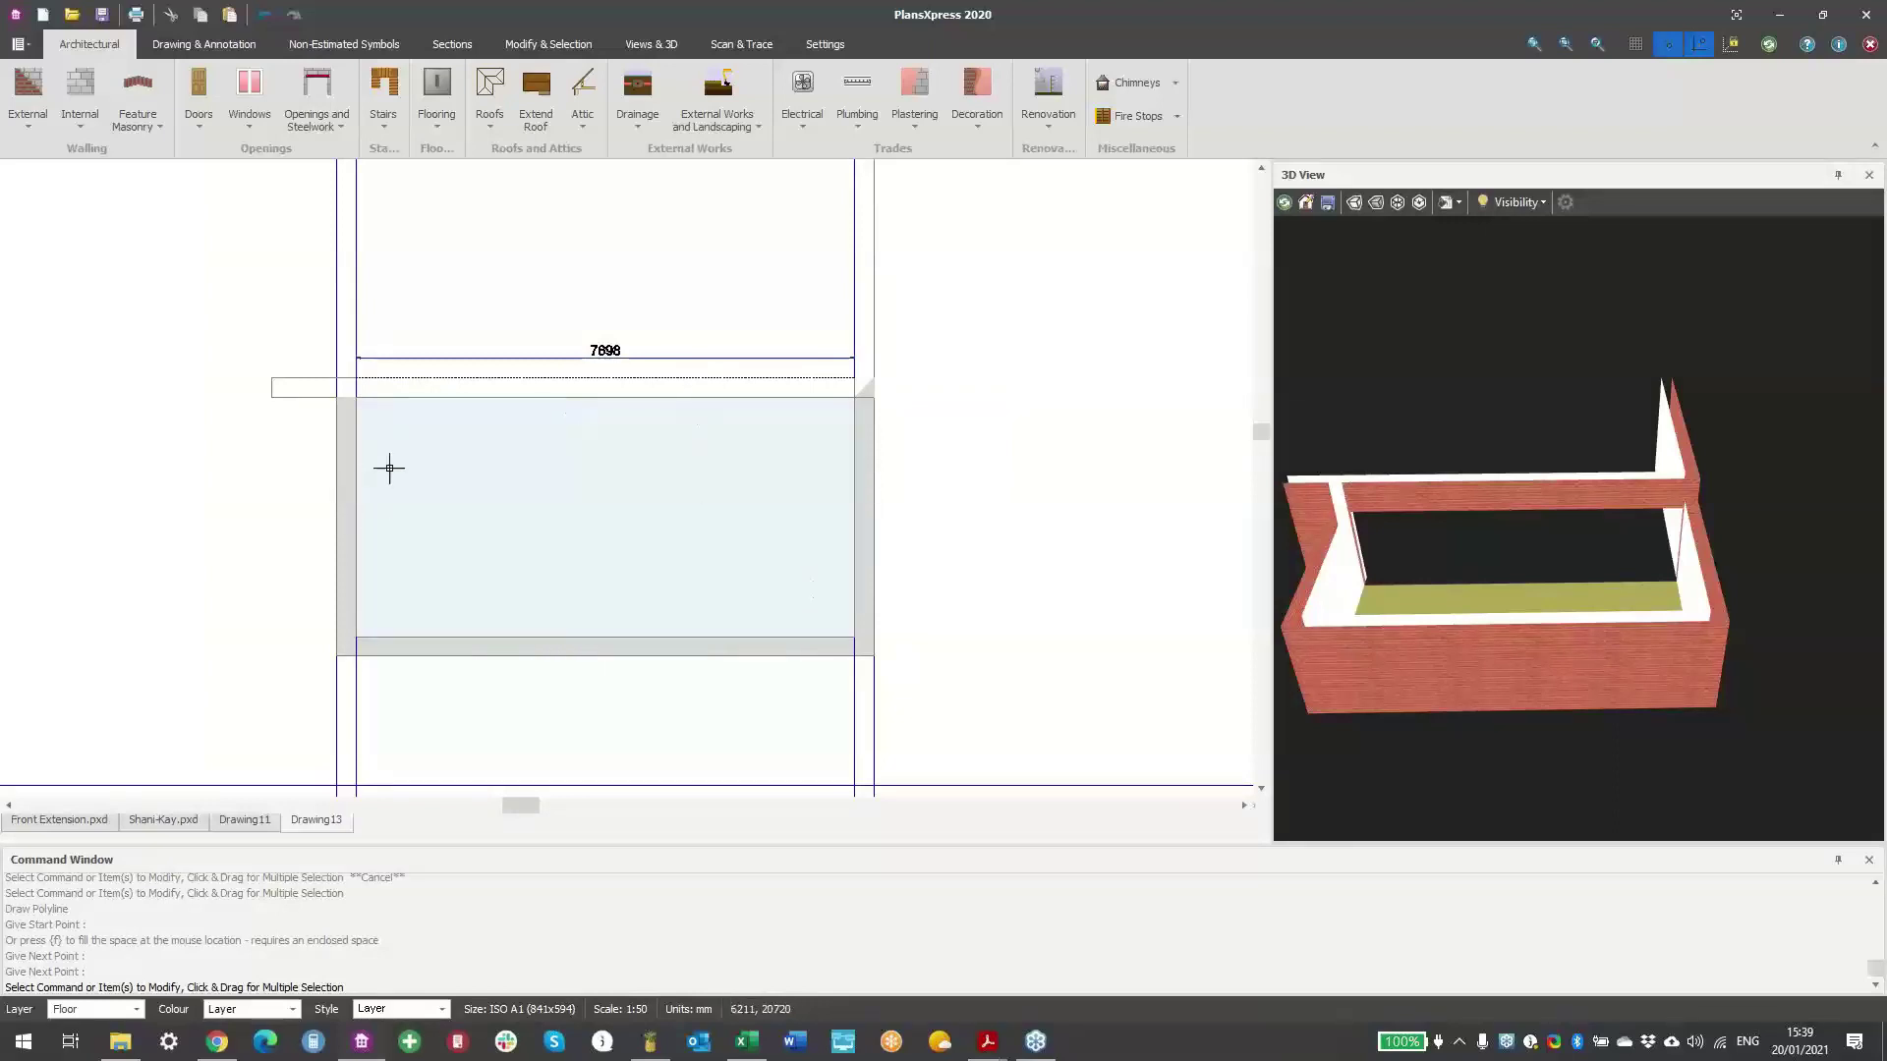
middle_drag(513, 548, 480, 557)
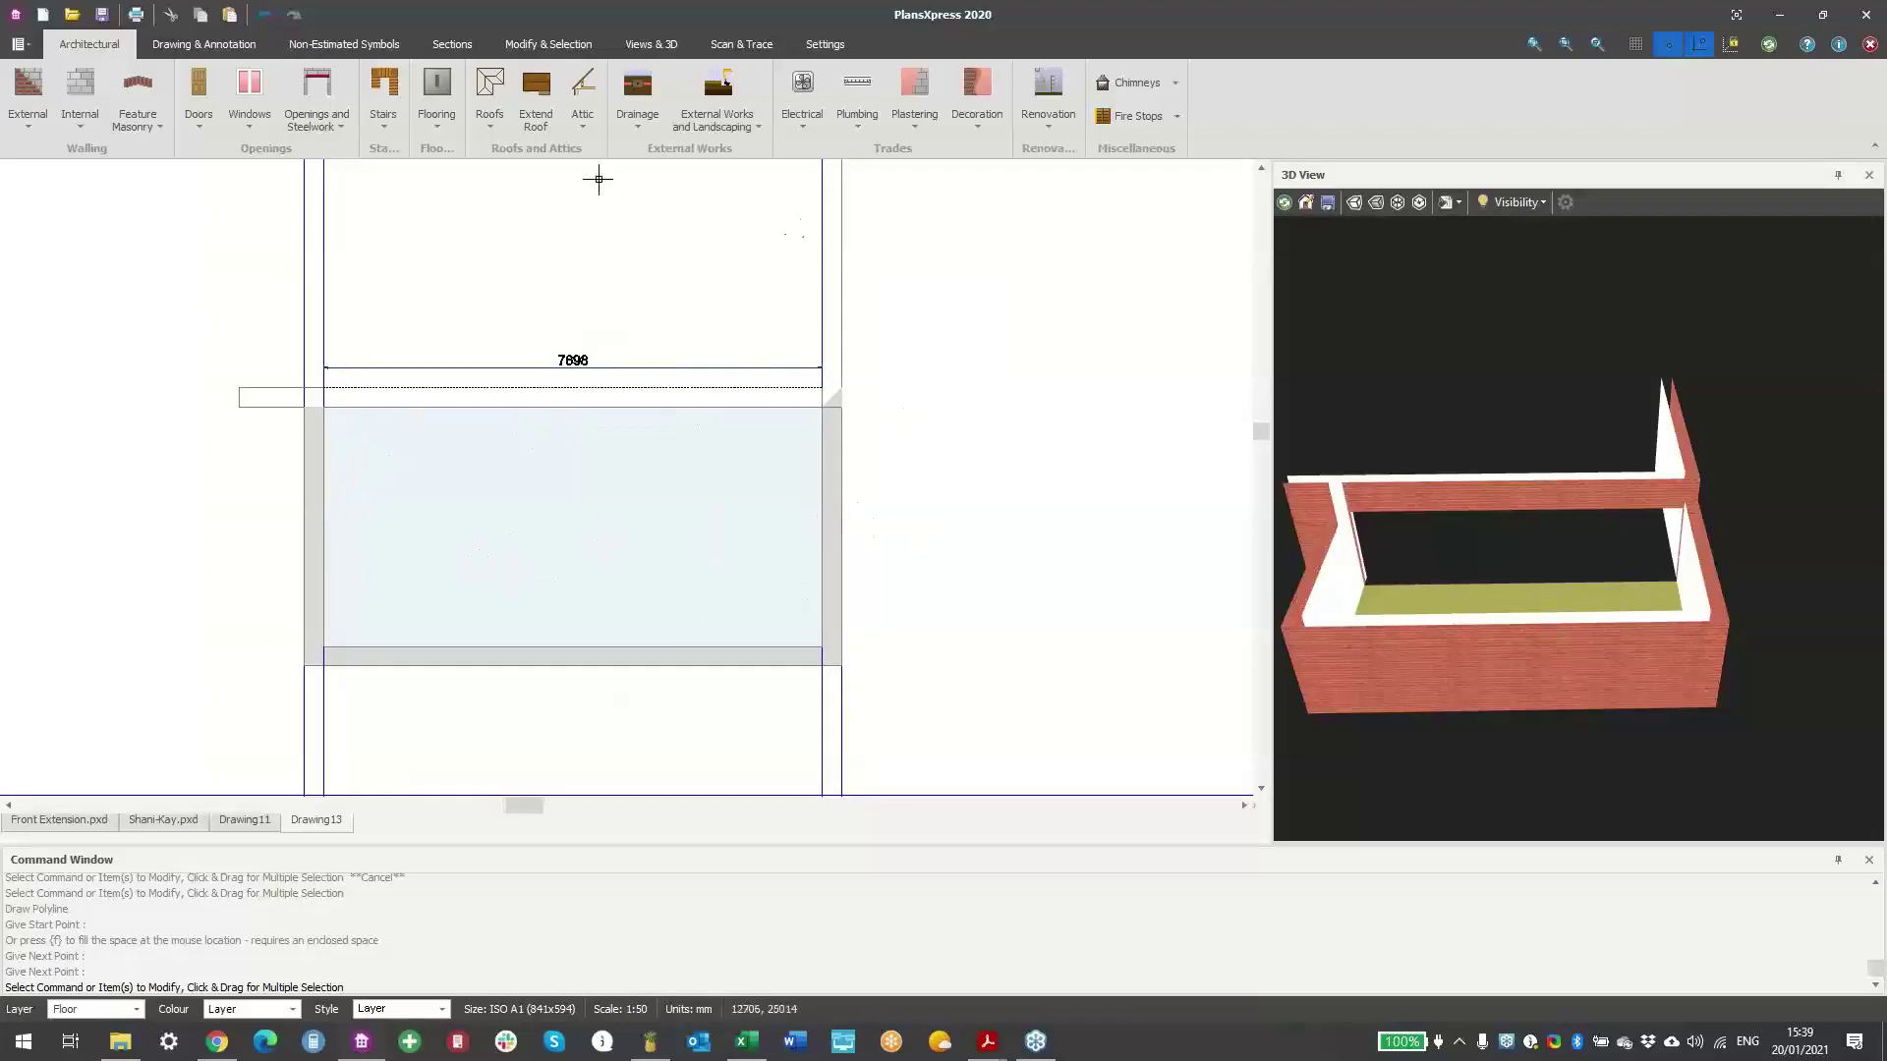
- Review the Typical 30 Degree Cut Roof details and the available roof types, including Lean to Roof, and cancel without drawing
click(488, 123)
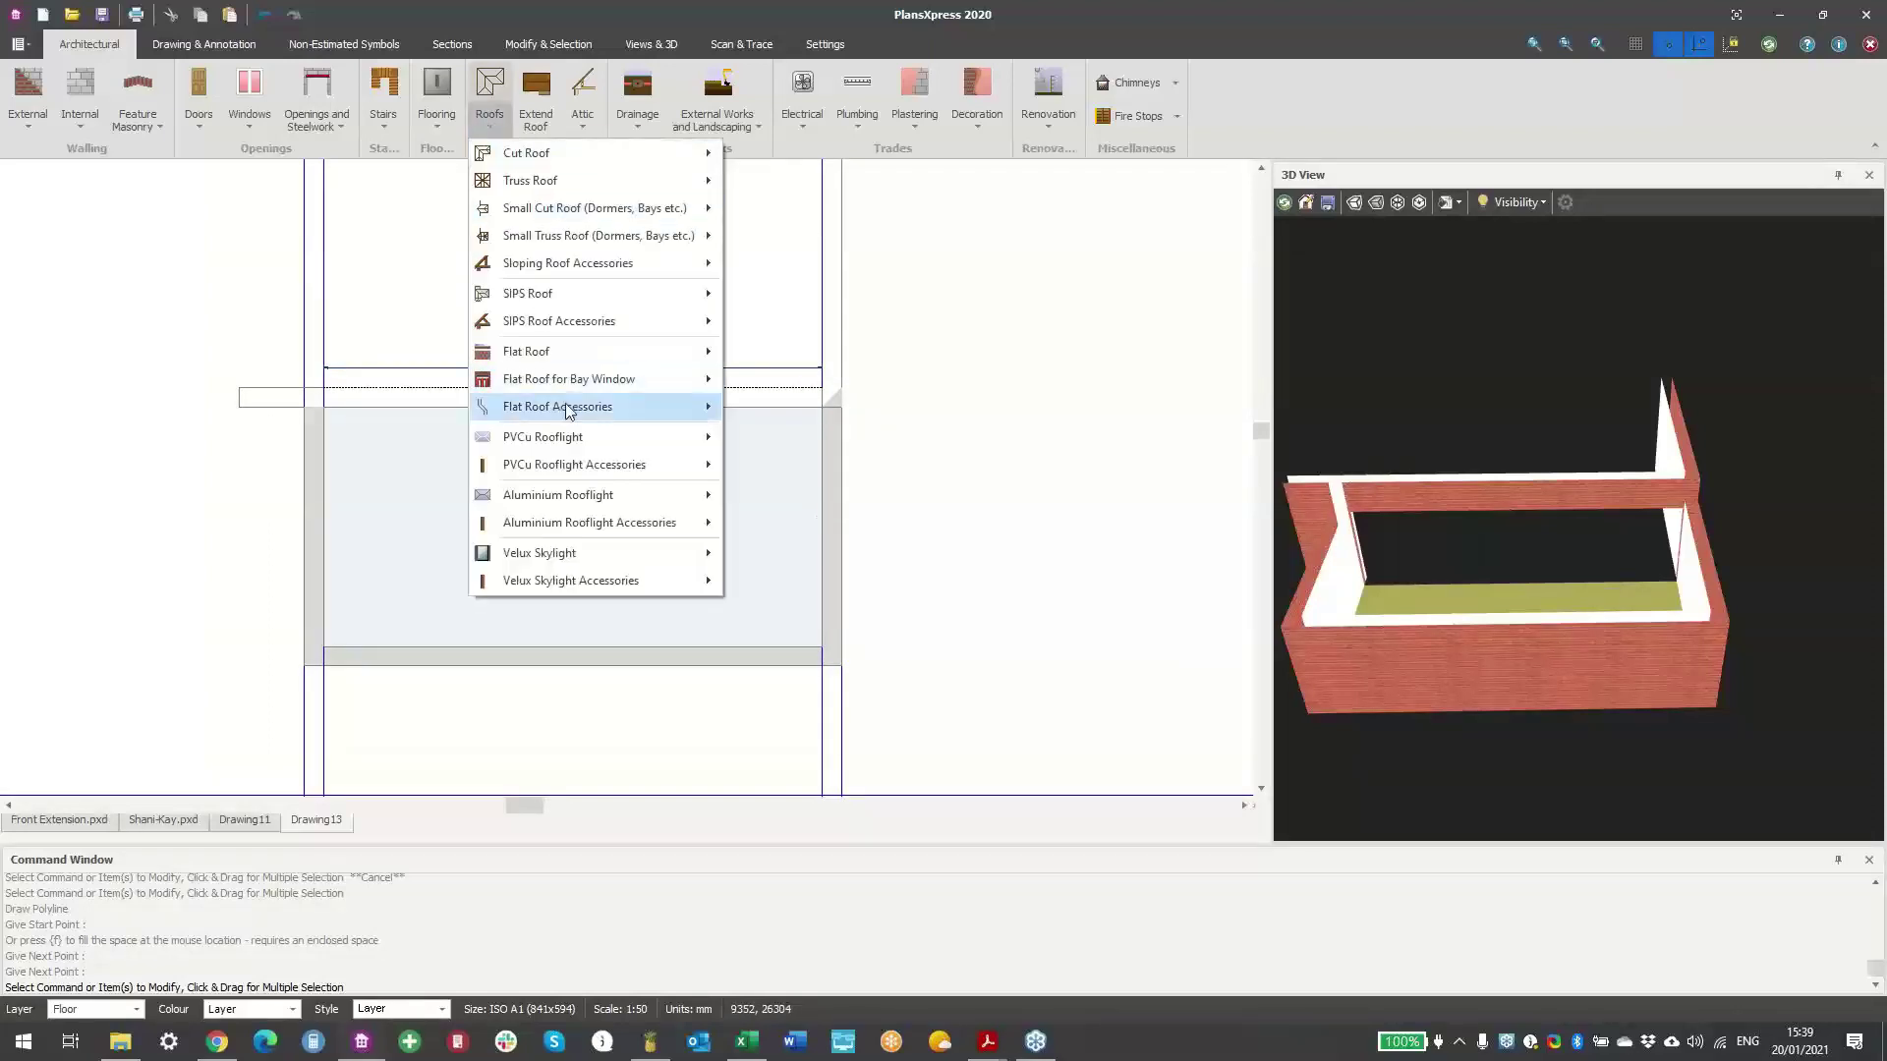
mouse_move(568, 362)
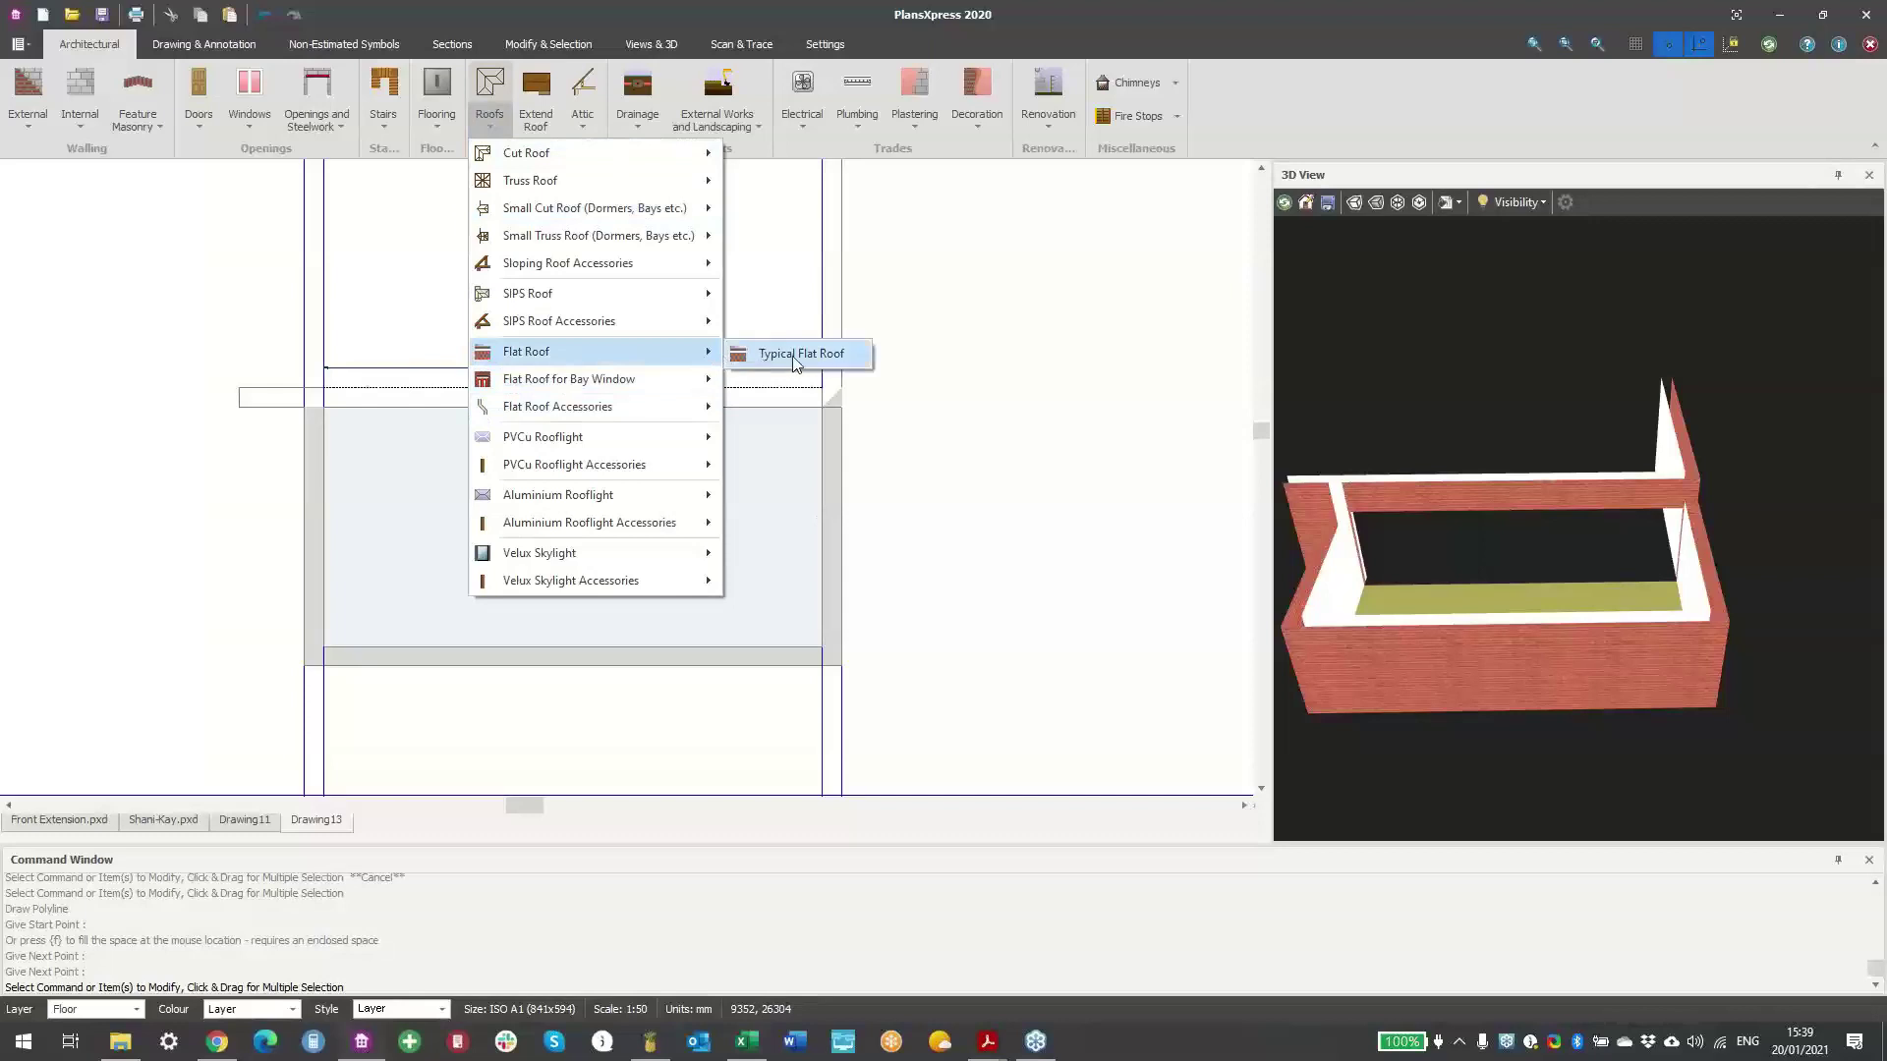
mouse_move(622, 152)
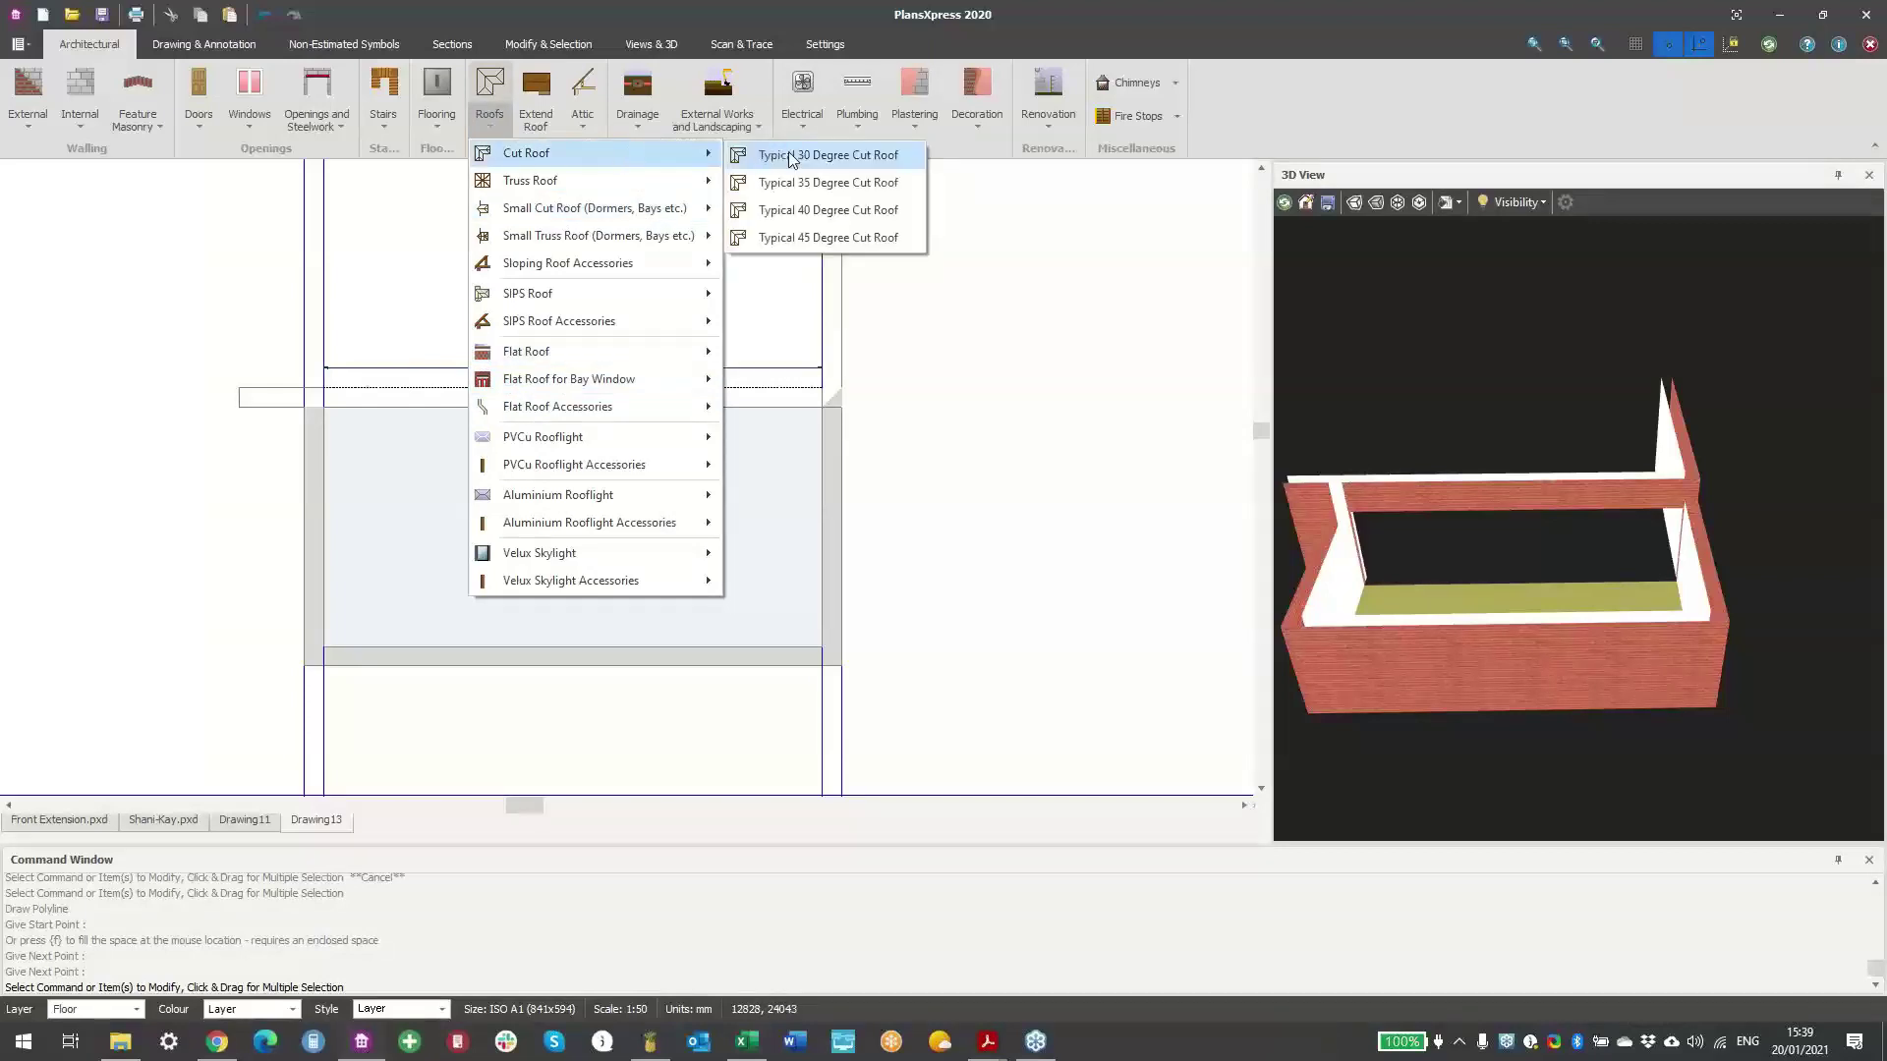
click(781, 155)
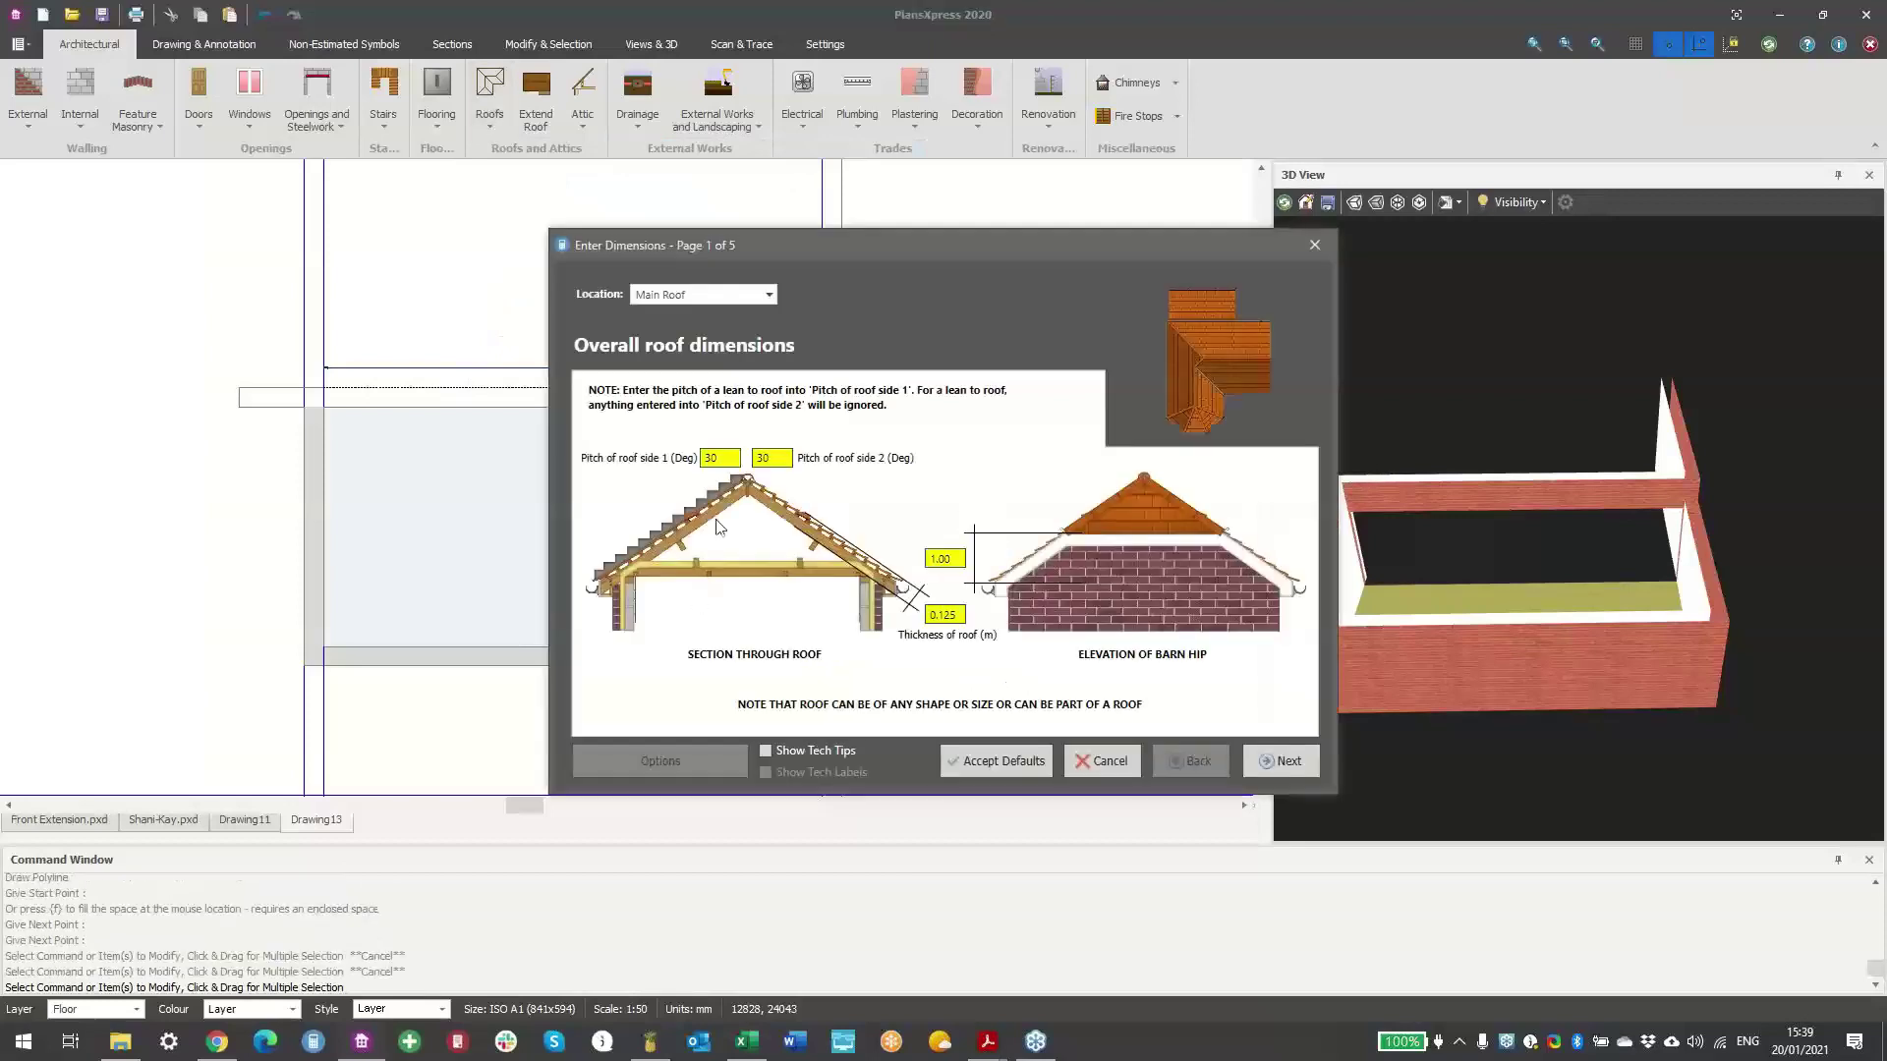
click(1287, 761)
click(1287, 761)
click(1287, 761)
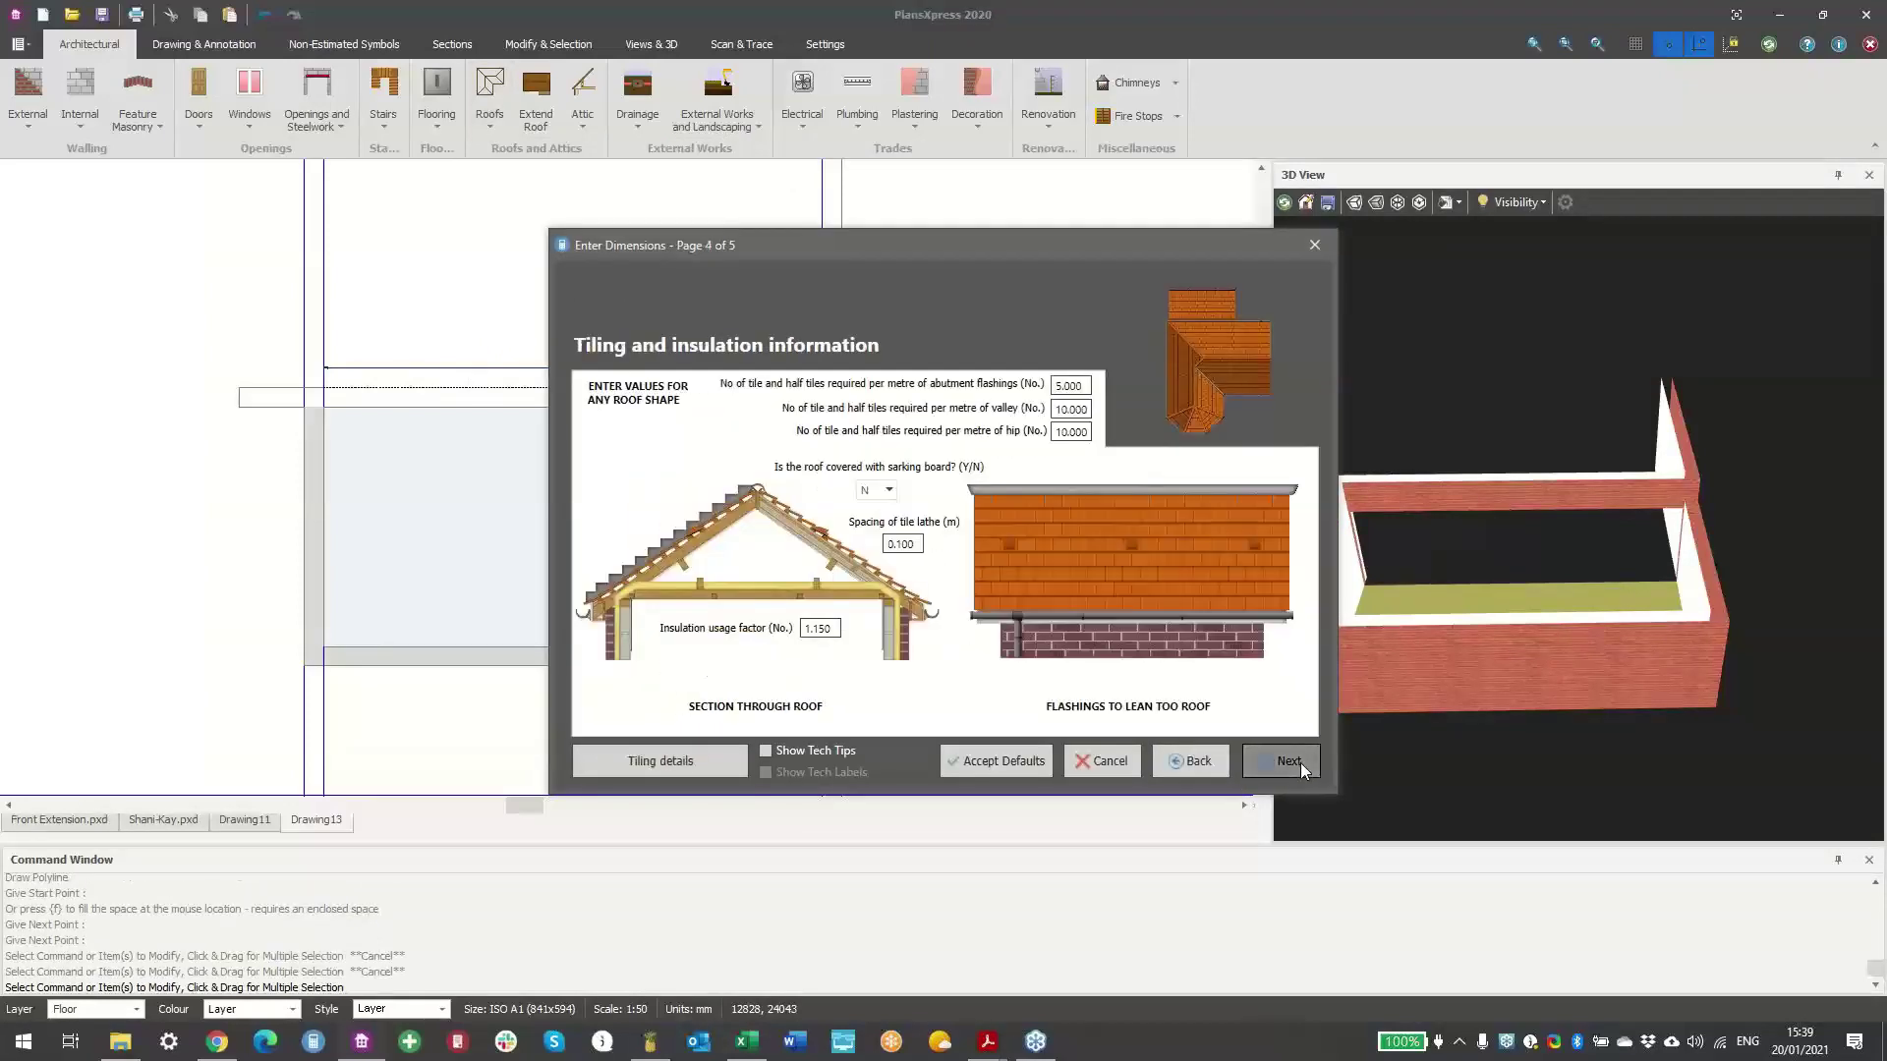
click(1287, 762)
click(1249, 767)
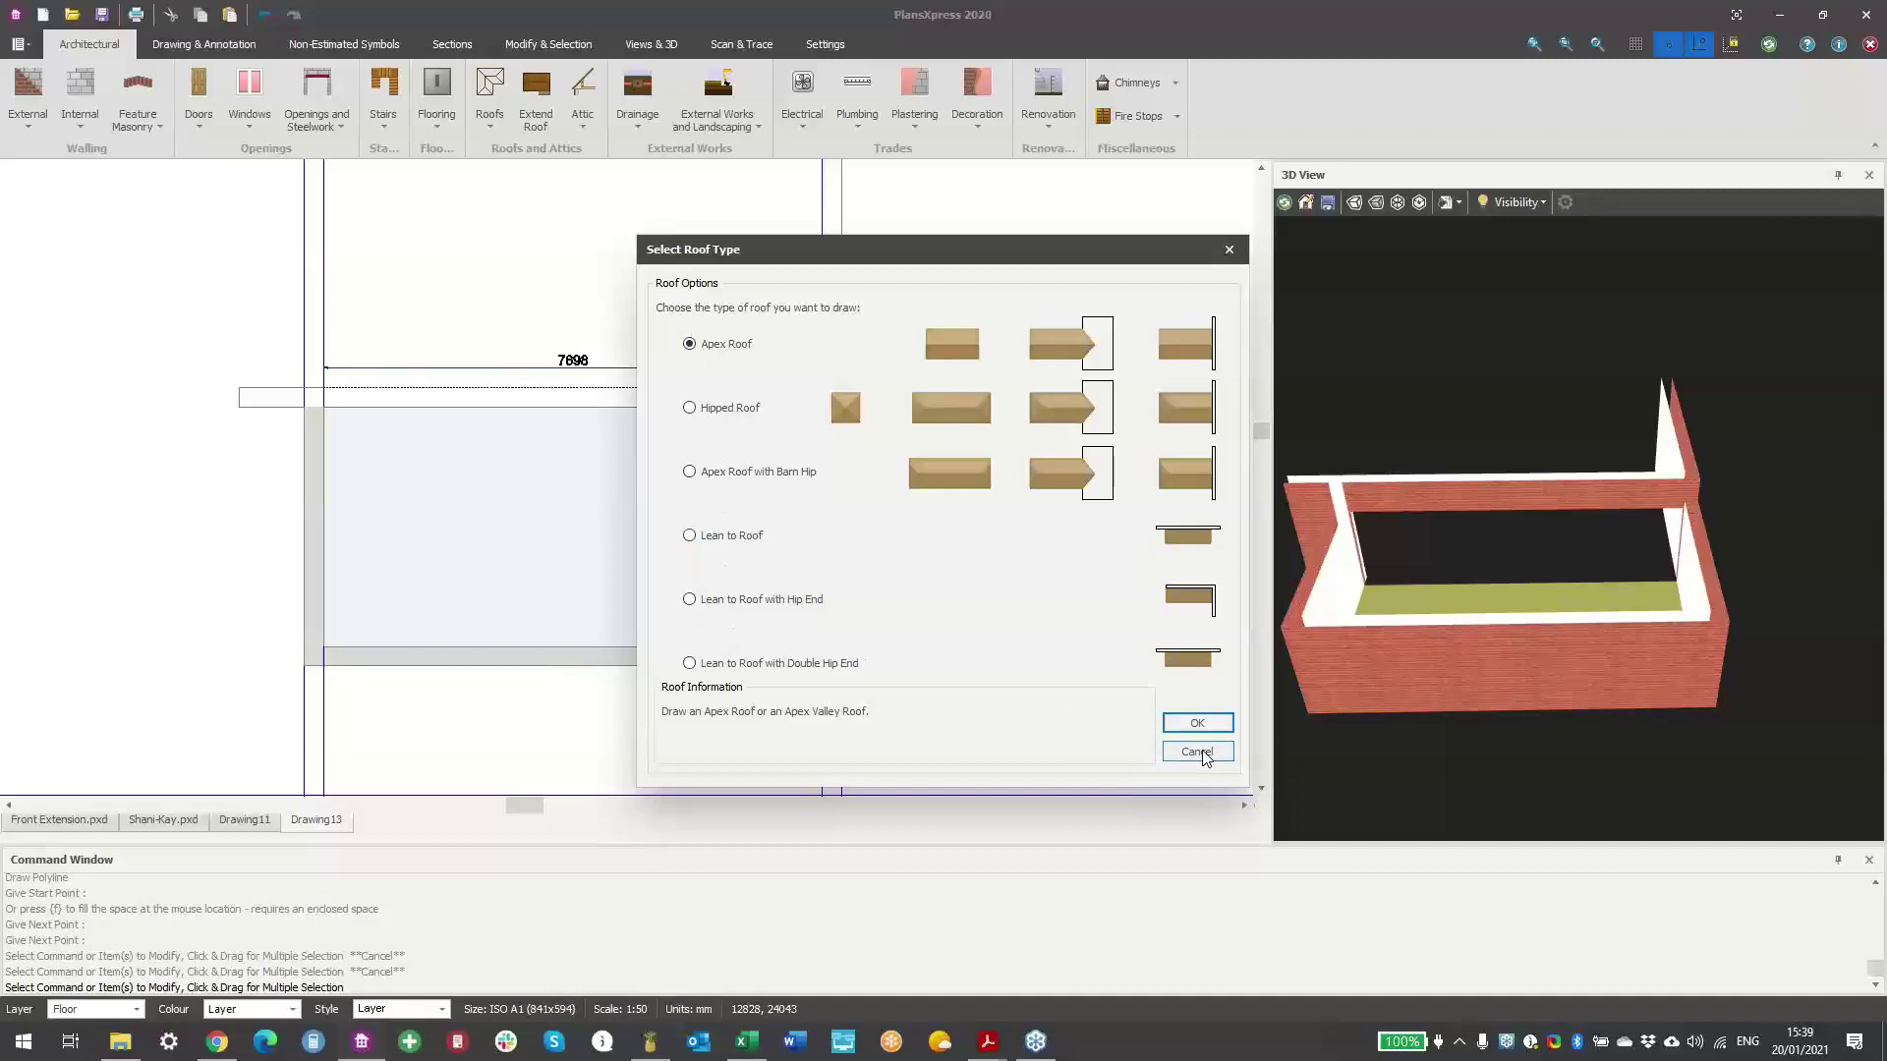
click(753, 541)
click(1217, 753)
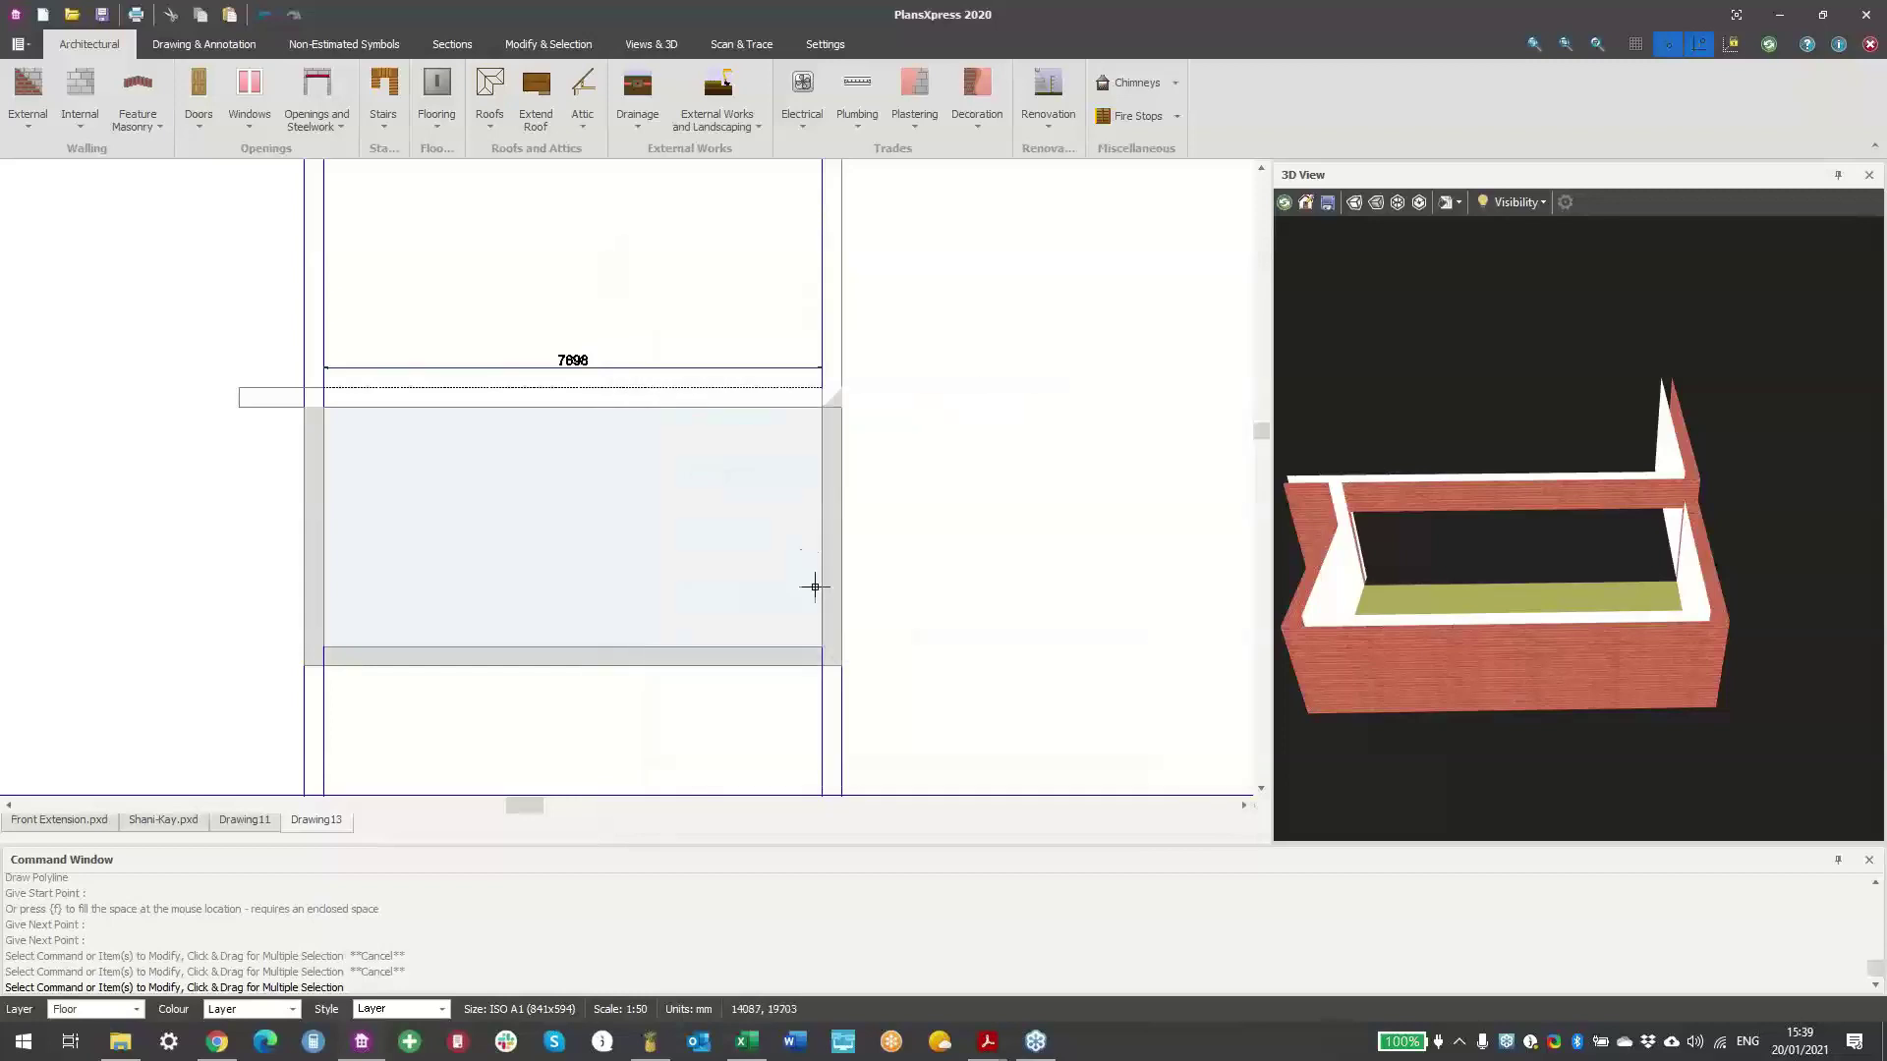
- Try to place a horizontal construction line offset .100 downward from the inner wall corner beside the opening, and undo it
scroll(354, 464, up, 3)
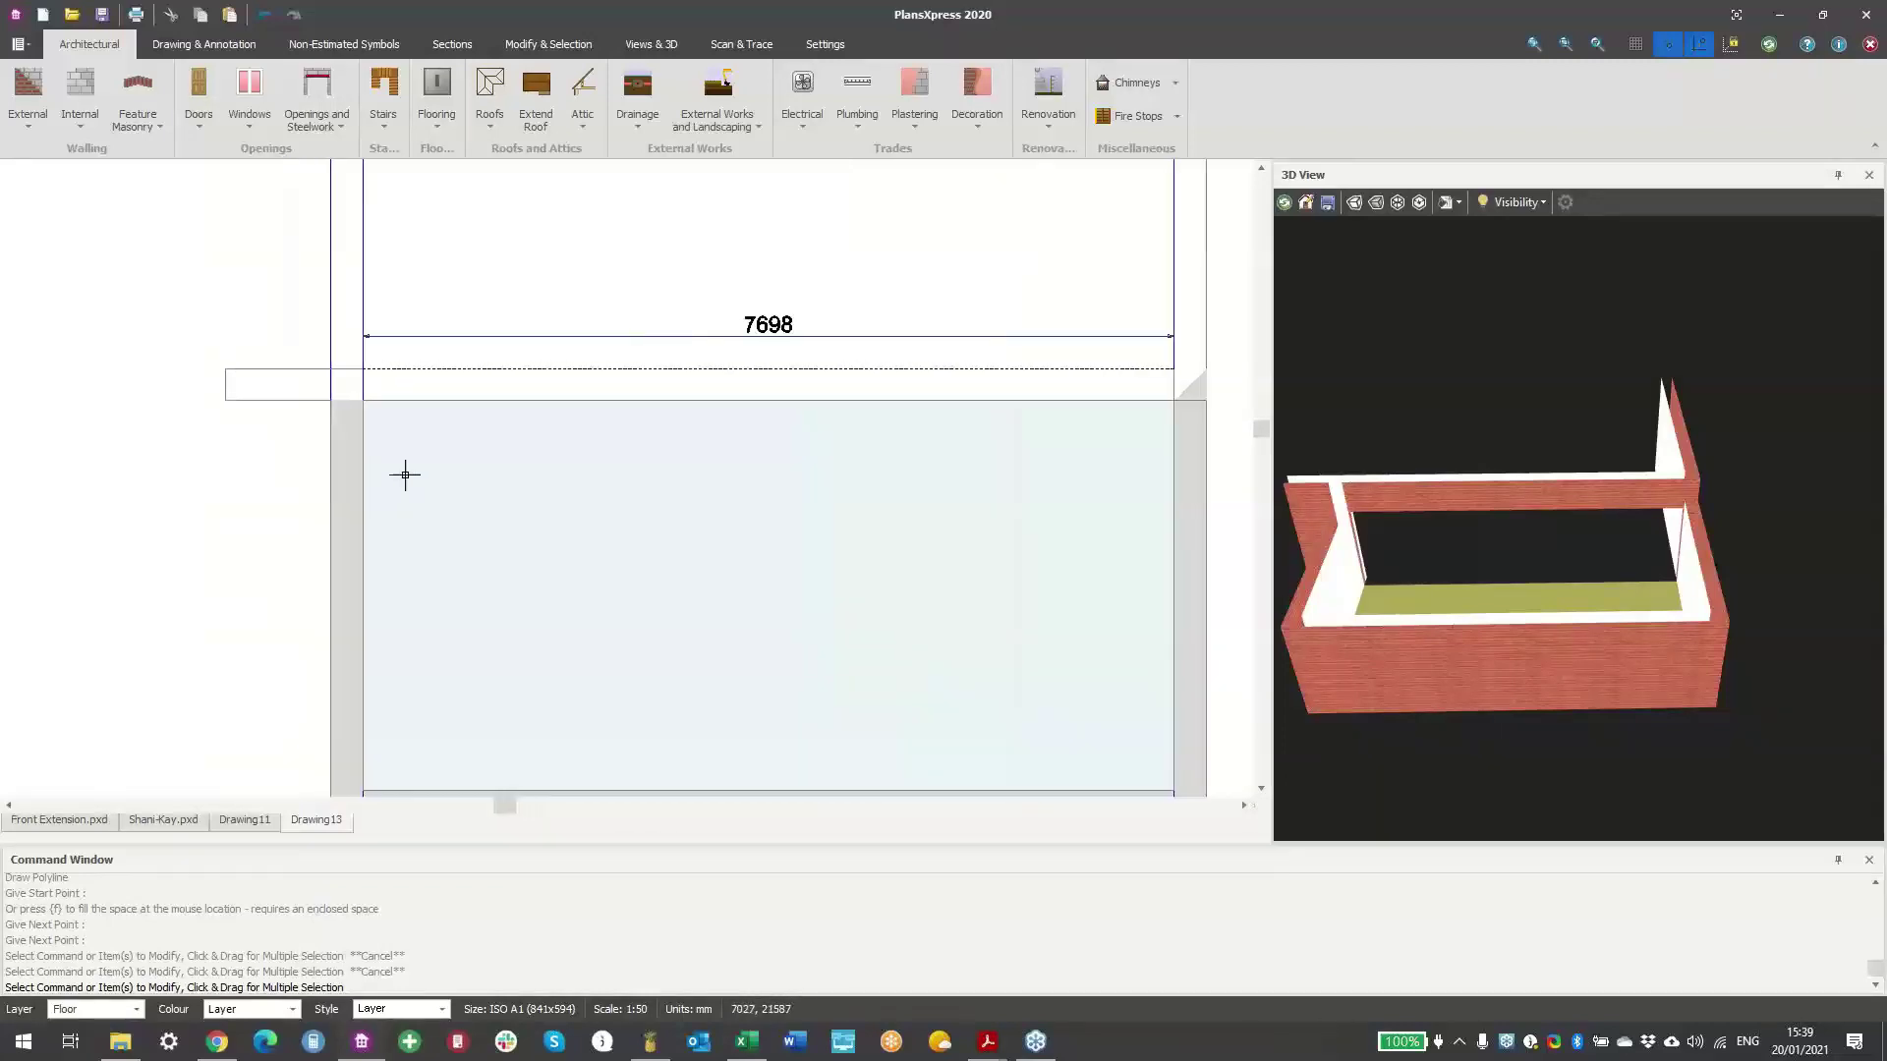
right_click(410, 473)
mouse_move(496, 548)
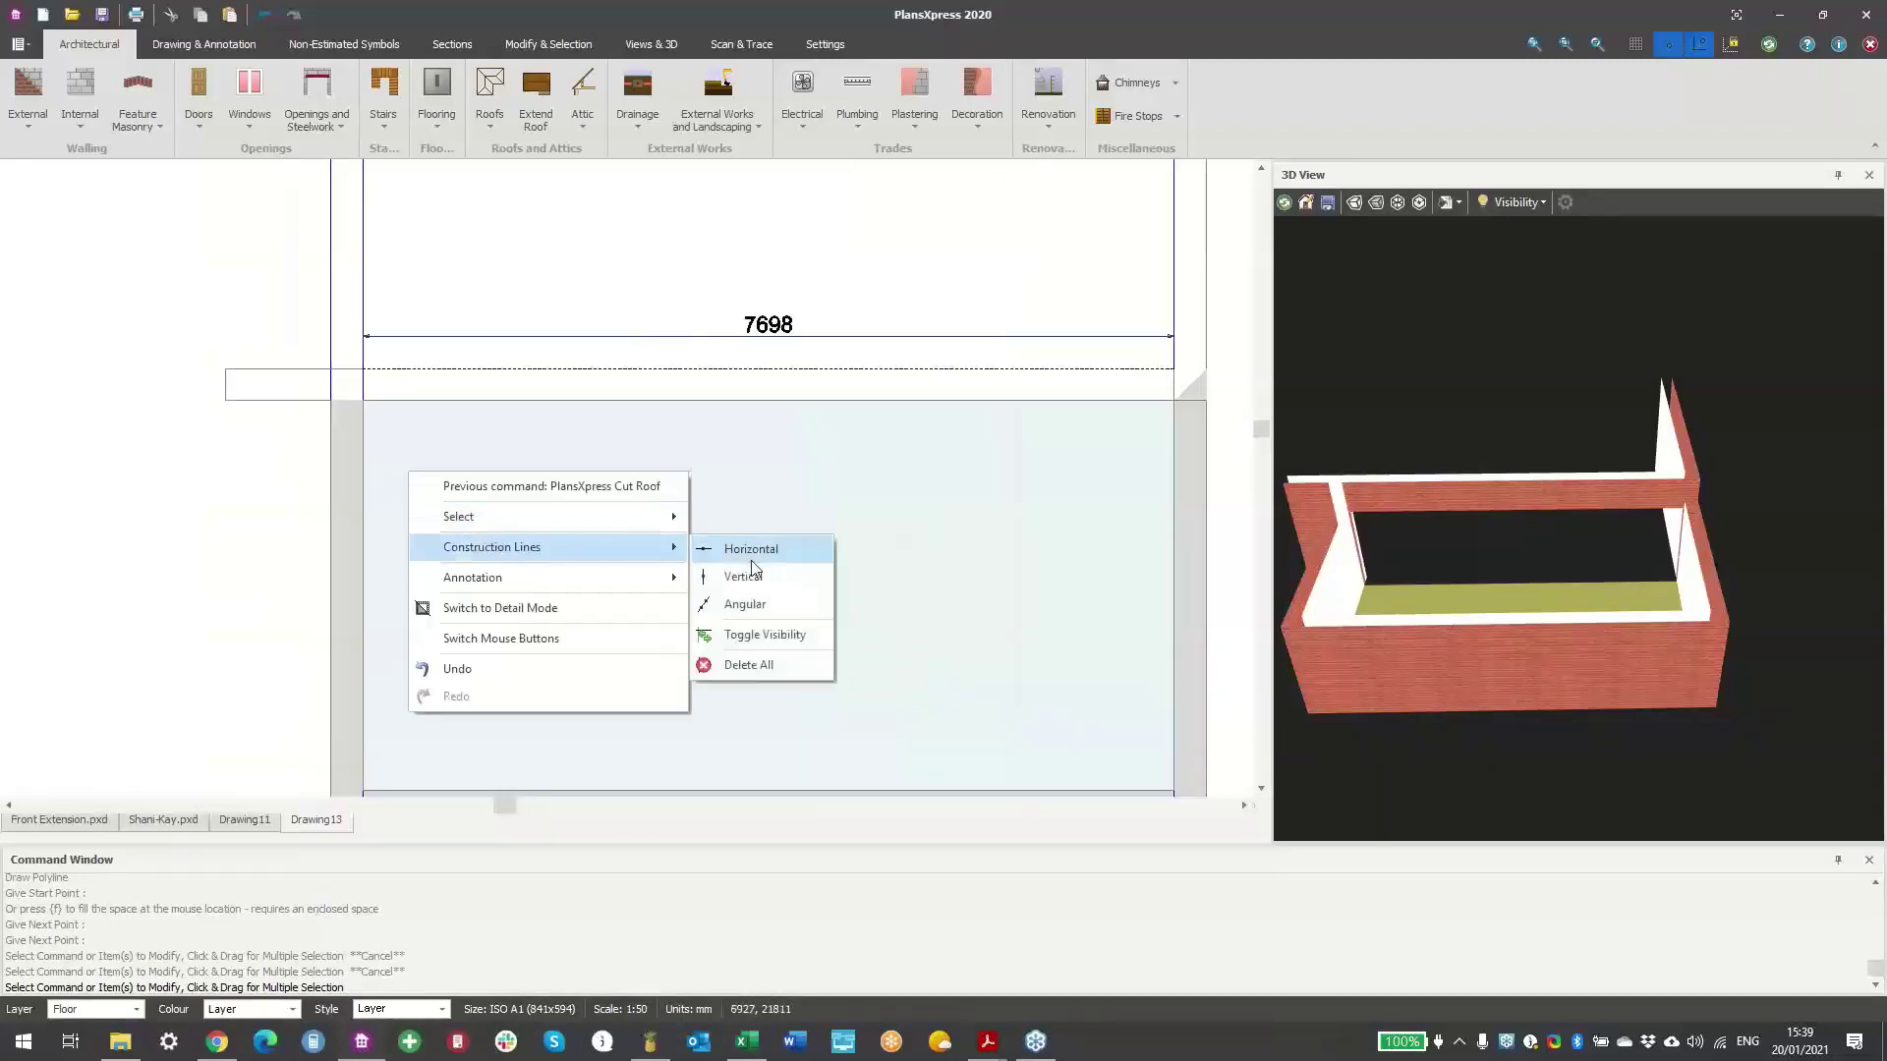
click(753, 550)
scroll(359, 404, up, 4)
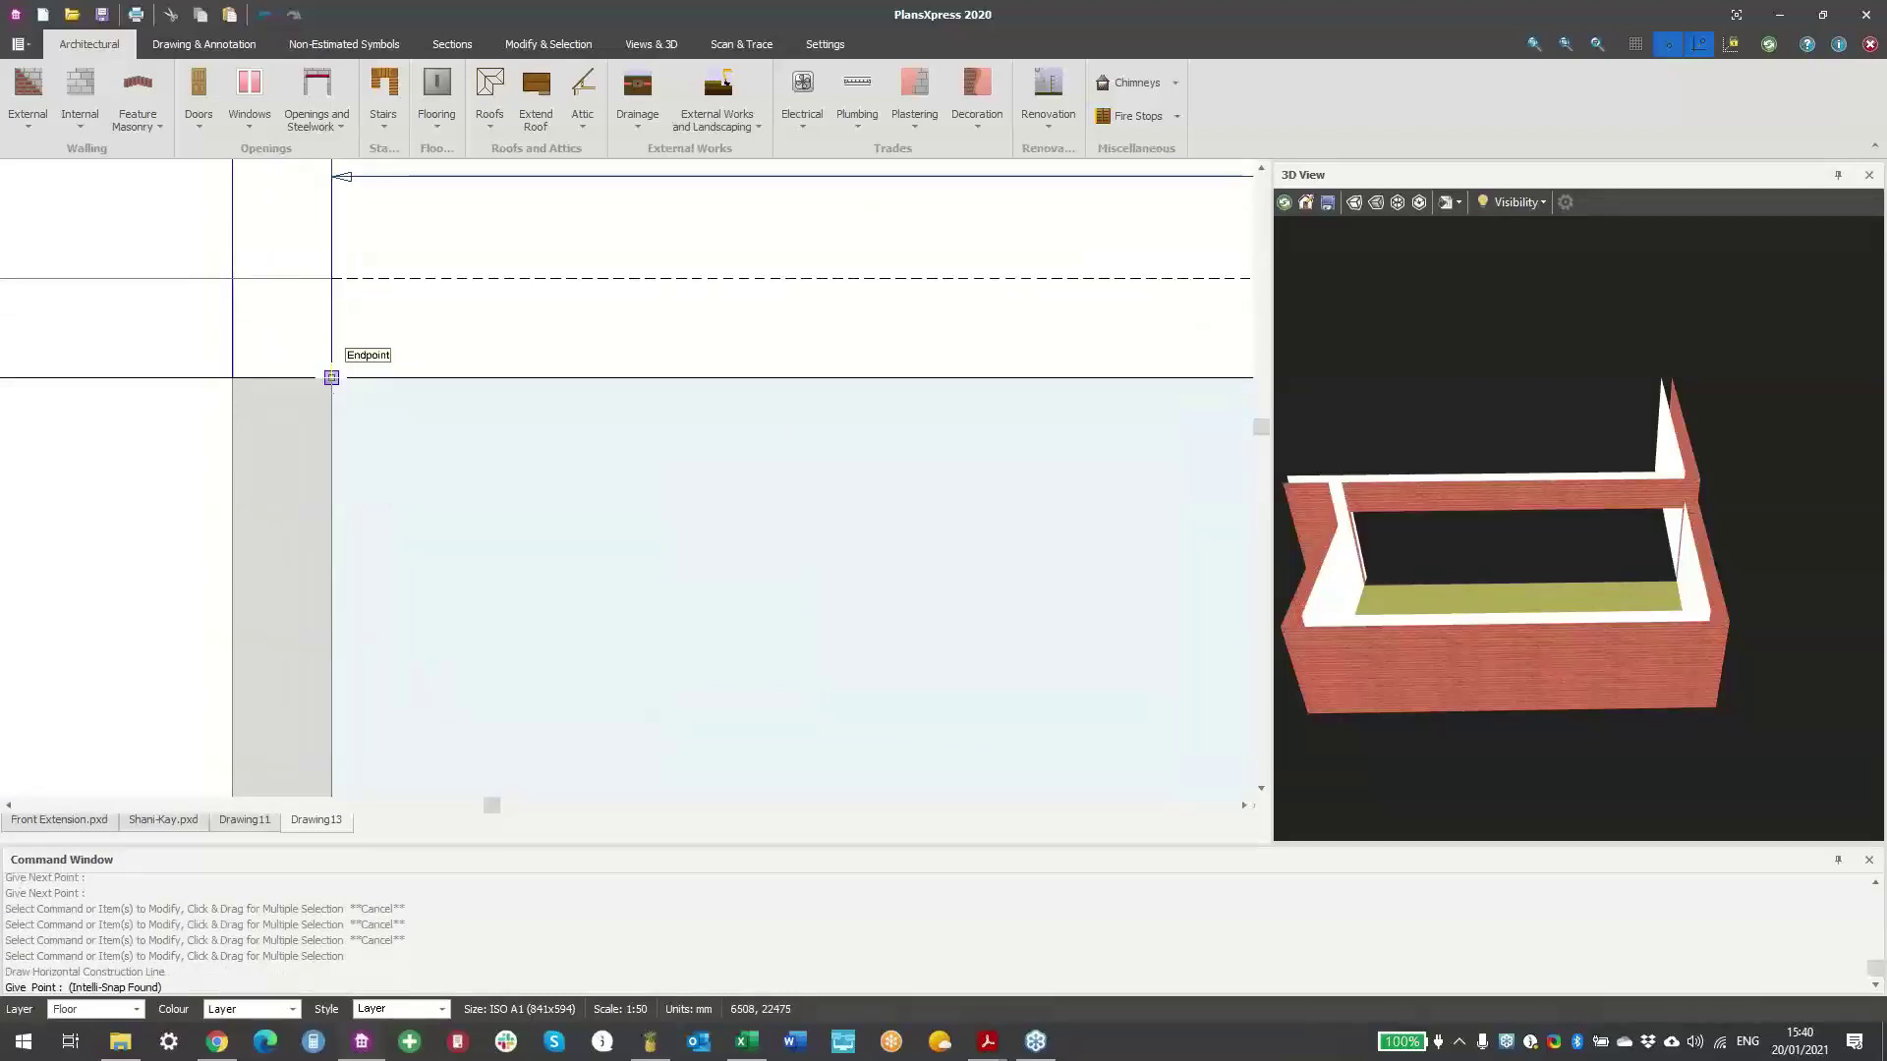
click(327, 376)
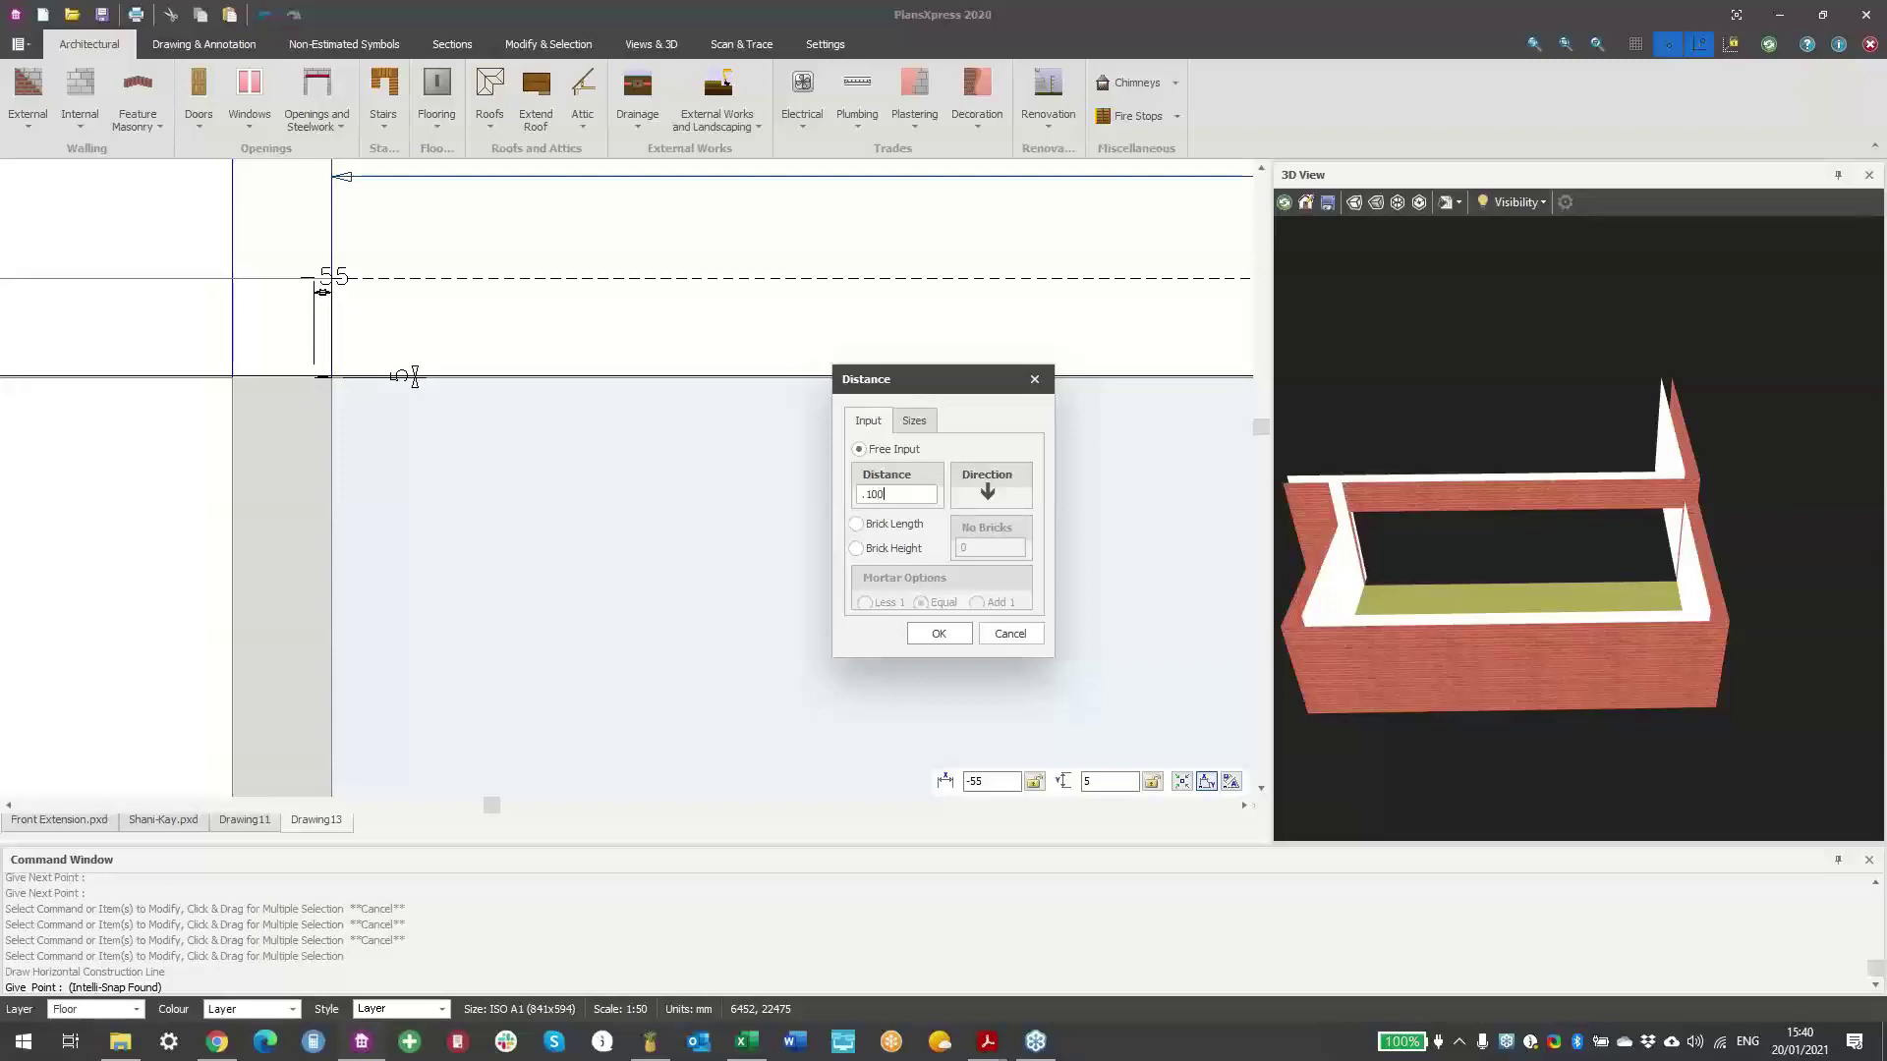
key(Return)
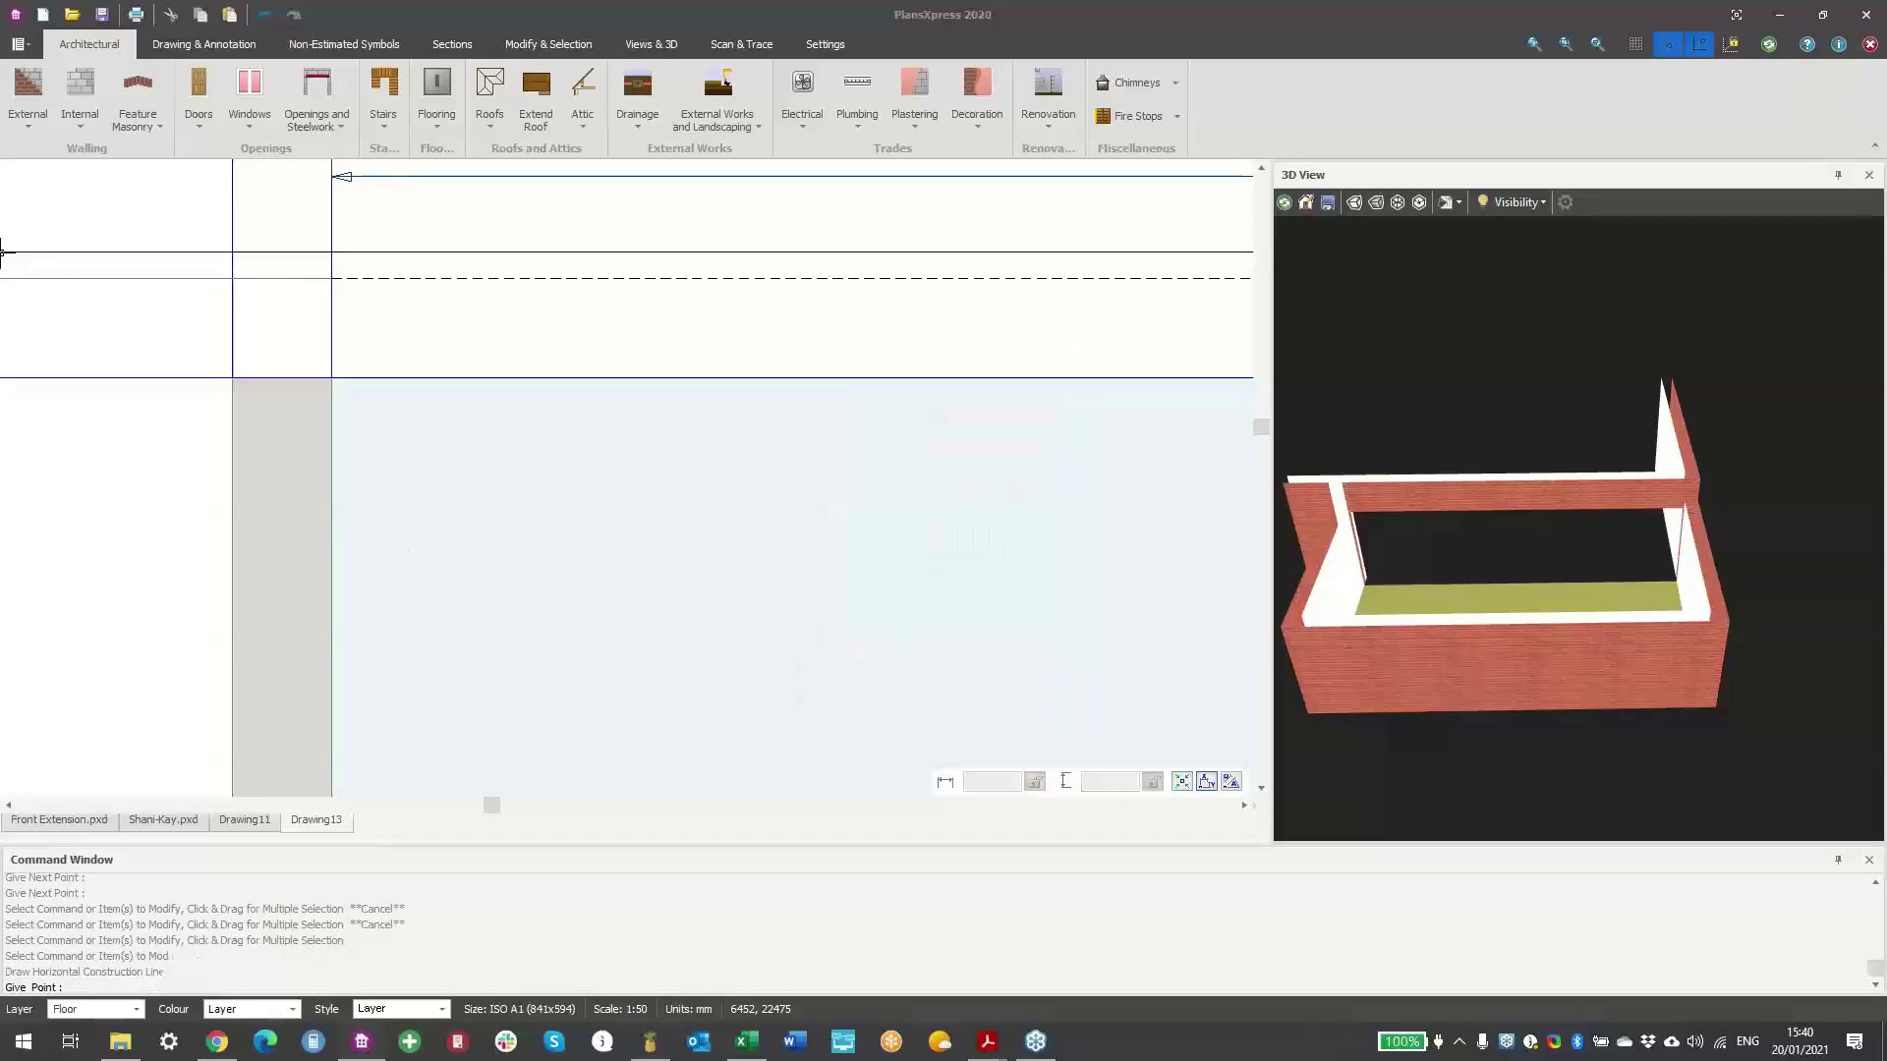
scroll(372, 453, down, 5)
middle_drag(391, 467, 357, 240)
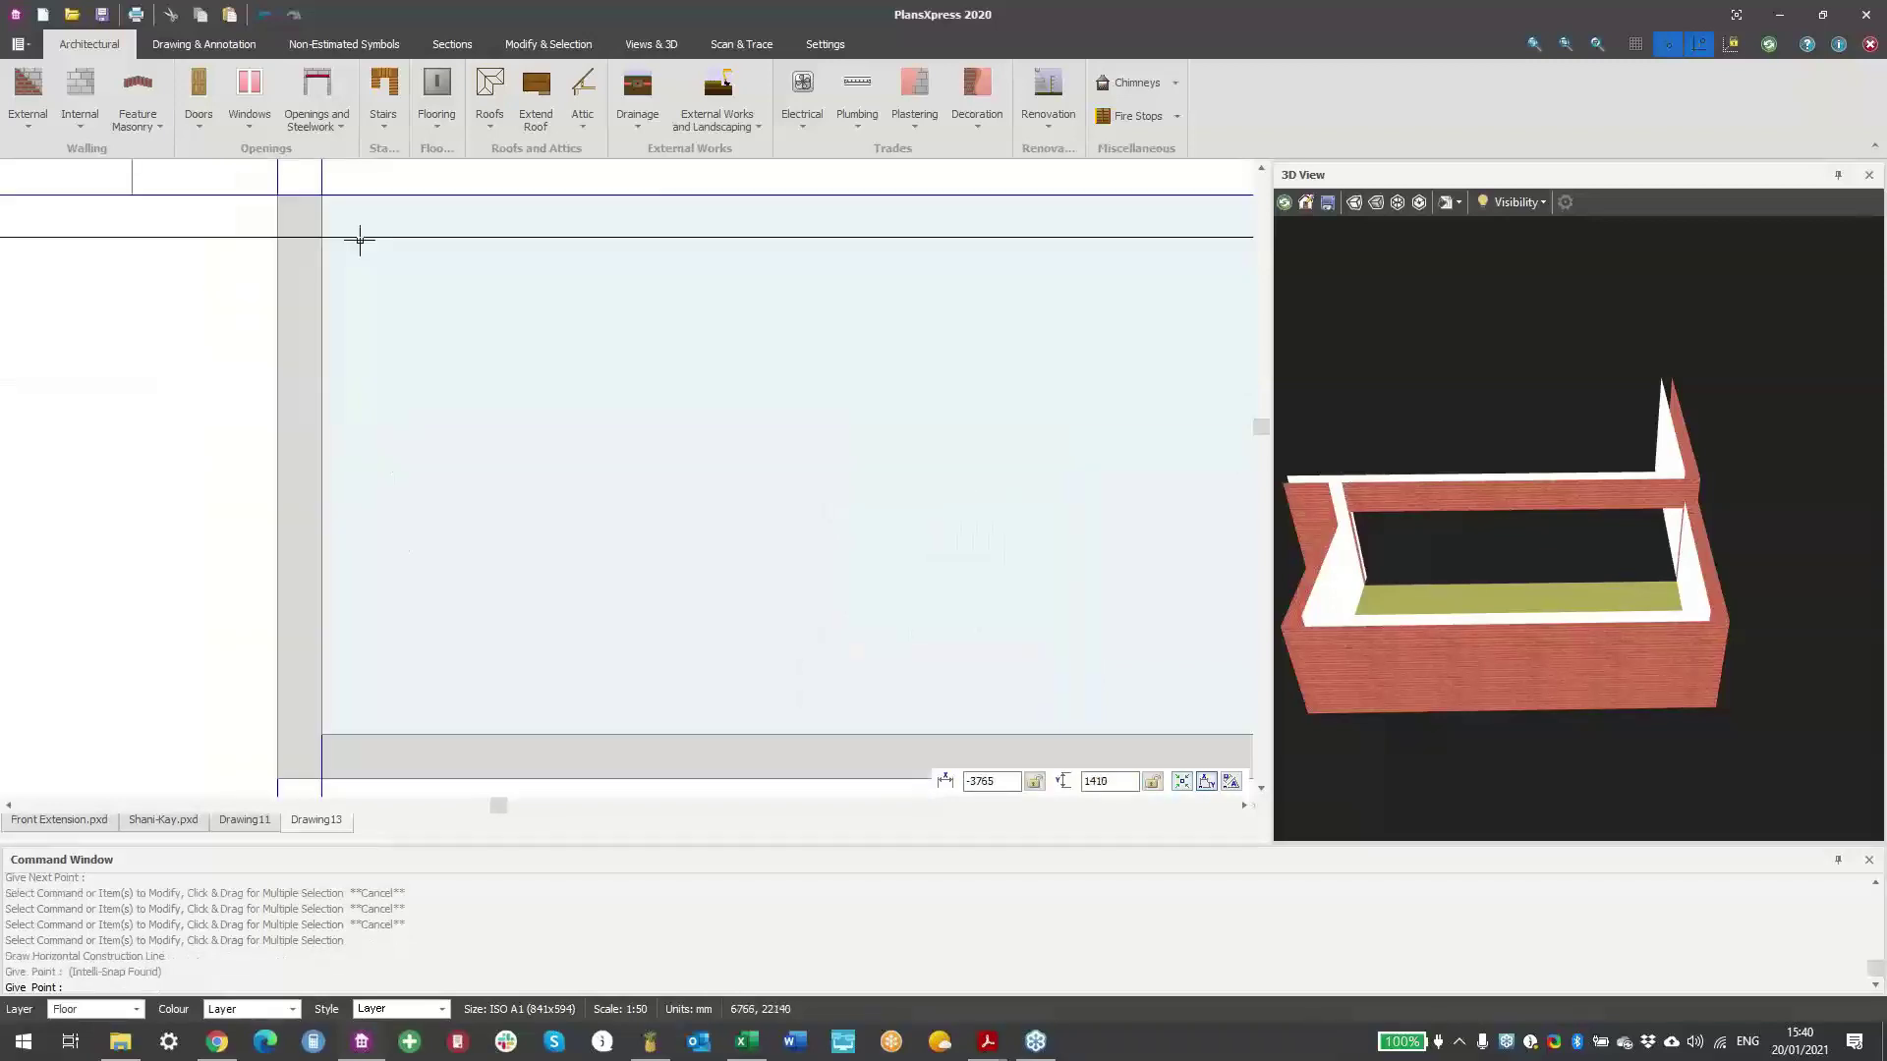
scroll(383, 371, down, 4)
scroll(393, 374, down, 1)
scroll(392, 392, up, 5)
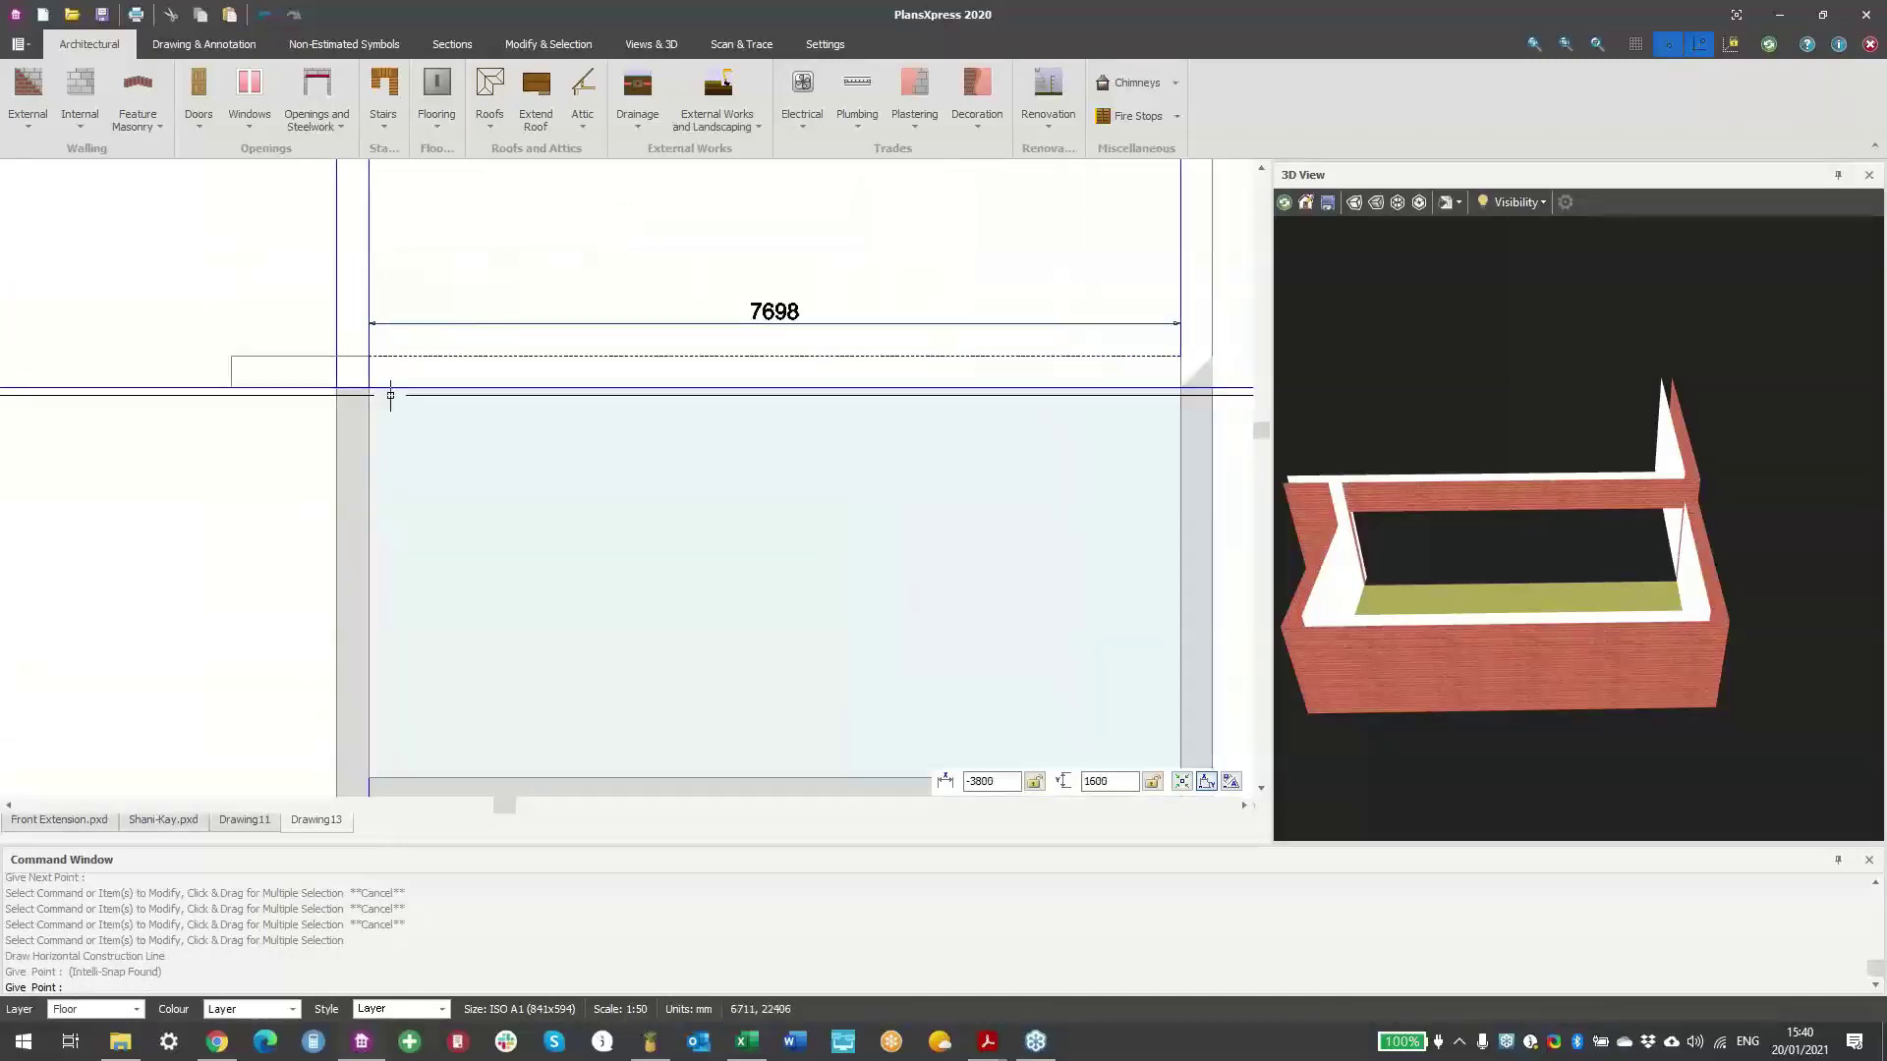
key(Escape)
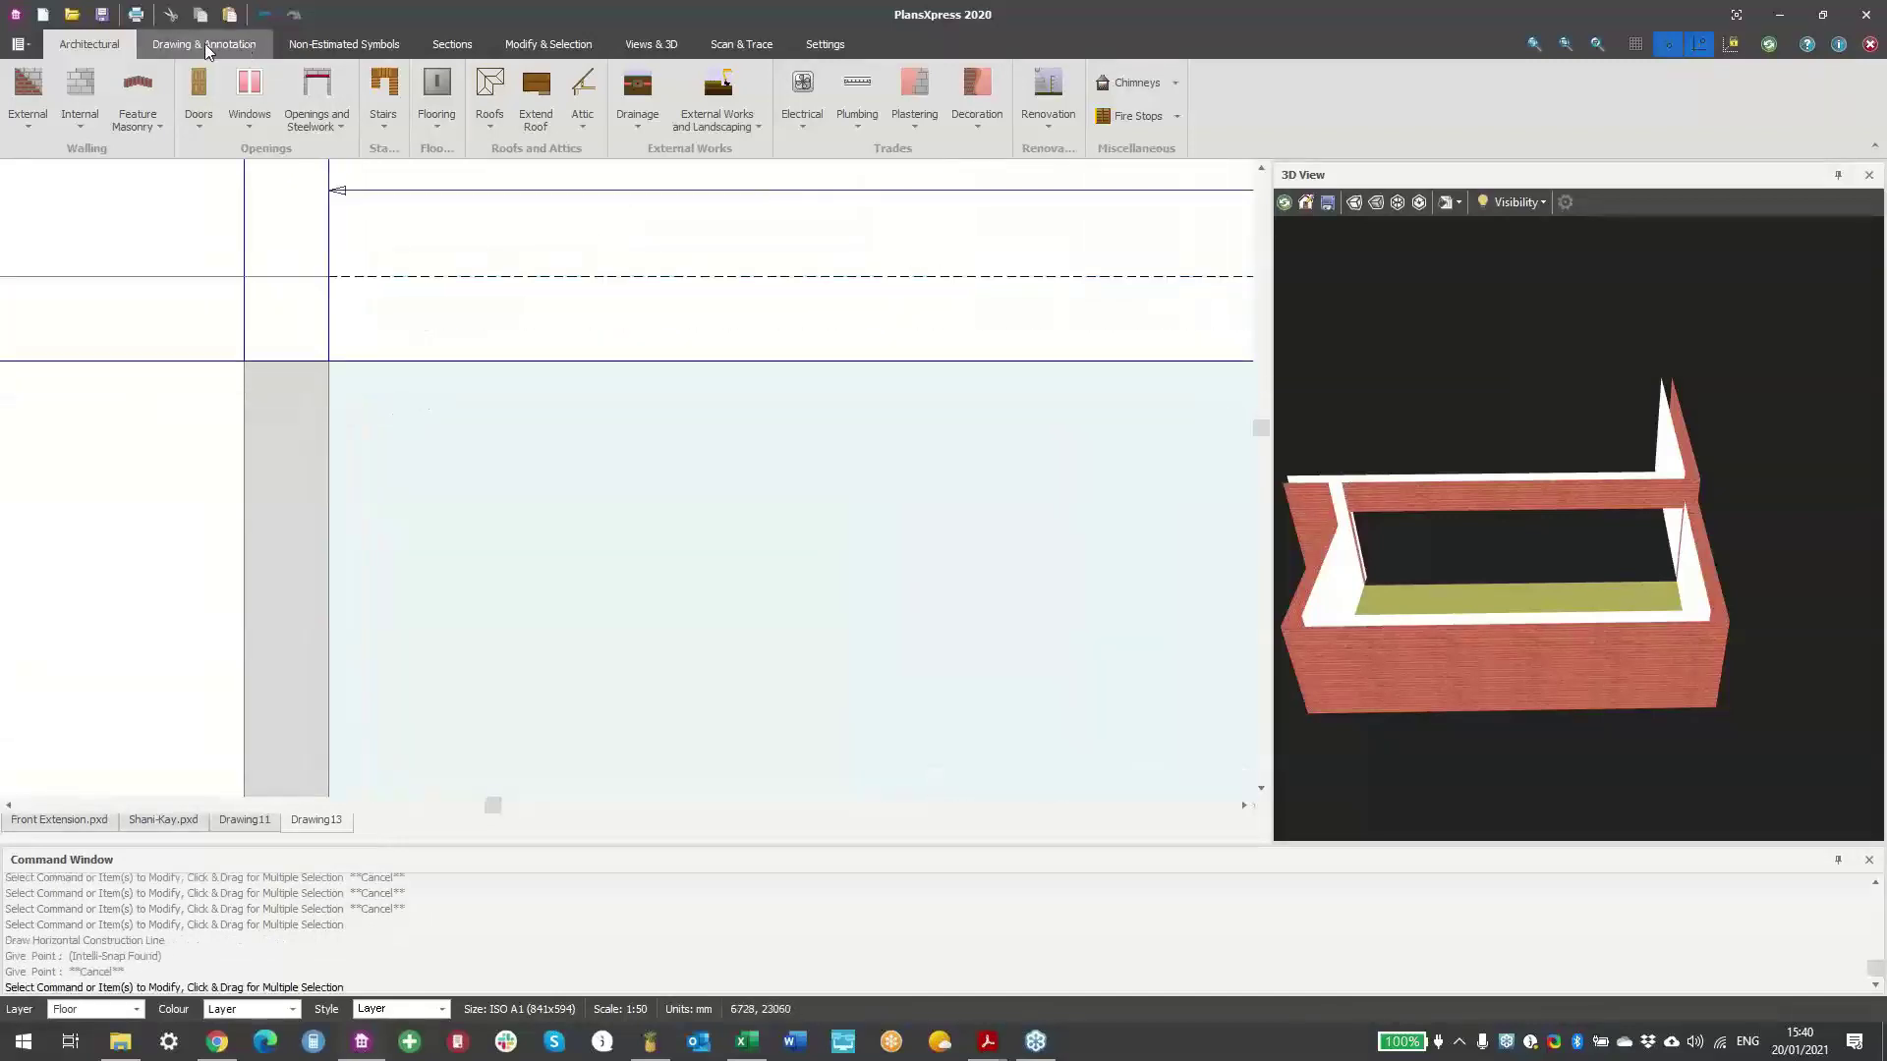
click(264, 15)
- Place a horizontal construction line 100 mm below the outer corner where the extension's side wall meets the existing wall
right_click(613, 584)
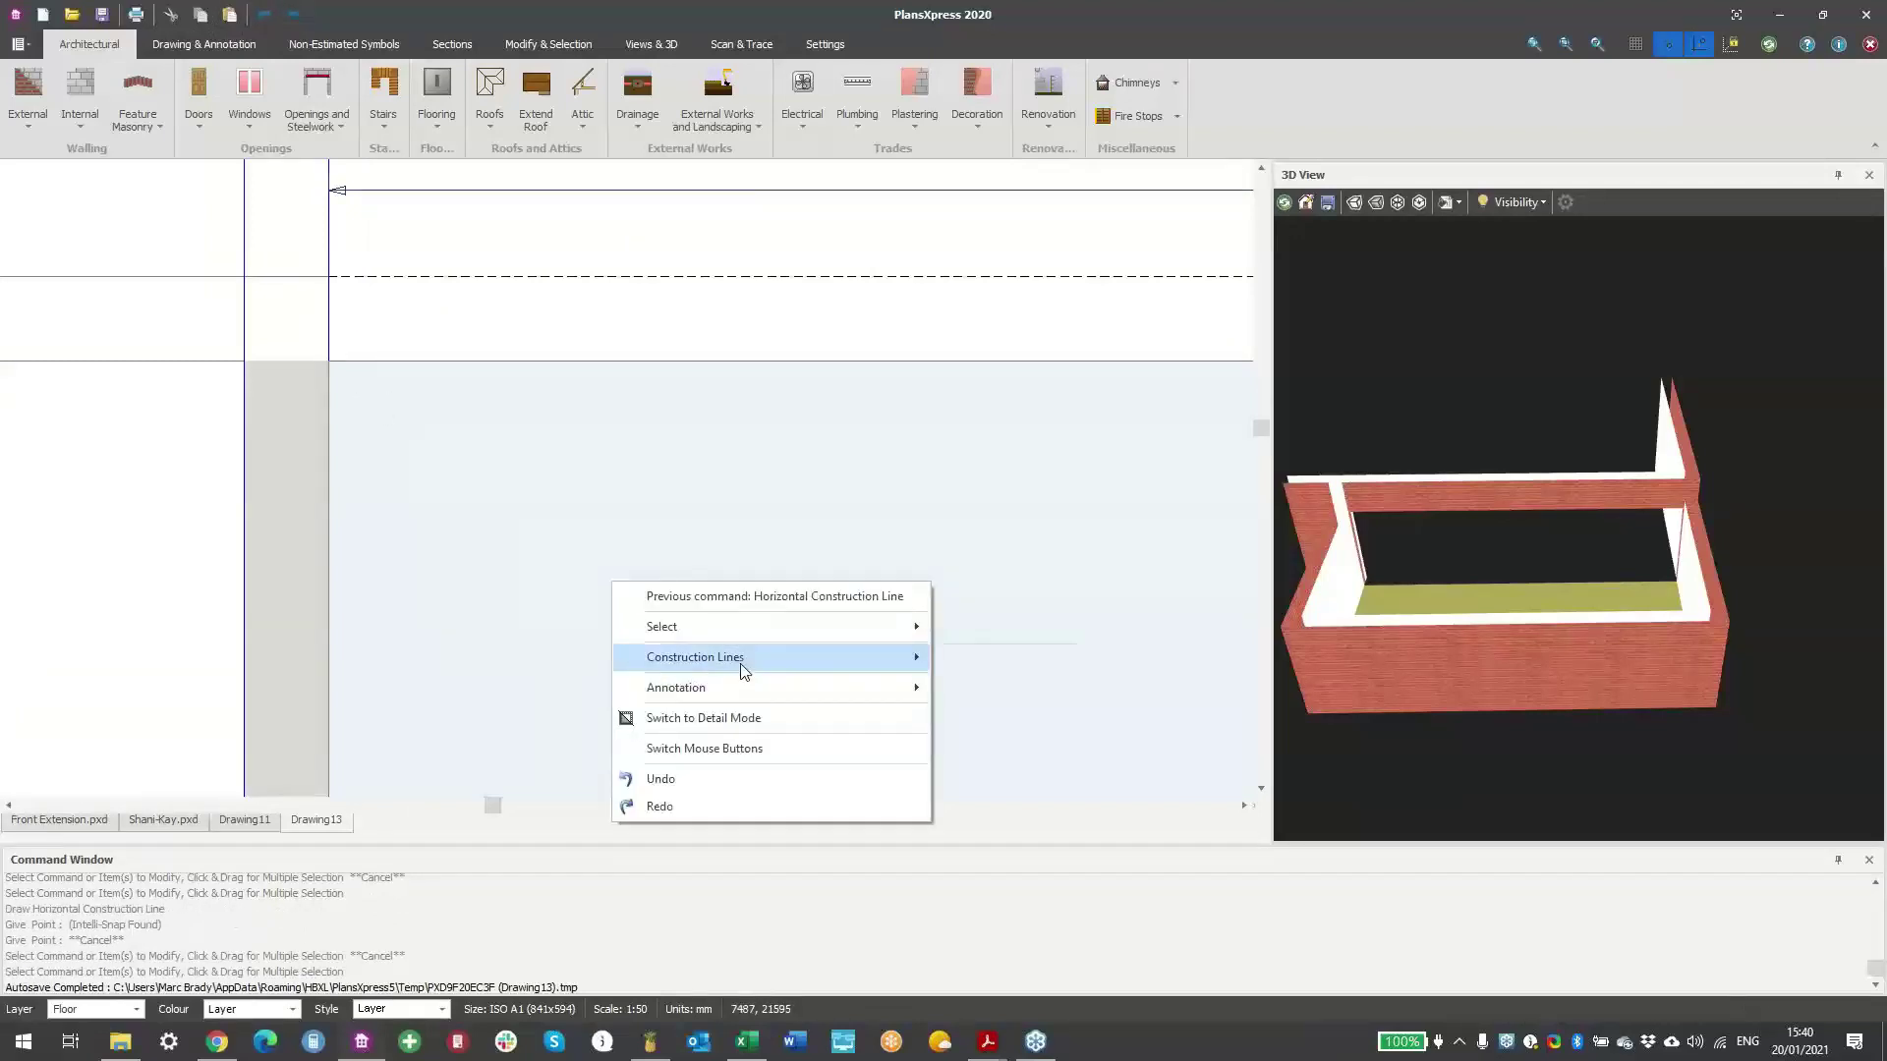
mouse_move(744, 671)
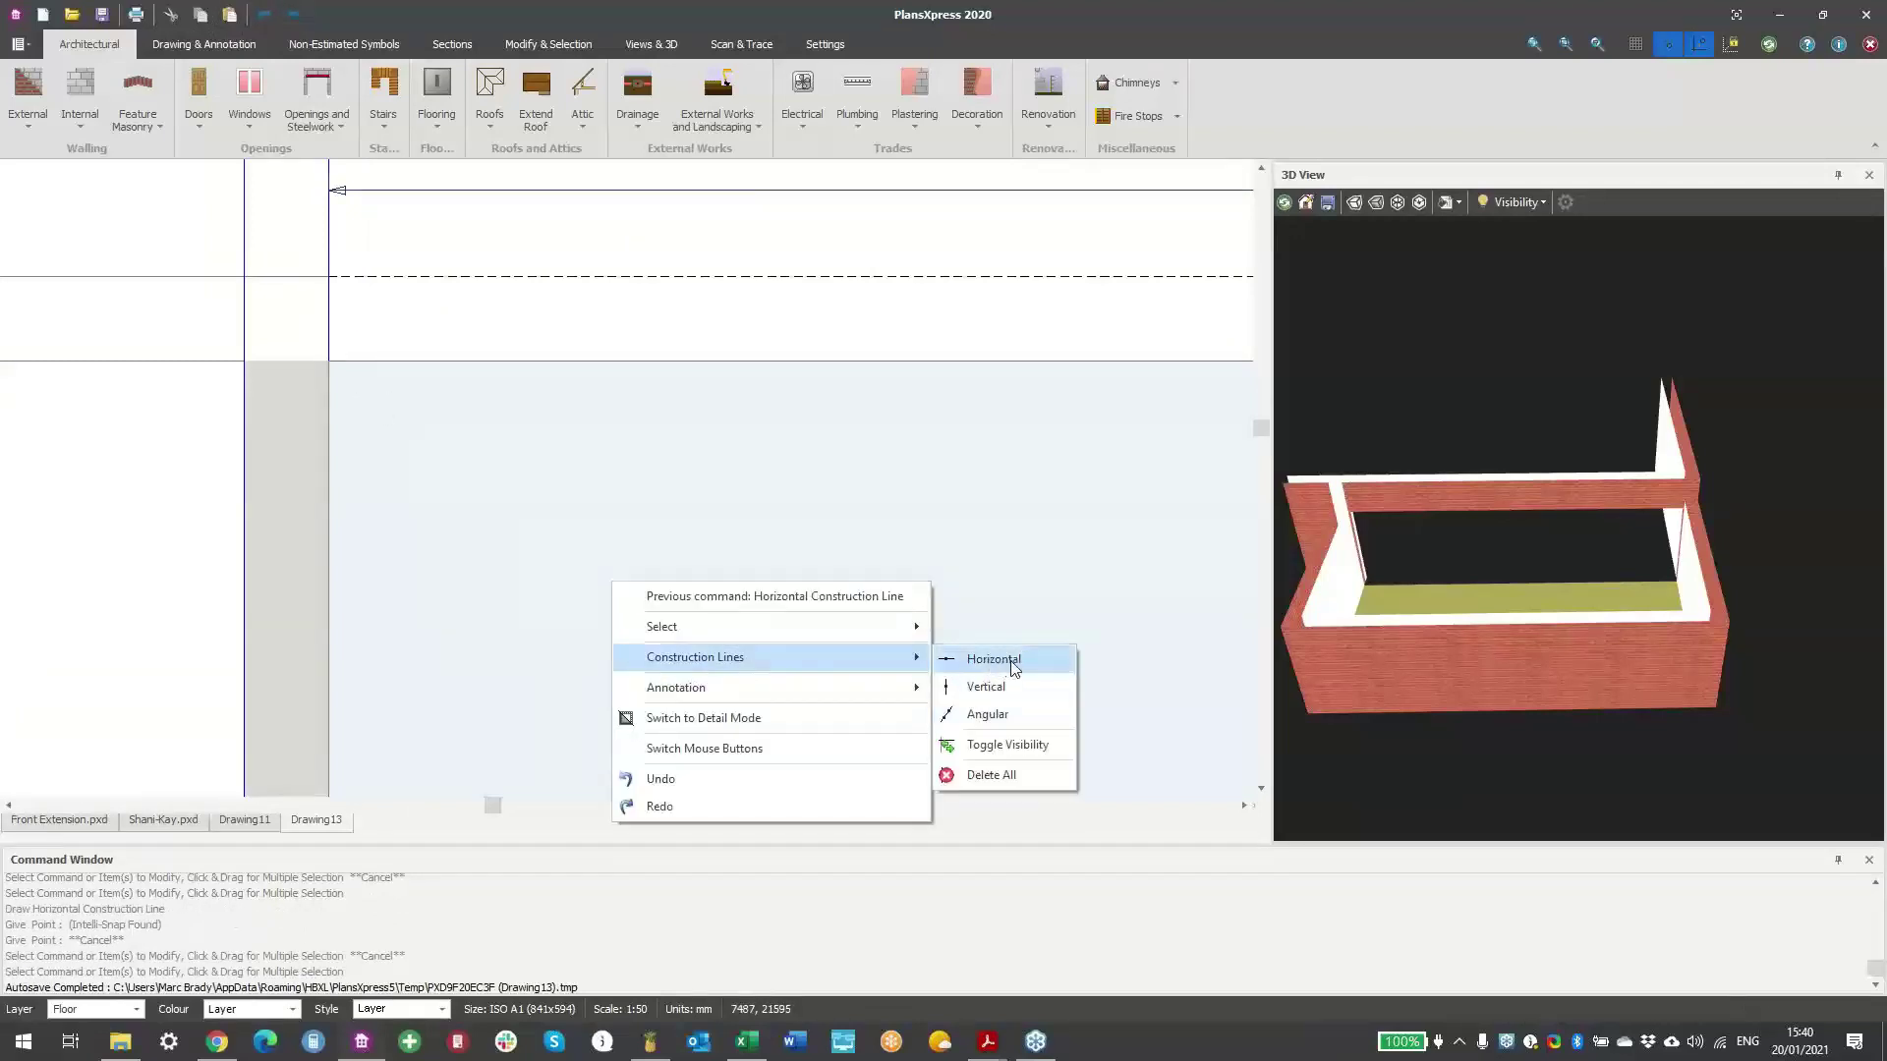
click(1002, 668)
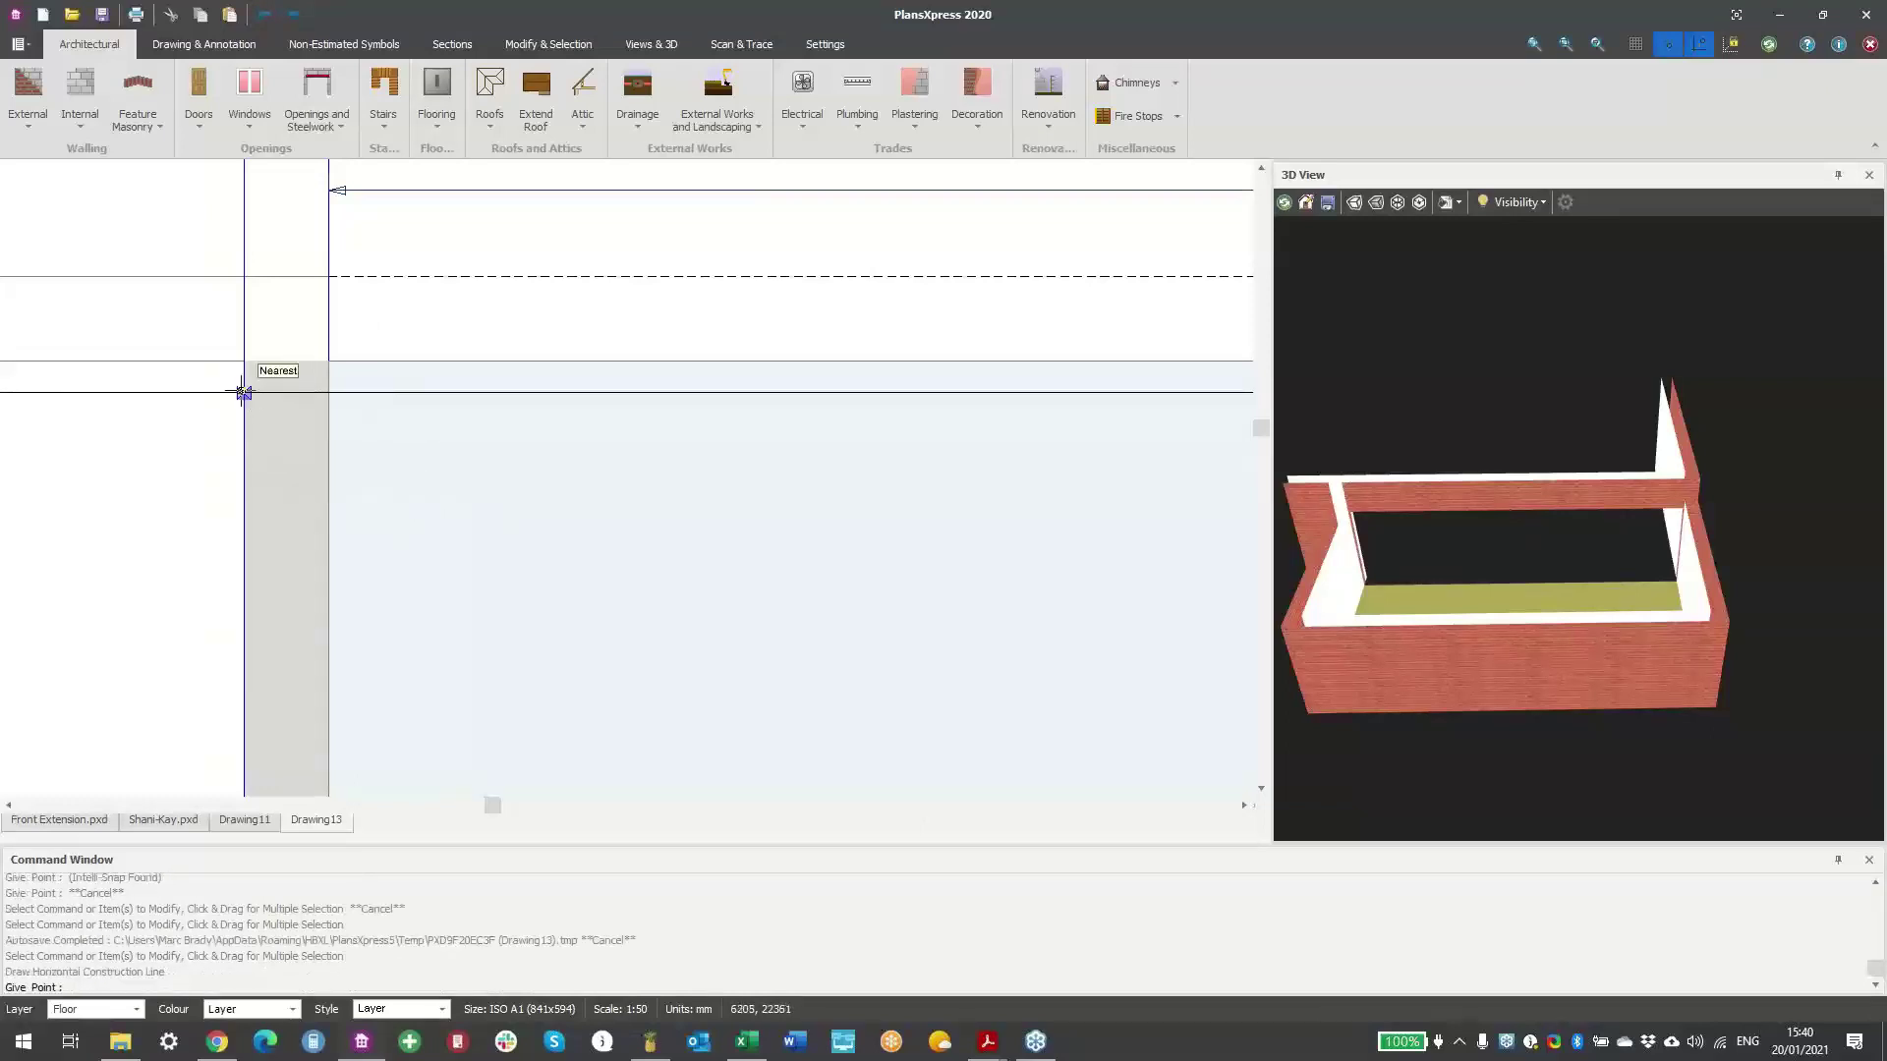
scroll(244, 390, up, 1)
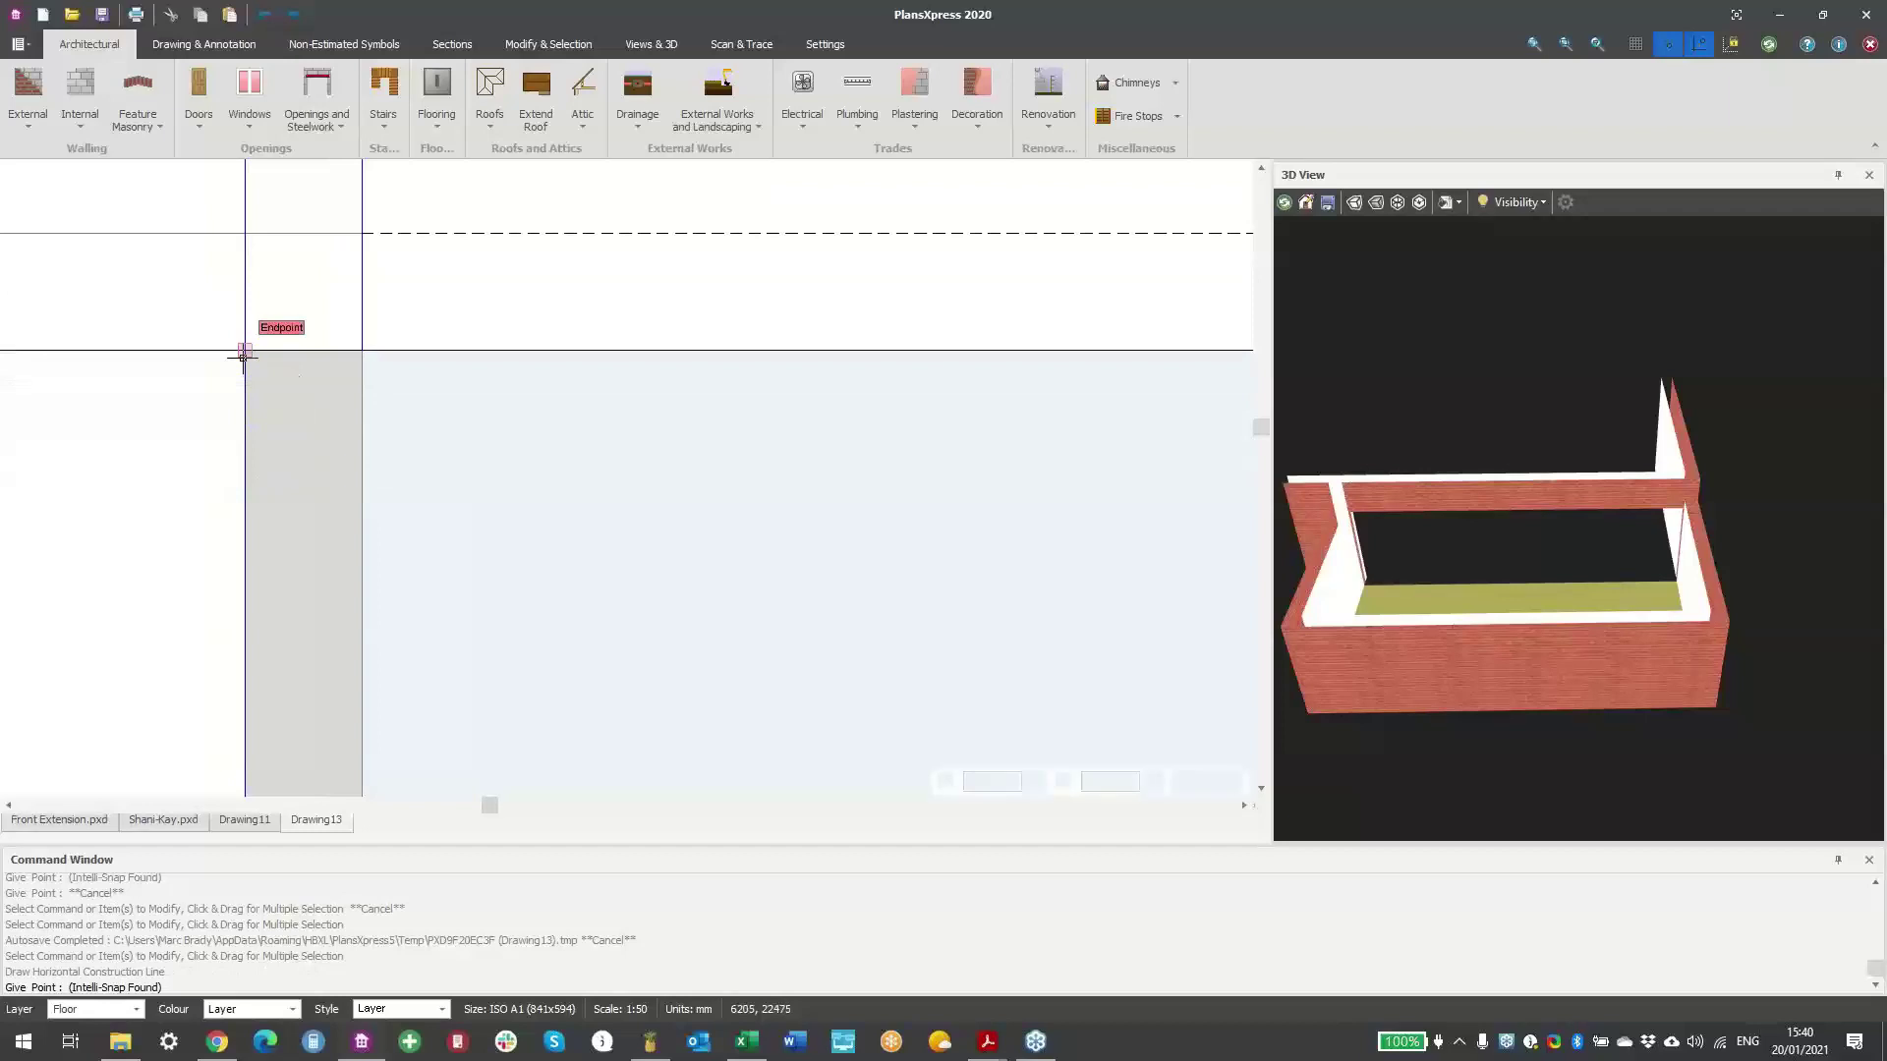
click(241, 356)
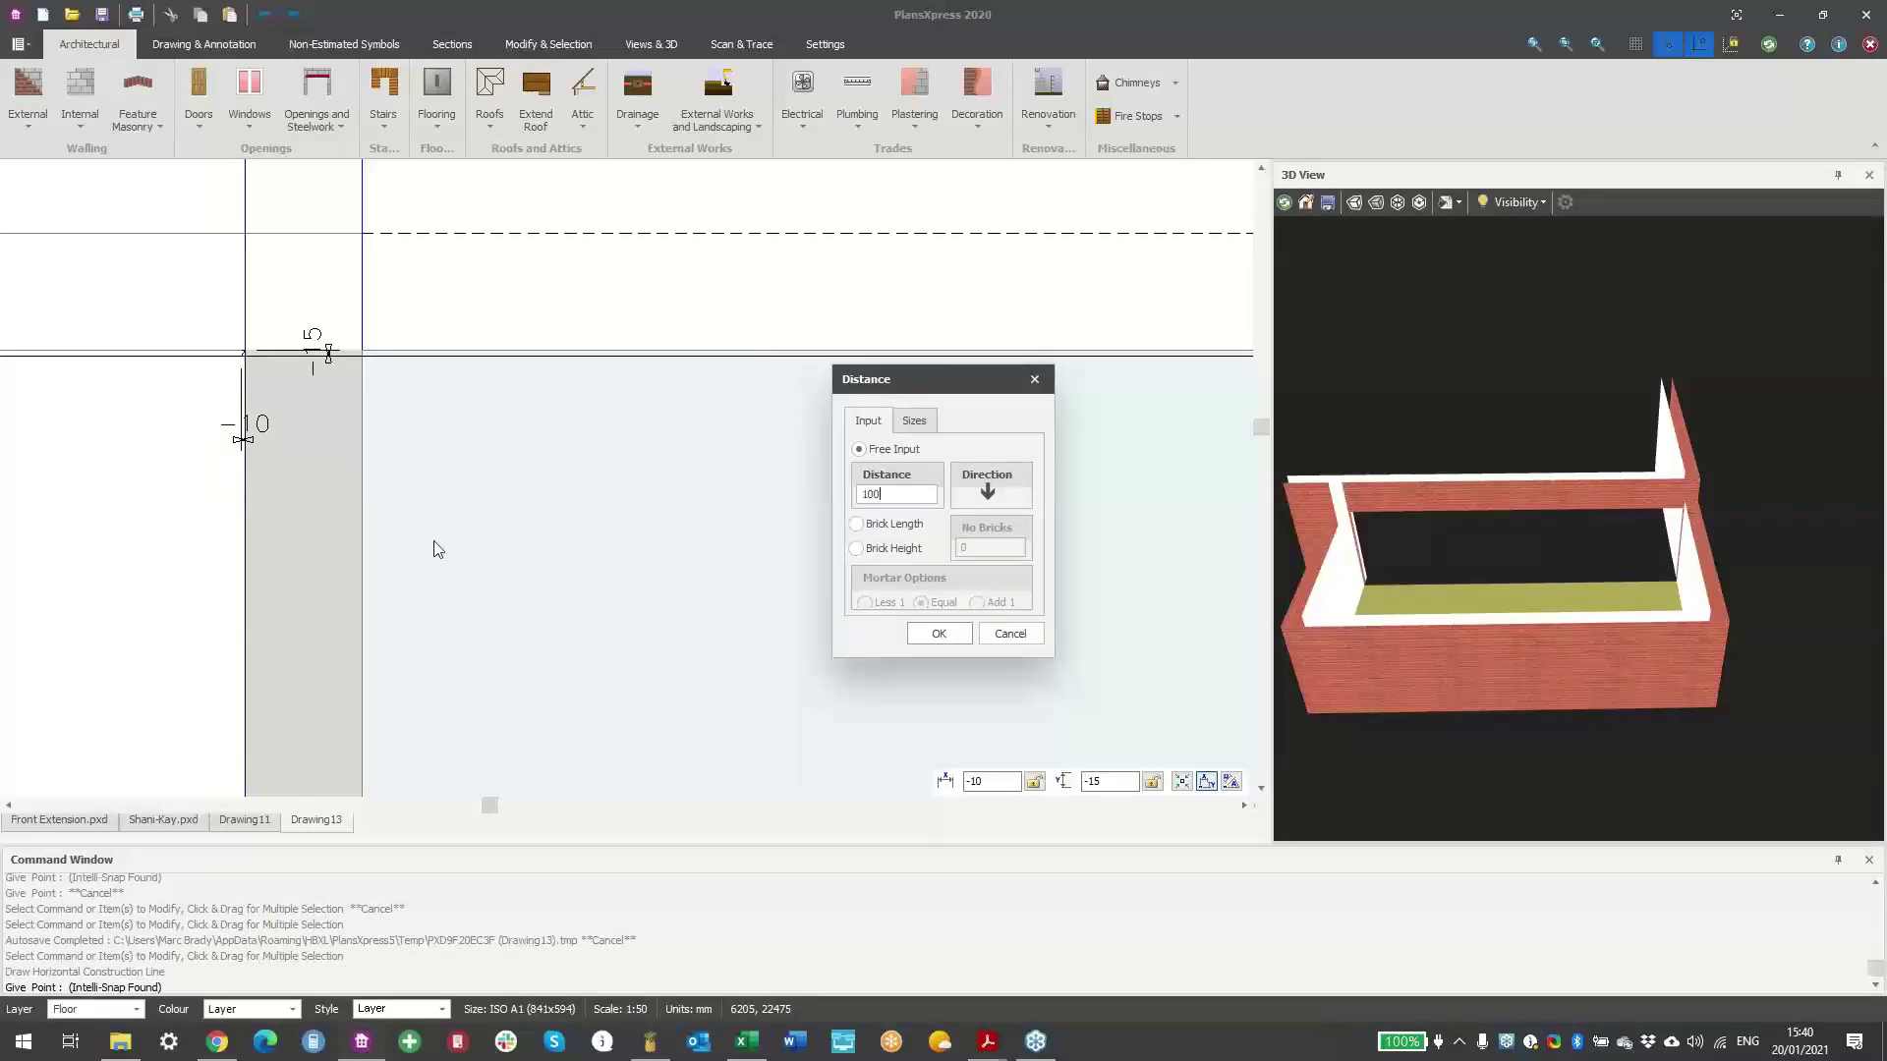
click(939, 633)
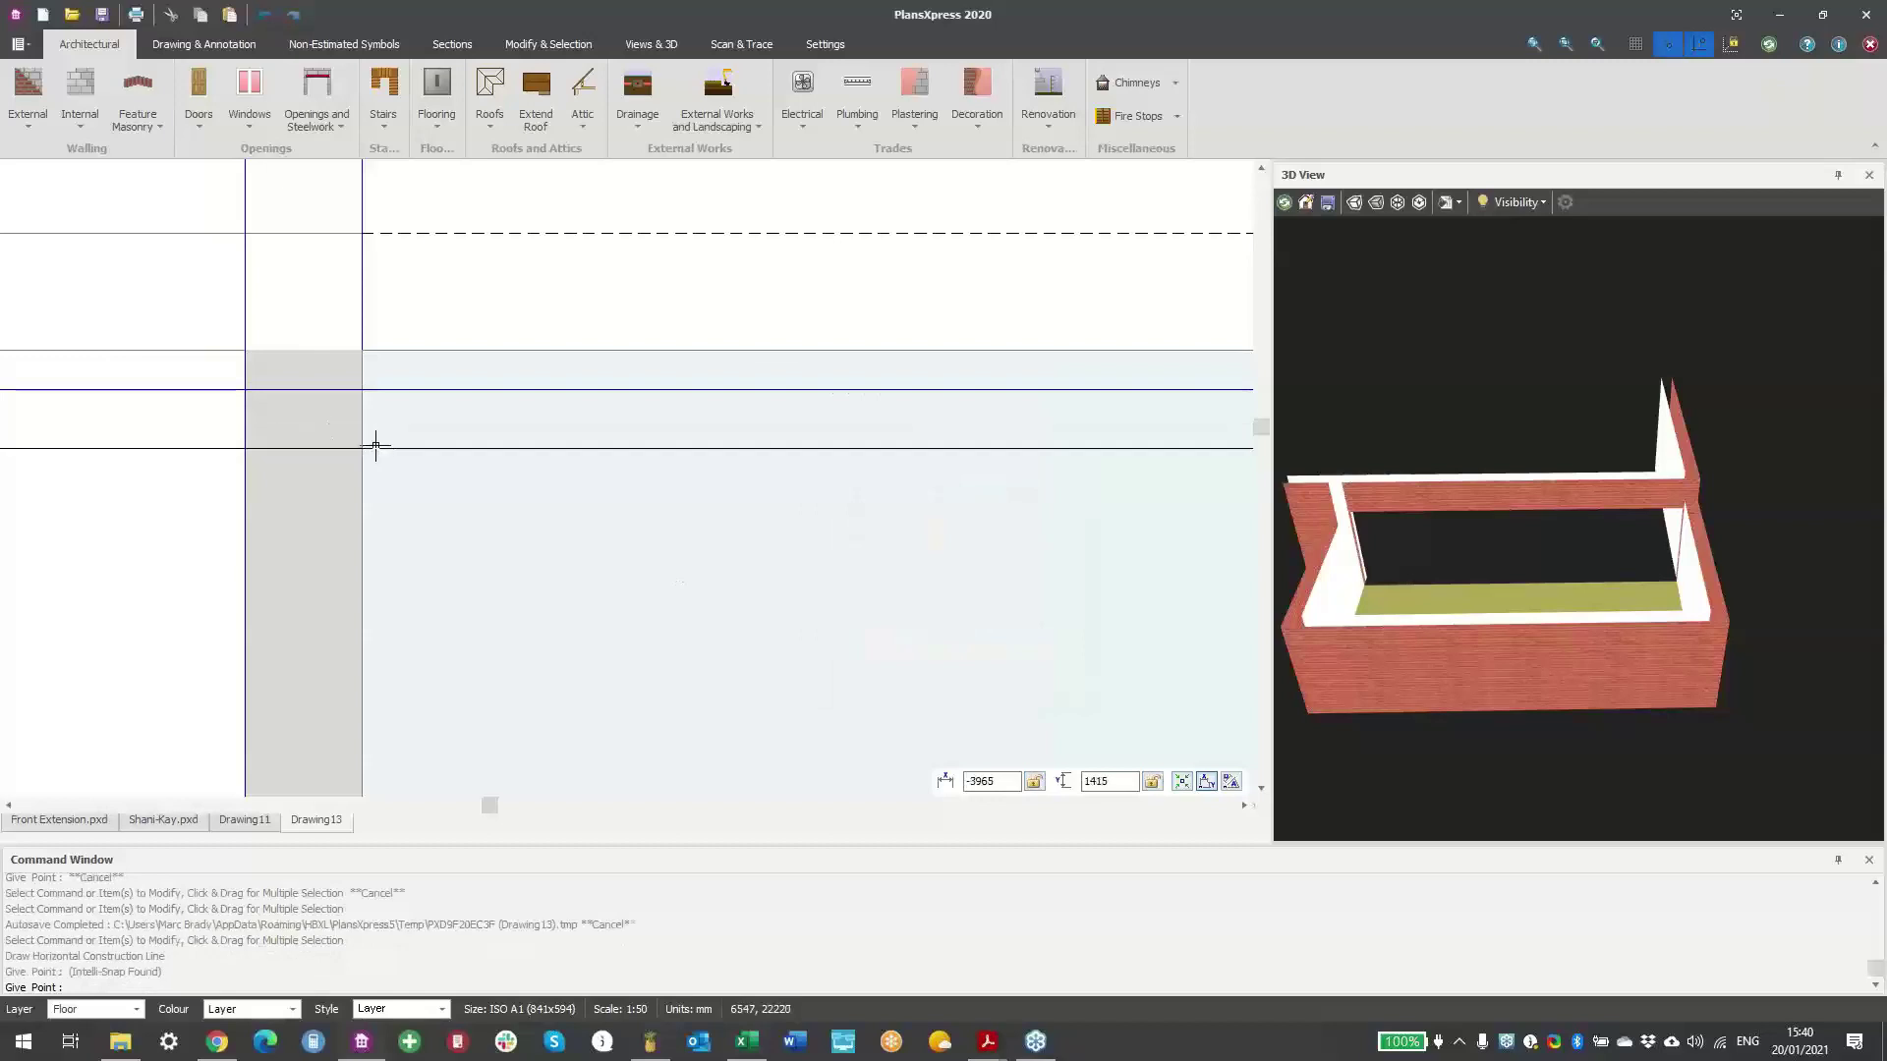
key(Escape)
- Set up a Typical Flat Roof, adjusting its End 2 overhang and accepting the structural, waterproofing and insulation details
scroll(387, 425, down, 5)
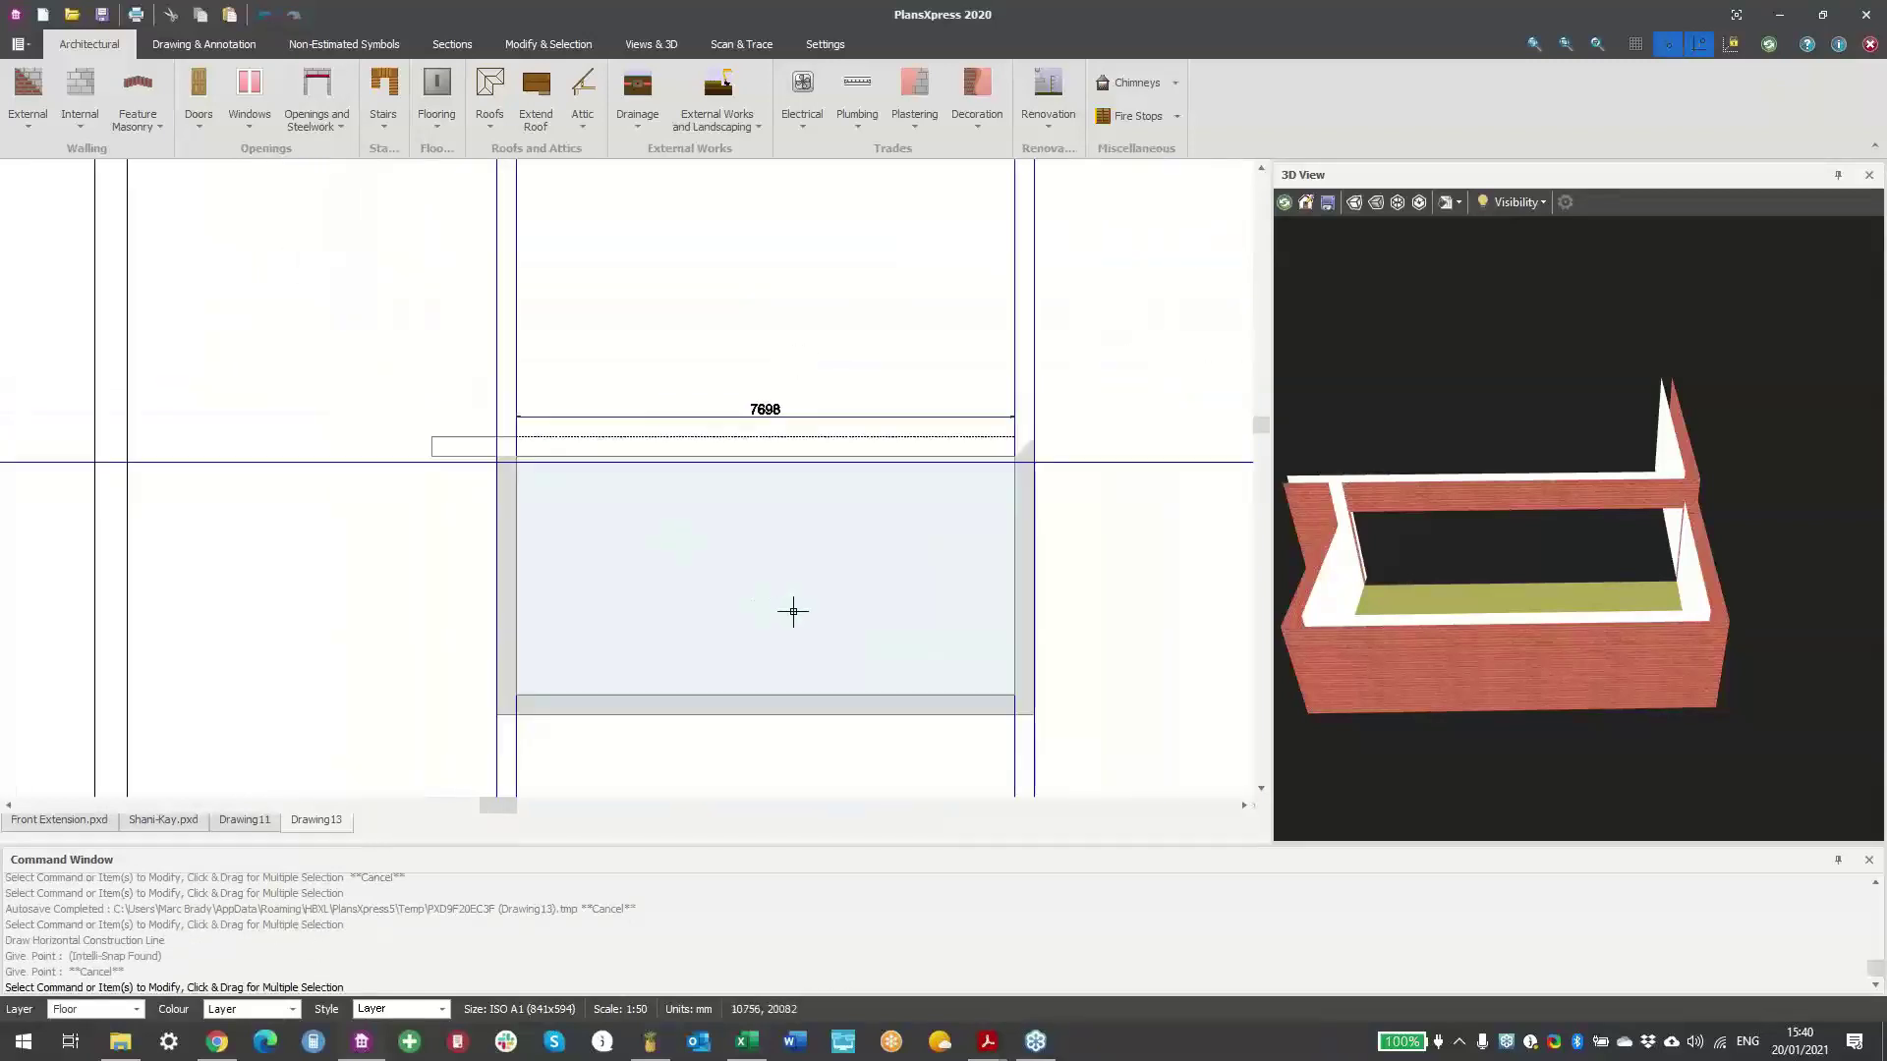
middle_drag(793, 611, 712, 567)
click(493, 127)
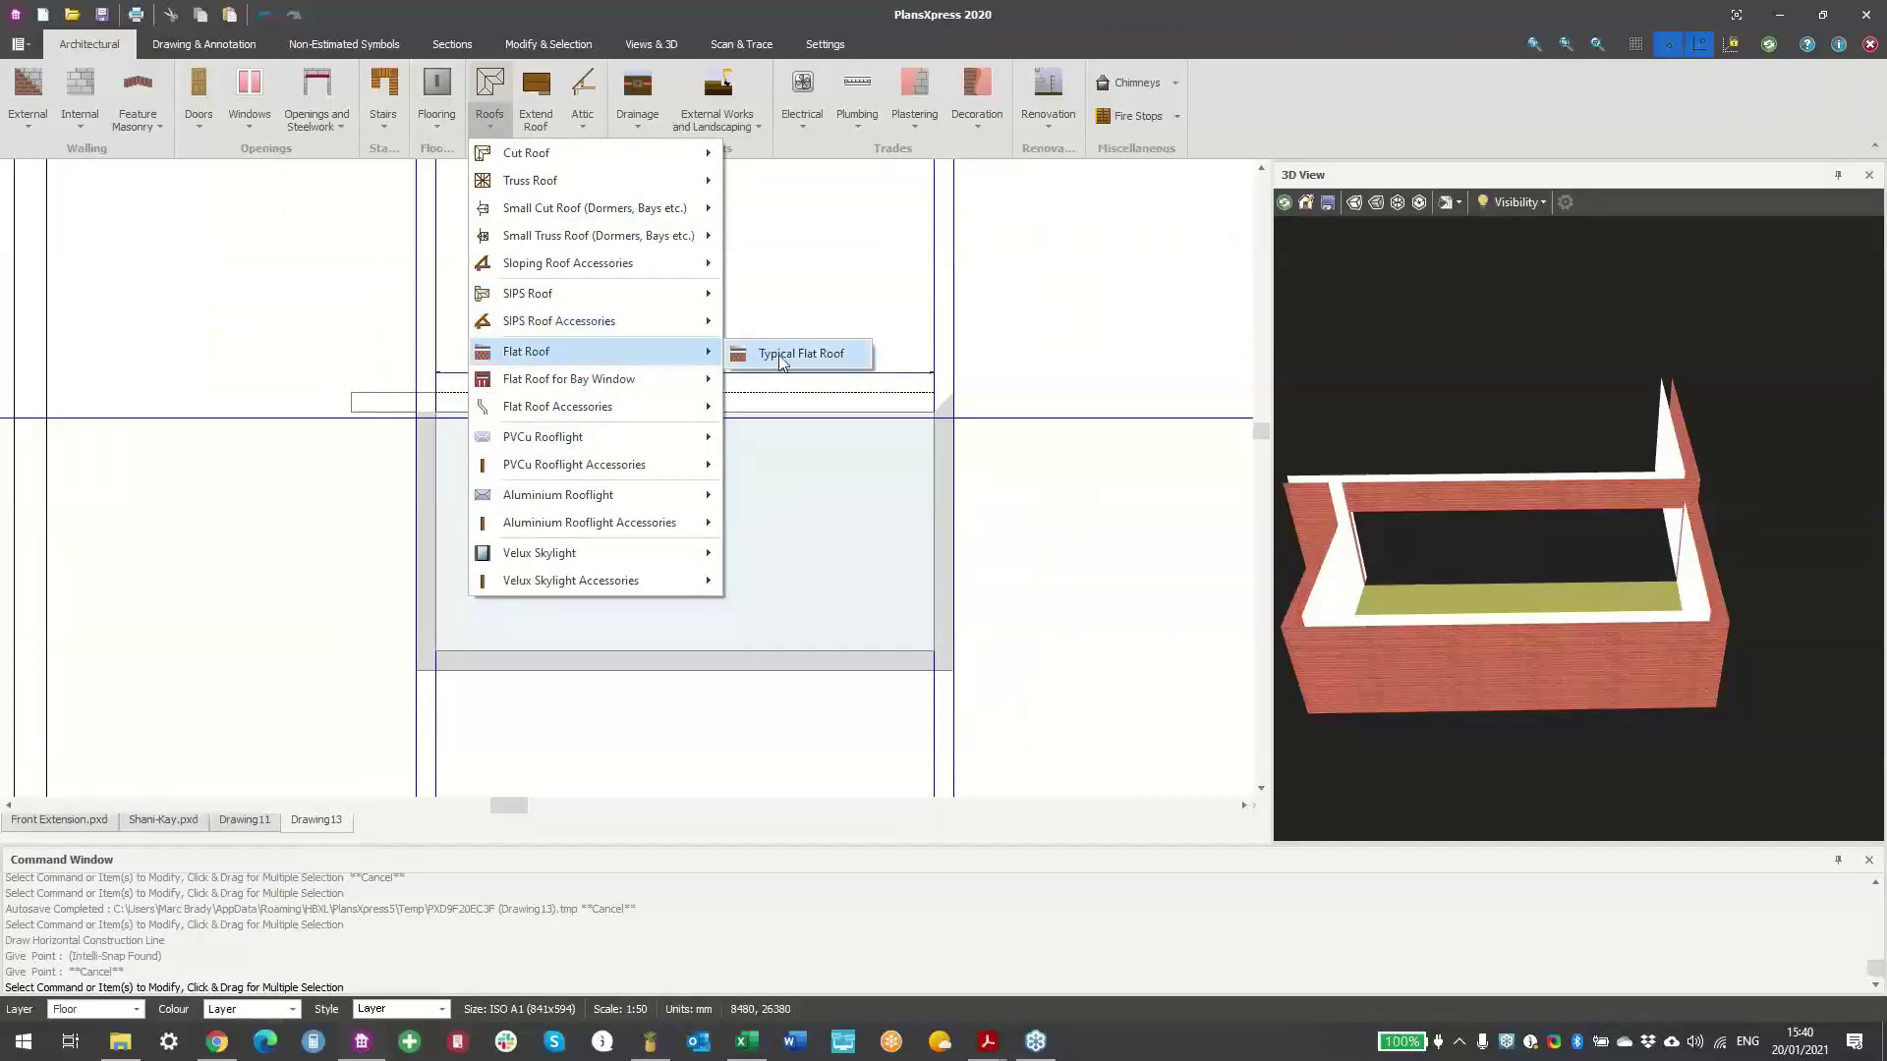
key(Escape)
key(Escape)
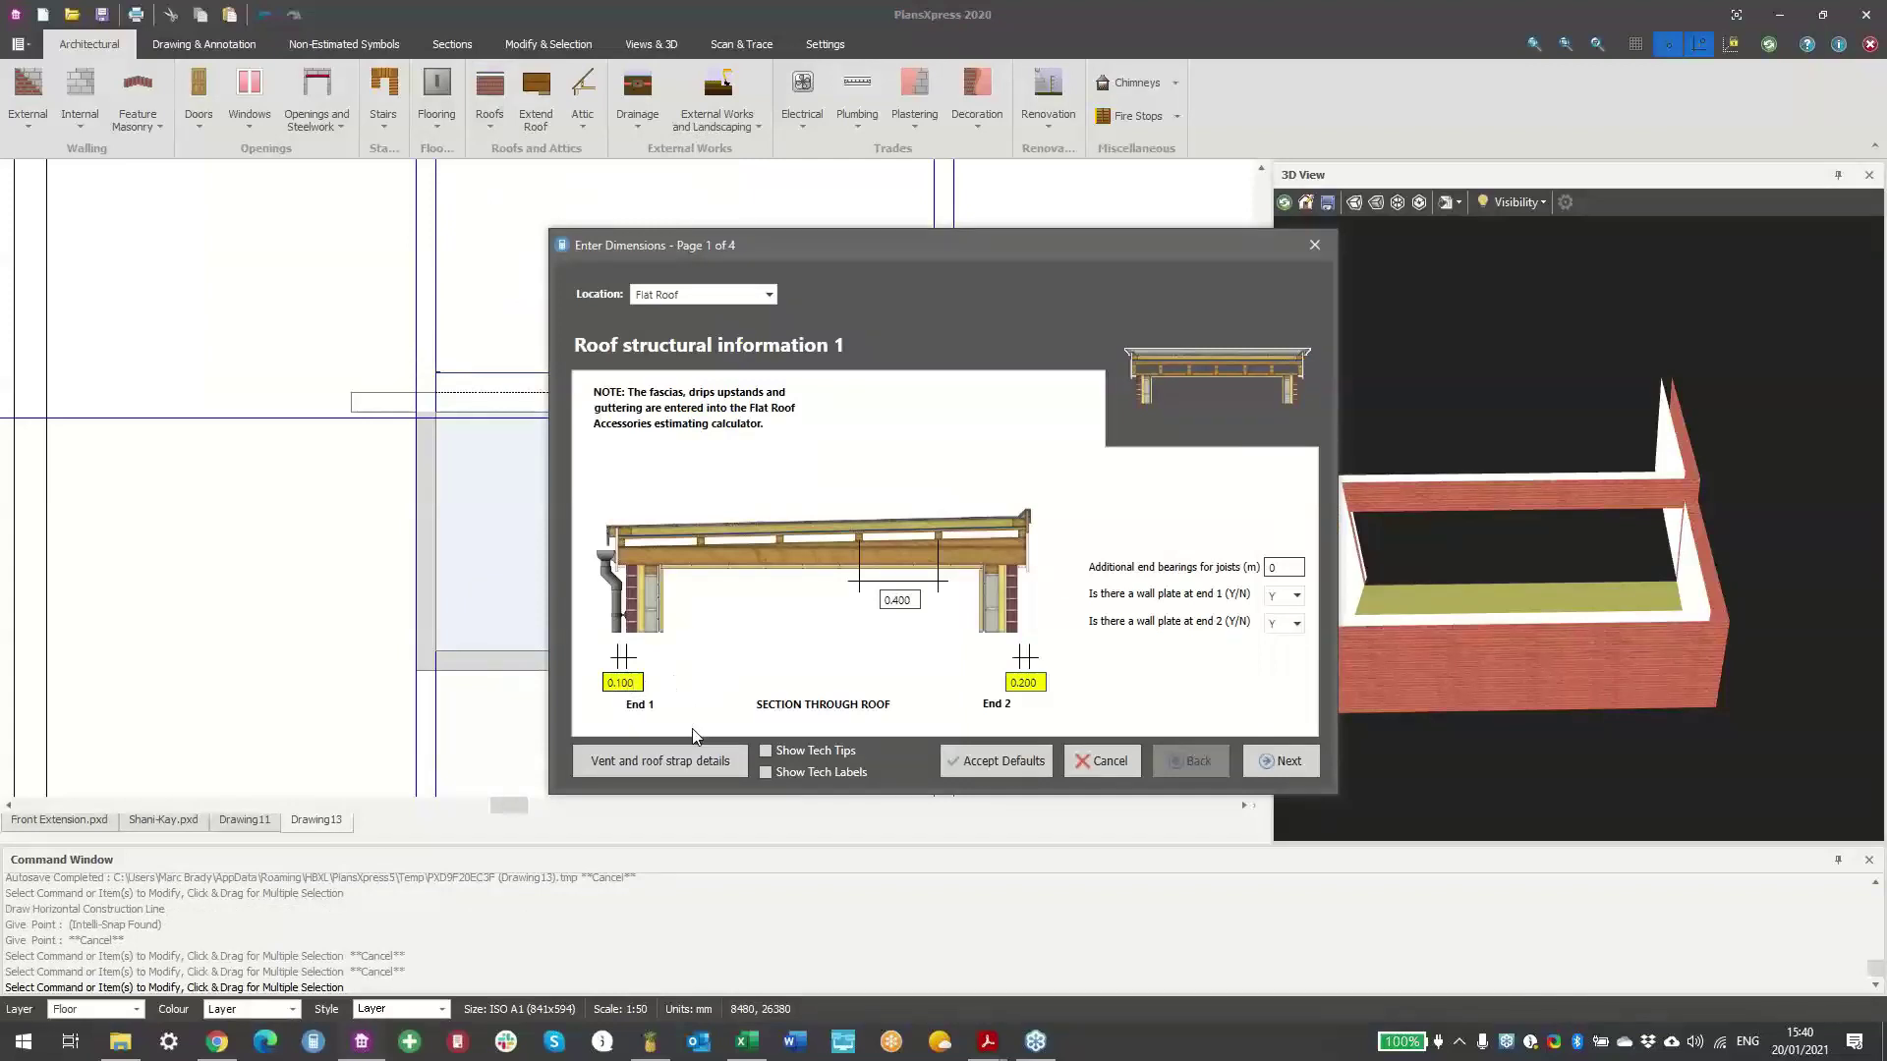
click(1044, 684)
click(1281, 761)
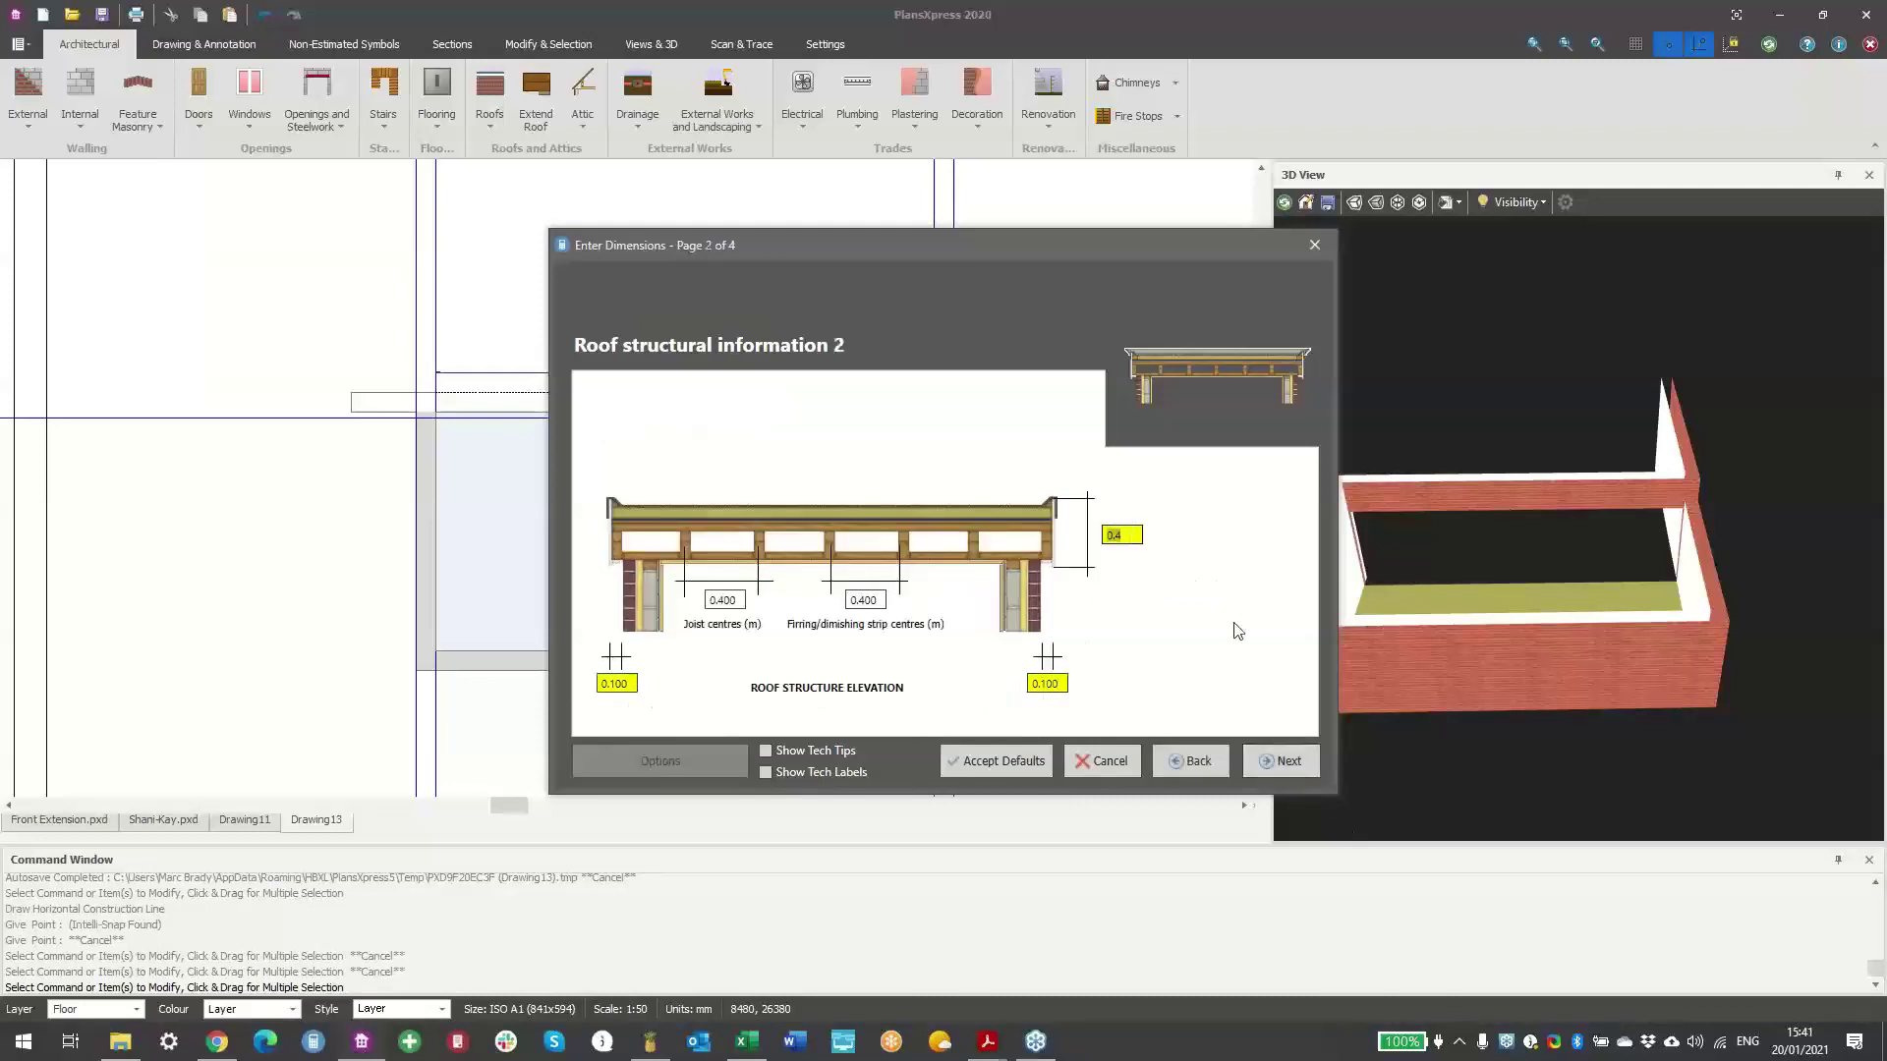
key(Right)
click(1290, 763)
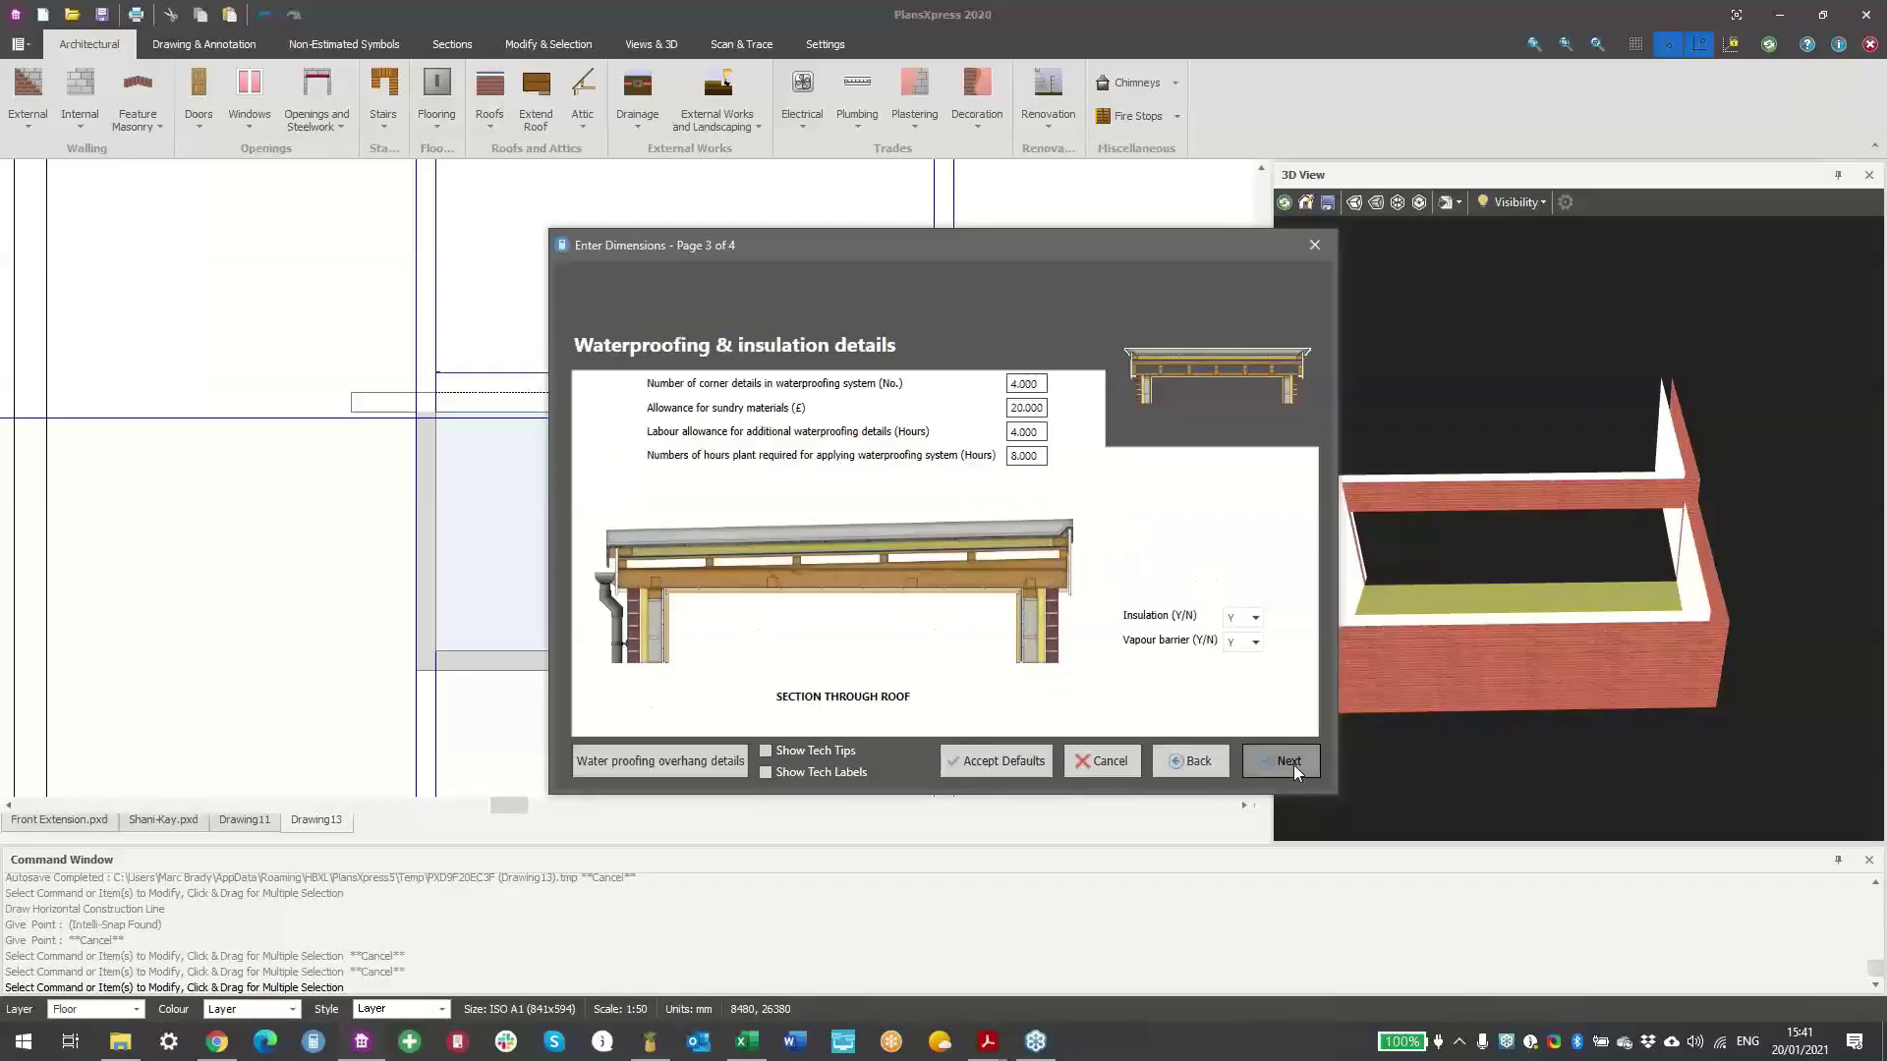
click(1285, 759)
click(1288, 759)
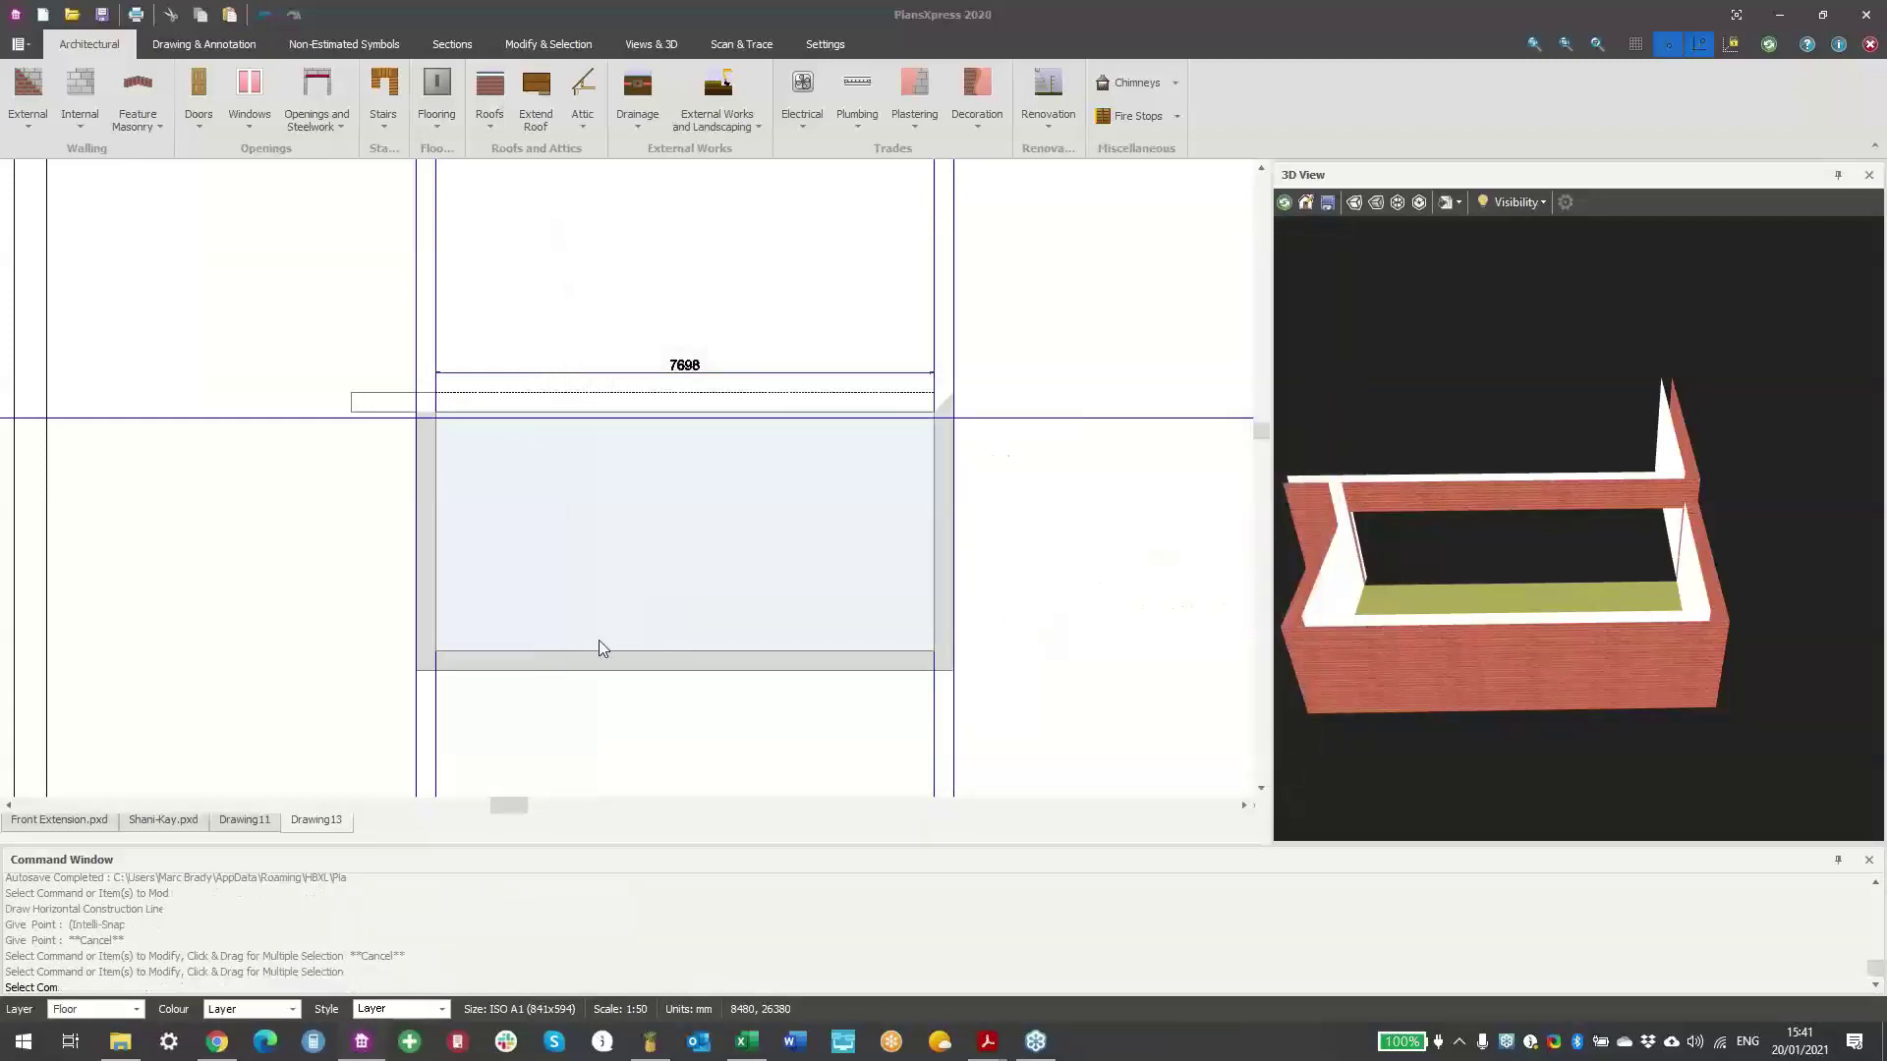
- Draw the flat roof from the front wall's outer corner to the construction line and across to the opposite corner, declining ceiling and accessories
scroll(632, 699, up, 1)
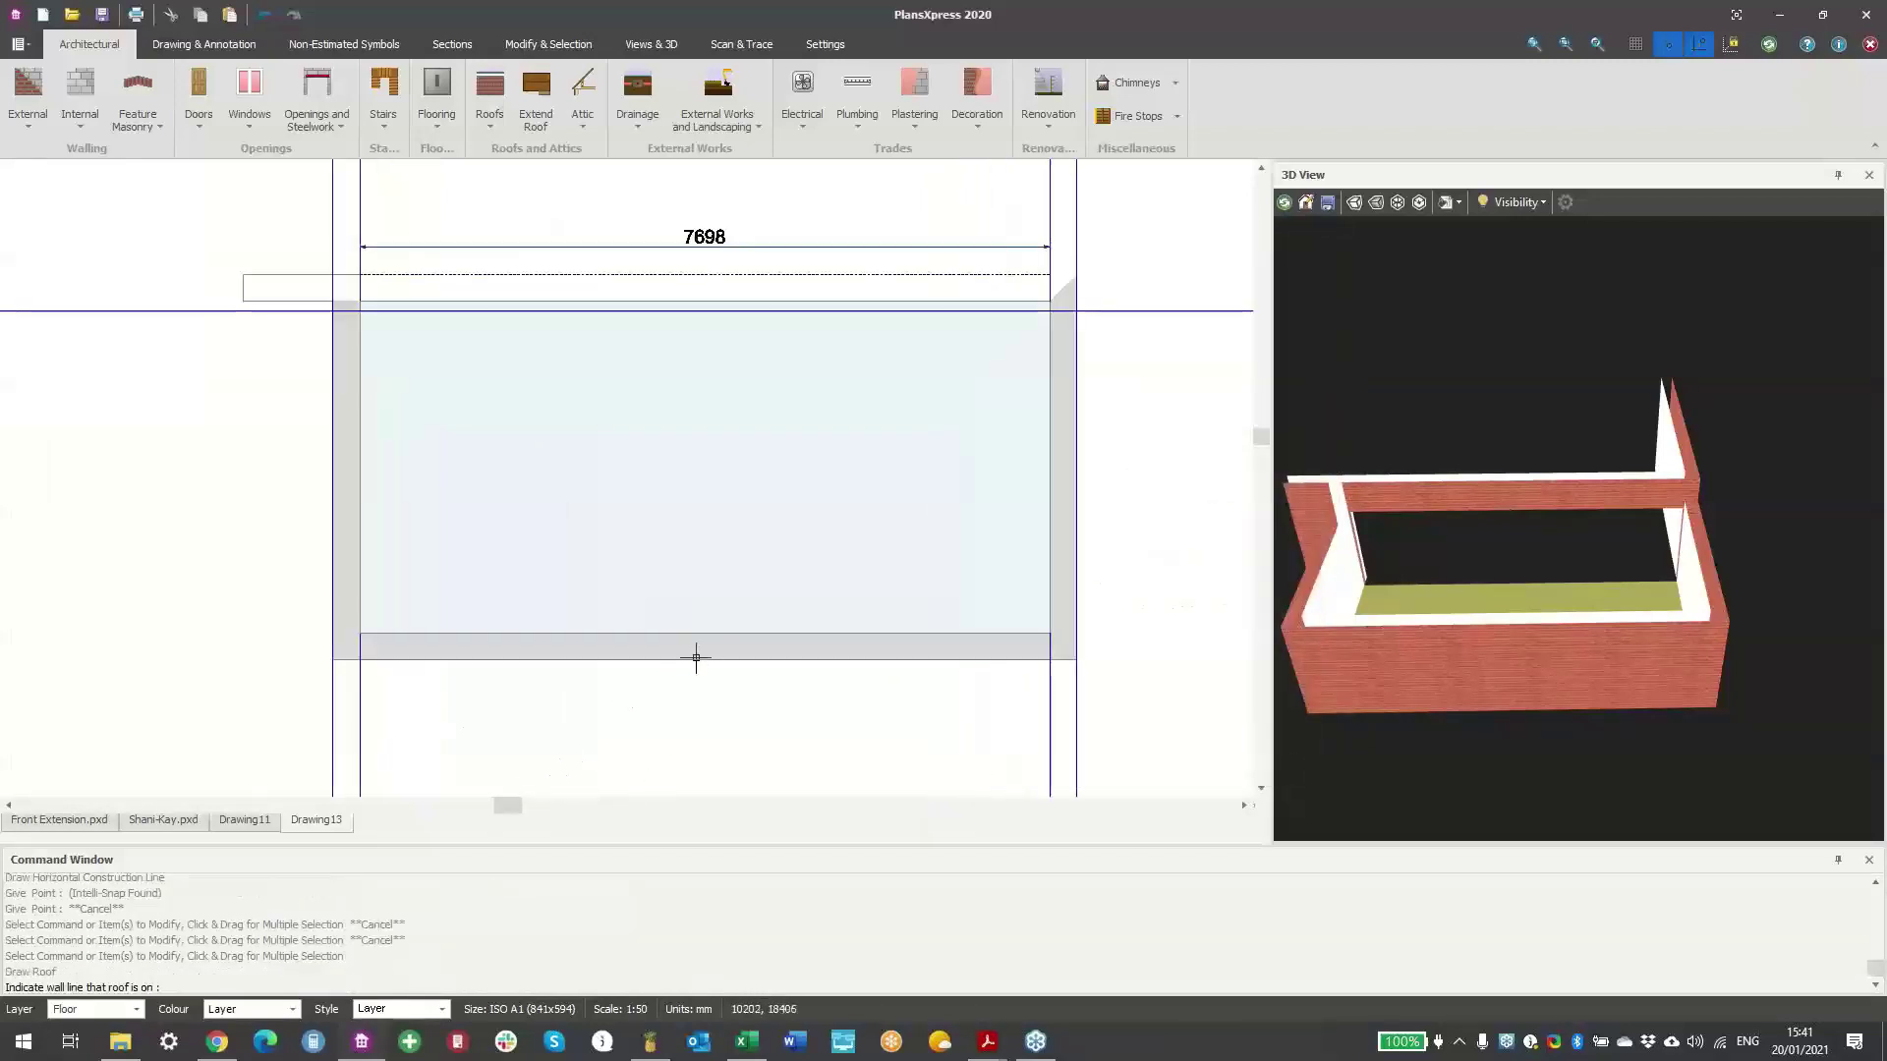
click(704, 649)
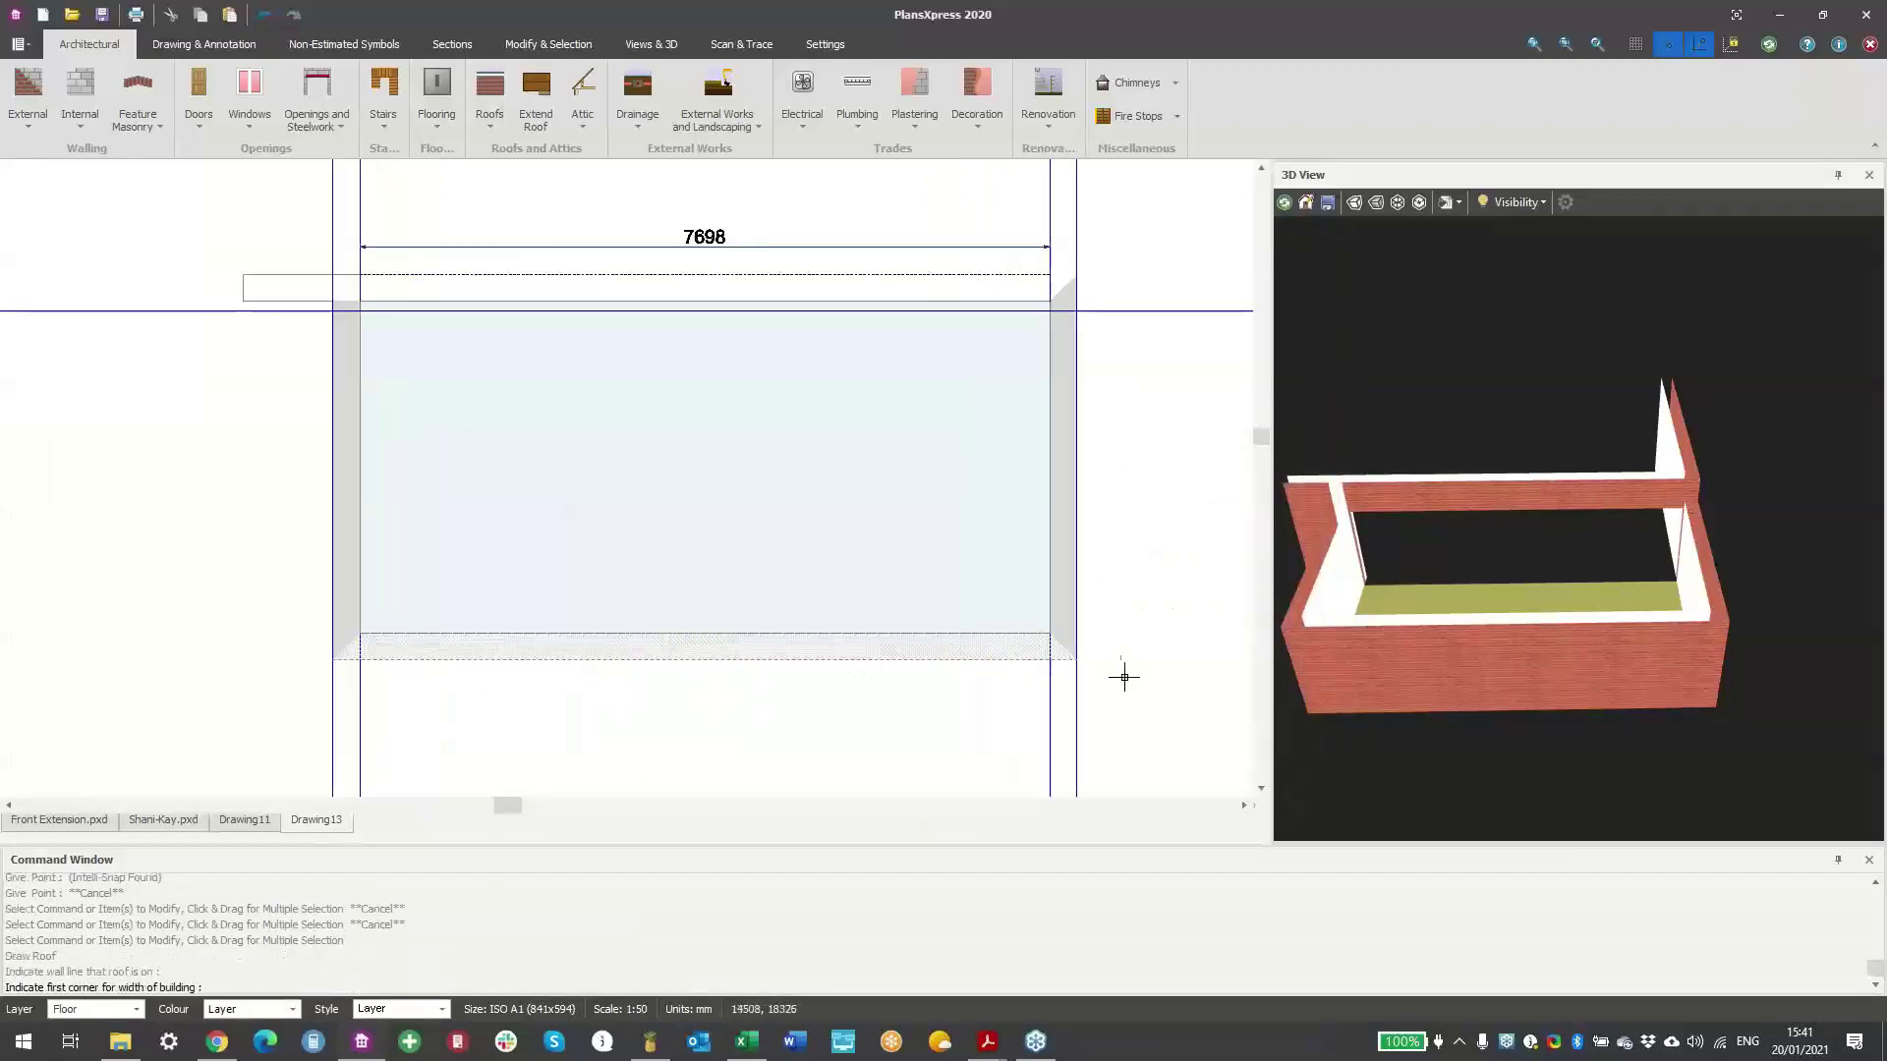
click(1079, 665)
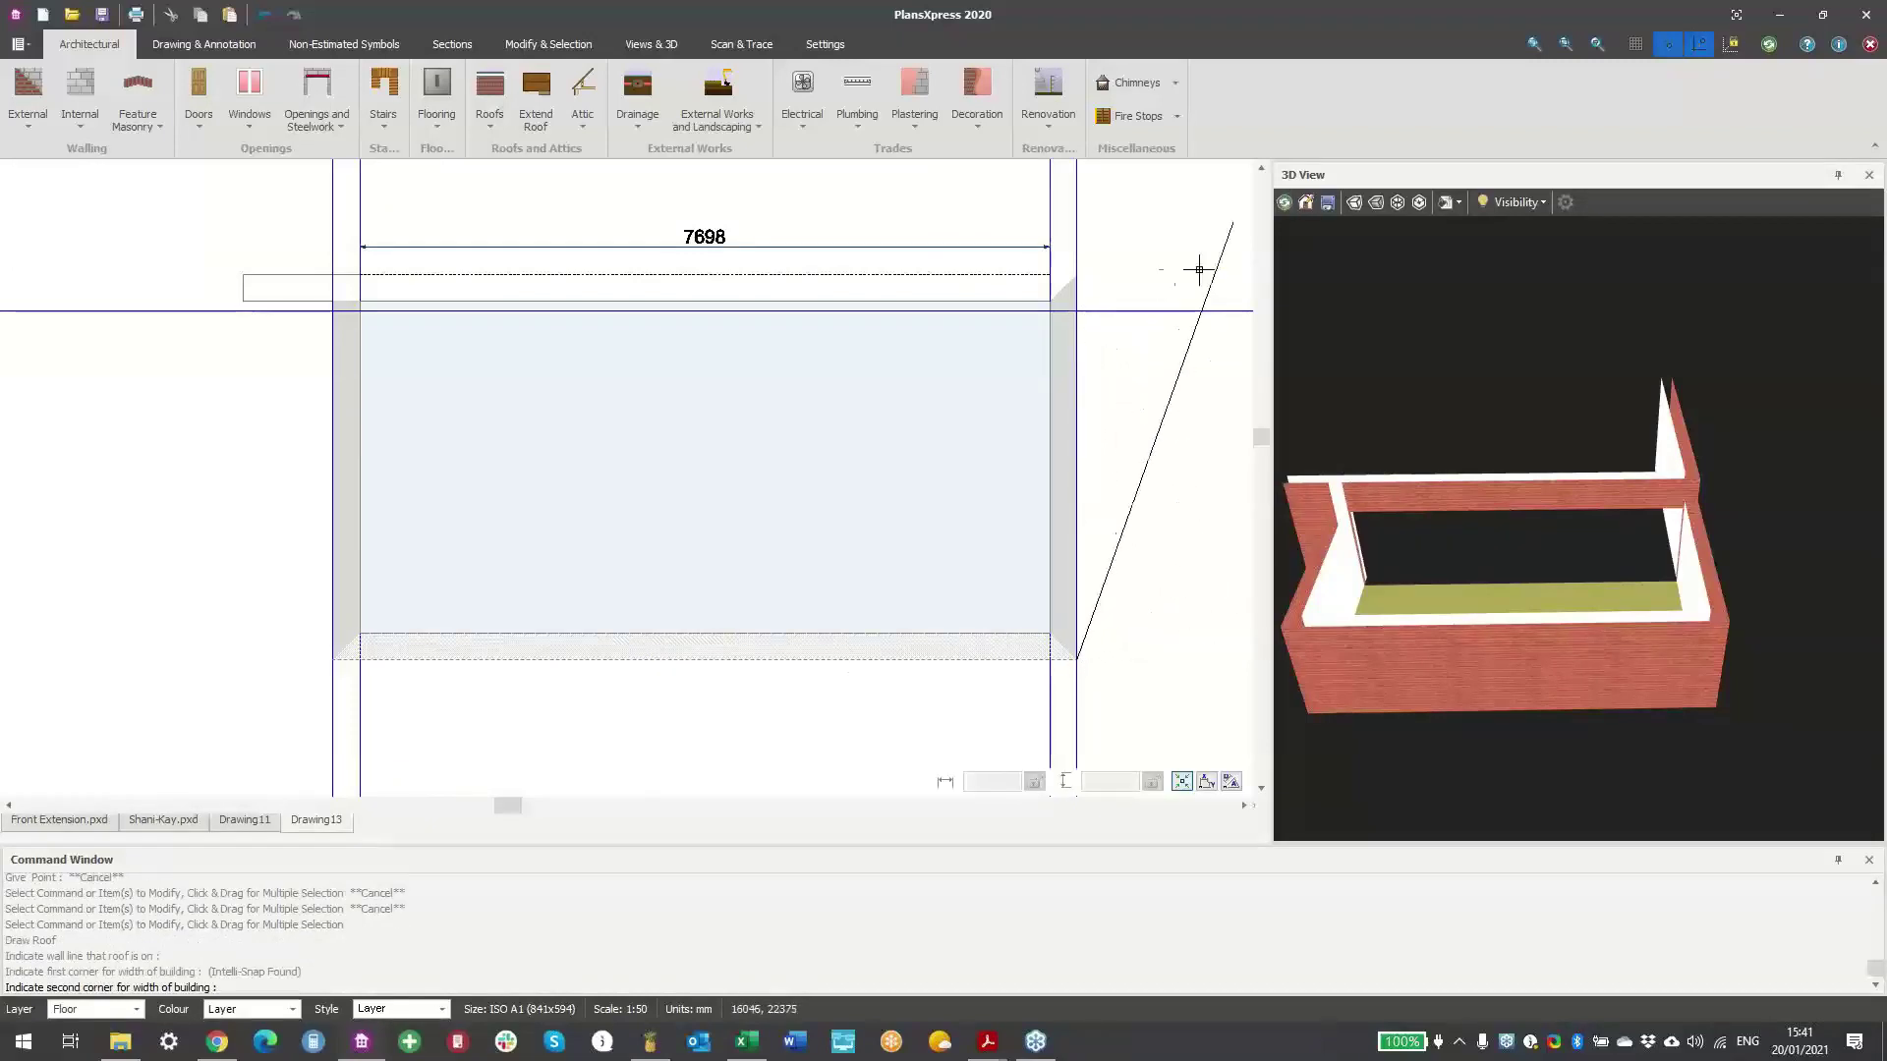
scroll(1117, 290, up, 3)
scroll(1038, 375, up, 2)
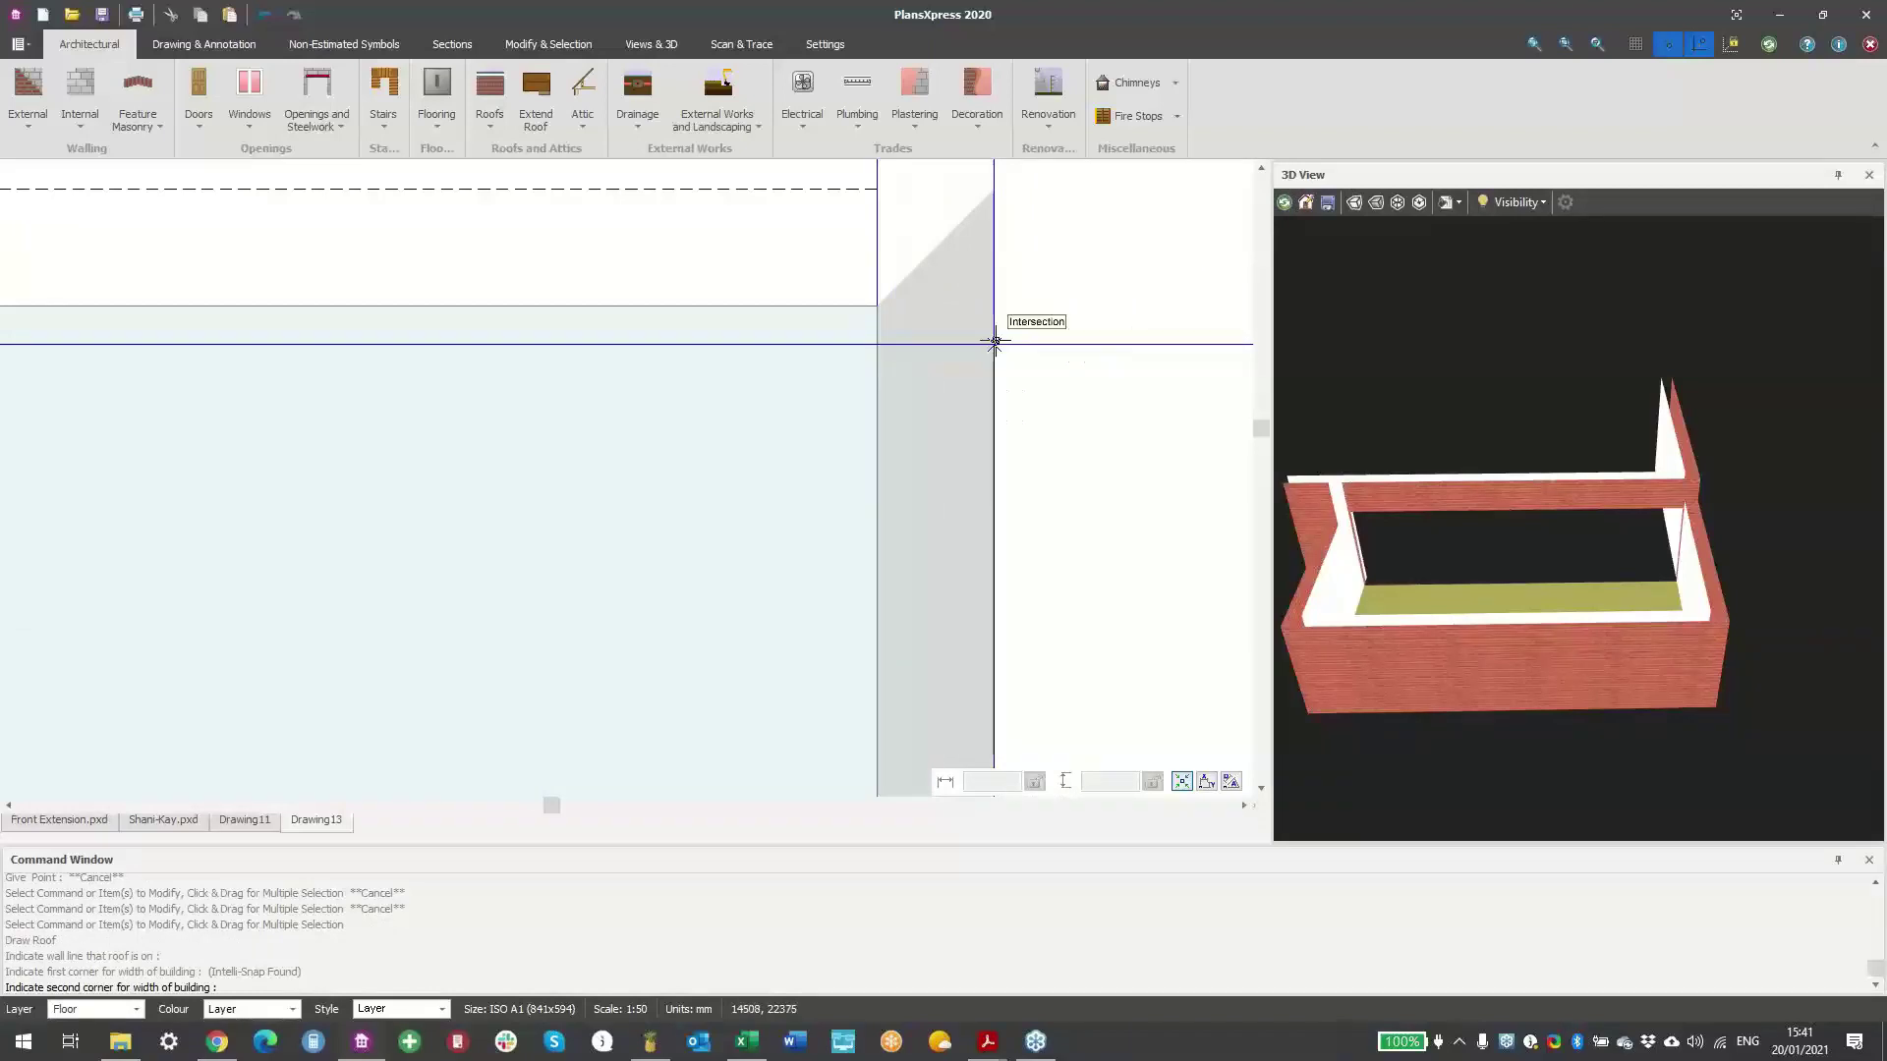
click(968, 468)
scroll(939, 489, down, 2)
middle_drag(787, 594, 1135, 289)
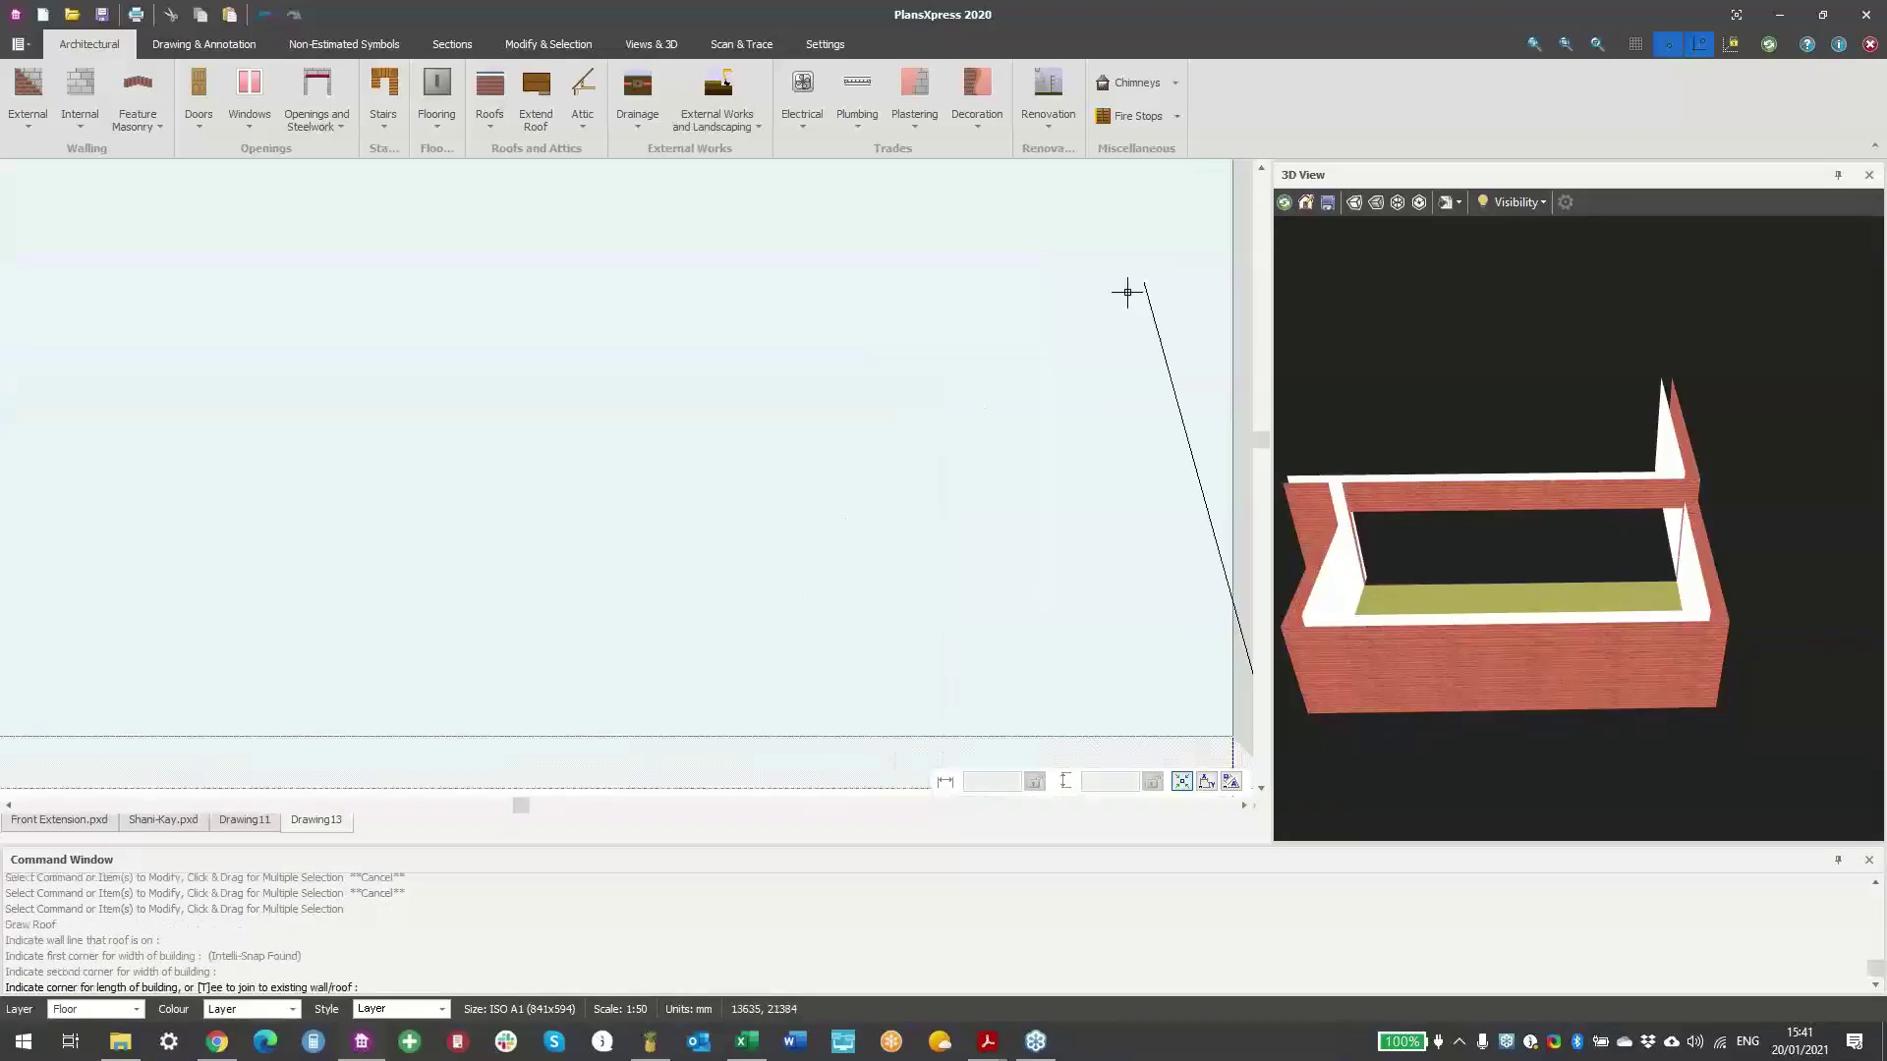
middle_drag(609, 558, 892, 434)
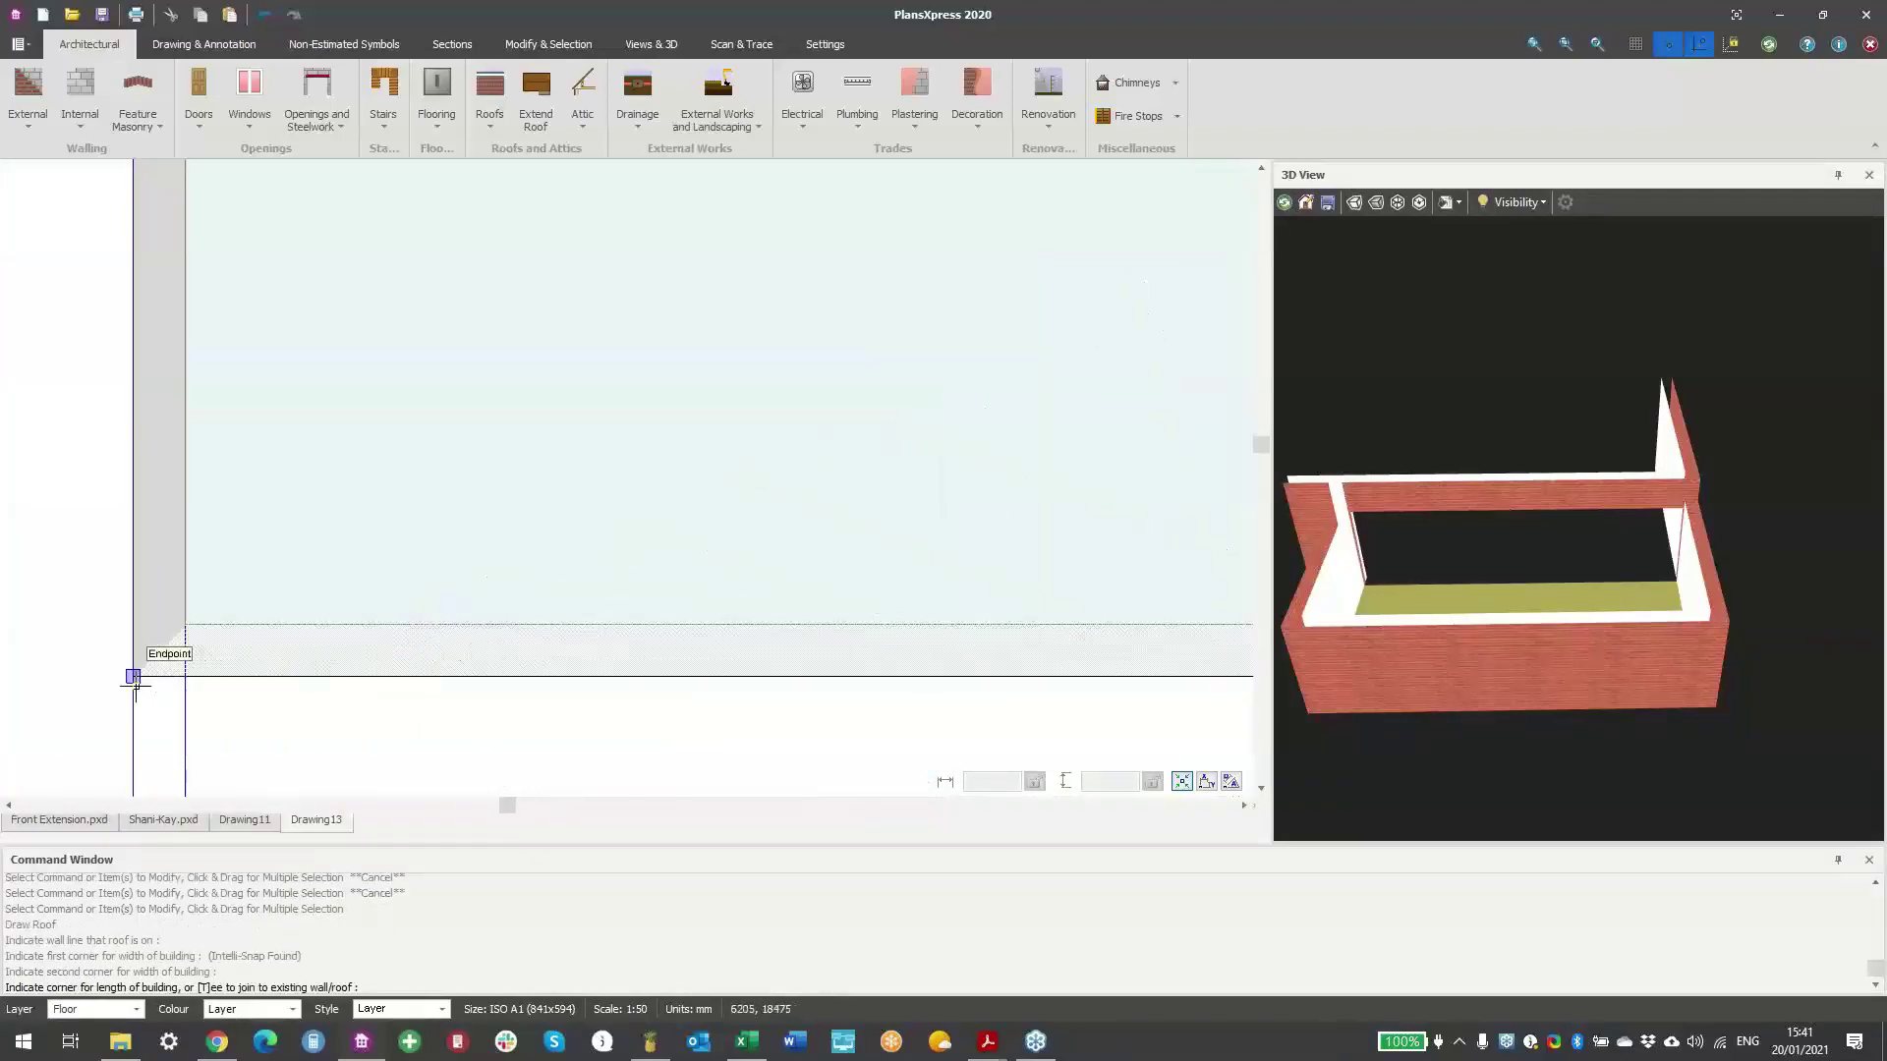
click(446, 531)
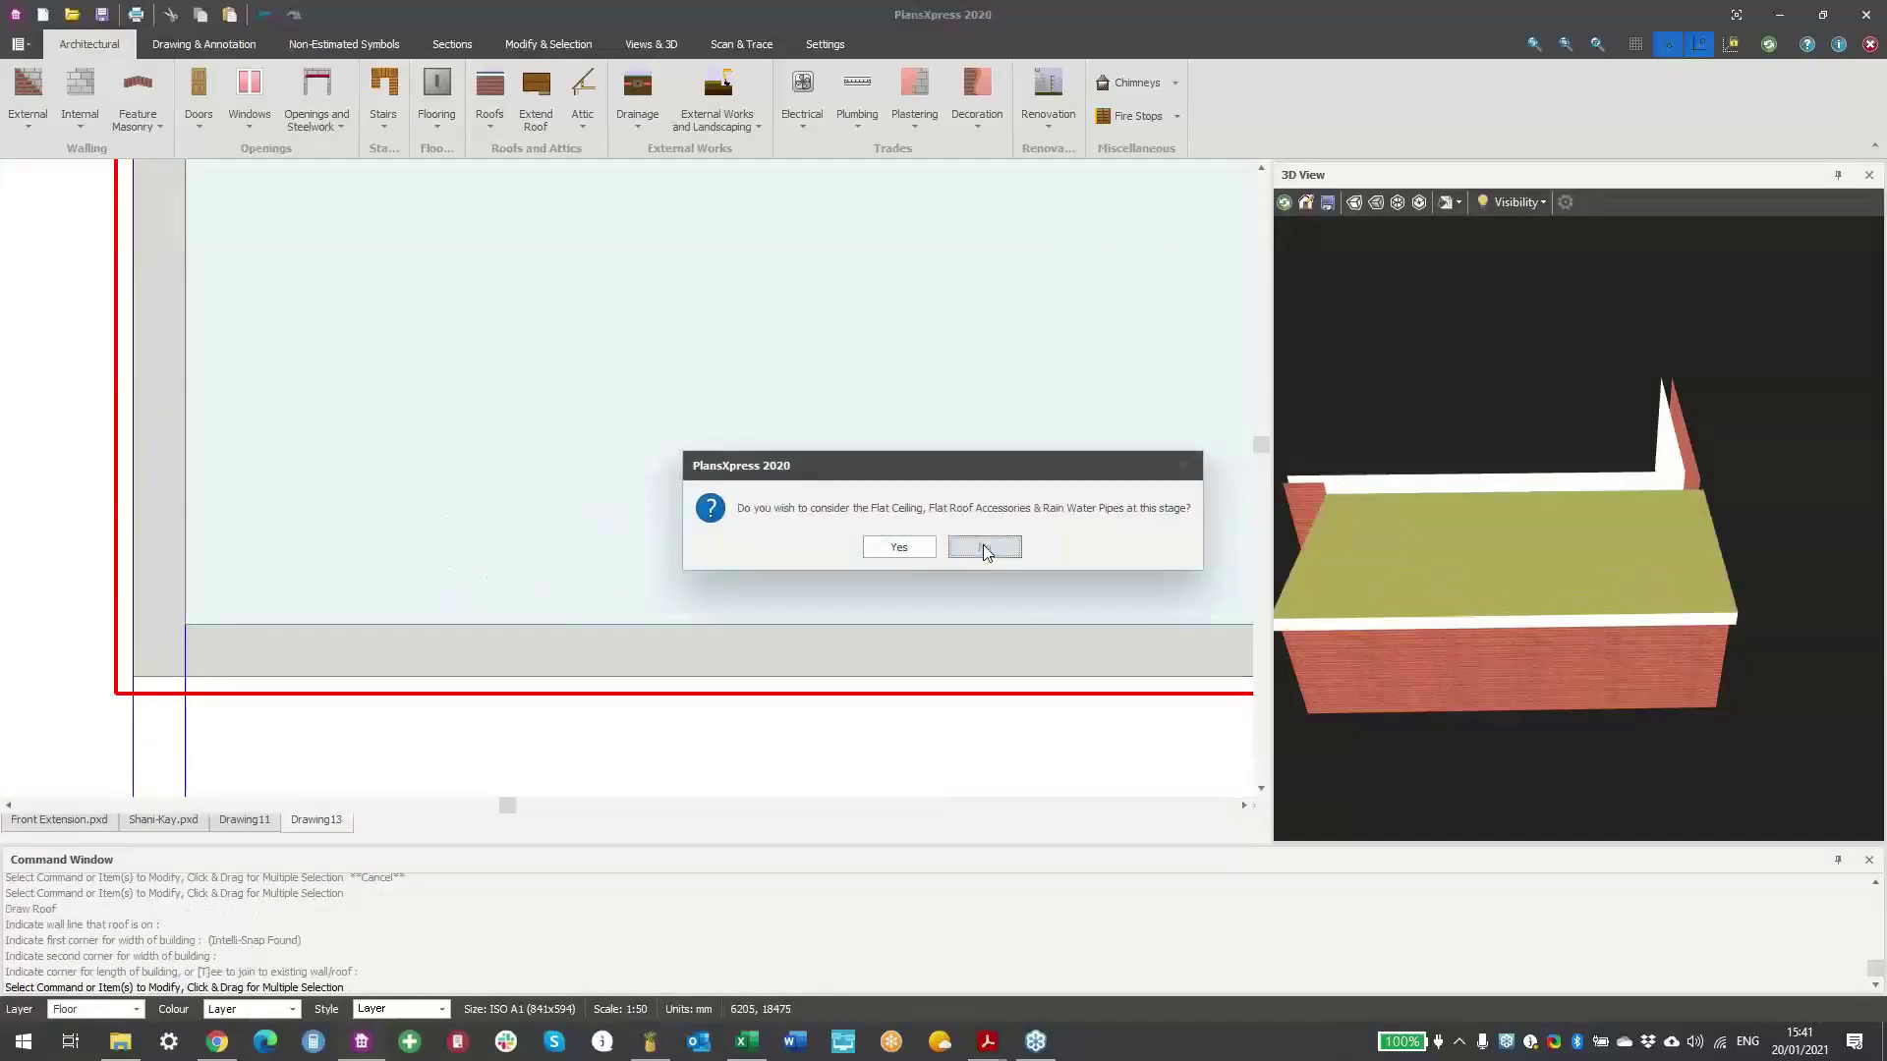
click(983, 548)
scroll(661, 462, down, 3)
scroll(665, 417, up, 6)
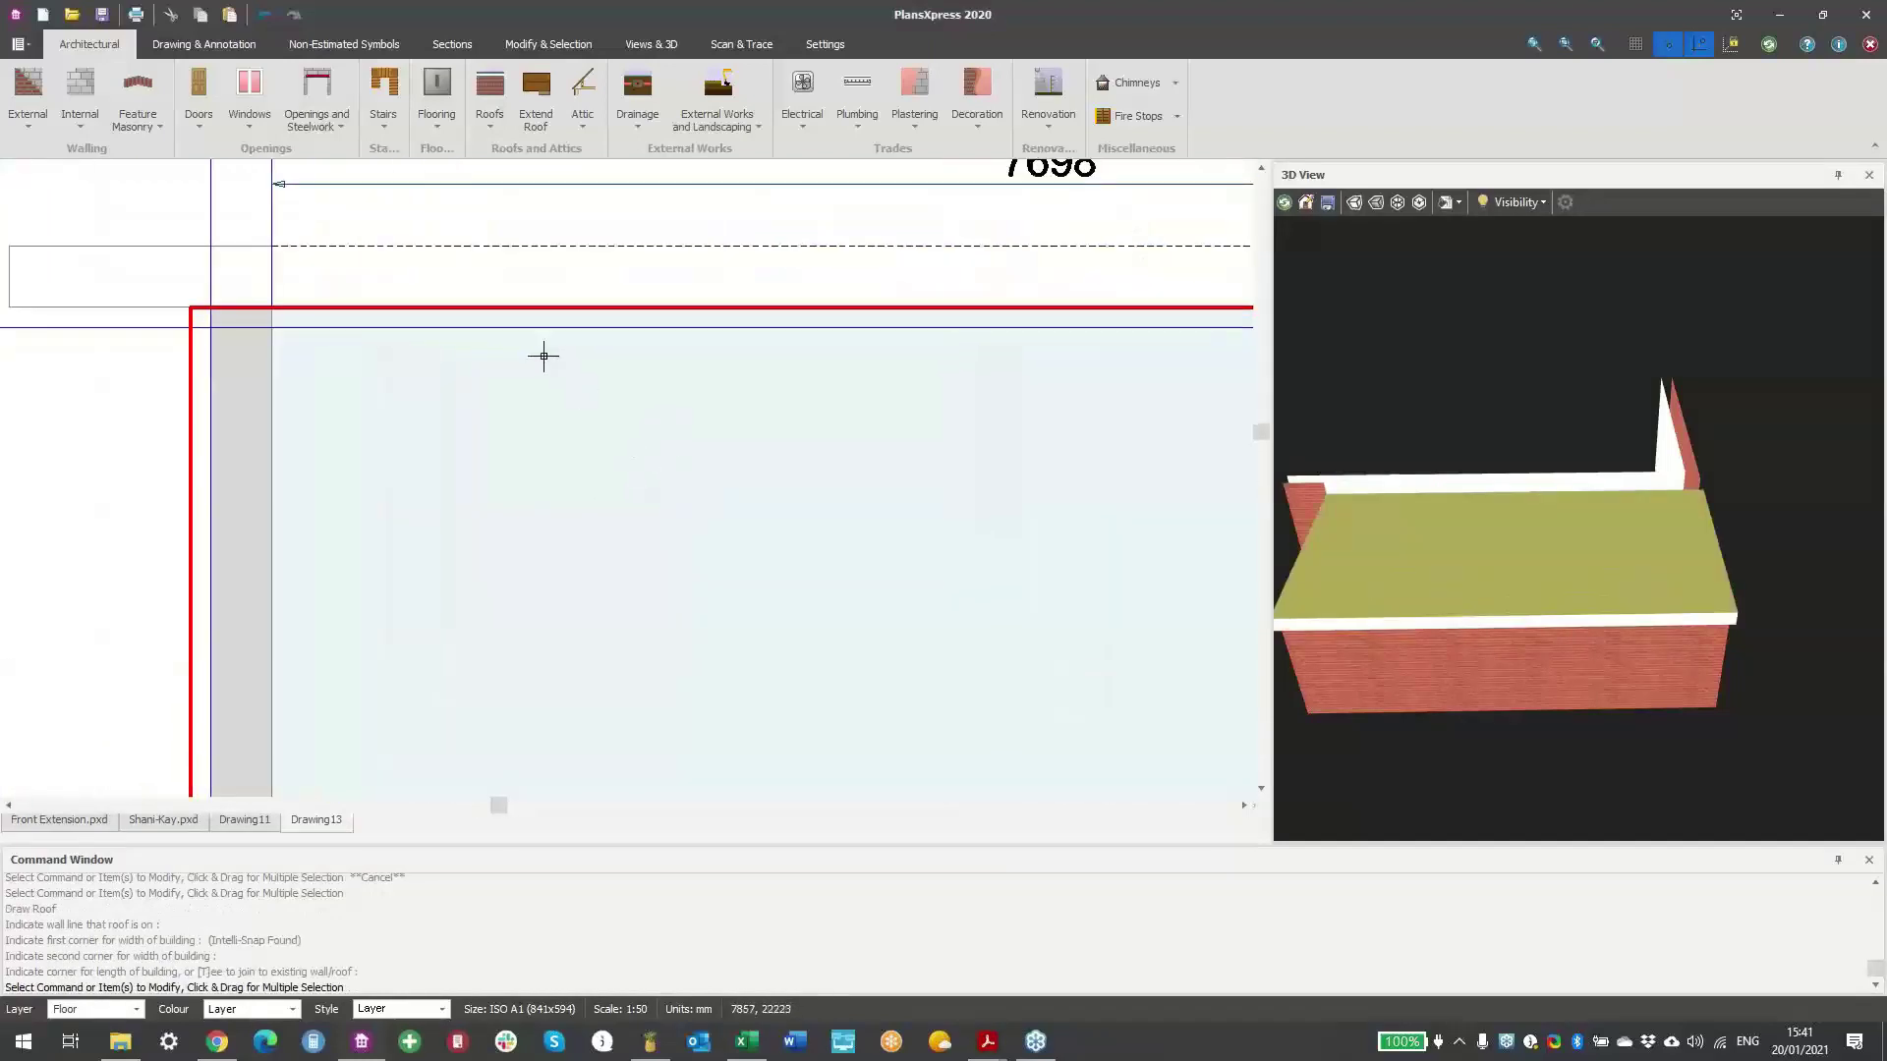
- Examine the flat roof in 3D and in plan, especially where it meets the existing wall
scroll(278, 300, up, 2)
drag(1371, 509, 1647, 420)
scroll(1473, 511, up, 5)
drag(1471, 513, 1523, 551)
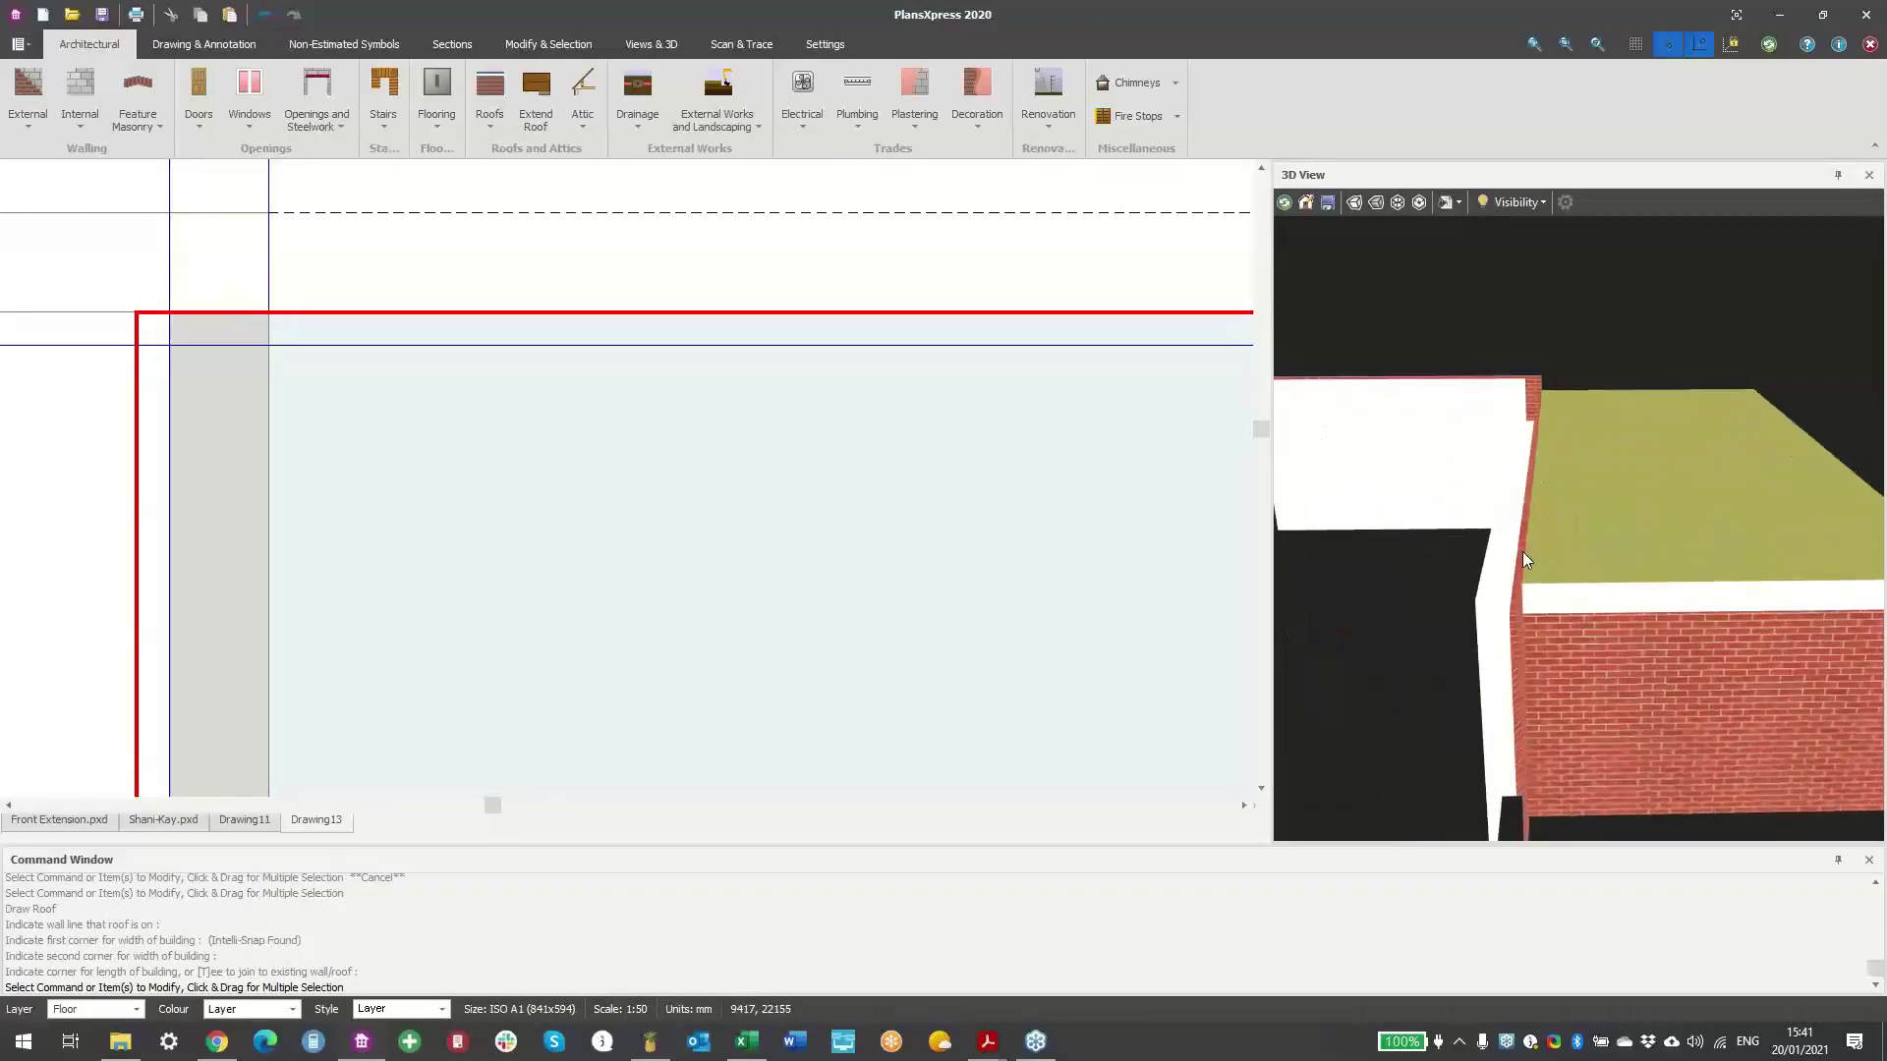
scroll(1524, 551, down, 5)
drag(1337, 528, 1425, 625)
scroll(1439, 552, down, 2)
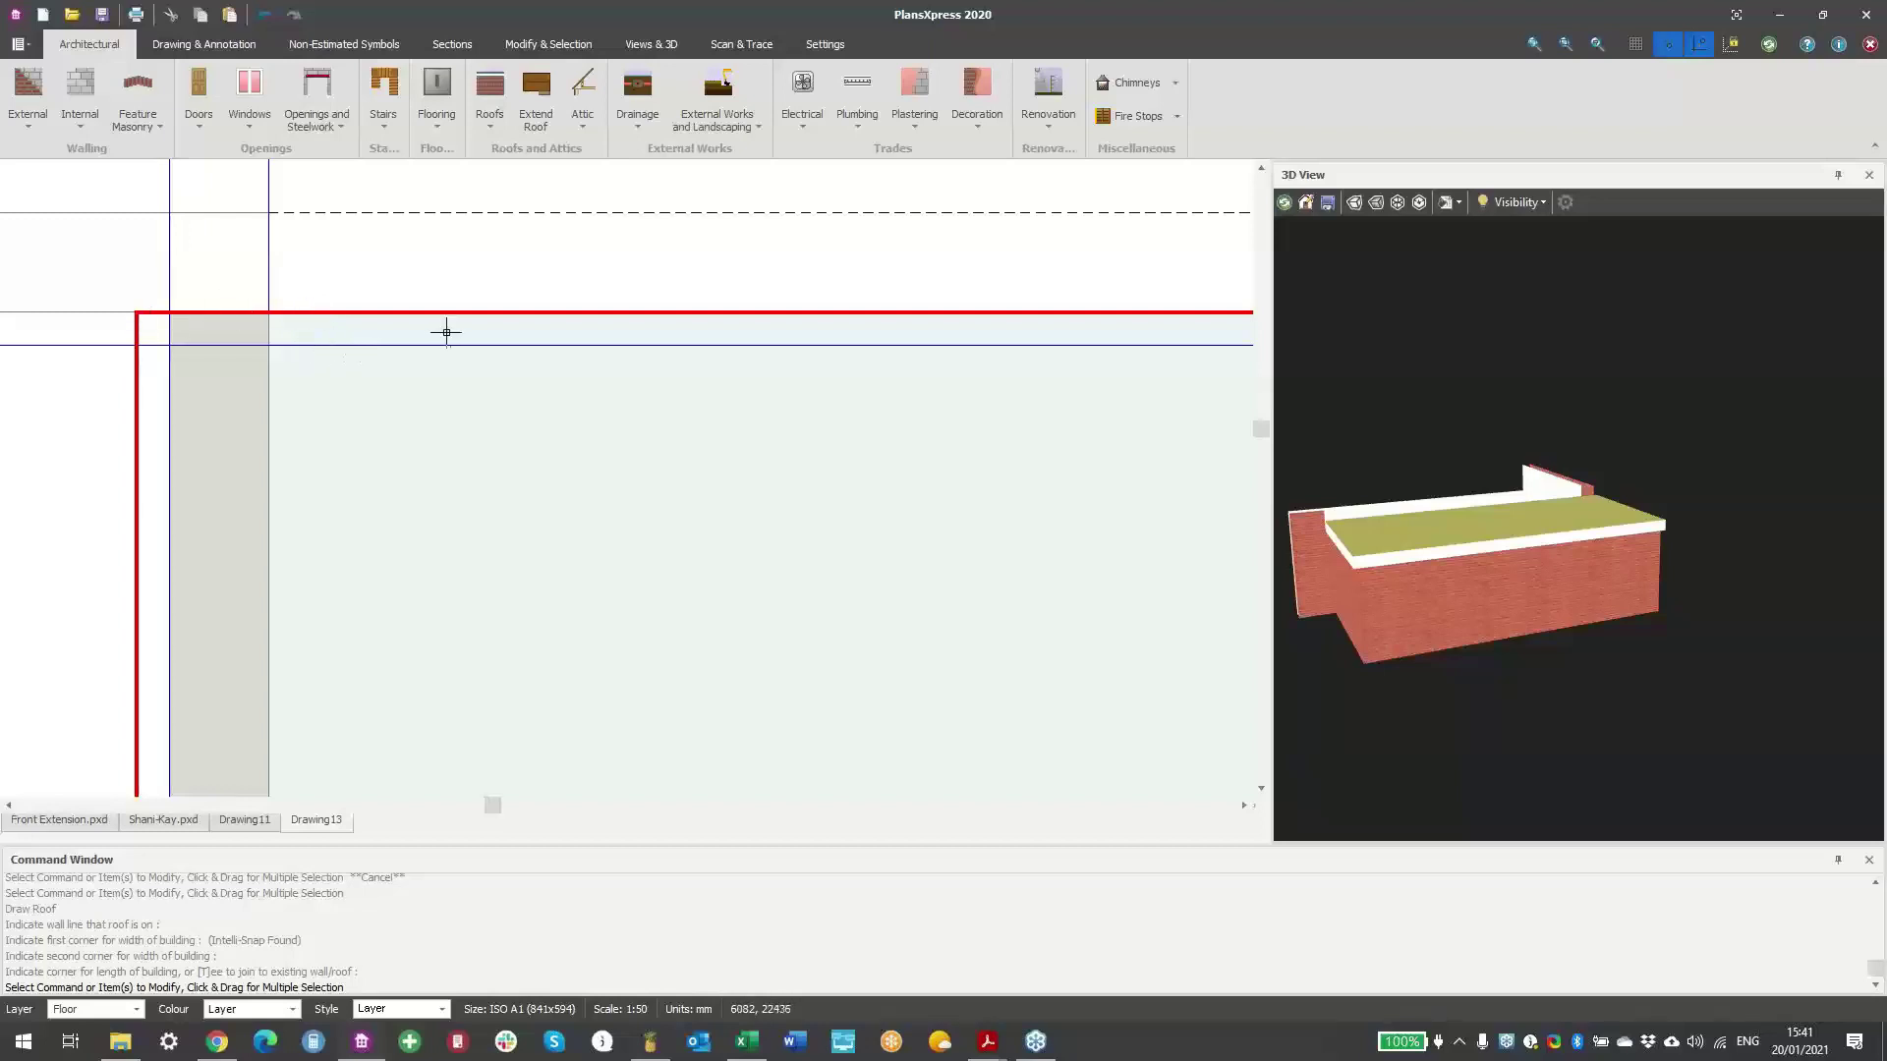
scroll(446, 332, down, 5)
middle_drag(801, 552, 632, 464)
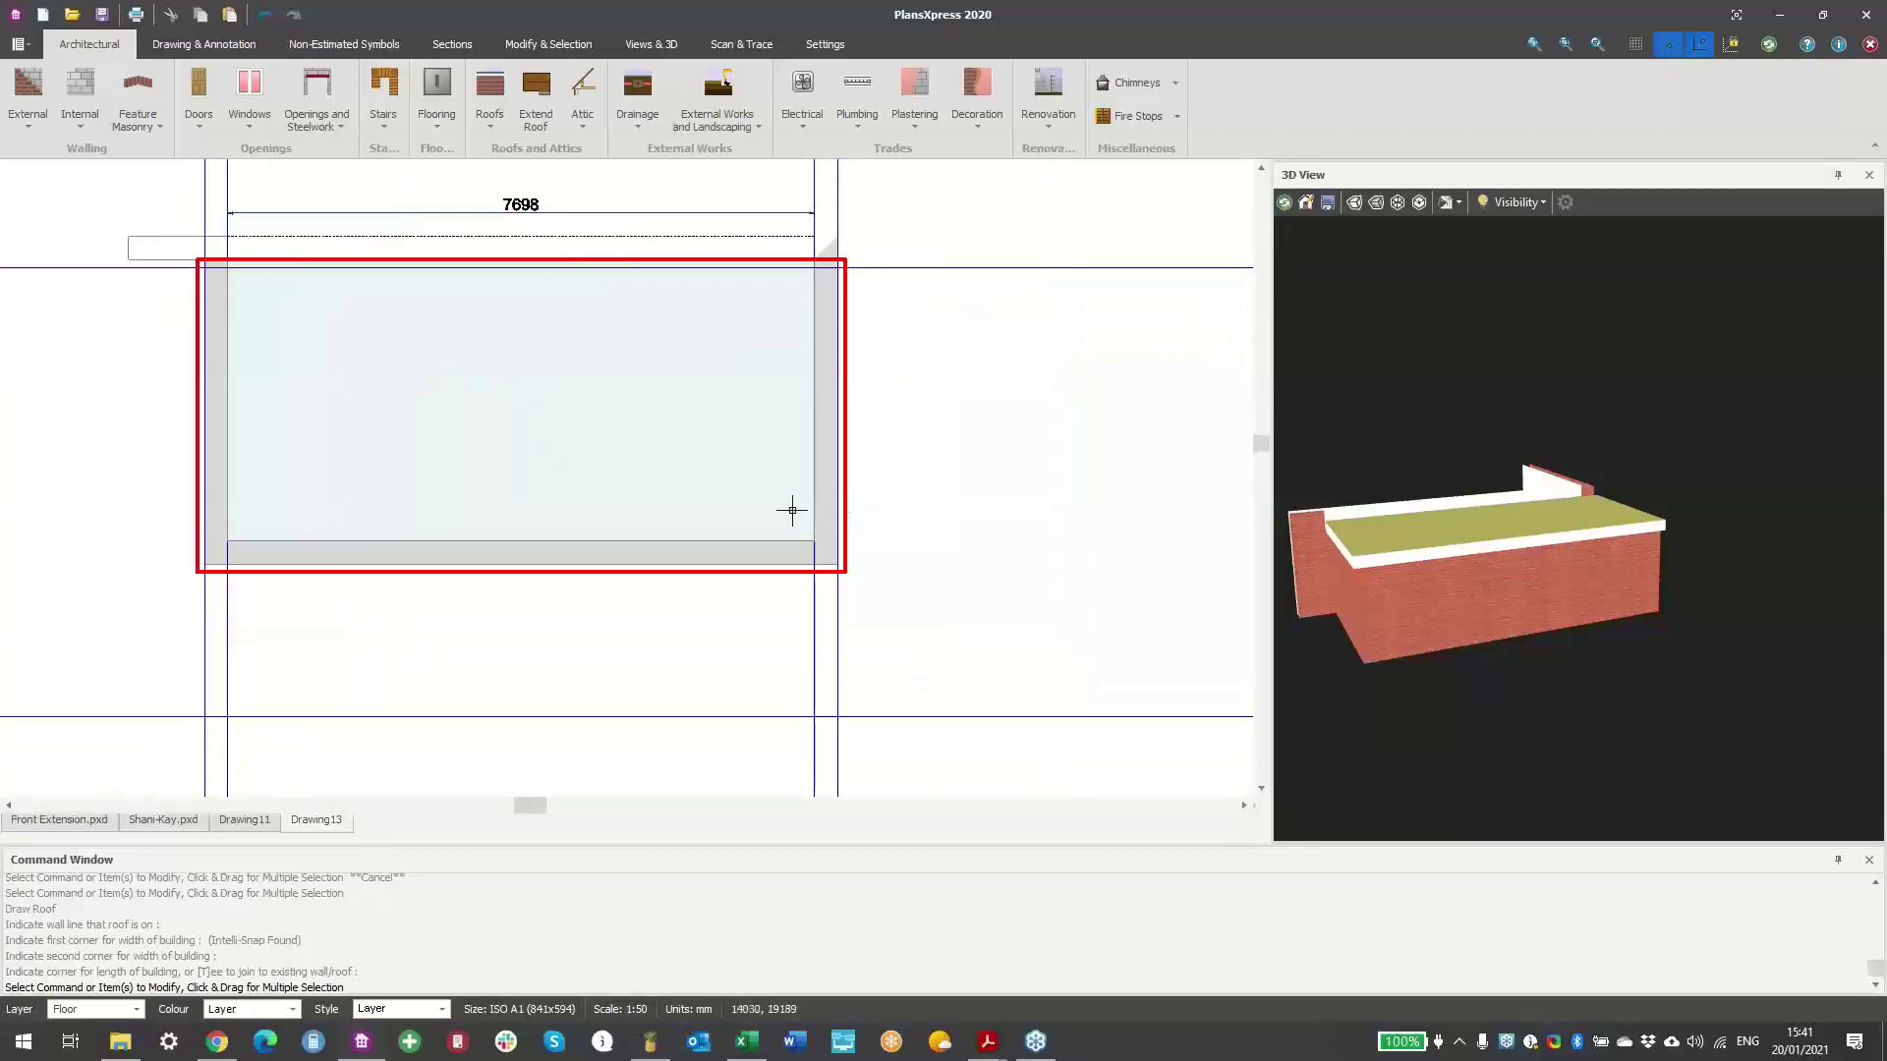
drag(1480, 564, 1406, 556)
middle_drag(560, 464, 639, 540)
scroll(652, 527, up, 2)
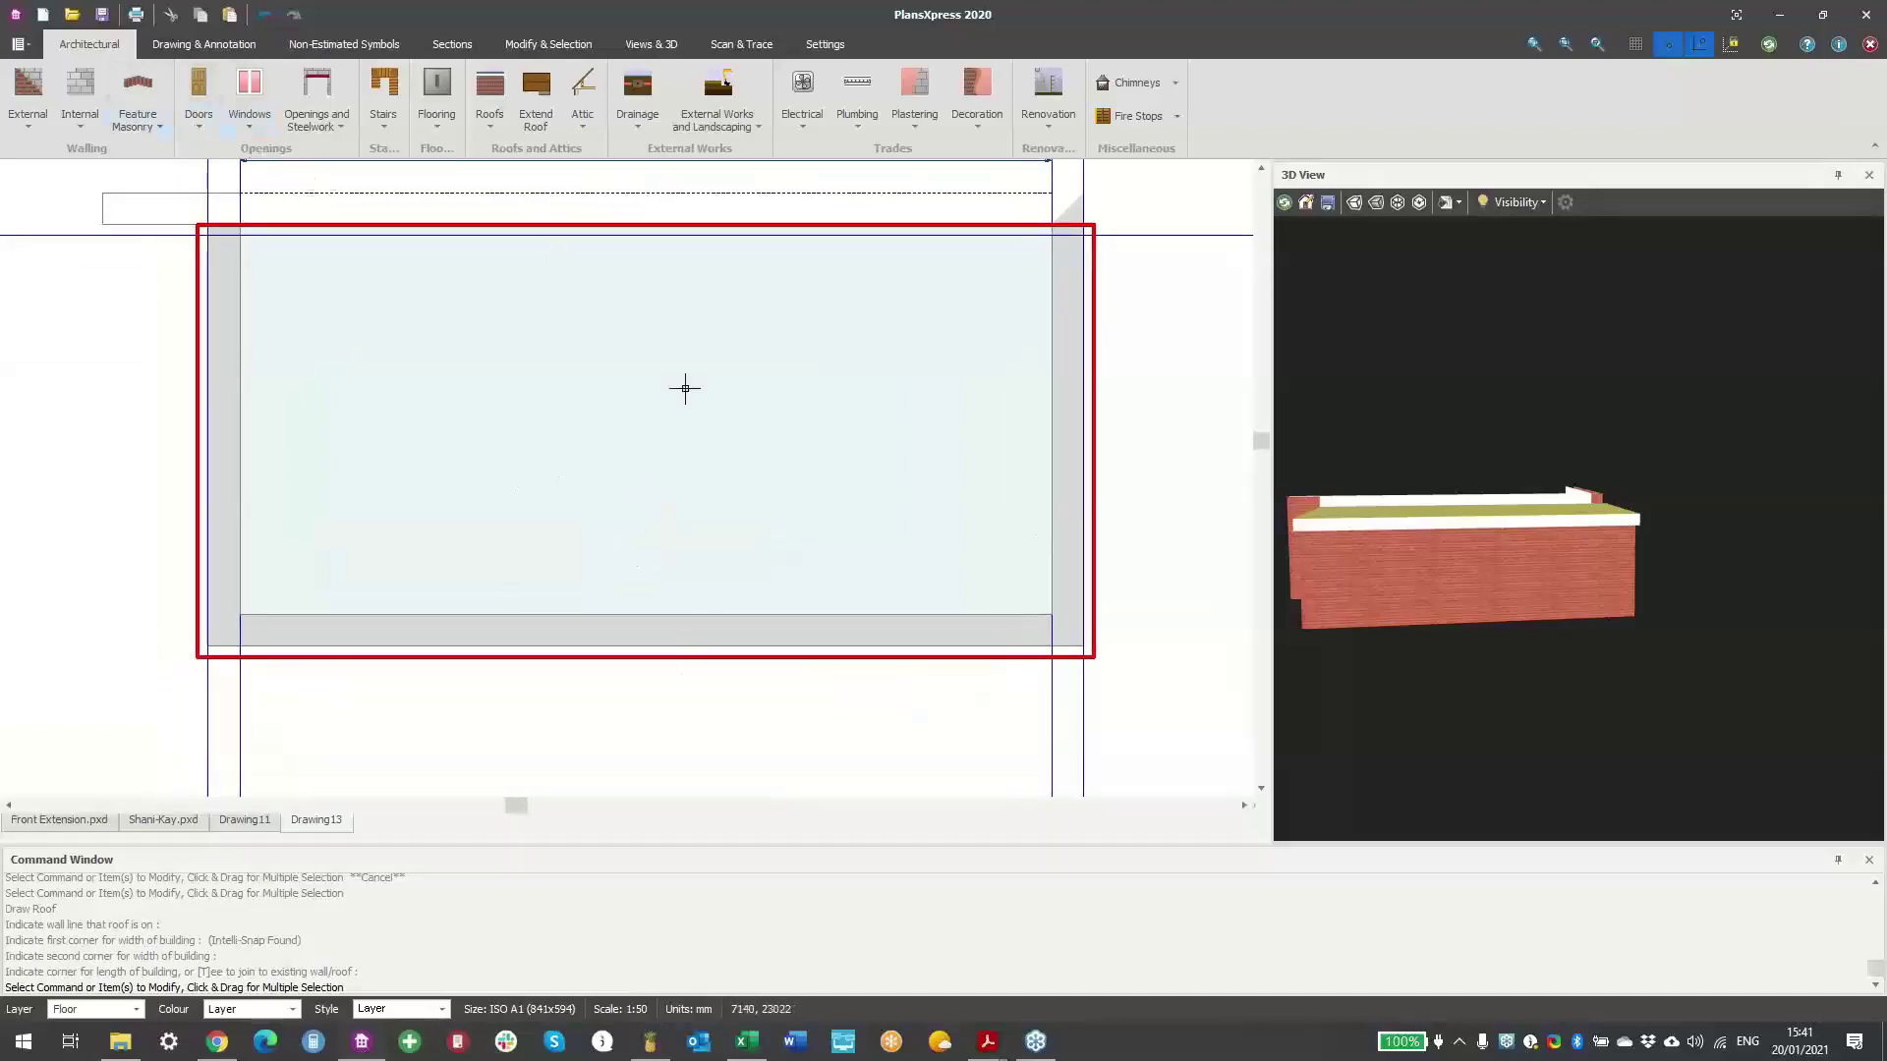
- Filter the Crystal Direct aluminium bi-fold doors to 5390 mm width, uValue 1, White and right-hinged
click(198, 123)
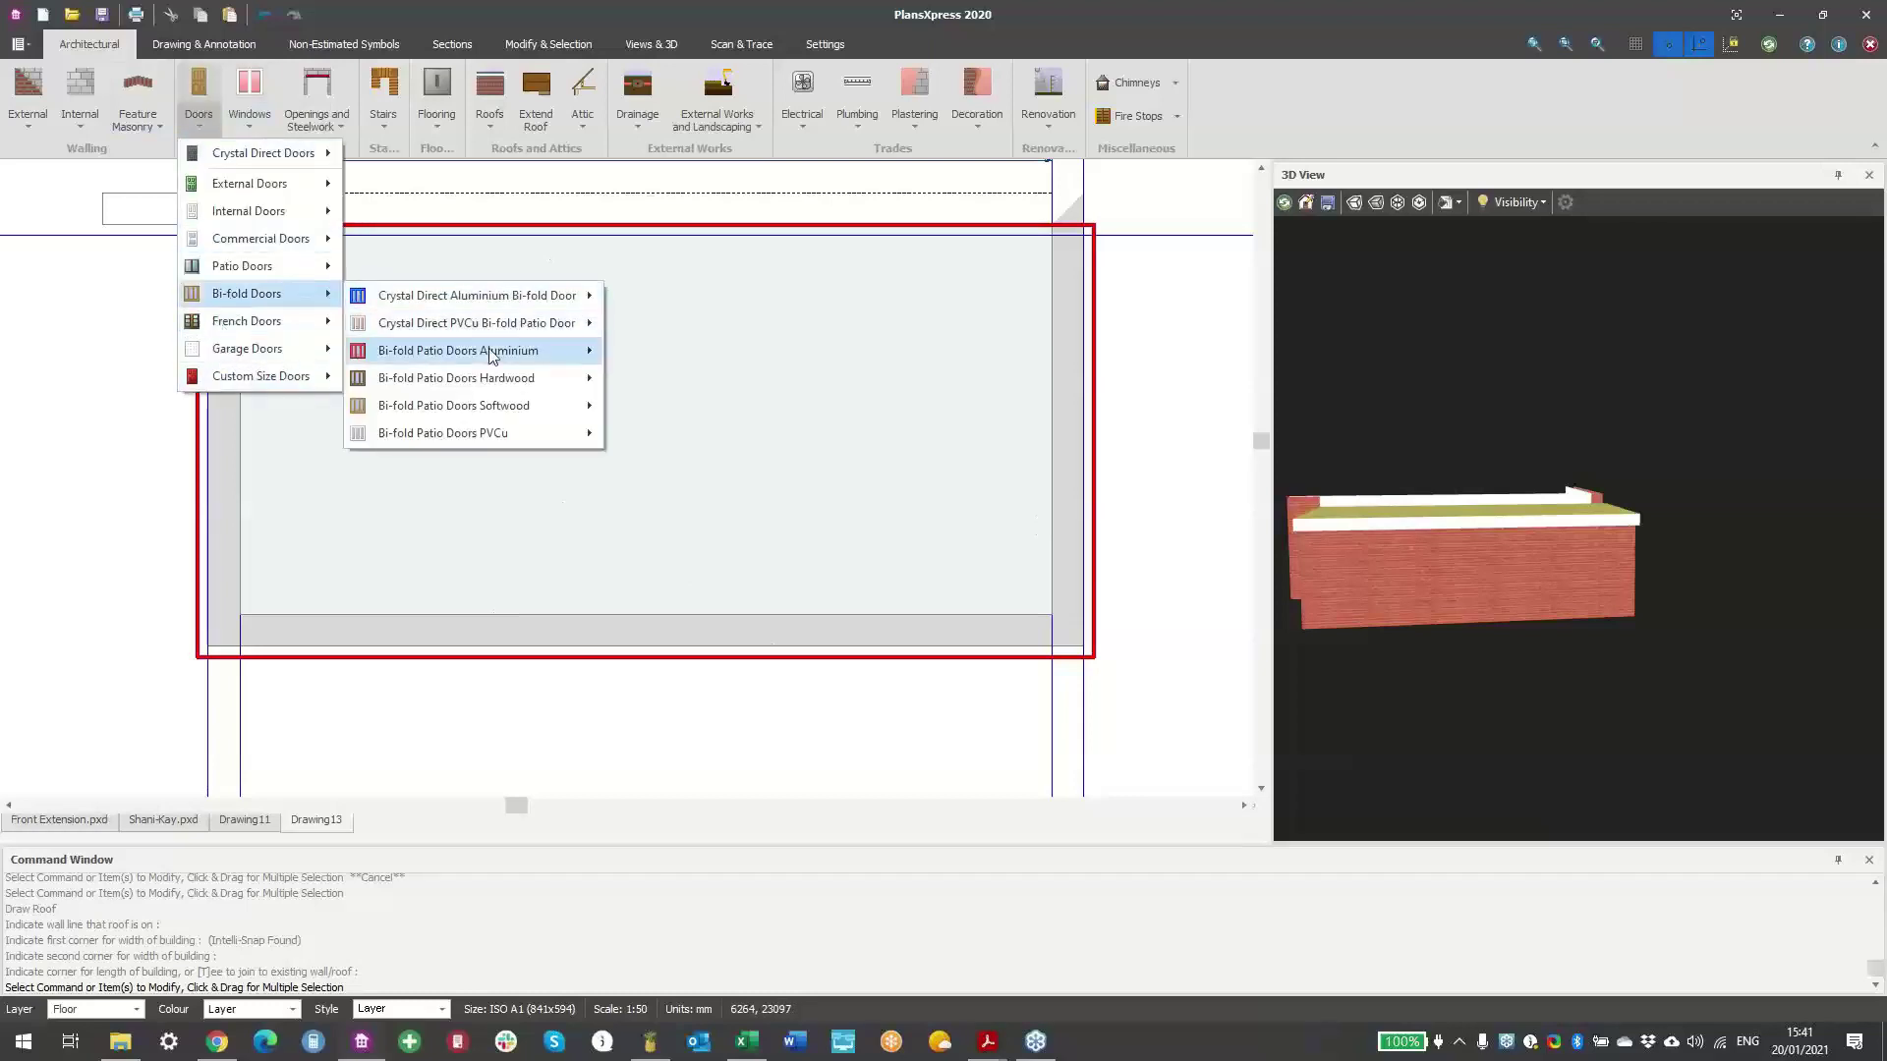
mouse_move(483, 310)
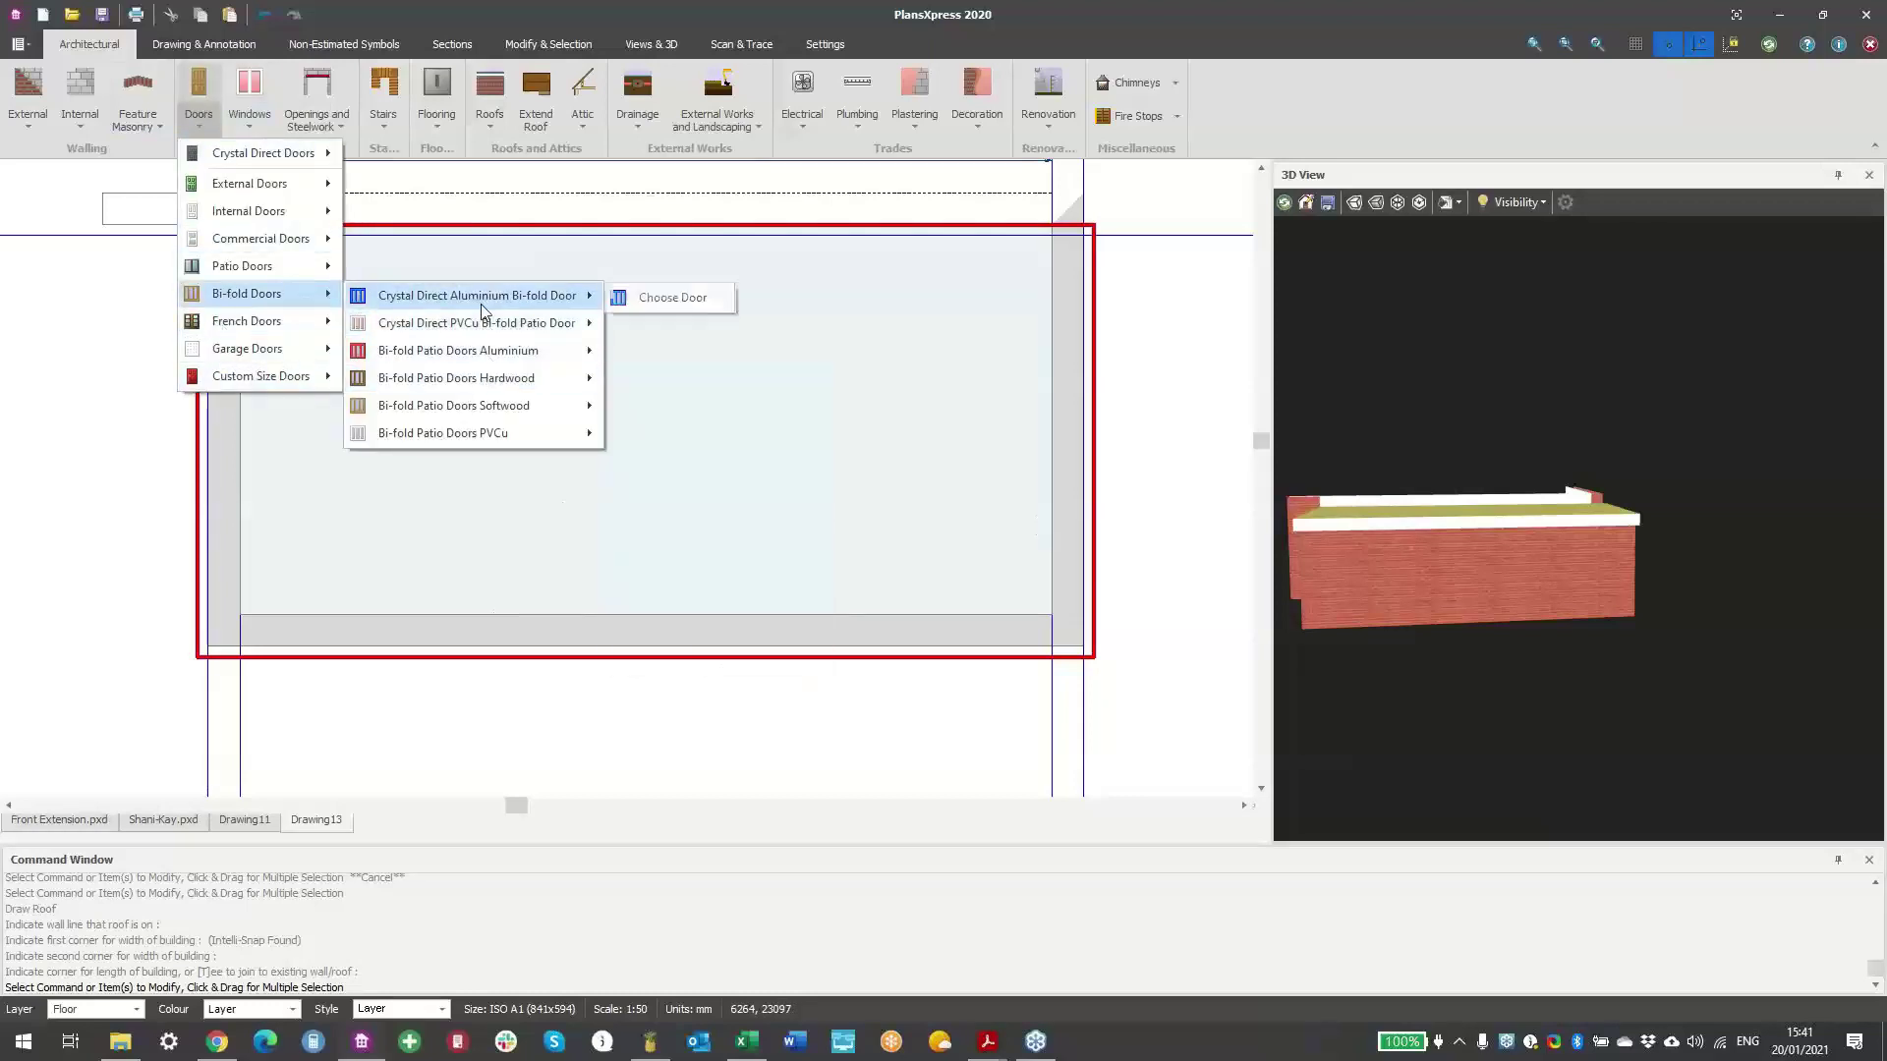
click(651, 299)
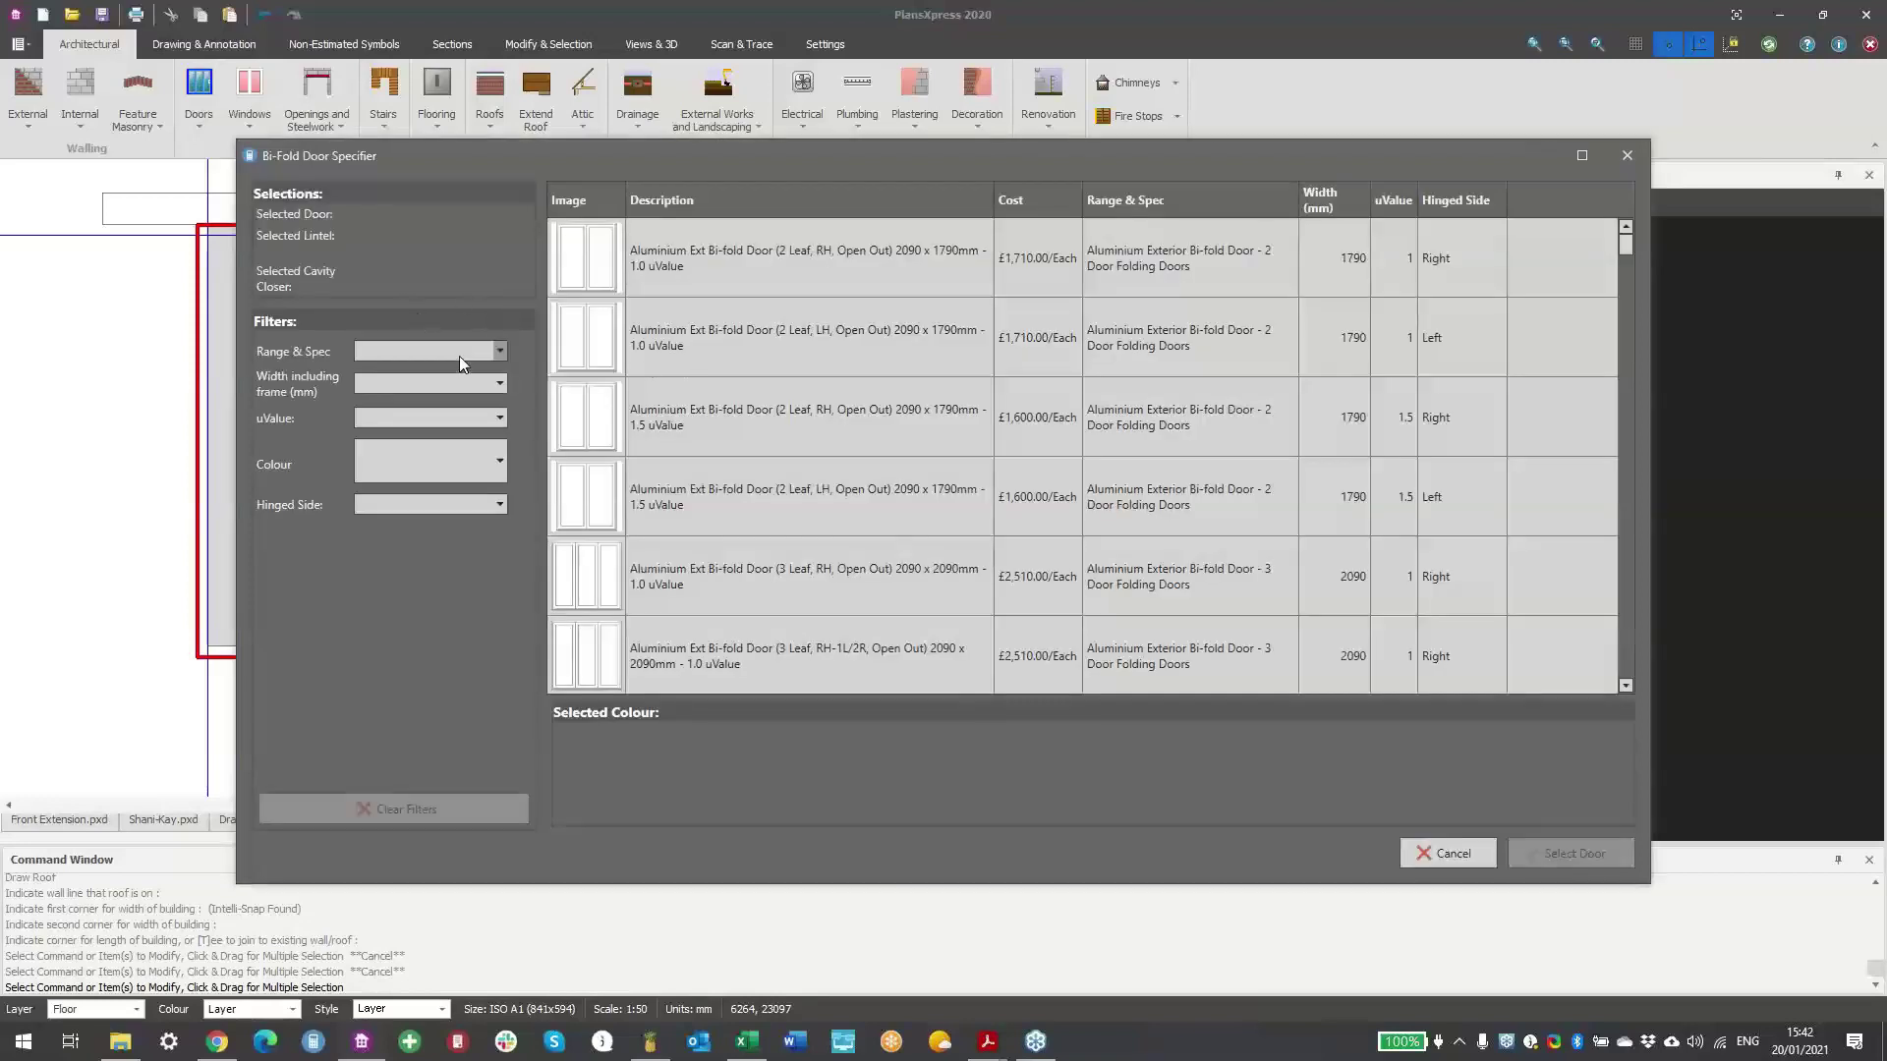
click(399, 391)
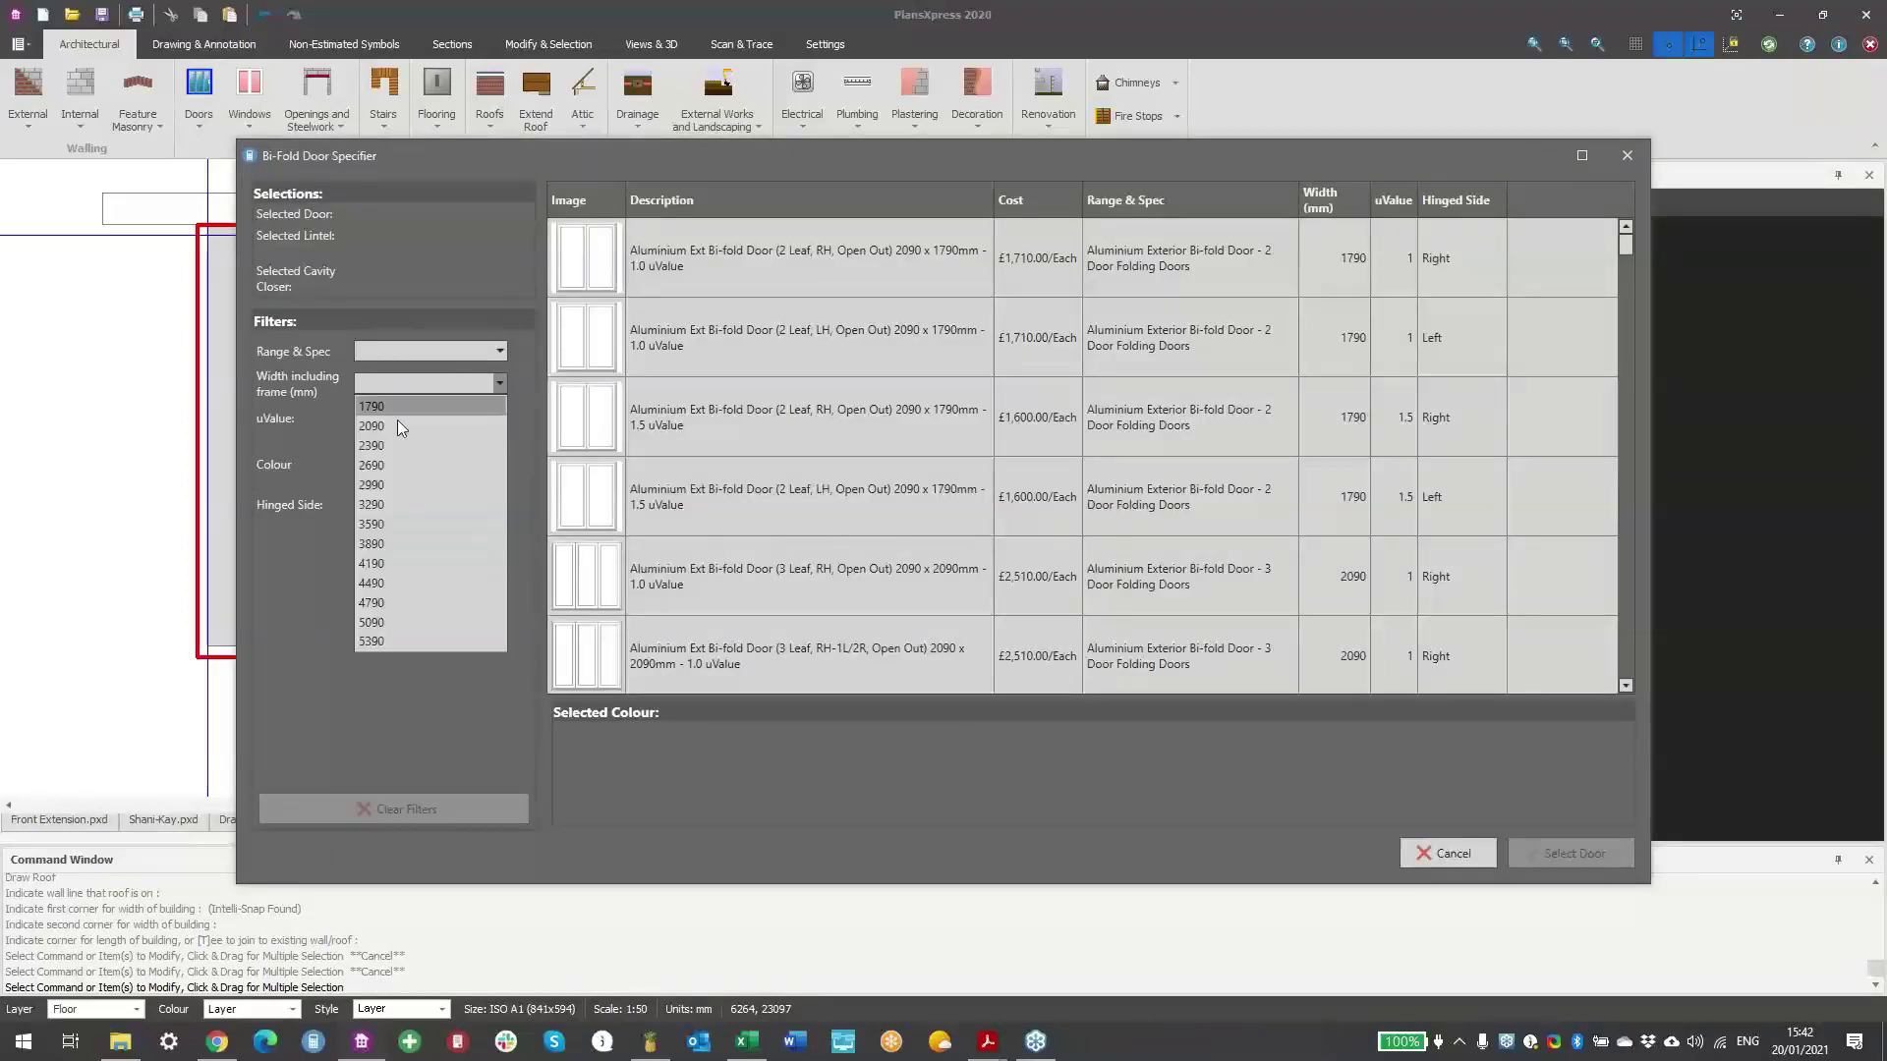
click(386, 639)
click(409, 417)
click(403, 444)
click(410, 444)
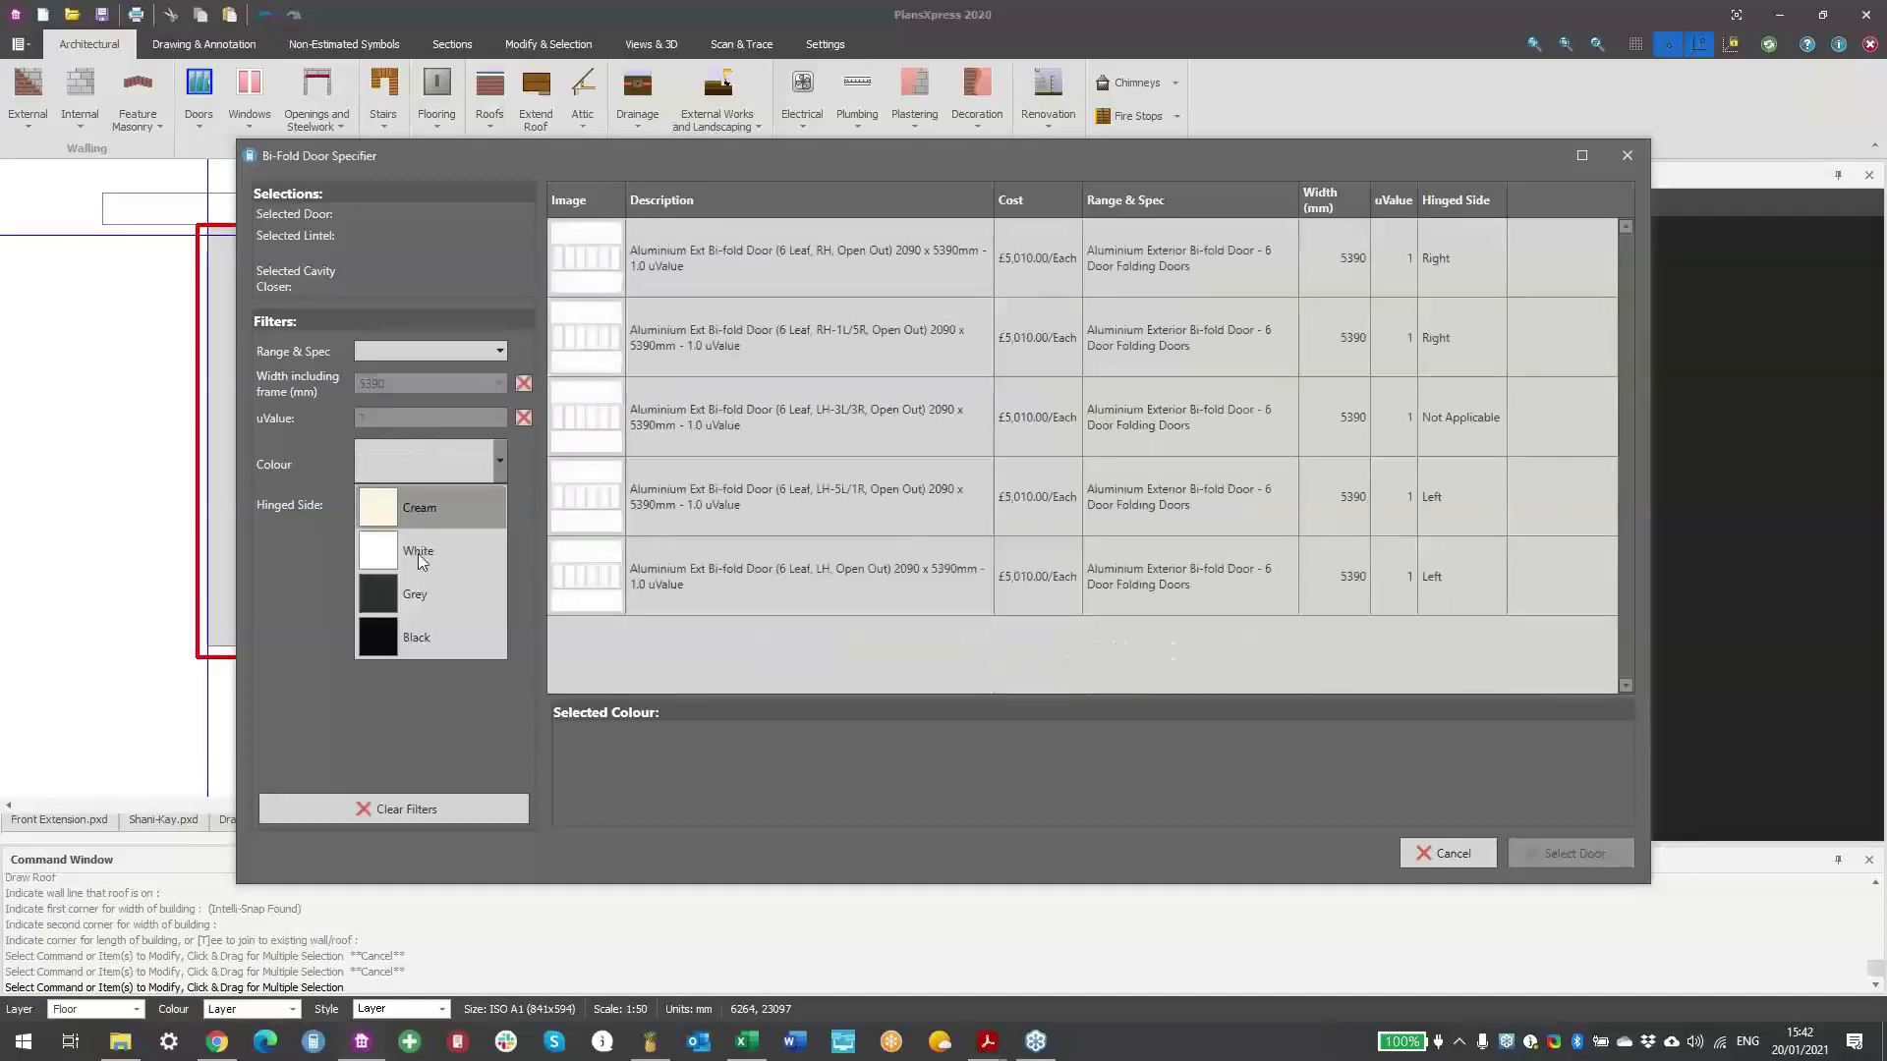
click(416, 554)
click(416, 506)
click(416, 529)
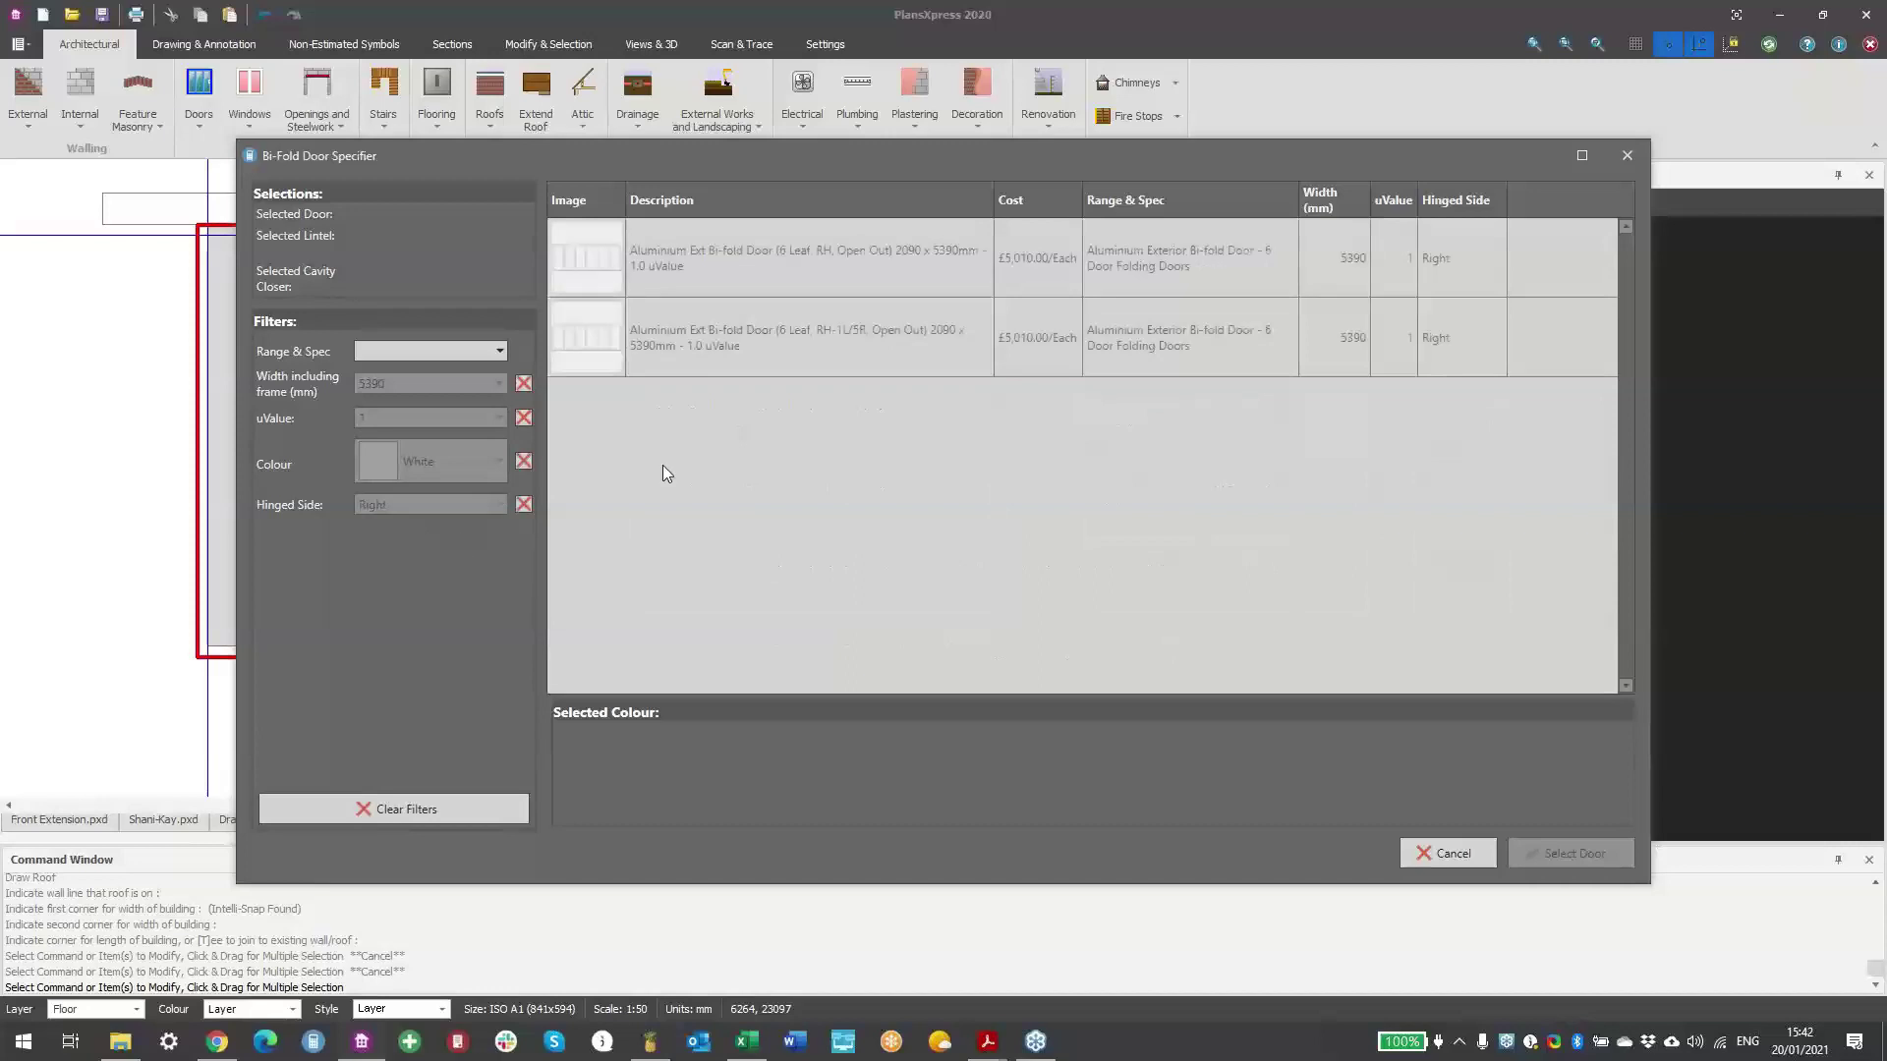
- Choose the 6 Leaf, RH, Open Out 2090 x 5390mm bi-fold door, accepting the suggested lintel, cavity closer and default dimensions
click(723, 265)
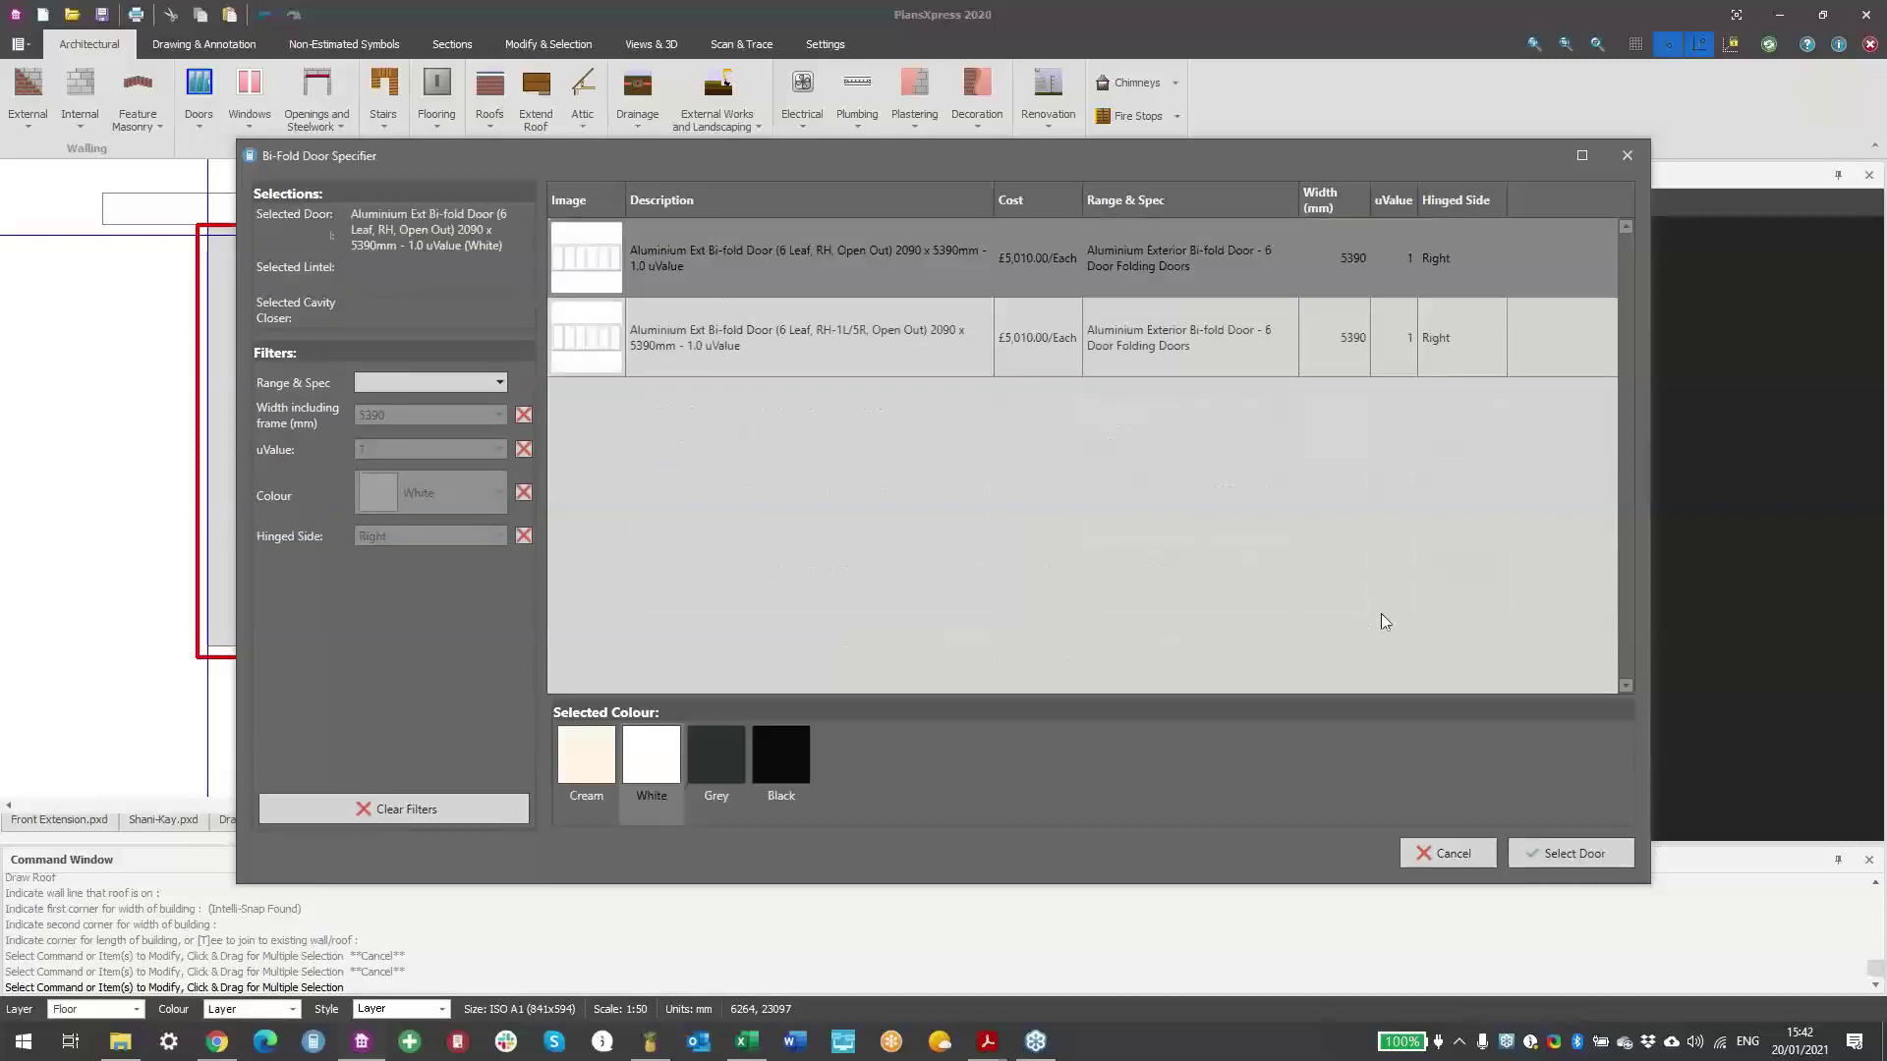
click(1535, 852)
click(1535, 853)
click(1535, 852)
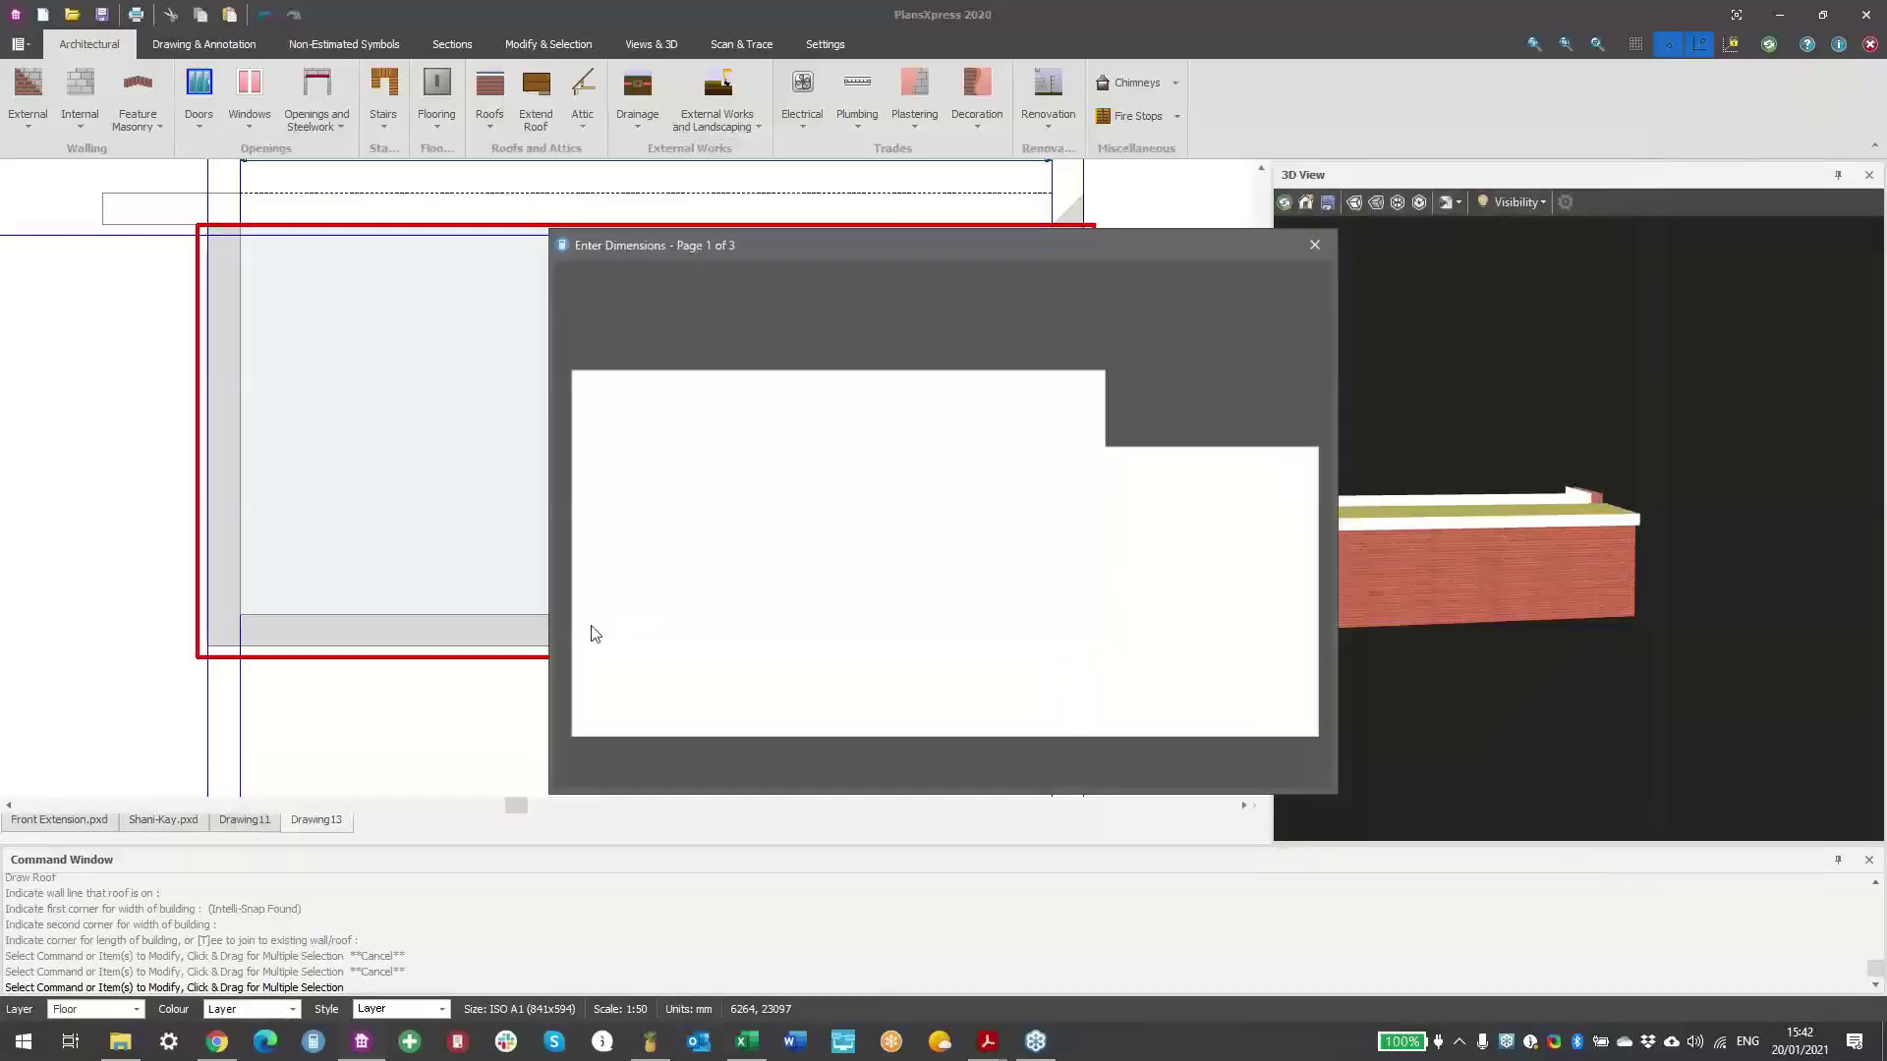
click(969, 755)
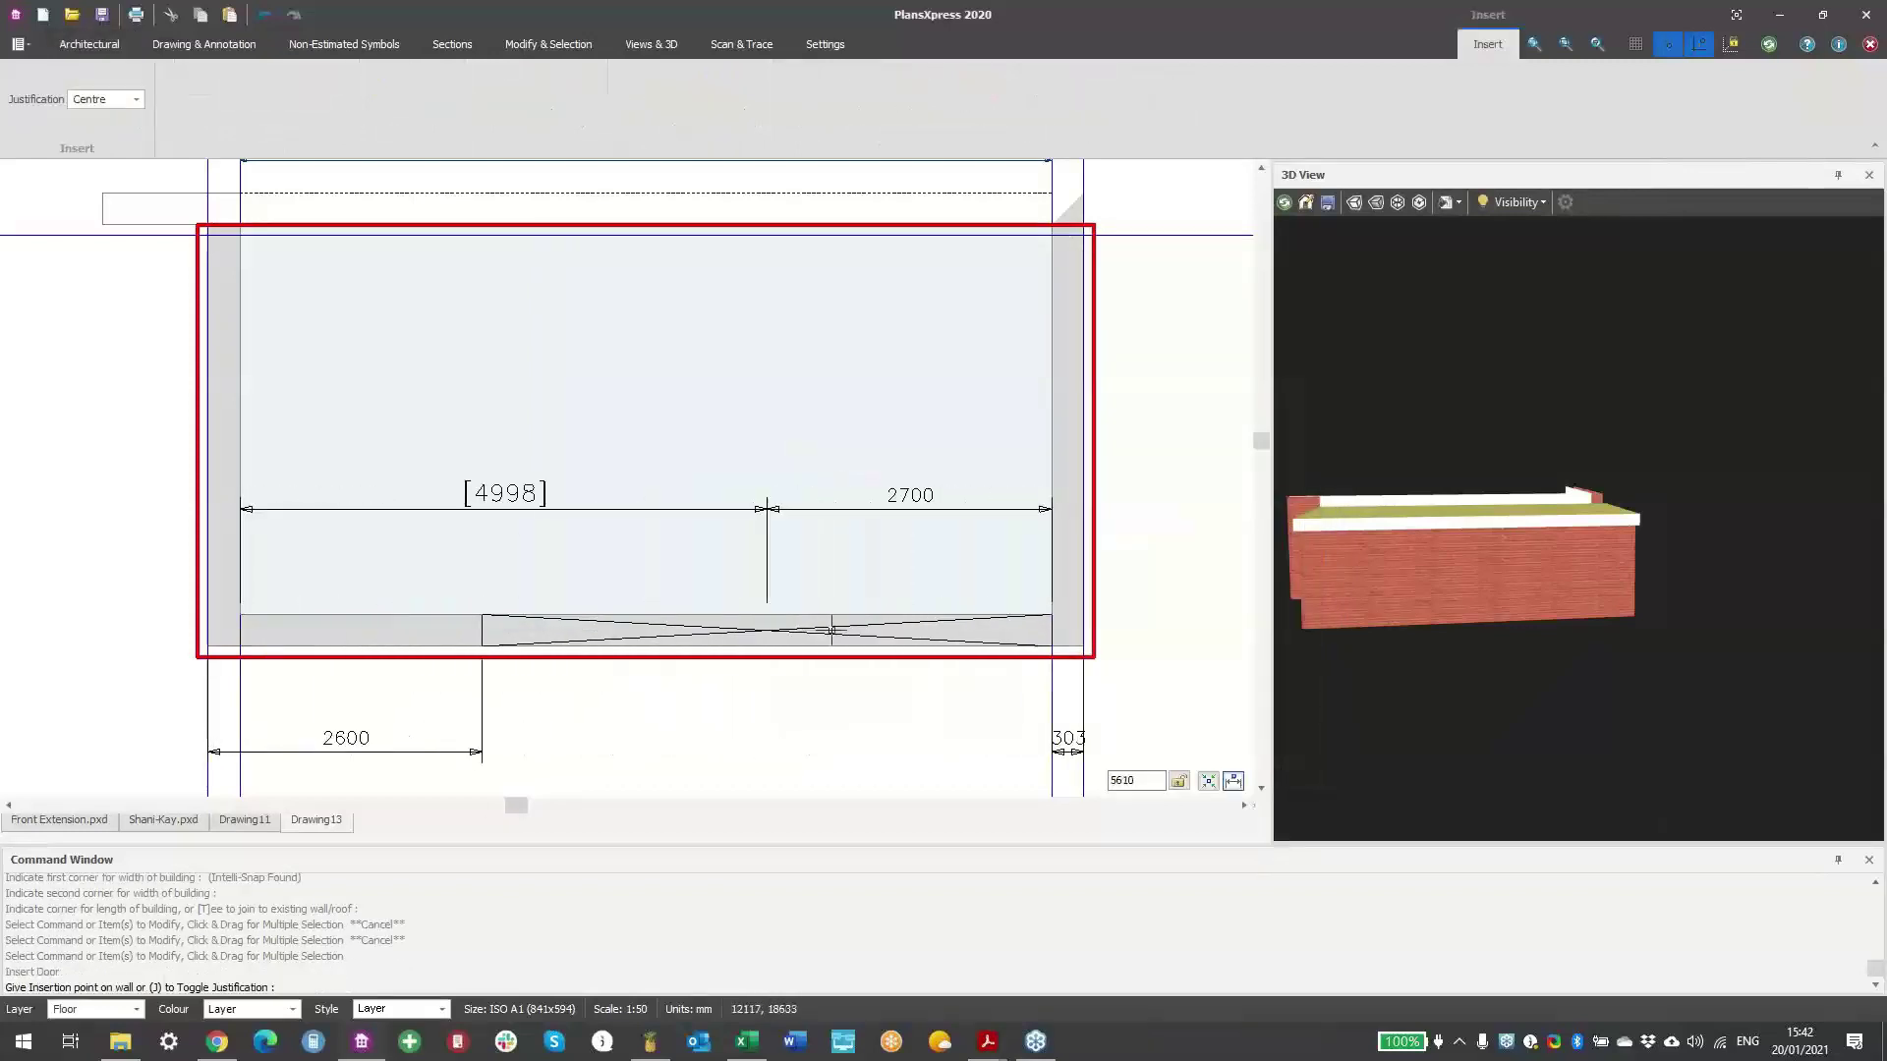
- Insert the bi-fold door in the extension's front wall, hard against the inner face of the left side wall and folding outwards
scroll(335, 644, up, 1)
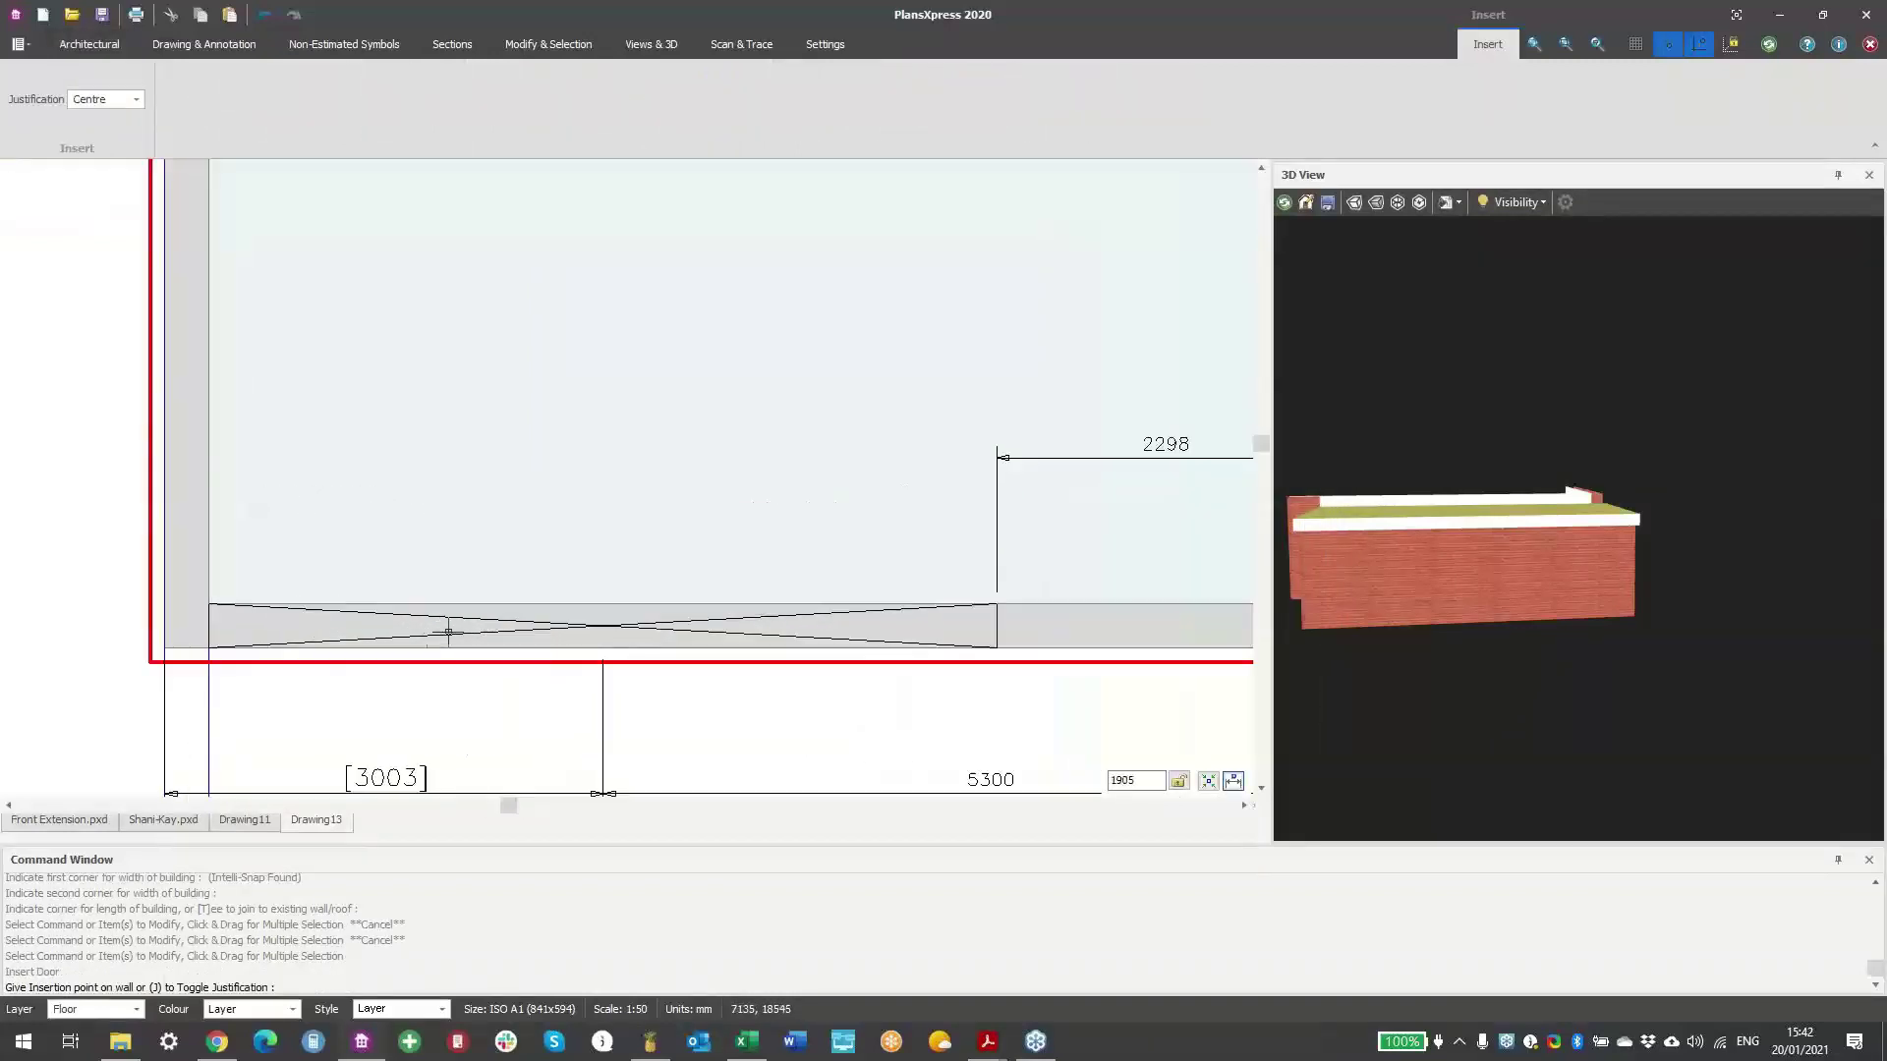
click(398, 632)
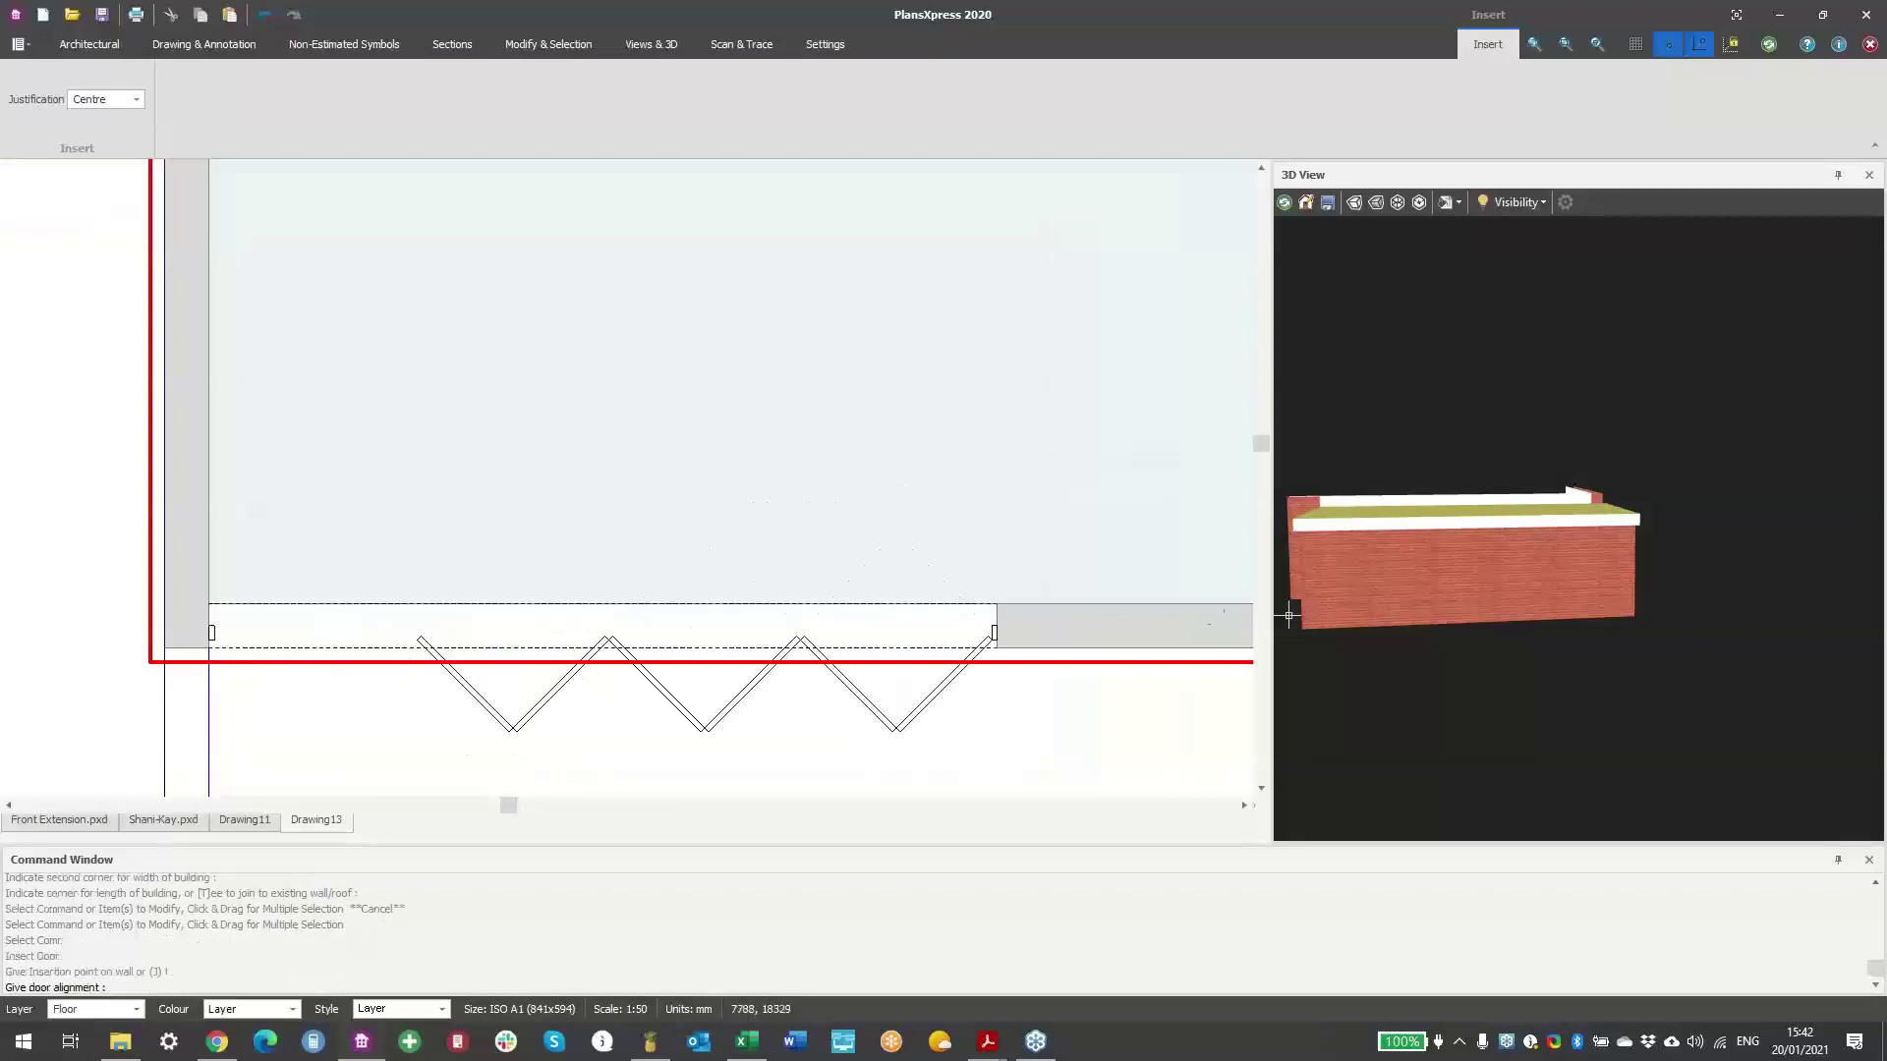
drag(1420, 584, 1506, 582)
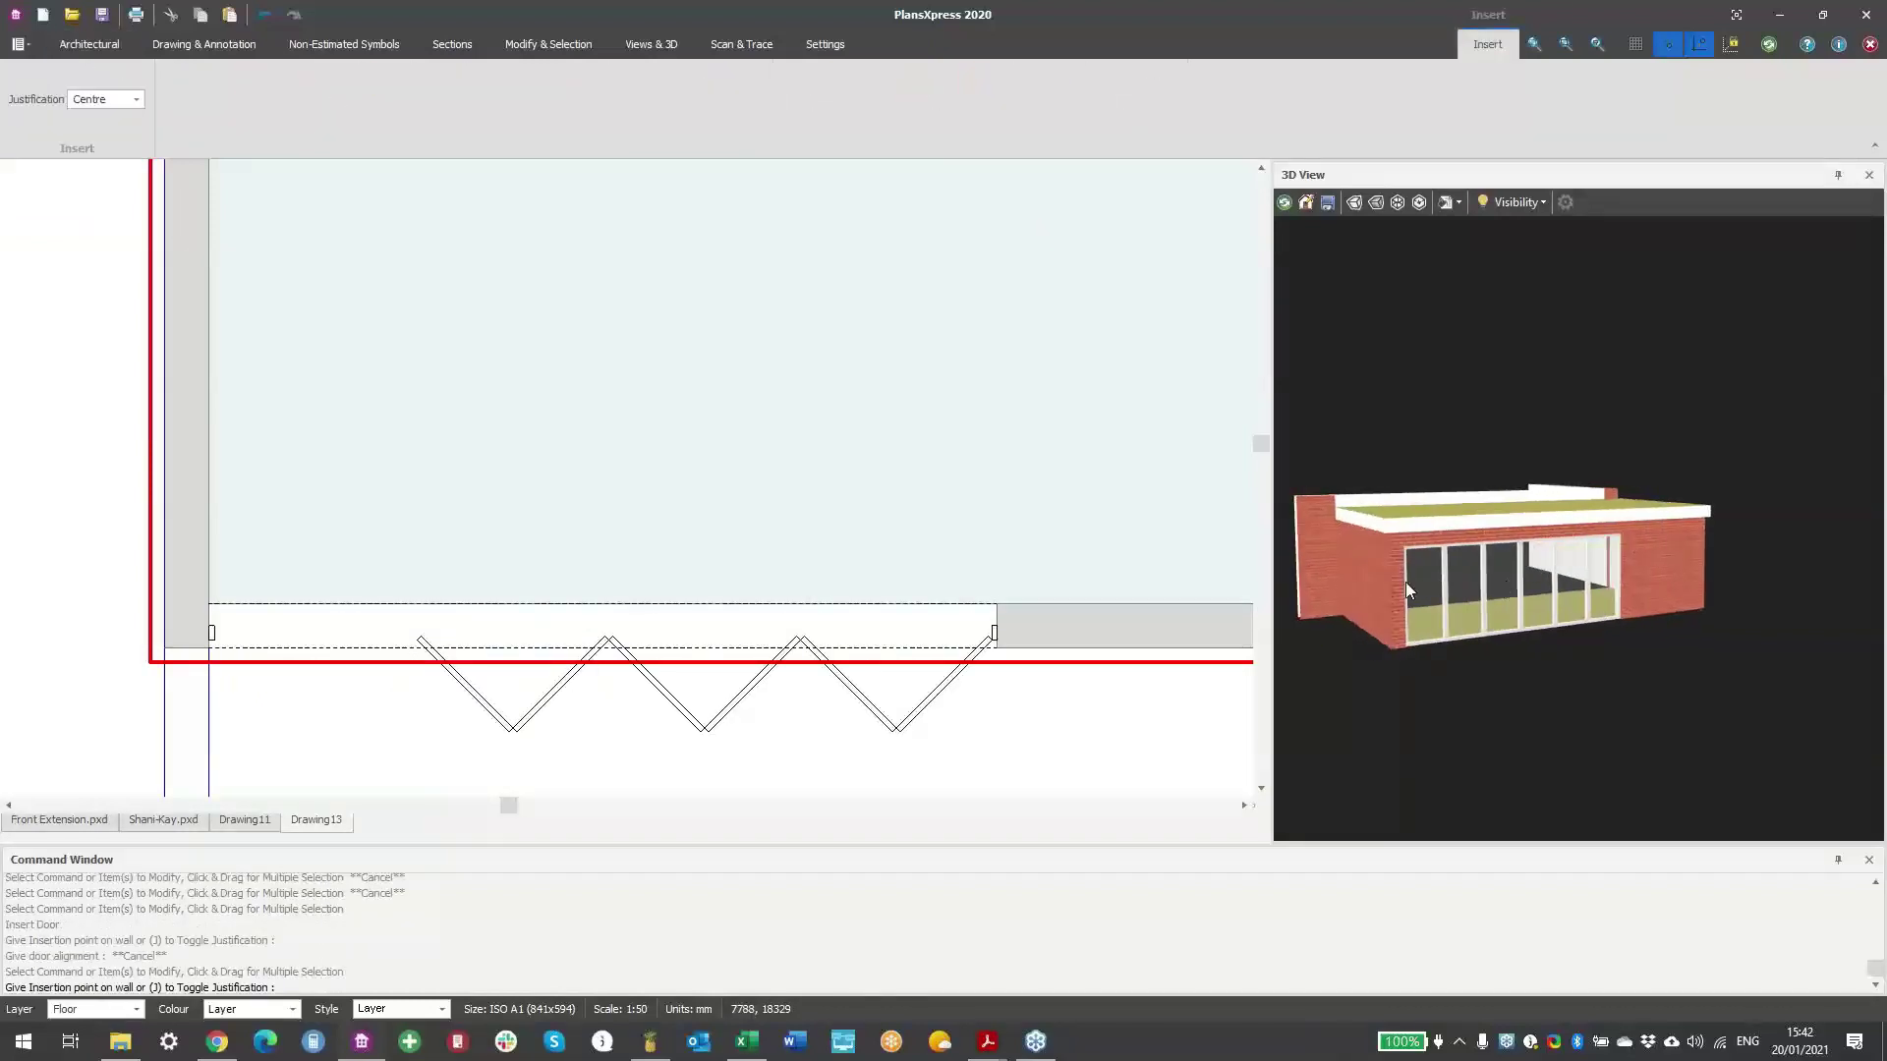
scroll(892, 572, down, 1)
scroll(892, 572, down, 2)
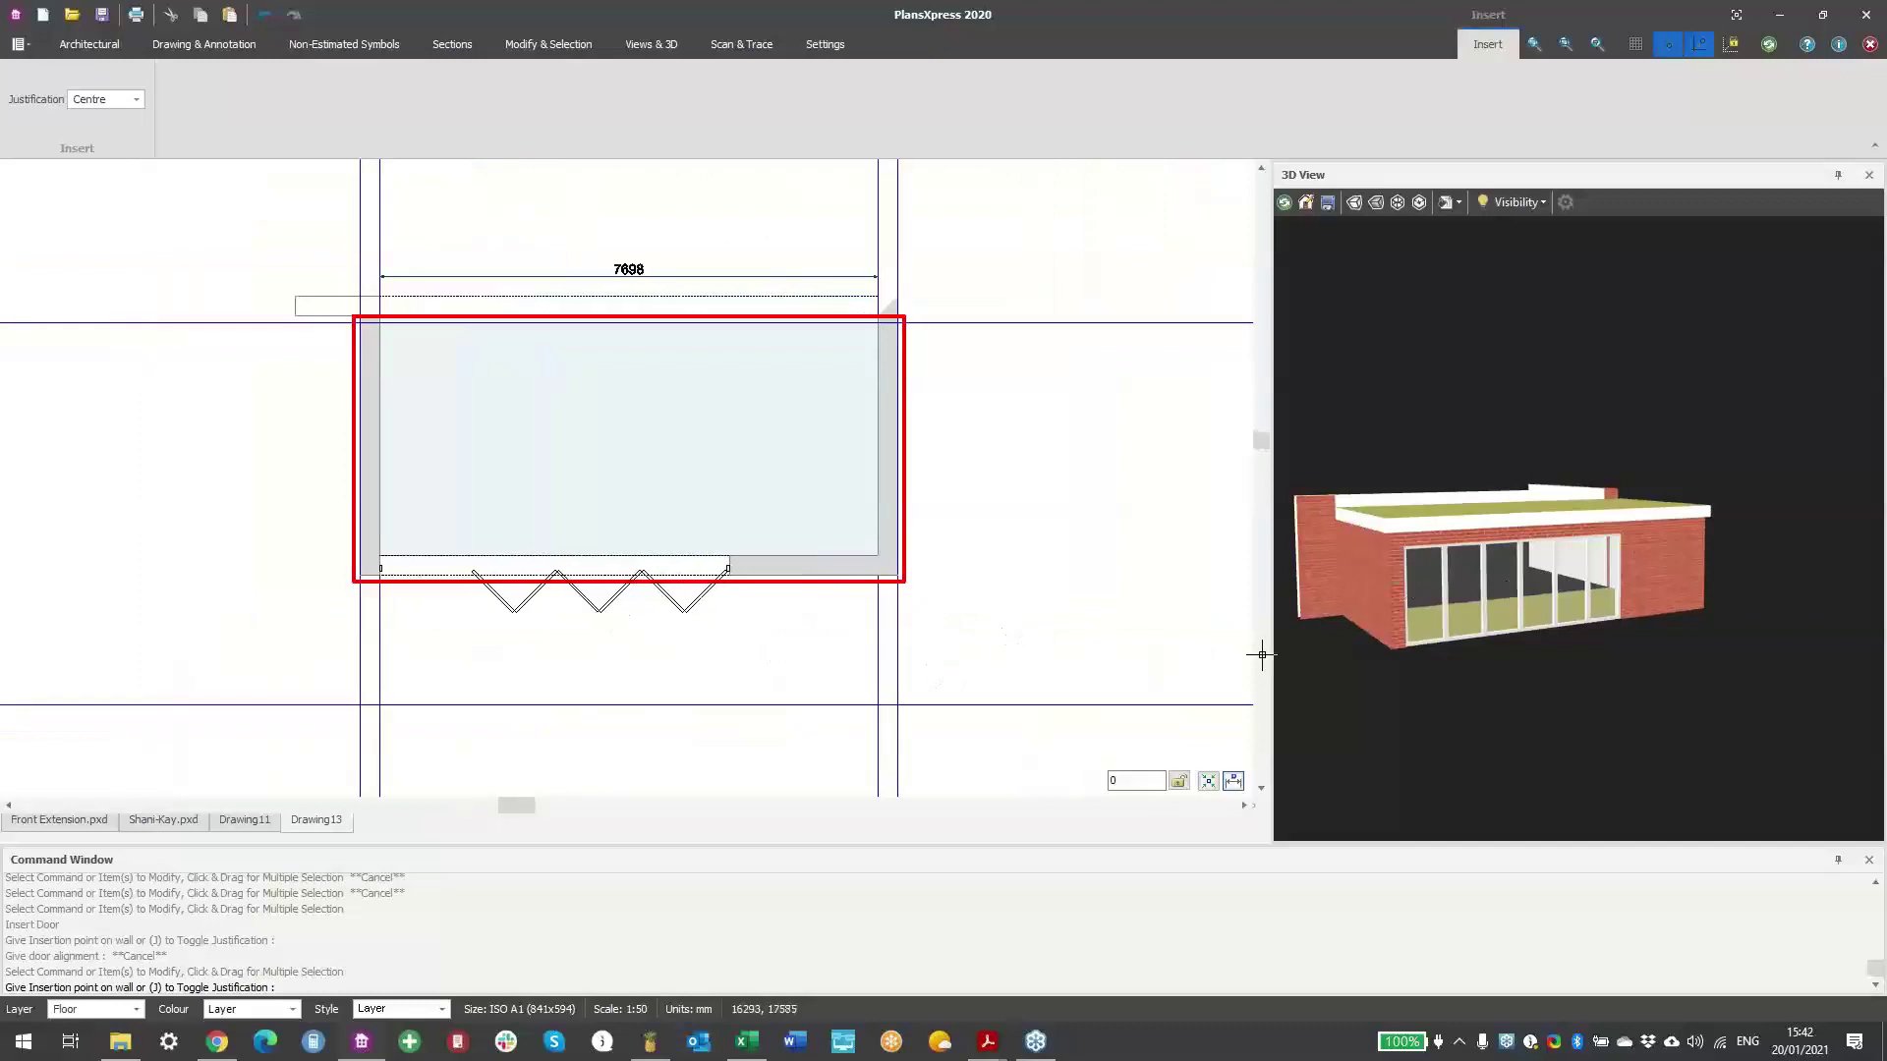
key(Escape)
scroll(659, 439, up, 2)
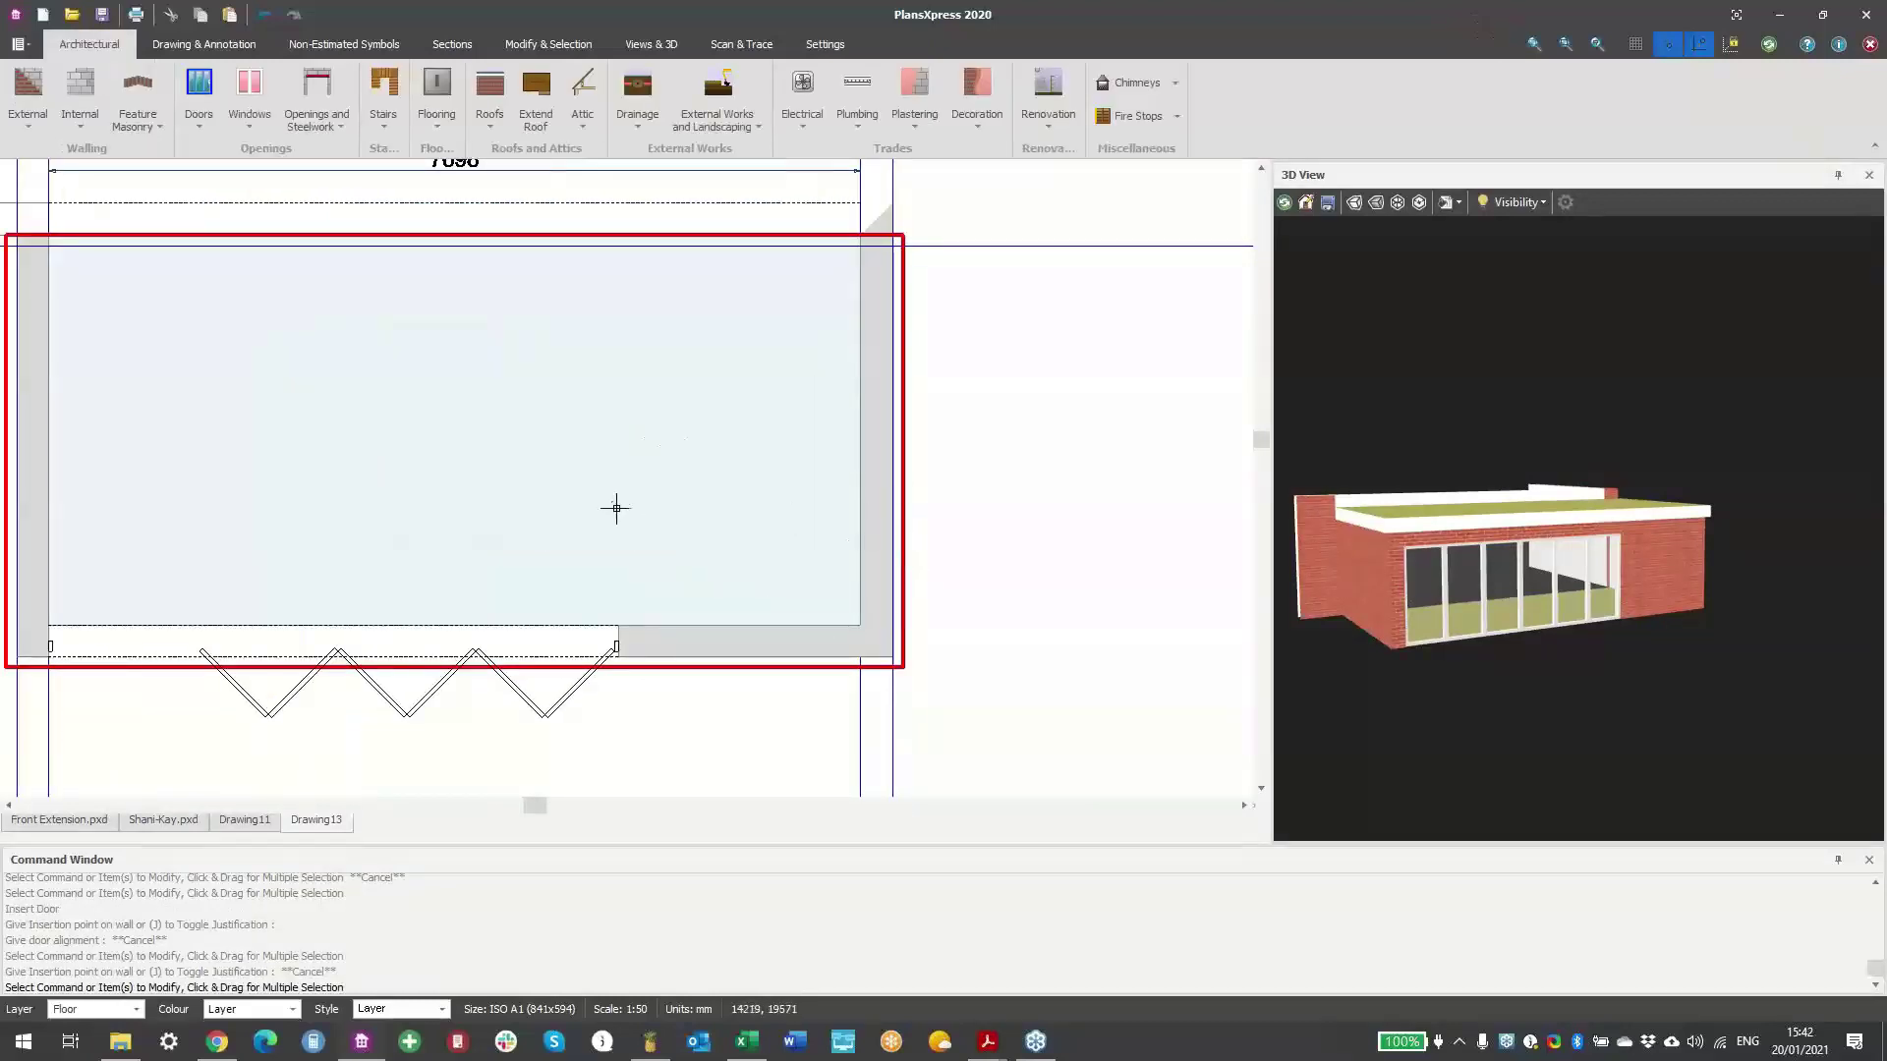
scroll(698, 514, down, 1)
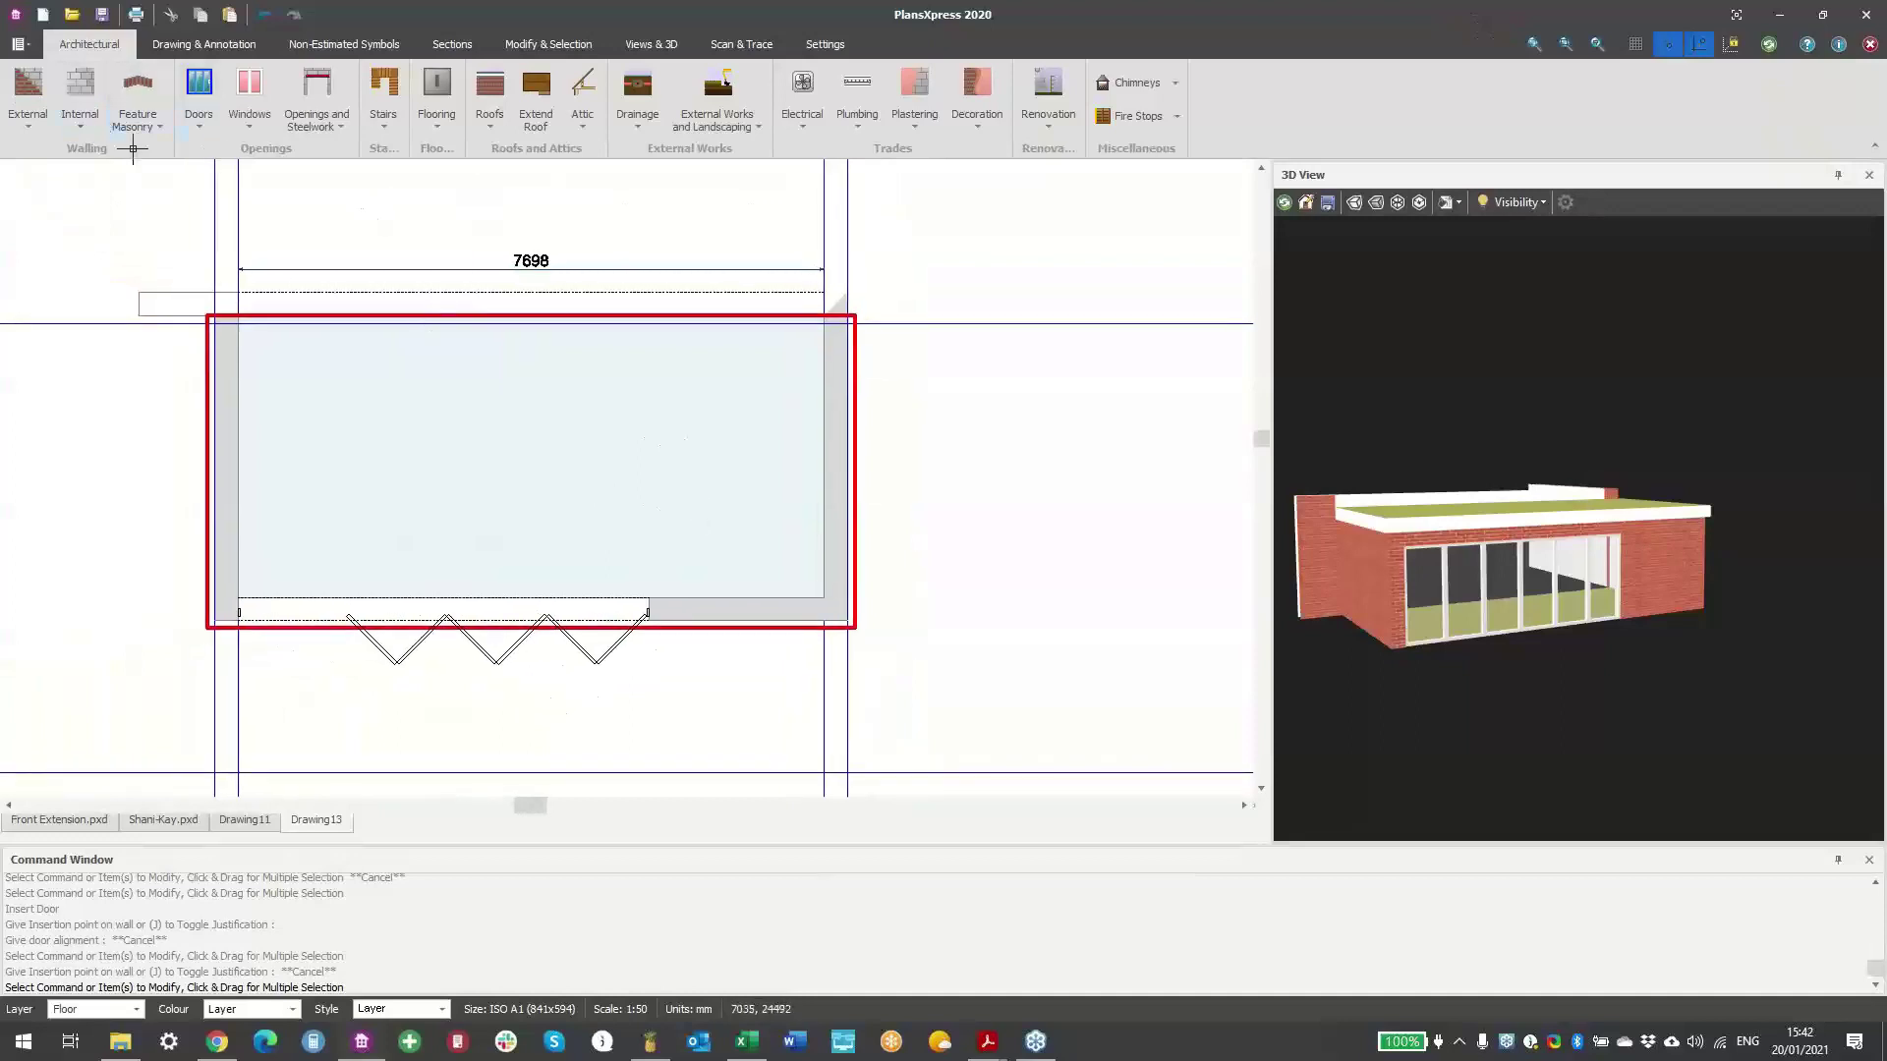
- Filter the aluminium French doors to 1790 mm width, uValue 1 and White
click(198, 133)
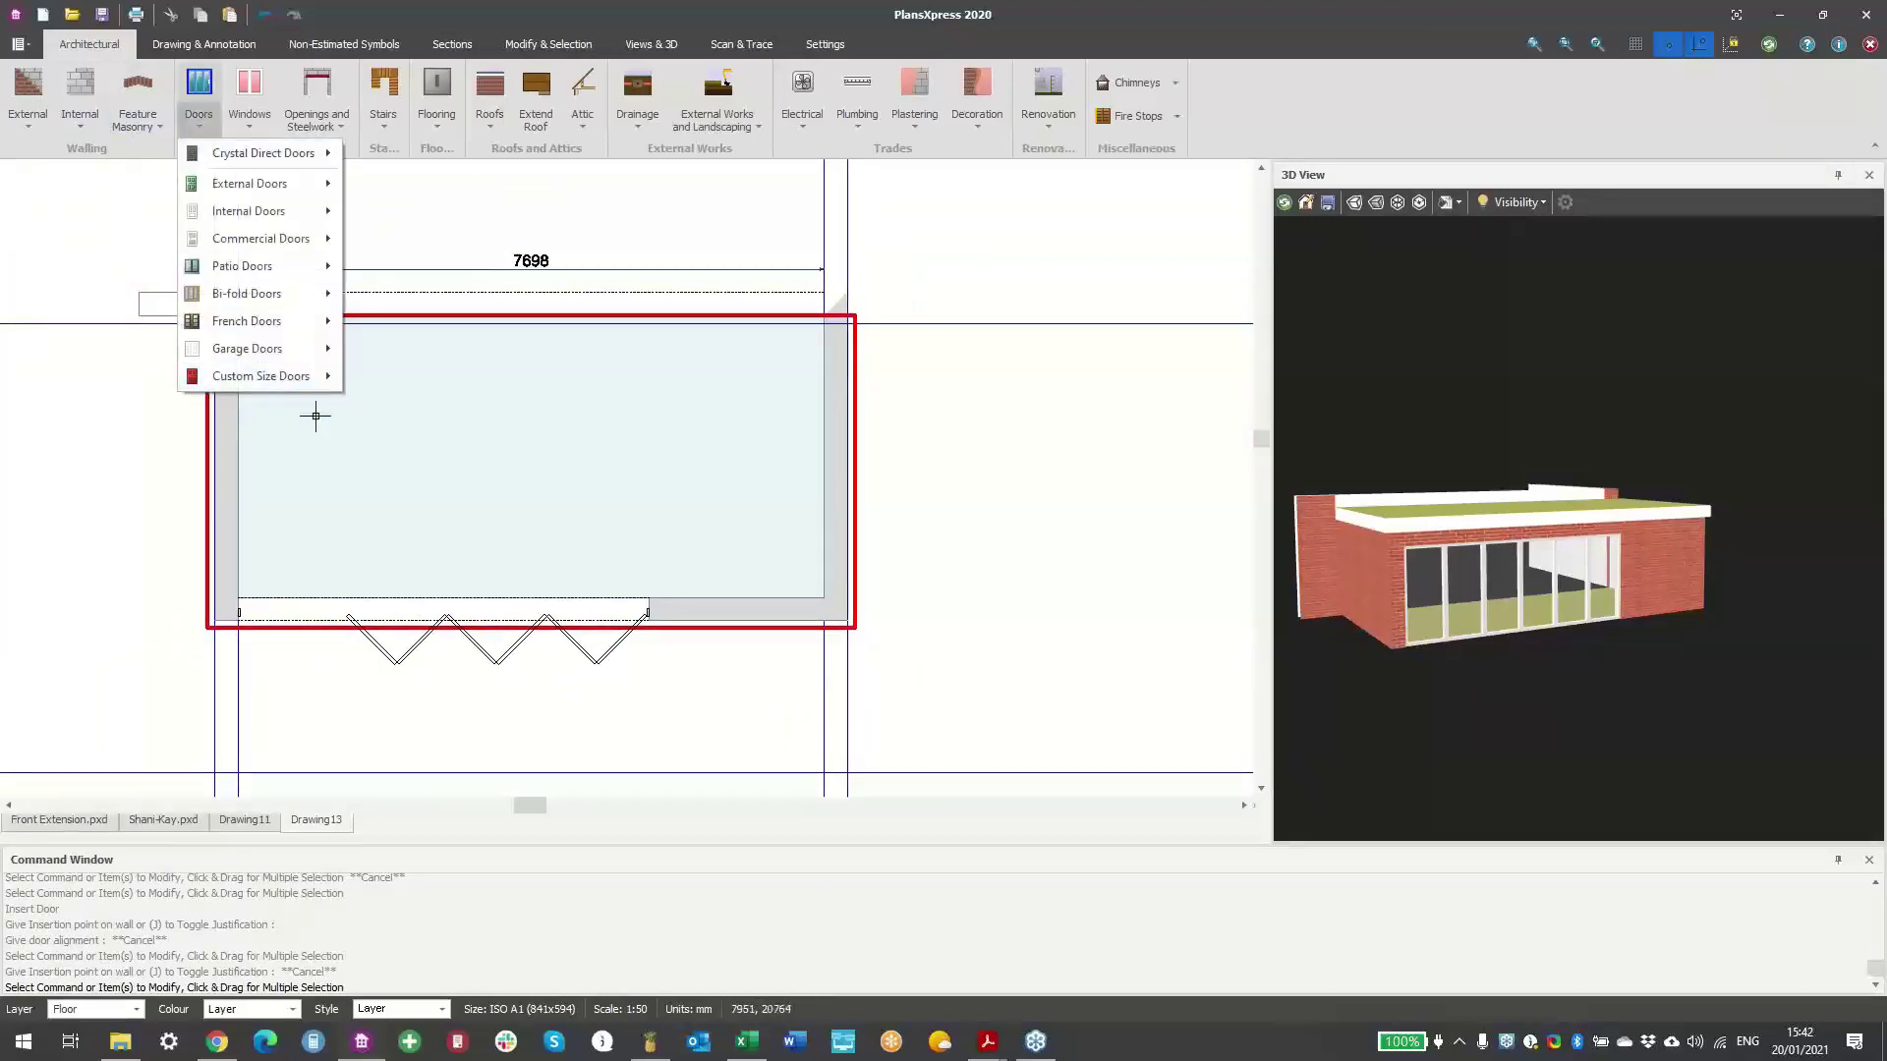
mouse_move(281, 329)
mouse_move(427, 327)
click(651, 325)
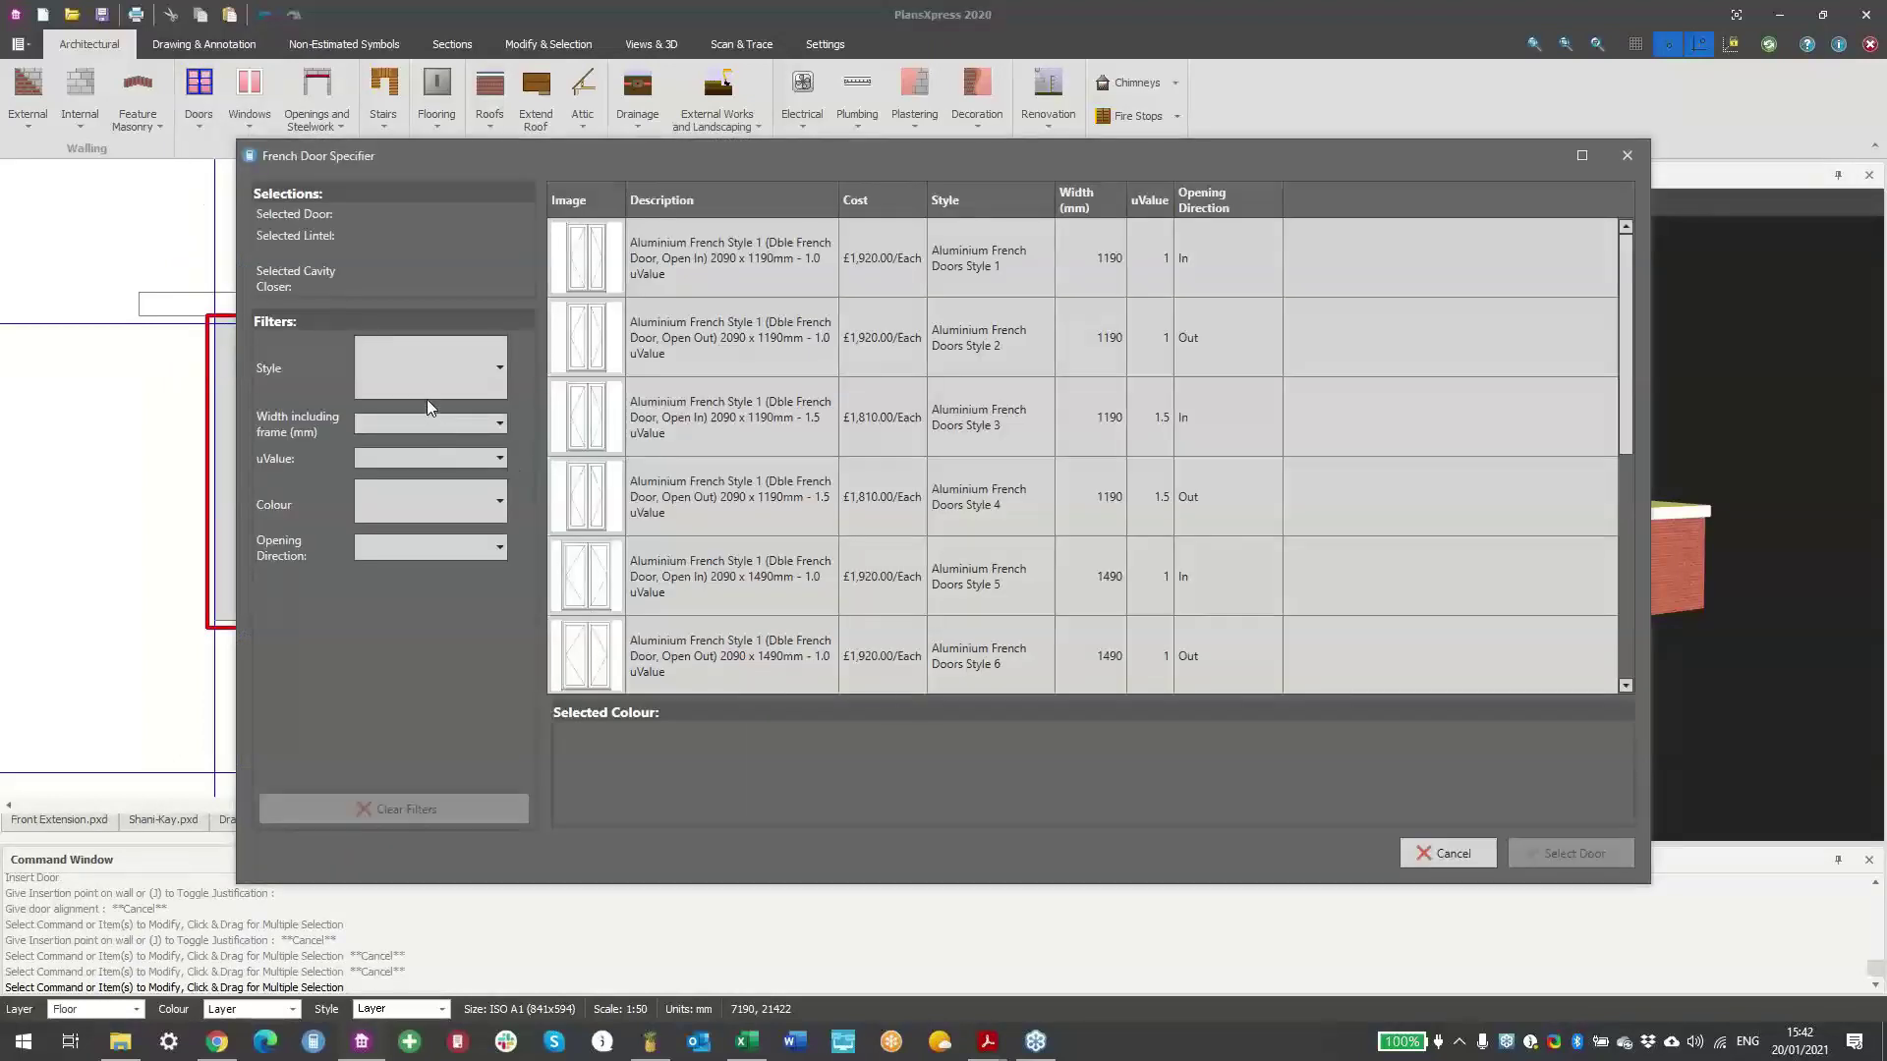
click(422, 372)
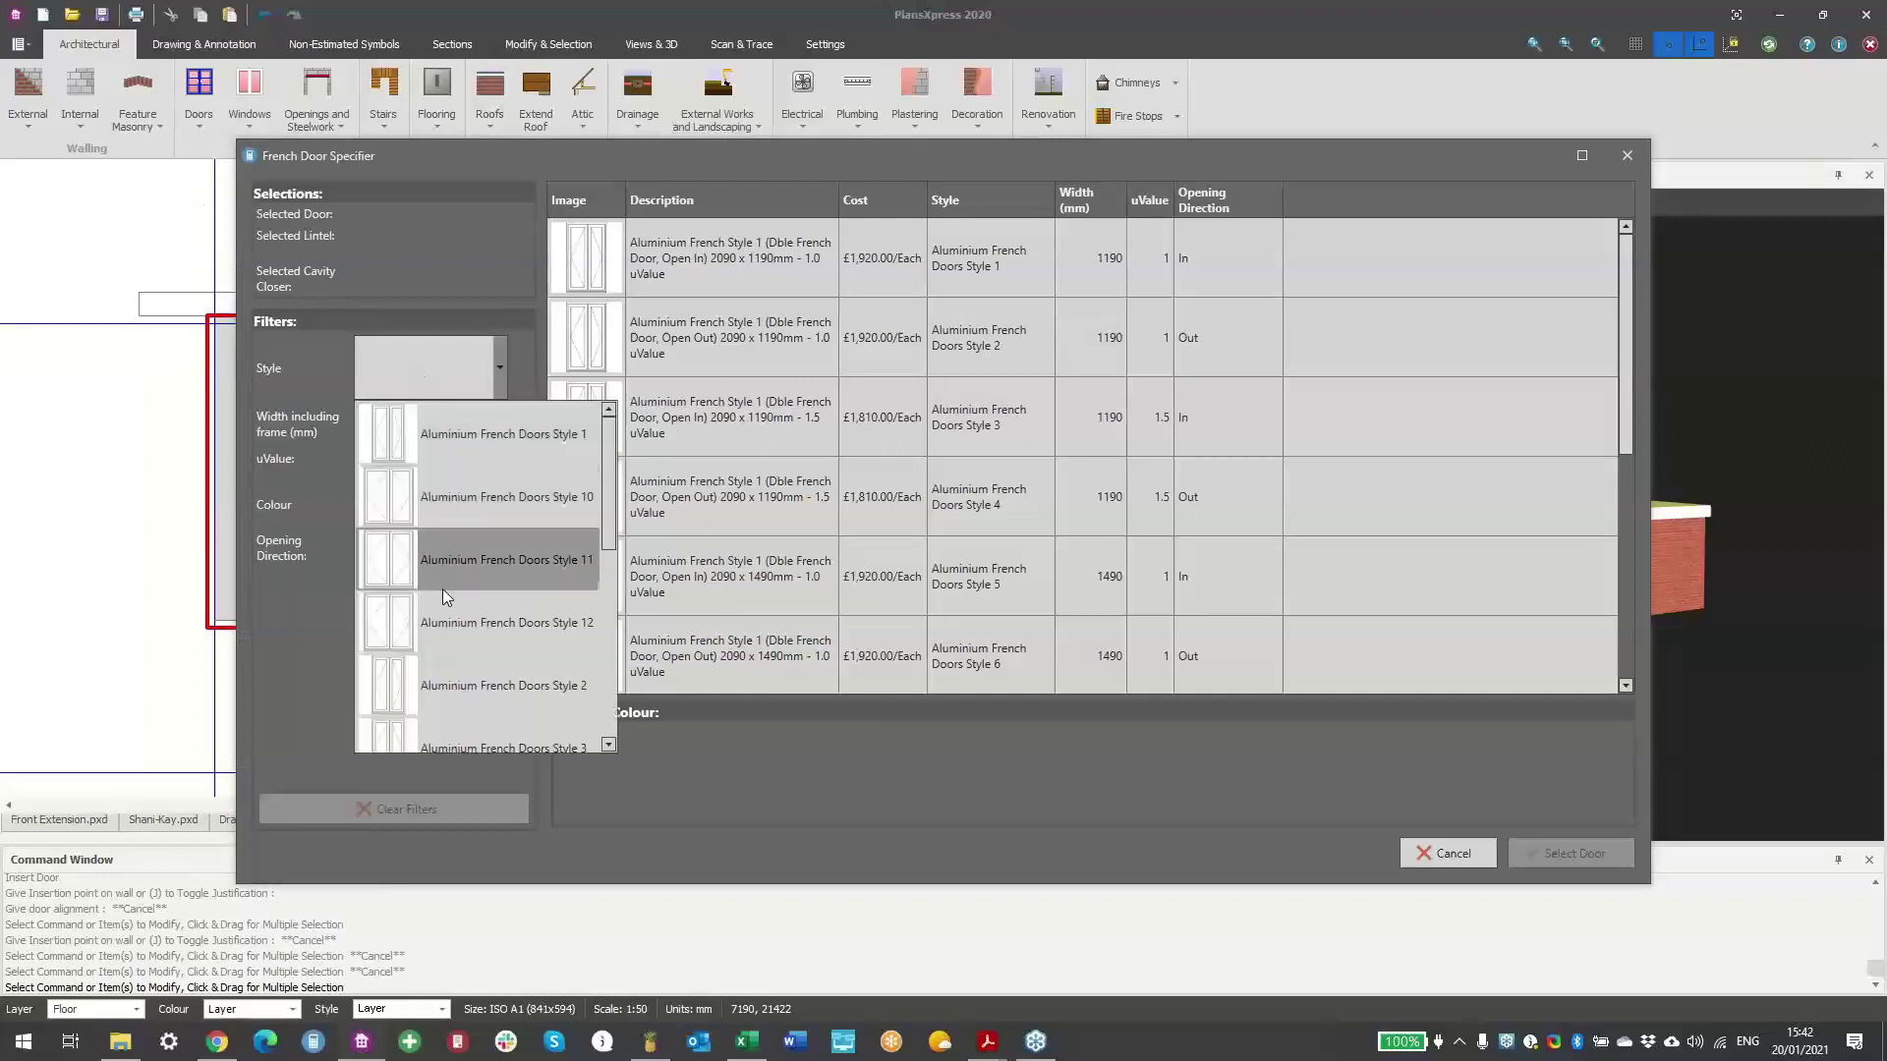
click(324, 399)
click(416, 487)
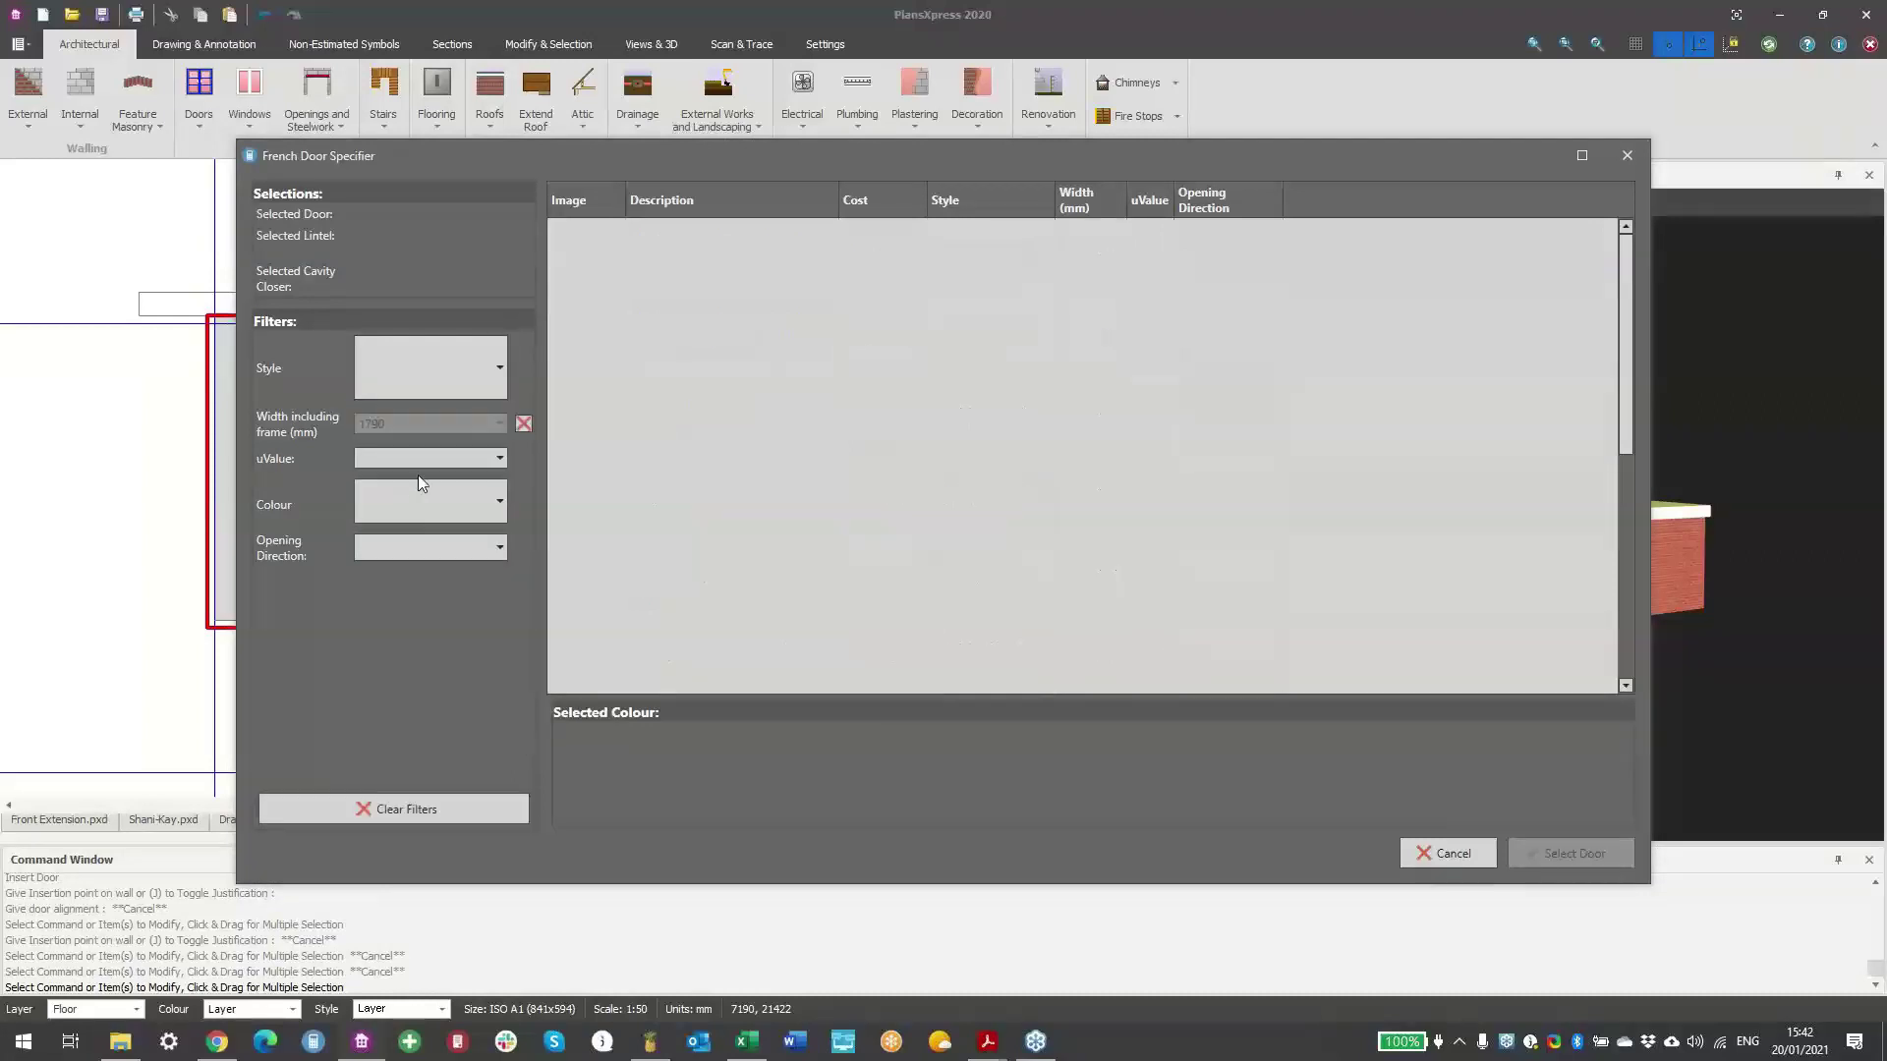
click(415, 491)
click(450, 580)
- Choose the open-in Aluminium French Style 1 door, 2090 x 1790mm, accepting the suggested lintel, cavity closer and default dimensions
click(687, 276)
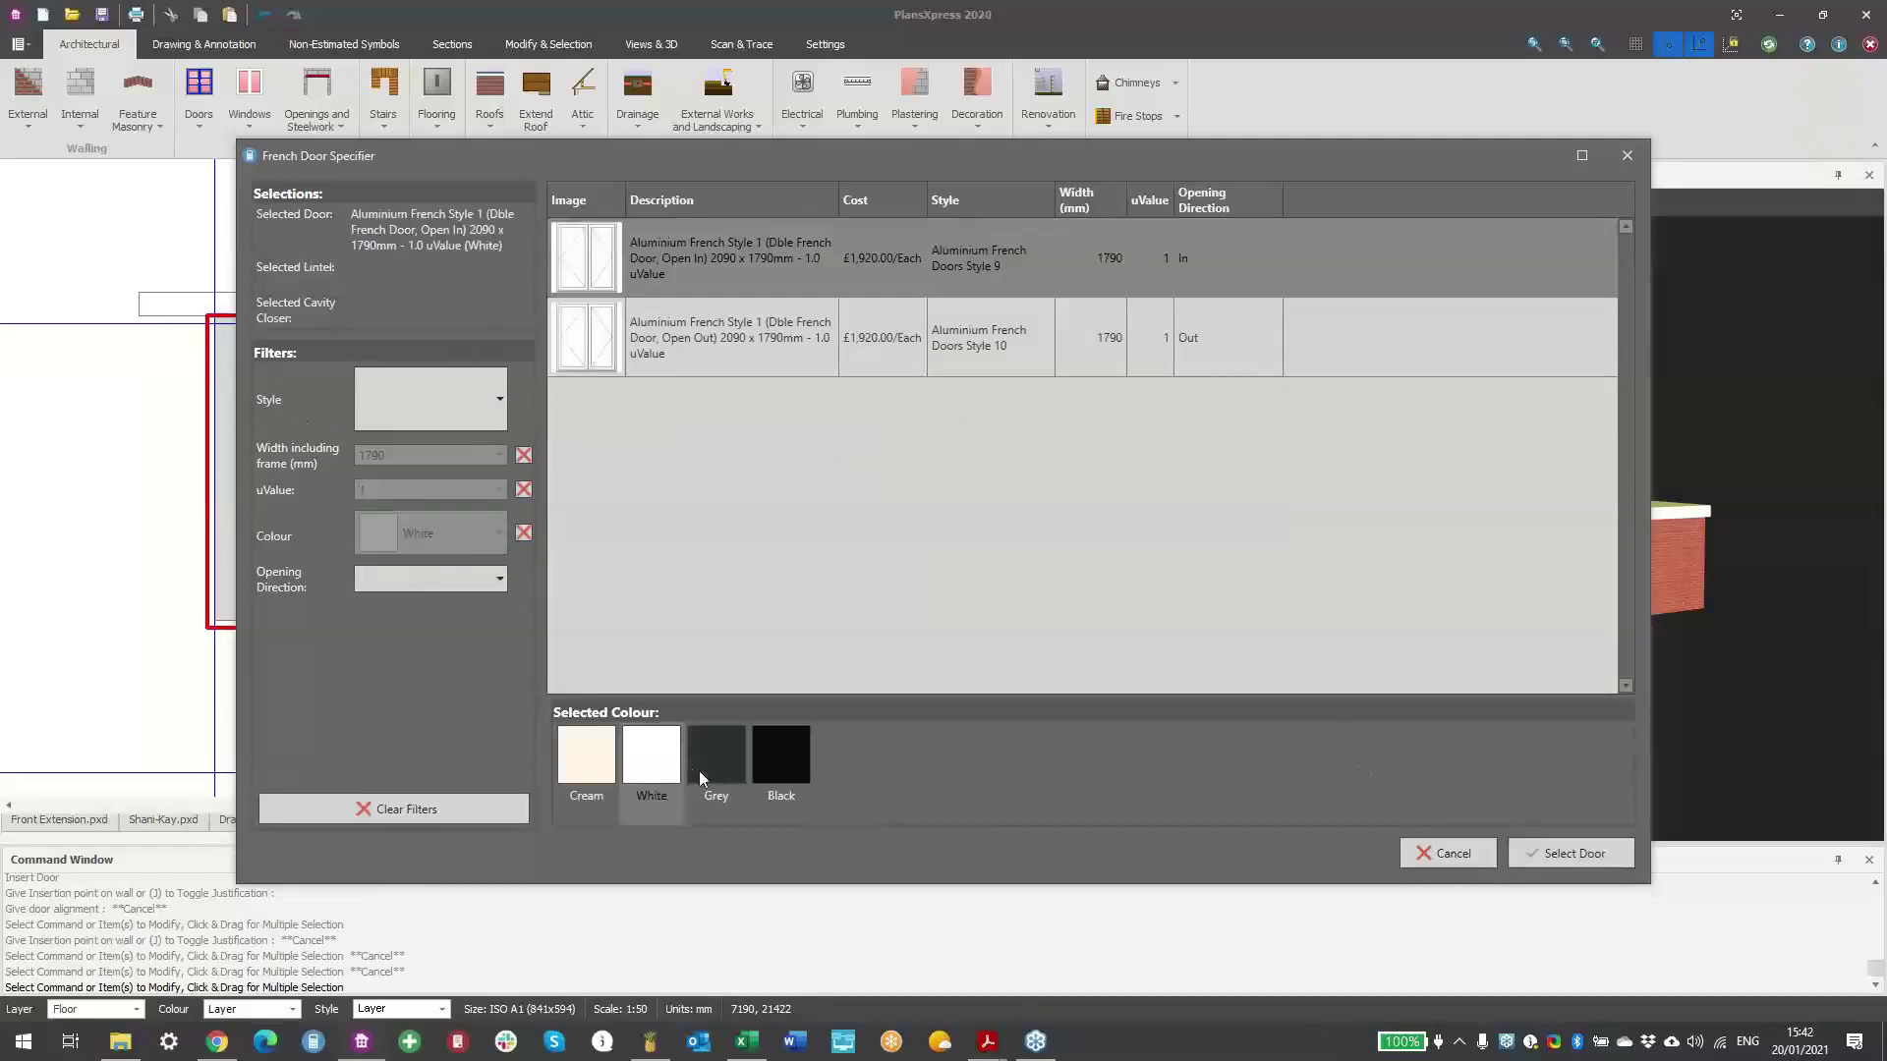
click(1525, 851)
click(1541, 852)
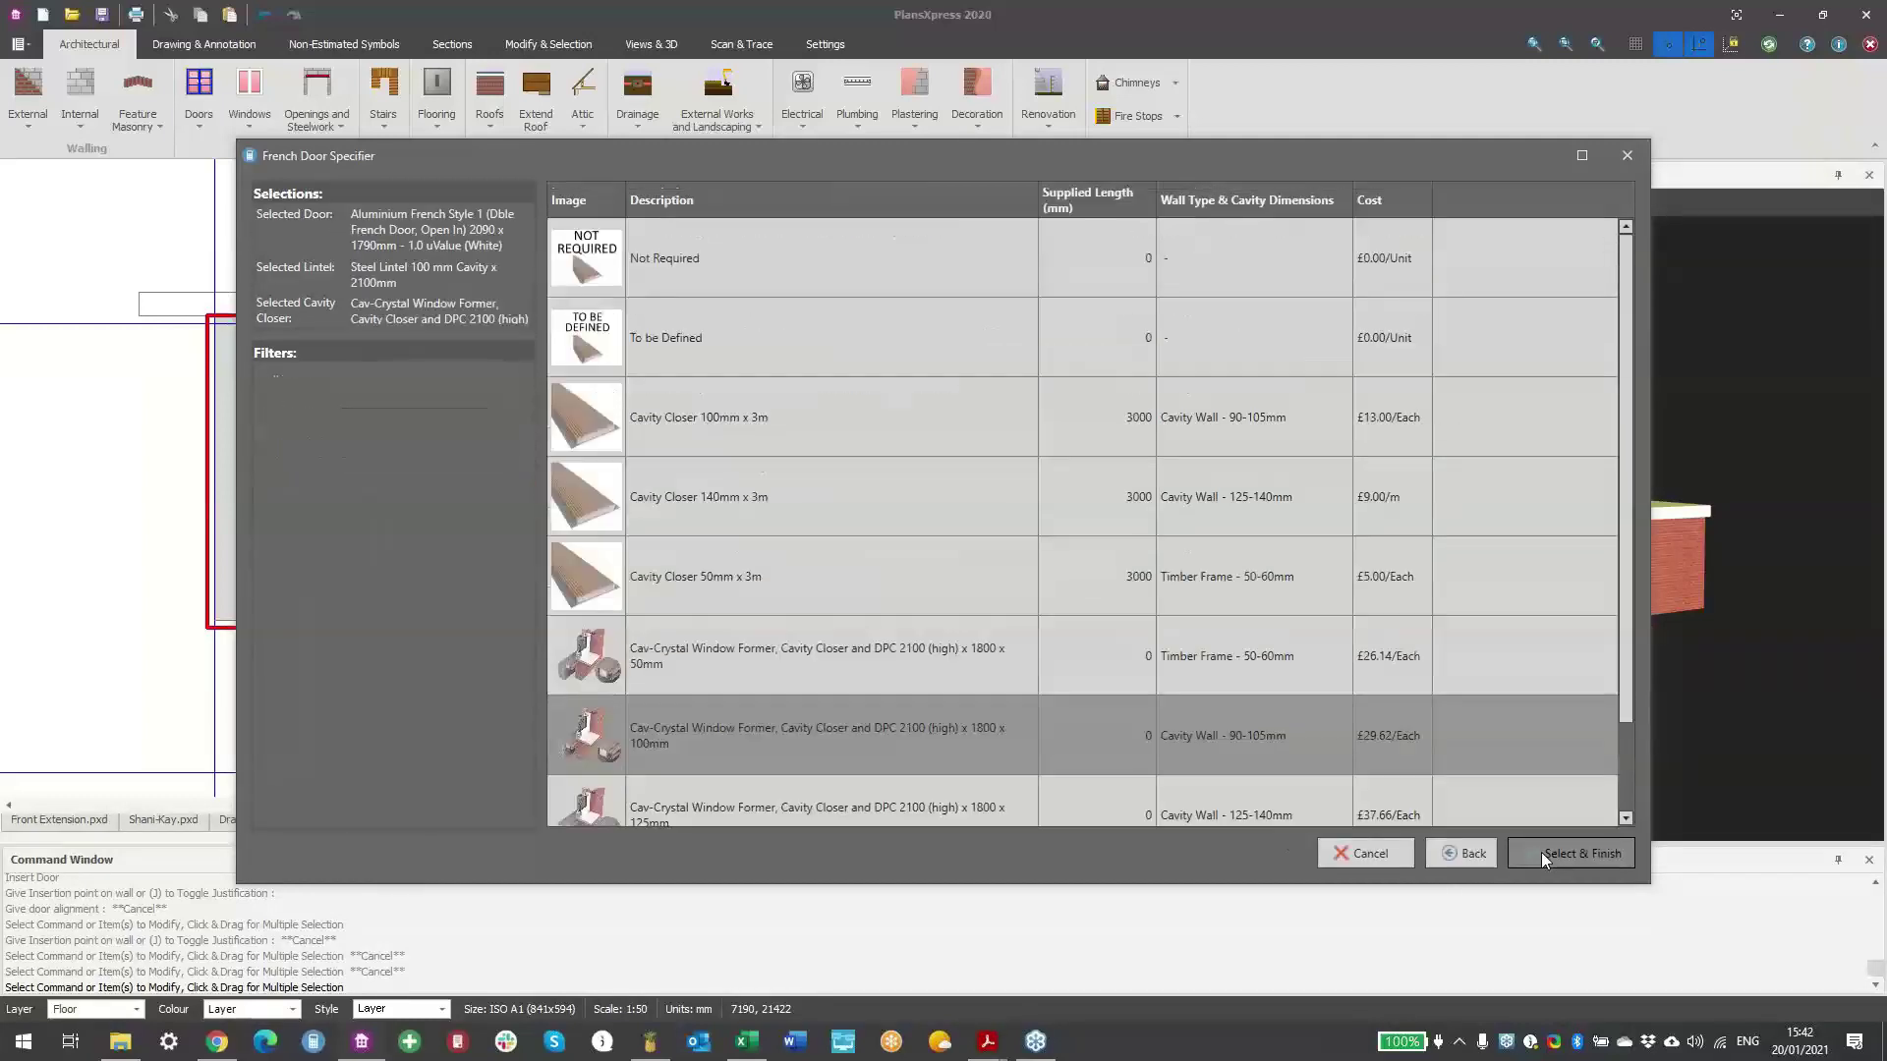
click(1541, 852)
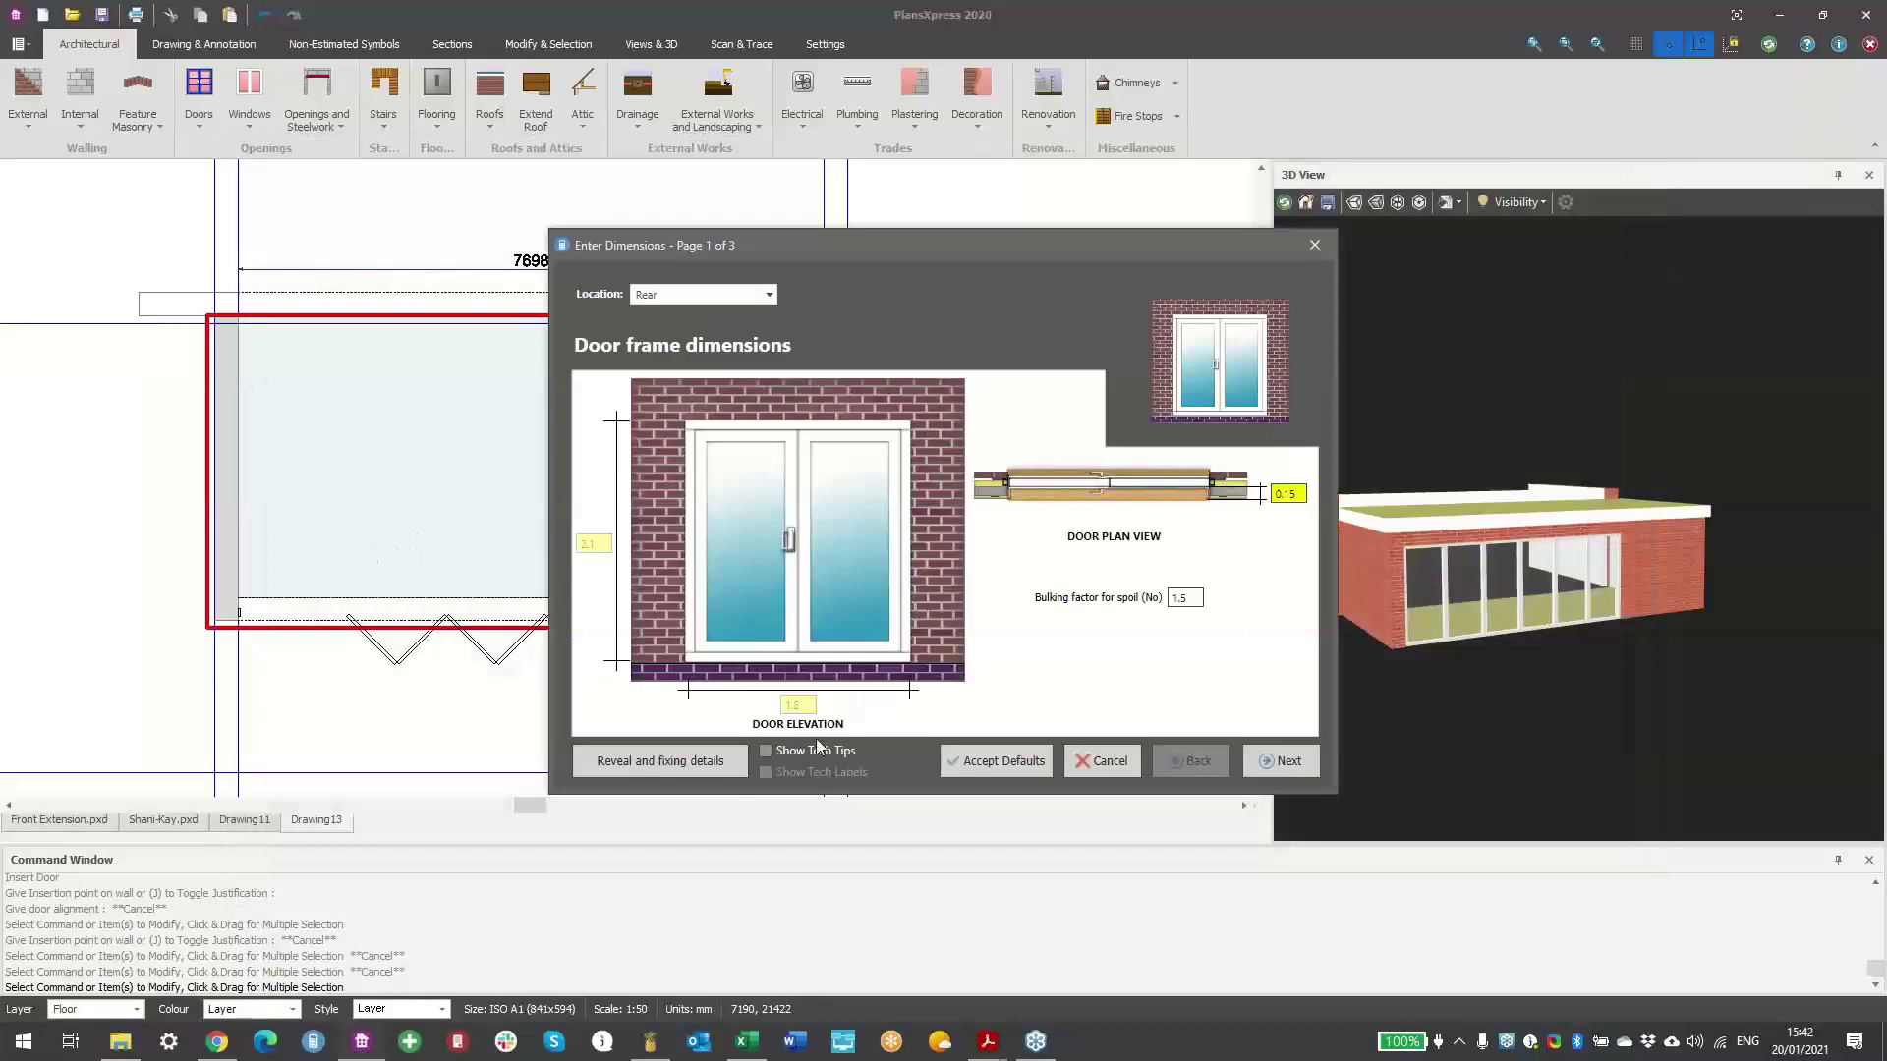
click(996, 761)
- Insert the French doors at the midpoint of the extension's left side wall, opening into the room
scroll(269, 479, up, 2)
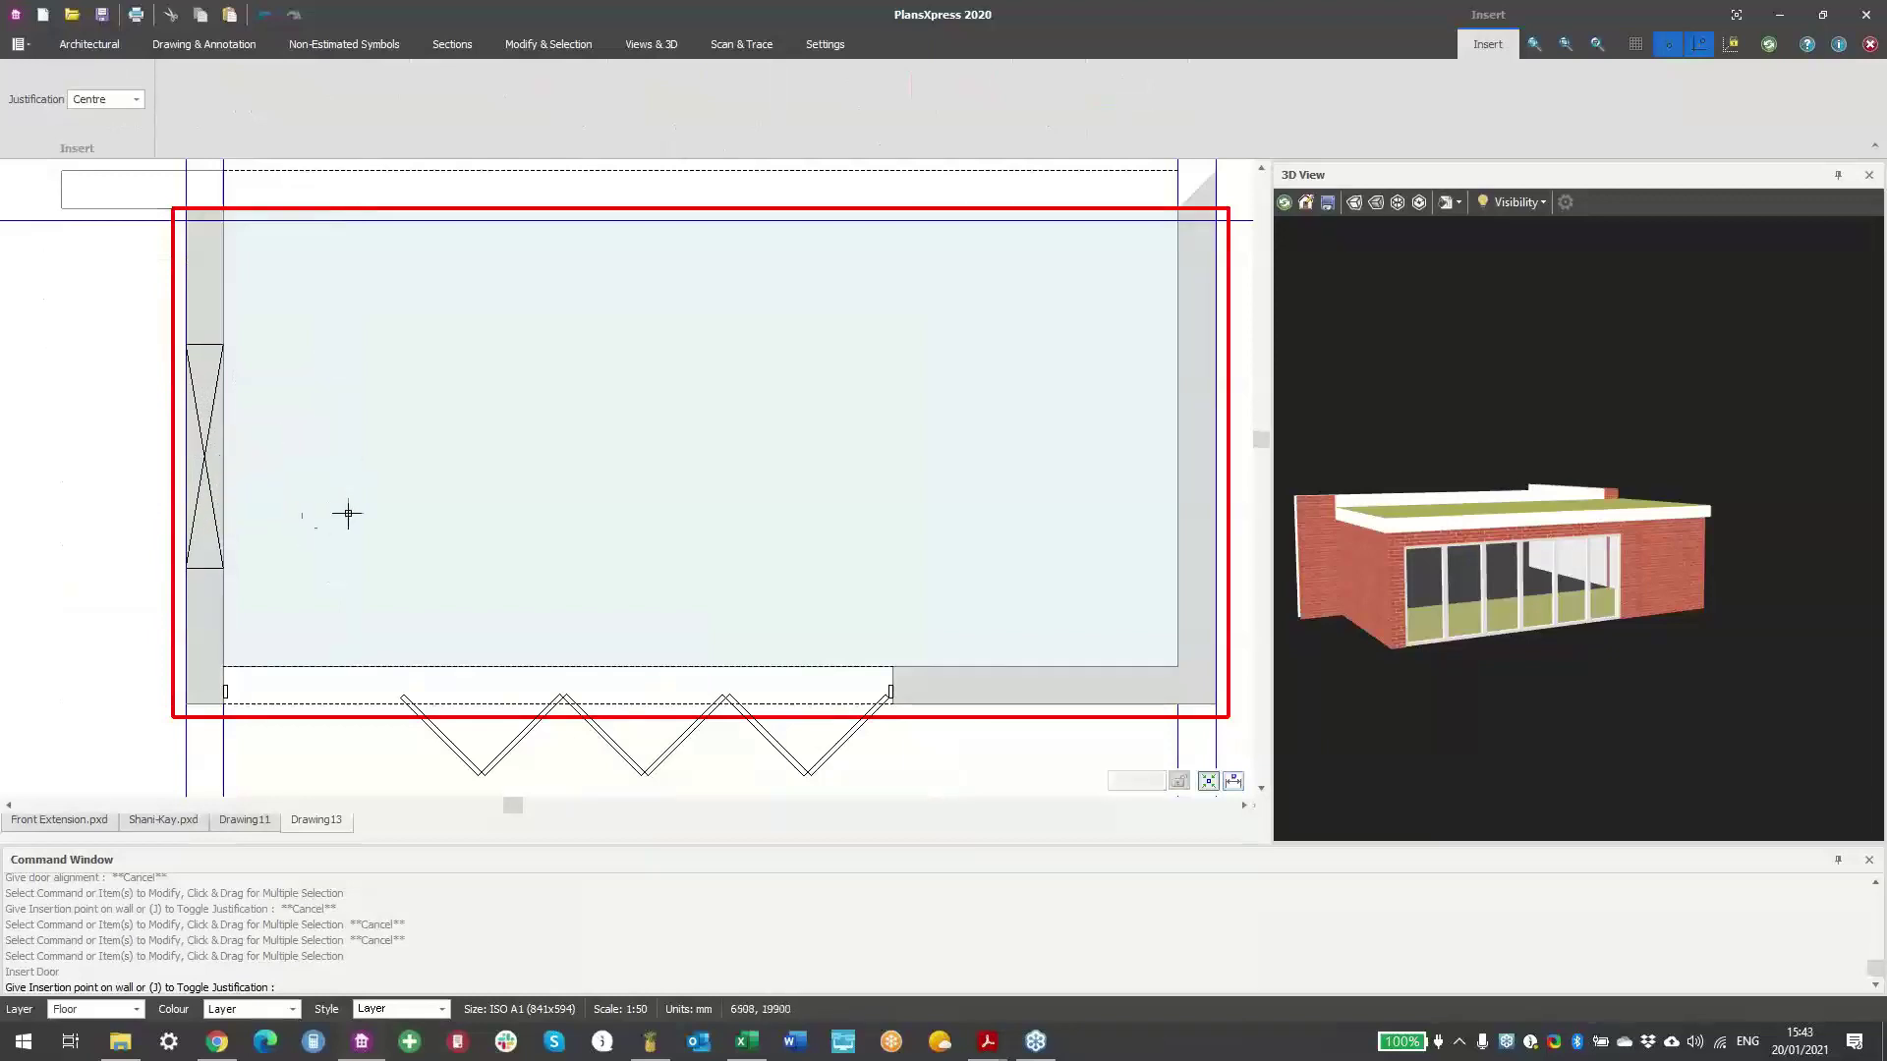
click(211, 458)
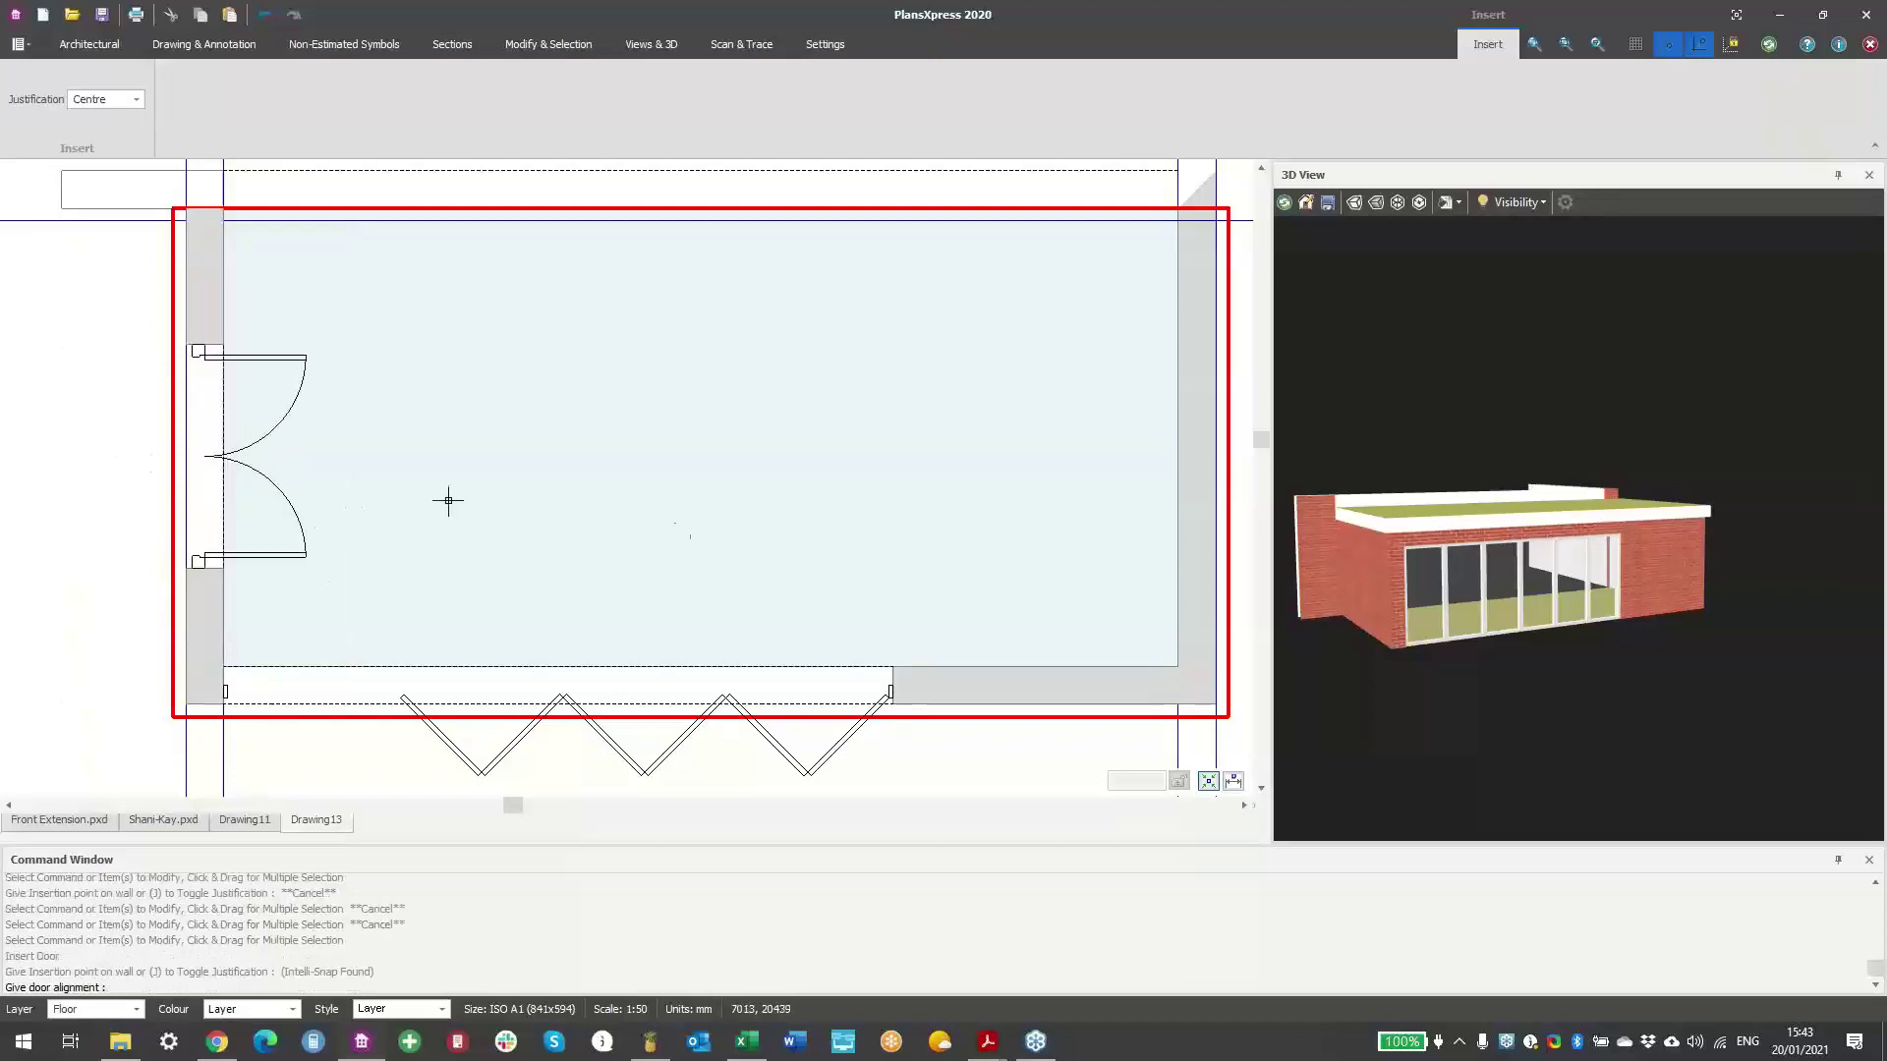
key(Escape)
key(Return)
middle_drag(1572, 610, 1429, 613)
scroll(699, 498, down, 3)
middle_drag(762, 510, 702, 533)
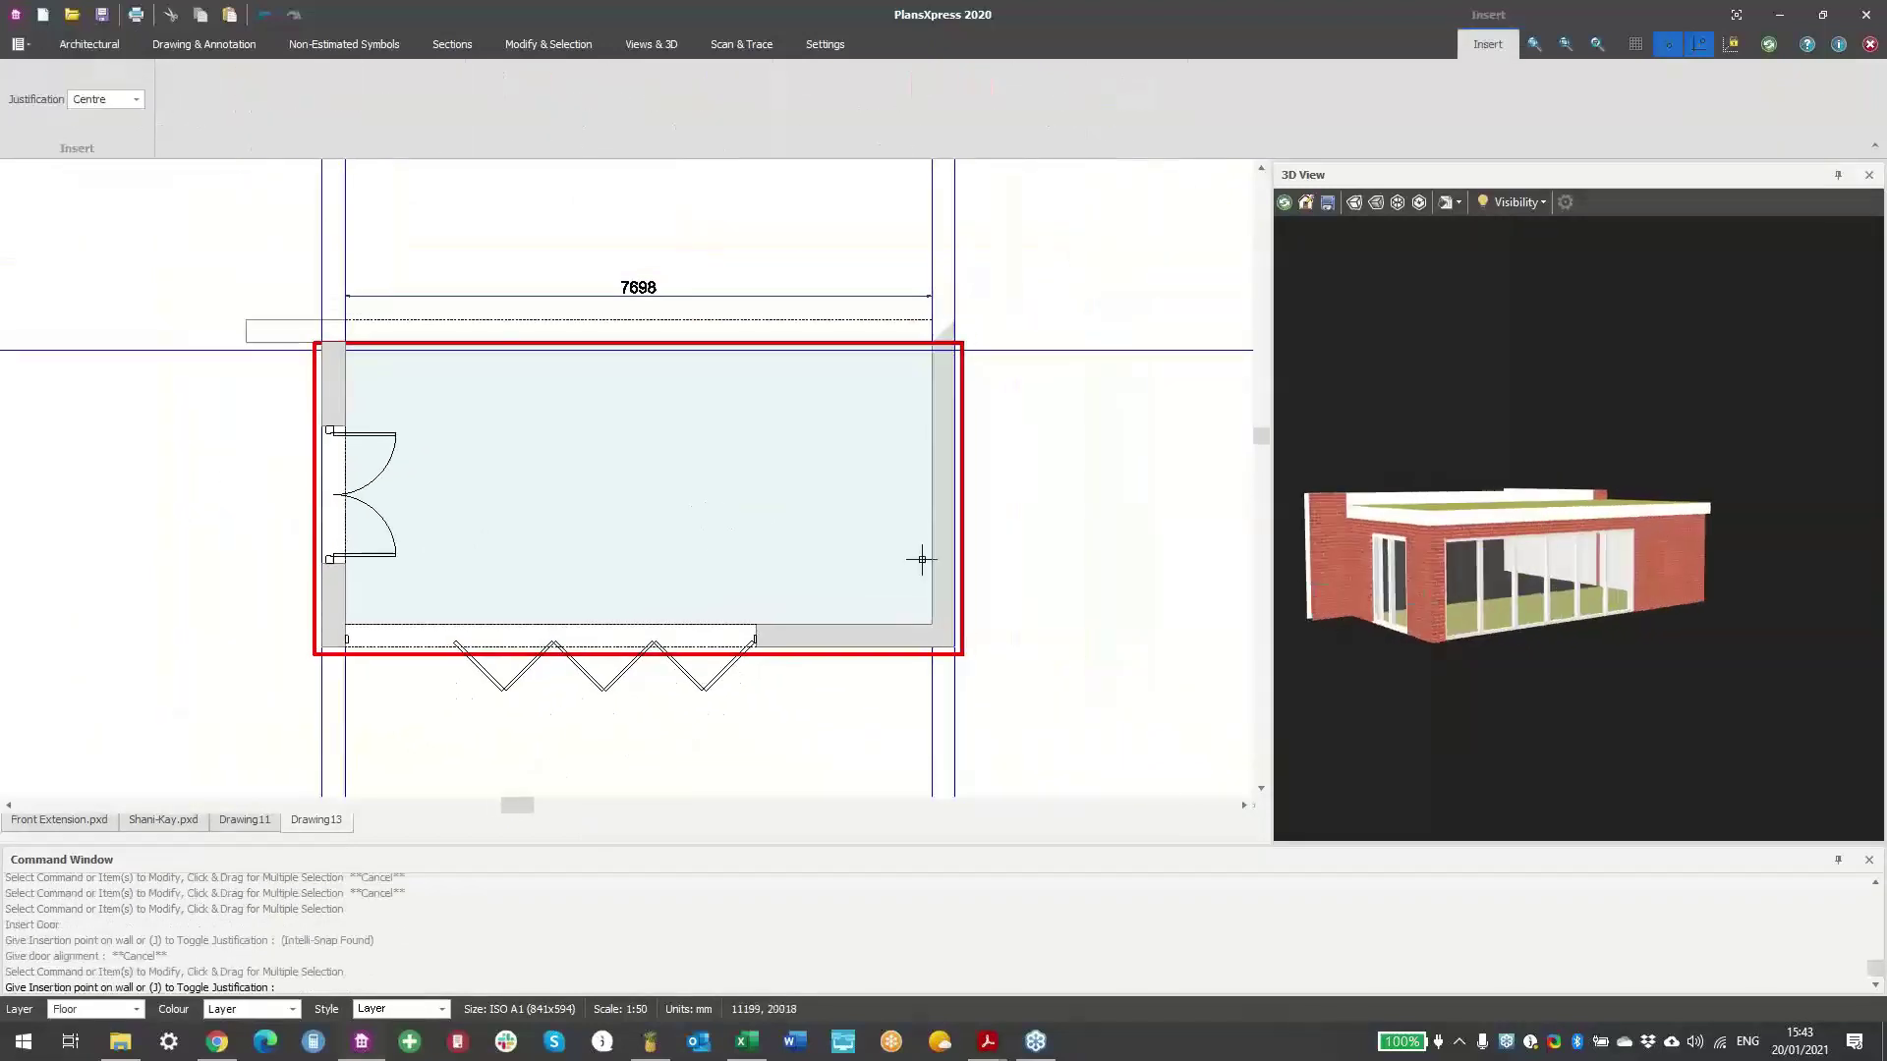
key(Escape)
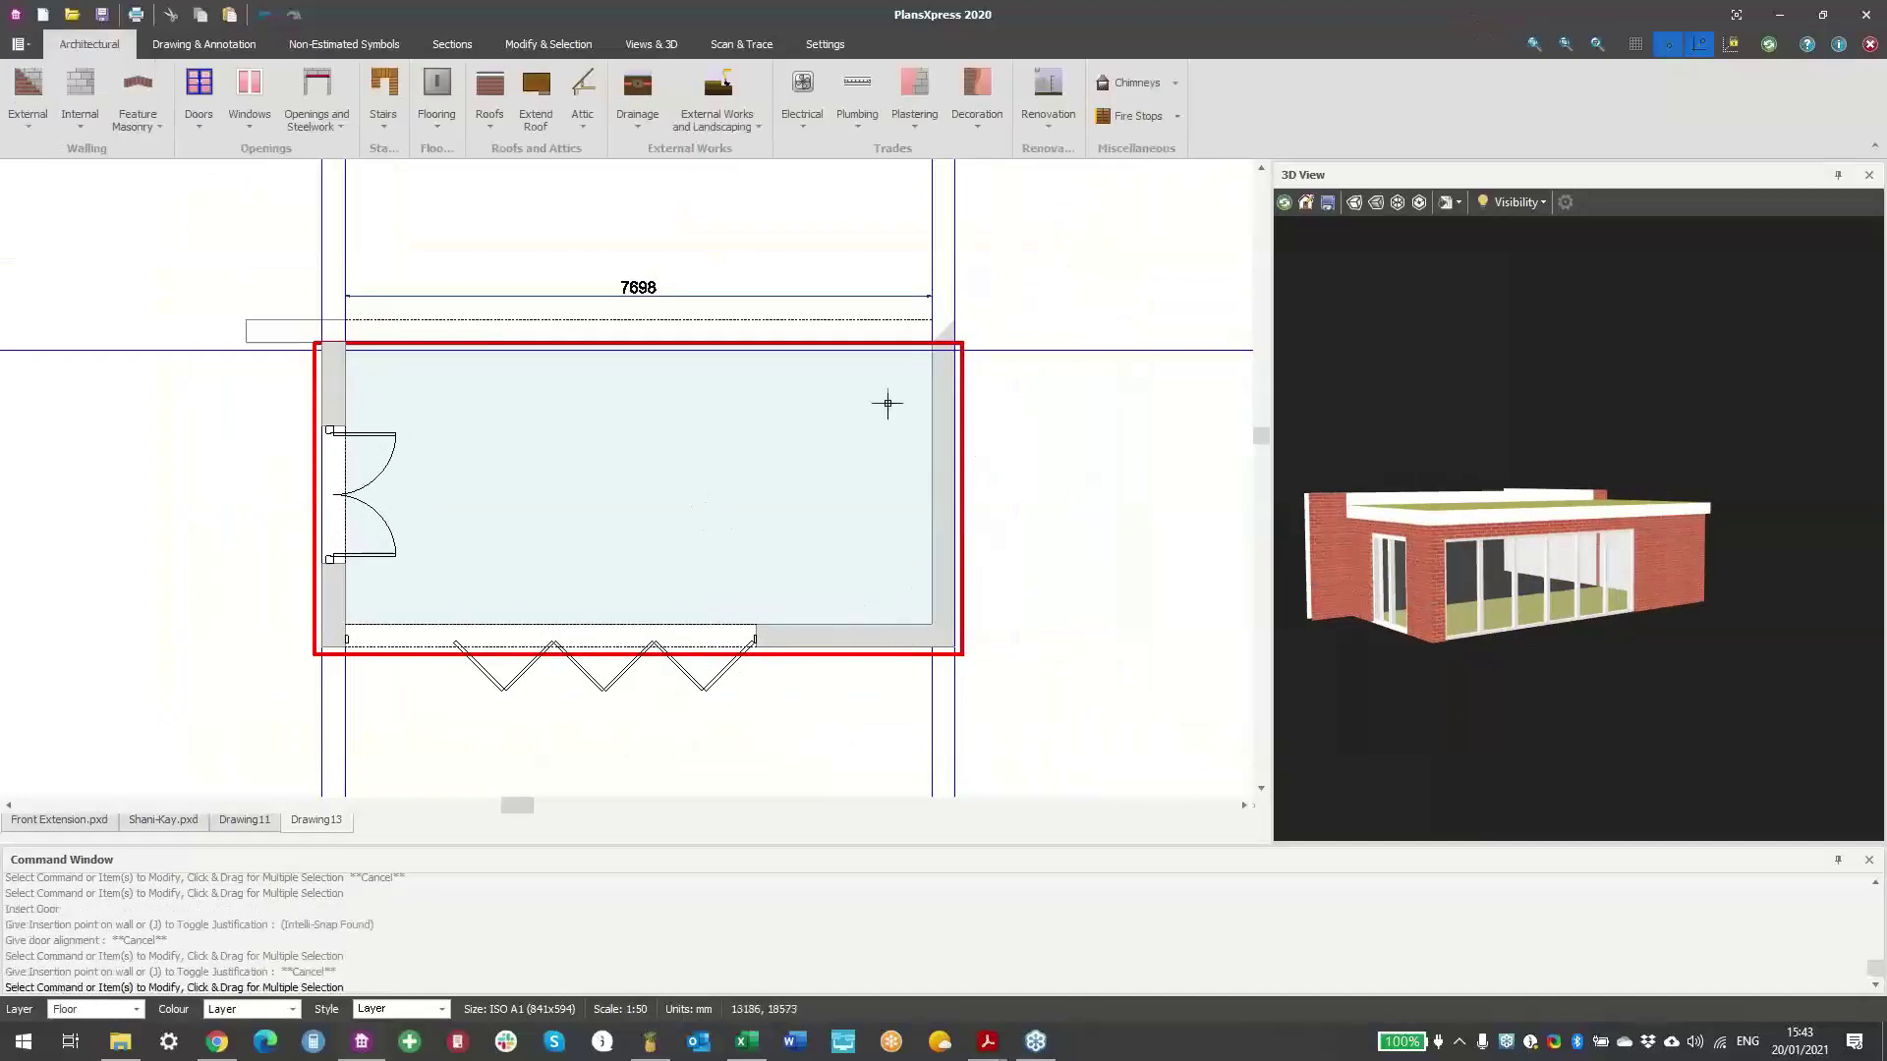
- Open the window specifier for the Crystal Direct PVCu windows
click(253, 133)
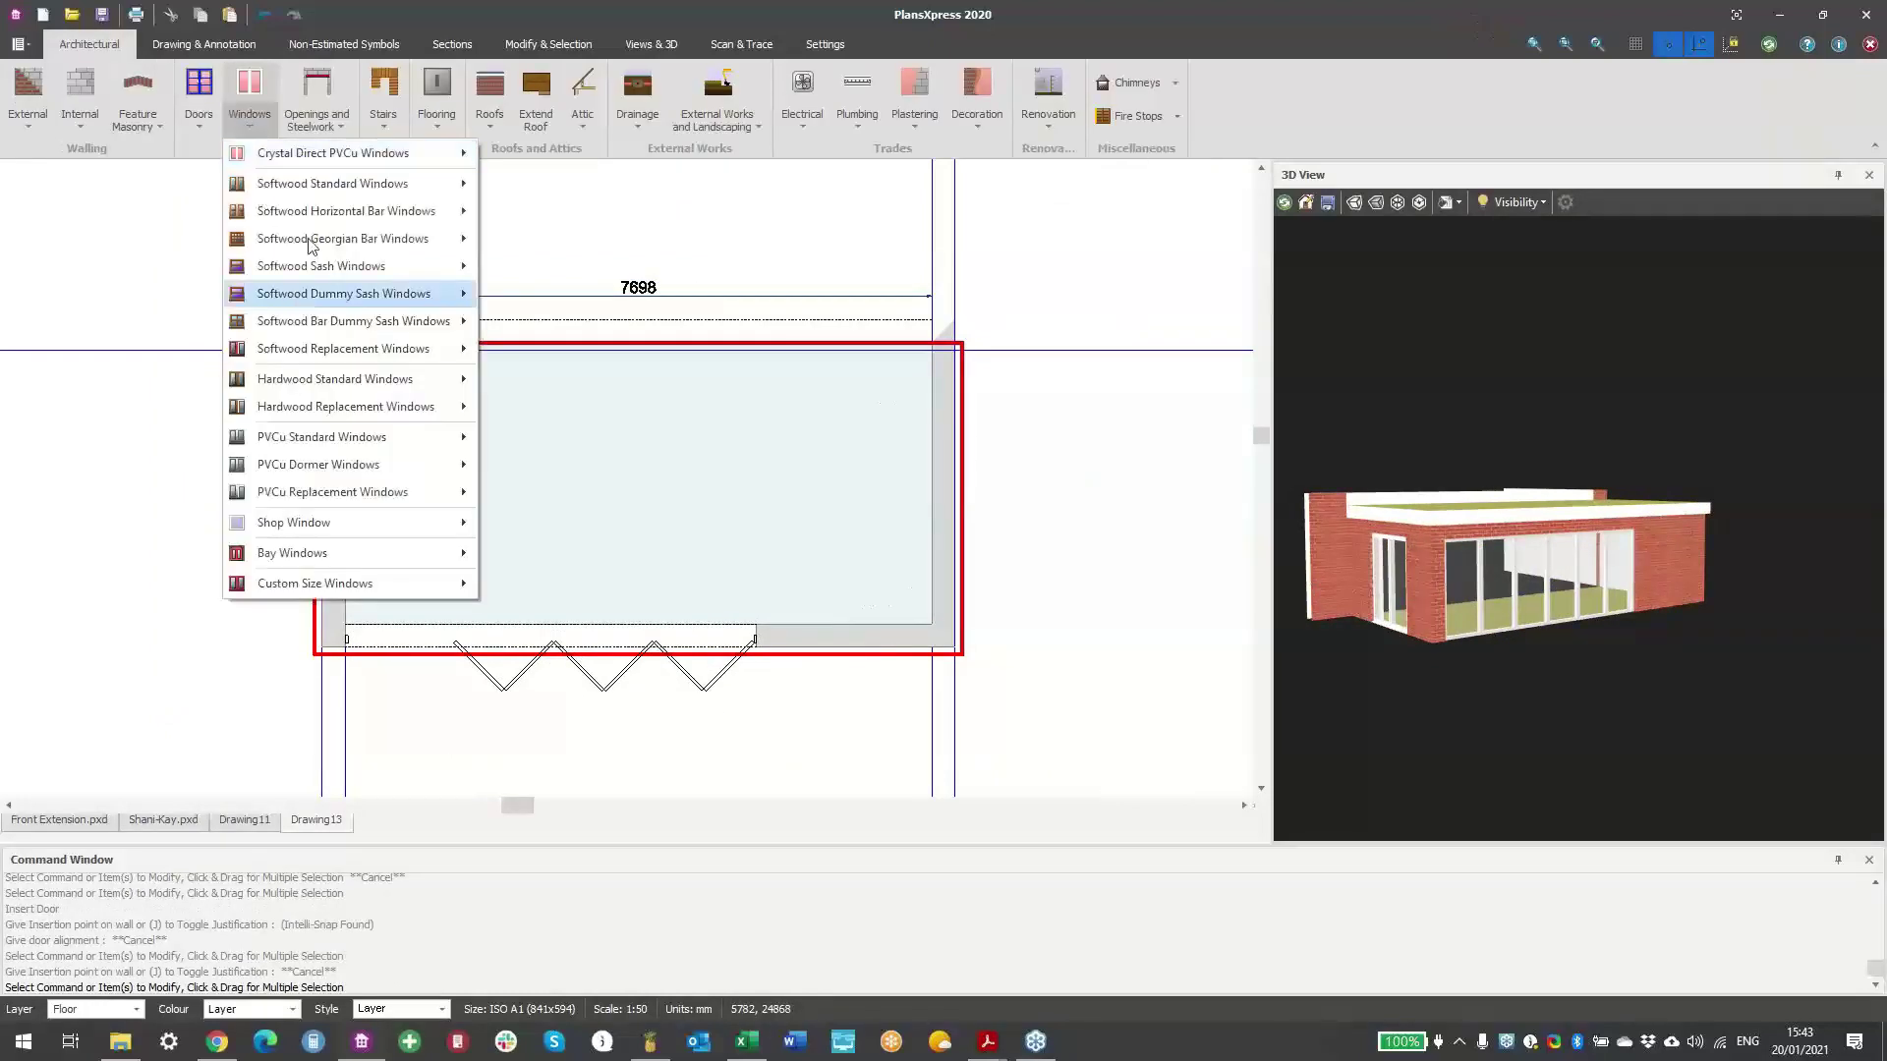
click(555, 157)
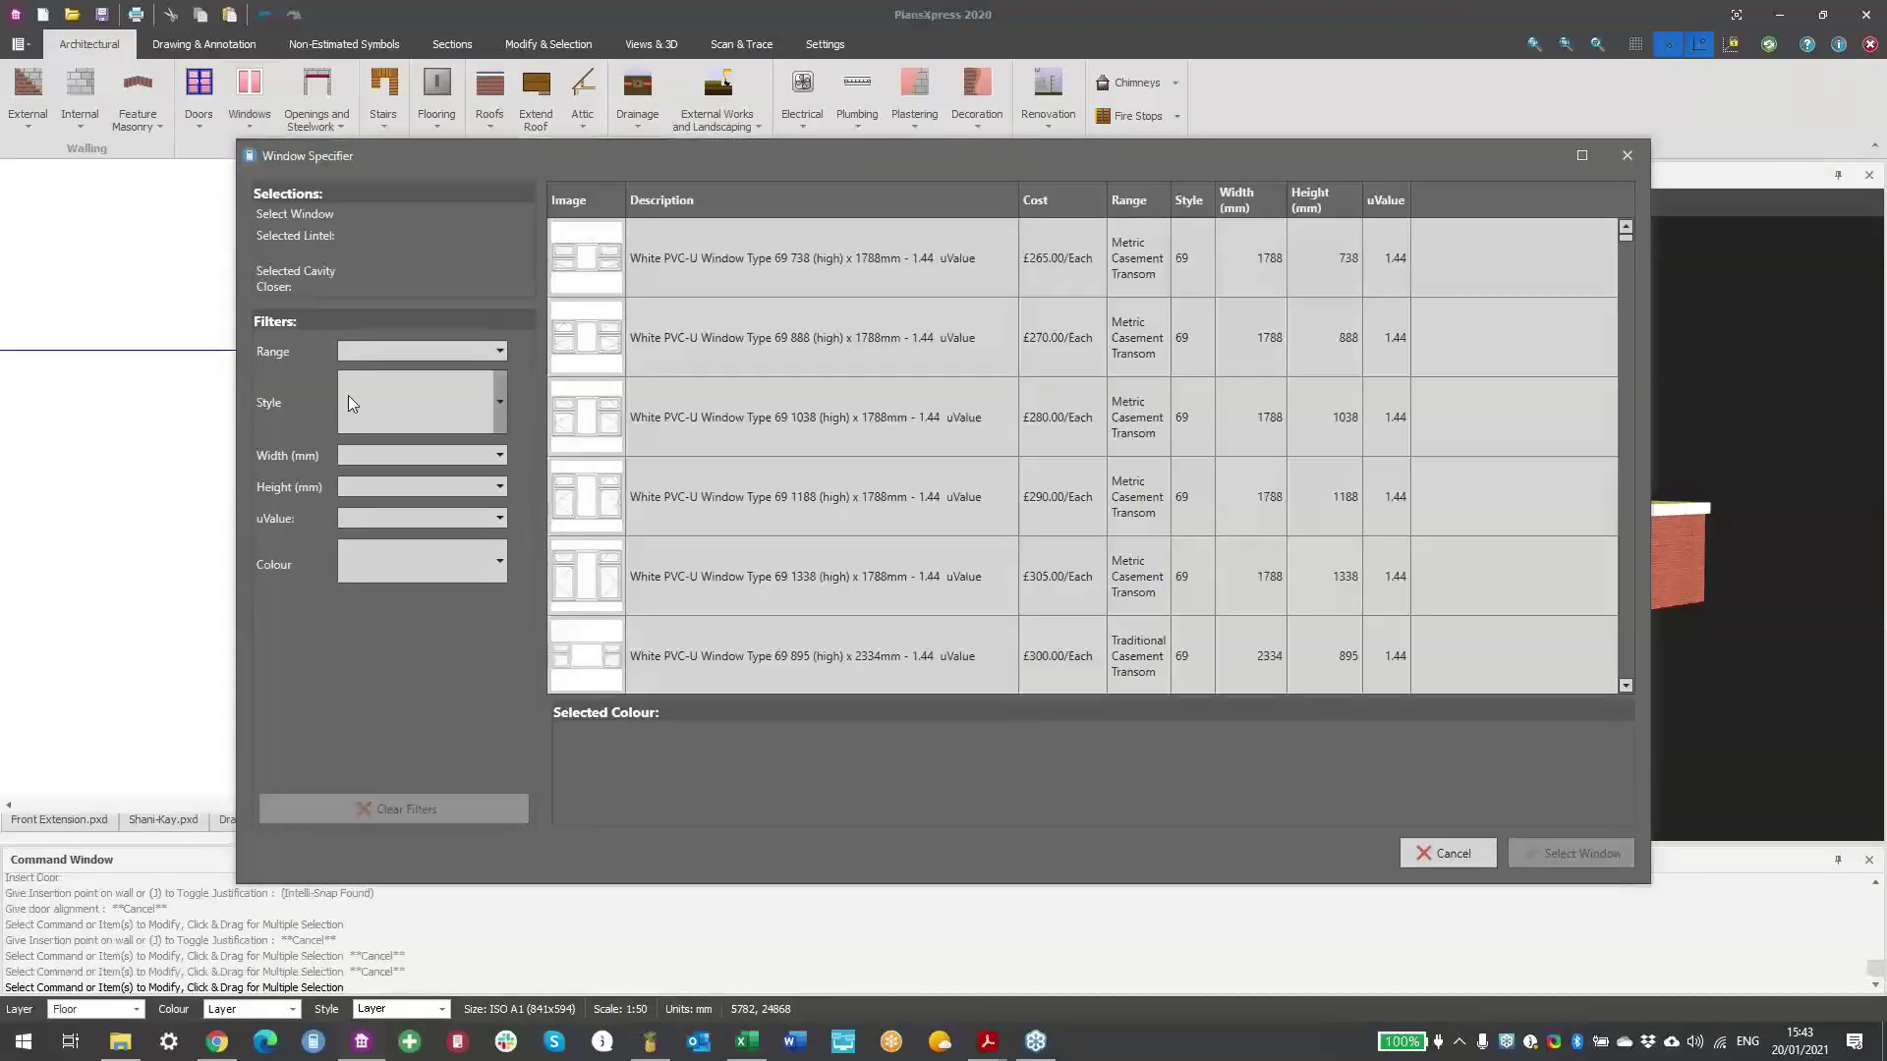
- Try filtering the windows to 2088 mm height, check the available widths and styles, and clear the filter
click(350, 490)
scroll(378, 799, down, 3)
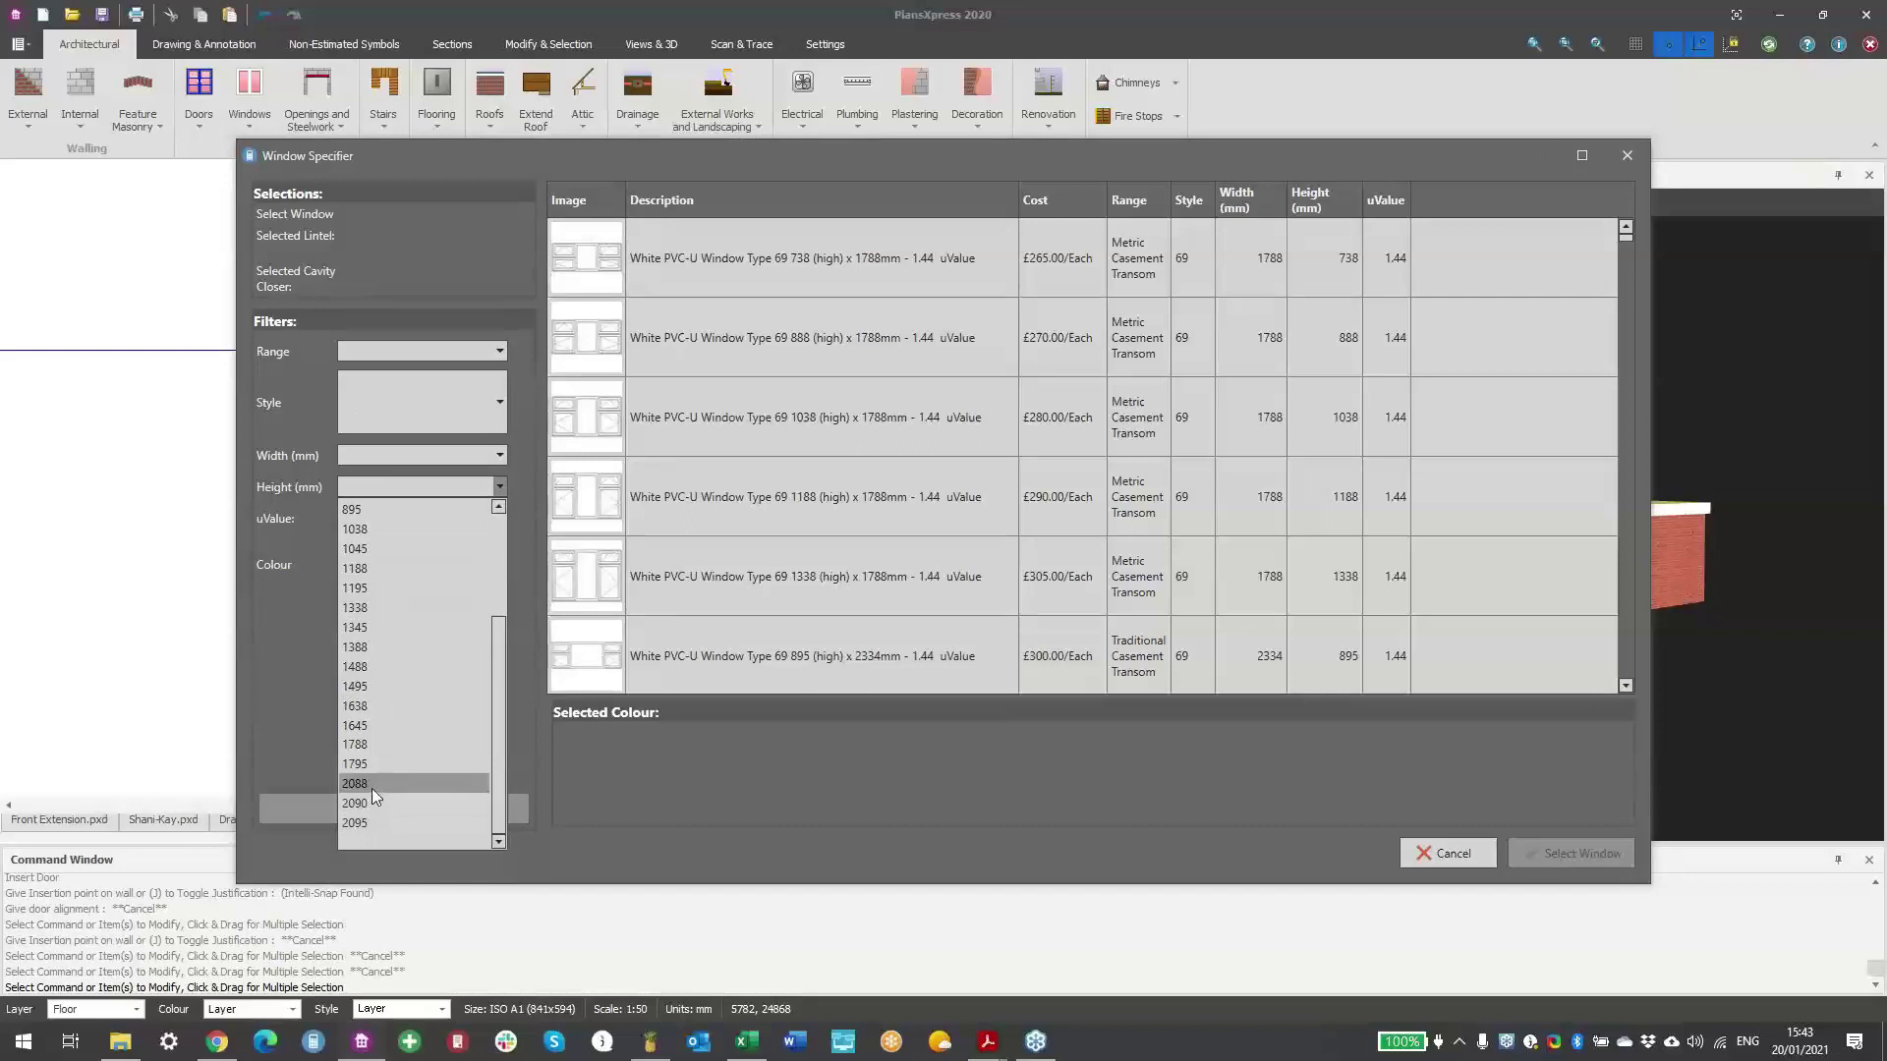
click(371, 786)
click(411, 456)
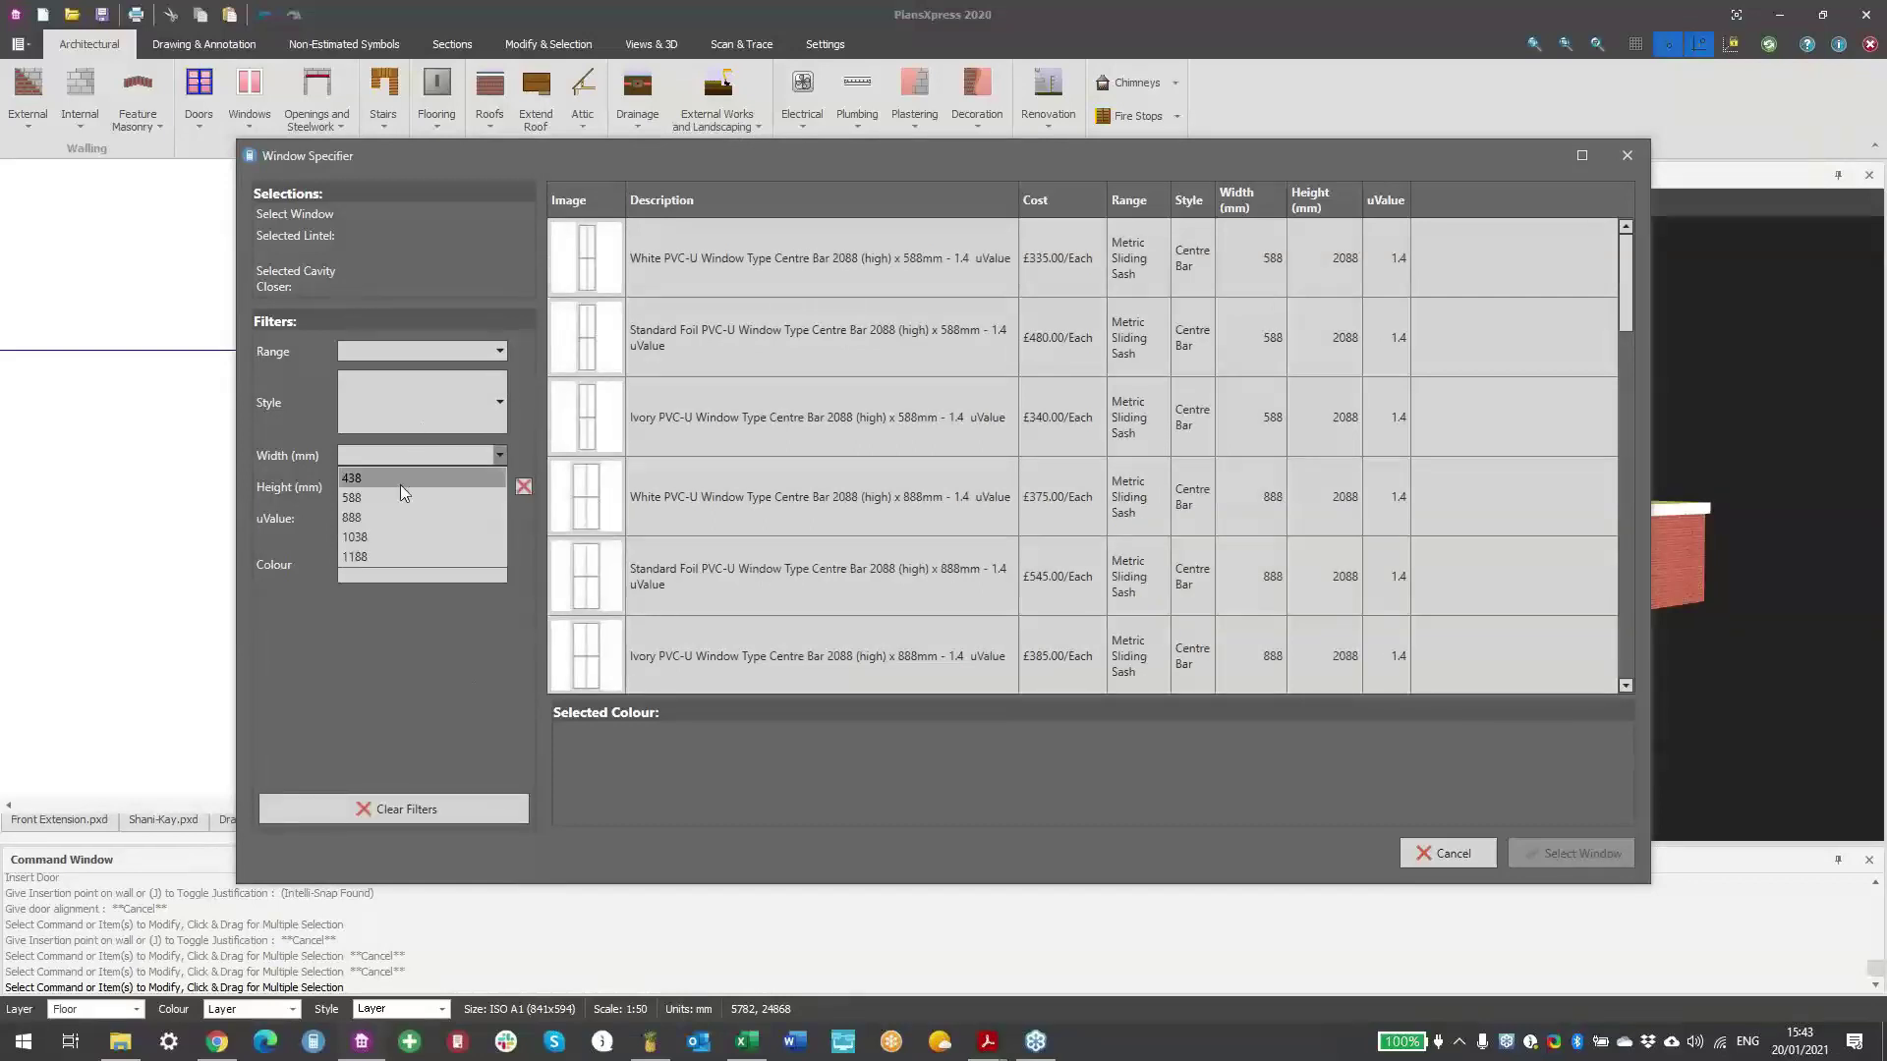
click(381, 404)
click(395, 409)
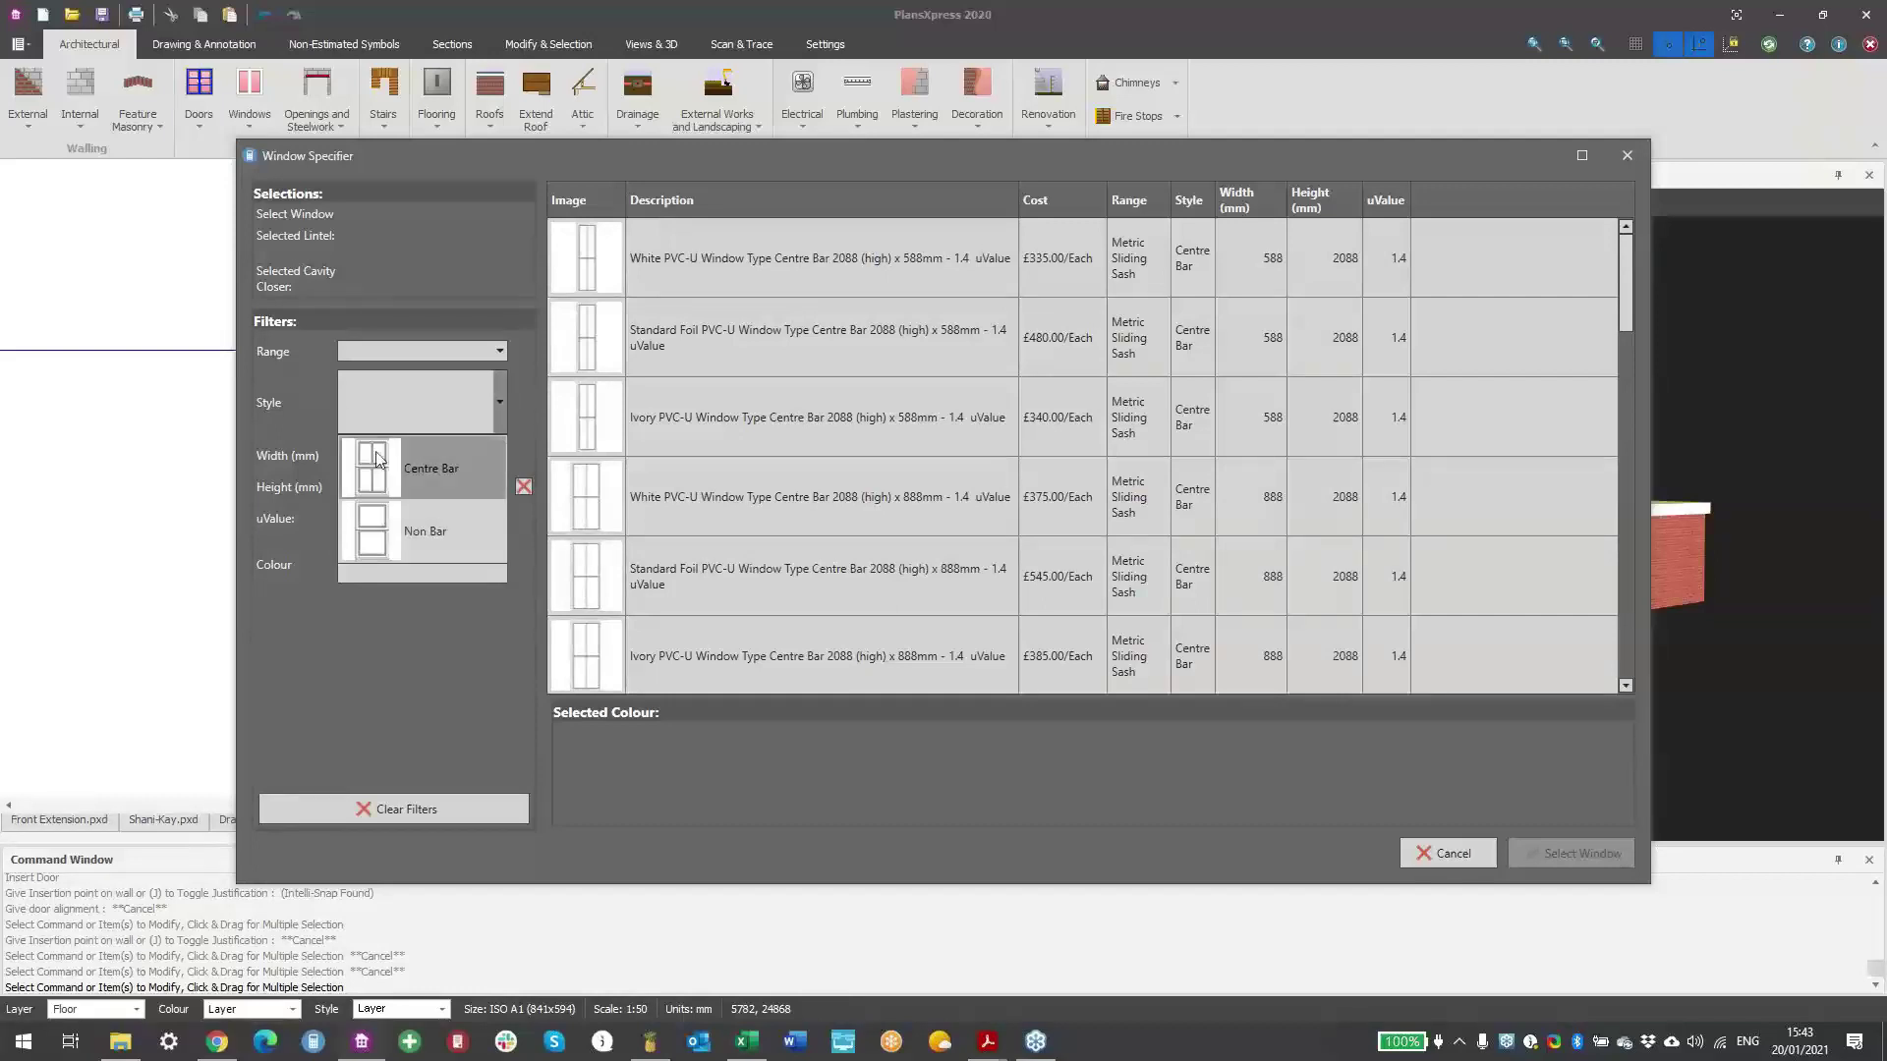
click(246, 415)
click(482, 489)
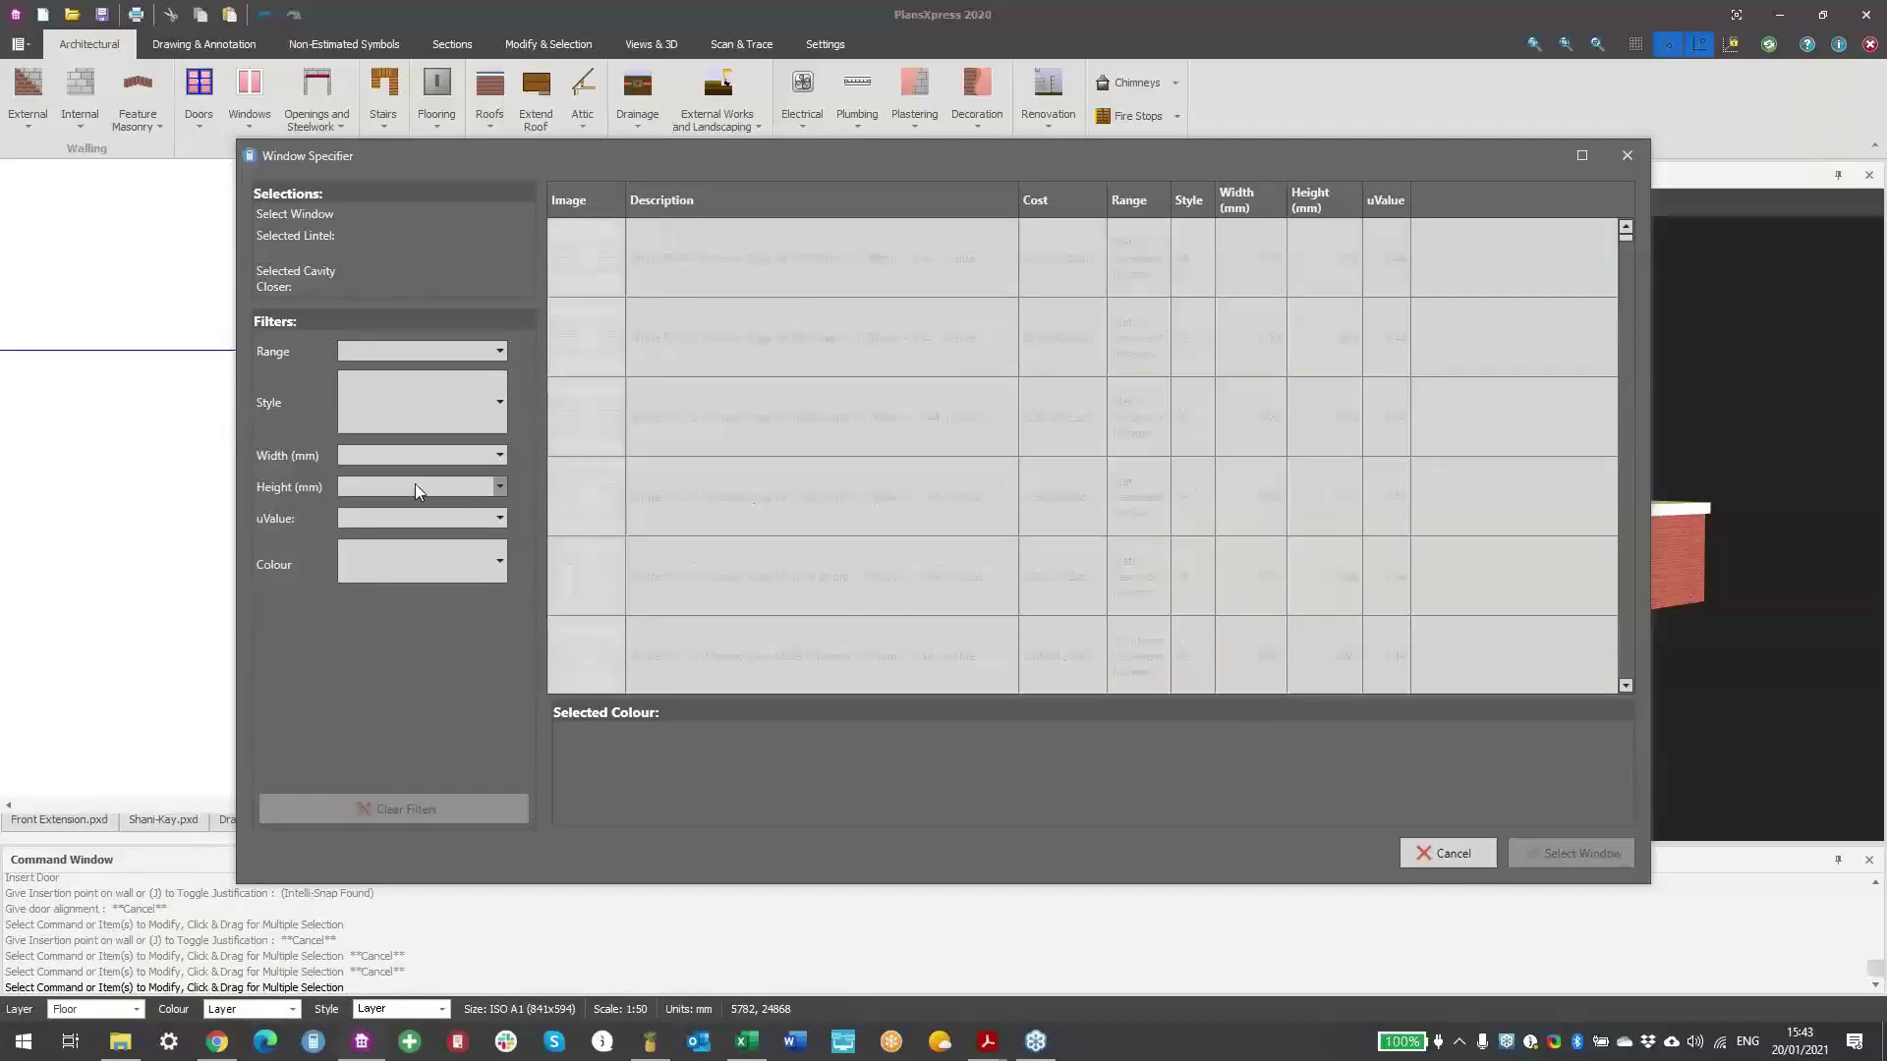
- Try a 2095 mm height filter and check which window styles it offers
click(418, 485)
scroll(423, 806, down, 5)
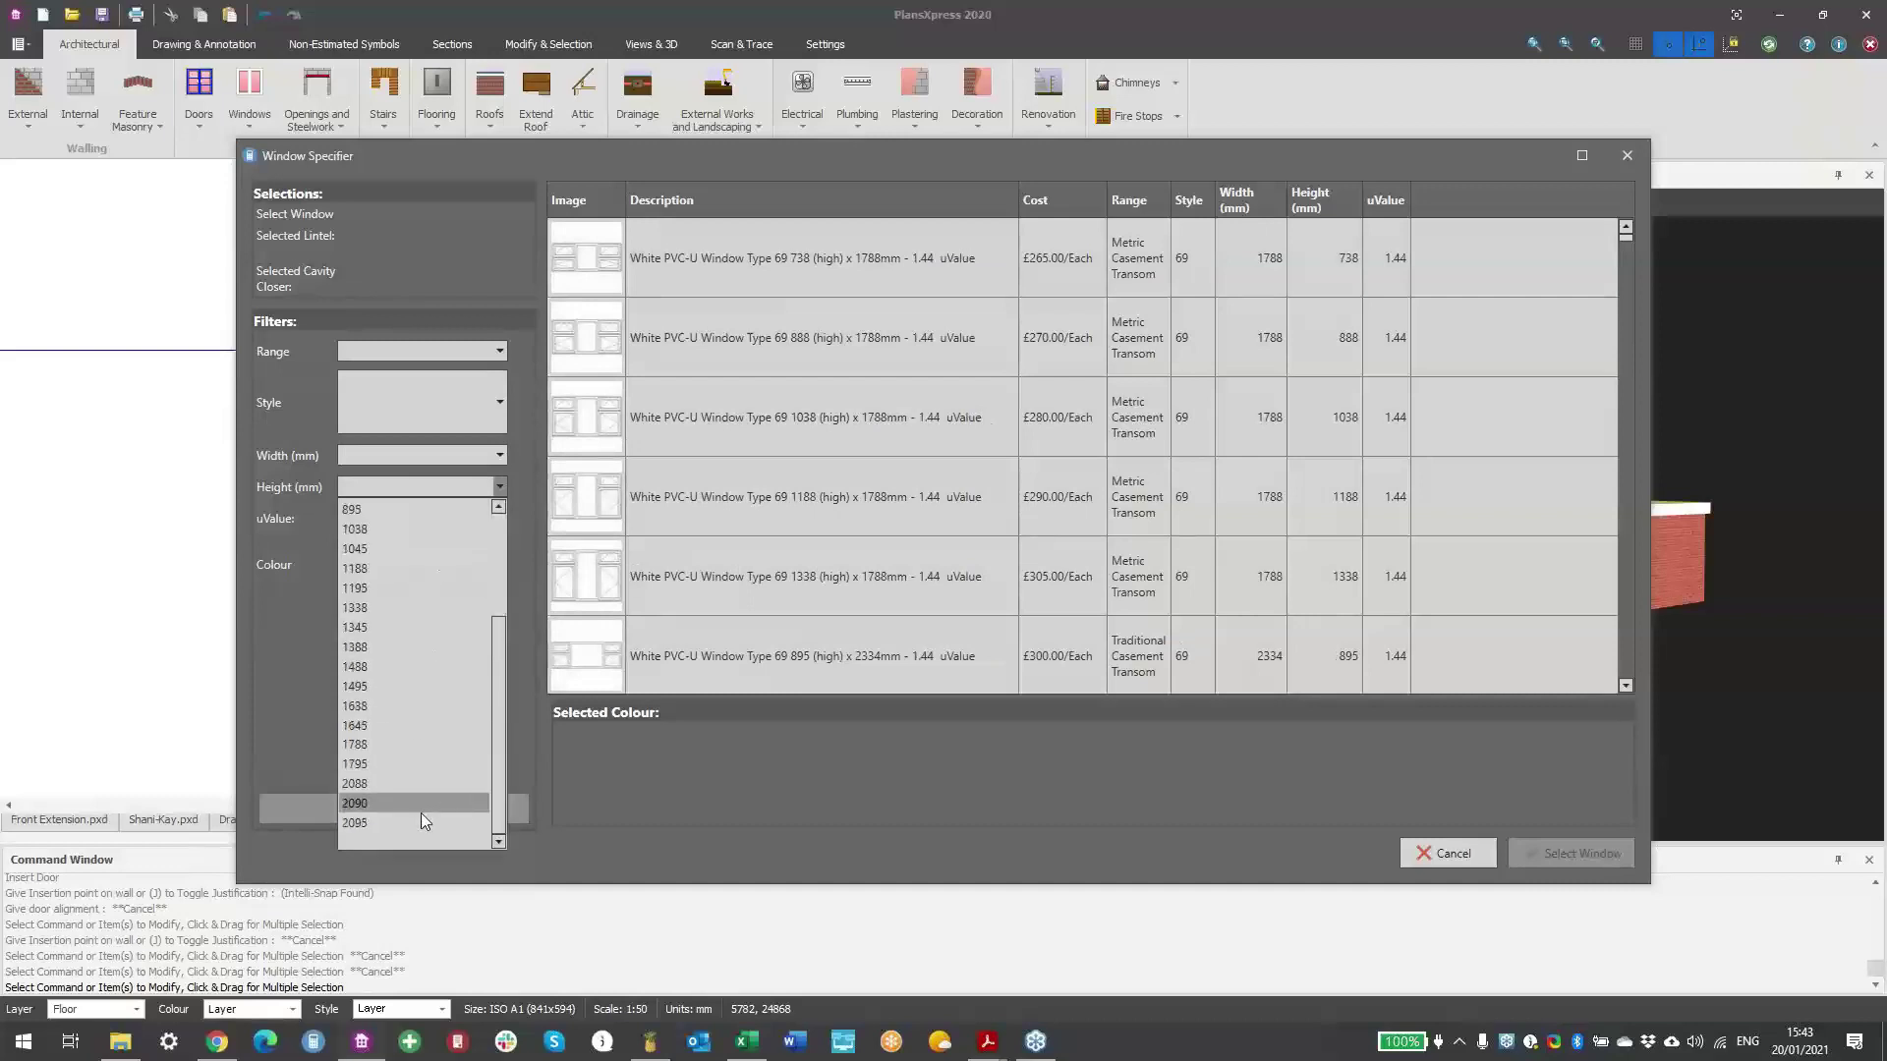
click(407, 825)
click(410, 447)
click(411, 428)
click(409, 420)
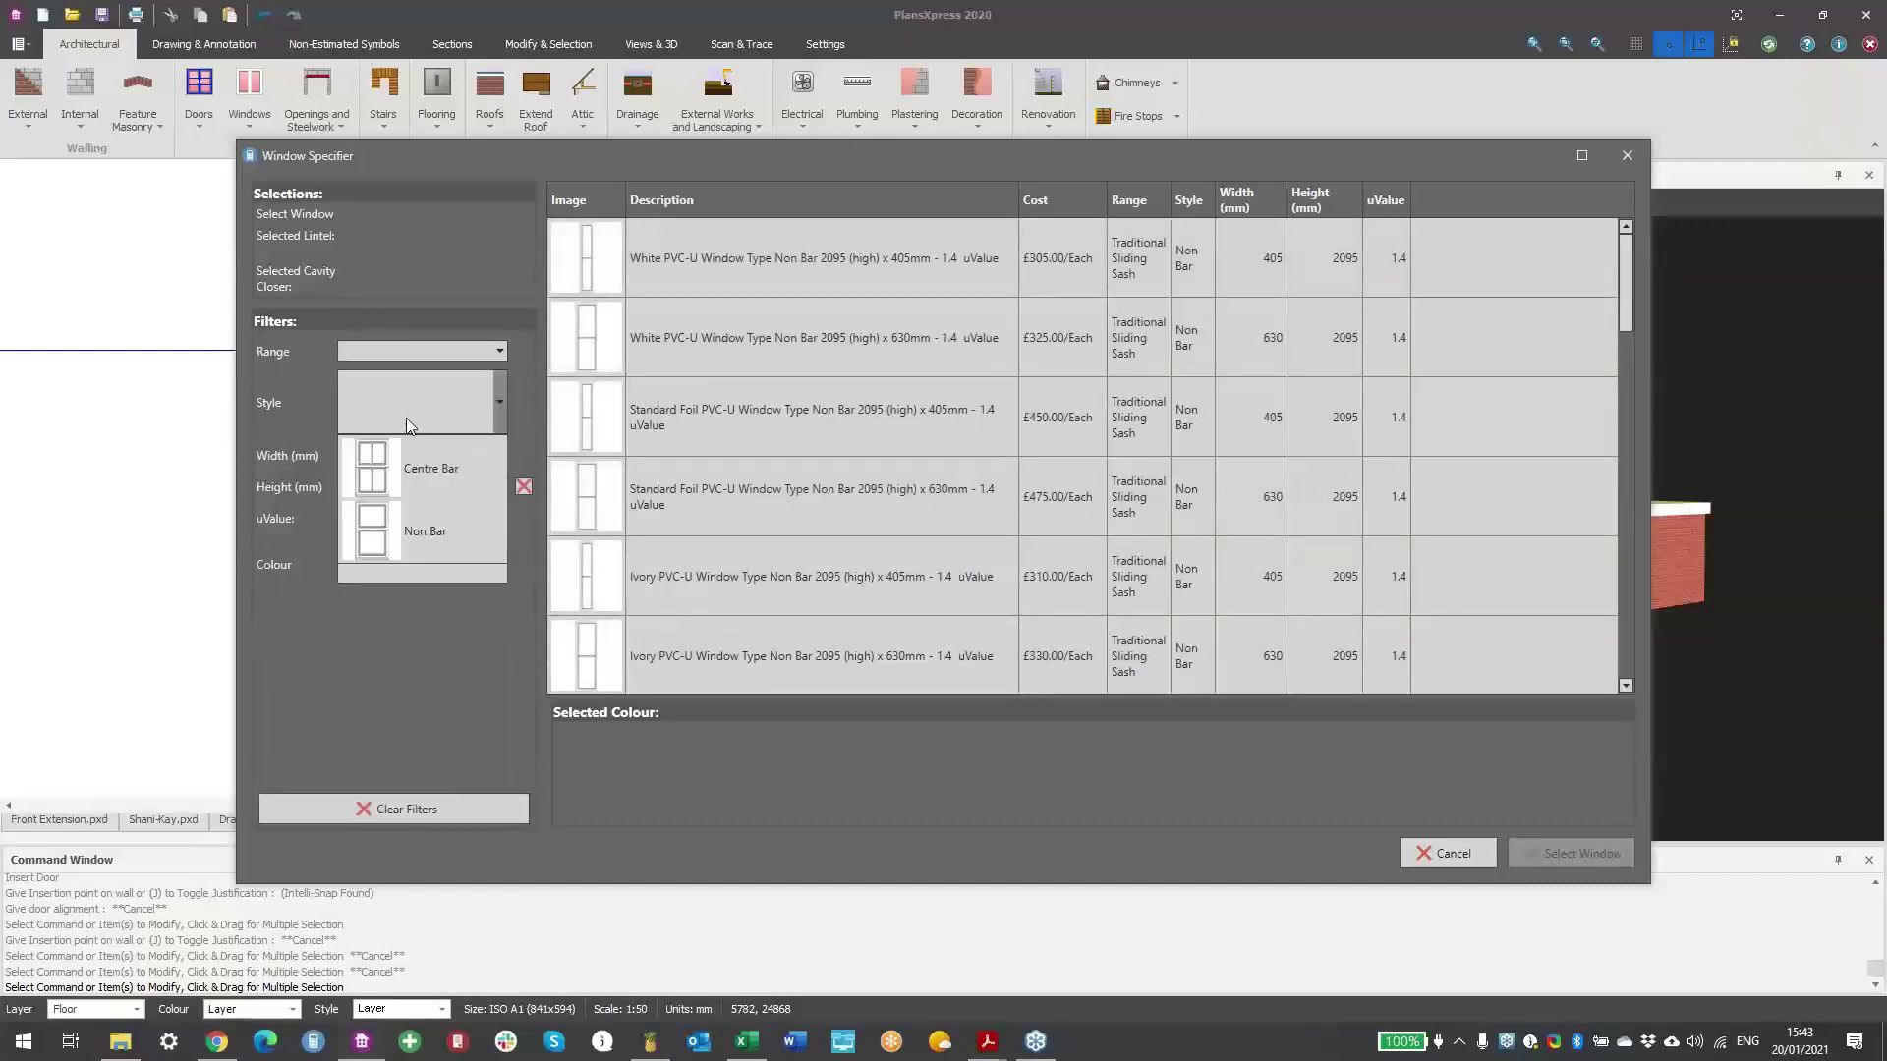
click(303, 427)
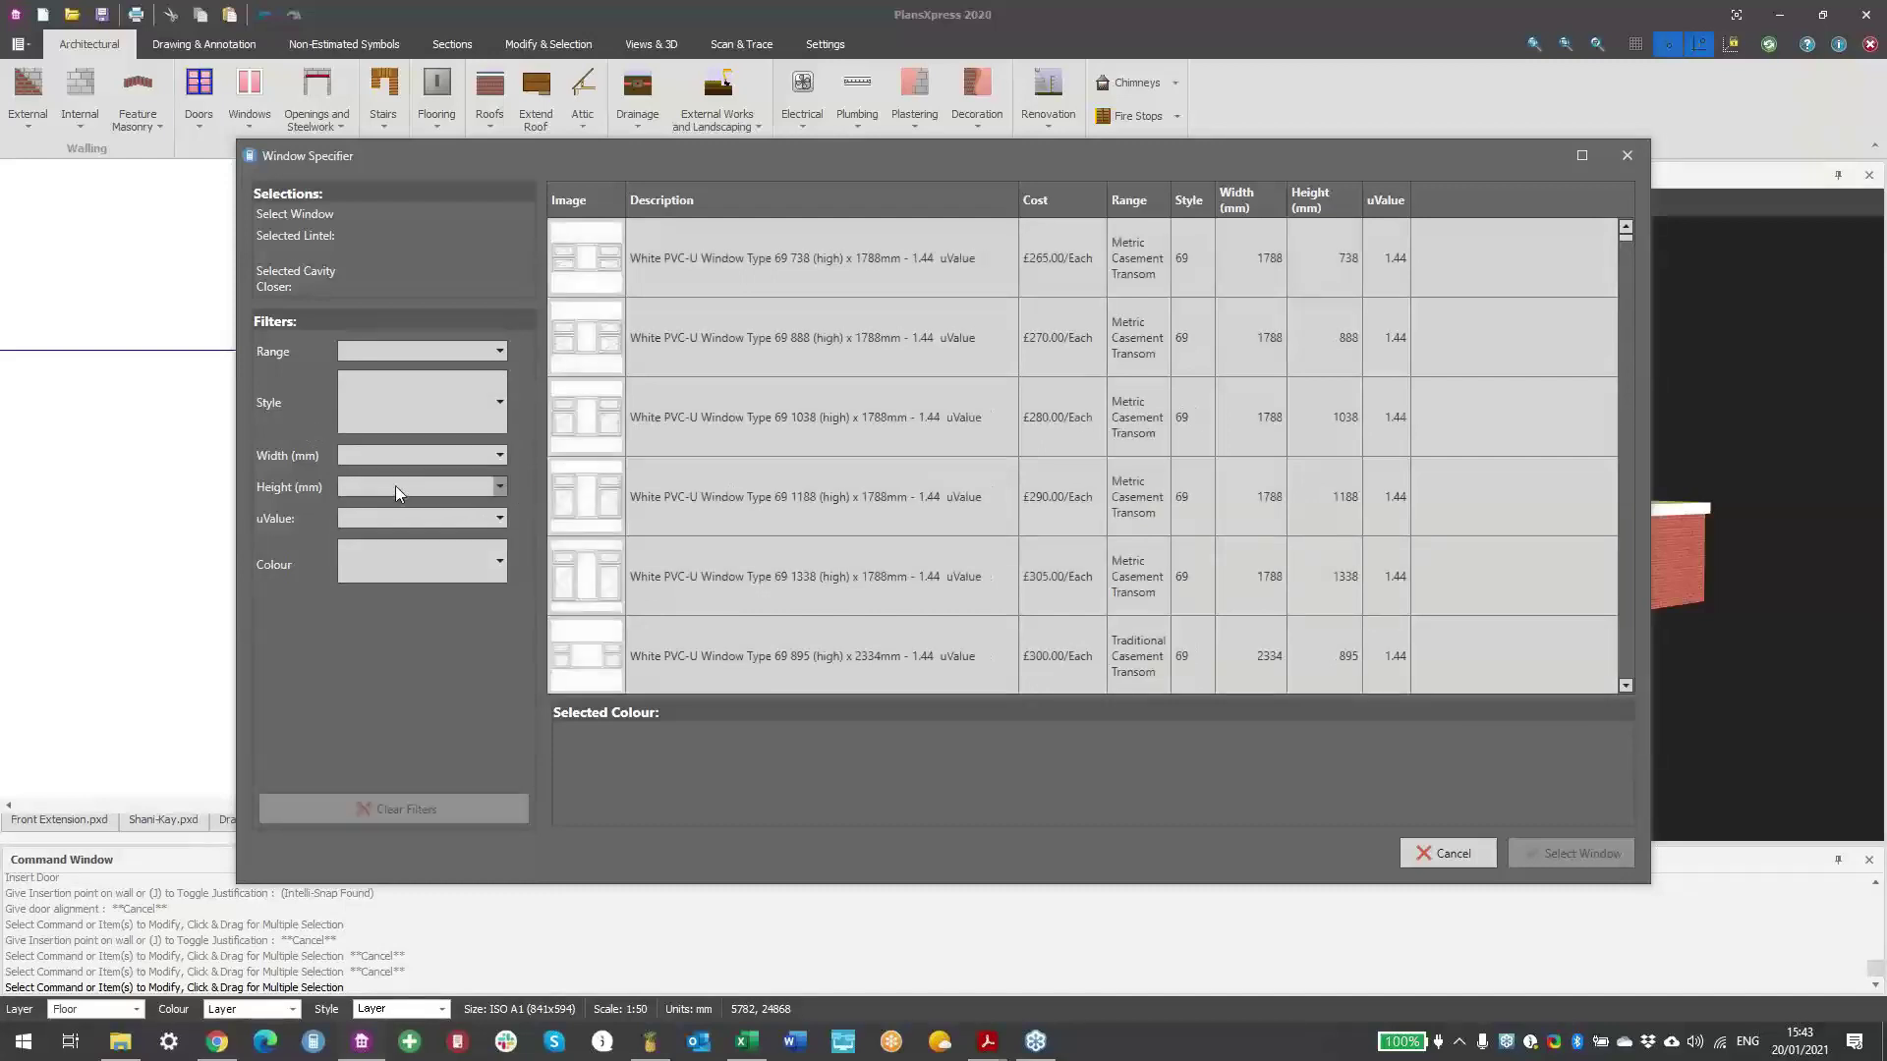
- Return to the 2088 mm height filter and recheck its style and width options
click(394, 487)
scroll(391, 841, down, 3)
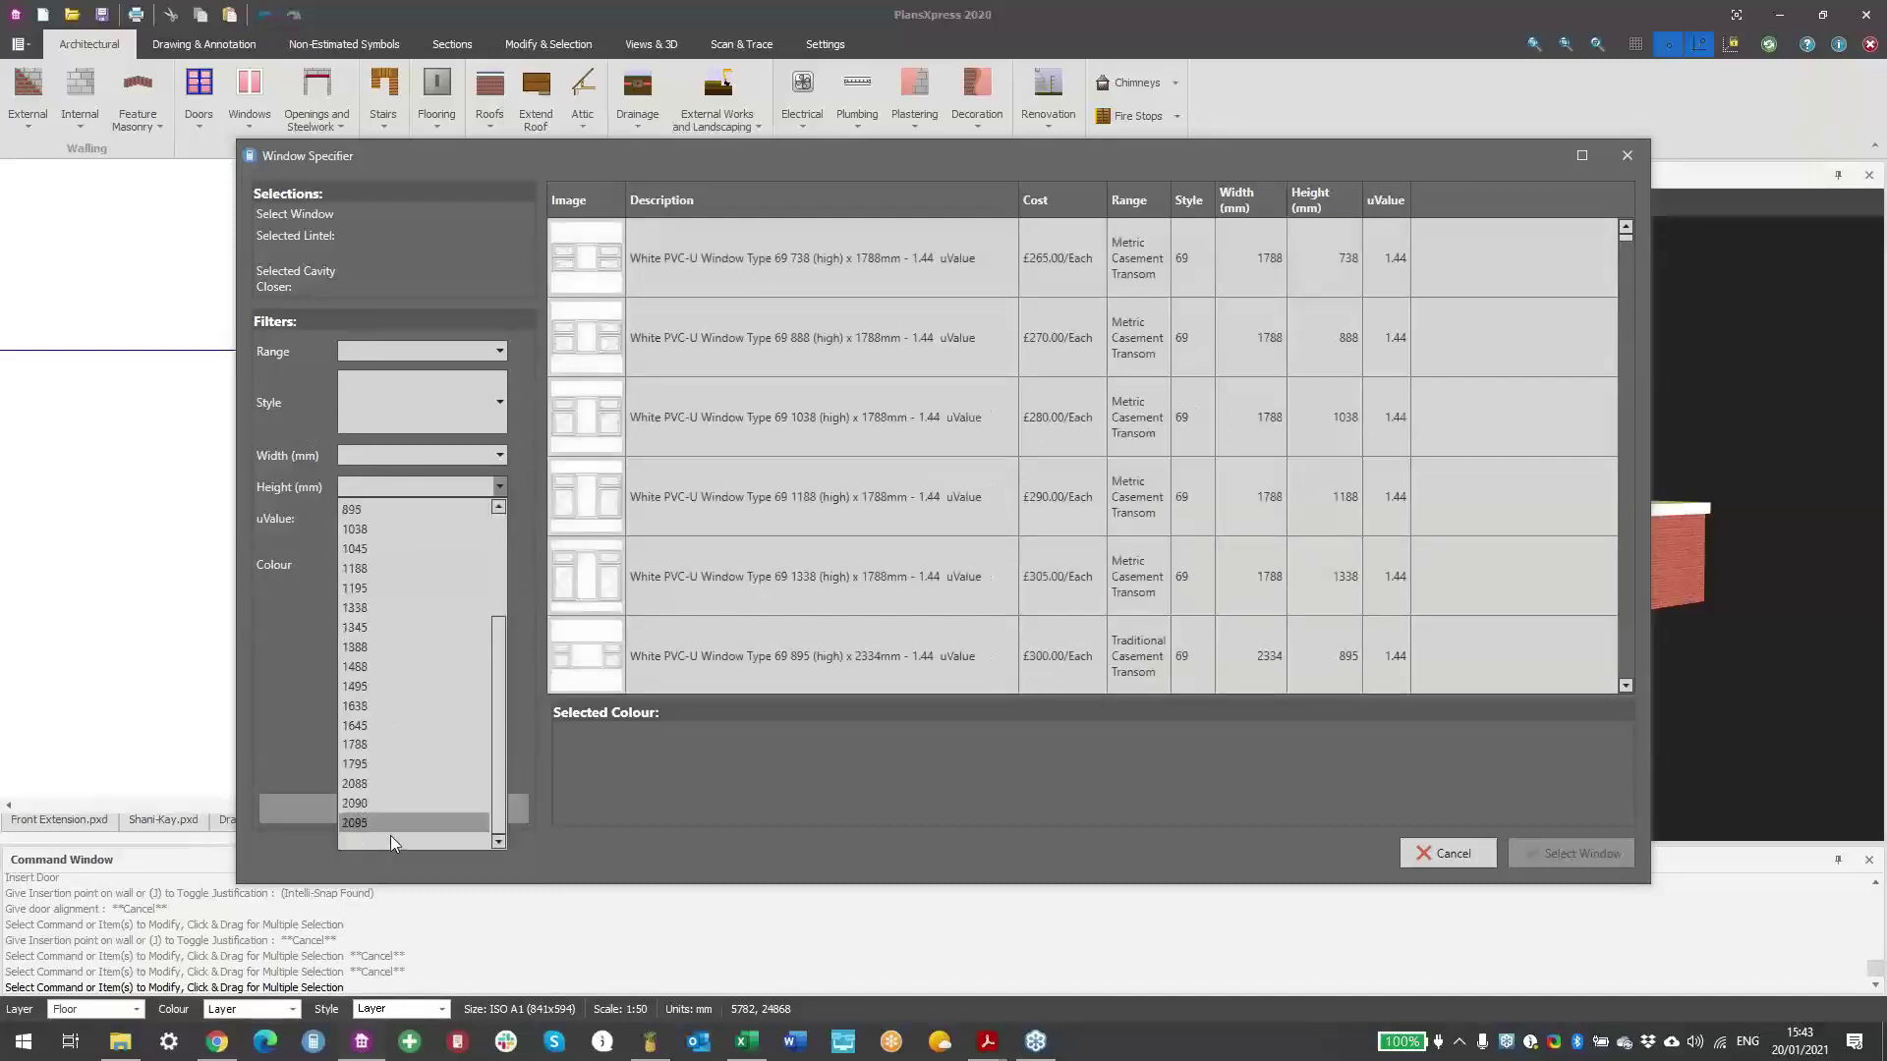
click(384, 784)
click(417, 416)
click(418, 443)
click(417, 448)
click(285, 435)
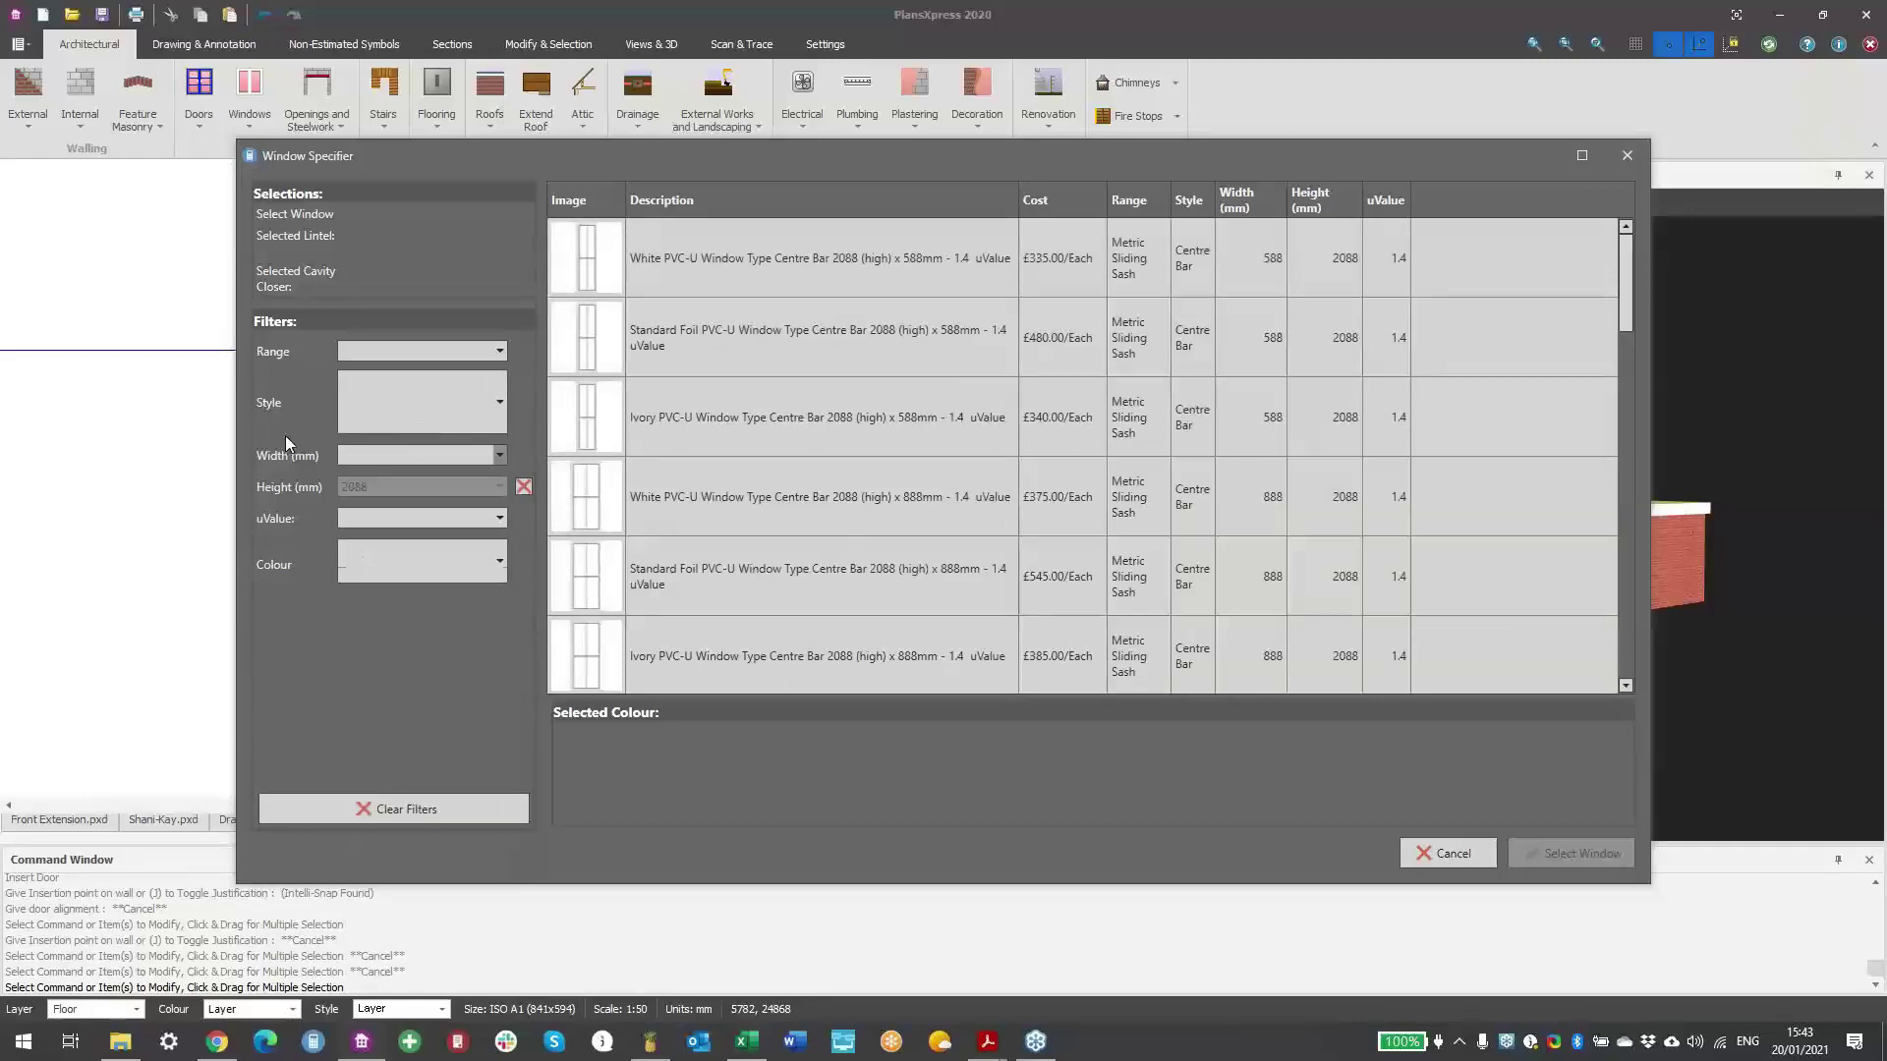
- Try a 1795 mm height filter, check its styles and widths, and clear it
click(425, 487)
scroll(388, 806, down, 3)
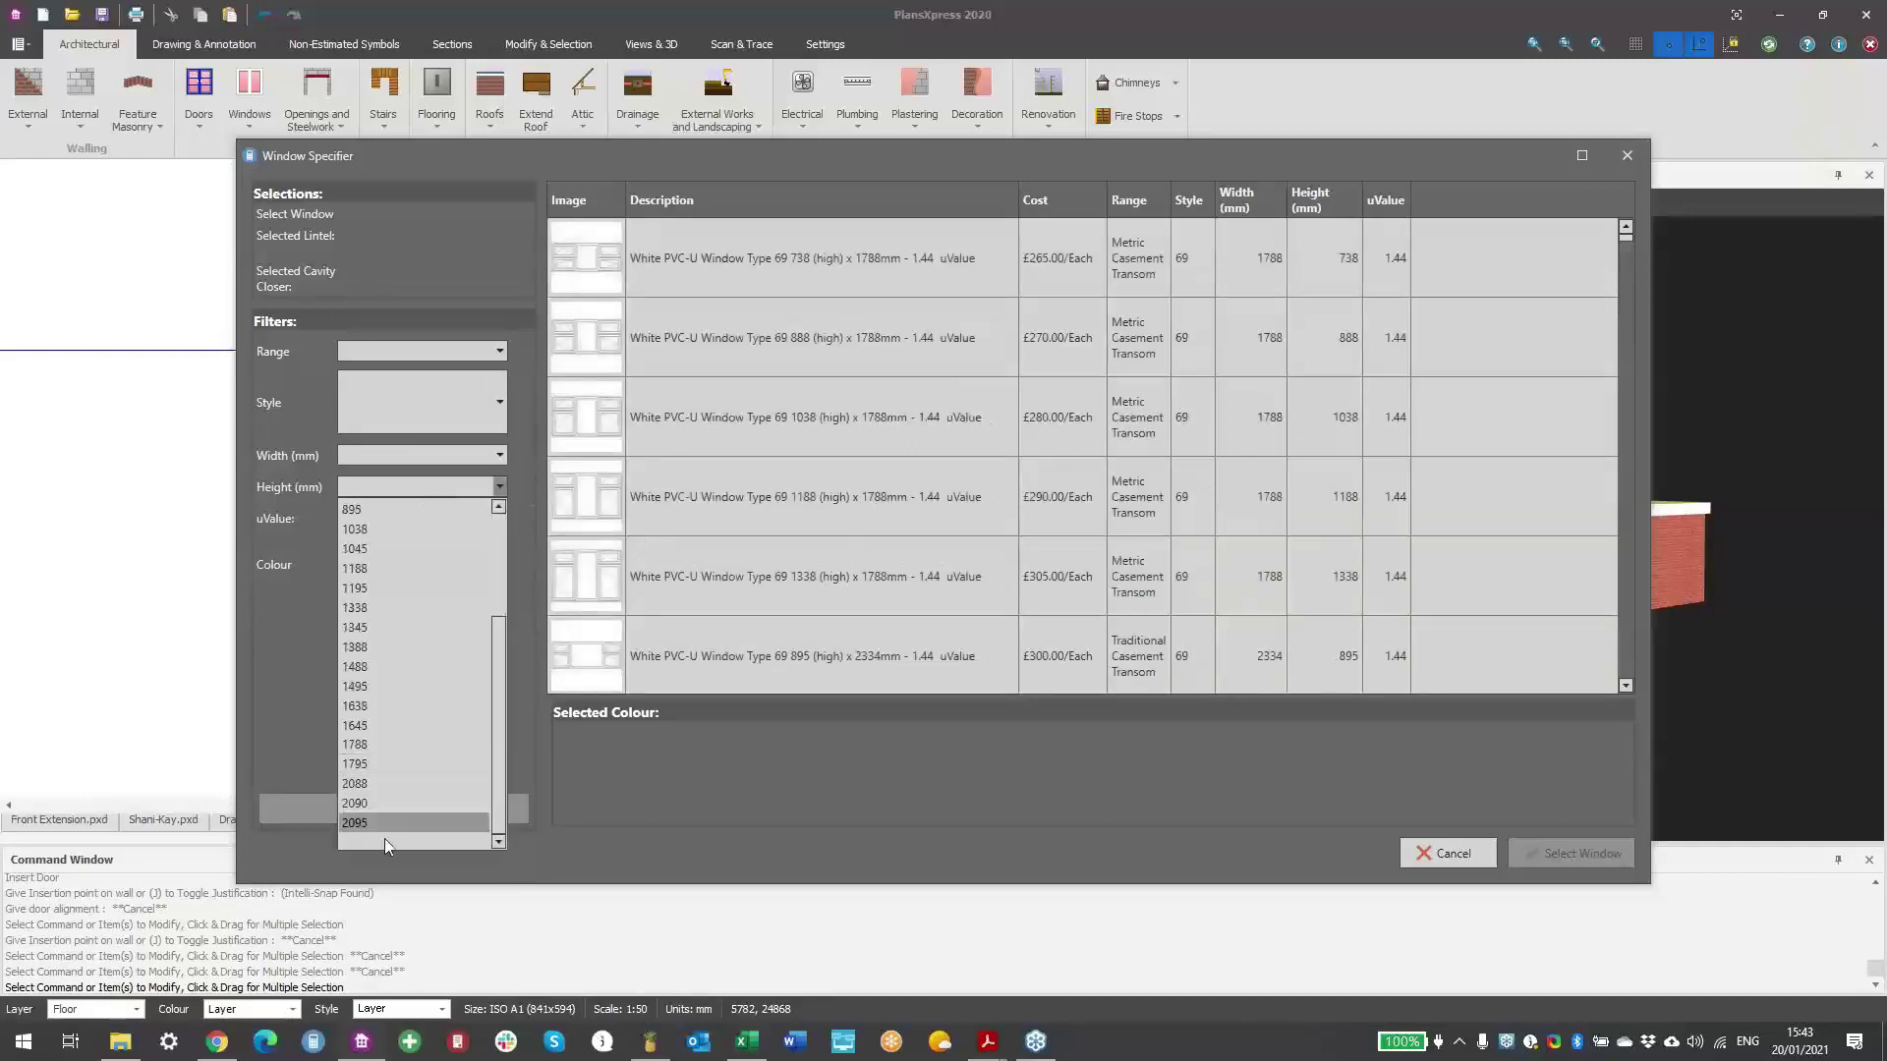
click(379, 764)
click(398, 406)
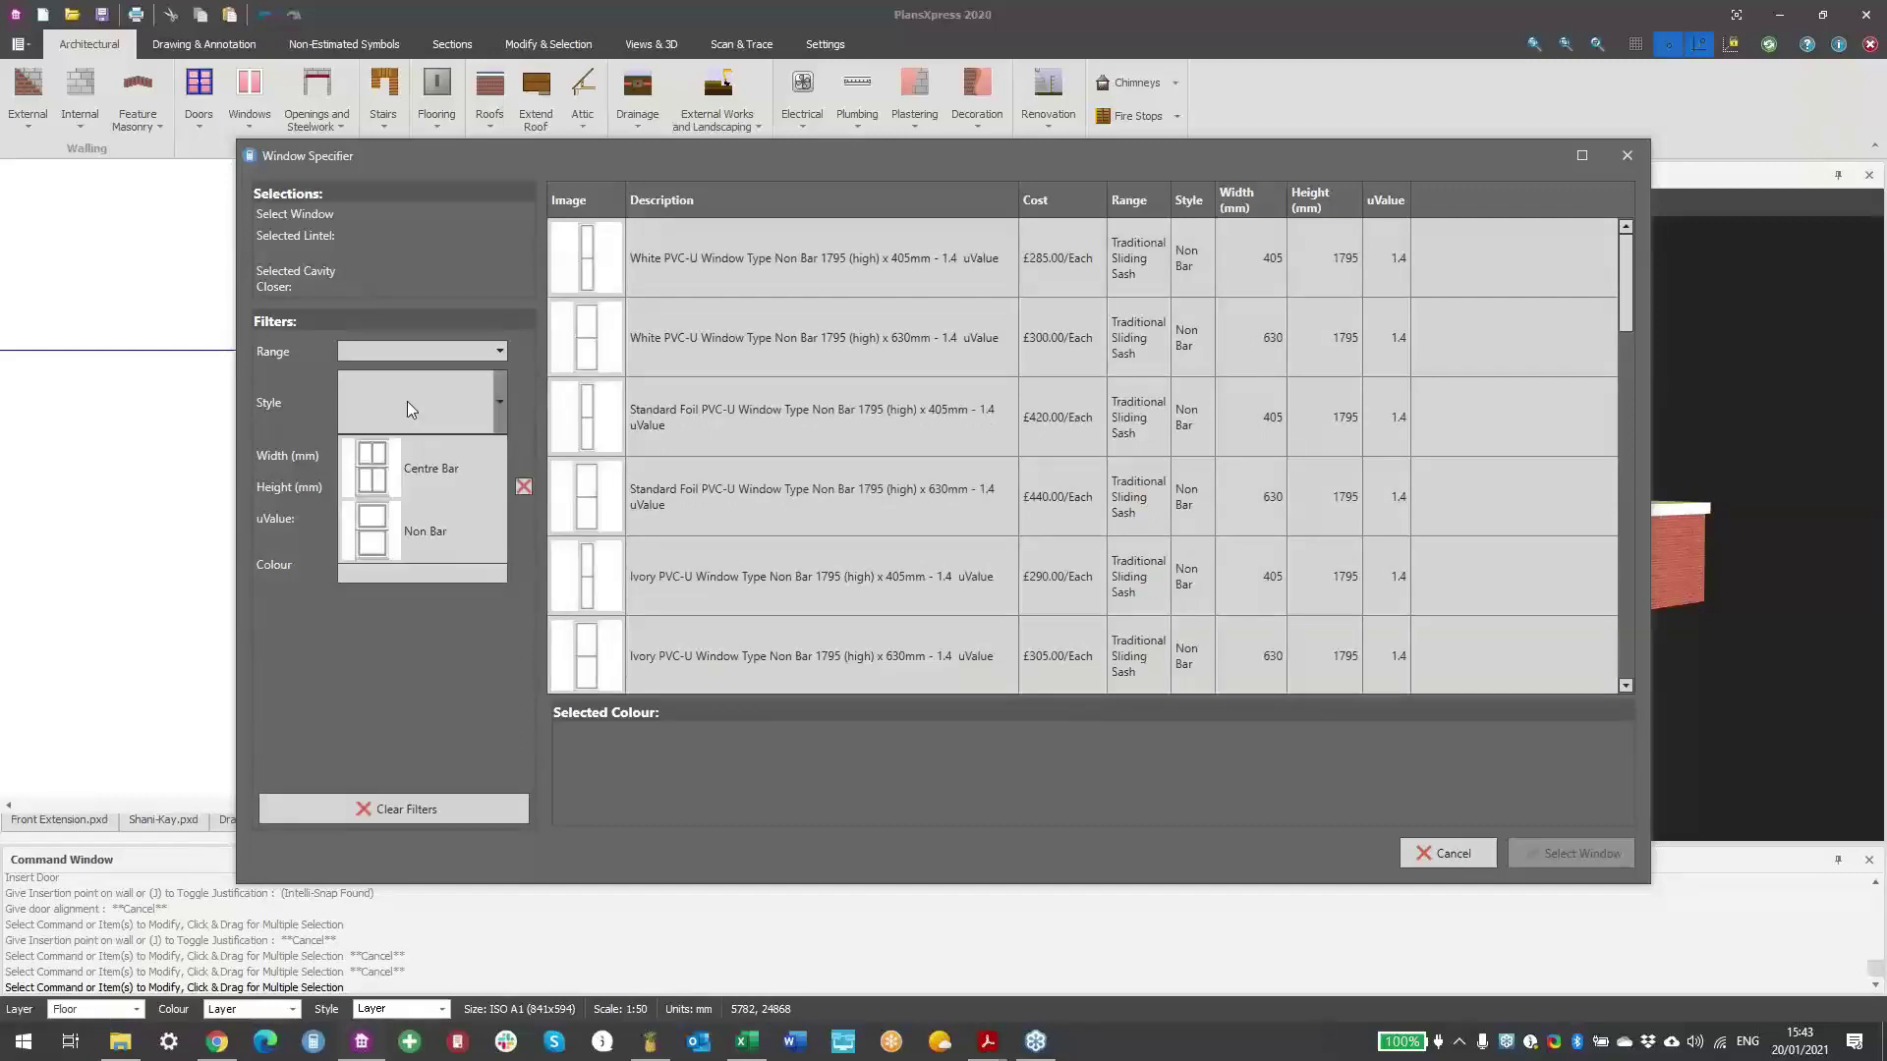
click(283, 412)
click(416, 457)
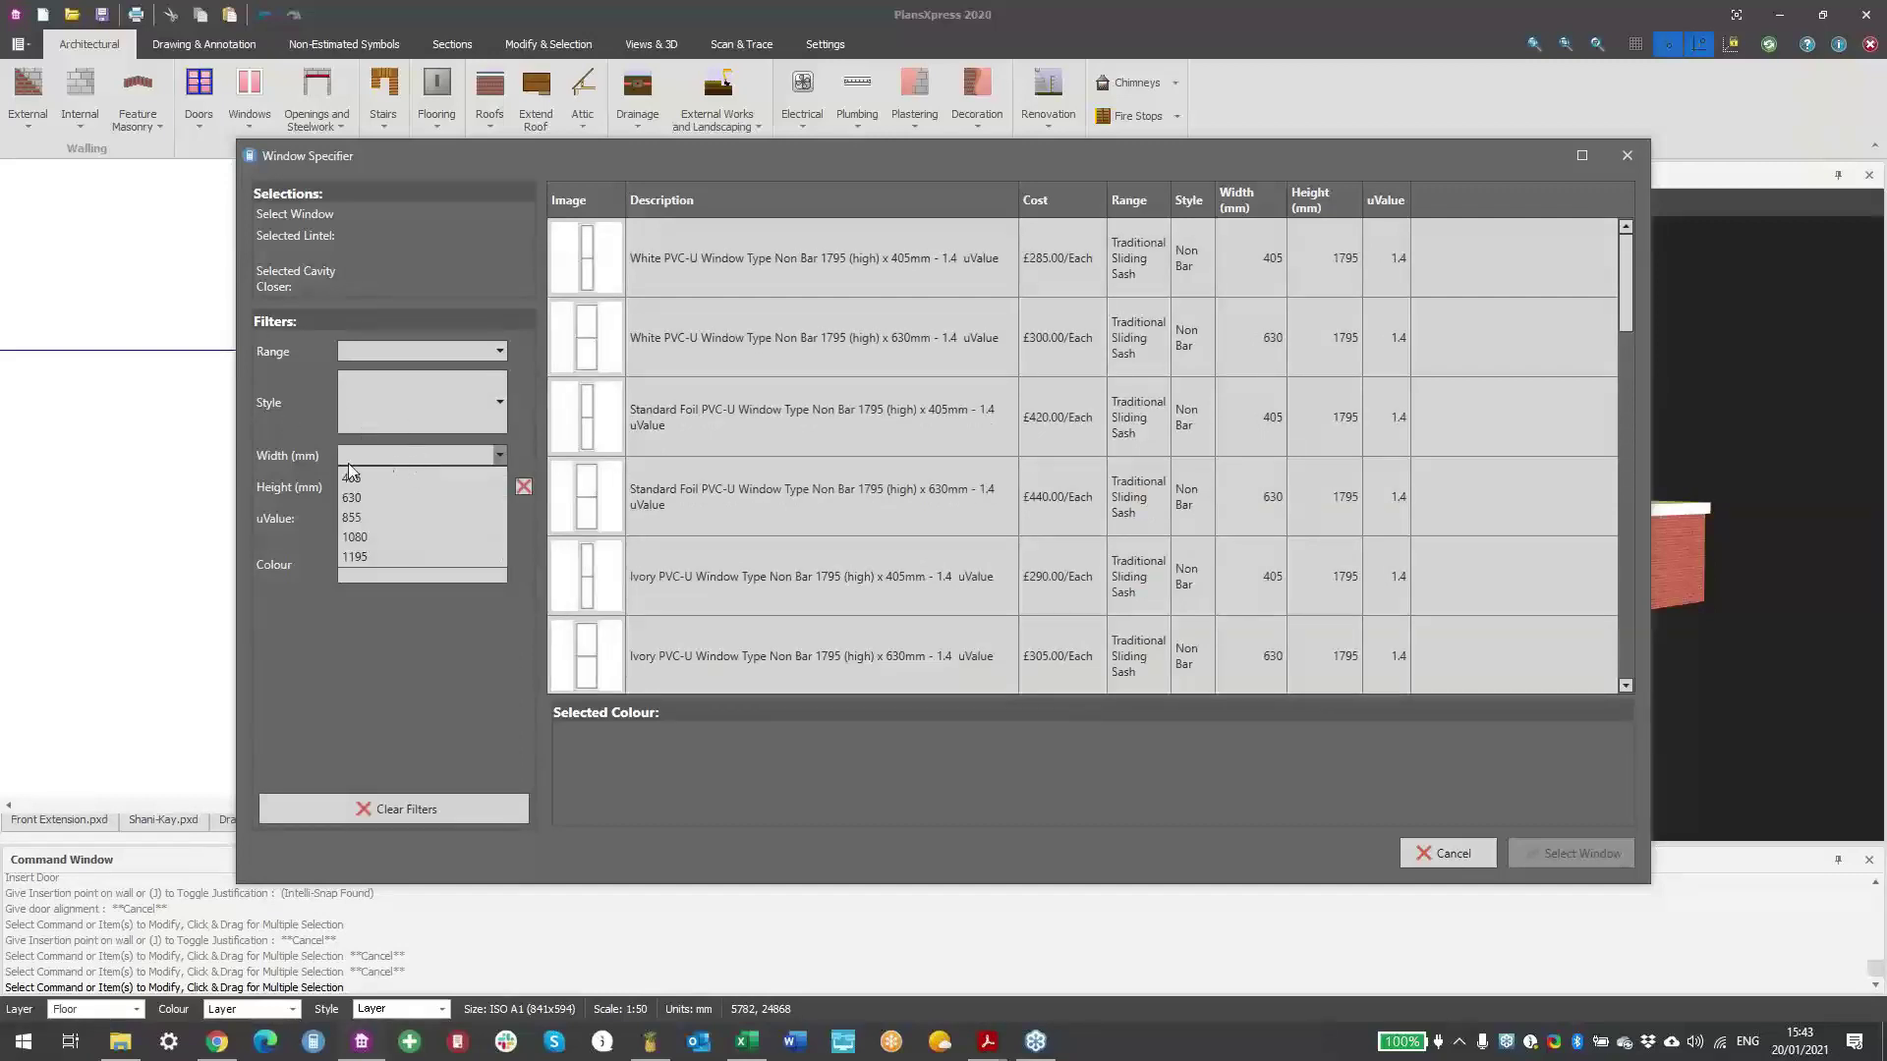
click(468, 494)
click(521, 486)
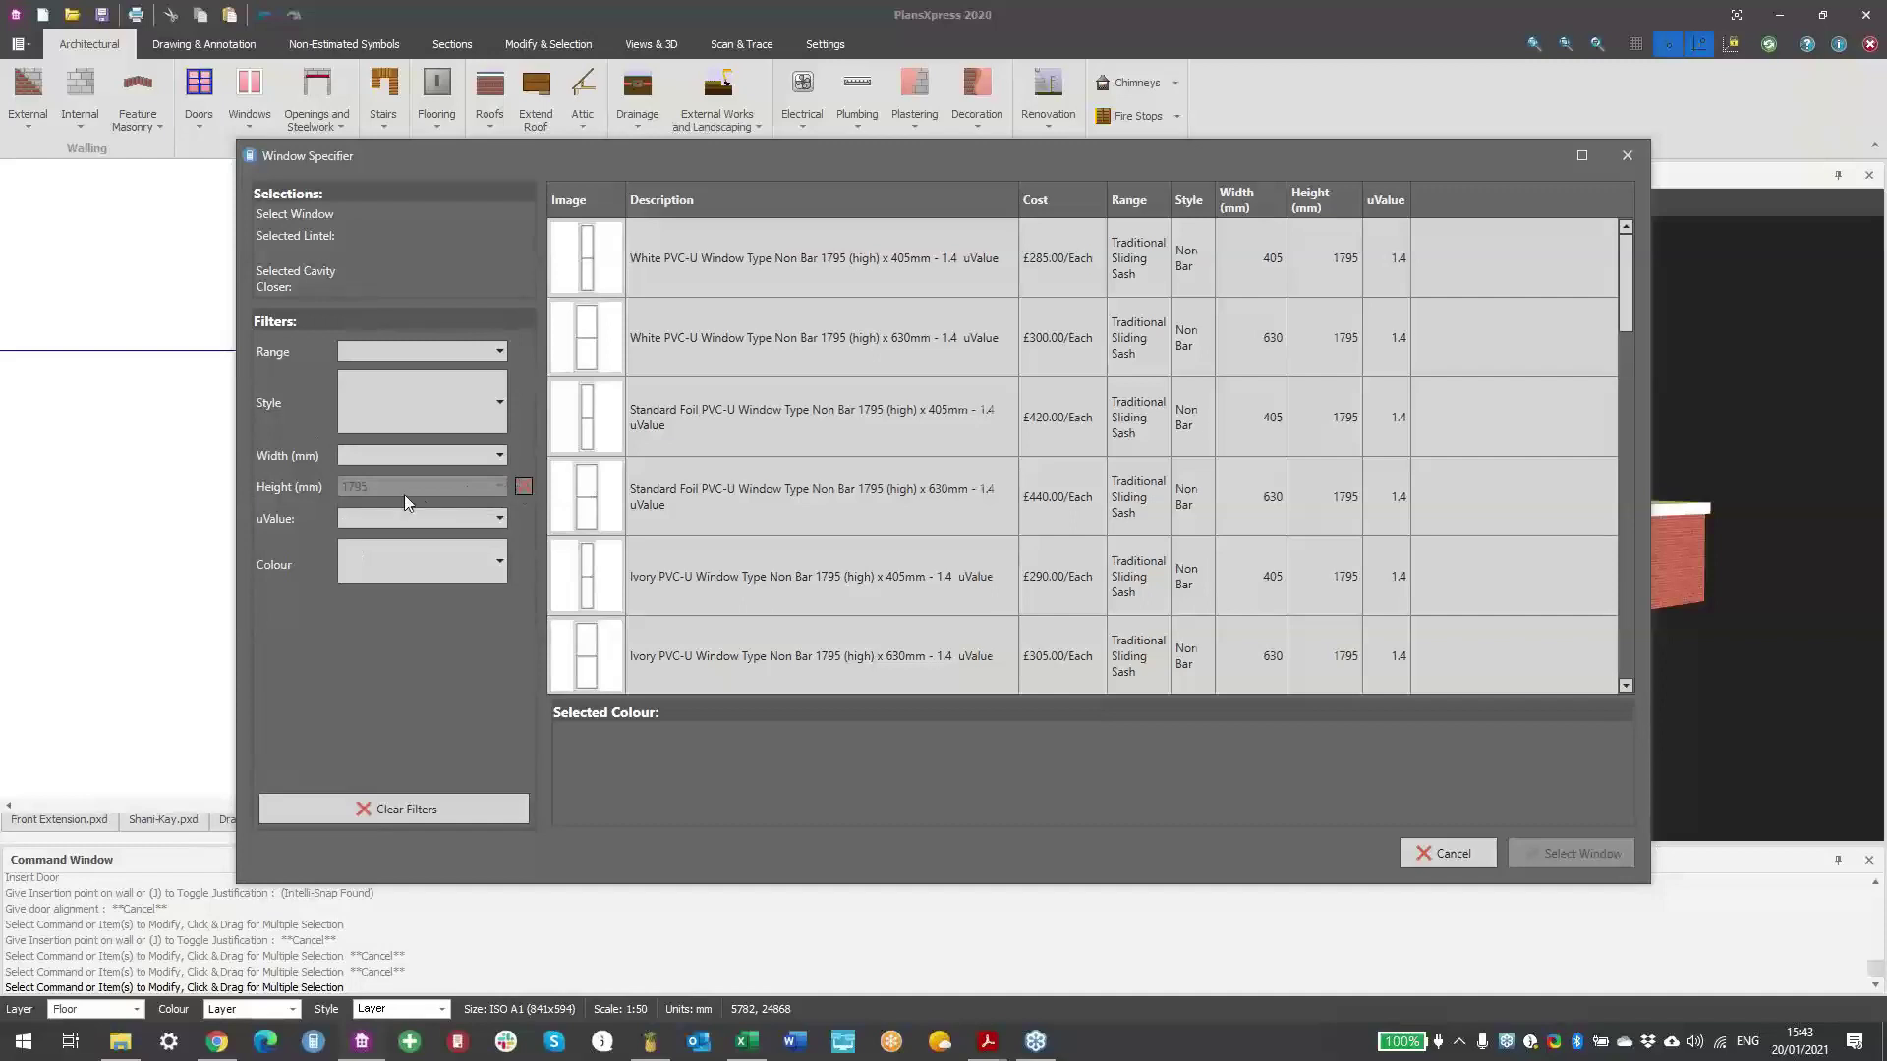
- Filter the windows to 2090 mm height, 590 mm width and Style 1
click(404, 494)
click(391, 804)
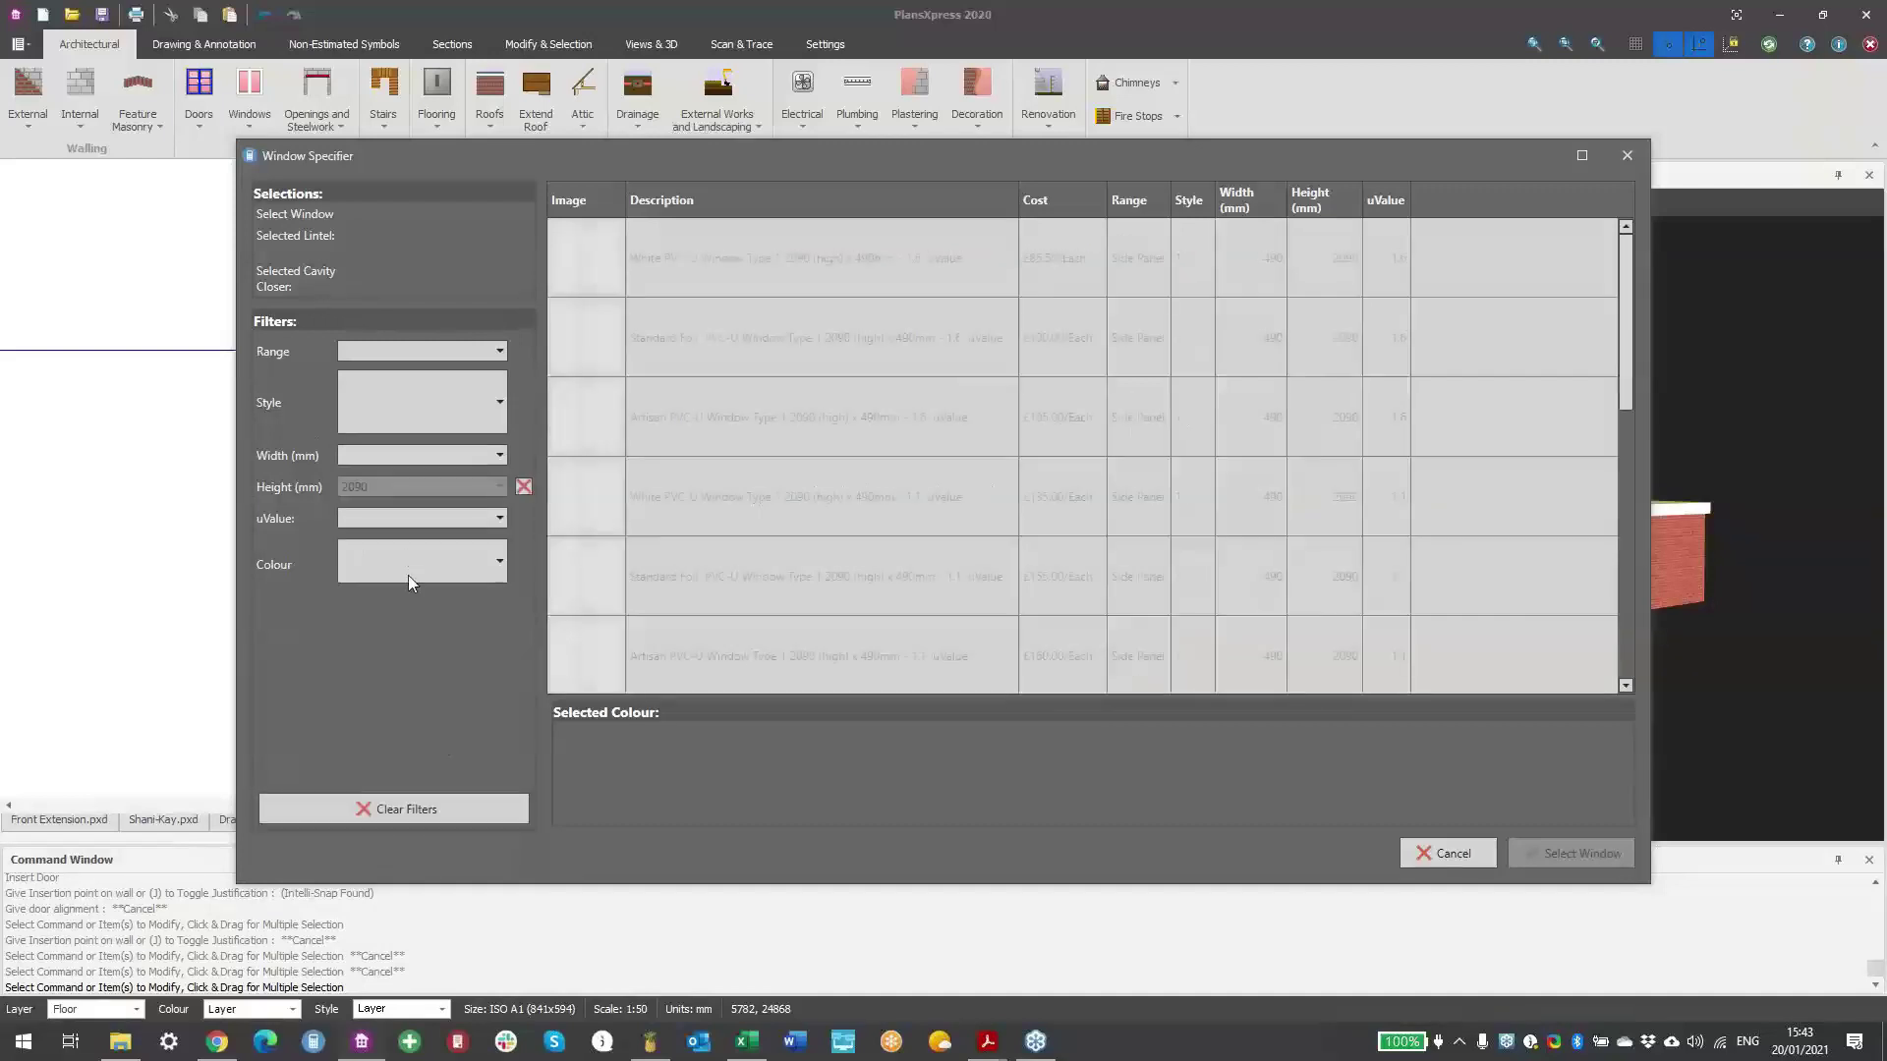
click(403, 518)
click(399, 451)
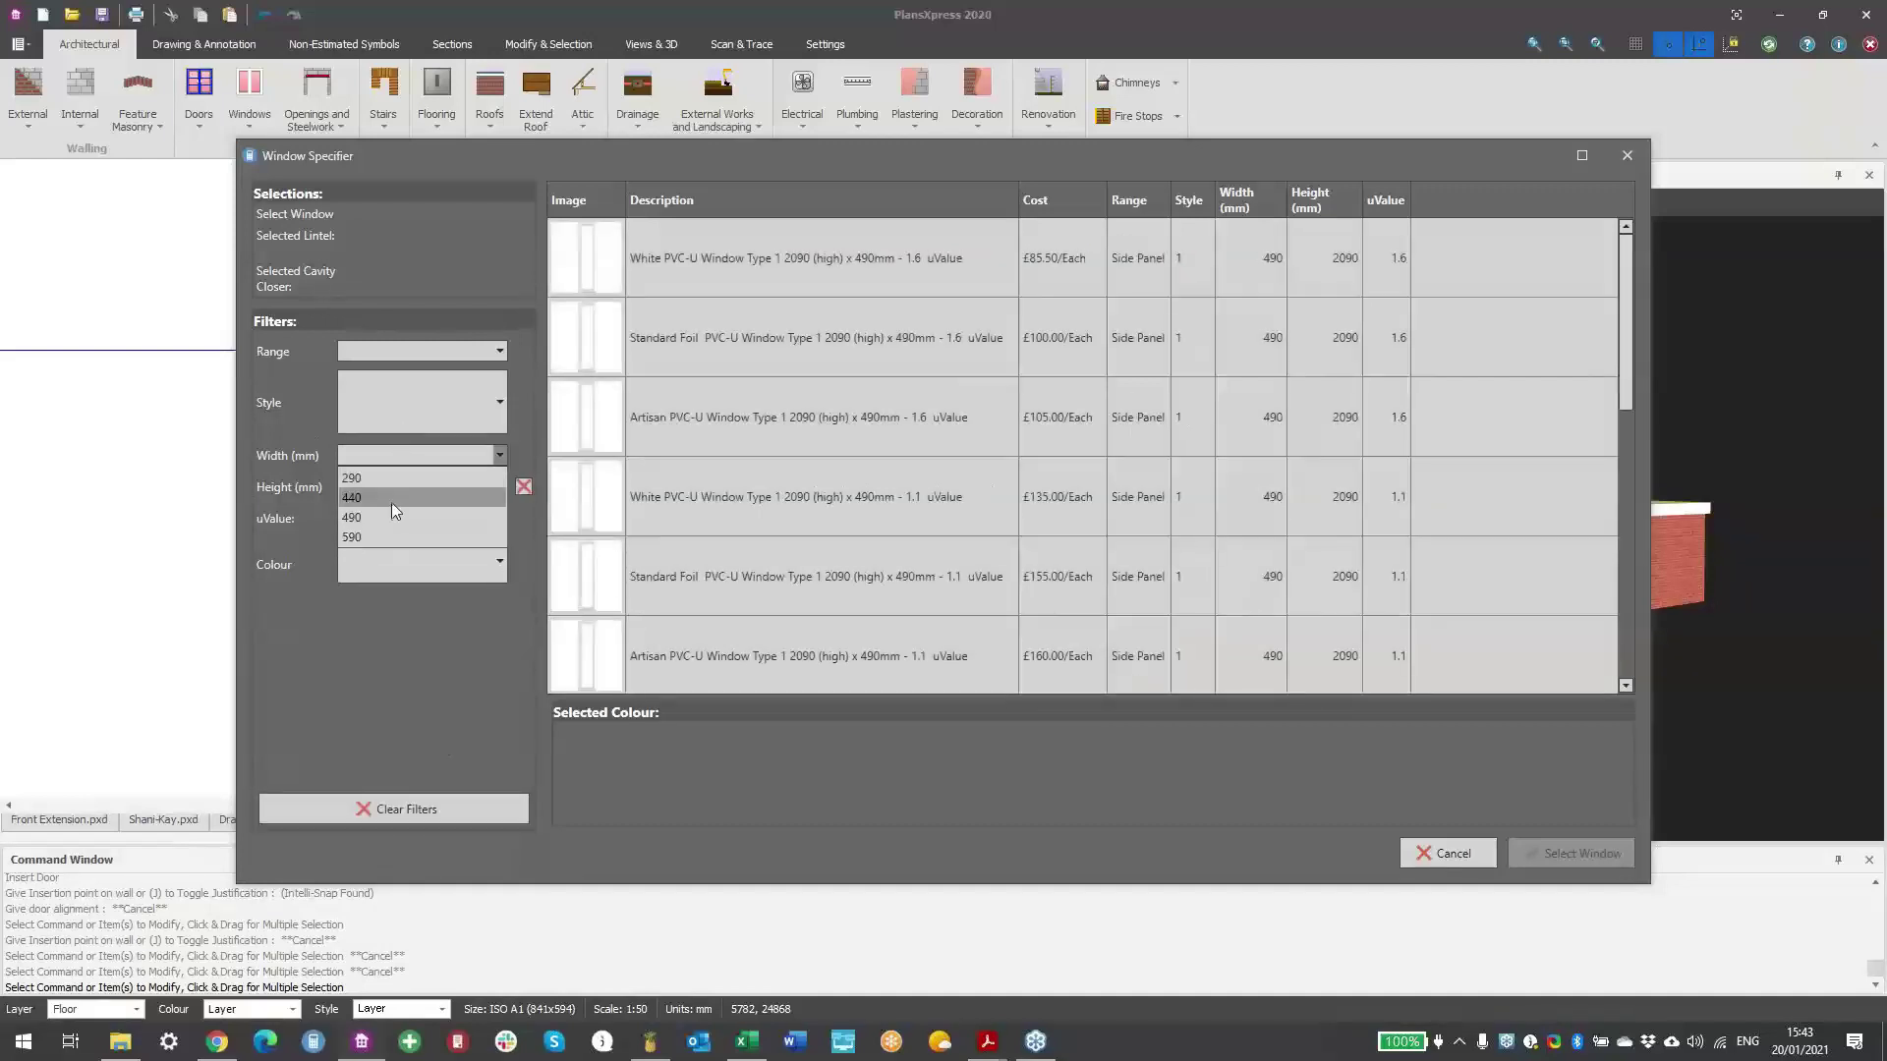
click(373, 536)
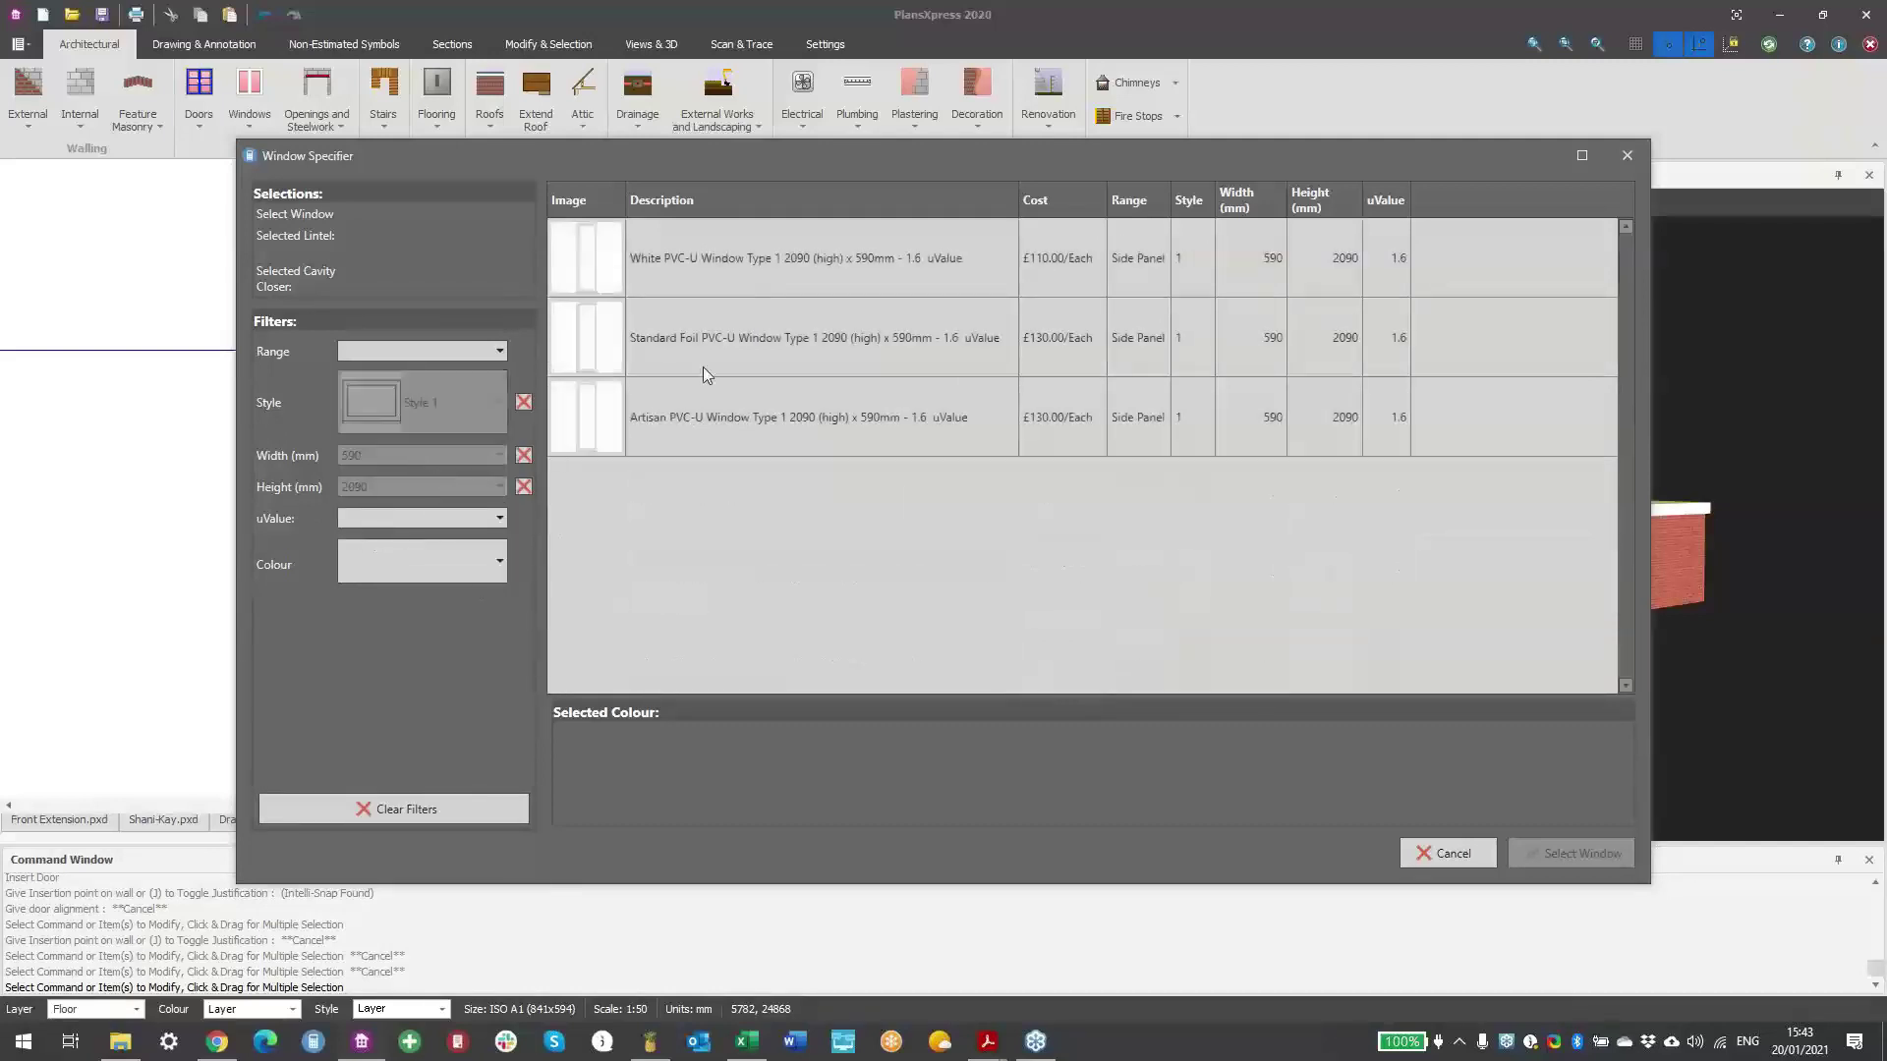
- Choose the White PVC-U Window Type 1 side panel, 2090 x 590 mm, accepting the remaining default selections
click(745, 224)
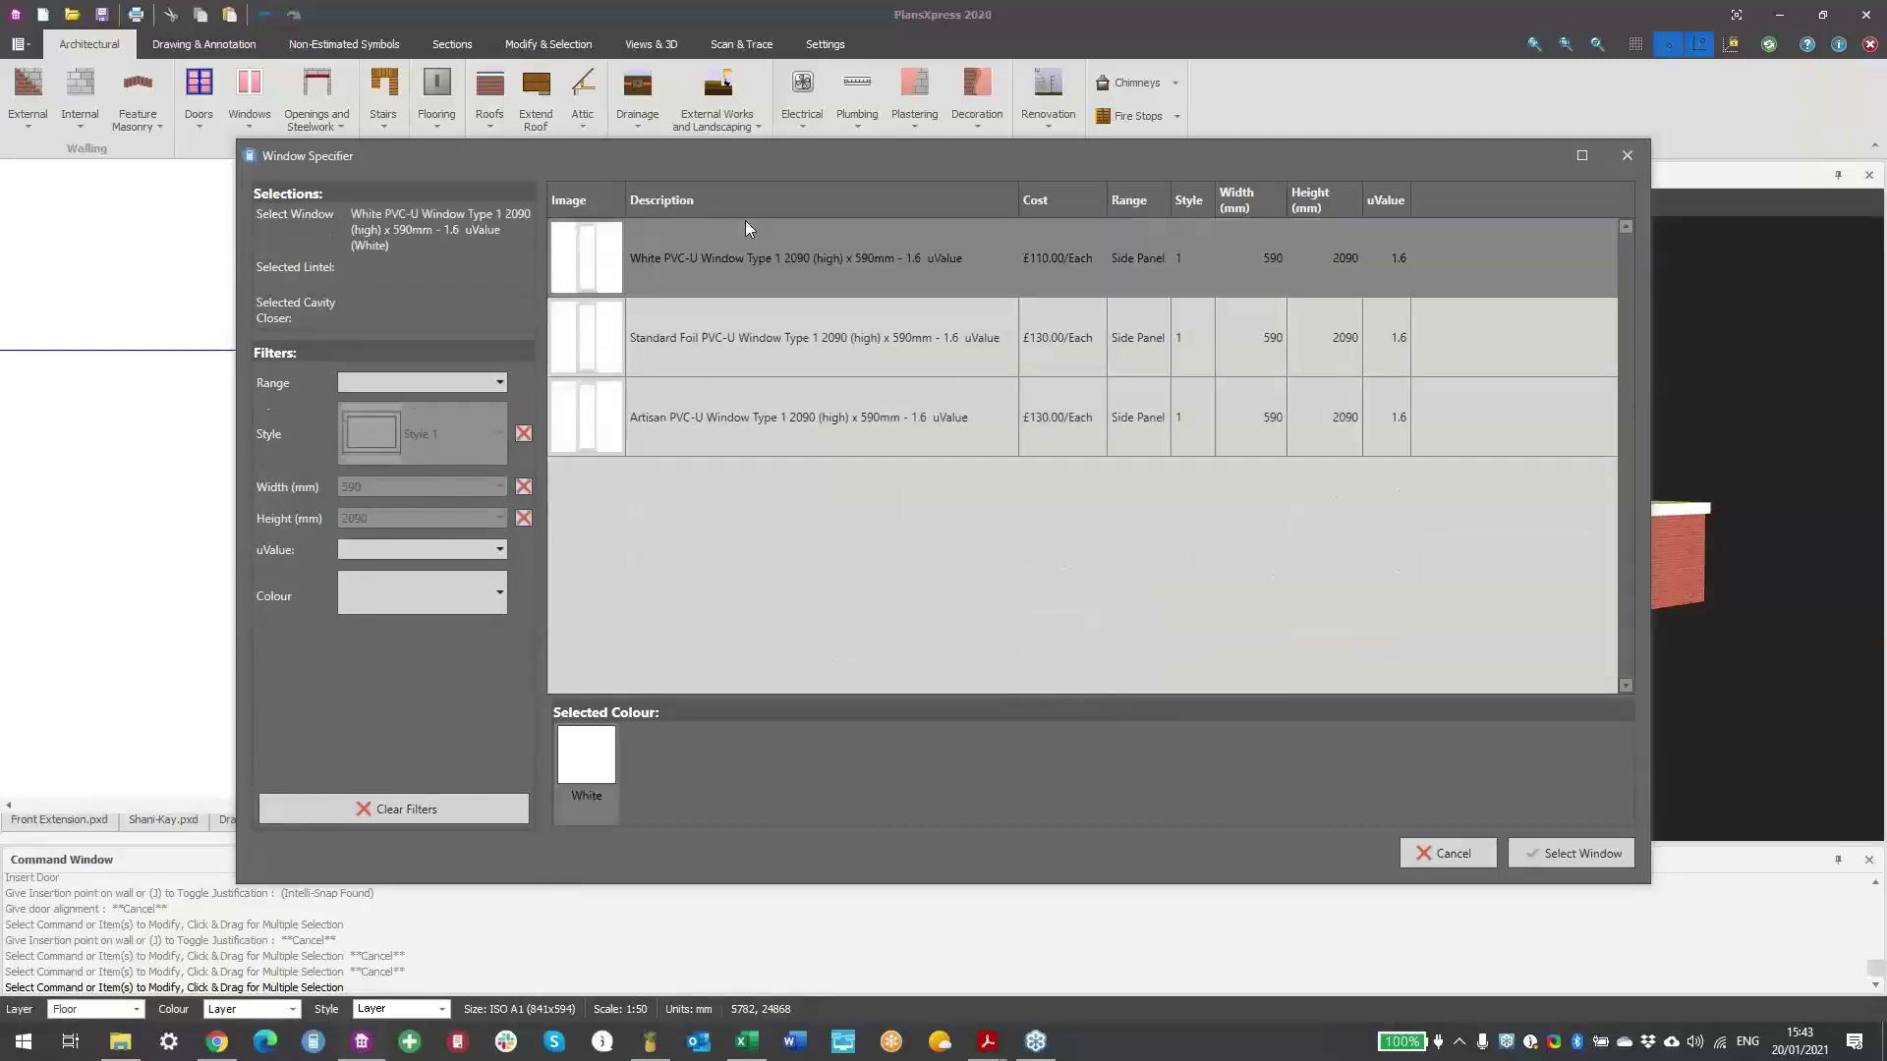
click(1565, 855)
click(1576, 855)
click(1577, 857)
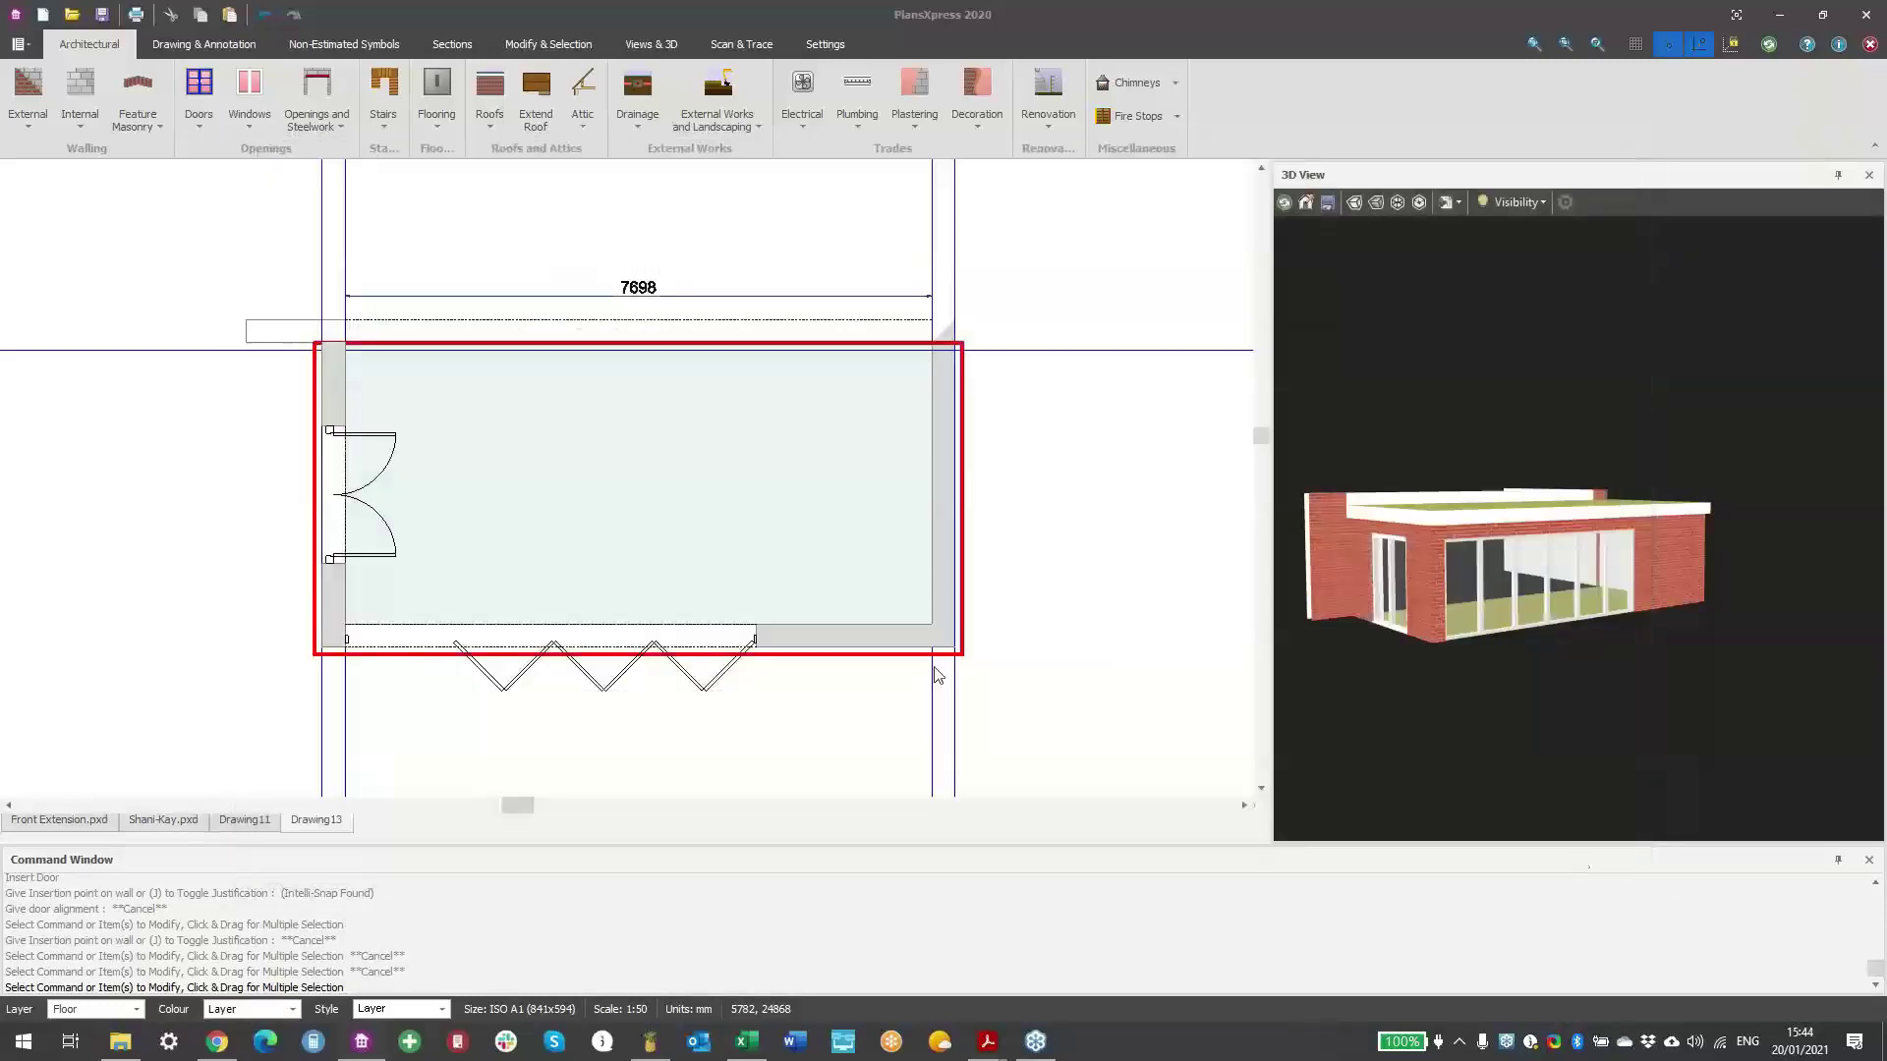
click(1007, 762)
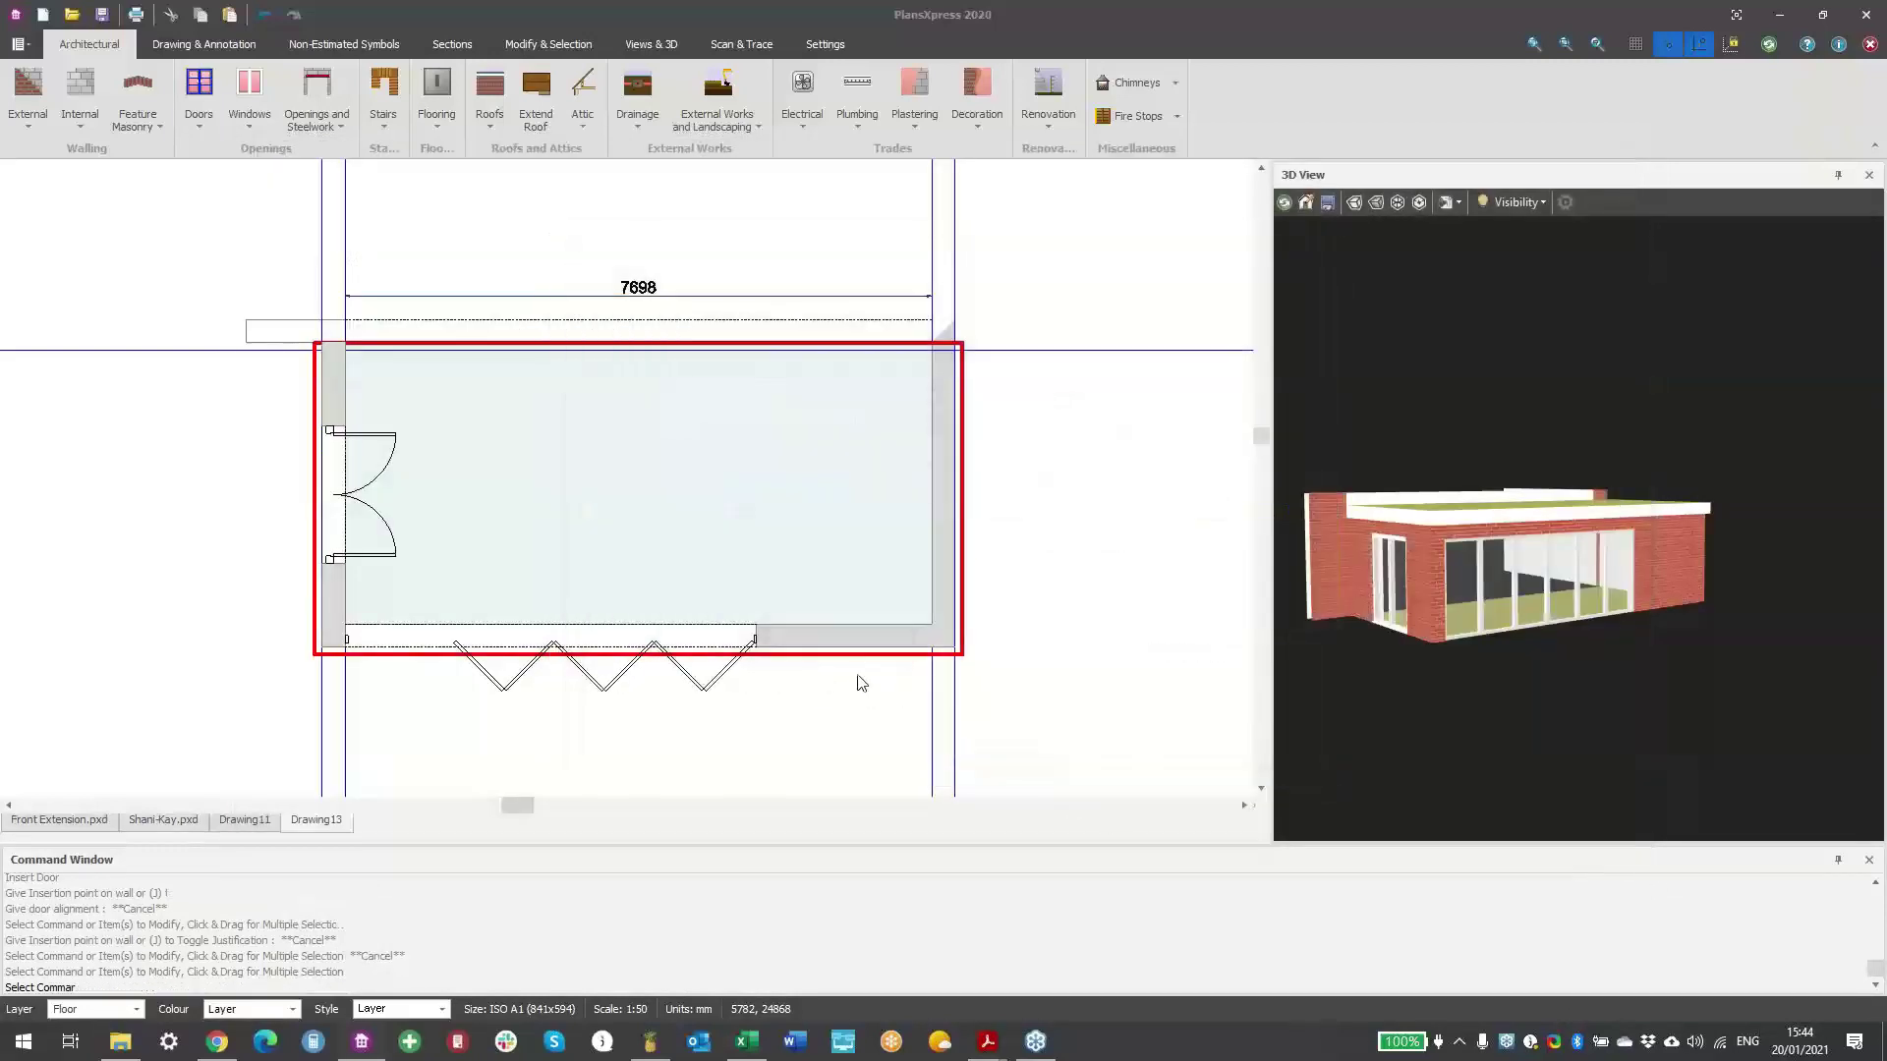
- Insert three of the windows side by side in the front wall, starting hard against the right side wall's inner face
scroll(862, 683, up, 3)
click(954, 627)
click(818, 629)
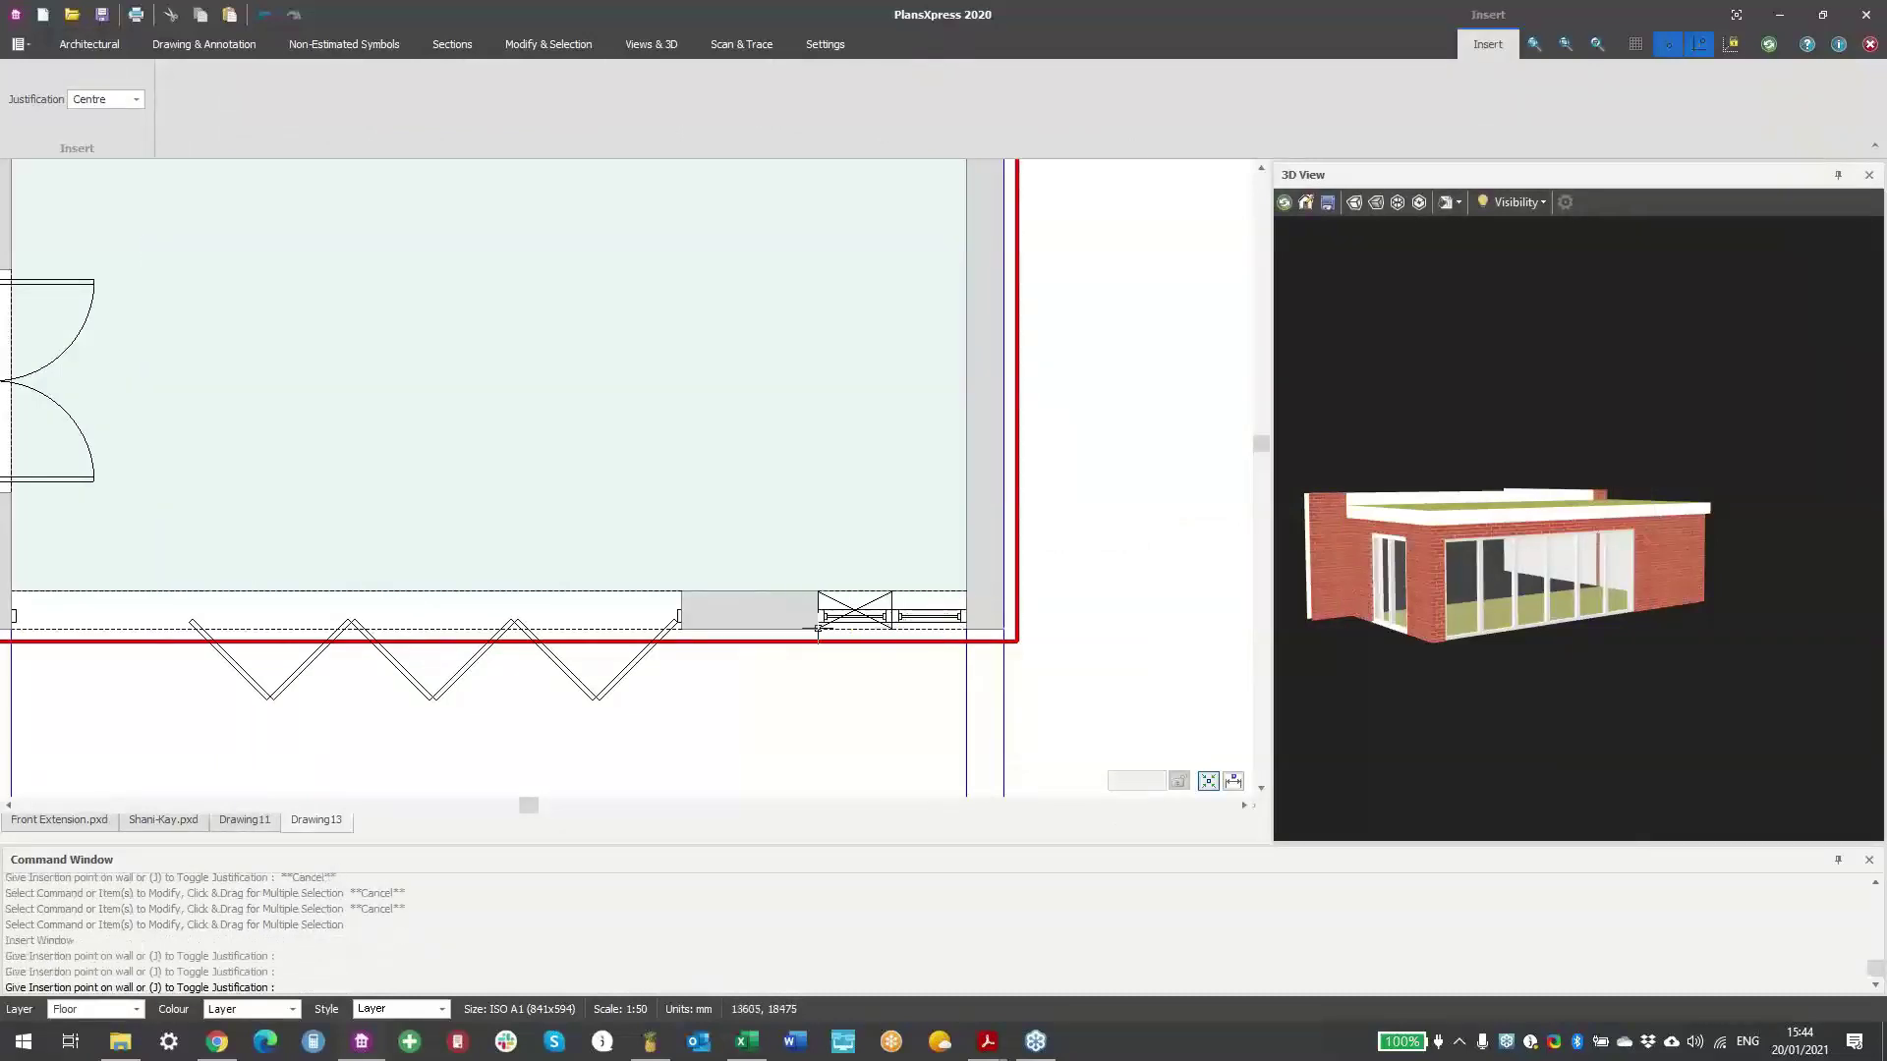
click(817, 629)
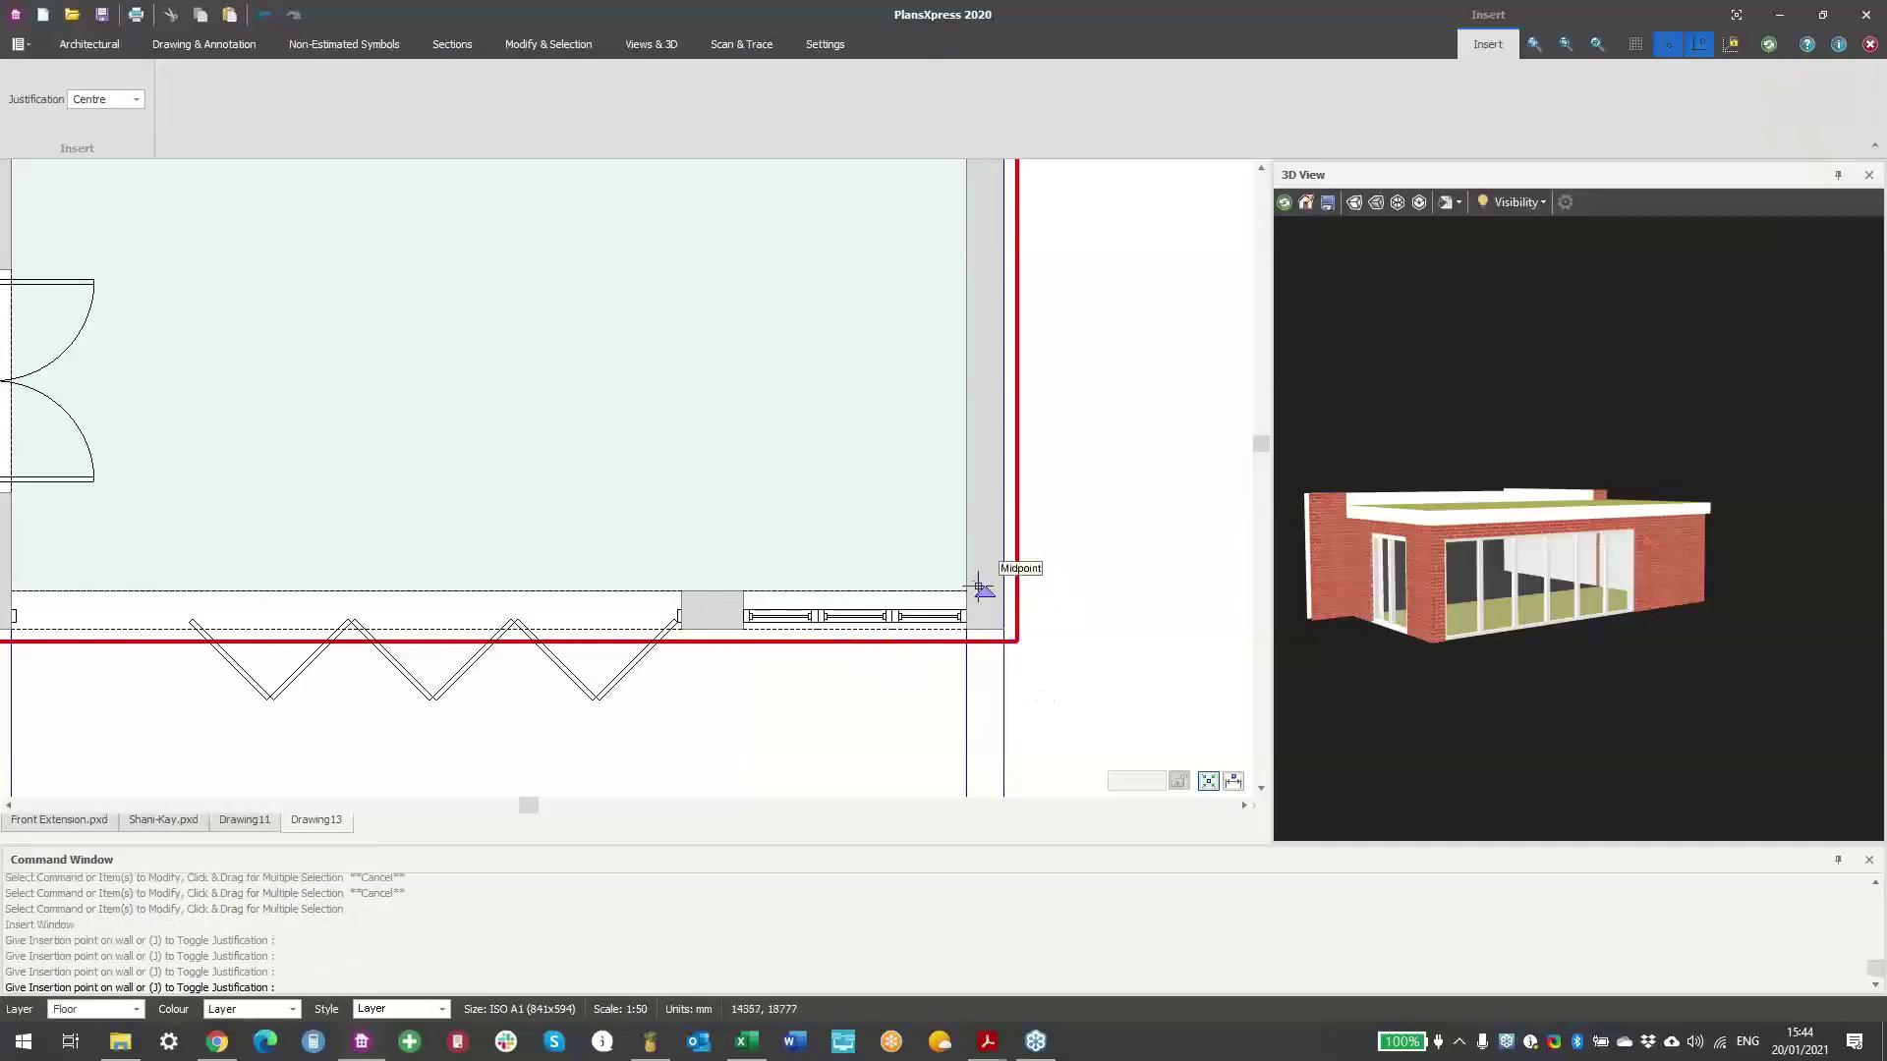
- Insert three more windows side by side in the right side wall from the front wall's inner face, and inspect that corner in 3D
middle_drag(1055, 488, 1007, 582)
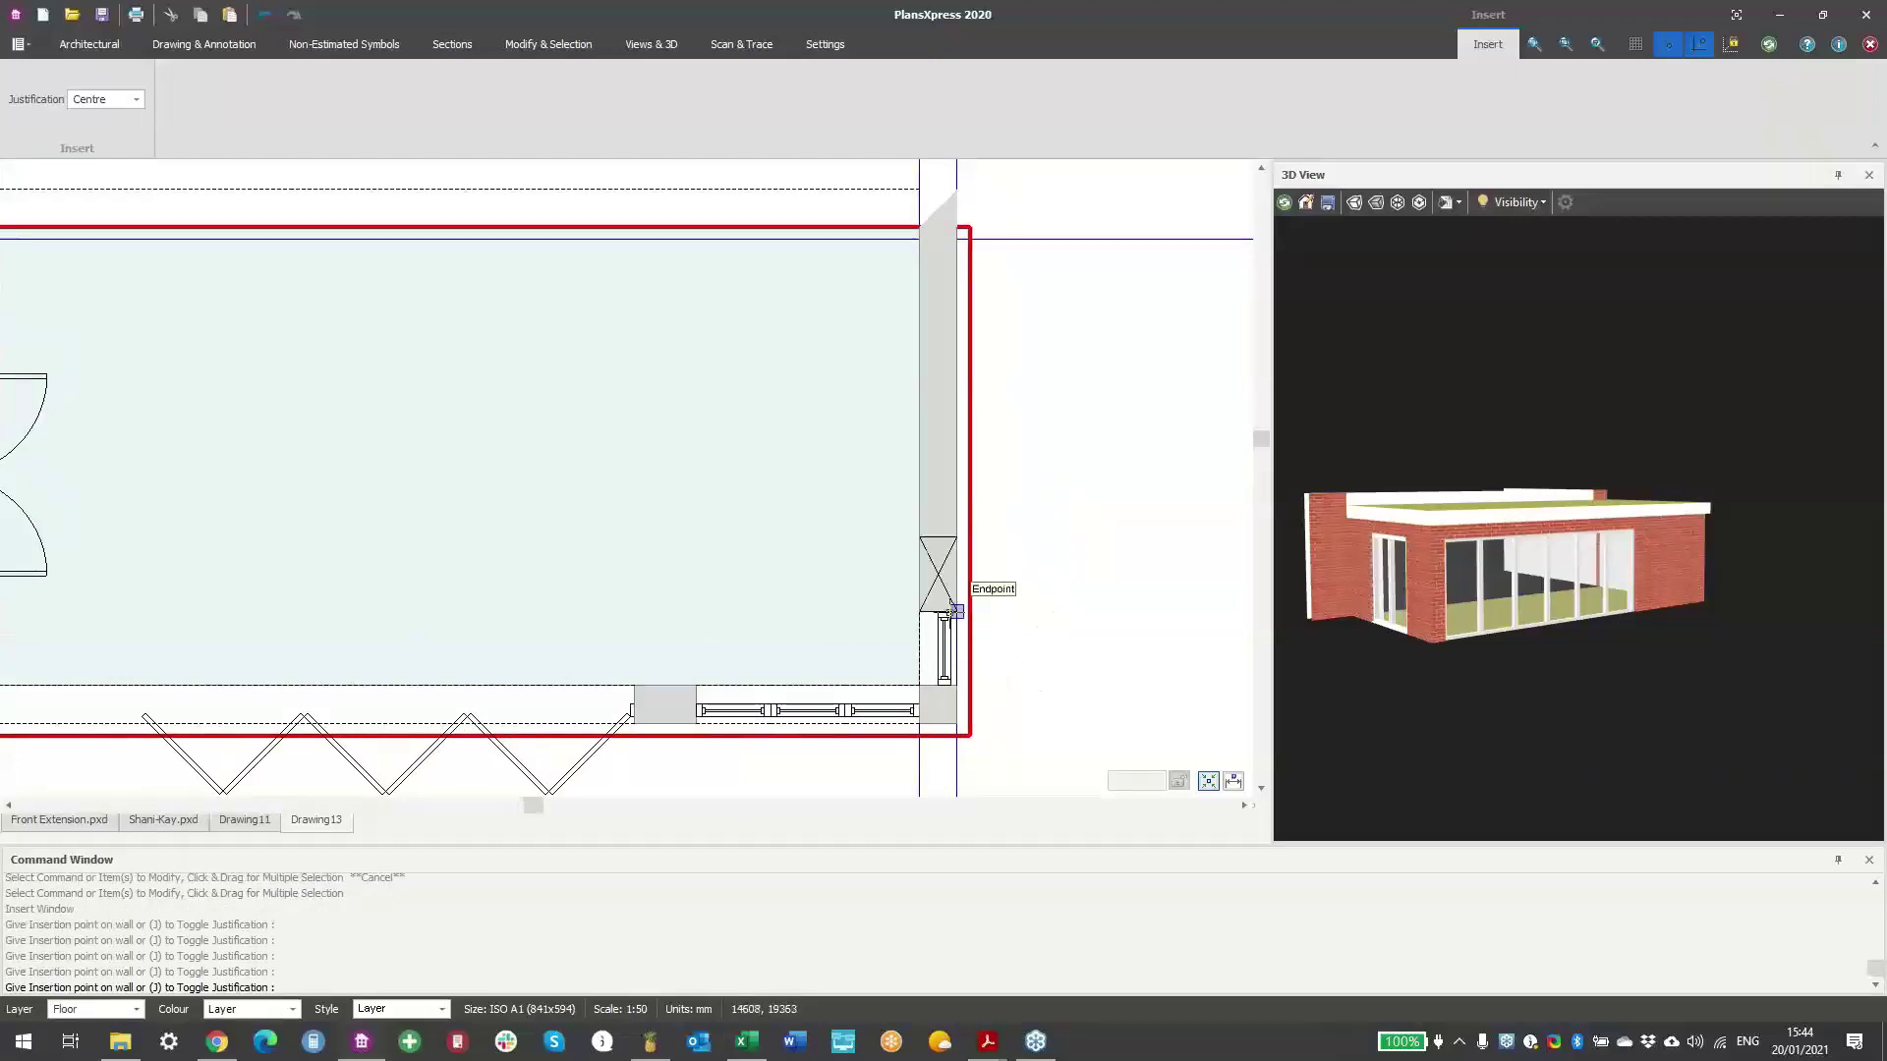
click(939, 572)
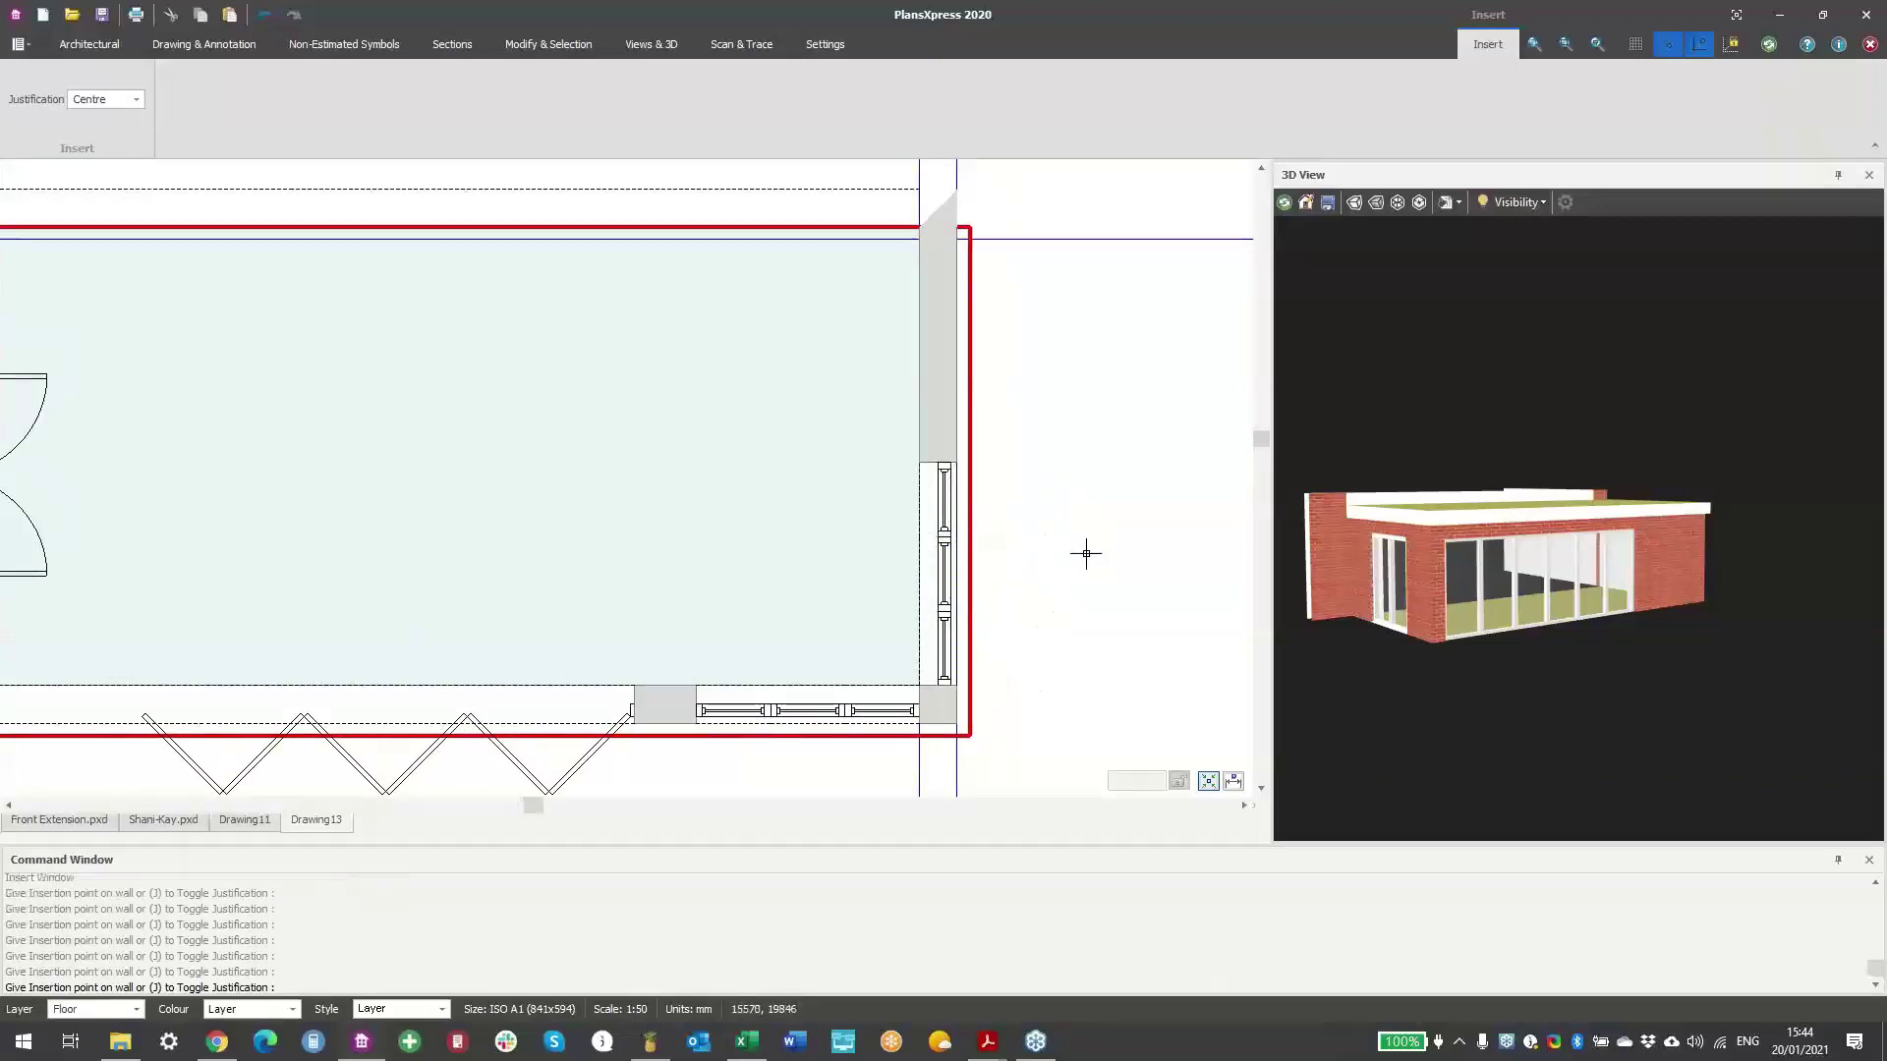
drag(1607, 631, 1523, 580)
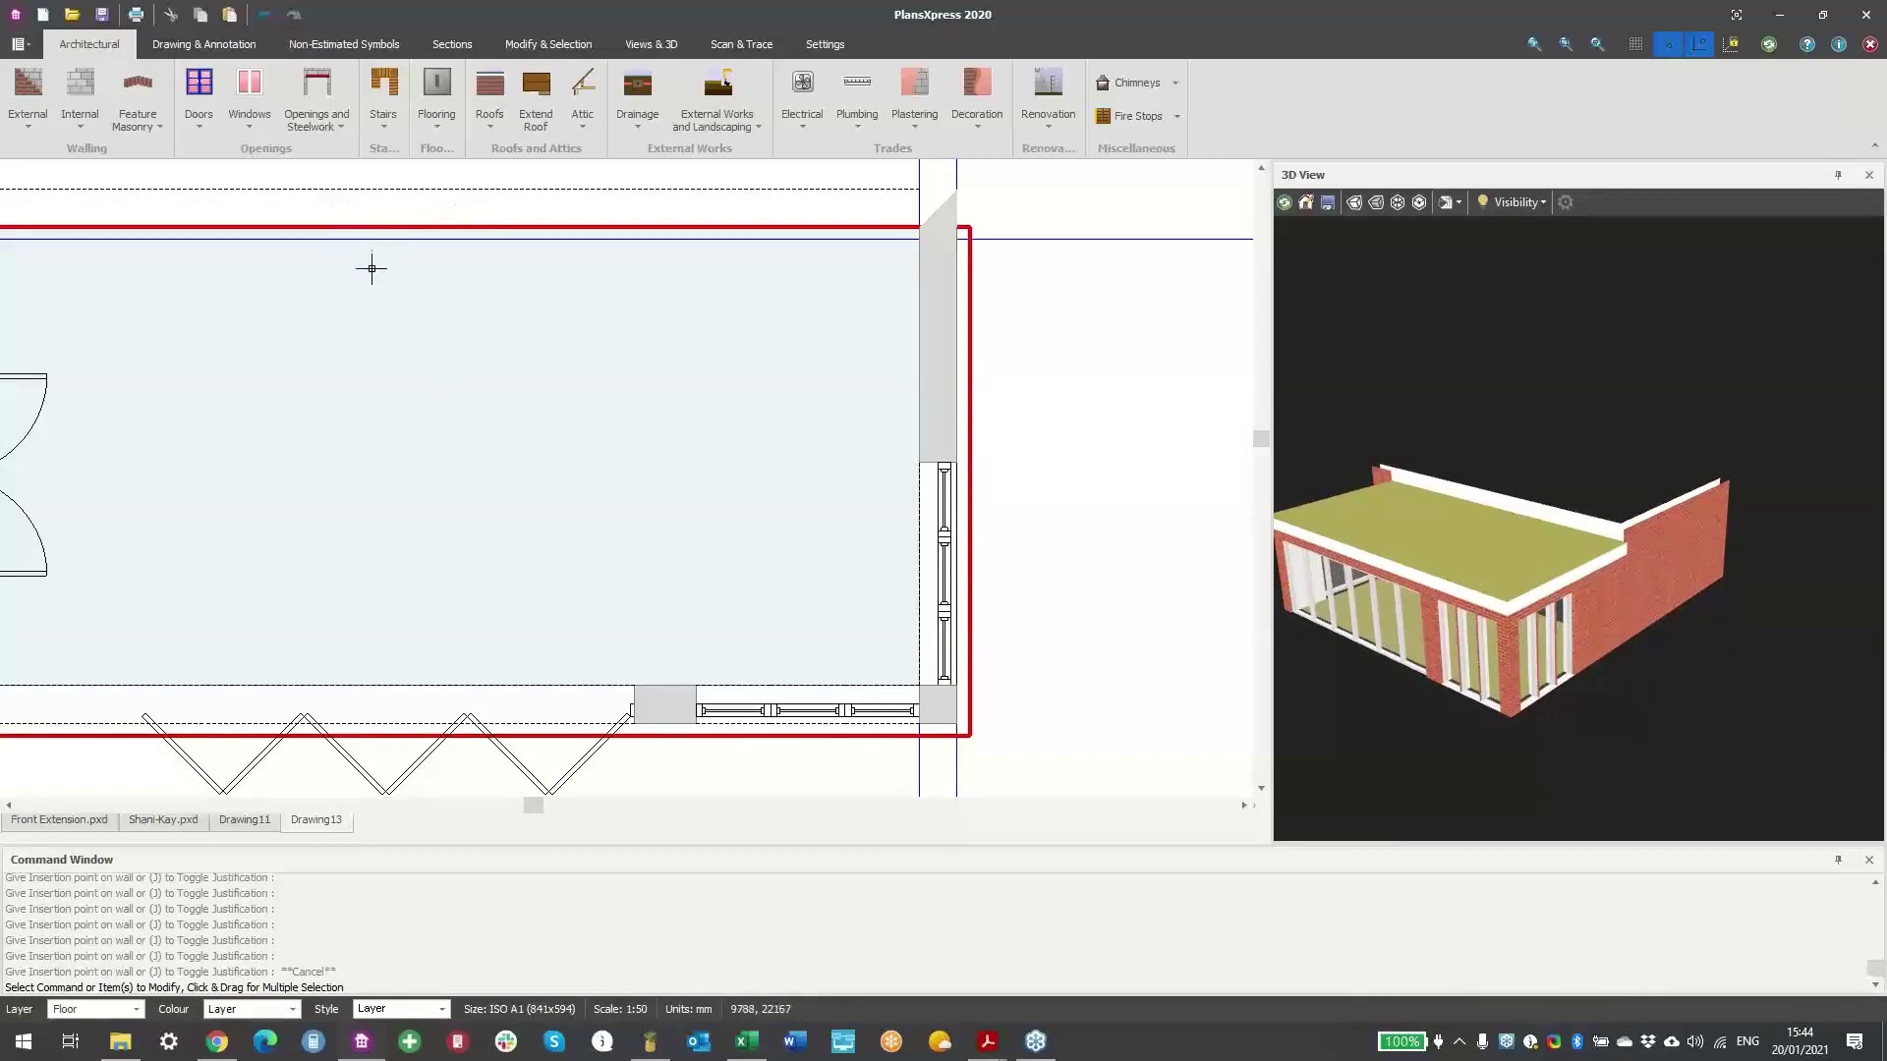
scroll(602, 564, down, 2)
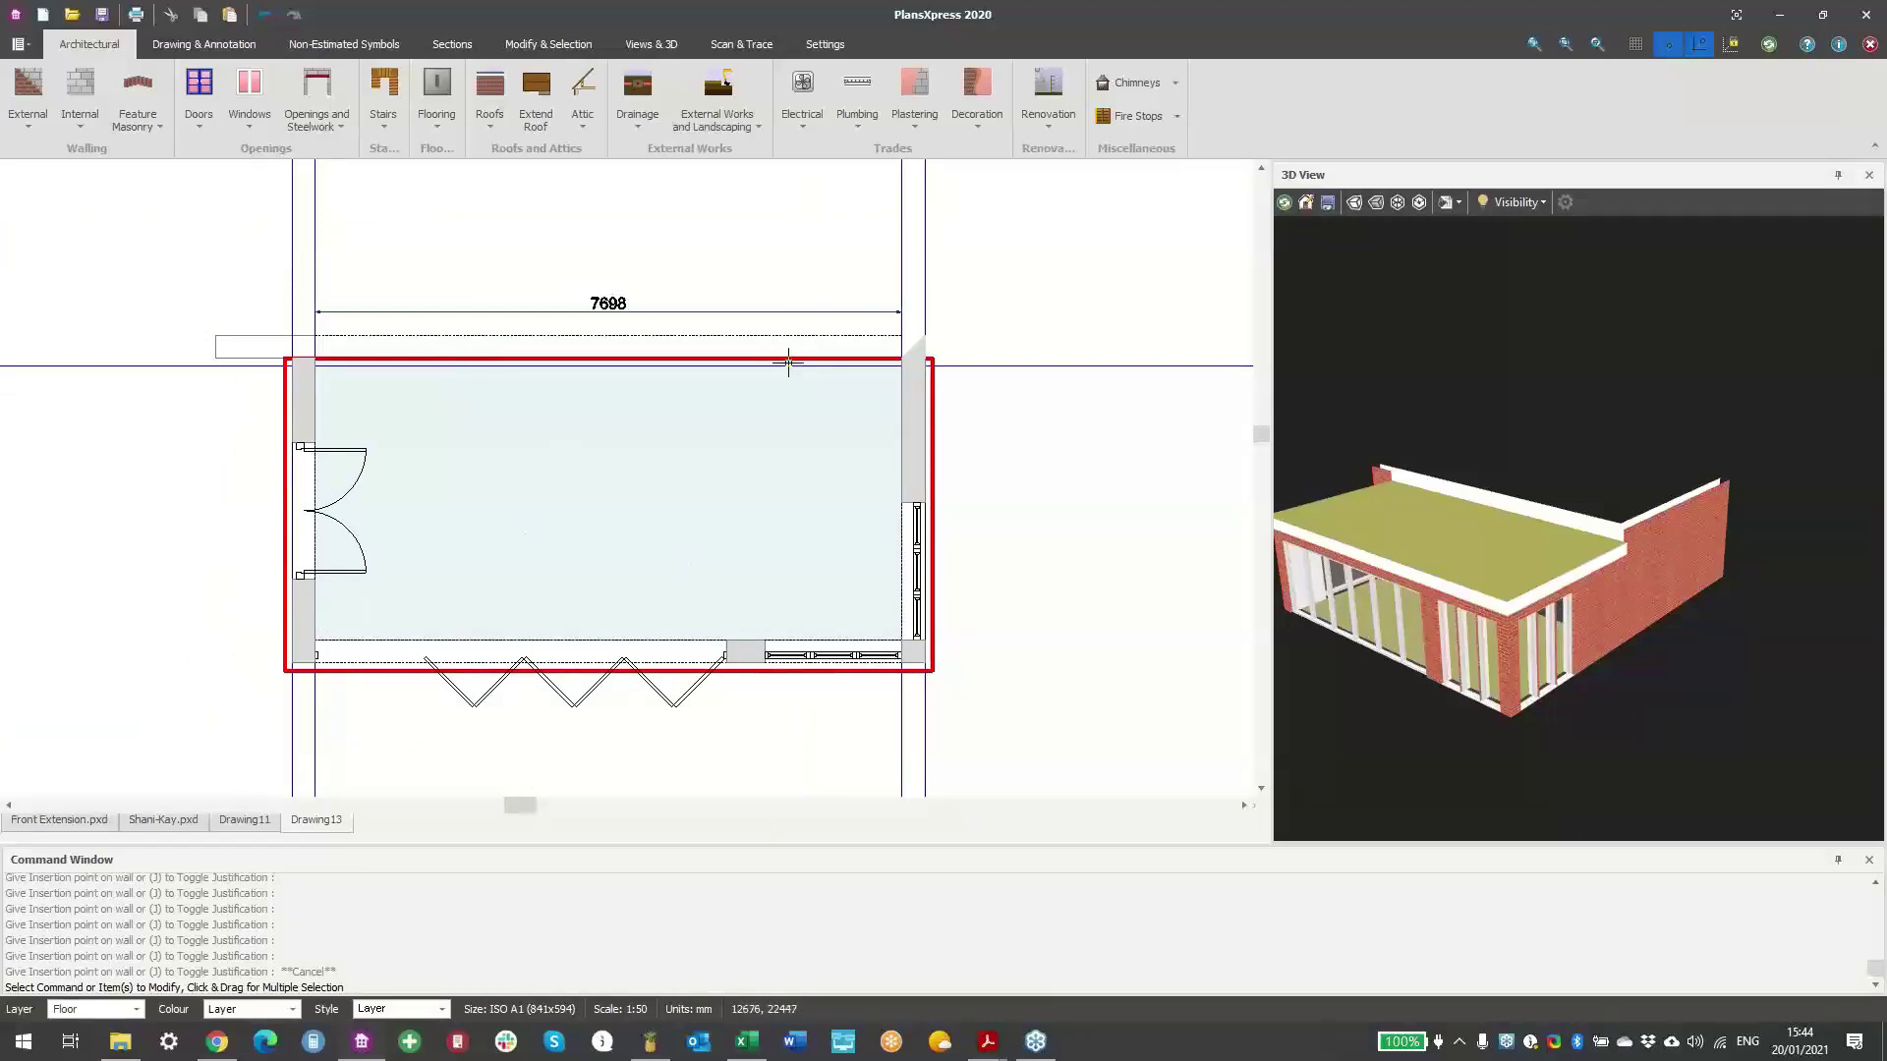
scroll(787, 364, down, 4)
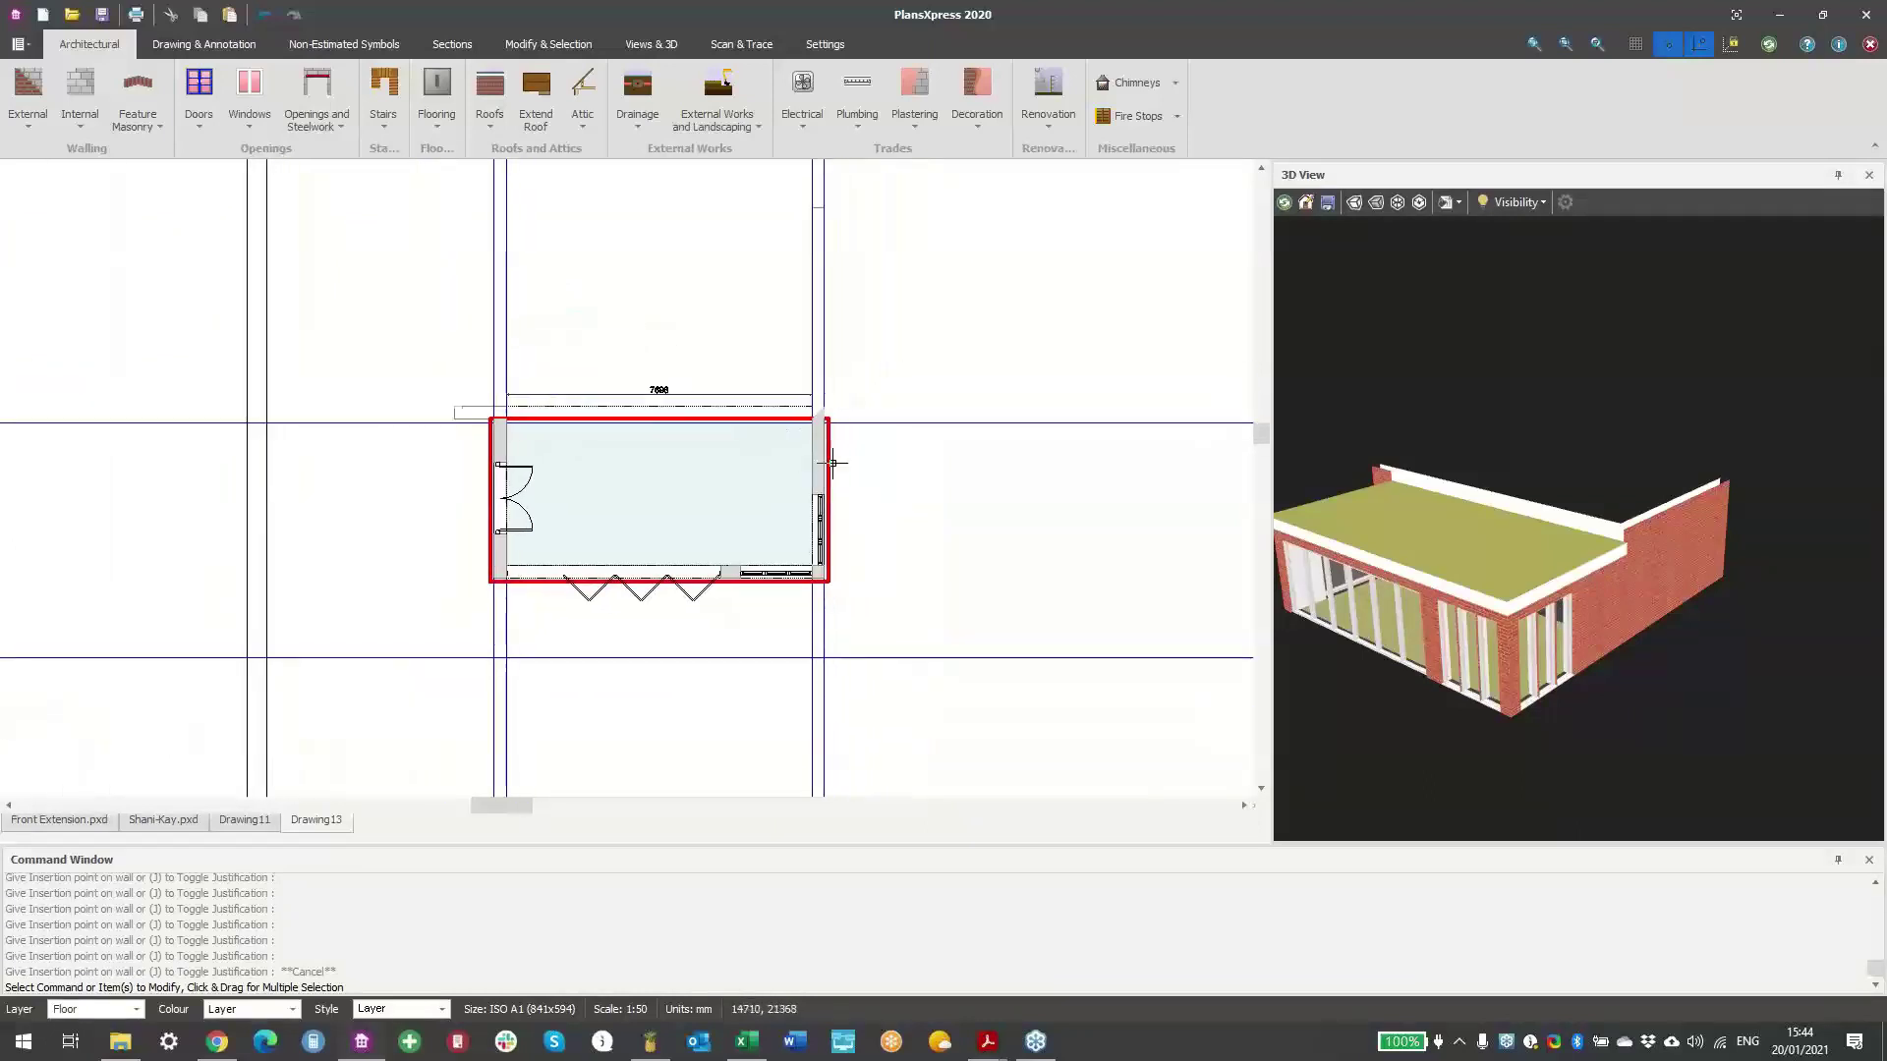
scroll(730, 470, up, 1)
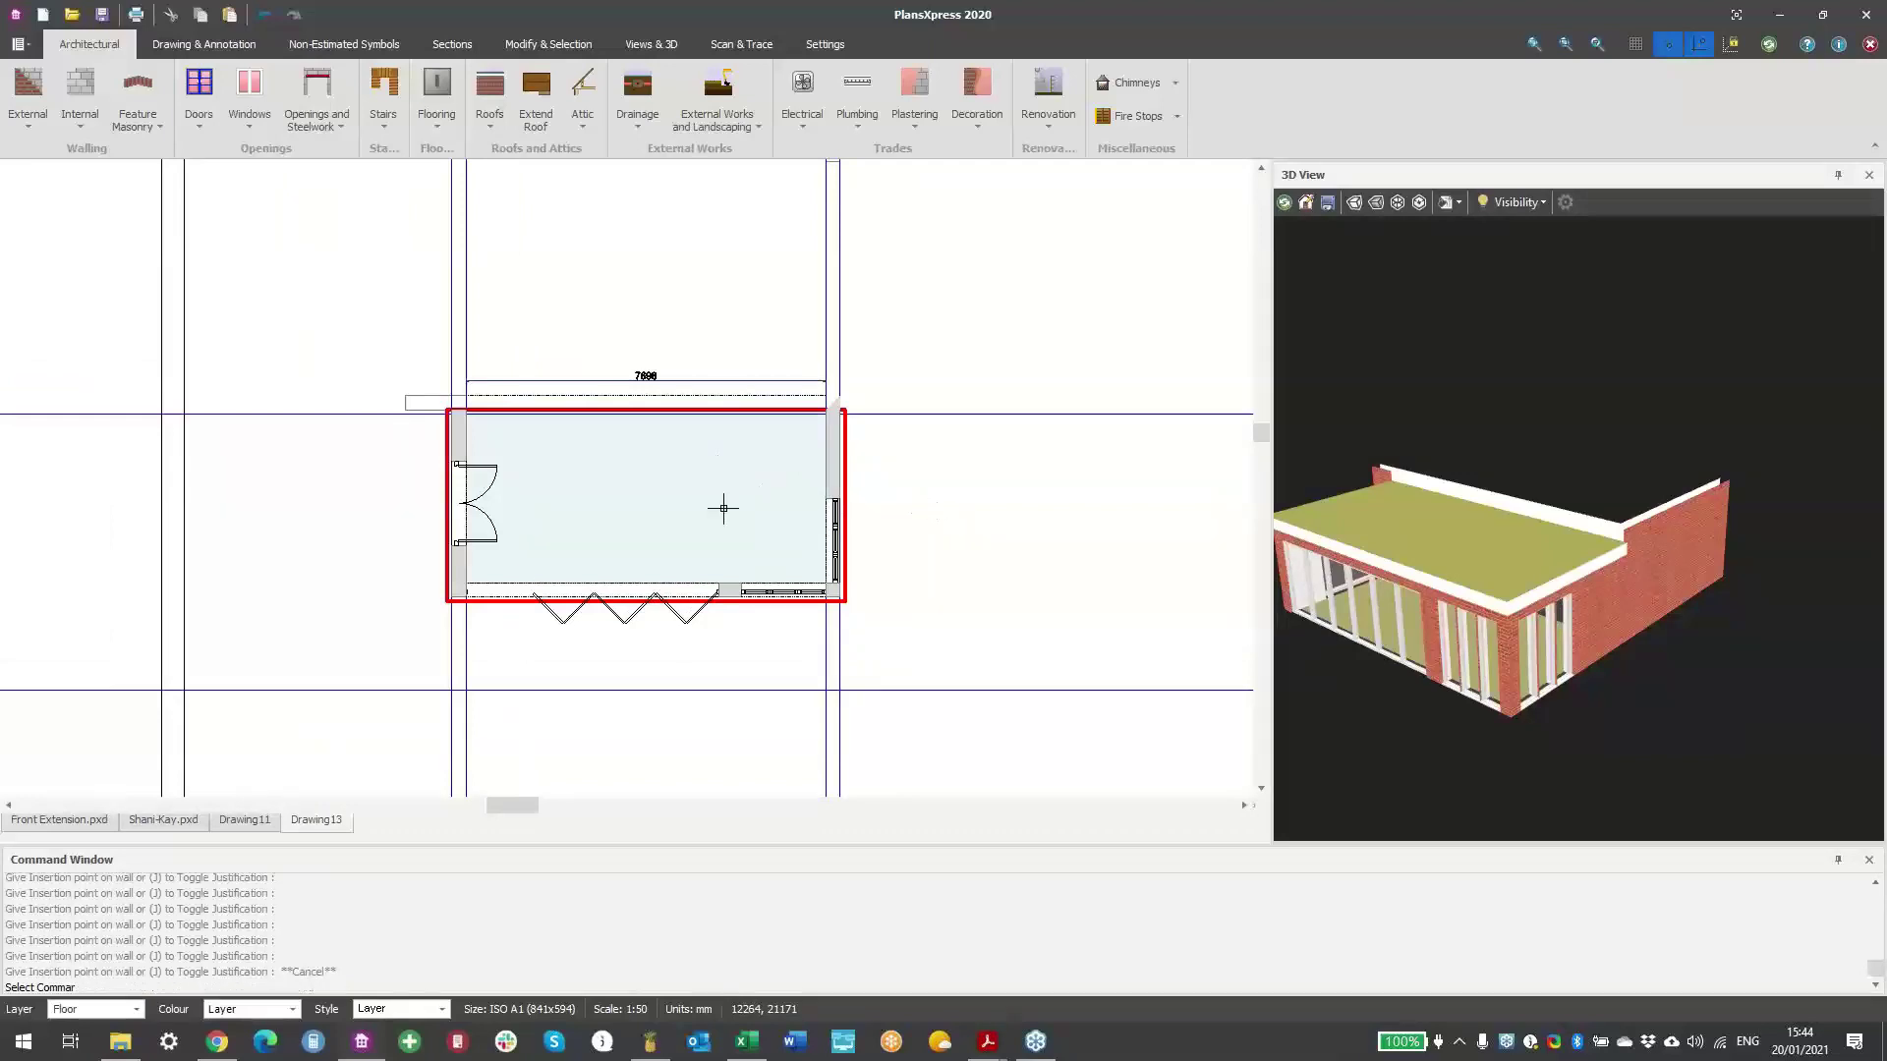
scroll(724, 505, up, 2)
key(Escape)
key(Escape)
key(Return)
click(85, 45)
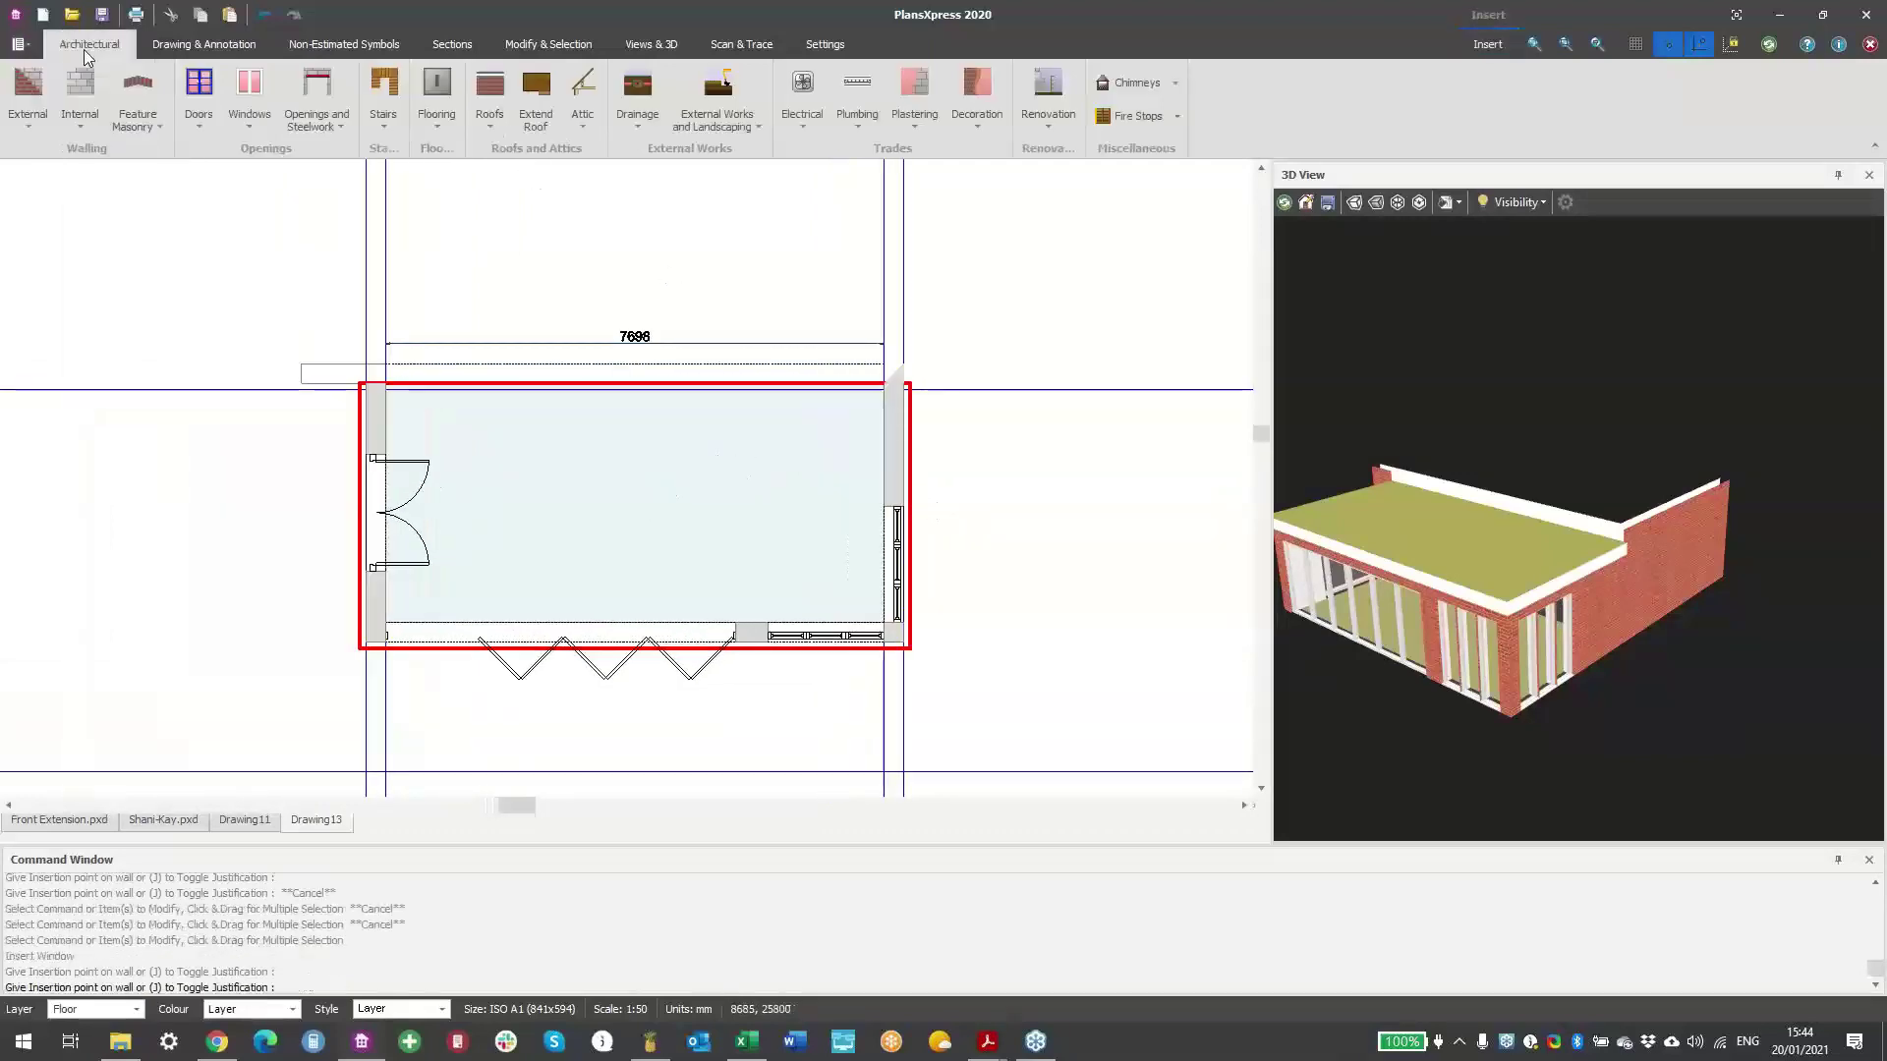
click(495, 130)
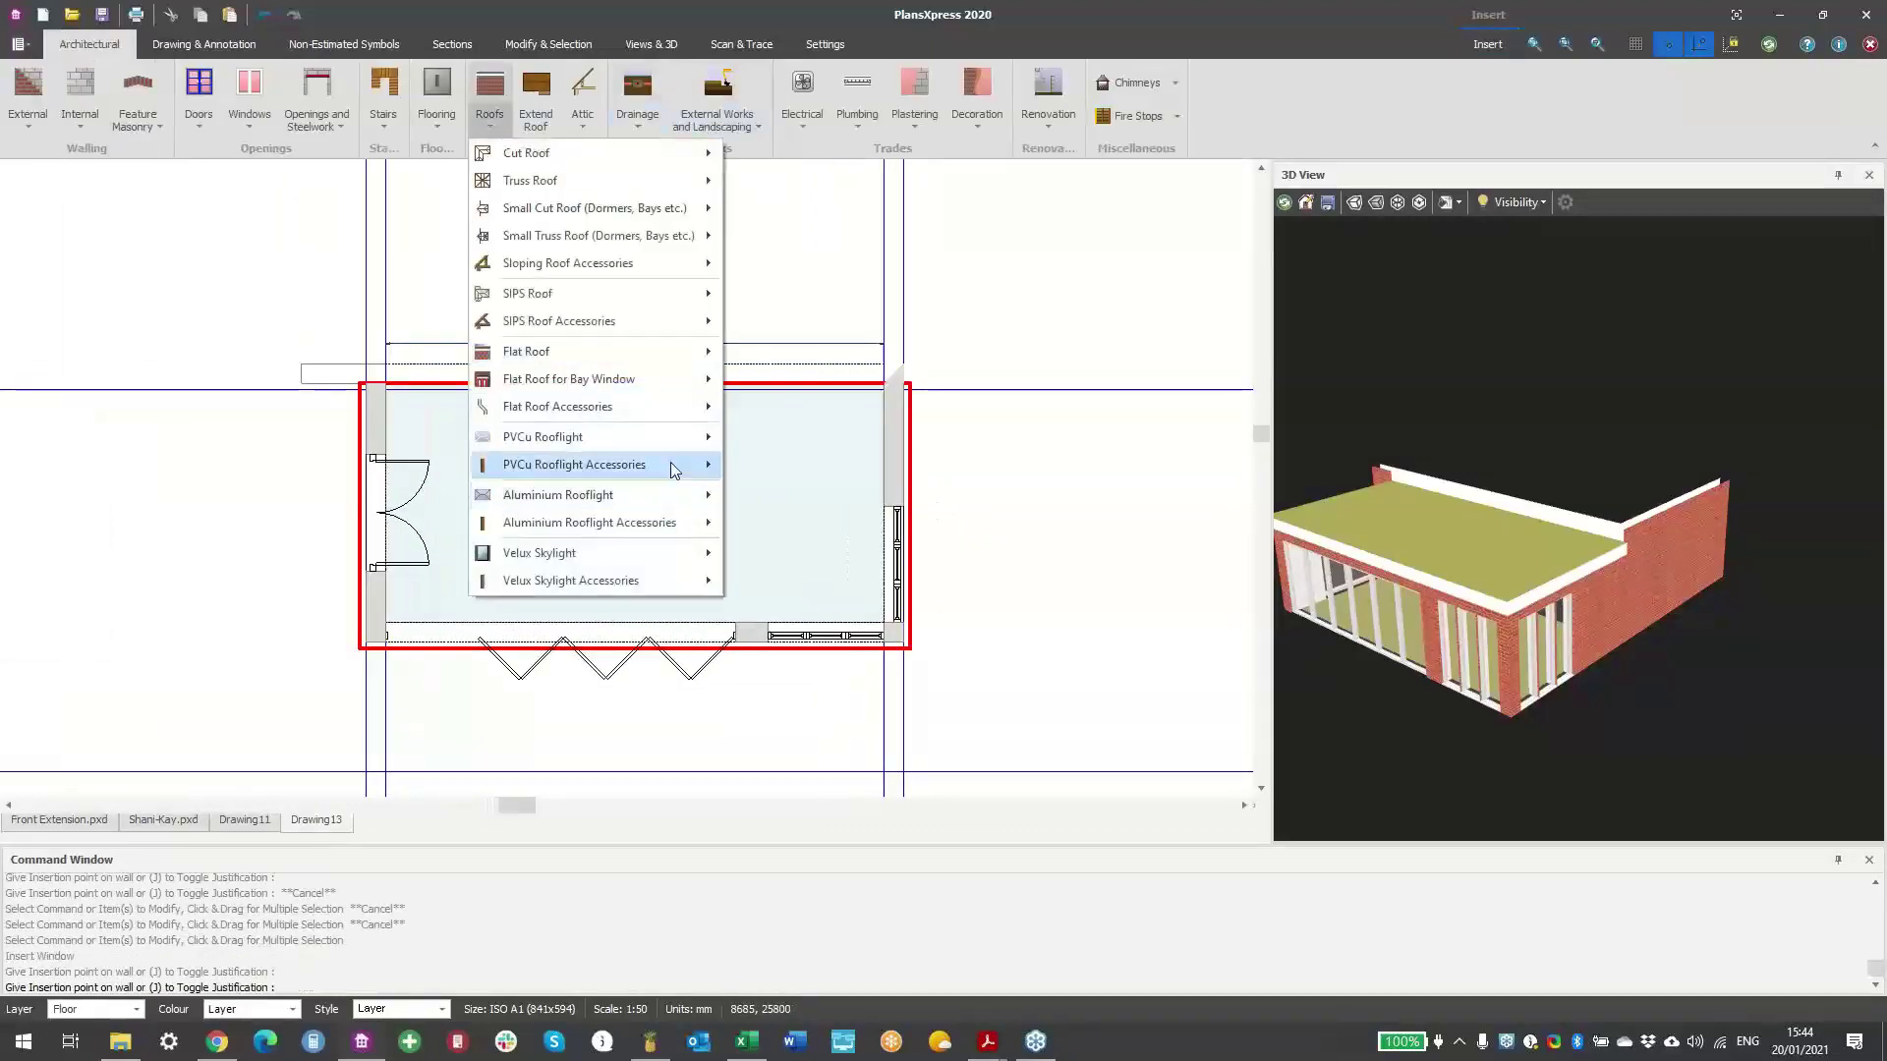
mouse_move(568, 503)
click(811, 498)
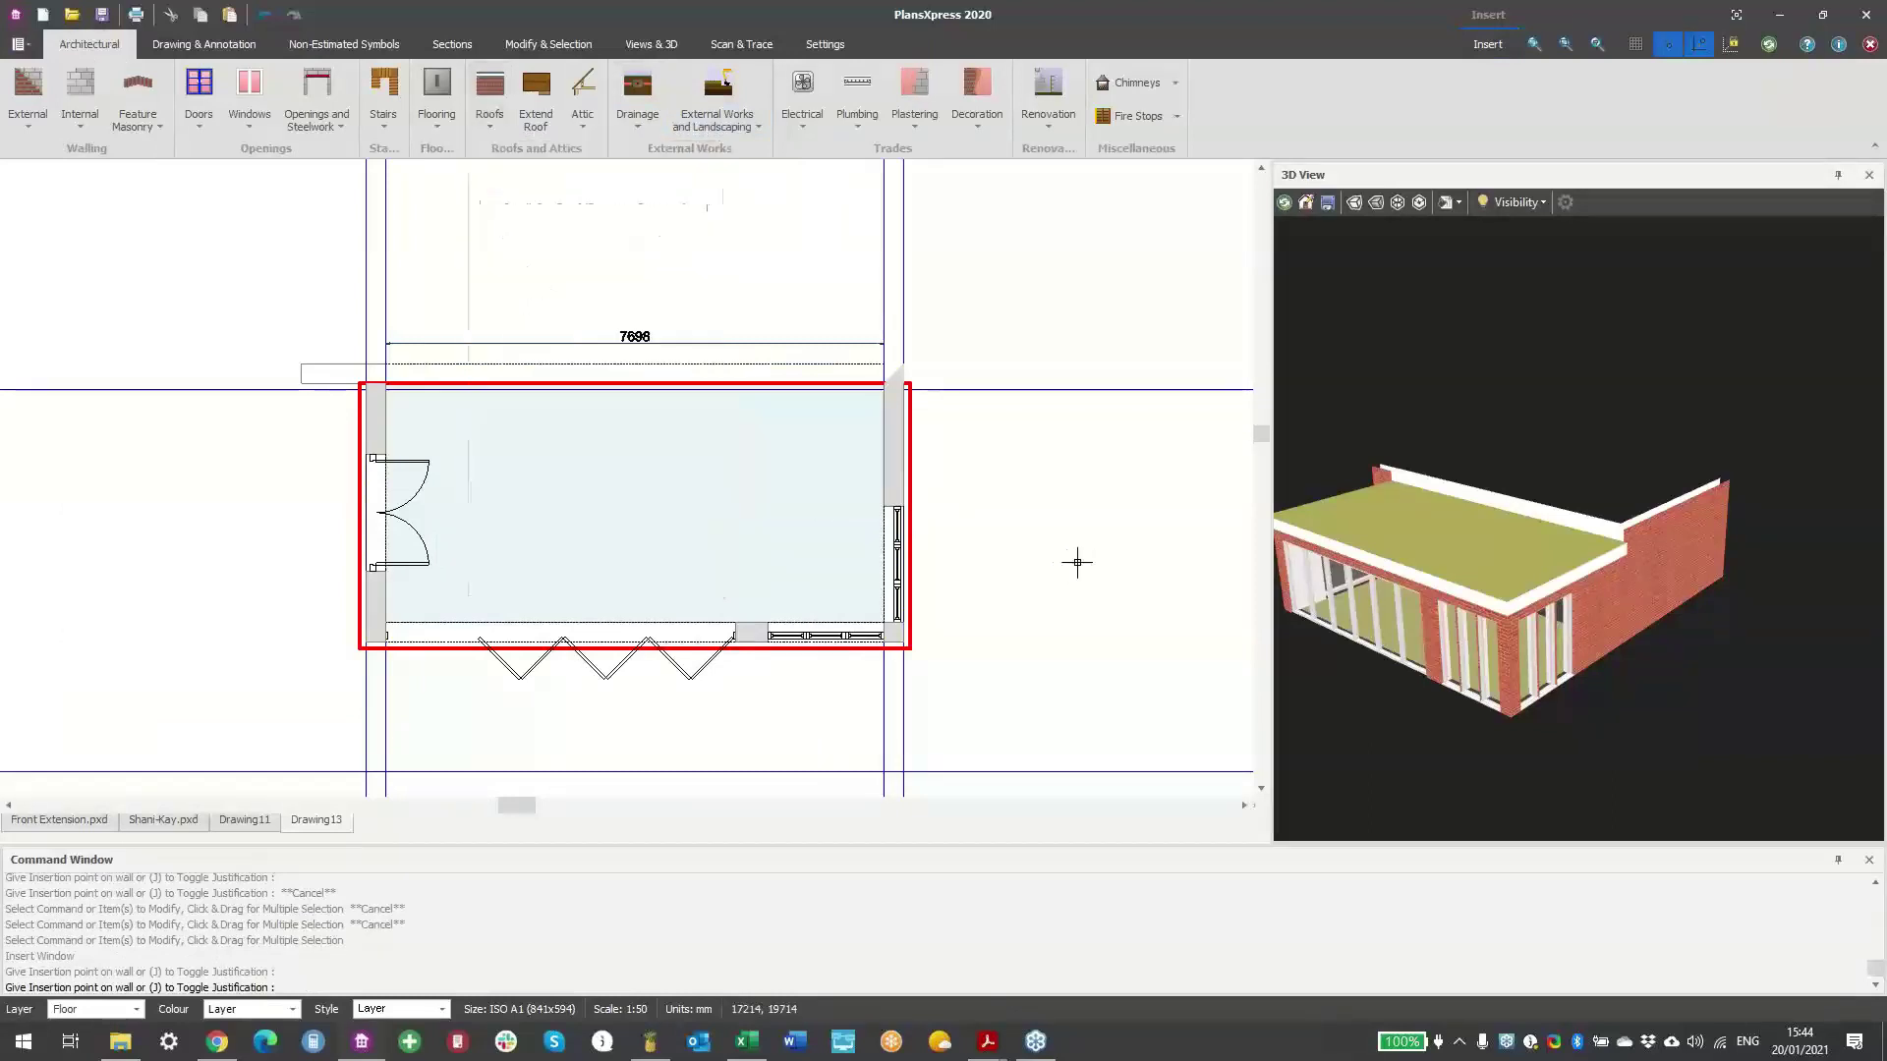
- Draw a horizontal construction line through the meeting point of the French doors, across the extension
scroll(497, 522, up, 2)
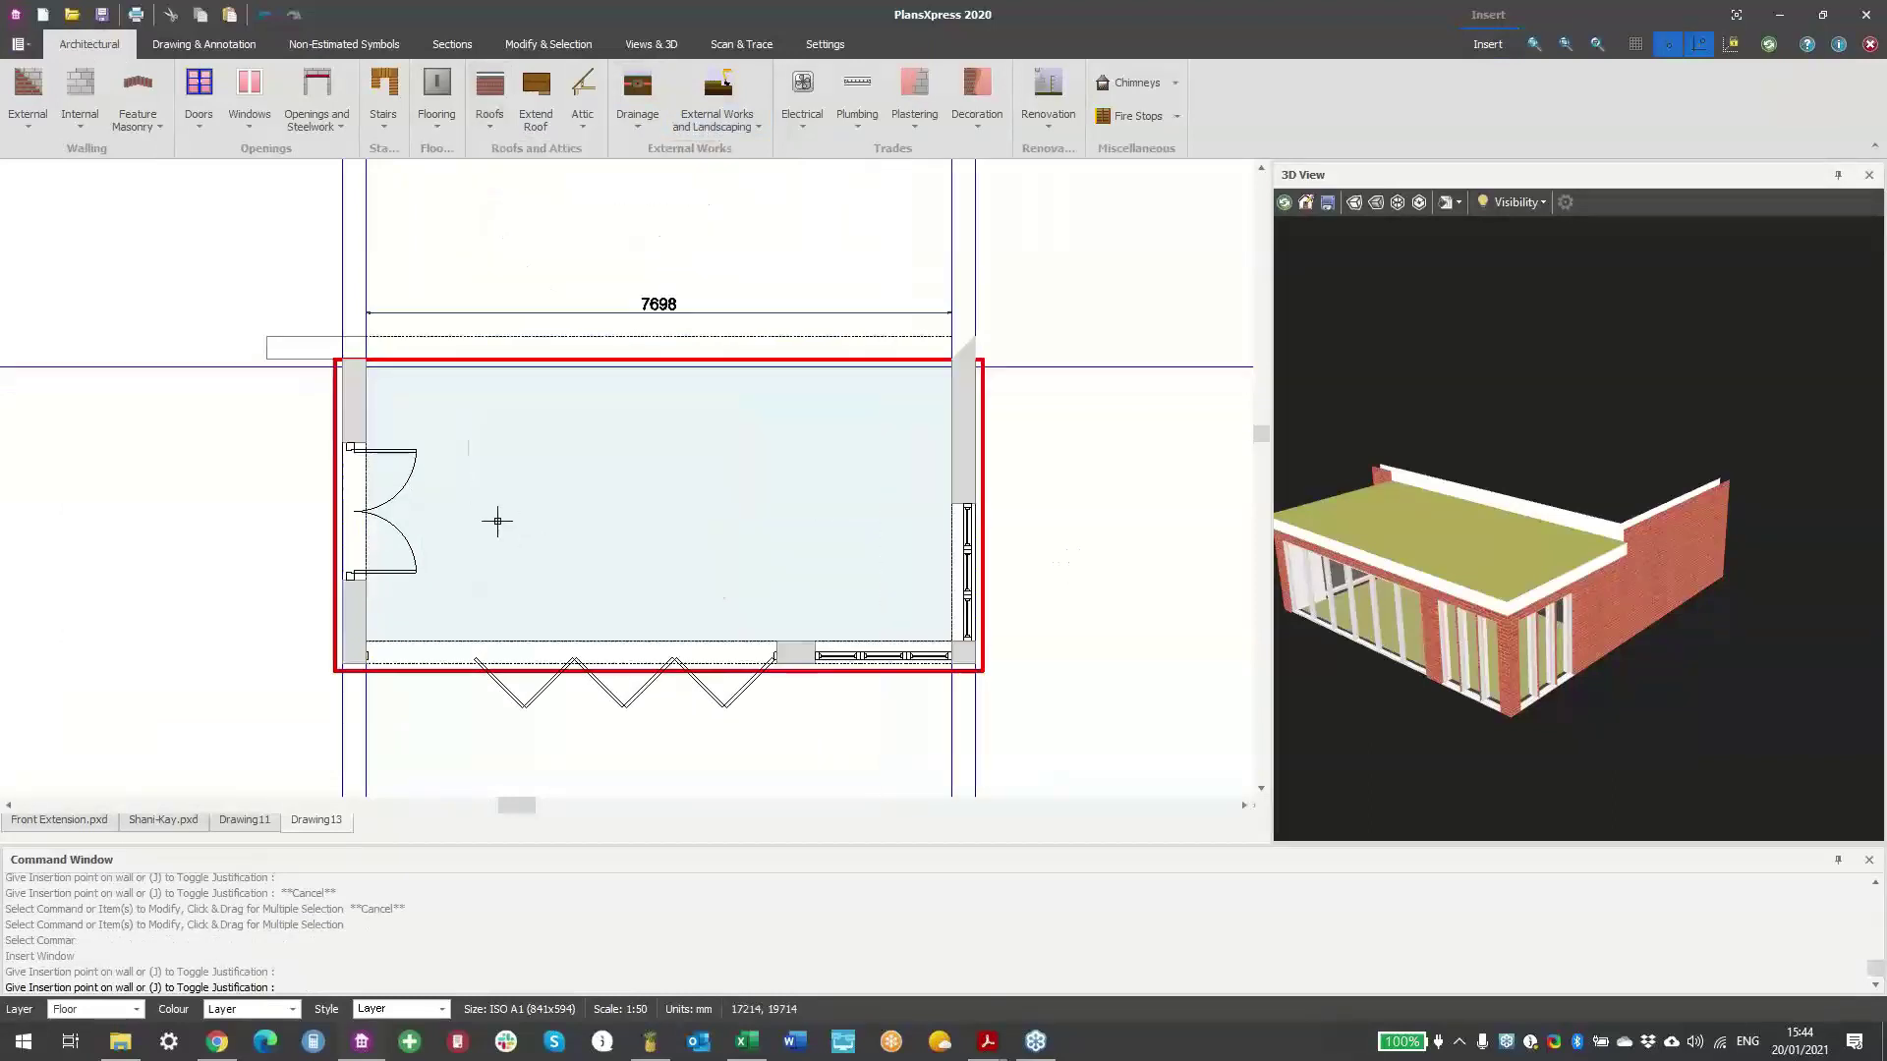
right_click(691, 570)
mouse_move(785, 630)
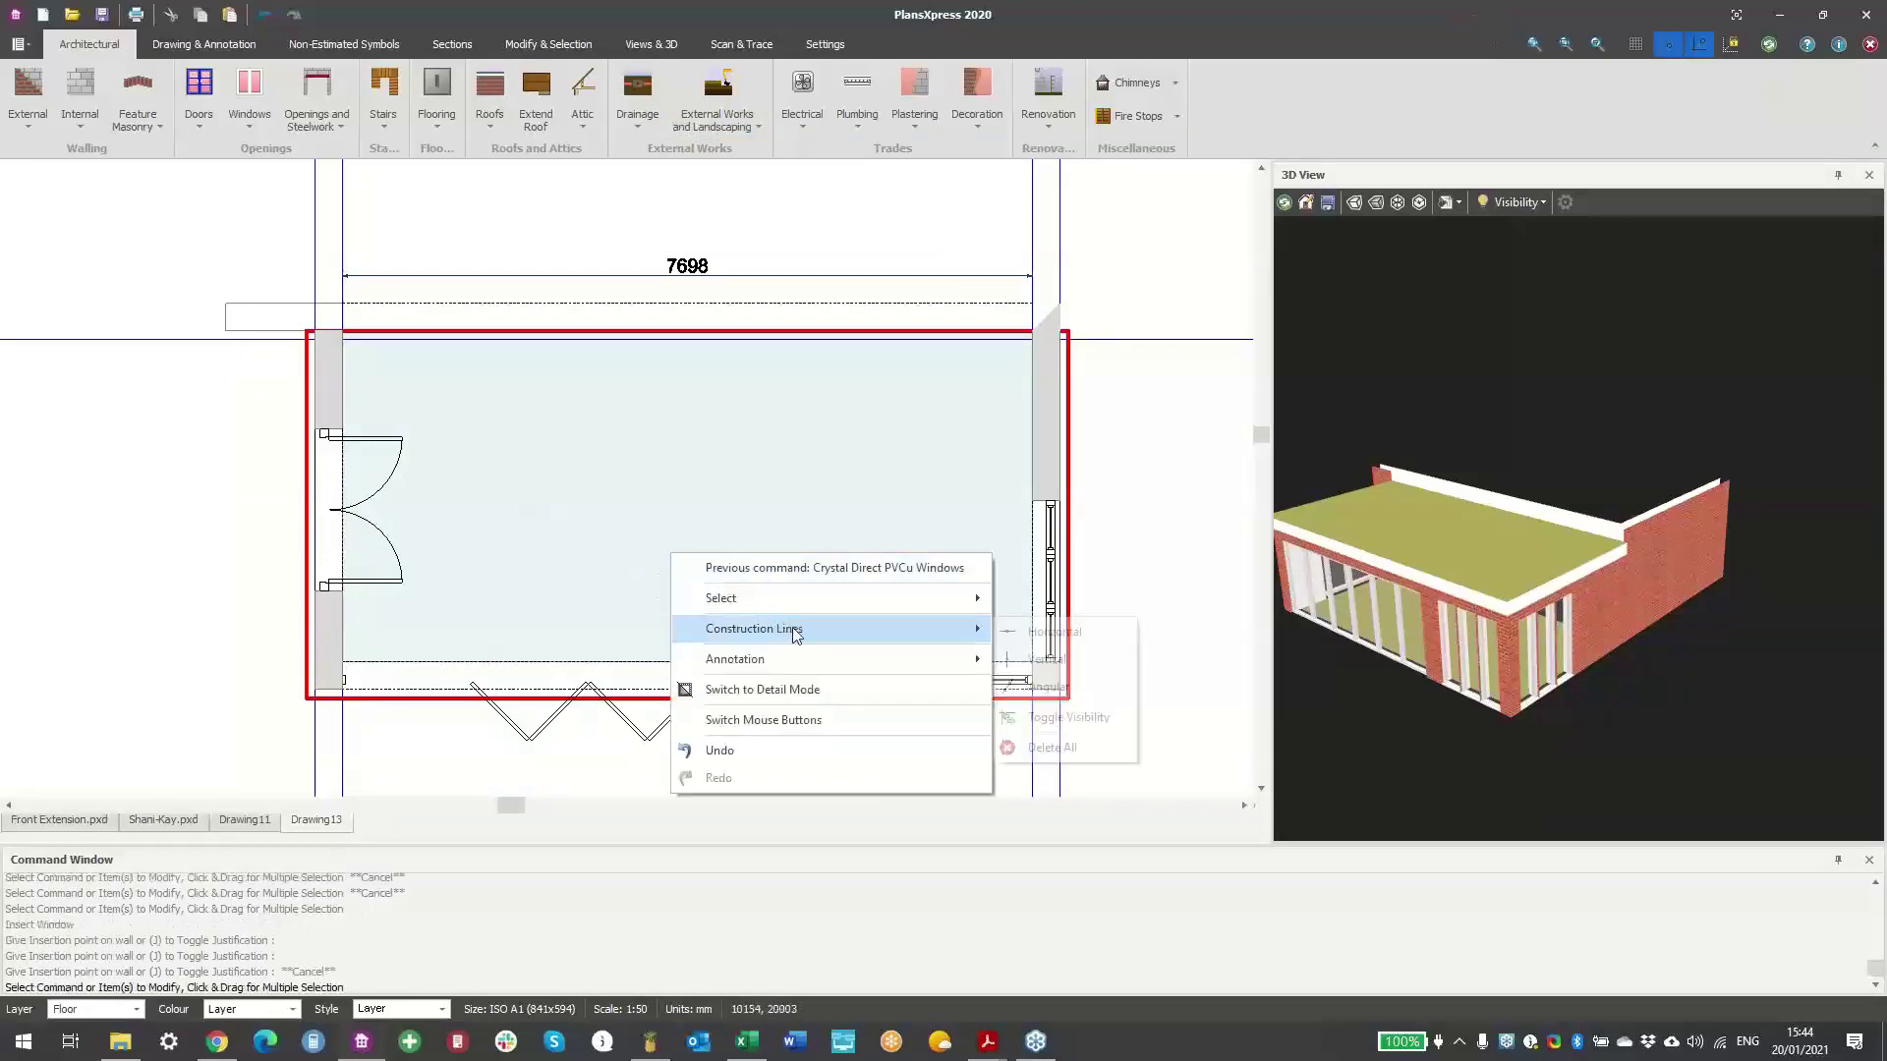
click(1064, 637)
scroll(356, 509, up, 3)
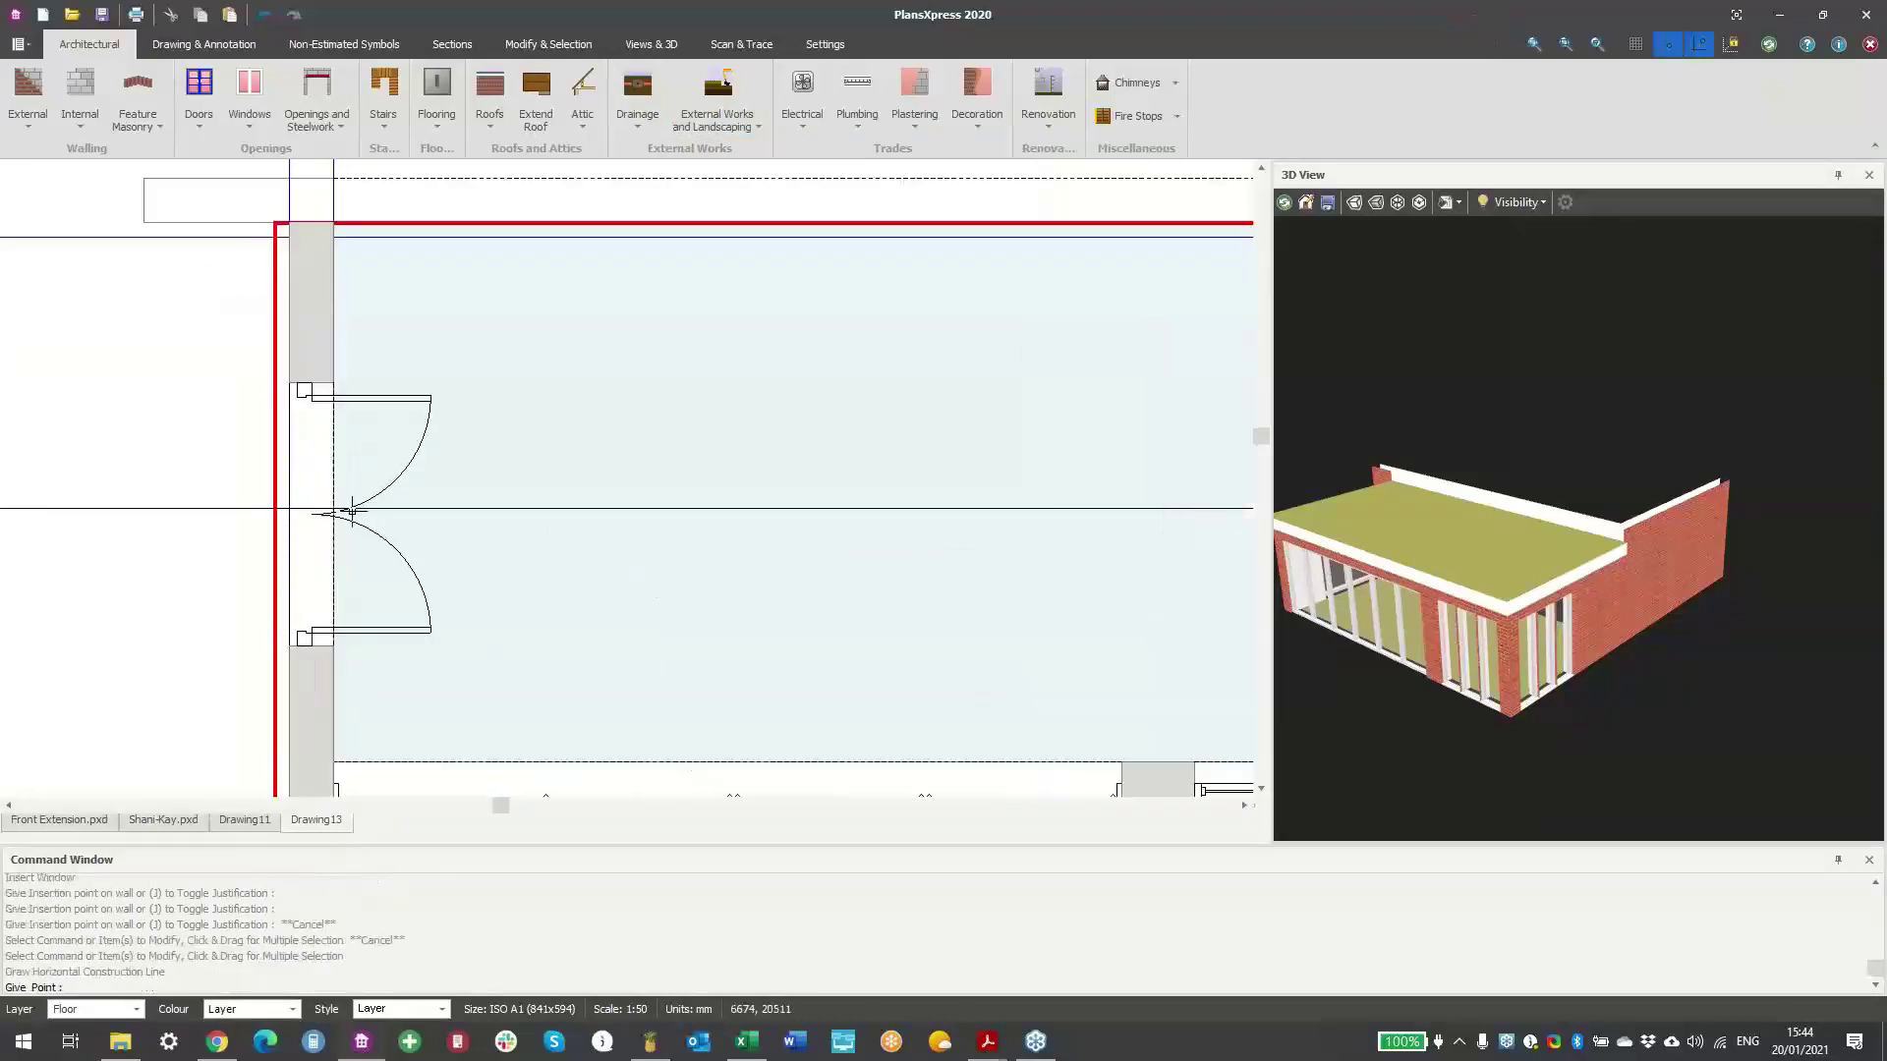
scroll(354, 524, down, 2)
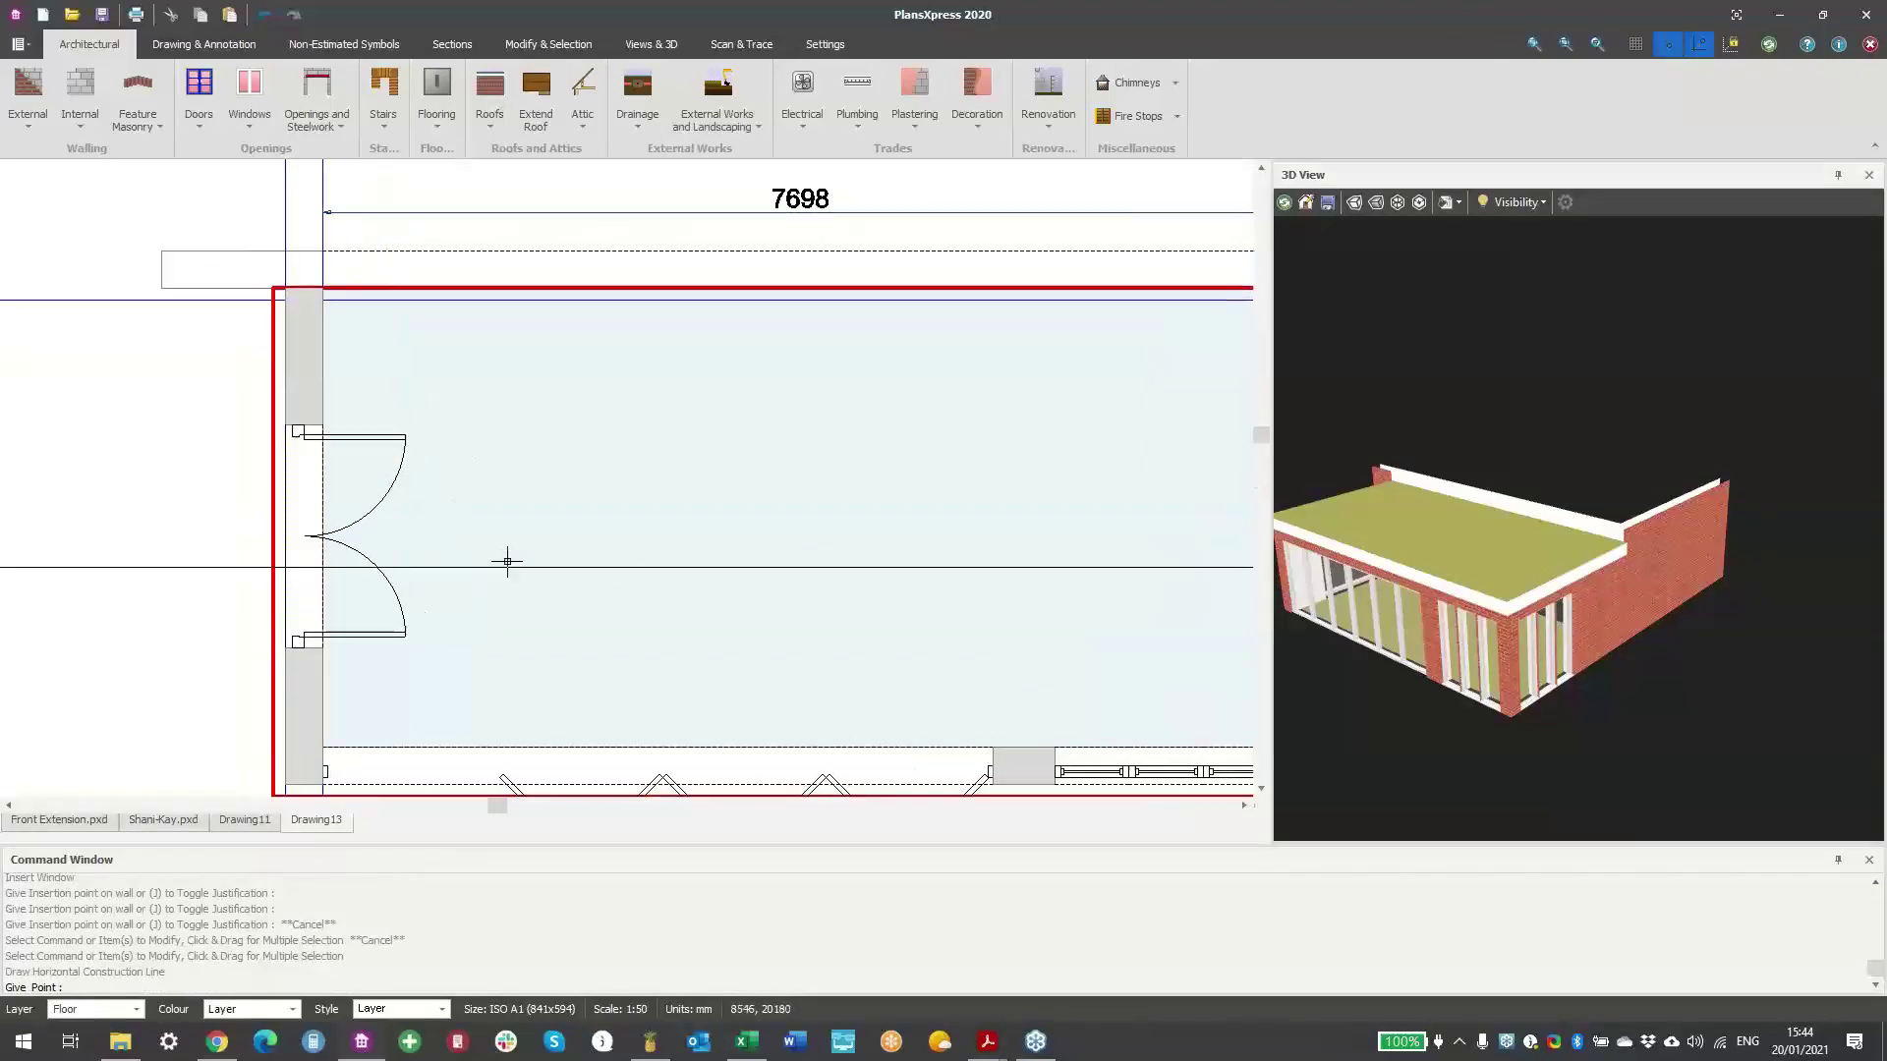
scroll(295, 539, up, 4)
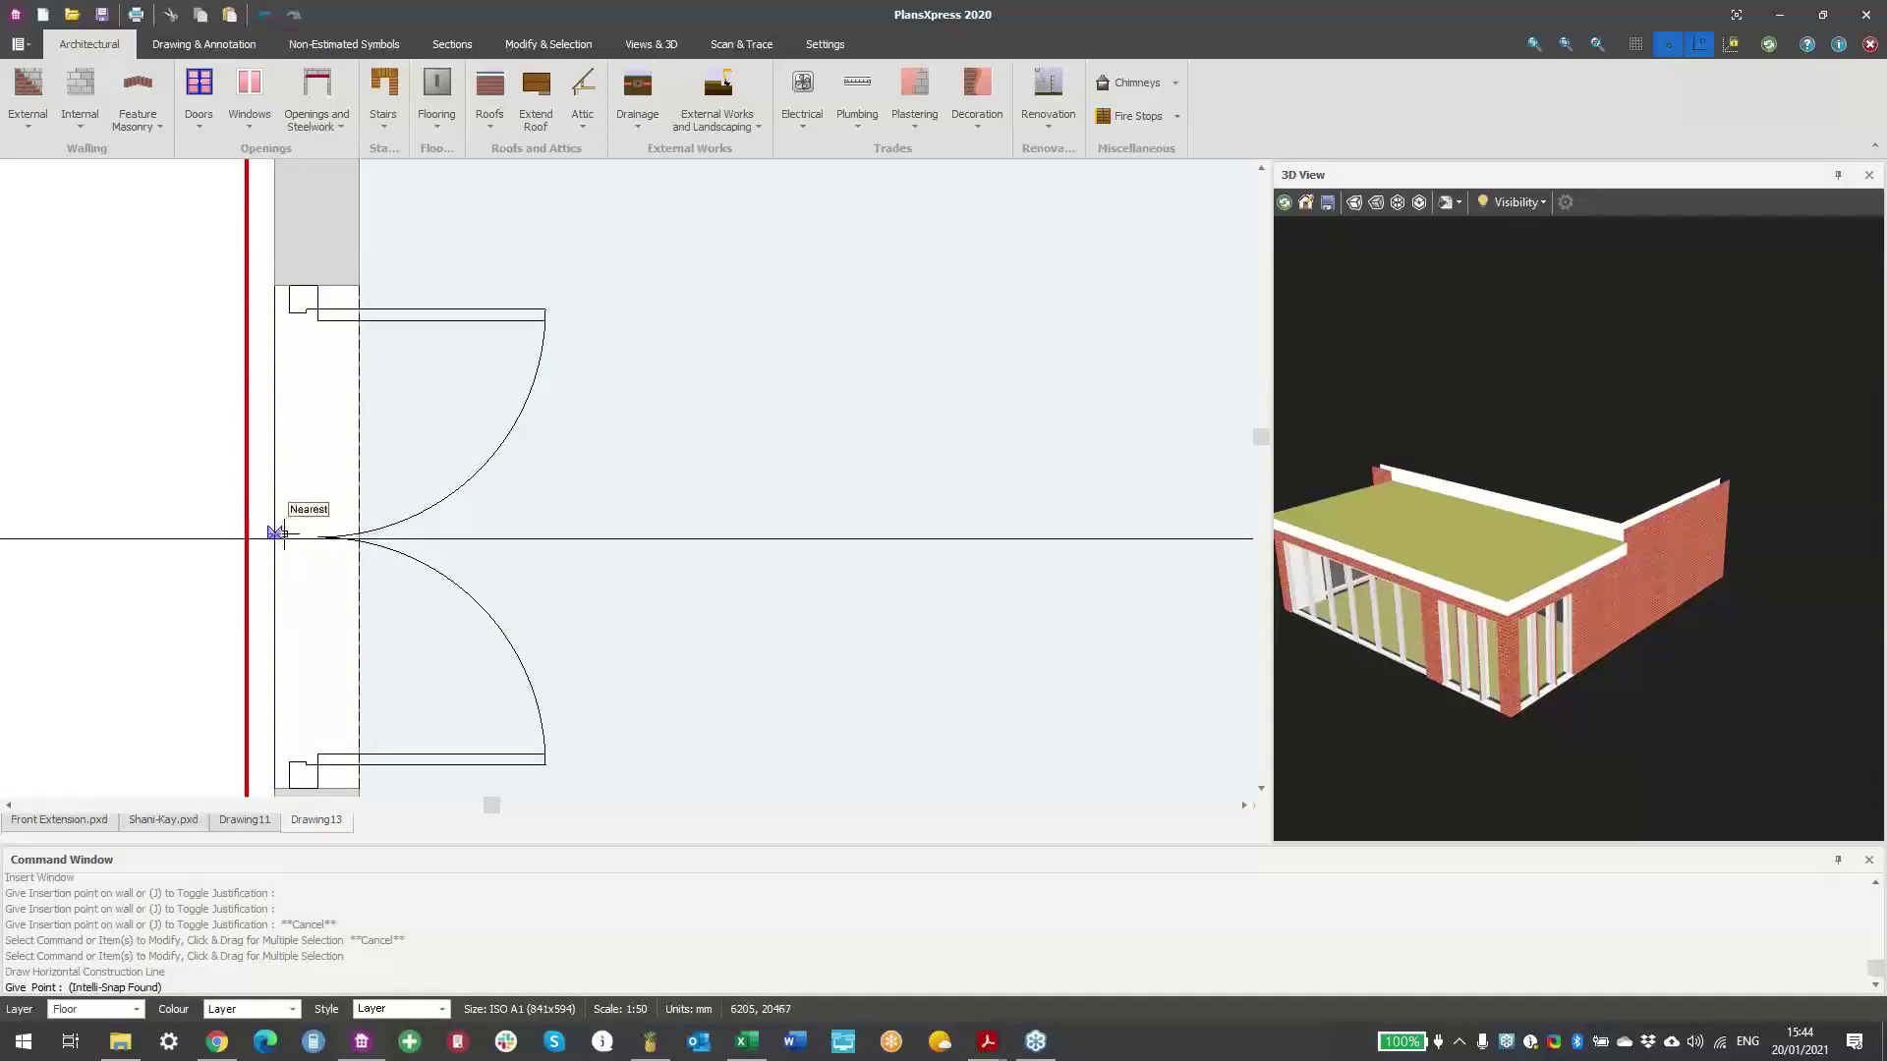
scroll(279, 532, up, 3)
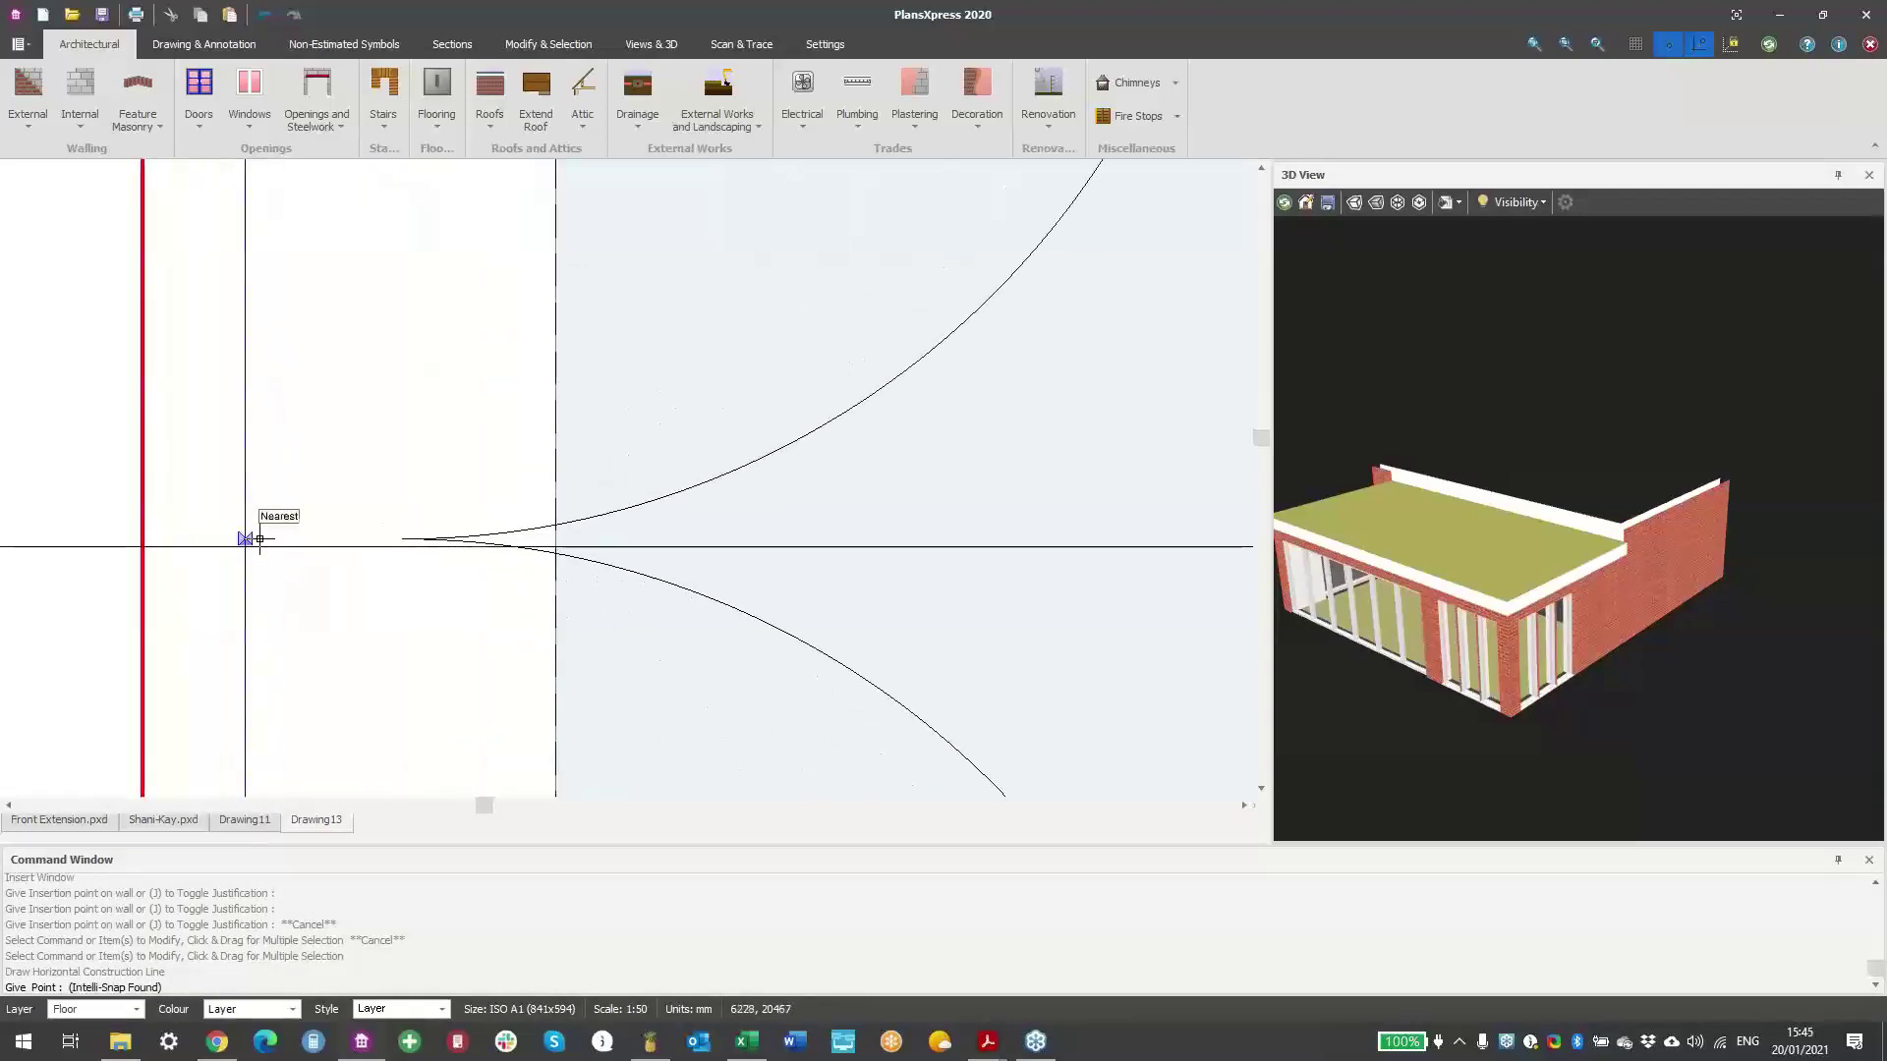
click(249, 539)
scroll(611, 539, down, 3)
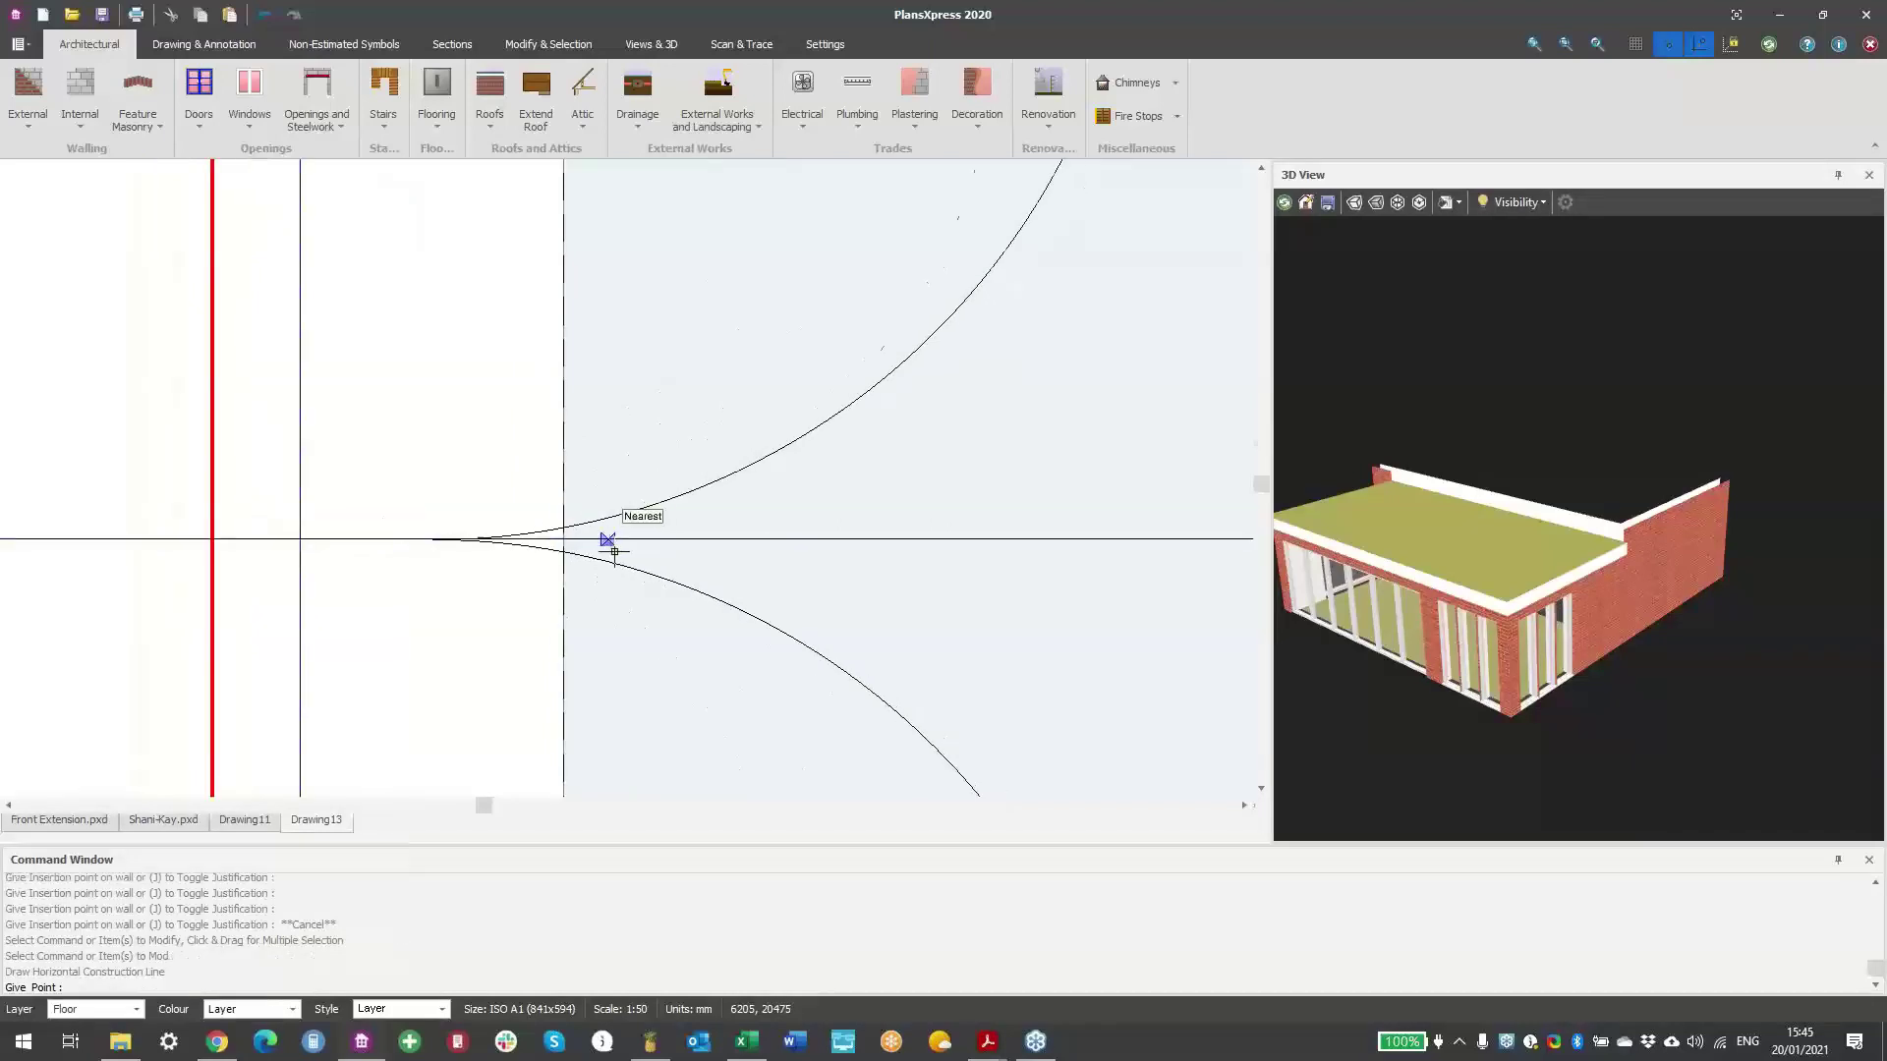
scroll(683, 546, down, 2)
middle_drag(986, 606, 640, 497)
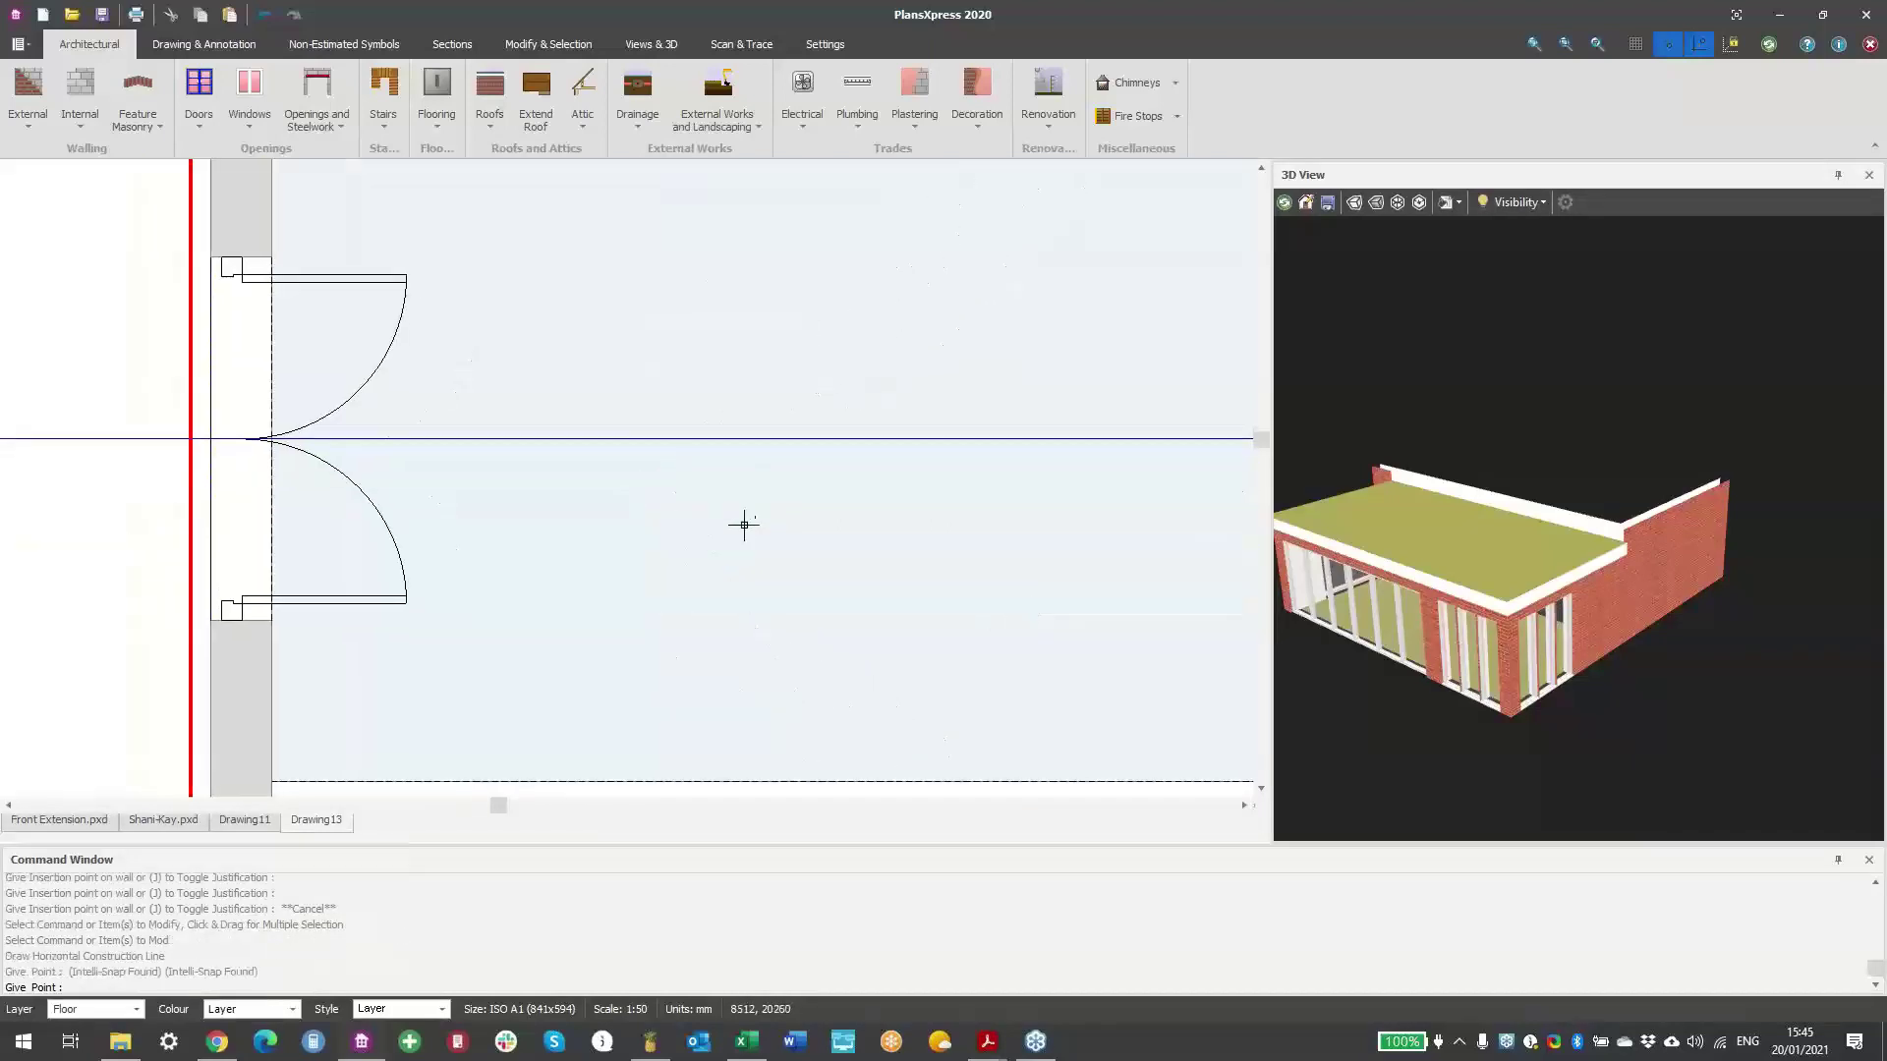
- Draw a vertical construction line across the room, a short distance inside the French doors, crossing the horizontal centre line
right_click(952, 589)
mouse_move(1152, 677)
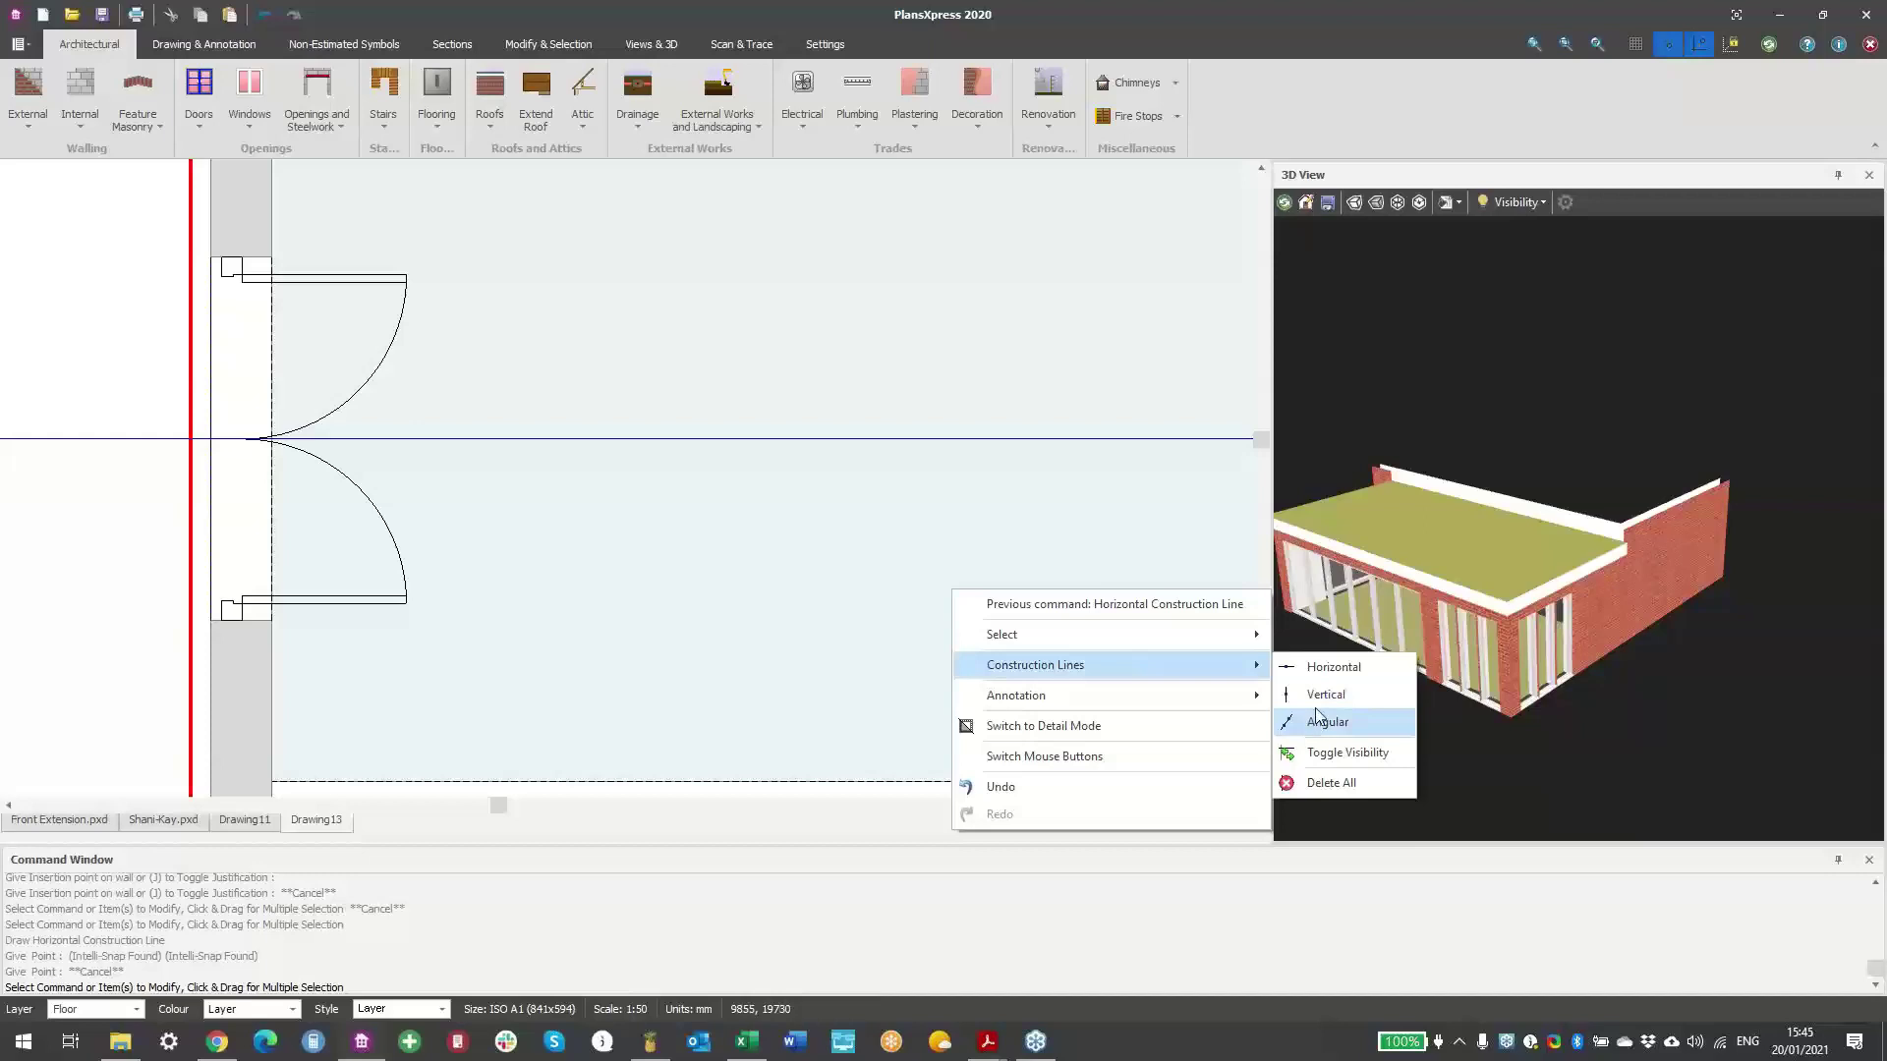
click(1281, 722)
scroll(749, 447, down, 1)
scroll(747, 444, down, 1)
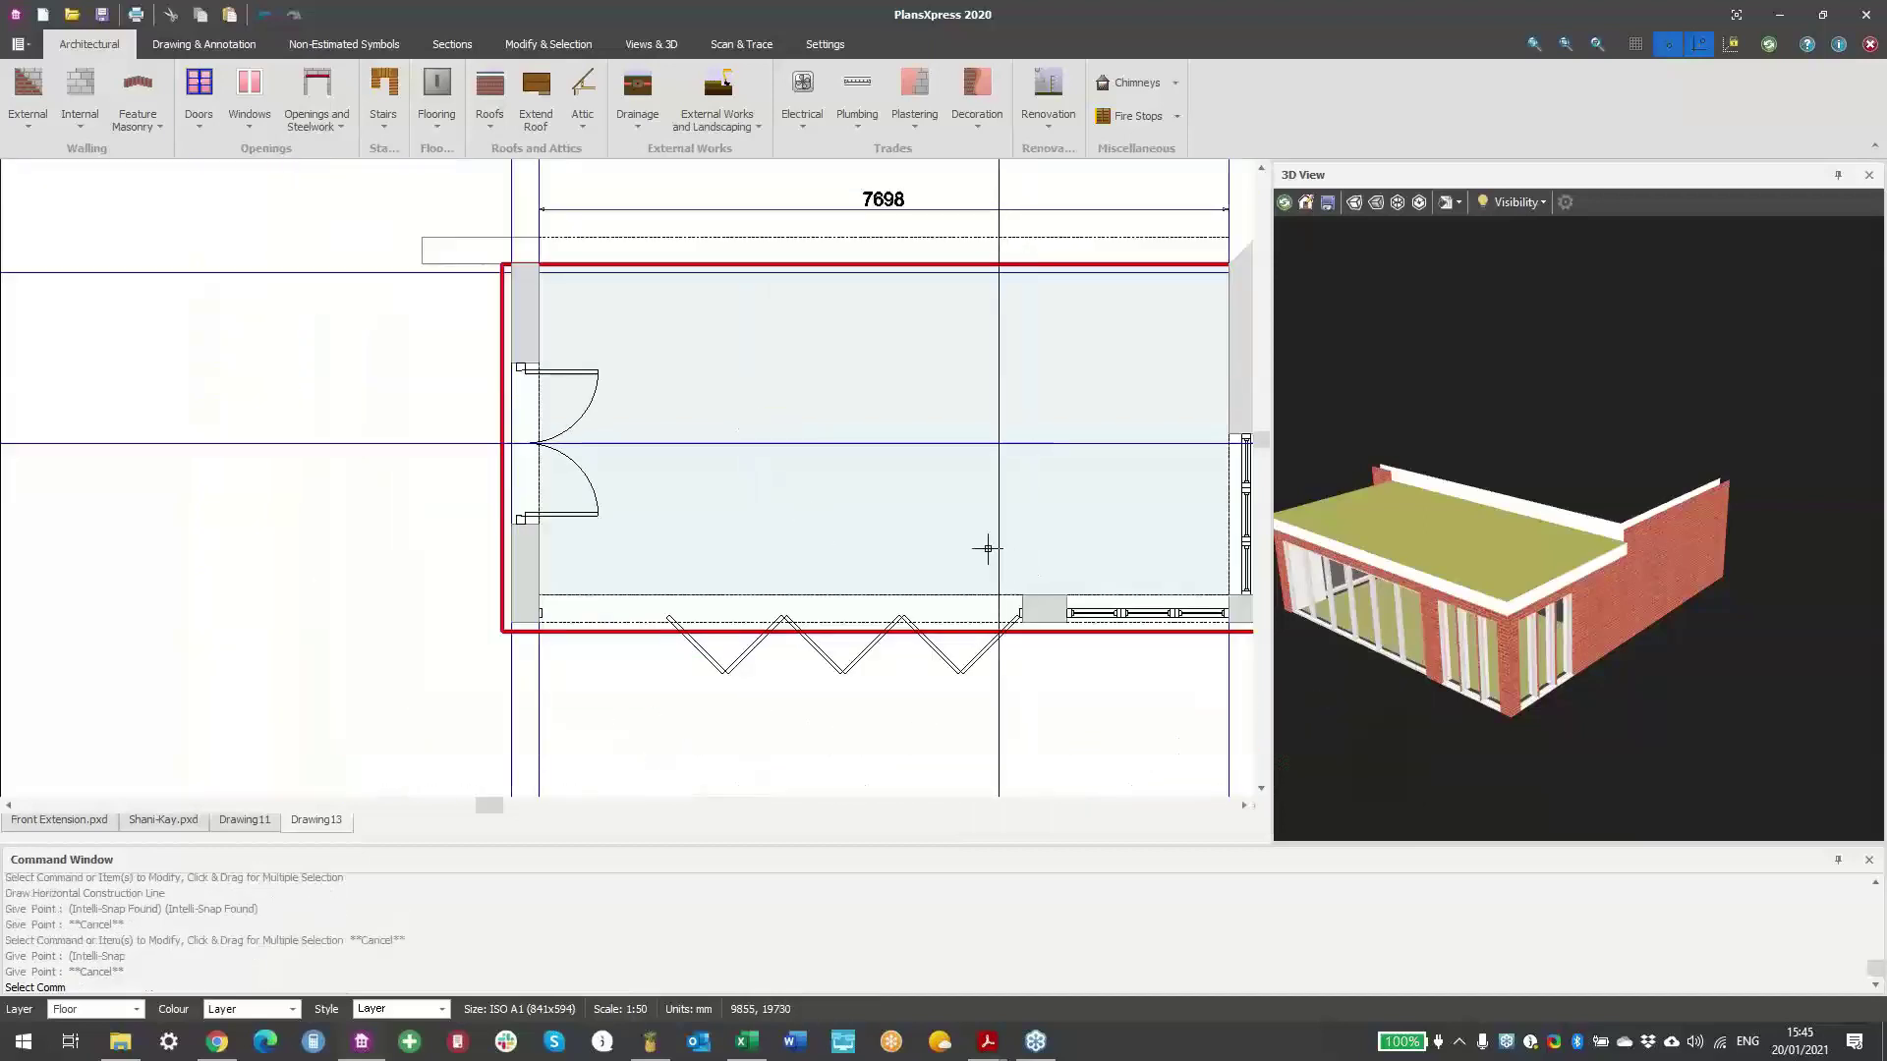
scroll(688, 516, up, 1)
scroll(698, 511, down, 1)
scroll(683, 488, up, 2)
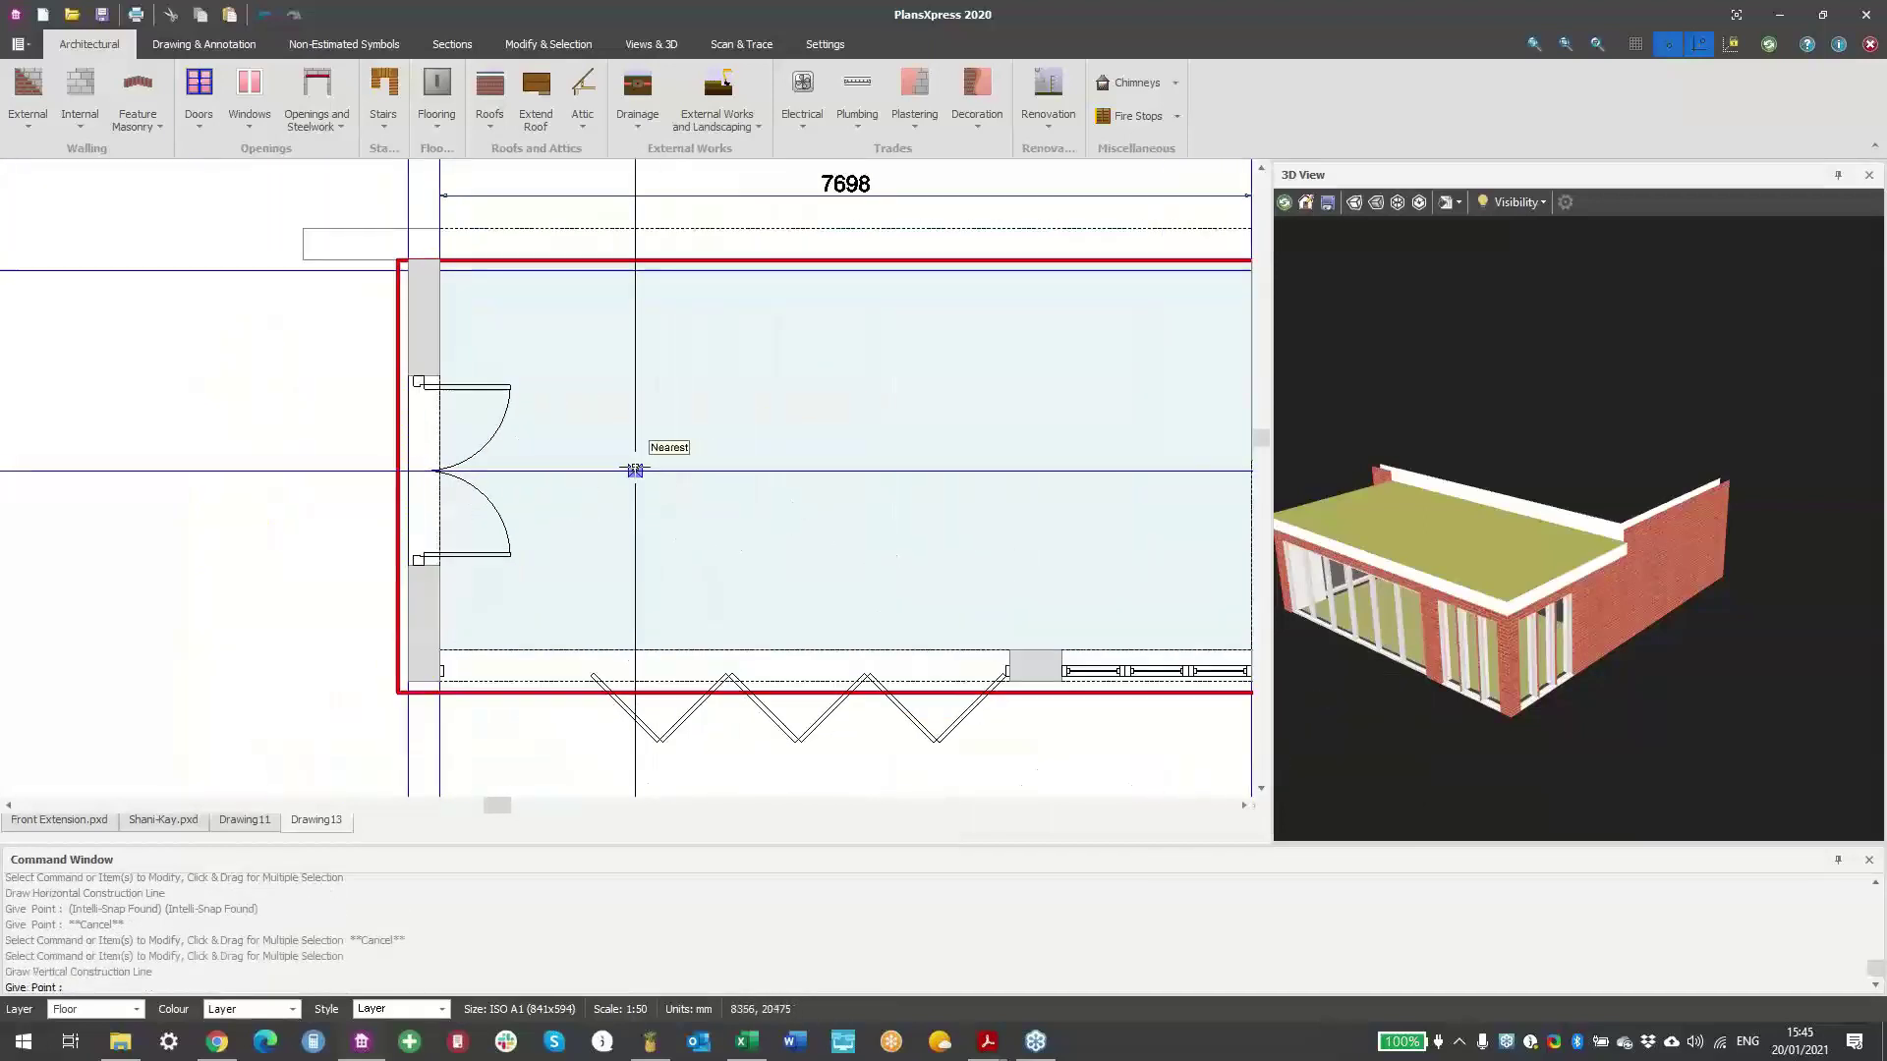
click(666, 472)
key(Escape)
scroll(965, 582, down, 3)
middle_drag(991, 587, 889, 591)
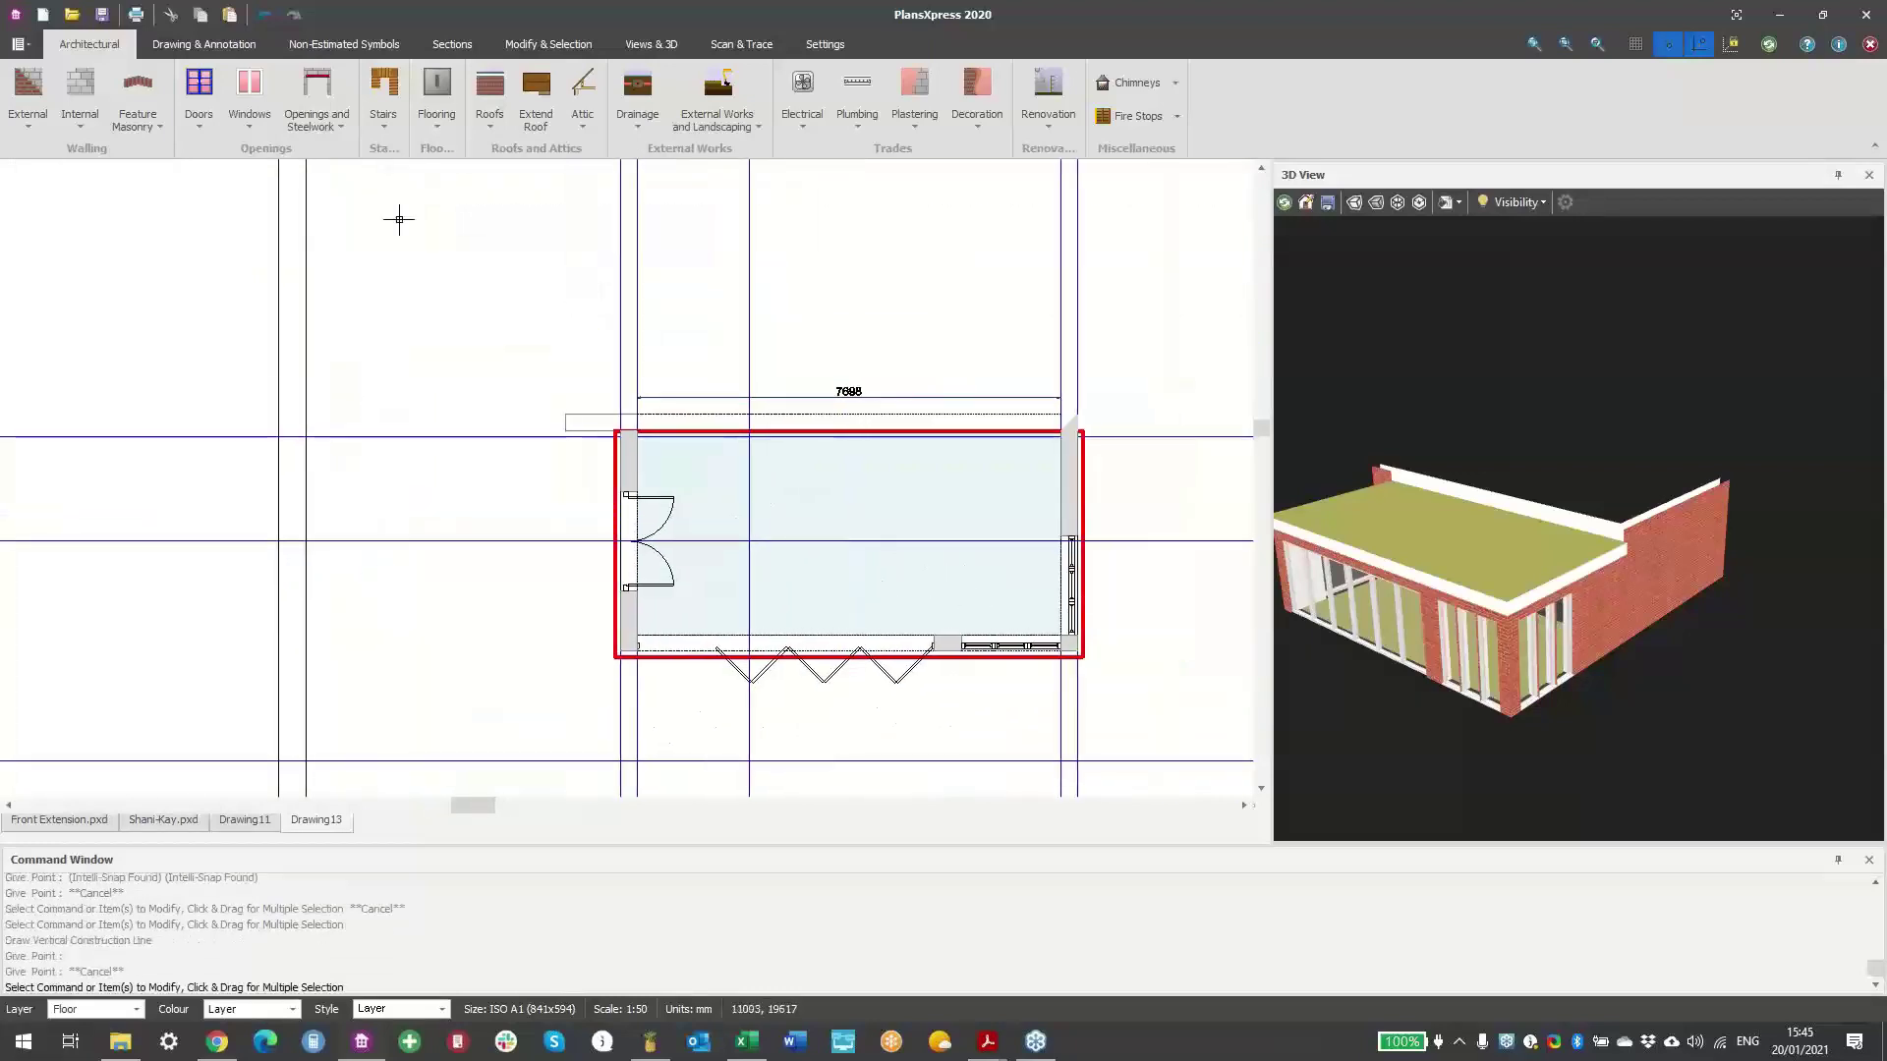
- Start an aluminium rooflight and filter the range to 1500 mm width, 4500 mm length, 273 mm height and Style 3
click(488, 127)
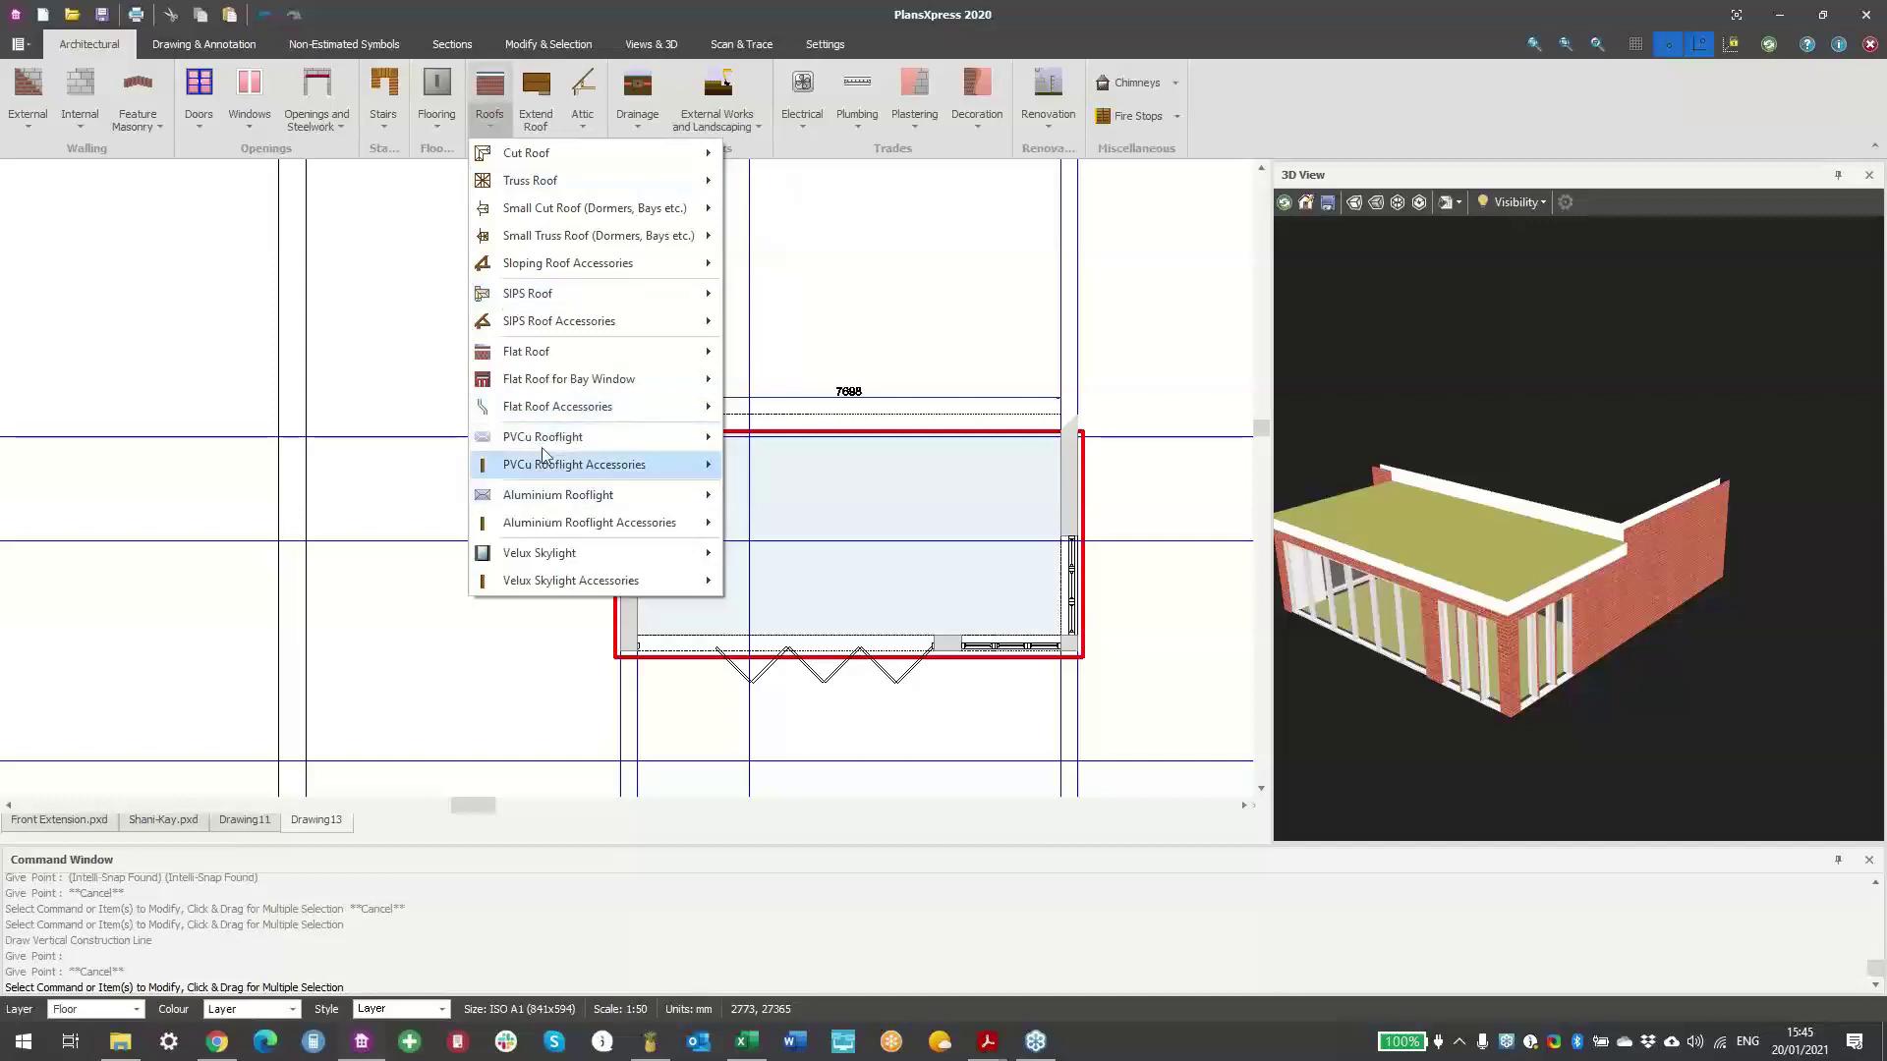
mouse_move(590, 497)
click(787, 495)
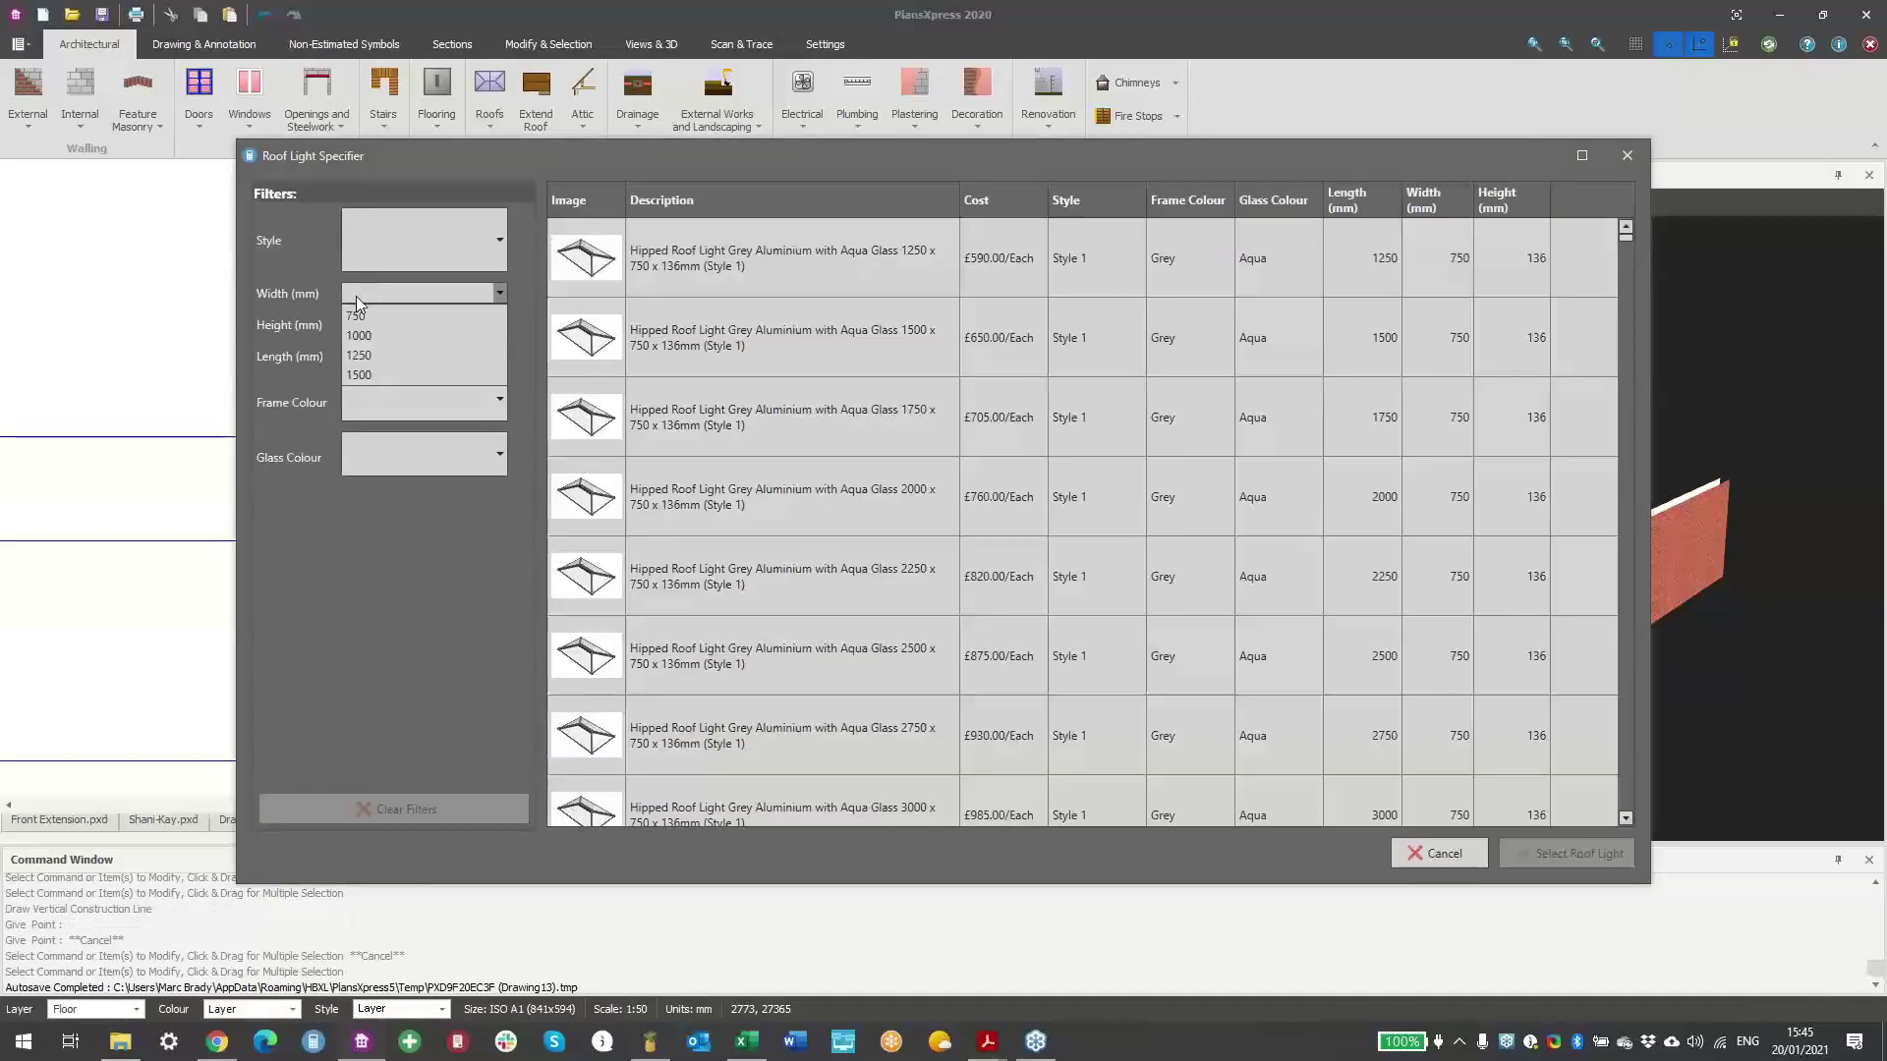
click(367, 370)
click(381, 355)
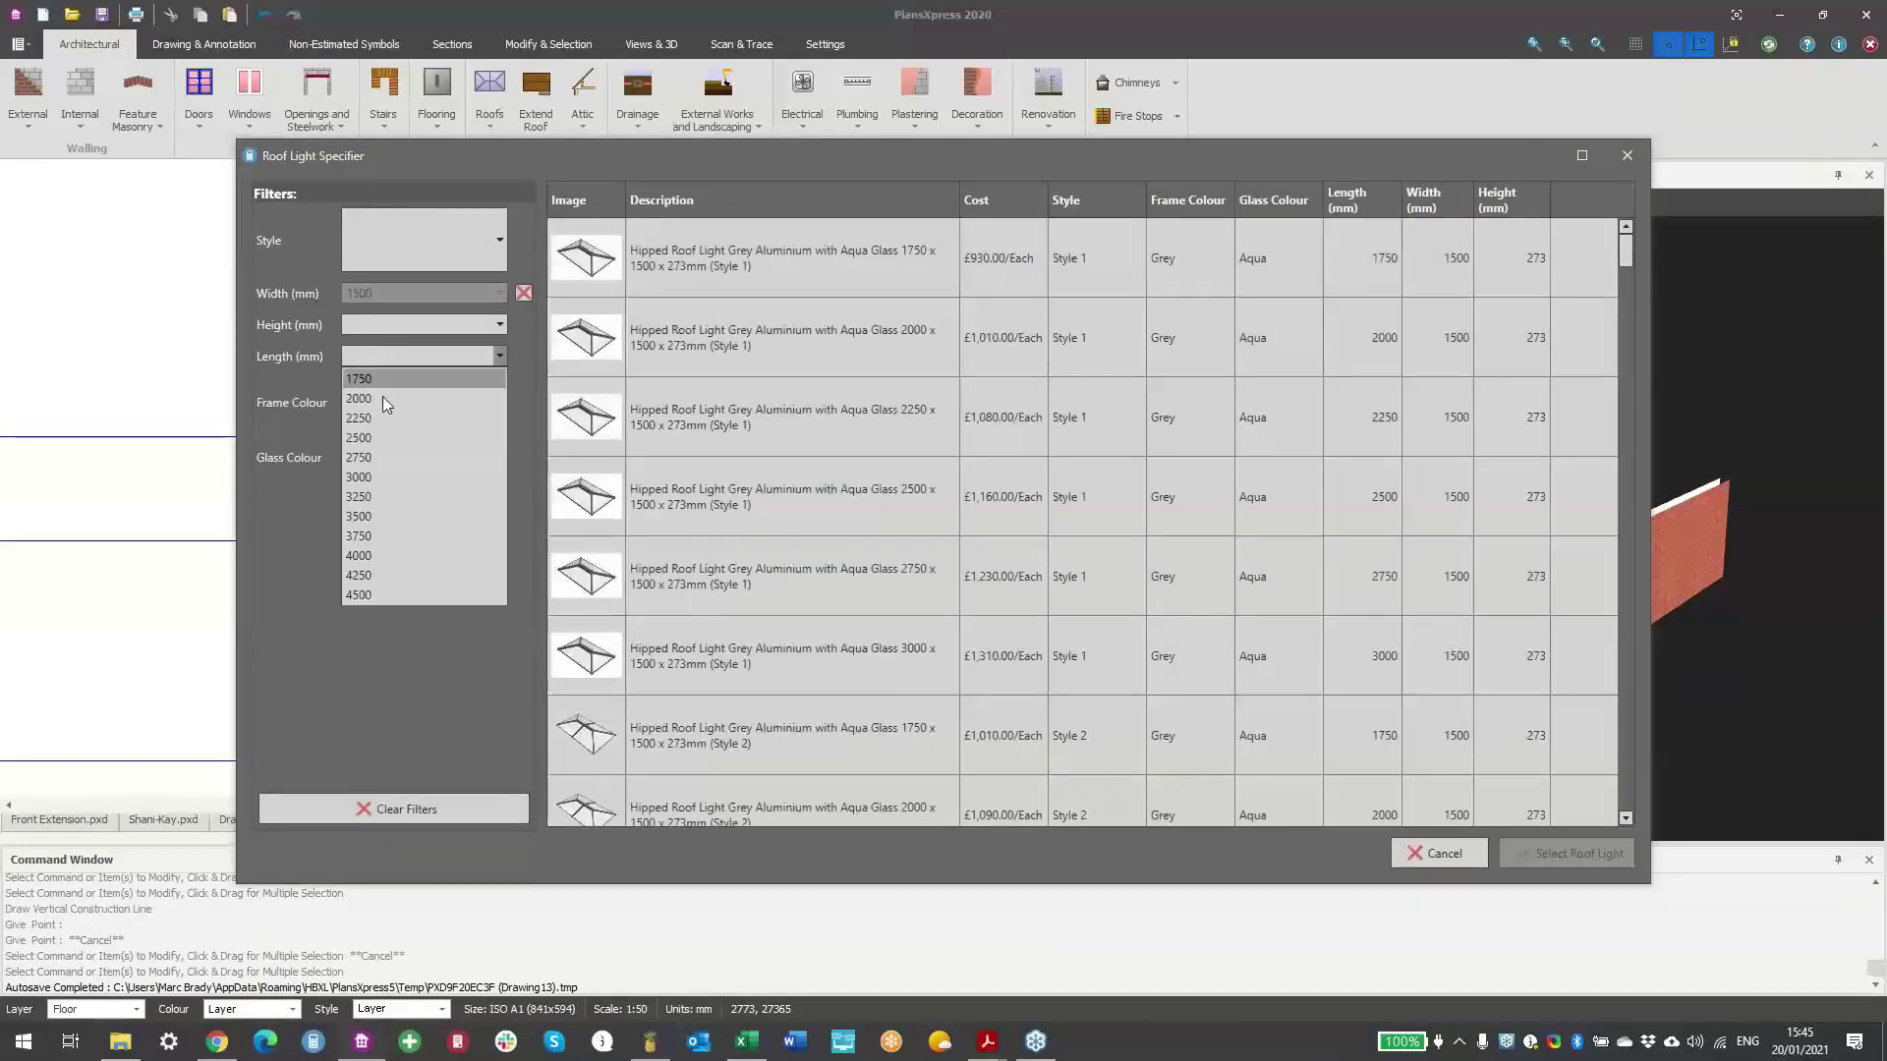
click(410, 596)
click(387, 324)
click(385, 346)
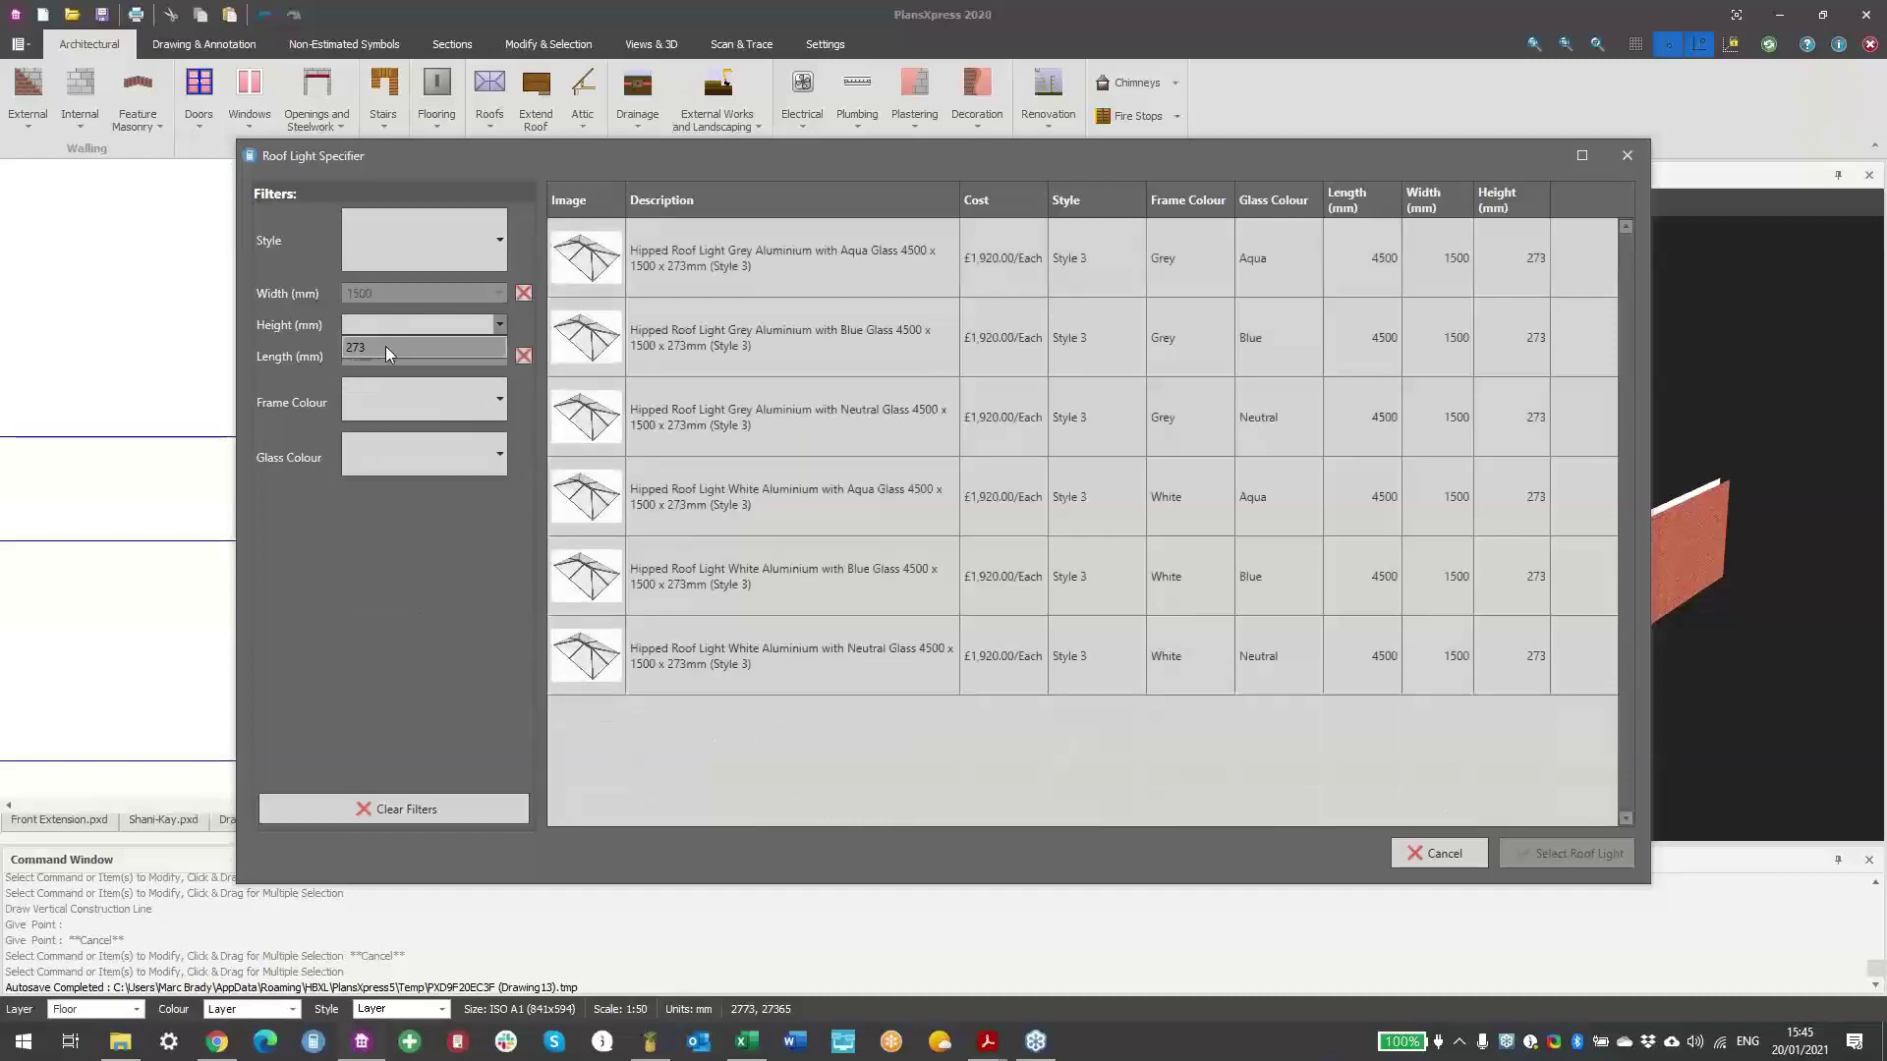
click(731, 263)
click(409, 247)
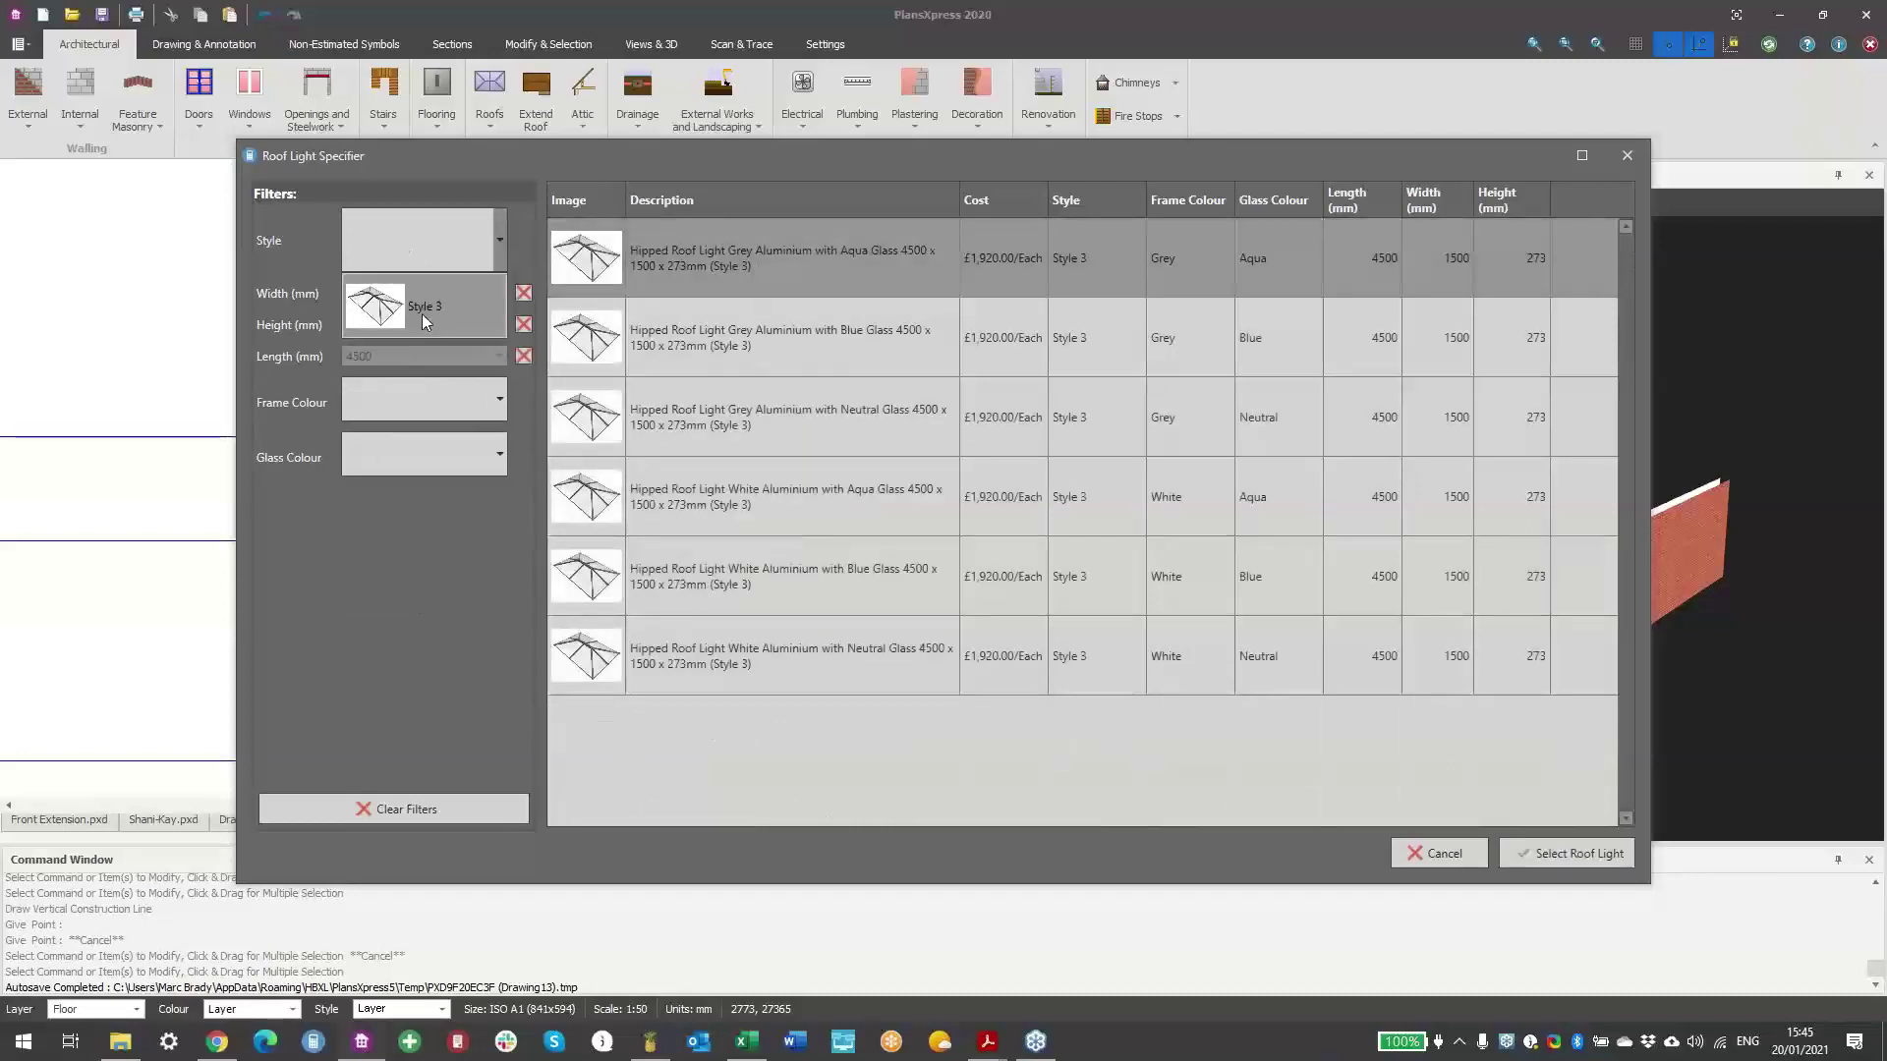
click(421, 315)
click(397, 403)
click(409, 446)
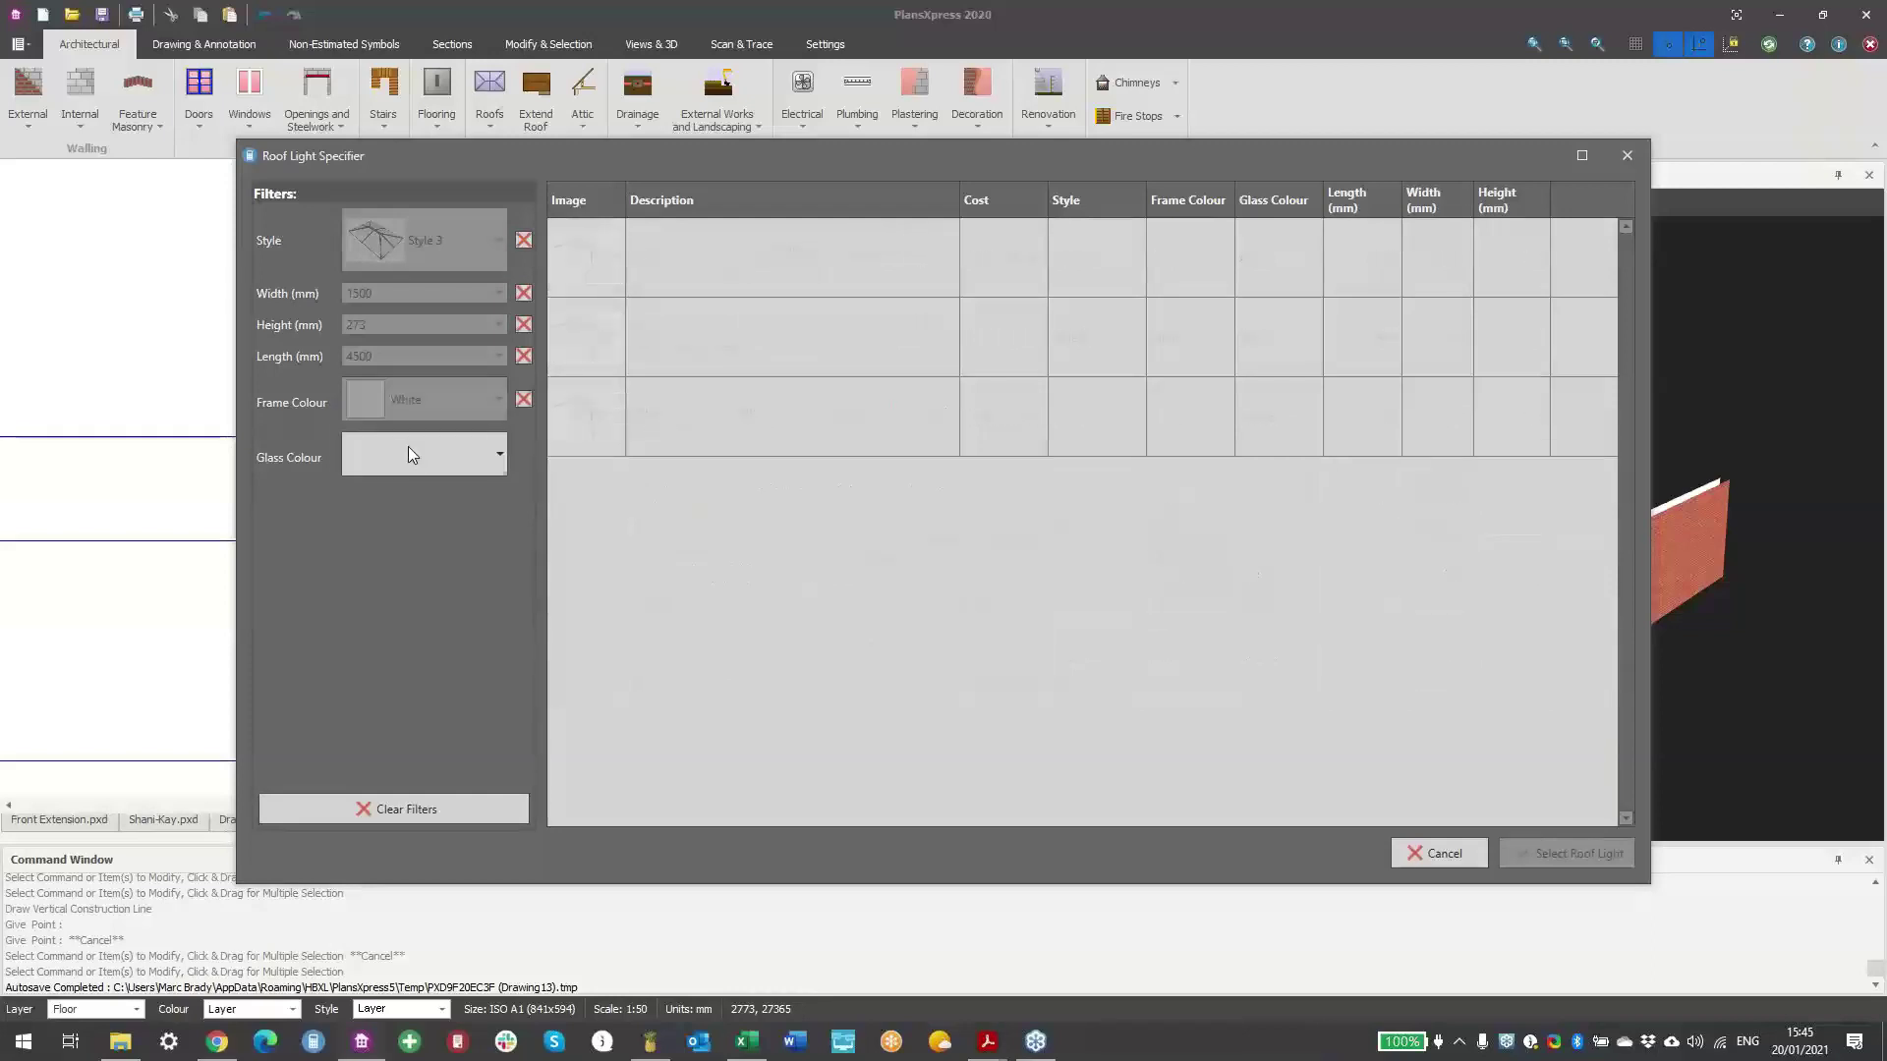
click(523, 400)
- Choose the rooflight with a Grey frame and Aqua glass, accepting the default rooflight and plastering details
click(393, 411)
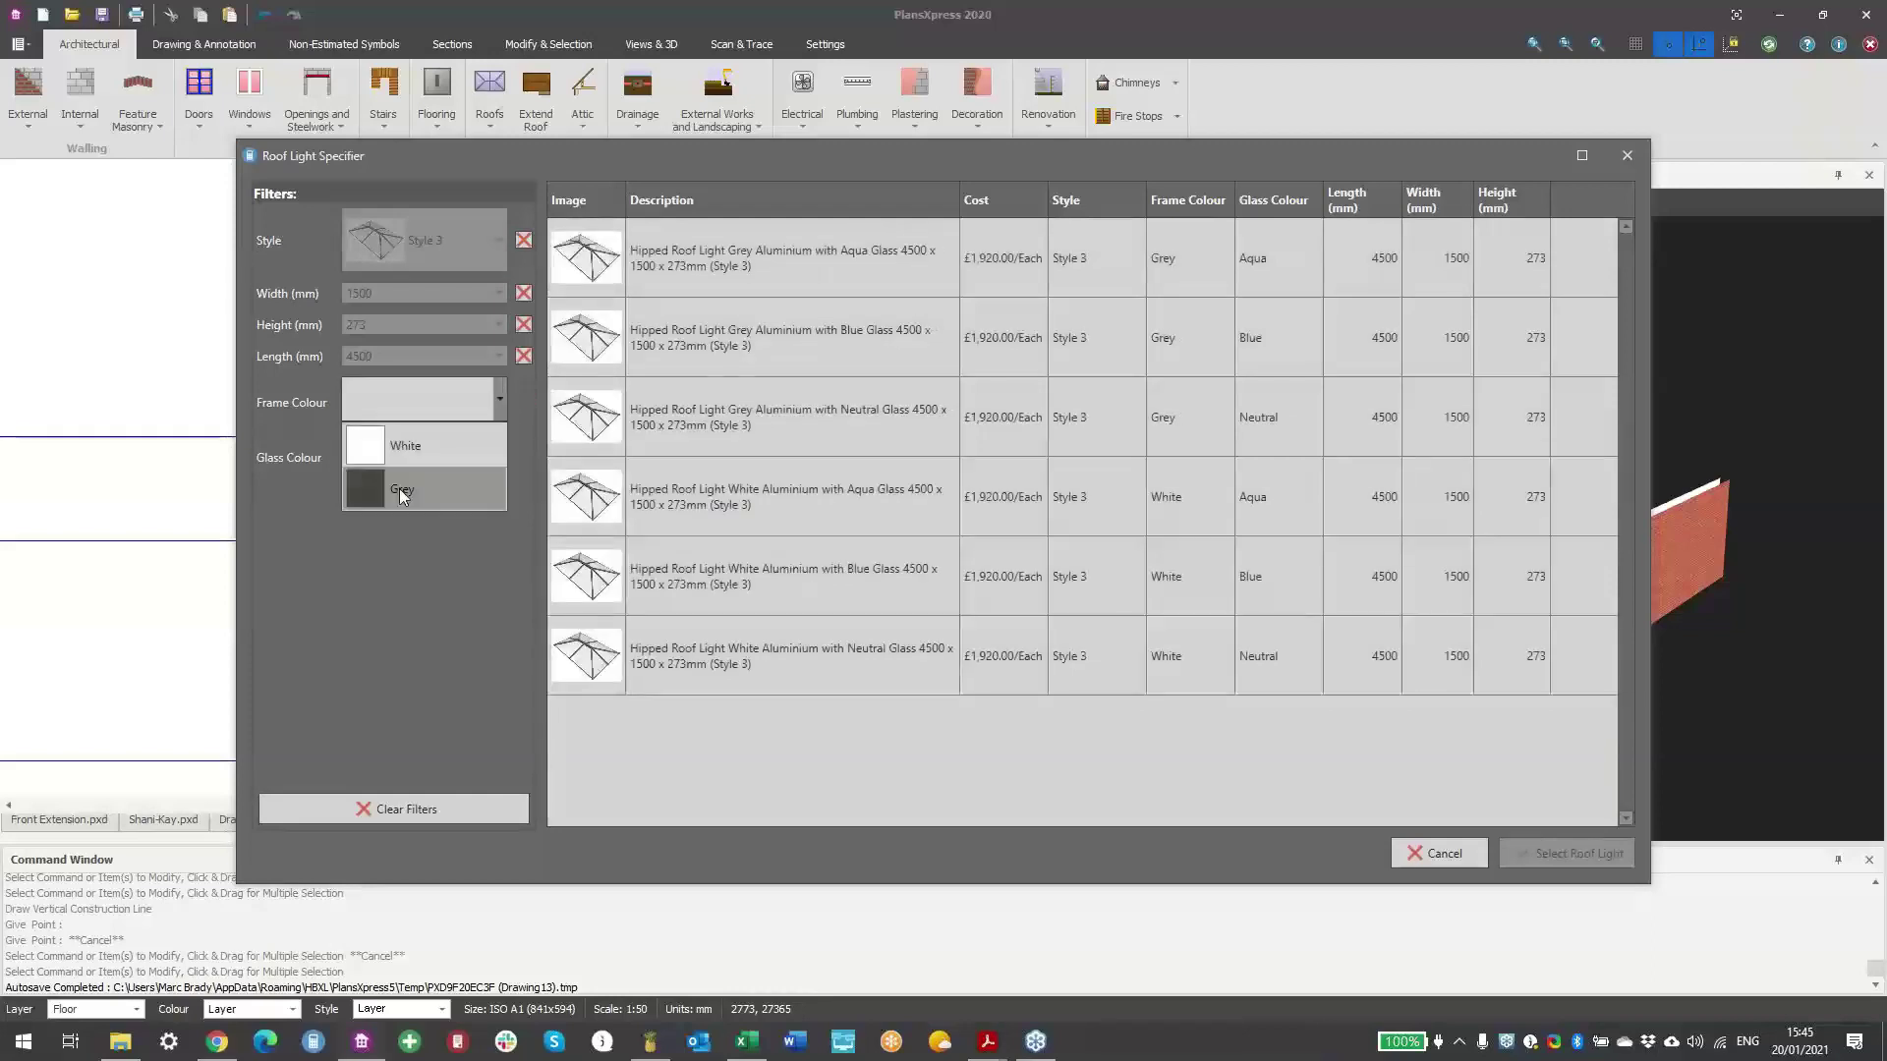
click(399, 487)
click(404, 454)
click(429, 552)
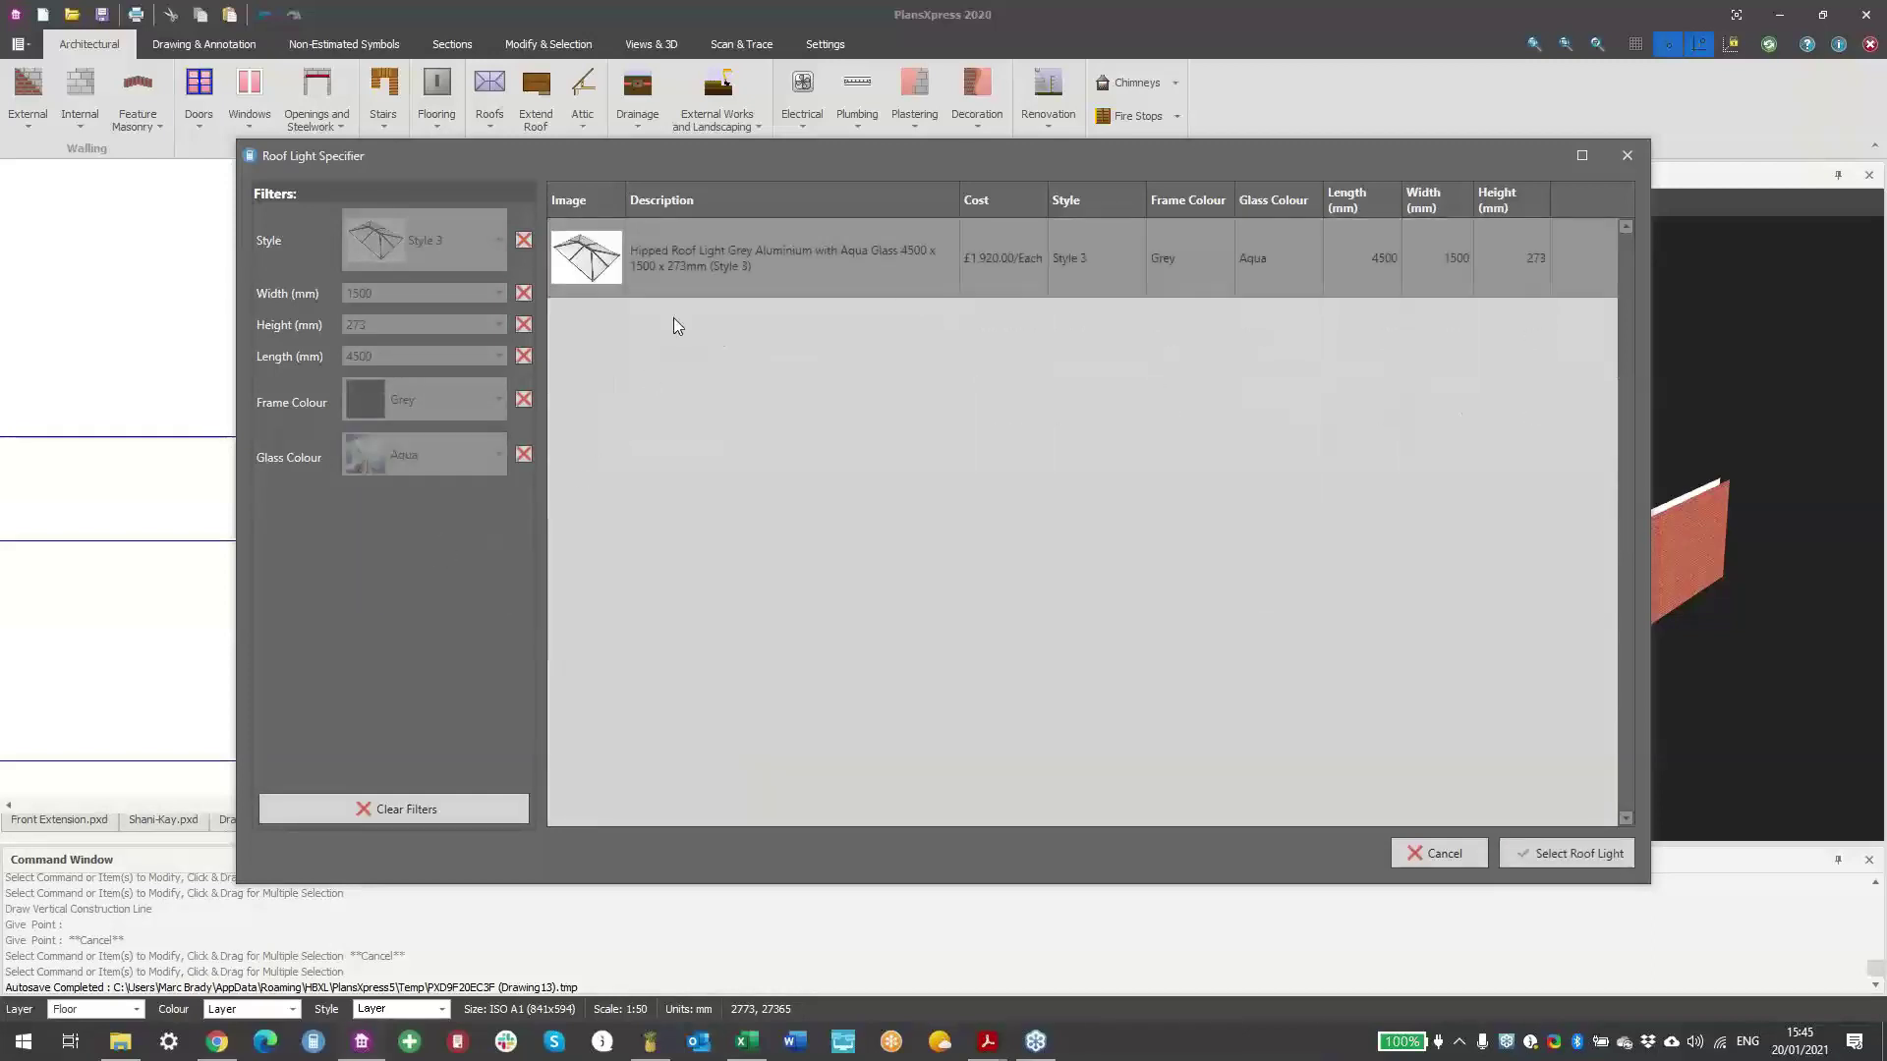
click(1547, 852)
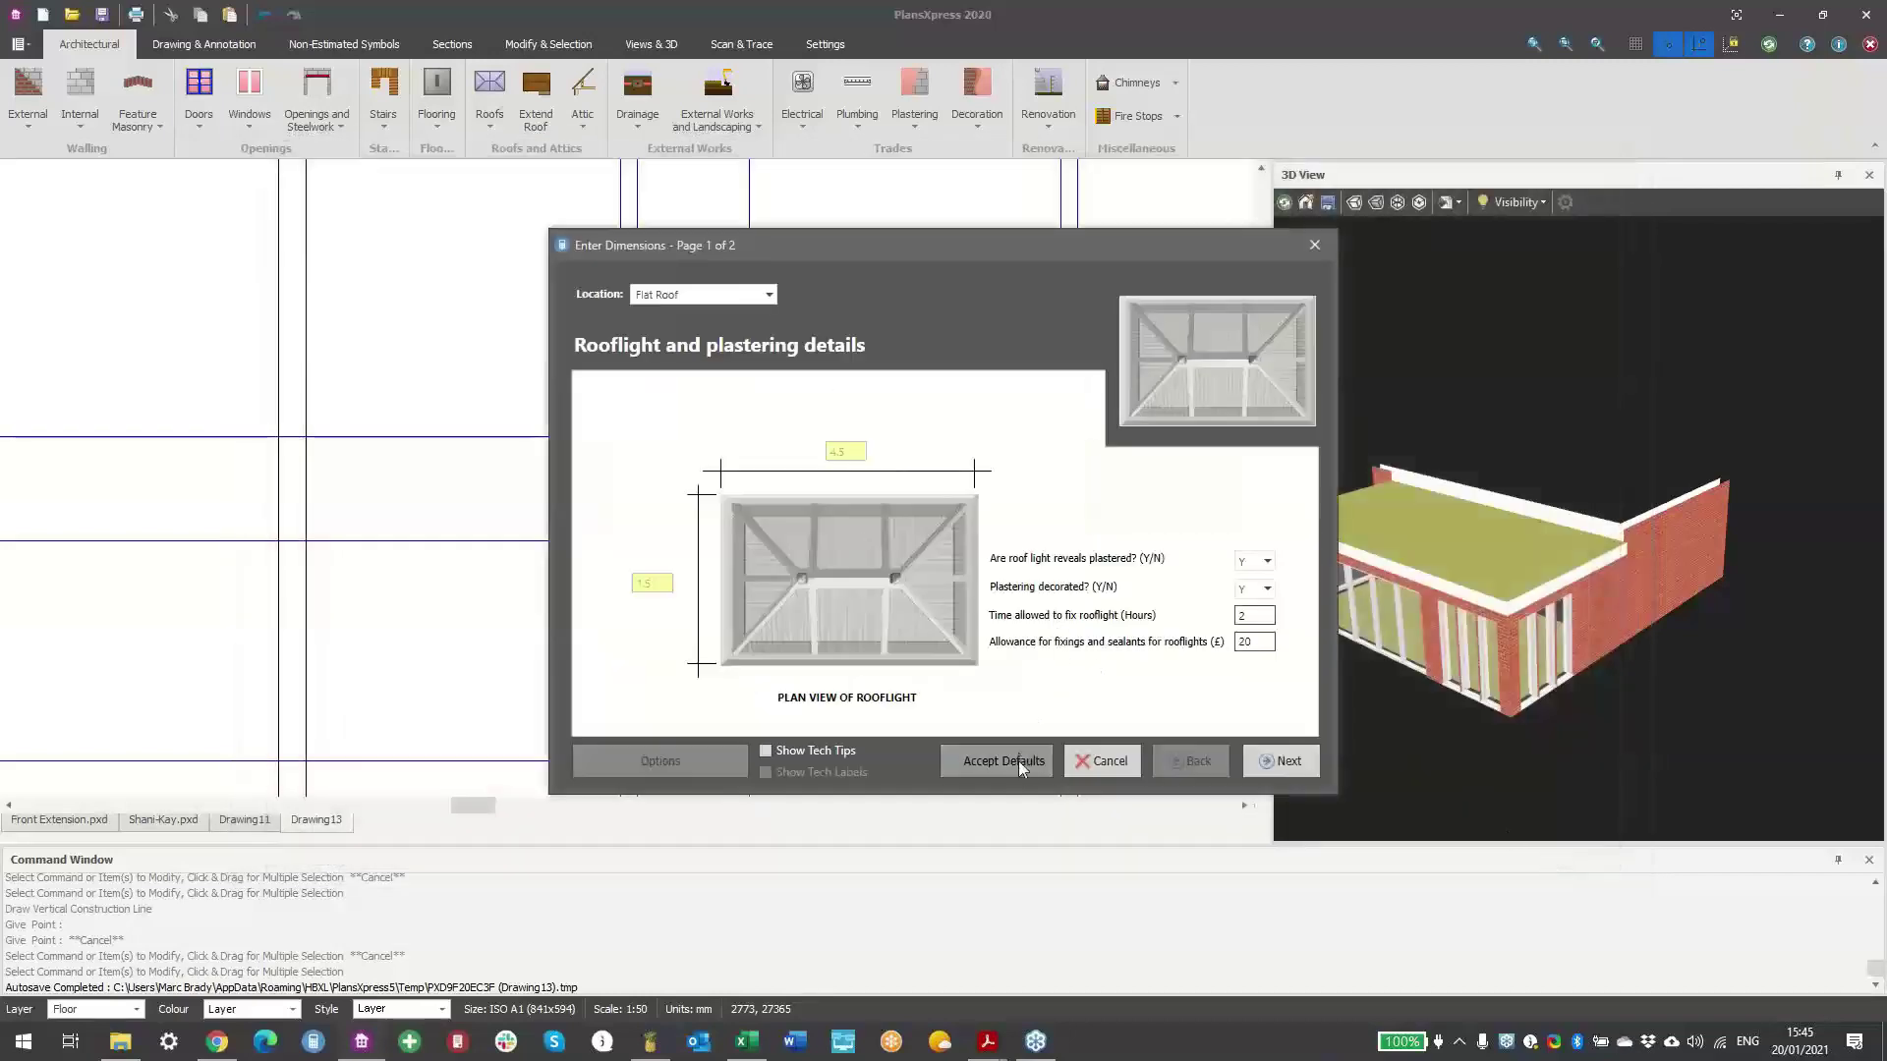
click(1003, 760)
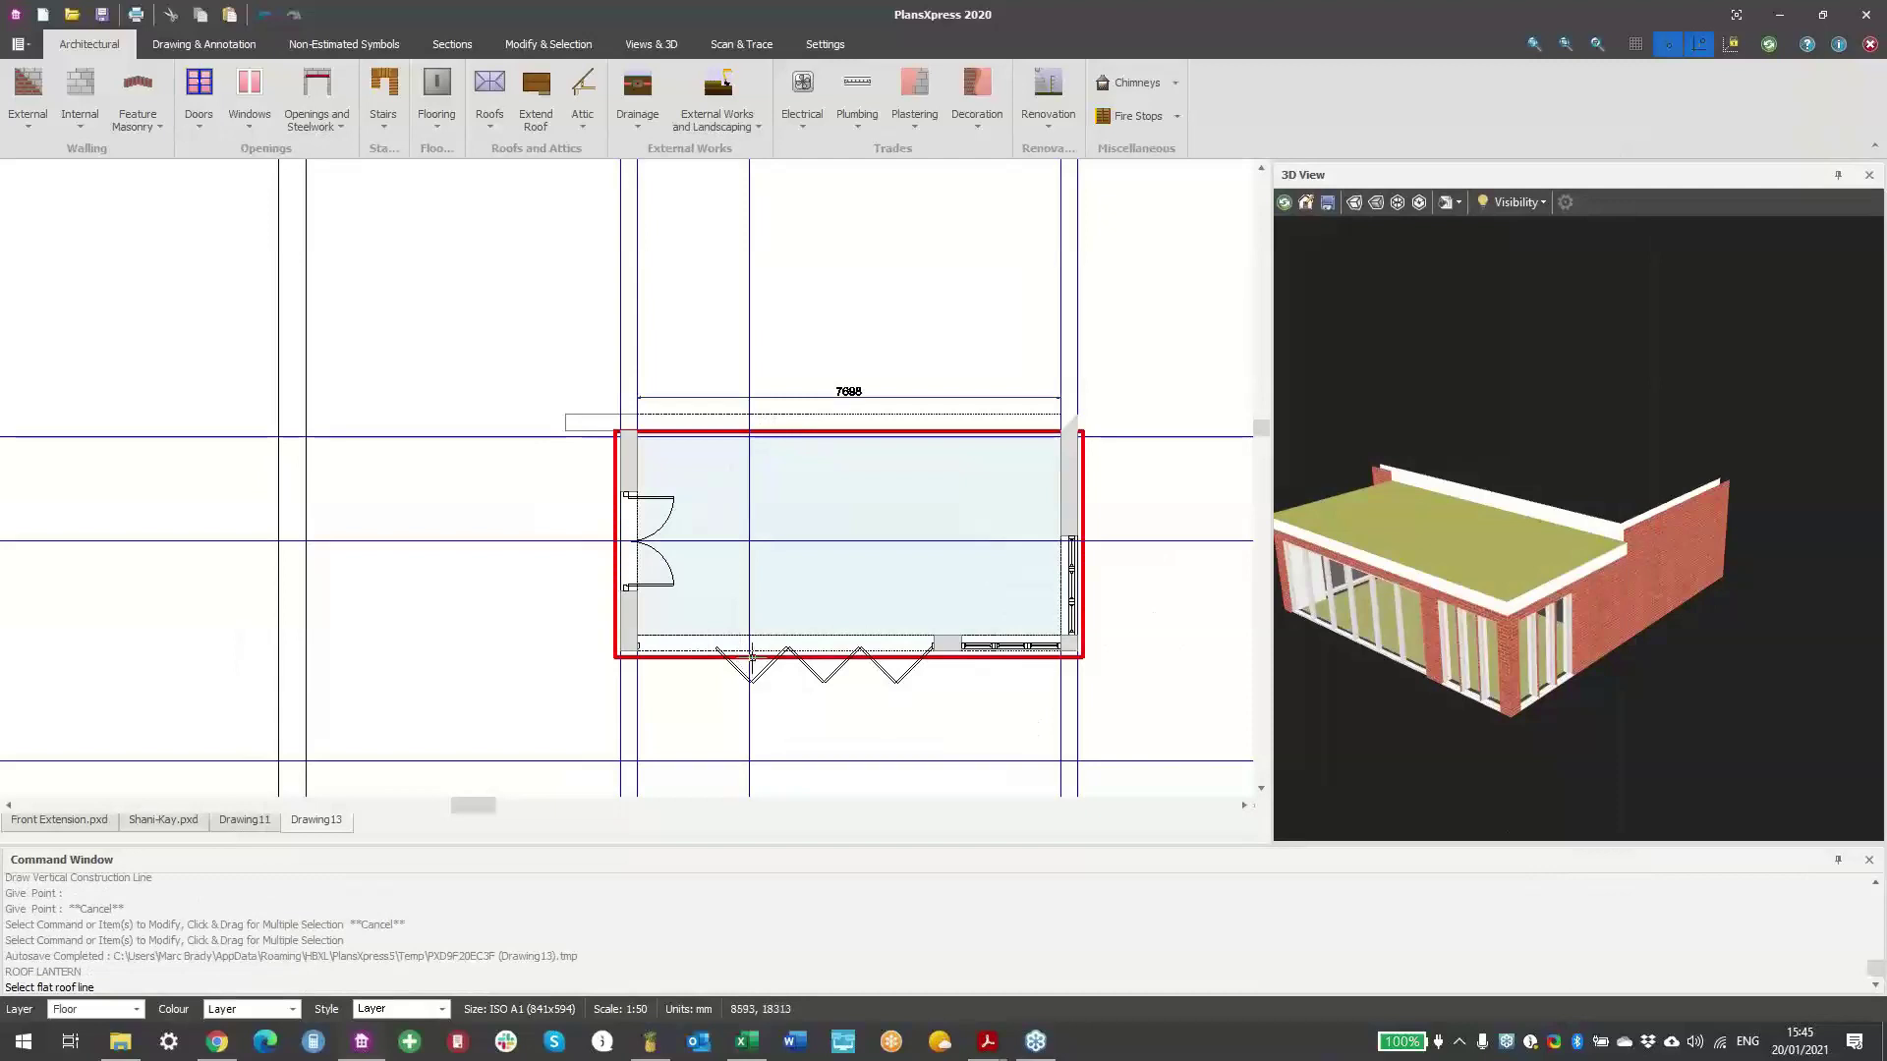
- Assign the rooflight to the flat roof and position it at the intersection of the two construction lines
scroll(752, 655, up, 3)
scroll(814, 553, down, 2)
scroll(762, 483, up, 3)
click(720, 196)
scroll(762, 531, down, 3)
scroll(824, 492, up, 2)
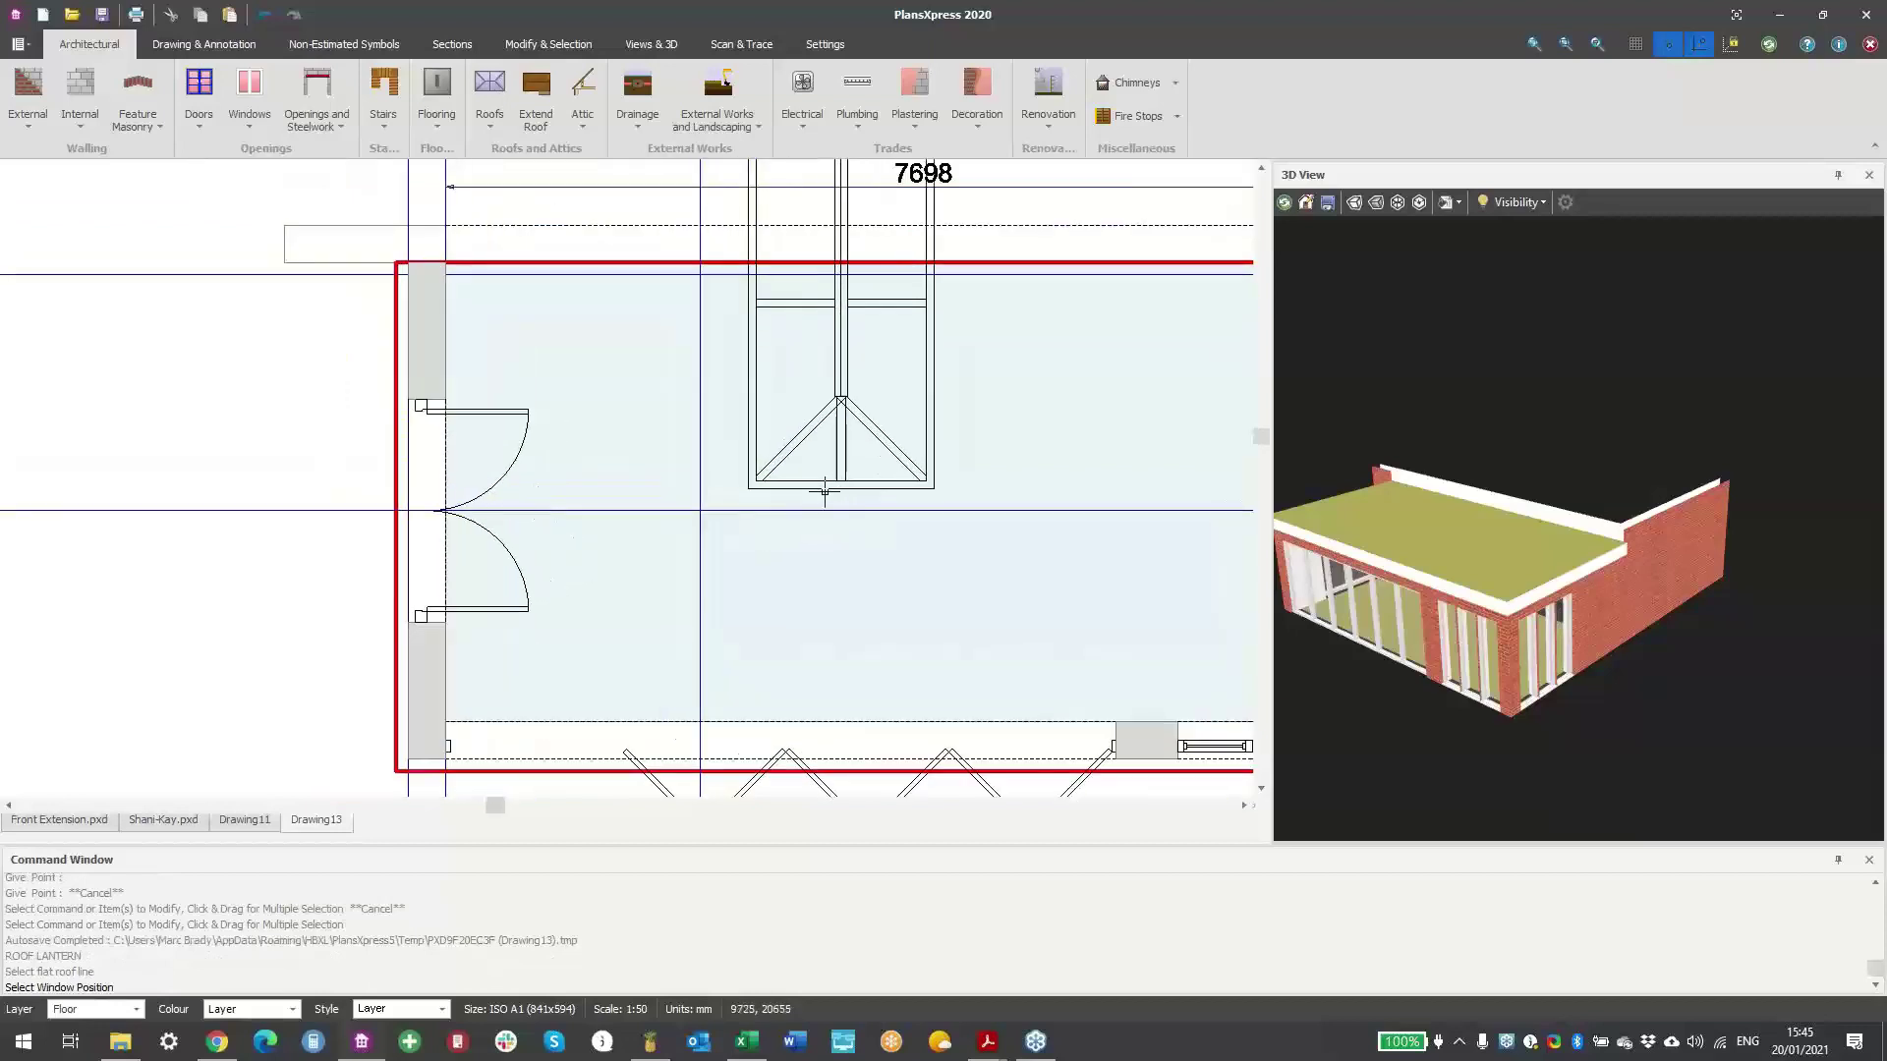
scroll(777, 493, up, 1)
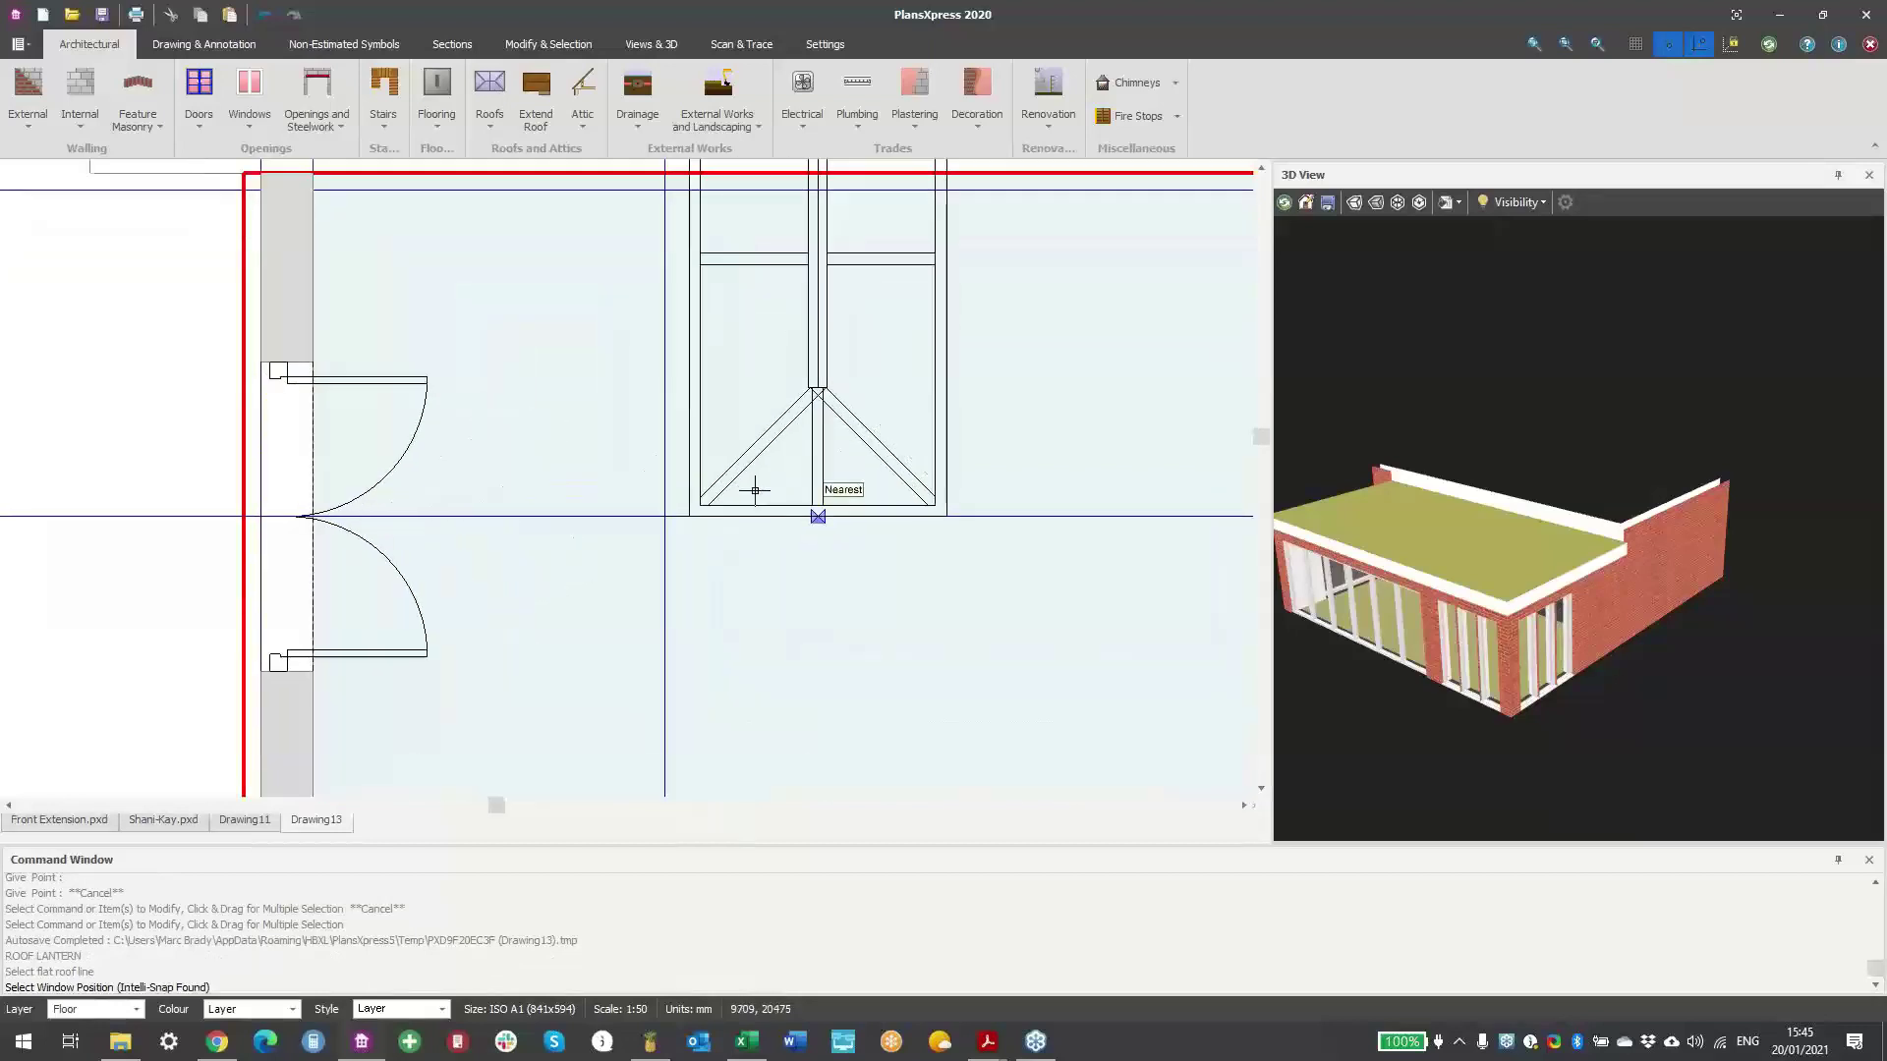
scroll(754, 489, up, 1)
click(647, 521)
- Rotate the rooflight so it runs lengthwise along the horizontal construction line, away from the French doors
scroll(865, 615, down, 2)
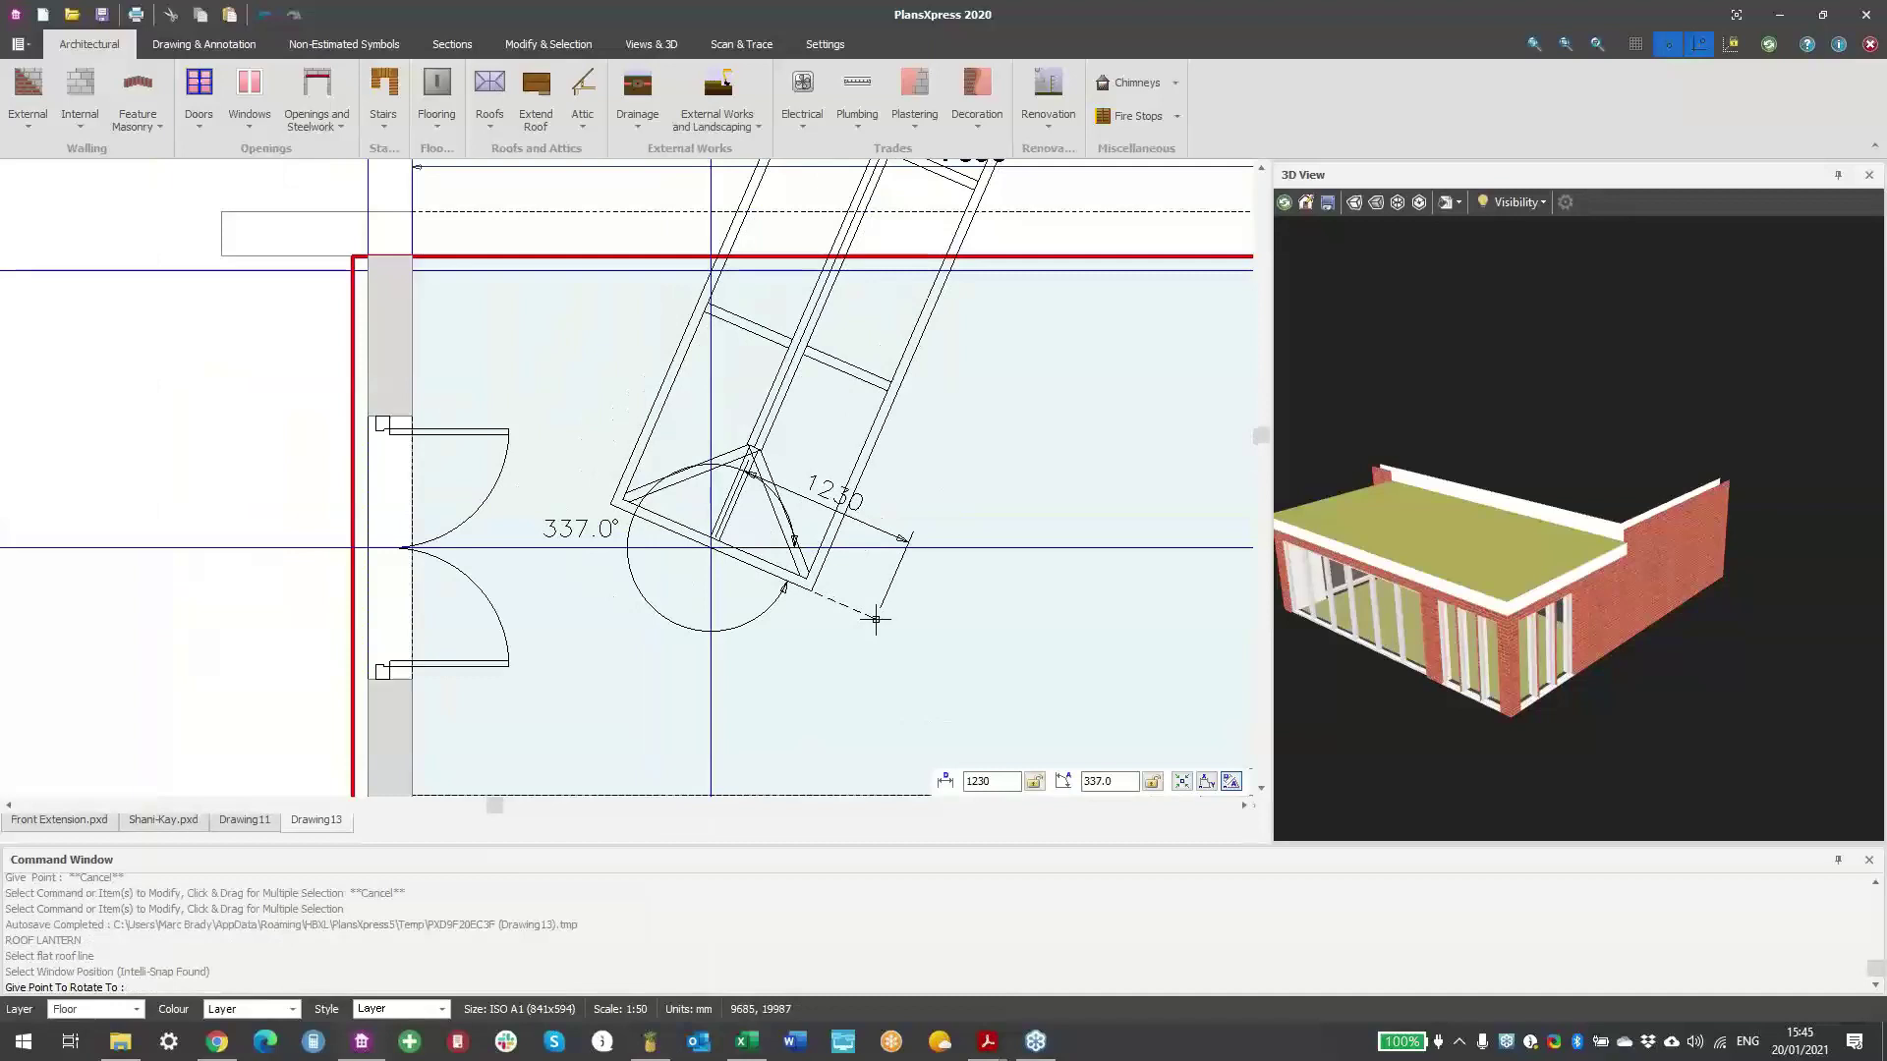
scroll(875, 619, down, 2)
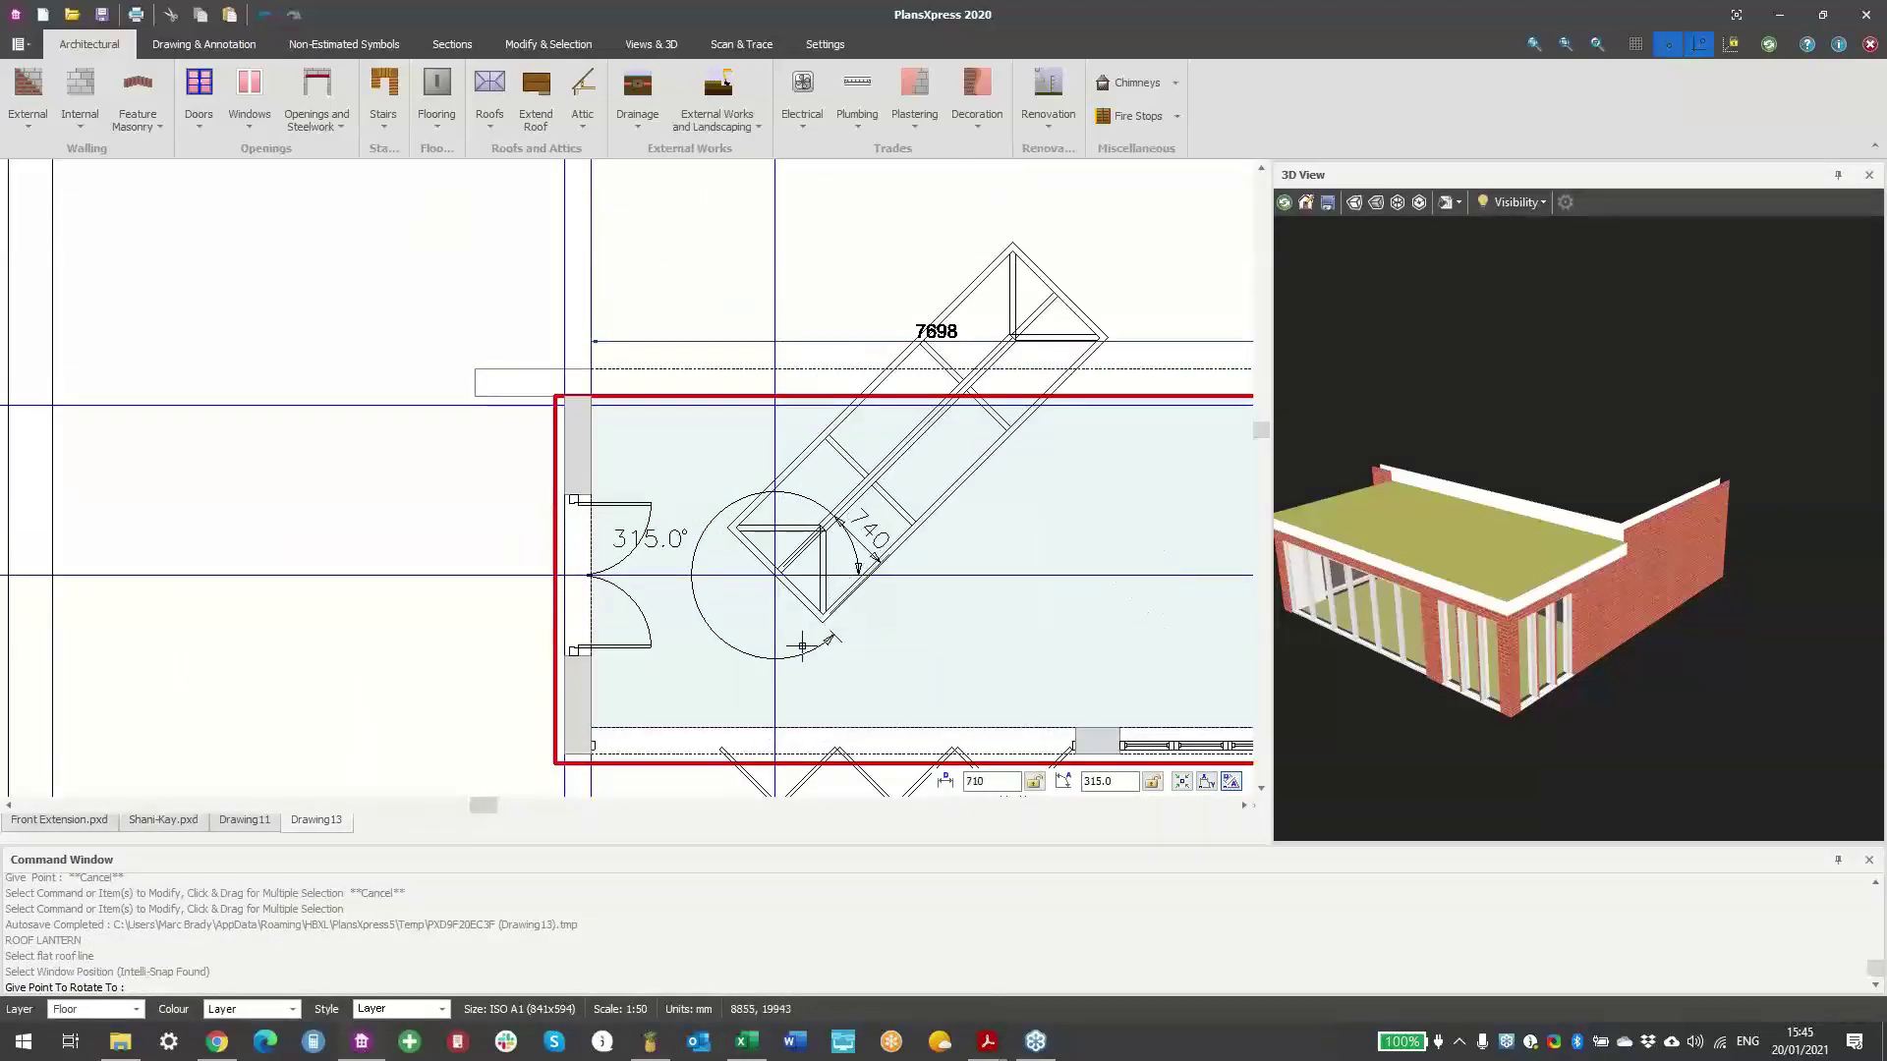
click(802, 657)
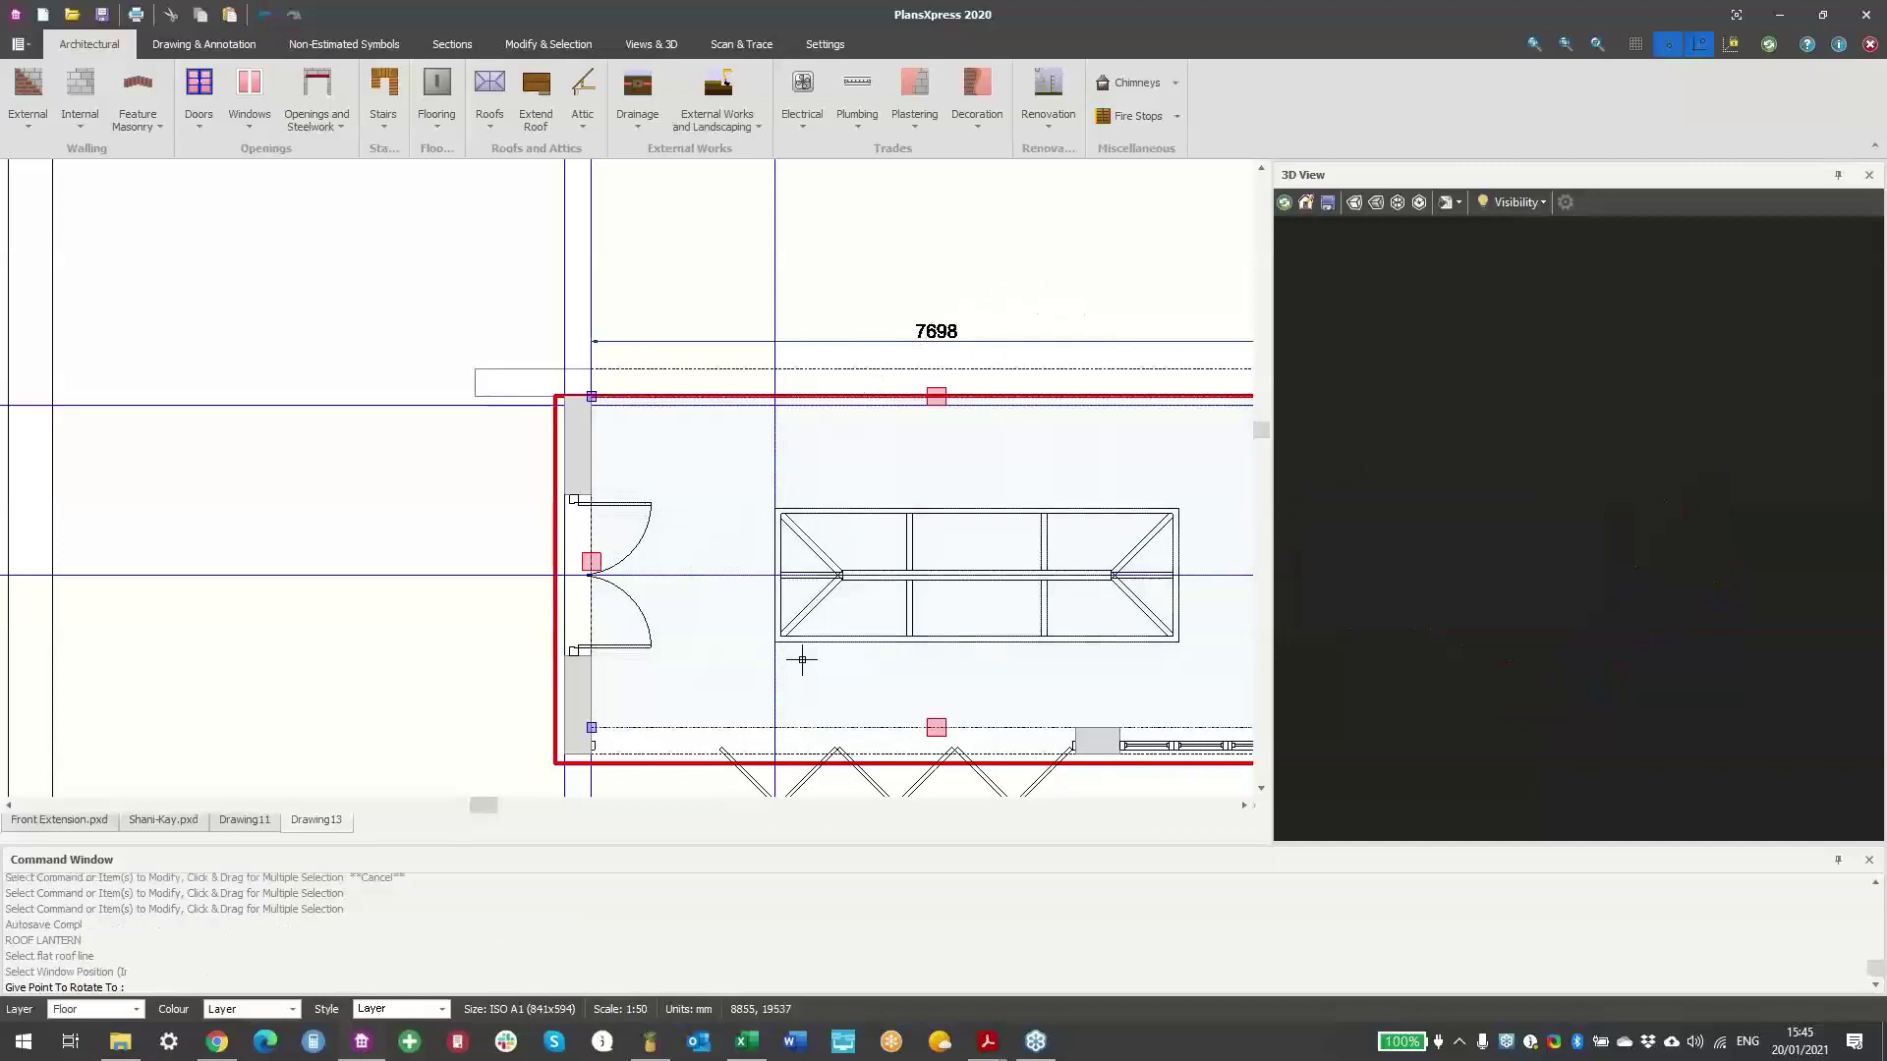
click(985, 546)
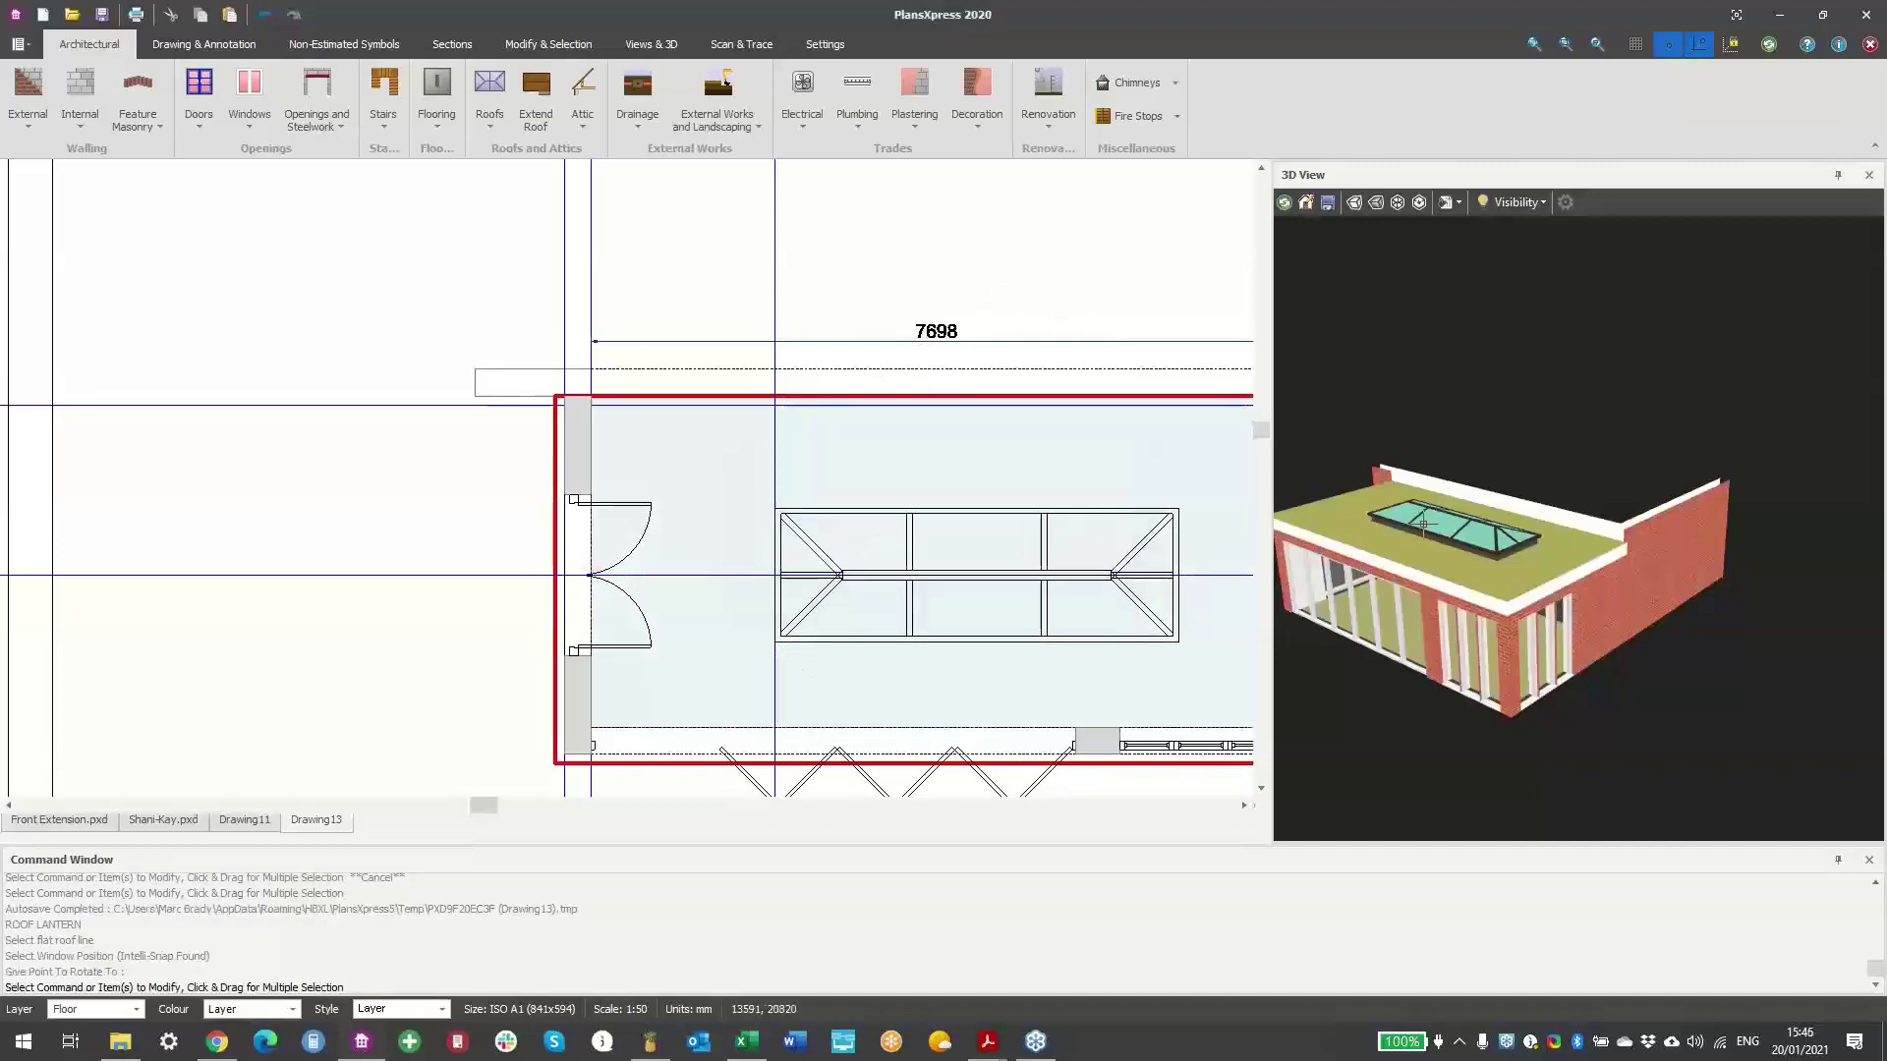
- Inspect the rooflight, doors and corner windows in 3D from several angles, enlarging the 3D view
scroll(1576, 557, up, 3)
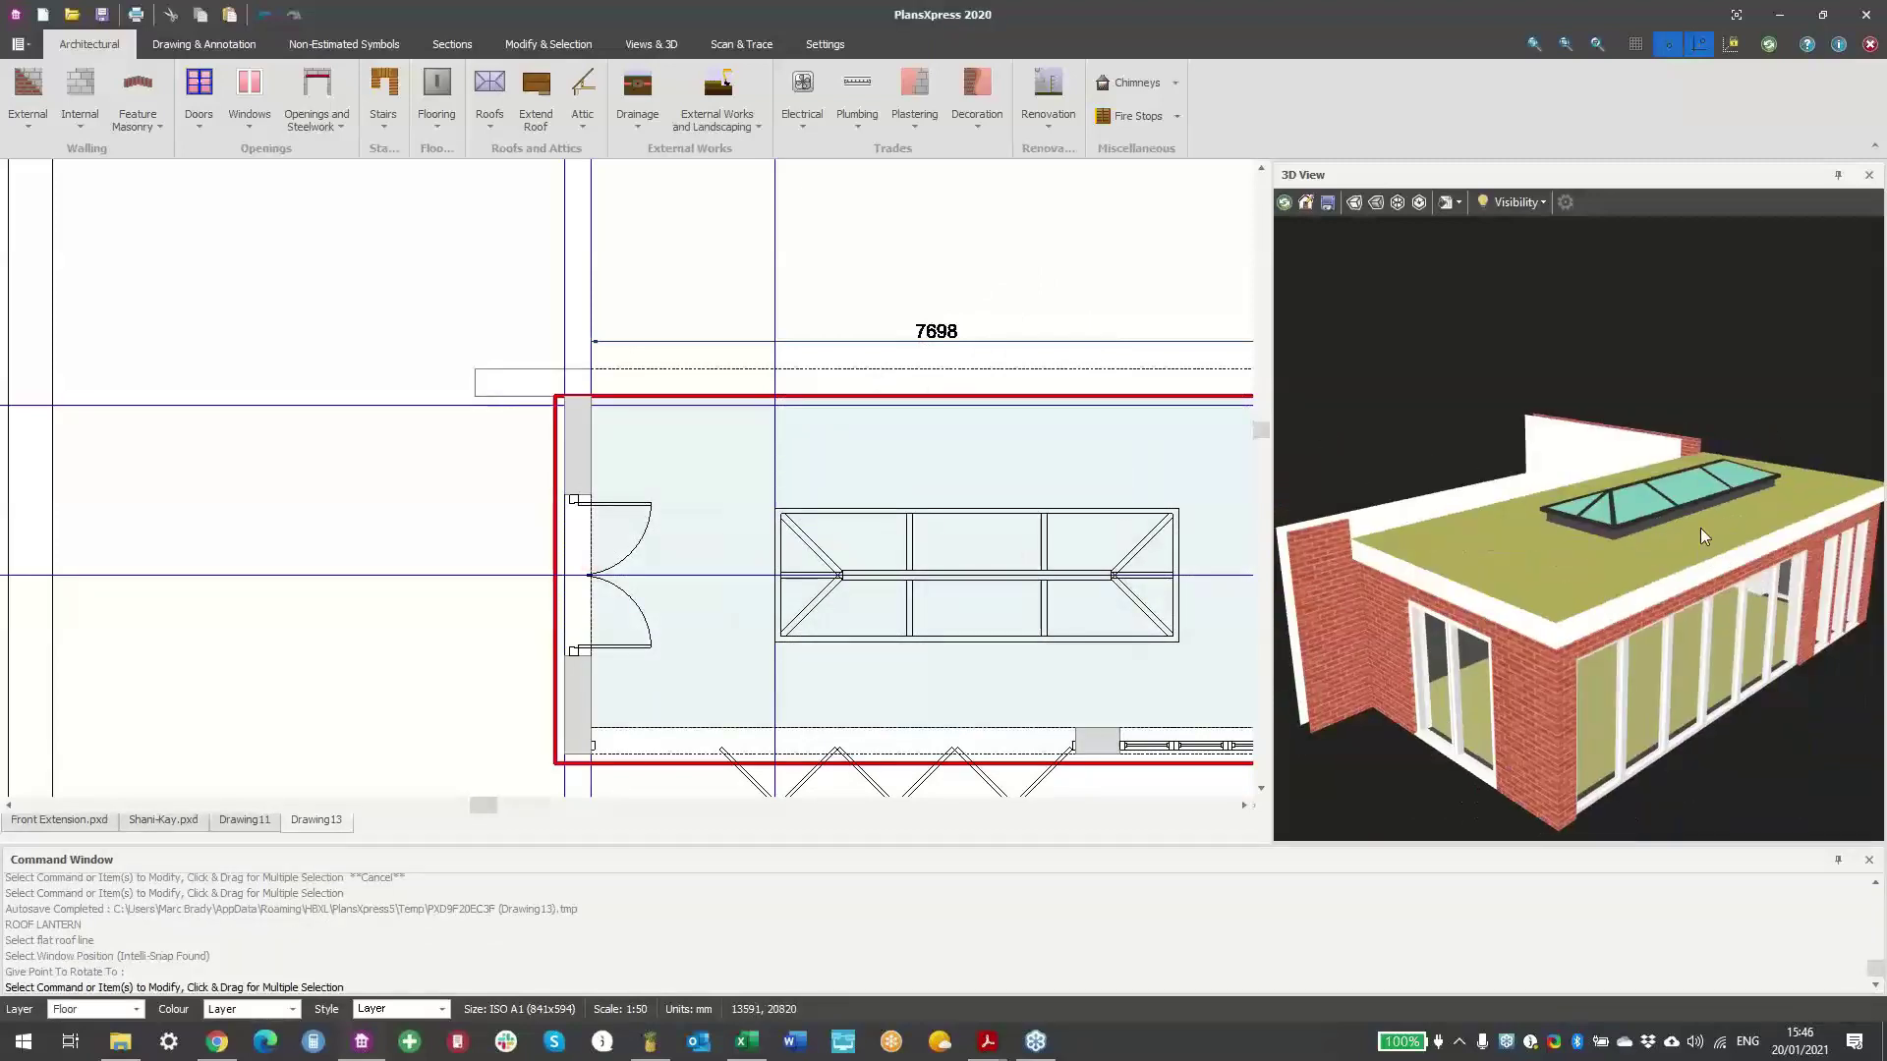
scroll(1695, 556, down, 3)
mouse_move(1688, 585)
mouse_down()
mouse_move(1555, 586)
mouse_move(1607, 564)
mouse_move(1594, 609)
mouse_move(1524, 557)
mouse_move(1666, 574)
mouse_up()
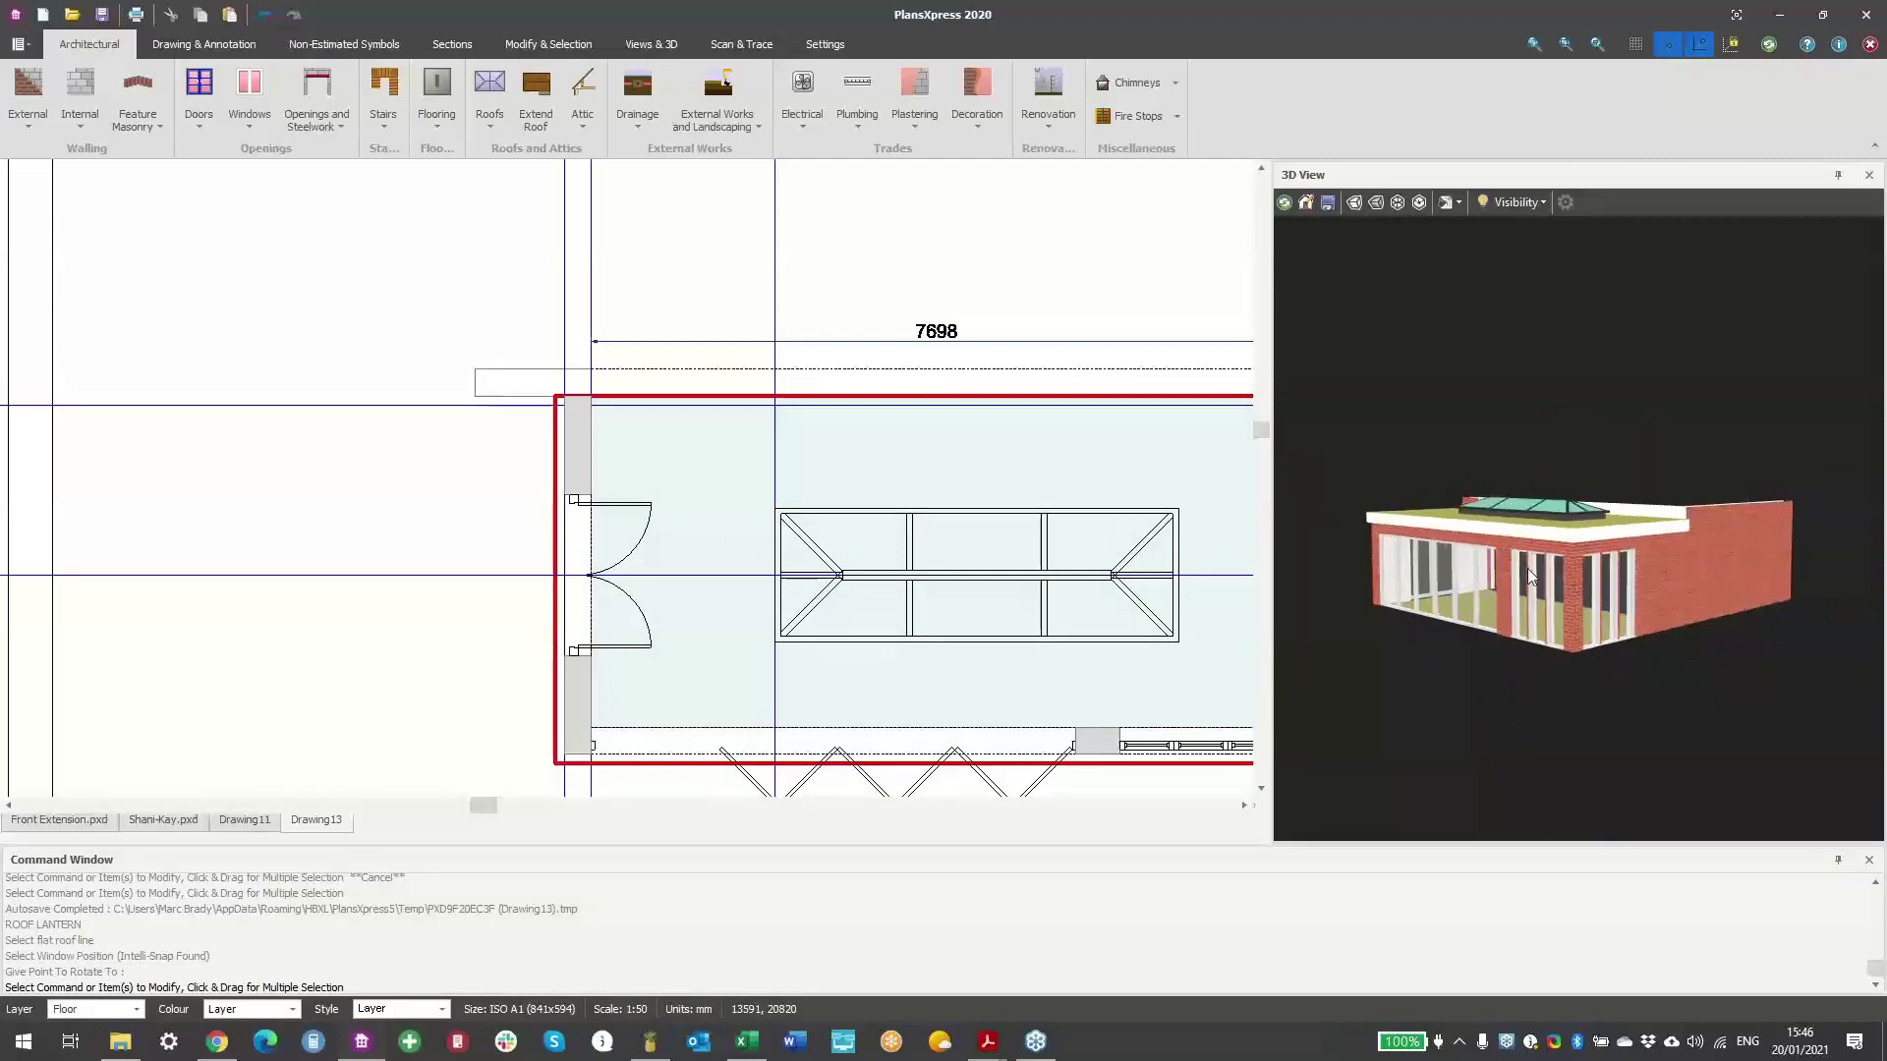
scroll(1527, 568, up, 3)
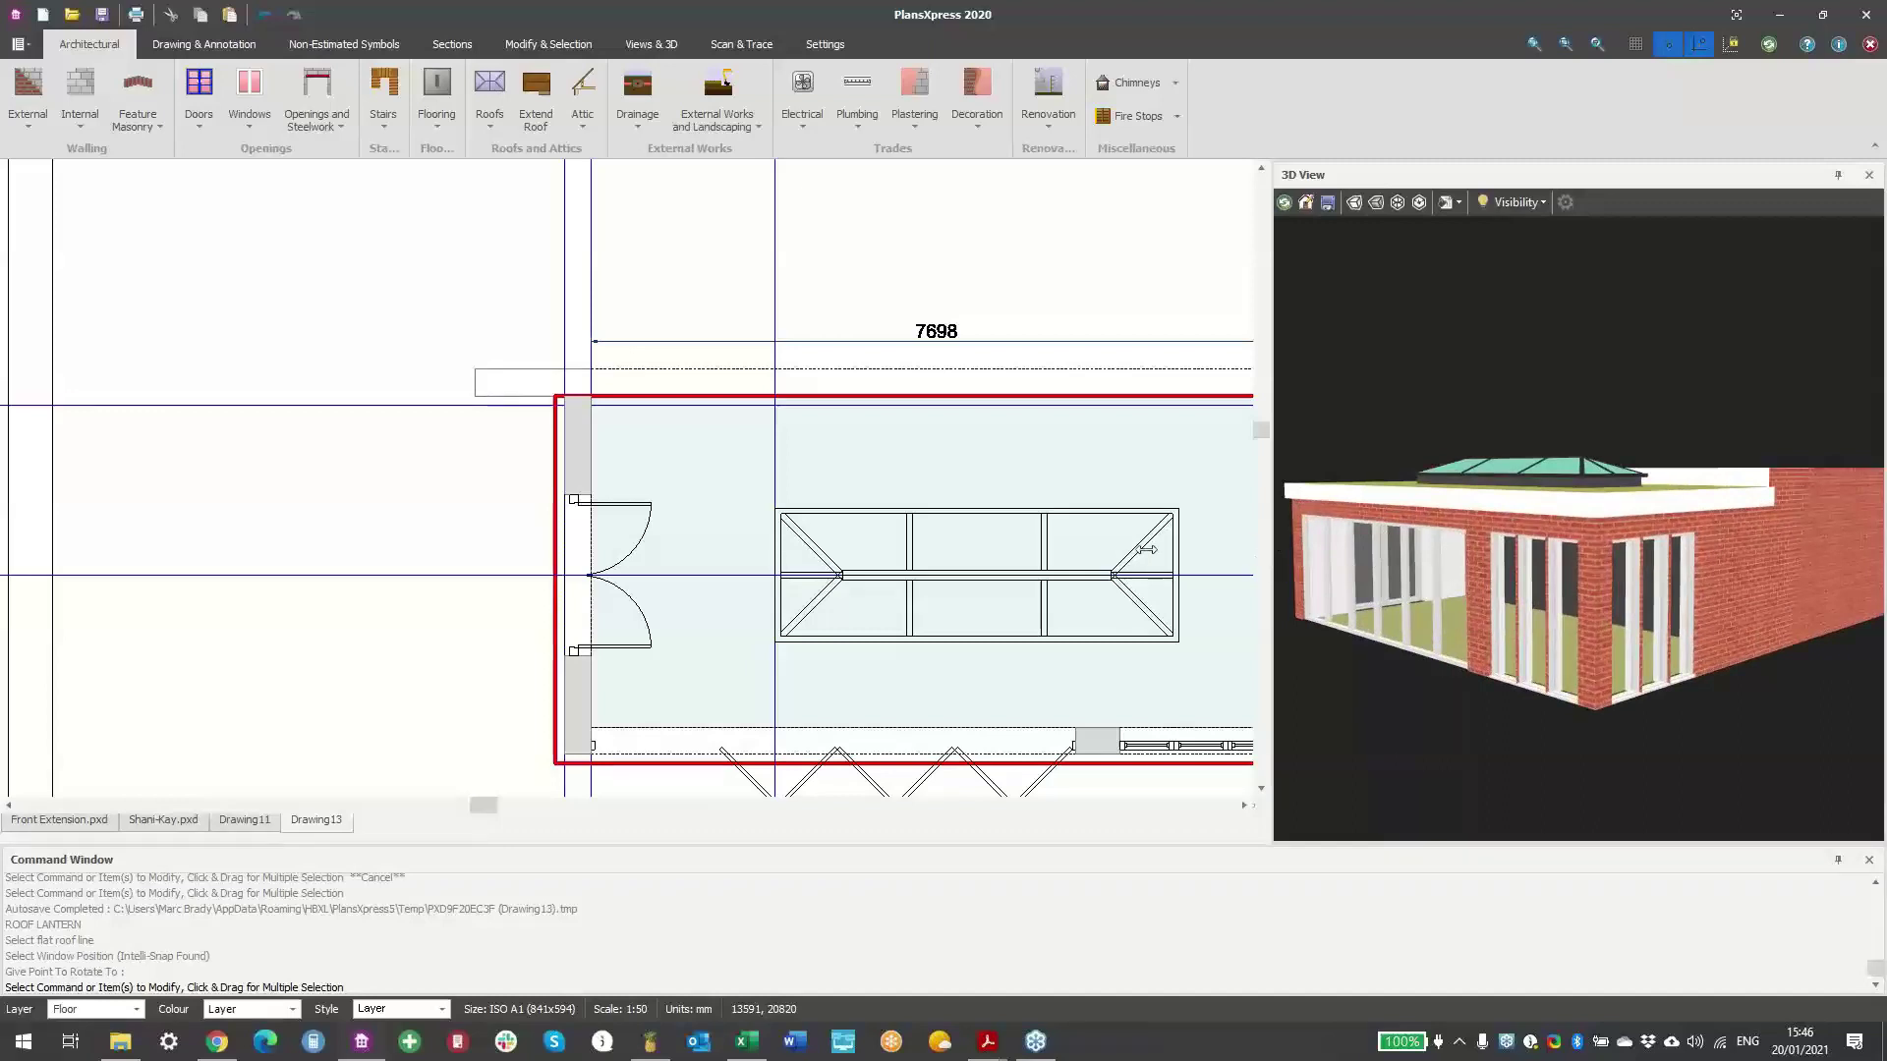
drag(1146, 550, 1070, 552)
scroll(863, 534, down, 3)
middle_drag(863, 534, 598, 420)
scroll(583, 472, up, 2)
scroll(1516, 519, up, 2)
drag(1517, 519, 1548, 590)
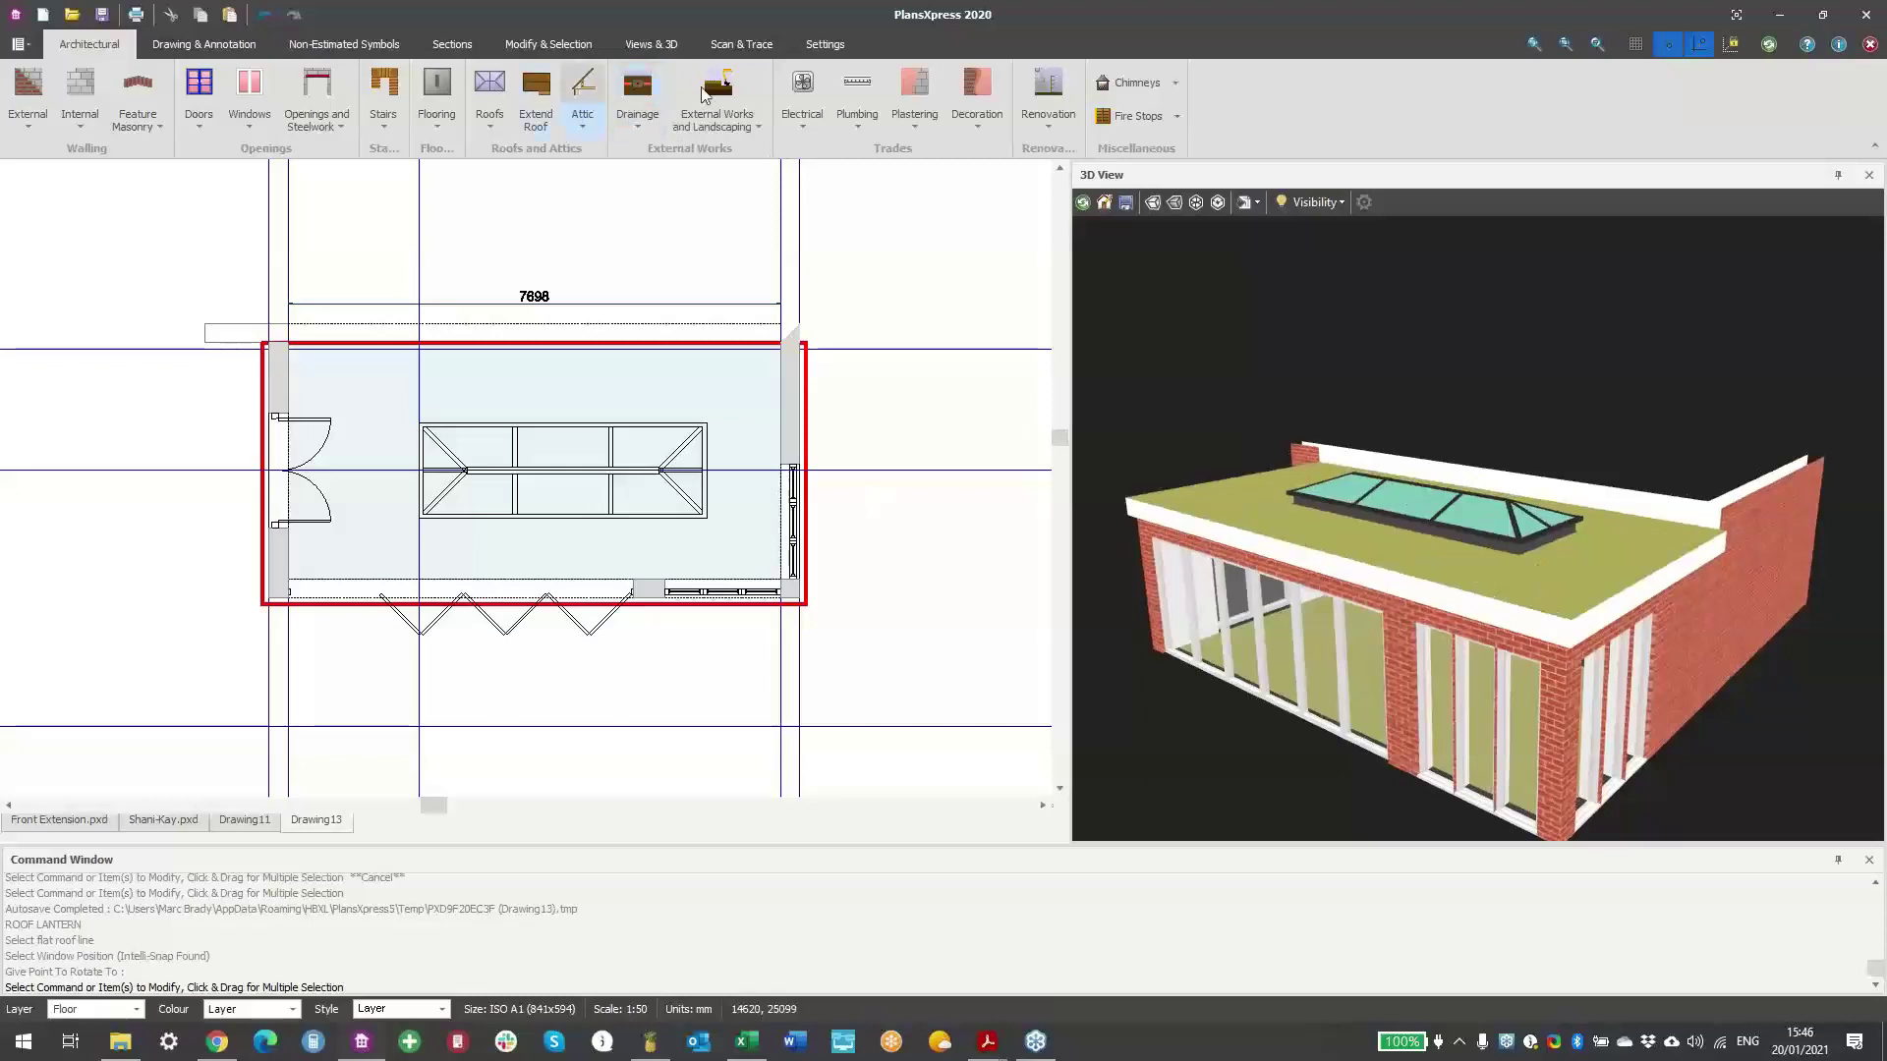
- Set the flat roof top's colour to black in the 3D textures
click(672, 46)
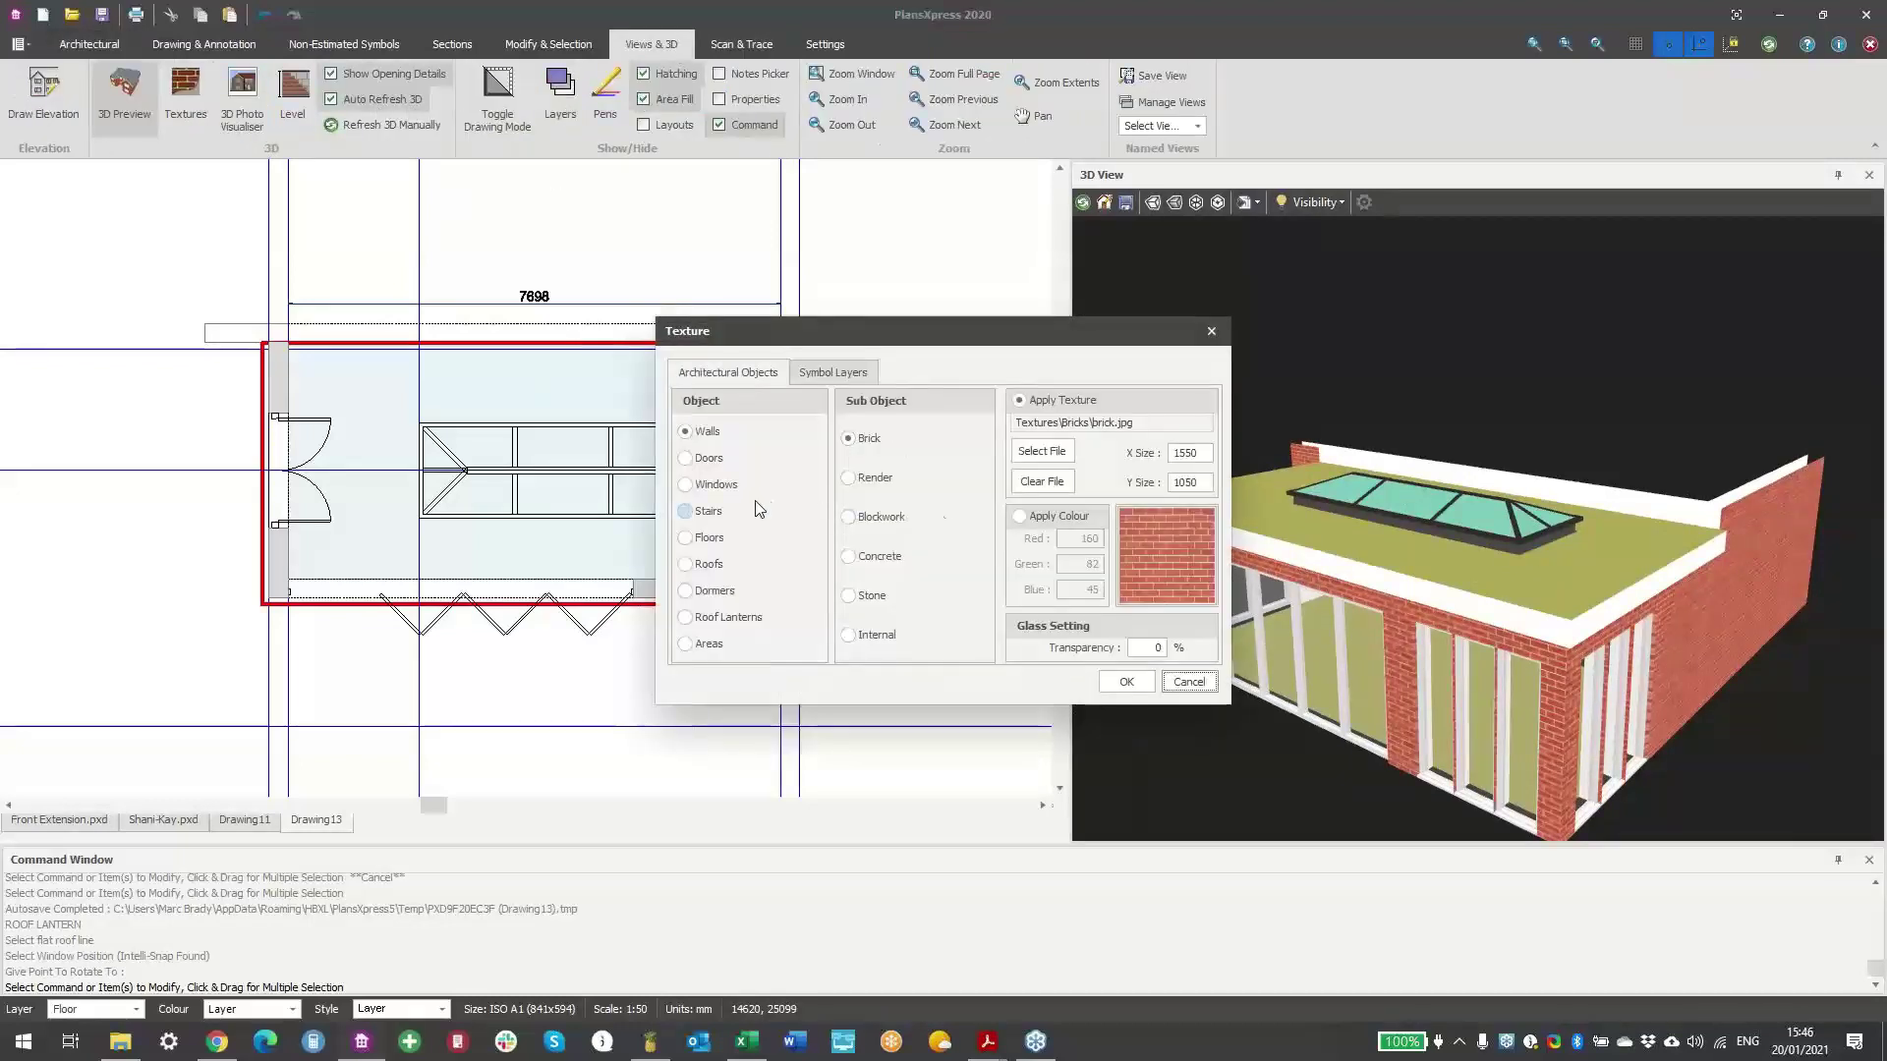
click(704, 564)
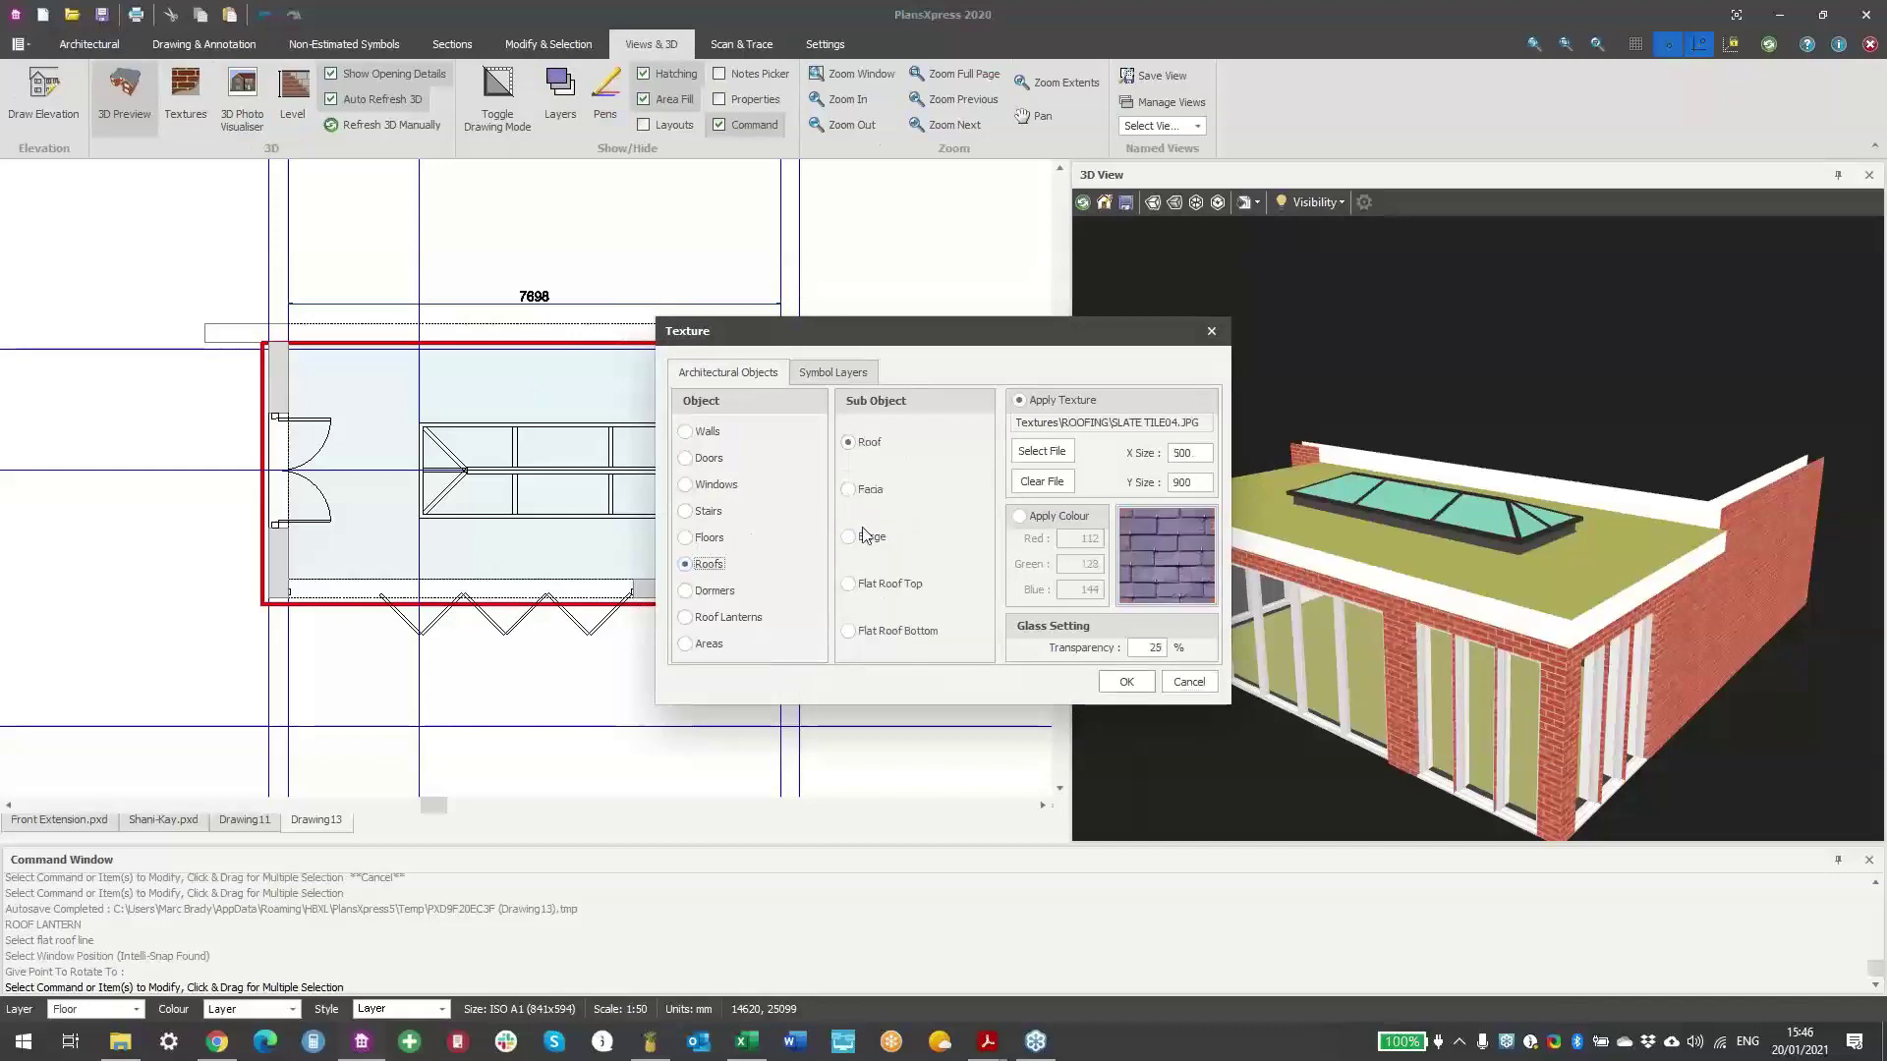
click(885, 584)
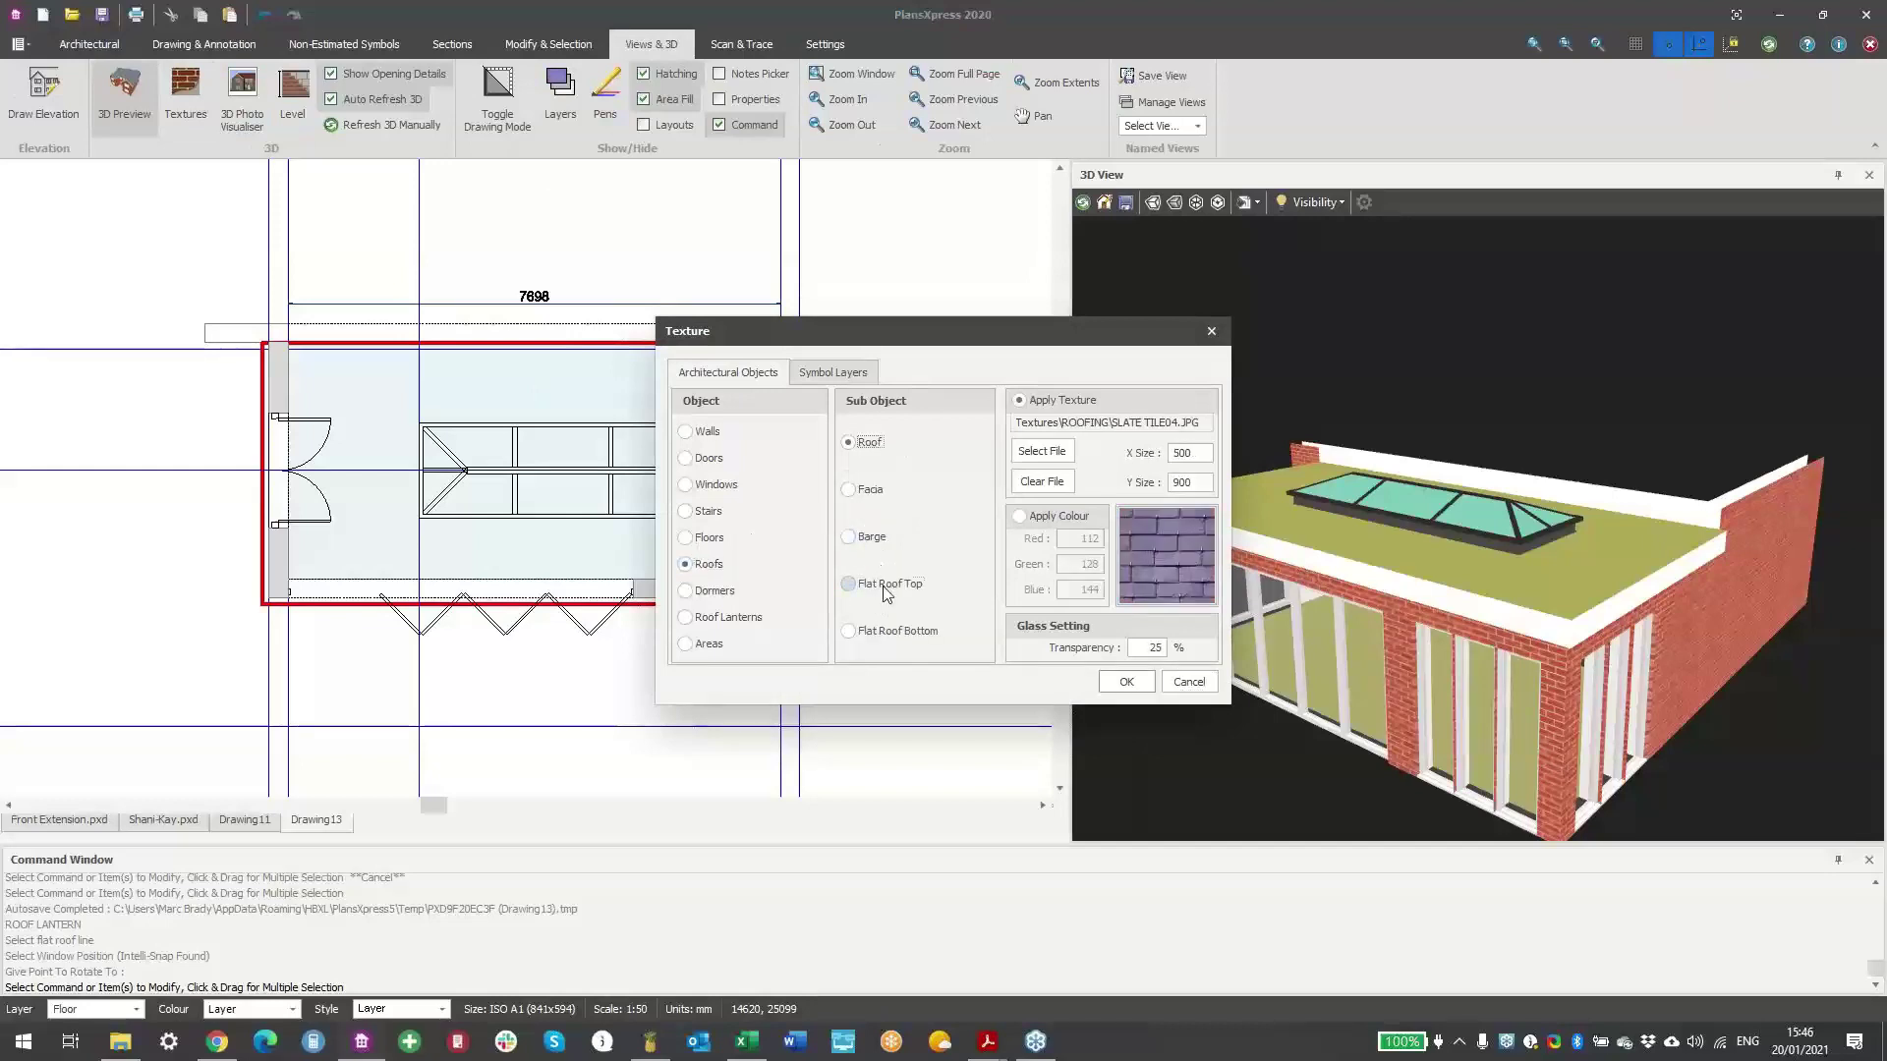
click(1181, 563)
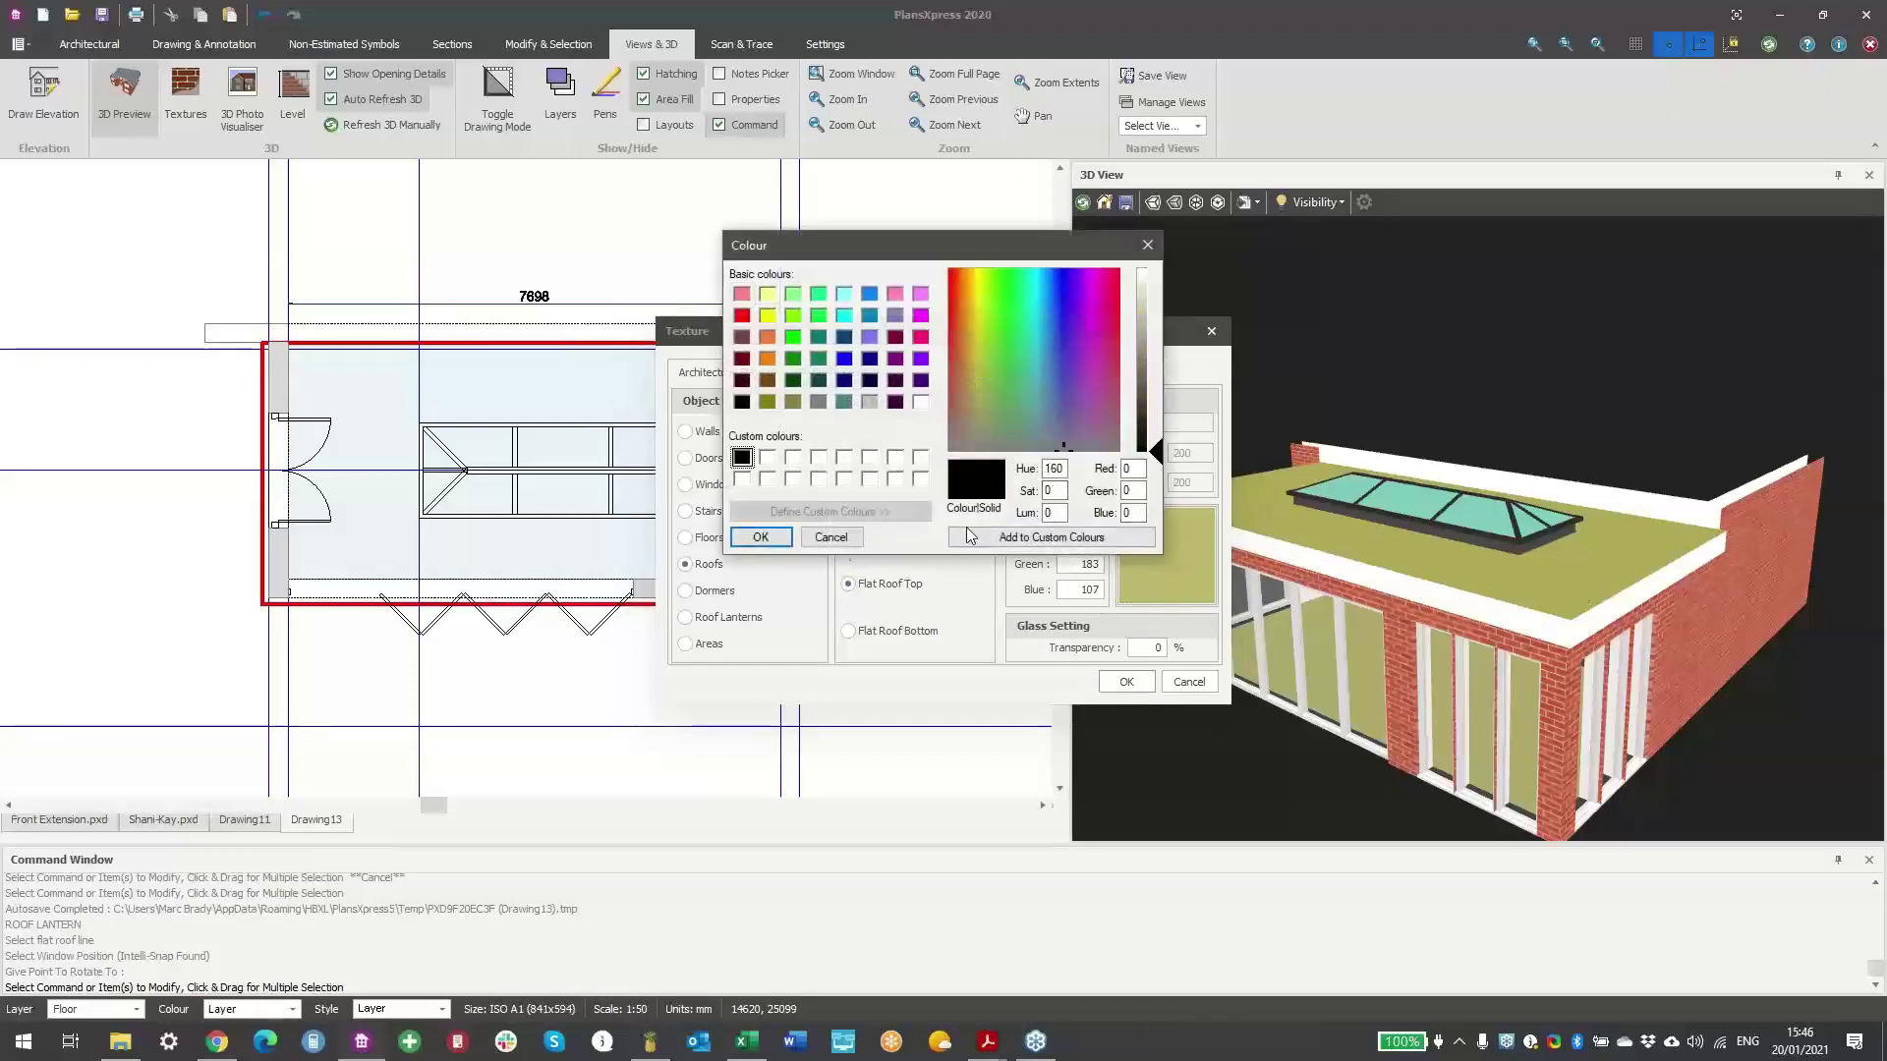
click(760, 539)
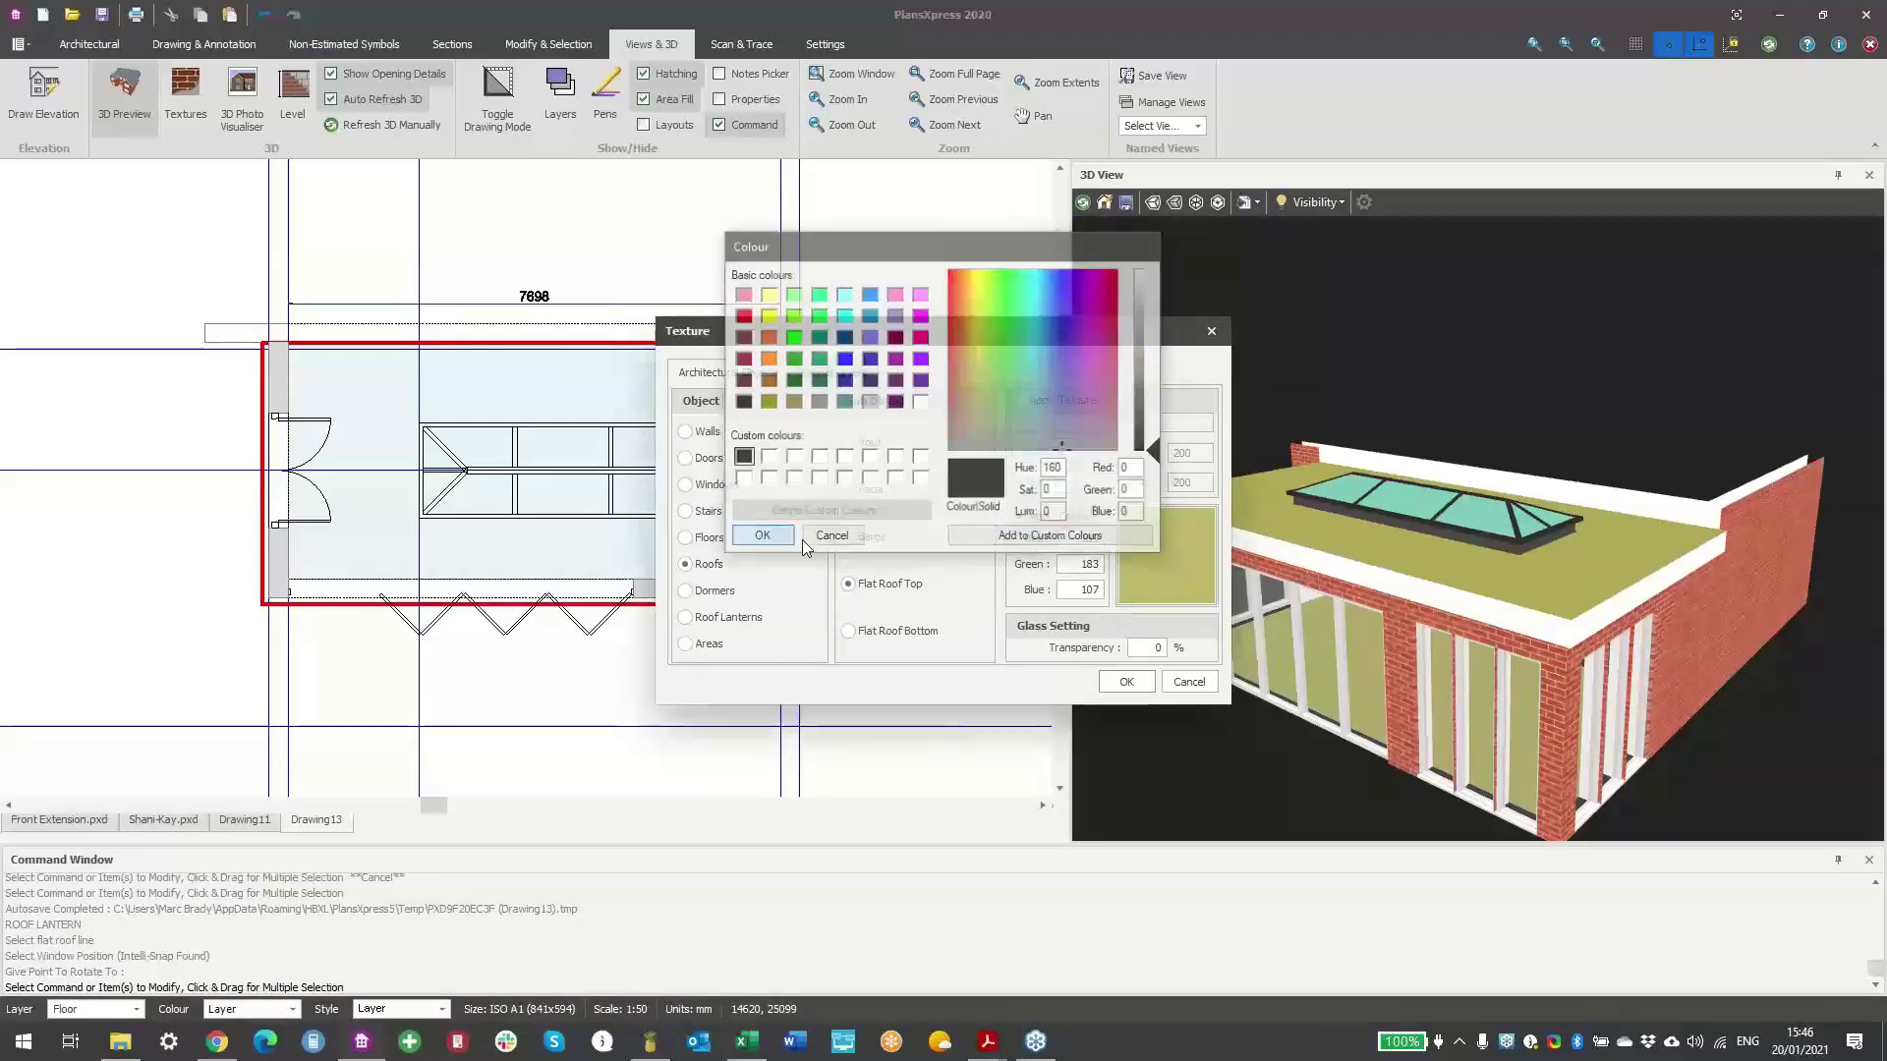
click(1130, 682)
drag(1671, 599, 1396, 568)
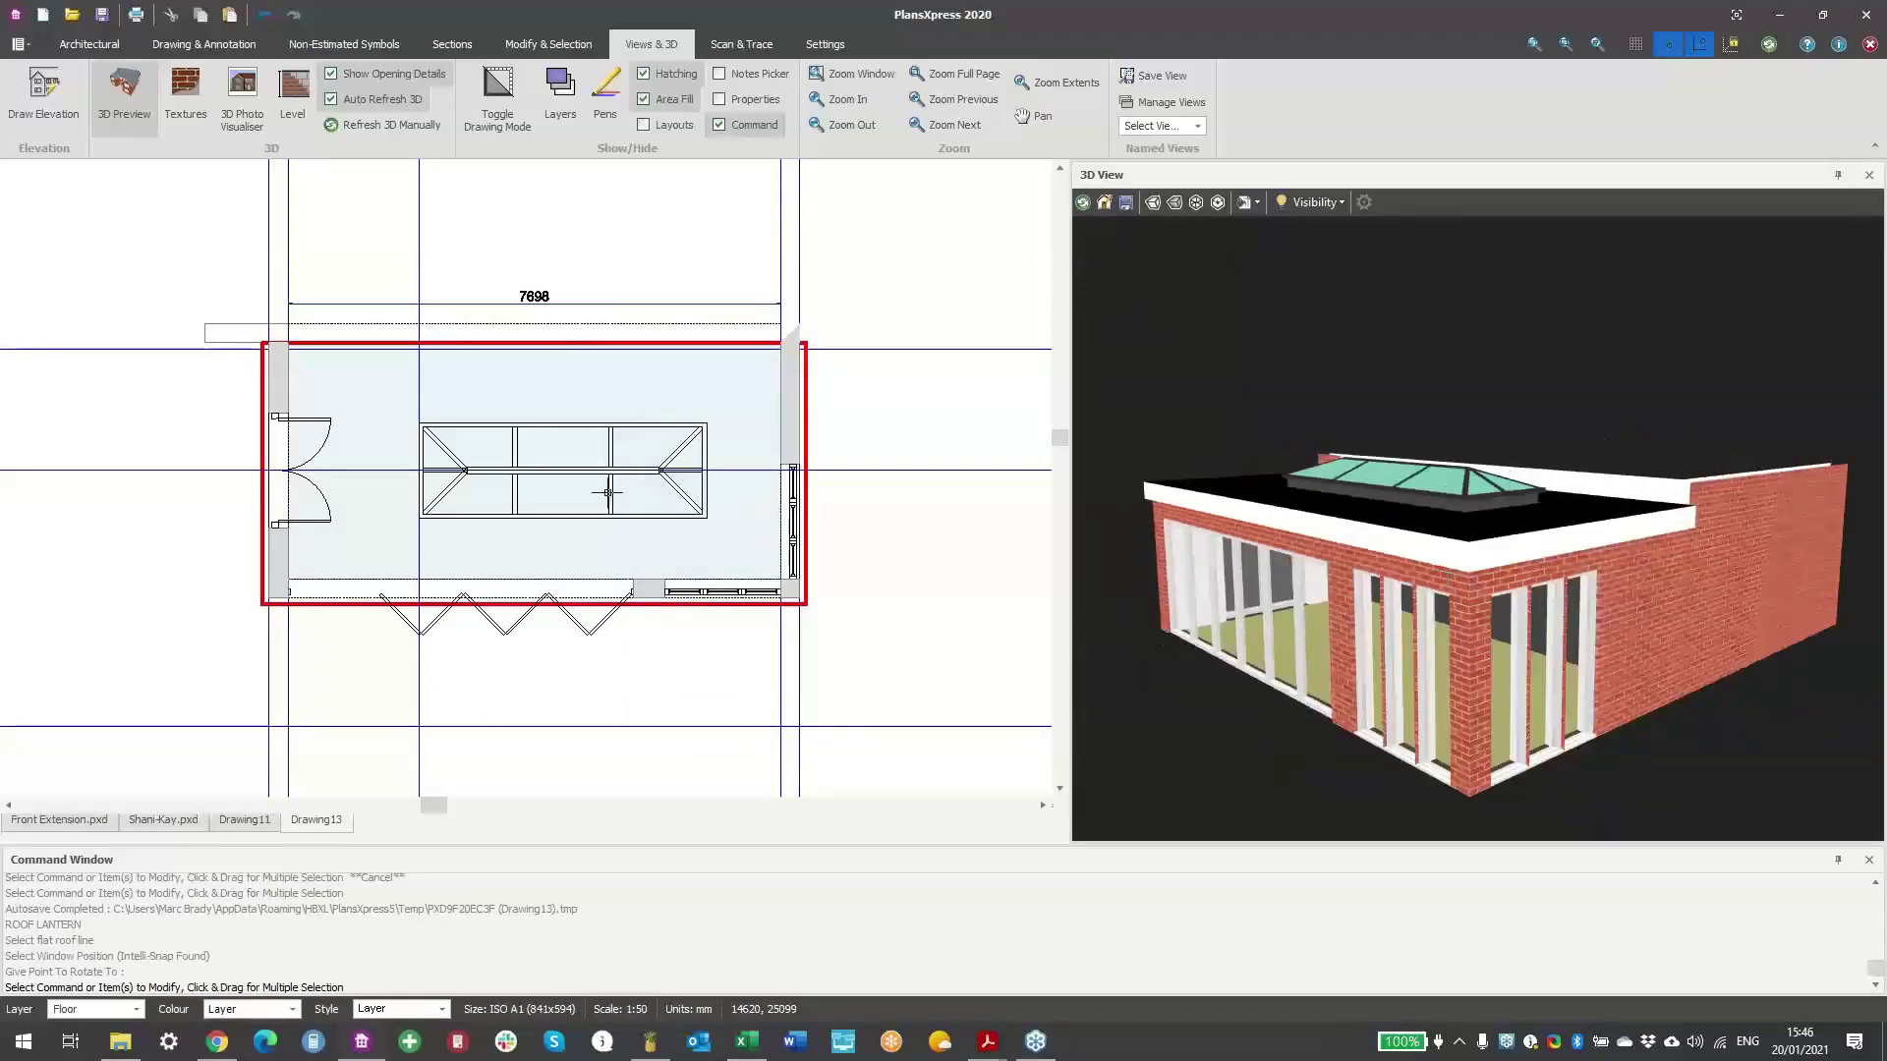
- Change the texture of the brick walls to the WIENERBERGER-GAINSBO image from the BRICKS category
click(182, 116)
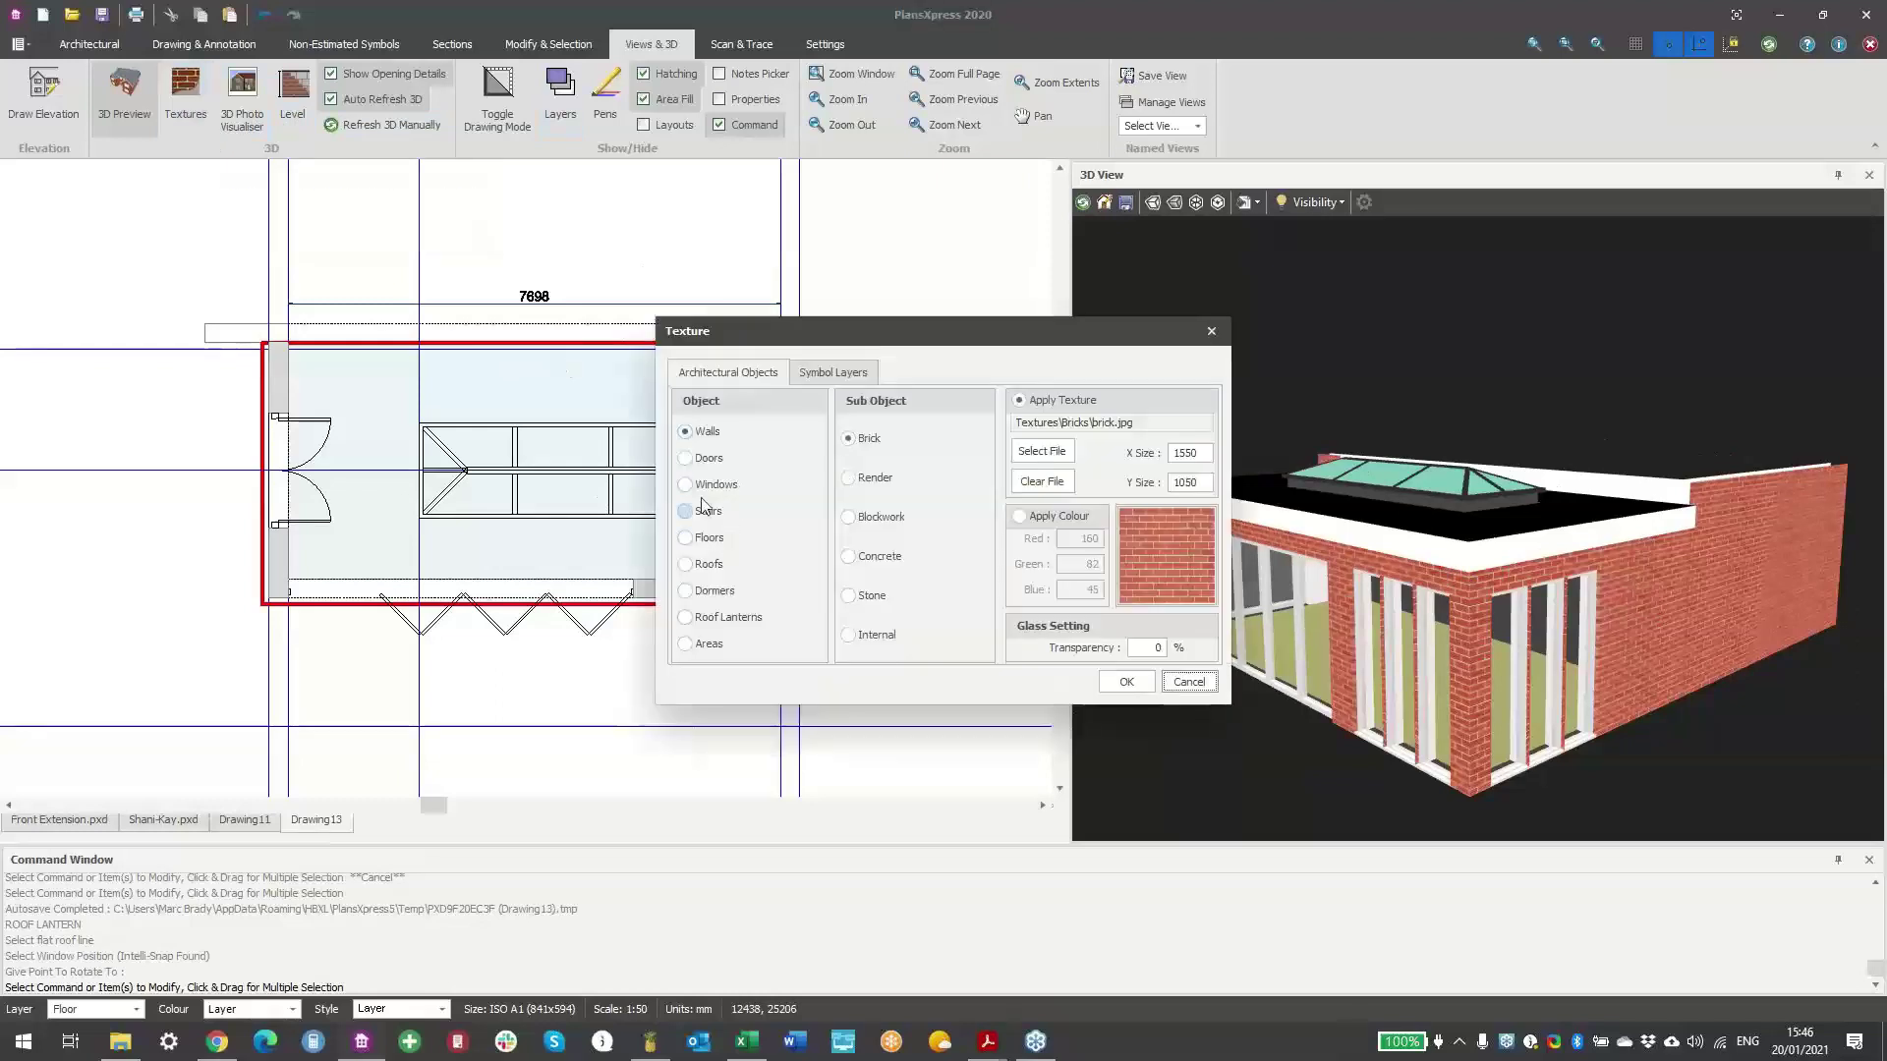
click(1030, 451)
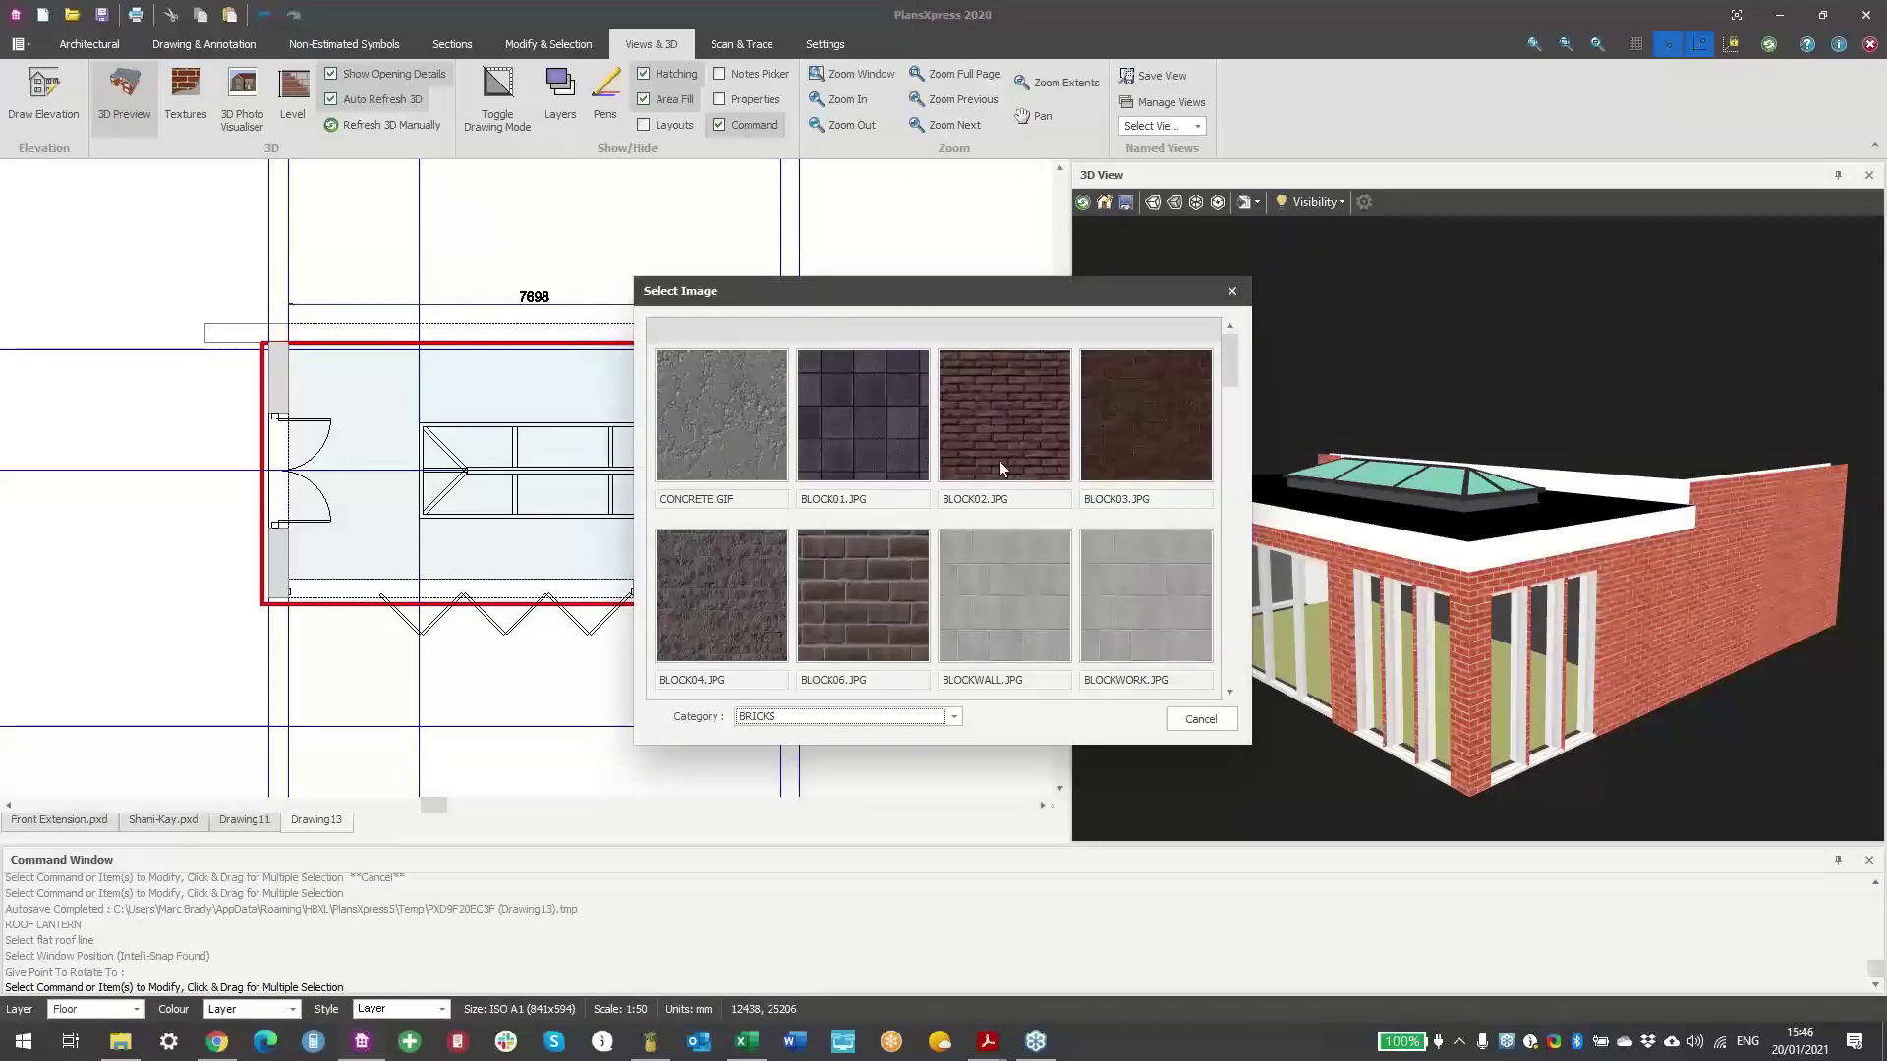
drag(1233, 379, 1223, 482)
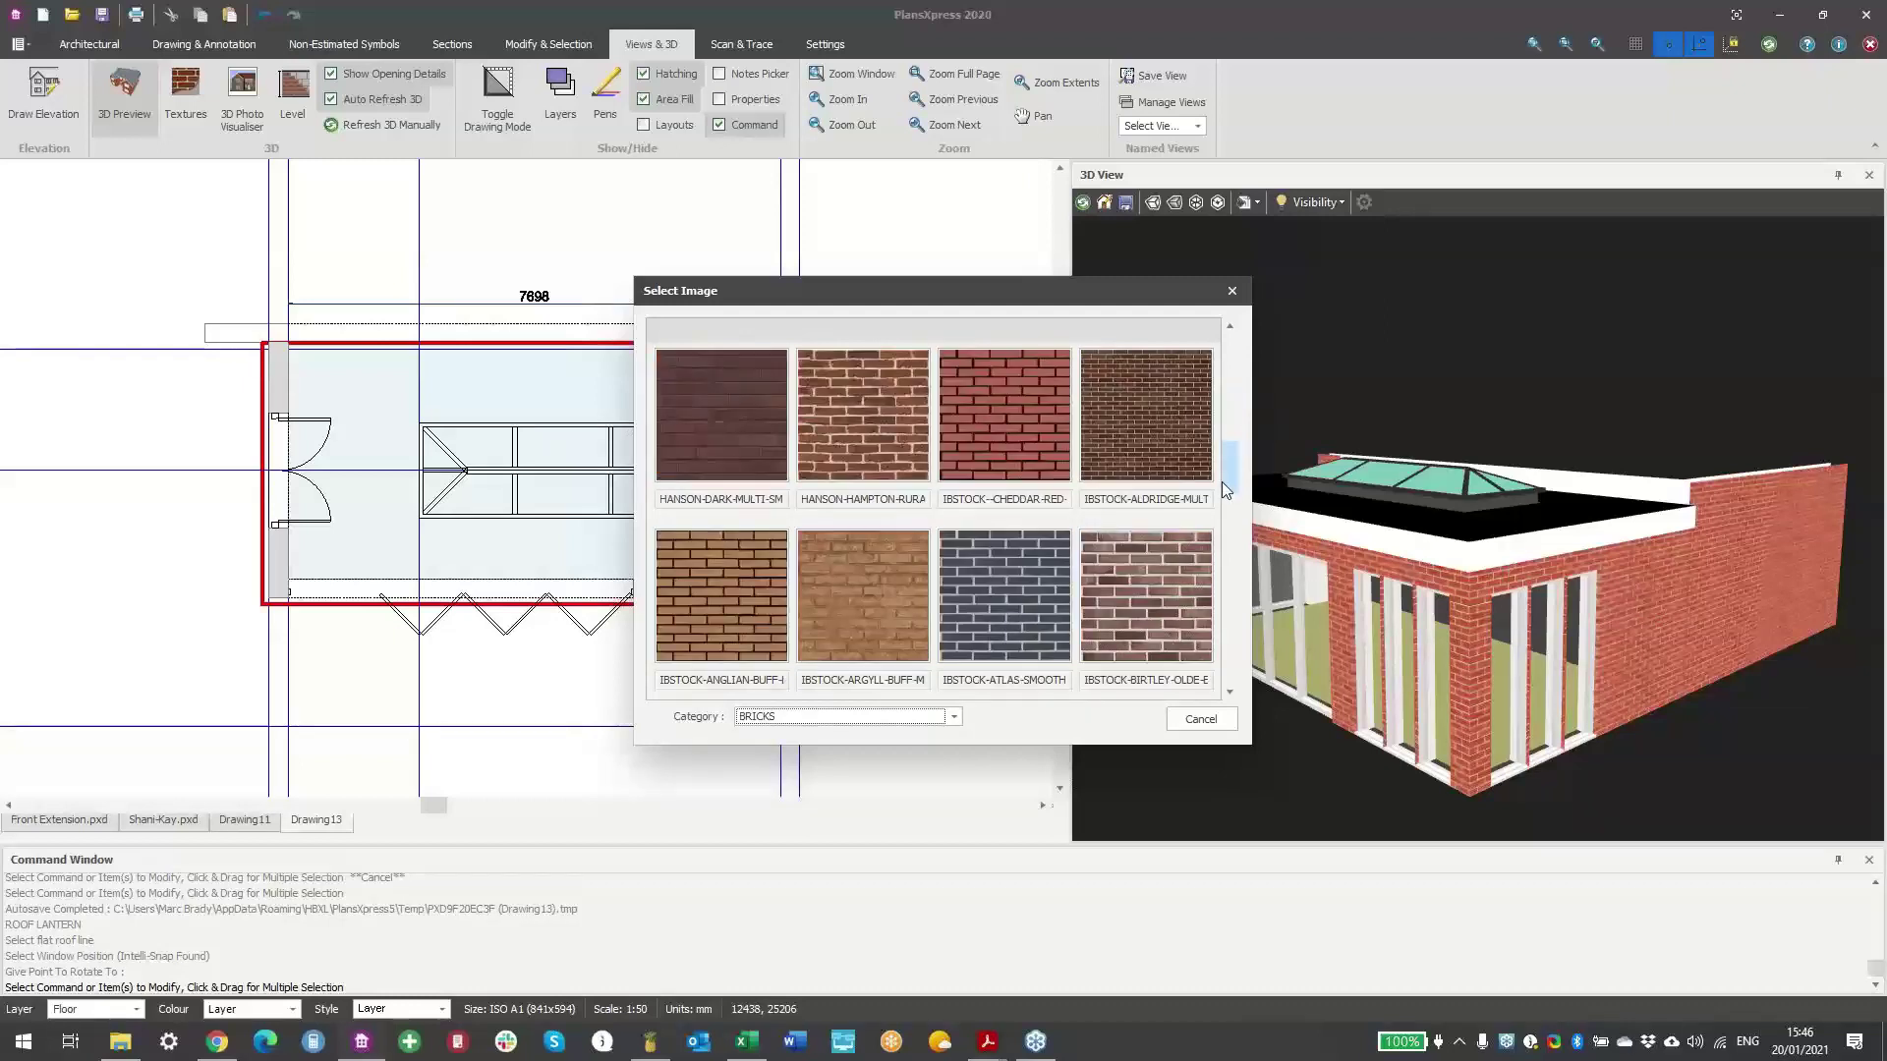
drag(1228, 462, 1227, 603)
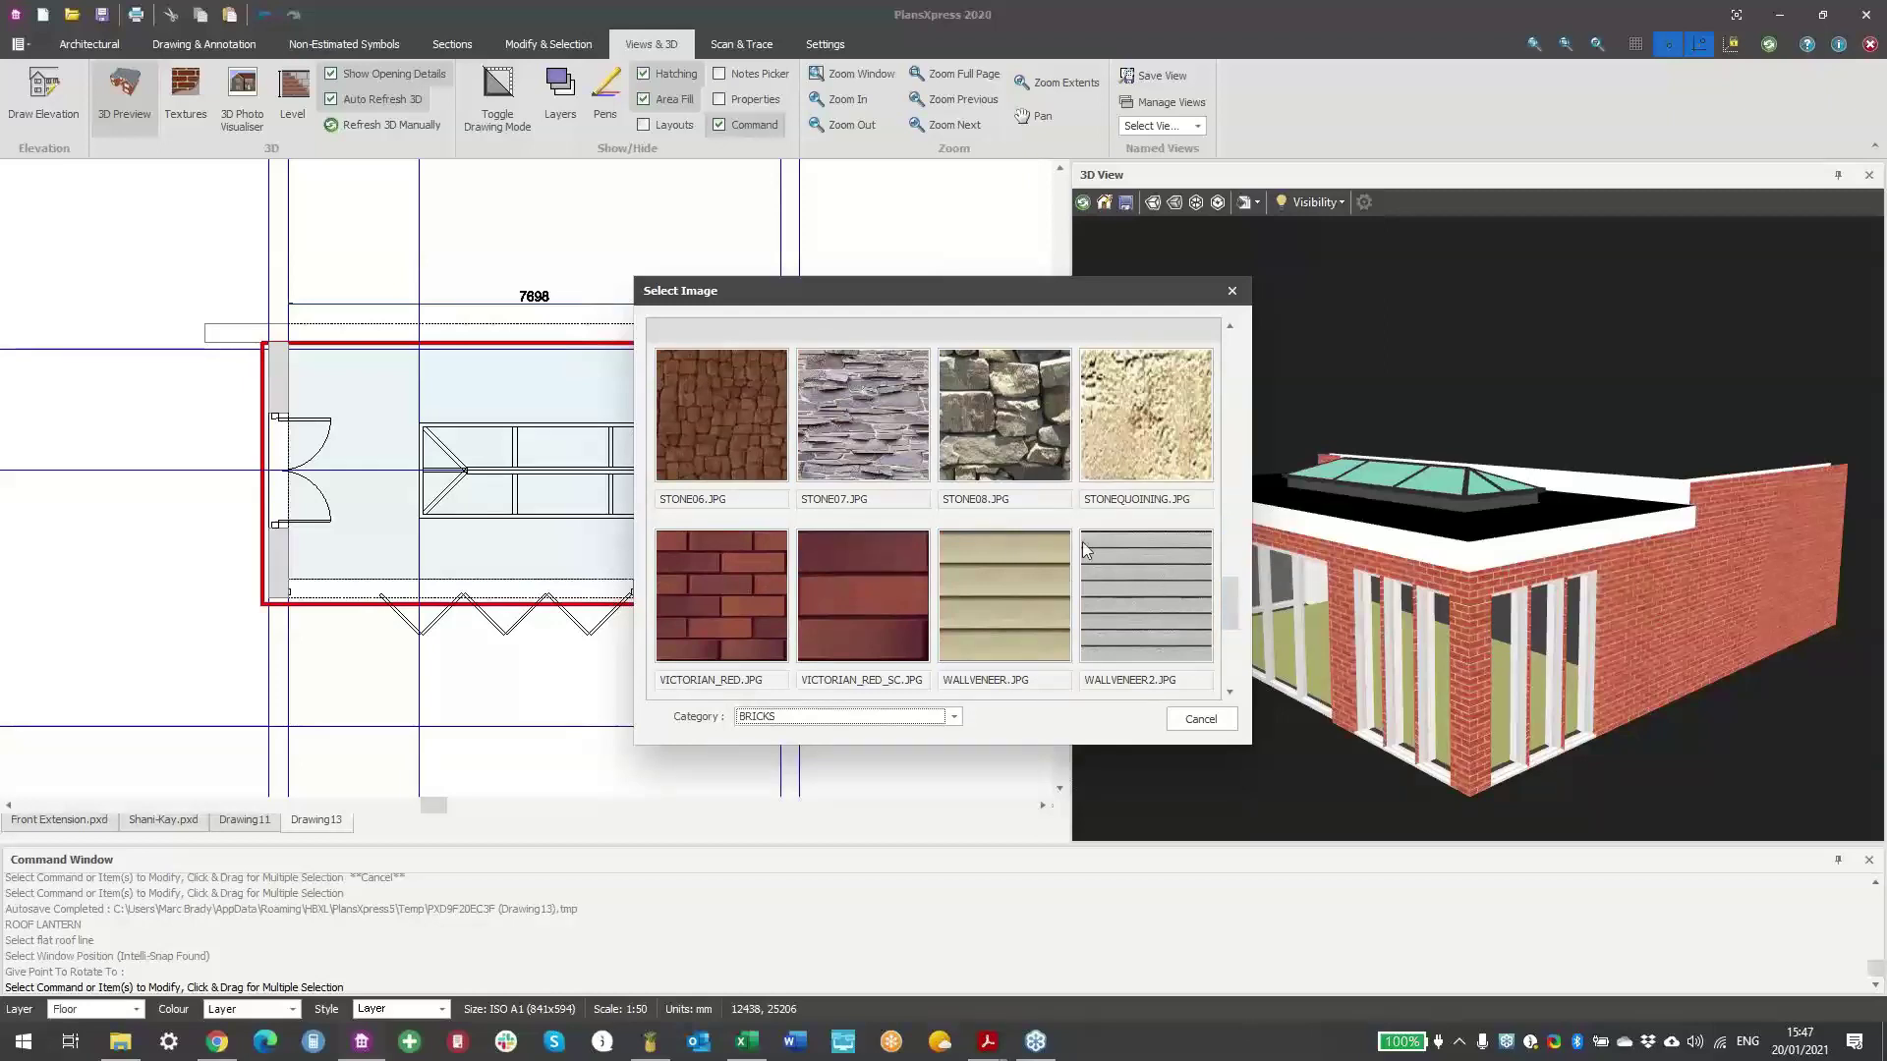
mouse_move(1223, 592)
mouse_down()
mouse_move(1231, 638)
mouse_move(1232, 623)
mouse_up()
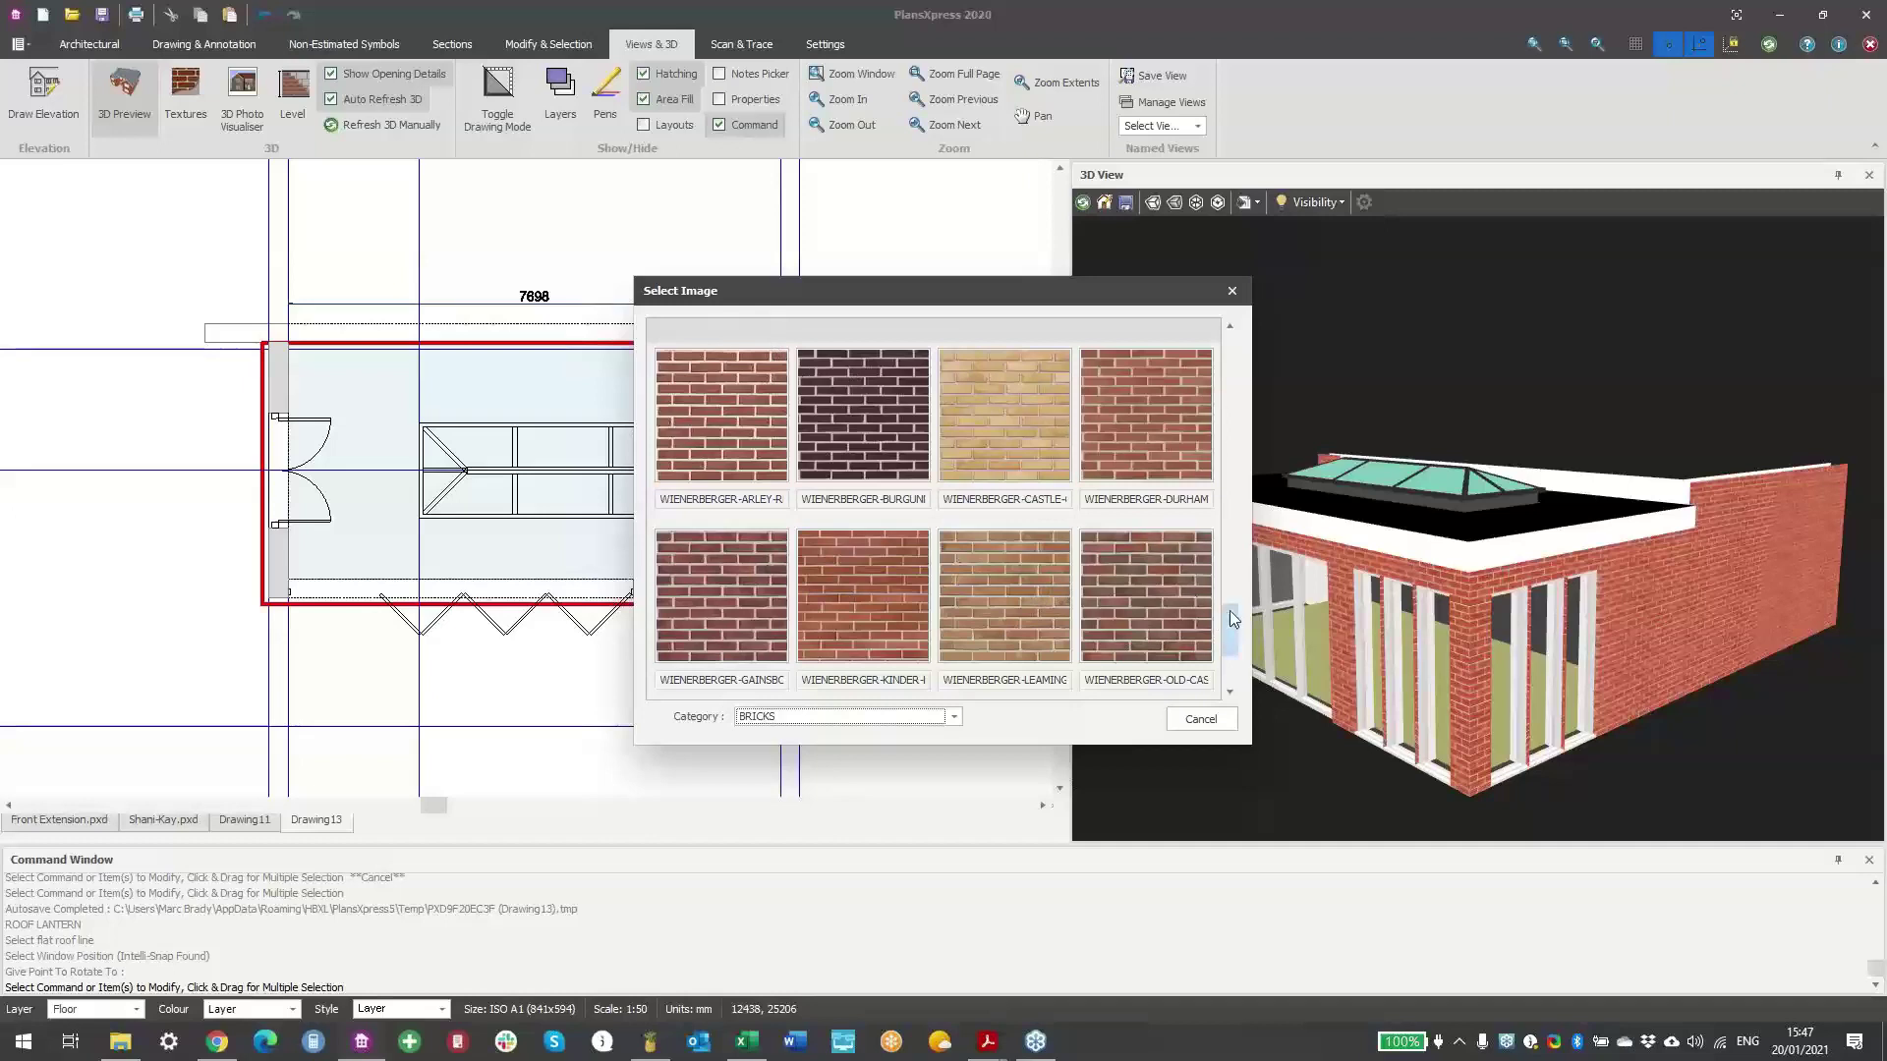
drag(1230, 610, 1235, 580)
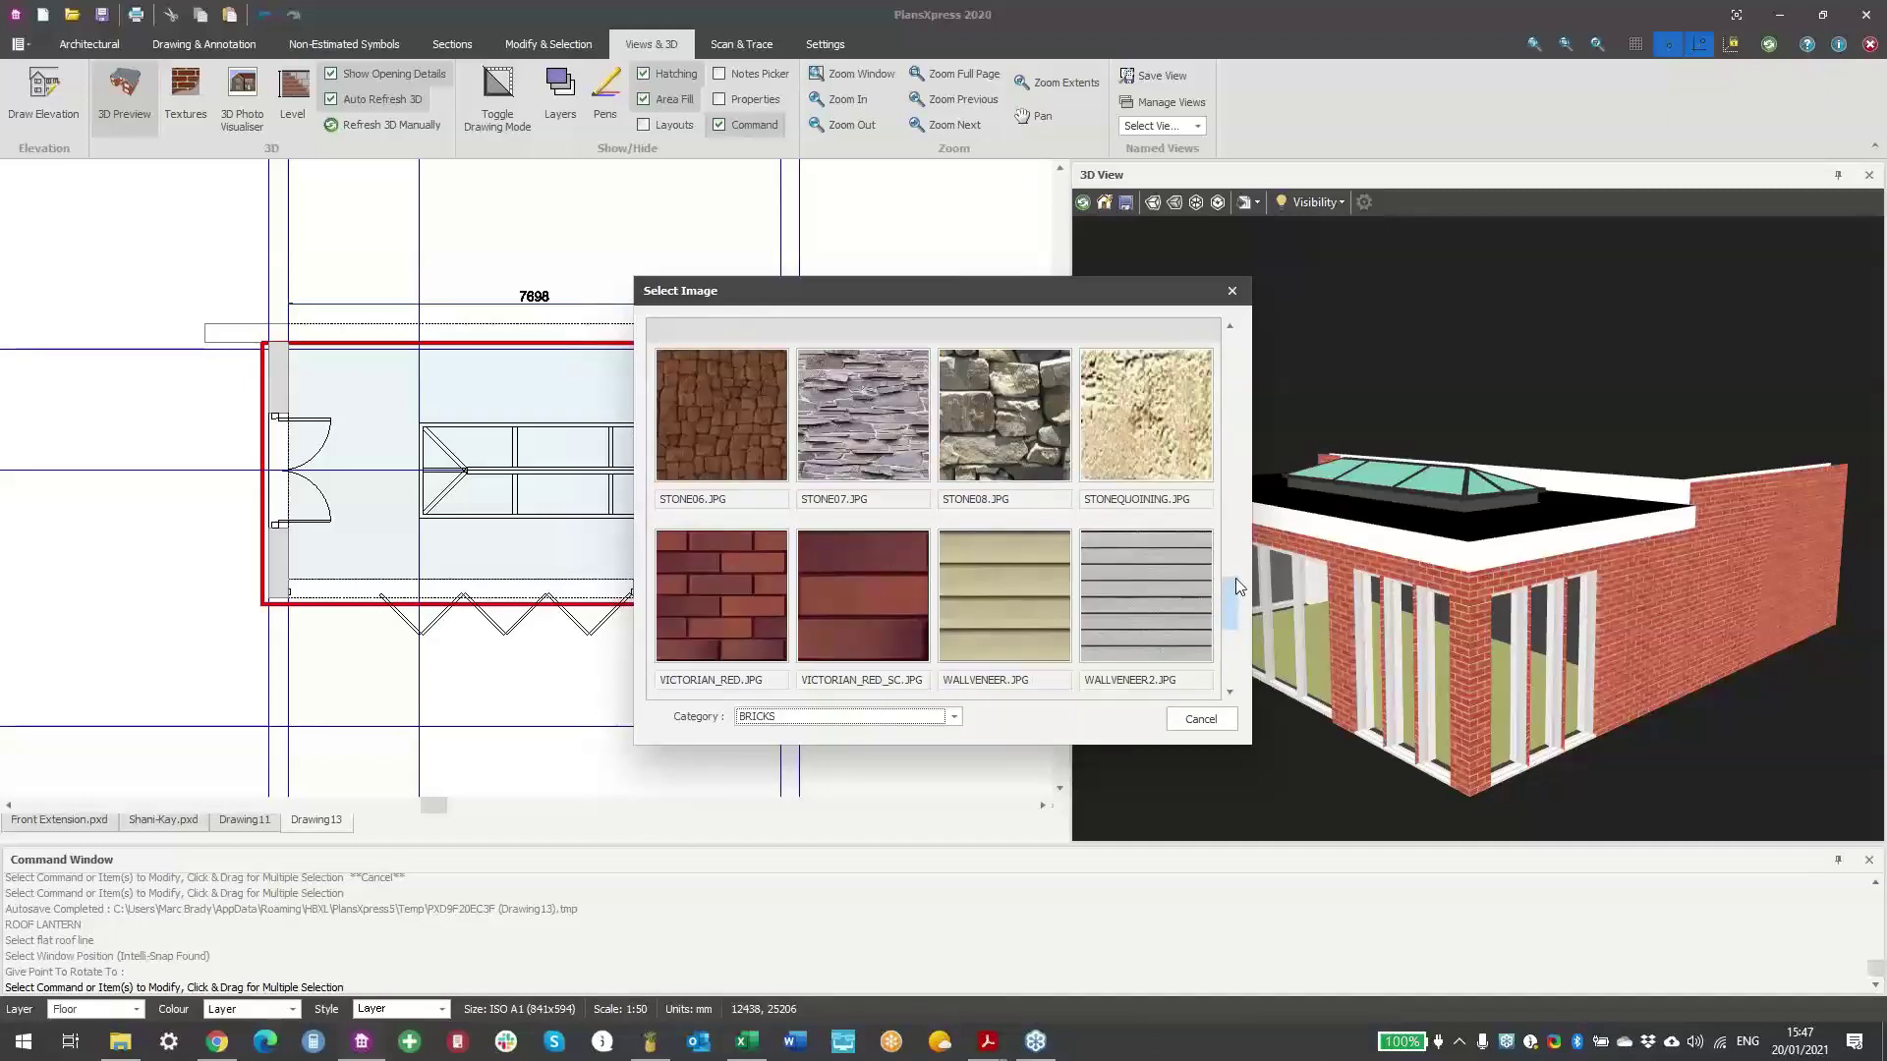
drag(1224, 604, 1229, 634)
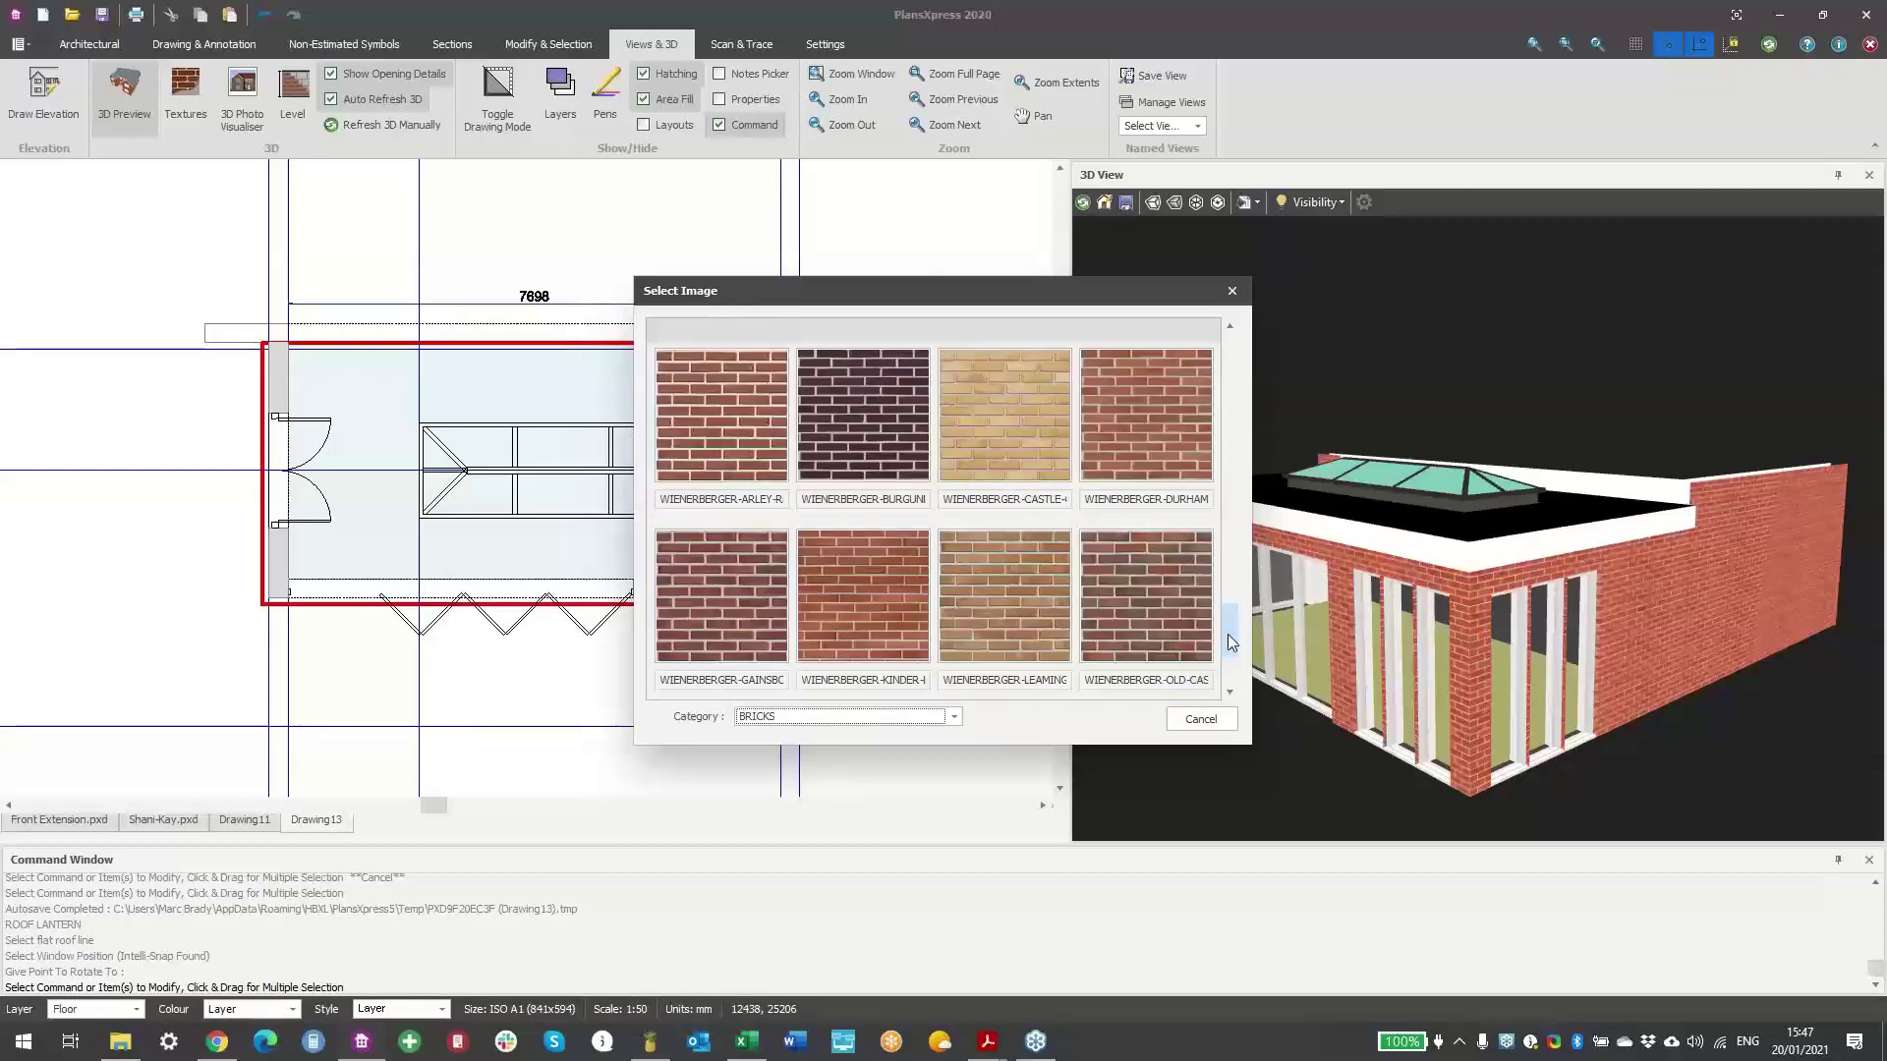
click(733, 601)
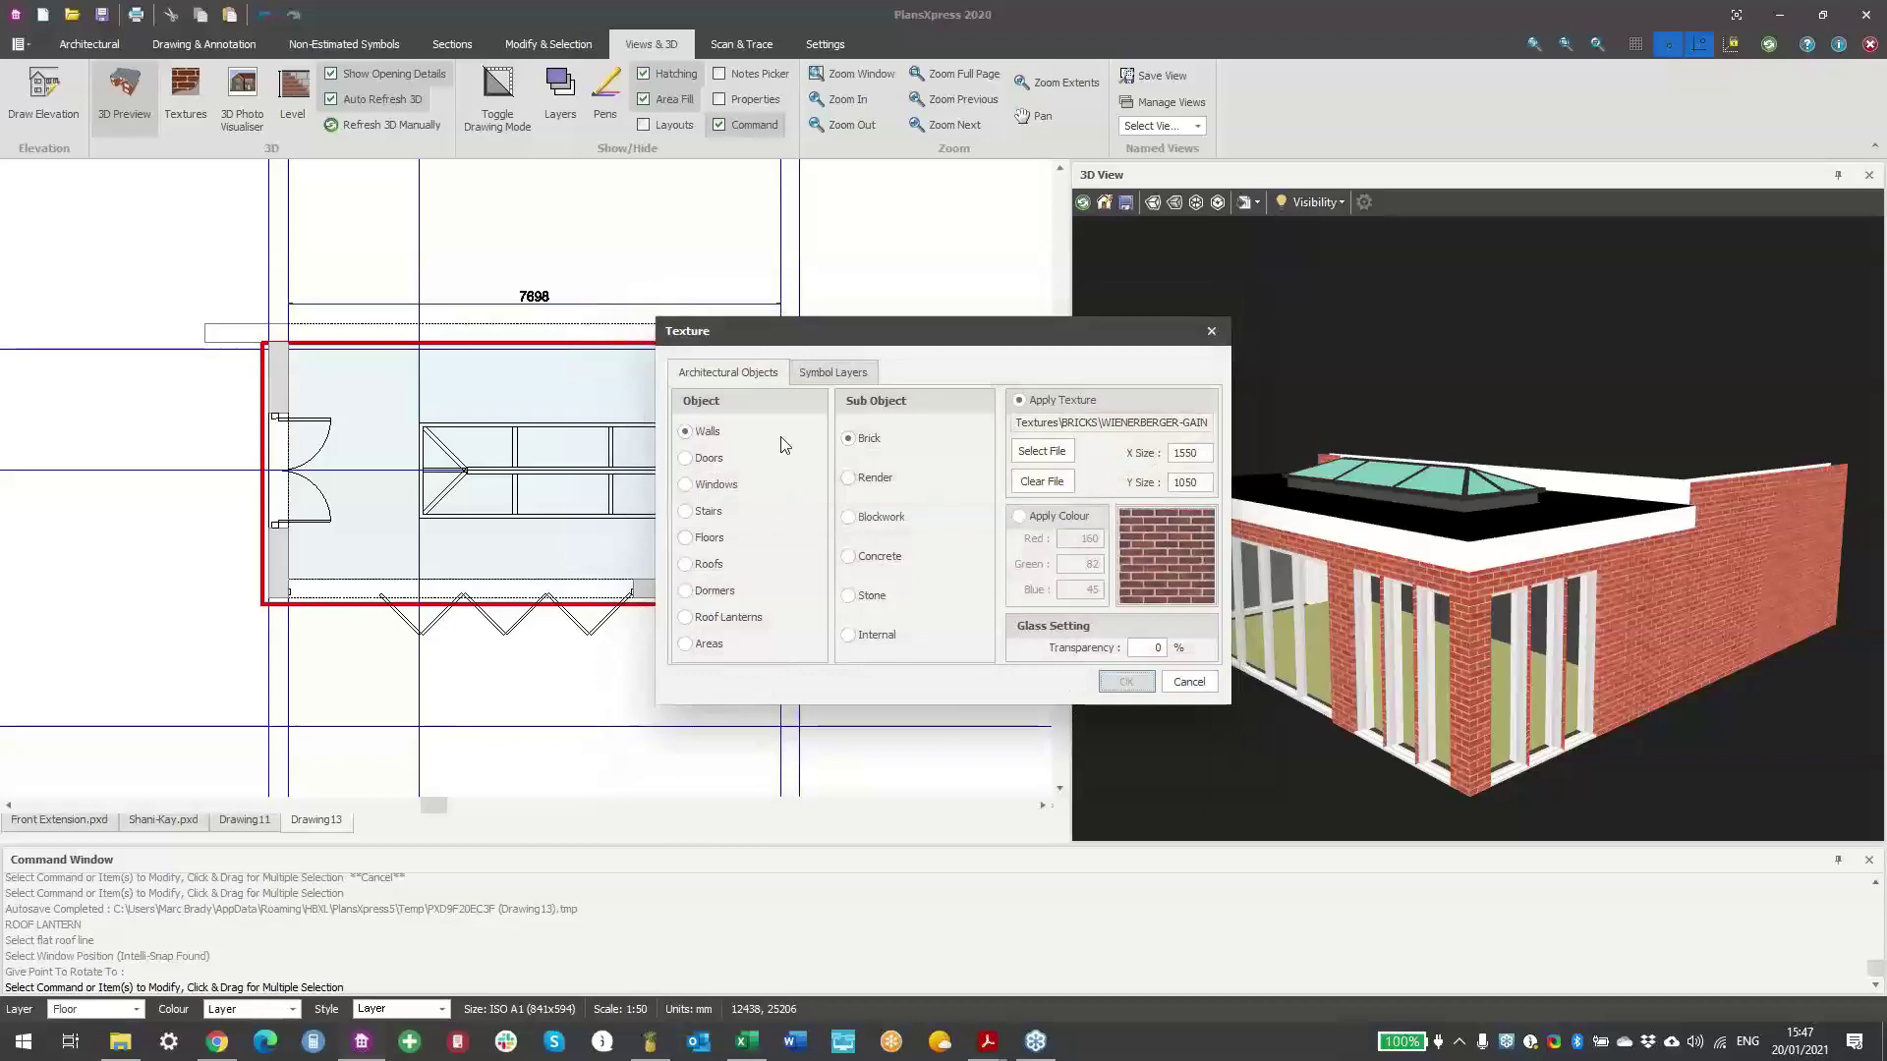
scroll(1391, 592, up, 3)
scroll(1376, 597, down, 3)
drag(1371, 599, 1474, 580)
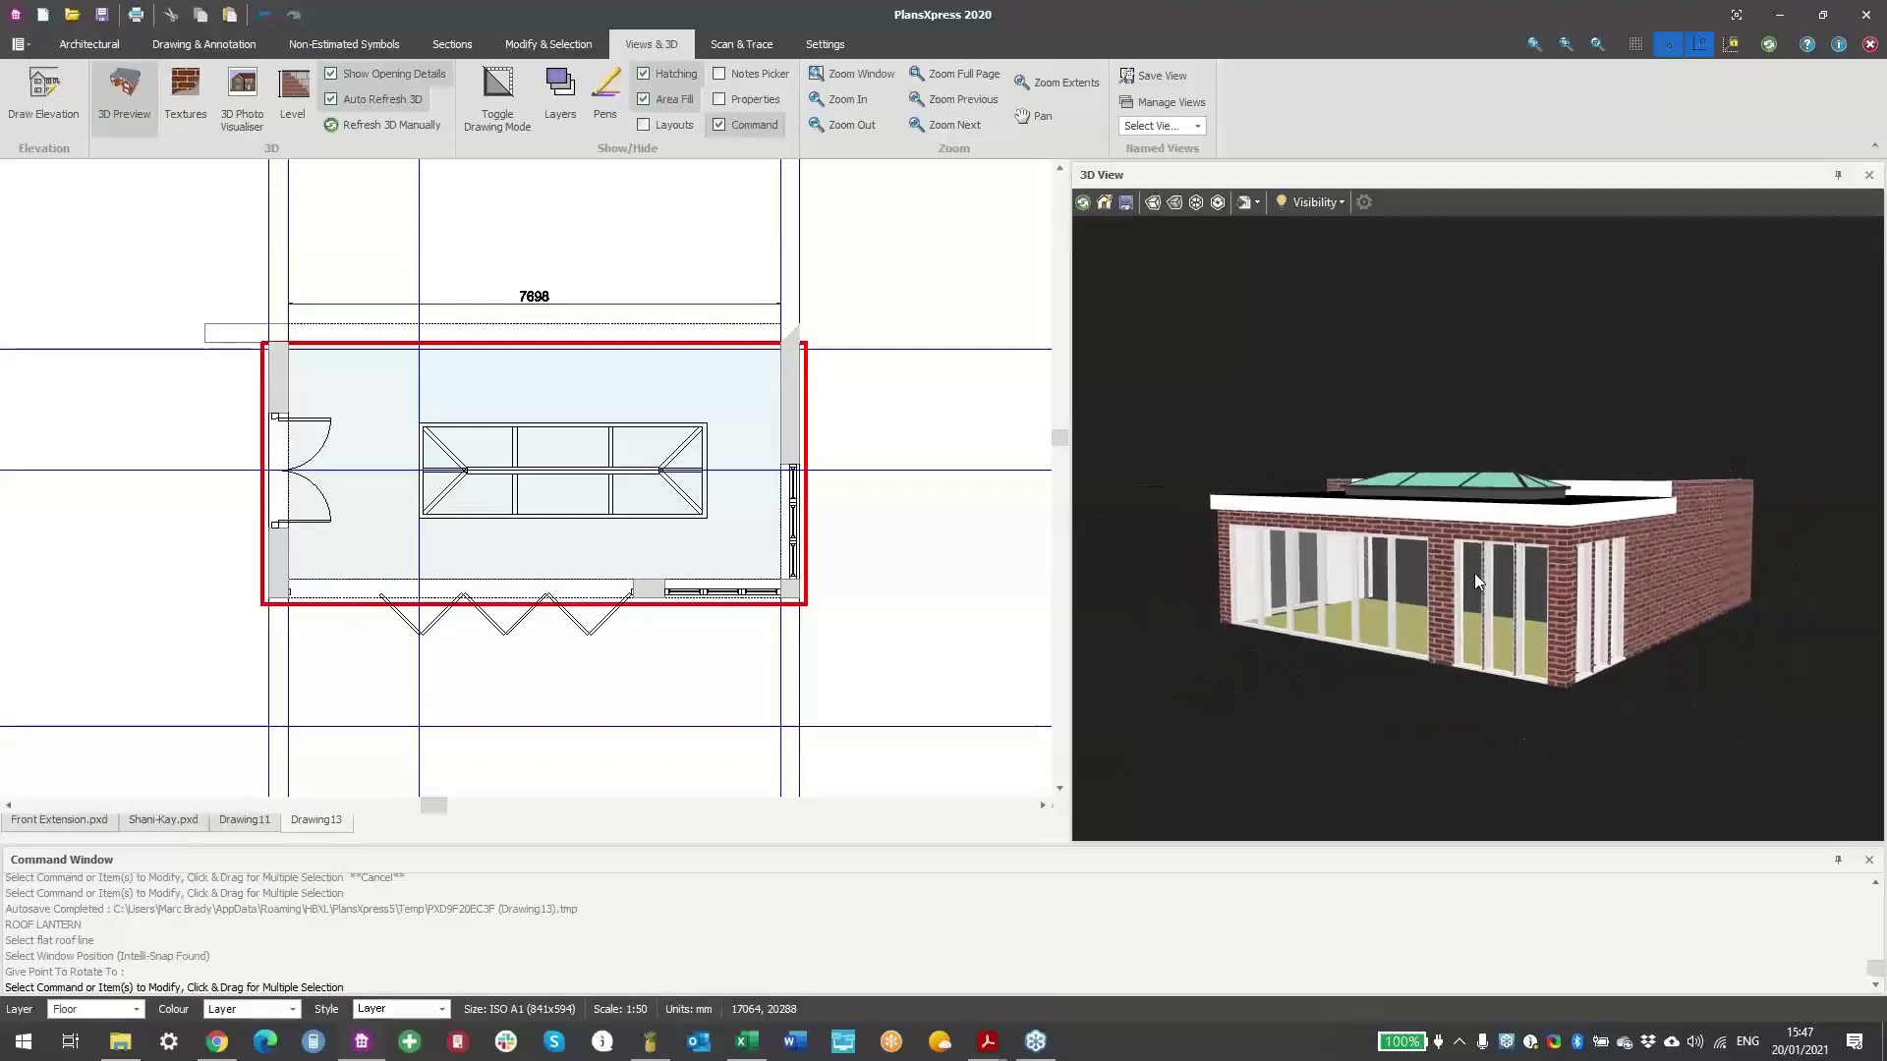
scroll(1502, 575, up, 3)
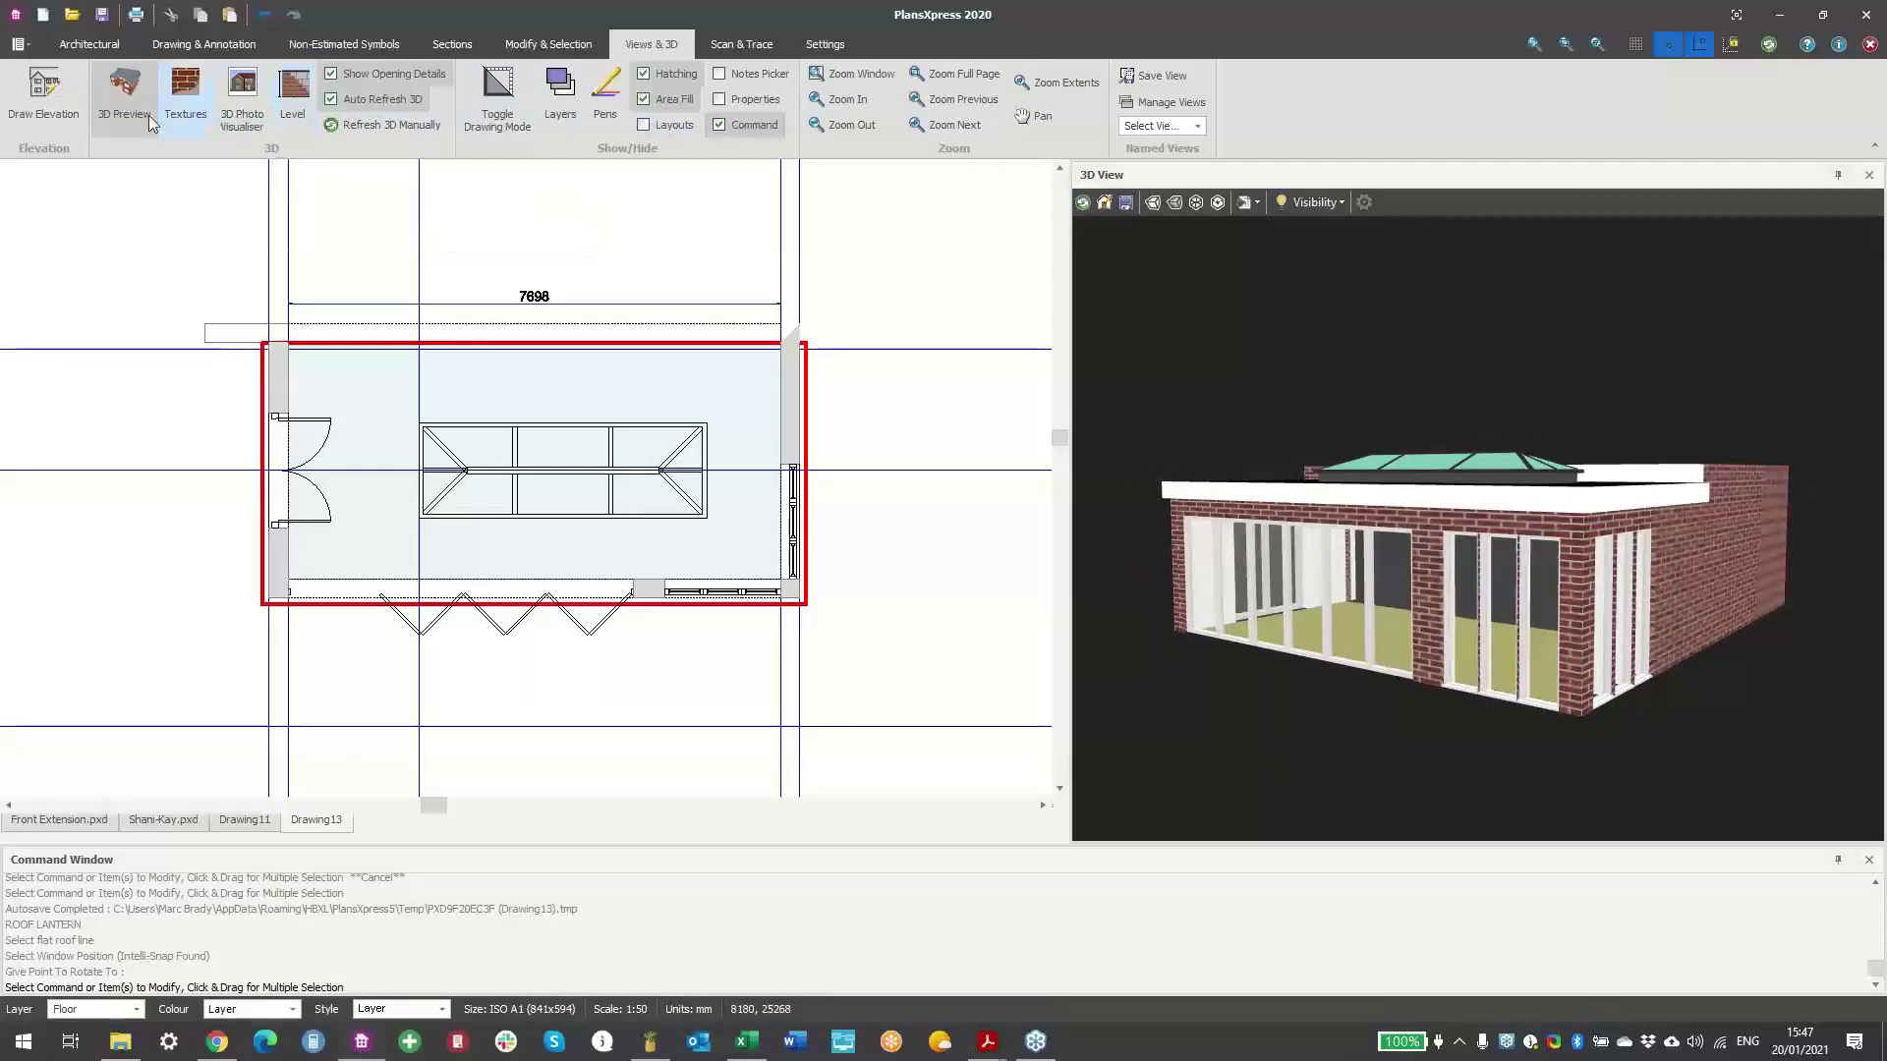
- Apply the WALLVENEER2.JPG cladding texture from the BRICKS category to the brick walls
click(182, 117)
click(1167, 527)
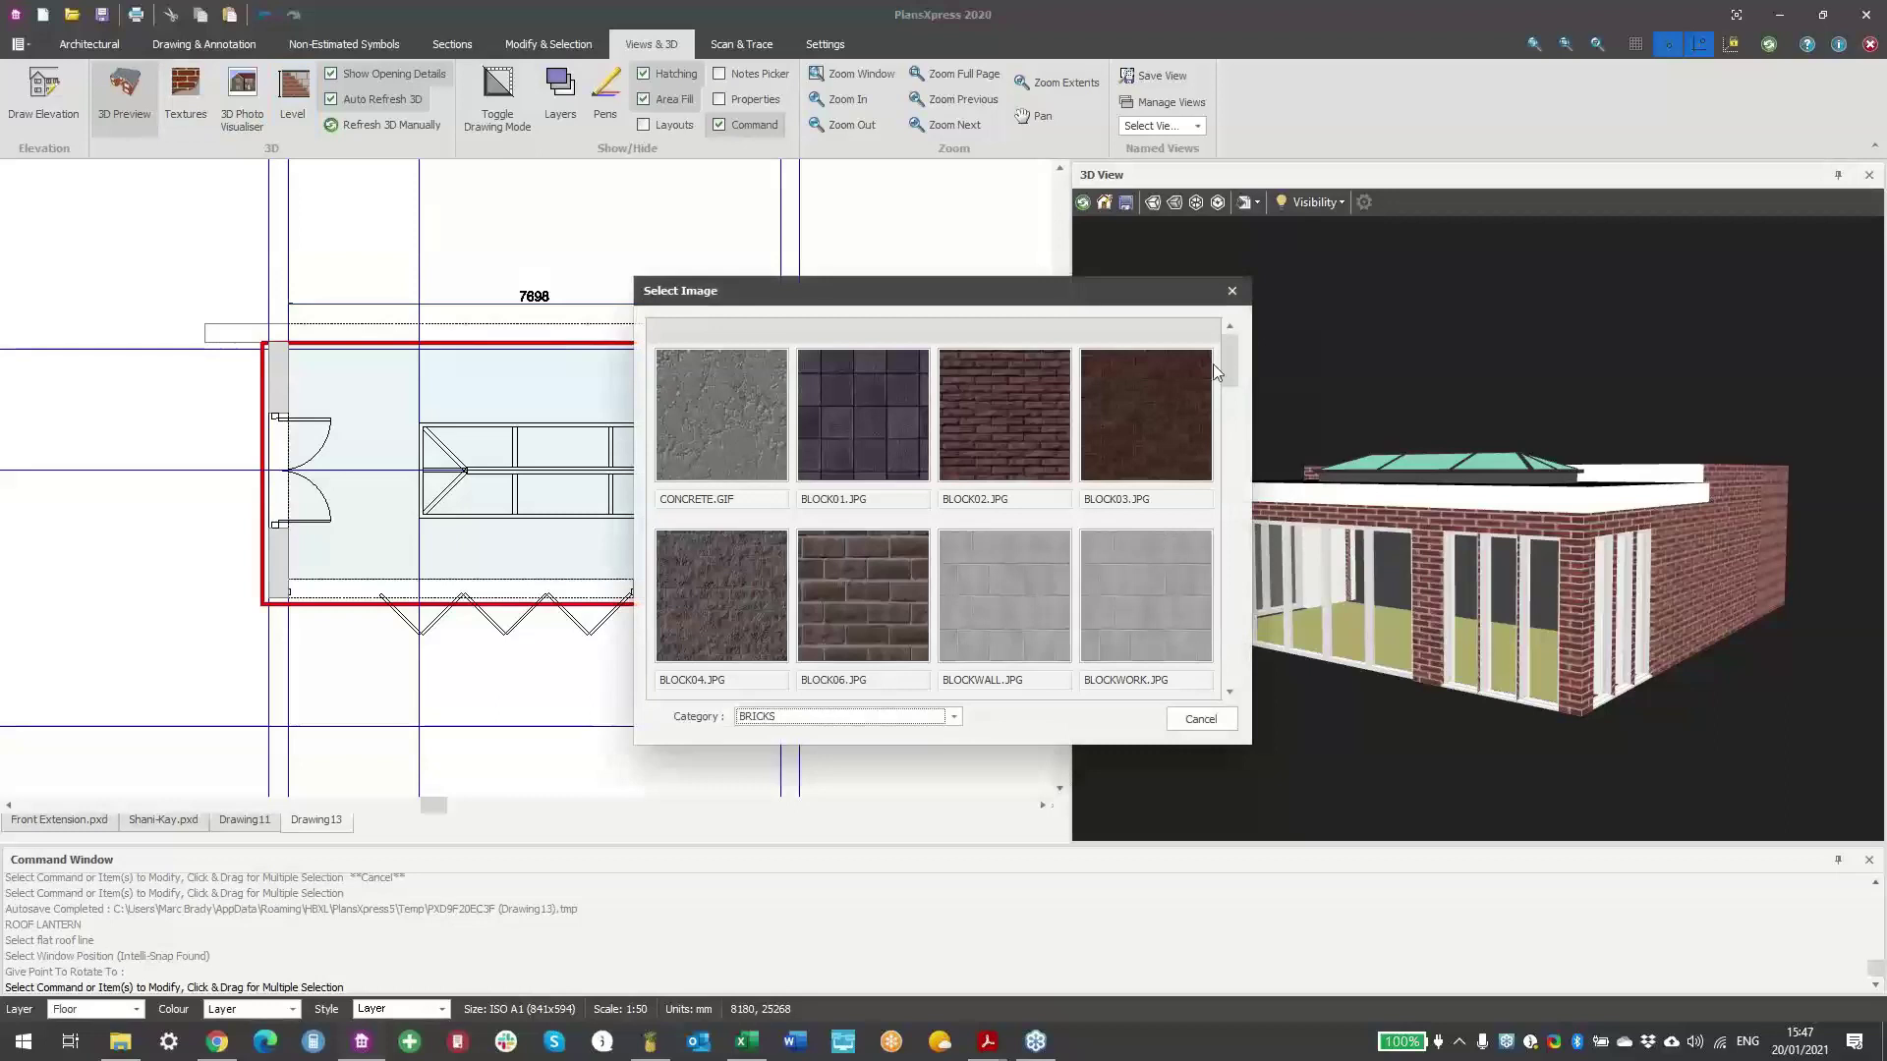
drag(1230, 398, 1218, 611)
double_click(1165, 594)
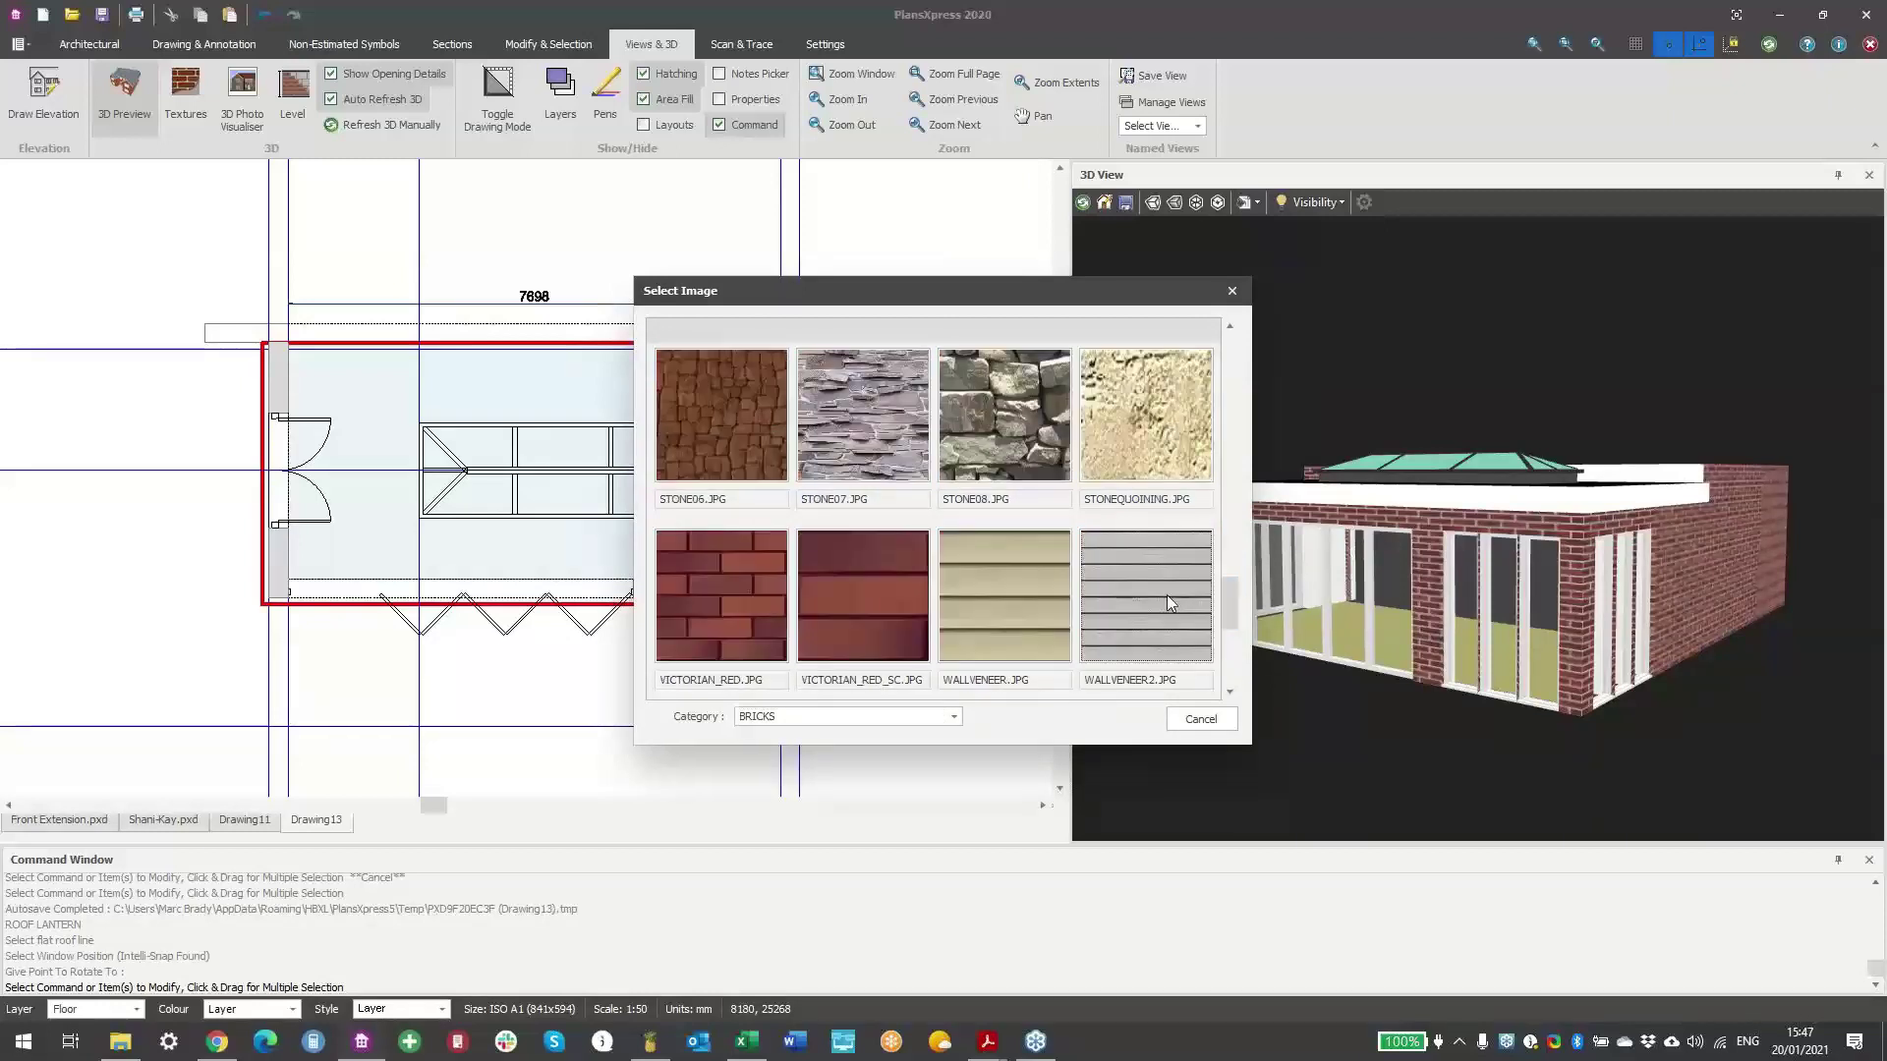
click(1127, 682)
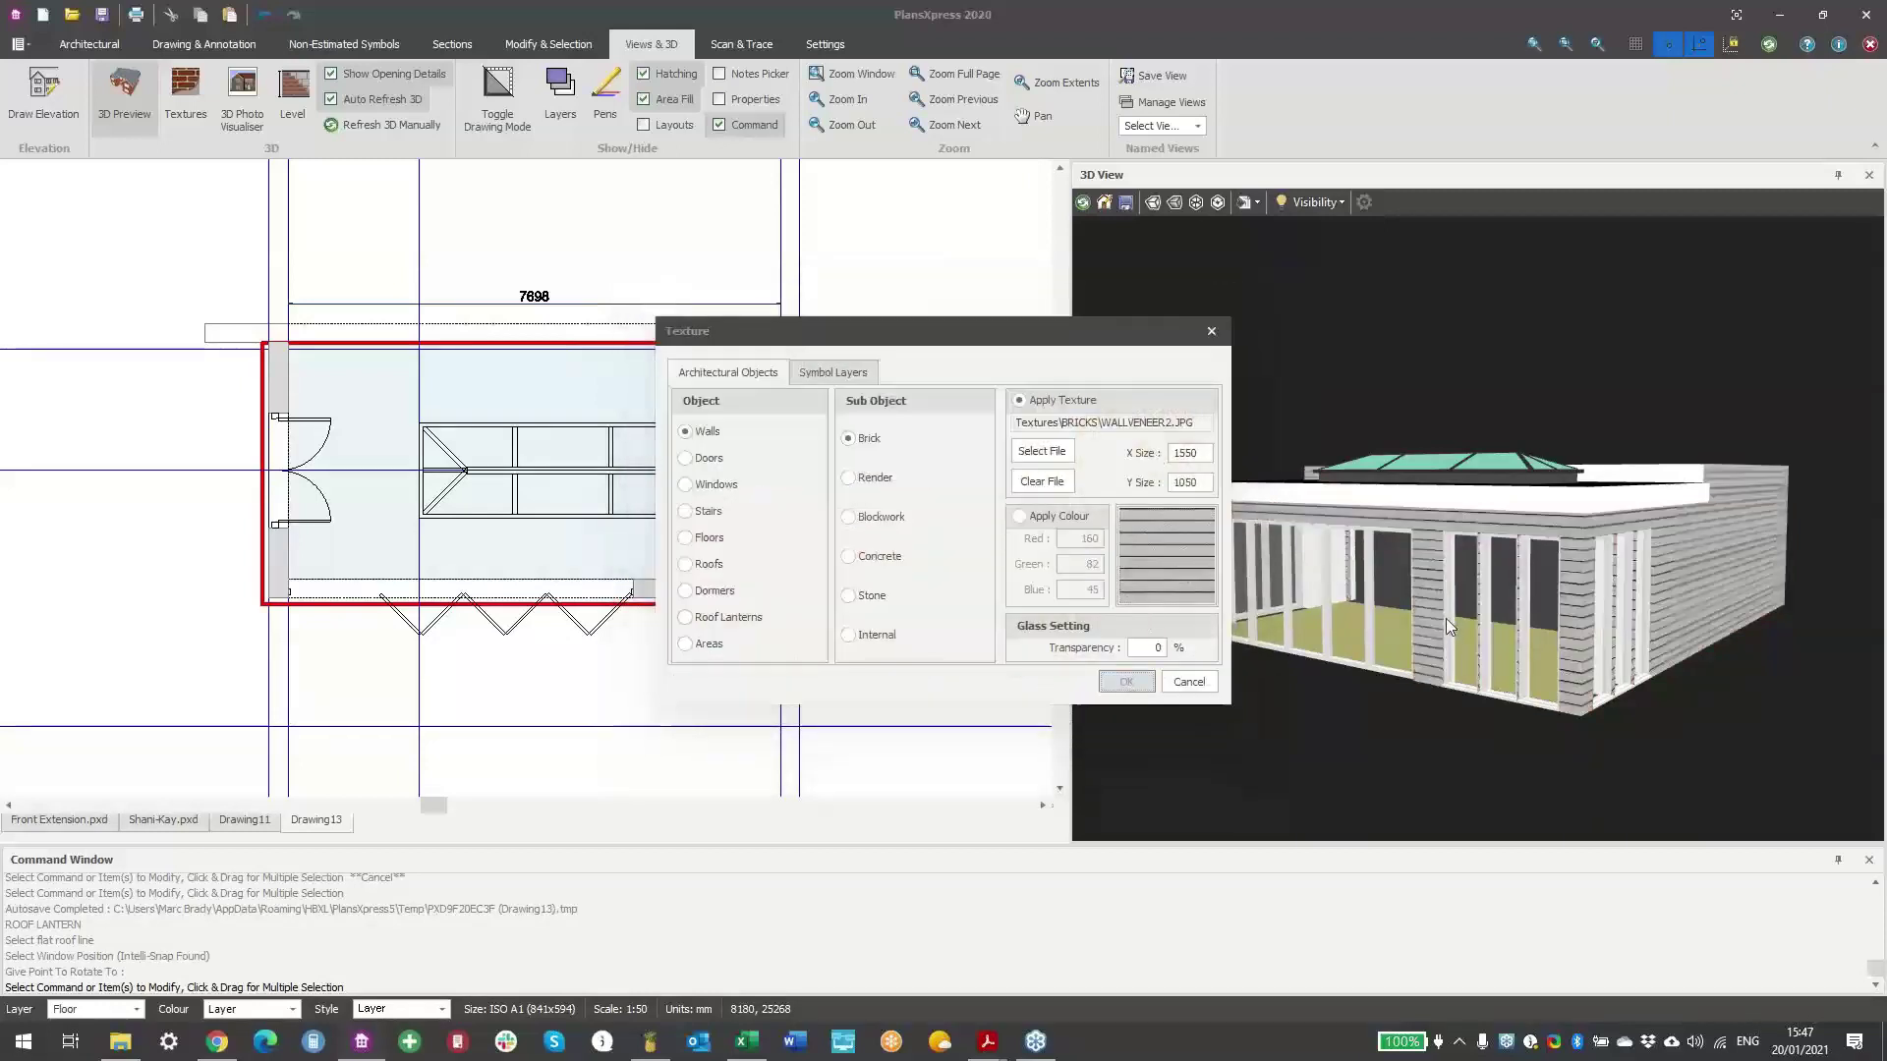
mouse_move(1684, 596)
mouse_down()
mouse_move(1454, 597)
mouse_move(1639, 610)
mouse_move(1486, 609)
mouse_move(1449, 593)
mouse_move(1492, 646)
mouse_move(1702, 633)
mouse_move(1706, 592)
mouse_move(1437, 587)
mouse_up()
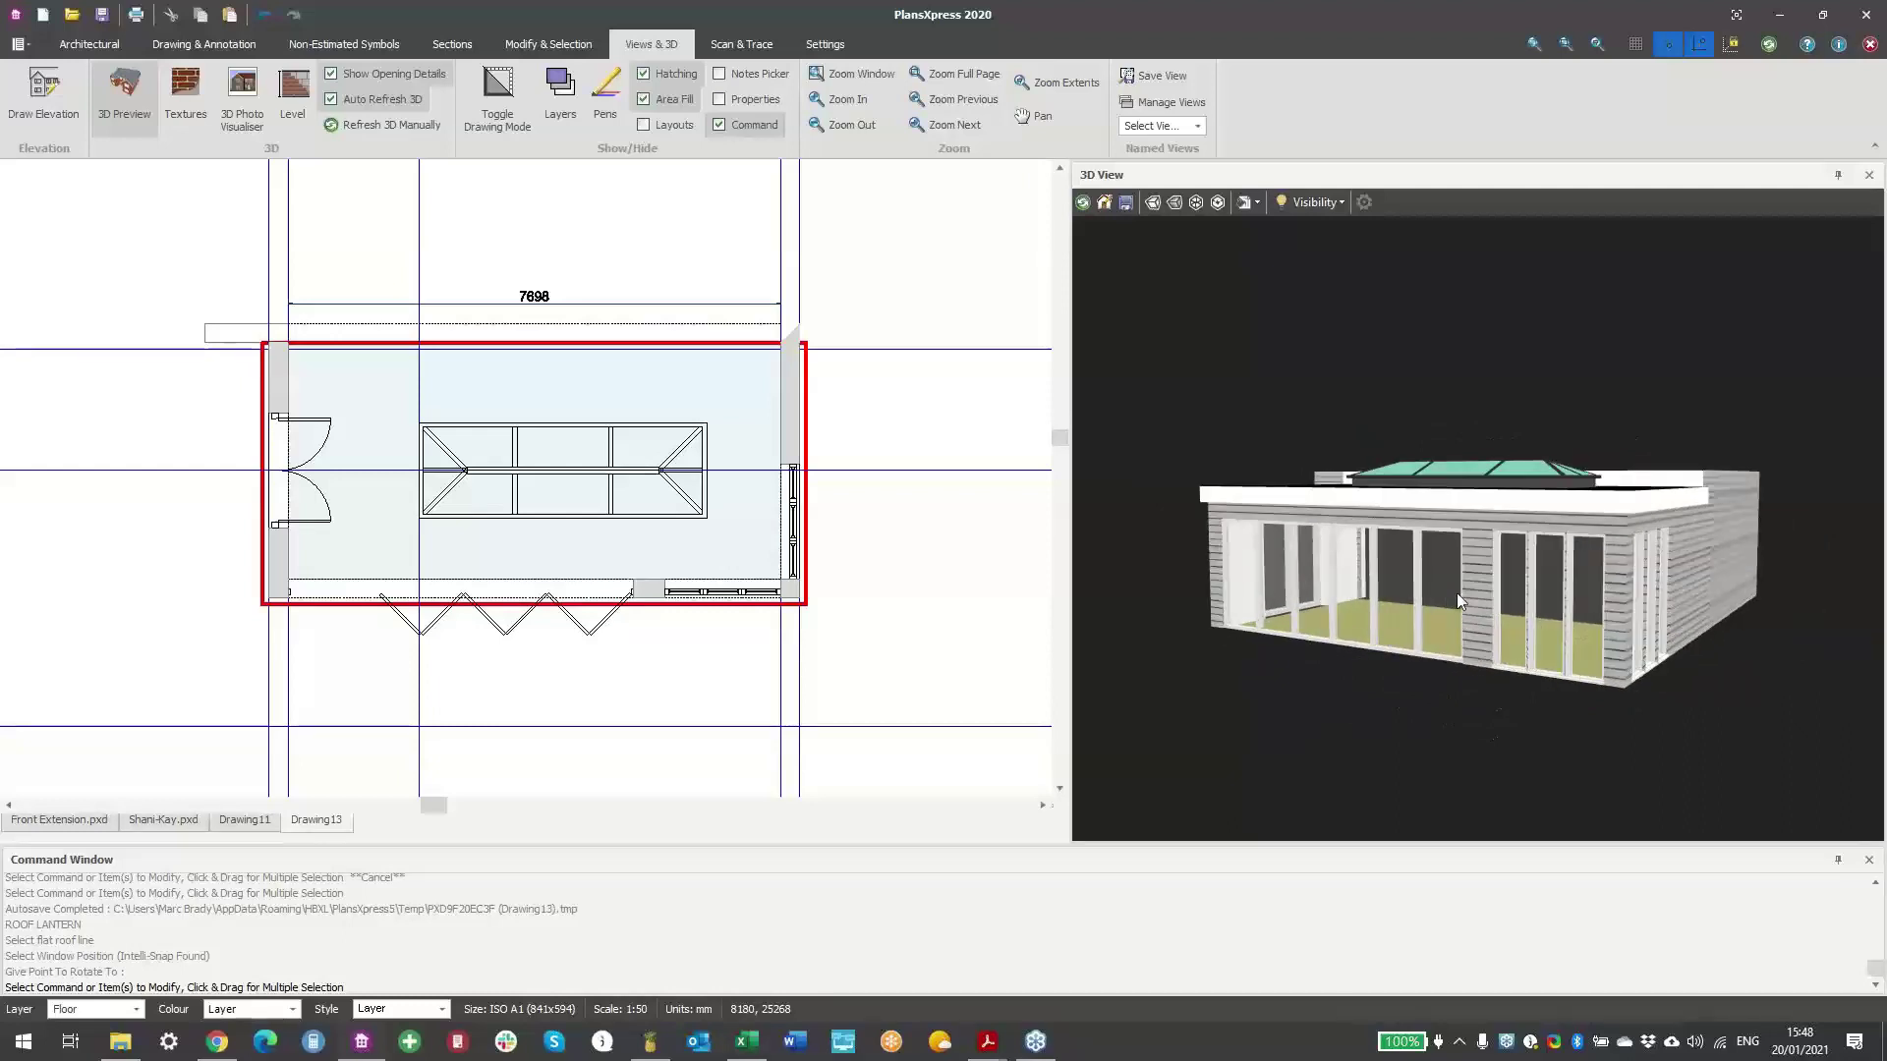
- Delete all construction lines from the plan
scroll(798, 478, down, 2)
scroll(895, 503, down, 3)
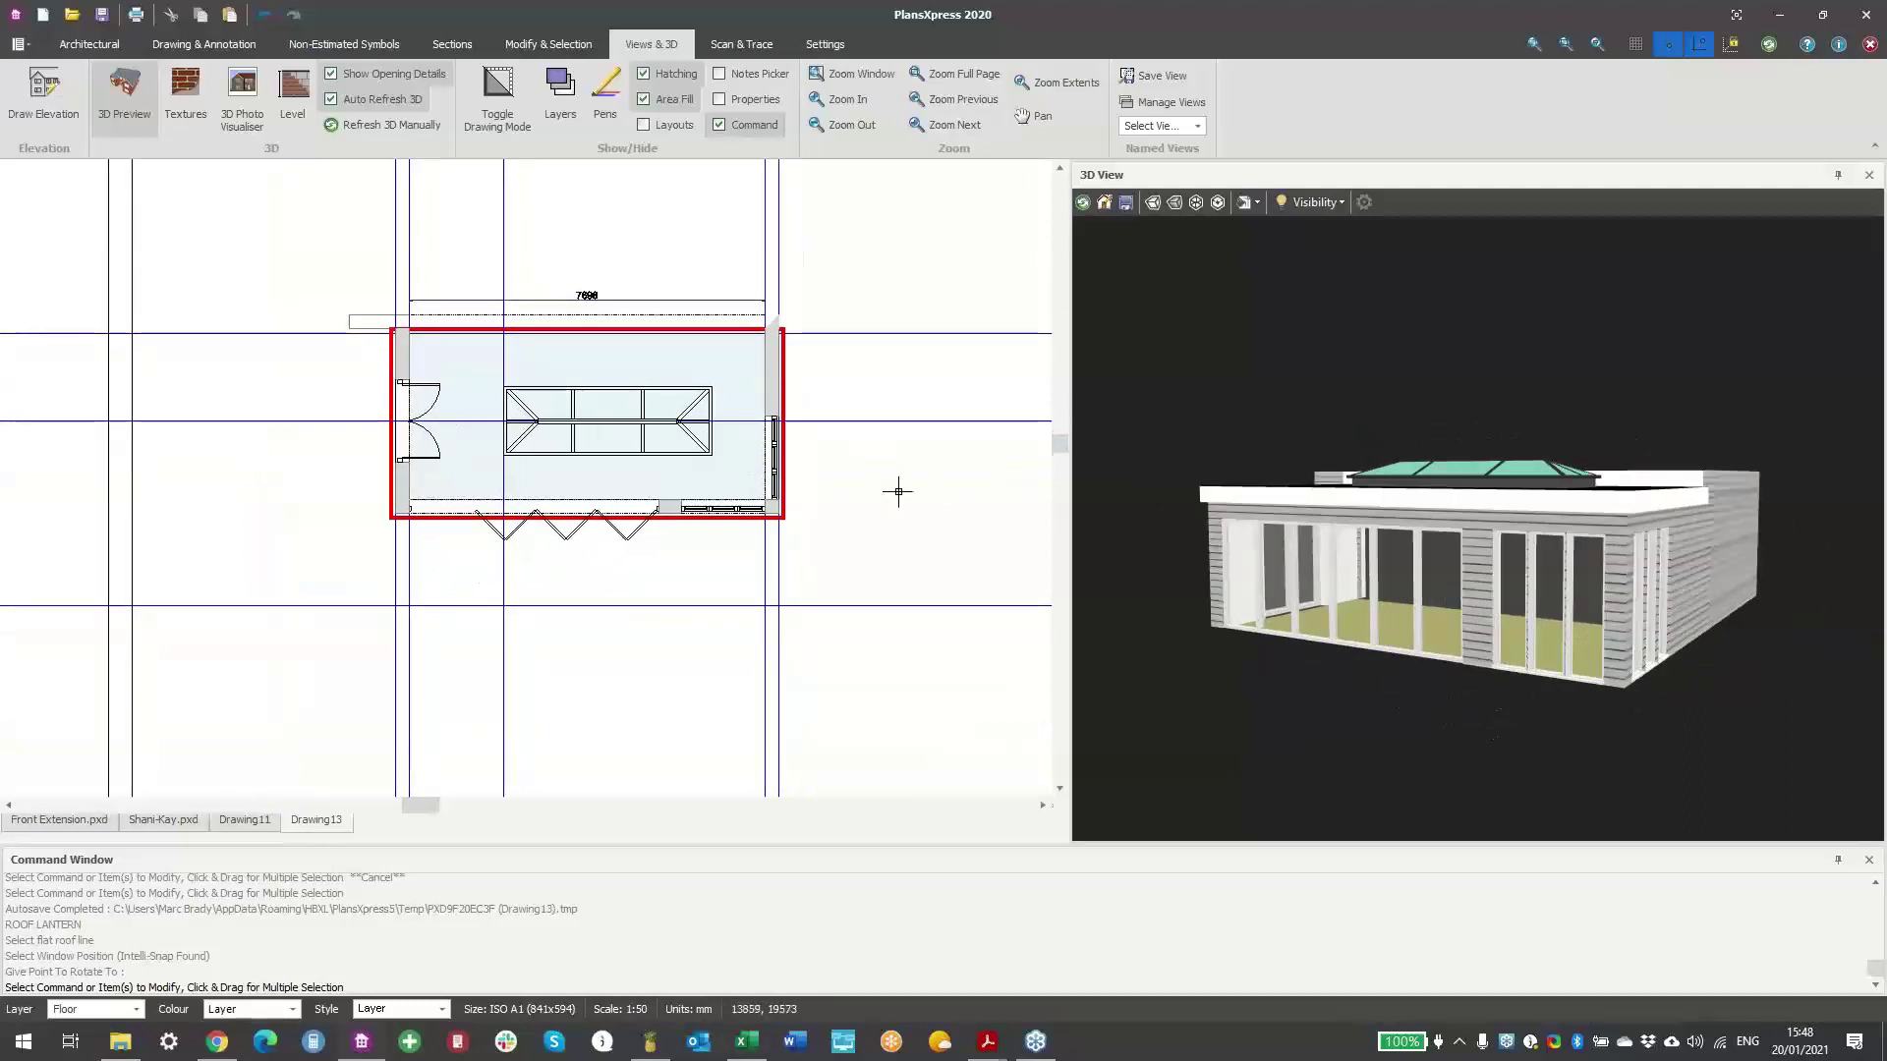
click(89, 44)
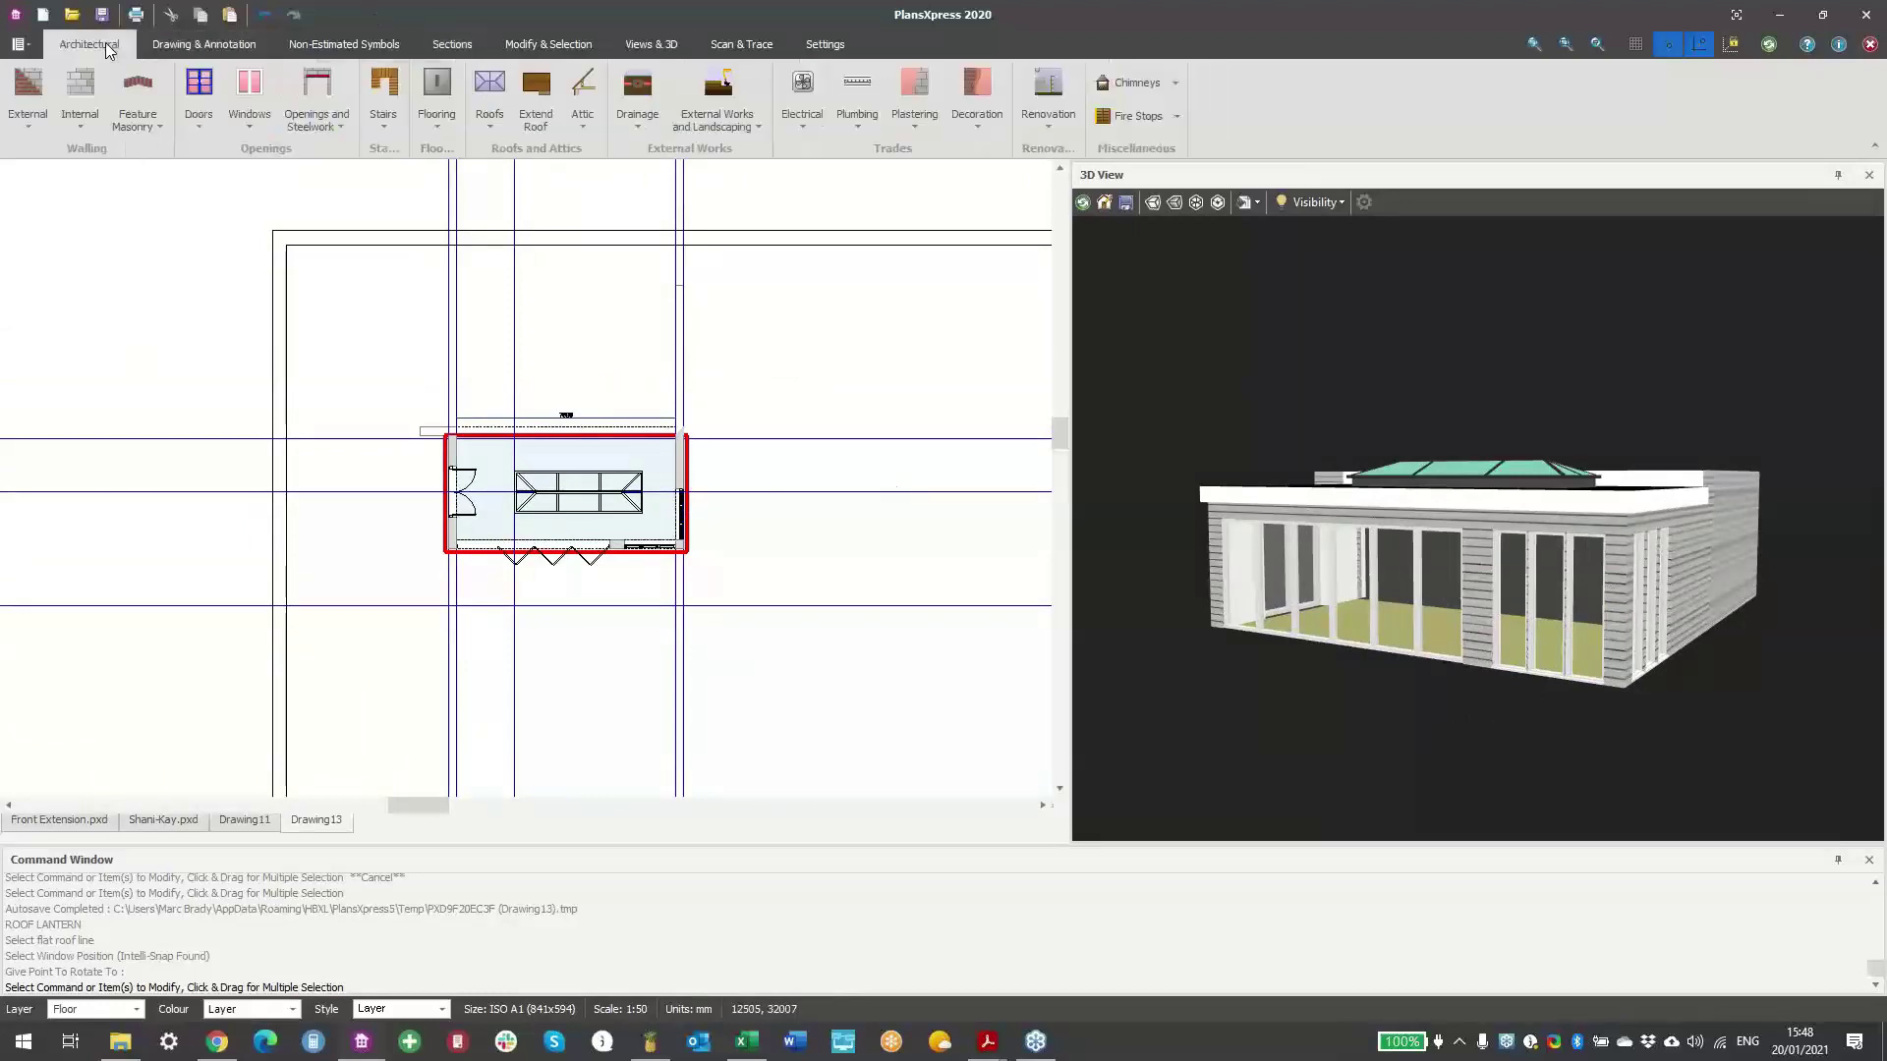
click(669, 42)
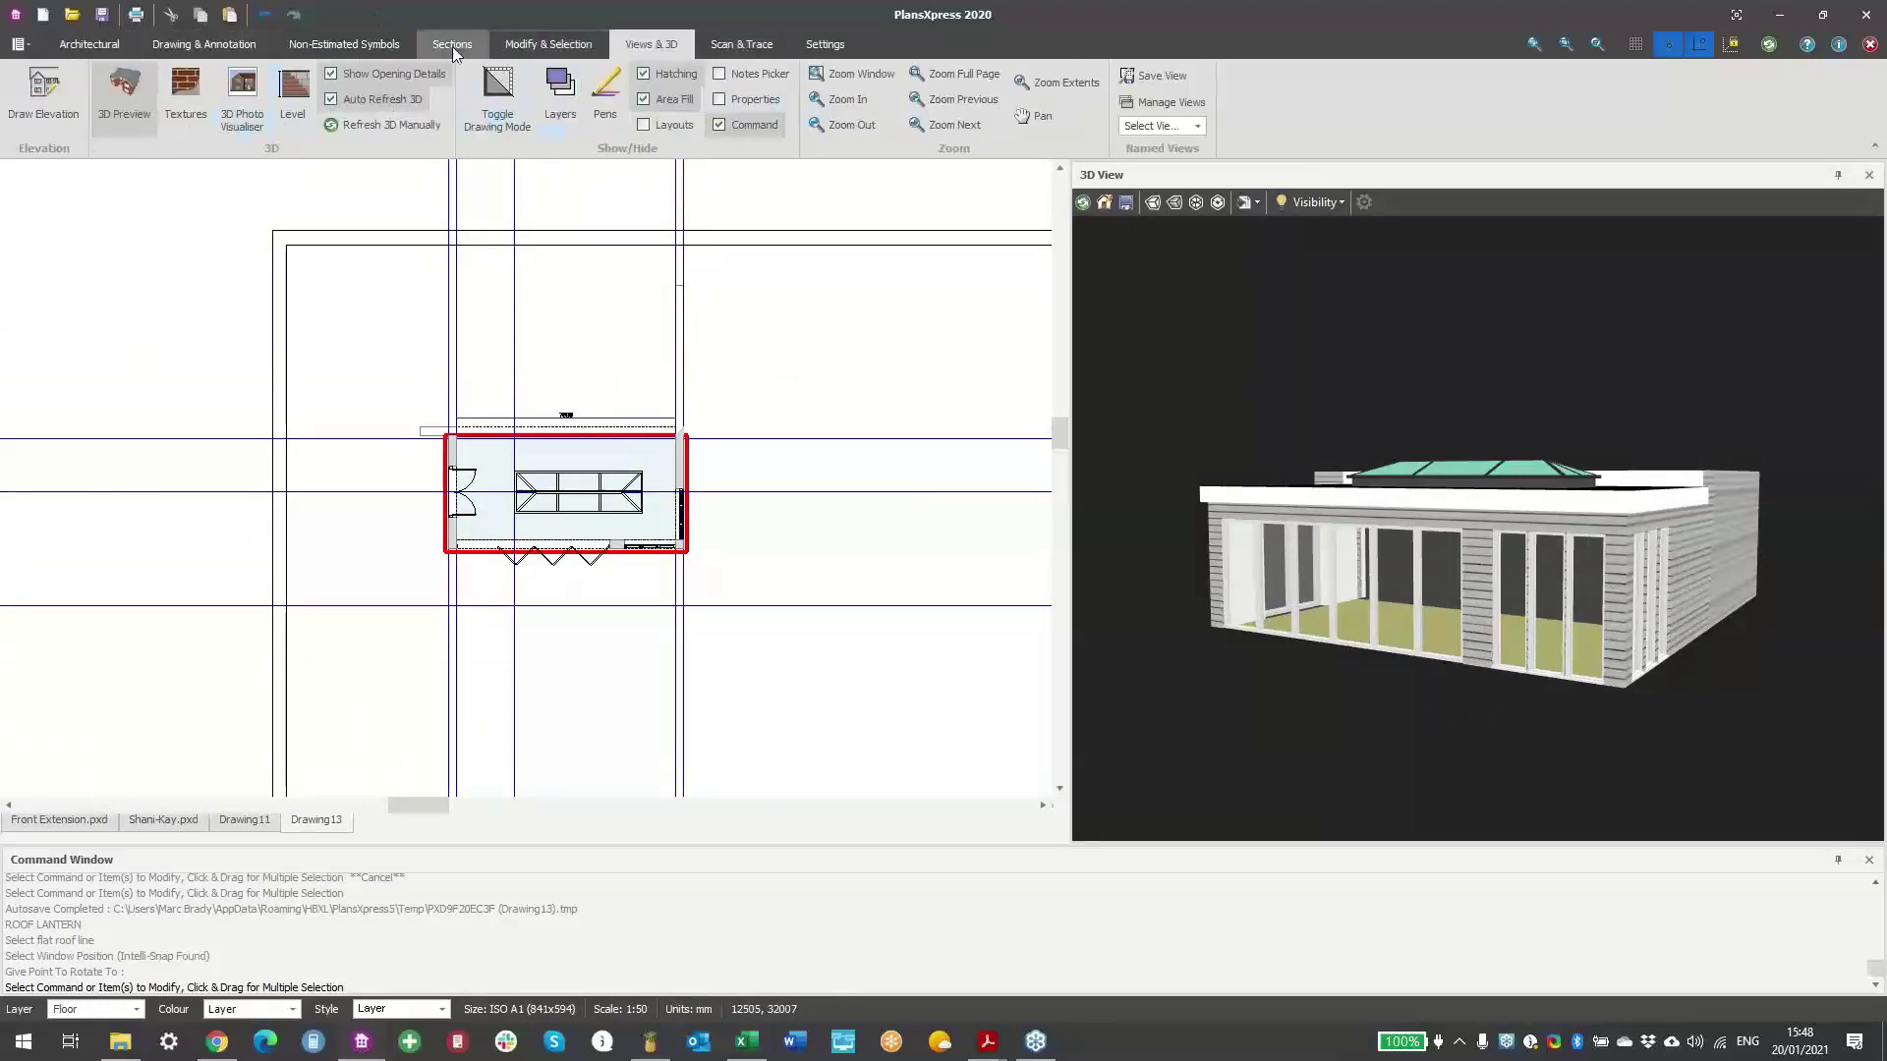
click(246, 51)
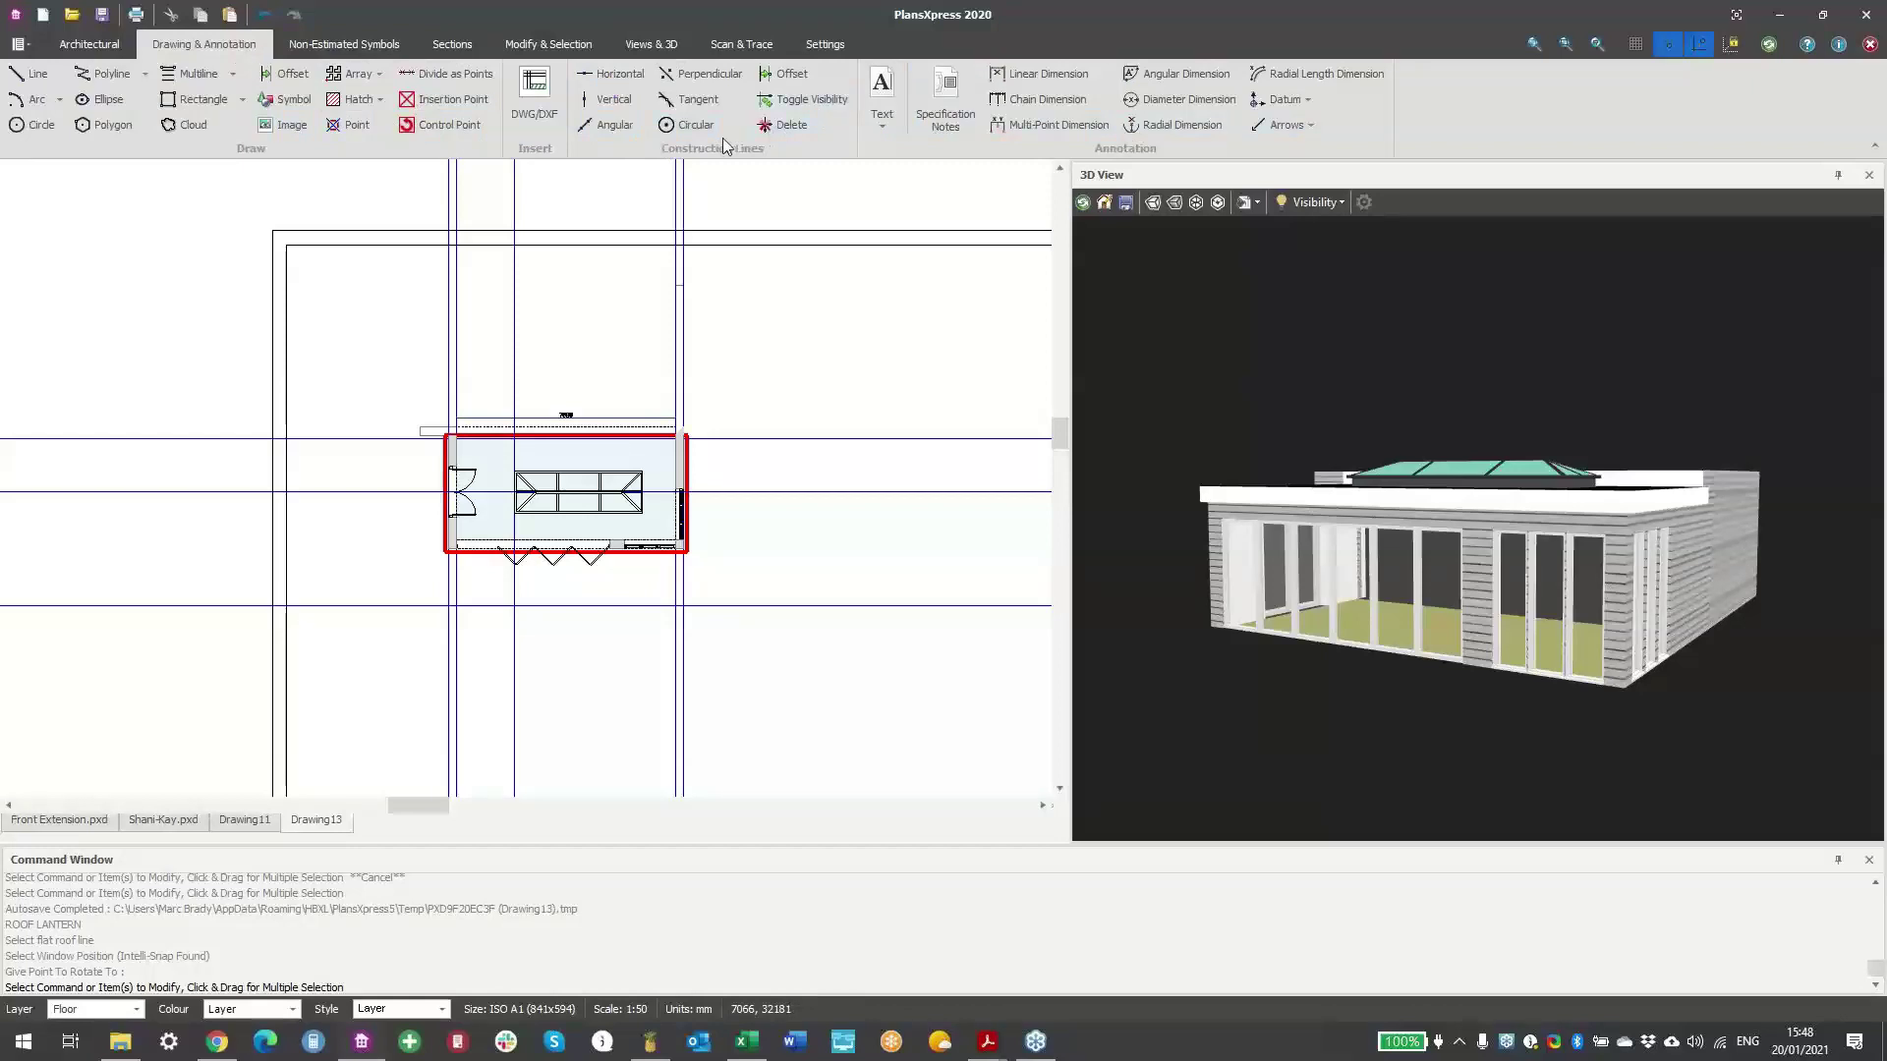
click(787, 125)
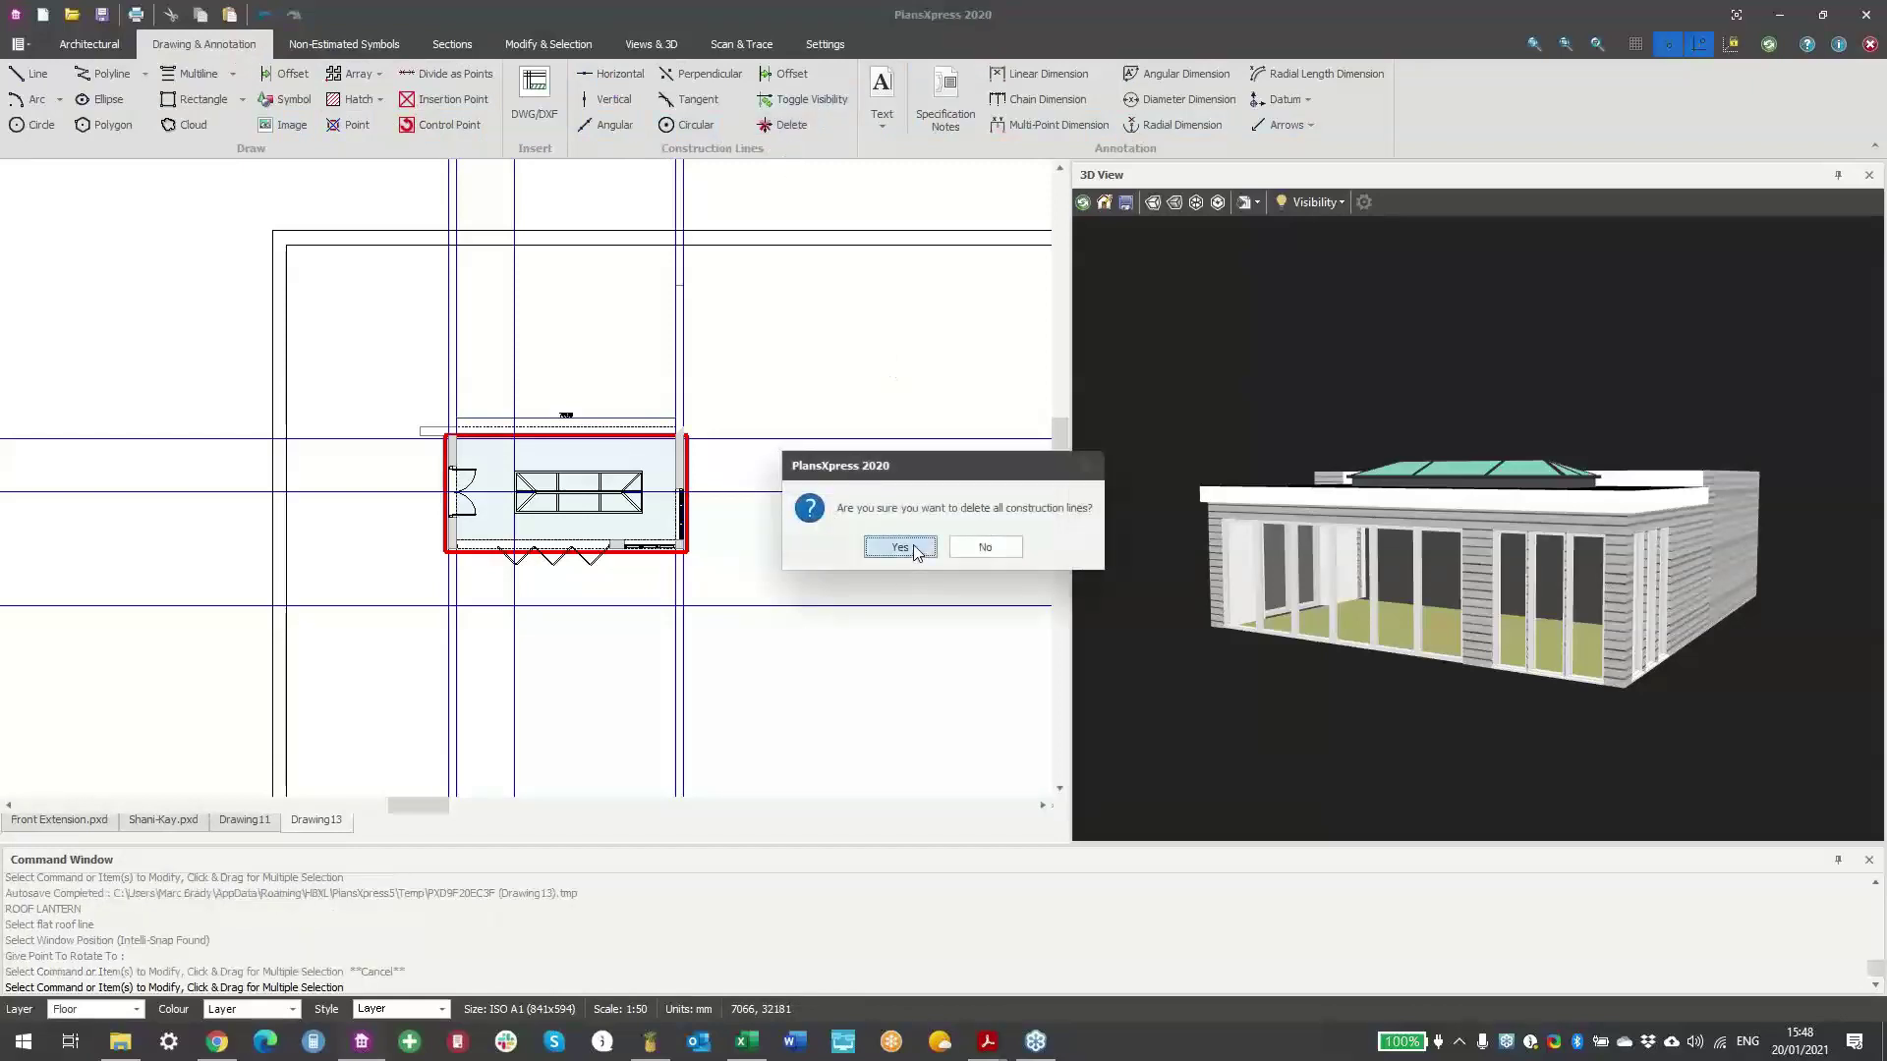
click(899, 548)
scroll(445, 471, up, 1)
scroll(506, 479, down, 1)
scroll(585, 460, up, 2)
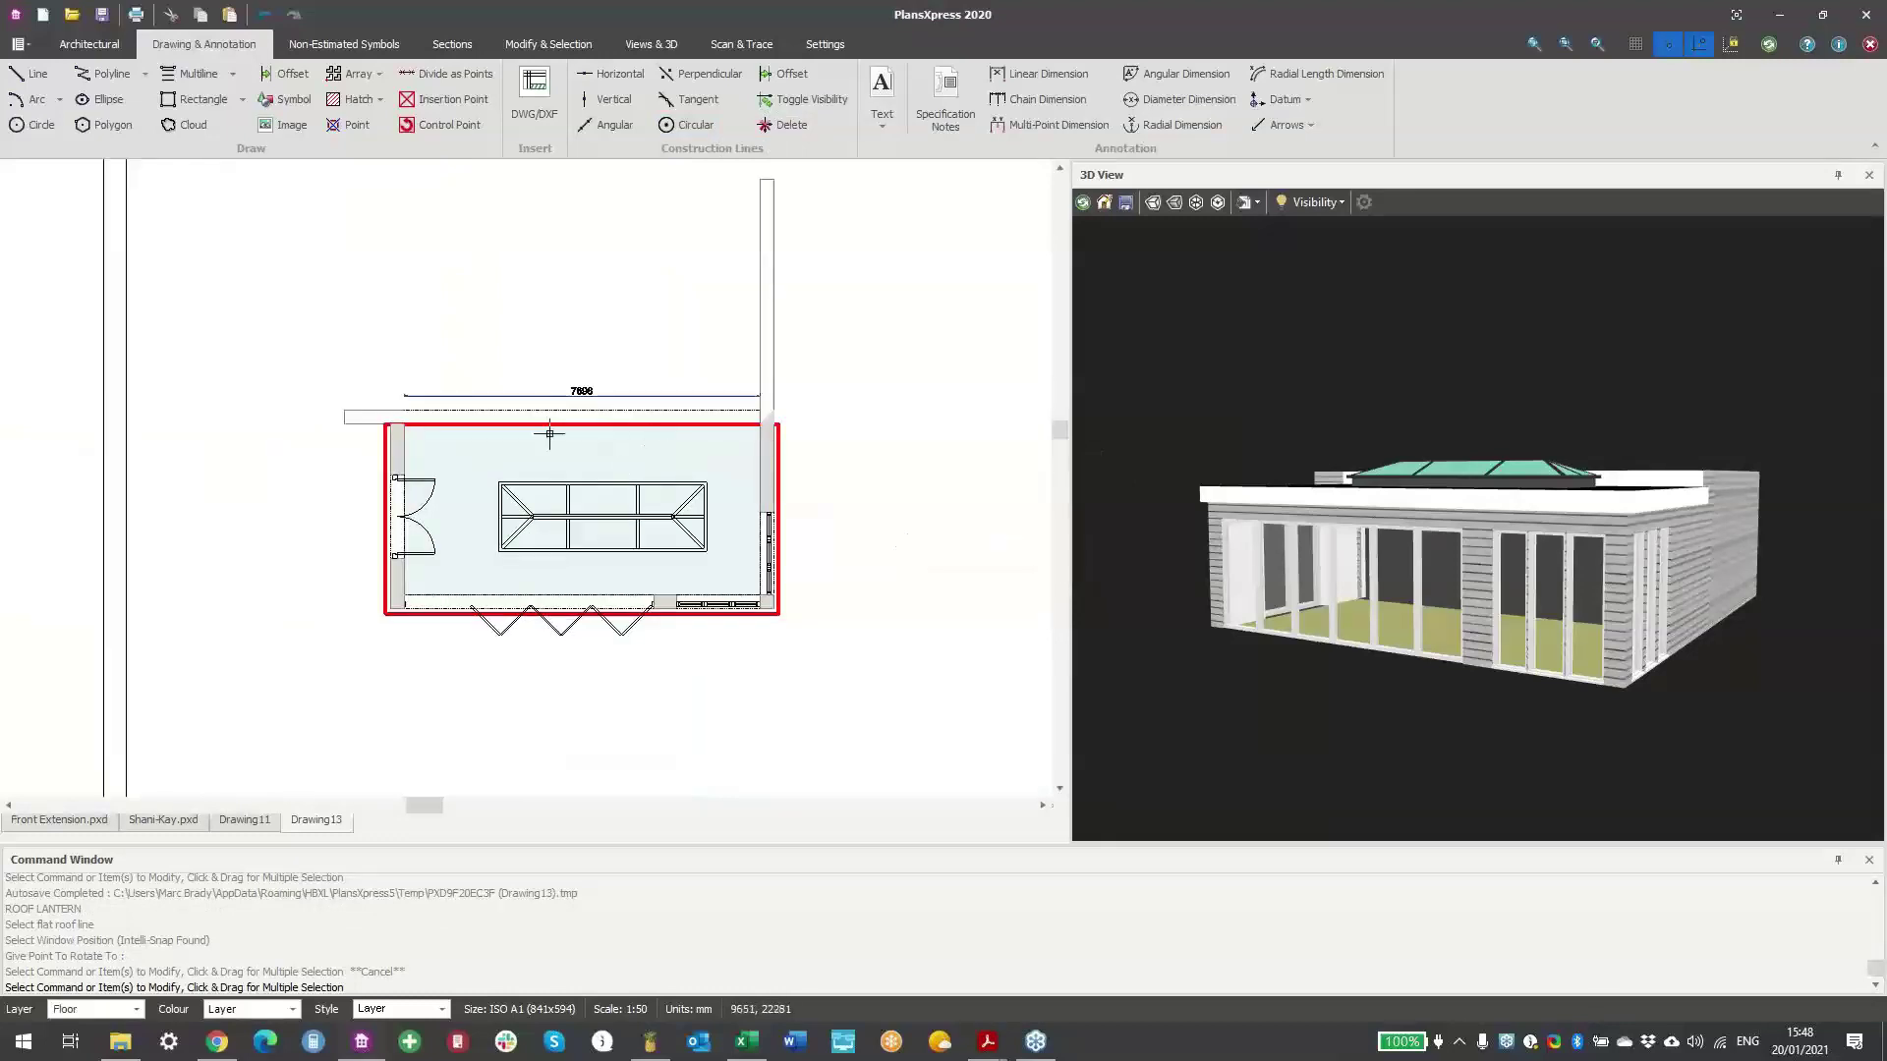
scroll(542, 444, down, 1)
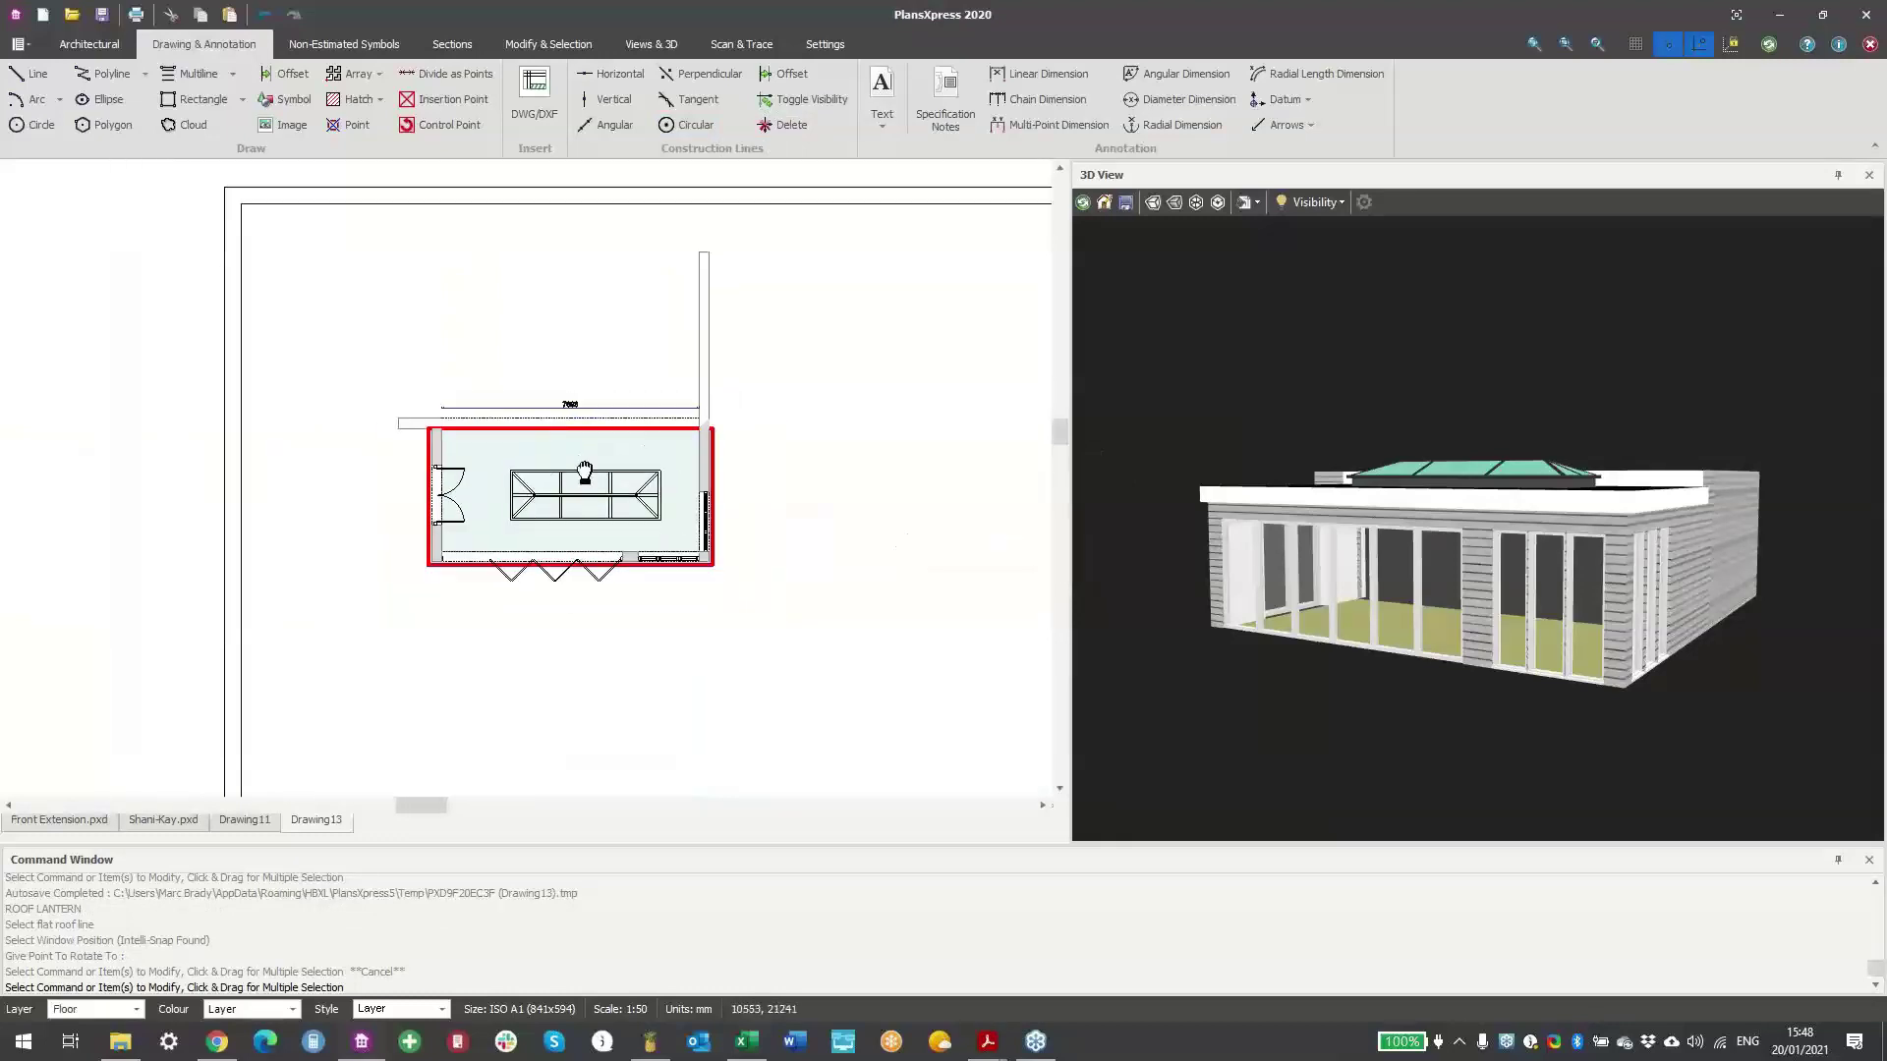
scroll(590, 476, up, 2)
scroll(602, 478, down, 1)
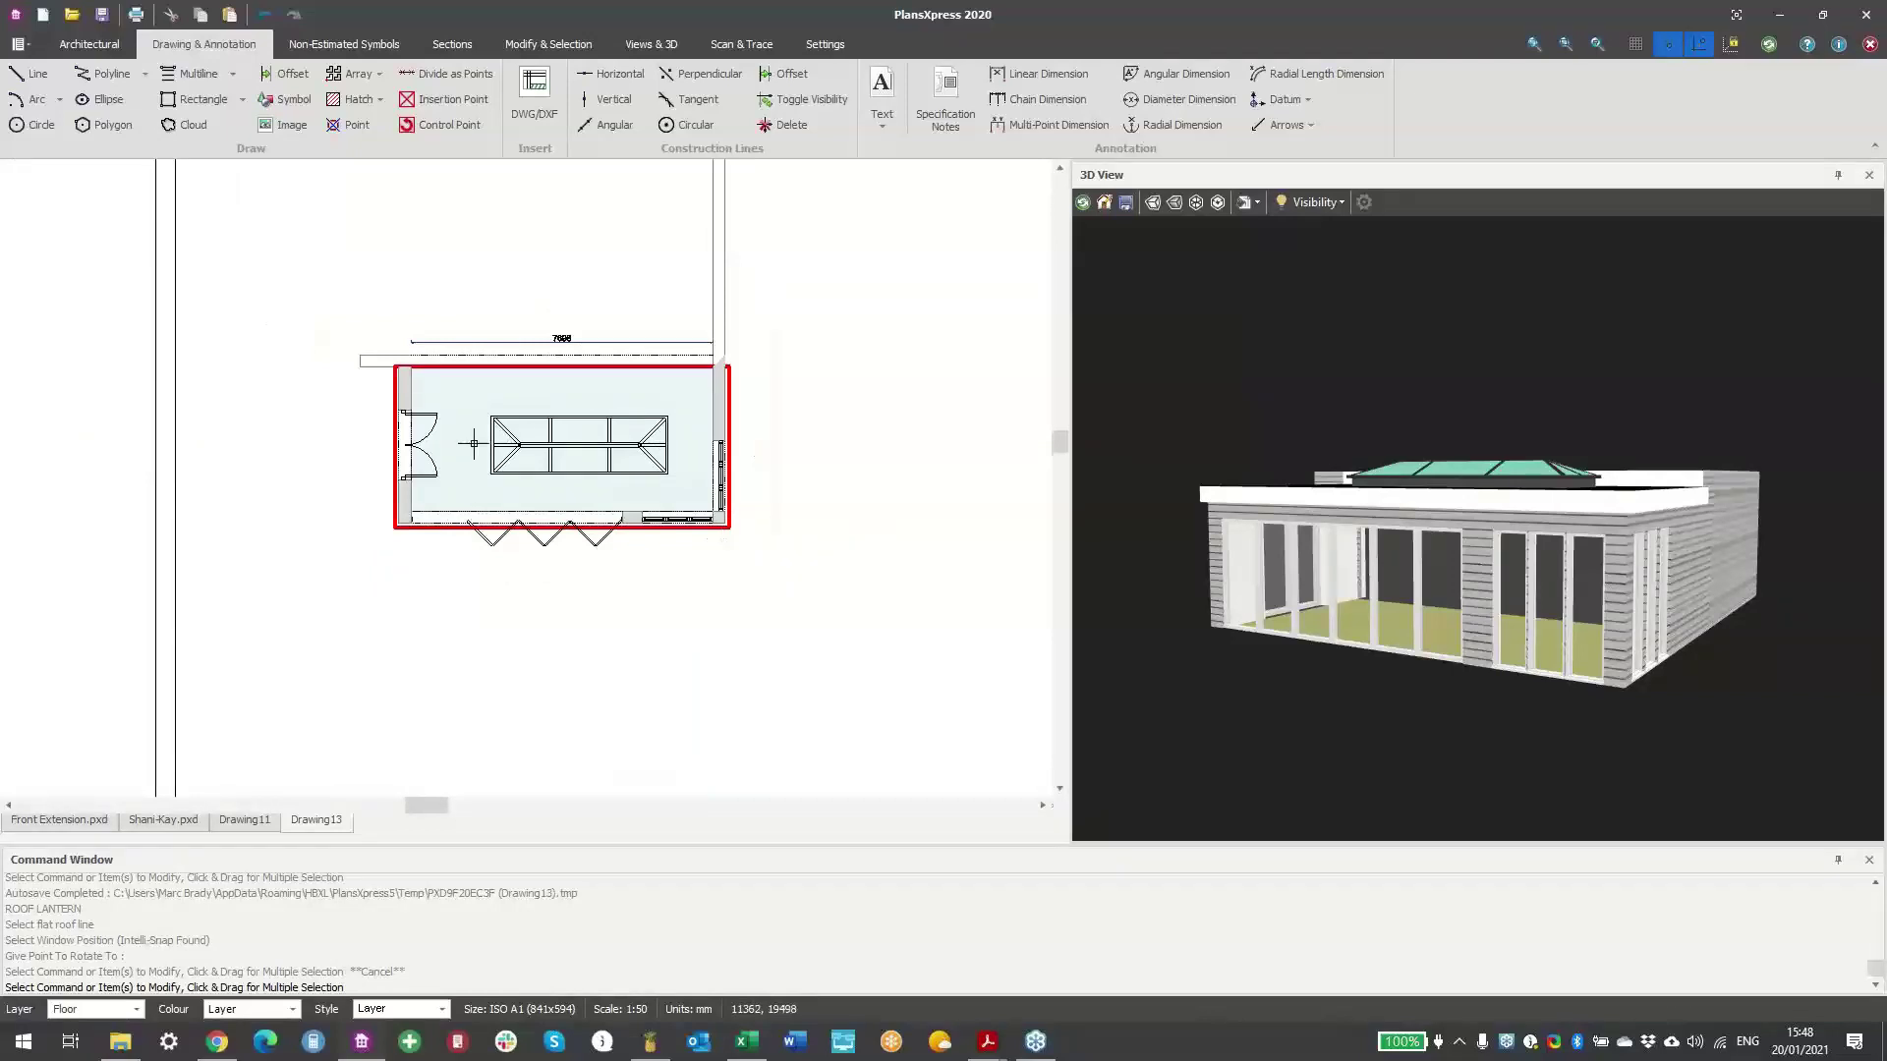
click(755, 46)
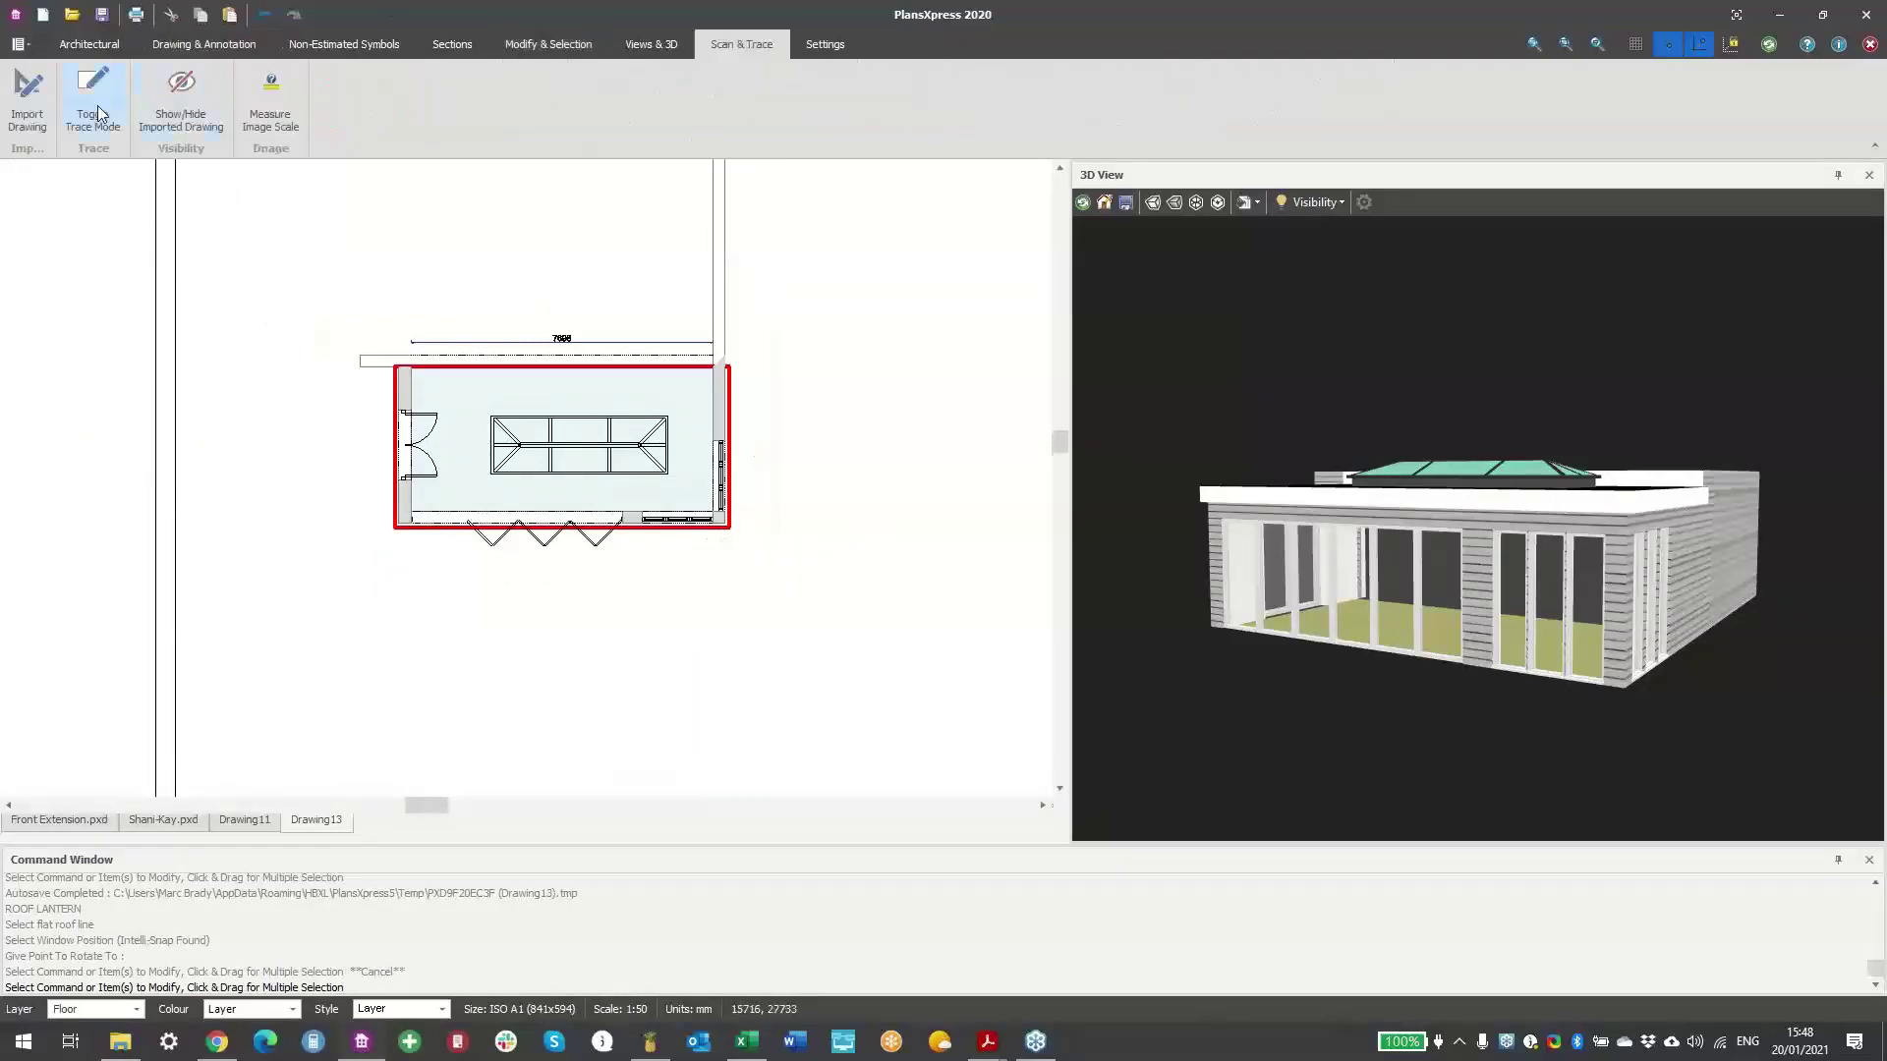
- Start an elevation of the bifold-door wall, setting its observation point outside the wall, its view depth and its left and right extents
click(650, 46)
click(47, 116)
scroll(637, 518, up, 2)
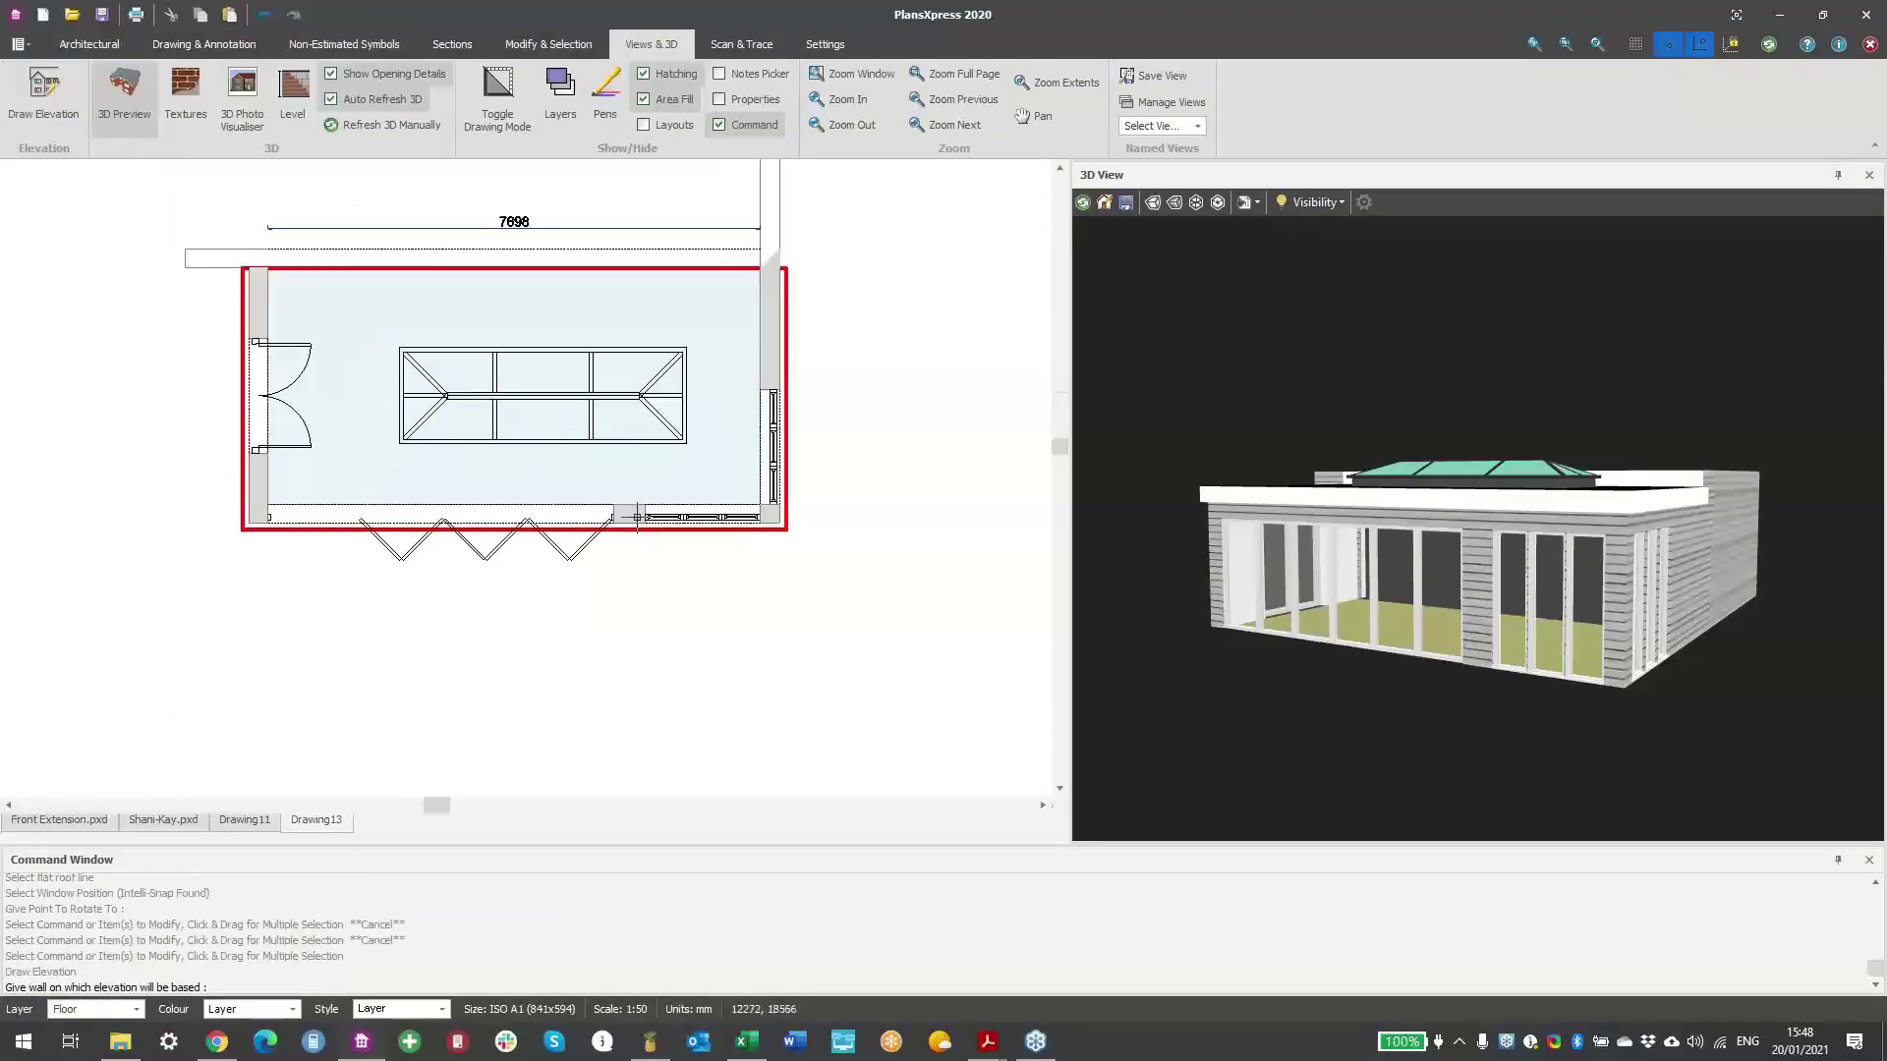
scroll(648, 590, down, 3)
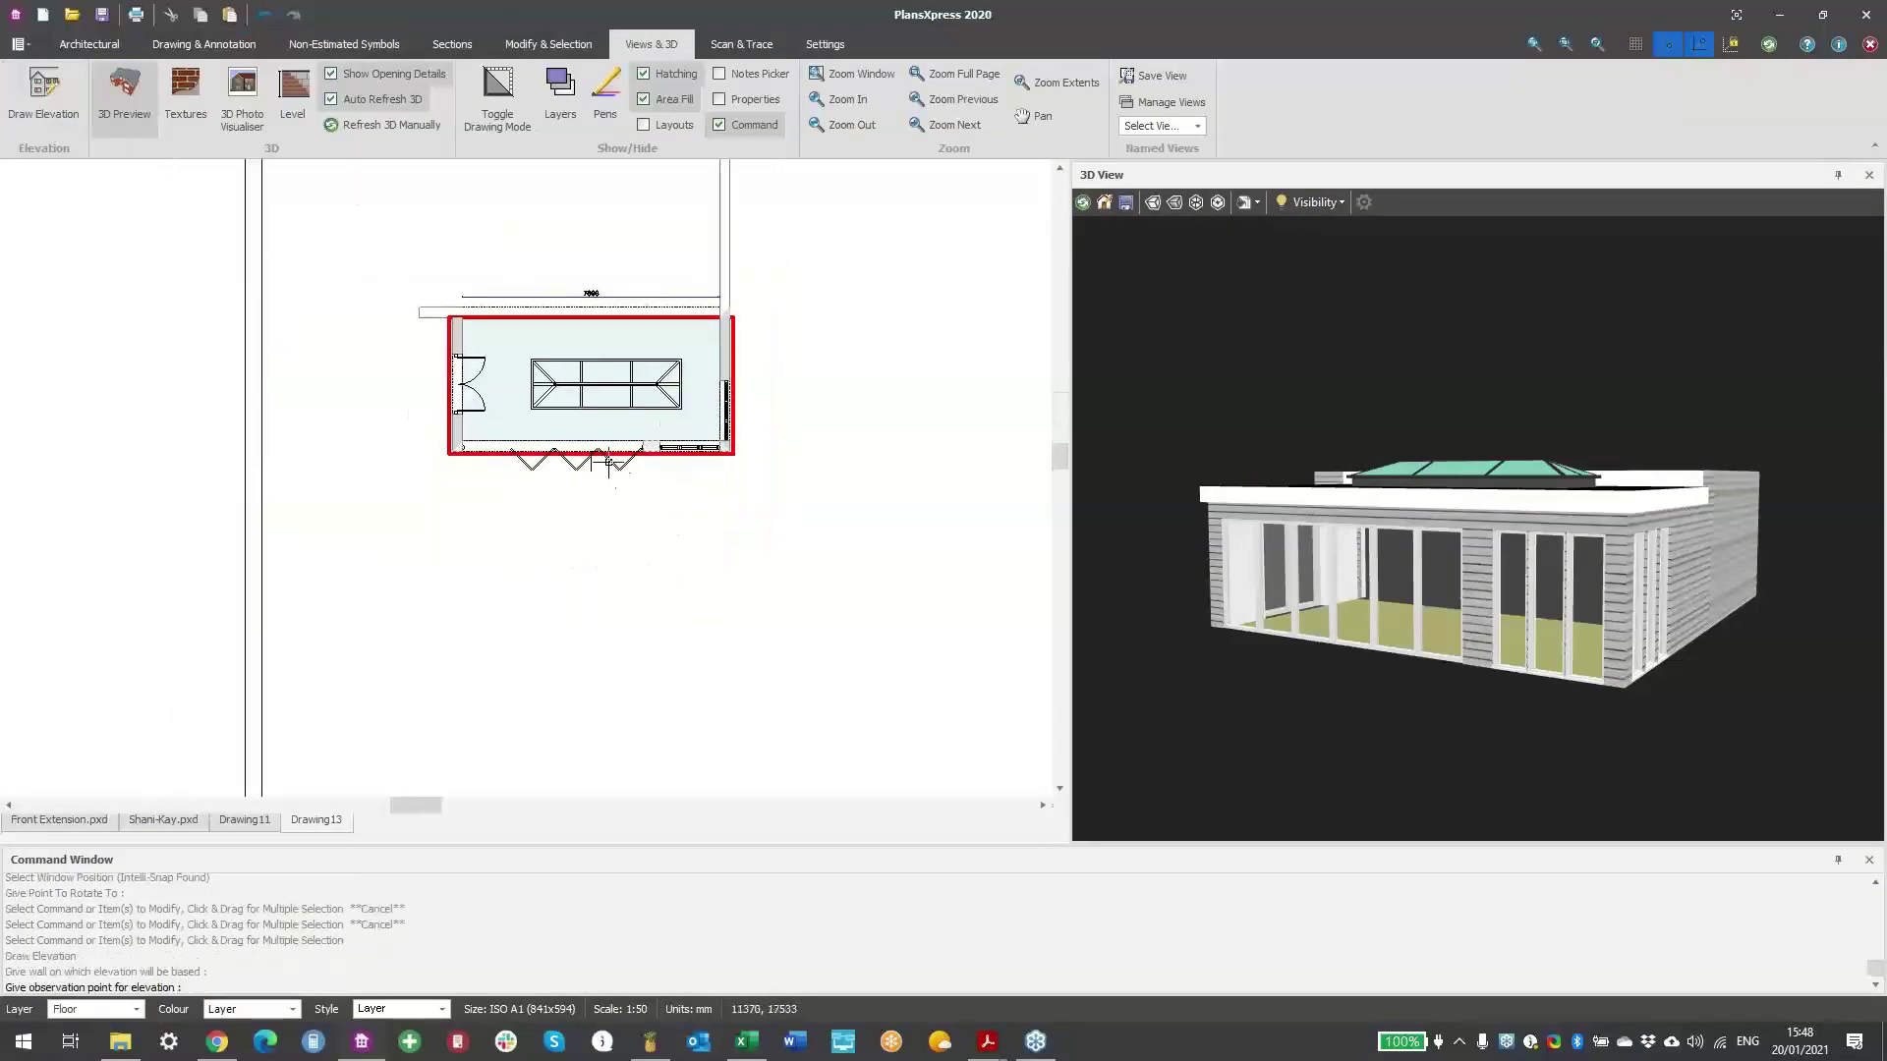
scroll(590, 442, up, 2)
click(597, 460)
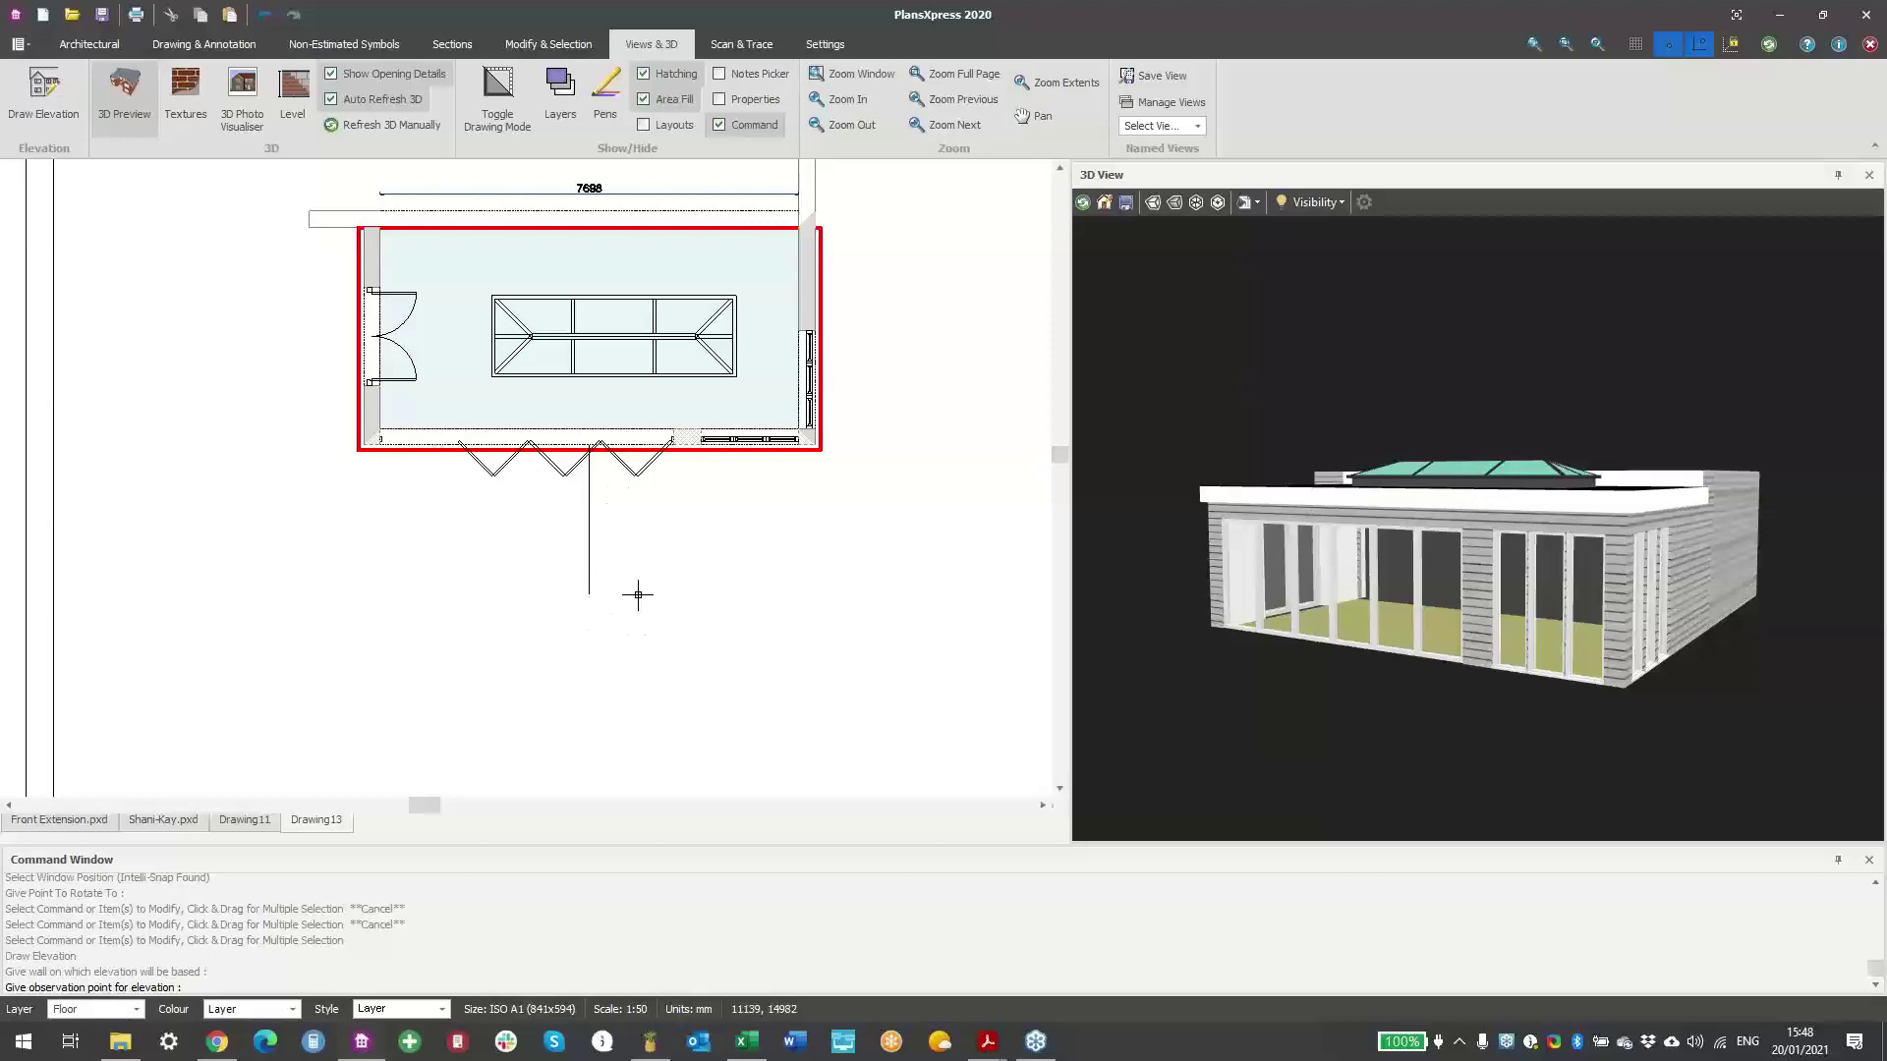
scroll(648, 531, down, 2)
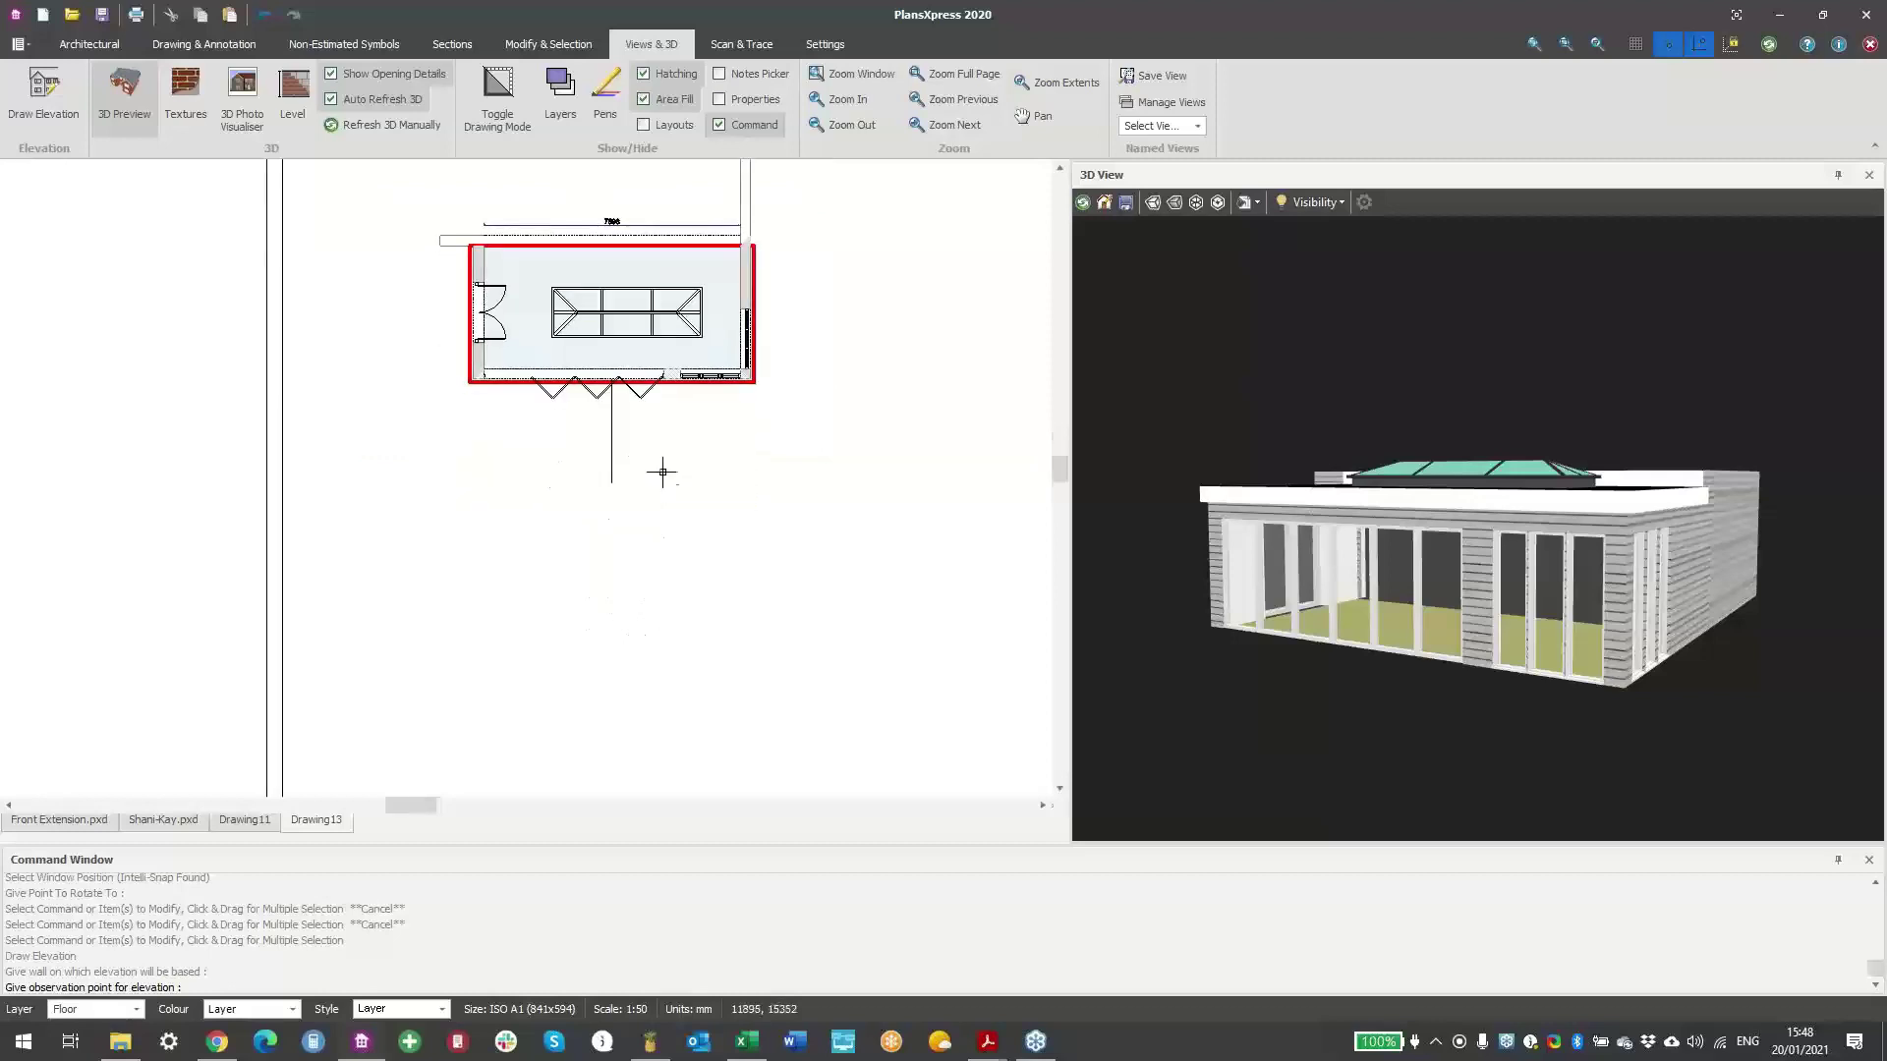
click(640, 576)
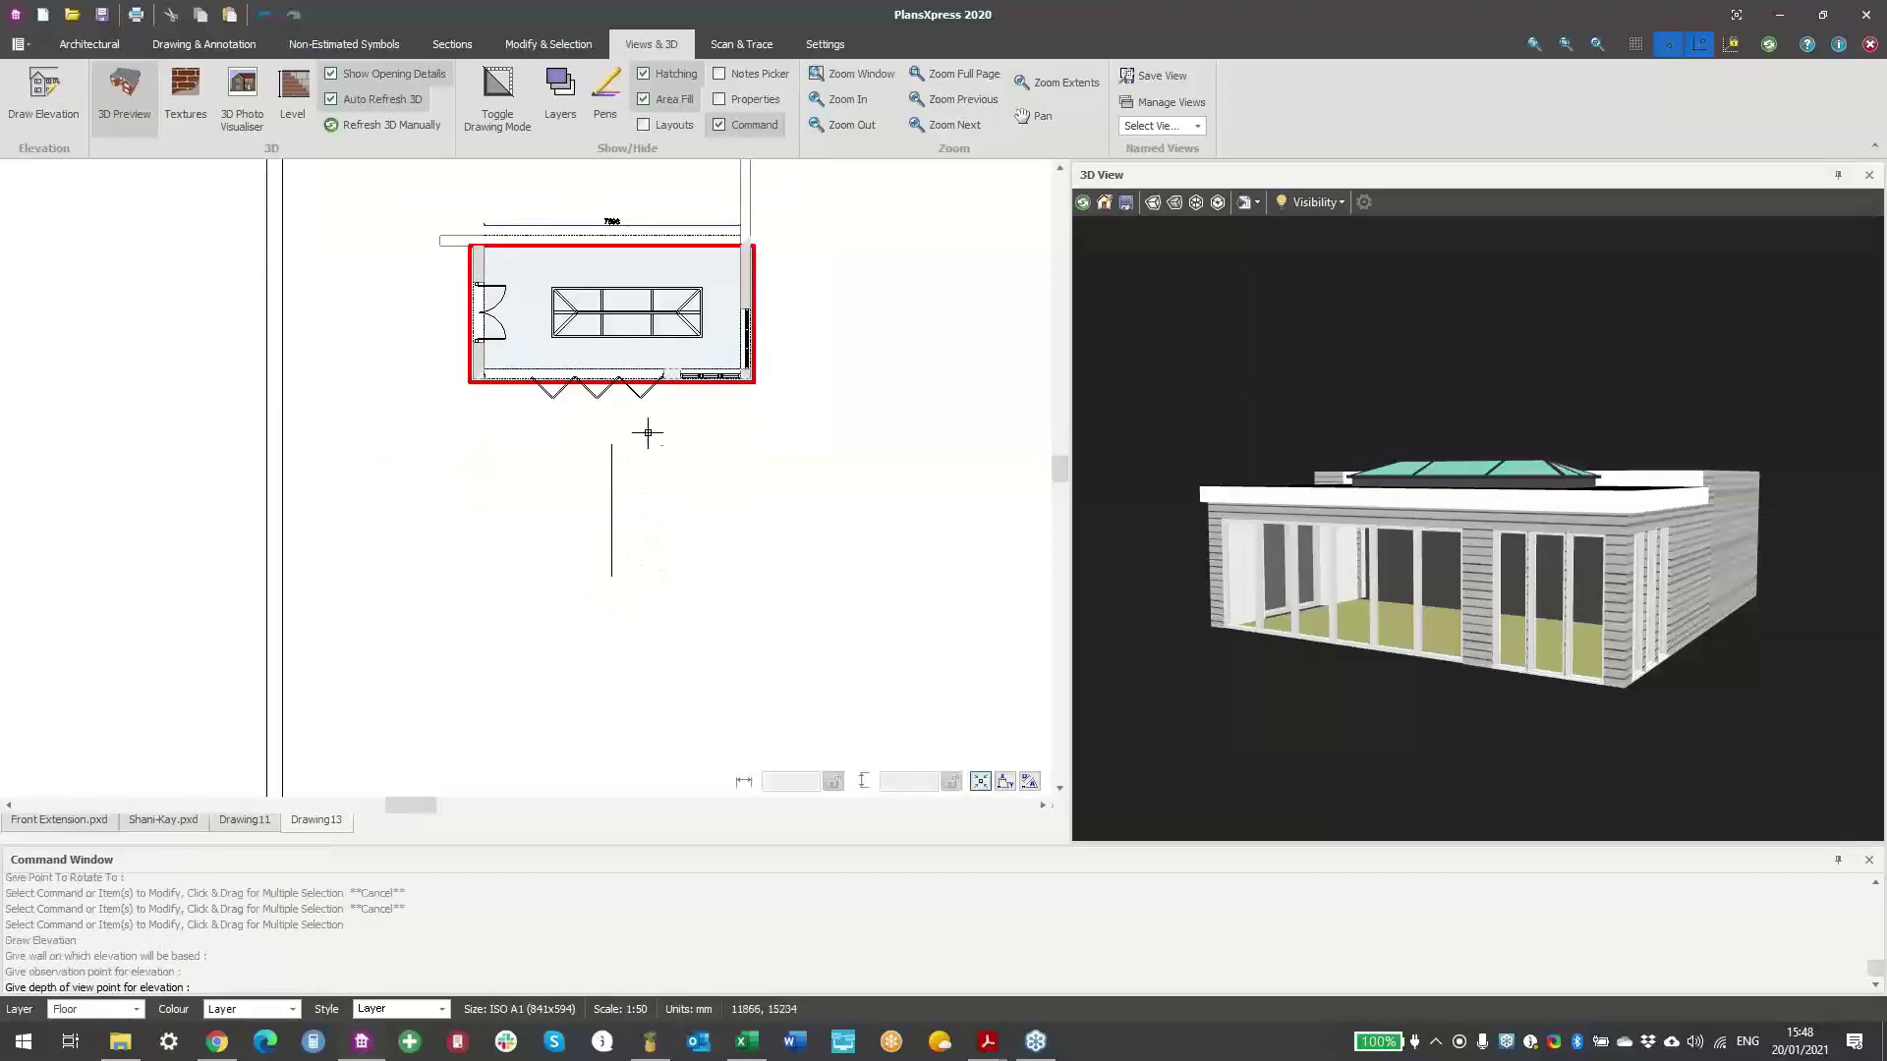
middle_drag(643, 327, 700, 553)
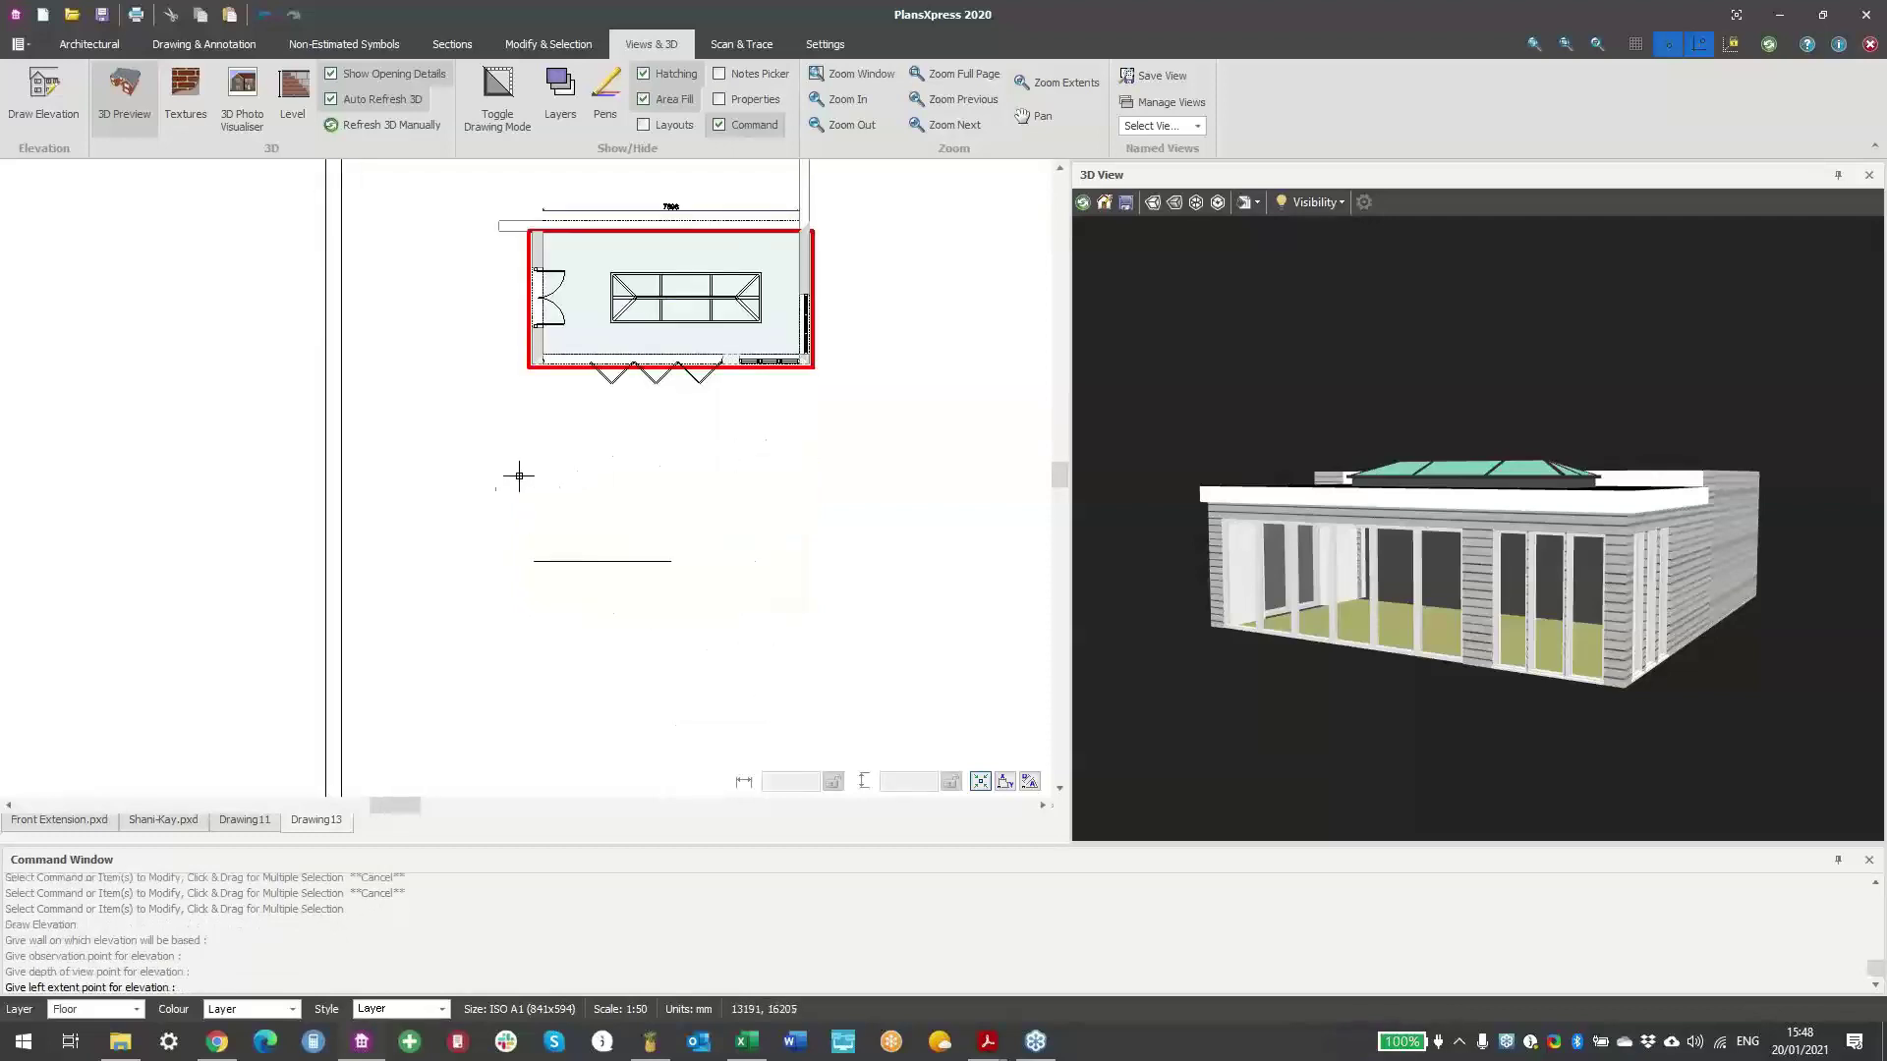
click(671, 540)
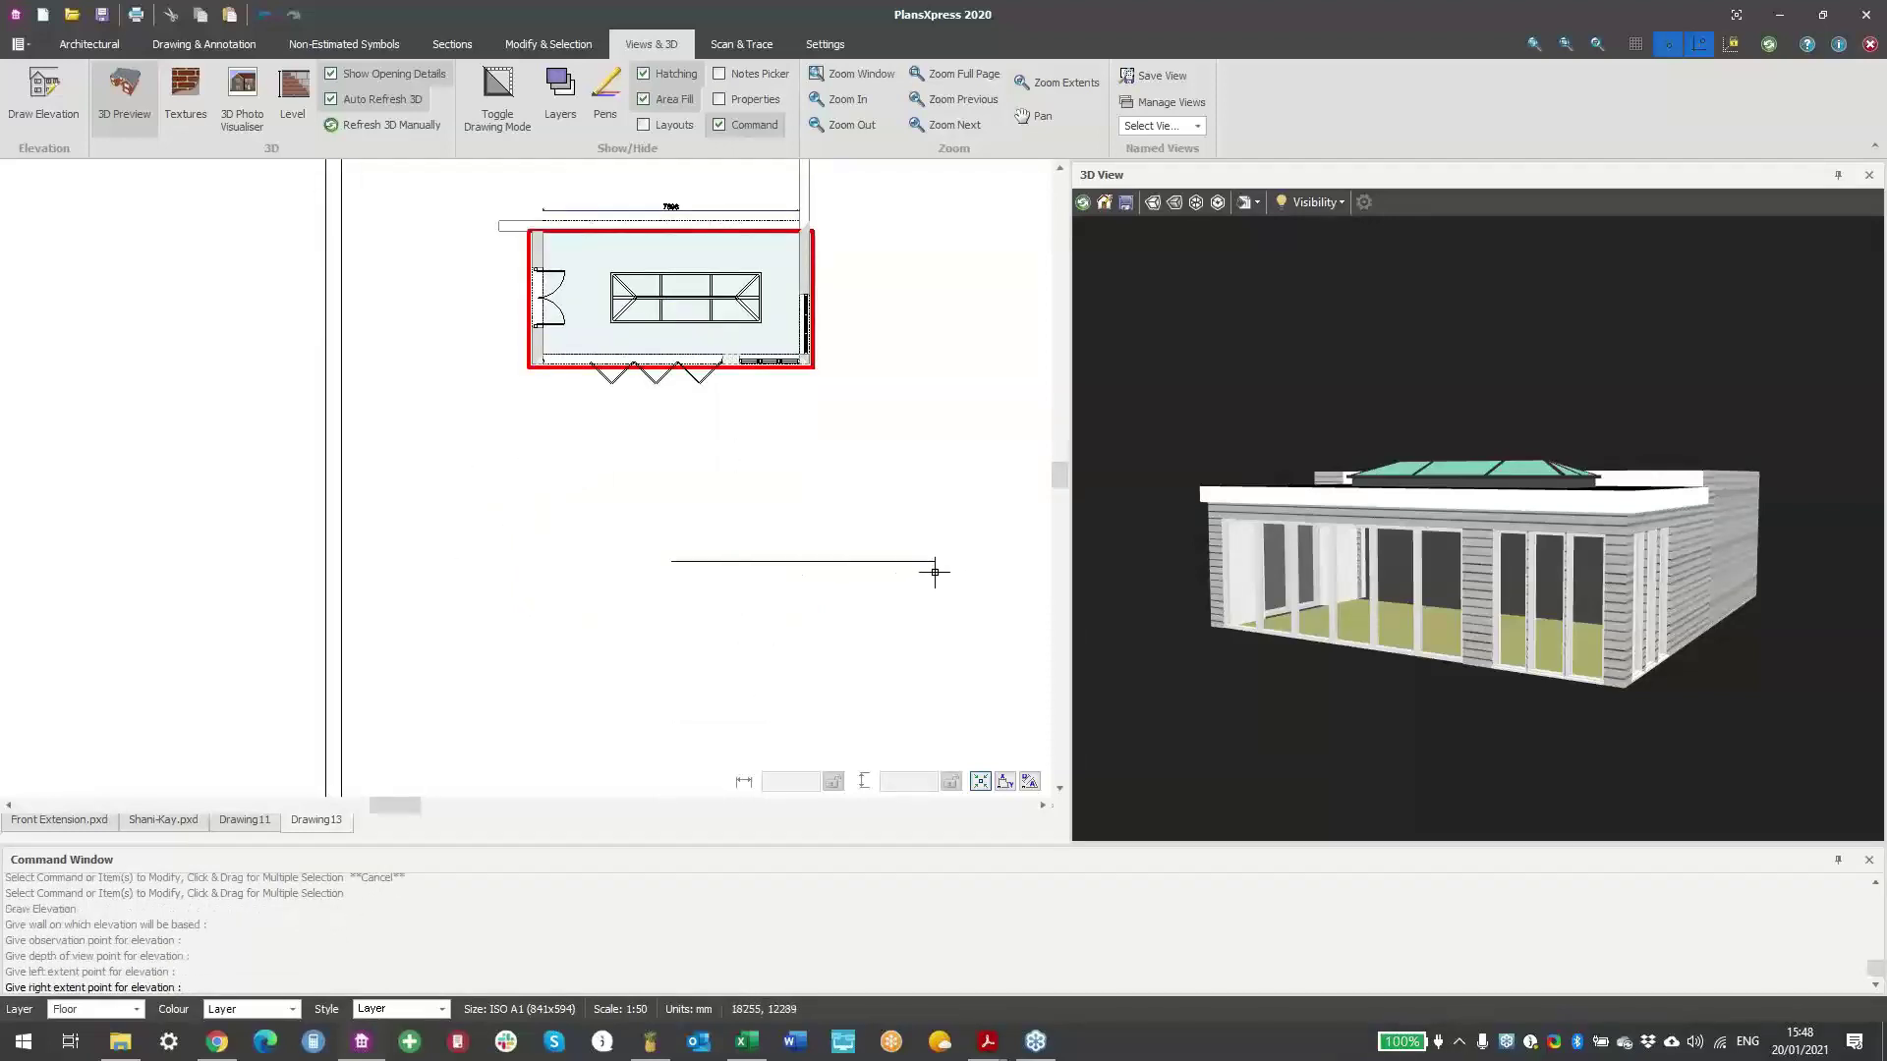
click(499, 410)
- Use the extension's outer wall corner as the reference point and place the front elevation directly beneath the plan
scroll(527, 379, up, 4)
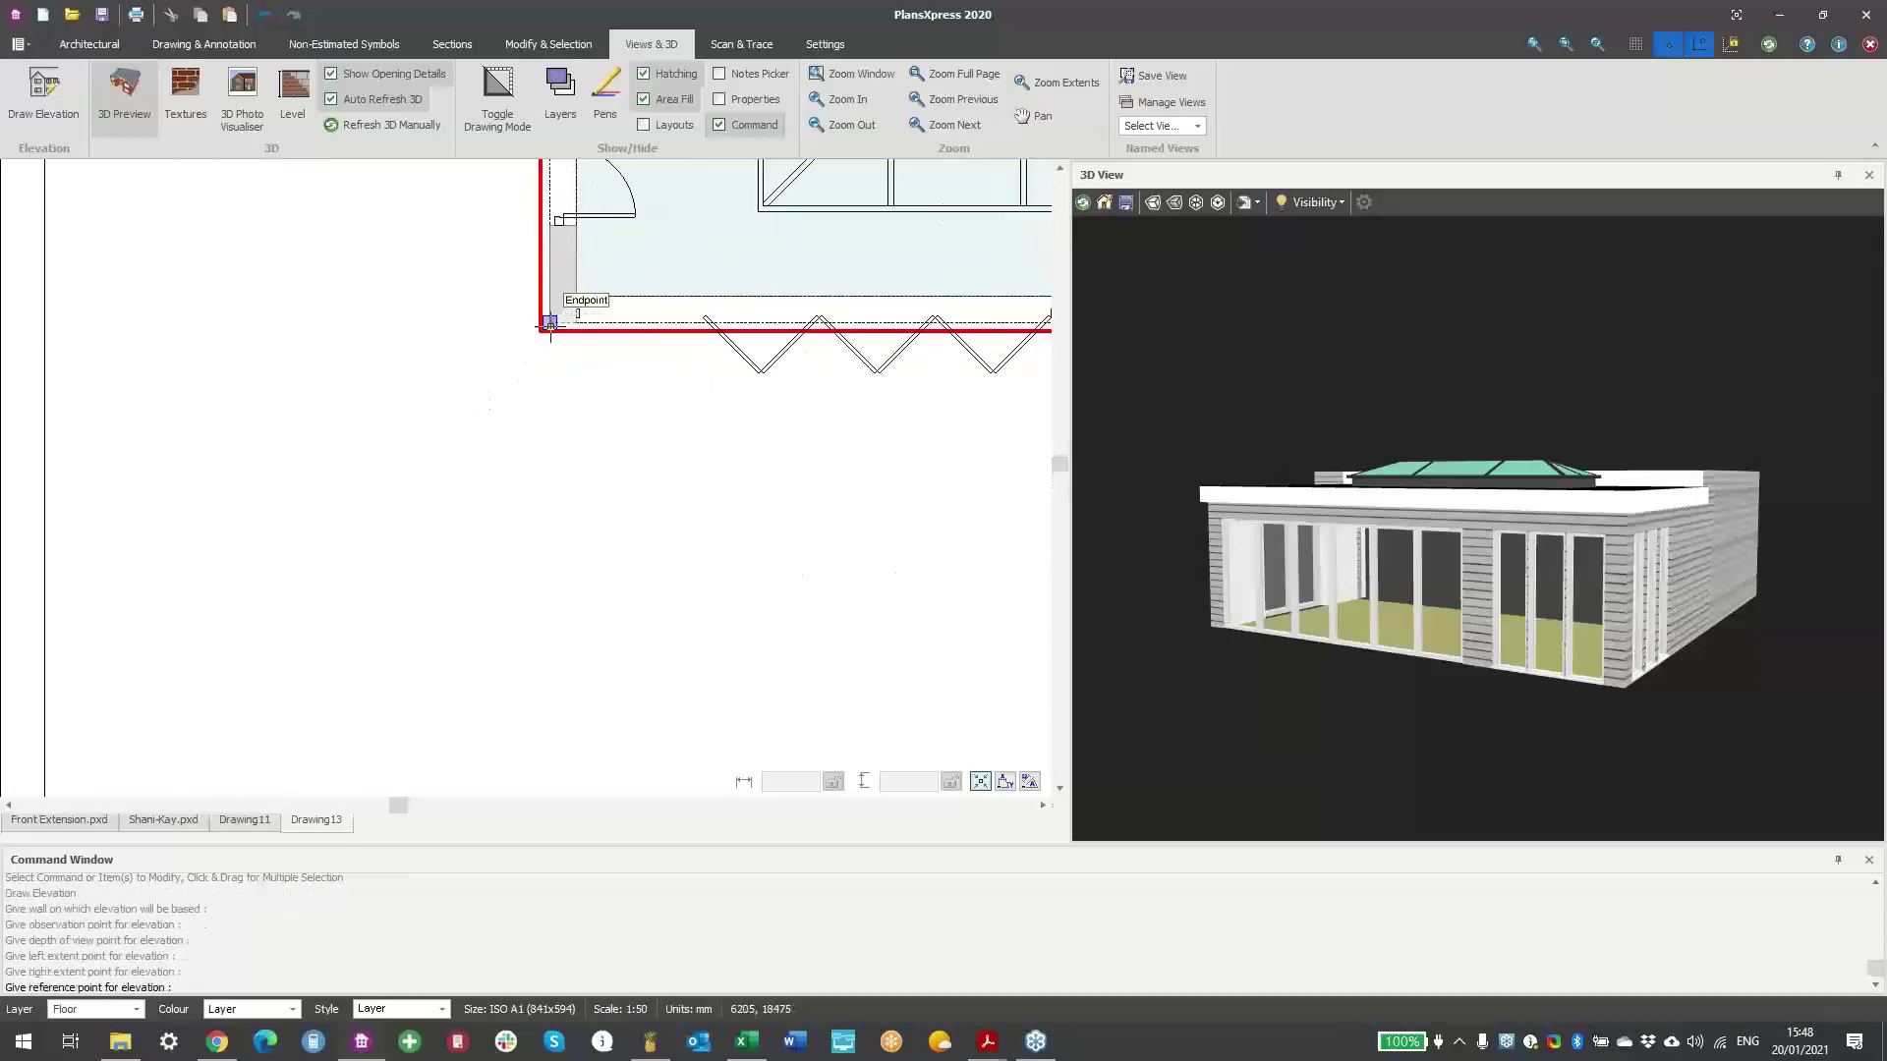
click(559, 473)
scroll(565, 526, down, 3)
middle_drag(578, 619, 539, 506)
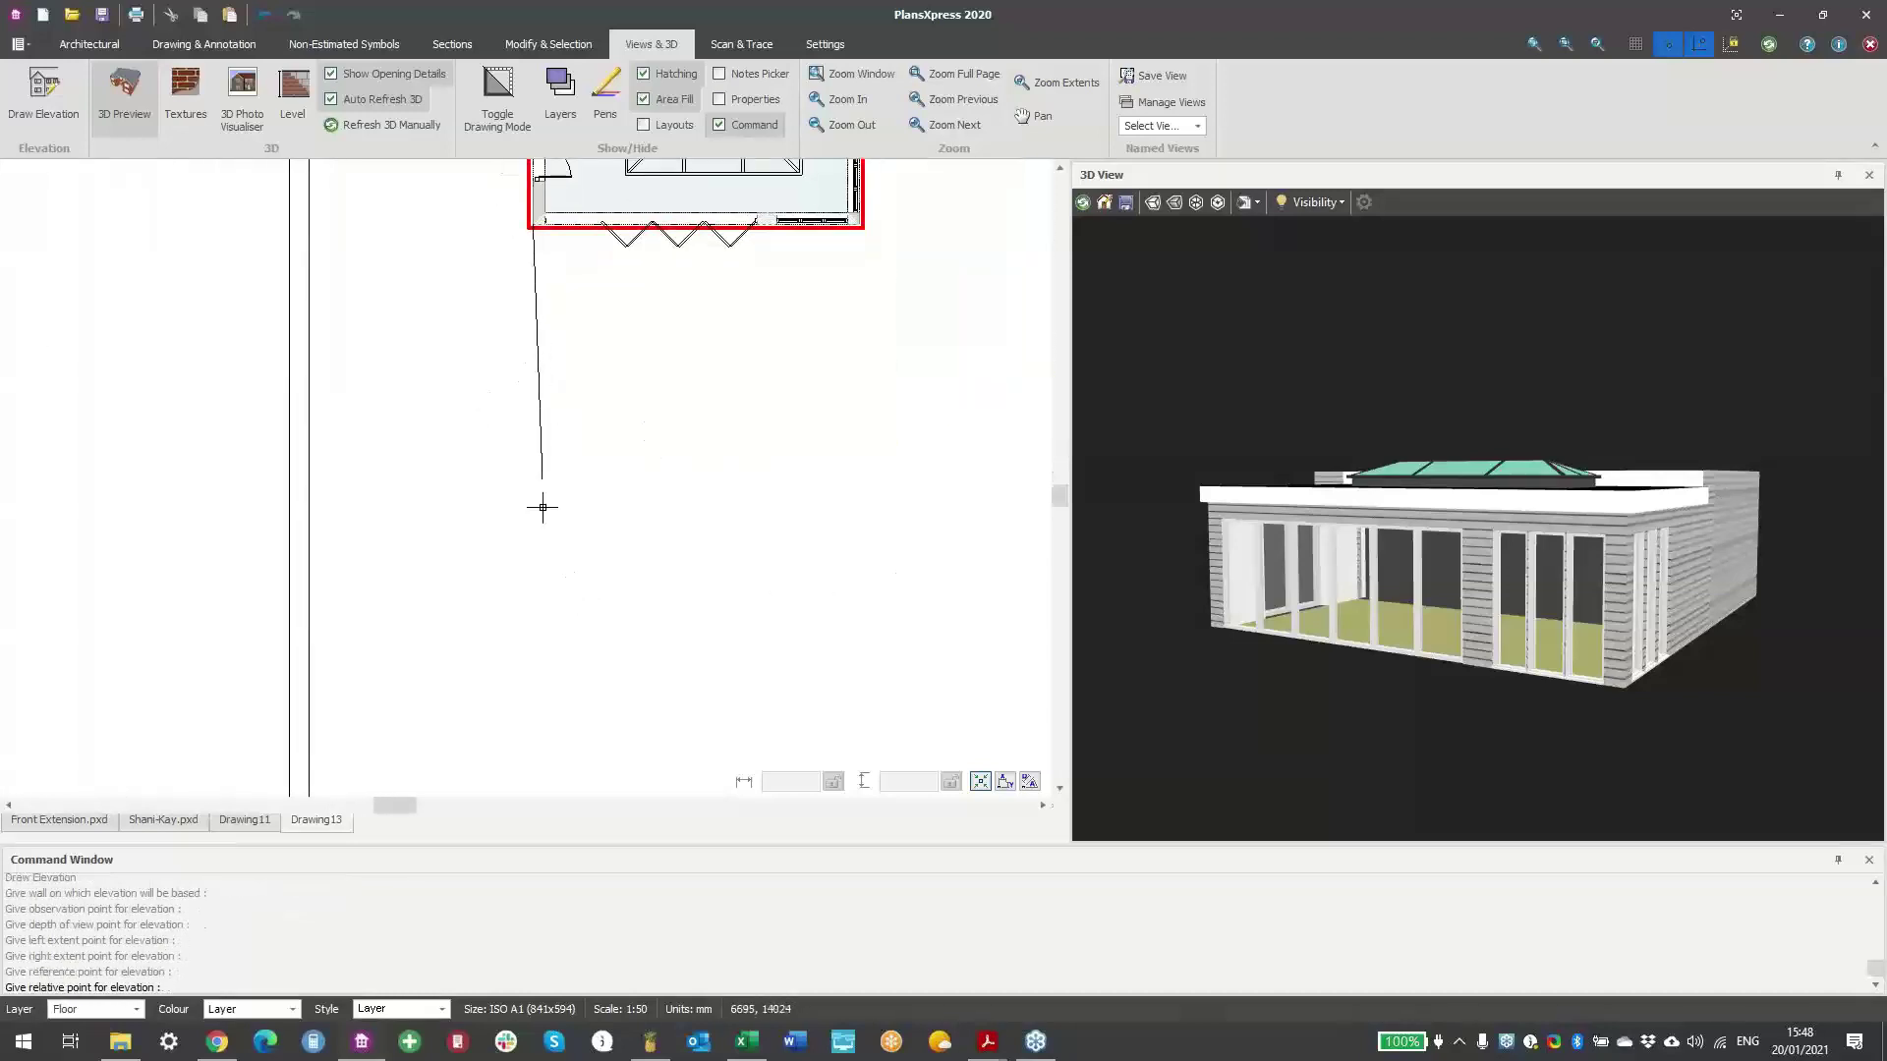
scroll(542, 575, down, 1)
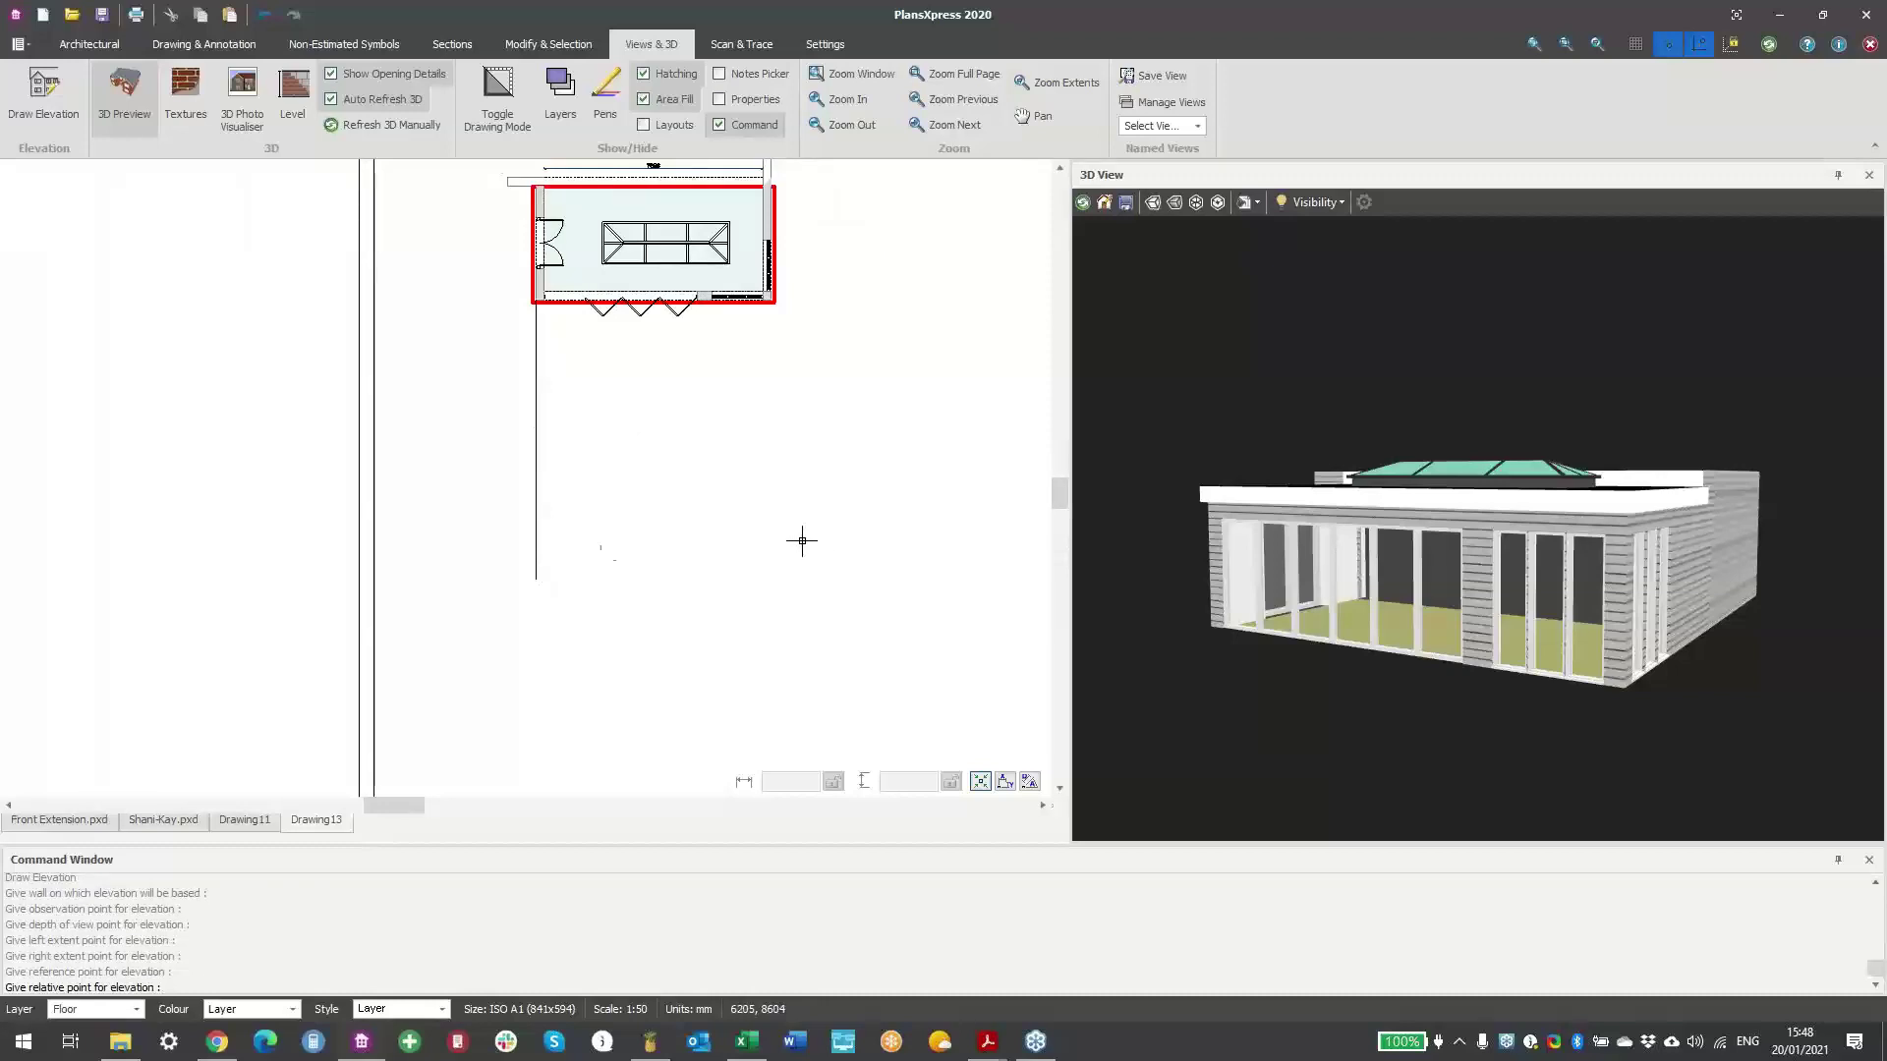
click(551, 563)
click(586, 516)
scroll(586, 516, up, 4)
mouse_move(791, 551)
middle_down()
mouse_move(542, 491)
mouse_move(783, 500)
middle_up()
scroll(783, 497, down, 5)
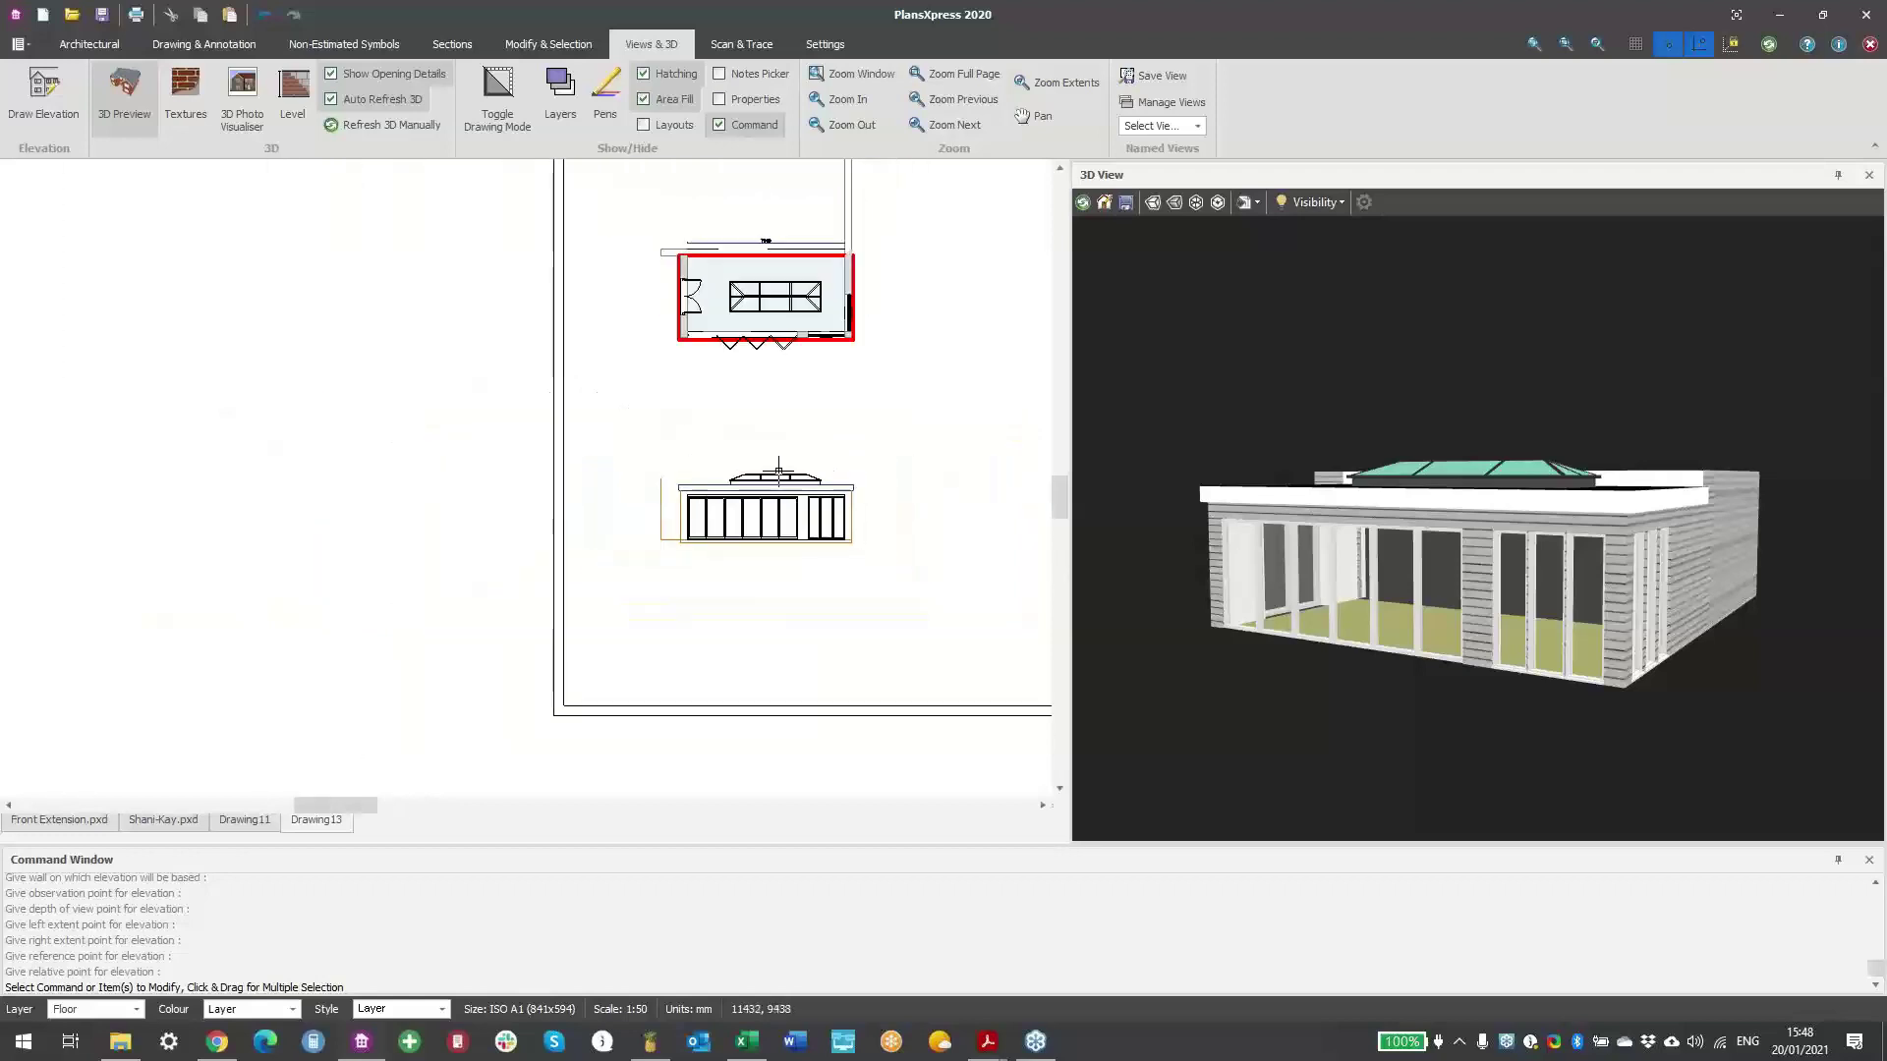
- Start a second elevation based on the side wall with the corner window, with its observation point outside, view depth across the building, and extents
middle_drag(892, 343, 755, 392)
scroll(794, 377, up, 1)
scroll(794, 376, up, 2)
right_click(798, 375)
key(Escape)
scroll(657, 336, up, 1)
click(648, 342)
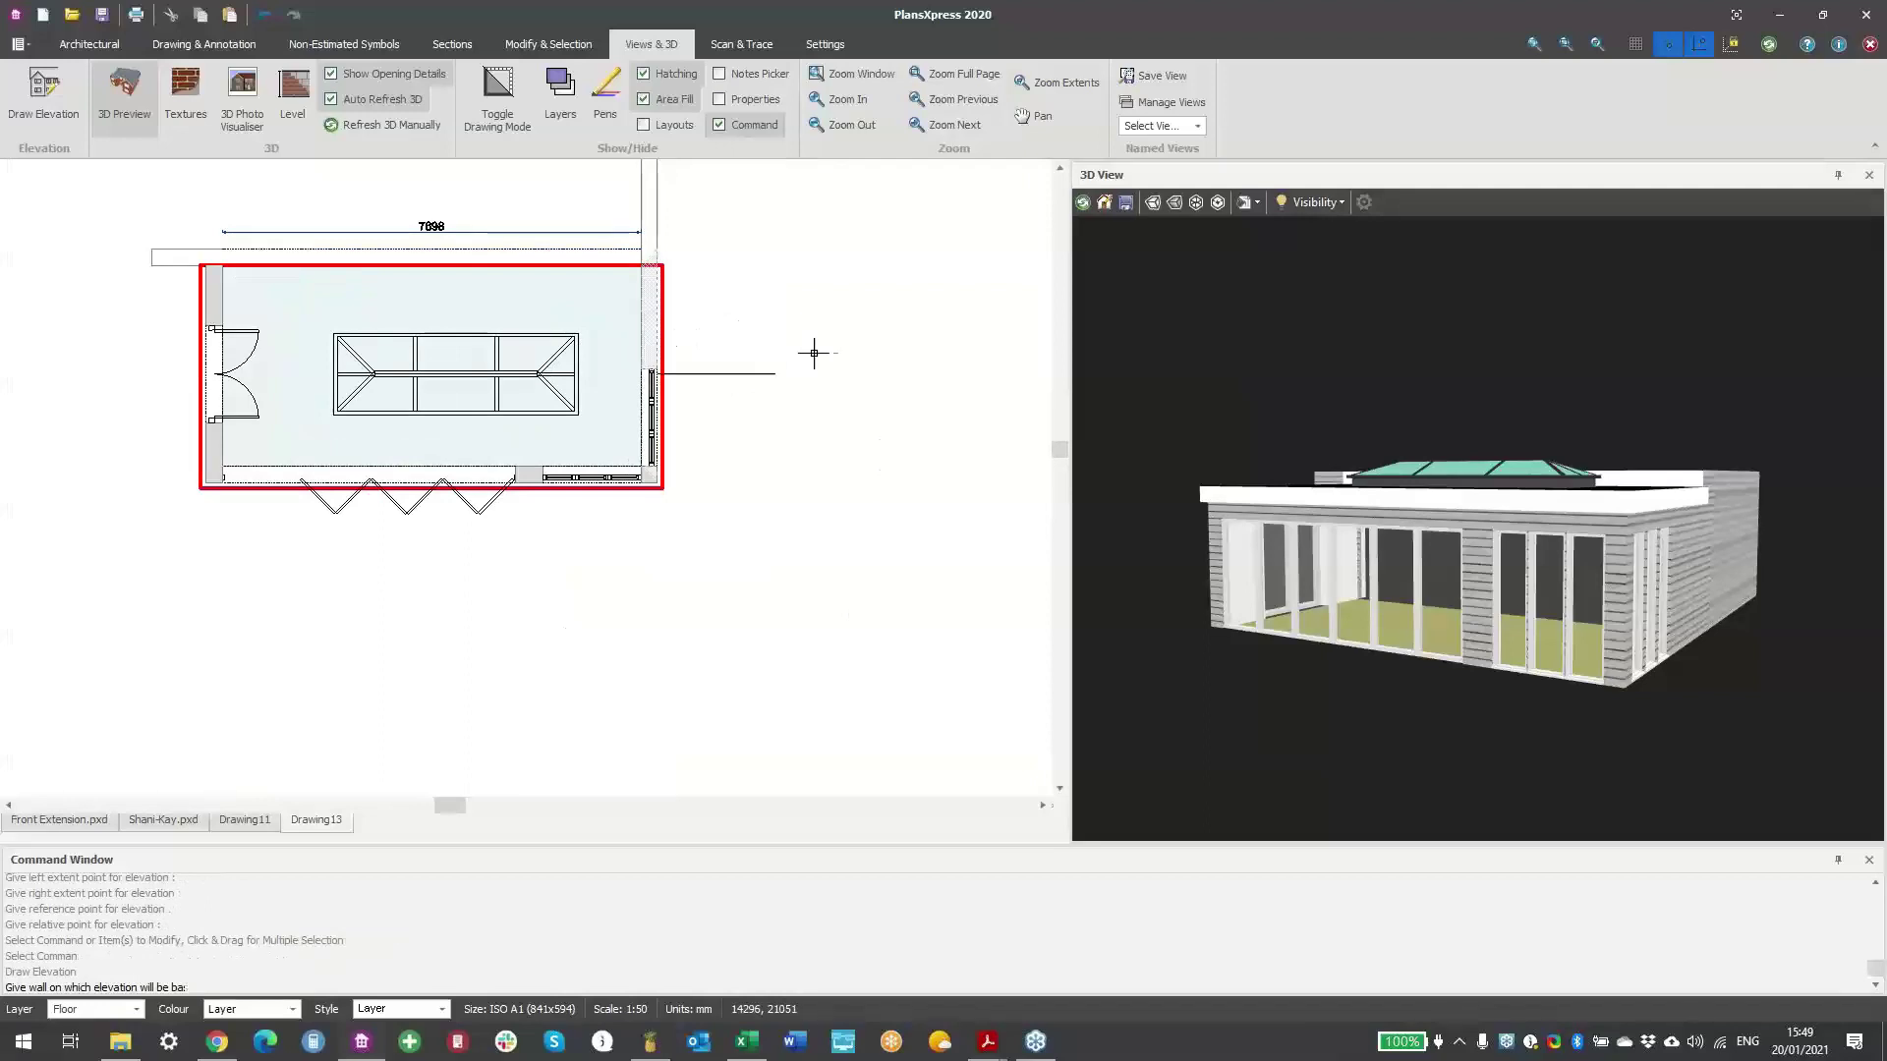
click(830, 355)
click(591, 344)
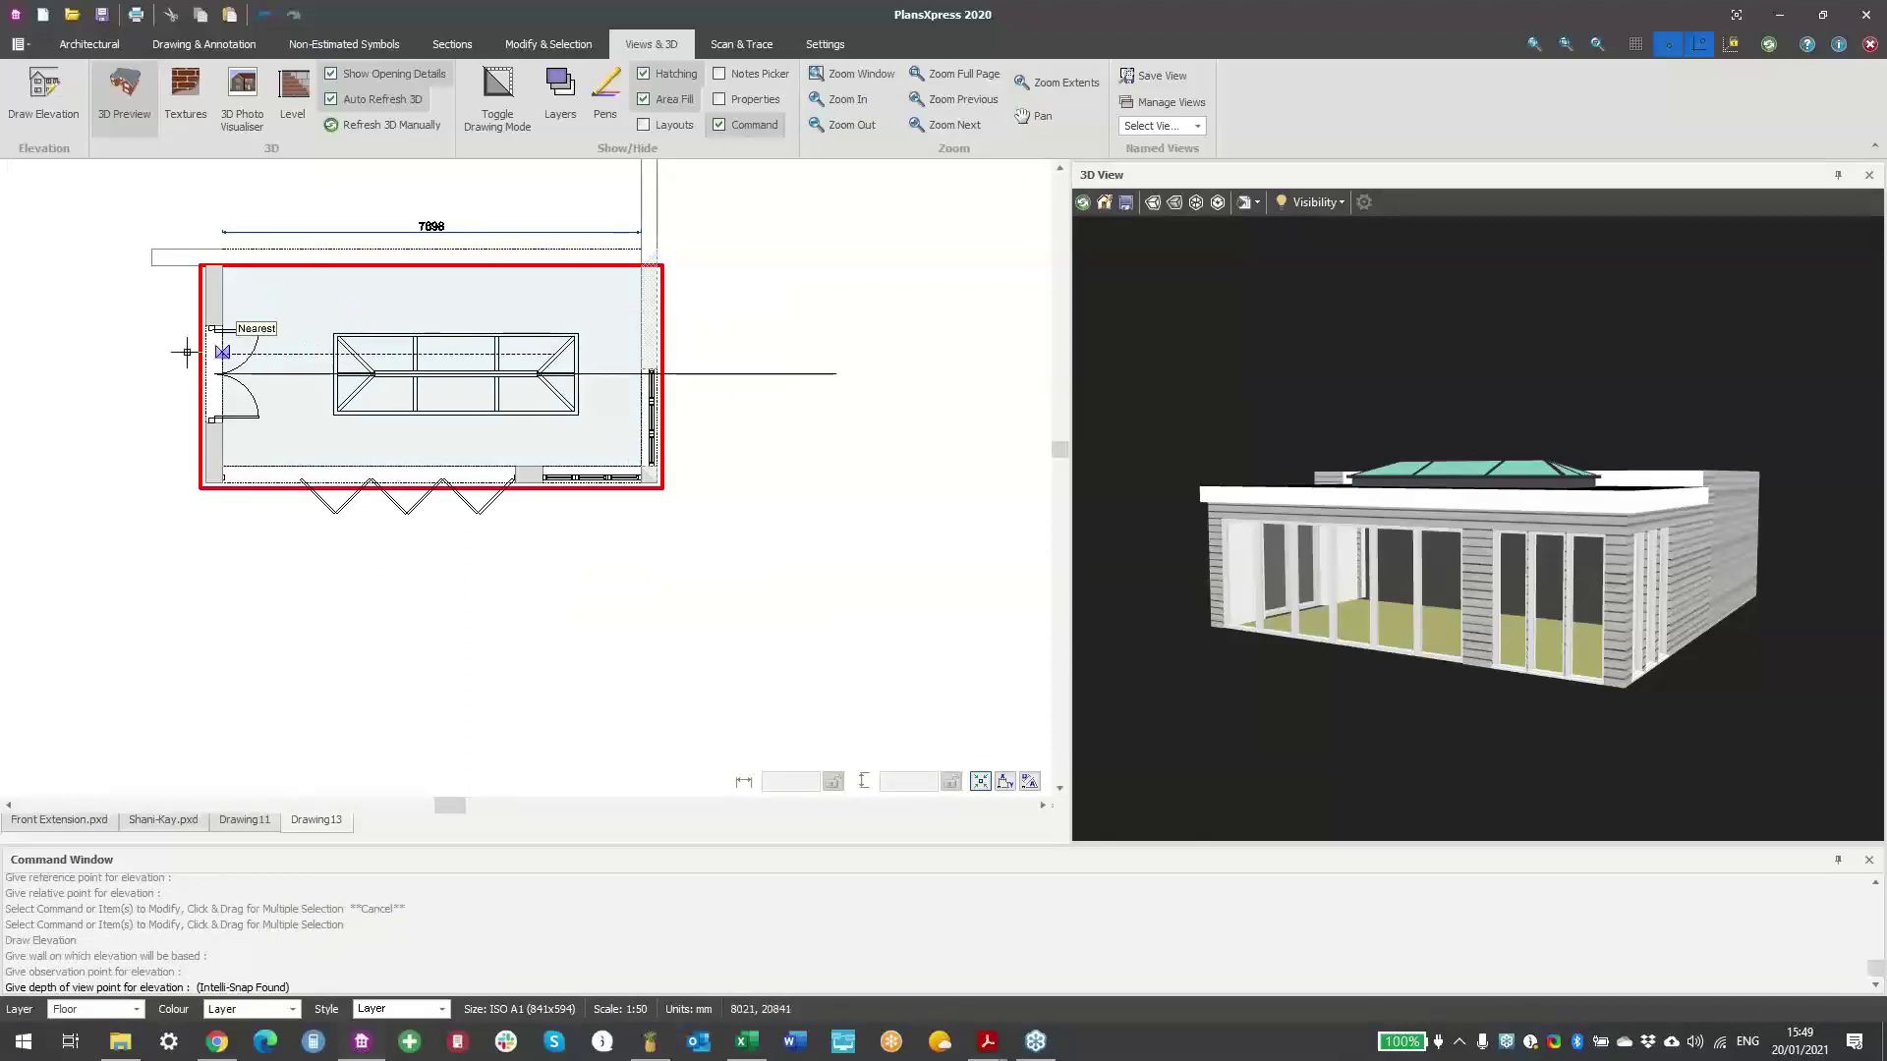
click(554, 421)
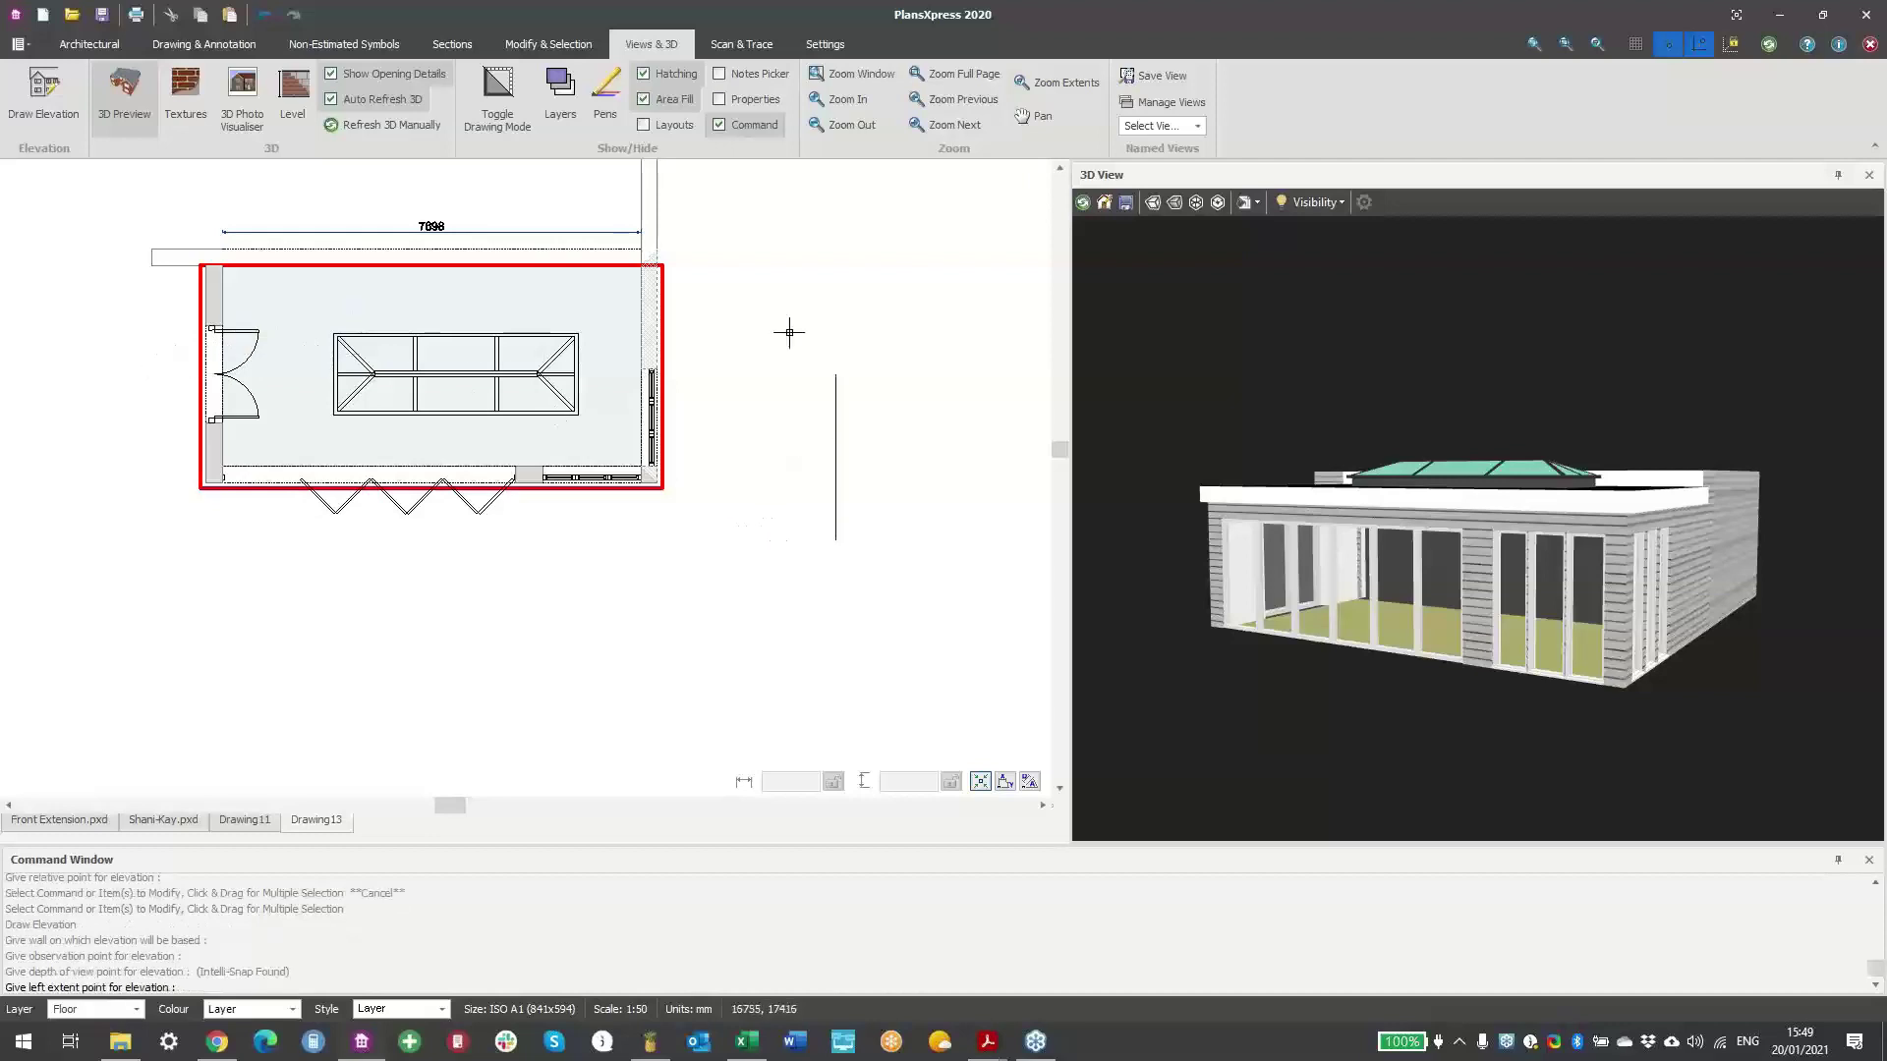
click(800, 211)
- Set the side elevation's reference point and place it beside the front elevation, aligned with that elevation's floor line
click(664, 484)
click(800, 602)
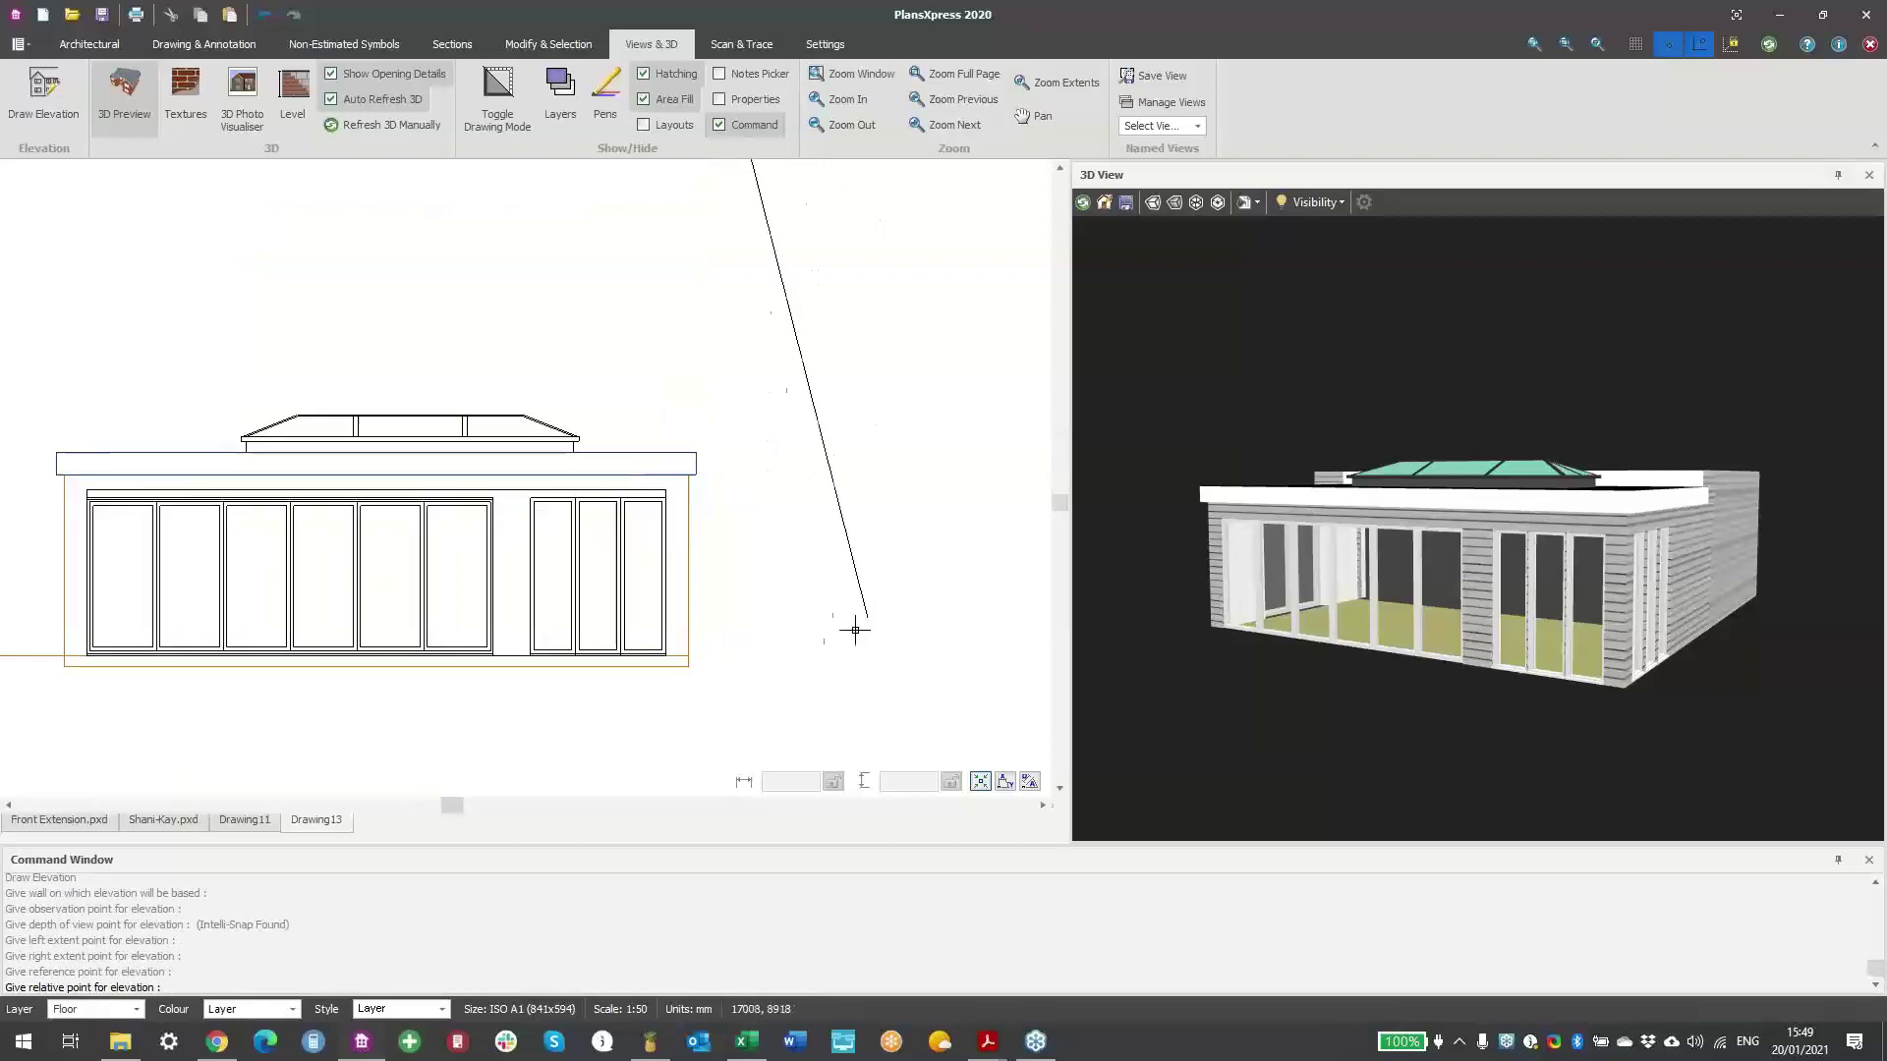
middle_drag(840, 664, 594, 627)
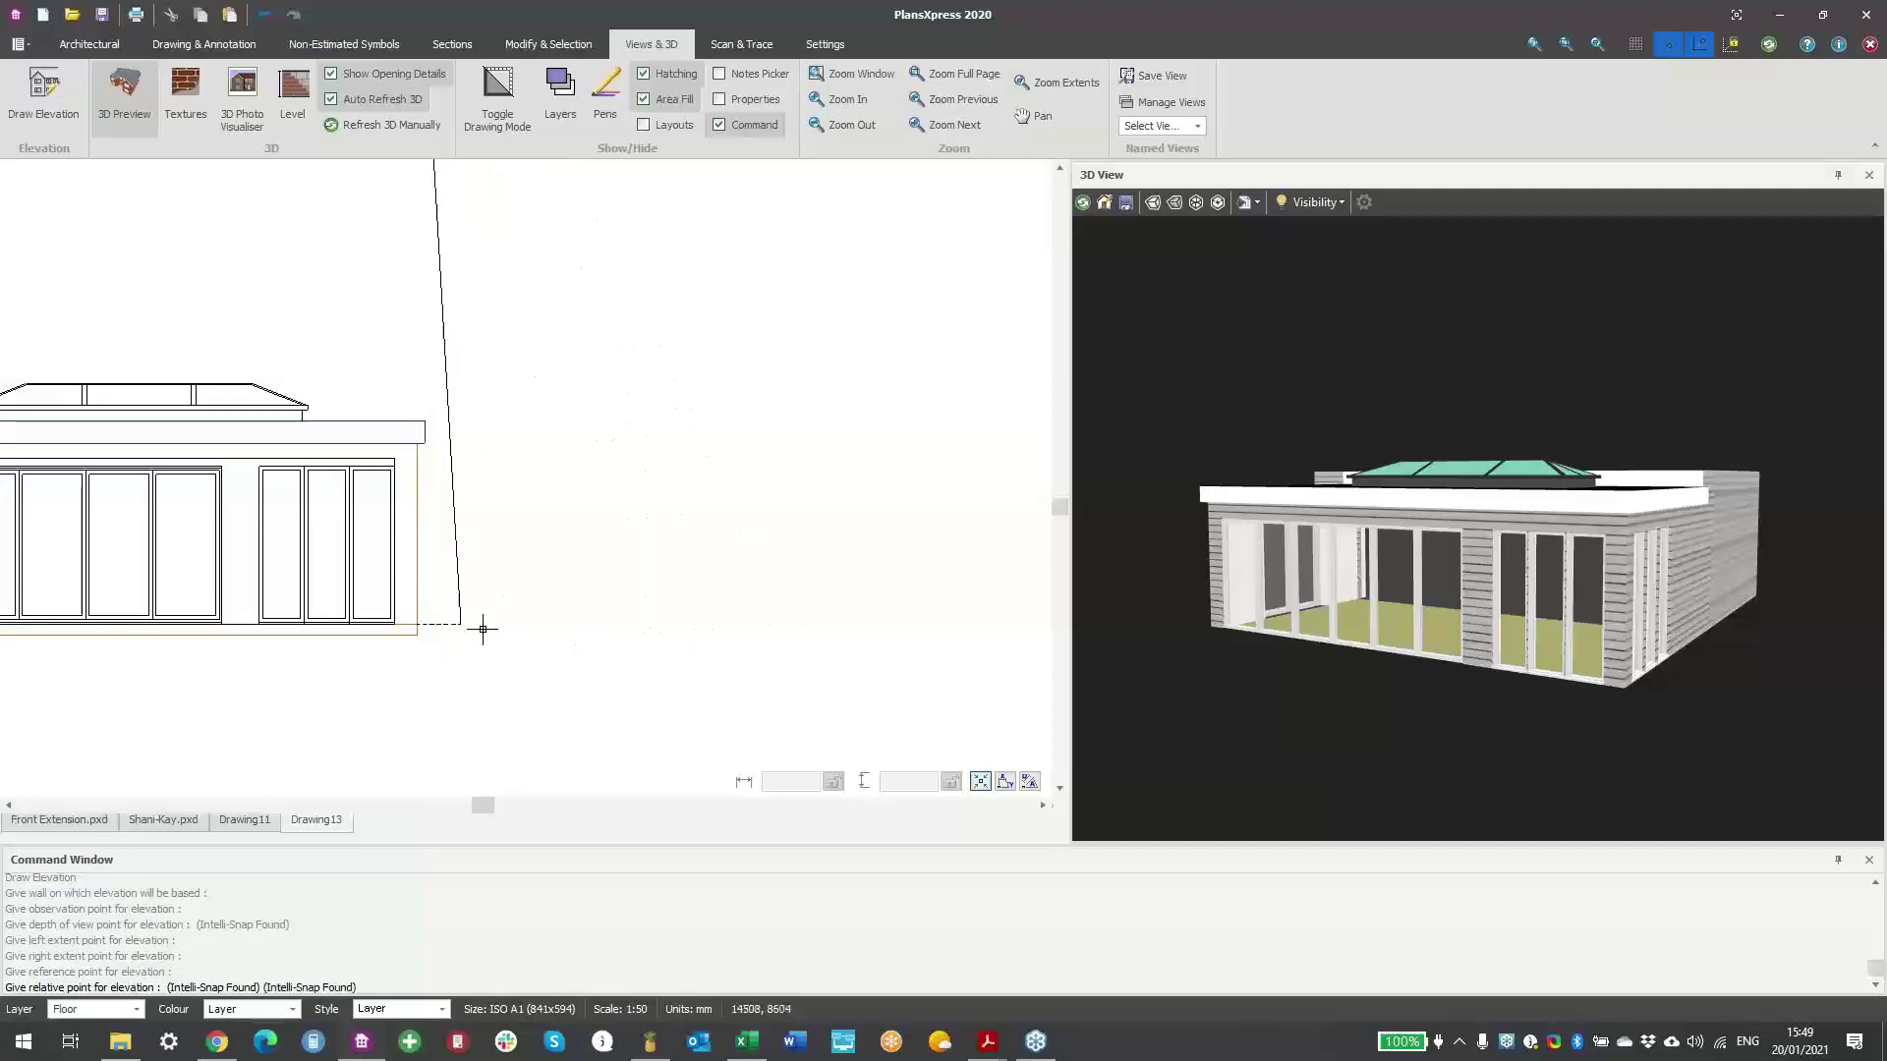
click(851, 688)
scroll(865, 687, down, 2)
middle_drag(875, 687, 640, 490)
- Move the side elevation horizontally closer to the front elevation, keeping the two level
drag(558, 435, 884, 729)
drag(582, 639, 397, 638)
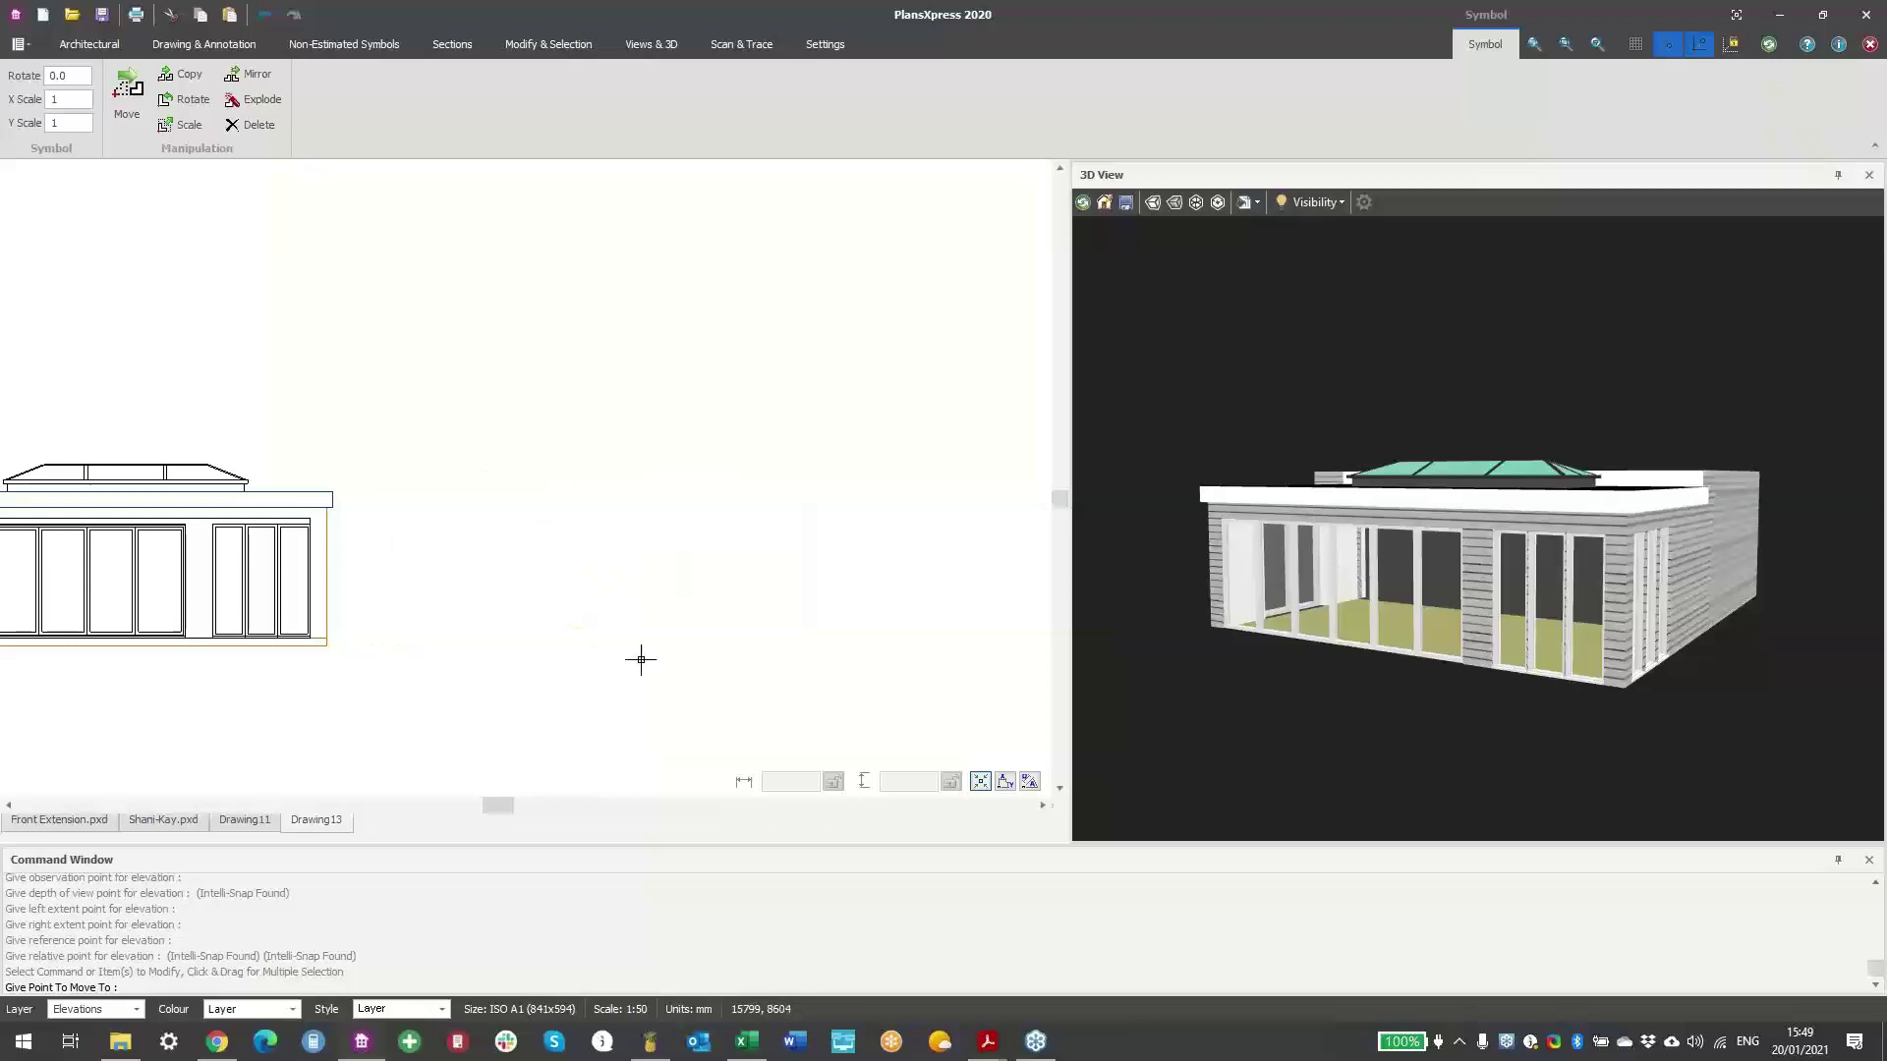
scroll(642, 614, down, 5)
middle_drag(698, 626, 822, 639)
scroll(699, 597, up, 2)
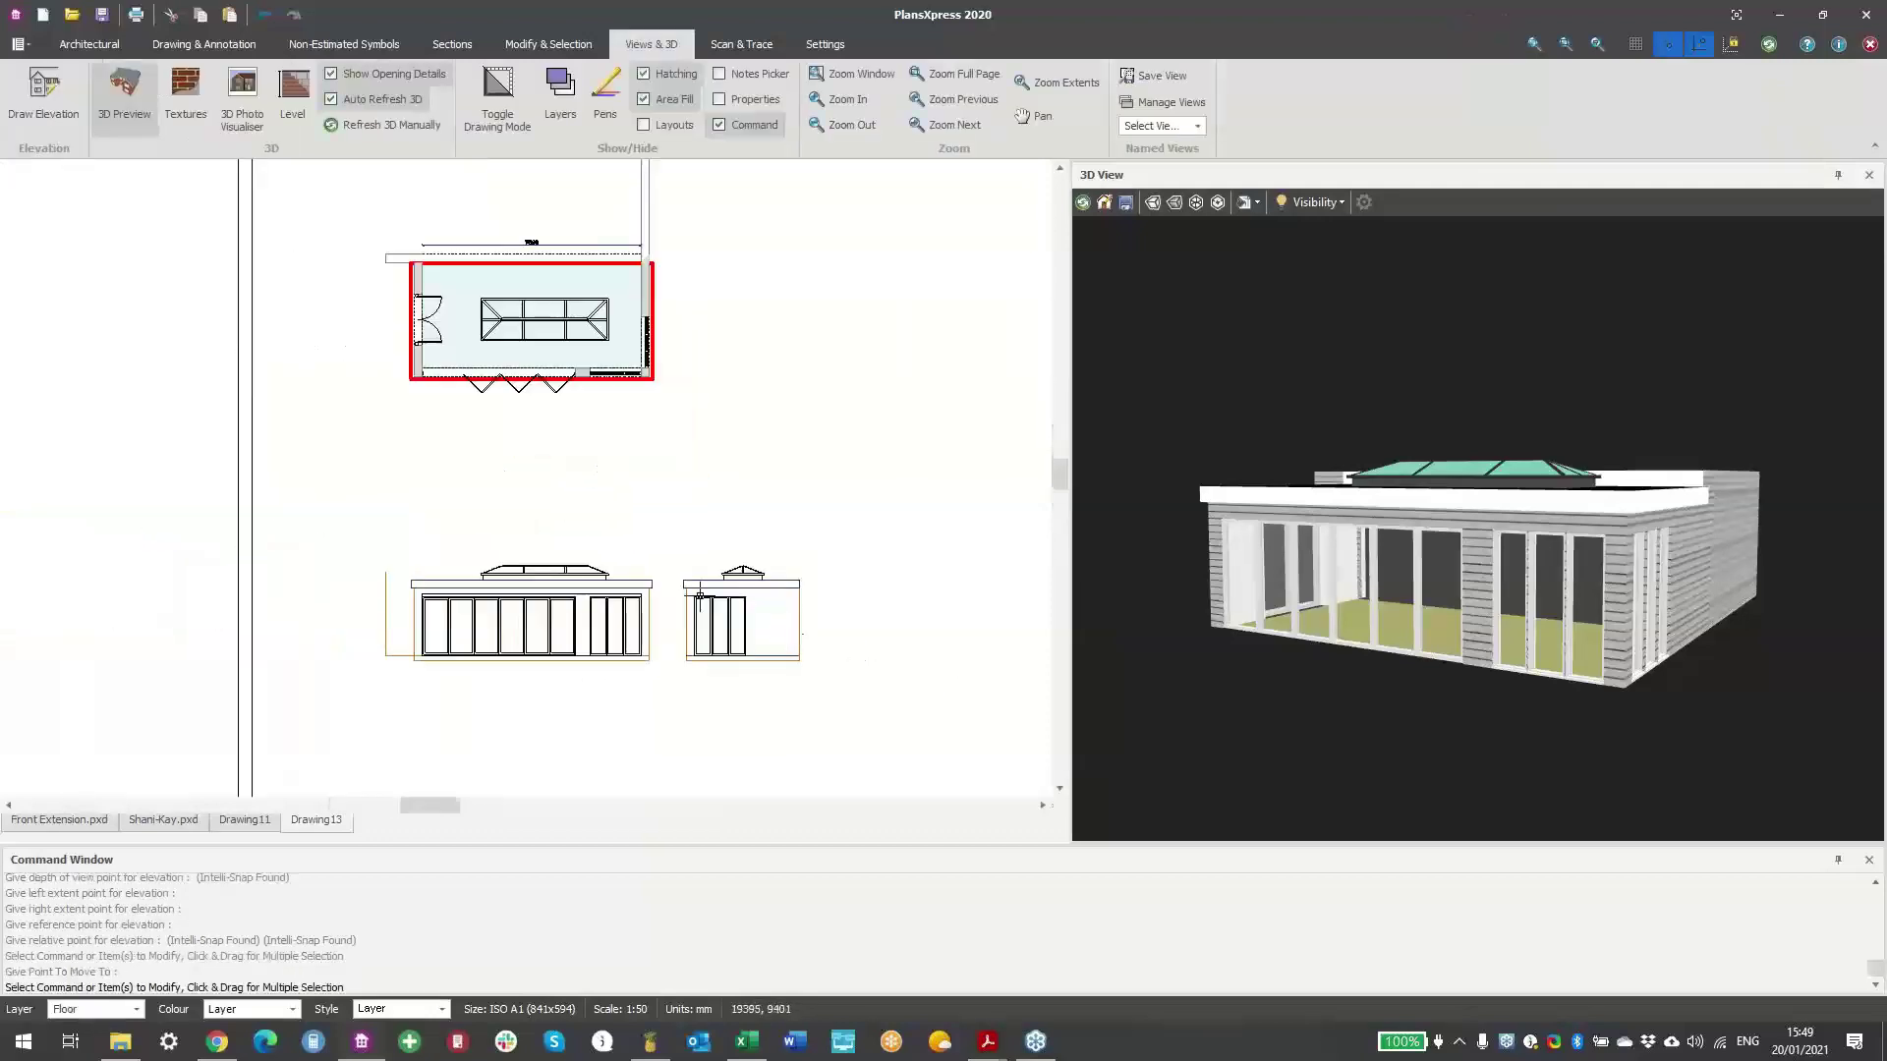
- Examine the plan and elevations on the sheet, and inspect the 3D model from the inside and from the open rear
scroll(688, 452, down, 2)
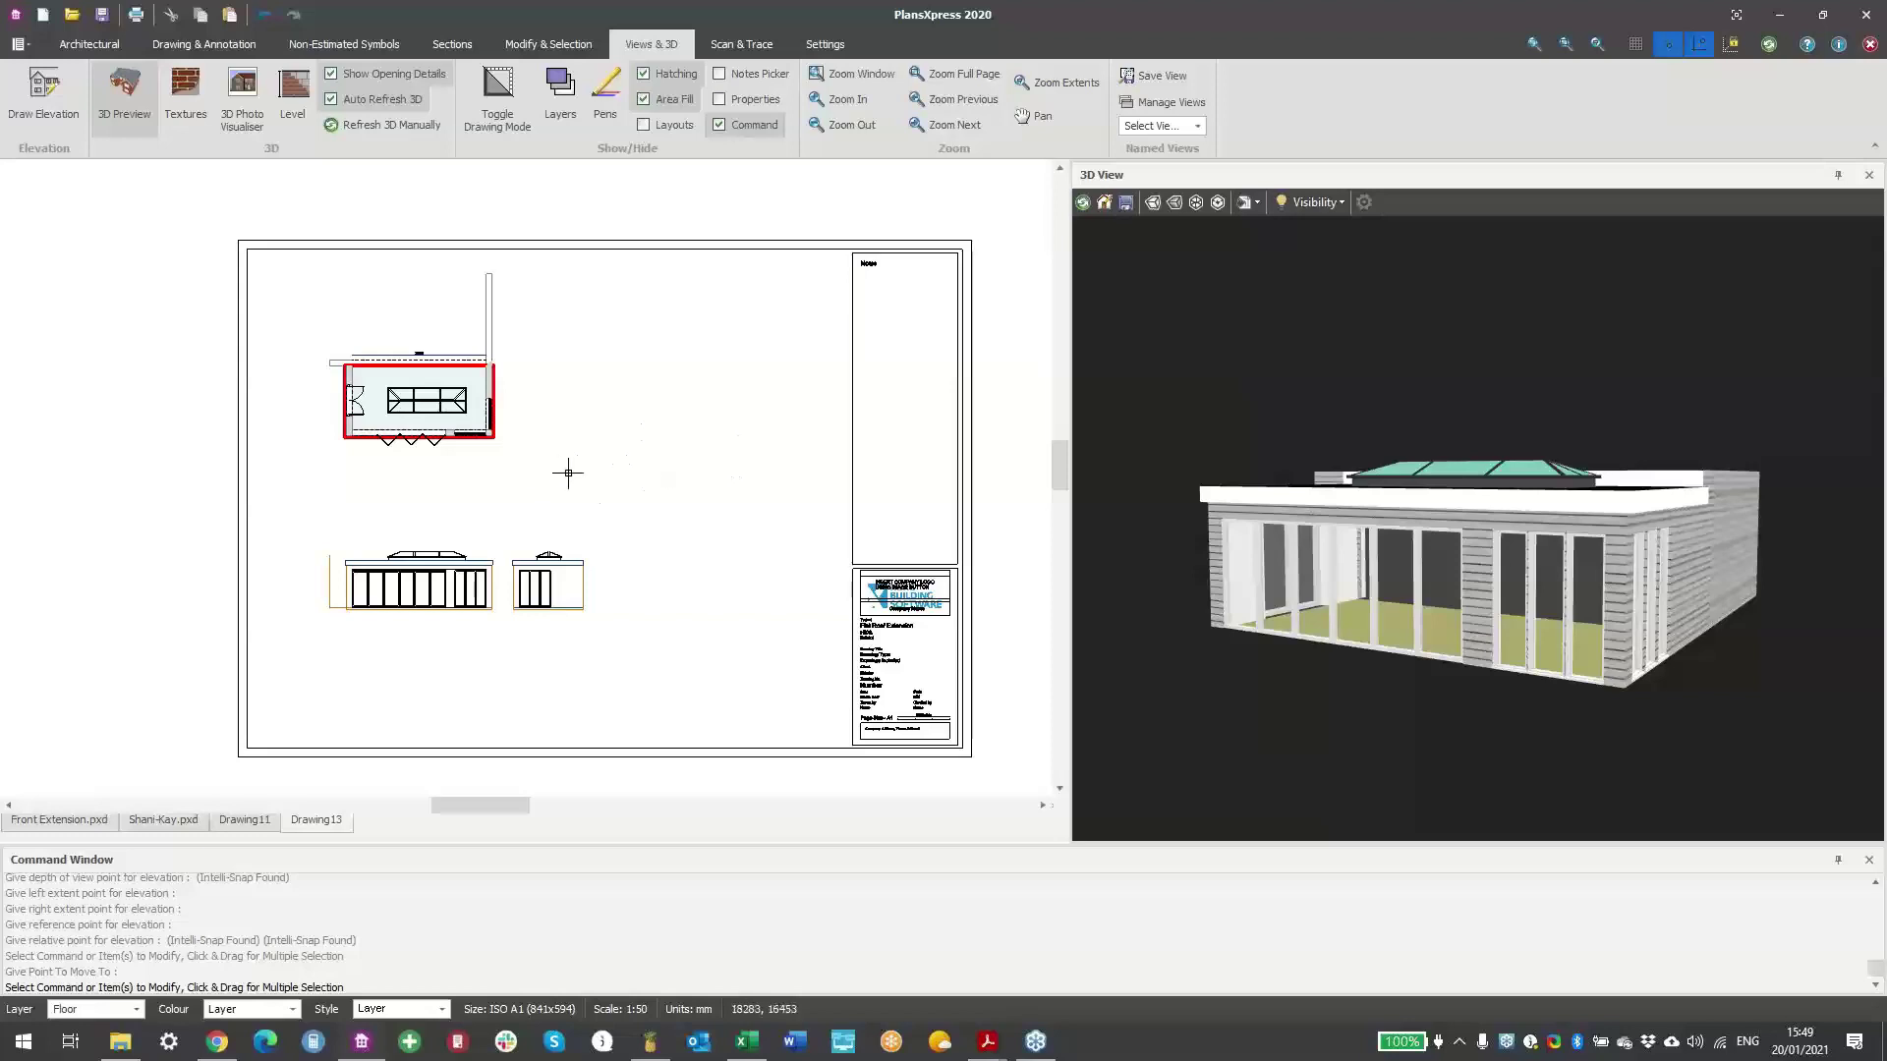
scroll(600, 486, up, 4)
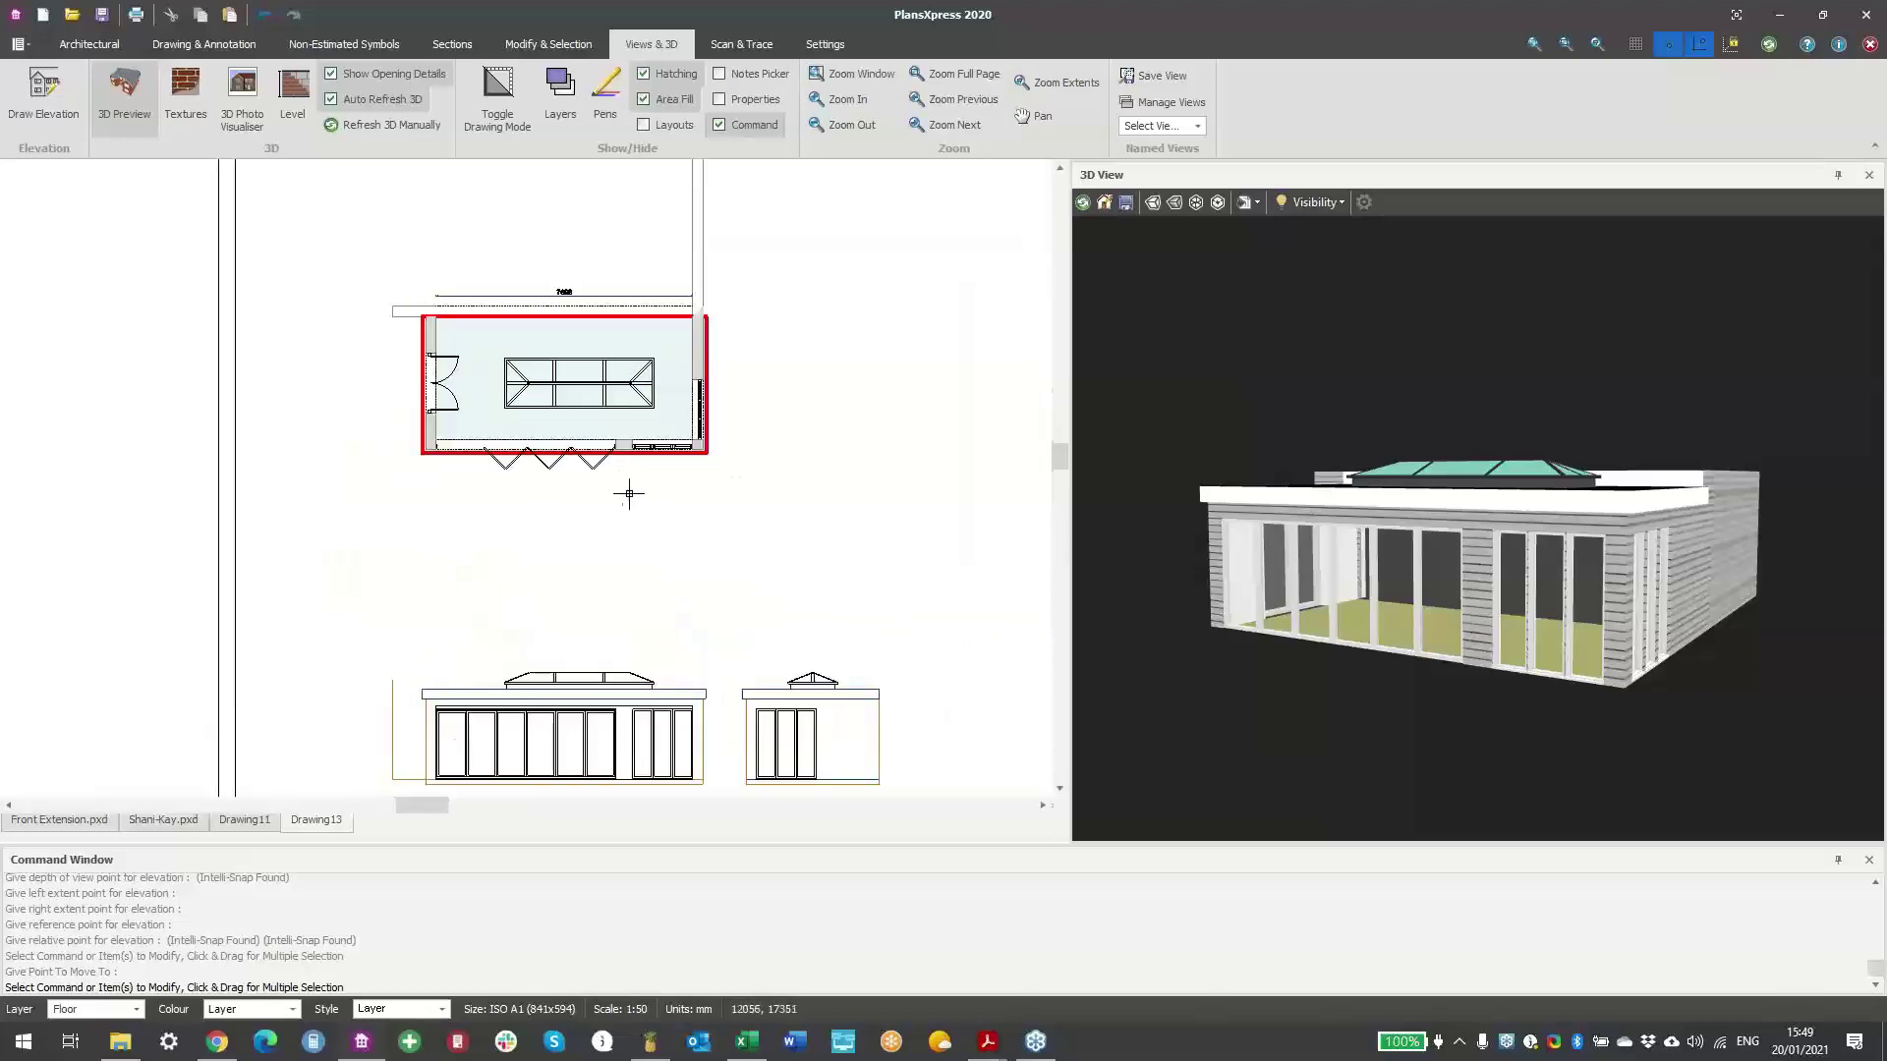
mouse_move(1427, 595)
mouse_down()
mouse_move(1425, 634)
mouse_move(1095, 623)
mouse_move(1405, 610)
mouse_up()
scroll(1405, 604, up, 5)
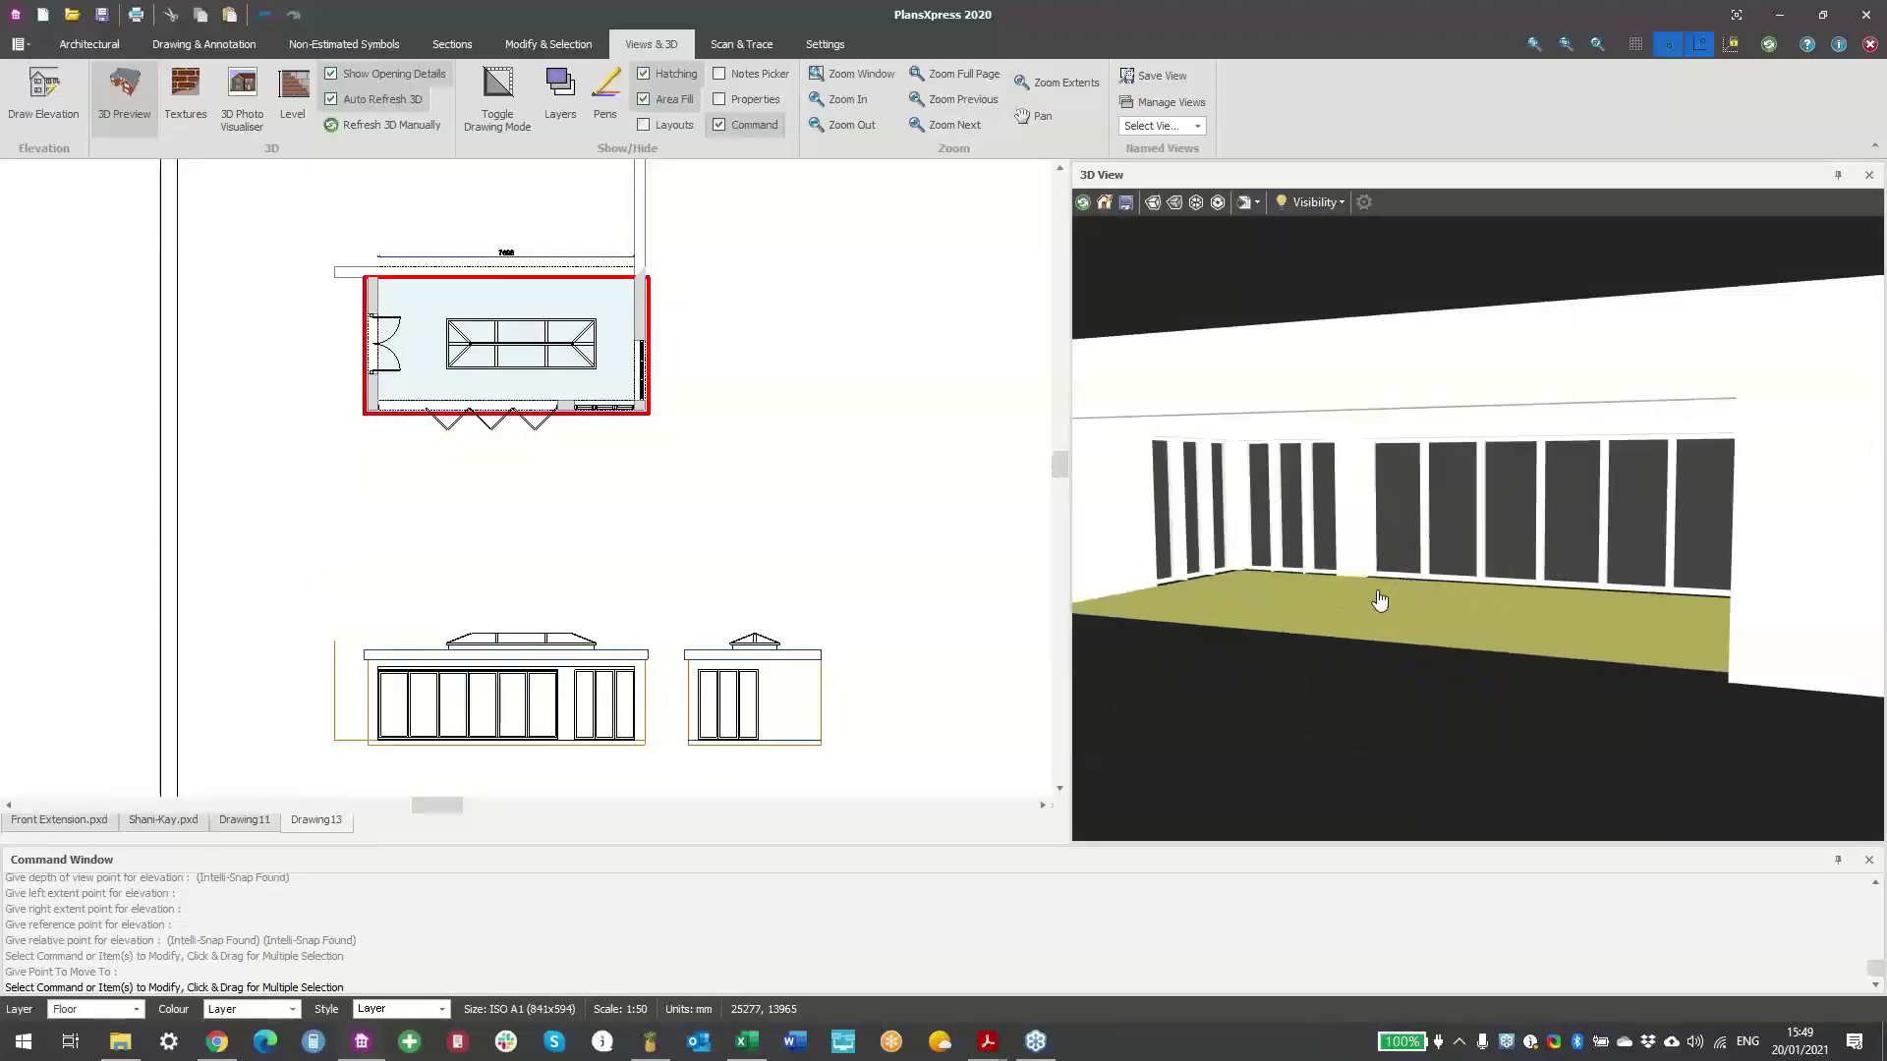
drag(1351, 596, 1287, 627)
middle_drag(604, 298, 918, 551)
middle_drag(602, 545, 436, 532)
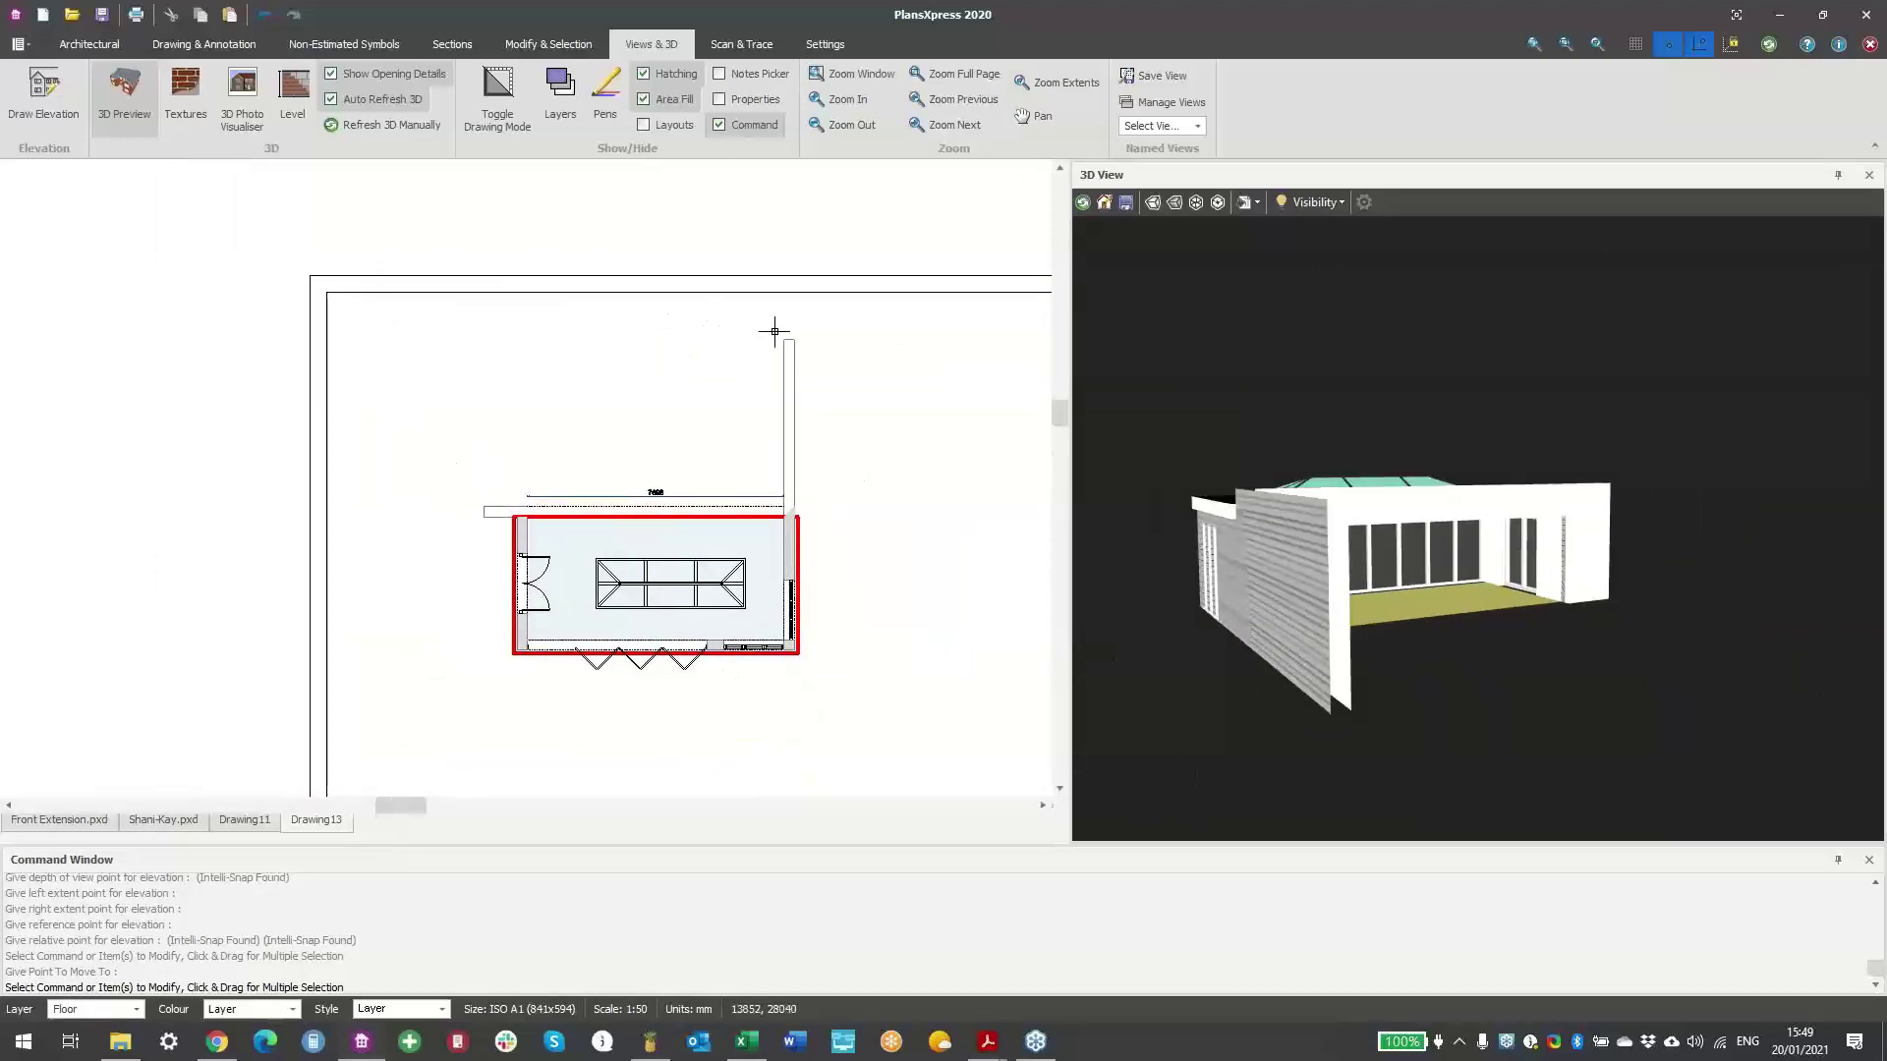
middle_drag(638, 444, 617, 479)
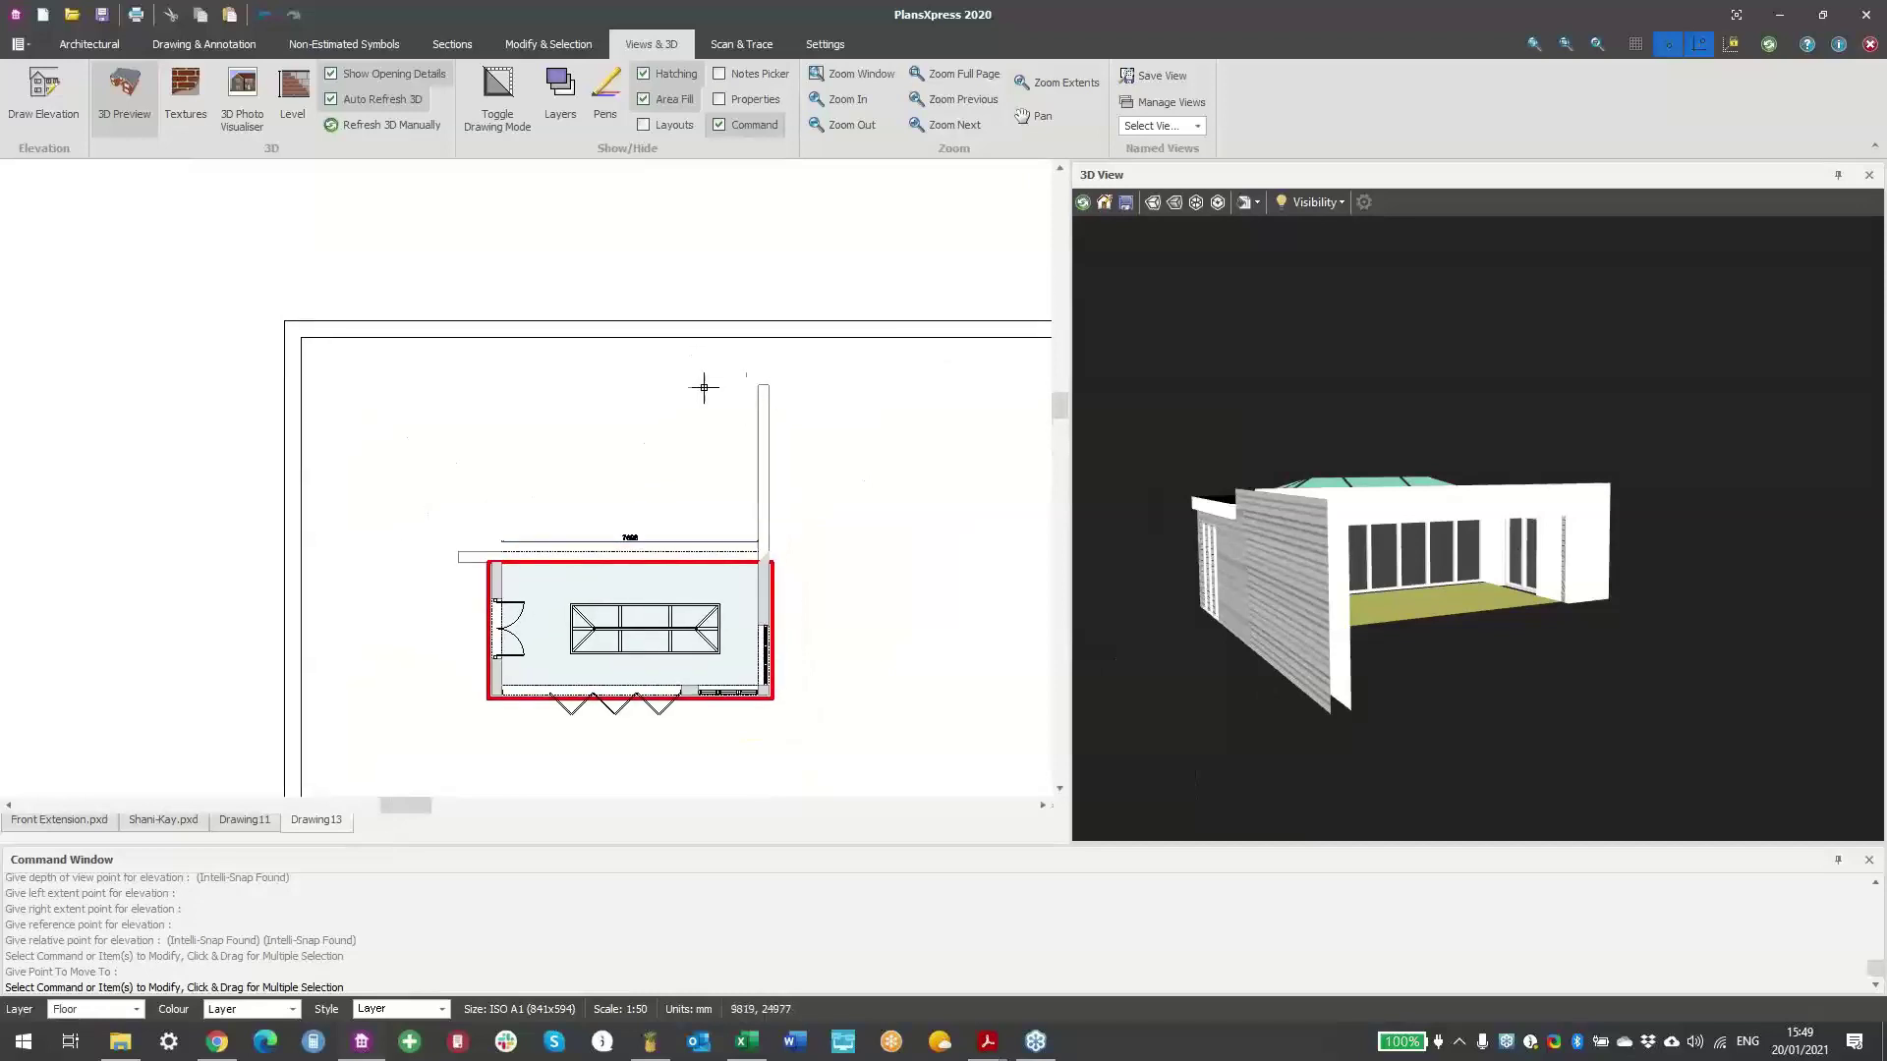
scroll(468, 533, up, 4)
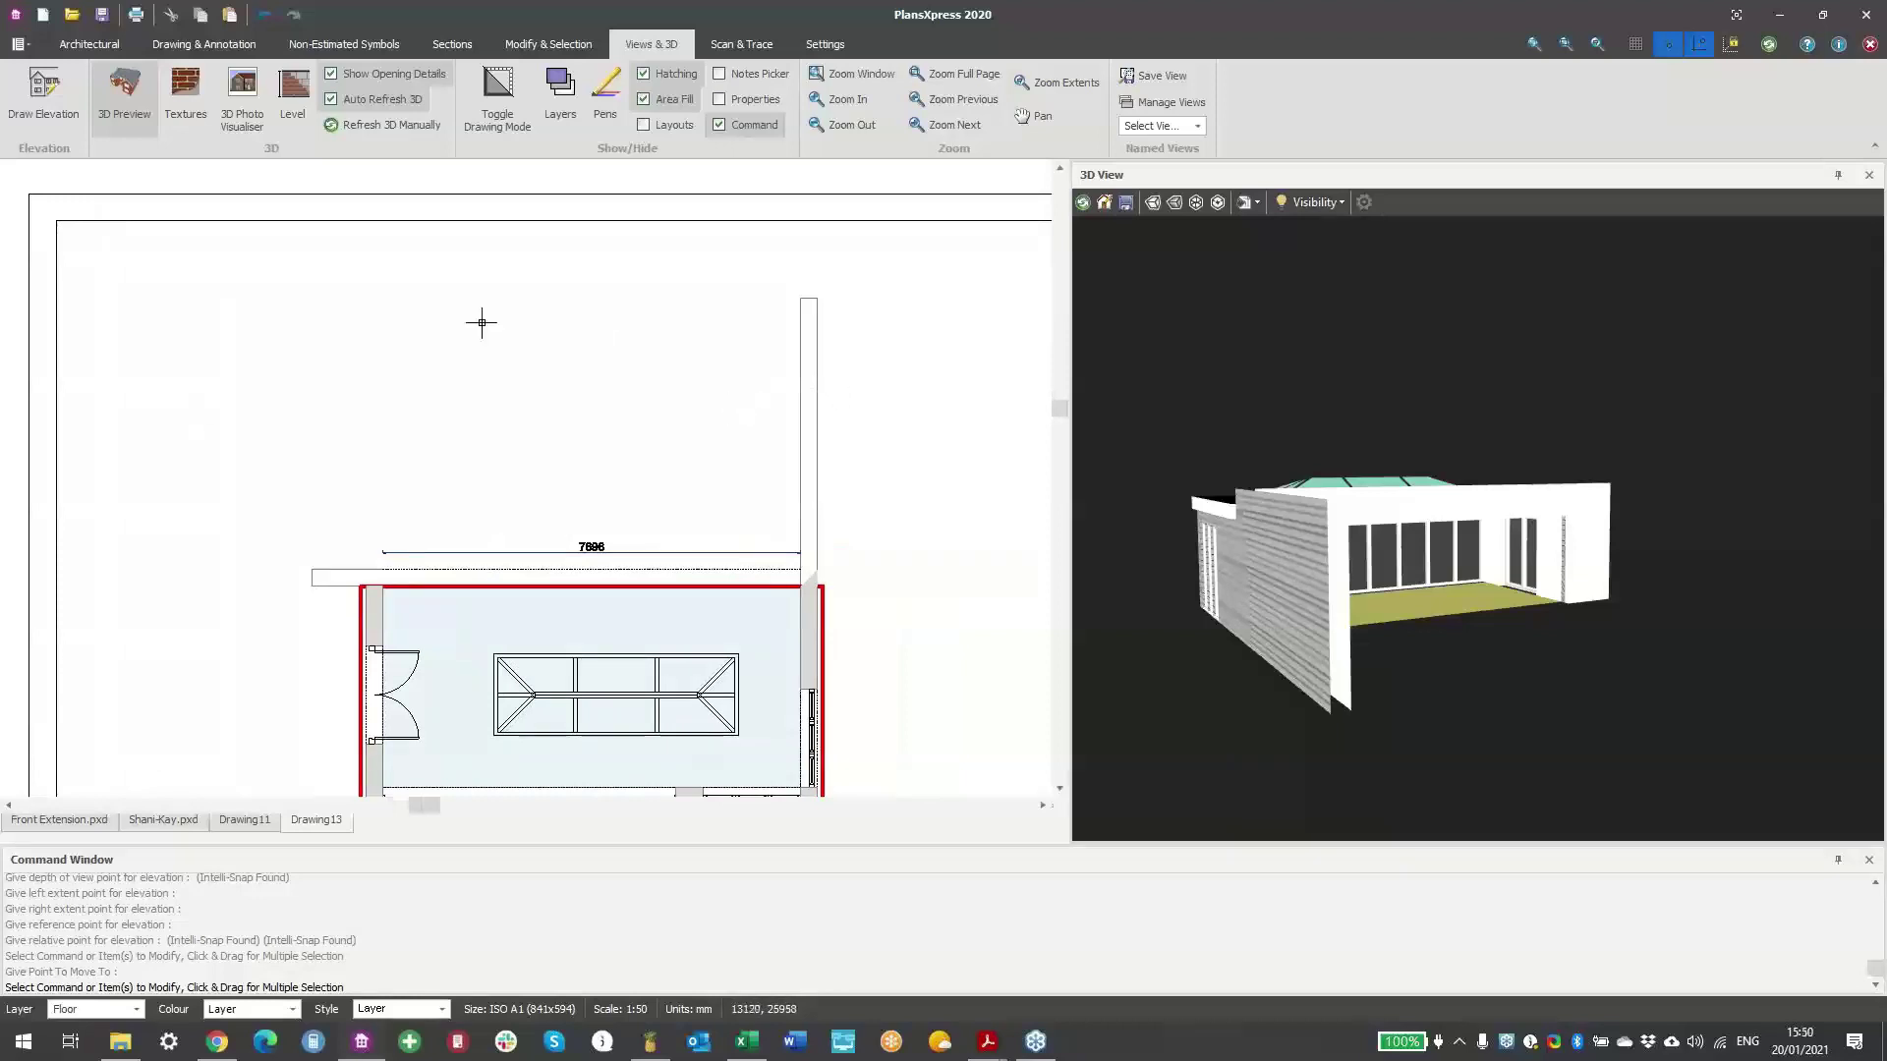
scroll(634, 468, down, 2)
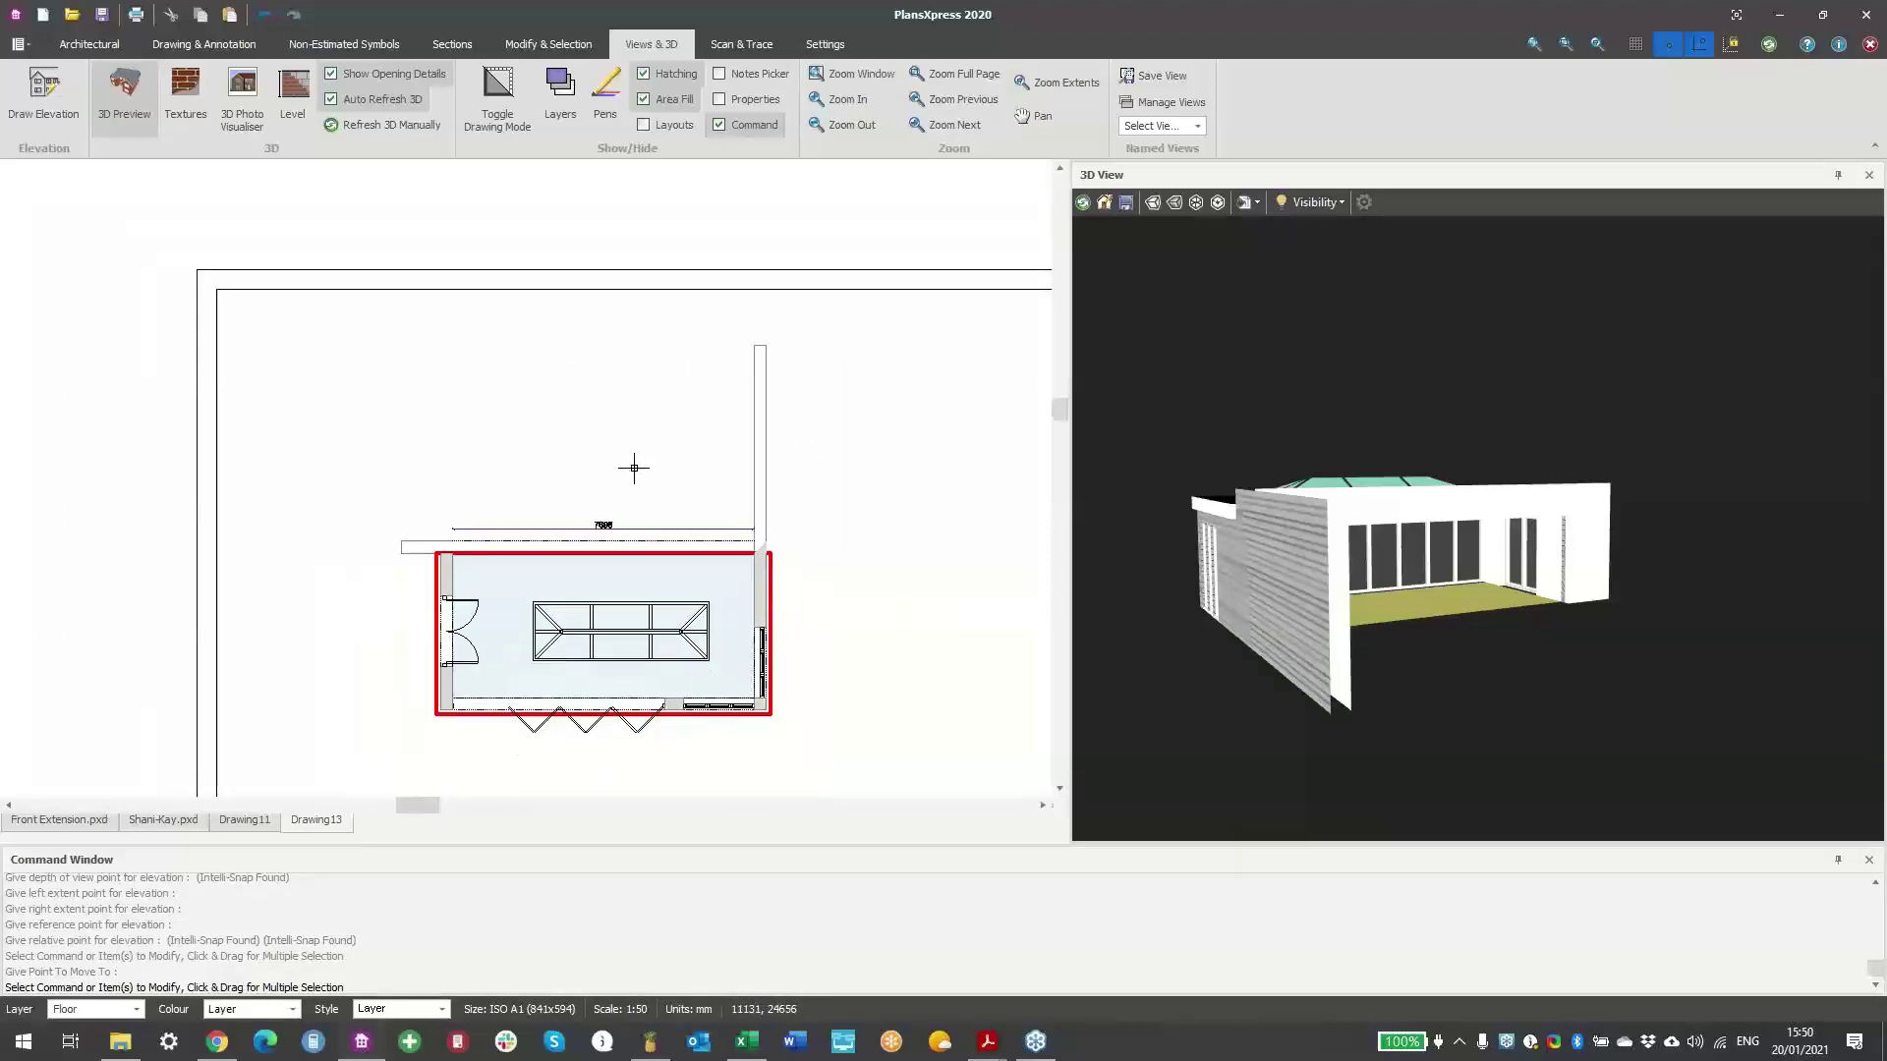
scroll(990, 470, down, 1)
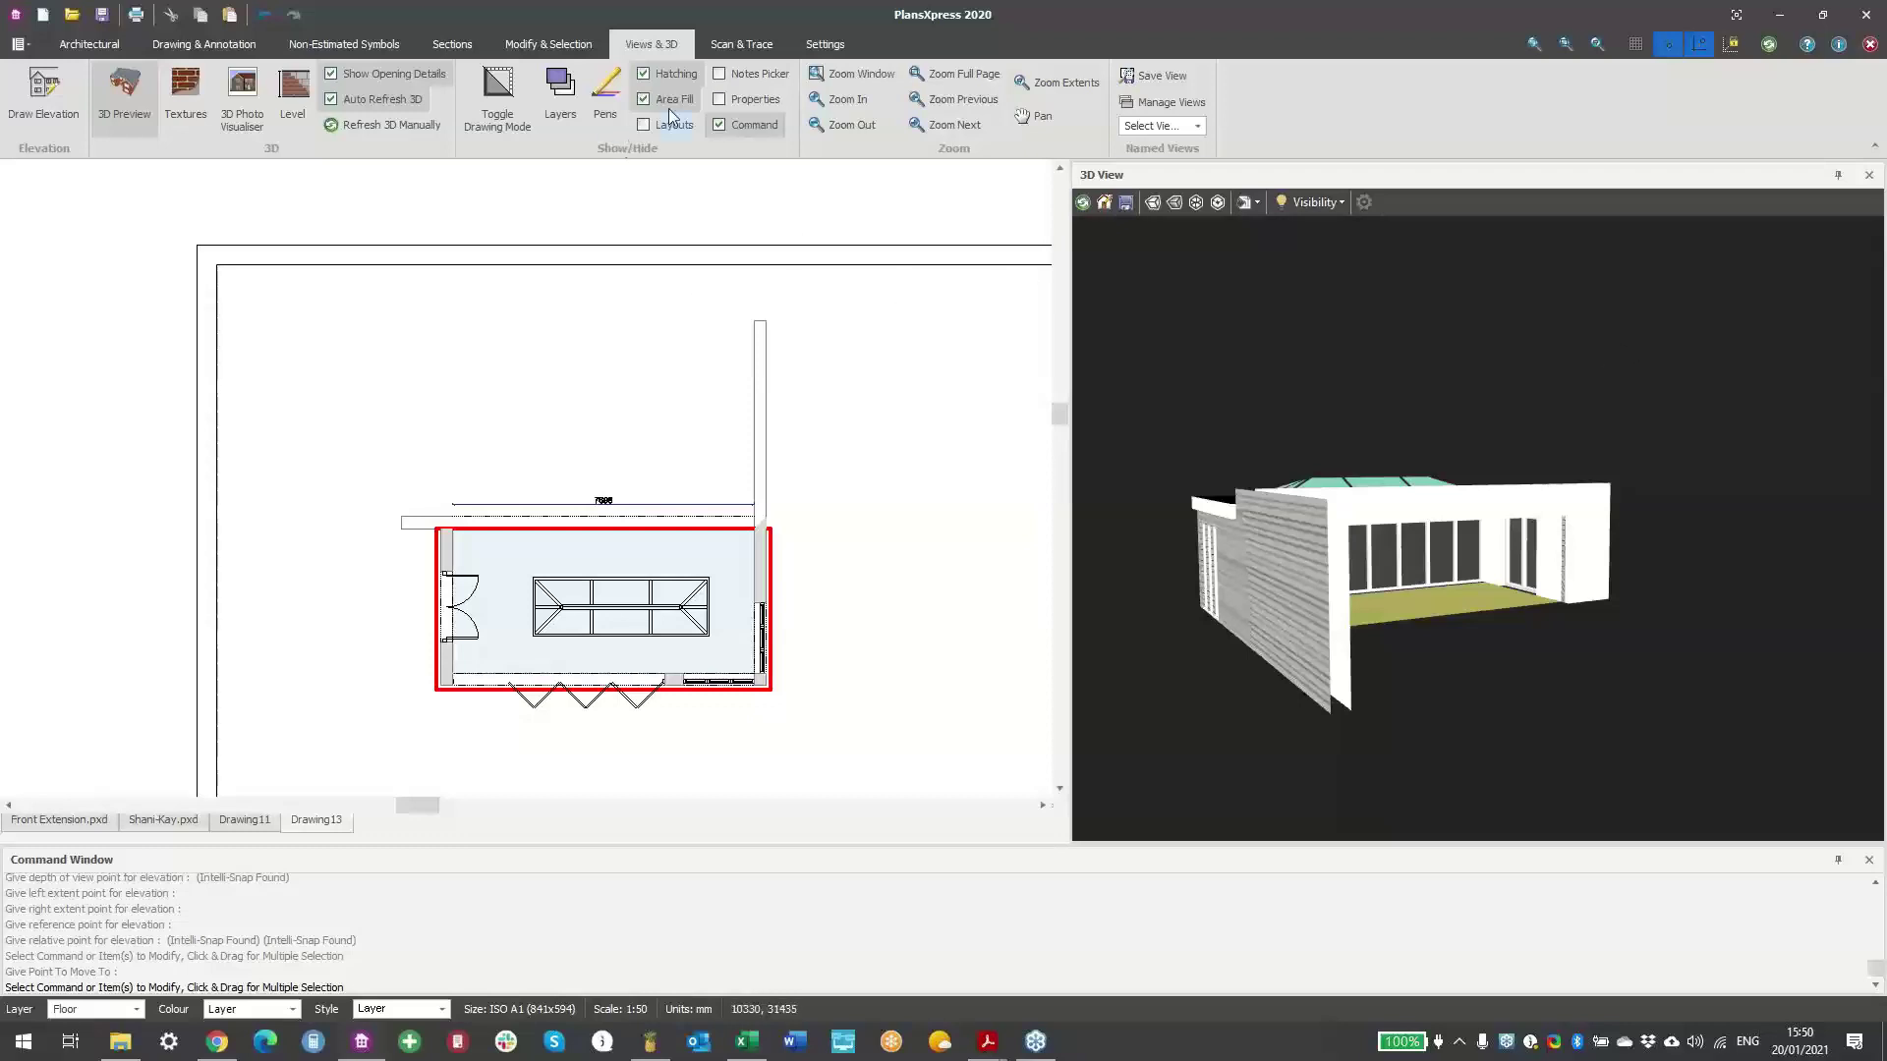
- Close the 3D view and switch to the Front Extension.pxd drawing
click(1870, 176)
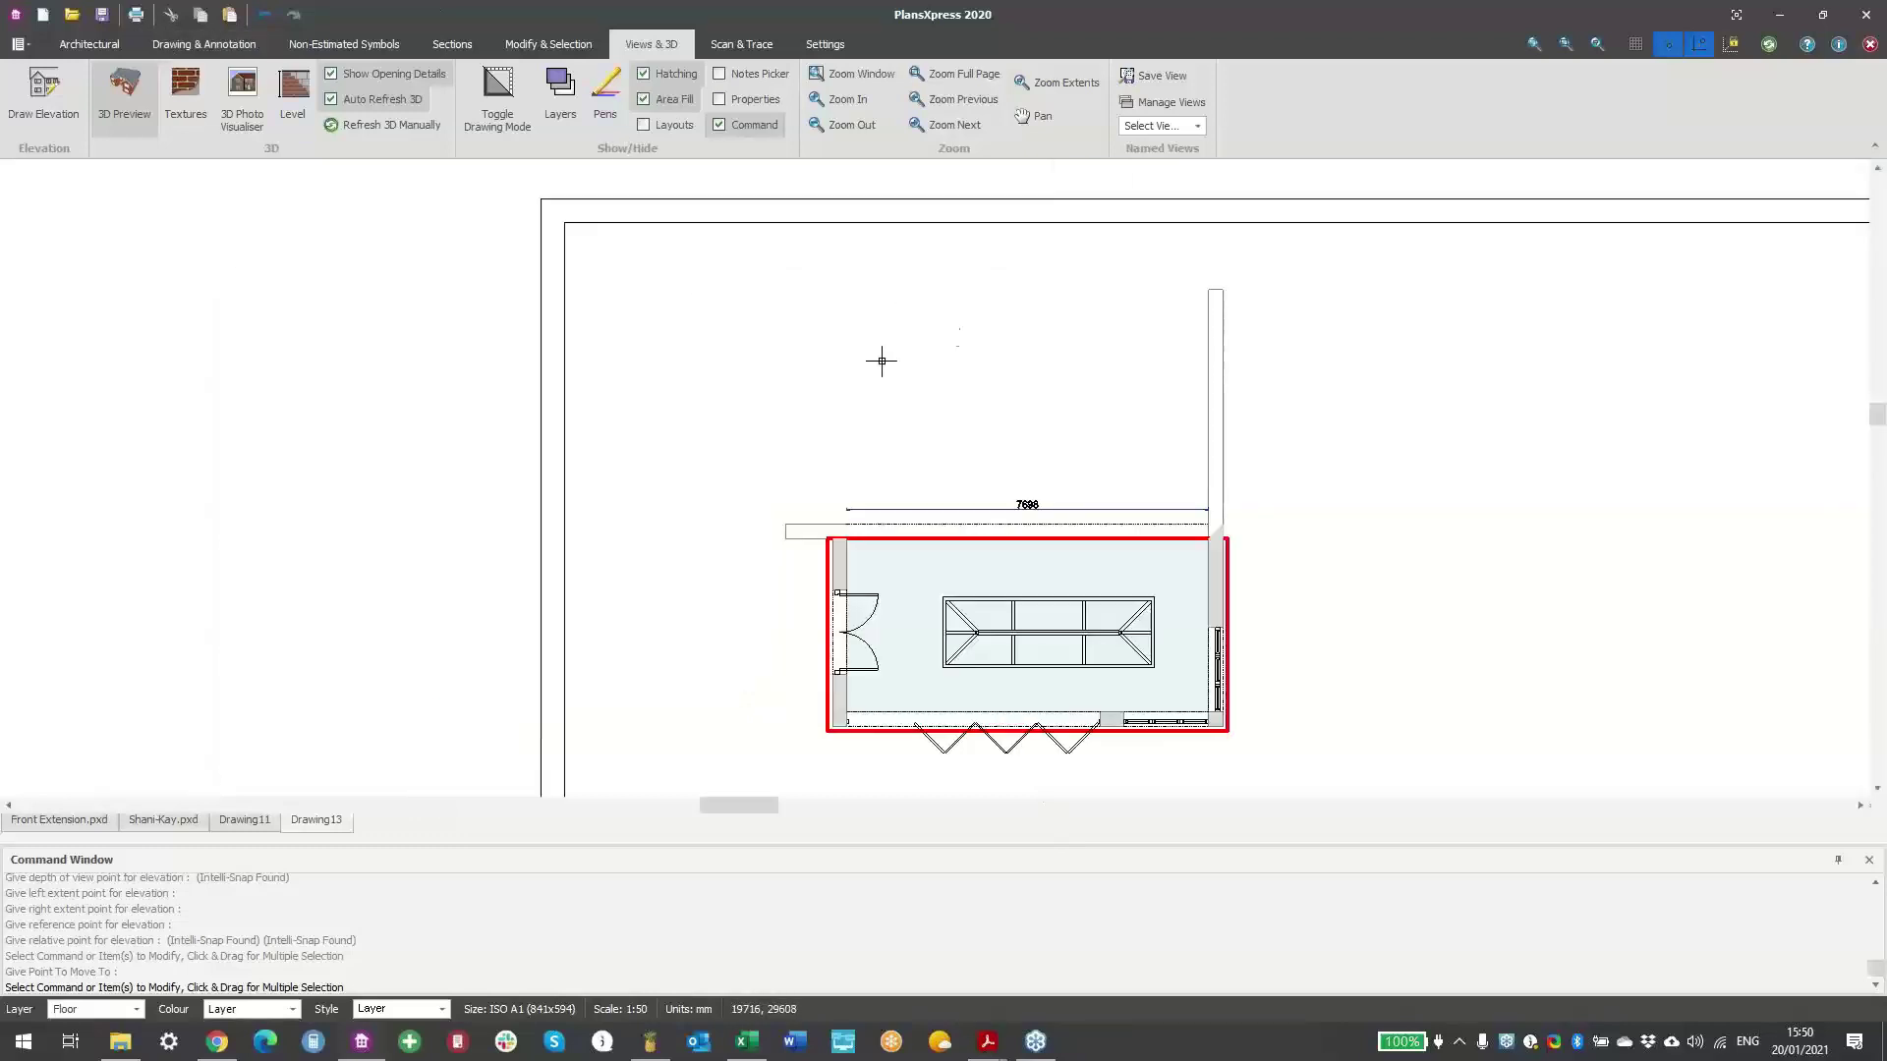
scroll(1263, 496, down, 2)
middle_drag(1259, 498, 1111, 479)
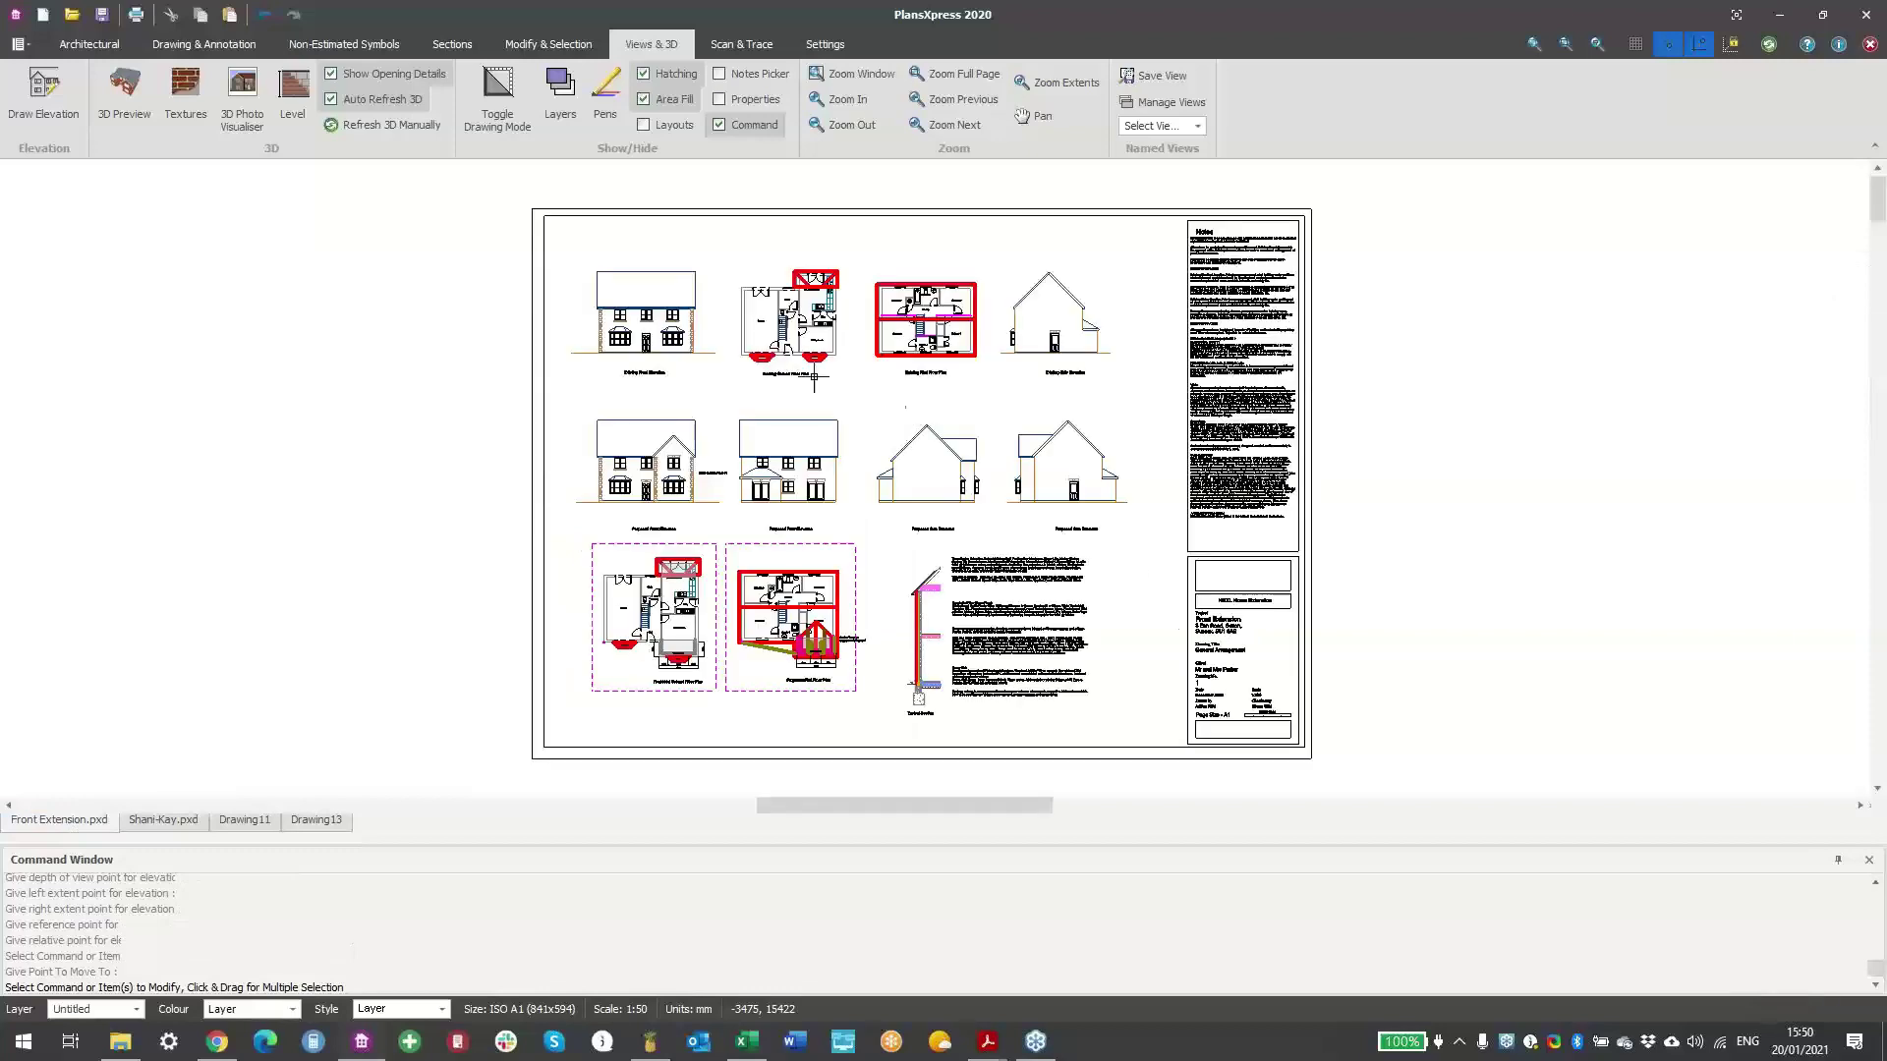
- Compare the existing front elevation and floor plans with the proposed front, rear and side elevations in the Front Extension drawing
scroll(648, 317, up, 4)
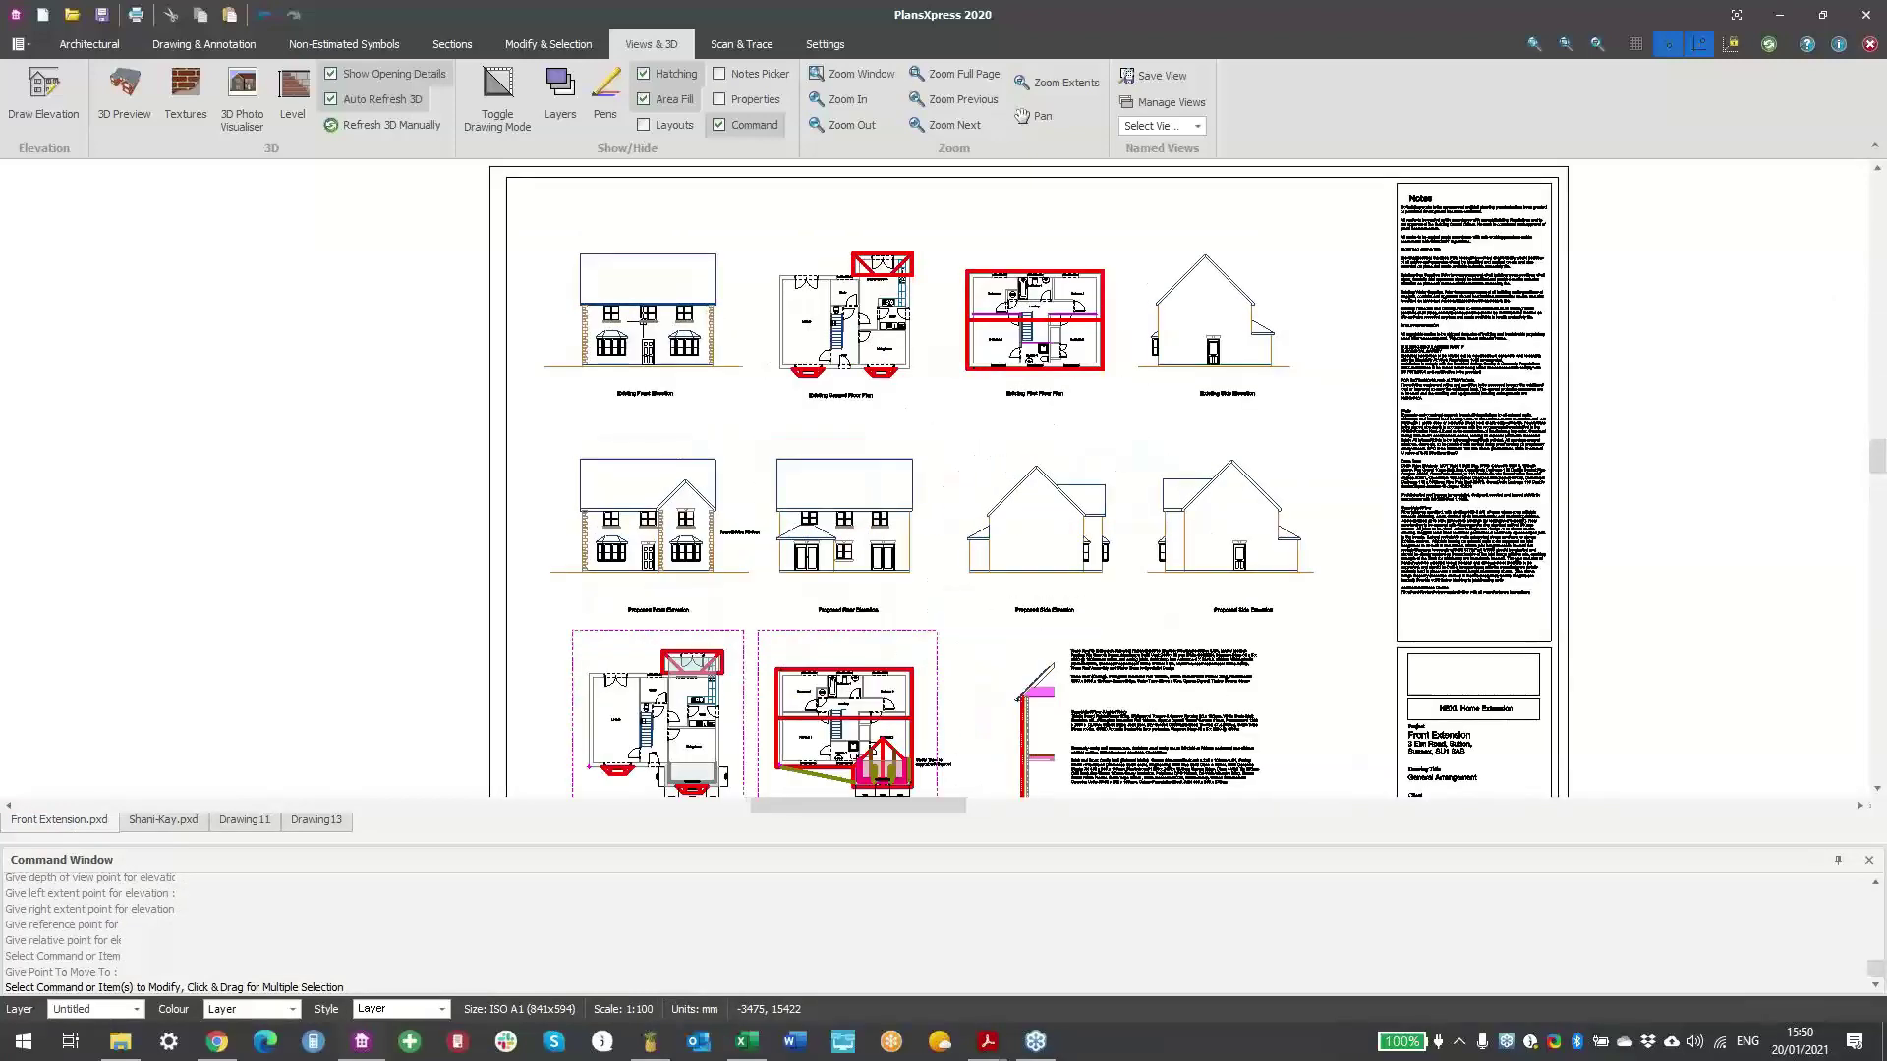
scroll(644, 320, up, 4)
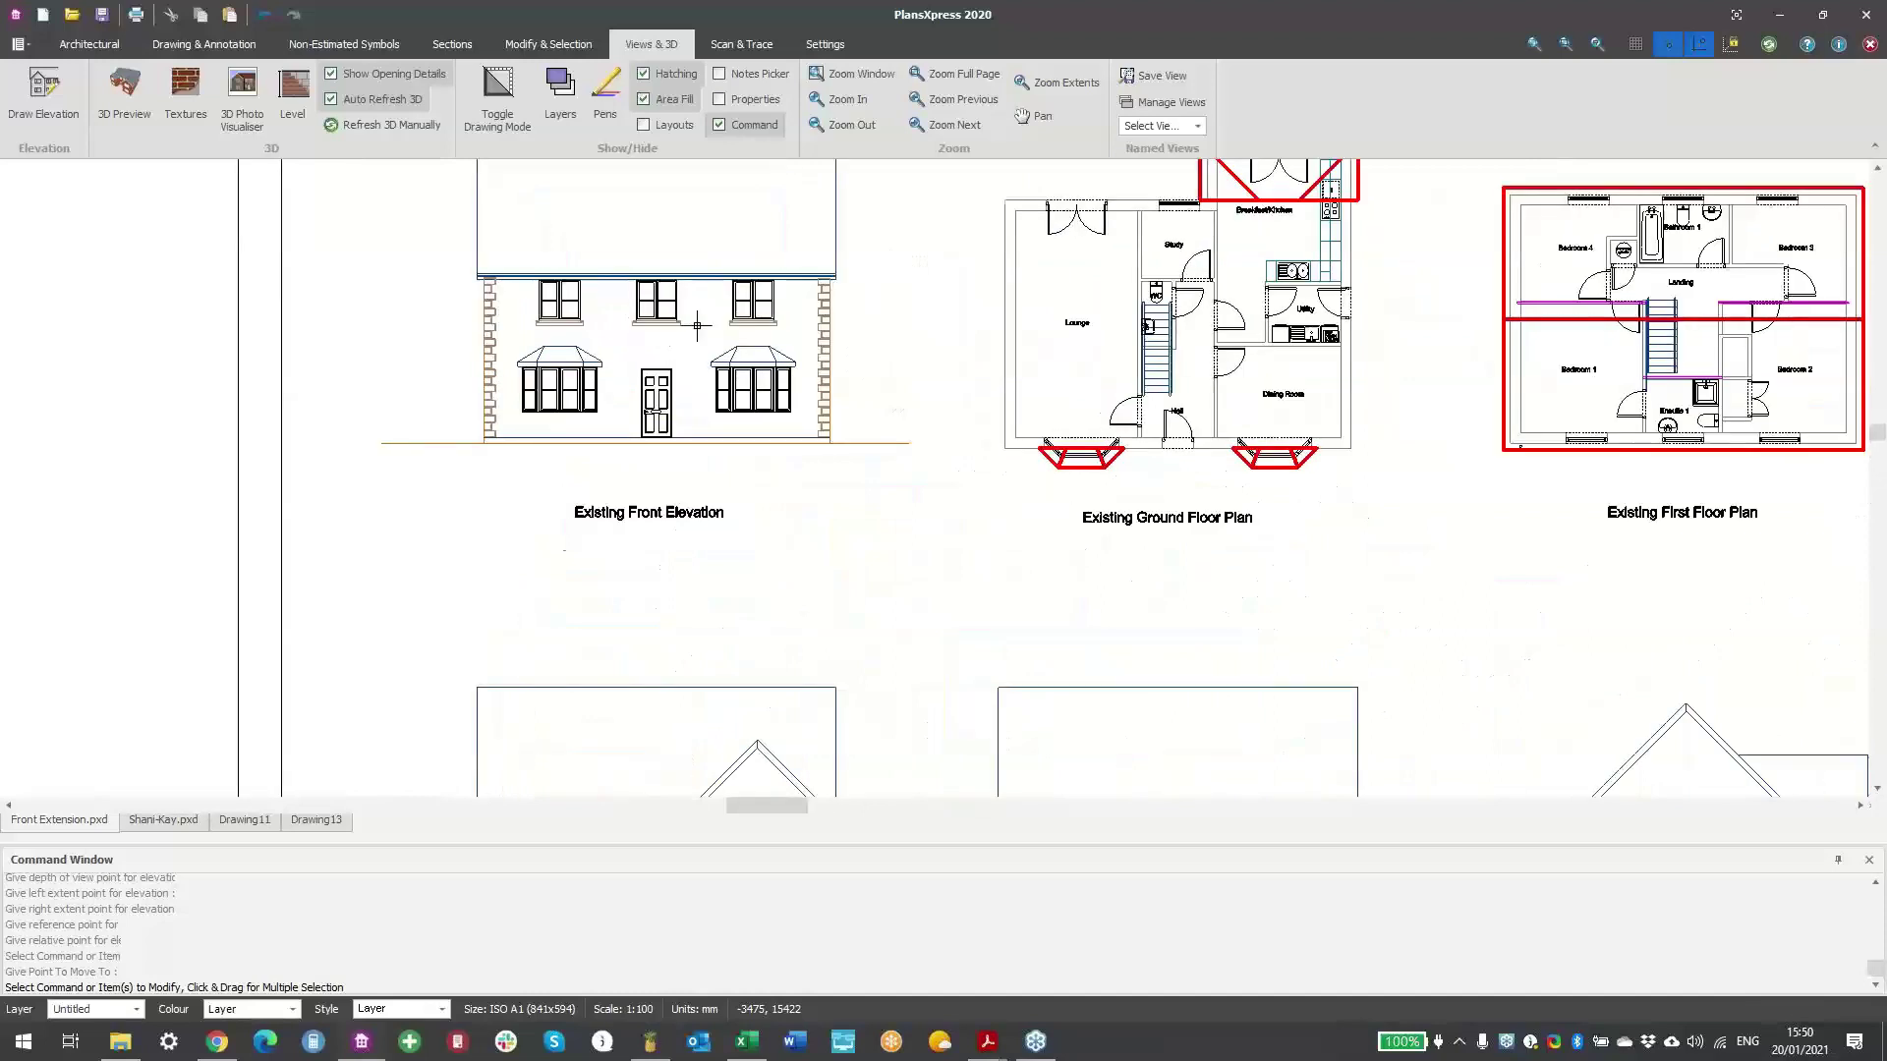
scroll(602, 442, up, 1)
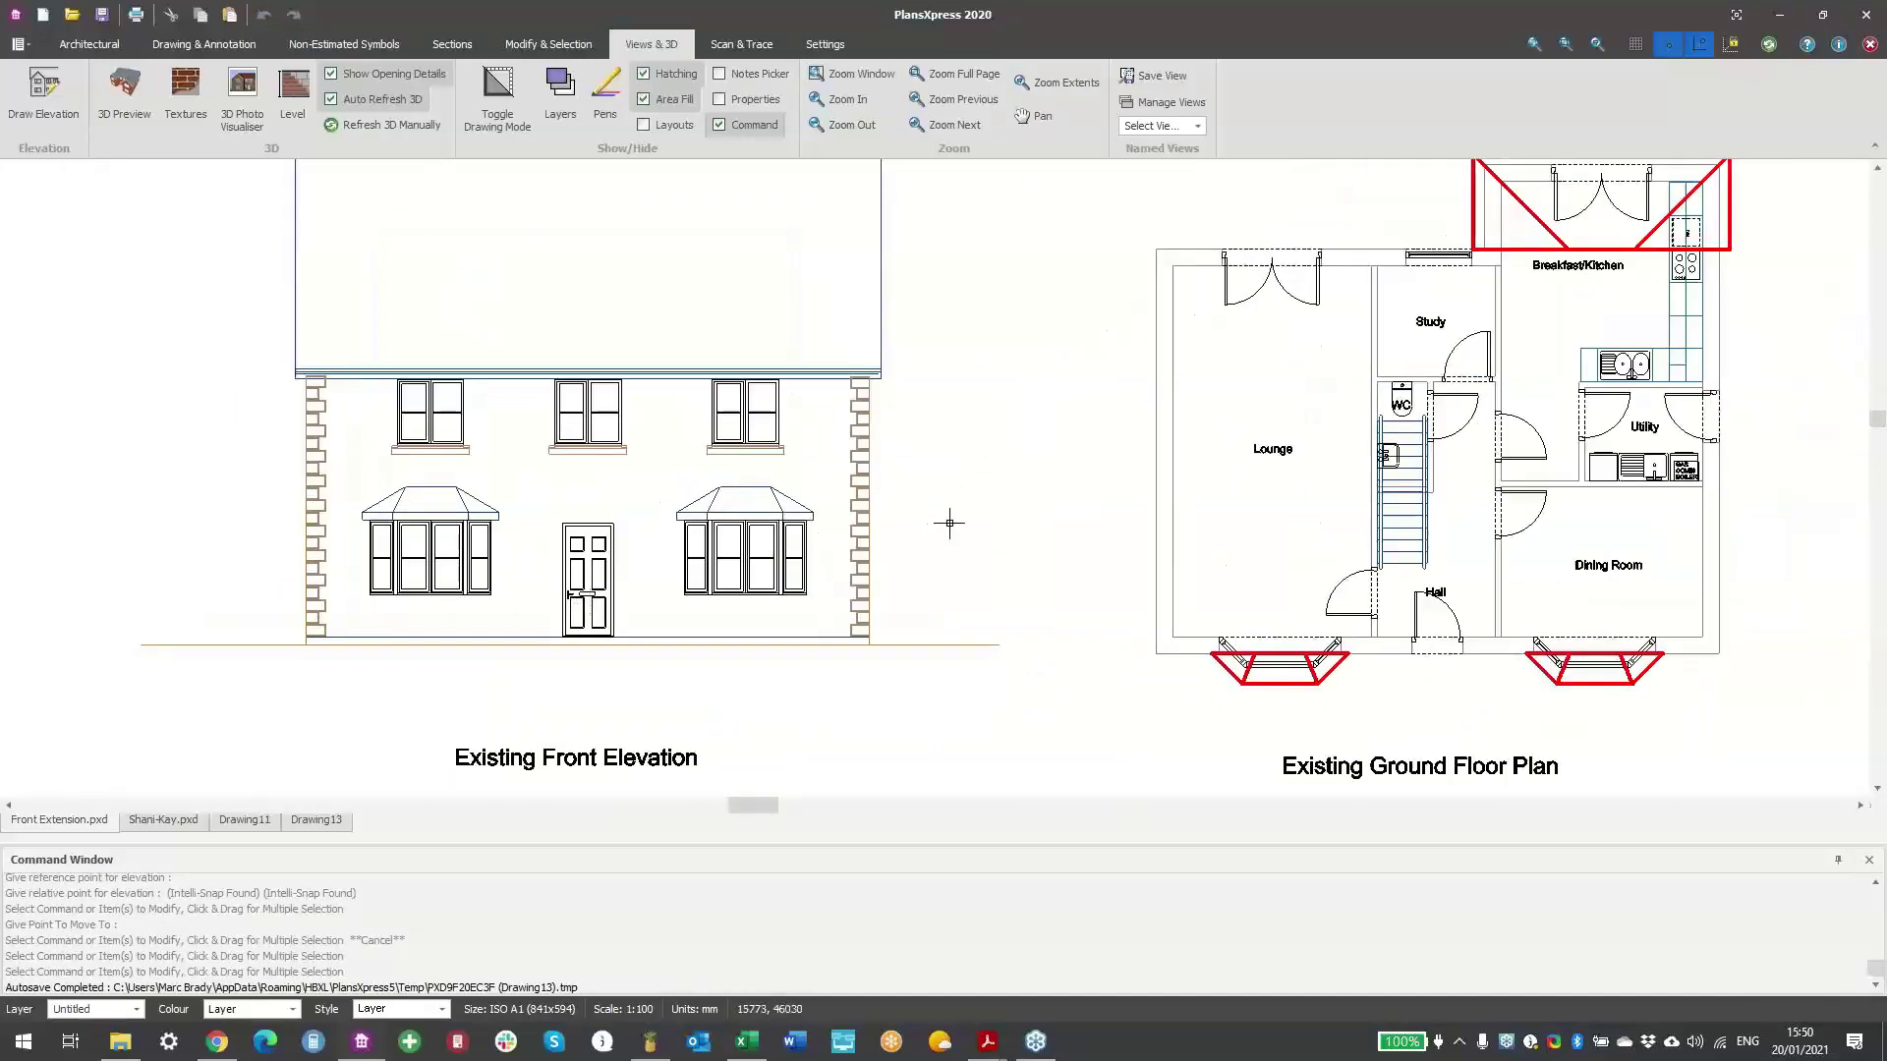
middle_drag(950, 525, 697, 495)
middle_drag(1461, 566, 883, 502)
scroll(980, 621, down, 1)
middle_drag(1003, 673, 1009, 457)
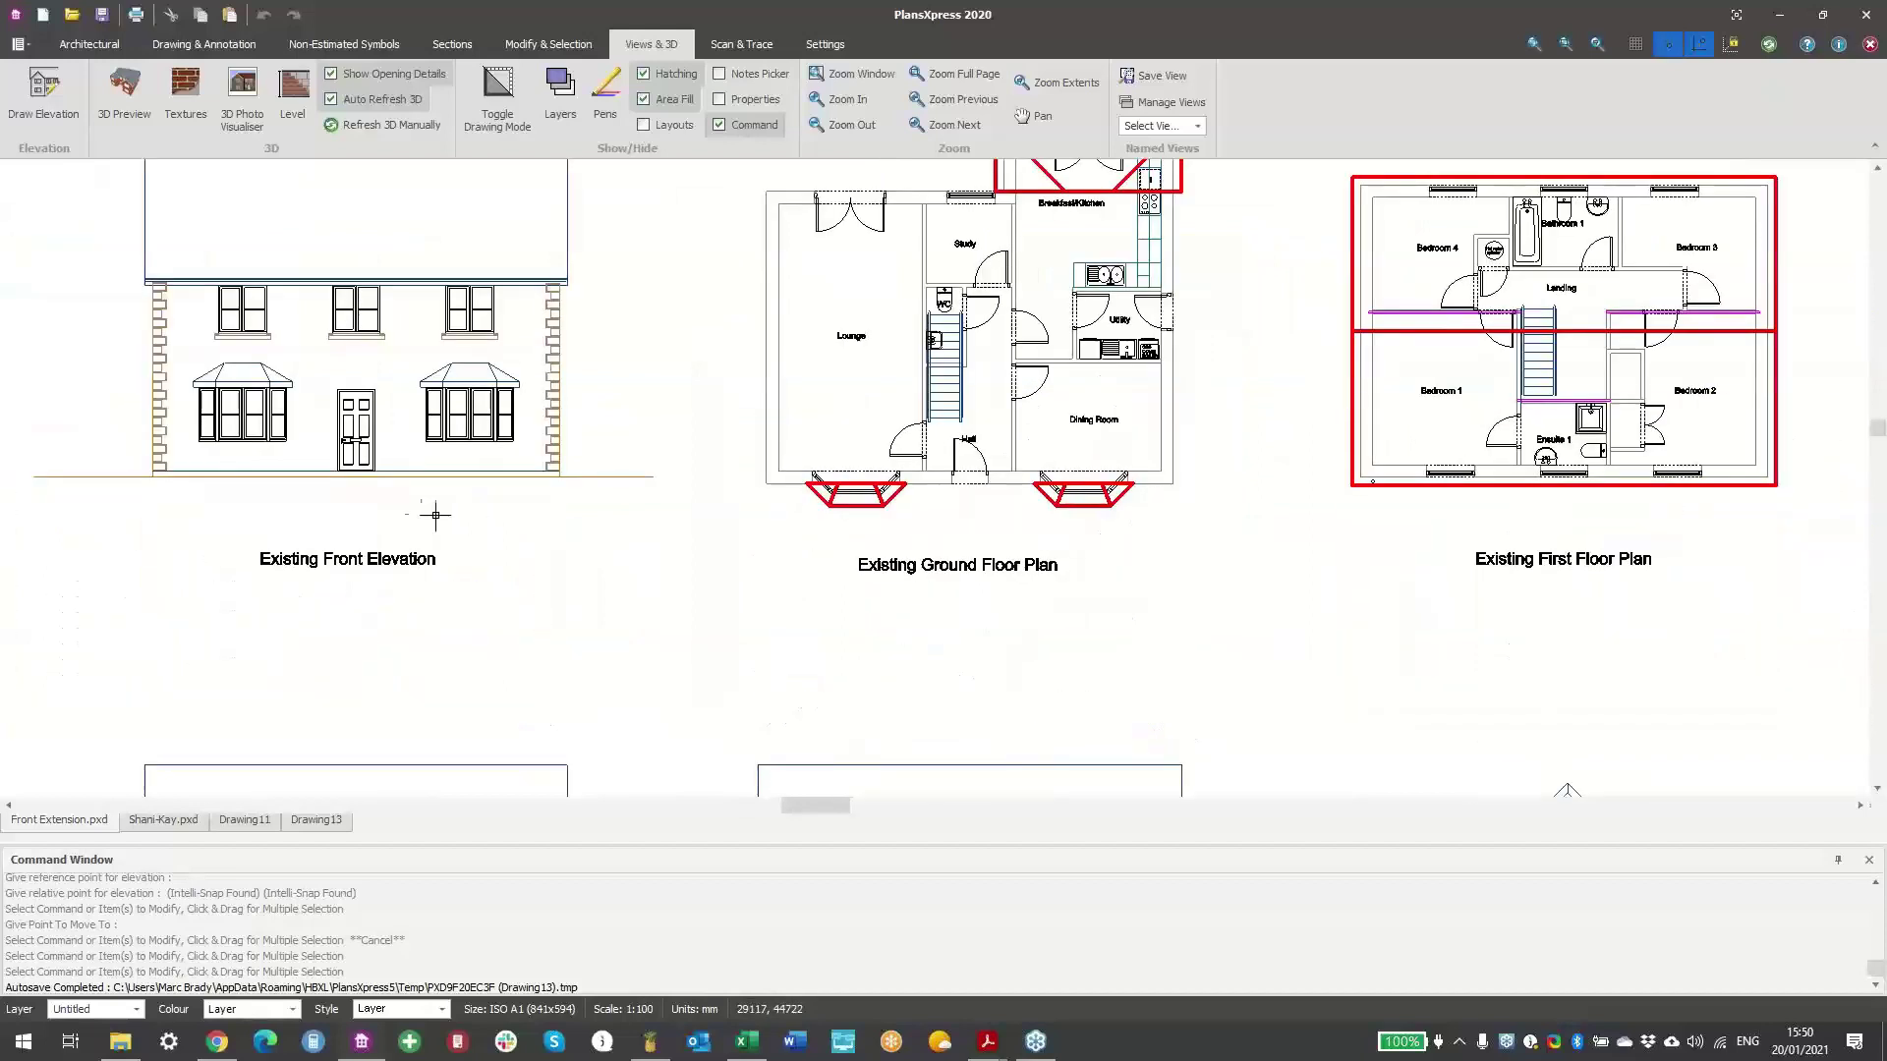
middle_drag(826, 737, 873, 395)
middle_drag(644, 464, 609, 568)
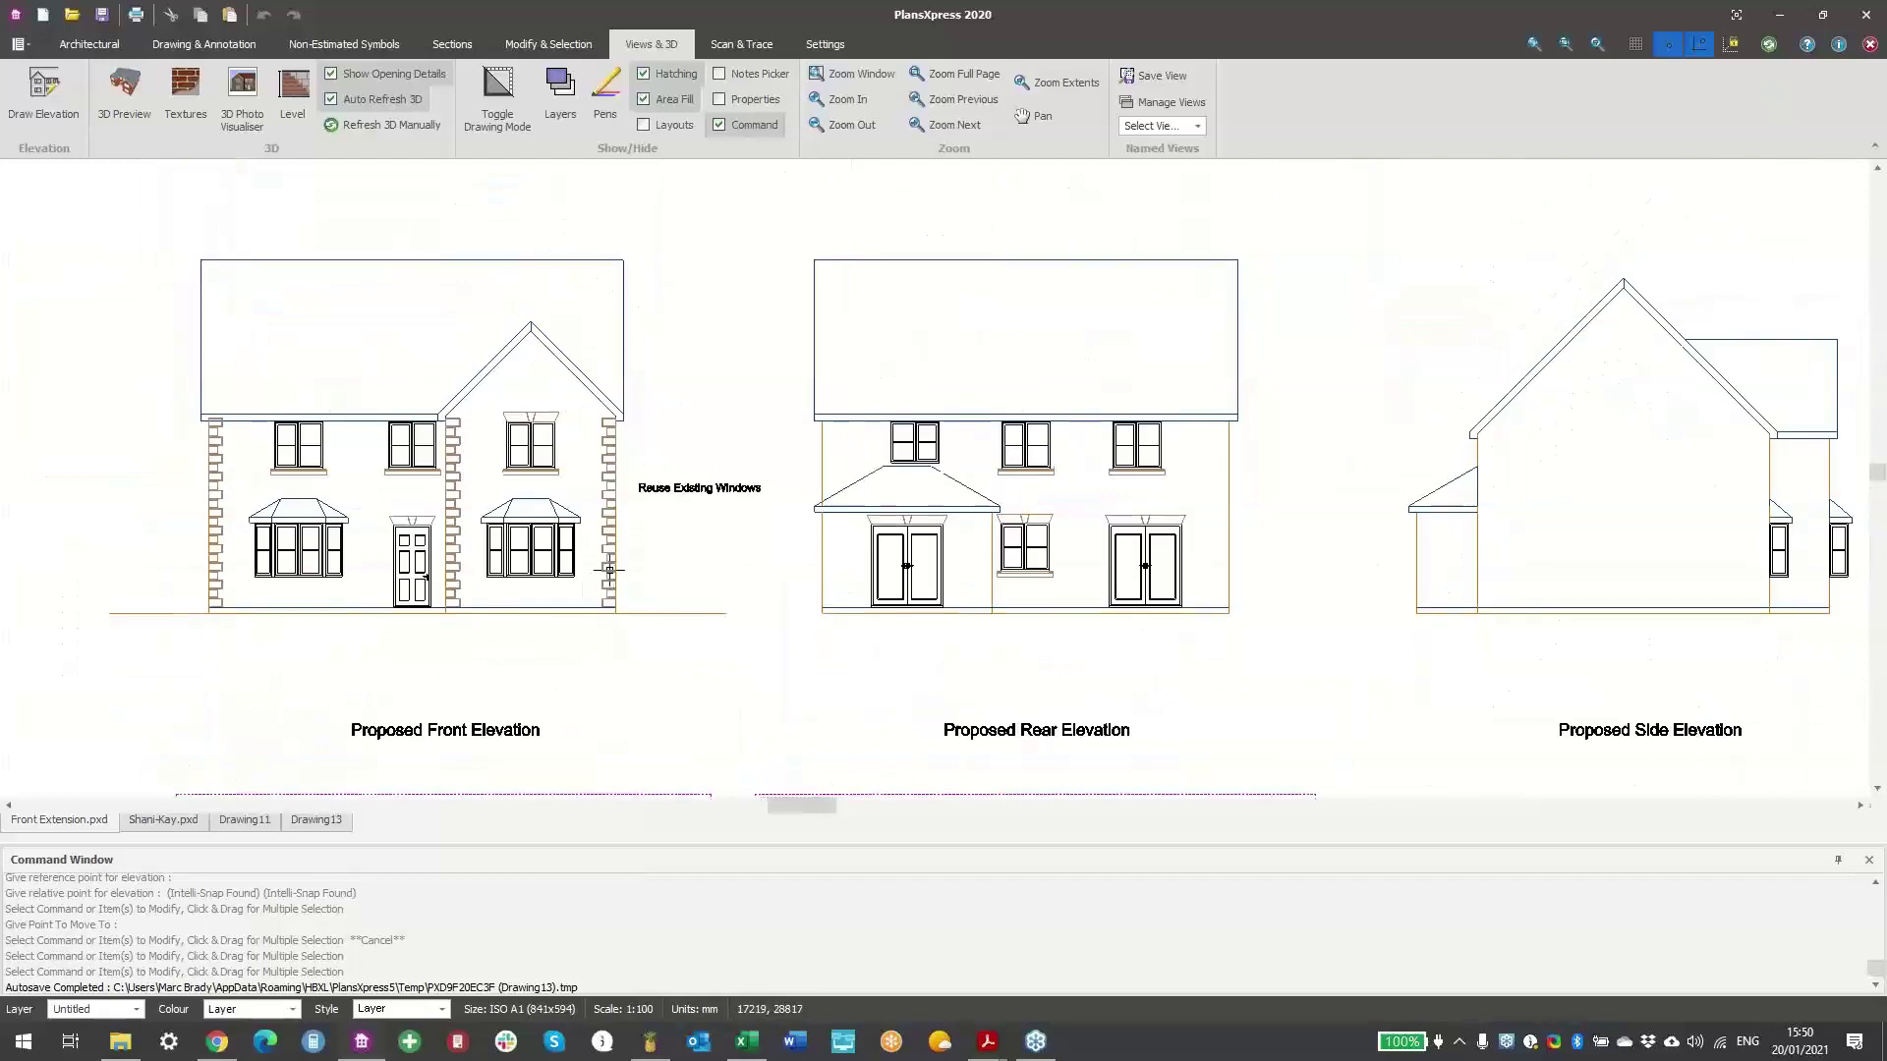
middle_drag(584, 486, 609, 781)
middle_drag(688, 393, 699, 524)
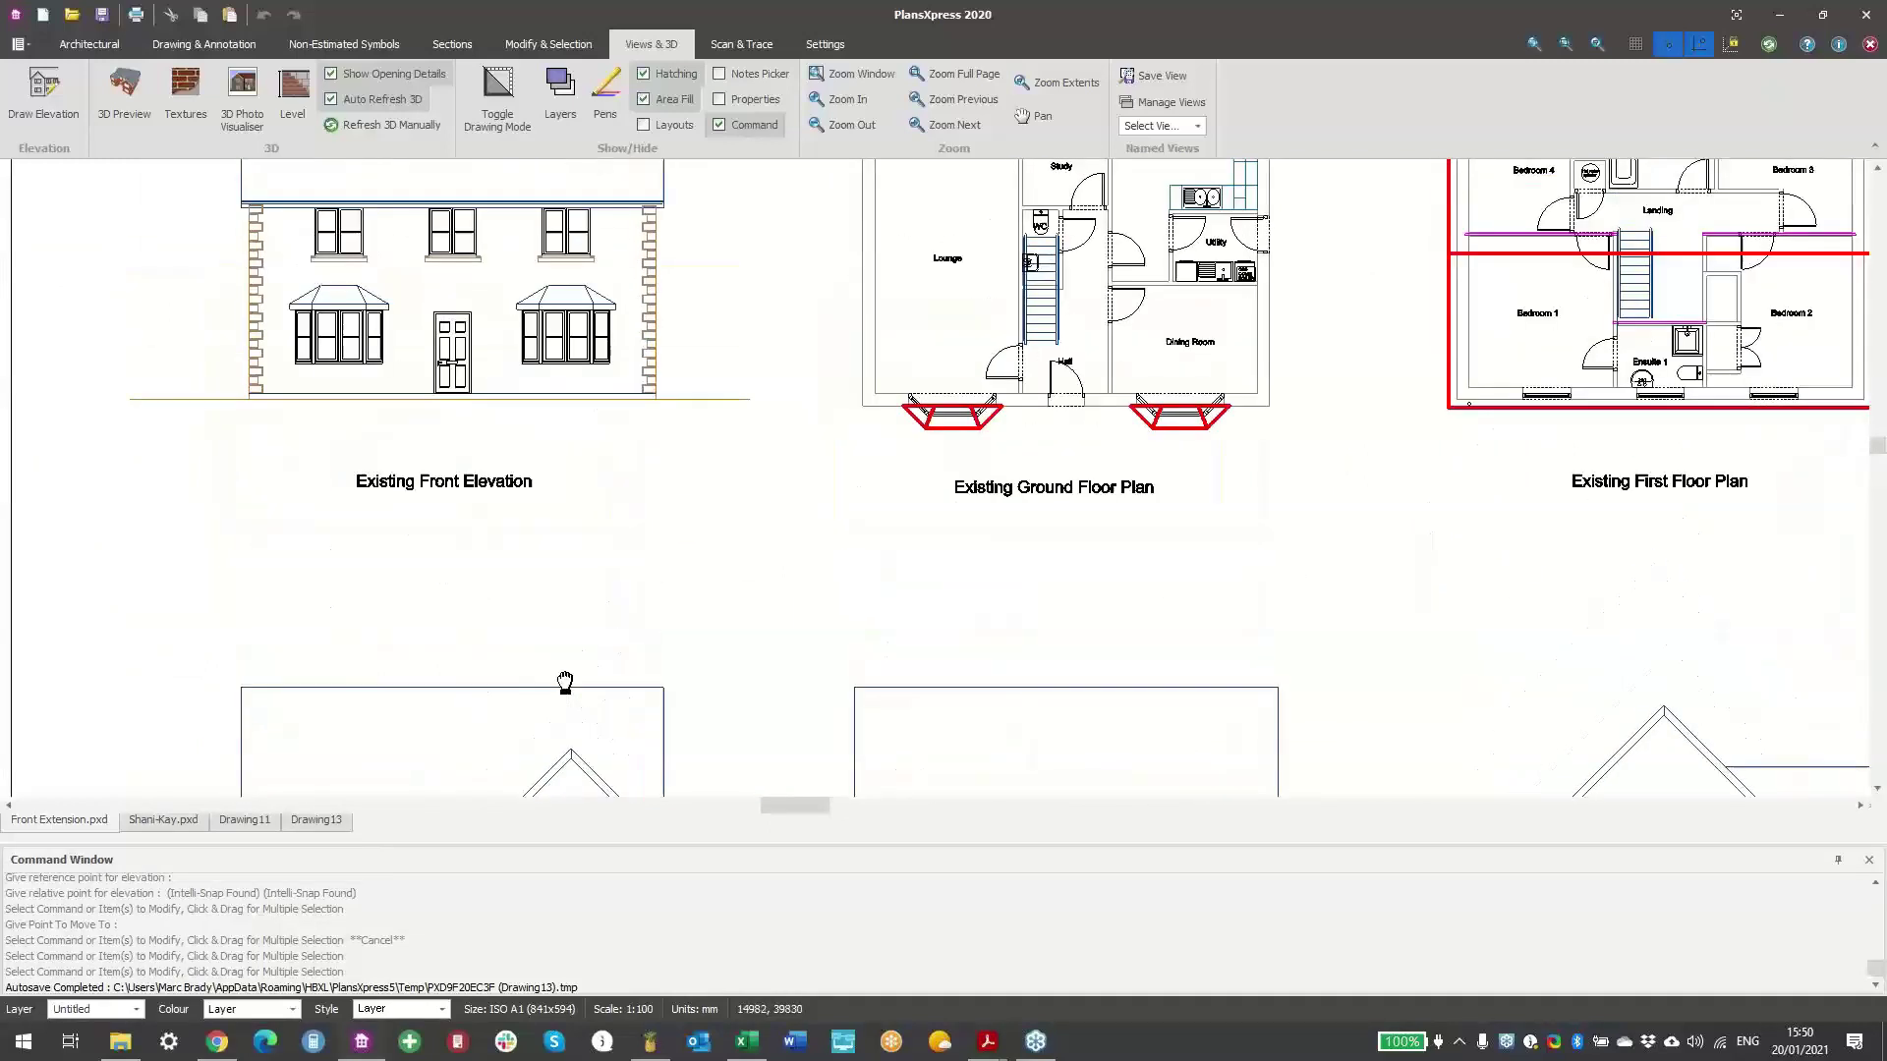
middle_drag(747, 367, 757, 481)
scroll(681, 611, down, 5)
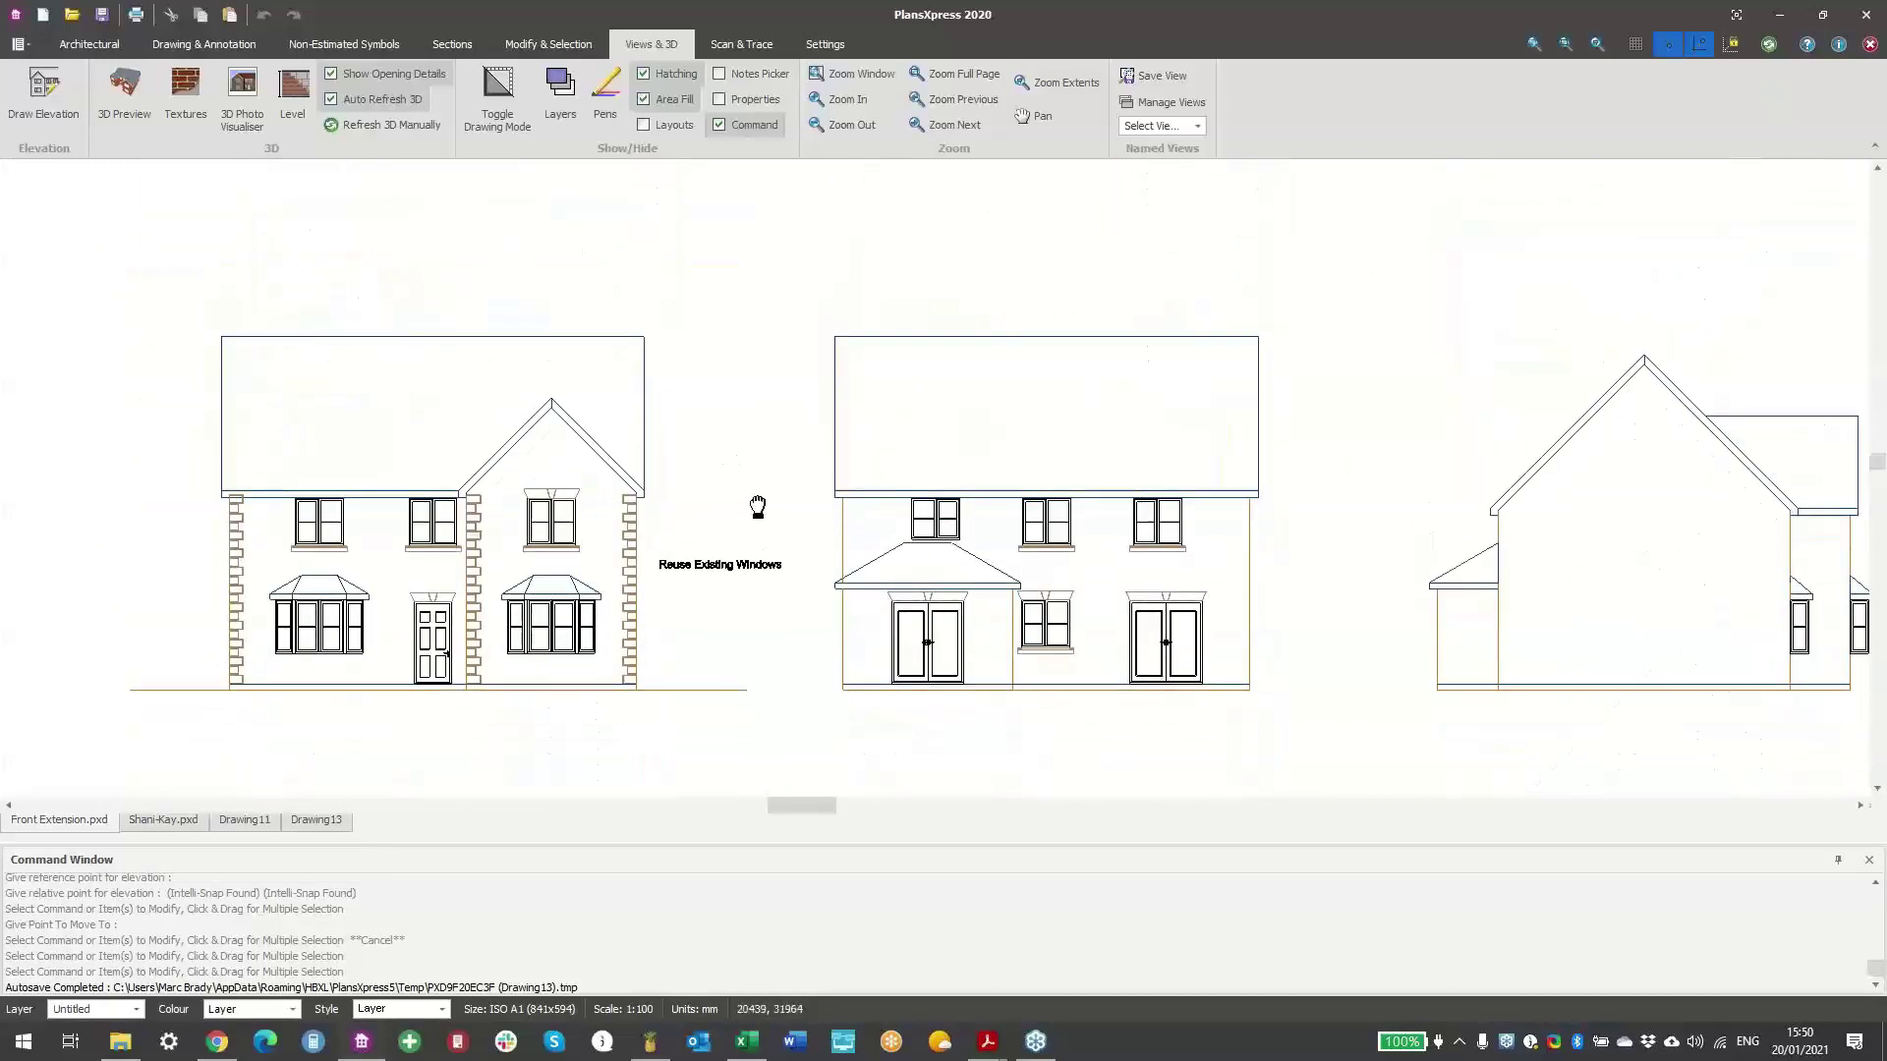
- Review the proposed elevations and the ground and first floor plans, and compare them with the existing views across the Front Extension sheet
scroll(867, 632, down, 5)
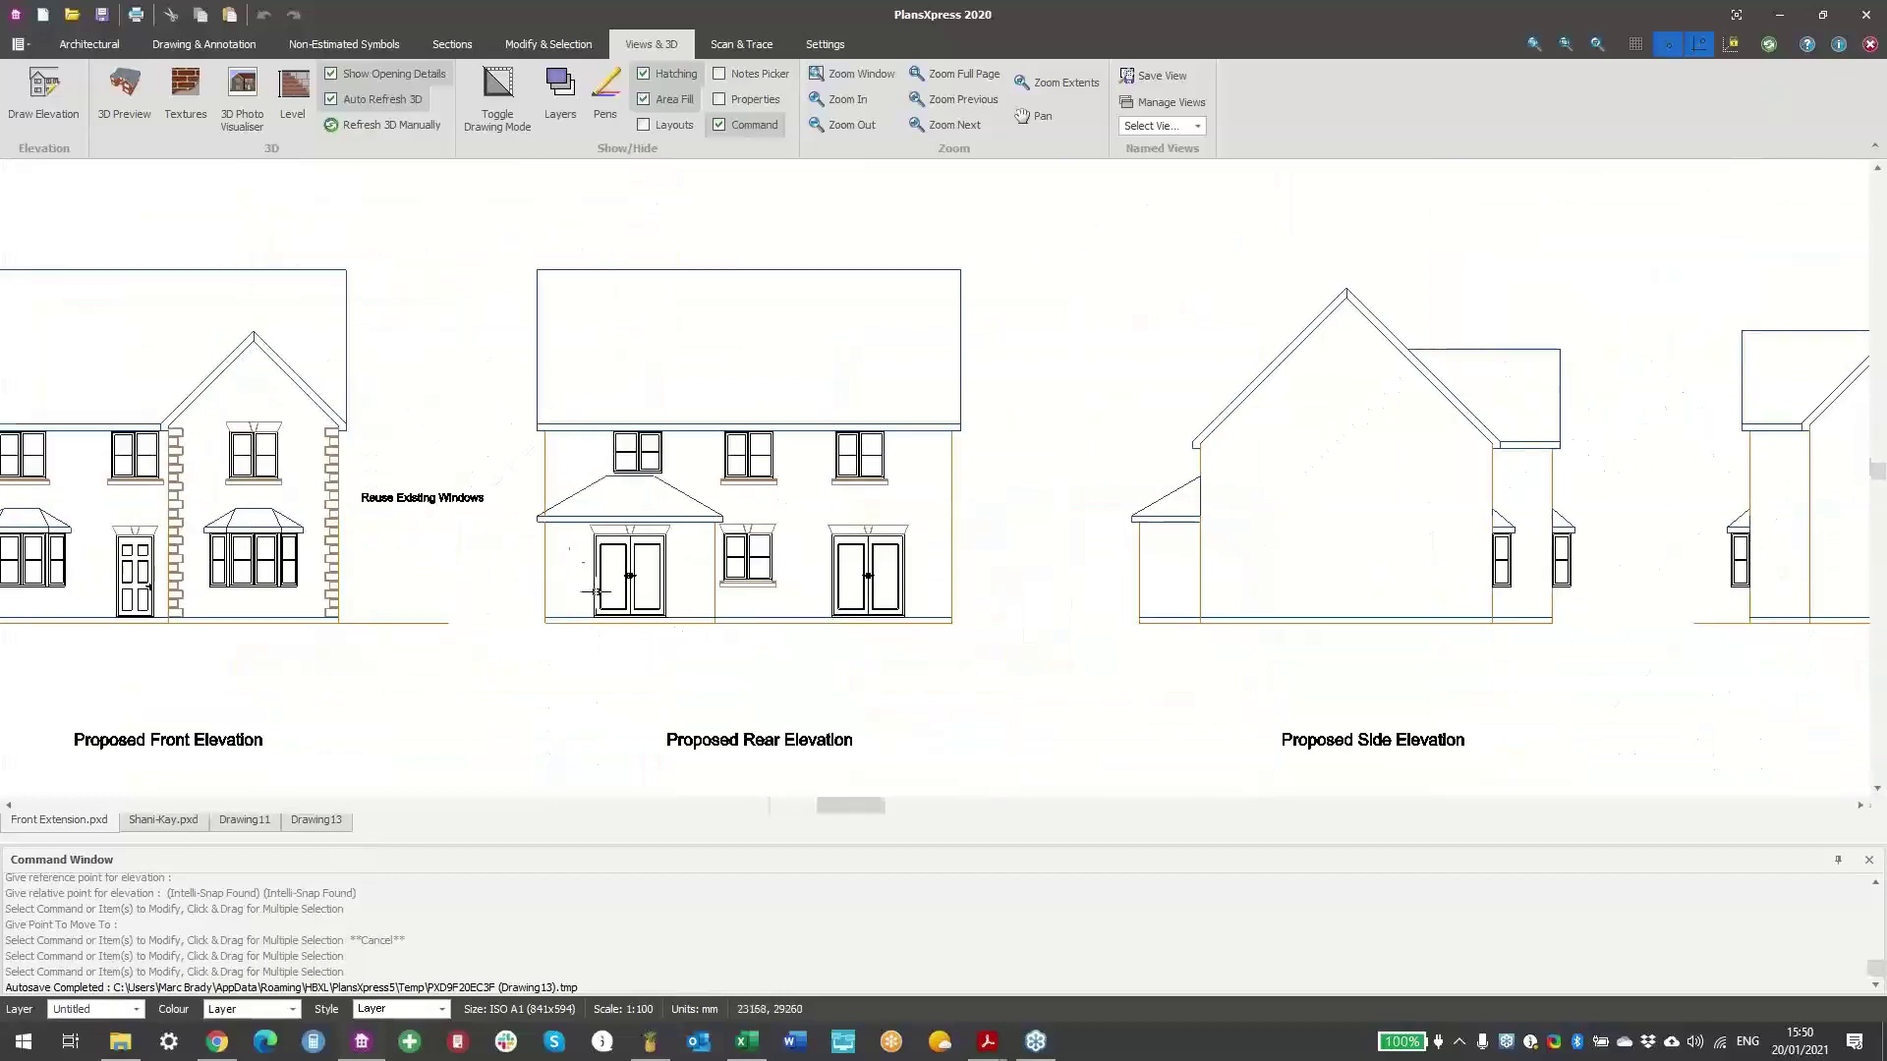
ctrl+scroll(872, 382, down, 2)
middle_drag(871, 382, 887, 323)
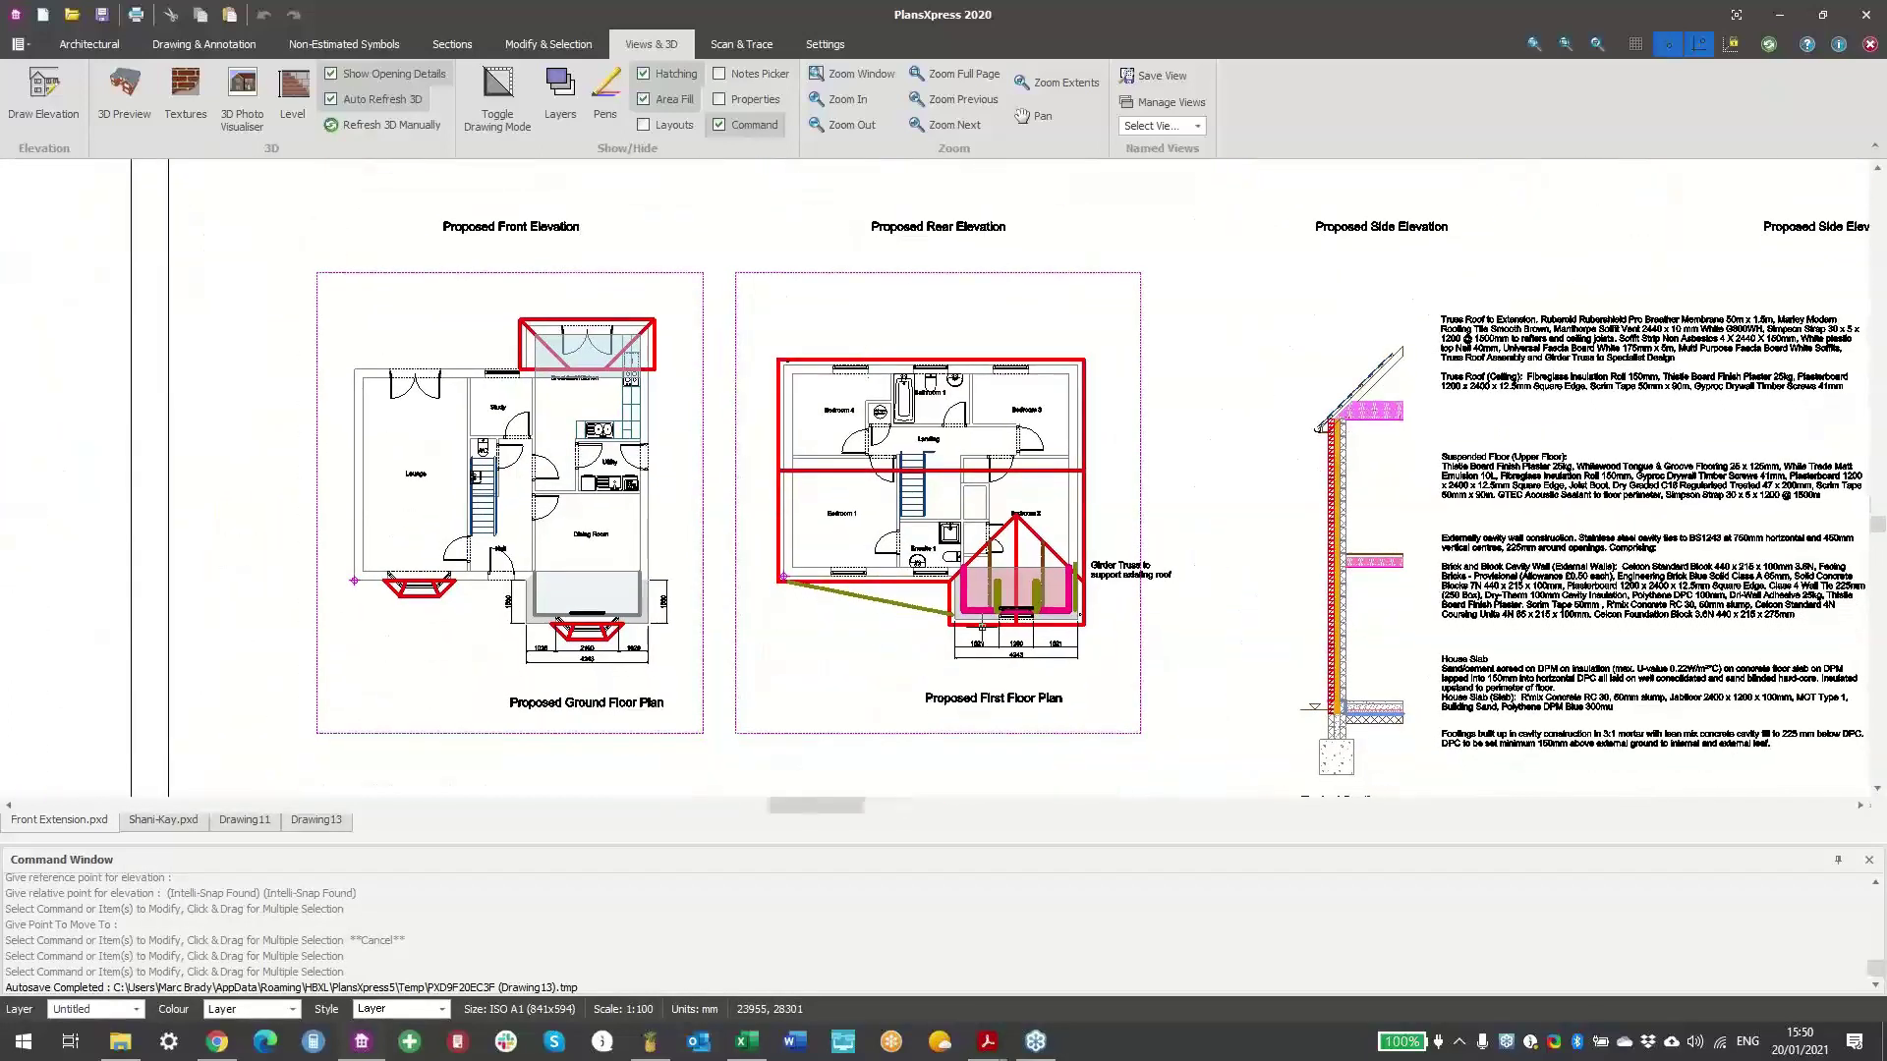
ctrl+scroll(1057, 629, up, 2)
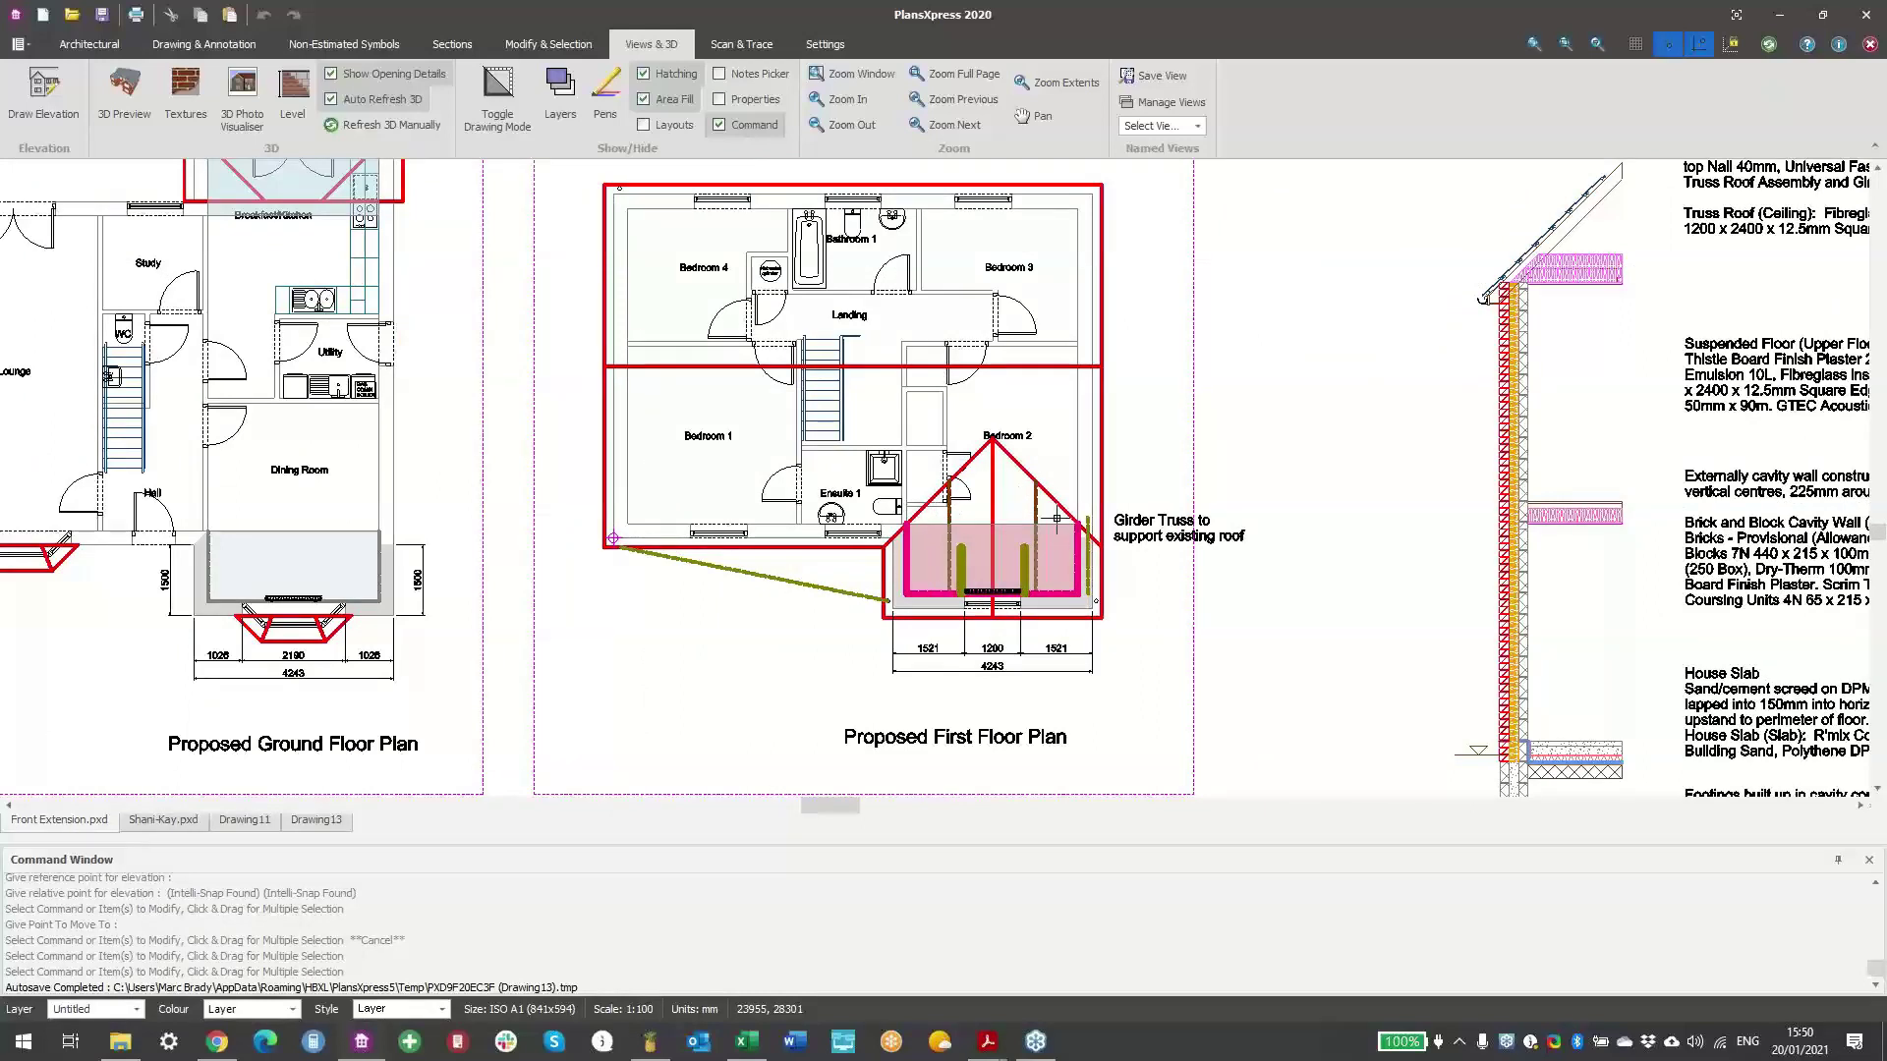
middle_drag(797, 543, 879, 789)
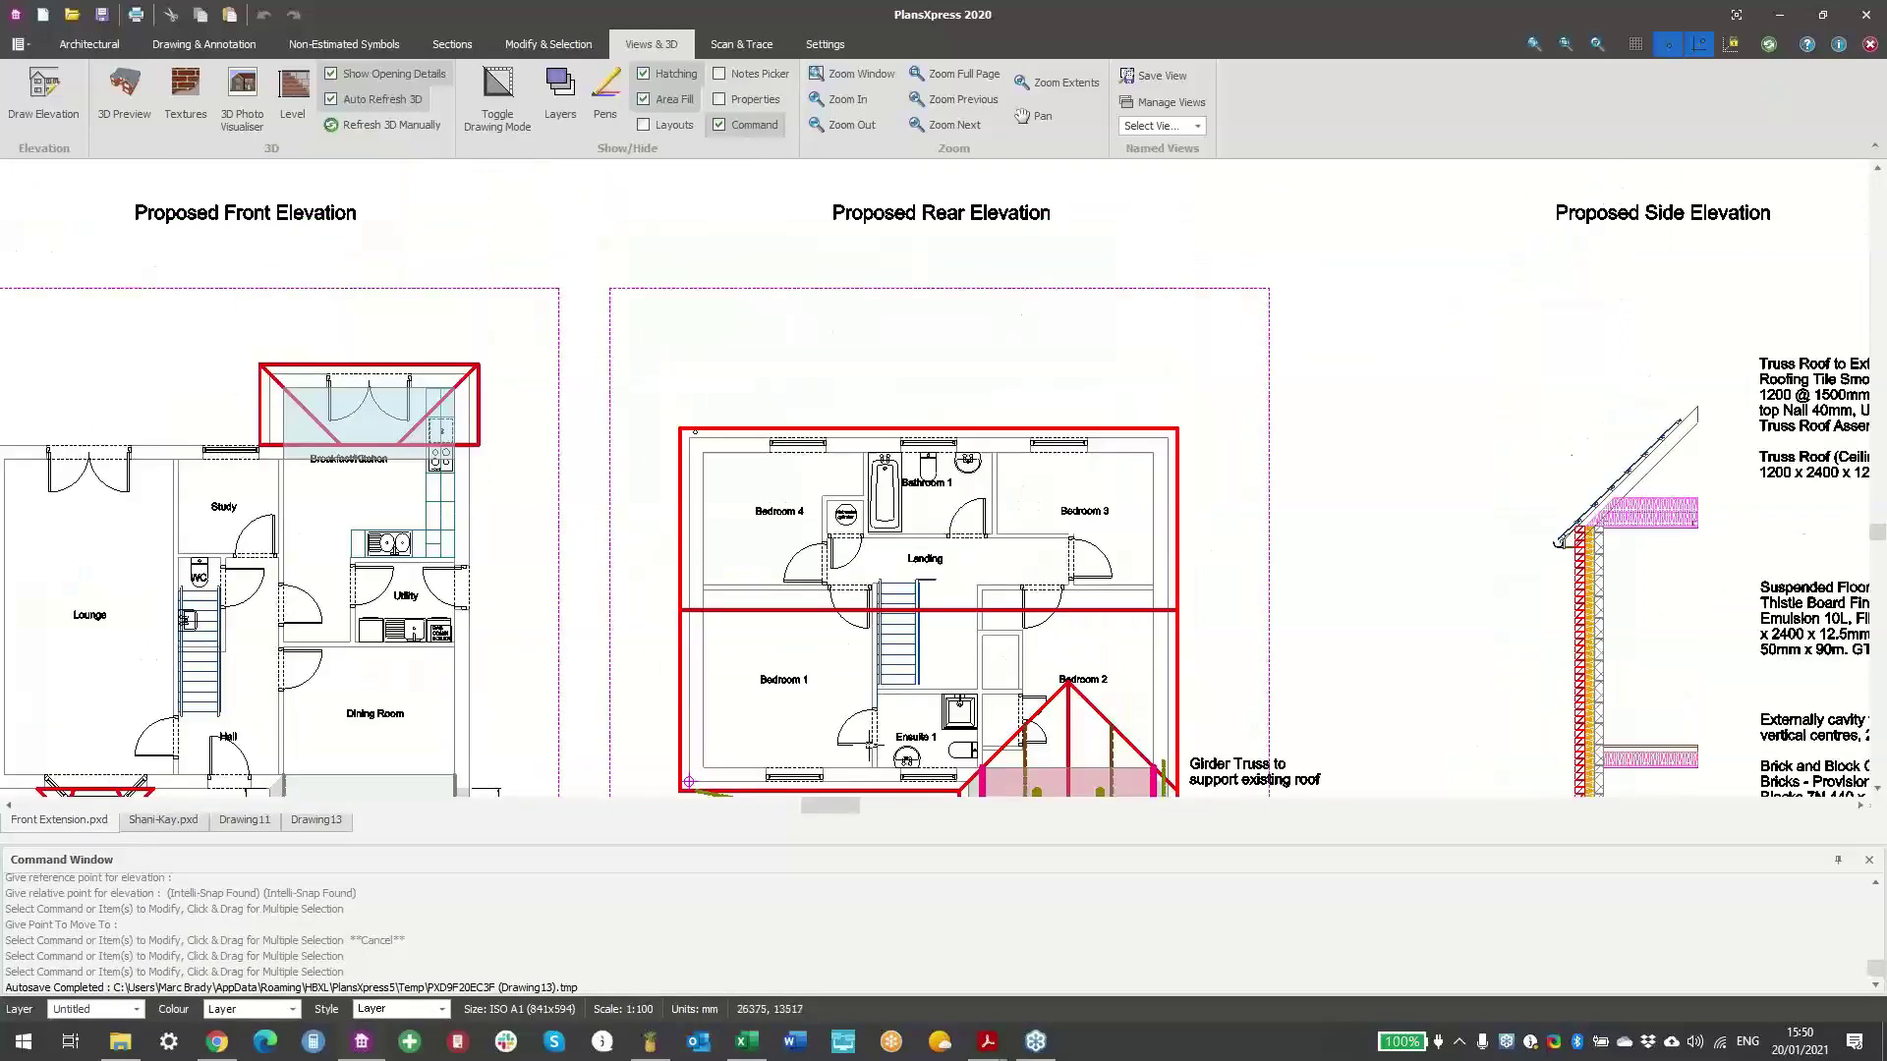
middle_drag(855, 392, 905, 817)
middle_drag(876, 604, 864, 762)
scroll(814, 542, down, 3)
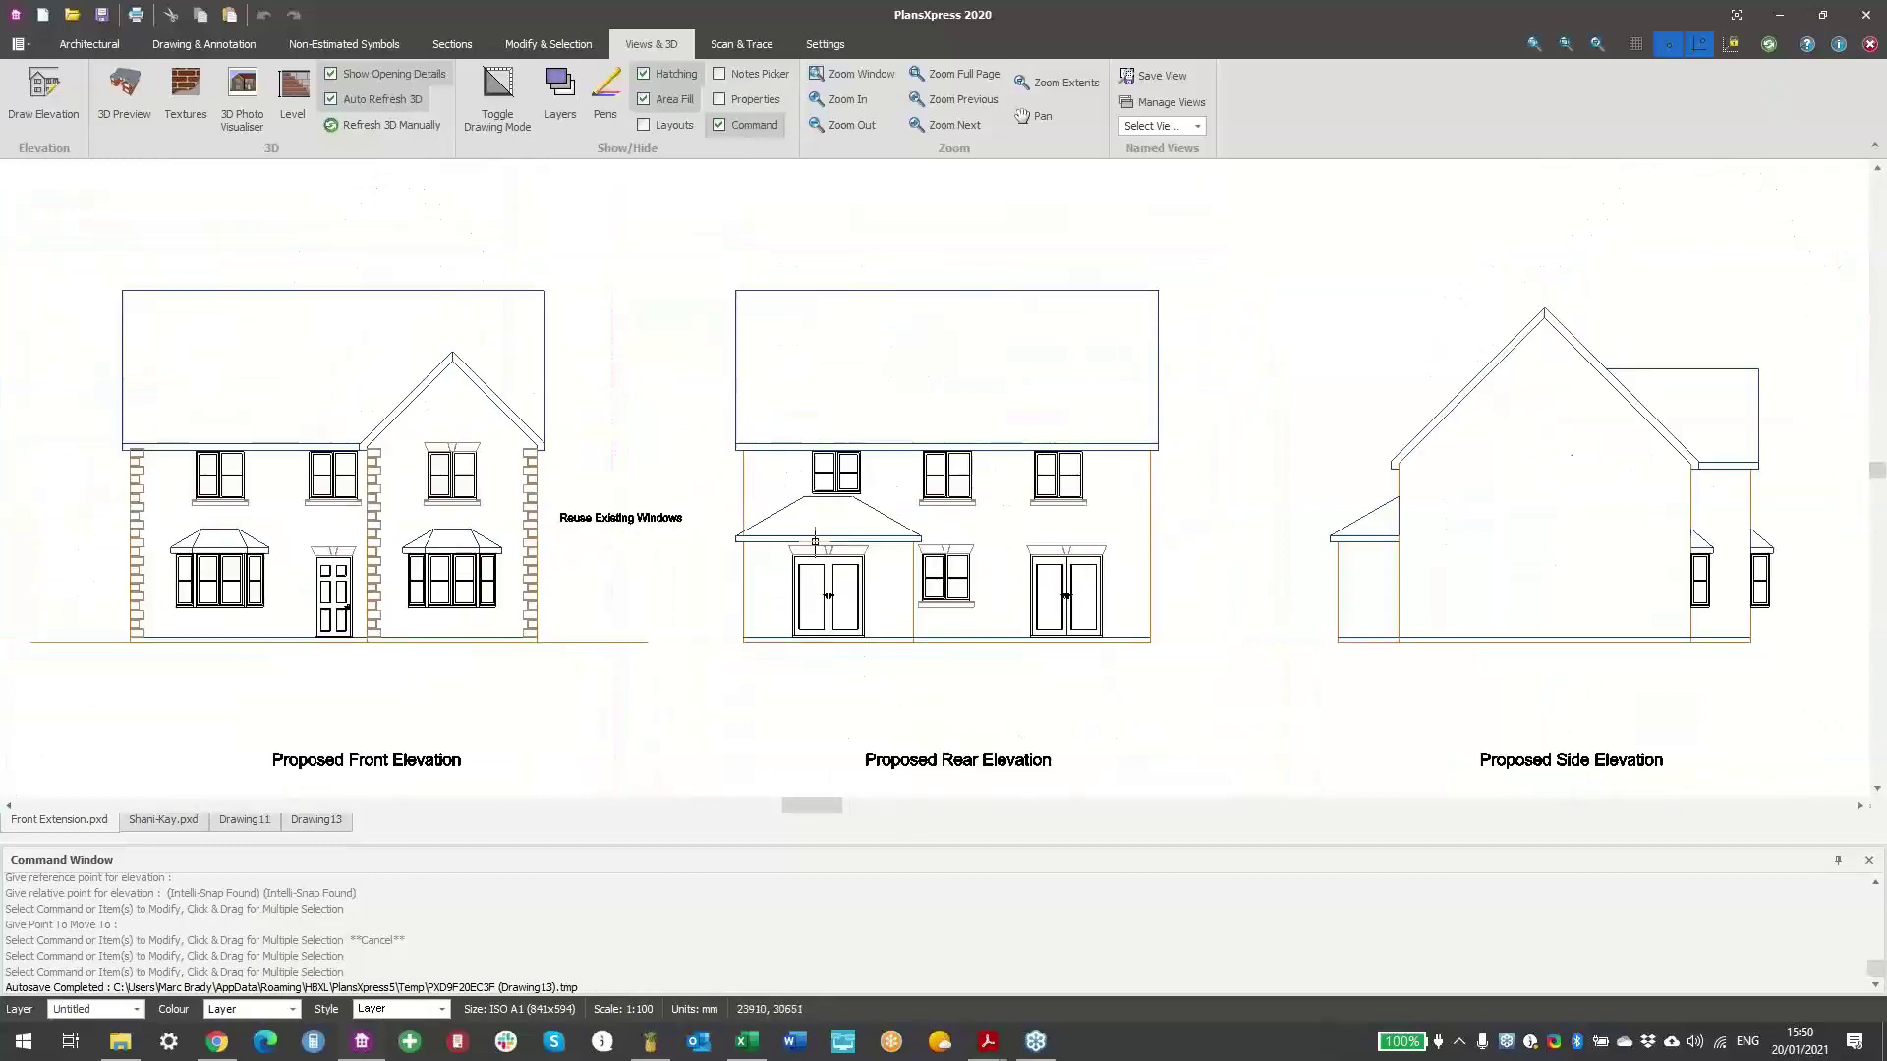
middle_drag(806, 442, 800, 694)
middle_drag(805, 561, 735, 476)
middle_drag(754, 688, 766, 527)
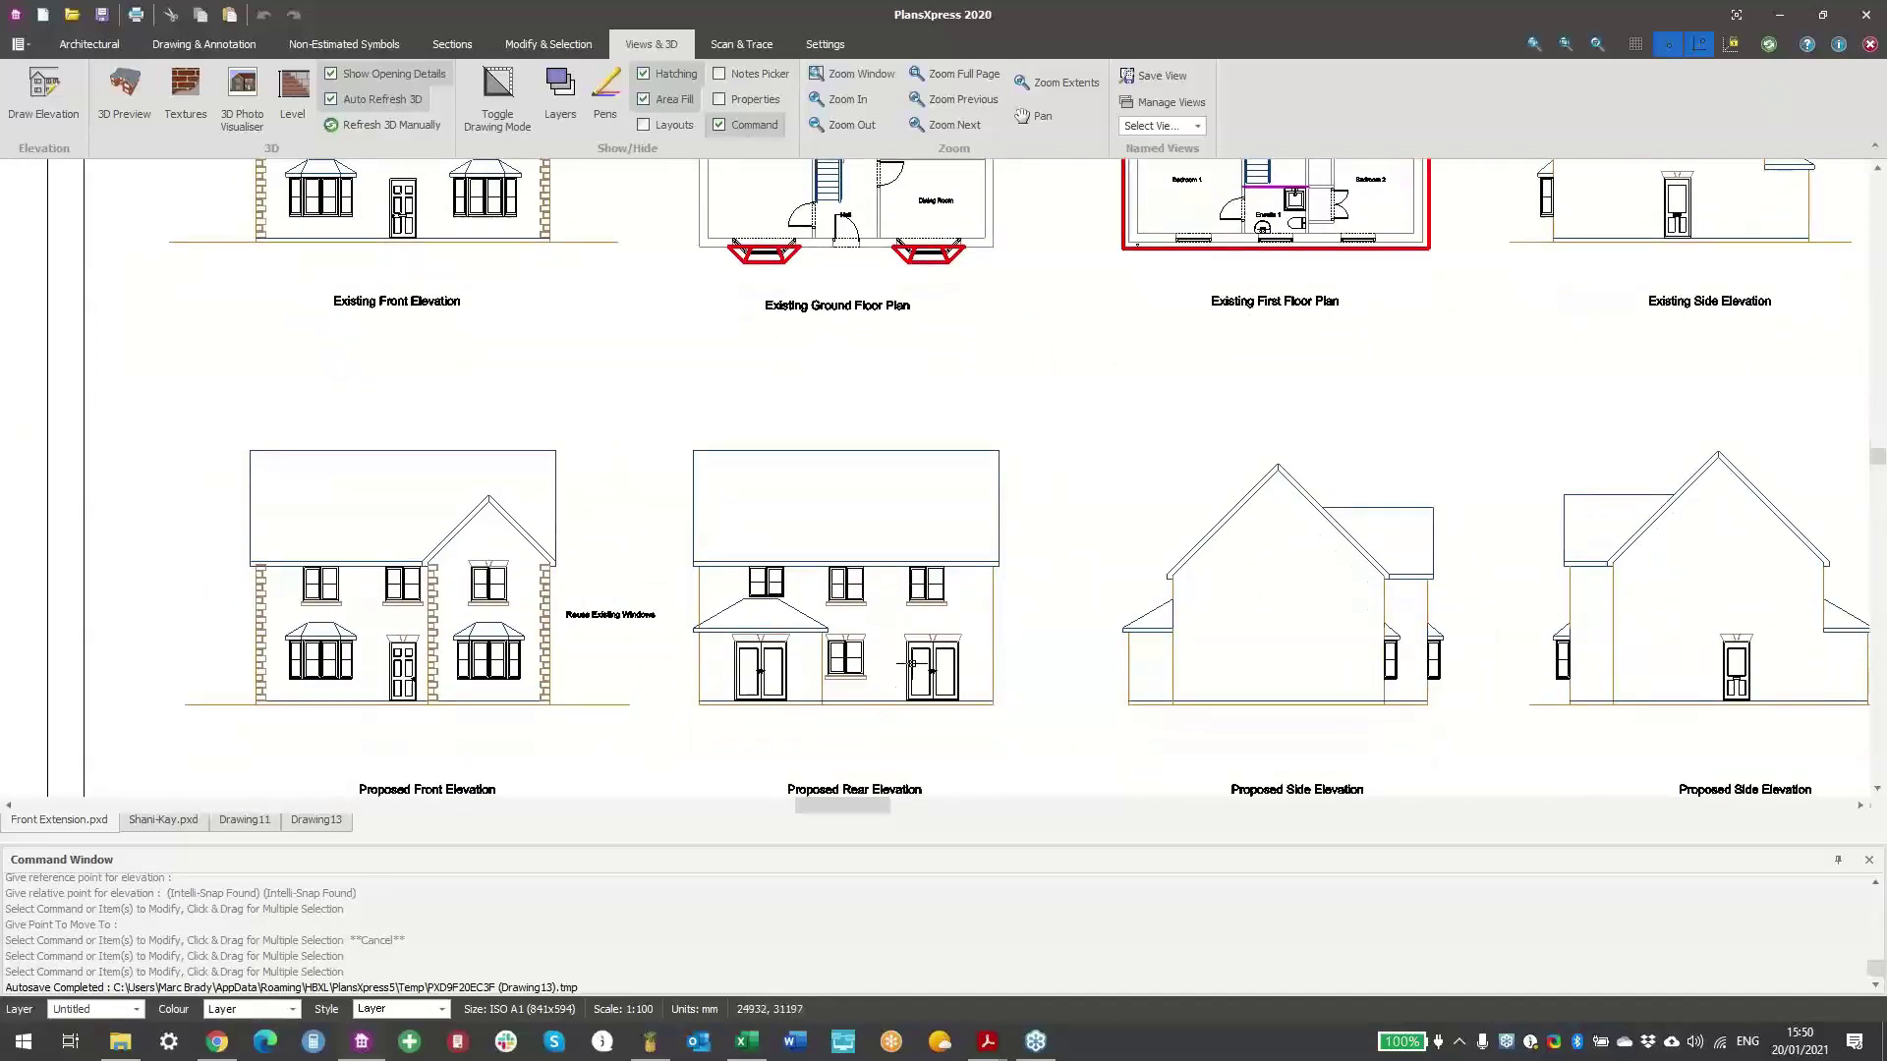
middle_drag(912, 665, 897, 709)
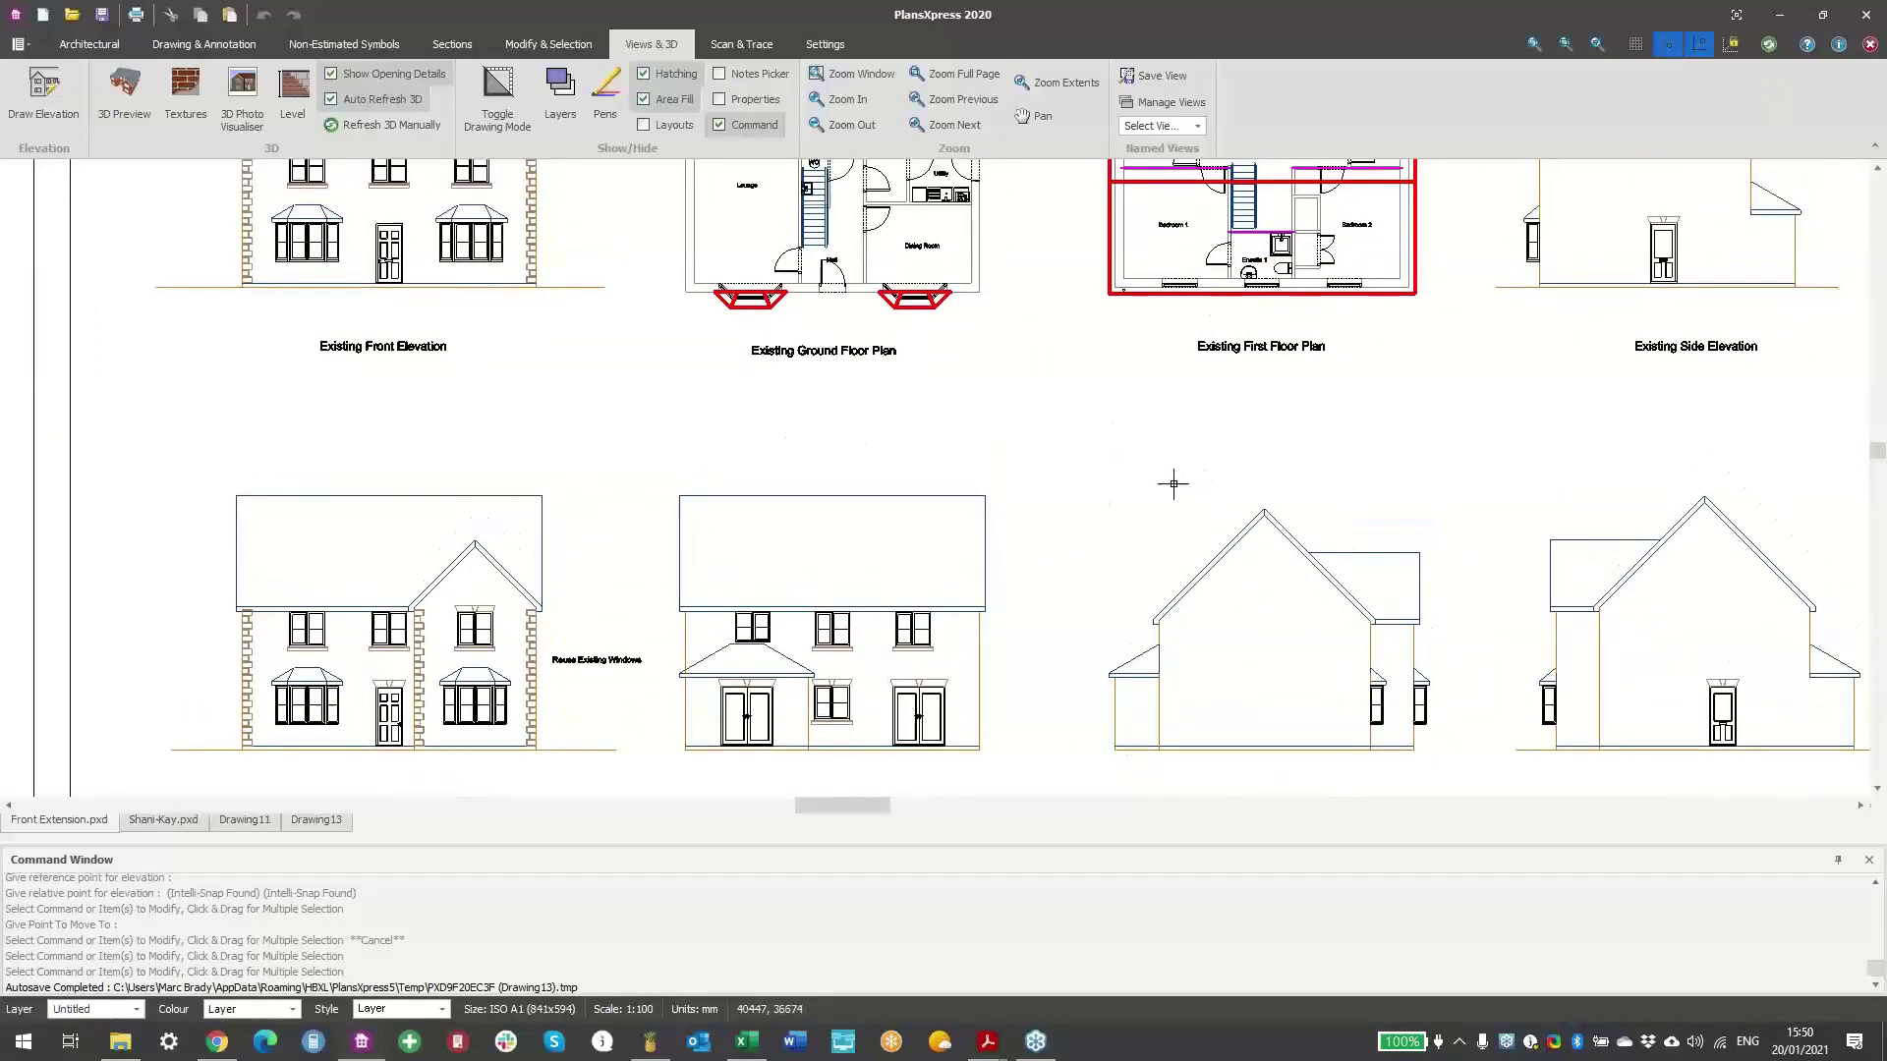
scroll(366, 405, down, 3)
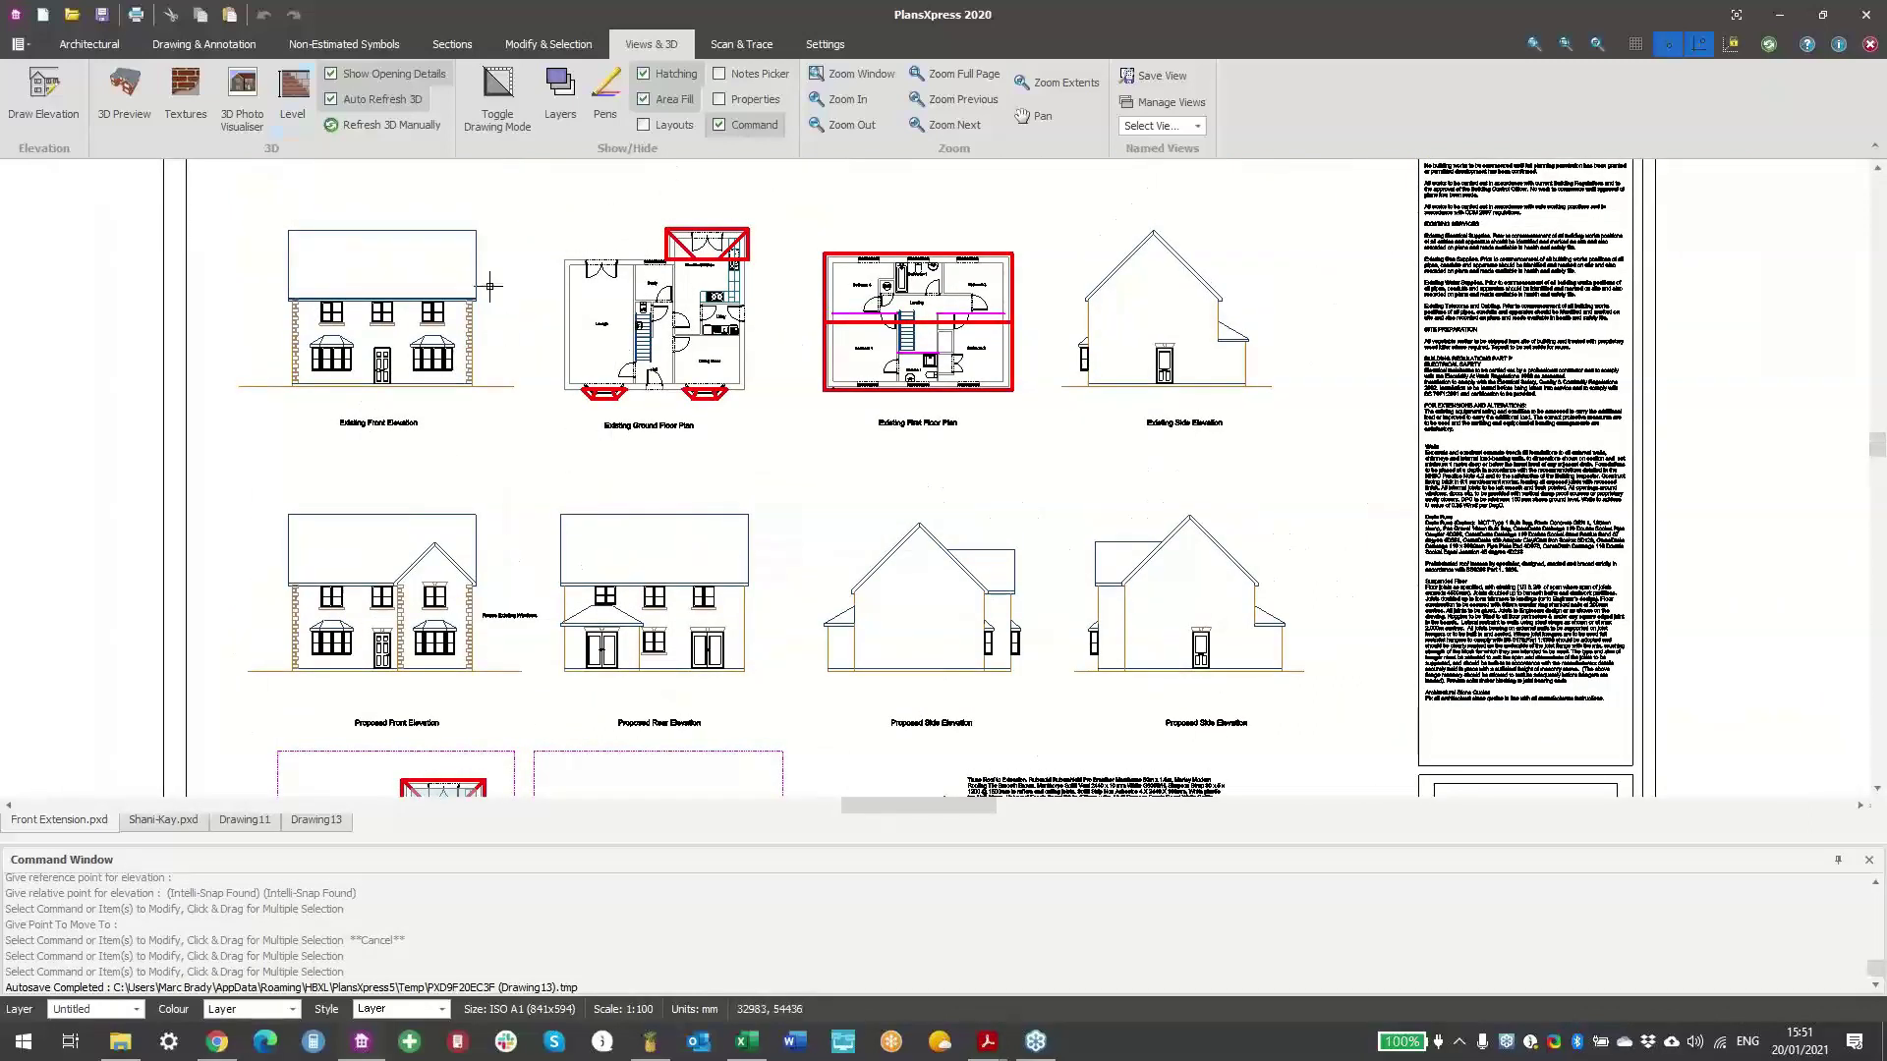
- Create a new drawing from the "A1 1 to 50 with Title & Notes Block" template
click(19, 45)
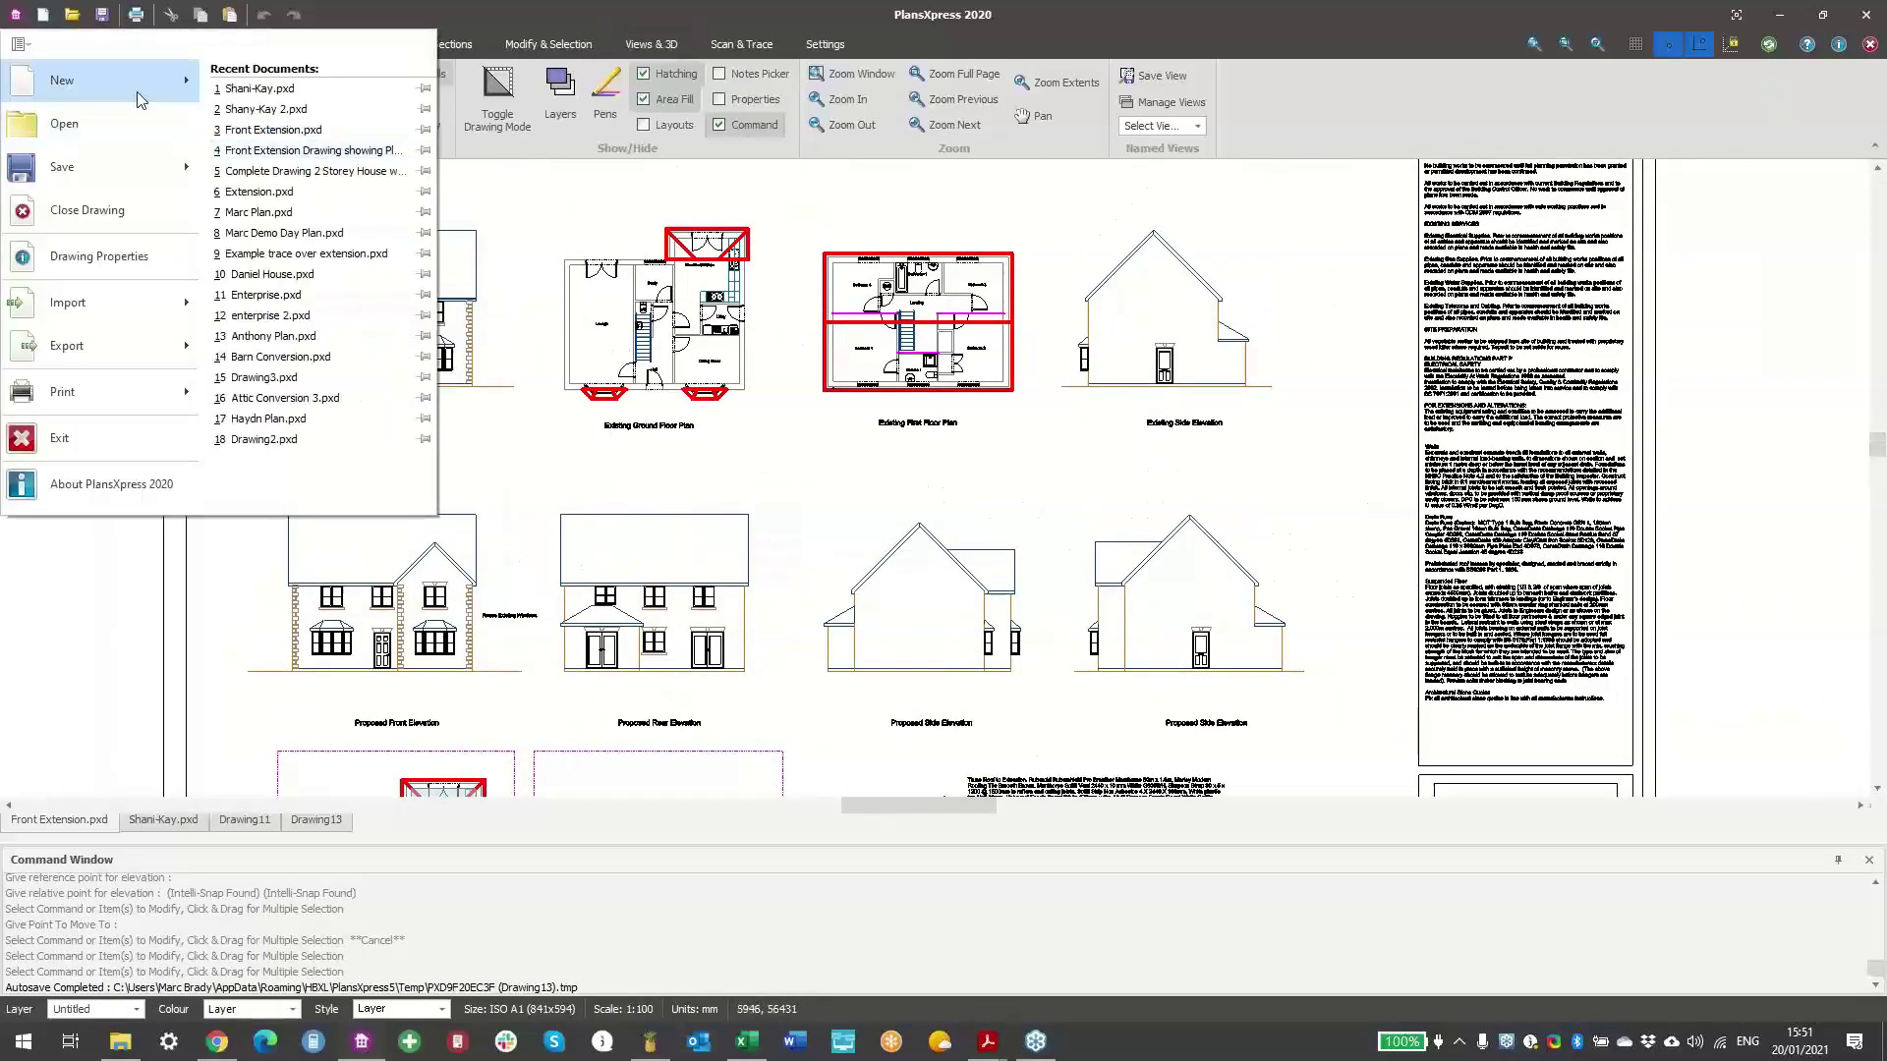
mouse_move(138, 92)
click(337, 104)
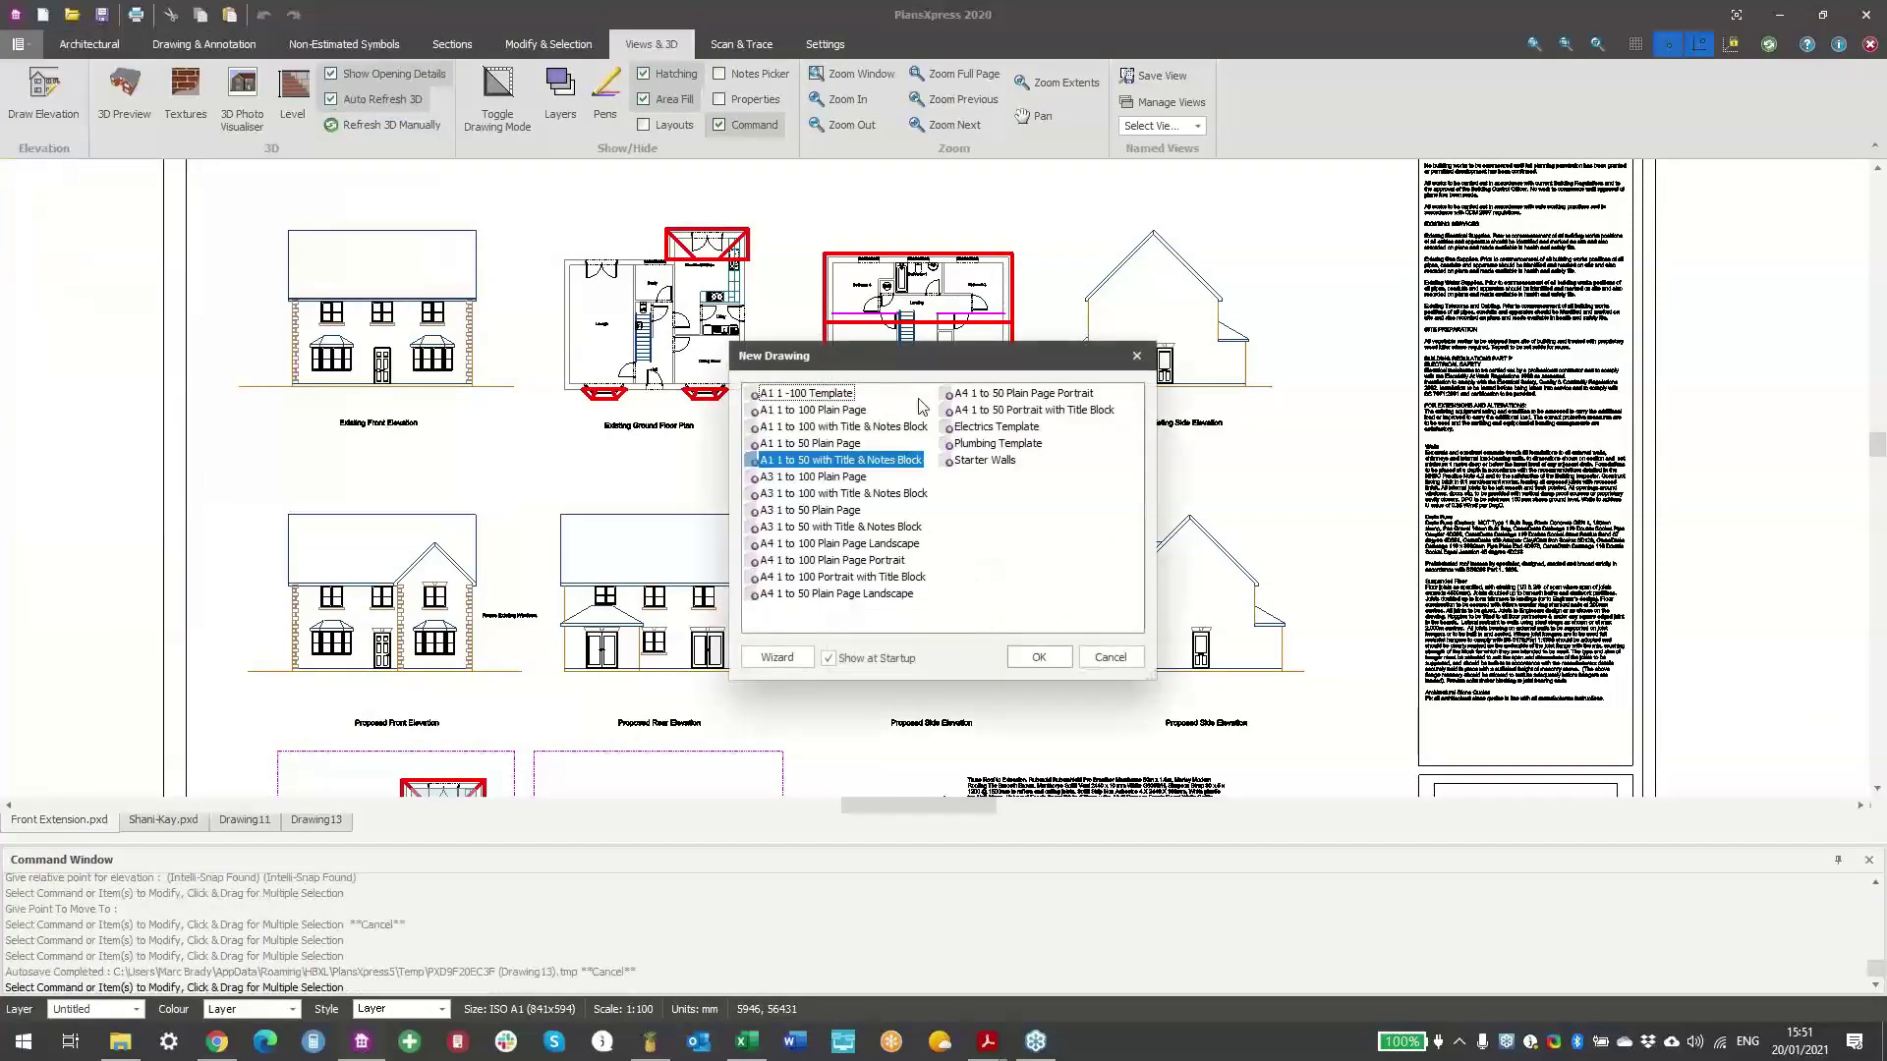
click(1040, 660)
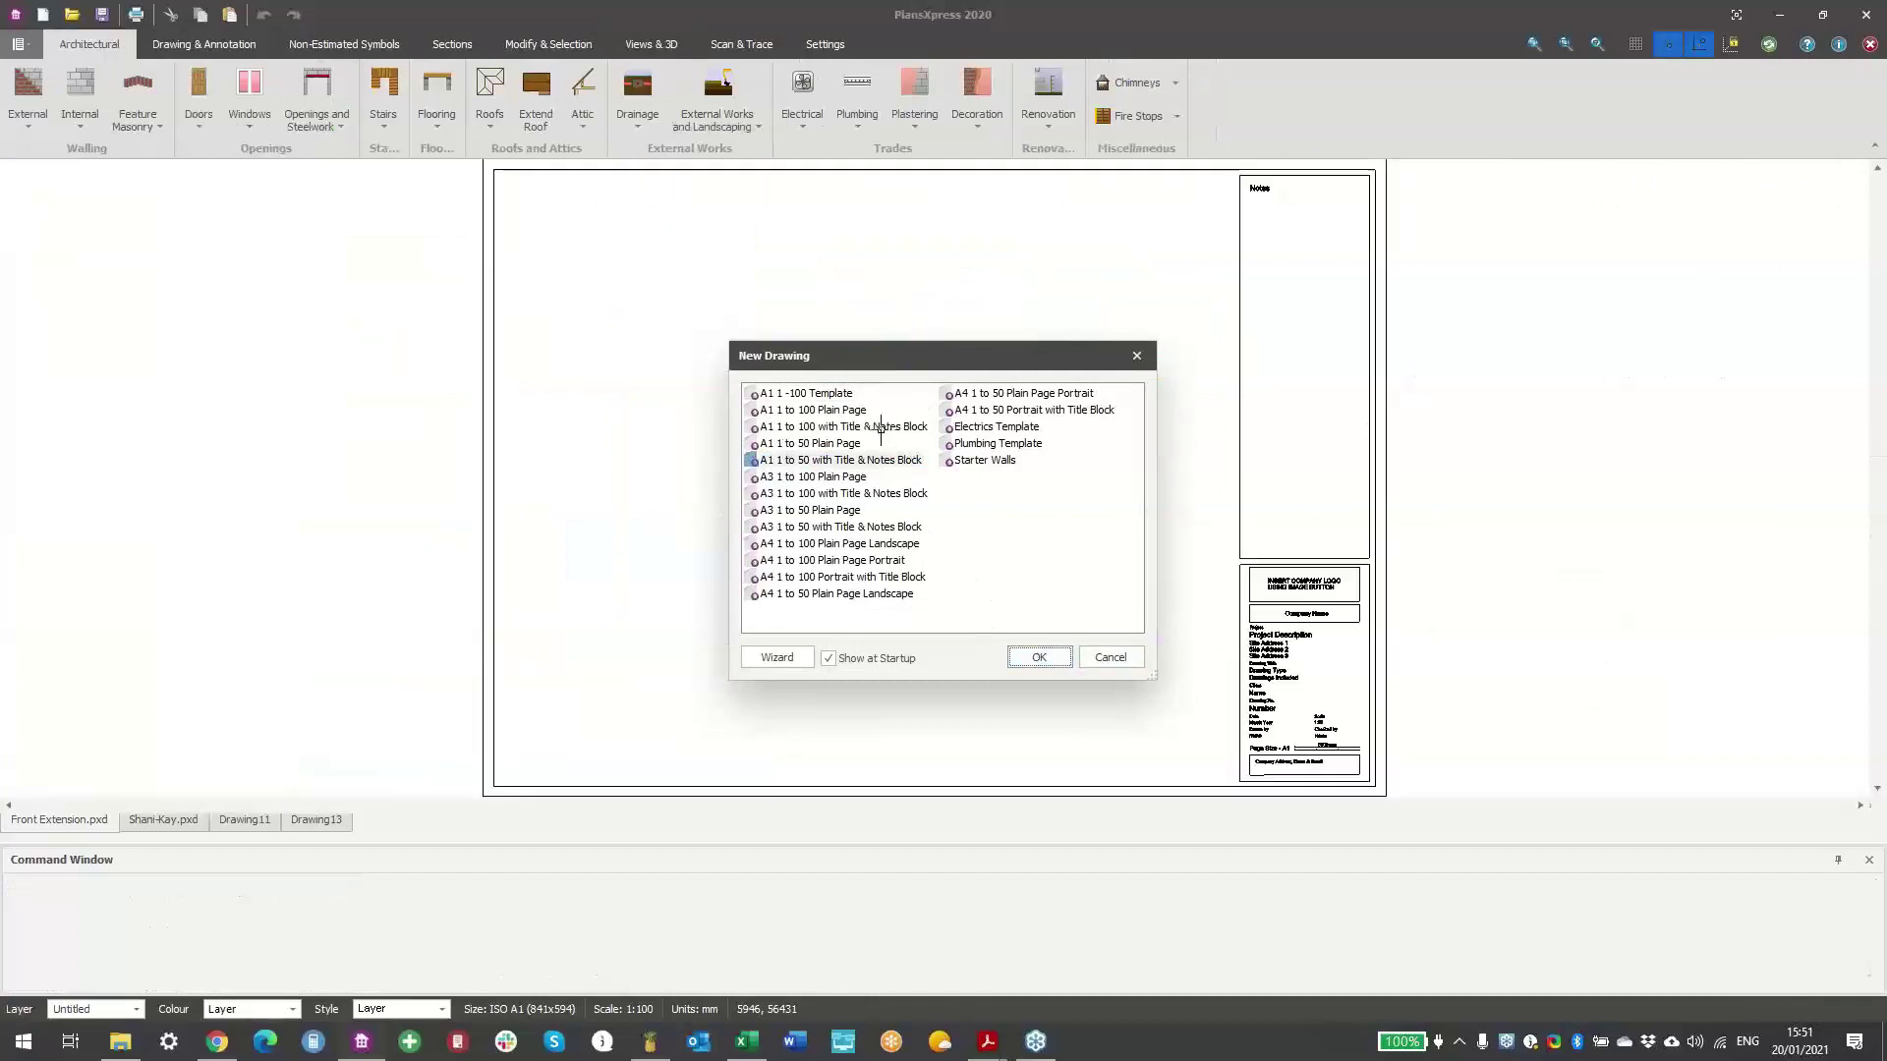
click(1038, 657)
scroll(623, 366, up, 2)
scroll(667, 432, down, 3)
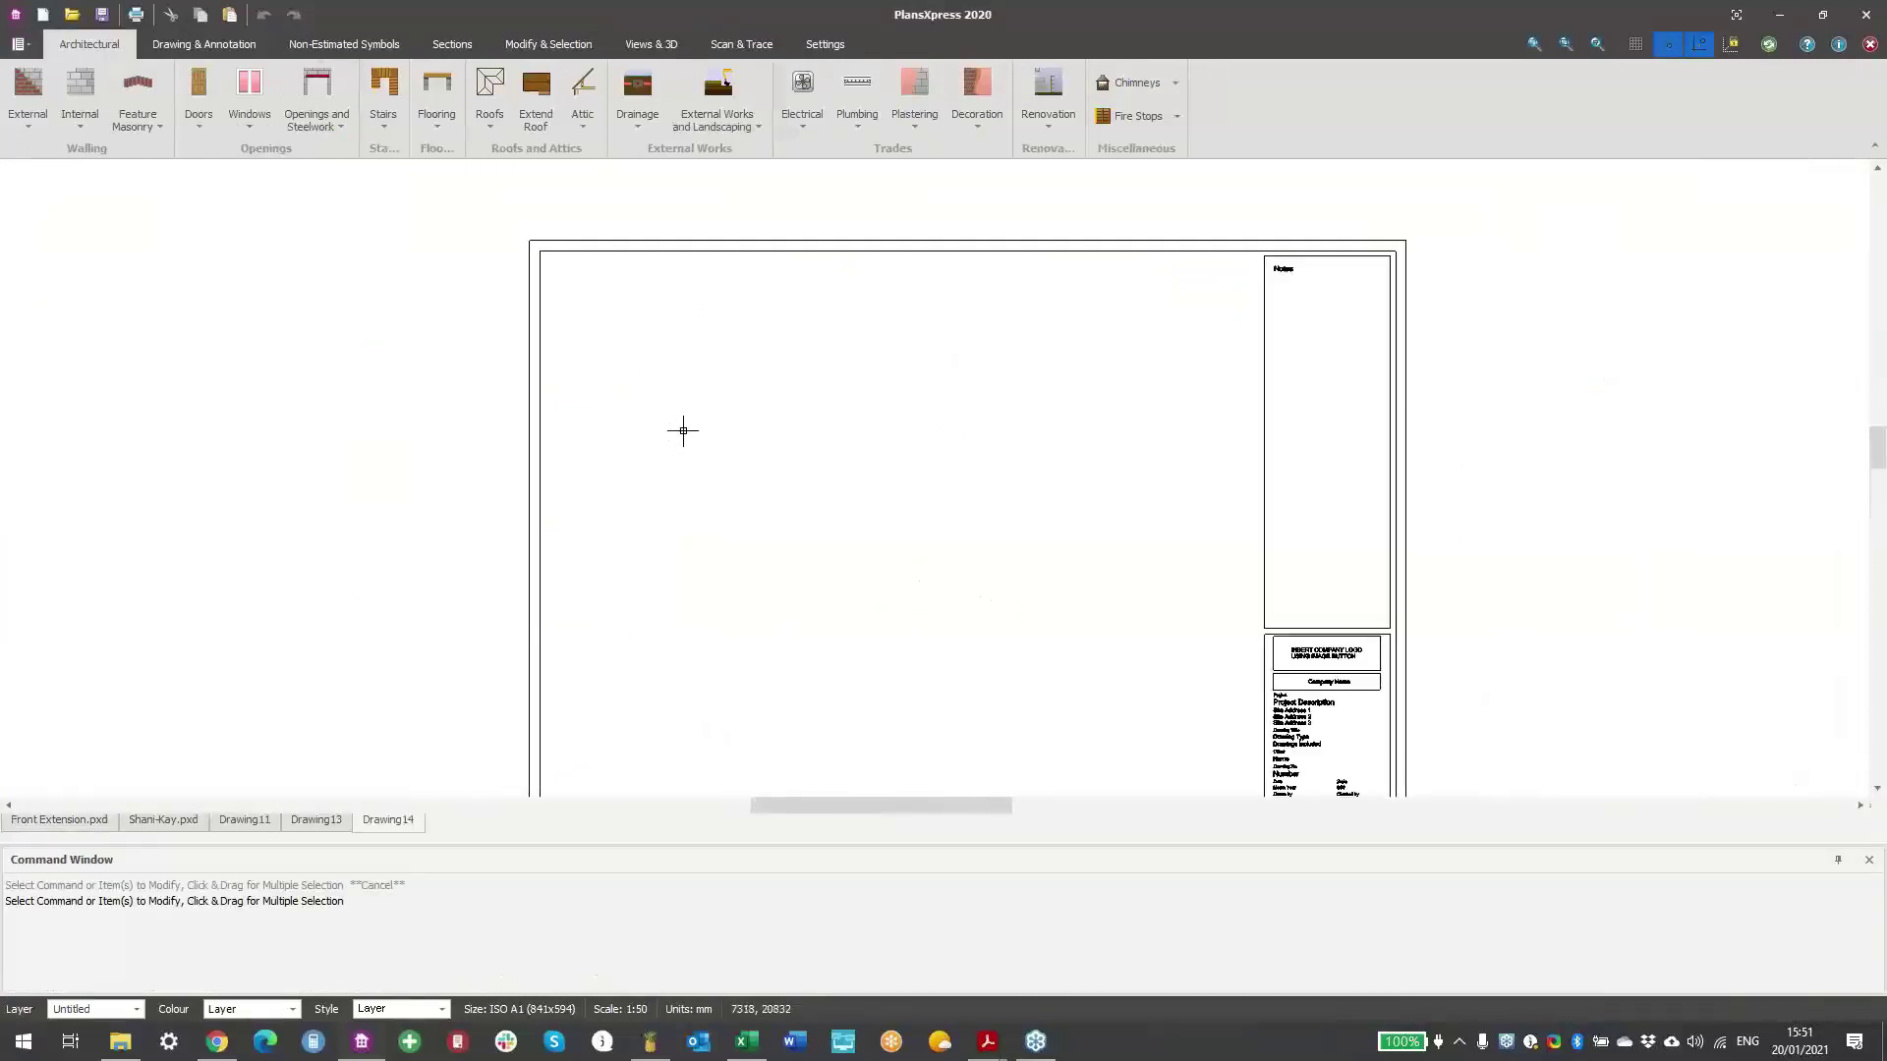
click(33, 44)
click(661, 383)
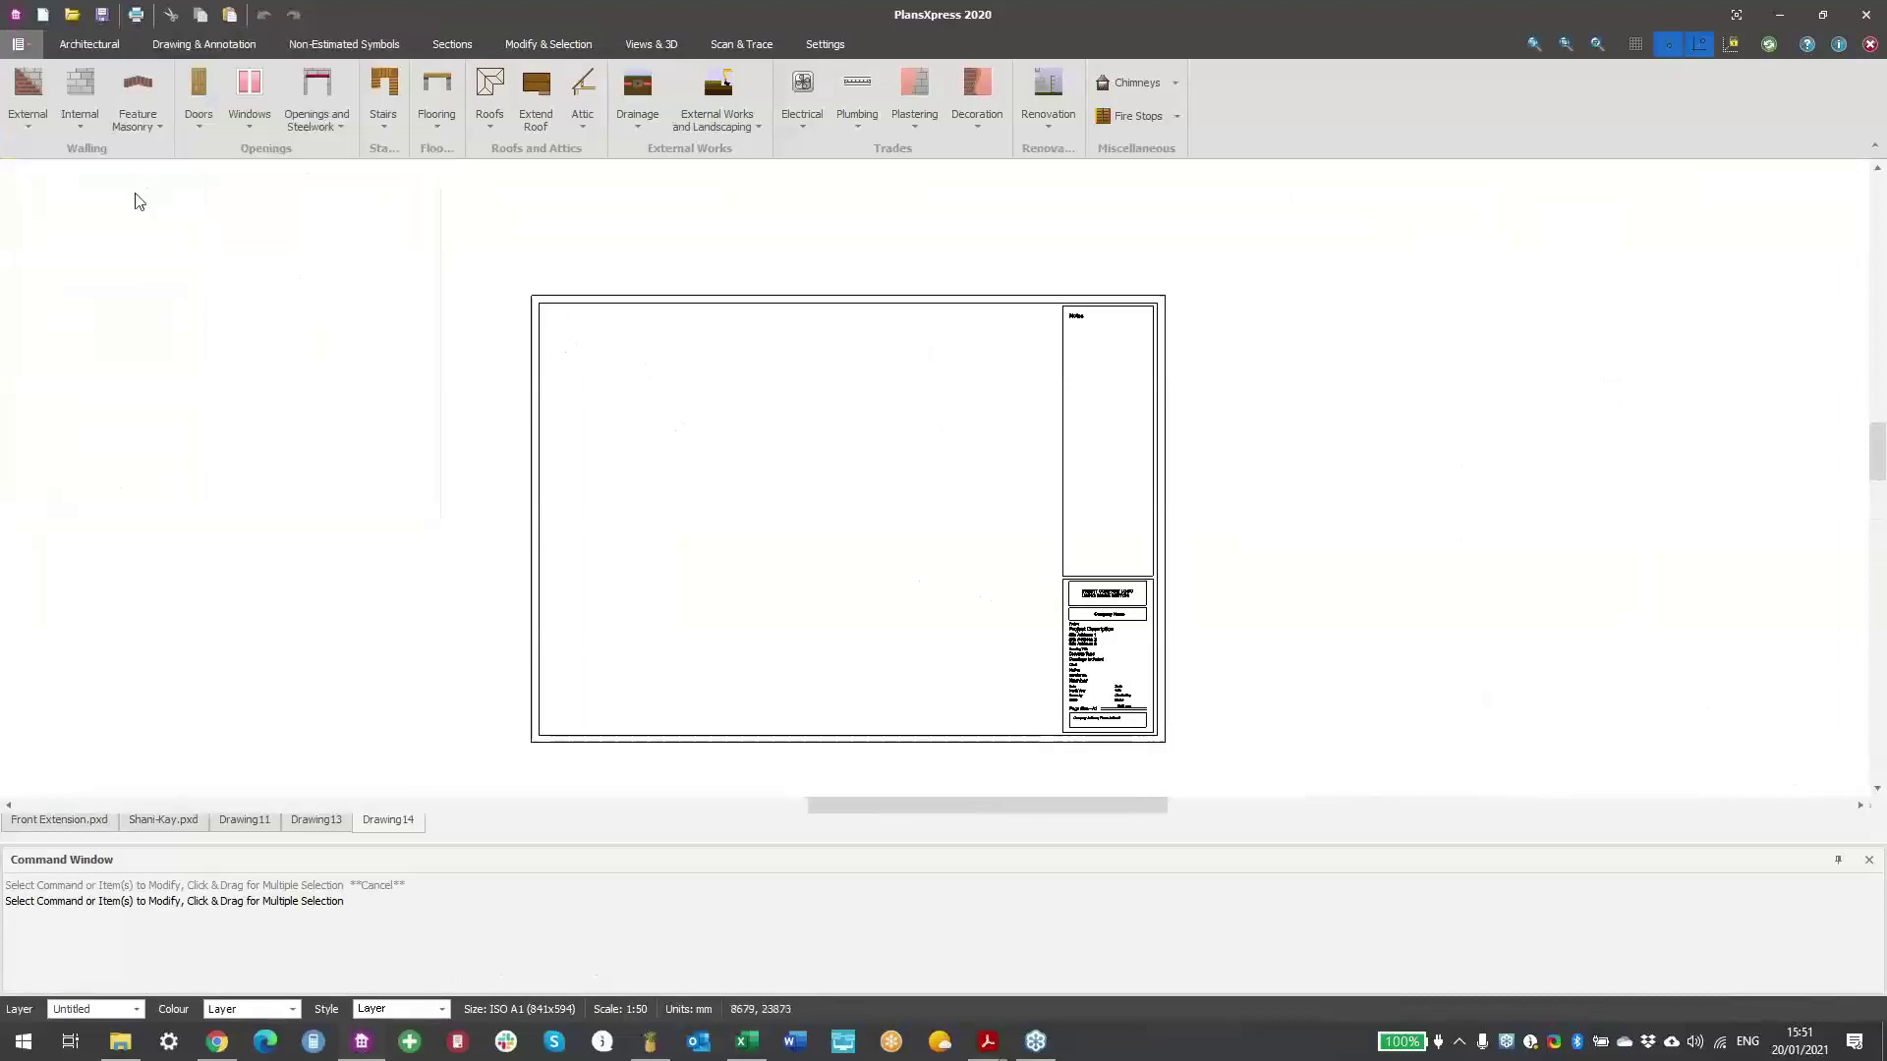
- Set up a brick and block ground floor cavity wall for 2.400 high floor to joist height (Multi storey), keeping its default dimensions
click(24, 133)
mouse_move(108, 153)
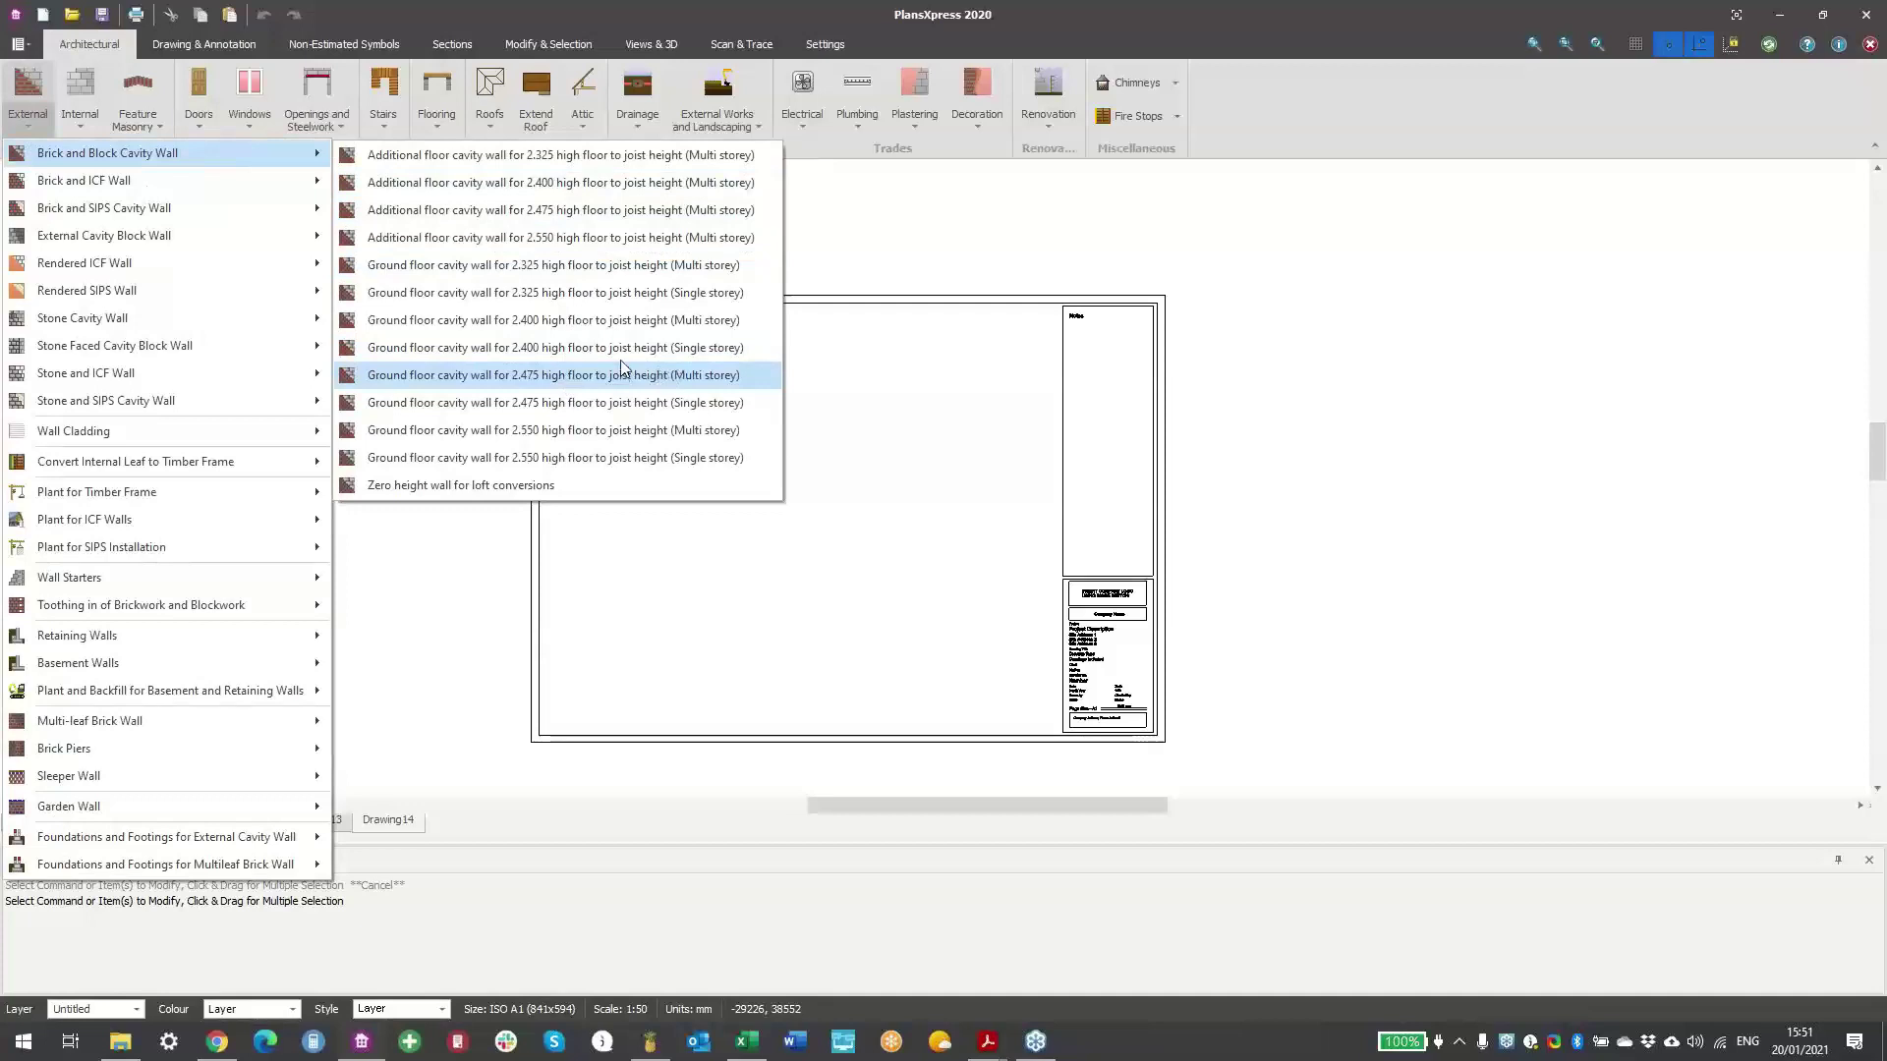
click(693, 320)
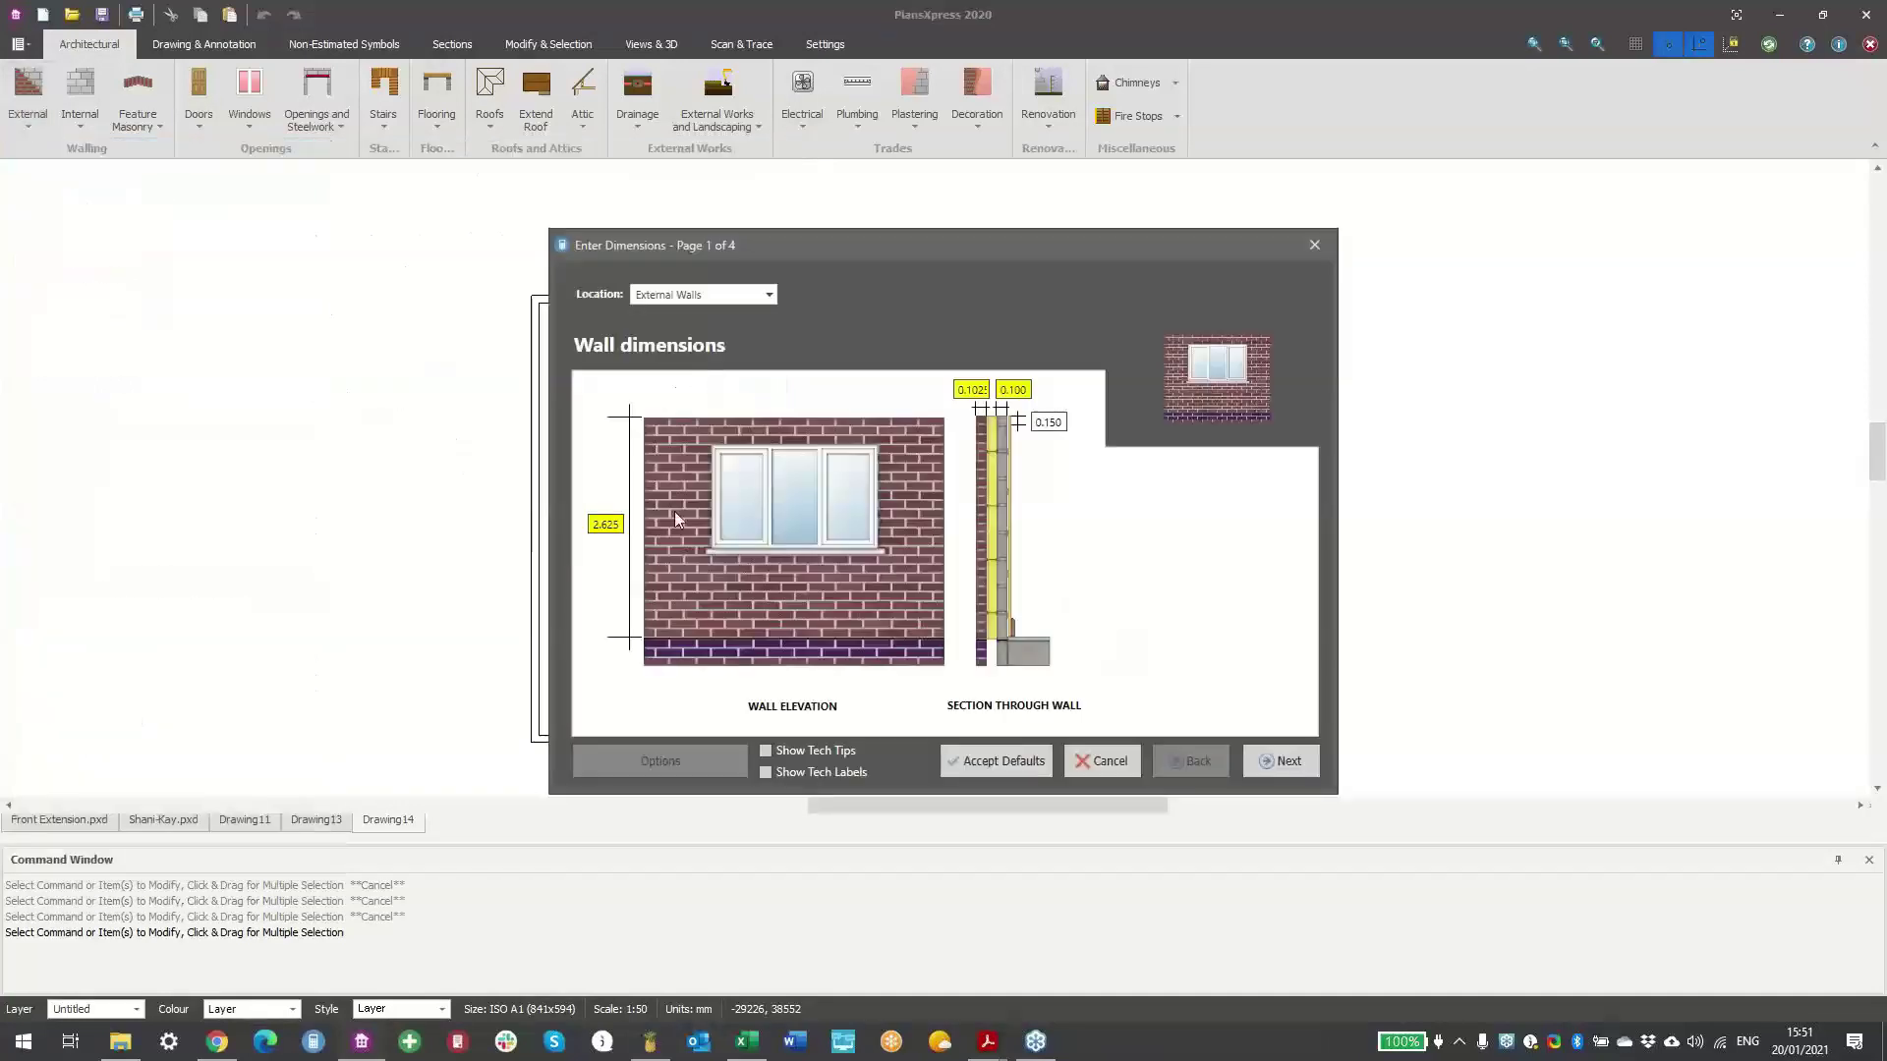
click(1299, 762)
click(1299, 763)
click(1300, 763)
click(1299, 763)
- Draw a closed rectangle of cavity walls 9000 mm deep and 10000 mm wide on the sheet, and show the 3D preview
scroll(593, 374, up, 4)
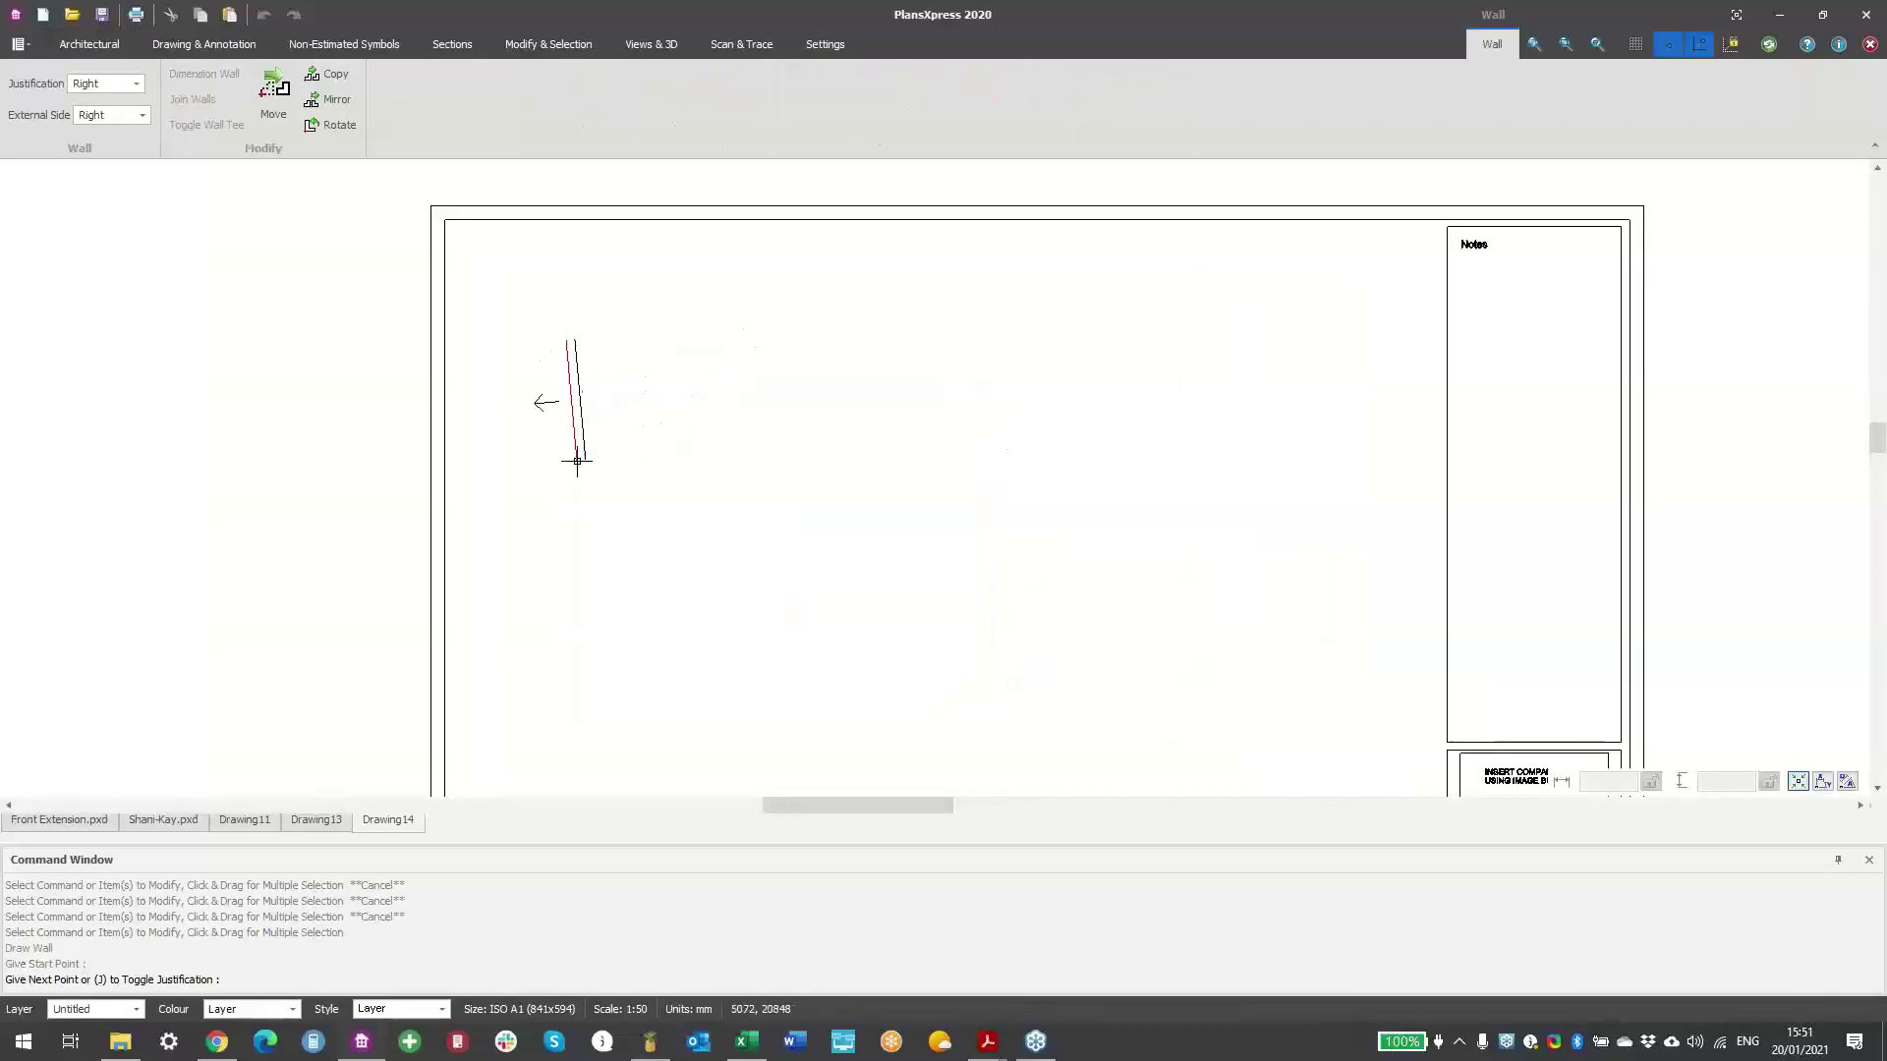
right_click(577, 460)
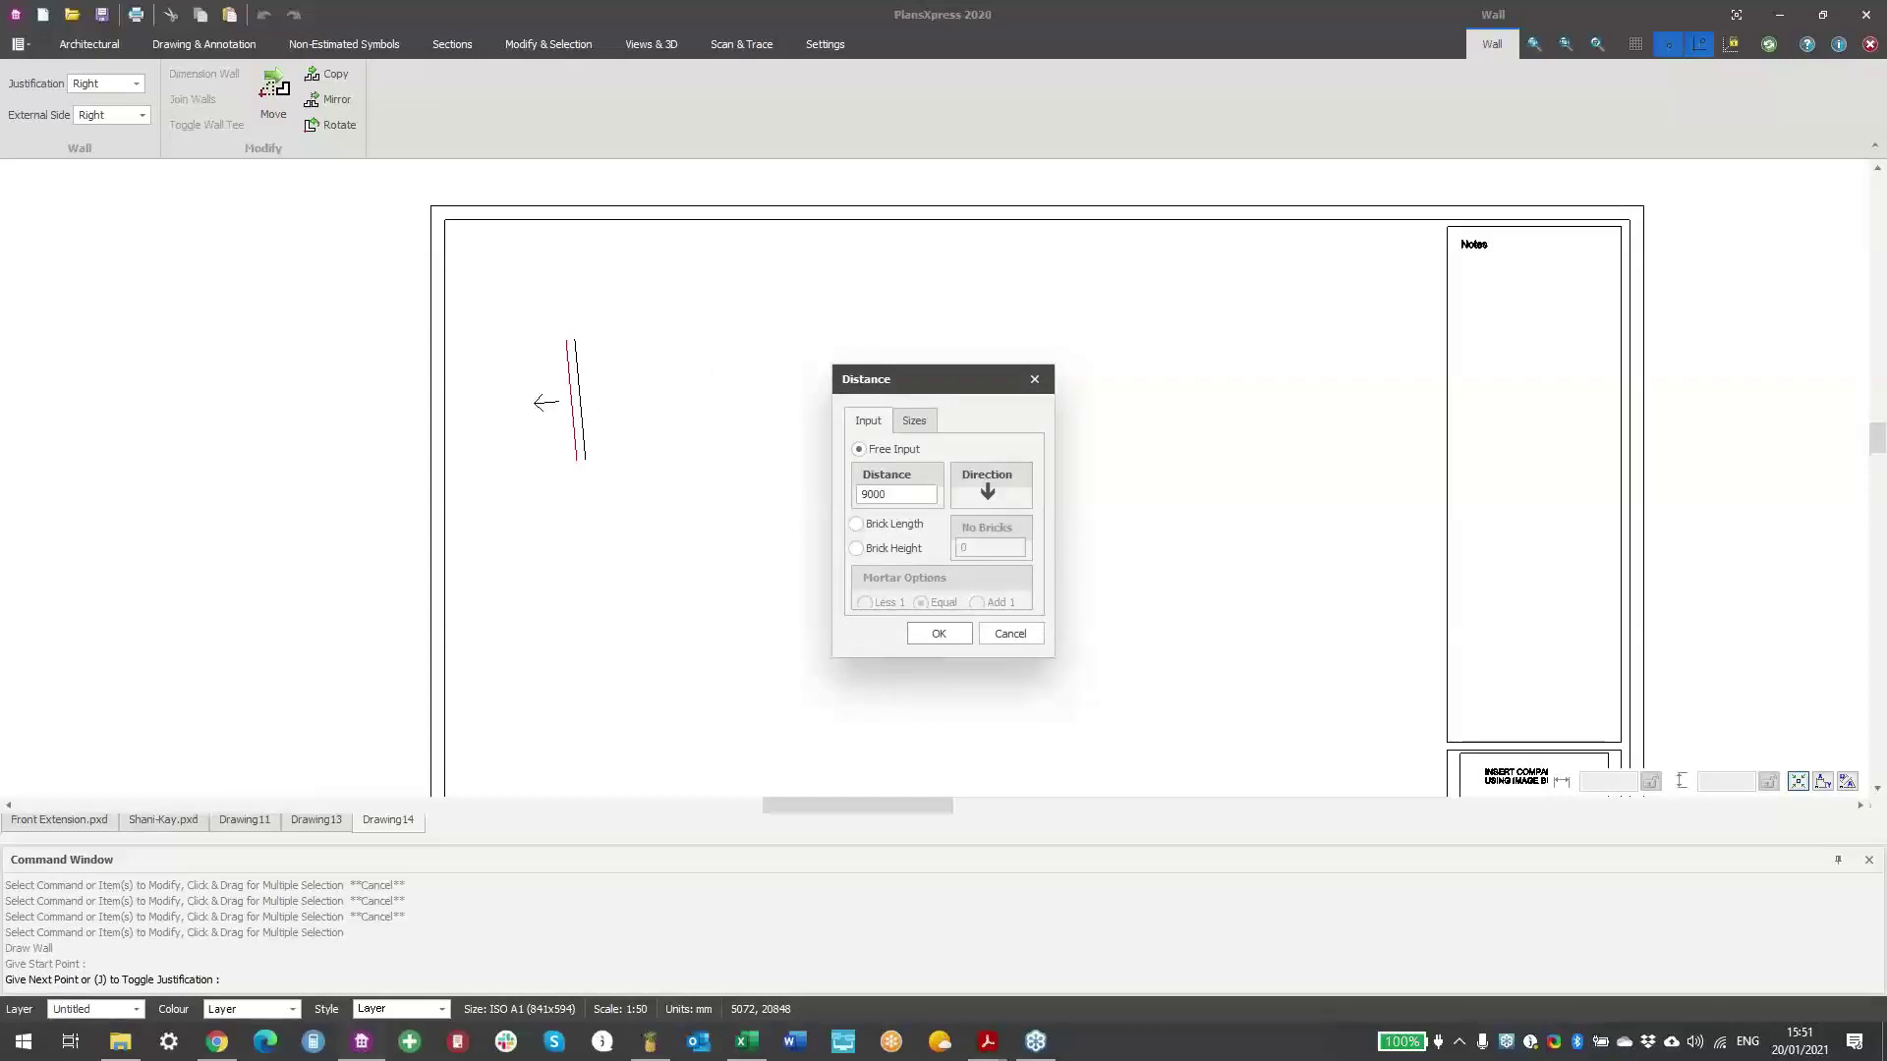
key(Return)
right_click(588, 600)
text(1)
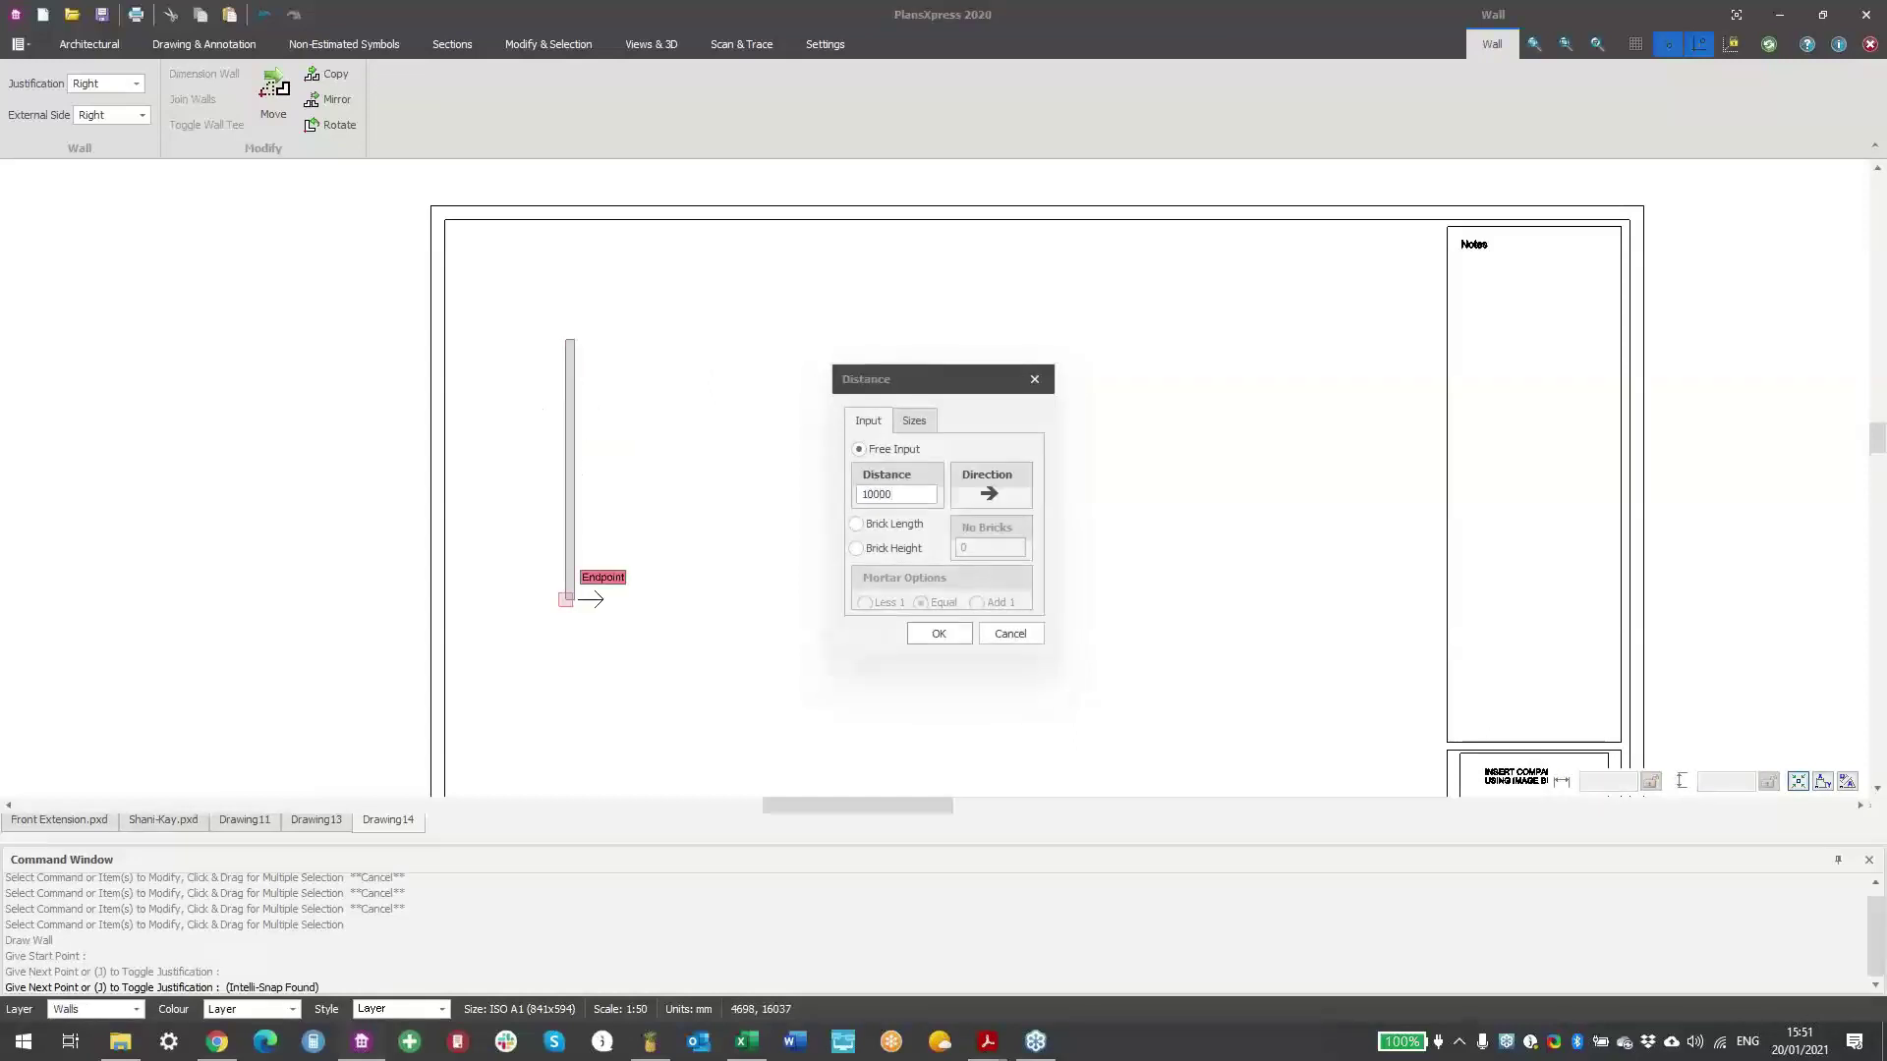
key(Return)
key(s)
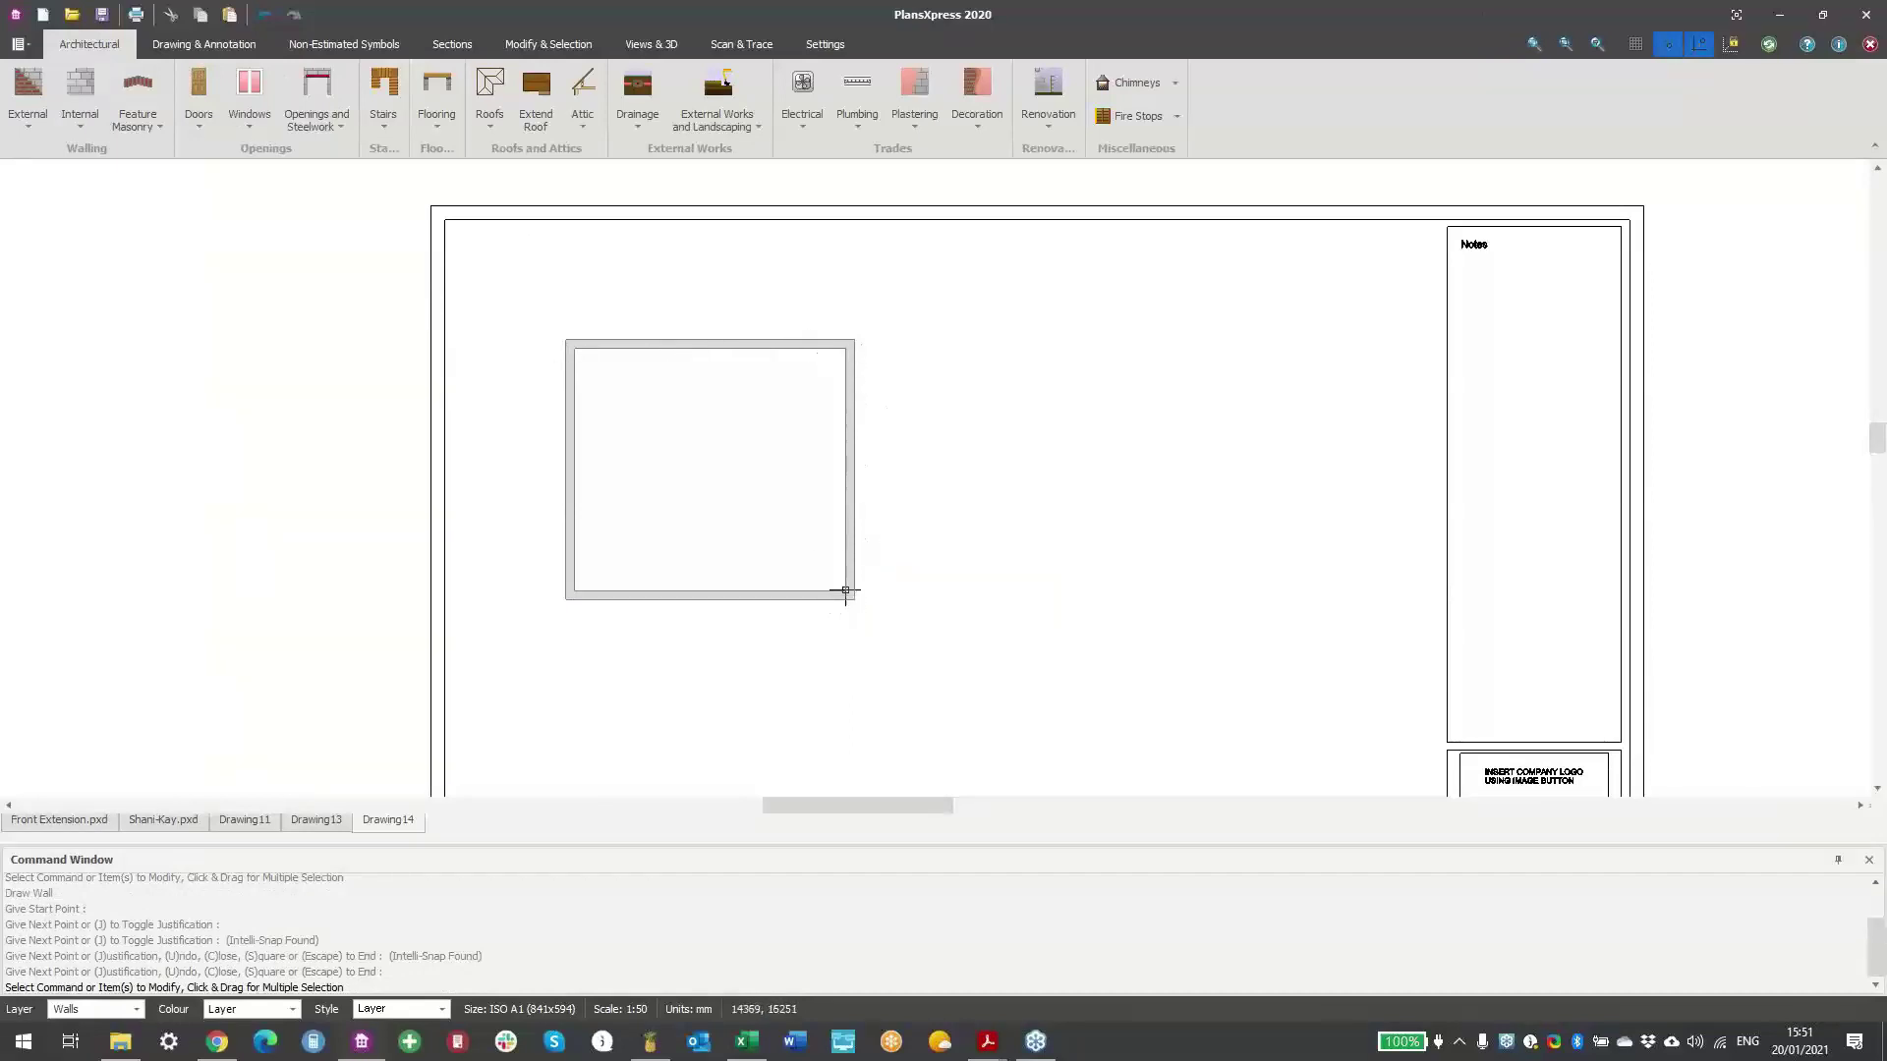
click(671, 45)
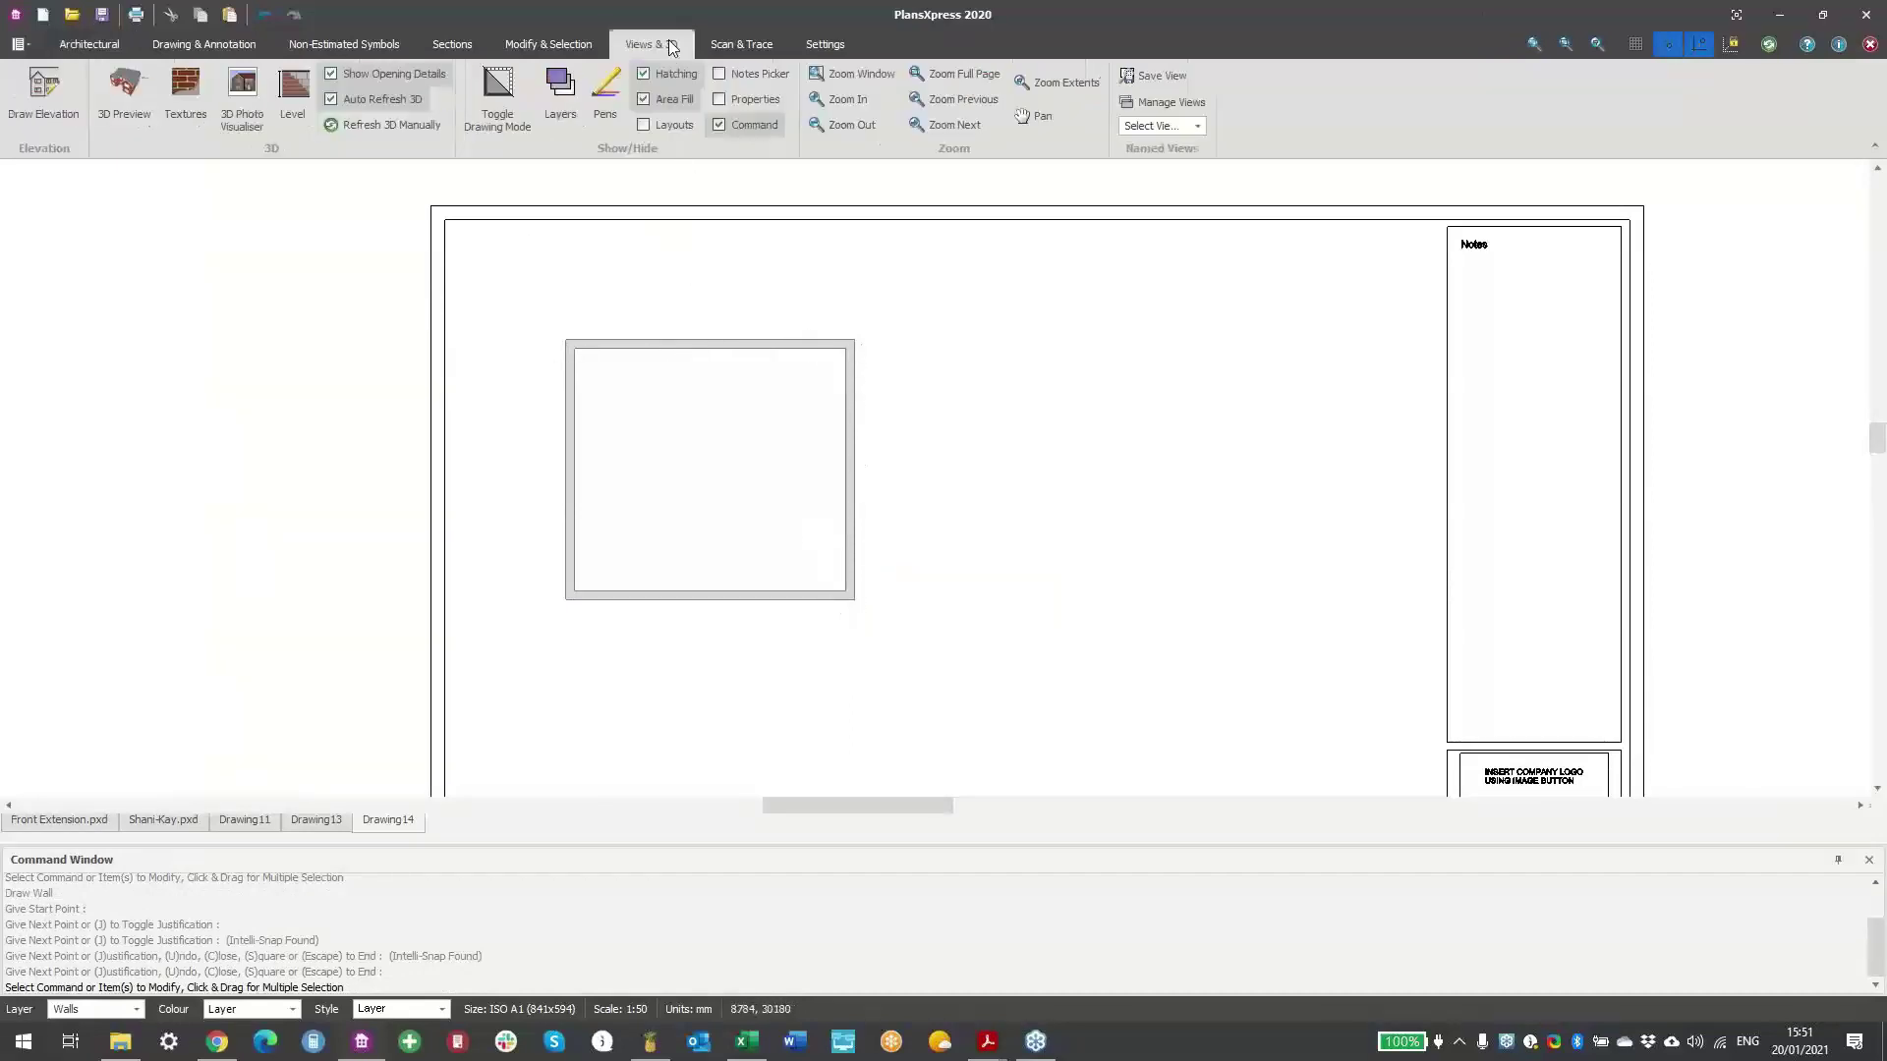
click(134, 121)
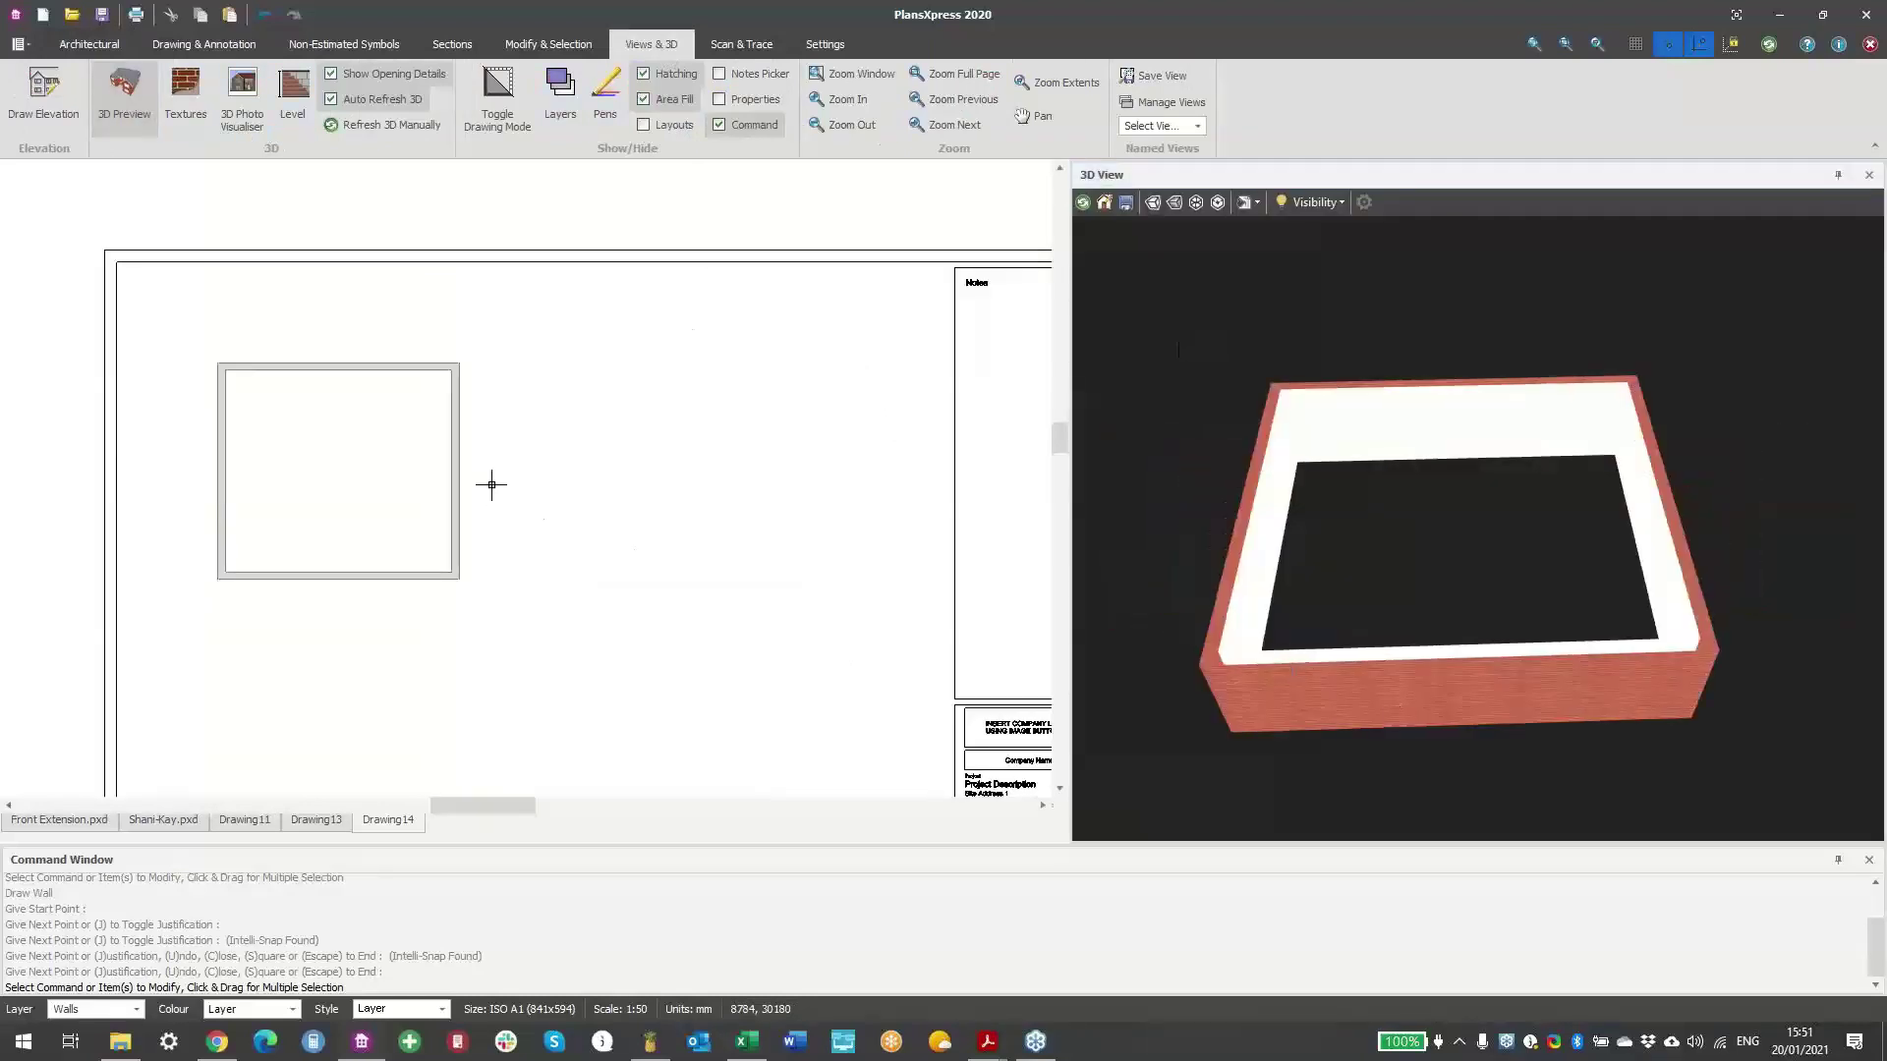
- Fill the enclosed space inside the walls with an irregular shaped floor slab, accepting the default dimensions
click(88, 44)
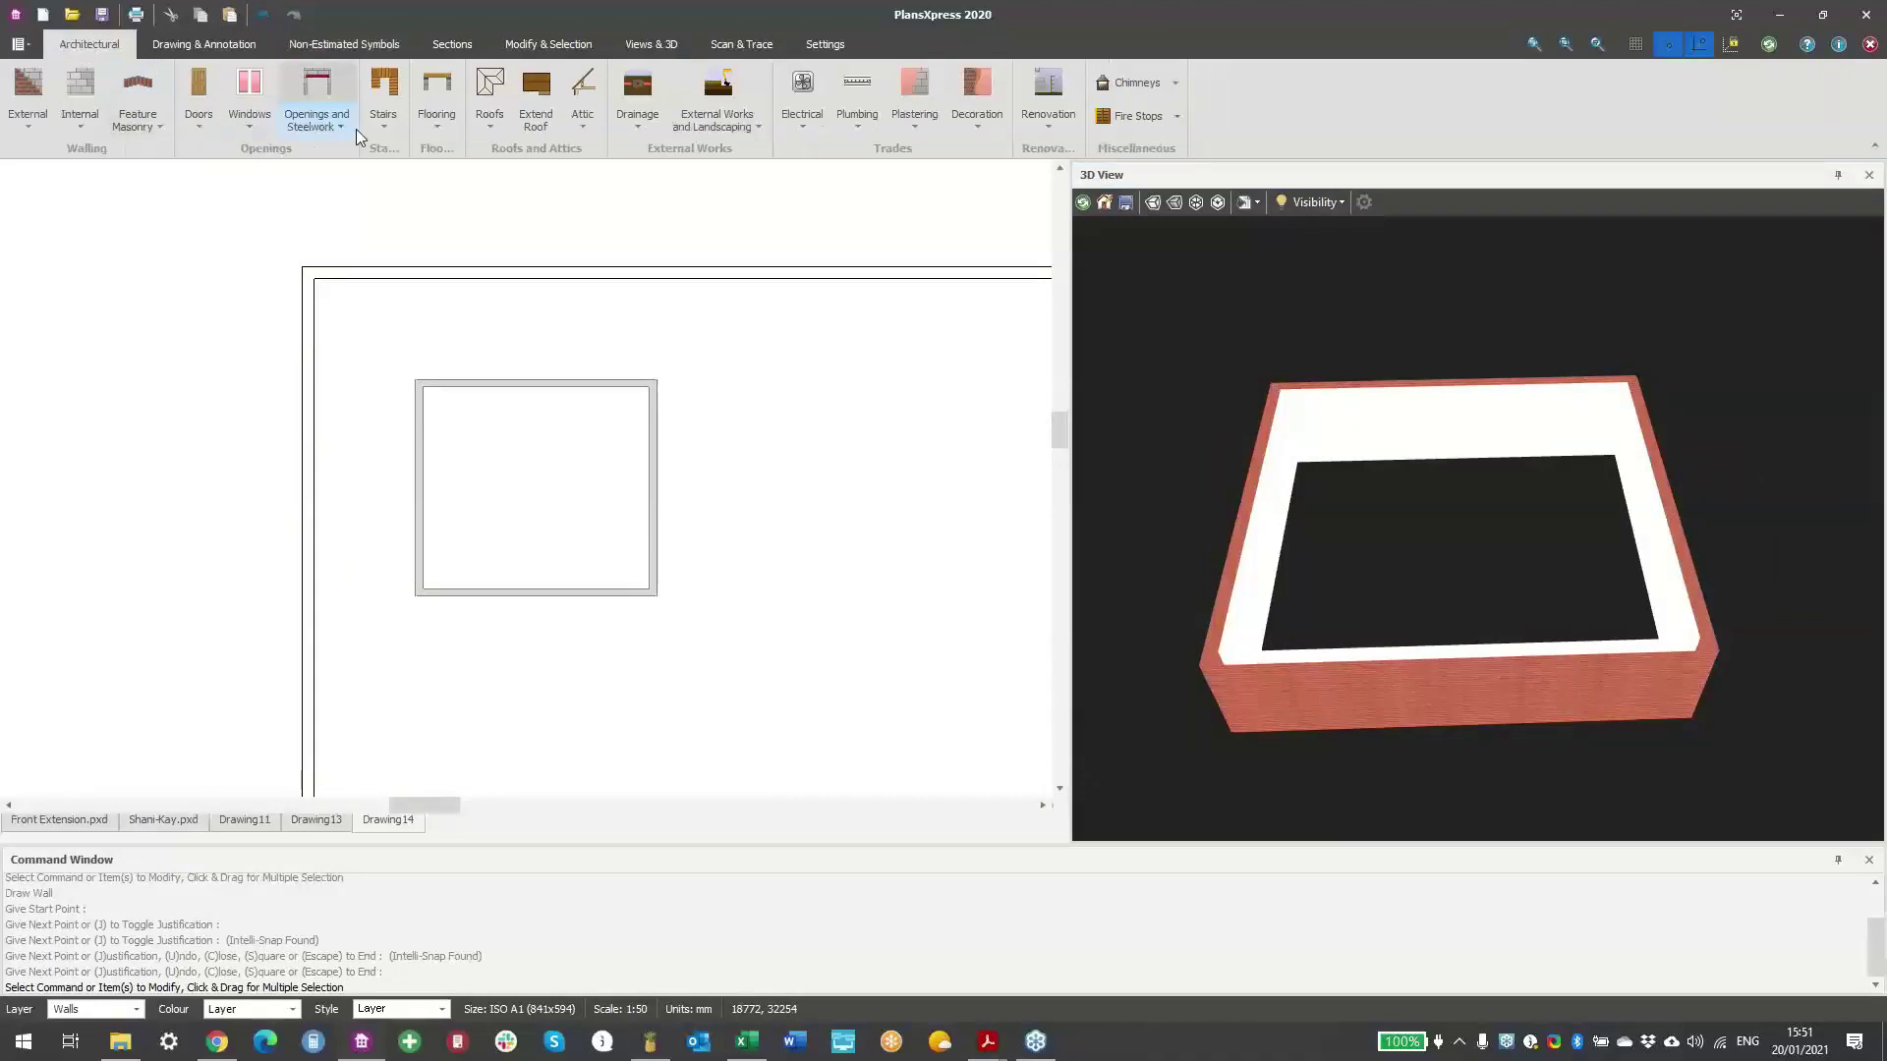
click(434, 123)
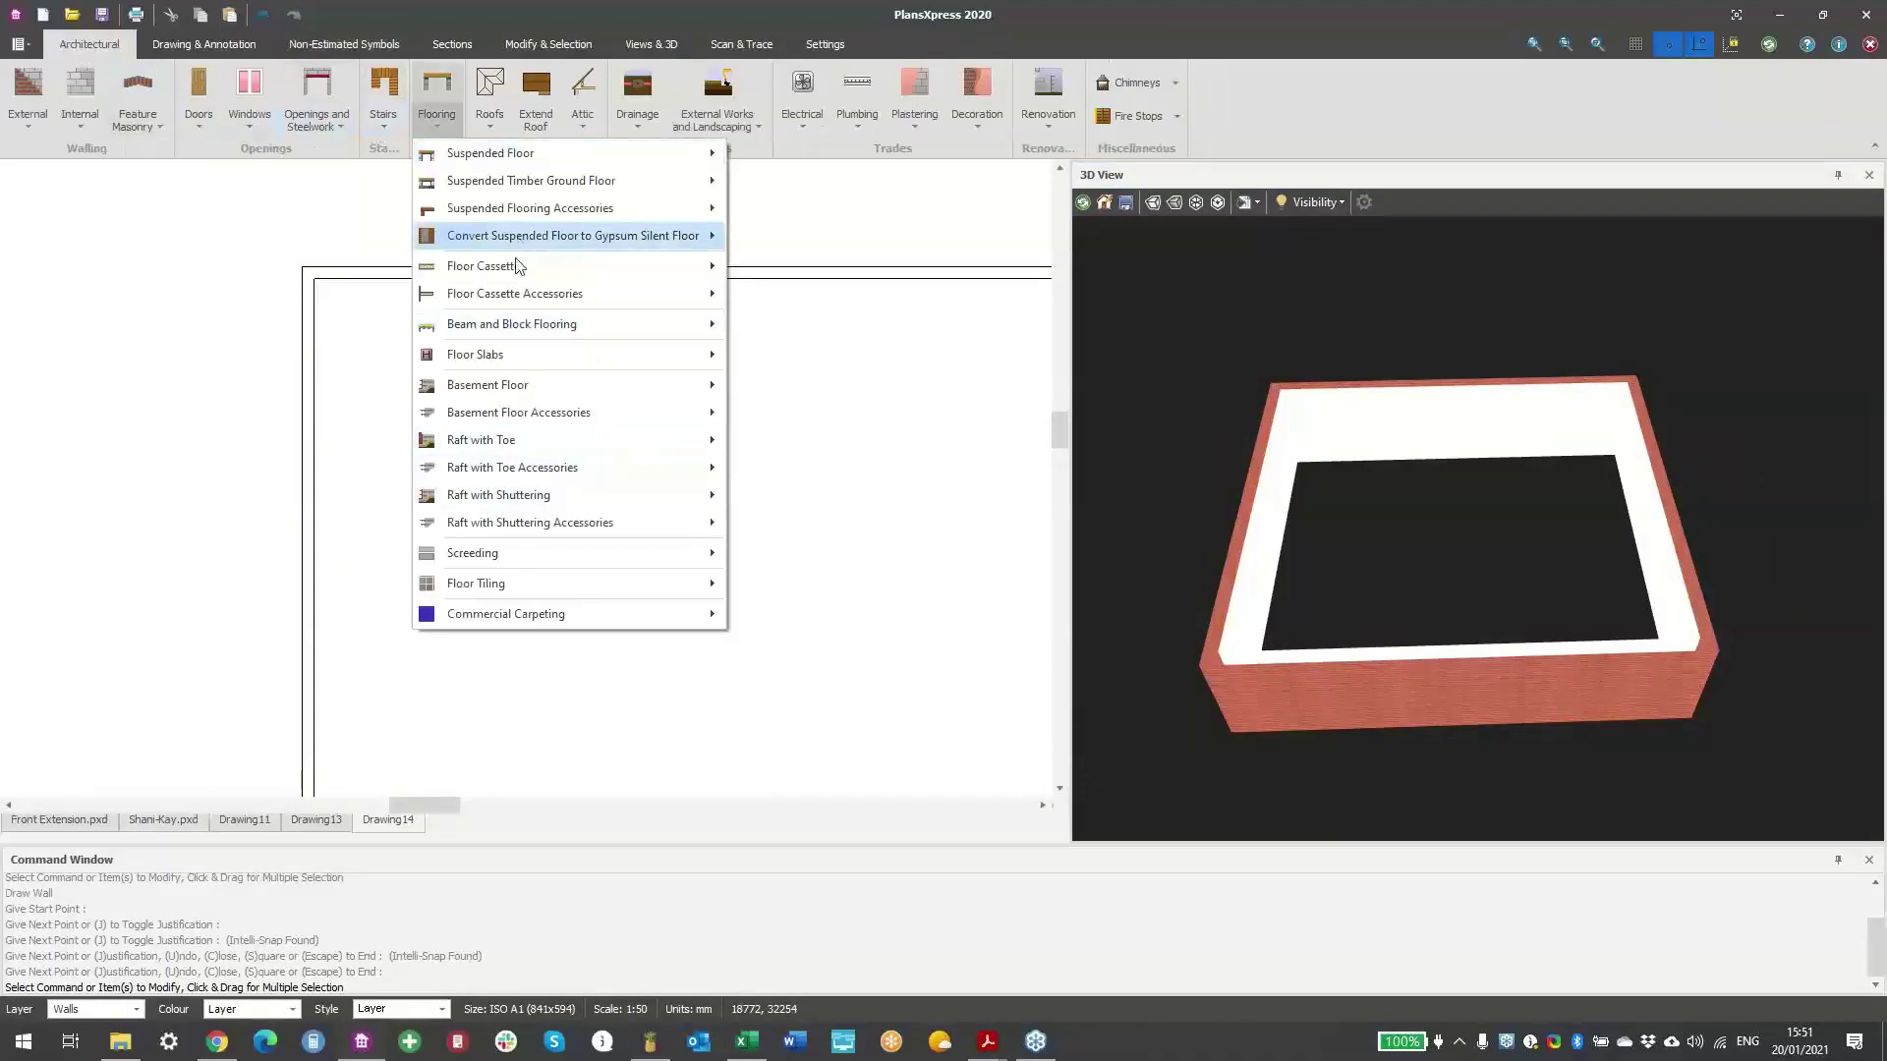
mouse_move(550, 355)
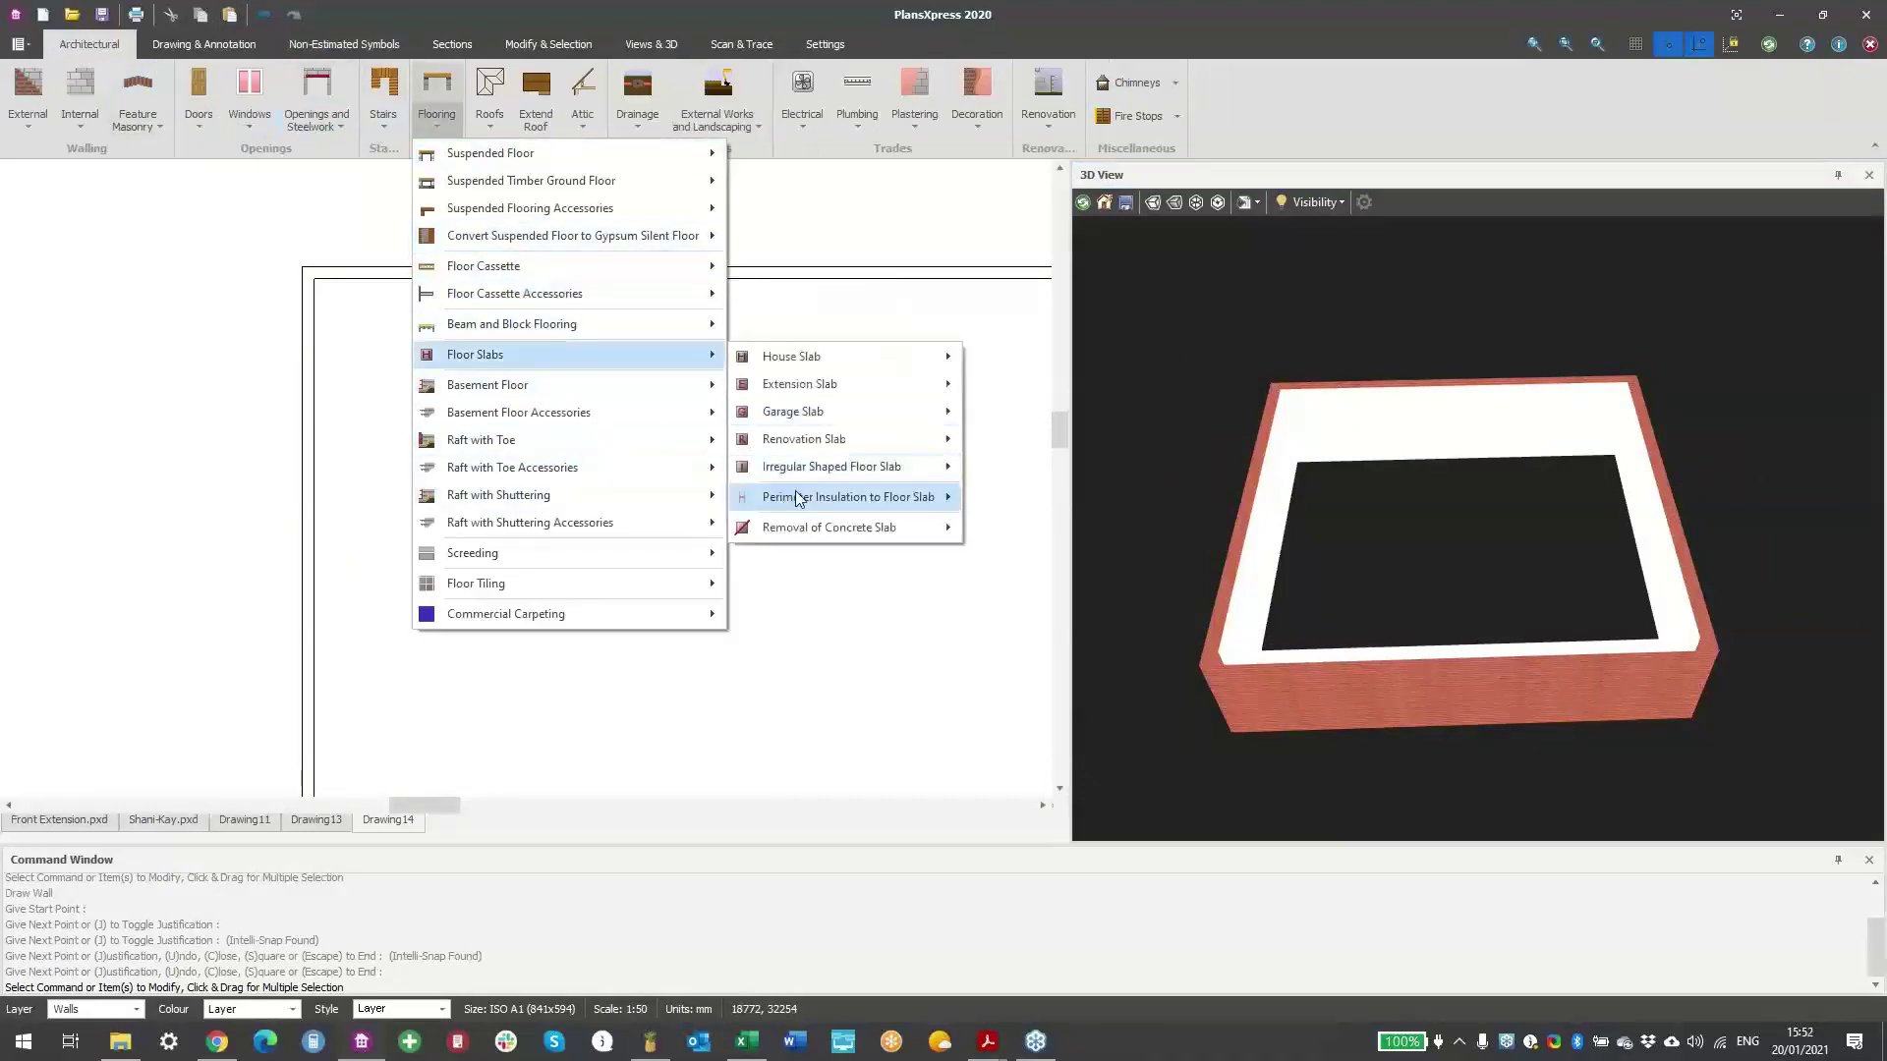
mouse_move(806, 468)
click(1015, 469)
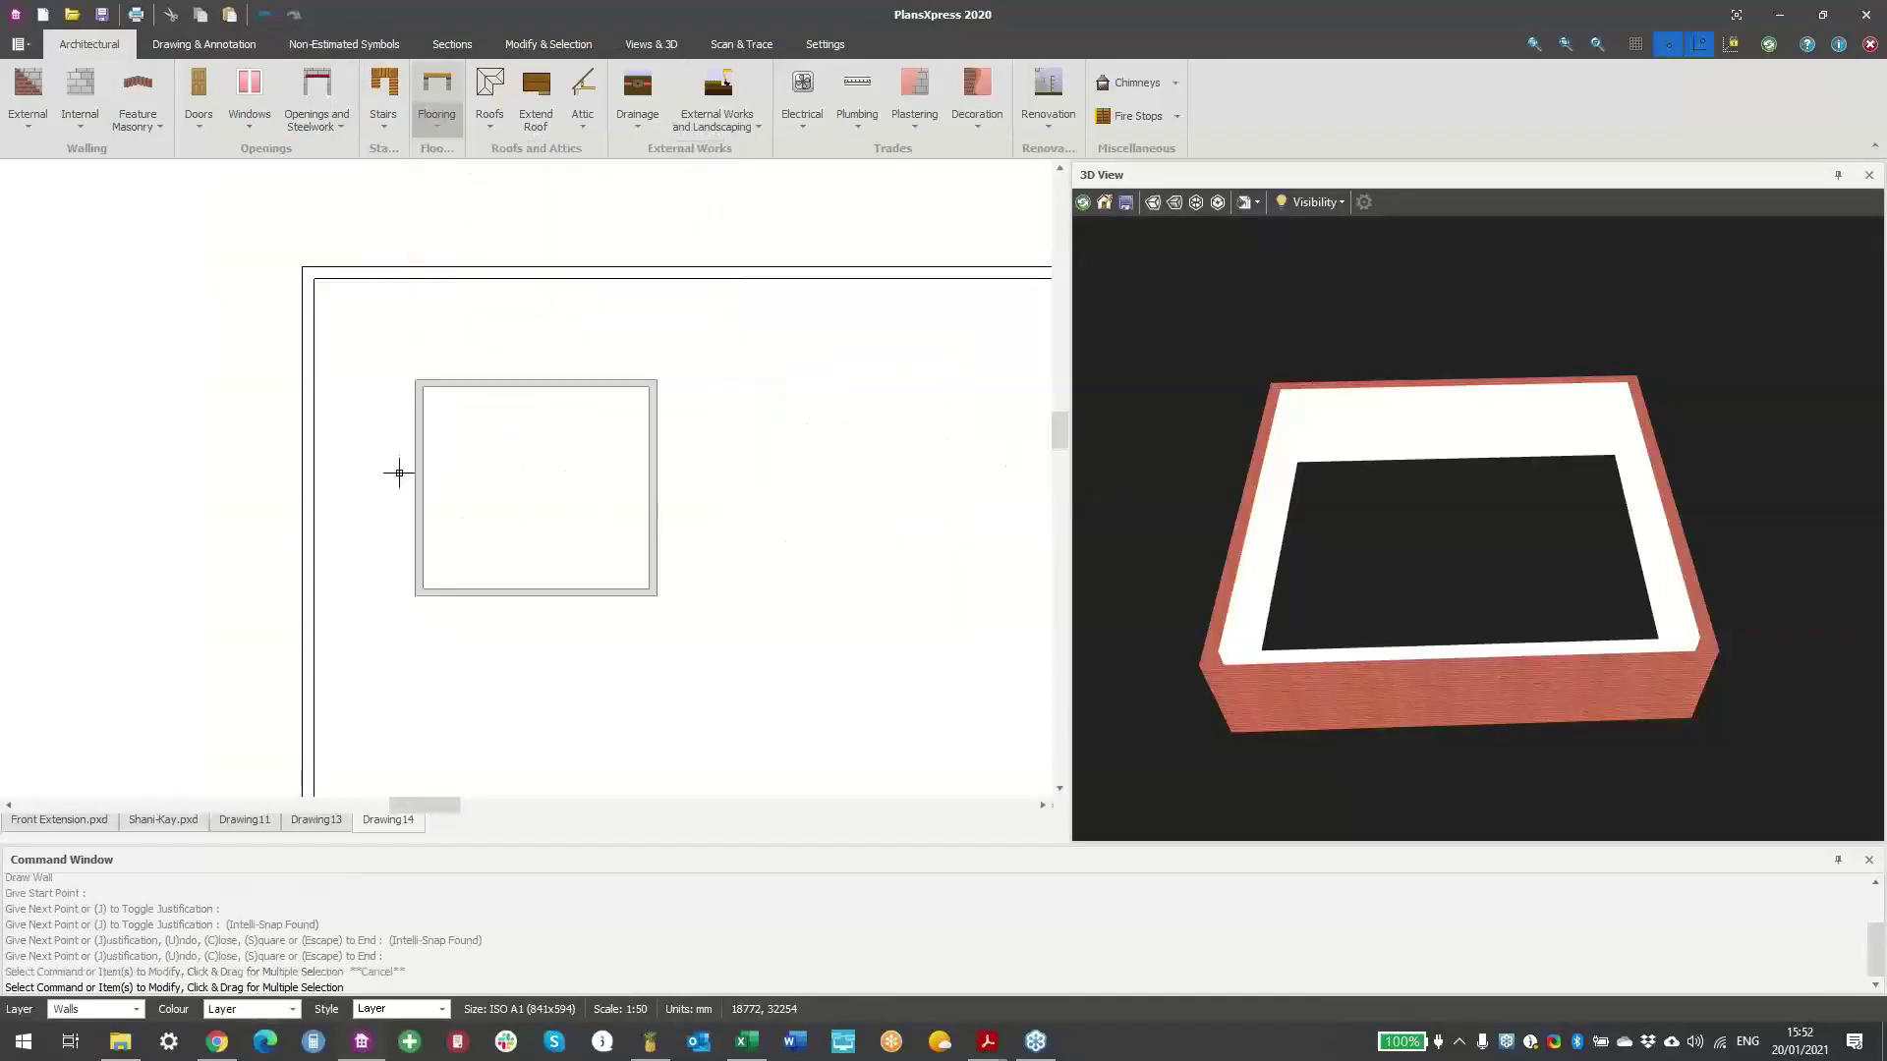
click(1003, 759)
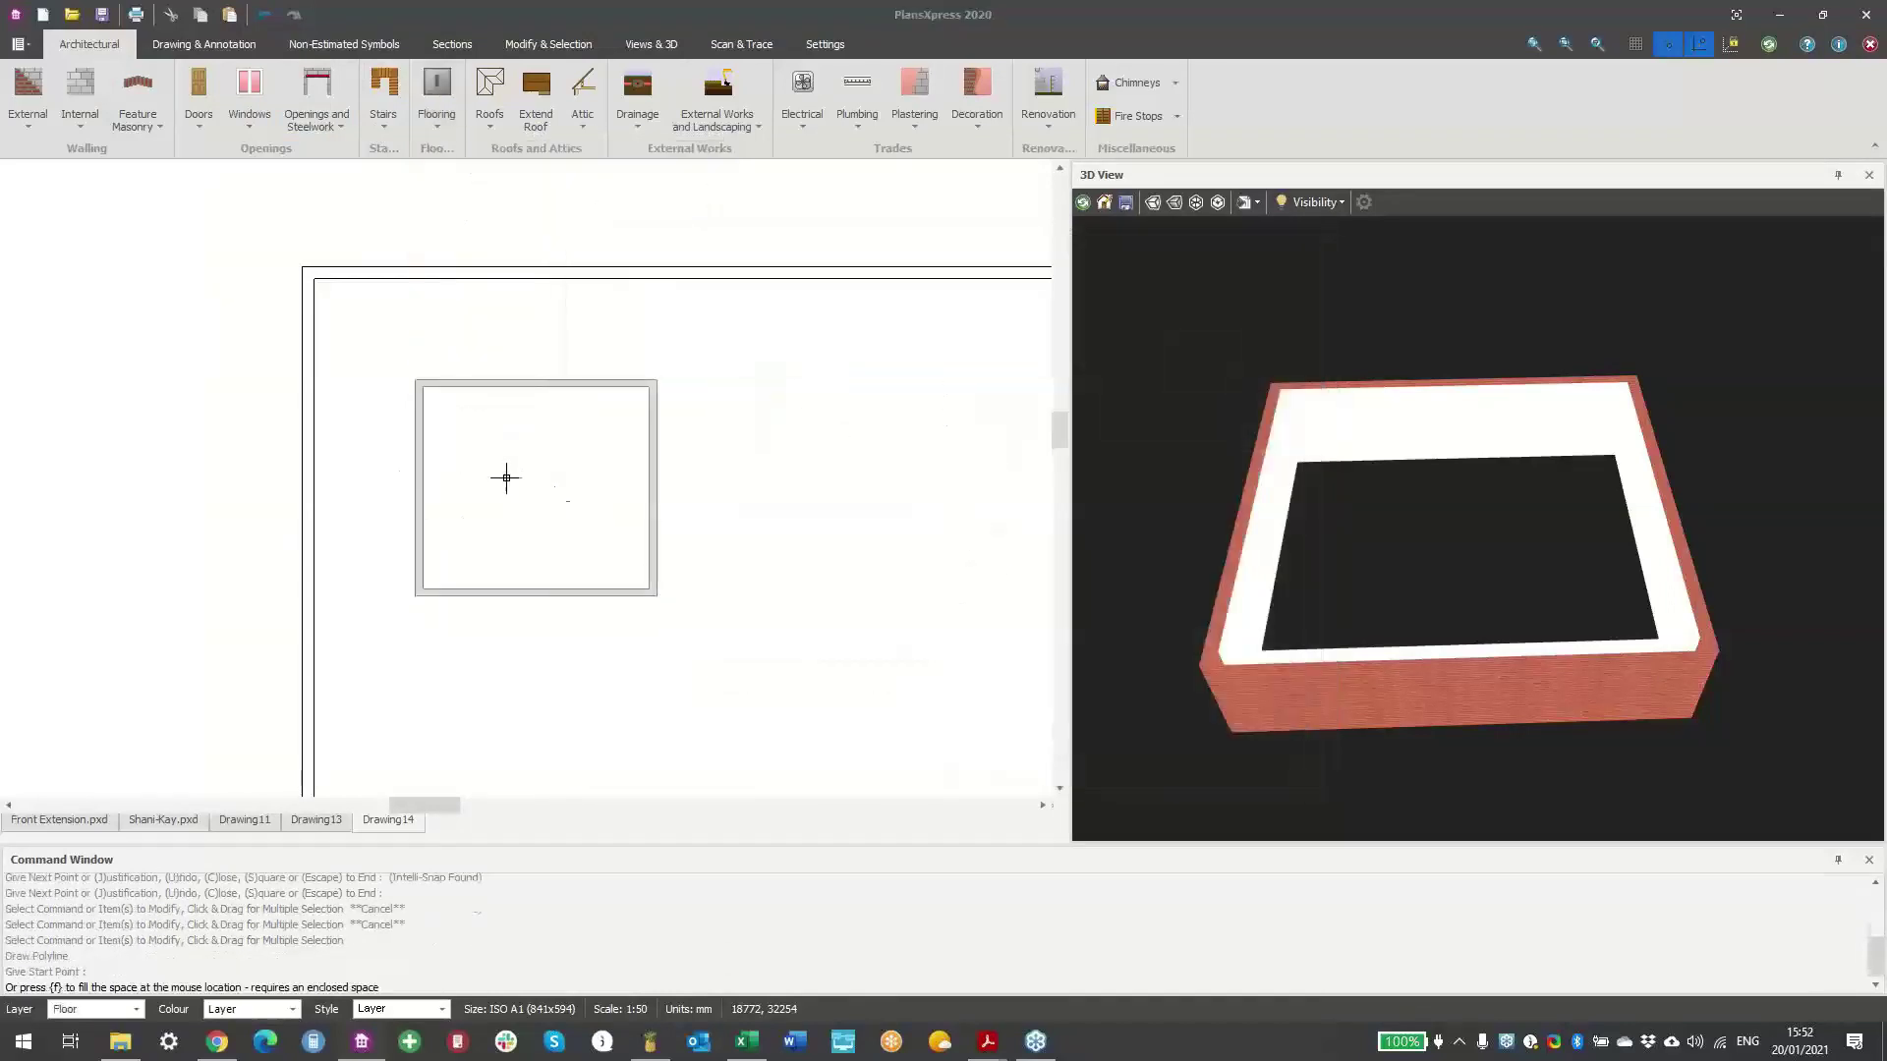
scroll(506, 476, up, 2)
key(f)
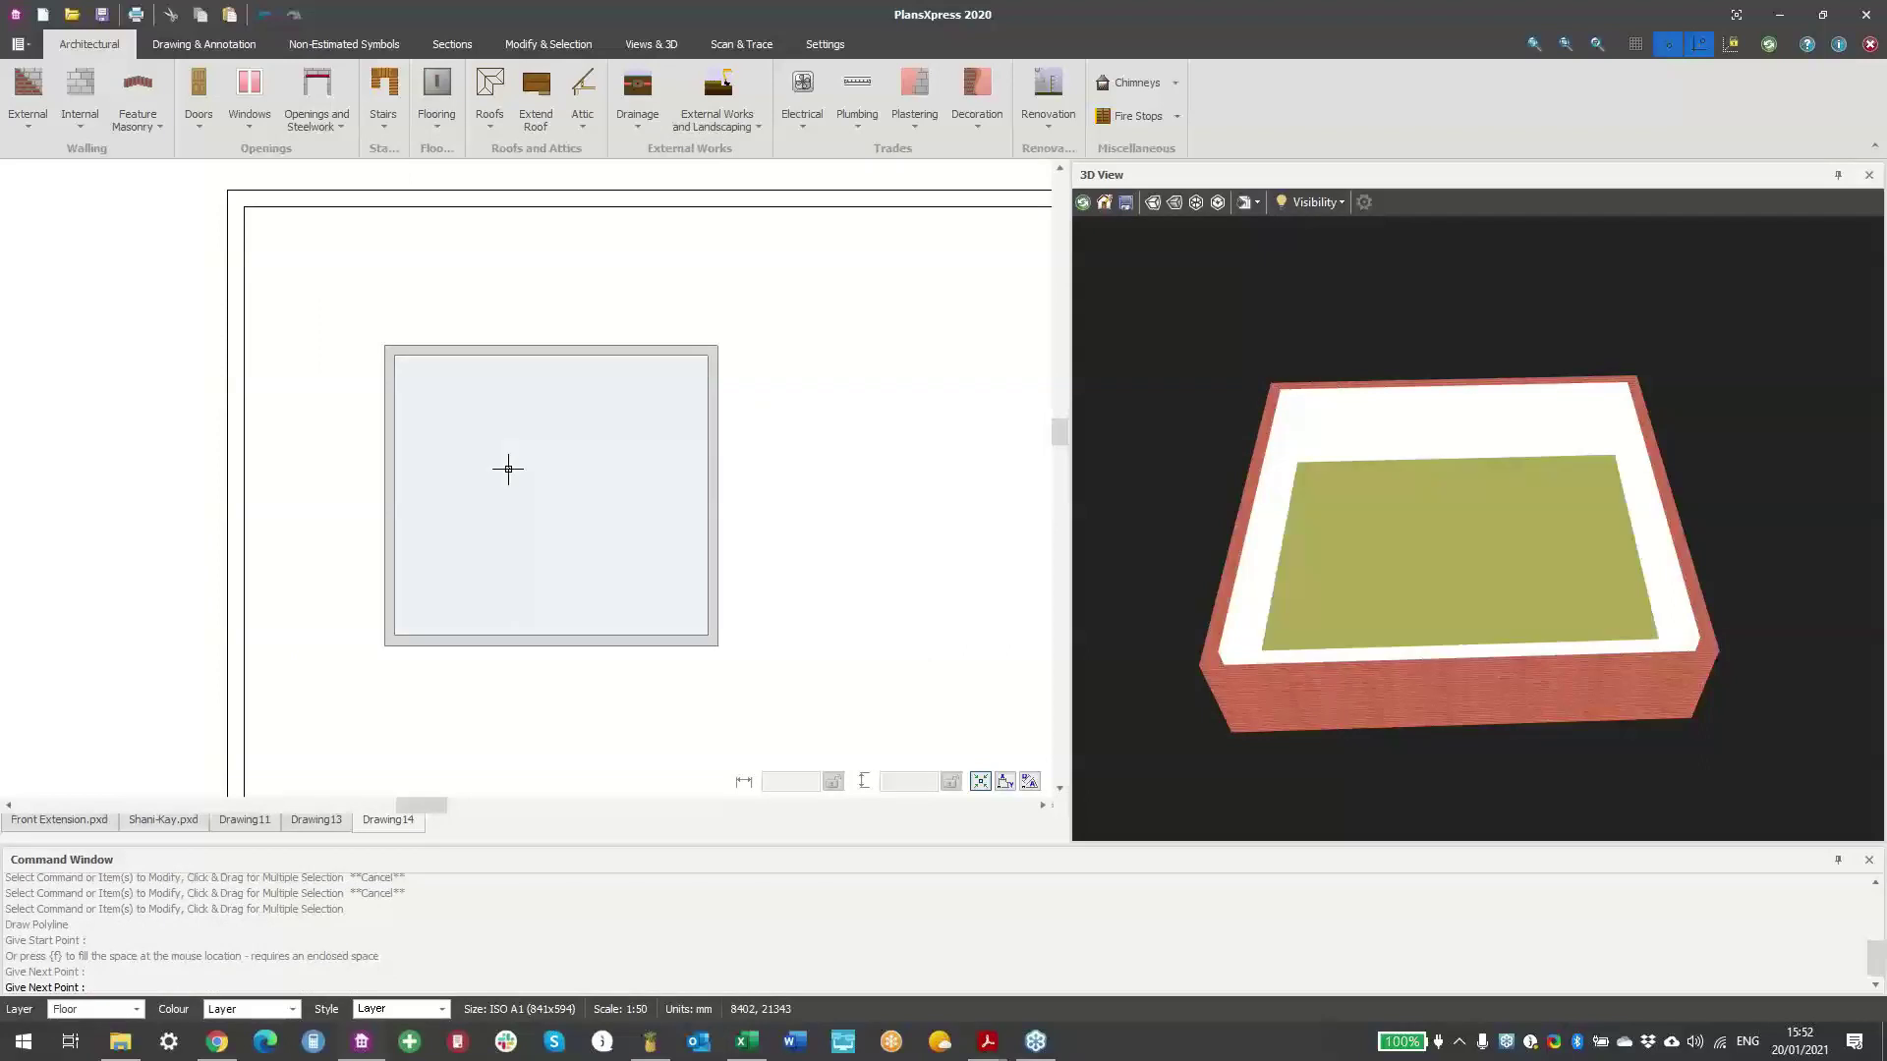
key(Return)
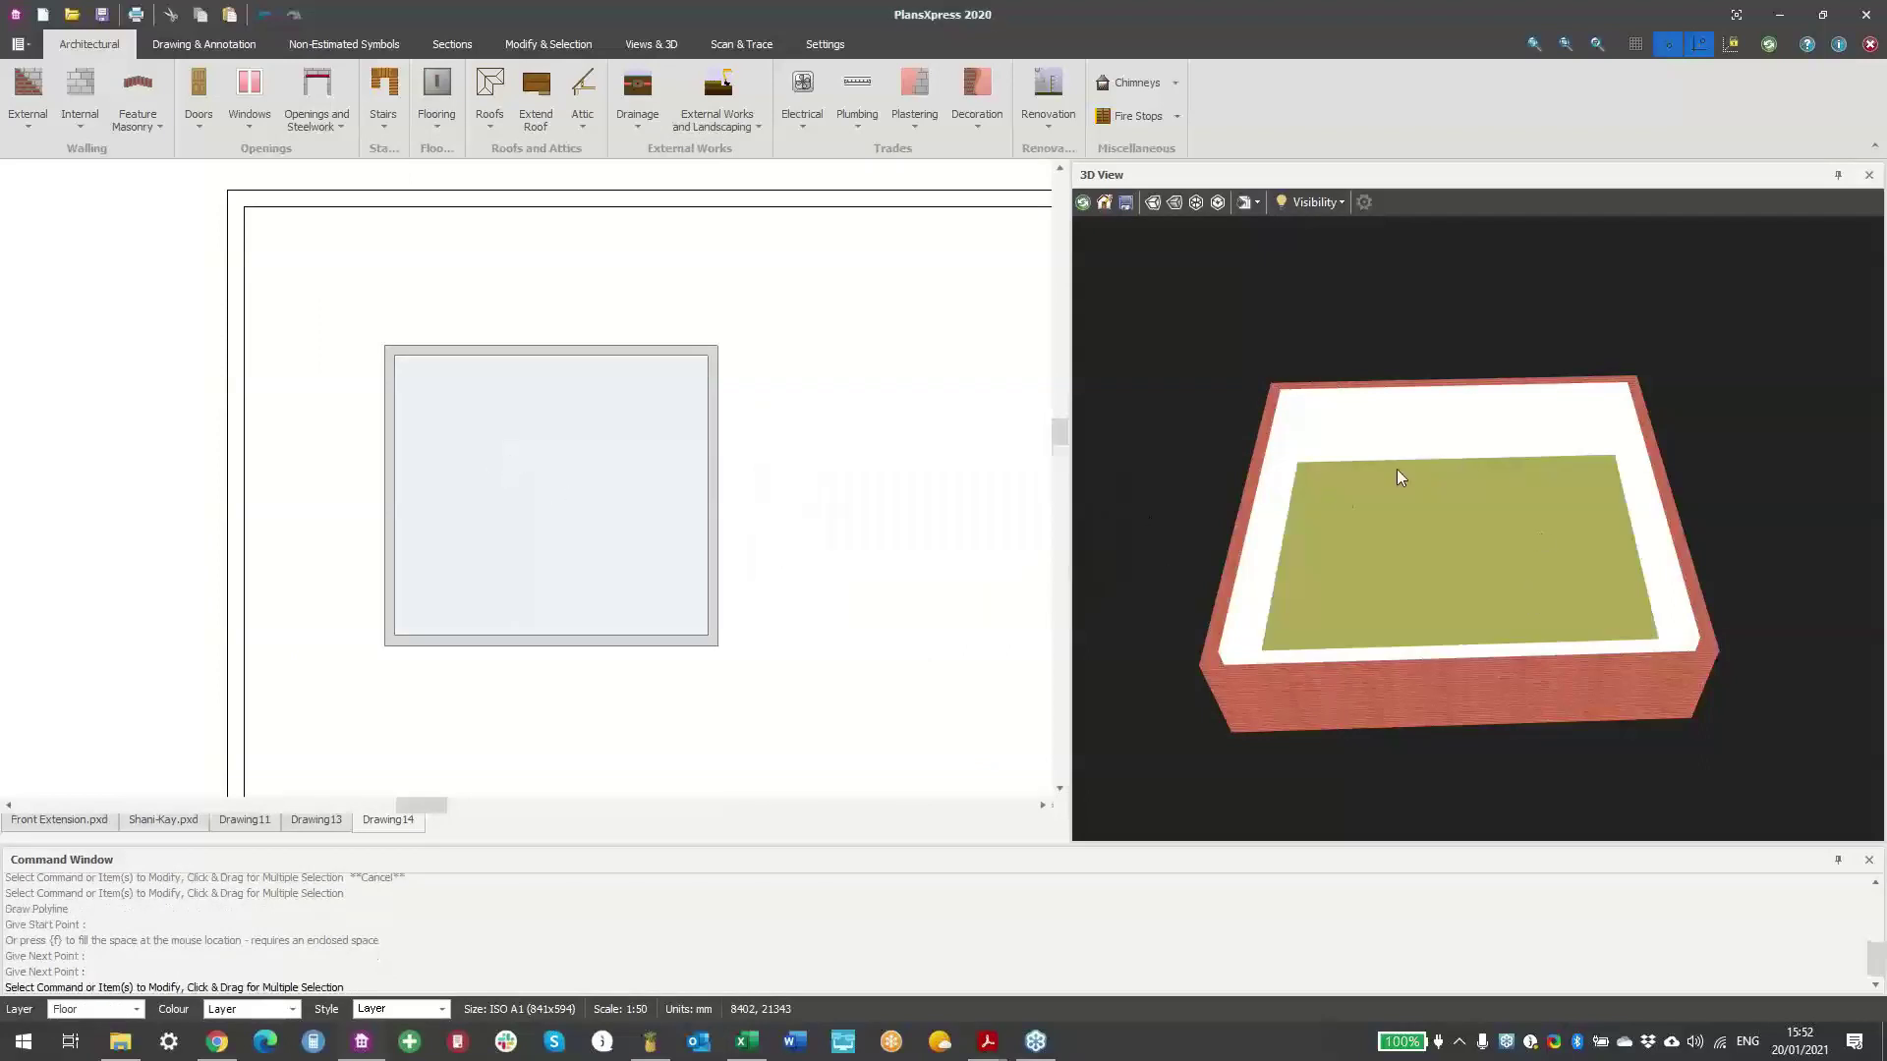
- Set up an internal timber stud wall of the "Typical 2.400 floor to joist height" type, accepting the dimensions
scroll(641, 543, down, 1)
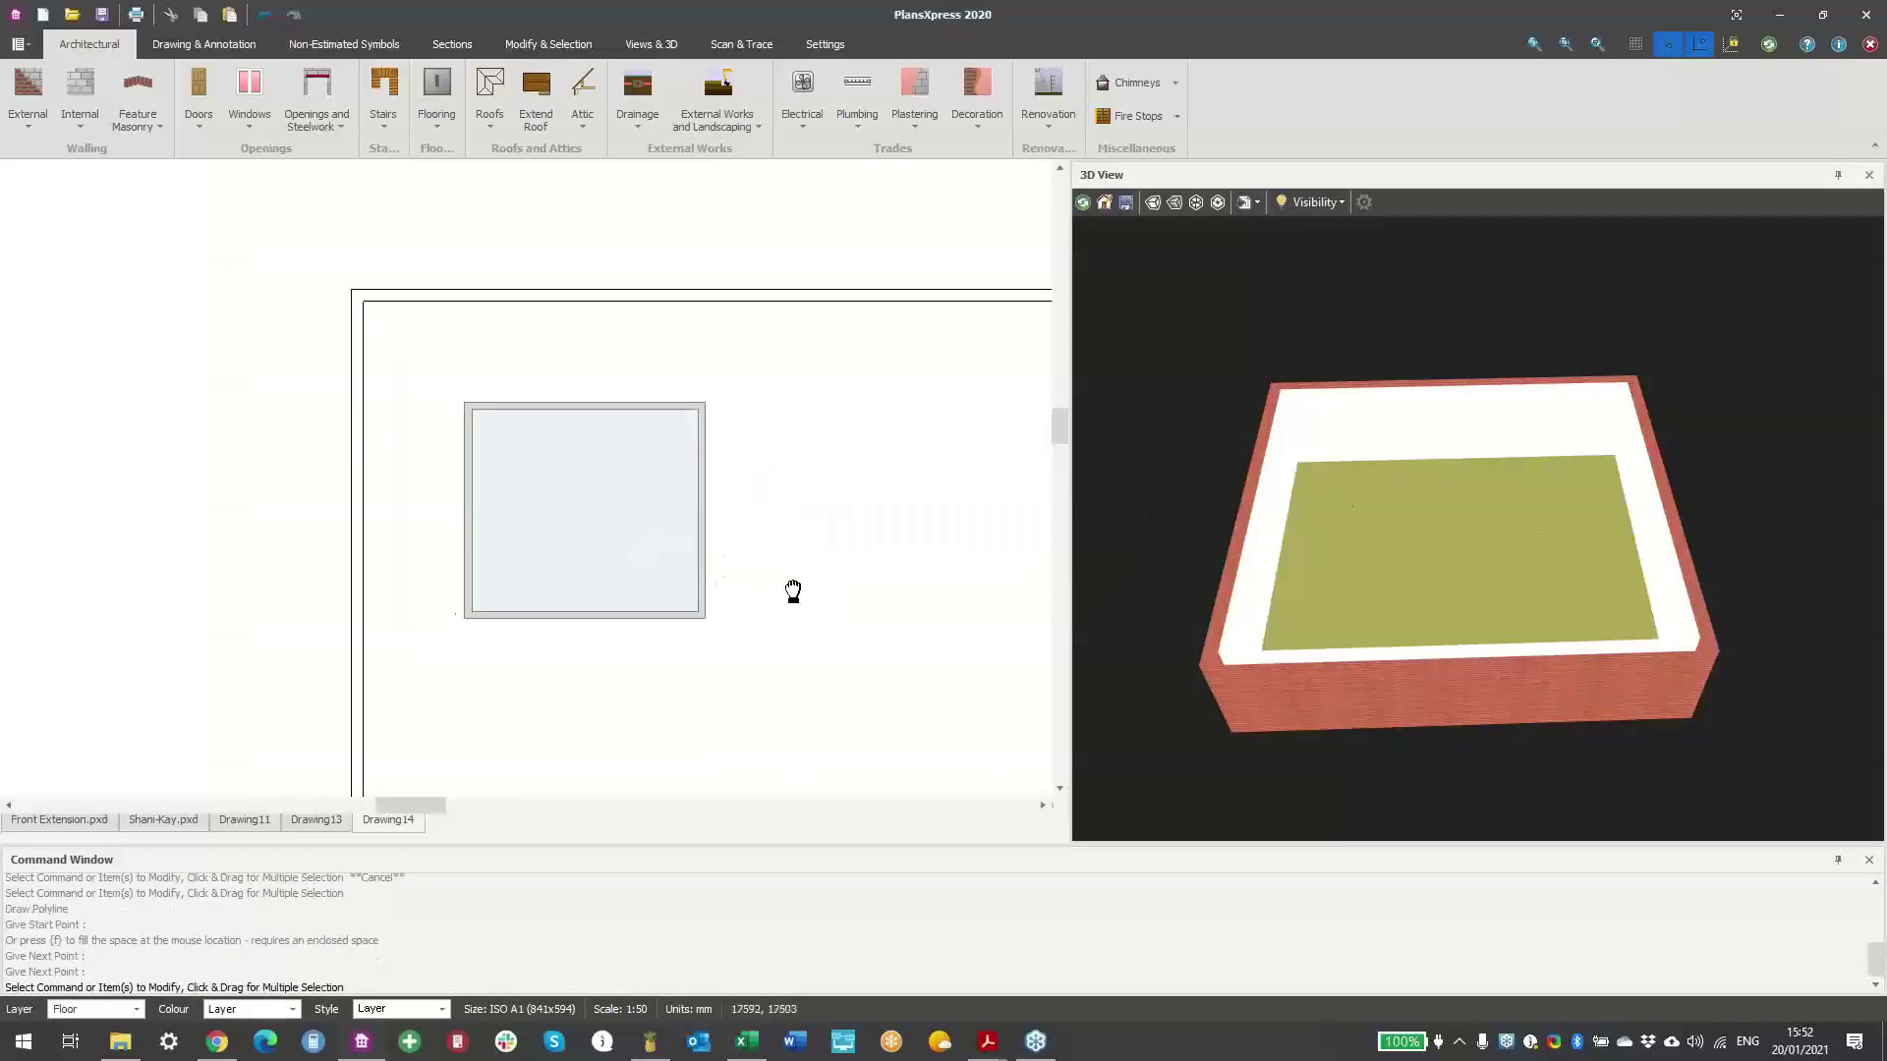
scroll(536, 516, up, 2)
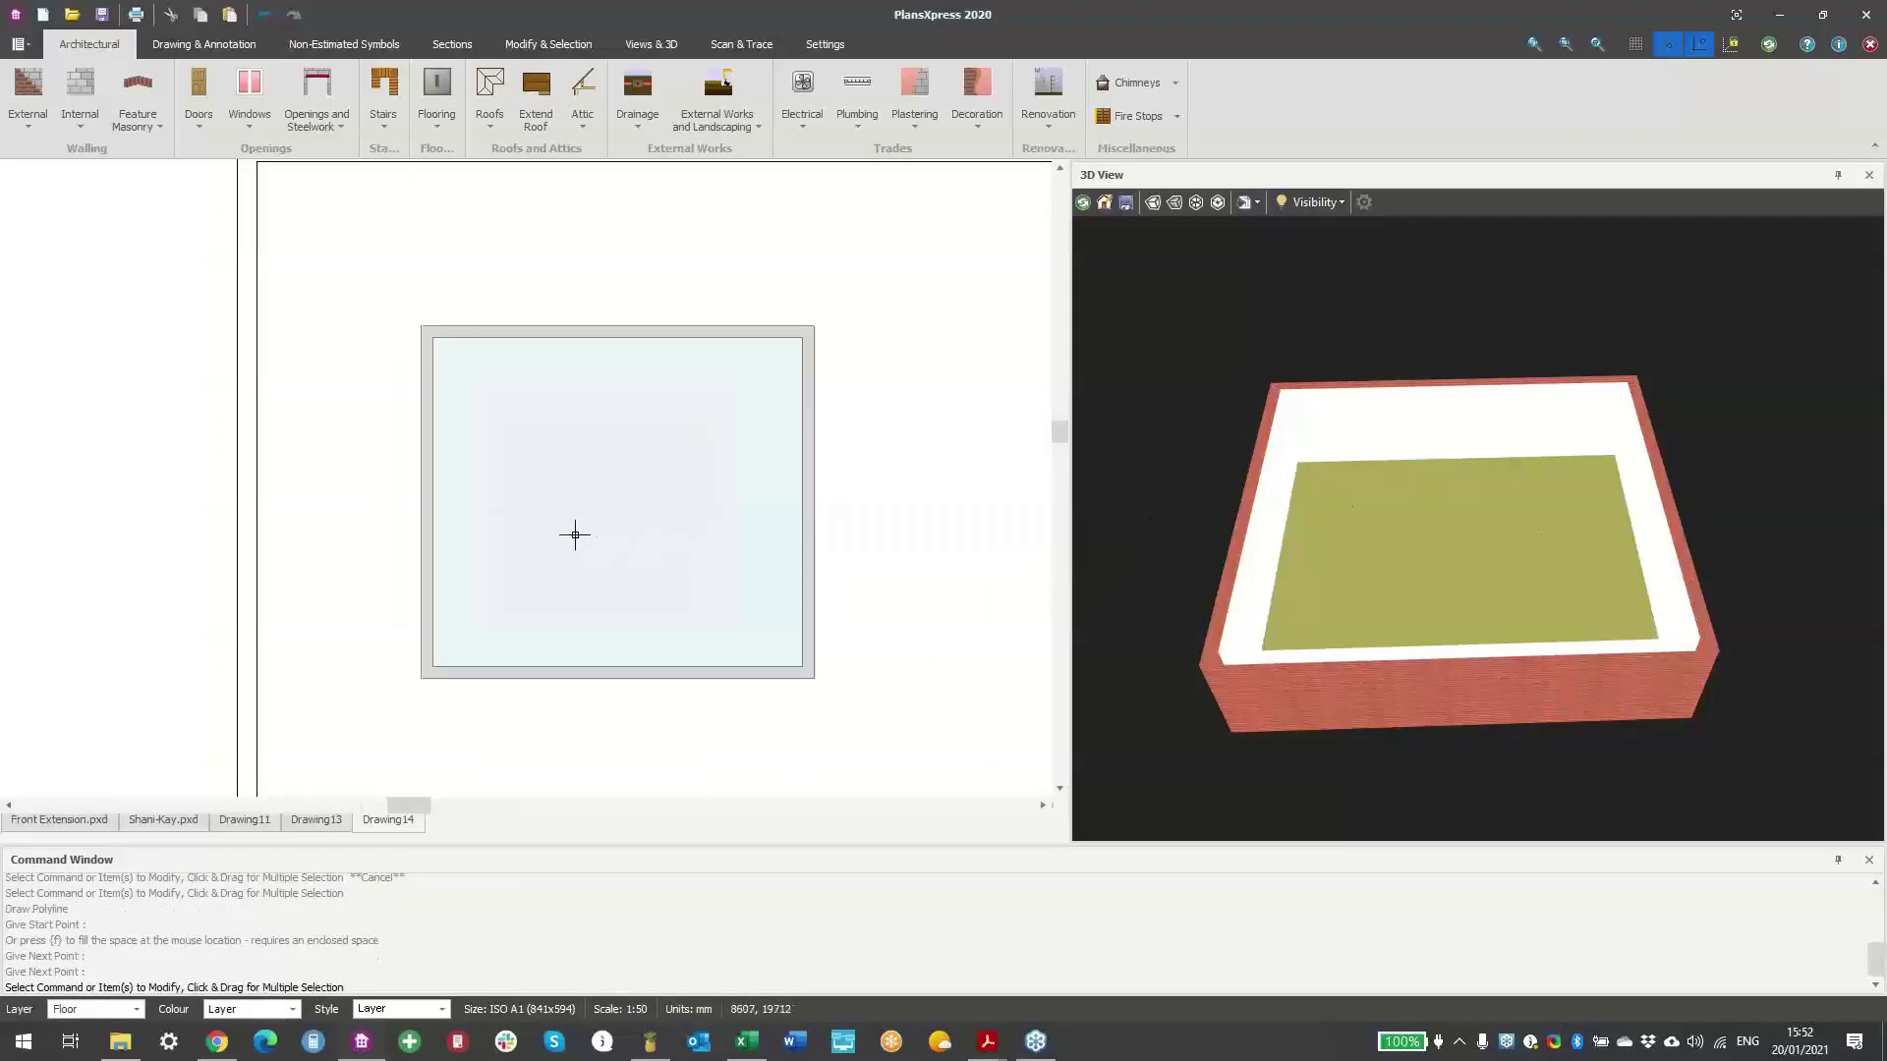
click(67, 131)
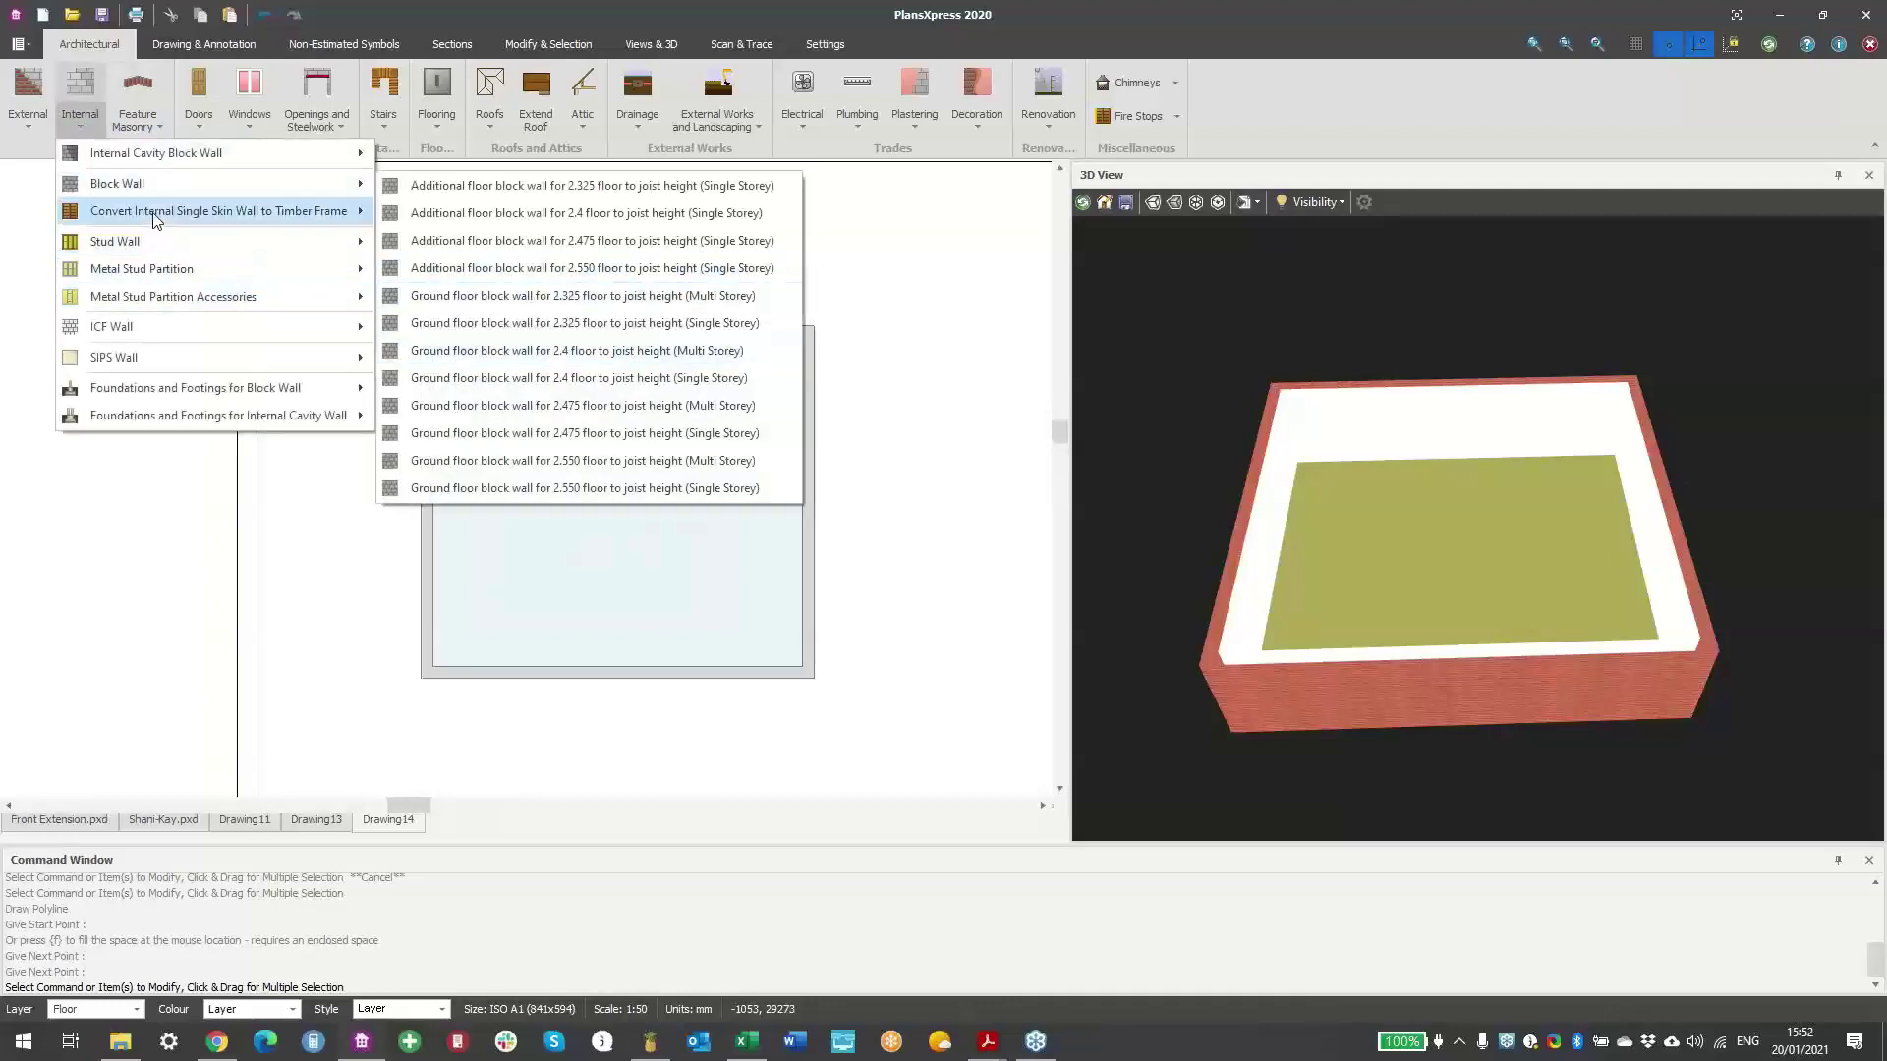
mouse_move(147, 242)
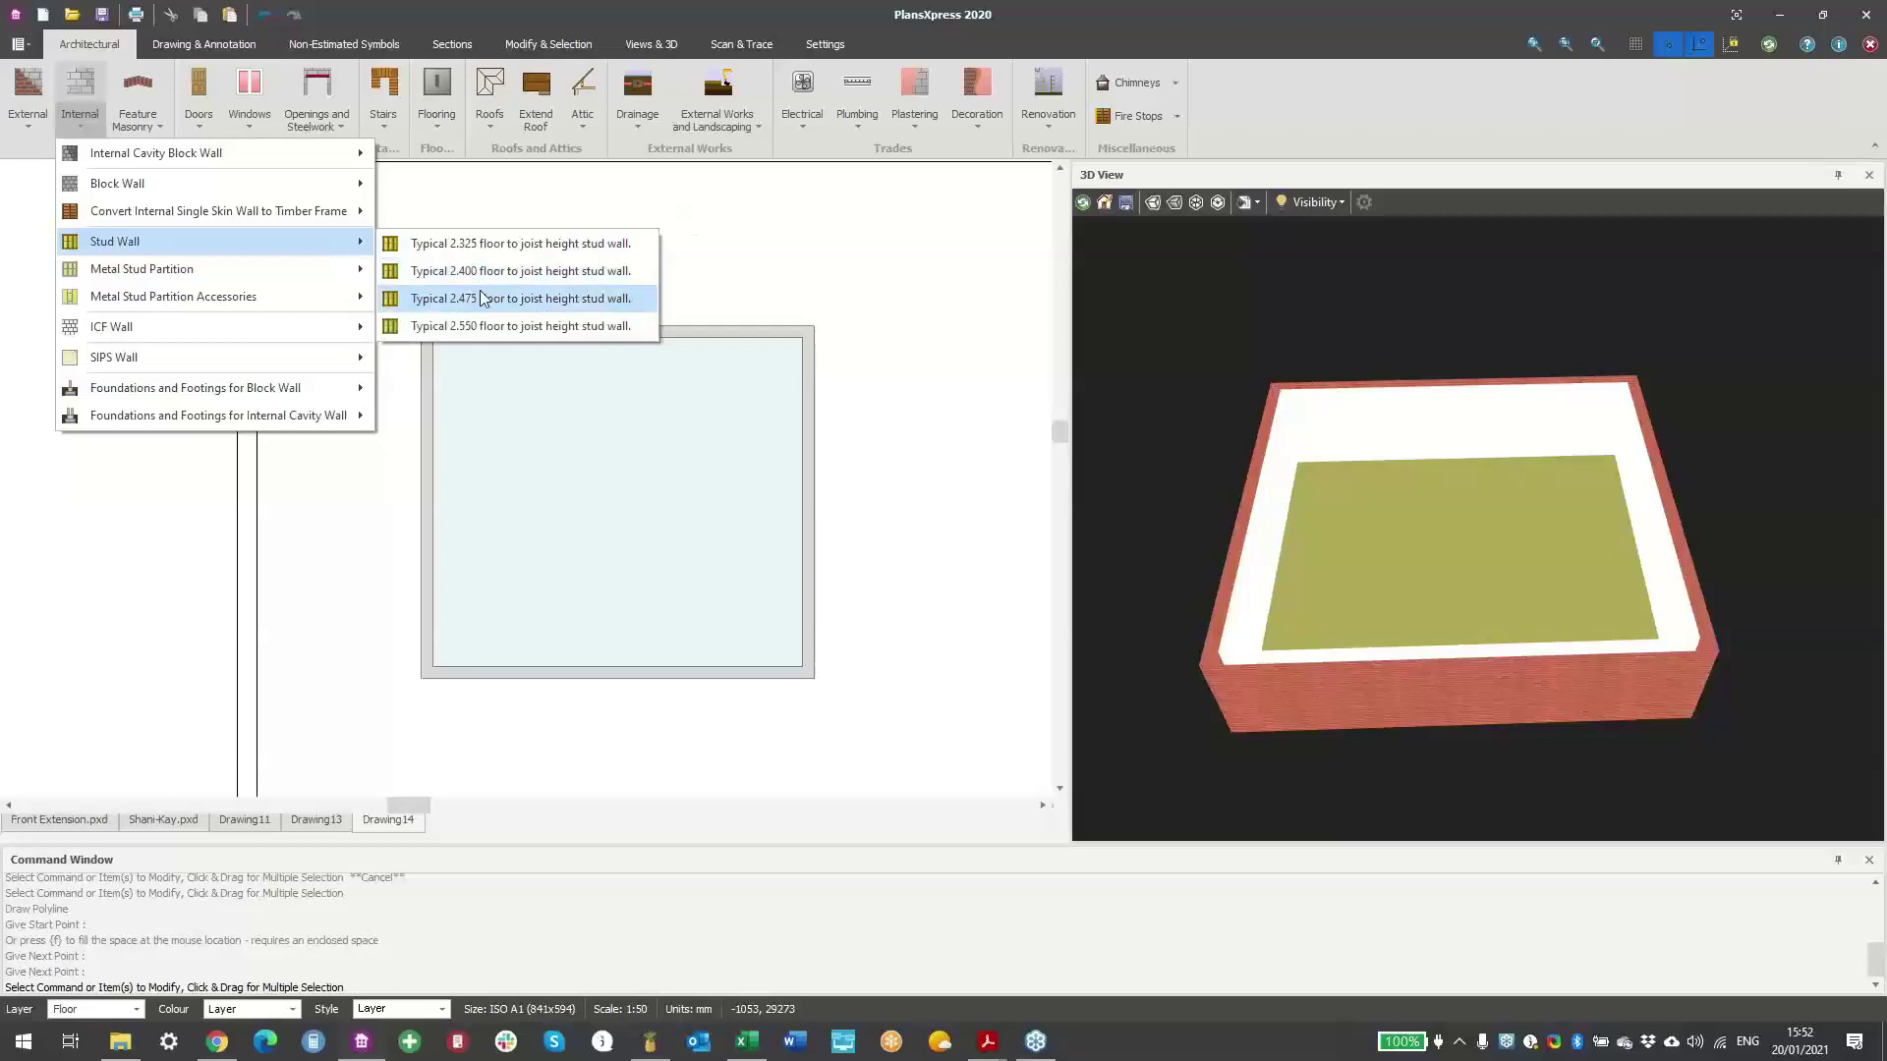
click(472, 272)
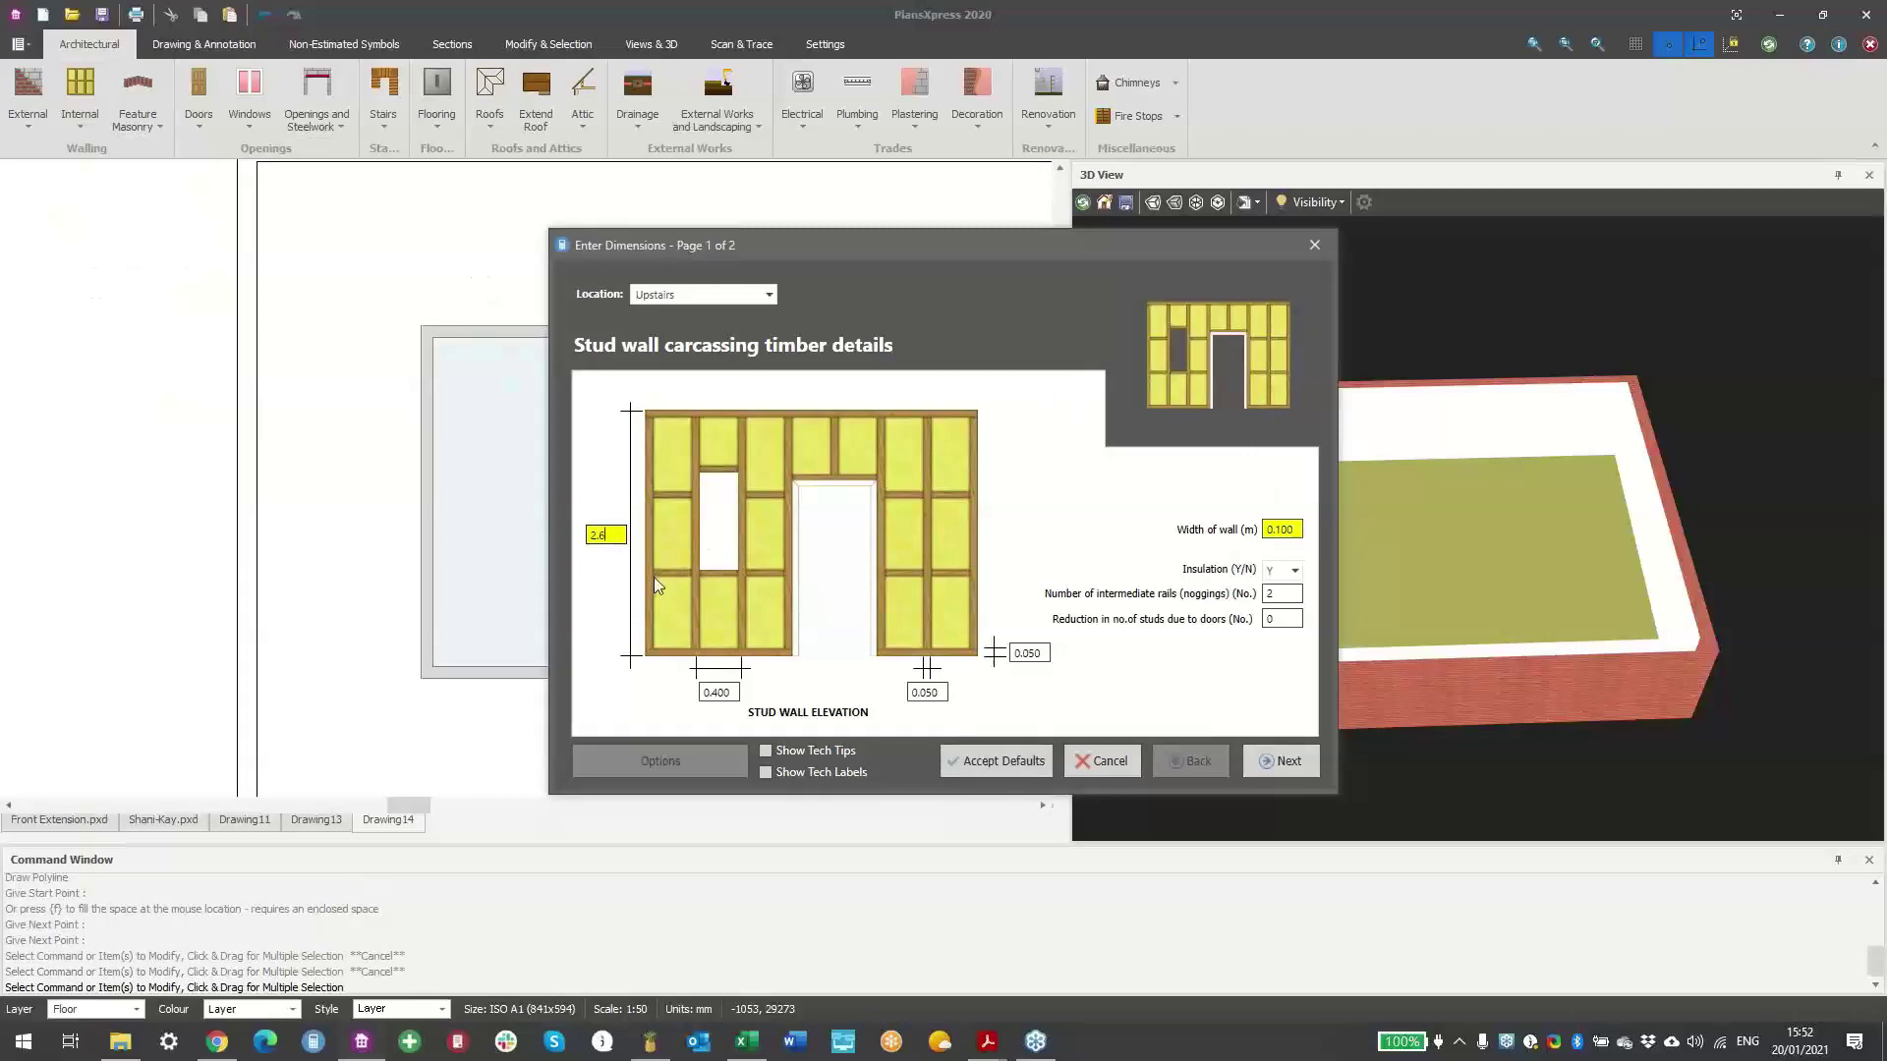
click(1002, 761)
scroll(352, 401, down, 1)
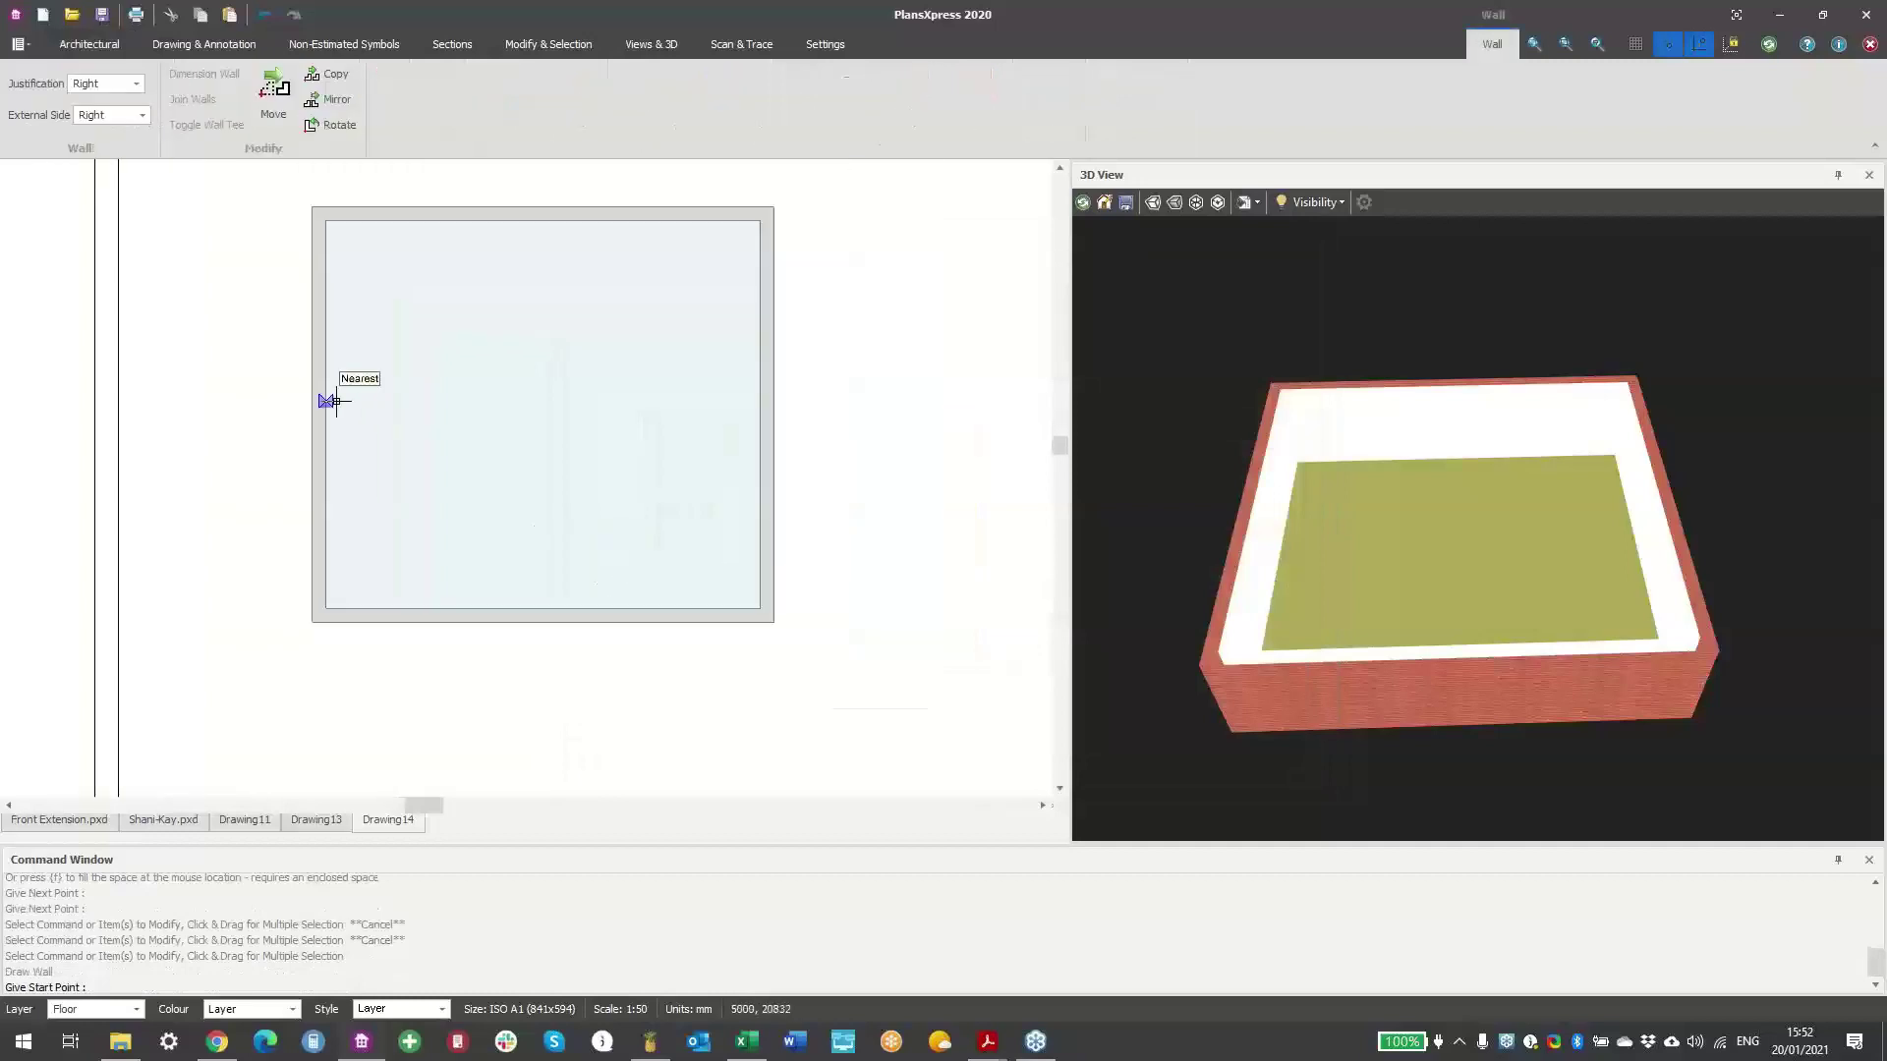
- Draw a stud partition straight across the house from the left wall's midpoint to the right wall, without additional floor joists beneath it
click(326, 413)
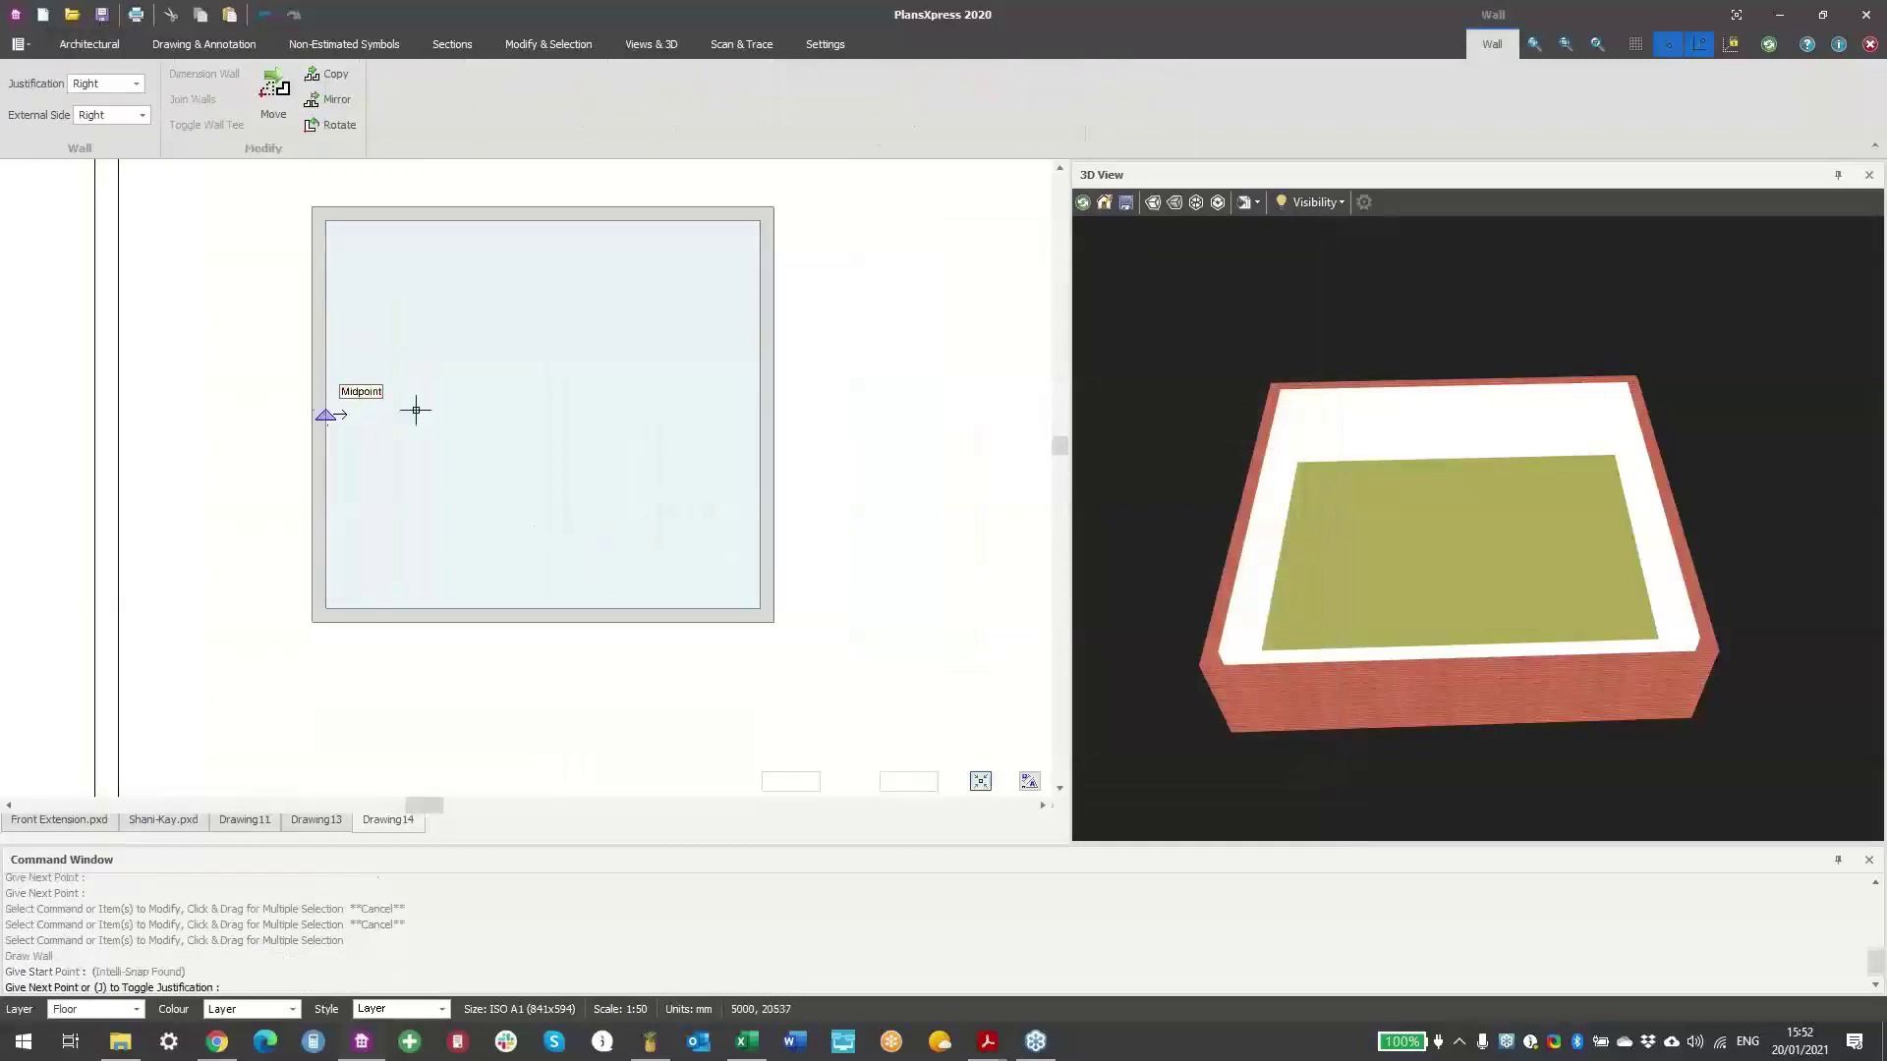
scroll(539, 425, up, 1)
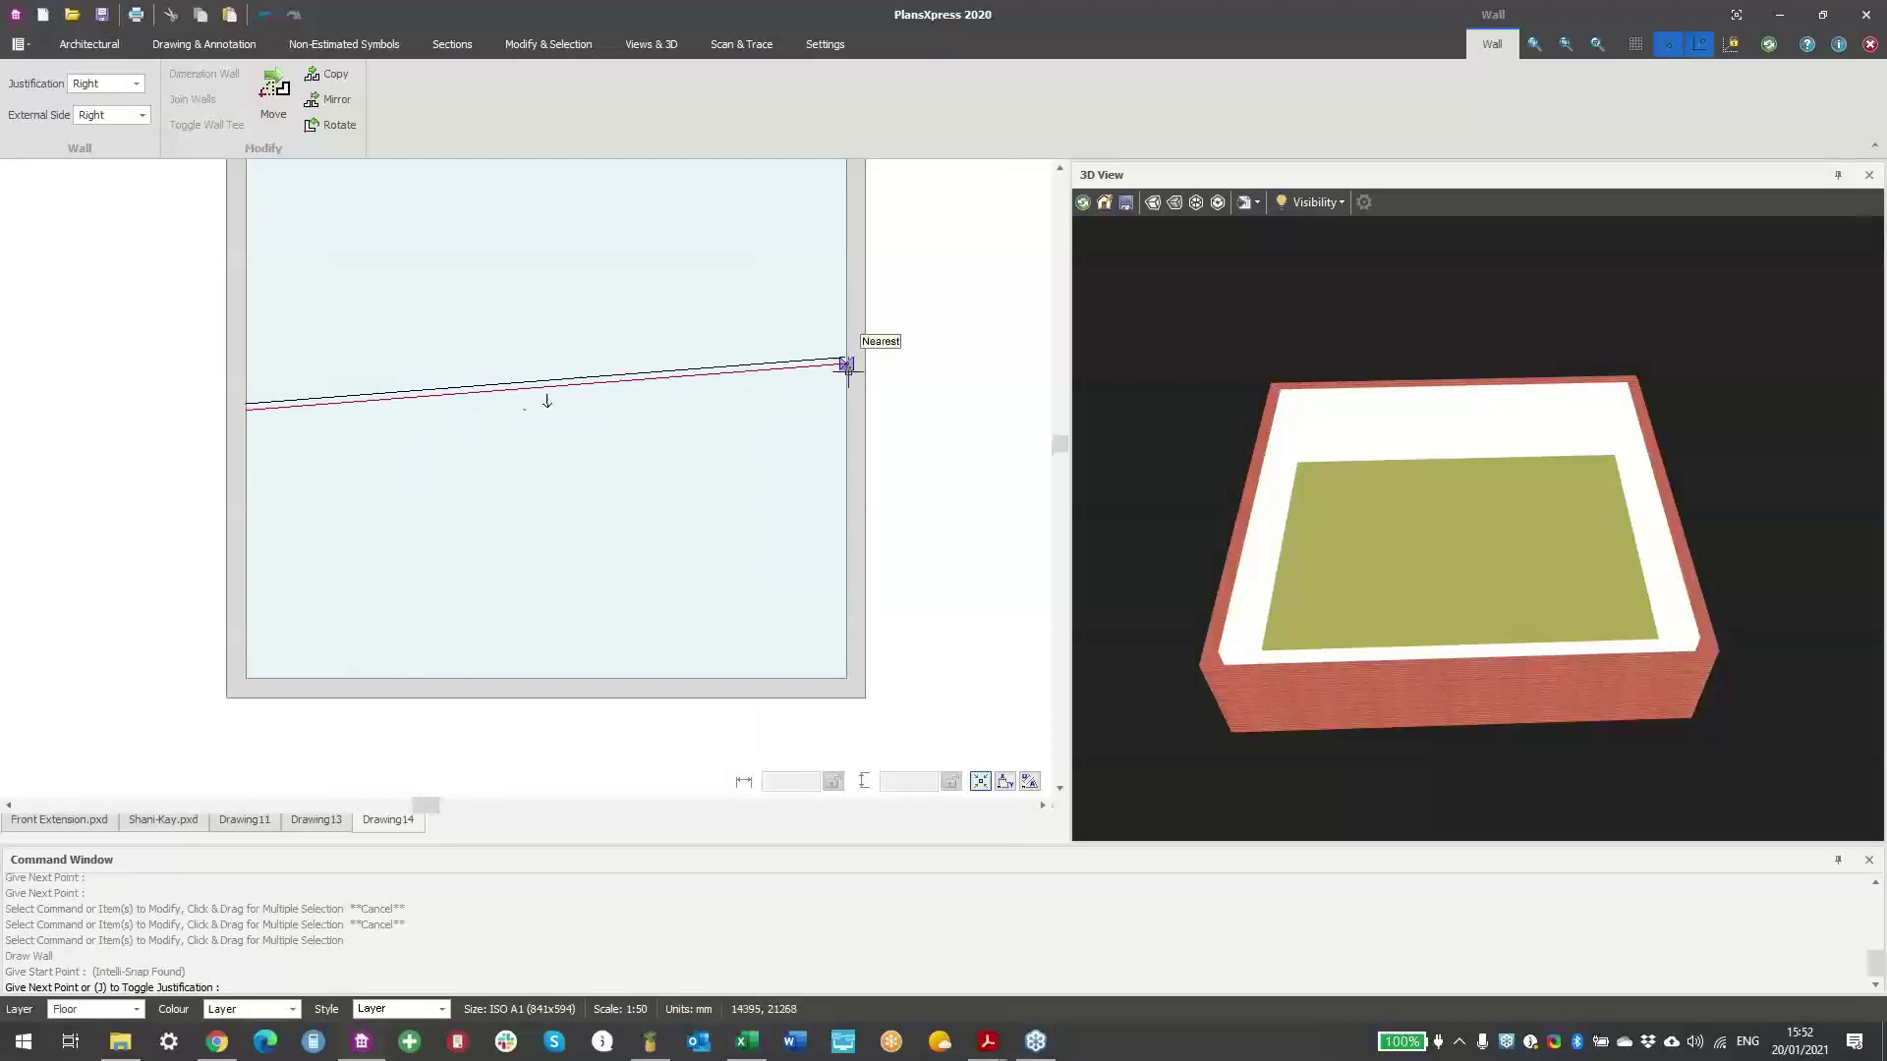
click(842, 406)
right_click(843, 406)
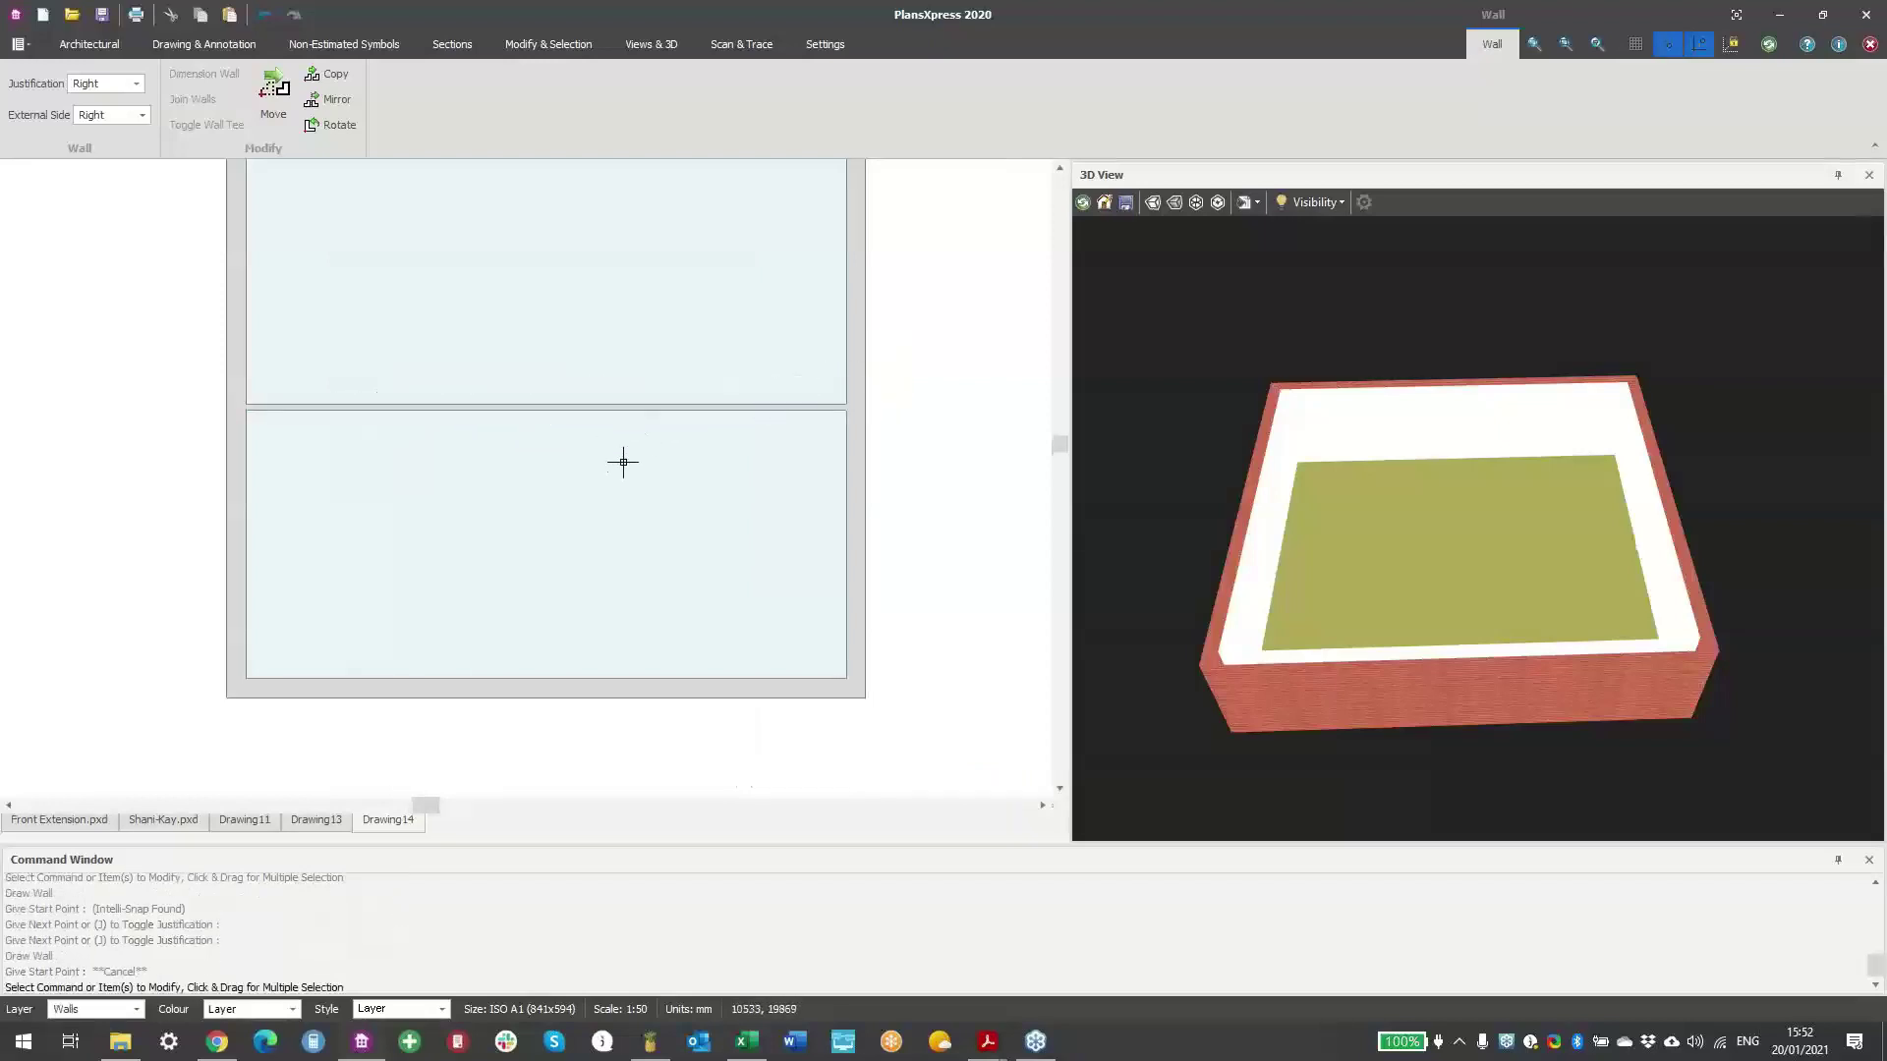
key(Escape)
click(977, 546)
key(Escape)
key(Escape)
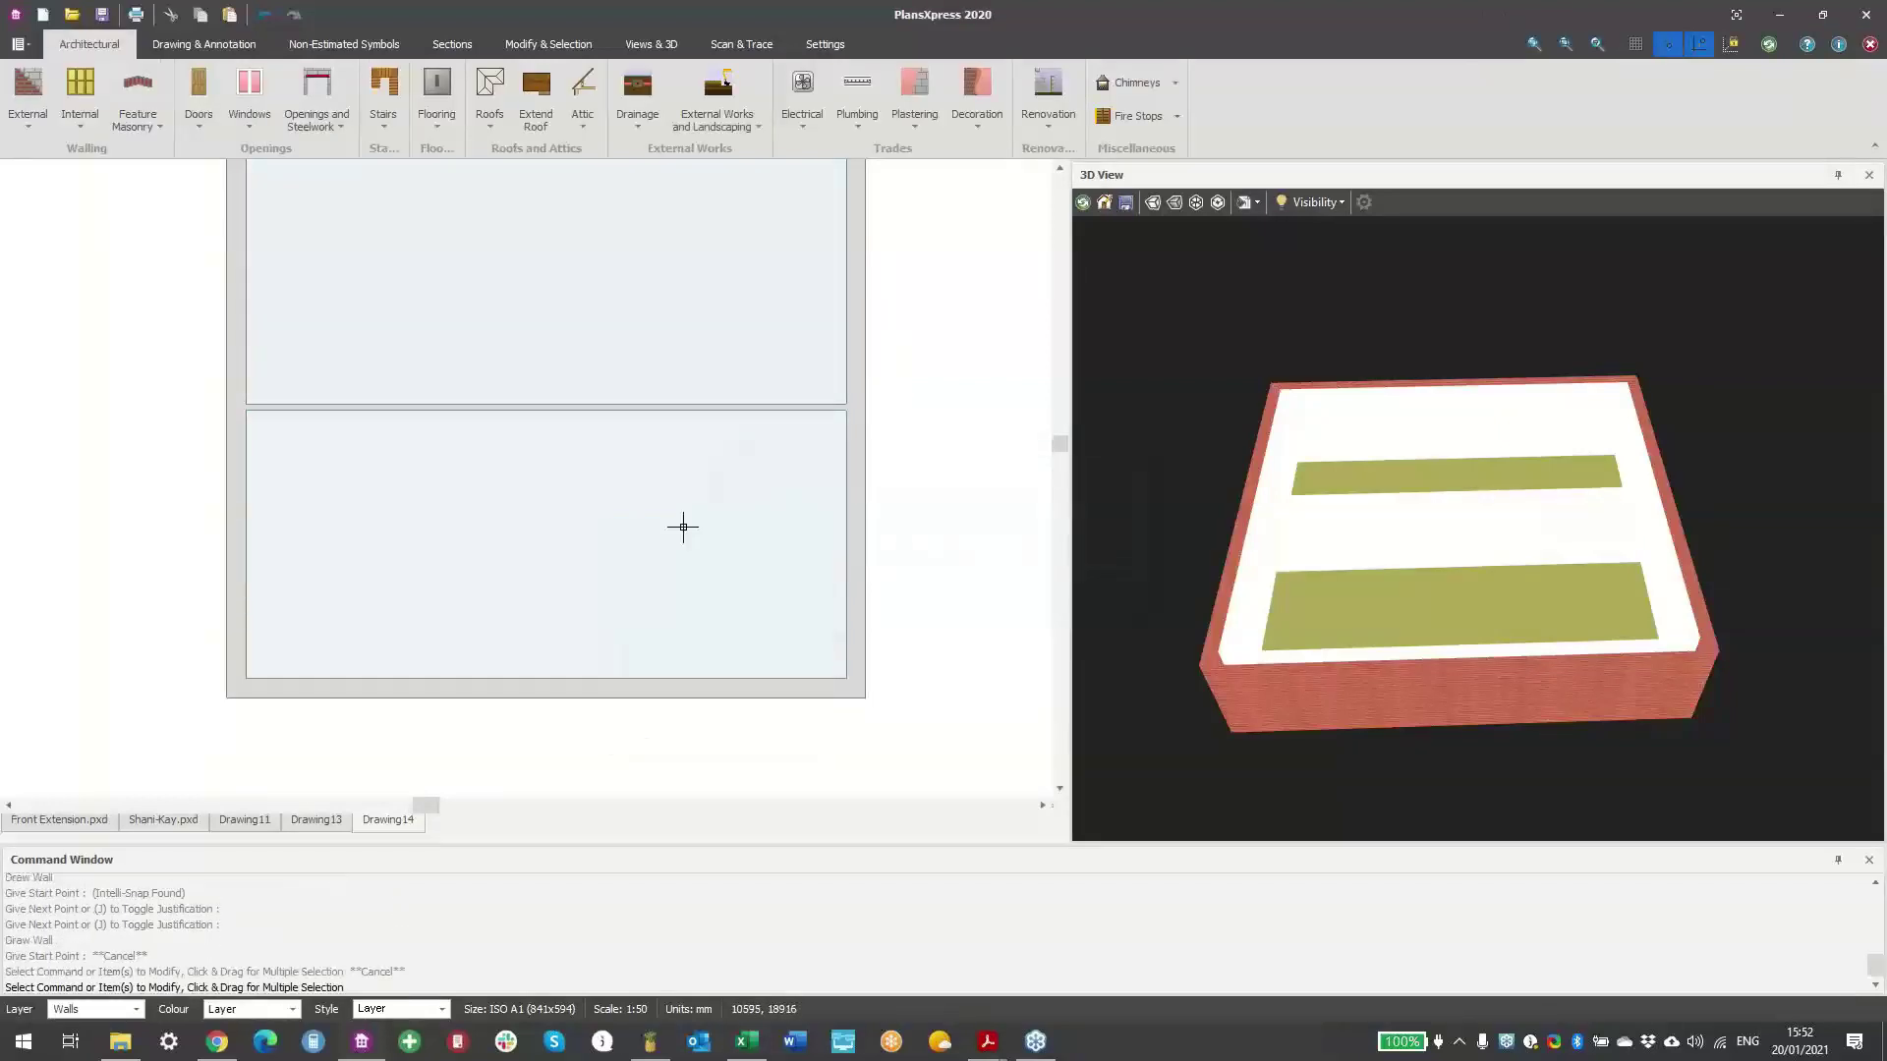
- Draw a second stud partition from the cross partition's midpoint to the rear wall, without additional floor joists beneath it
right_click(472, 404)
scroll(488, 403, up, 1)
click(560, 401)
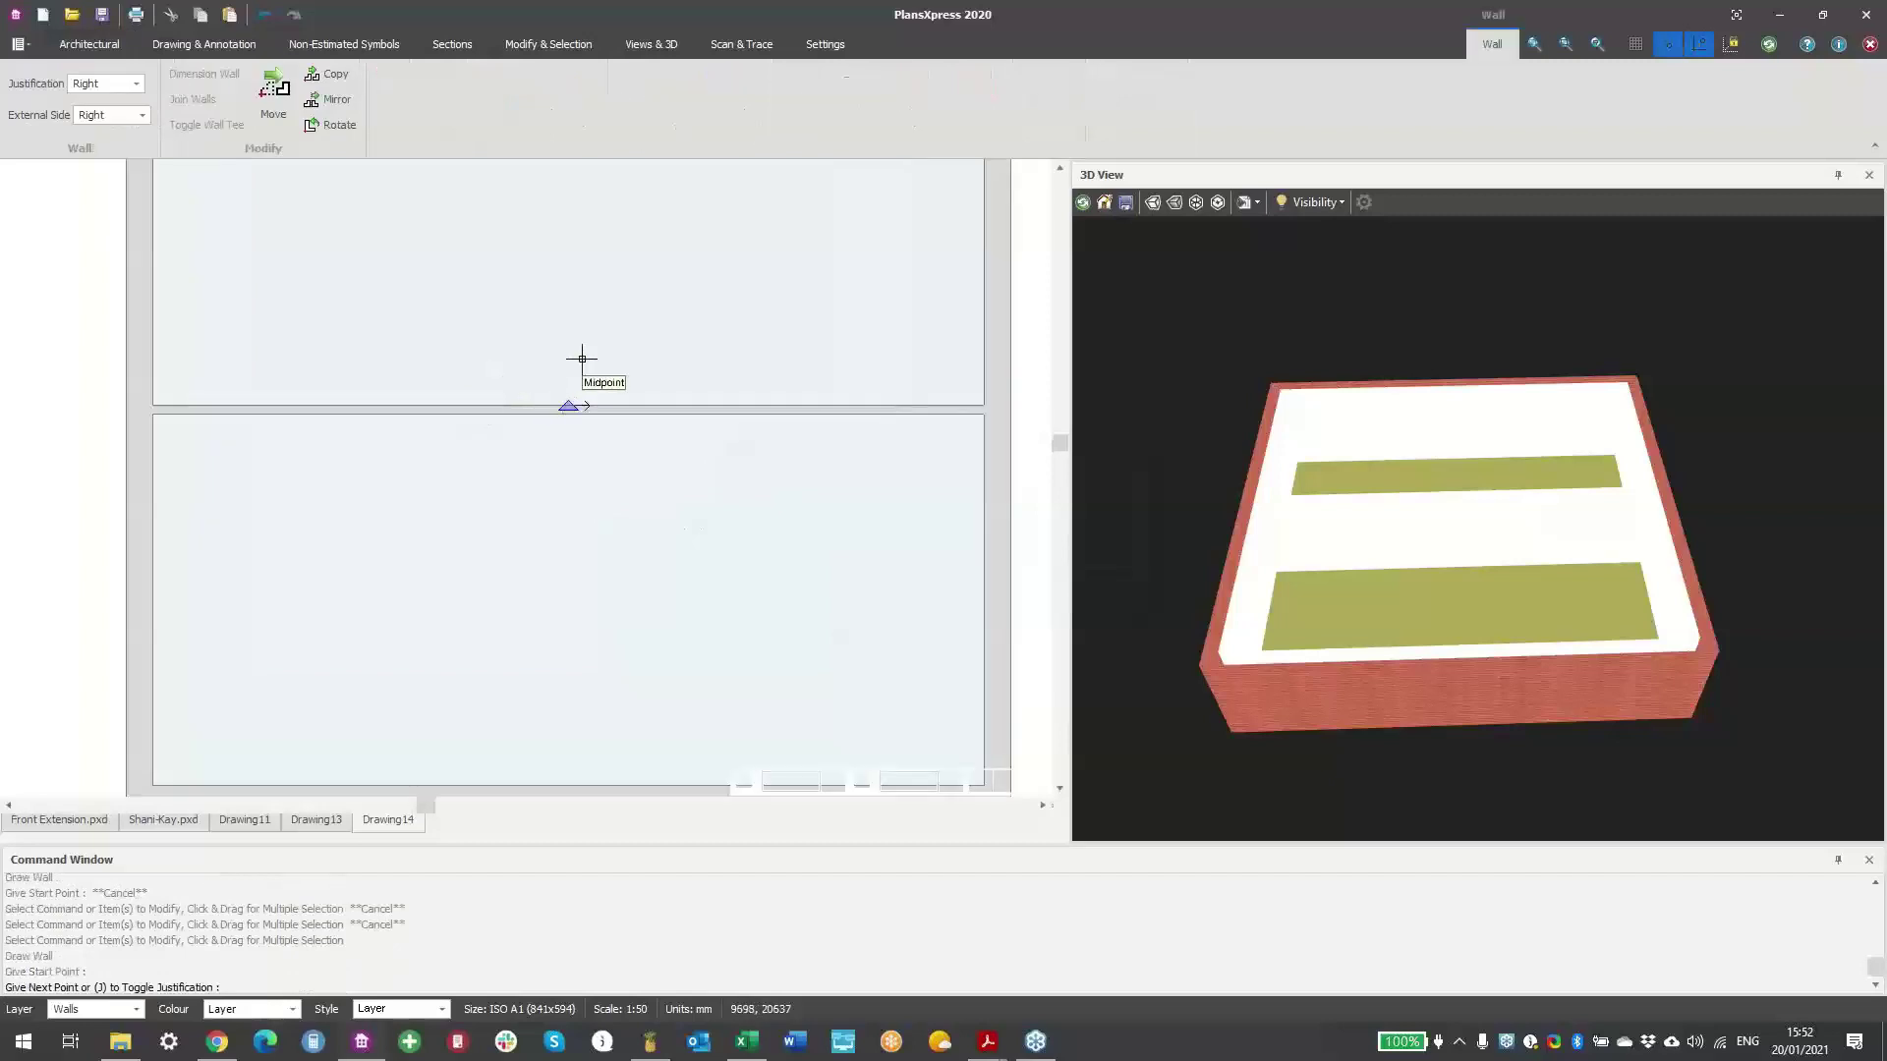
middle_drag(585, 309, 585, 534)
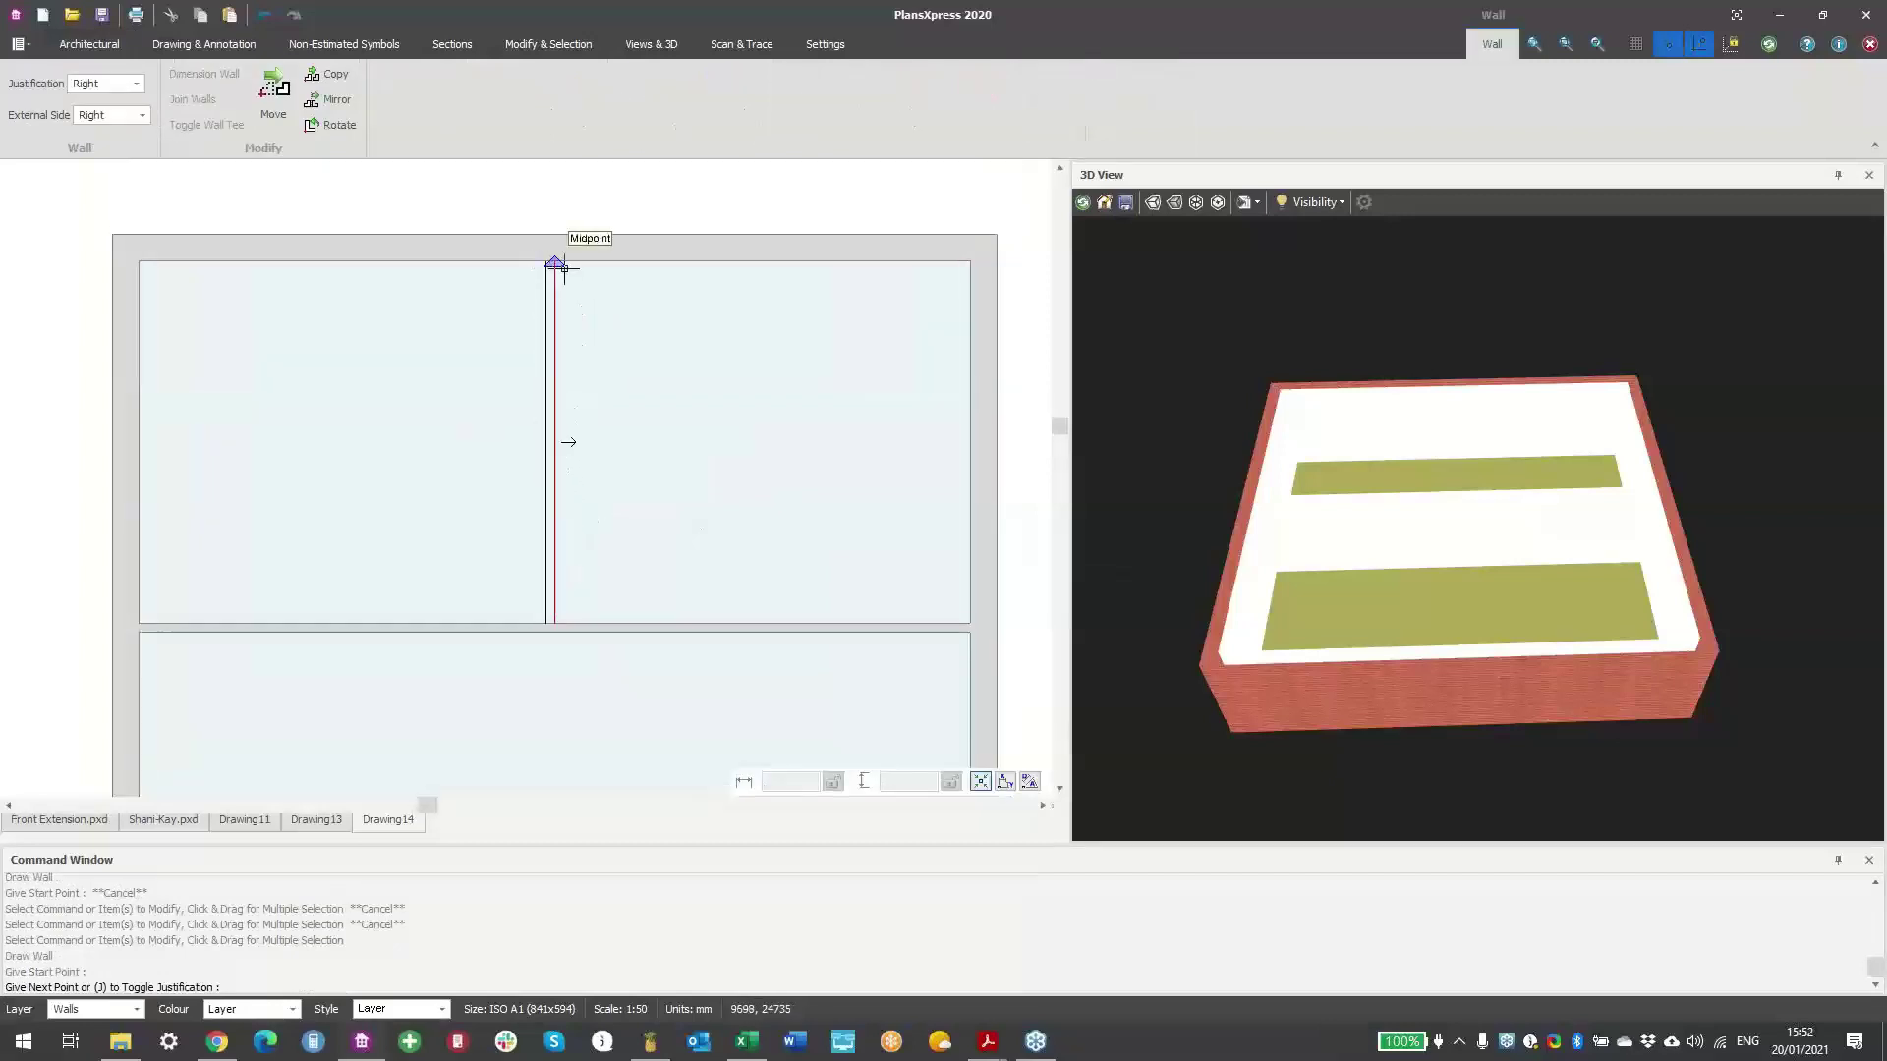
click(541, 263)
right_click(572, 288)
key(Escape)
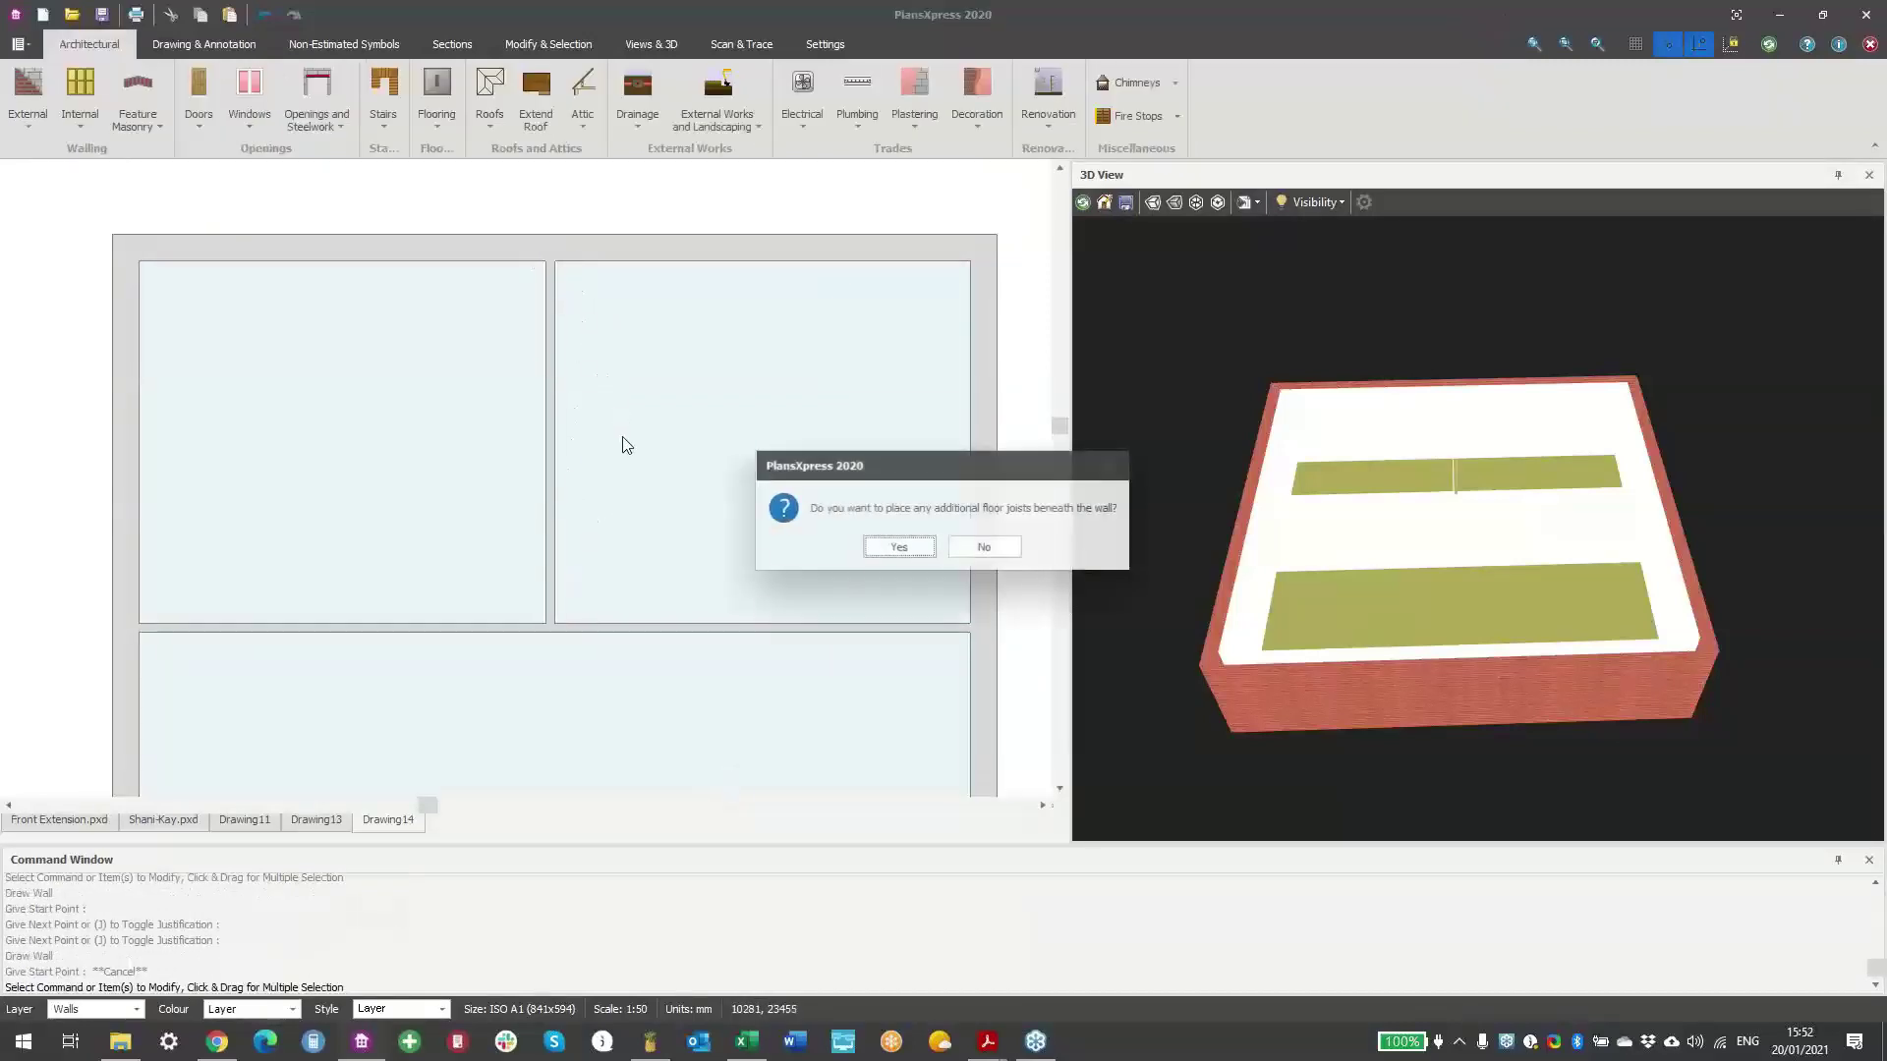
click(980, 547)
- Set up an external 838mm Wide 6 Pane Glazed front door, accepting the default dimensions
scroll(712, 569, down, 1)
middle_drag(713, 569, 712, 426)
scroll(547, 534, down, 1)
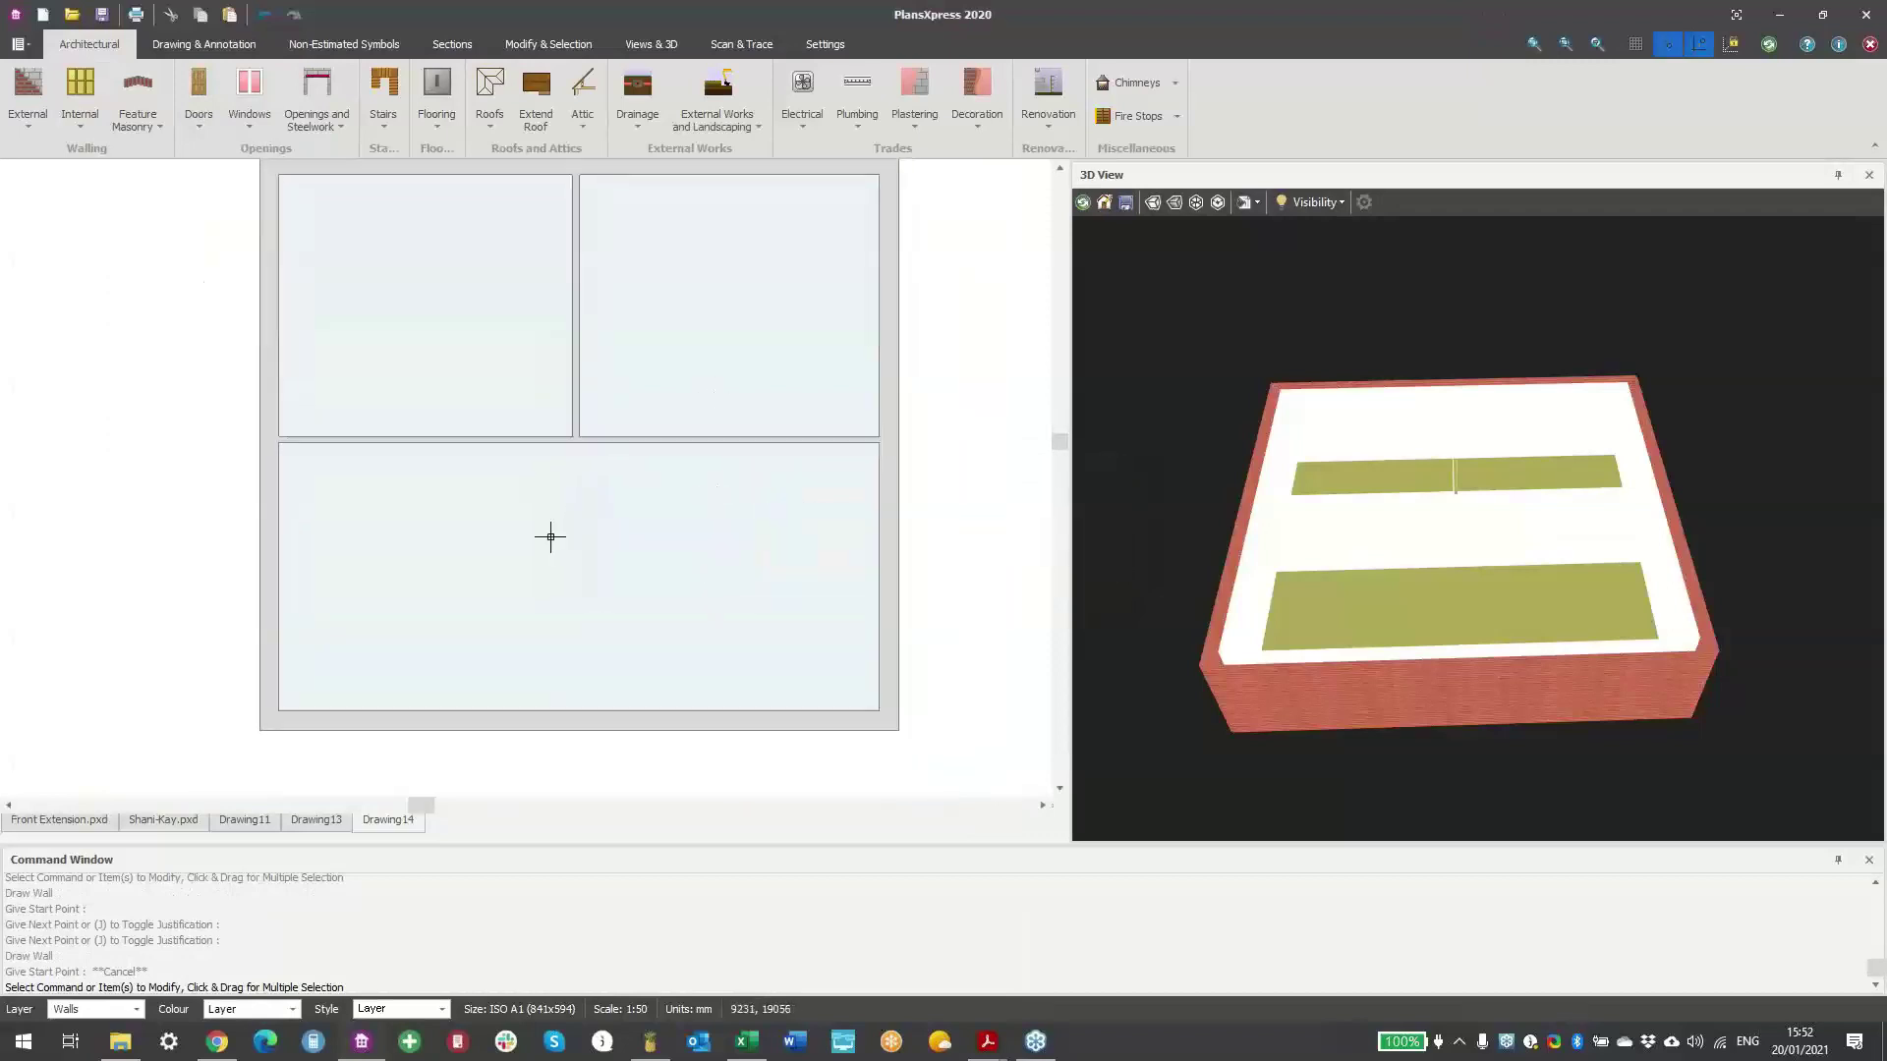
click(215, 124)
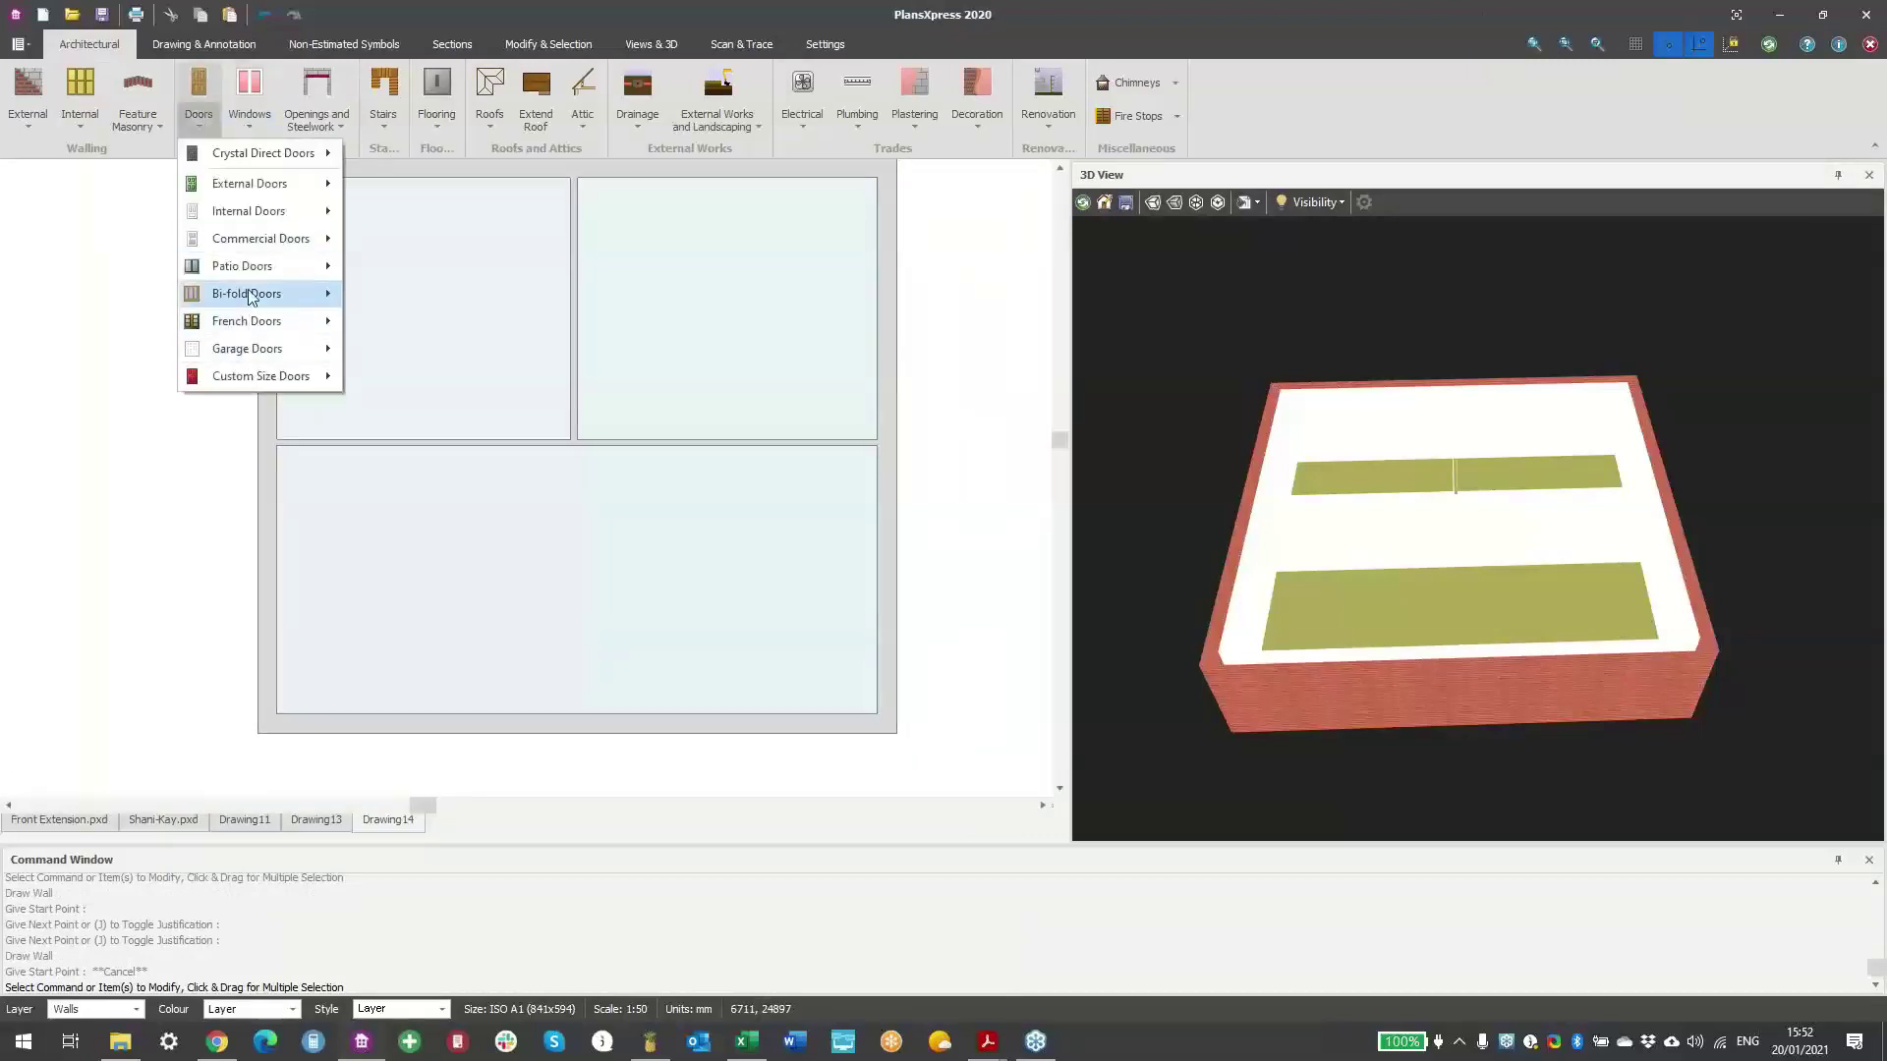
mouse_move(251, 191)
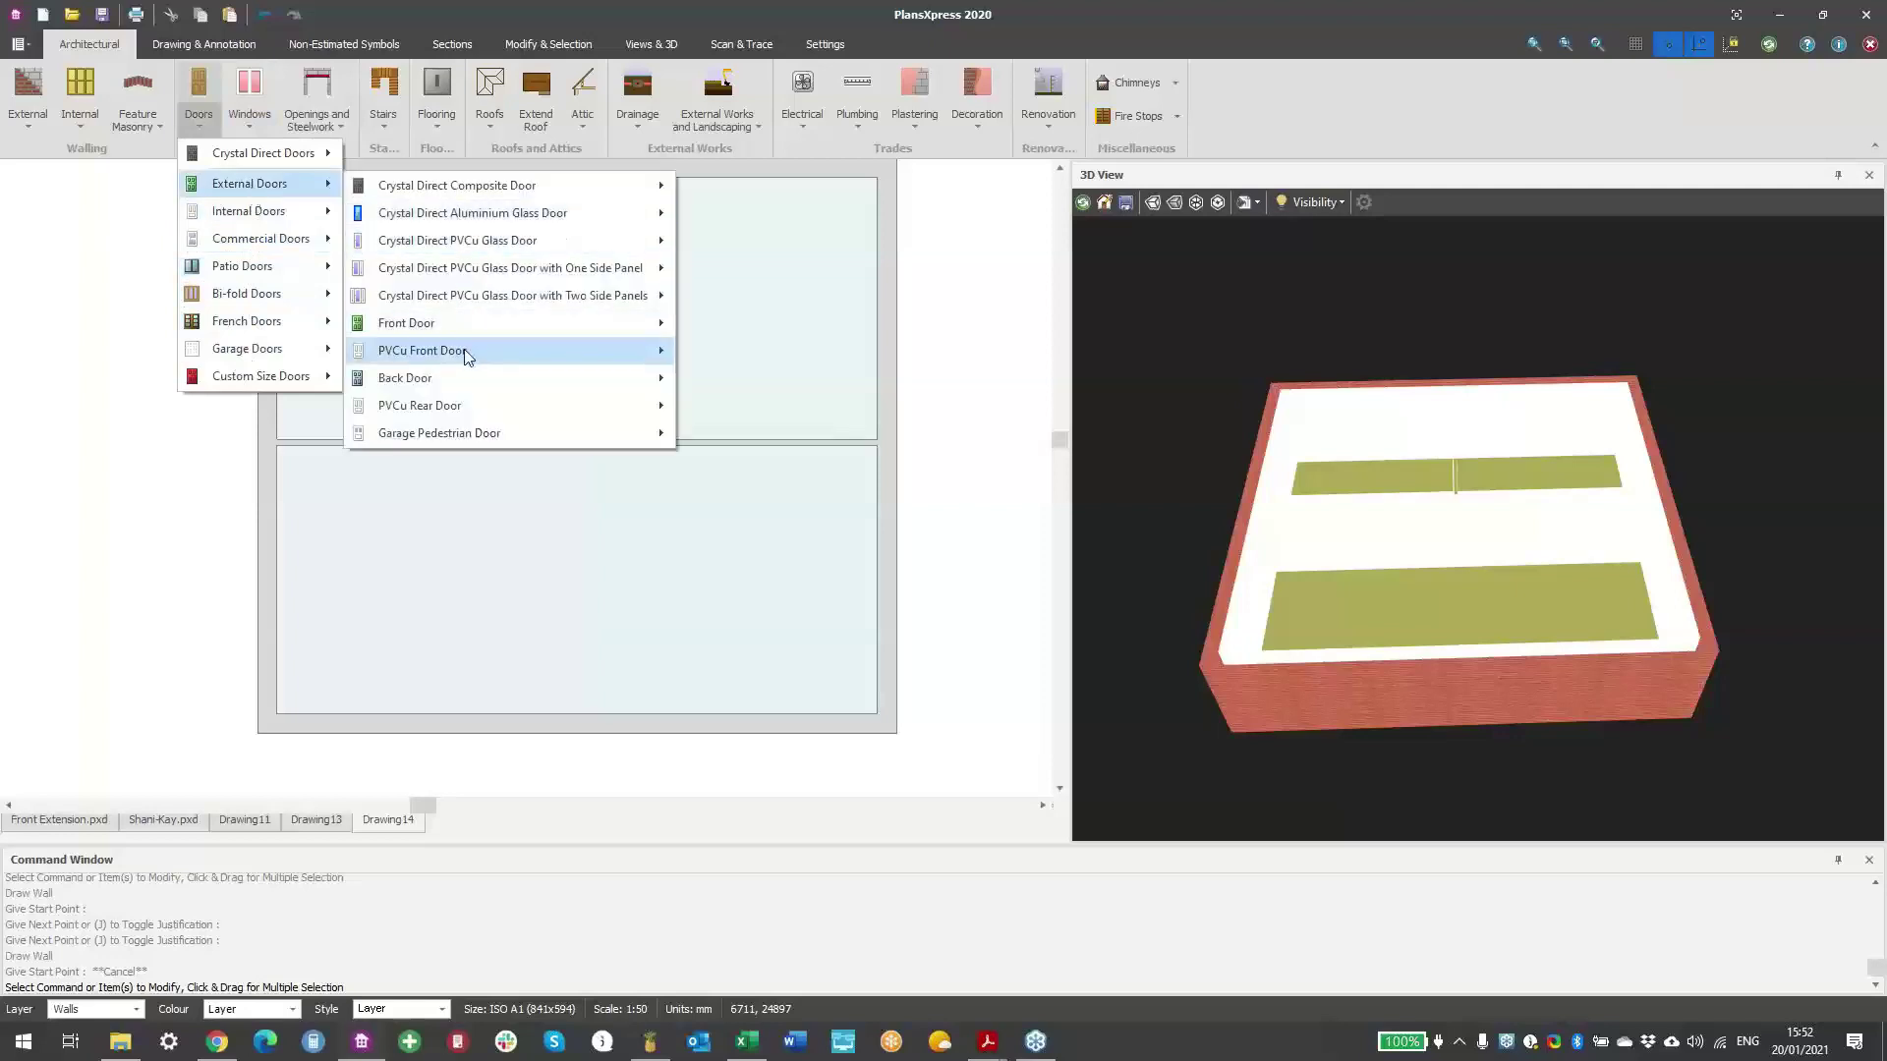
mouse_move(472, 334)
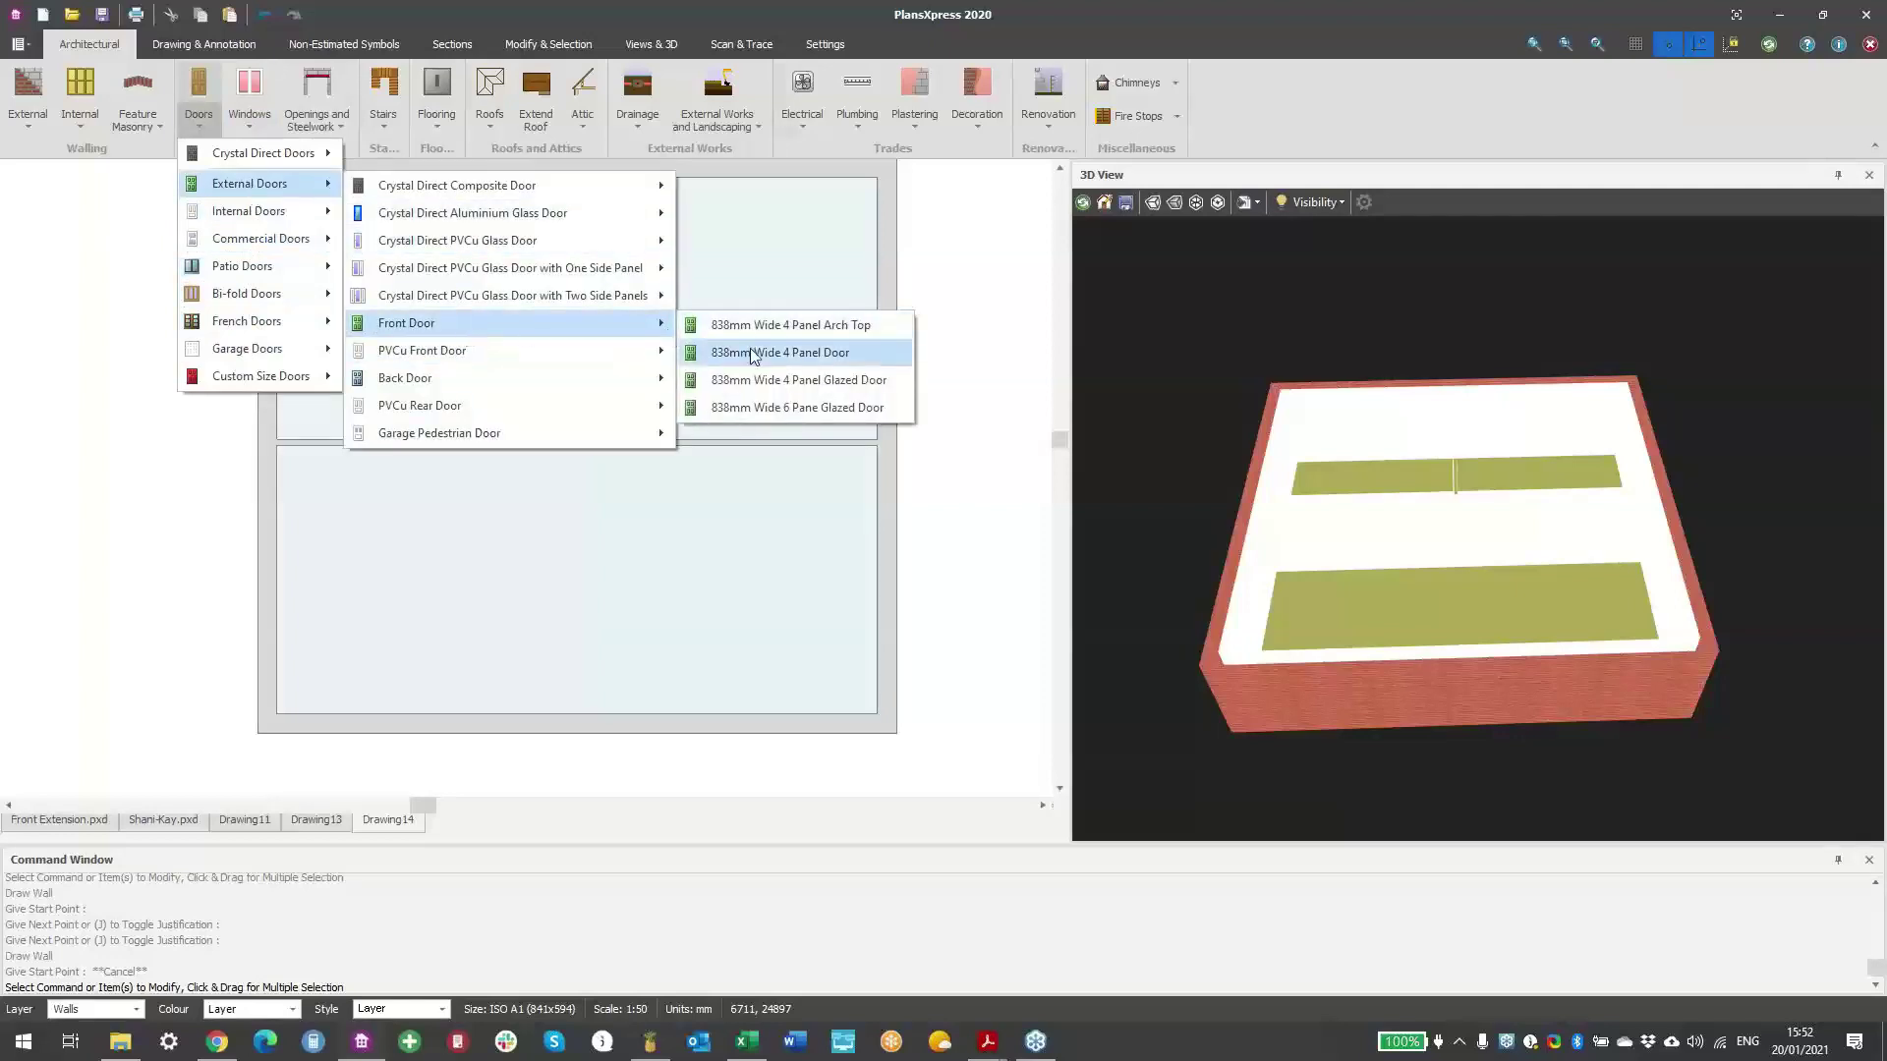
click(798, 407)
click(1022, 767)
- Place the front door near the middle of the front wall, opening inwards with its hinge on the left, and check it in 3D
scroll(595, 718, up, 2)
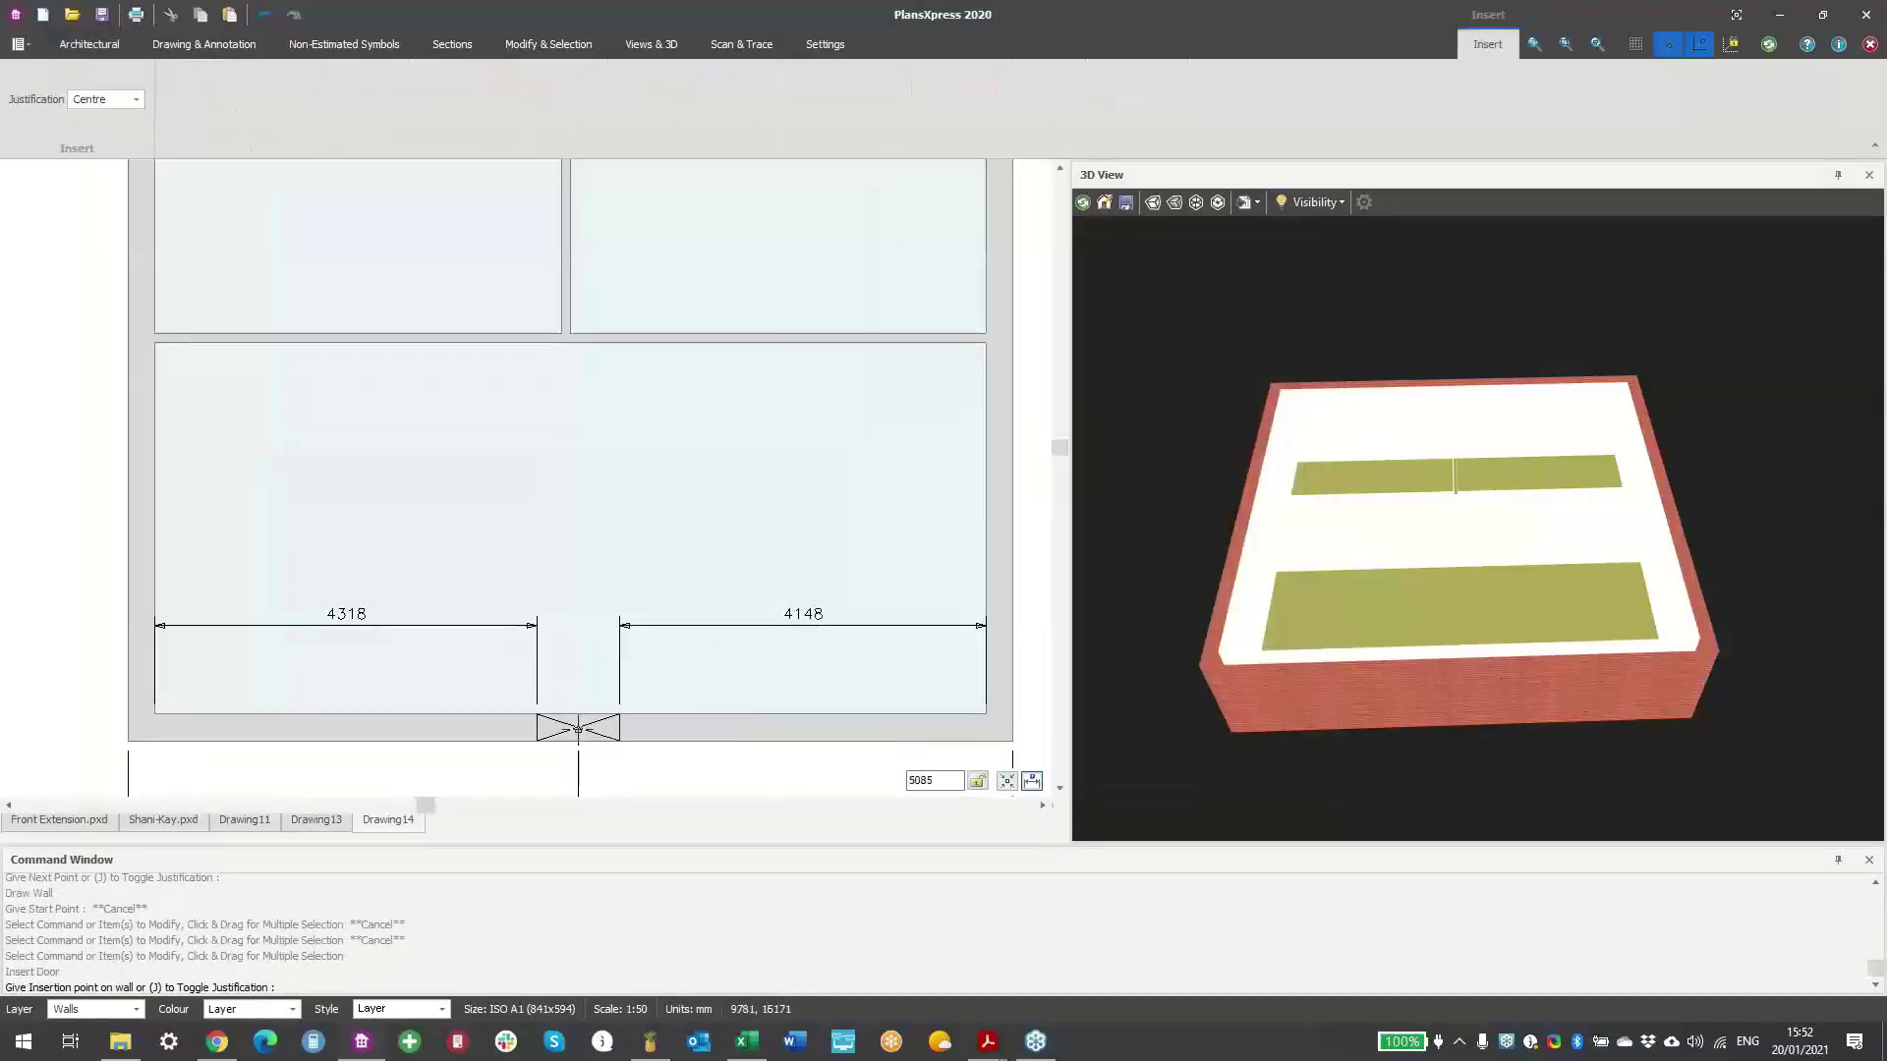
click(588, 729)
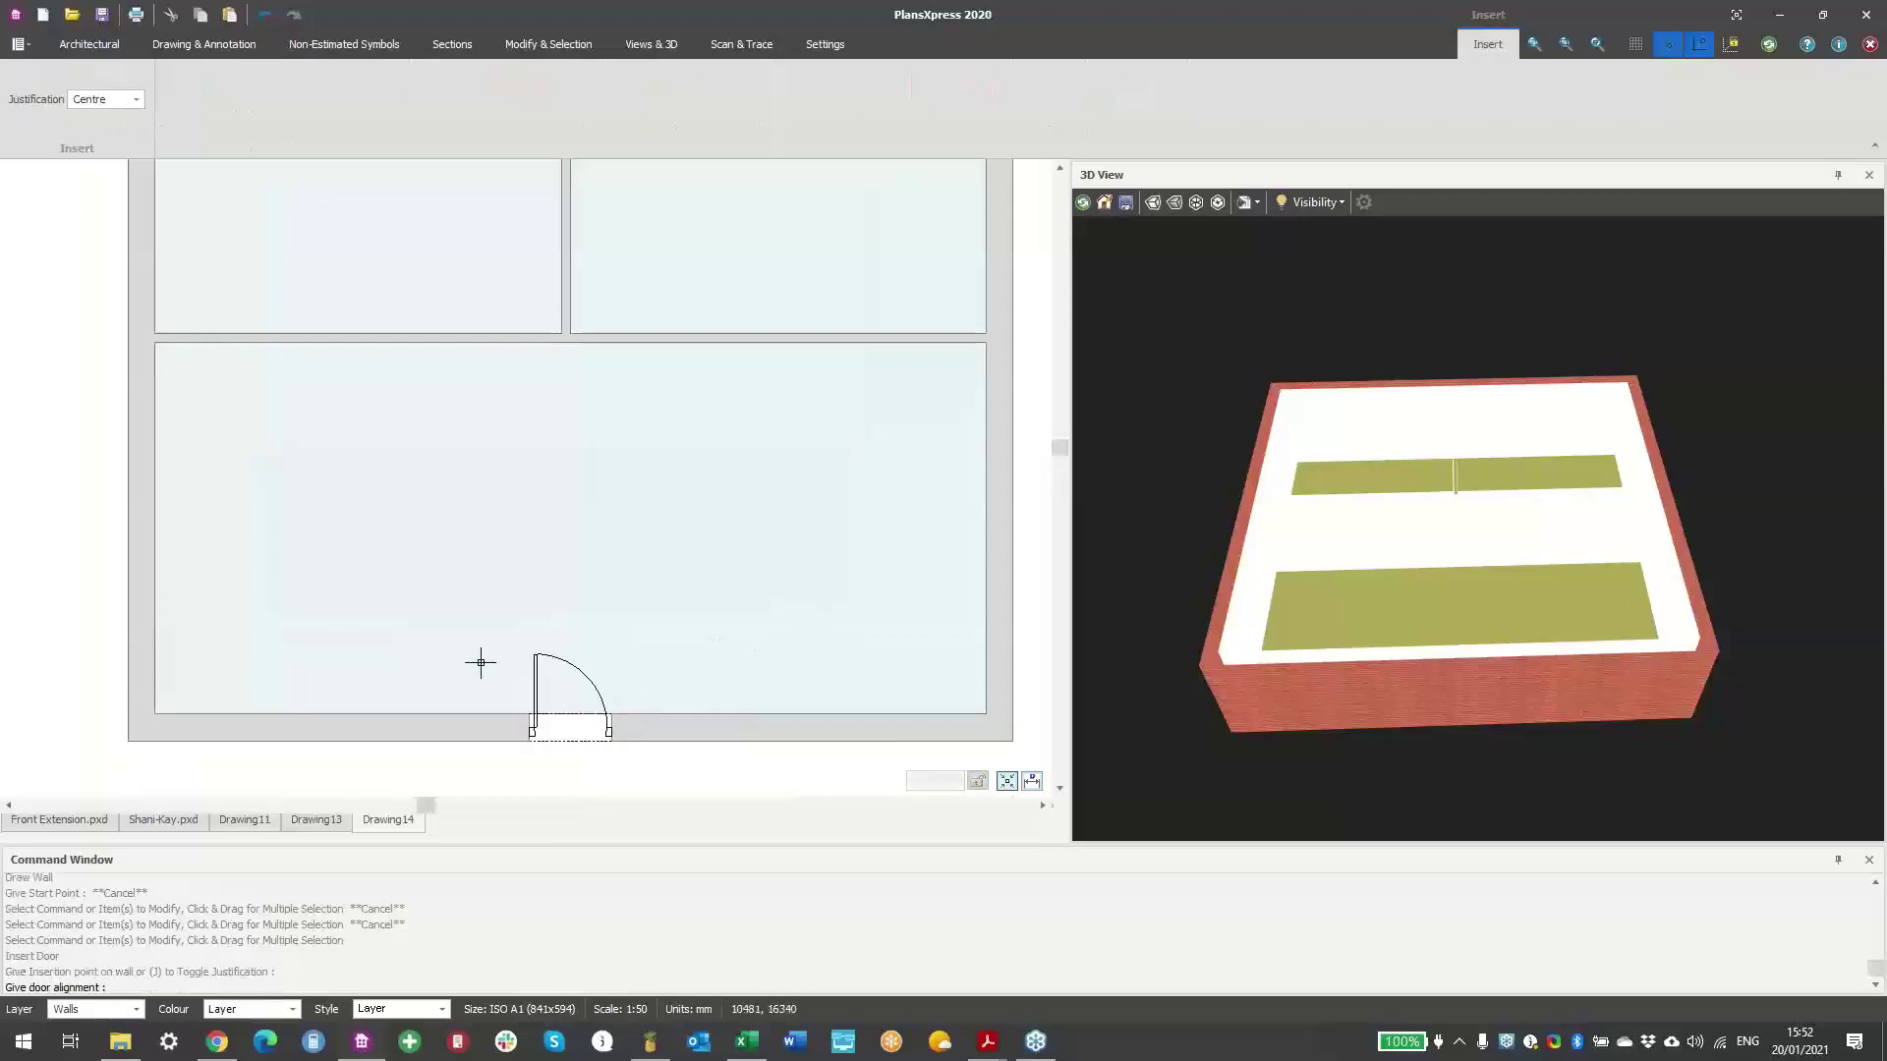
click(480, 661)
scroll(678, 655, down, 1)
drag(1383, 693, 1371, 635)
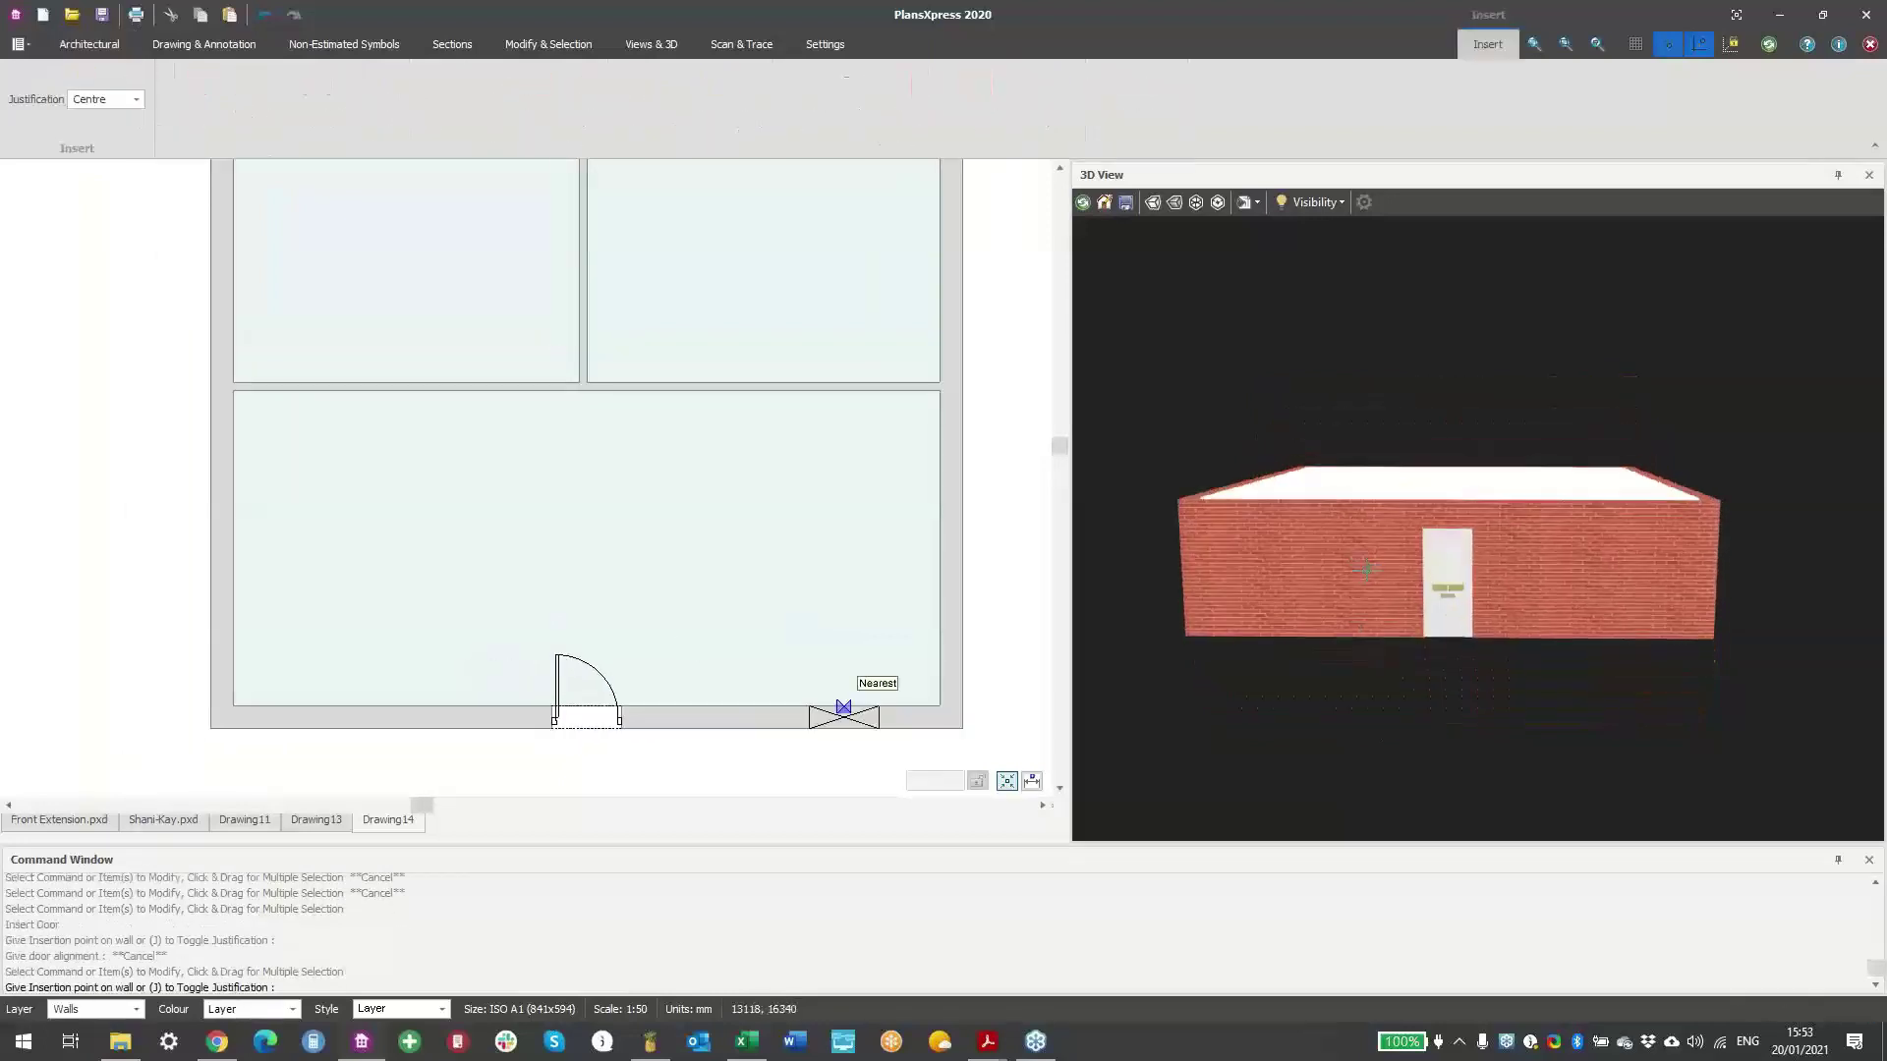
scroll(741, 564, down, 2)
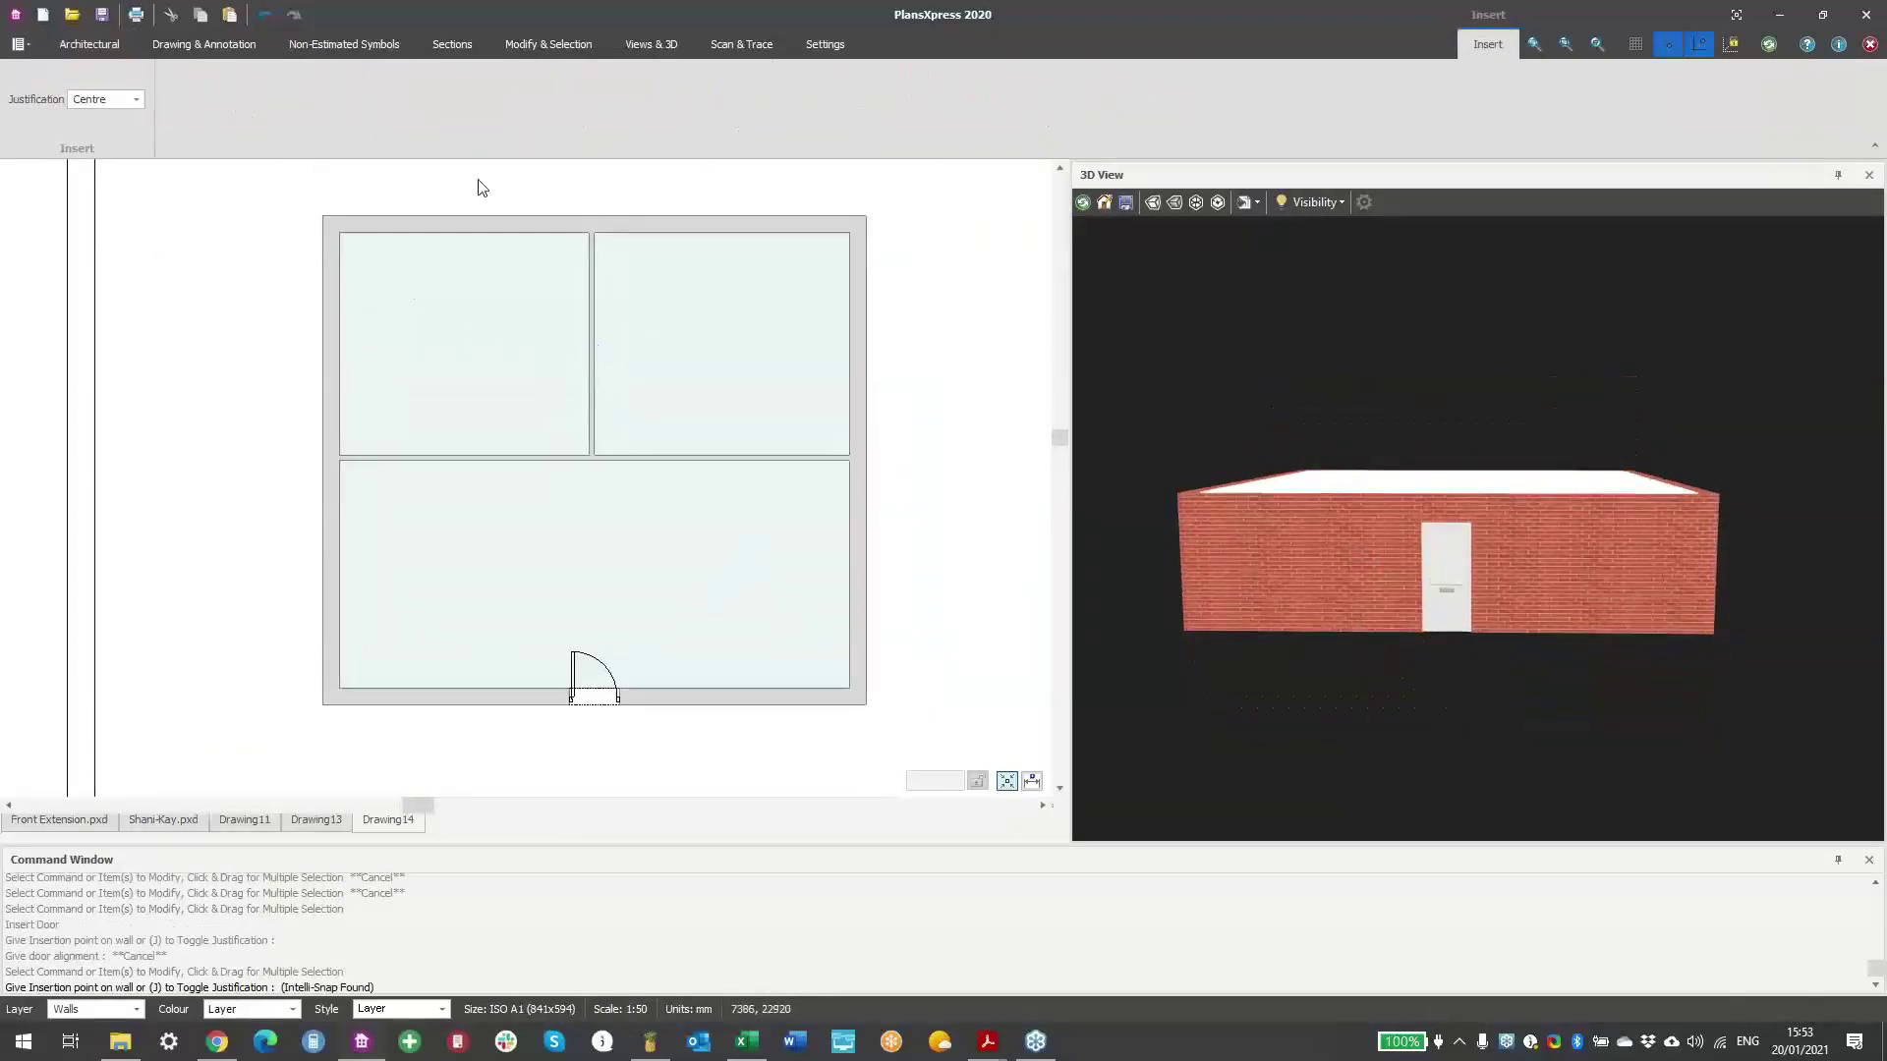
- Set up the G212C 1200 x 1200mm softwood Georgian Bar window, accepting the default dimensions
click(81, 43)
click(244, 130)
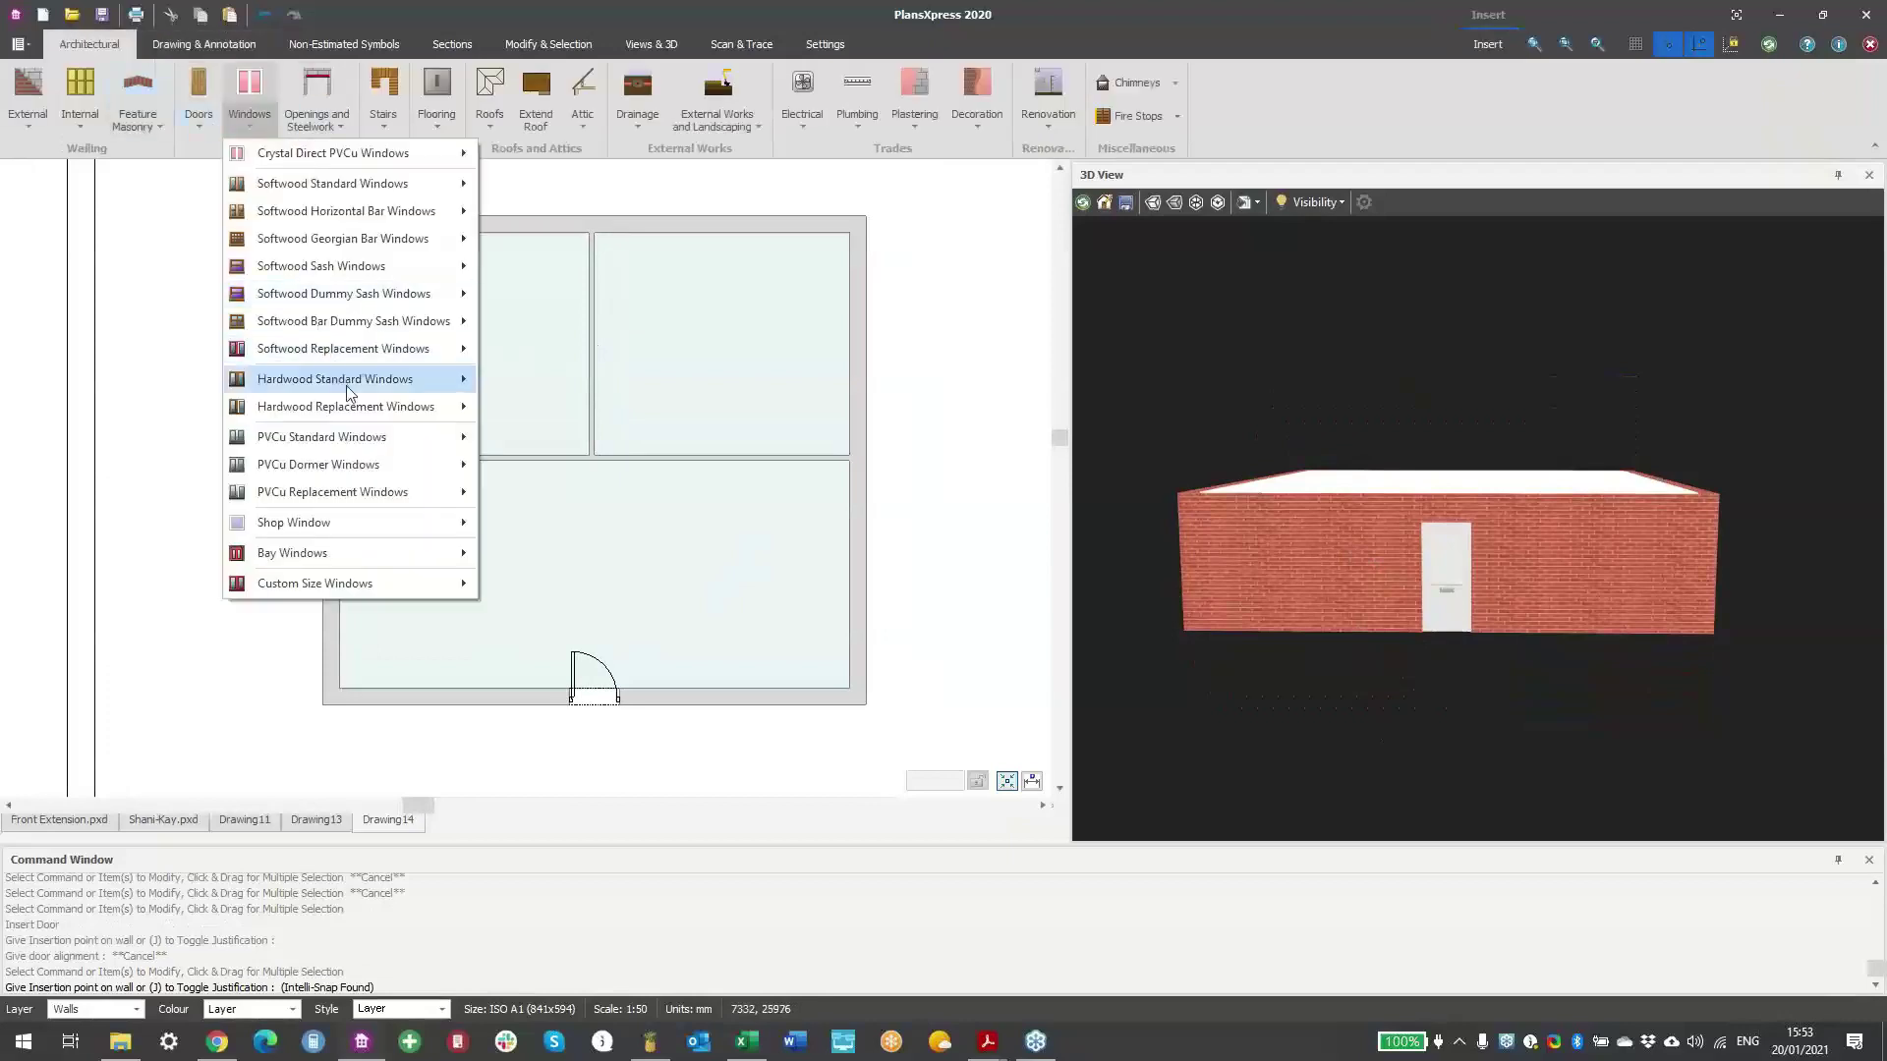
mouse_move(393, 239)
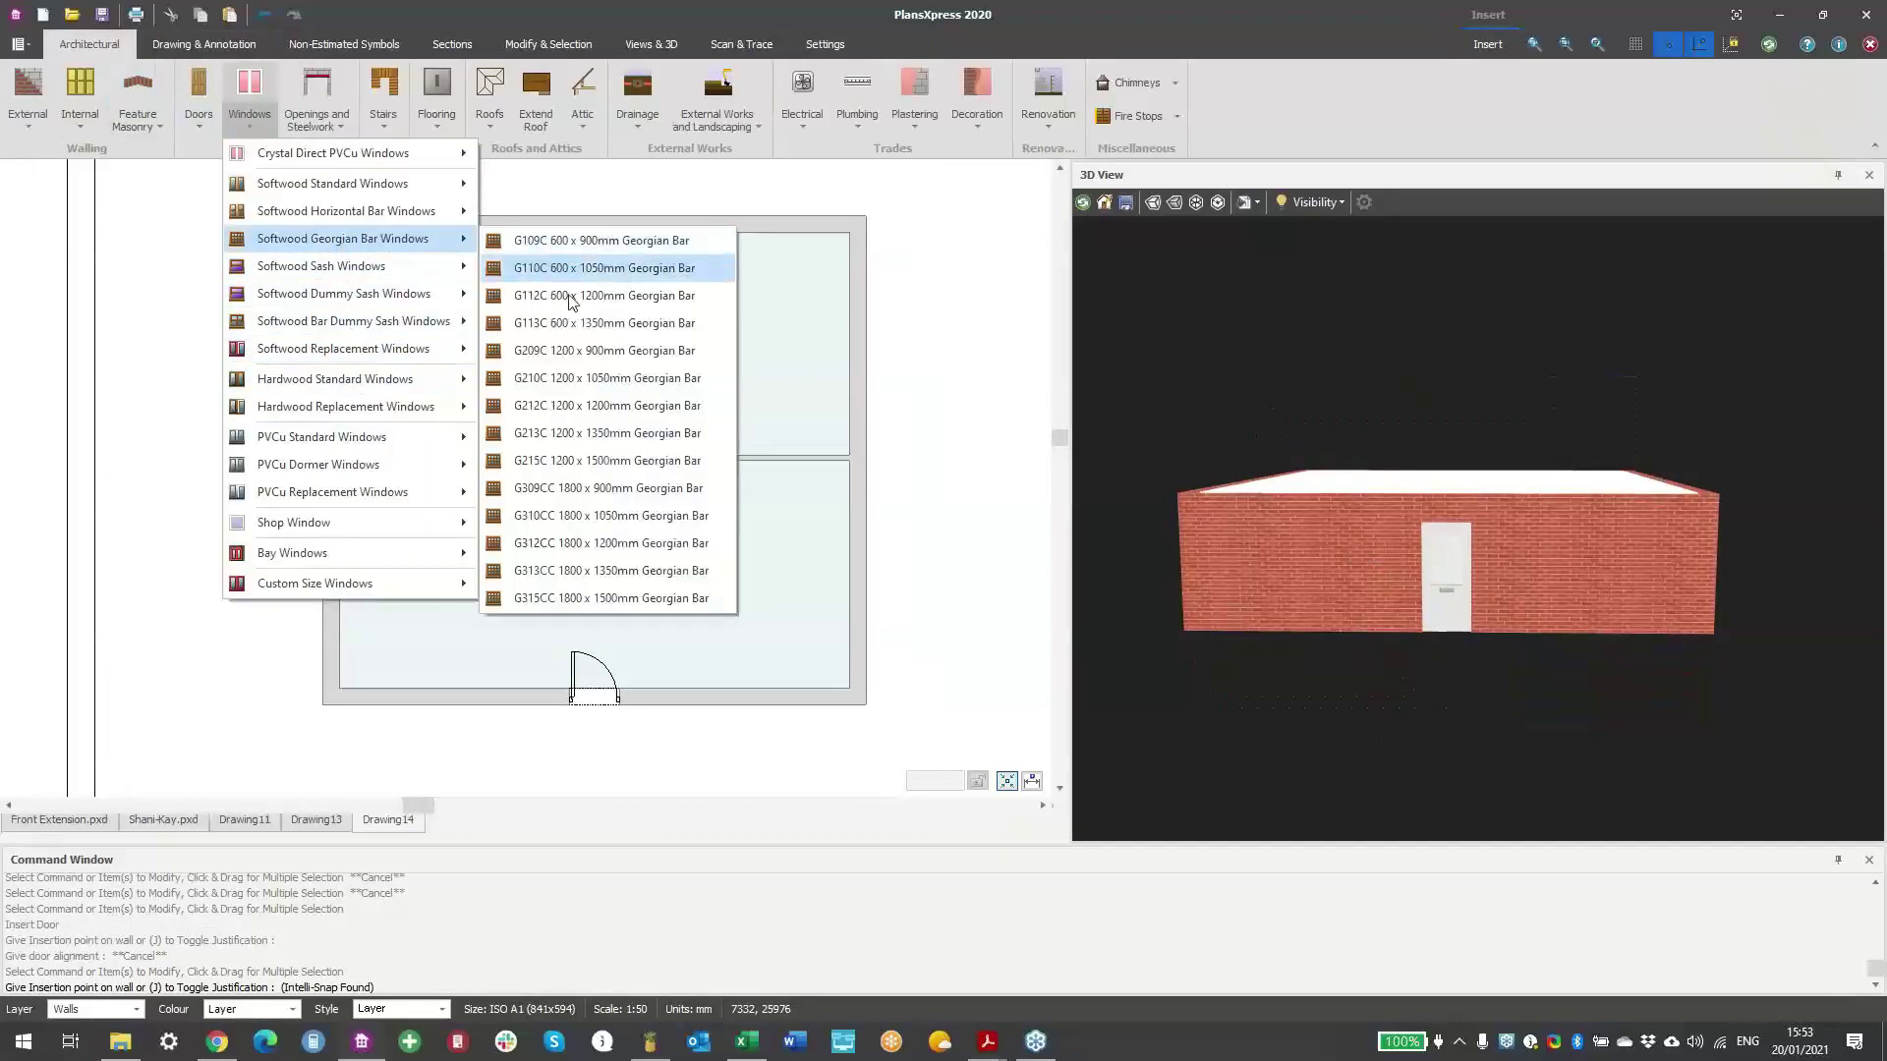
click(586, 411)
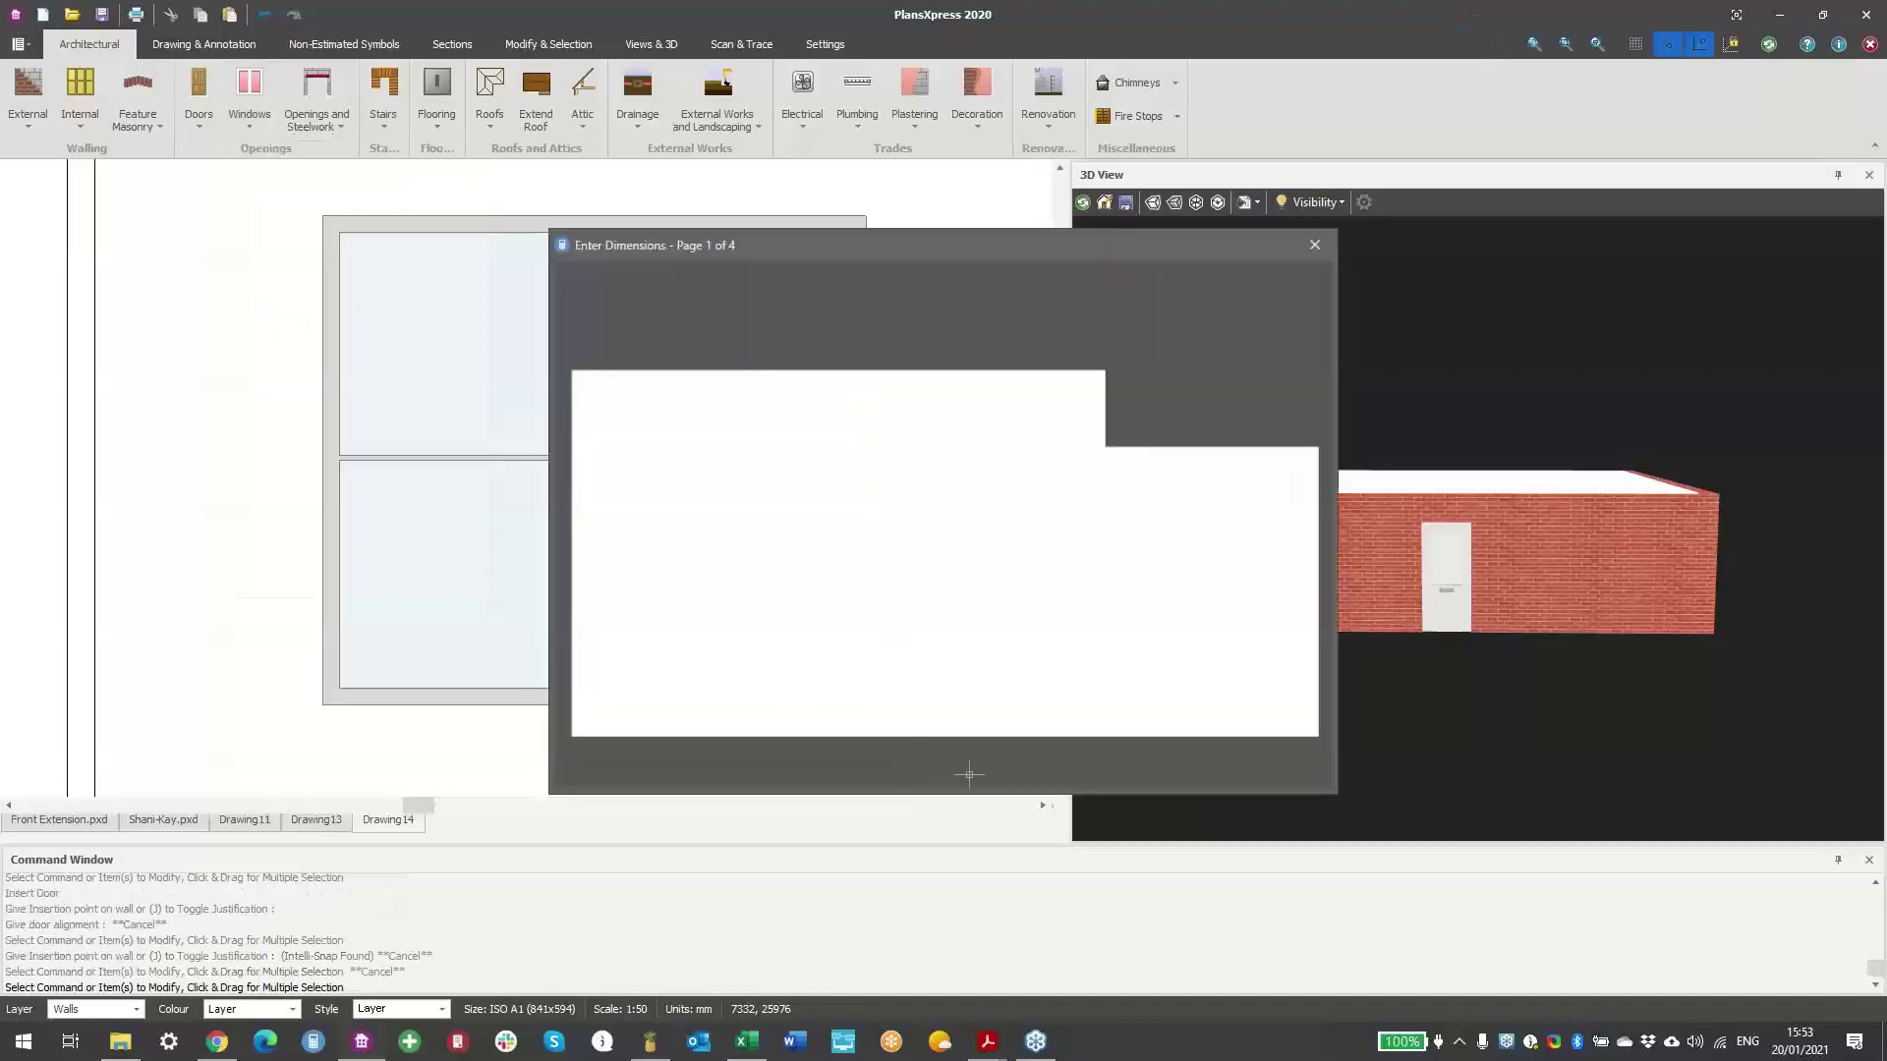
click(1004, 761)
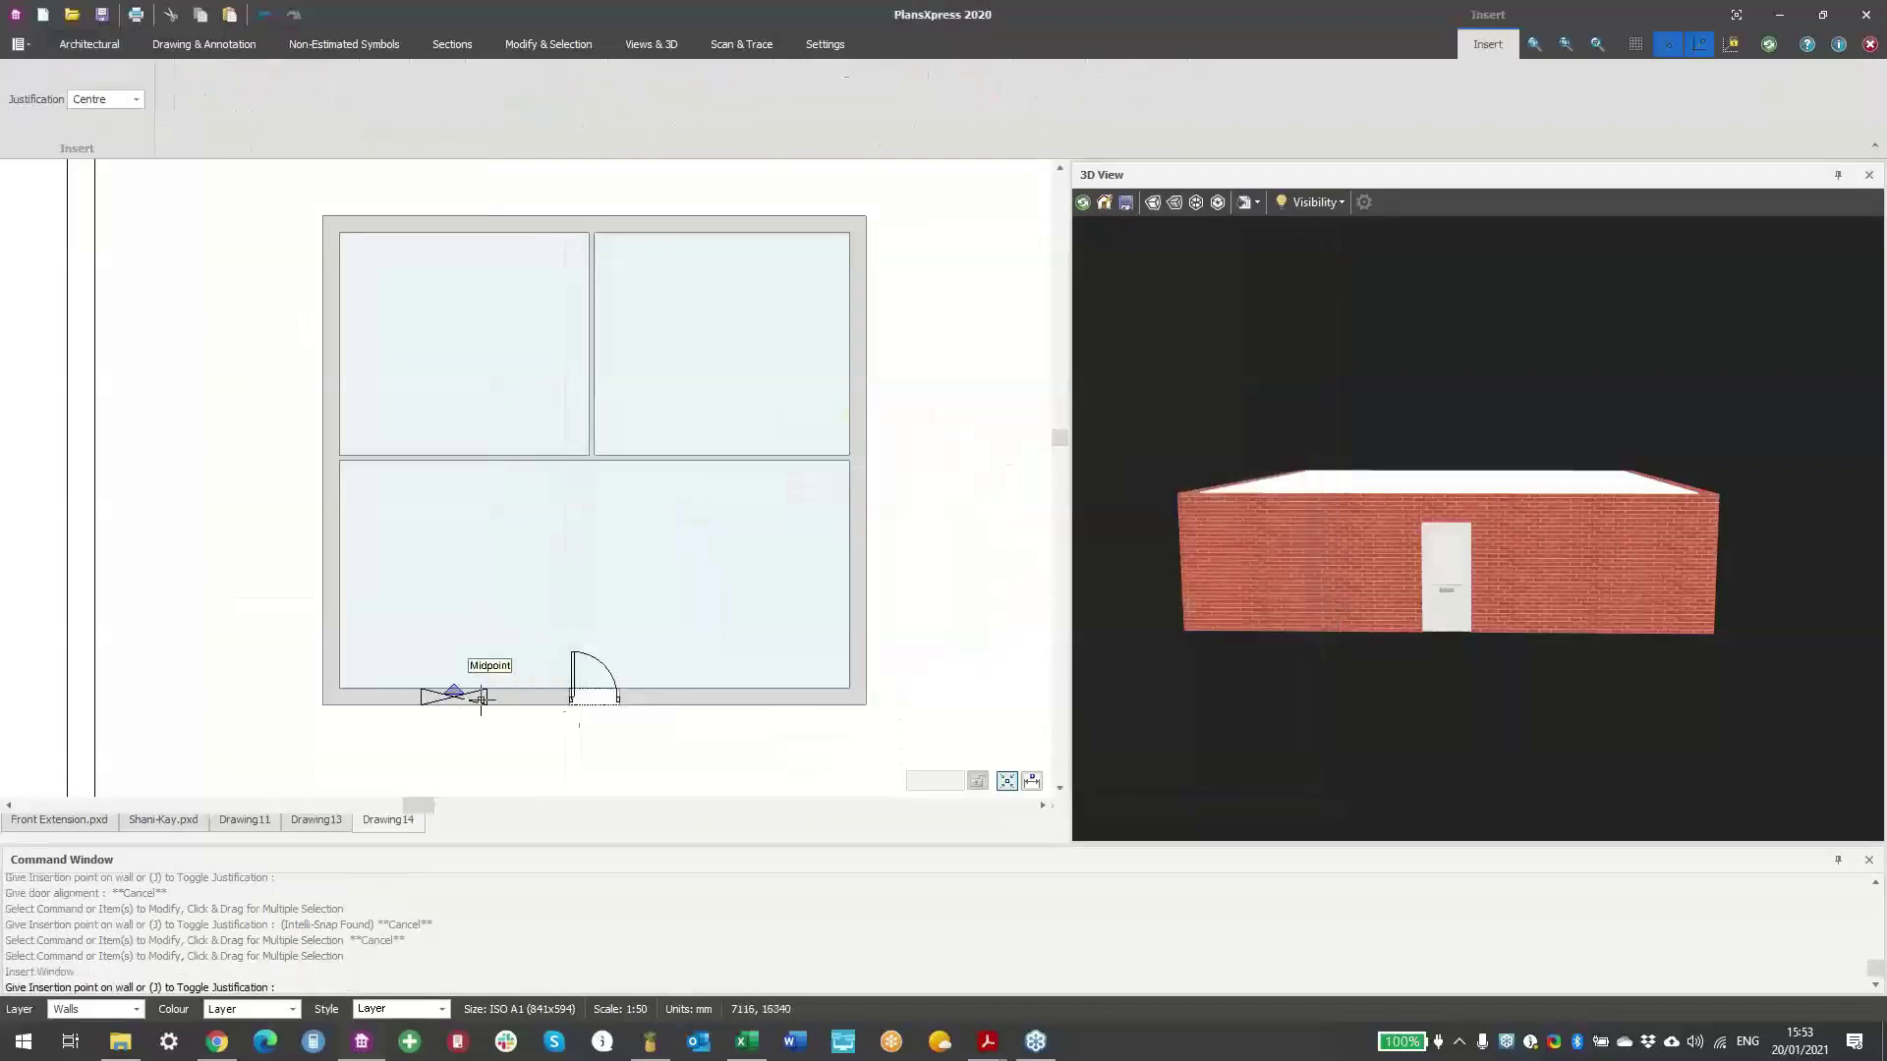
- Place eight Georgian bar windows, two in each external wall with the front pair either side of the door, and inspect the 3D model
click(743, 702)
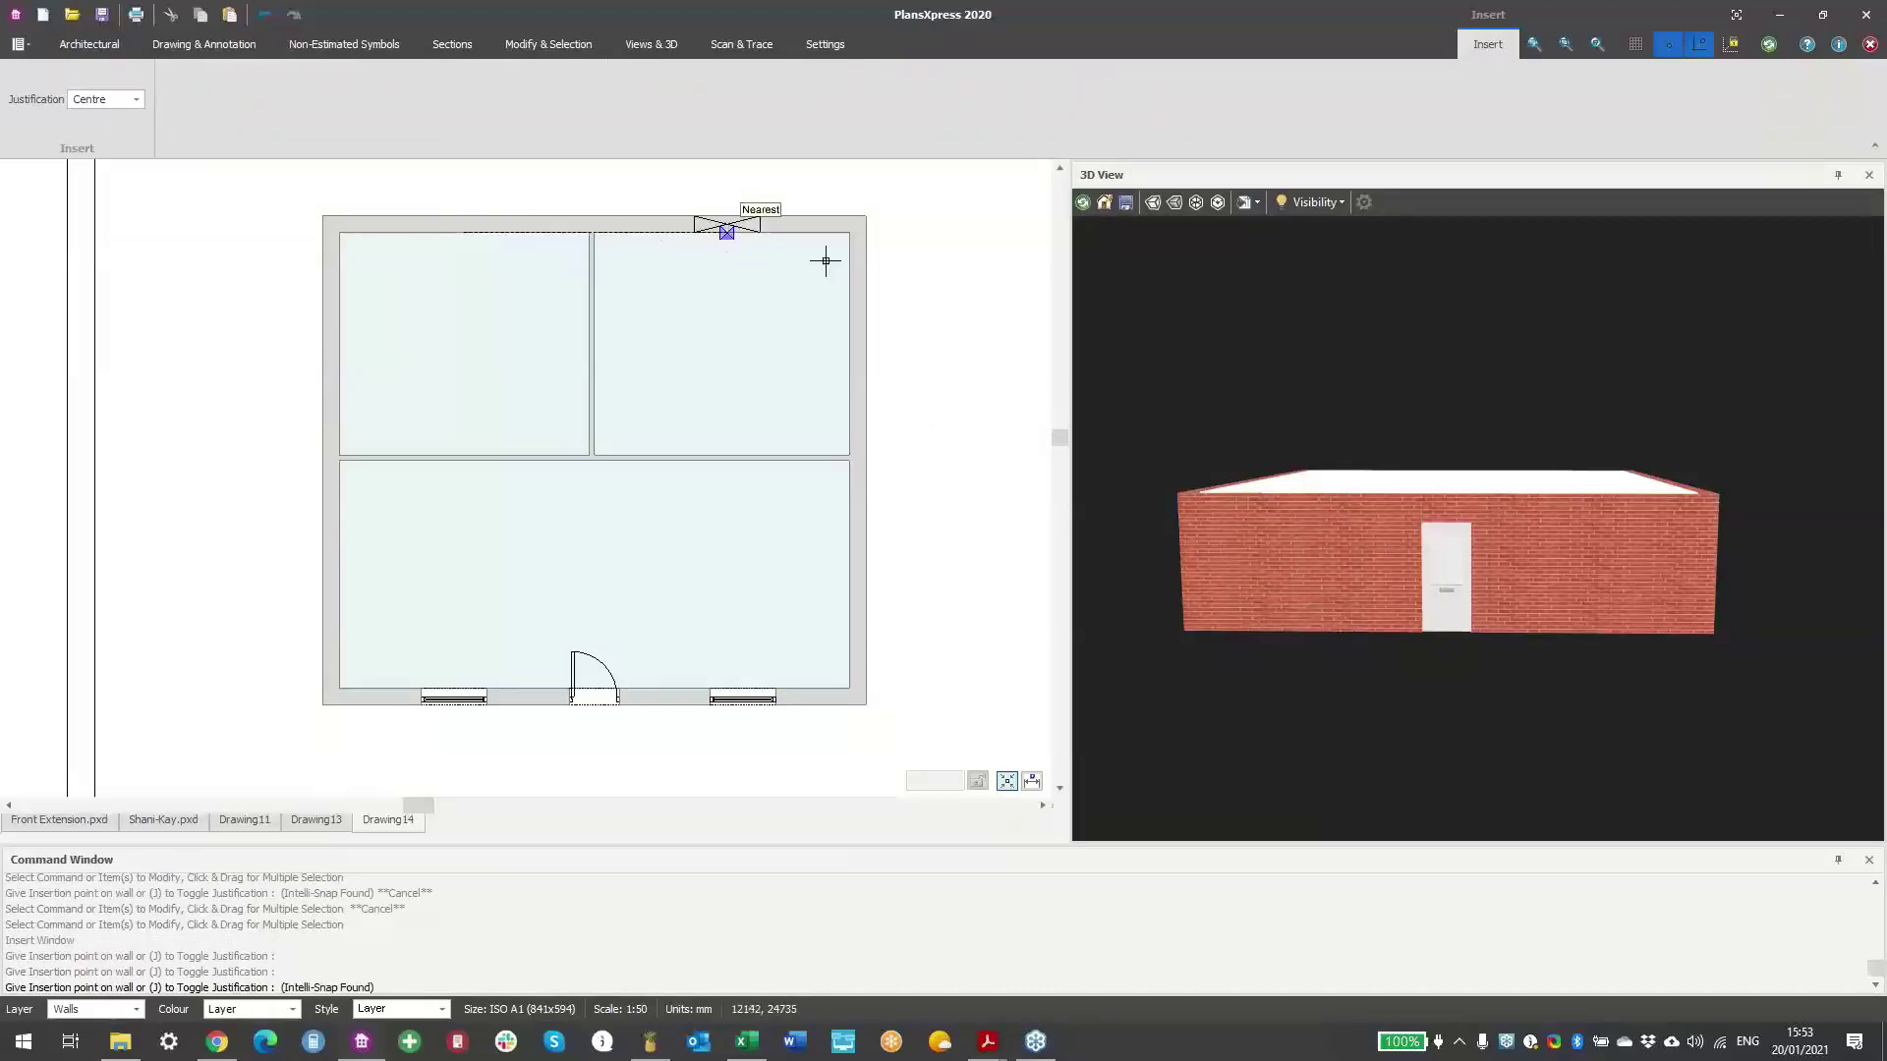
click(873, 337)
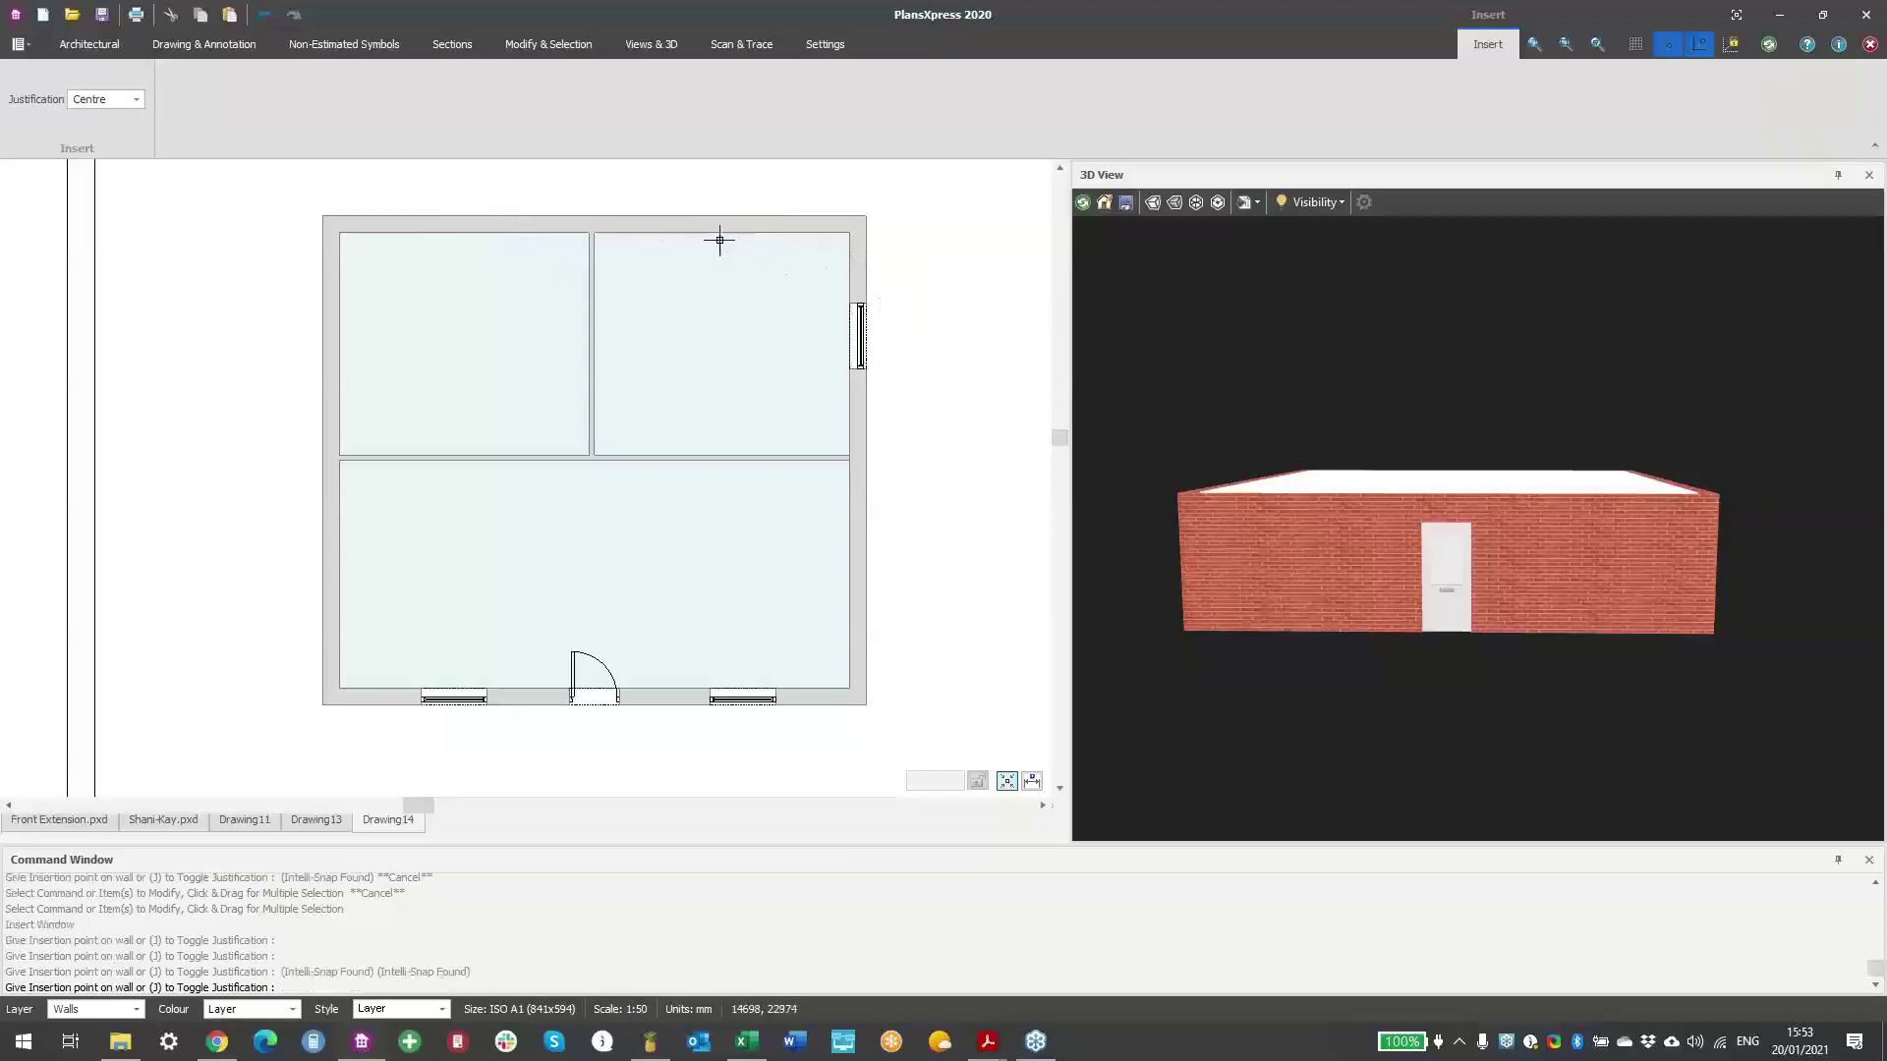
click(731, 224)
click(459, 224)
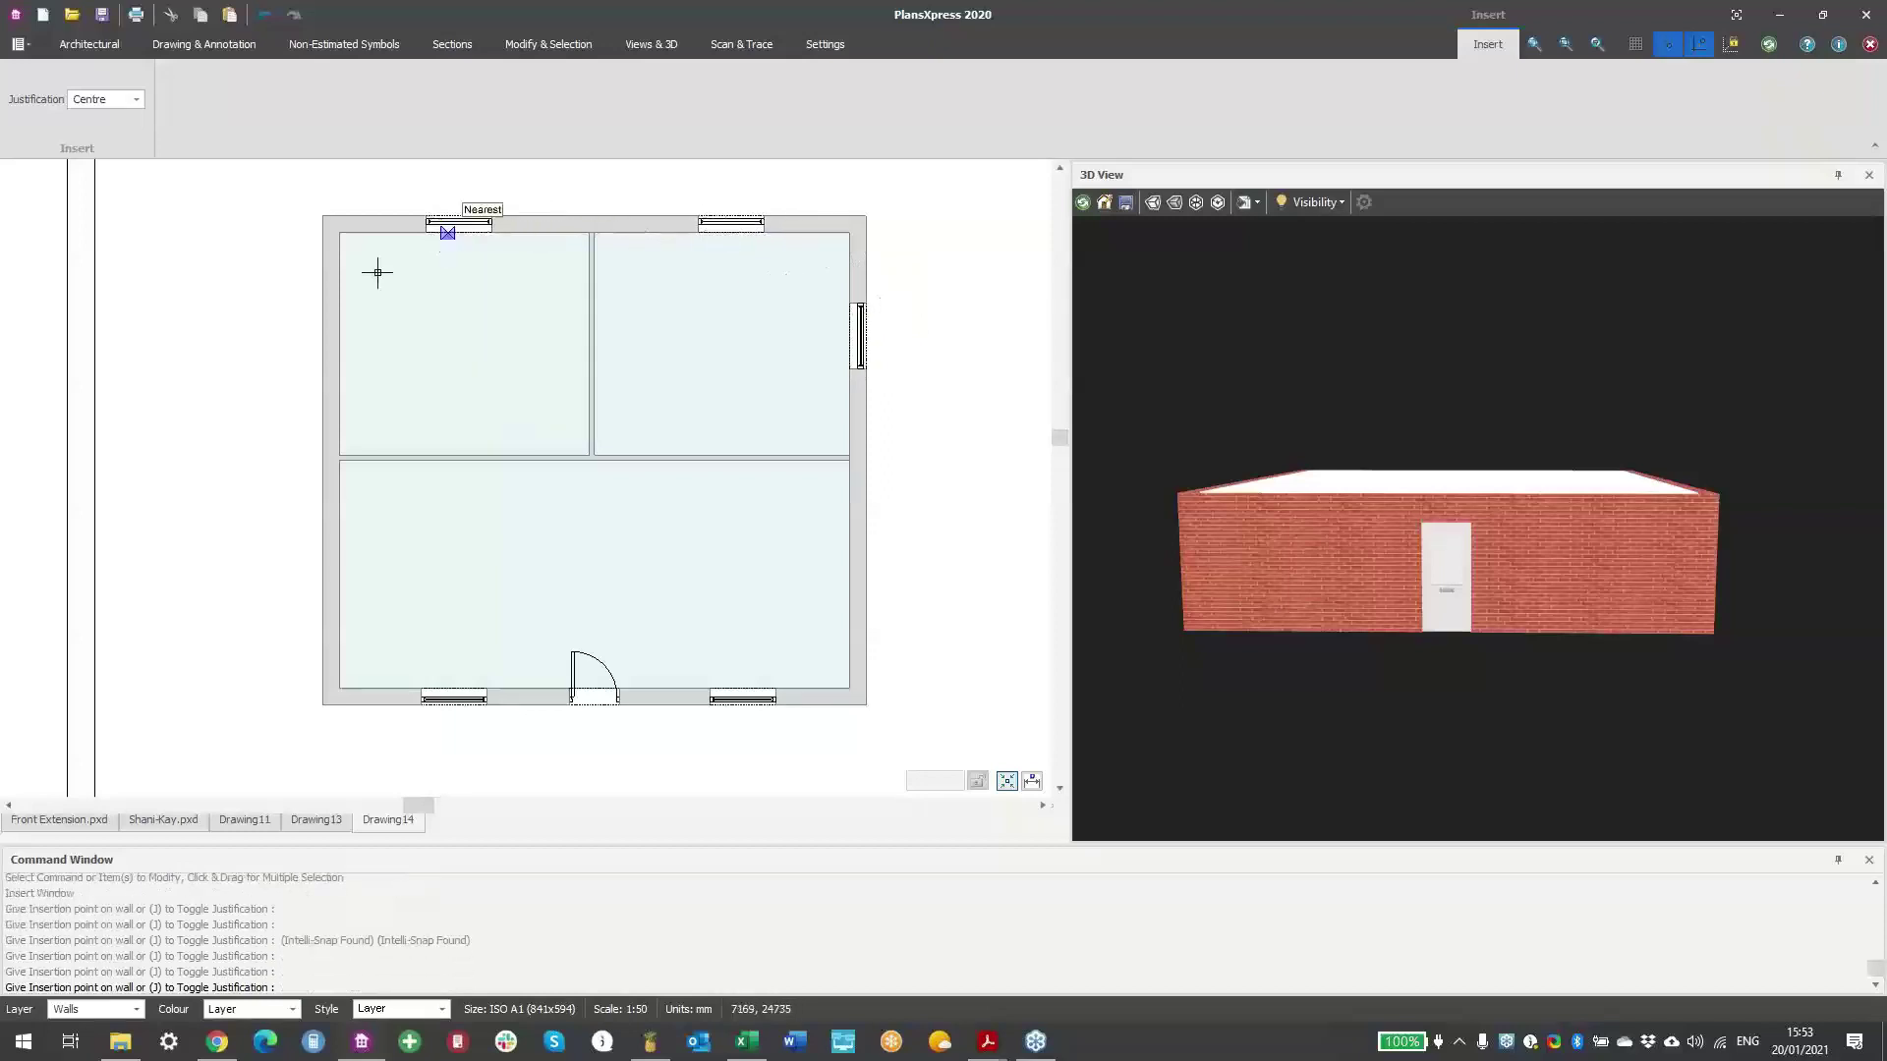
click(331, 340)
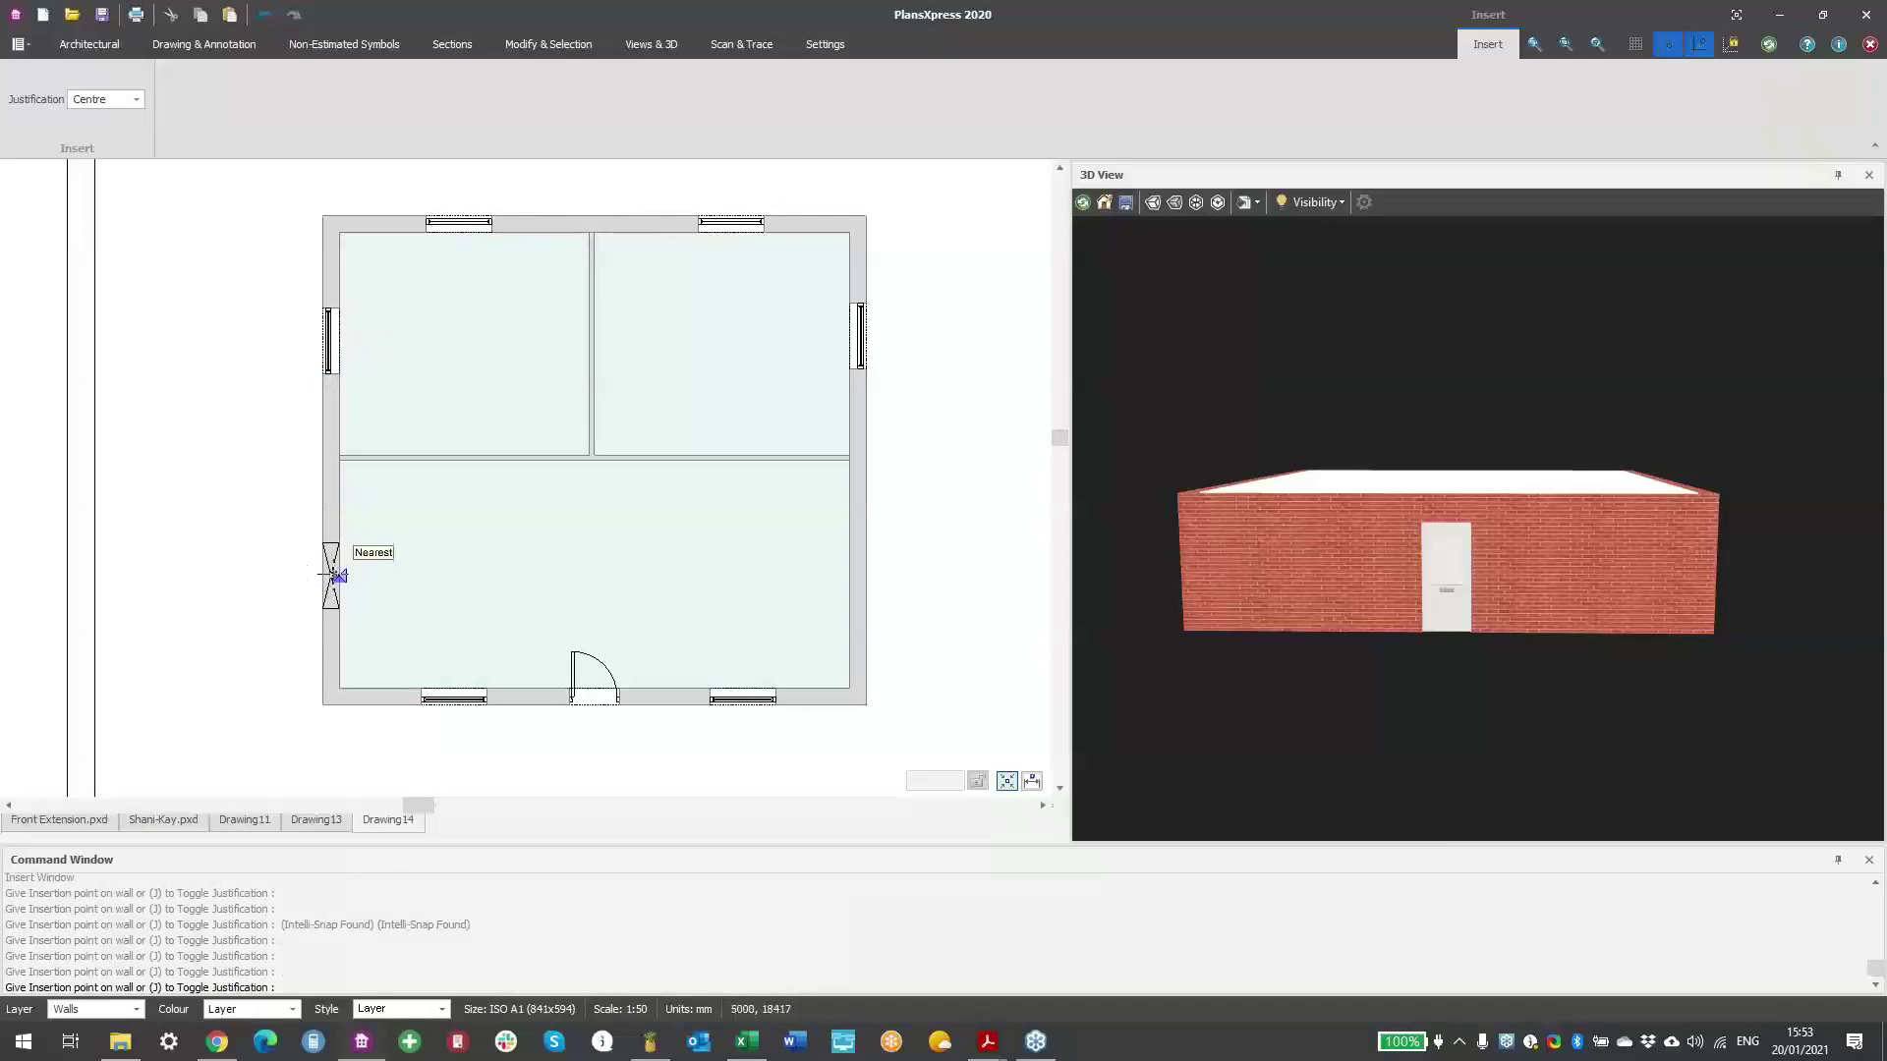
click(334, 574)
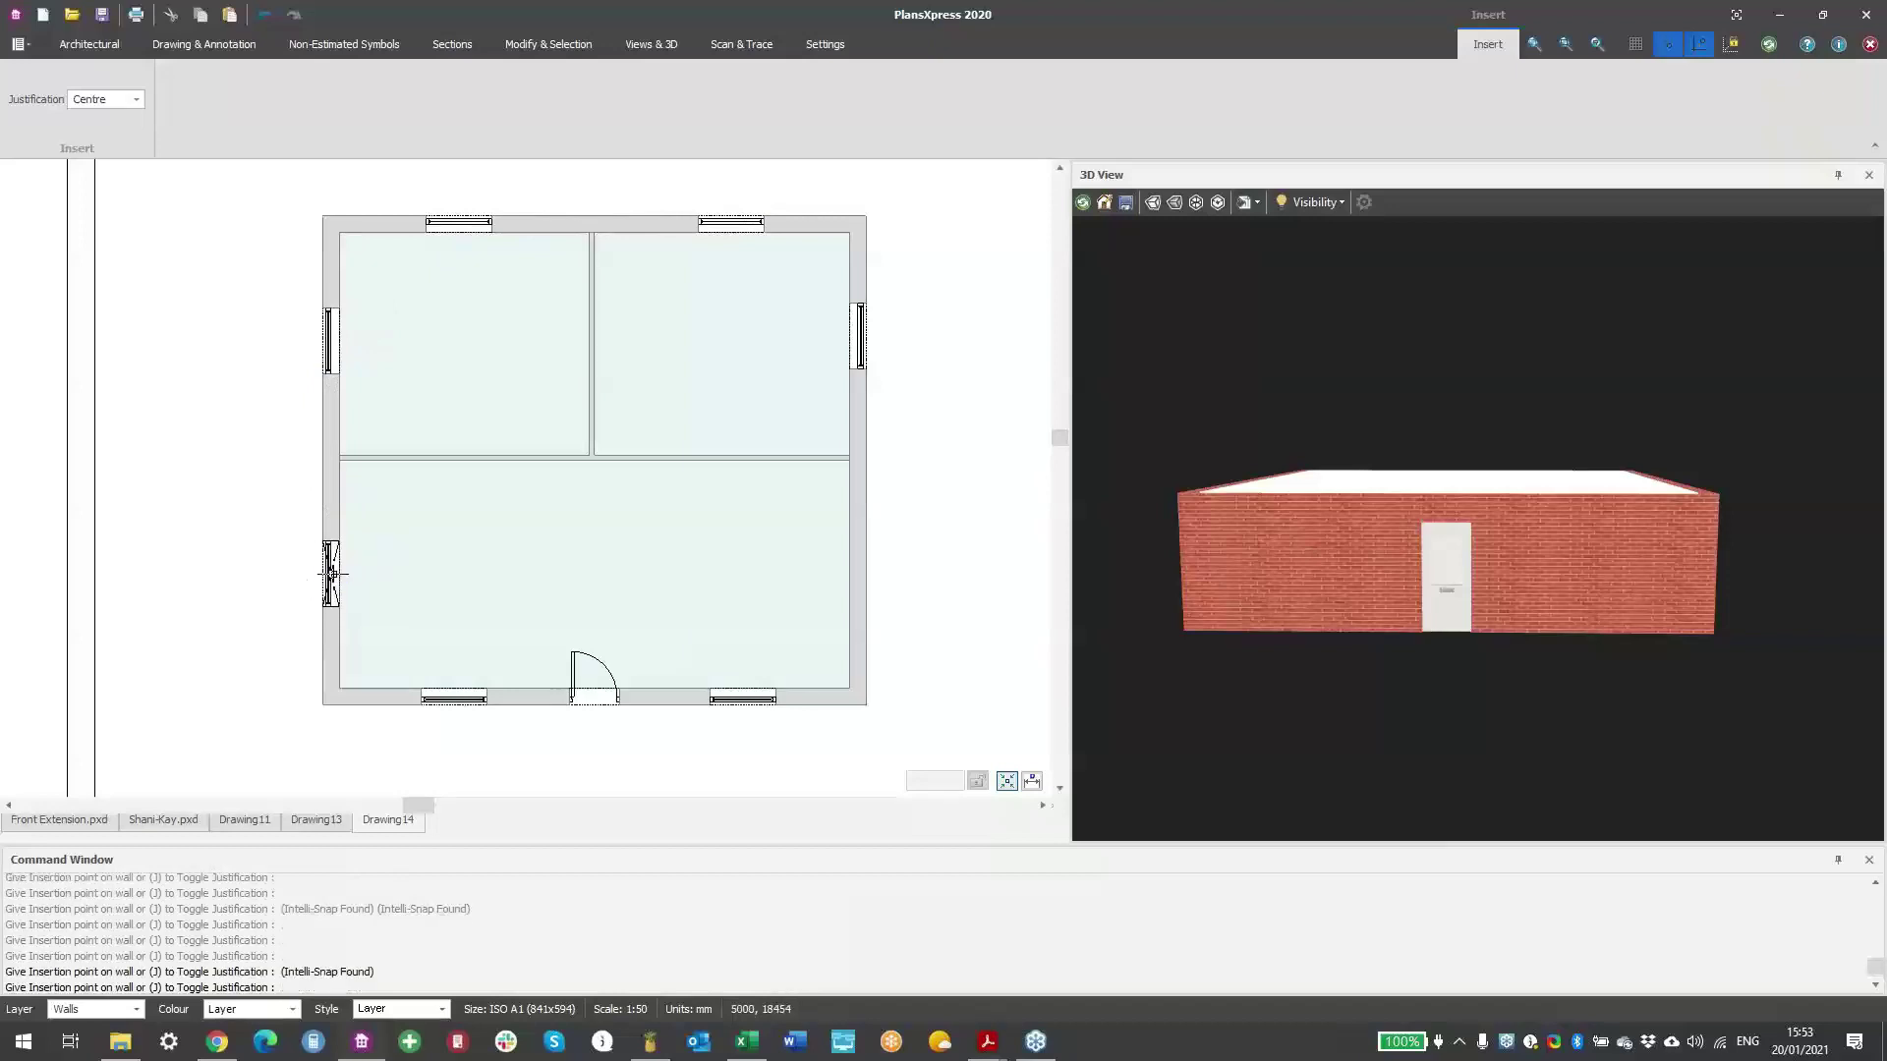
click(876, 573)
key(Escape)
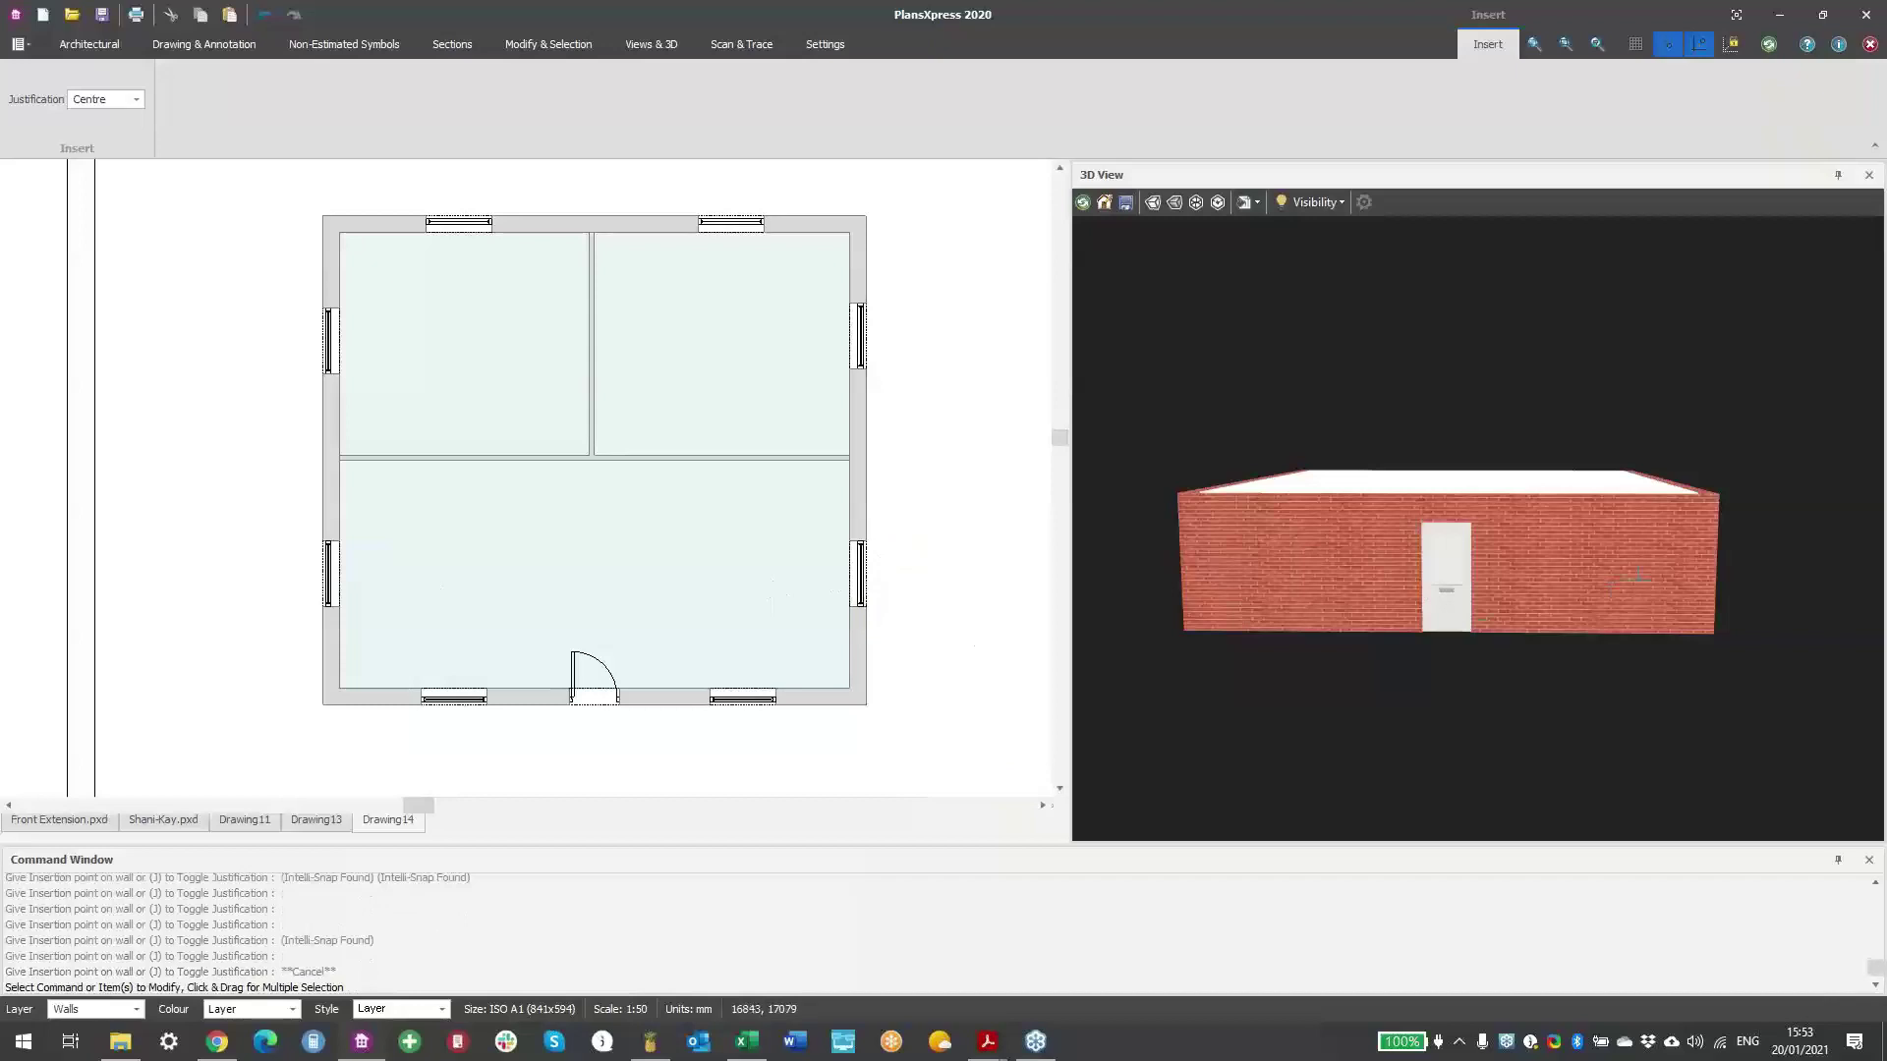
drag(1538, 542, 1301, 577)
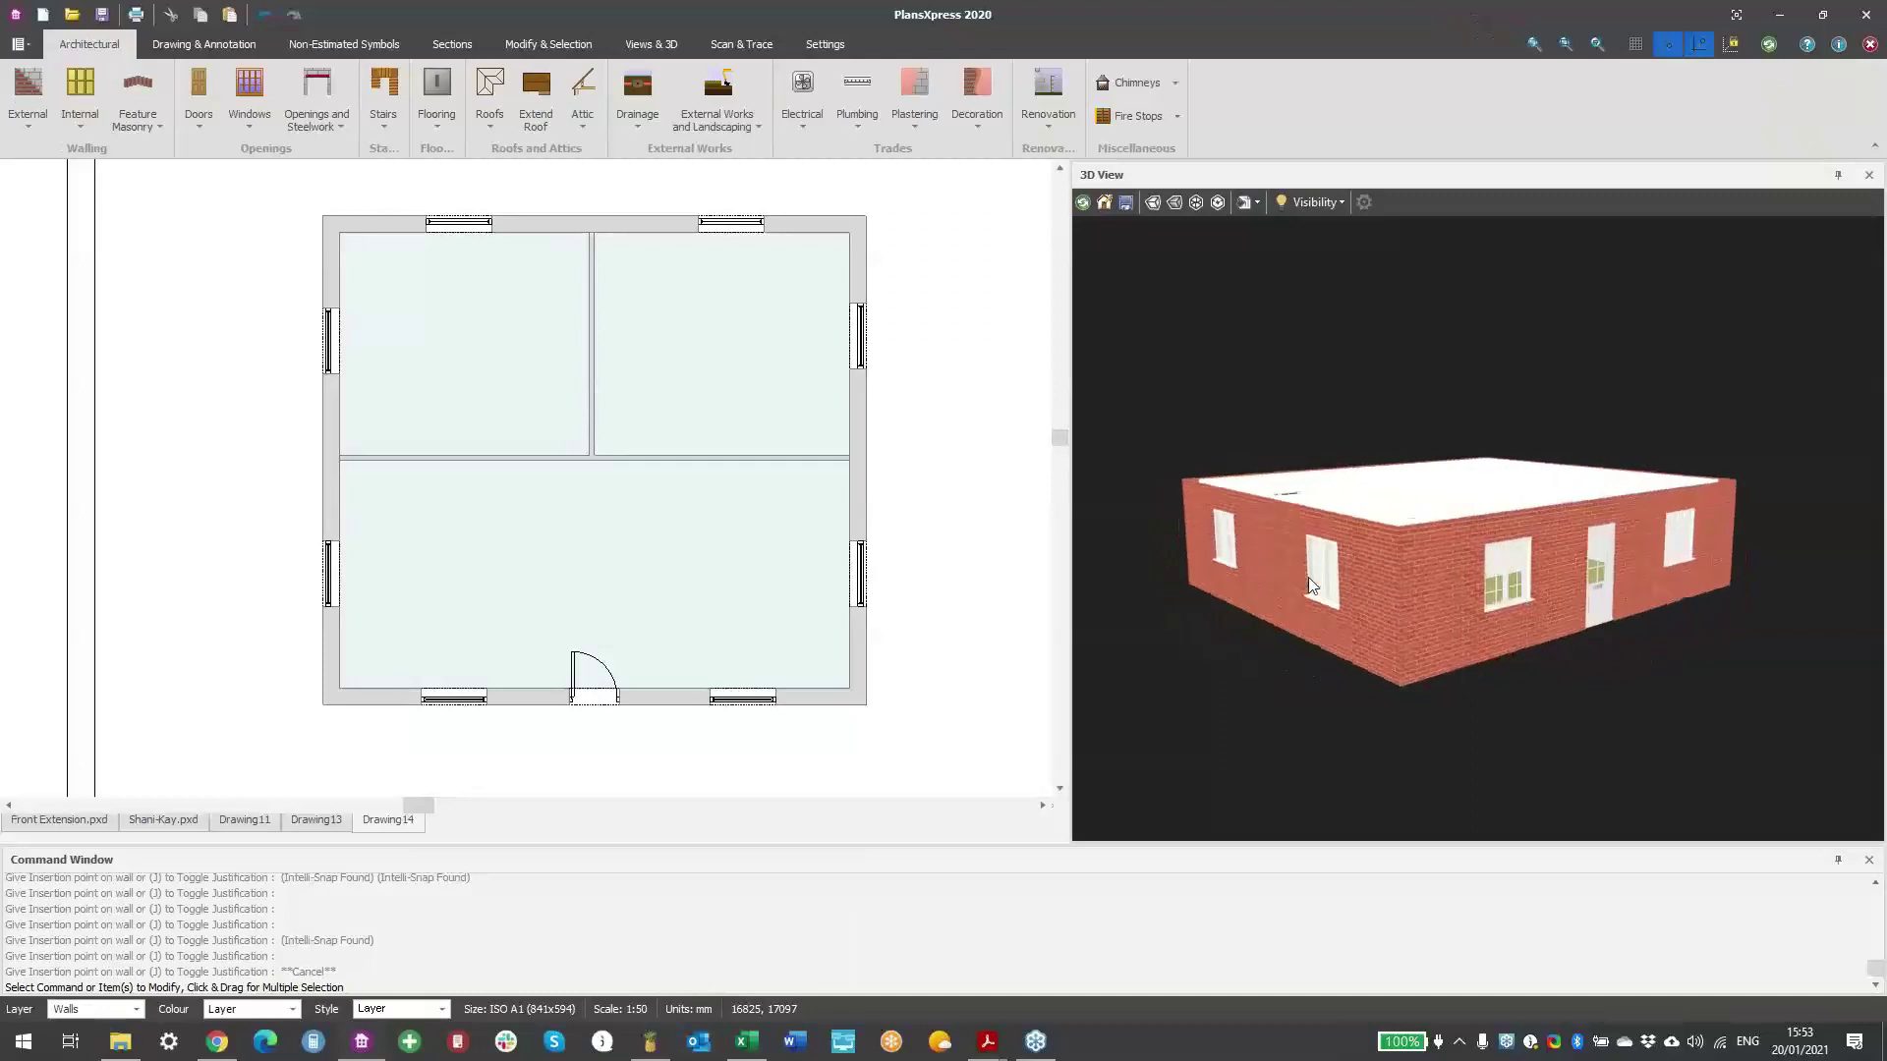
scroll(924, 546, down, 2)
scroll(741, 479, up, 1)
- Copy the complete ground floor plan from its lower-right outer corner to the empty area right of the original
scroll(776, 541, down, 3)
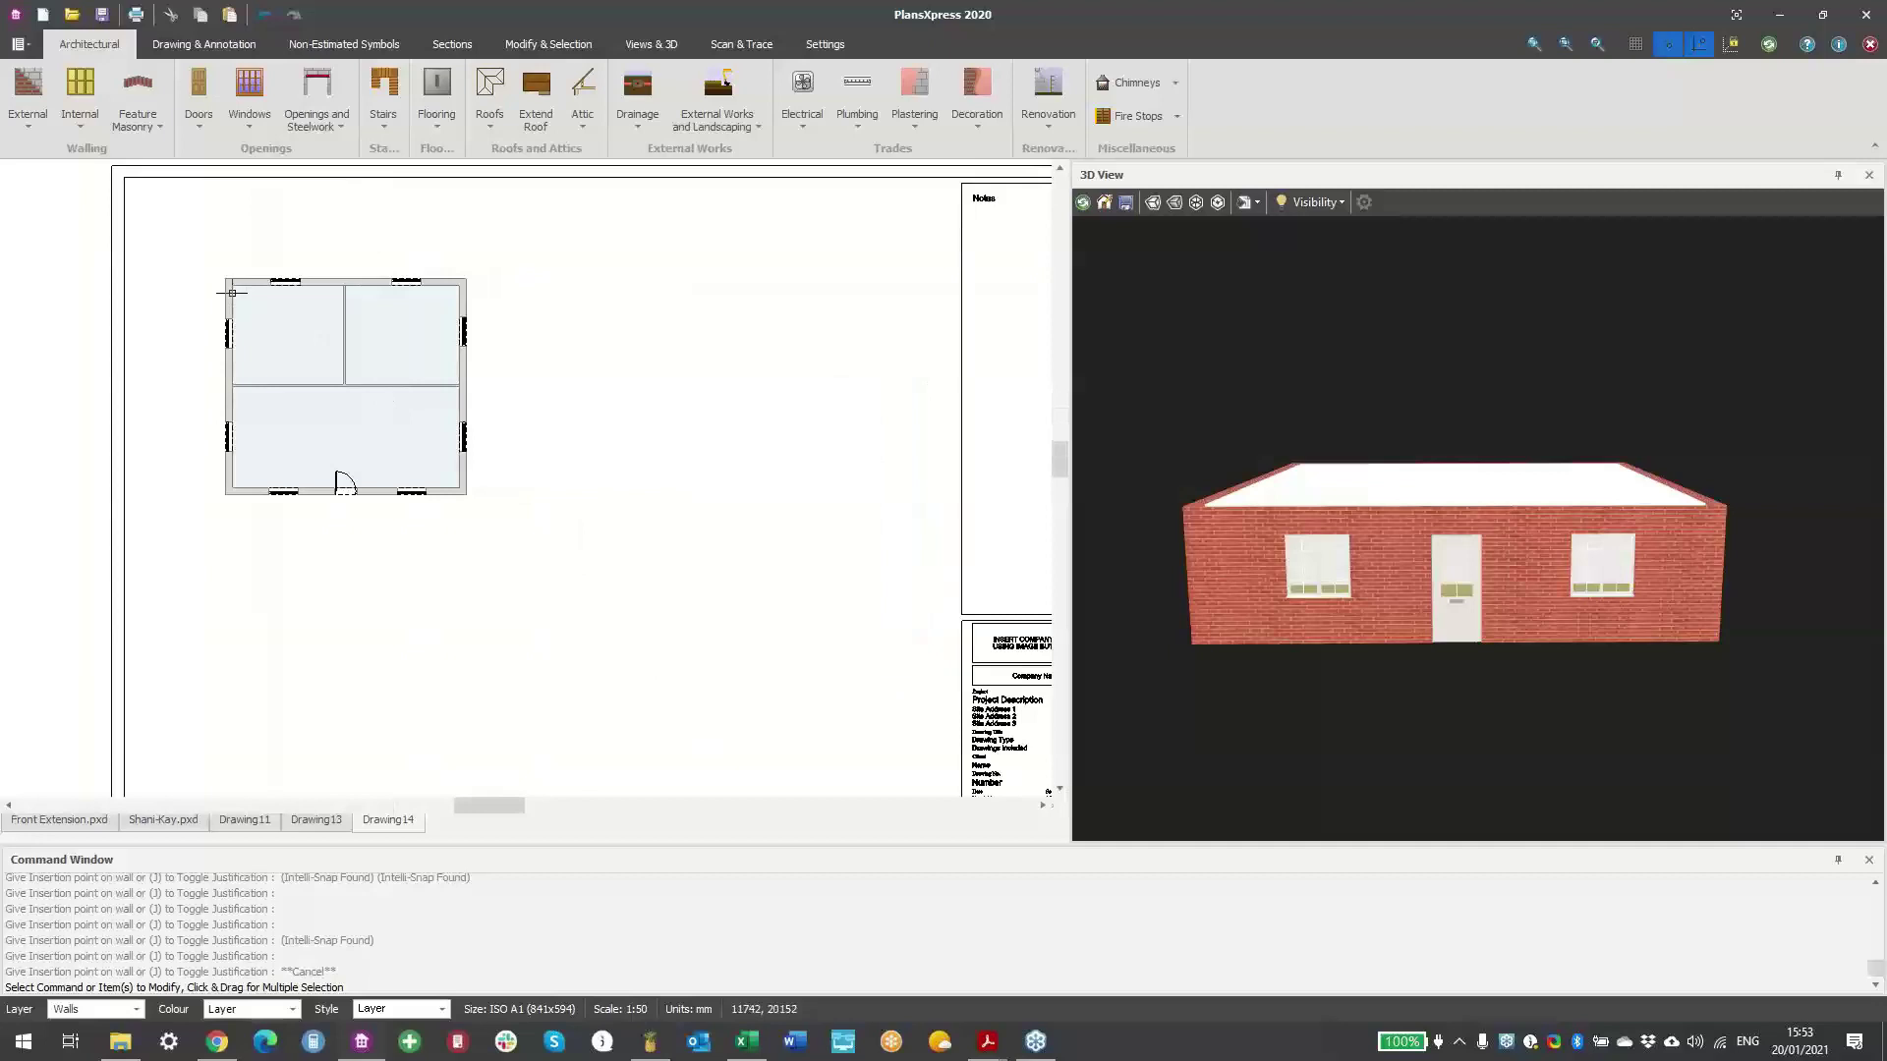
drag(200, 258, 608, 566)
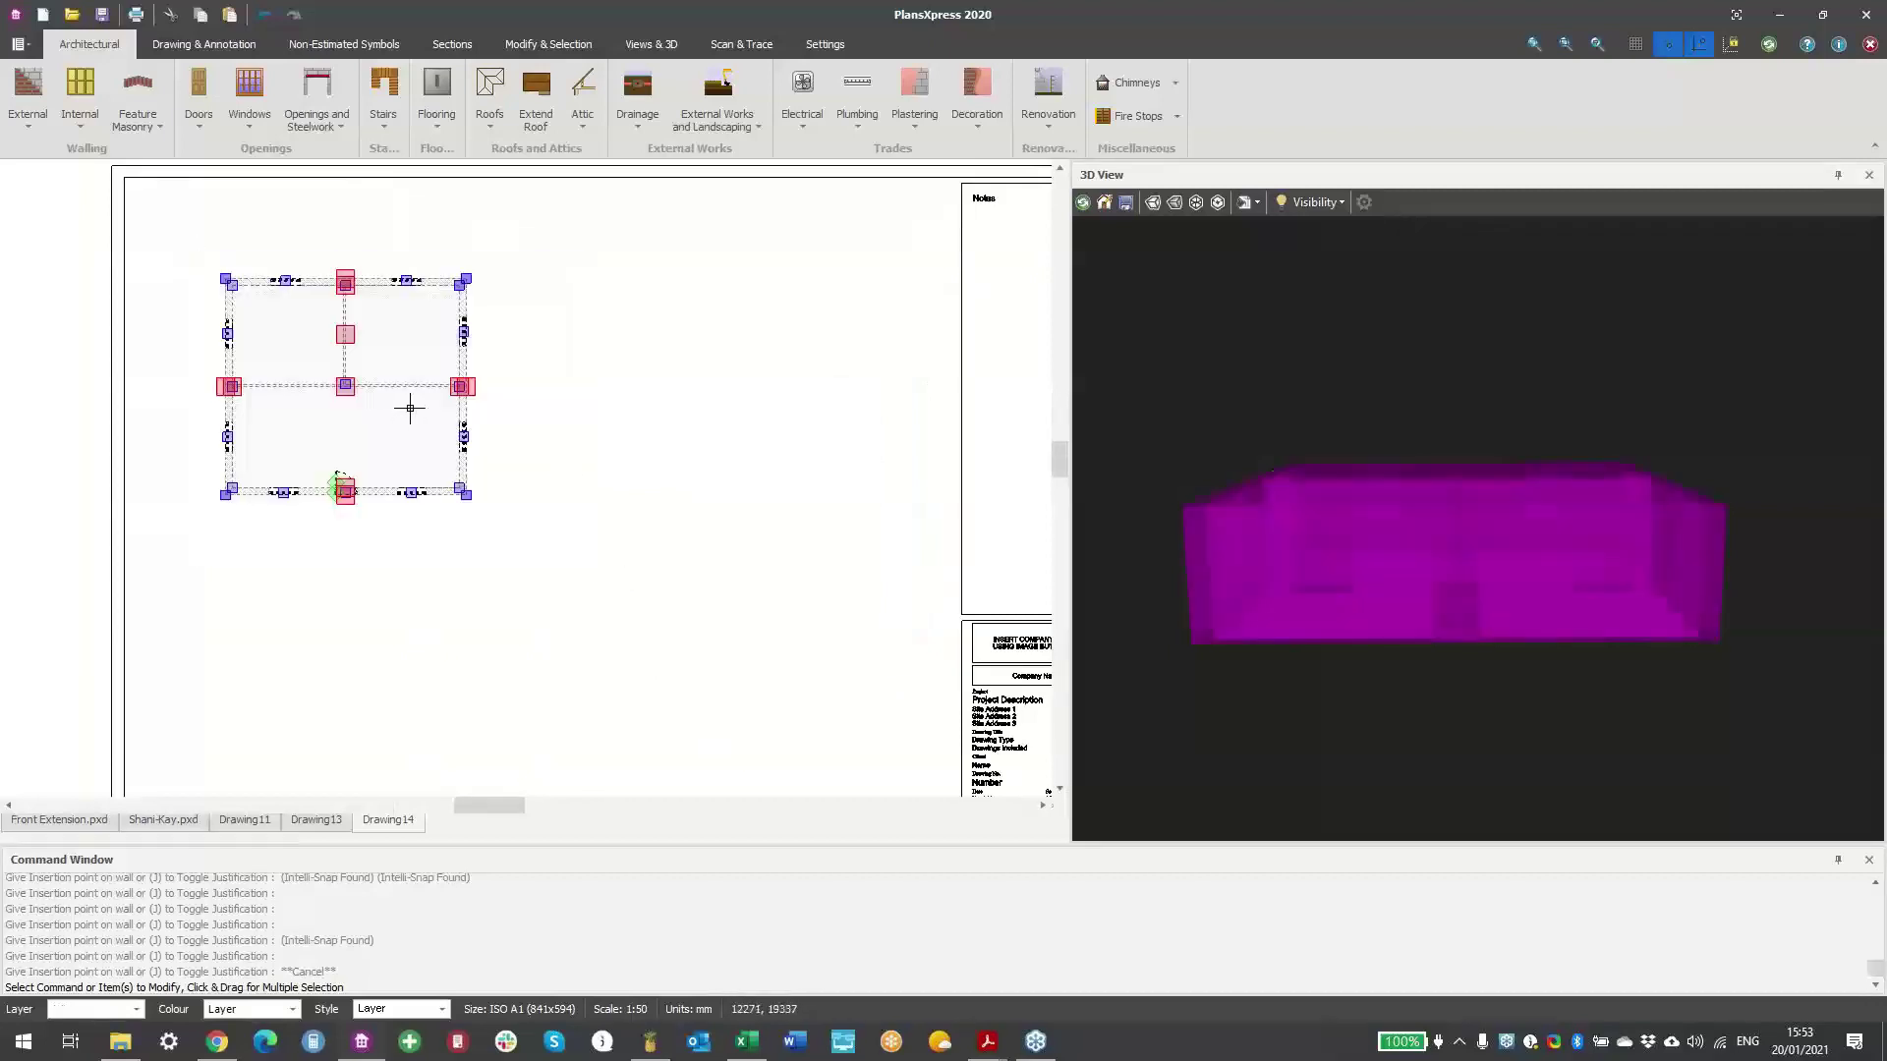
right_click(420, 387)
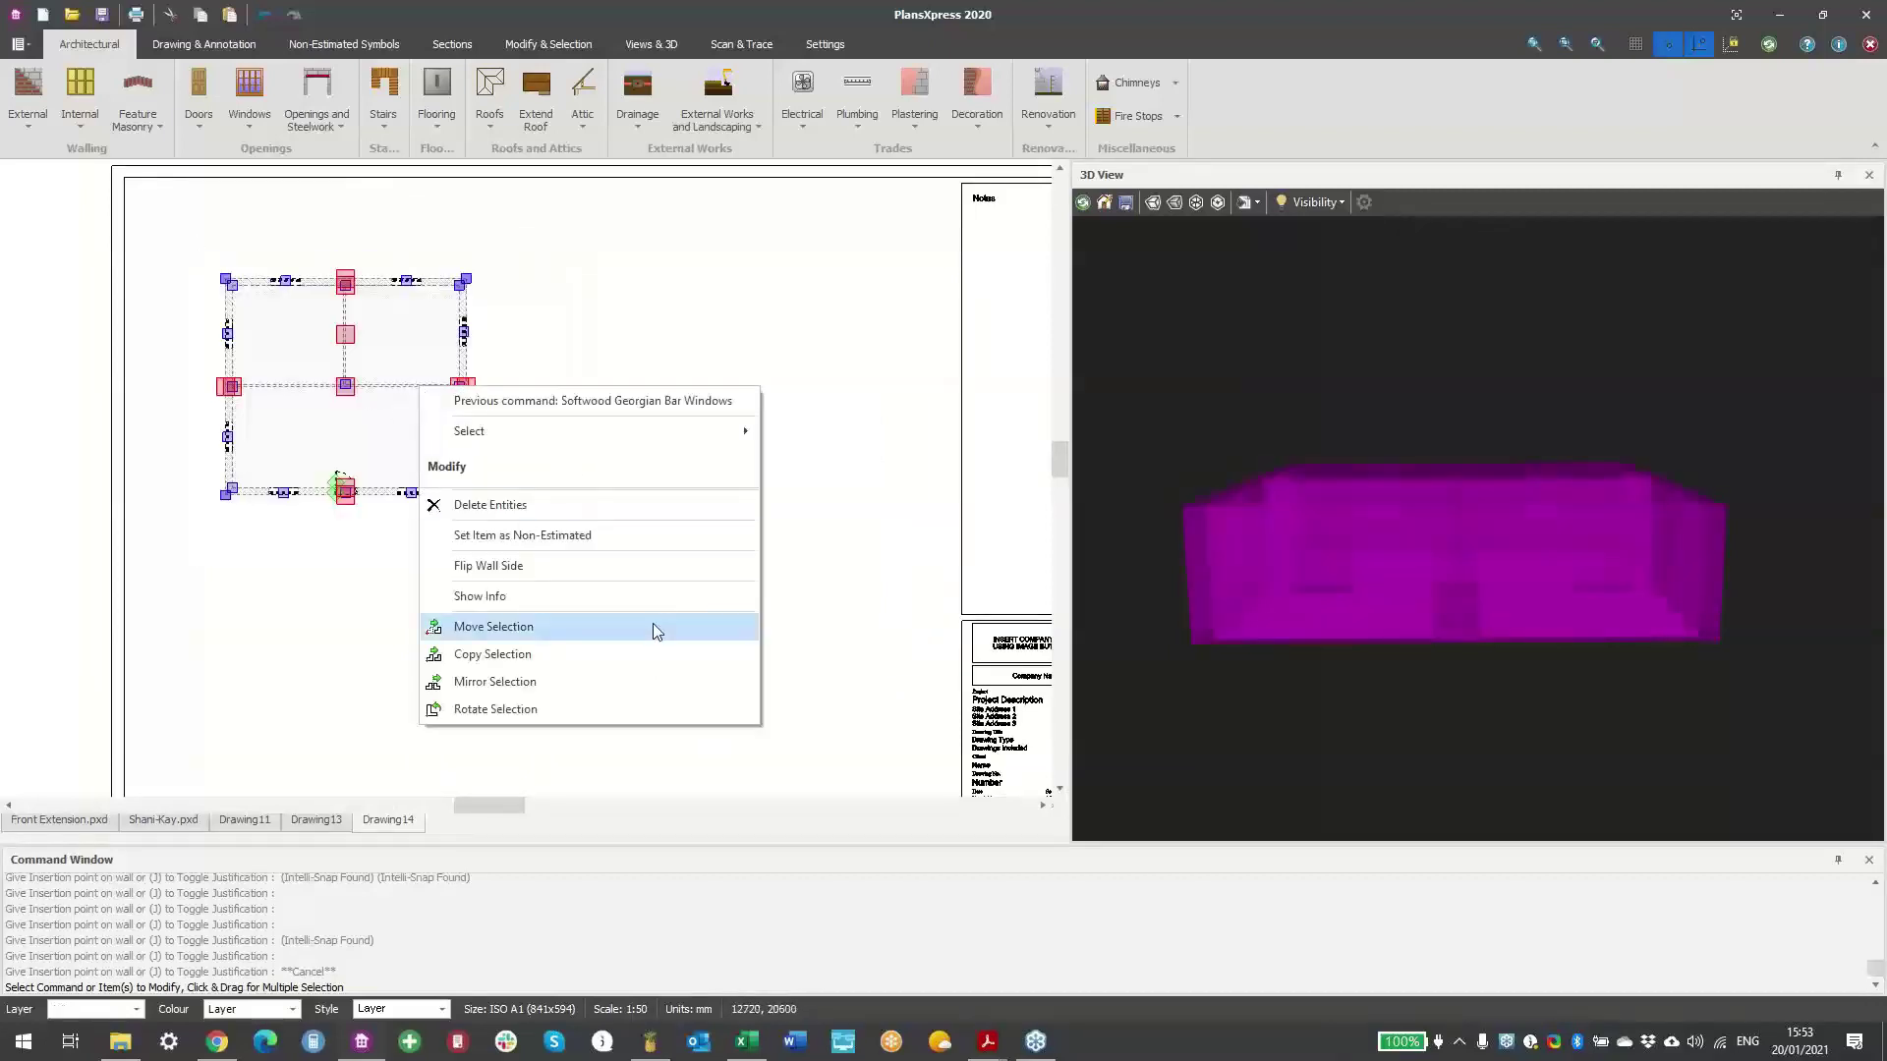
click(556, 646)
scroll(481, 505, up, 3)
click(448, 477)
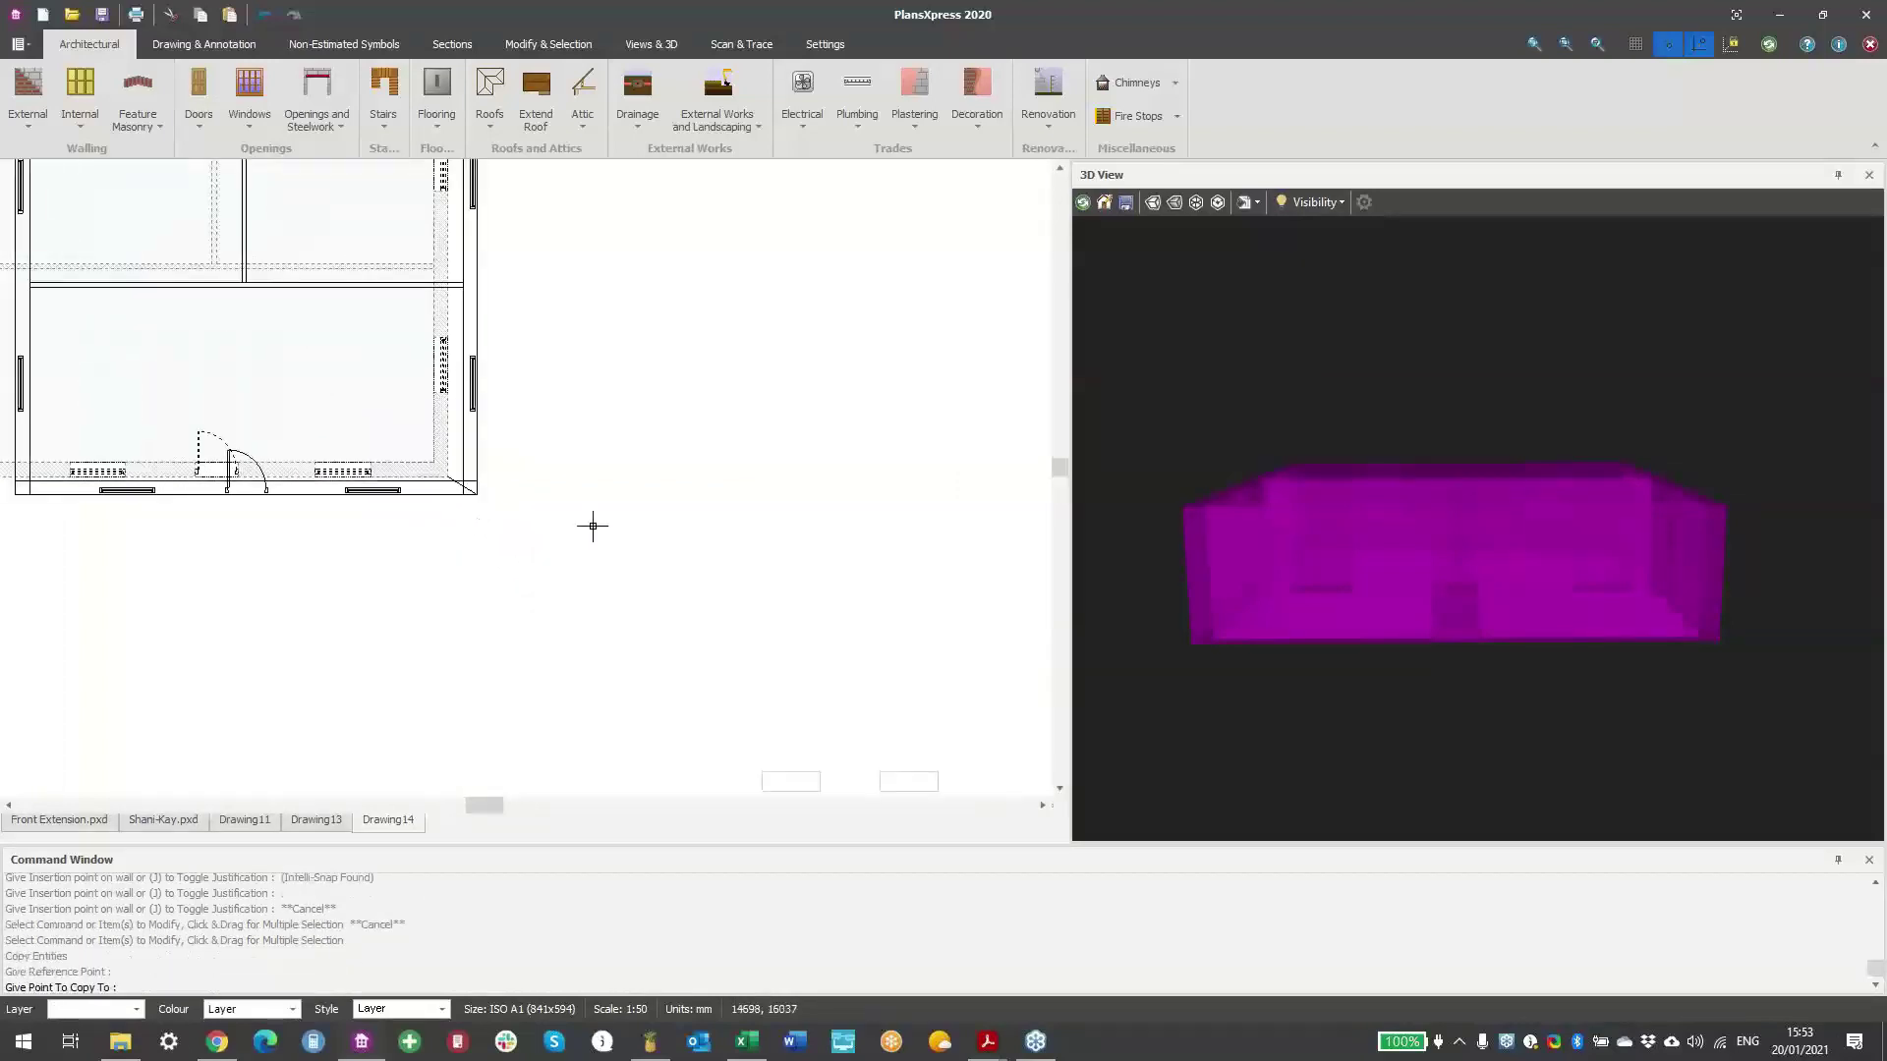
scroll(590, 527, down, 4)
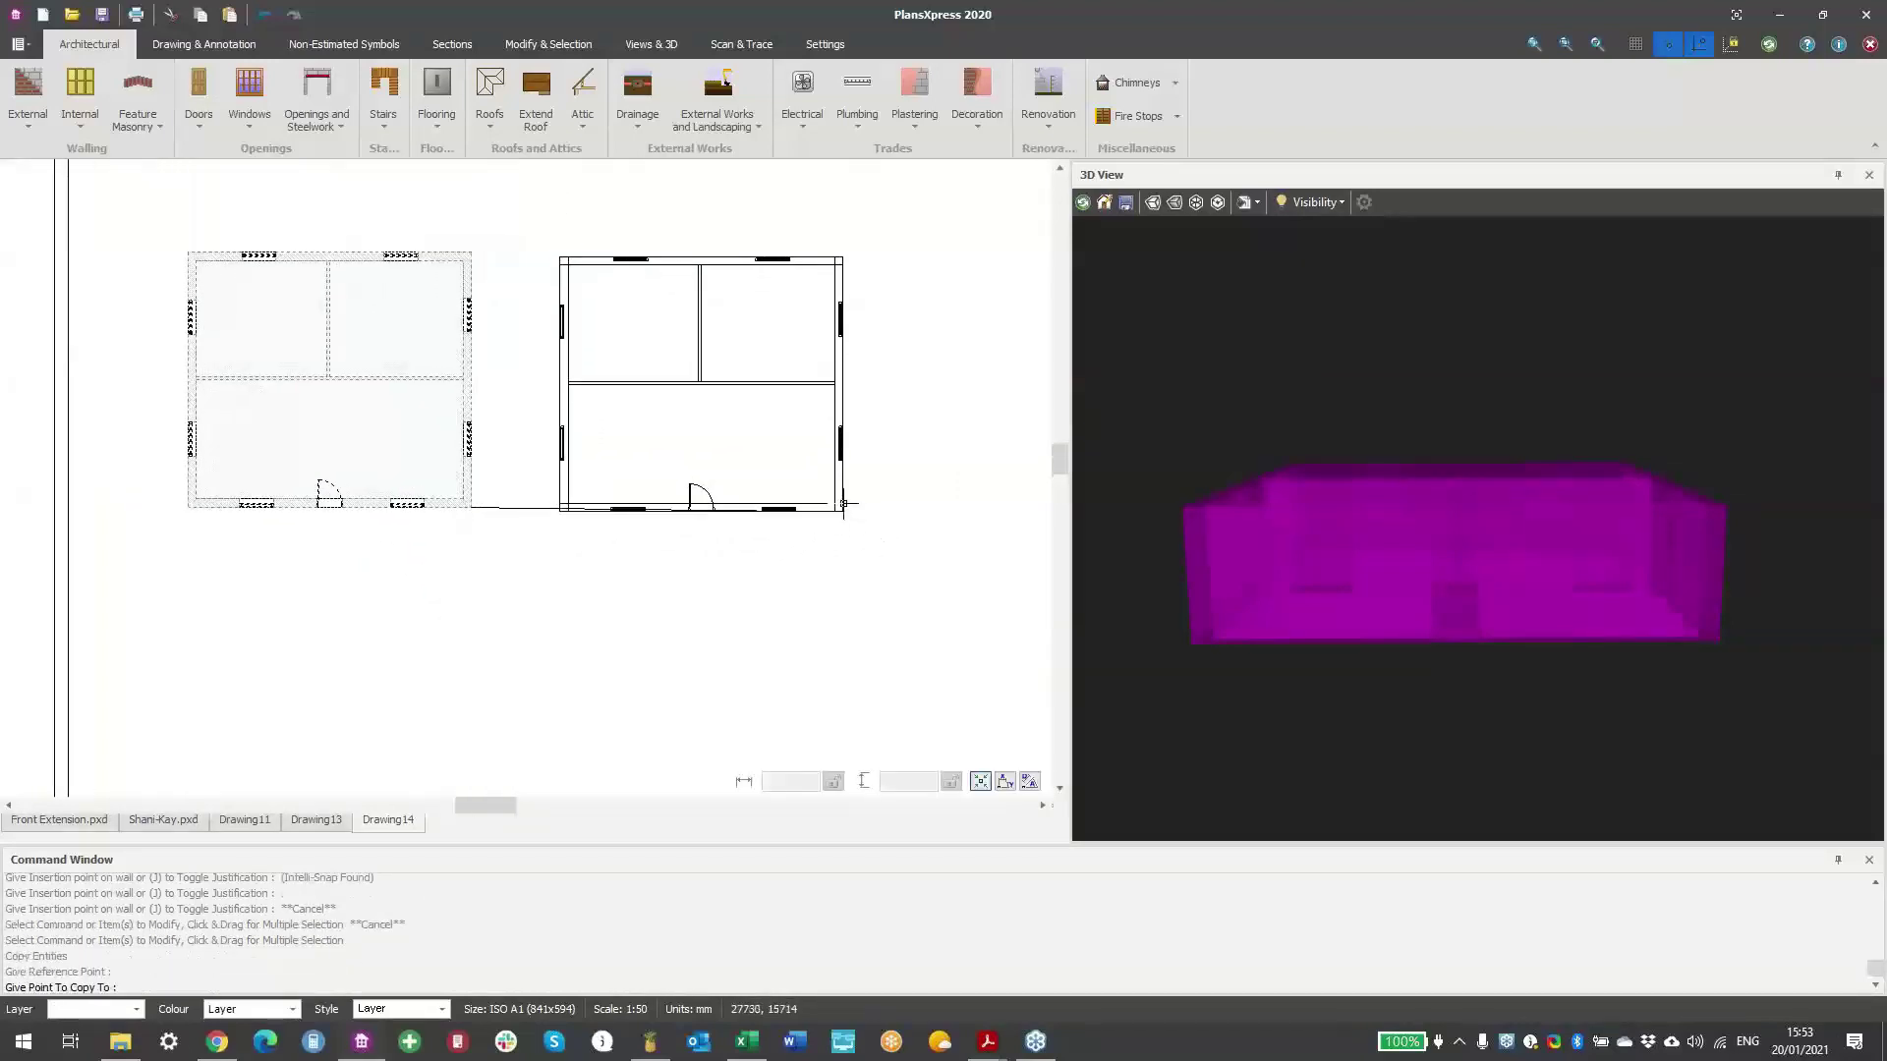
click(902, 688)
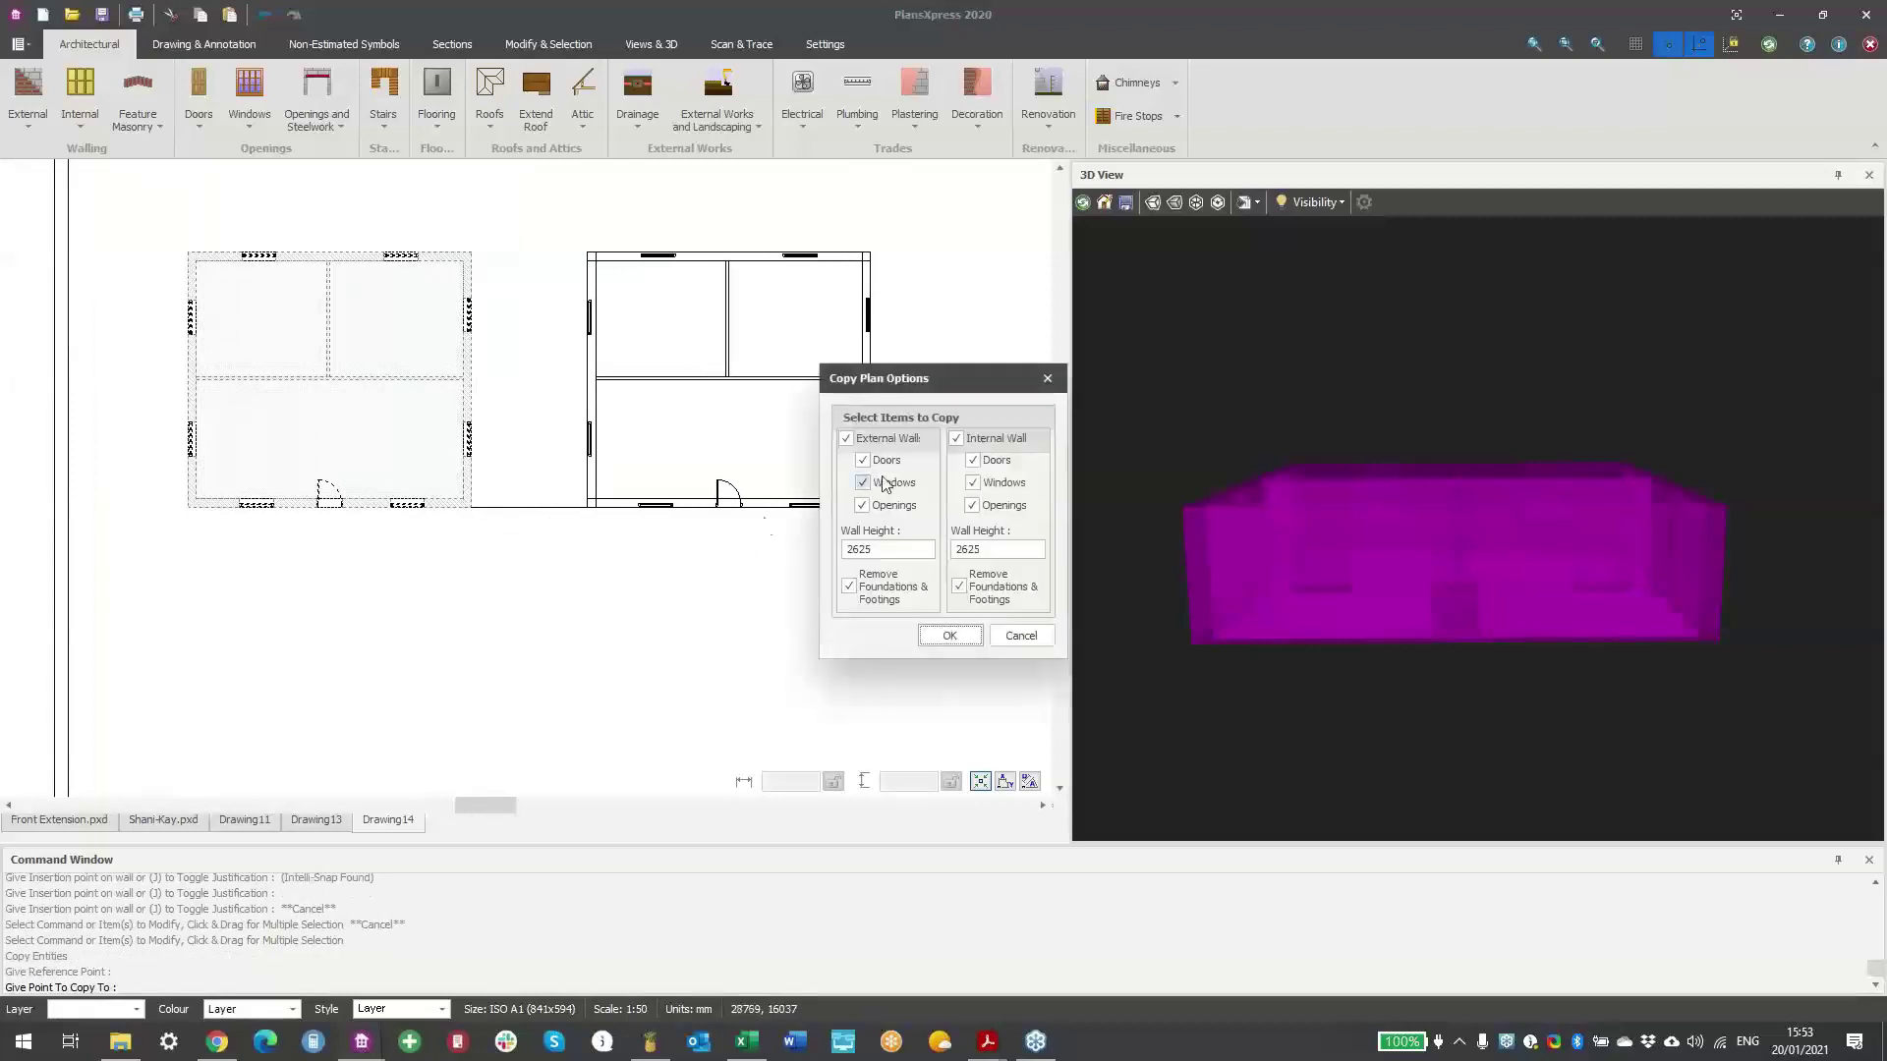
- Exclude external doors from the plan copy, set its external wall height to 2400, and check both storeys in 3D
double_click(872, 551)
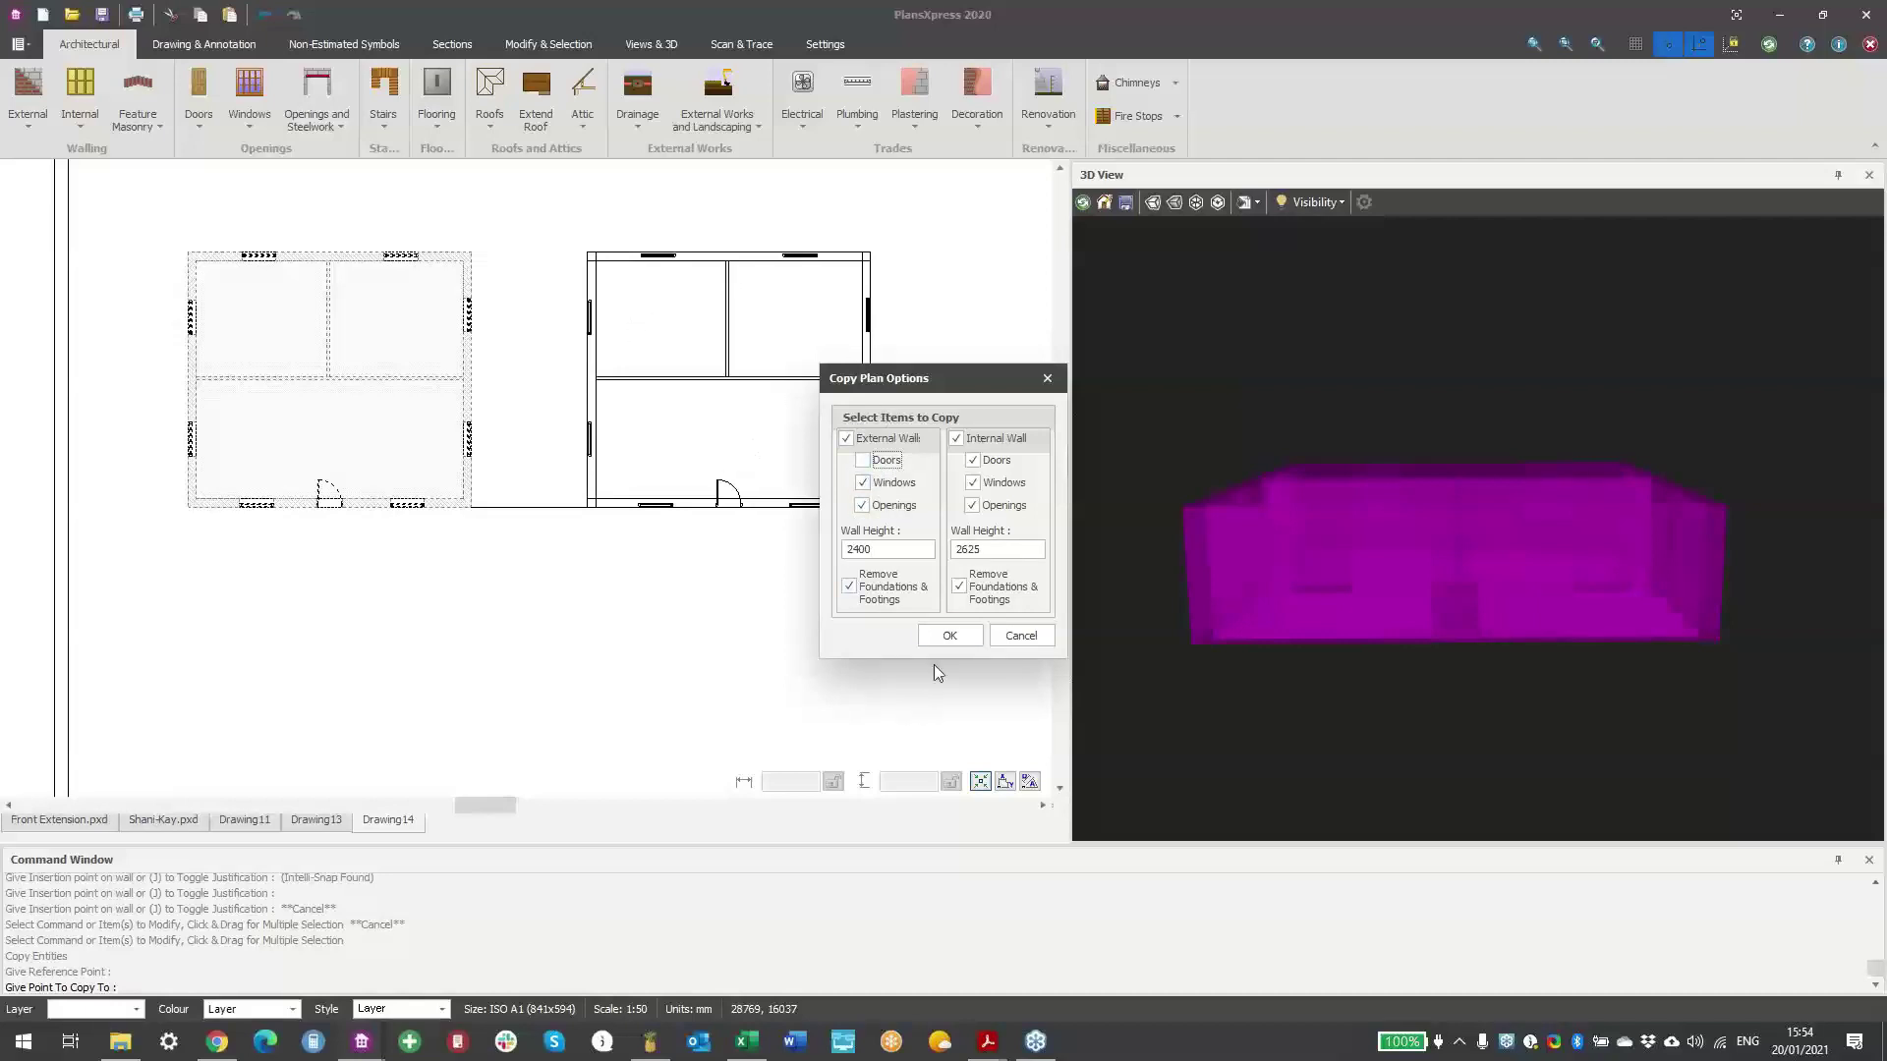
click(950, 635)
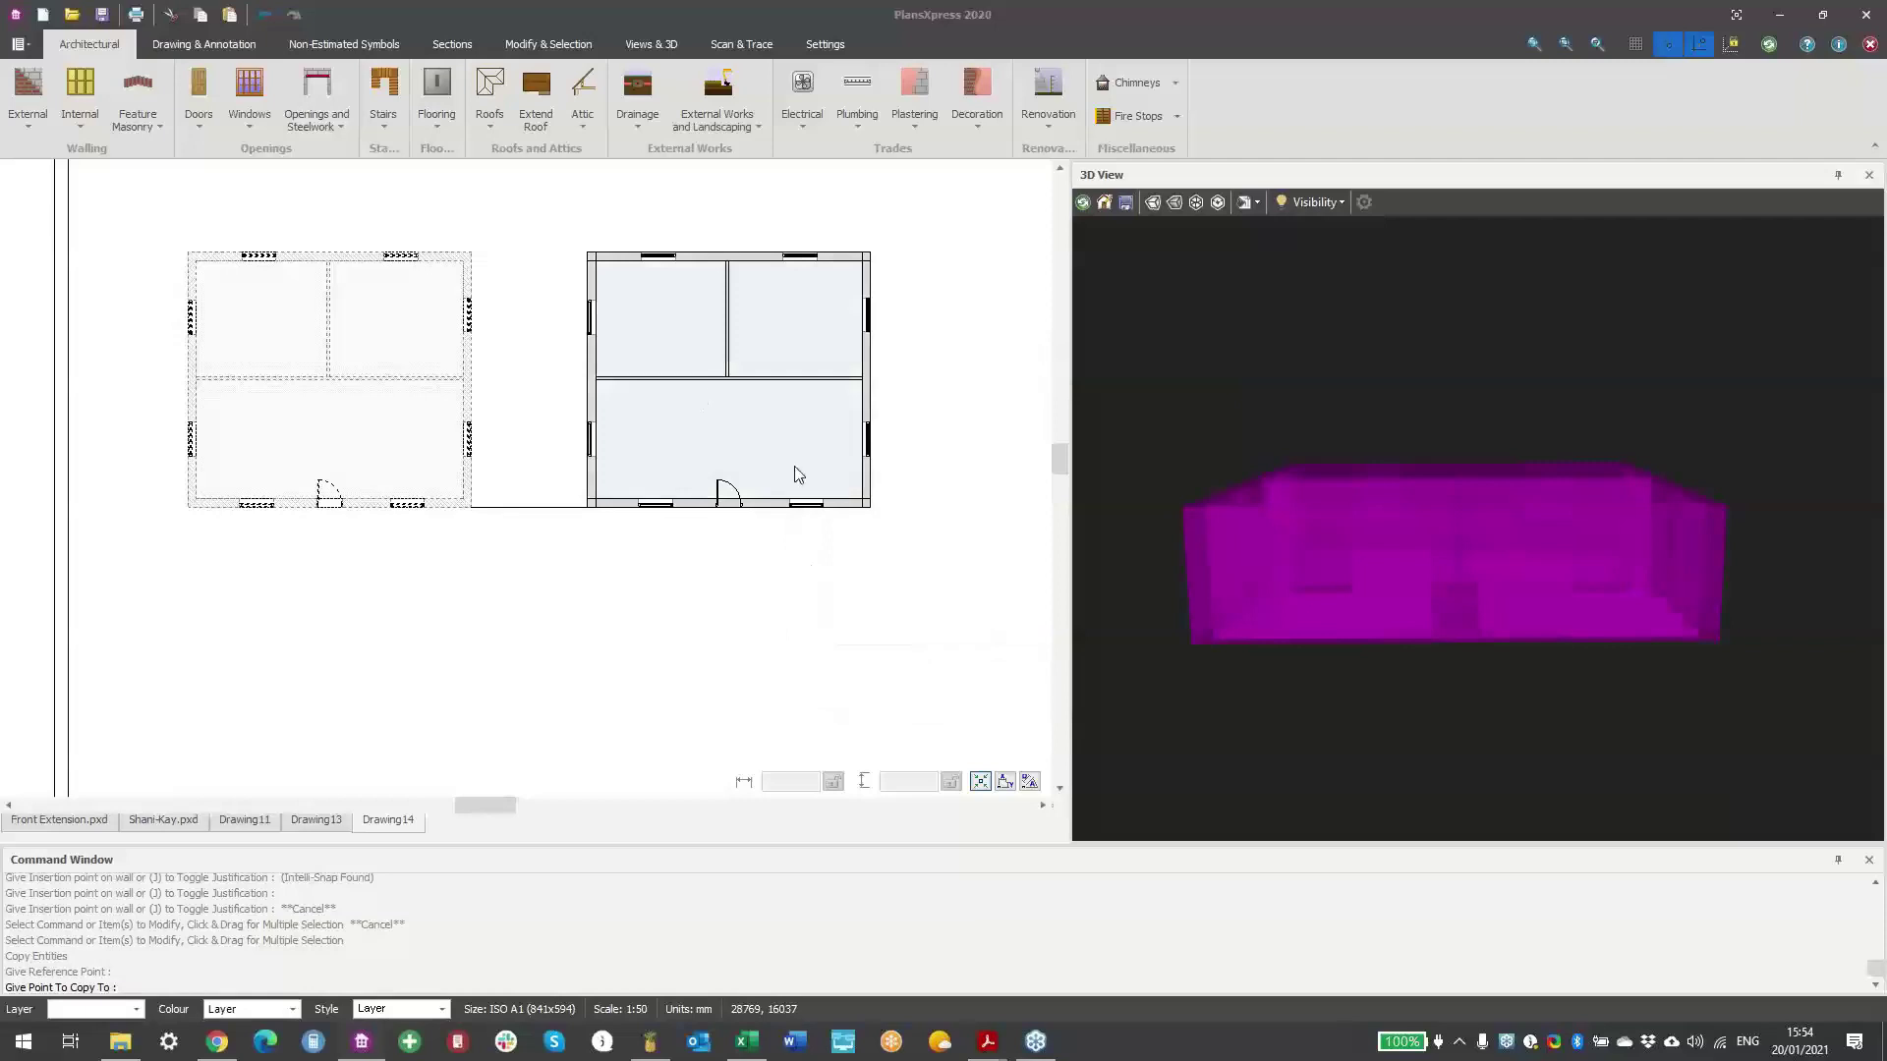
click(1525, 612)
scroll(1547, 646, down, 5)
middle_drag(1558, 647, 1577, 594)
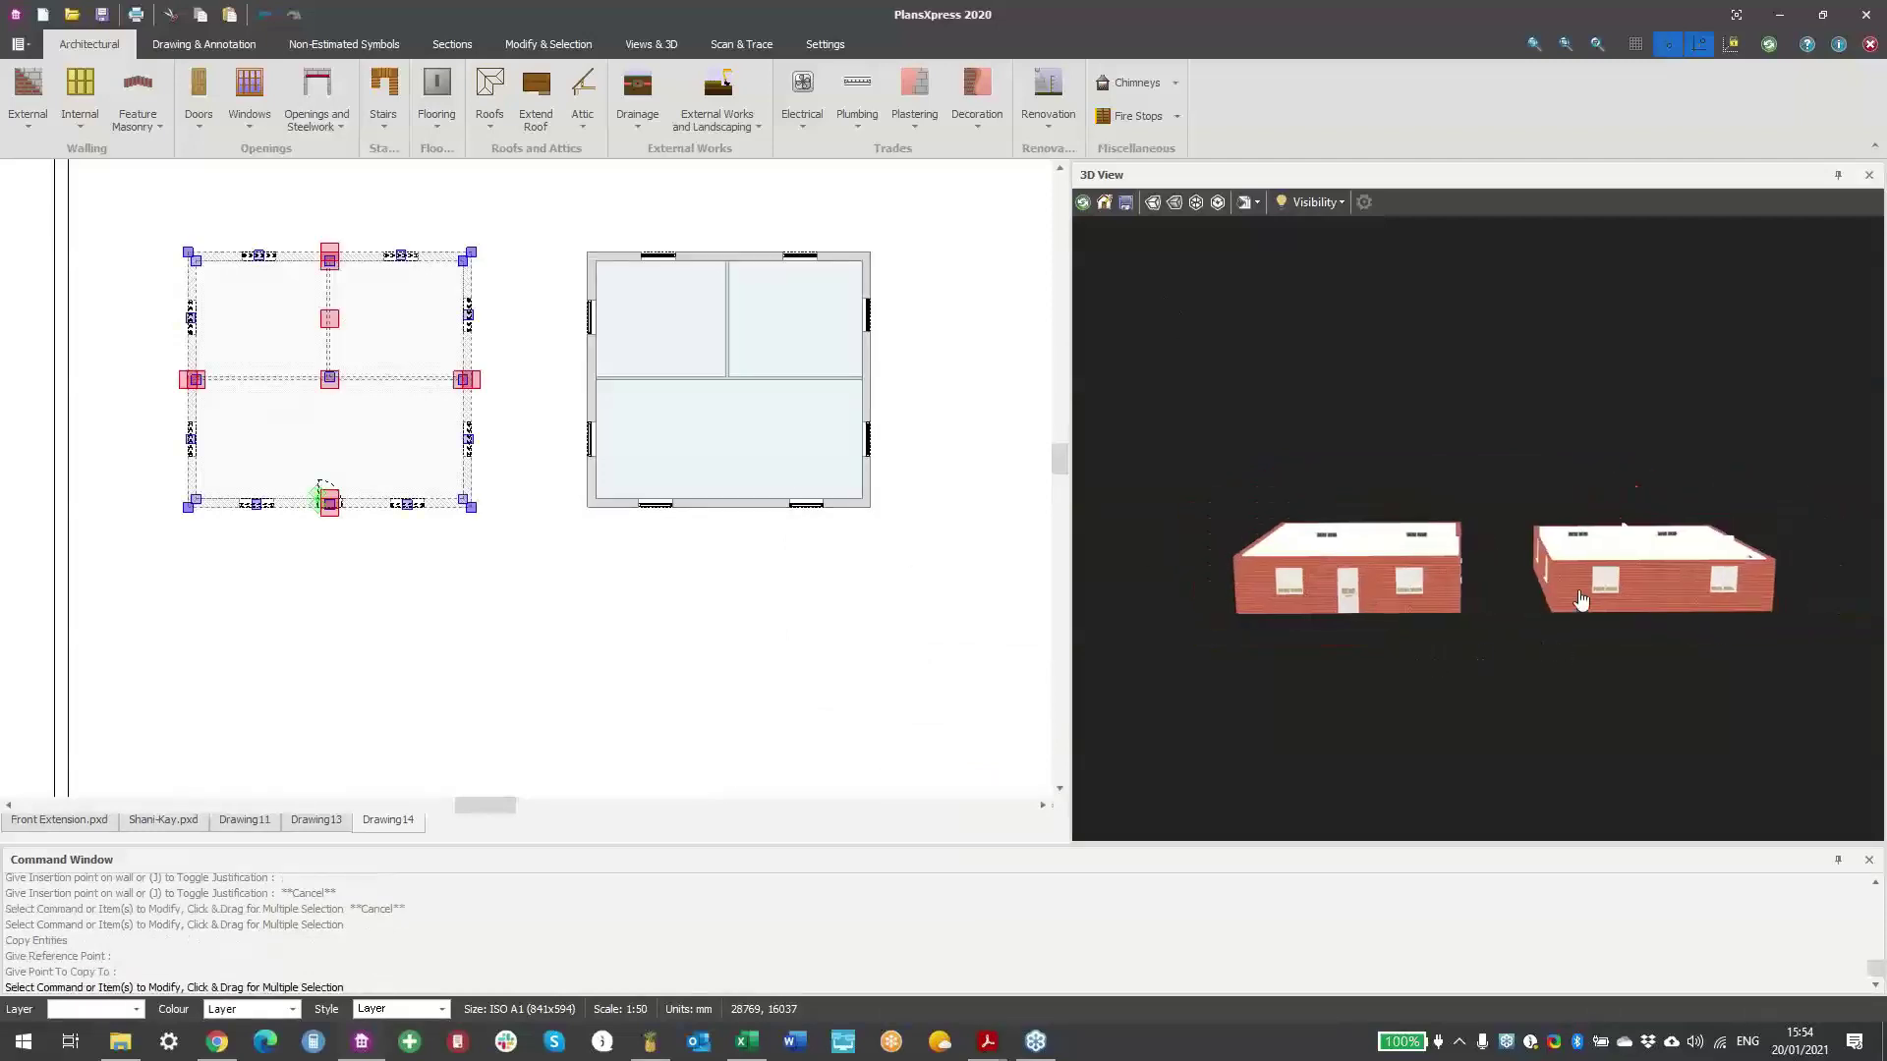
scroll(1577, 604, up, 2)
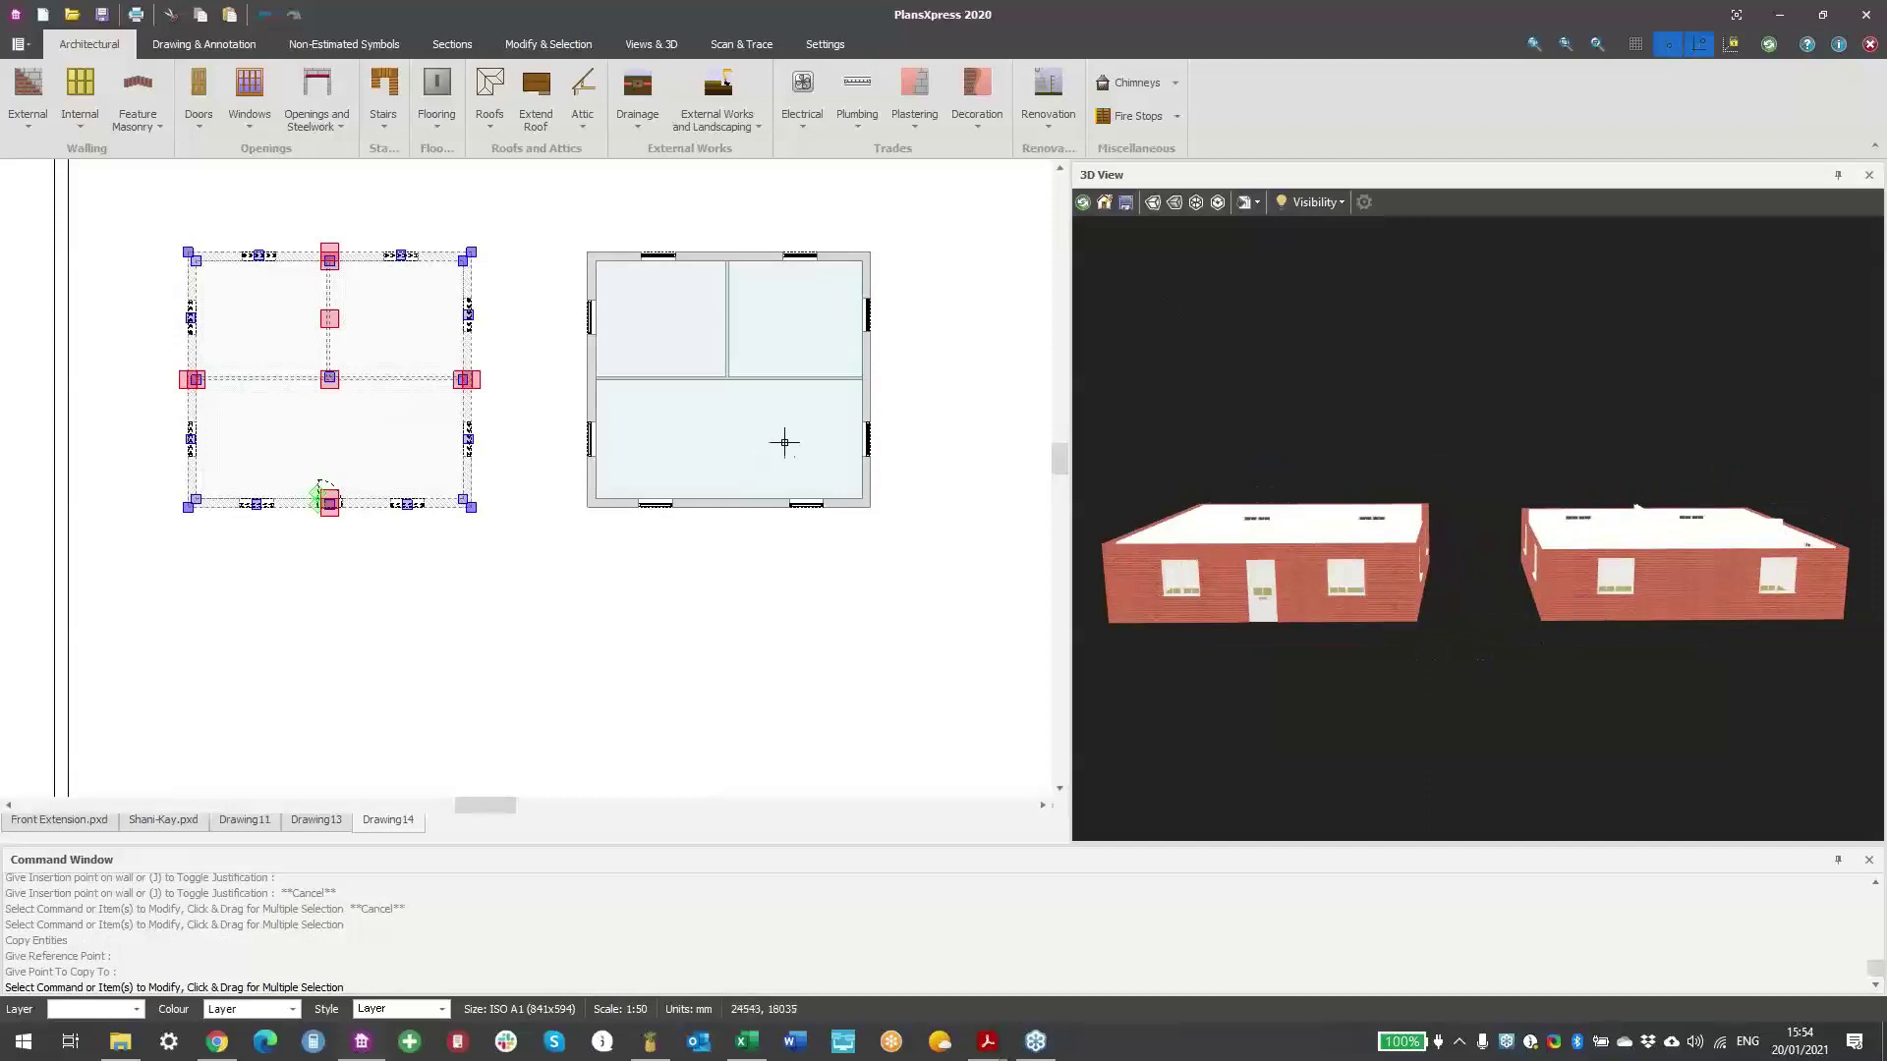
click(930, 479)
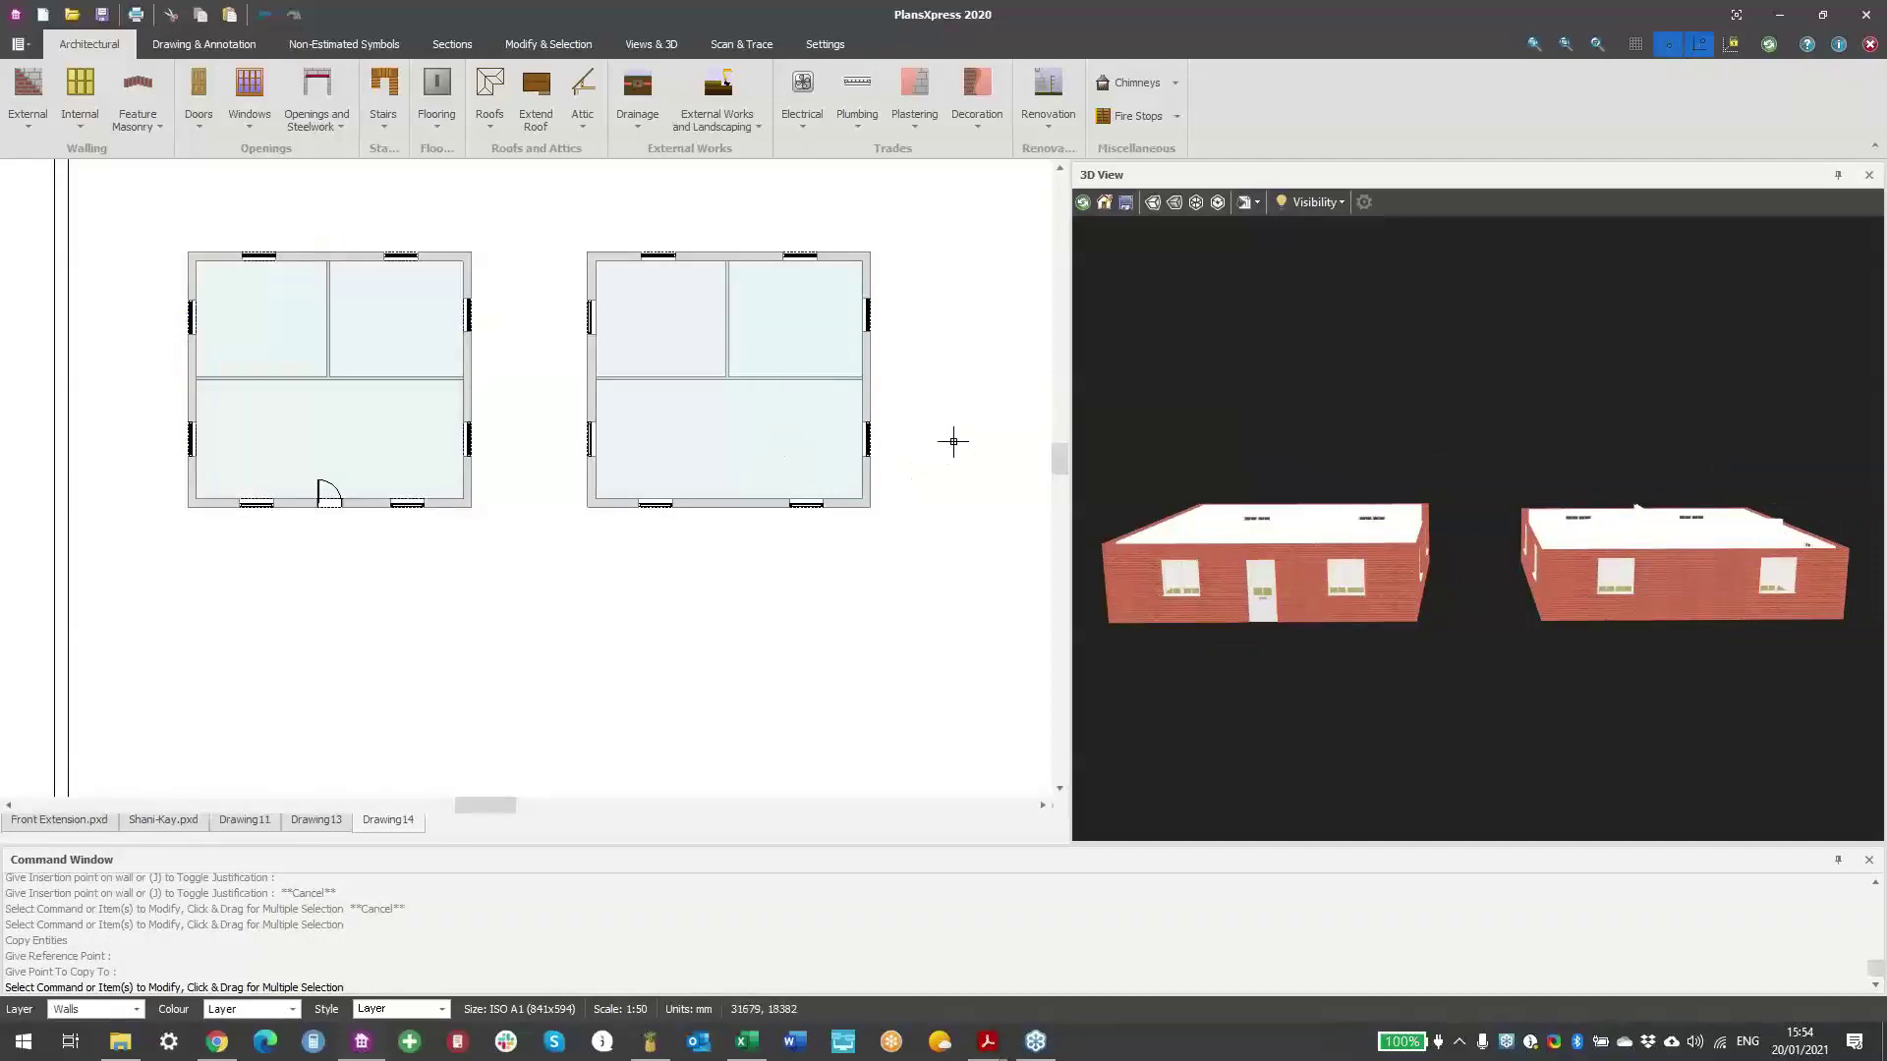
- Try copying the doorless plan from its lower-right outer corner to the empty area directly below it
middle_drag(922, 424, 732, 432)
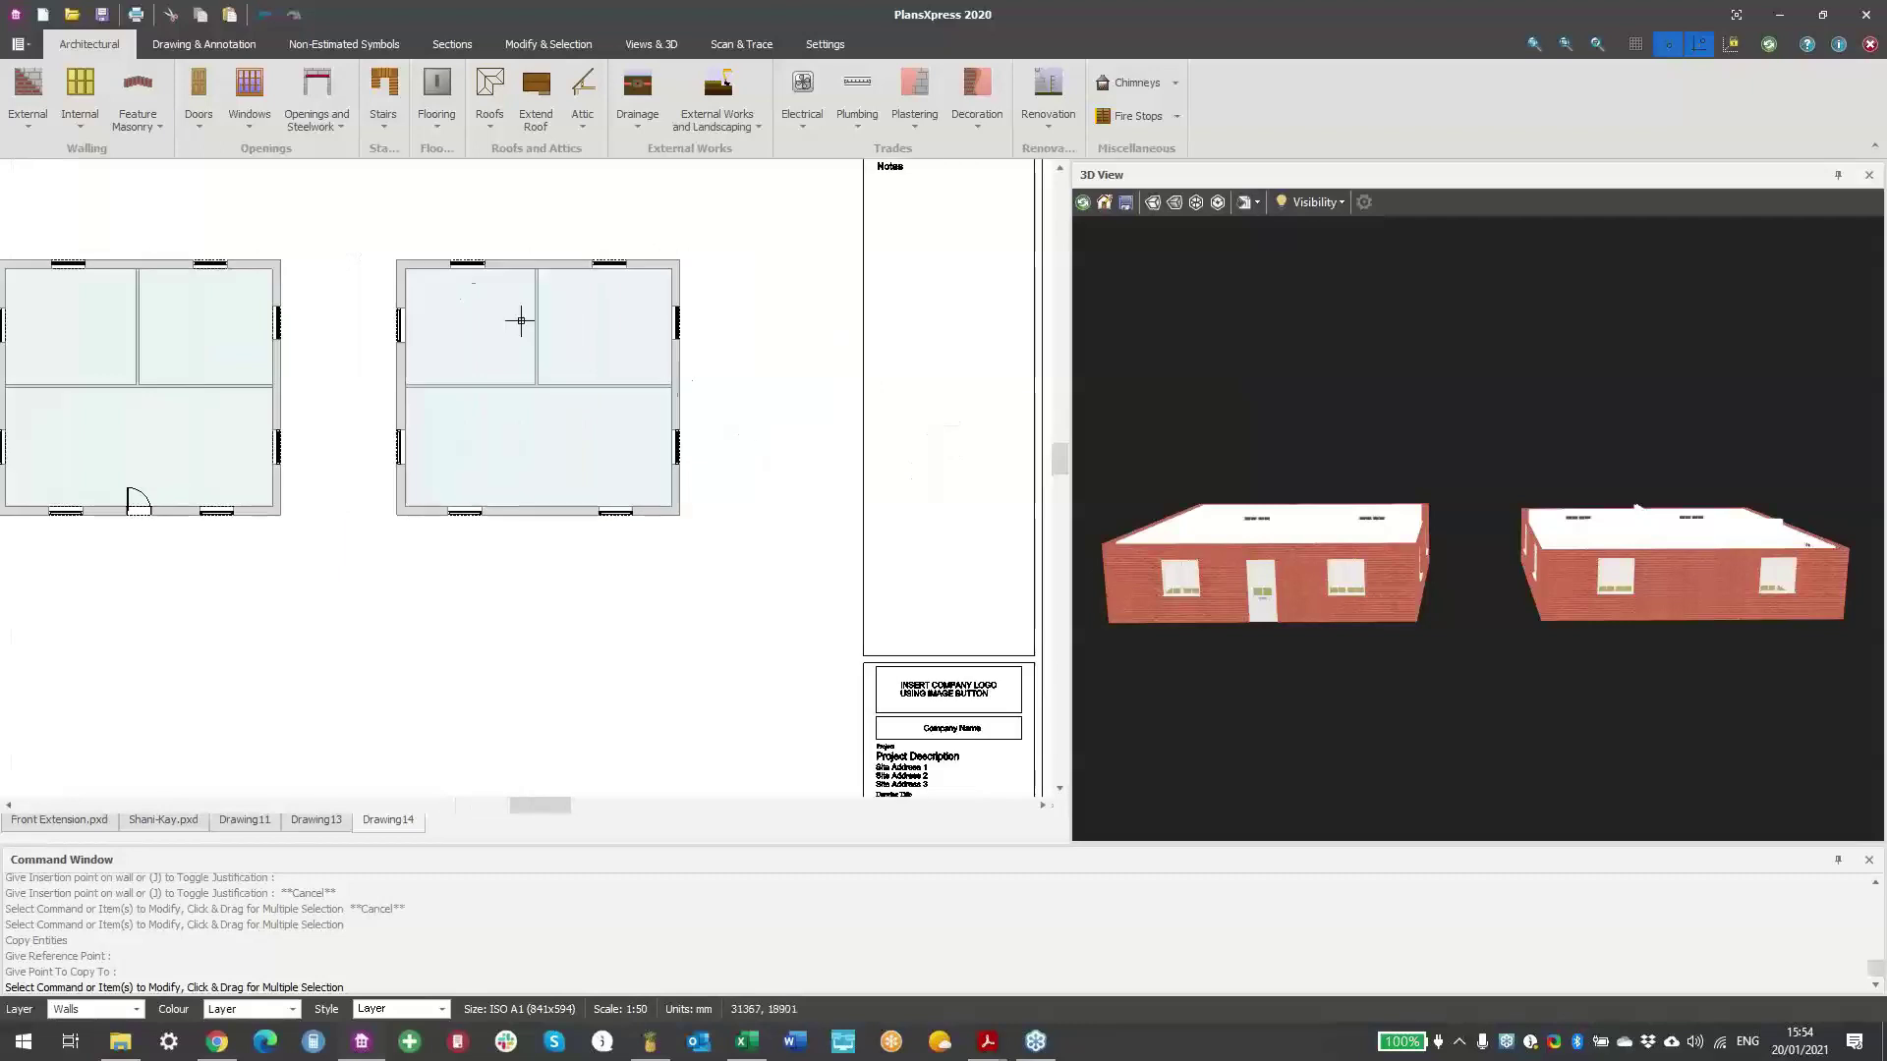
drag(358, 242, 763, 577)
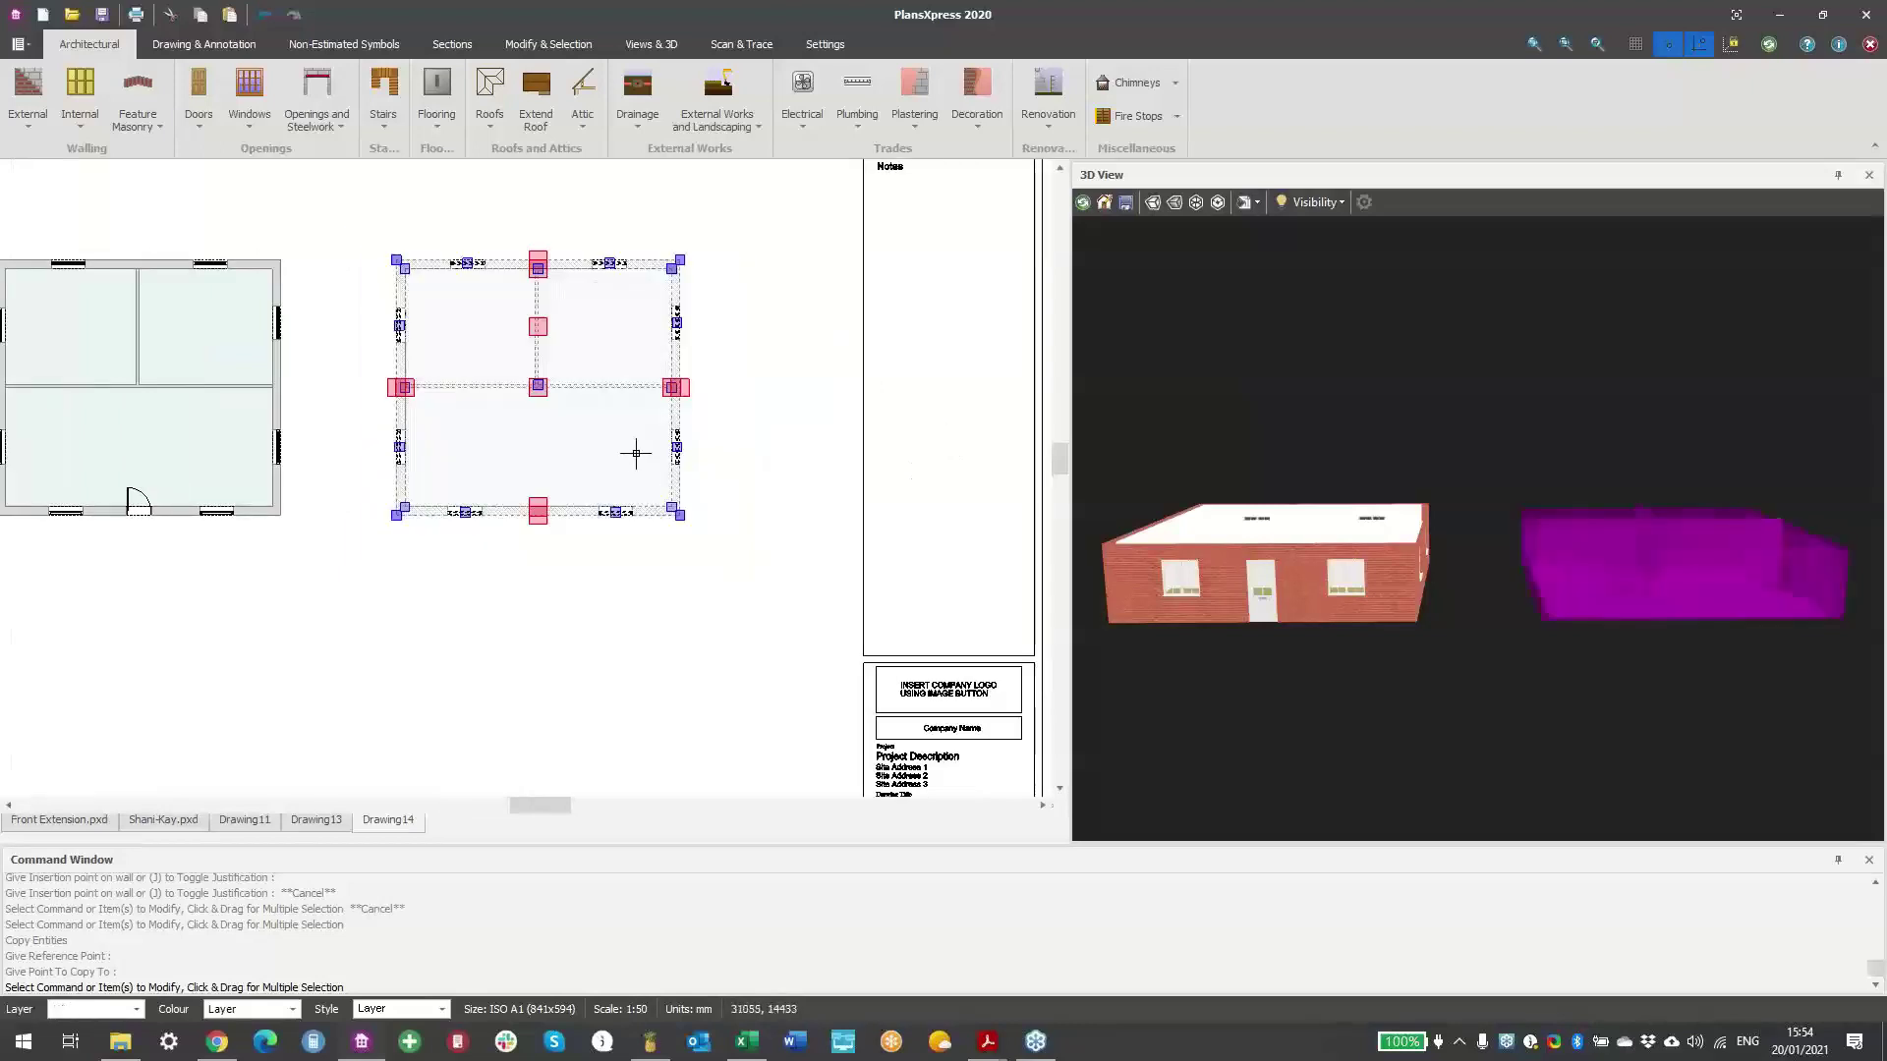
right_click(683, 423)
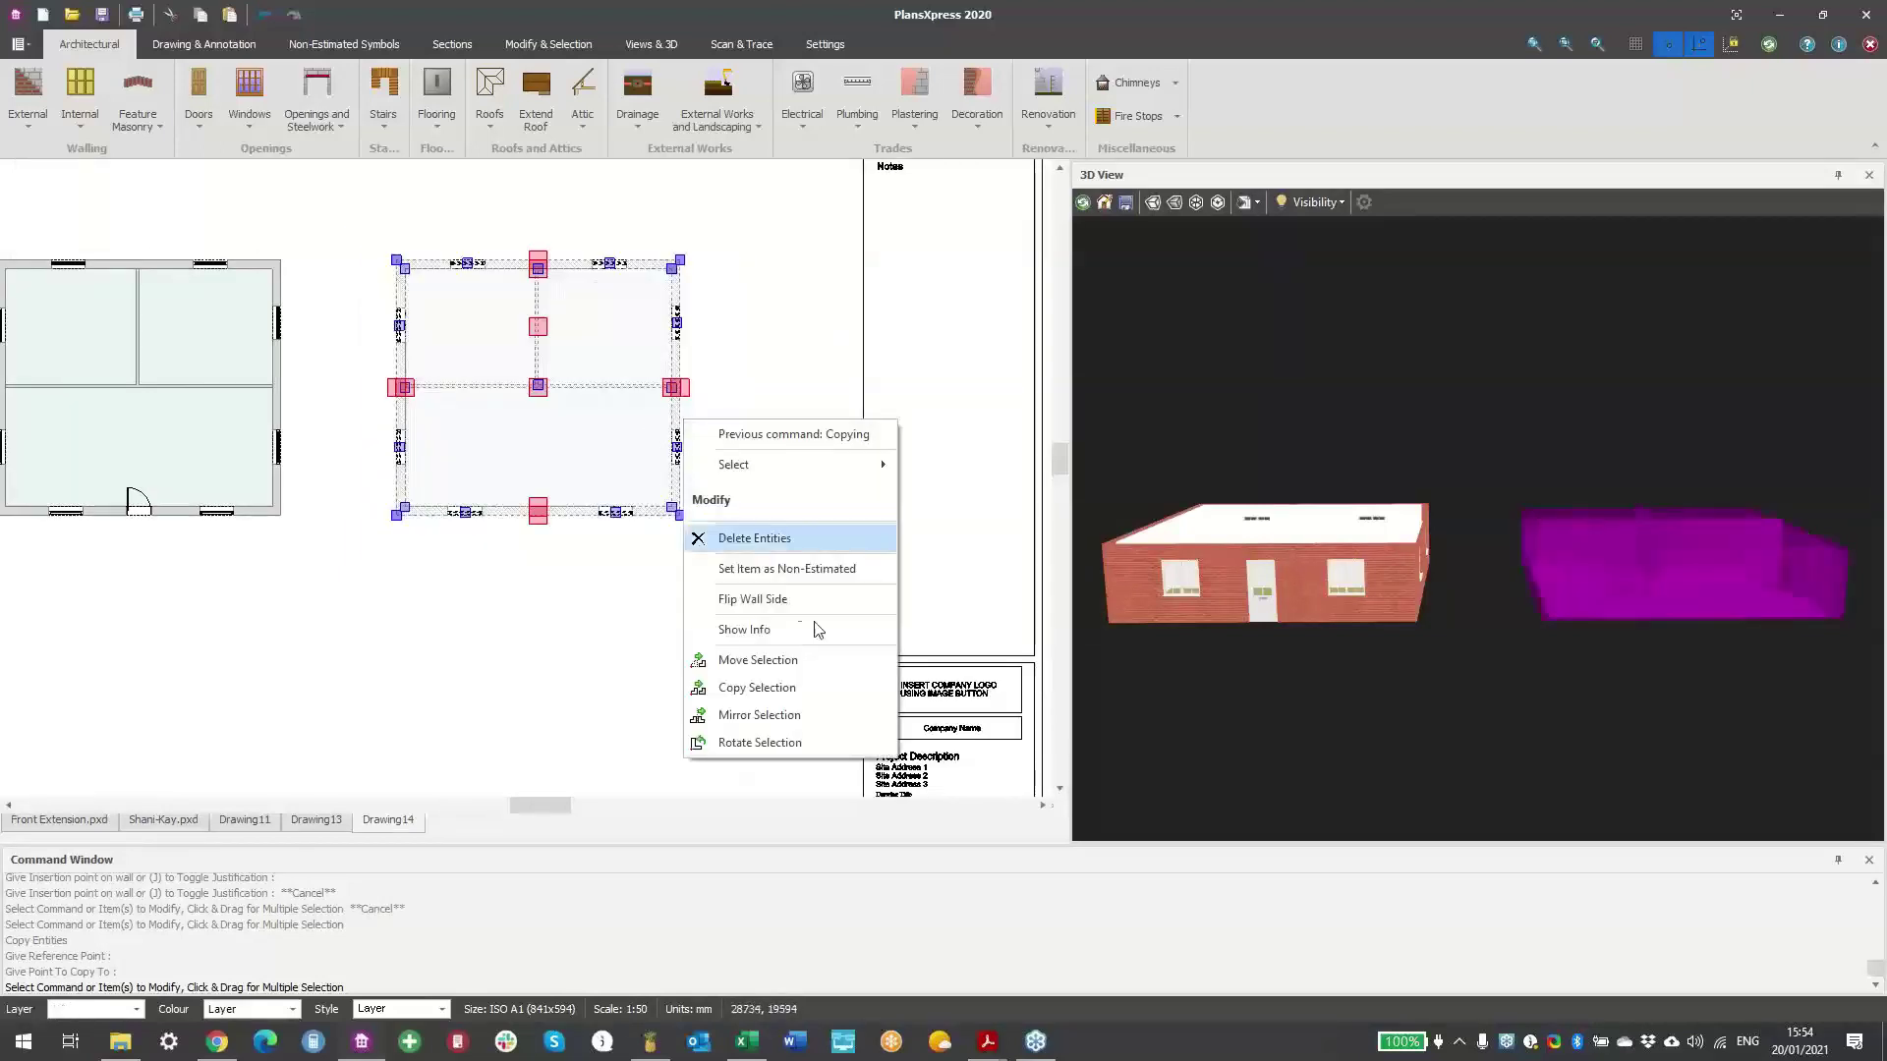
click(771, 688)
click(677, 512)
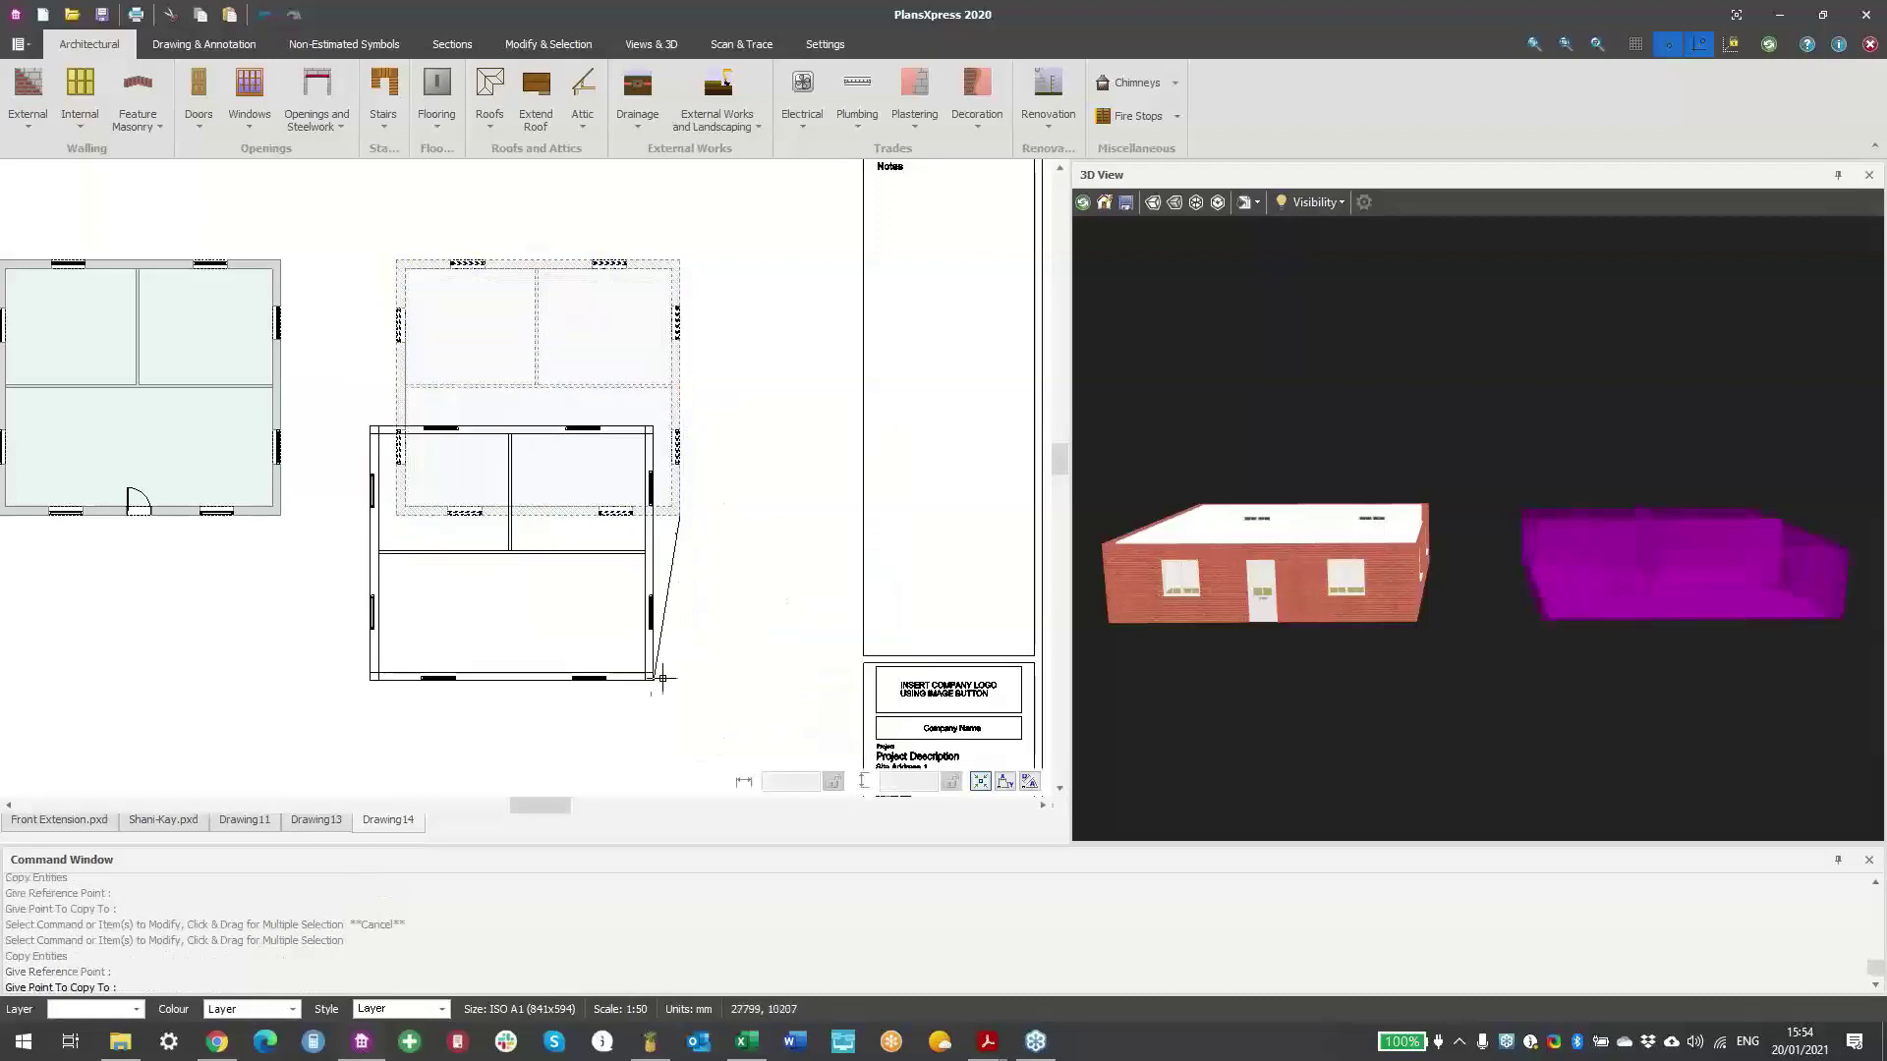
middle_drag(670, 675, 708, 481)
click(717, 646)
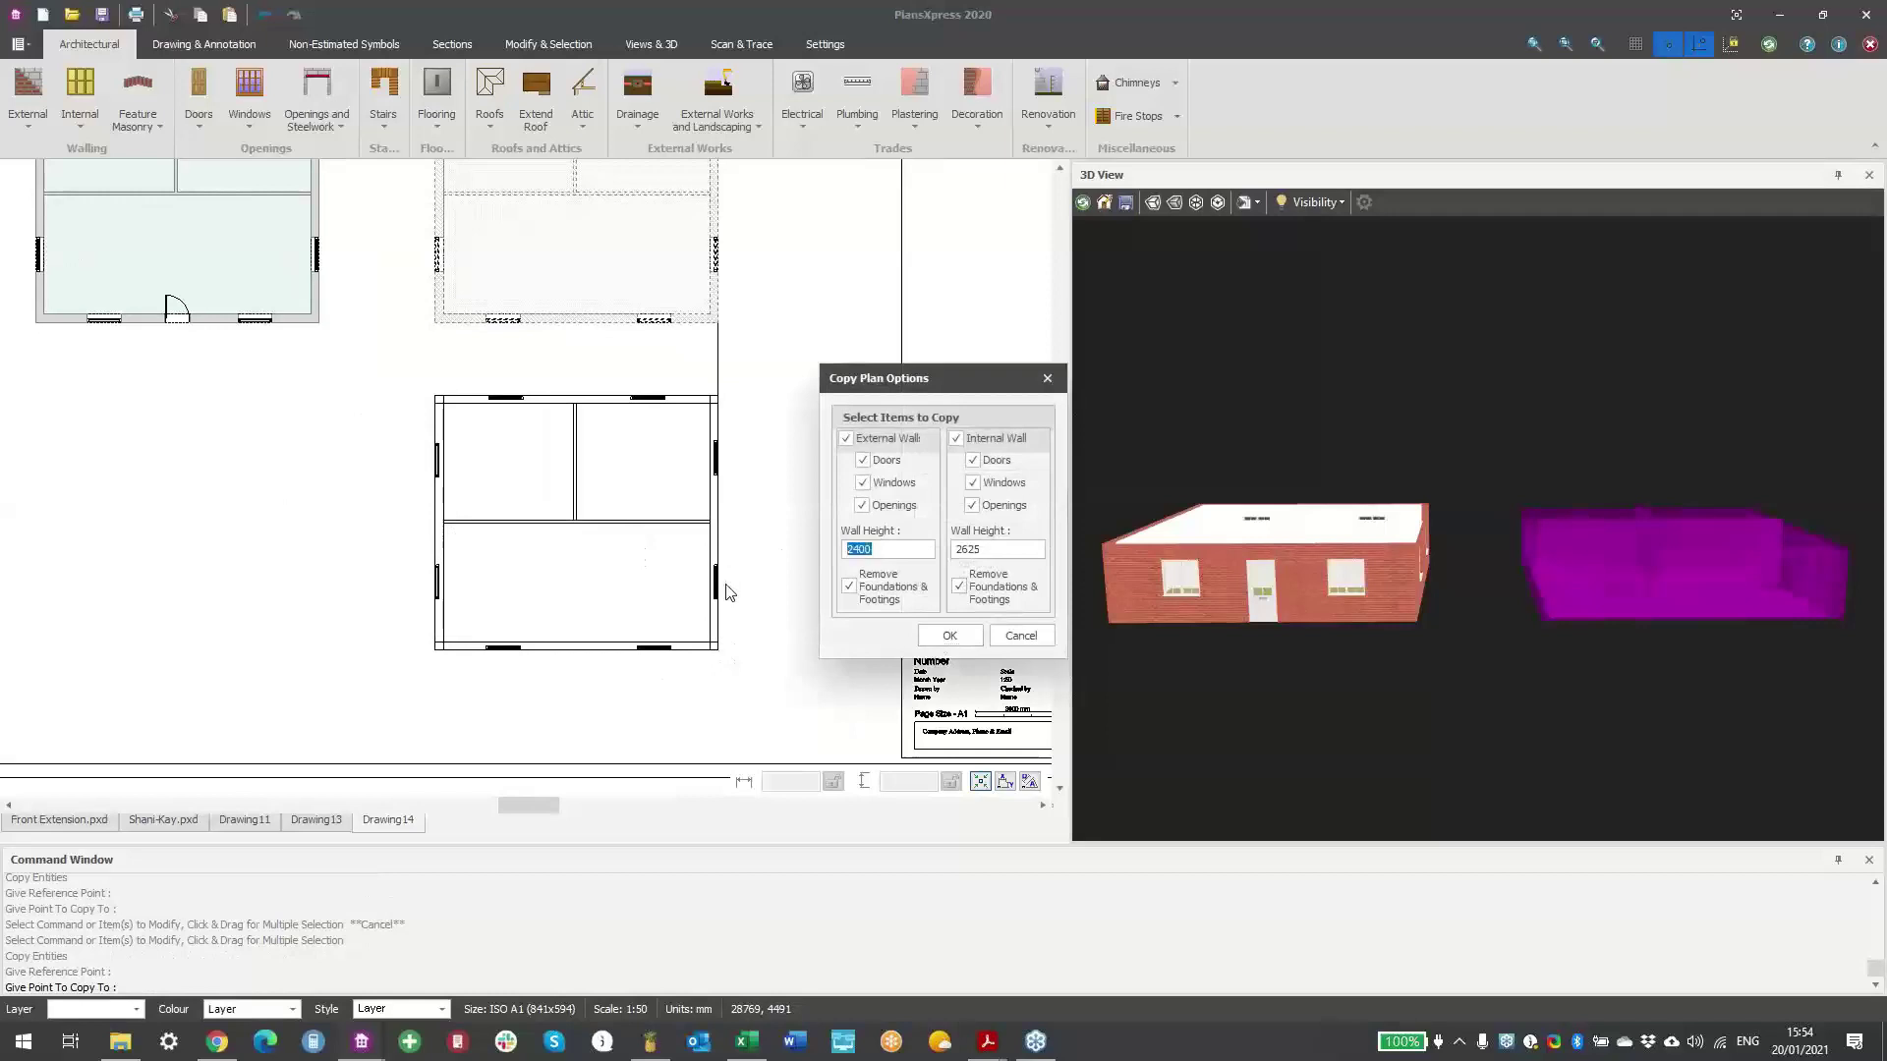
key(Tab)
key(Tab)
key(Tab)
key(shift+Tab)
click(945, 637)
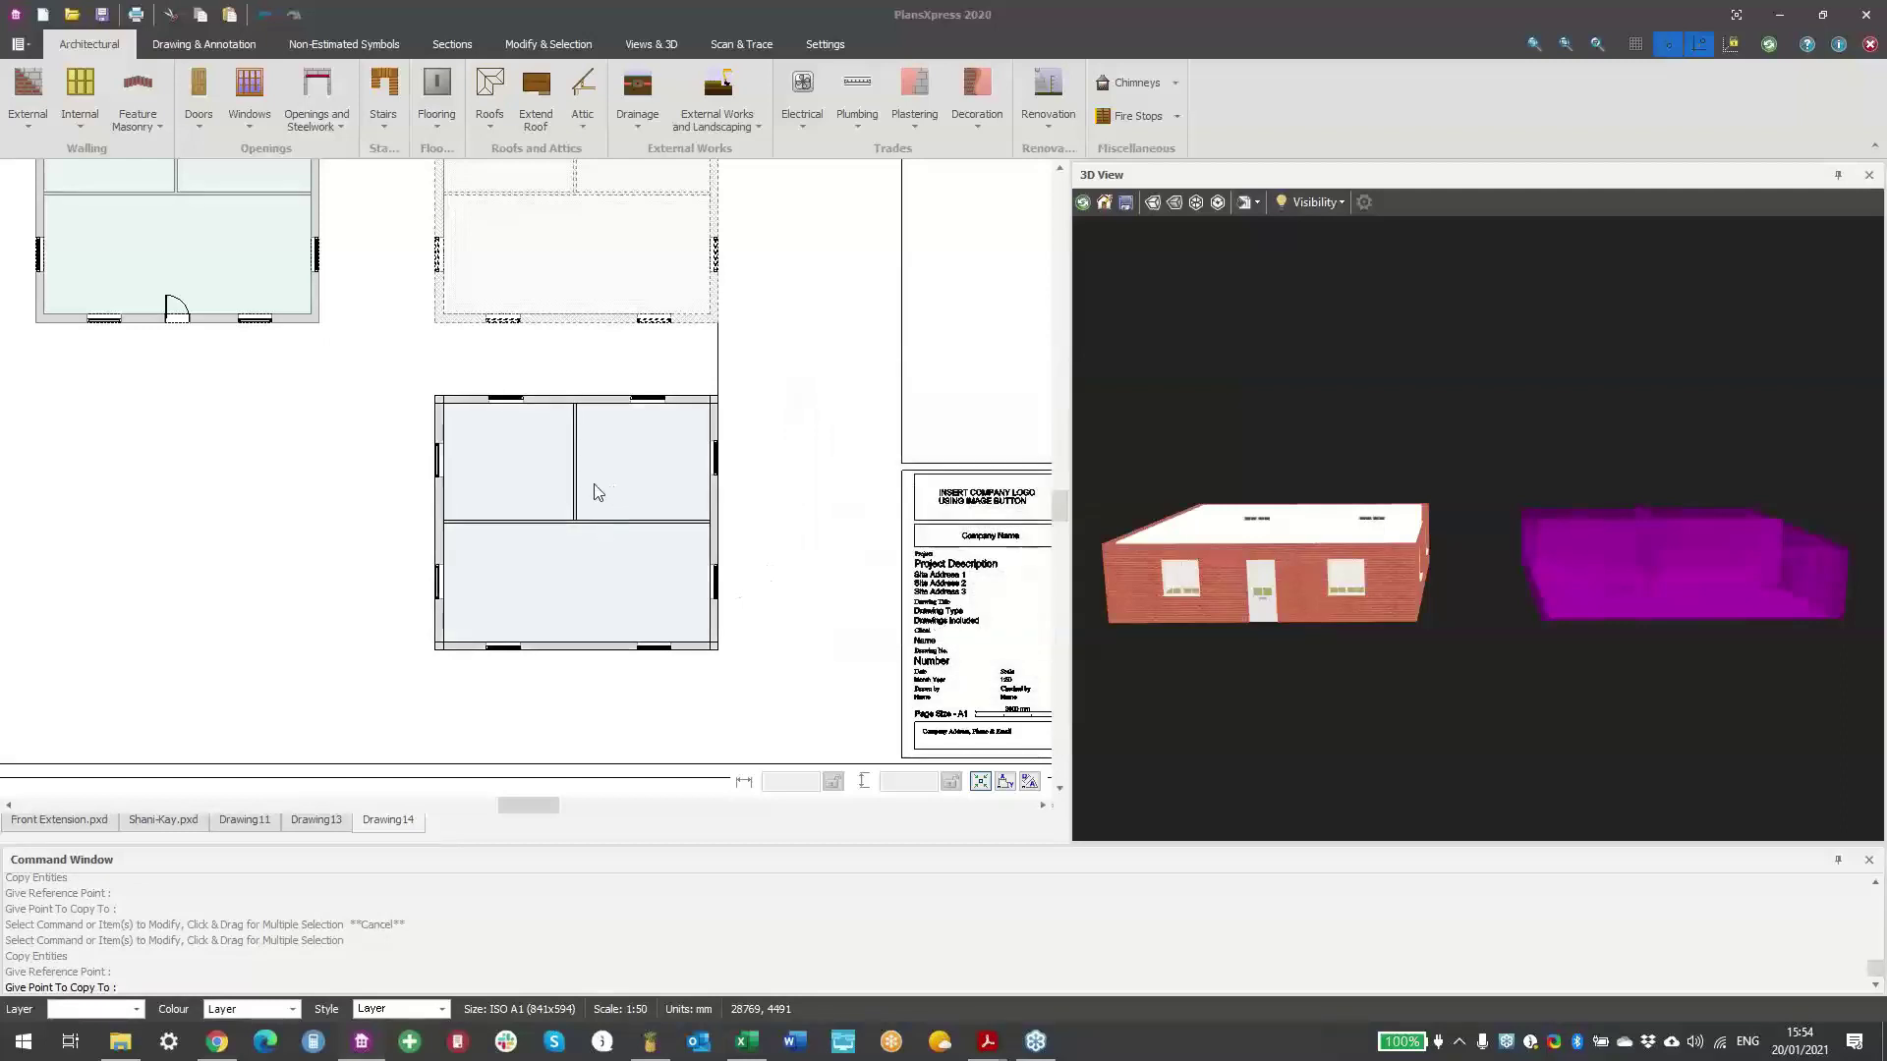
- Delete the complete plan copy below the doorless plan, including its walls, windows, partitions and floor
click(592, 541)
scroll(580, 514, up, 3)
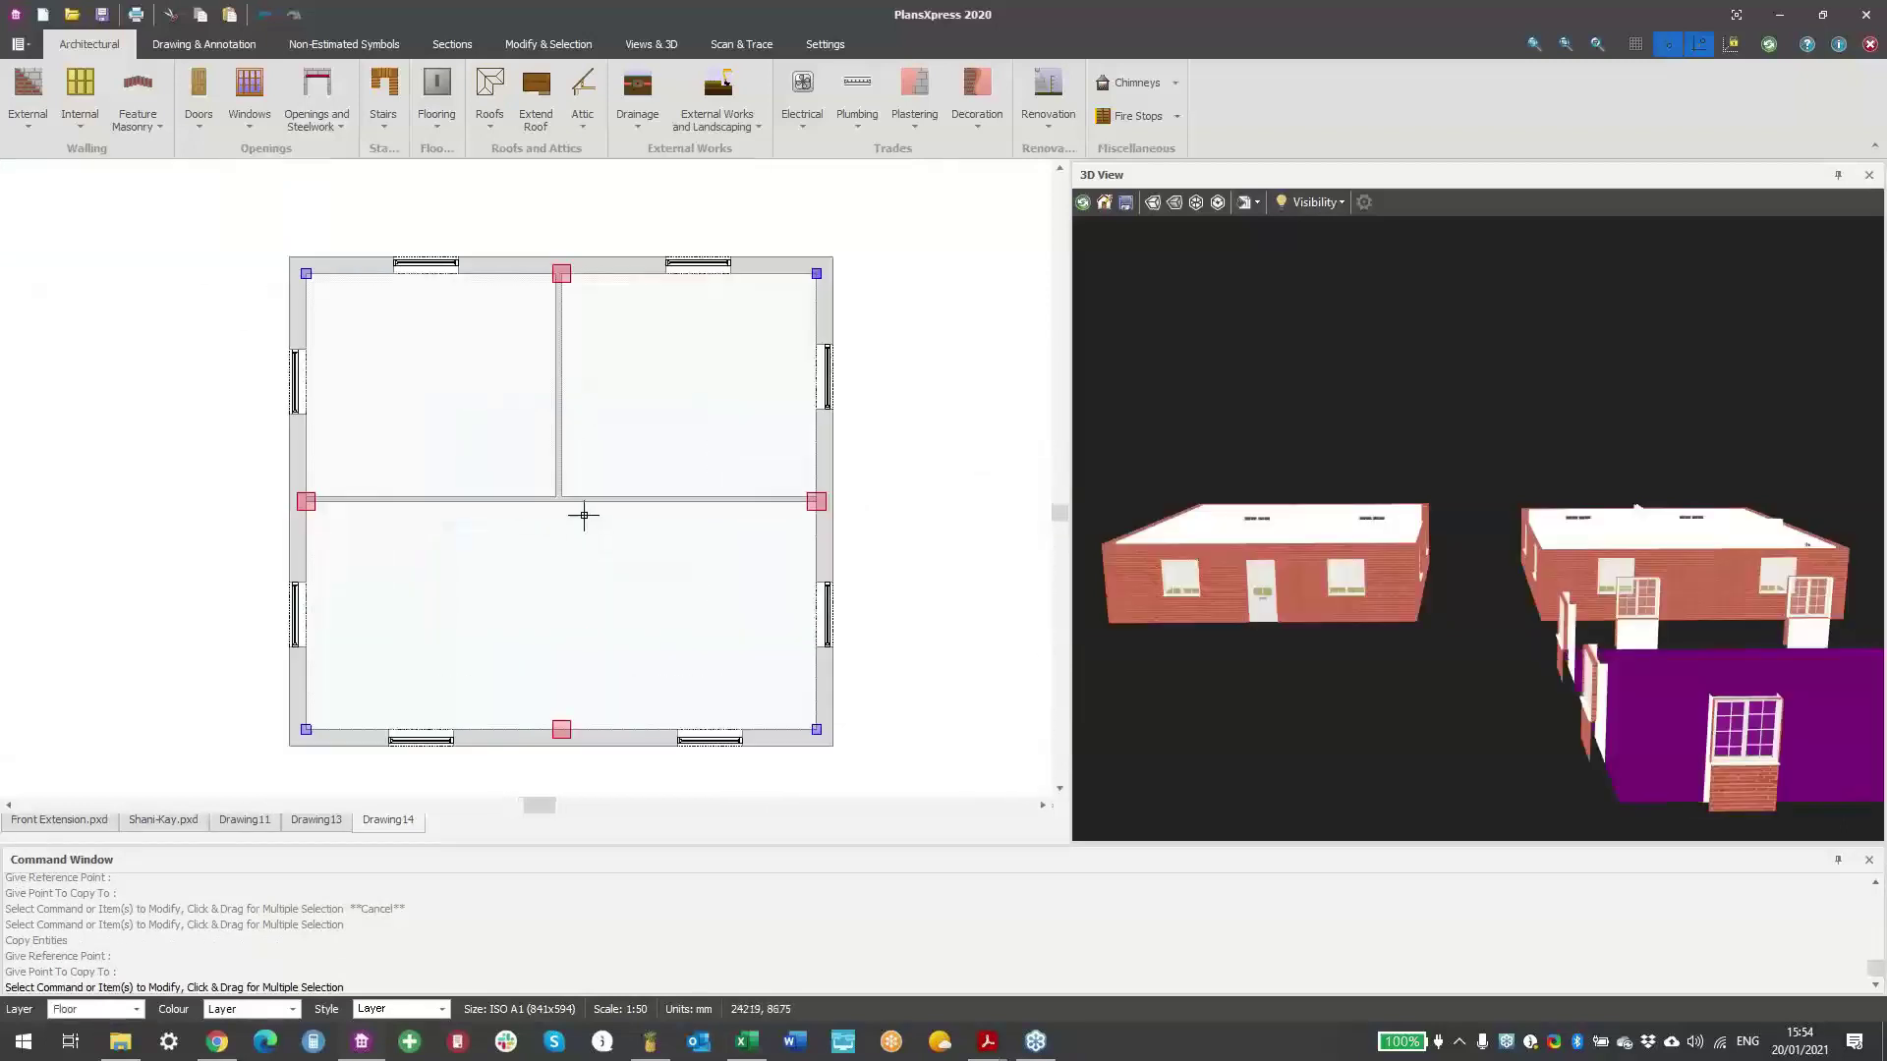
scroll(685, 510, down, 2)
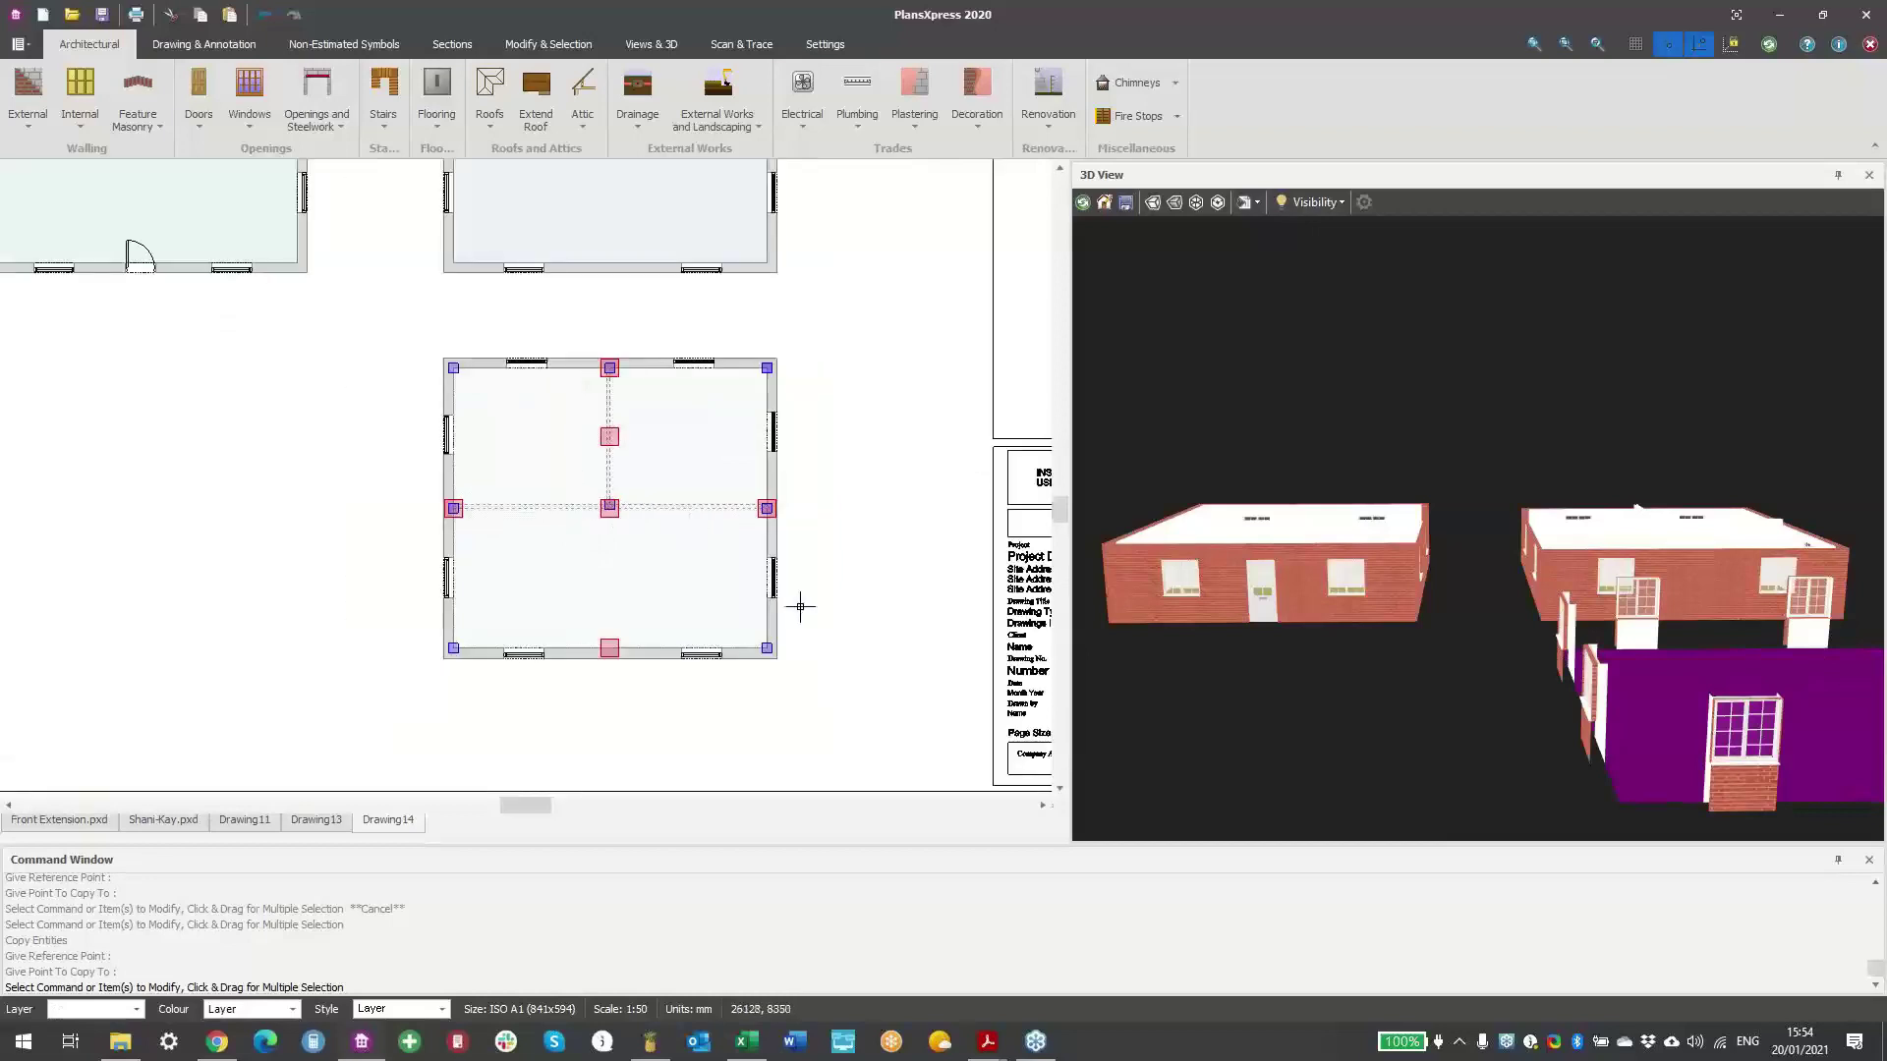
drag(392, 329, 856, 701)
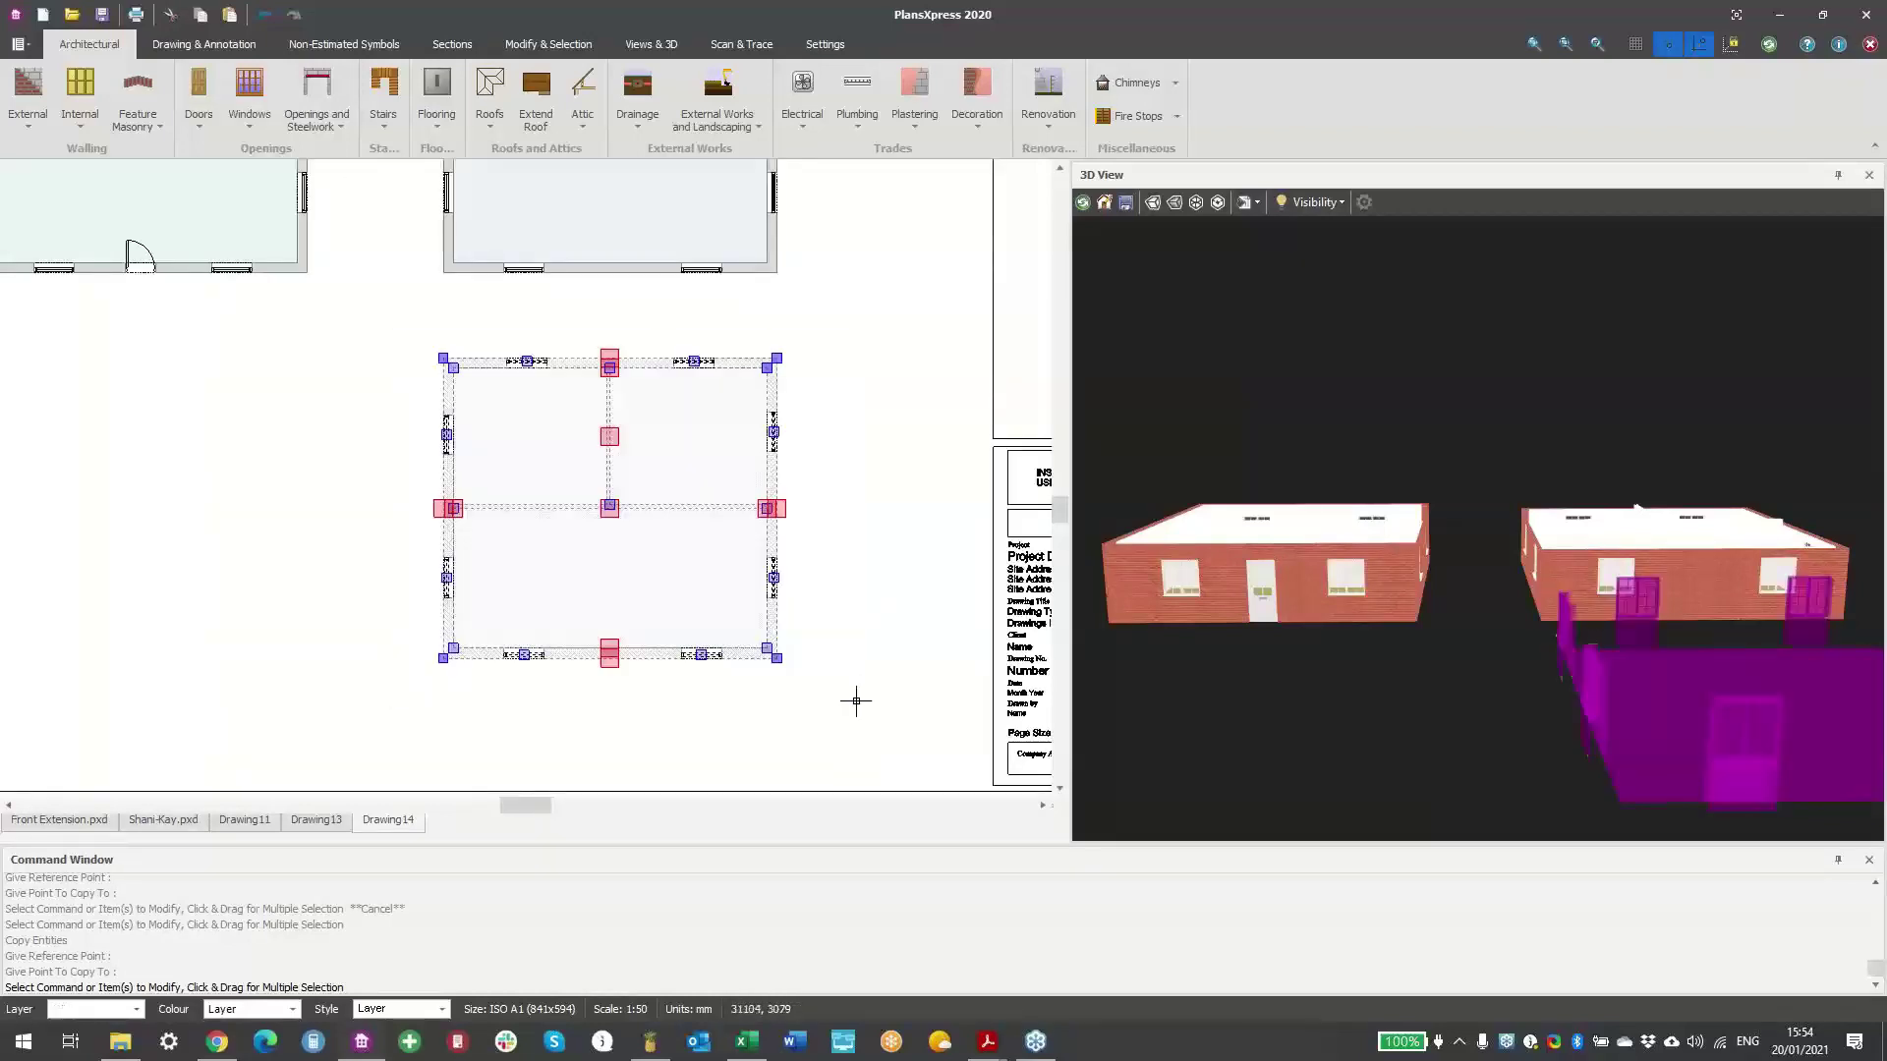
key(Delete)
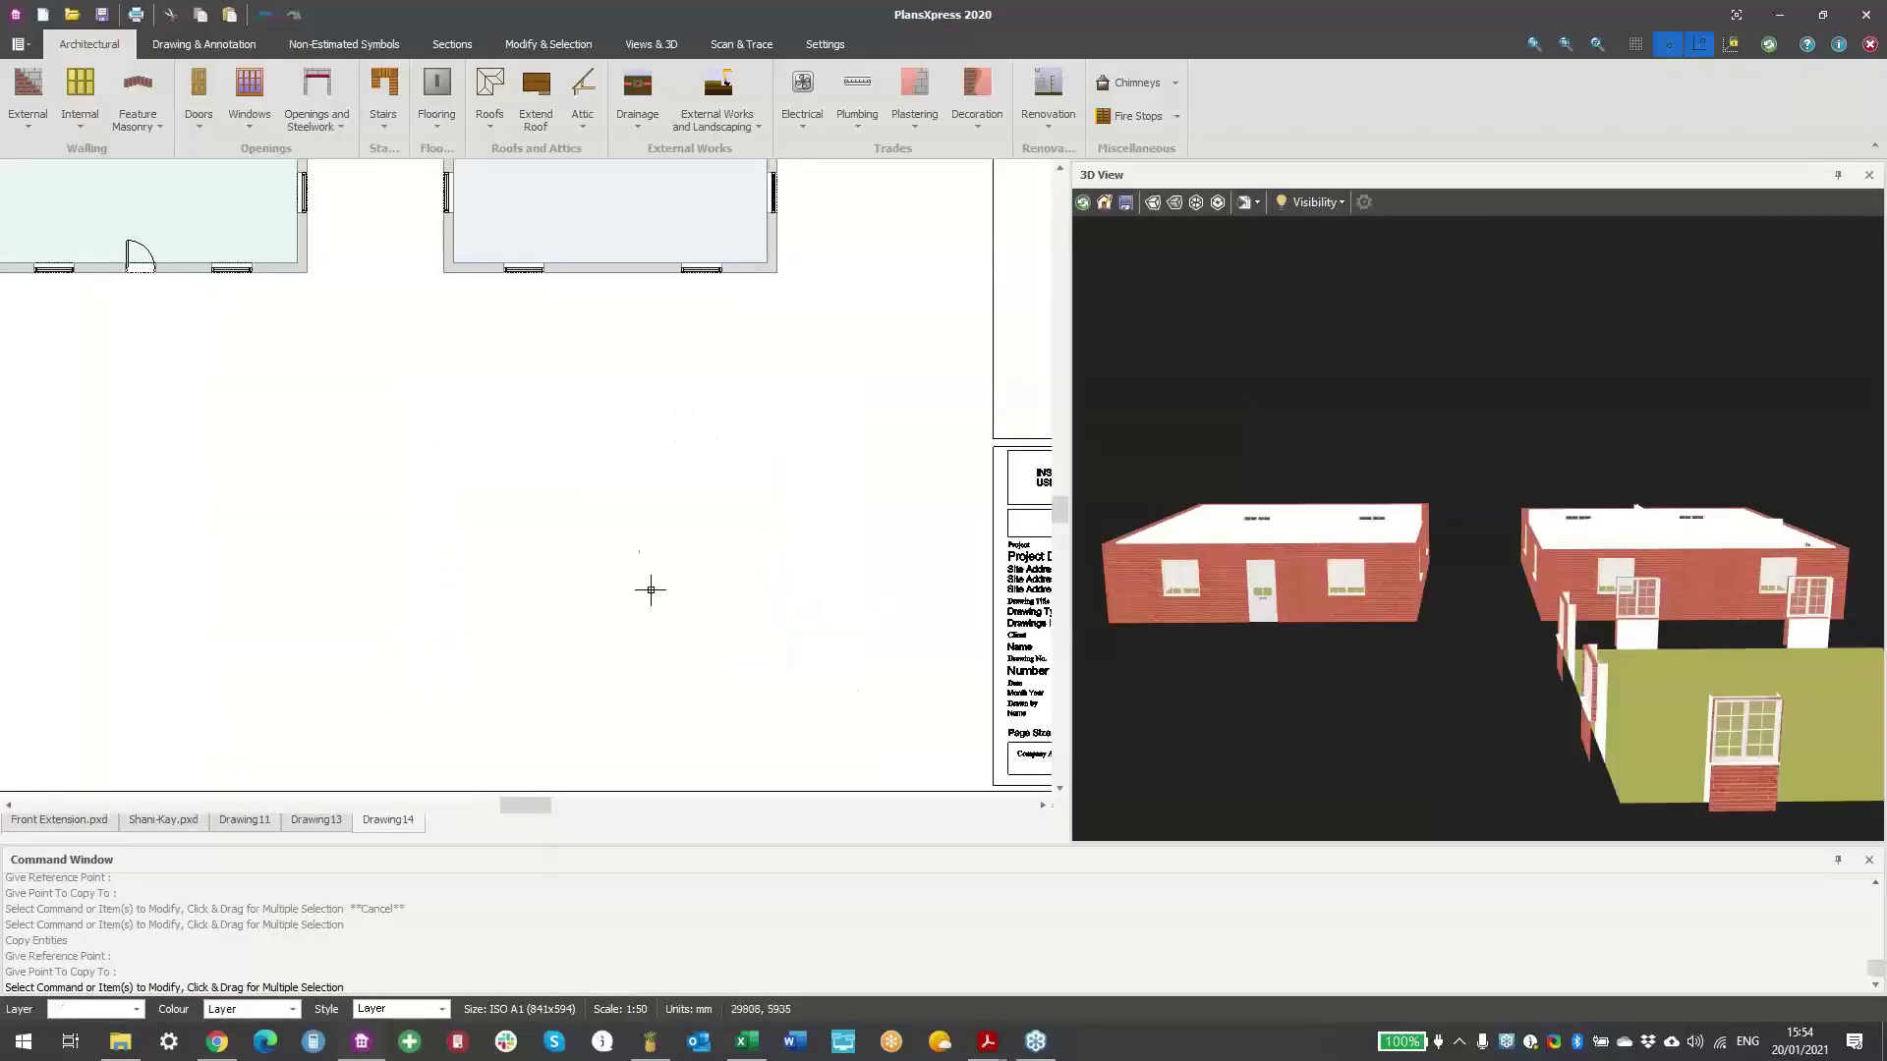
- Copy the doorless plan again from its lower-right outer corner to directly below it, leaving external doors out of the copy
scroll(662, 606, down, 2)
drag(448, 294, 765, 633)
right_click(731, 590)
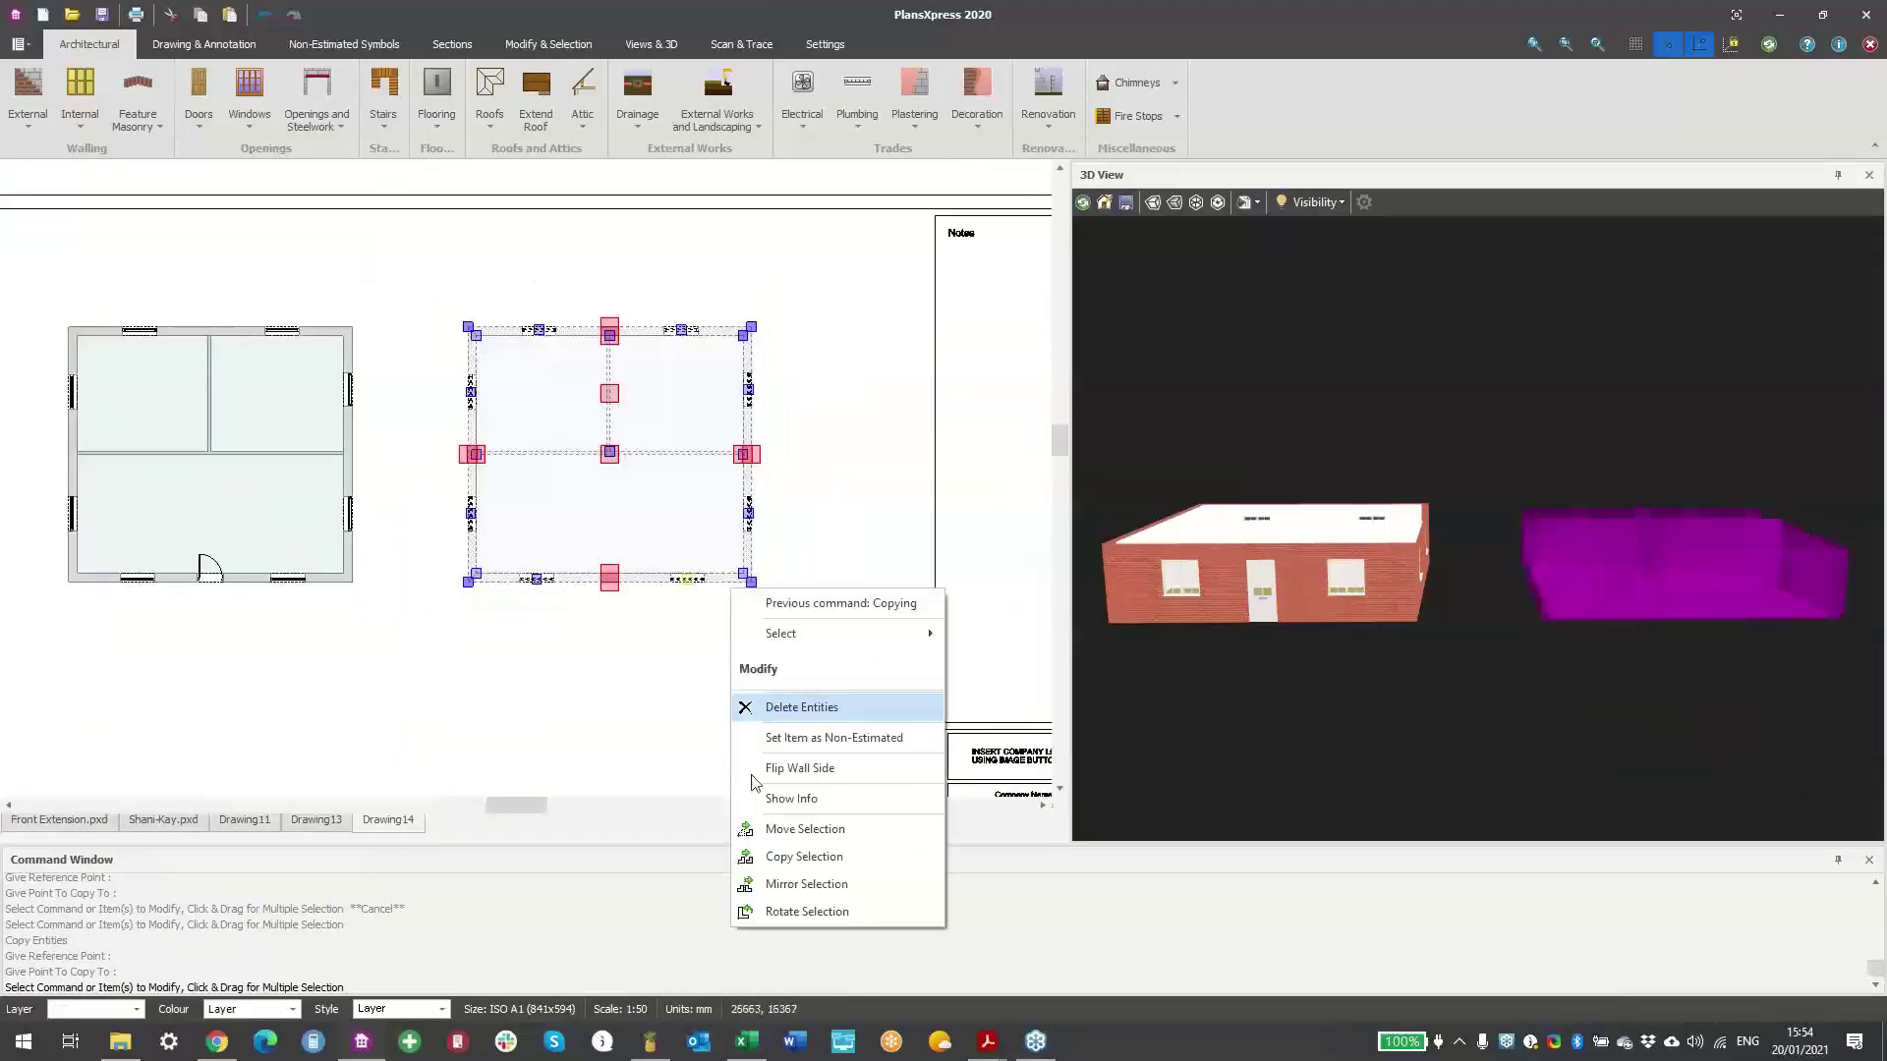
click(804, 857)
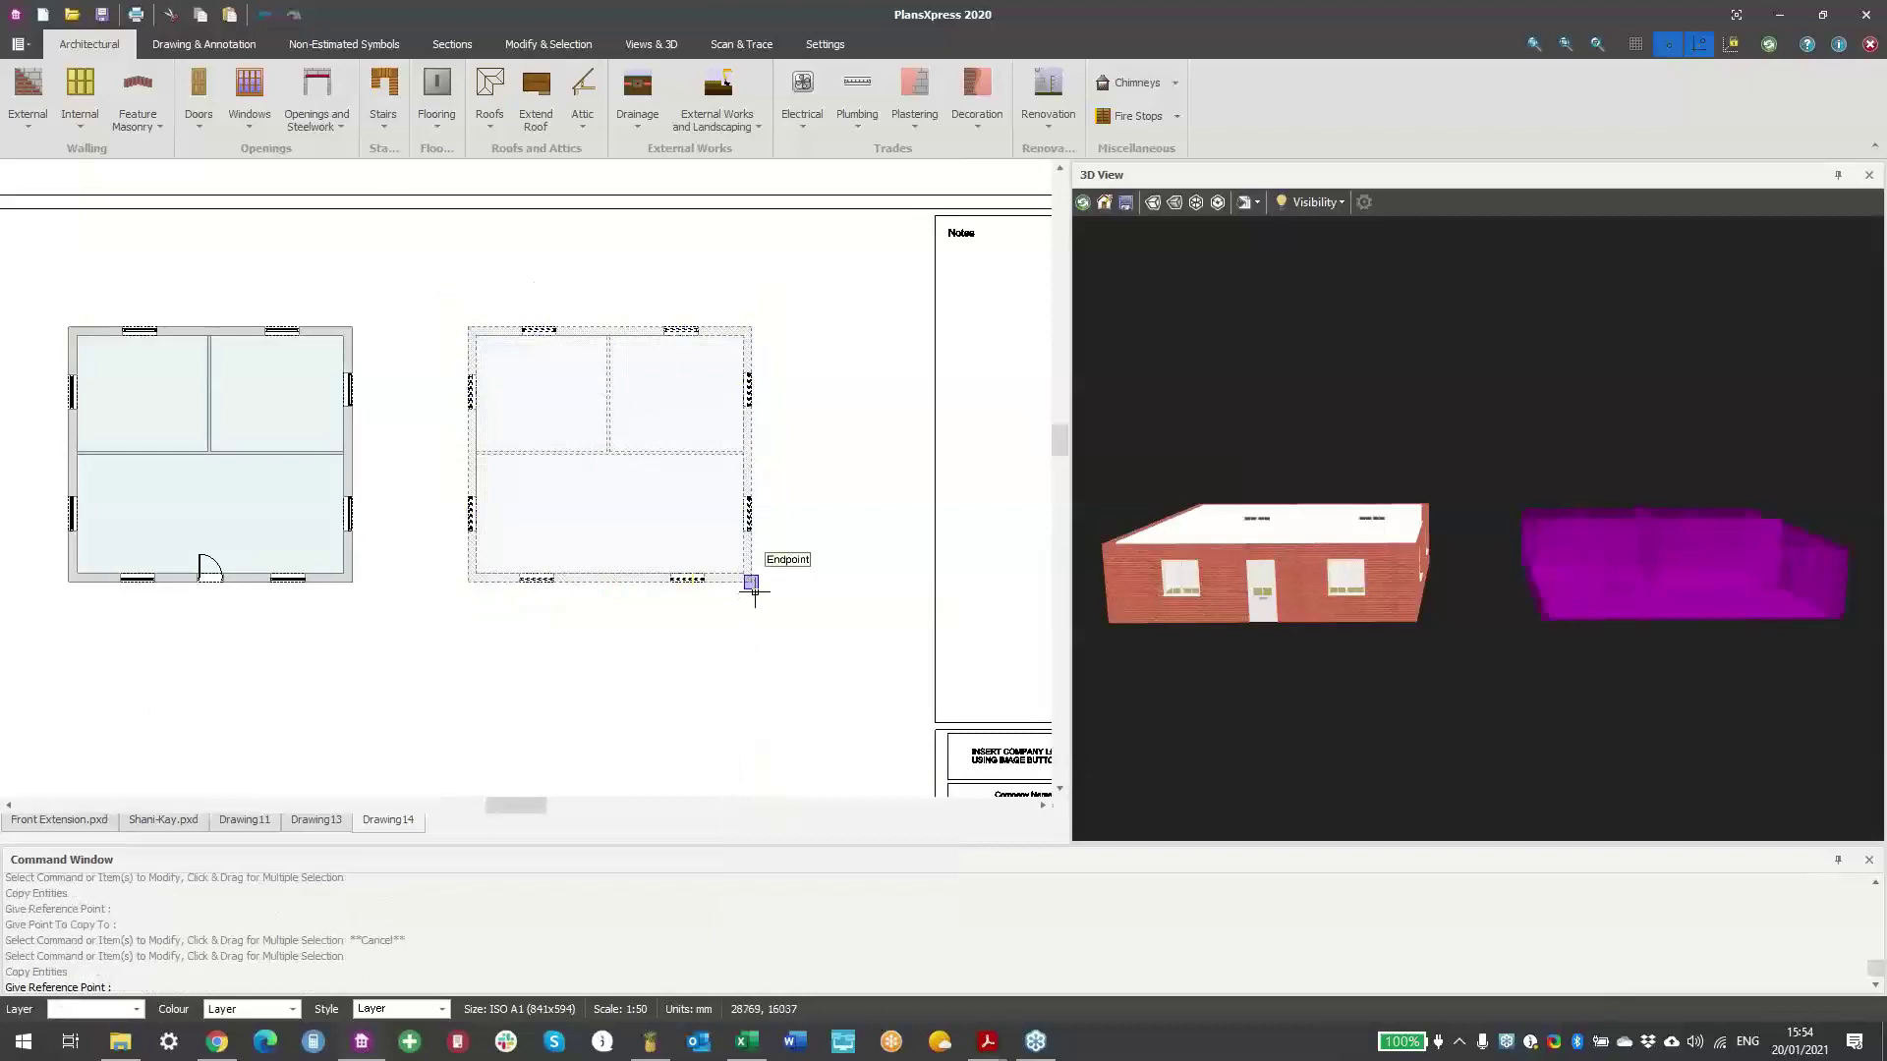
click(751, 581)
middle_drag(718, 752, 756, 585)
click(786, 714)
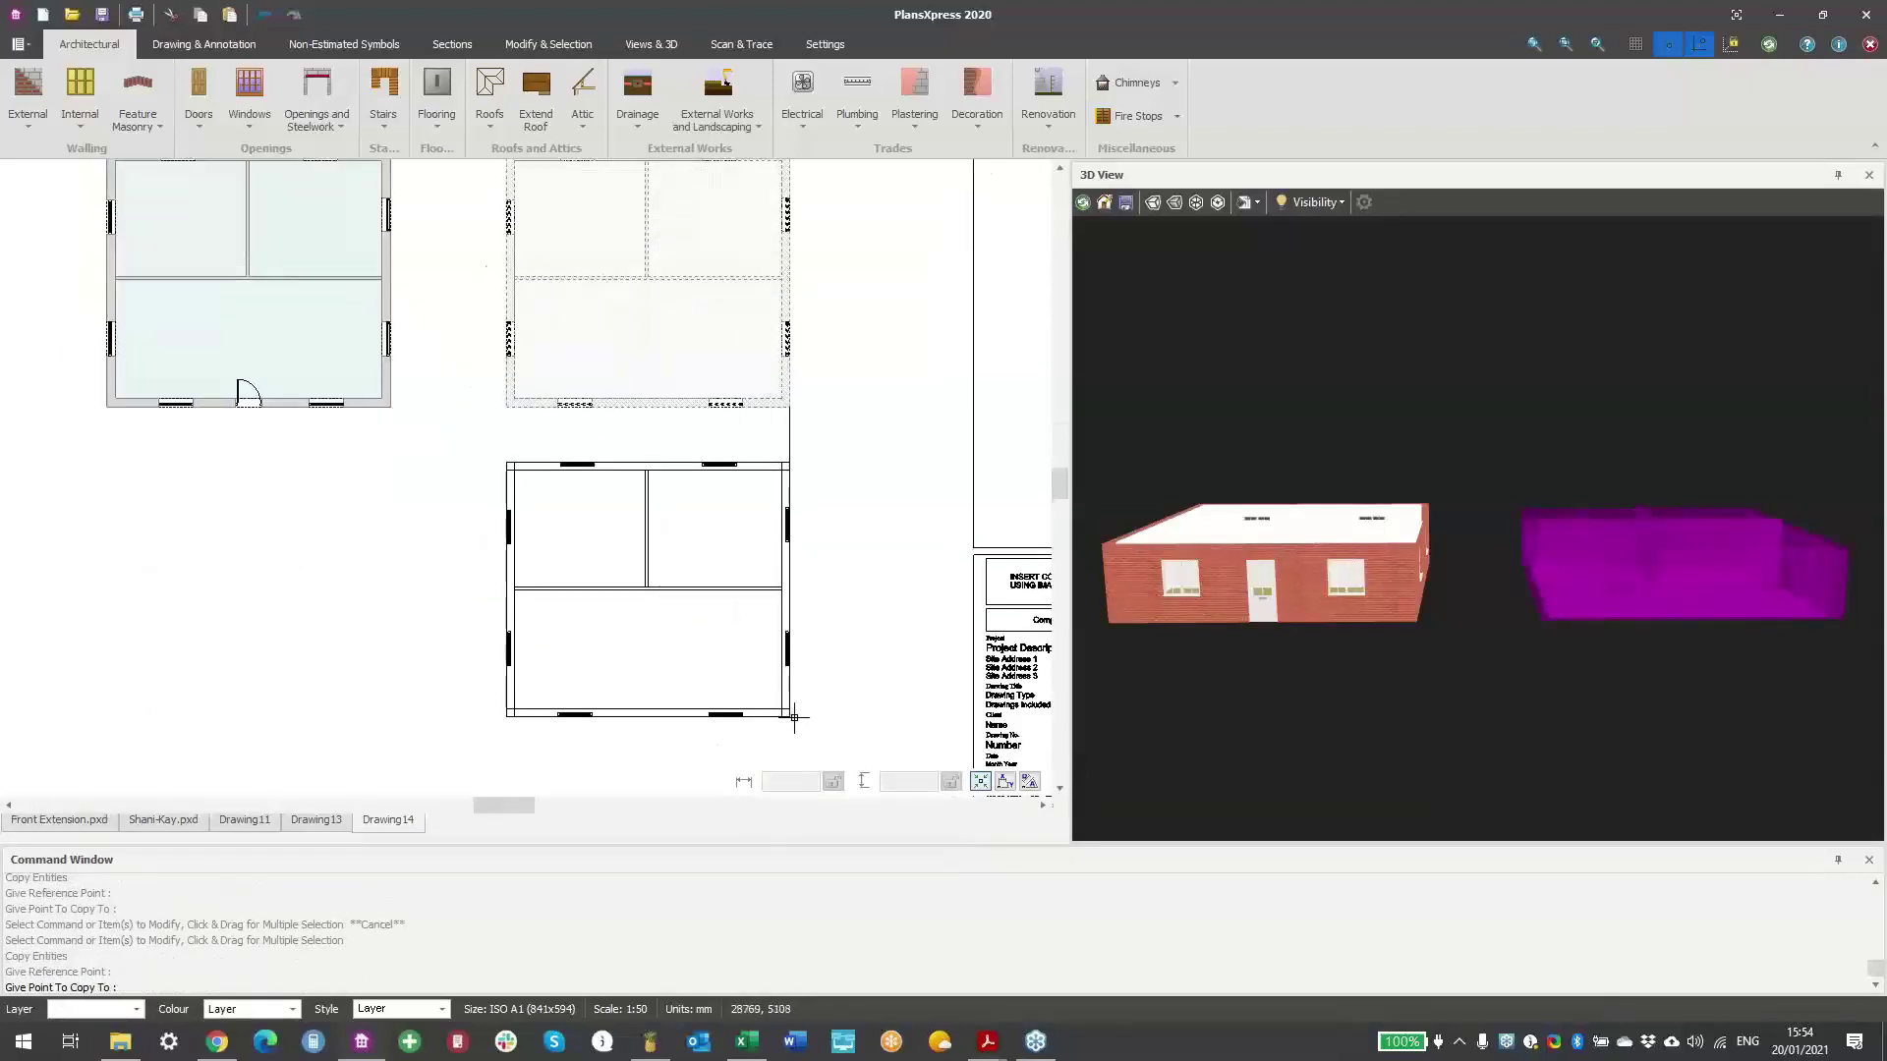
click(887, 462)
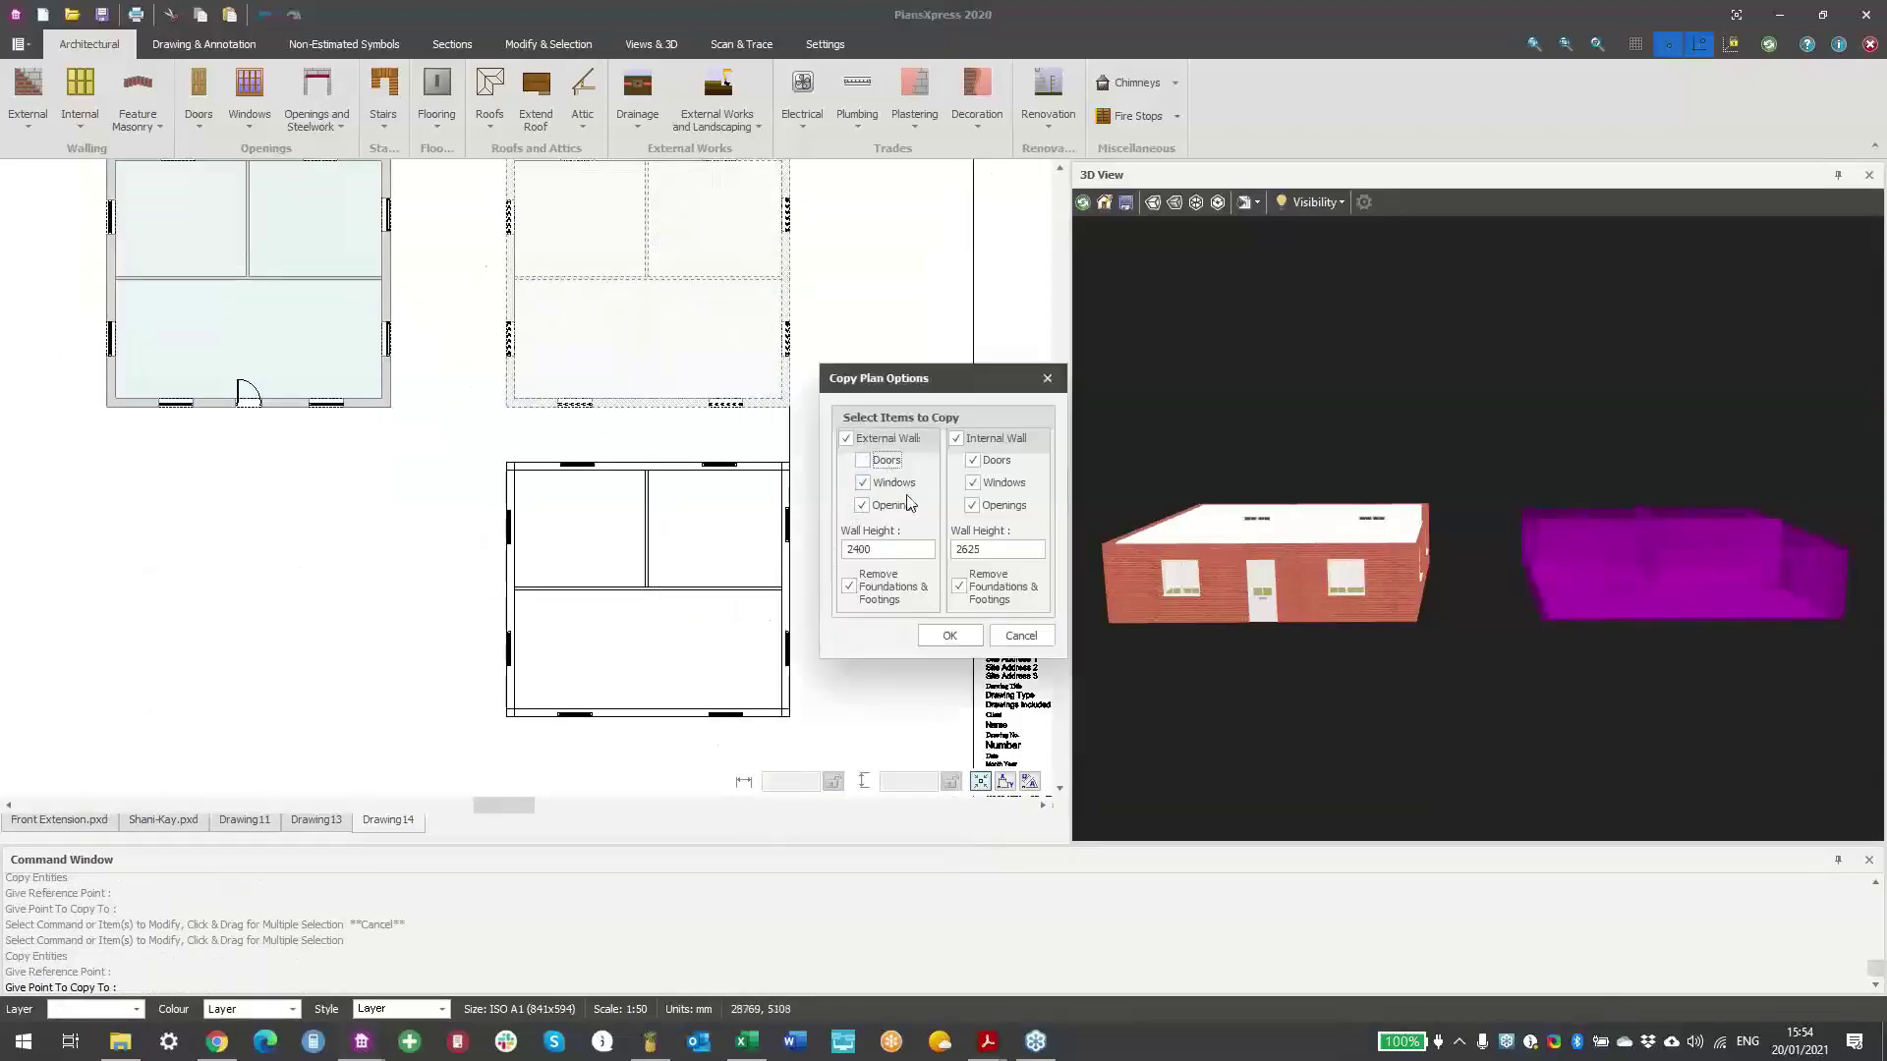
- Complete the plan copy with the external windows and openings and the internal doors, windows and openings excluded
click(902, 486)
click(896, 506)
click(994, 461)
click(1000, 483)
click(1001, 505)
click(948, 637)
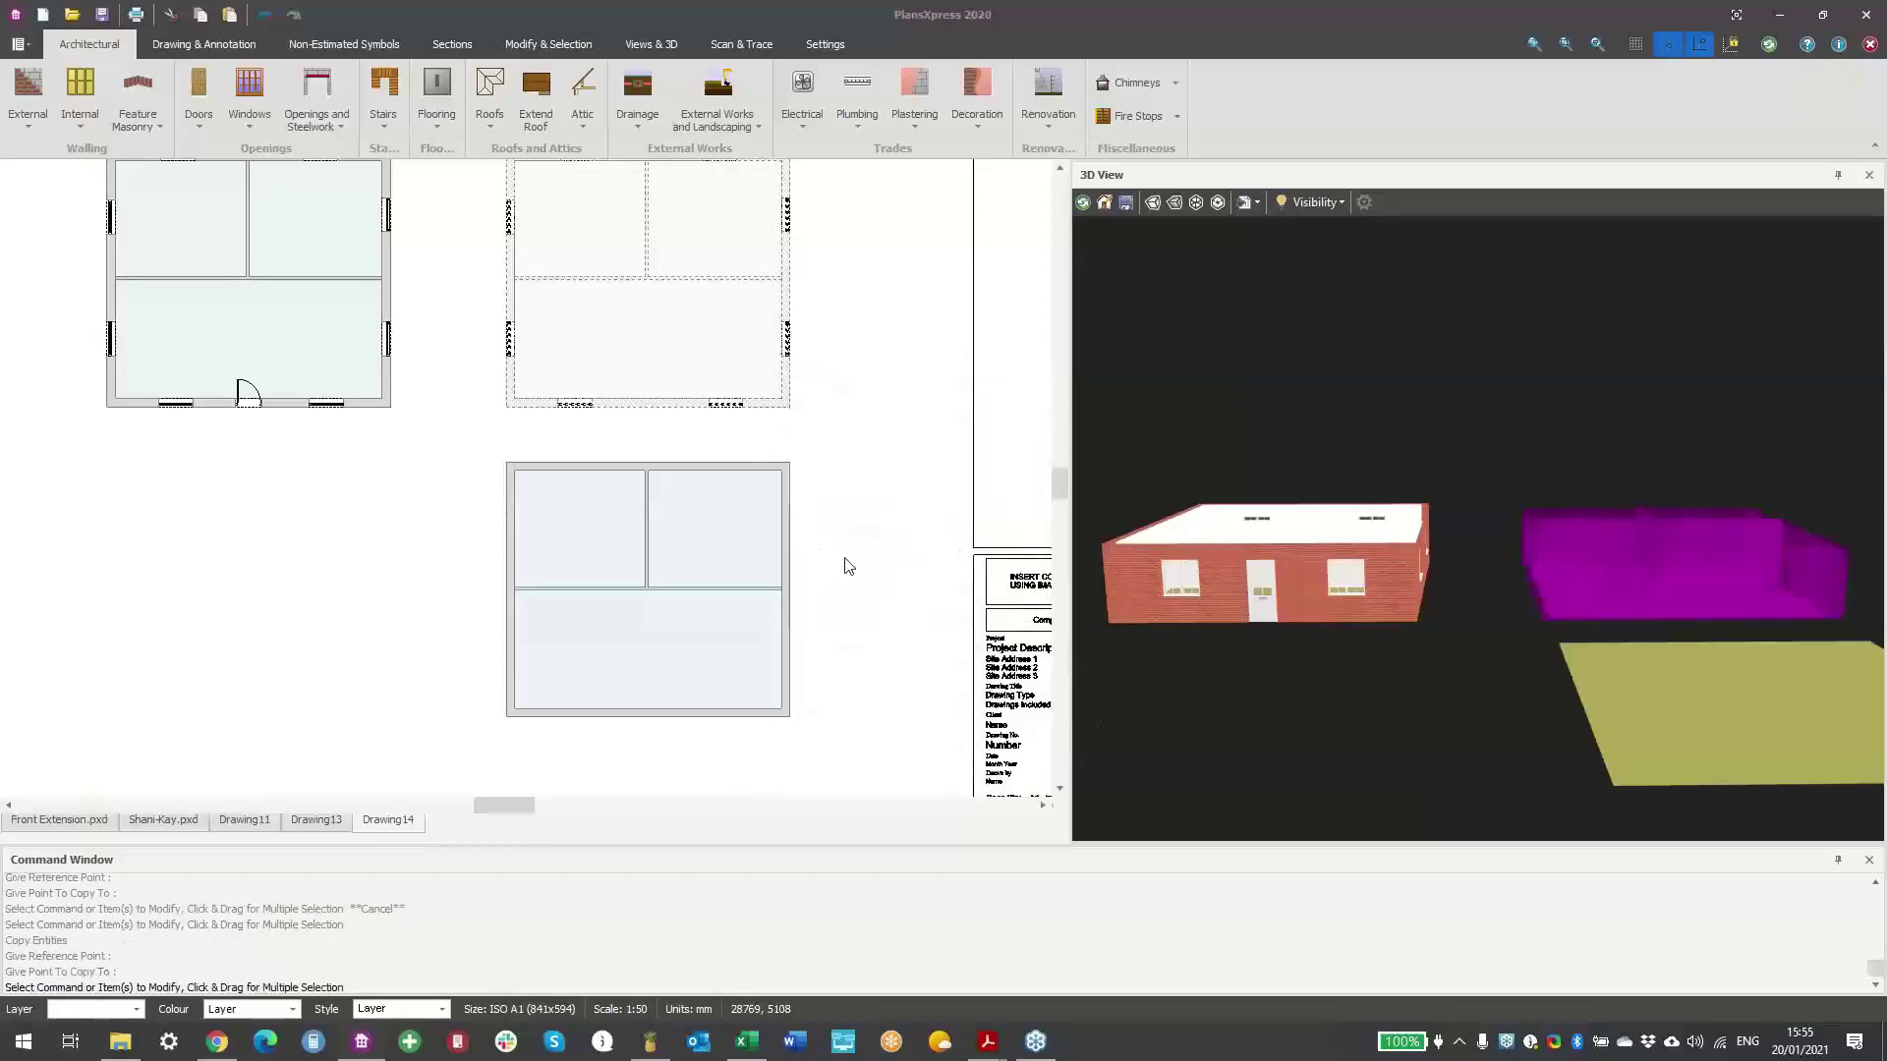
- Delete the floor and both internal partition walls from the copied plan below, leaving only its external walls
scroll(865, 580, down, 2)
scroll(698, 575, up, 3)
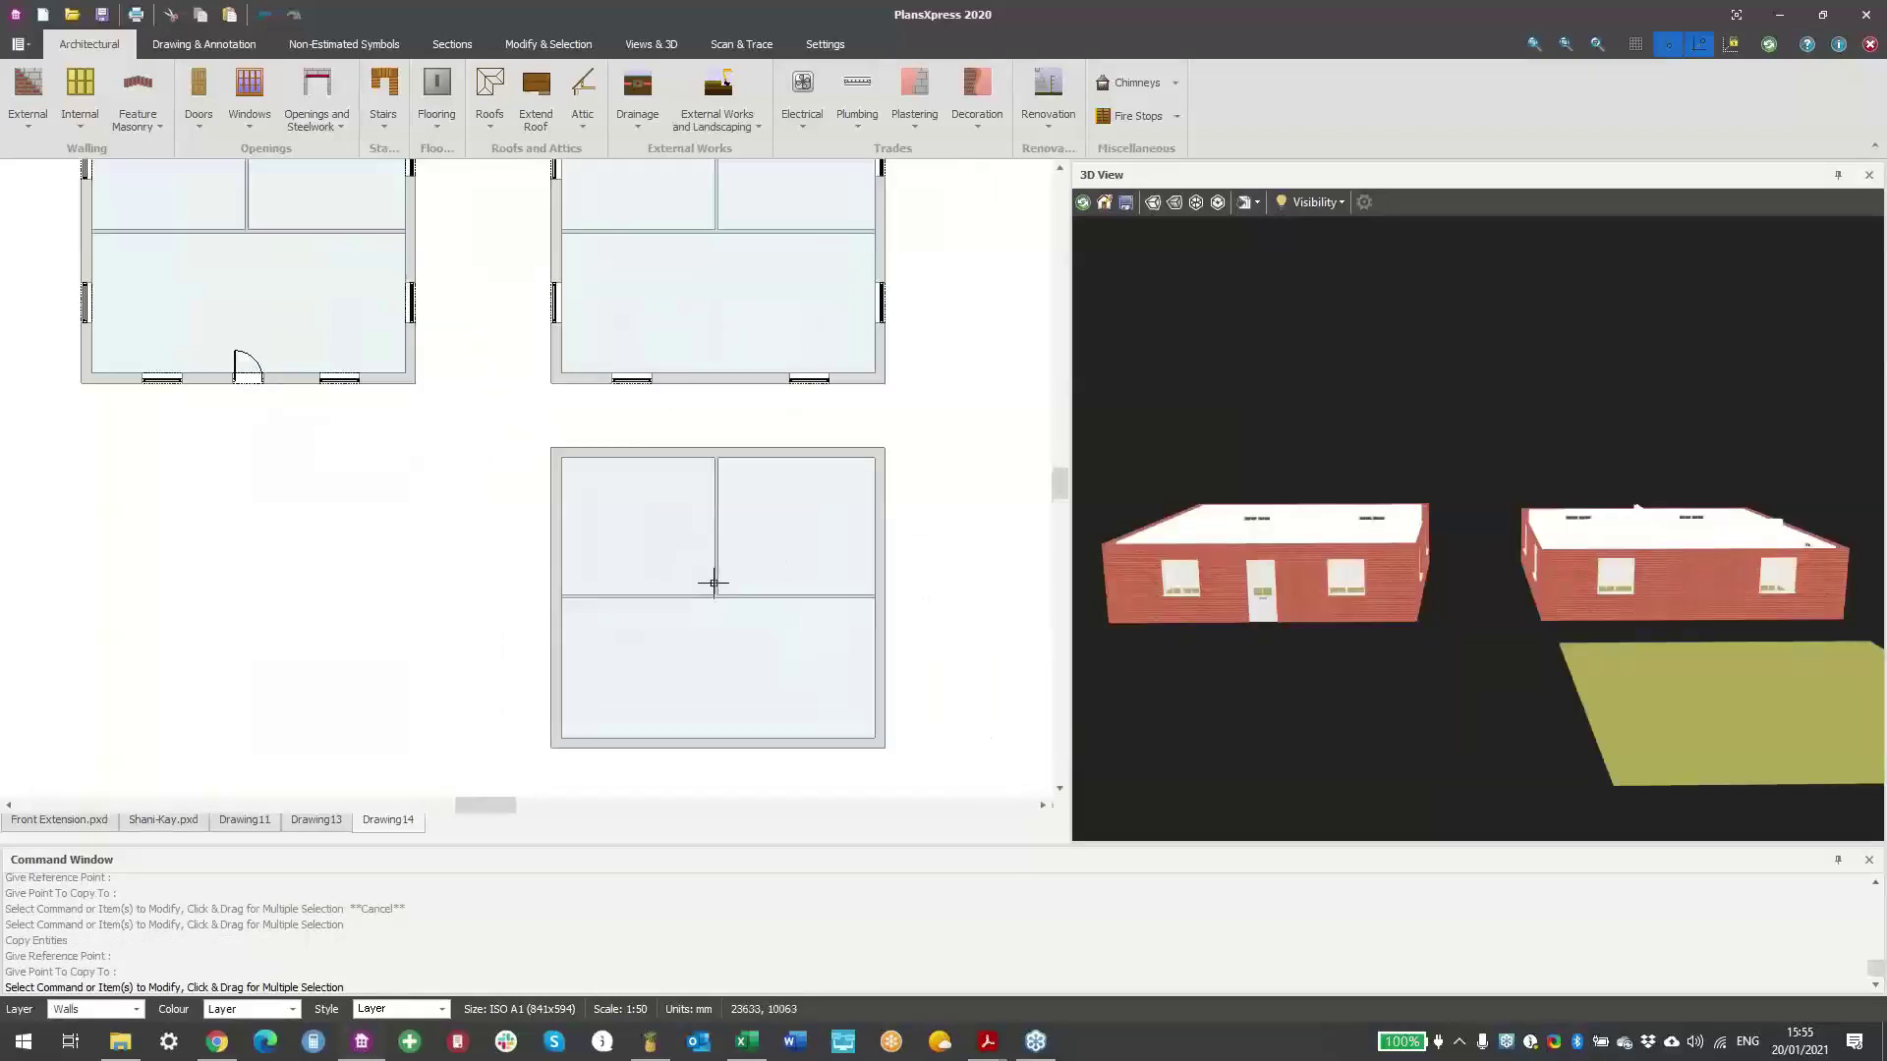
scroll(714, 583, up, 3)
click(735, 607)
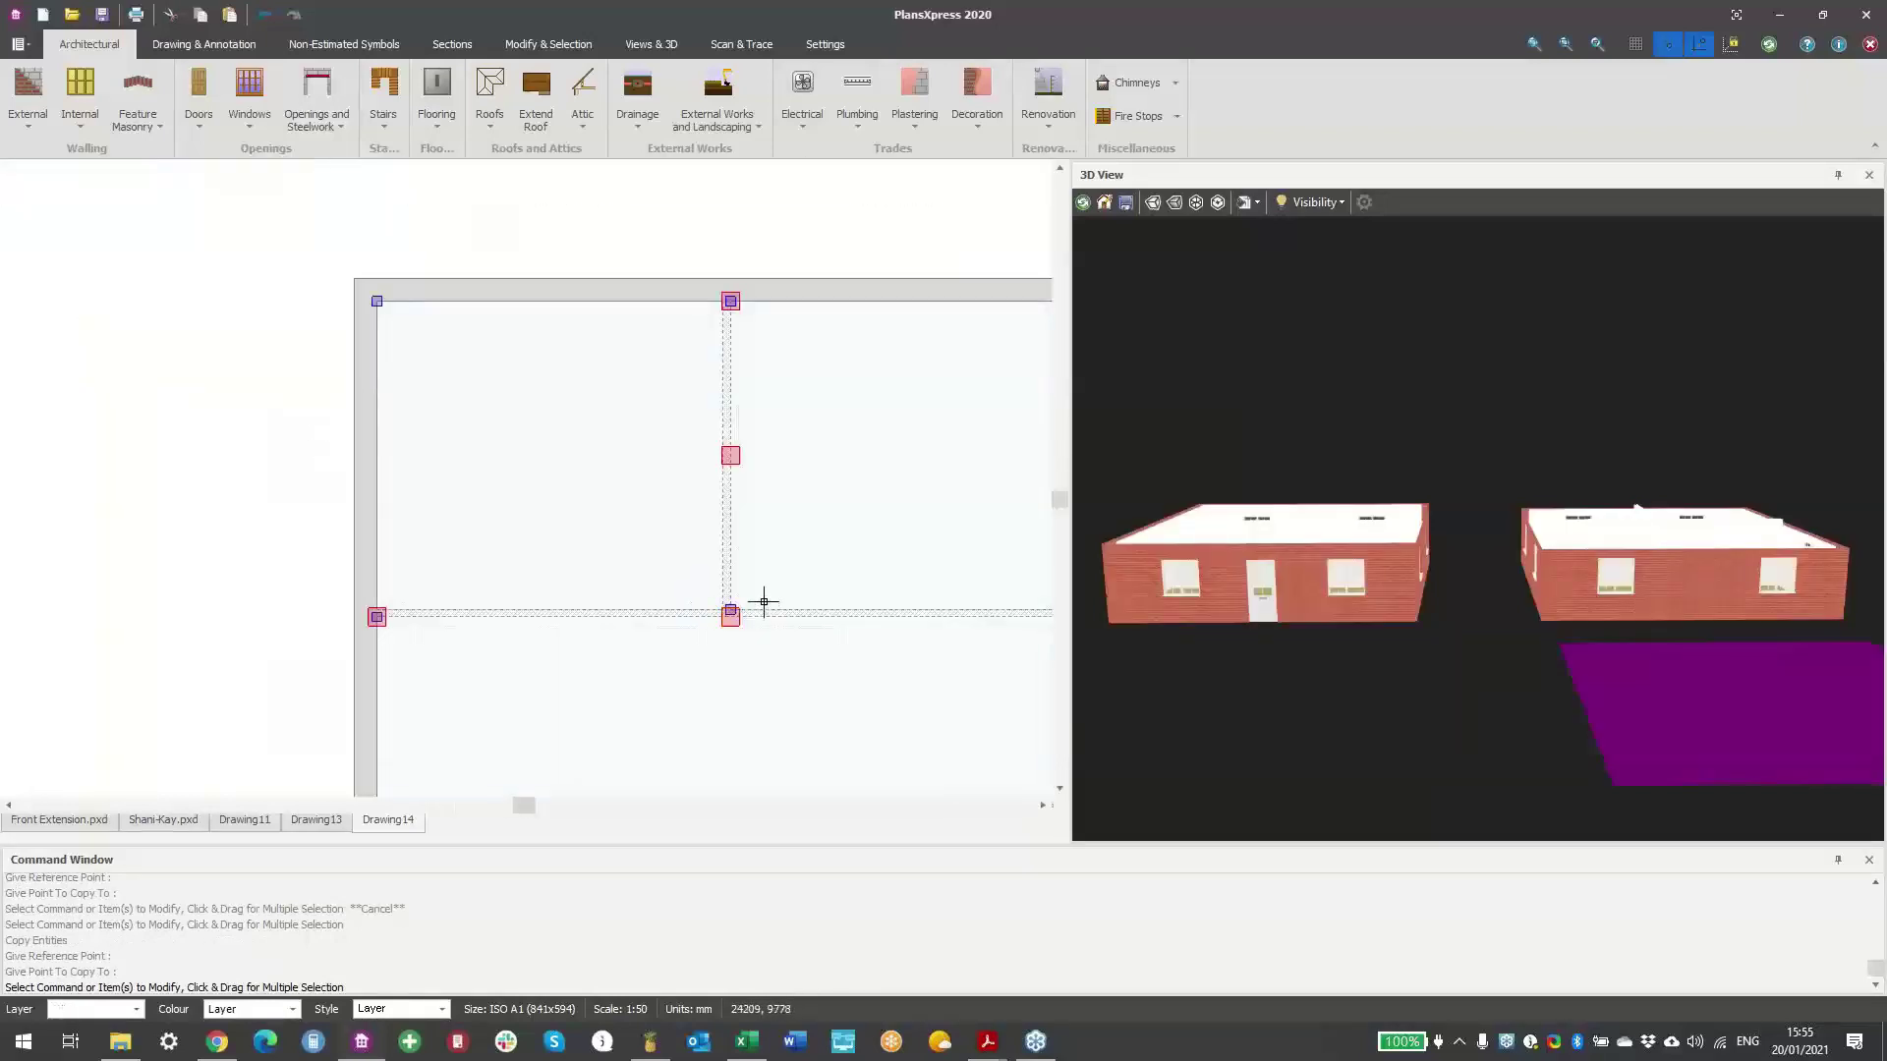
click(731, 558)
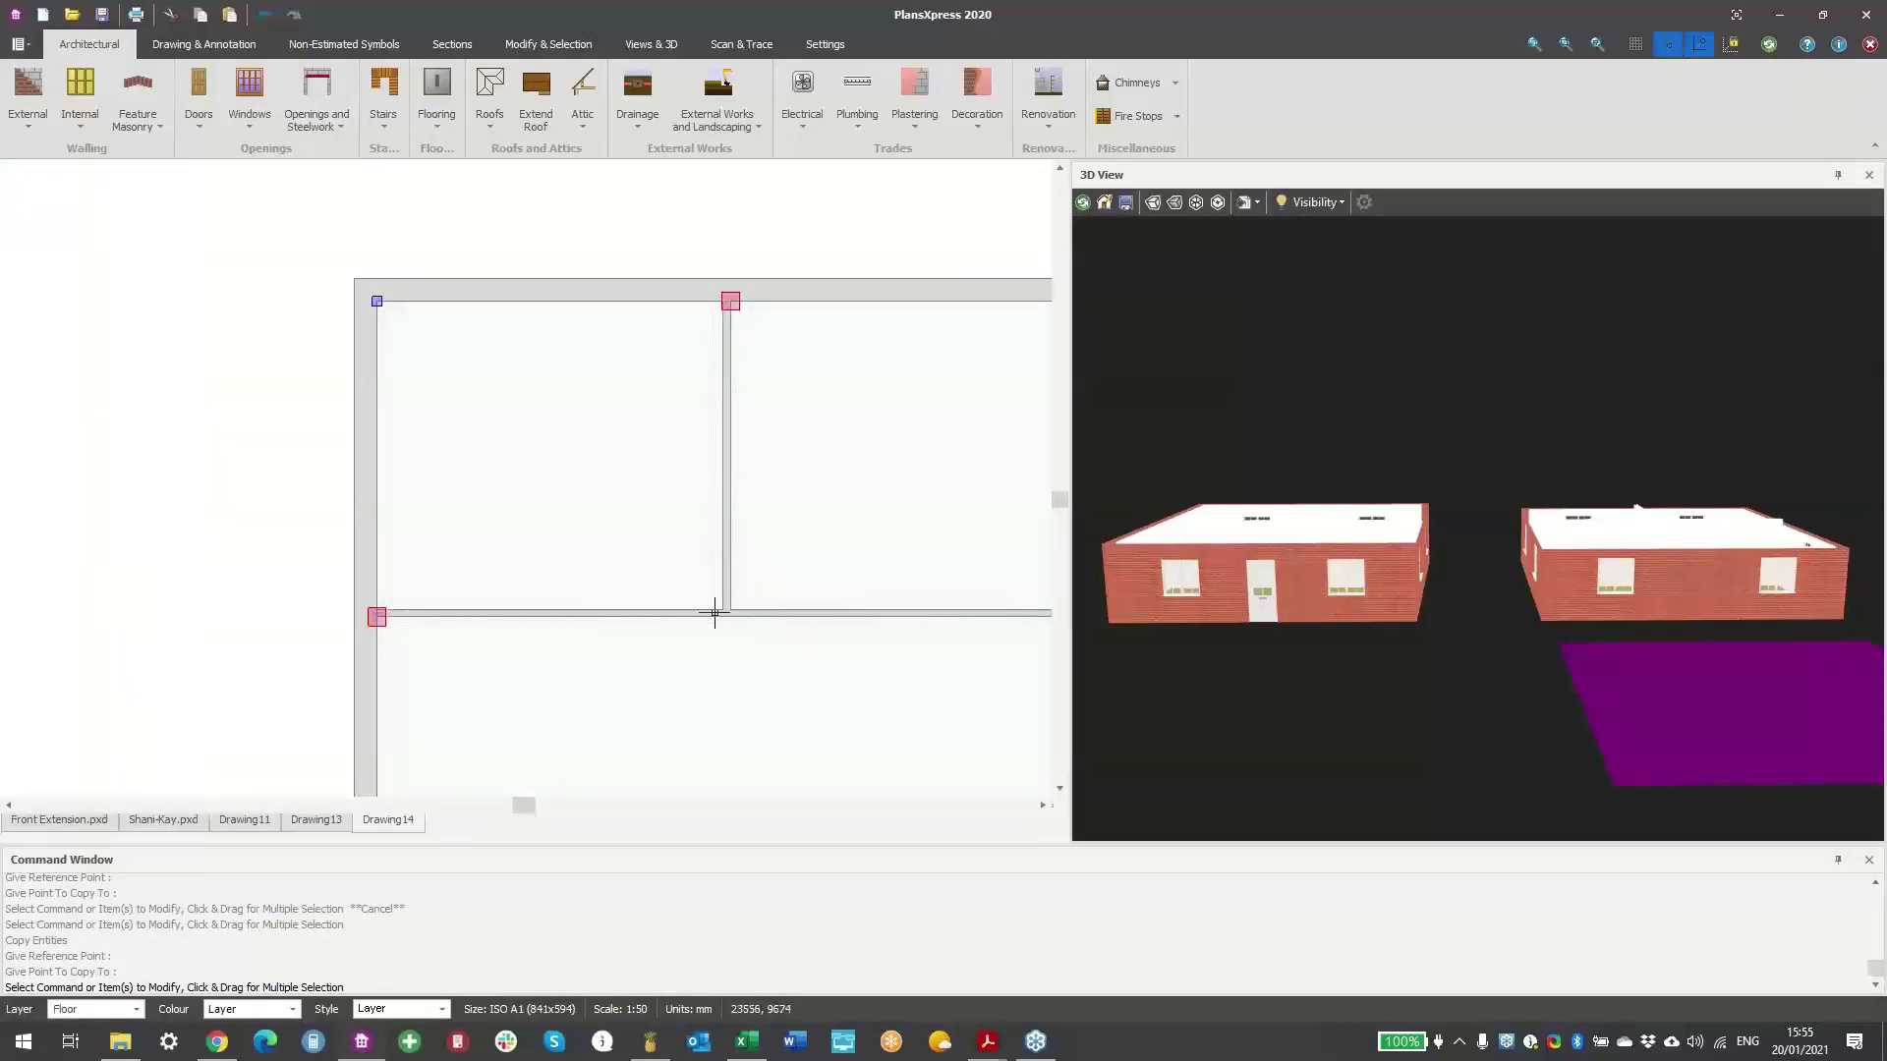
click(715, 613)
click(413, 527)
click(674, 557)
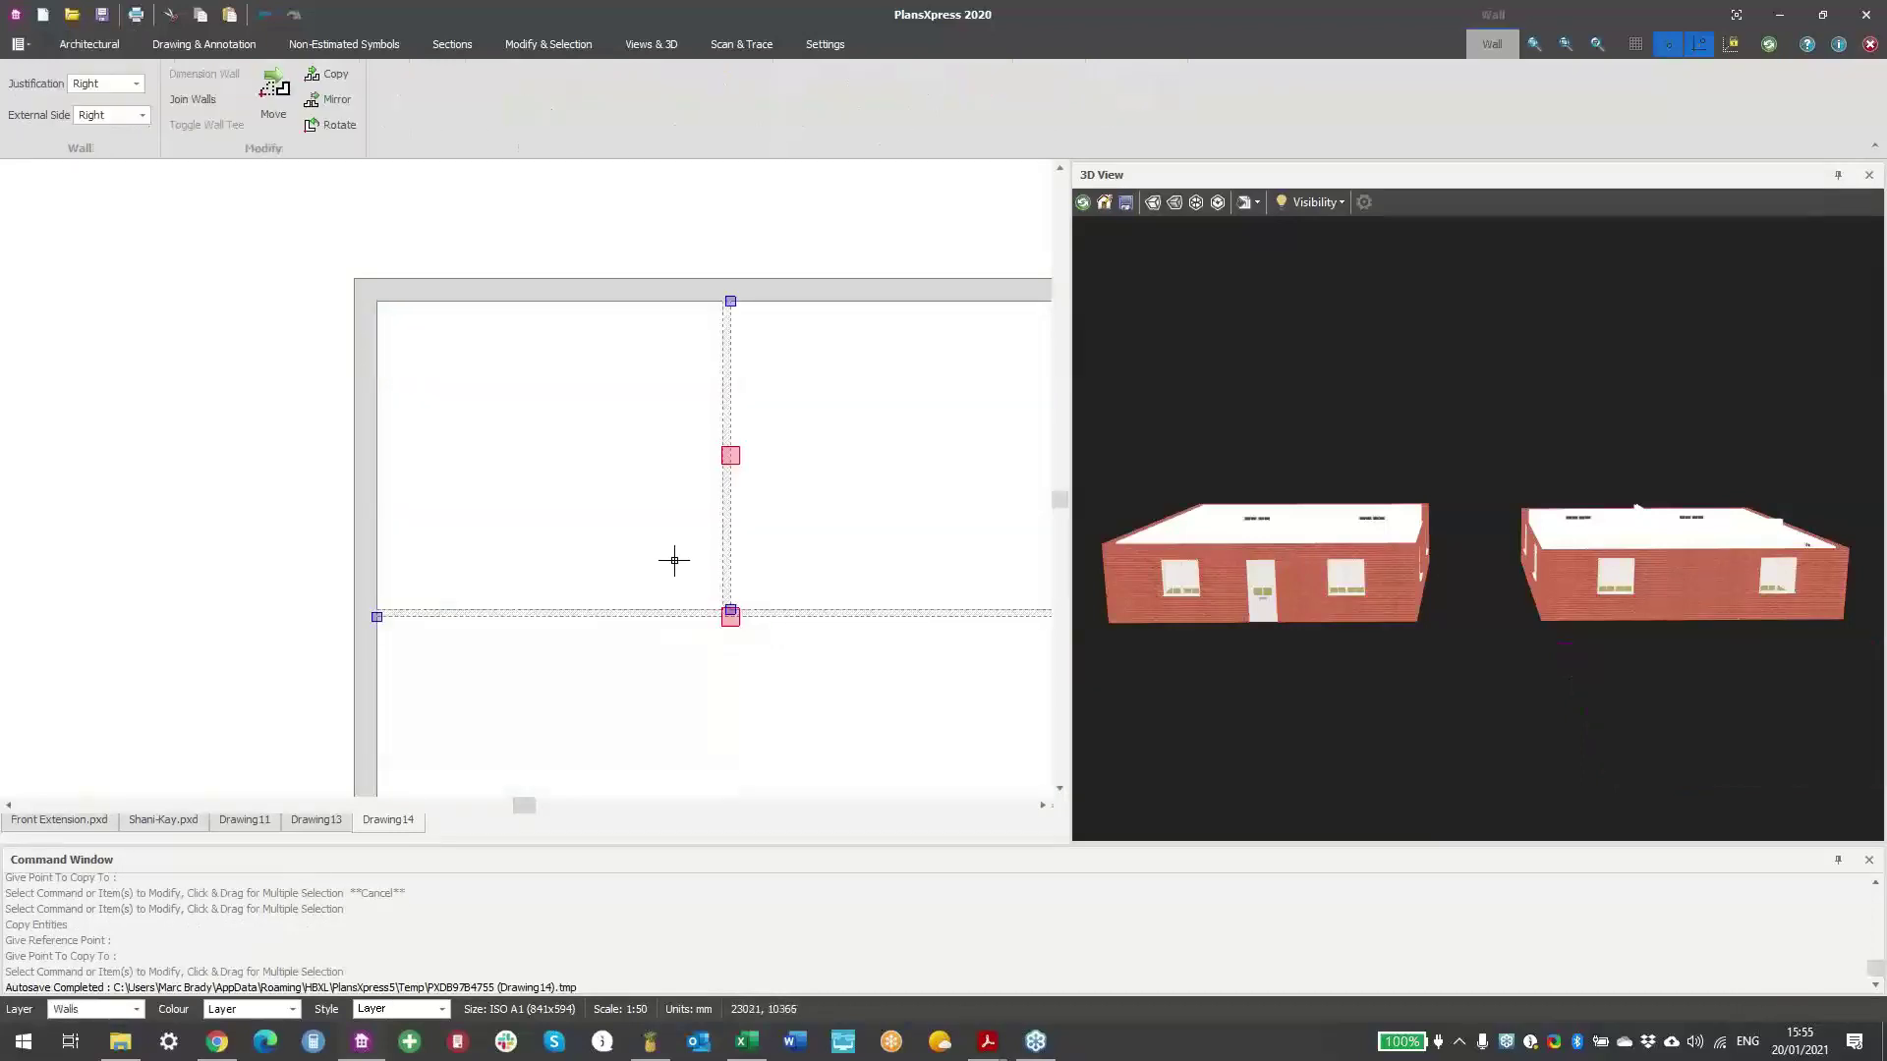
key(Escape)
scroll(674, 556, down, 5)
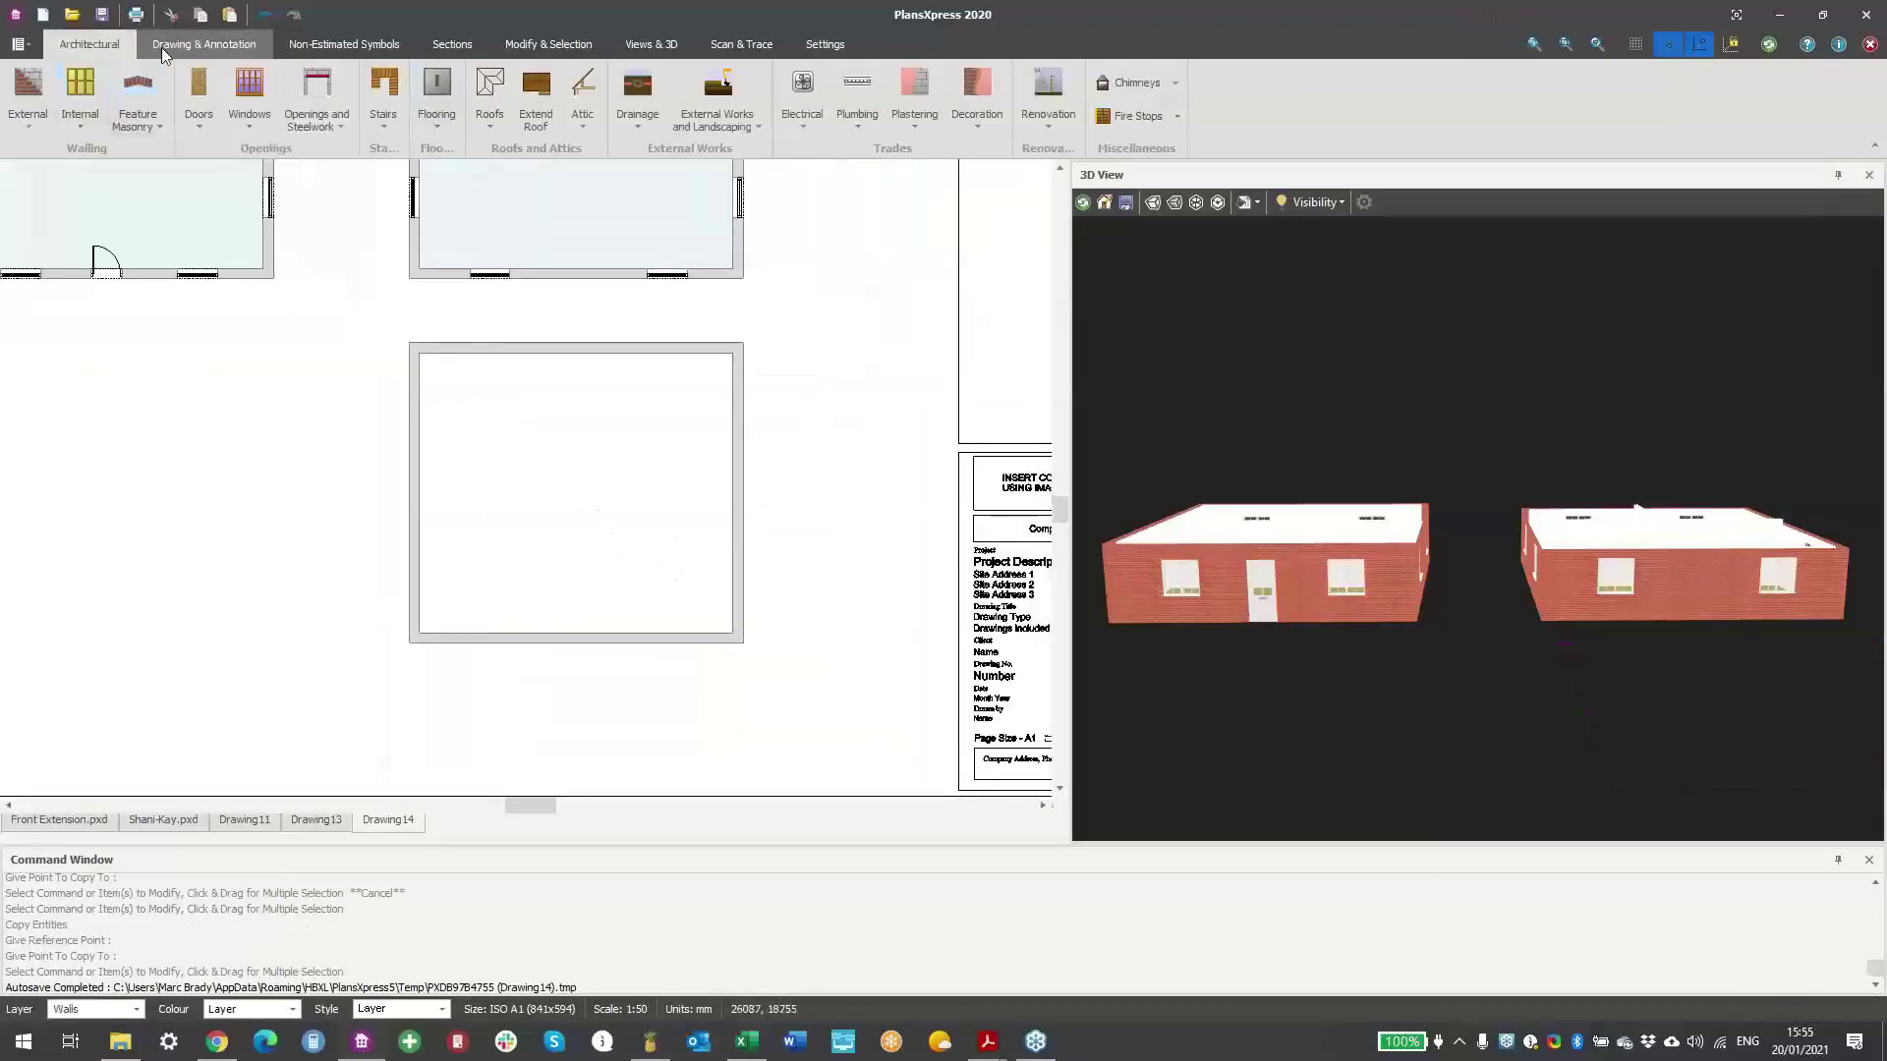
- Draw a suspended insulated timber floor with default Upper Floor settings across the inside of the lower plan's walls, declining sealant, trimmers and end straps
click(490, 128)
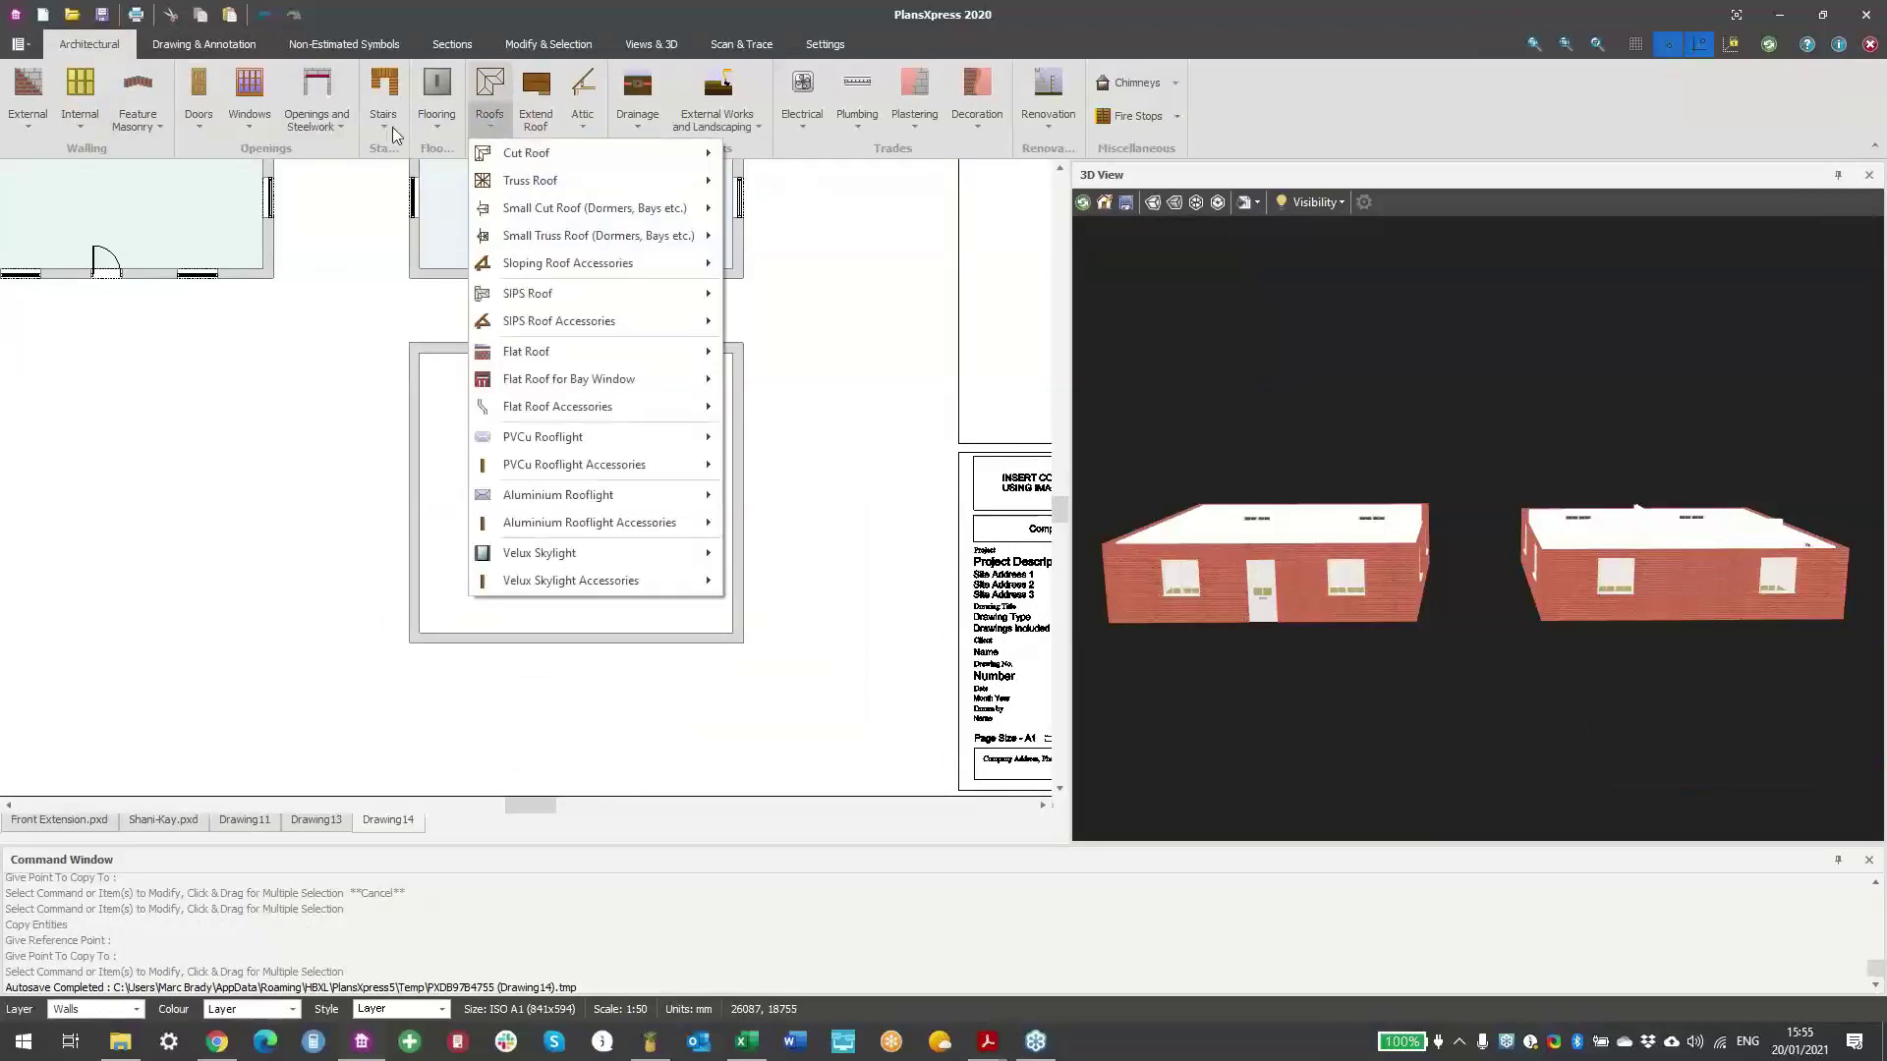
mouse_move(434, 127)
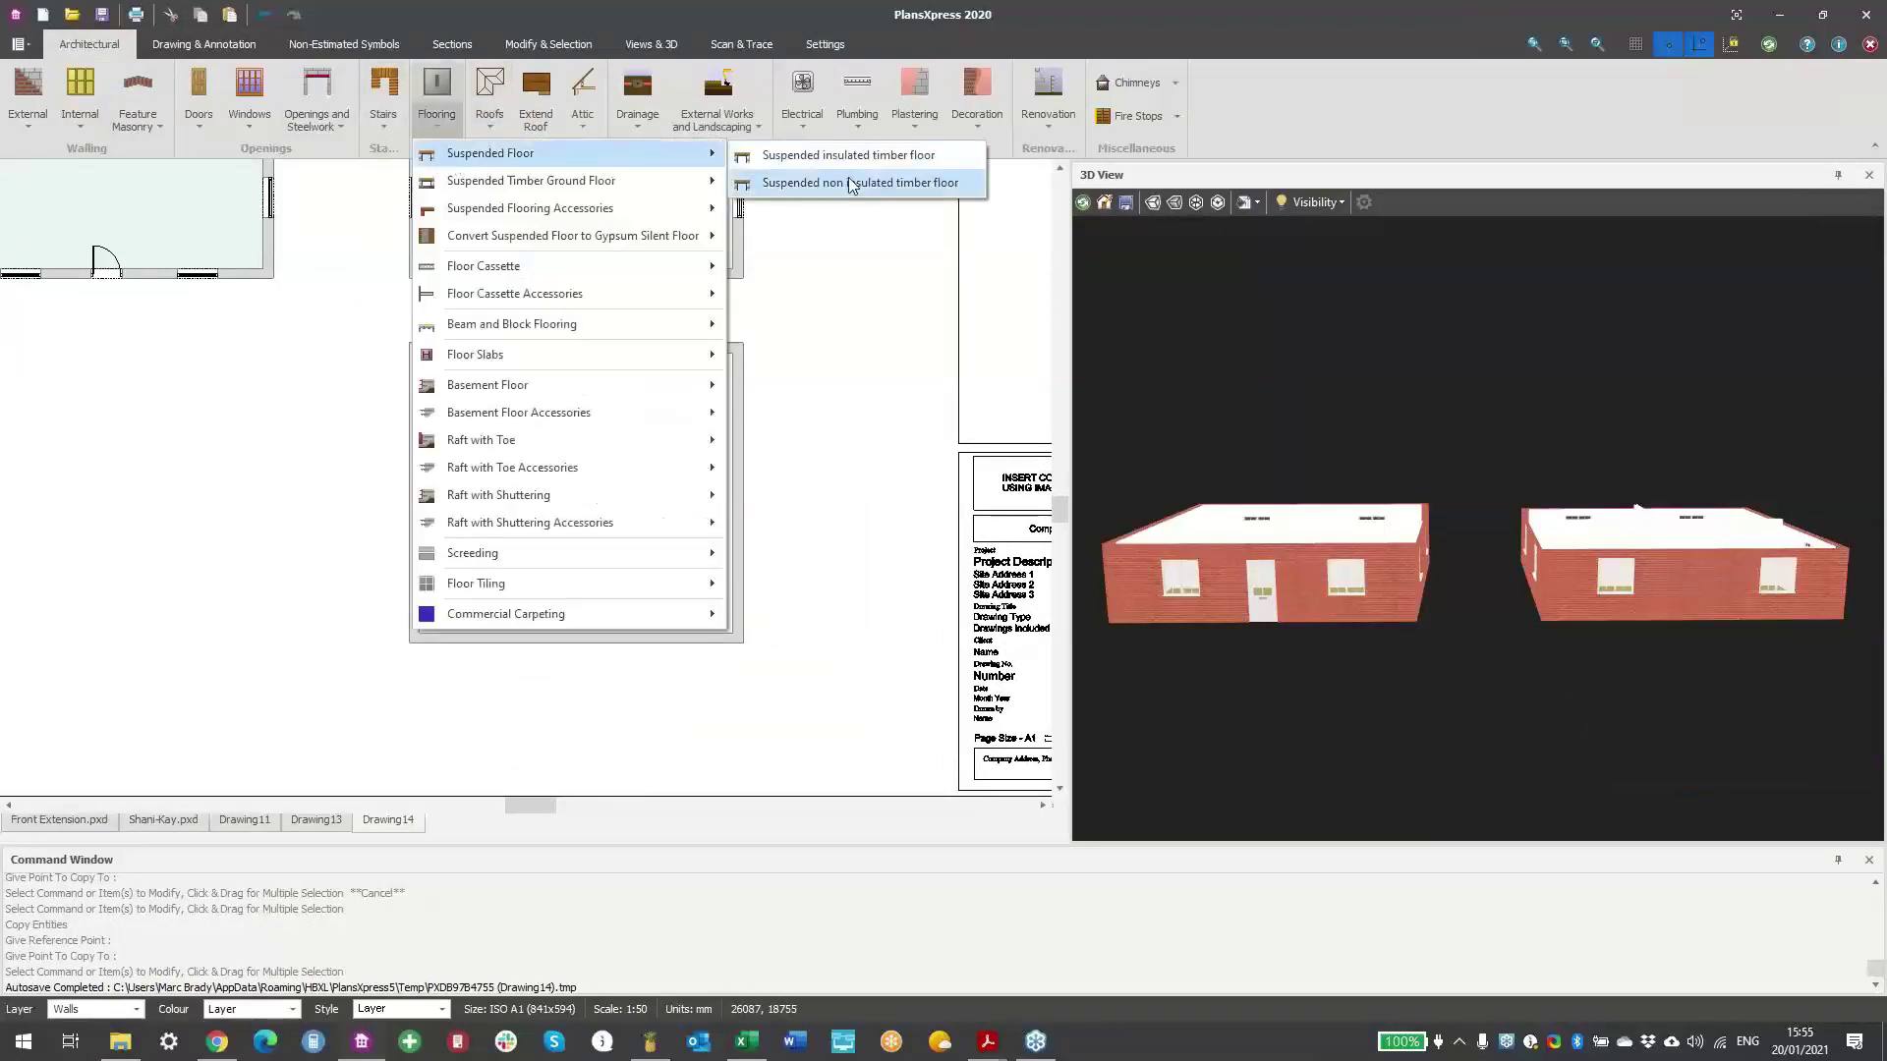
click(855, 156)
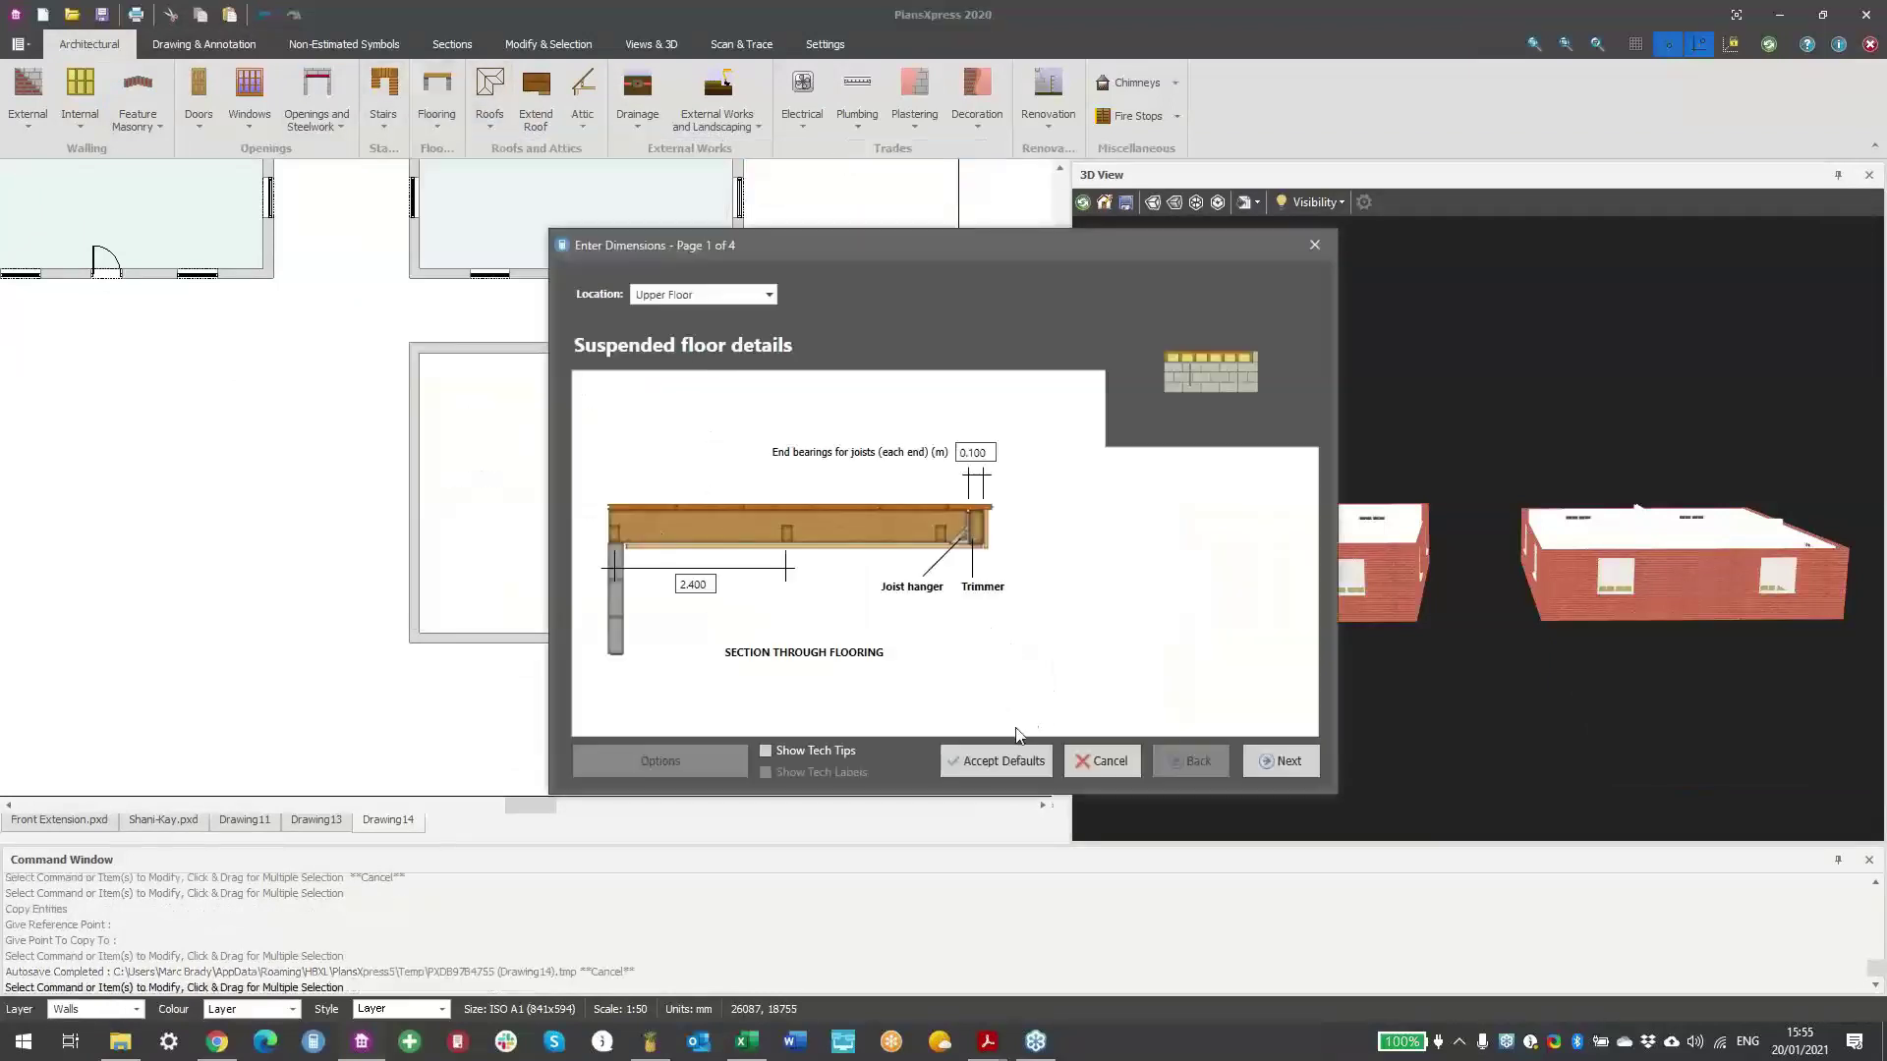
click(950, 759)
scroll(442, 339, up, 3)
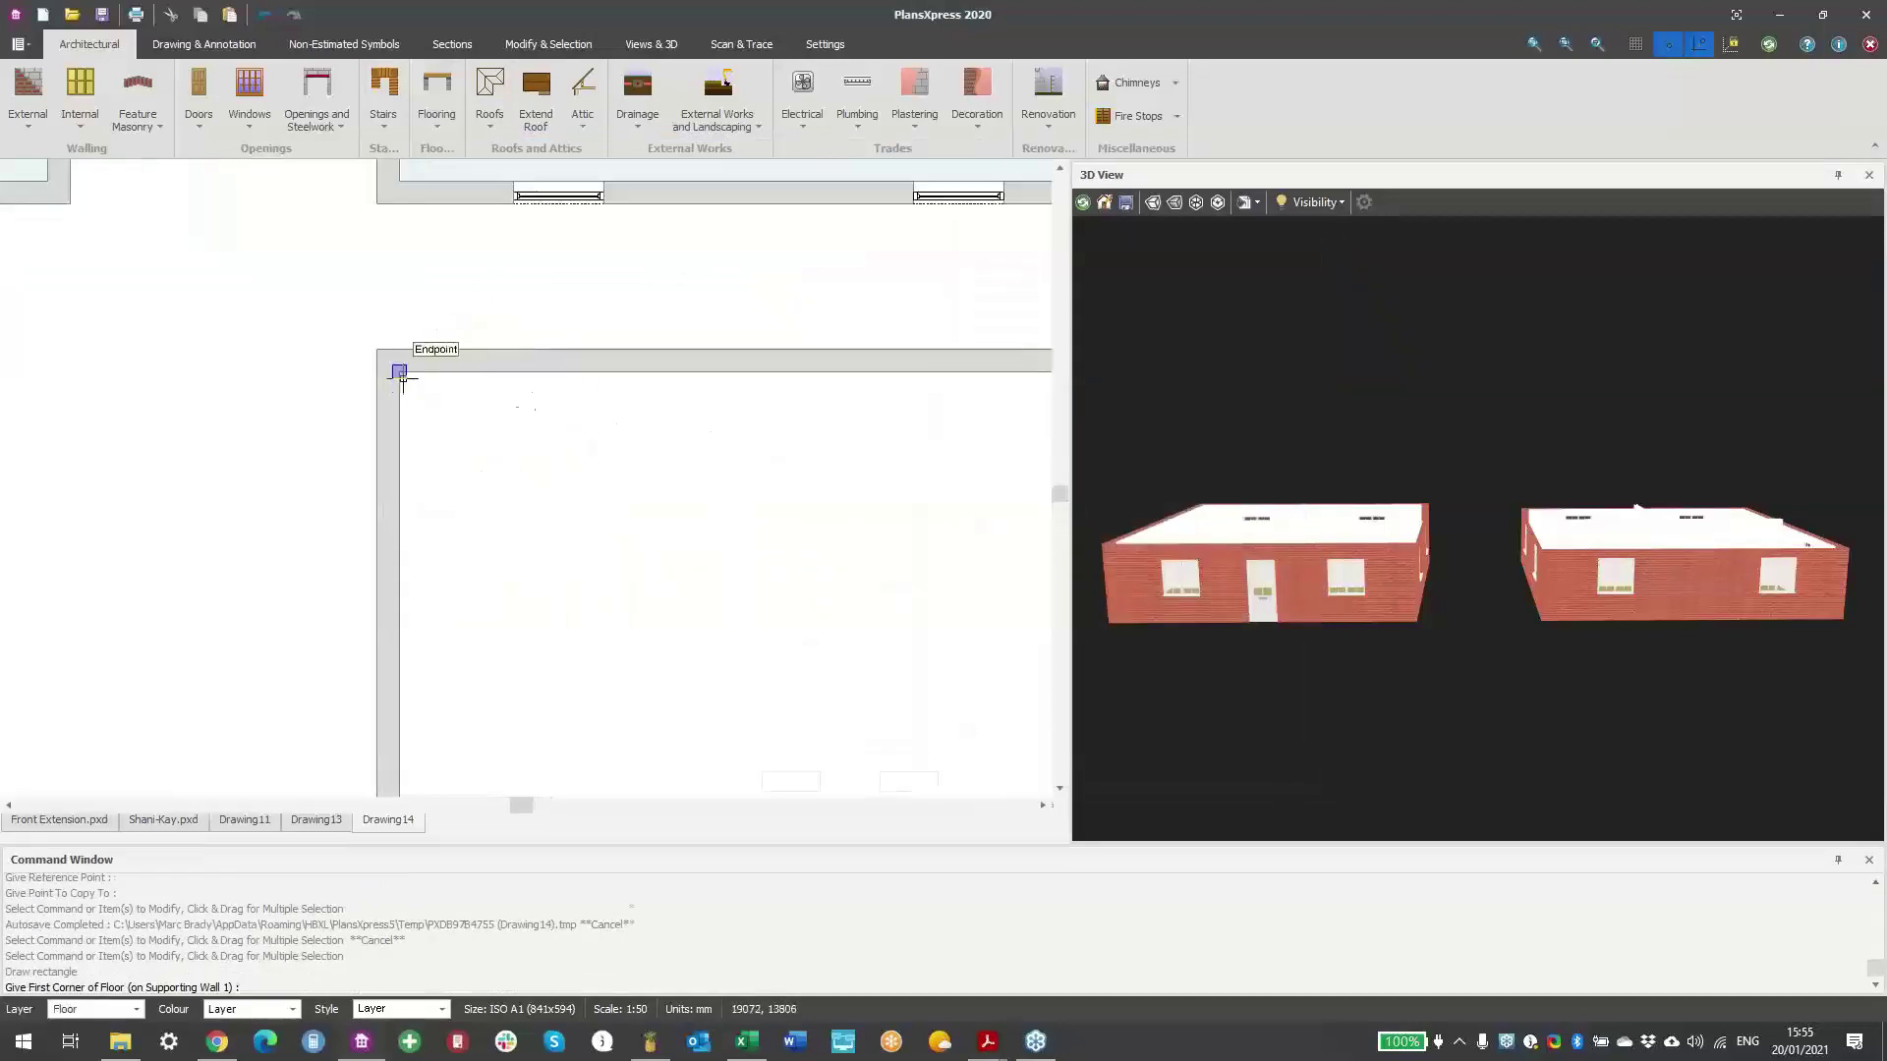
click(400, 374)
click(744, 284)
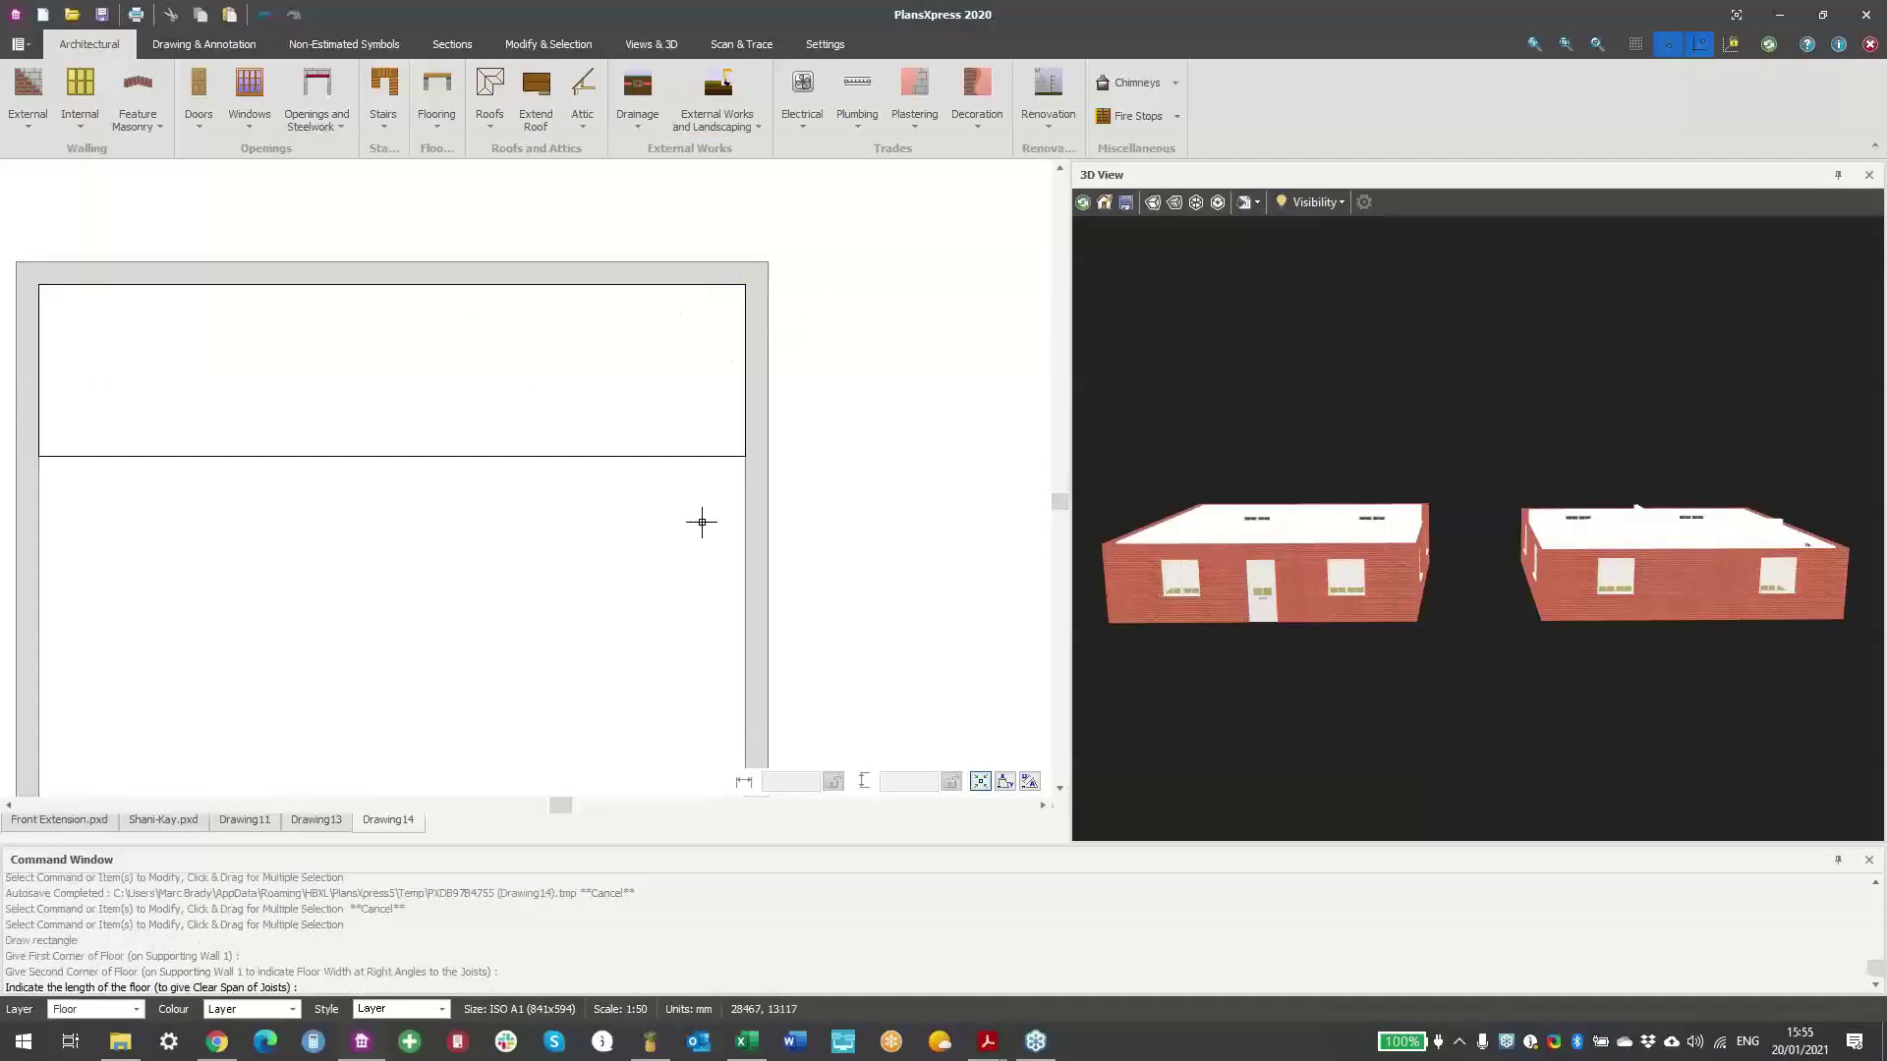
scroll(695, 536, down, 3)
click(660, 549)
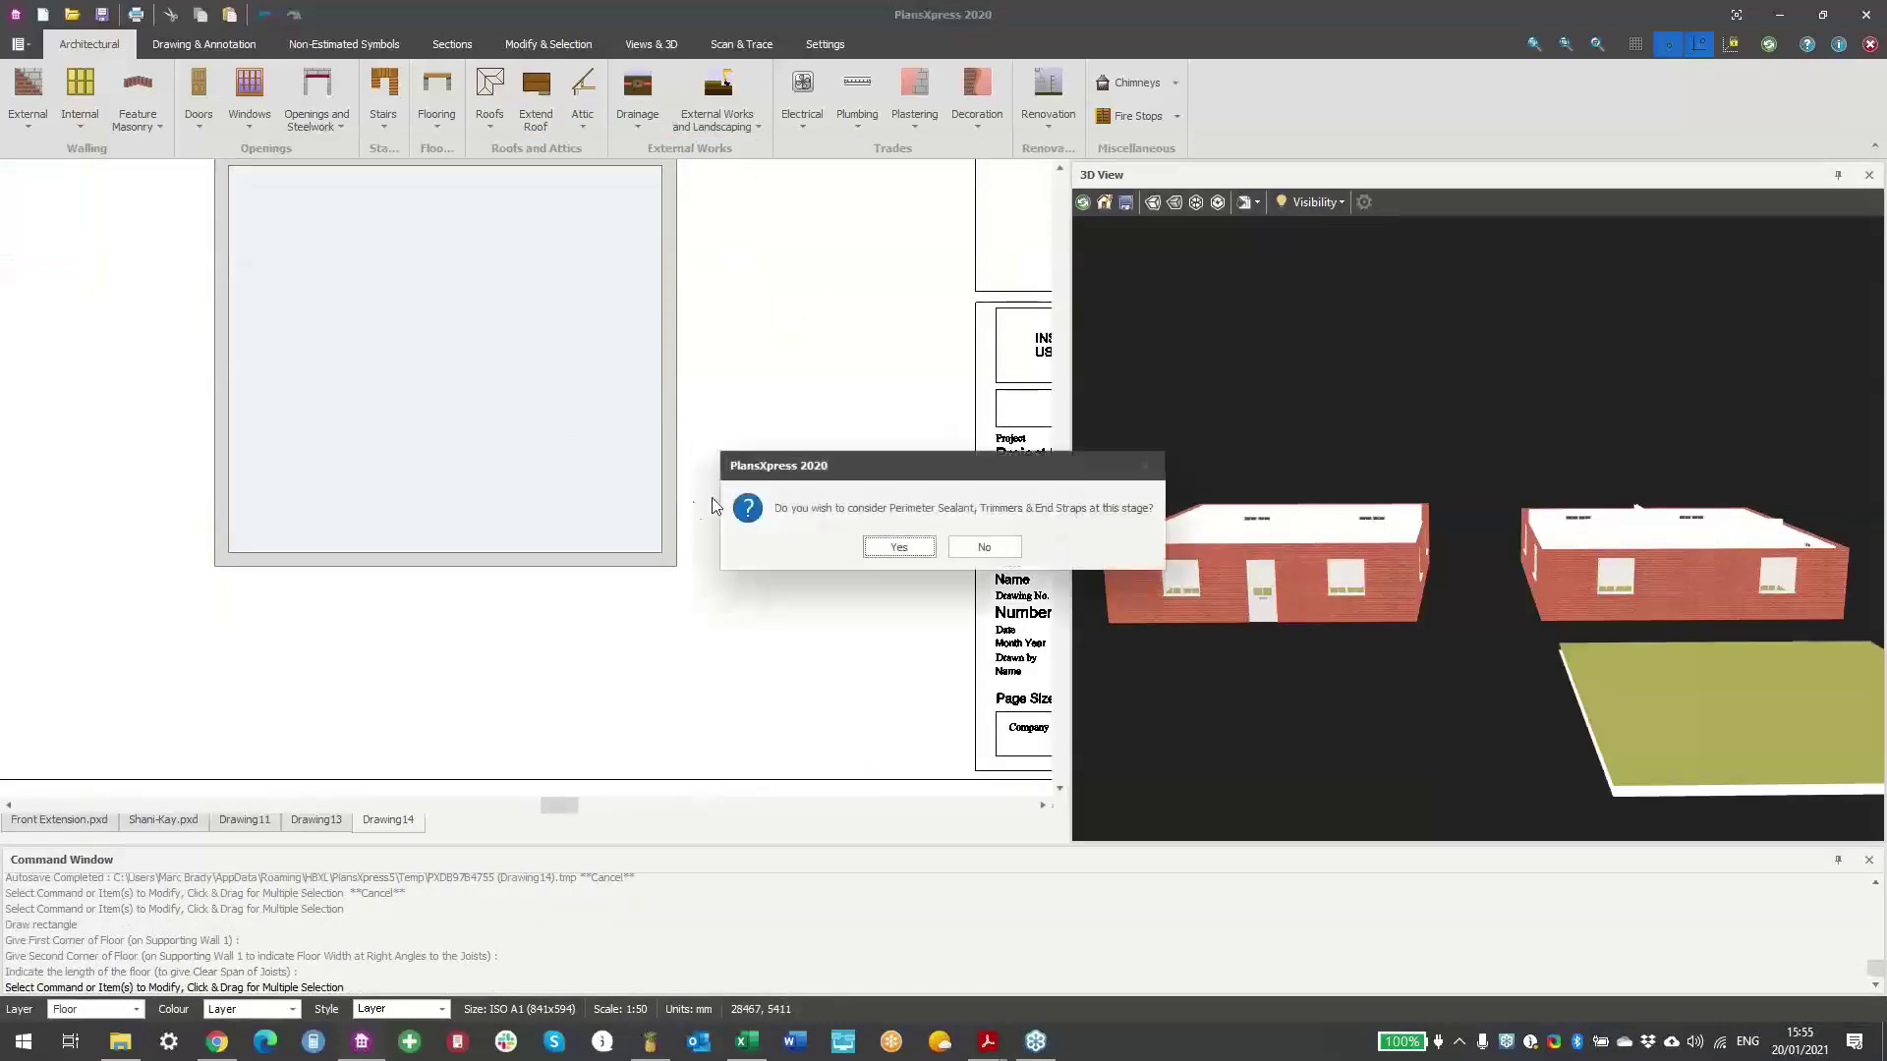
click(970, 542)
- Set up a cut roof for the Main Roof location with the default dimensions, 40-degree pitches and the Apex Roof type
scroll(432, 439, down, 4)
scroll(444, 439, down, 2)
mouse_move(392, 362)
middle_down()
mouse_move(430, 392)
mouse_move(430, 426)
middle_up()
scroll(433, 421, up, 2)
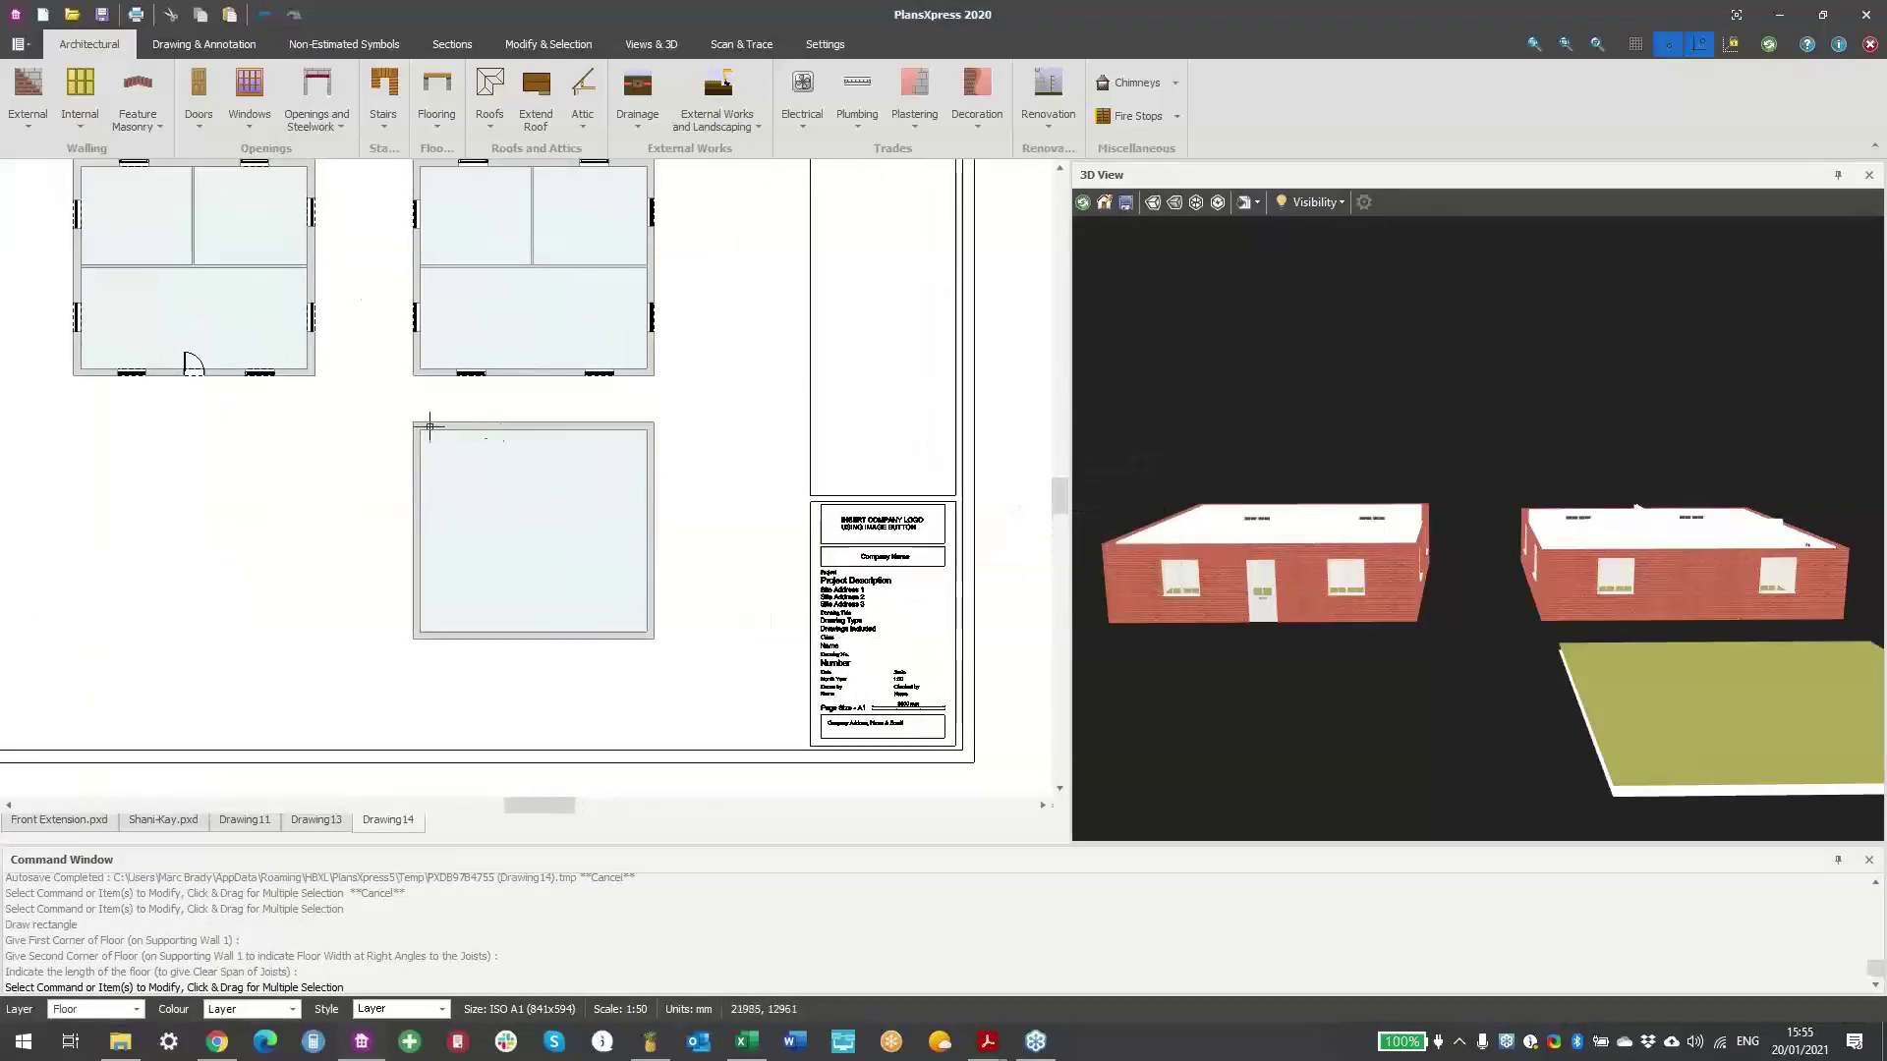
middle_drag(487, 566, 484, 534)
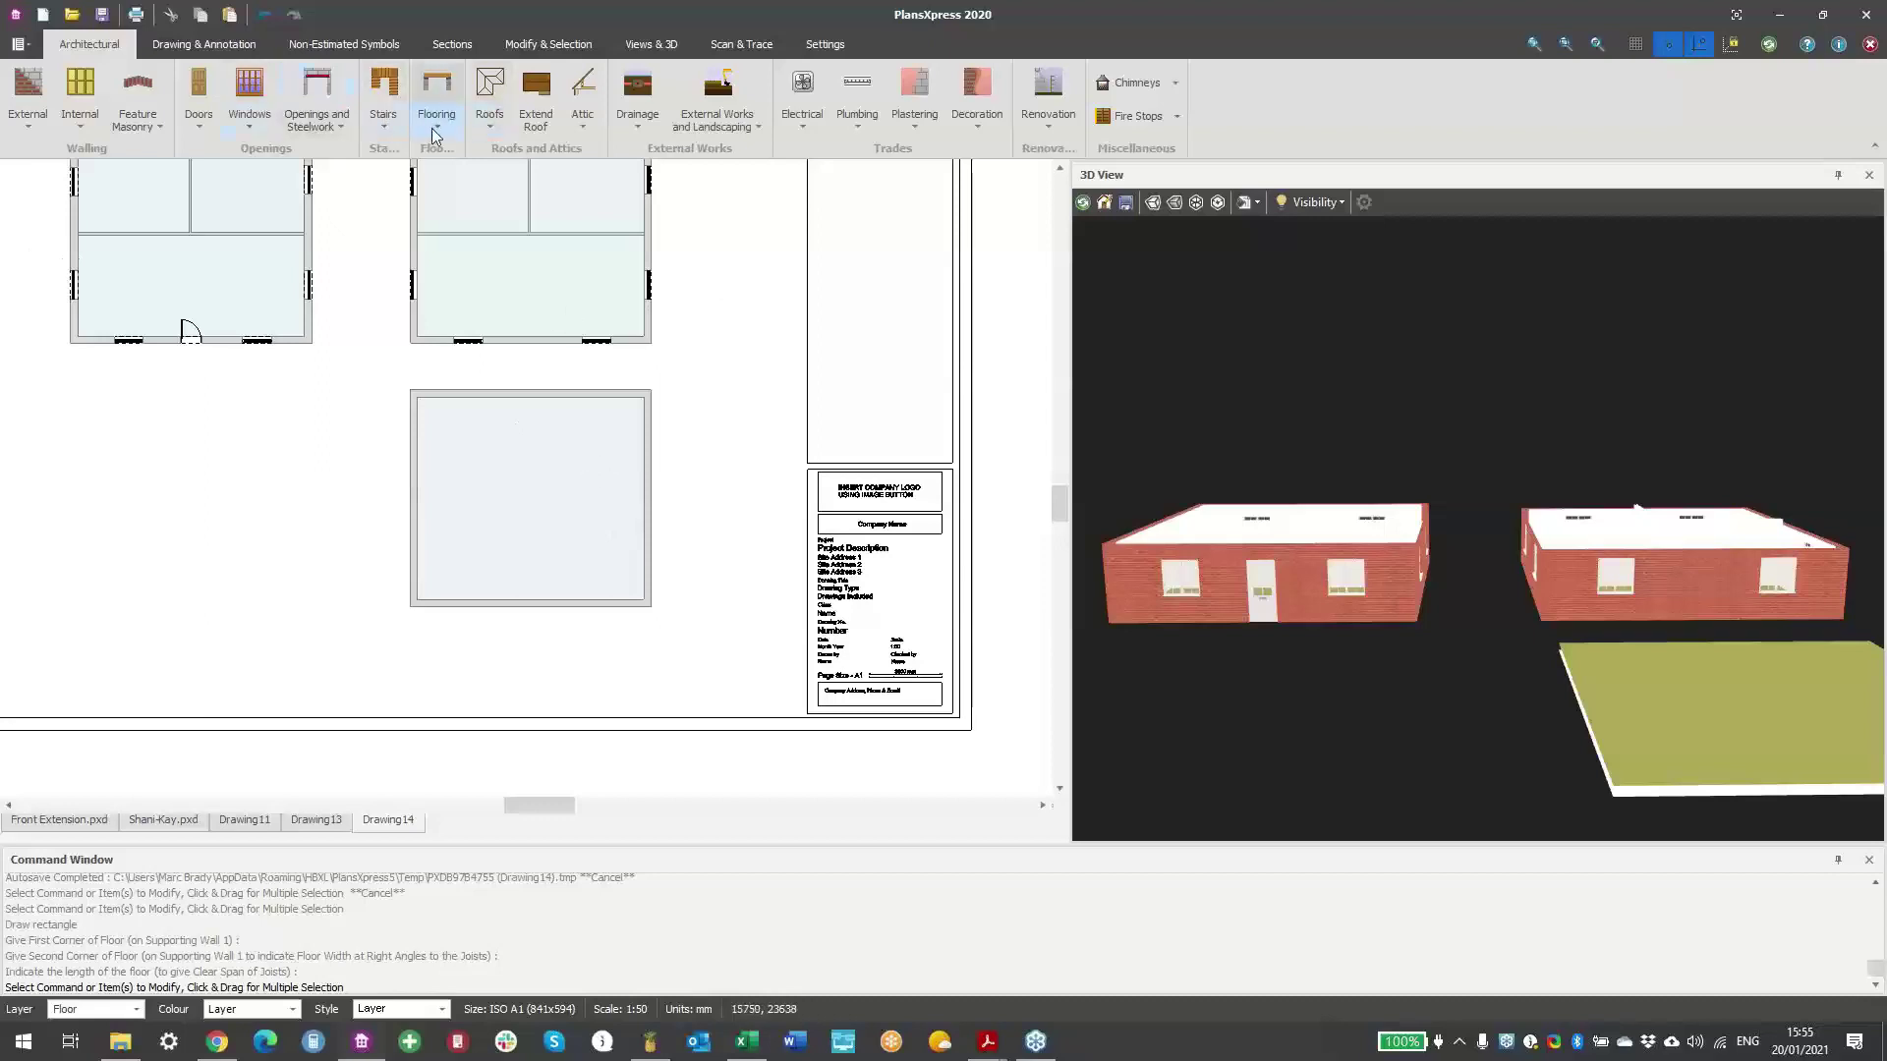
click(502, 124)
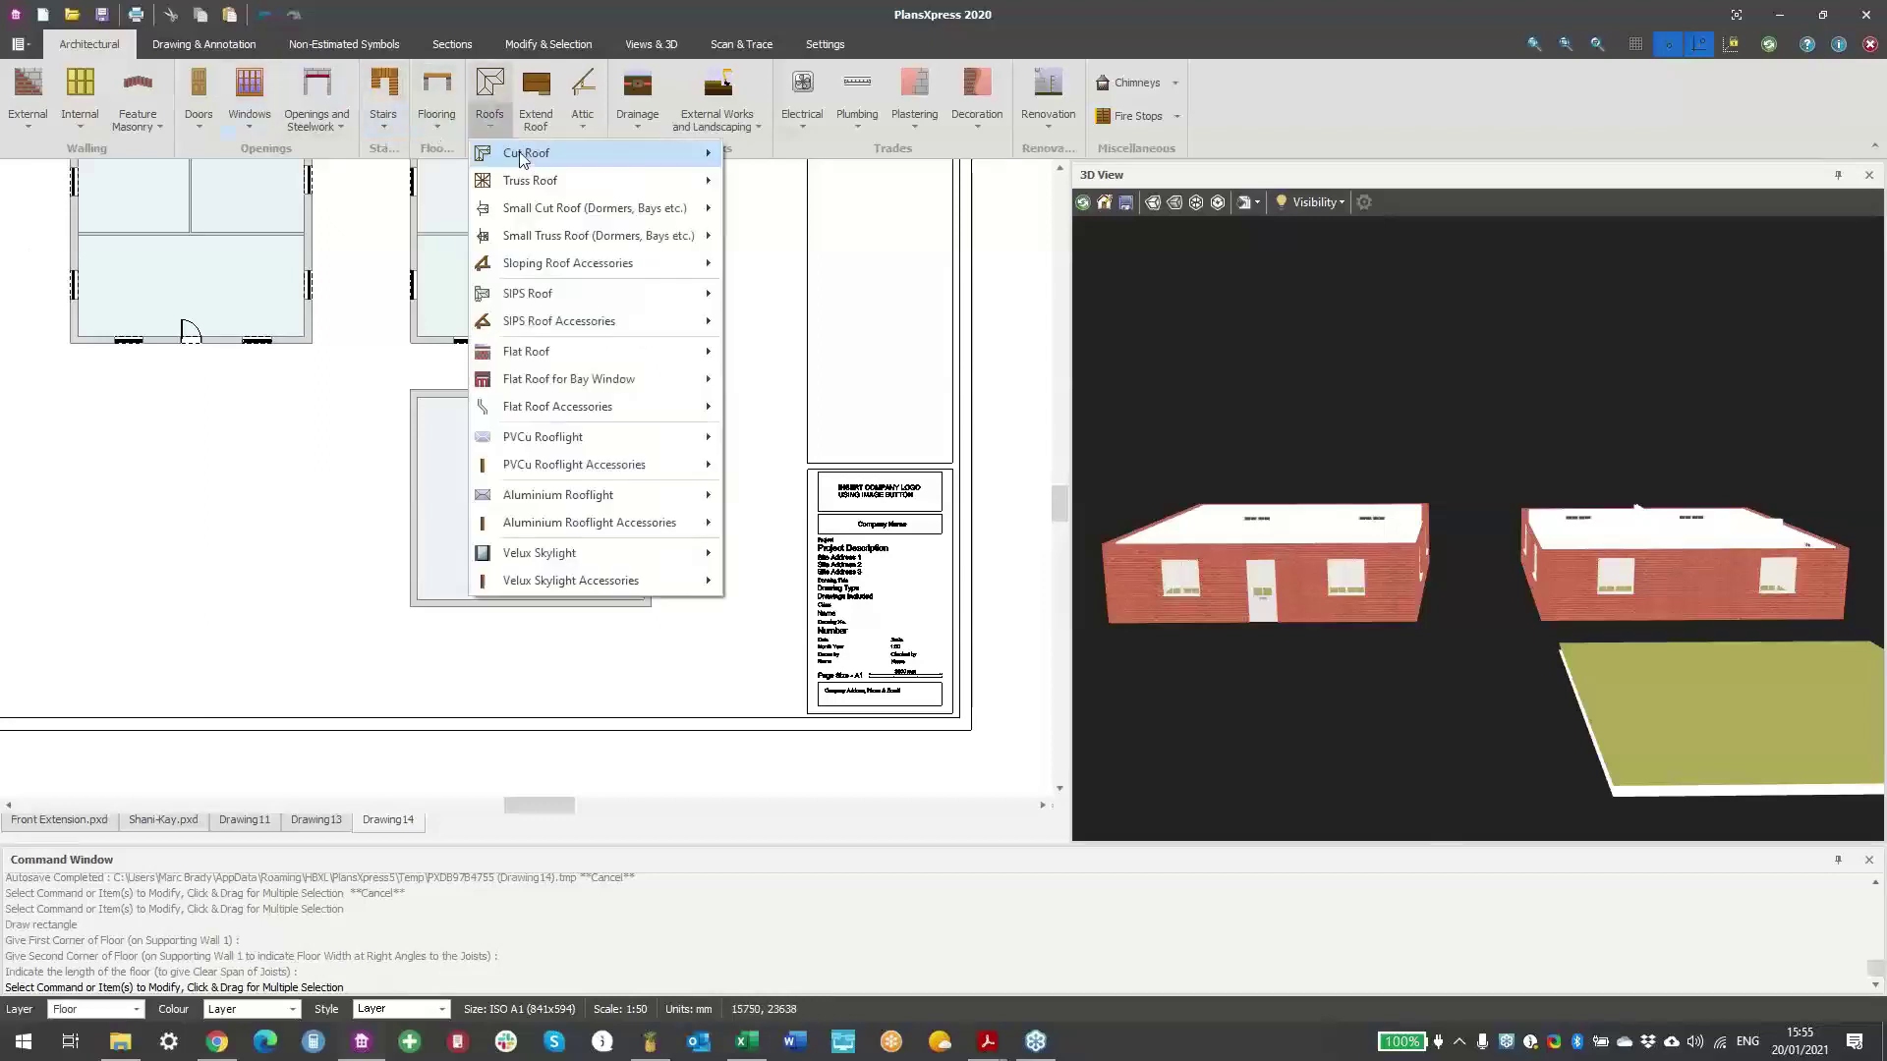
key(Escape)
key(Escape)
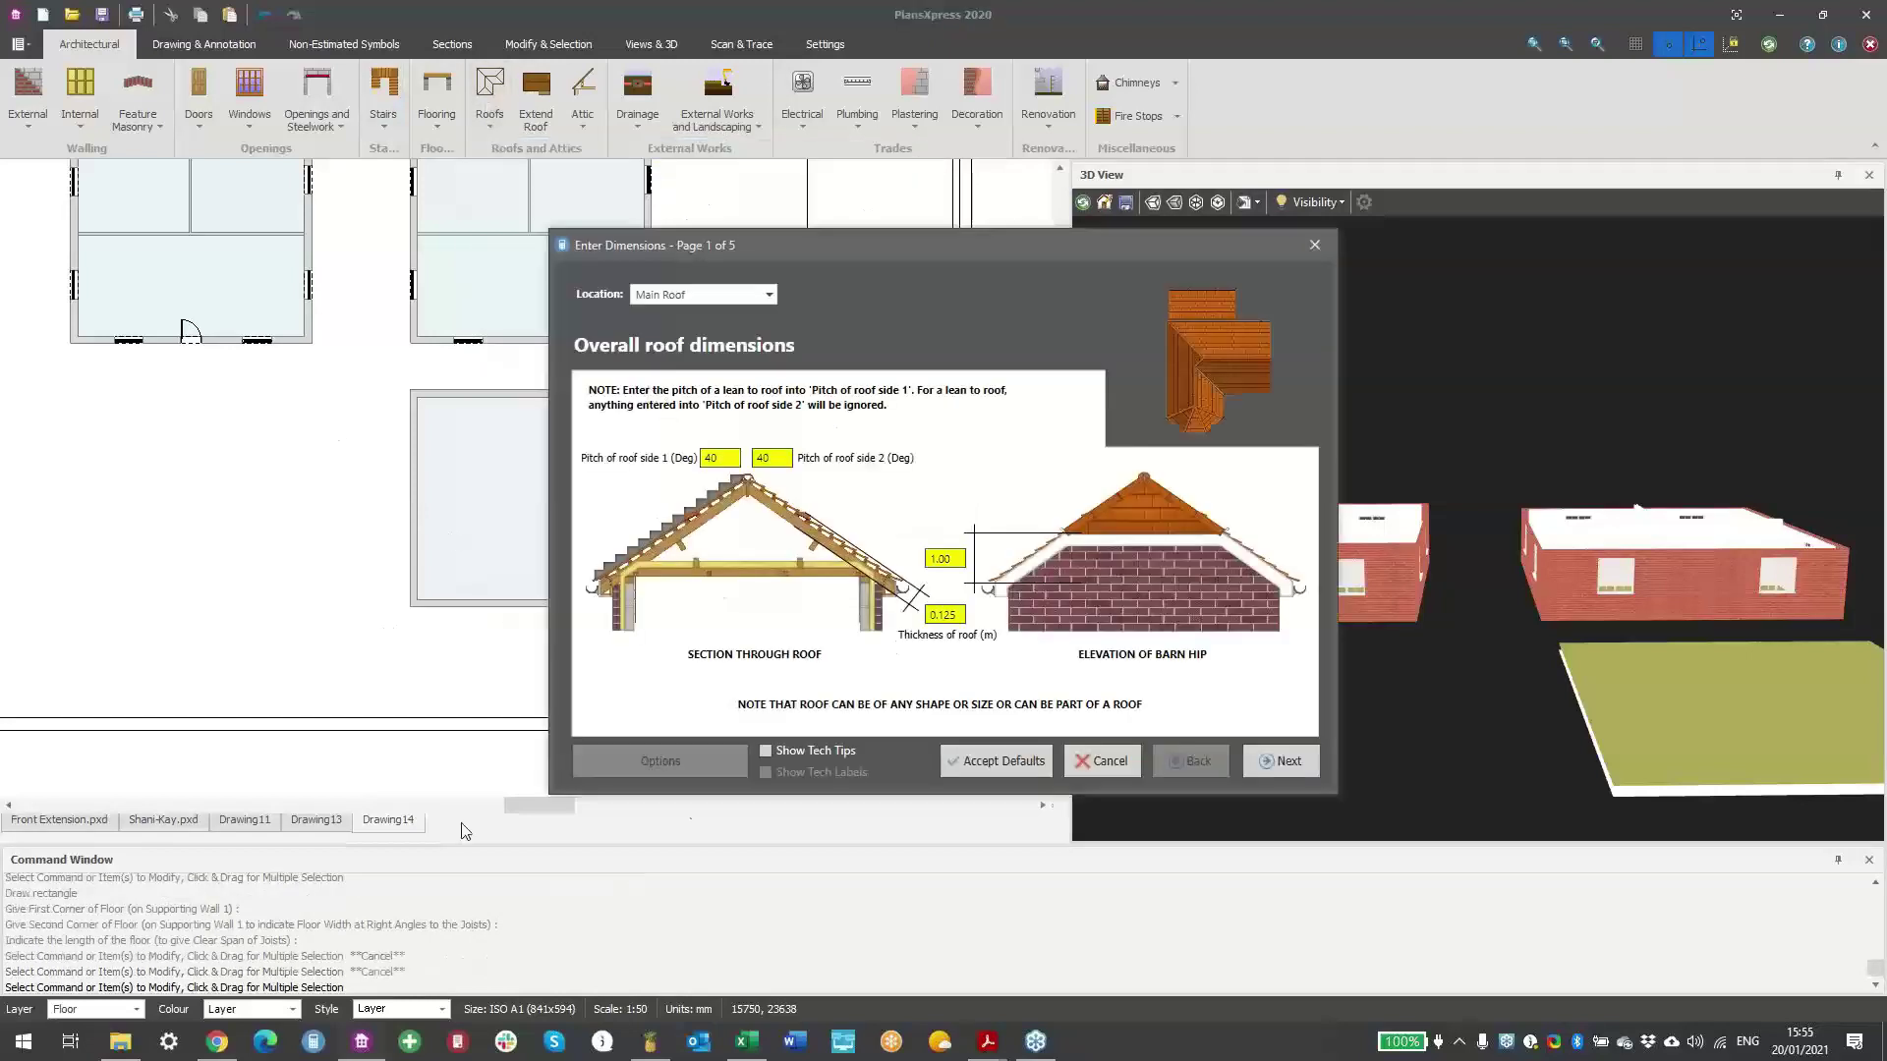
click(1278, 762)
click(1268, 766)
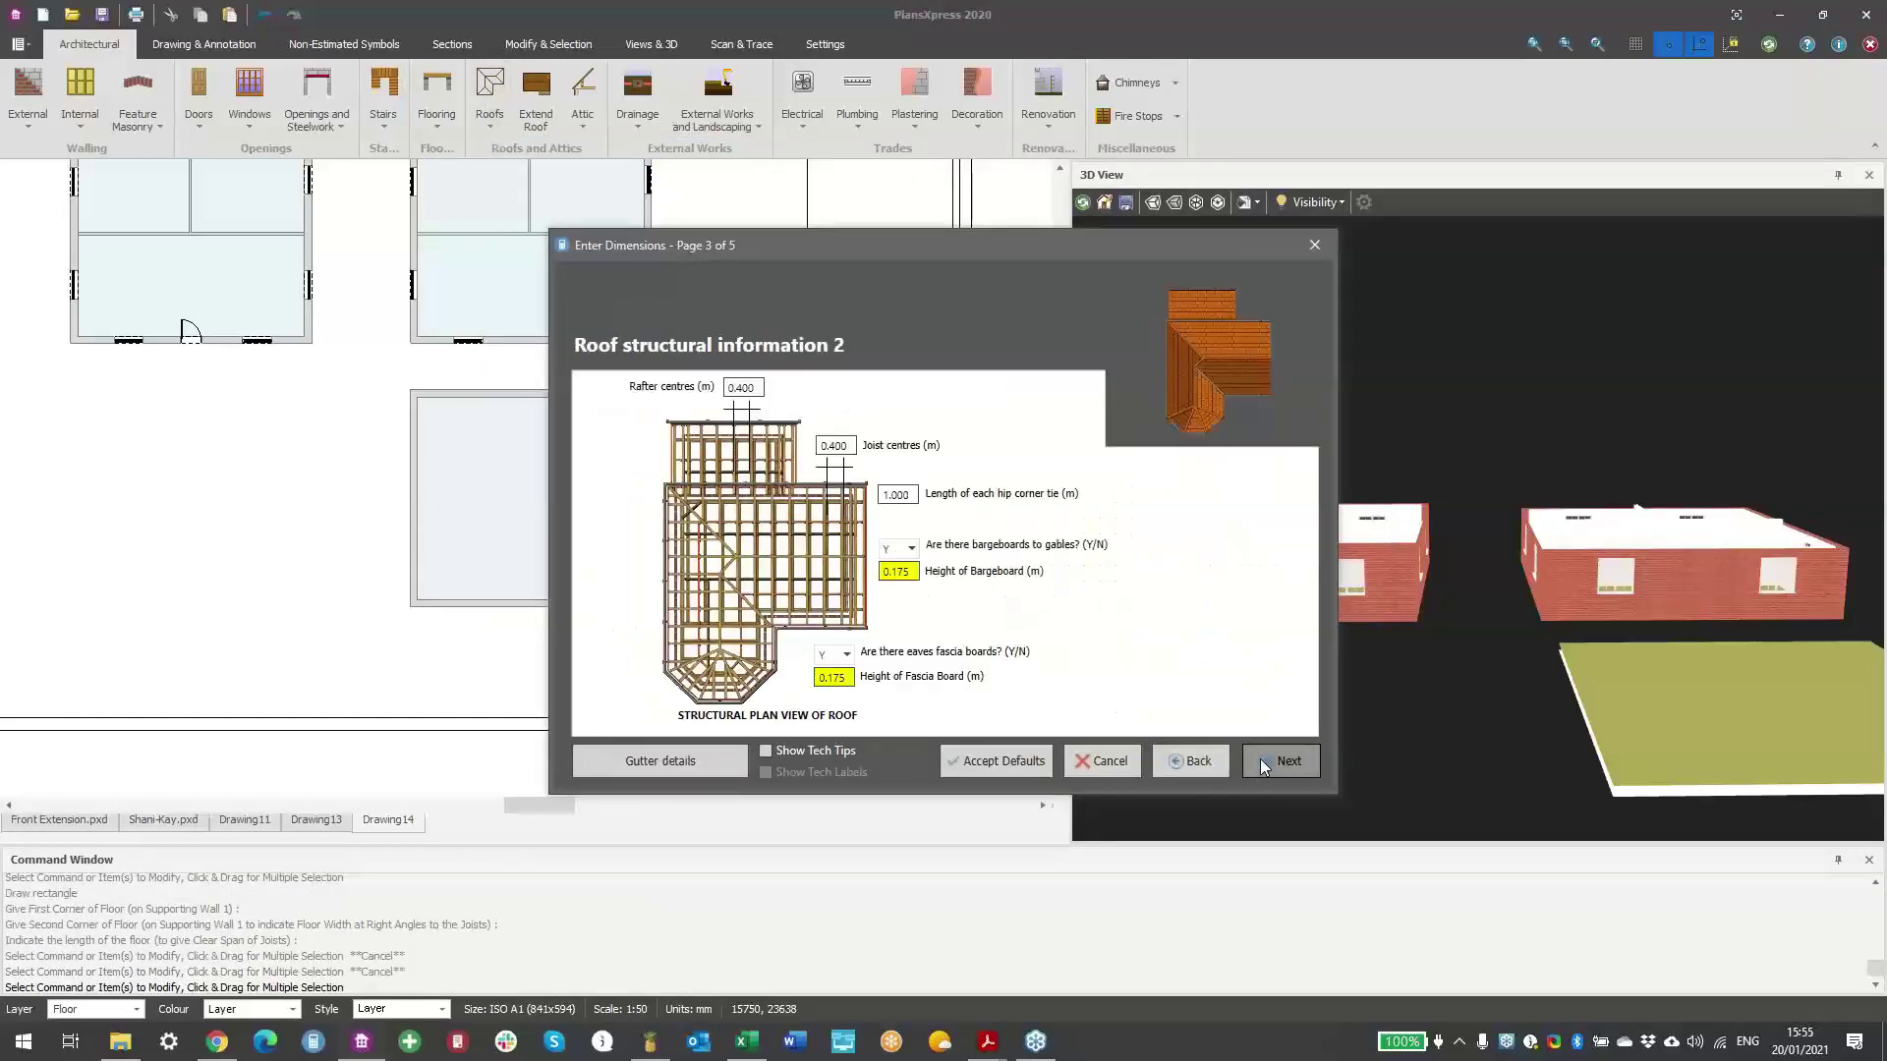
click(1267, 767)
click(1273, 763)
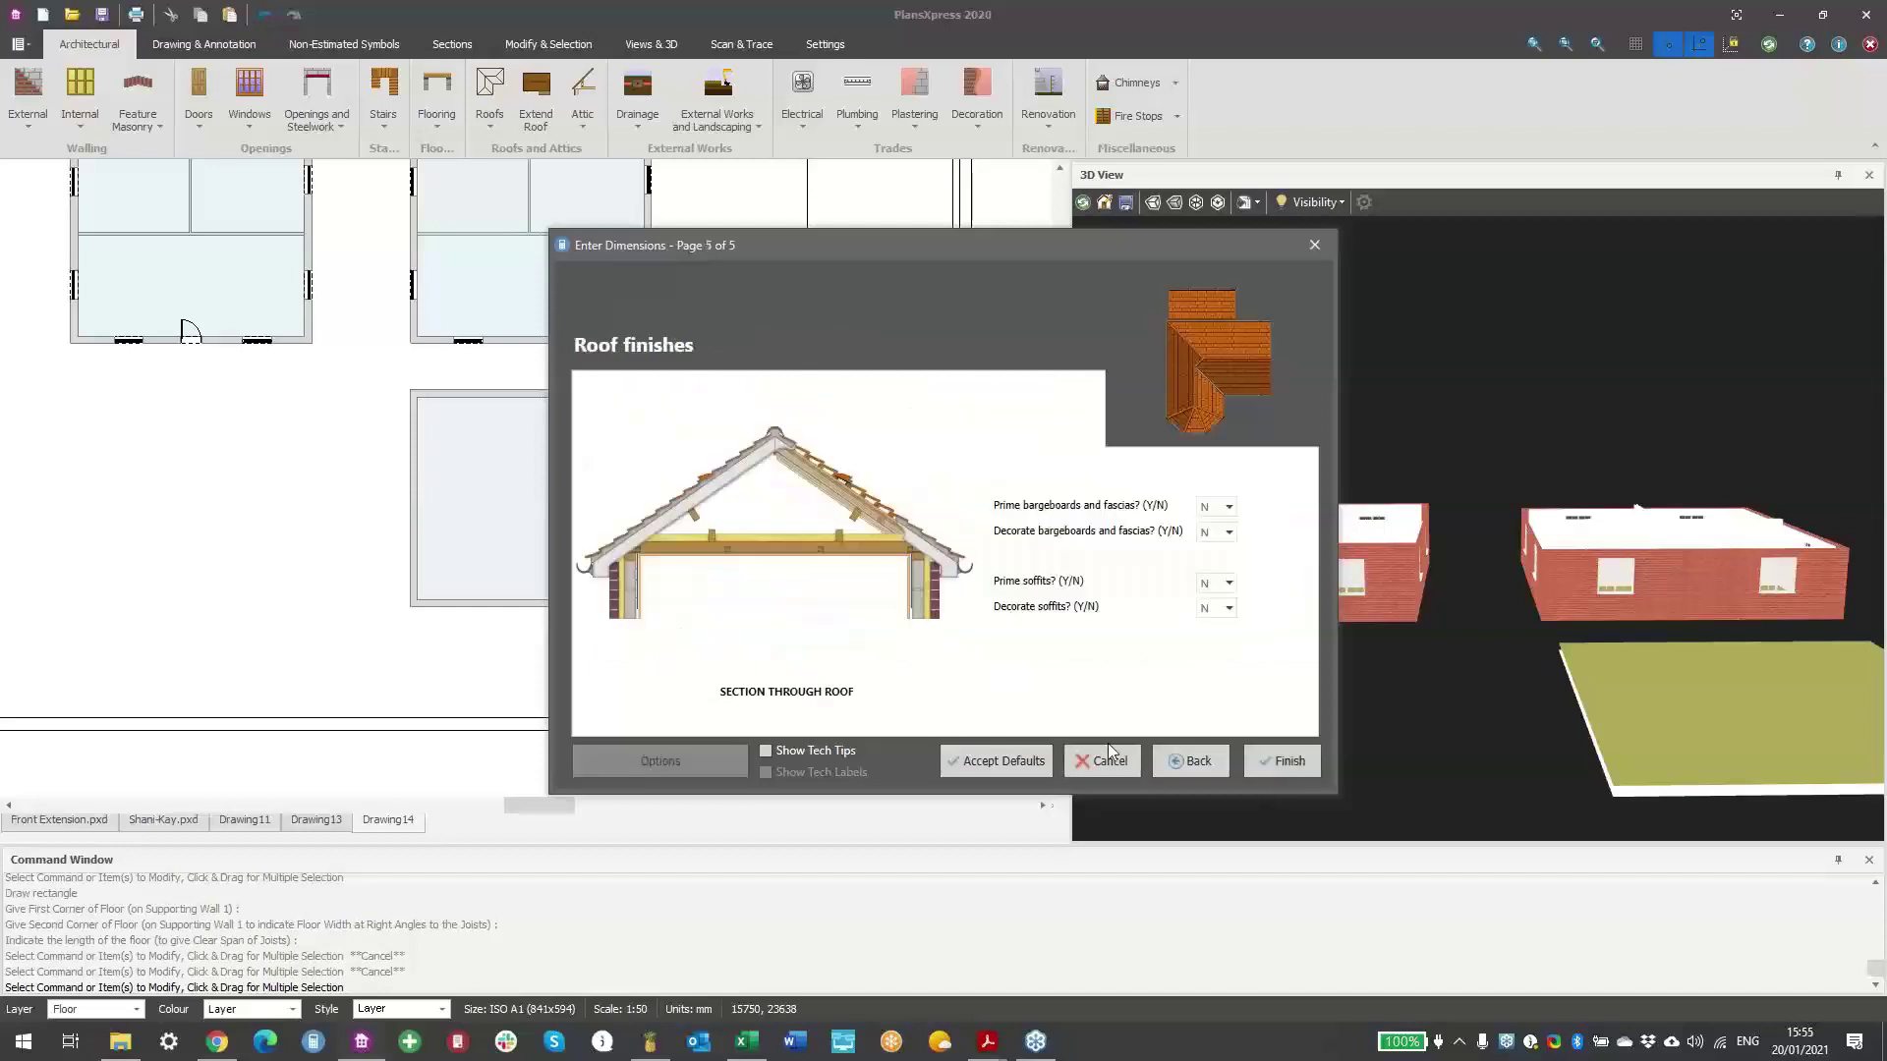
click(1281, 761)
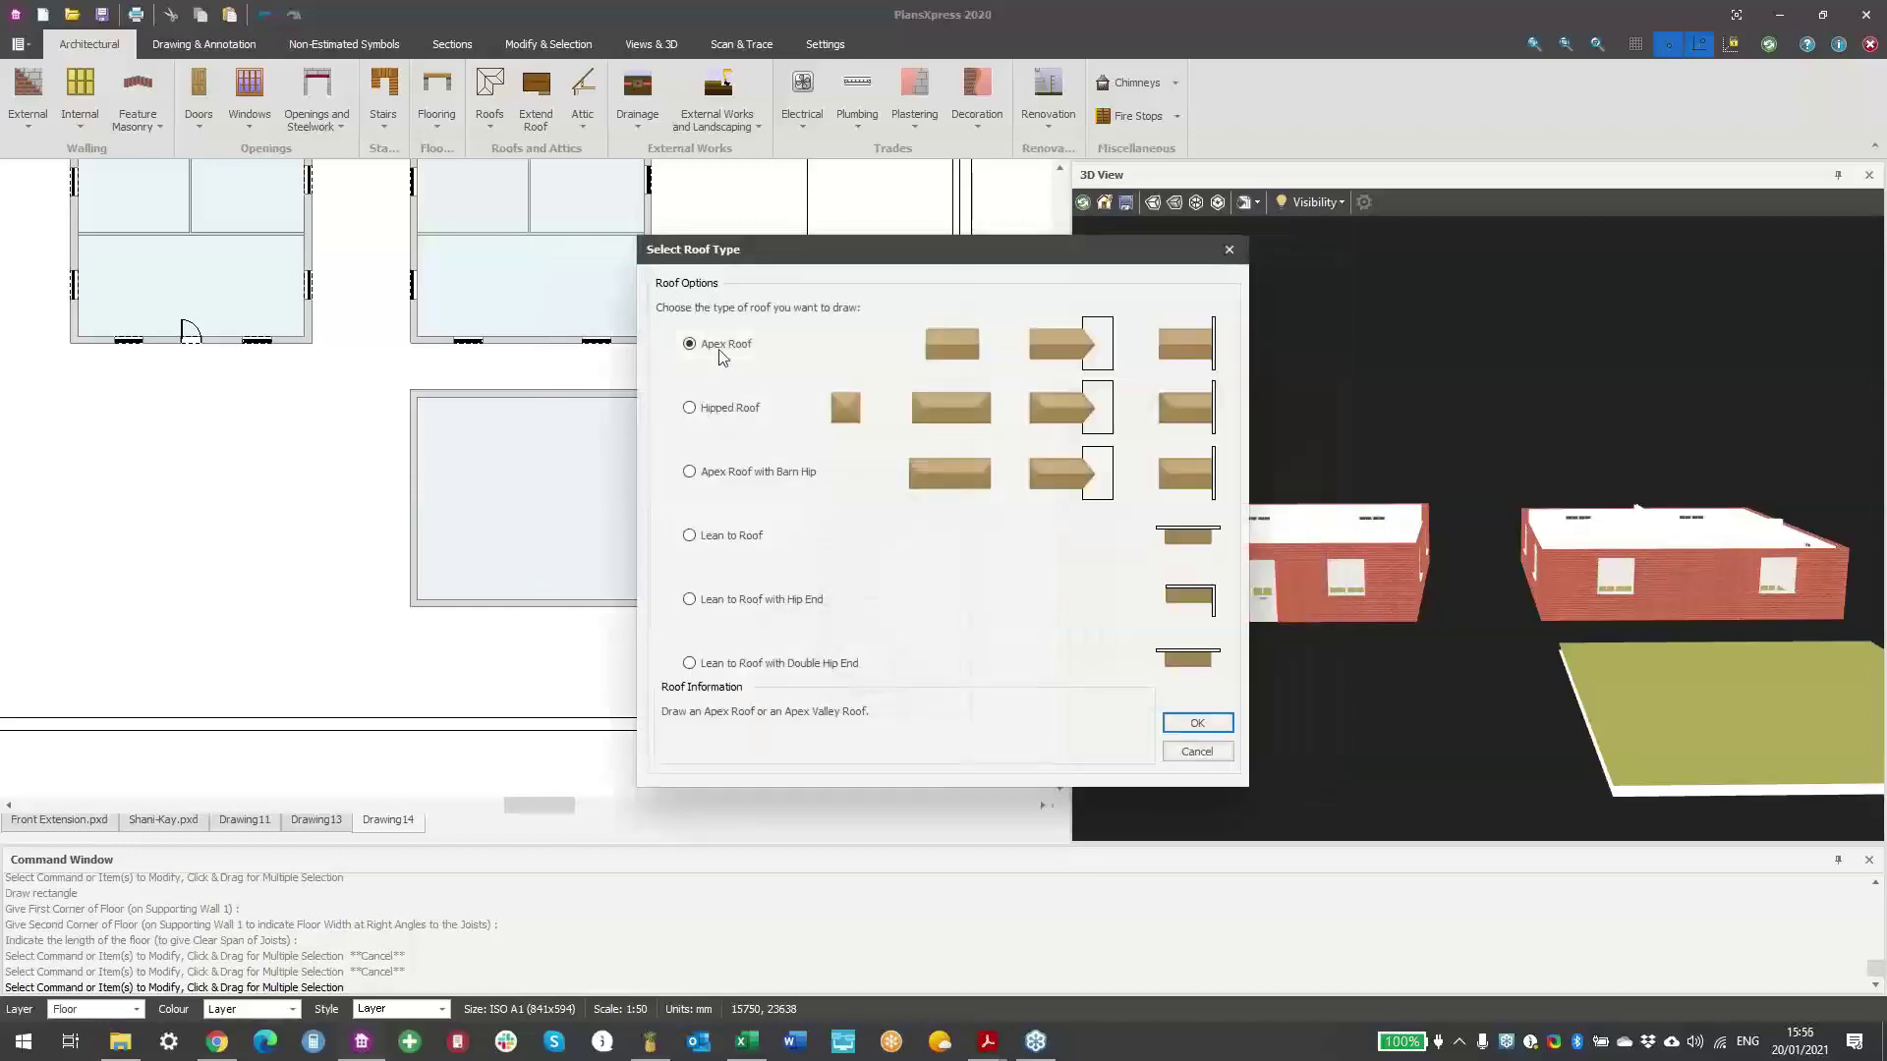
click(1197, 723)
- Place the apex roof over the lower plan's outer wall corners, declining the ceiling, purlins, binders and rain water pipes
scroll(511, 592, up, 4)
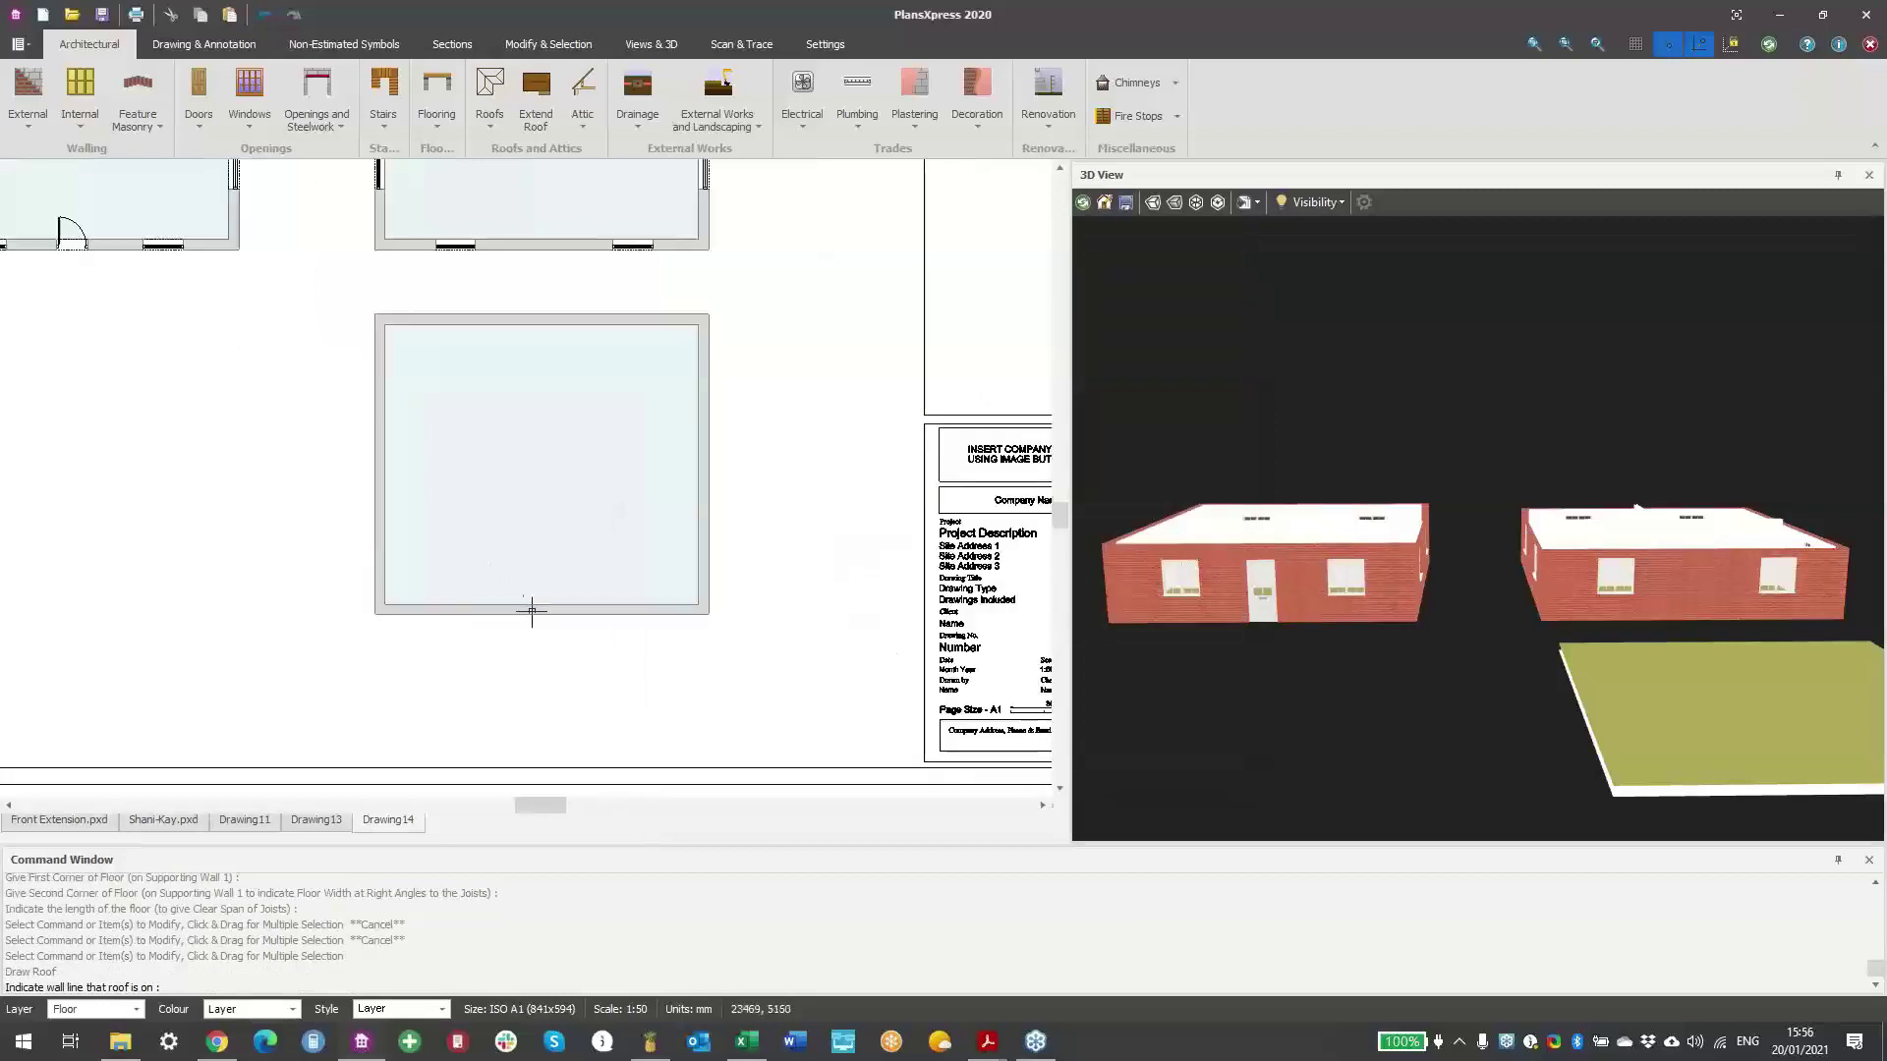
click(536, 601)
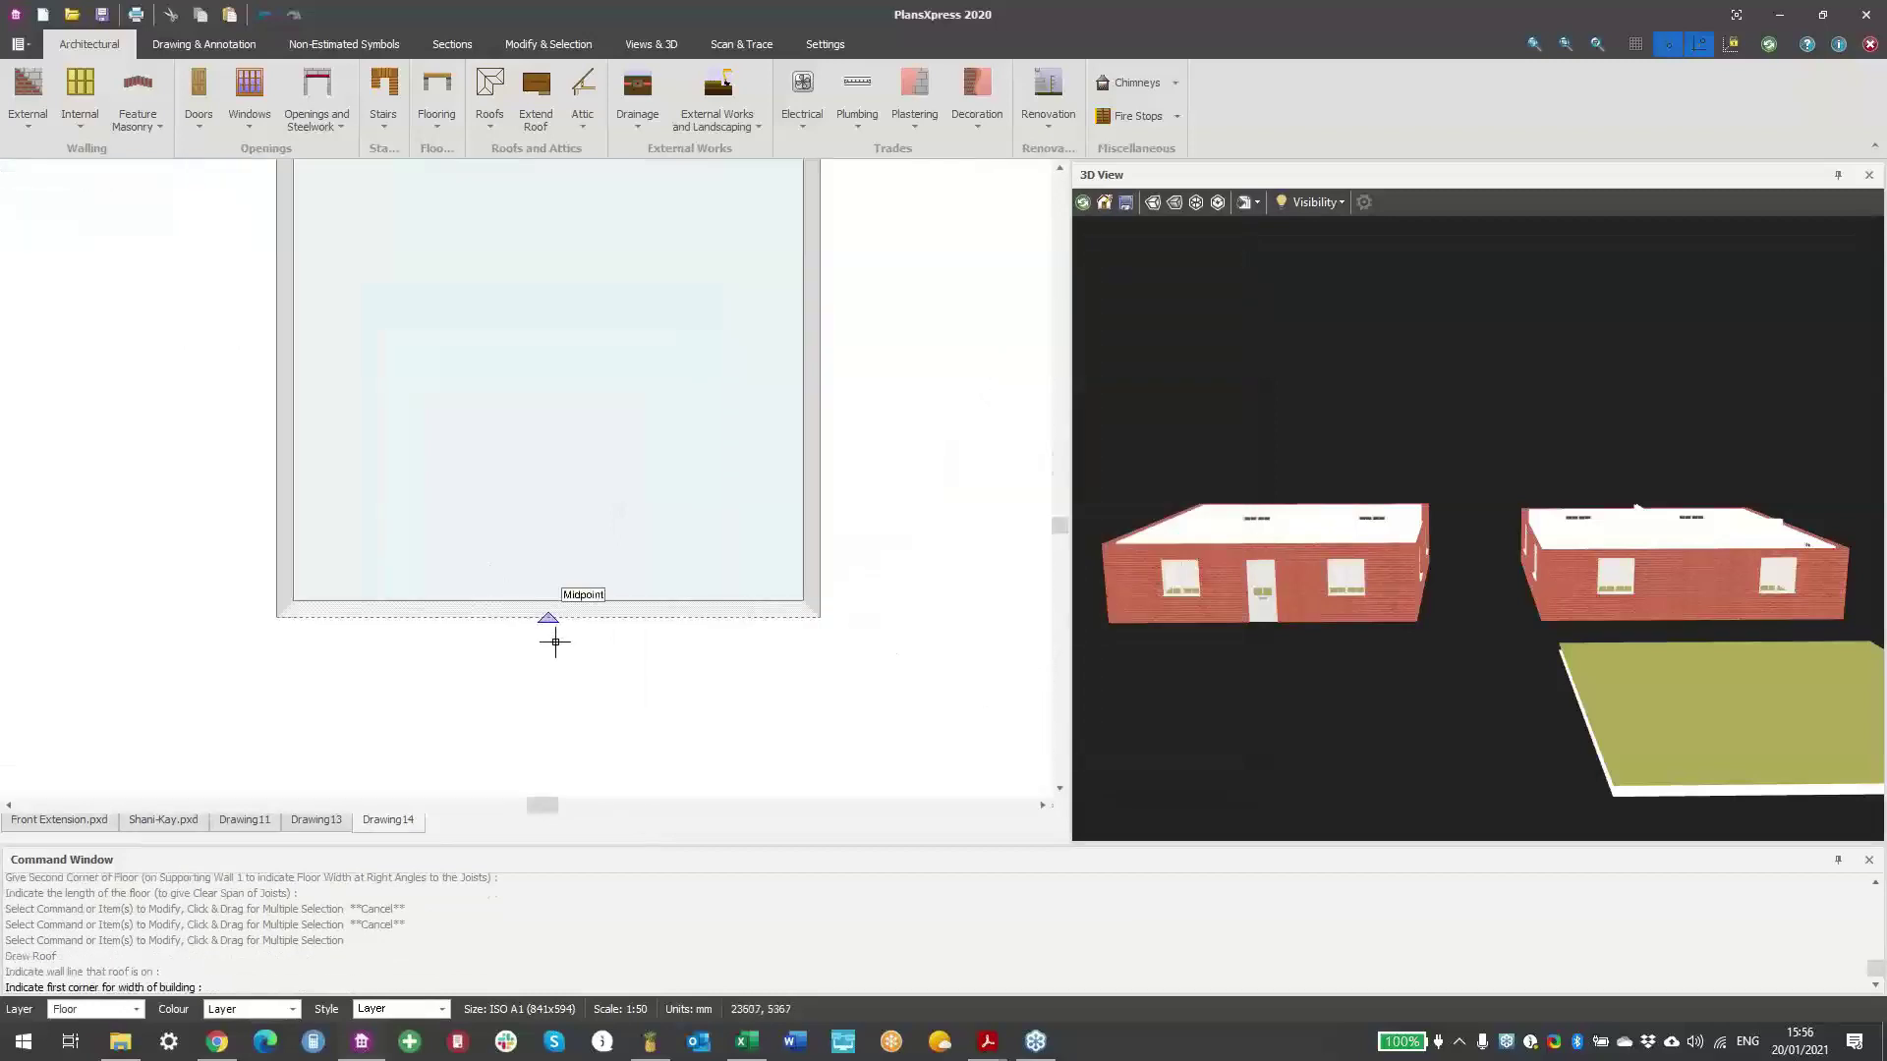
click(275, 626)
scroll(531, 688, down, 2)
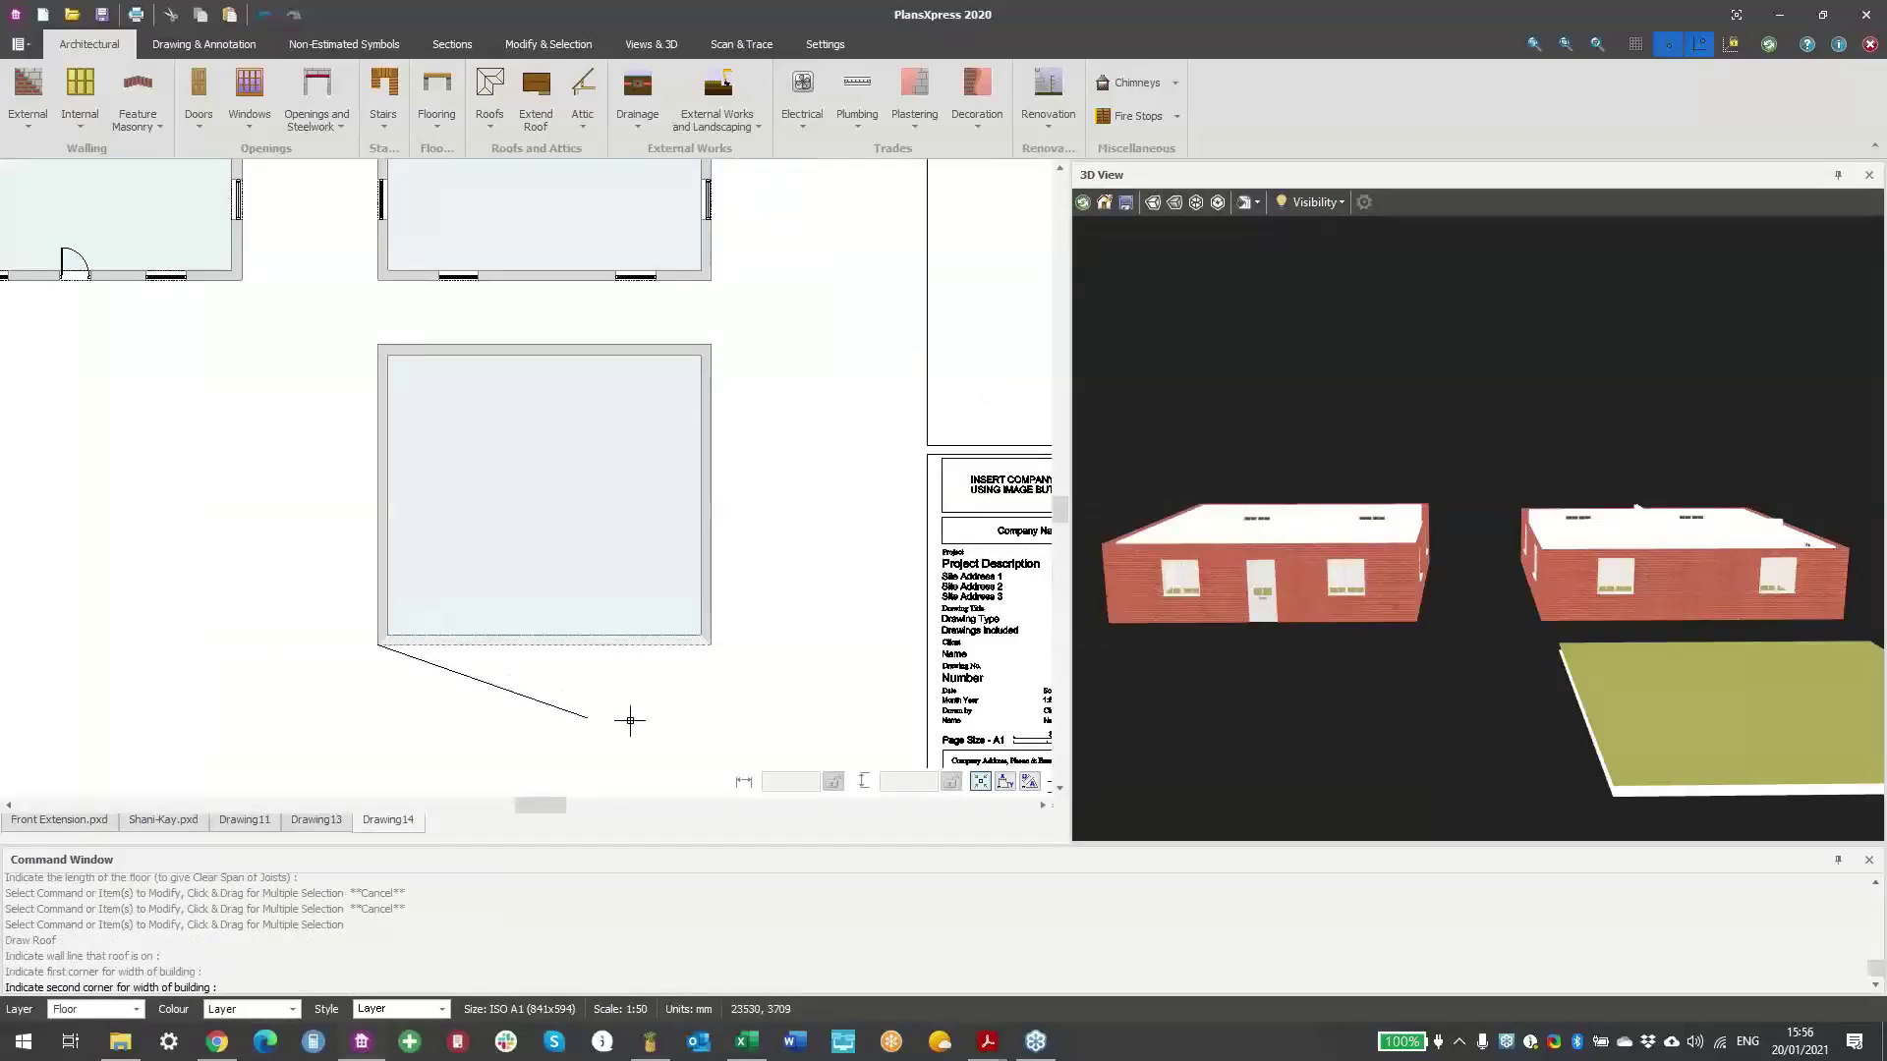
click(378, 351)
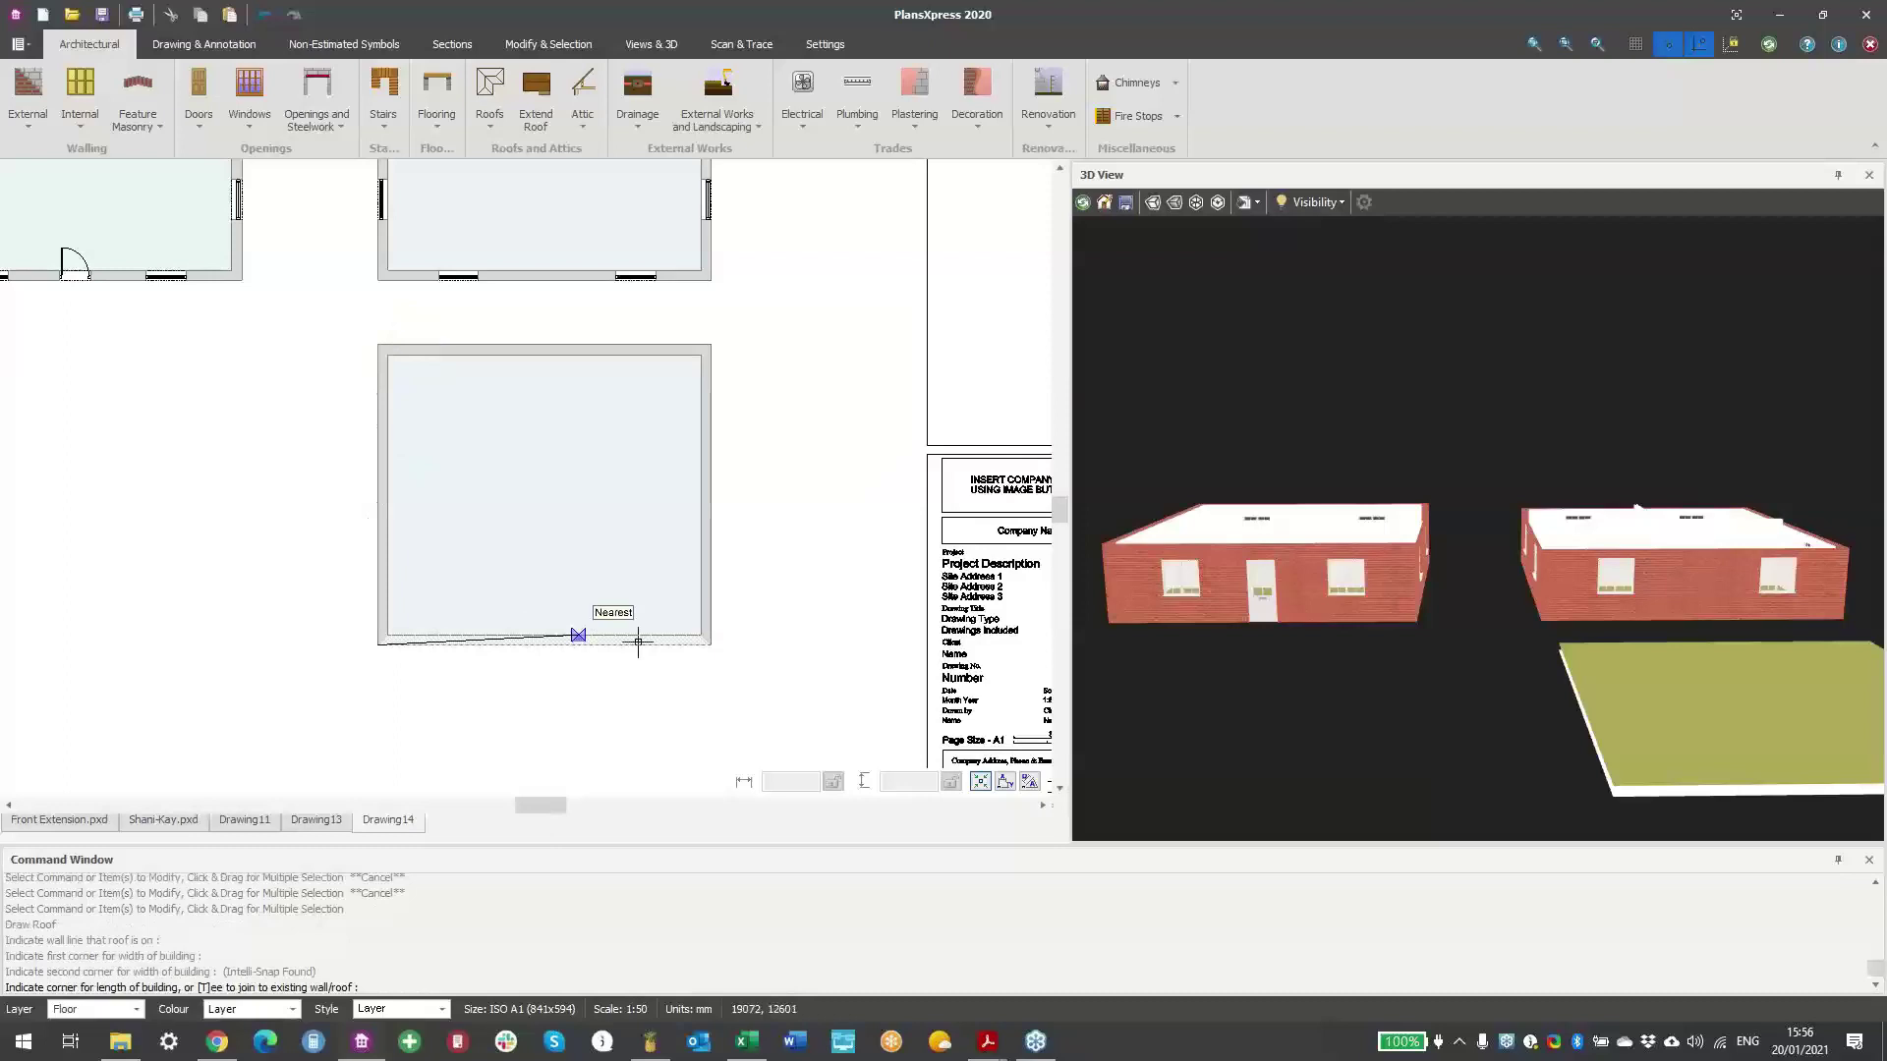
click(715, 652)
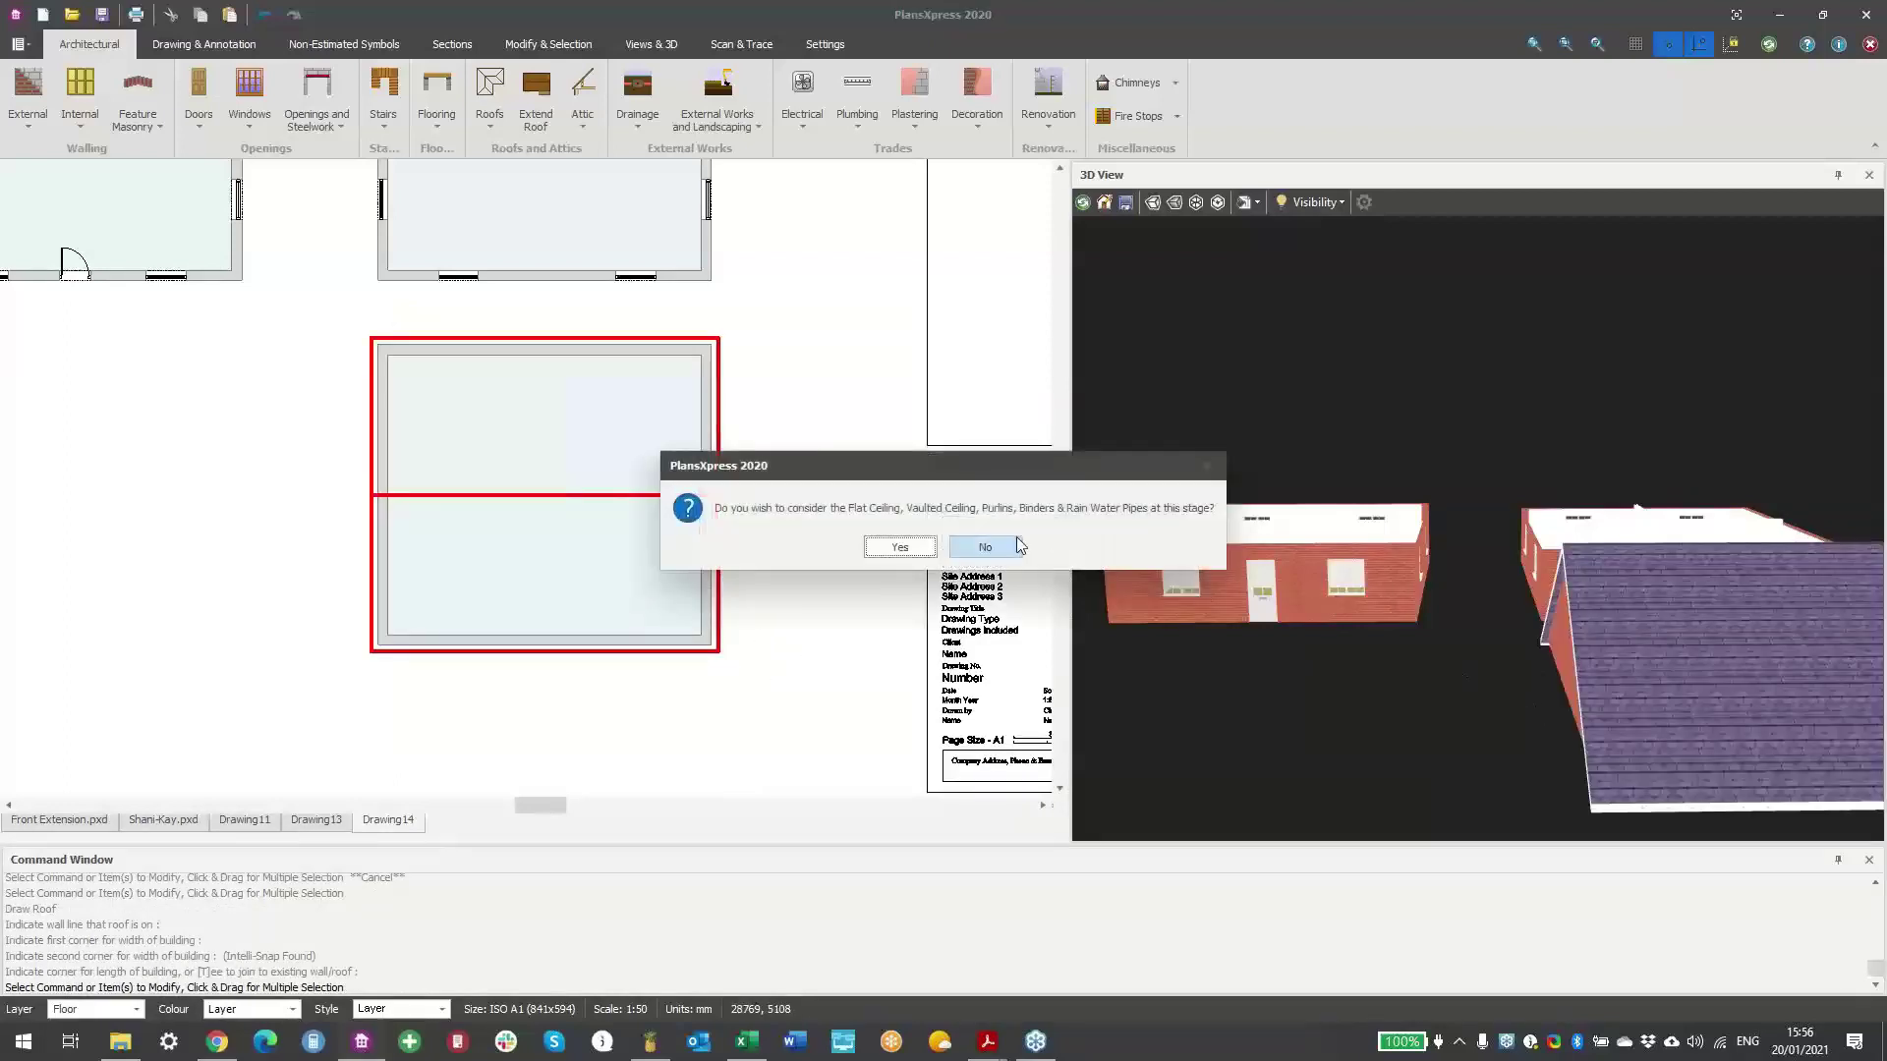
click(984, 547)
- Examine the roof and the two storeys in the 3D view and on the plan sheet
scroll(704, 463, down, 3)
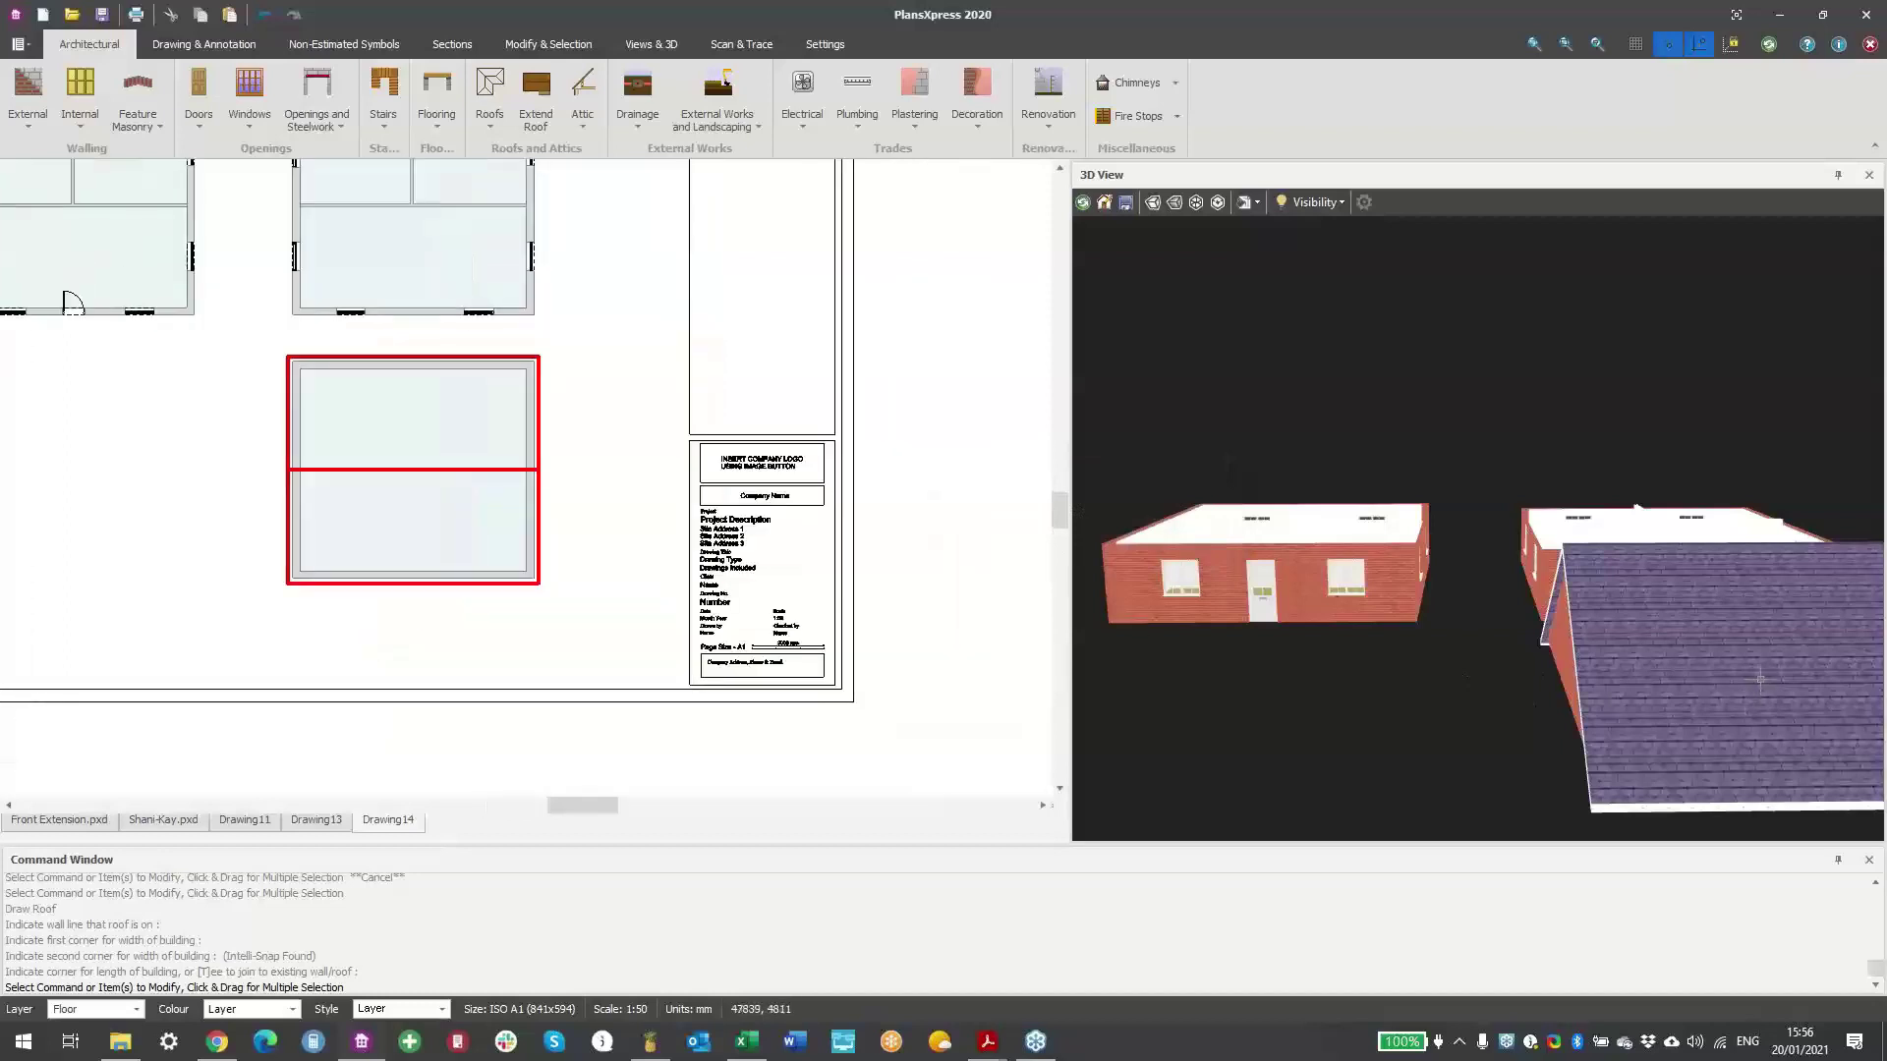
scroll(1495, 623, up, 5)
drag(1463, 629, 1511, 647)
scroll(1346, 628, down, 4)
middle_drag(462, 462, 707, 578)
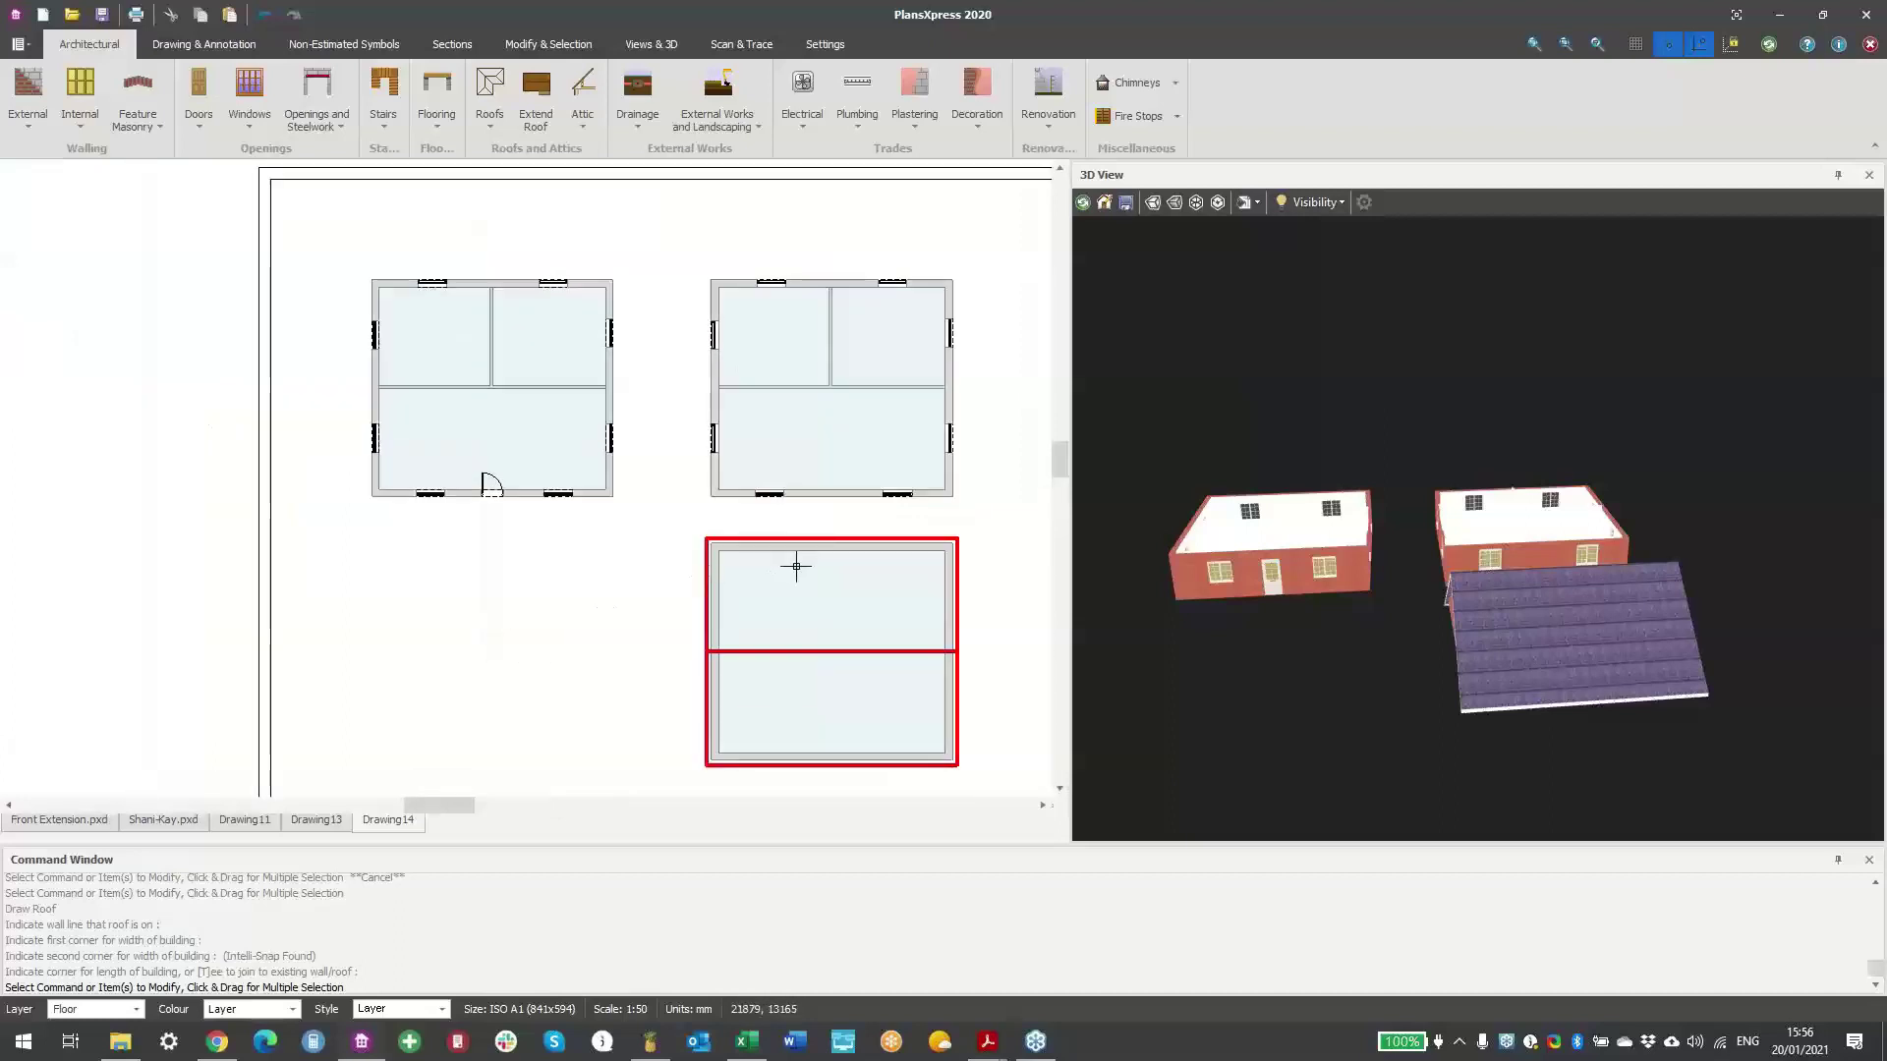
scroll(725, 363, up, 1)
scroll(851, 471, down, 2)
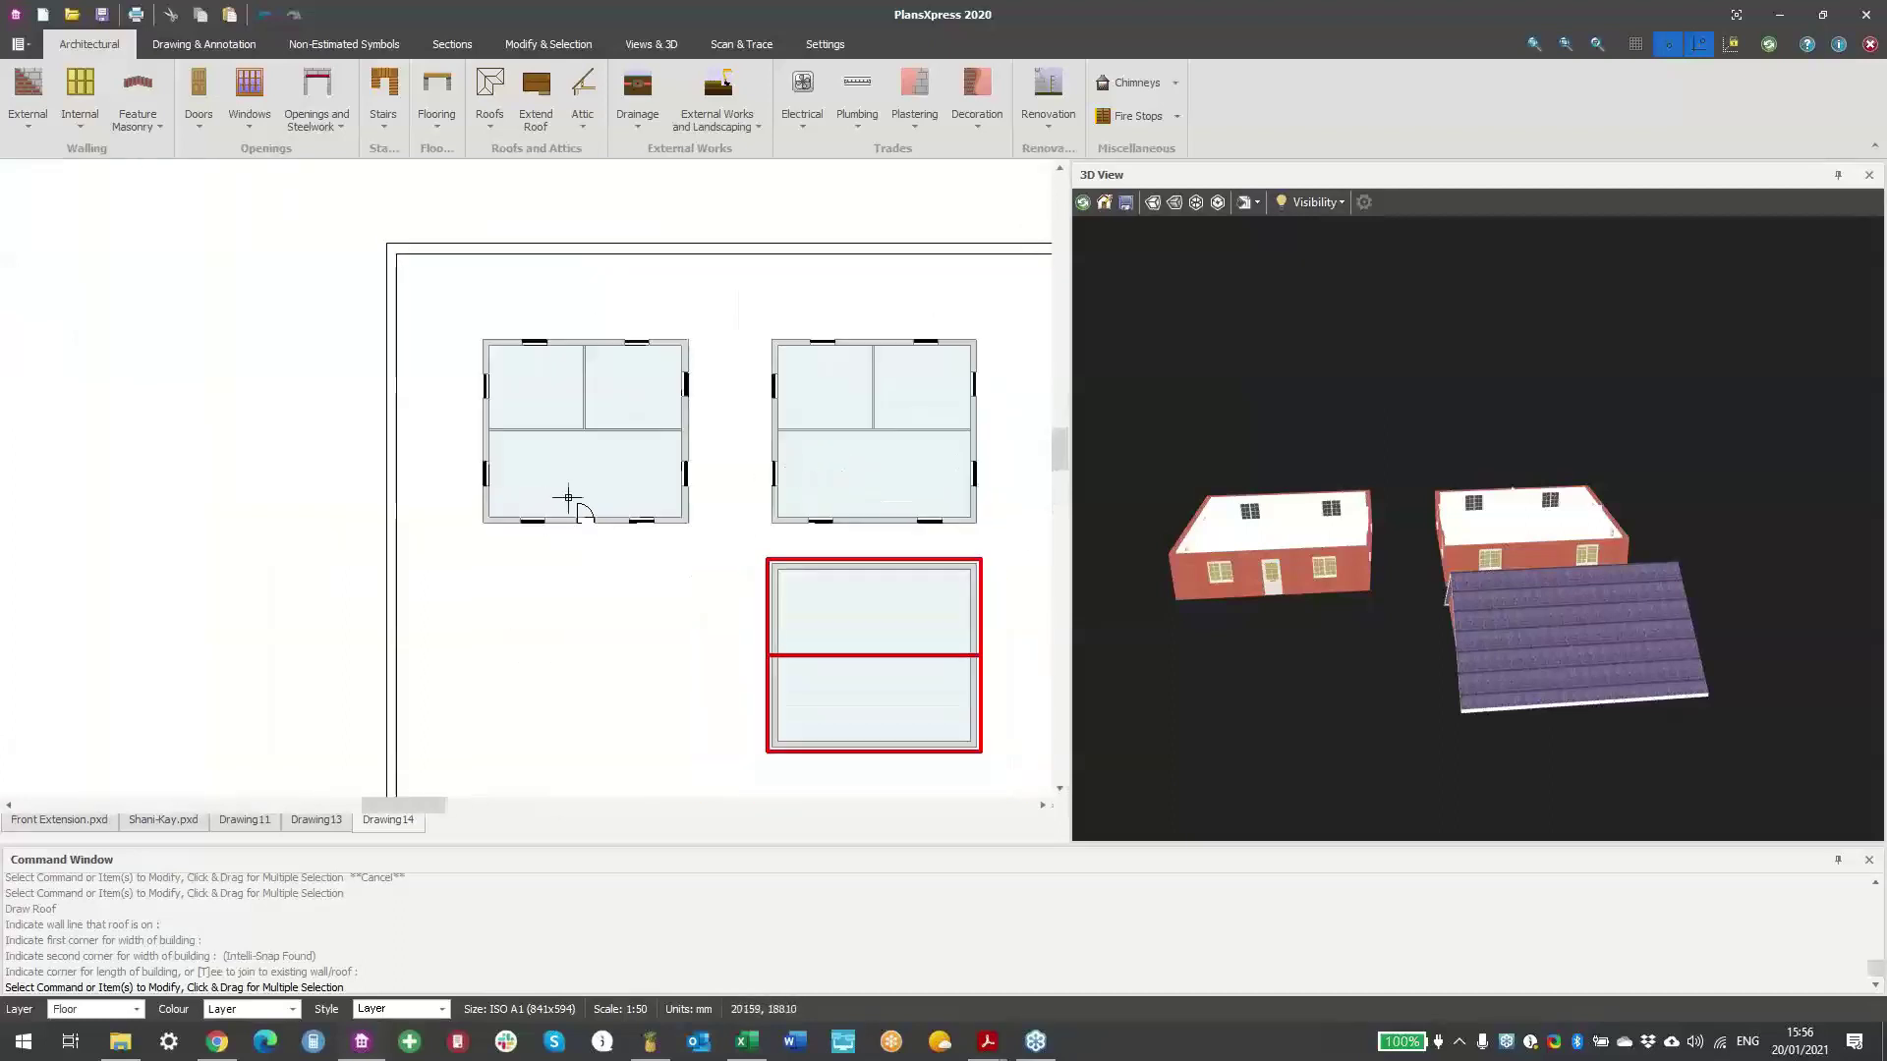
- Dimension the ground floor plan's external wall containing the door, placing the dimensions just outside the wall
middle_drag(653, 494, 448, 409)
scroll(443, 409, up, 1)
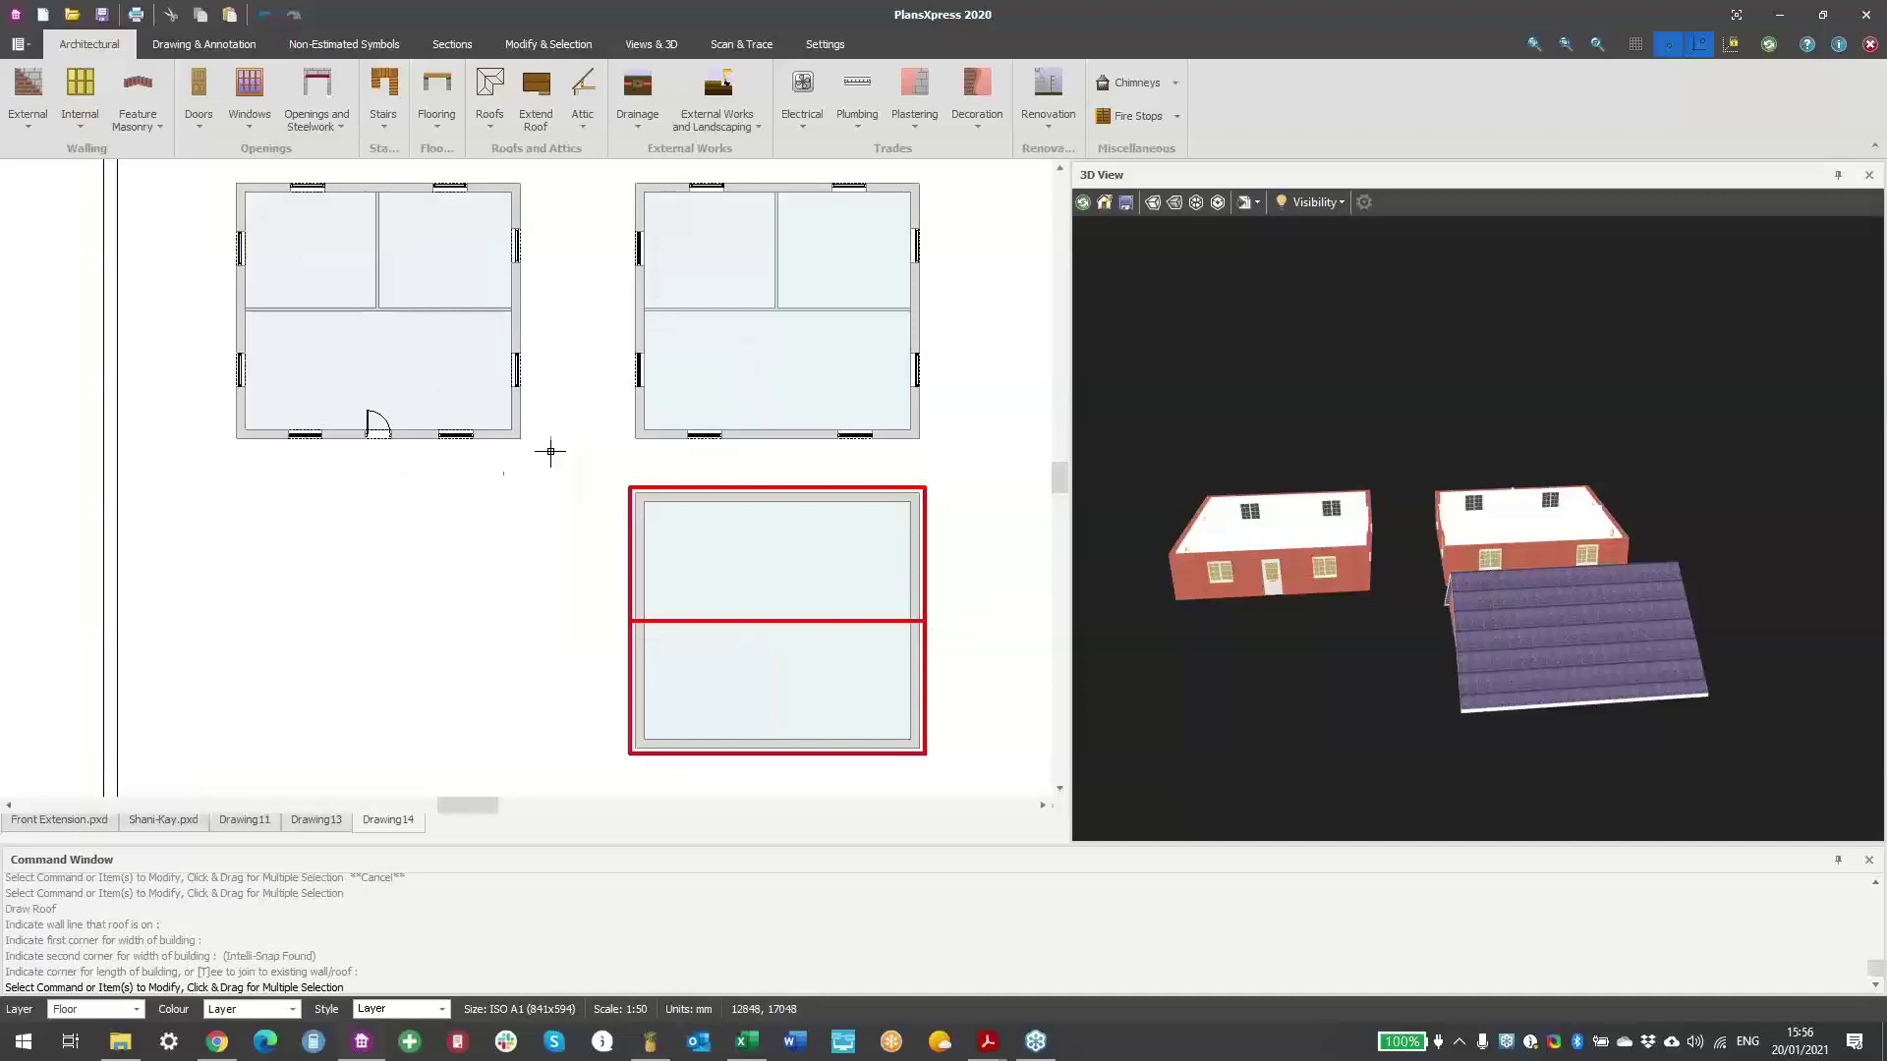
scroll(550, 451, up, 1)
middle_drag(540, 462, 581, 531)
scroll(428, 447, up, 1)
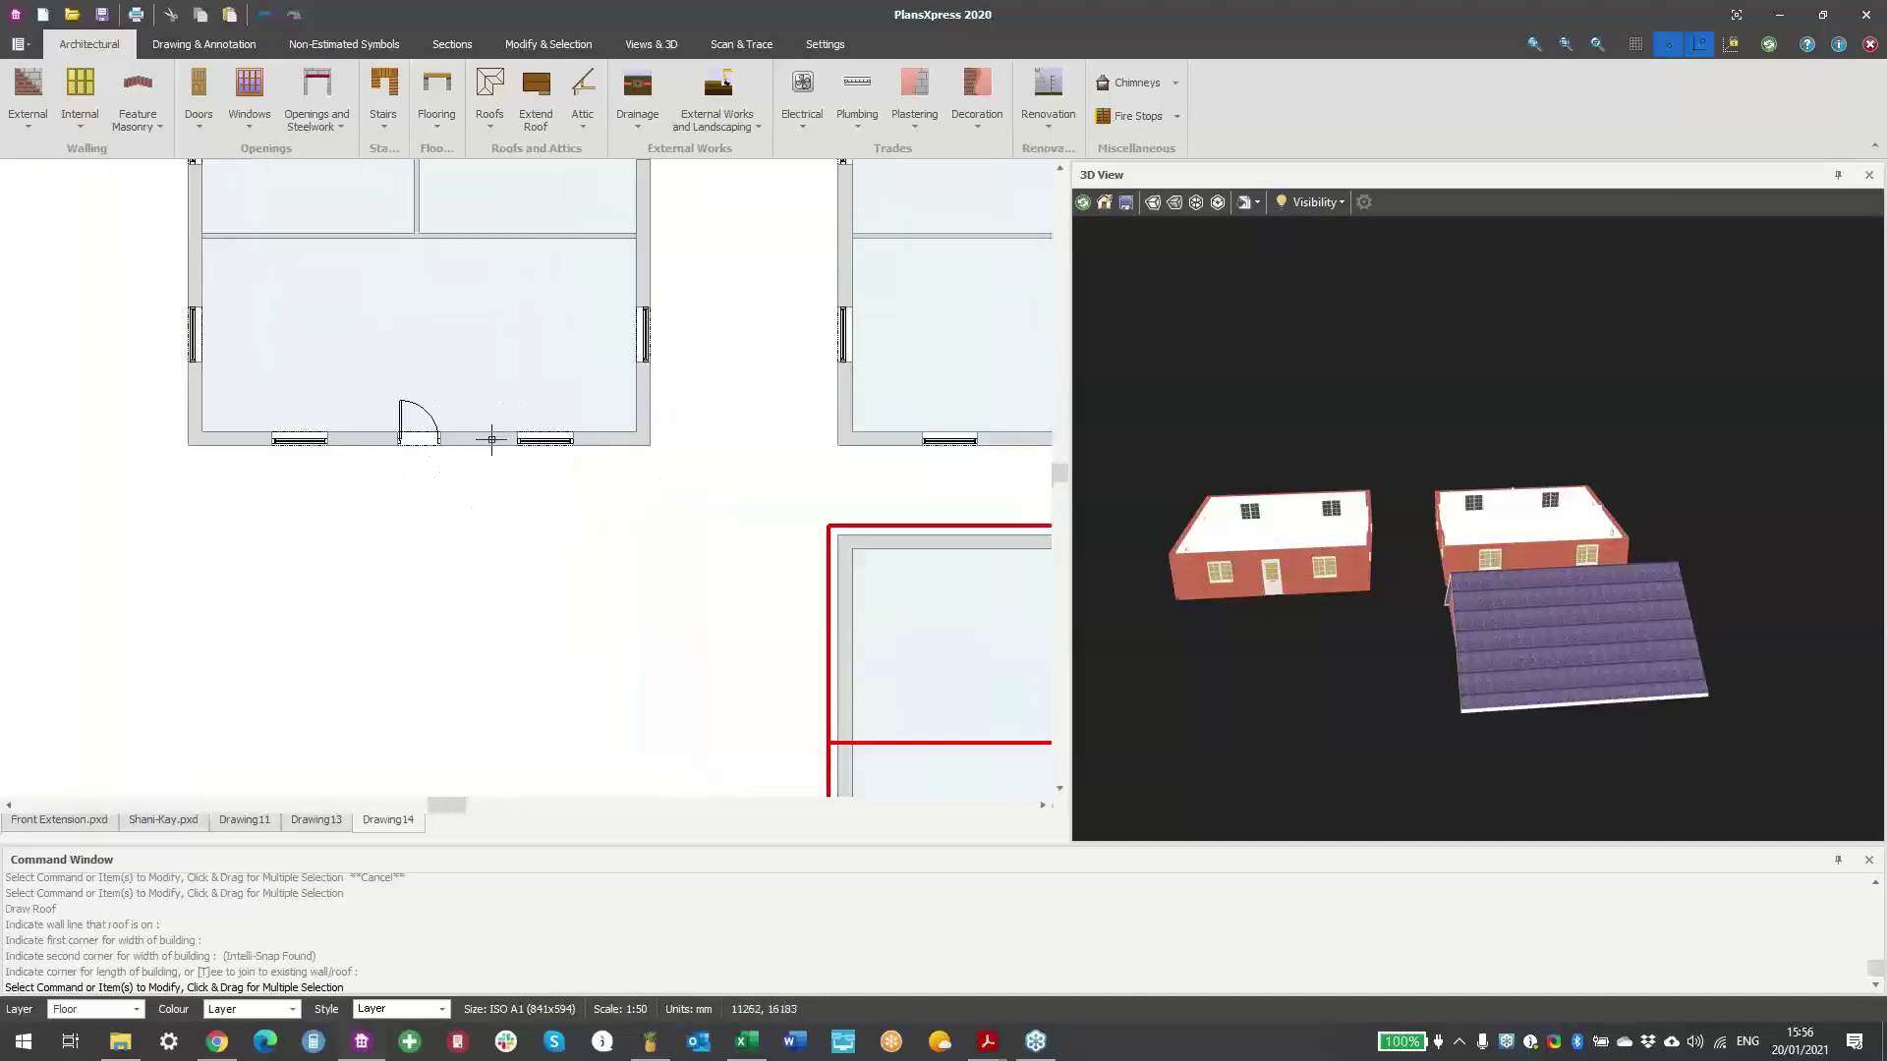
click(491, 439)
right_click(491, 439)
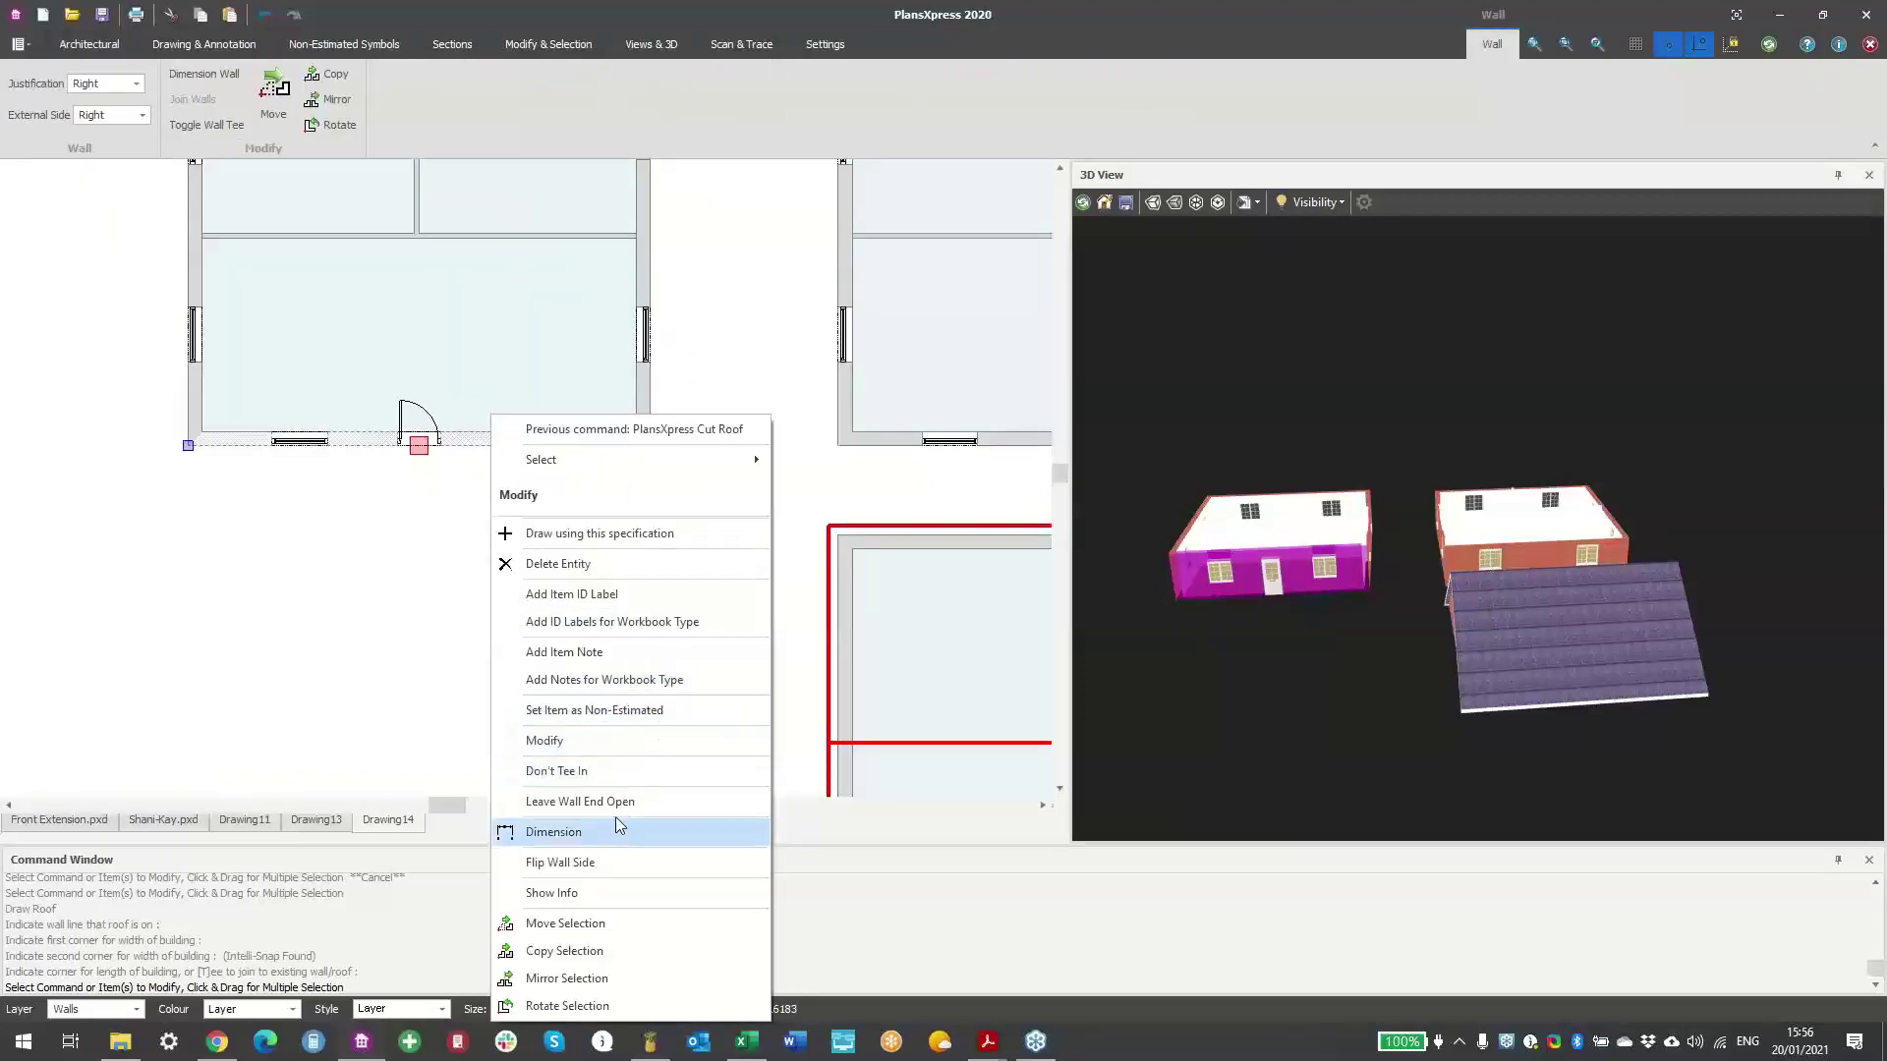
click(596, 833)
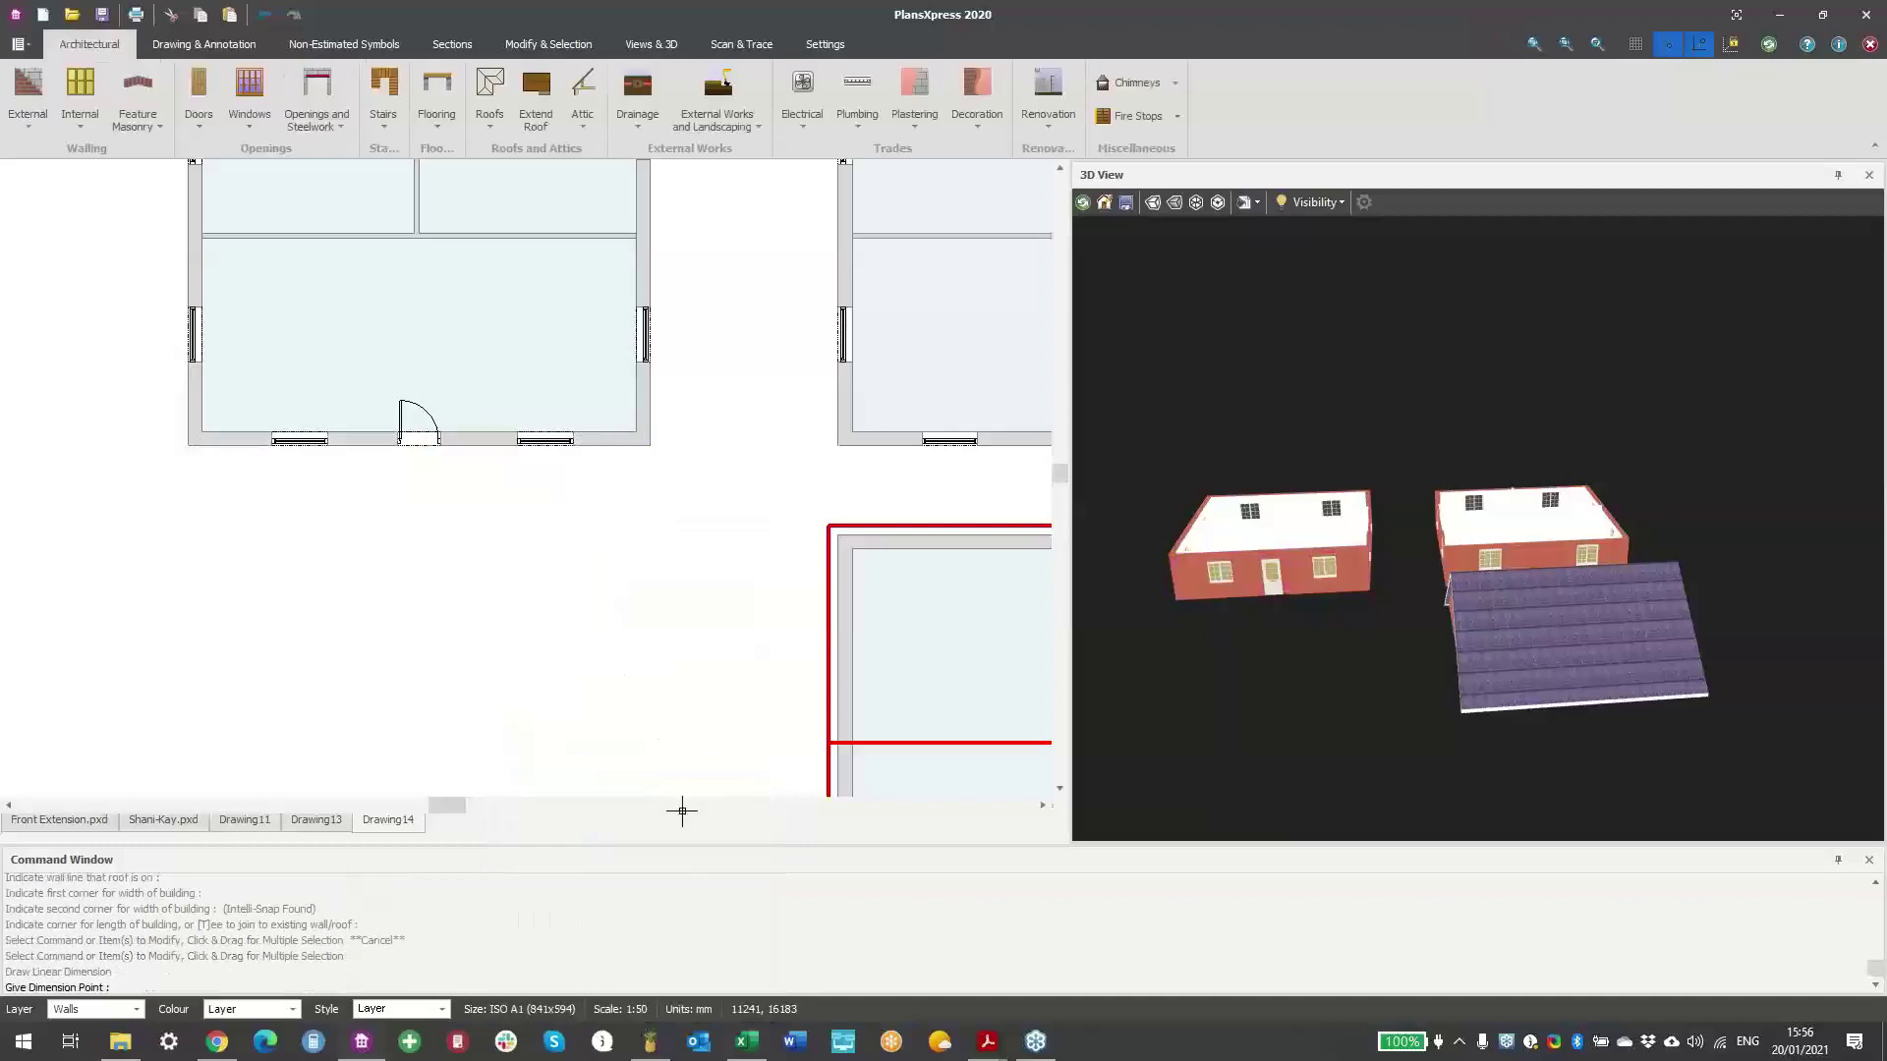
click(422, 498)
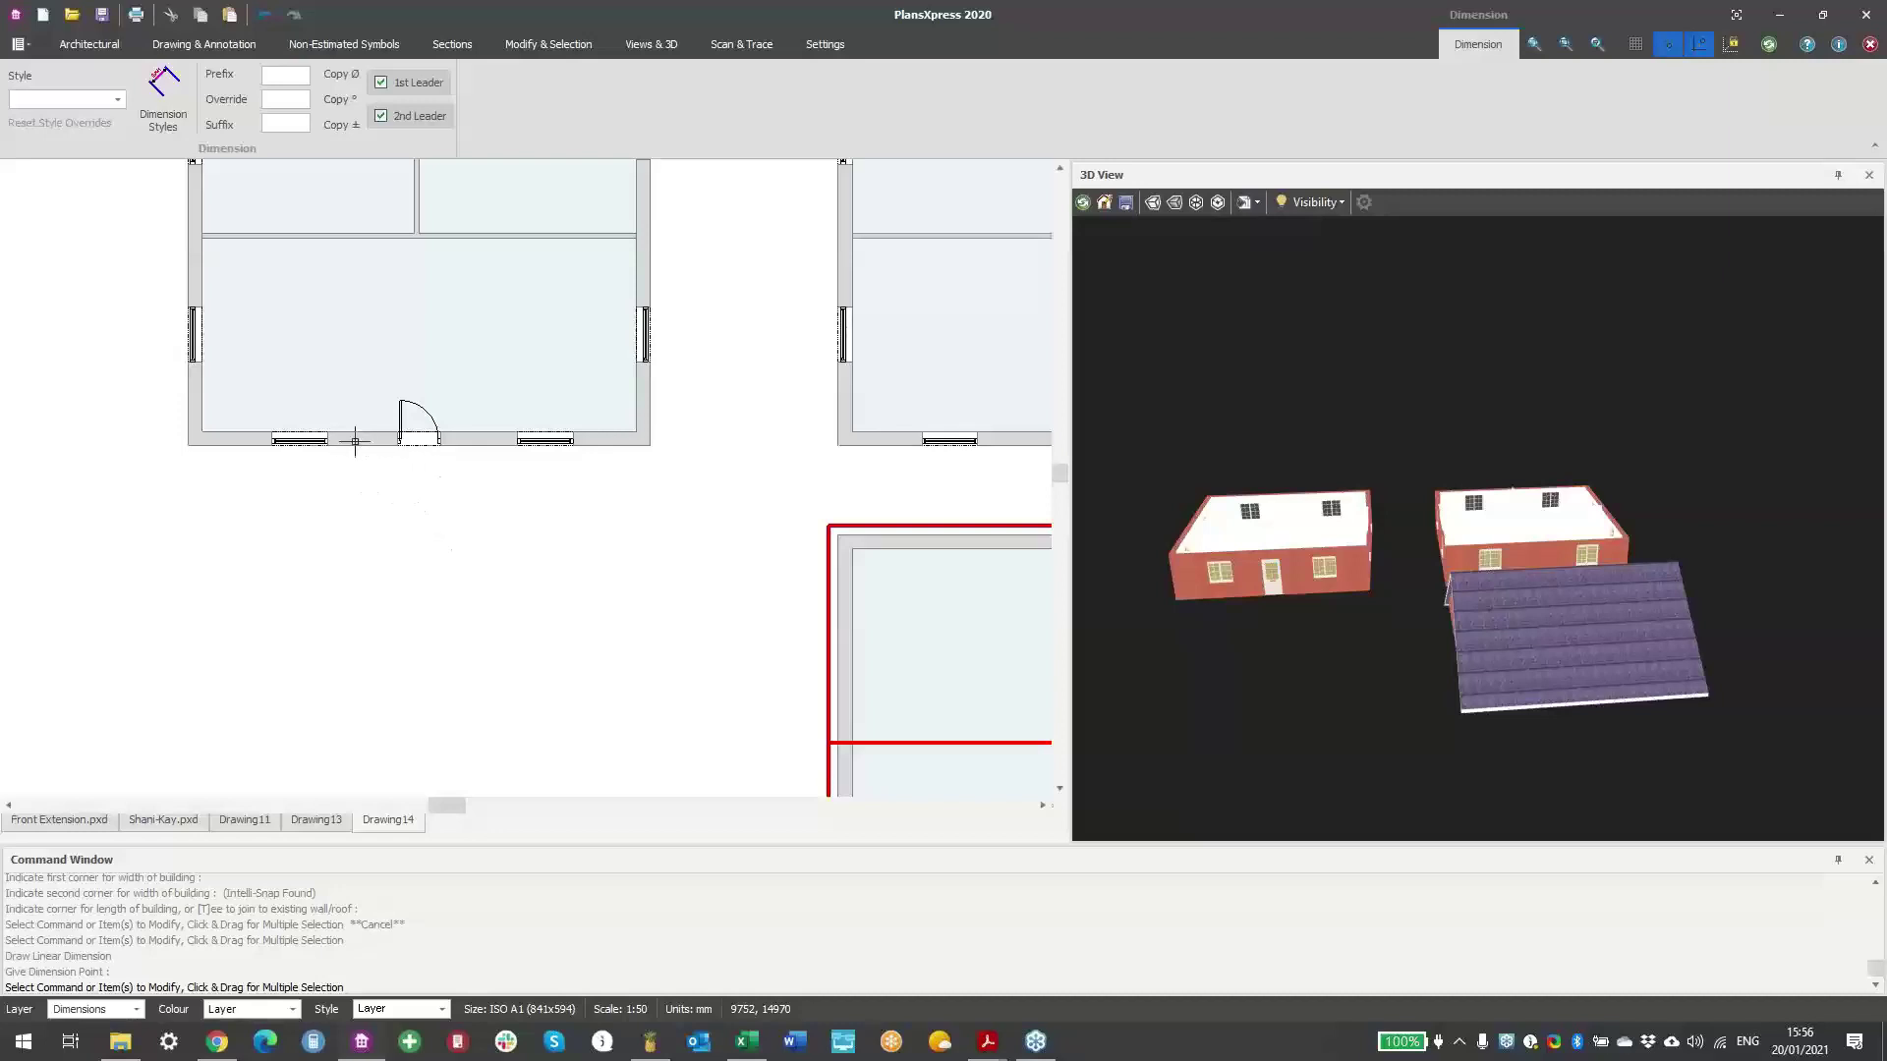
click(463, 498)
- Dimension the left-hand external wall of the ground floor plan, including its windows
middle_drag(463, 481, 430, 542)
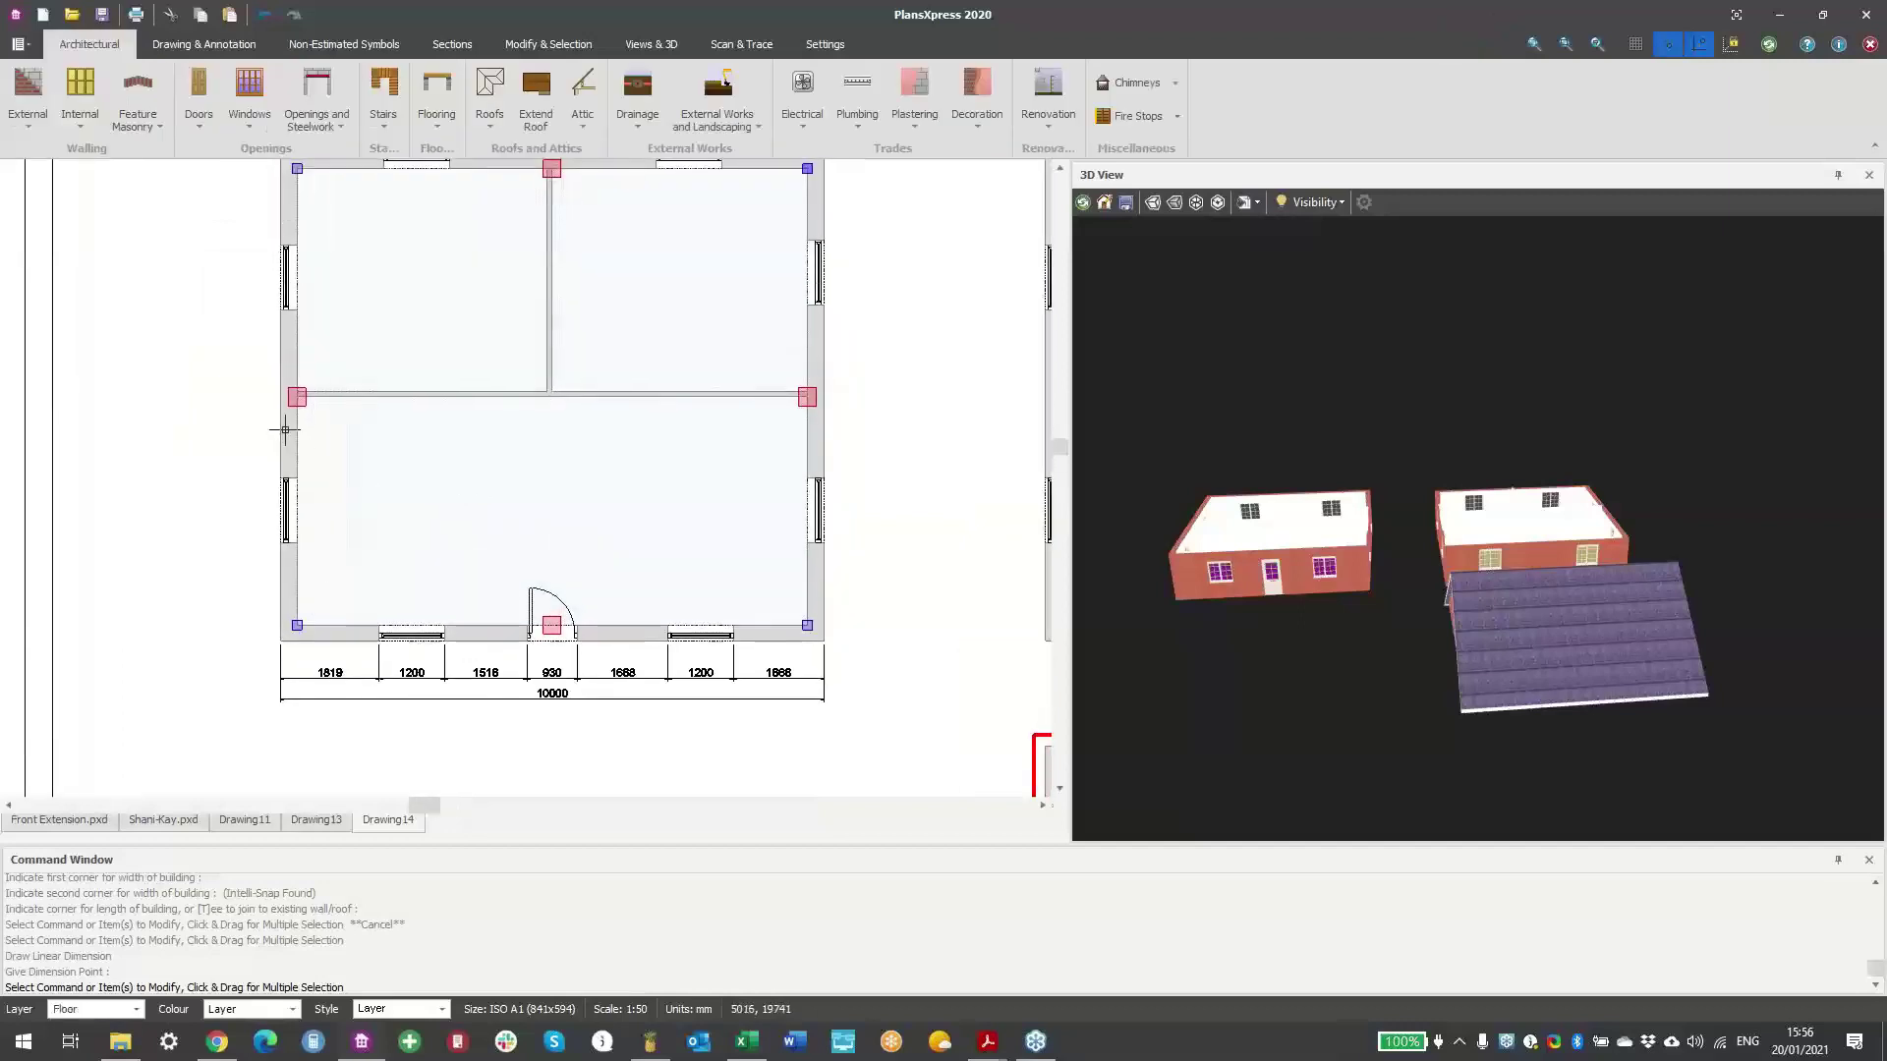
click(286, 421)
right_click(289, 417)
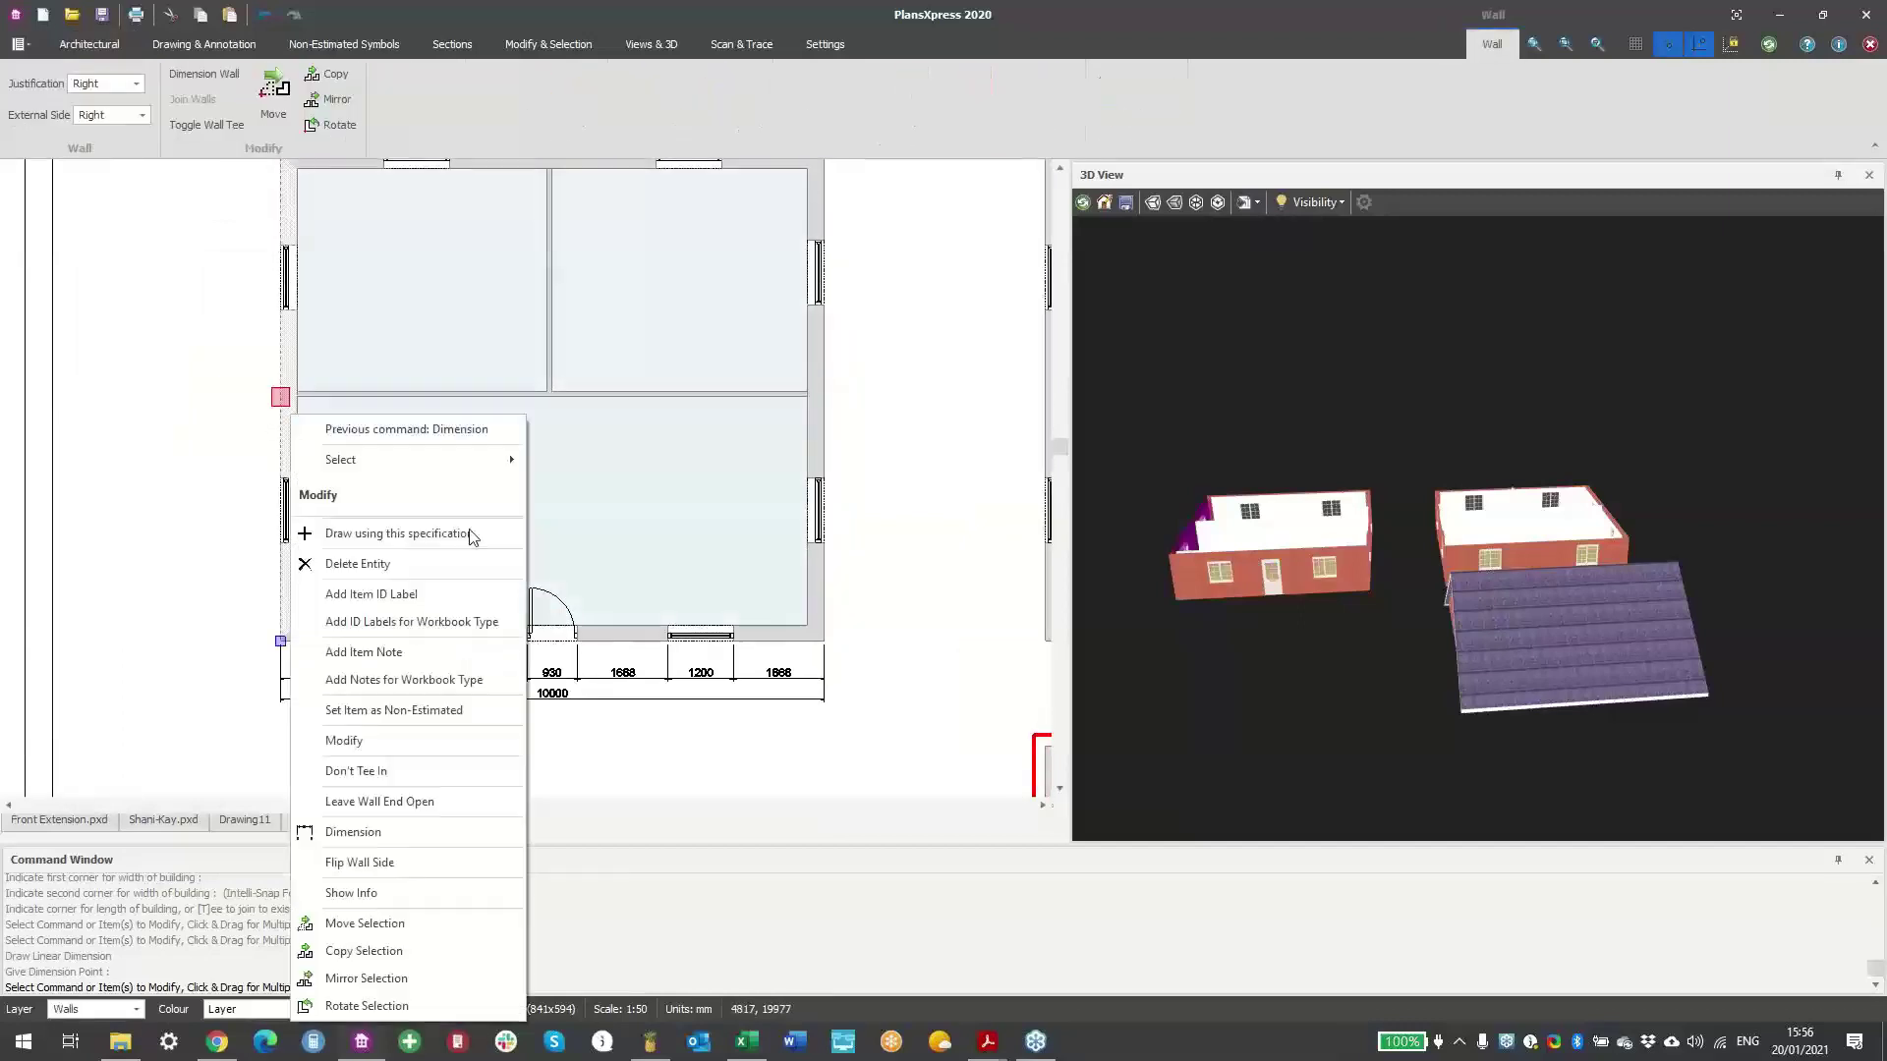
click(423, 833)
key(Escape)
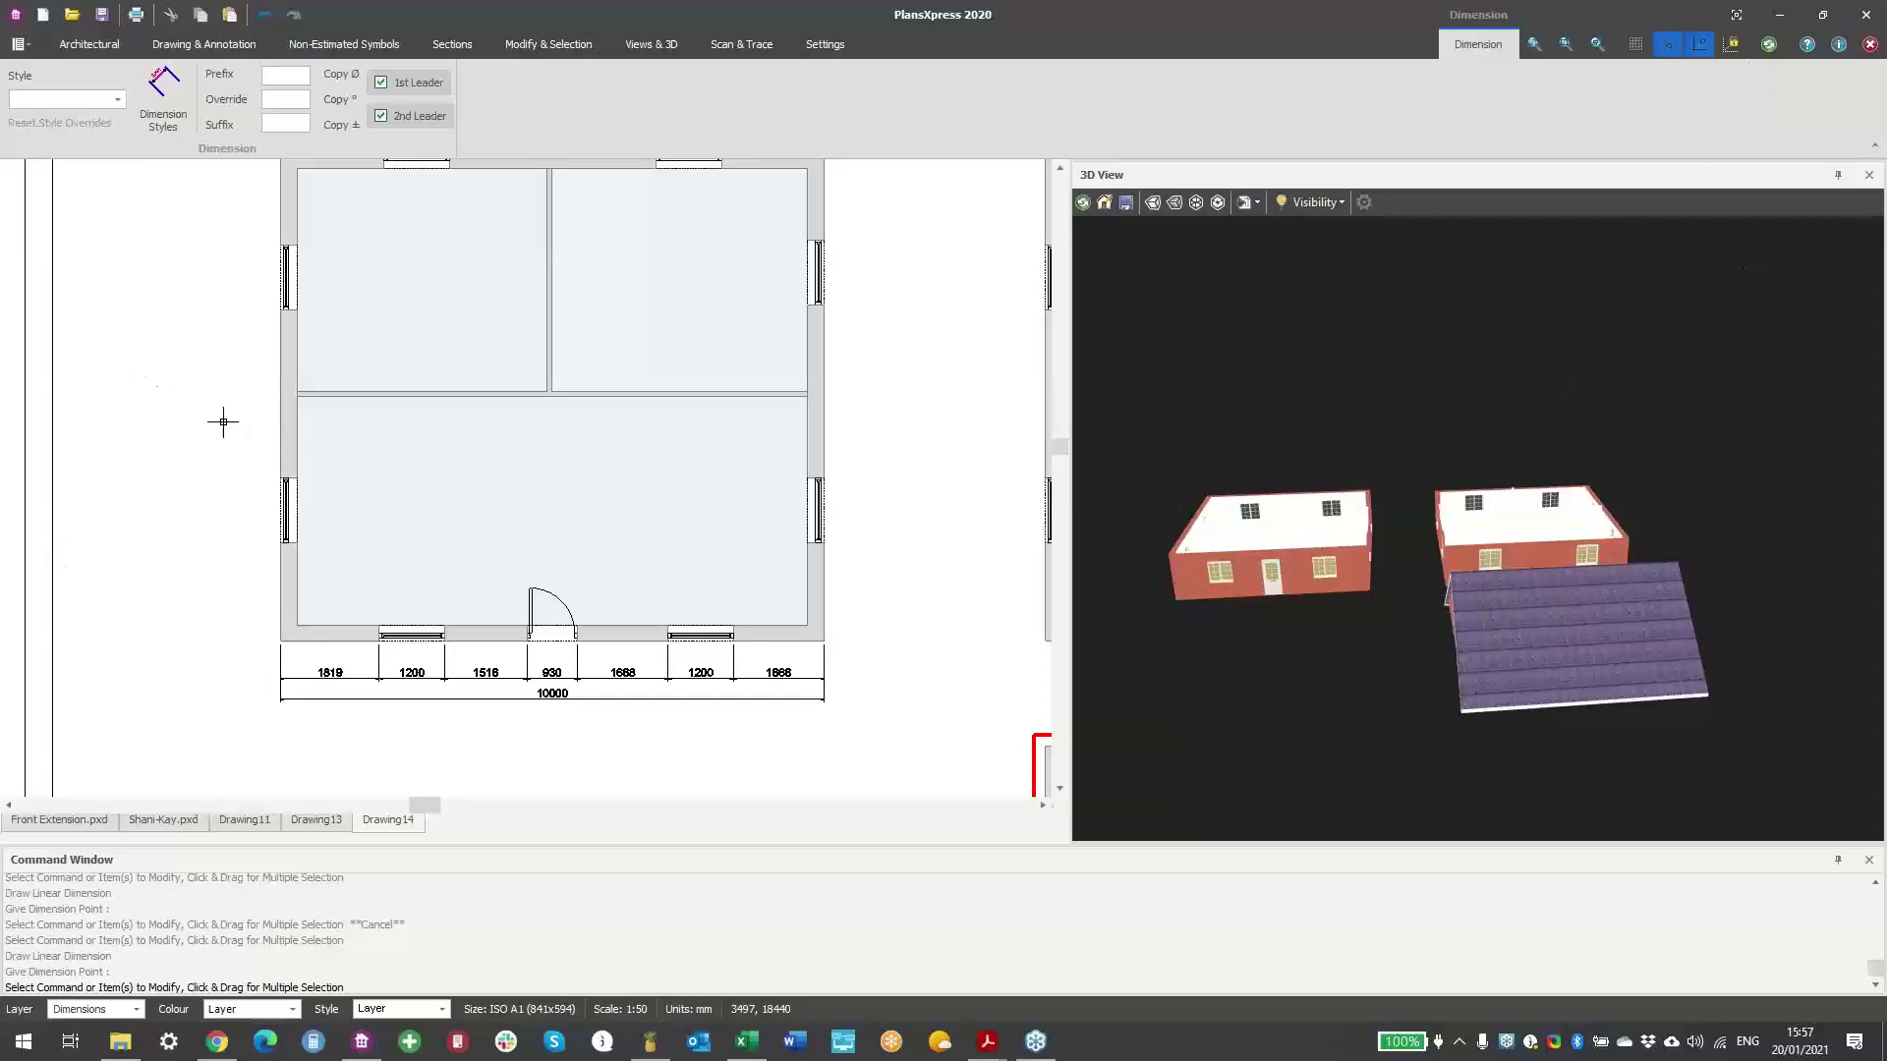
- Check the wall height in the properties of the ground floor plan's right-hand external wall
click(295, 430)
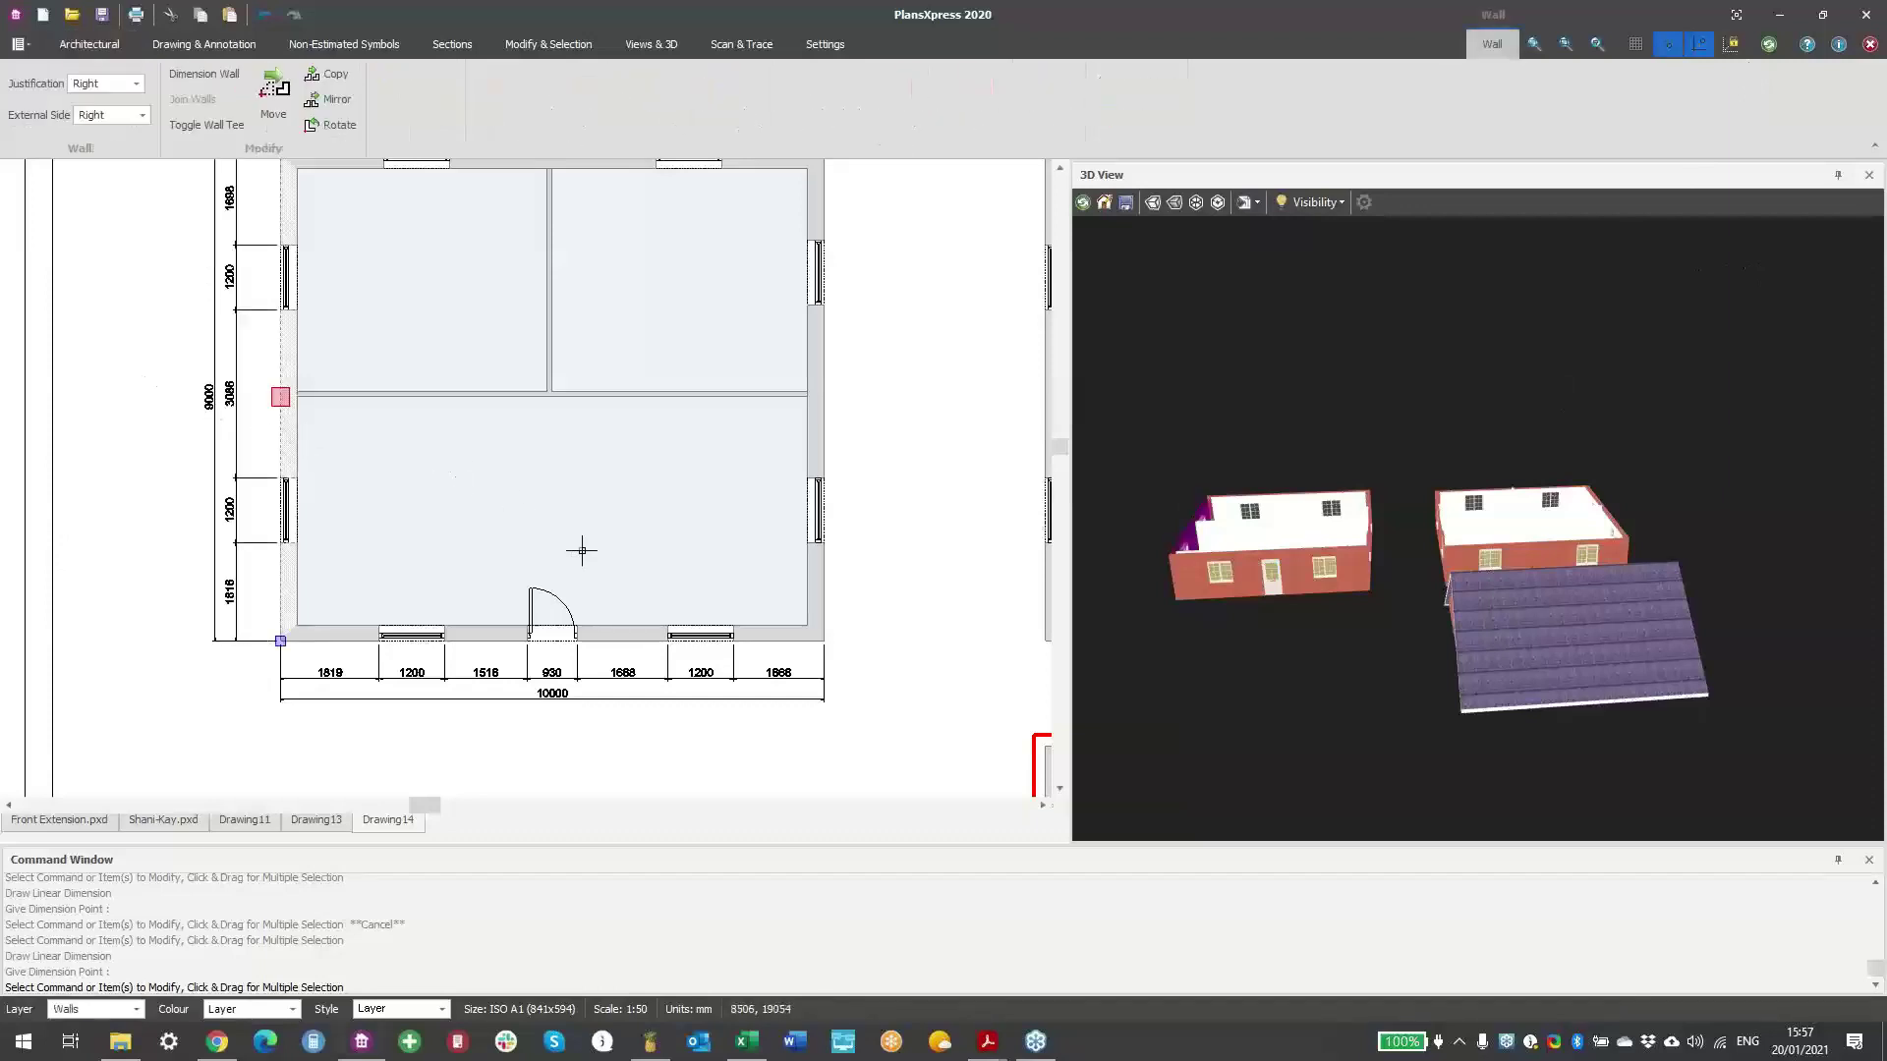
click(894, 547)
scroll(864, 518, down, 4)
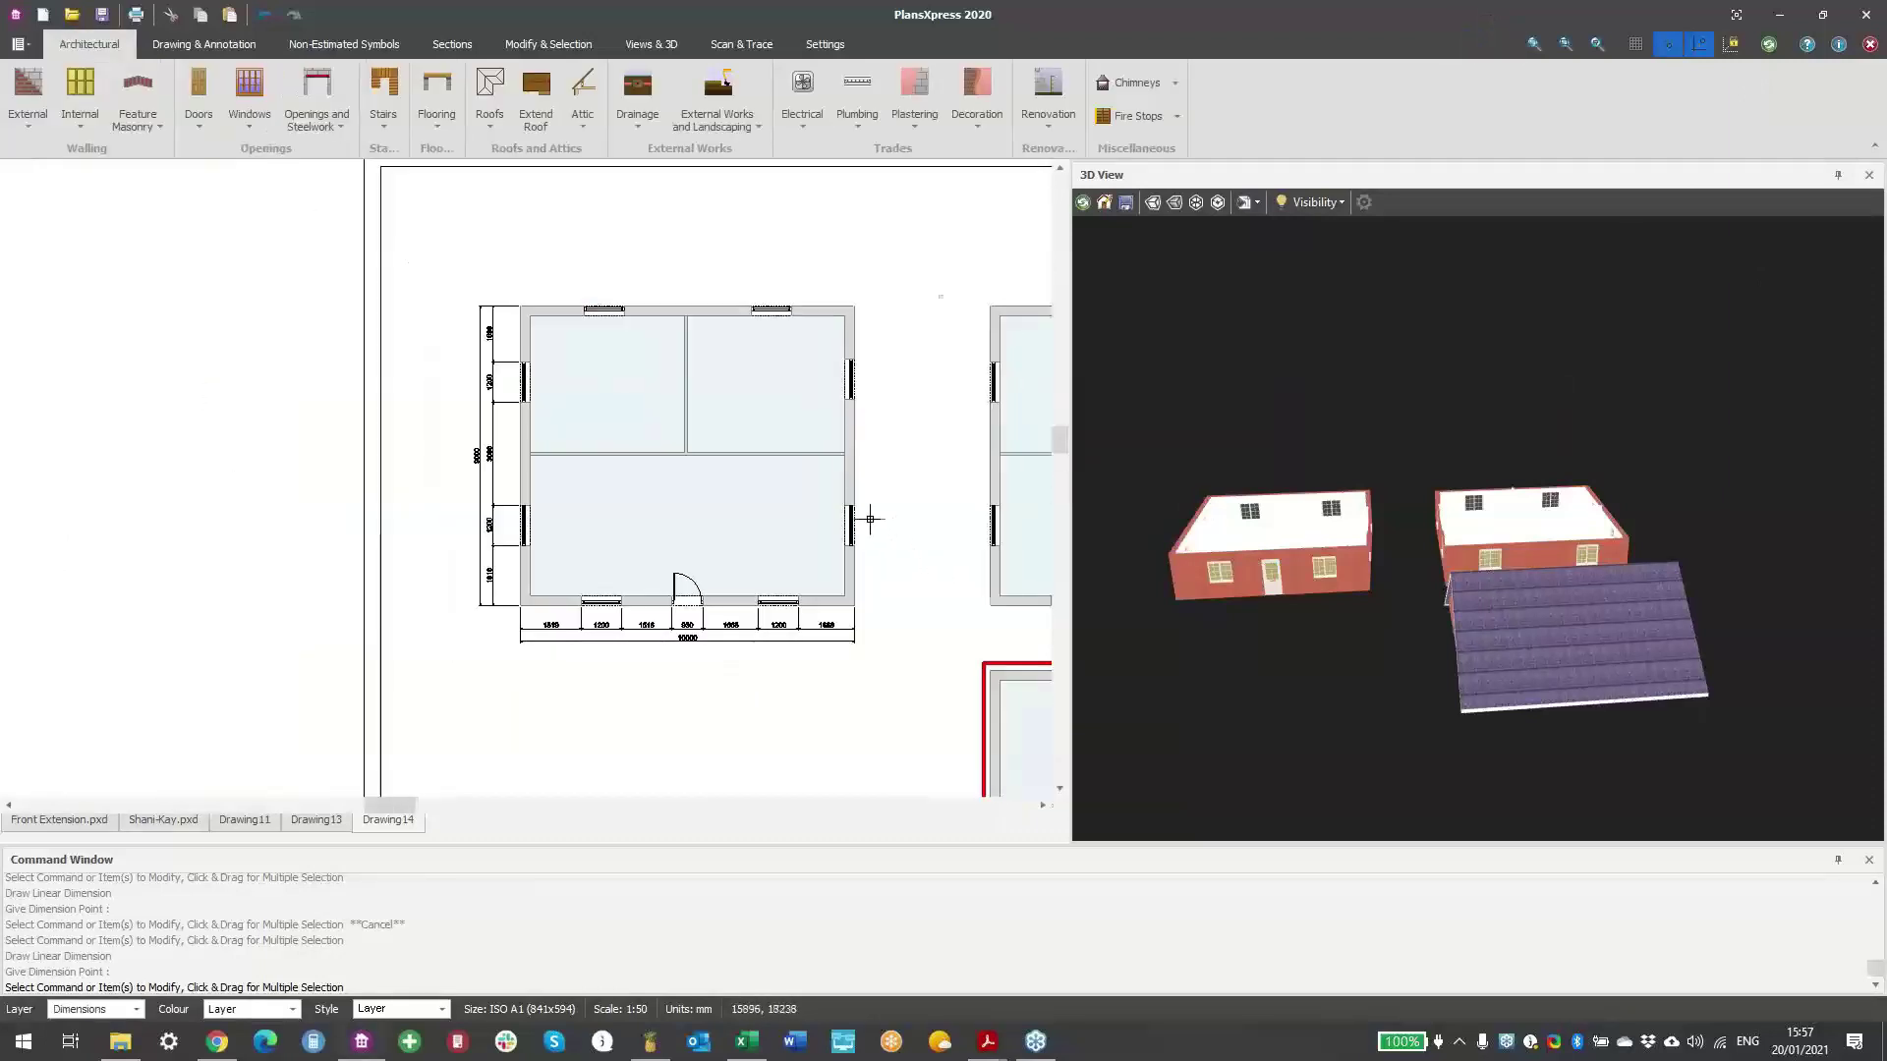
scroll(798, 528, down, 1)
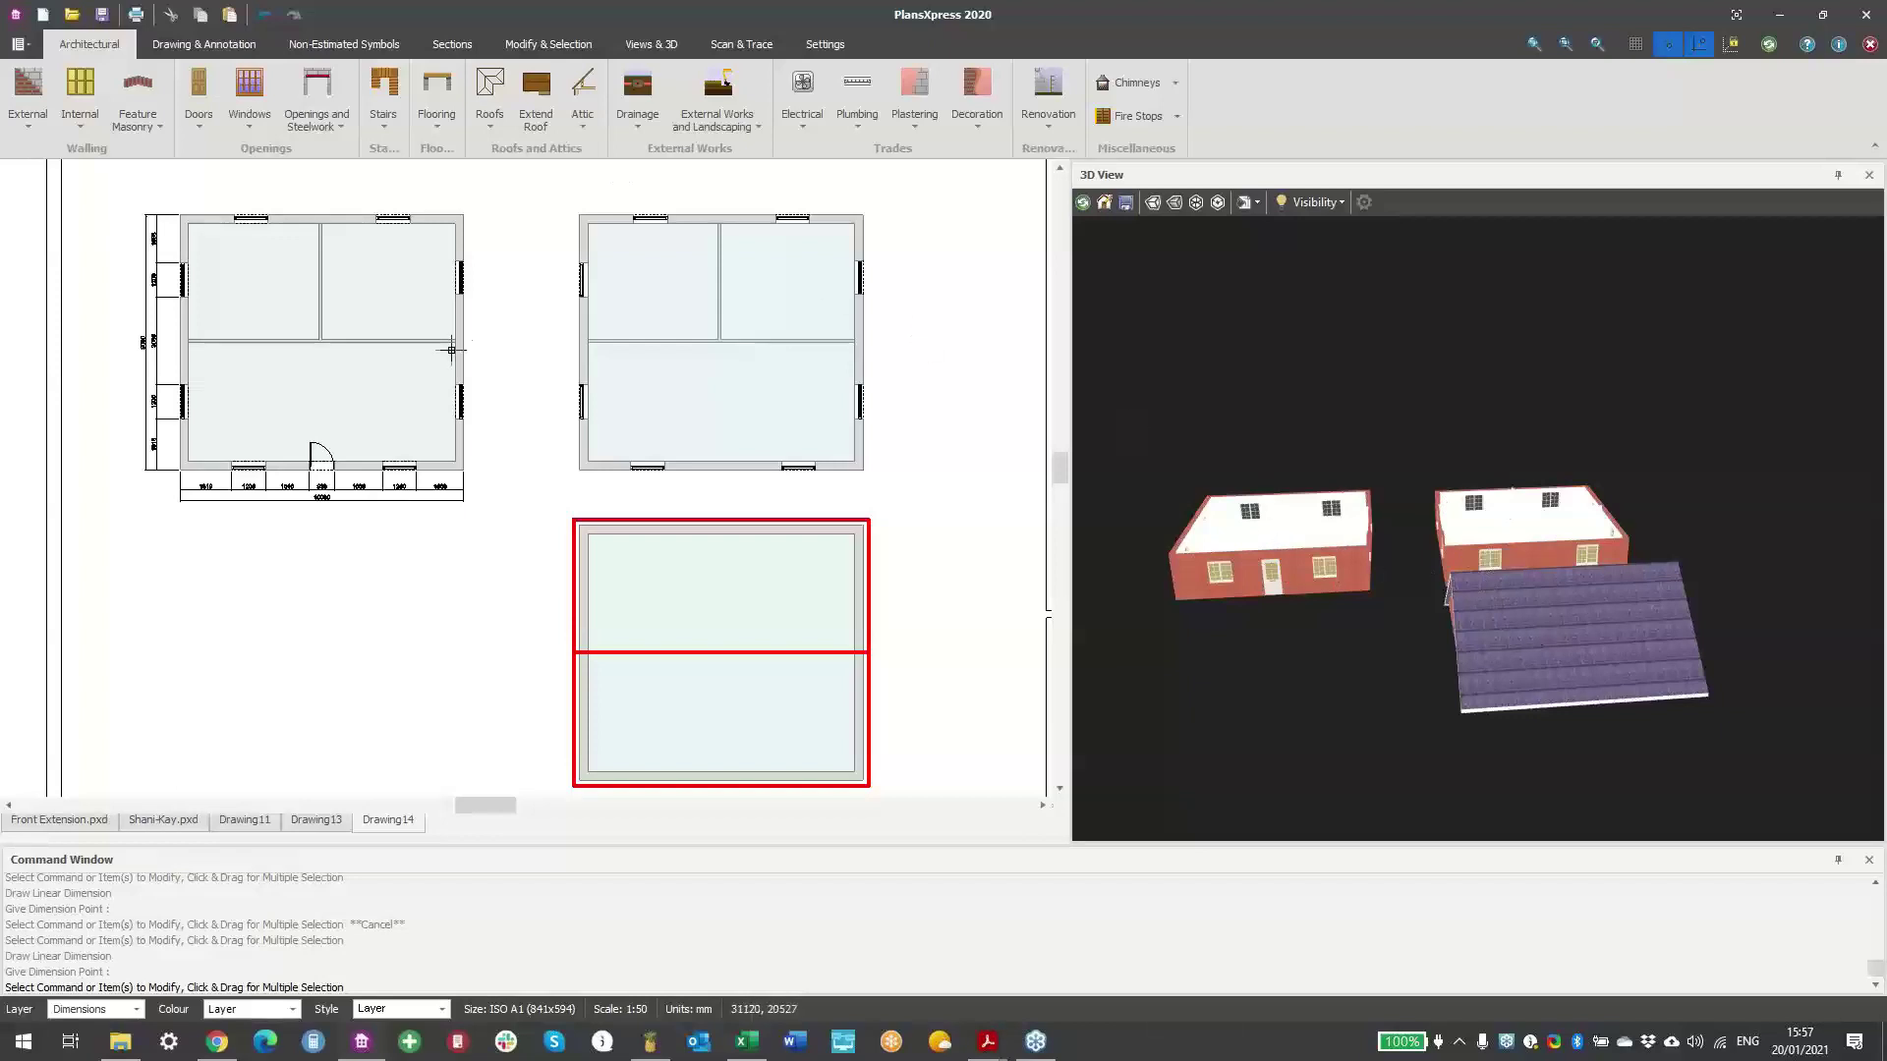
scroll(451, 349, up, 2)
scroll(666, 485, up, 1)
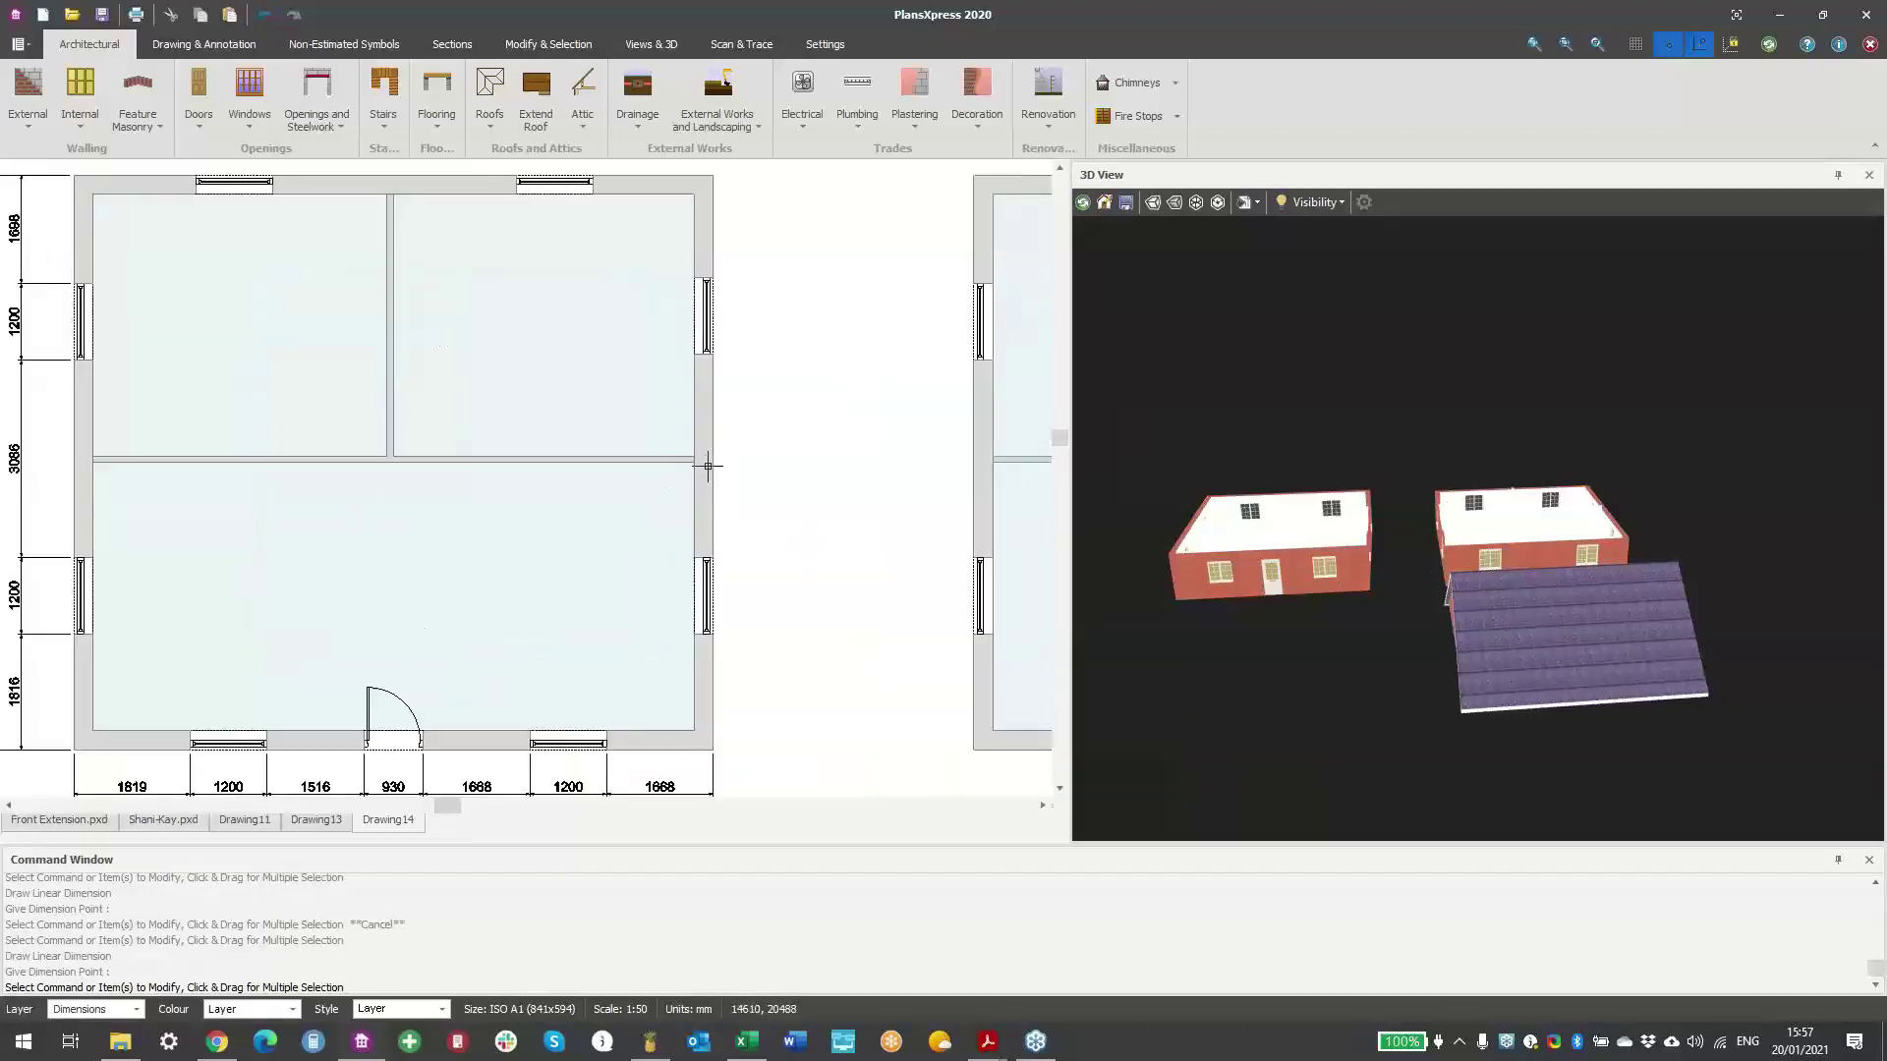
mouse_move(708, 466)
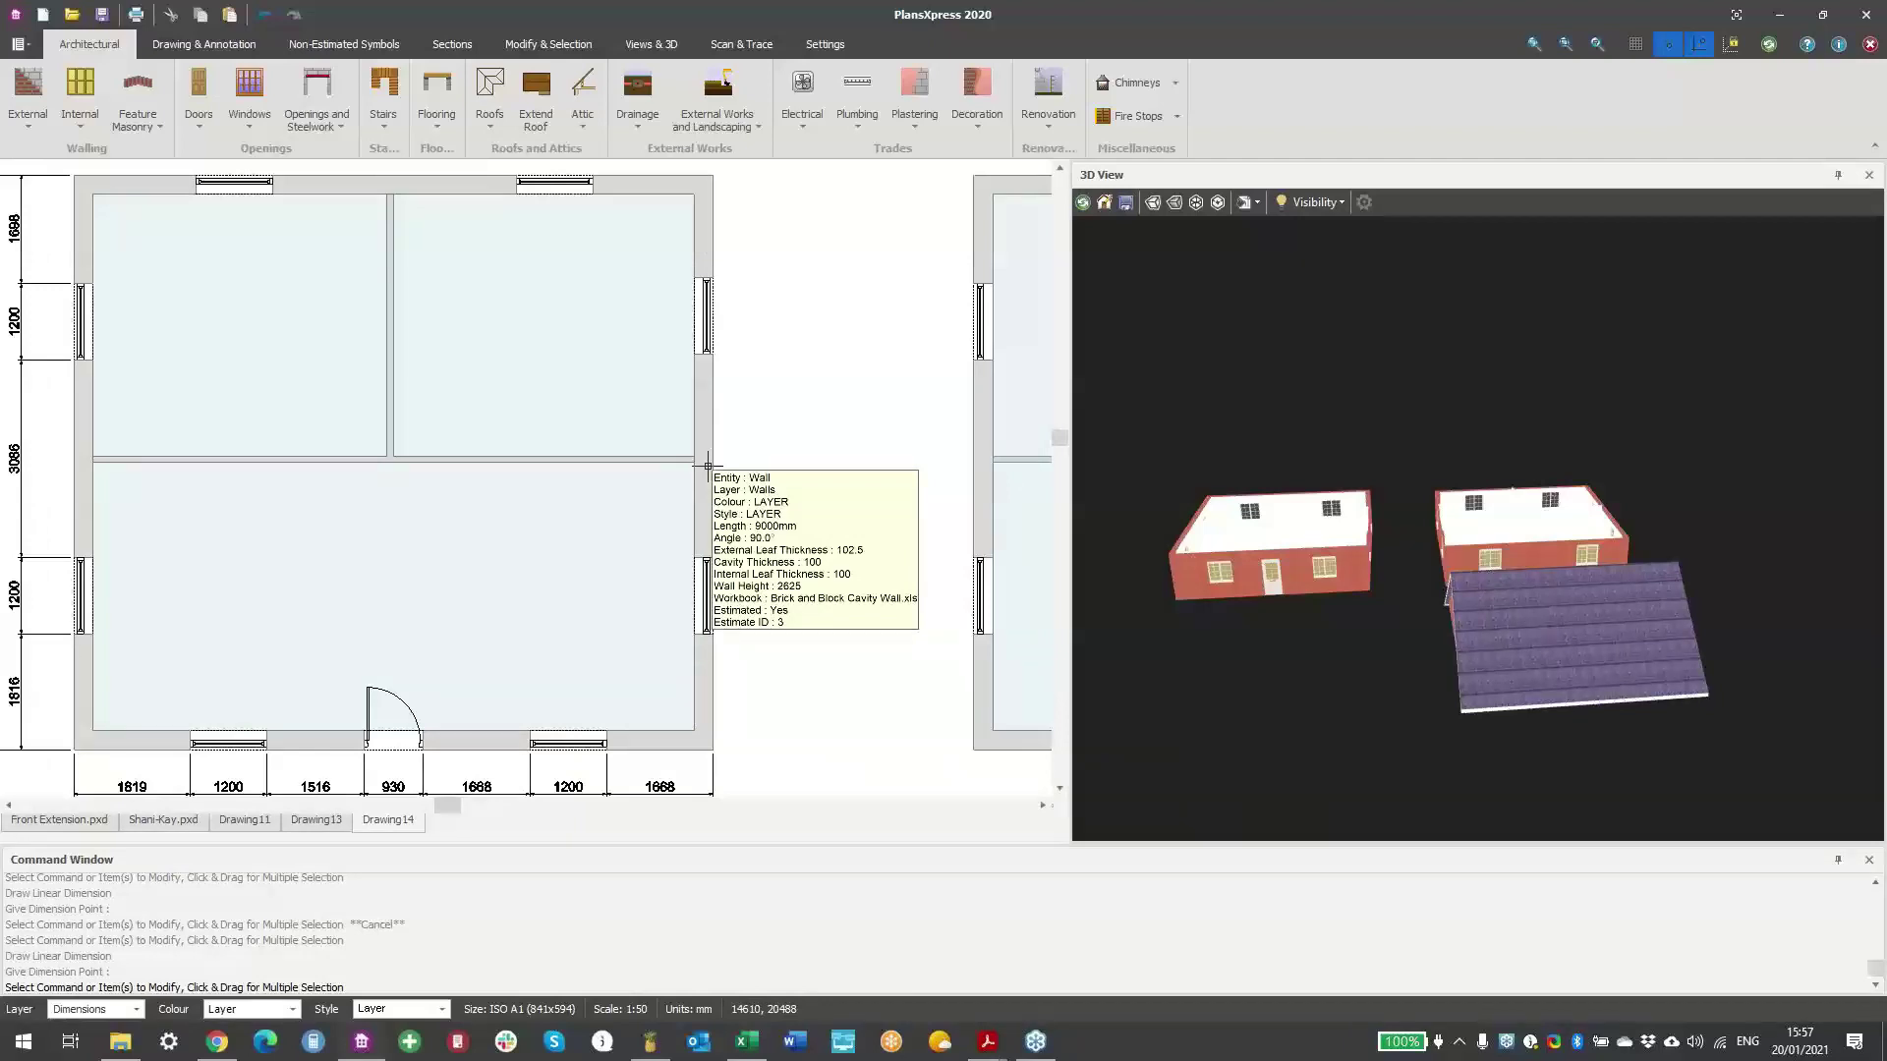
scroll(556, 381, down, 1)
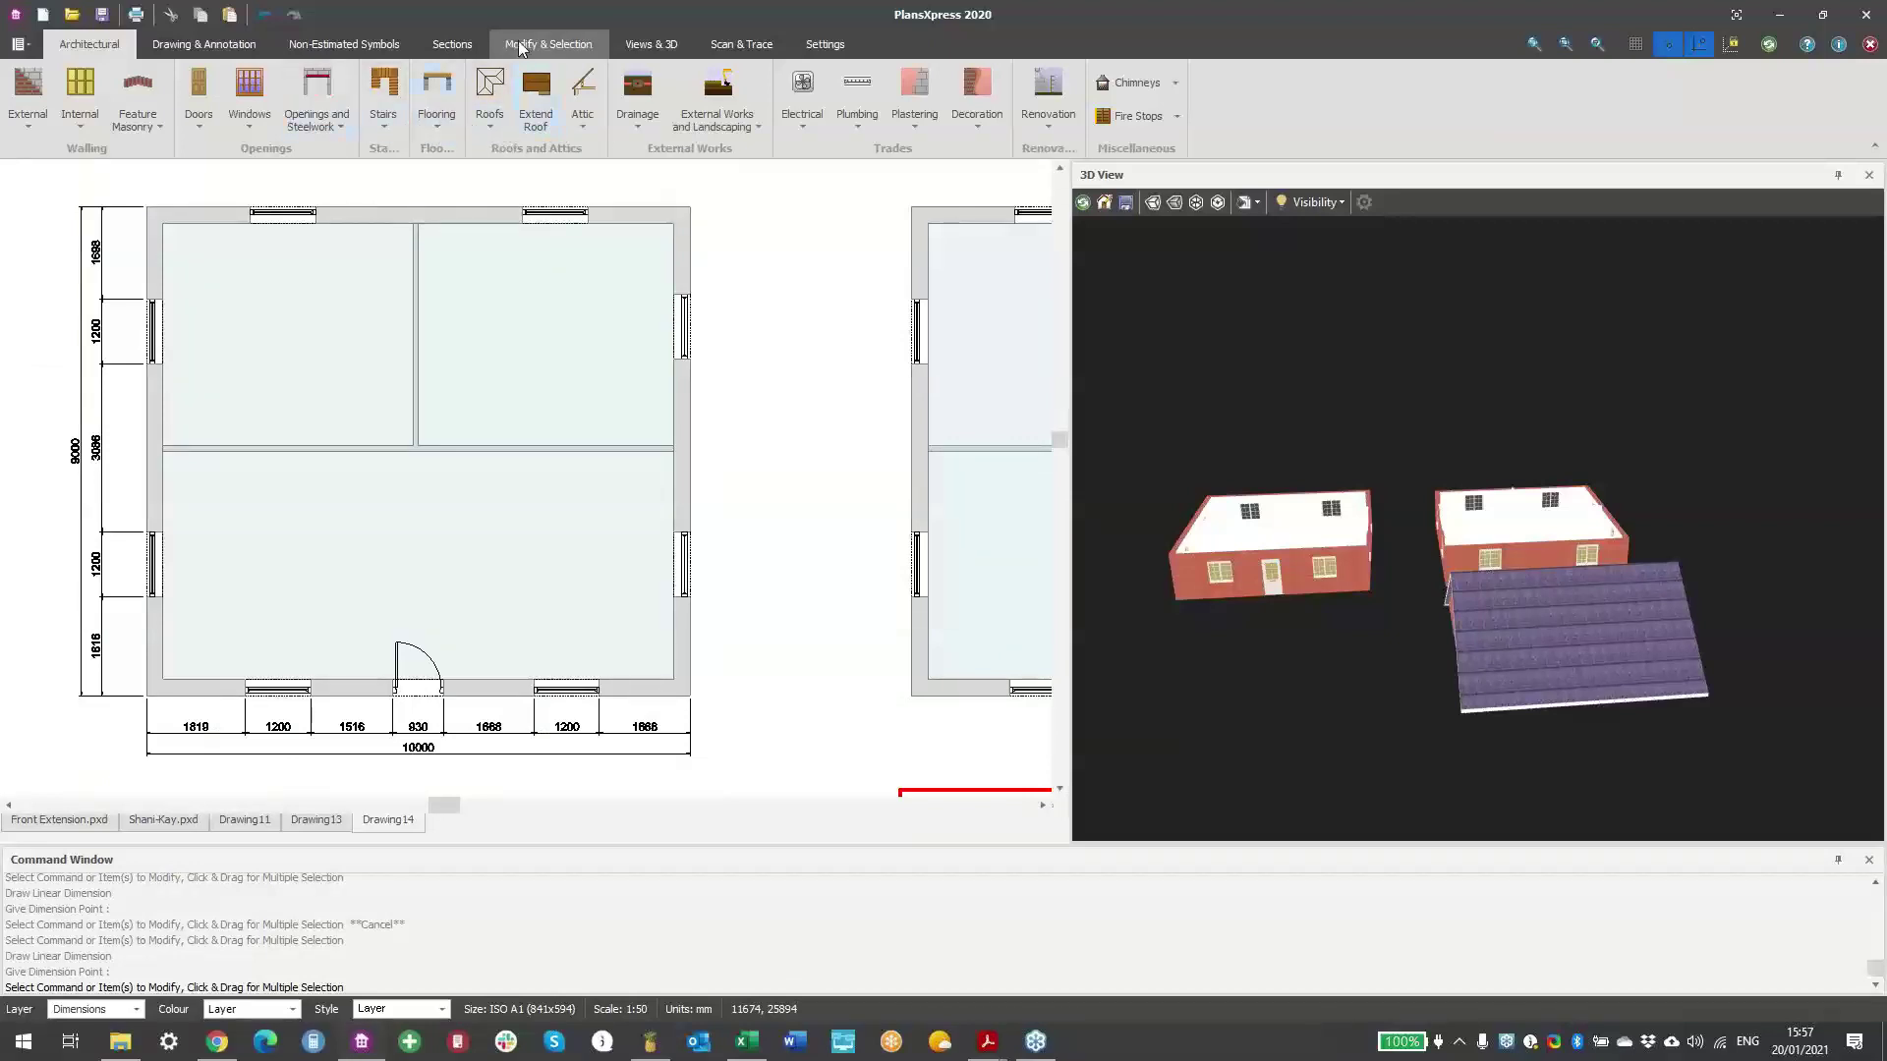
- Set up a new level for the ground floor with a wall height of 2625
click(652, 44)
click(292, 113)
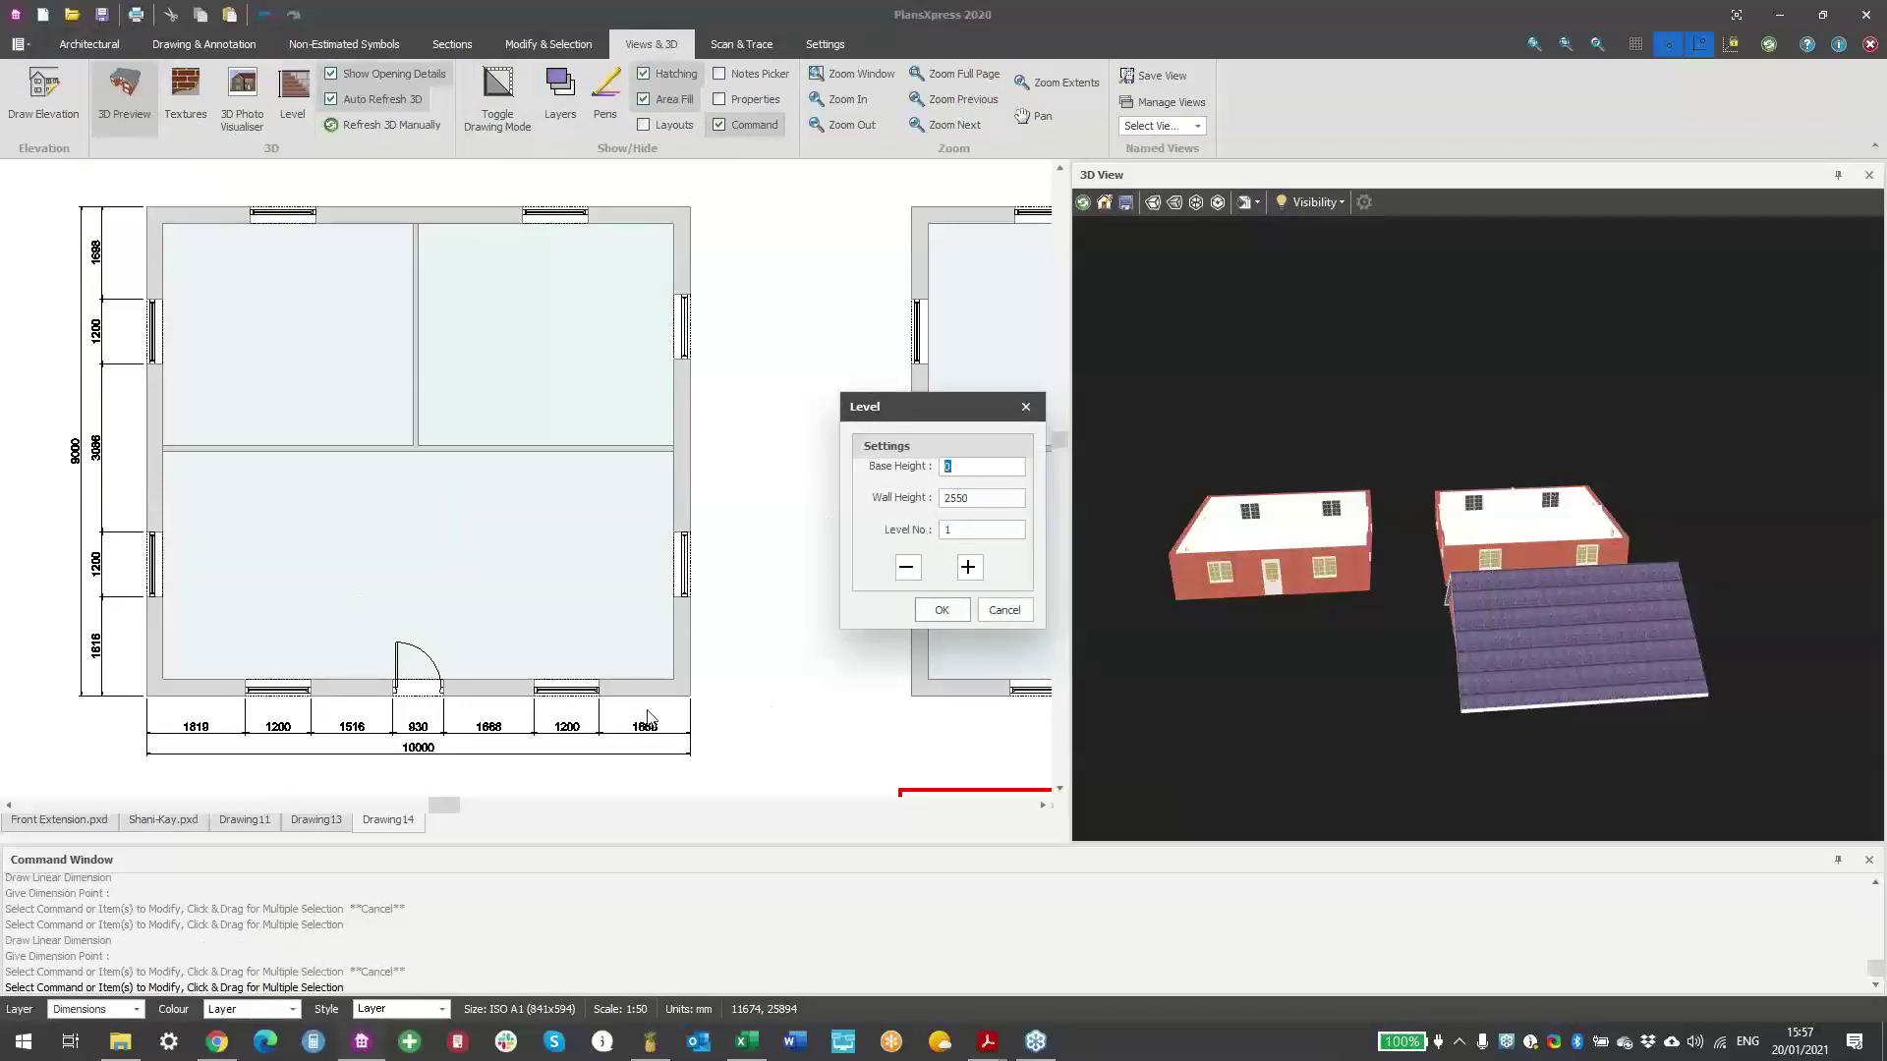
double_click(992, 498)
text(2625)
click(942, 609)
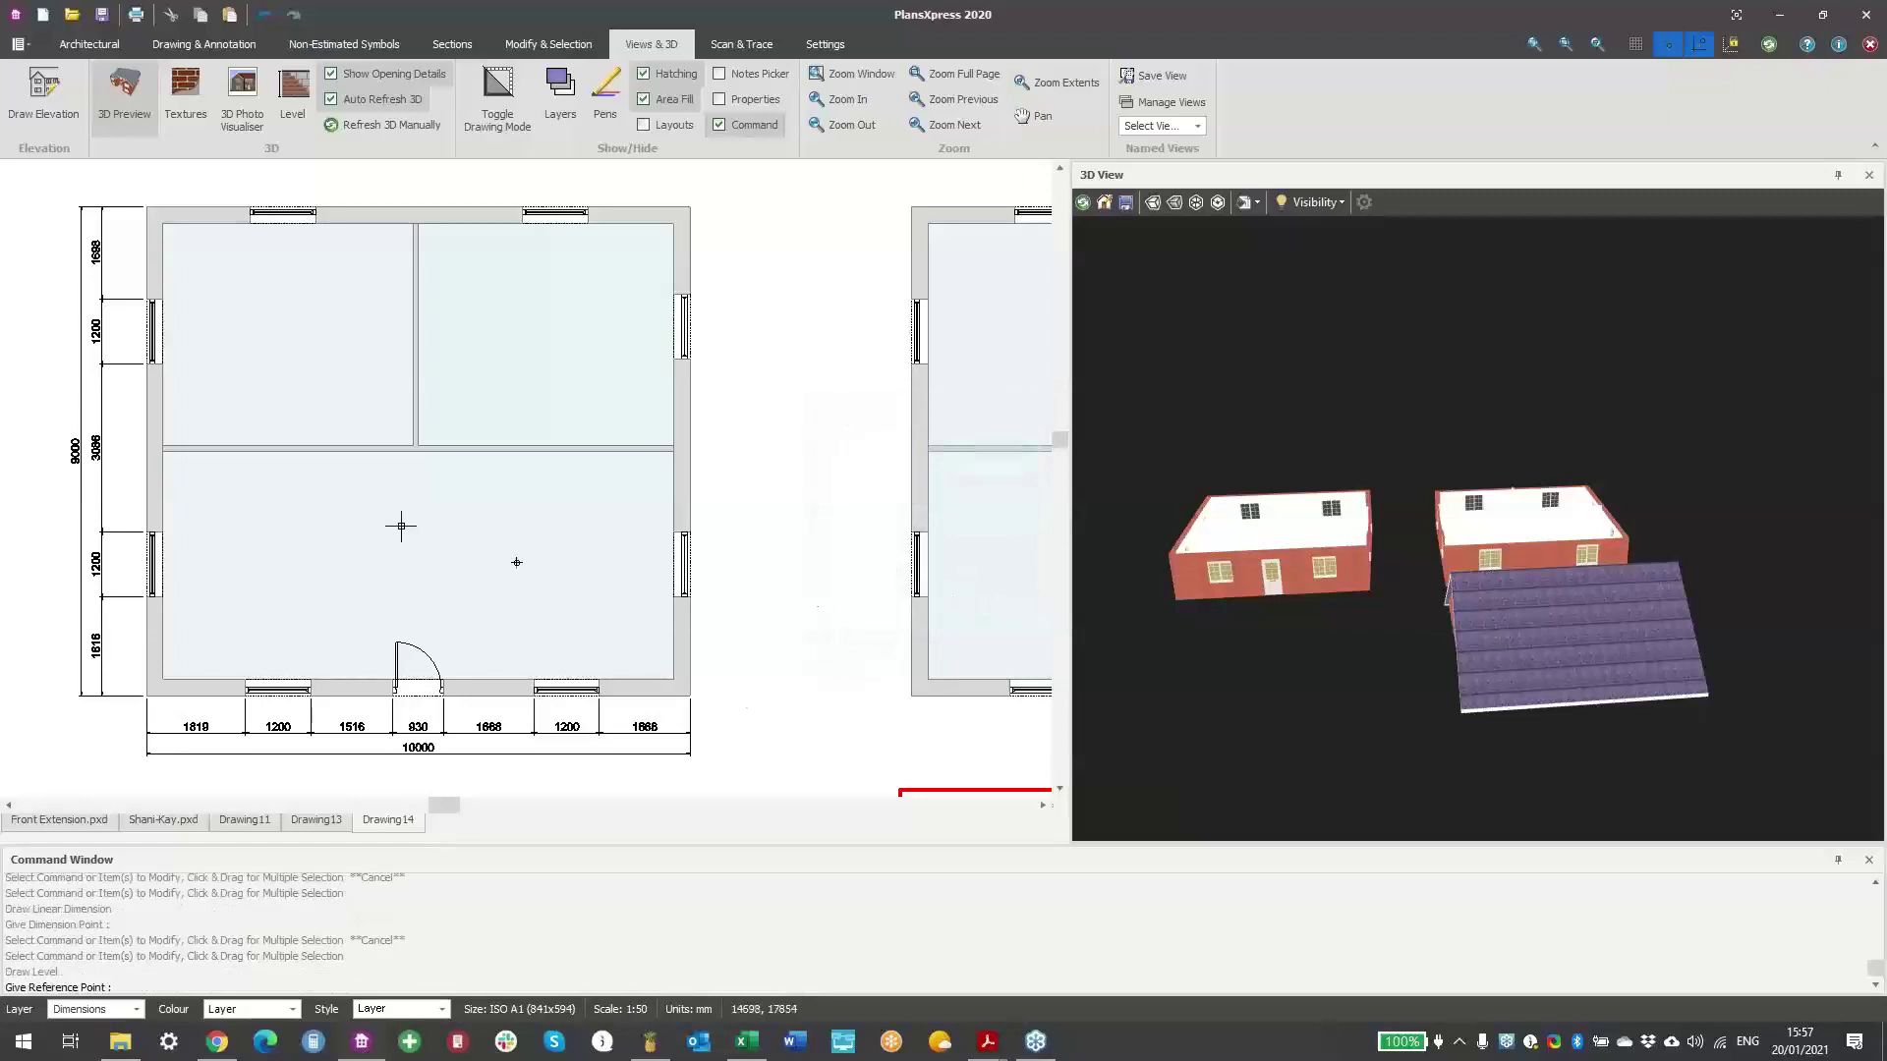
- Put the level's reference point on the ground floor's upper-left outer wall corner and box the plan with its dimensions, then check it in 3D
scroll(224, 433, down, 1)
scroll(187, 295, up, 3)
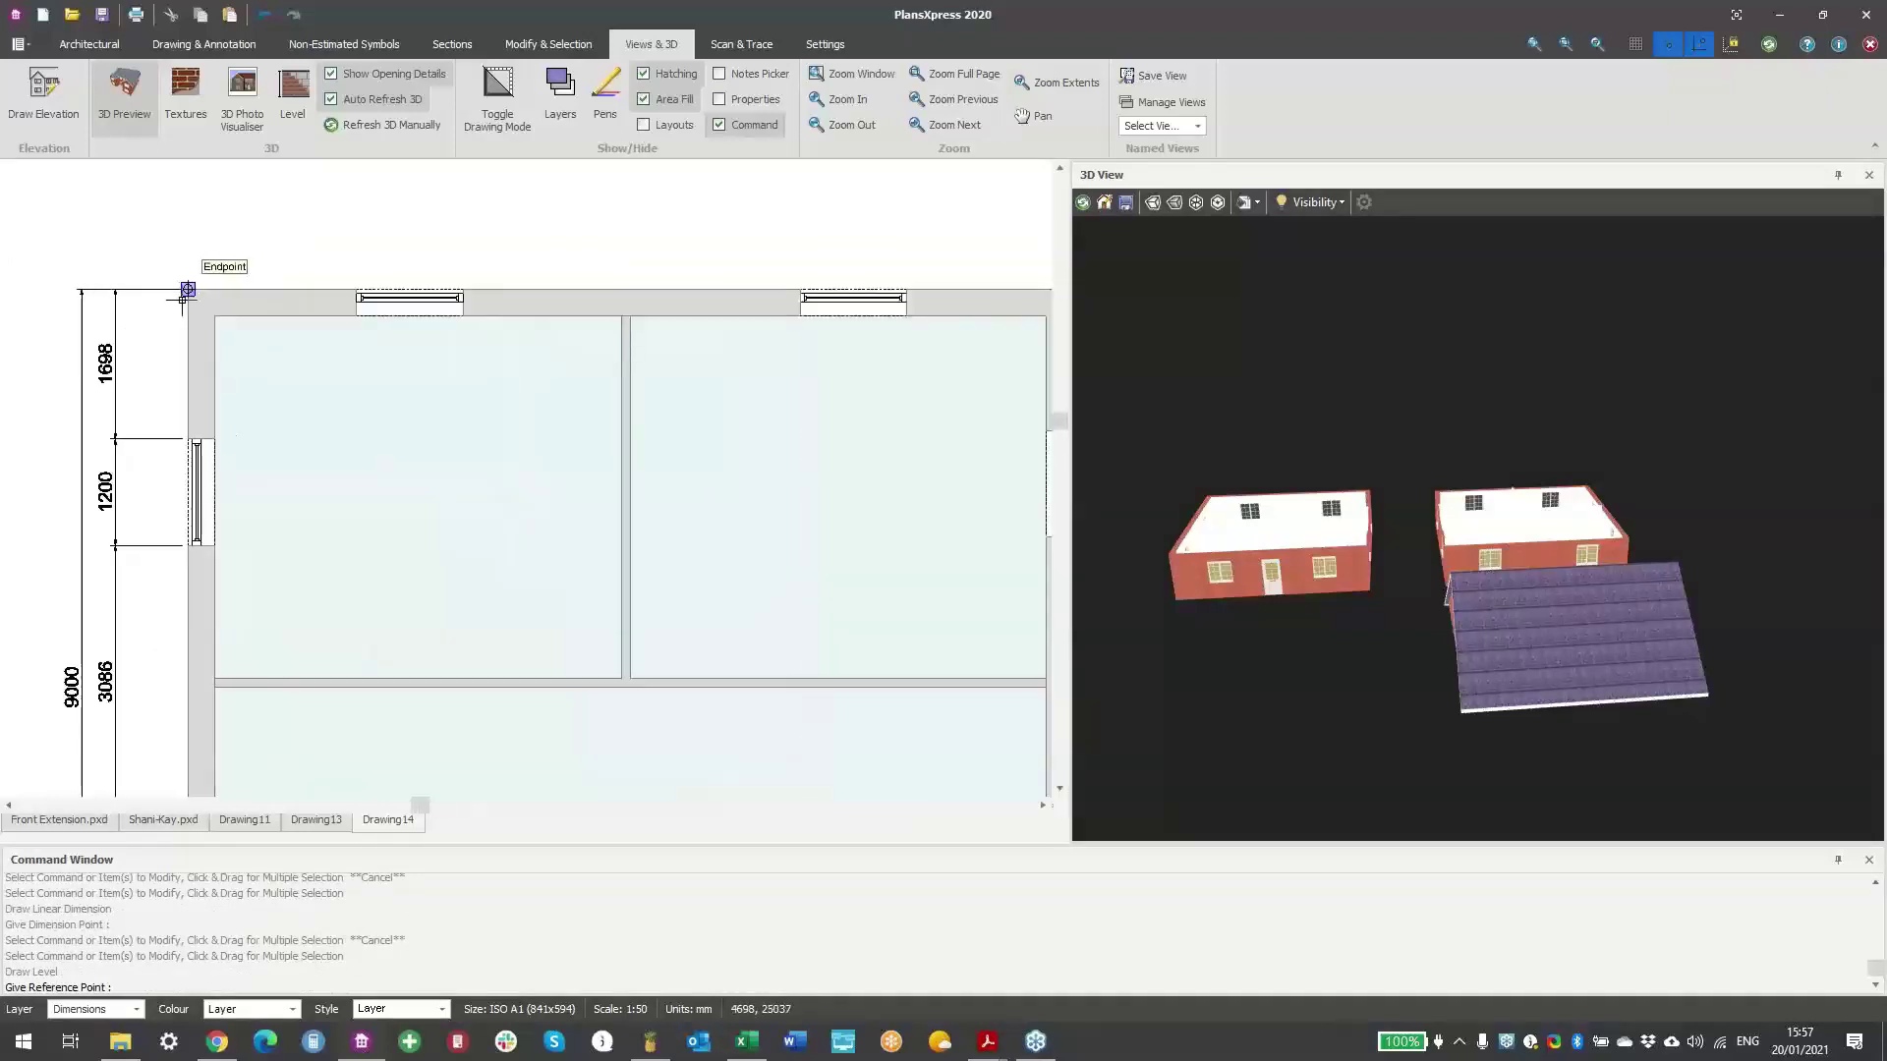
scroll(186, 294, up, 1)
click(188, 290)
scroll(300, 406, down, 2)
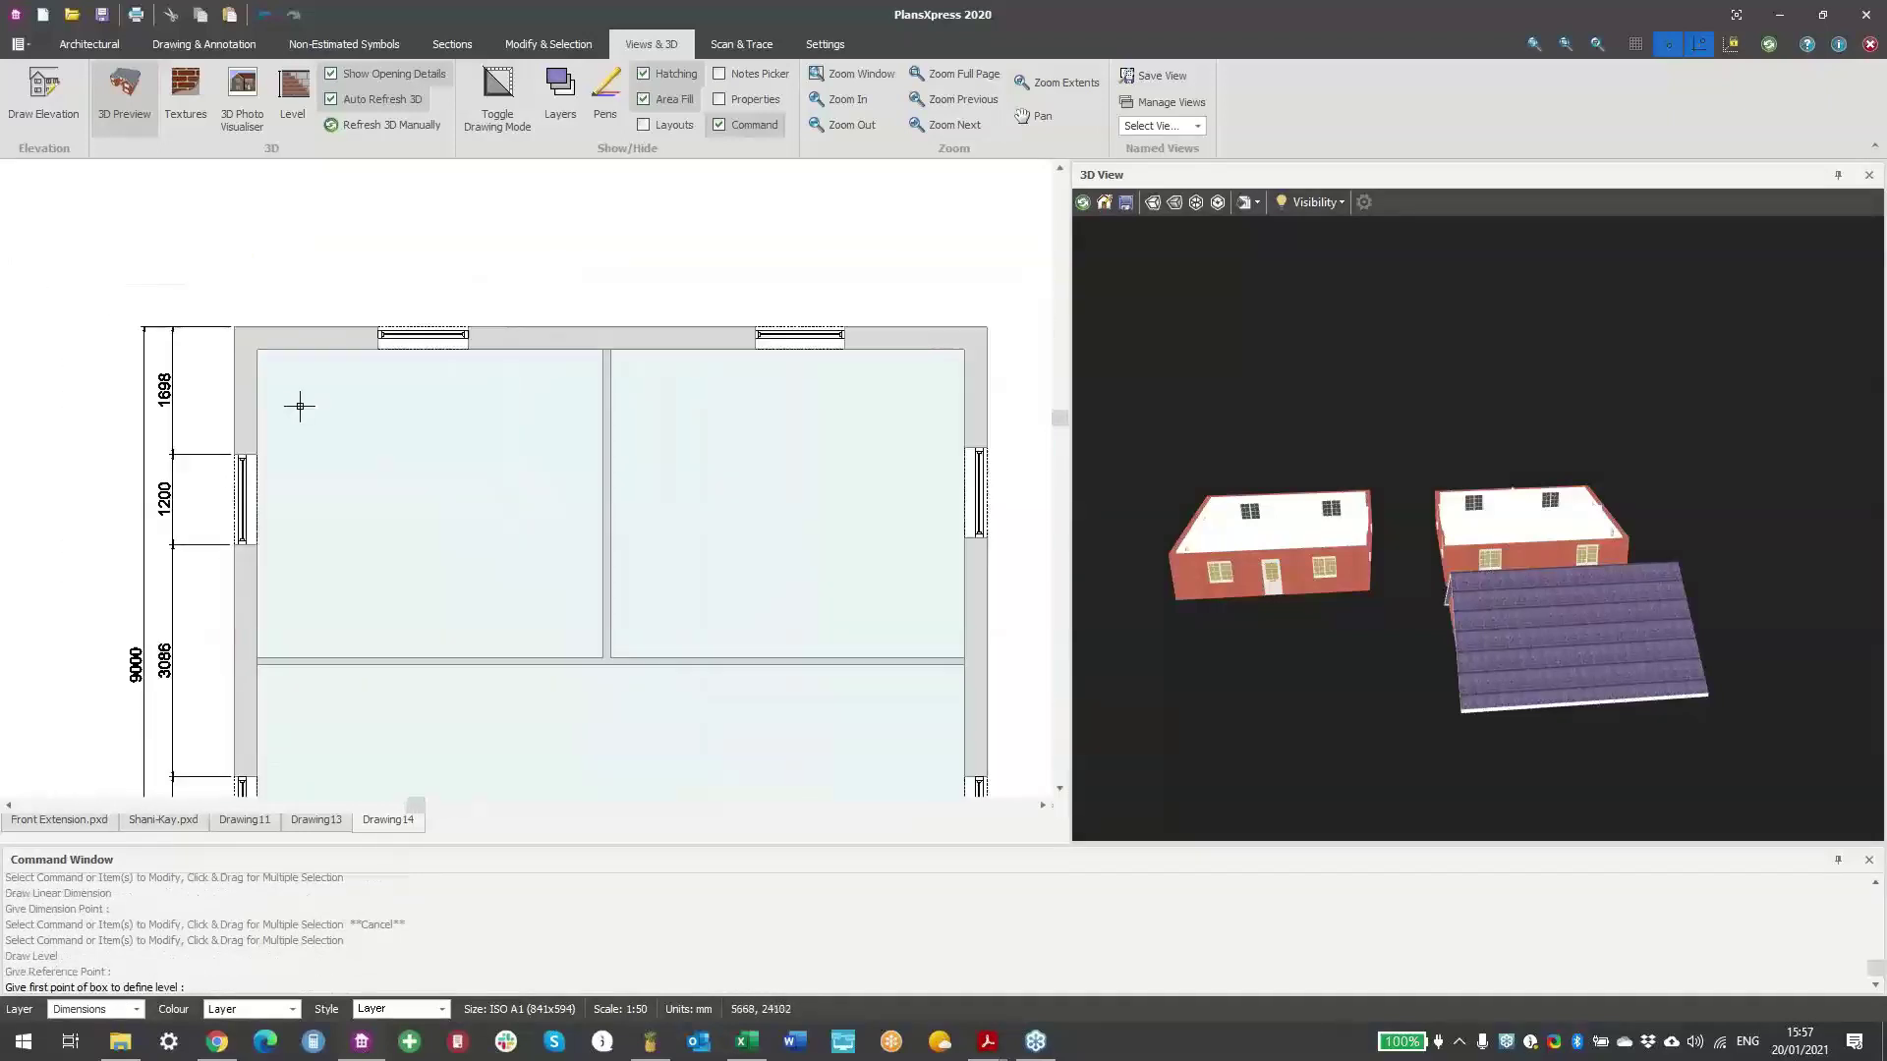
scroll(300, 405, down, 2)
click(228, 333)
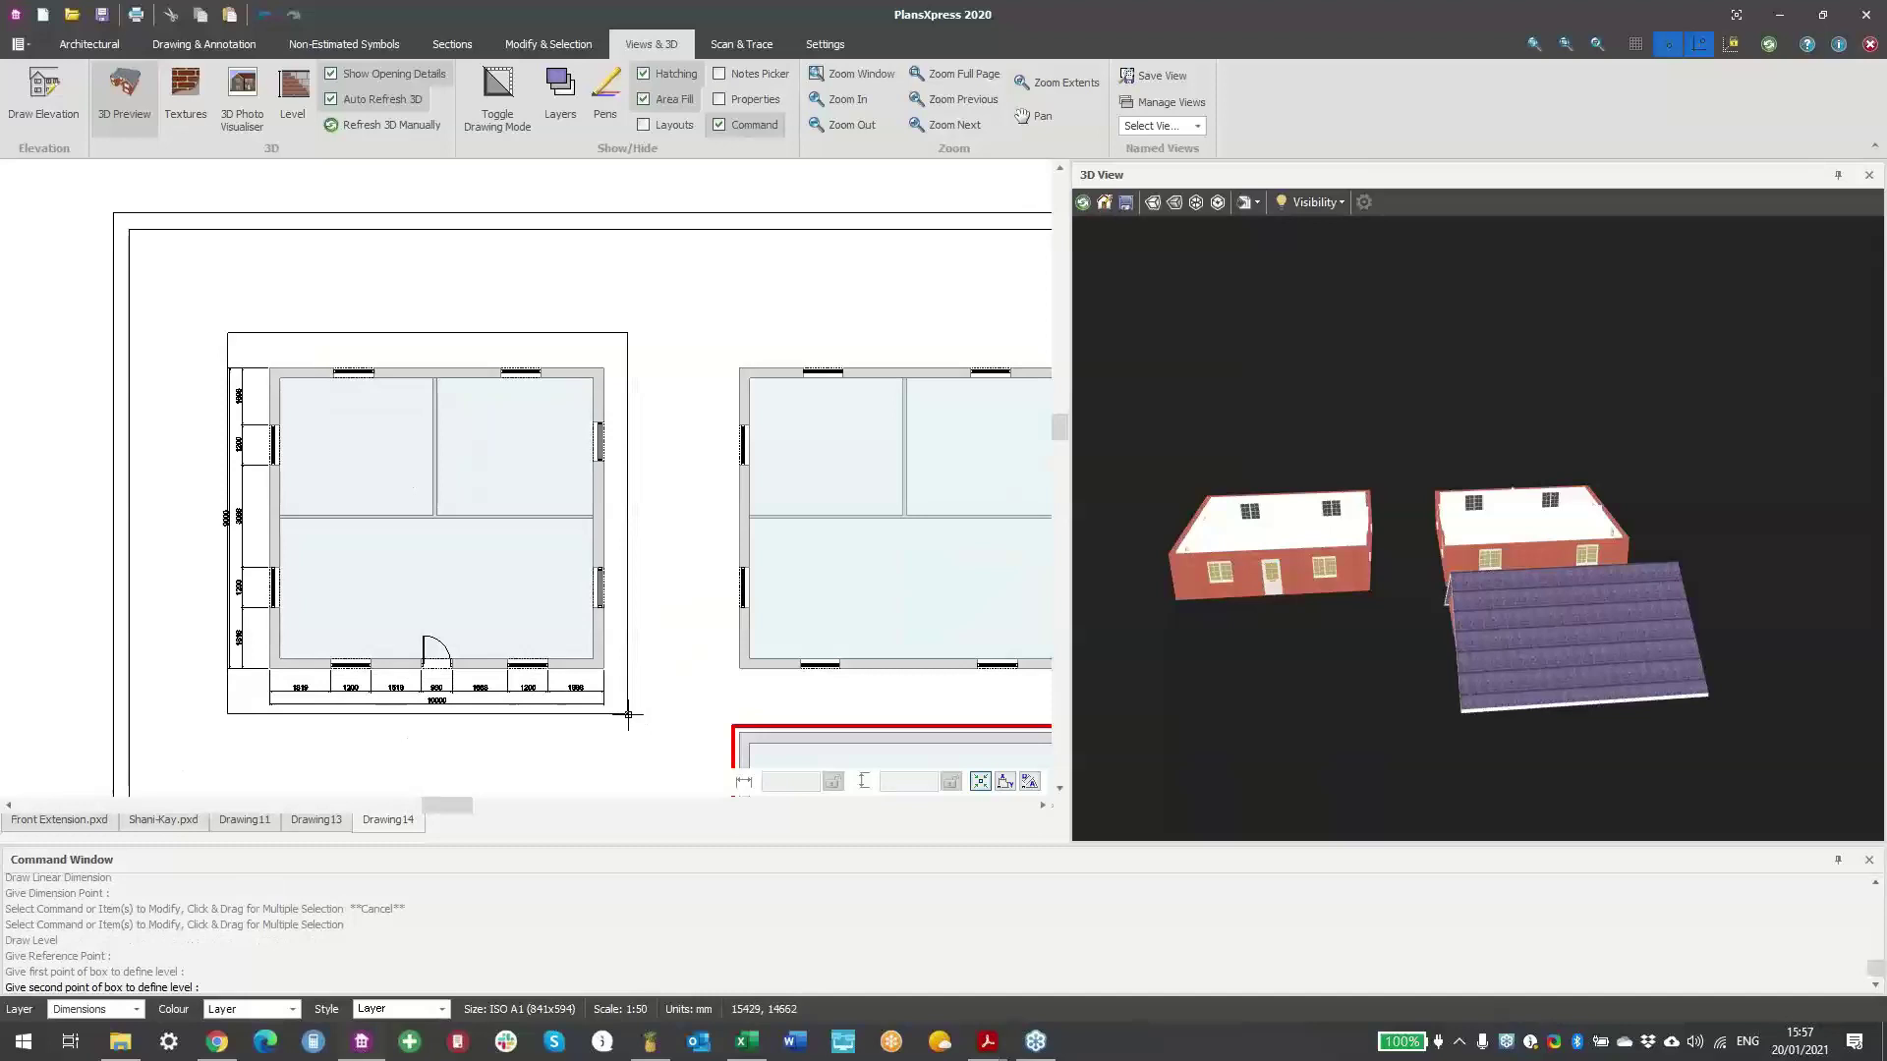
click(628, 715)
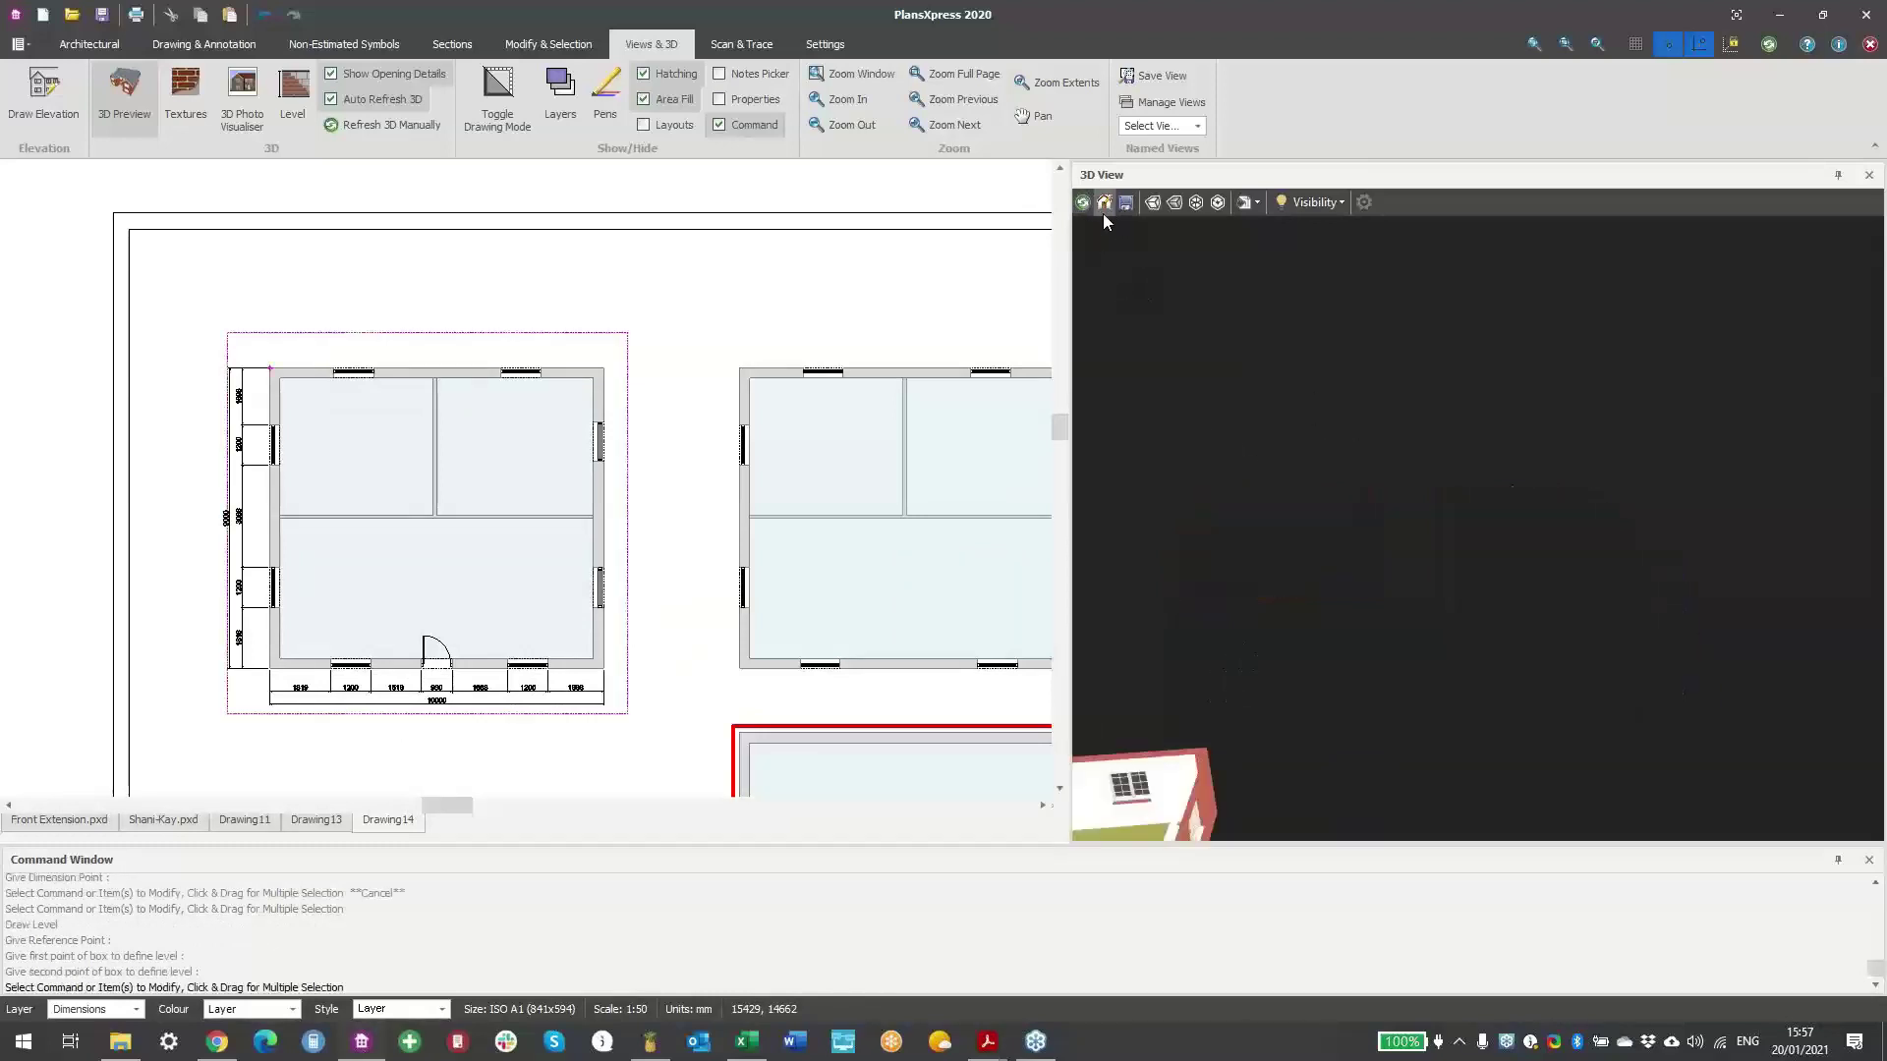
click(1084, 205)
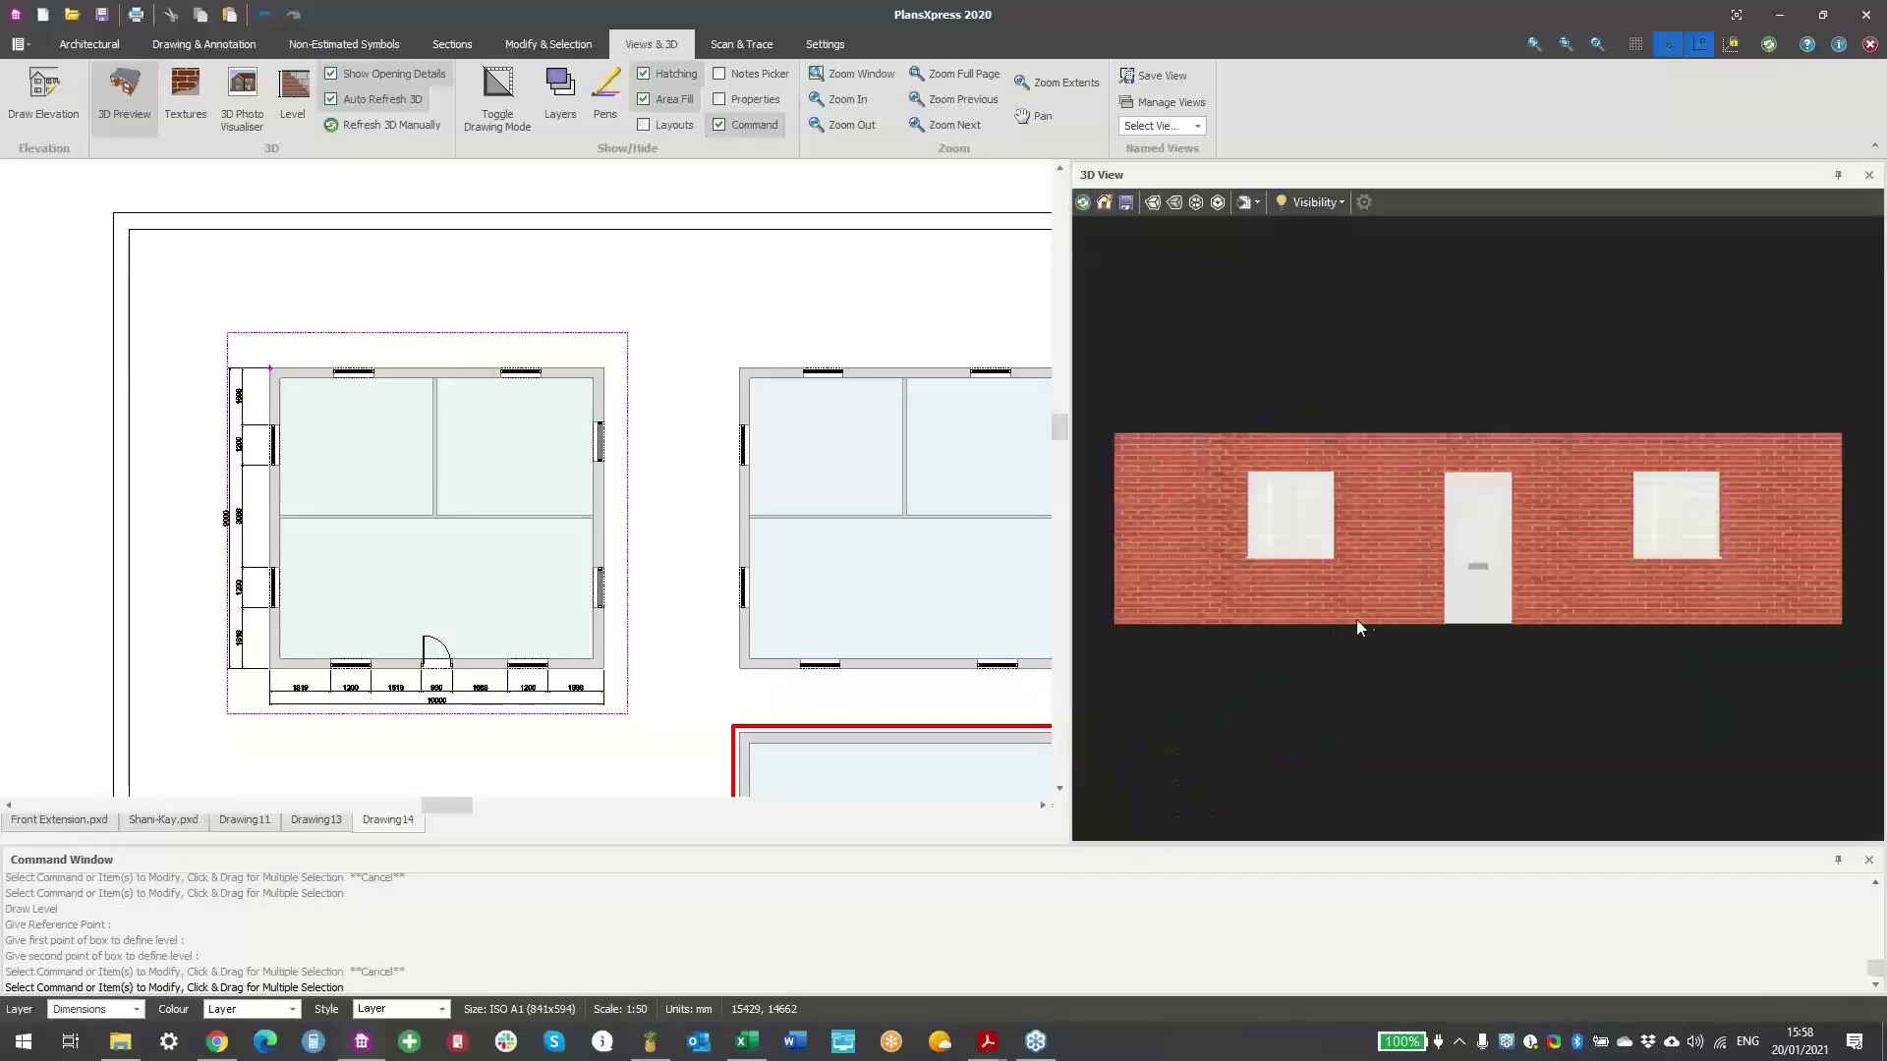
drag(1473, 572, 1415, 600)
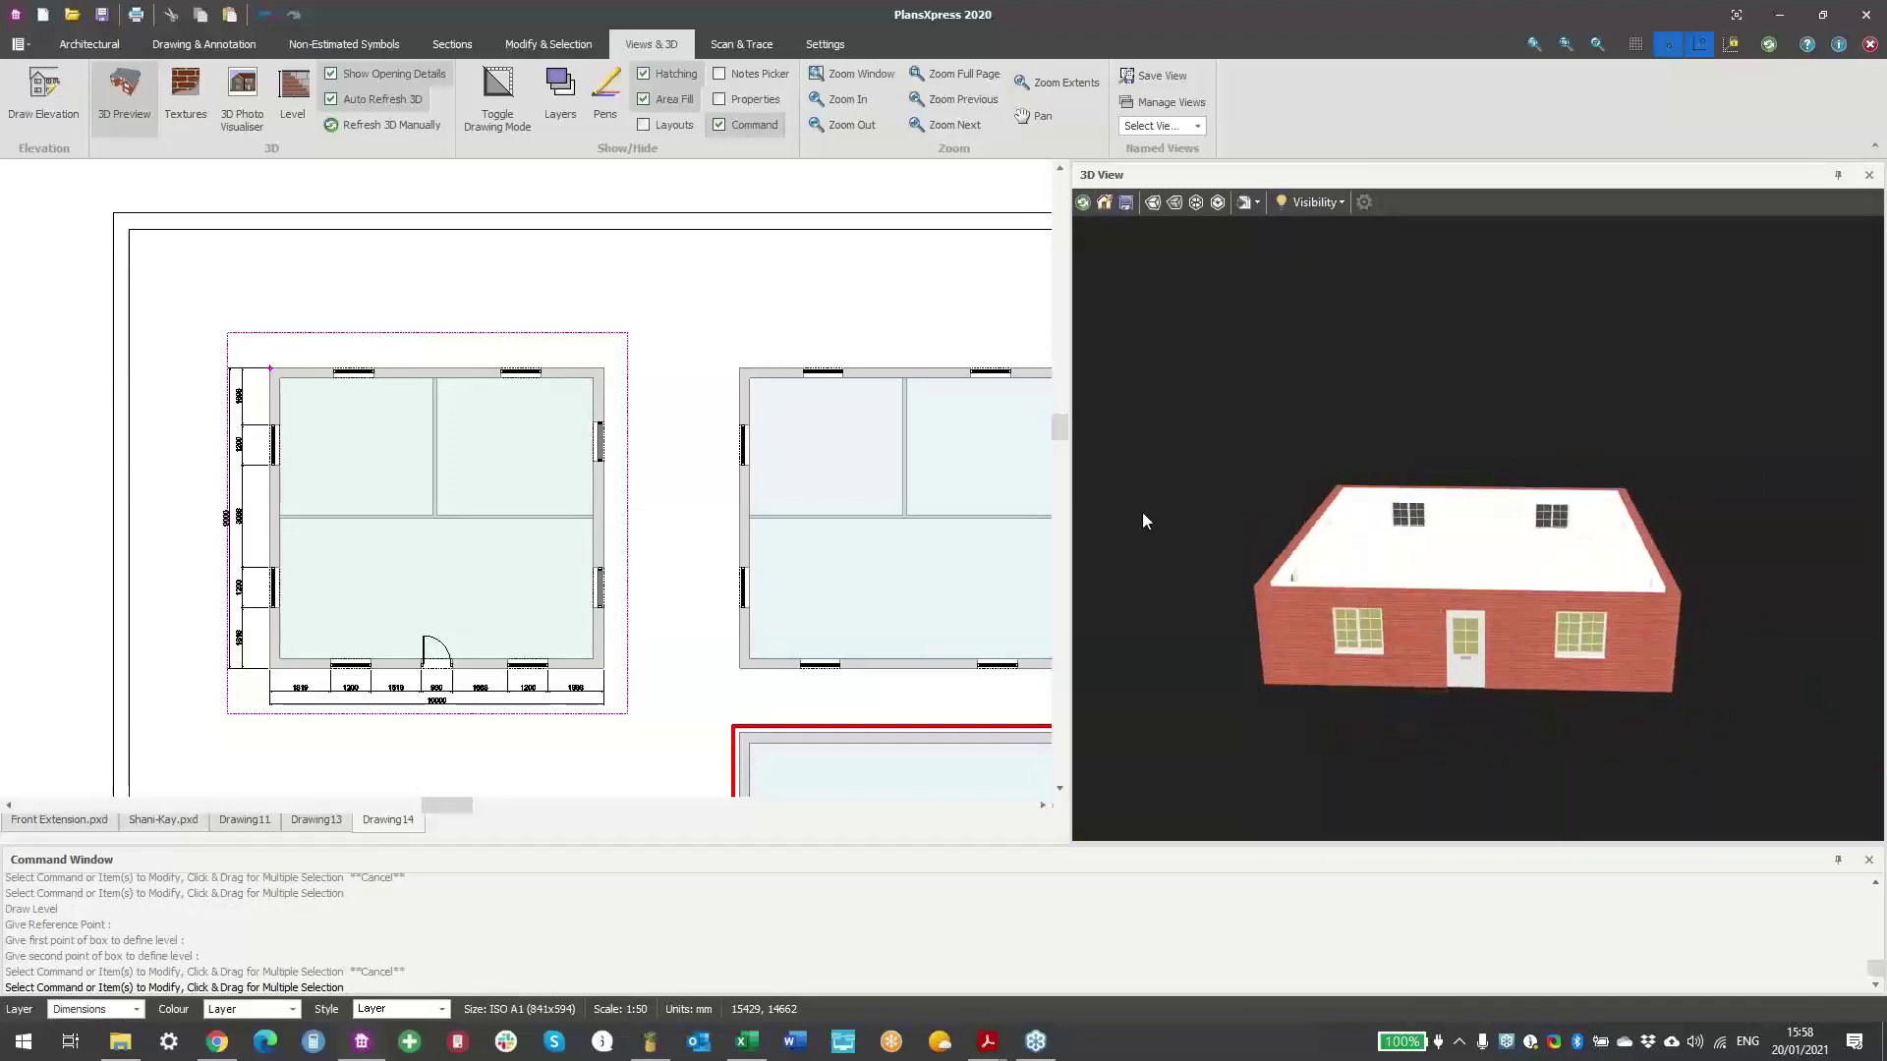
middle_drag(808, 495, 510, 375)
right_click(823, 432)
key(Escape)
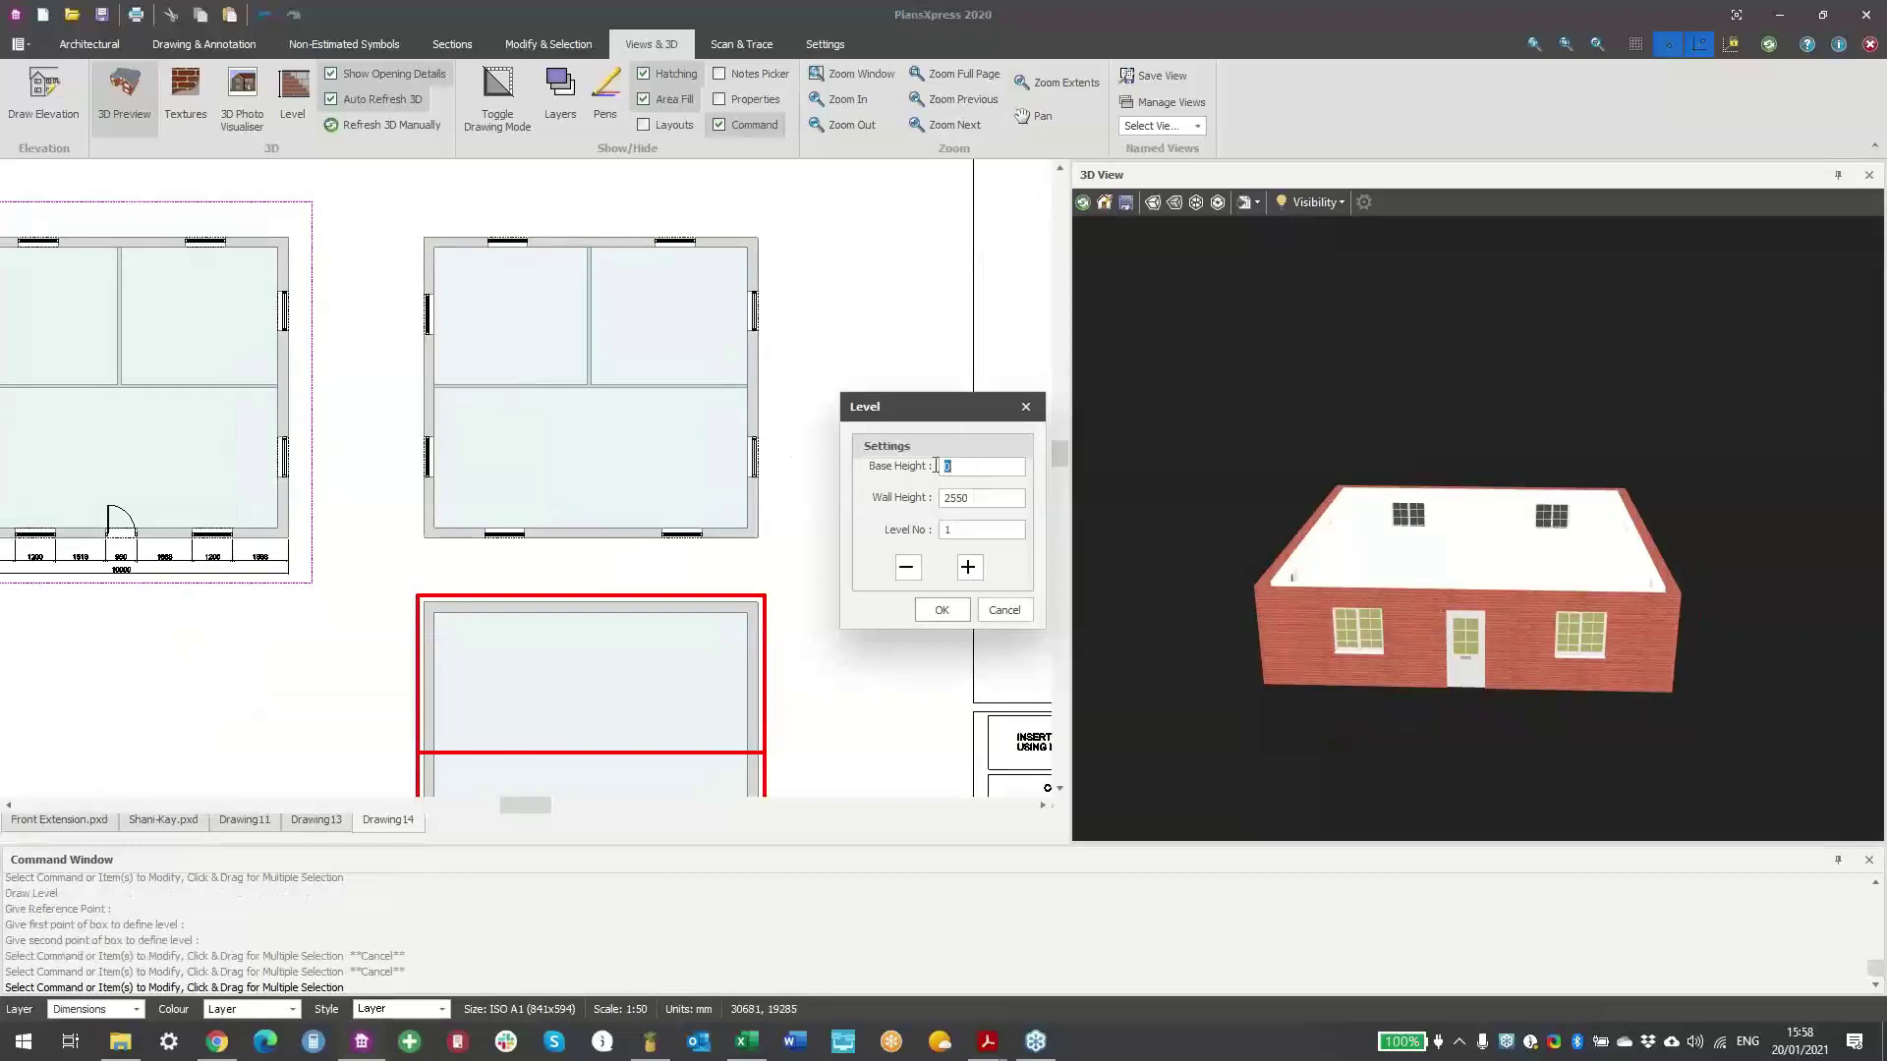
click(1005, 609)
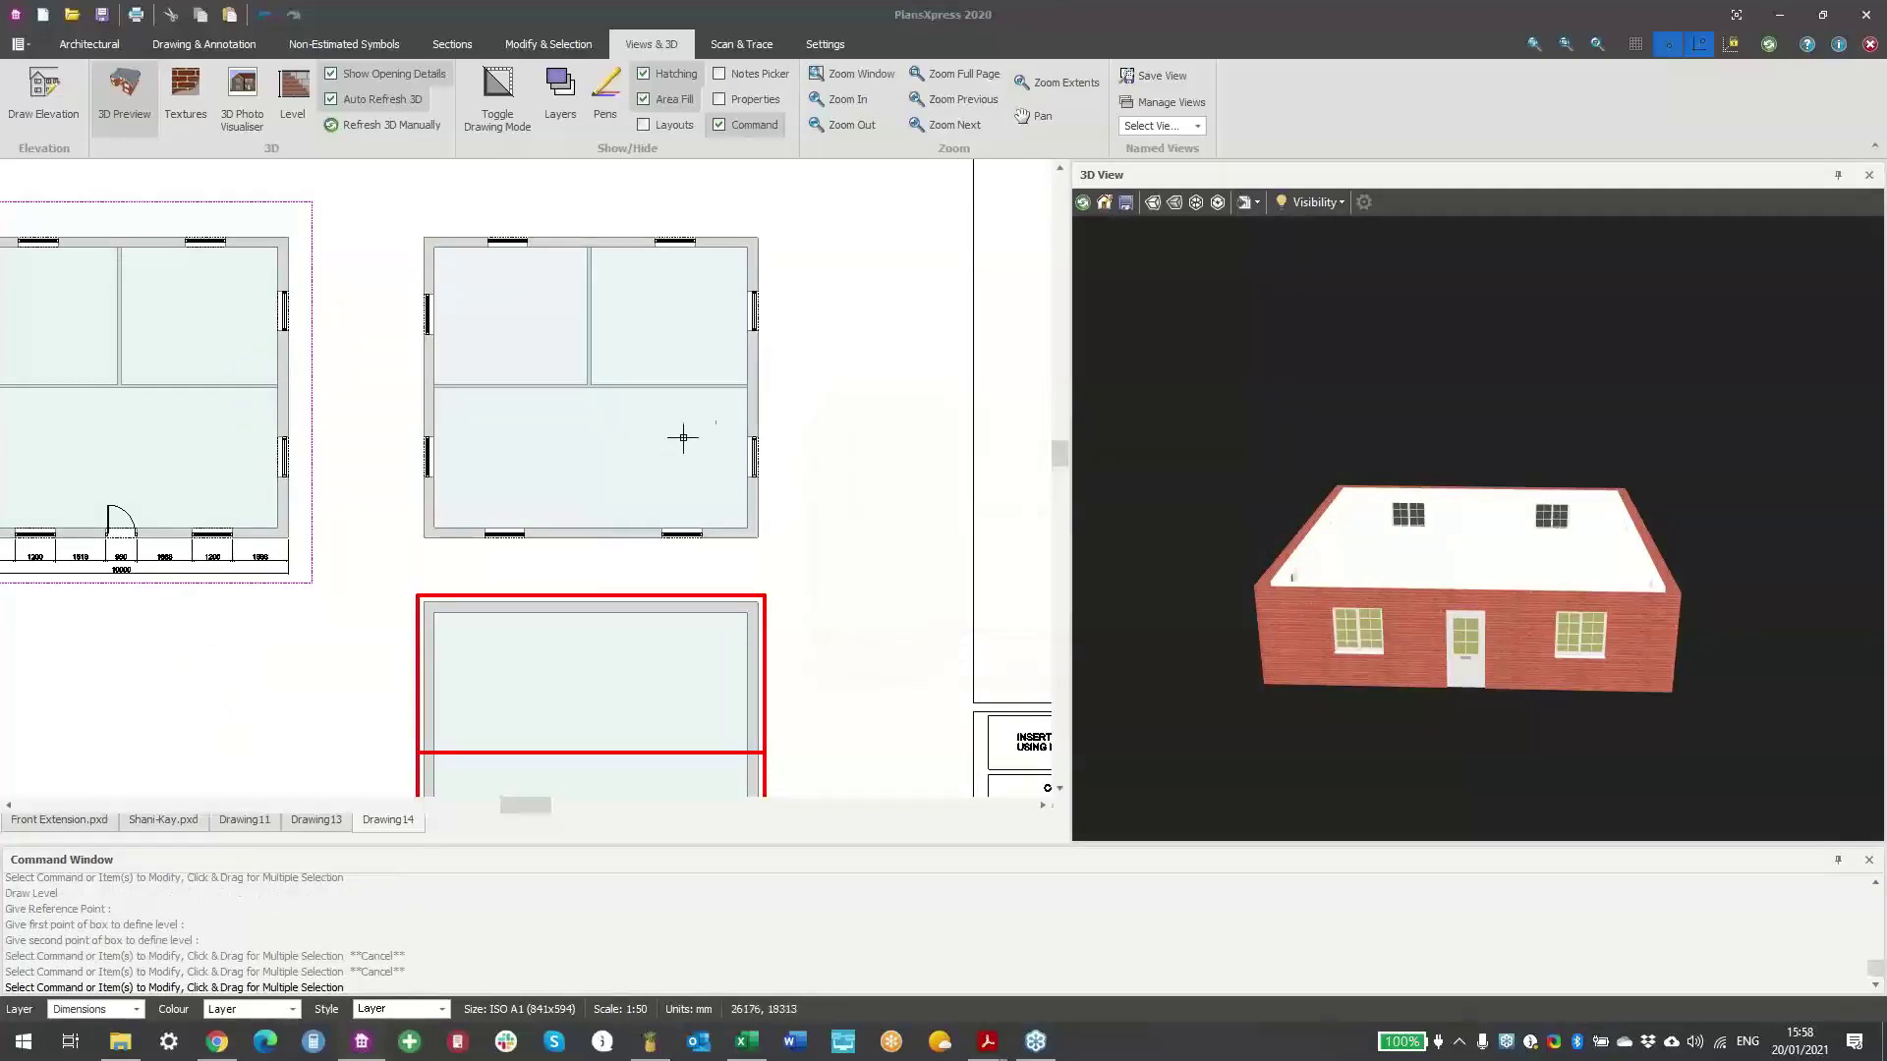
- Check the upper floor plan's external wall height and set up a new level for it with a wall height of 2400
scroll(754, 404, up, 4)
mouse_move(777, 399)
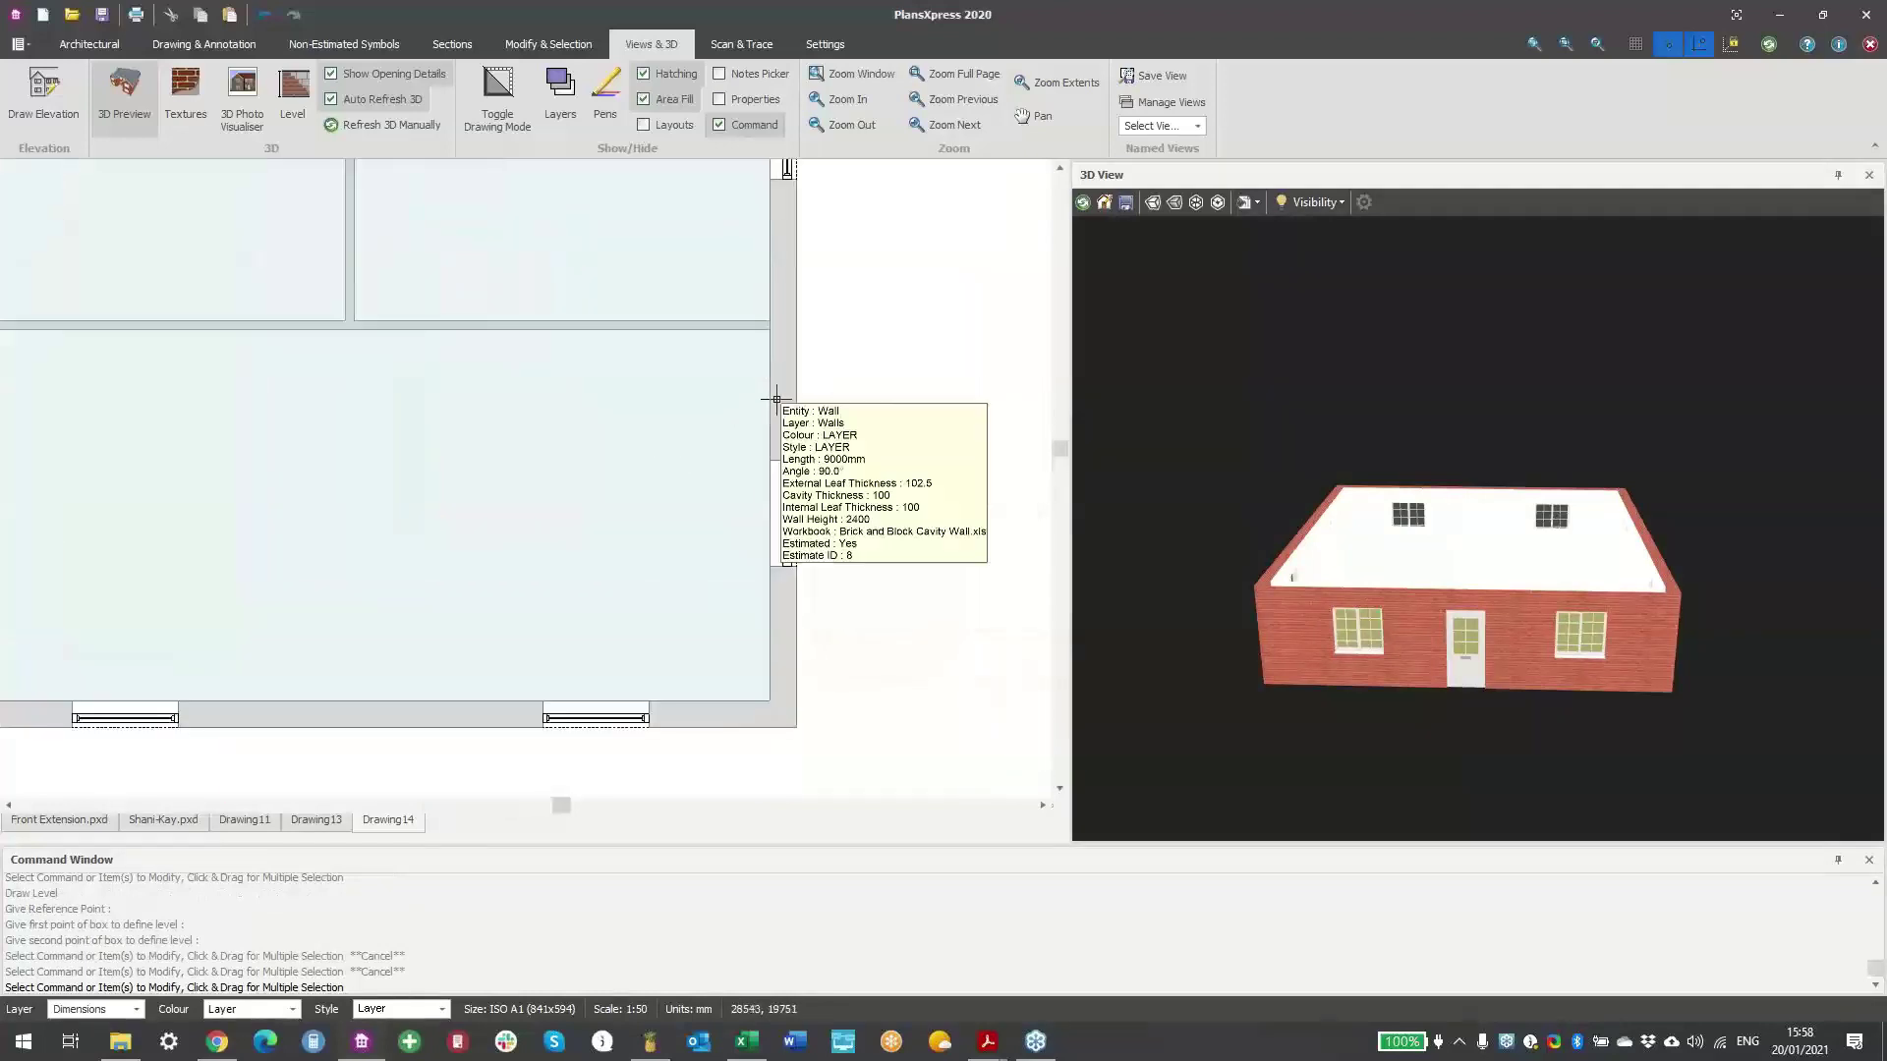
scroll(777, 399, down, 4)
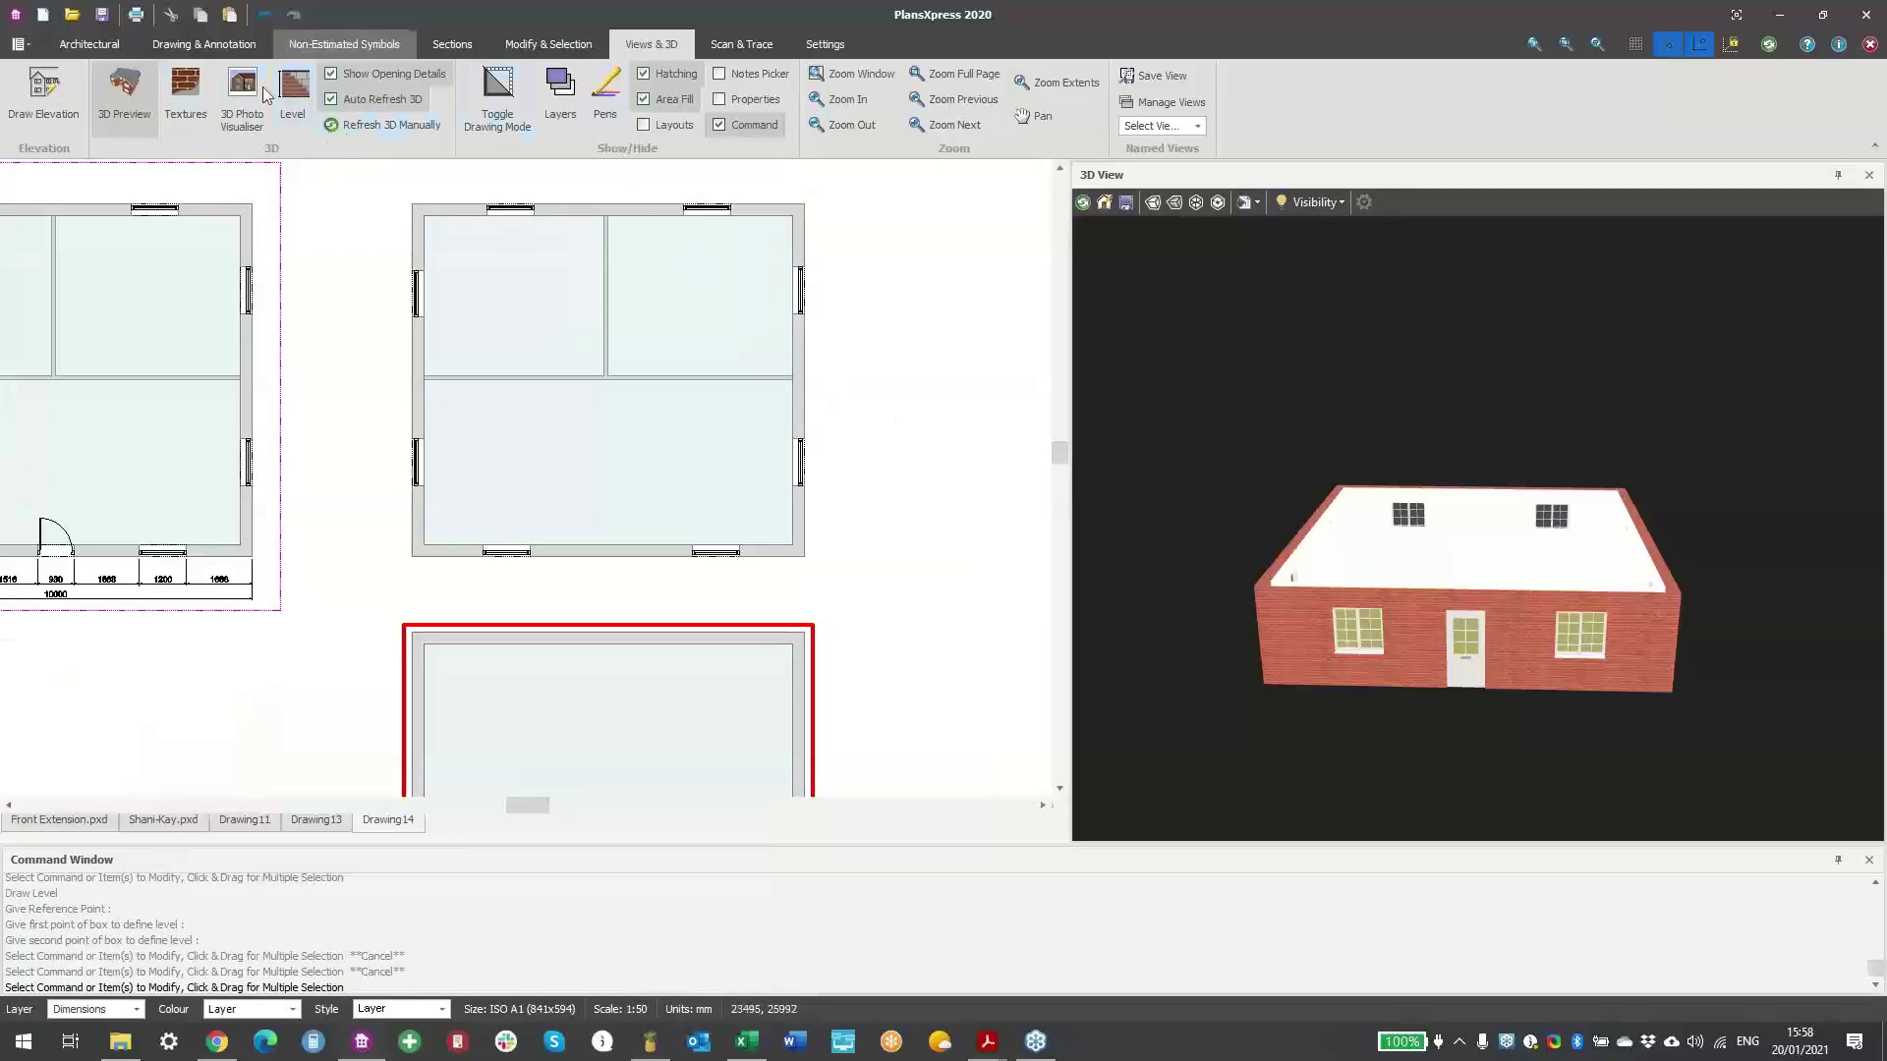
click(296, 116)
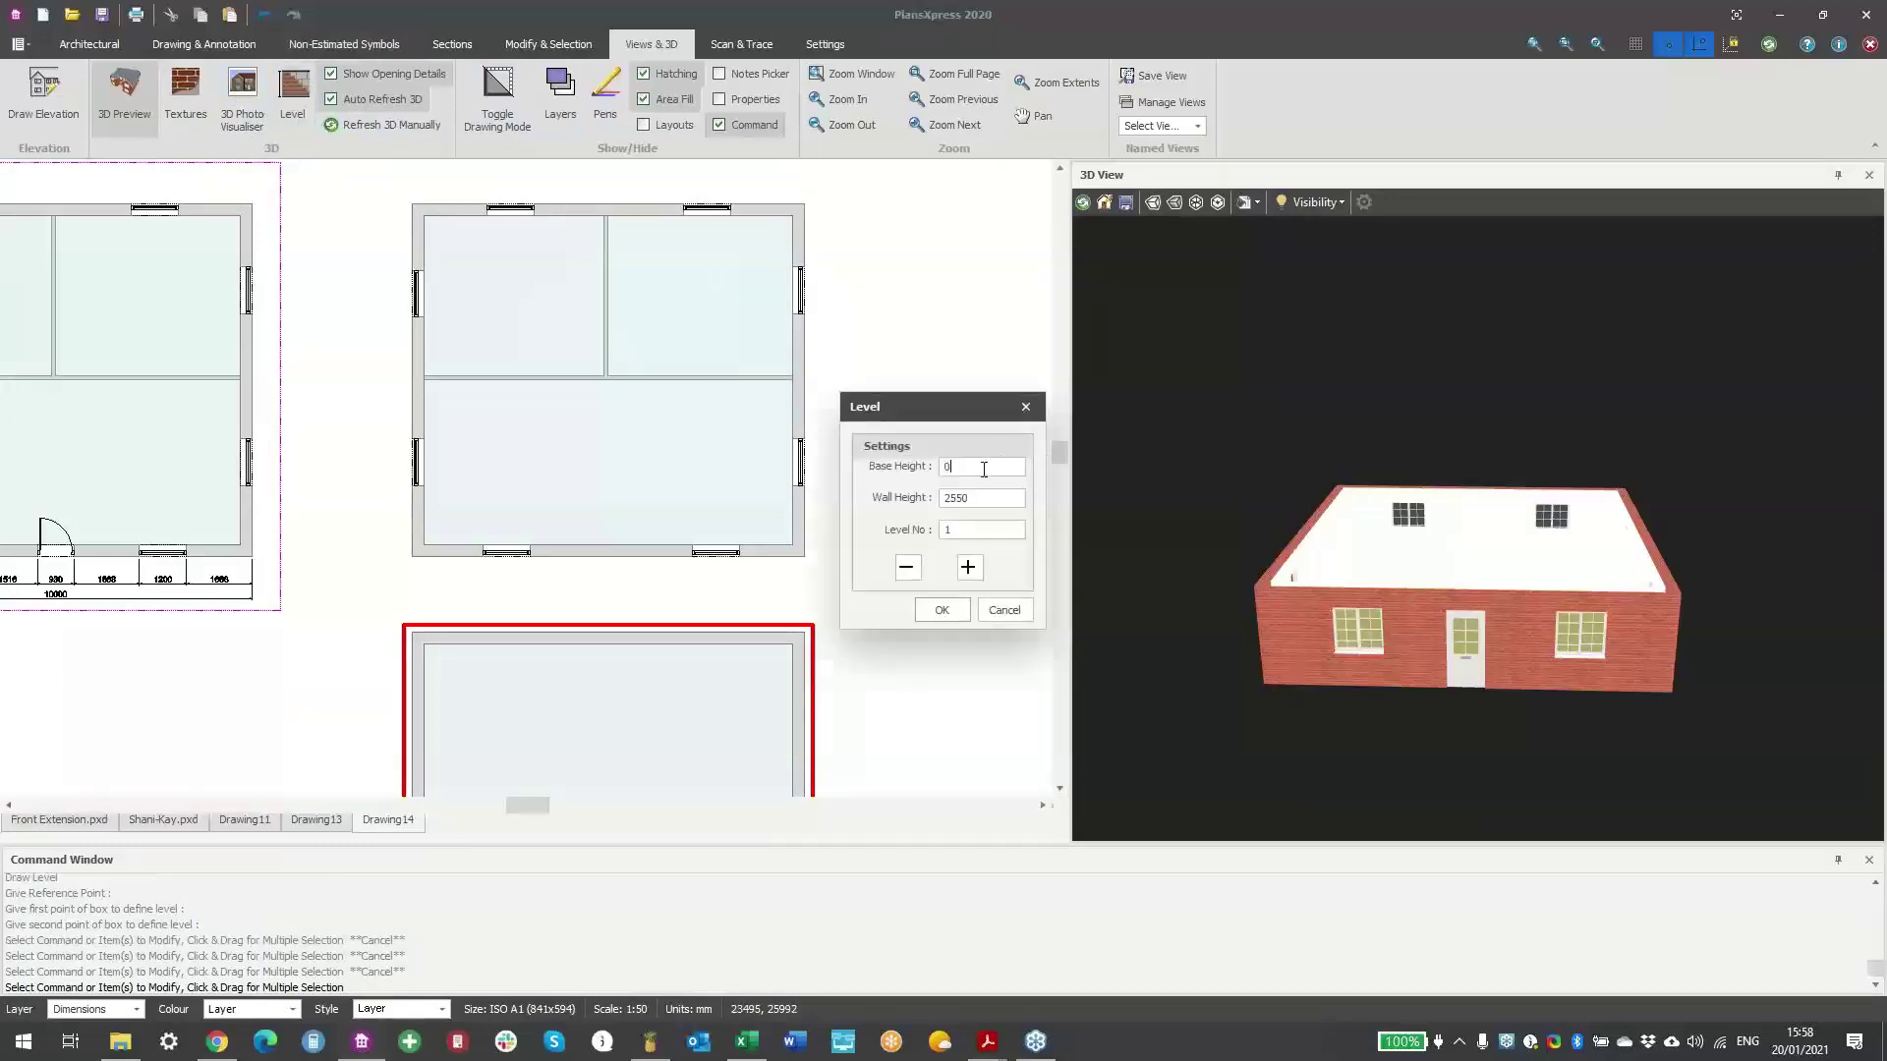
key(Tab)
text(2)
click(941, 611)
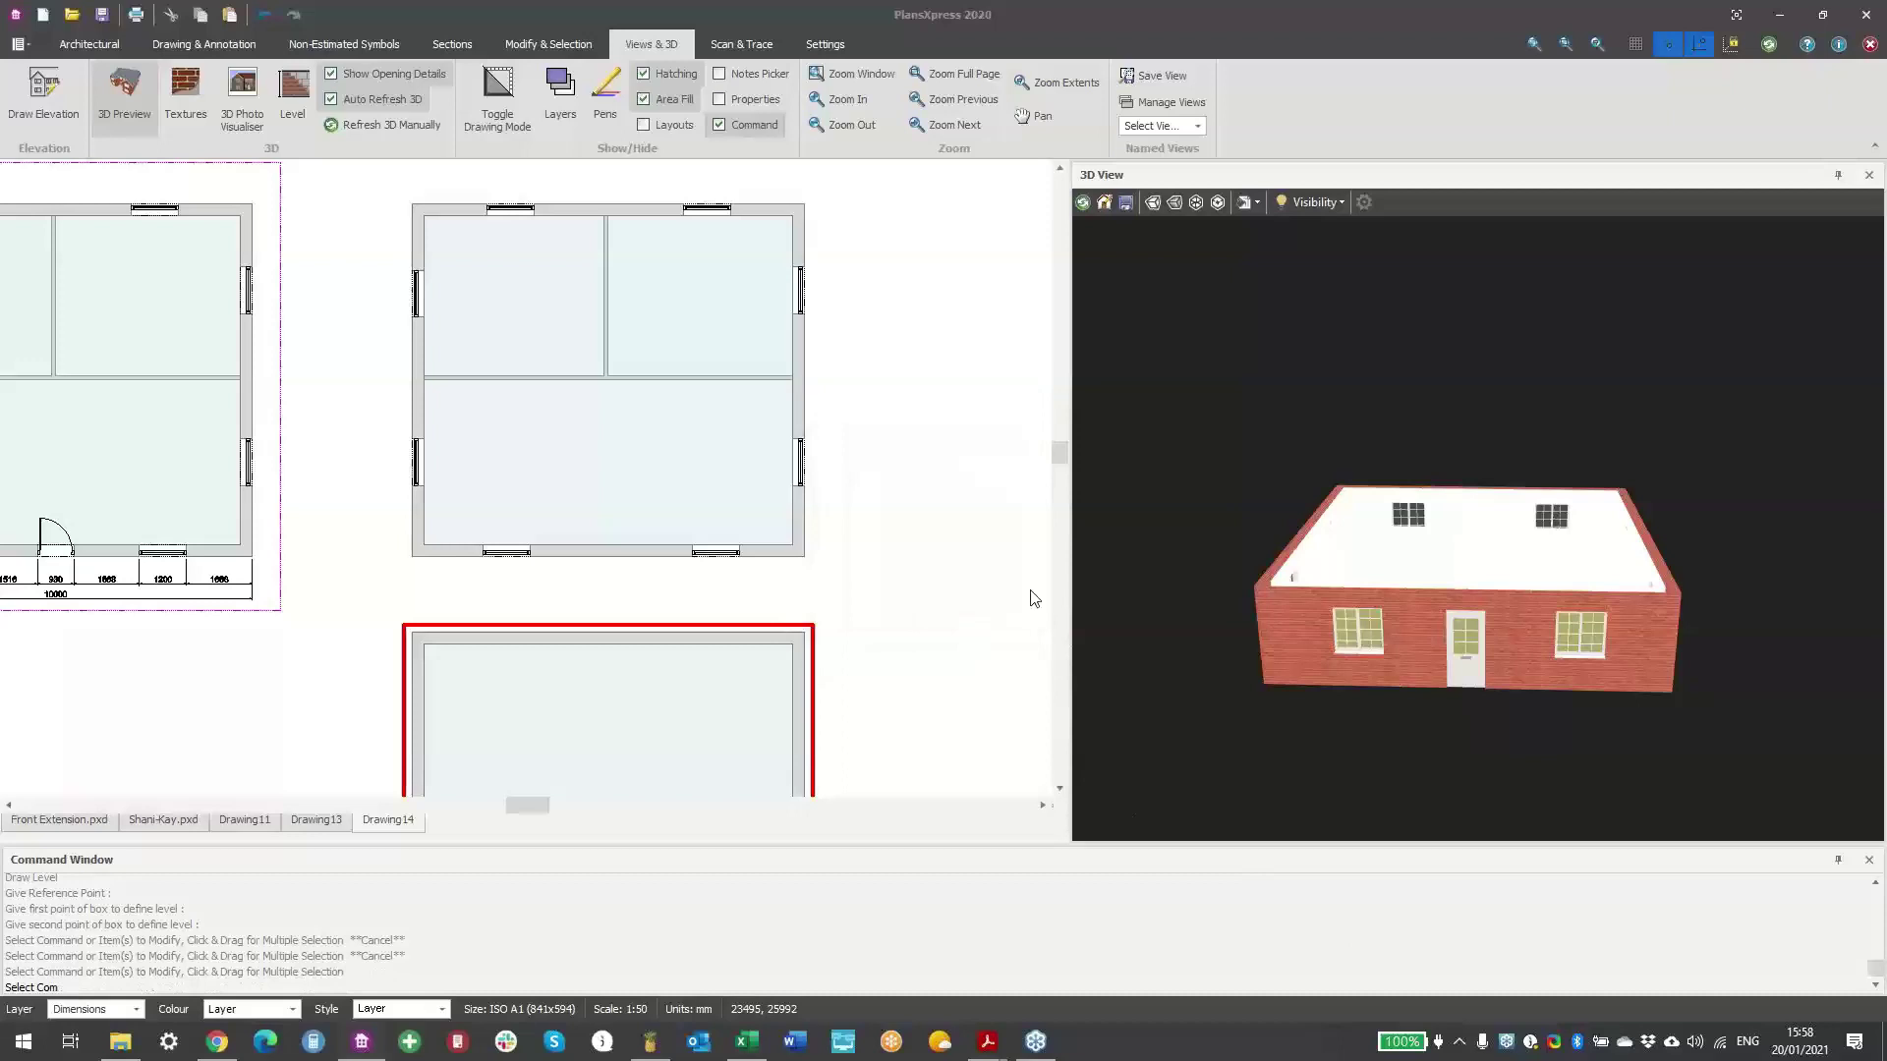
- Put the reference point on the upper floor plan's upper-left outer wall corner, box the whole plan as the level, and view it in 3D
scroll(413, 203, up, 2)
middle_drag(413, 203, 620, 458)
scroll(620, 458, up, 1)
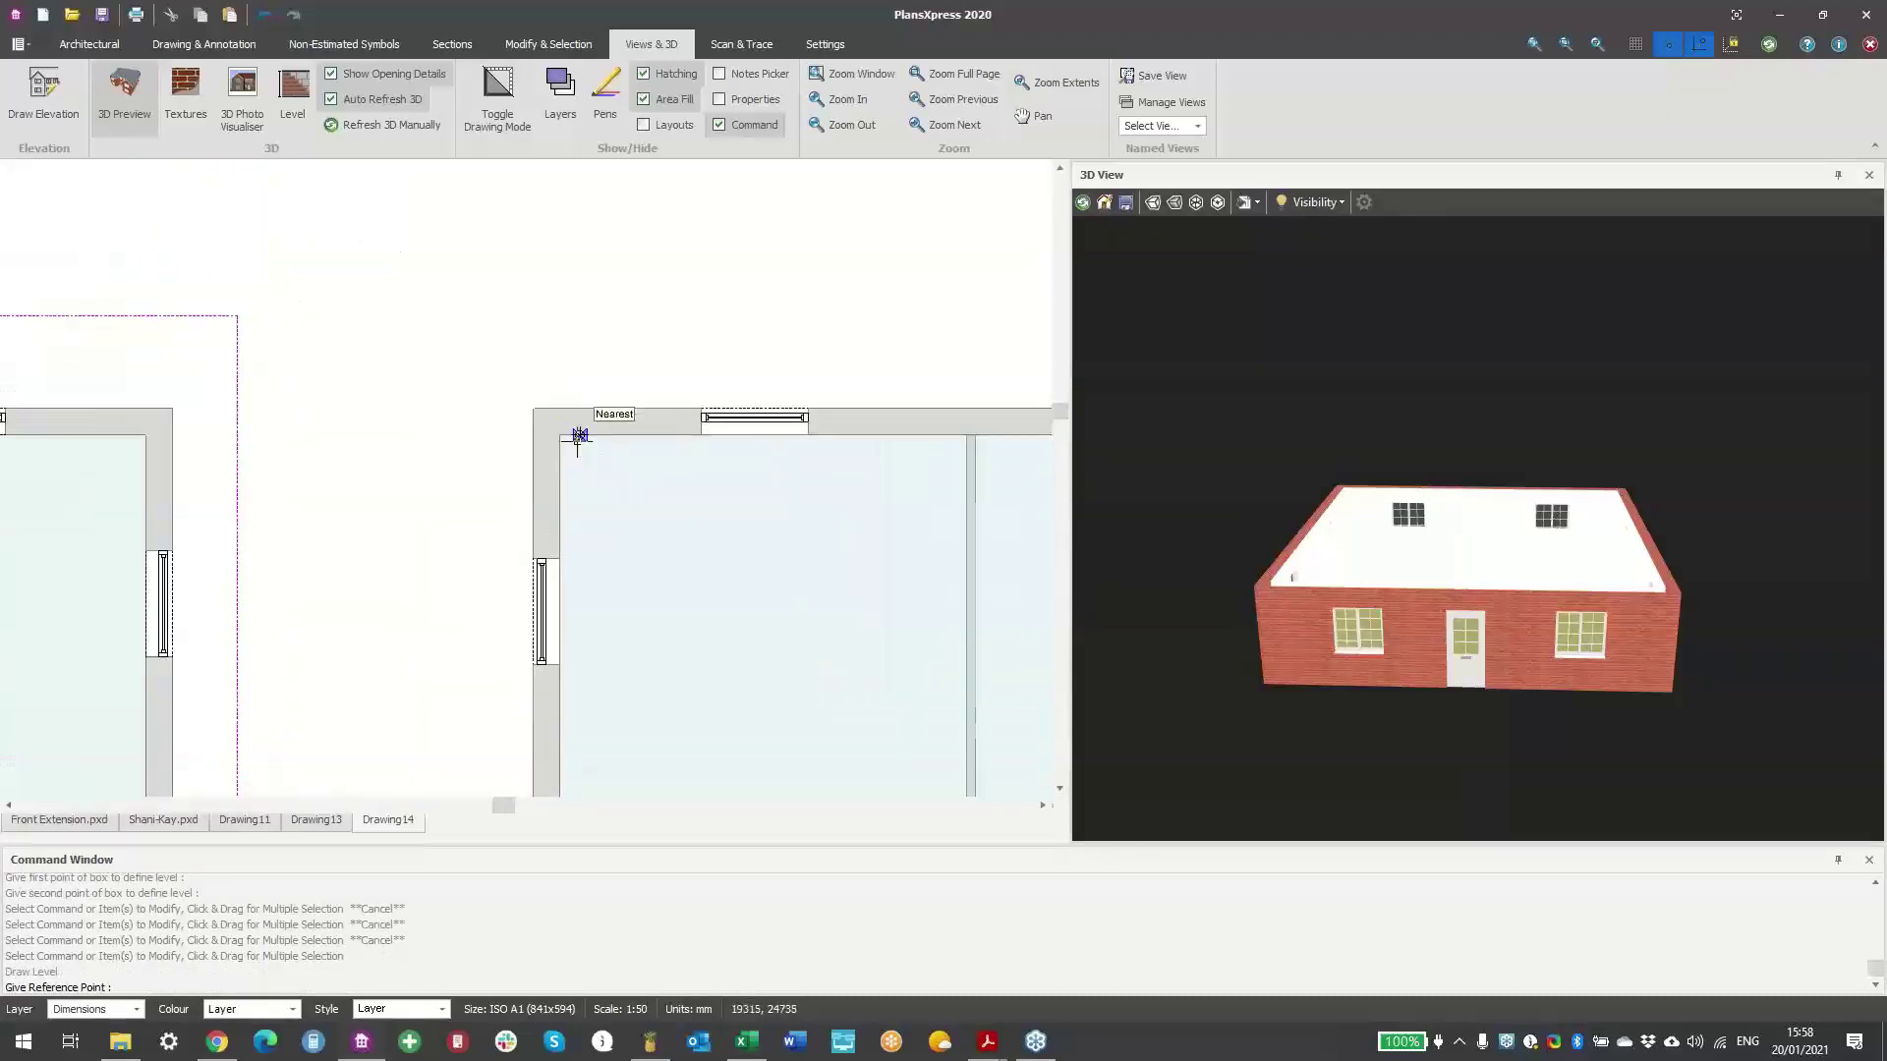
scroll(594, 472, down, 3)
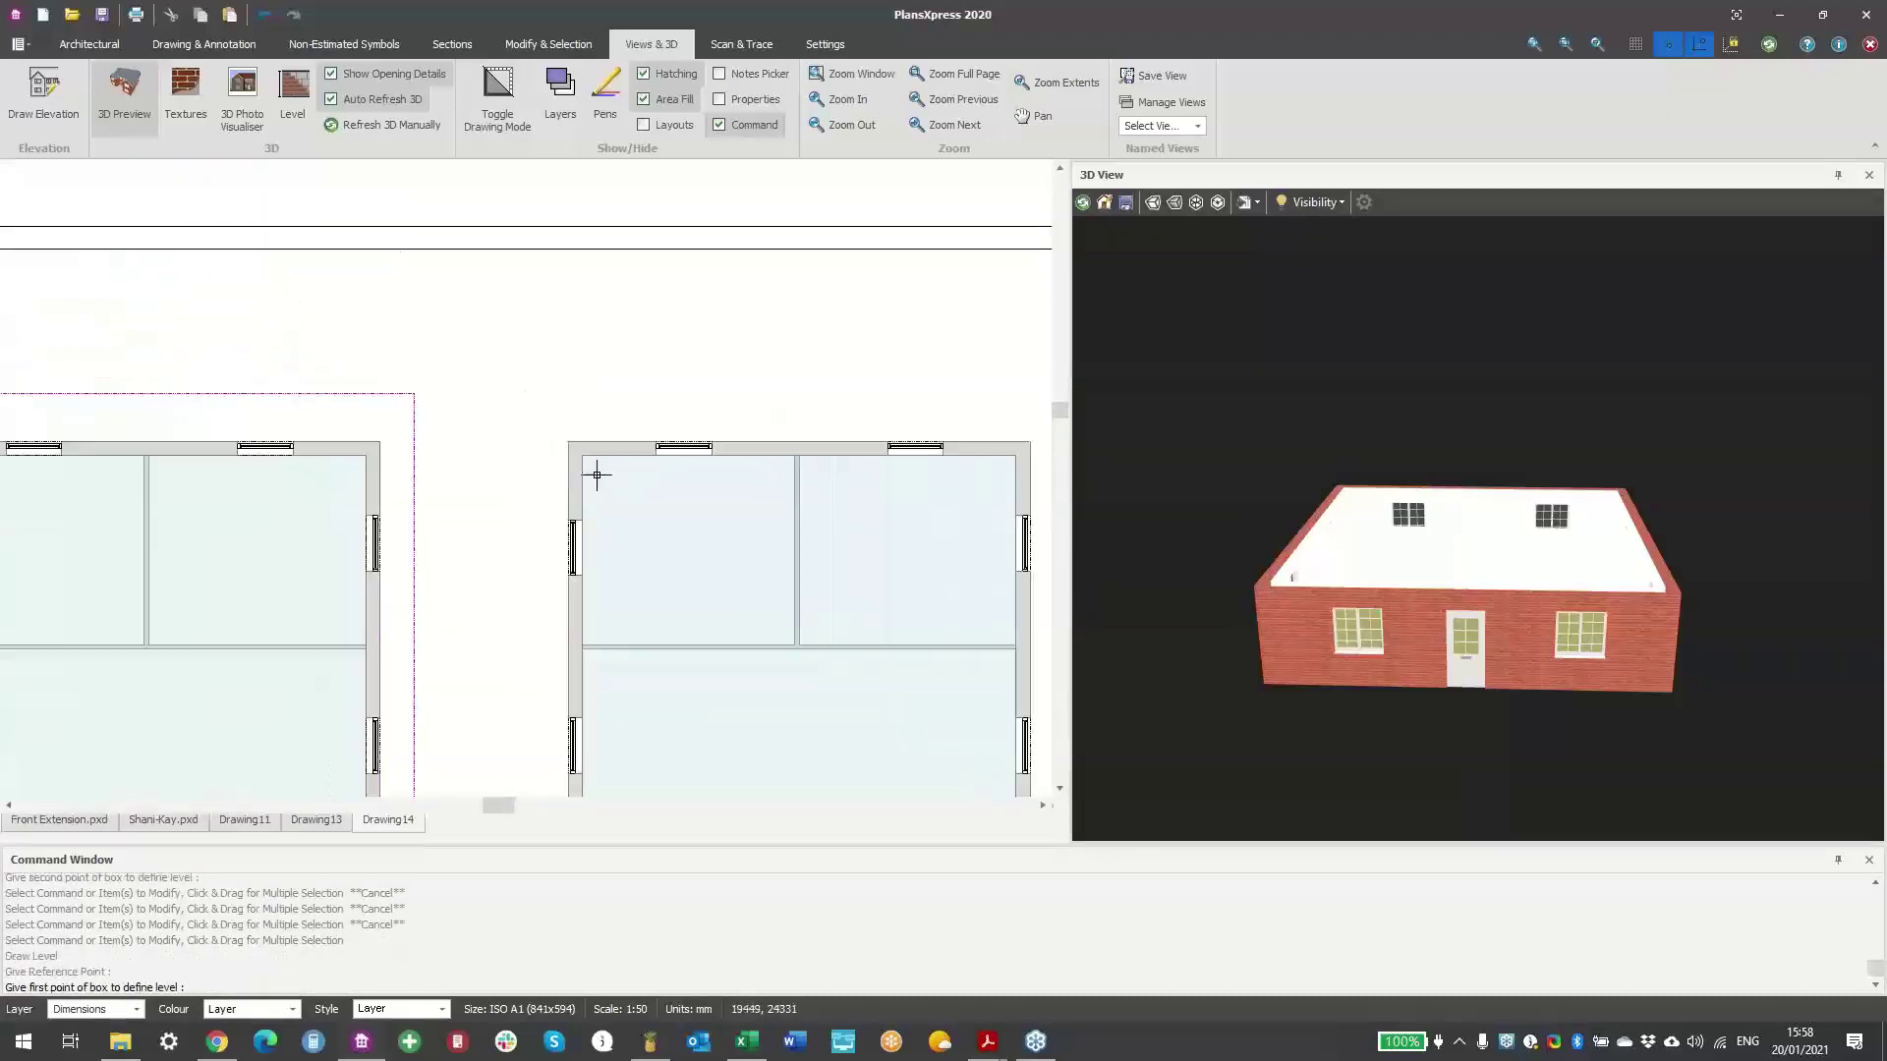
click(547, 413)
middle_drag(775, 636, 568, 457)
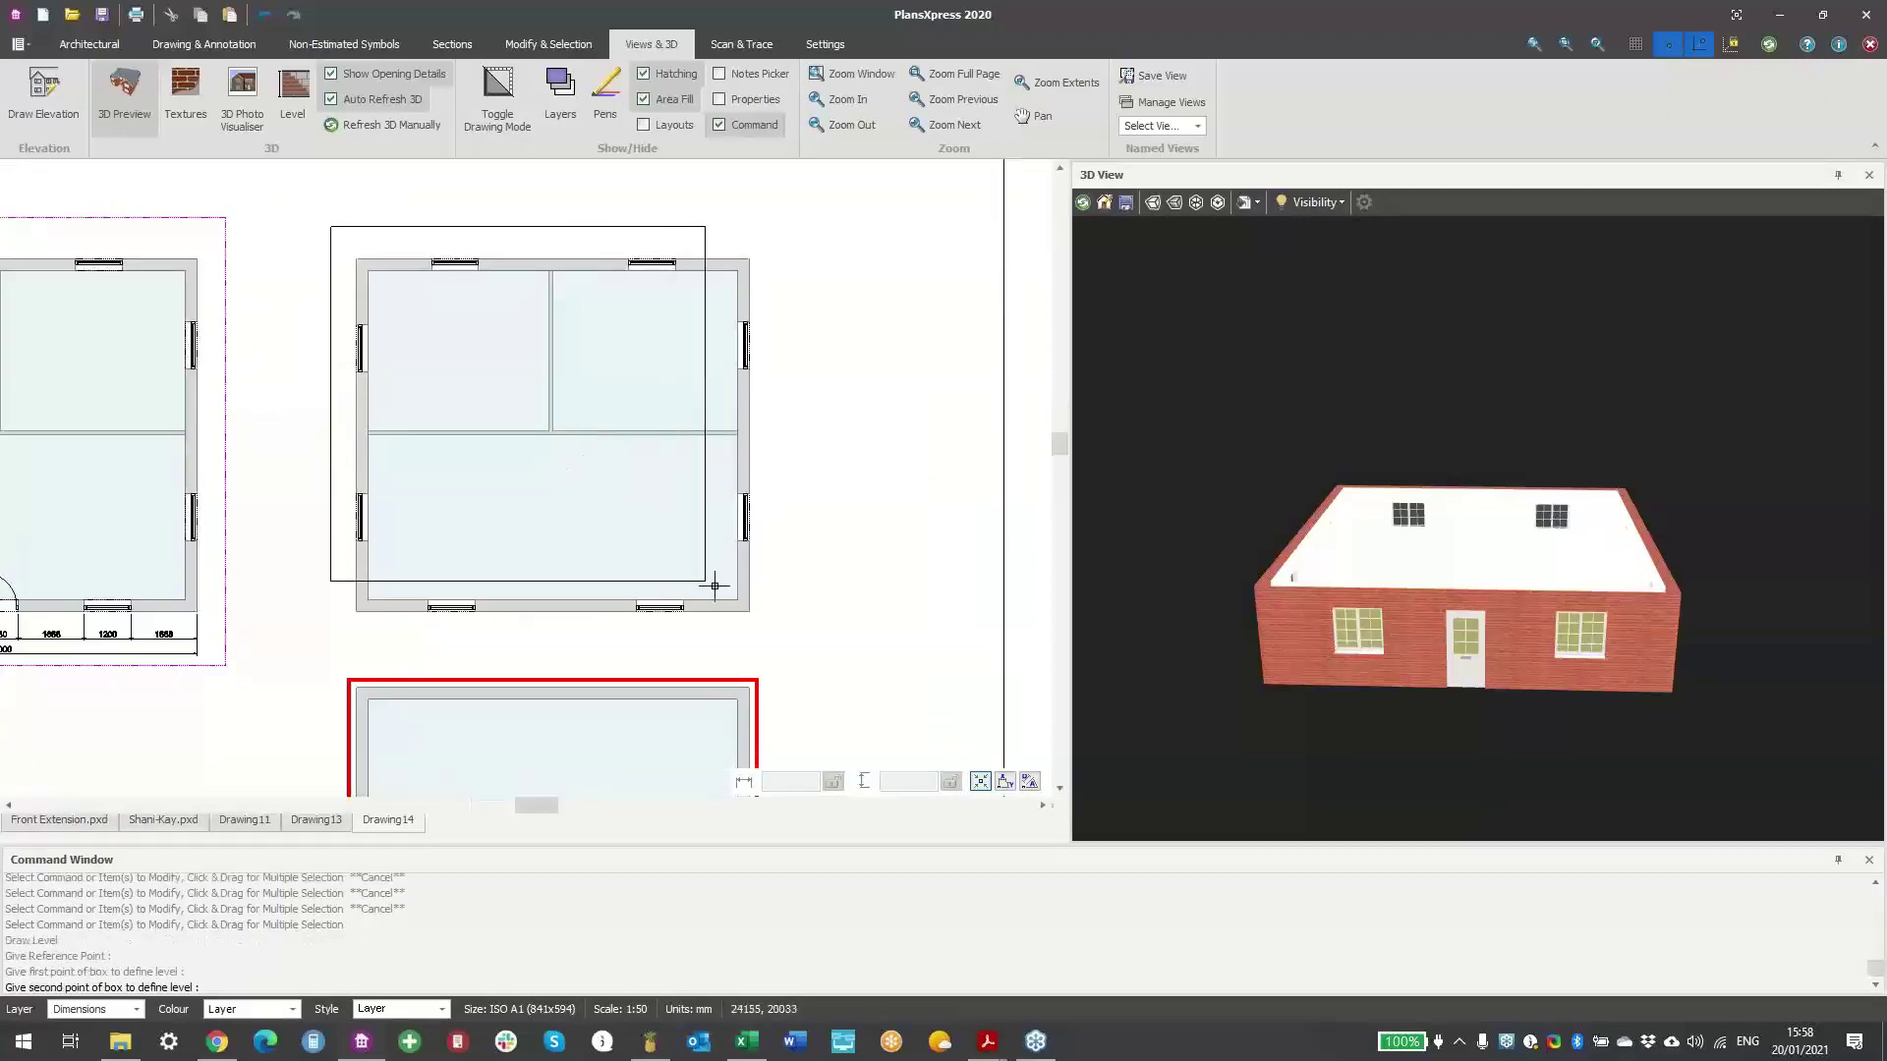
click(765, 637)
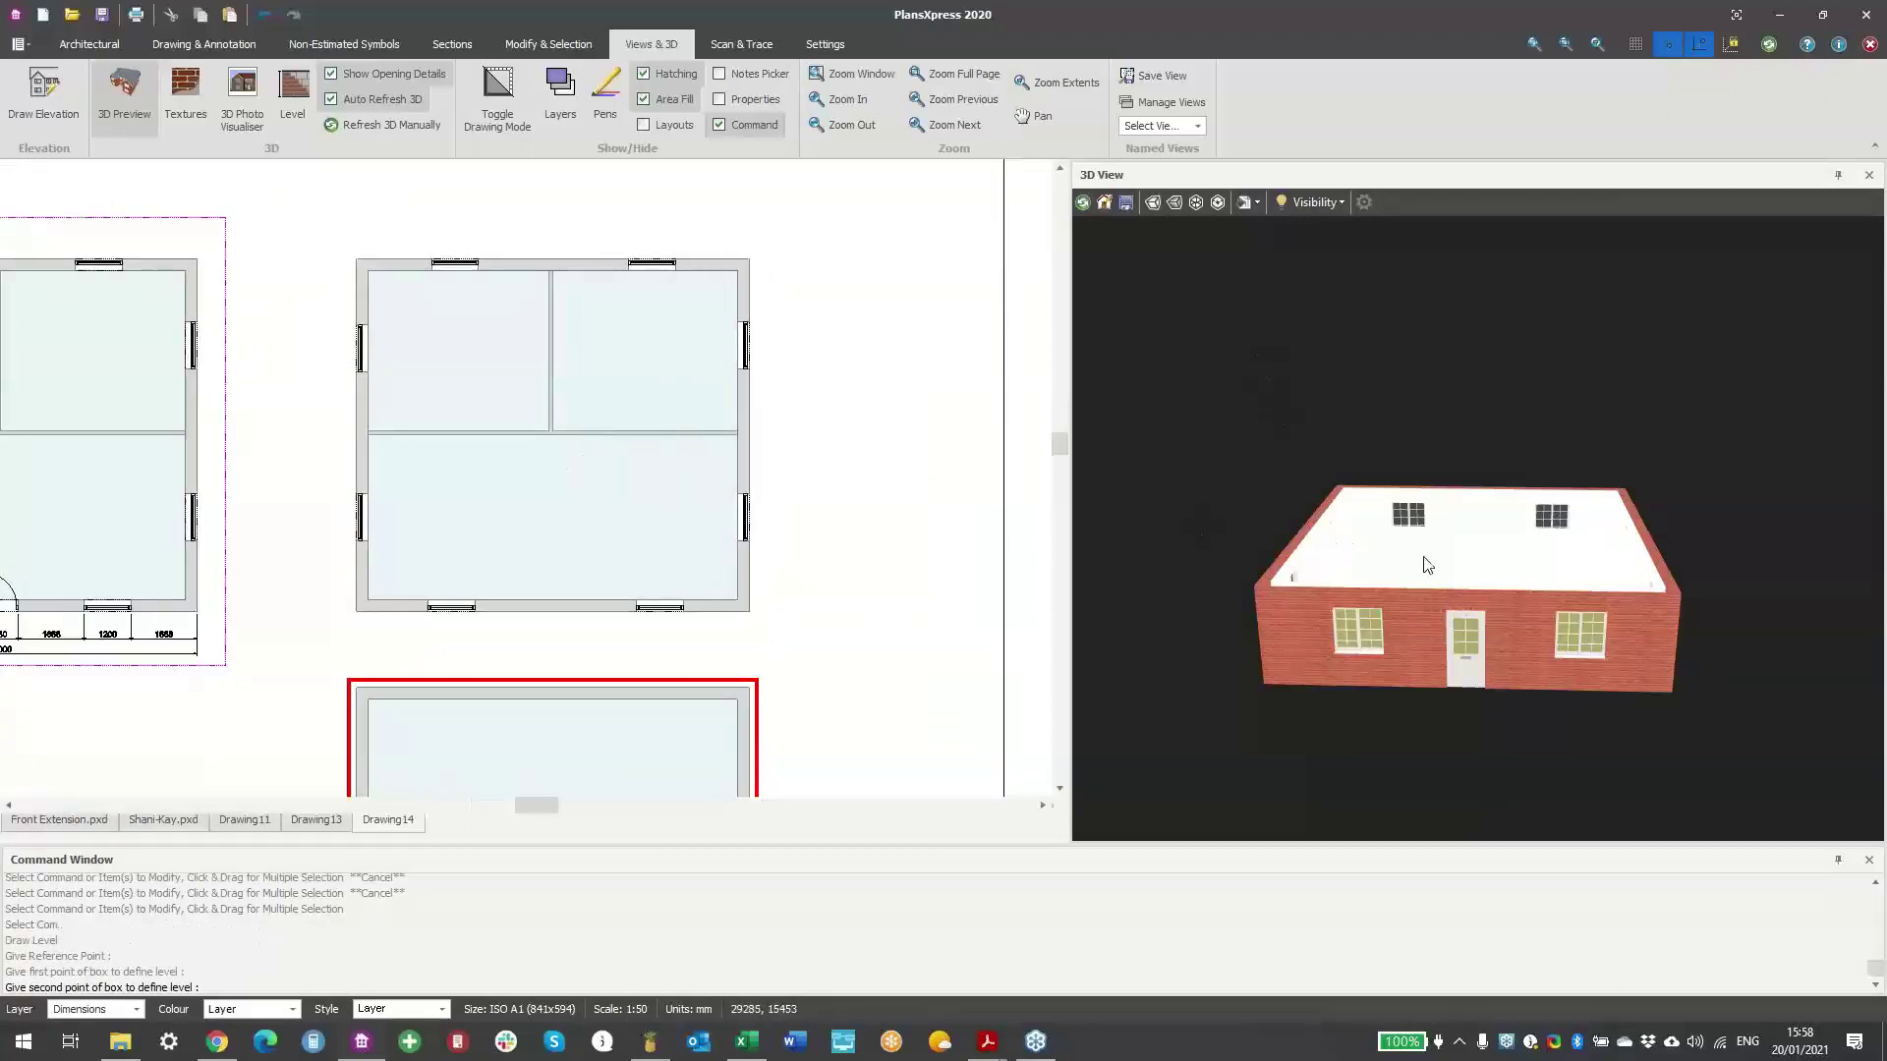
drag(1396, 560, 1433, 477)
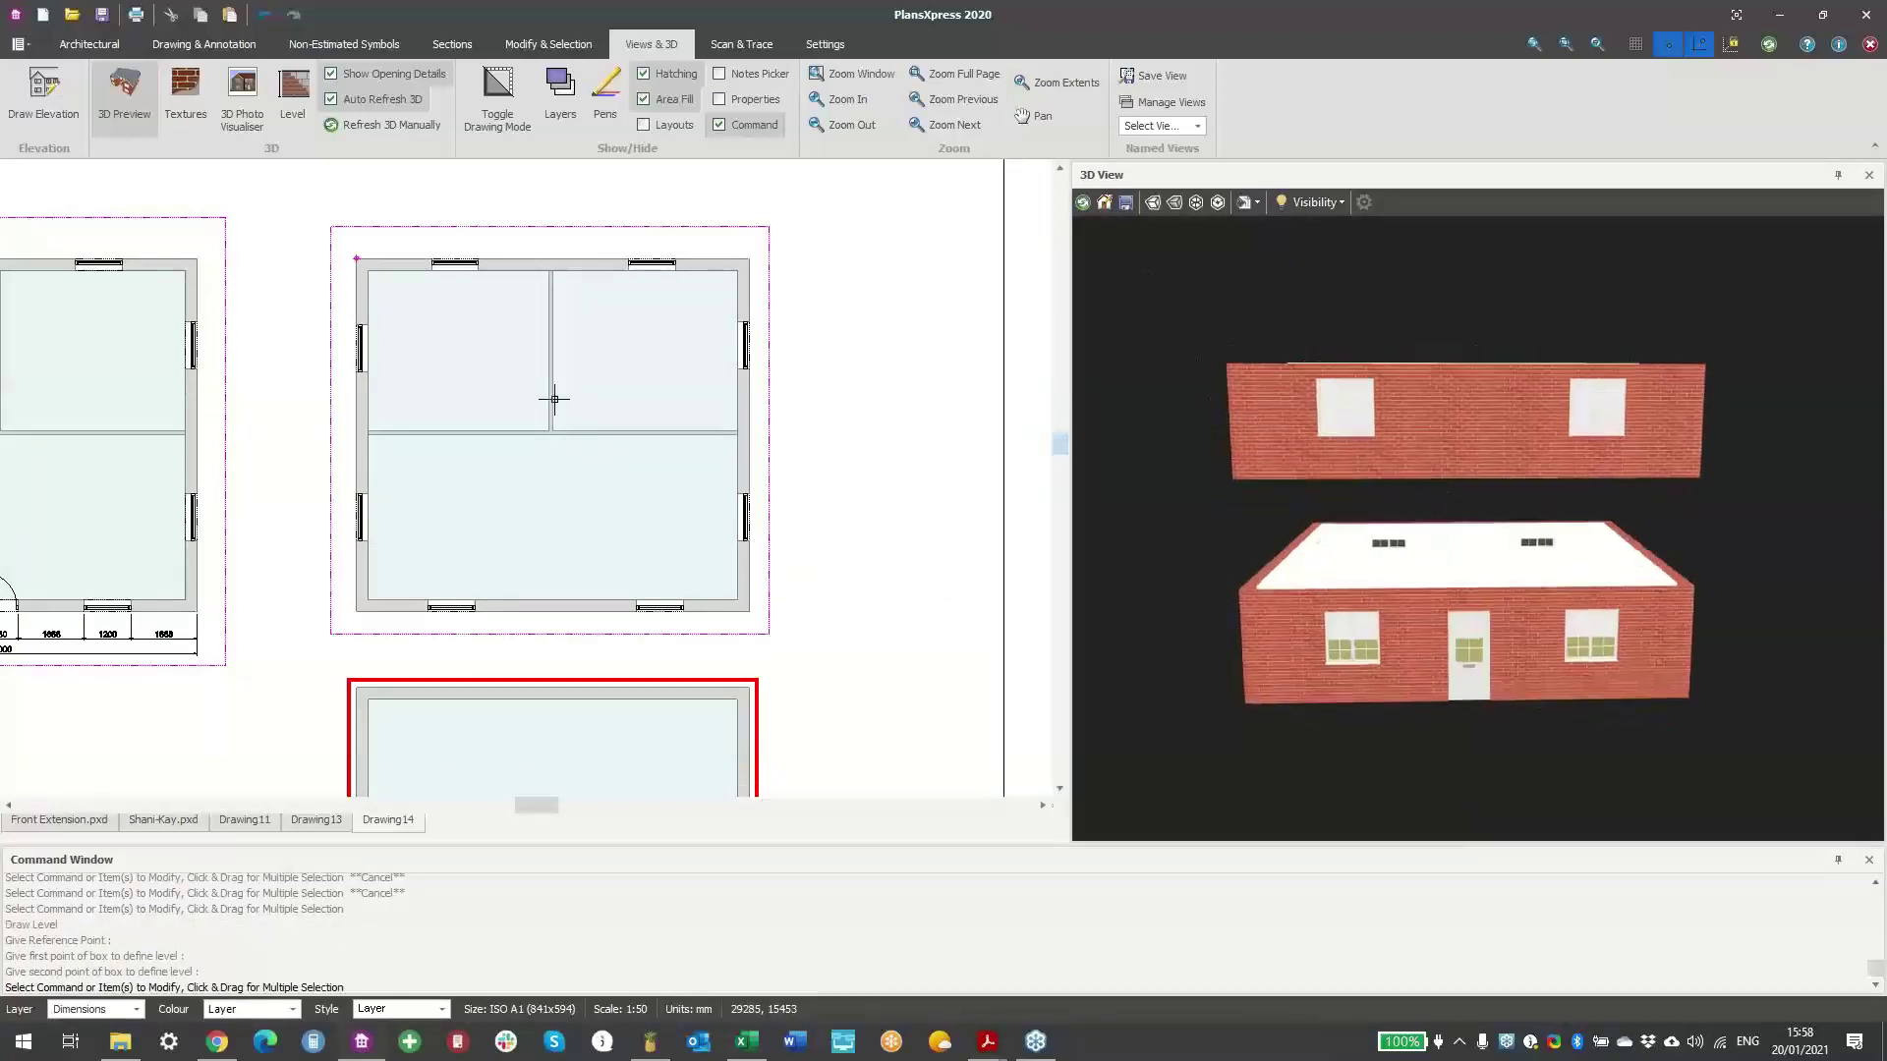
- Reopen the upper floor level's settings and lower its base height to seat it on the ground floor walls in the 3D view
double_click(770, 399)
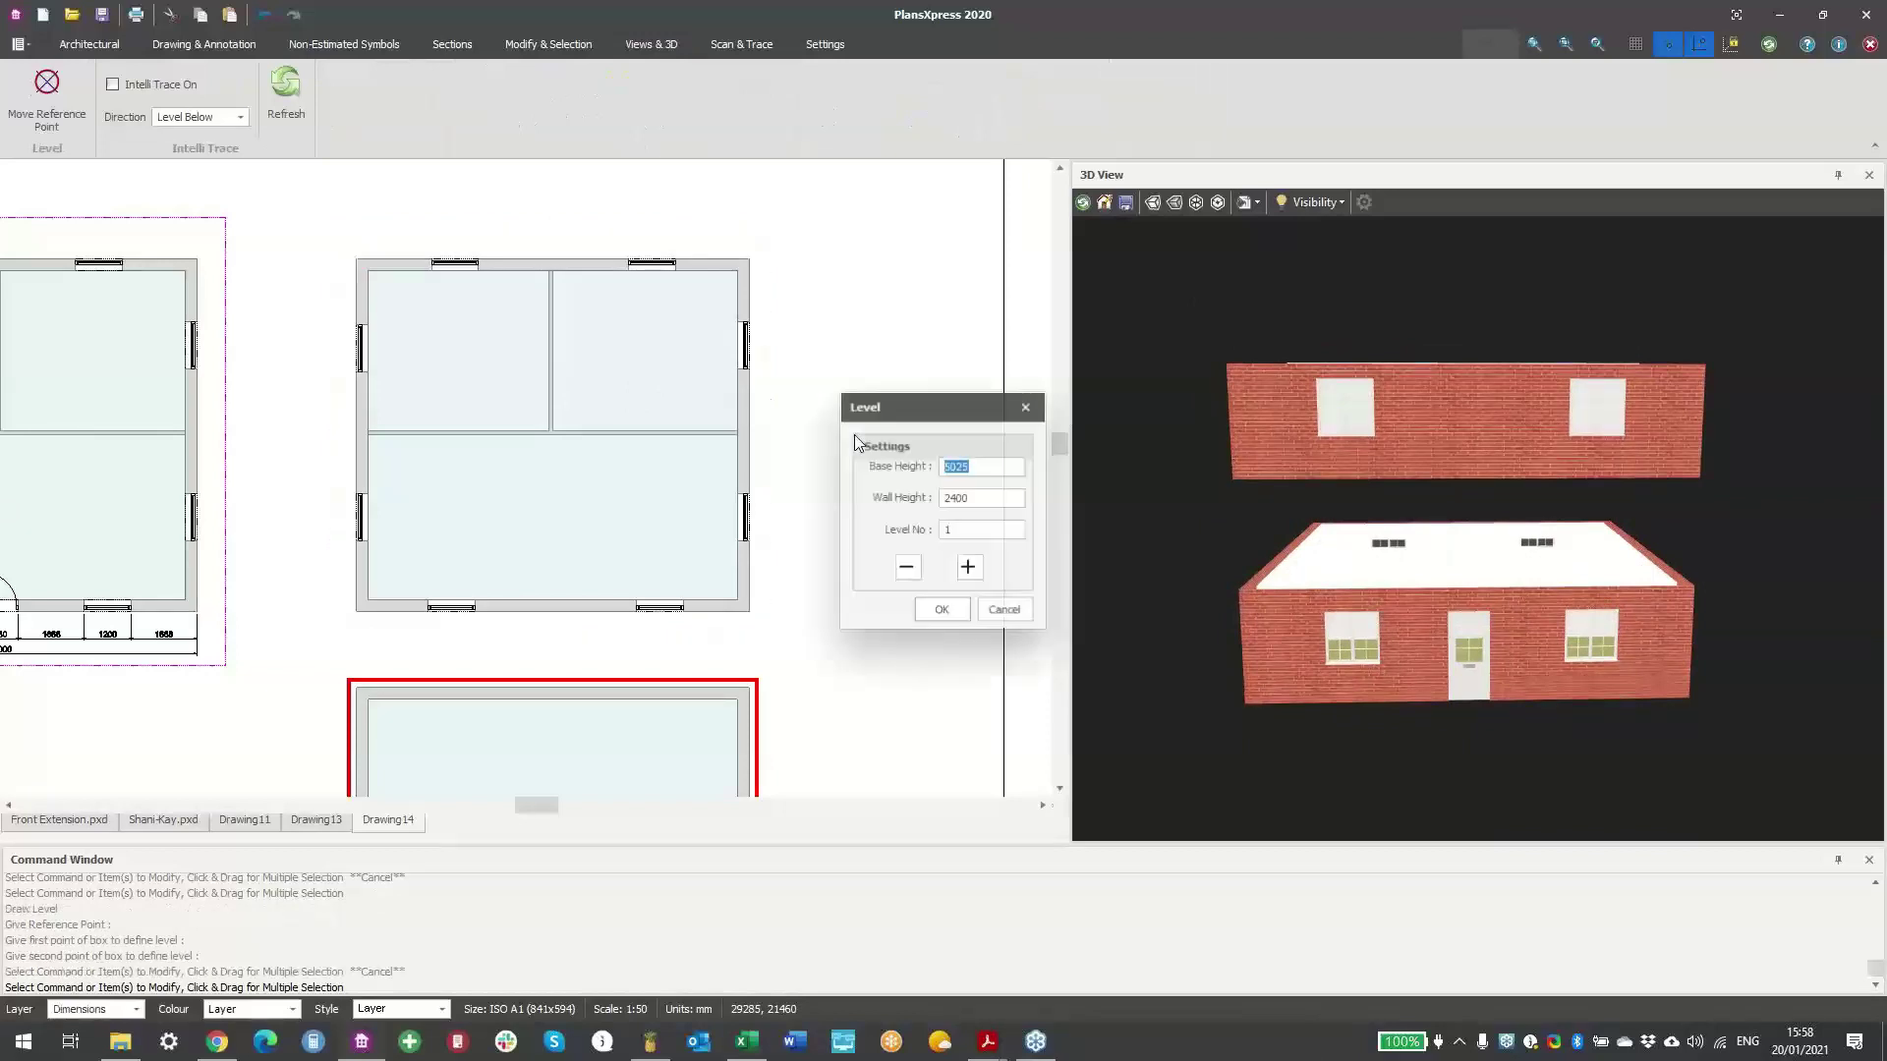
click(966, 472)
drag(970, 474, 893, 493)
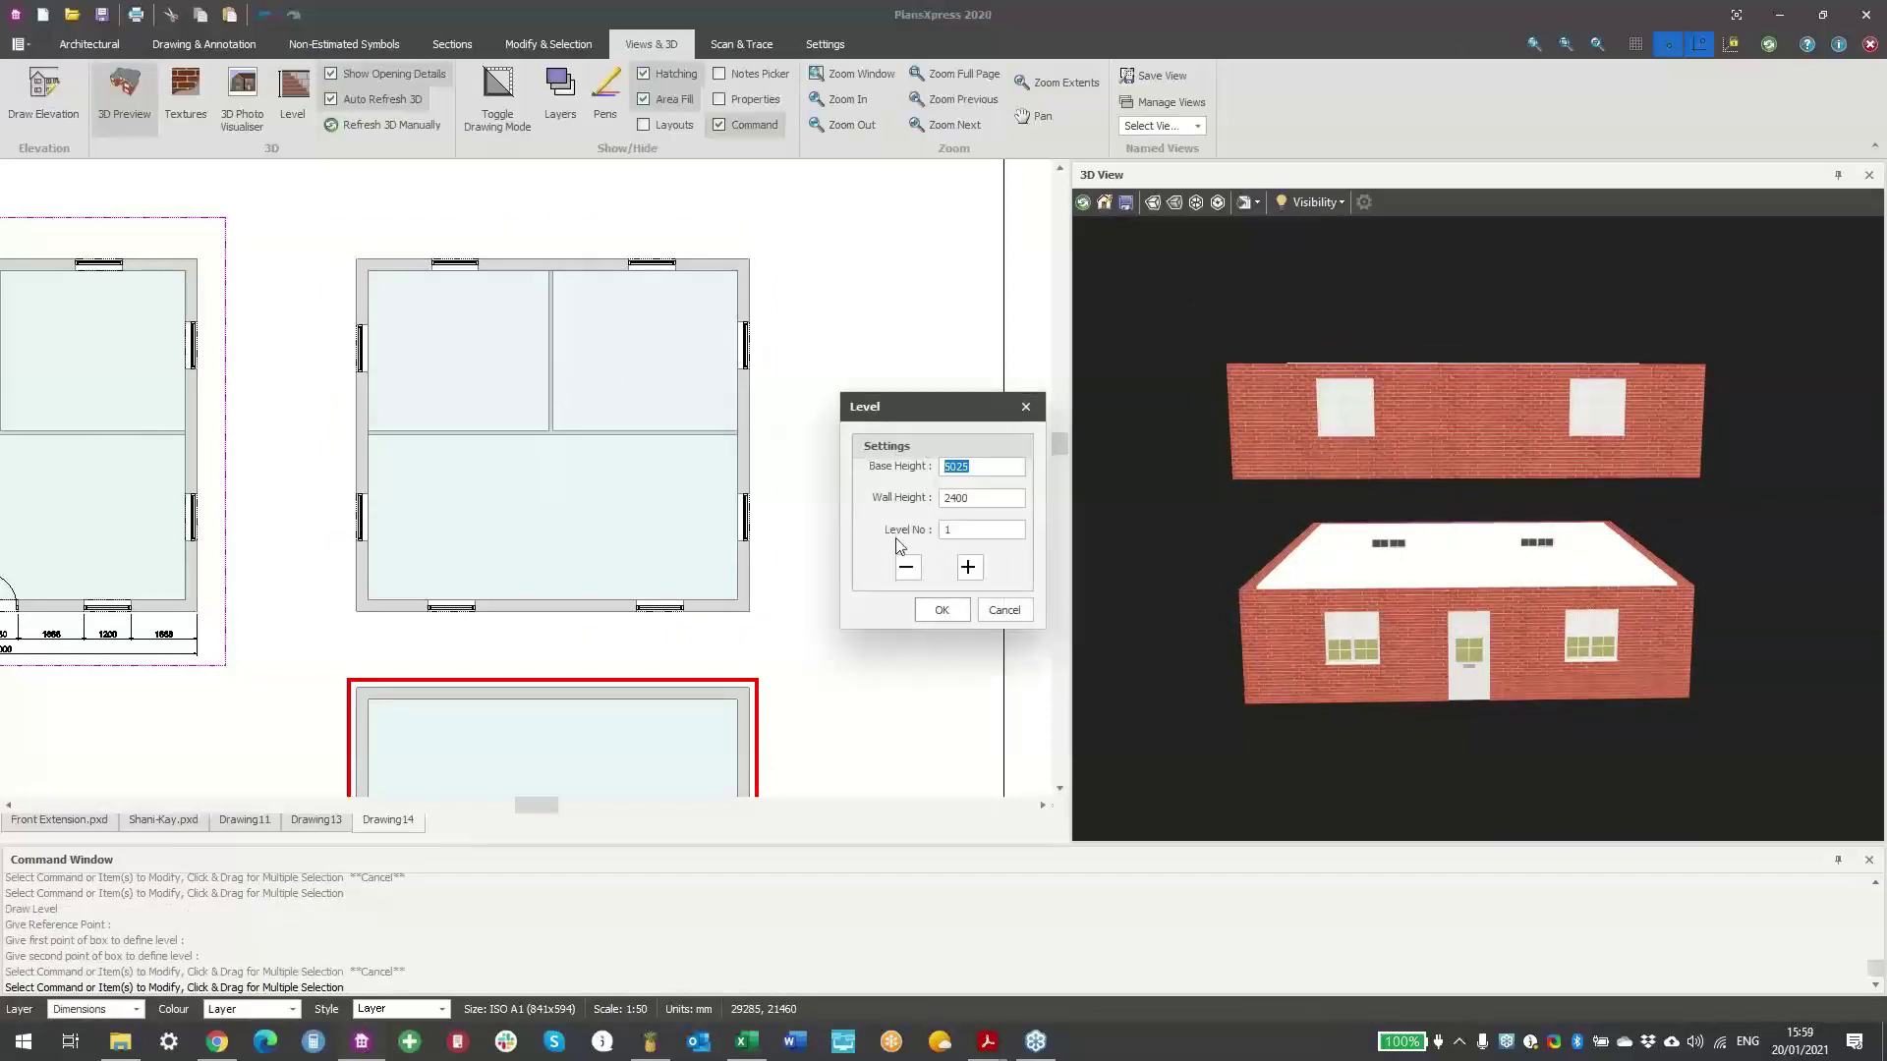
key(Tab)
click(939, 611)
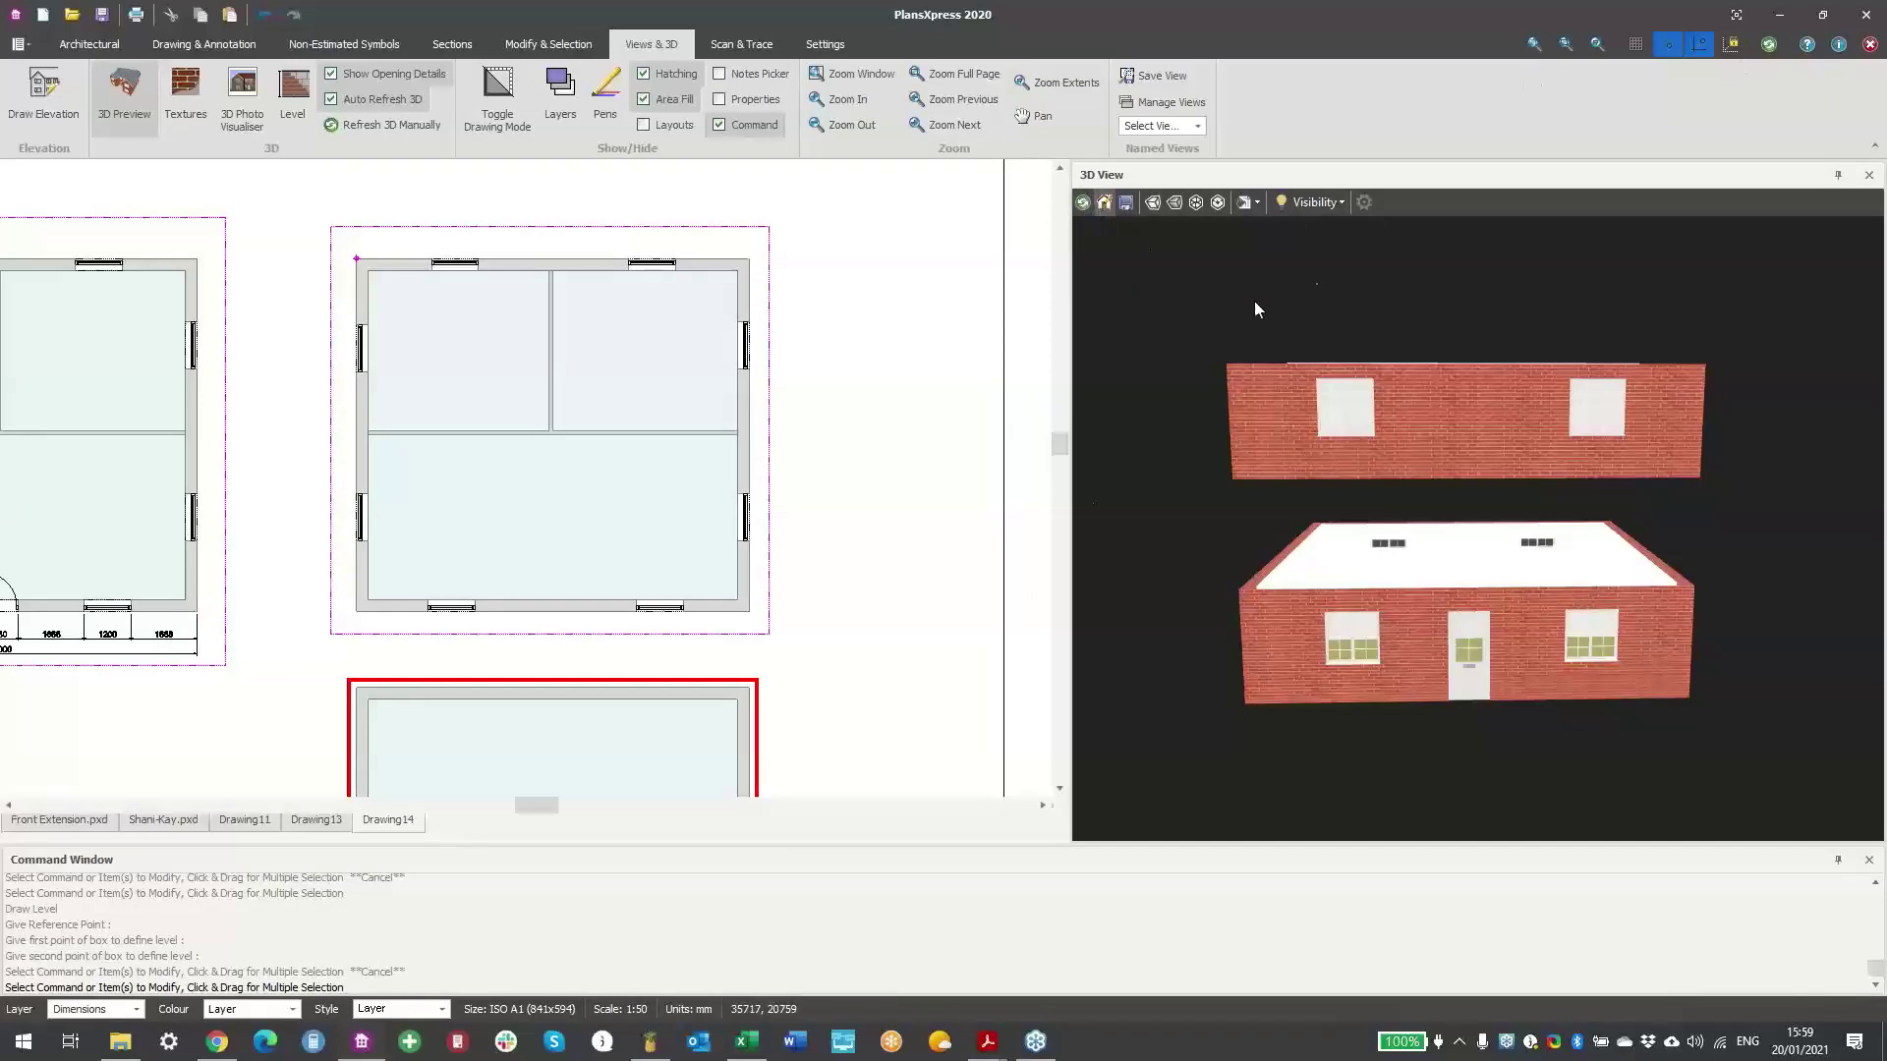
scroll(1545, 527, down, 3)
middle_drag(1545, 529, 1359, 487)
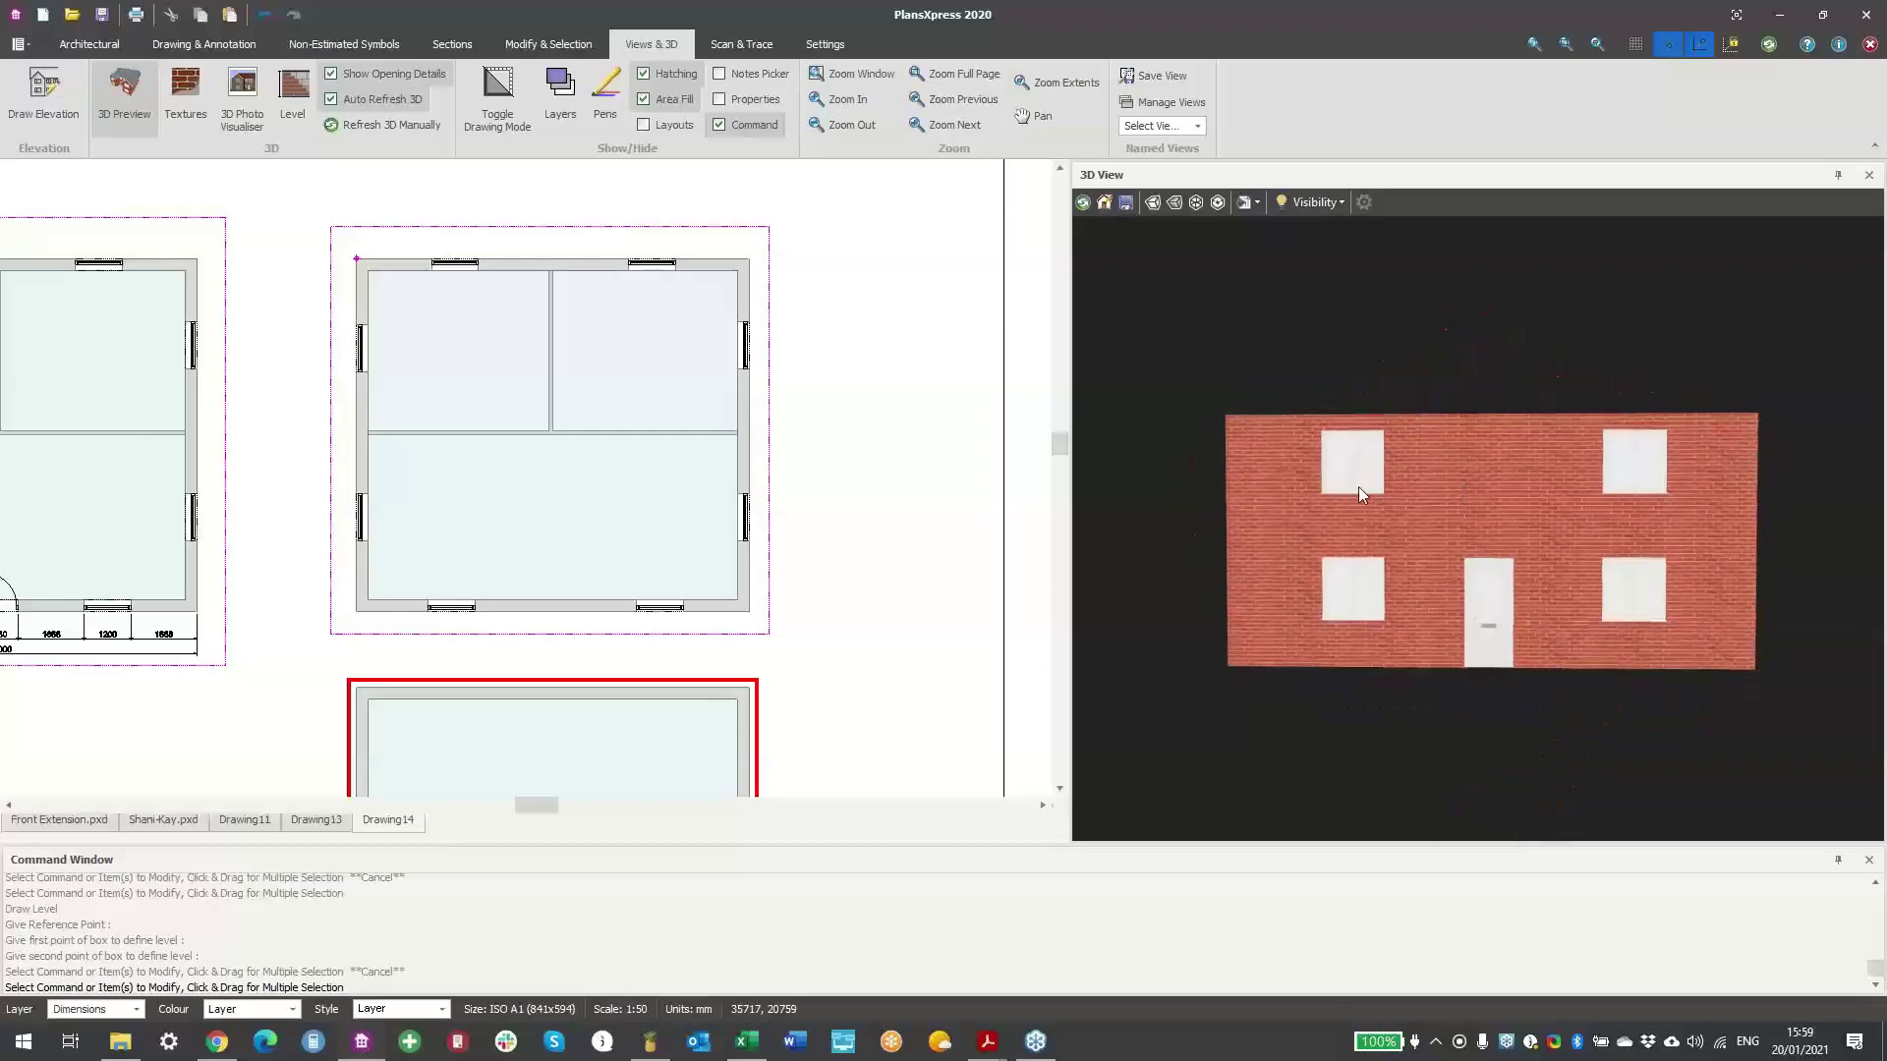
scroll(898, 539, down, 2)
middle_drag(924, 608, 862, 543)
right_click(862, 543)
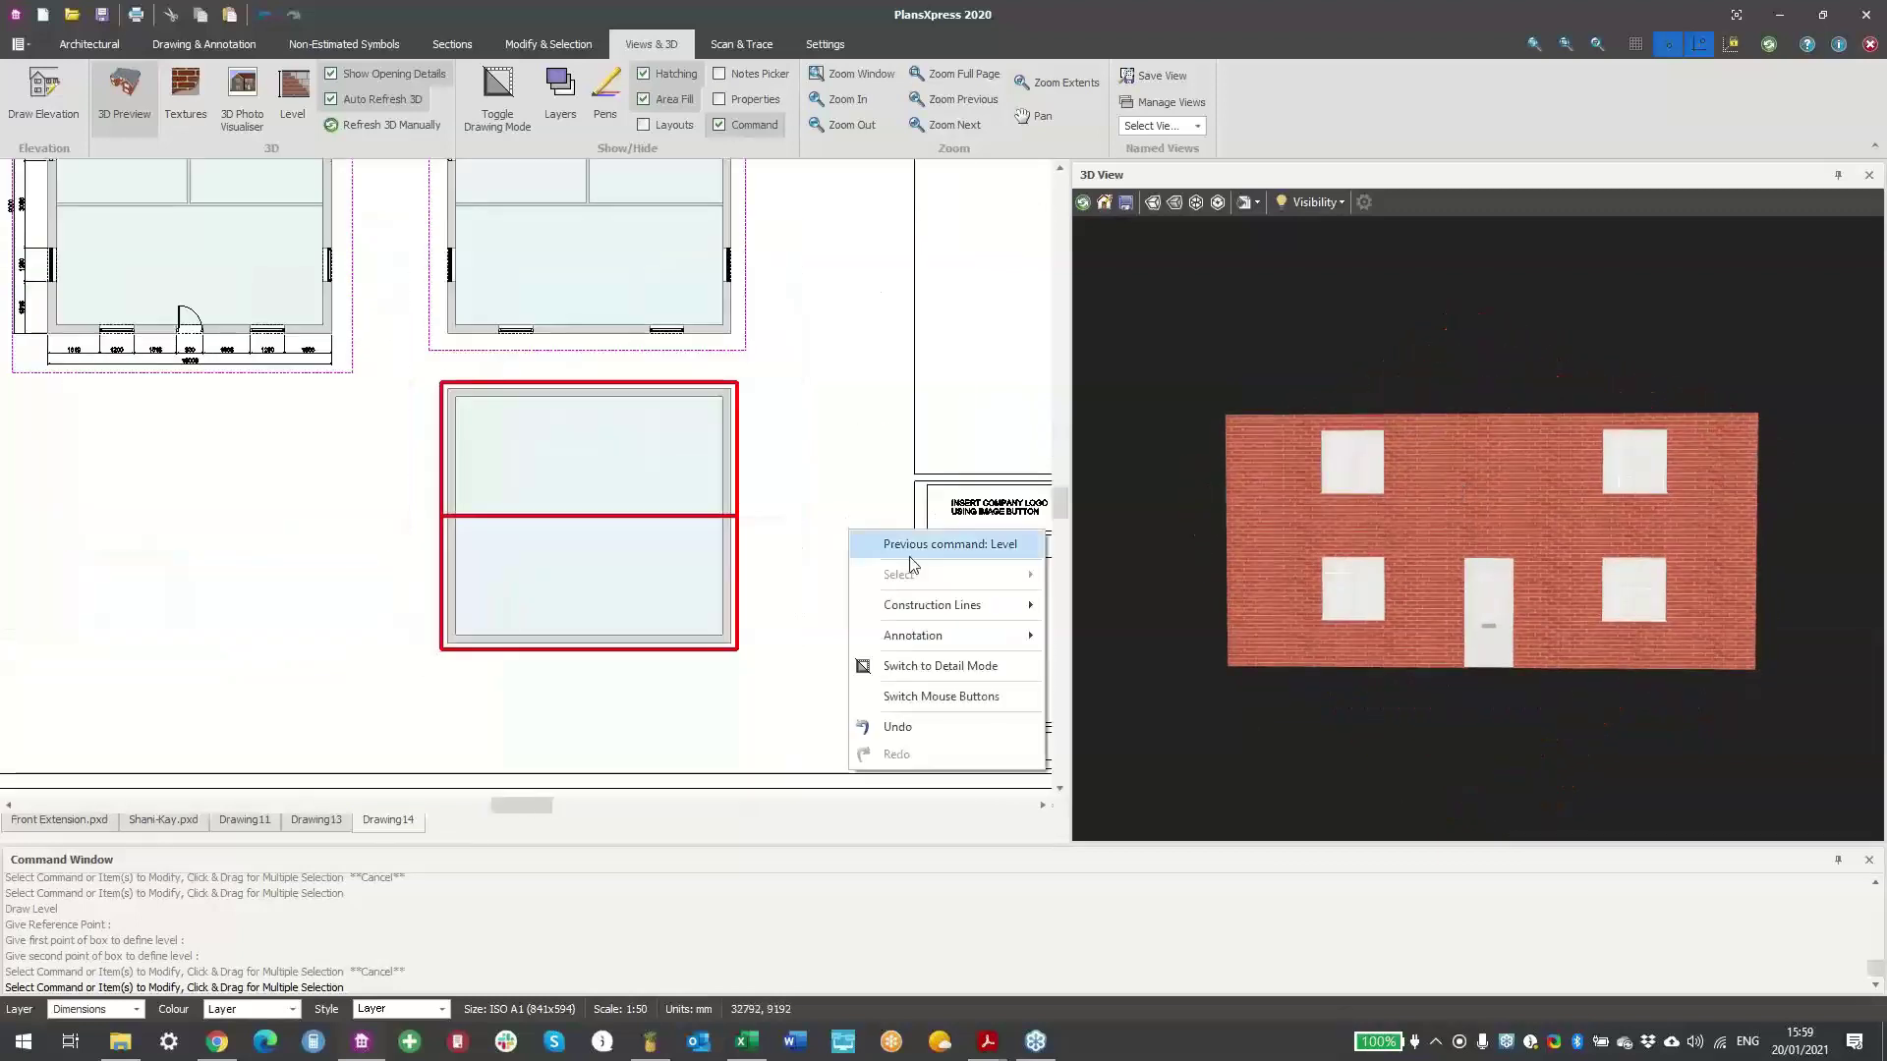
click(941, 550)
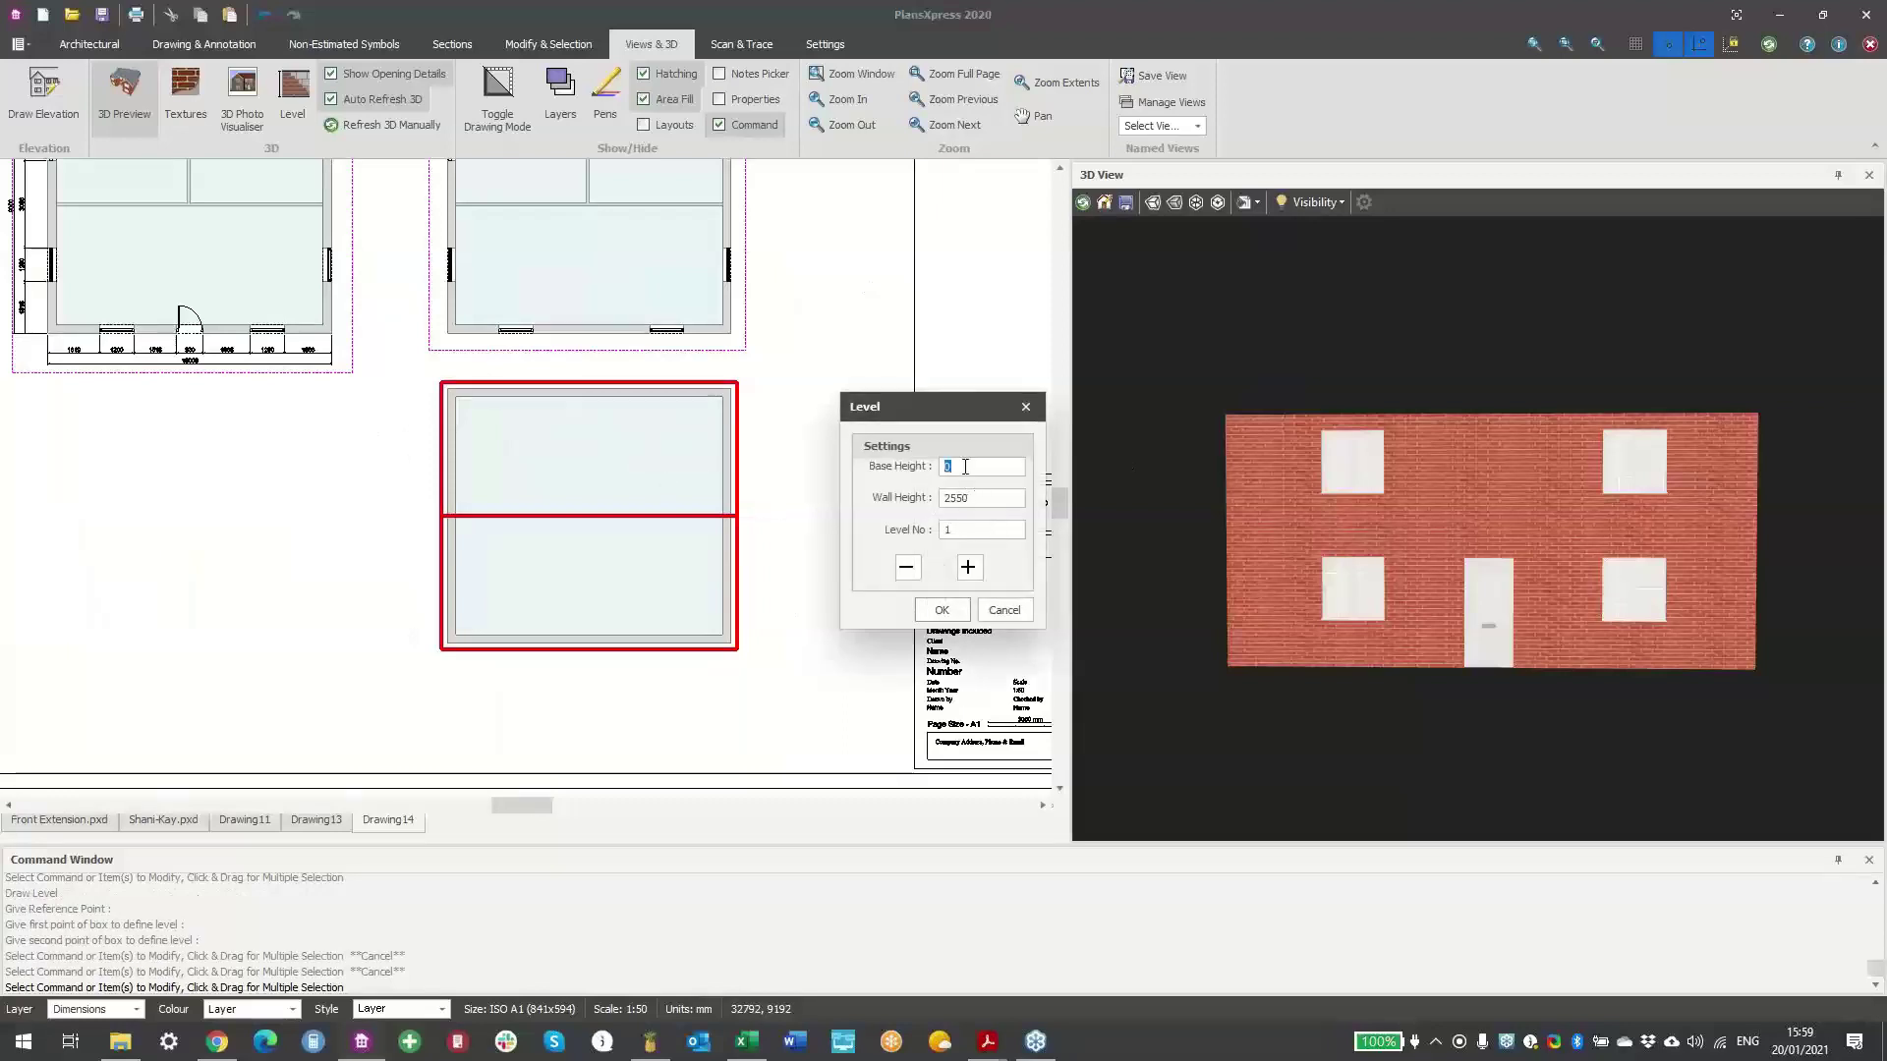
drag(960, 420, 945, 456)
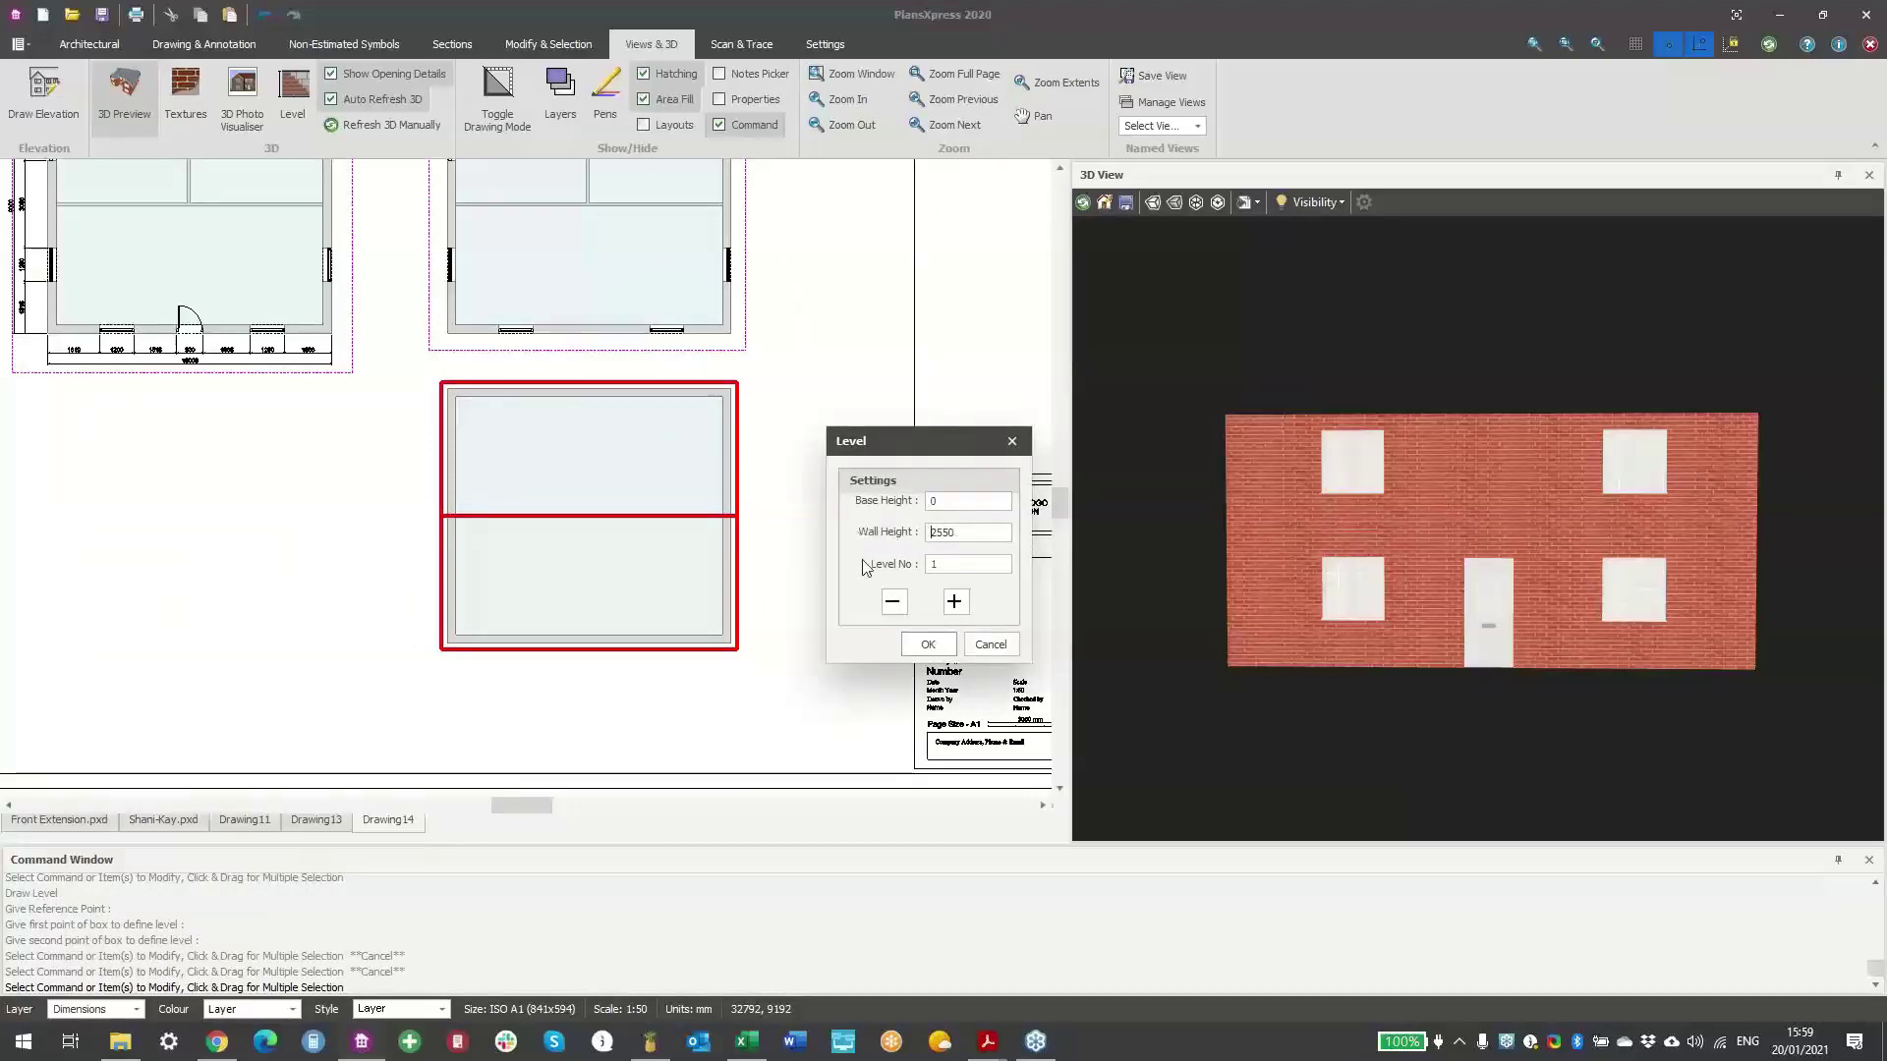
text(2)
key(shift+Tab)
click(989, 644)
- Set up a level for the roof plan as level 3 with a wall height of 0
click(289, 100)
click(968, 568)
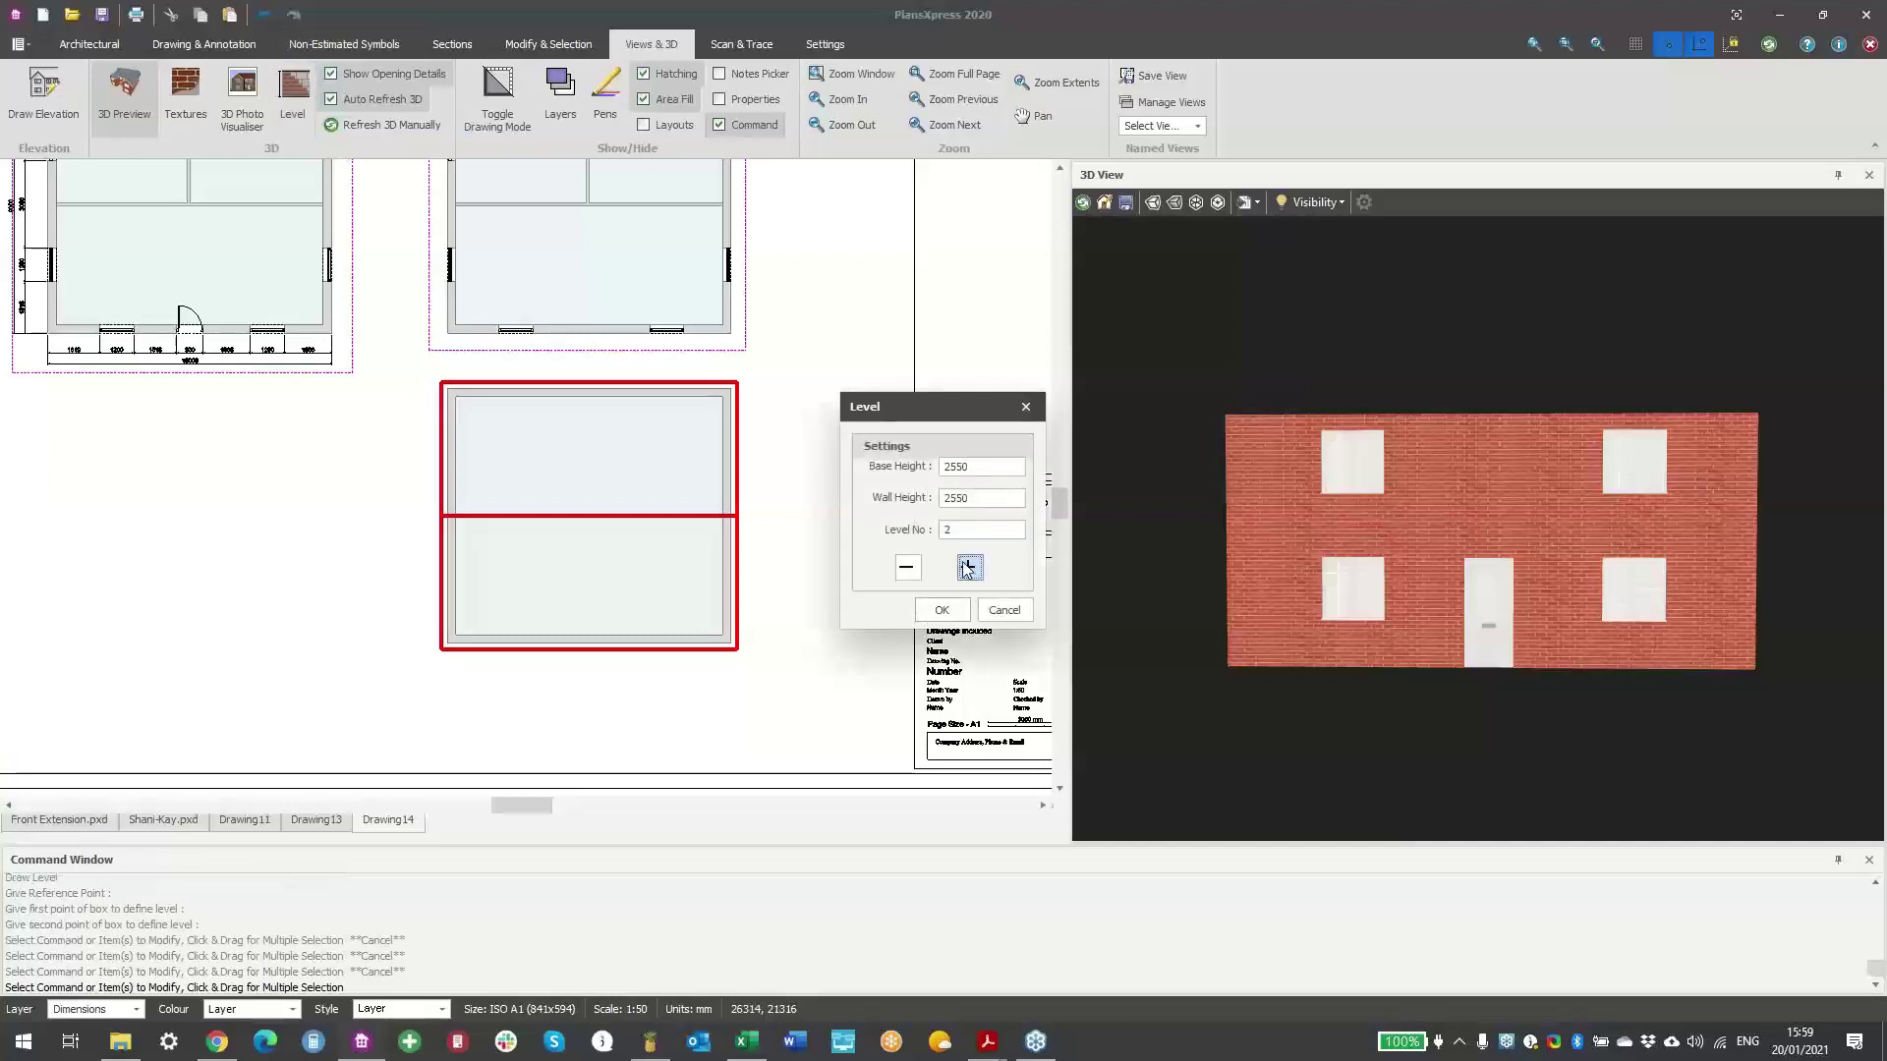
click(968, 567)
double_click(973, 466)
double_click(968, 498)
text(0)
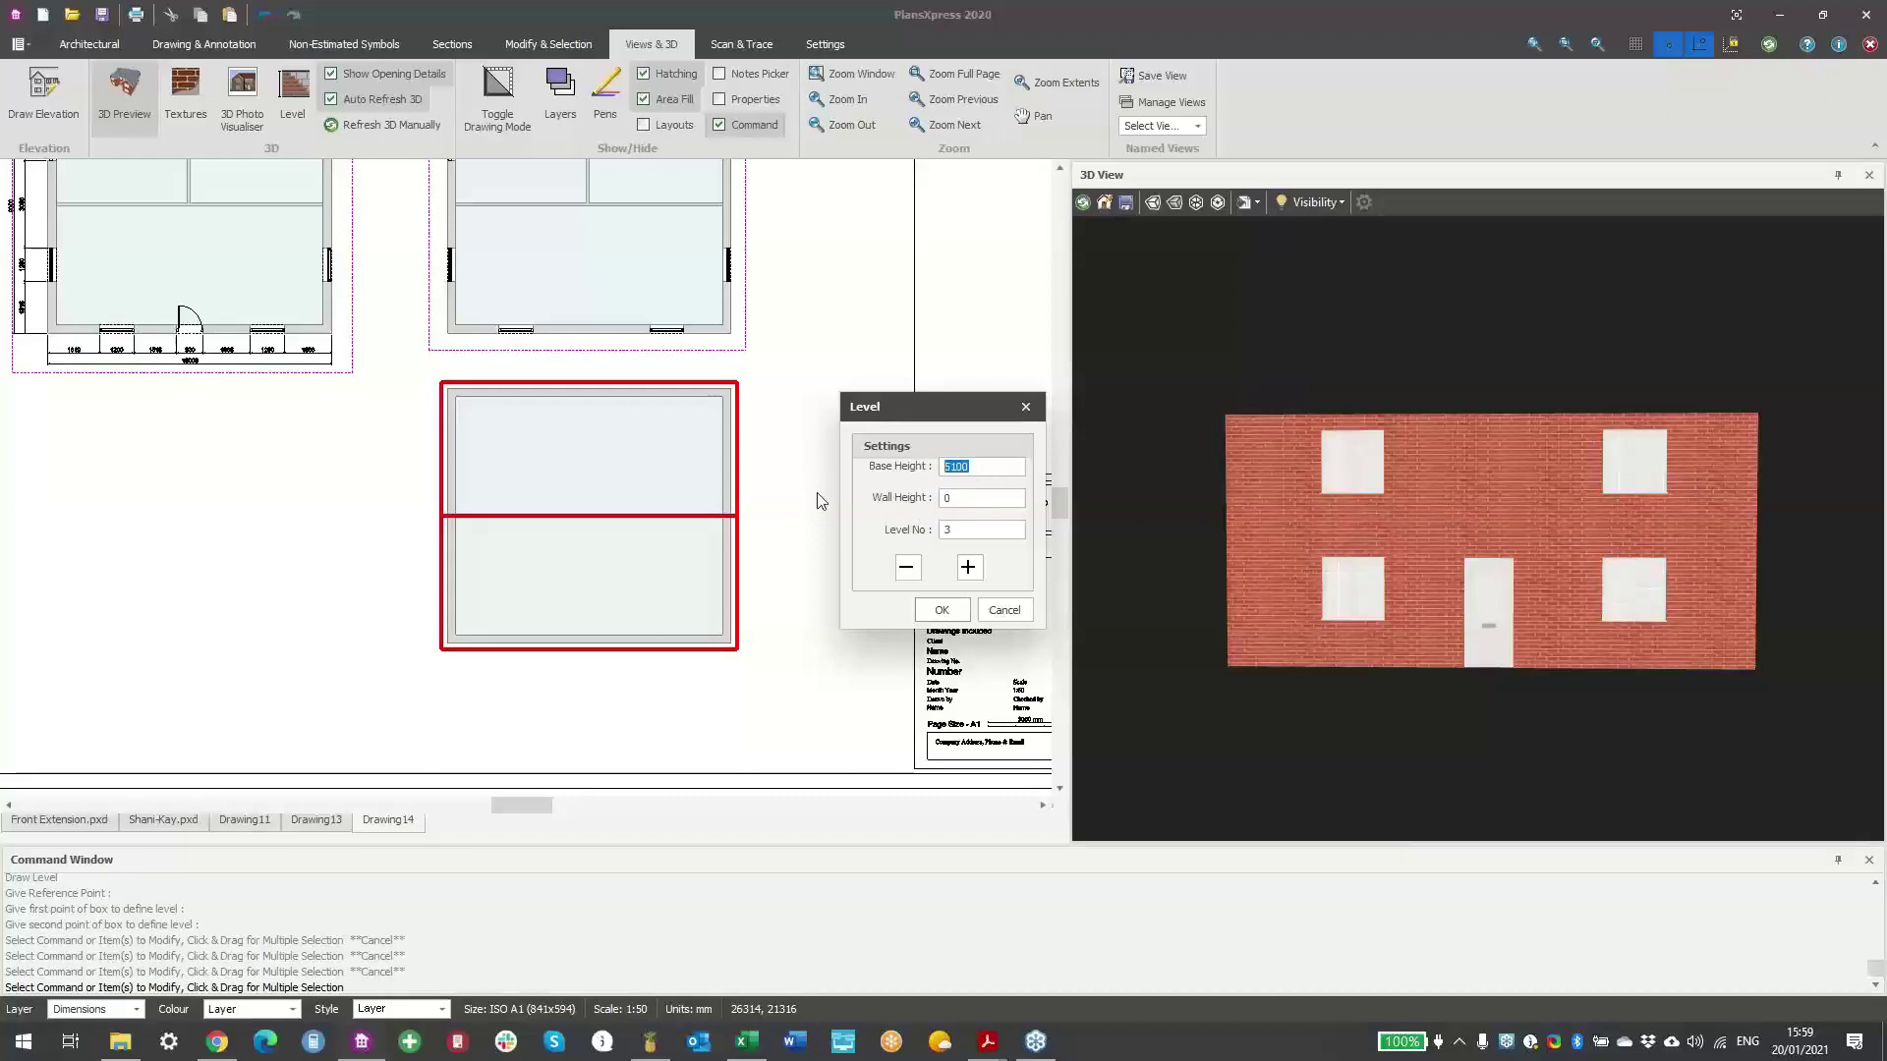
click(942, 609)
- Put the level's reference point on the roof plan's upper-left outer wall corner, box the whole roof plan, and inspect the house in 3D
click(293, 99)
scroll(468, 395, up, 3)
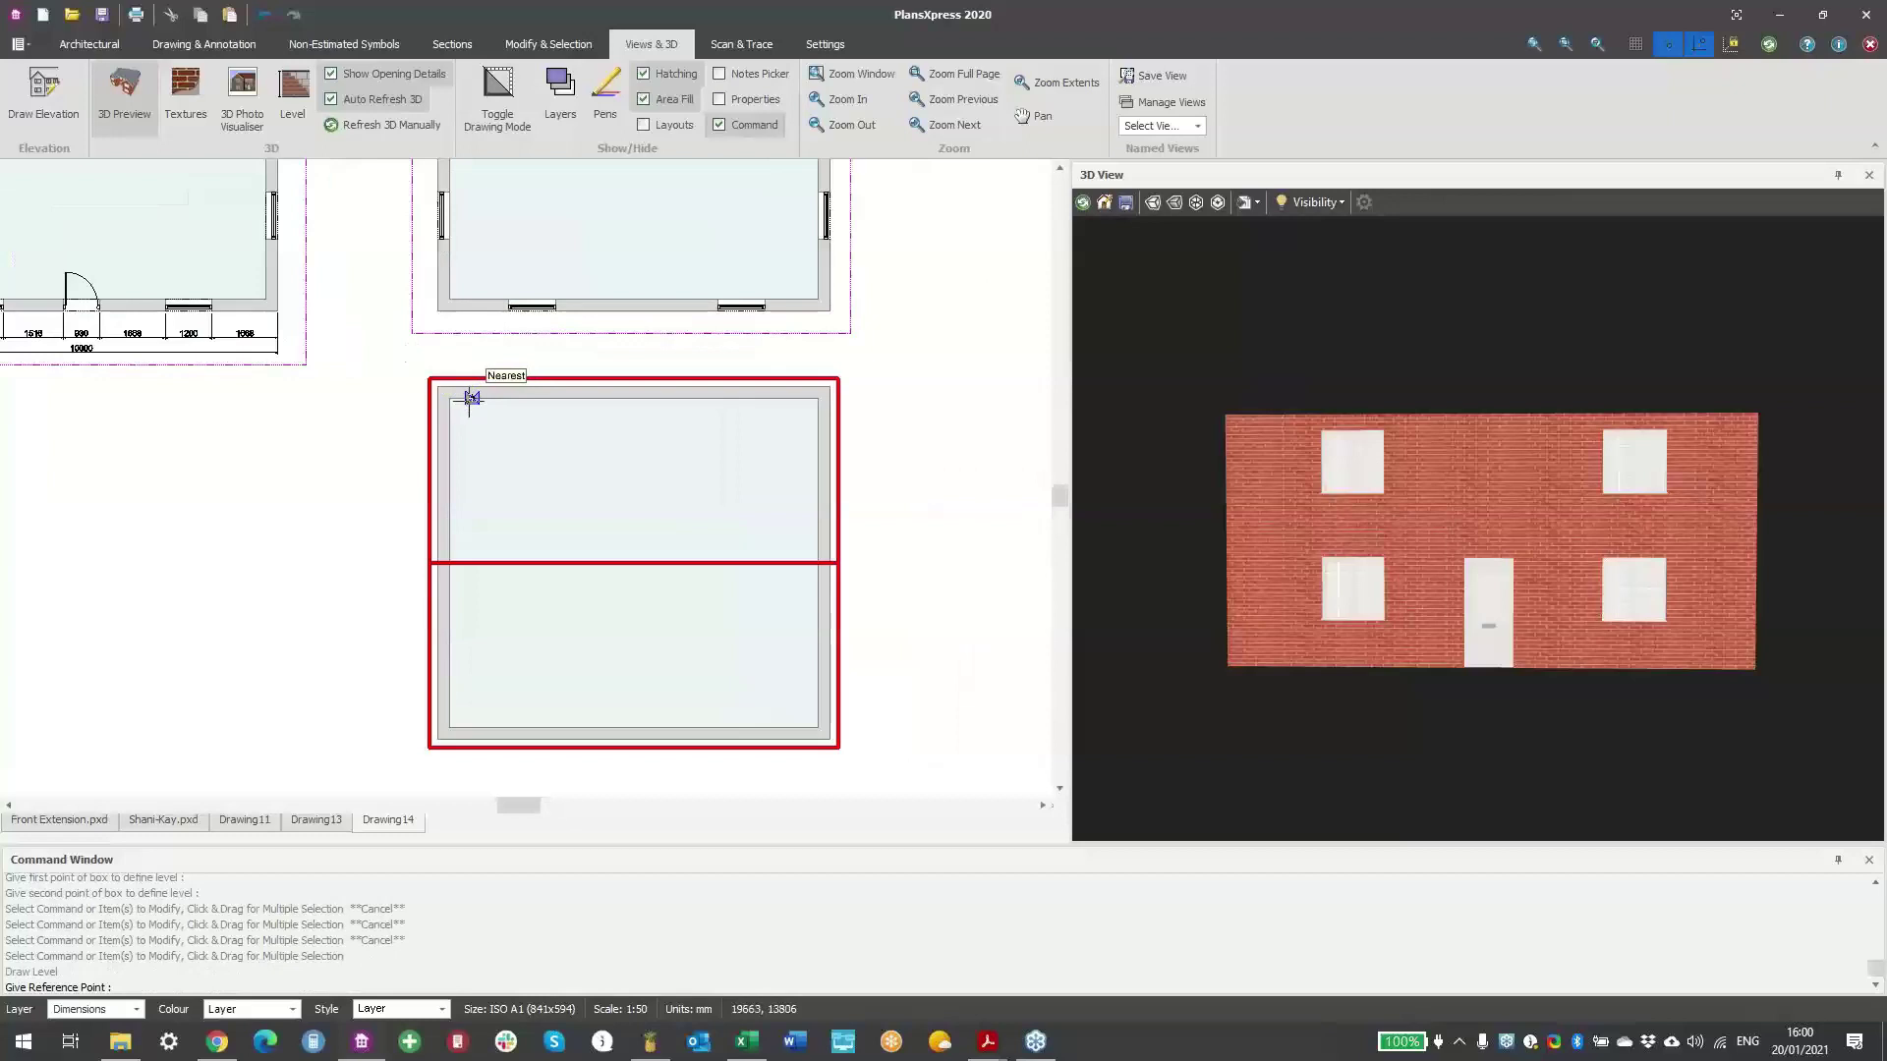
click(425, 380)
scroll(521, 433, down, 4)
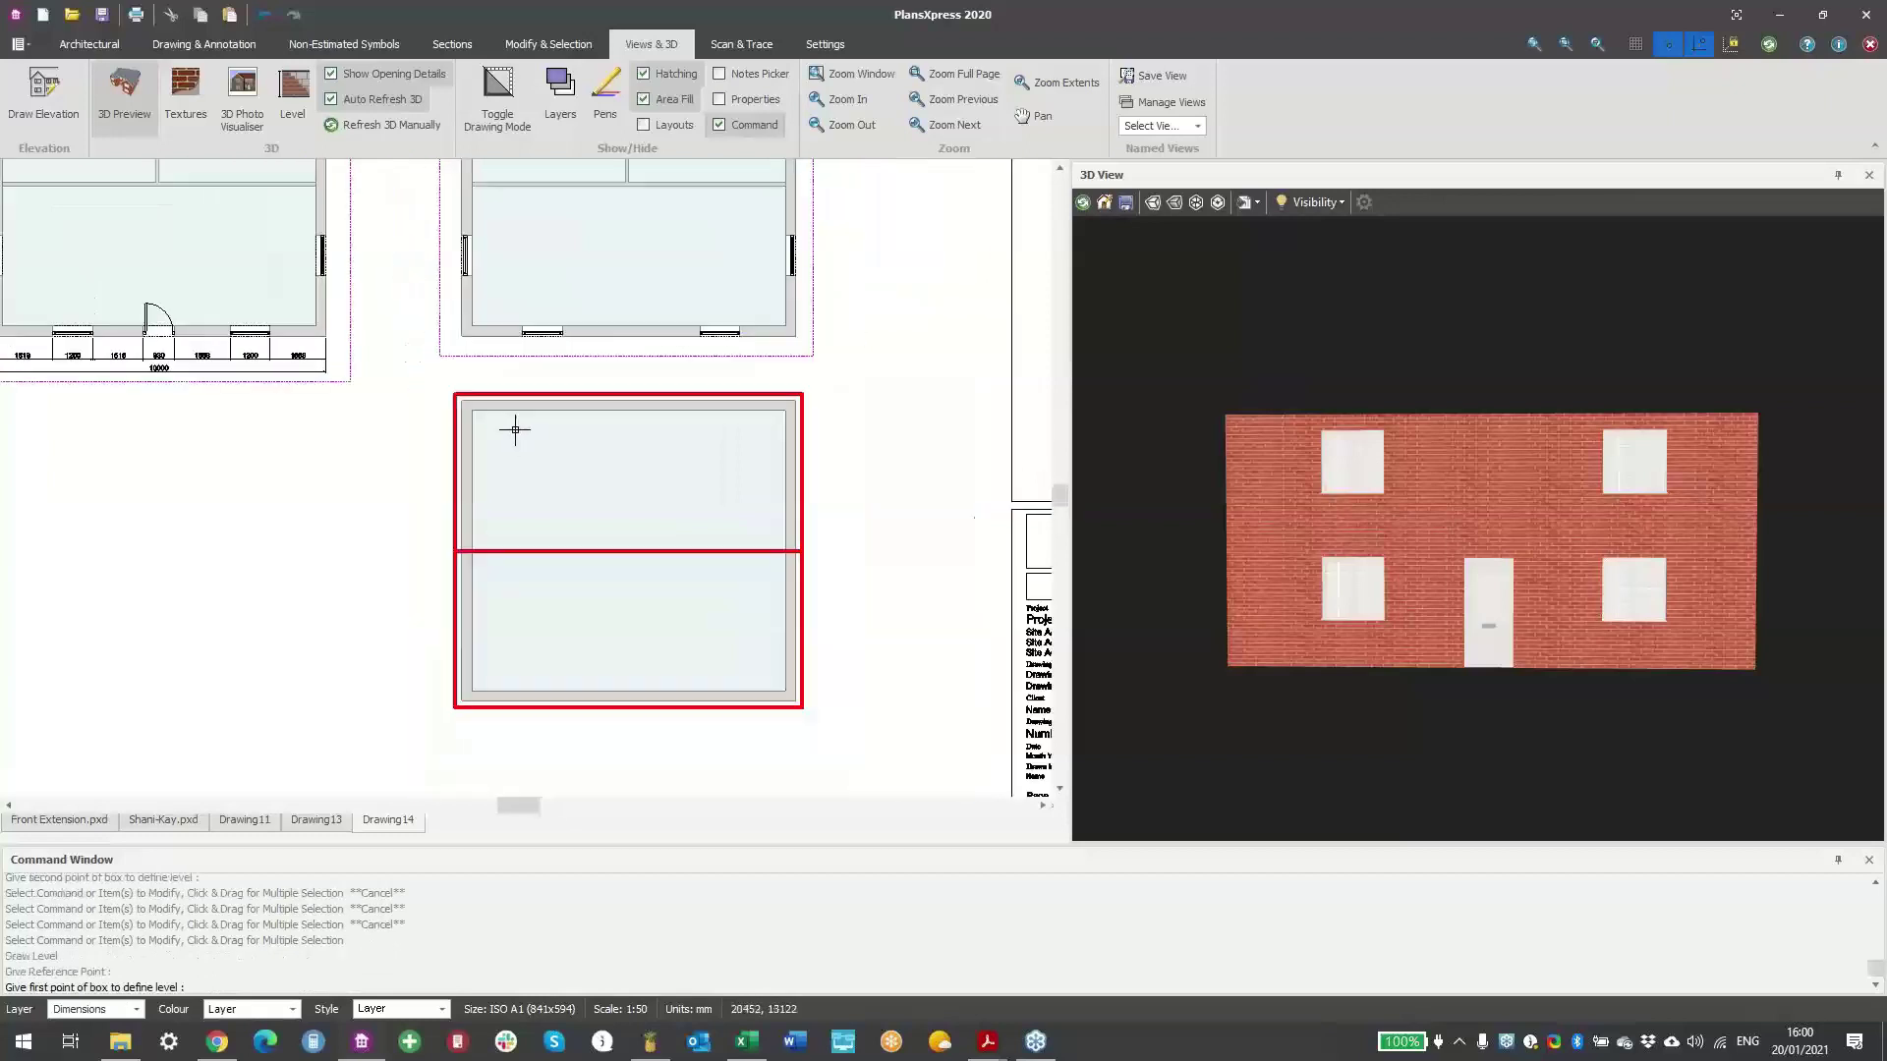
click(470, 434)
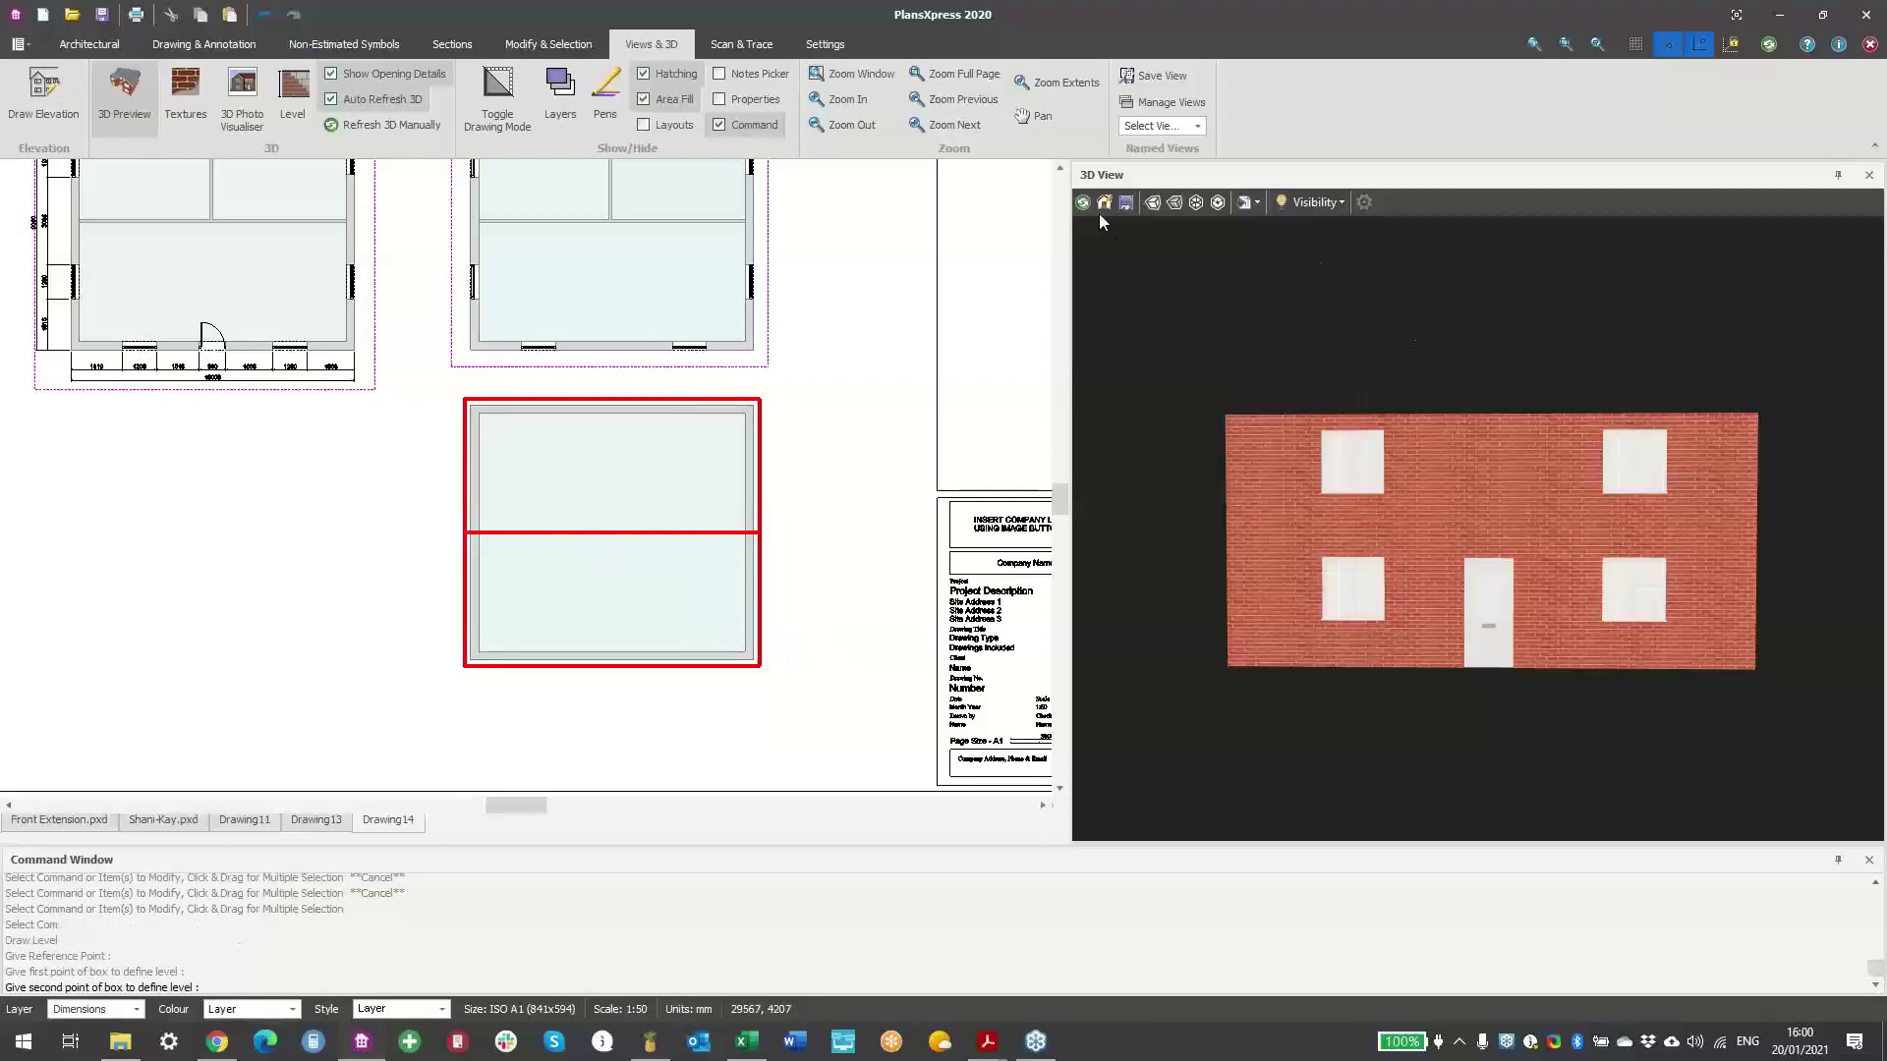
drag(1514, 340, 1394, 429)
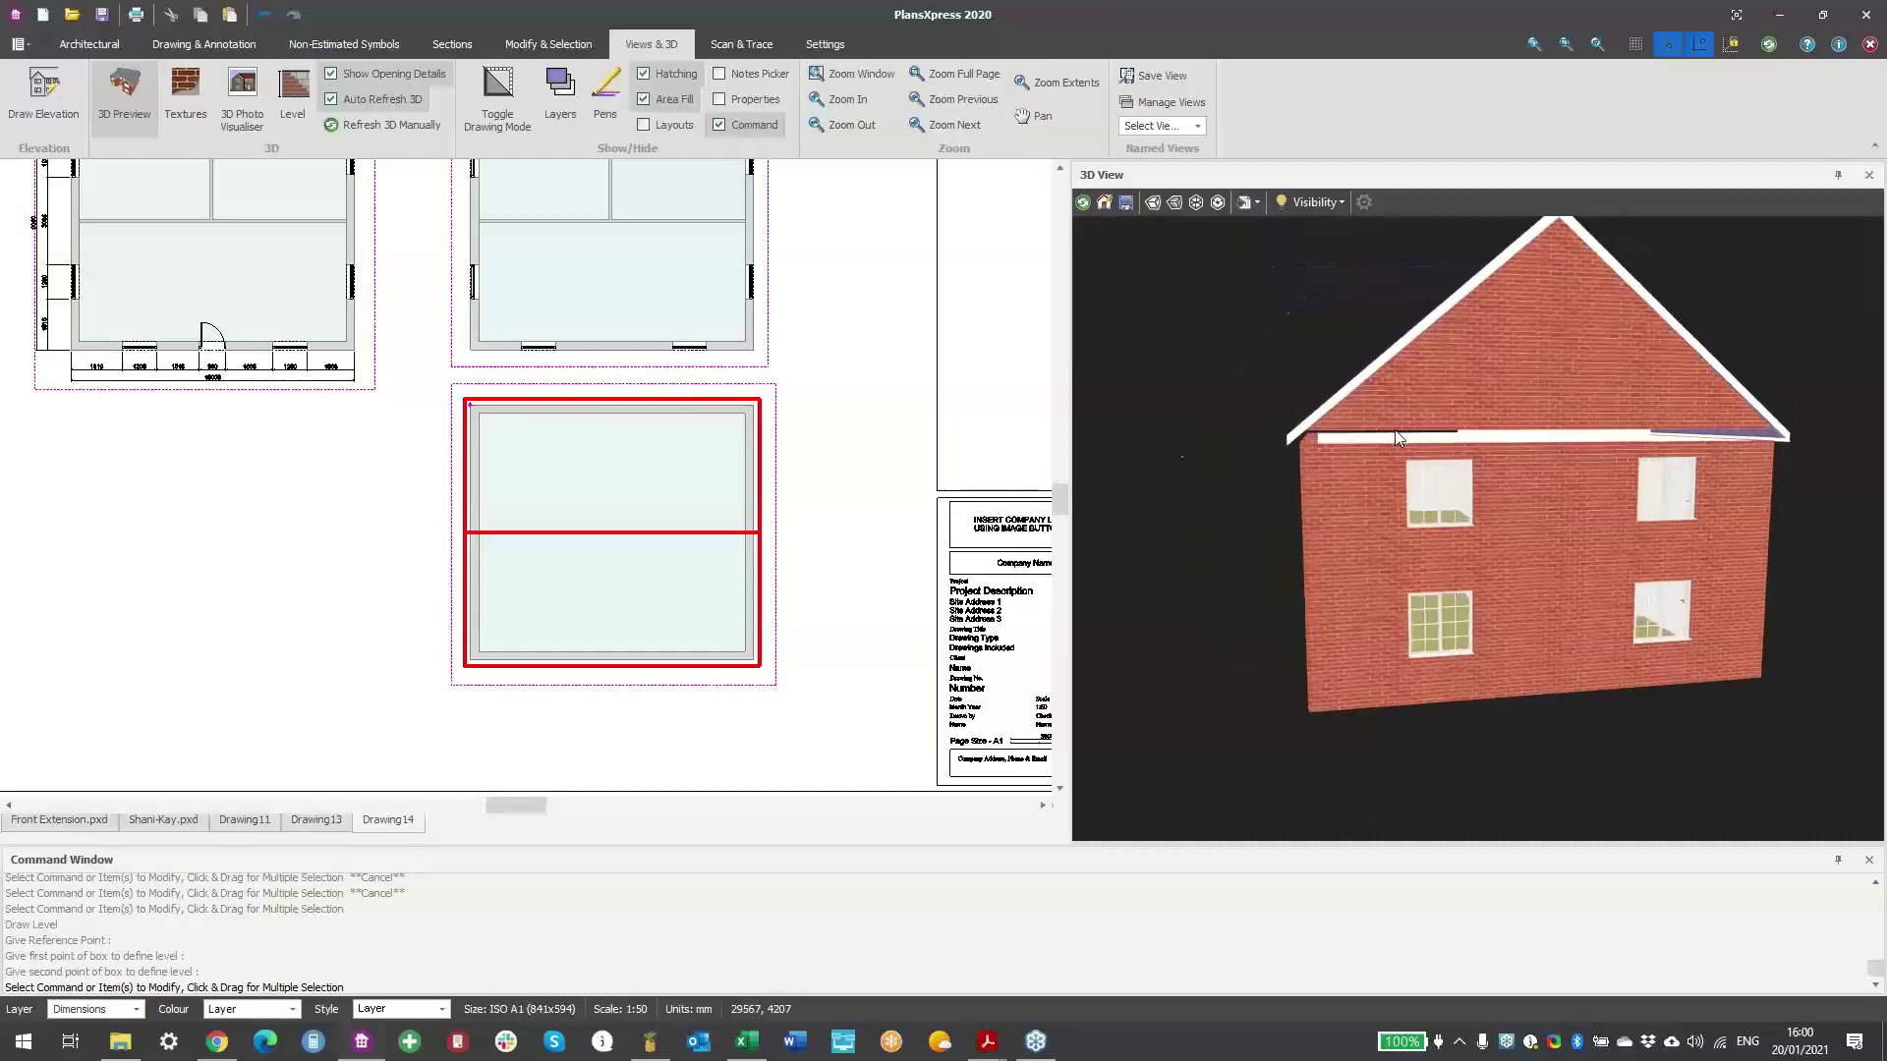
- Set the roof level's base height to 5000 and refresh the 3D view
click(776, 463)
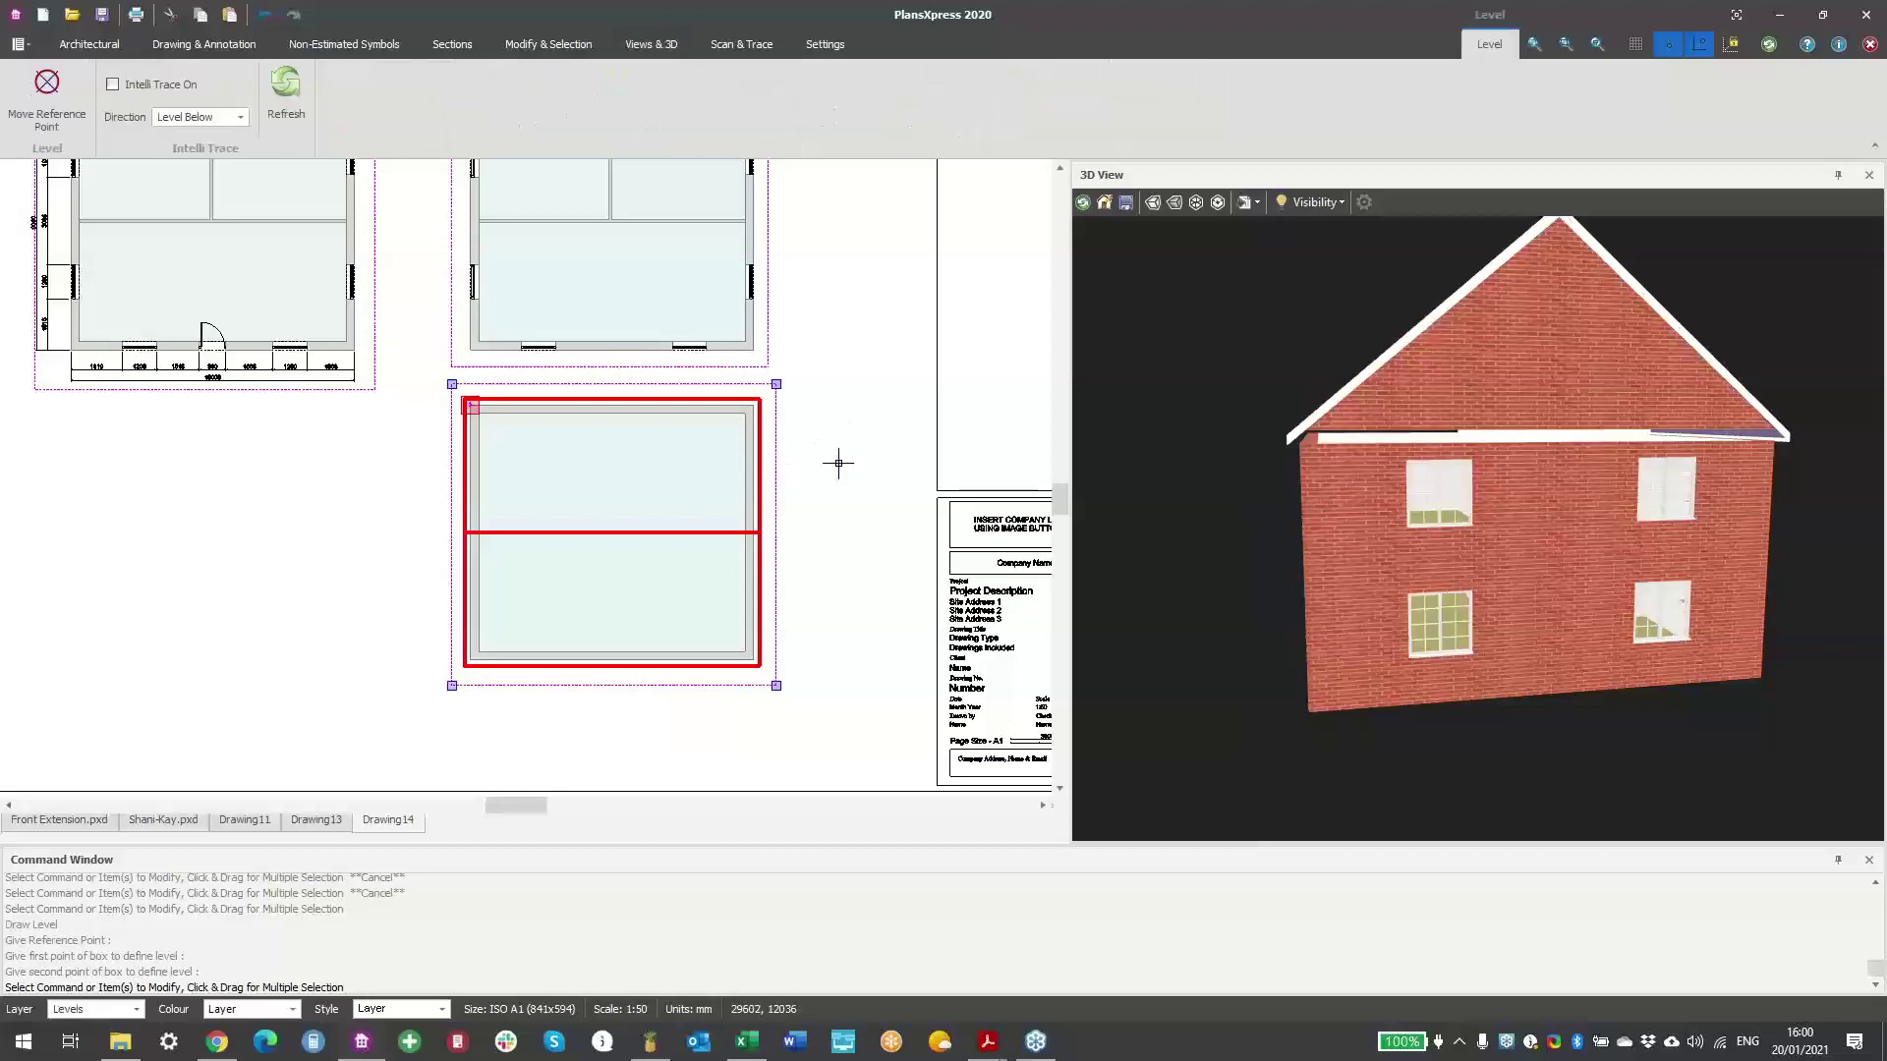
double_click(776, 463)
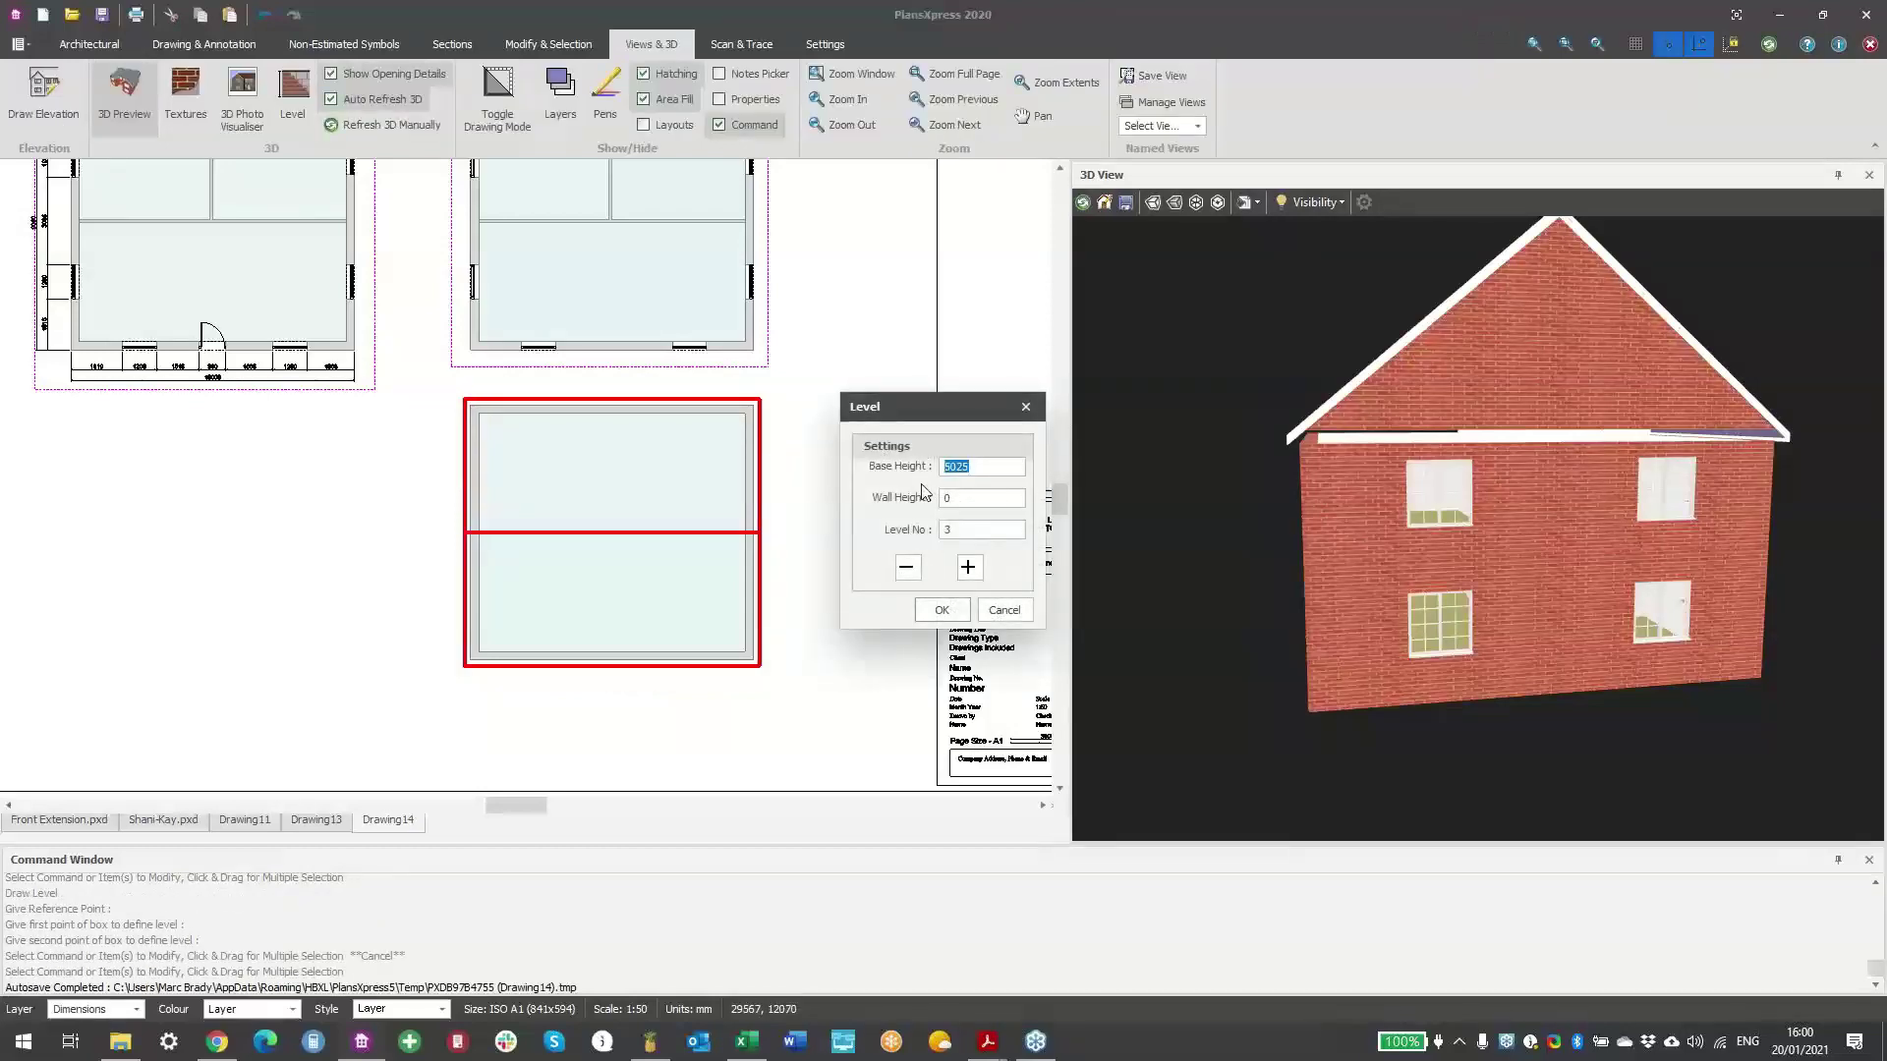
text(5)
click(942, 609)
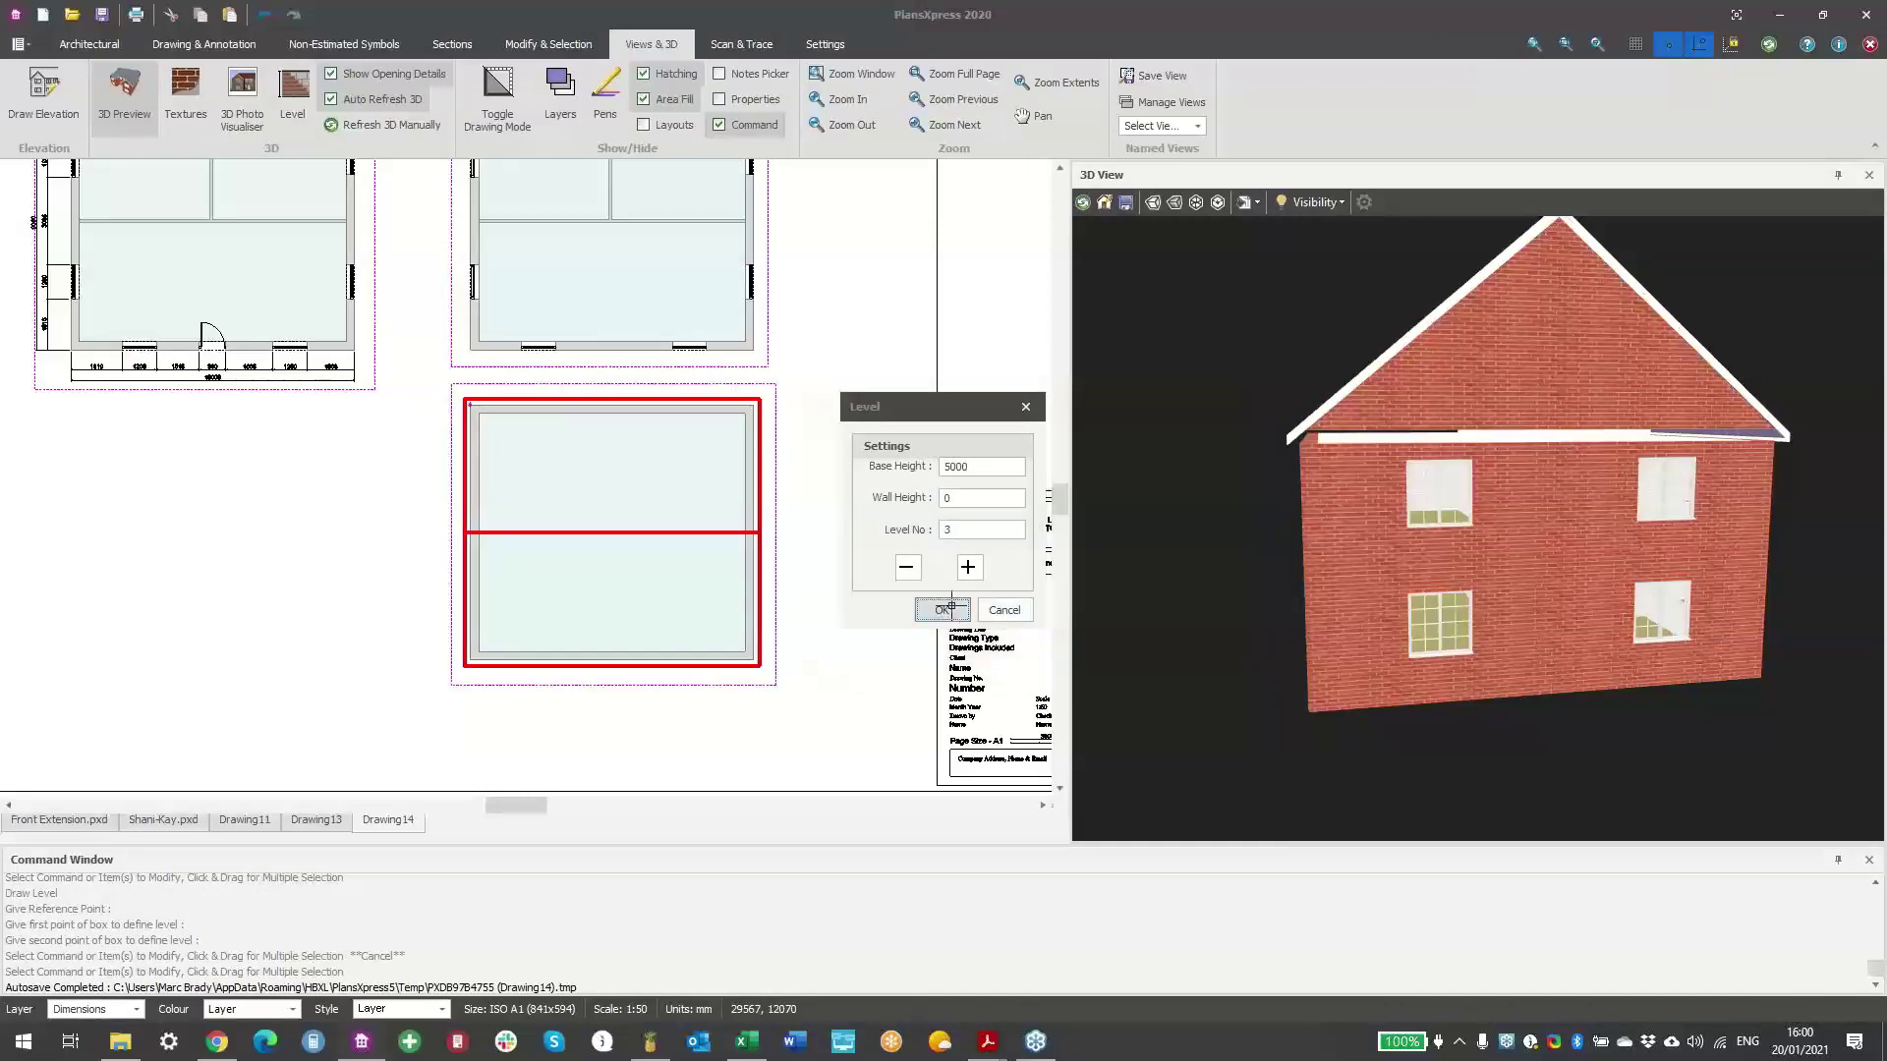
click(1080, 201)
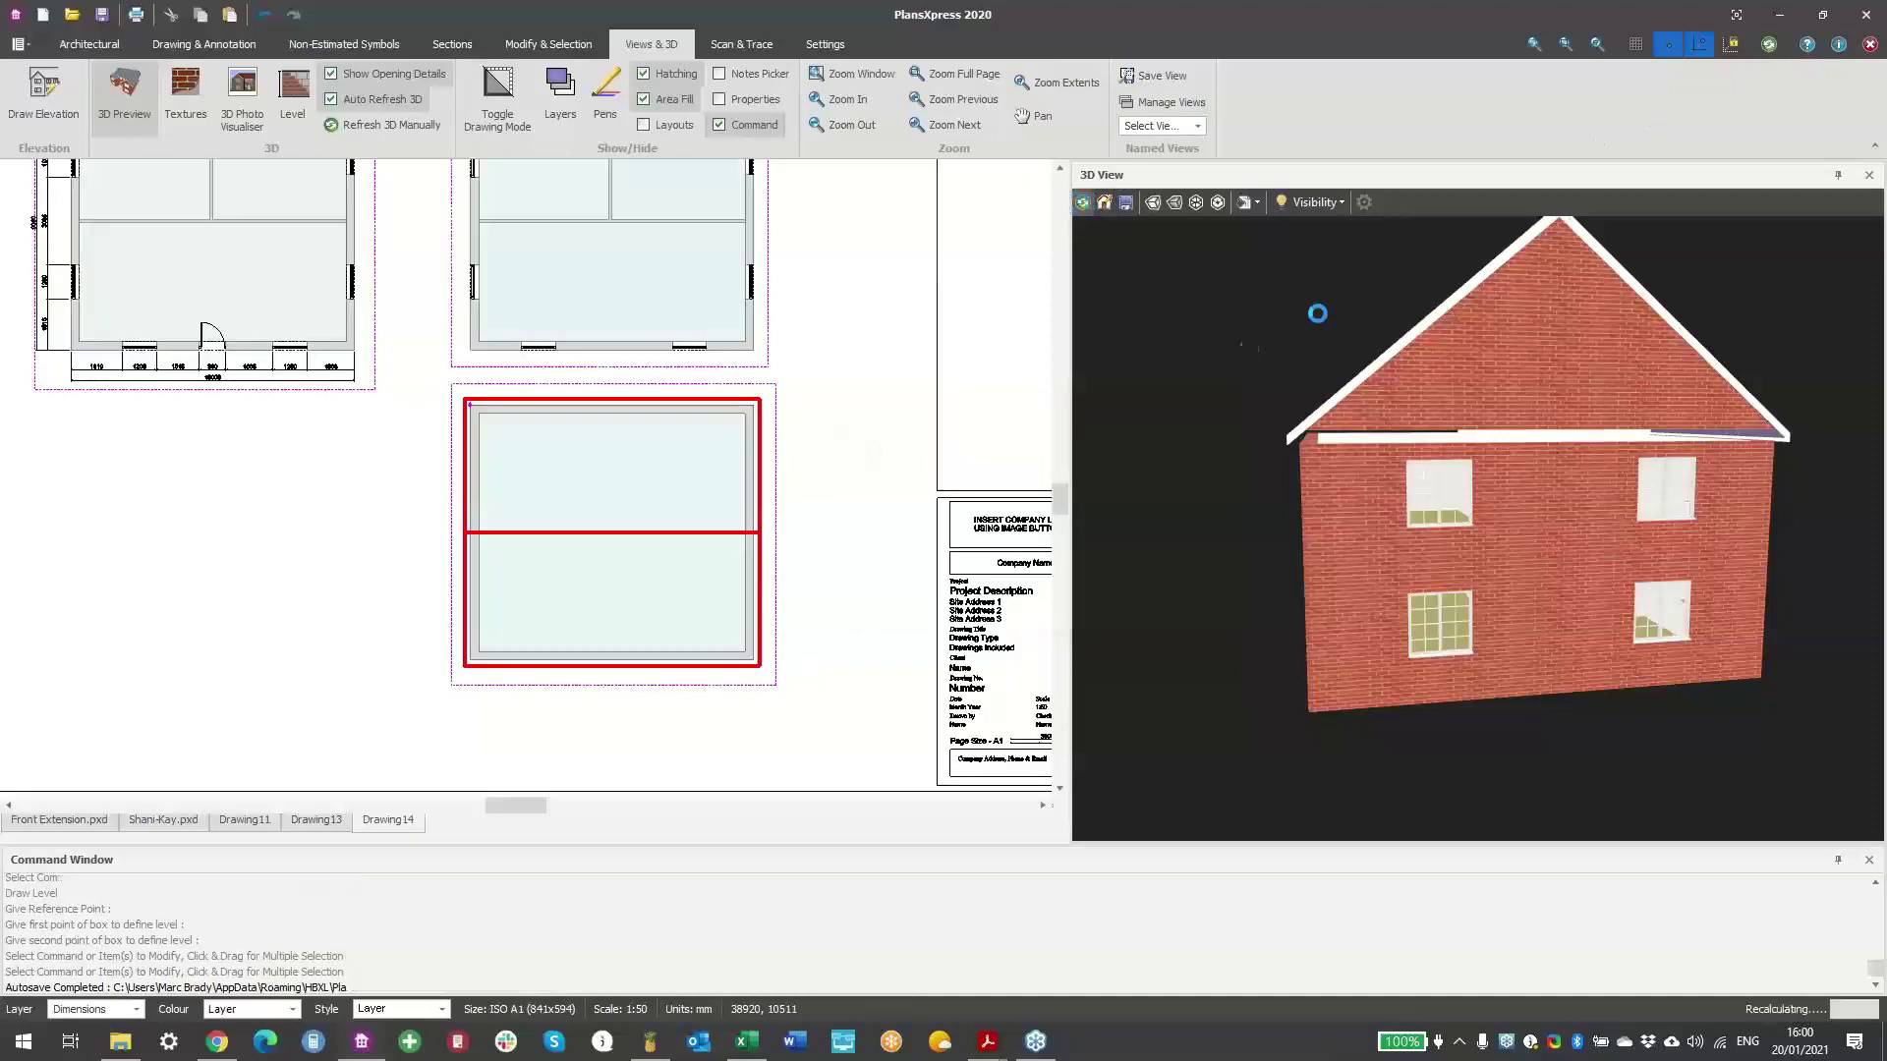
- Set the roof level's base height to 4800 and check from several angles in 3D how the roof sits on the walls
double_click(773, 433)
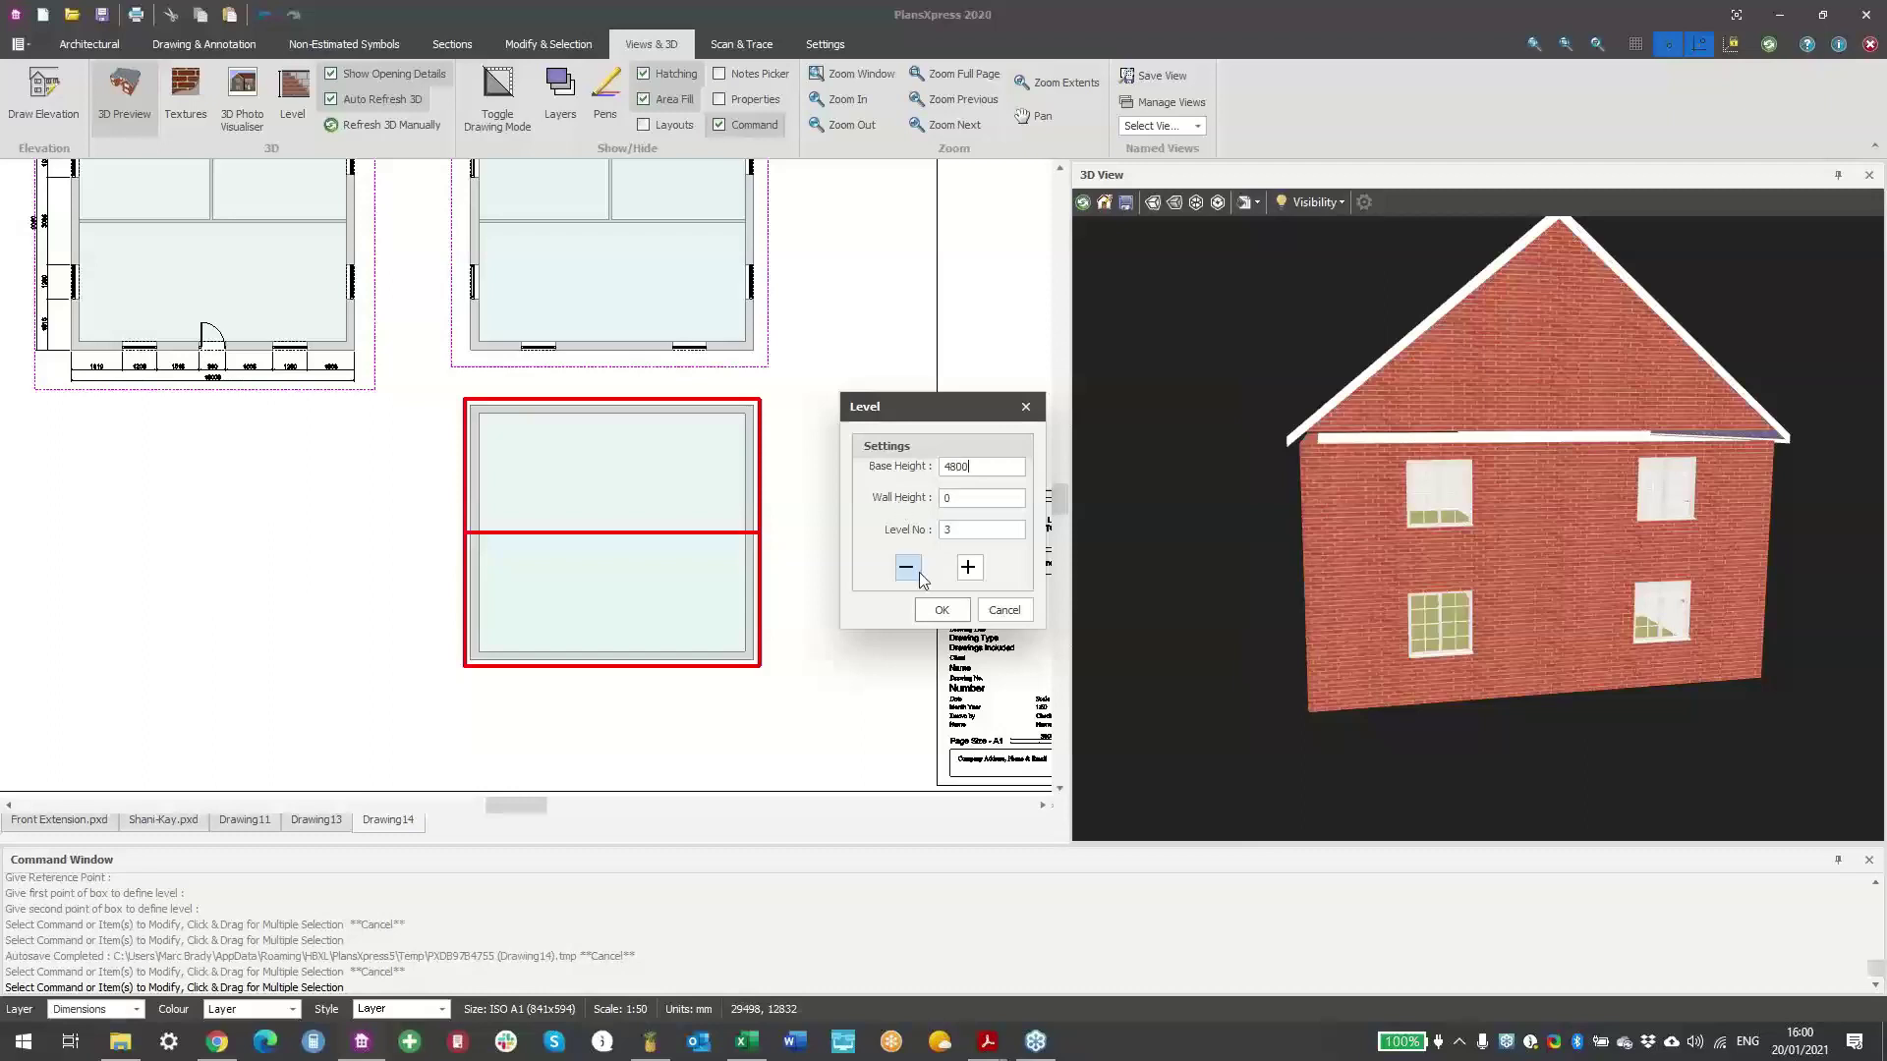
click(942, 610)
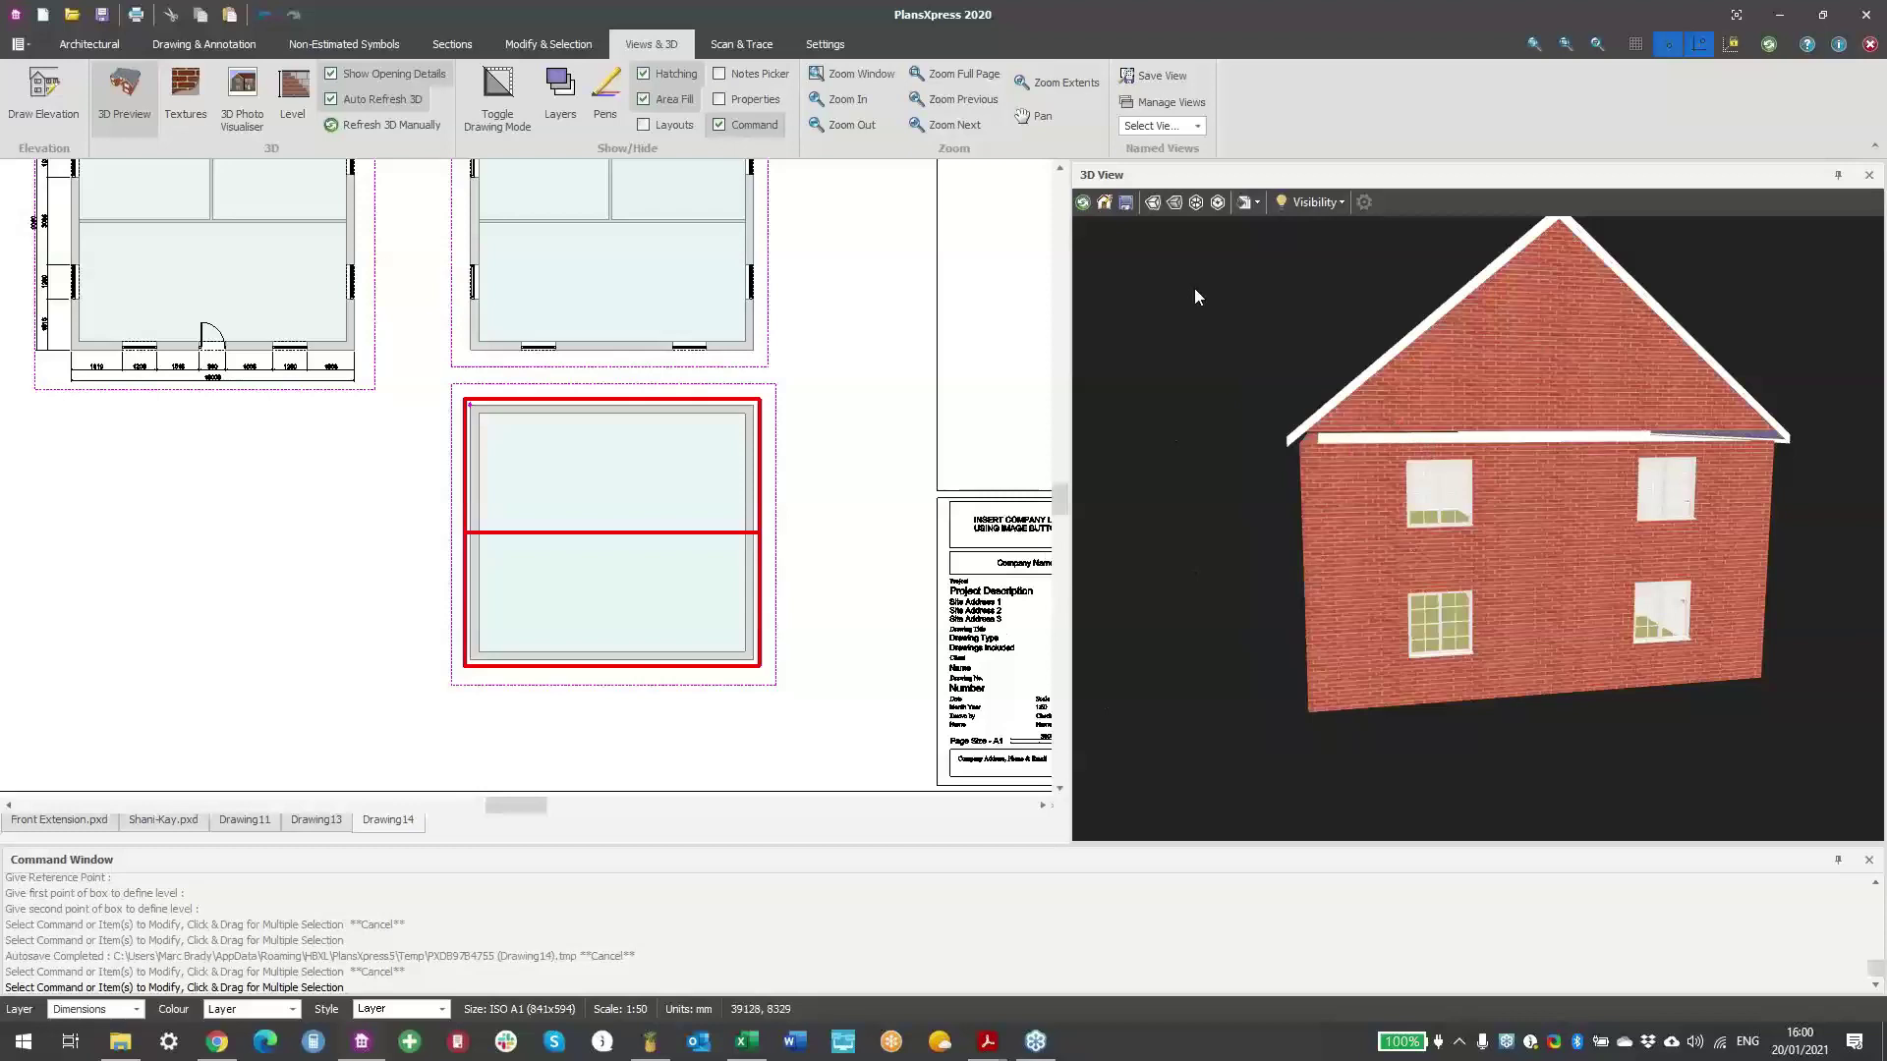
click(1105, 203)
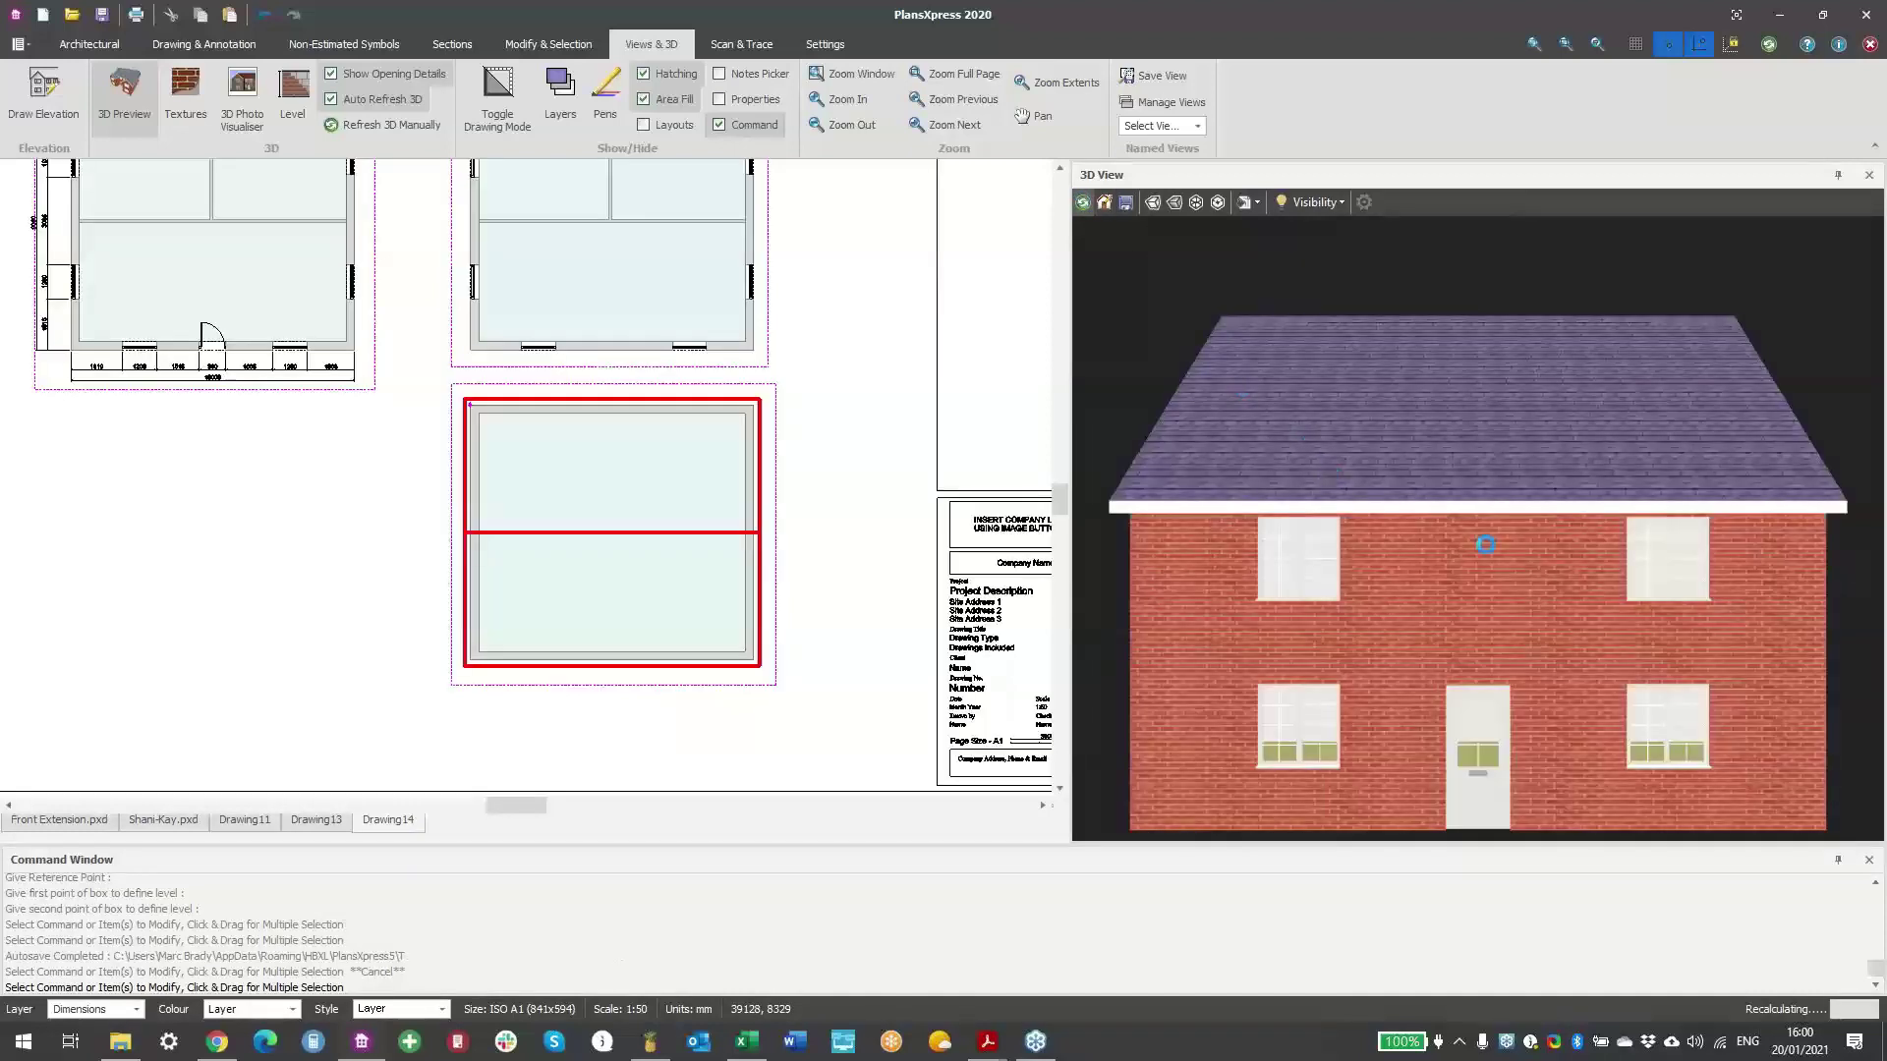
drag(1327, 569, 1435, 531)
mouse_move(1738, 532)
mouse_down()
mouse_move(1453, 545)
mouse_move(1536, 577)
mouse_move(1416, 583)
mouse_up()
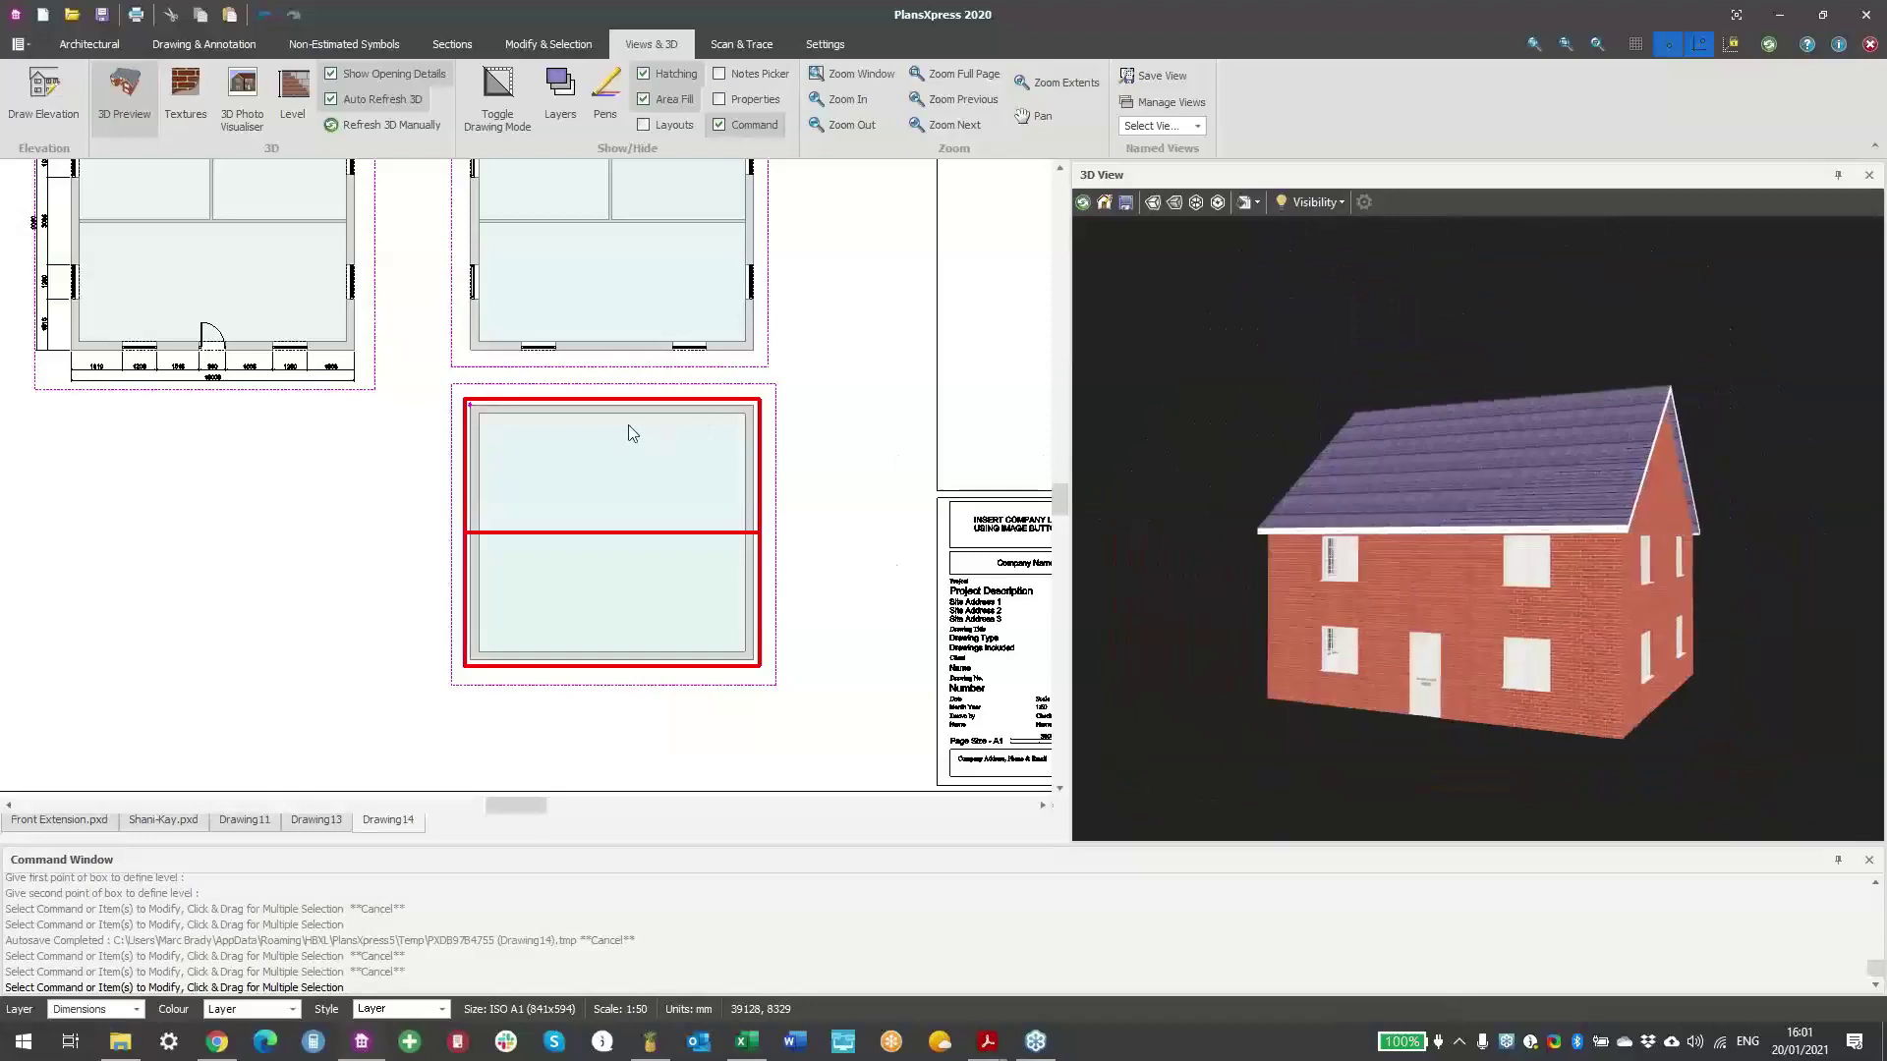
- Browse the drainage and external works items, and choose Paving for the area behind the ground floor plan, accepting its settings
scroll(746, 436, down, 1)
scroll(687, 434, down, 1)
middle_drag(687, 435, 831, 476)
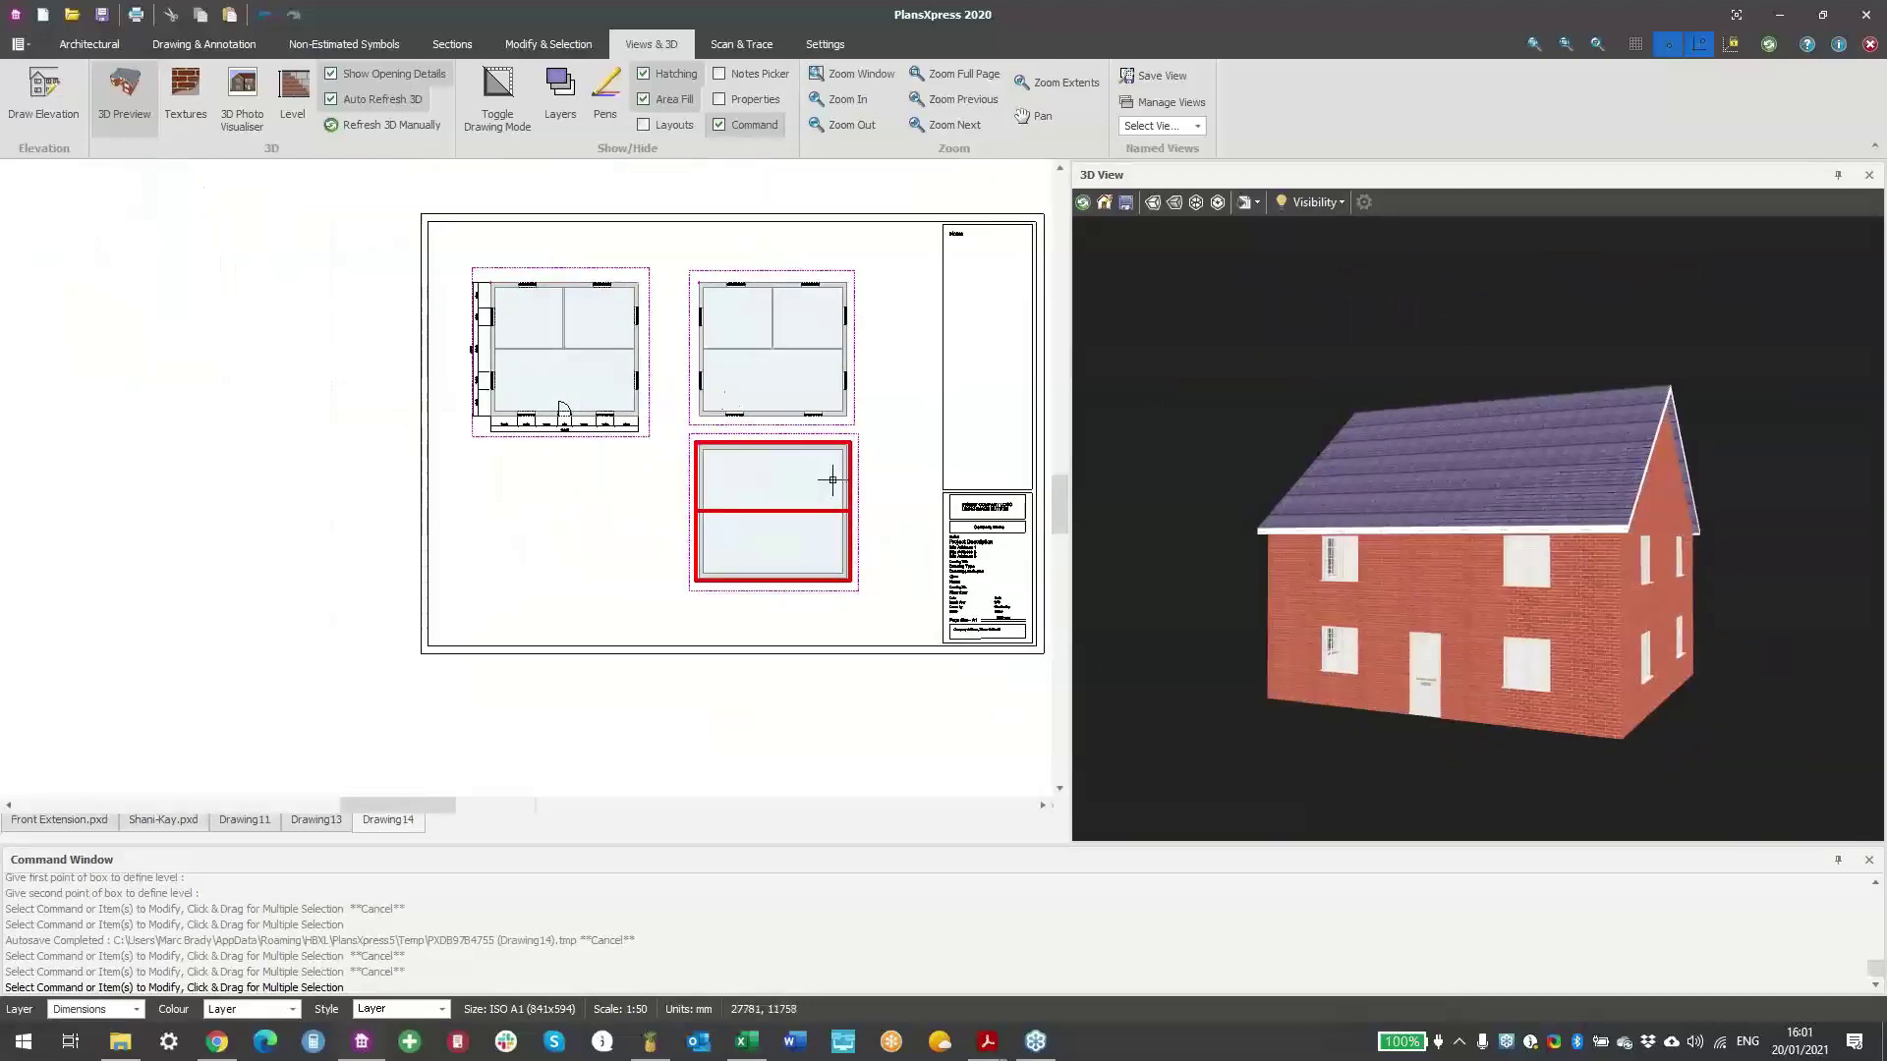
scroll(700, 384, up, 1)
scroll(511, 196, up, 3)
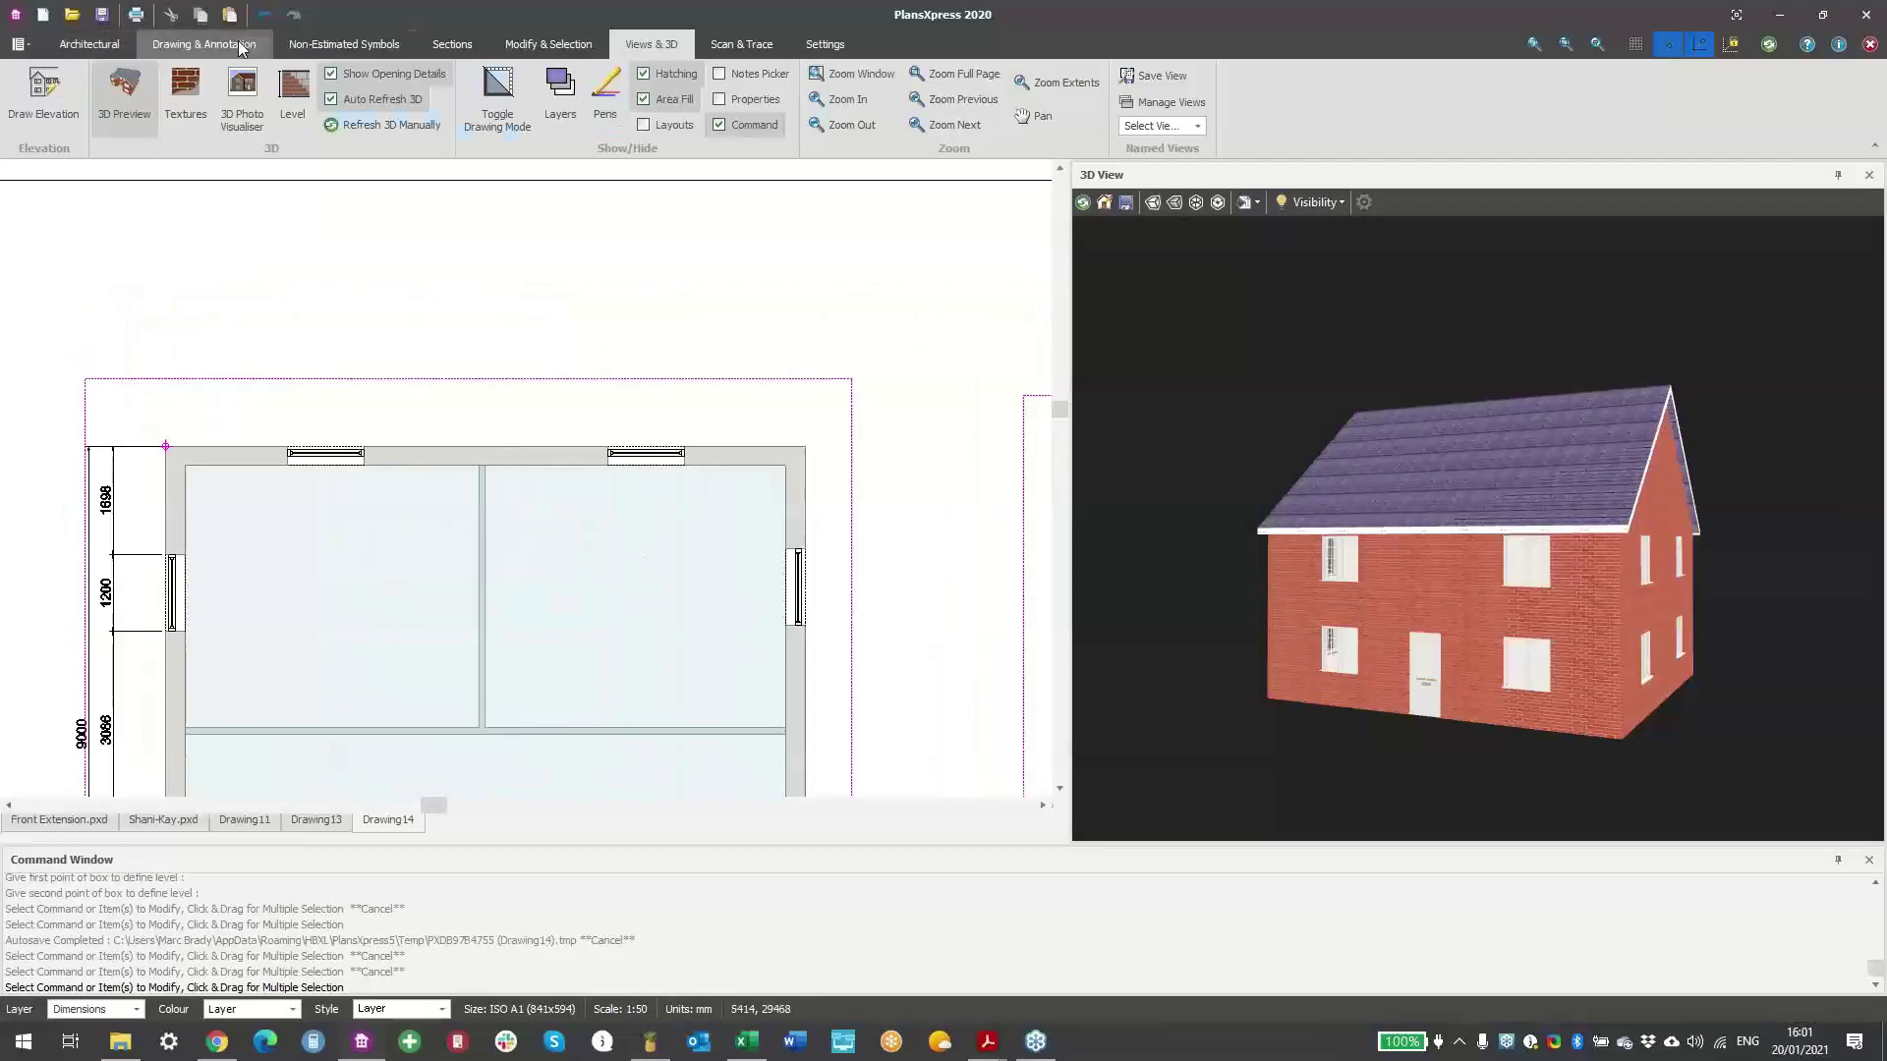
click(98, 43)
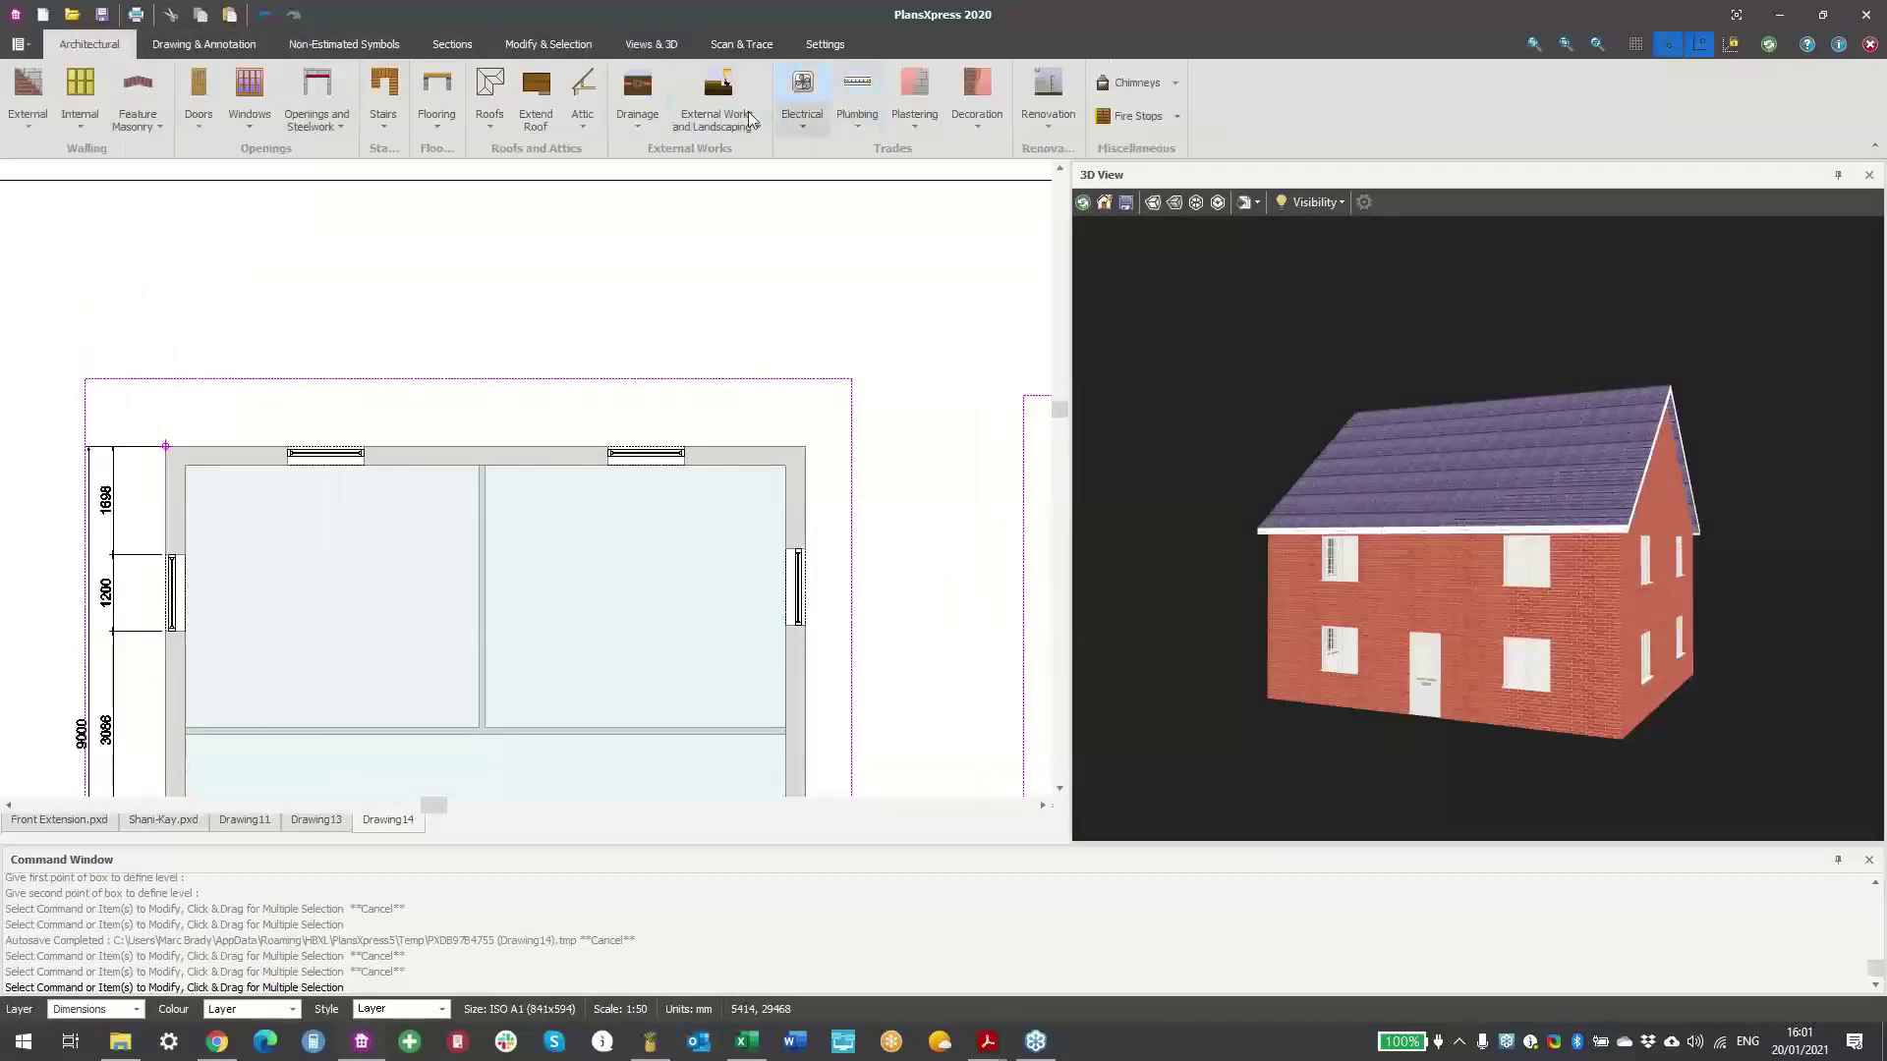
click(641, 124)
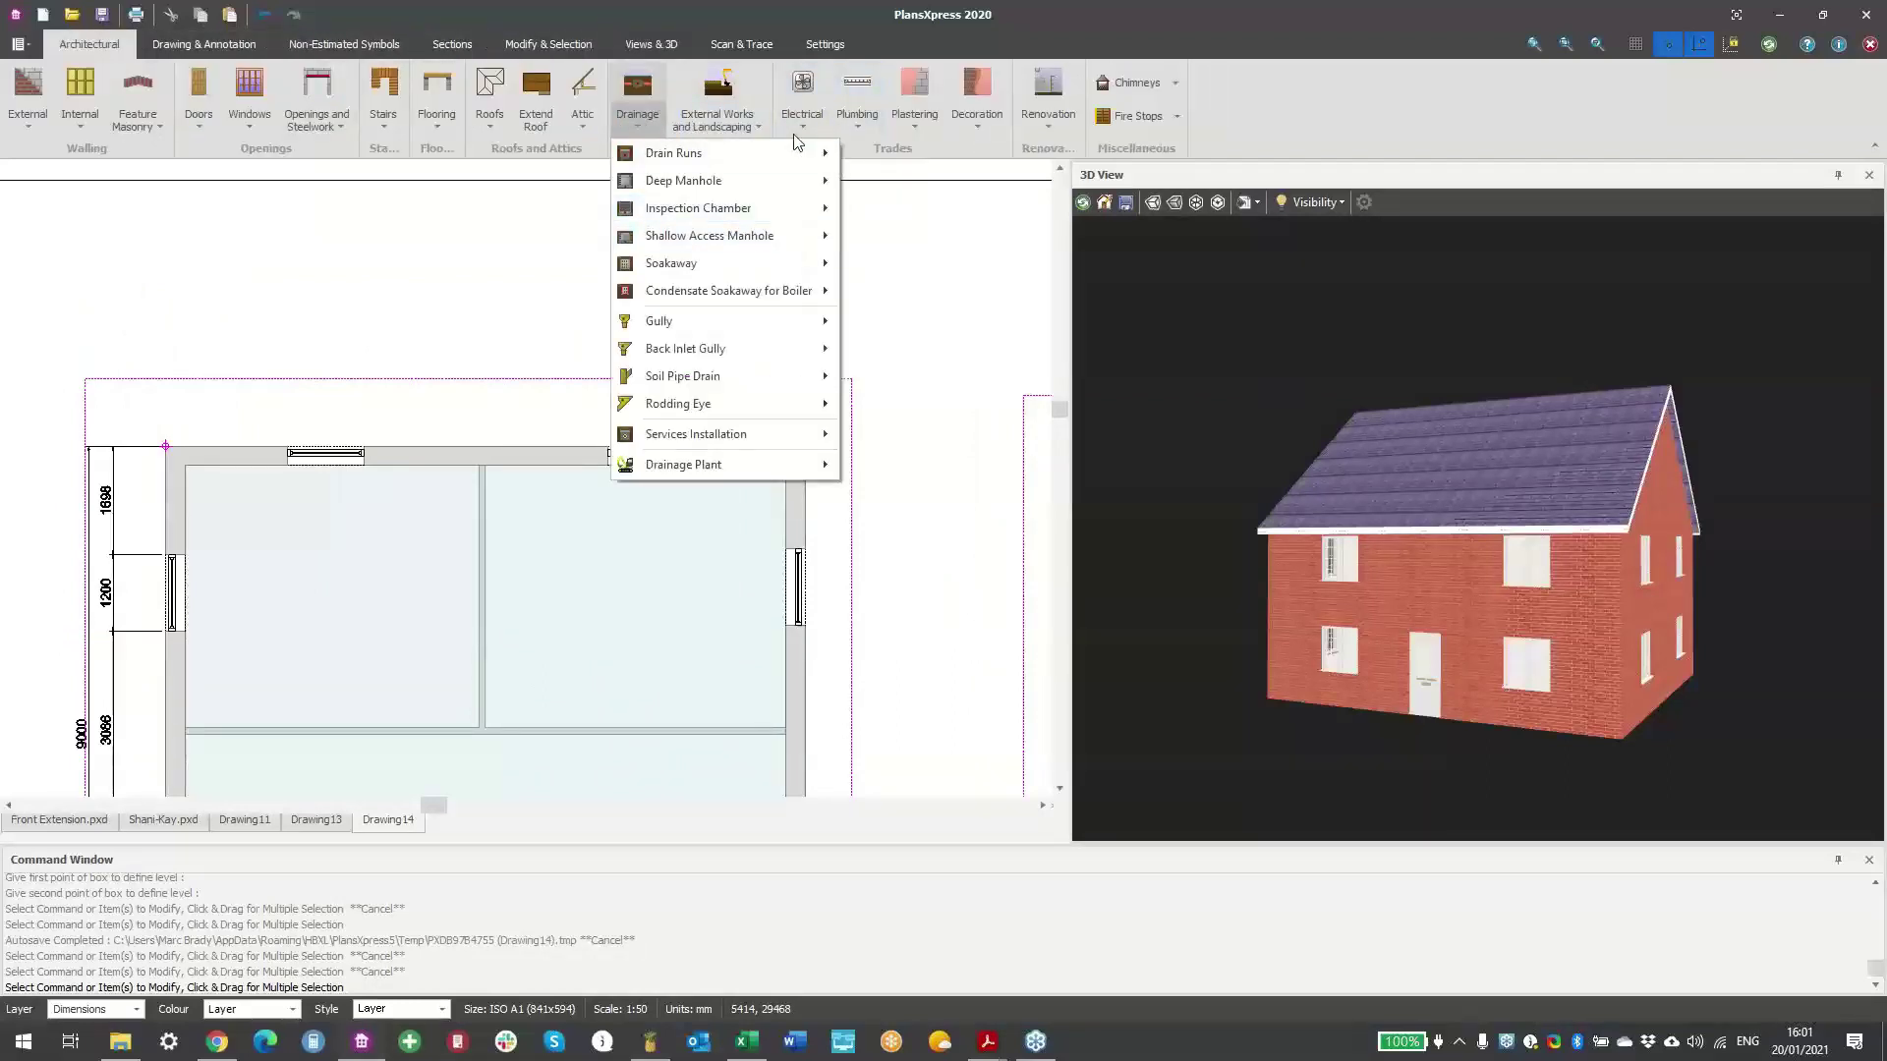
click(745, 125)
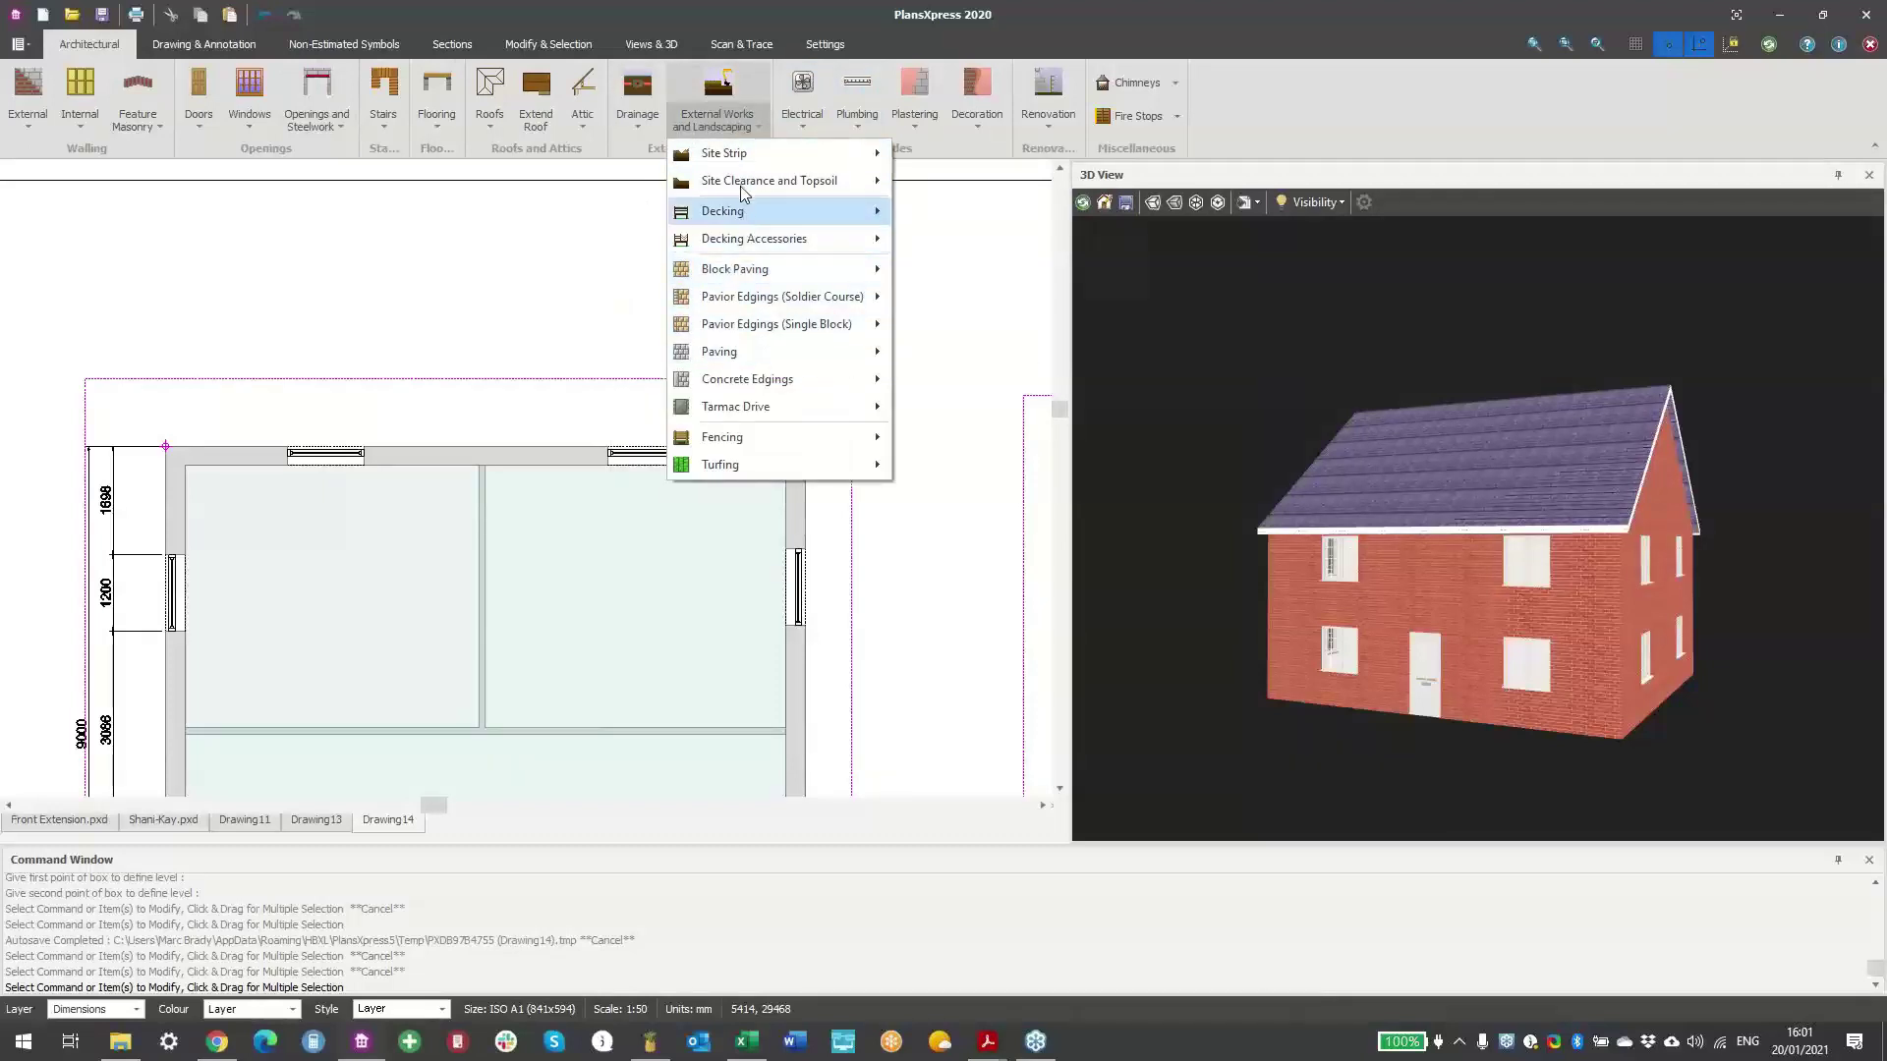
click(948, 354)
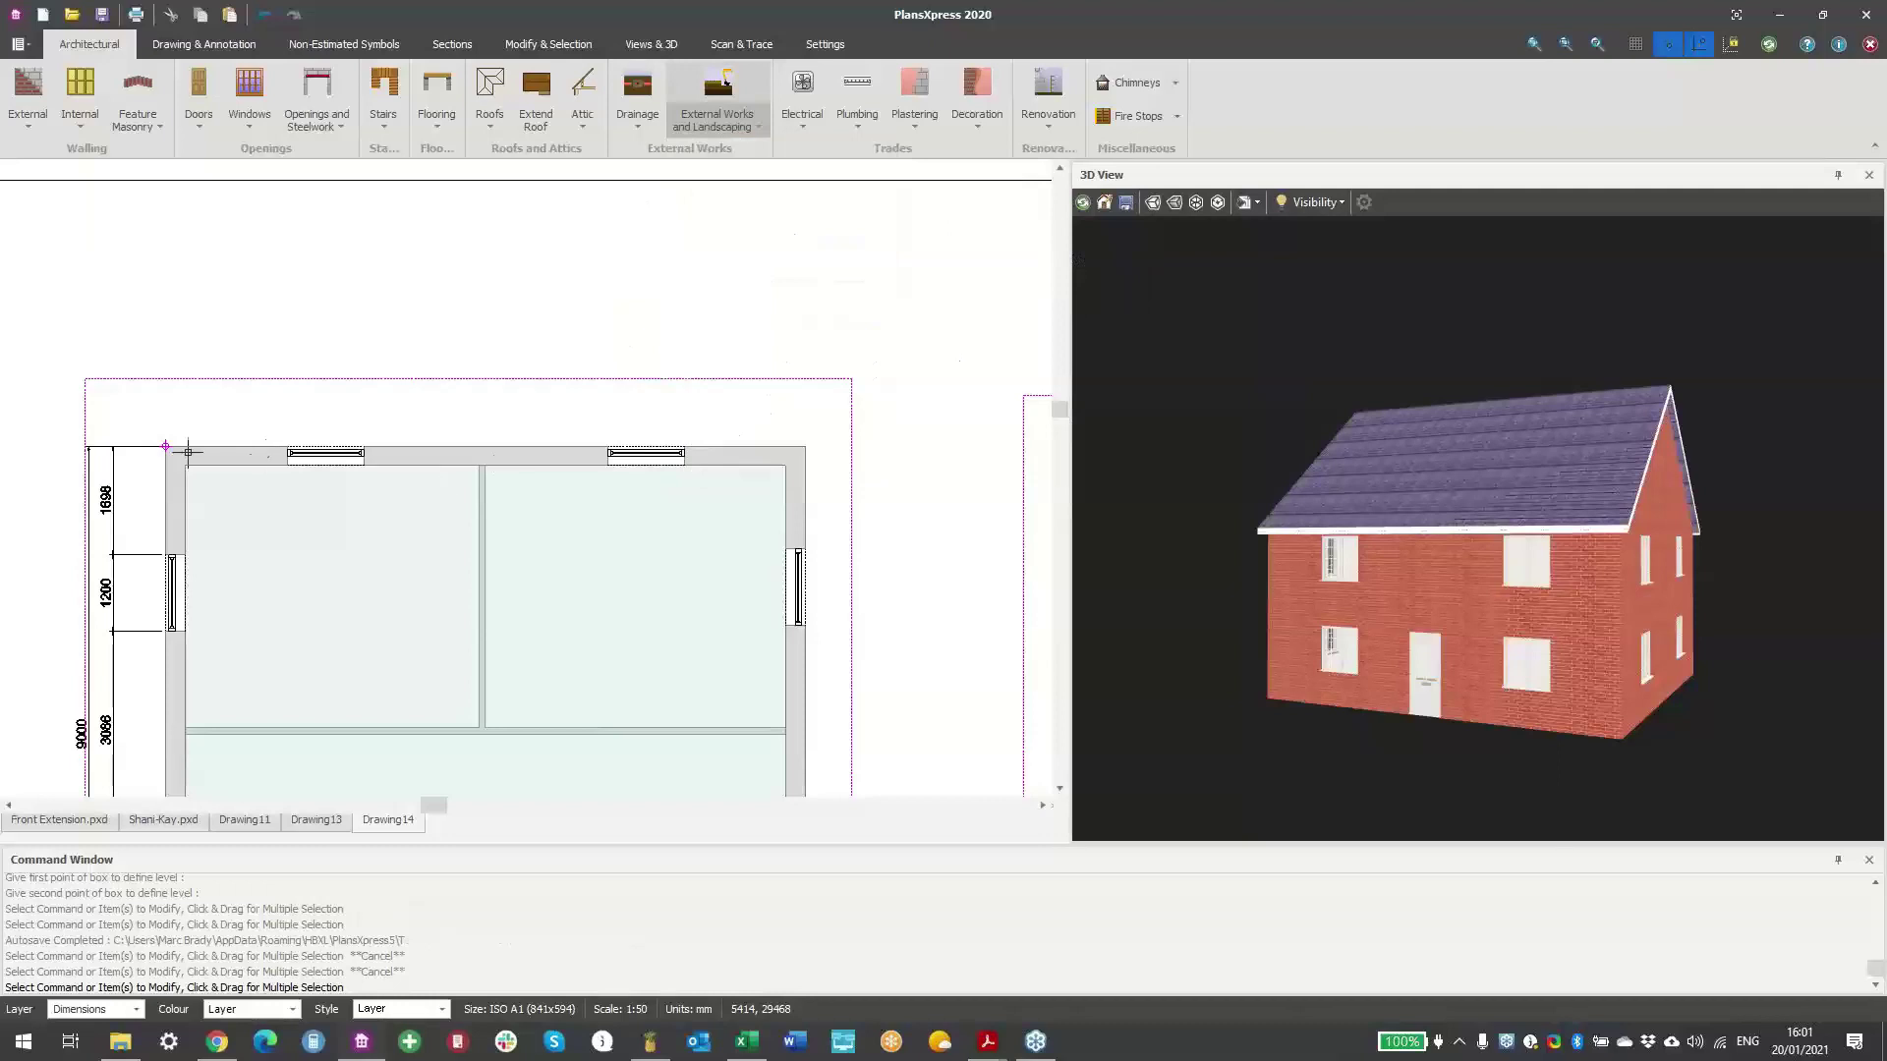
click(985, 763)
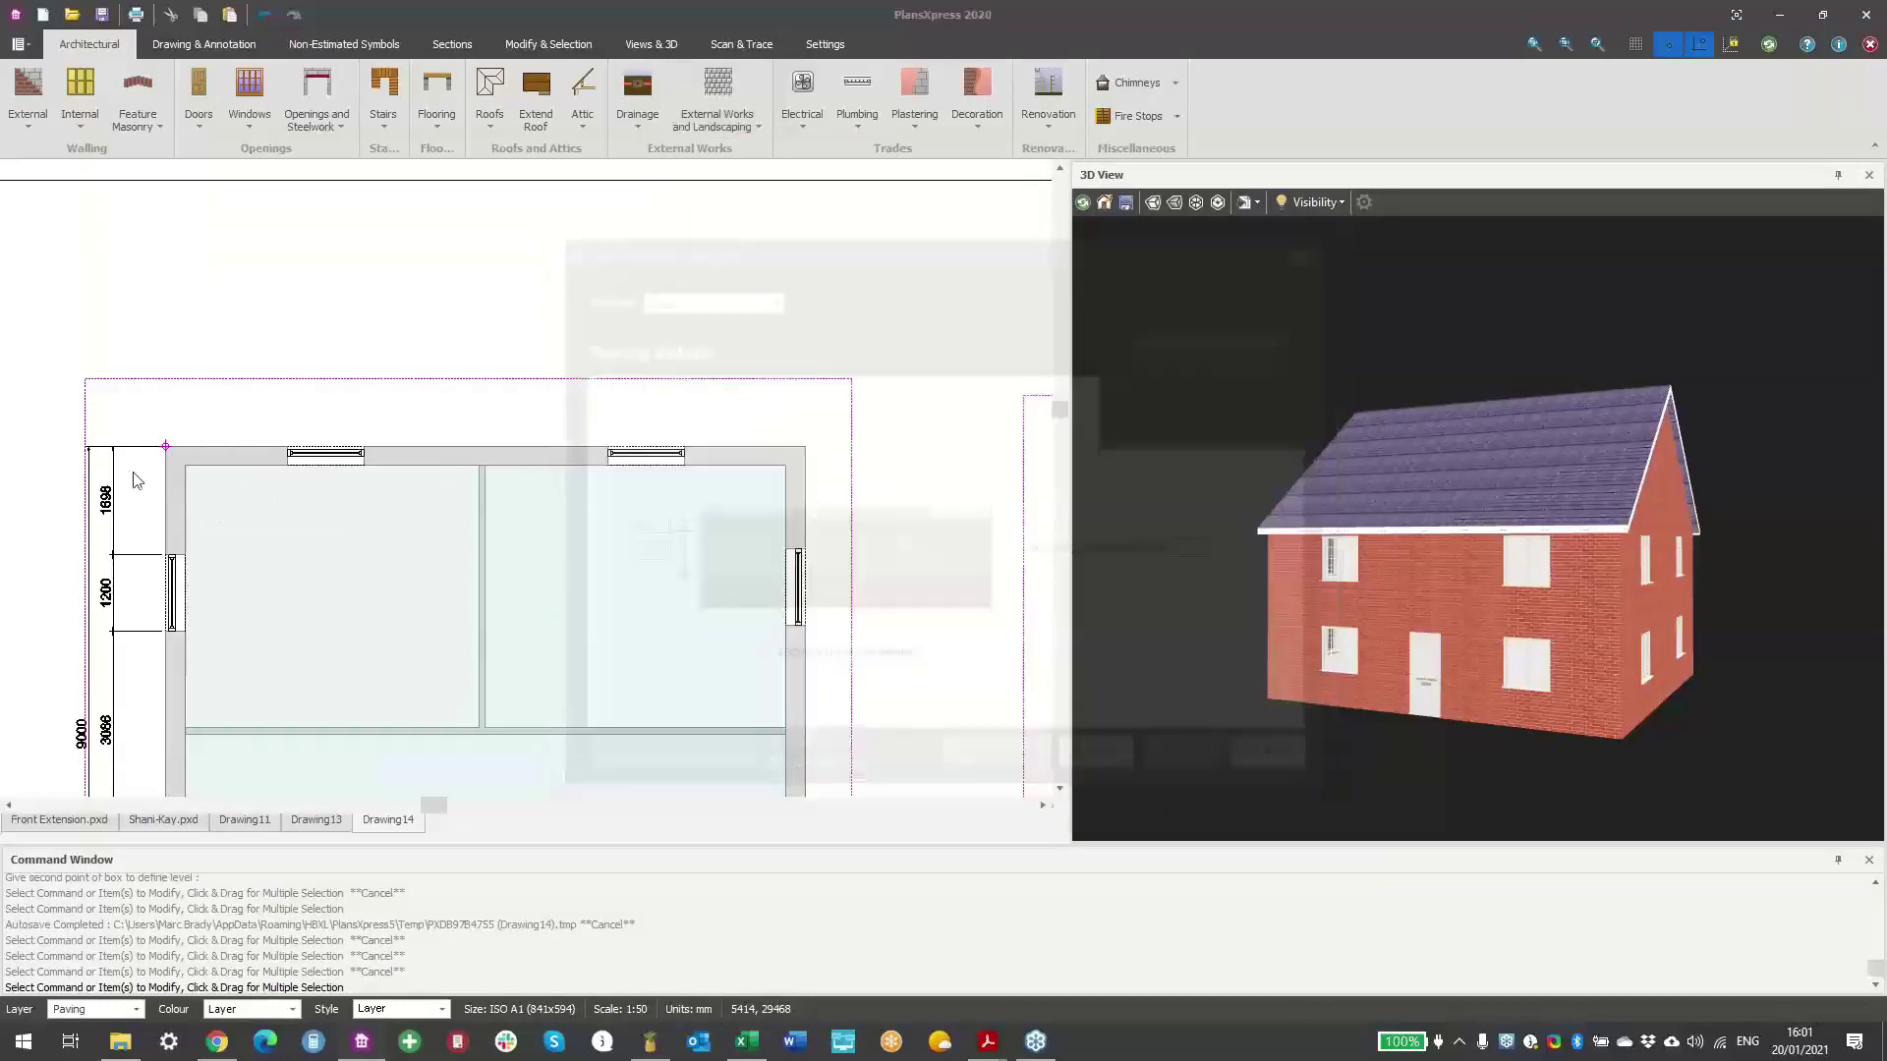
- Outline a rectangular paving area along the full upper external wall of the ground floor plan and inspect it in 3D
scroll(167, 447, up, 2)
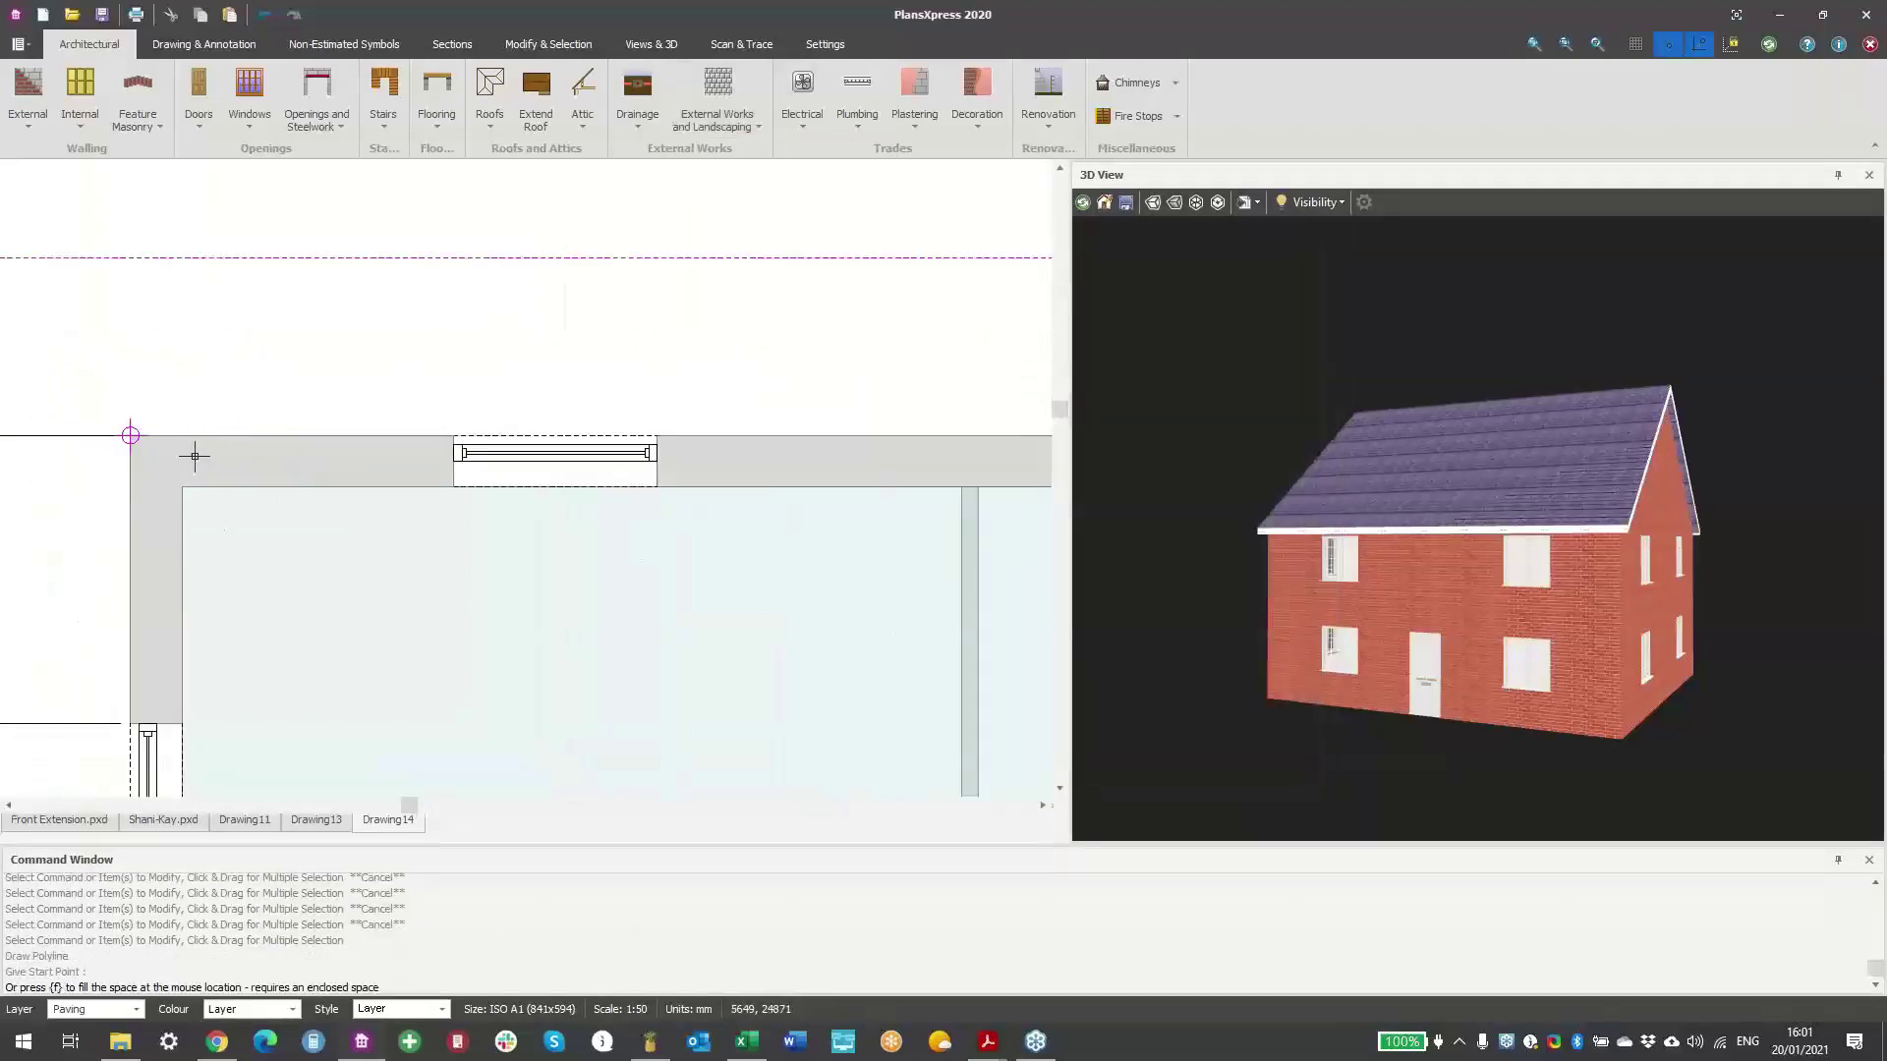
click(130, 435)
scroll(245, 265, down, 4)
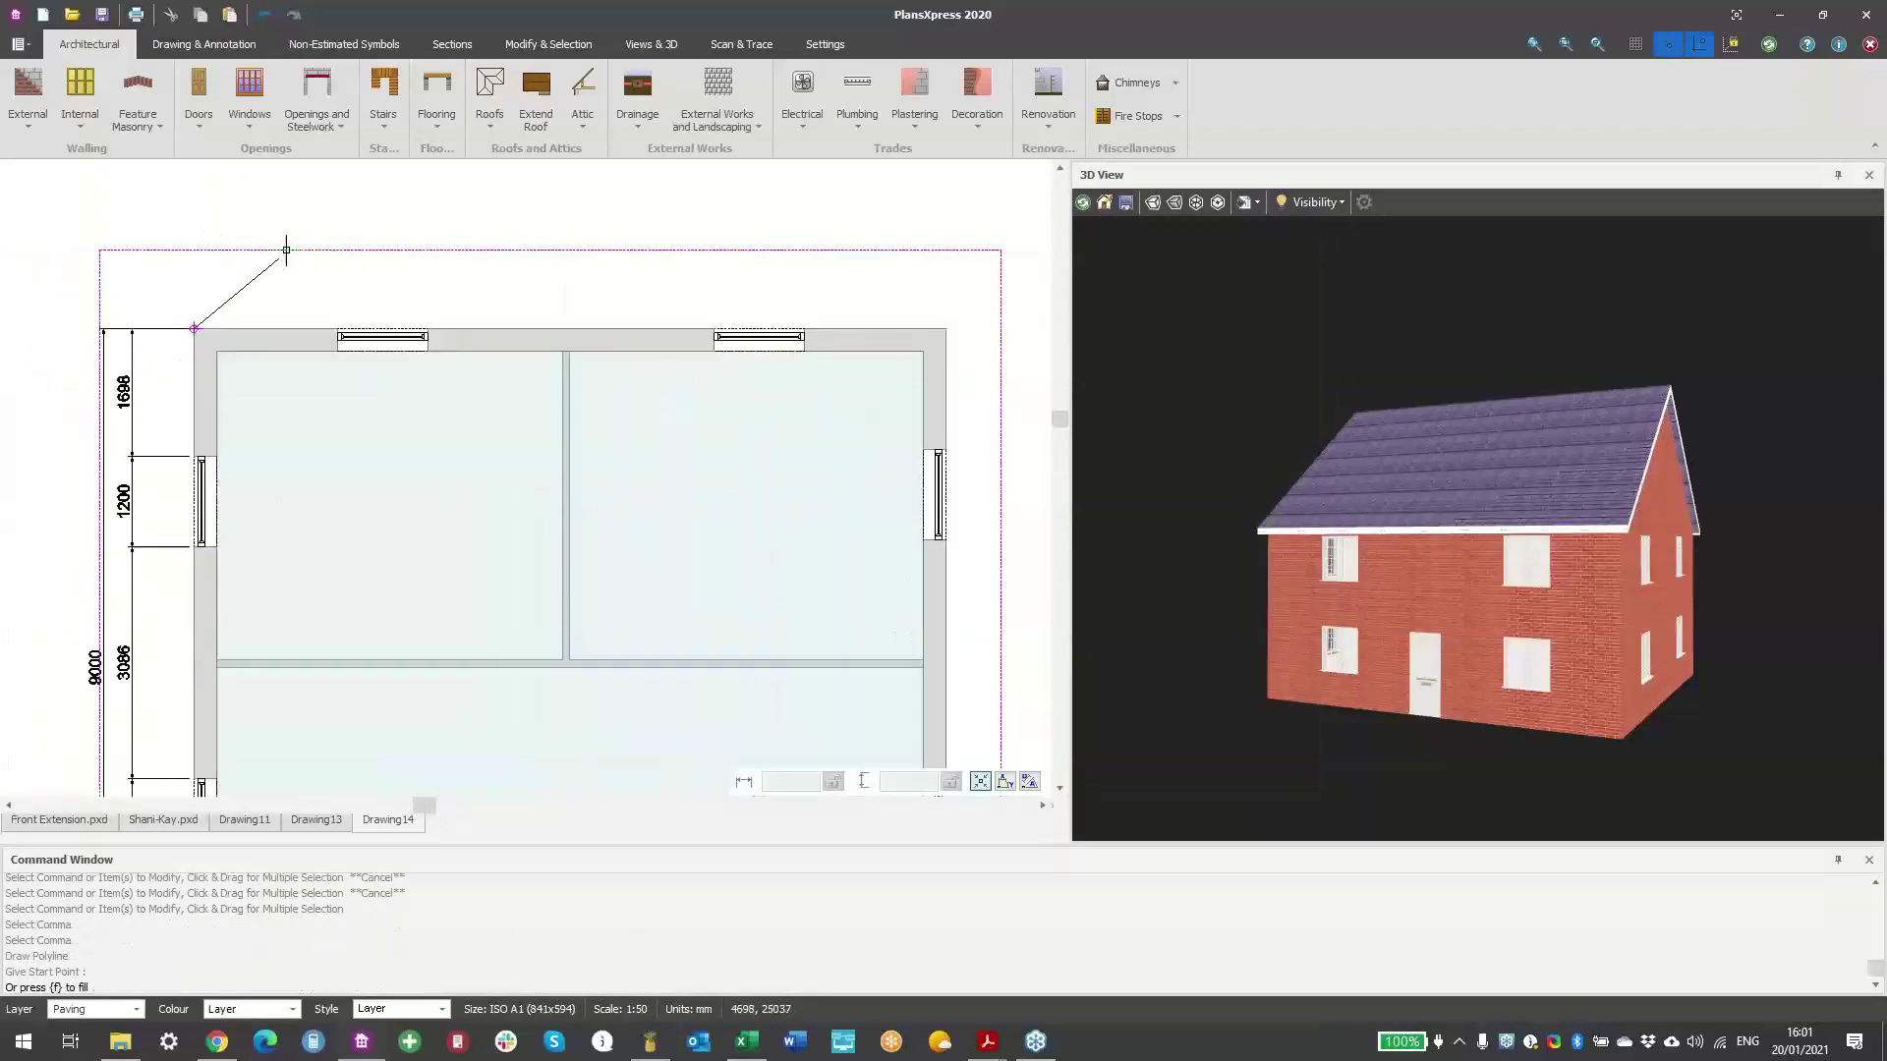
click(220, 266)
middle_drag(950, 293, 667, 248)
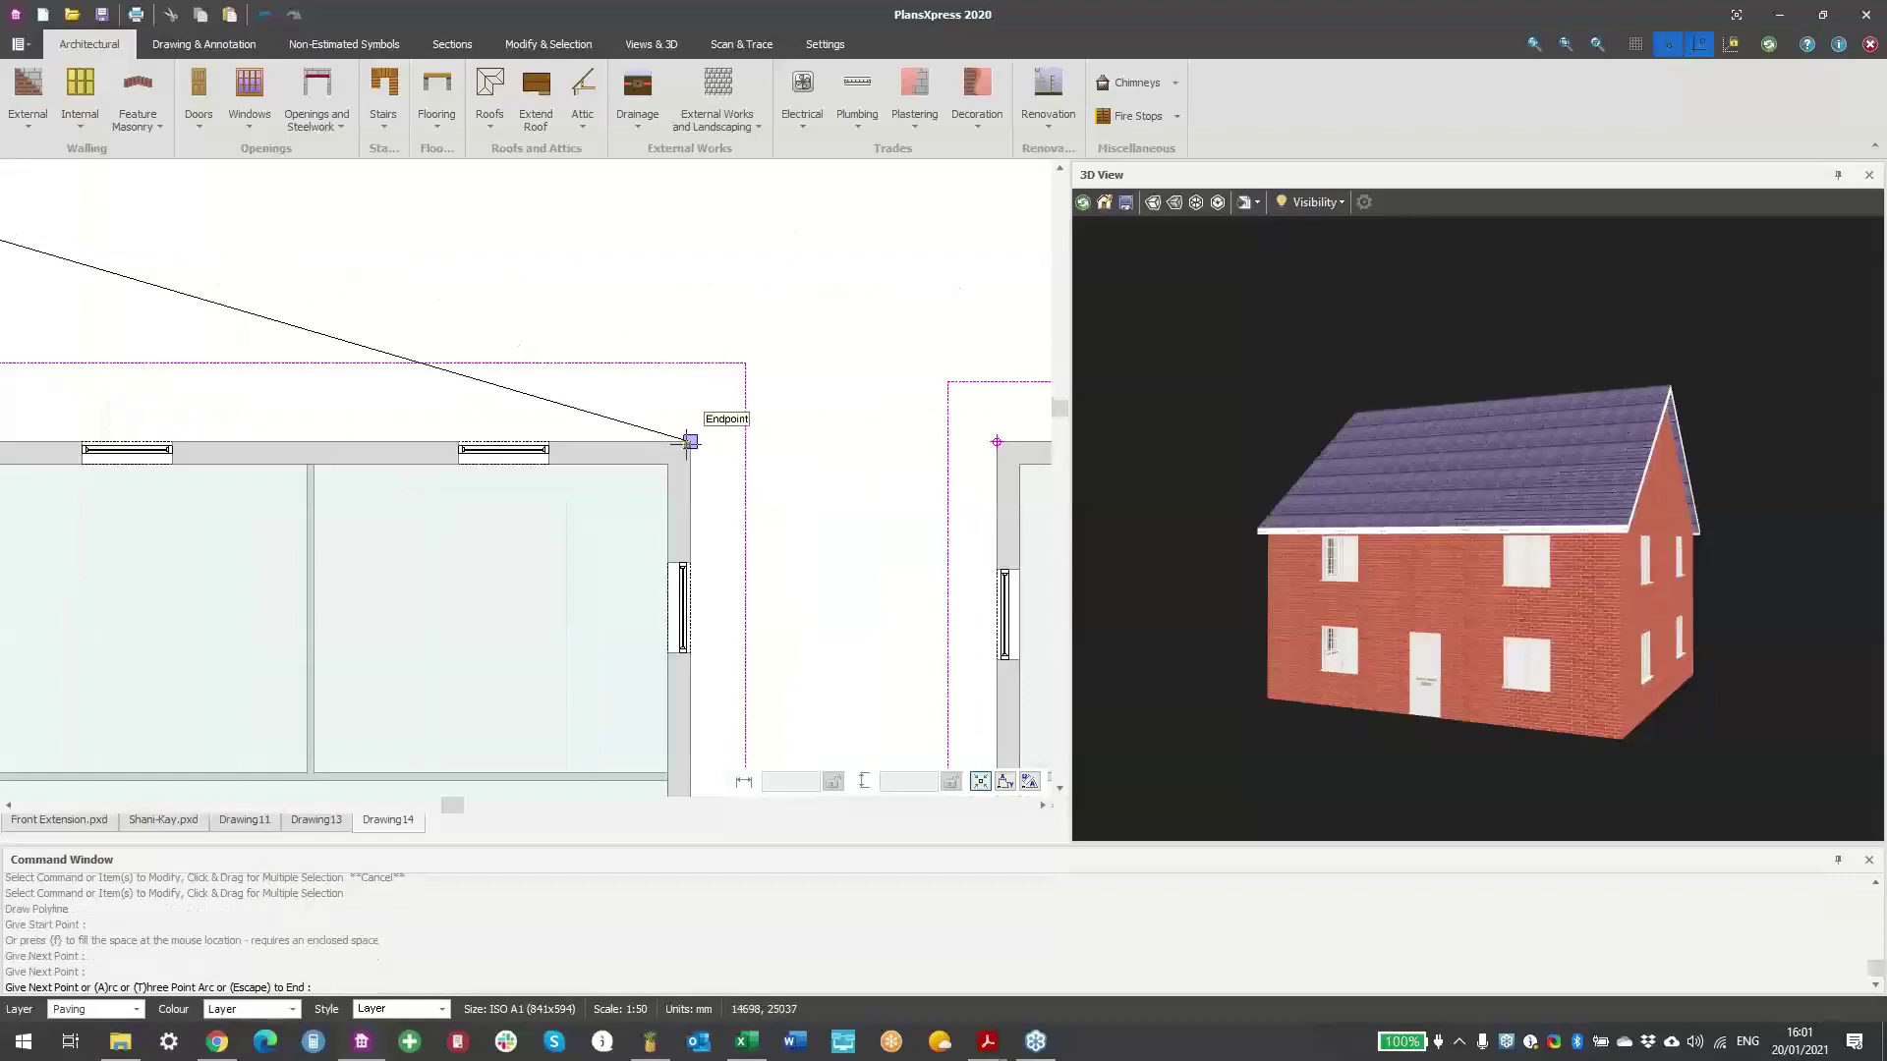
click(693, 245)
click(690, 441)
middle_drag(661, 386, 958, 347)
click(236, 402)
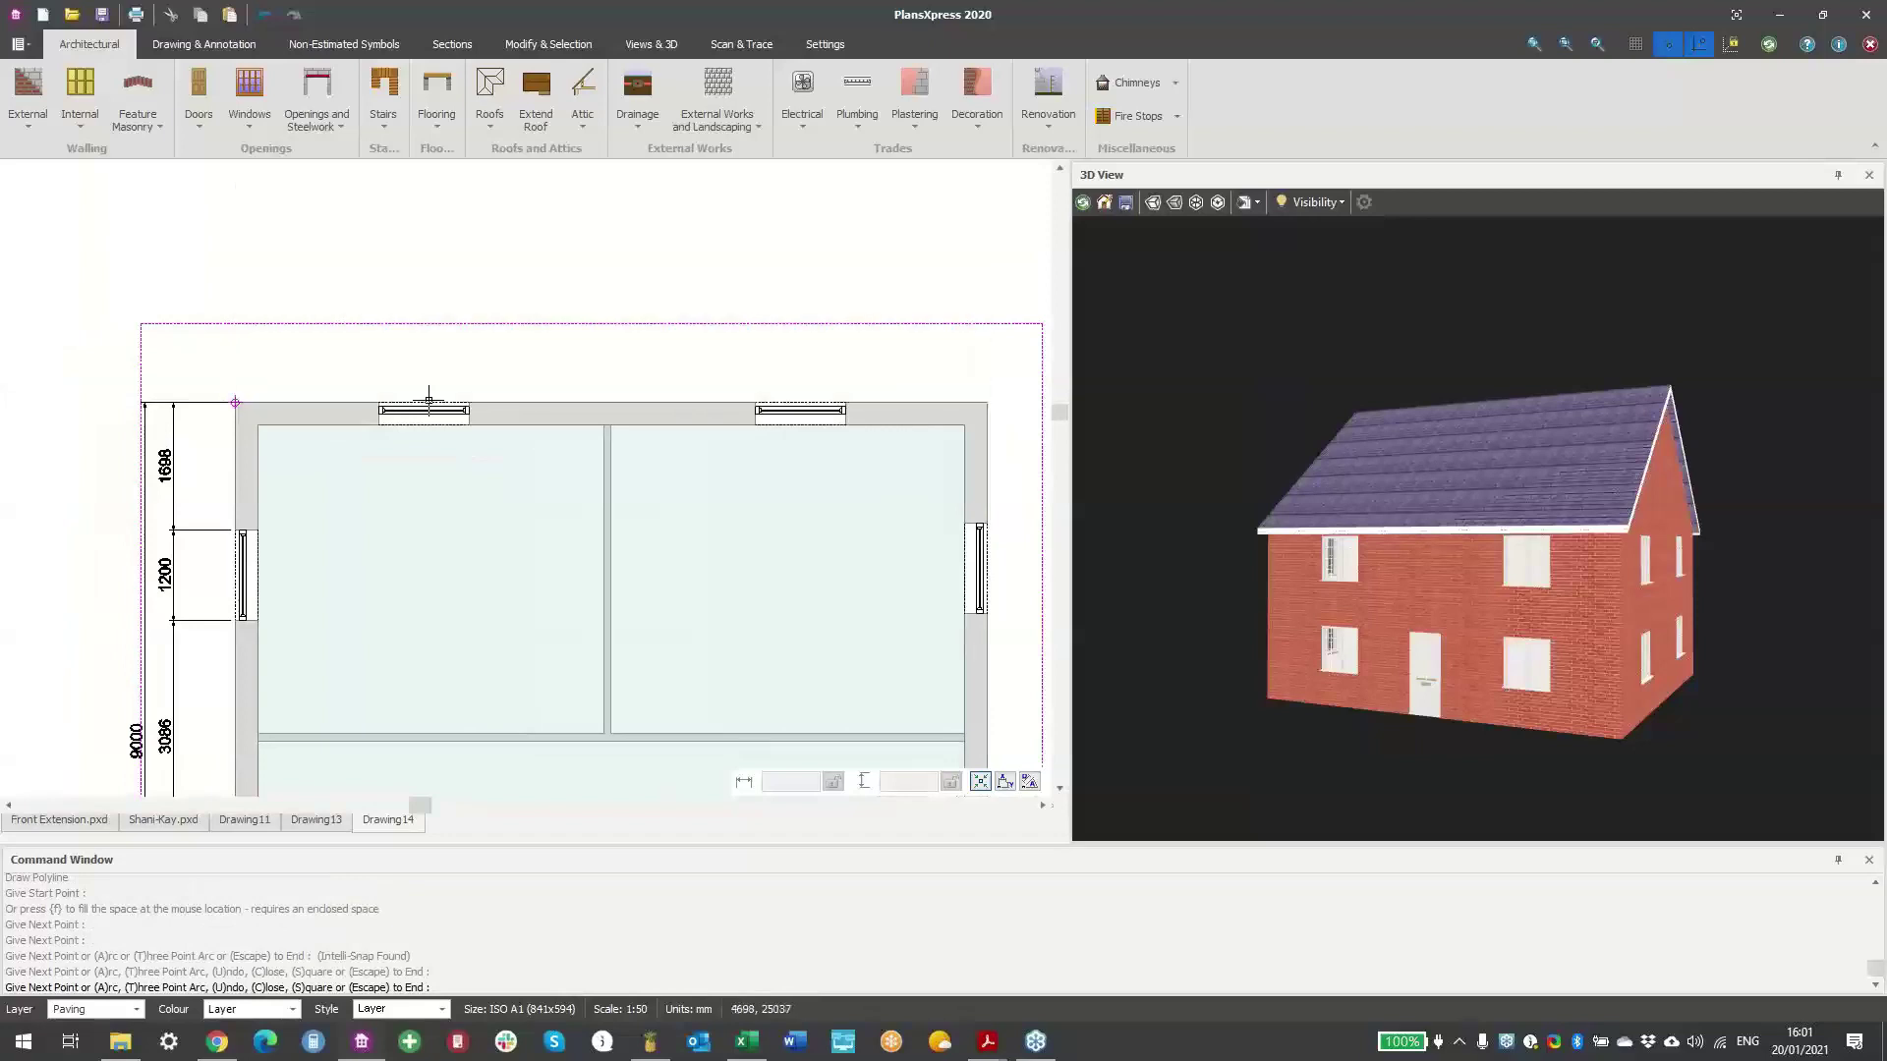
key(Escape)
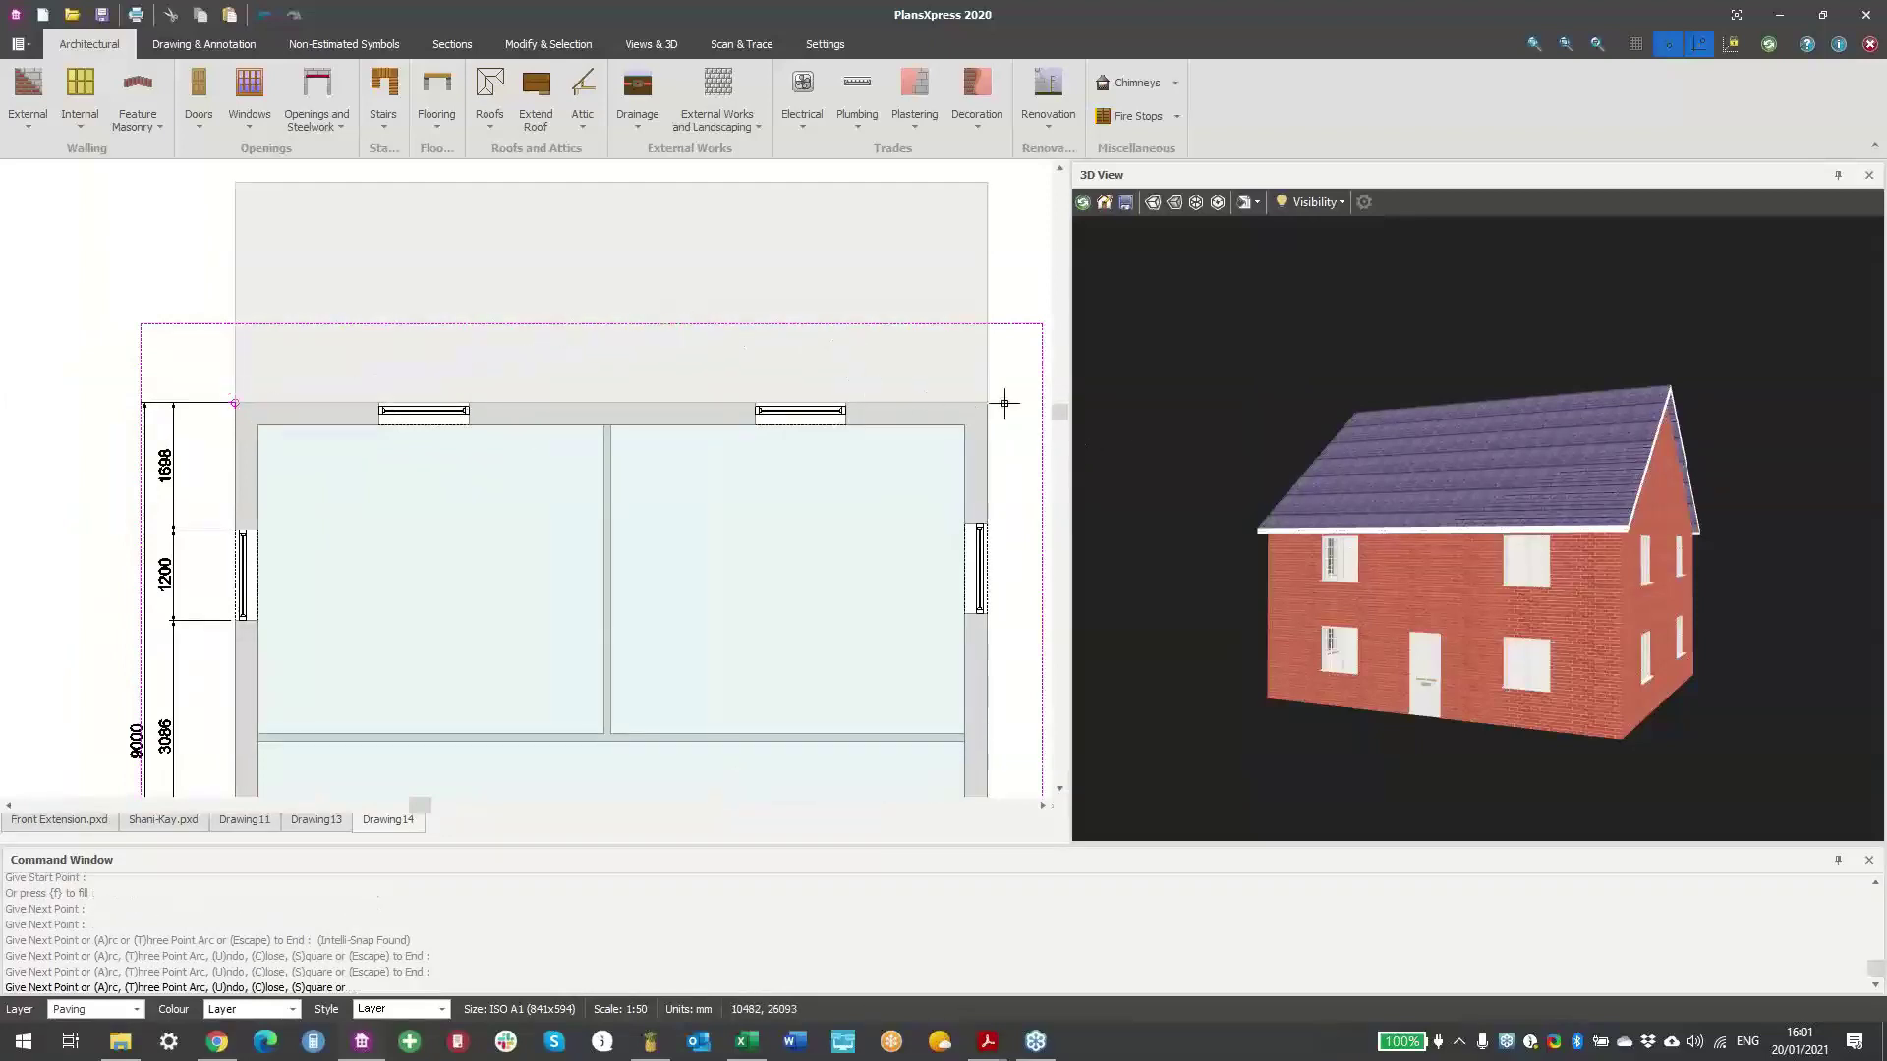
drag(1680, 693, 1482, 712)
scroll(1623, 703, up, 3)
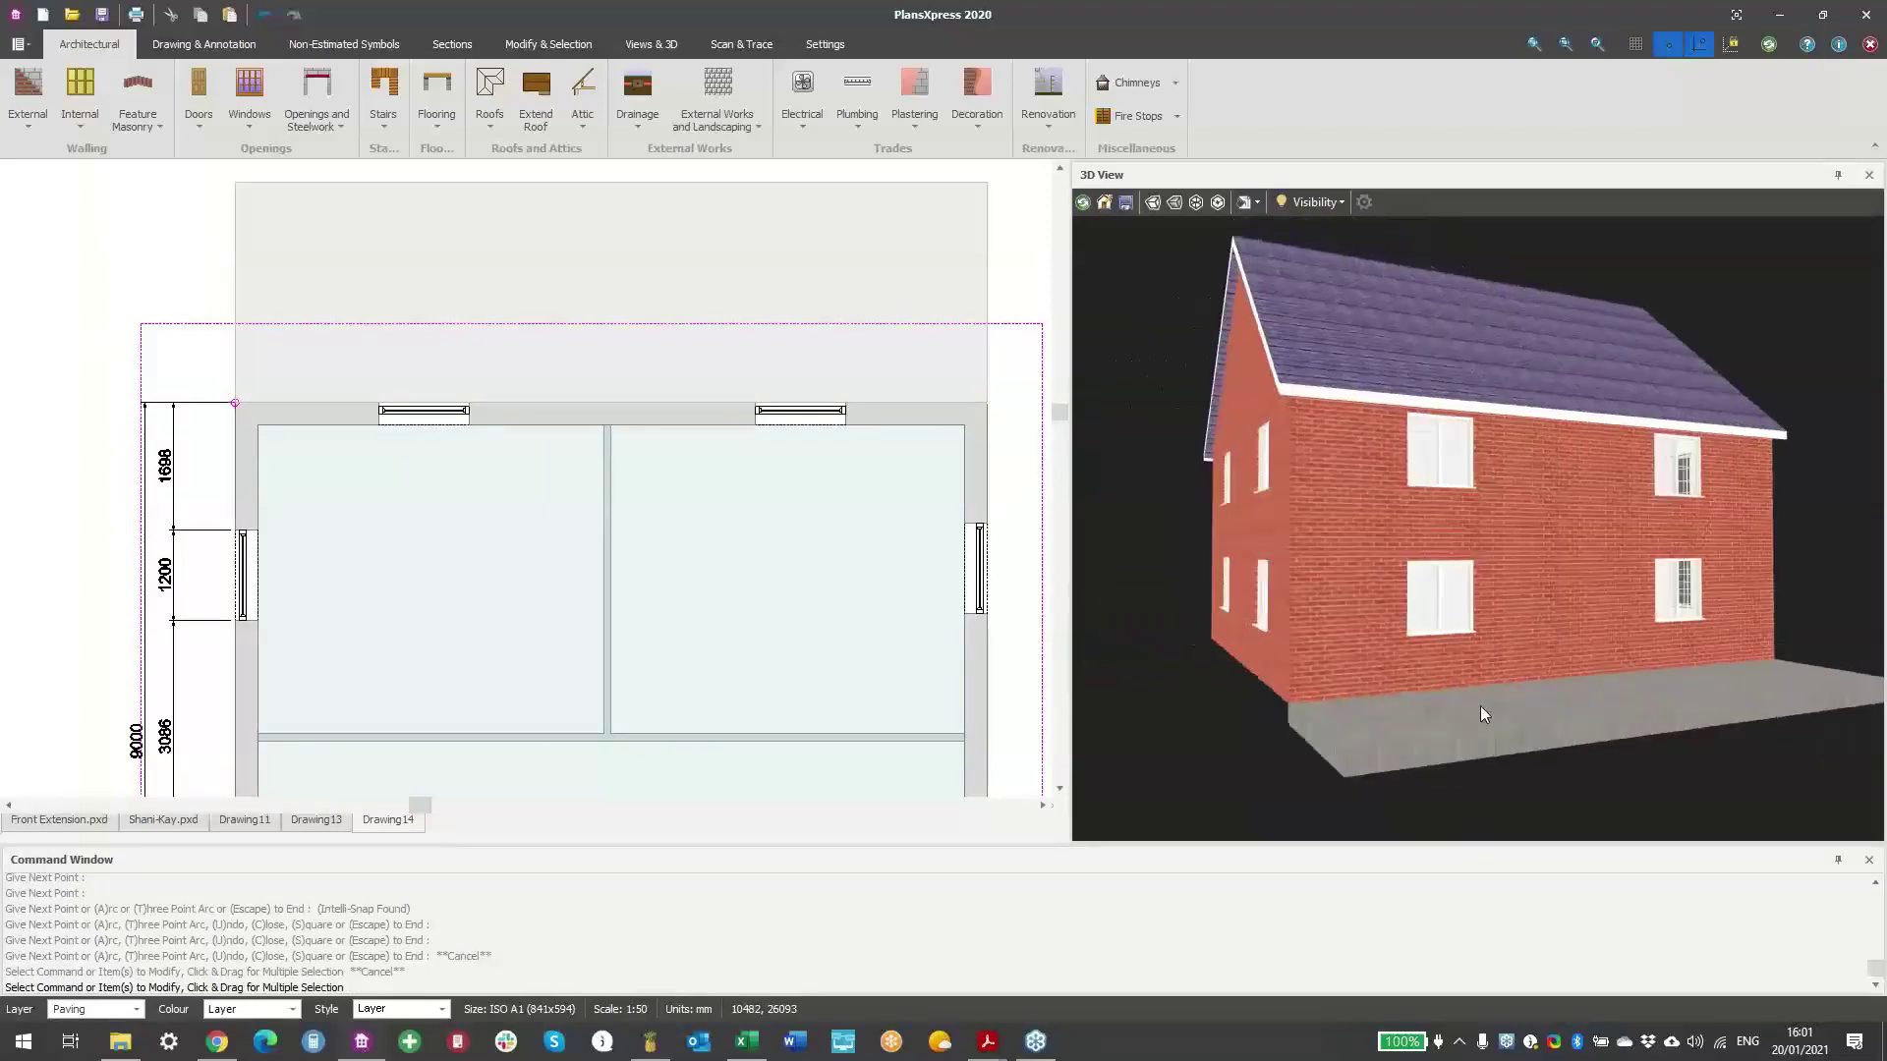
- Insert a Double Socket Downstairs on the left wall of the ground floor's upper-left room, just above the window, and set its rotation
scroll(661, 561, down, 5)
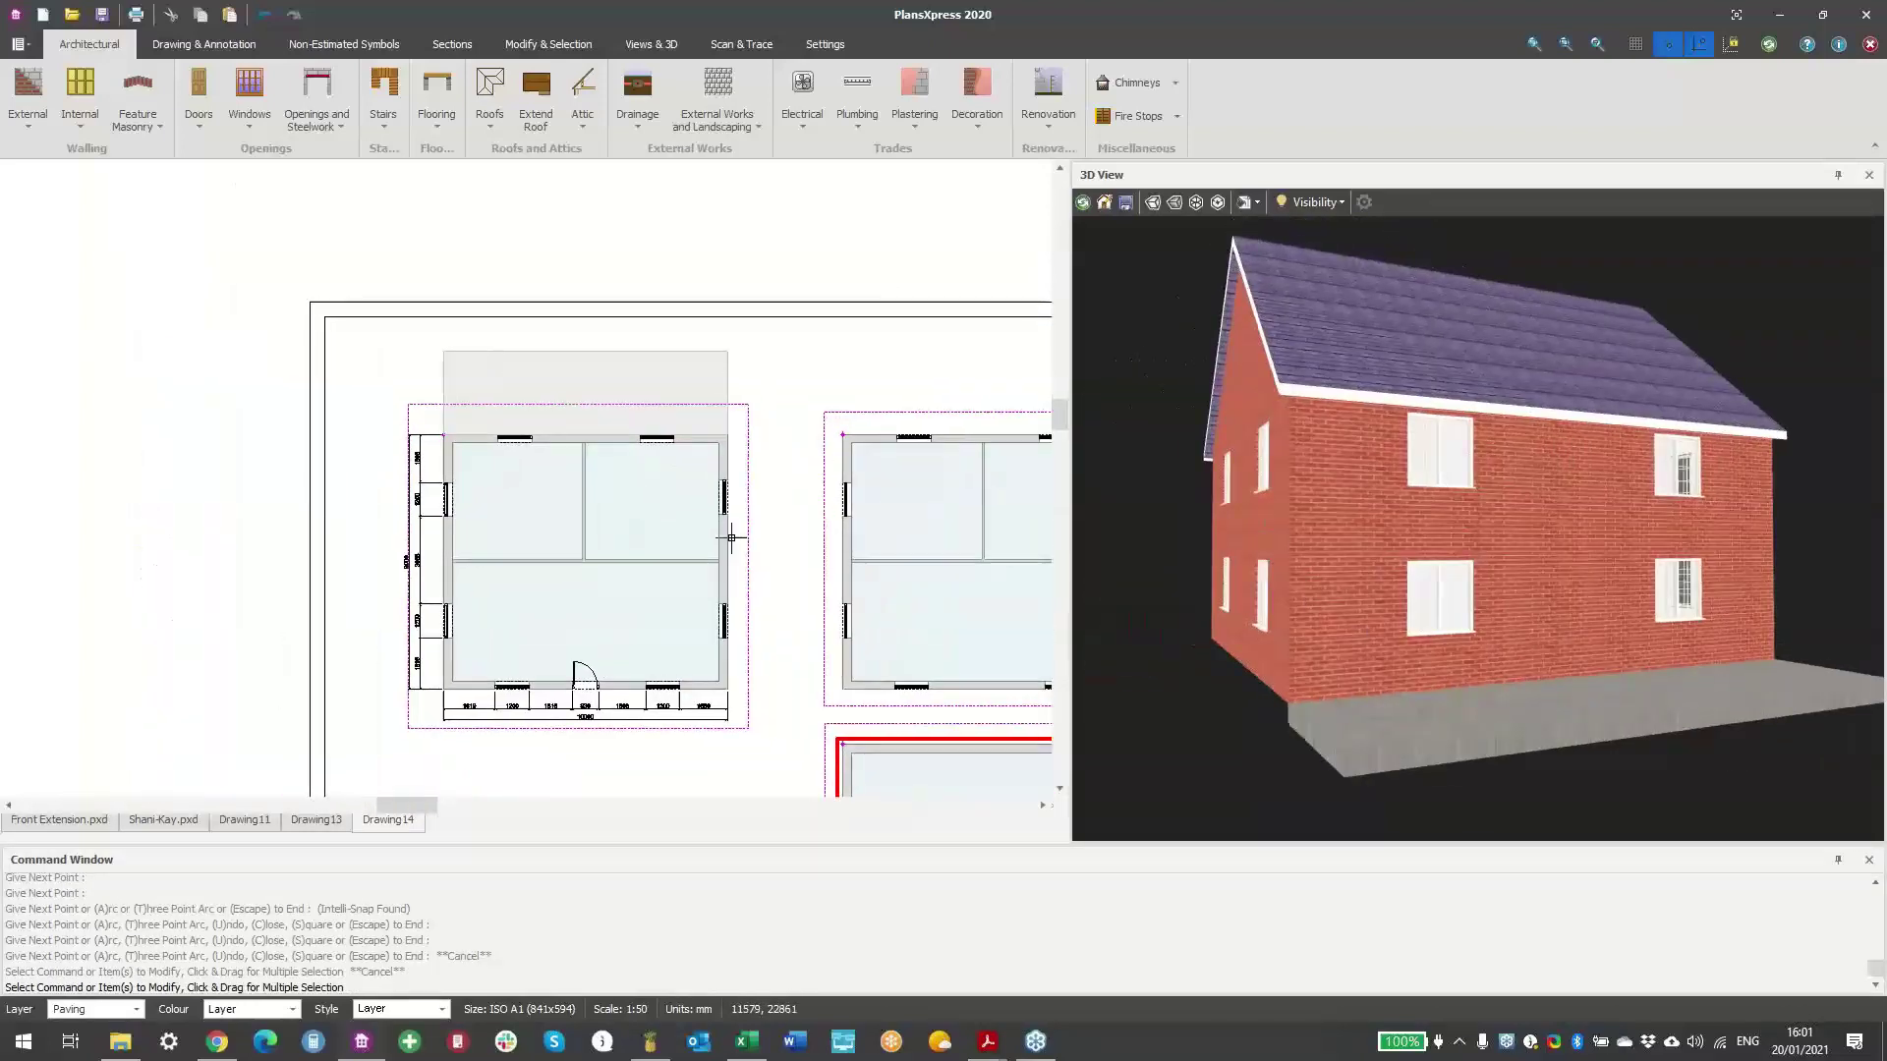
click(800, 127)
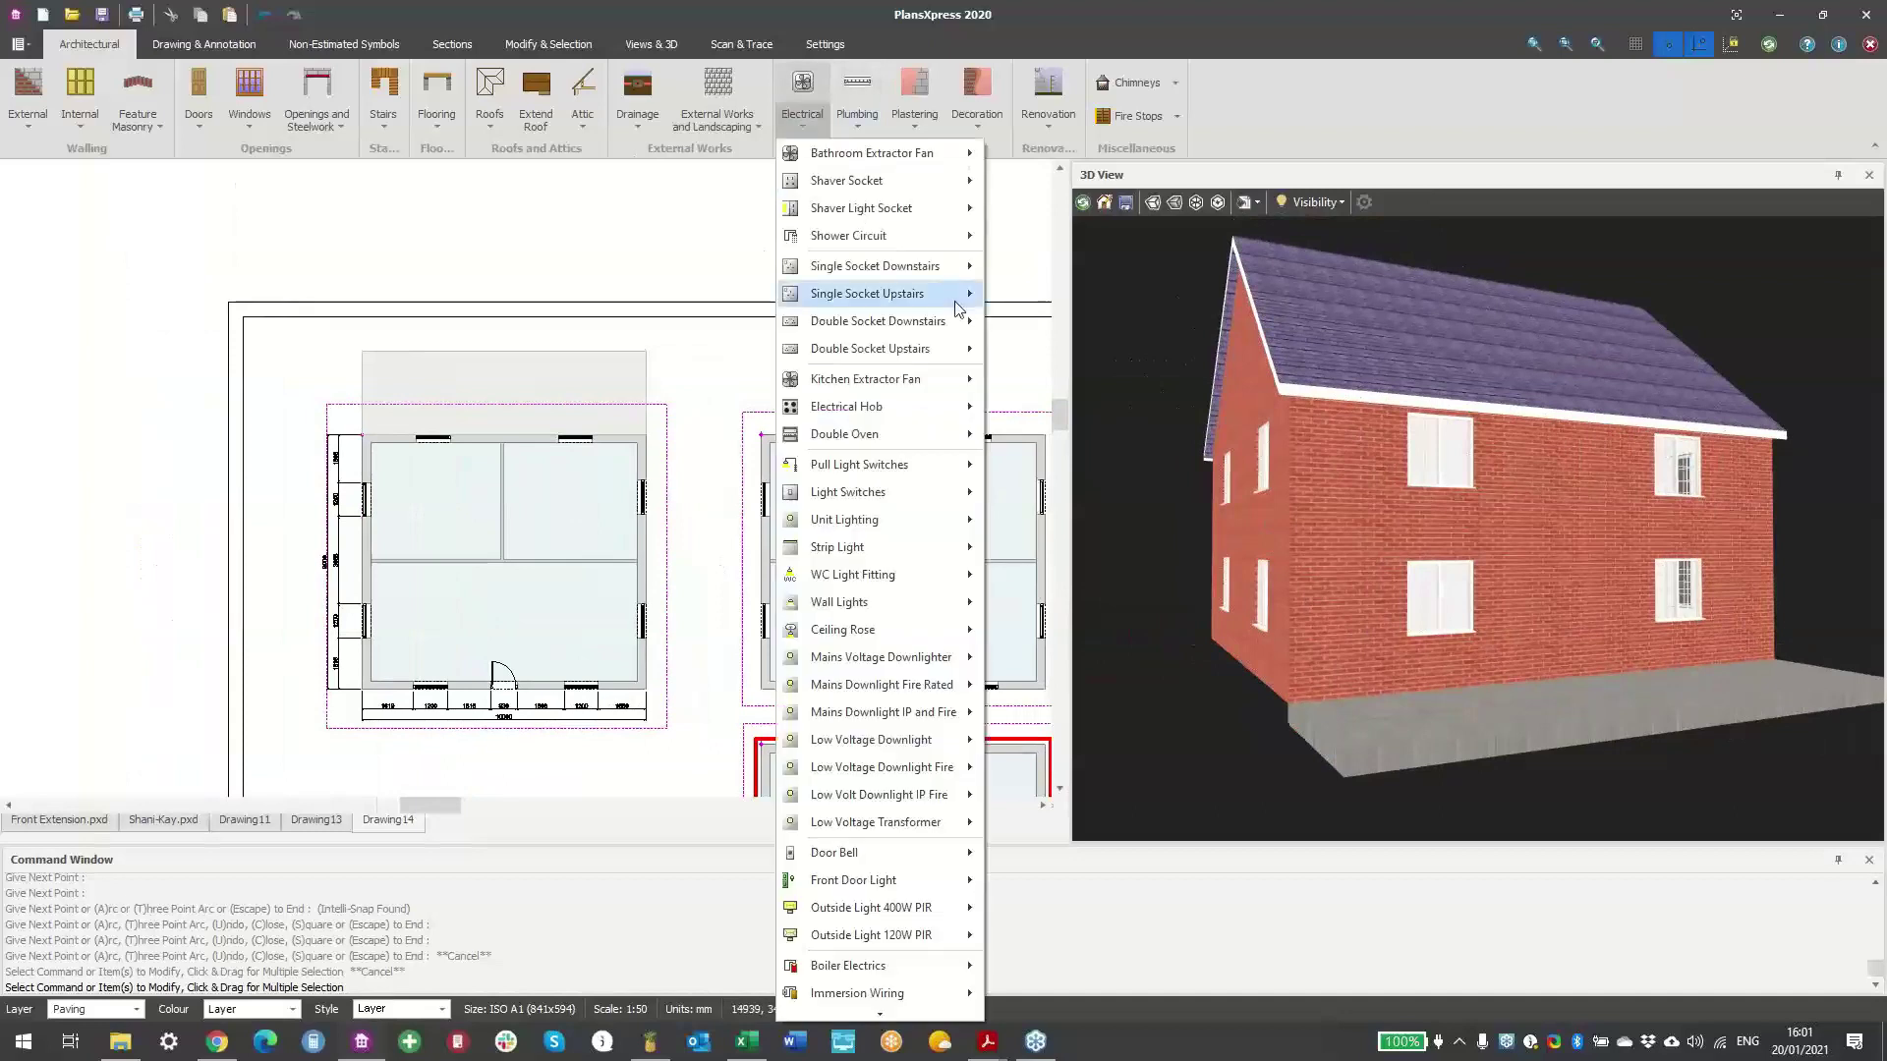
mouse_move(928, 322)
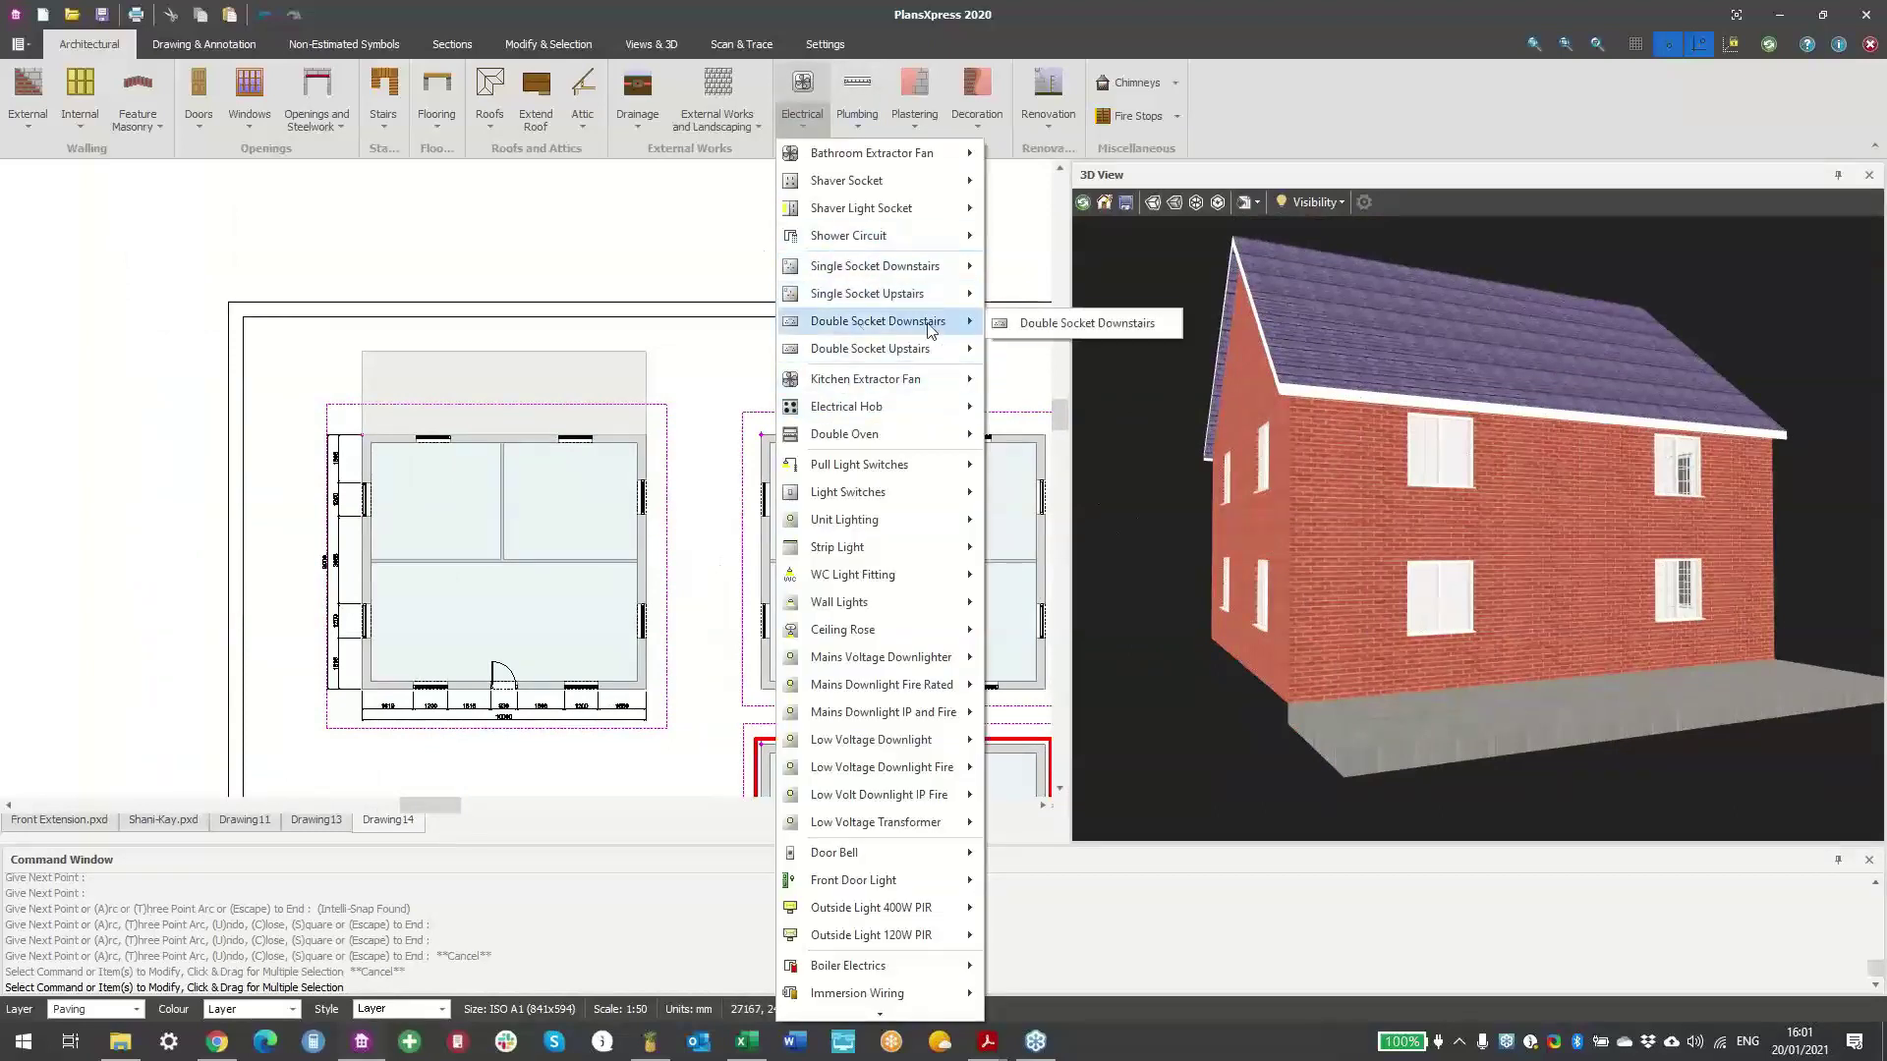
click(1048, 331)
scroll(369, 466, up, 3)
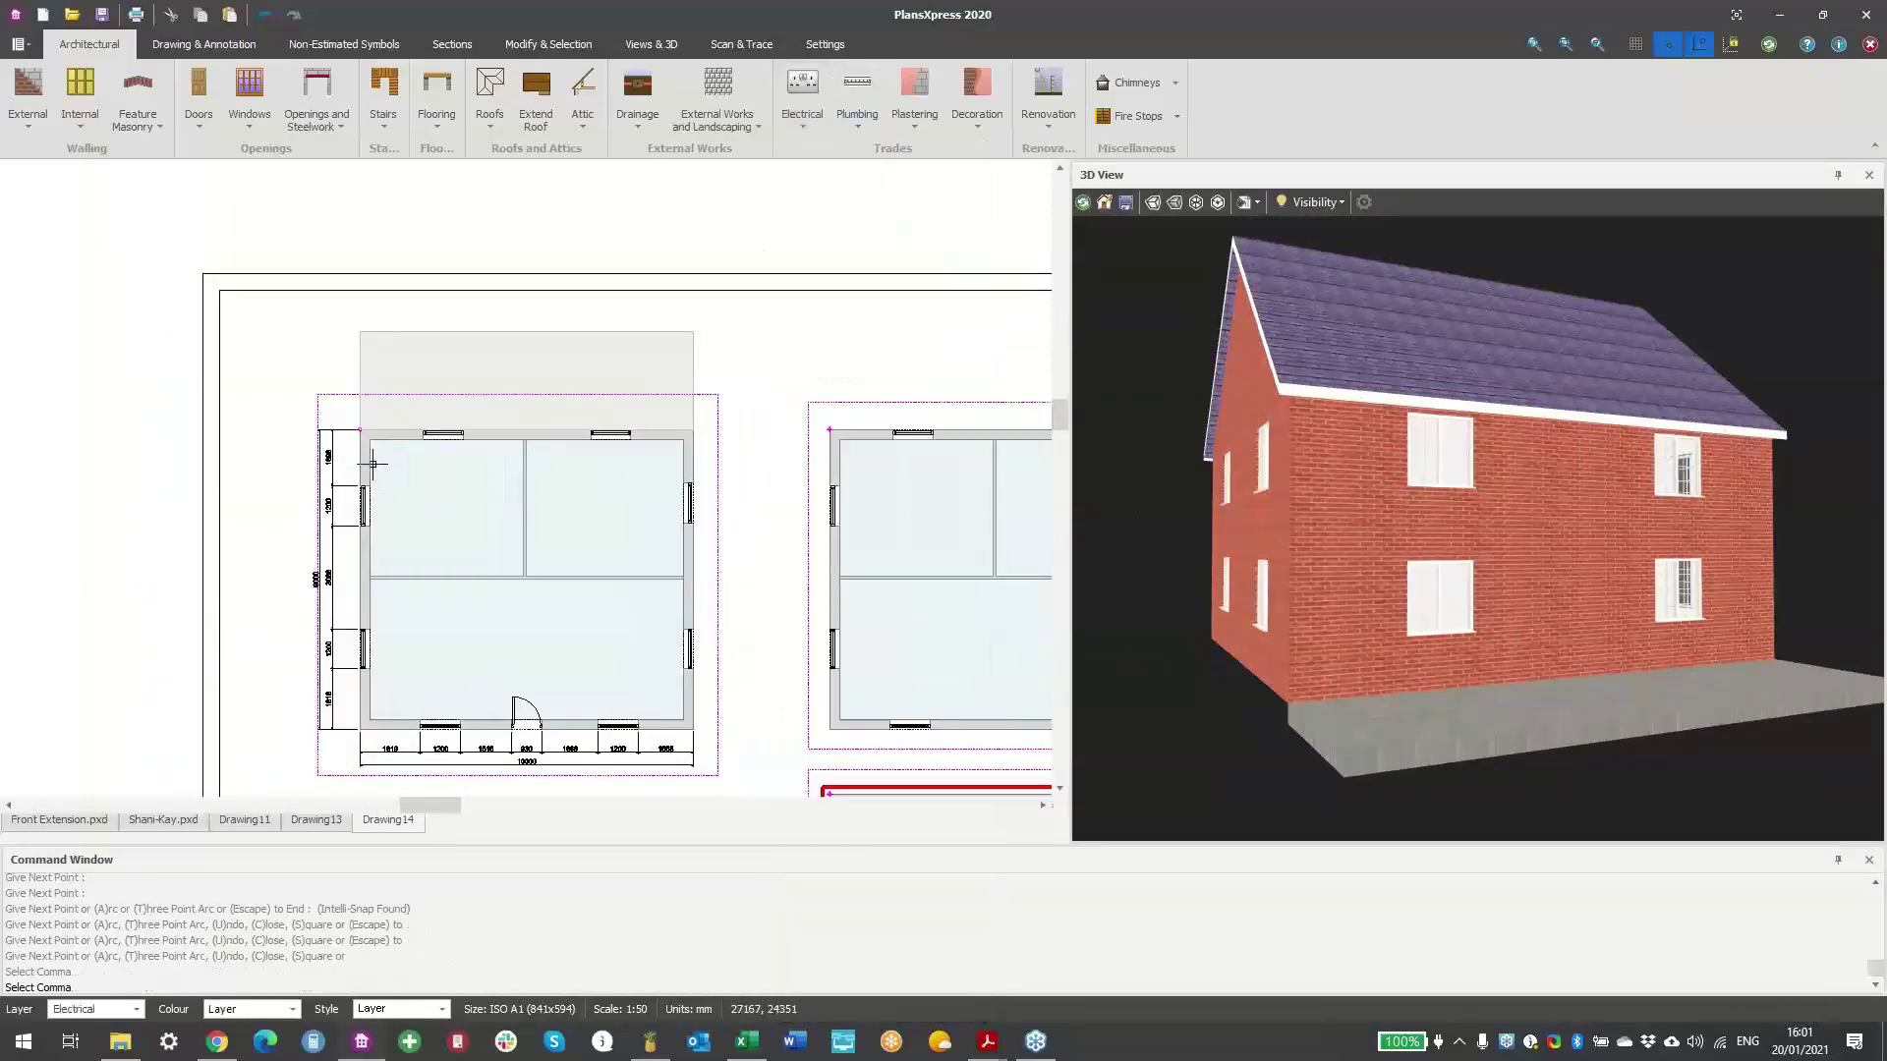
scroll(359, 471, up, 4)
click(389, 468)
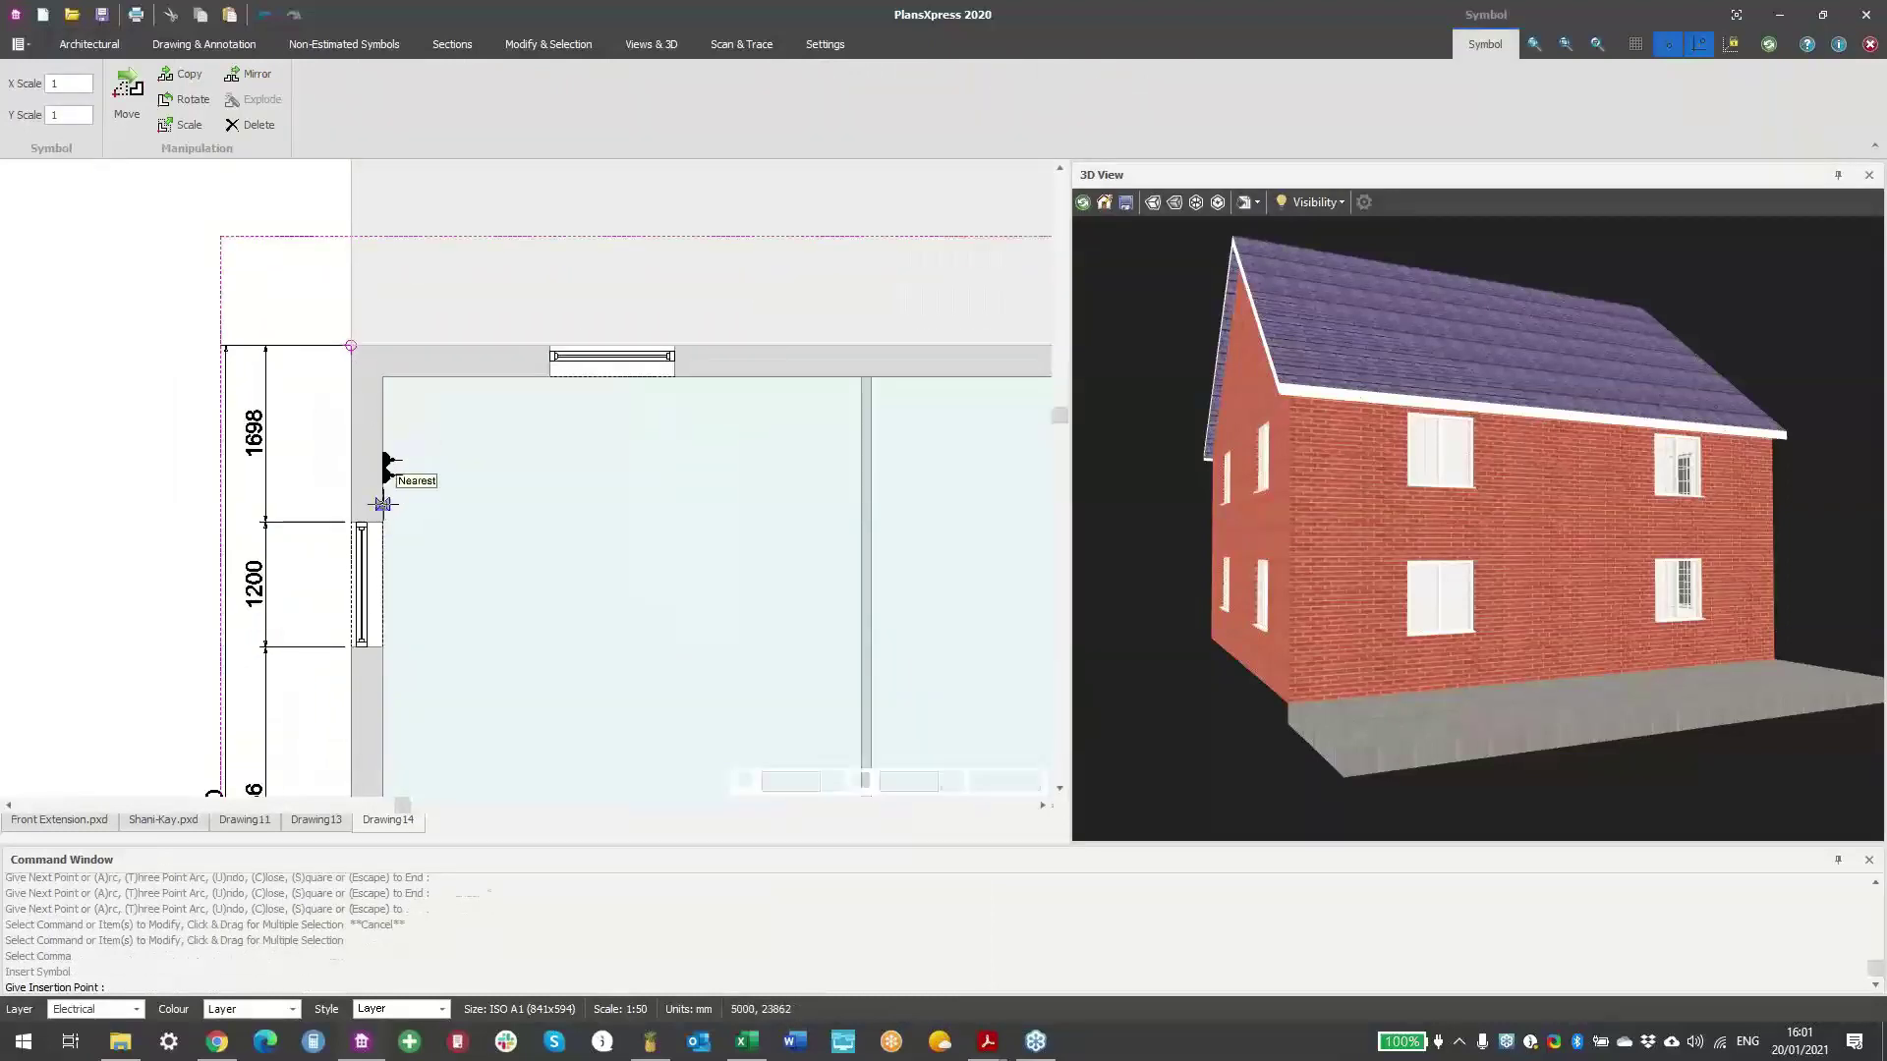
click(605, 552)
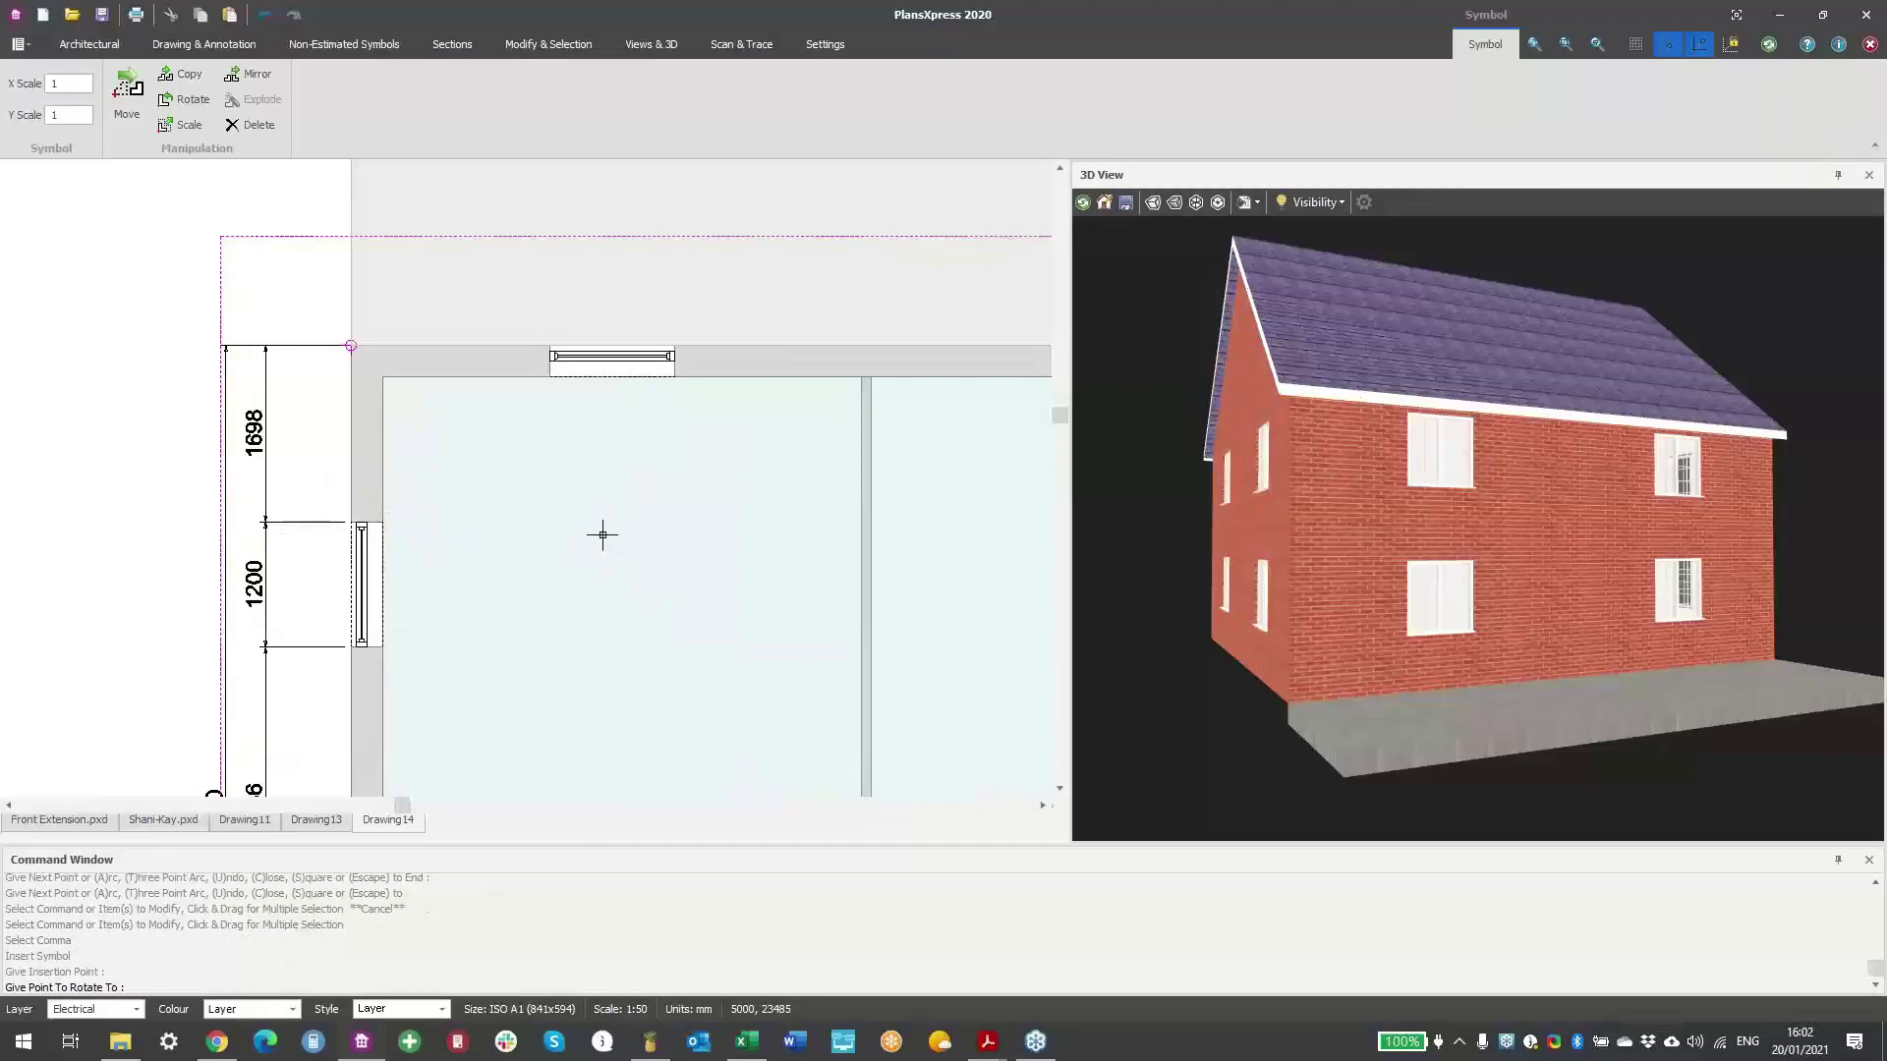
- Insert another Double Socket Downstairs on the right wall of the ground floor's upper-right room, just above the window, and set its rotation
middle_drag(602, 534, 298, 521)
middle_drag(673, 528, 538, 521)
right_click(590, 447)
click(692, 469)
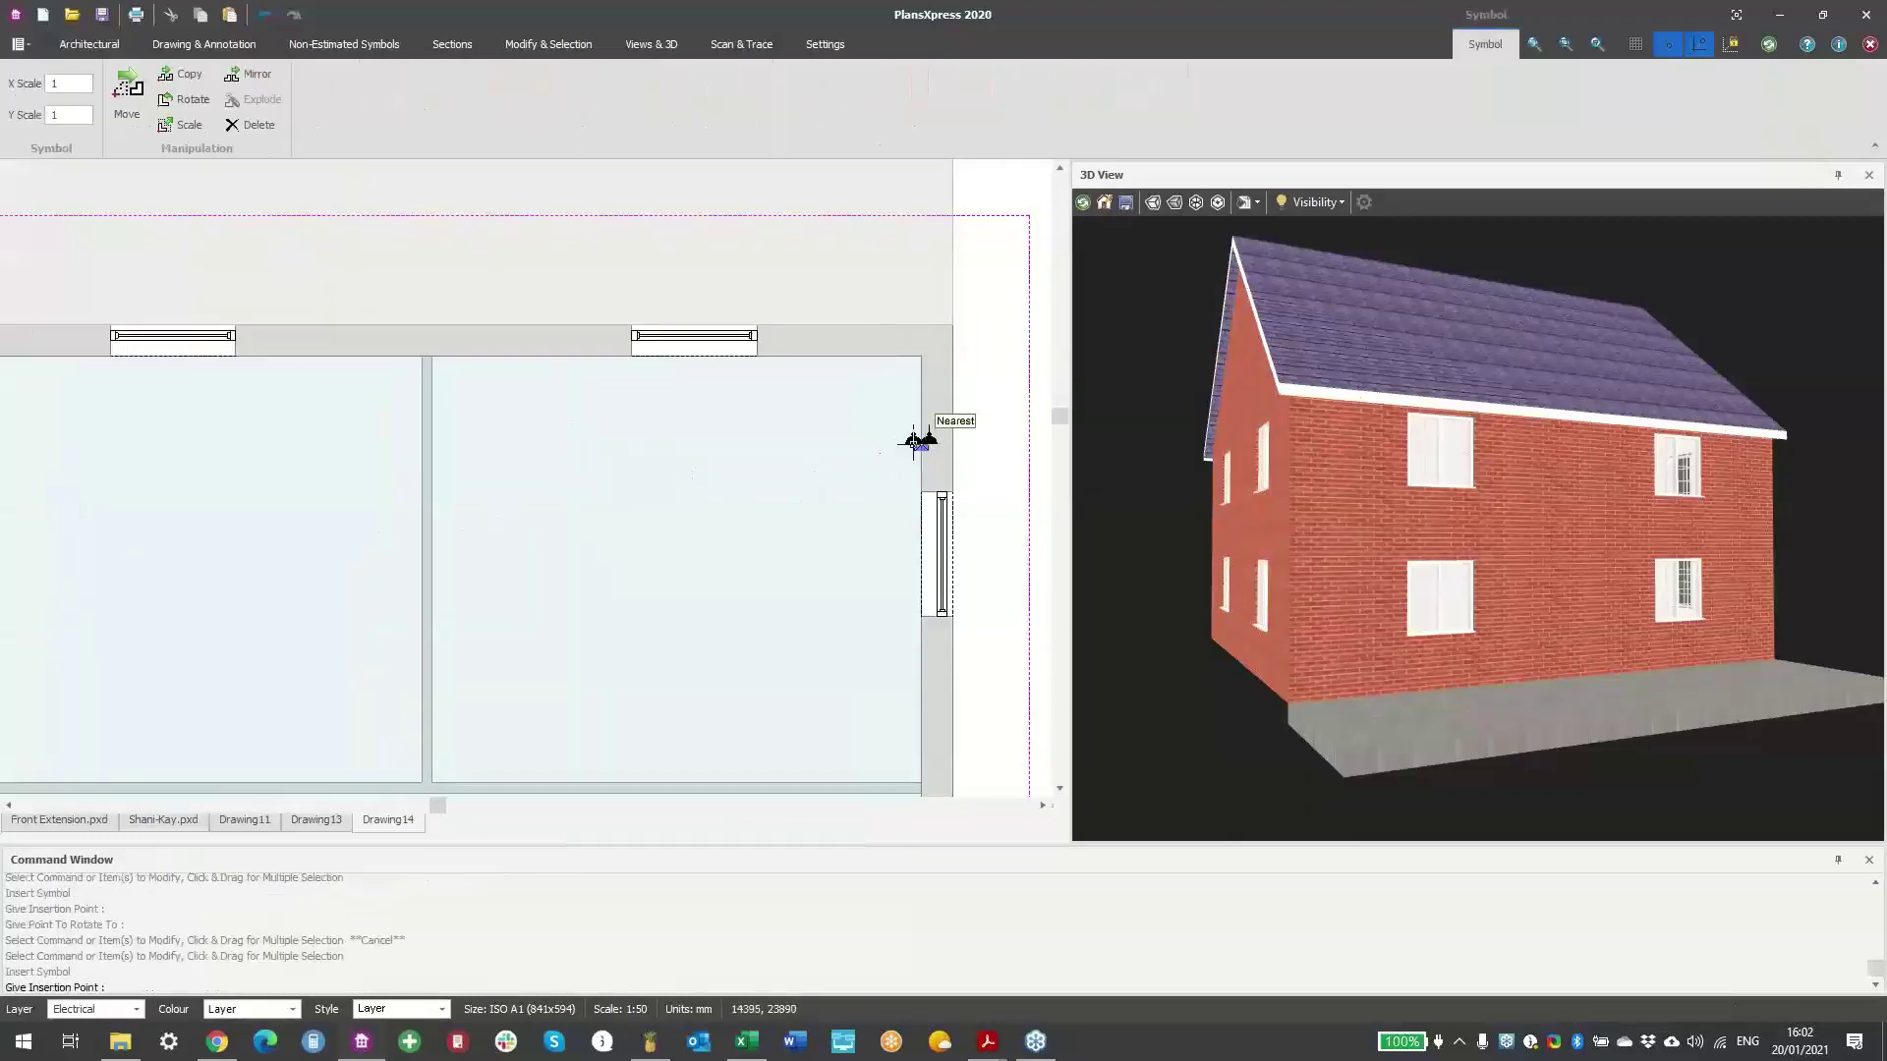
click(917, 445)
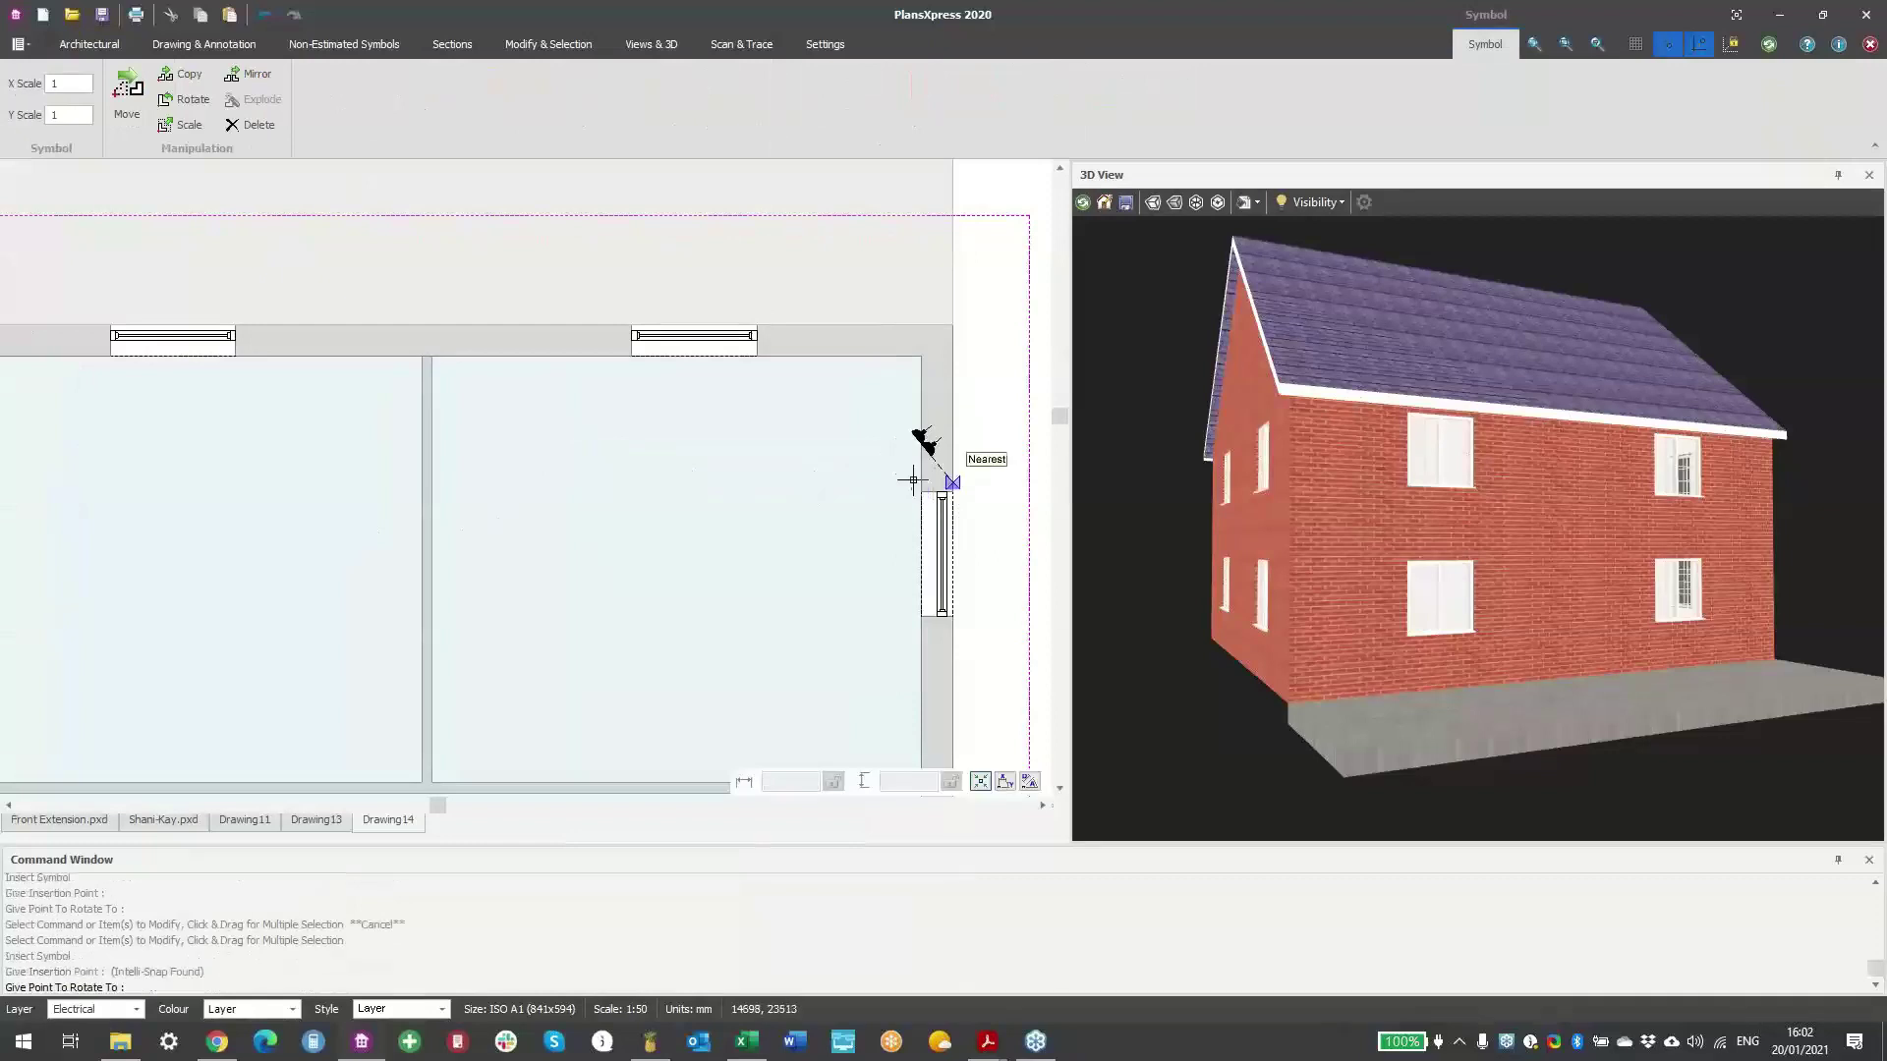
click(905, 409)
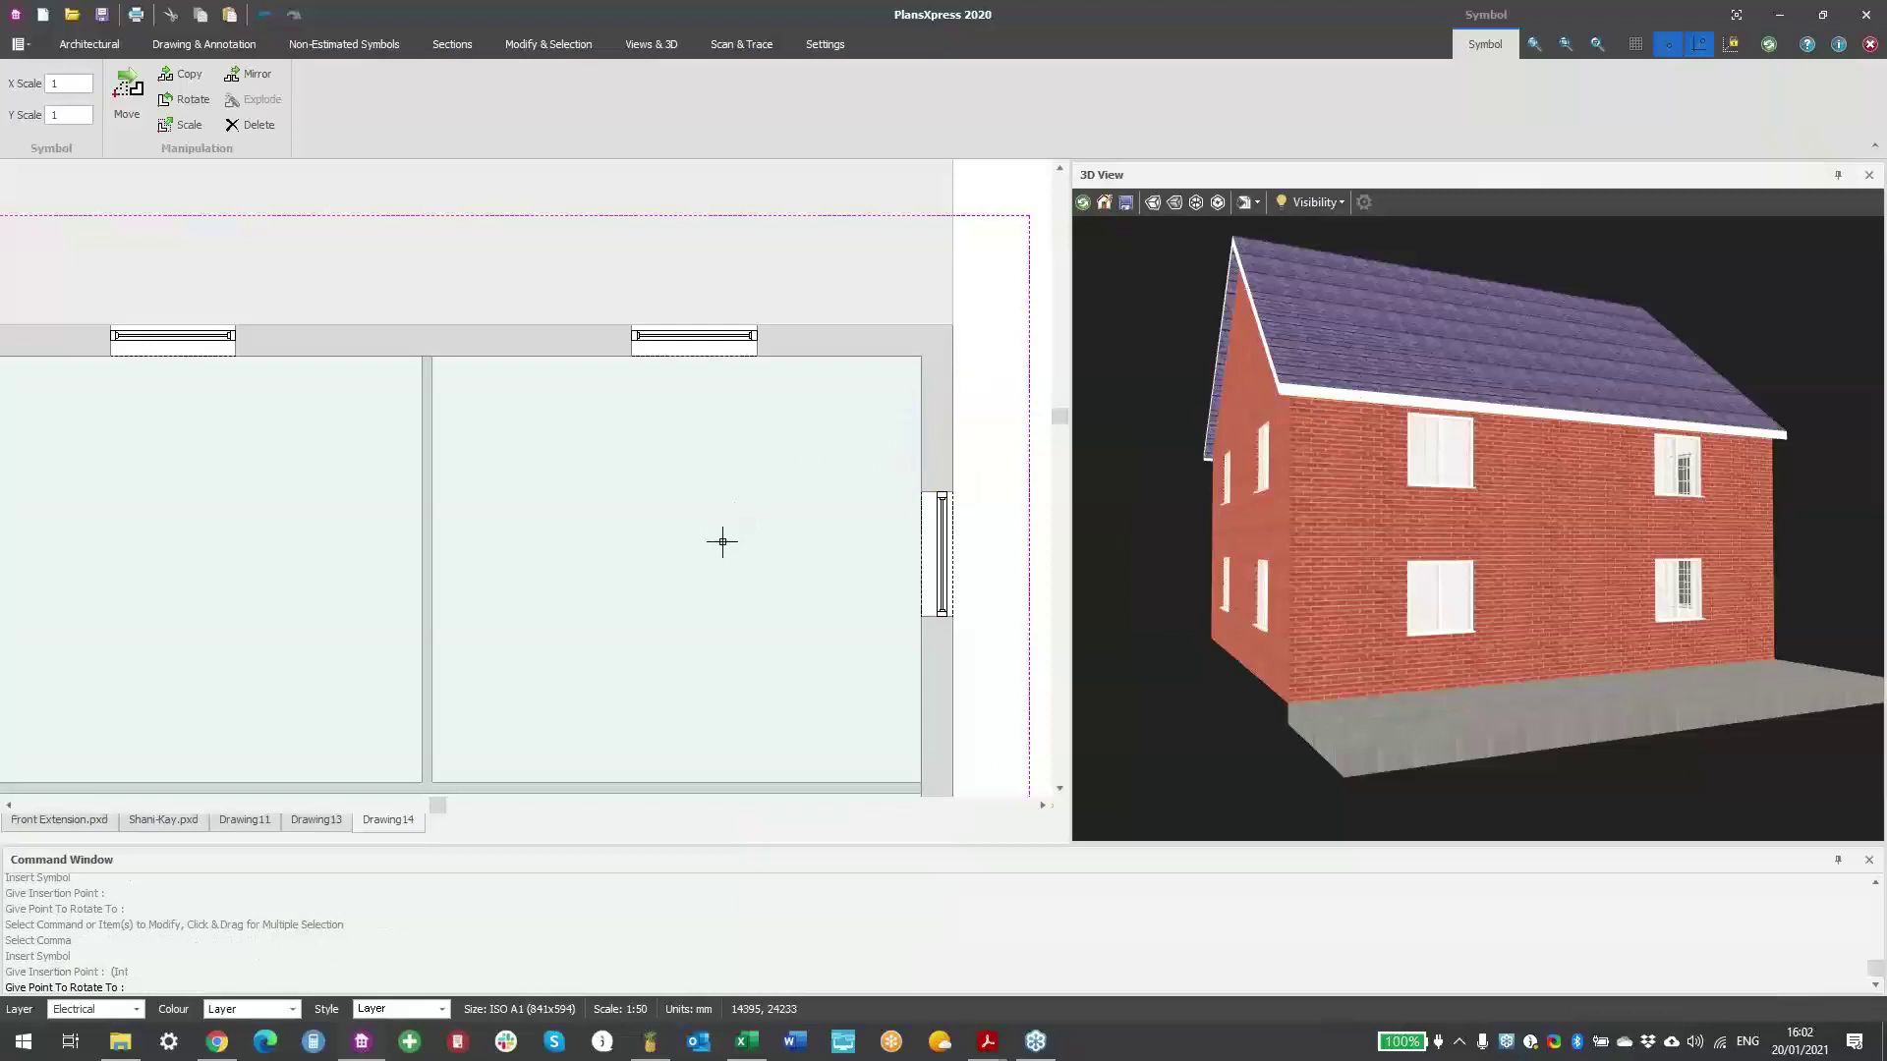
- Insert a Ceiling Rose near the centre of the ground floor's upper-right room and set its rotation
scroll(722, 541, down, 4)
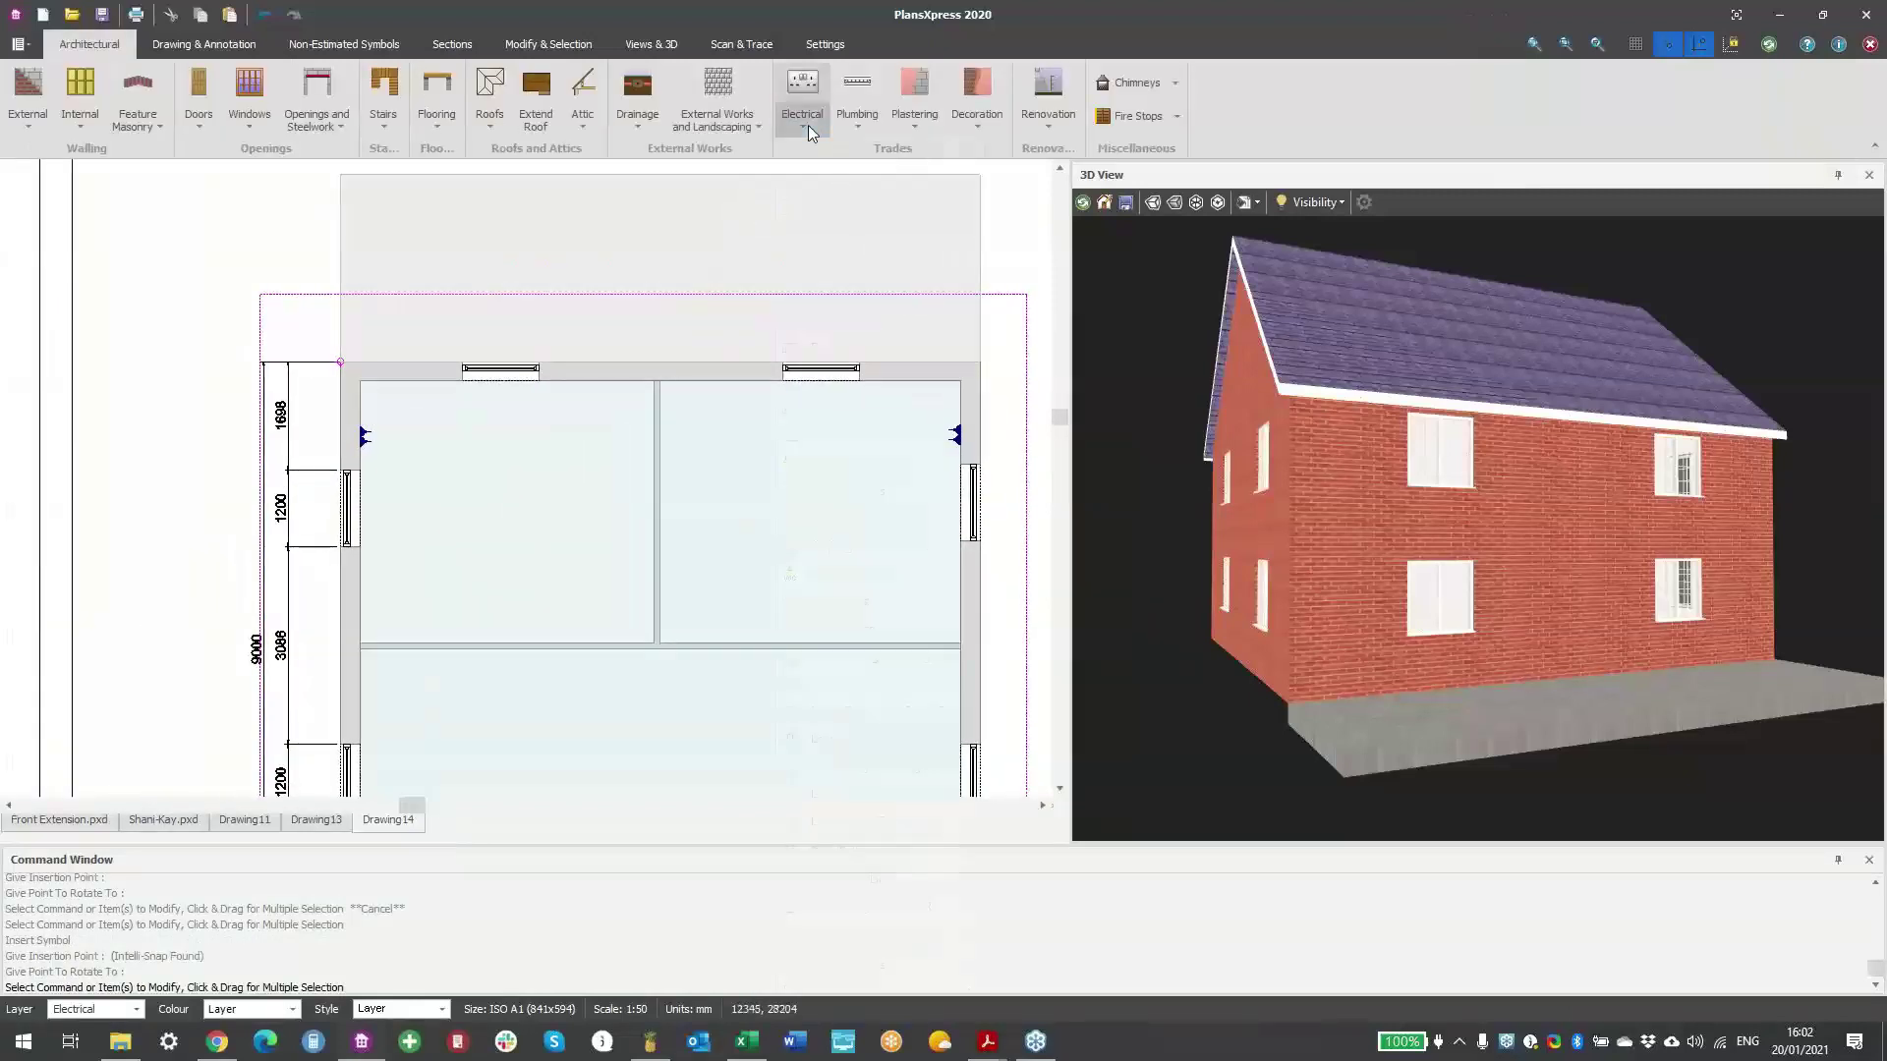
click(808, 126)
mouse_move(868, 626)
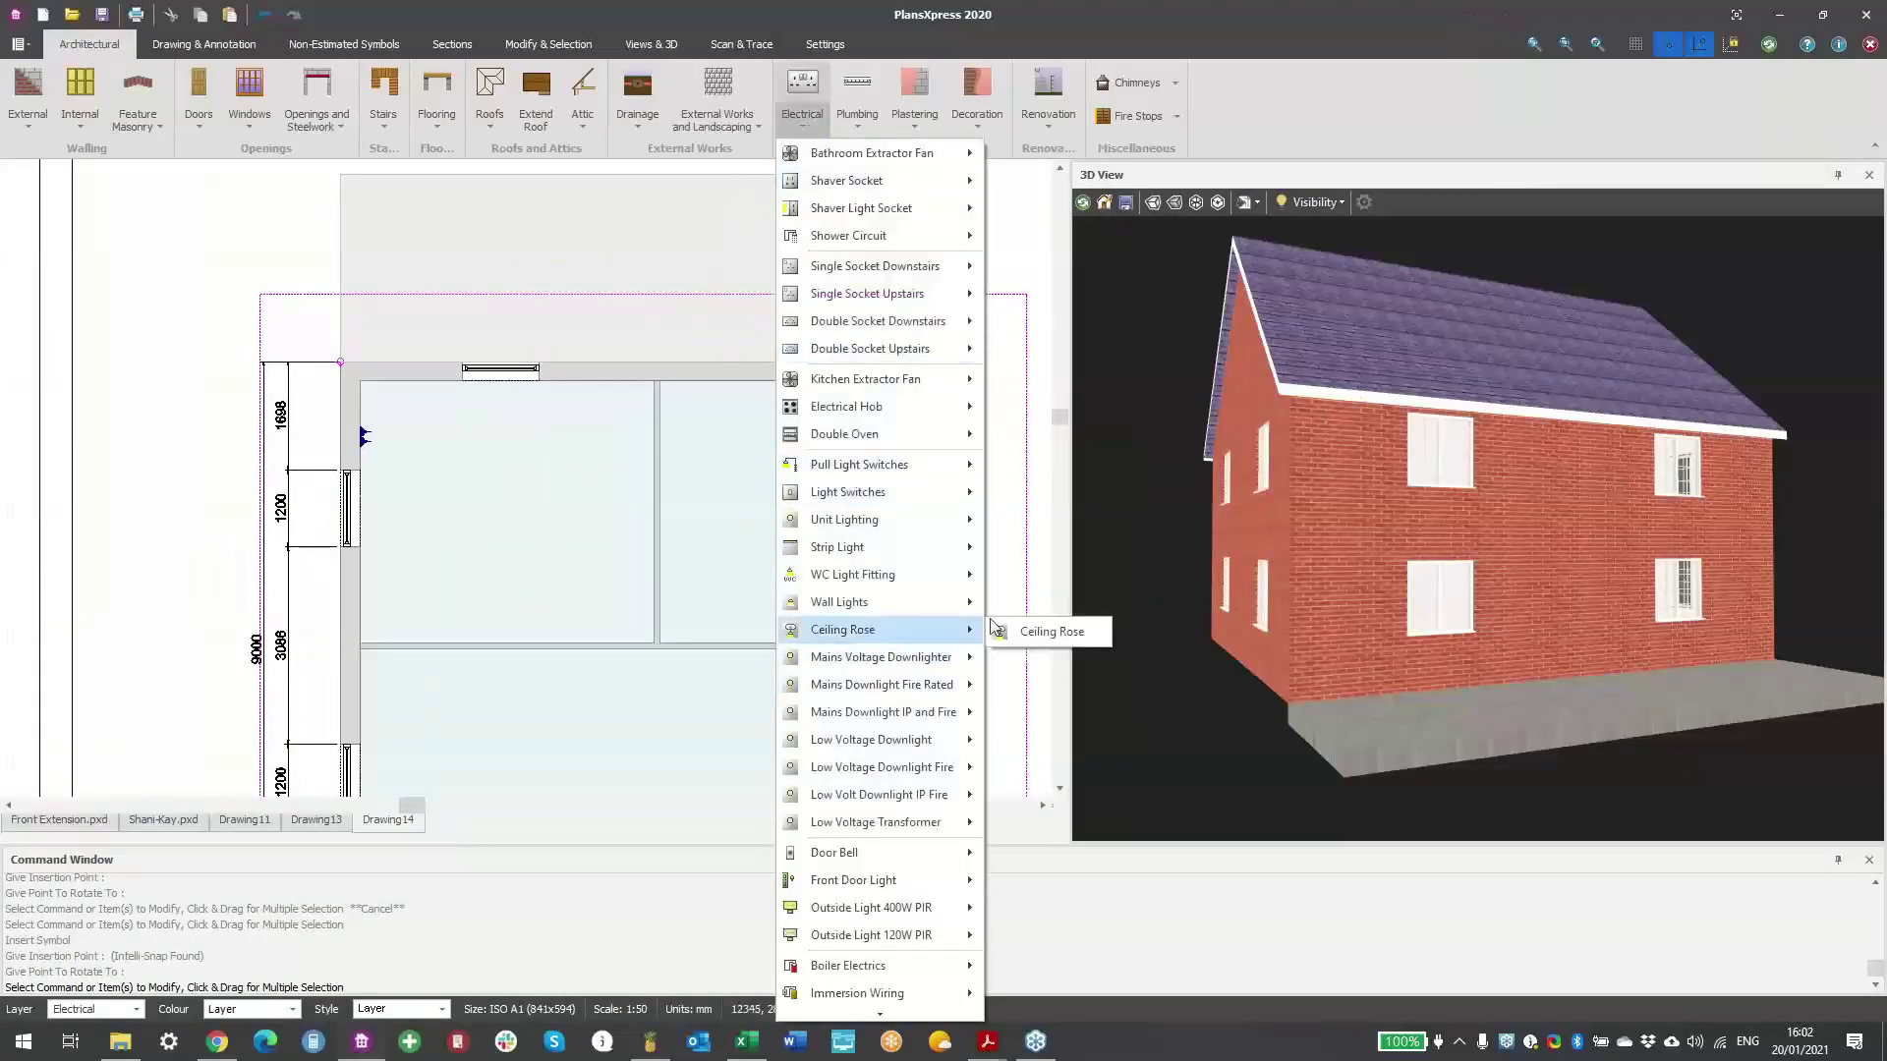
click(1031, 635)
scroll(810, 506, up, 1)
click(810, 505)
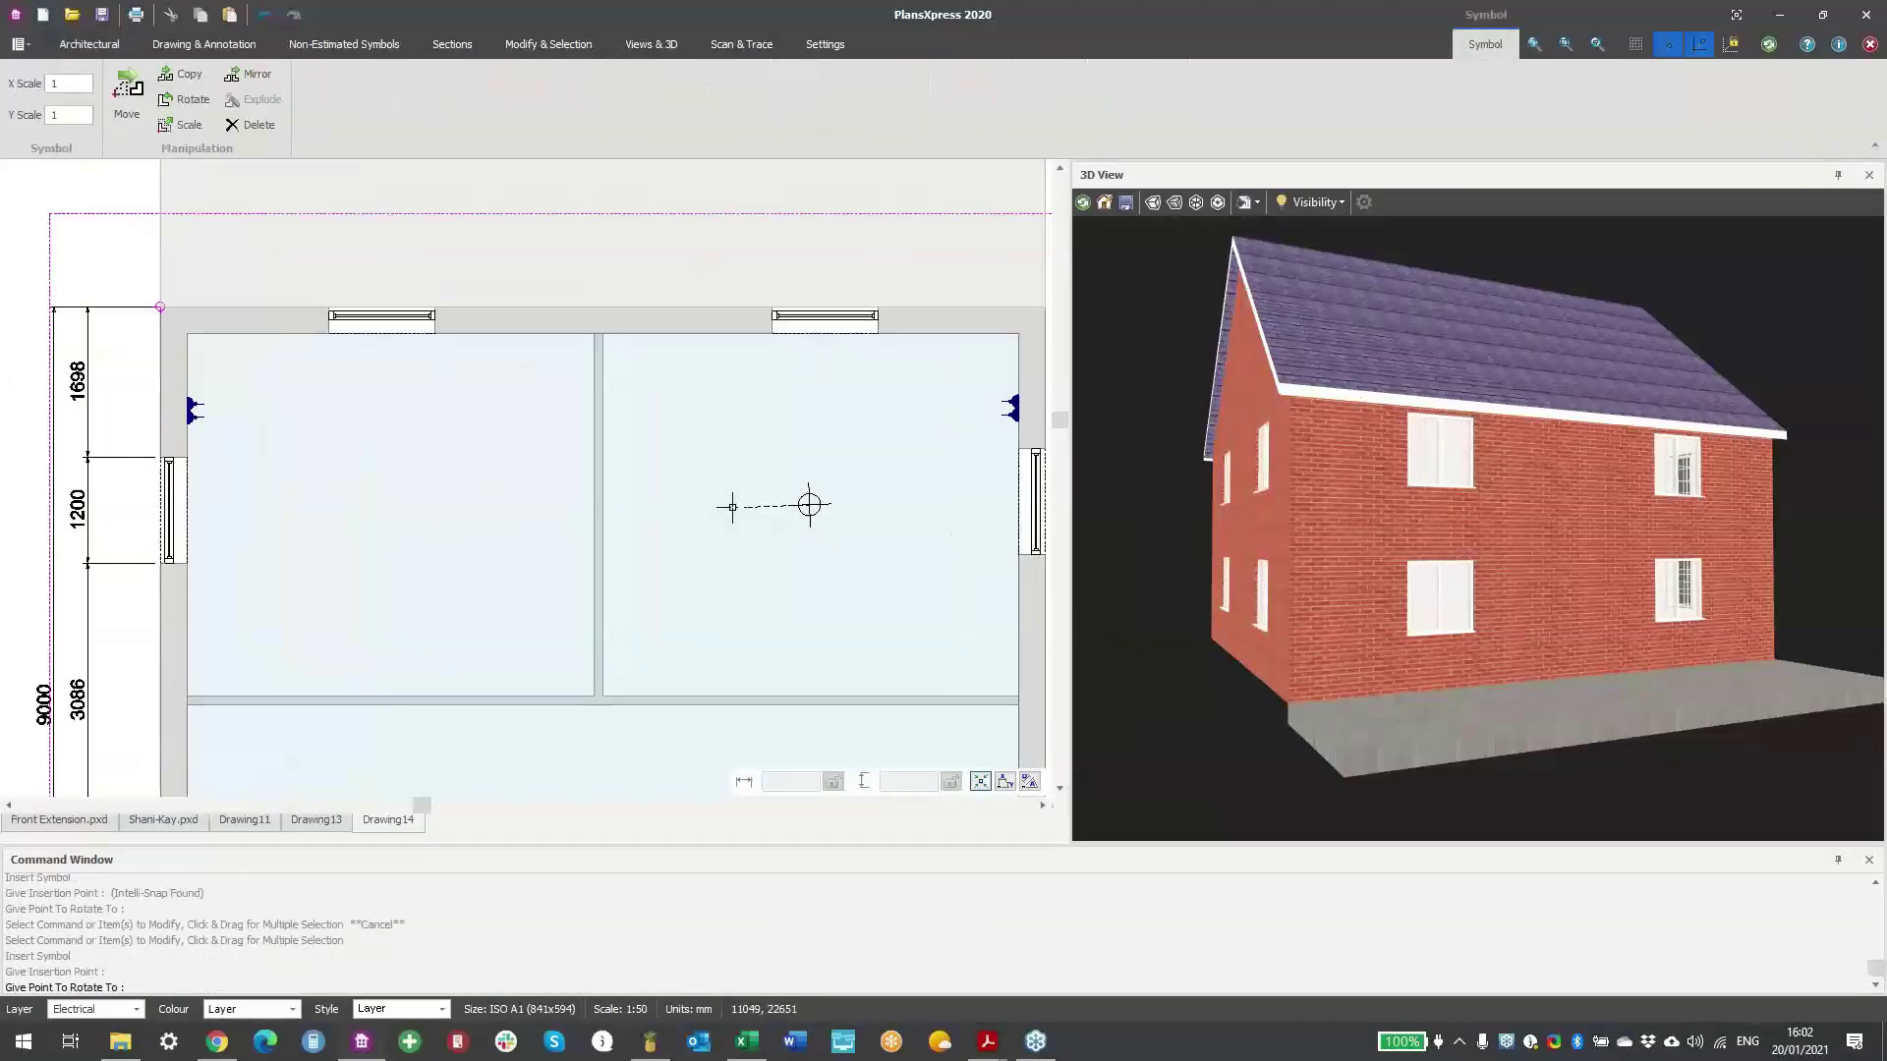
click(914, 511)
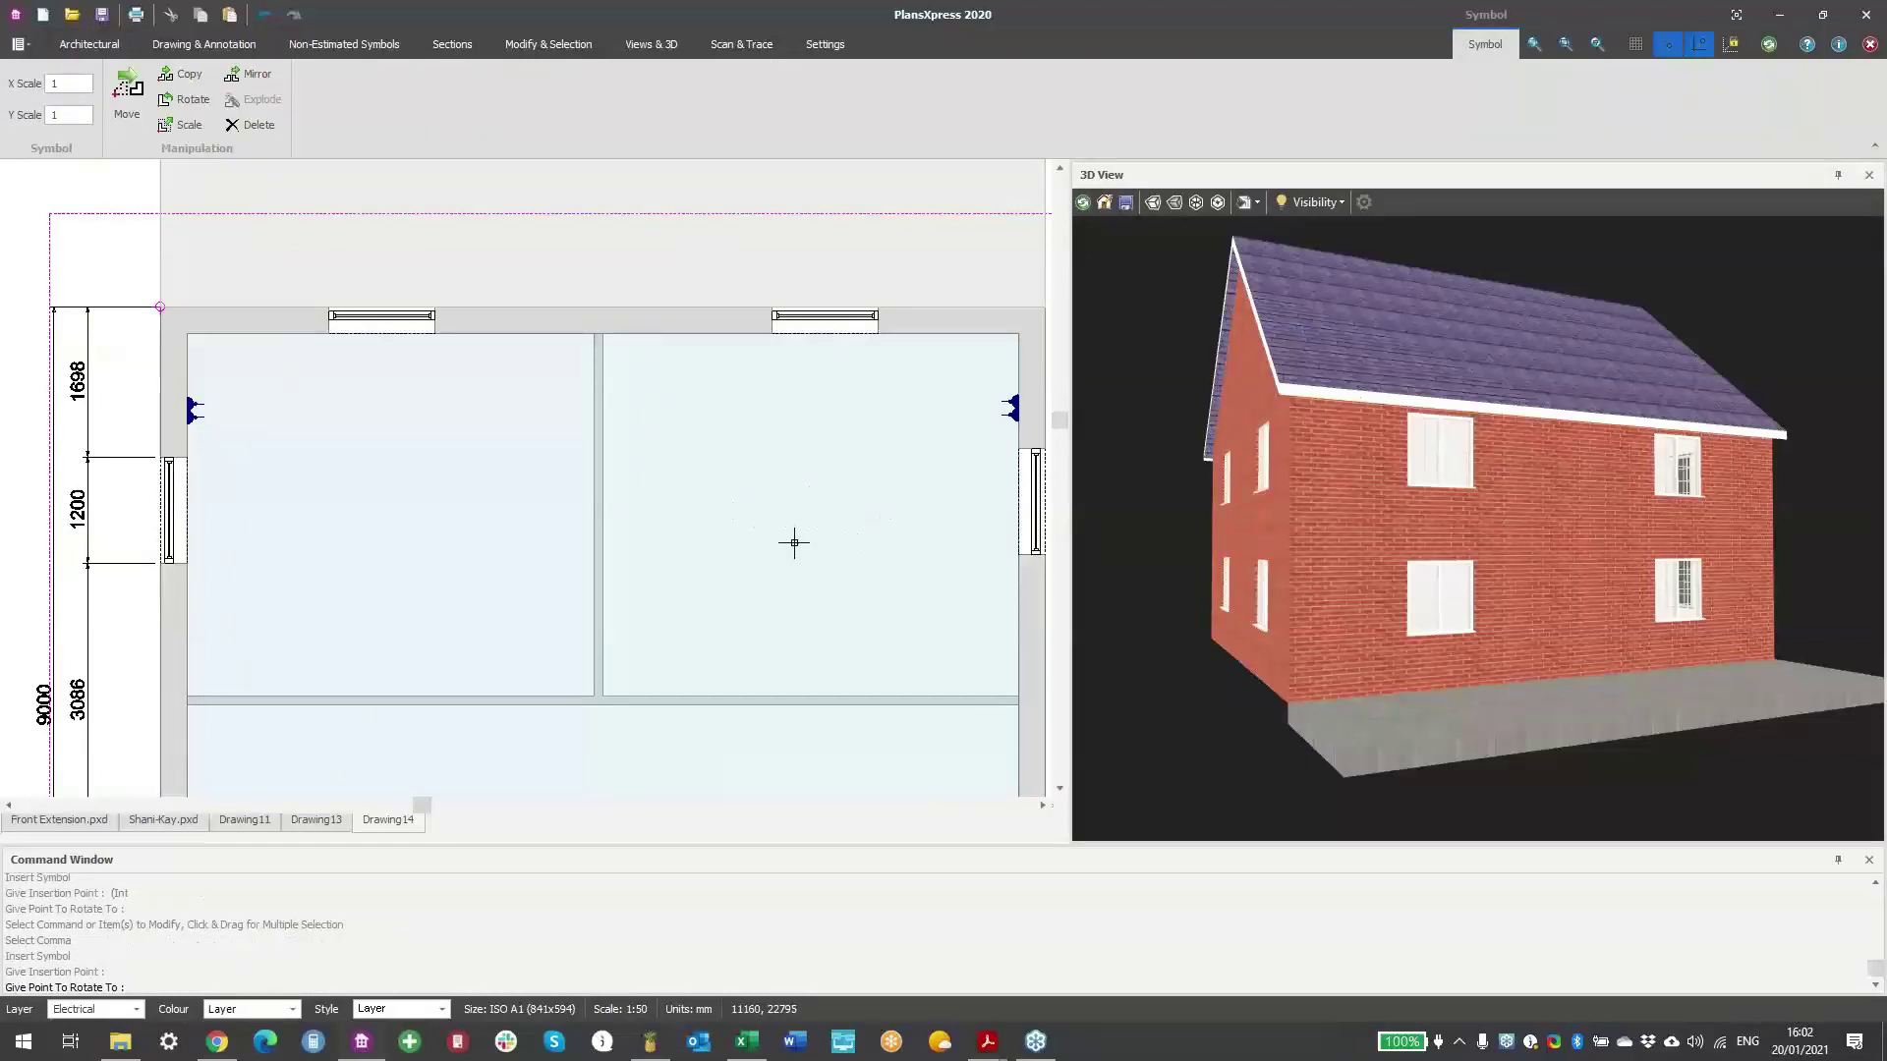
click(790, 541)
right_click(848, 548)
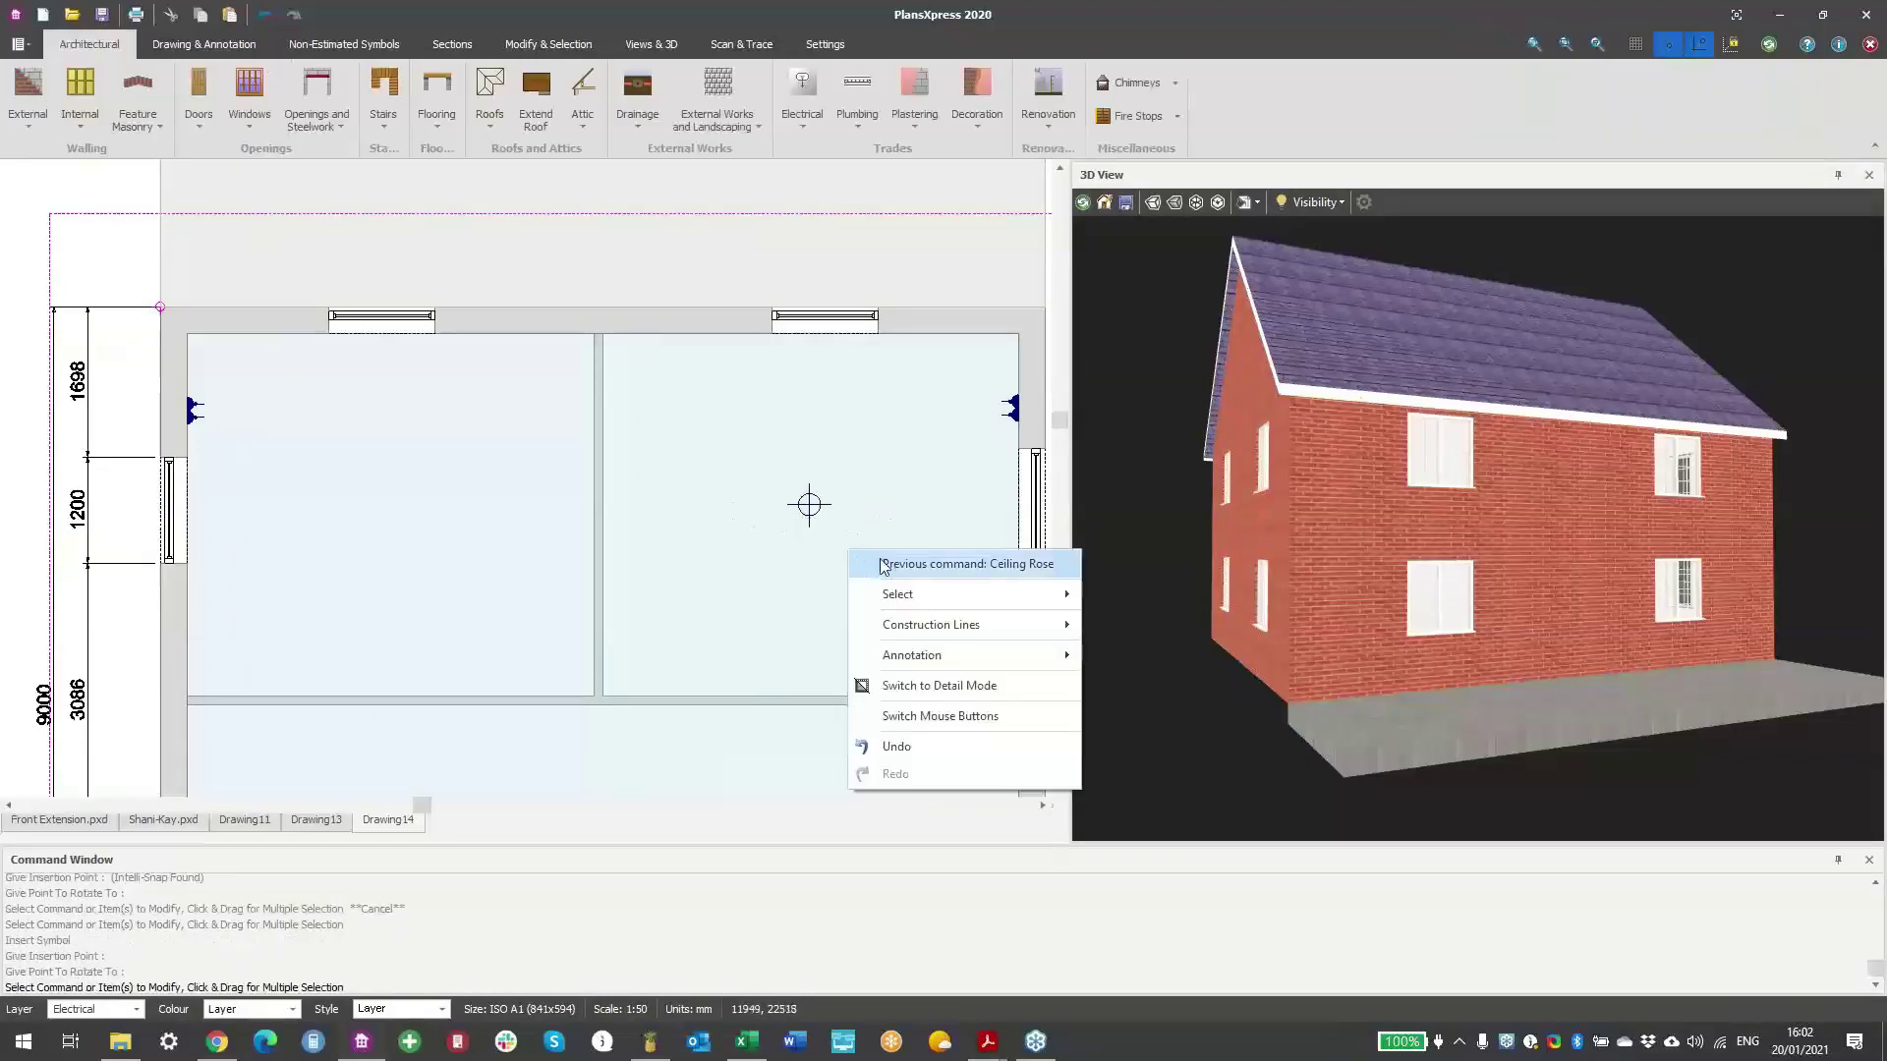
click(884, 564)
scroll(821, 506, up, 2)
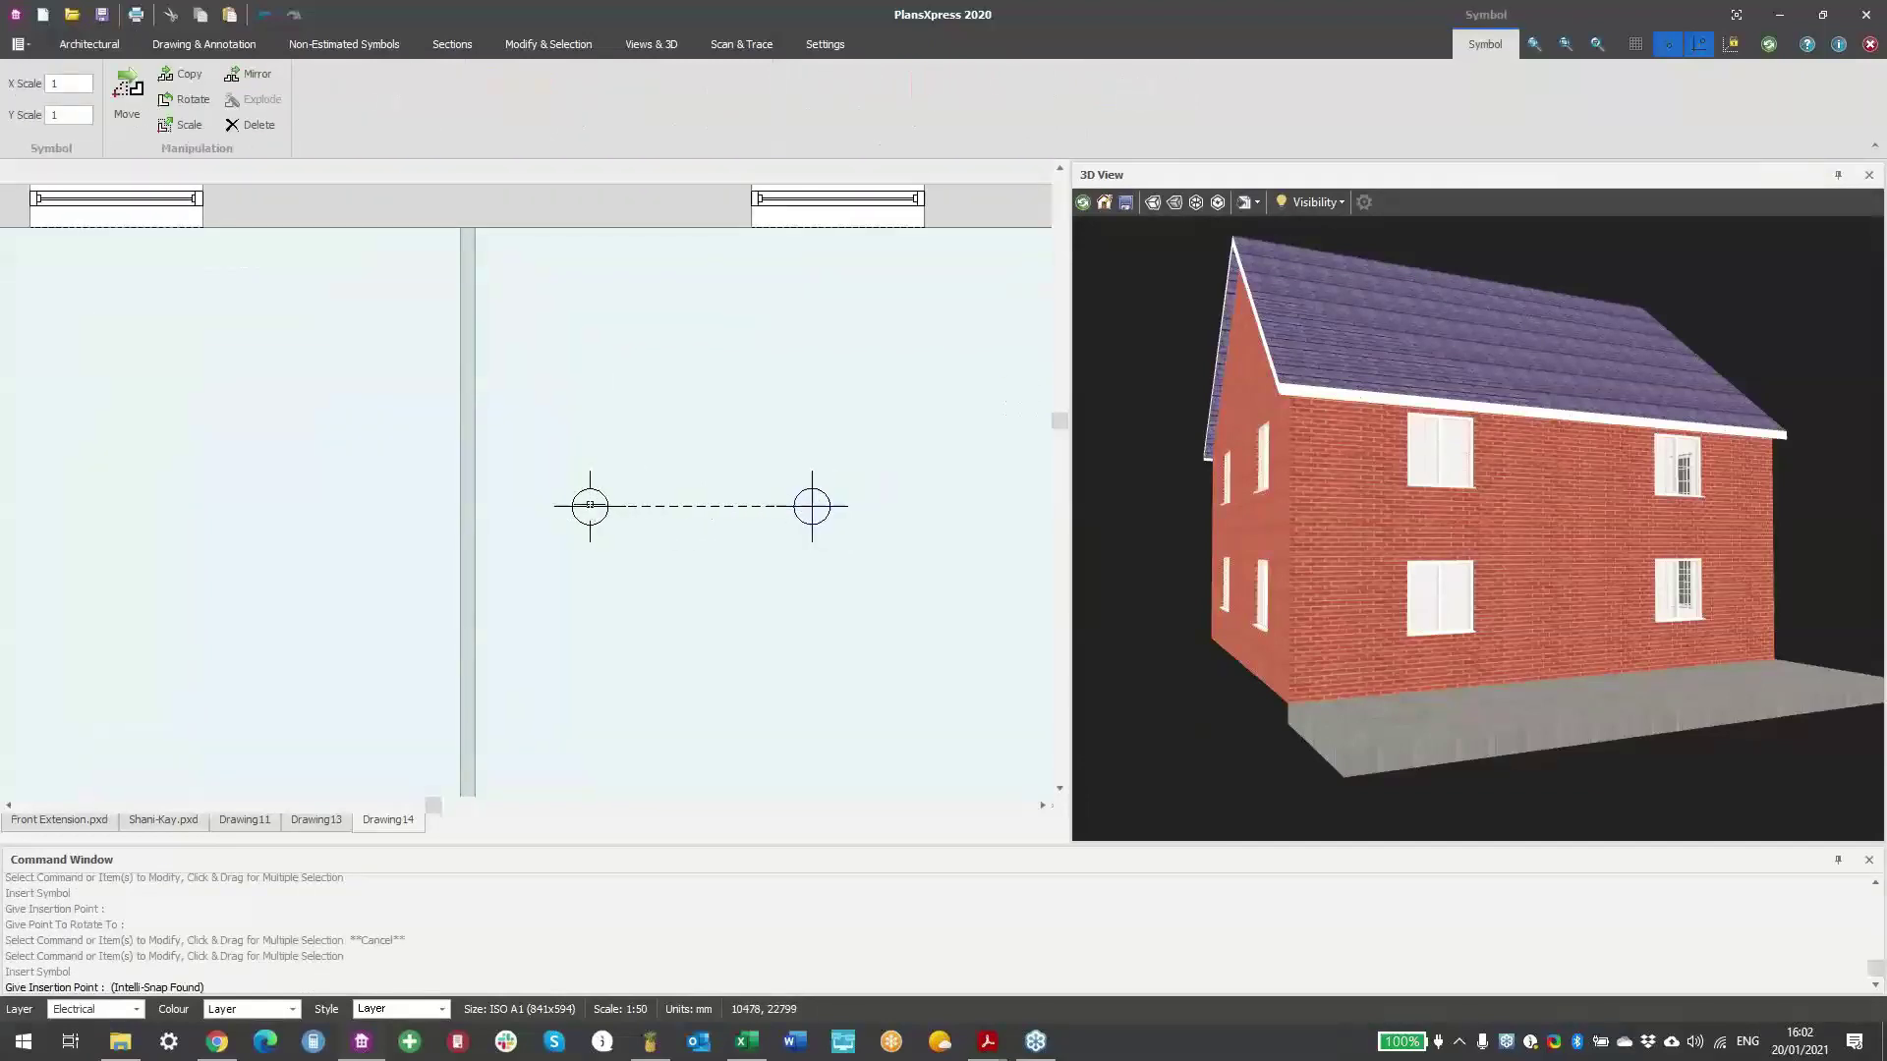
middle_drag(590, 505, 868, 505)
middle_drag(639, 509, 362, 489)
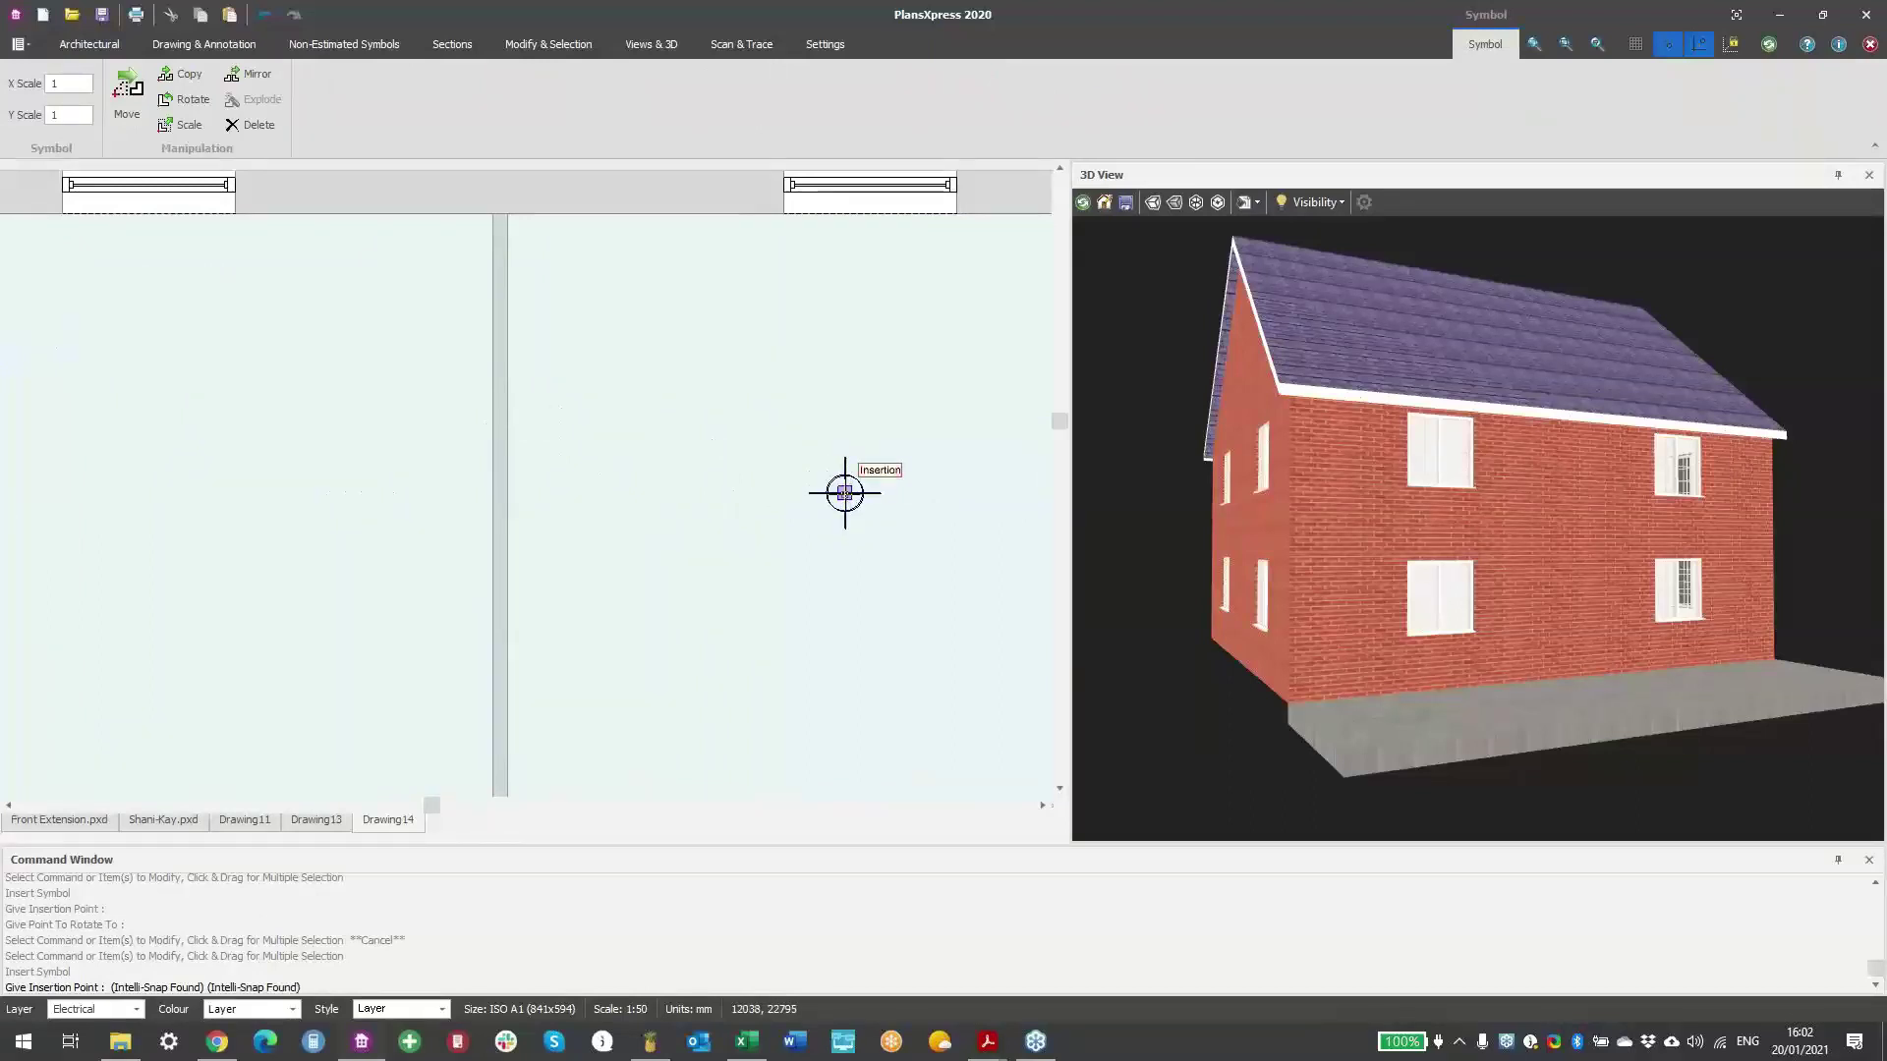
middle_drag(320, 504, 582, 506)
scroll(904, 554, down, 1)
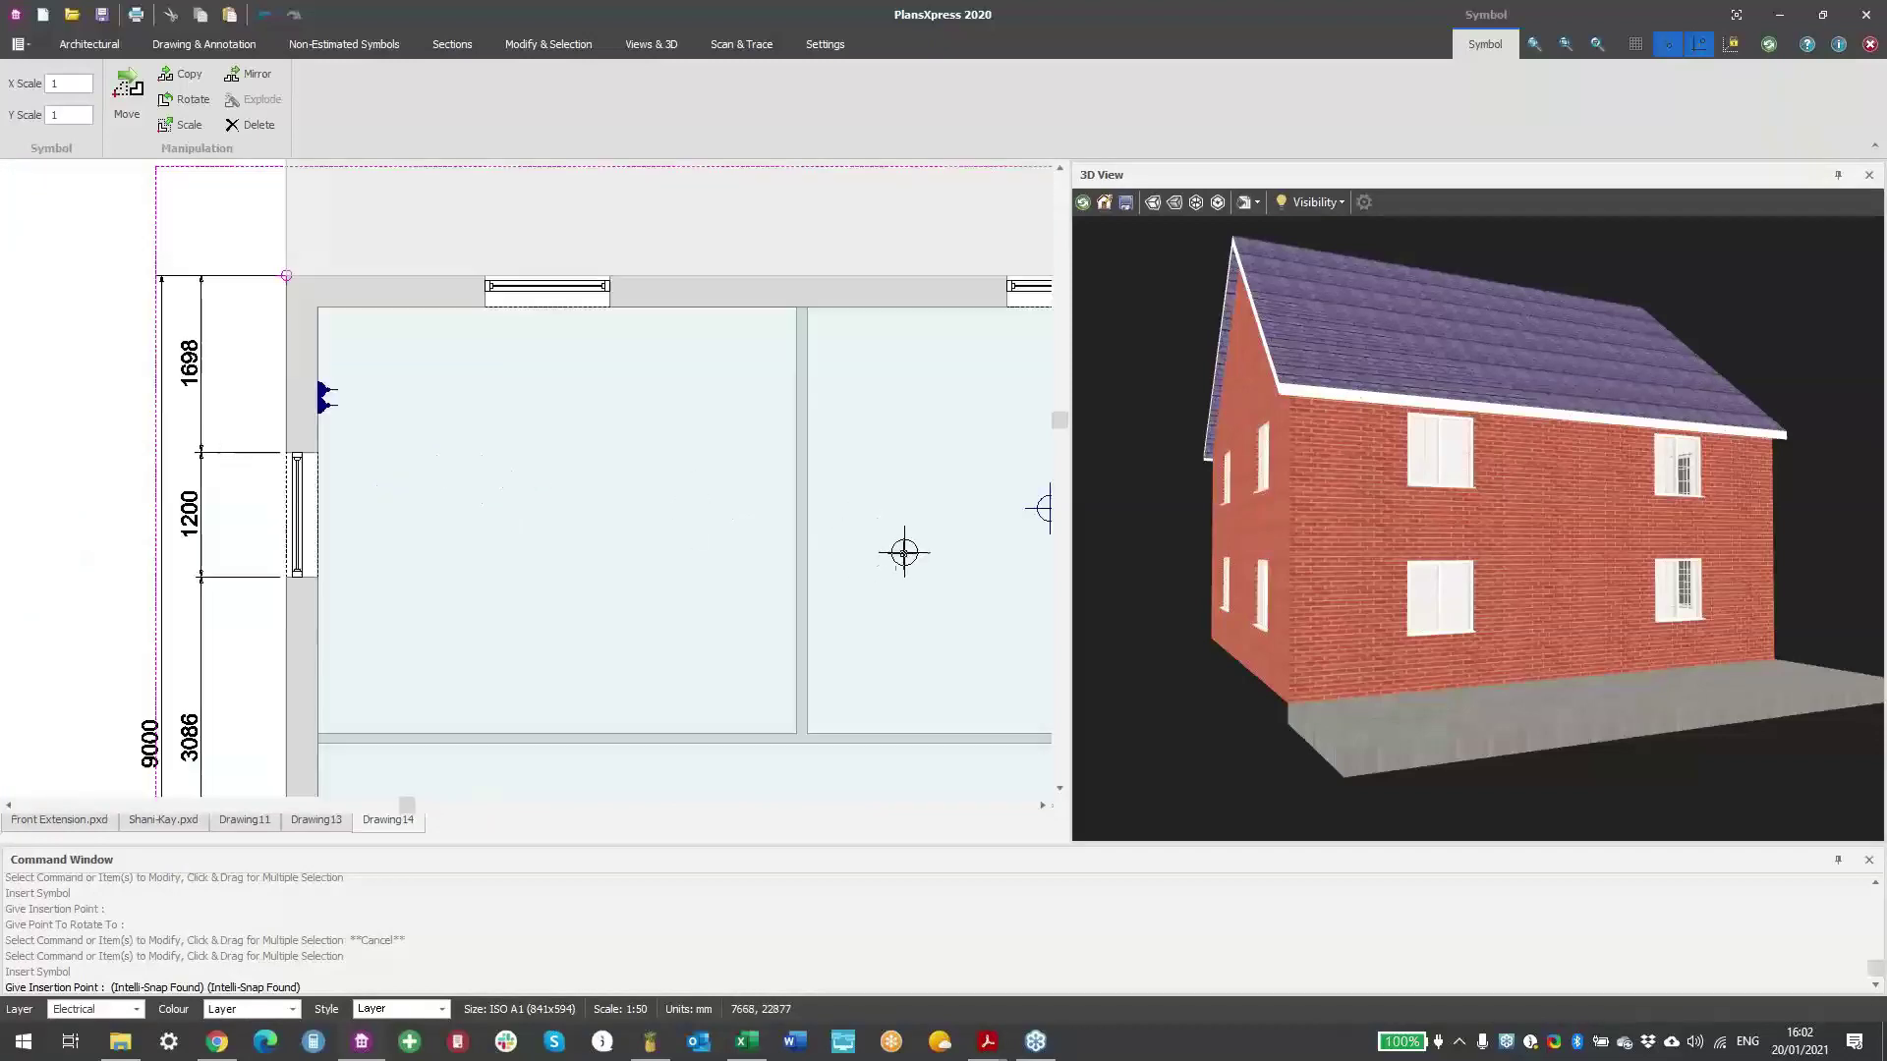
middle_drag(904, 553, 672, 542)
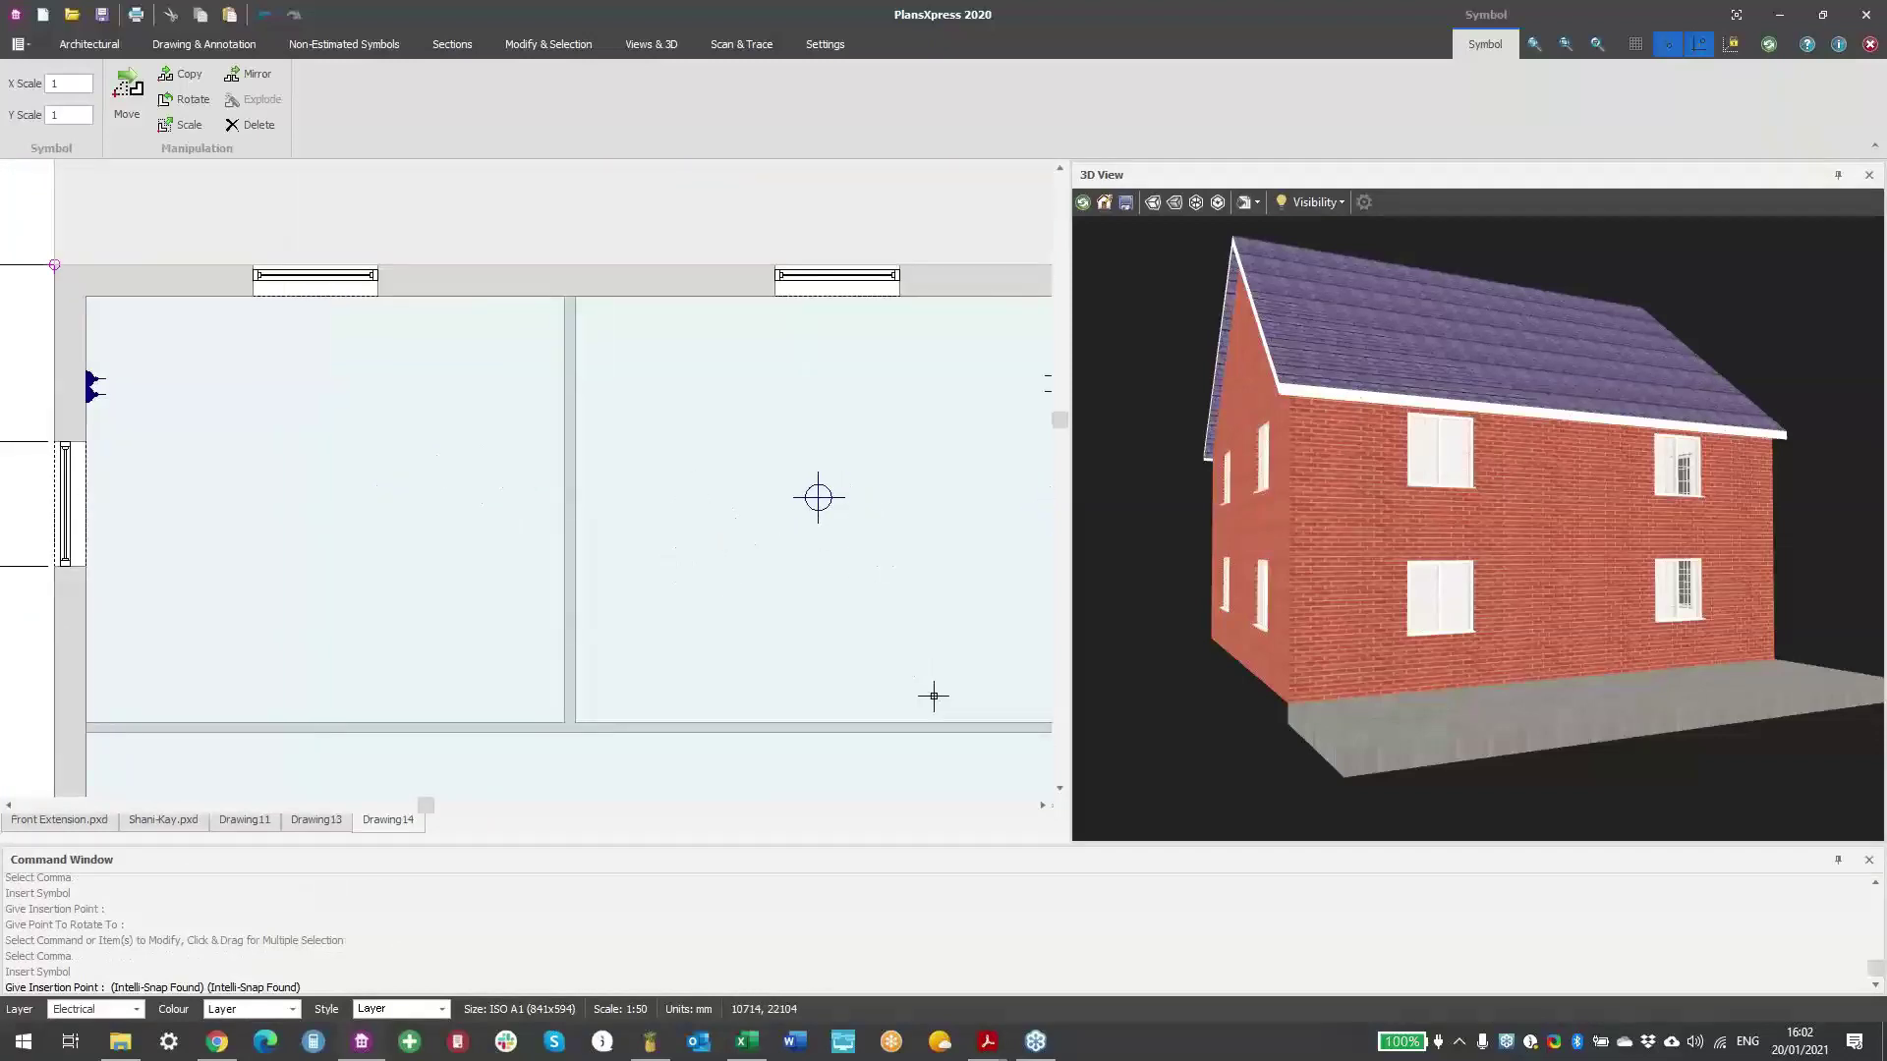
key(Escape)
key(Escape)
- Draw a horizontal construction line through the centre of the ceiling rose in the ground floor's upper-right room
right_click(978, 473)
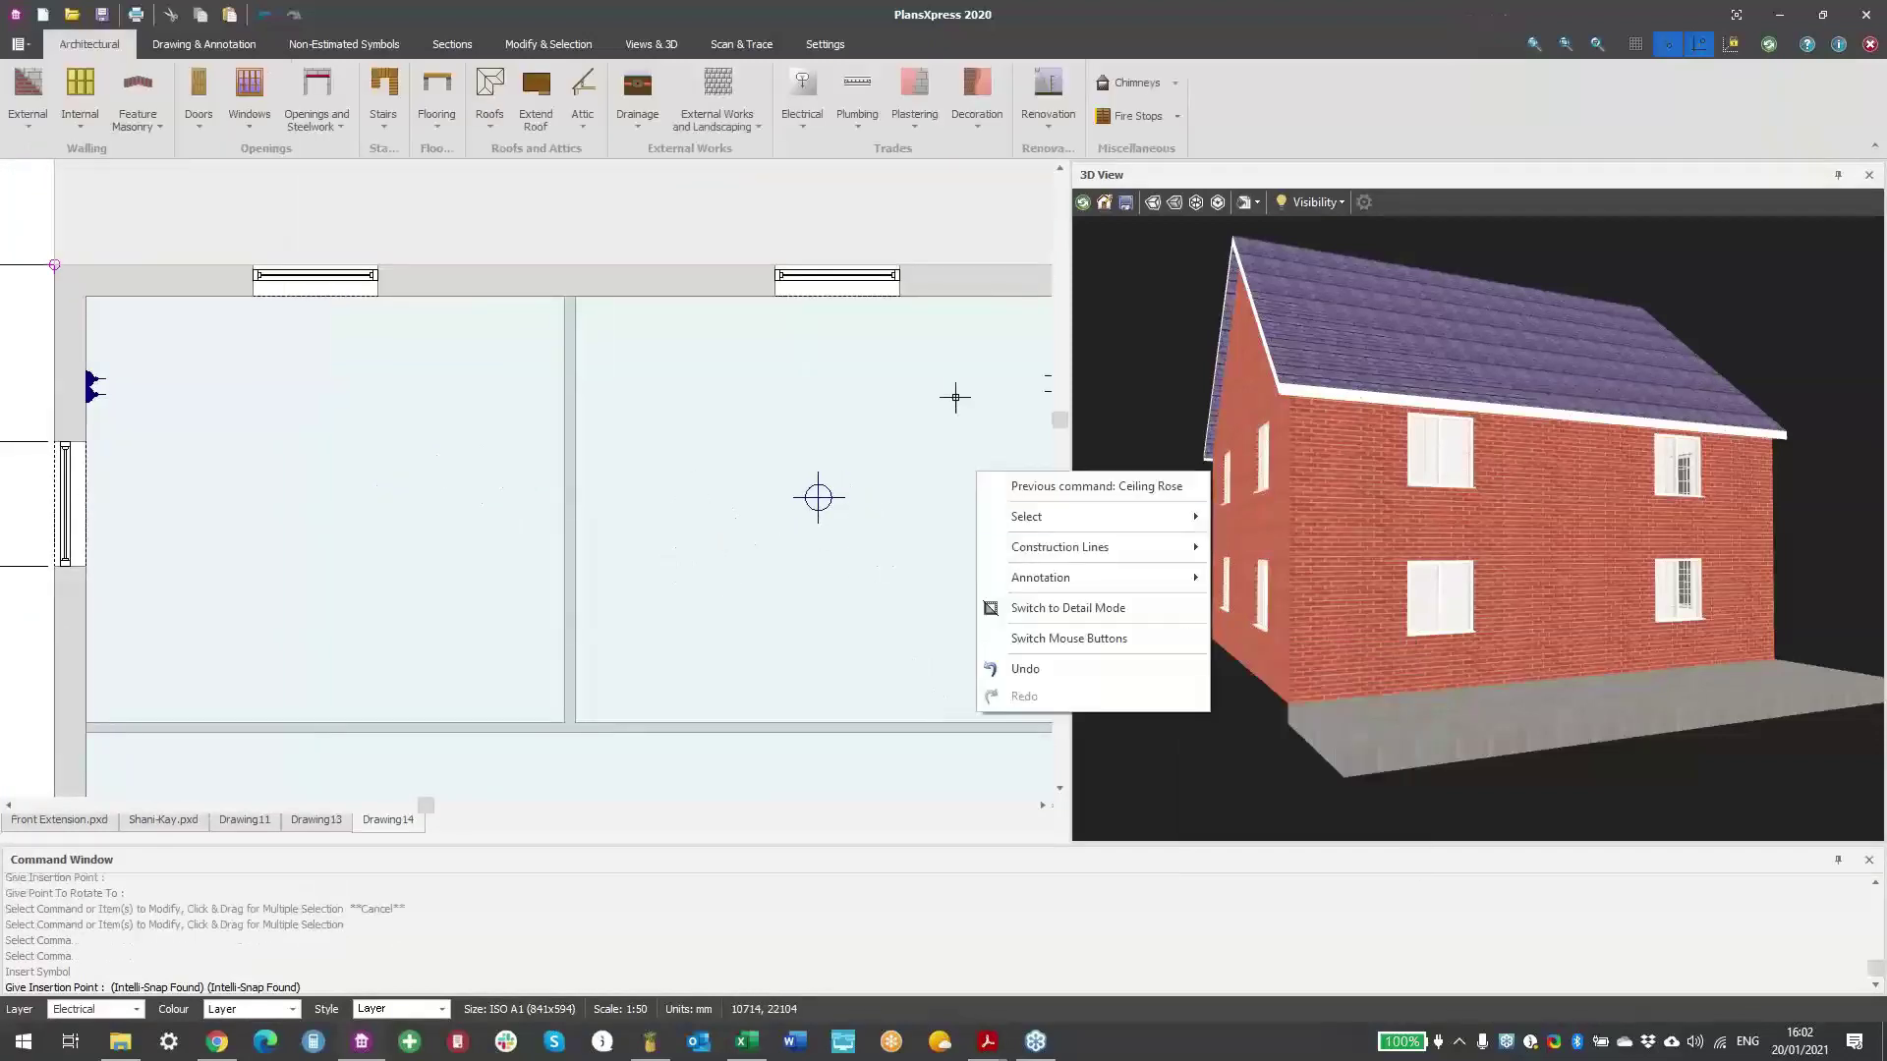
mouse_move(1108, 548)
click(1258, 550)
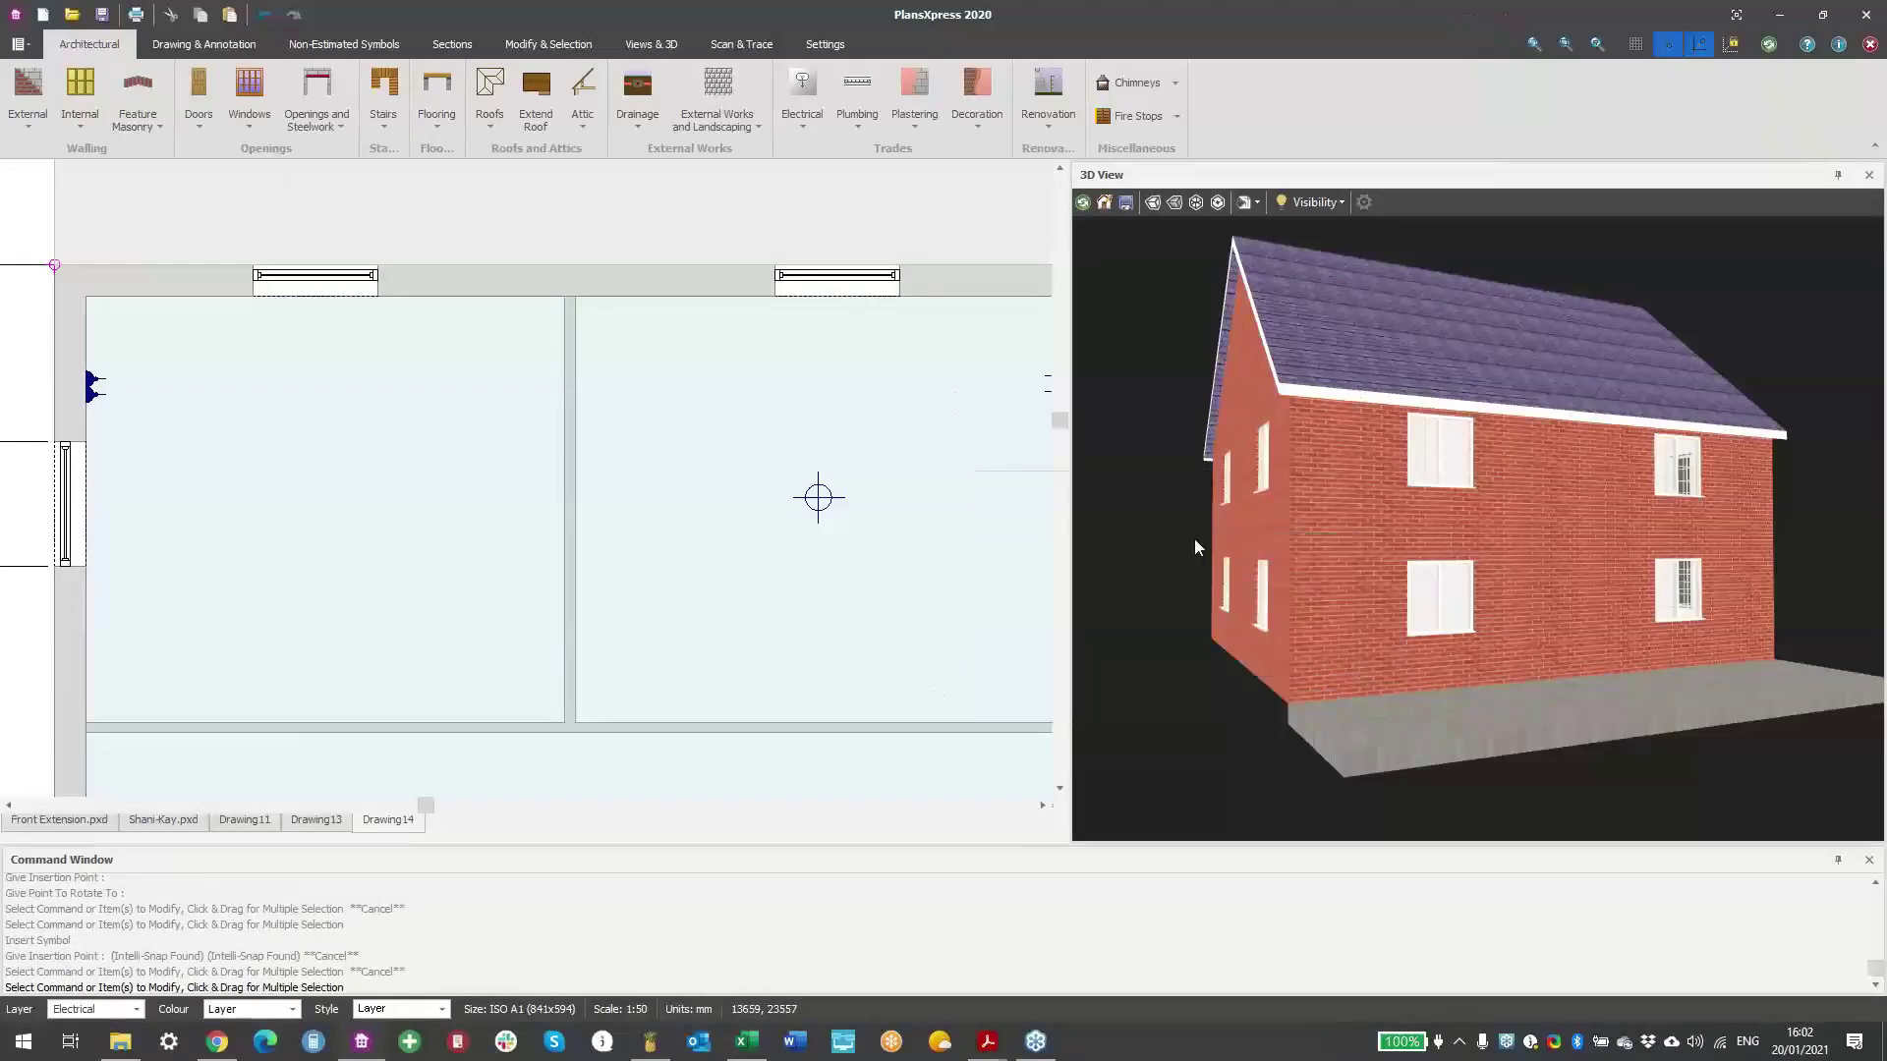
scroll(807, 497, up, 5)
click(834, 498)
scroll(892, 586, down, 4)
scroll(892, 588, down, 1)
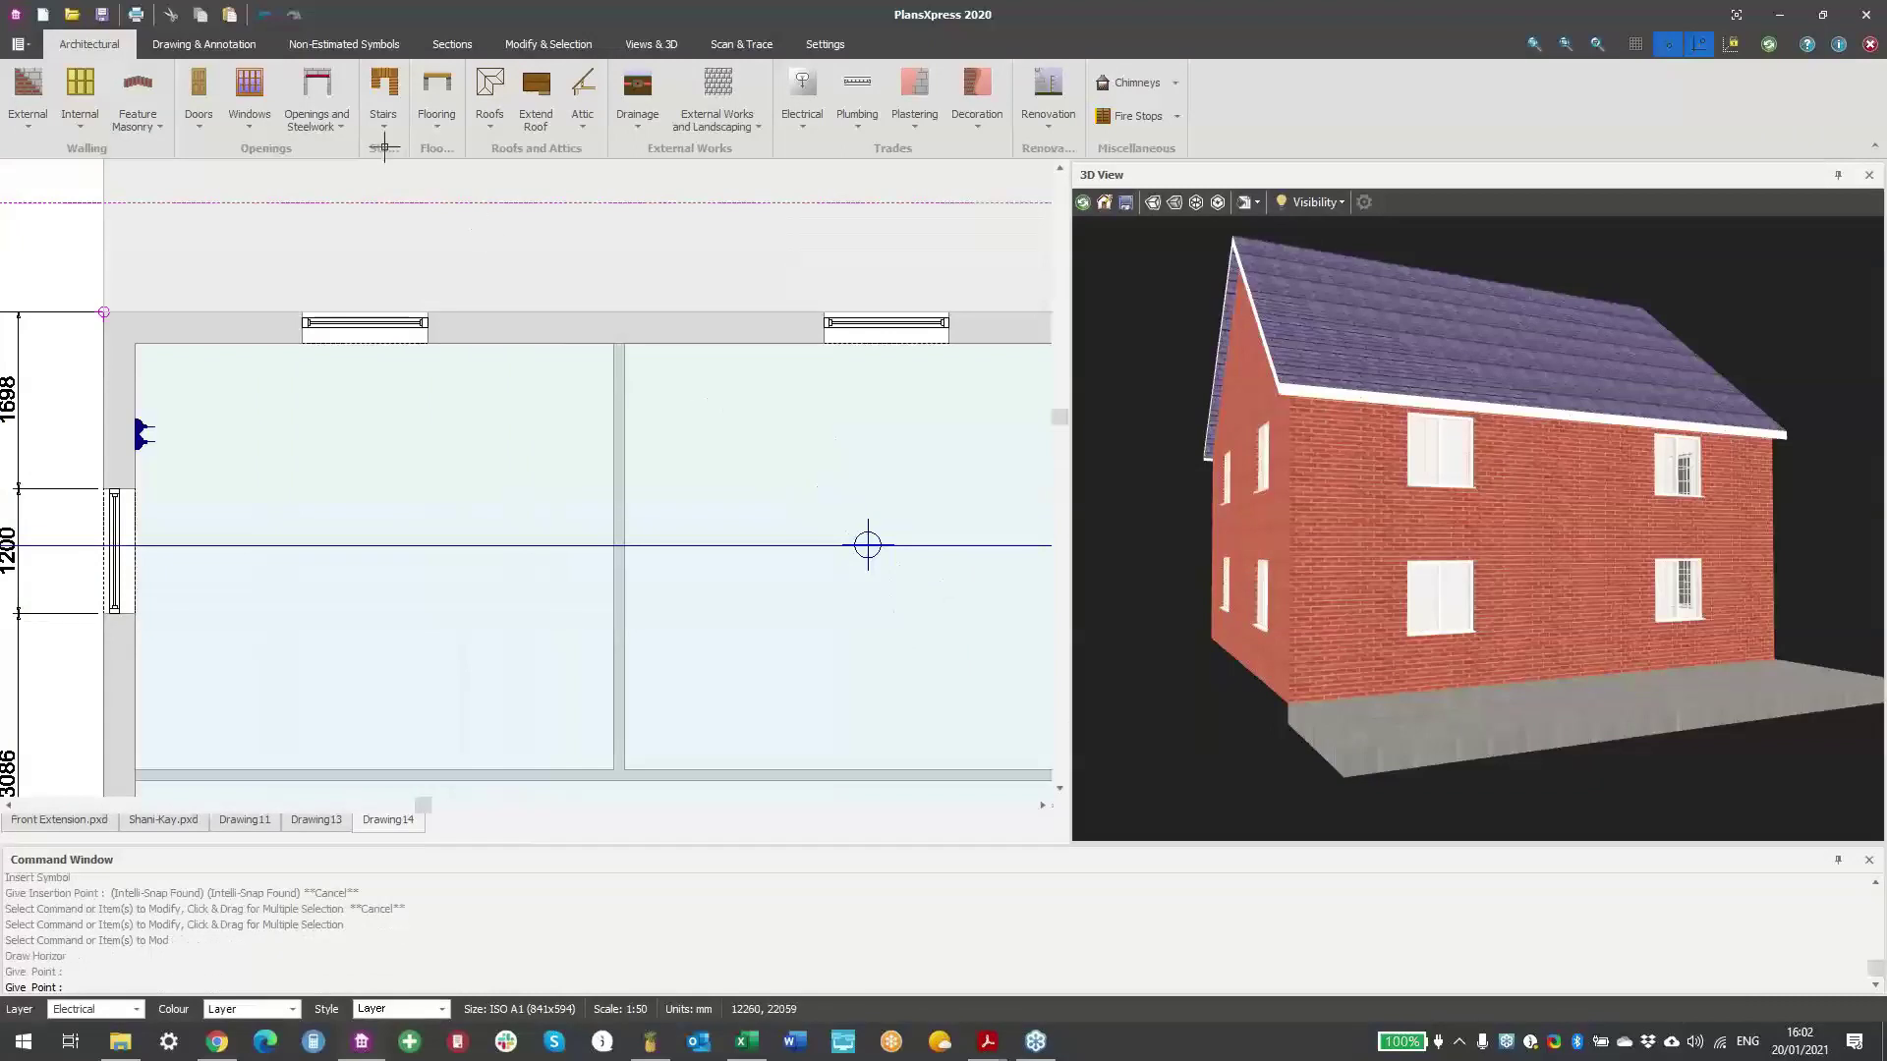
- Insert a second Ceiling Rose on the construction line in the middle of the ground floor's upper-left room and set its rotation
click(804, 93)
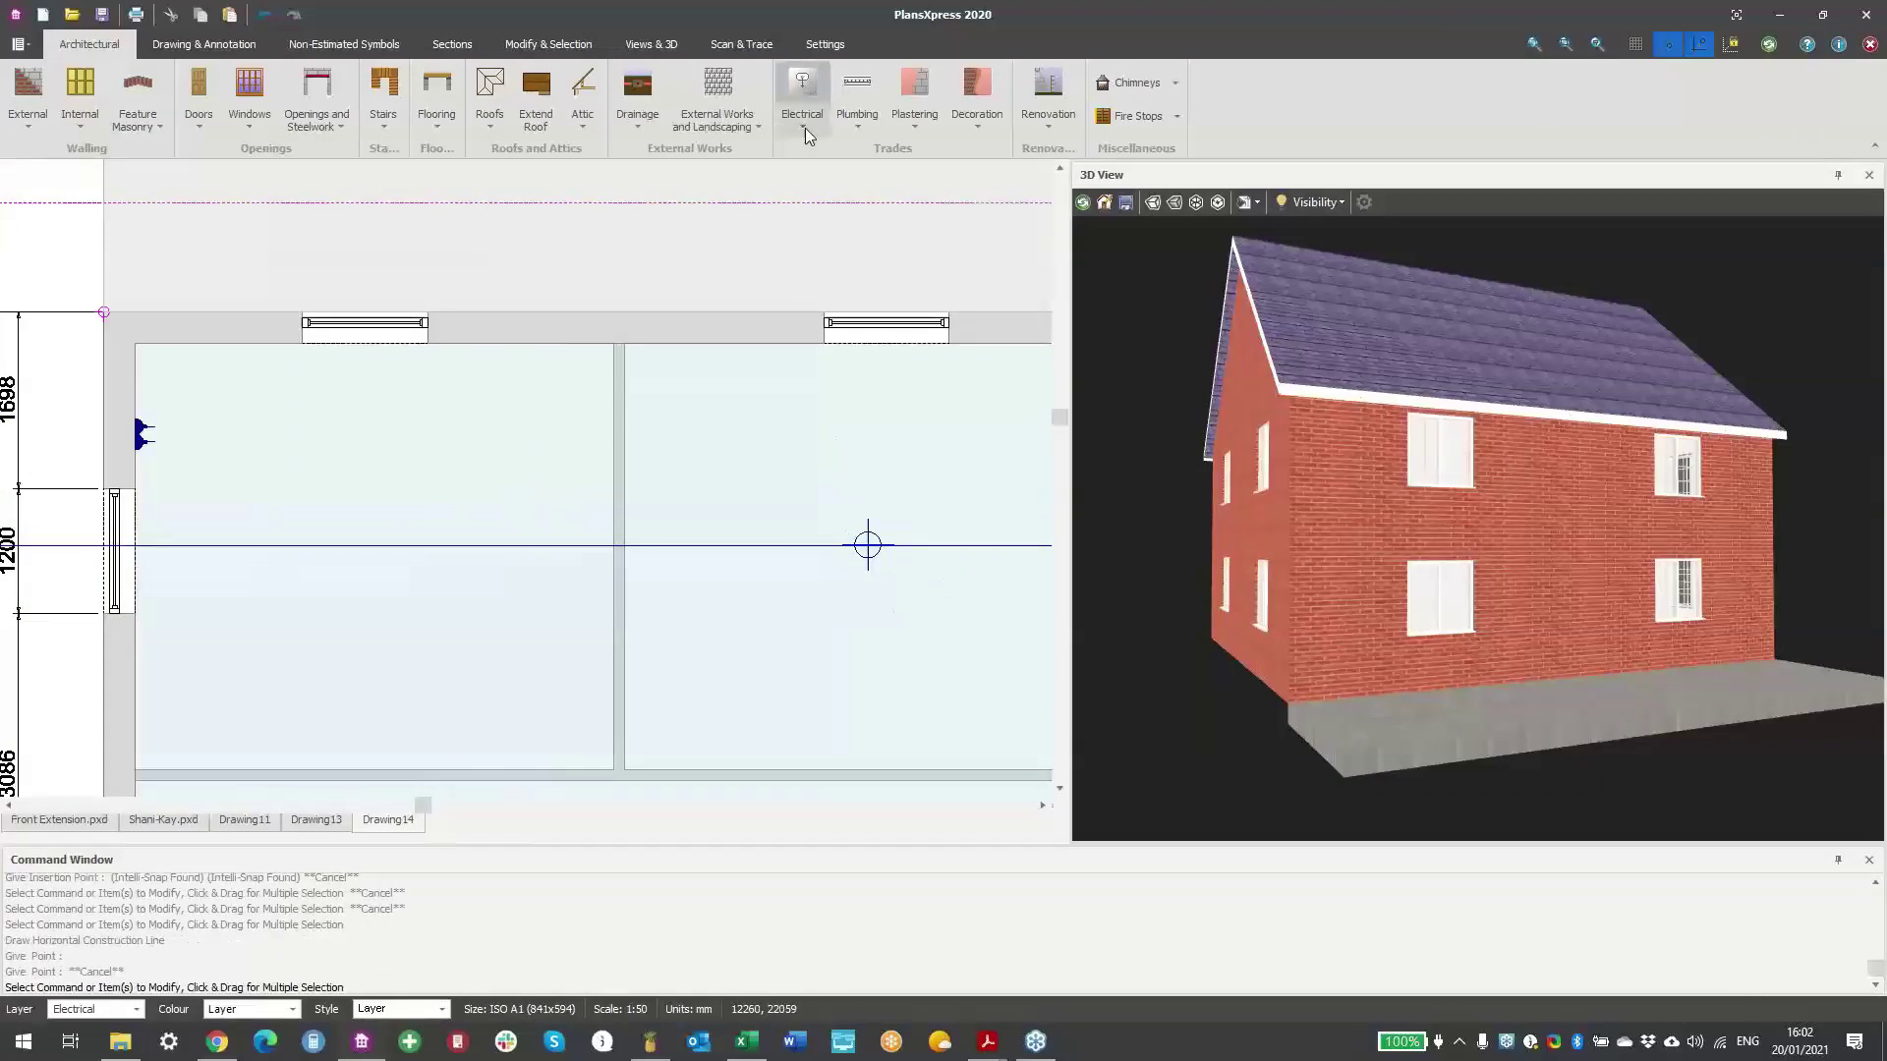
click(366, 546)
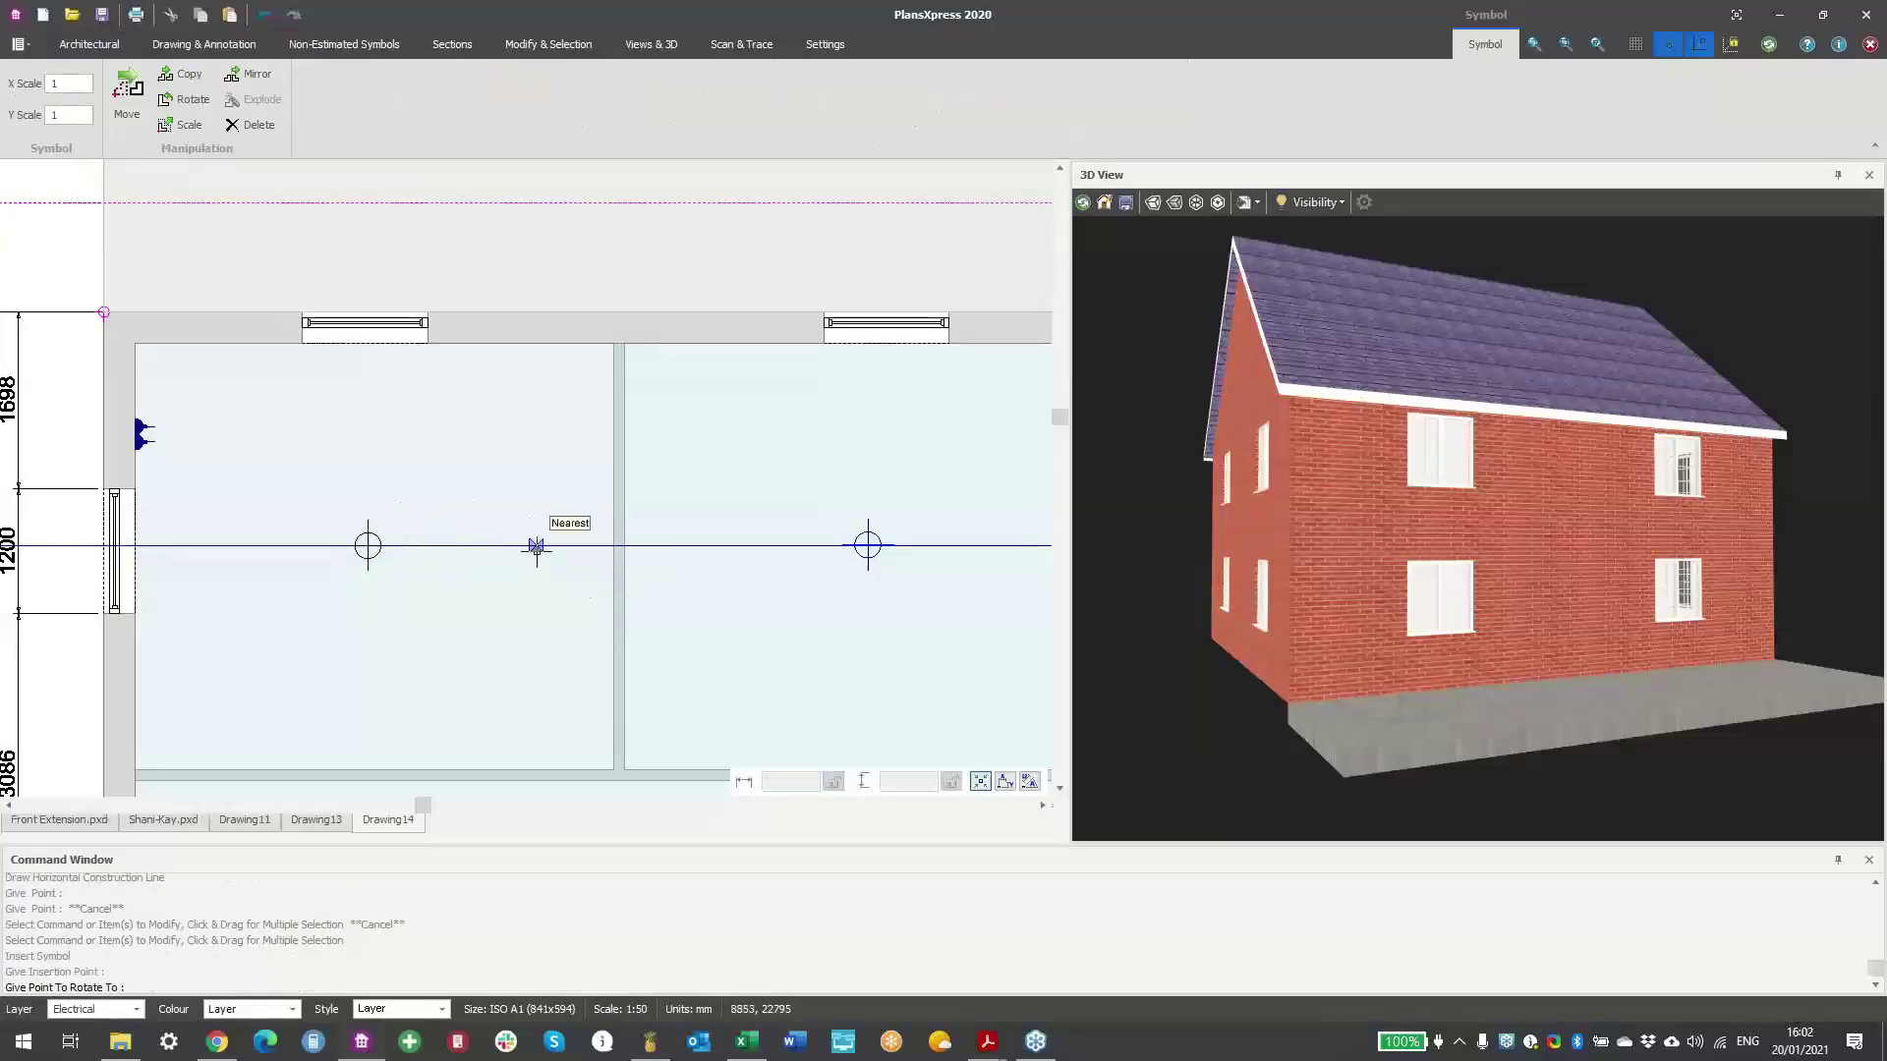
click(780, 608)
scroll(775, 606, down, 3)
click(803, 103)
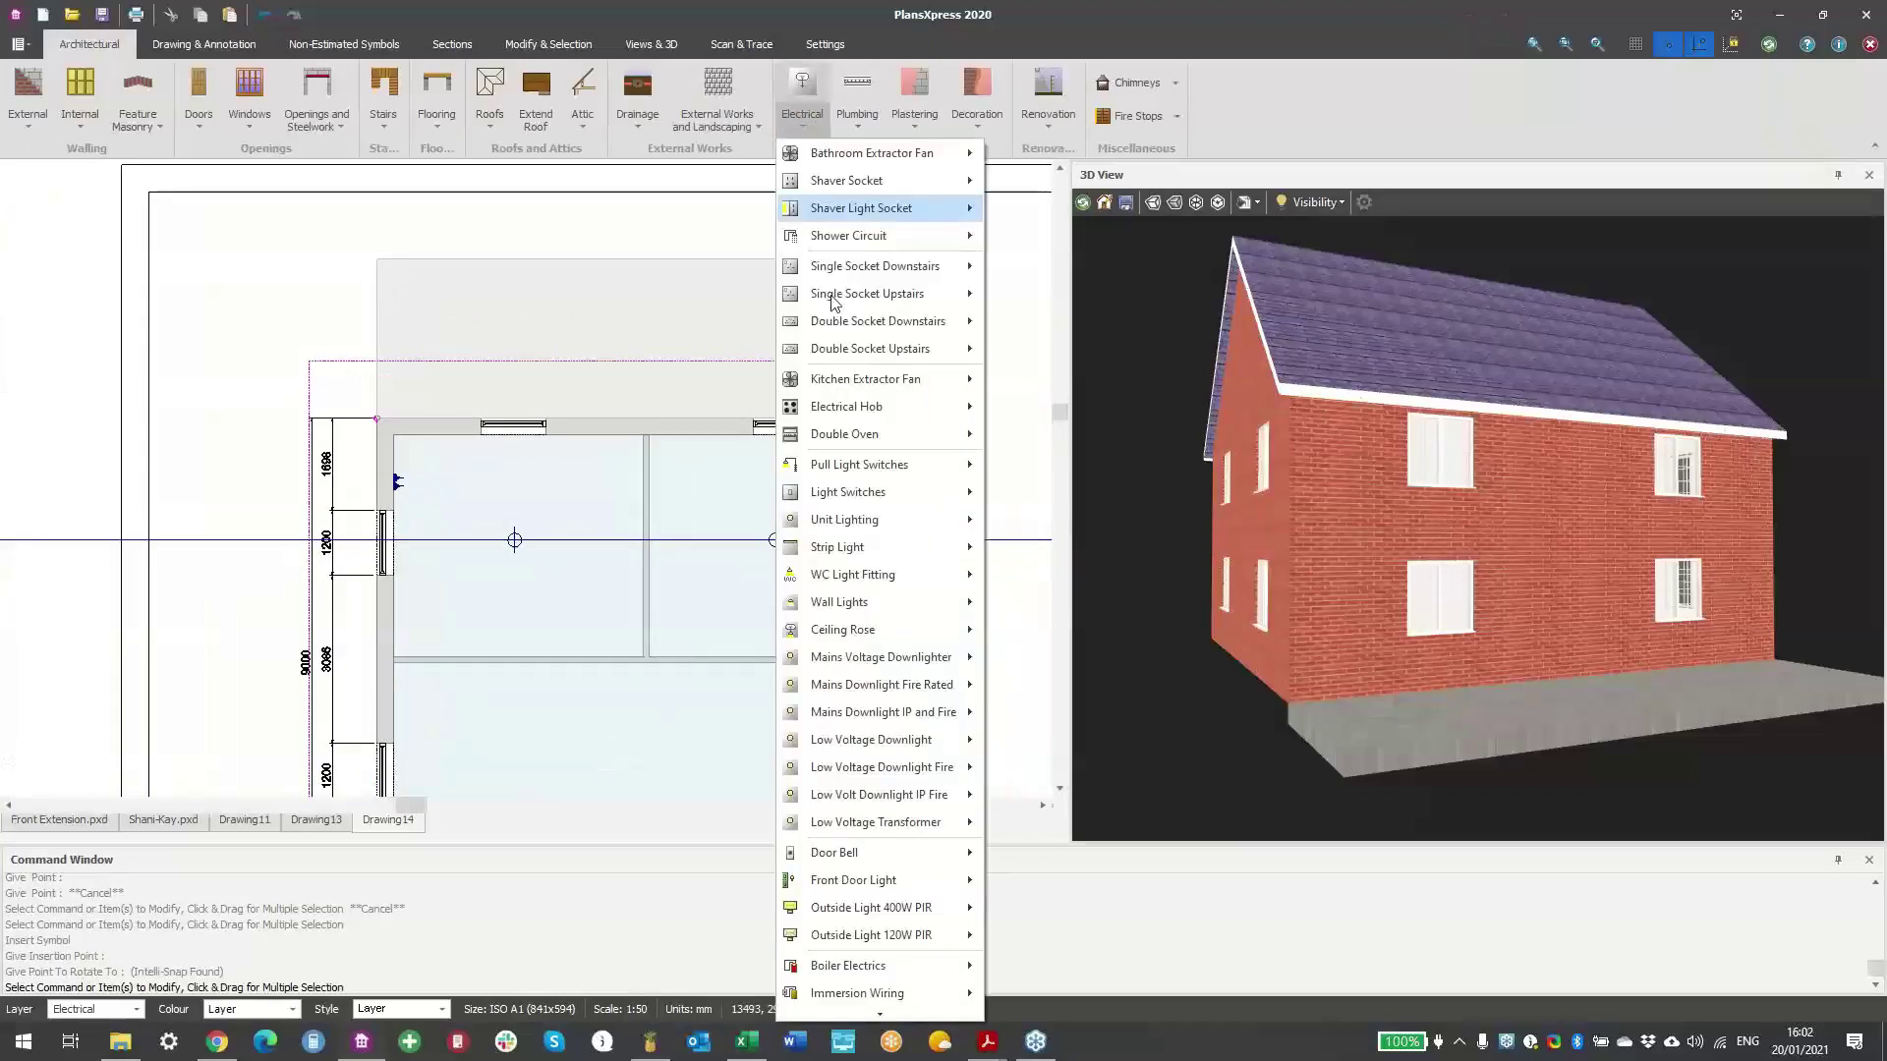
click(566, 346)
click(309, 330)
- Insert a K2 double panel radiator matching the window's width, centred beneath the upper window of the ground floor's upper-right room
scroll(668, 459, up, 3)
middle_drag(829, 451, 504, 487)
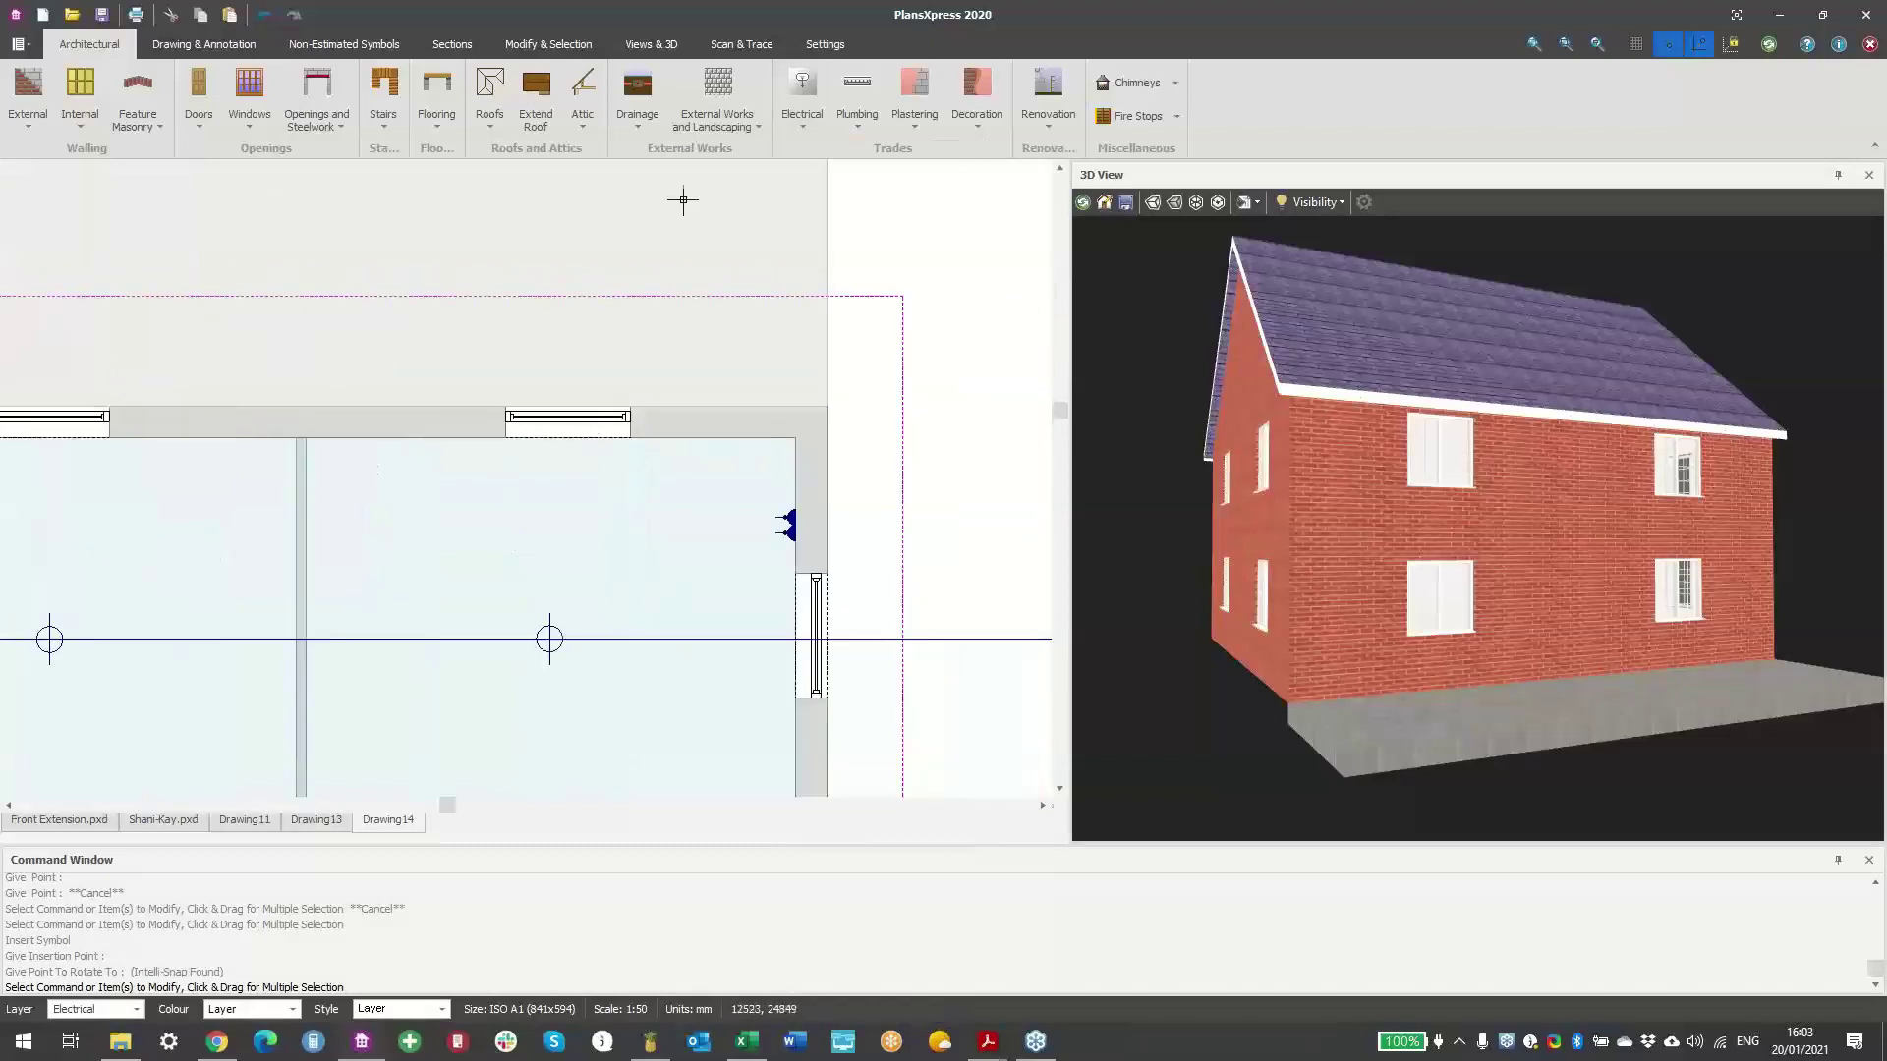
click(857, 93)
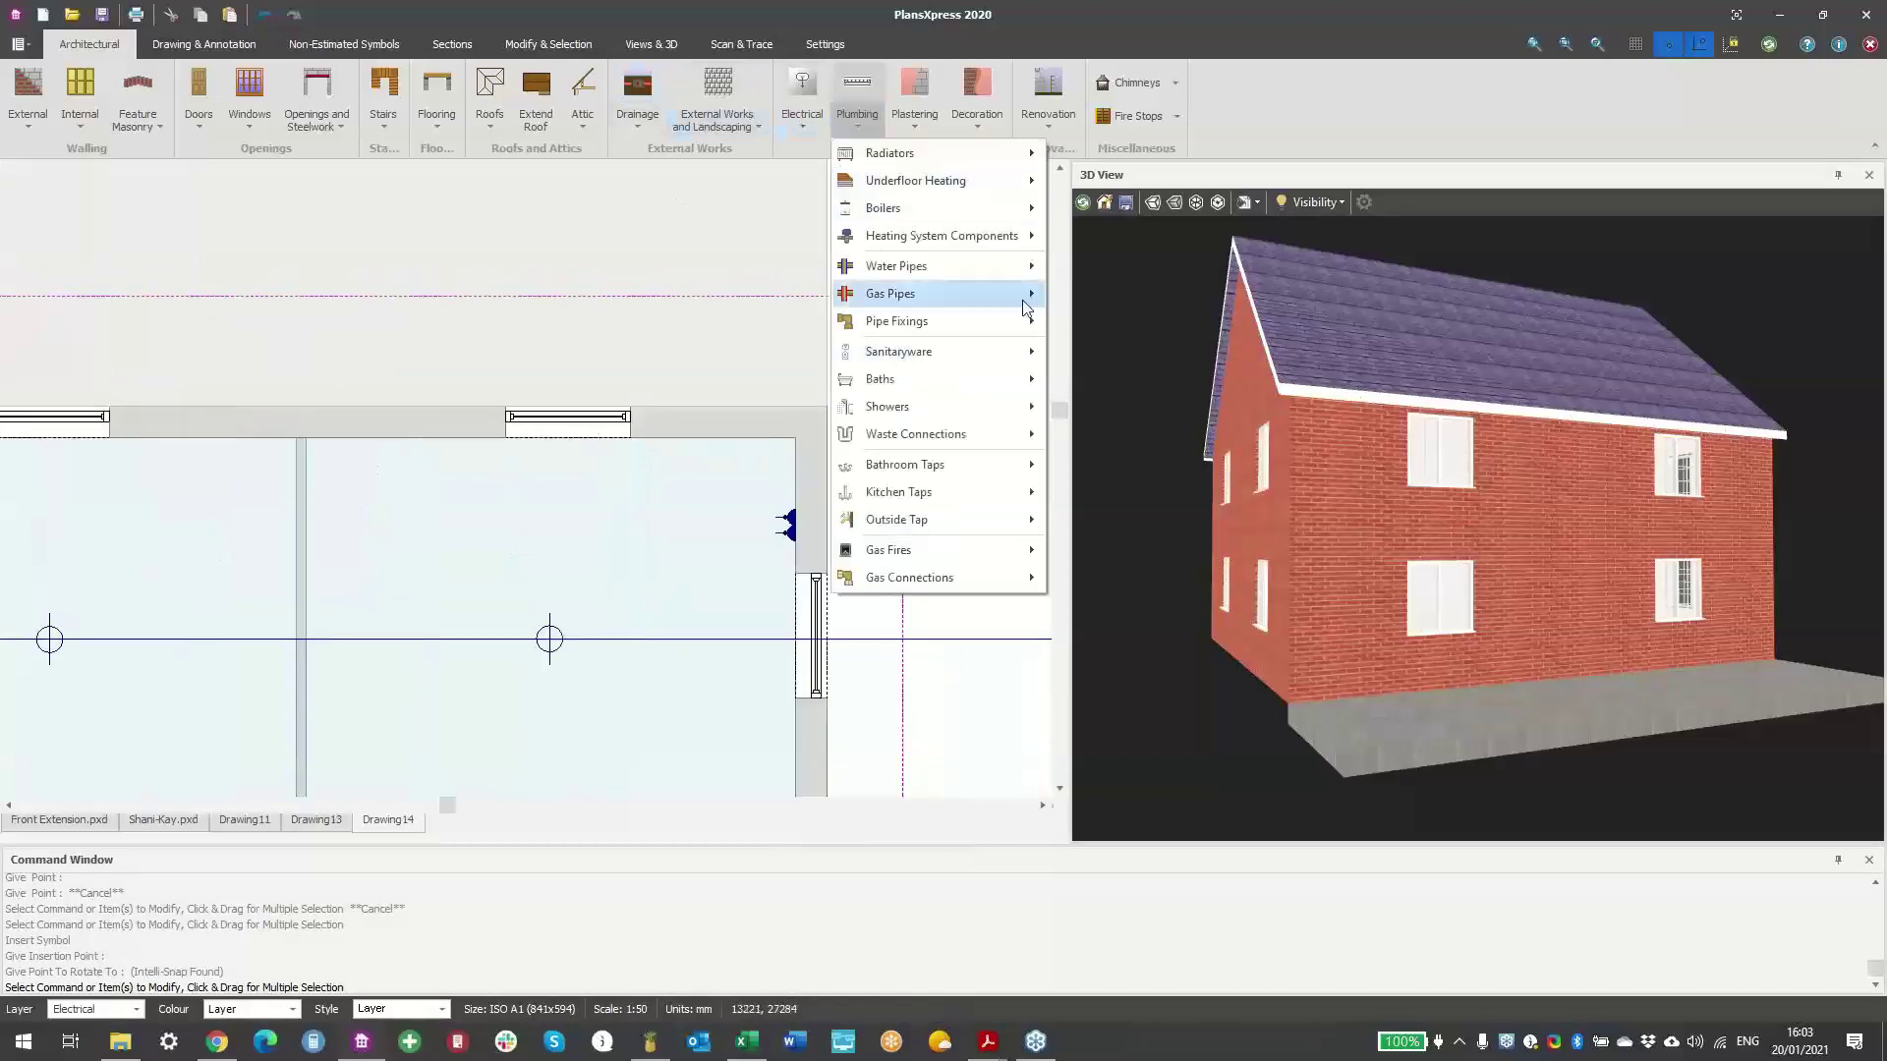
mouse_move(1012, 155)
mouse_move(1163, 212)
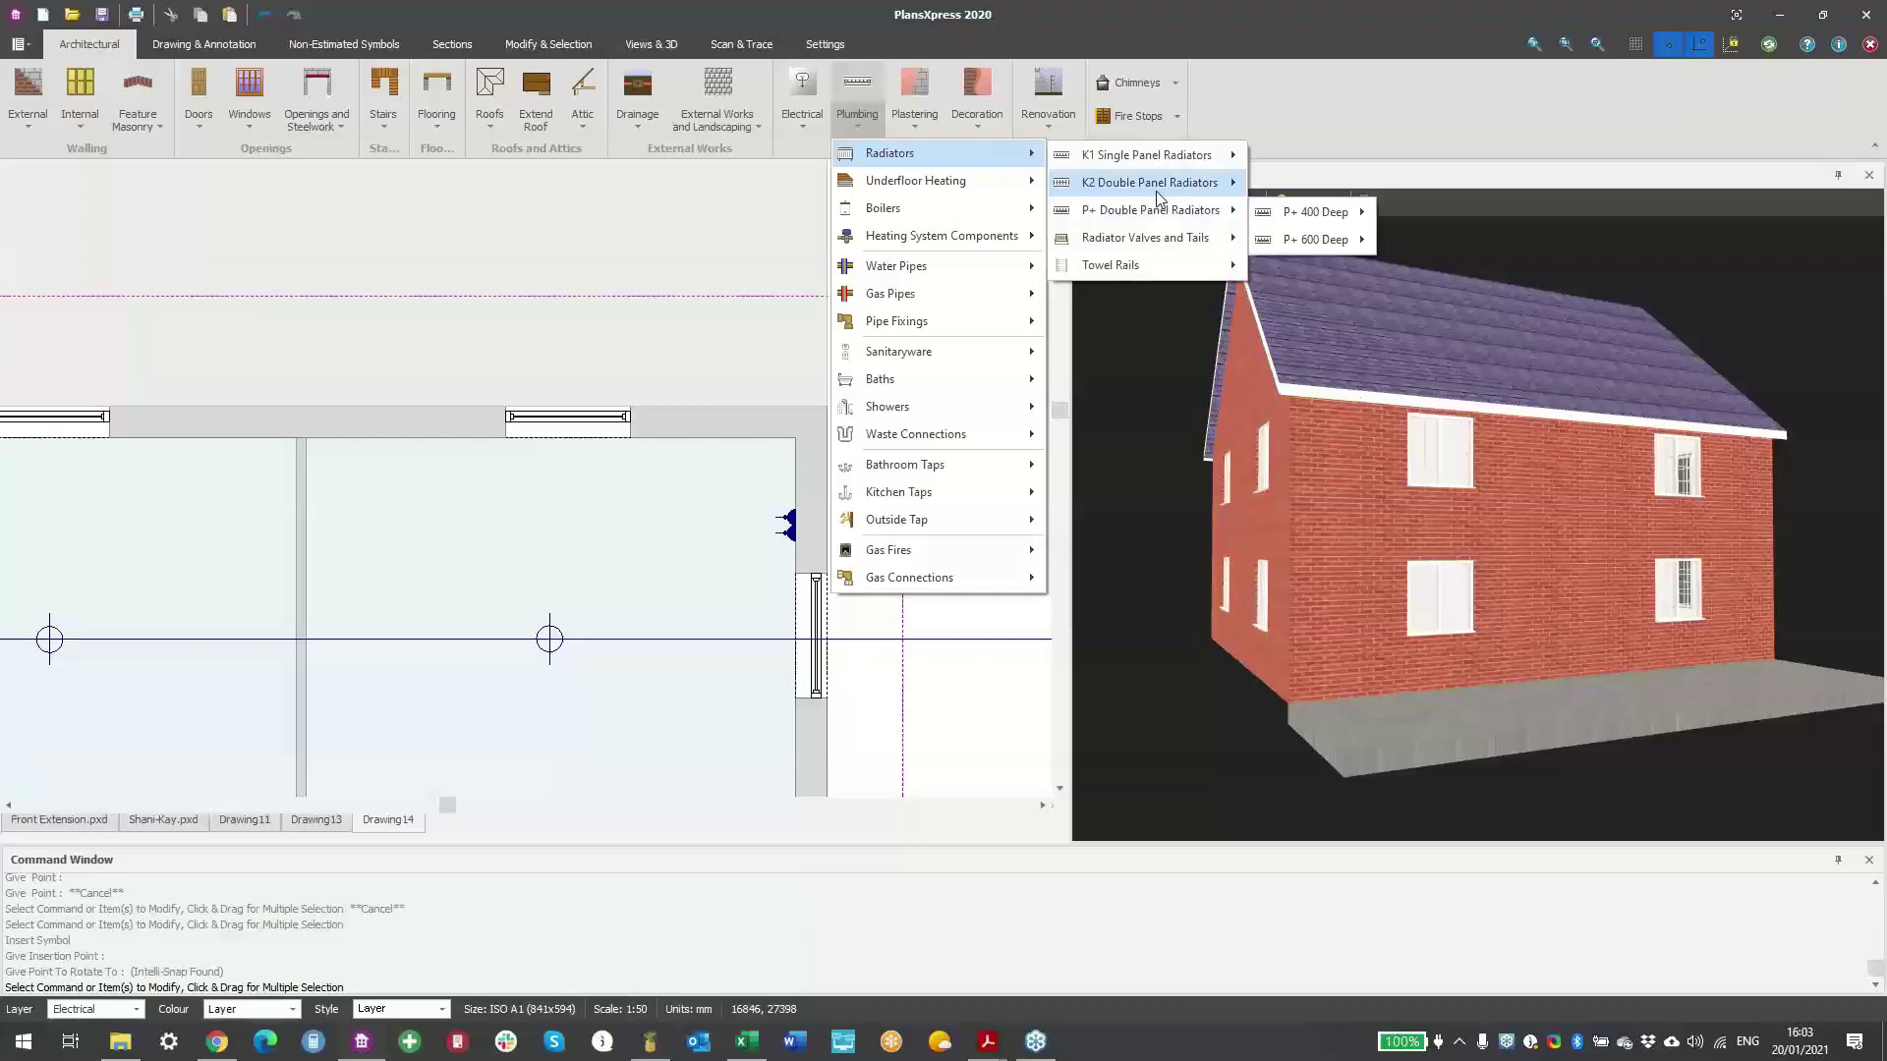
mouse_move(1299, 253)
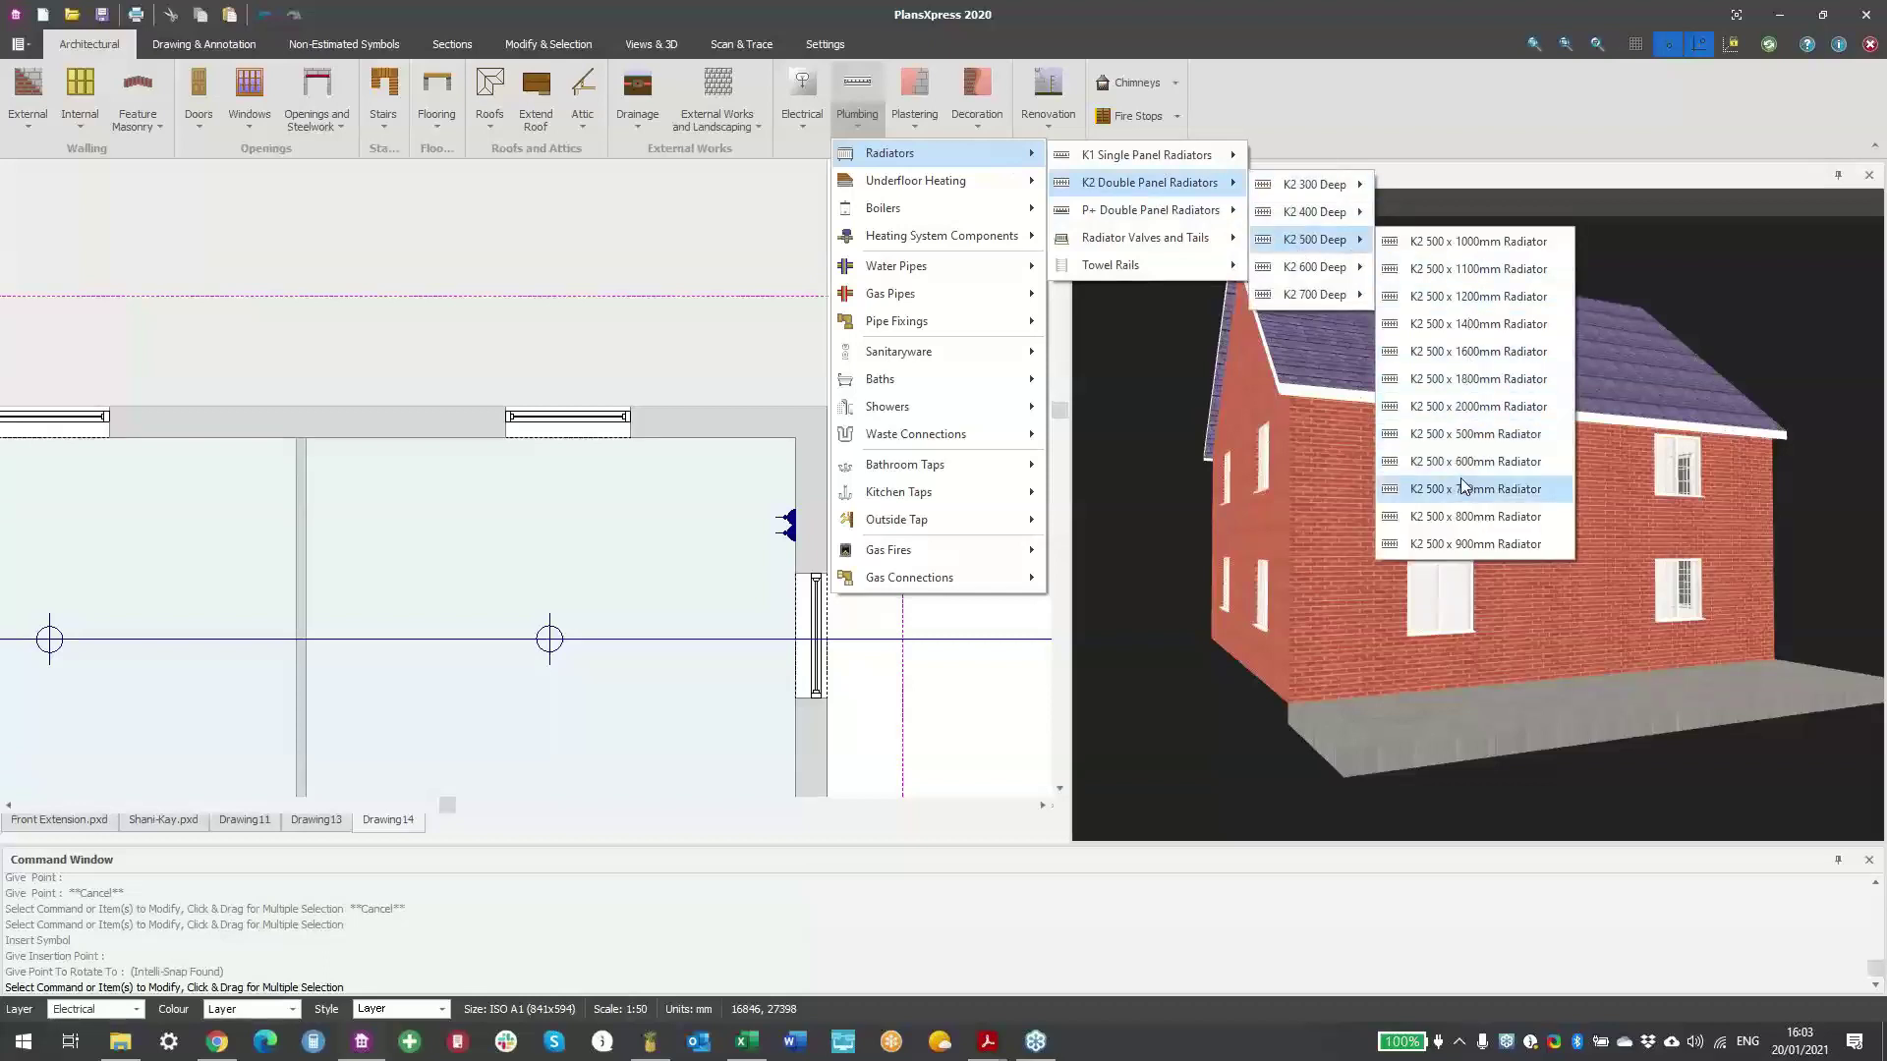
click(1479, 405)
scroll(550, 420, up, 3)
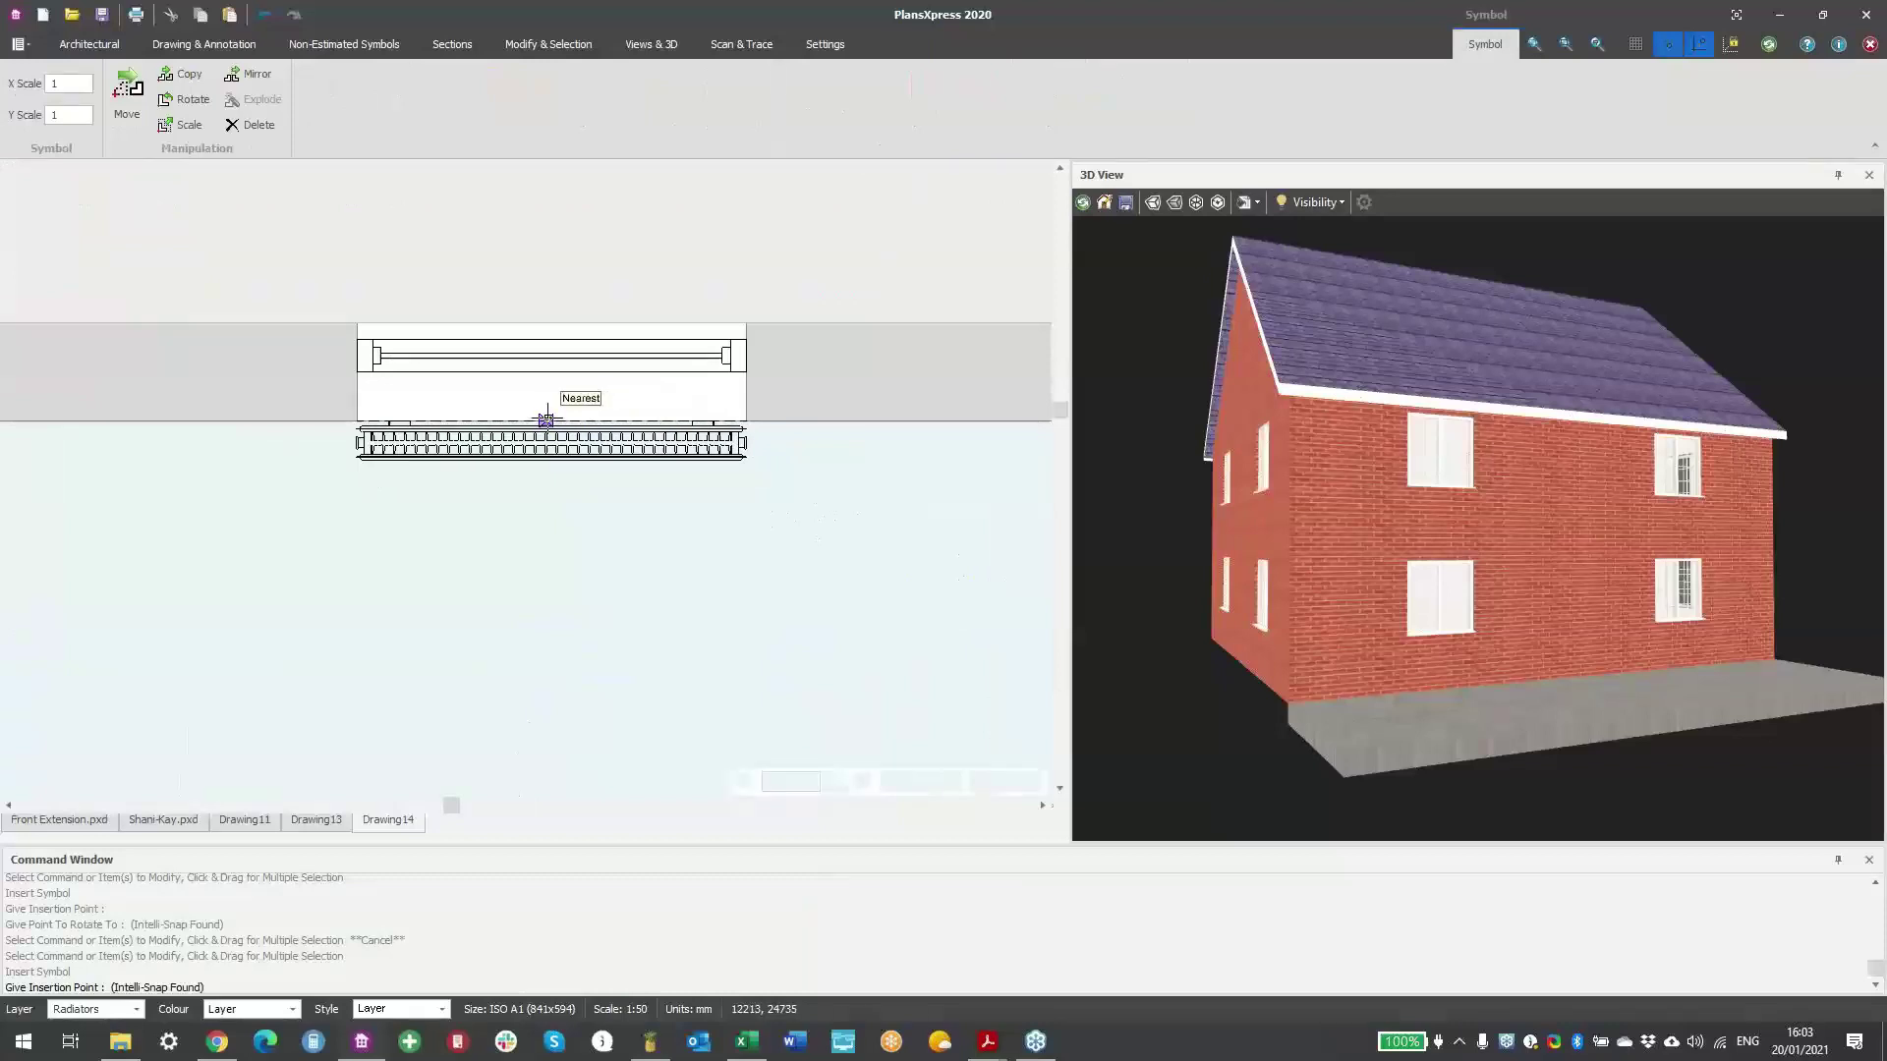
click(544, 417)
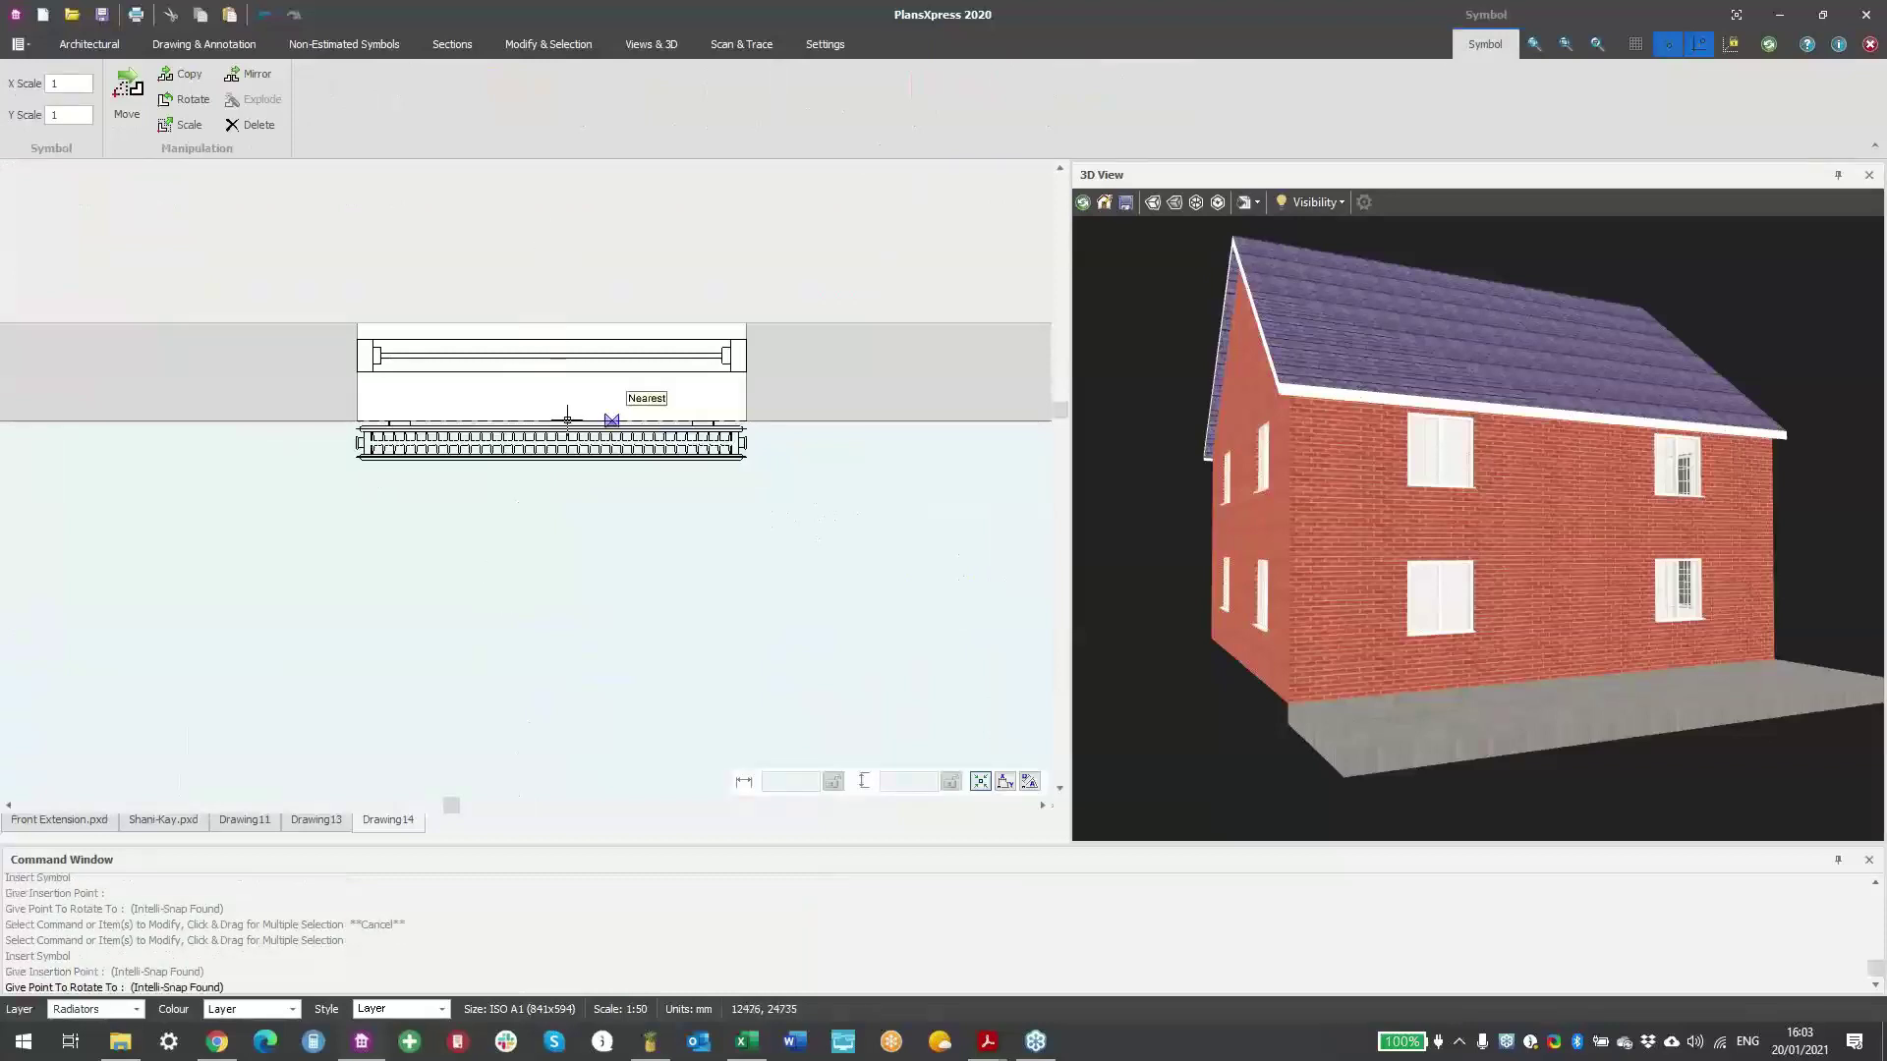
key(Escape)
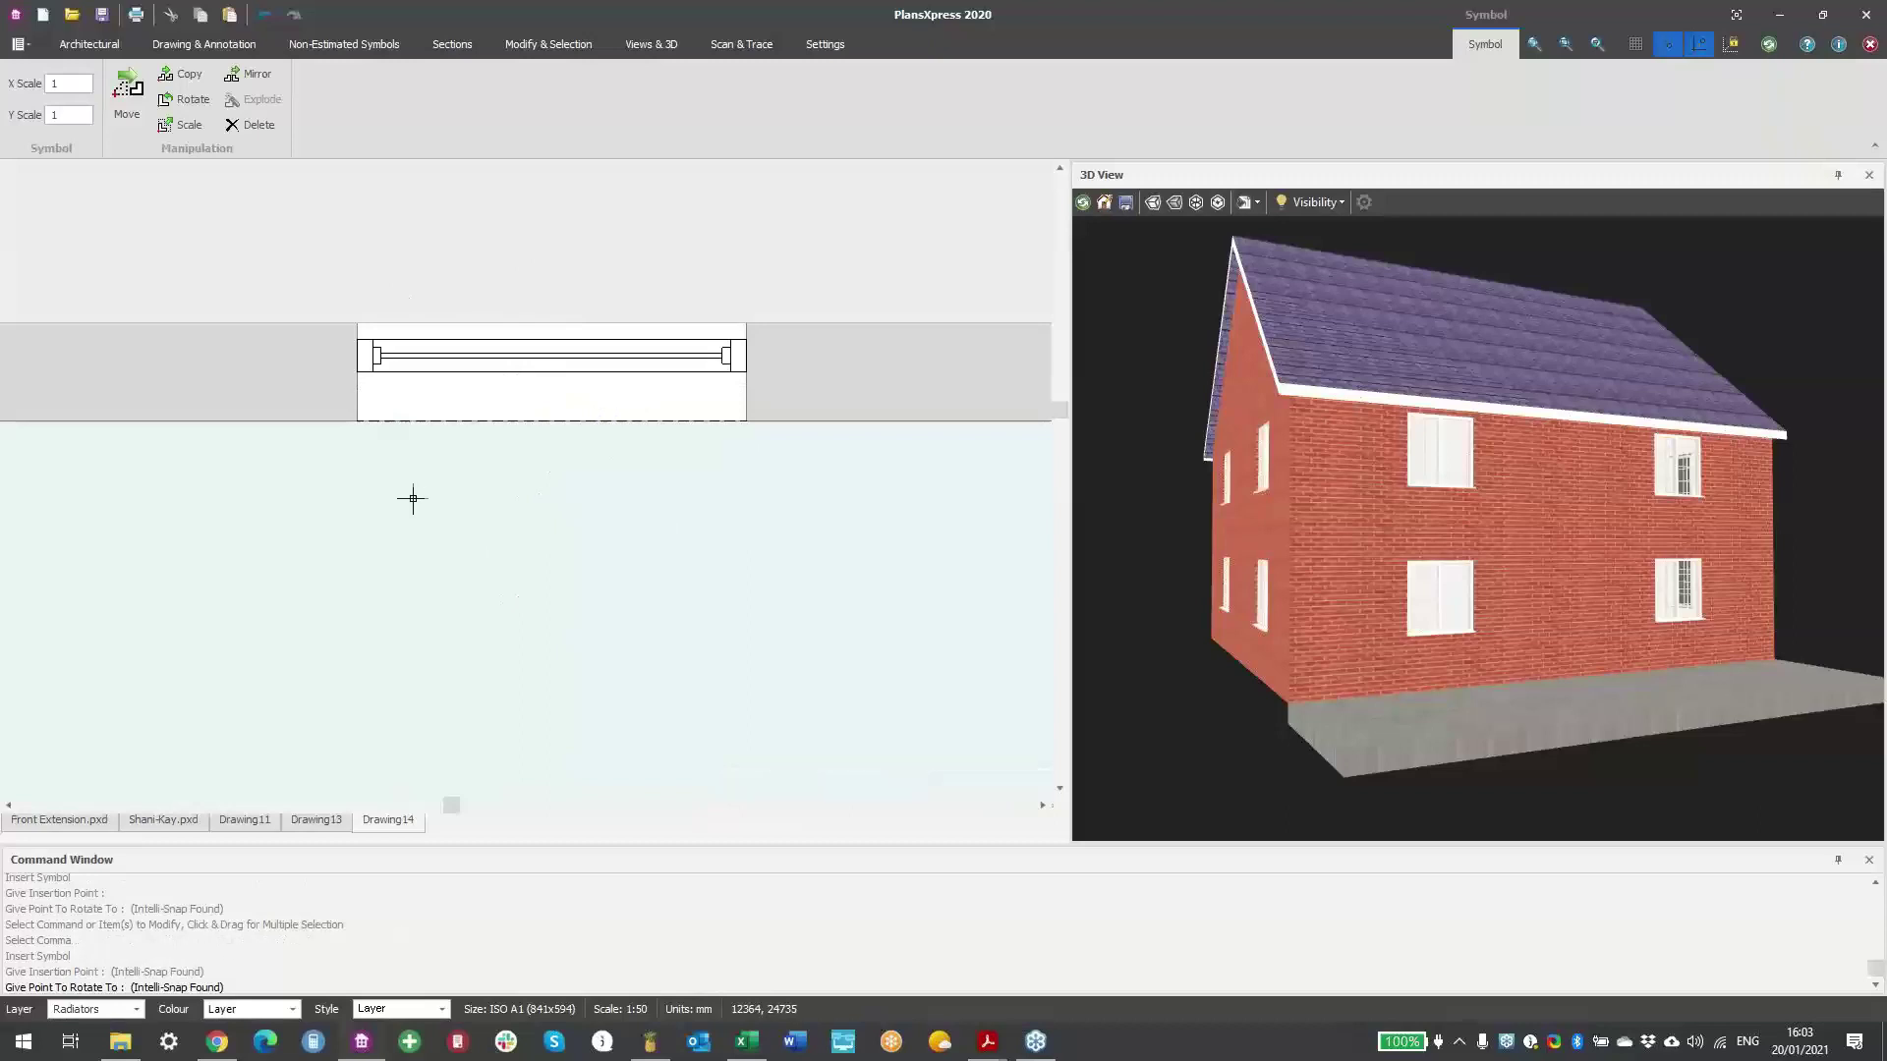
click(455, 541)
scroll(480, 552, down, 3)
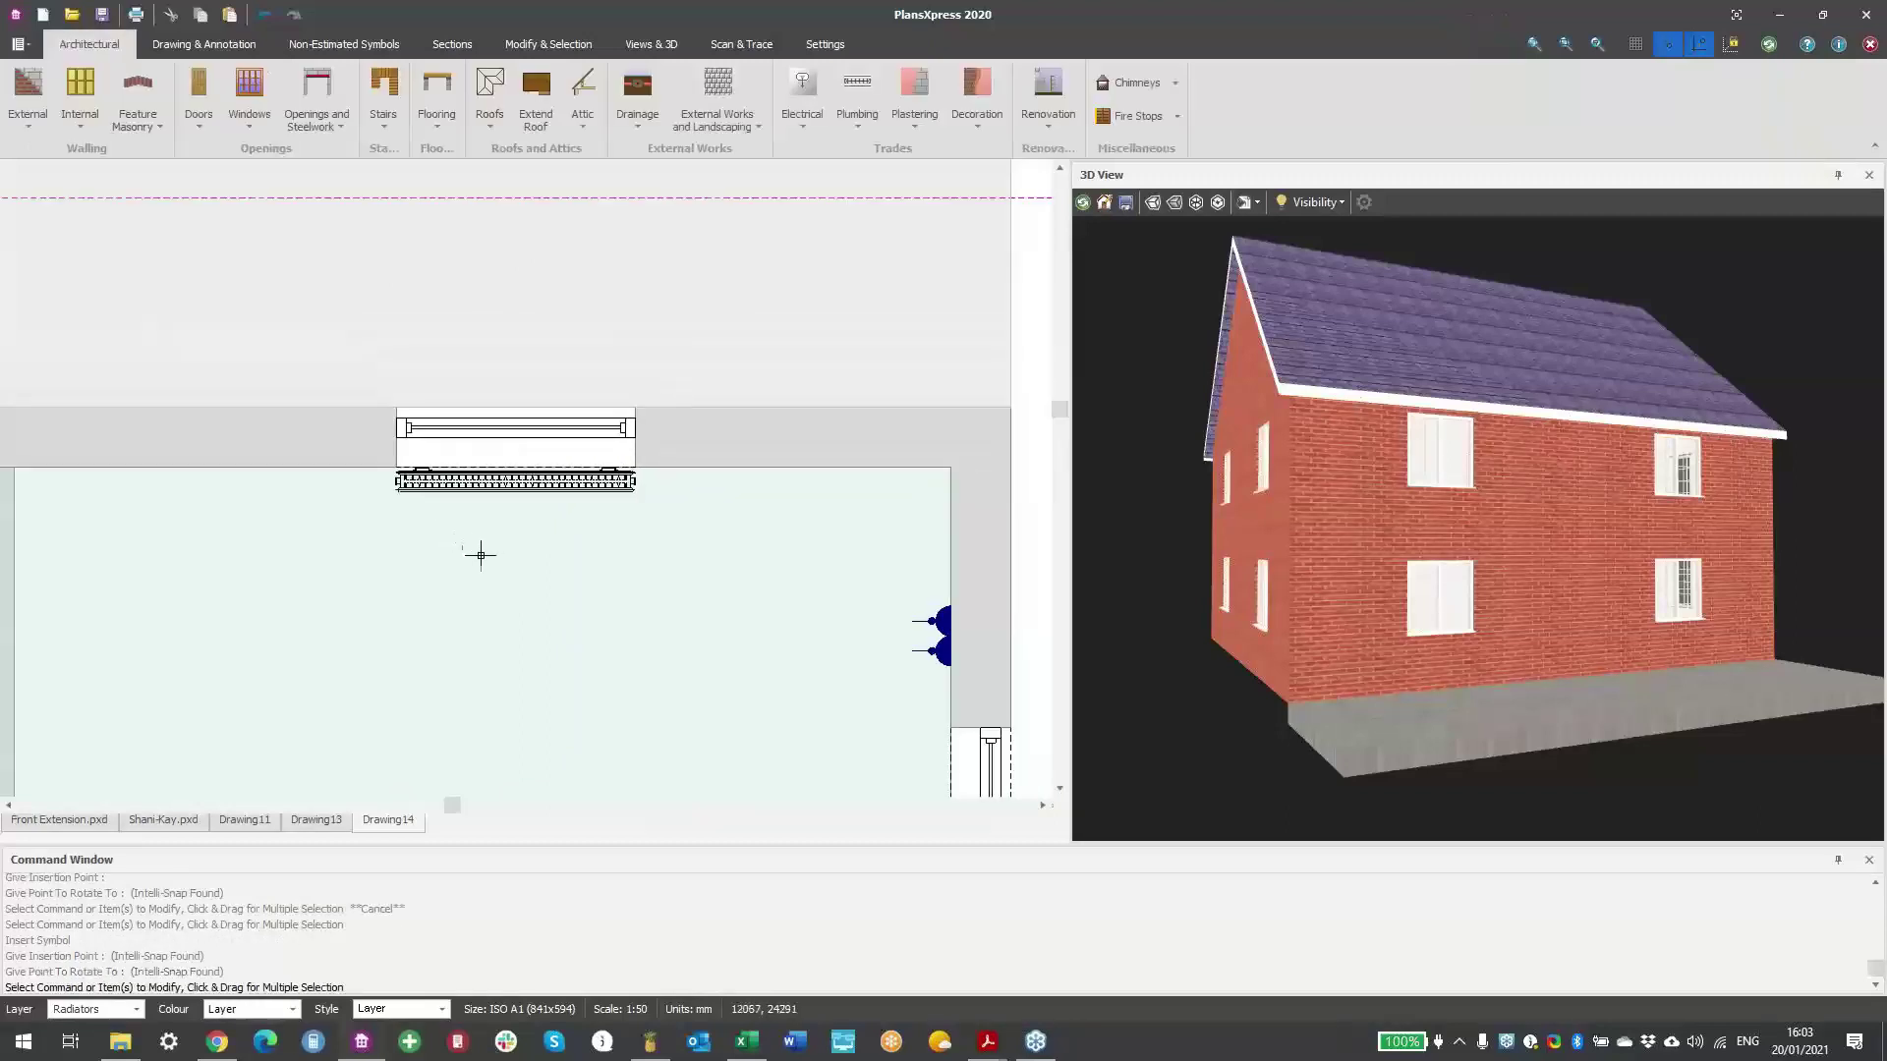
- Insert the same radiator centred beneath the upper window of the ground floor's upper-left room and set its rotation
middle_drag(387, 510, 678, 502)
right_click(421, 500)
click(495, 518)
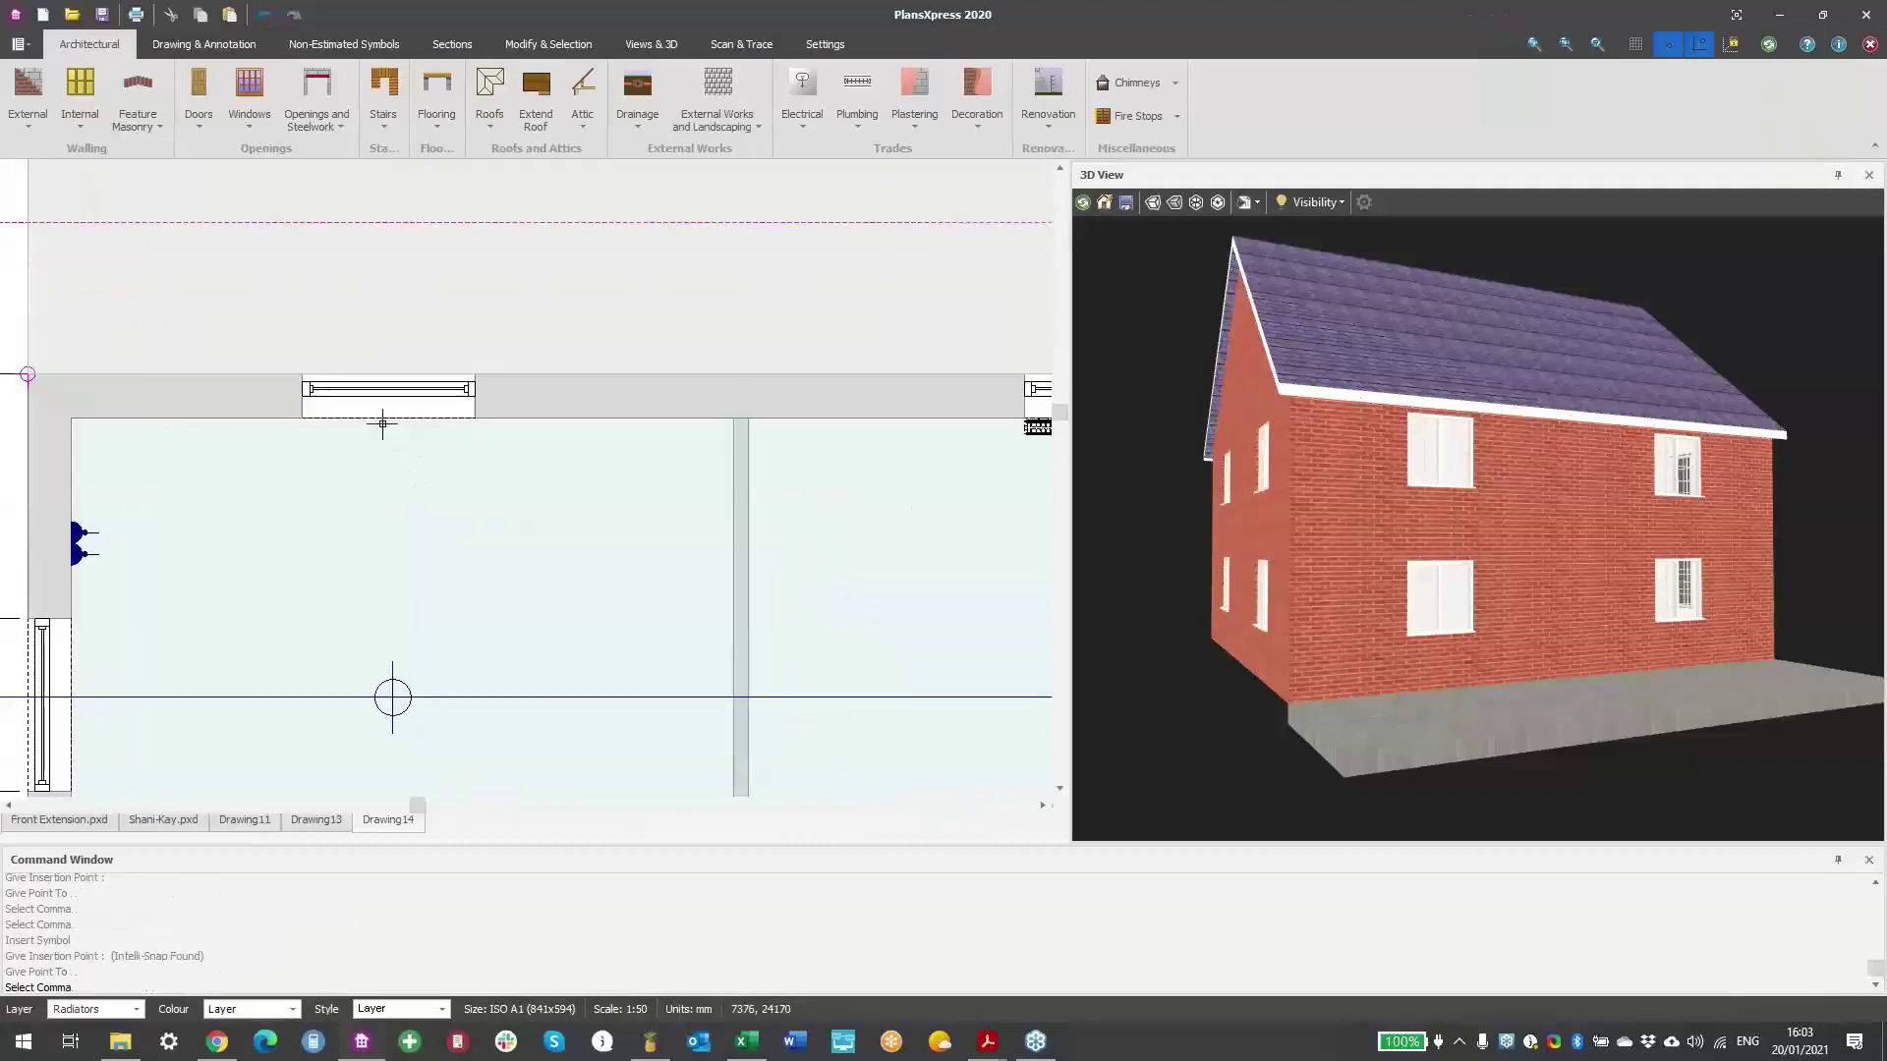
click(385, 417)
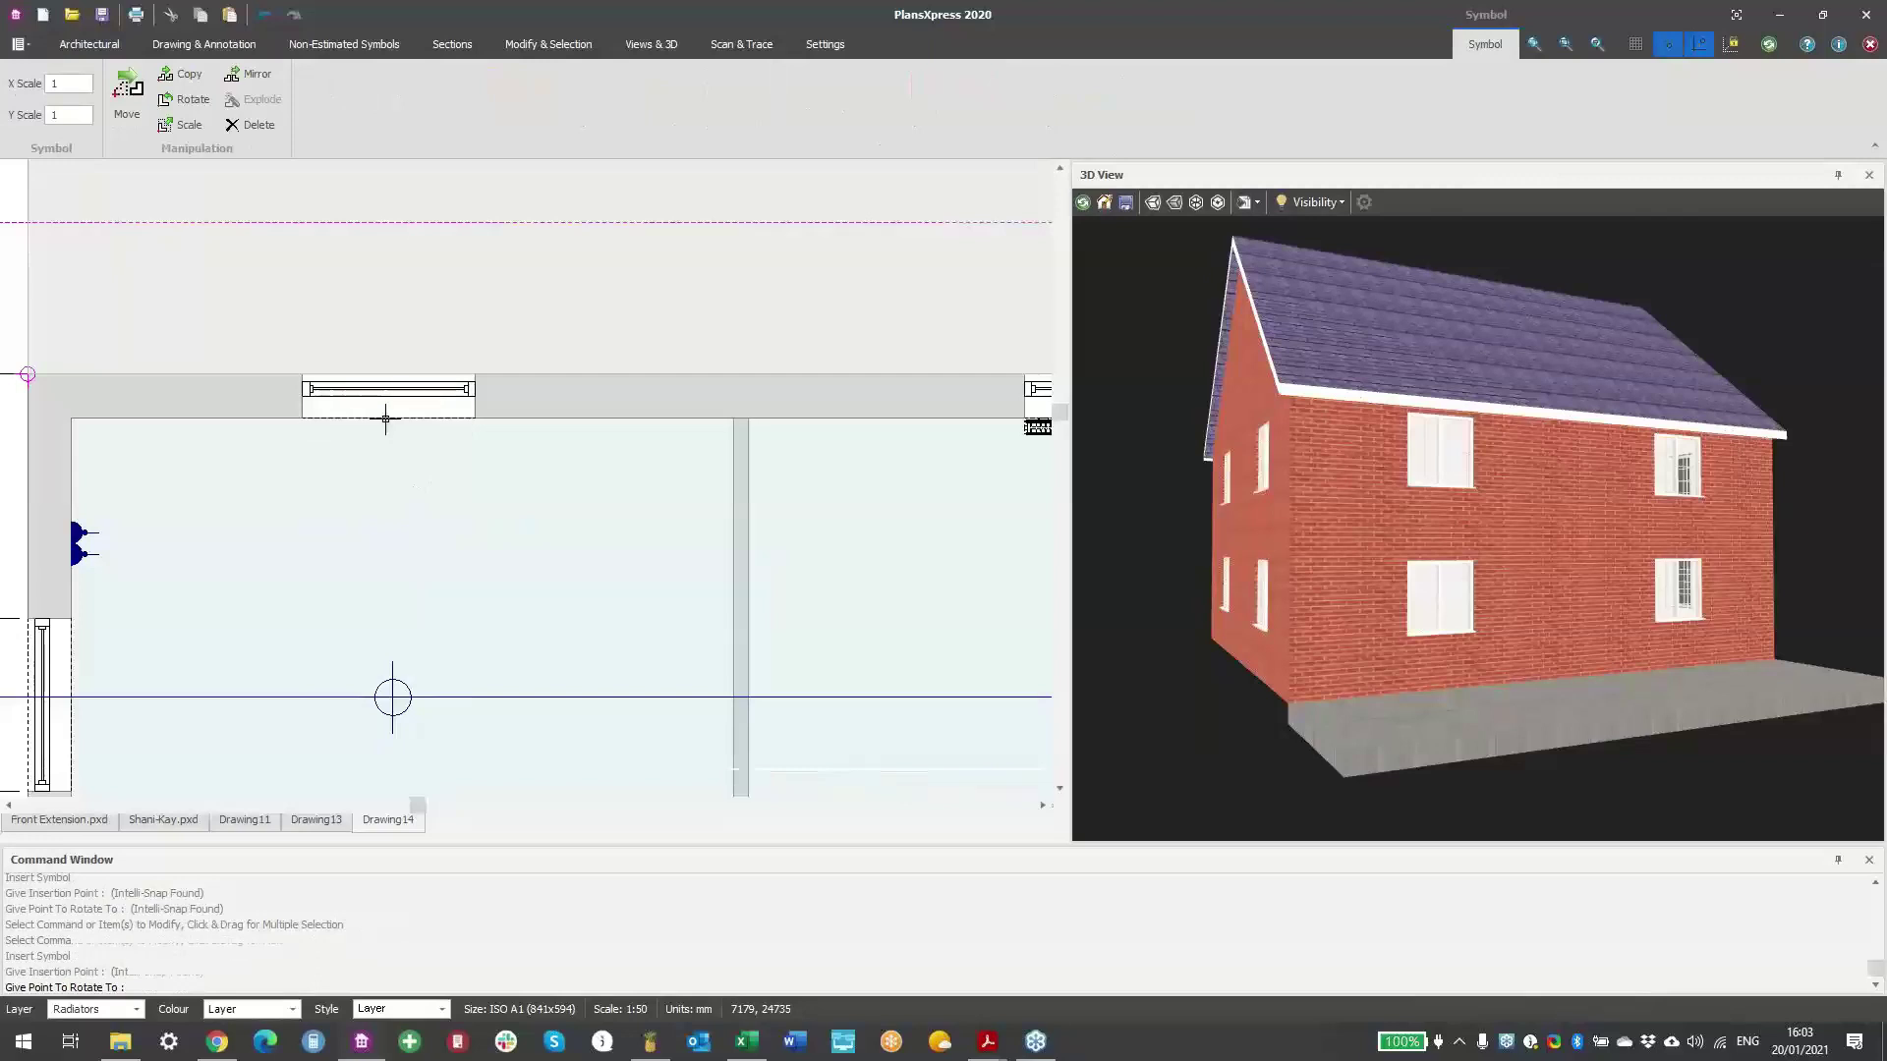
click(608, 531)
scroll(611, 533, down, 5)
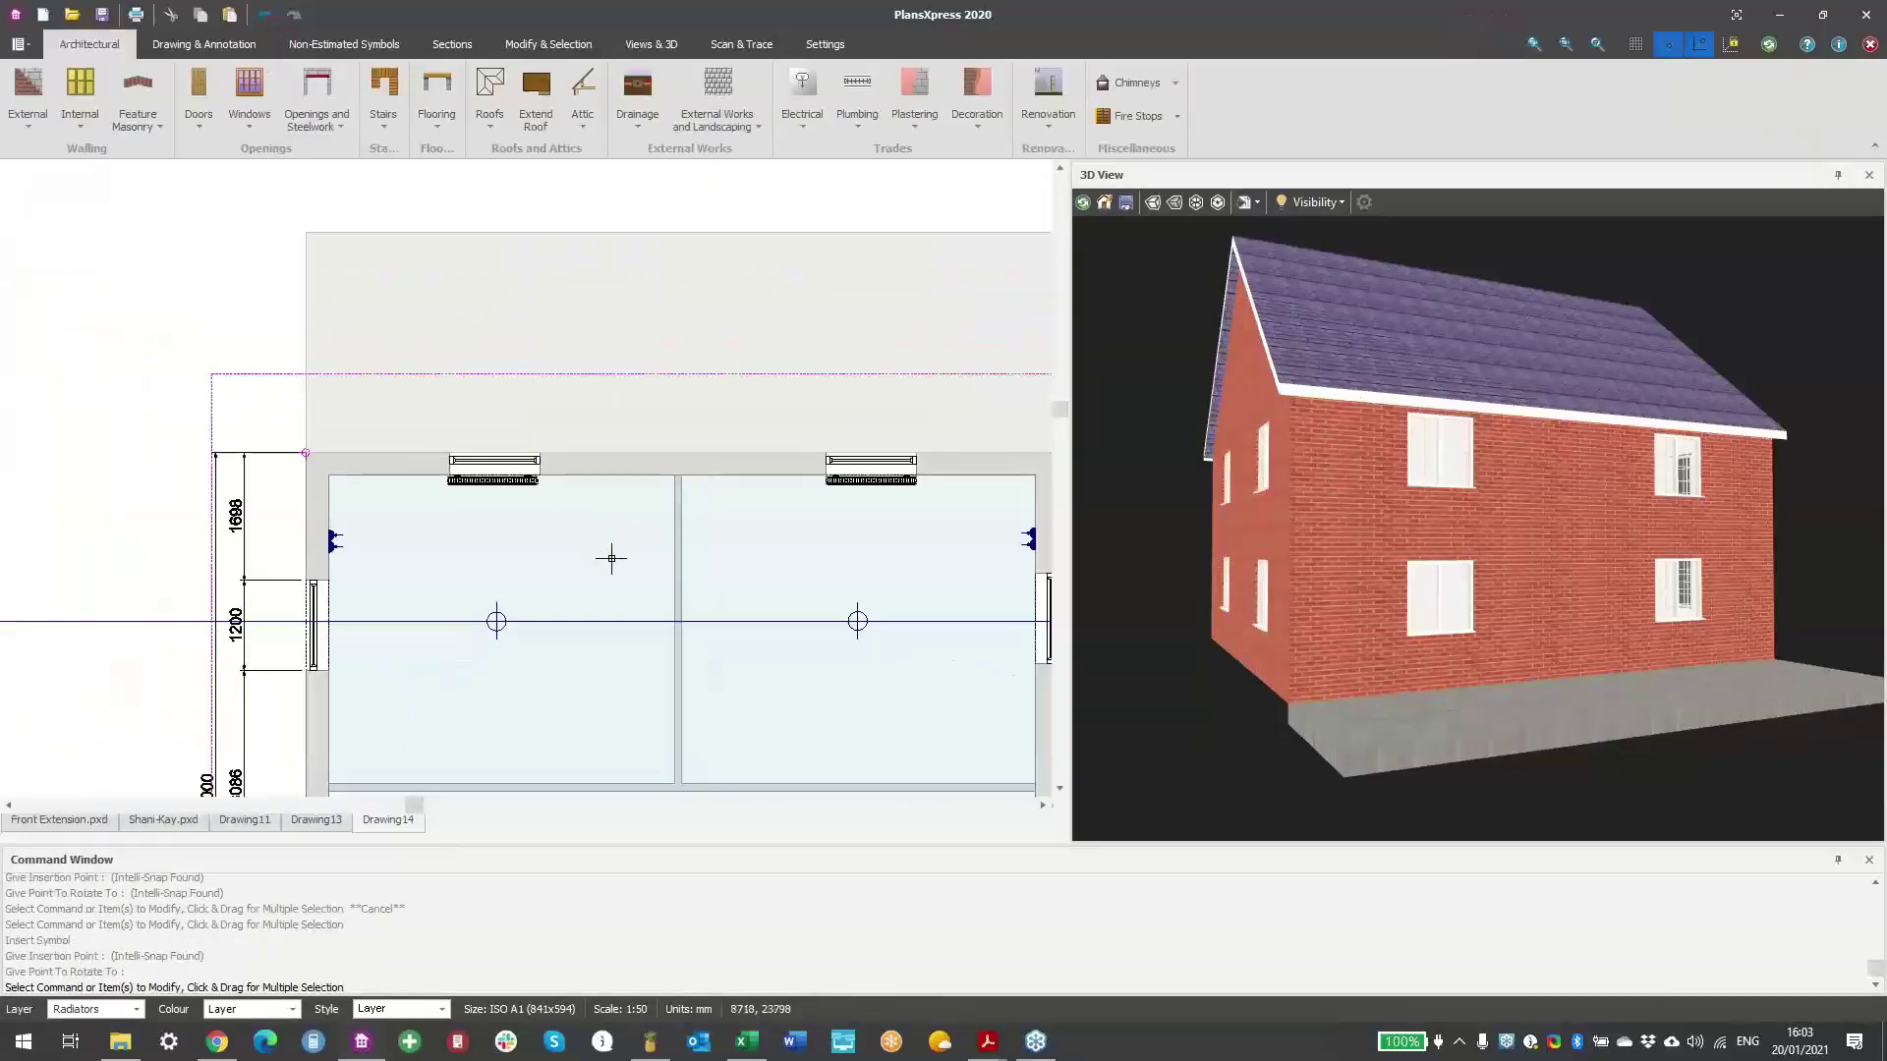
- Close the 3D view and bring the whole drawing sheet with all floor plans into view
middle_drag(661, 602, 386, 442)
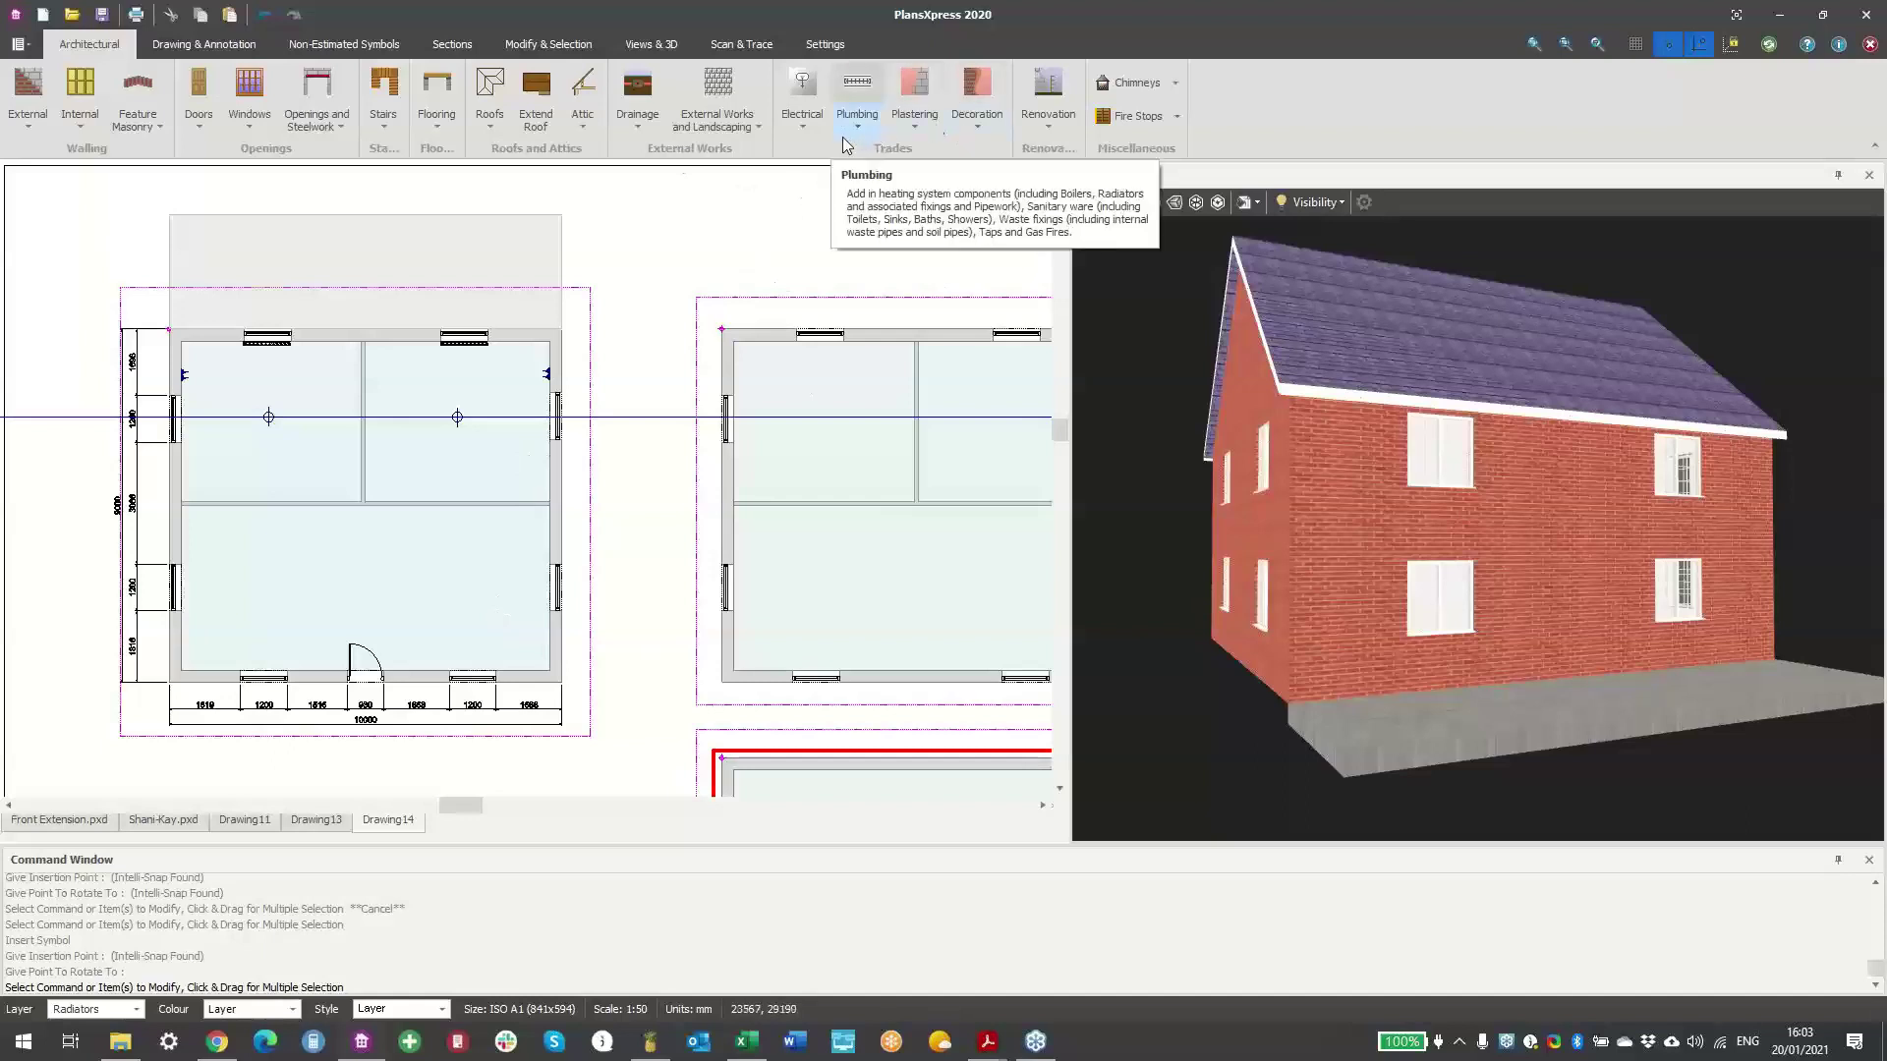
scroll(728, 286, down, 3)
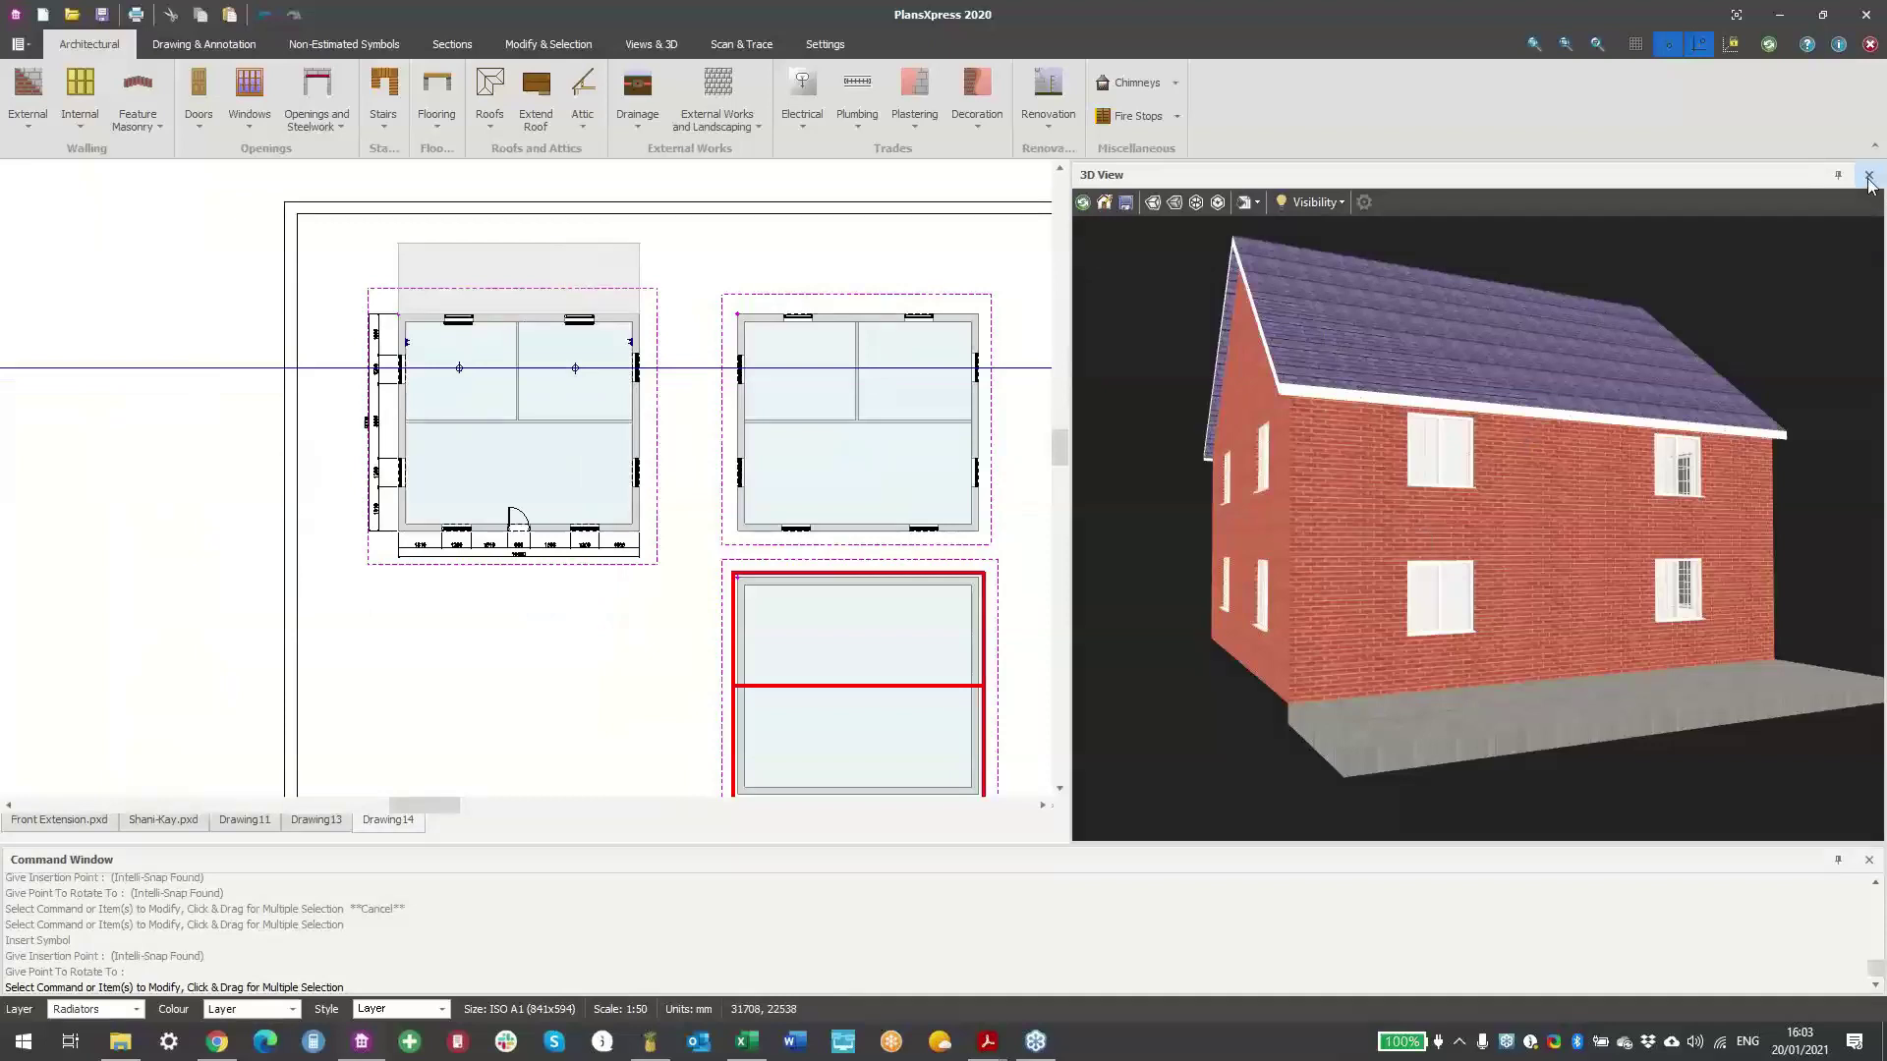
scroll(802, 463, down, 2)
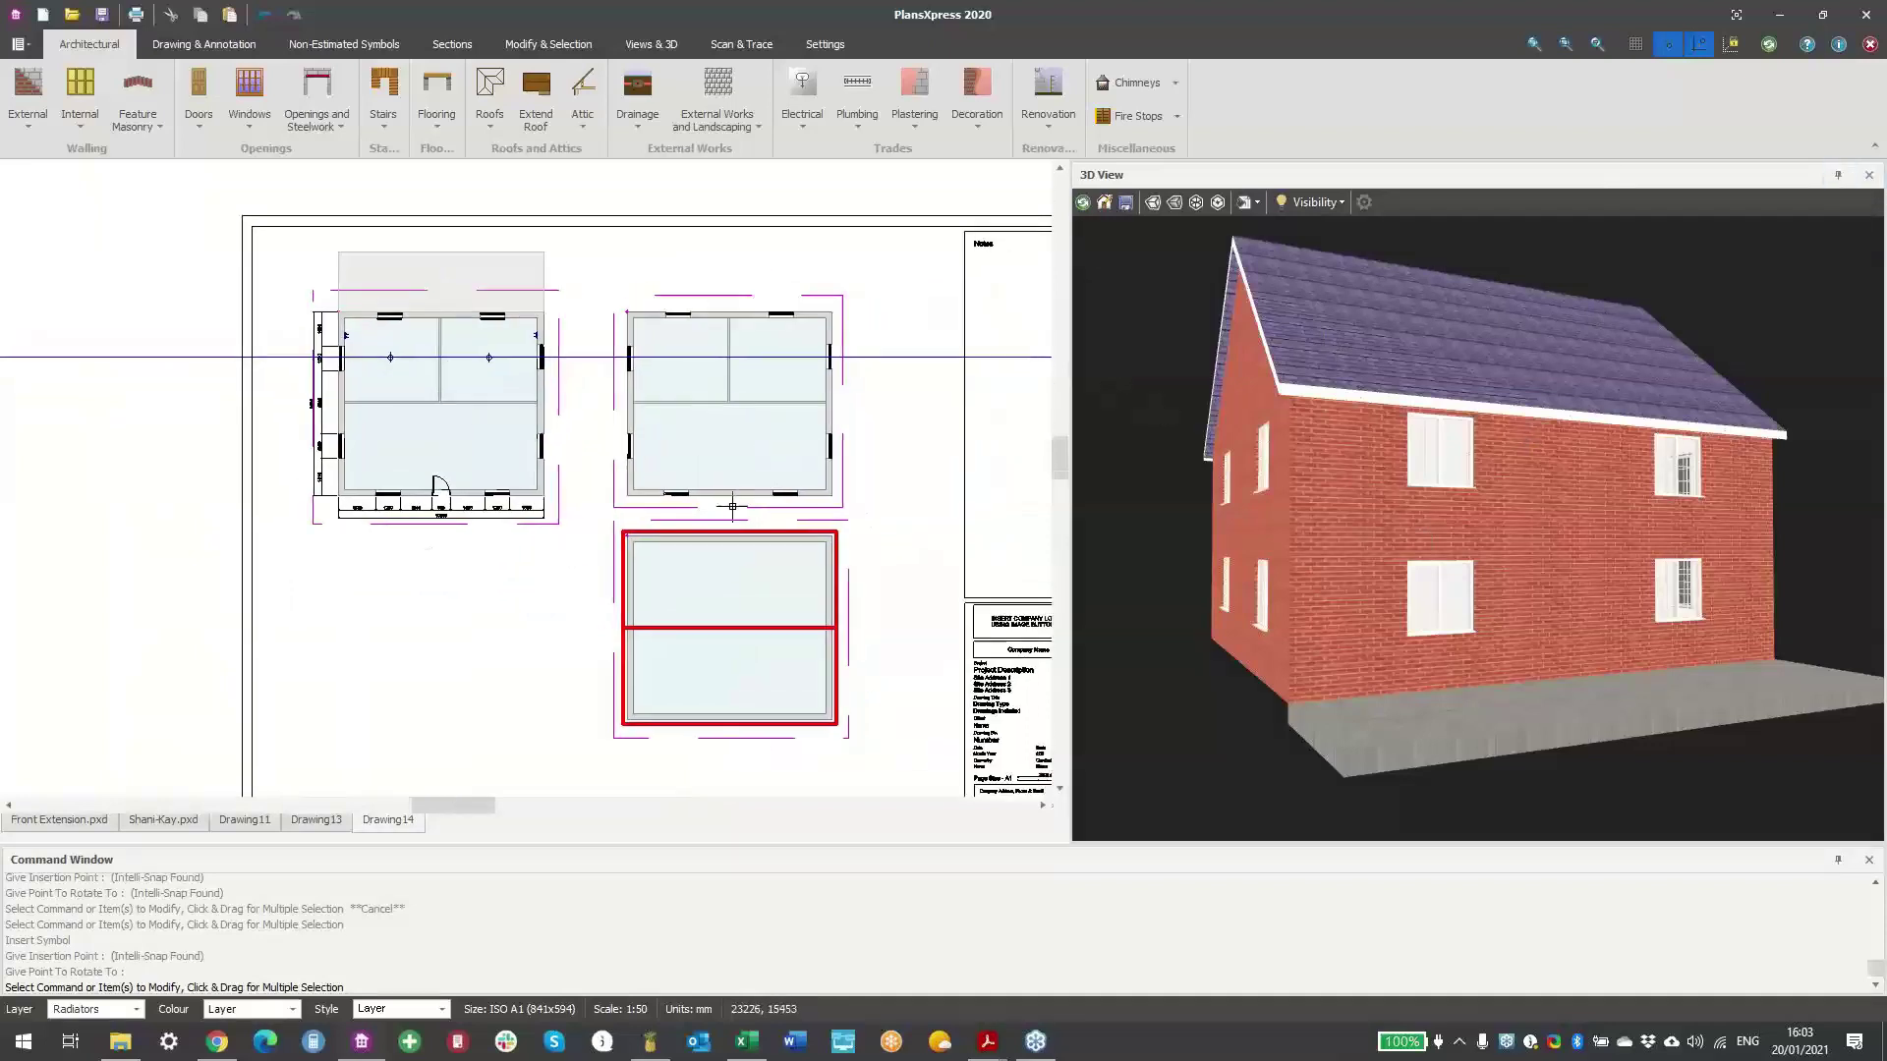
click(1871, 177)
scroll(1205, 409, down, 3)
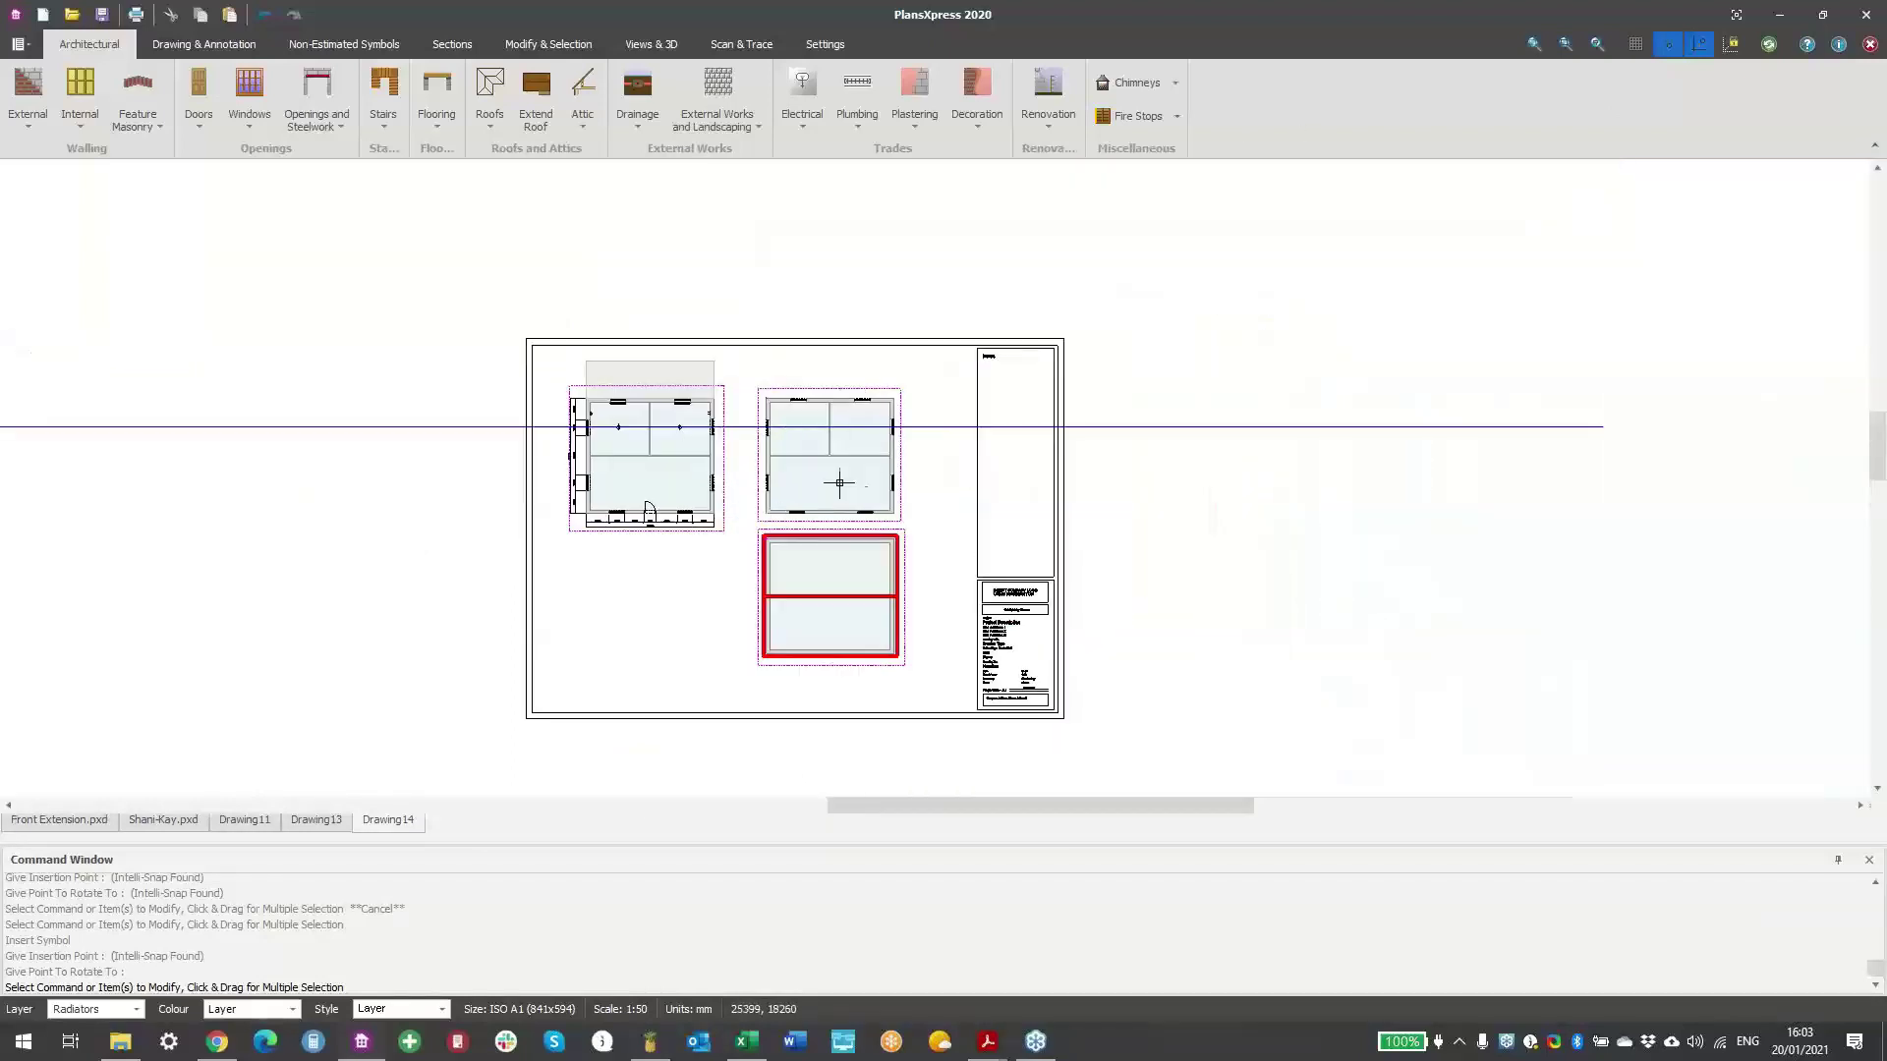
- Bring up the new drawing templates, and switch to Adobe Acrobat Reader to view Sample Drawing for Traceovers extension.pdf
click(20, 44)
mouse_move(53, 74)
click(239, 103)
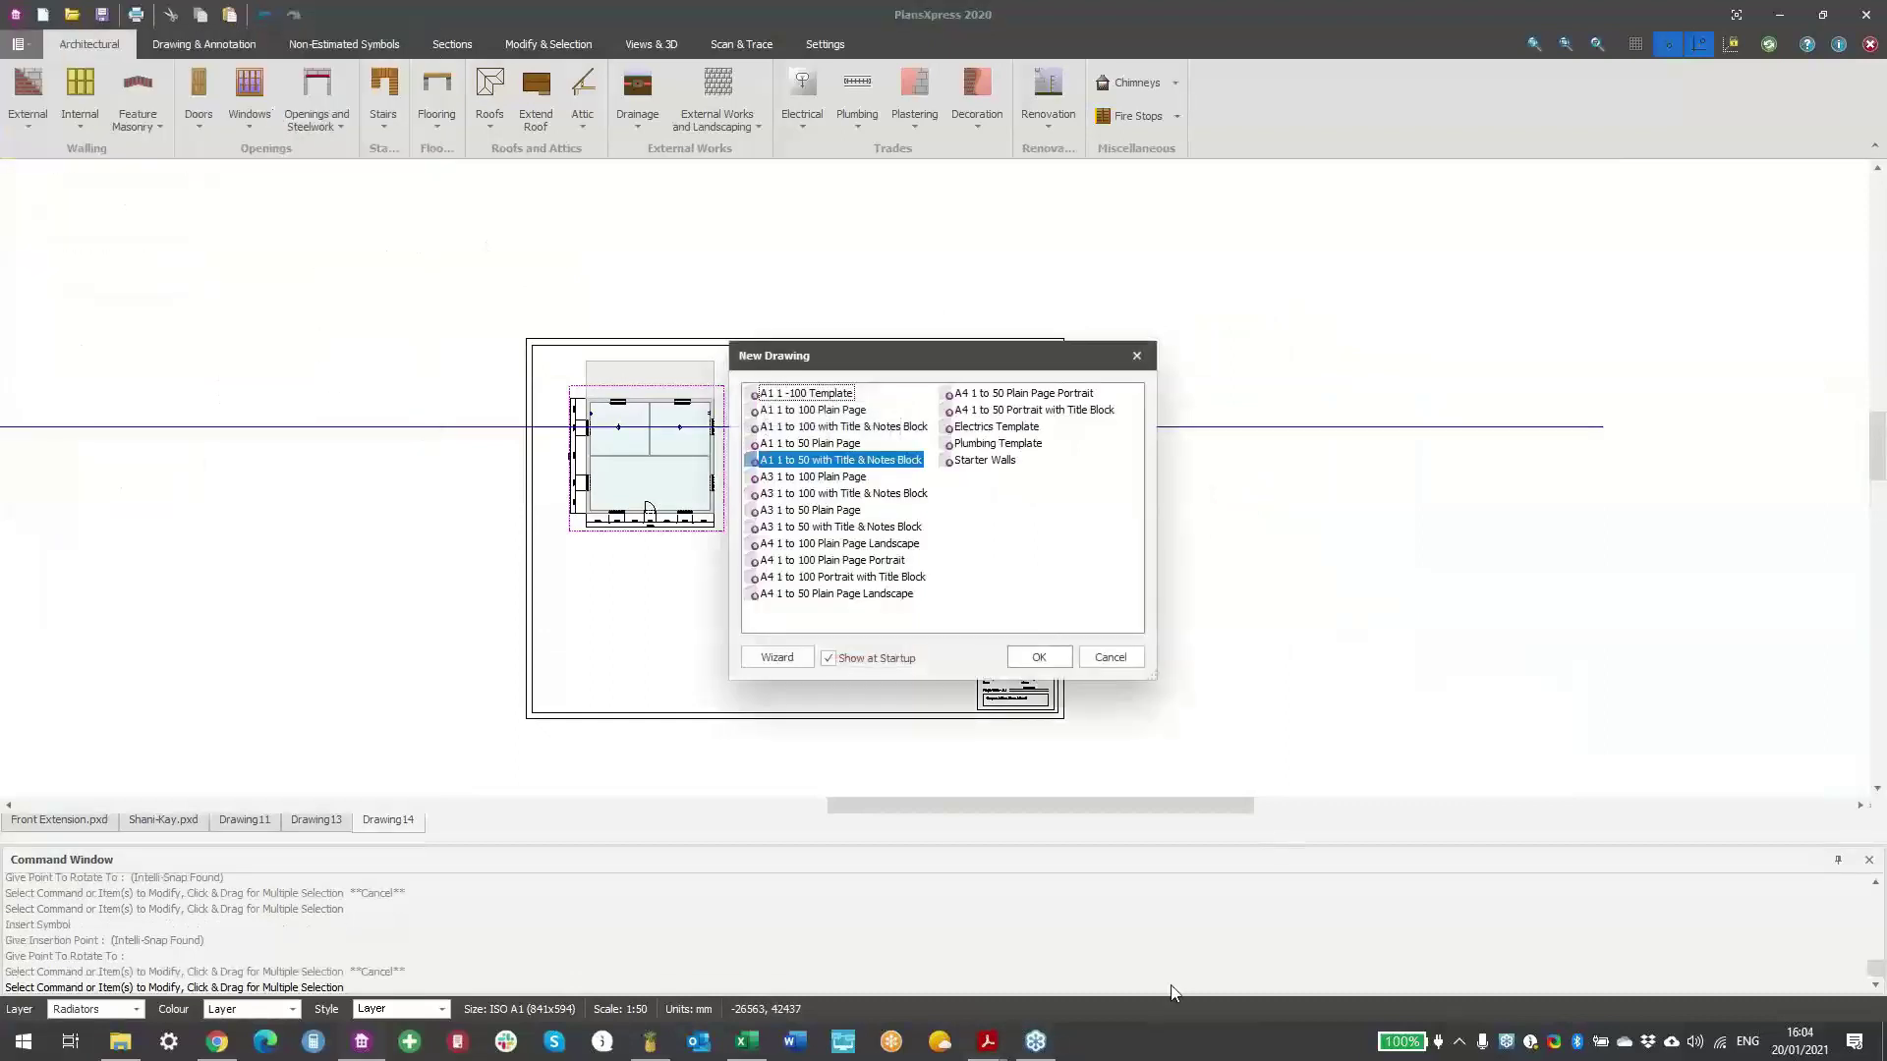
click(995, 1043)
click(1096, 958)
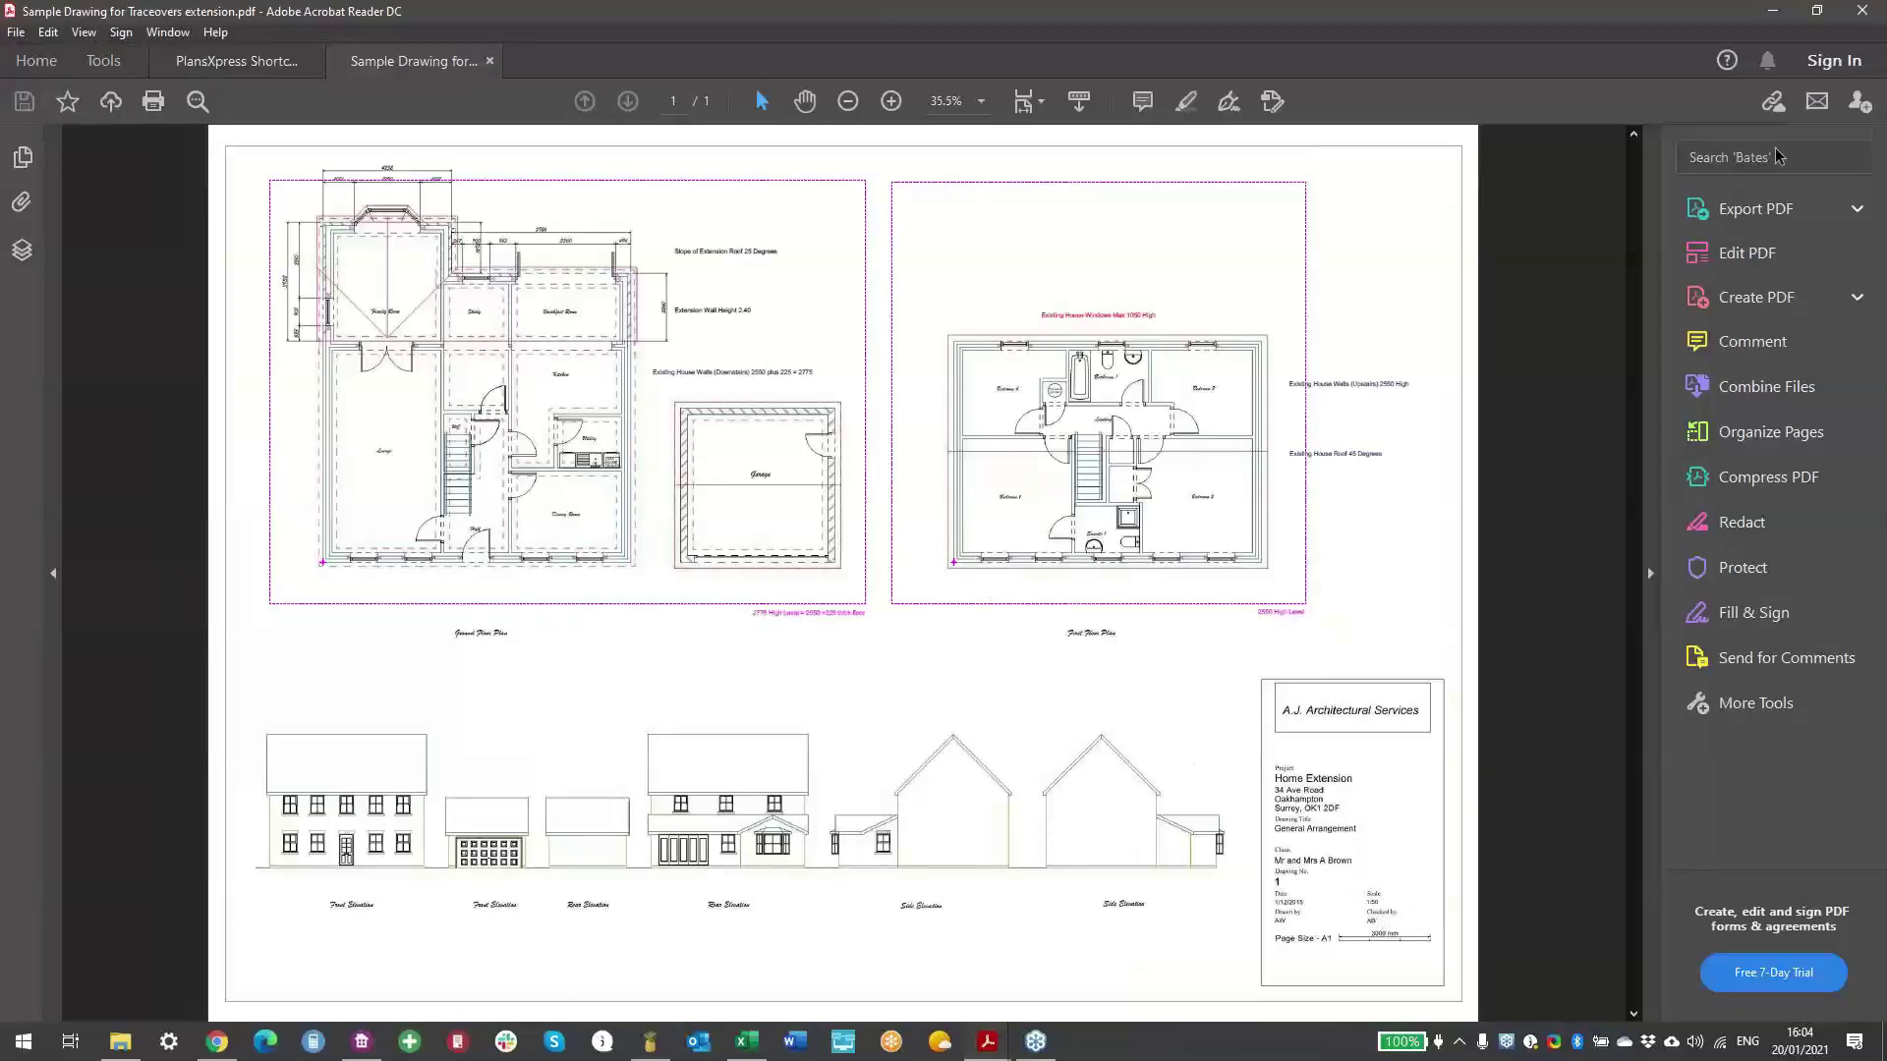
- Switch back to PlansXpress, create a new ISO A1 drawing with a title block and start a PDF import for Scan & Trace
click(1772, 10)
click(1039, 656)
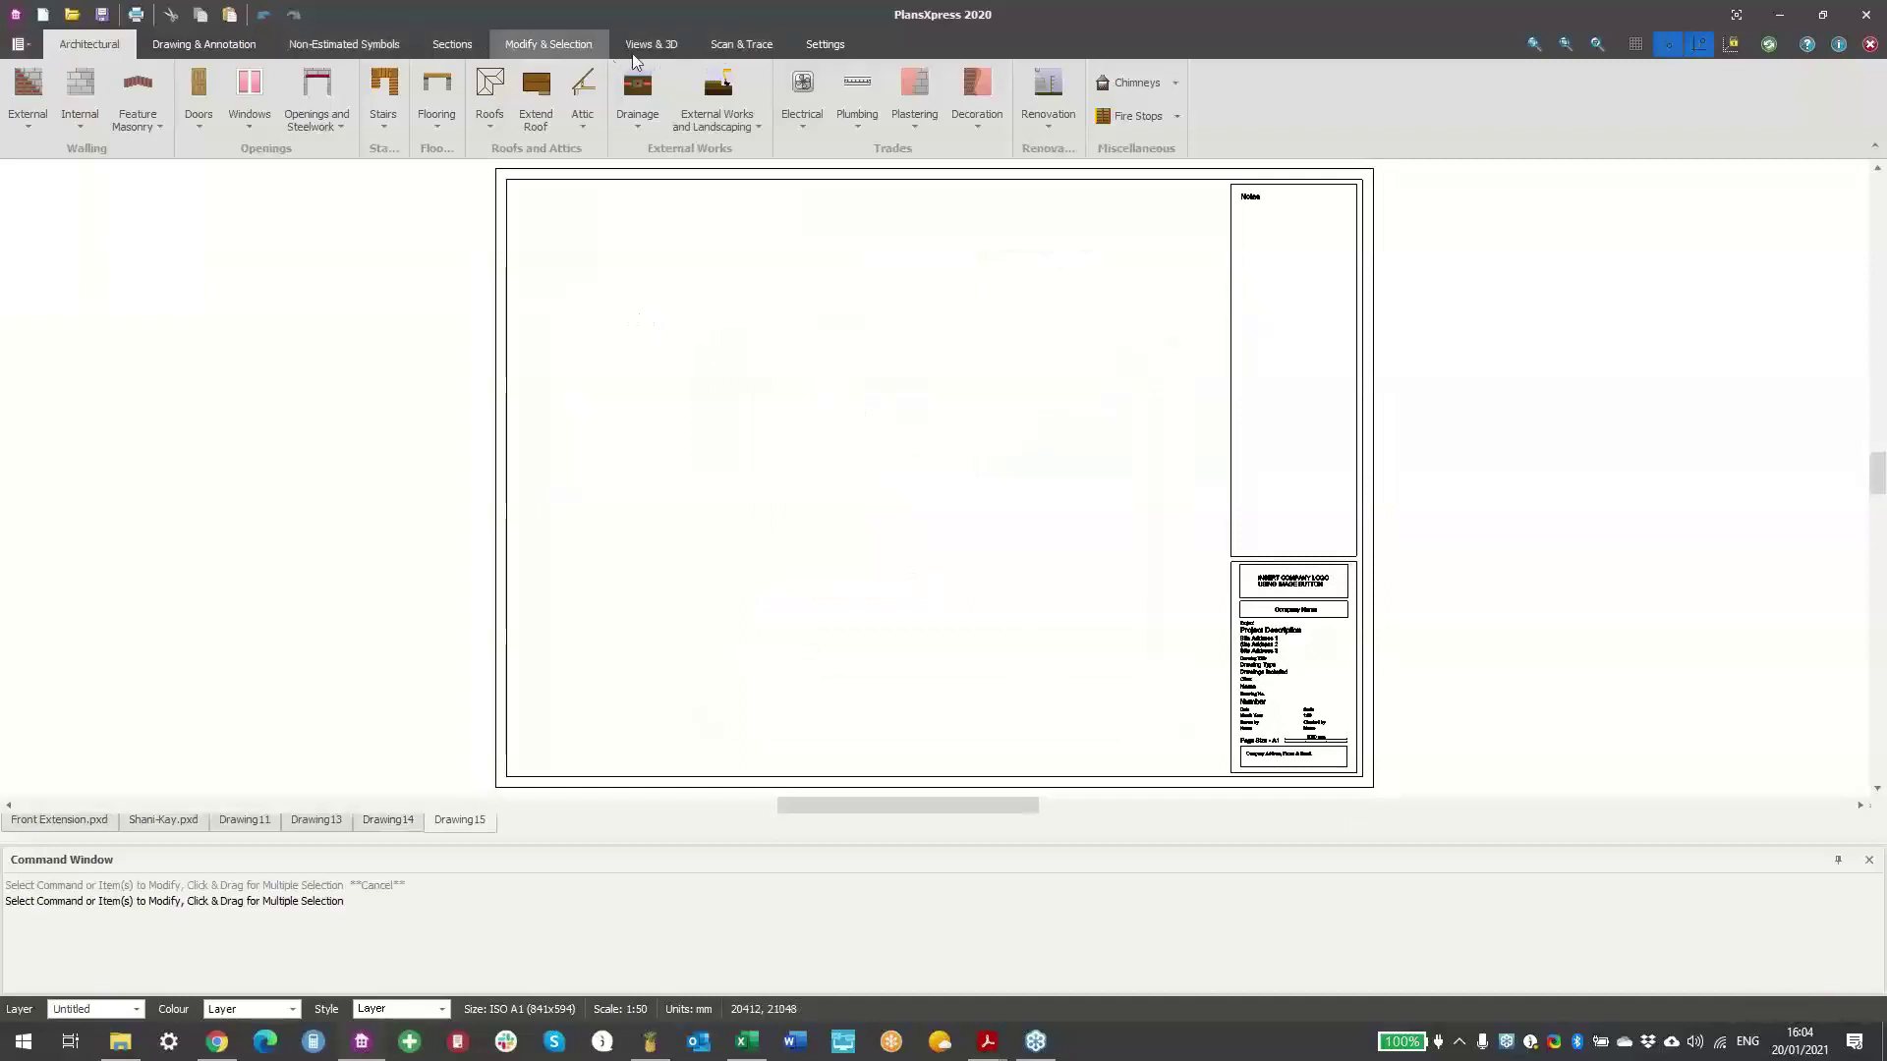
click(737, 44)
click(28, 98)
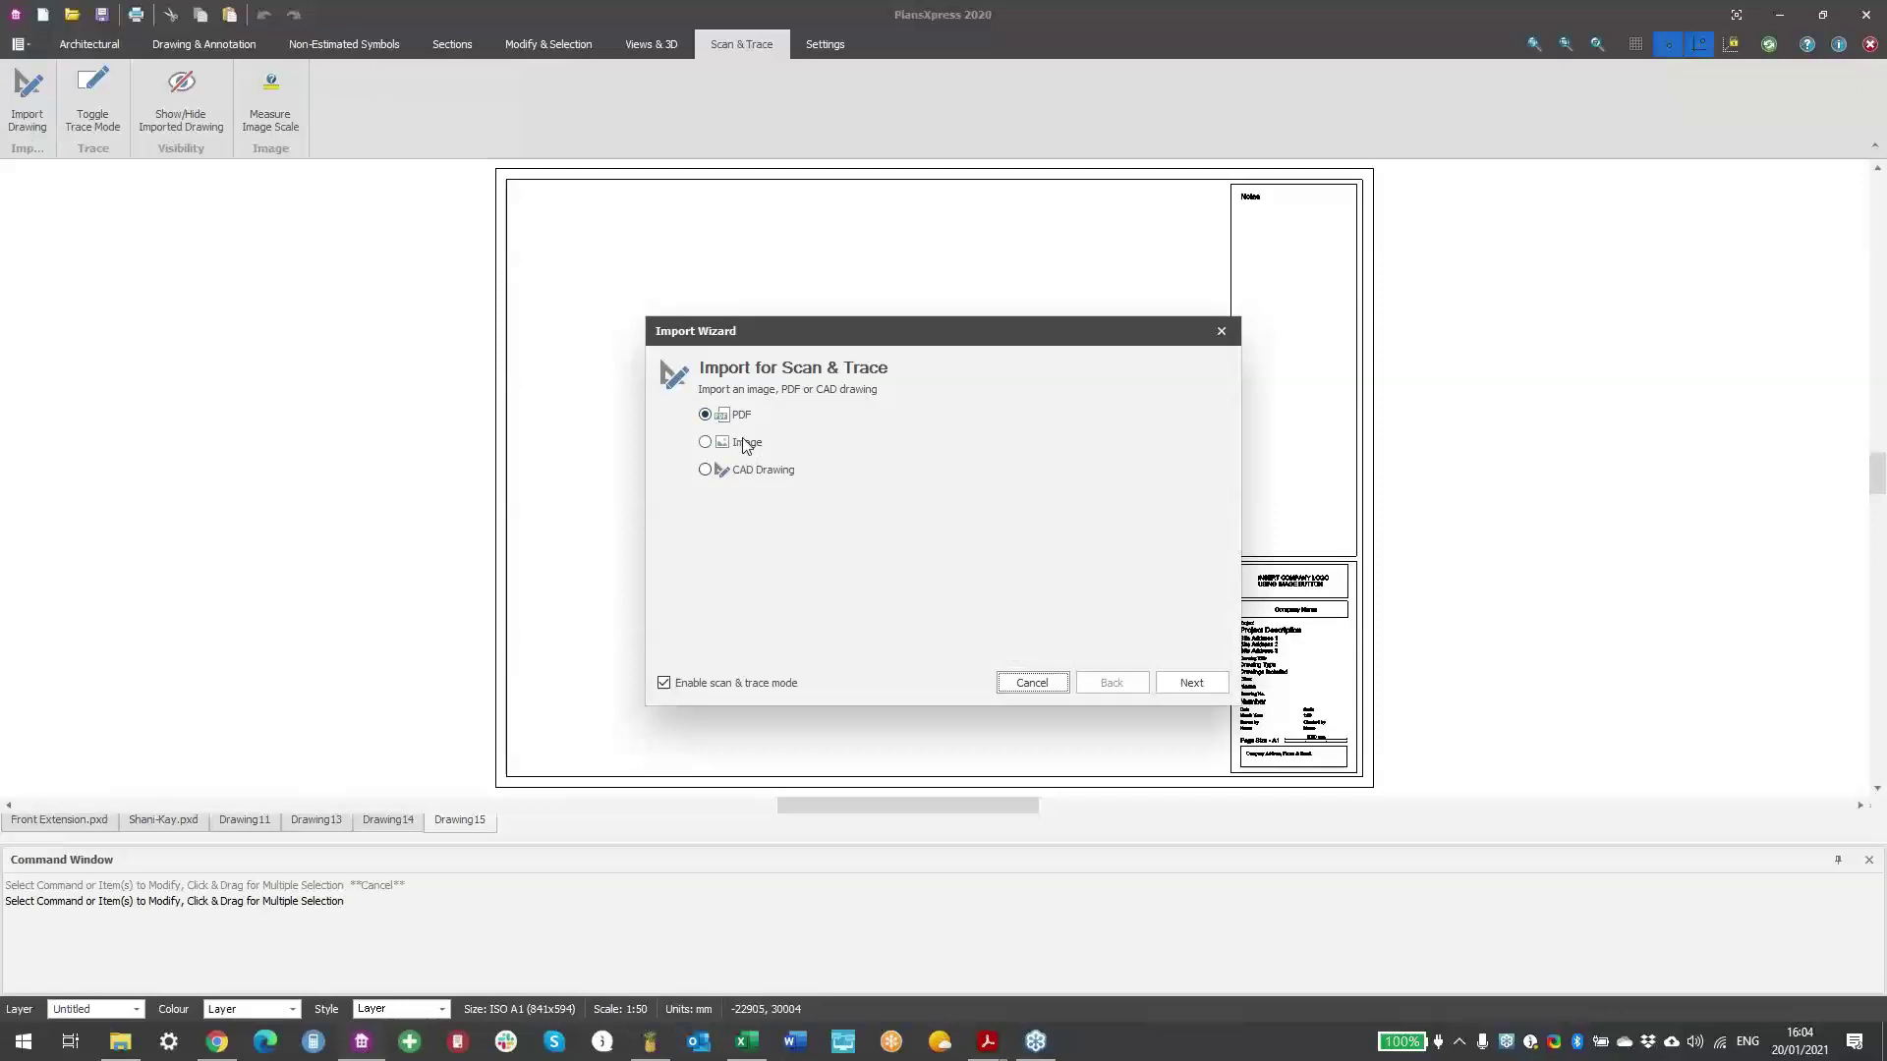
click(1180, 688)
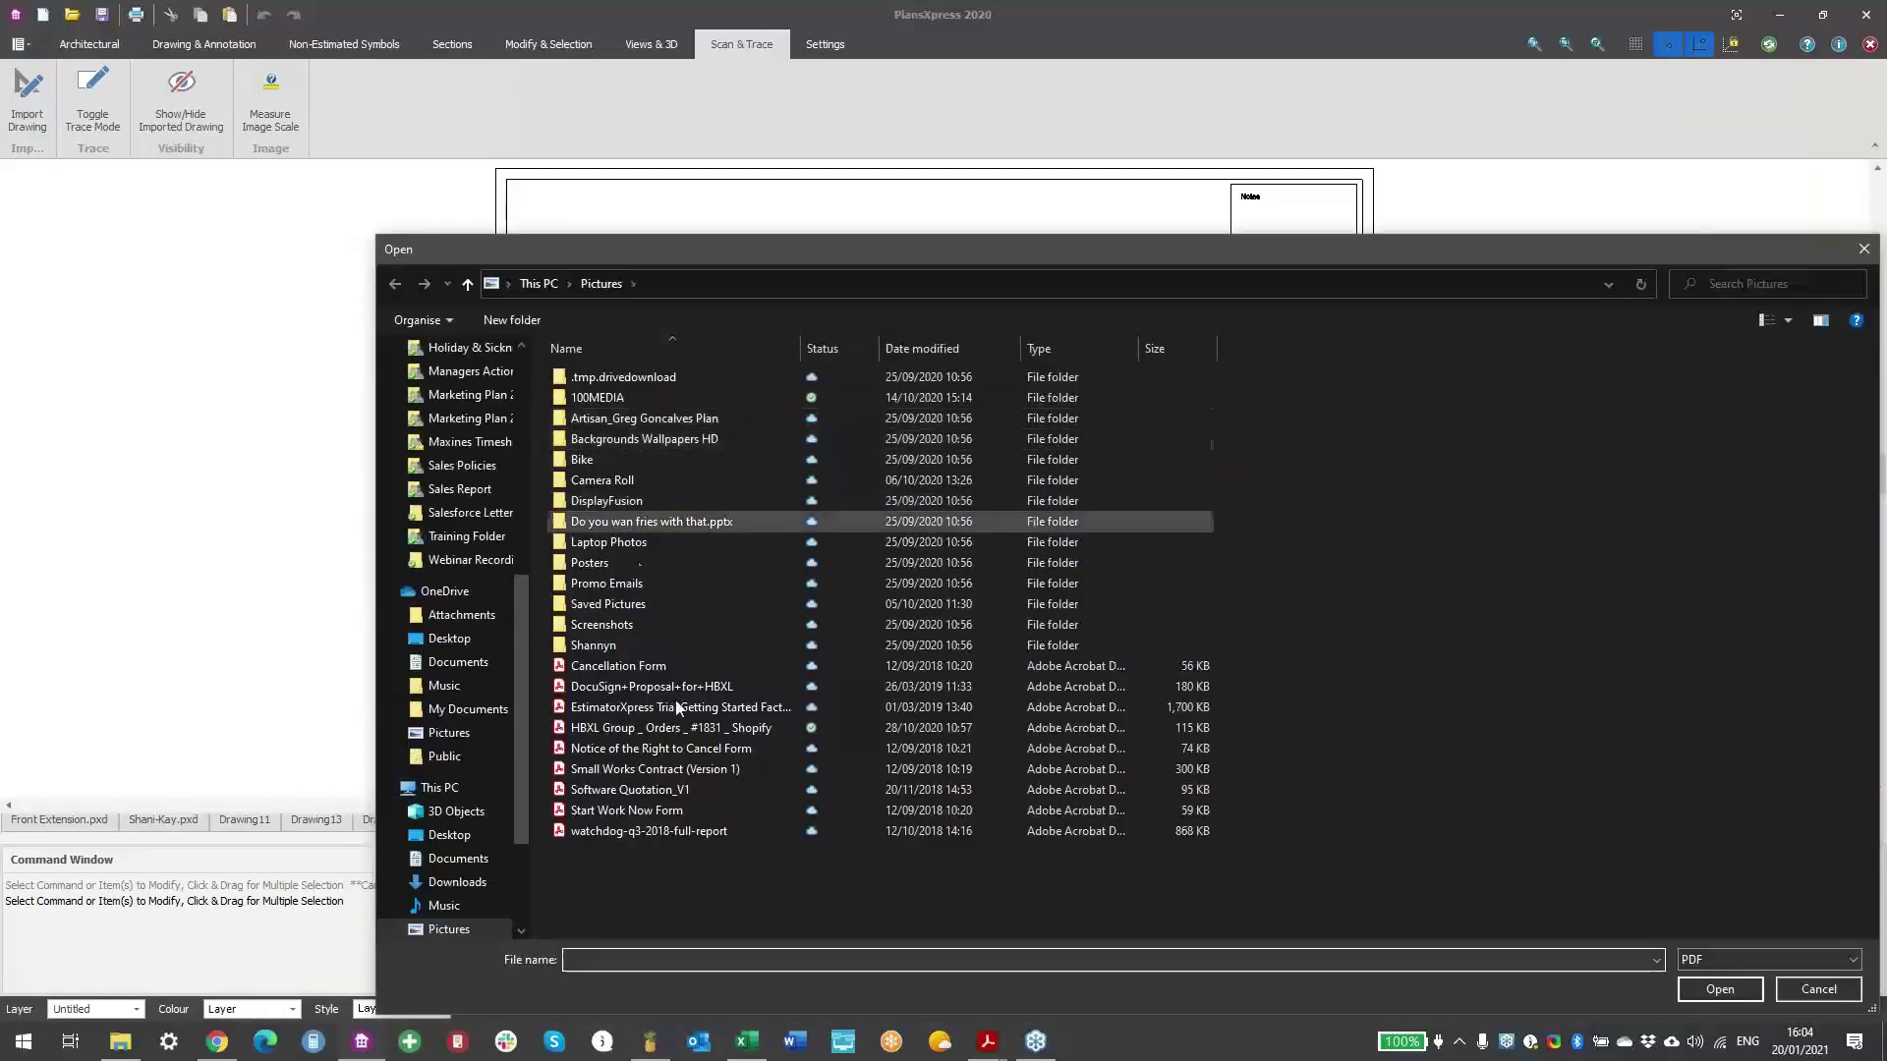
- Load Sample Drawing for Traceovers extension from the OneDrive Desktop folder, sorted by date modified, into the import
click(452, 639)
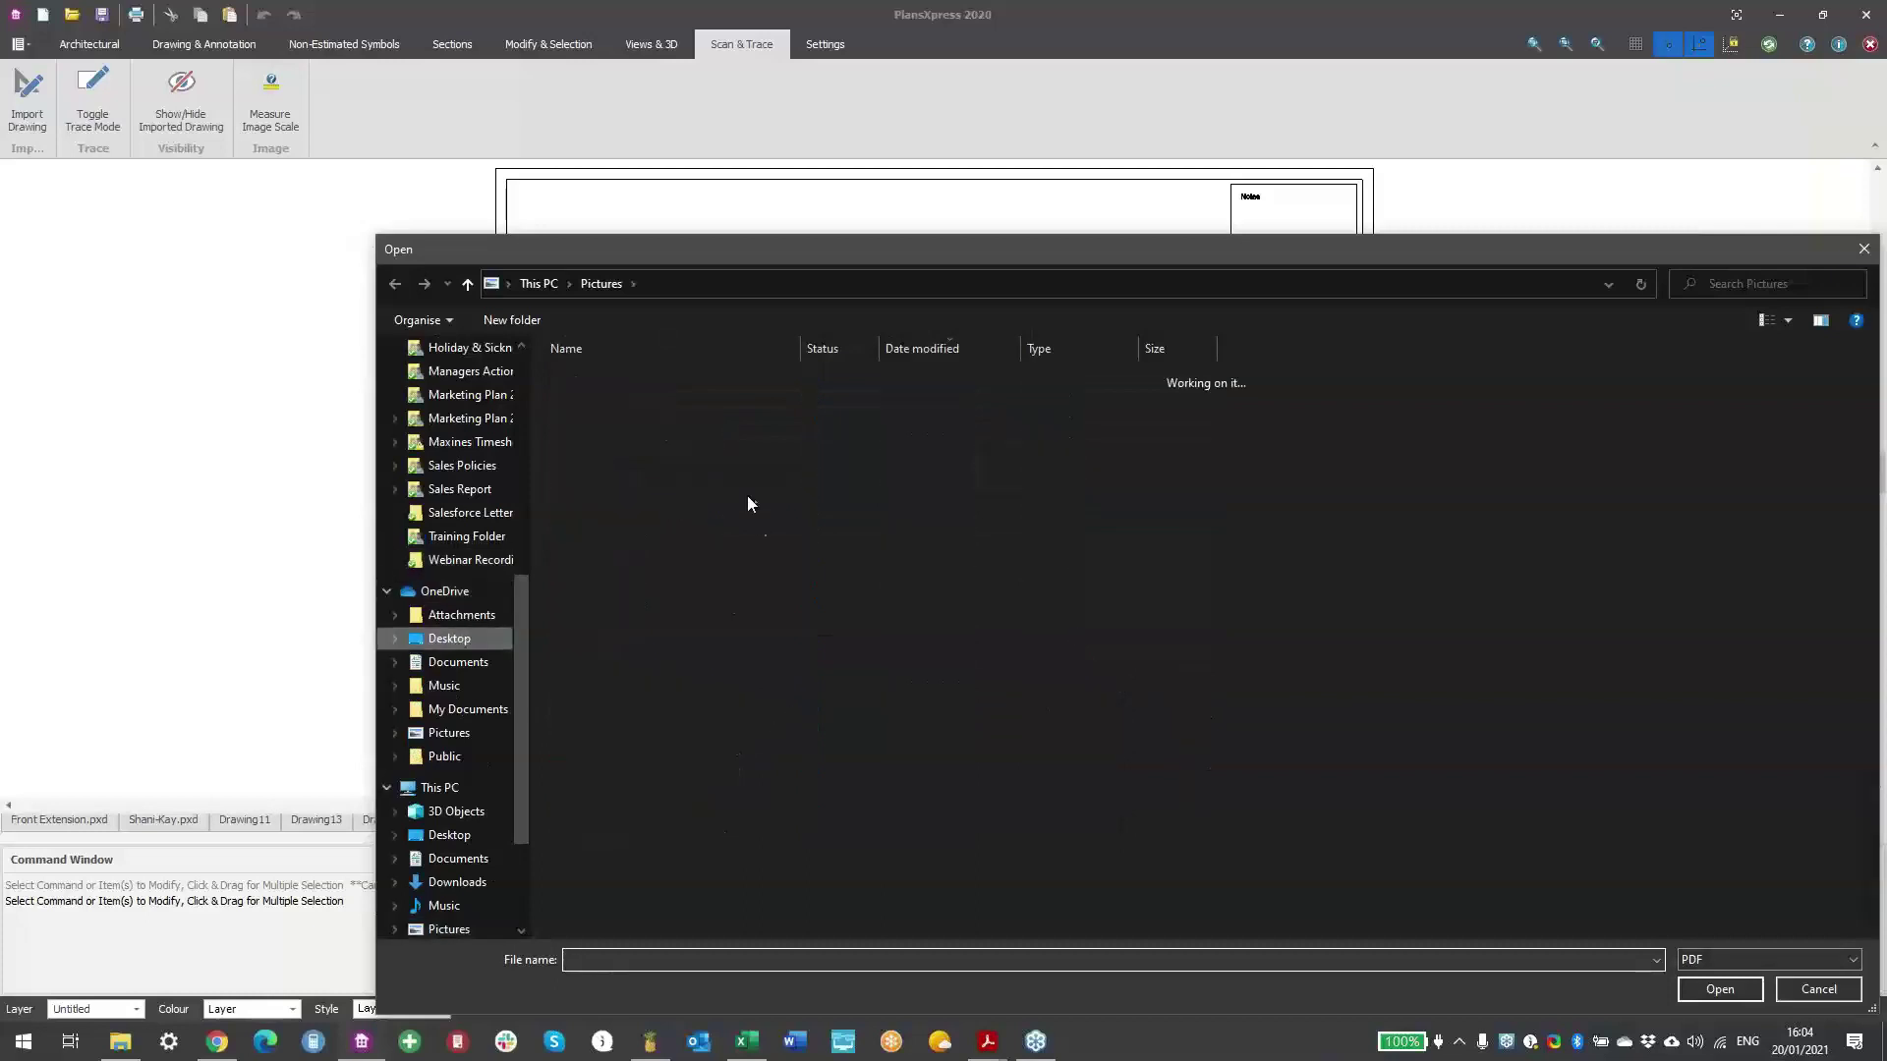
click(943, 352)
click(704, 791)
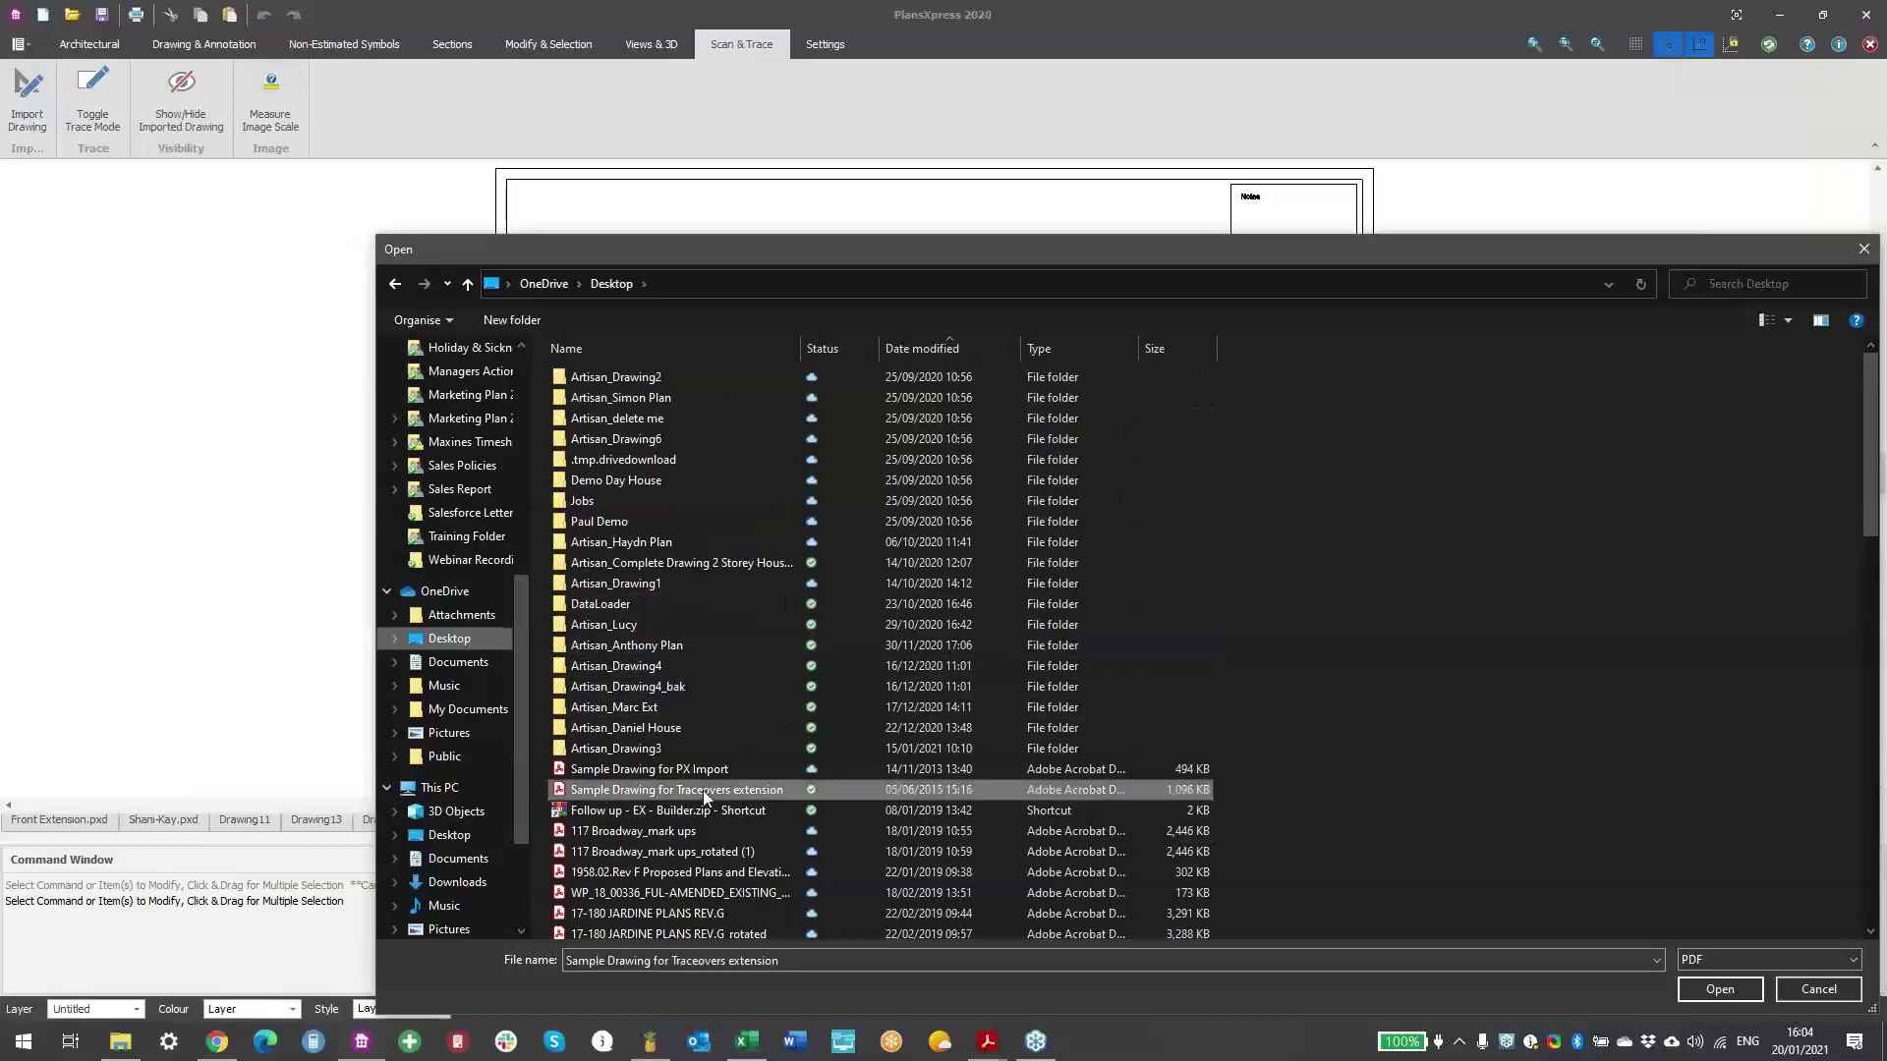
click(1720, 990)
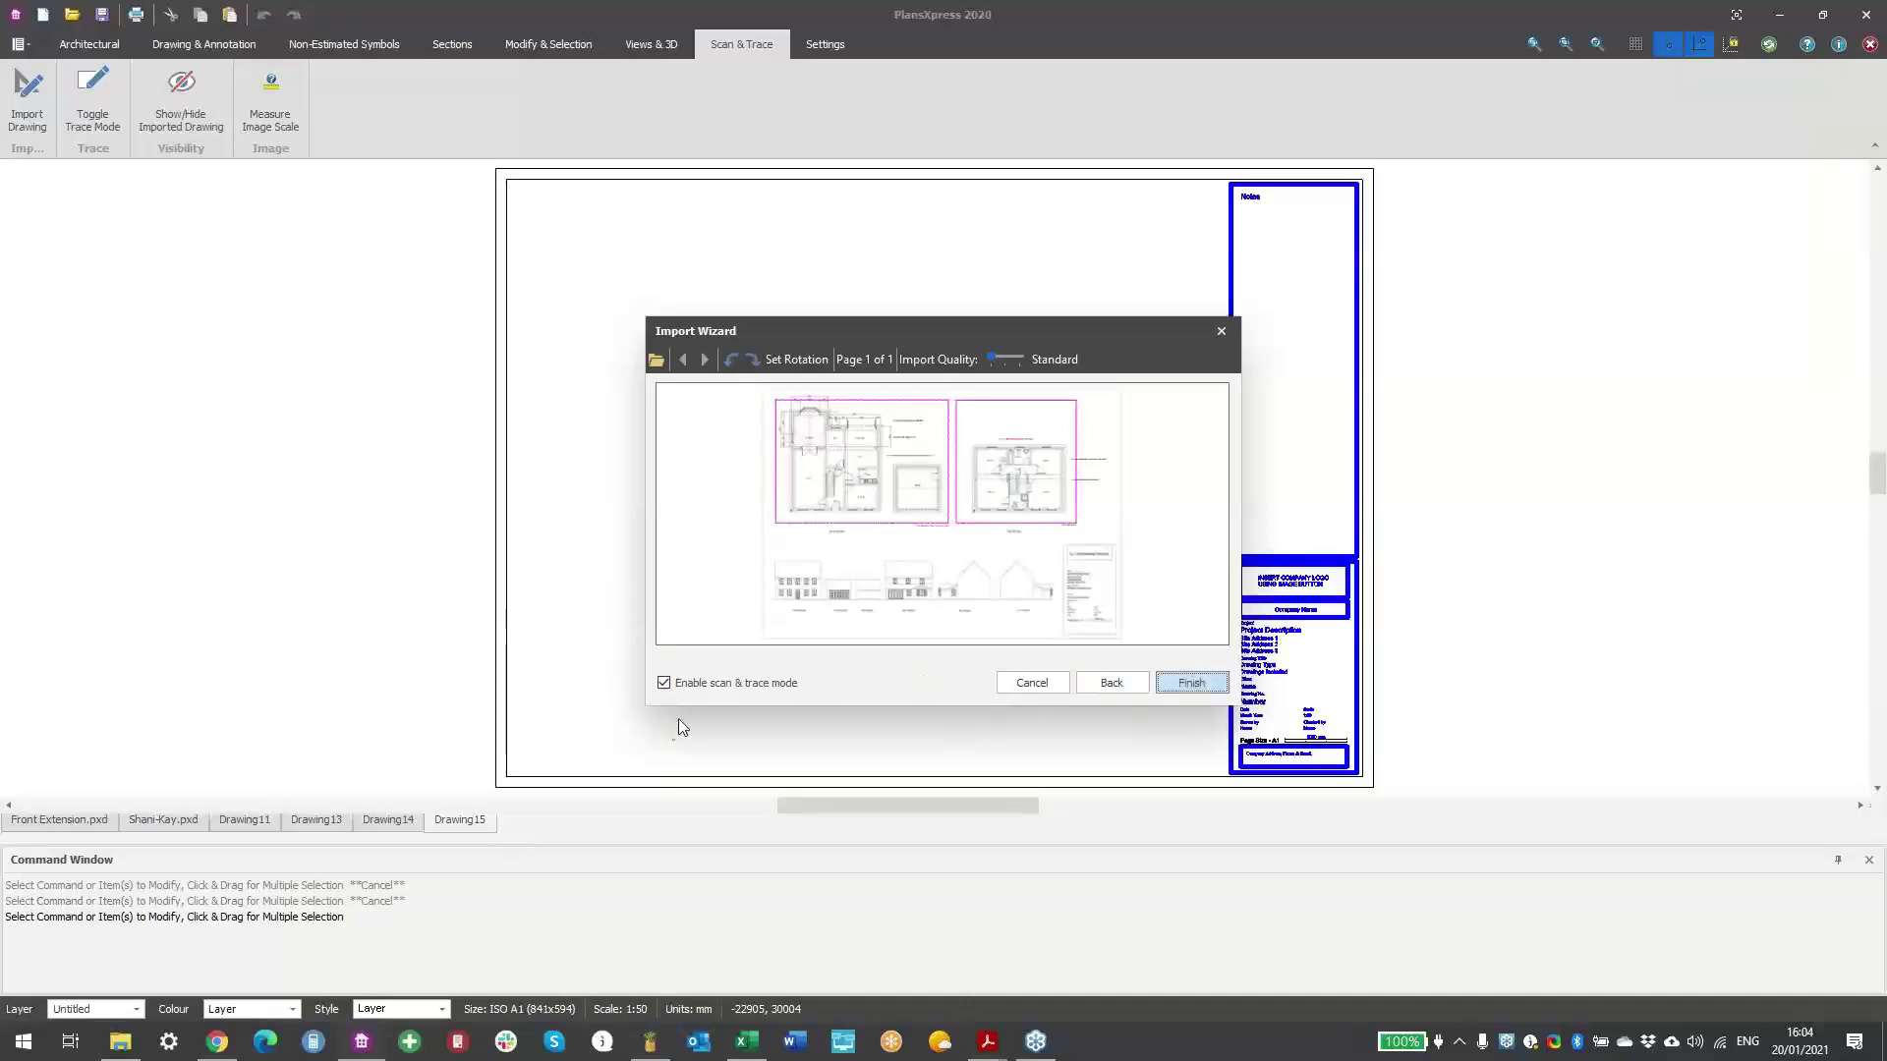
- Place the imported PDF at standard quality across the whole sheet, from its lower-left corner to its upper-right corner
click(500, 787)
middle_drag(999, 530, 826, 623)
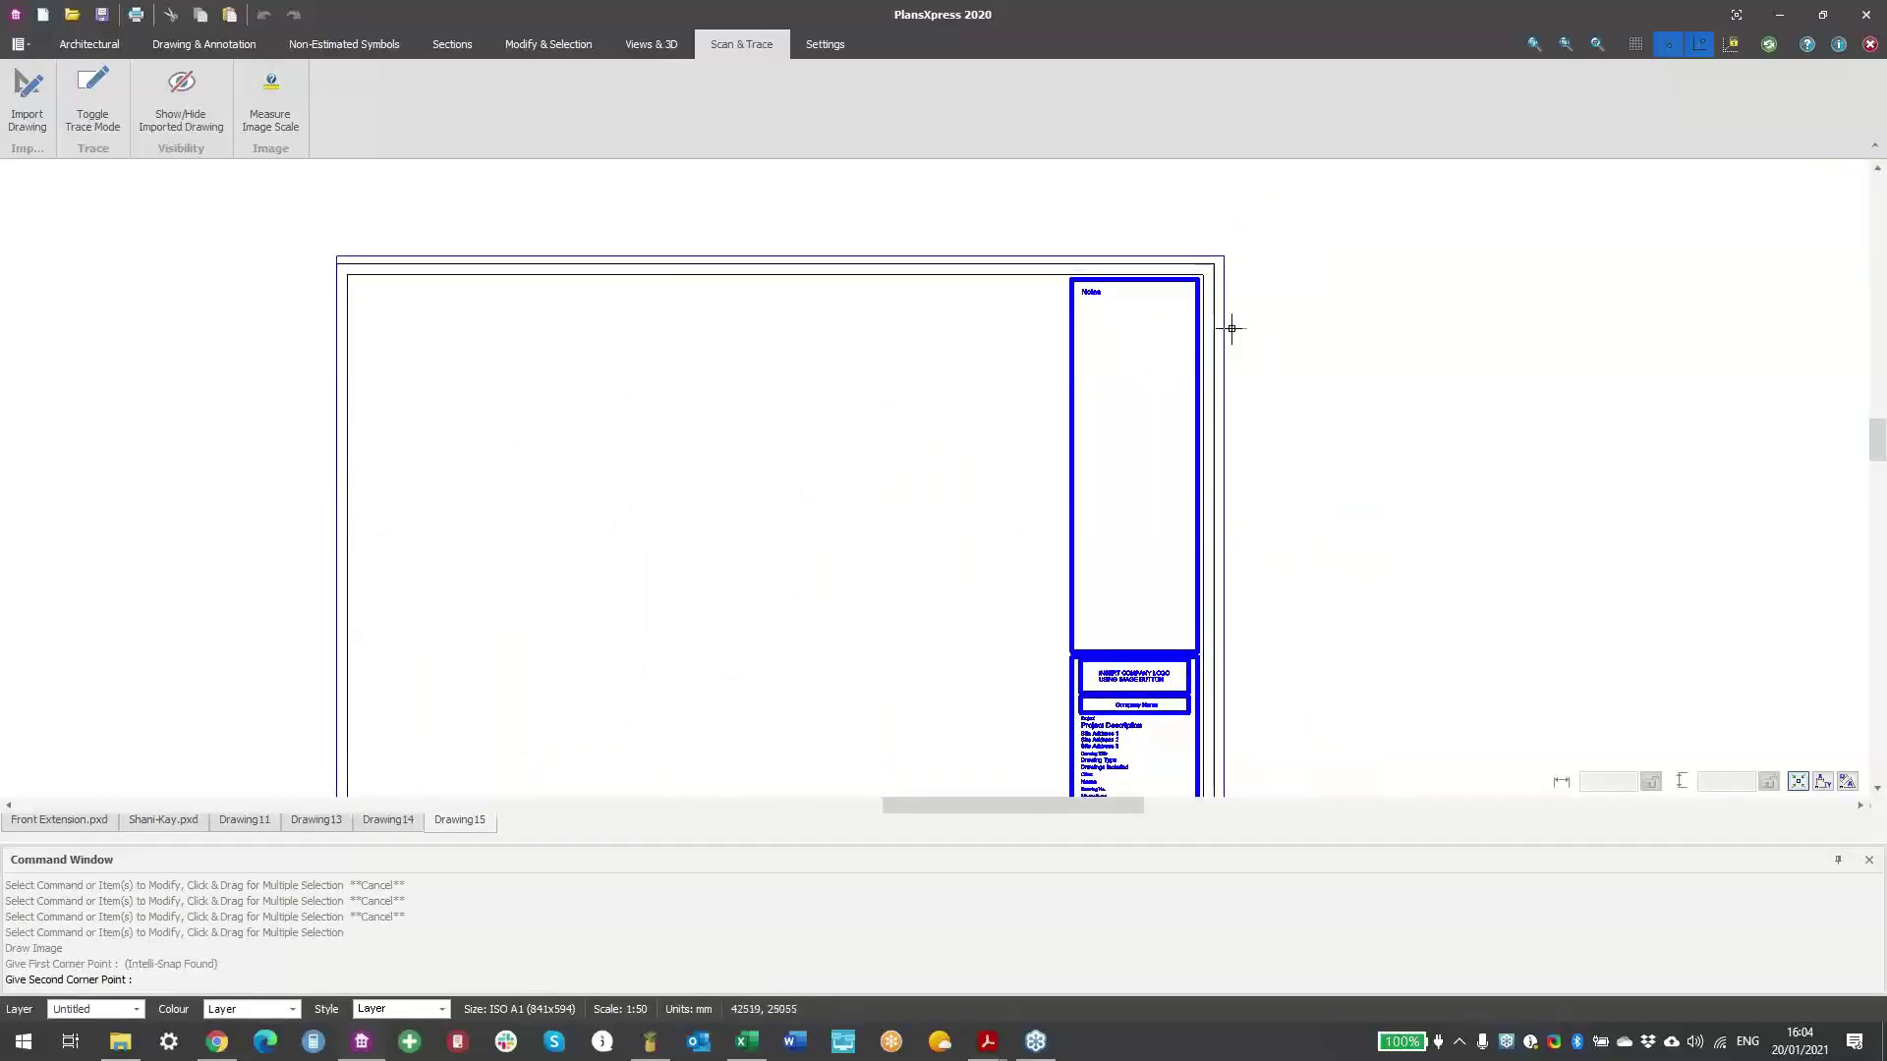
scroll(1219, 304, up, 1)
scroll(1216, 295, up, 1)
click(1206, 297)
scroll(607, 568, down, 4)
scroll(608, 568, up, 5)
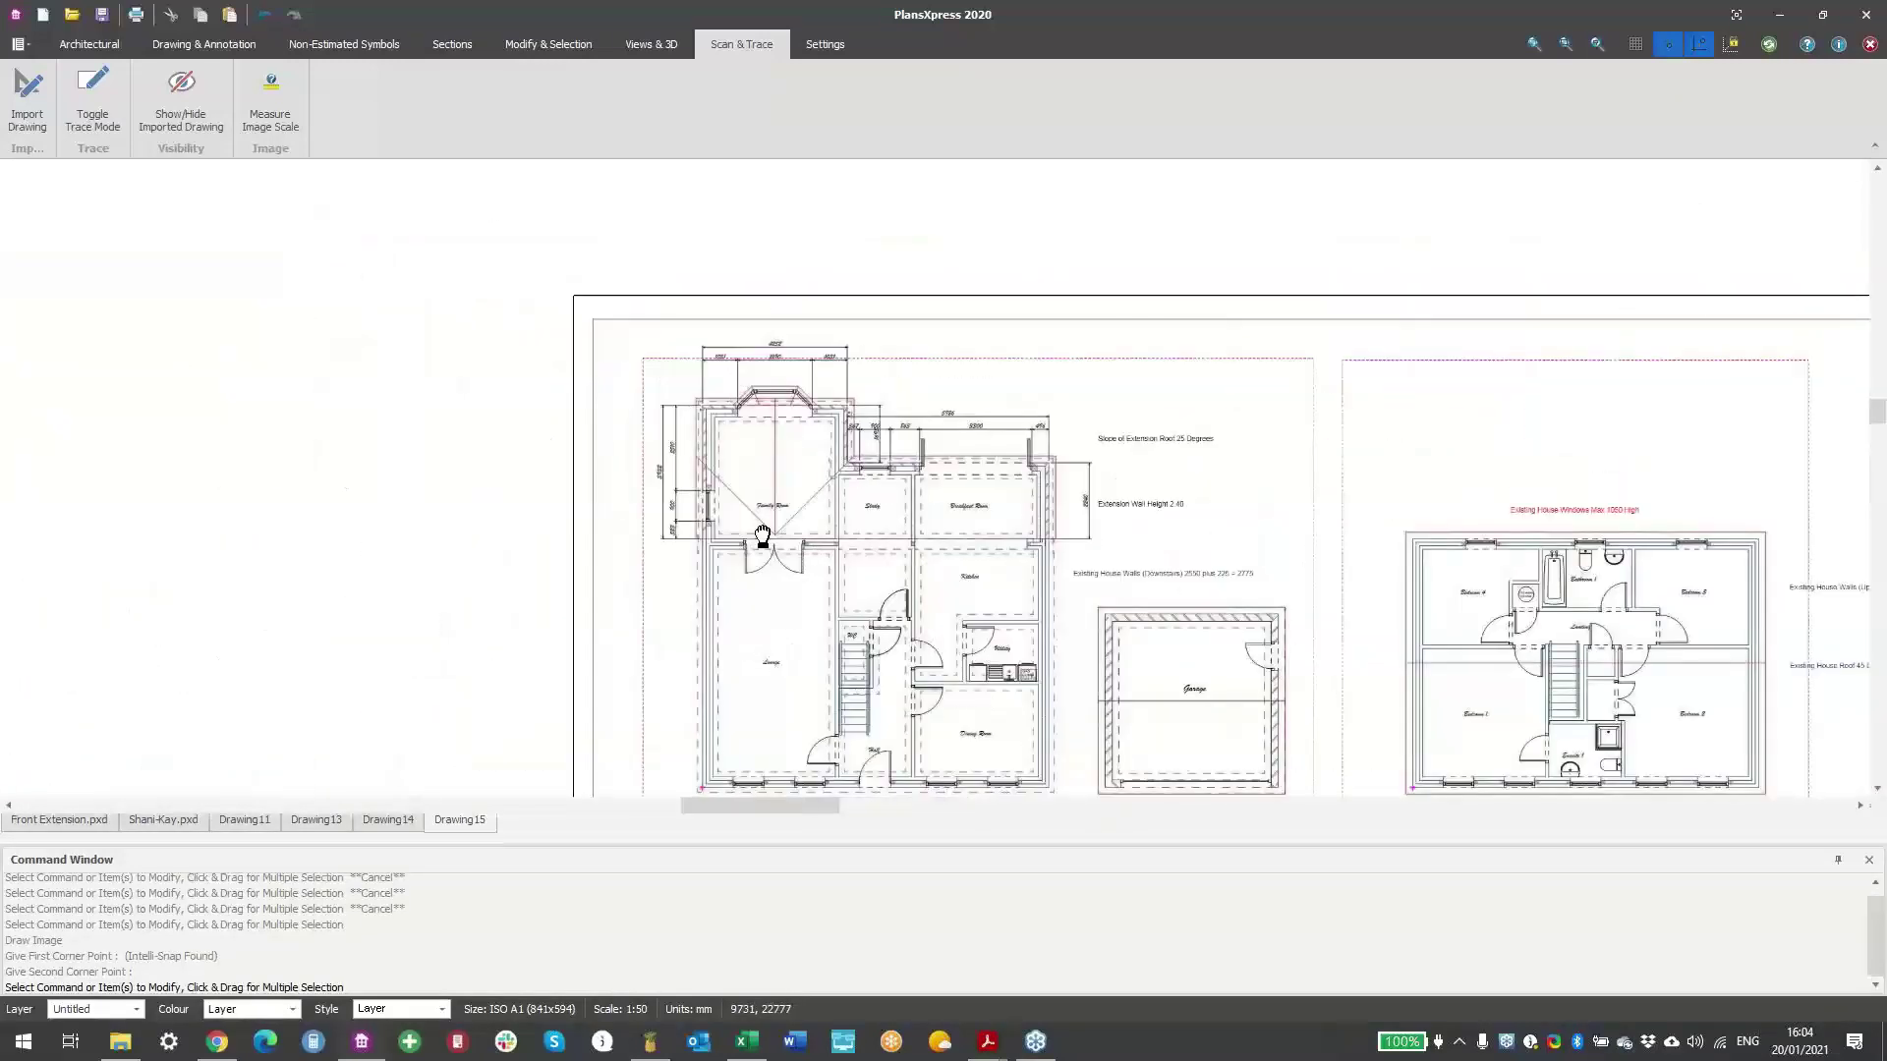
- Add horizontal construction lines where the extension meets the existing house and along the outer faces of the study and family room rear walls
middle_drag(732, 403, 559, 383)
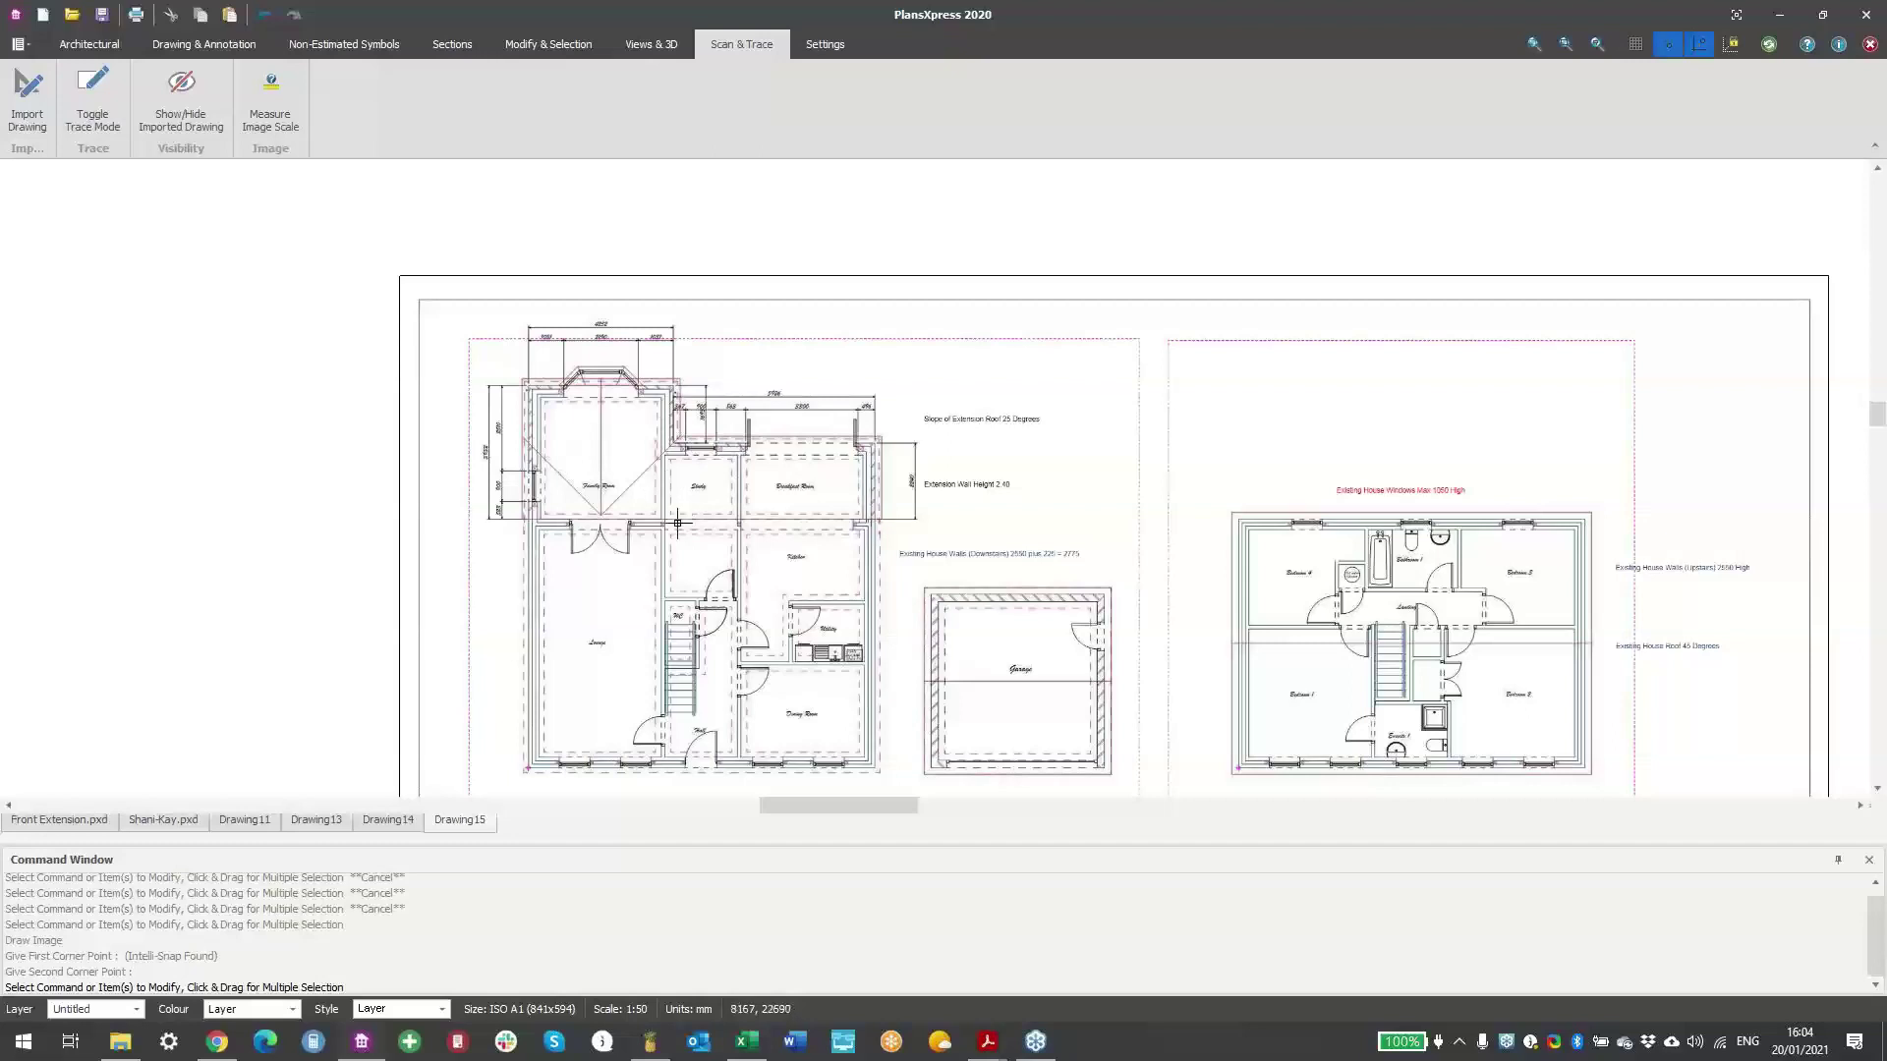
scroll(677, 523, down, 2)
right_click(591, 514)
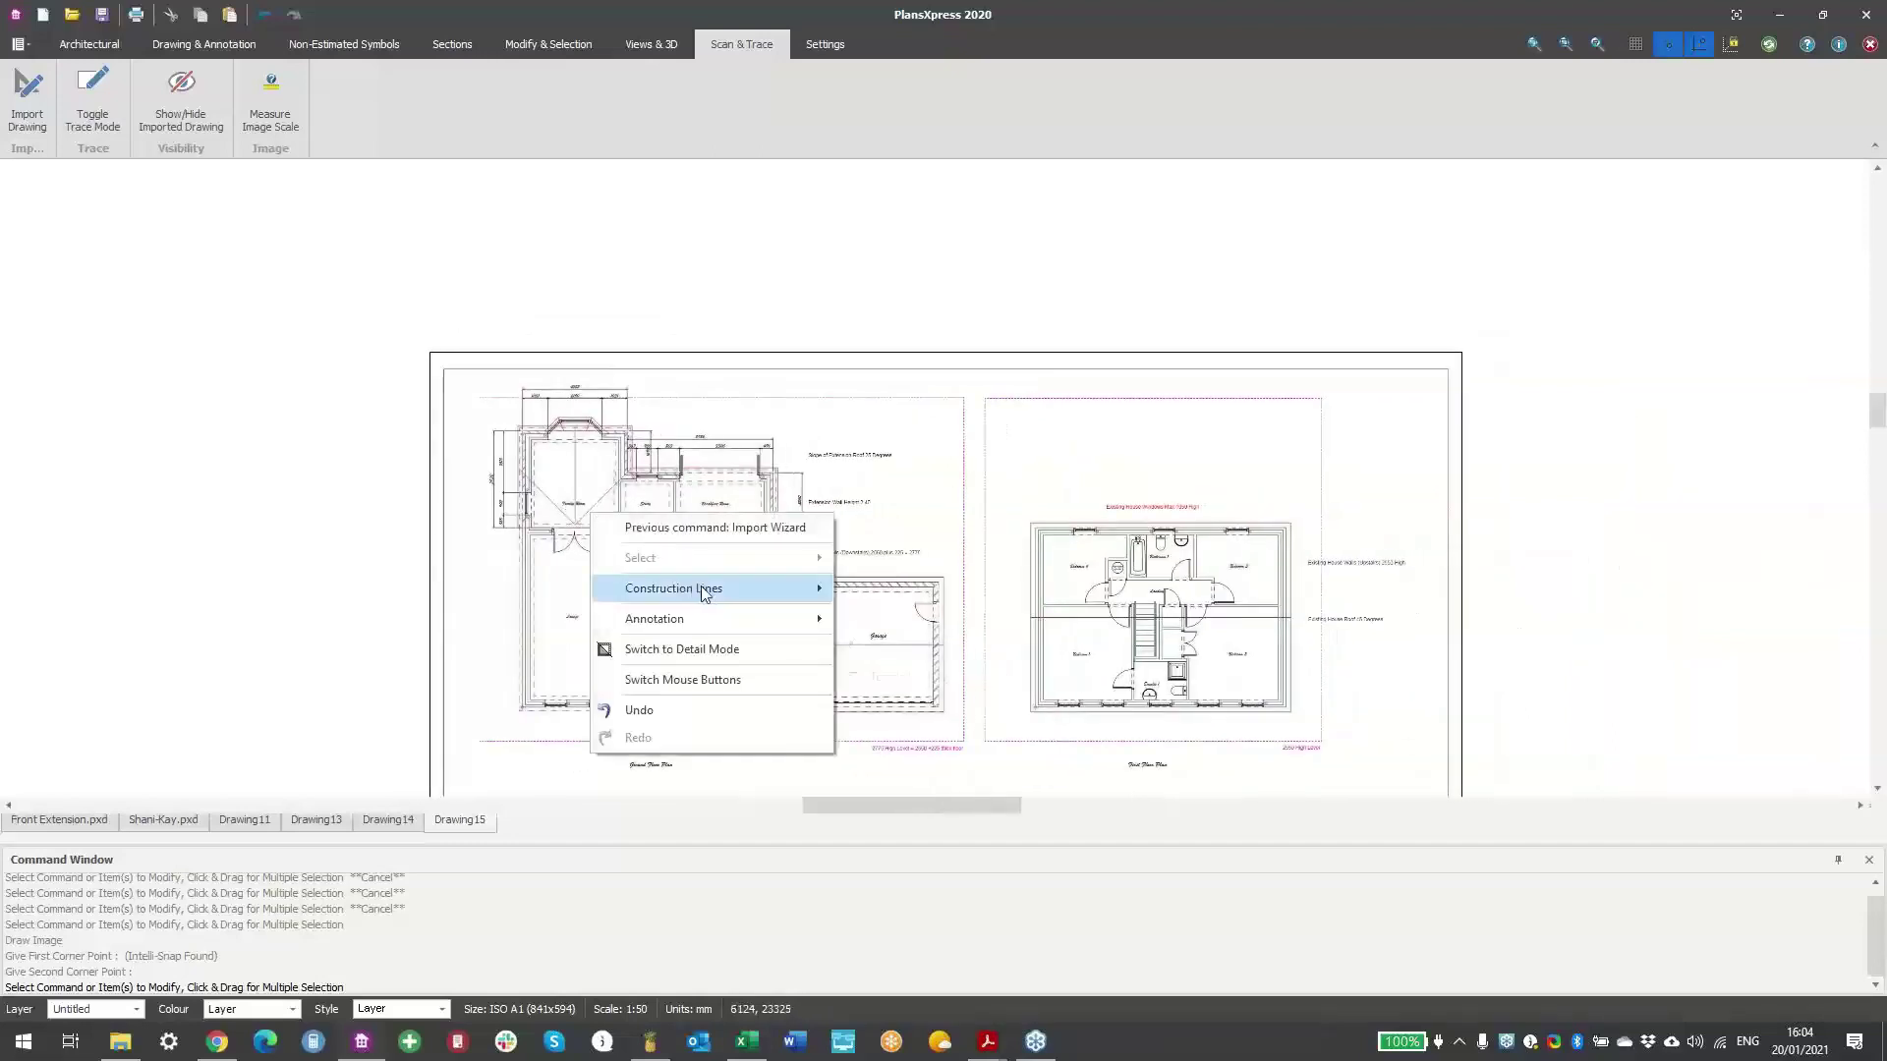
click(892, 613)
scroll(536, 560, up, 2)
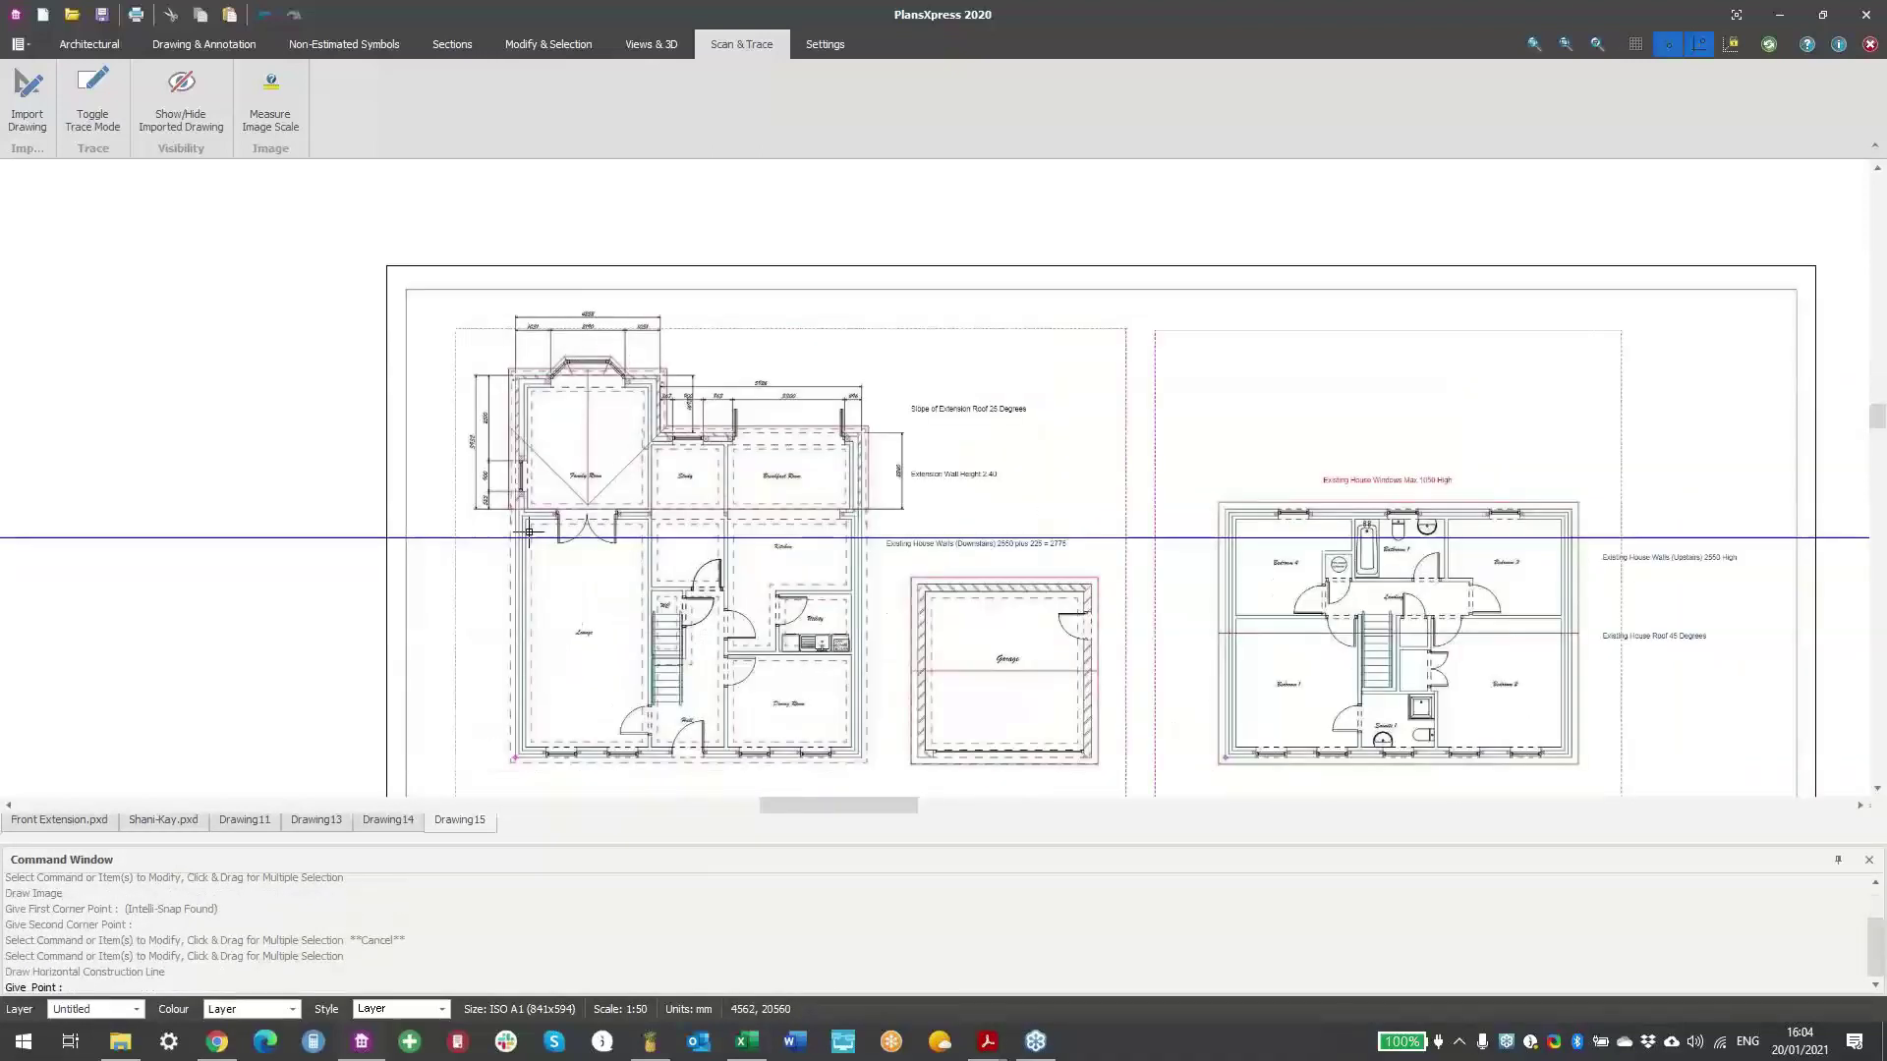
scroll(529, 532, up, 2)
click(535, 528)
scroll(521, 259, up, 3)
click(744, 371)
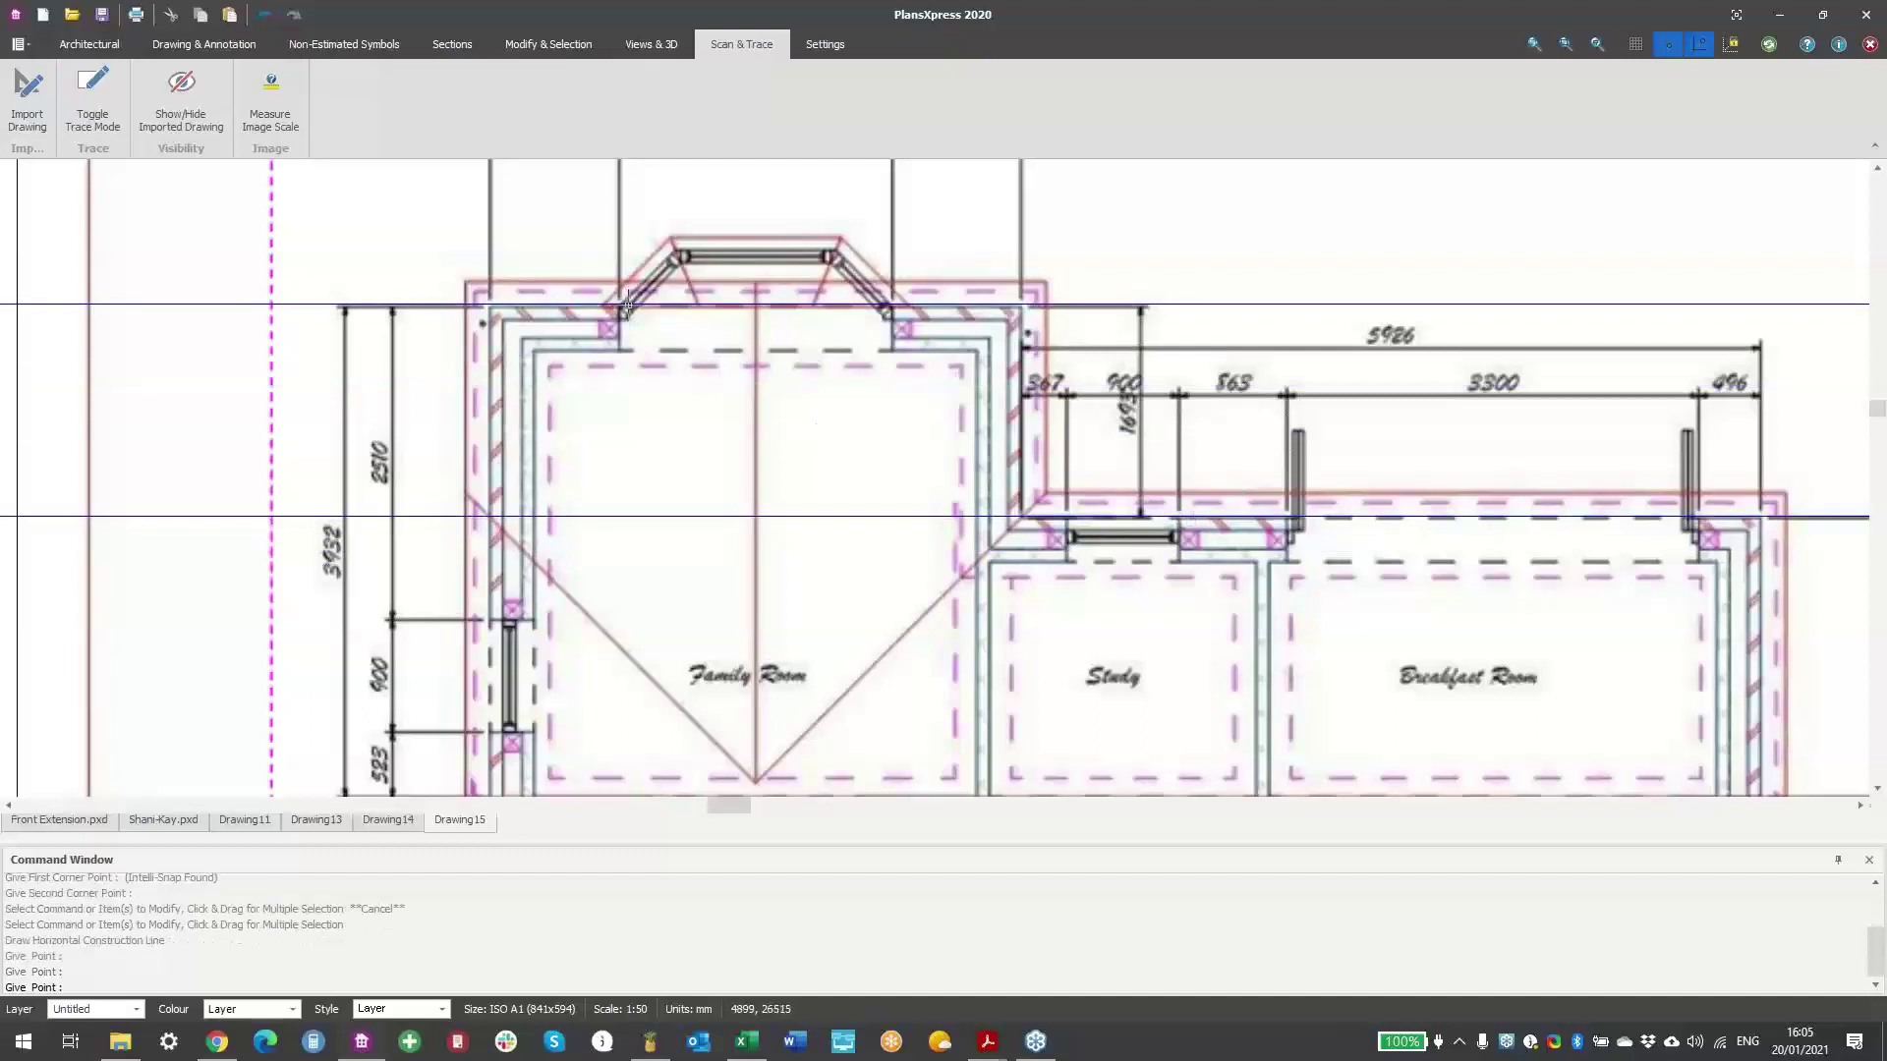
click(629, 308)
right_click(780, 413)
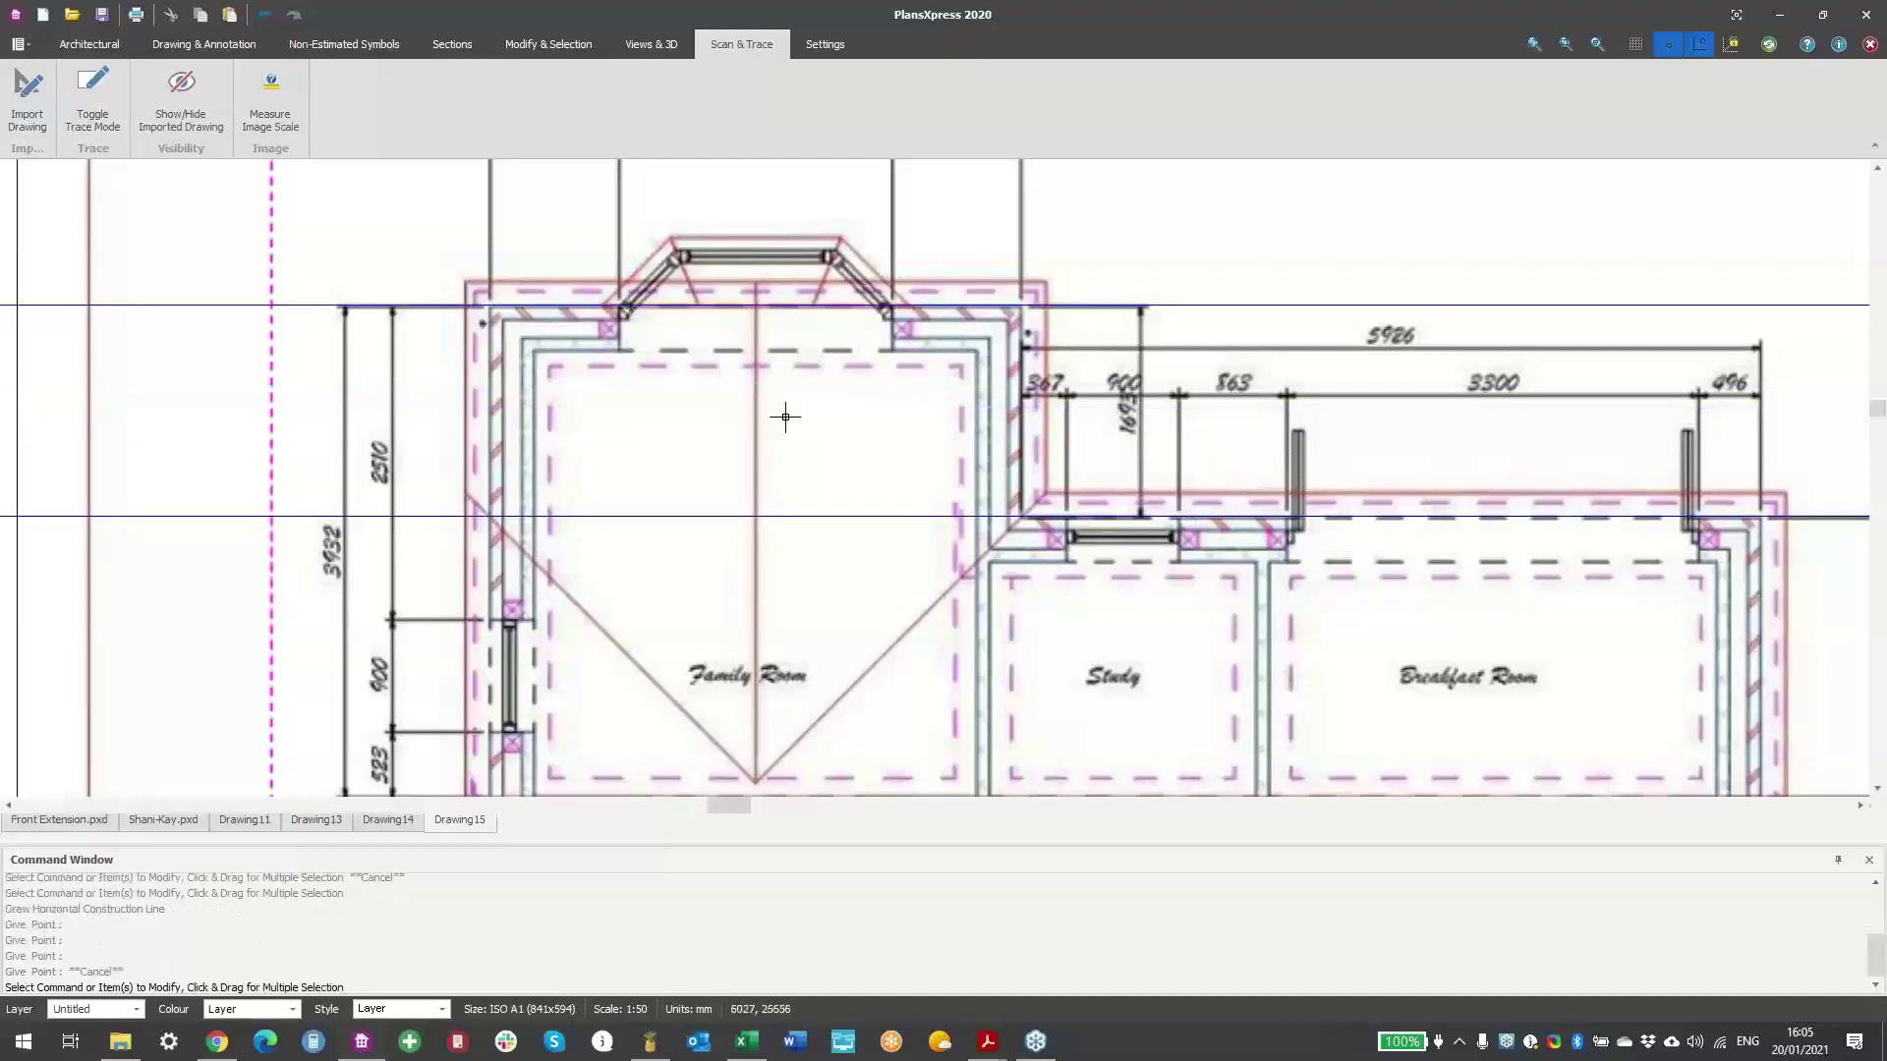
- Add vertical construction lines along both outer side faces of the family room and the breakfast room's right outer face
right_click(786, 414)
mouse_move(978, 506)
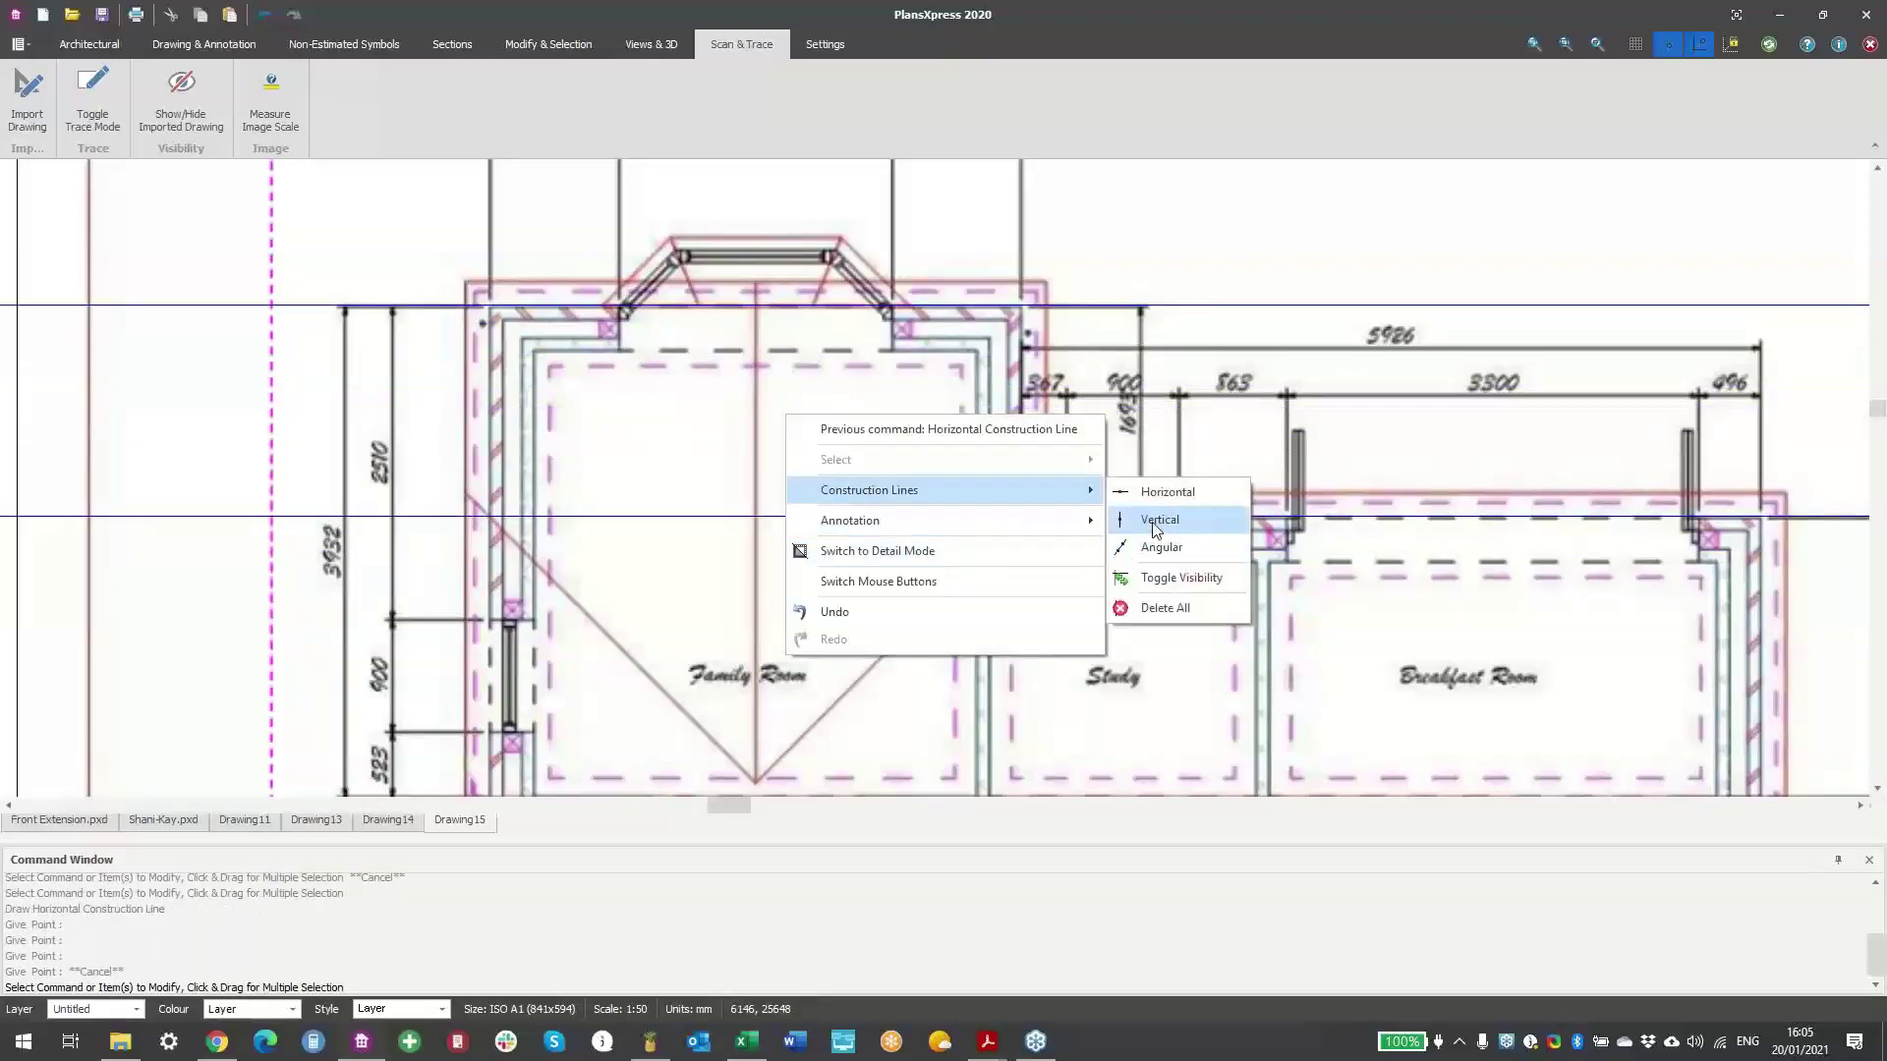
click(1139, 514)
scroll(524, 496, up, 3)
scroll(525, 496, up, 1)
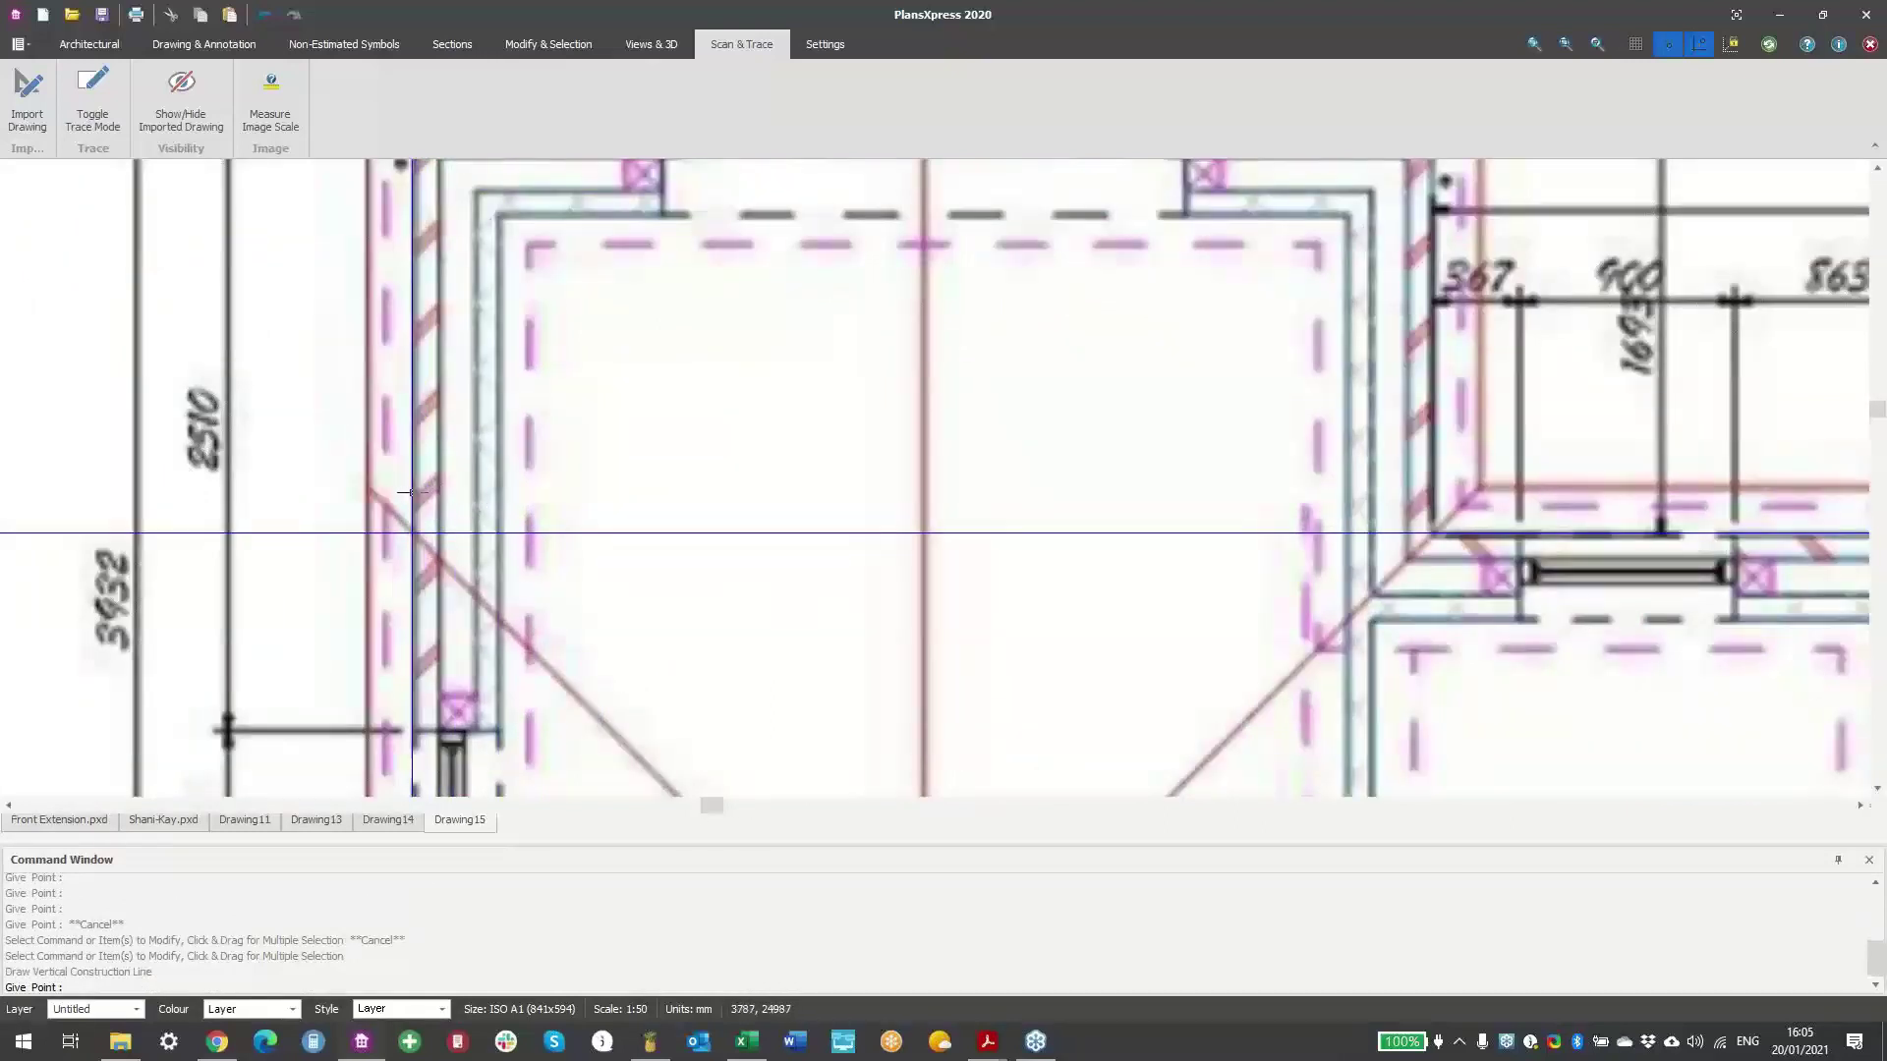
click(416, 489)
middle_drag(958, 610, 706, 609)
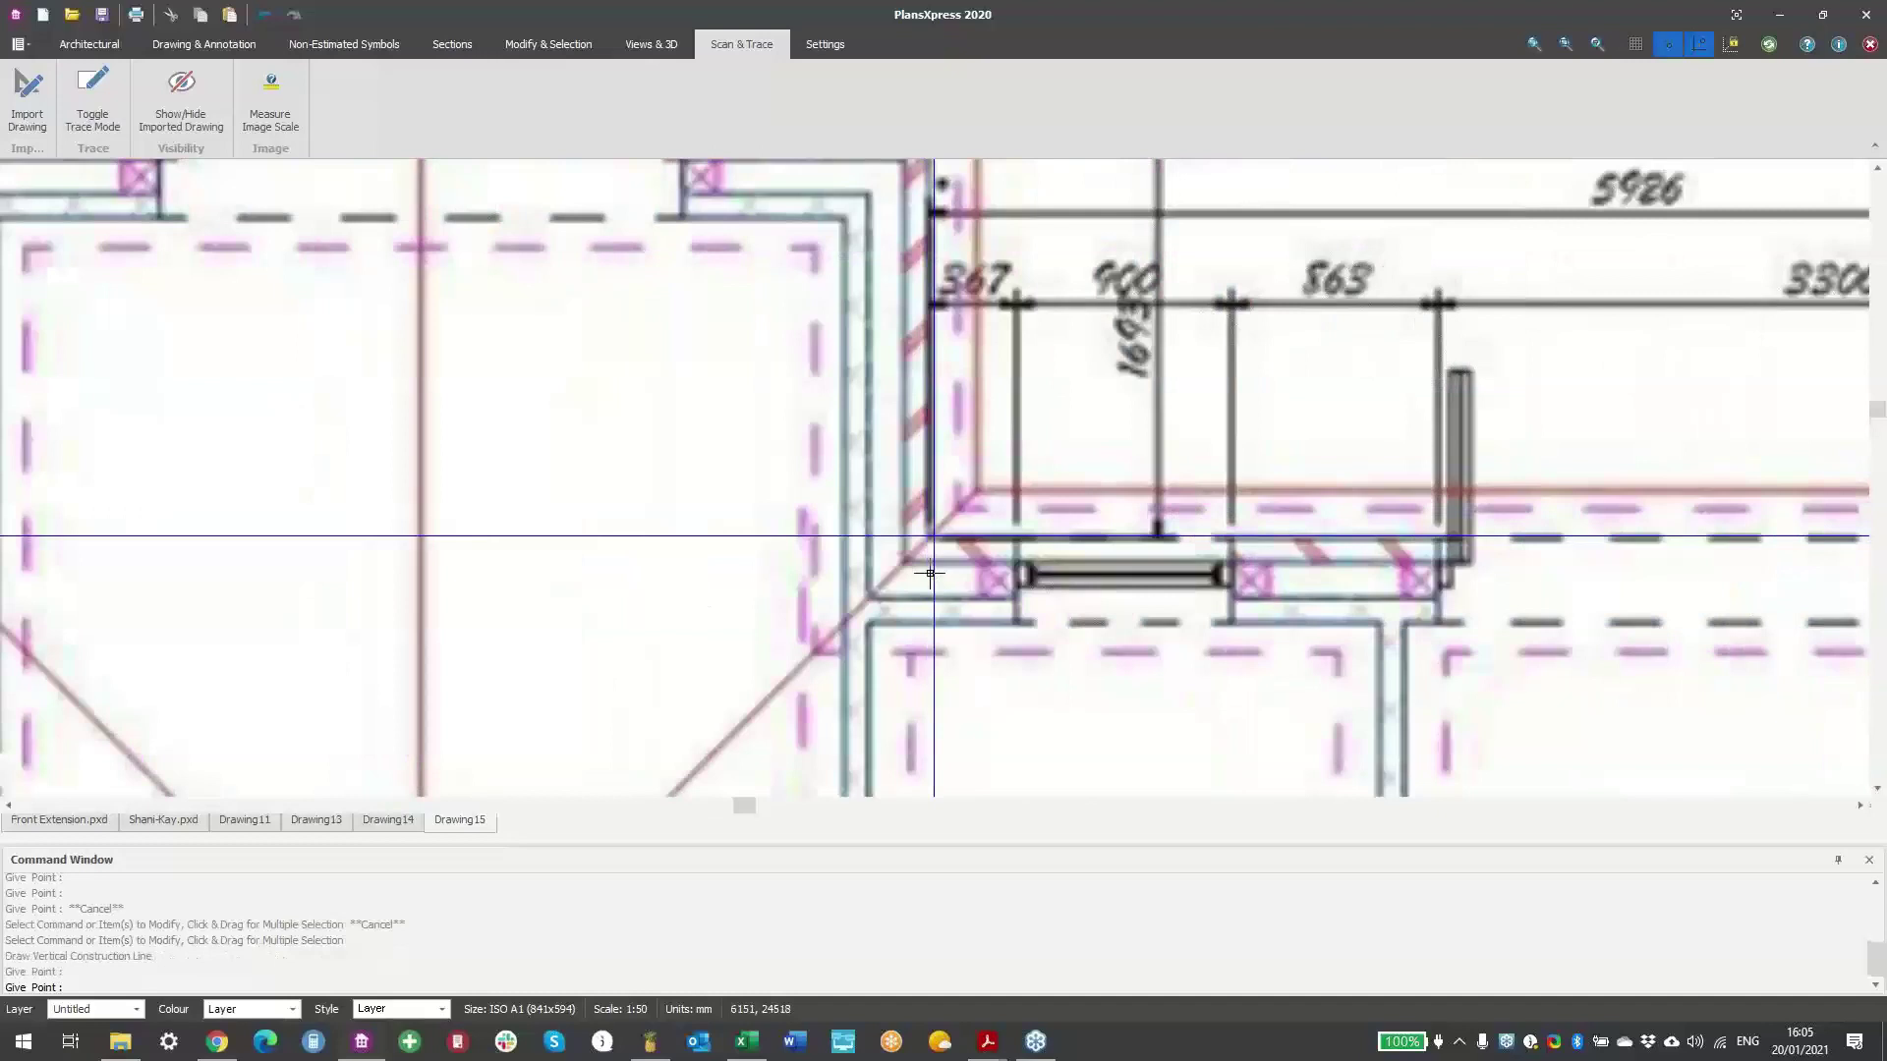
click(927, 566)
middle_drag(1181, 589, 321, 361)
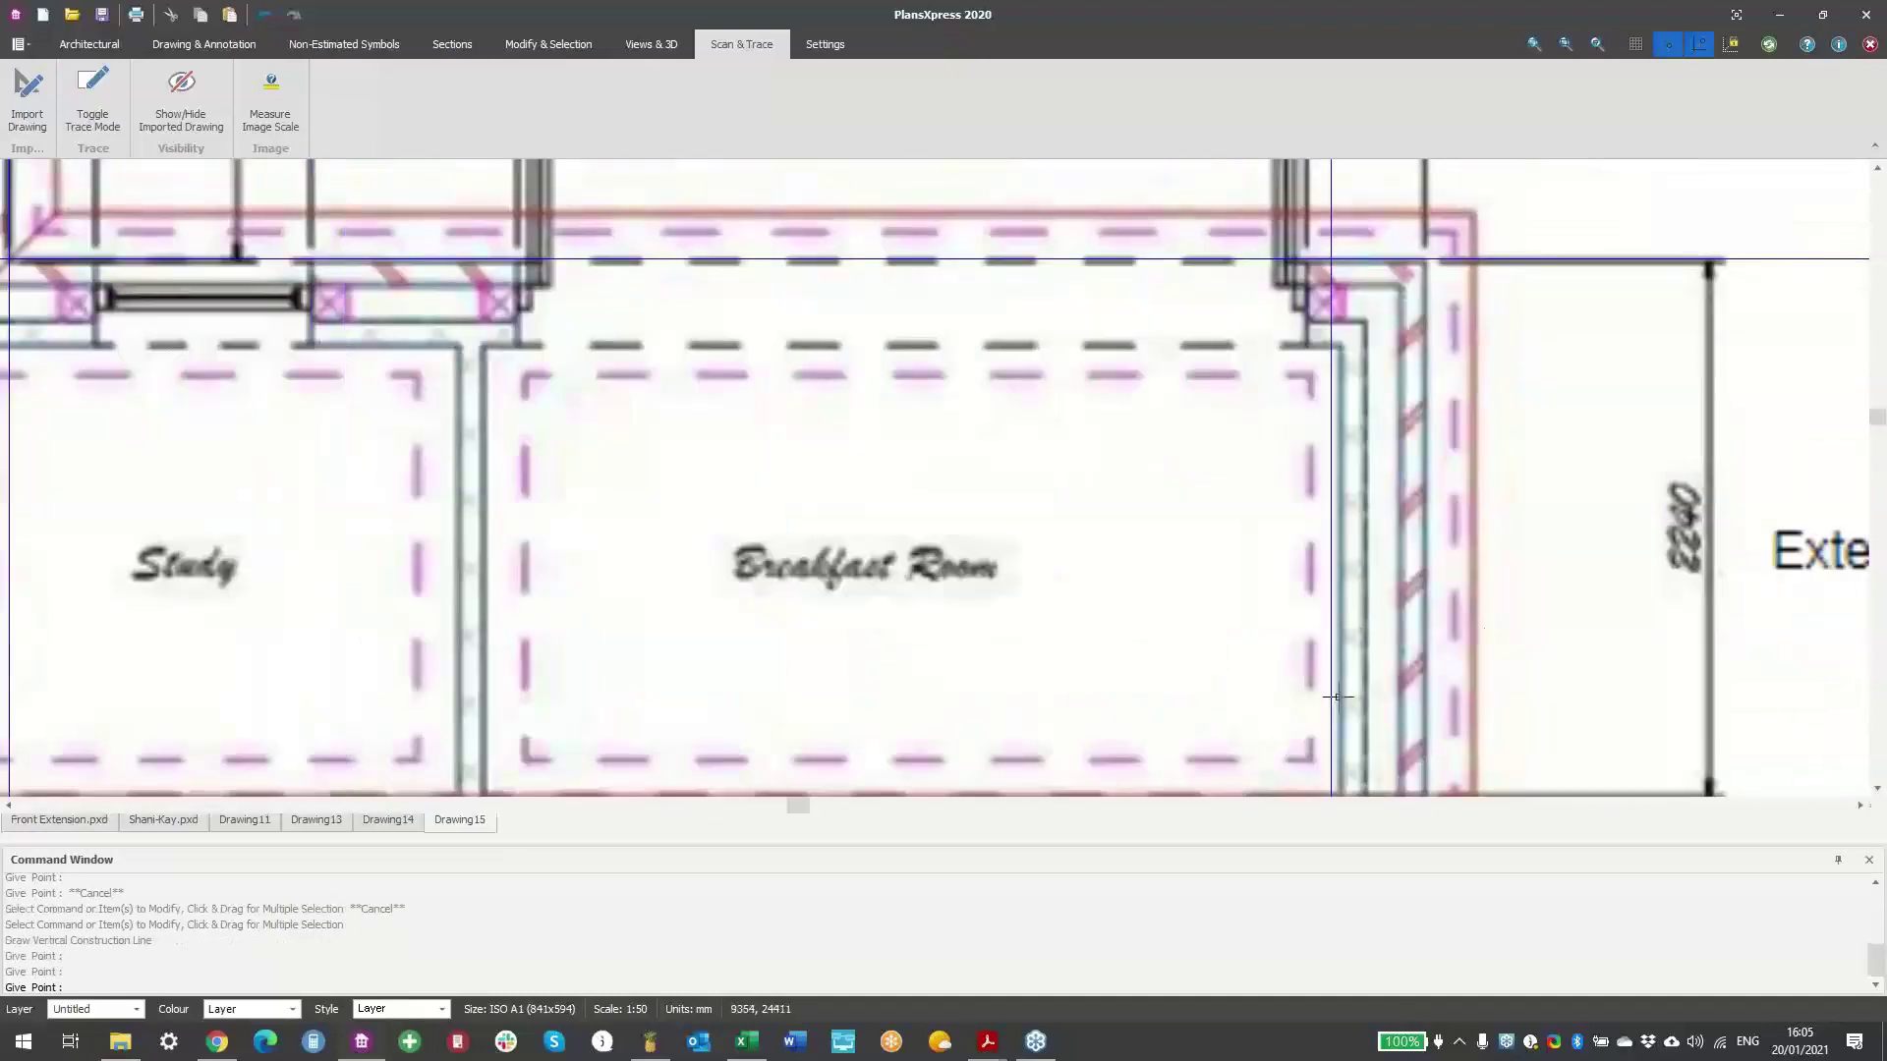
click(1427, 627)
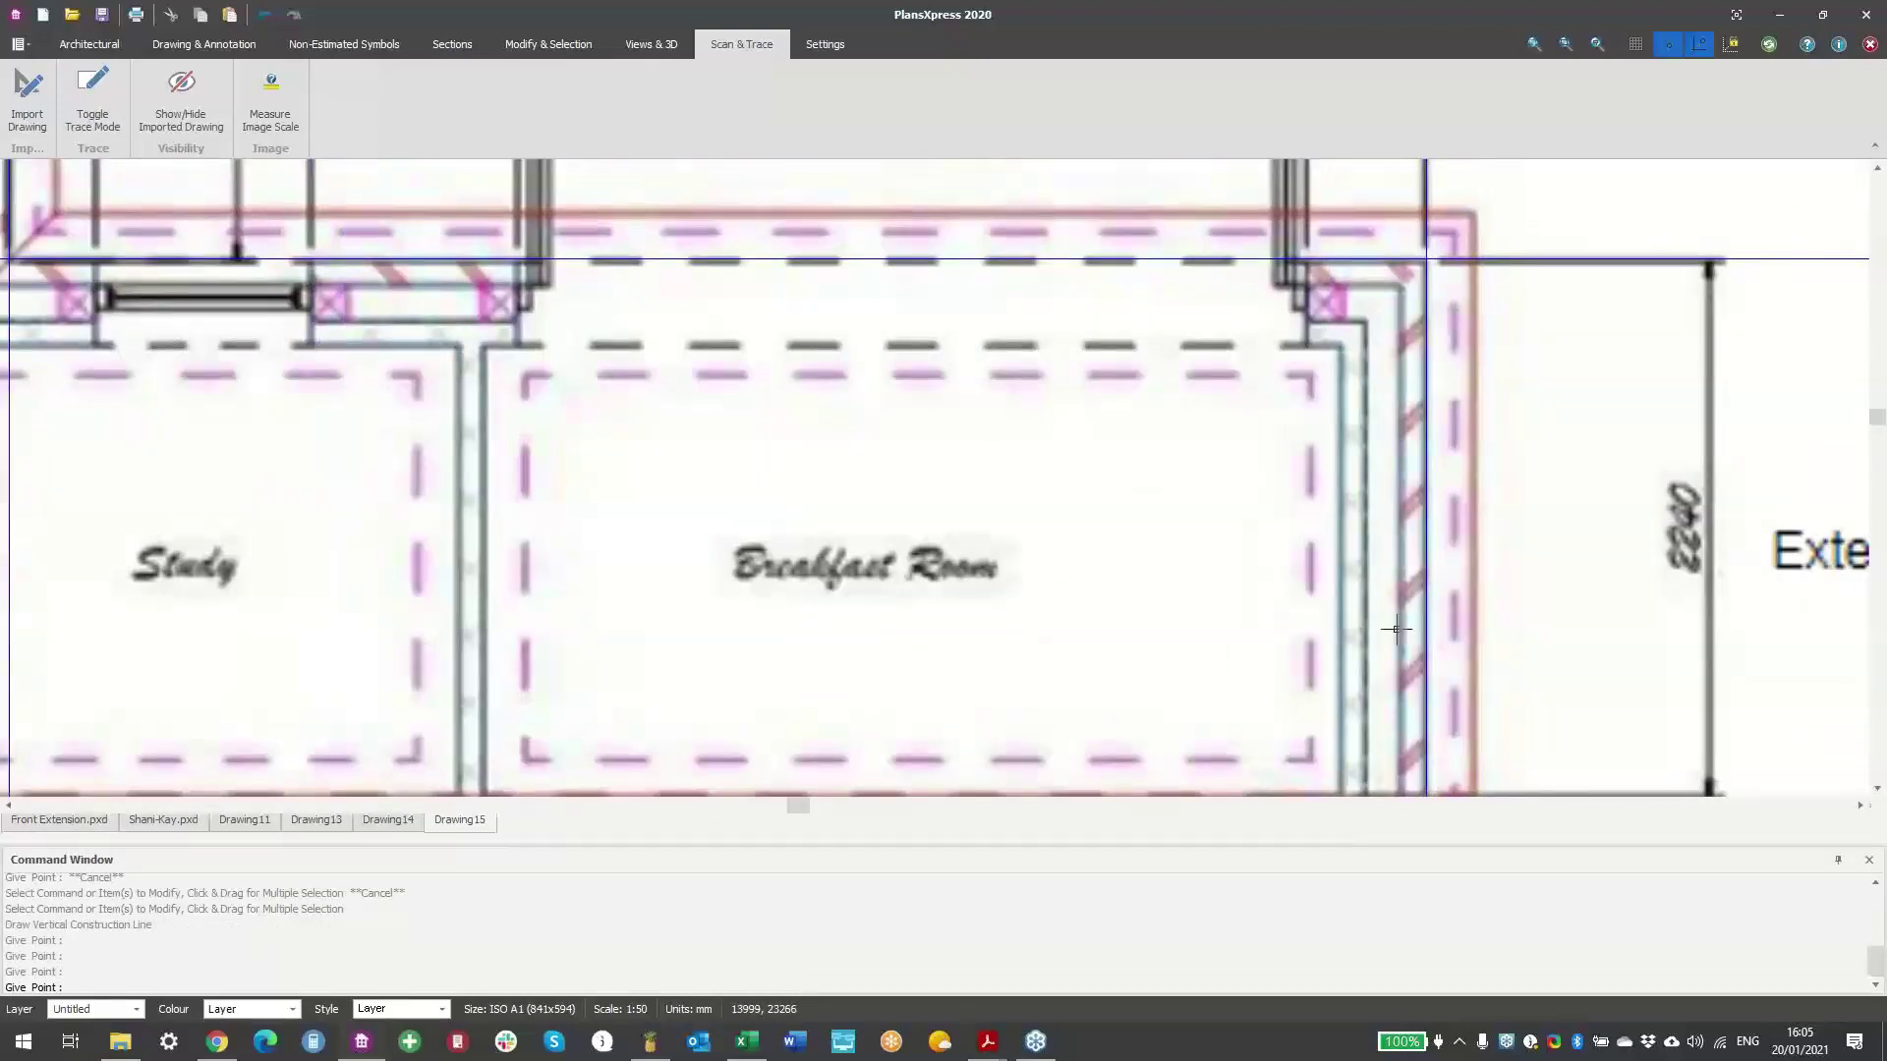
key(Escape)
- Choose the single-storey ground floor brick and block cavity wall for 2.400 high floor to joist height, with default dimensions
scroll(747, 658, down, 4)
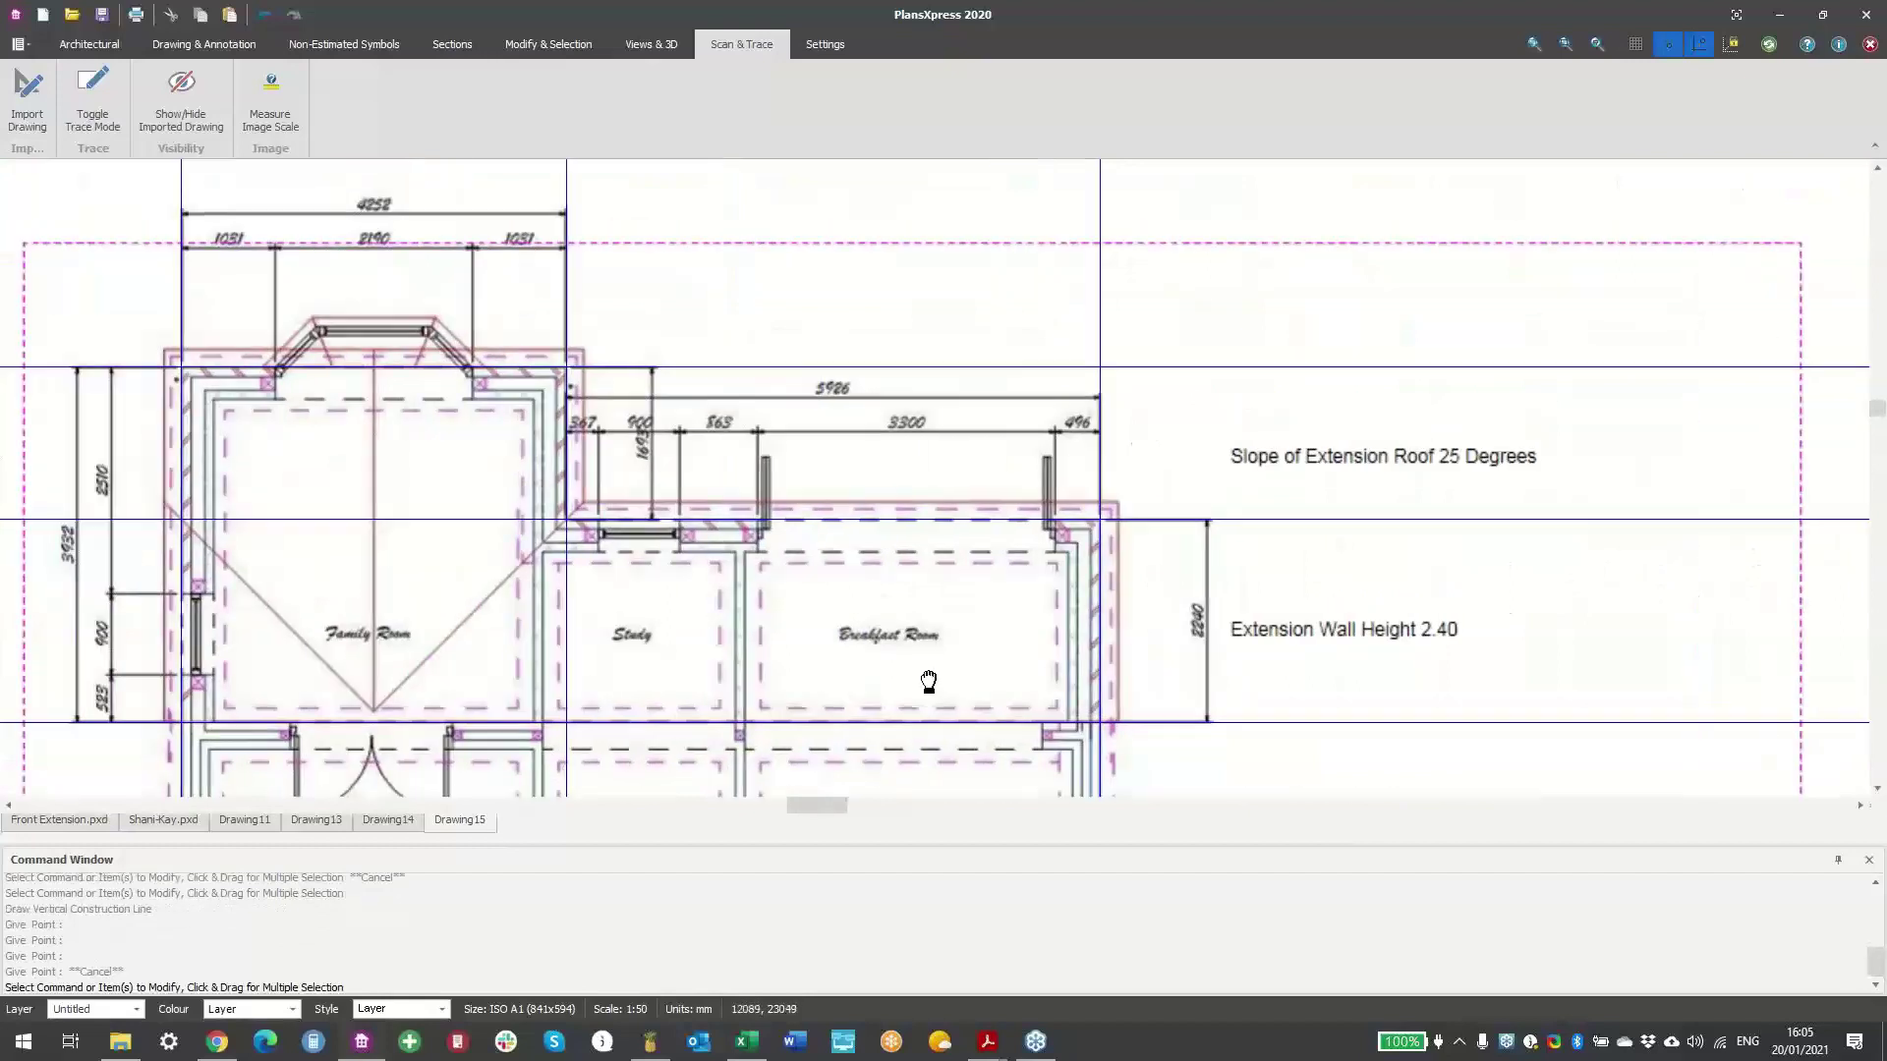
click(88, 44)
click(26, 125)
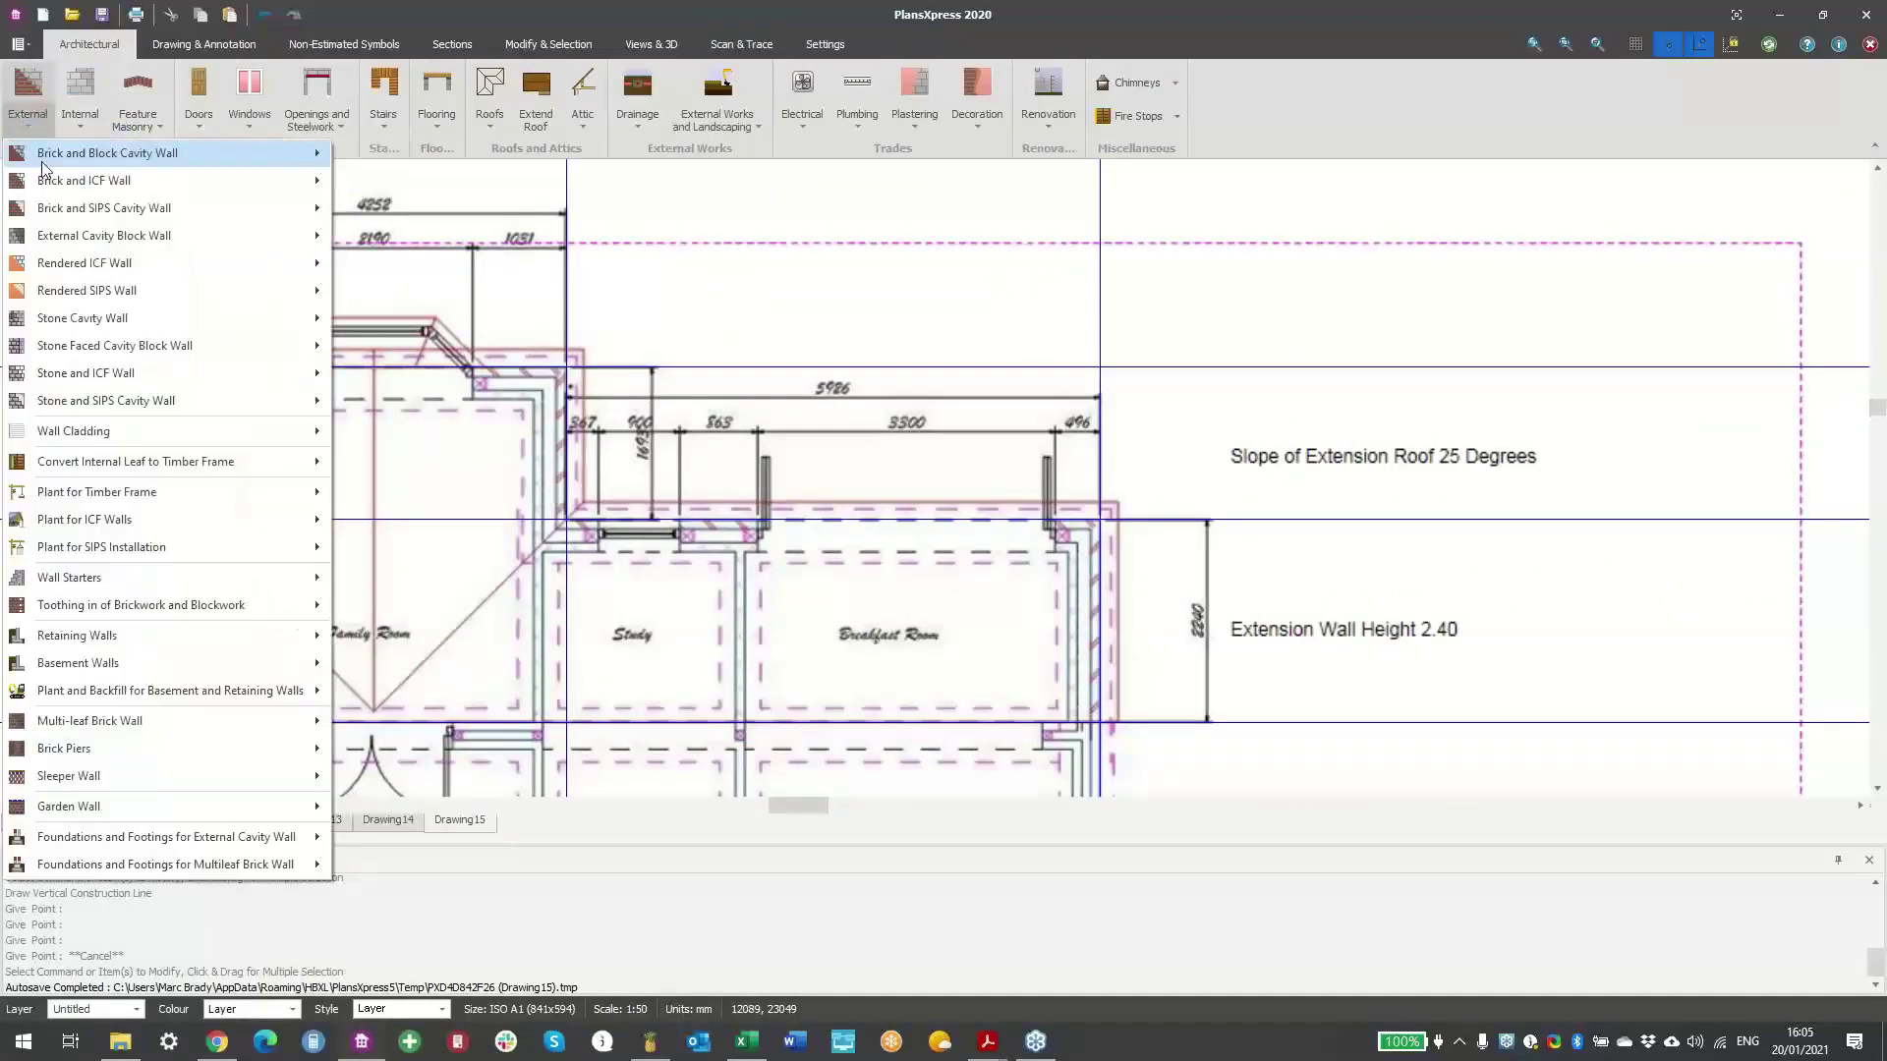
mouse_move(44, 155)
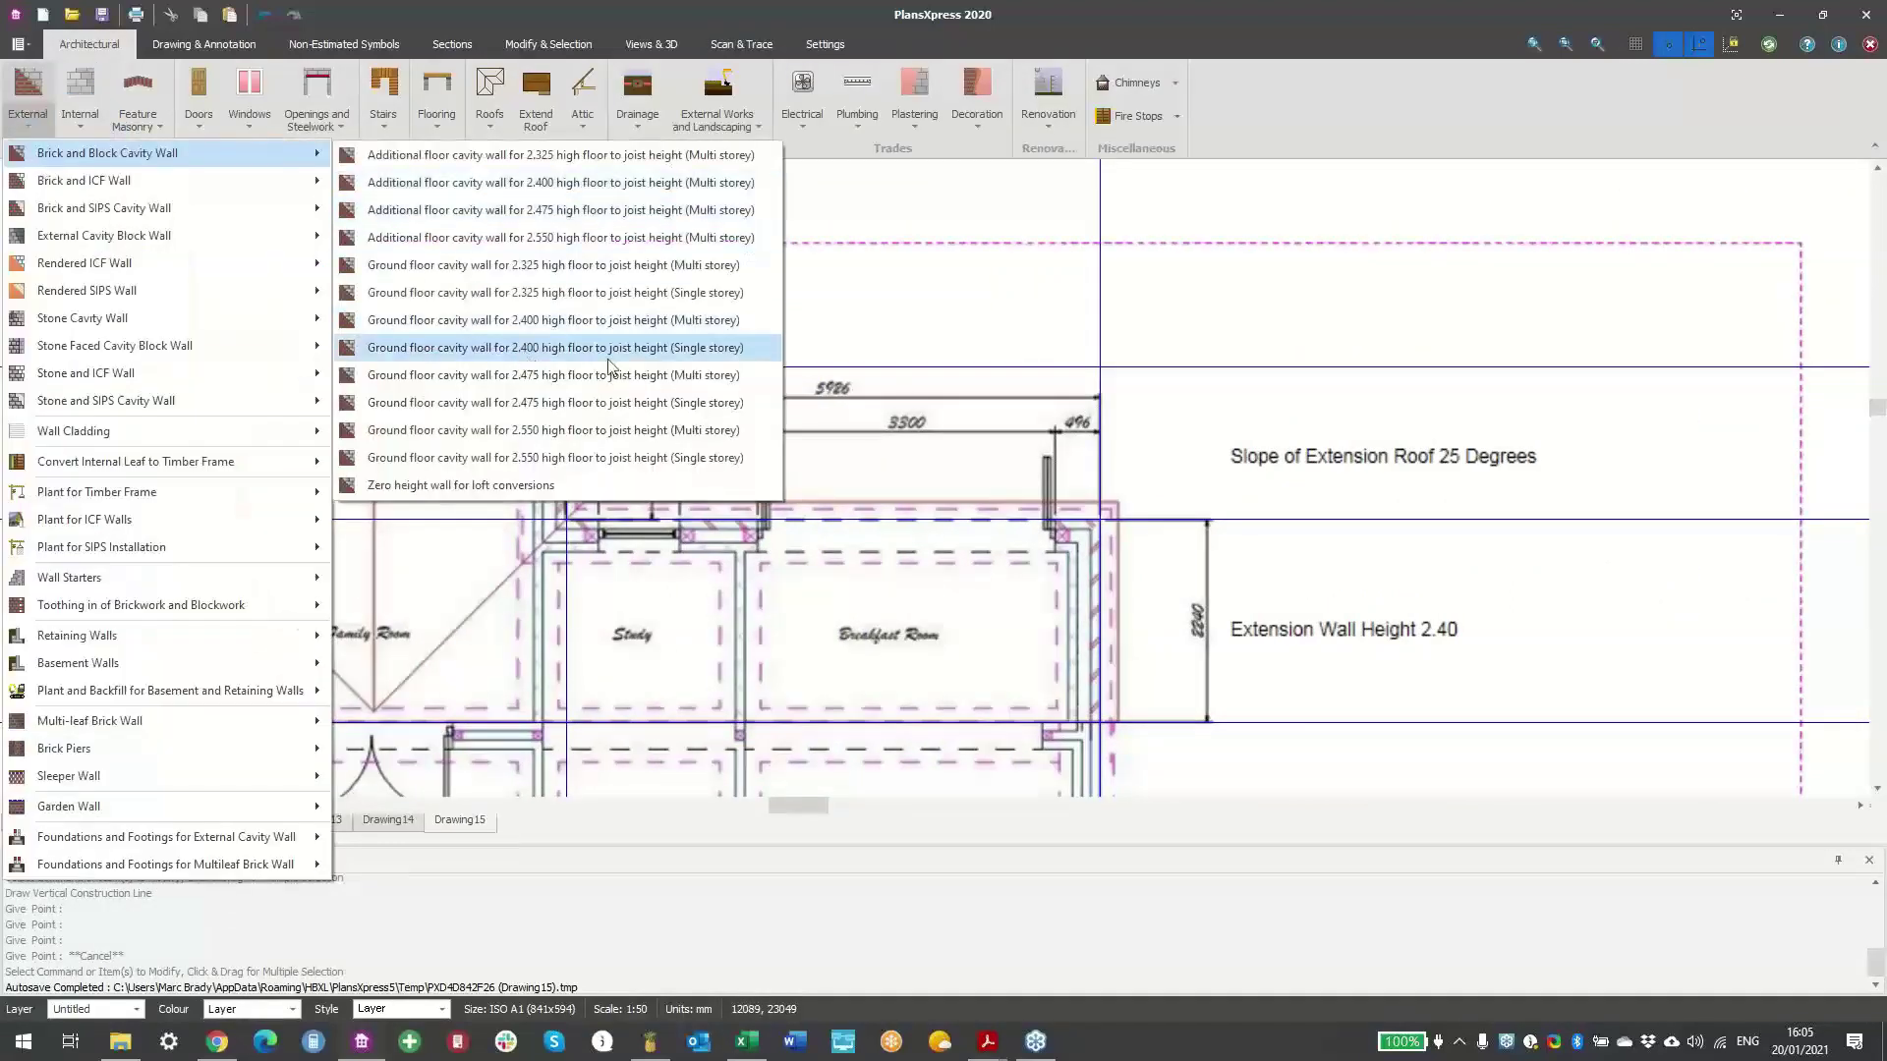
click(510, 348)
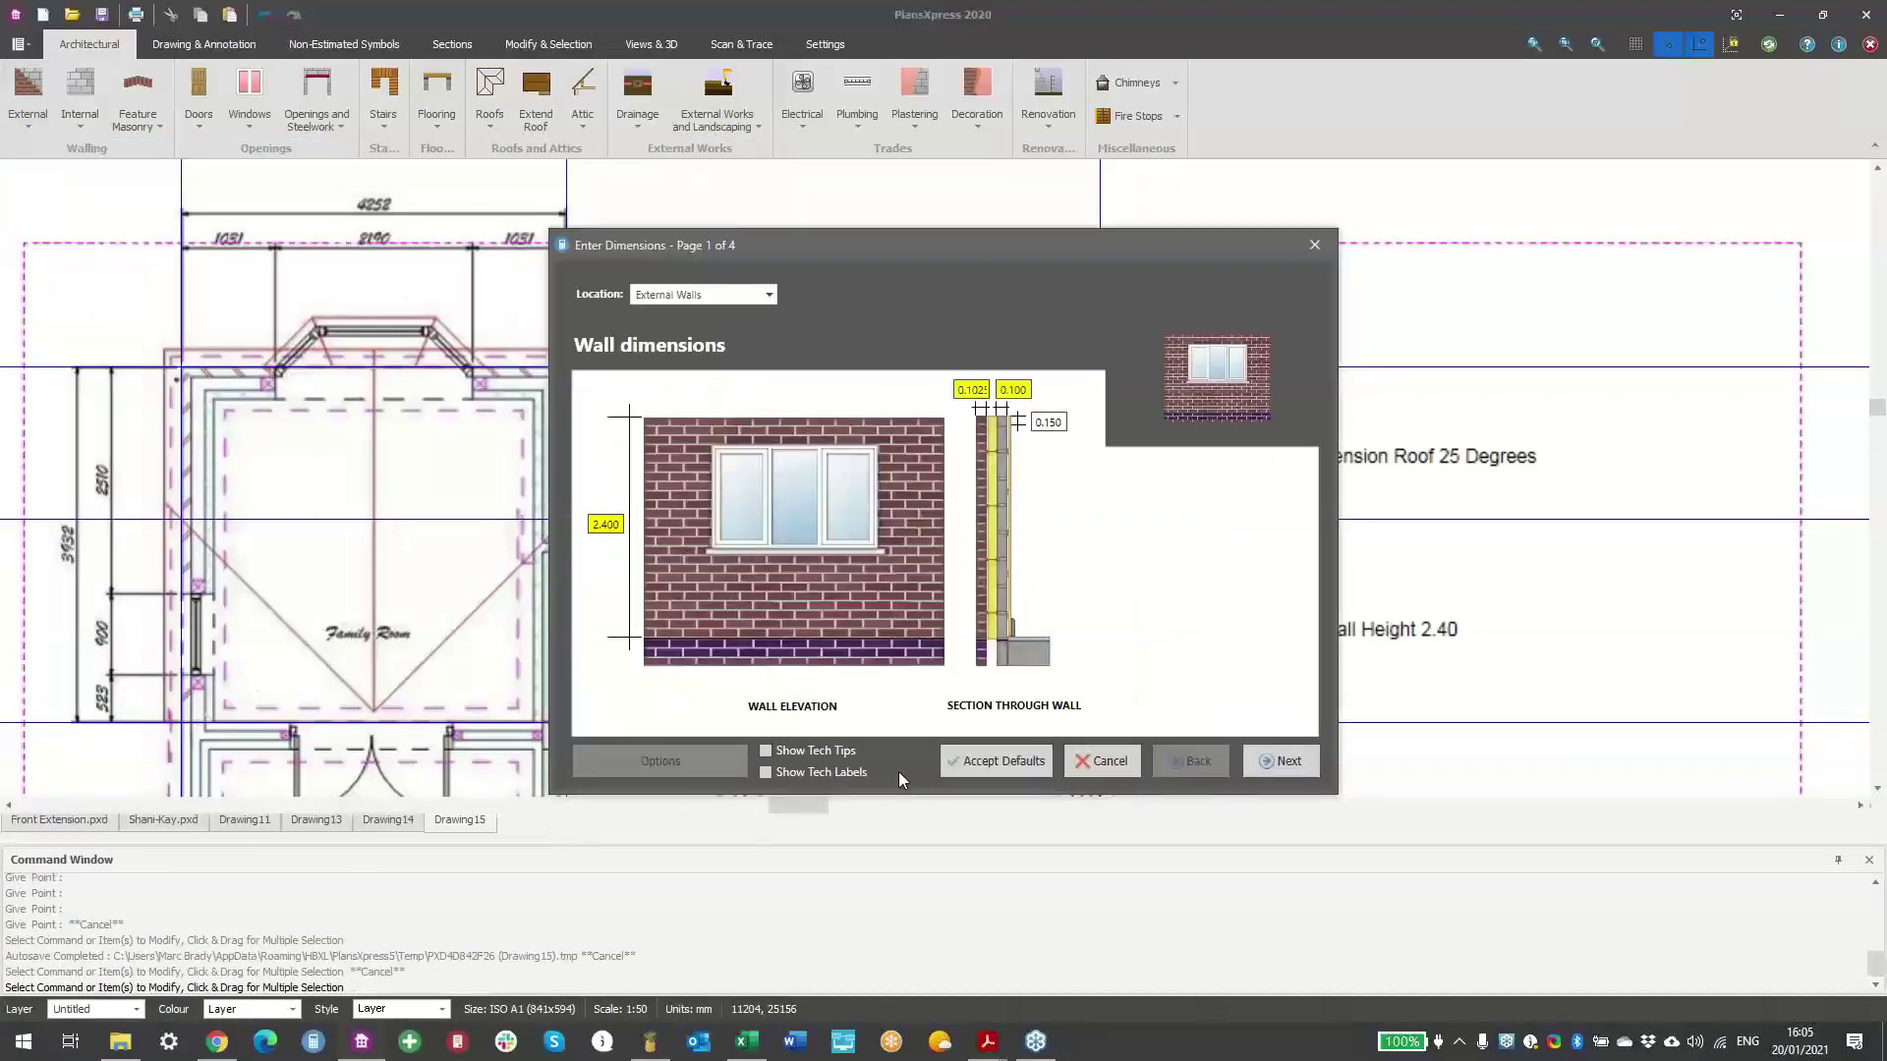
click(971, 759)
- Draw the family room's left wall from the existing house to its rear corner, with Left justification and Left external side
scroll(178, 732, up, 2)
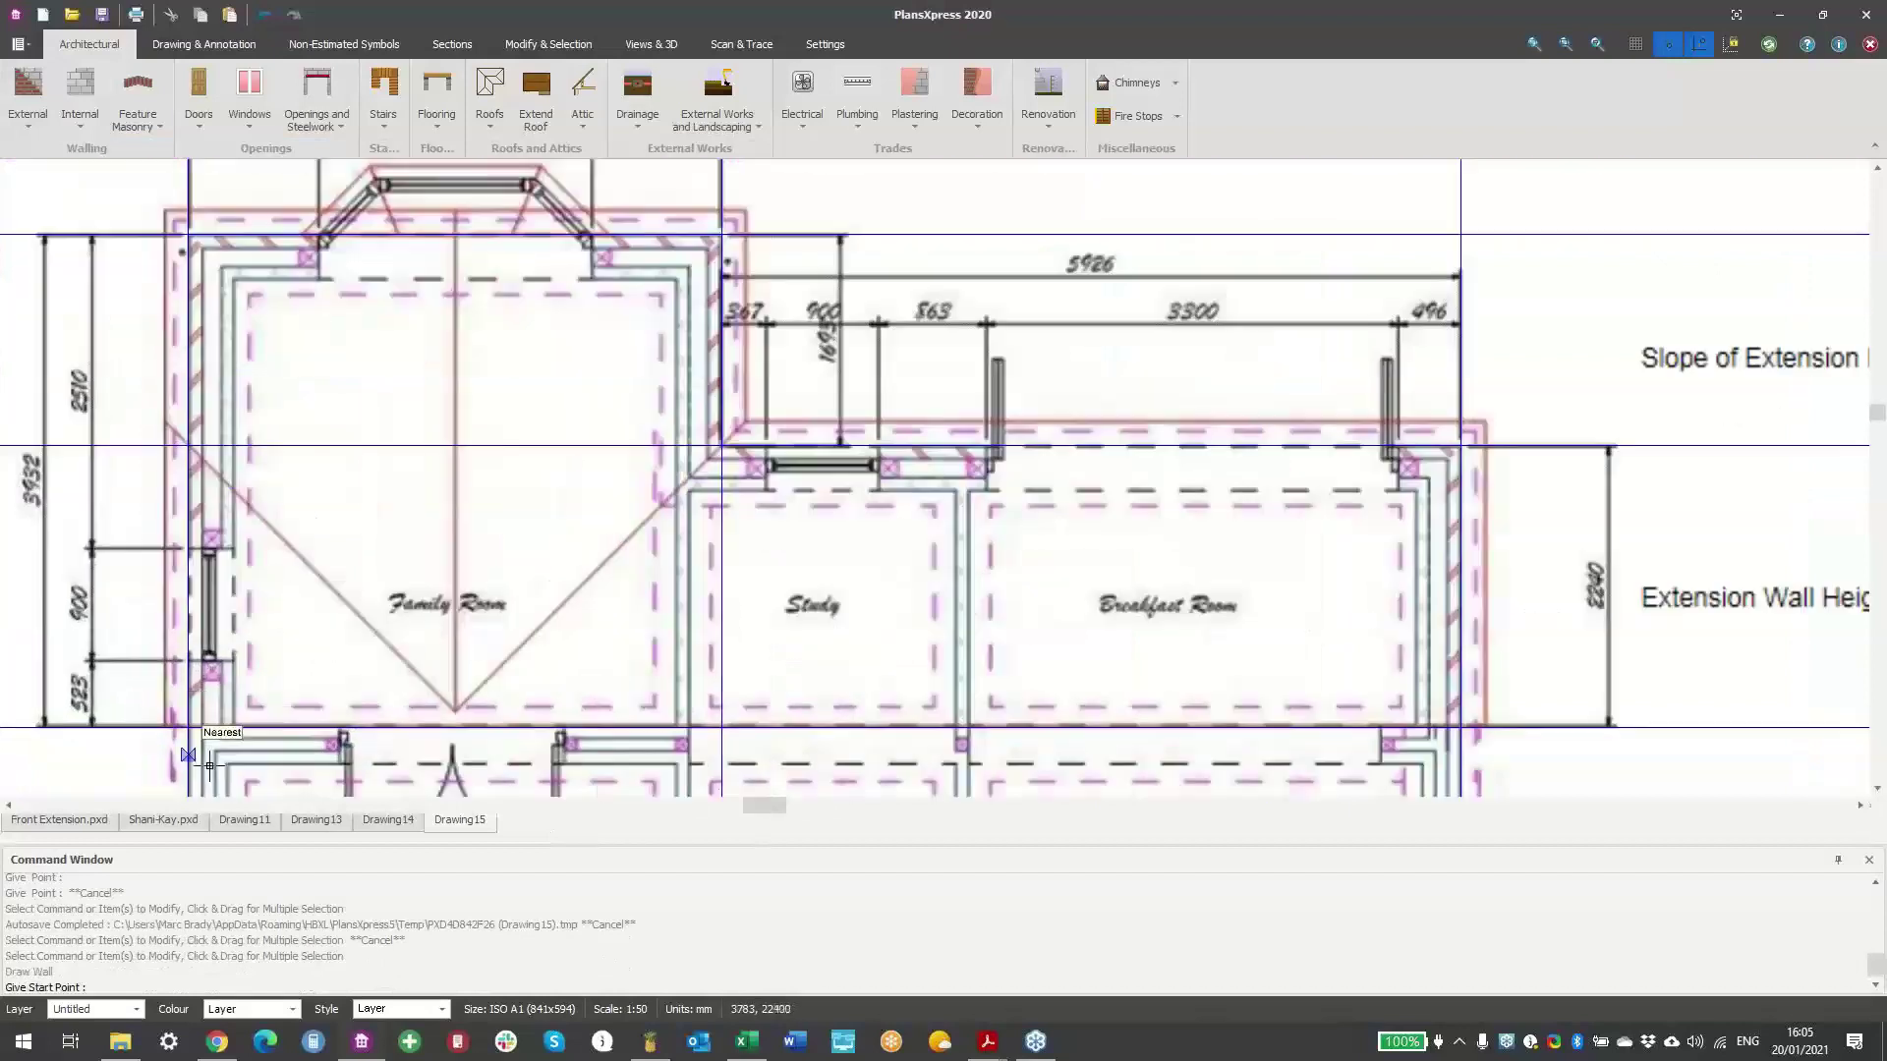
click(186, 728)
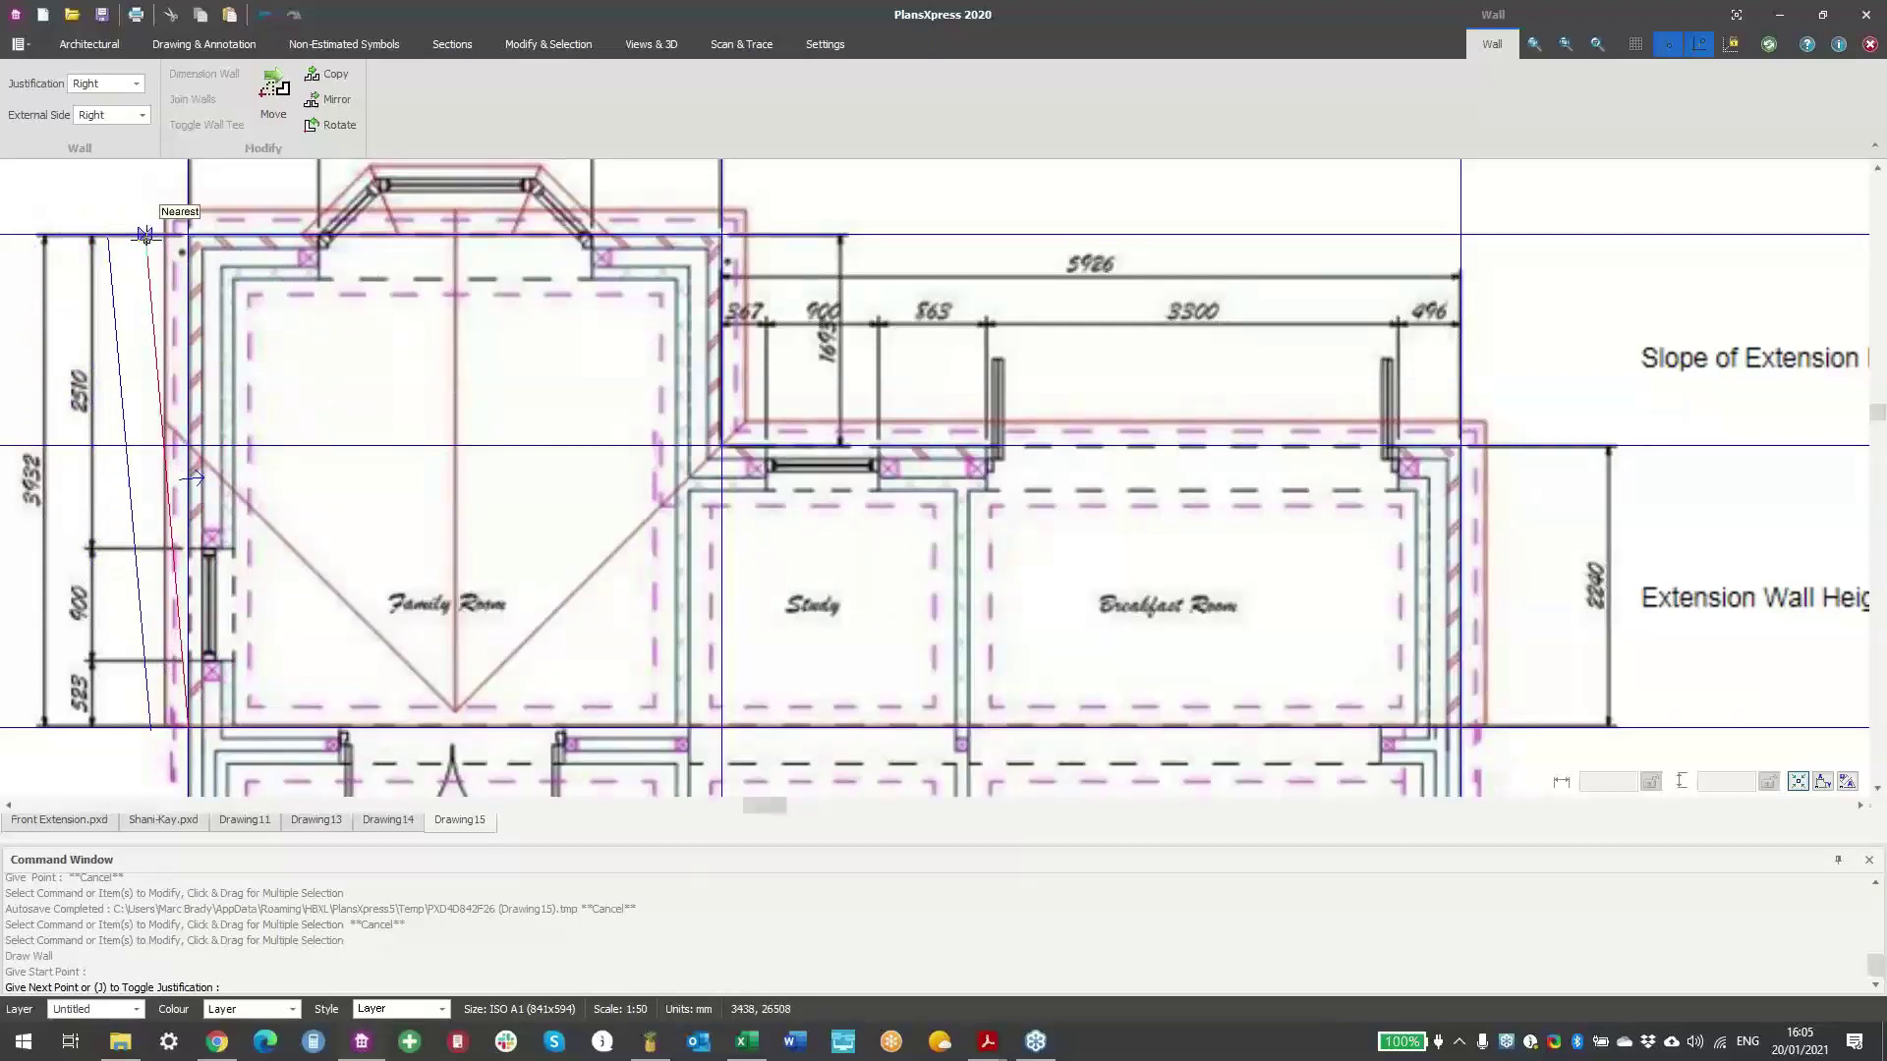
key(j)
key(j)
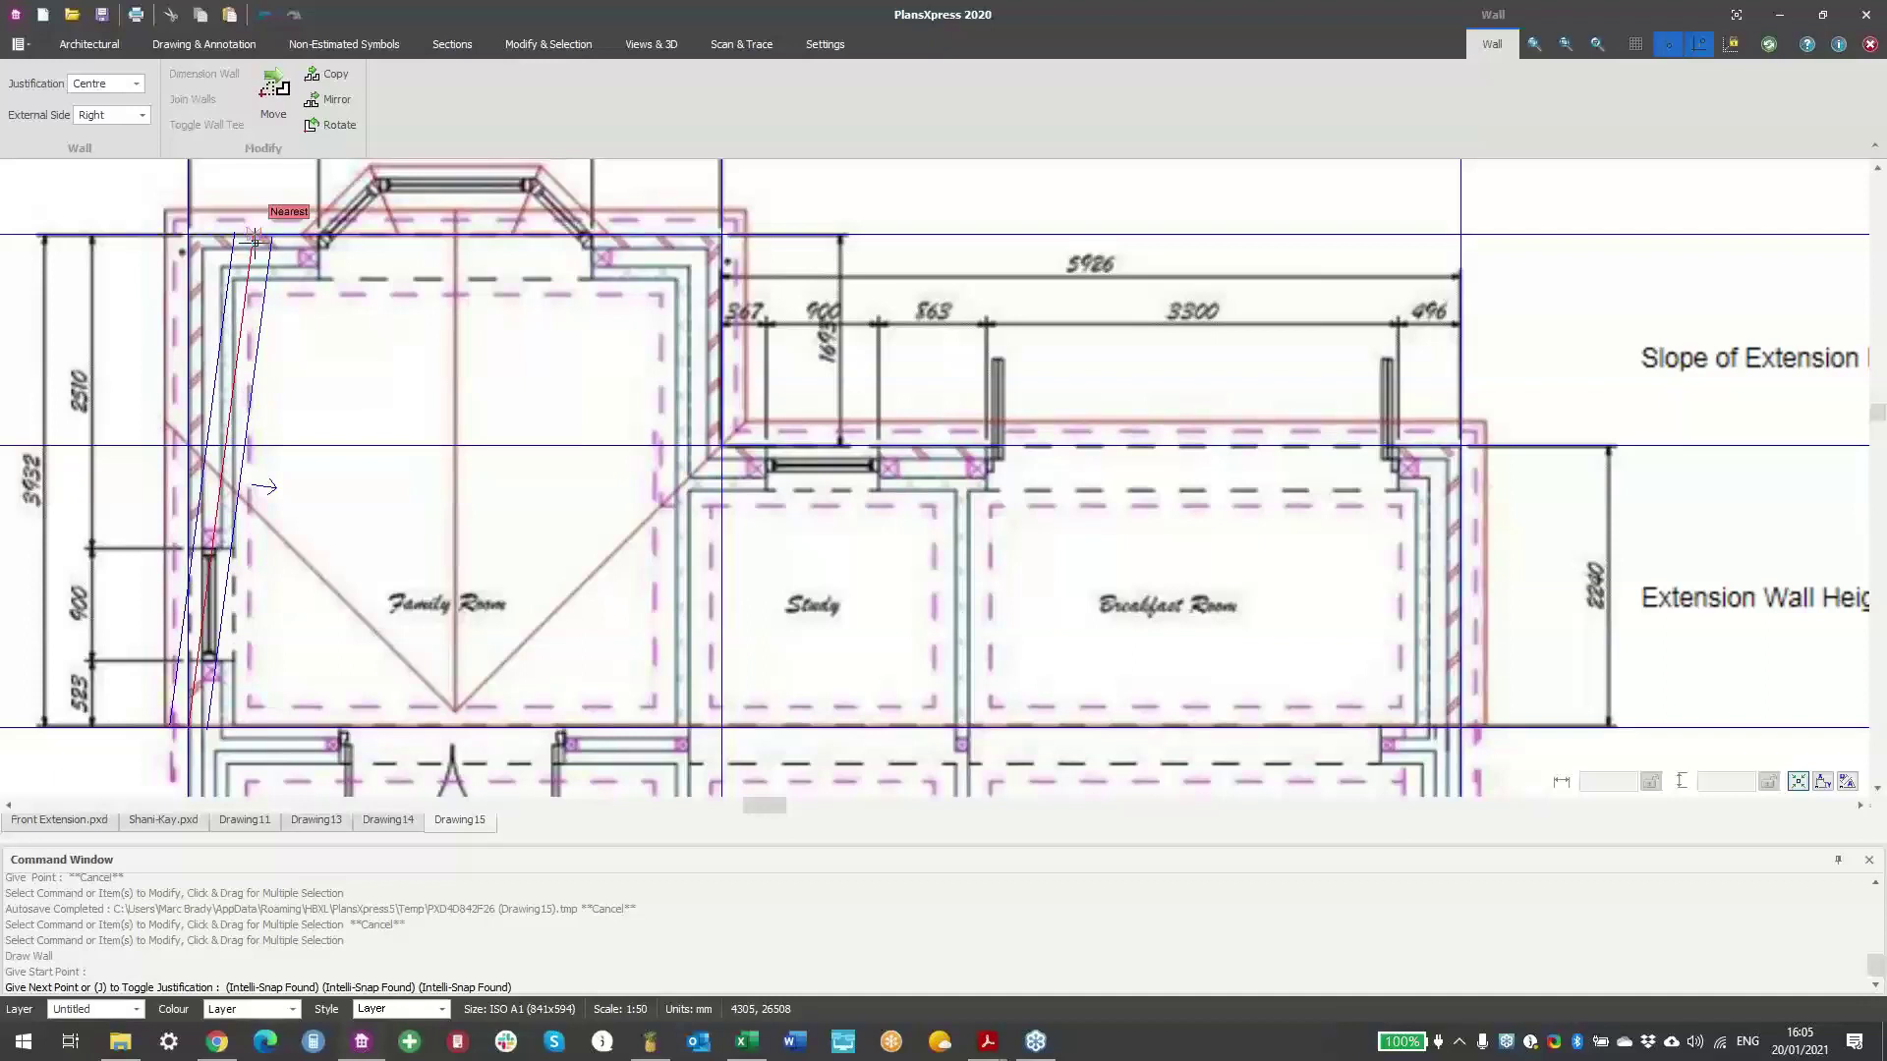
key(s)
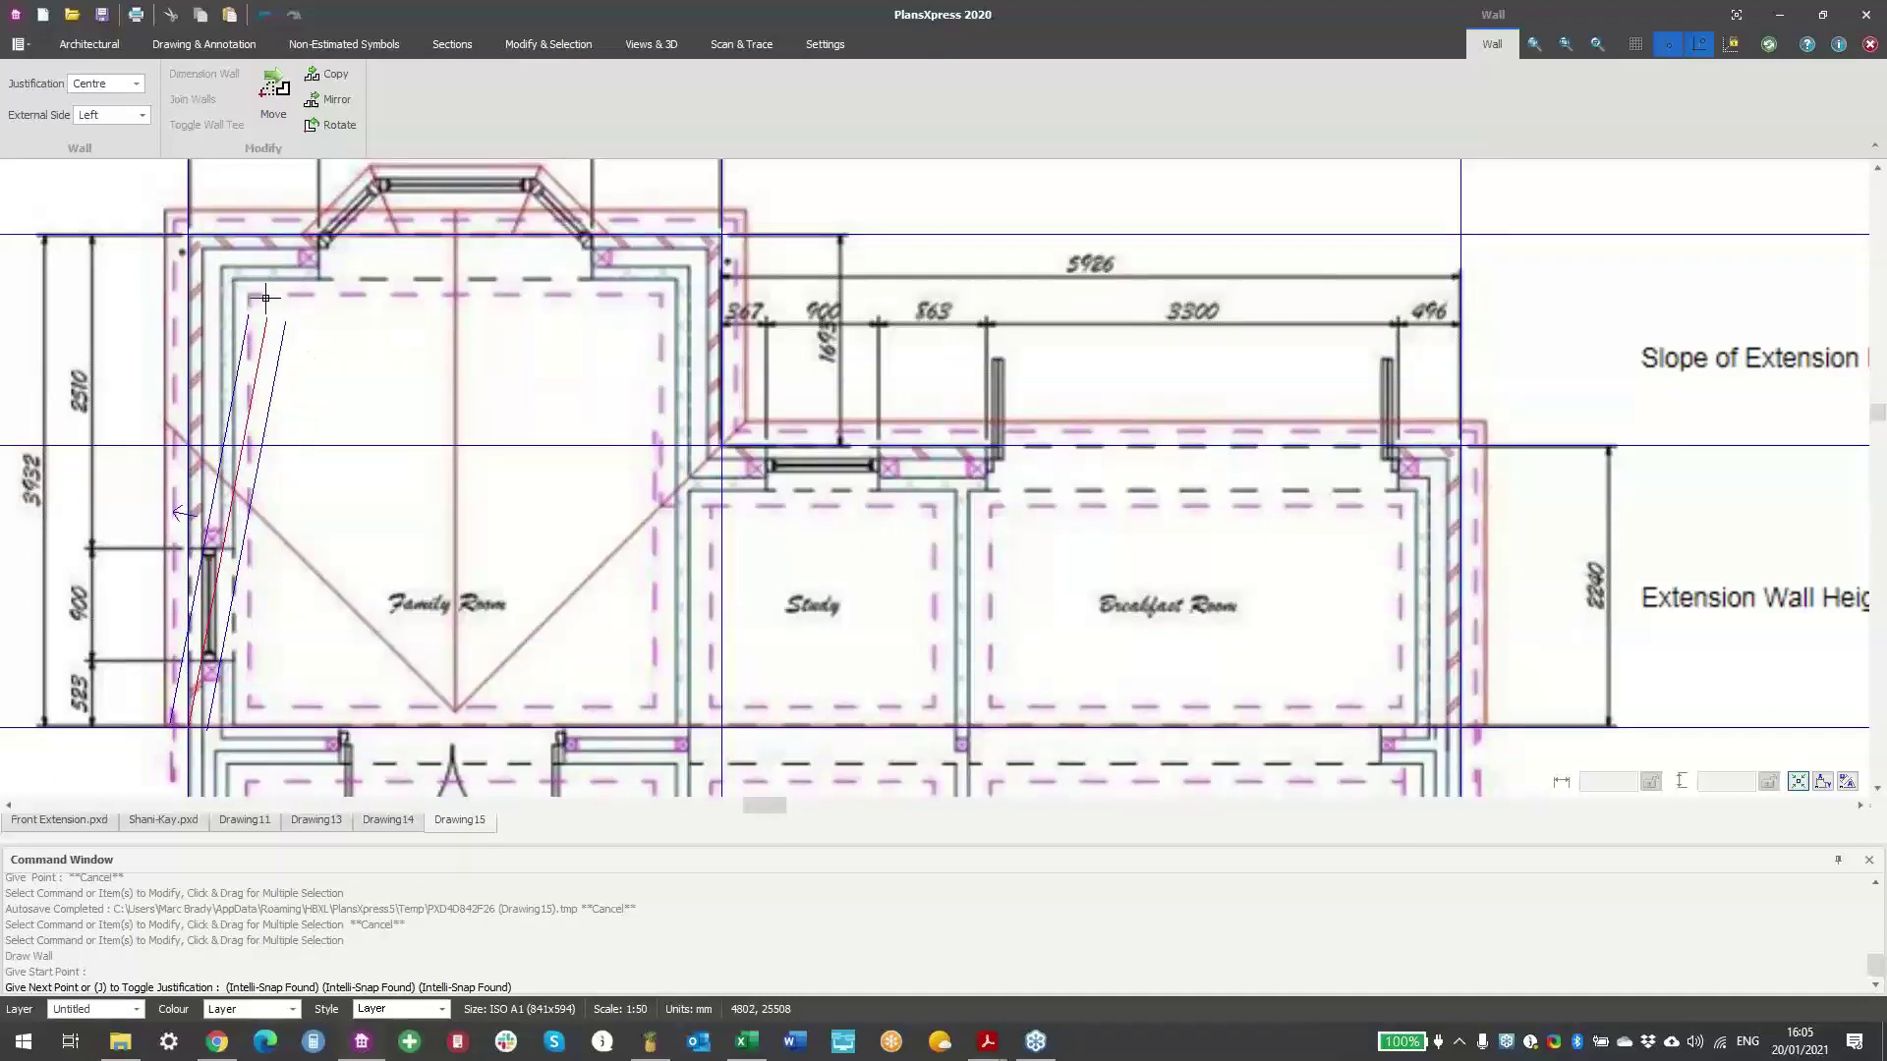
scroll(265, 295, up, 1)
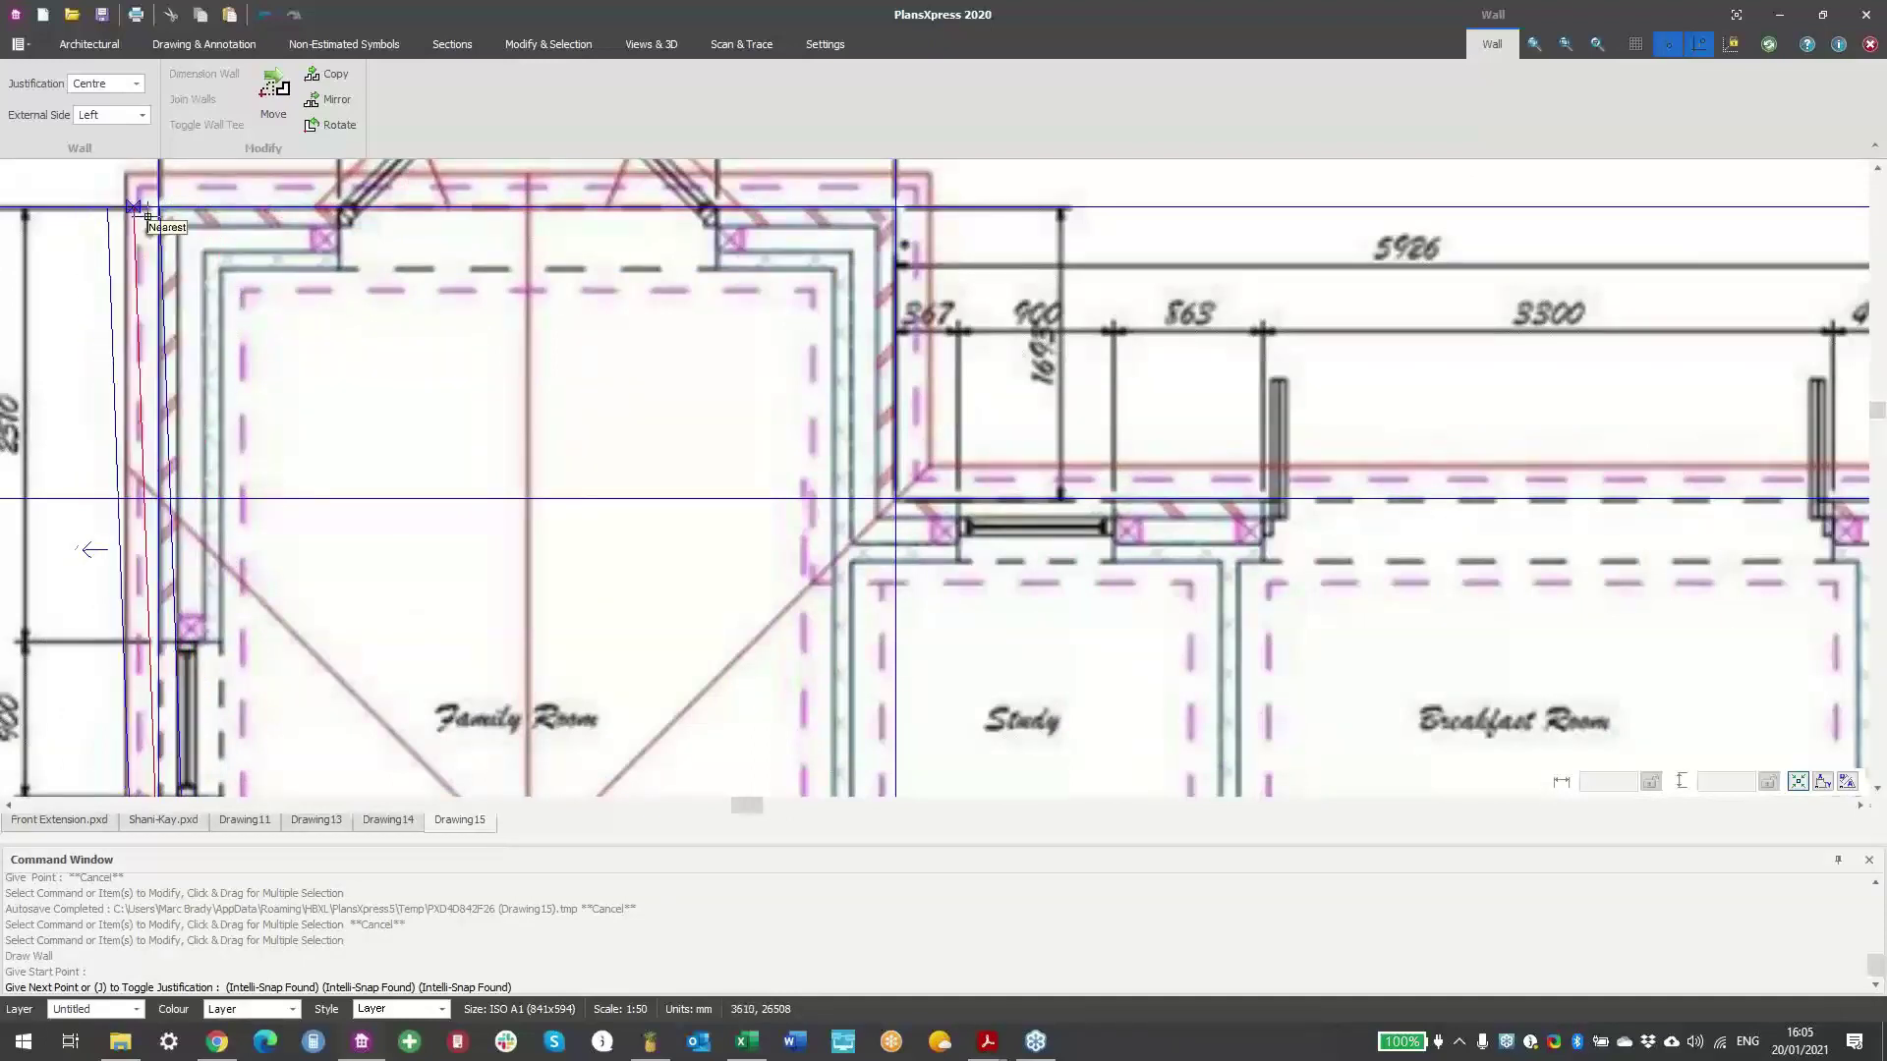
key(j)
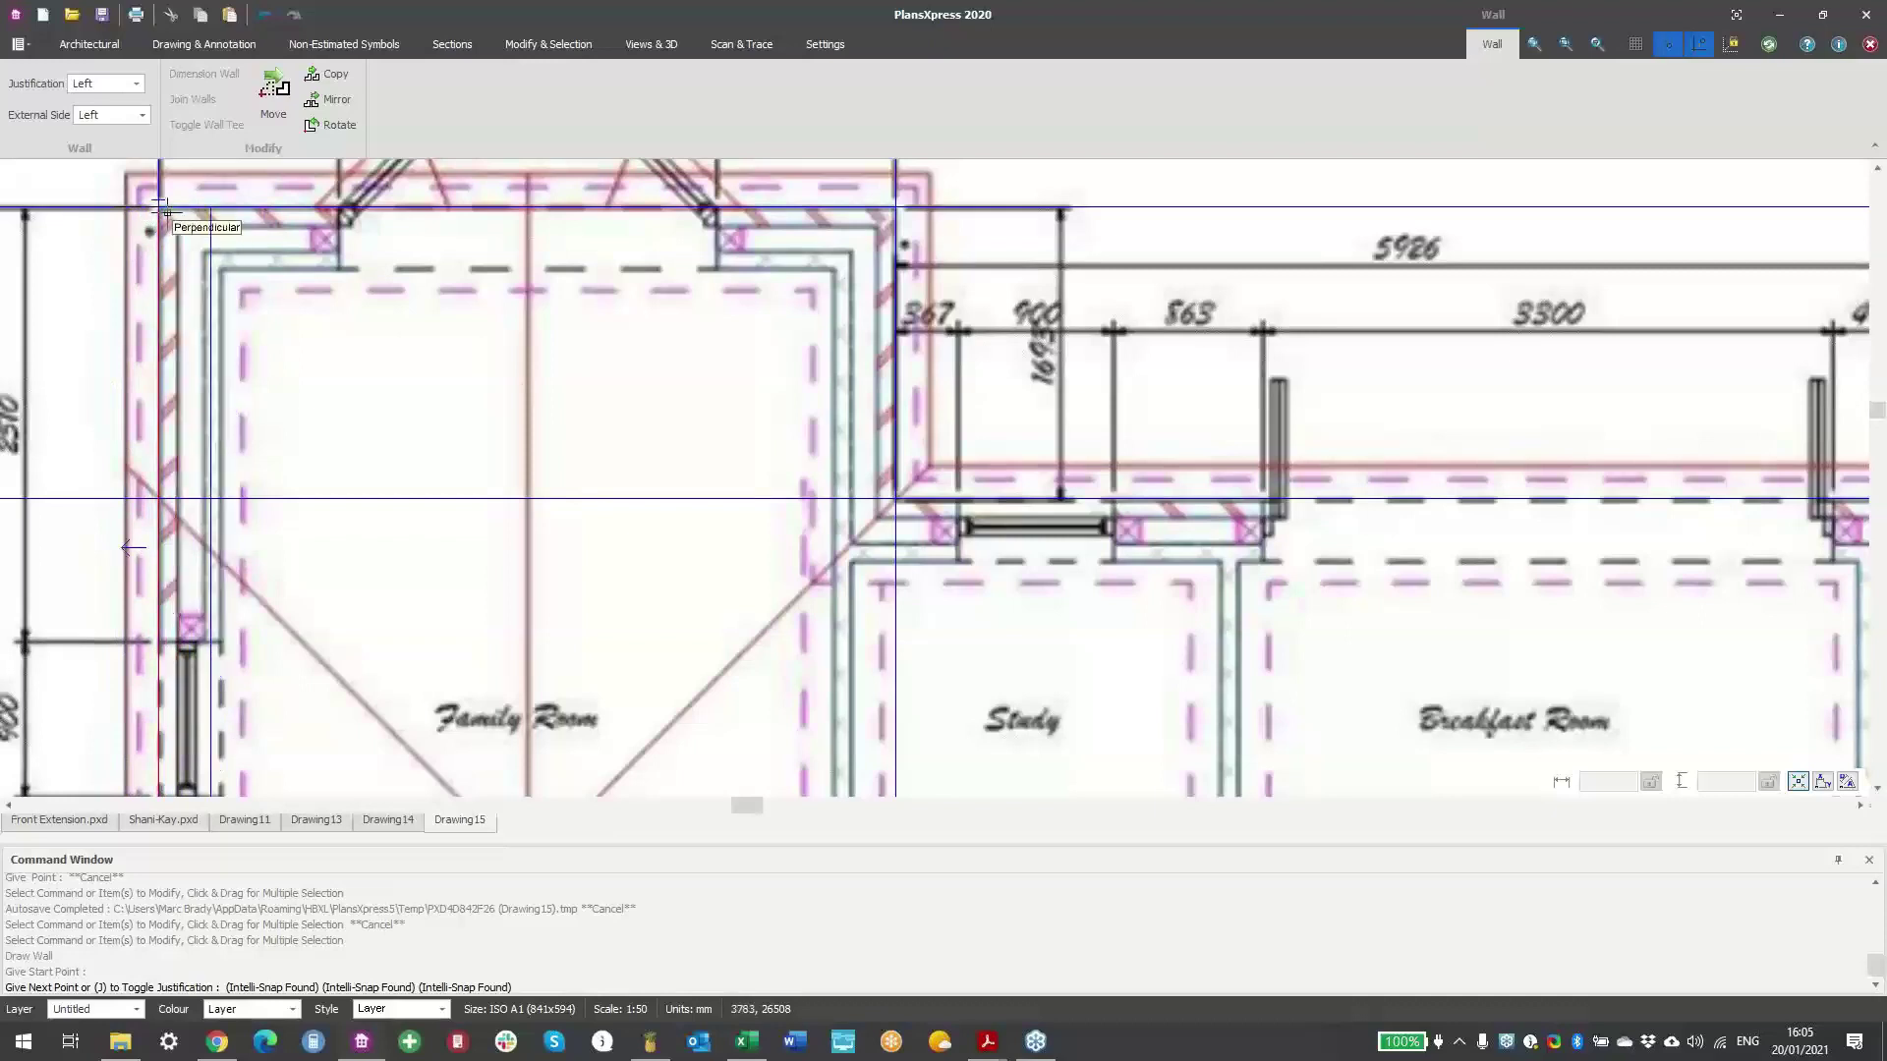
click(157, 207)
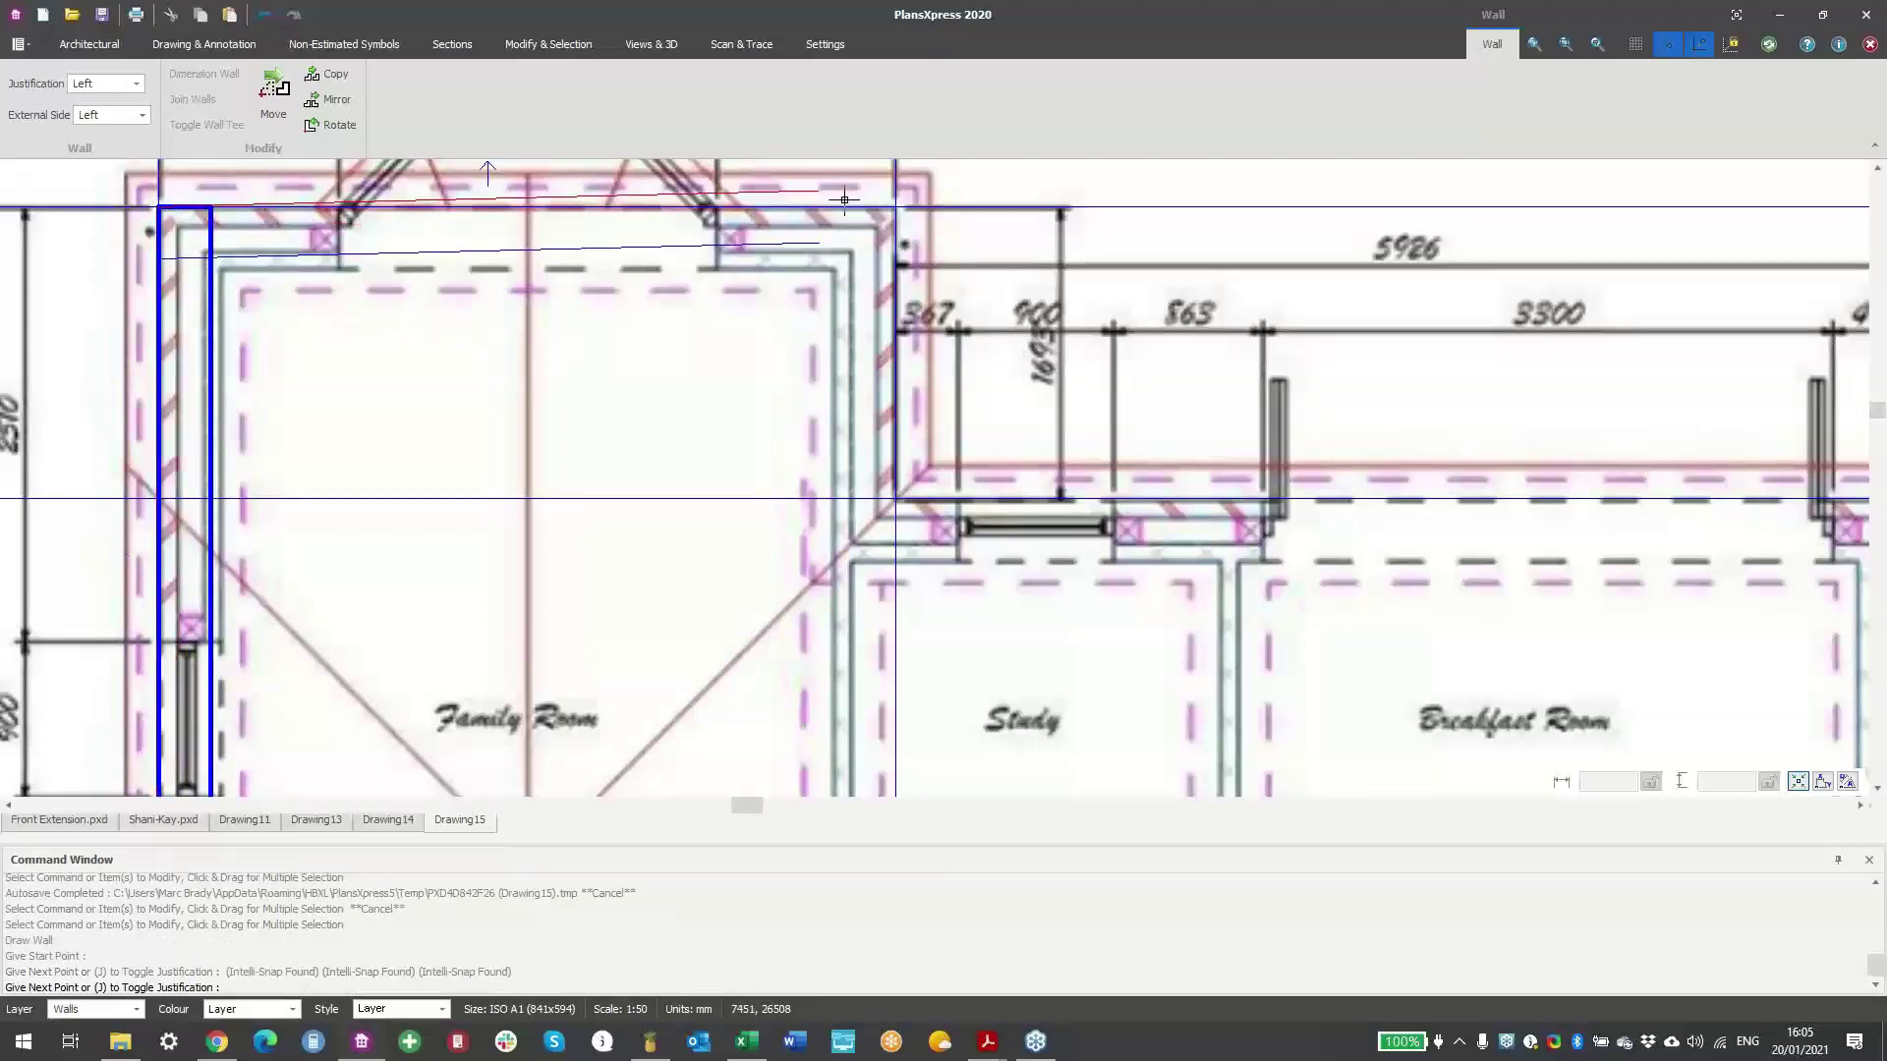
- Continue the wall around the family room's rear and right side, along the study and breakfast room, and back to the existing house
click(892, 204)
click(895, 498)
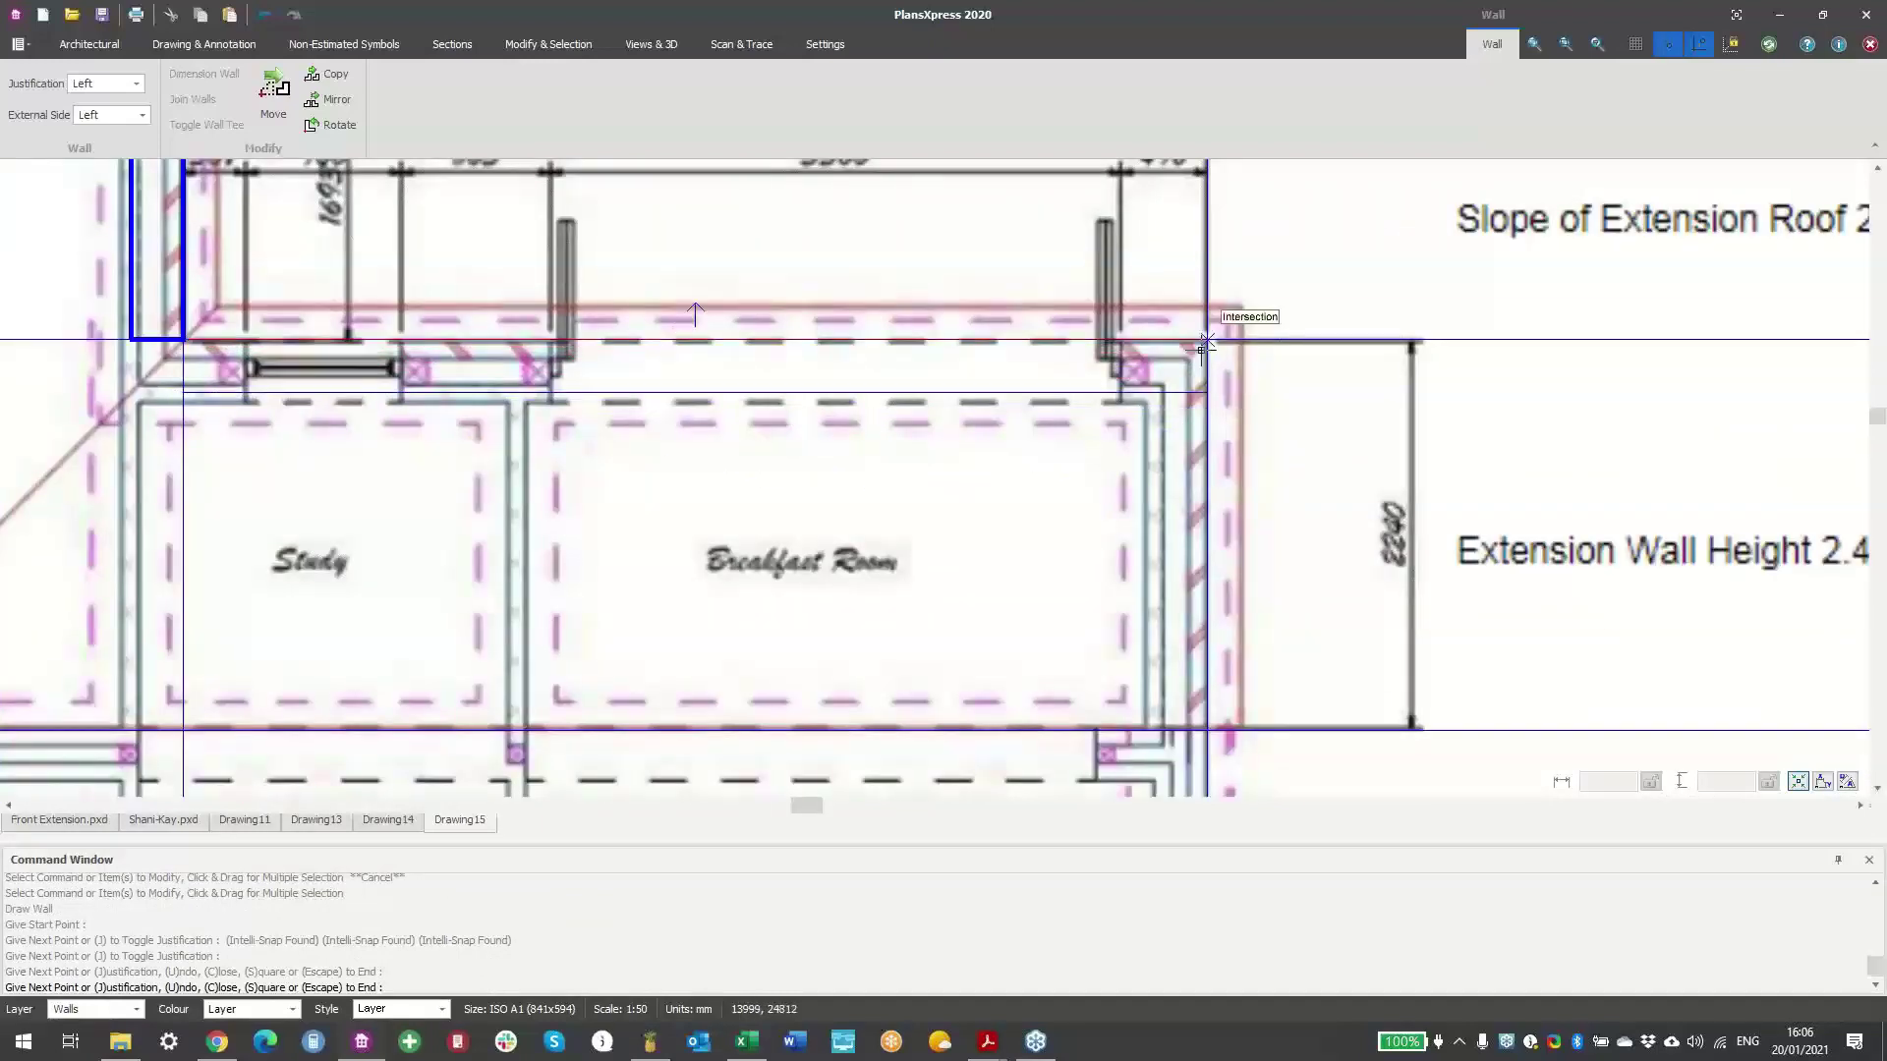
click(1207, 339)
middle_drag(1293, 570, 1281, 466)
click(1201, 610)
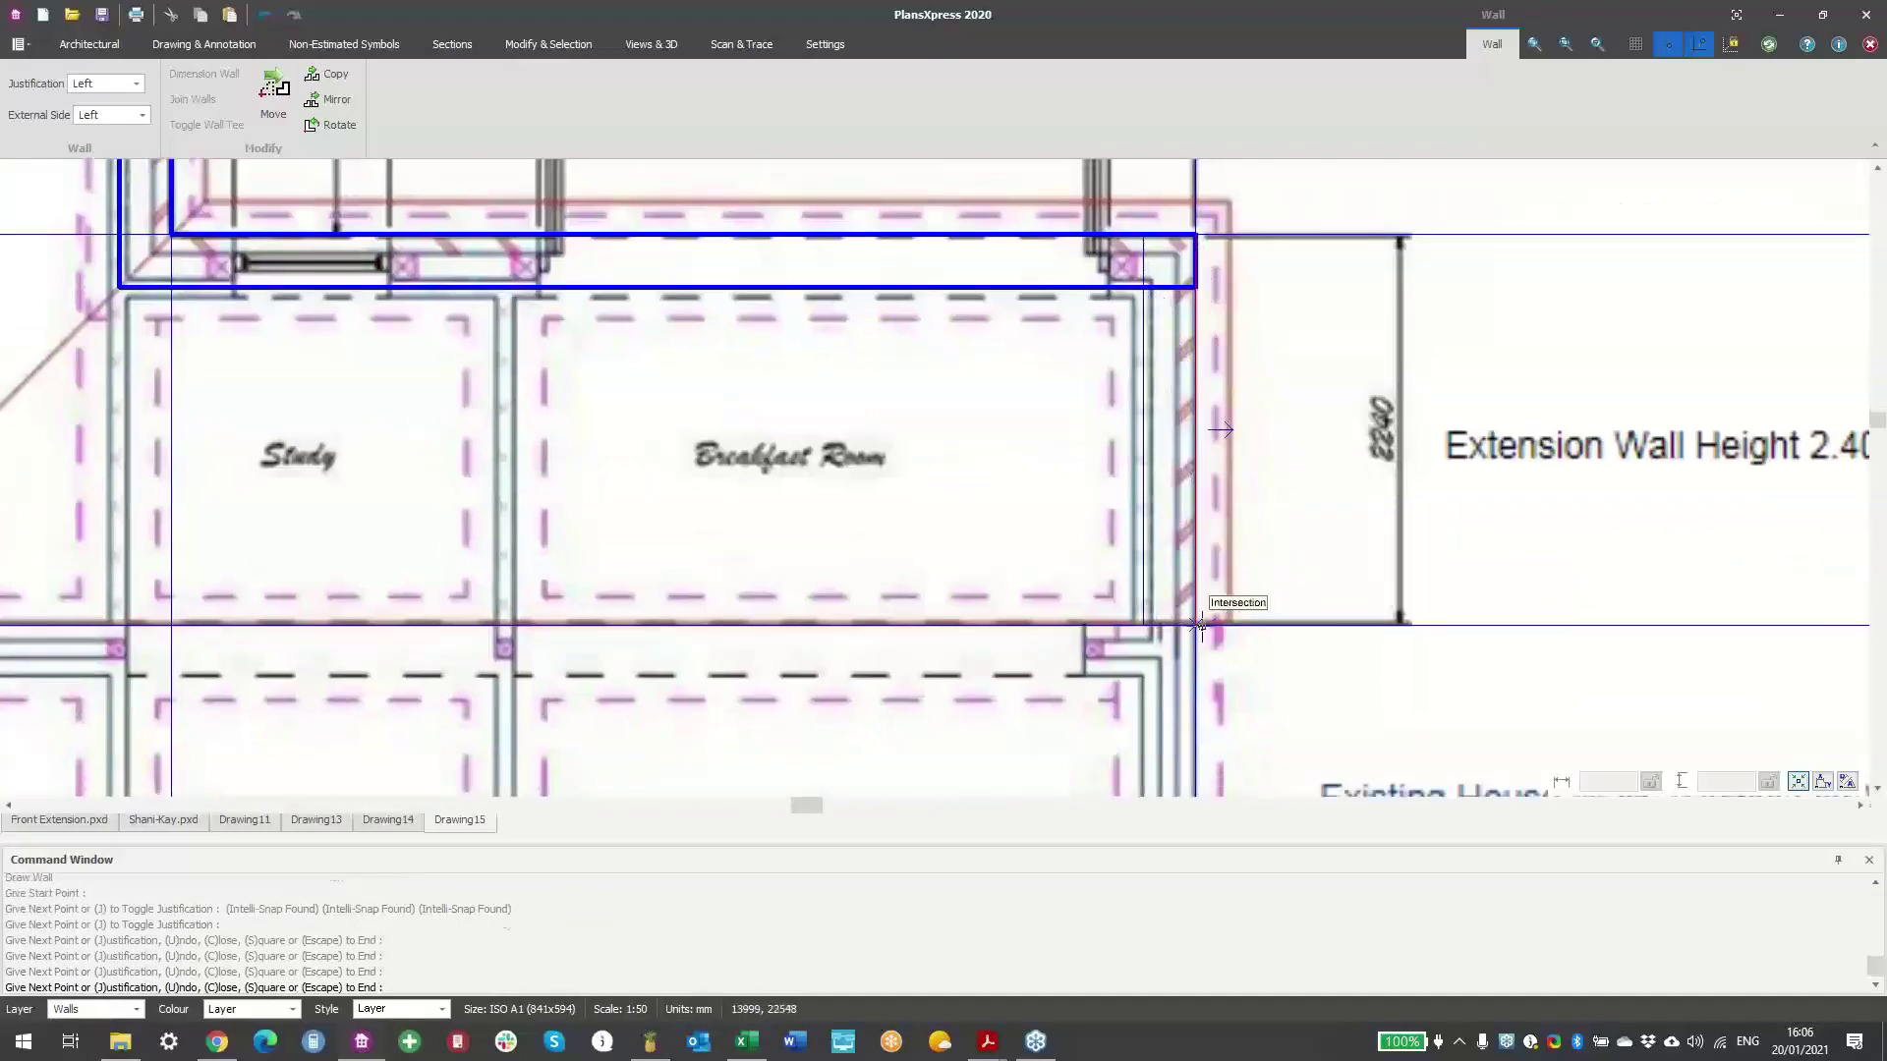
scroll(1069, 606, down, 1)
scroll(1070, 605, down, 1)
key(Escape)
key(Escape)
- Open the 3D preview beside the plan and inspect the extension walls
scroll(889, 581, down, 4)
middle_drag(778, 546, 892, 578)
click(739, 44)
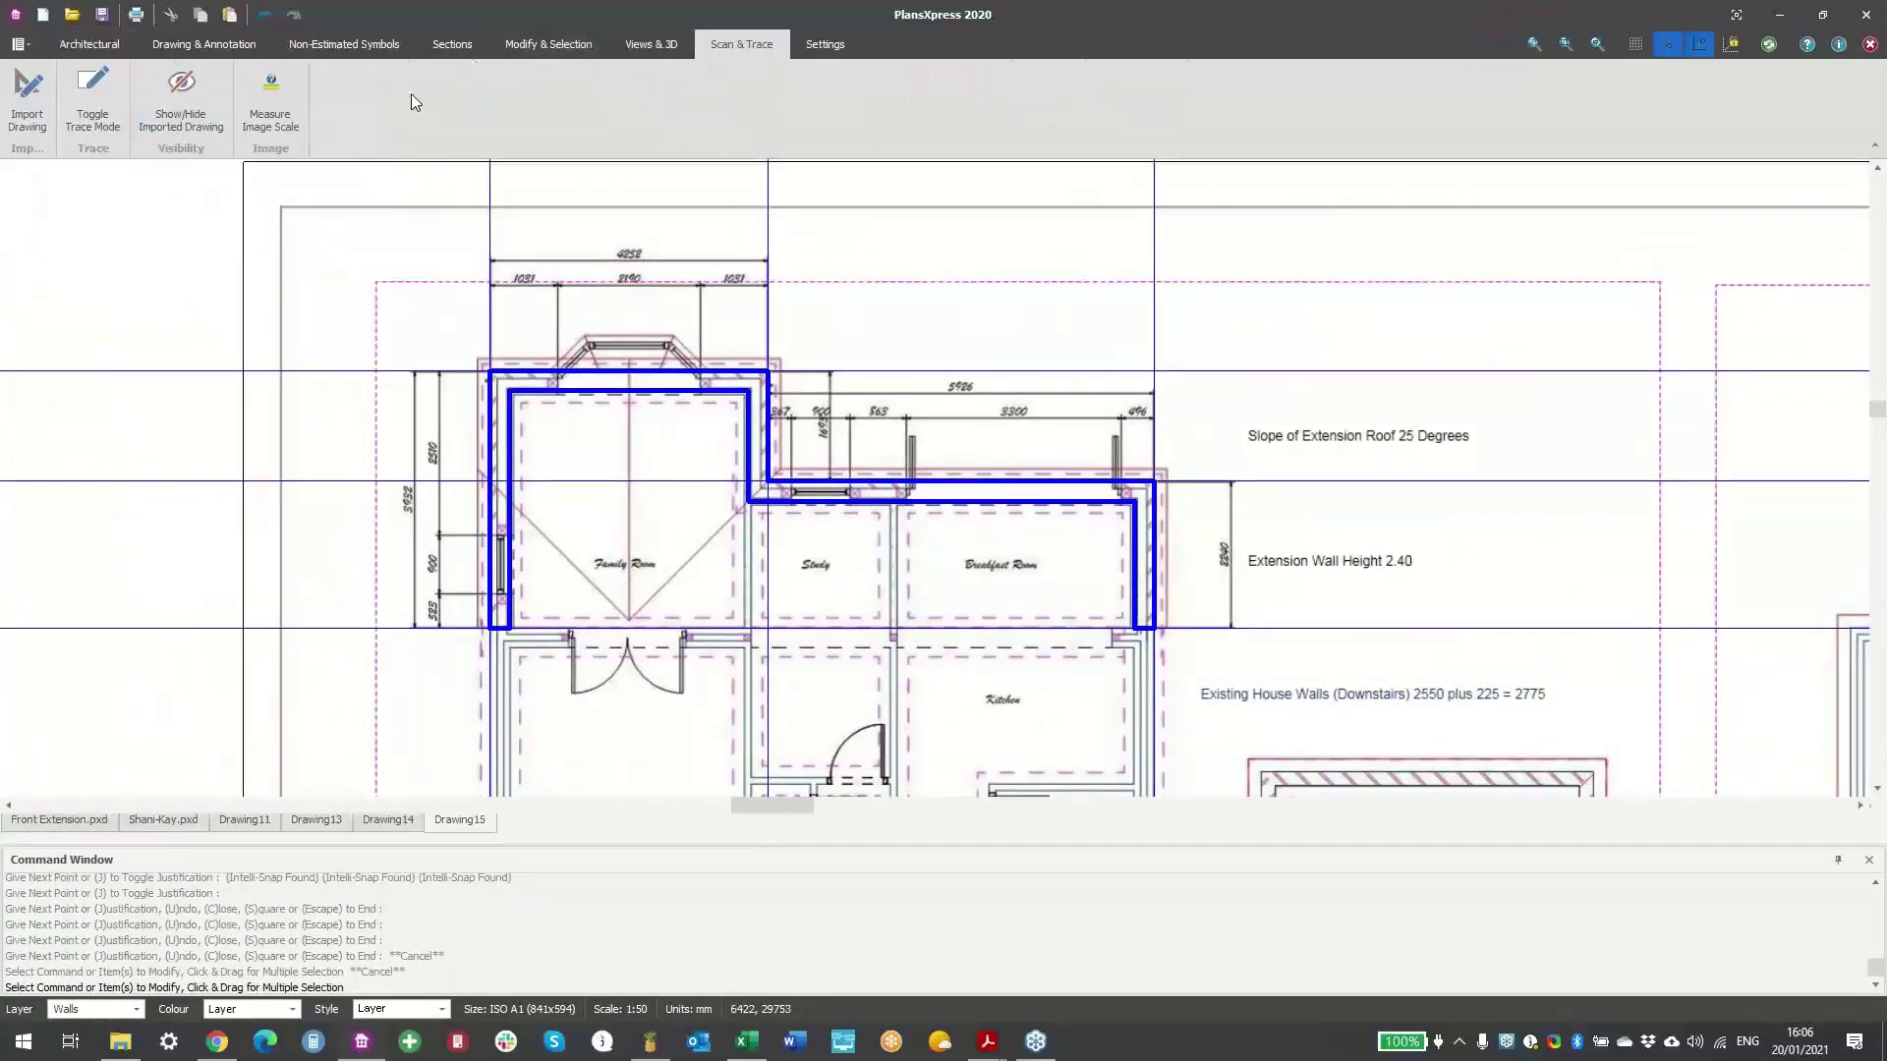
click(649, 44)
click(123, 103)
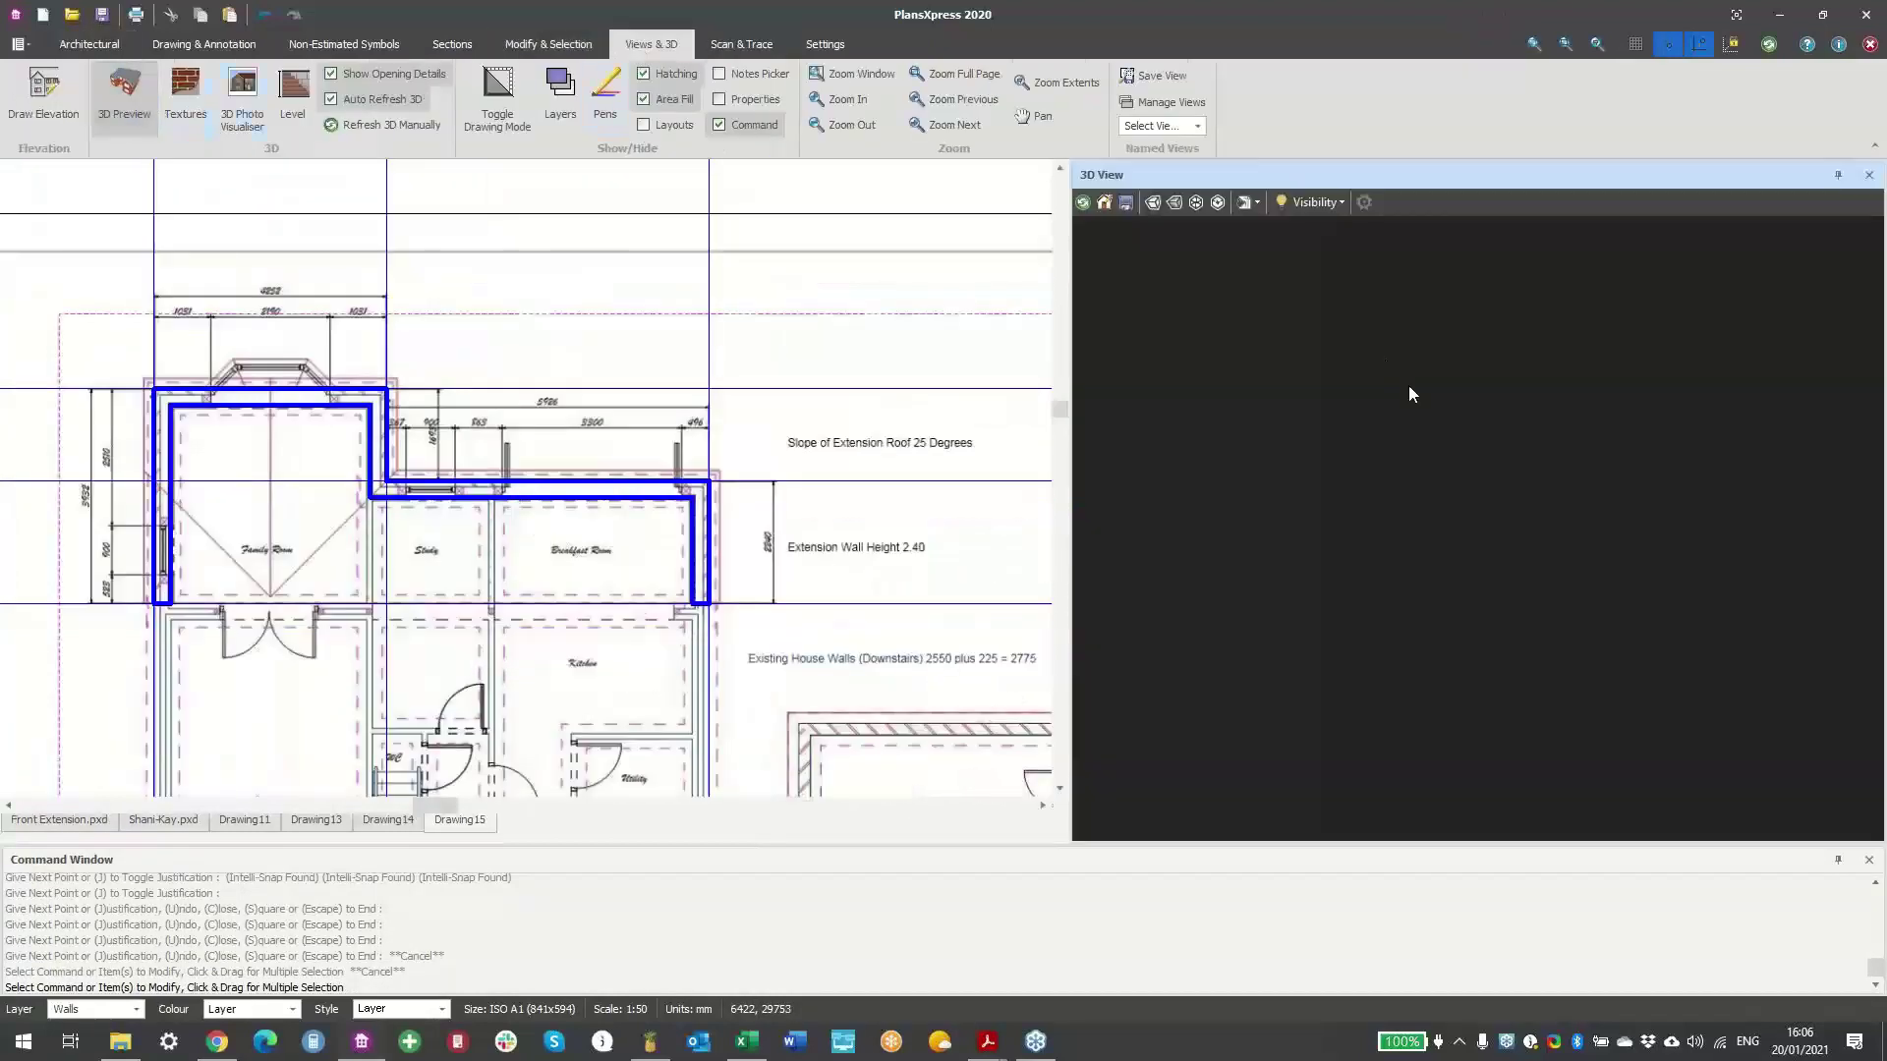
drag(1432, 505, 1436, 558)
middle_drag(287, 535, 473, 522)
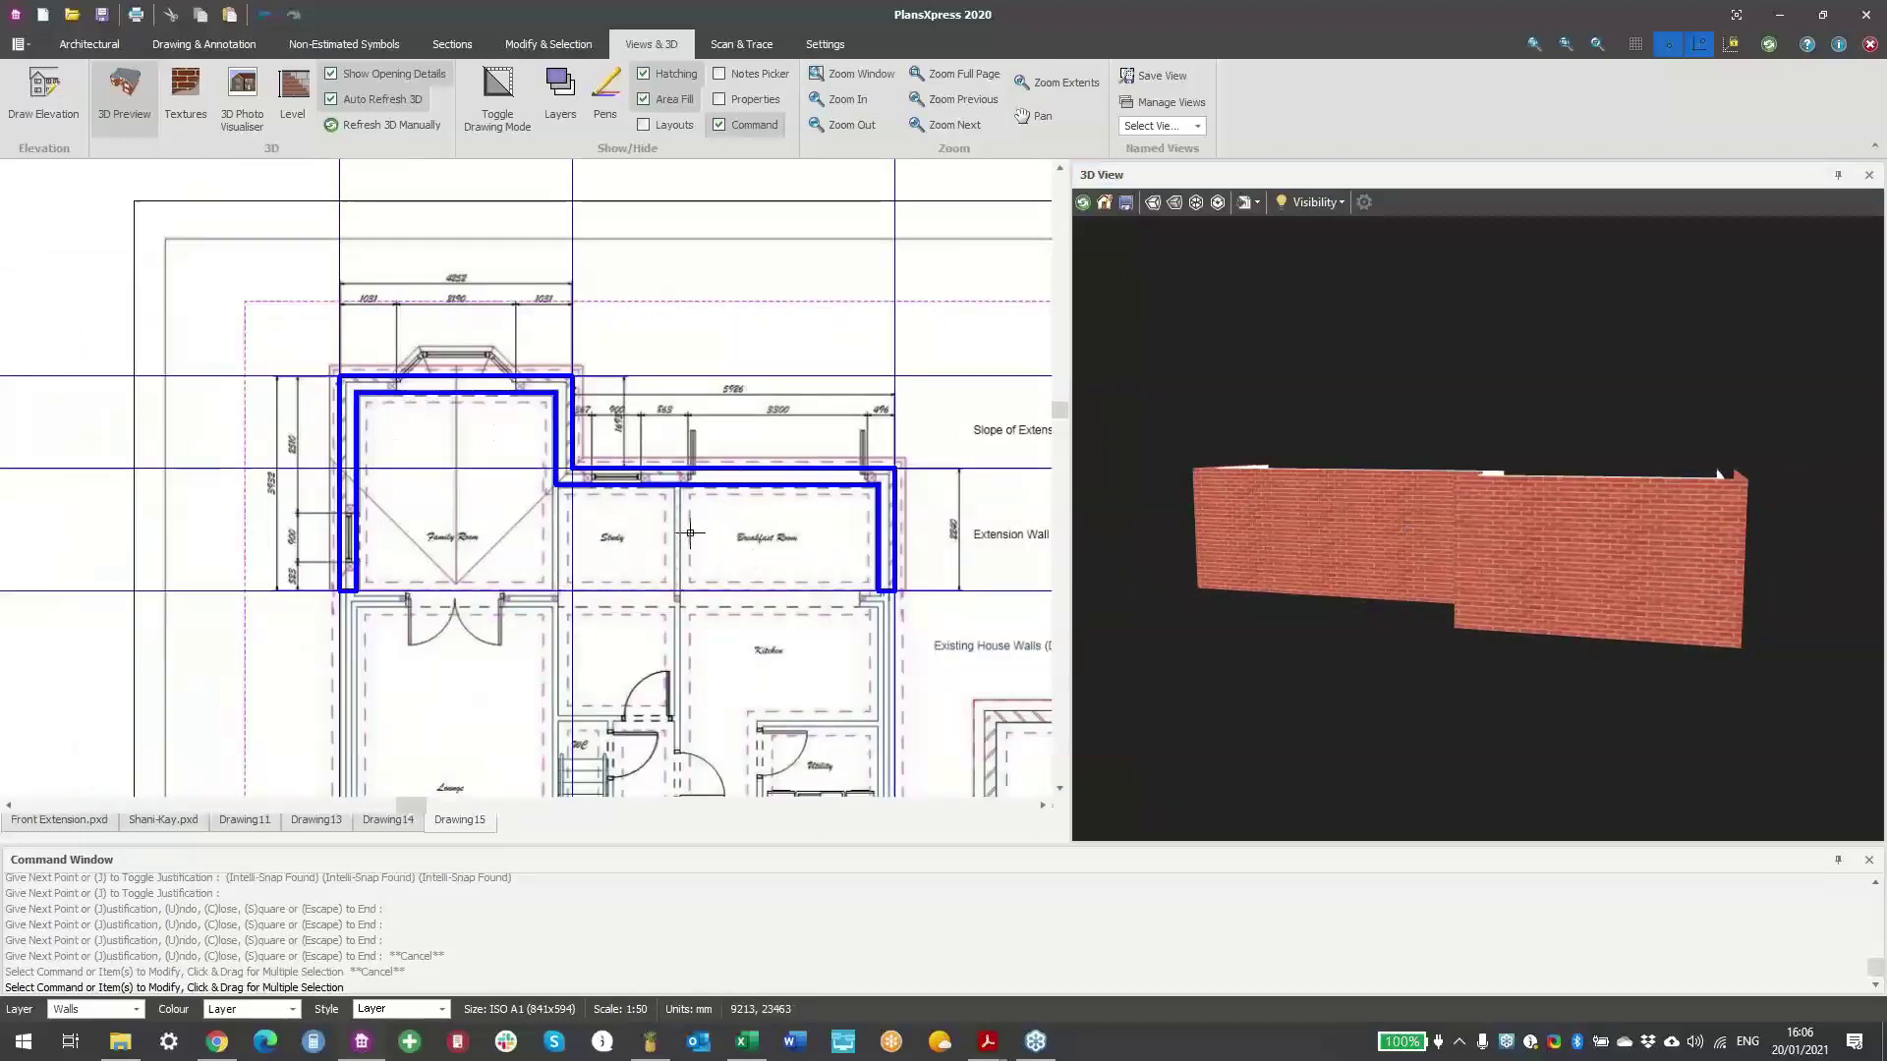
scroll(628, 531, up, 3)
scroll(647, 593, down, 2)
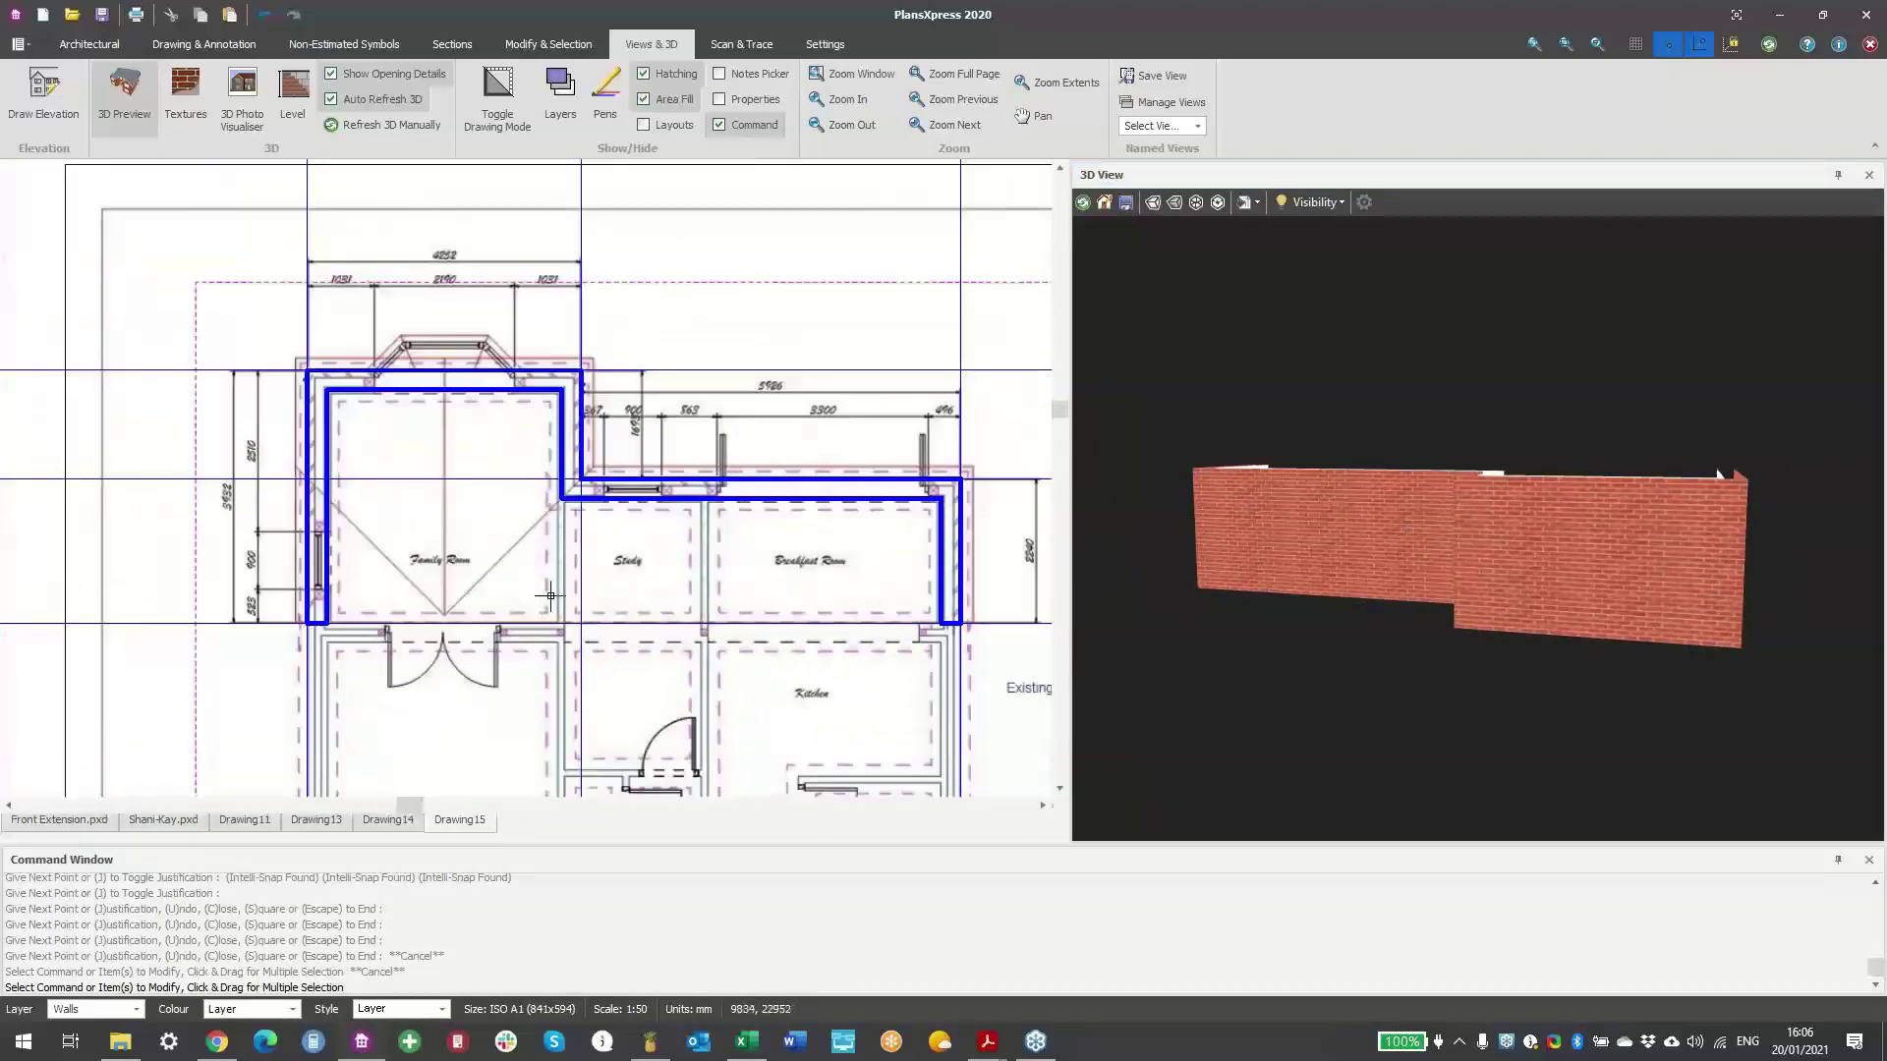
- Draw a cavity wall along the existing house's rear line, from the family room's left wall to the breakfast room's right wall
middle_drag(490, 659, 492, 556)
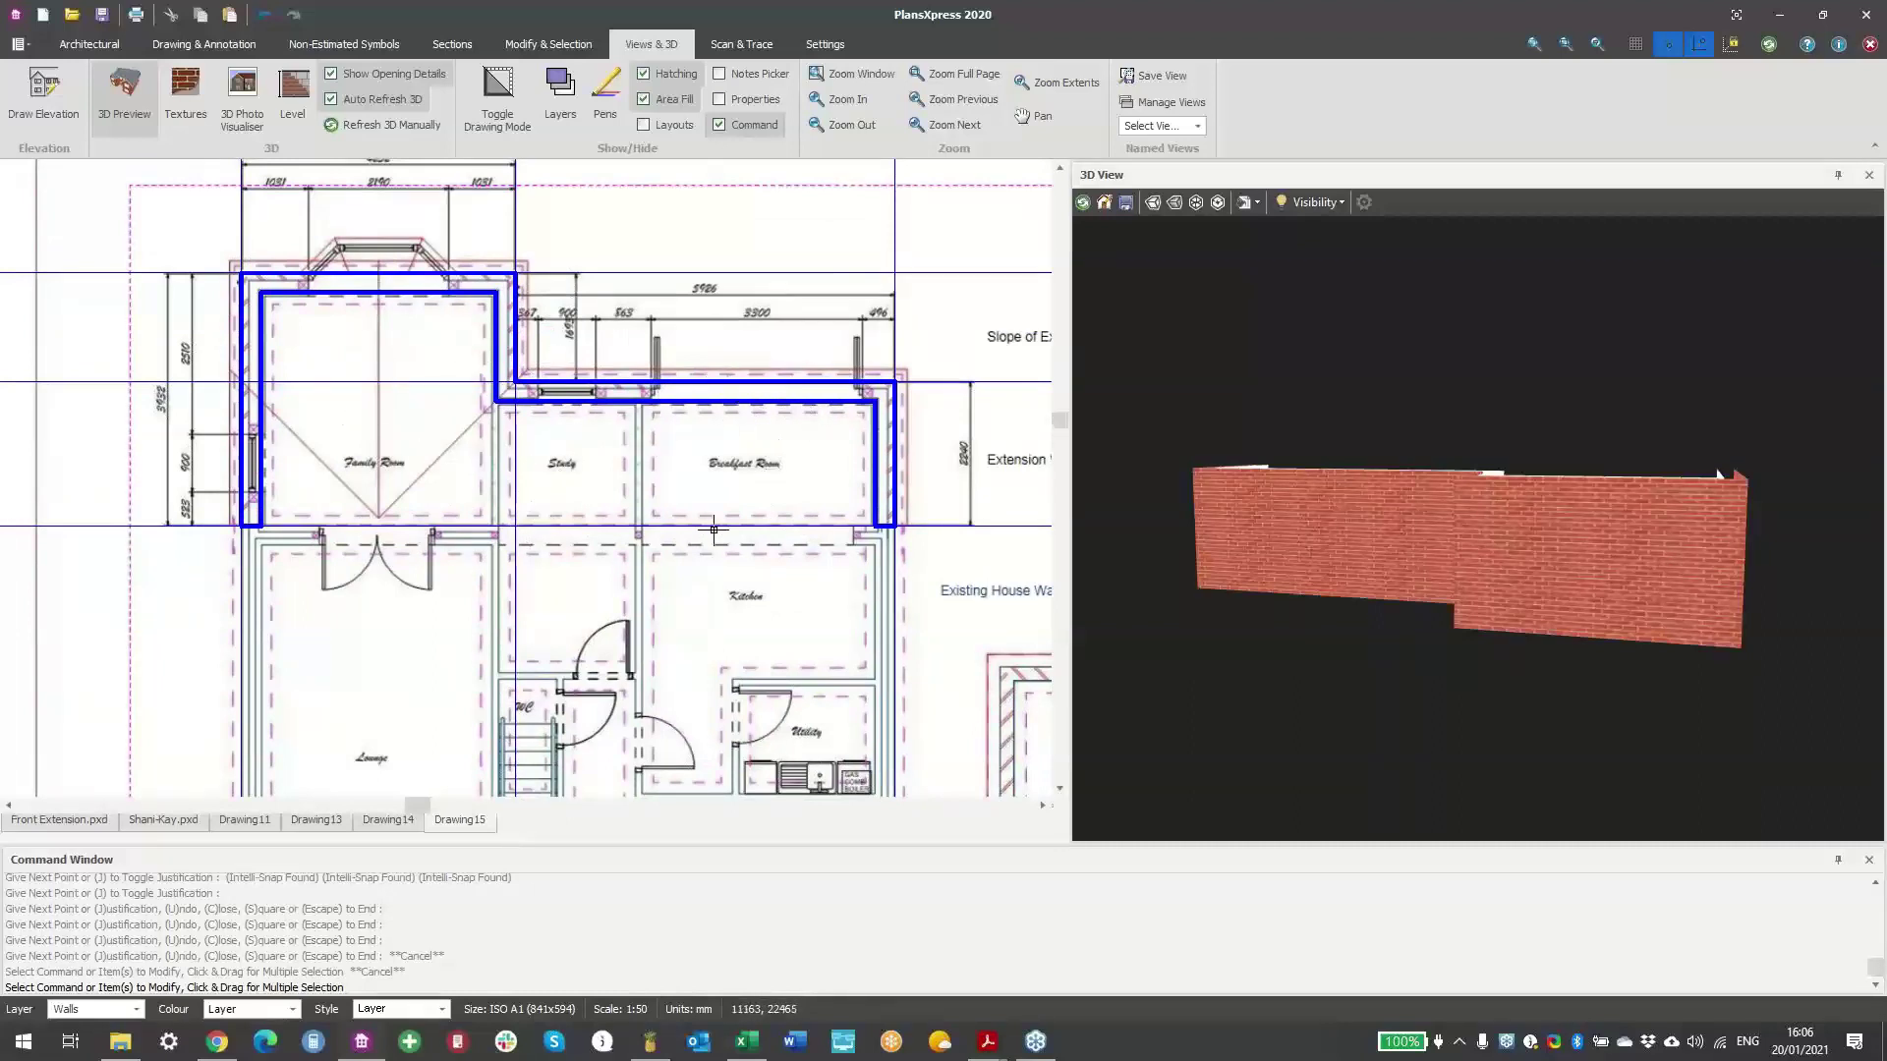
right_click(450, 604)
click(641, 637)
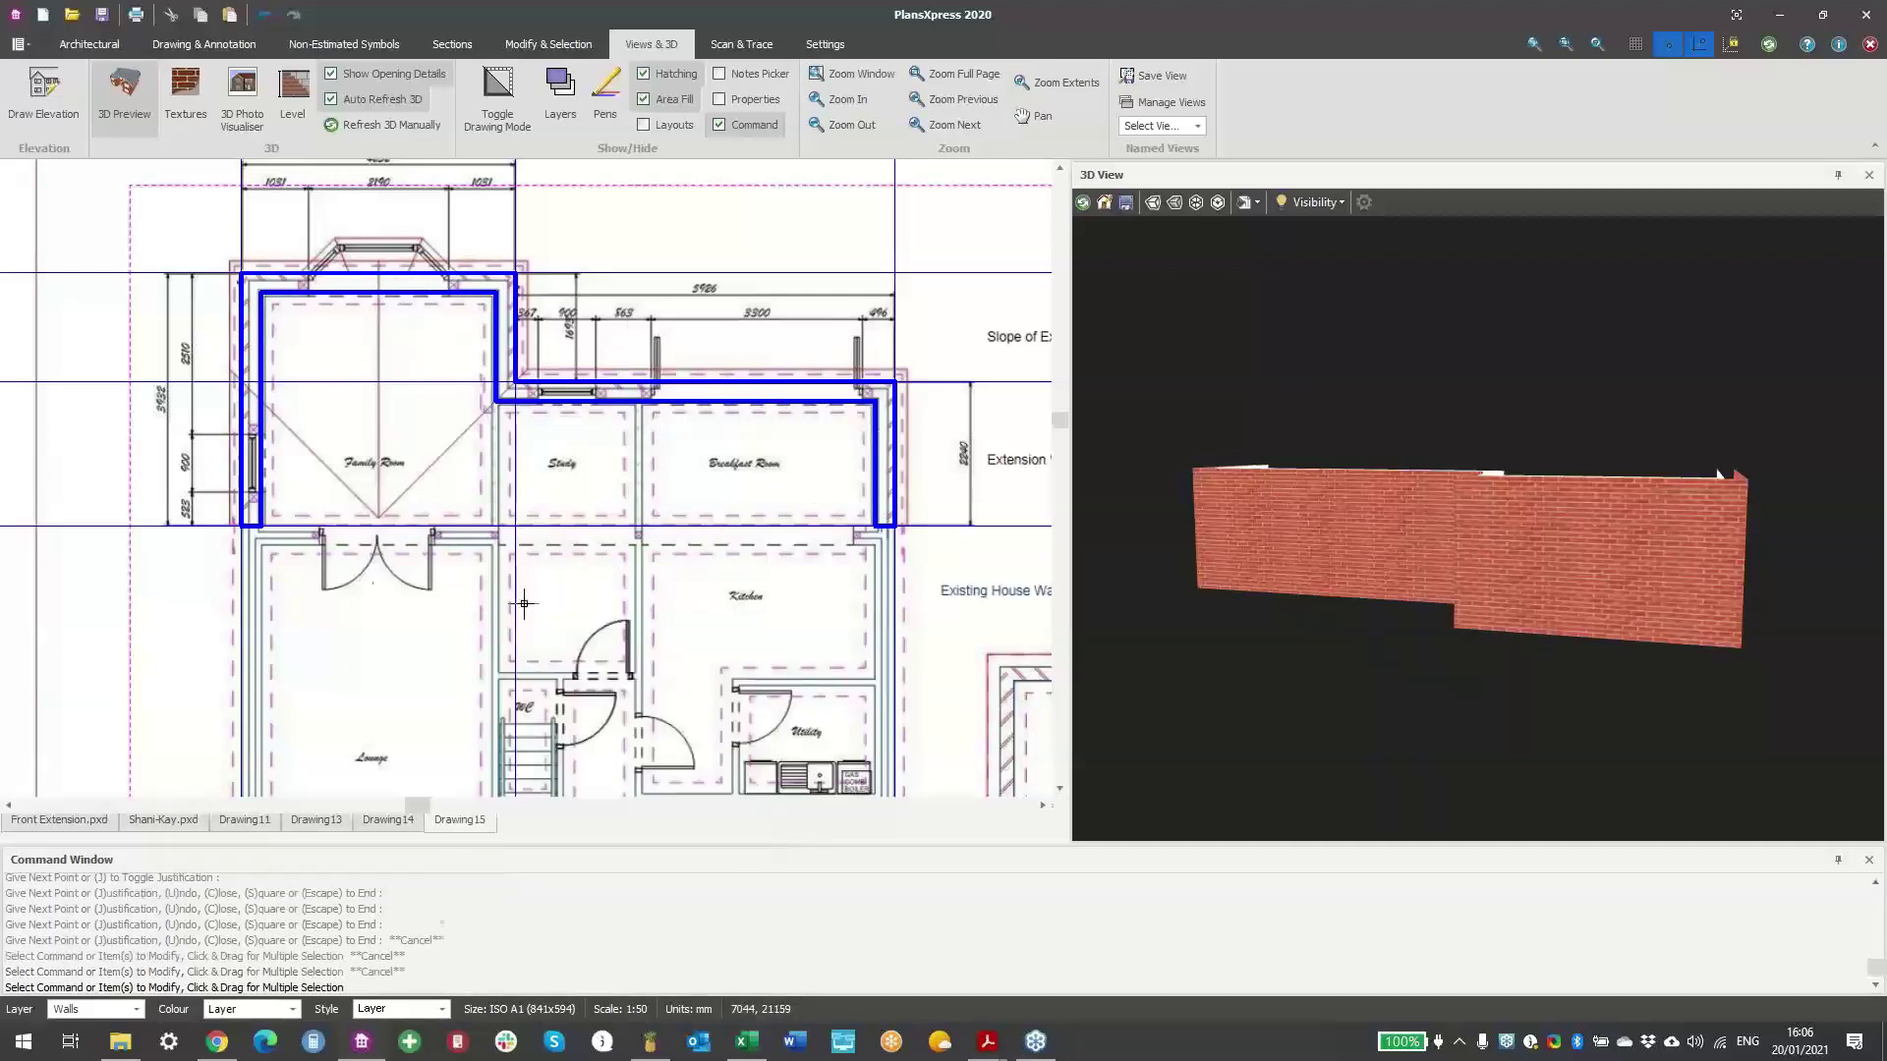
scroll(278, 544, up, 1)
scroll(278, 544, up, 2)
click(243, 510)
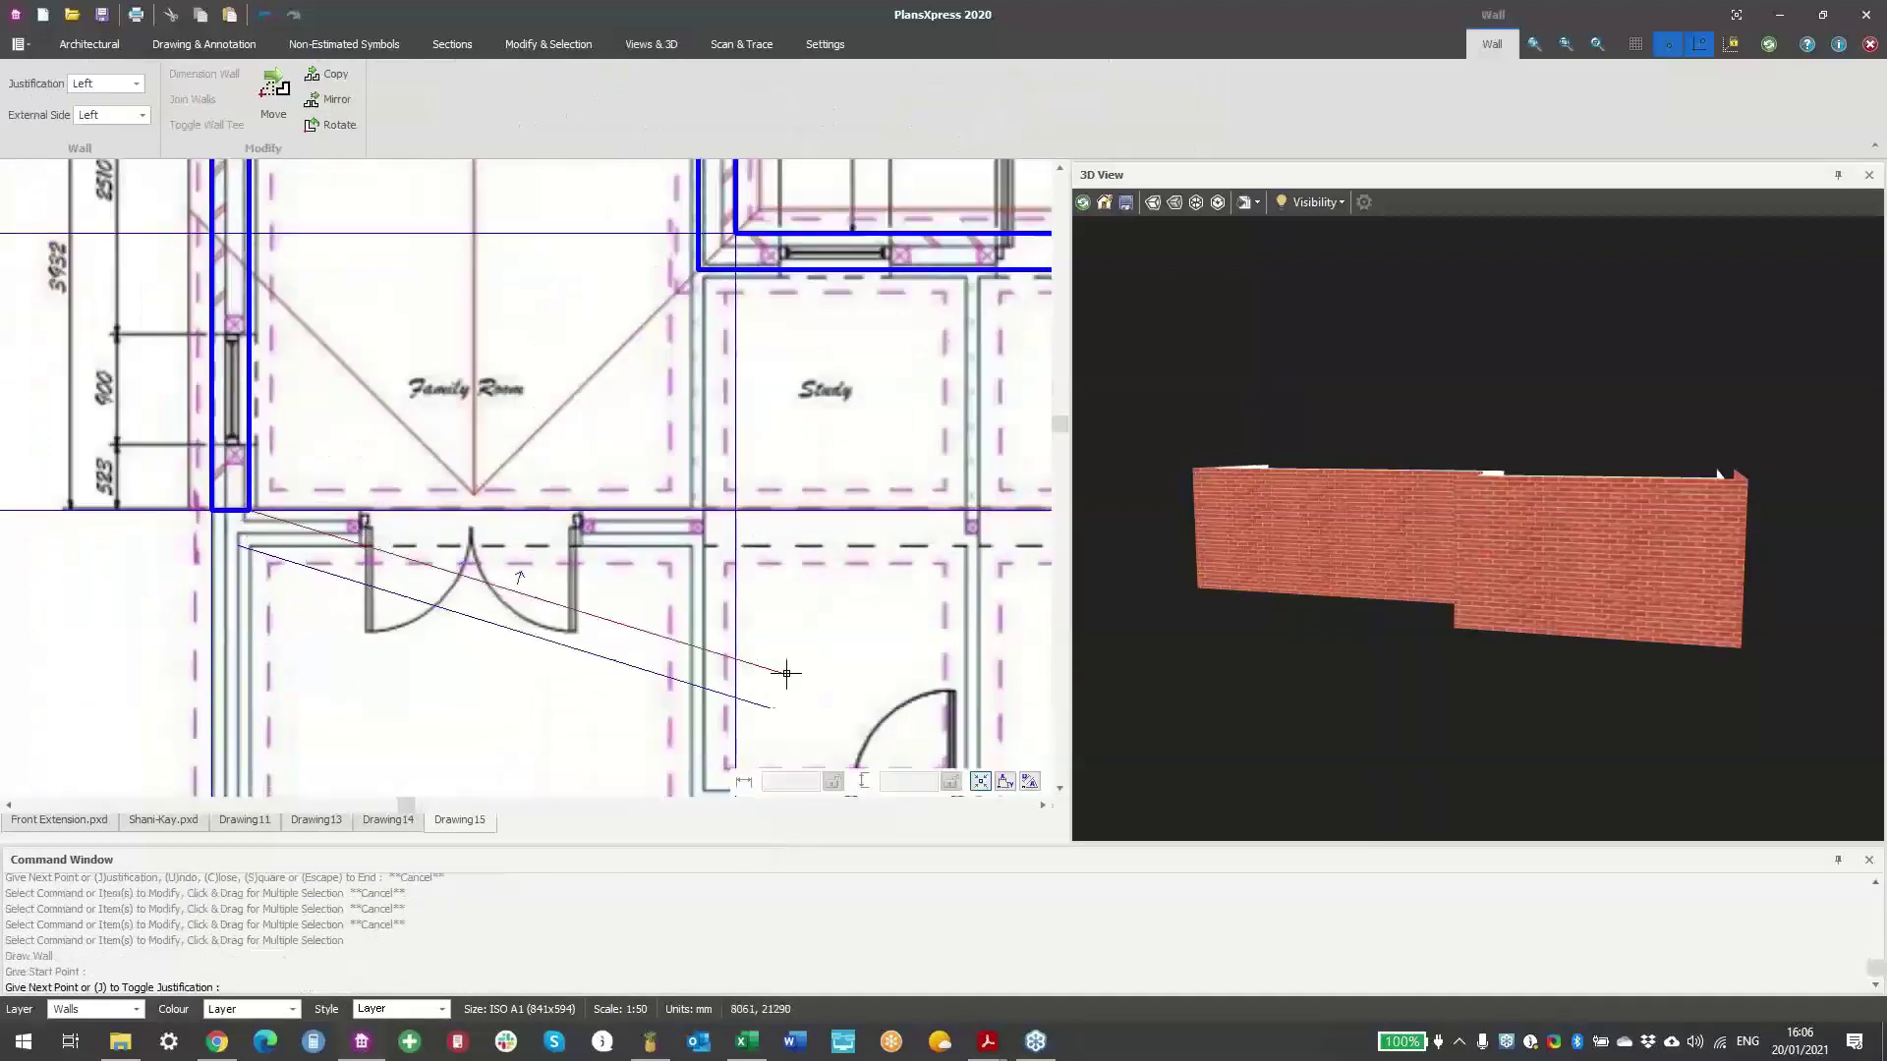
middle_drag(855, 656, 328, 621)
click(847, 580)
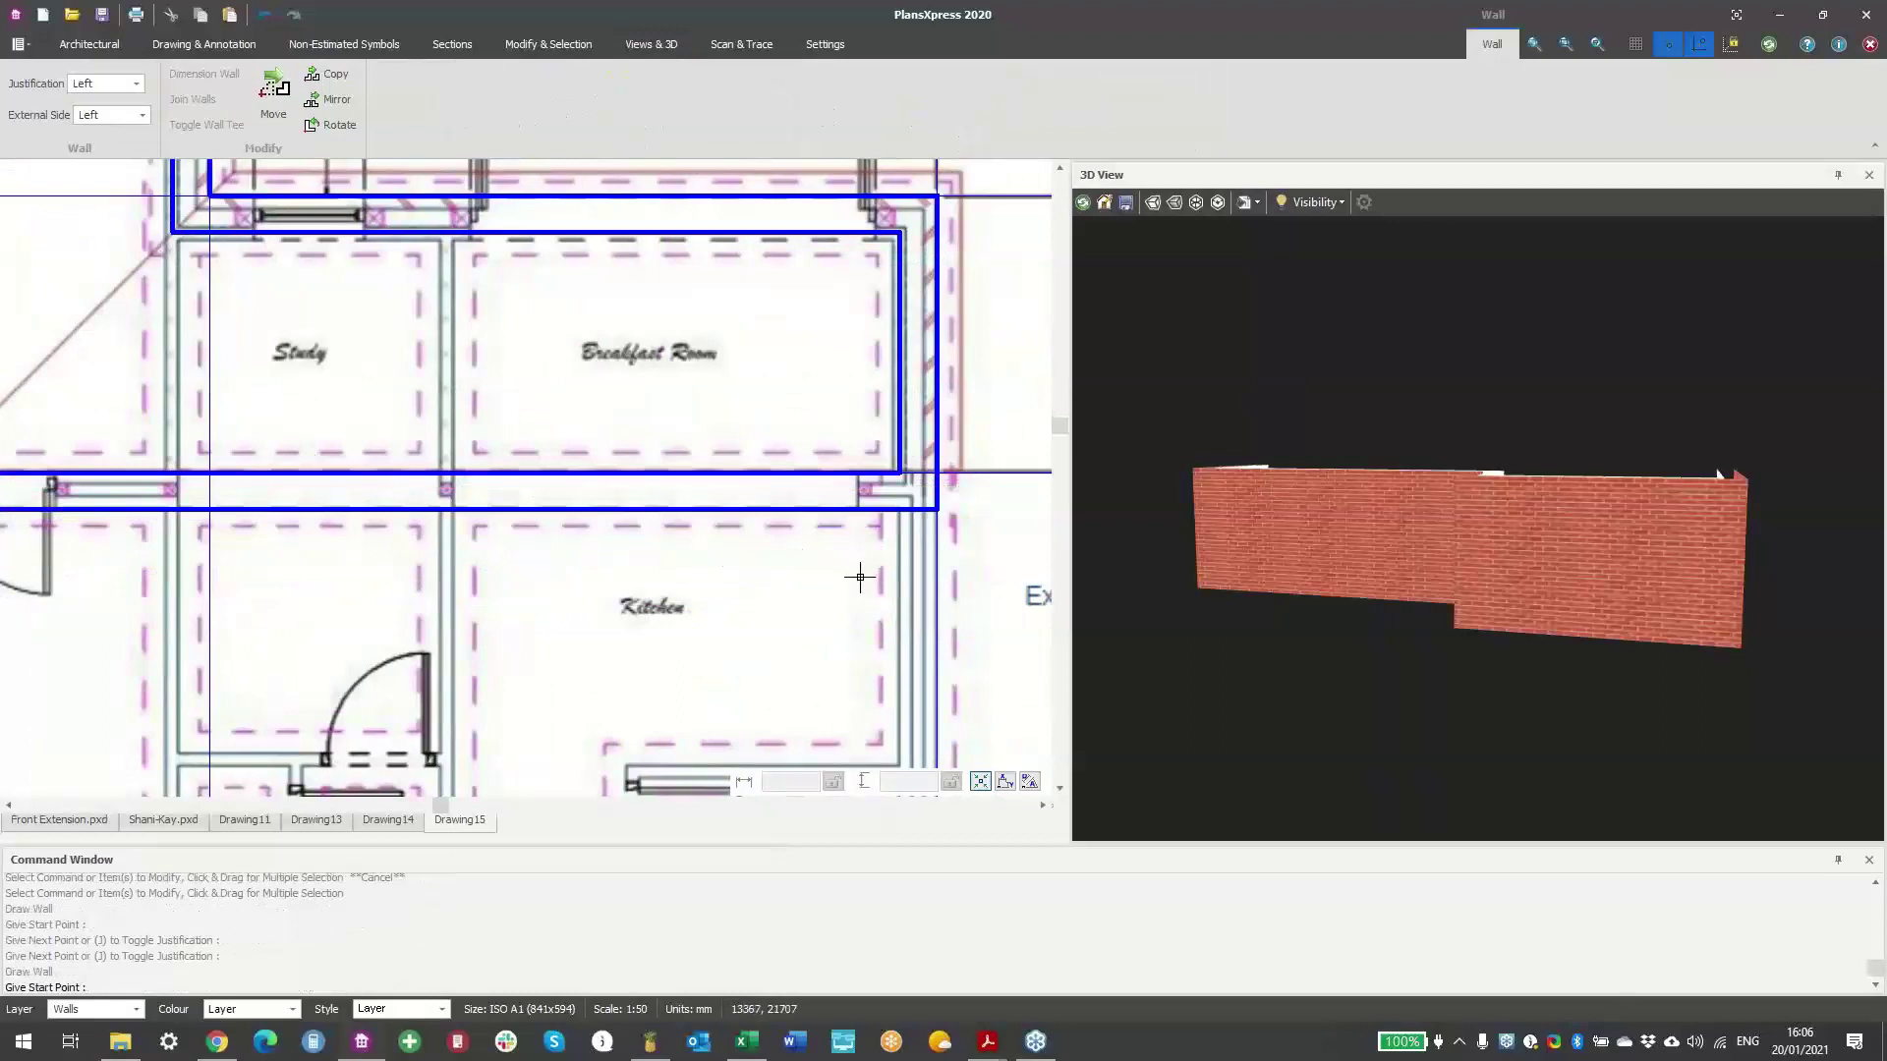
key(Escape)
key(Escape)
- Set the wall between the extension and the existing house as non-estimated
scroll(838, 579, down, 3)
scroll(728, 538, up, 1)
click(728, 537)
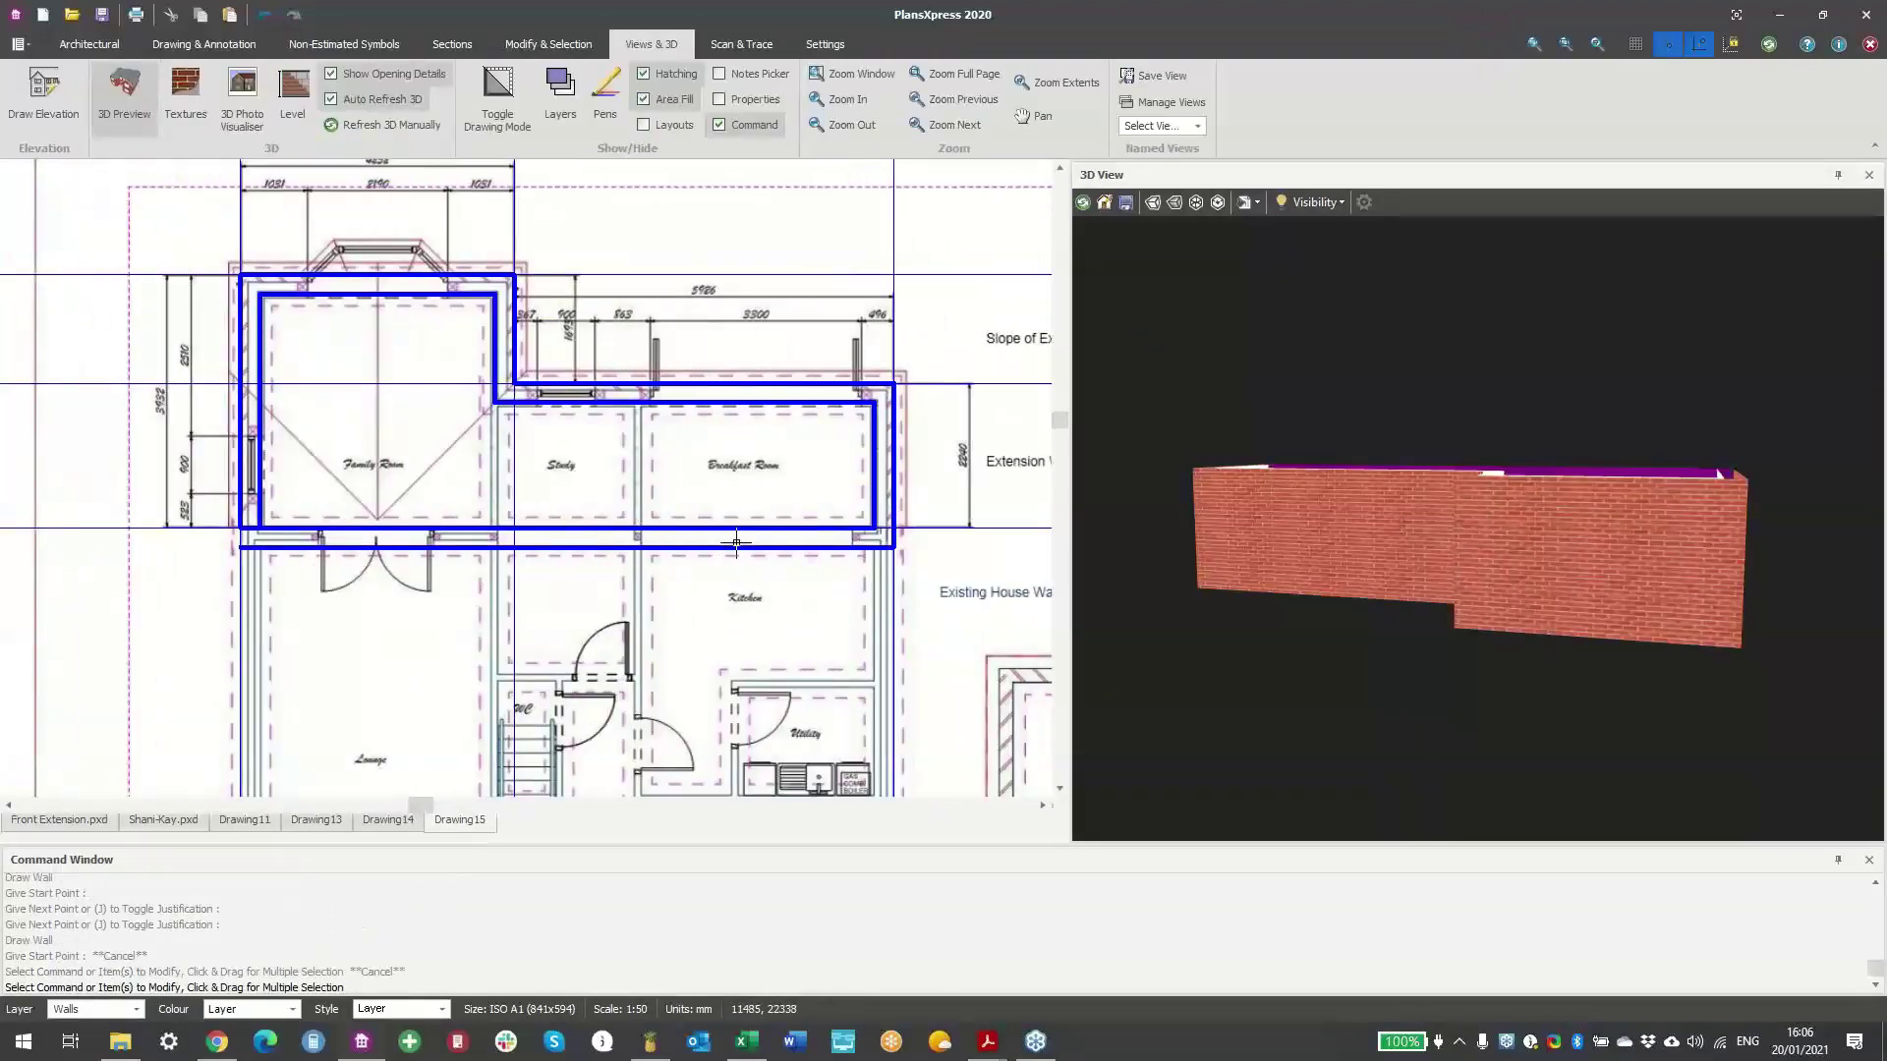
right_click(728, 537)
drag(1376, 557, 1496, 501)
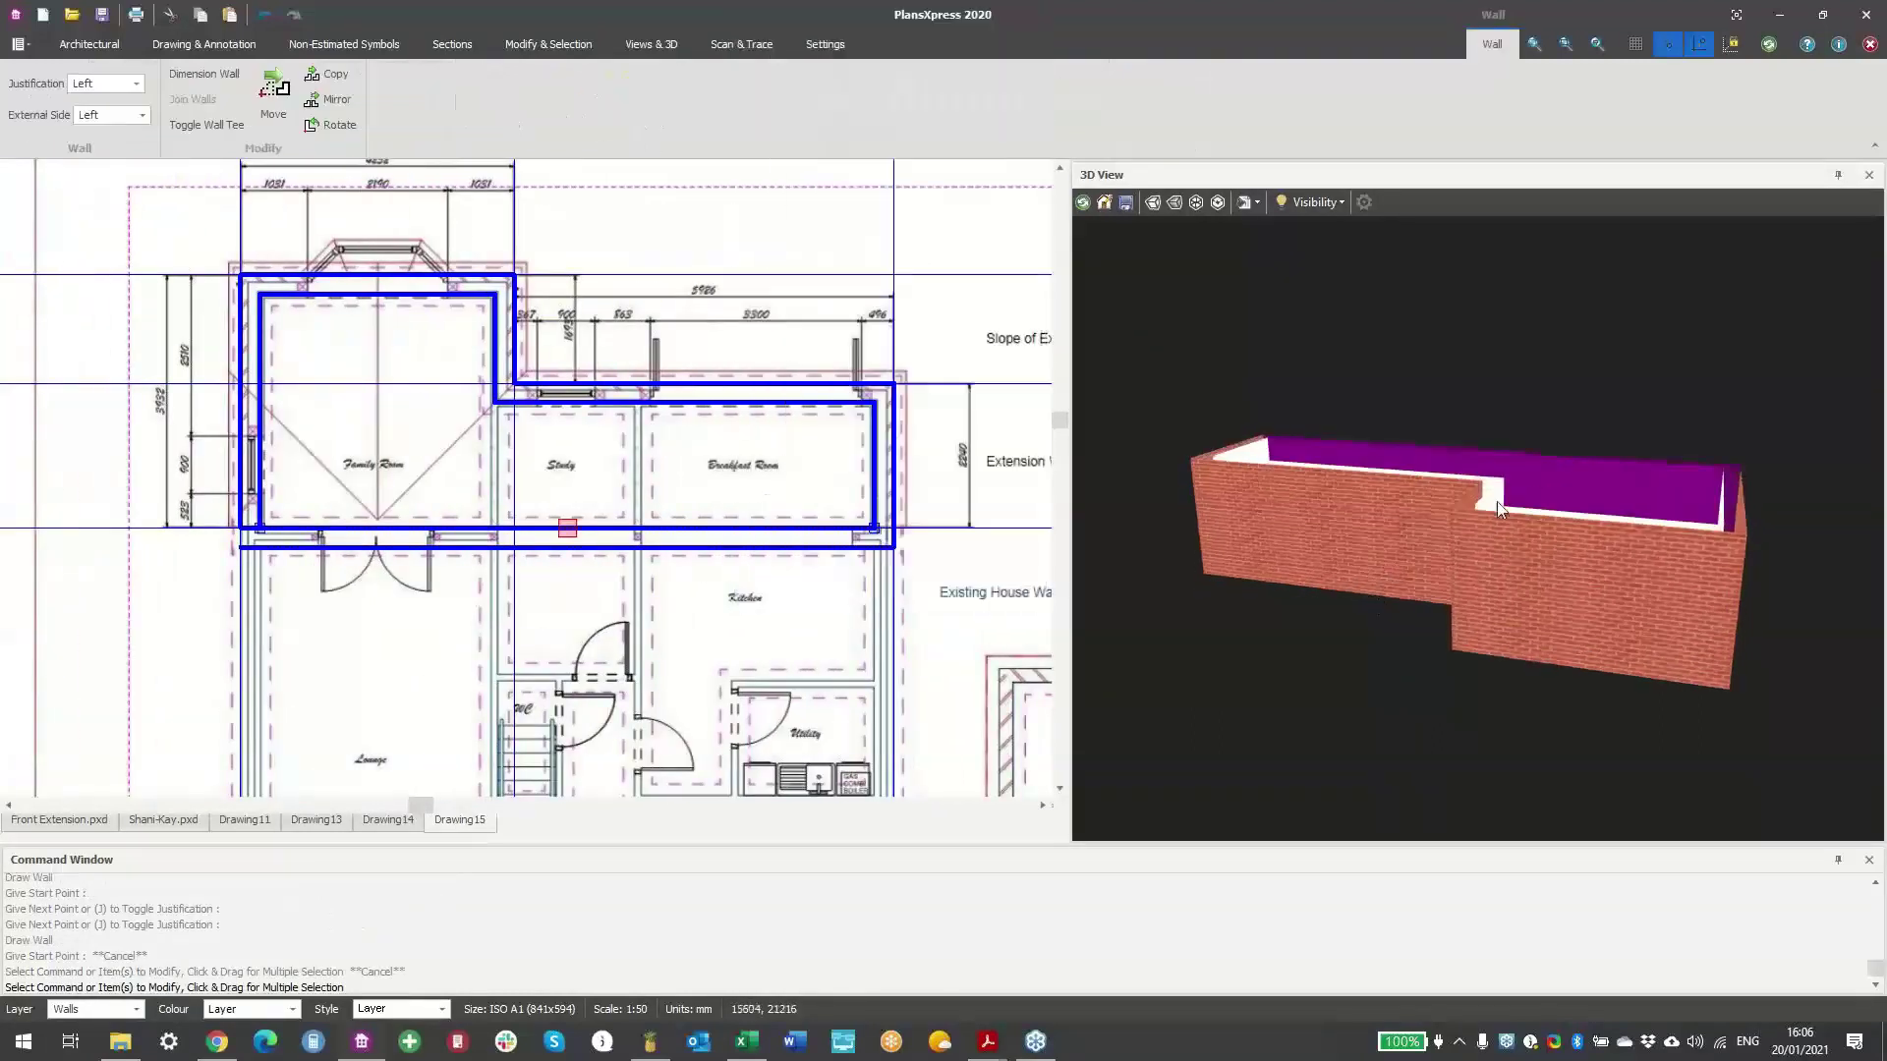
right_click(695, 544)
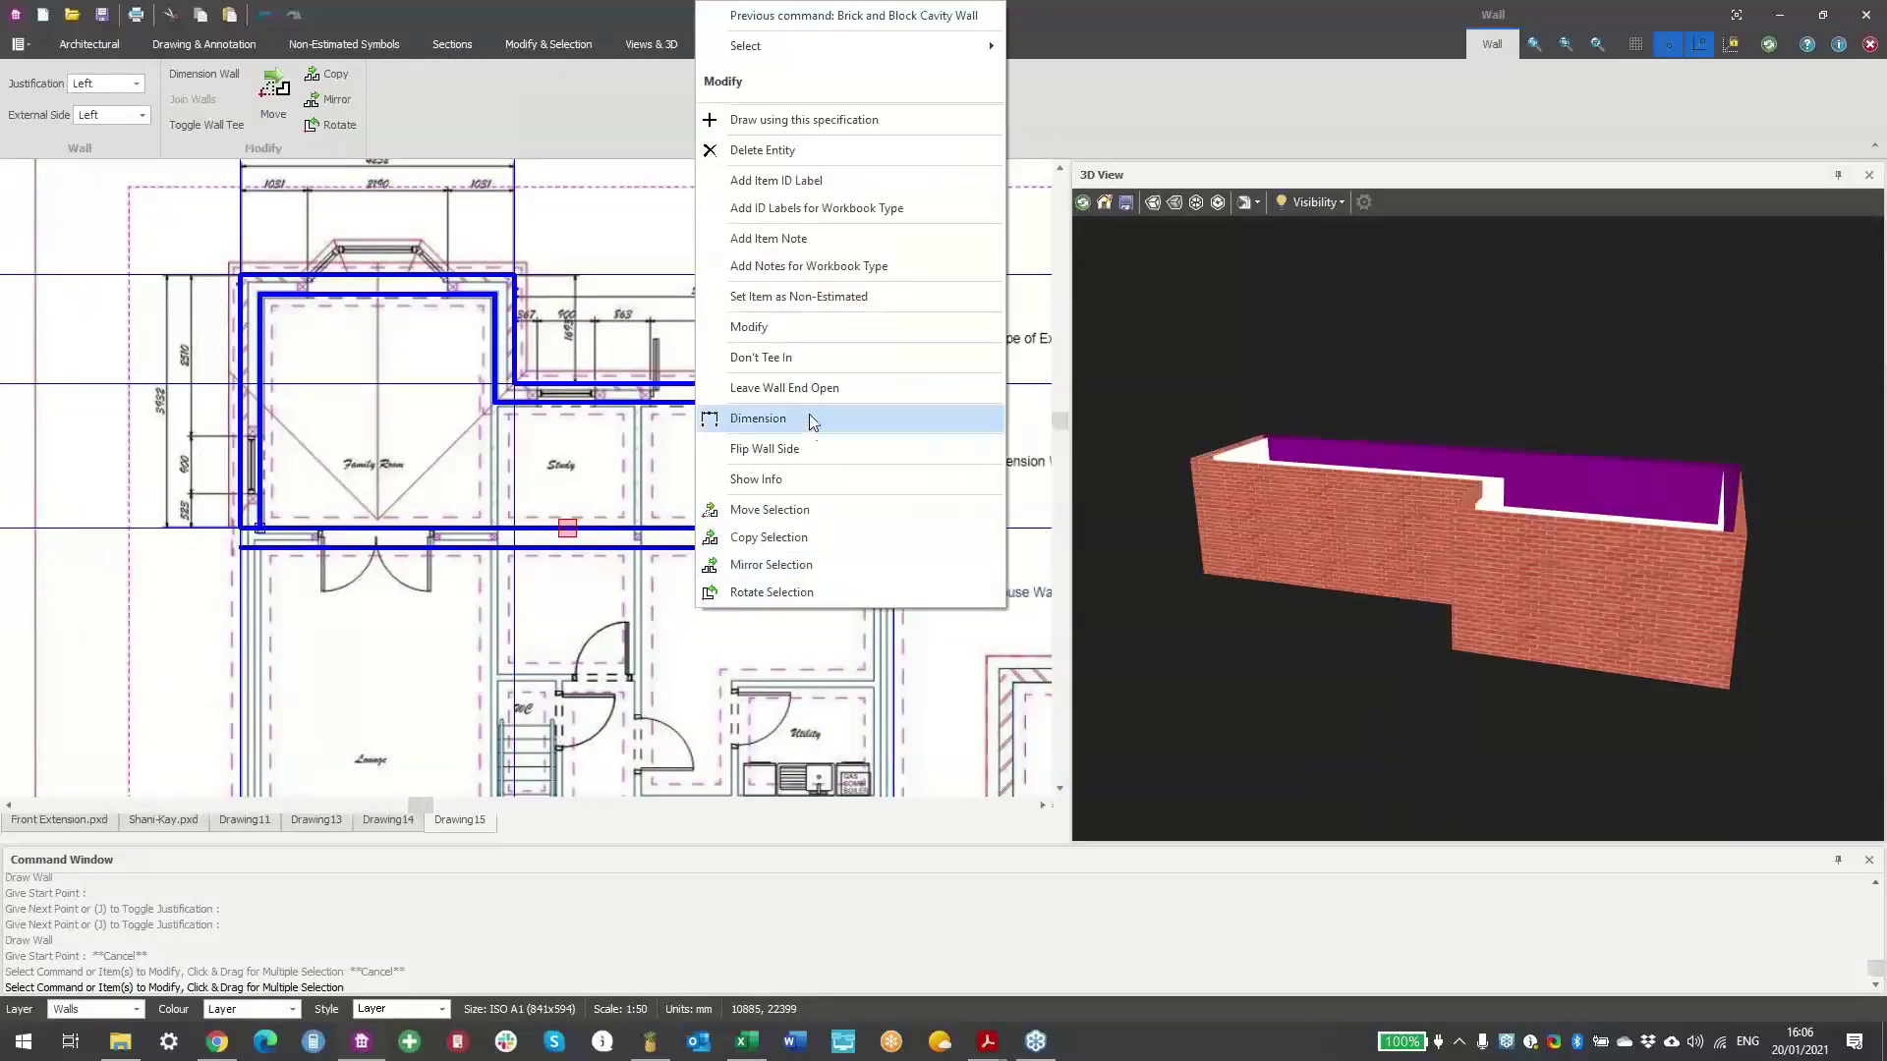
click(829, 298)
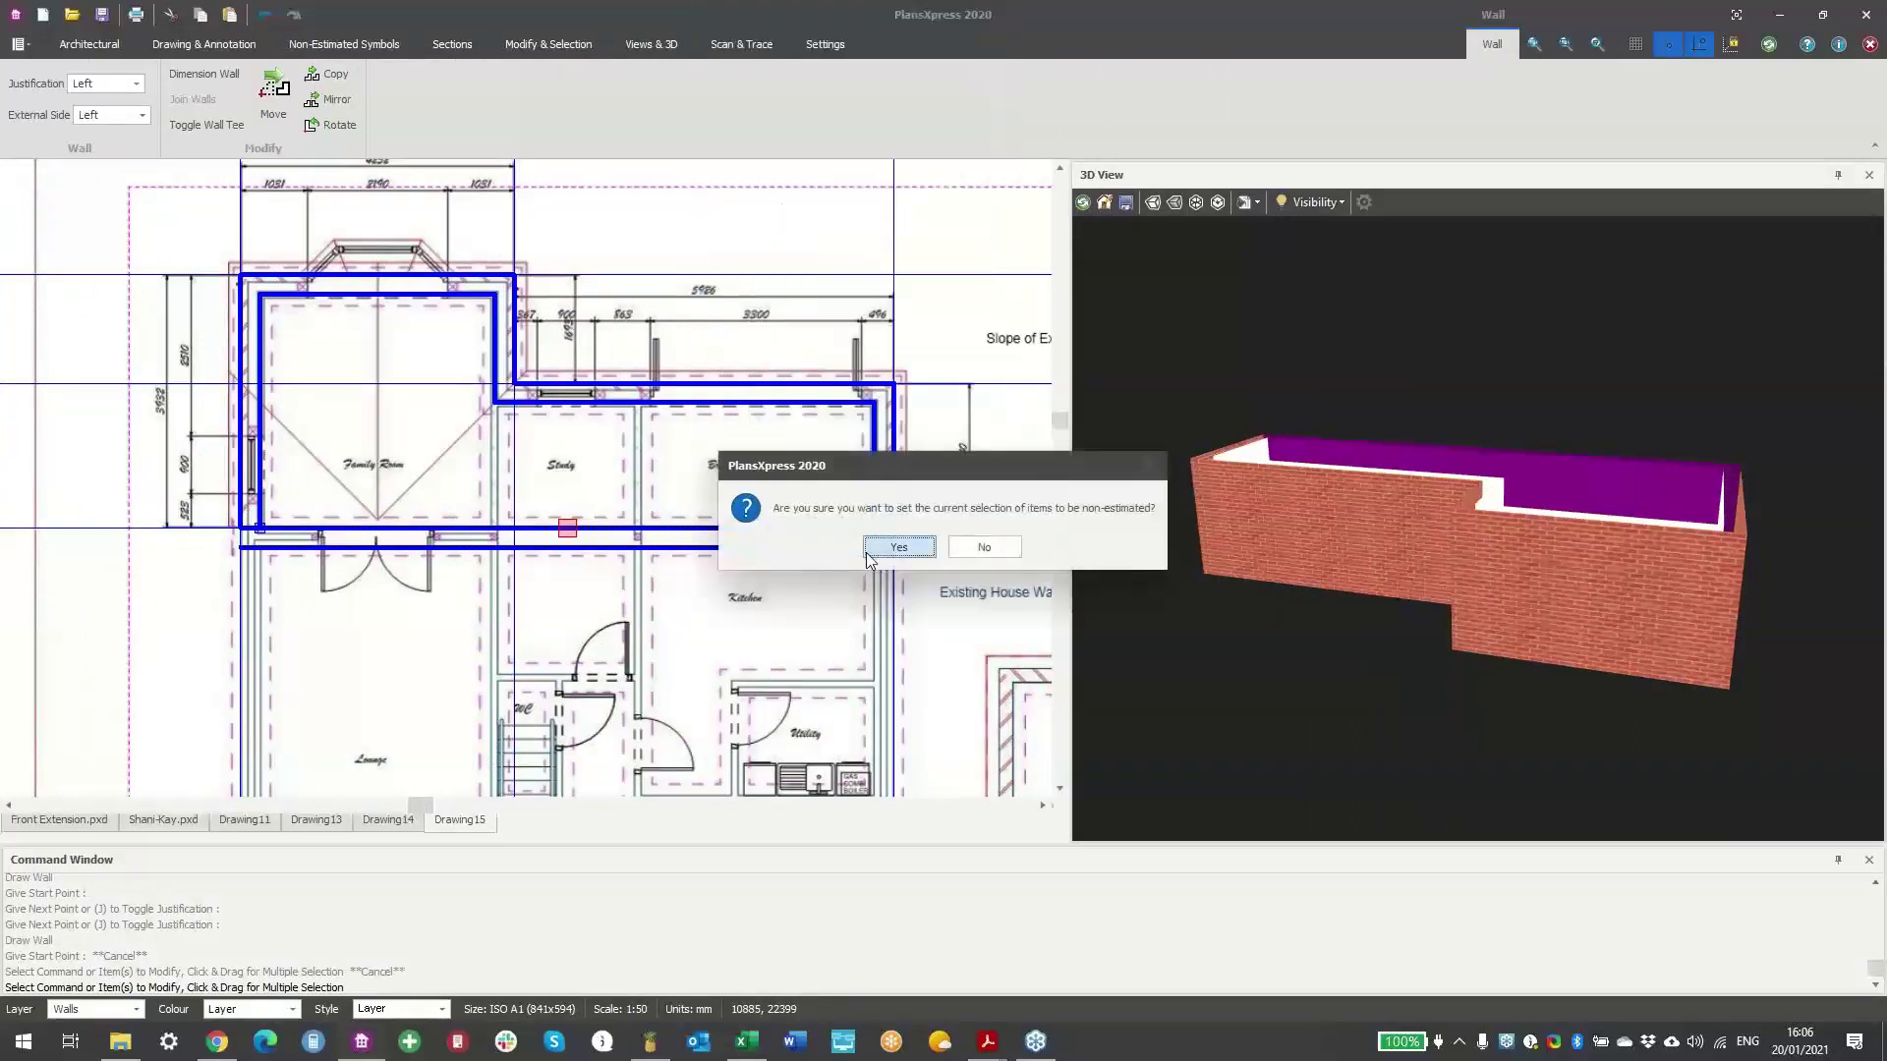
click(890, 543)
scroll(546, 614, down, 5)
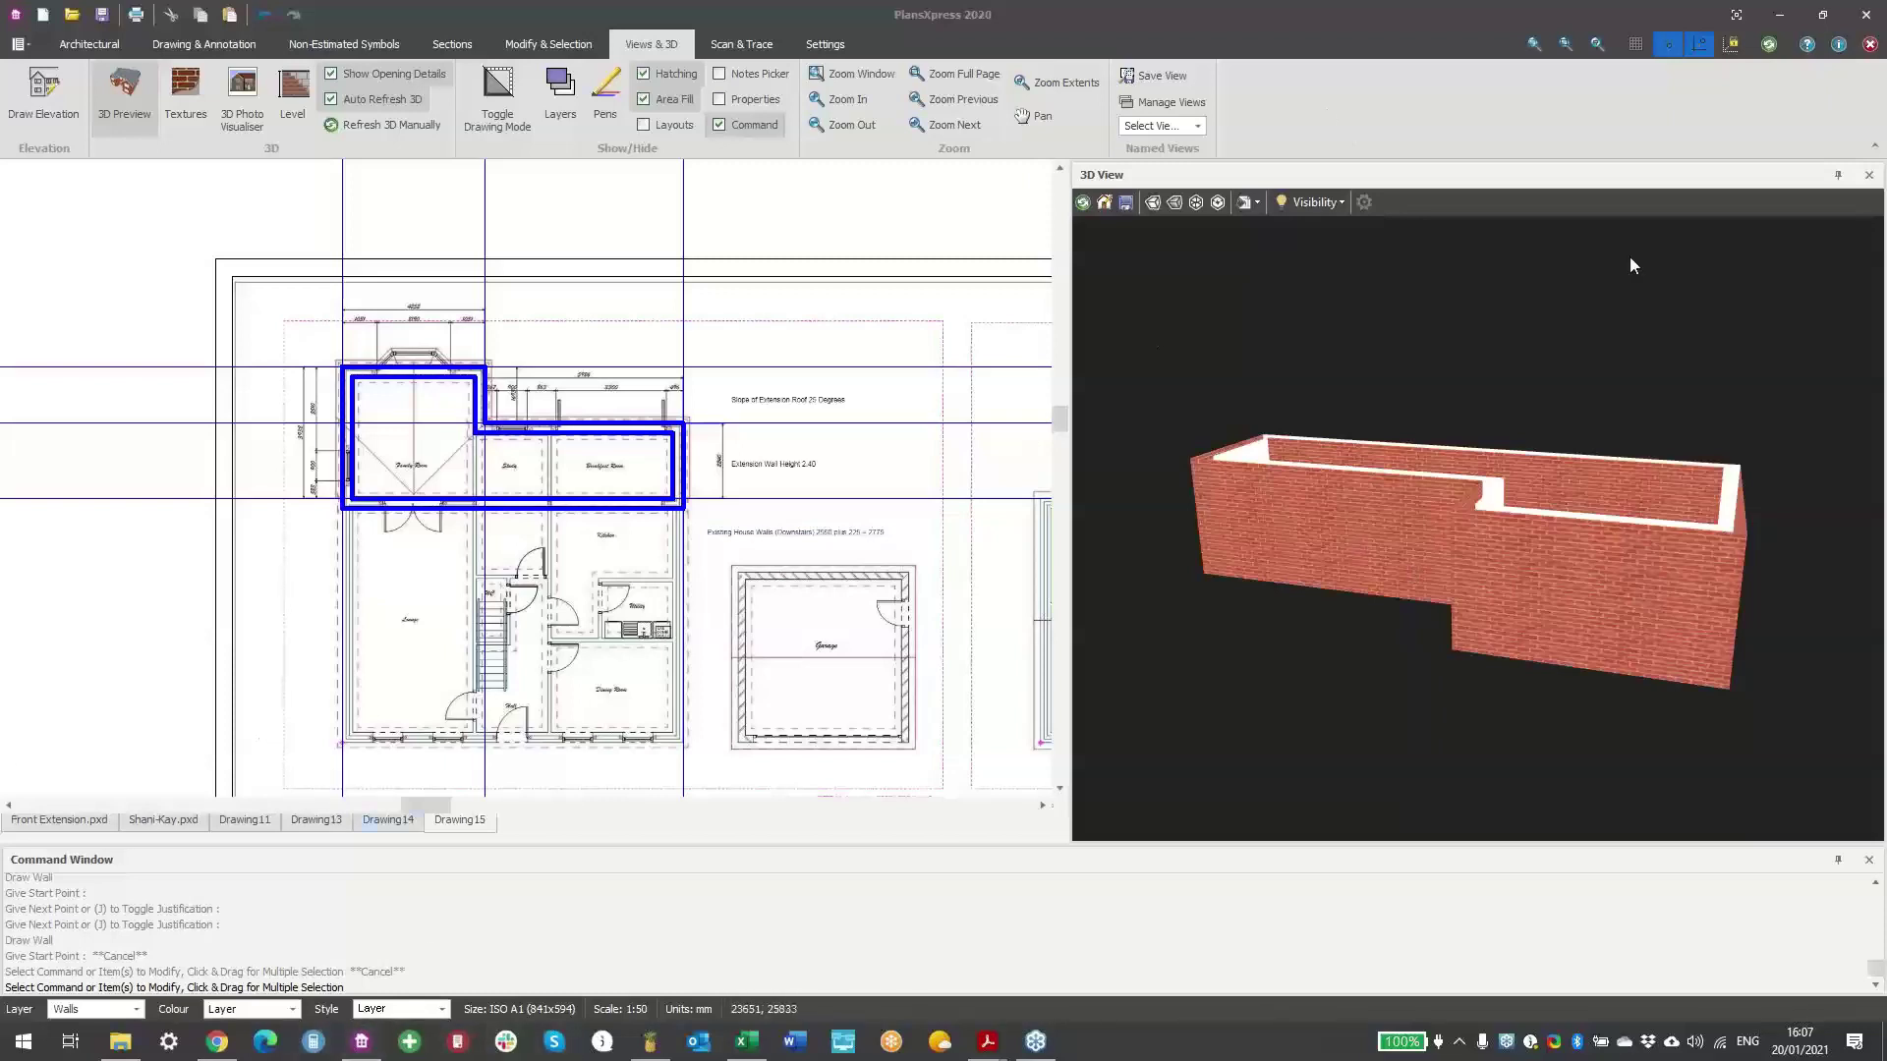
- Start a cut roof with default dimensions and choose Lean to Roof as its type
scroll(821, 513, up, 5)
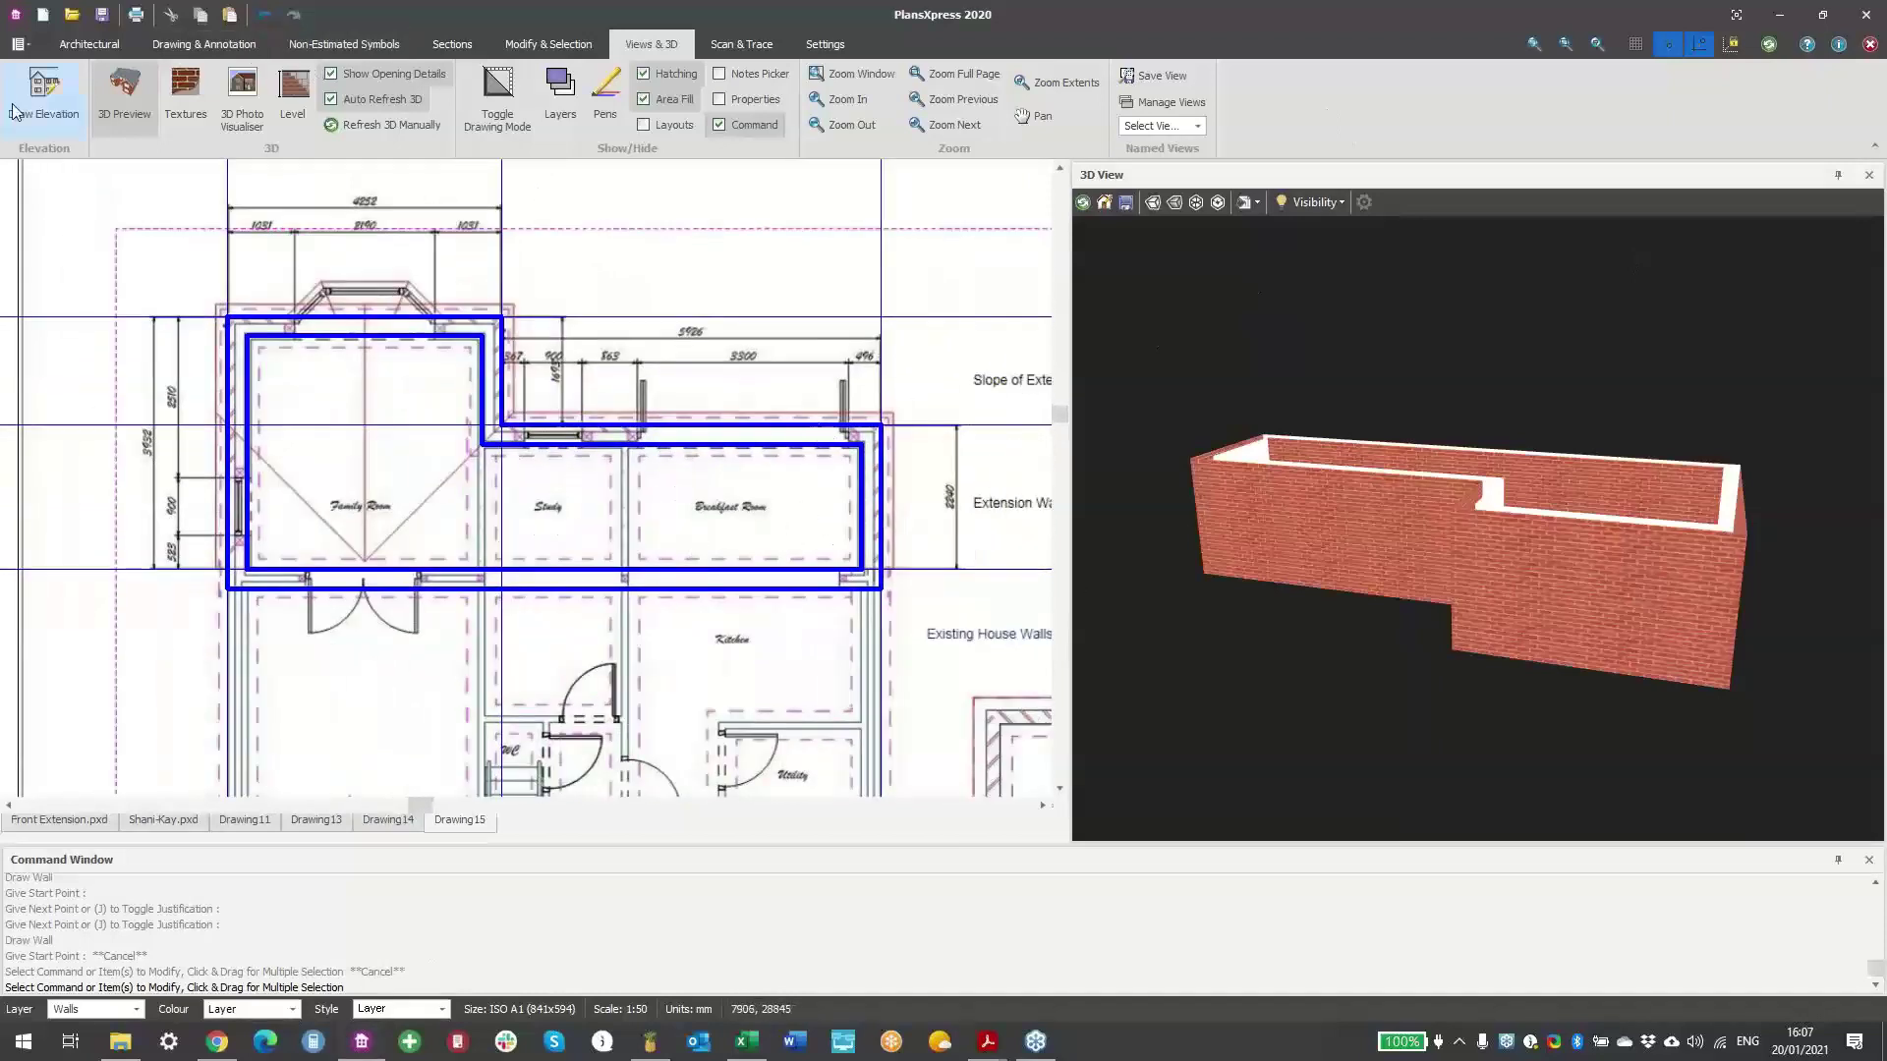
click(88, 44)
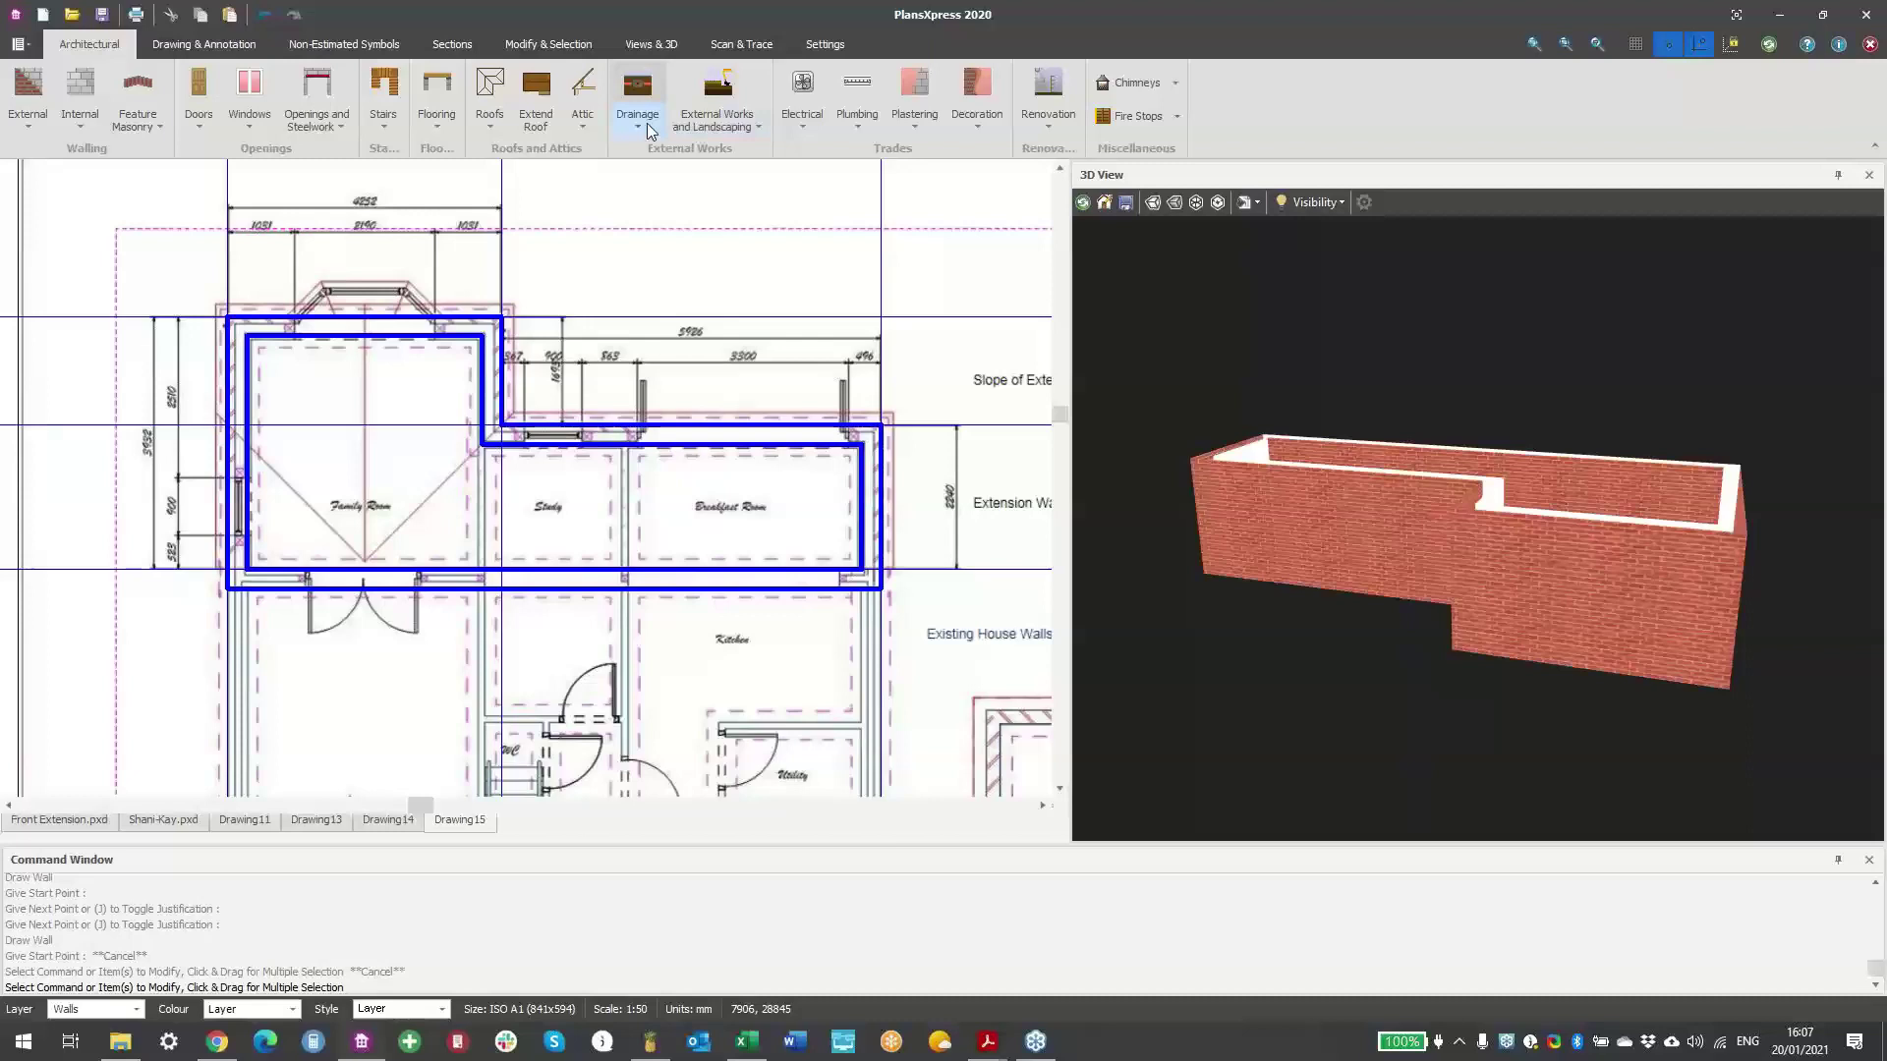
click(491, 108)
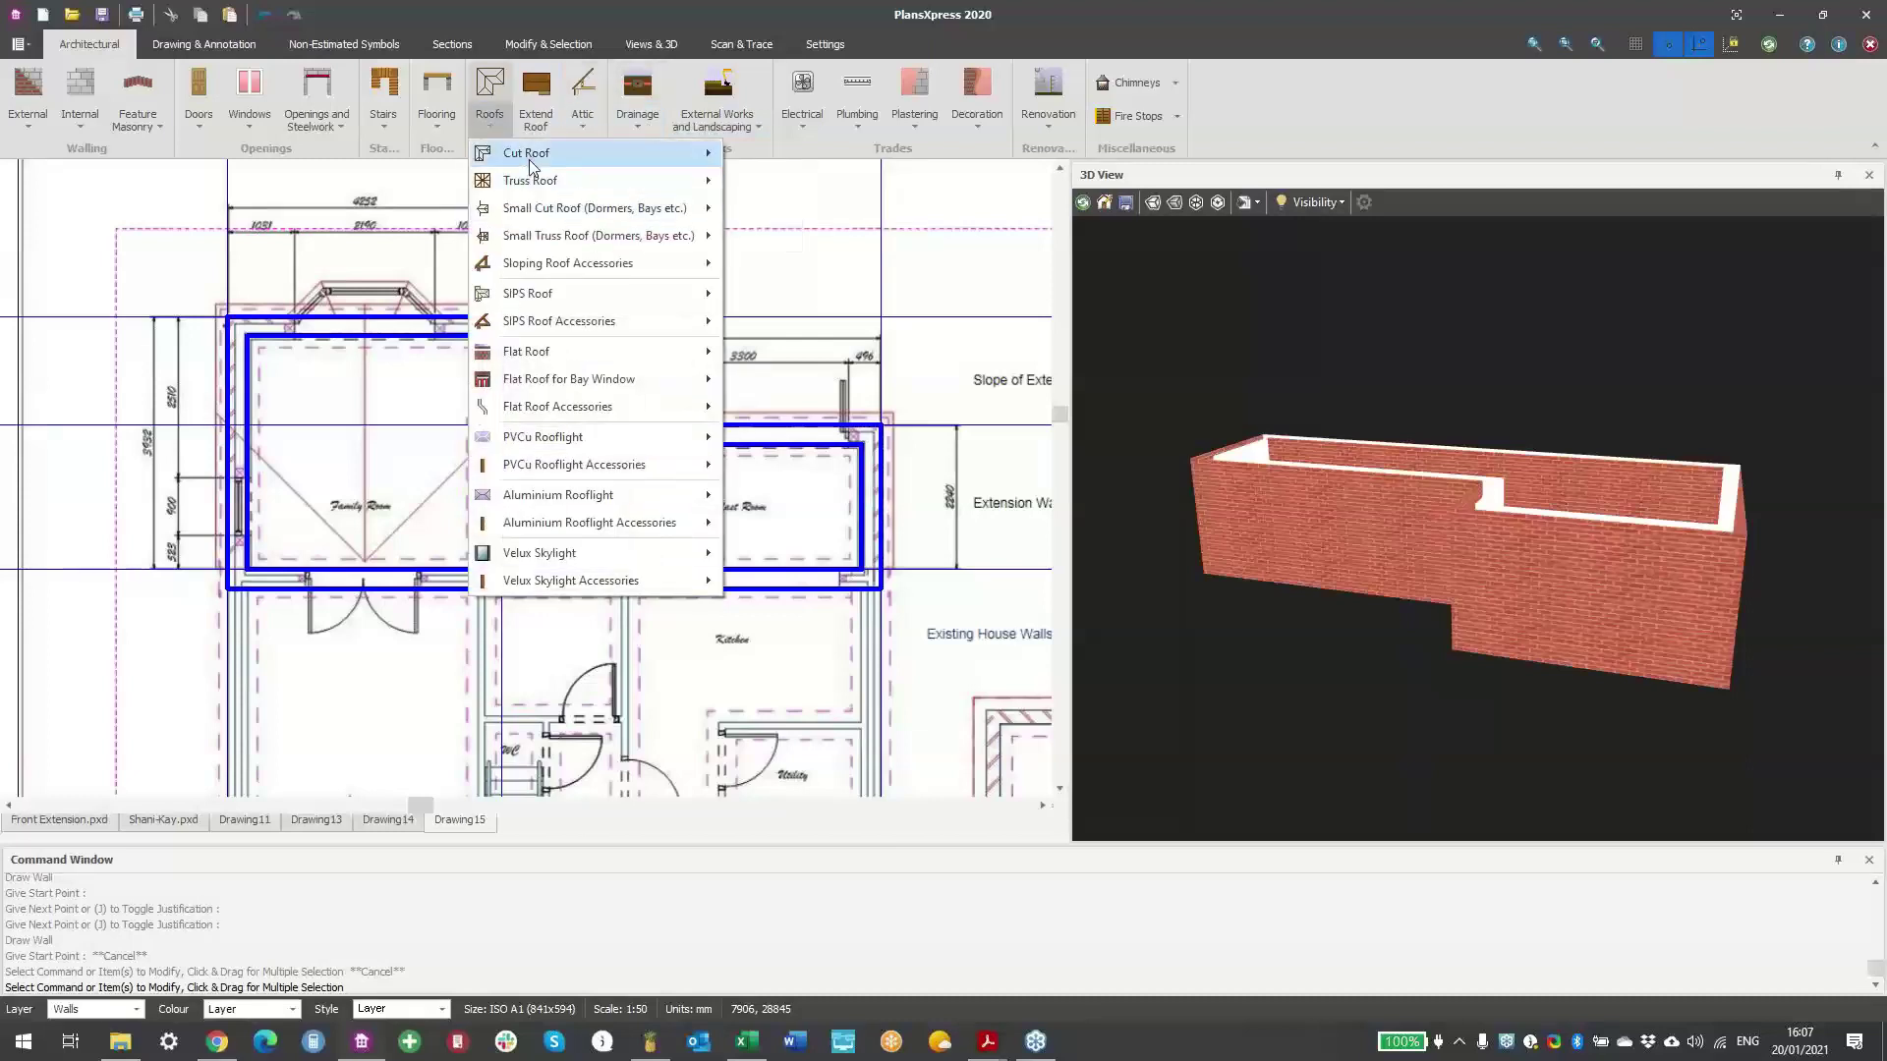
mouse_move(550, 153)
click(857, 184)
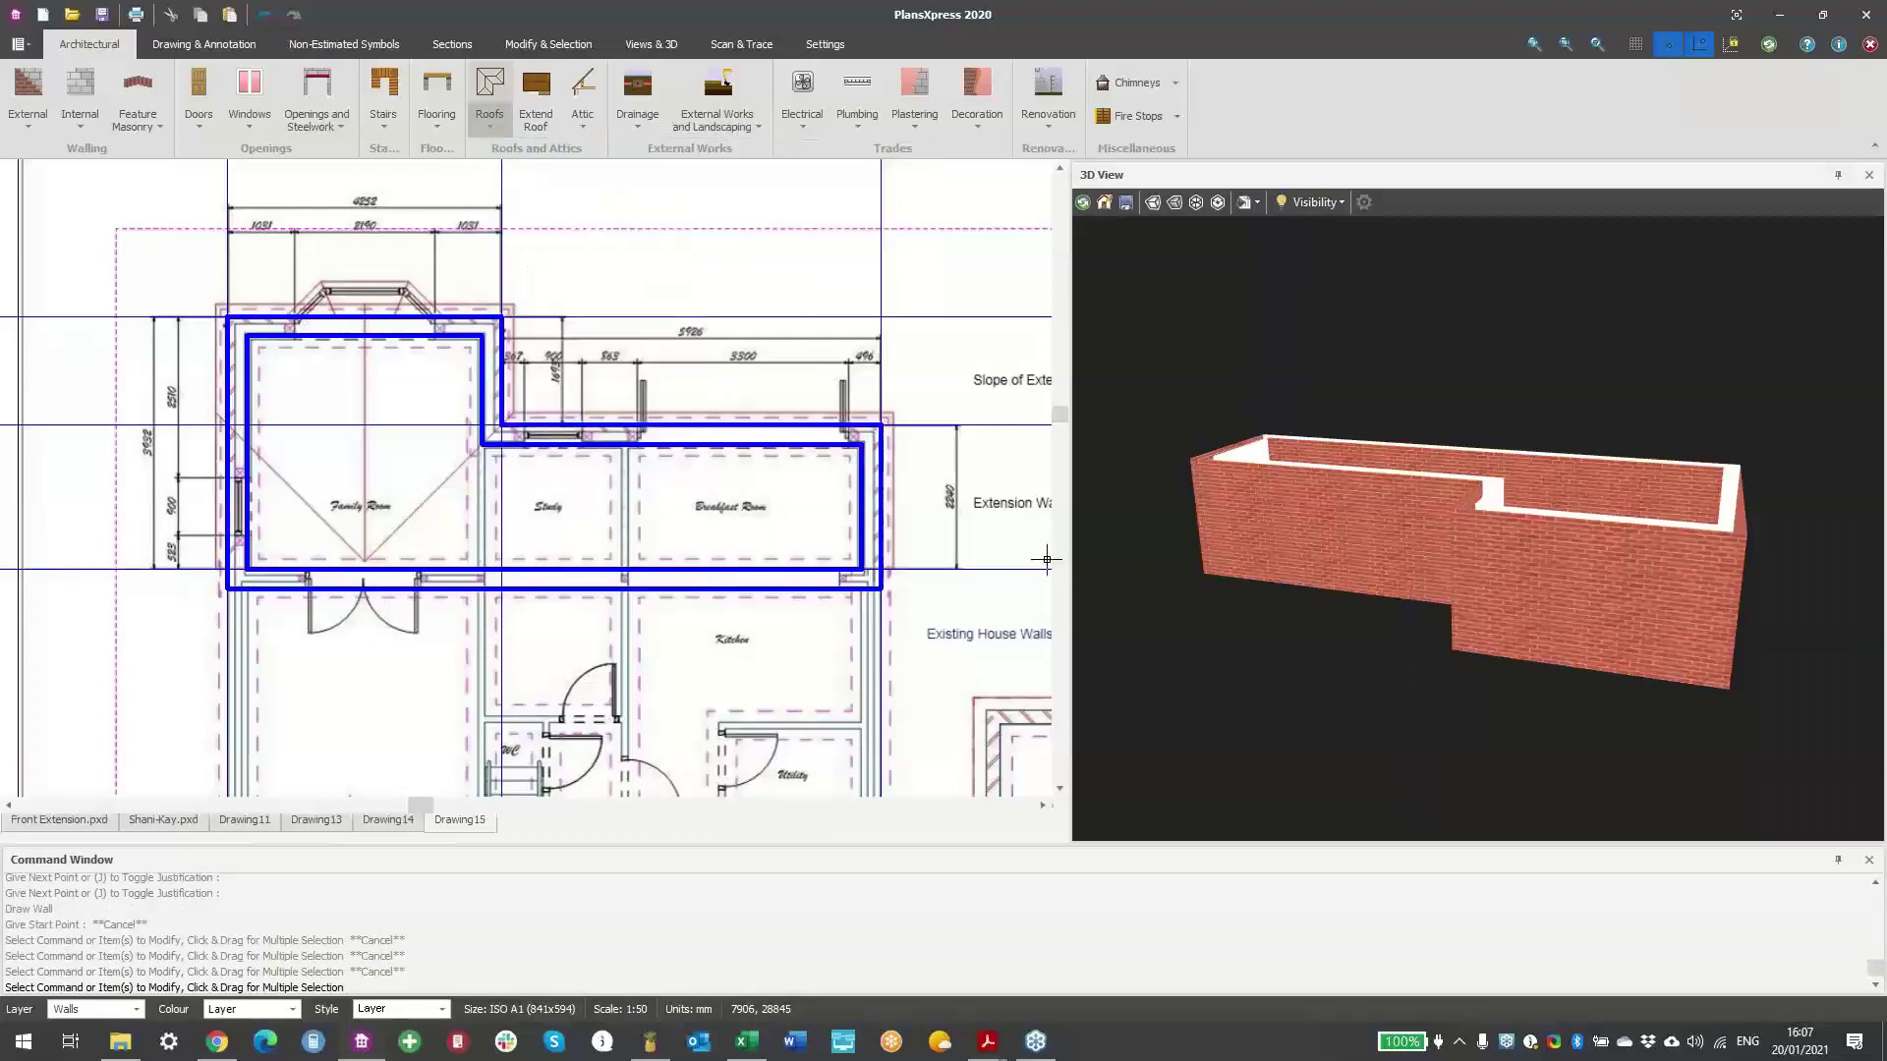
click(996, 769)
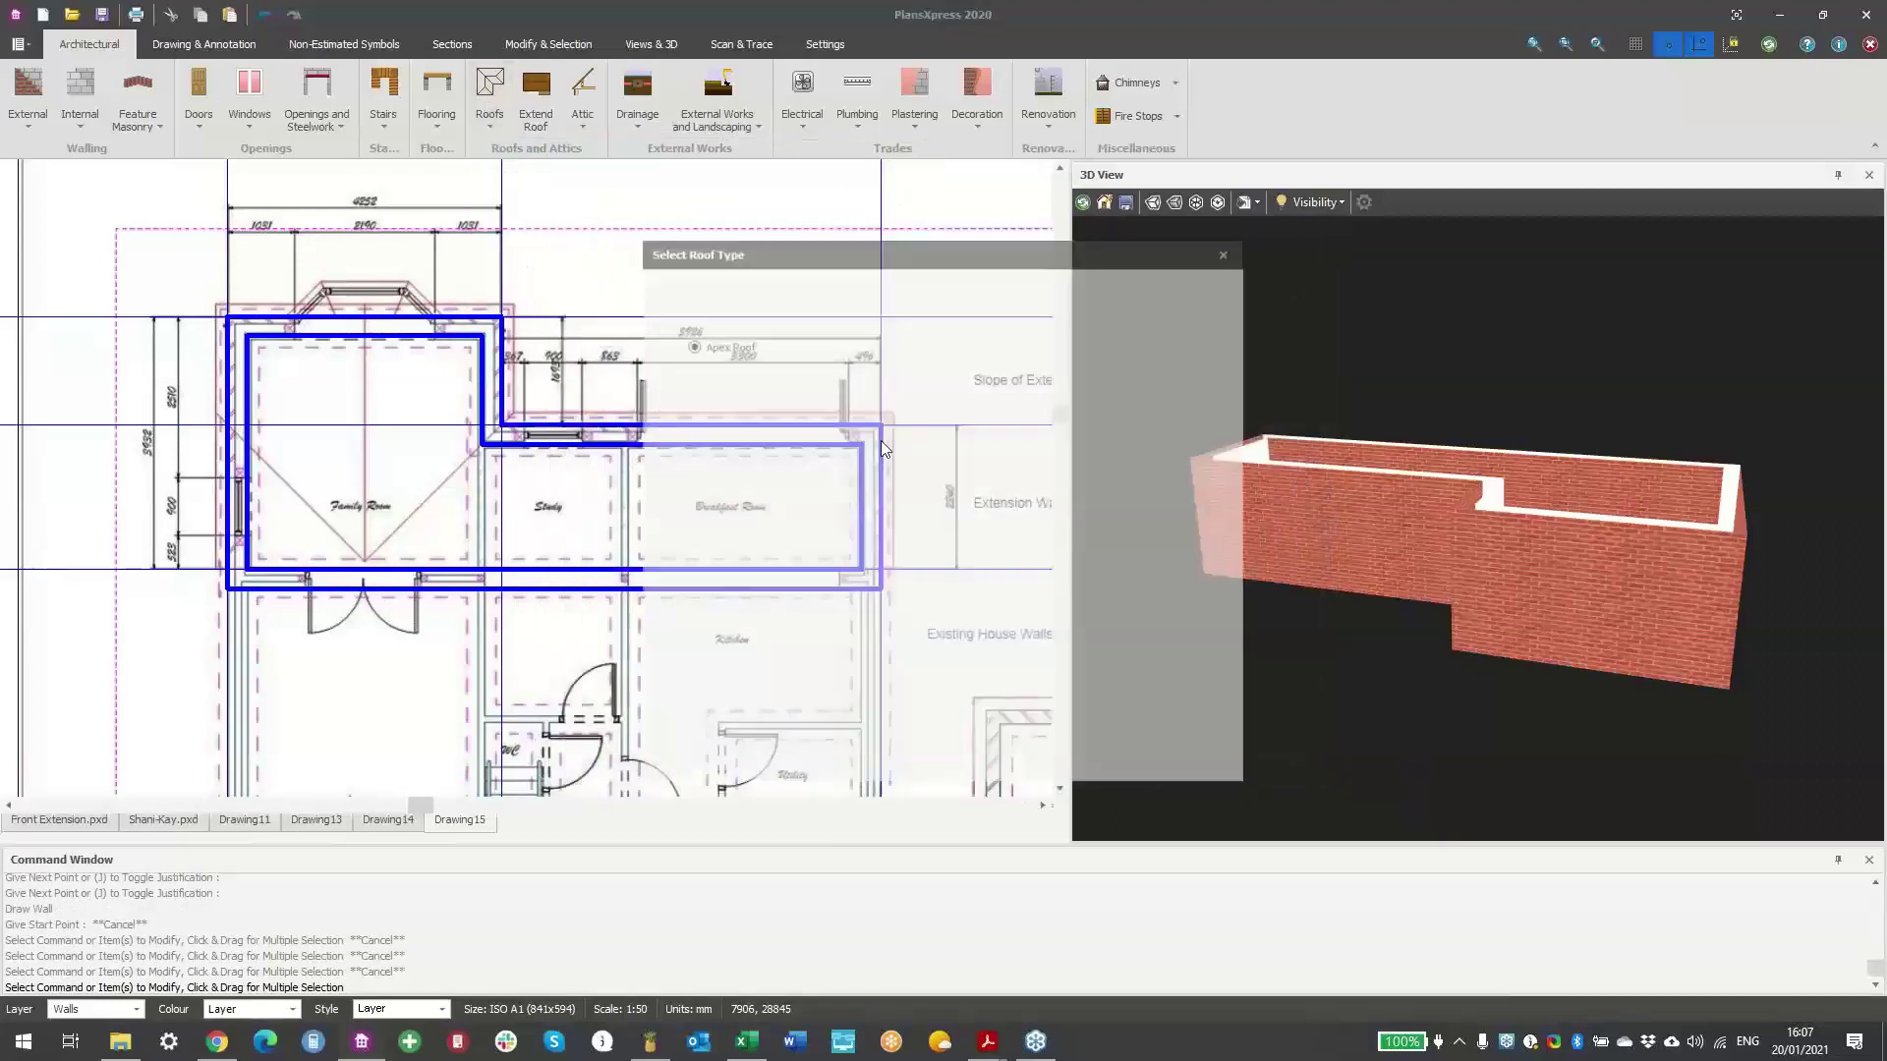
click(733, 535)
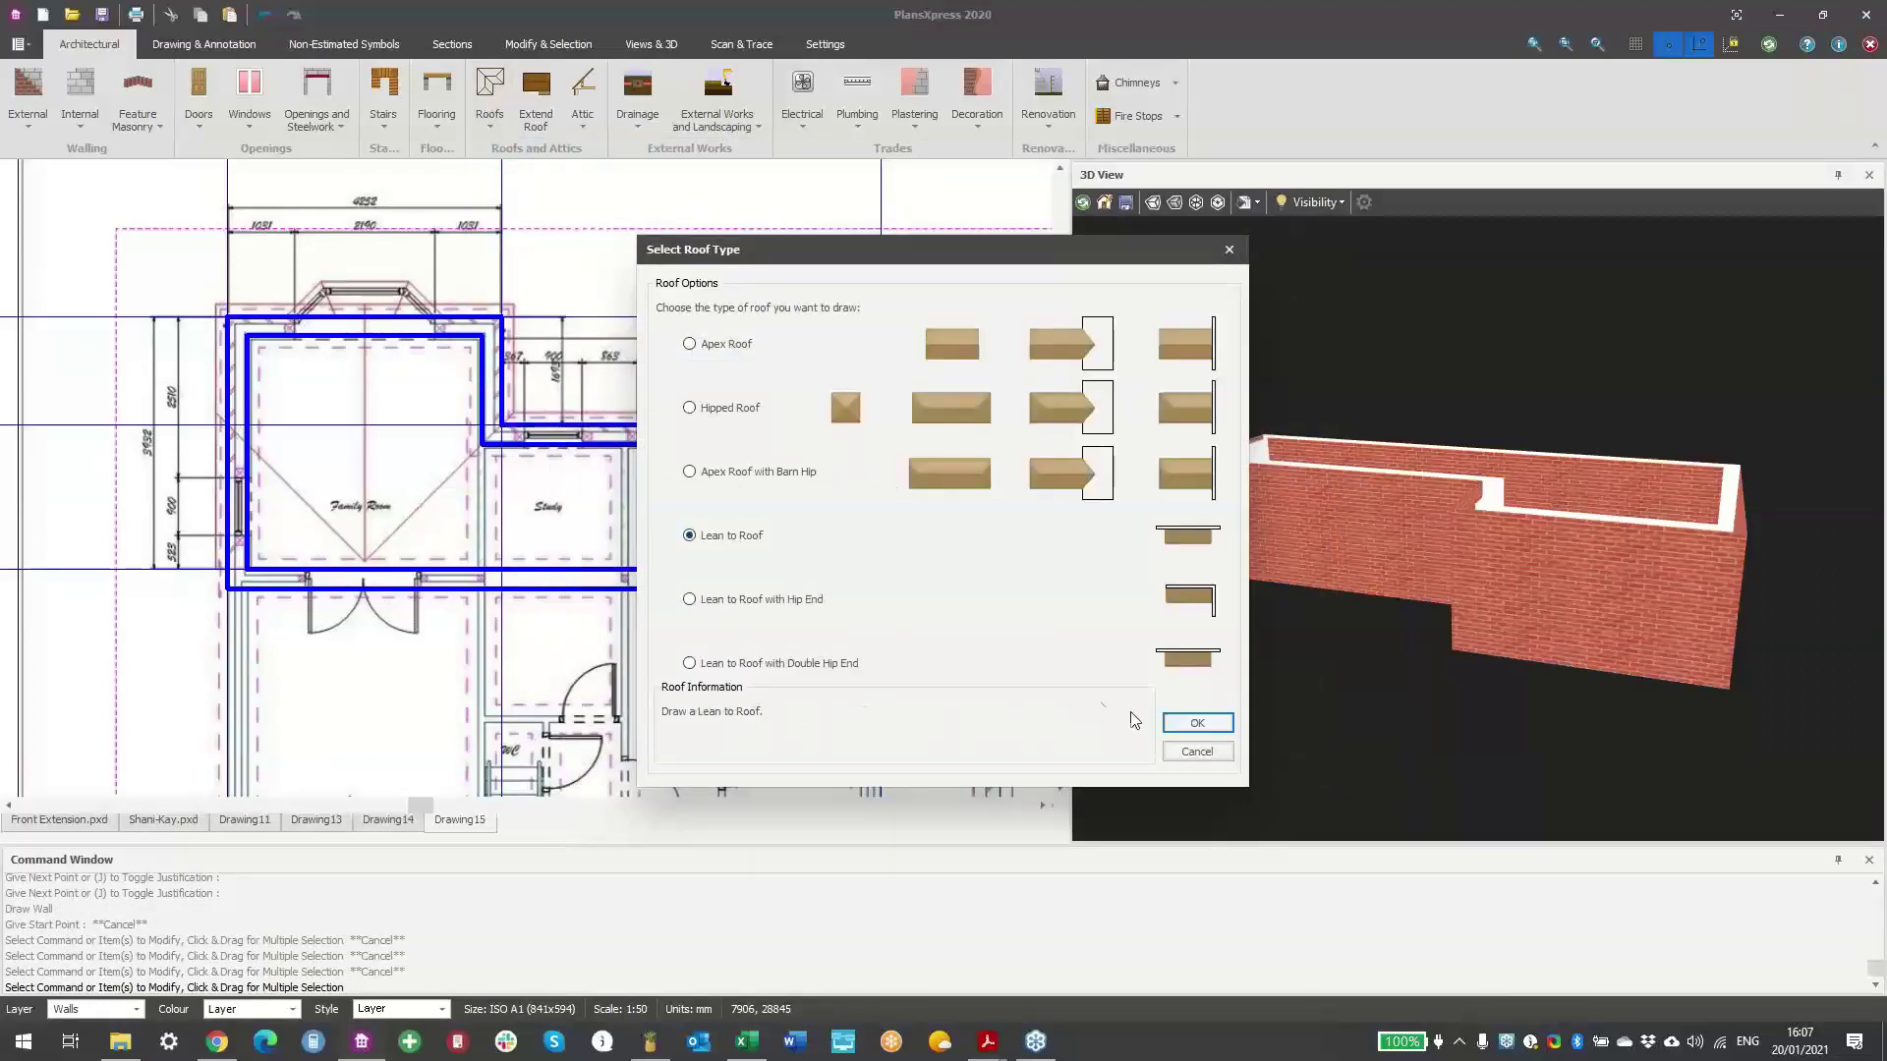
click(1197, 724)
- Draw the lean-to roof from the breakfast room's rear outer corner to the existing house line, extending its length to the family room's left wall
scroll(900, 466, up, 2)
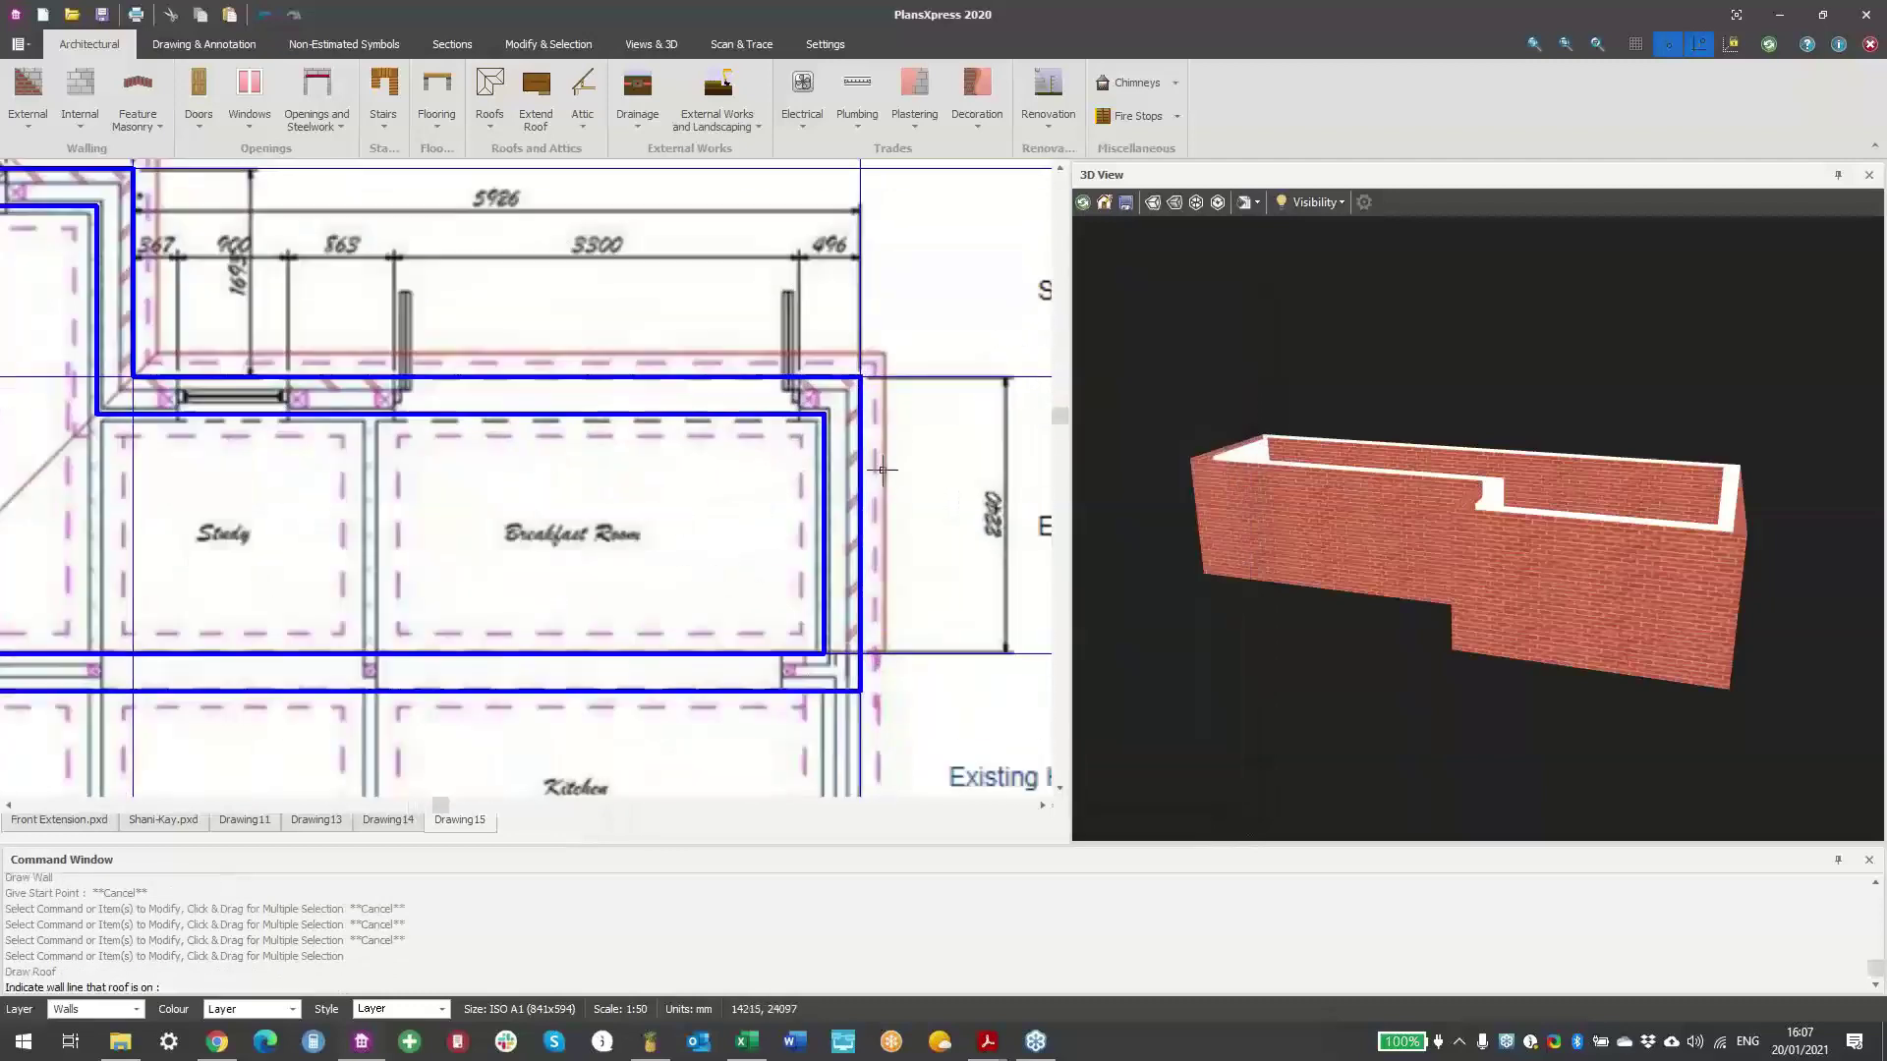
click(716, 378)
click(861, 377)
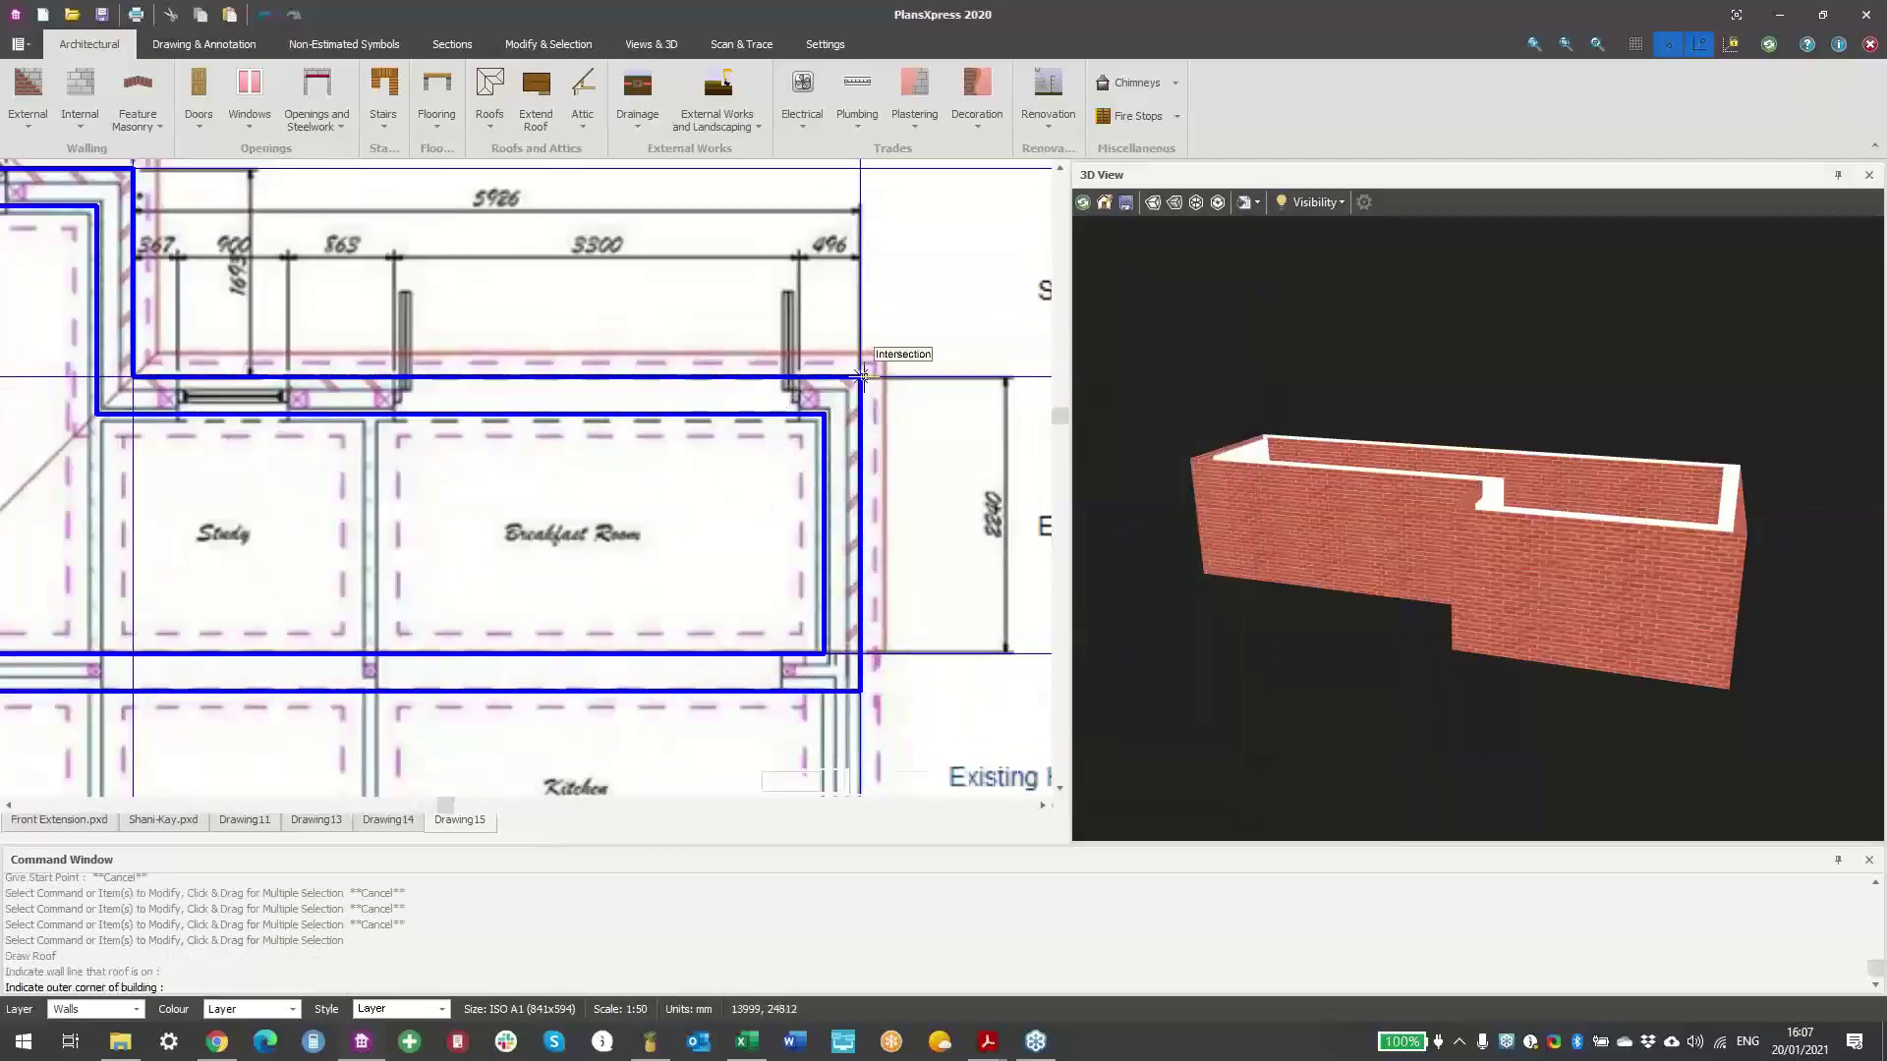
click(861, 645)
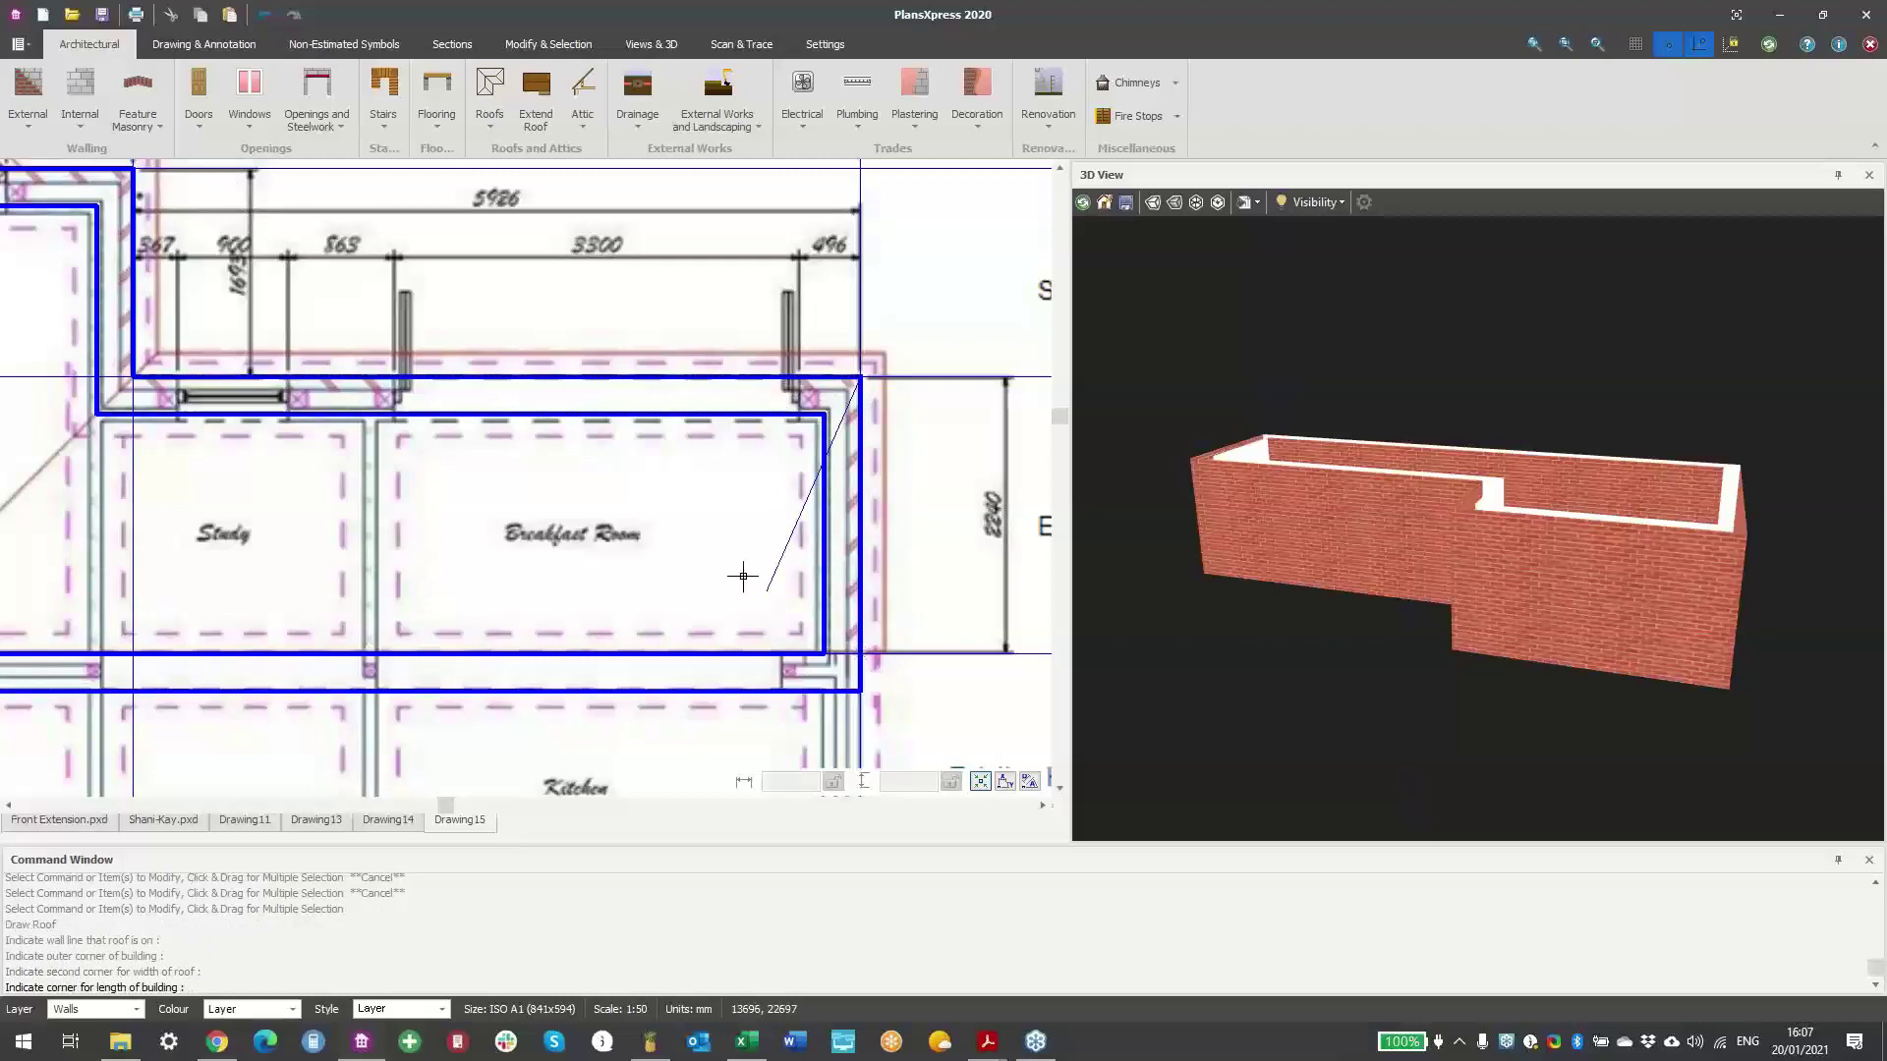
middle_drag(581, 510, 1248, 540)
click(311, 407)
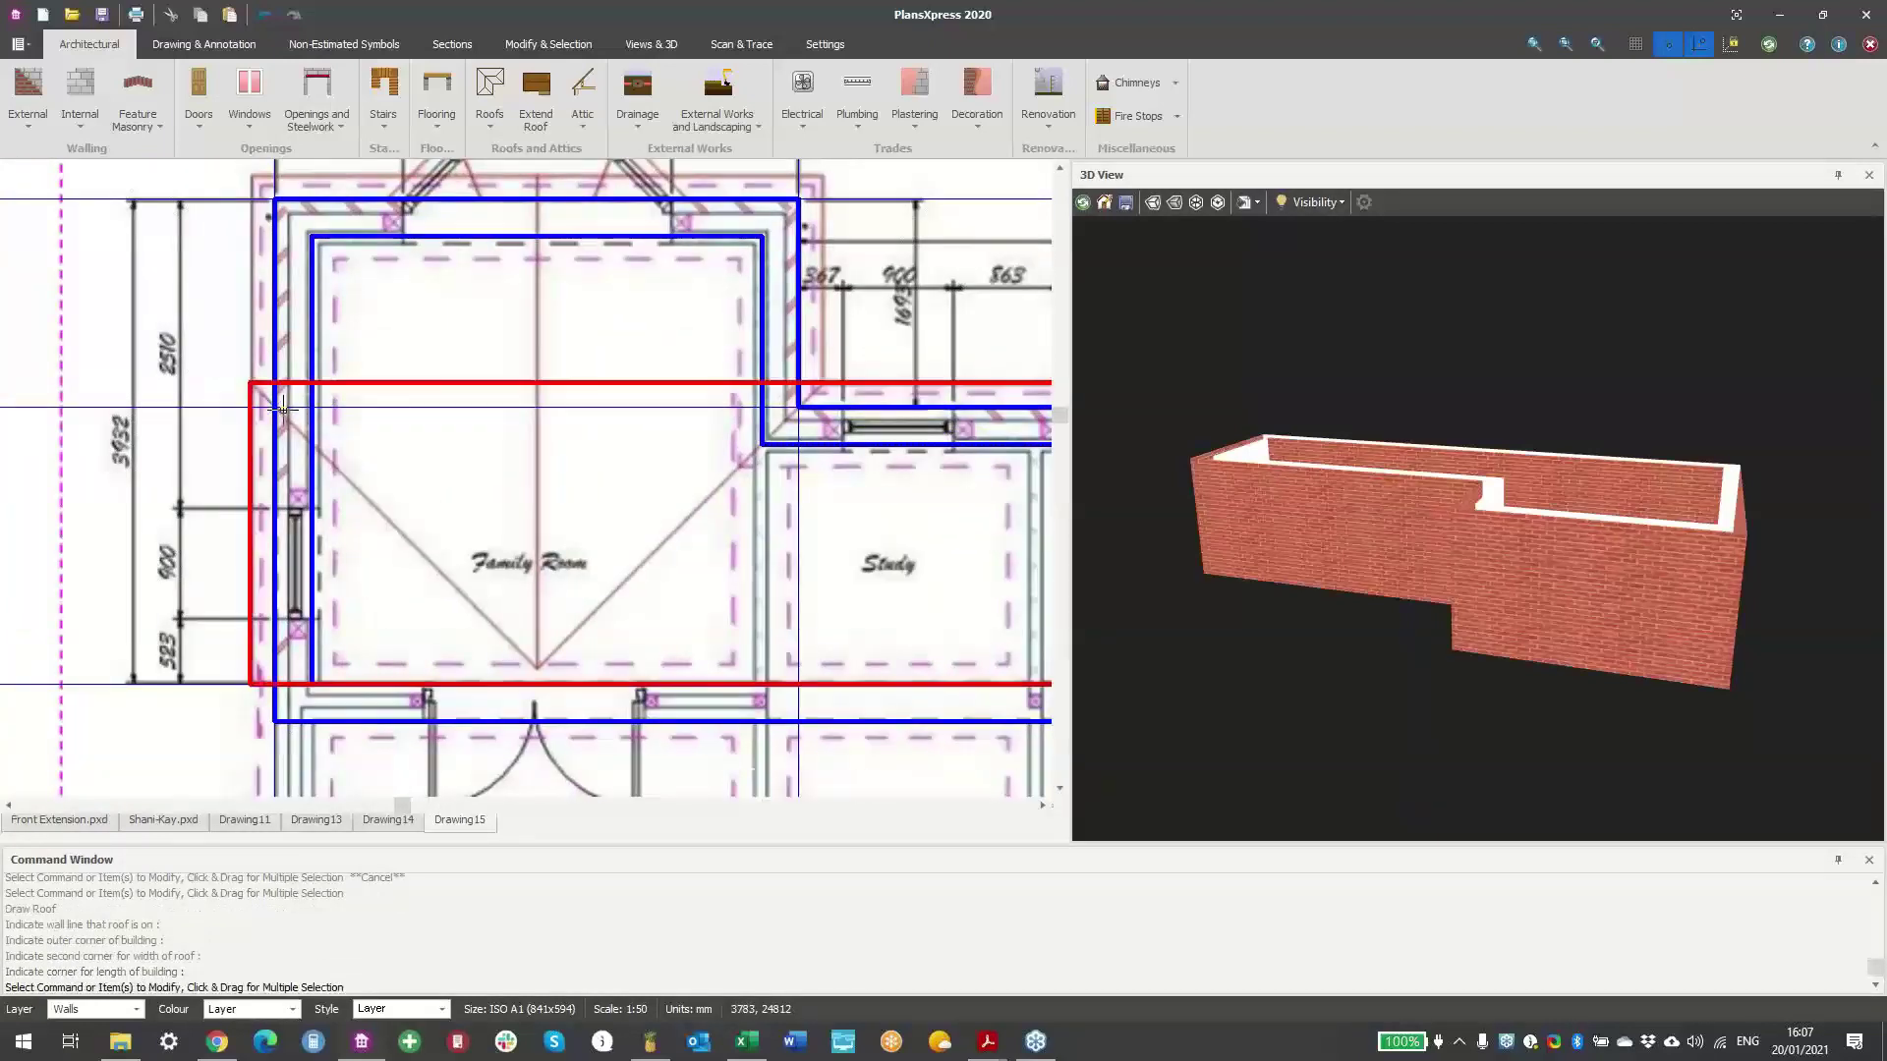
click(1000, 550)
- Inspect the lean-to roof over the extension walls in 3D, and close the preview
middle_drag(1494, 543, 1219, 490)
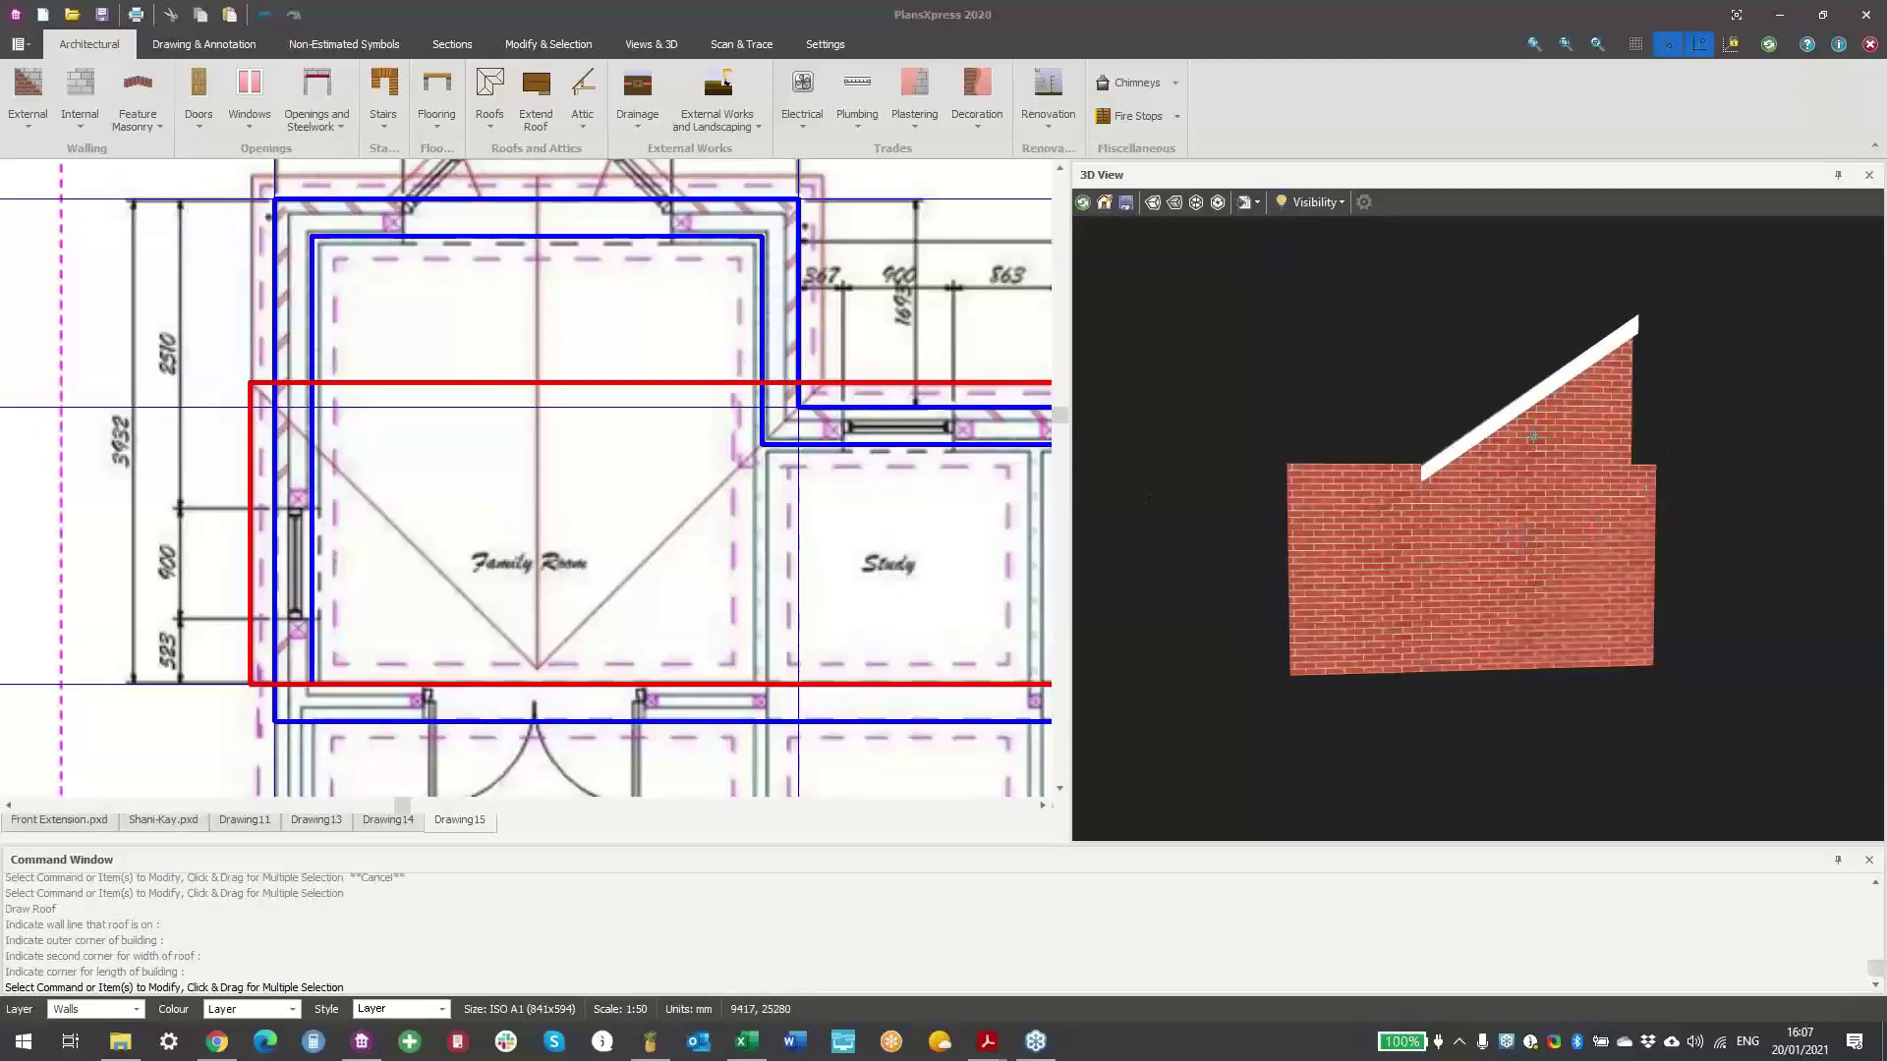
drag(1635, 447, 1458, 511)
drag(1581, 526, 1539, 556)
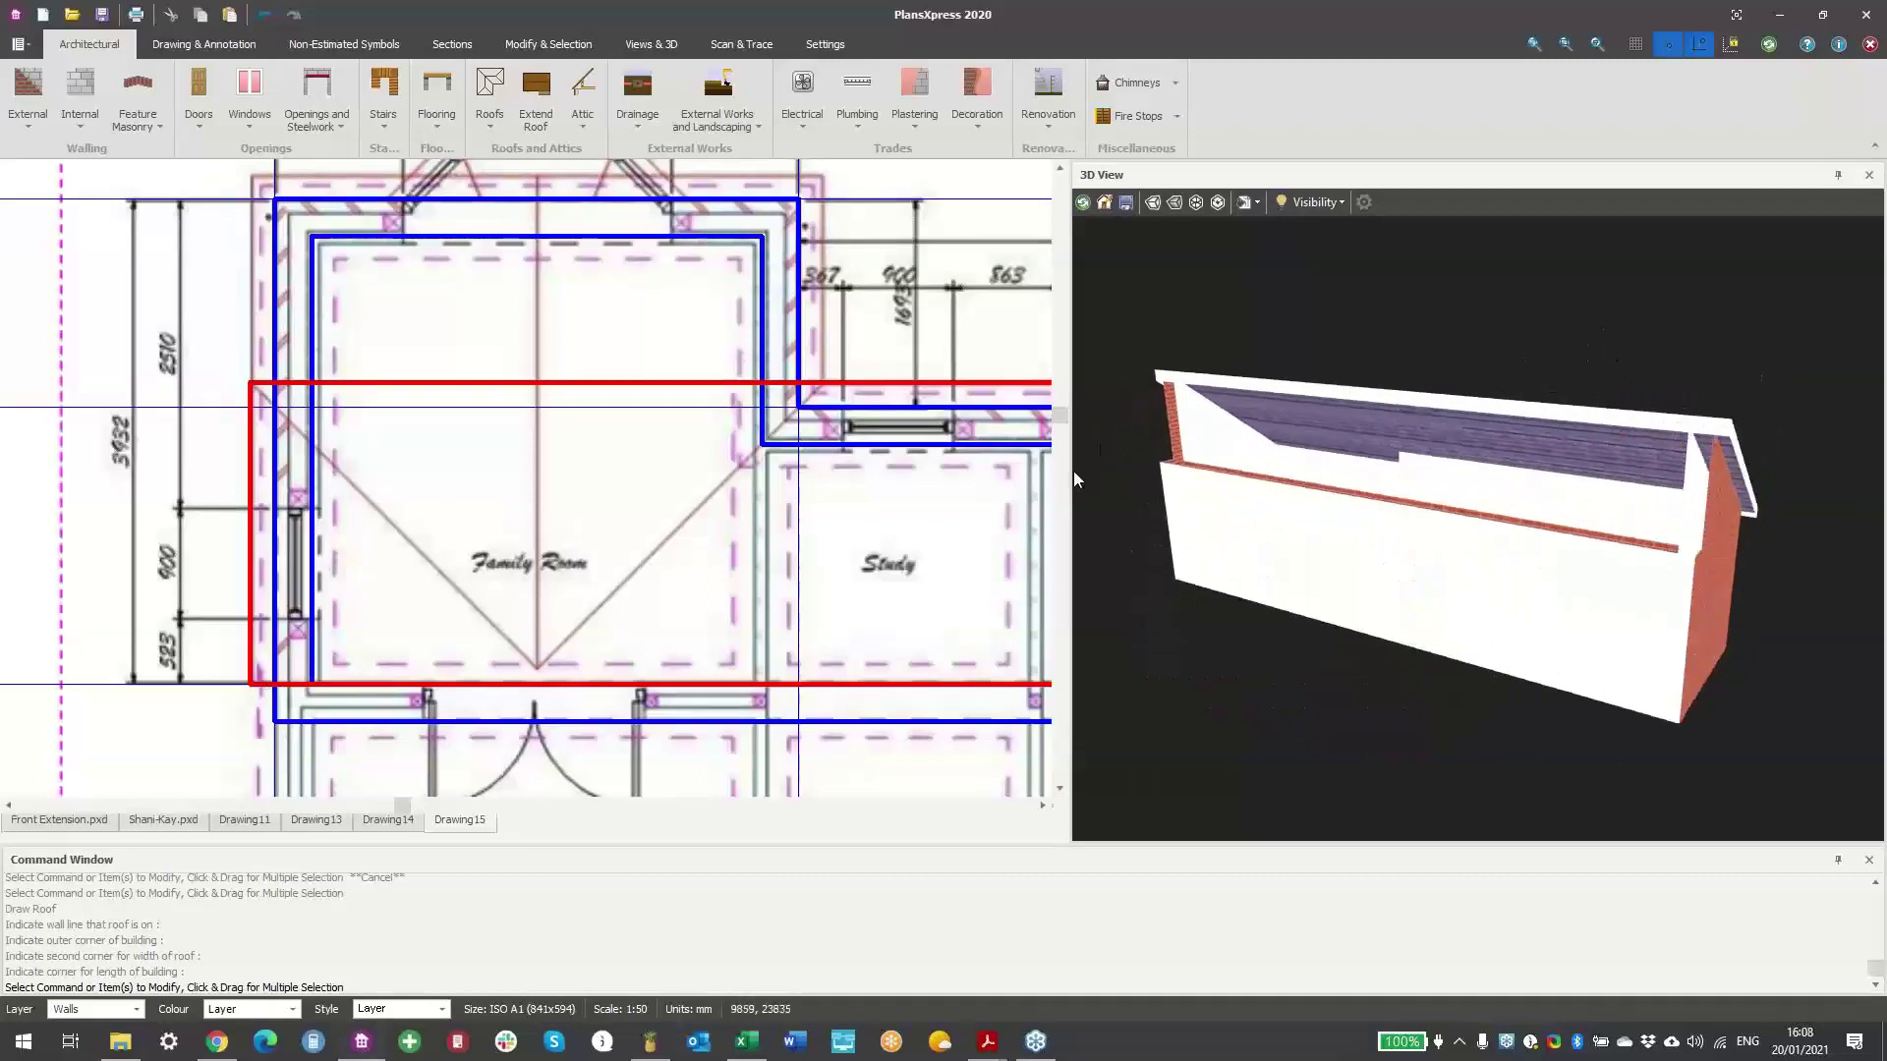
click(1869, 174)
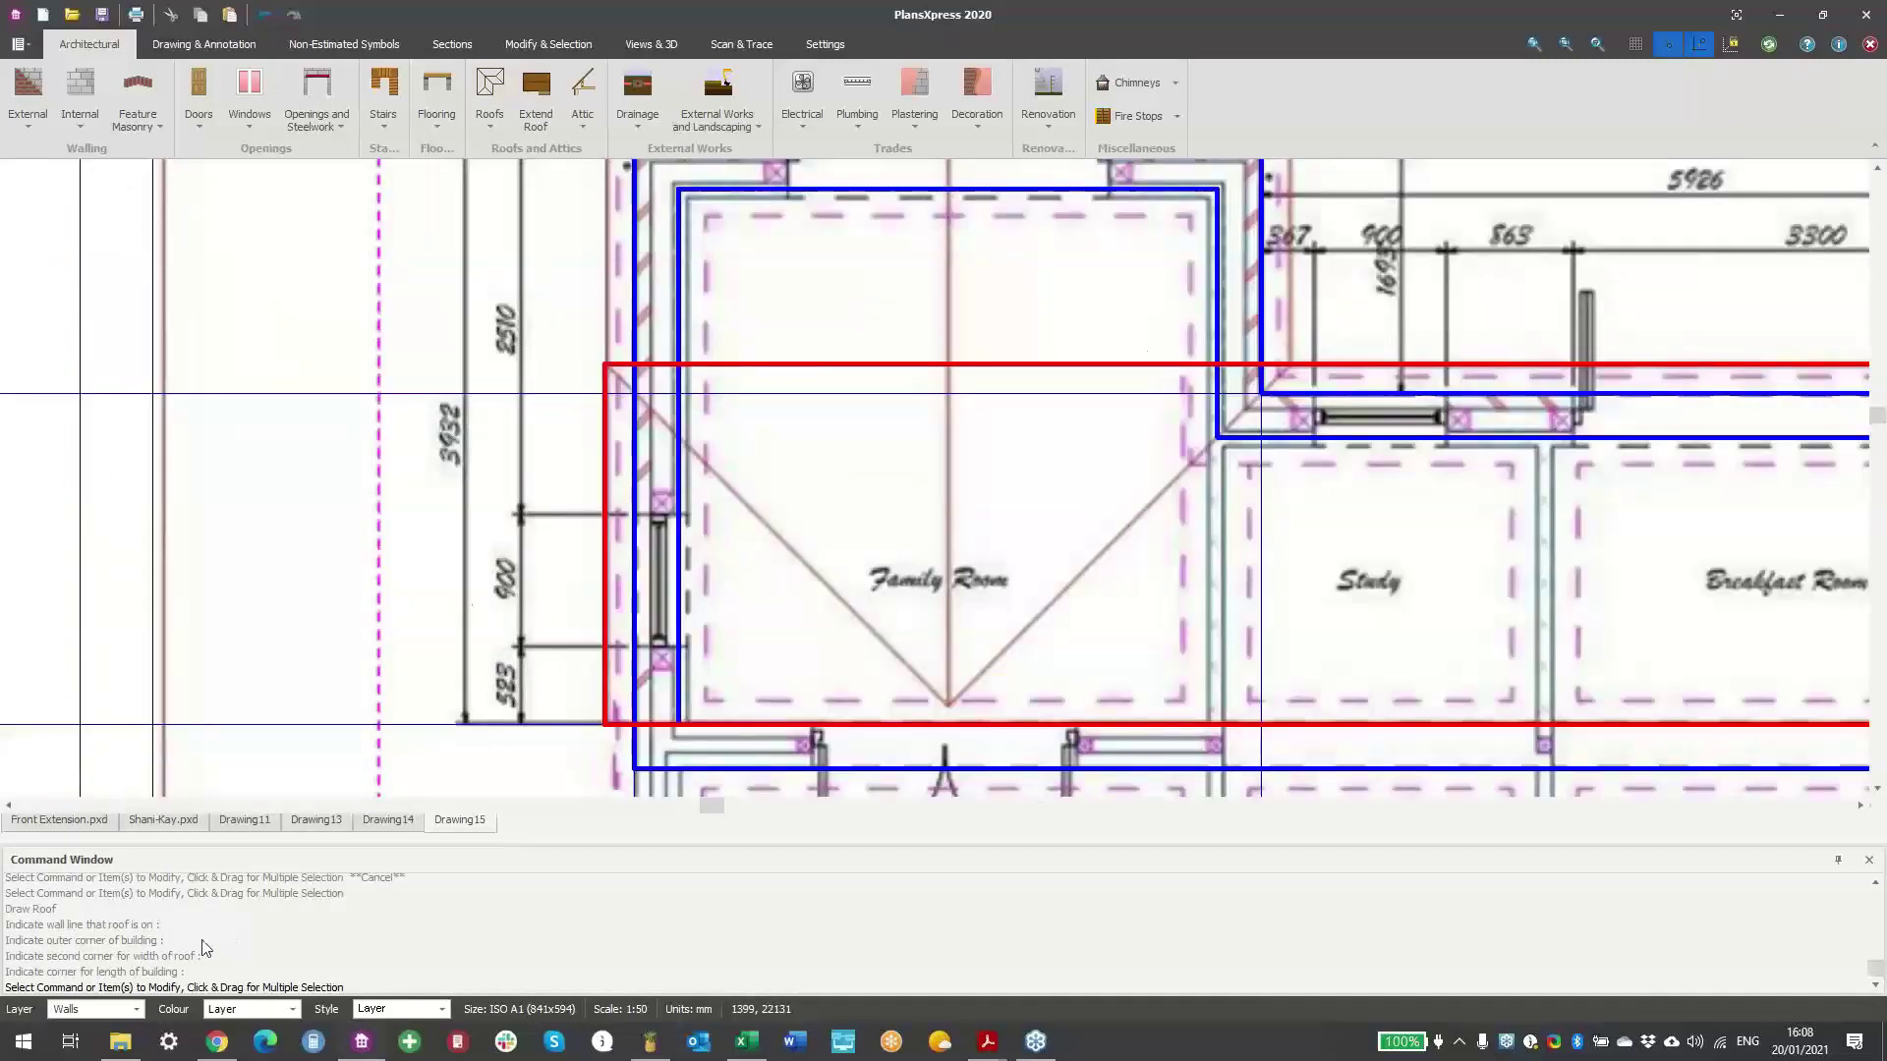
- Switch to Drawing14 and inspect the house's gable end in the 3D preview
click(384, 822)
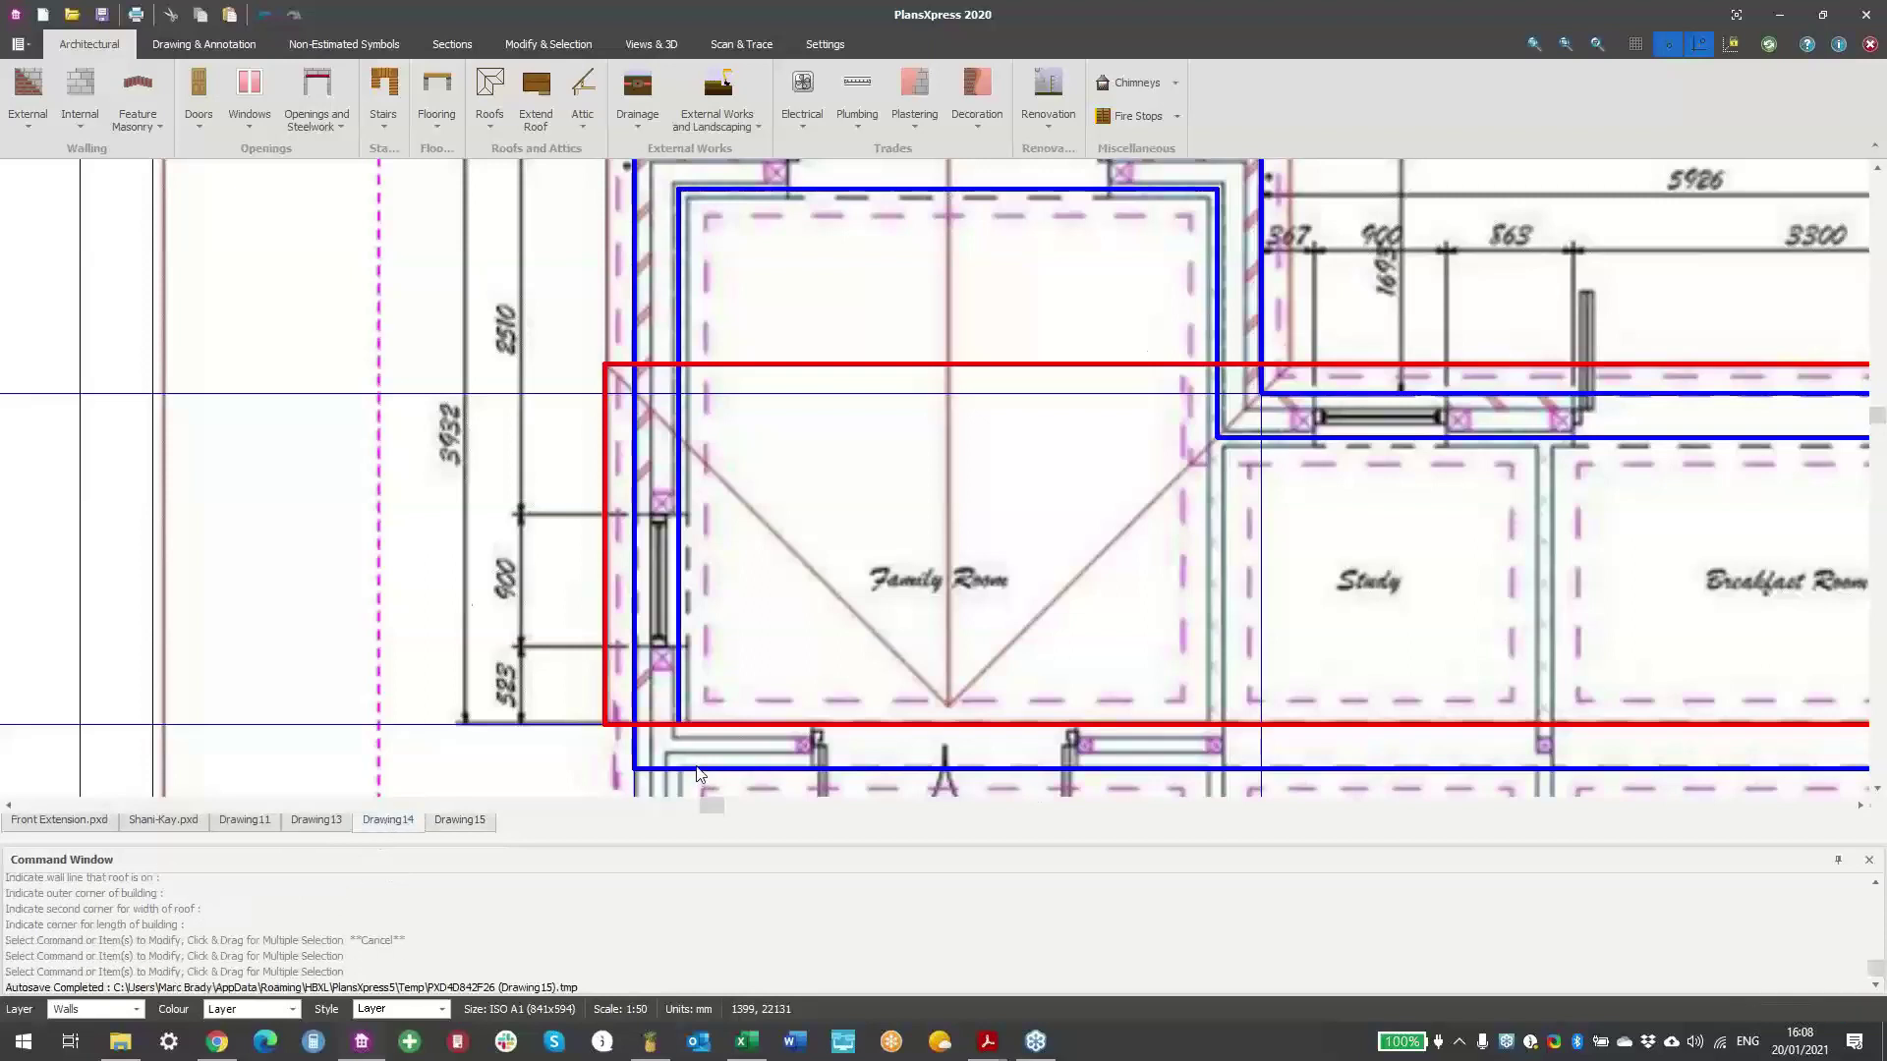
scroll(812, 547, up, 4)
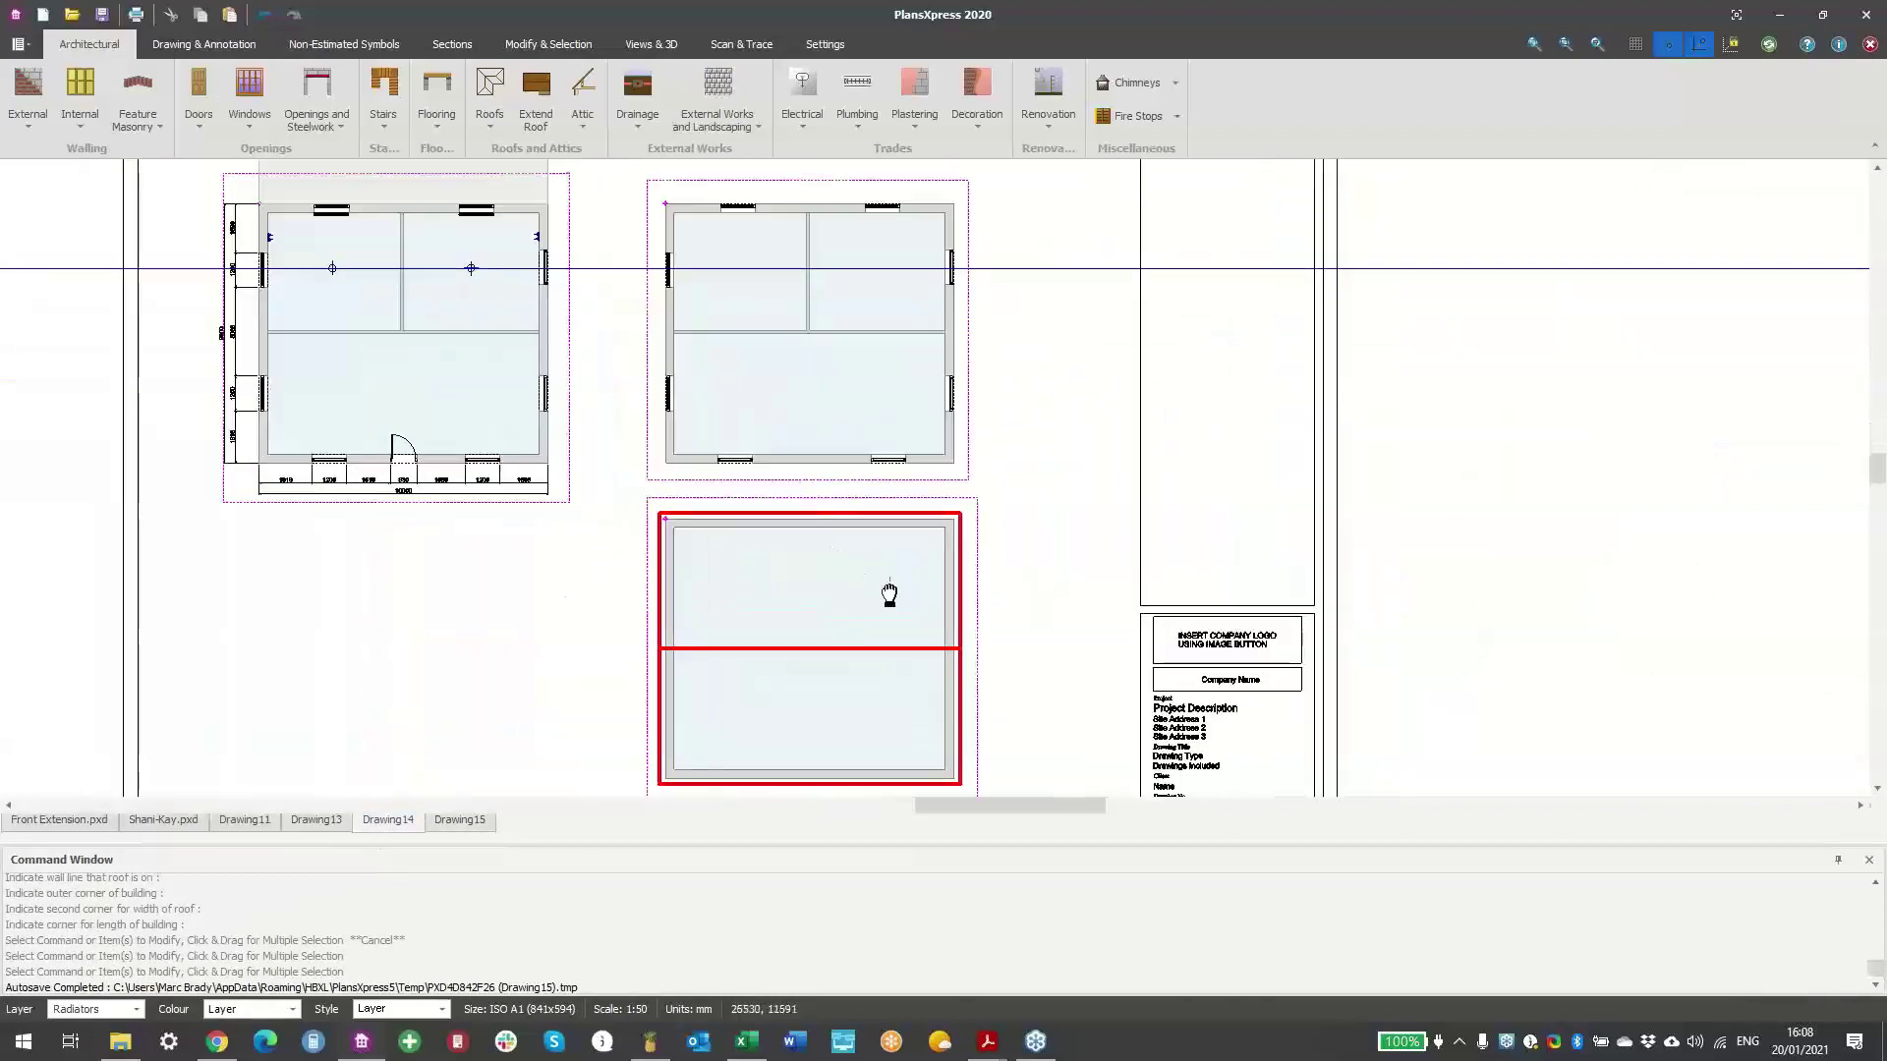
click(652, 45)
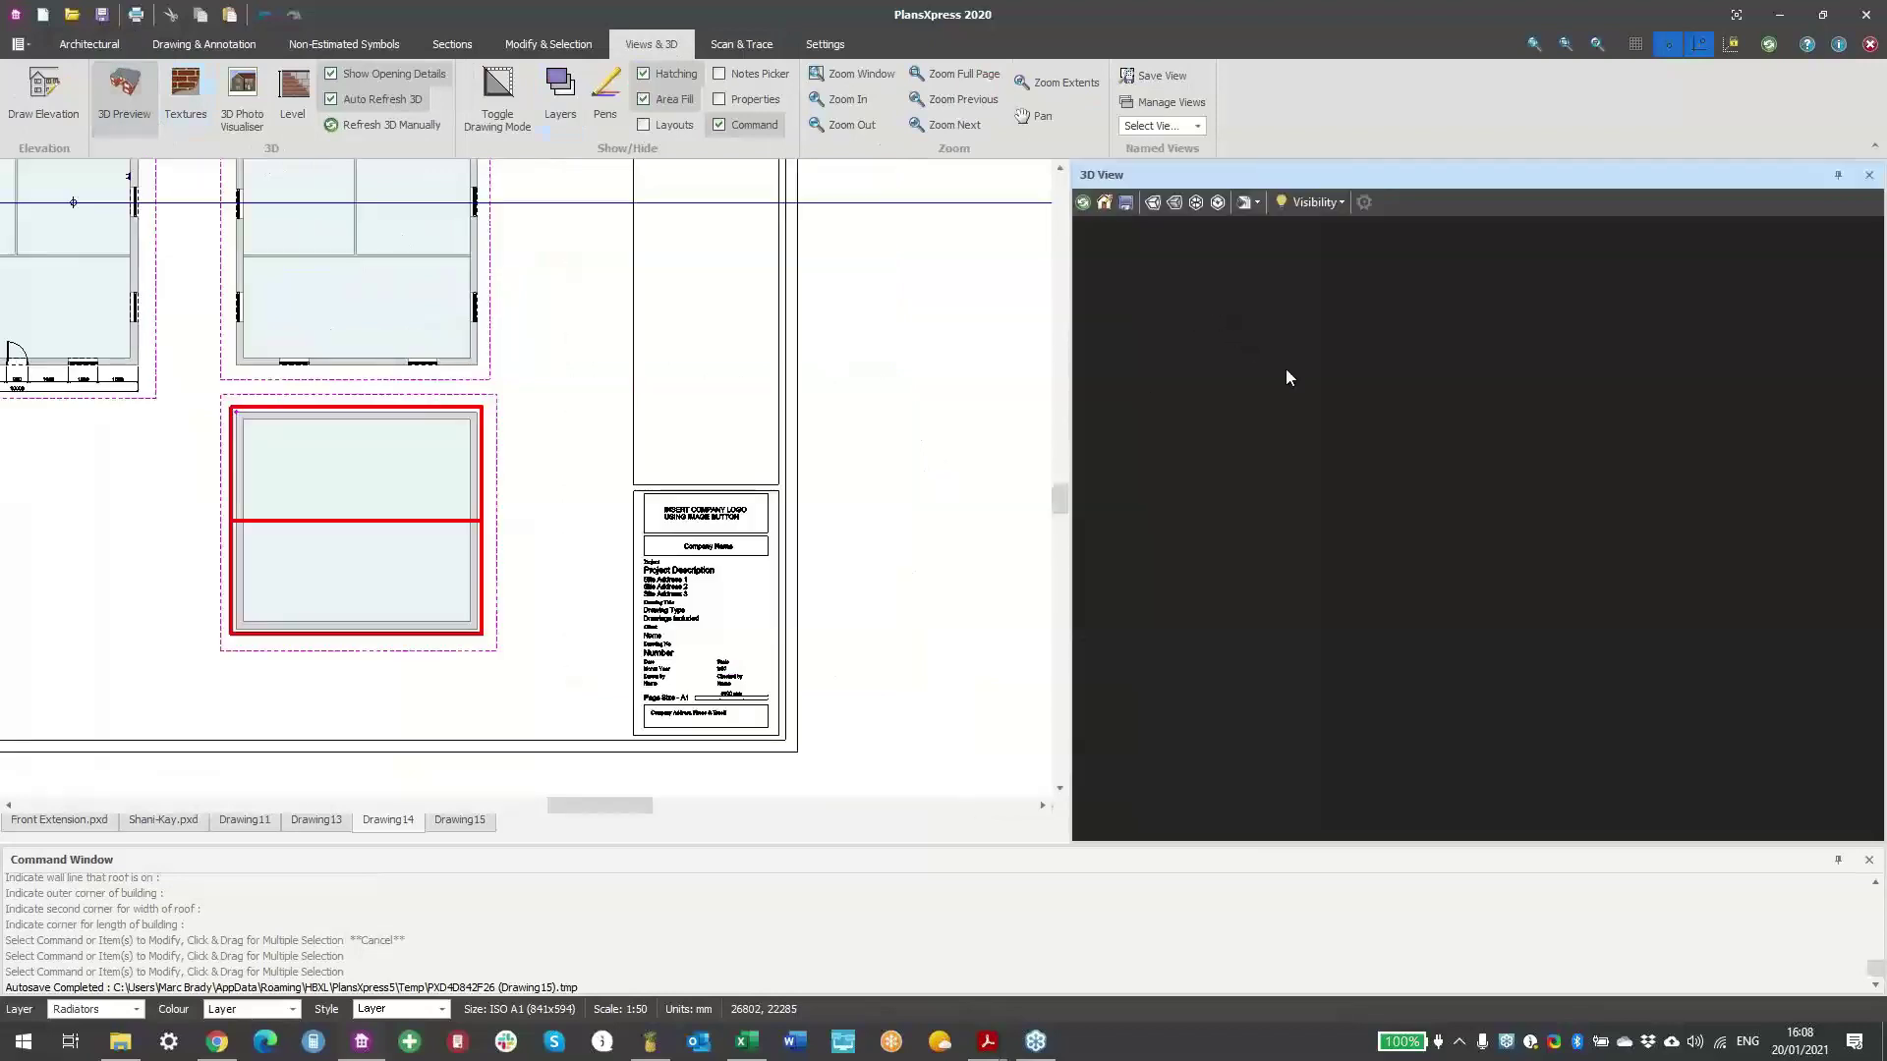
drag(1436, 440, 1305, 421)
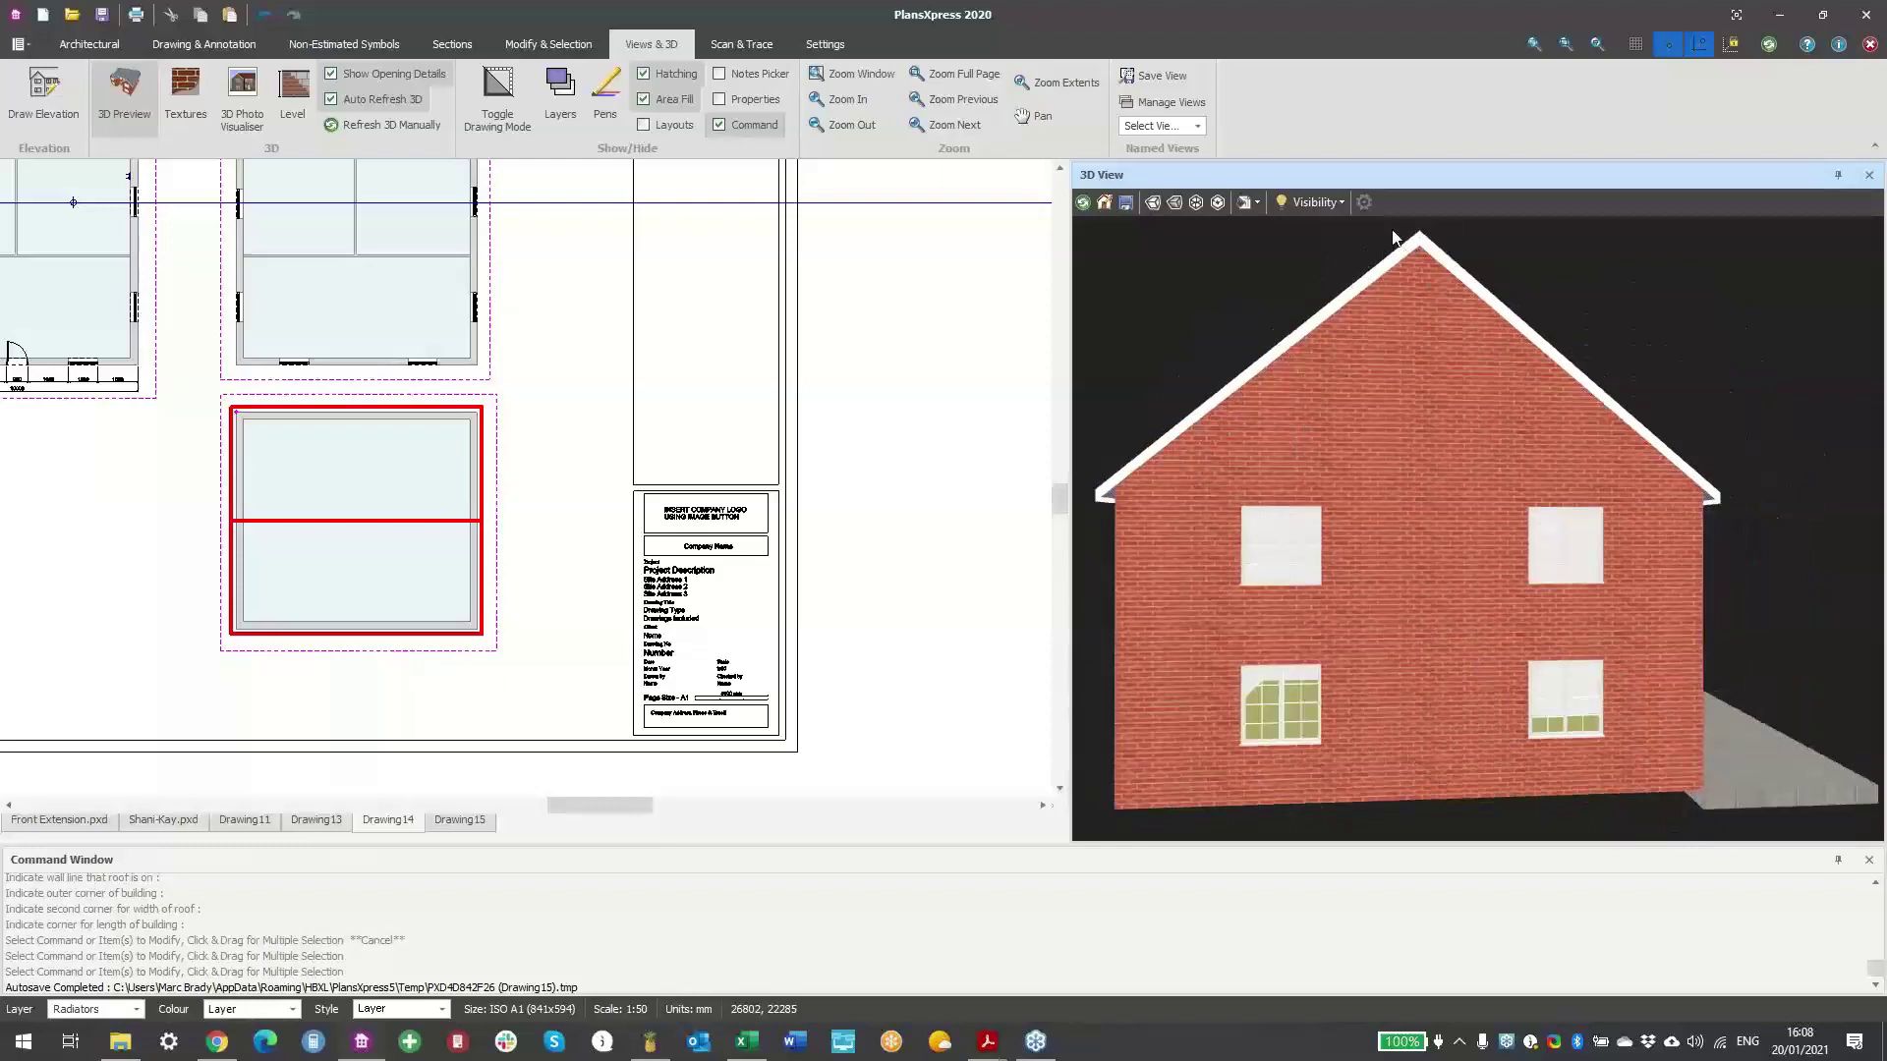
drag(1455, 503, 1441, 503)
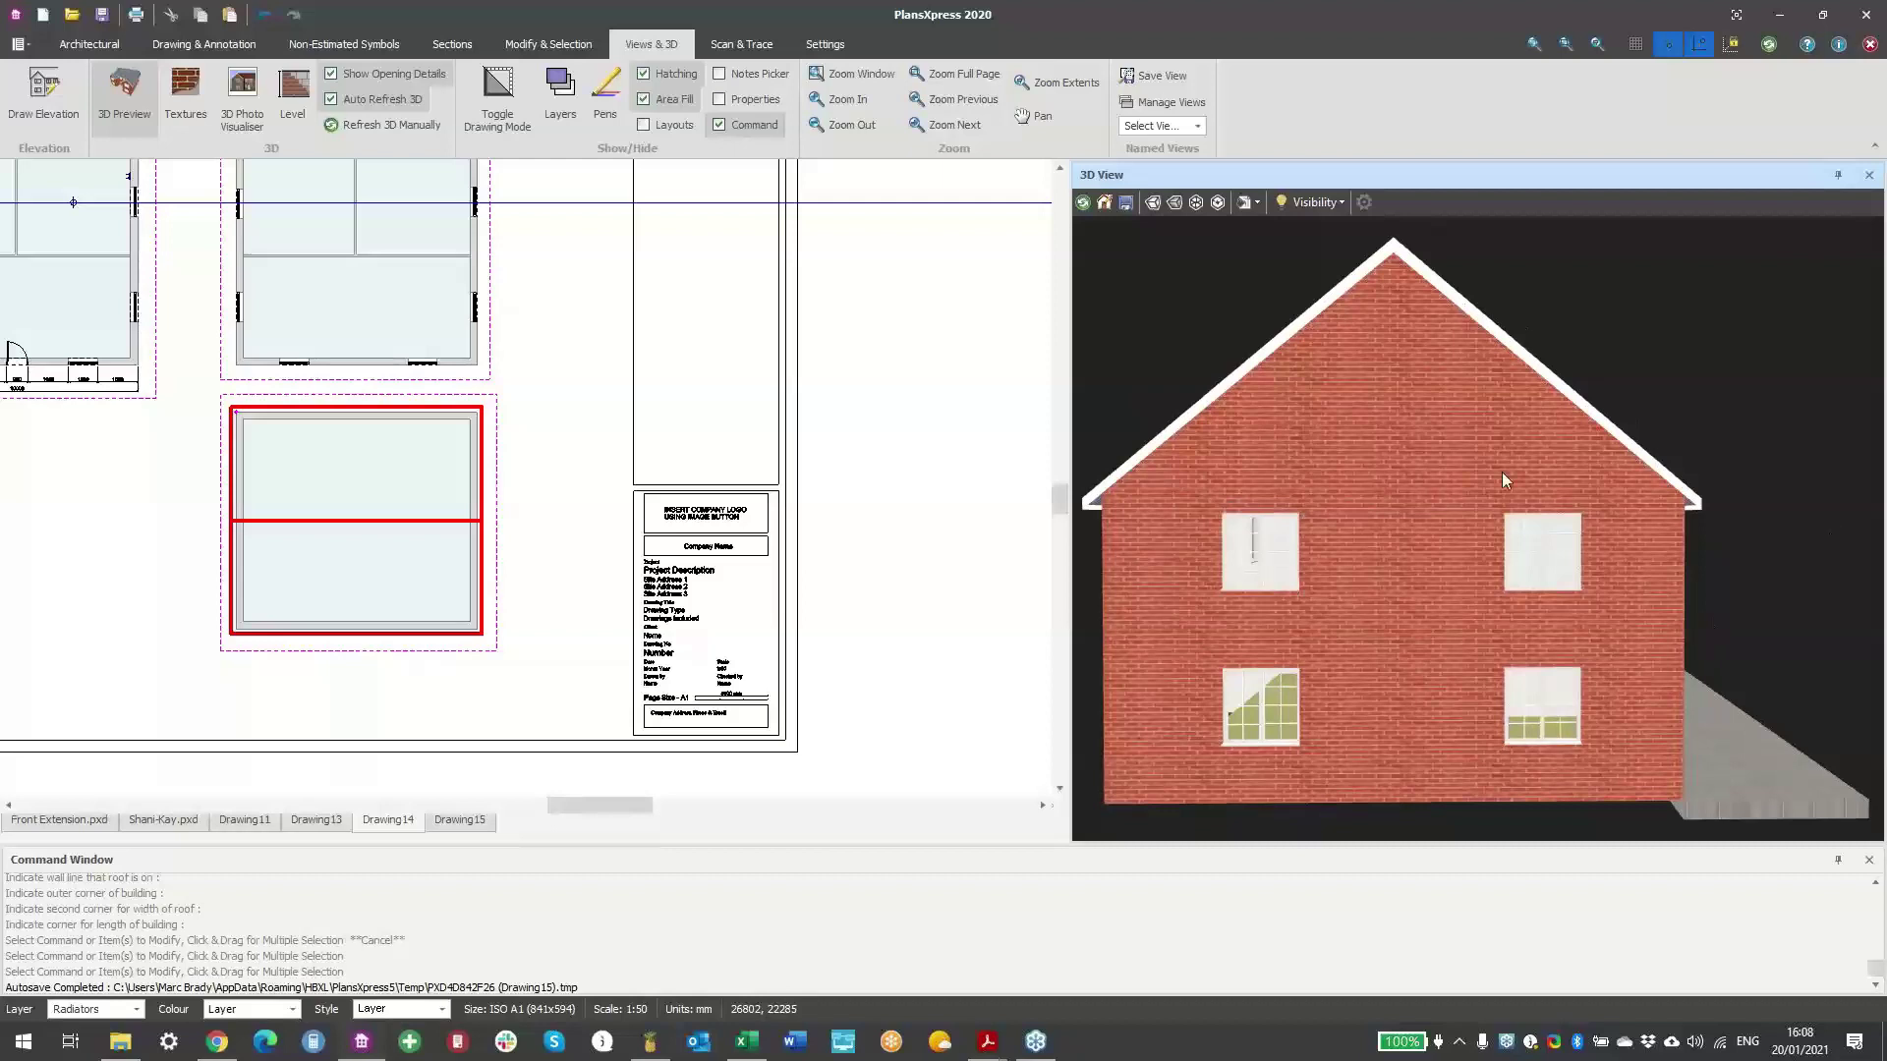
middle_drag(507, 468, 514, 362)
scroll(554, 456, up, 2)
key(Escape)
key(Return)
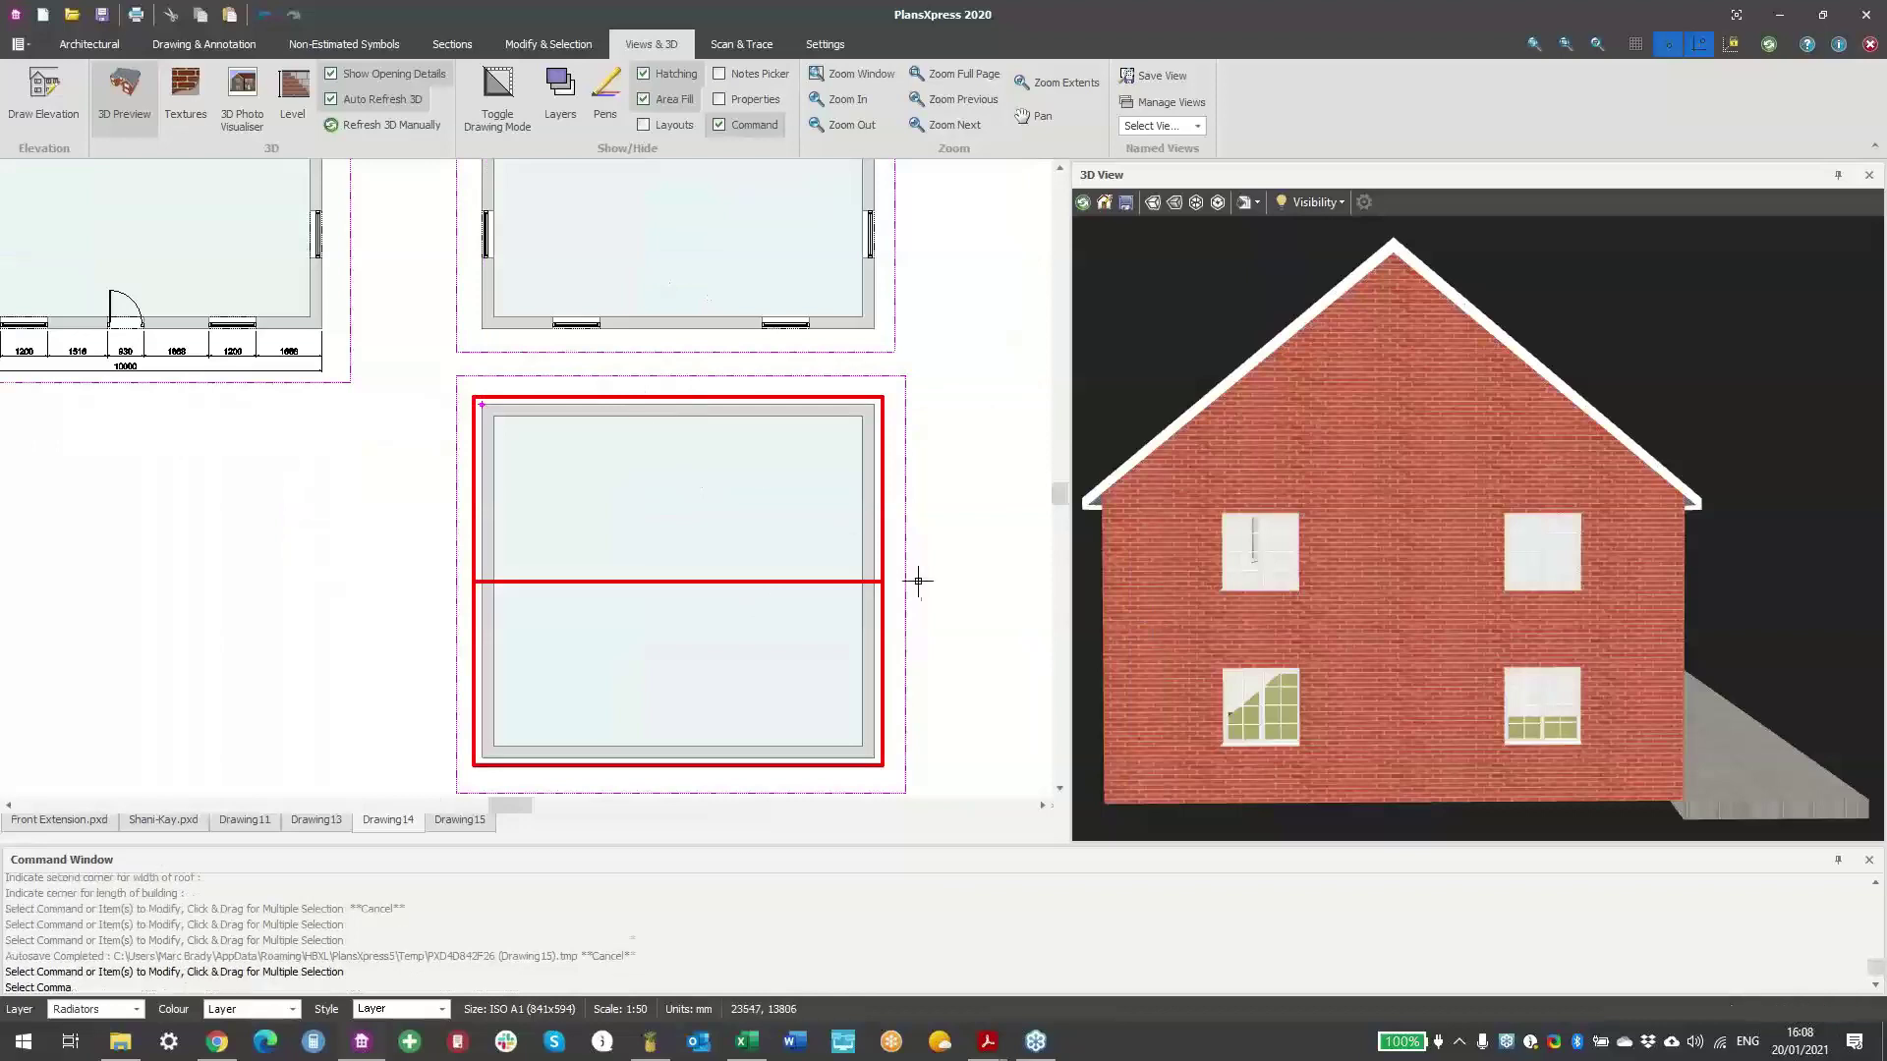
key(Escape)
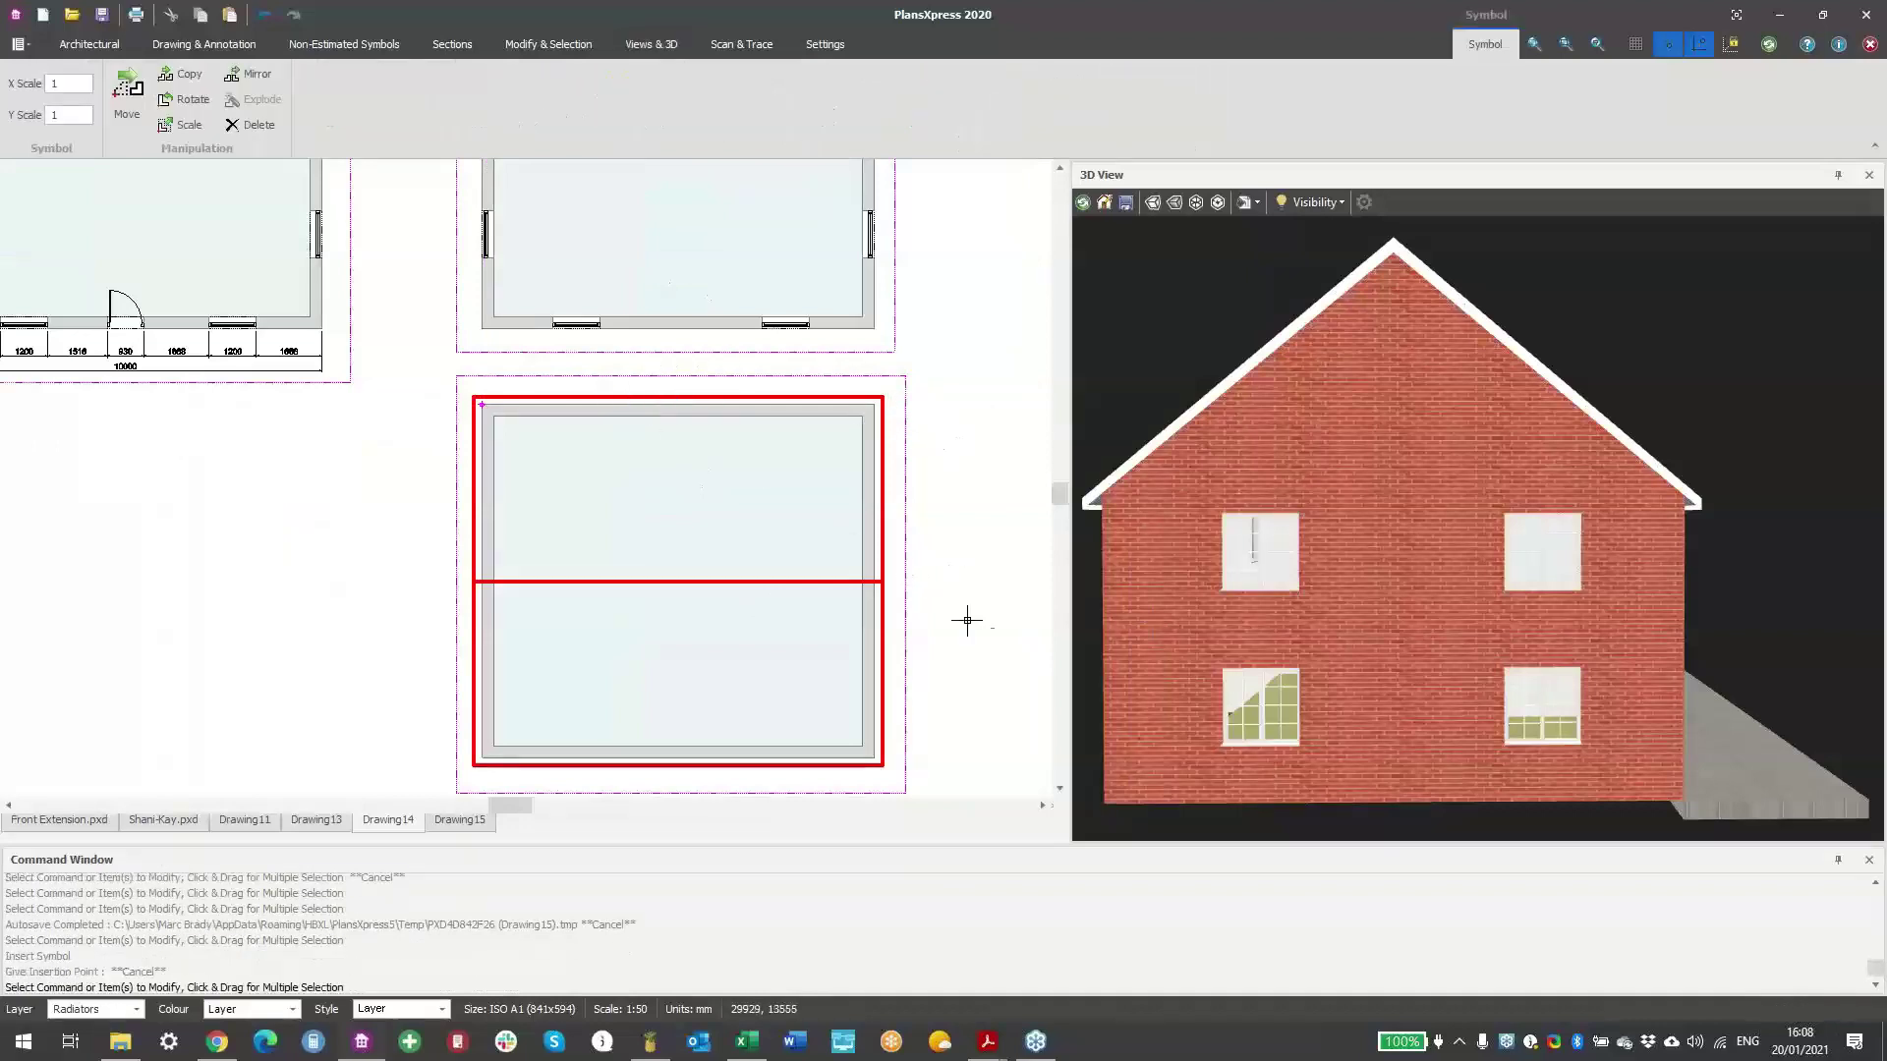
key(Escape)
- Specify a PVCu custom size window with a frame height of .900 and accept the remaining defaults
scroll(918, 505, down, 3)
scroll(855, 339, up, 4)
middle_drag(734, 414, 814, 432)
scroll(700, 610, up, 3)
middle_drag(766, 619, 526, 468)
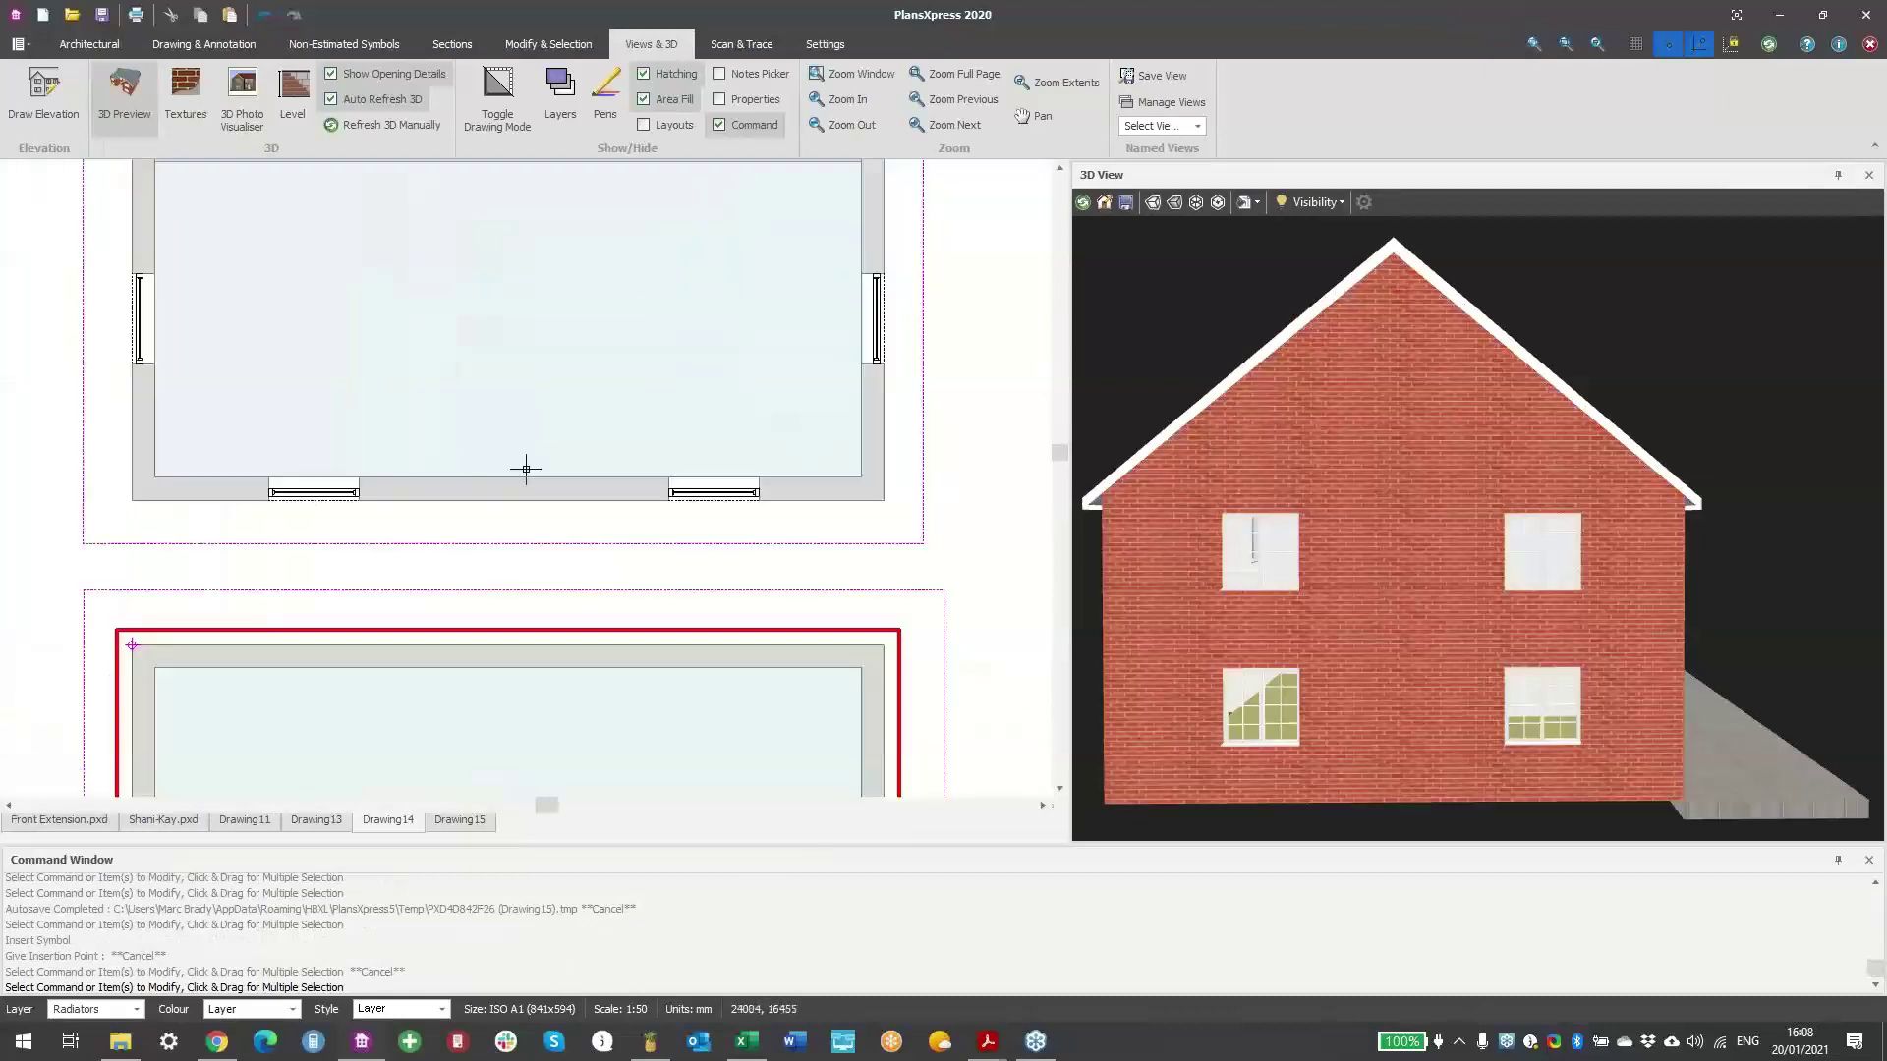
click(104, 46)
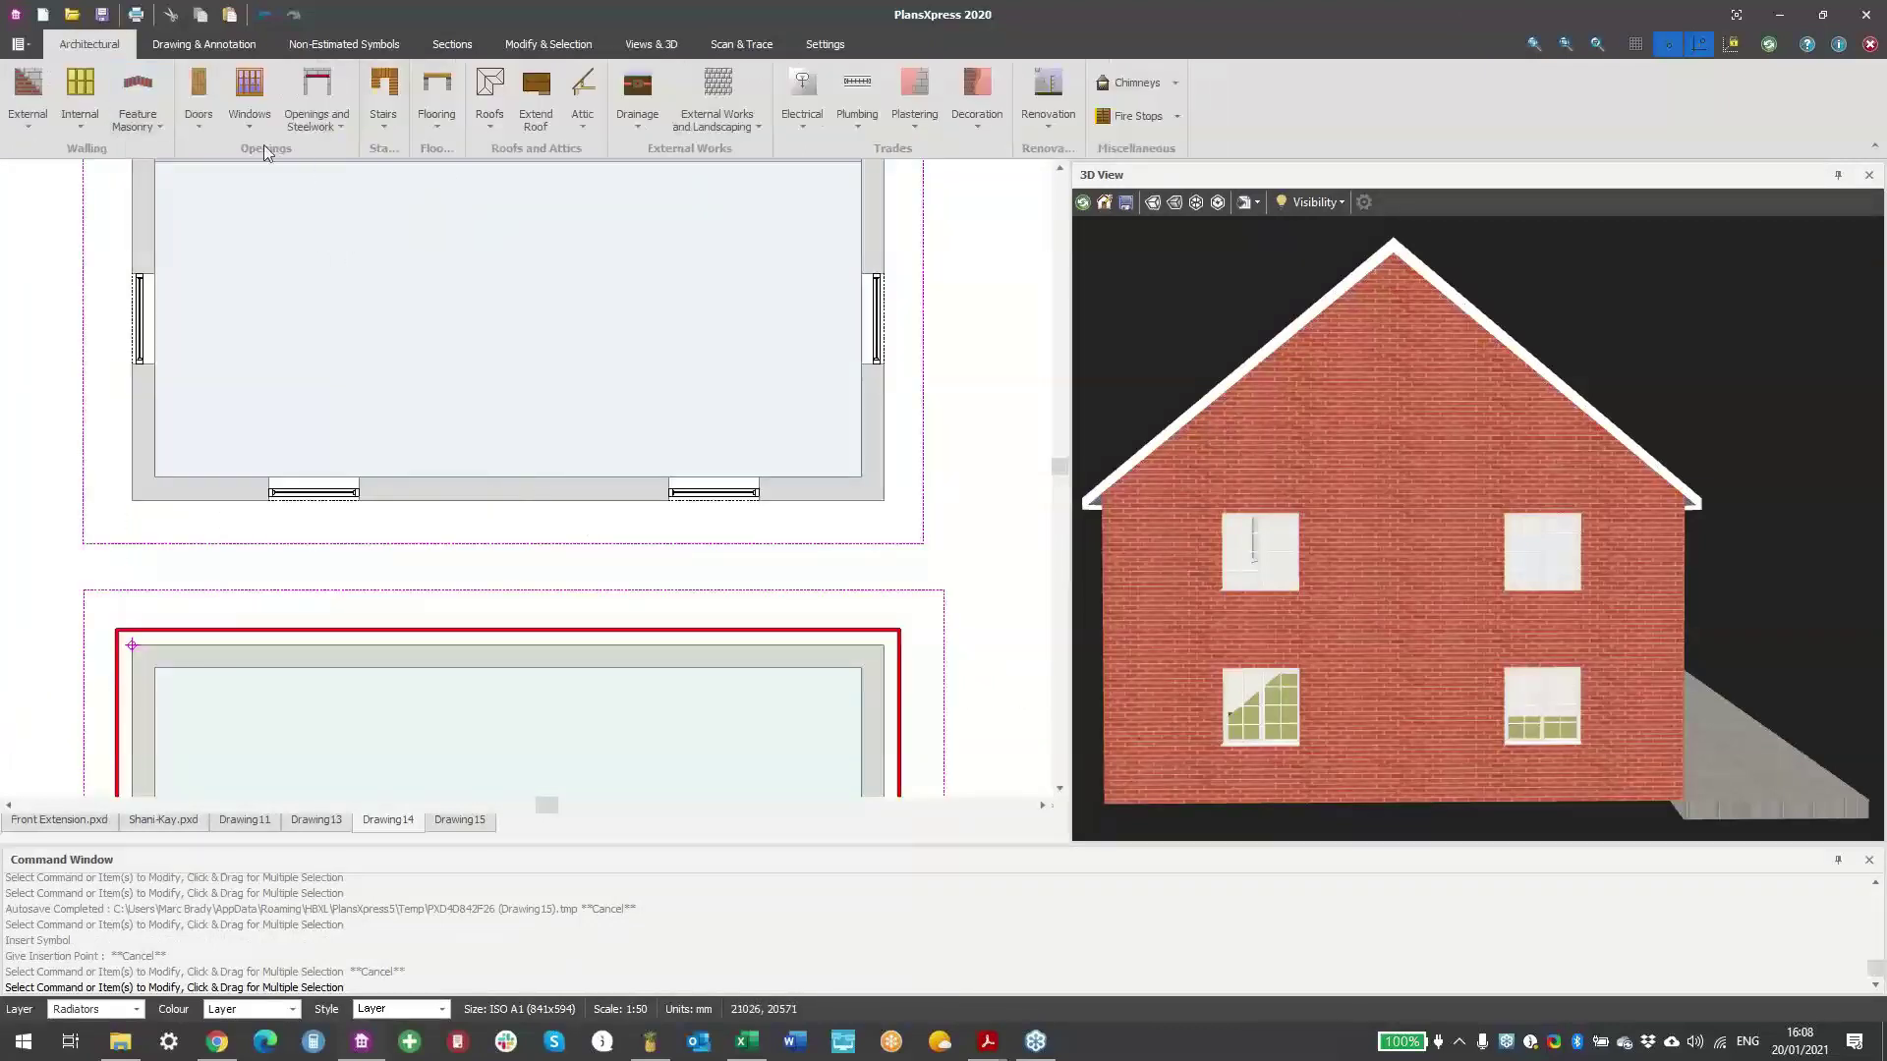
click(240, 132)
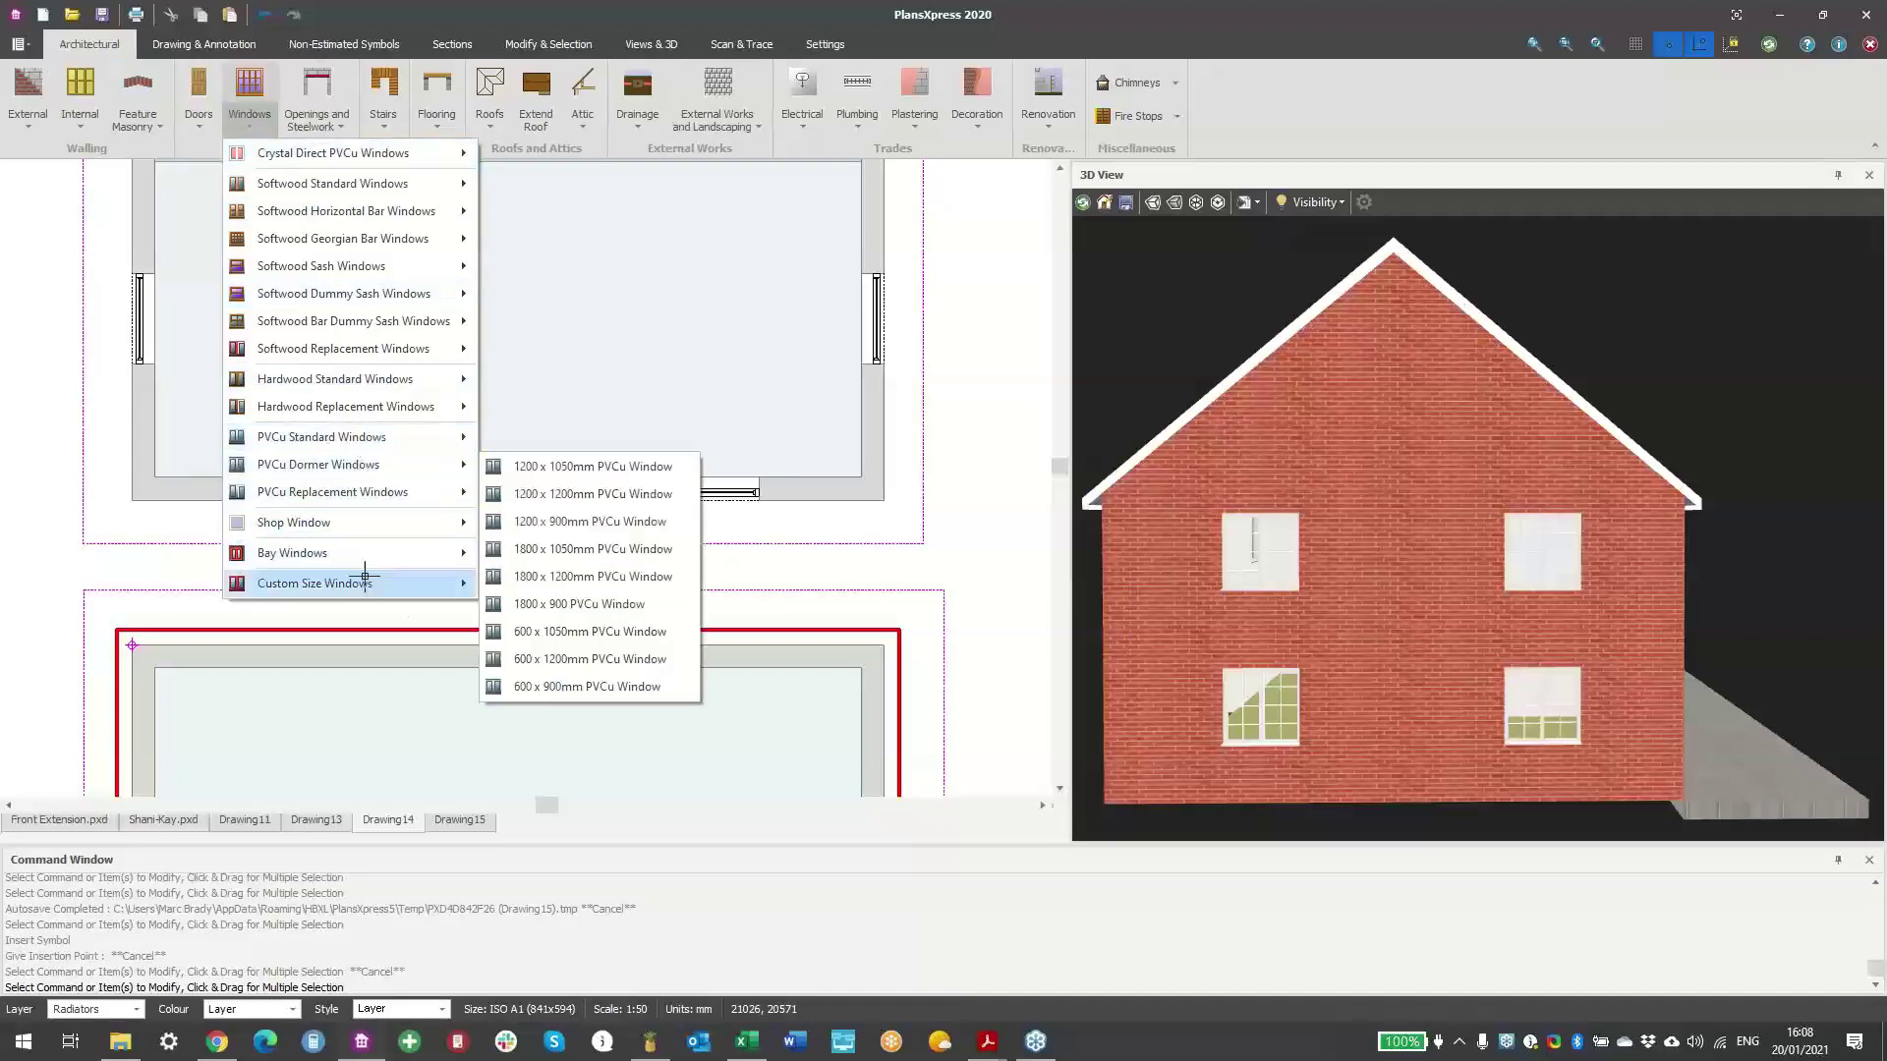
mouse_move(411, 594)
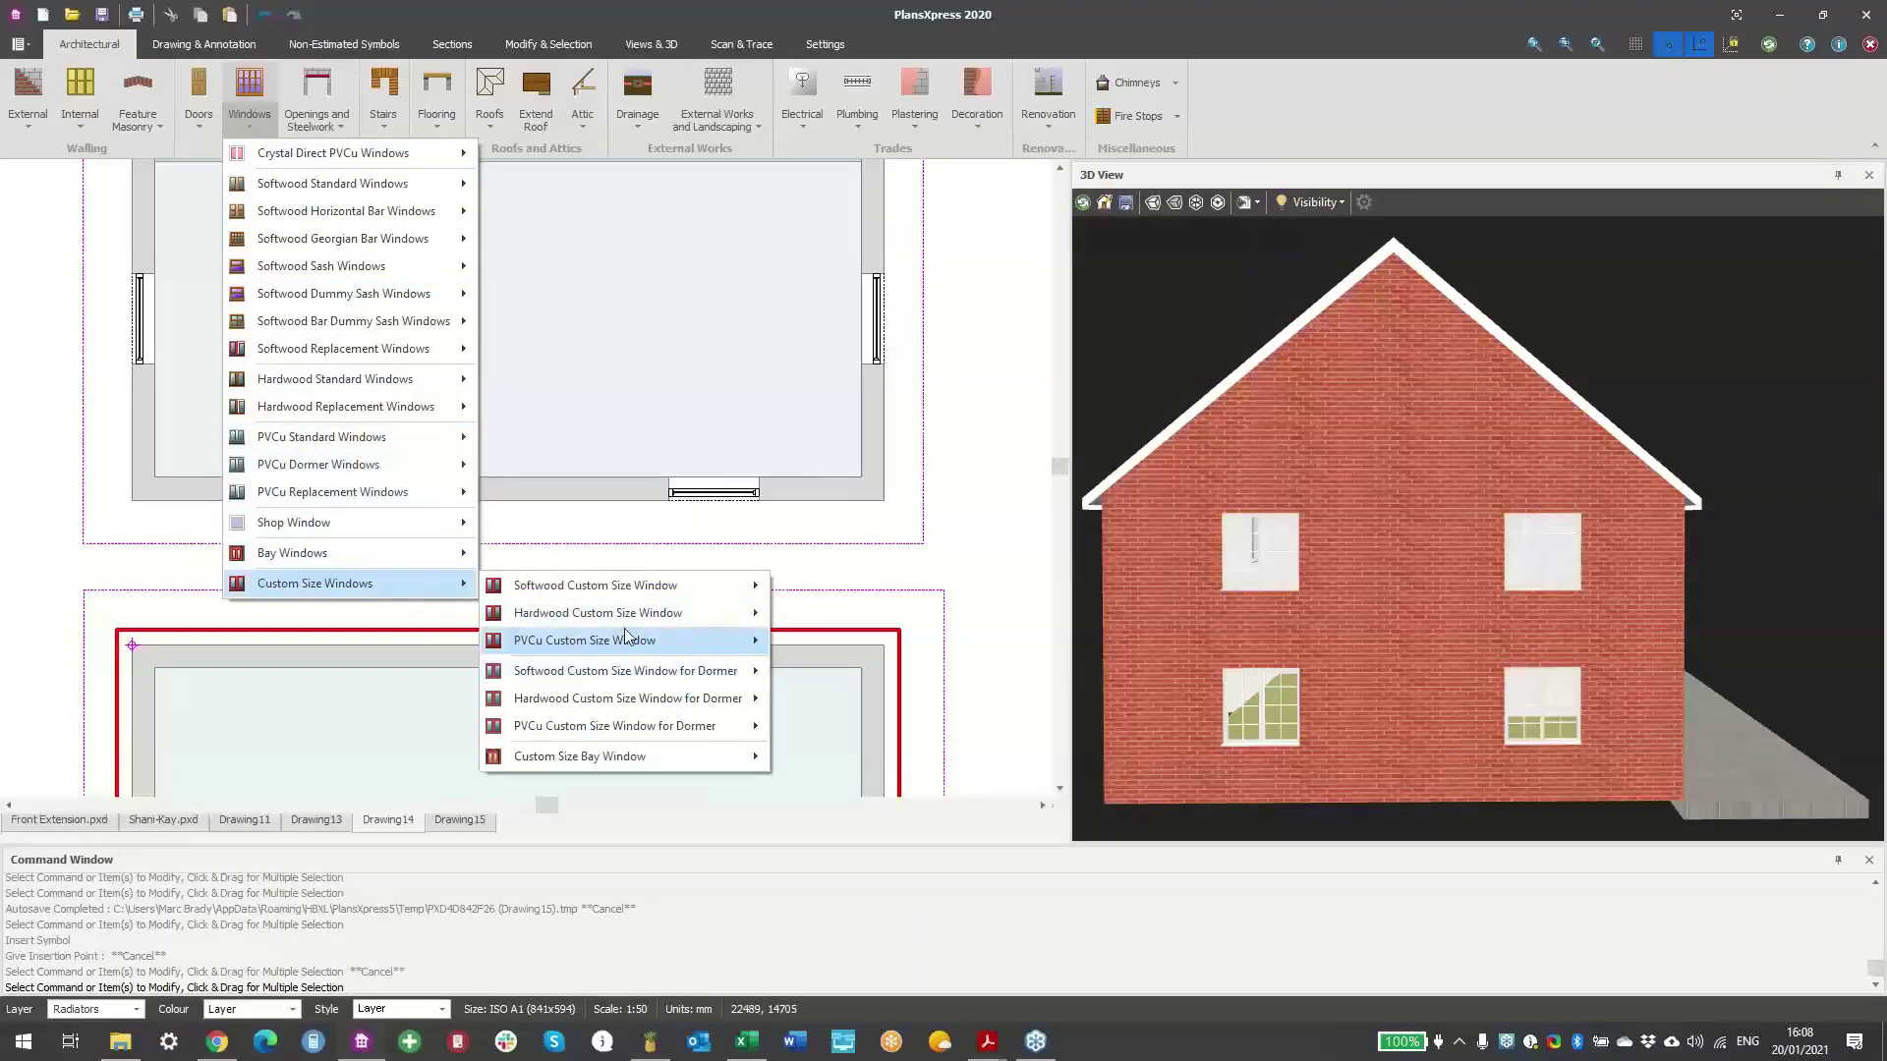
mouse_move(615, 642)
click(841, 645)
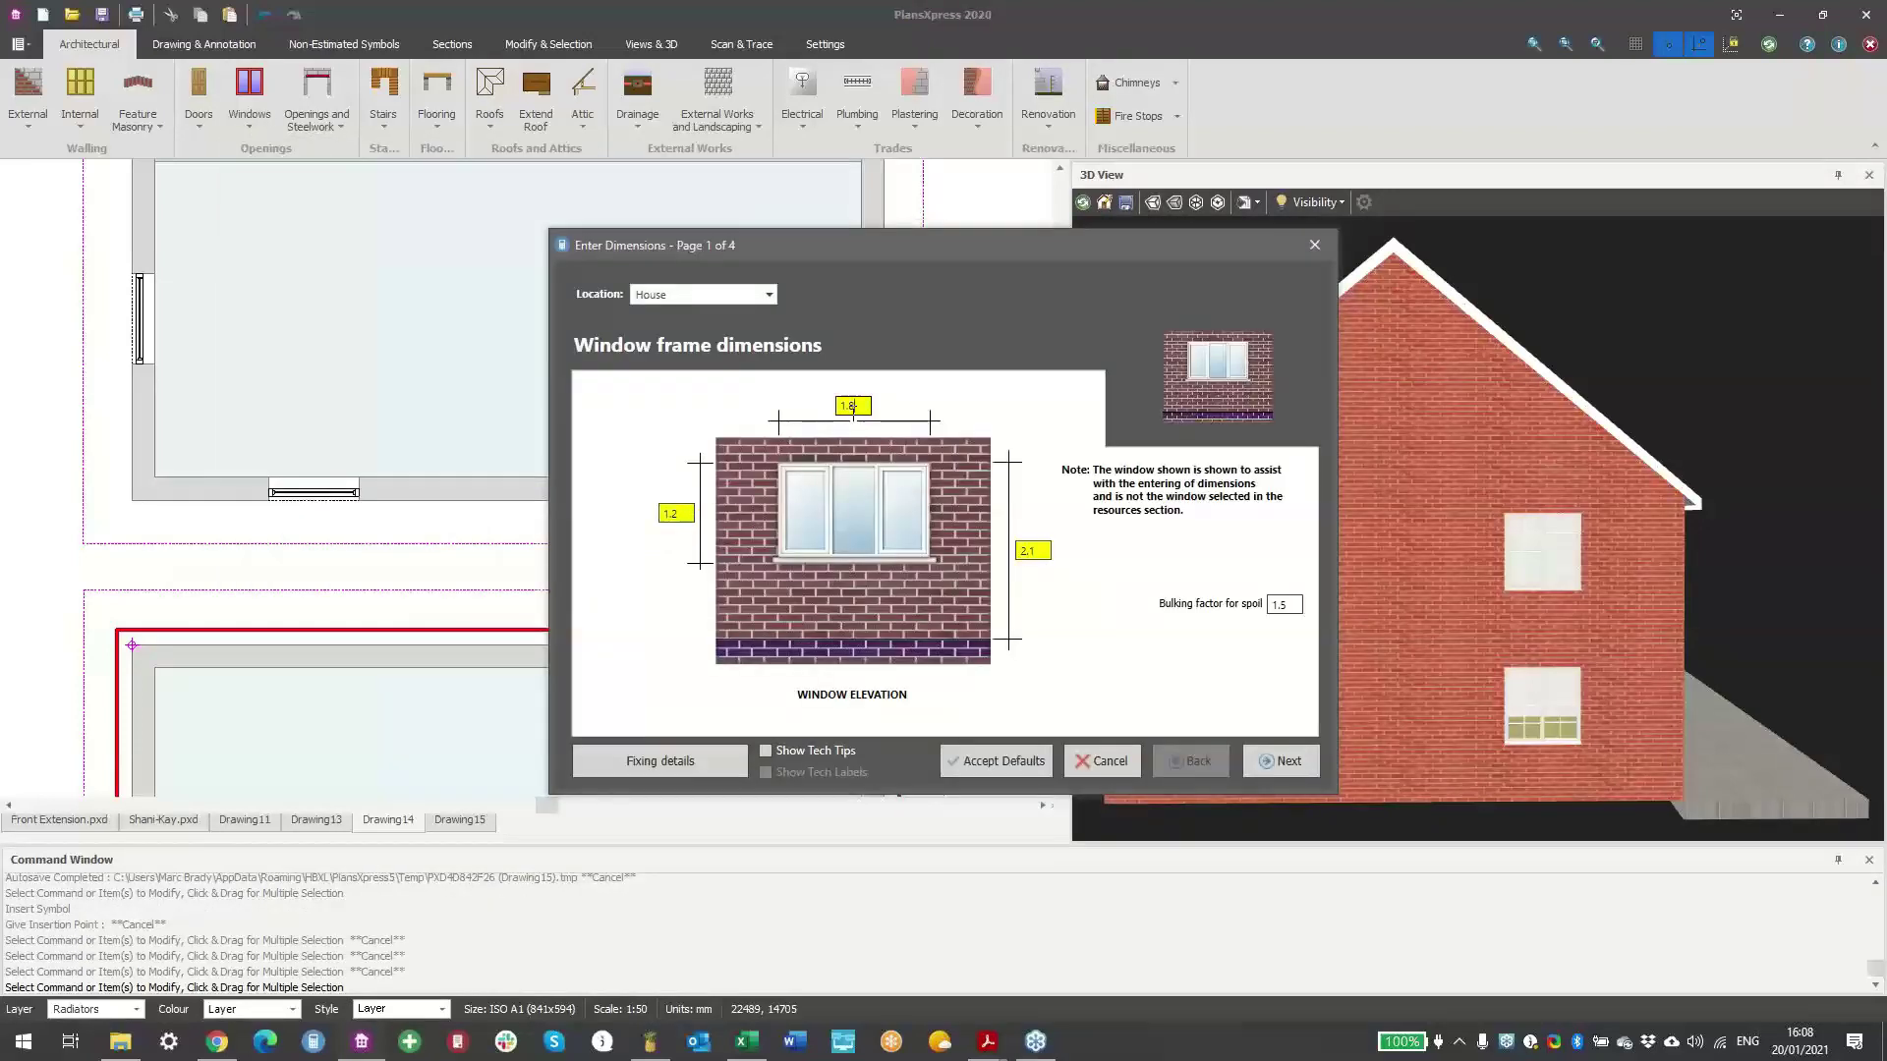
click(682, 512)
text(.900)
key(Tab)
click(1009, 764)
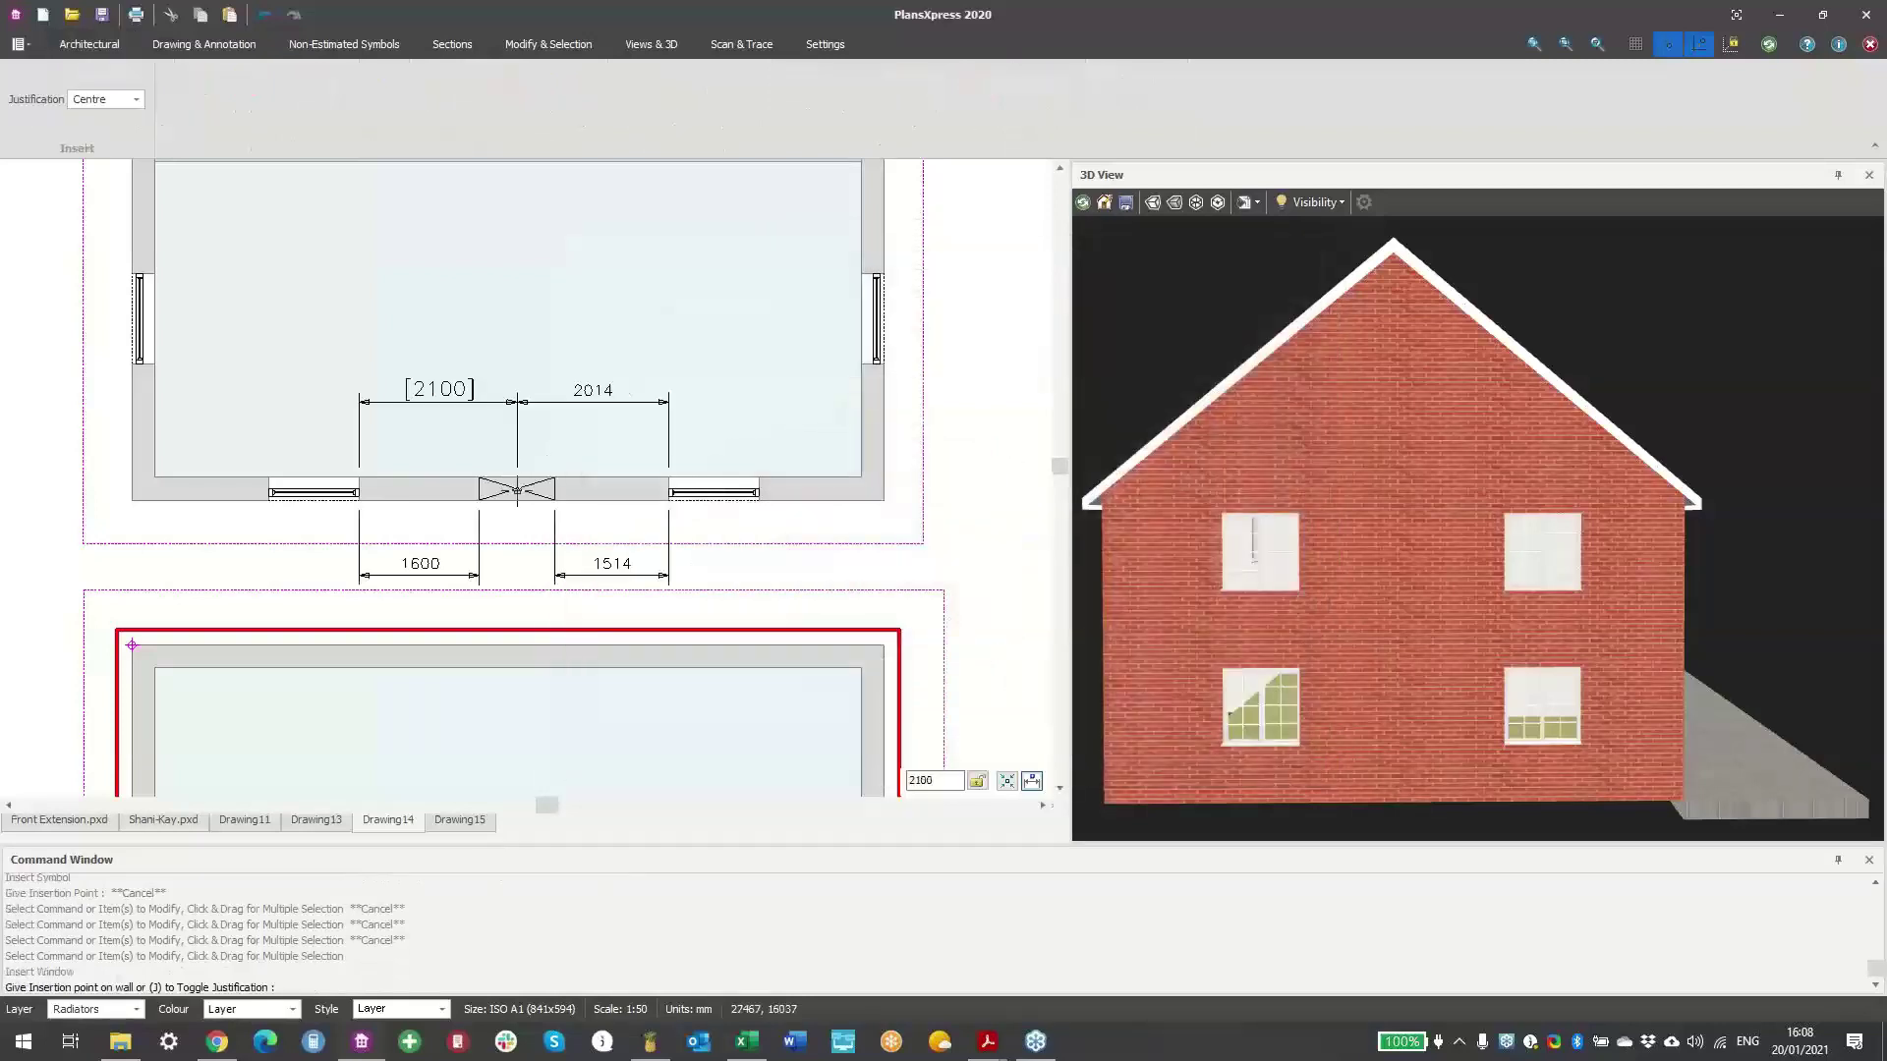
- Place the custom window between the two existing windows in the upper plan's lower wall, and inspect it in the 3D view
key(Escape)
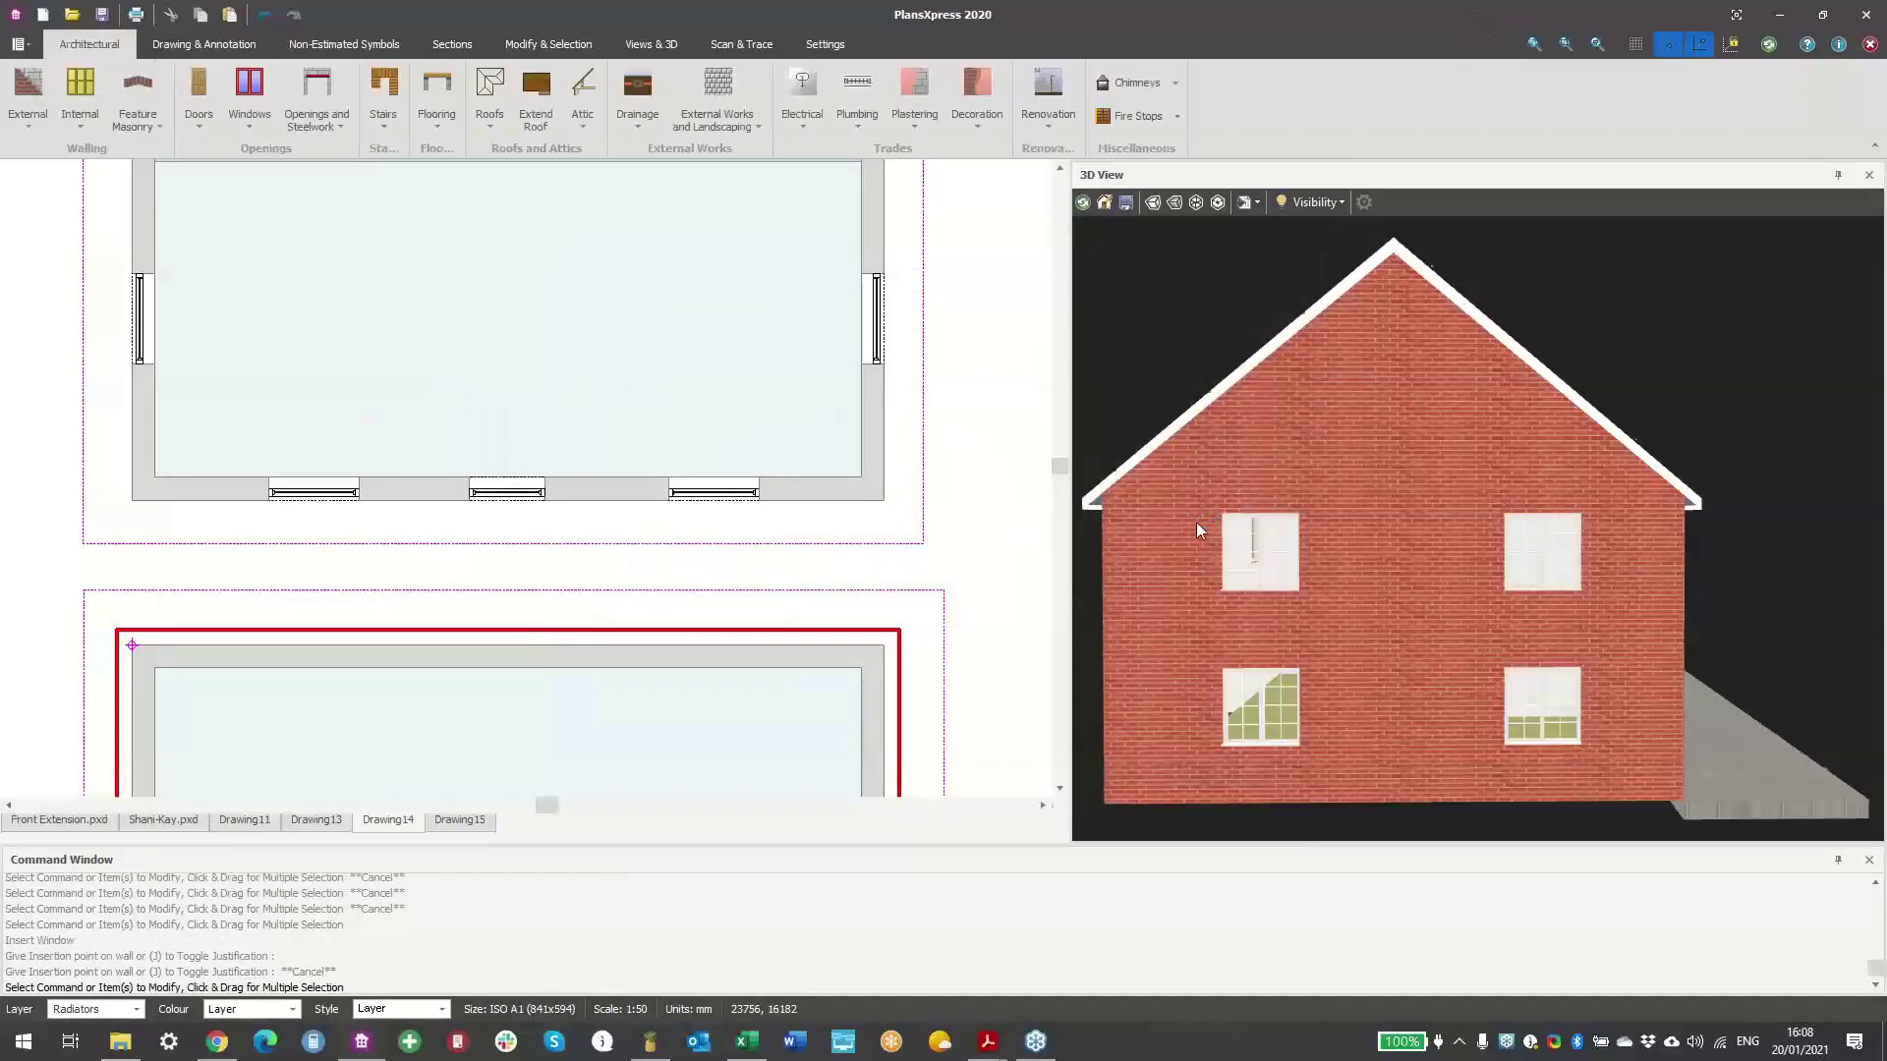
drag(1196, 522, 1459, 529)
scroll(1458, 529, up, 5)
scroll(1501, 565, up, 2)
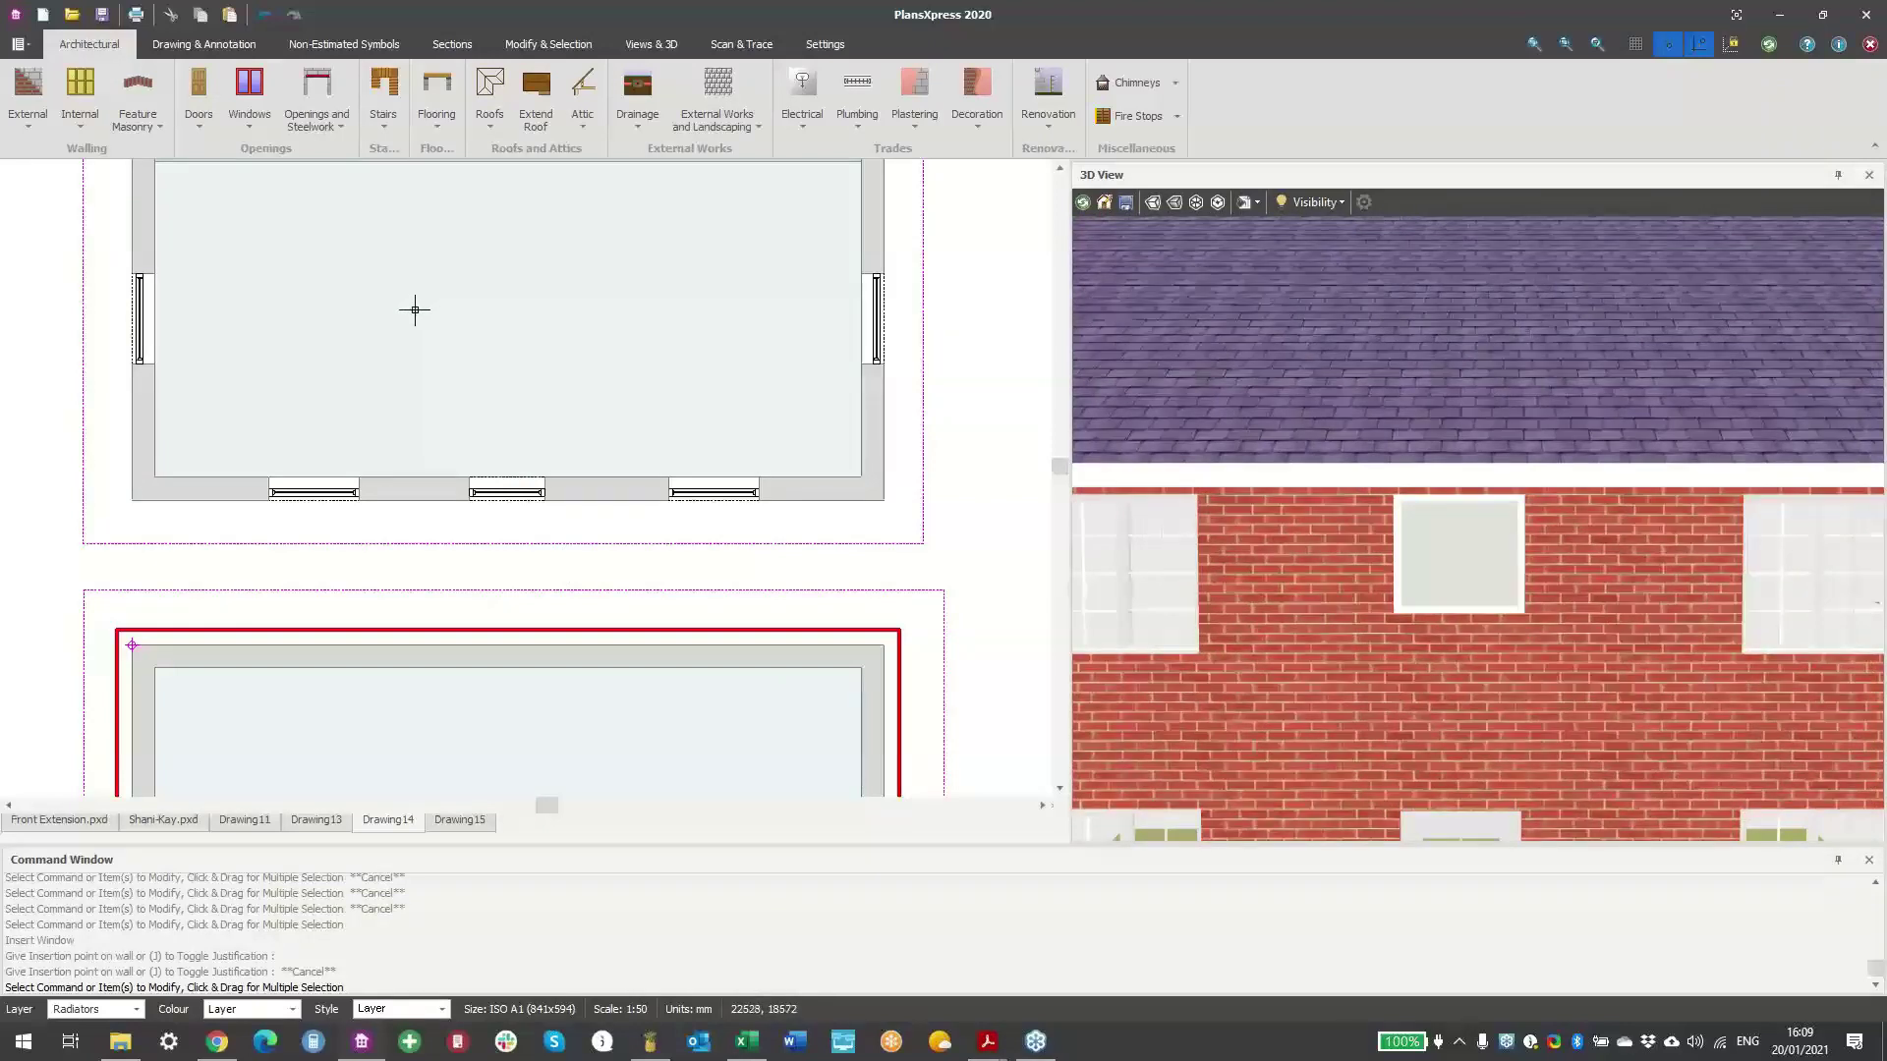
scroll(725, 688, down, 5)
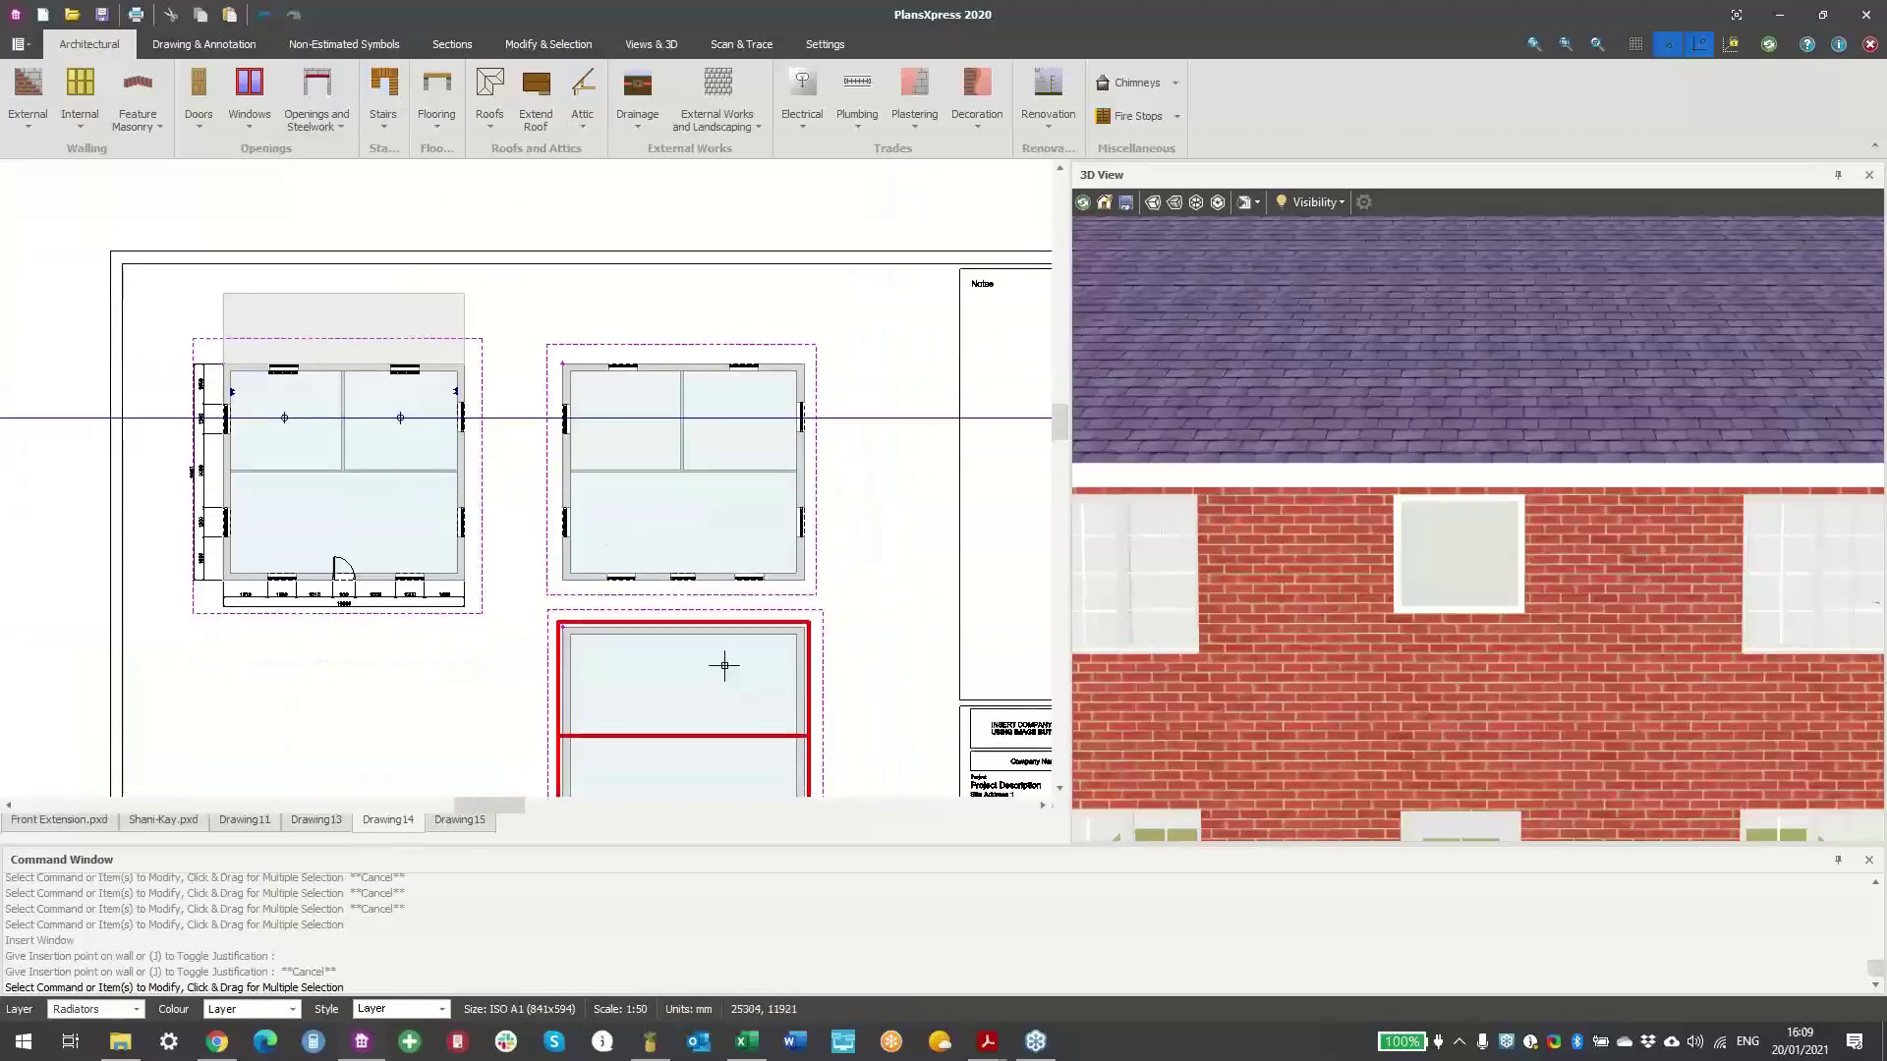
- Switch to Drawing15 and draw an apex roof across the full width of the family room's rear wall, teeing it into the lean-to roof
click(455, 820)
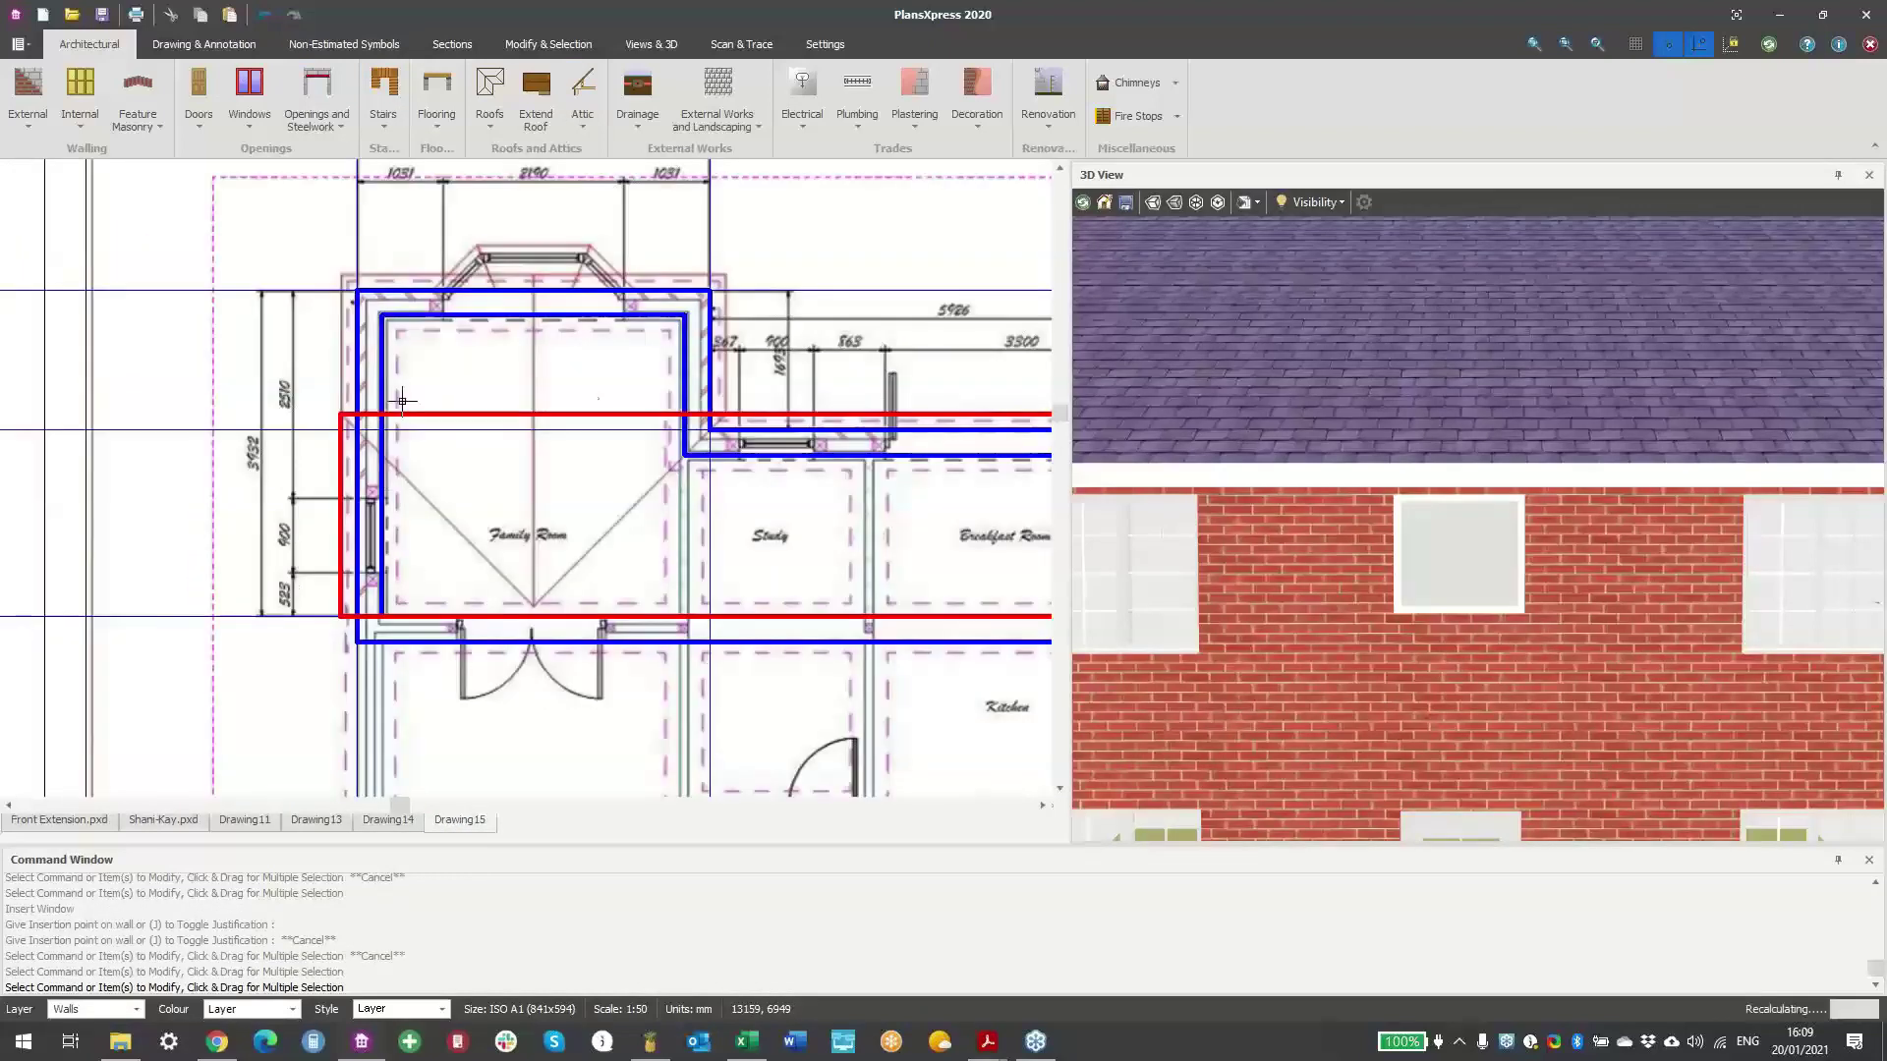
scroll(539, 362, up, 4)
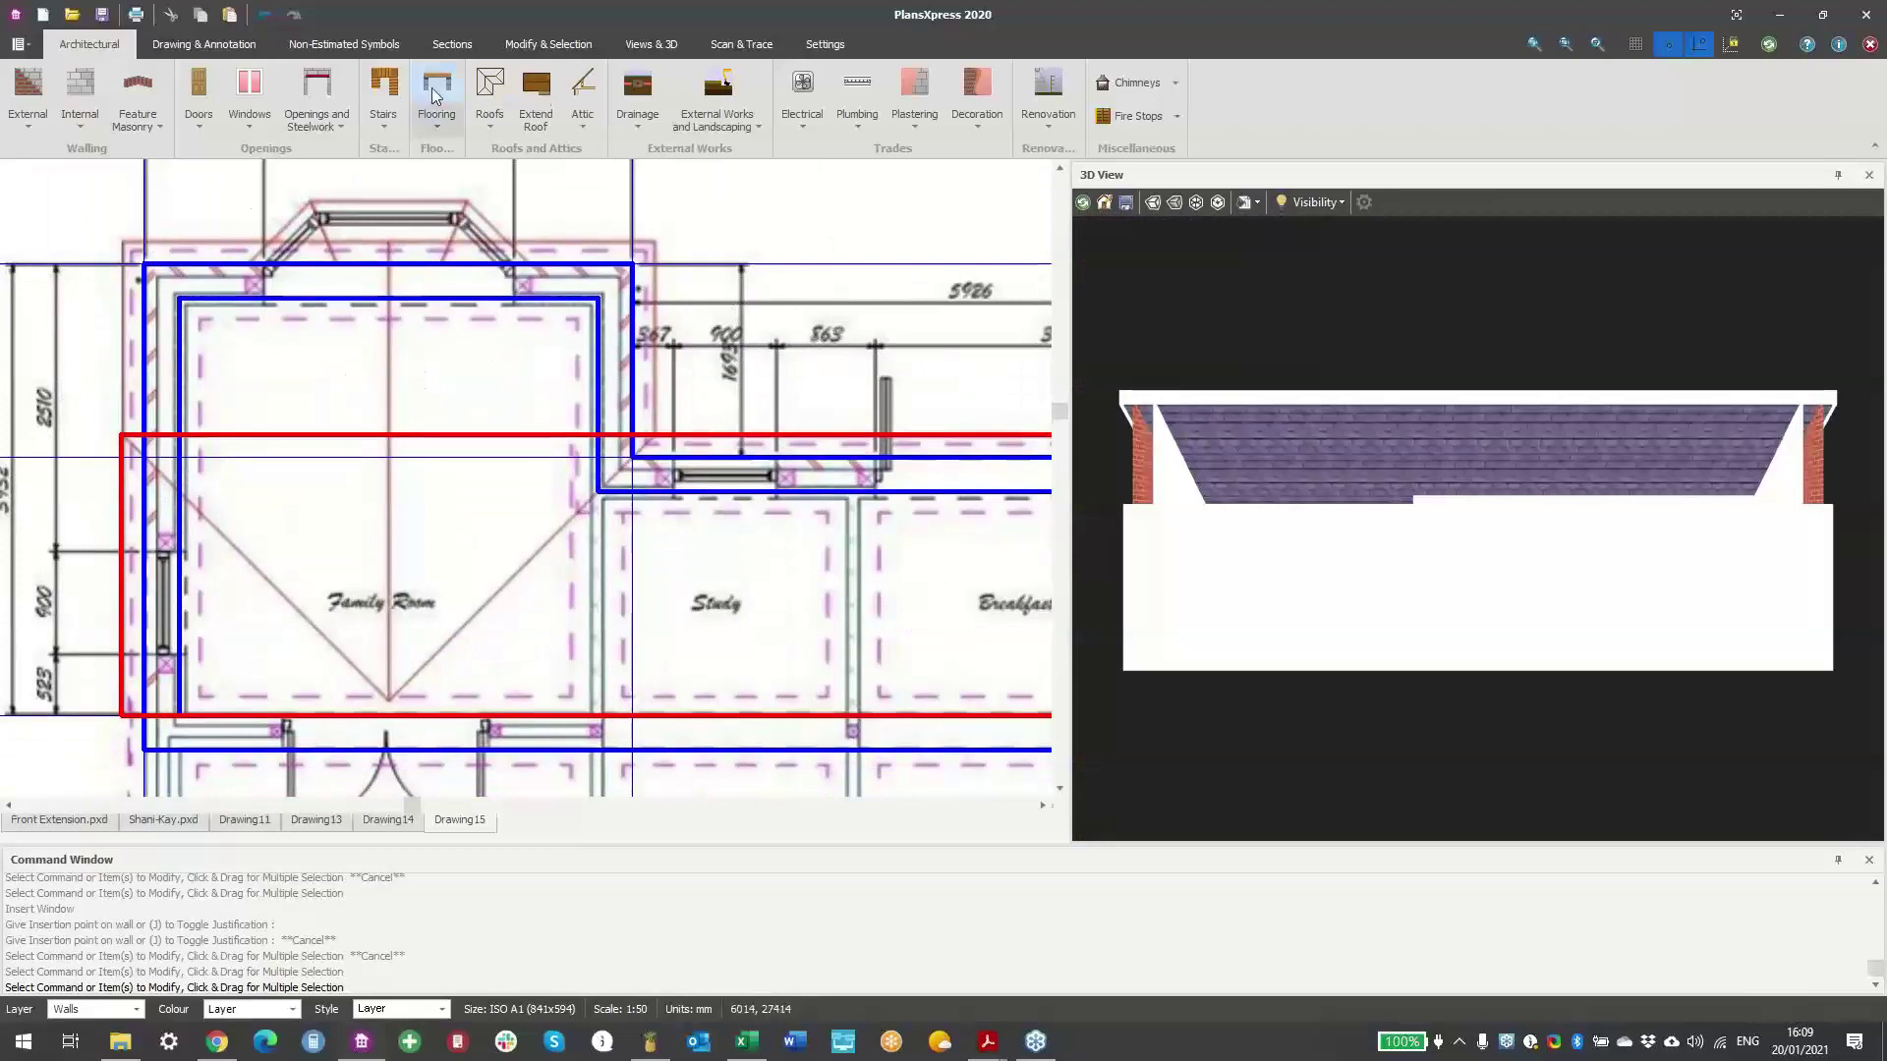
click(489, 90)
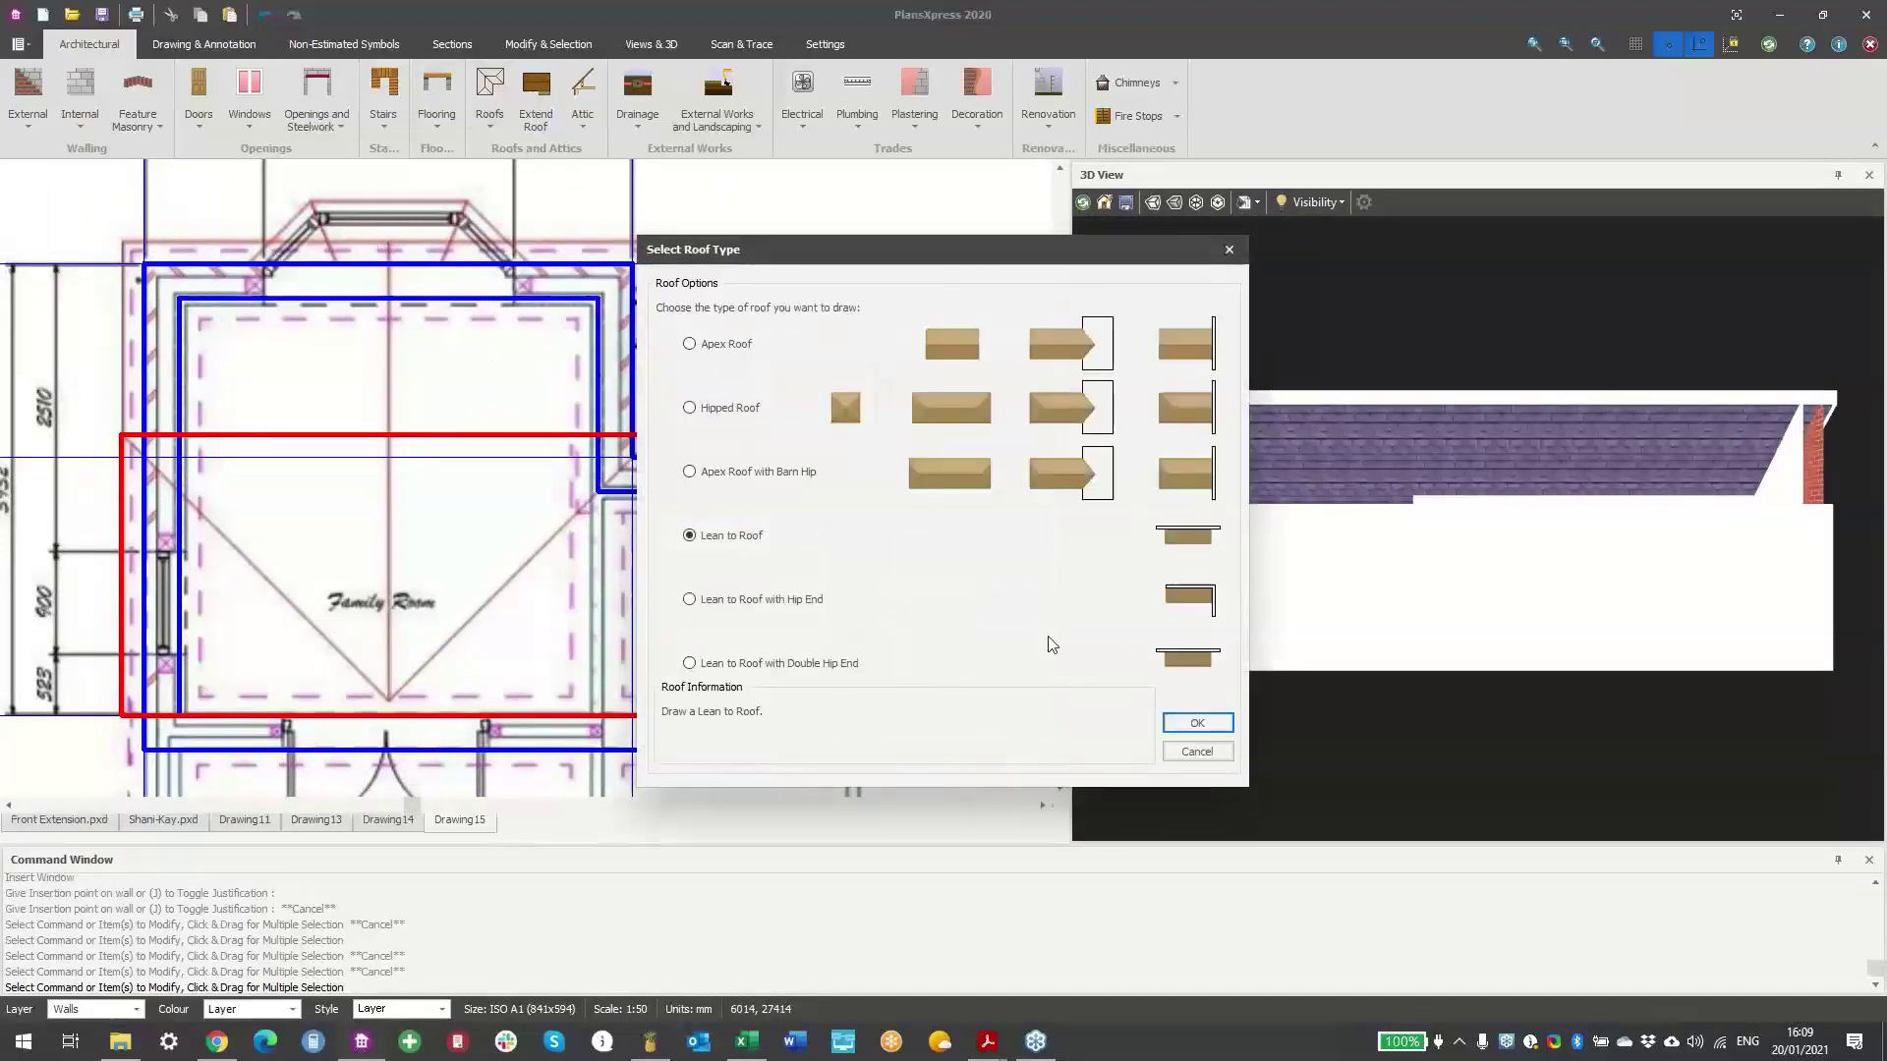
click(728, 346)
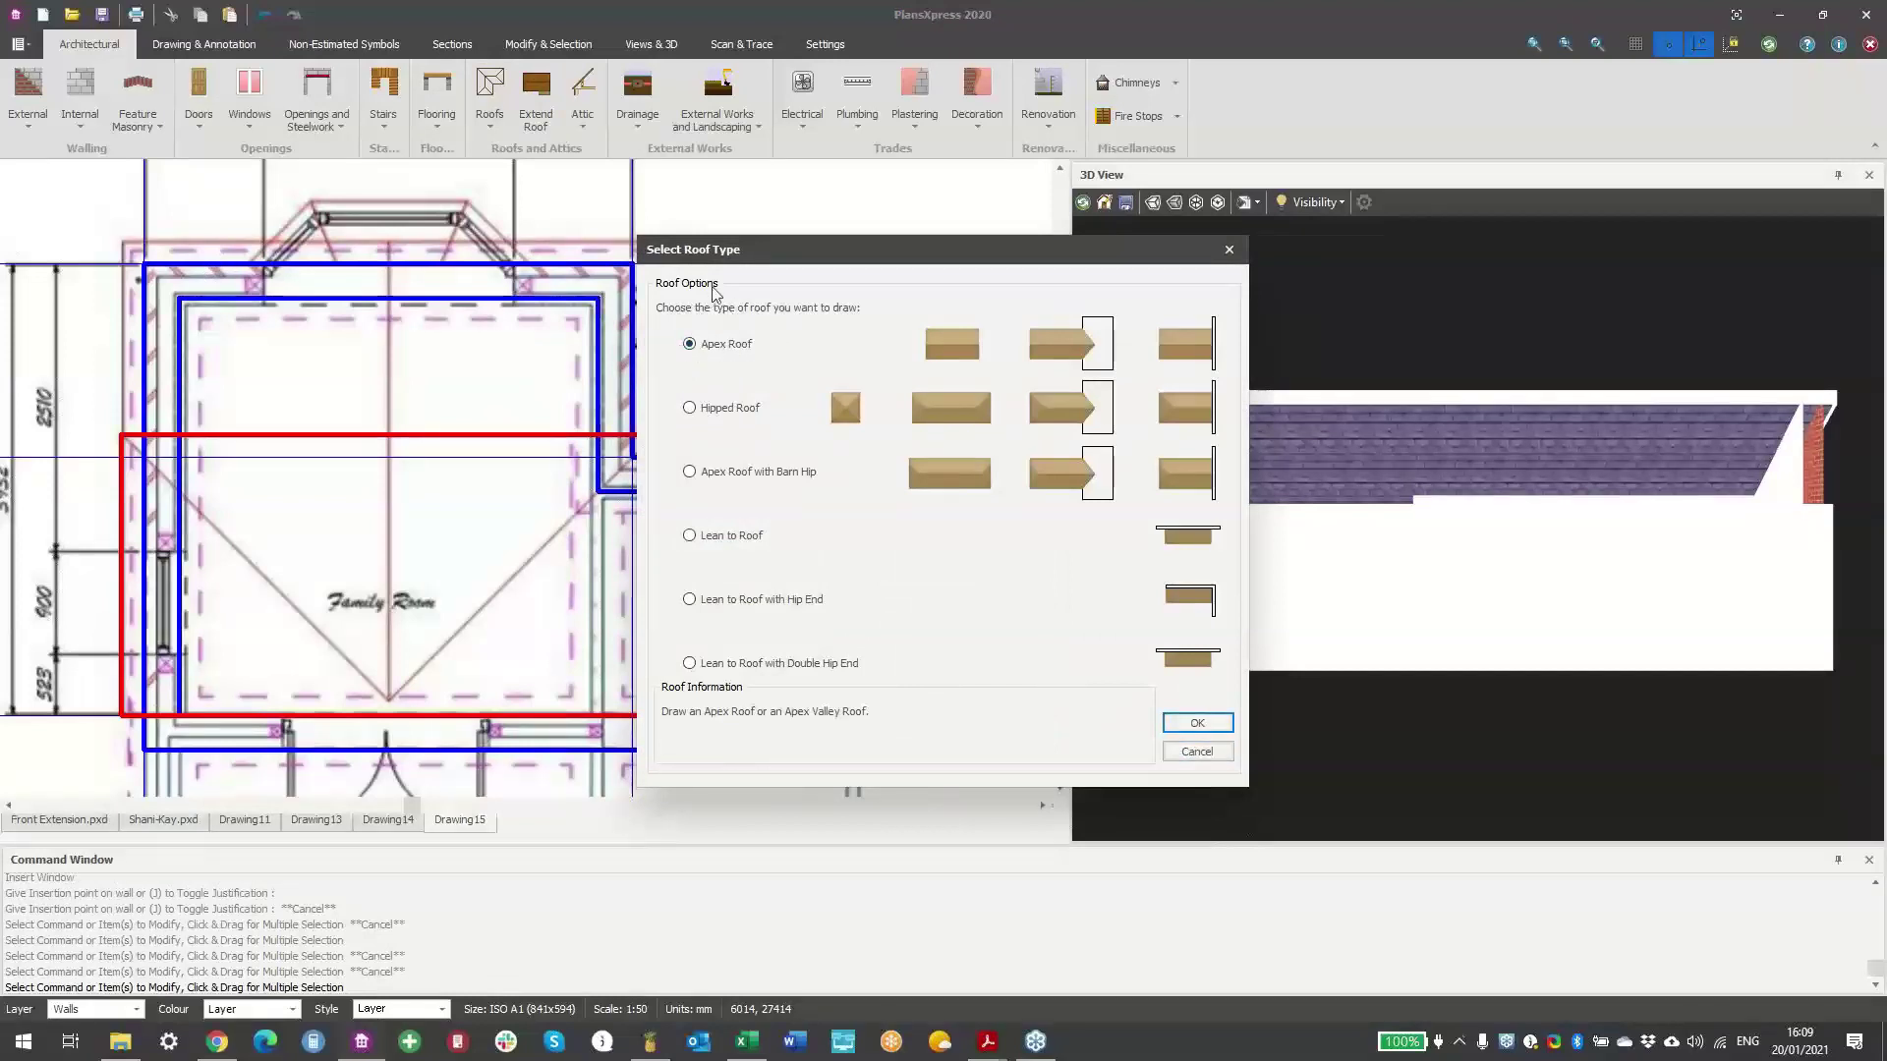
click(1199, 724)
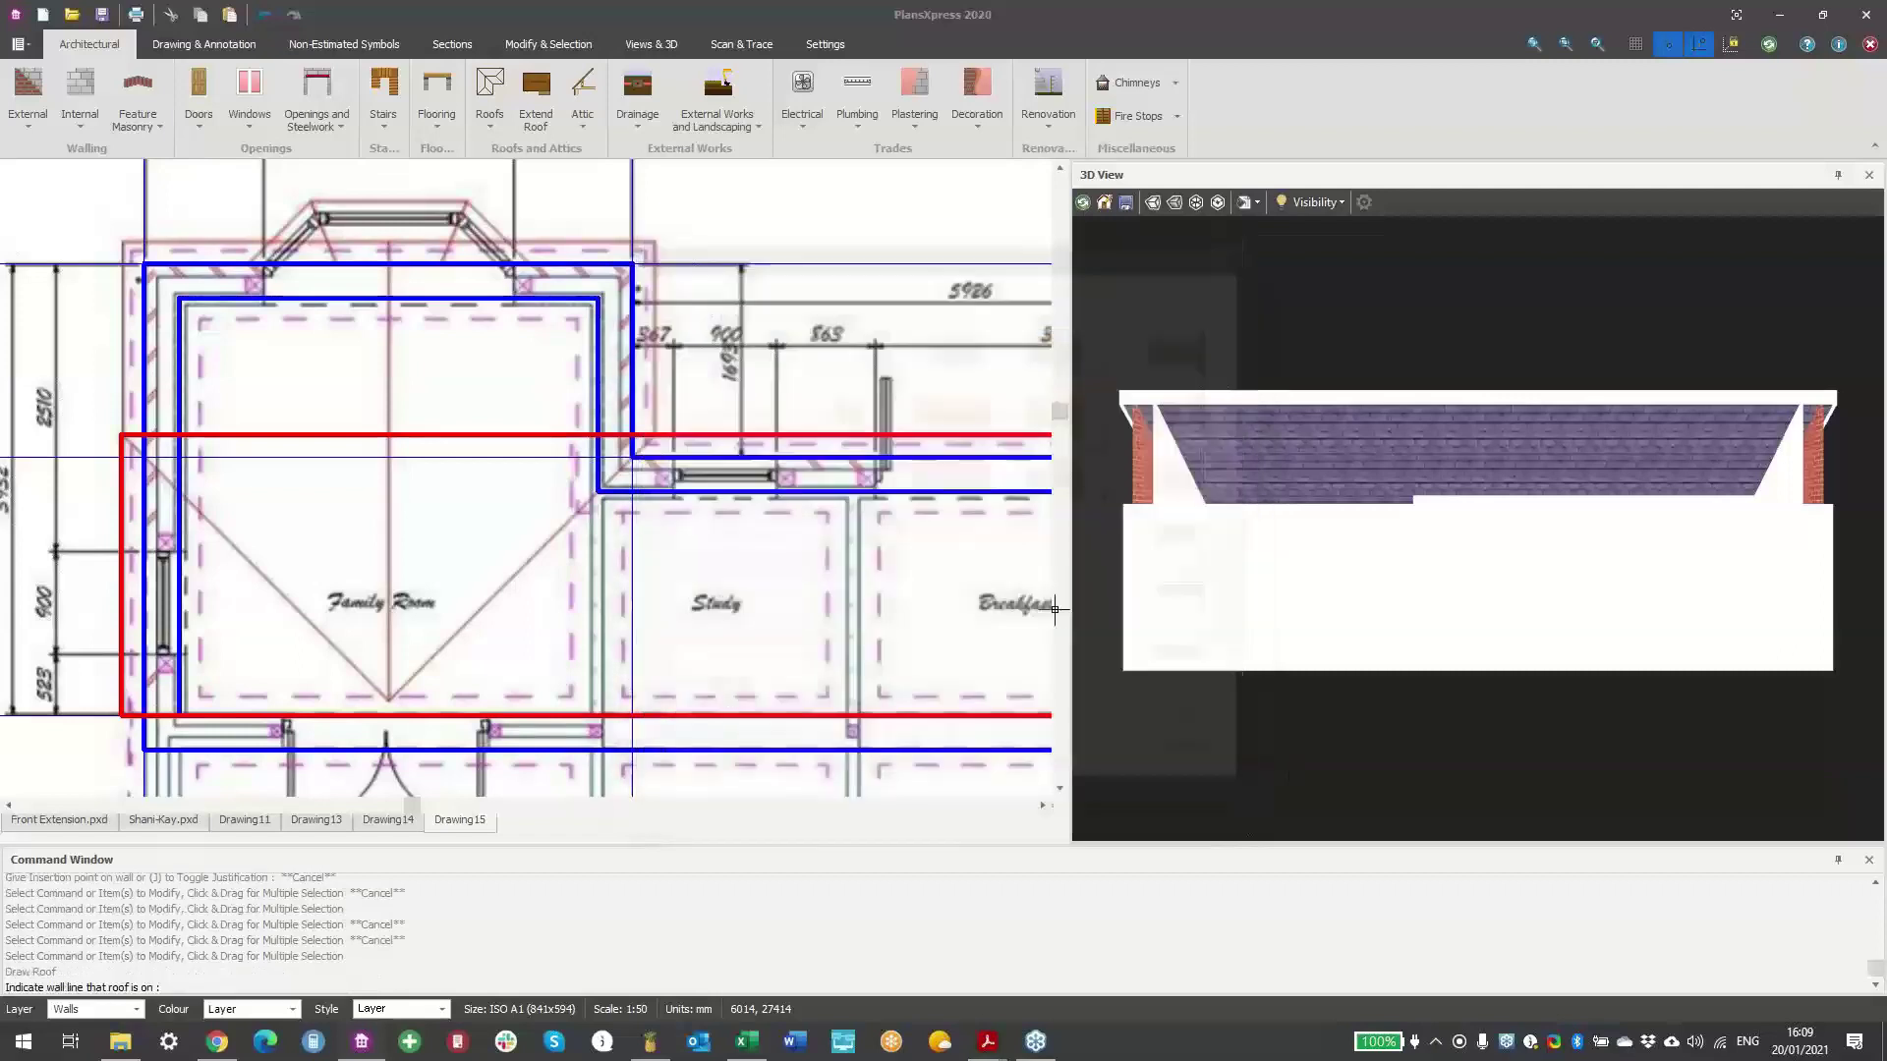
click(232, 265)
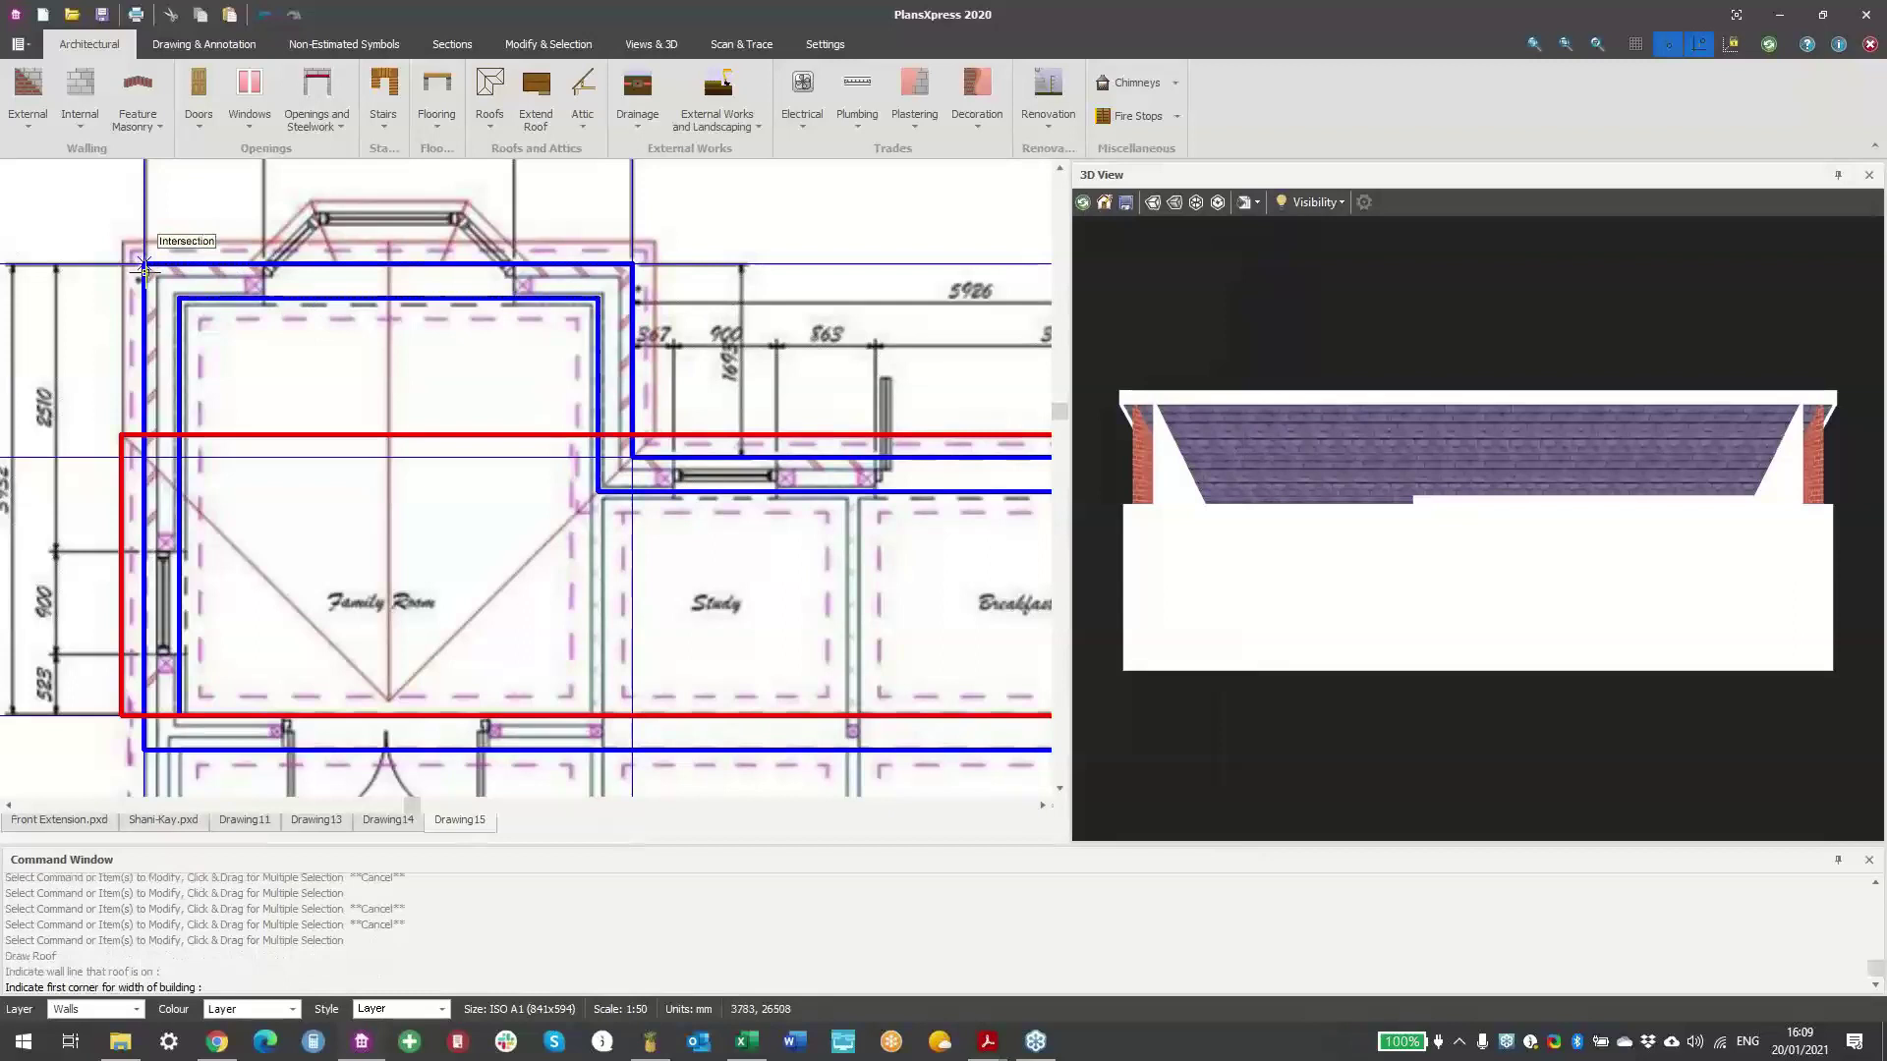
click(145, 266)
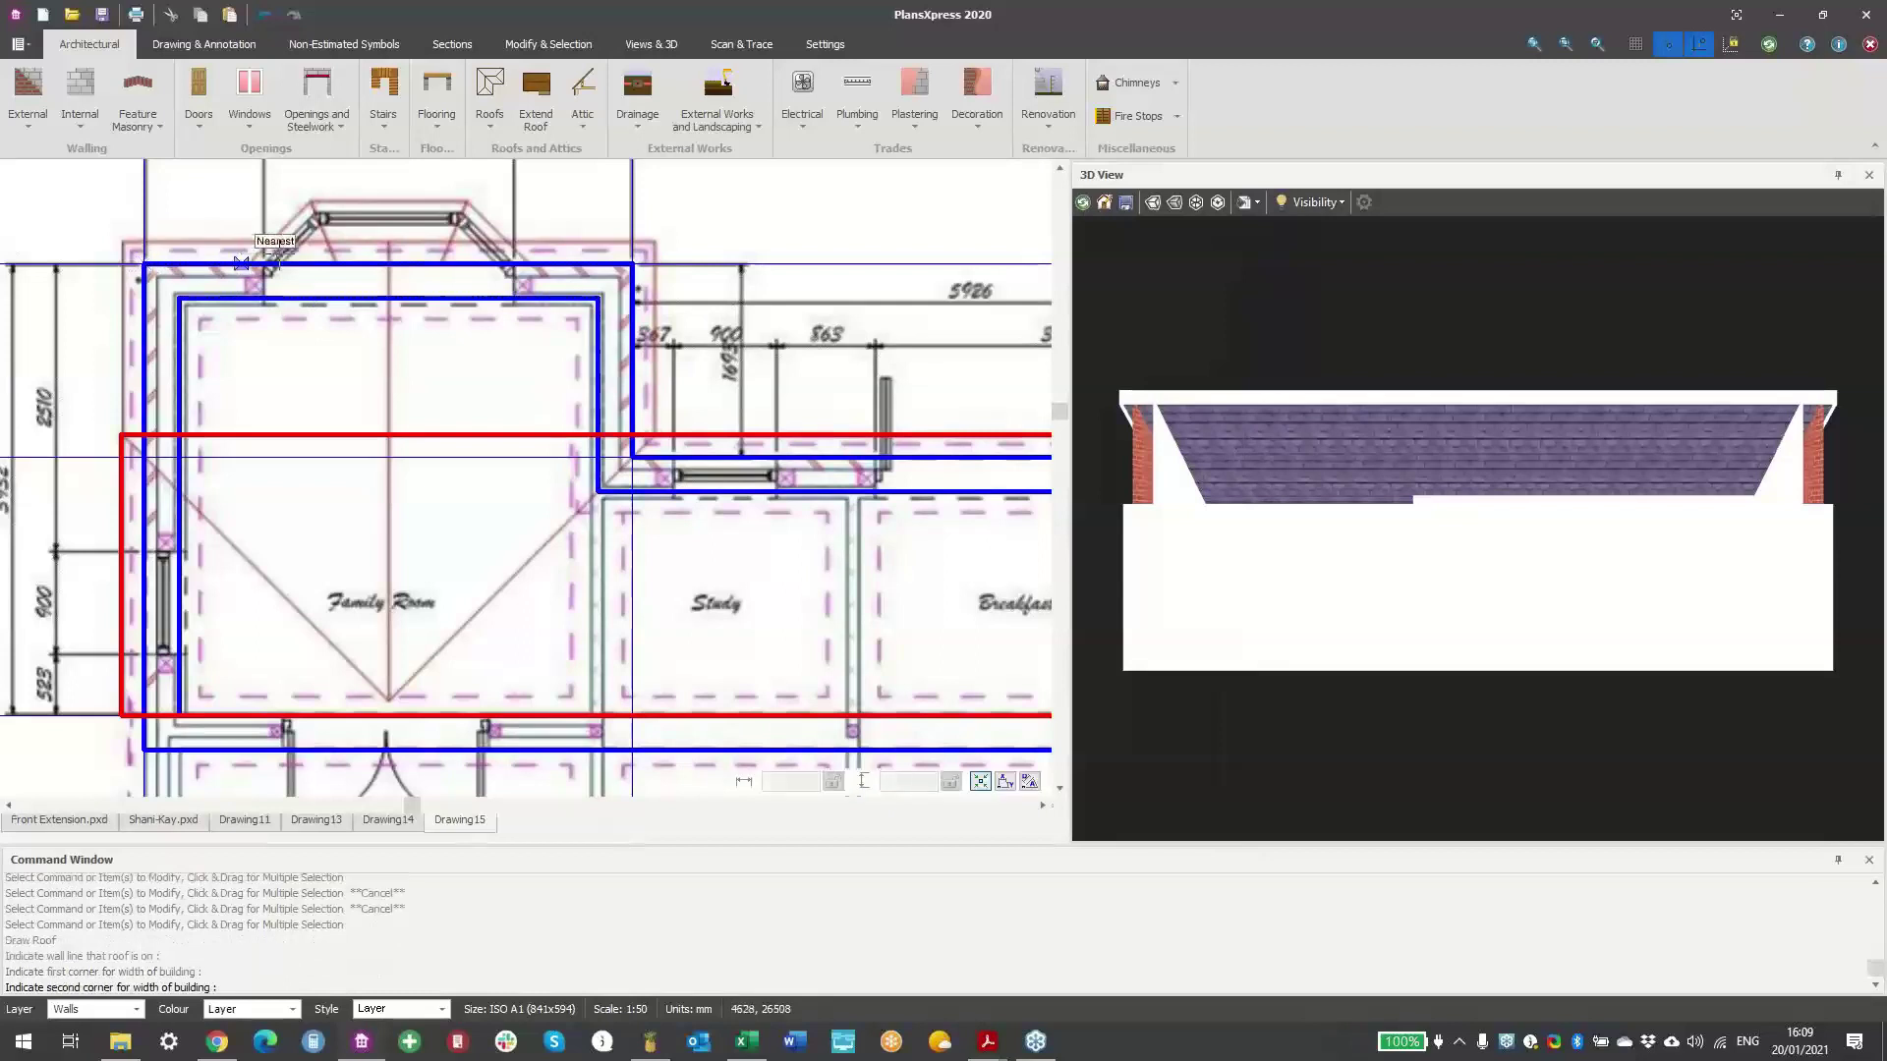
click(632, 265)
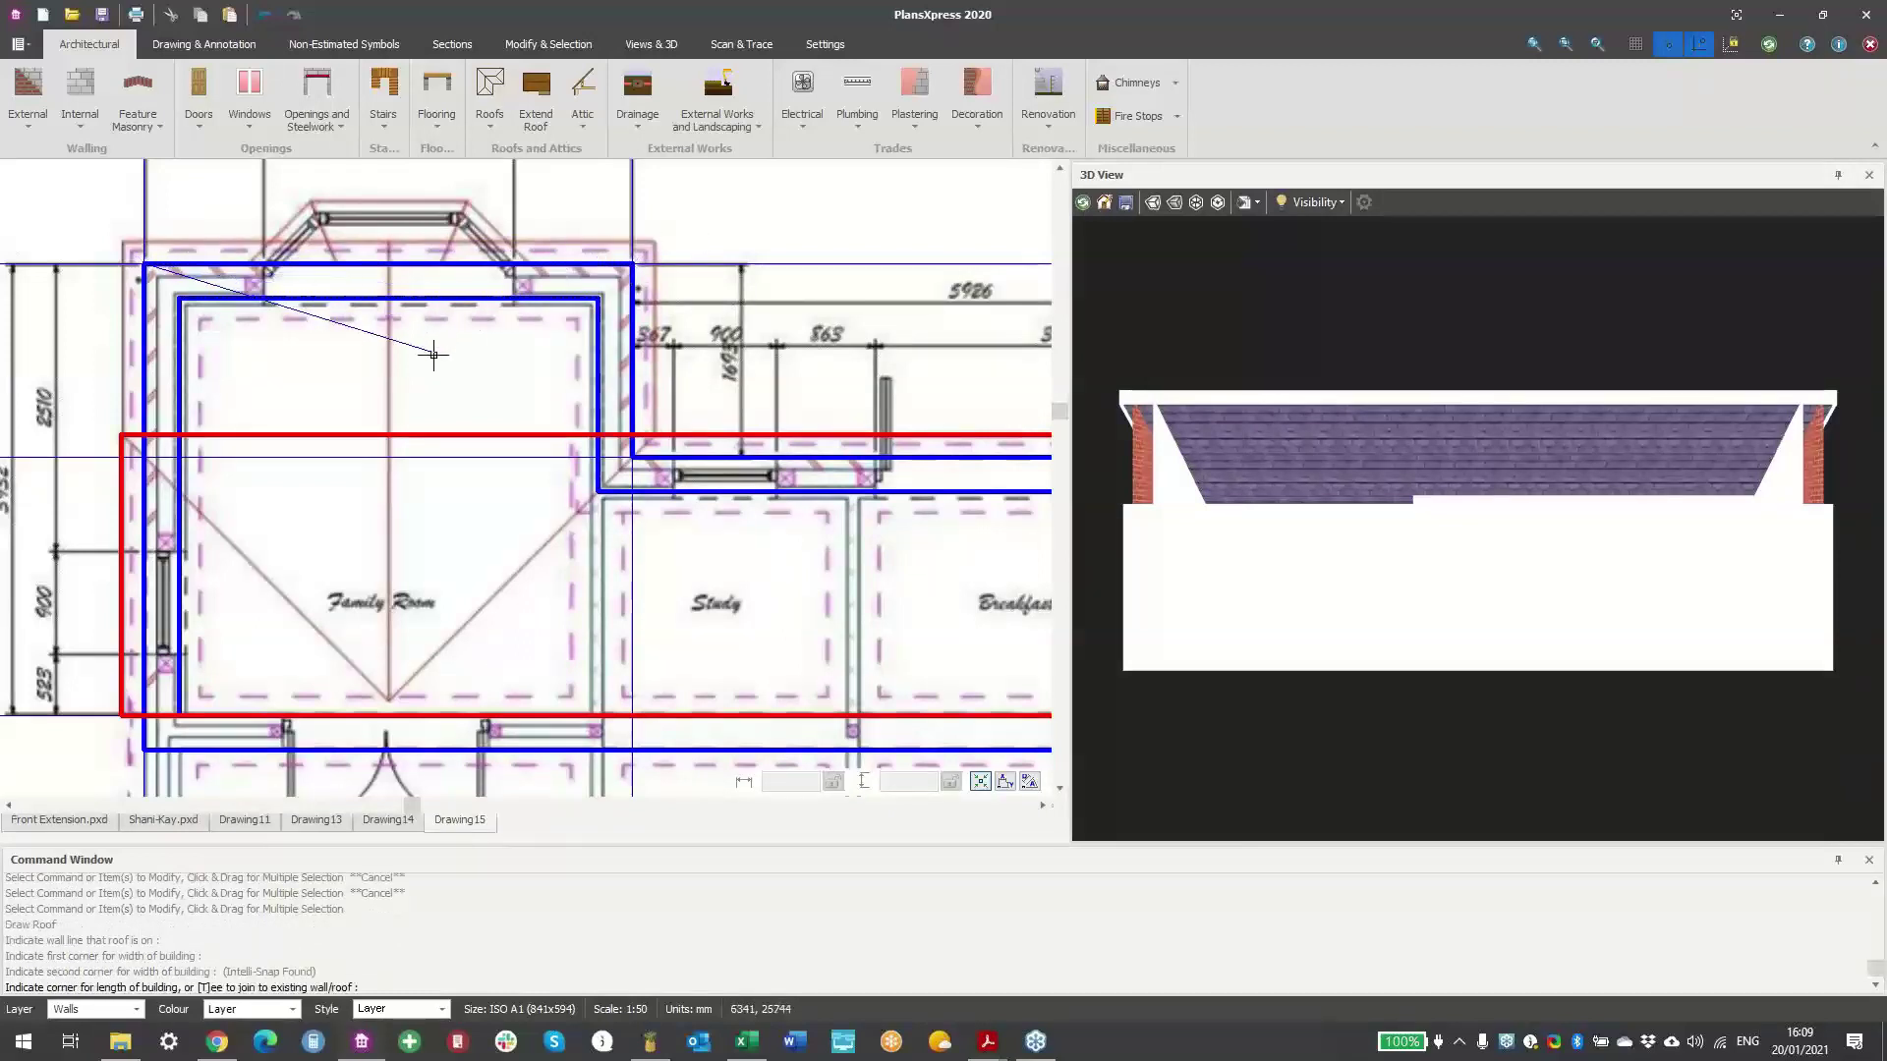
scroll(433, 350, up, 2)
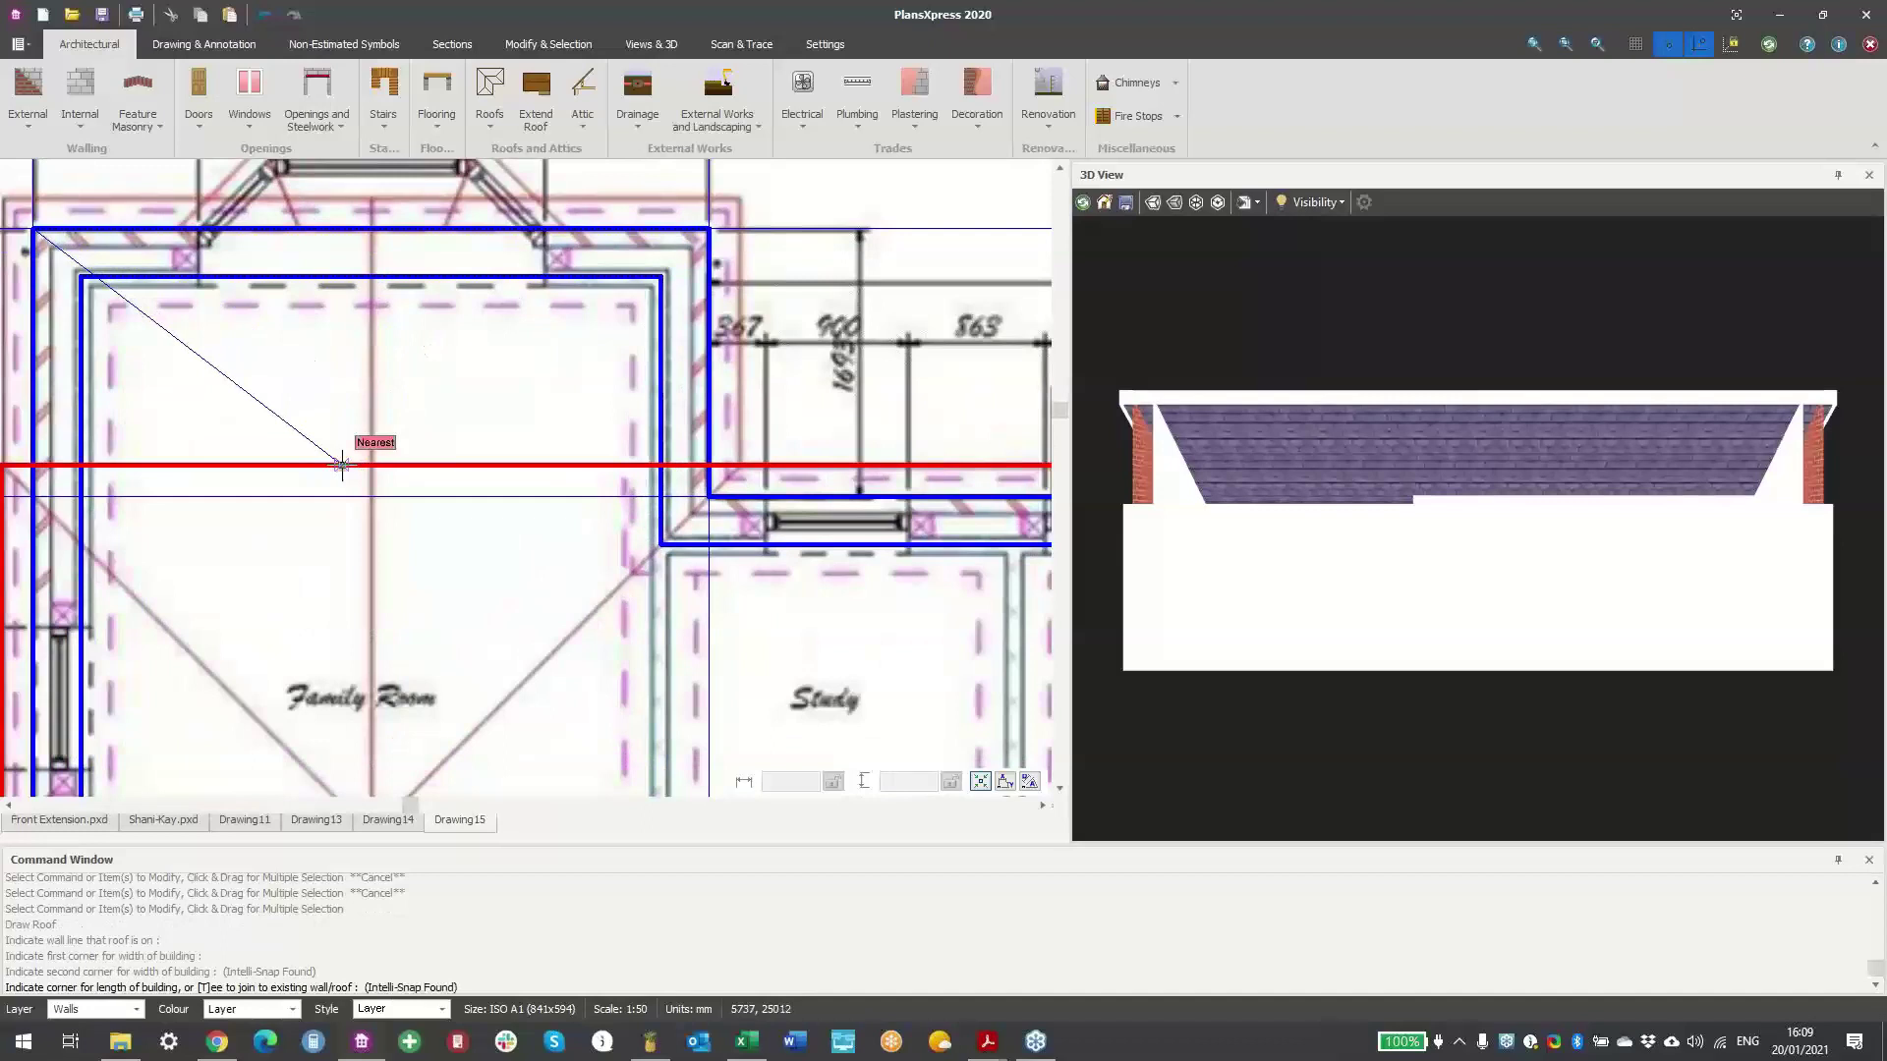
key(t)
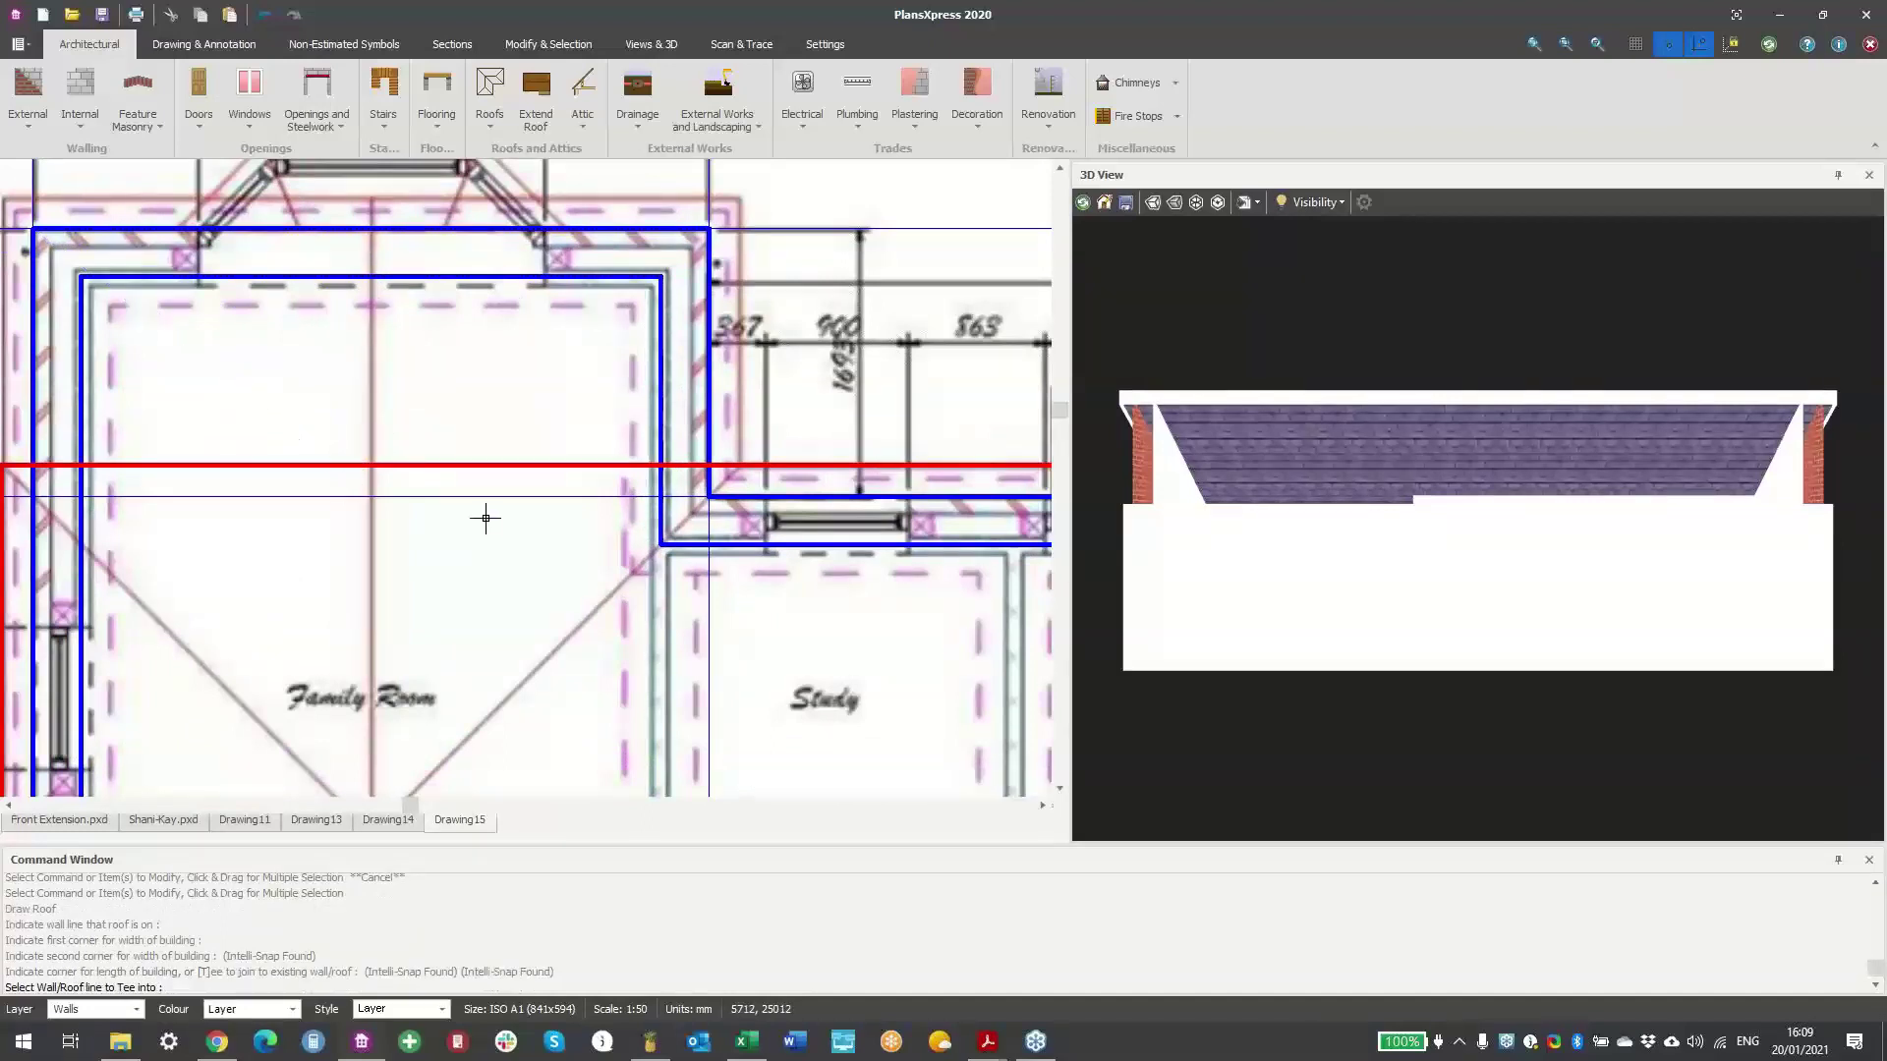
click(352, 466)
click(983, 547)
- Inspect the apex roof's valley junction with the lean-to roof in 3D, and close the preview
drag(1382, 602, 1250, 173)
key(Escape)
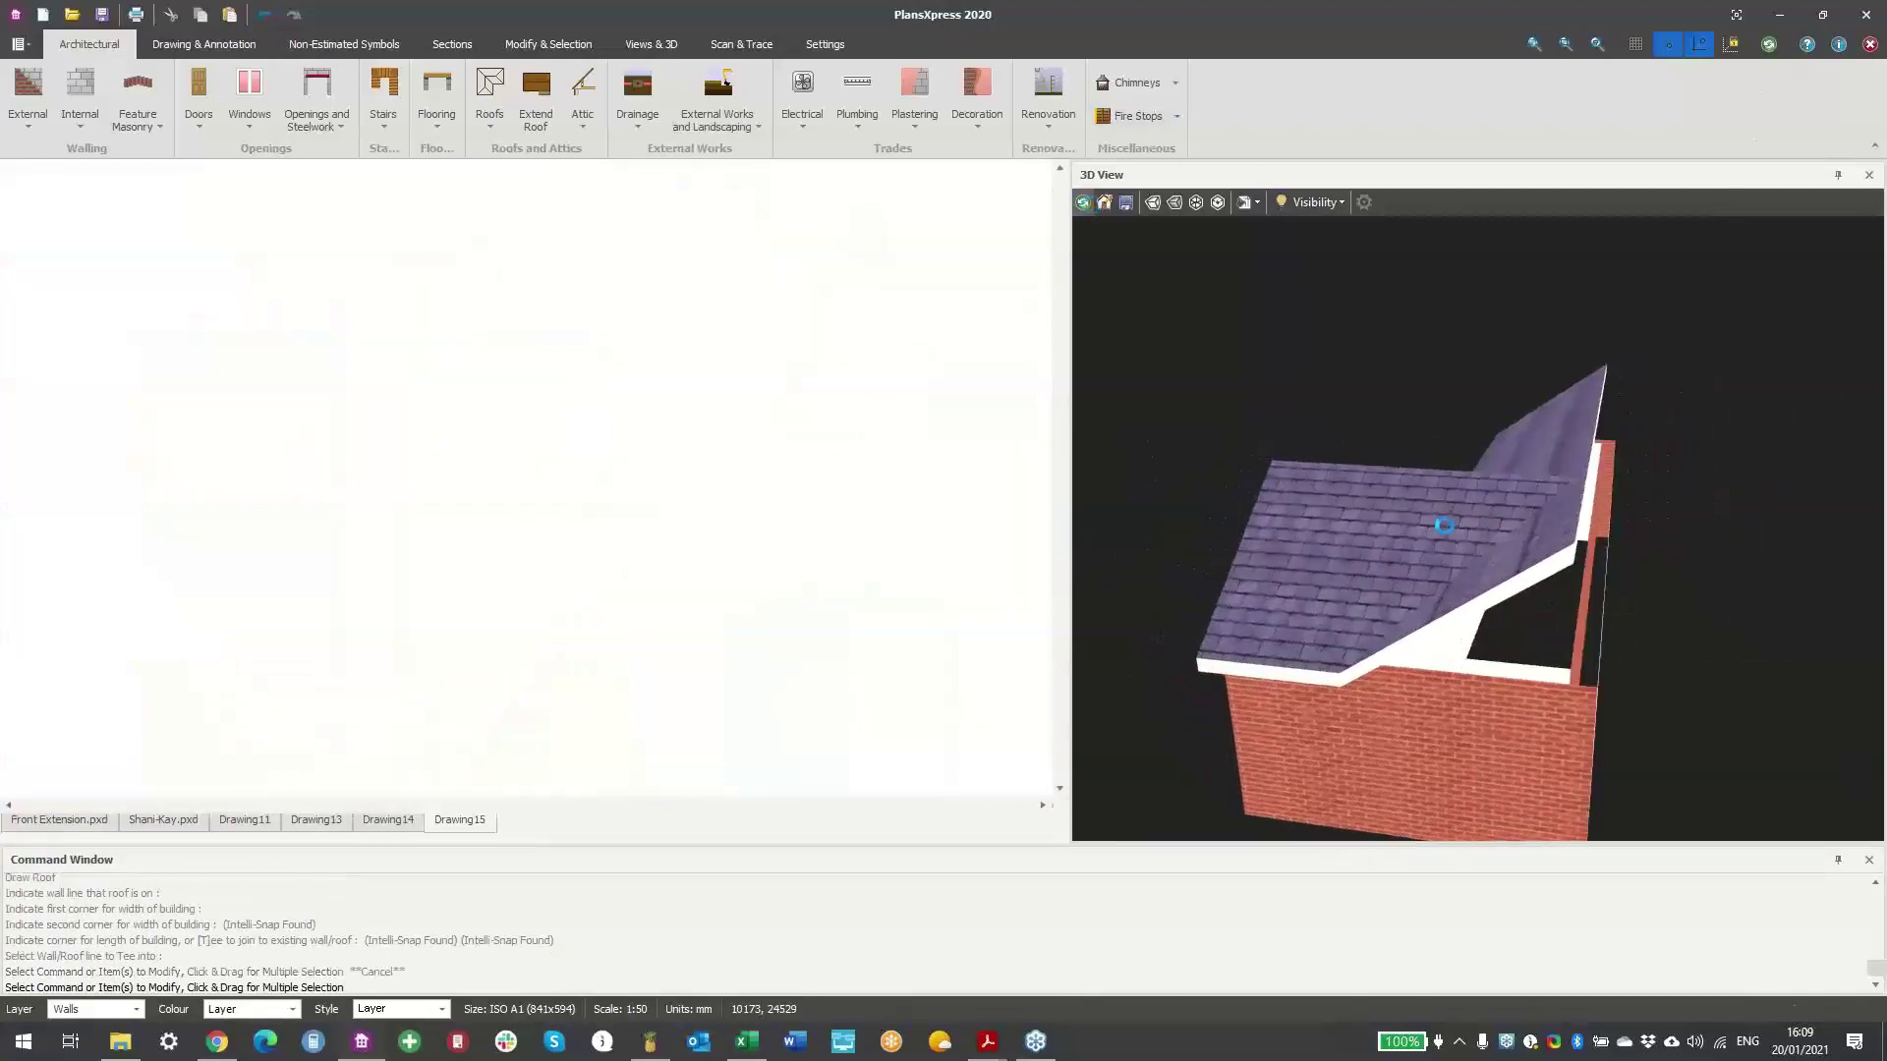
drag(1513, 598, 1481, 518)
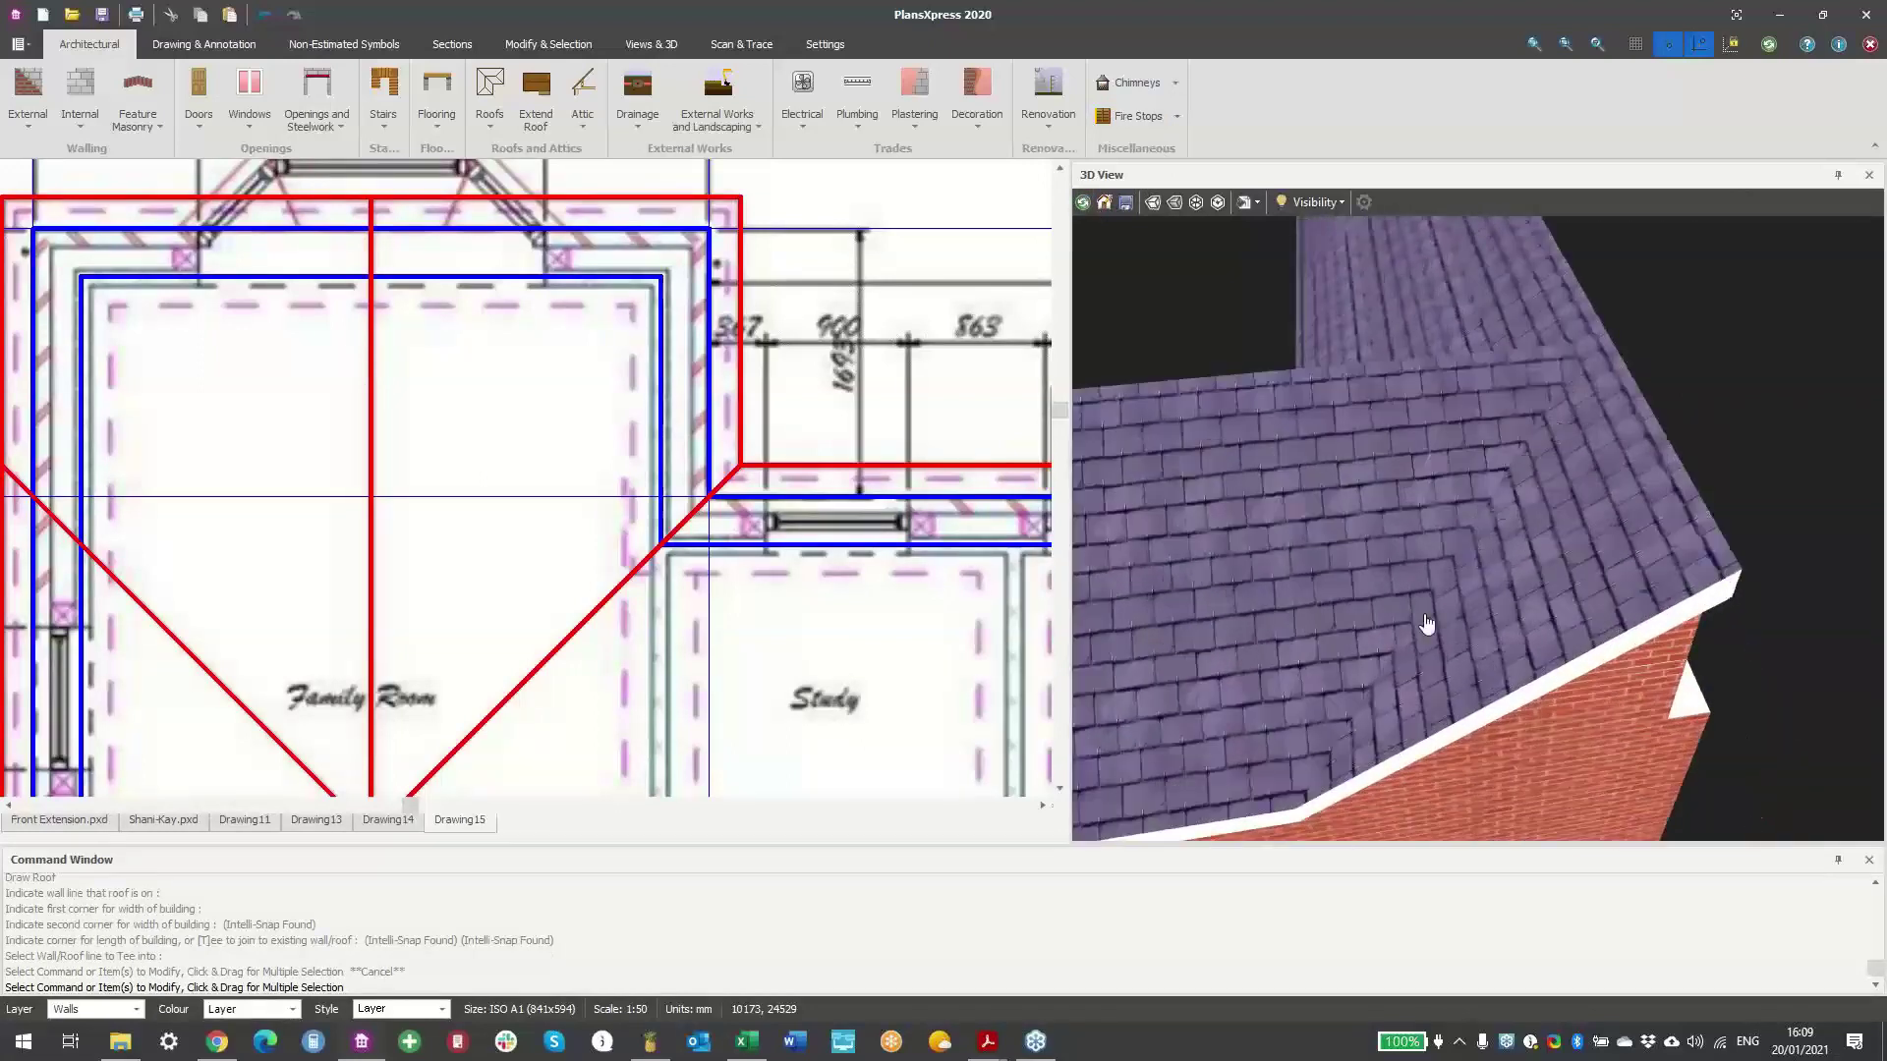
drag(1243, 581, 1622, 368)
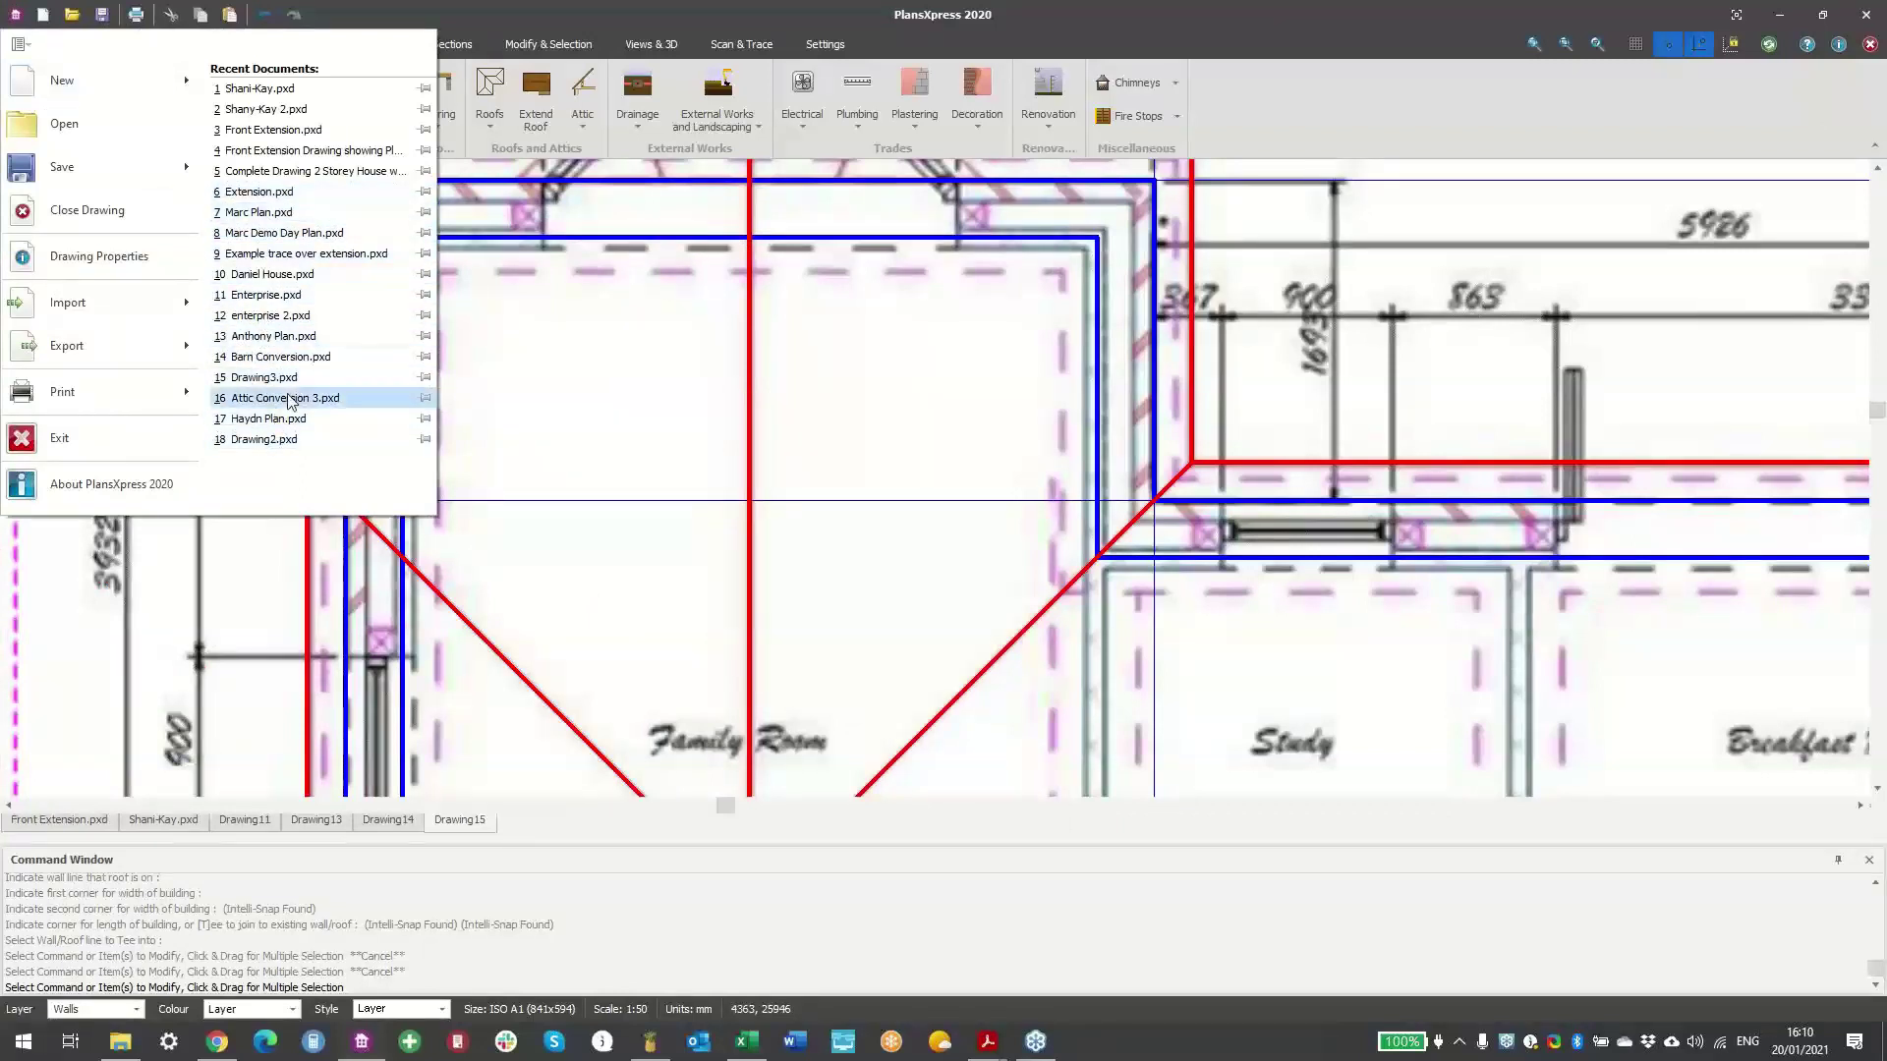
- Open the Ashdale drawing from the Documents > Sovini > Ashdale folder
click(64, 124)
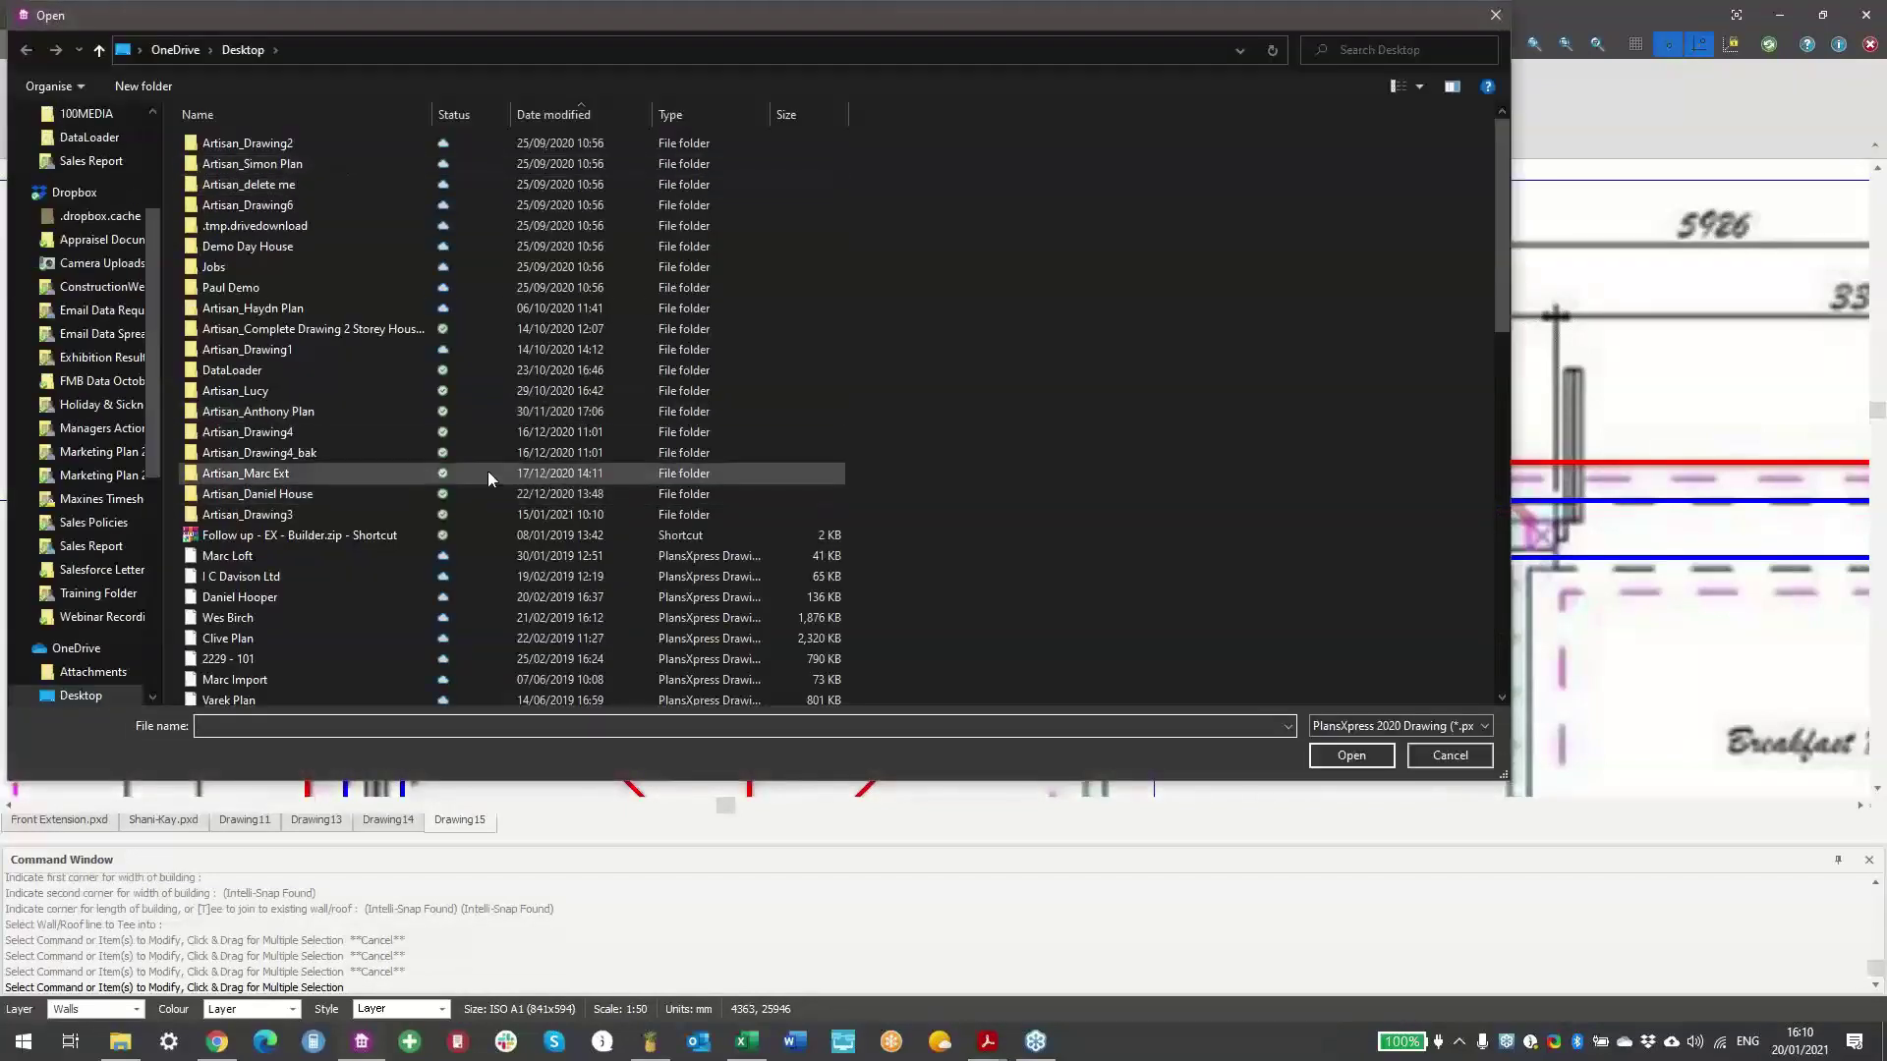
scroll(84, 368, up, 3)
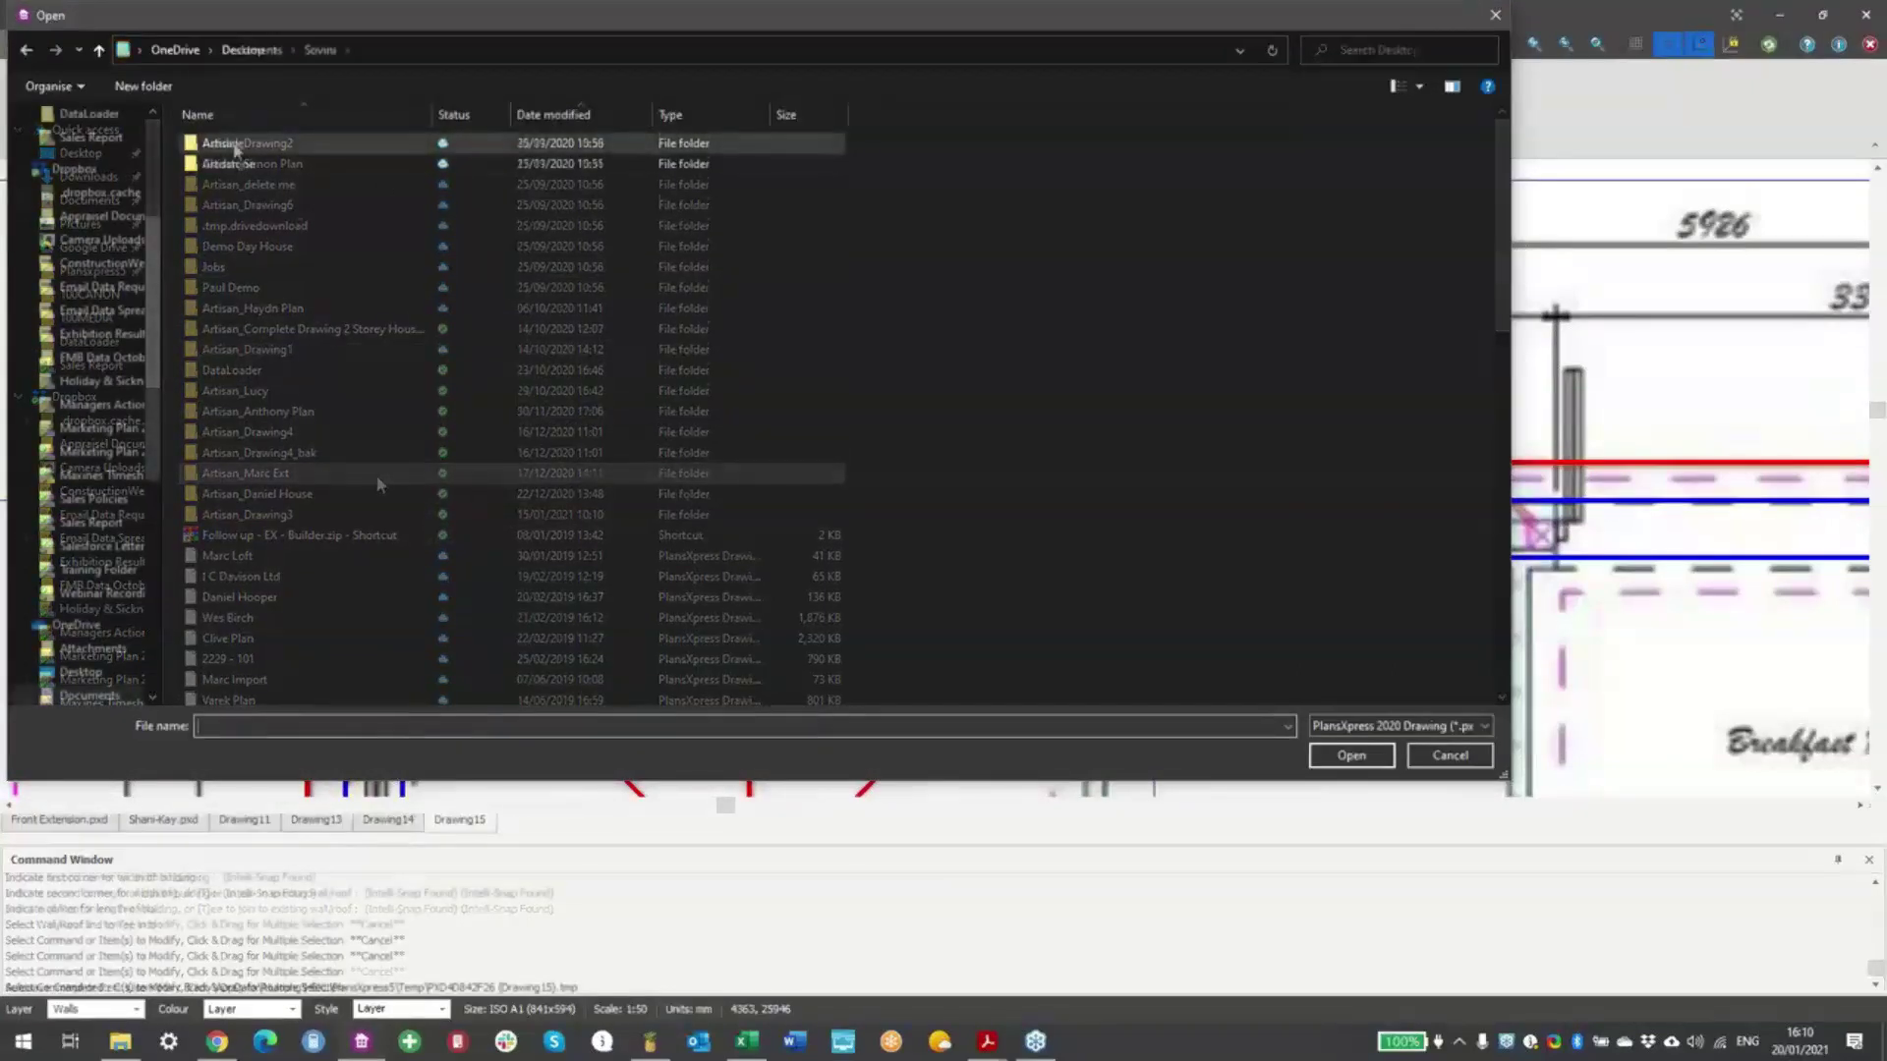
click(233, 144)
double_click(233, 144)
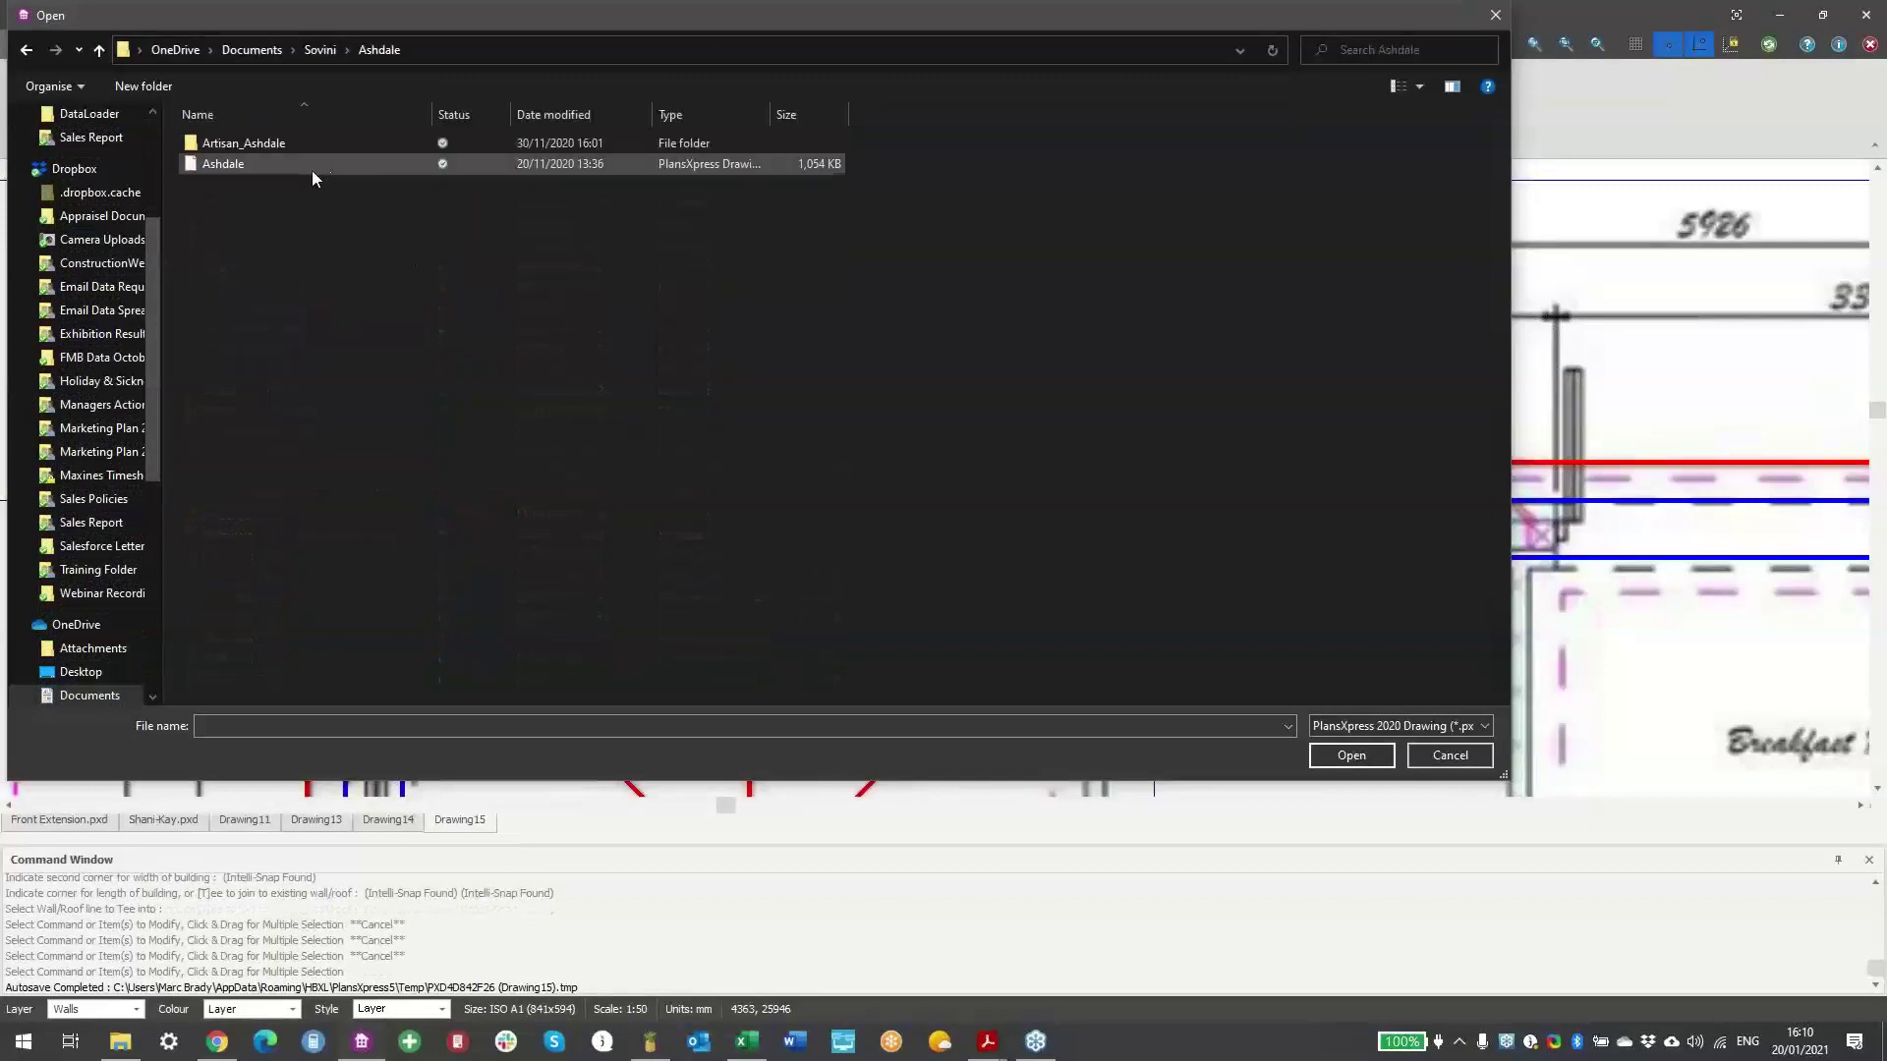
click(239, 163)
double_click(238, 163)
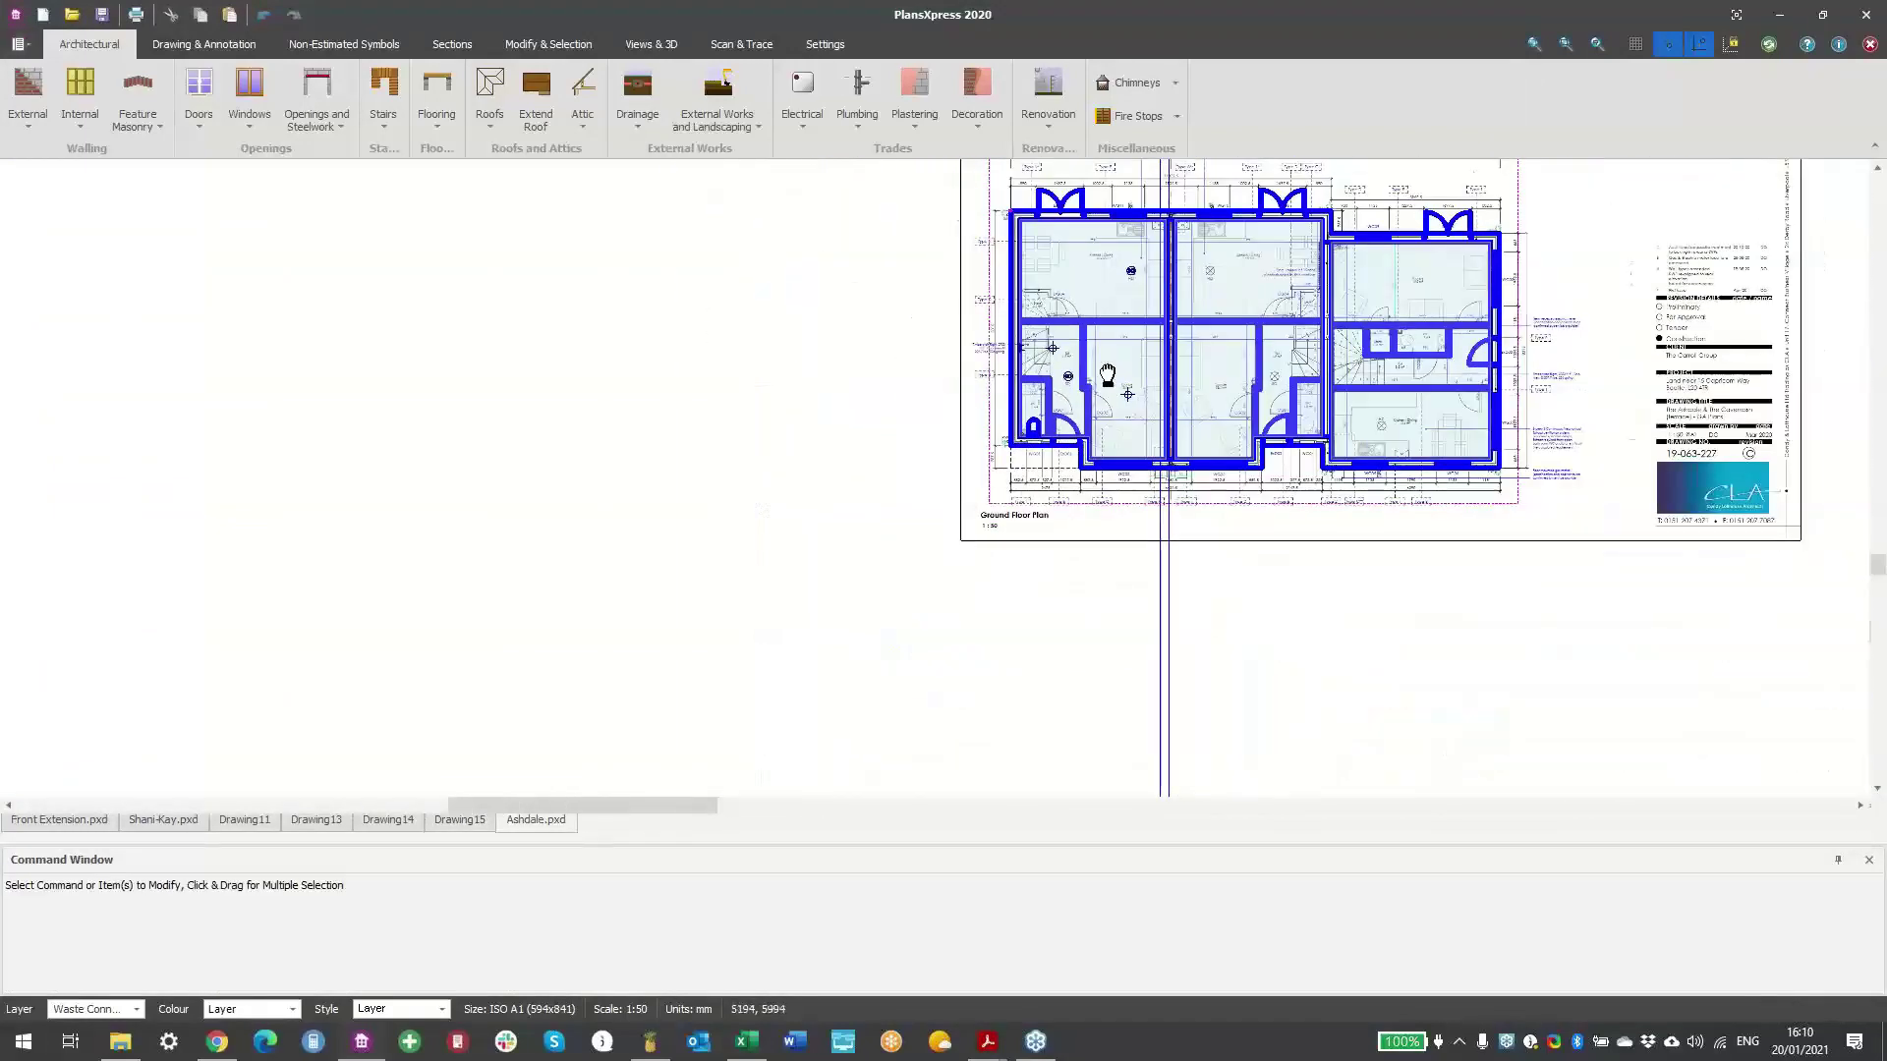
- Select the scanned background sheet and examine its ground floor and roof plans, then deselect it
click(1502, 437)
scroll(1093, 551, up, 2)
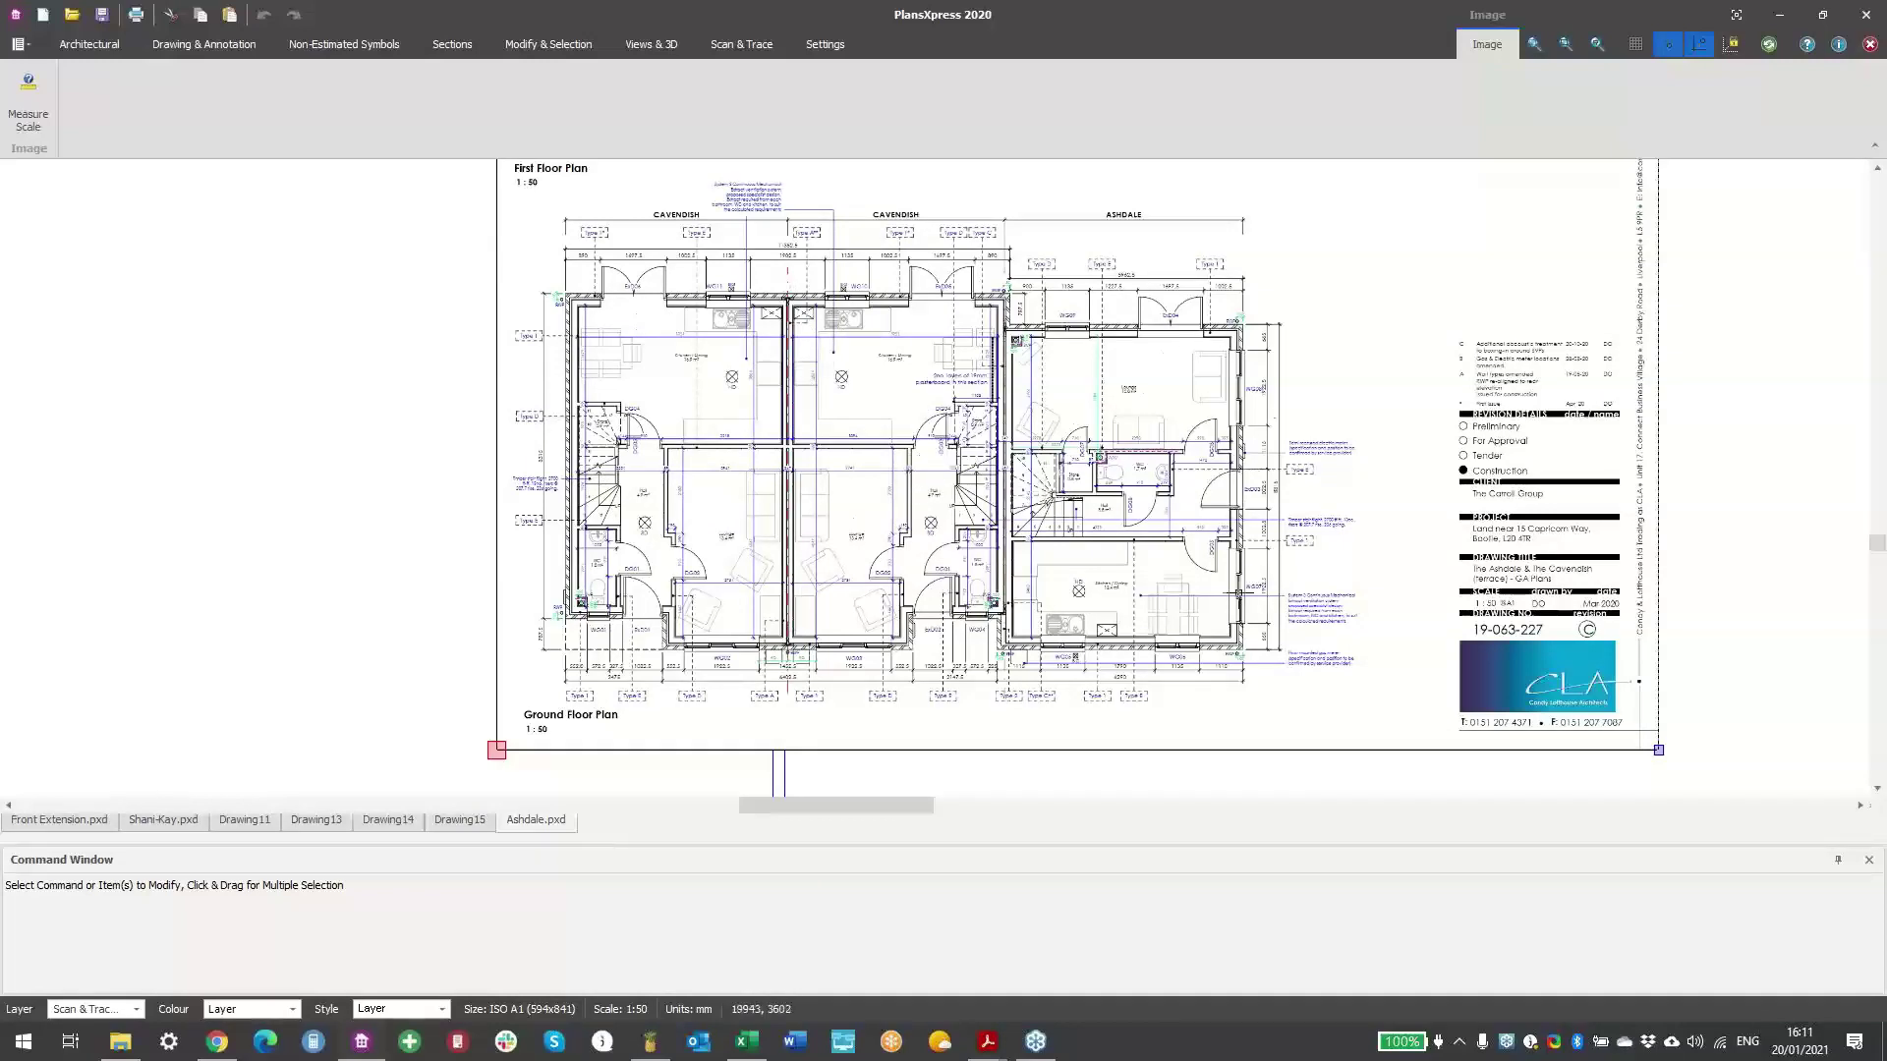
scroll(1089, 363, down, 4)
middle_drag(1124, 287, 1018, 656)
middle_drag(1060, 429, 1046, 544)
scroll(1024, 373, up, 1)
scroll(1024, 373, up, 2)
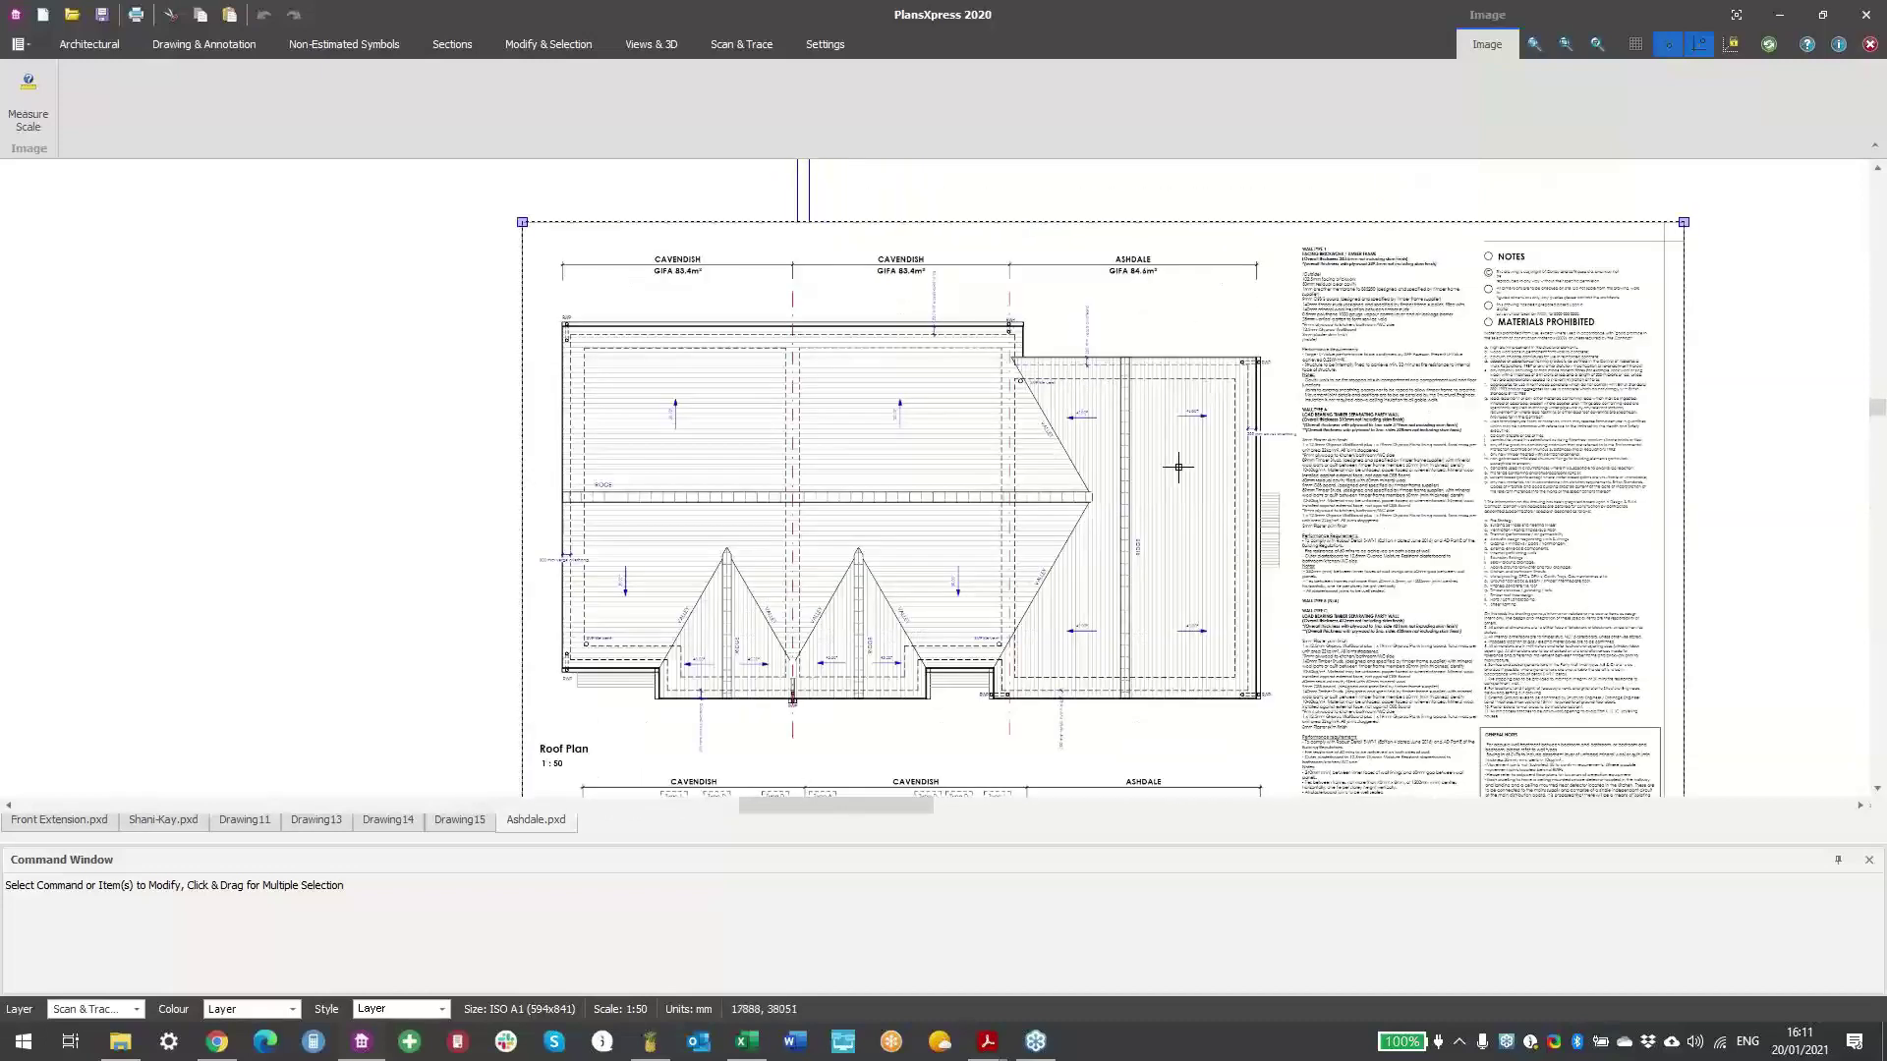
click(1708, 464)
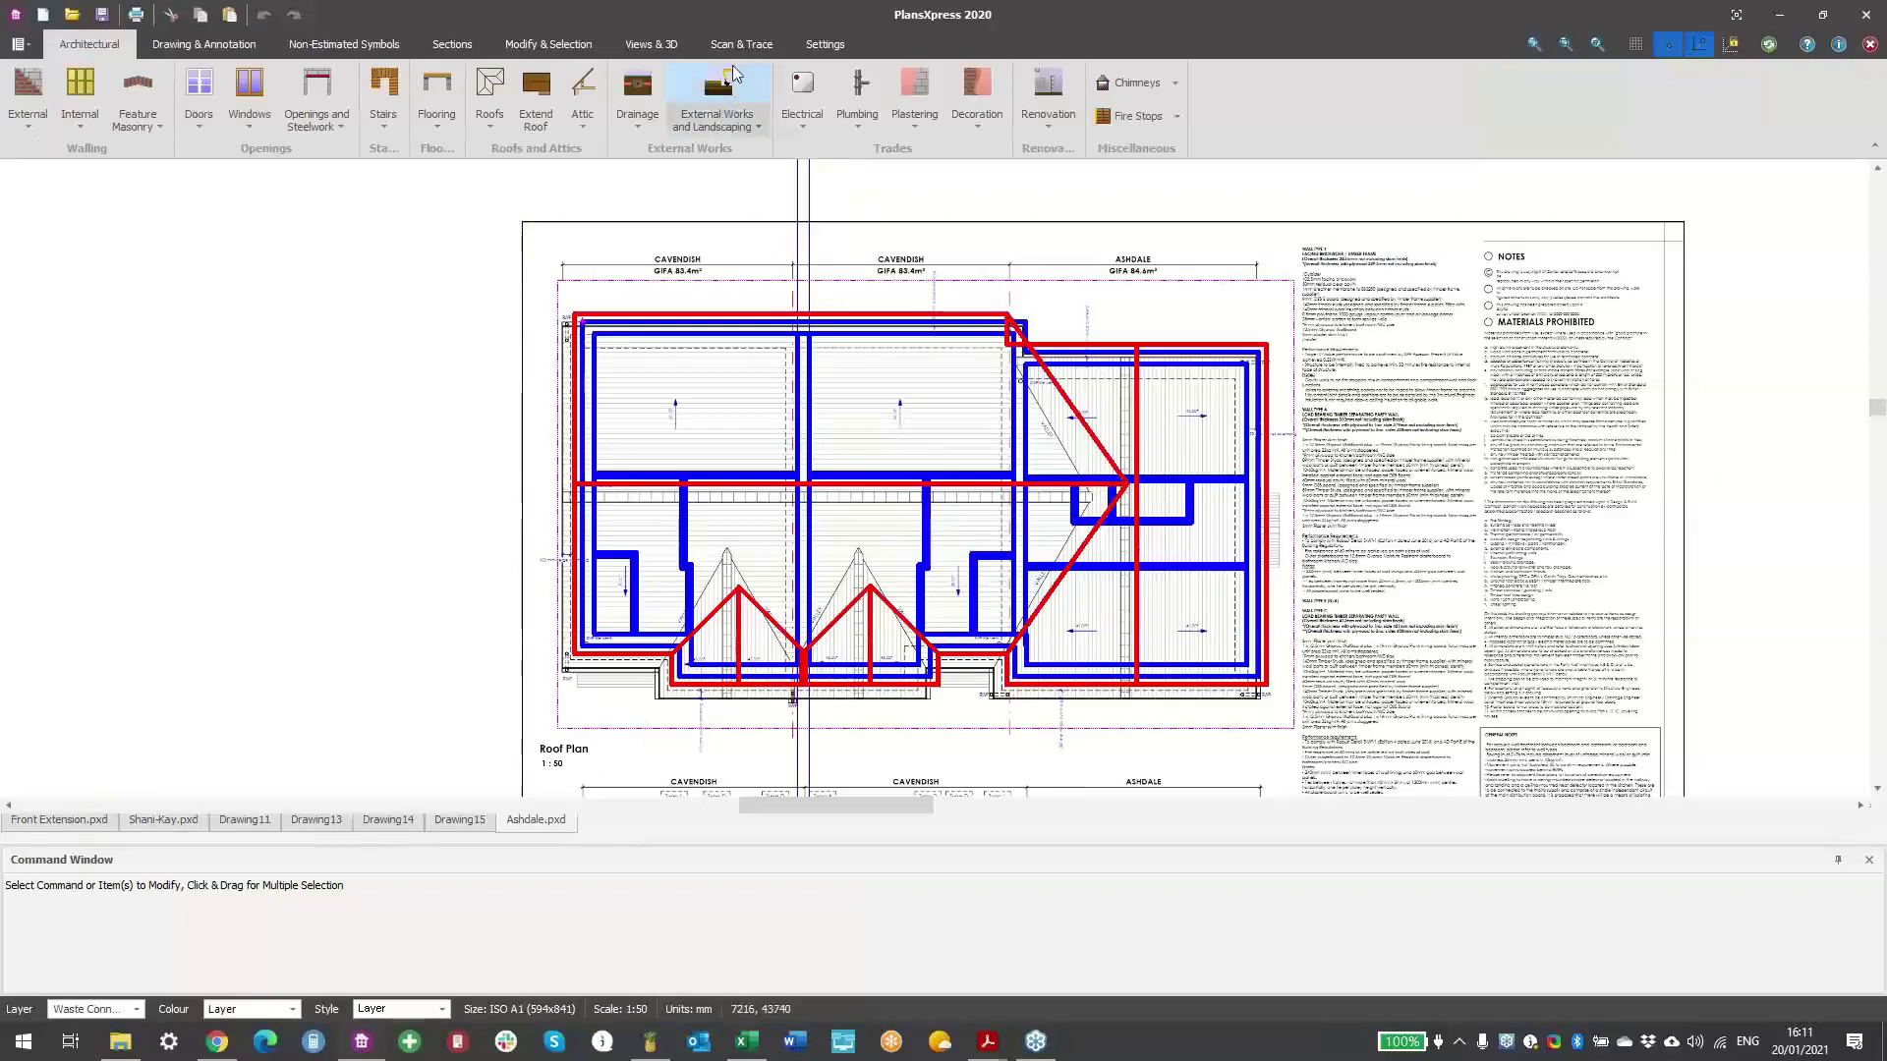
- Show the Ashdale terrace in the 3D preview and inspect its roofs from the front and above
click(741, 44)
click(650, 44)
click(120, 96)
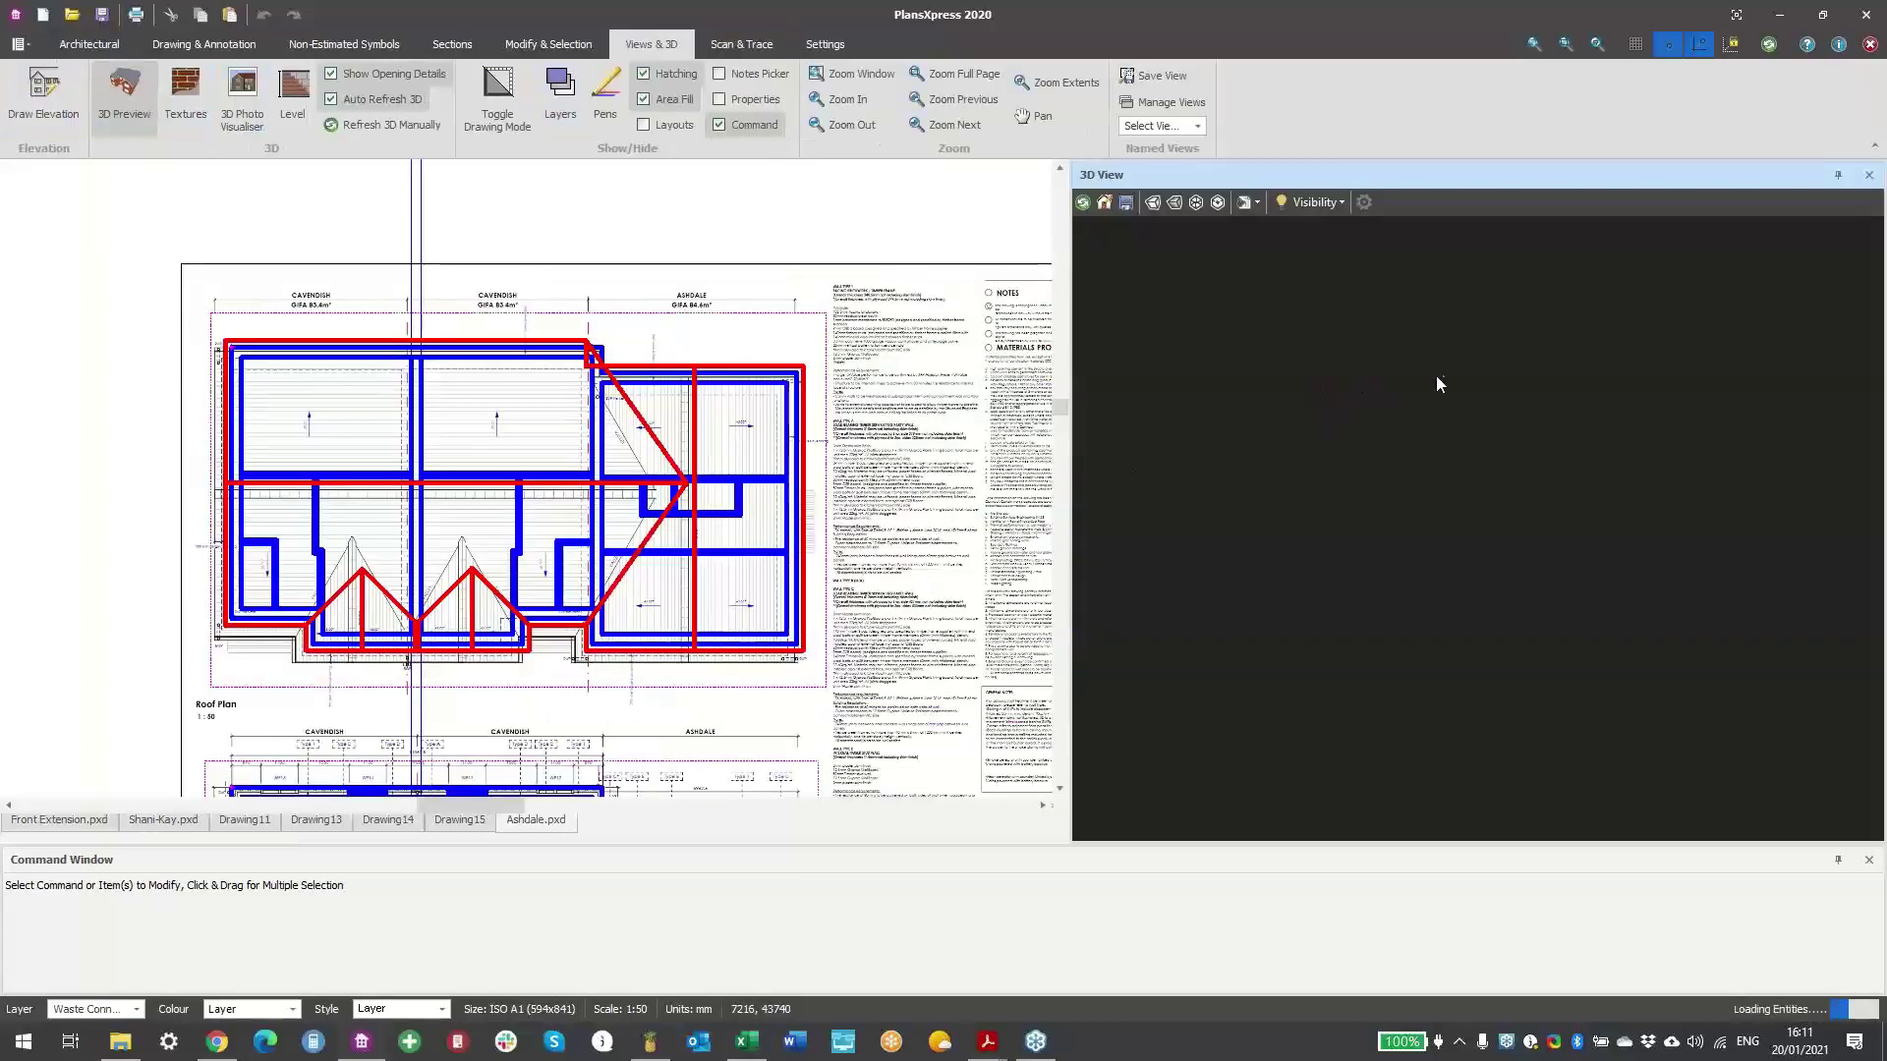
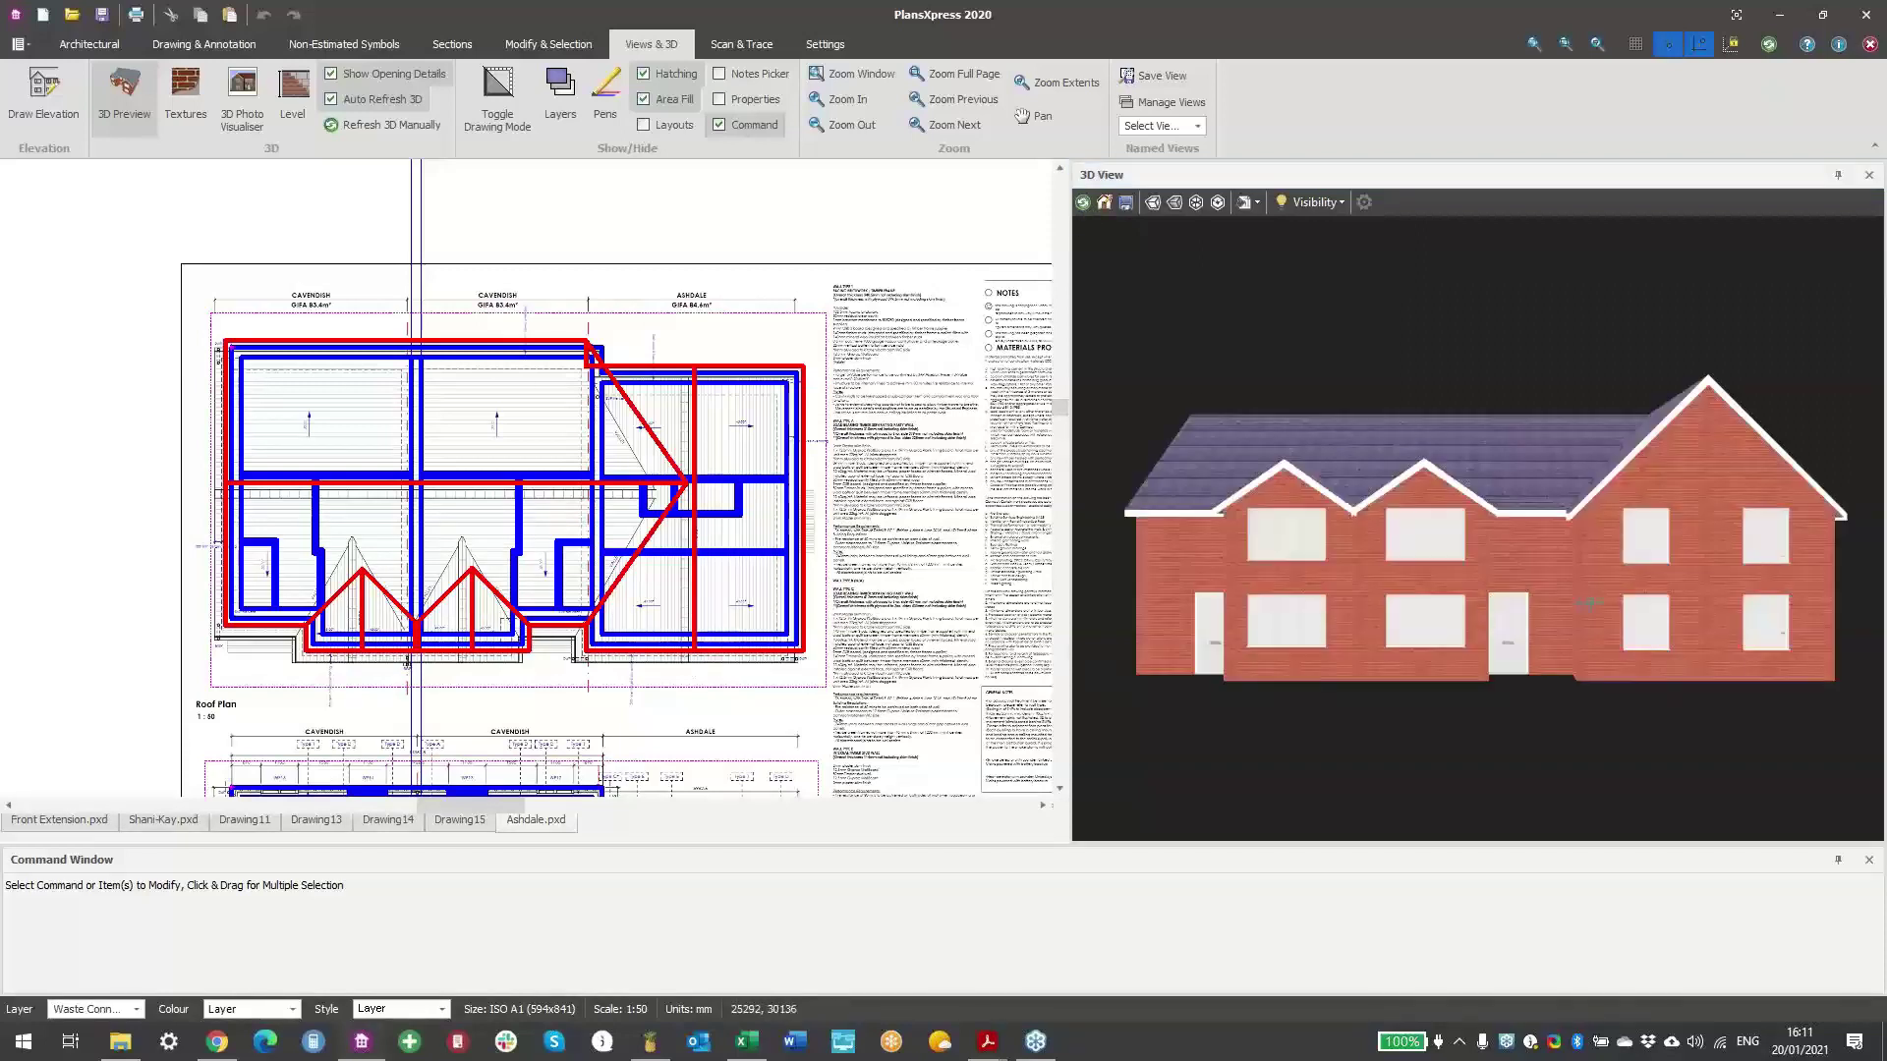
drag(1588, 603, 1644, 591)
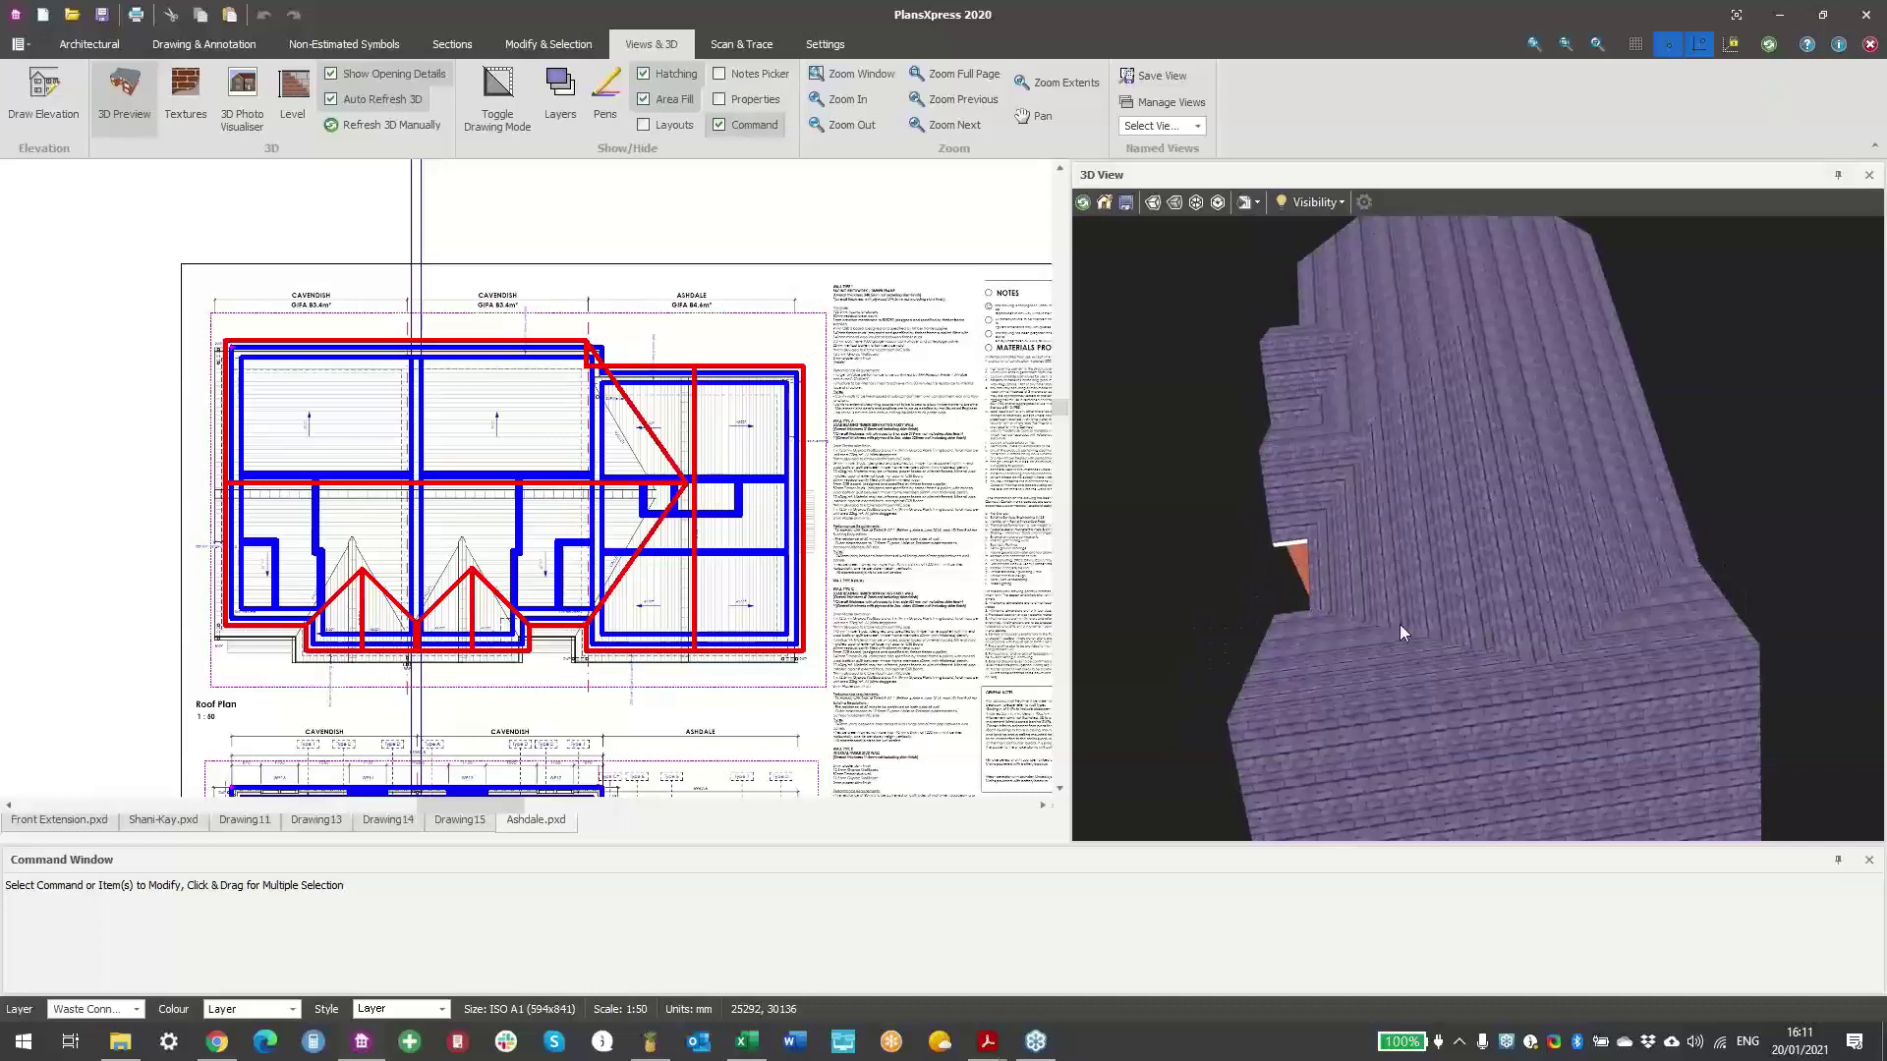
drag(1336, 597, 1345, 657)
mouse_move(1361, 641)
middle_down()
mouse_move(1428, 591)
mouse_move(1496, 593)
middle_up()
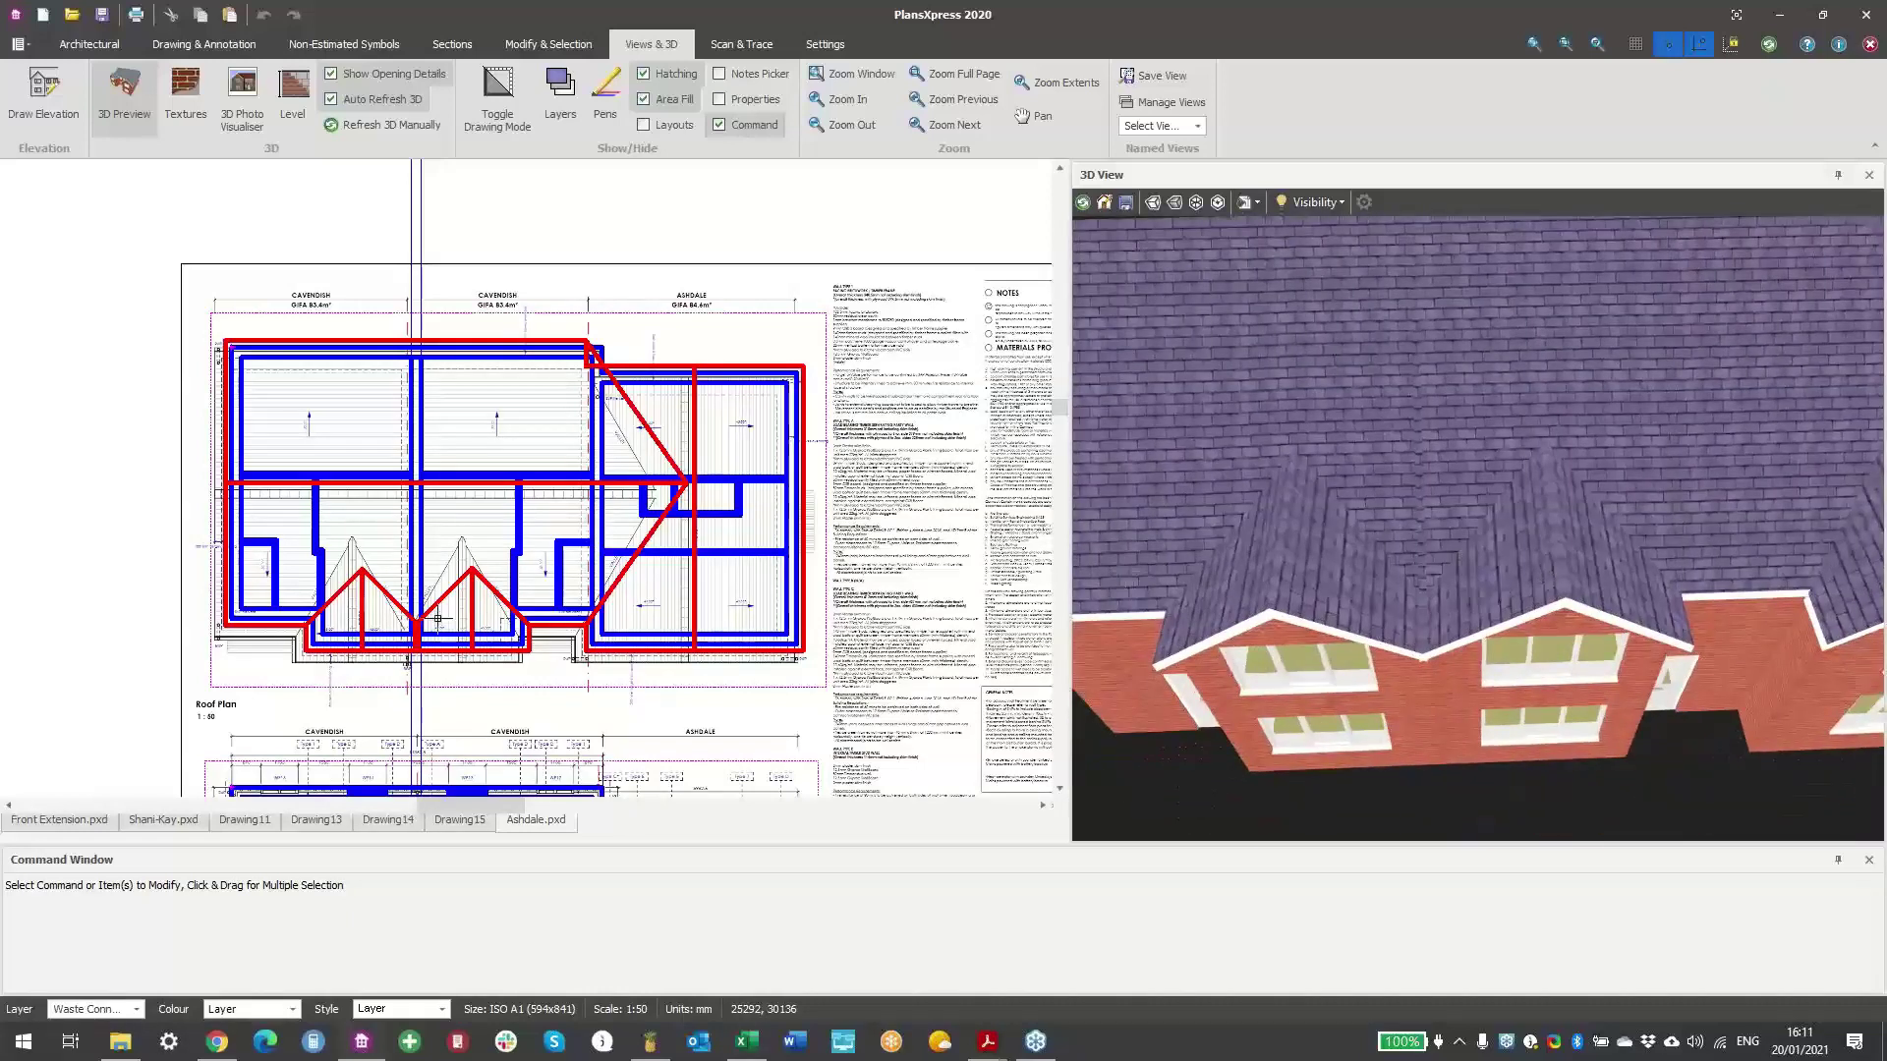
- Examine the valley between the two front gables on the roof plan and in 3D, and close the Ashdale drawing
scroll(420, 616, up, 8)
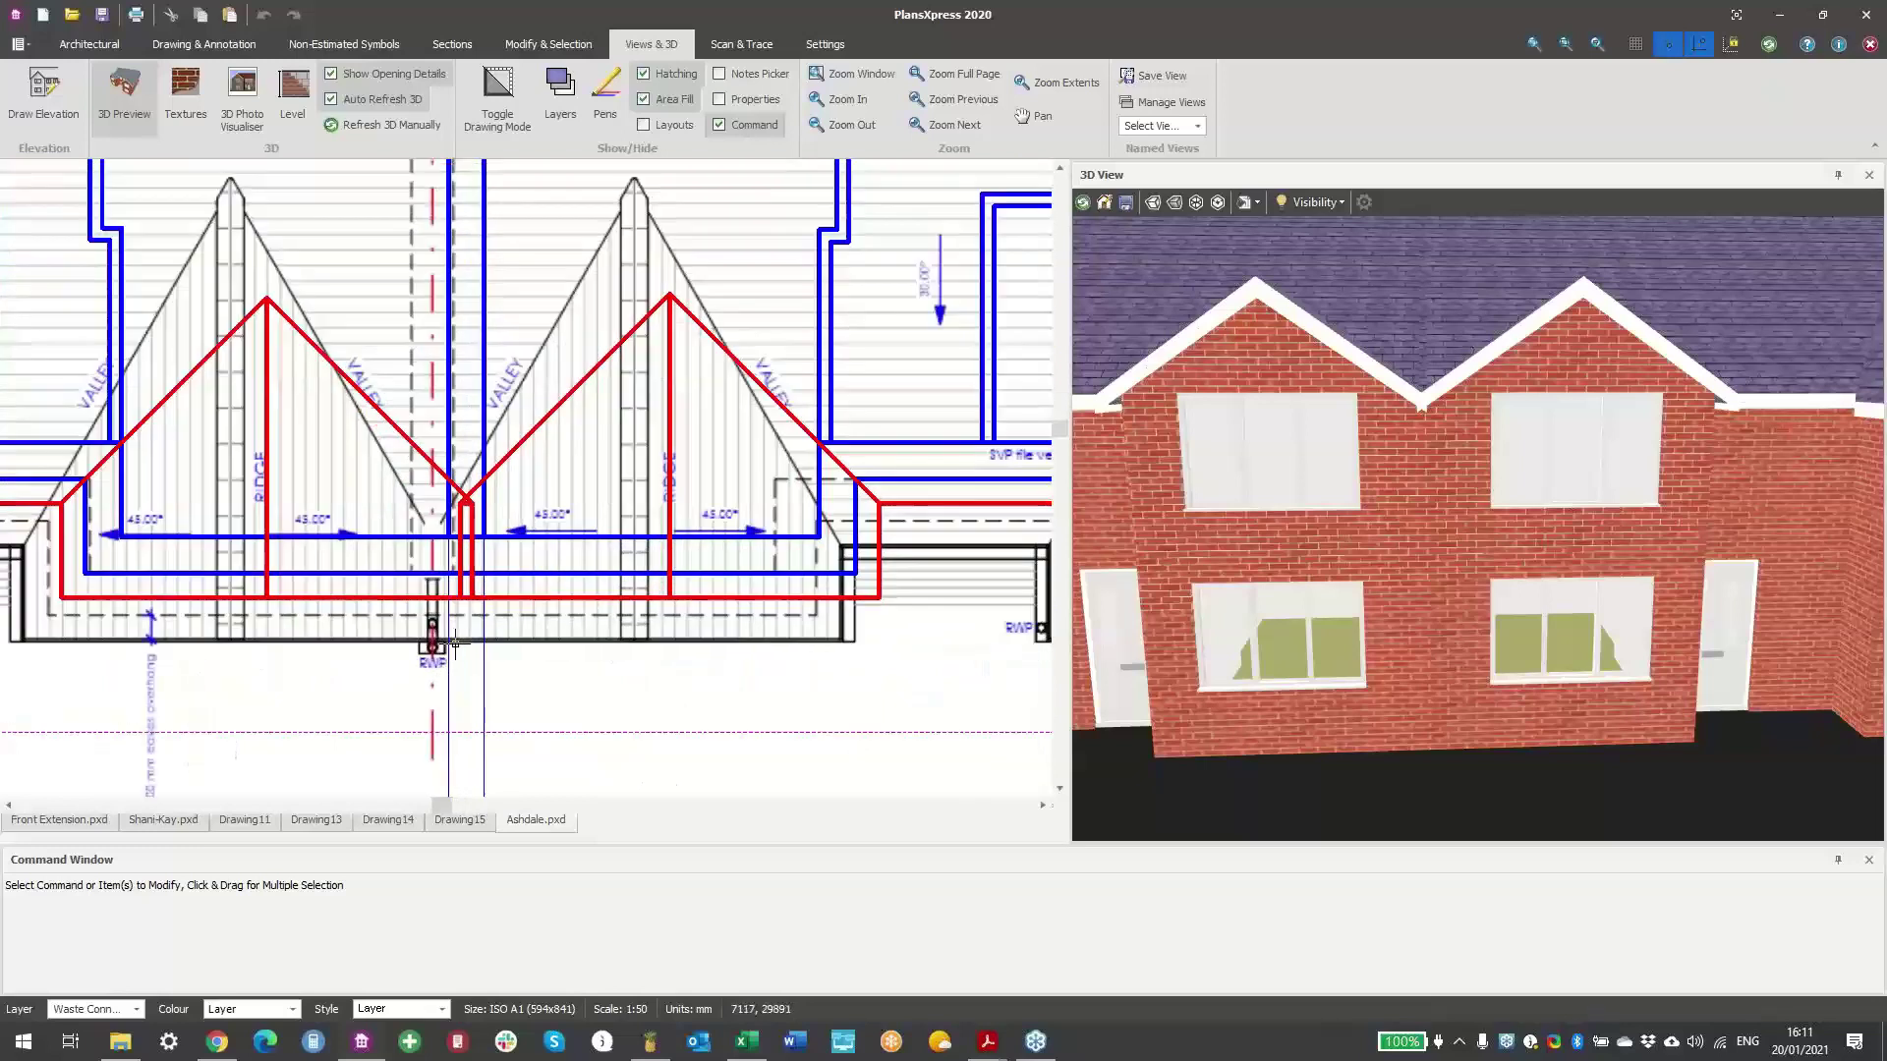
scroll(1394, 421, up, 5)
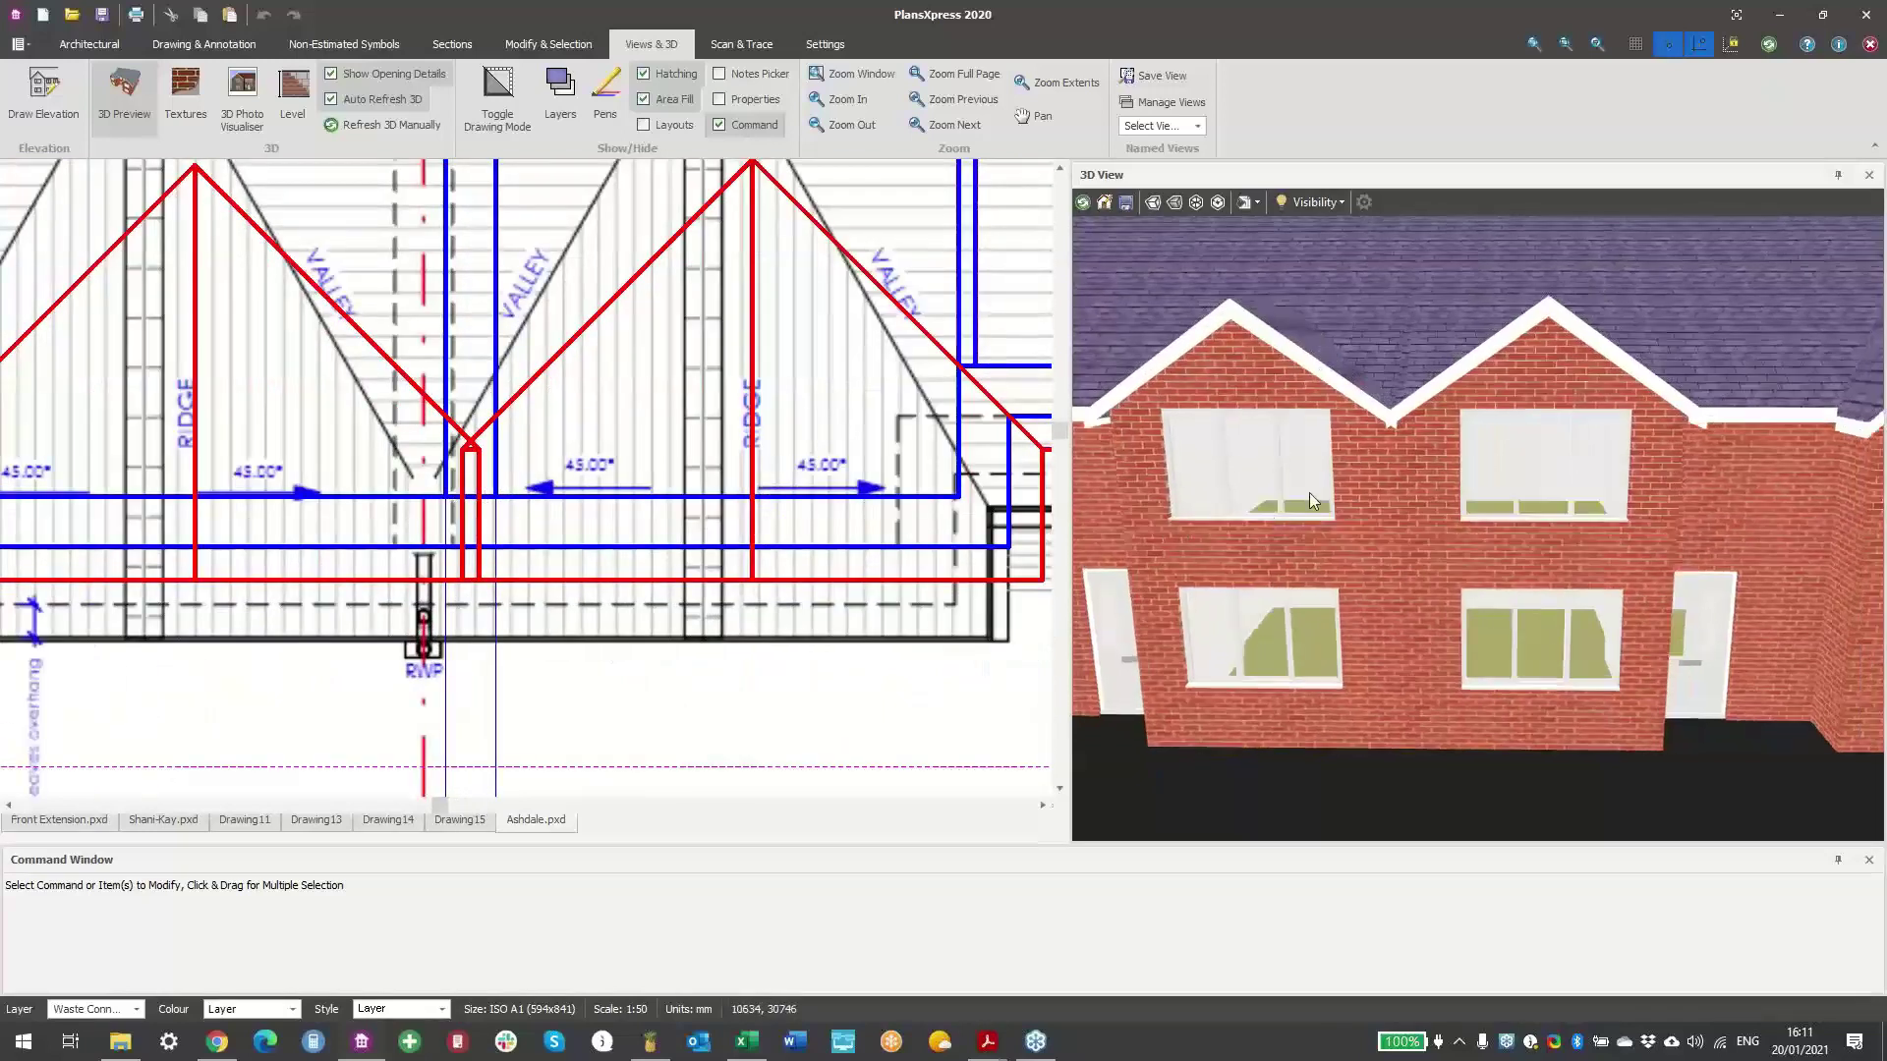
scroll(1394, 426, down, 5)
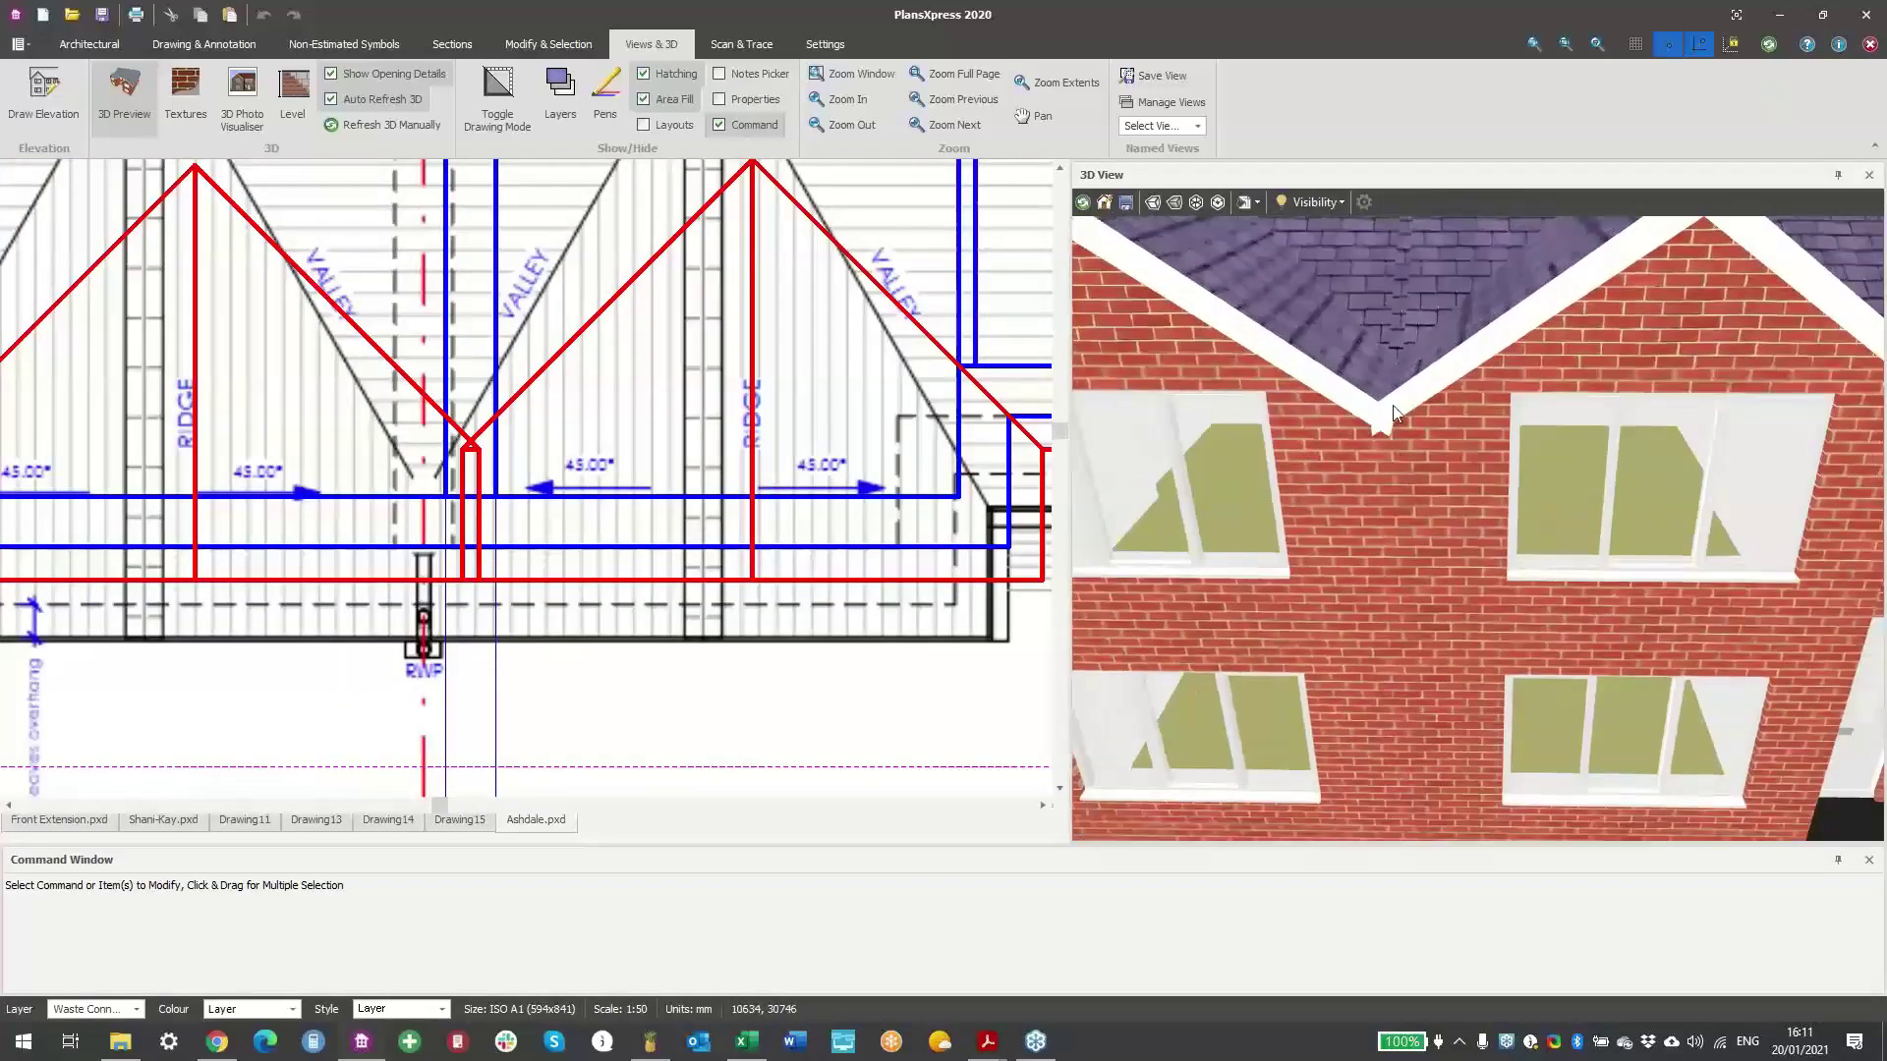
scroll(1384, 520, down, 4)
middle_drag(1387, 523, 1410, 521)
mouse_move(1567, 482)
mouse_down()
mouse_move(1510, 470)
mouse_move(1595, 531)
mouse_move(1320, 506)
mouse_move(1602, 416)
mouse_move(1595, 524)
mouse_move(1589, 506)
mouse_up()
scroll(1550, 546, up, 2)
mouse_move(1589, 506)
middle_down()
mouse_move(1550, 545)
mouse_move(1576, 527)
middle_up()
click(1870, 44)
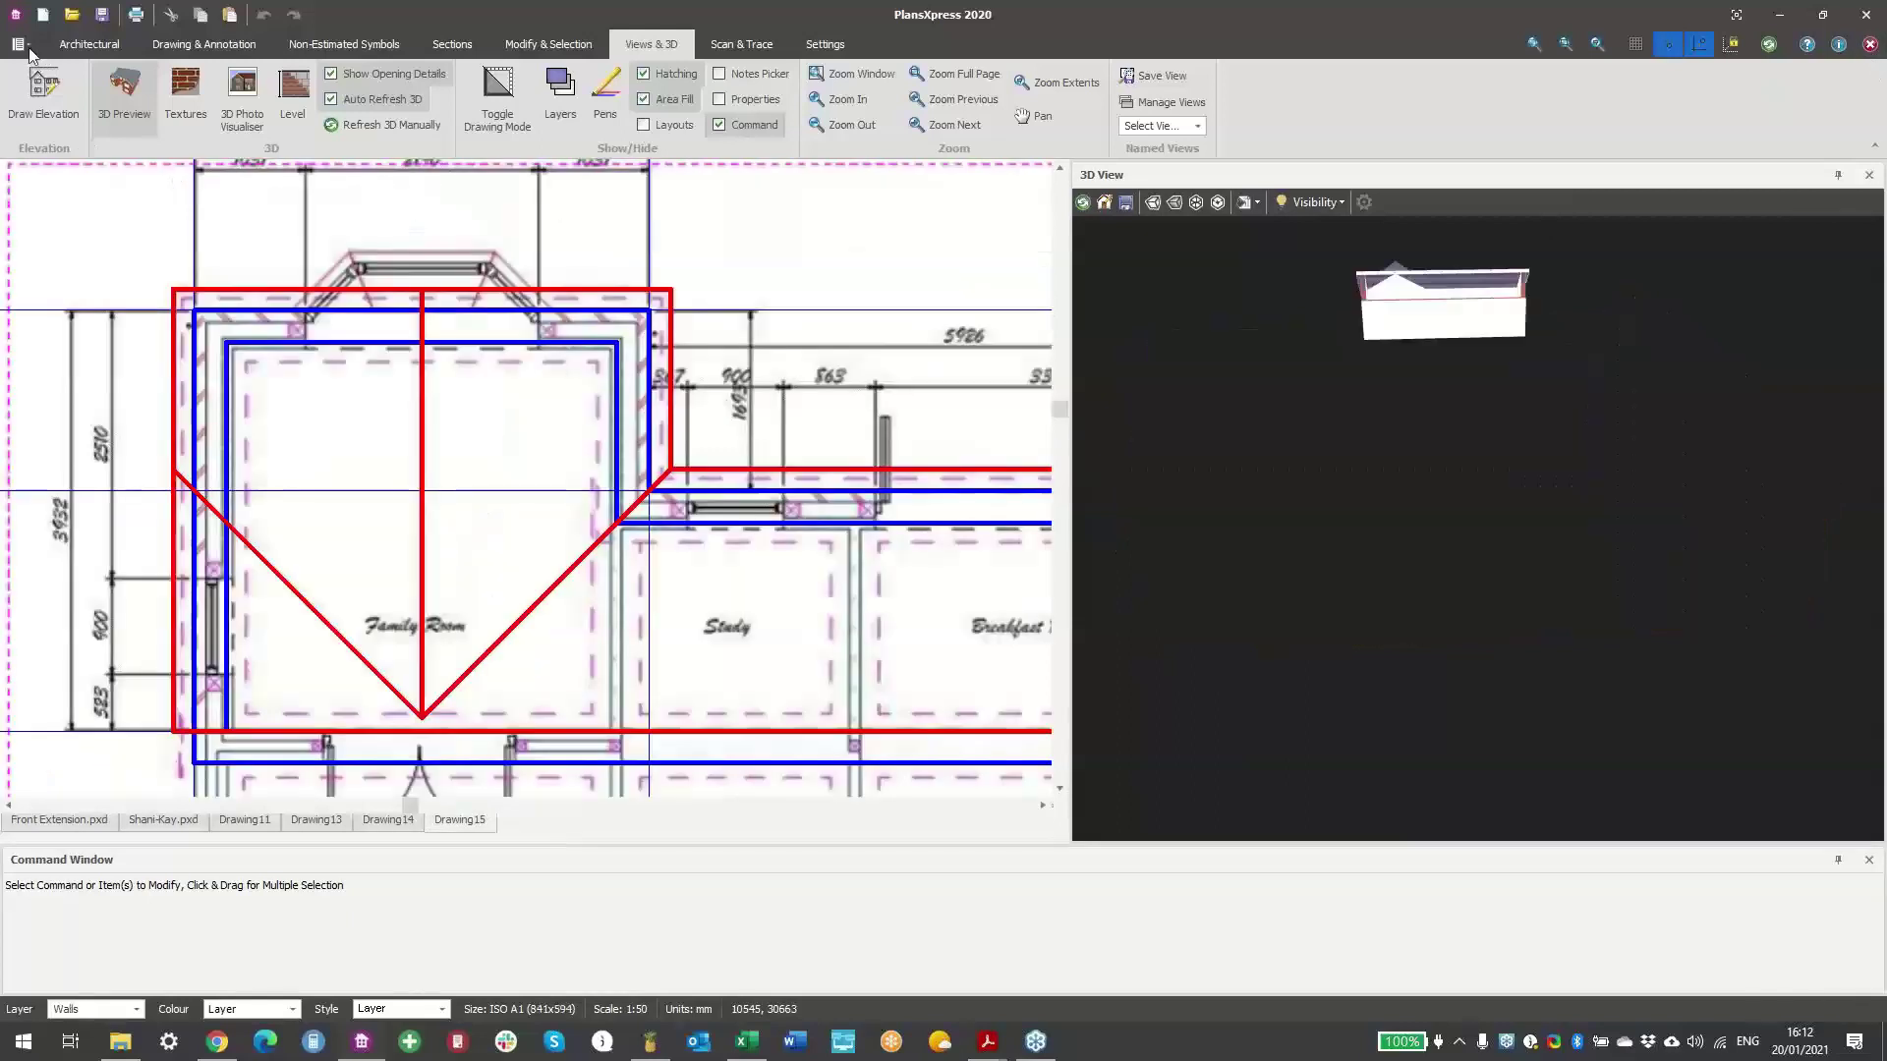
- Open the recent drawing Anthony Plan.pxd and show its angled timber-clad building in the 3D preview
click(16, 44)
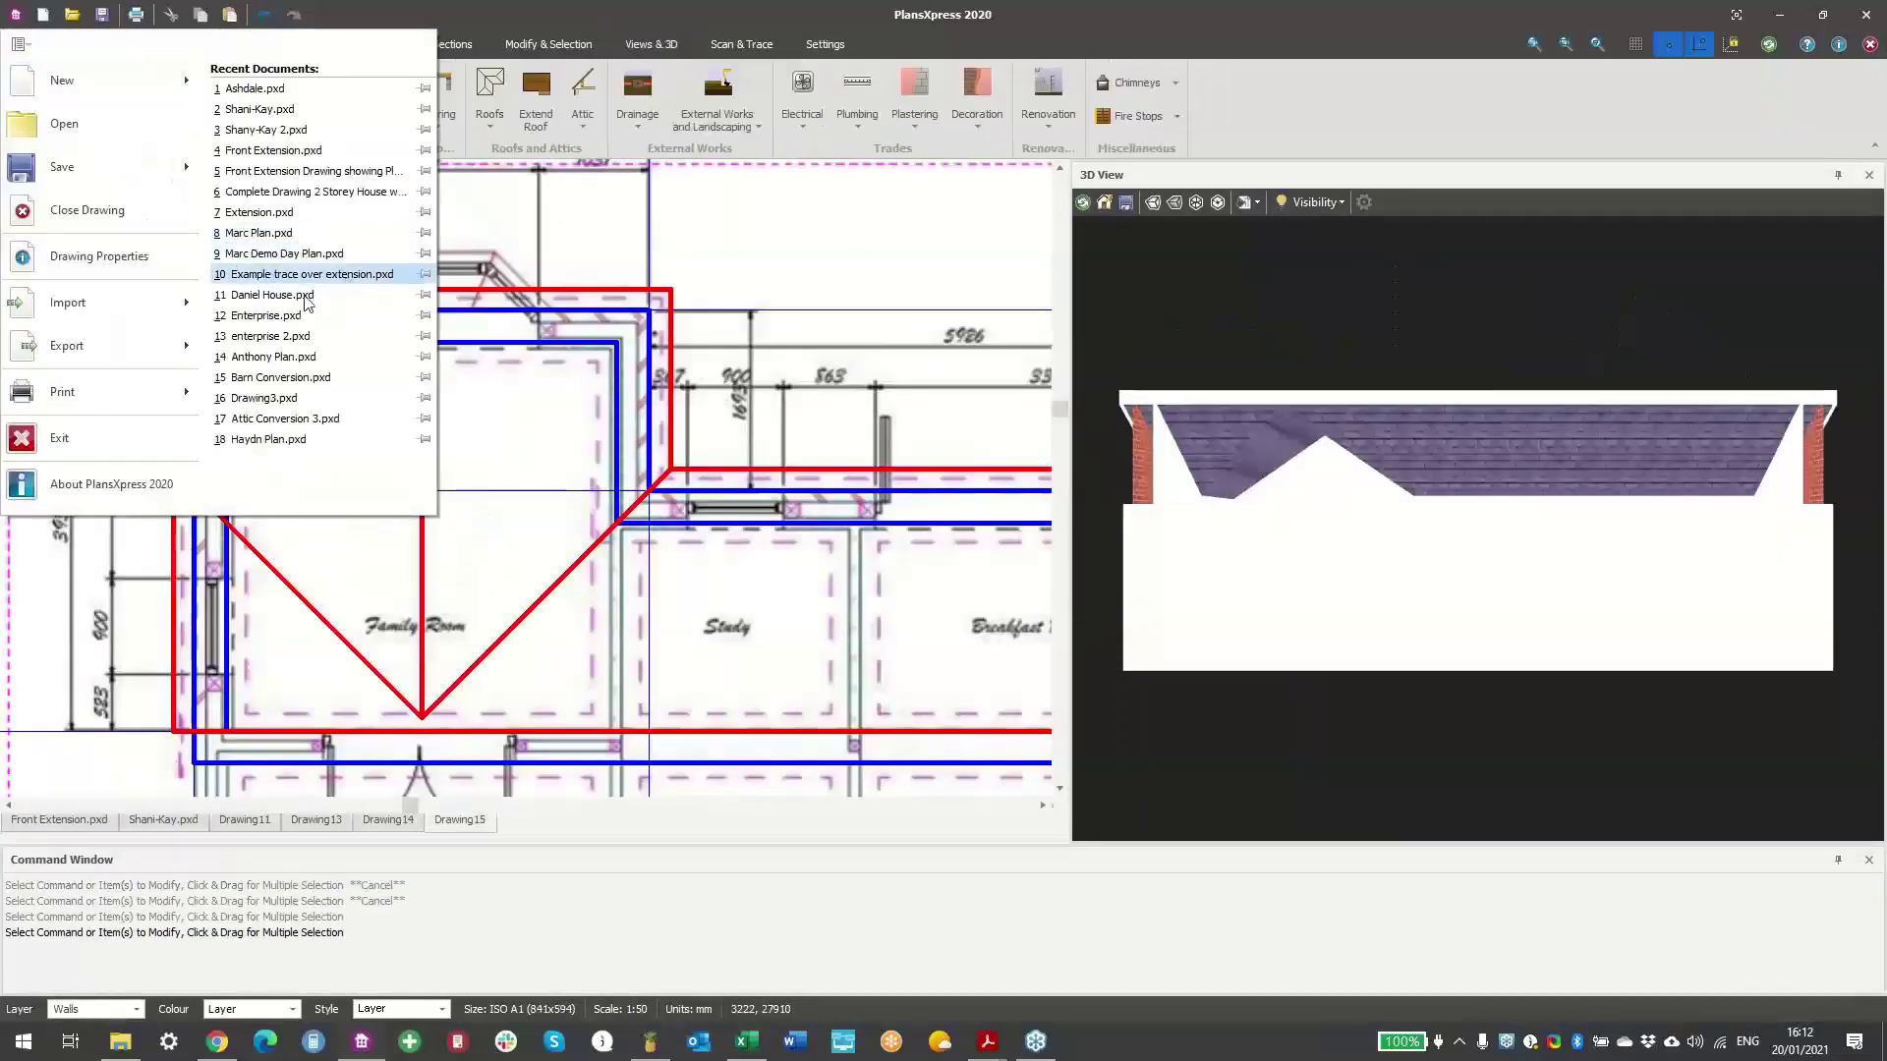
click(292, 358)
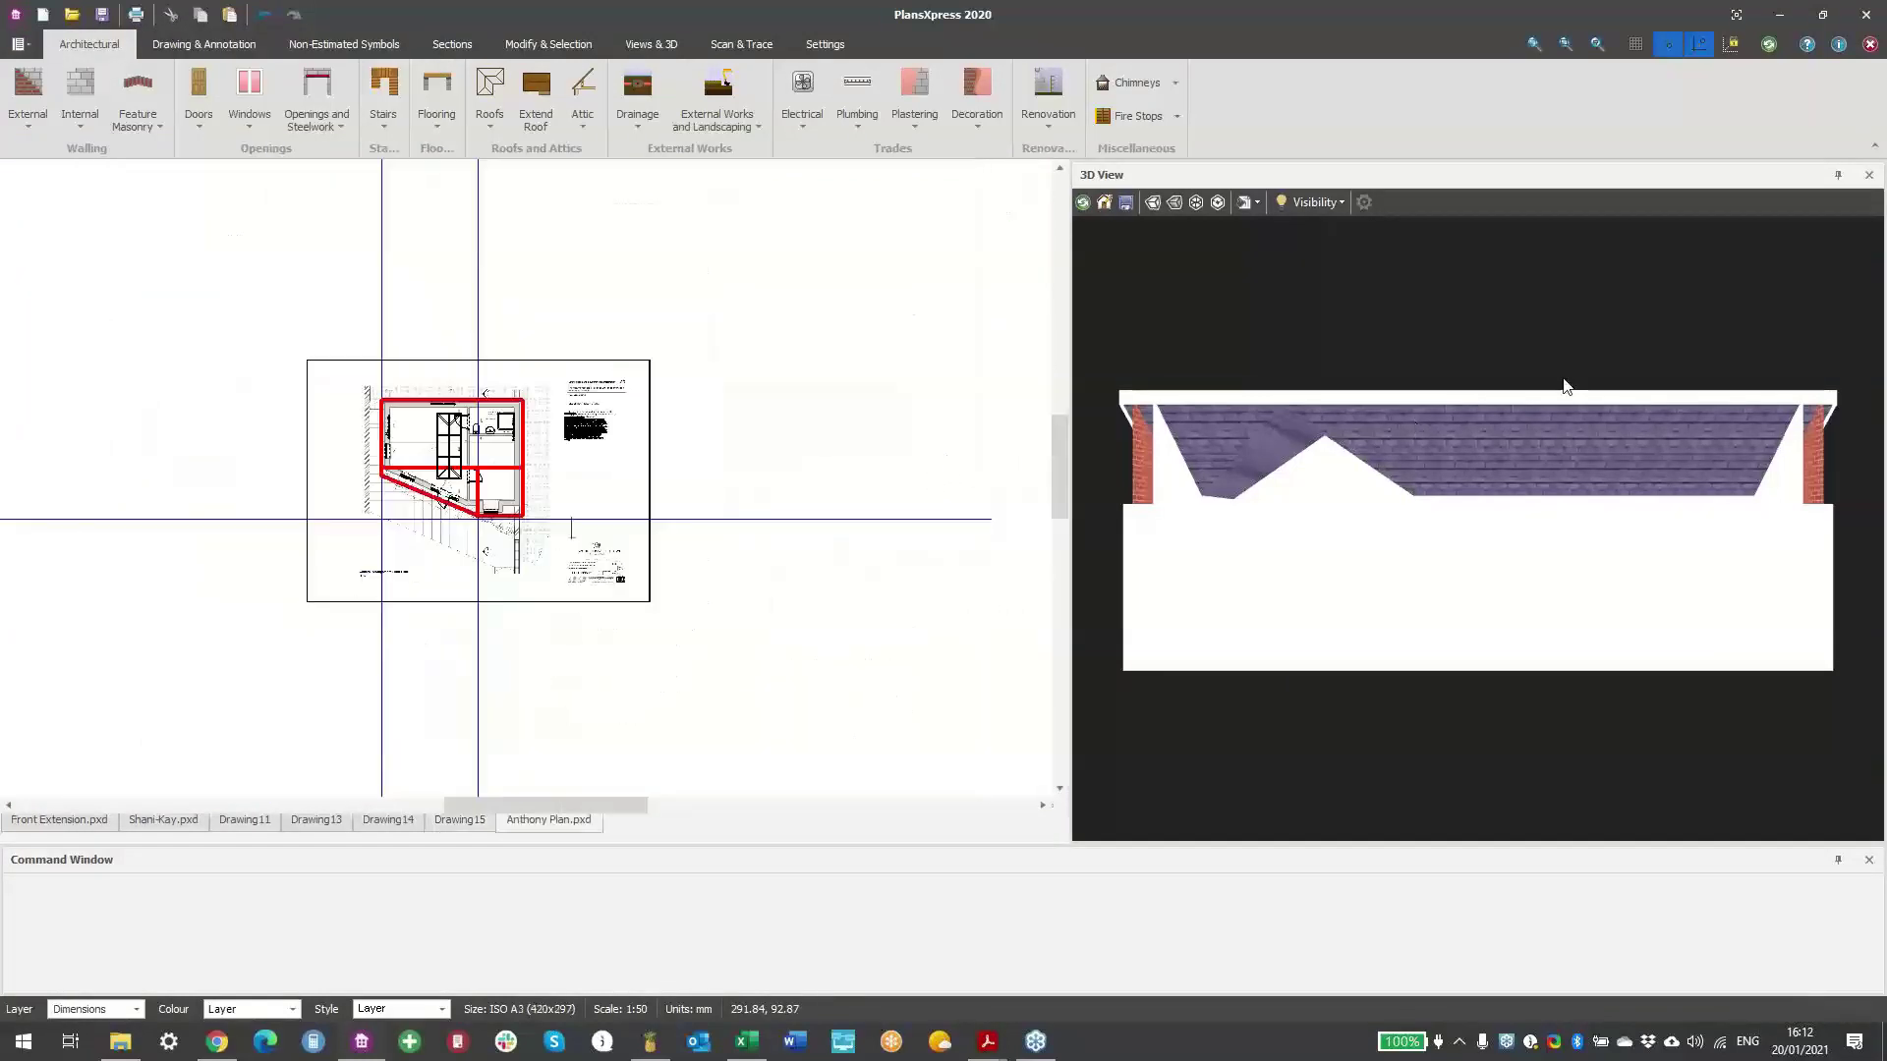
click(1868, 174)
scroll(726, 549, up, 5)
scroll(725, 548, down, 2)
middle_drag(725, 548, 725, 568)
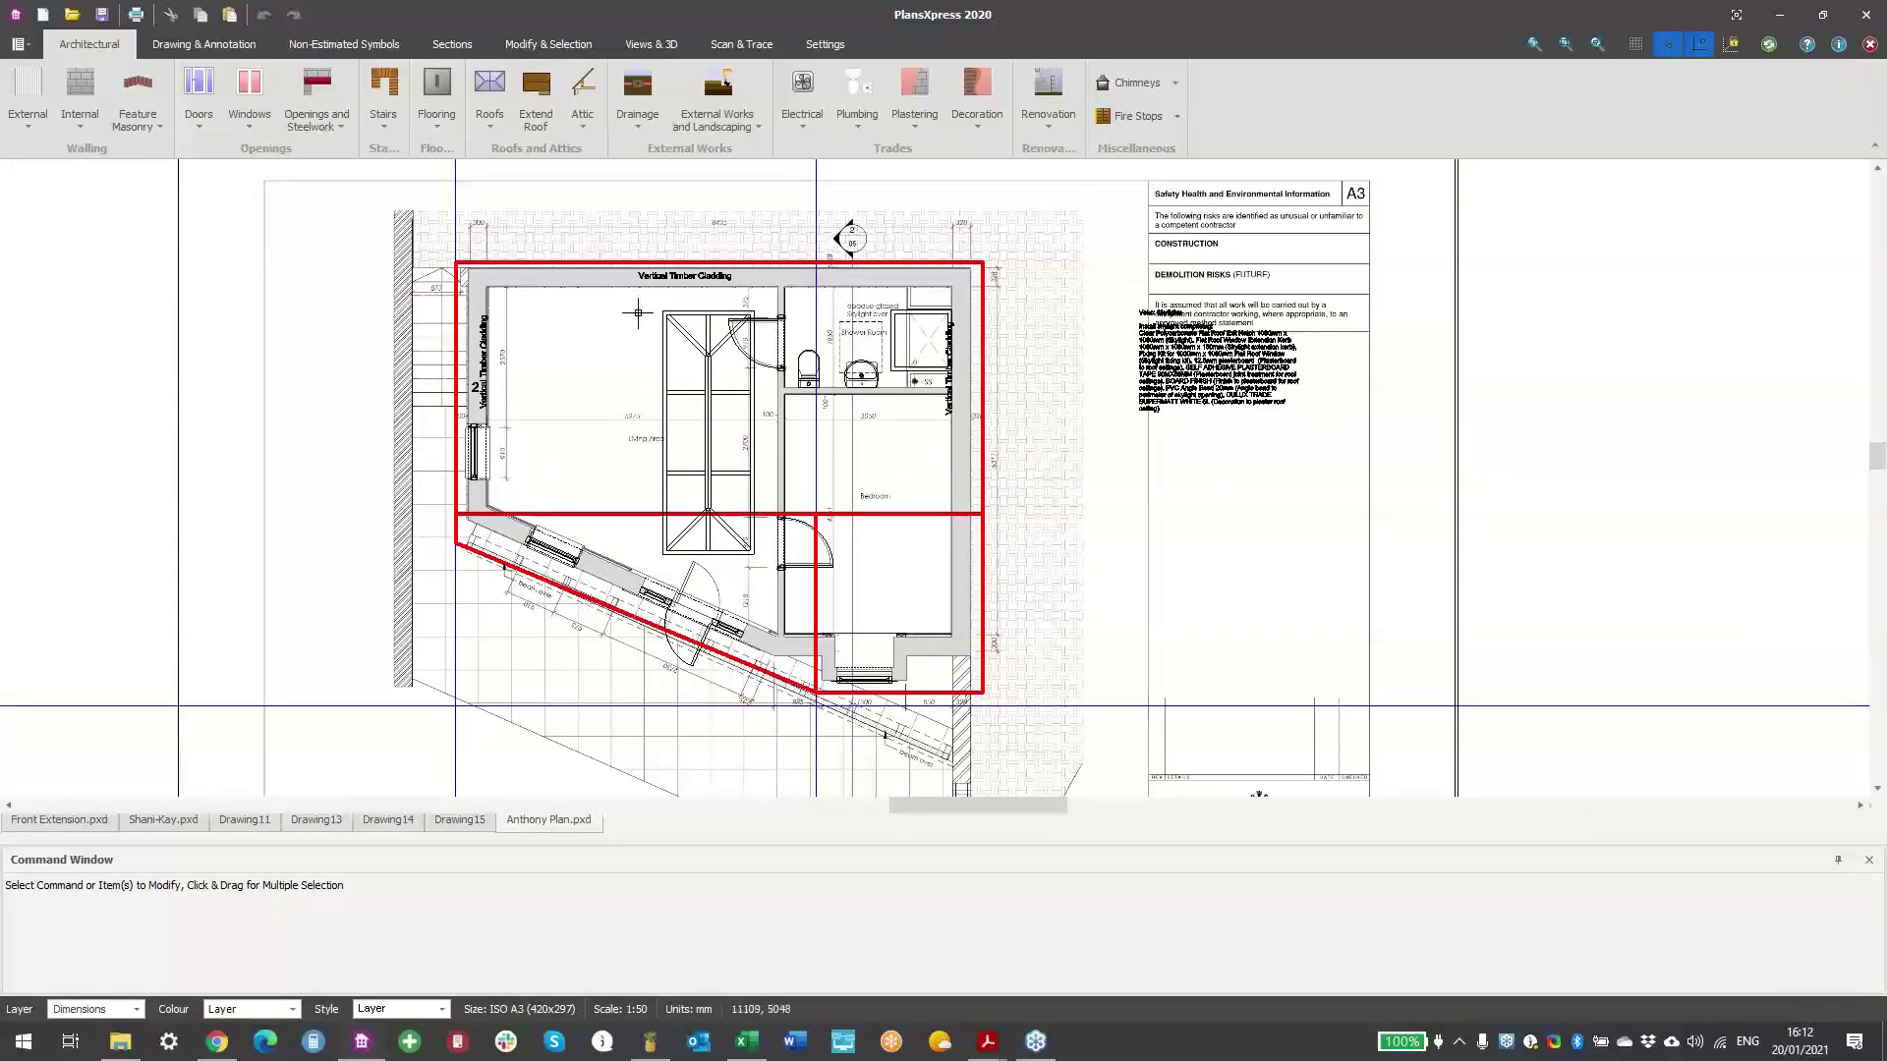
click(651, 45)
click(124, 96)
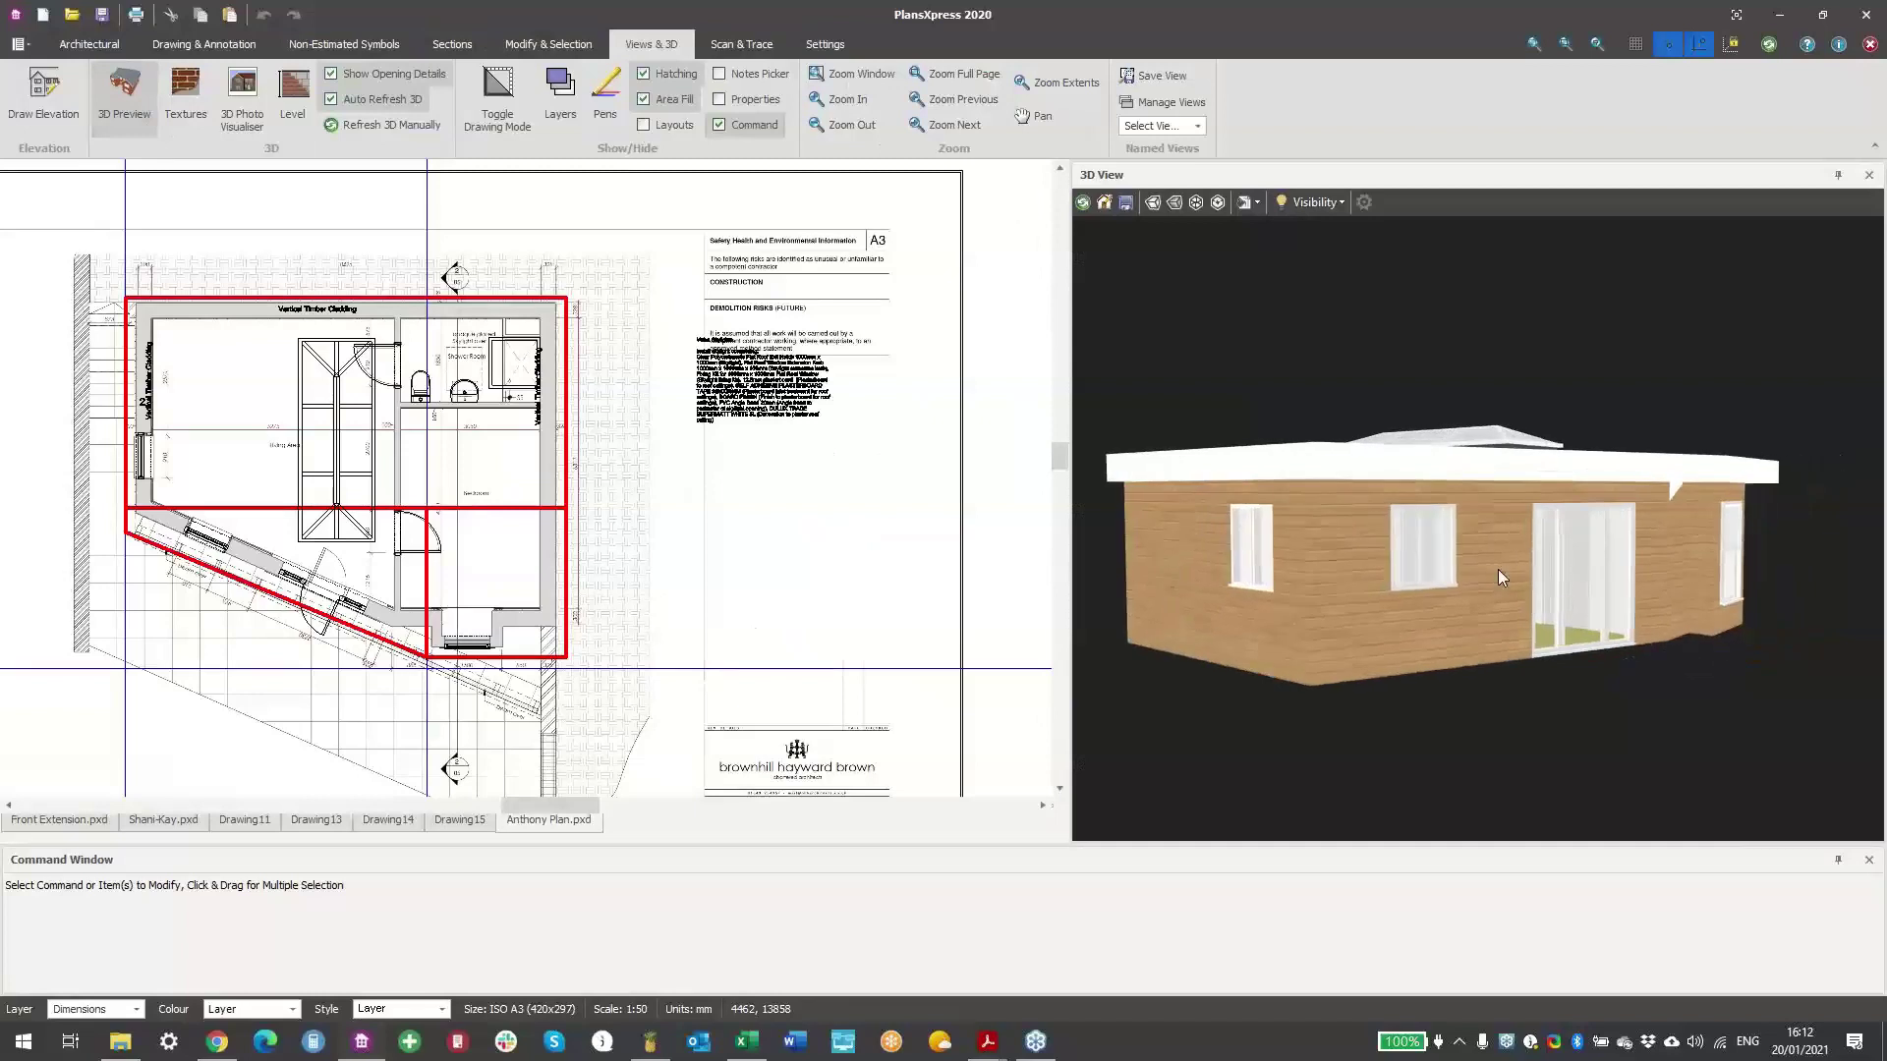
- Examine the timber-clad building from several sides in 3D alongside its floor plan, and open the 3D view's image export without saving
drag(1464, 605, 1524, 609)
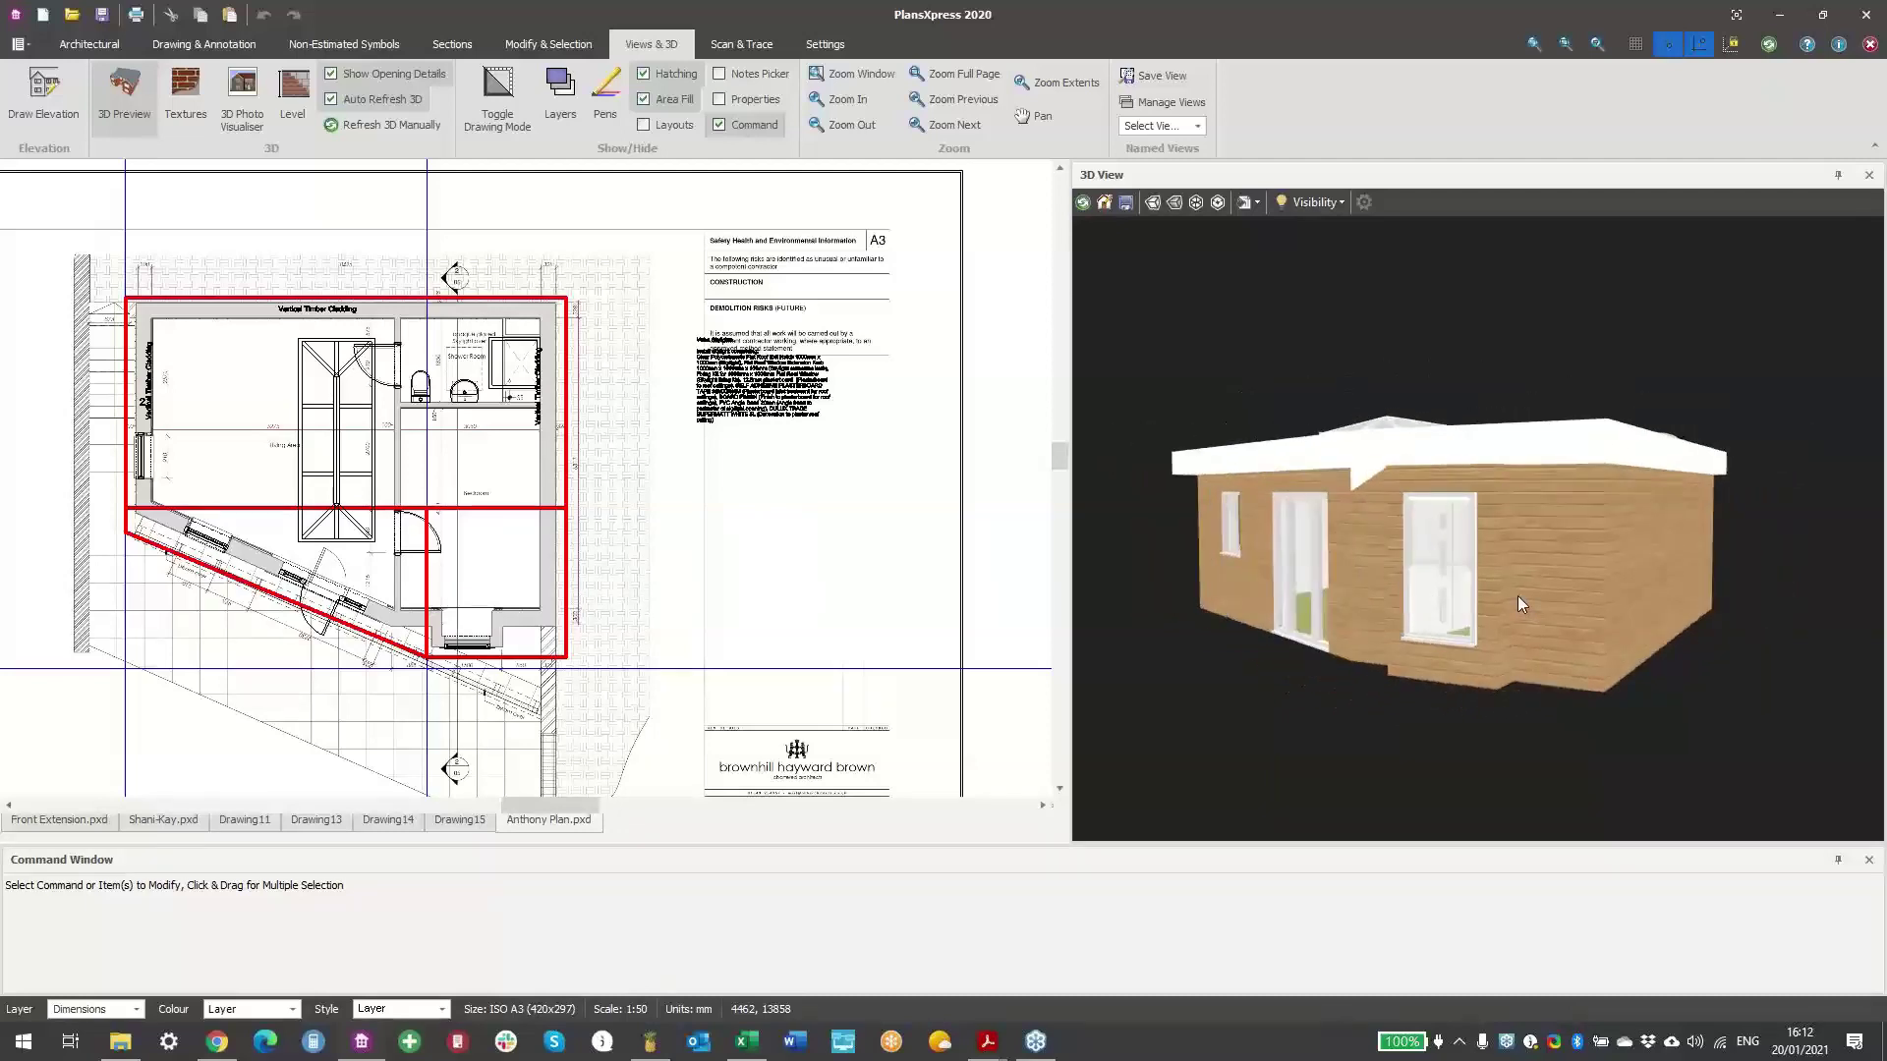
middle_drag(365, 562, 561, 580)
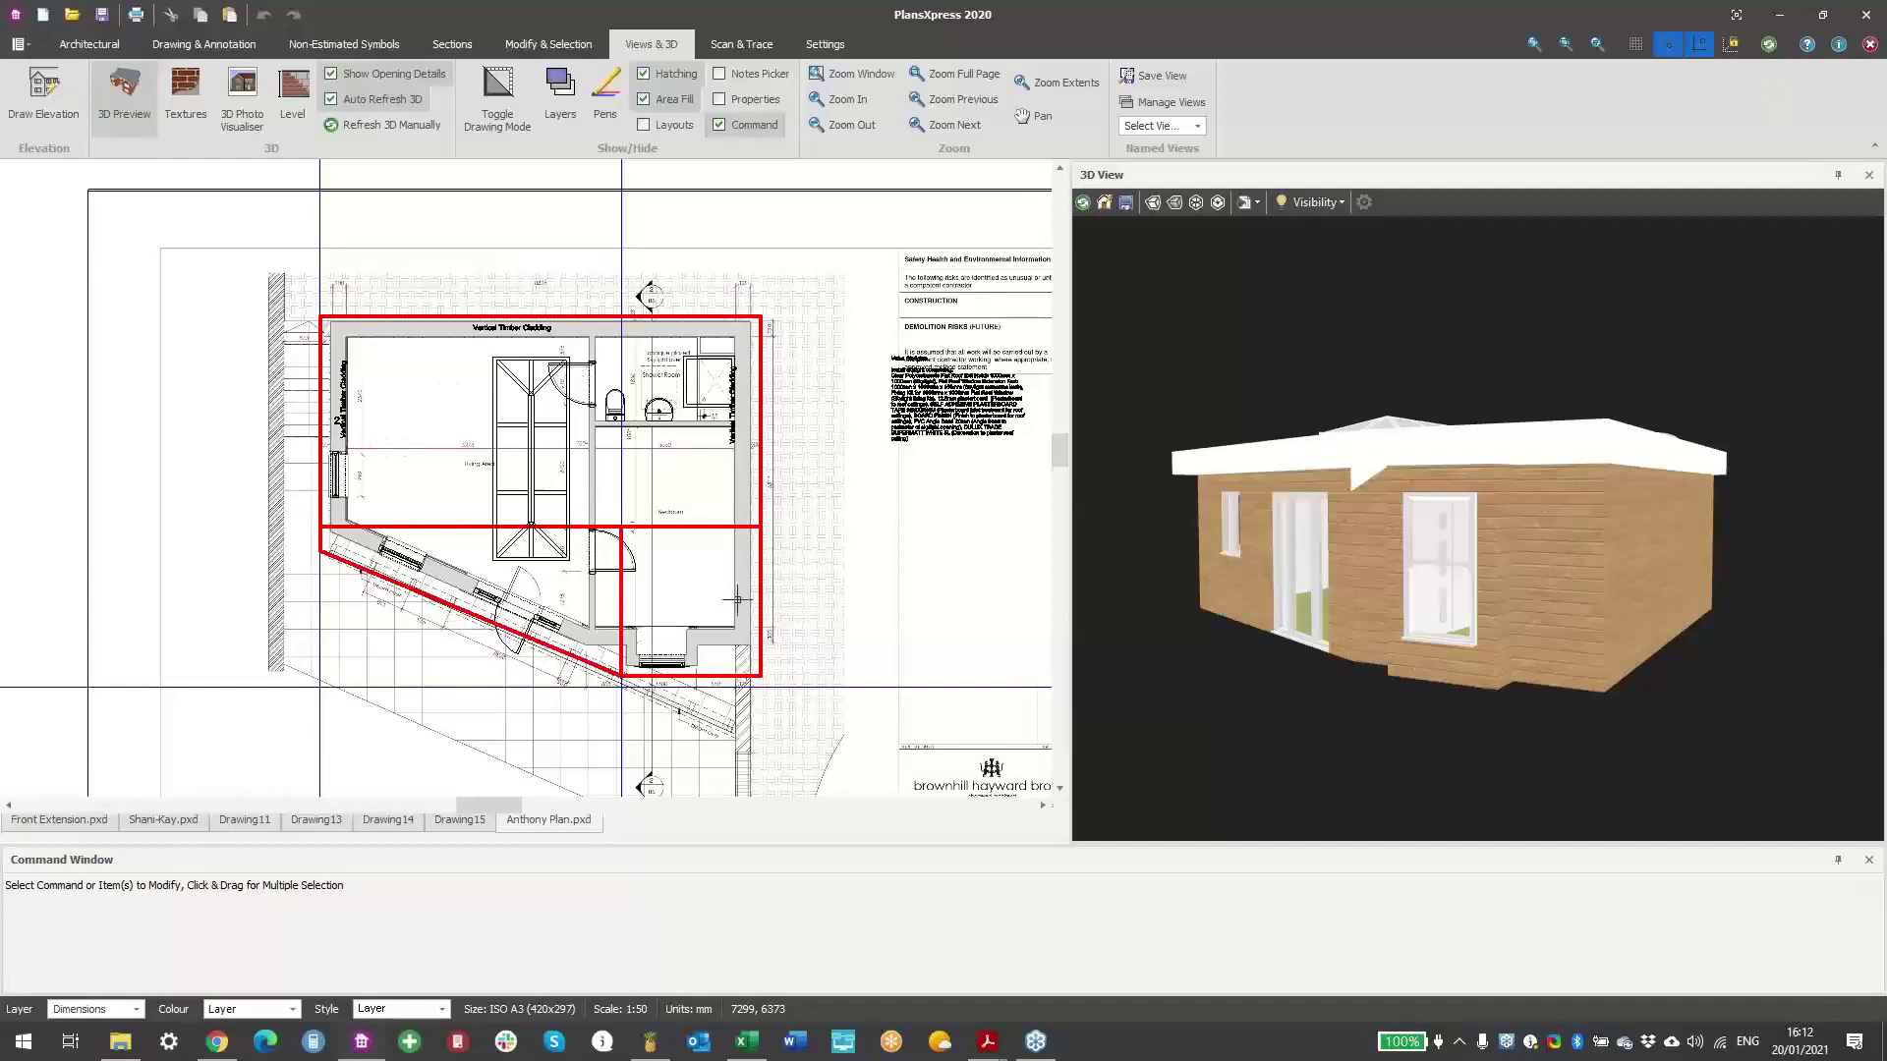
middle_drag(755, 578, 787, 581)
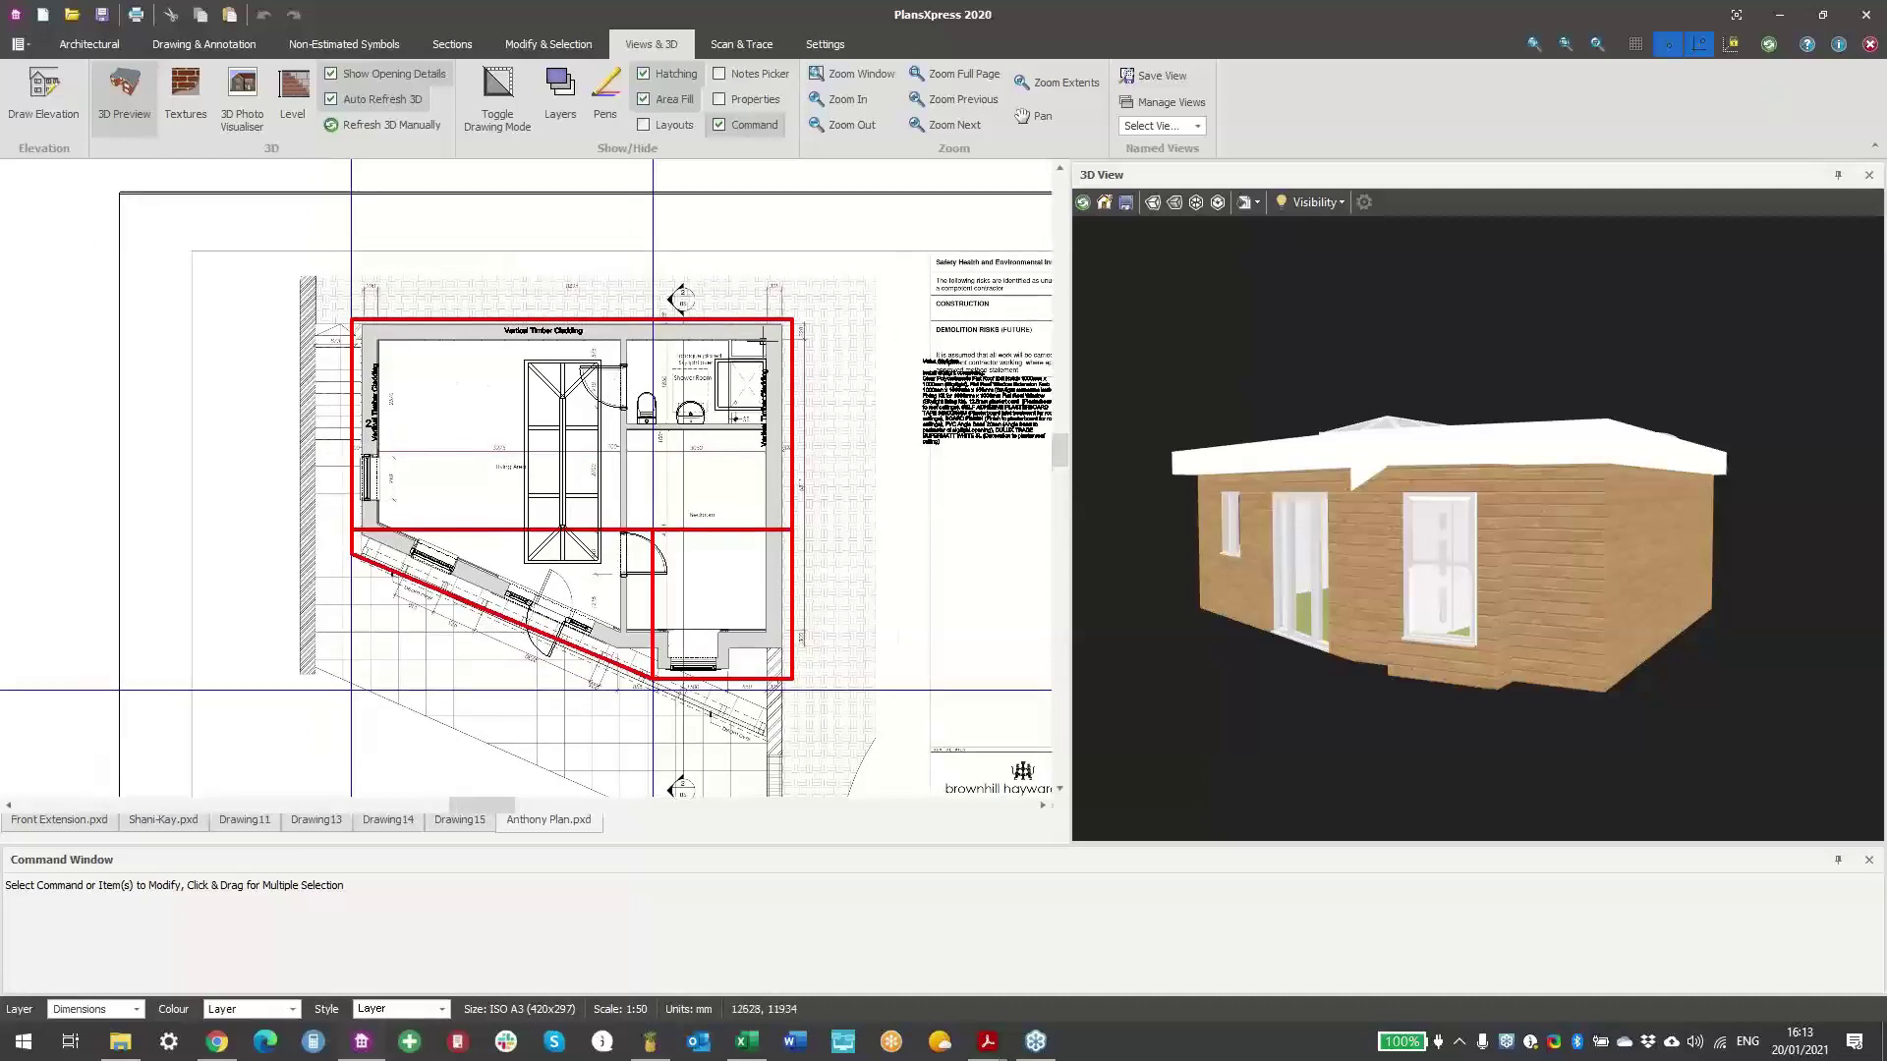
drag(1592, 590, 1317, 479)
click(1126, 202)
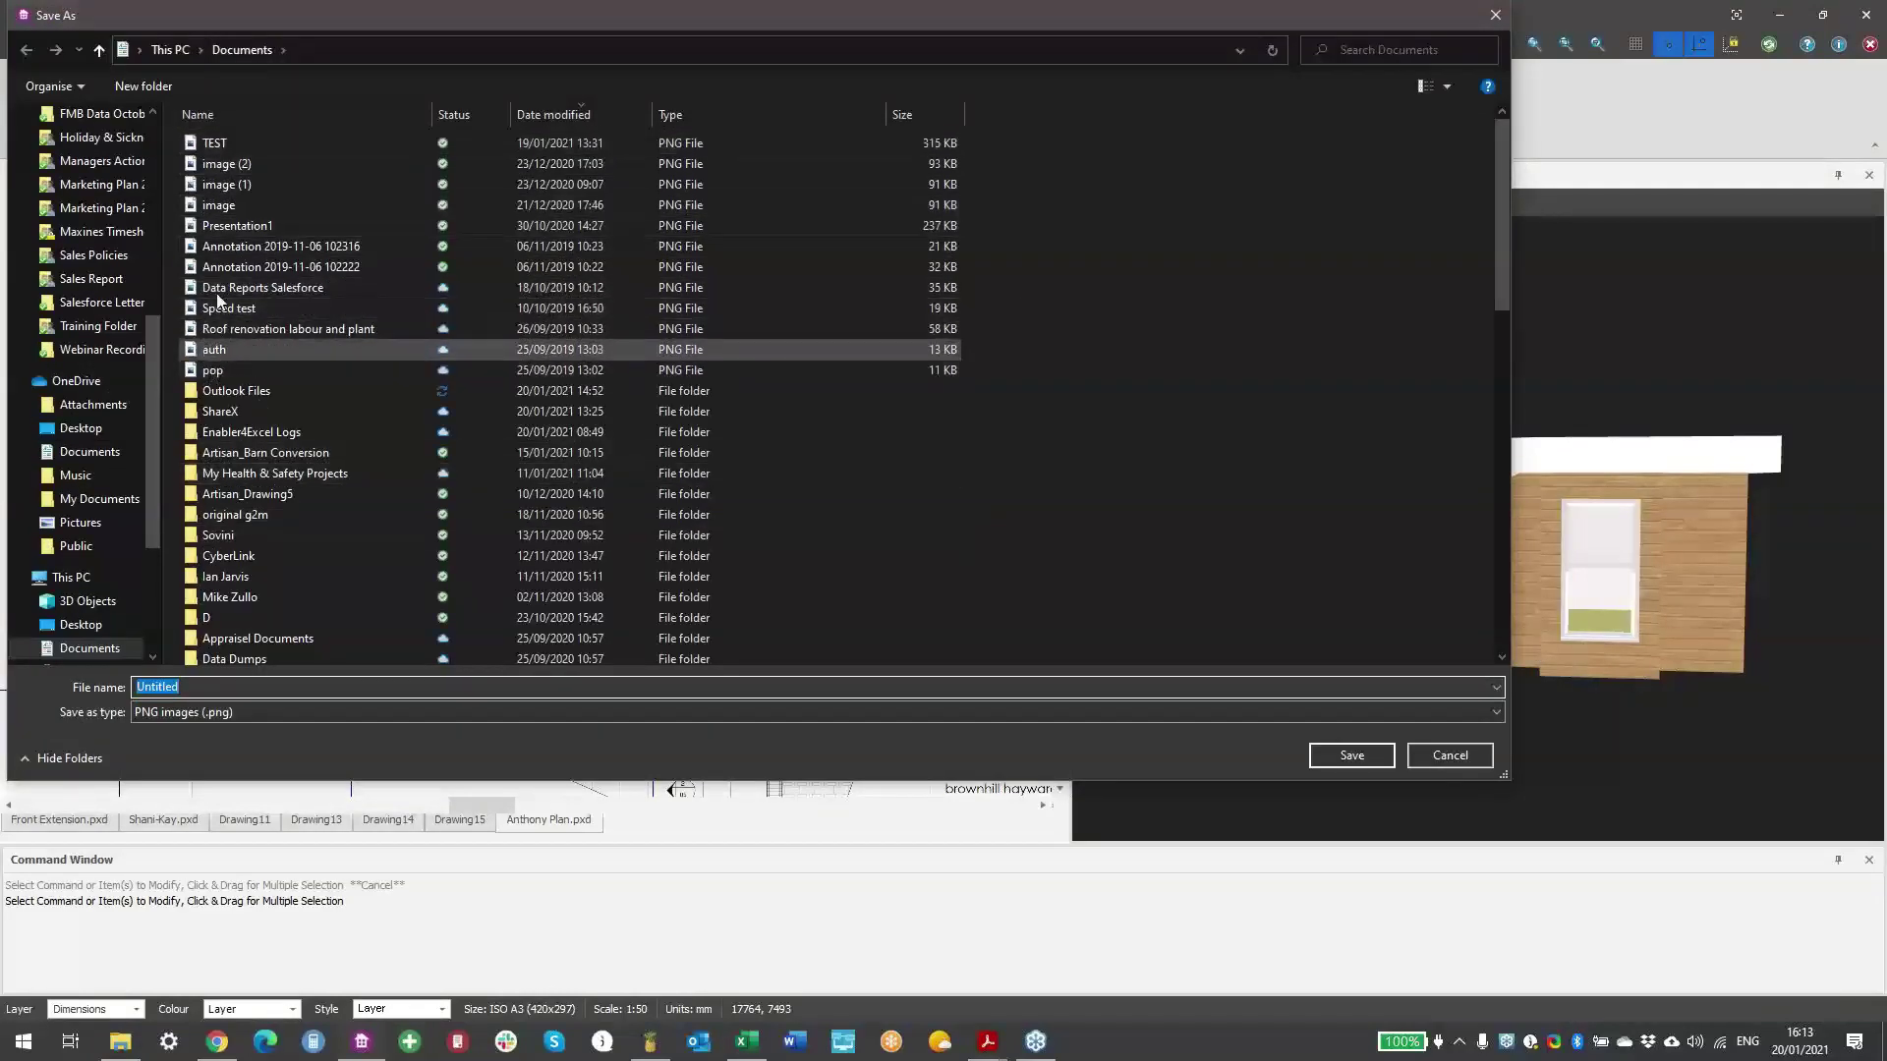
click(1424, 750)
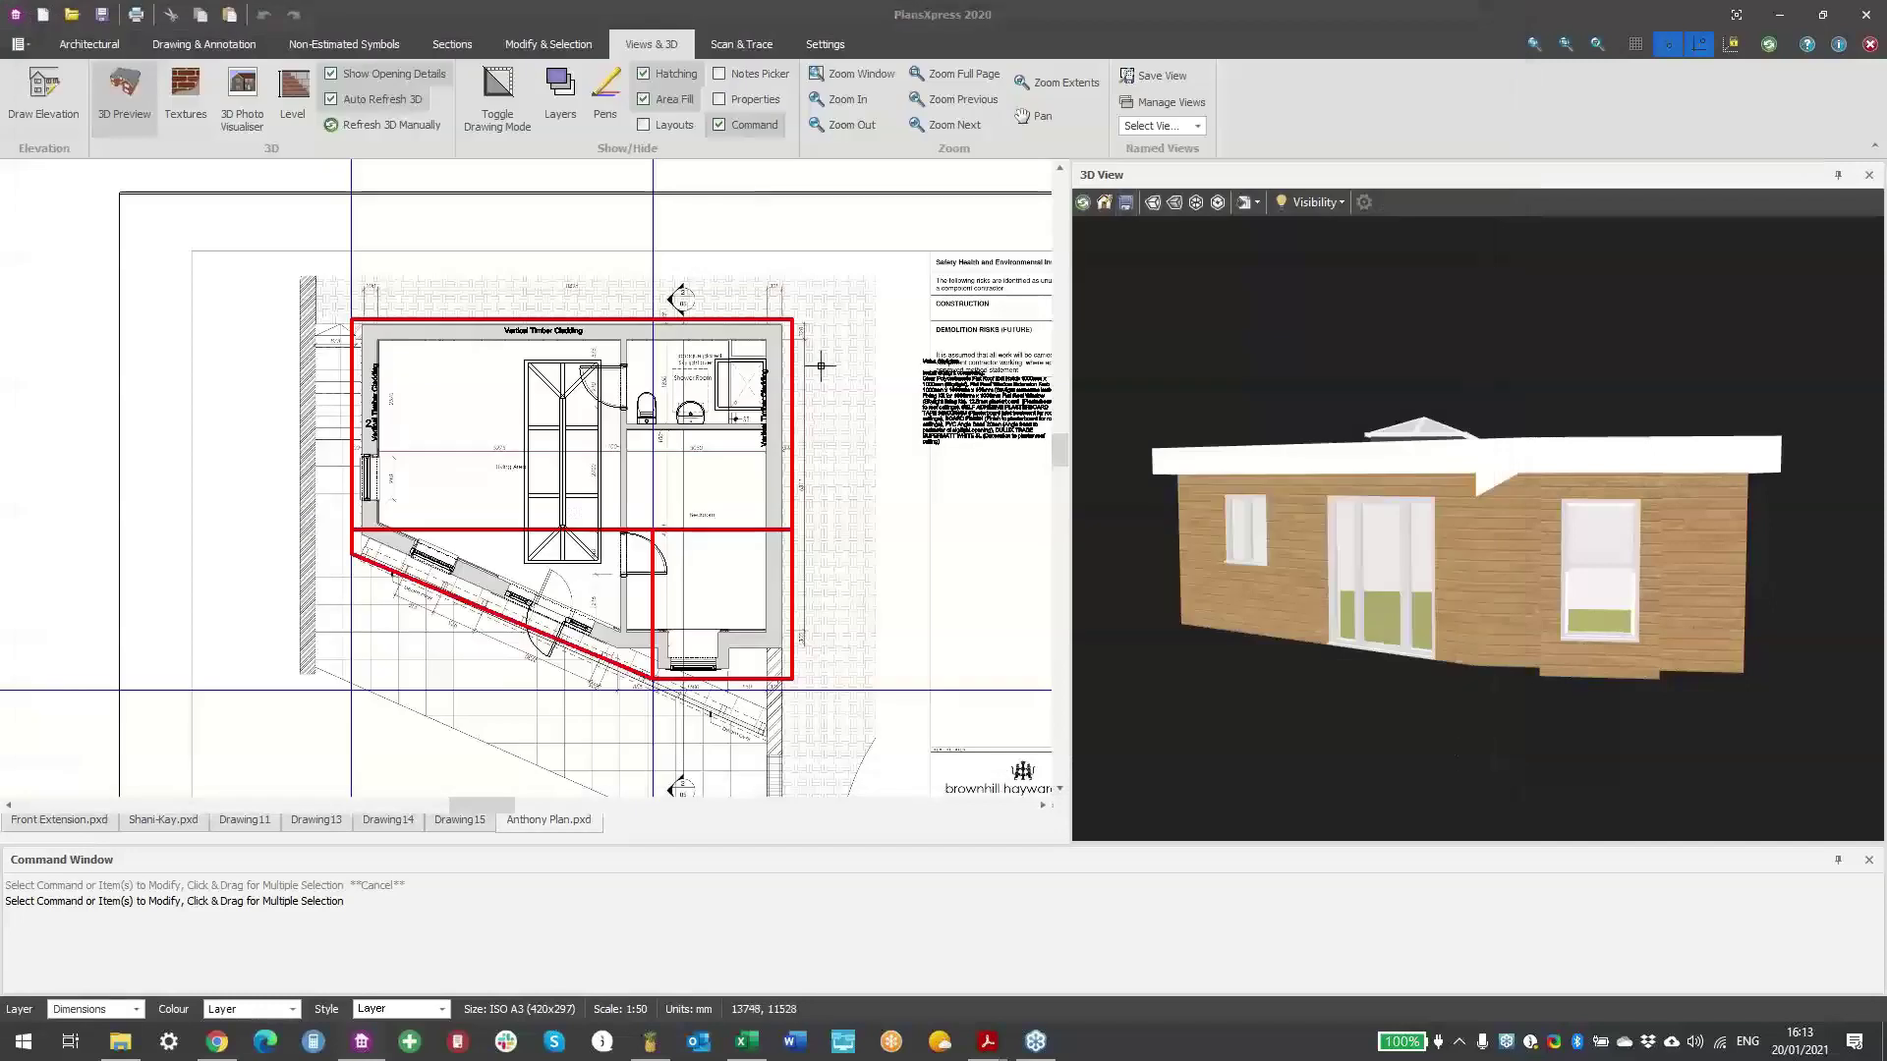
- Open the building in 3D Photo Visualiser, orbit to its glazed front, and bring up the User Defined backgrounds
click(240, 120)
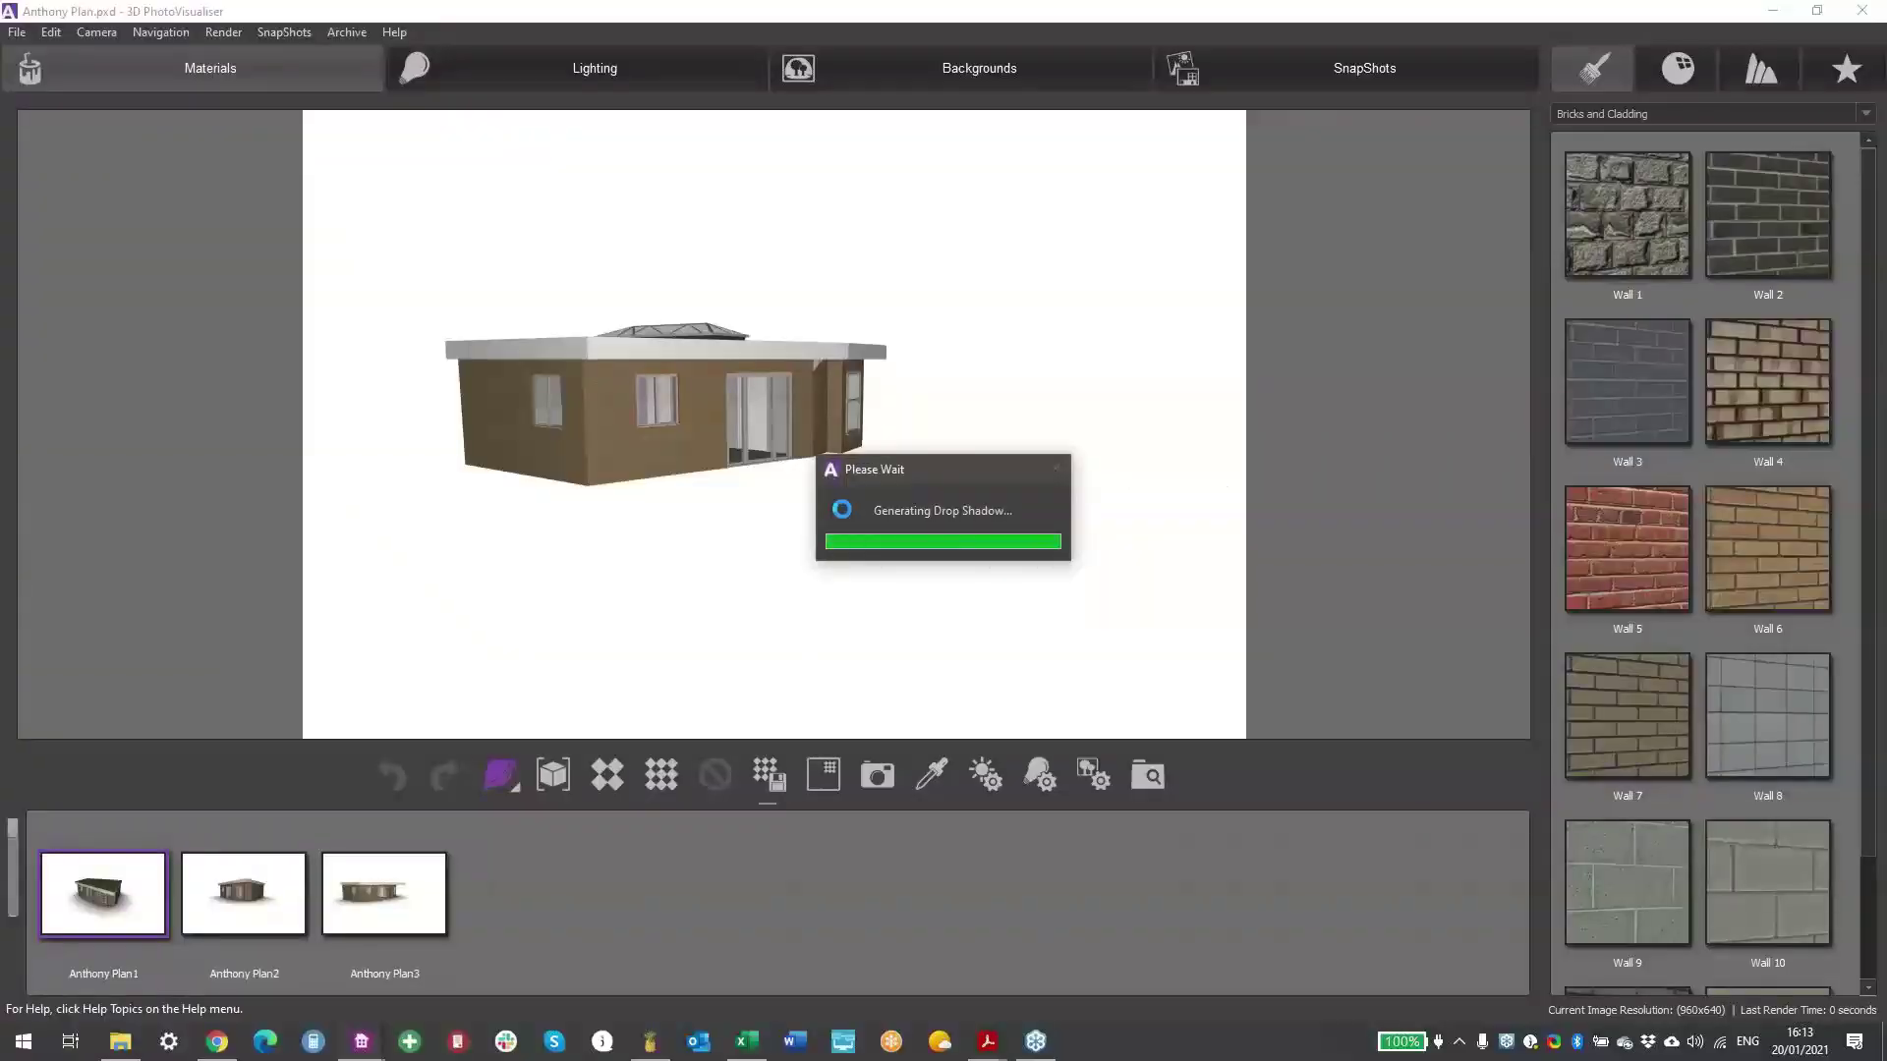
drag(926, 473, 963, 507)
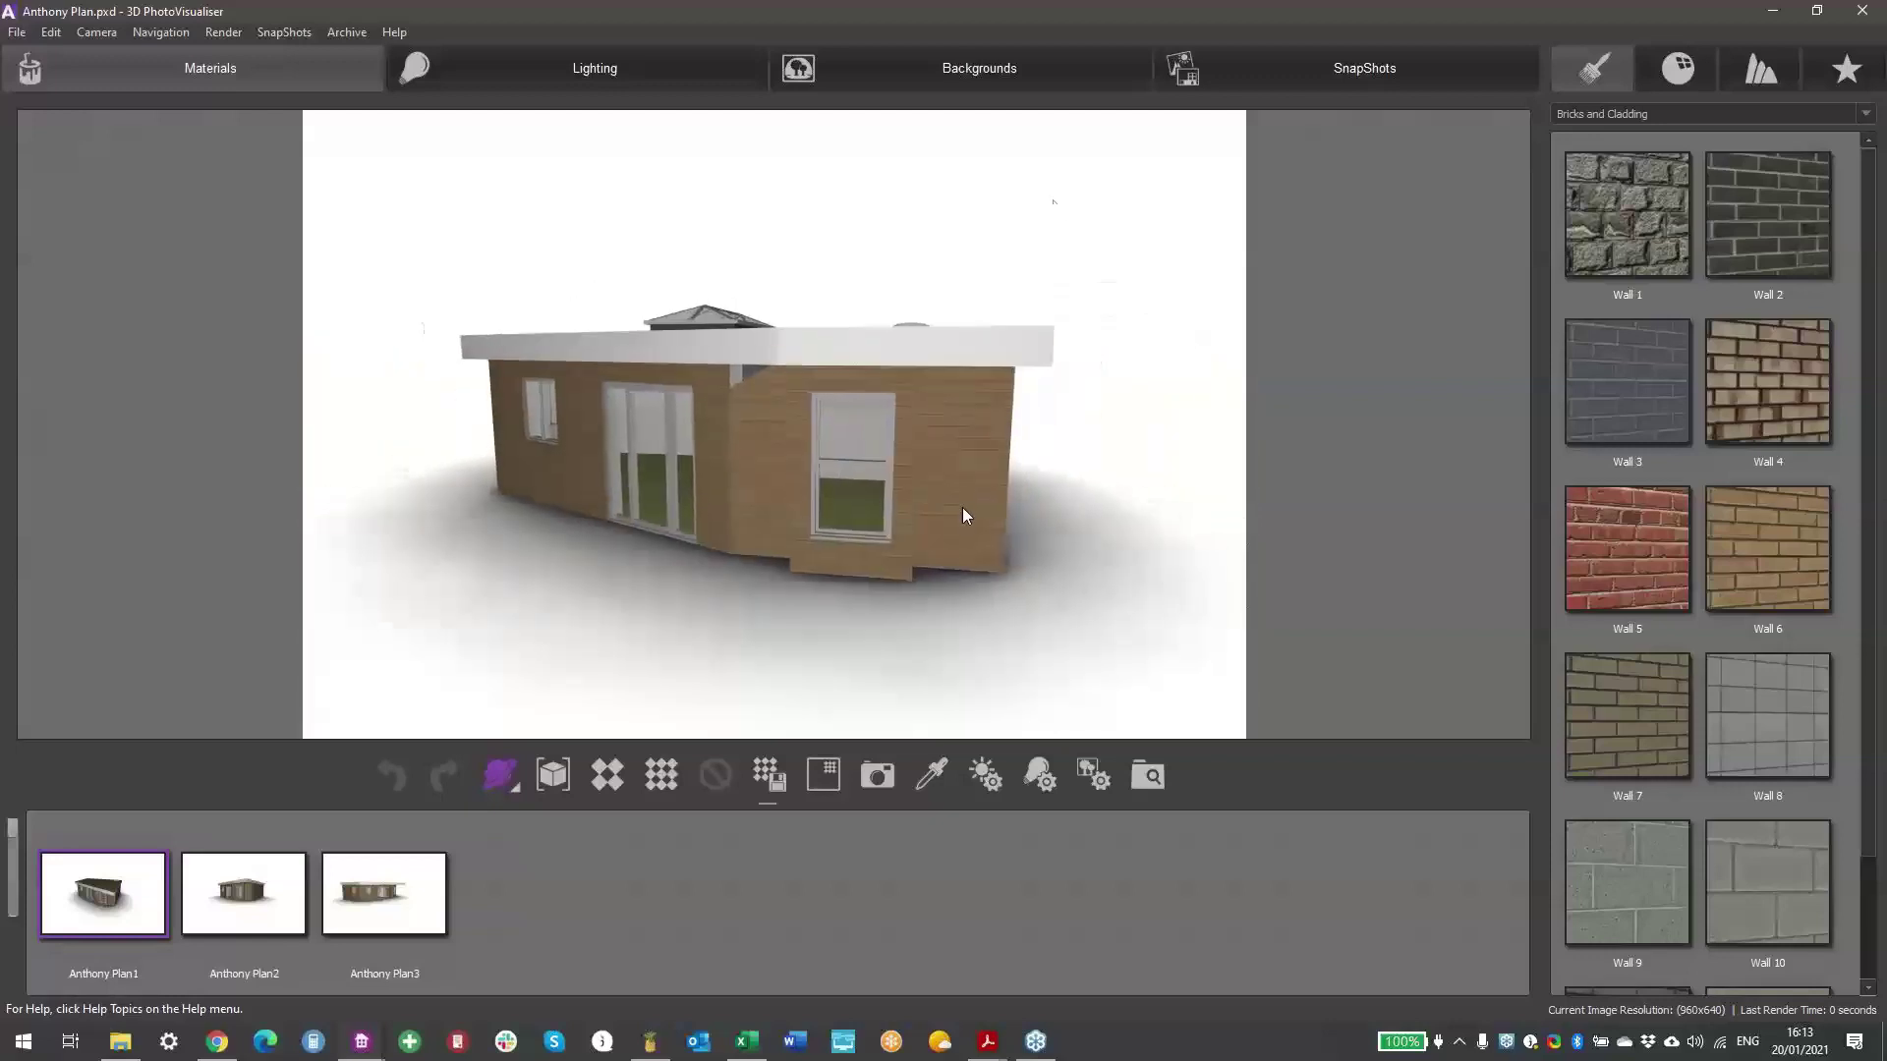
click(967, 63)
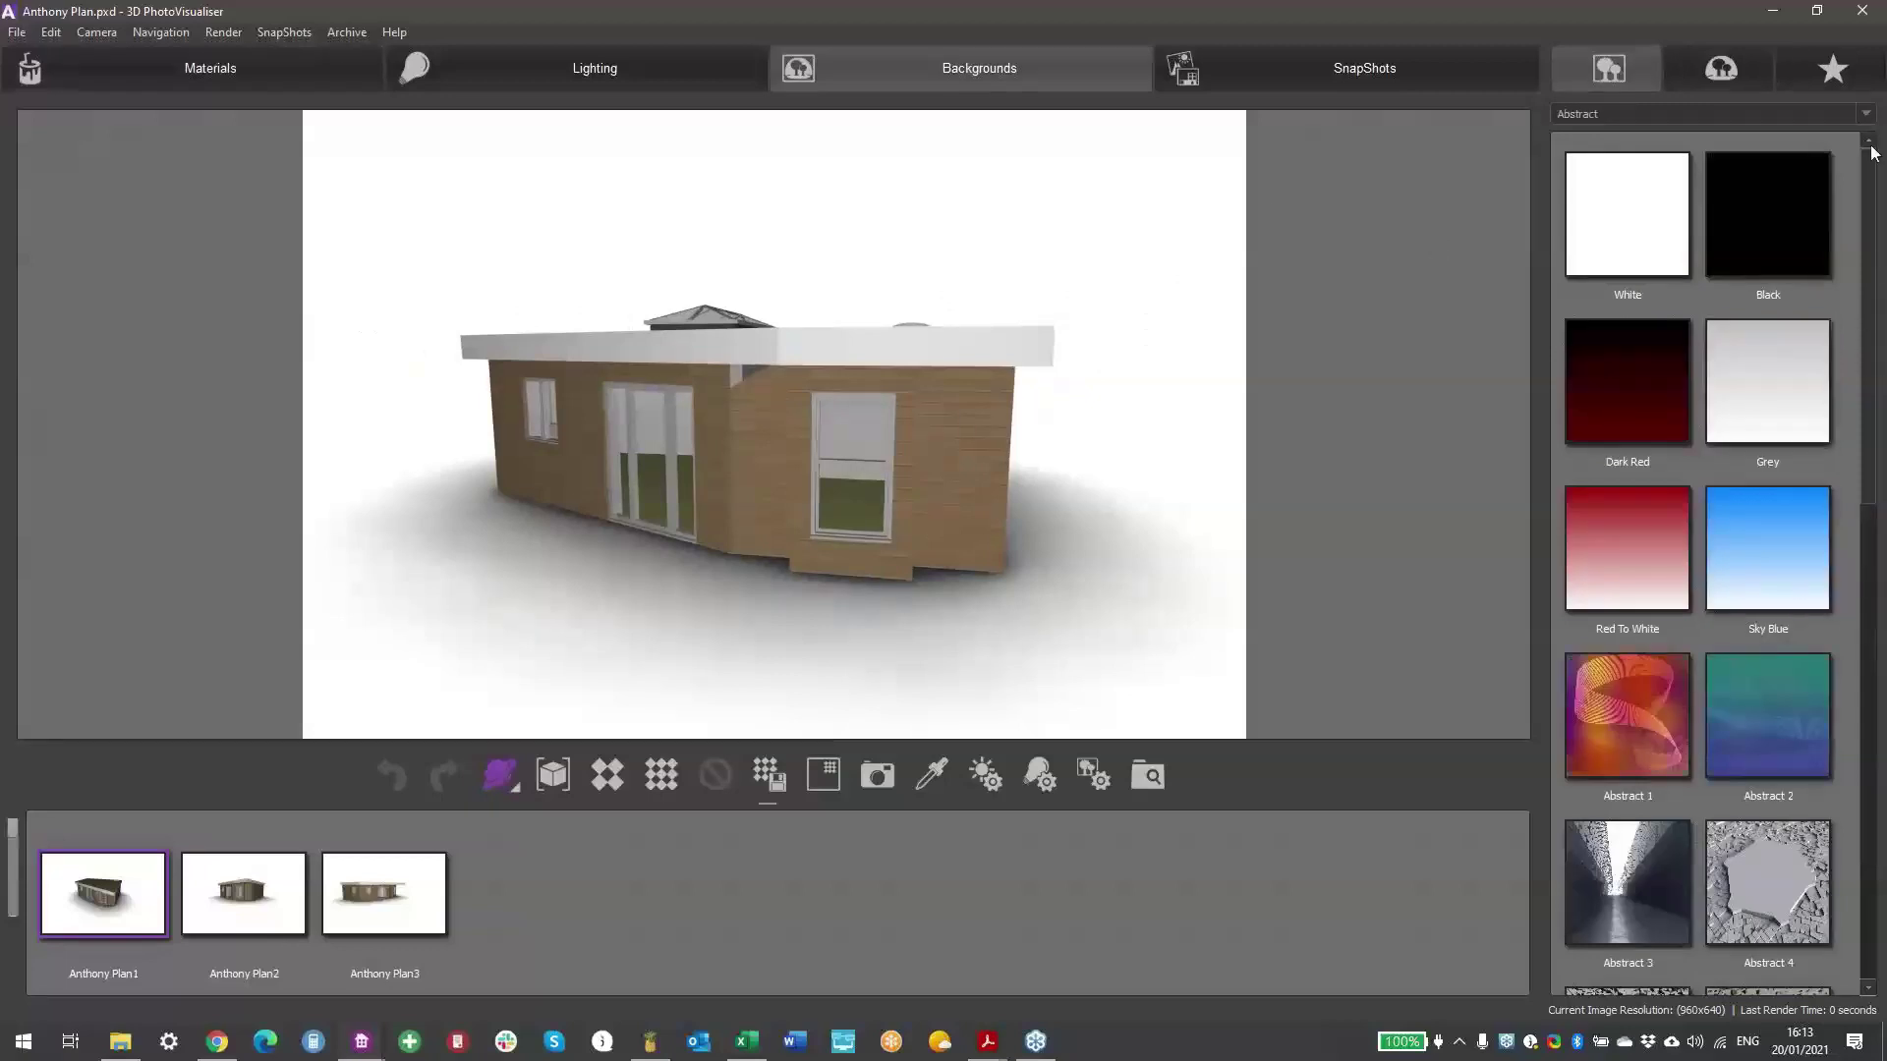
click(1775, 114)
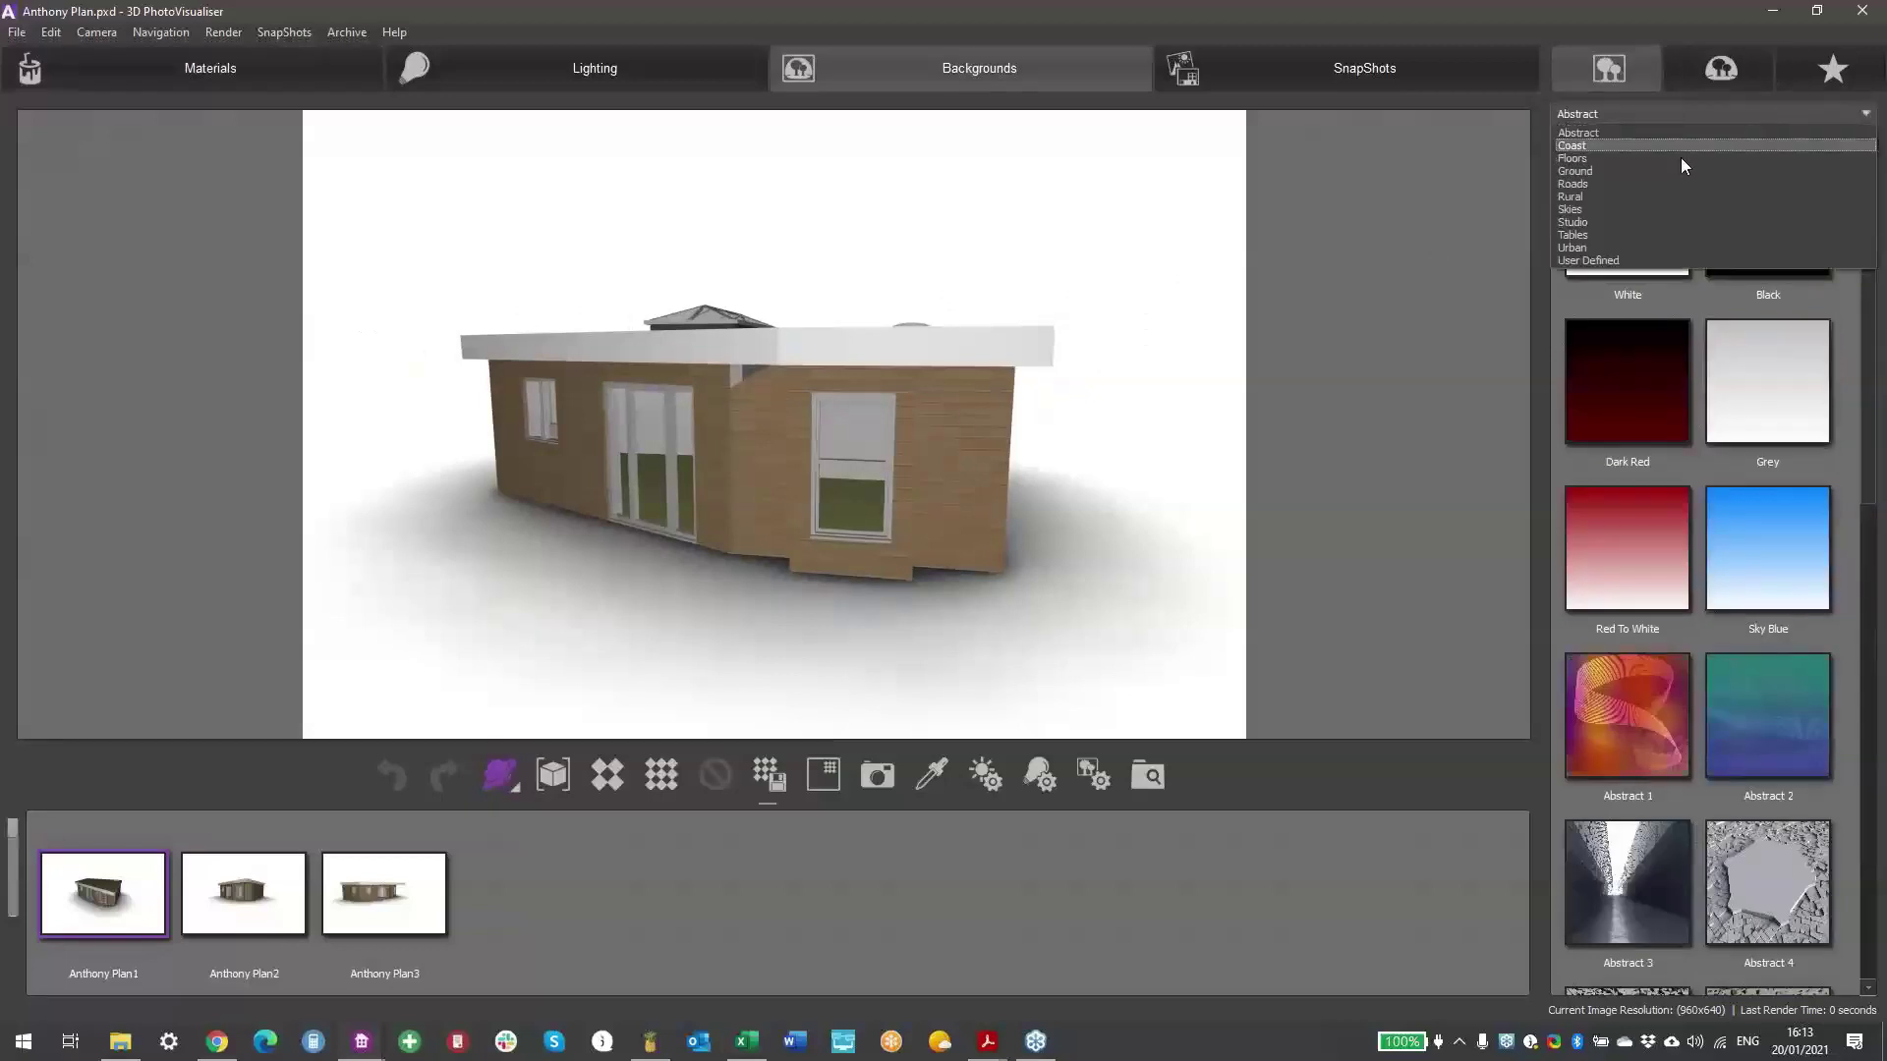
click(1589, 260)
- Apply back-of-house-from-garden-with-open-doorsCREATIVE-LOCATION-MORDERN-HOUSE-FOR-PHOTOSHOOTjpg from the Desktop as the Custom Image background and enlarge the building over the lawn
drag(1792, 377, 1101, 218)
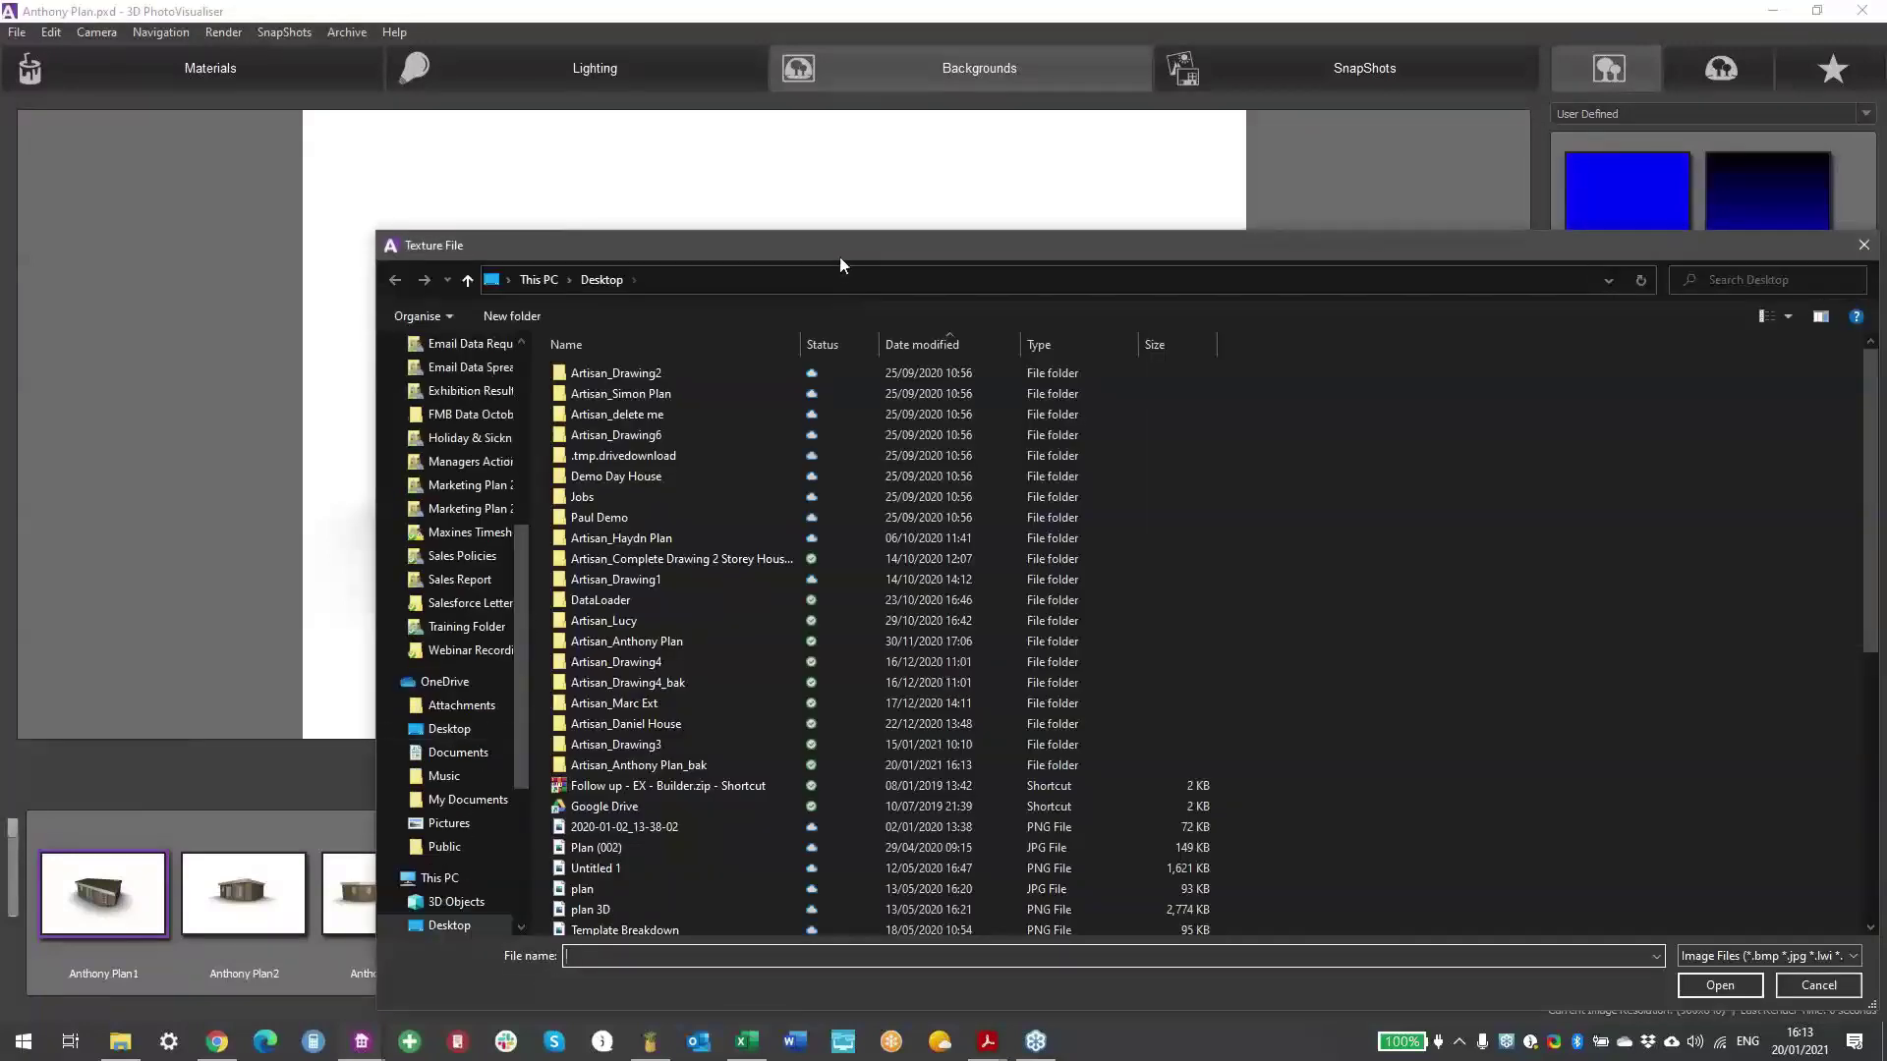
drag(839, 257, 767, 145)
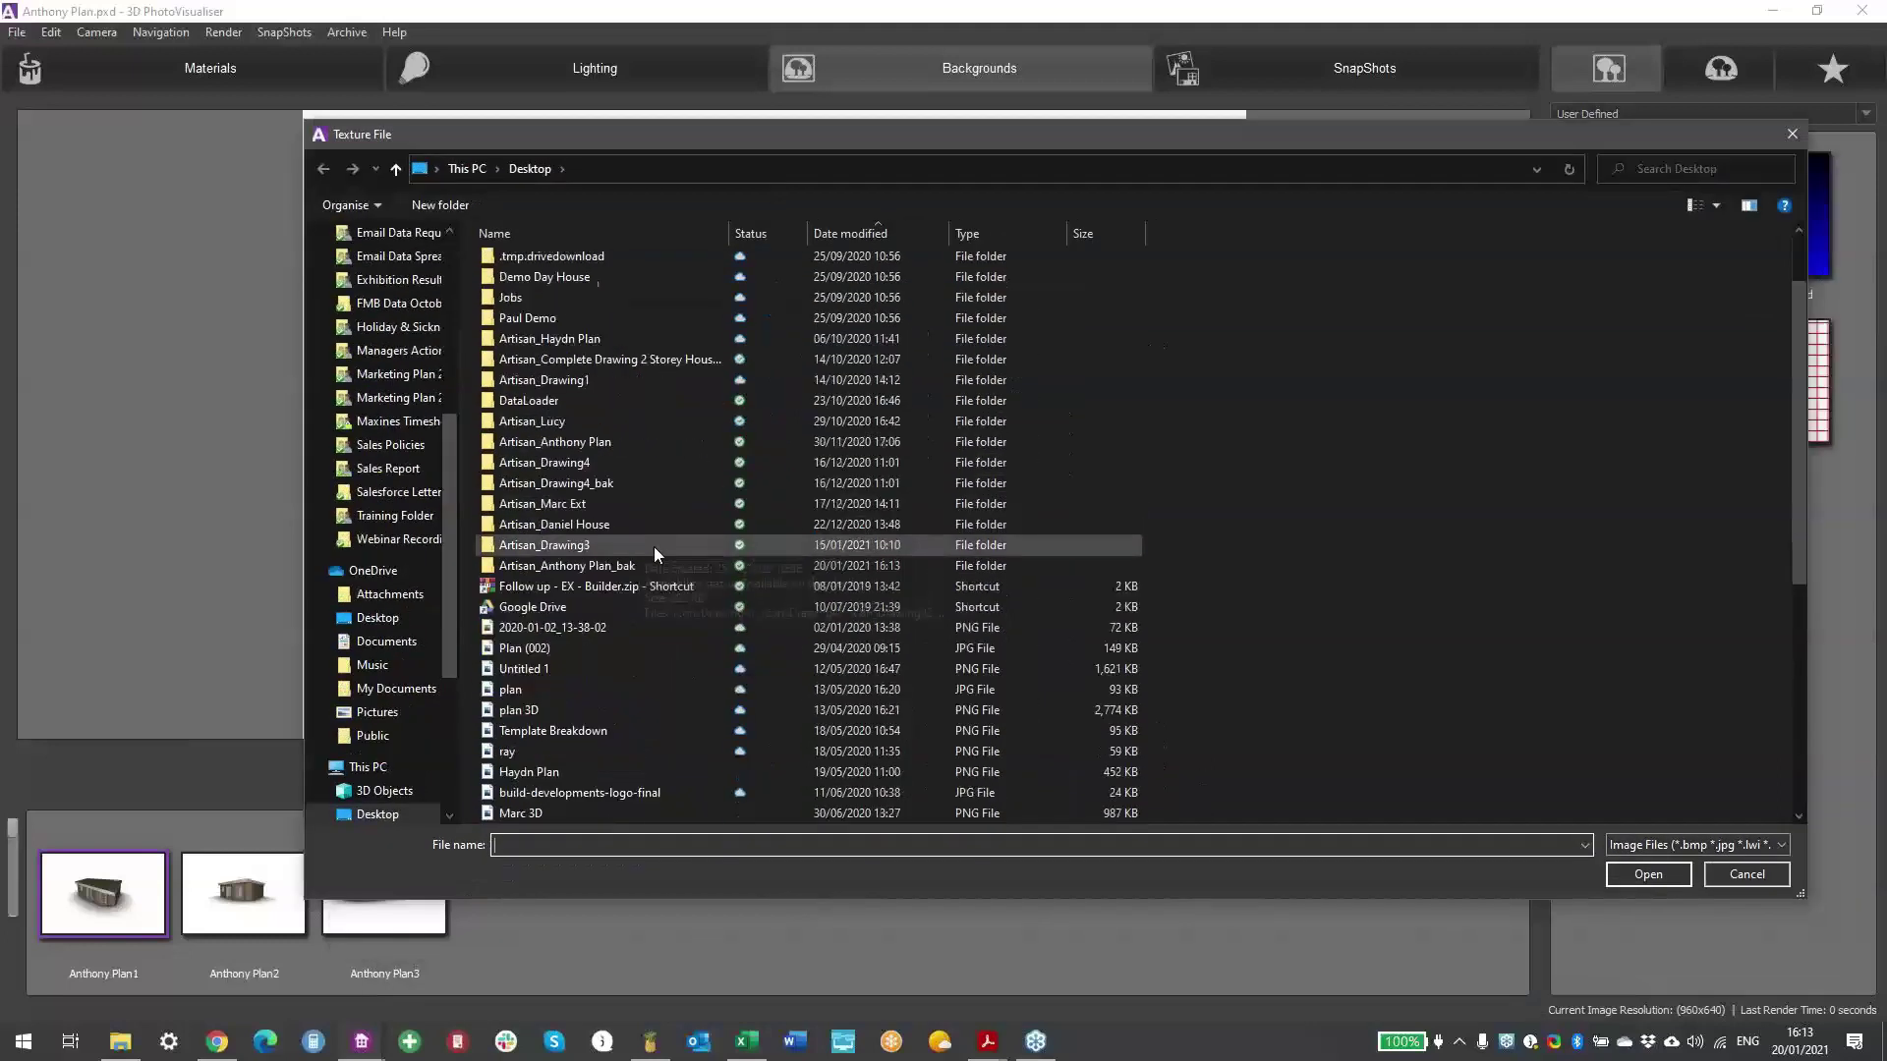
click(558, 234)
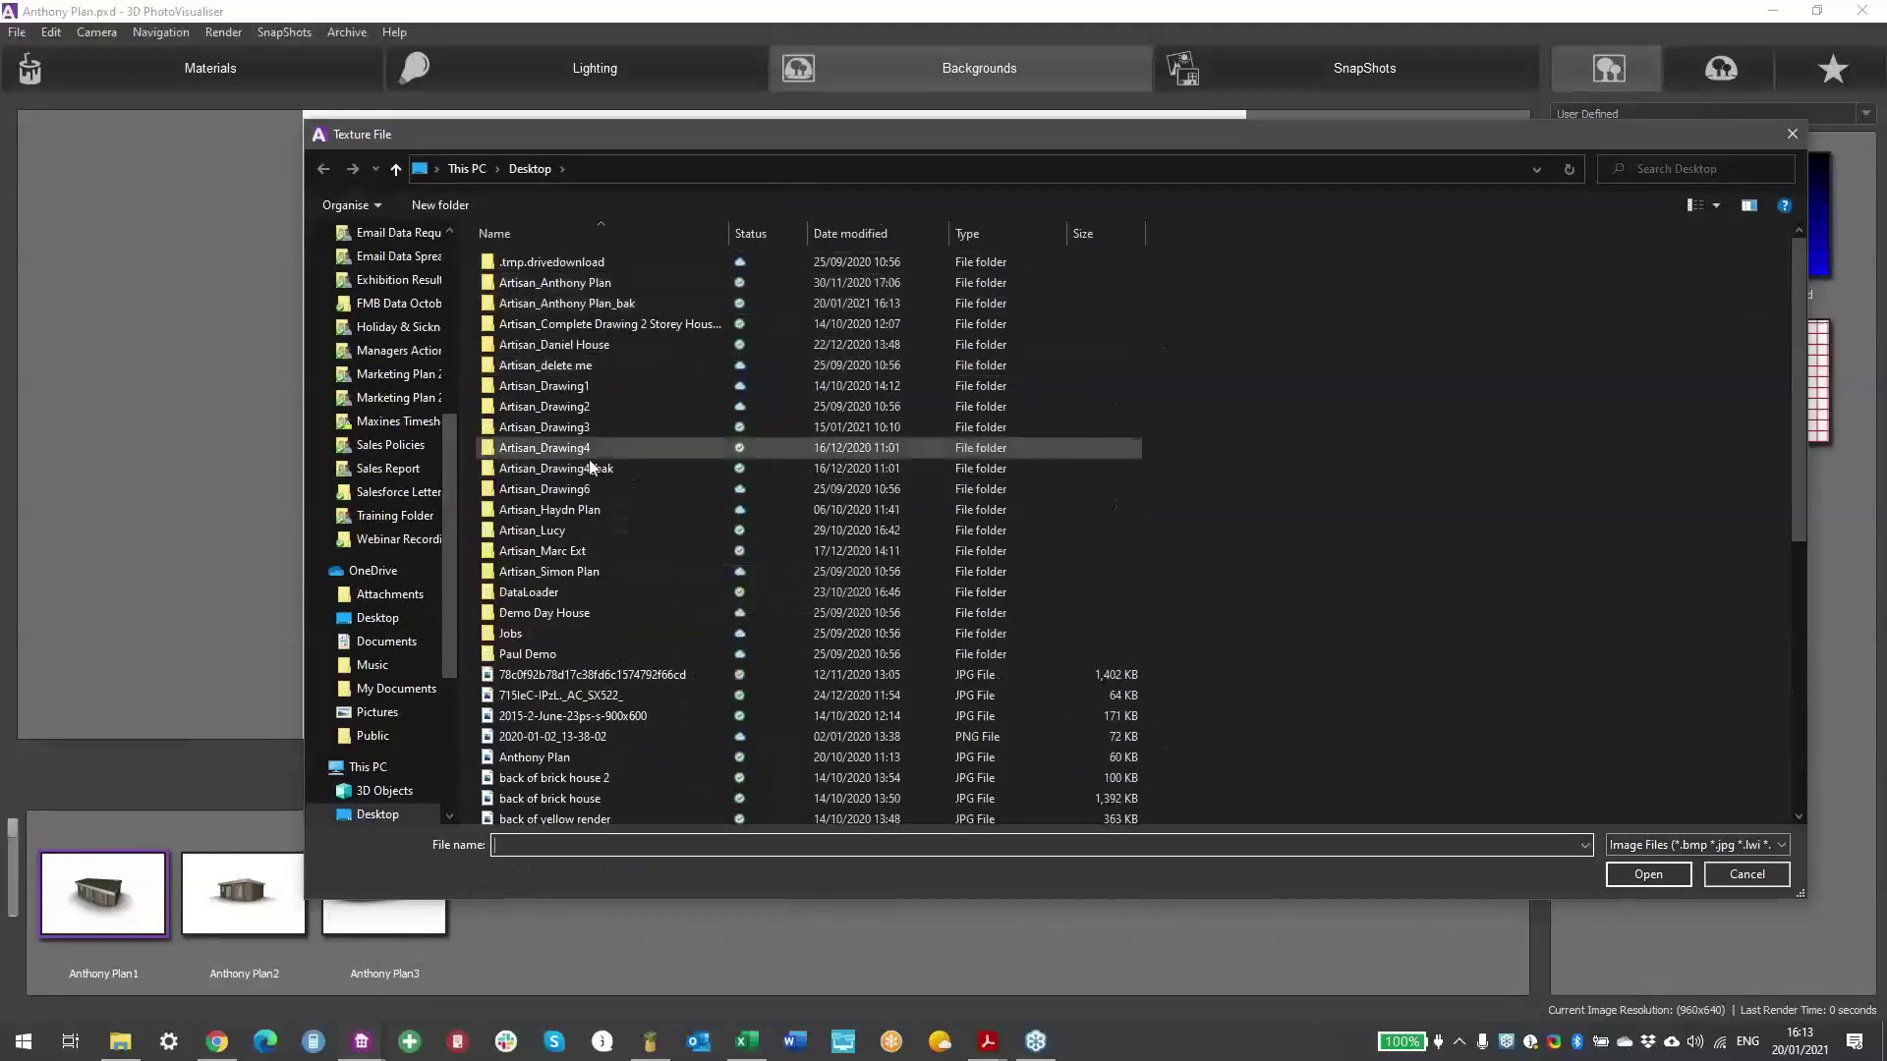
scroll(594, 472, down, 5)
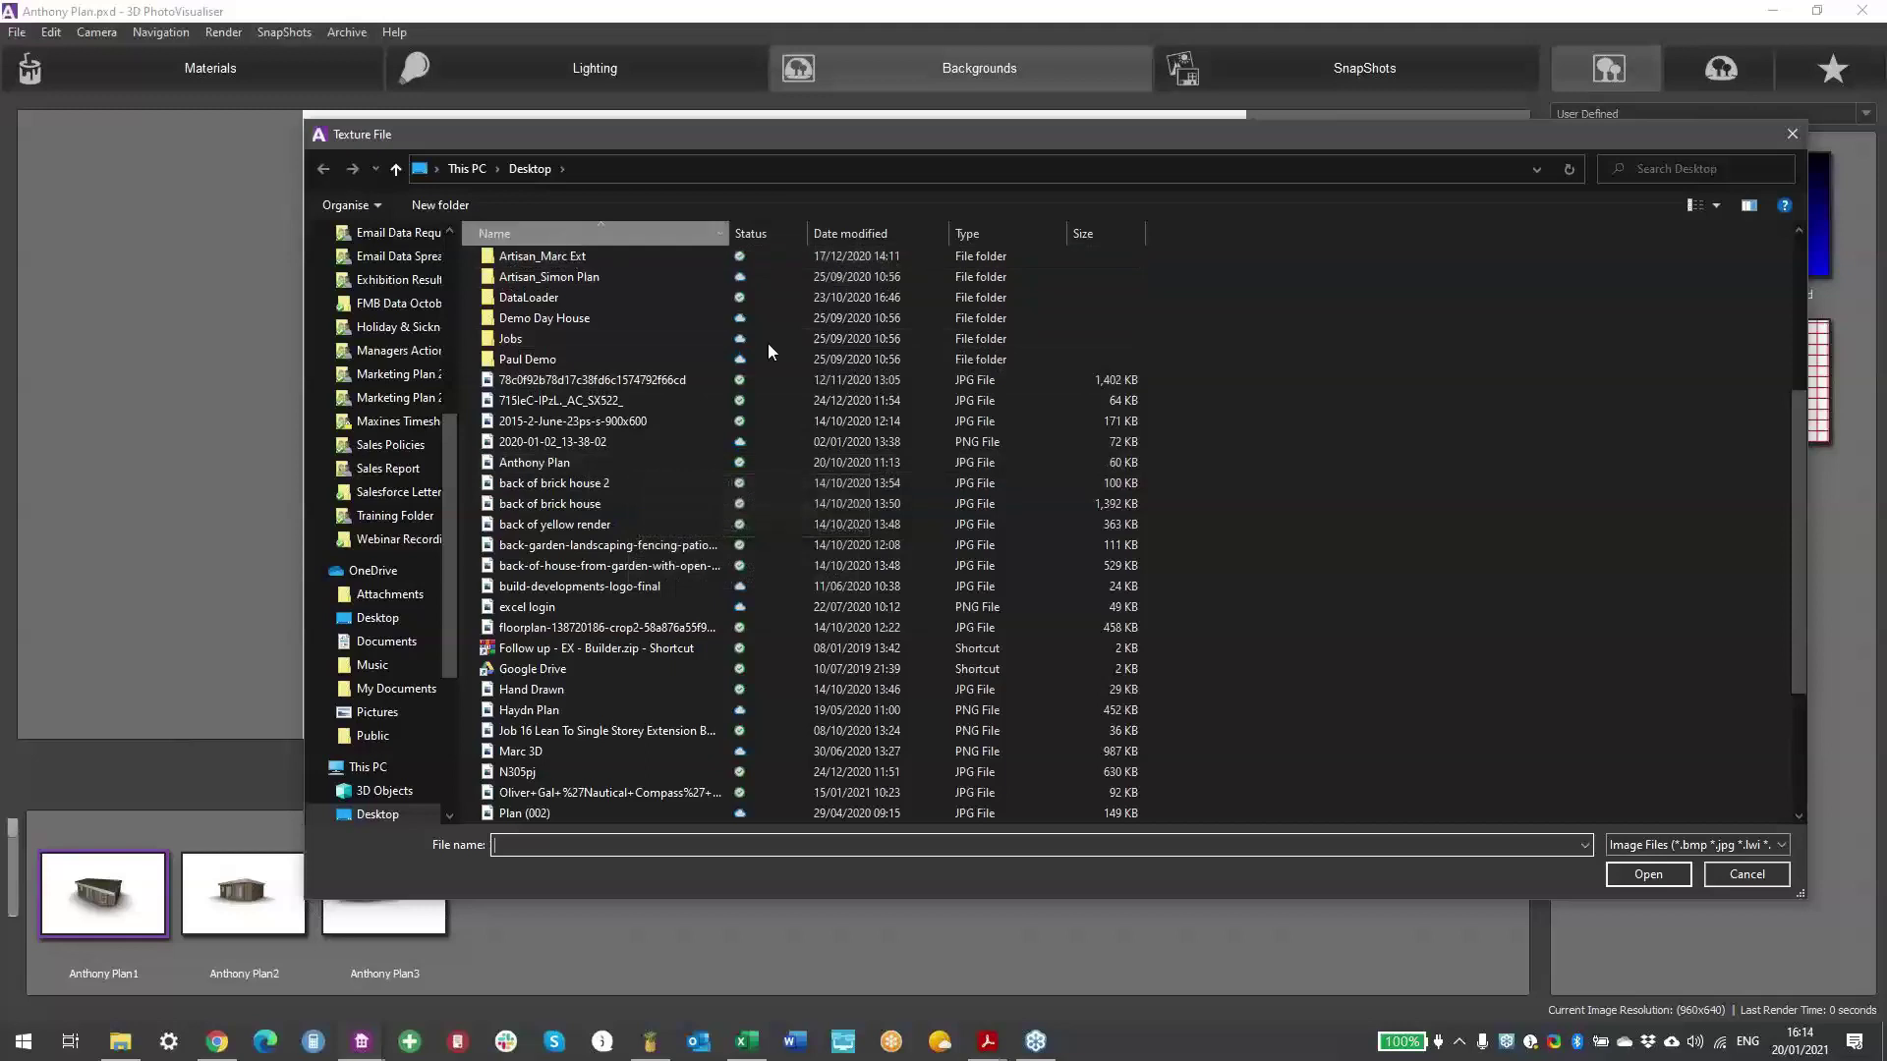
click(568, 234)
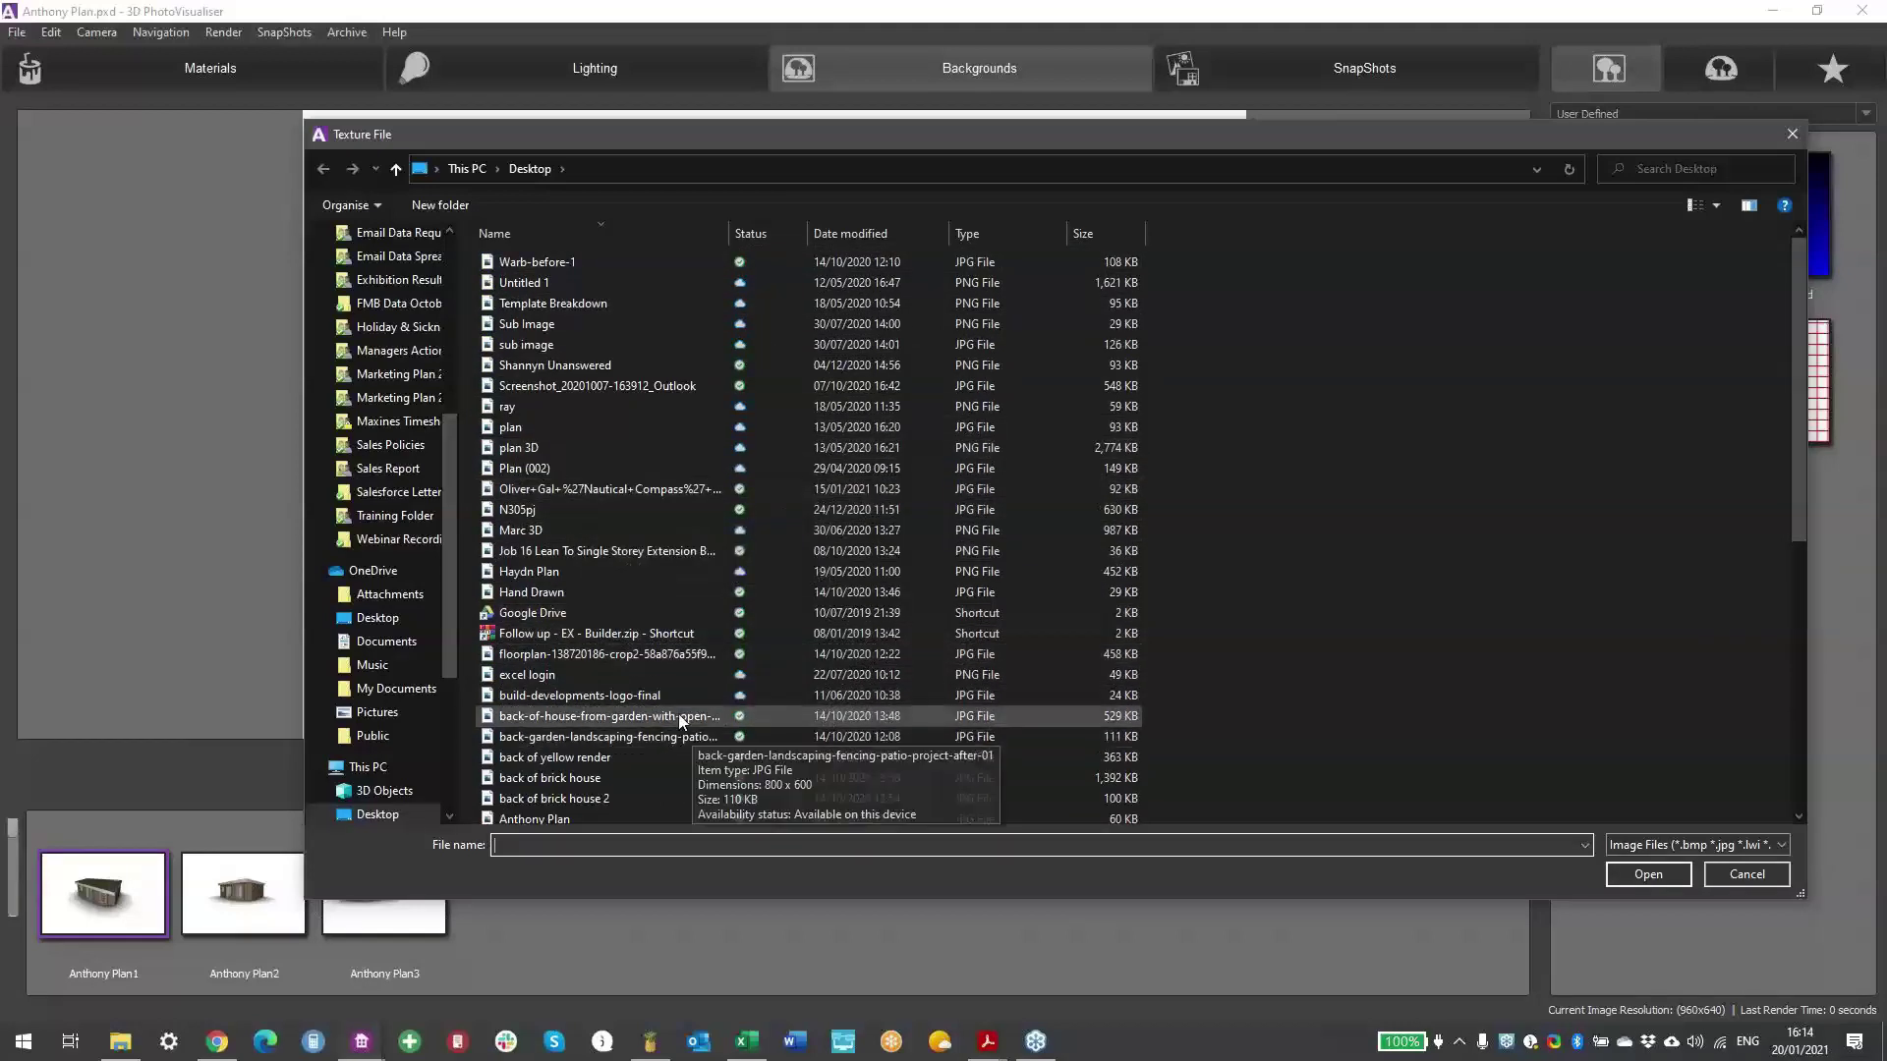
click(570, 718)
click(1627, 882)
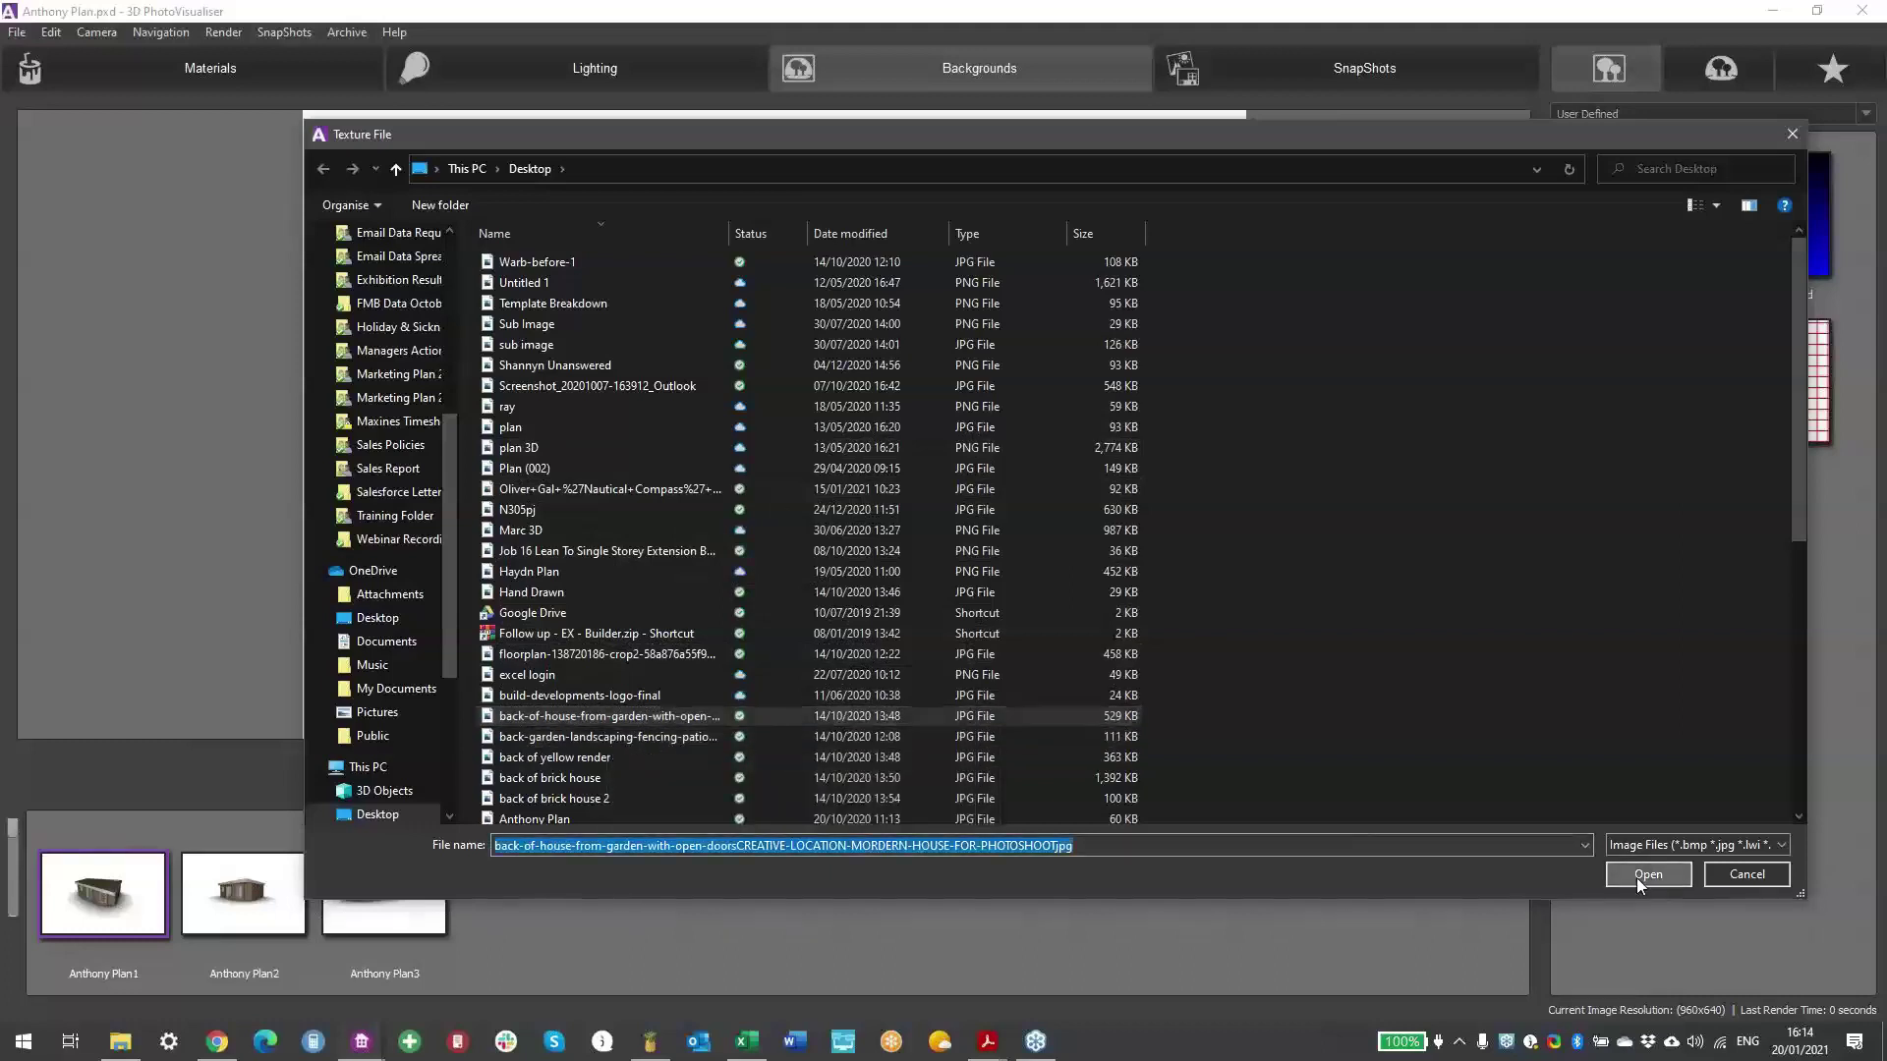
click(1024, 595)
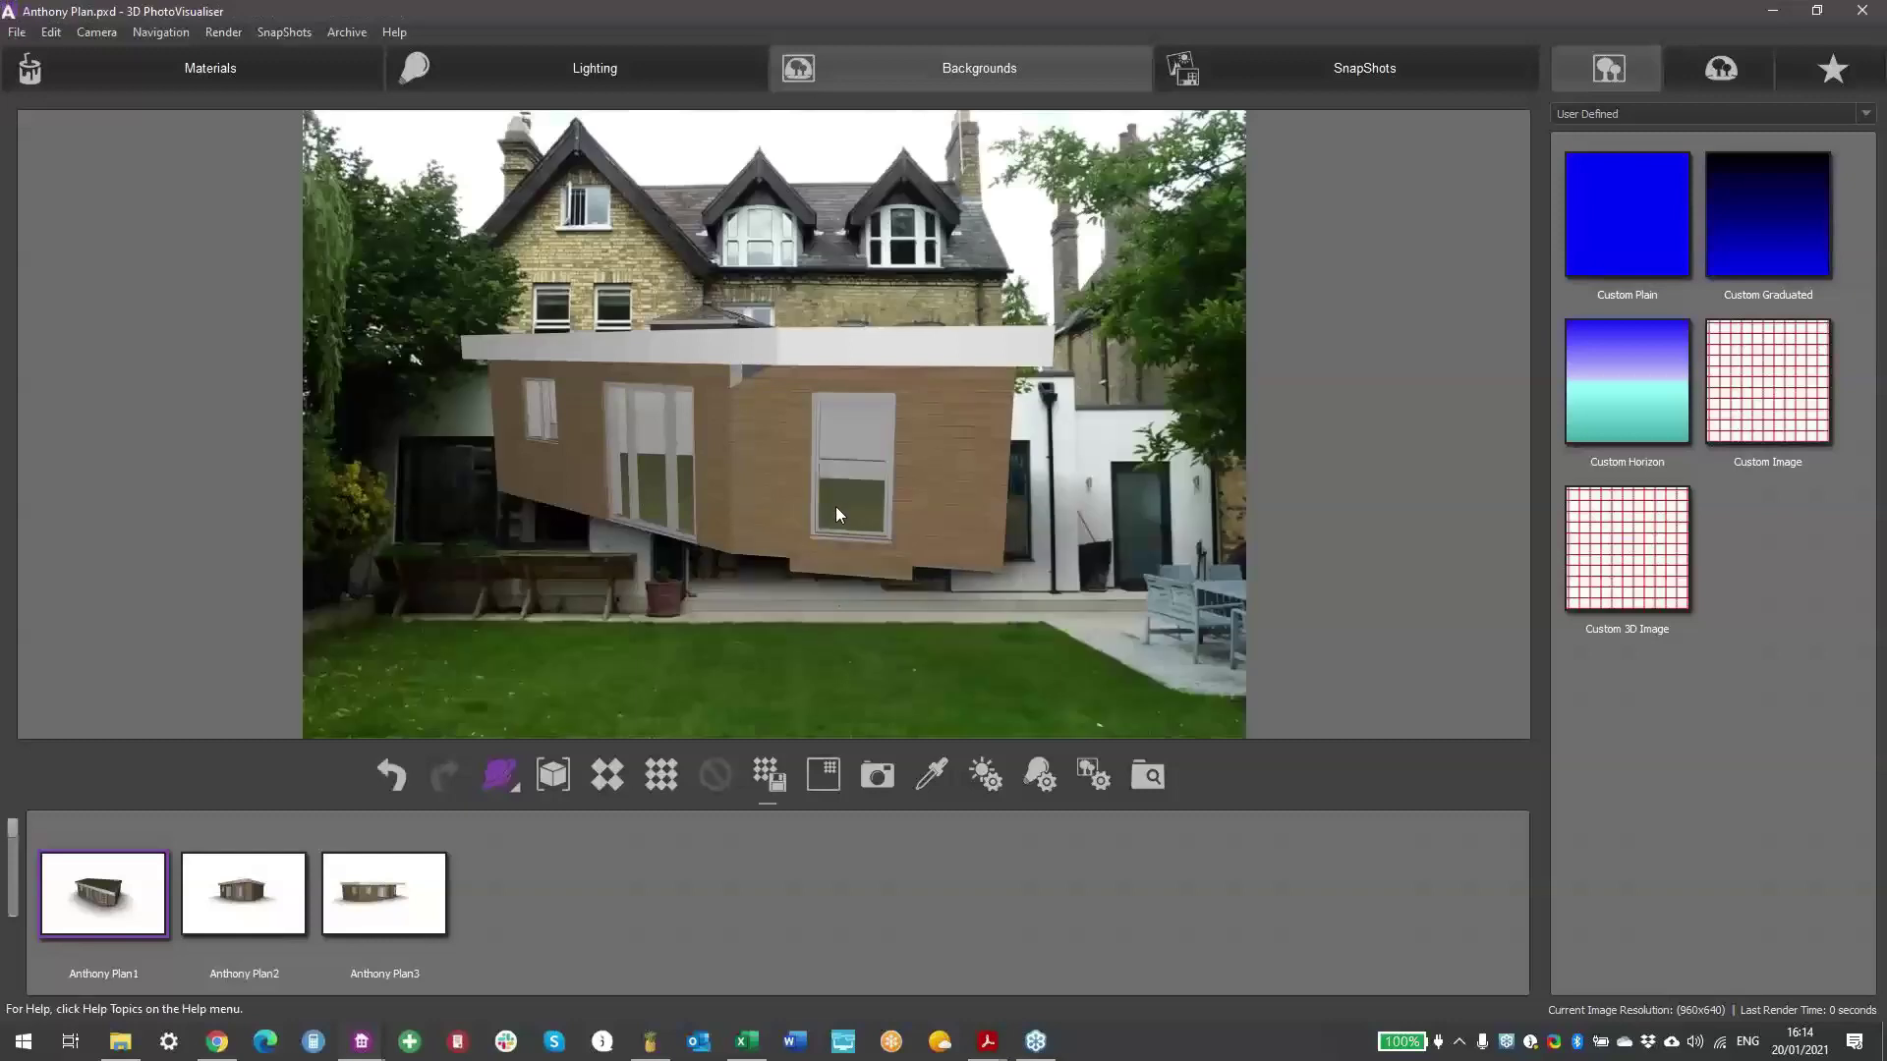
mouse_move(782, 499)
mouse_down()
mouse_move(767, 457)
mouse_move(751, 600)
mouse_move(789, 616)
mouse_move(832, 557)
mouse_move(808, 487)
mouse_move(794, 534)
mouse_move(792, 489)
mouse_up()
scroll(792, 489, up, 1)
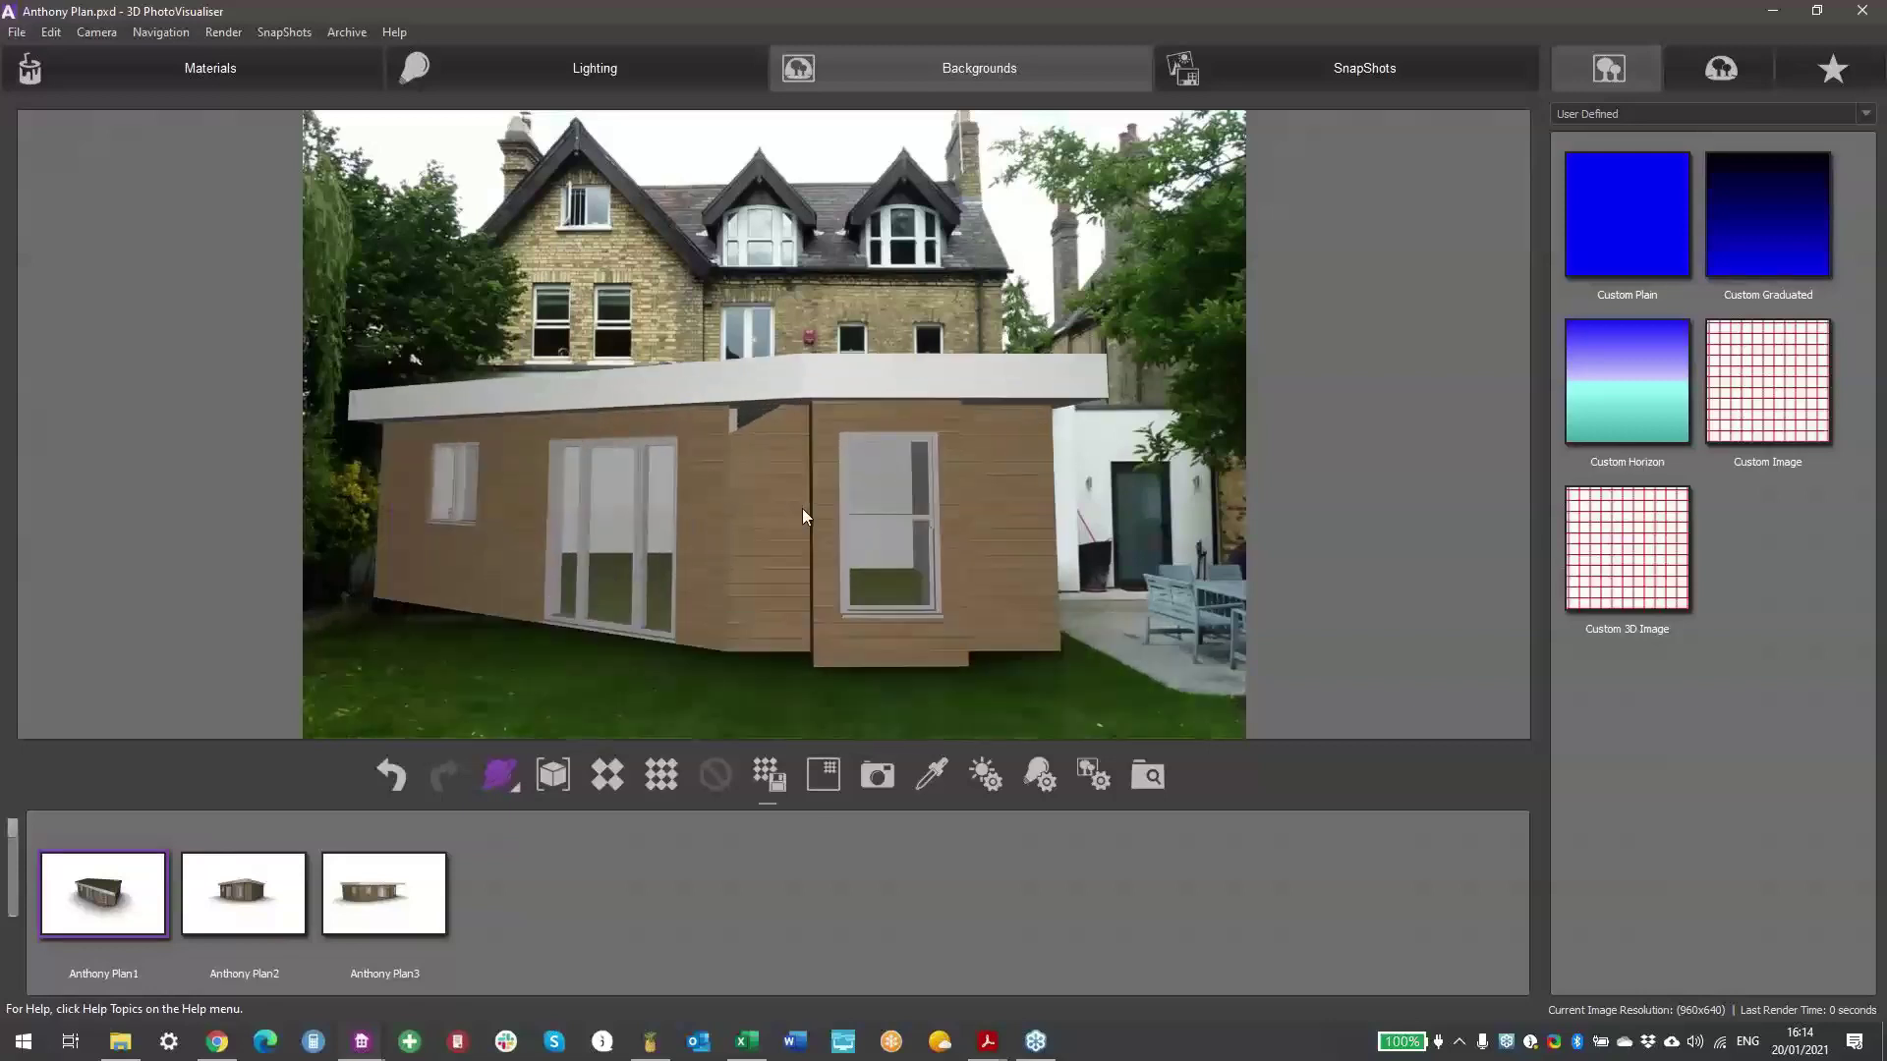
- Replace the Custom Image background with back of brick house.jpg and position the building on the lawn beside the patio
drag(1767, 383, 869, 496)
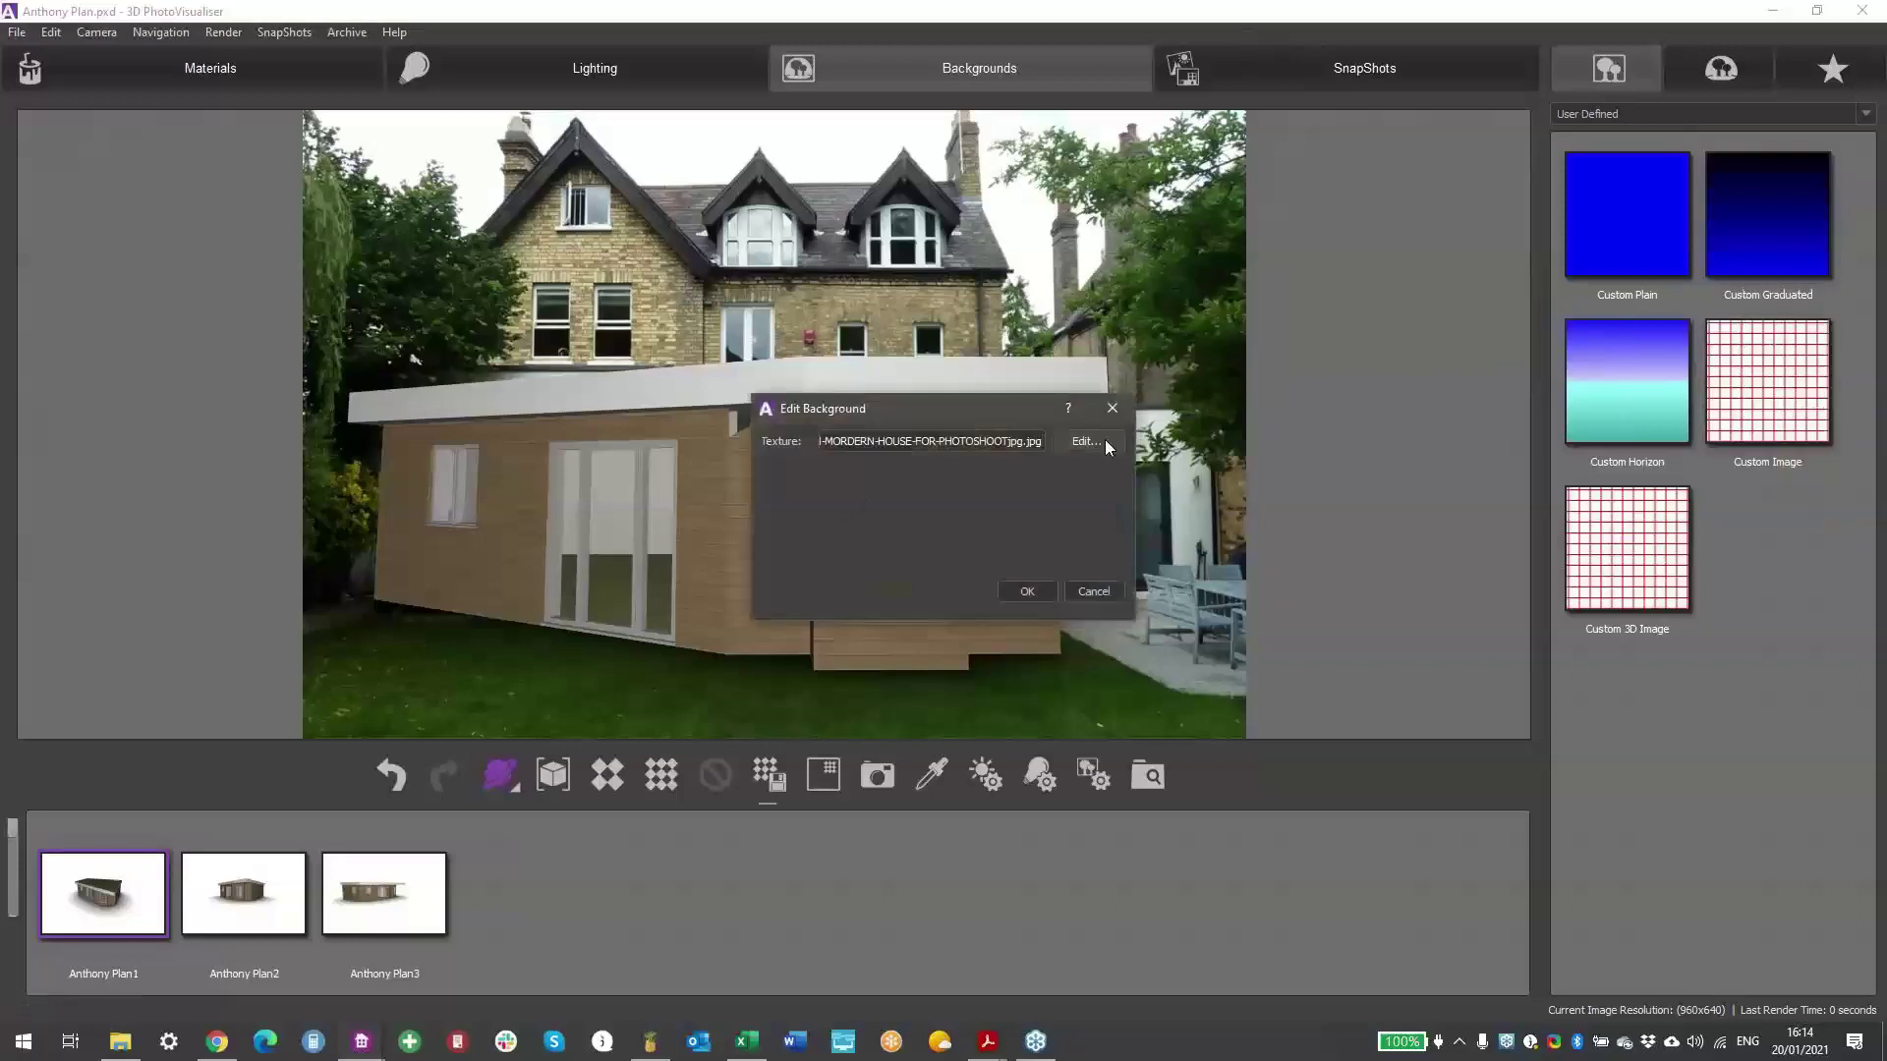
click(1086, 441)
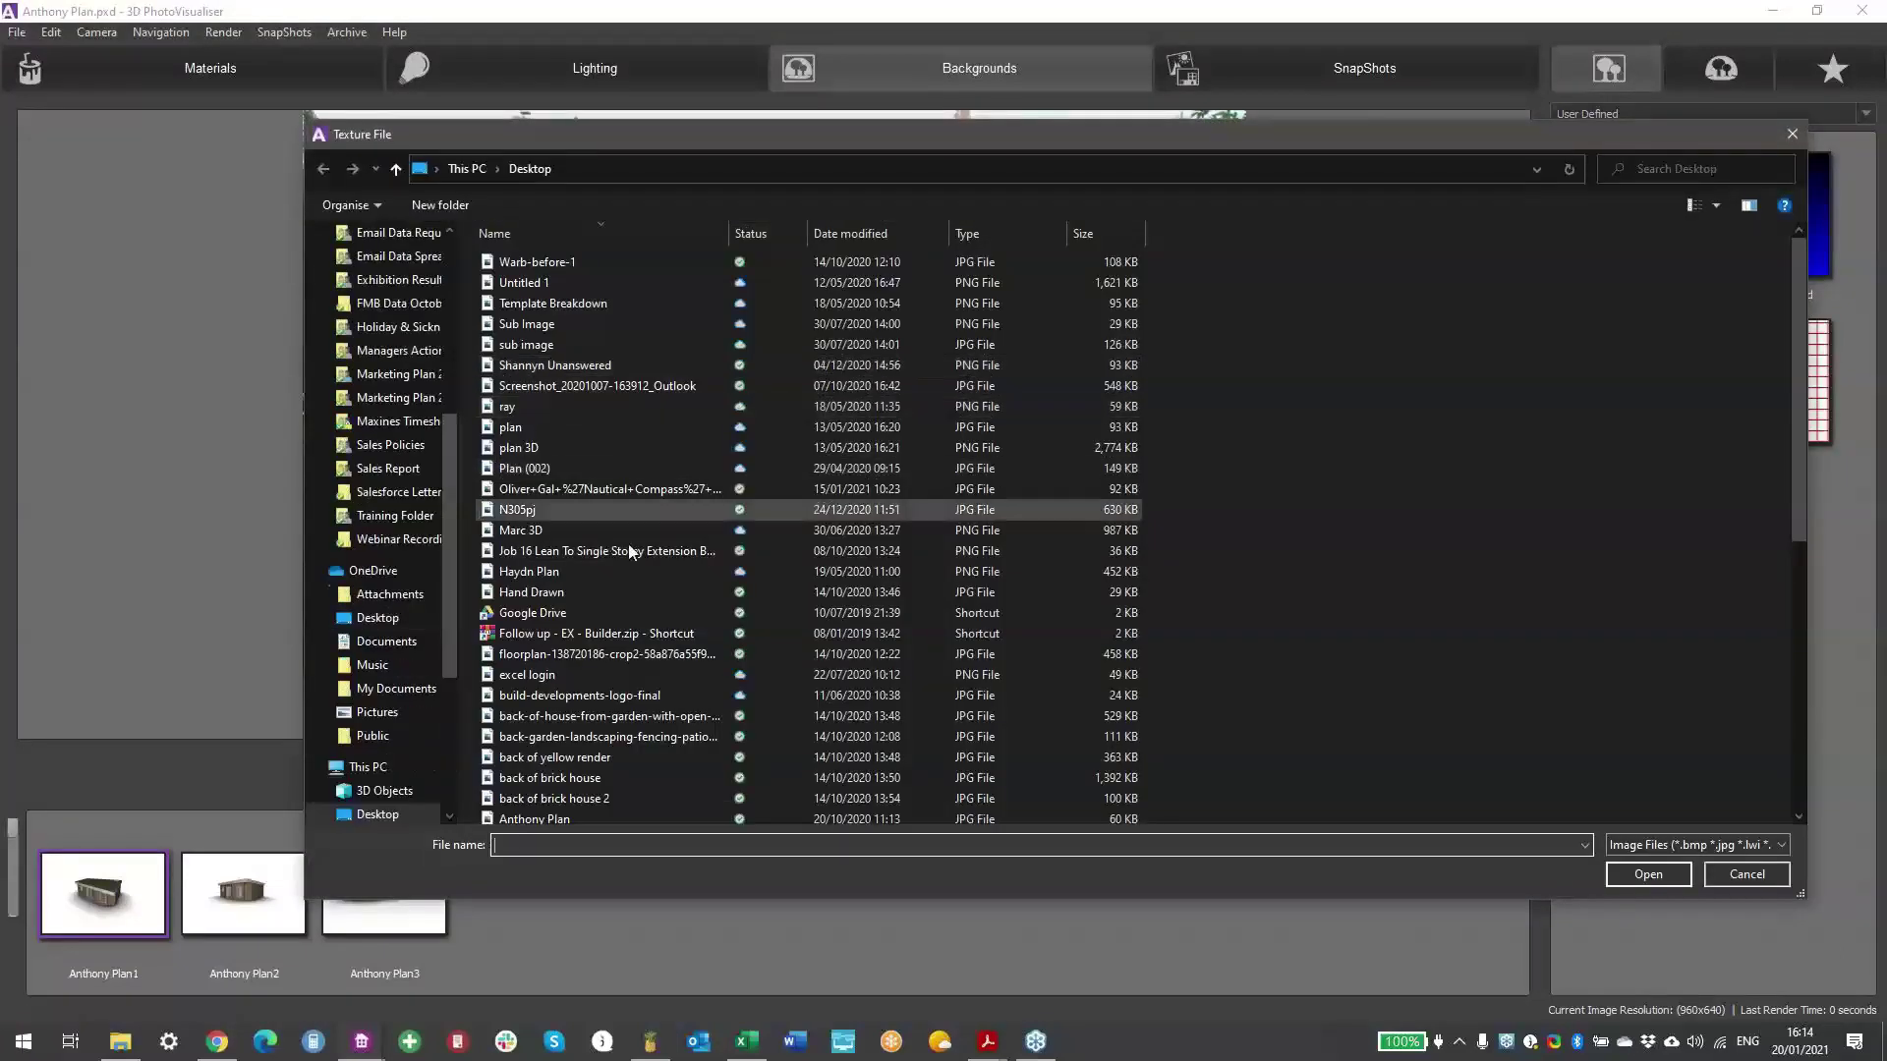
scroll(683, 648, down, 2)
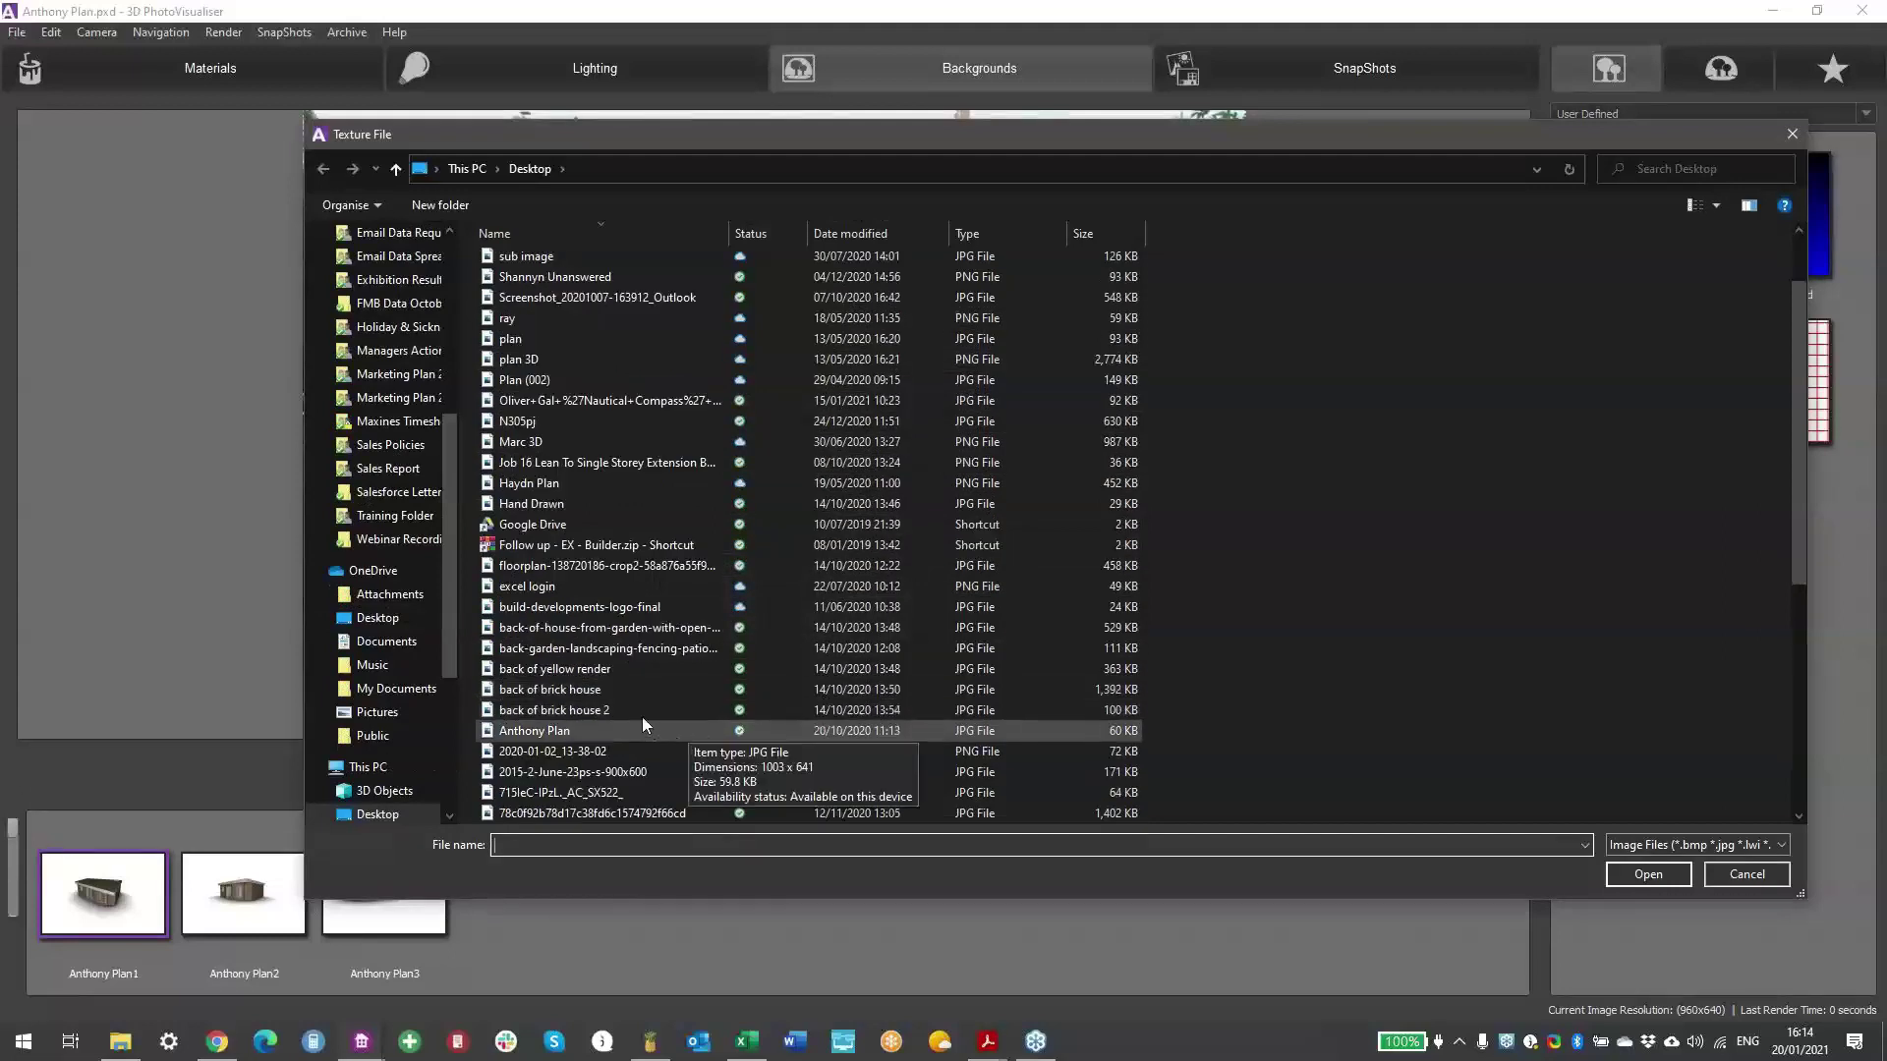
double_click(621, 689)
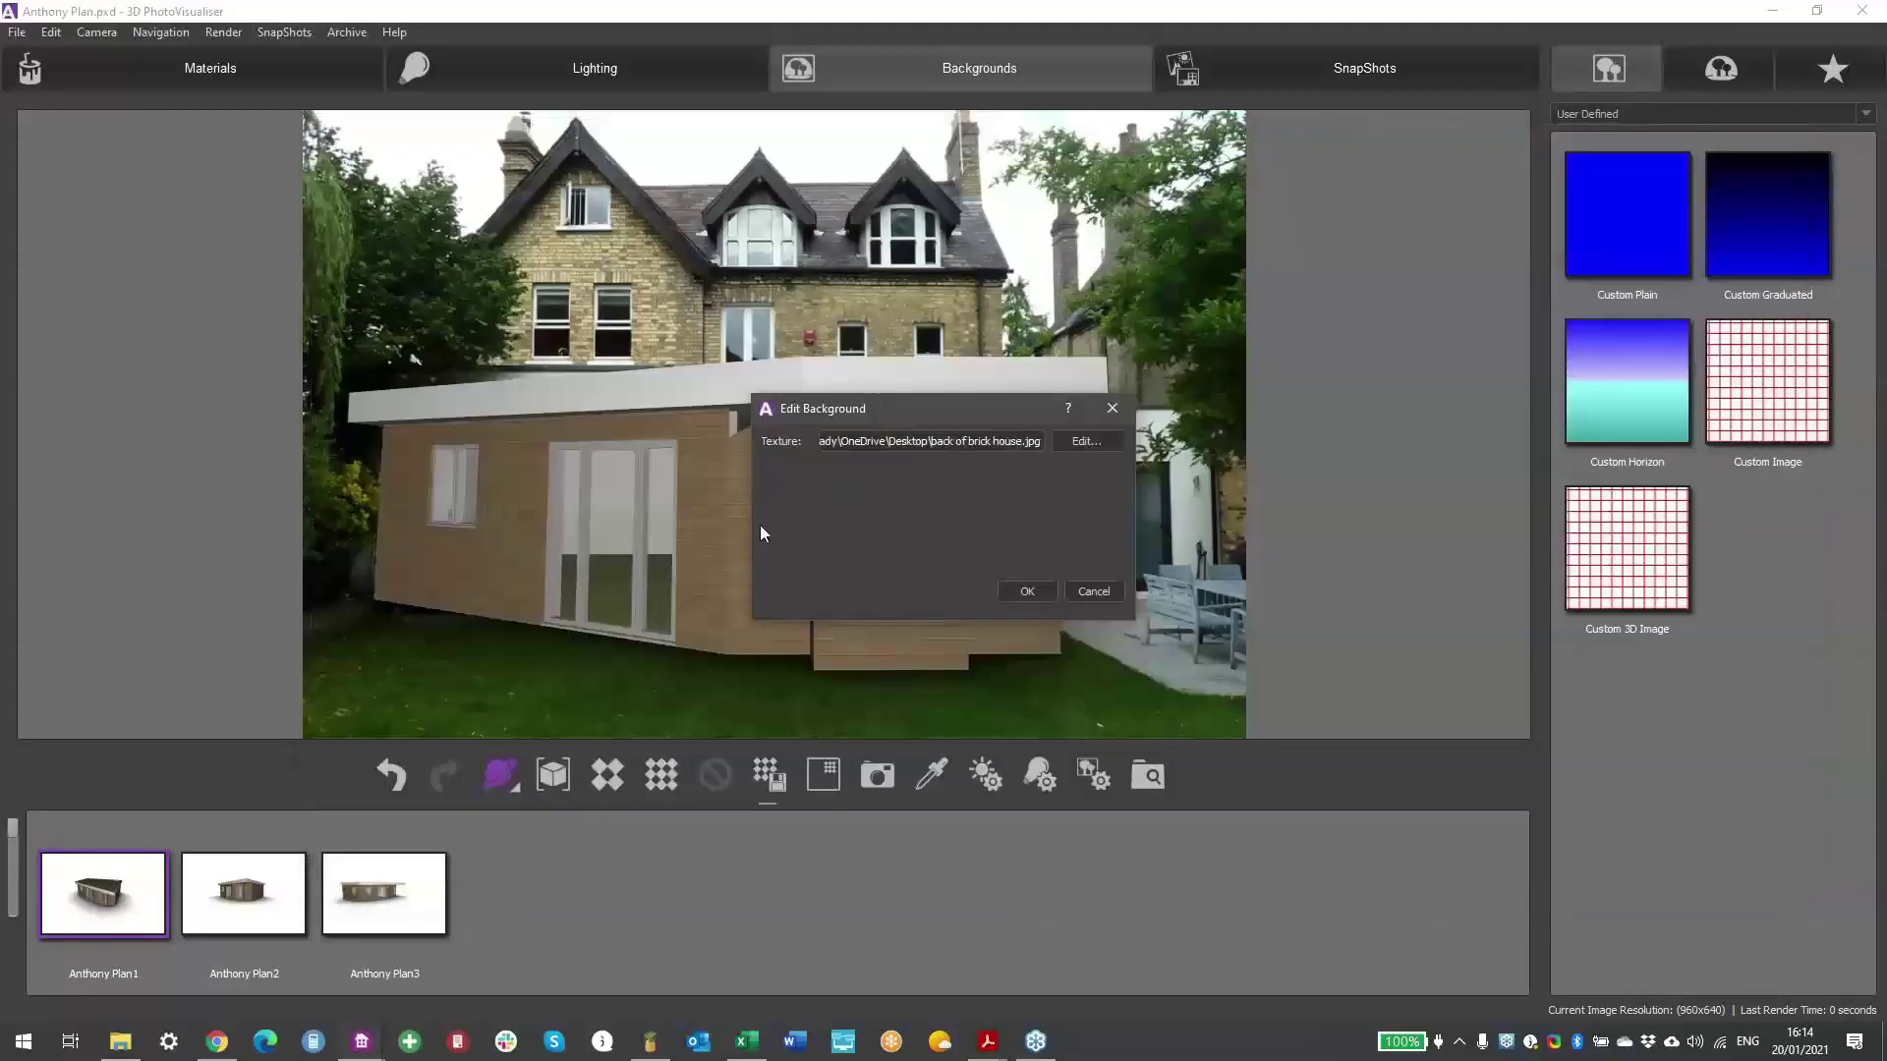
click(1027, 591)
drag(740, 508, 693, 556)
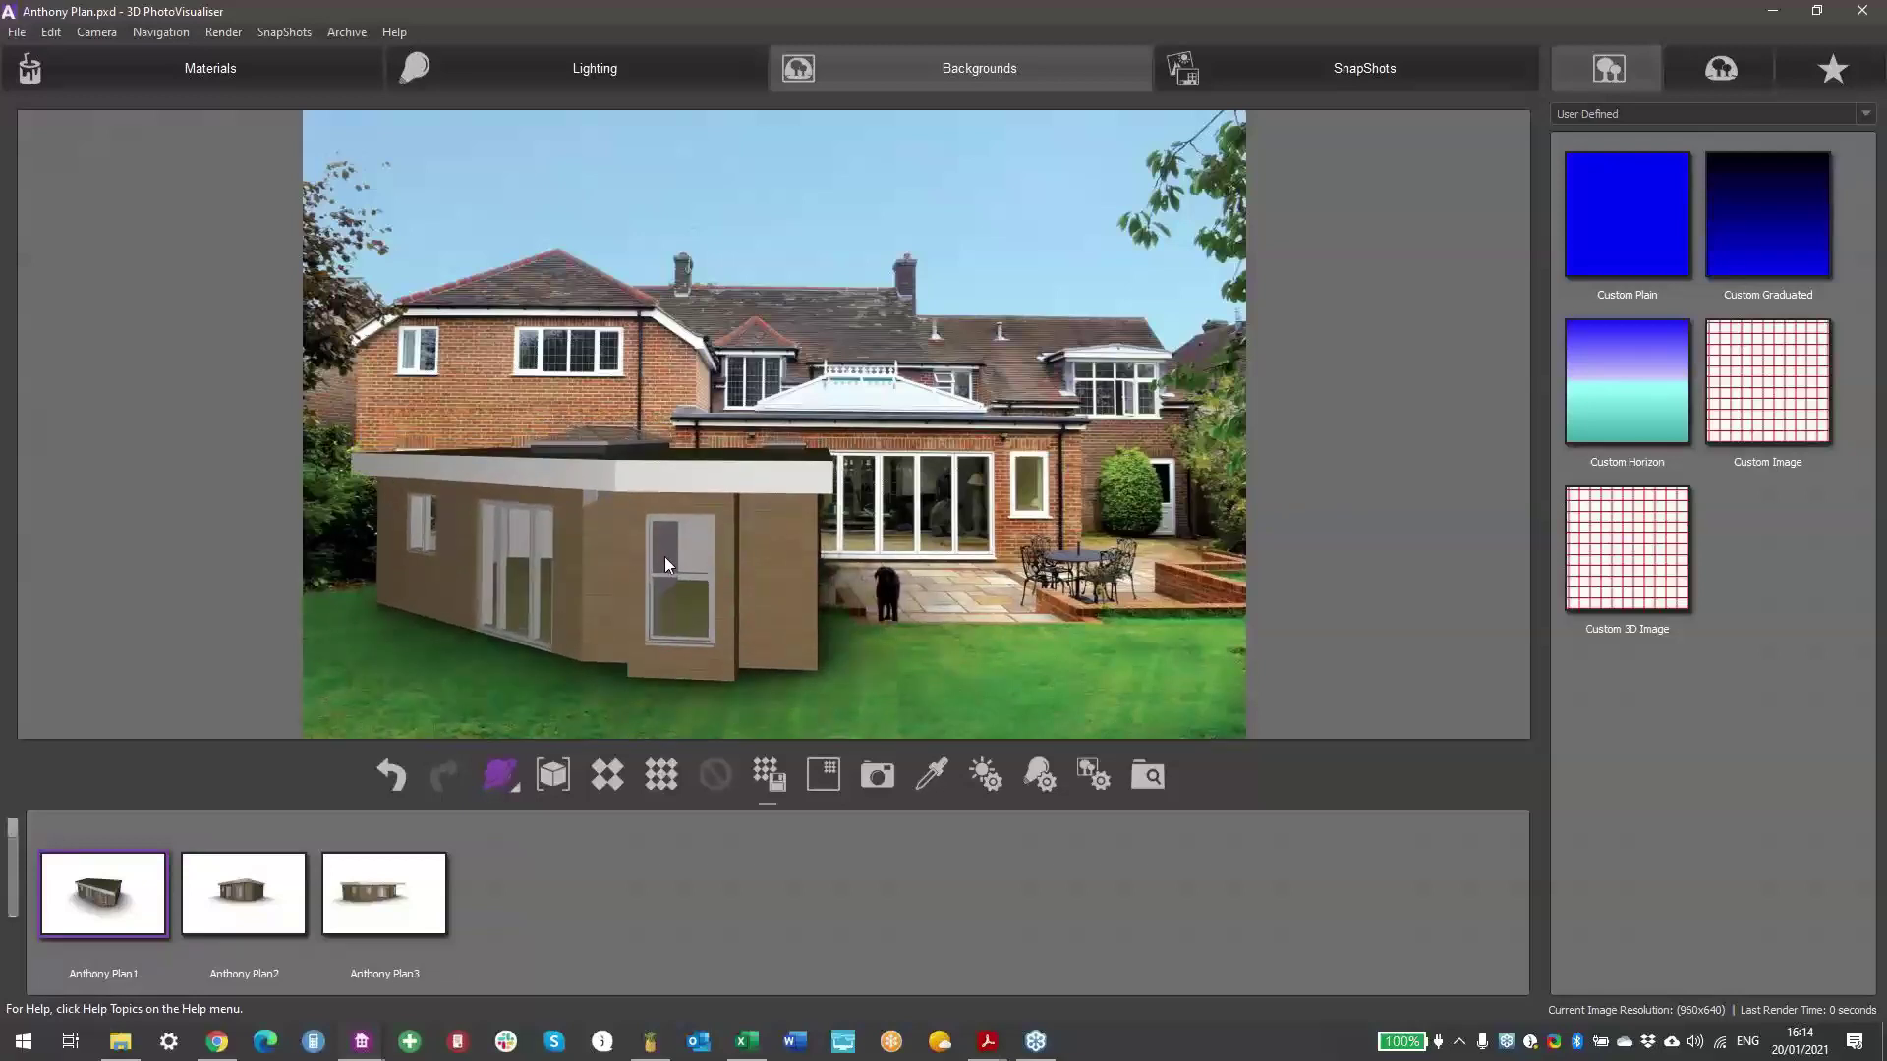
drag(678, 552, 662, 552)
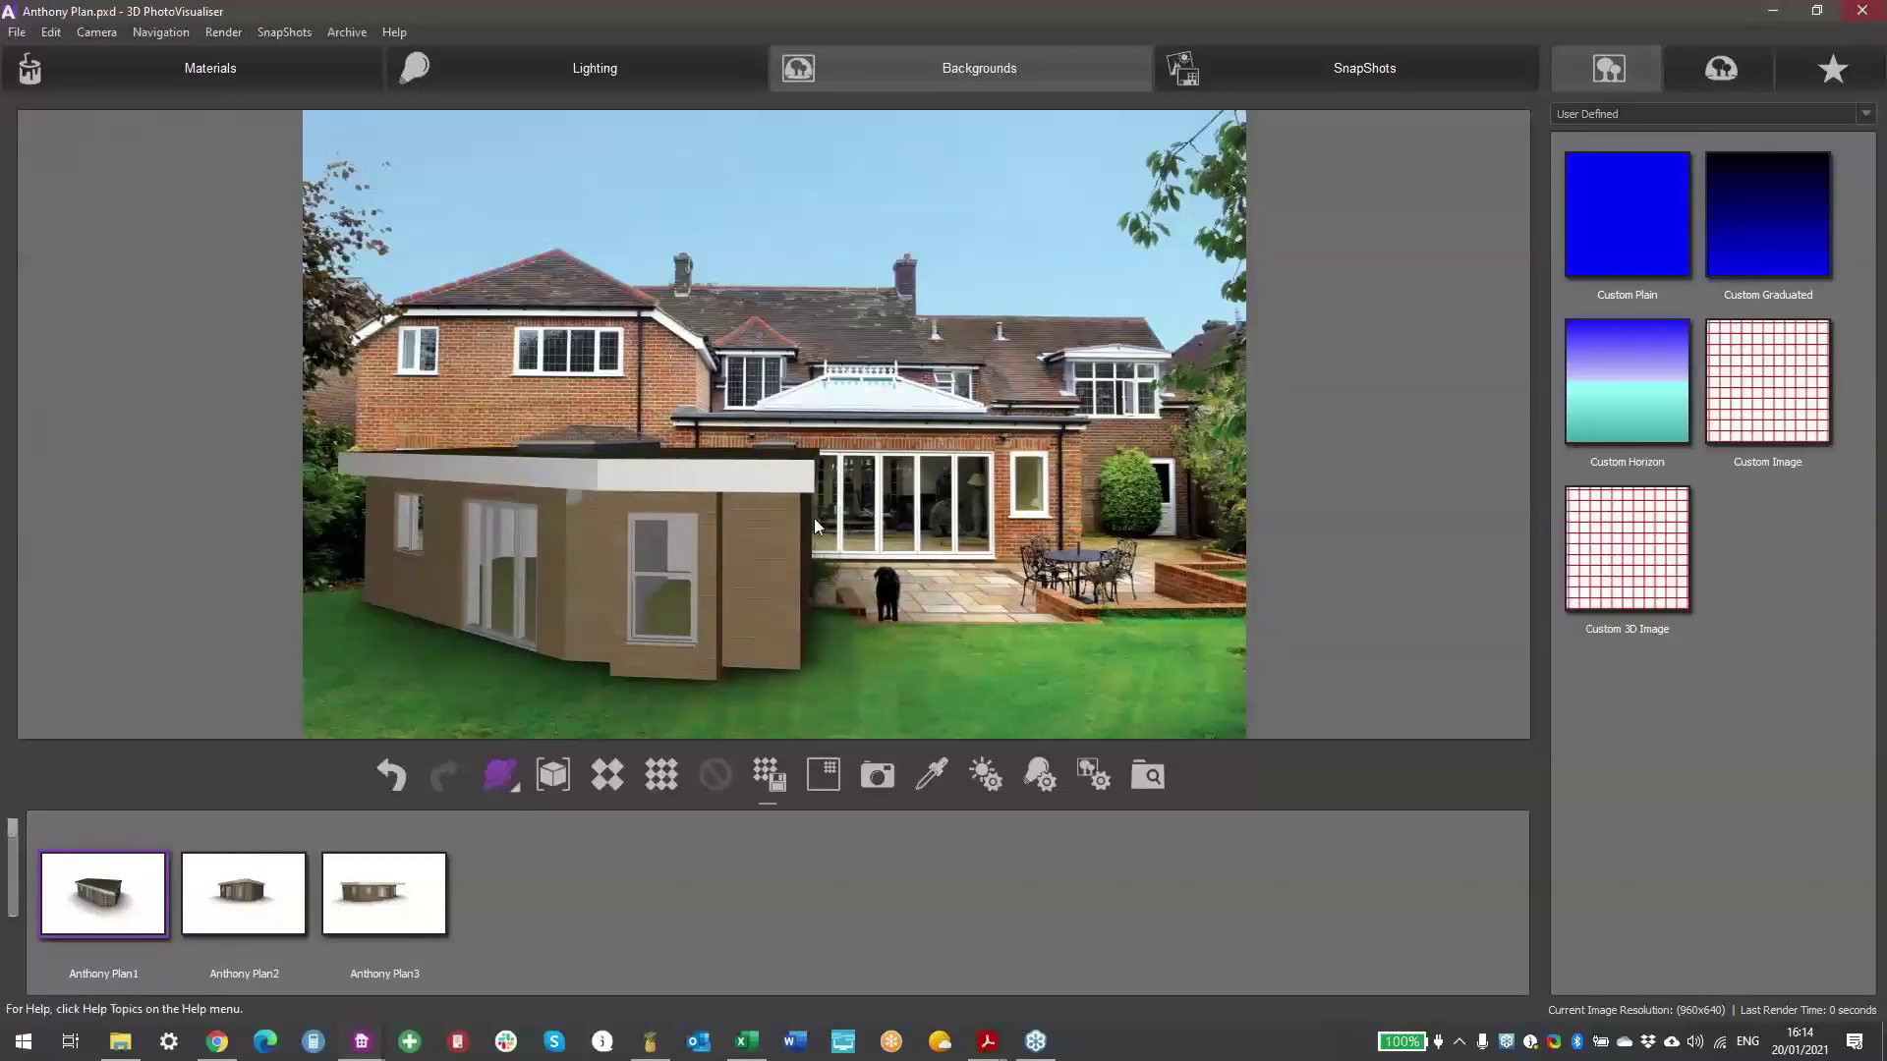
- Close the photo visualiser without saving the changes, and close the drawing's 3D view
click(1860, 16)
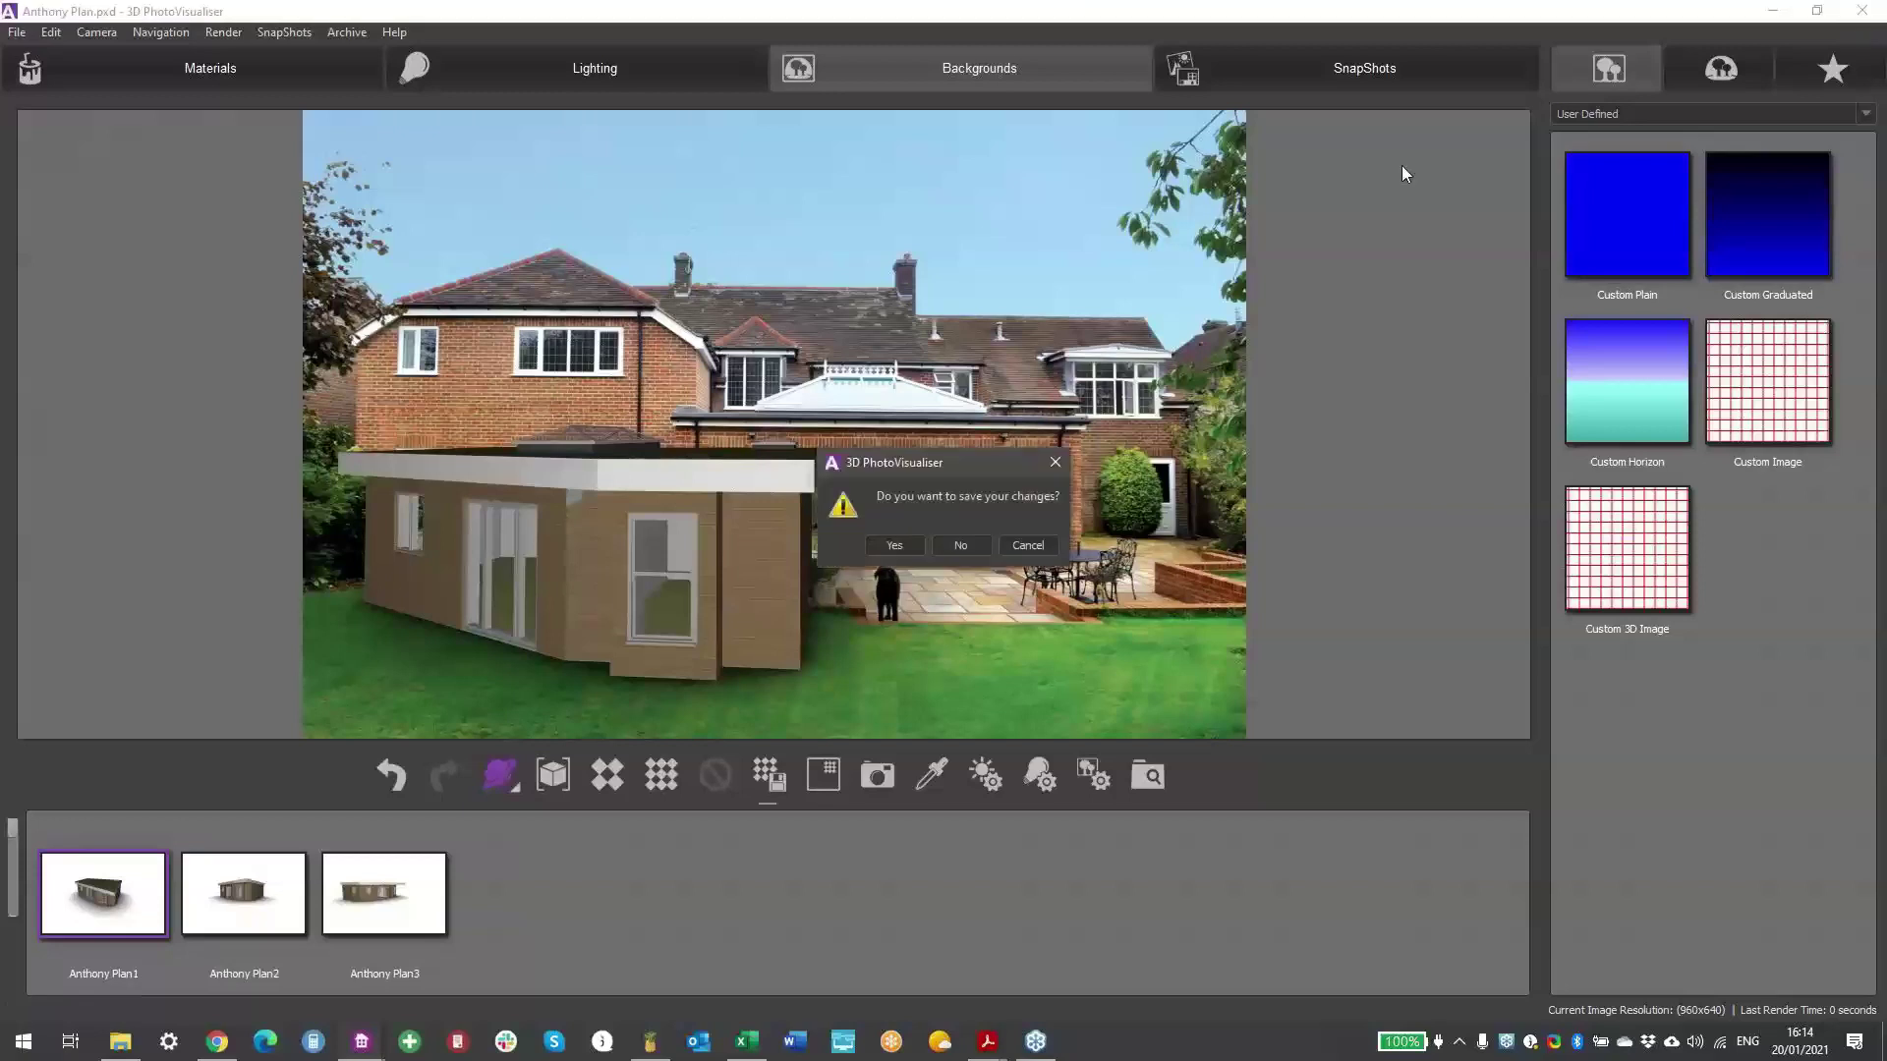
click(958, 547)
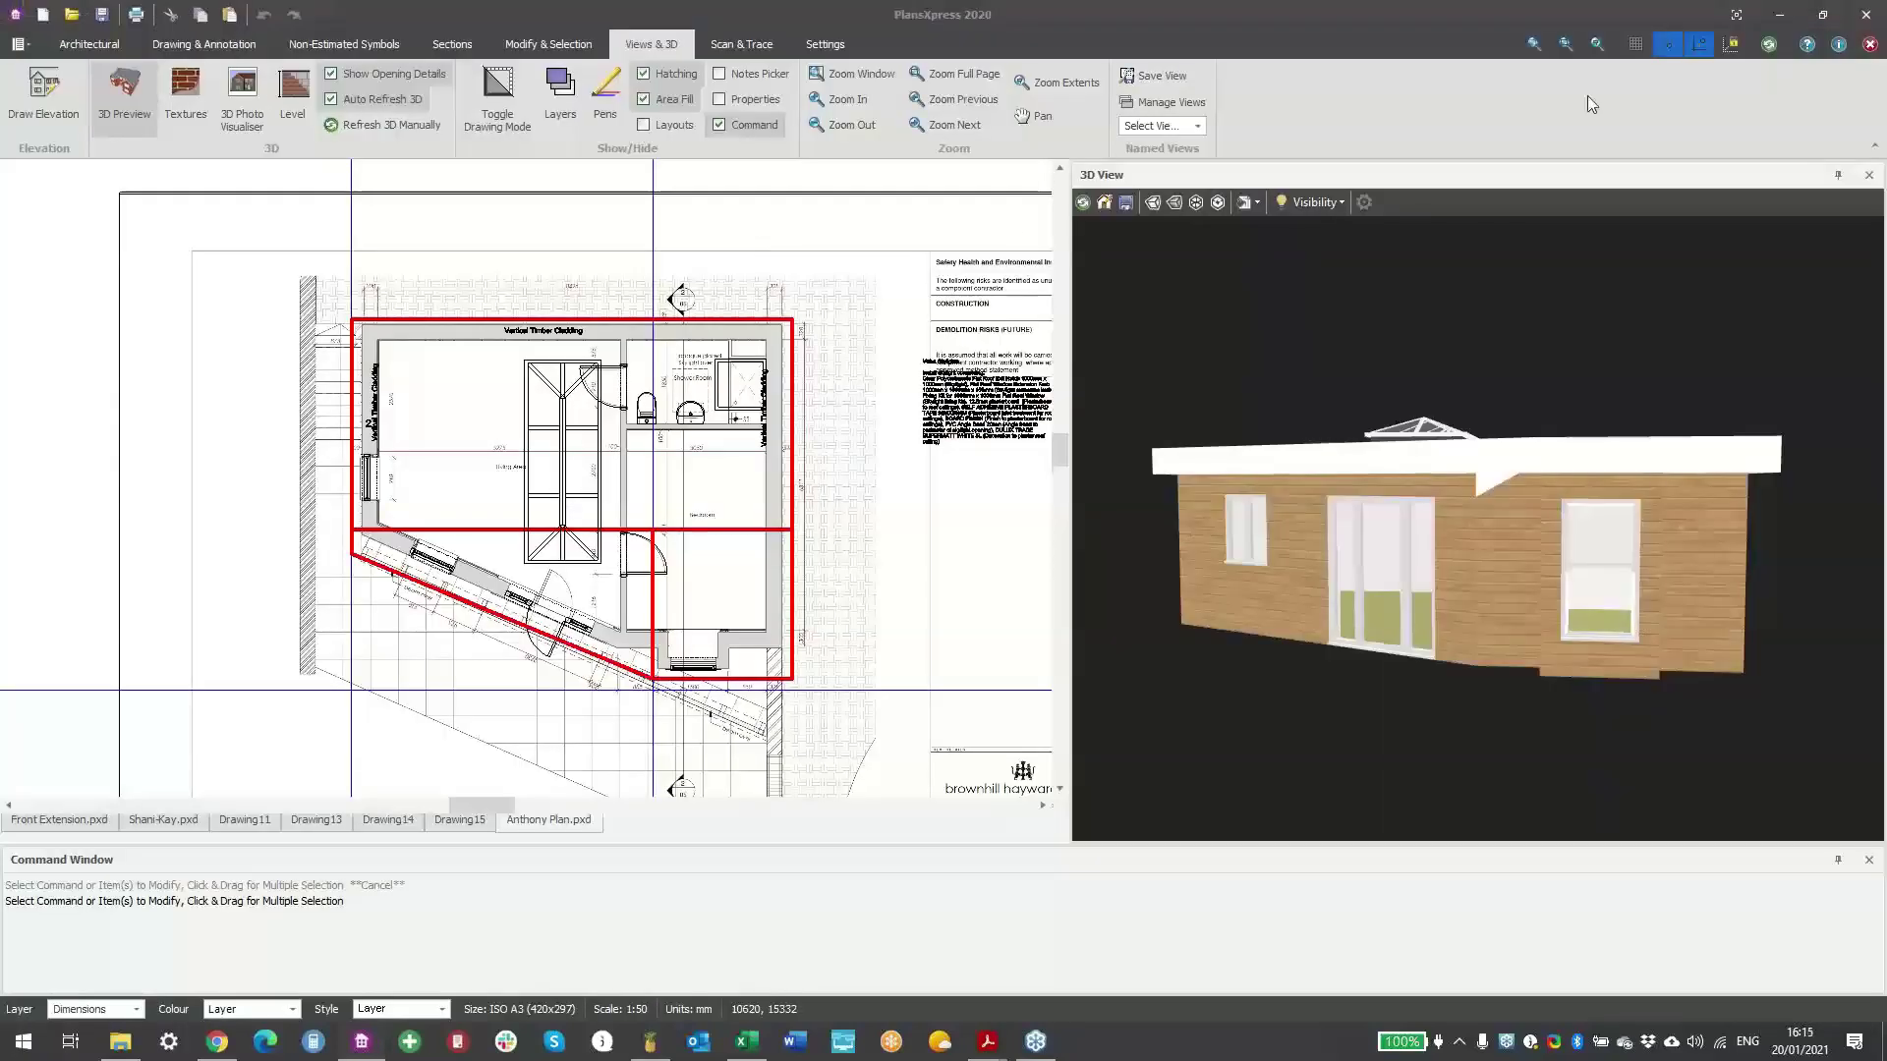
click(1869, 175)
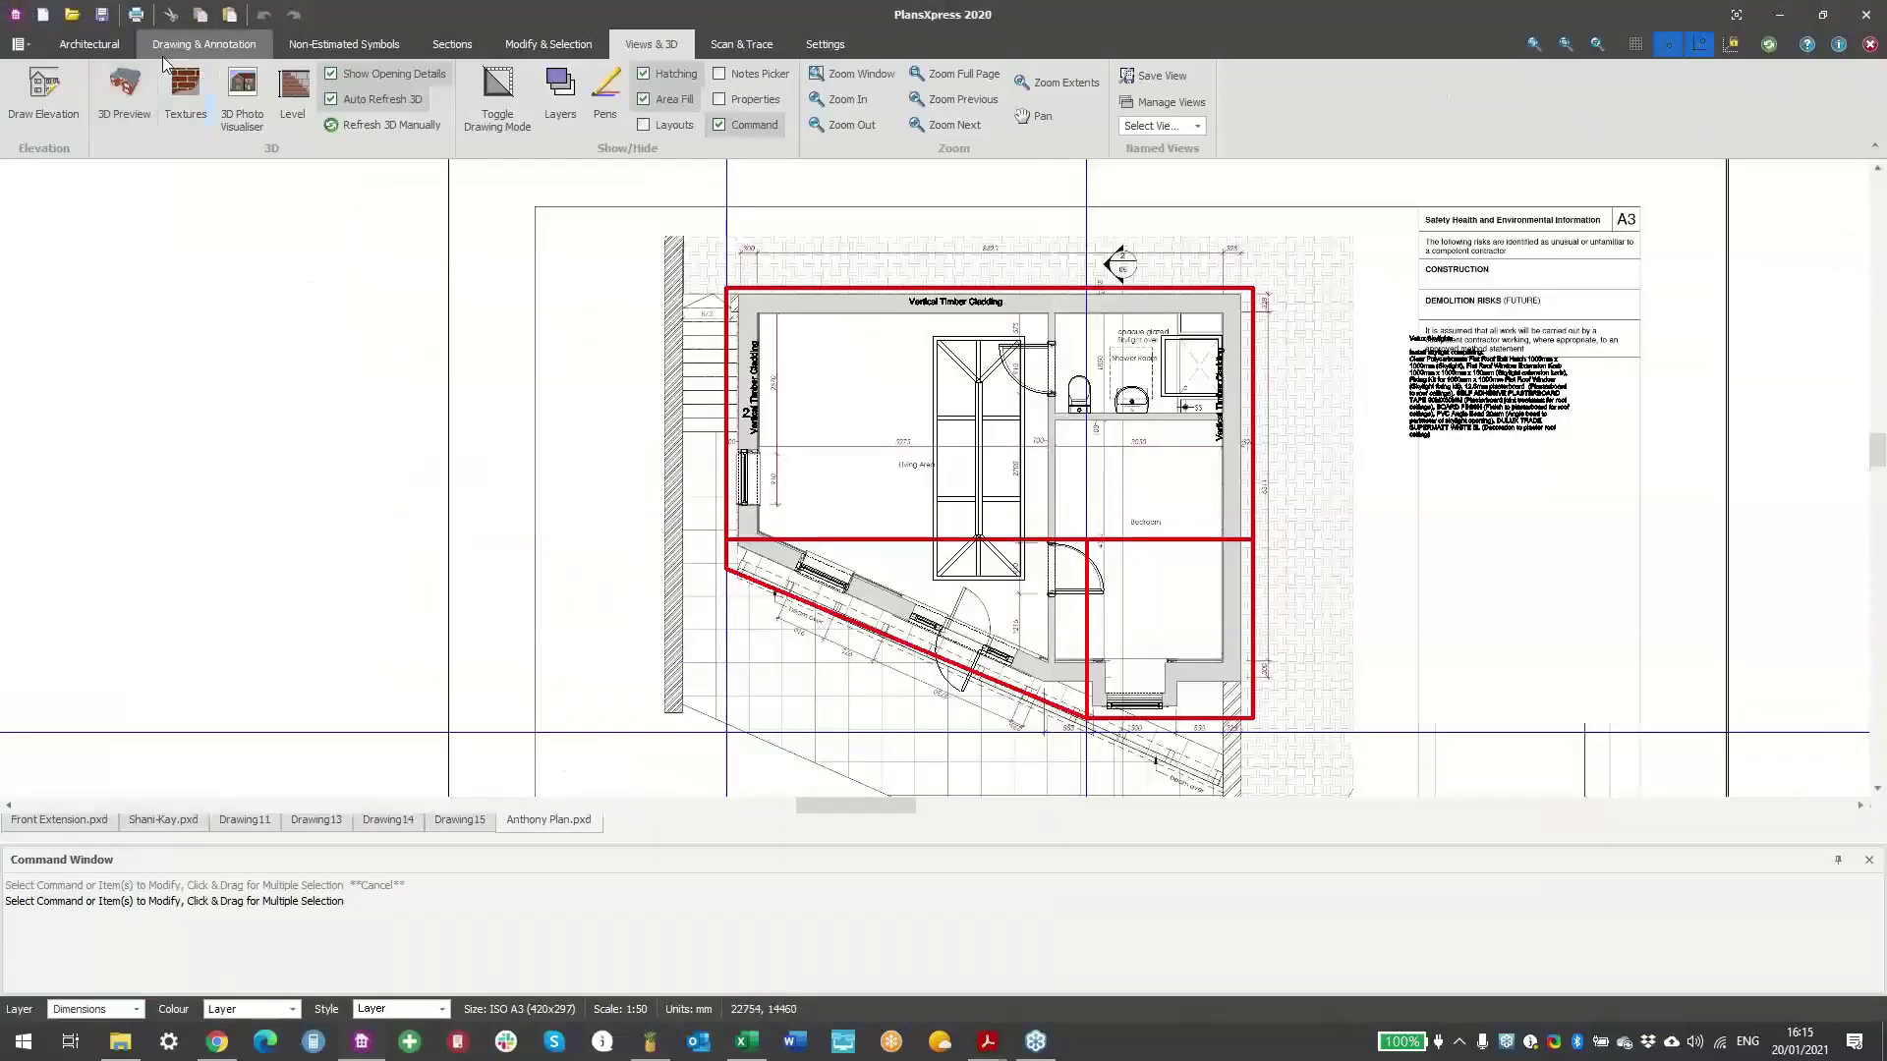
- Open the recent drawing Barn Conversion.pxd and show the L-shaped barn in the 3D preview at its home view
click(18, 45)
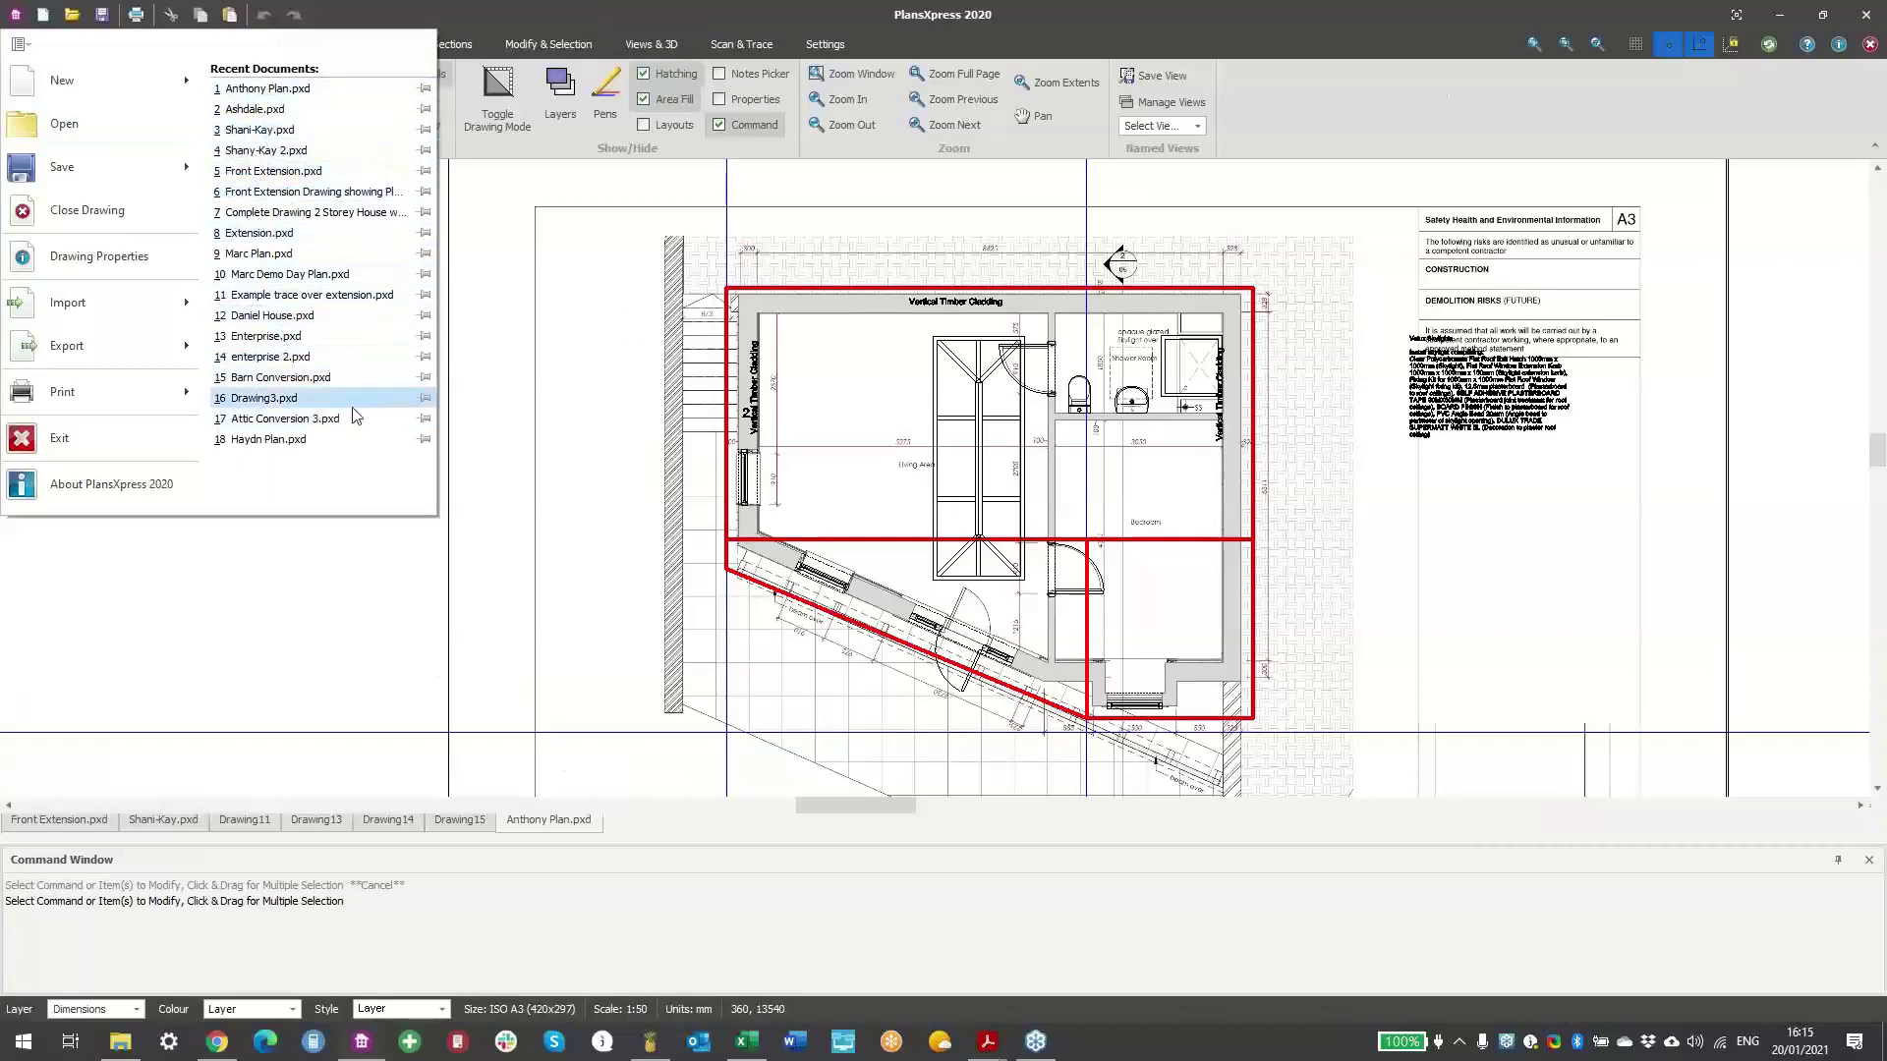
click(312, 395)
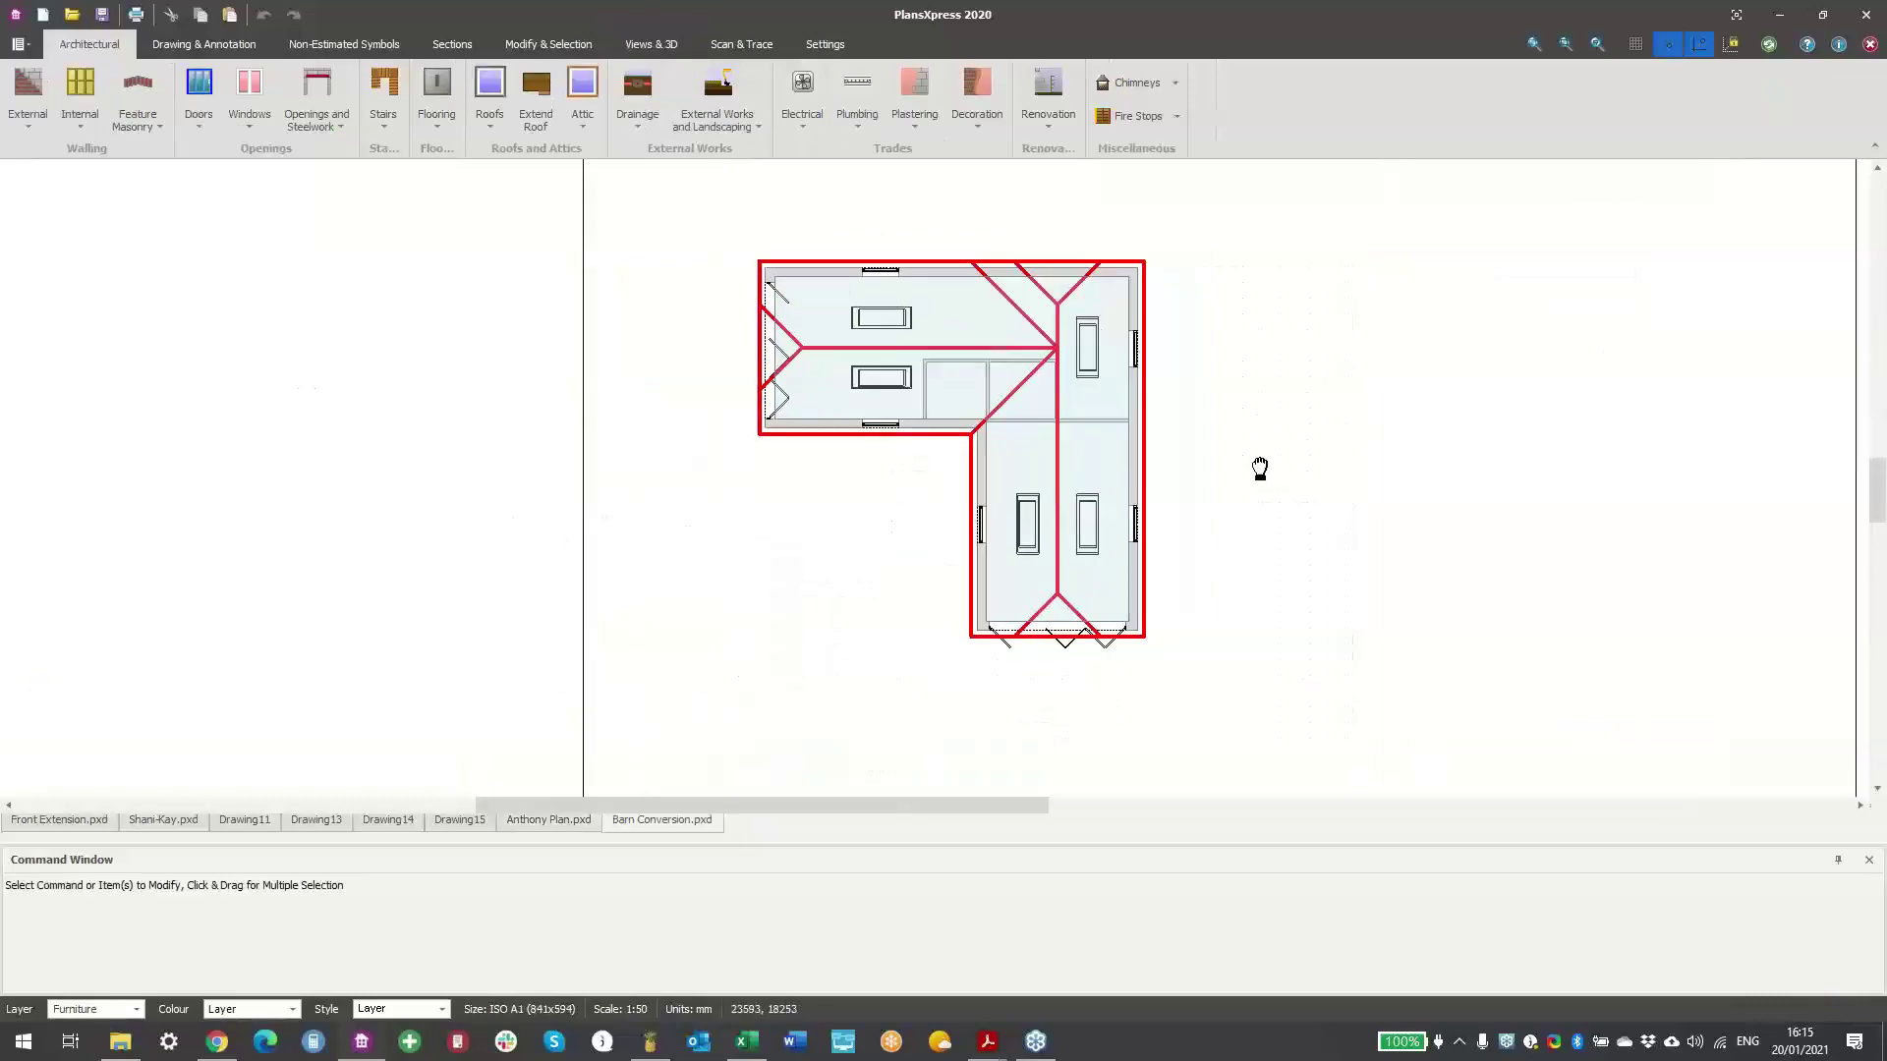
click(680, 47)
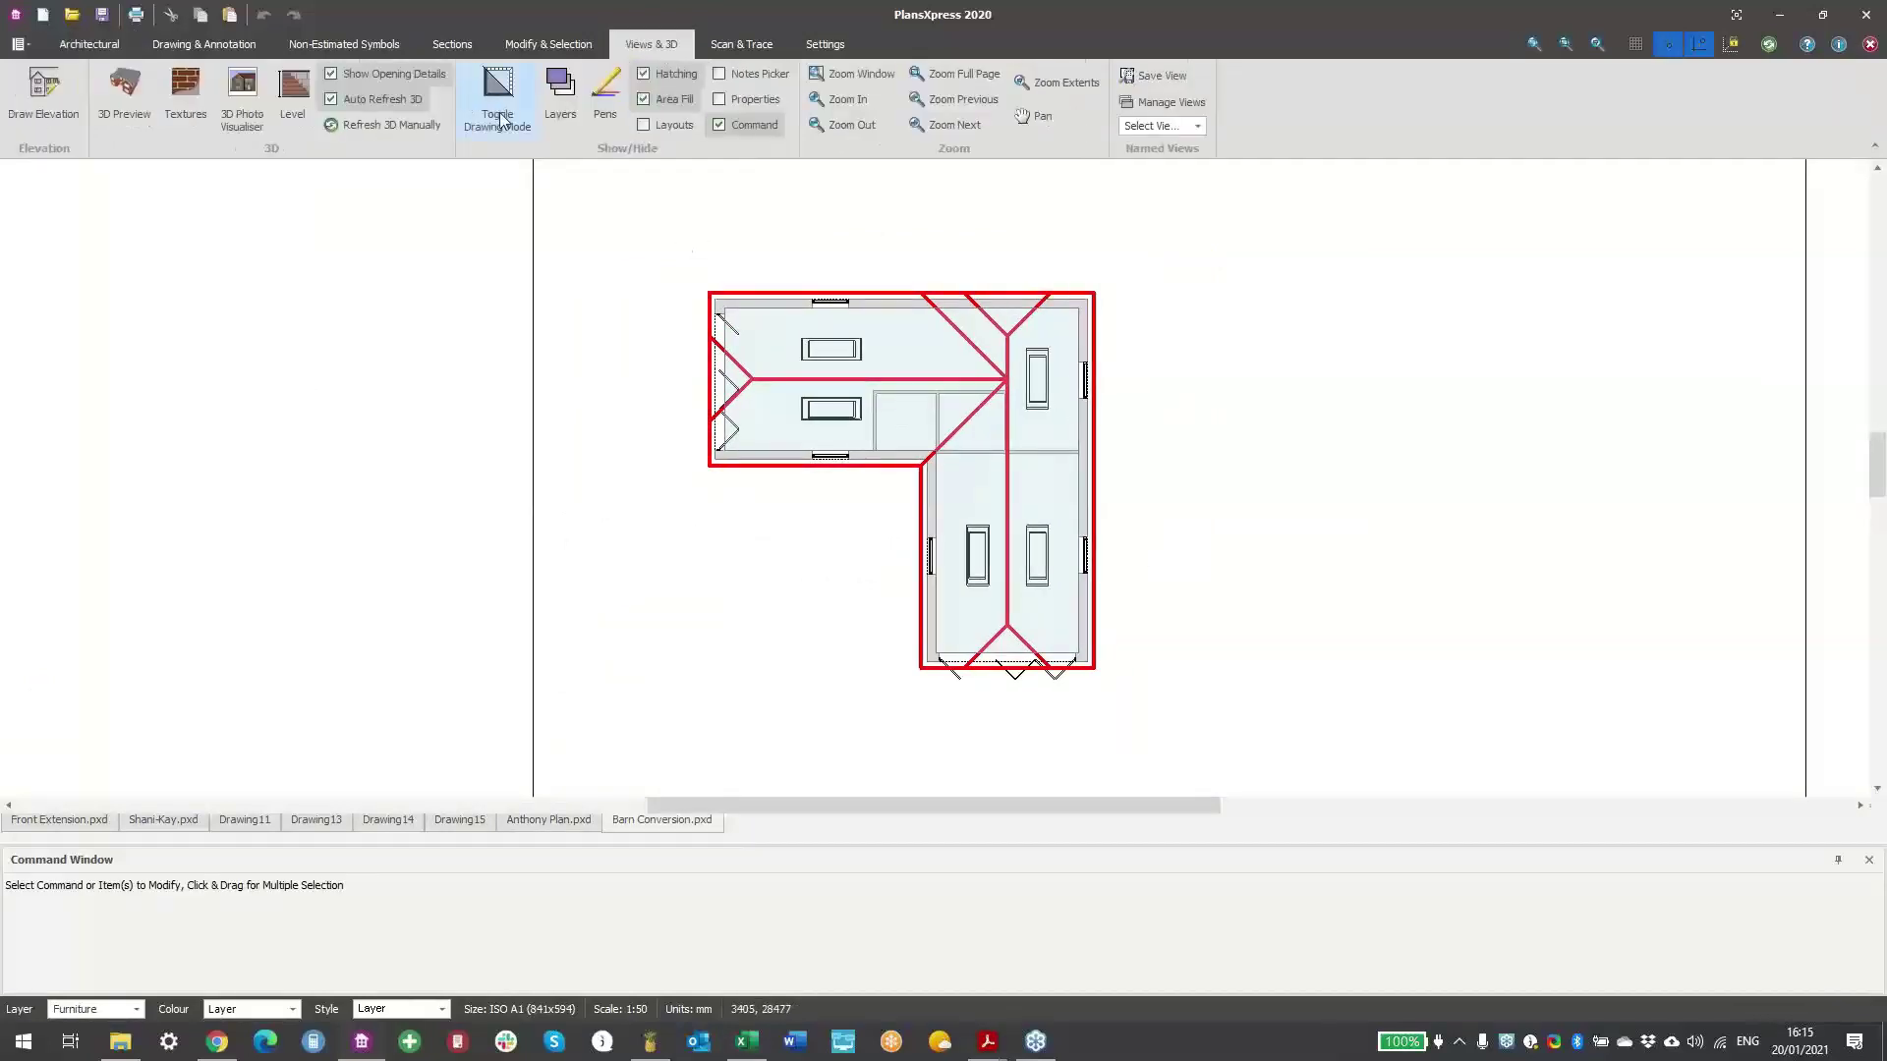
click(141, 112)
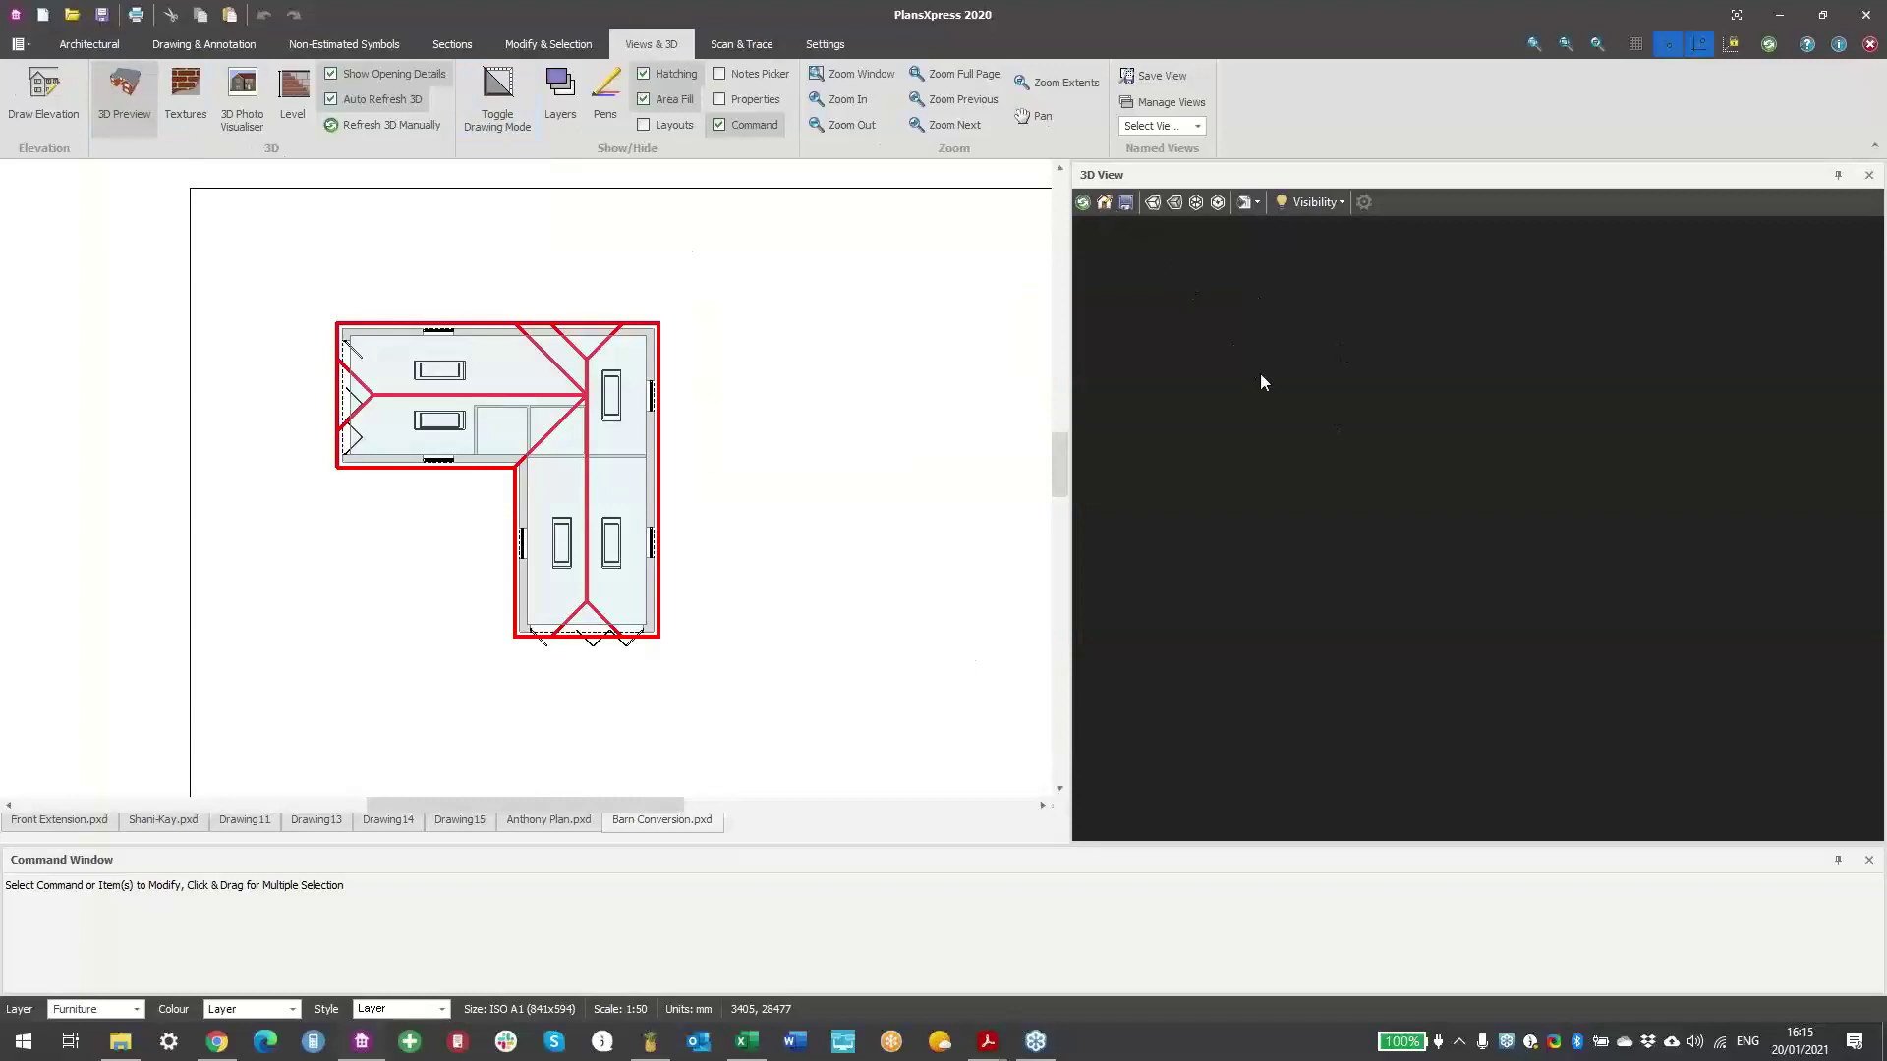
click(1103, 204)
- Examine the barn's hipped gable ends, bifold doors, cladding and rooflights in 3D, both close up and from outside the corner
scroll(1590, 586, up, 1)
scroll(1590, 587, down, 1)
drag(1593, 592, 1437, 481)
drag(1363, 531, 1496, 558)
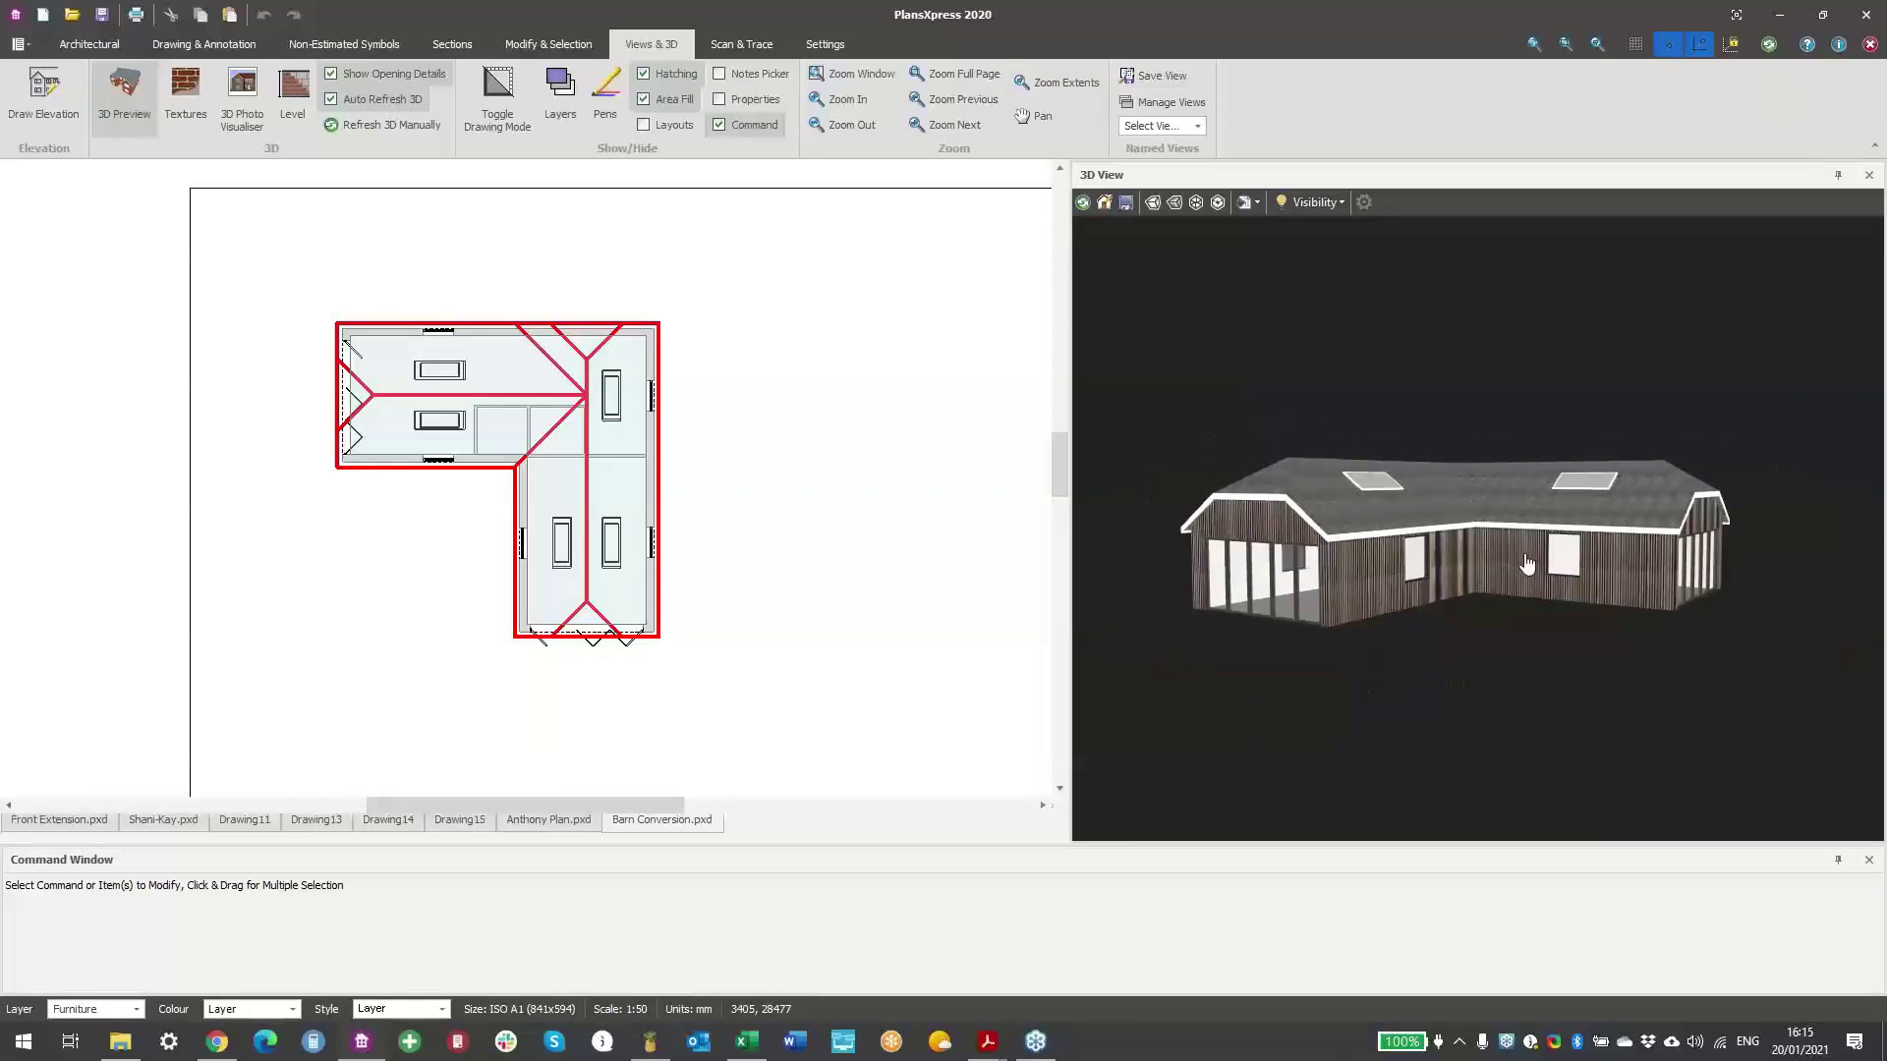
scroll(1526, 563, up, 5)
drag(1237, 574, 1278, 428)
scroll(1343, 464, down, 5)
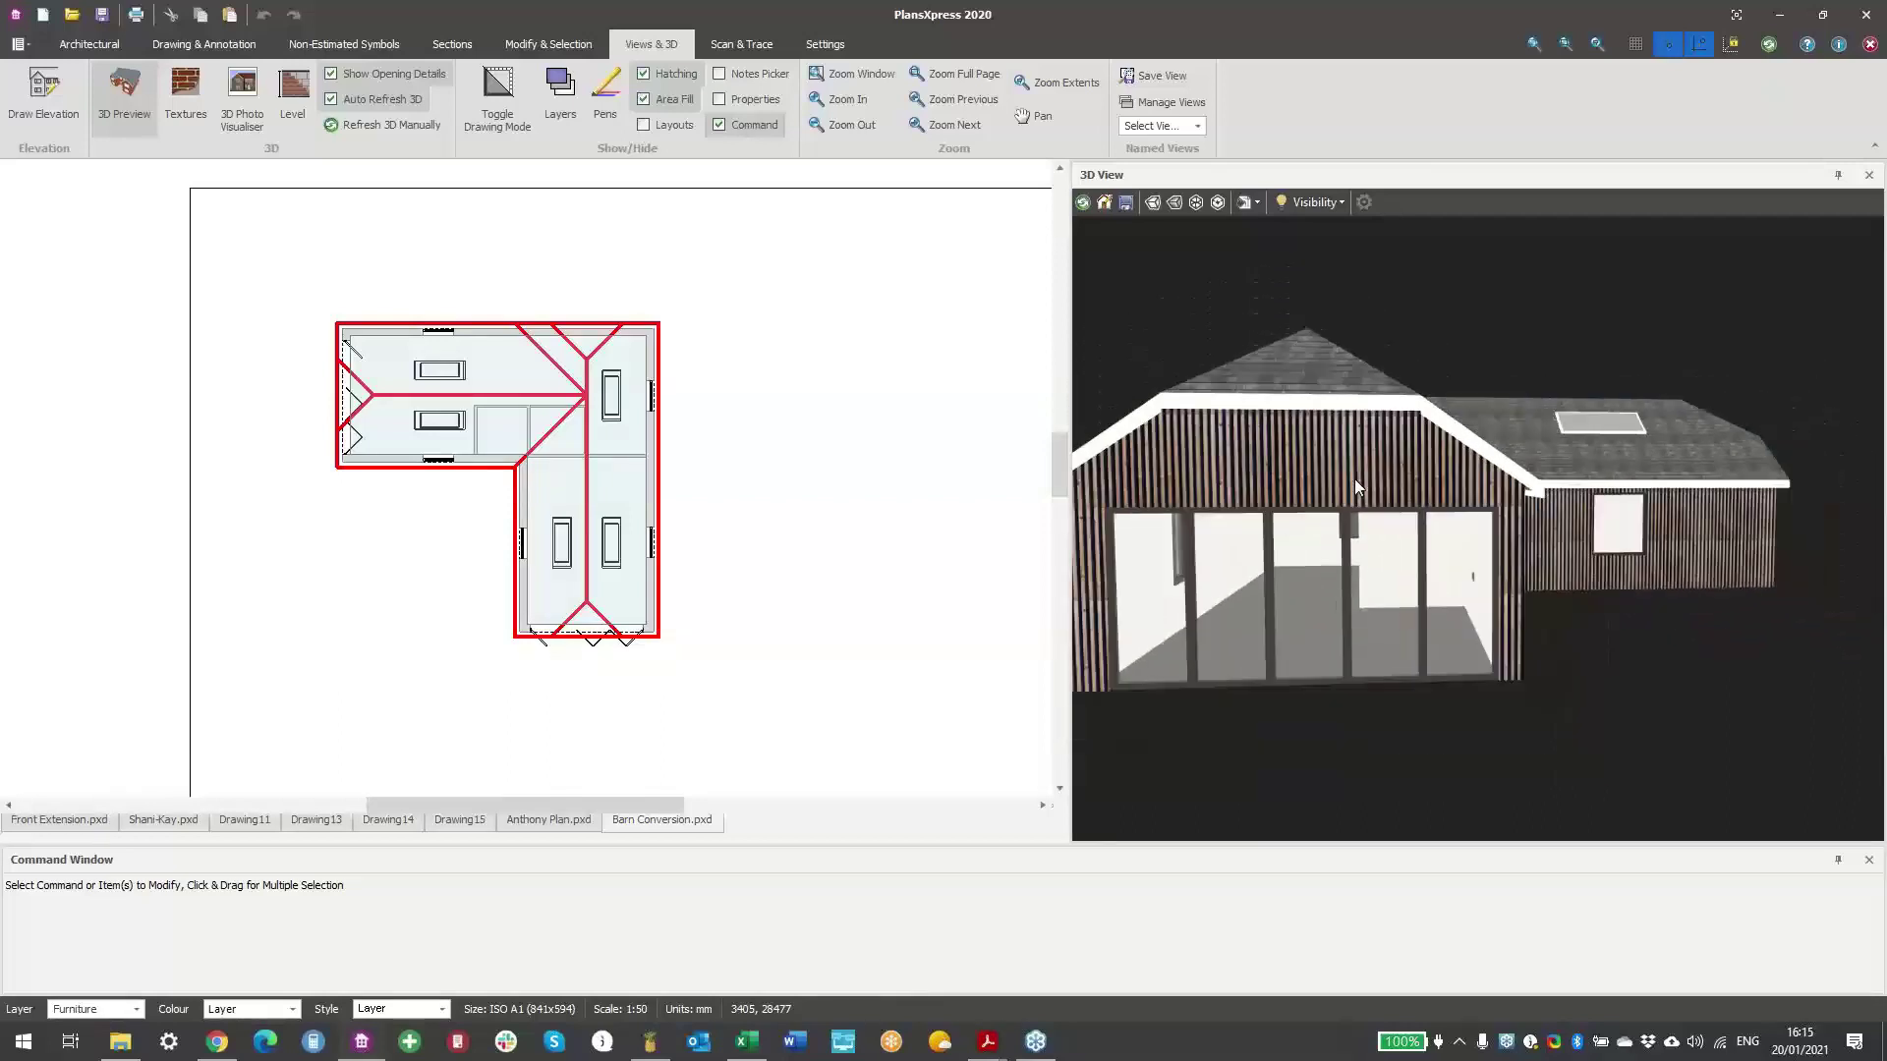
drag(1307, 543, 1350, 548)
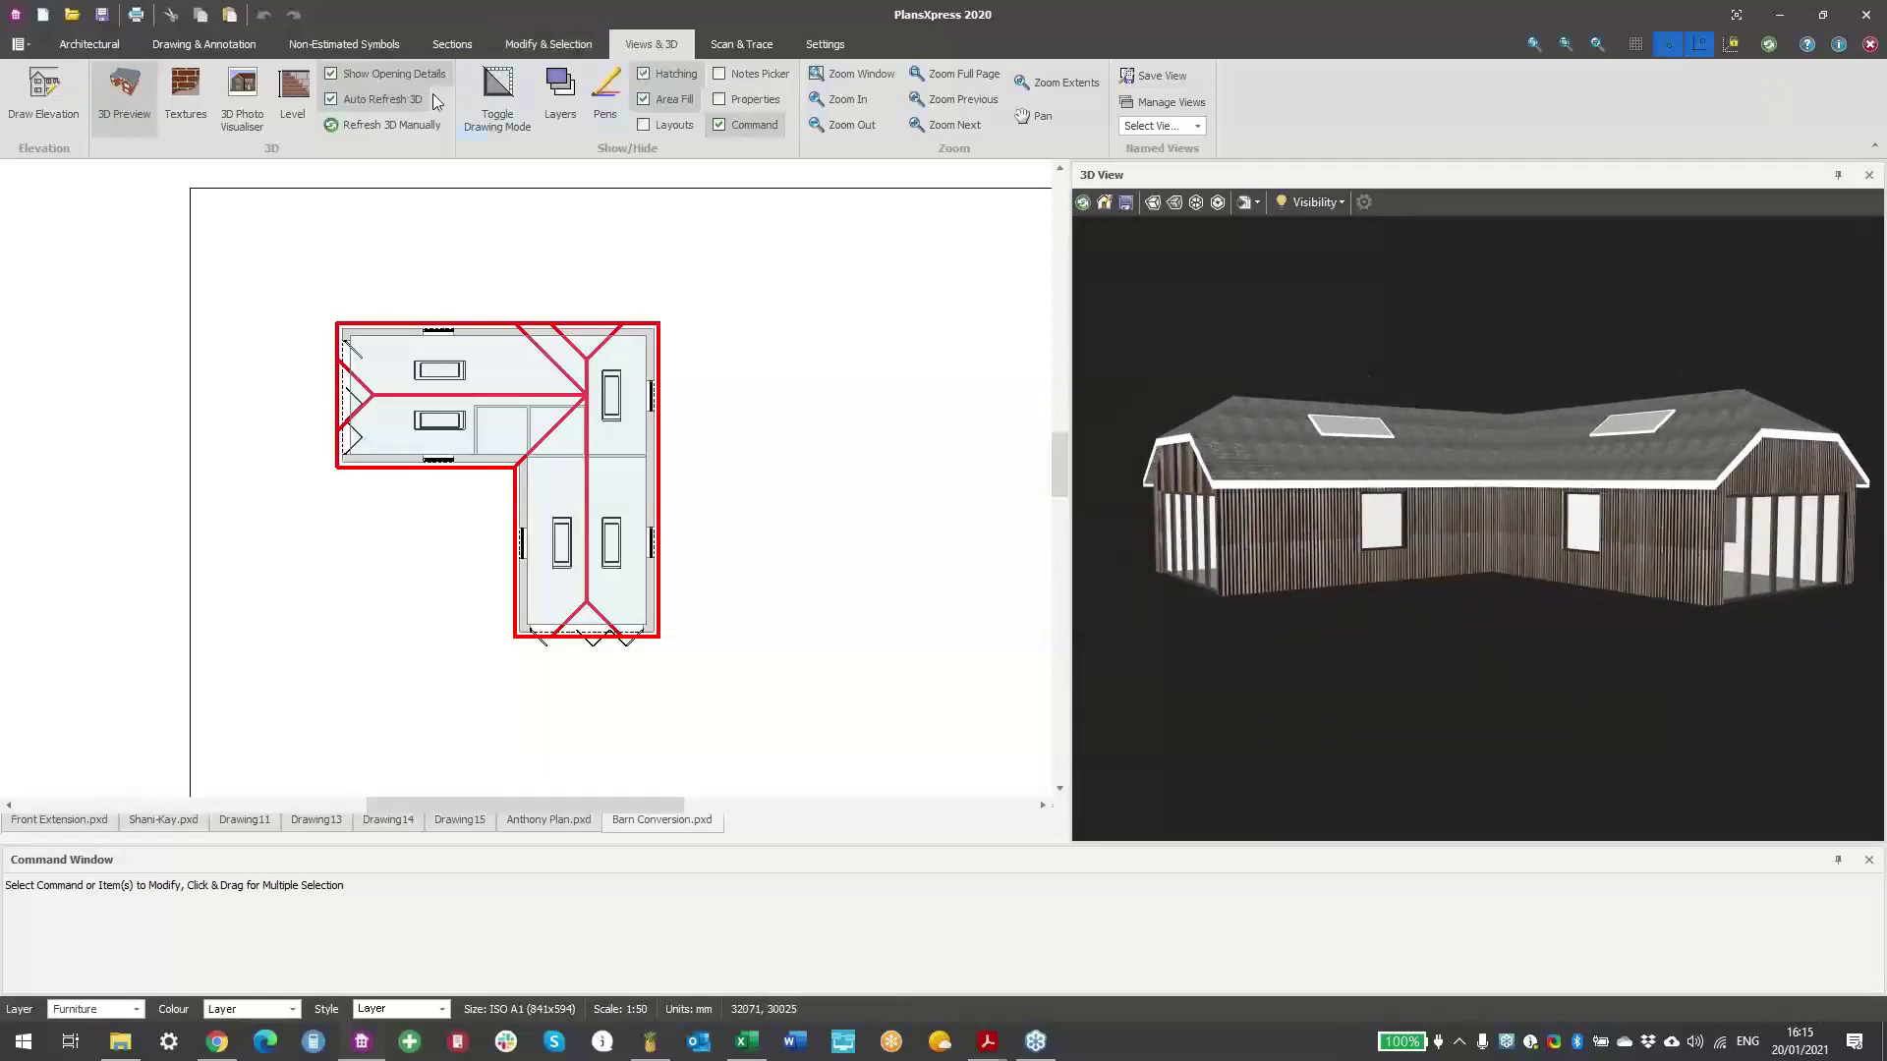
- Open the barn in 3D Photo Visualiser and adjust its angle and size on the field photo beside the wooden shed
click(246, 106)
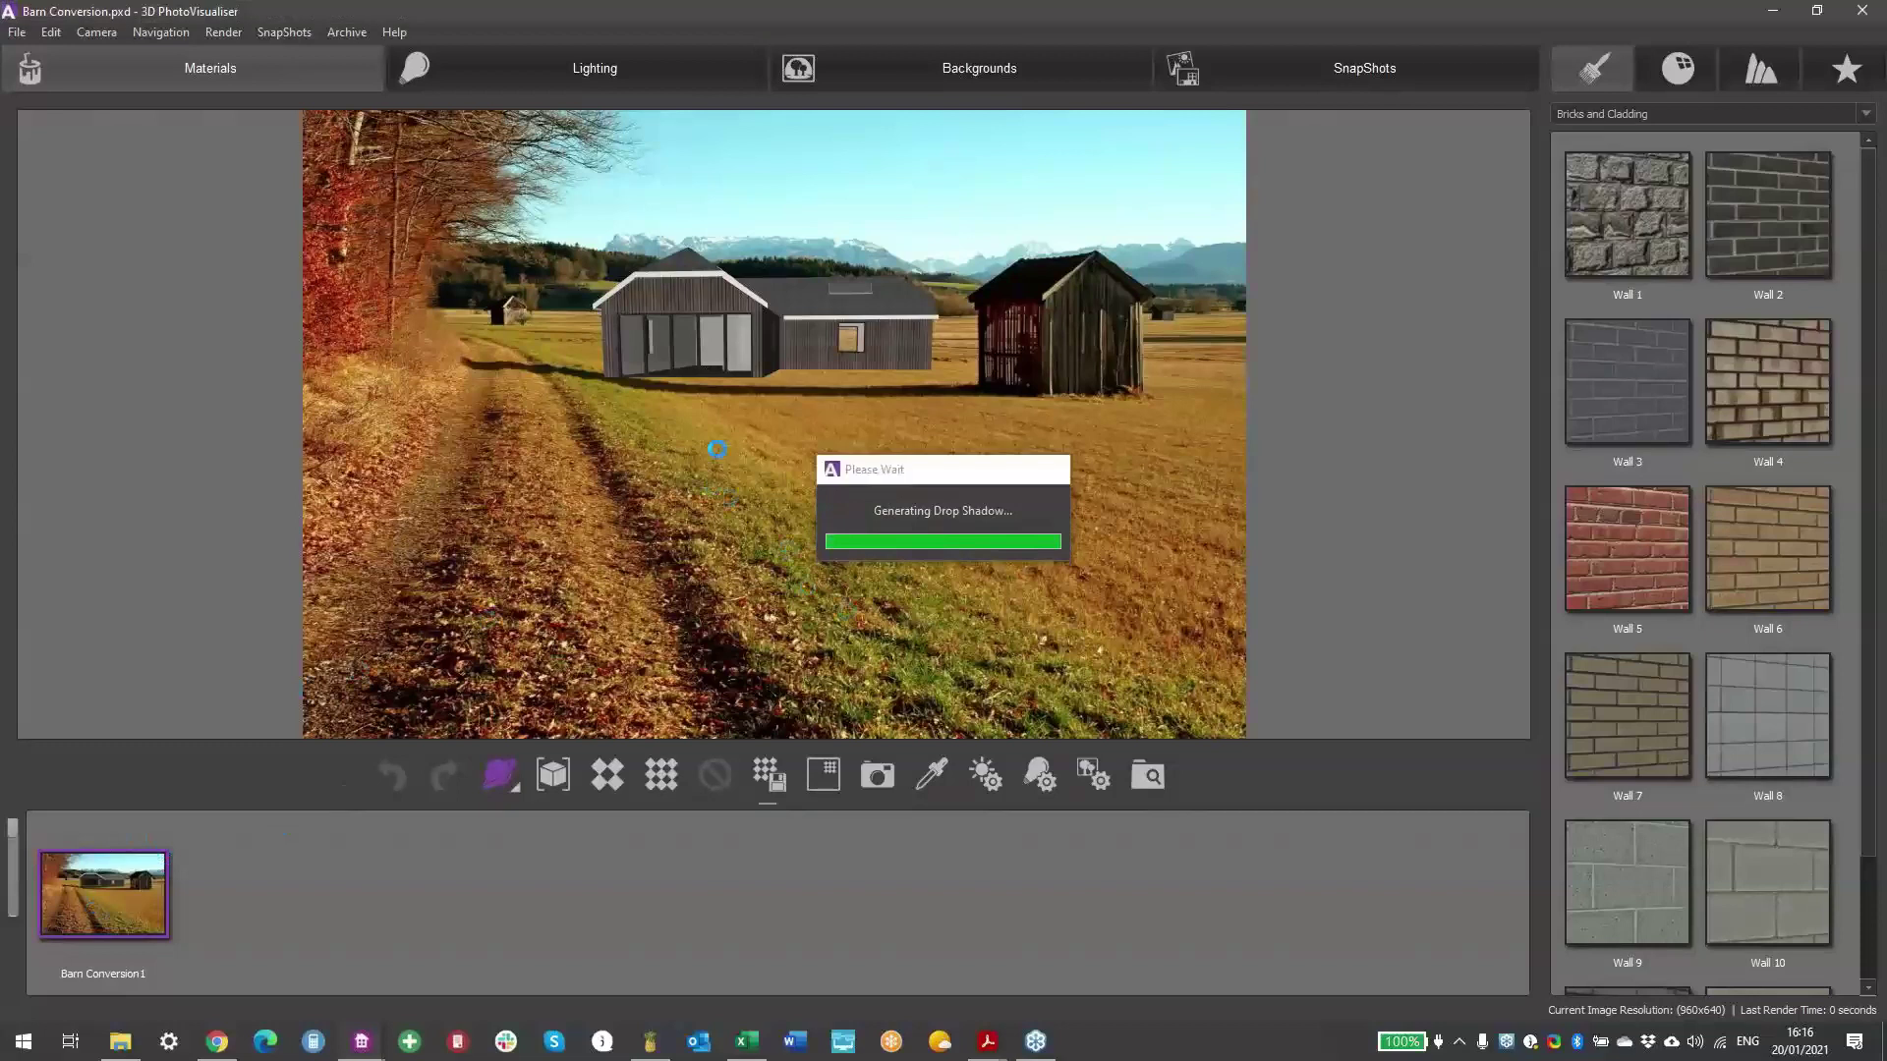
scroll(764, 352, up, 1)
drag(764, 352, 861, 342)
scroll(757, 381, up, 1)
scroll(740, 360, down, 1)
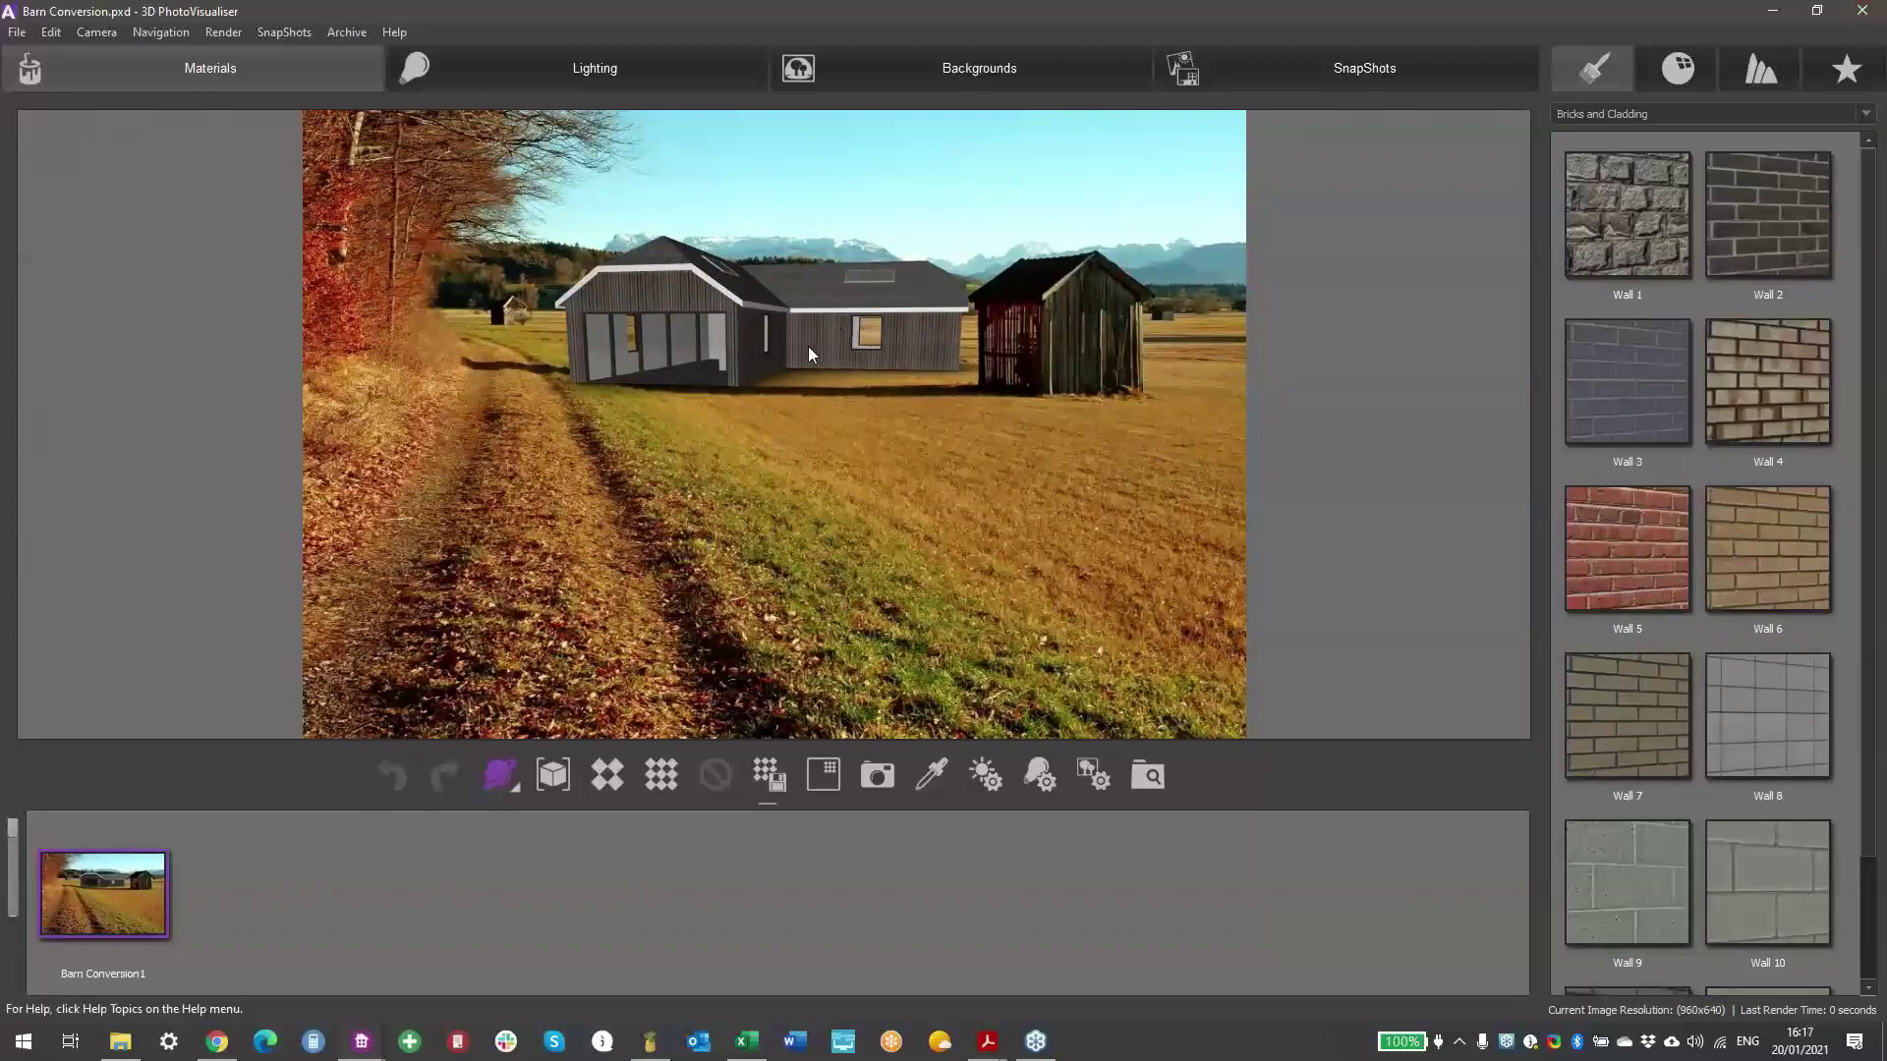
- Reset the visualiser session, replace the field photo with the White background, and enlarge the barn at a corner angle
click(50, 31)
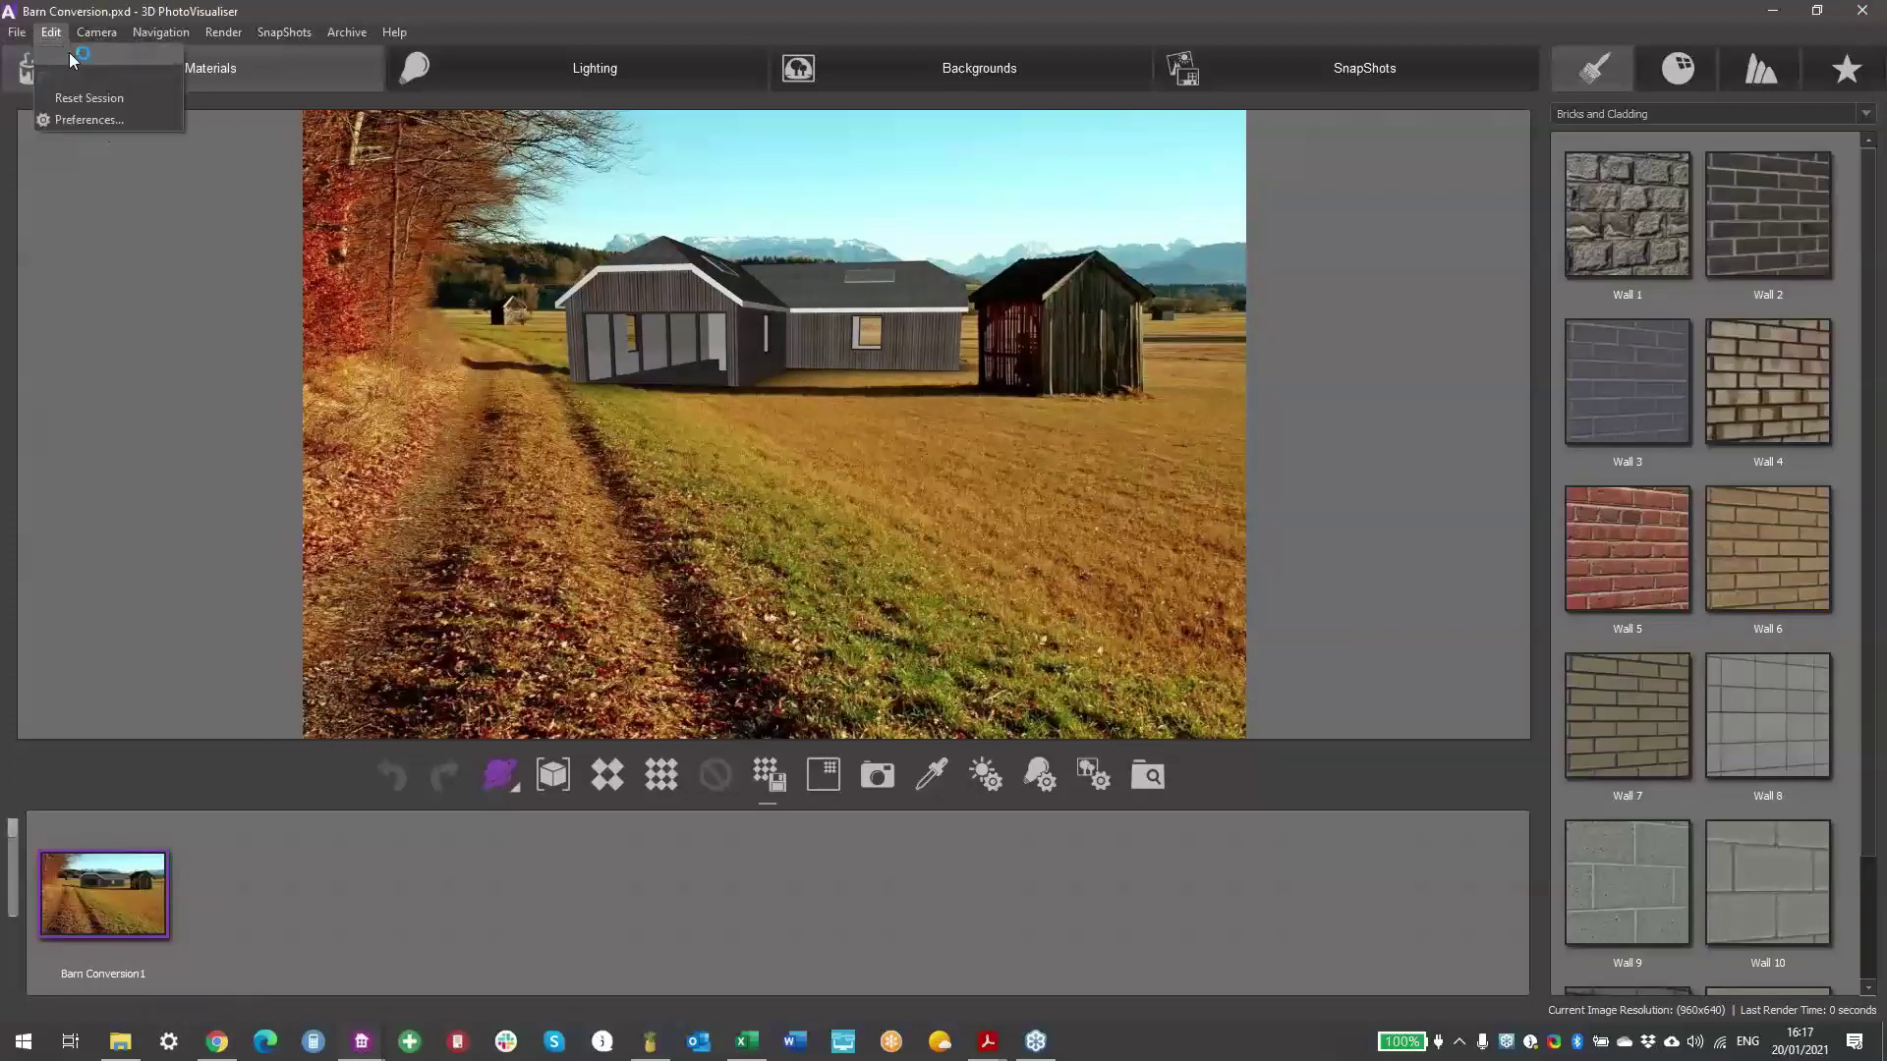
click(79, 98)
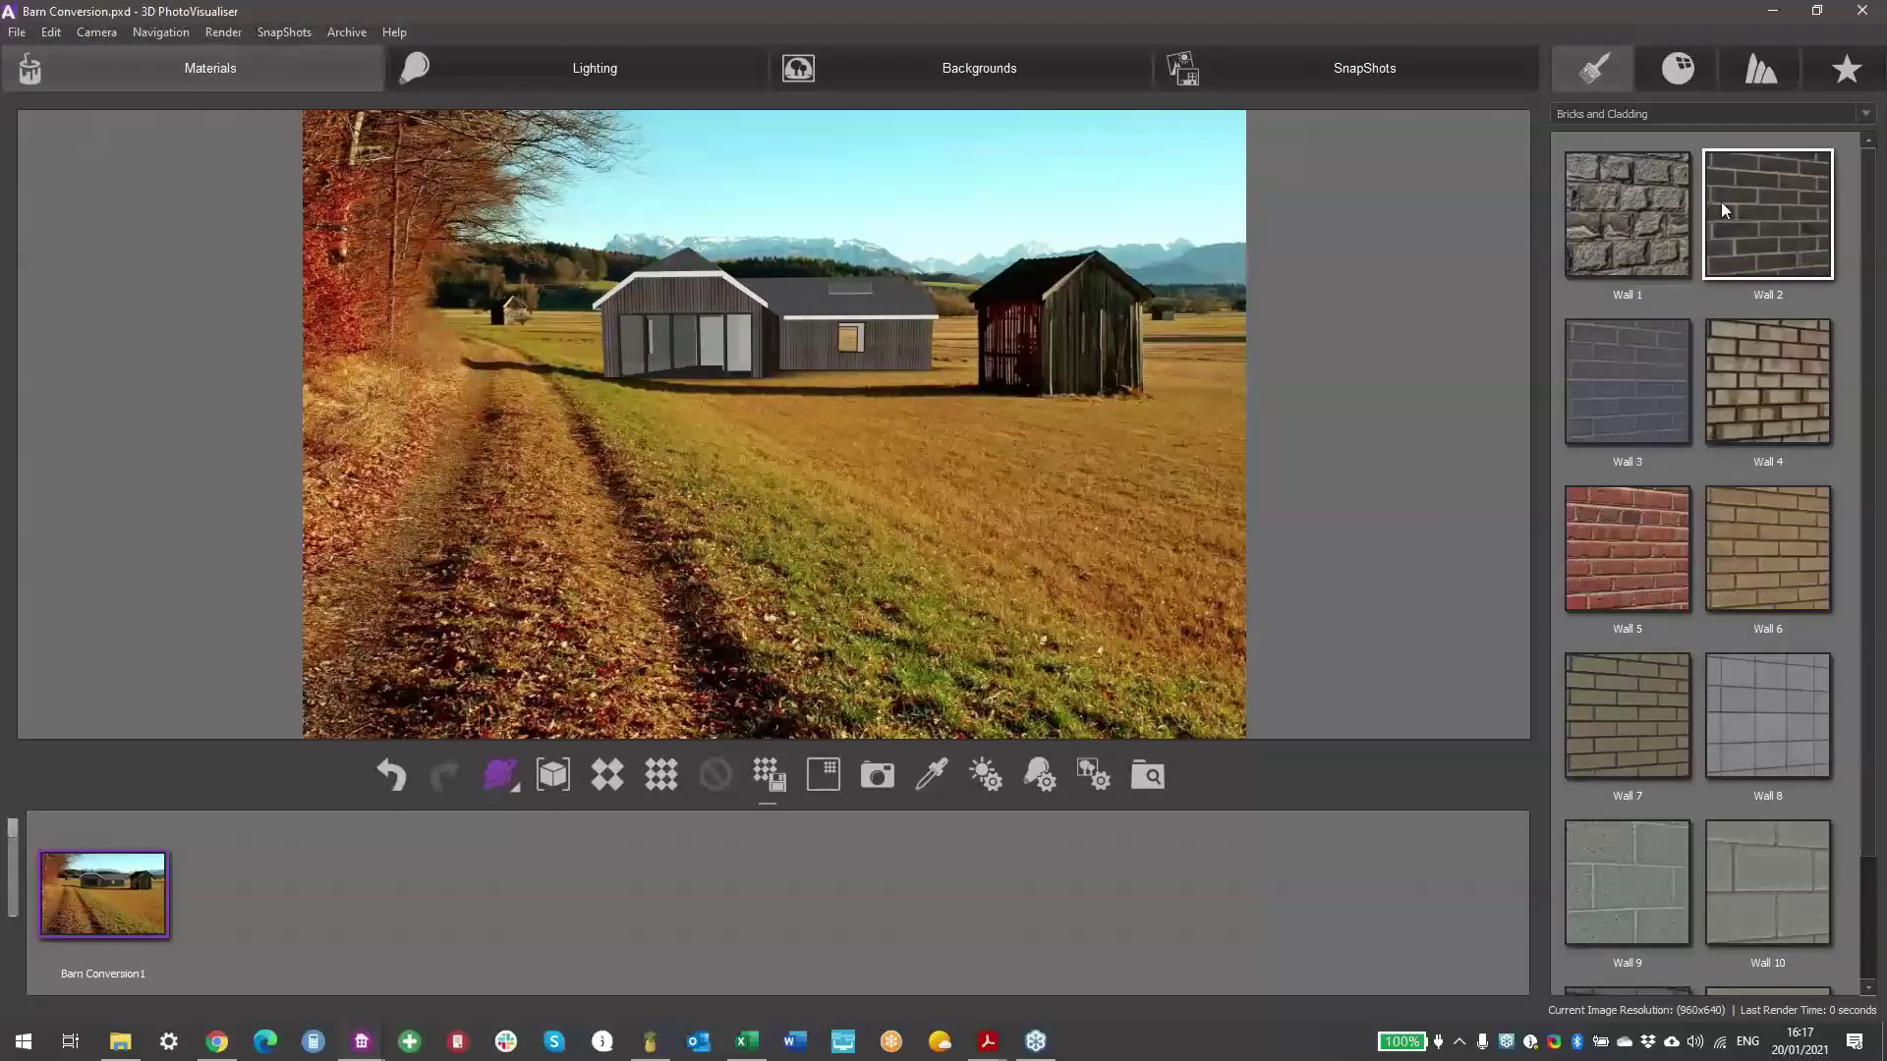
click(1002, 68)
drag(1627, 218, 952, 413)
scroll(842, 472, up, 5)
mouse_move(842, 474)
mouse_down()
mouse_move(804, 499)
mouse_move(846, 458)
mouse_move(835, 476)
mouse_up()
scroll(846, 458, down, 2)
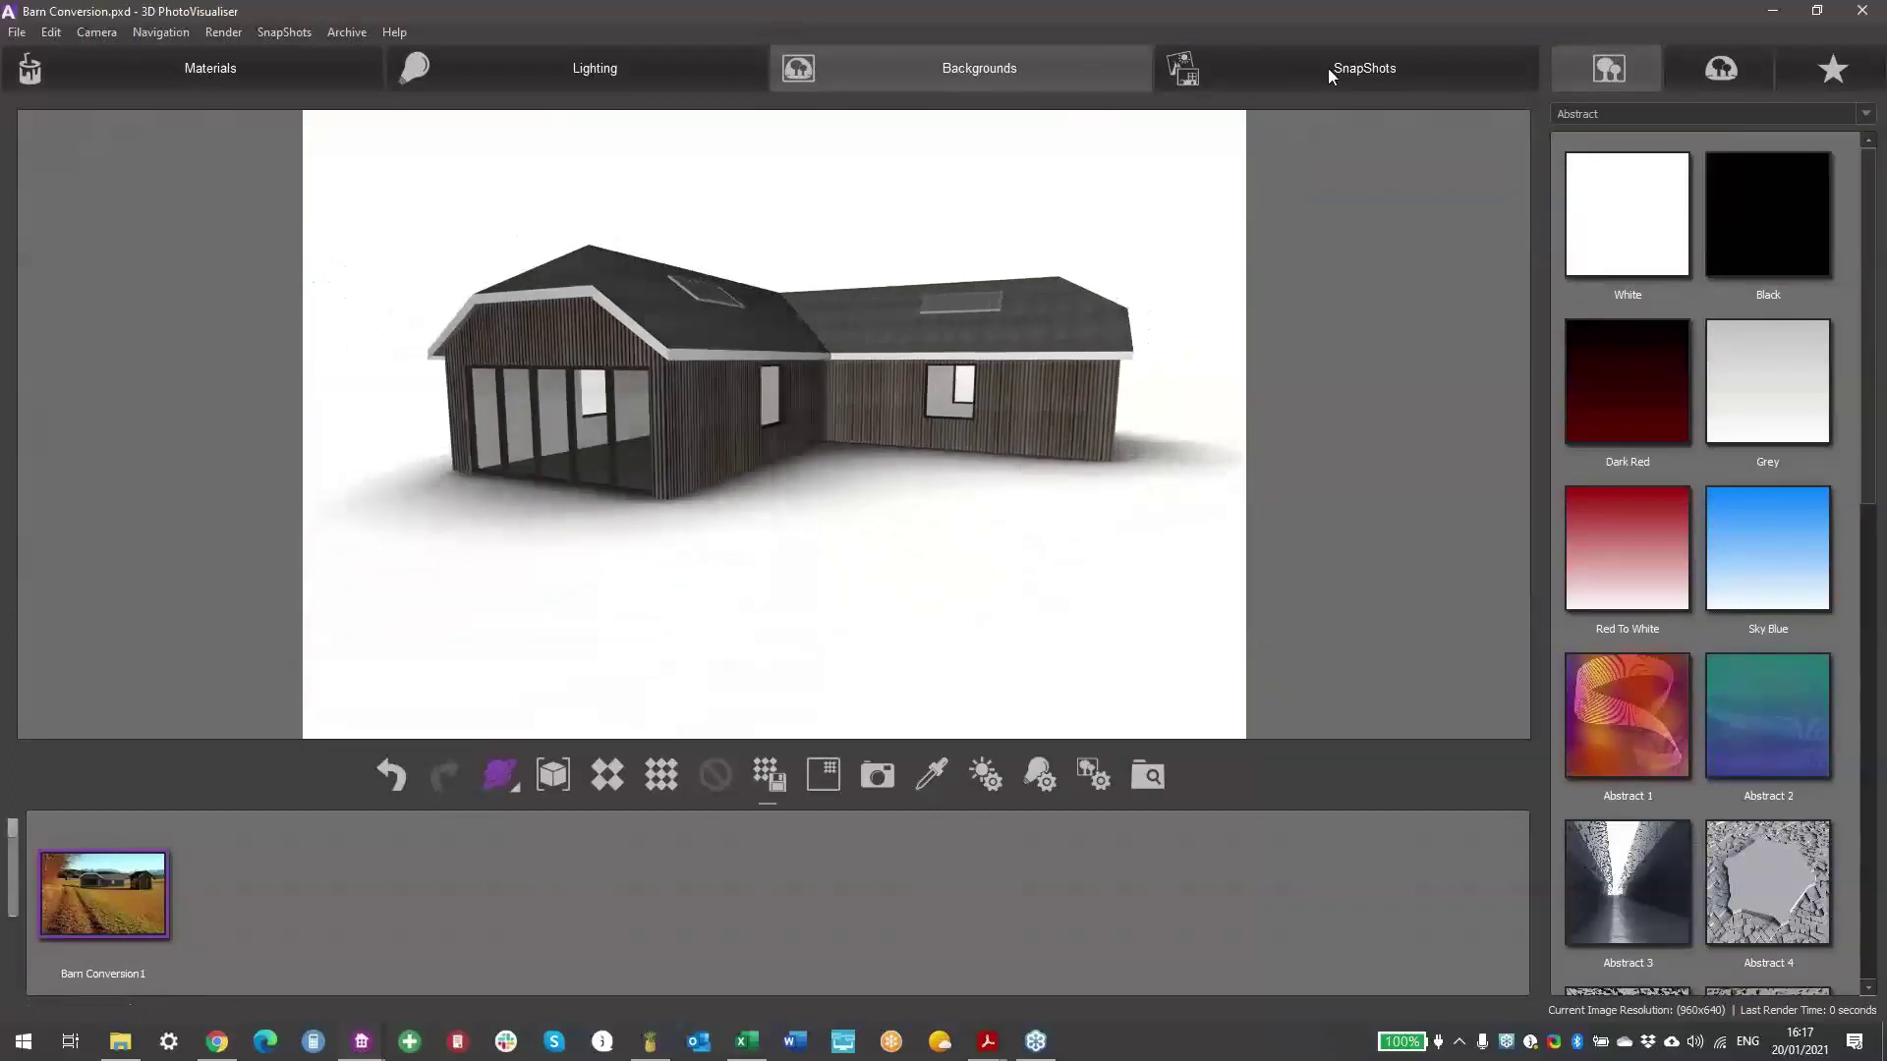
- Look through the material categories for the barn and close the photo visualiser without saving the changes
click(324, 70)
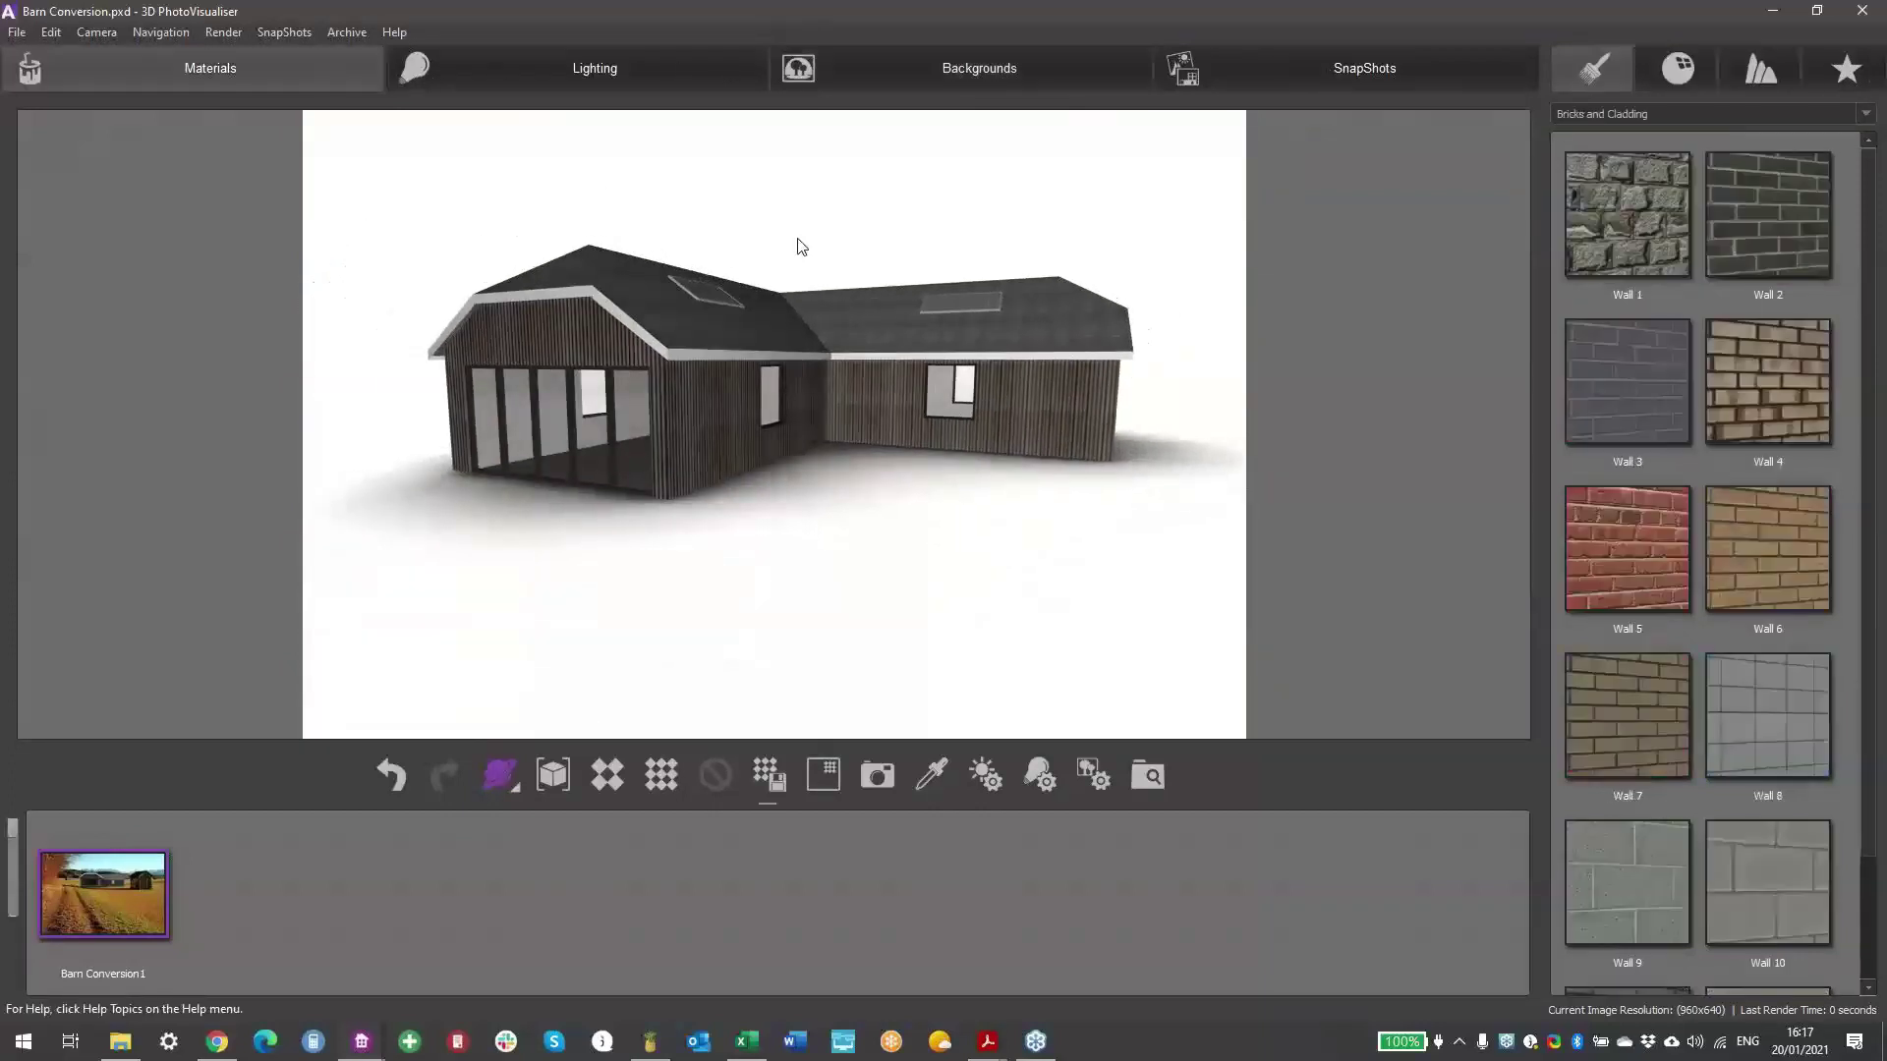
click(1677, 112)
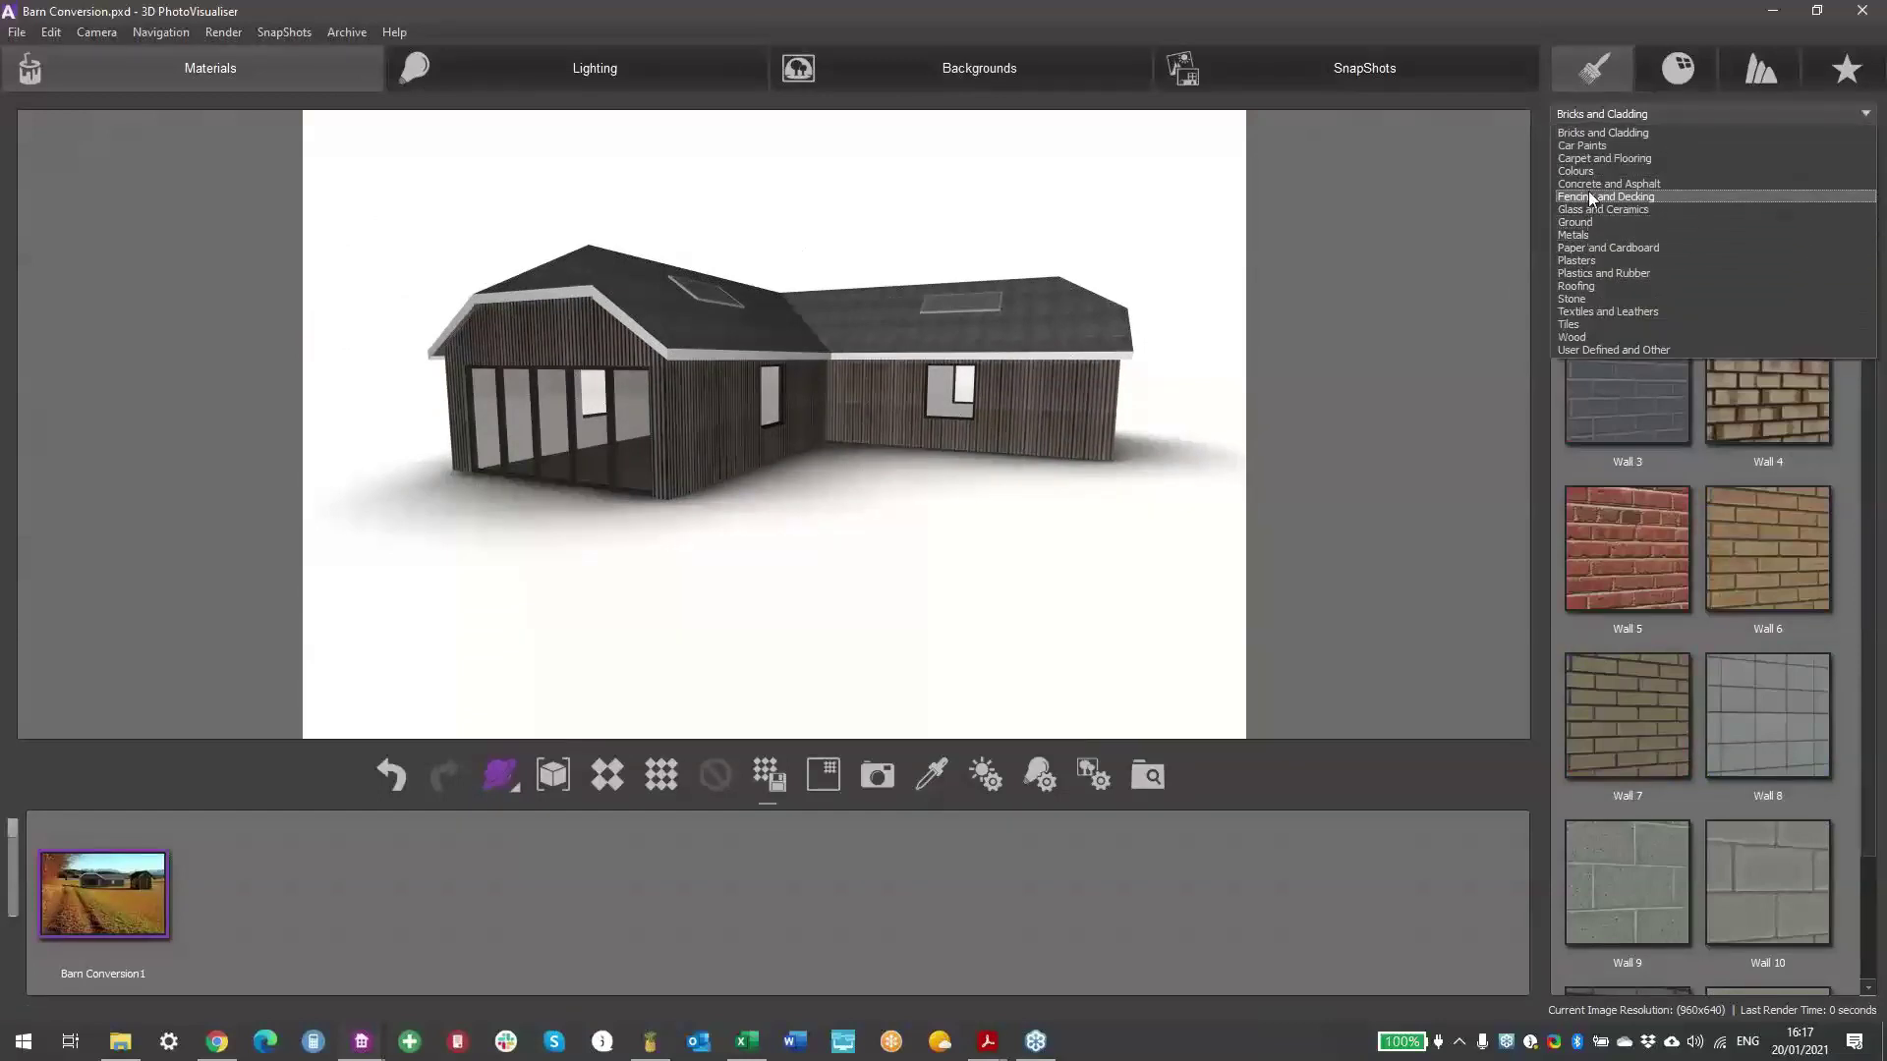
click(1584, 298)
click(1863, 10)
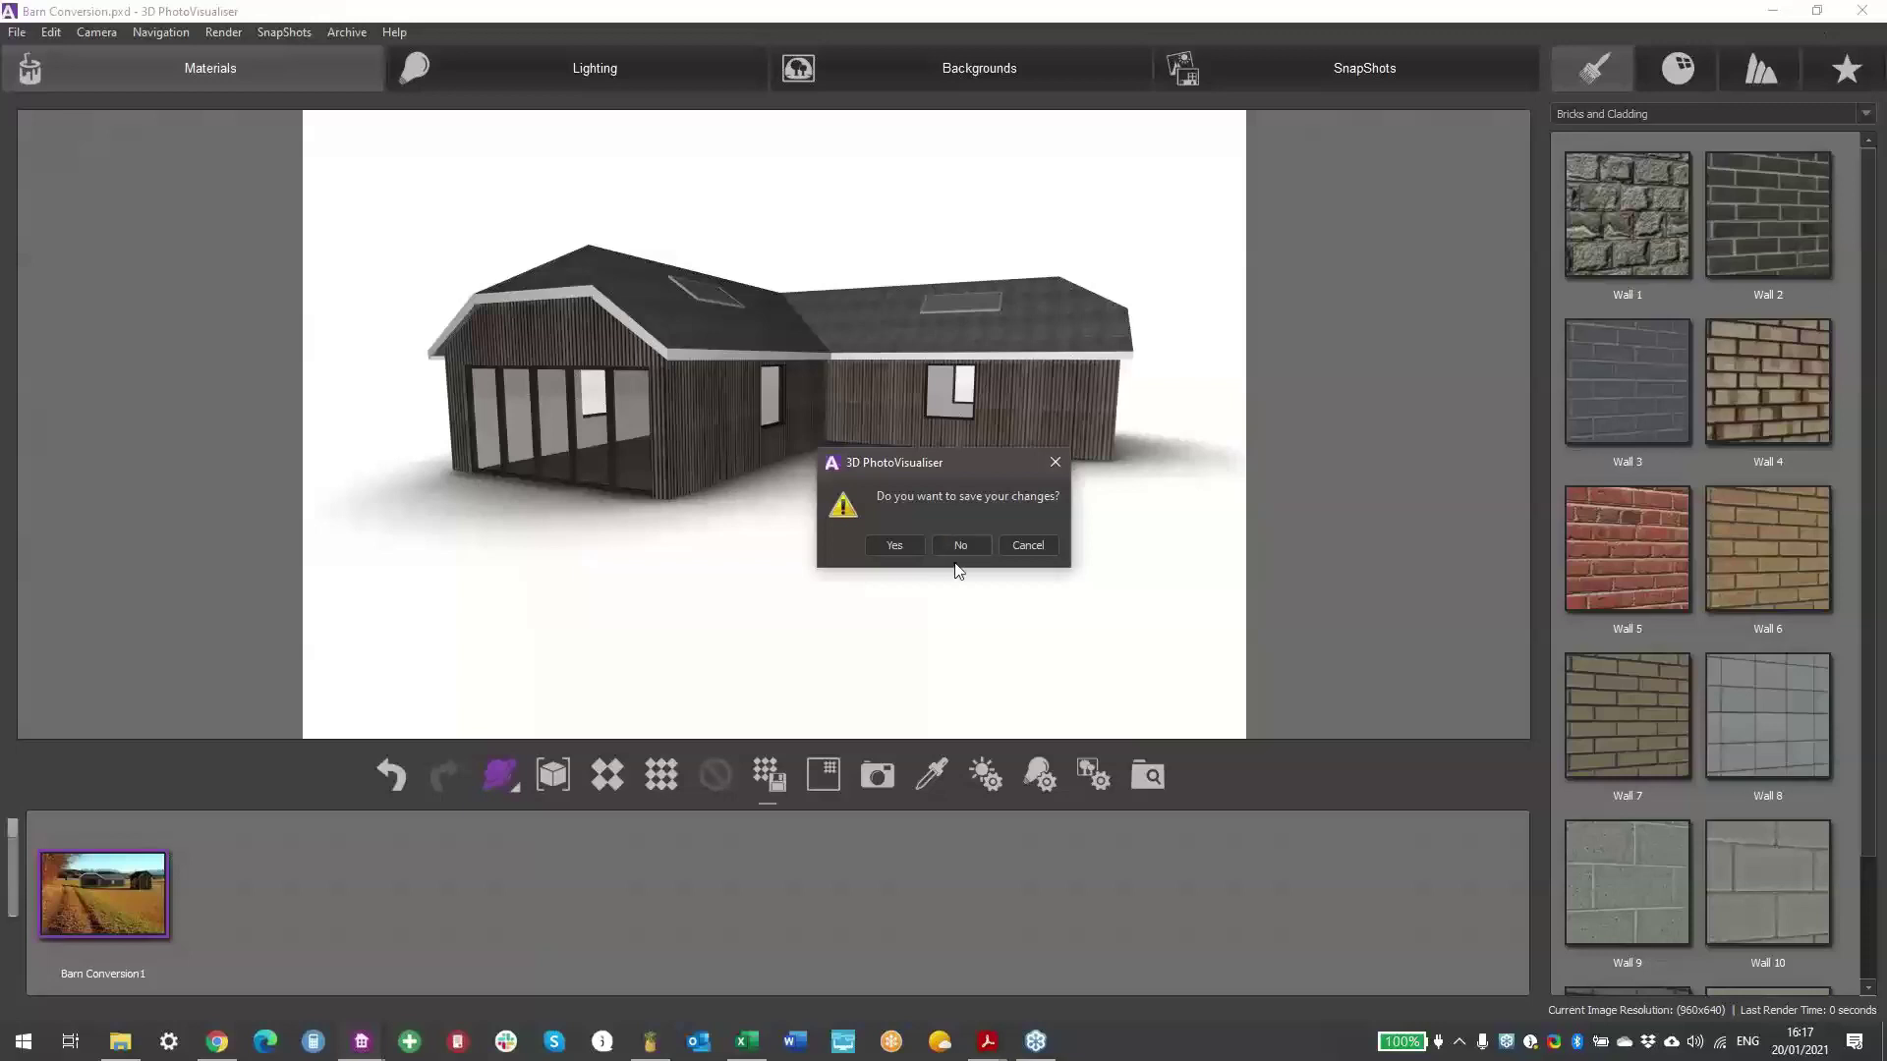
click(963, 544)
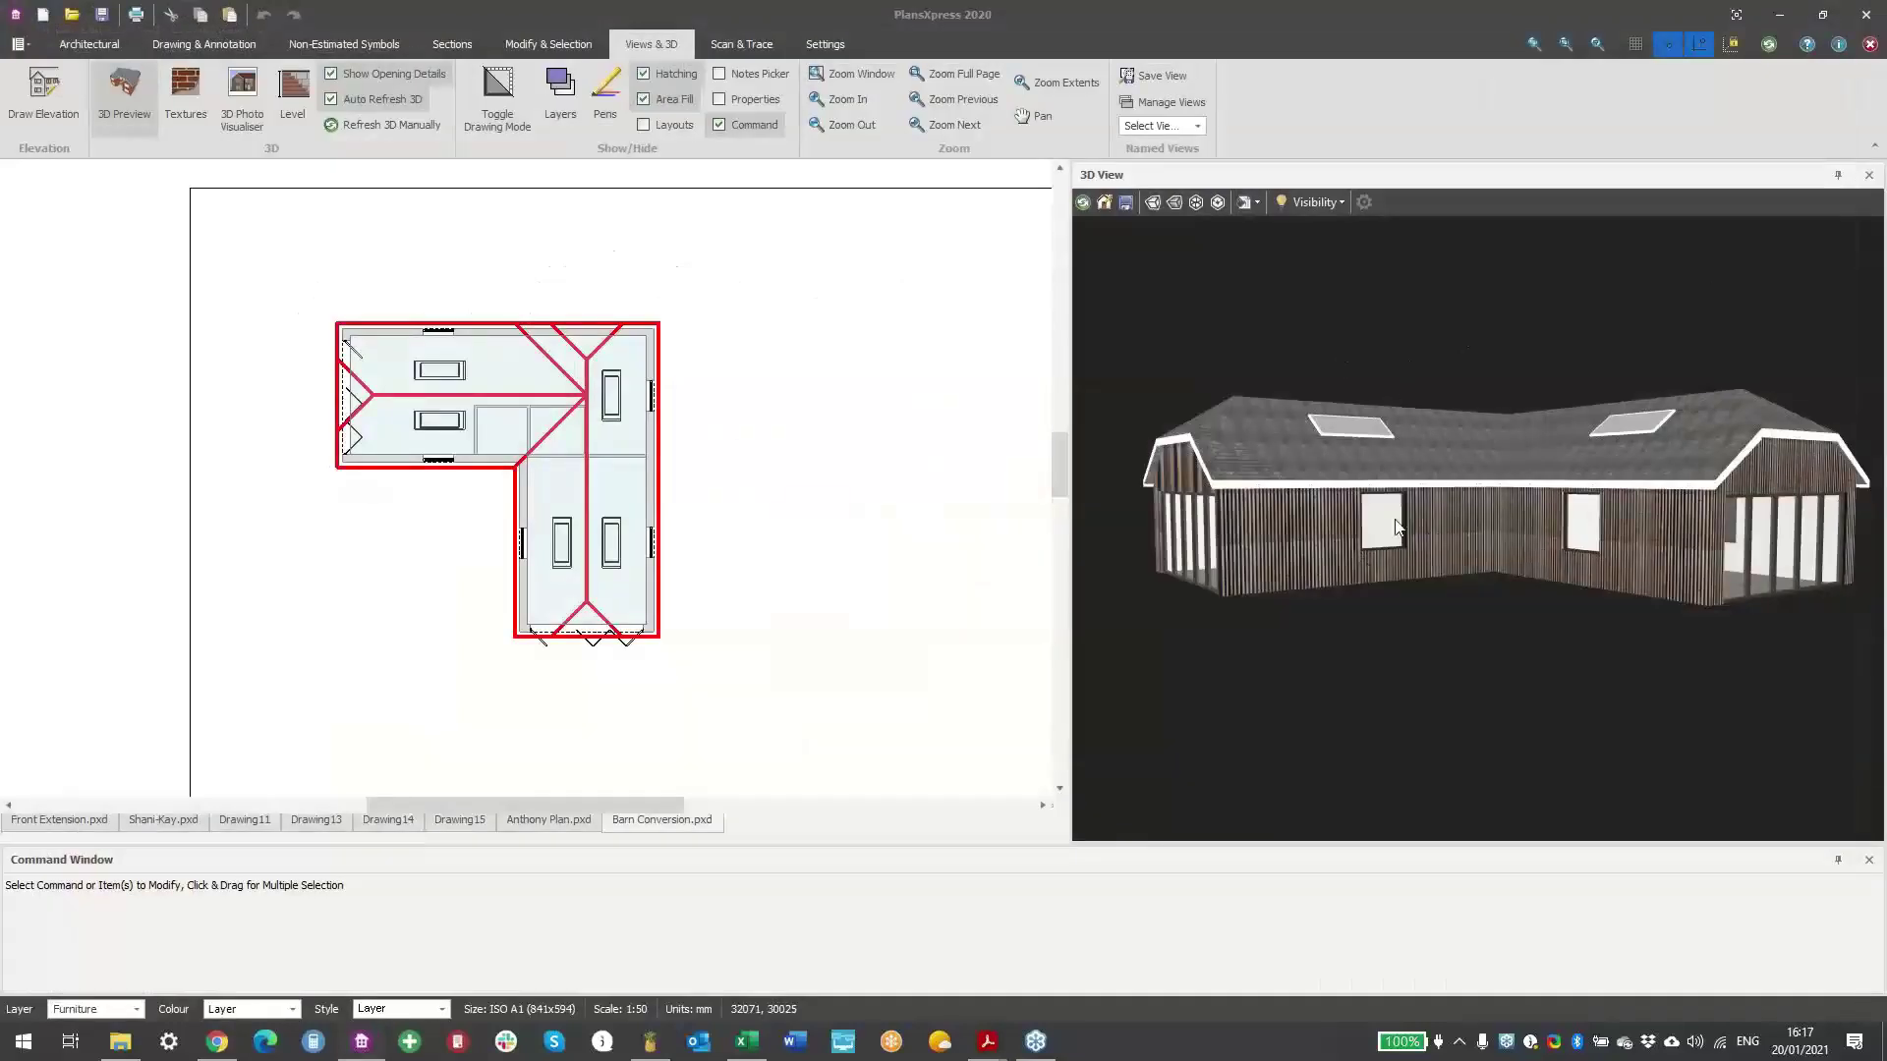
- Apply the white EUROCELL-SC15064 image from the CLADDING category as the brick texture of the barn's walls
drag(1325, 526, 1173, 505)
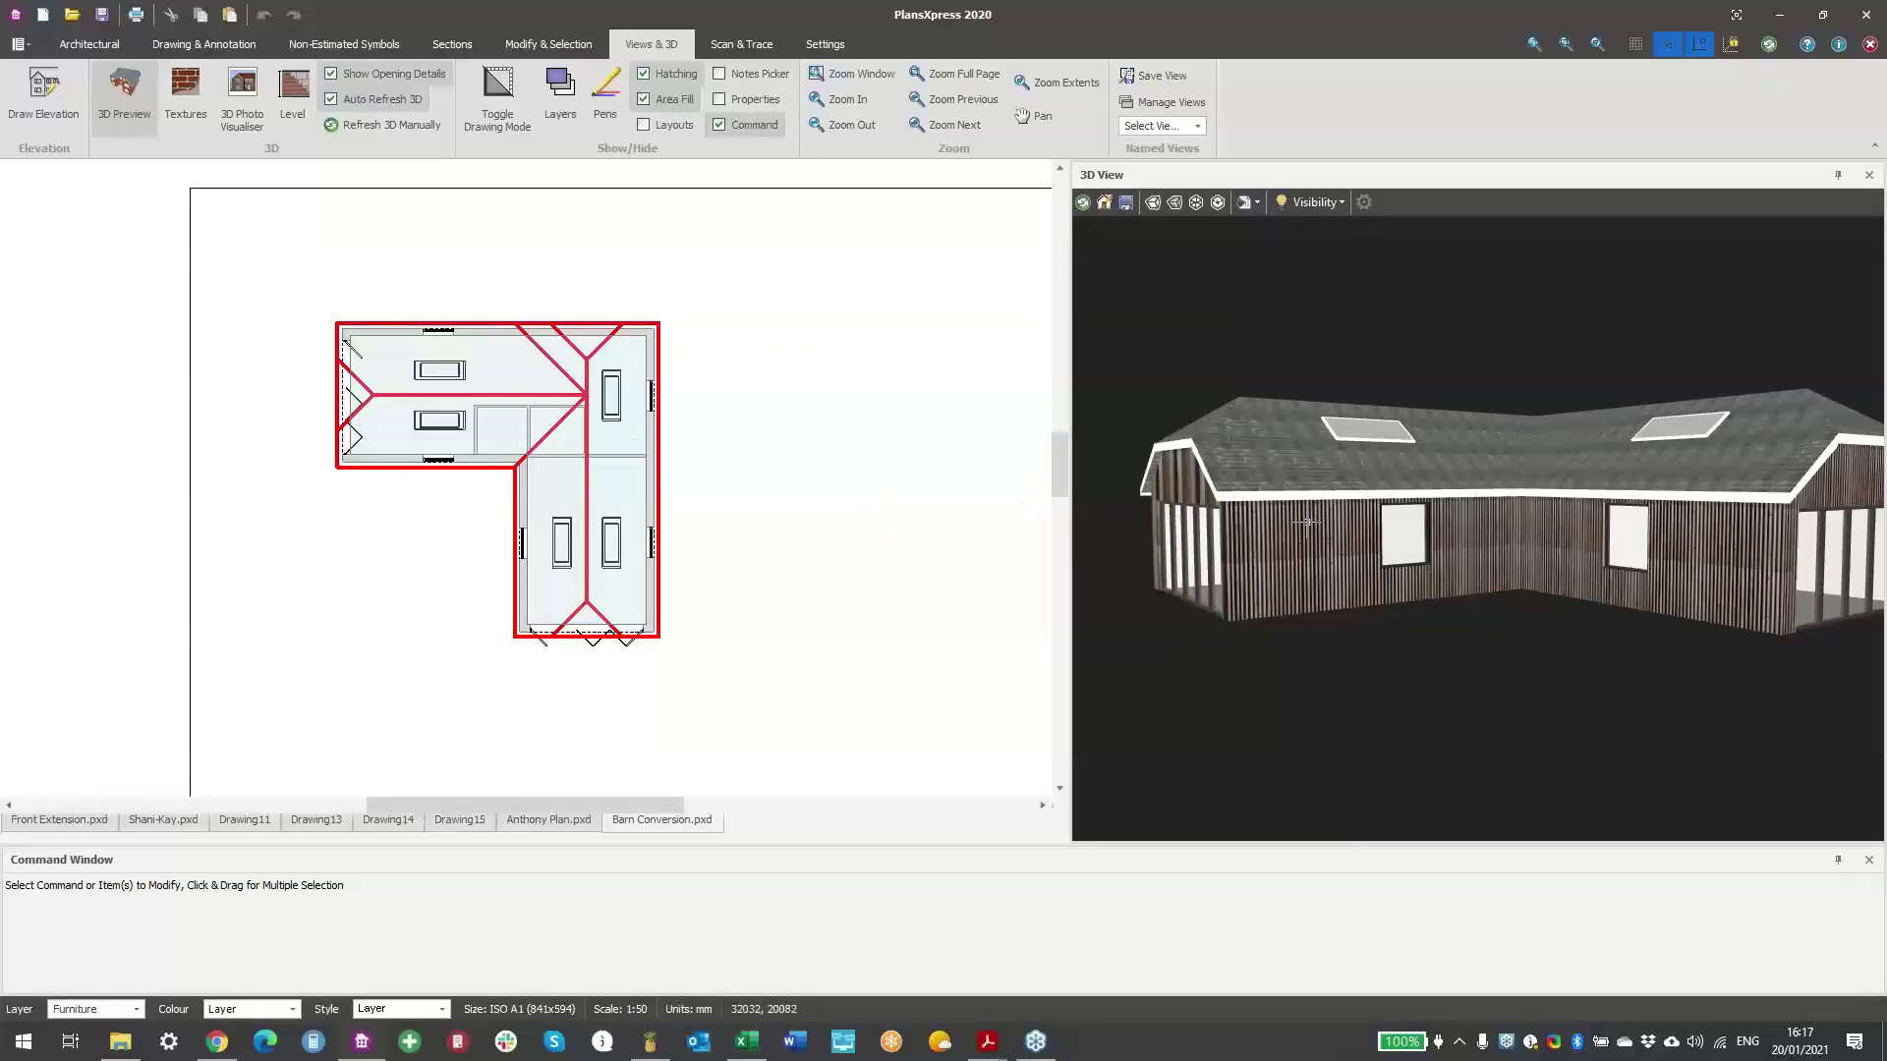
scroll(1307, 522, up, 3)
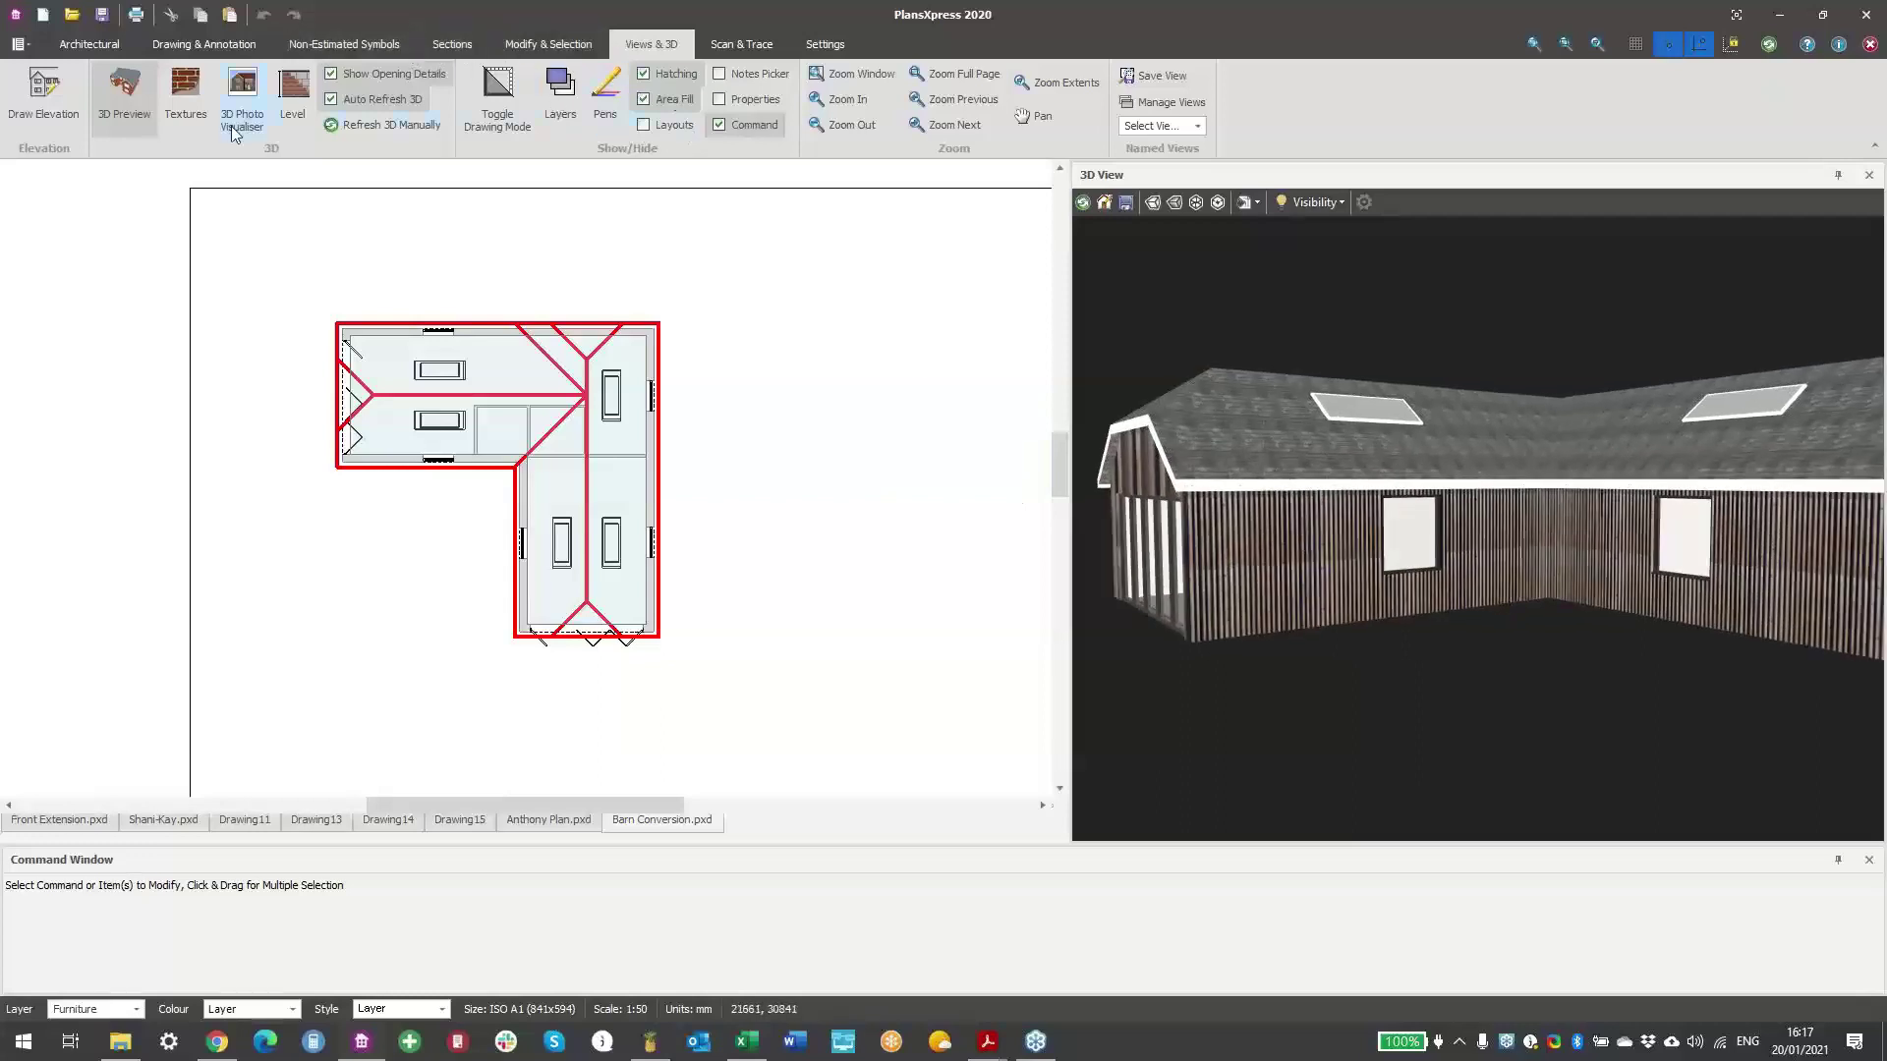
click(187, 108)
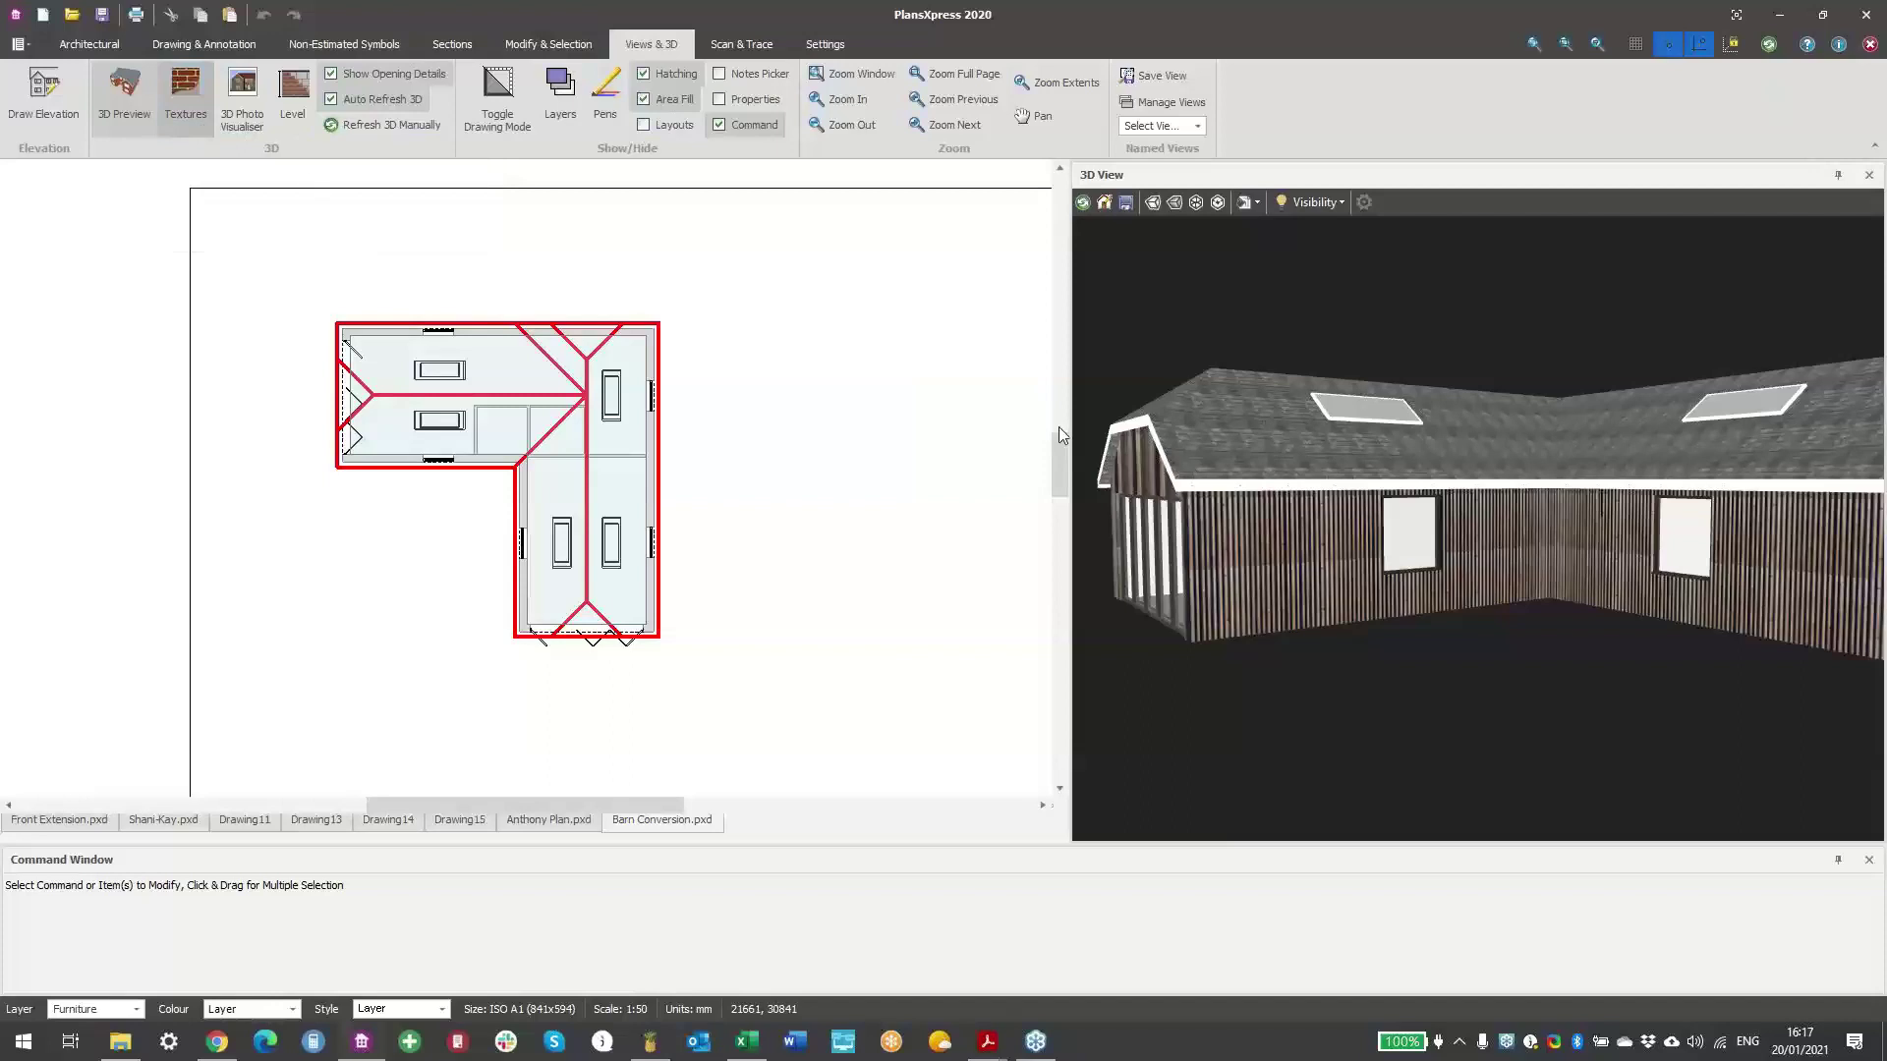
click(1153, 549)
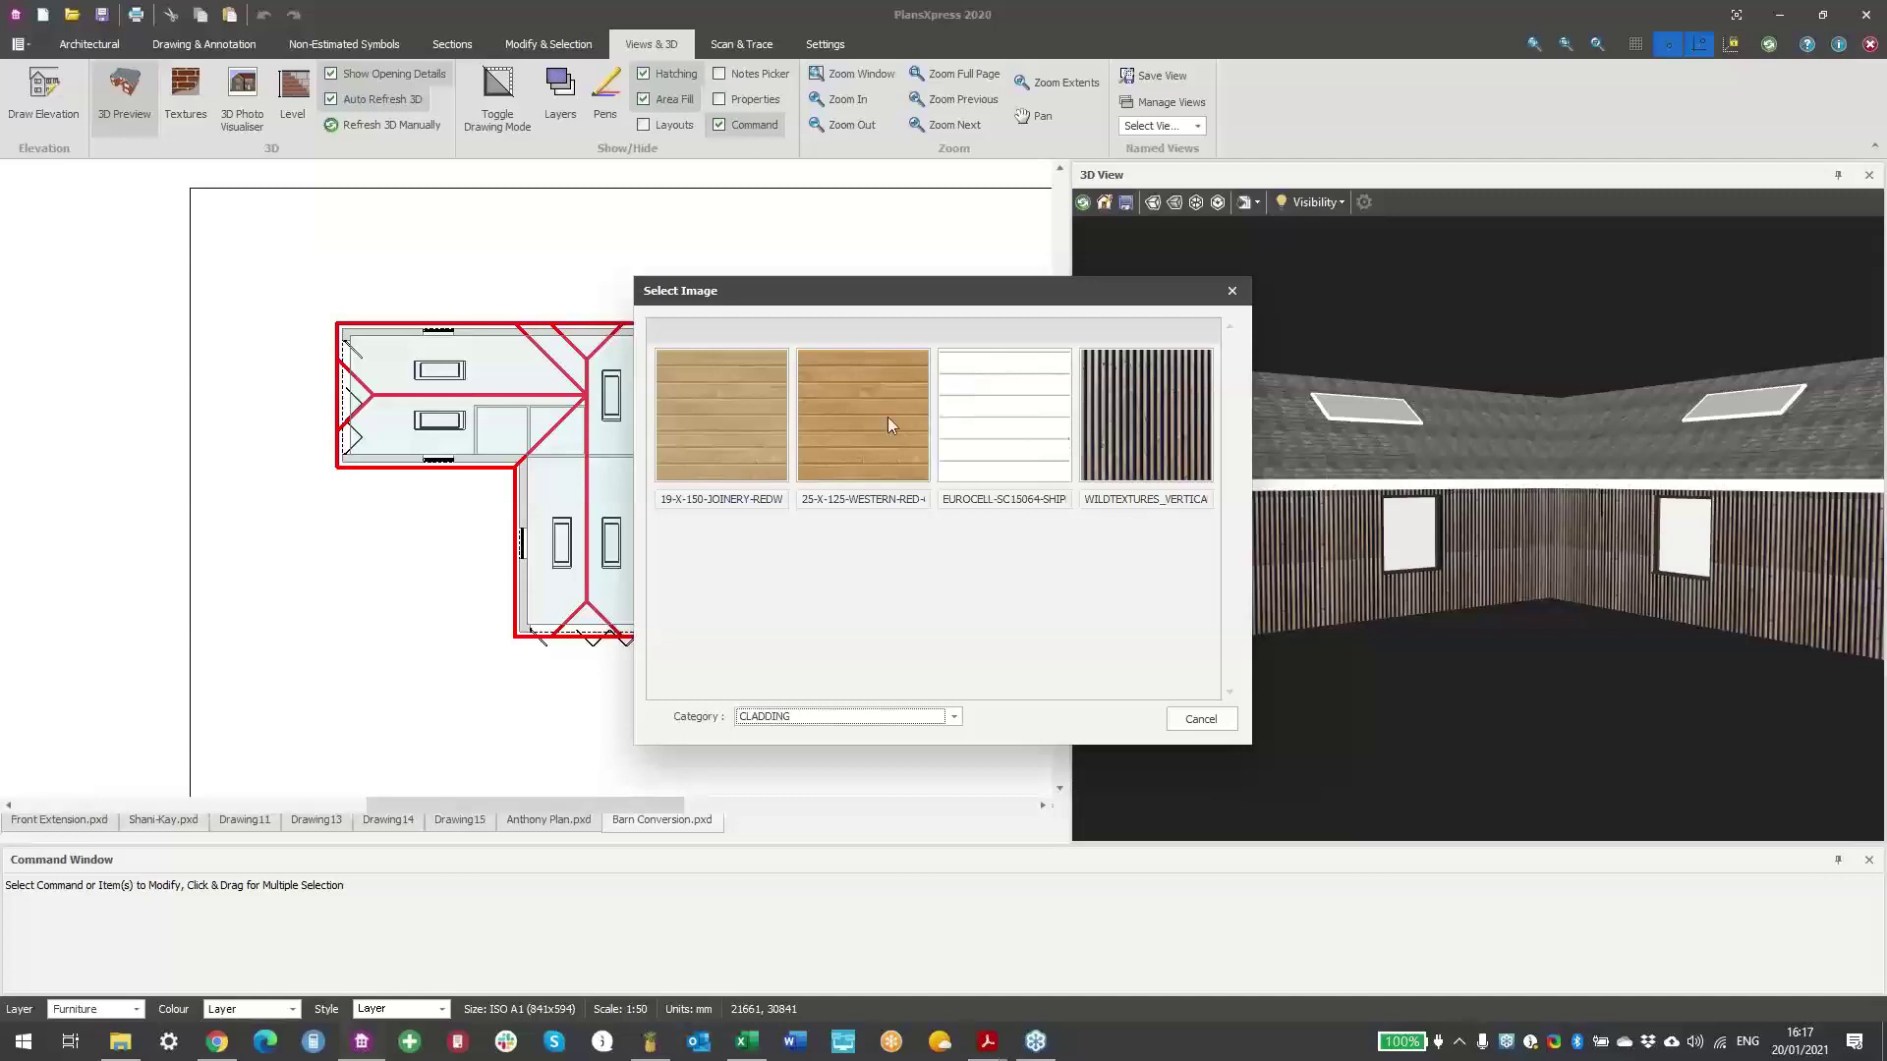
click(971, 427)
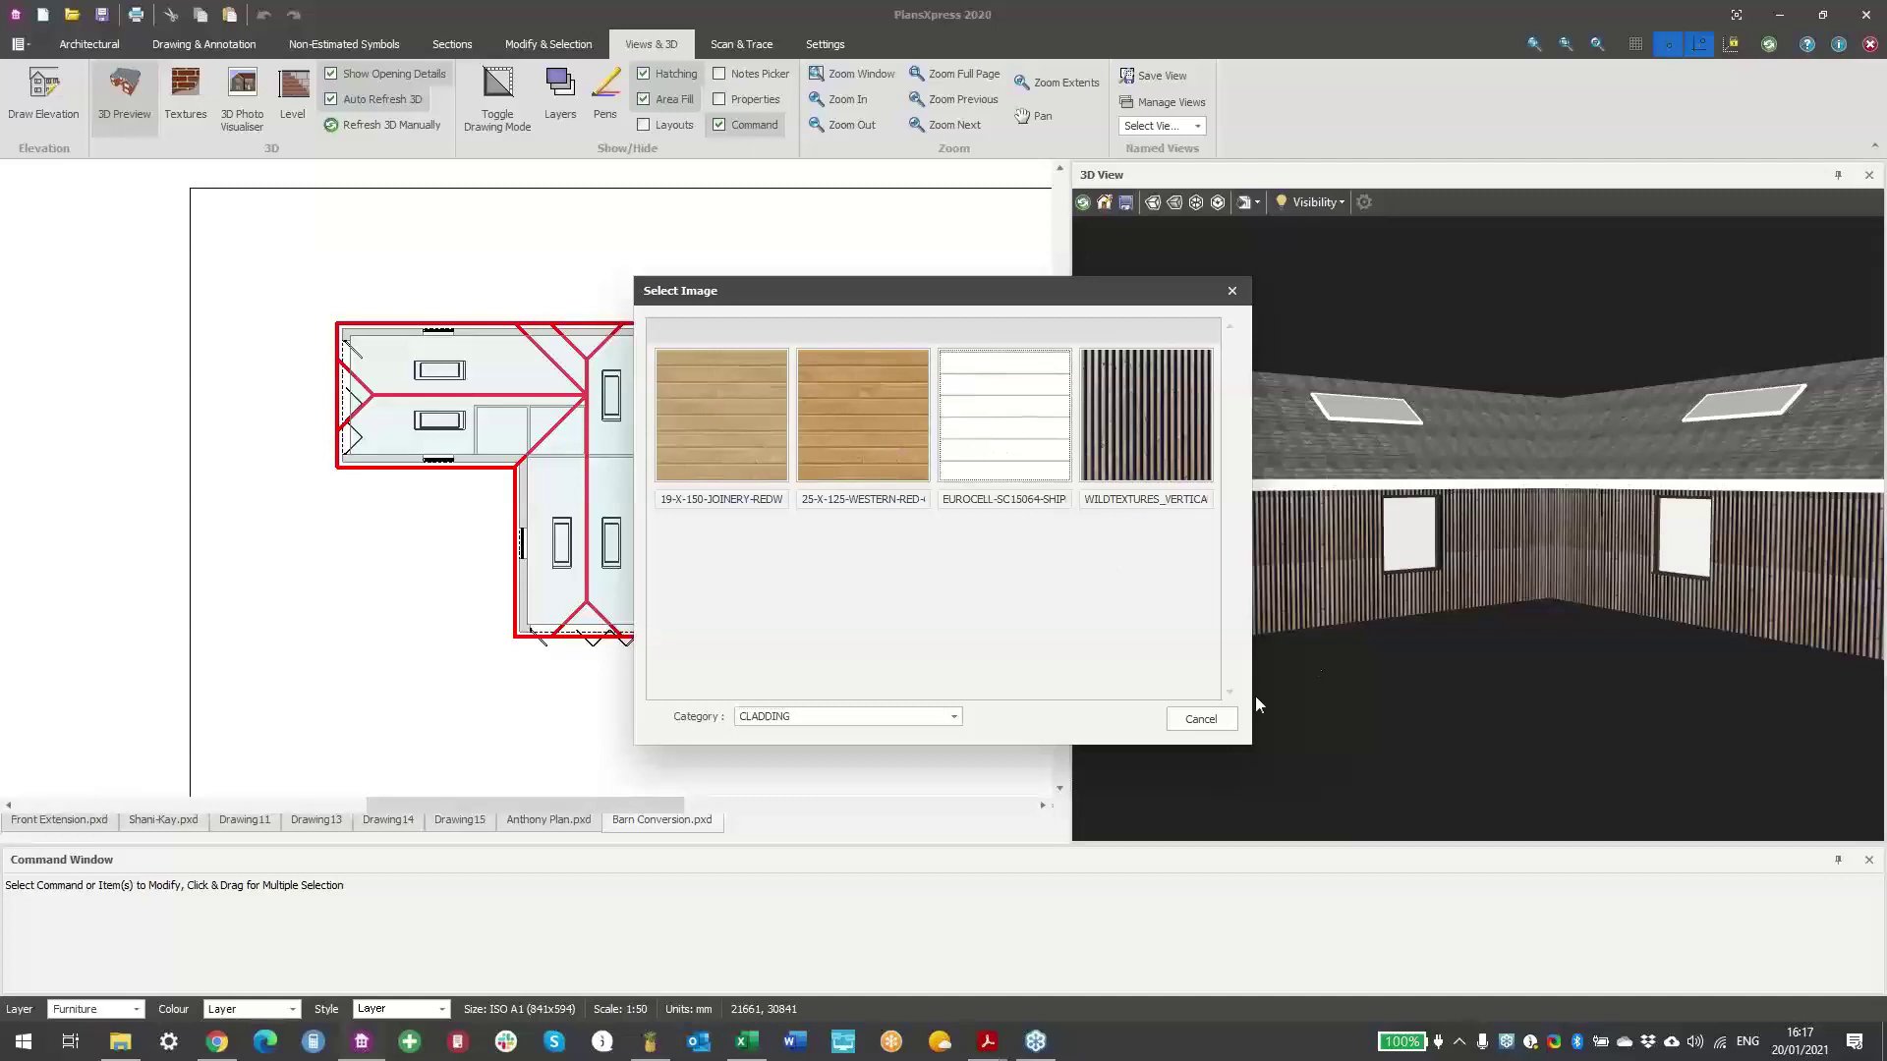
double_click(1003, 445)
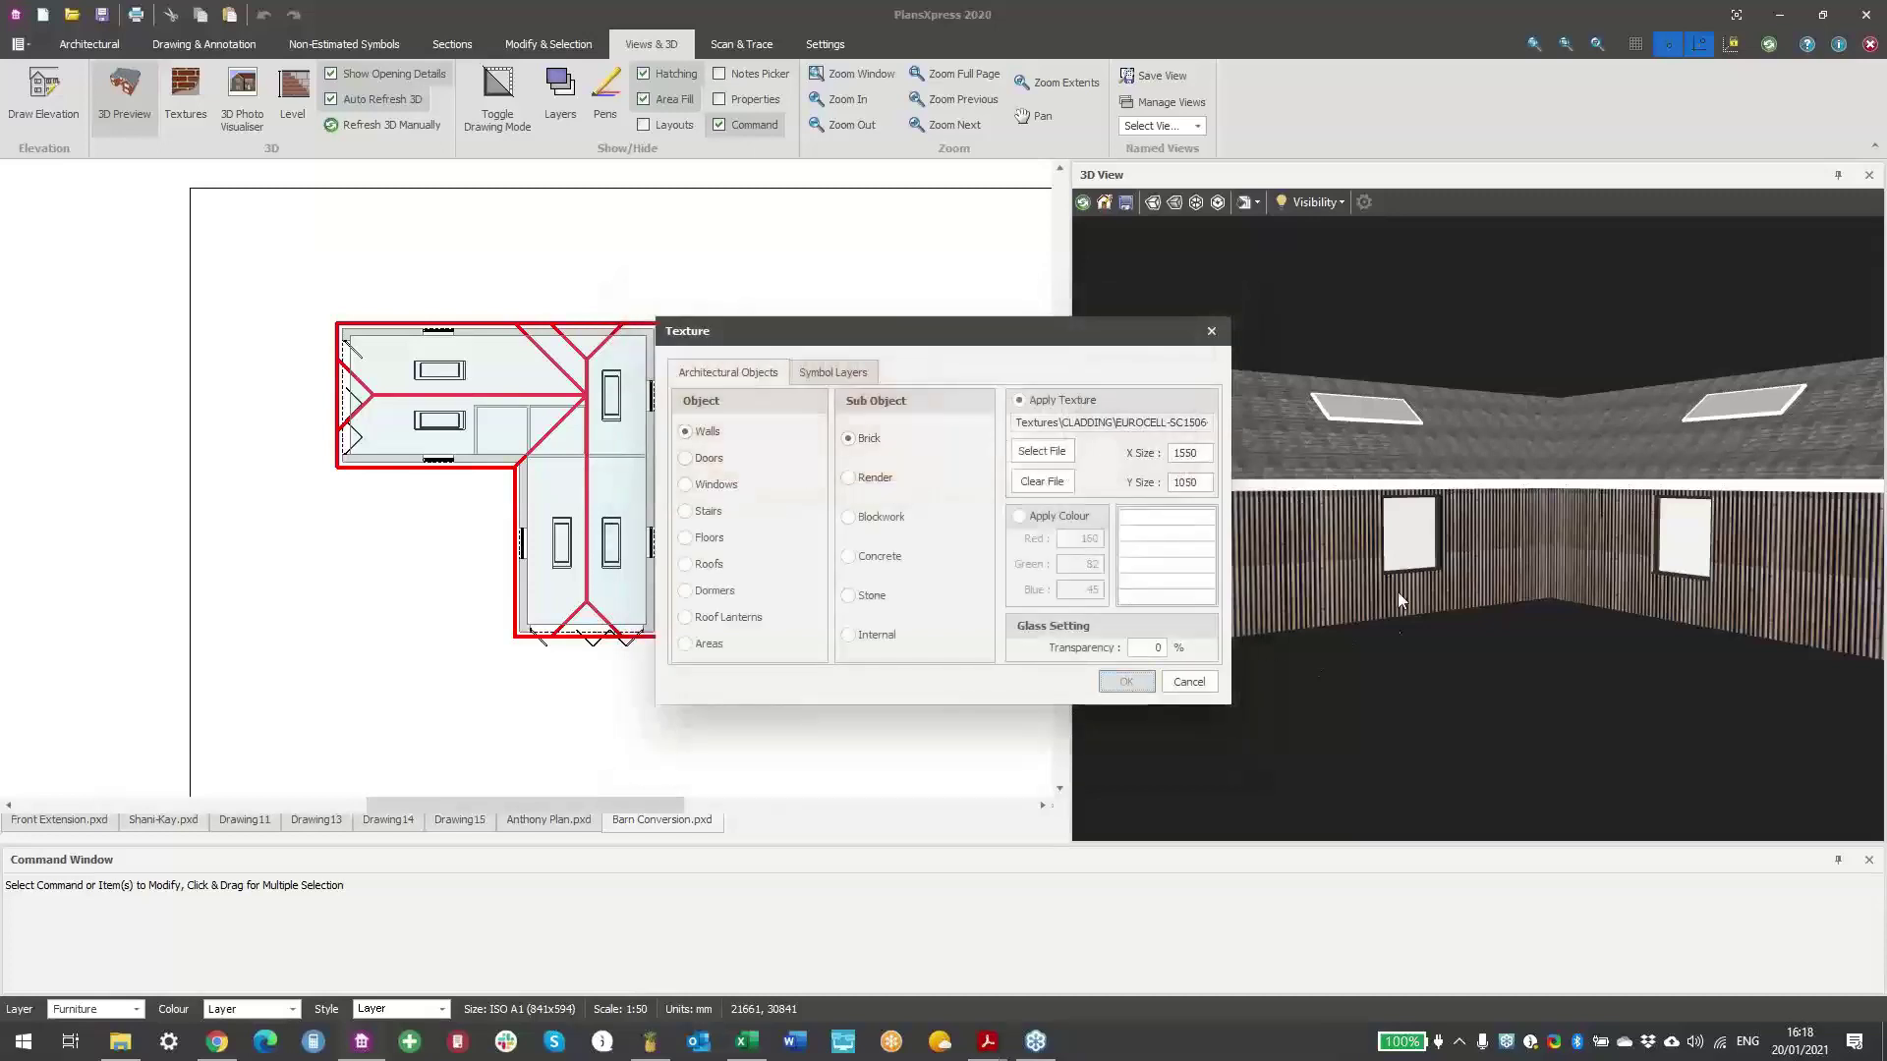
- Examine the clad gable end in 3D and move the view through the bifold doors into the barn's interior
scroll(1454, 610, up, 1)
scroll(1454, 610, down, 2)
drag(1593, 644, 1402, 648)
scroll(1408, 648, up, 4)
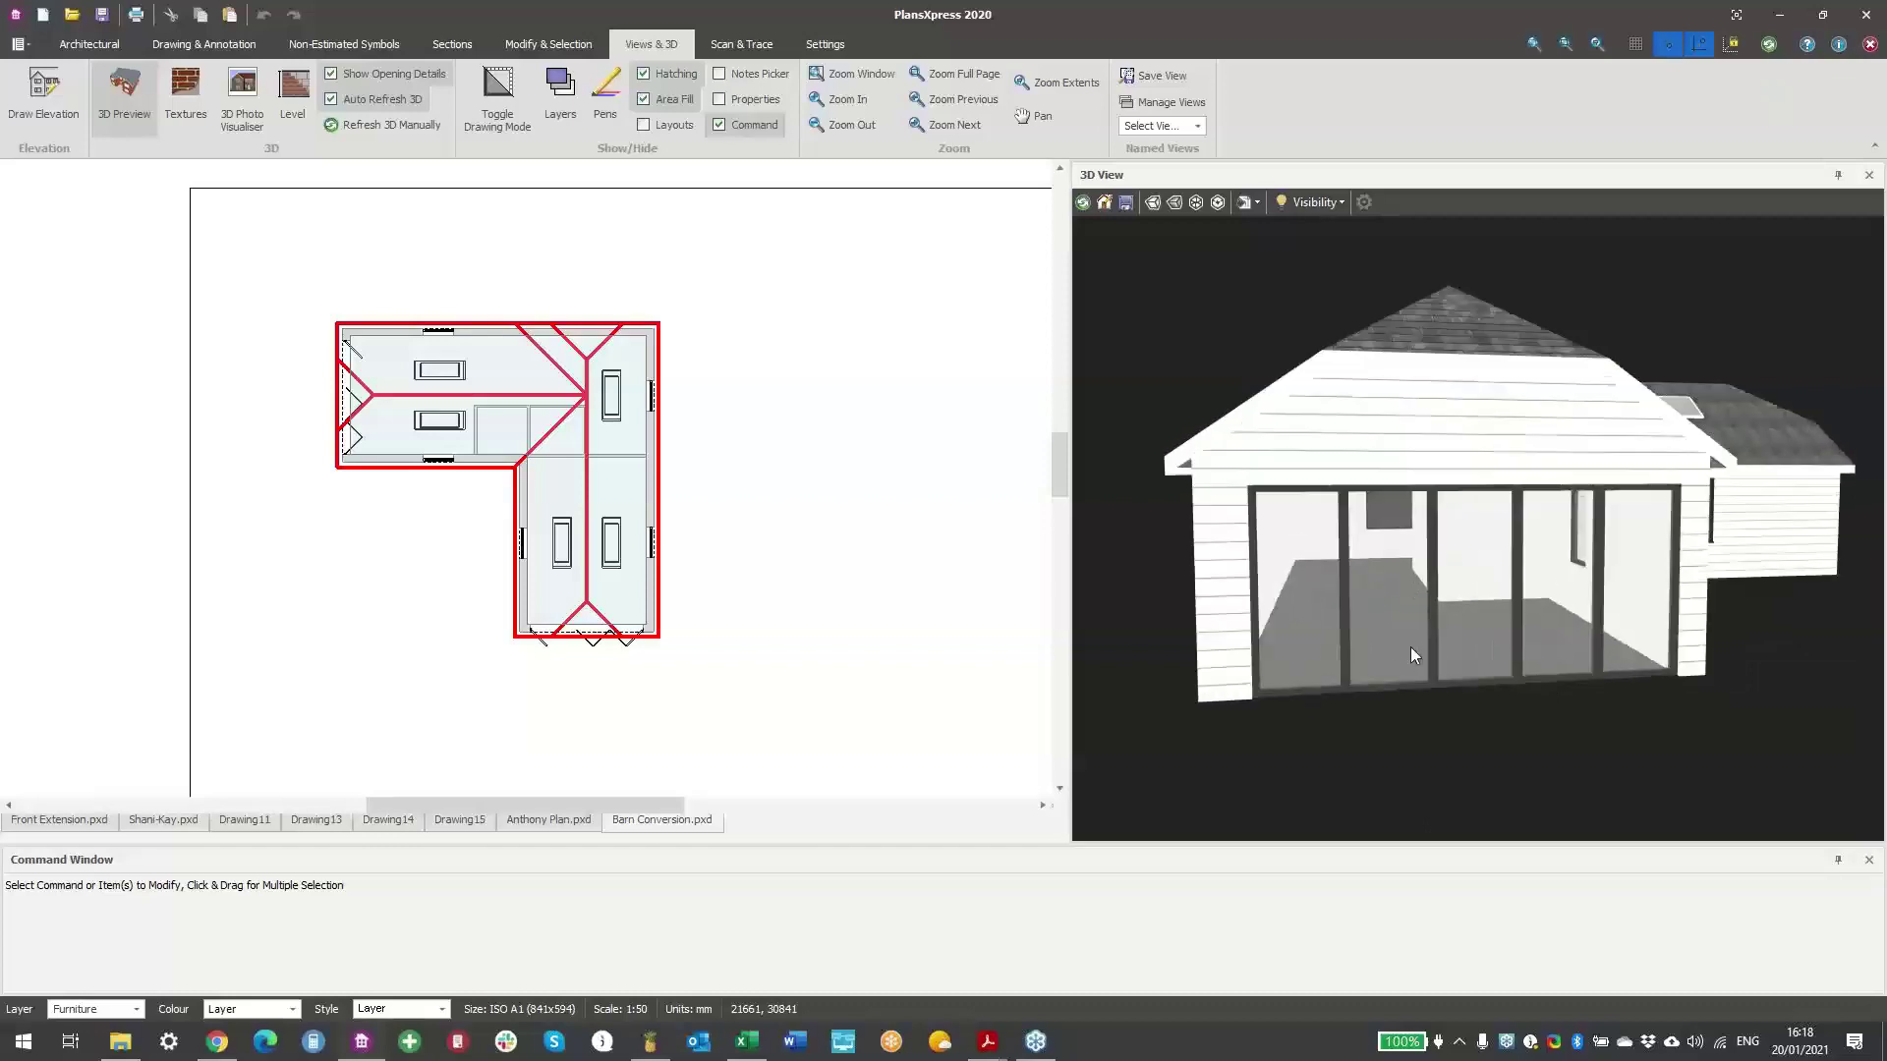
scroll(1412, 647, up, 8)
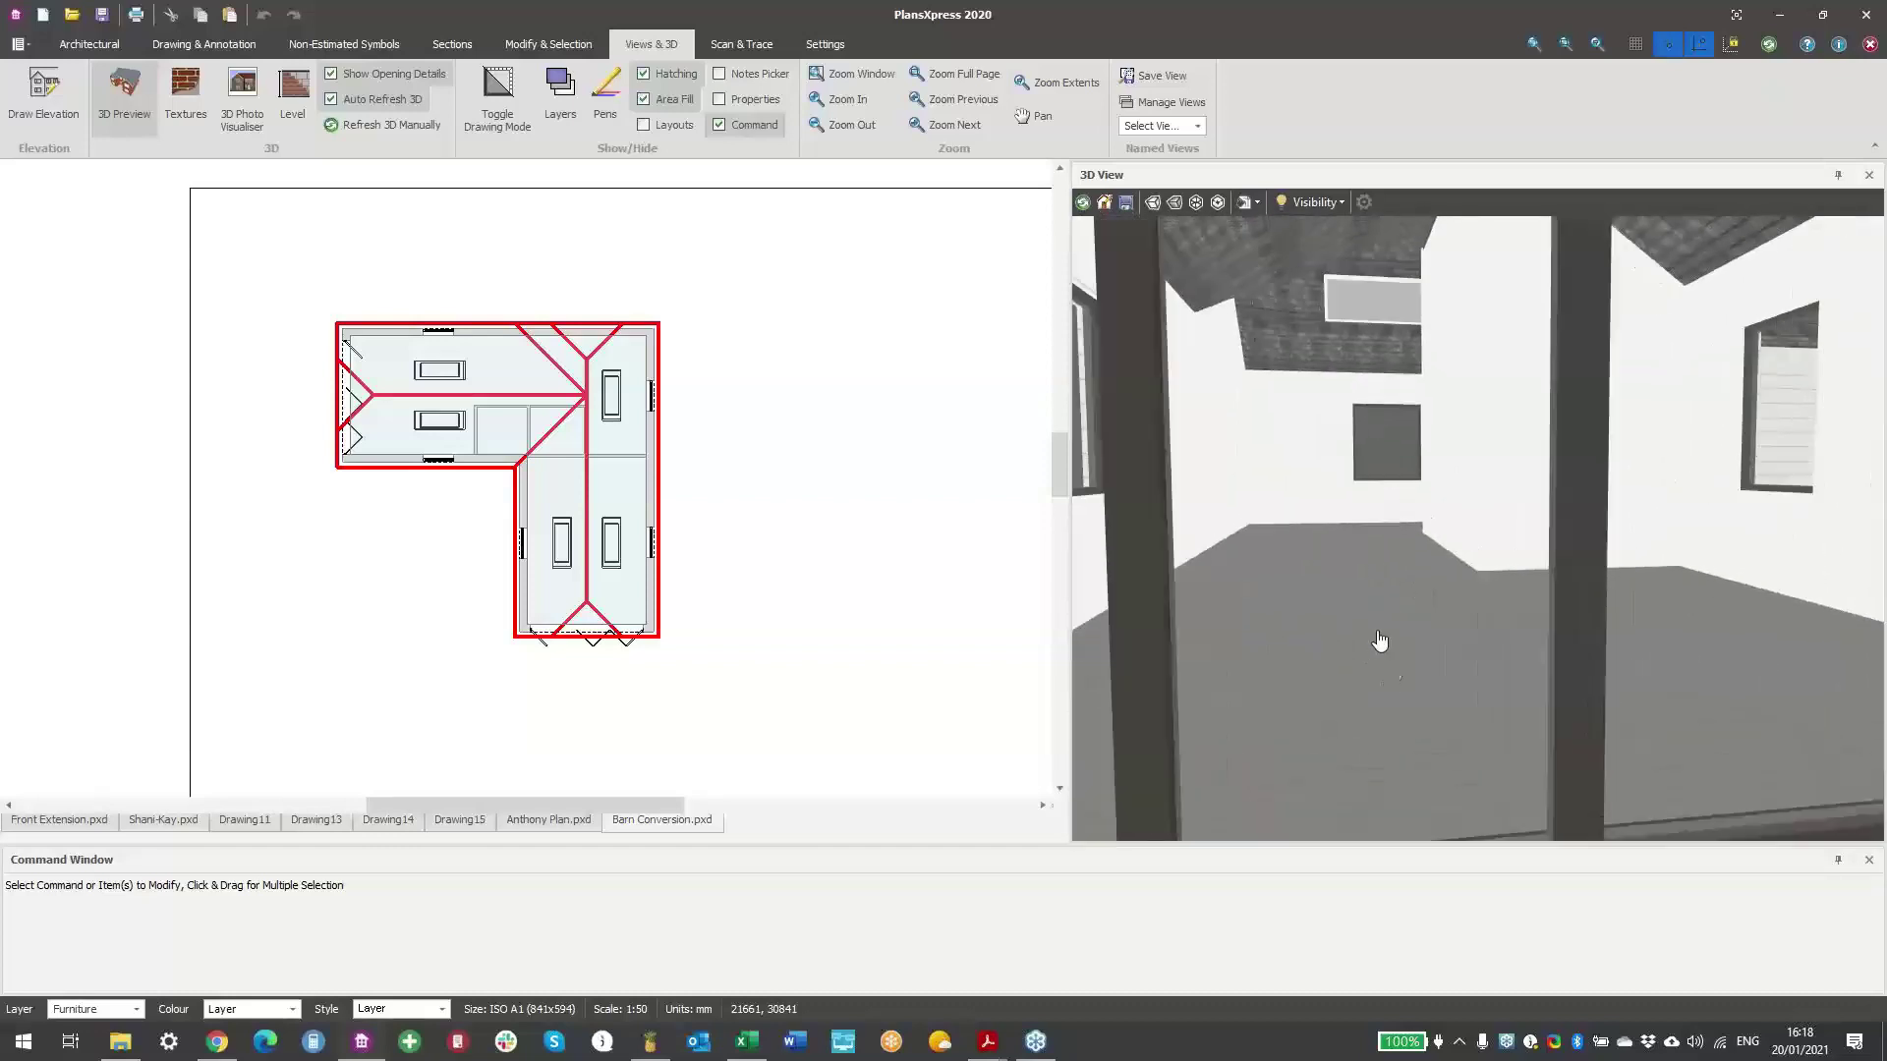
scroll(1375, 688, up, 4)
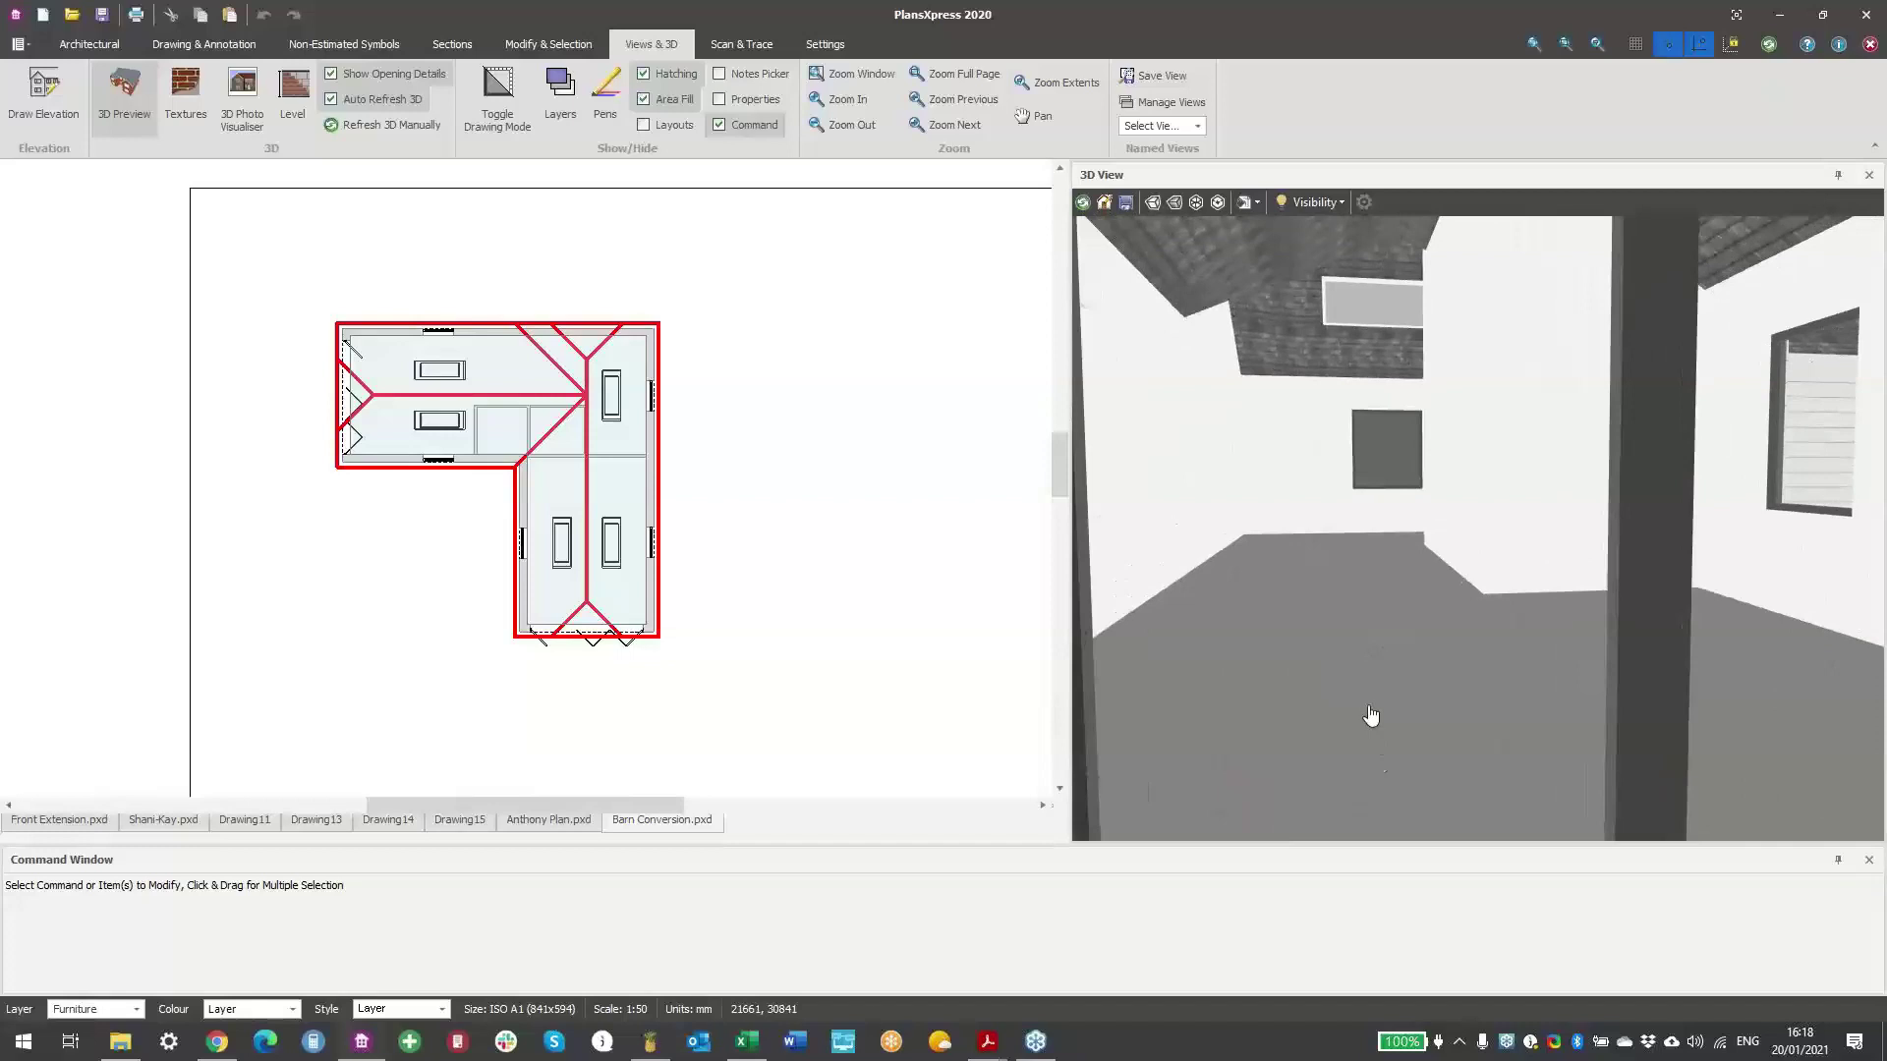
- Choose the Modular Sofa Corner with a 900 mm depth from the Sofas category of the 3D architectural symbols and insert it as 3D
scroll(451, 385, up, 2)
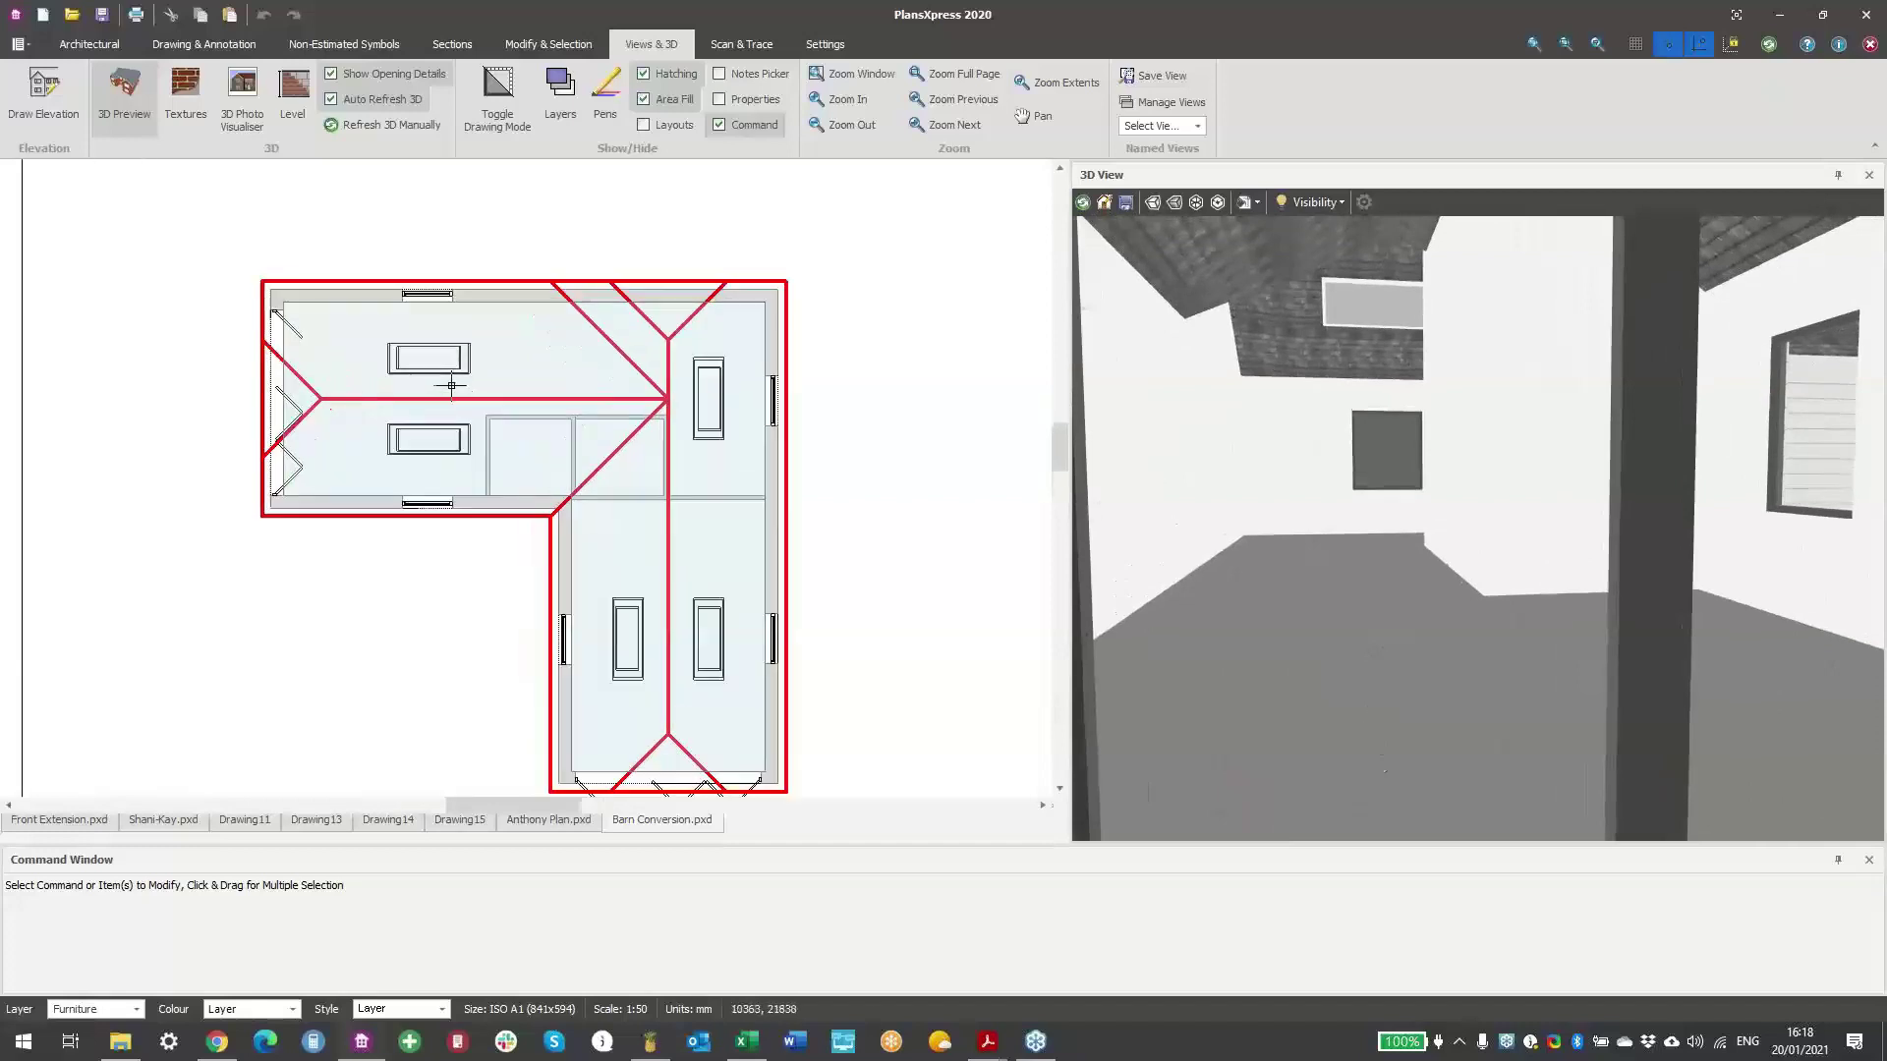
scroll(451, 385, up, 2)
click(253, 48)
click(344, 45)
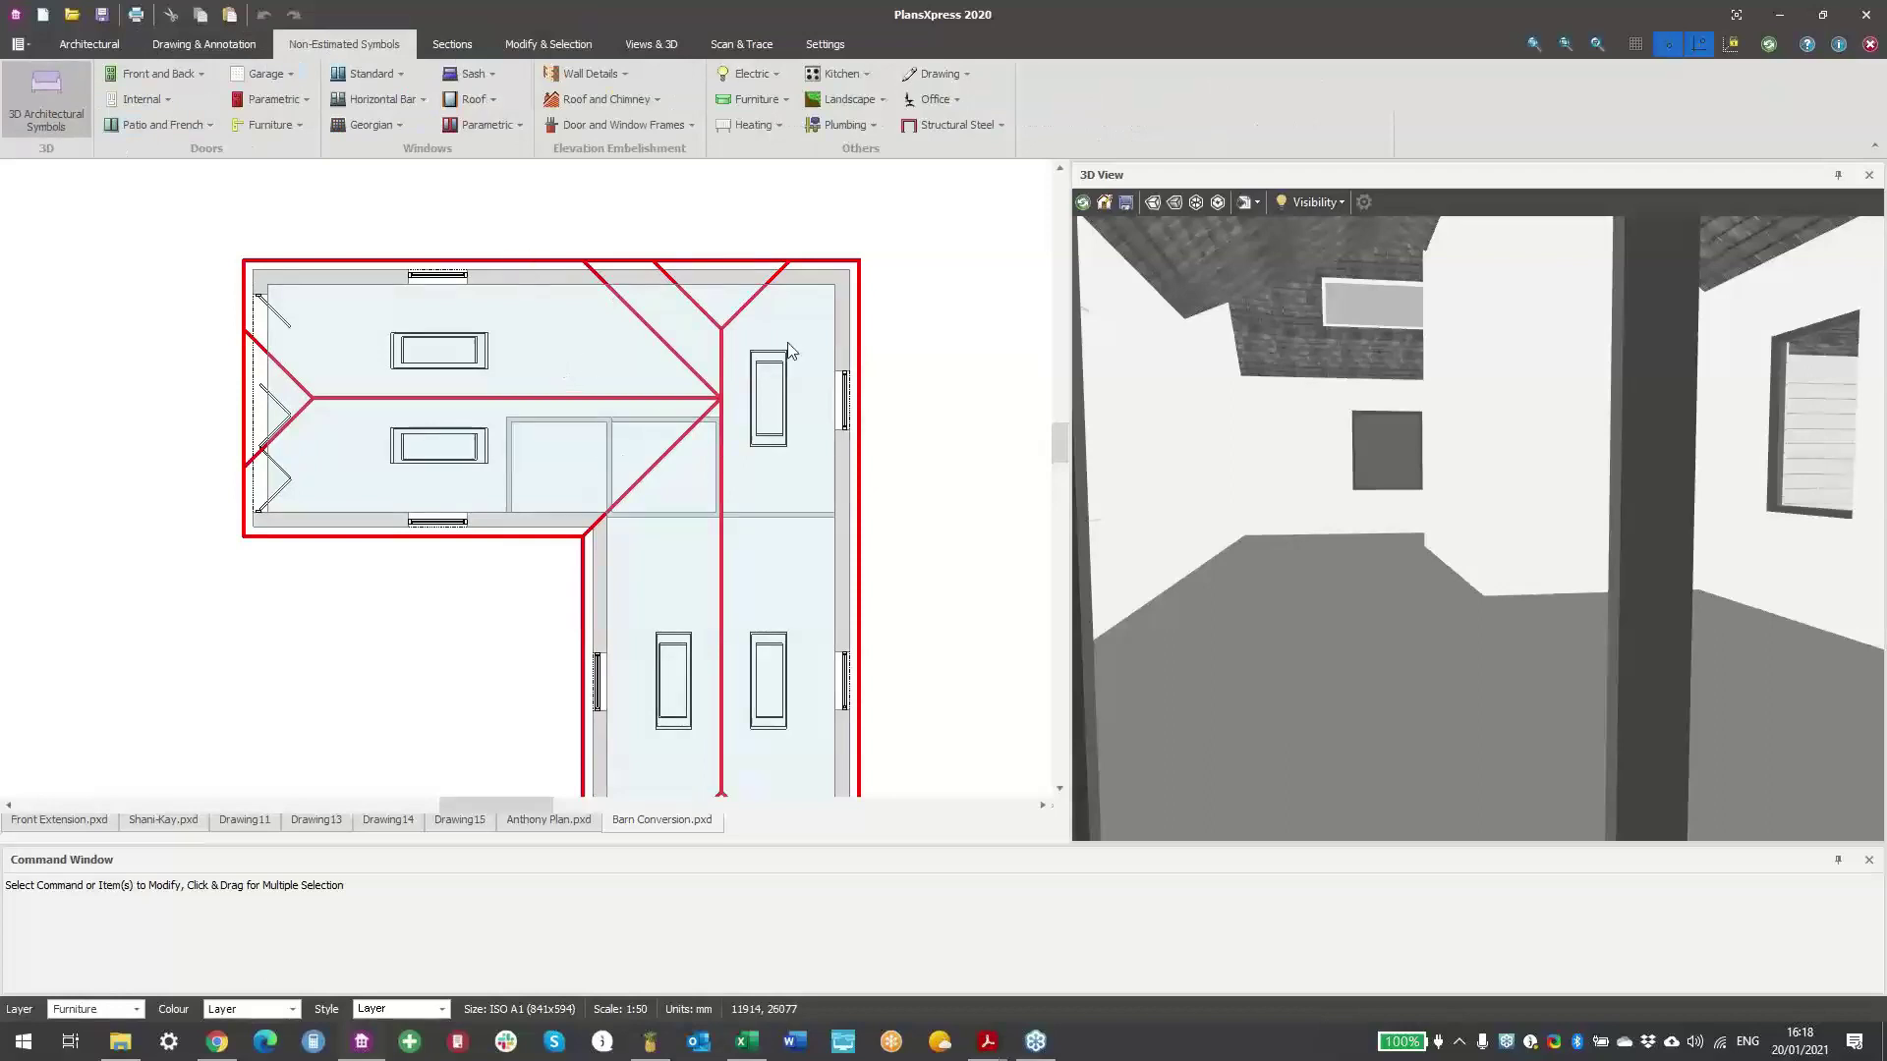
click(47, 98)
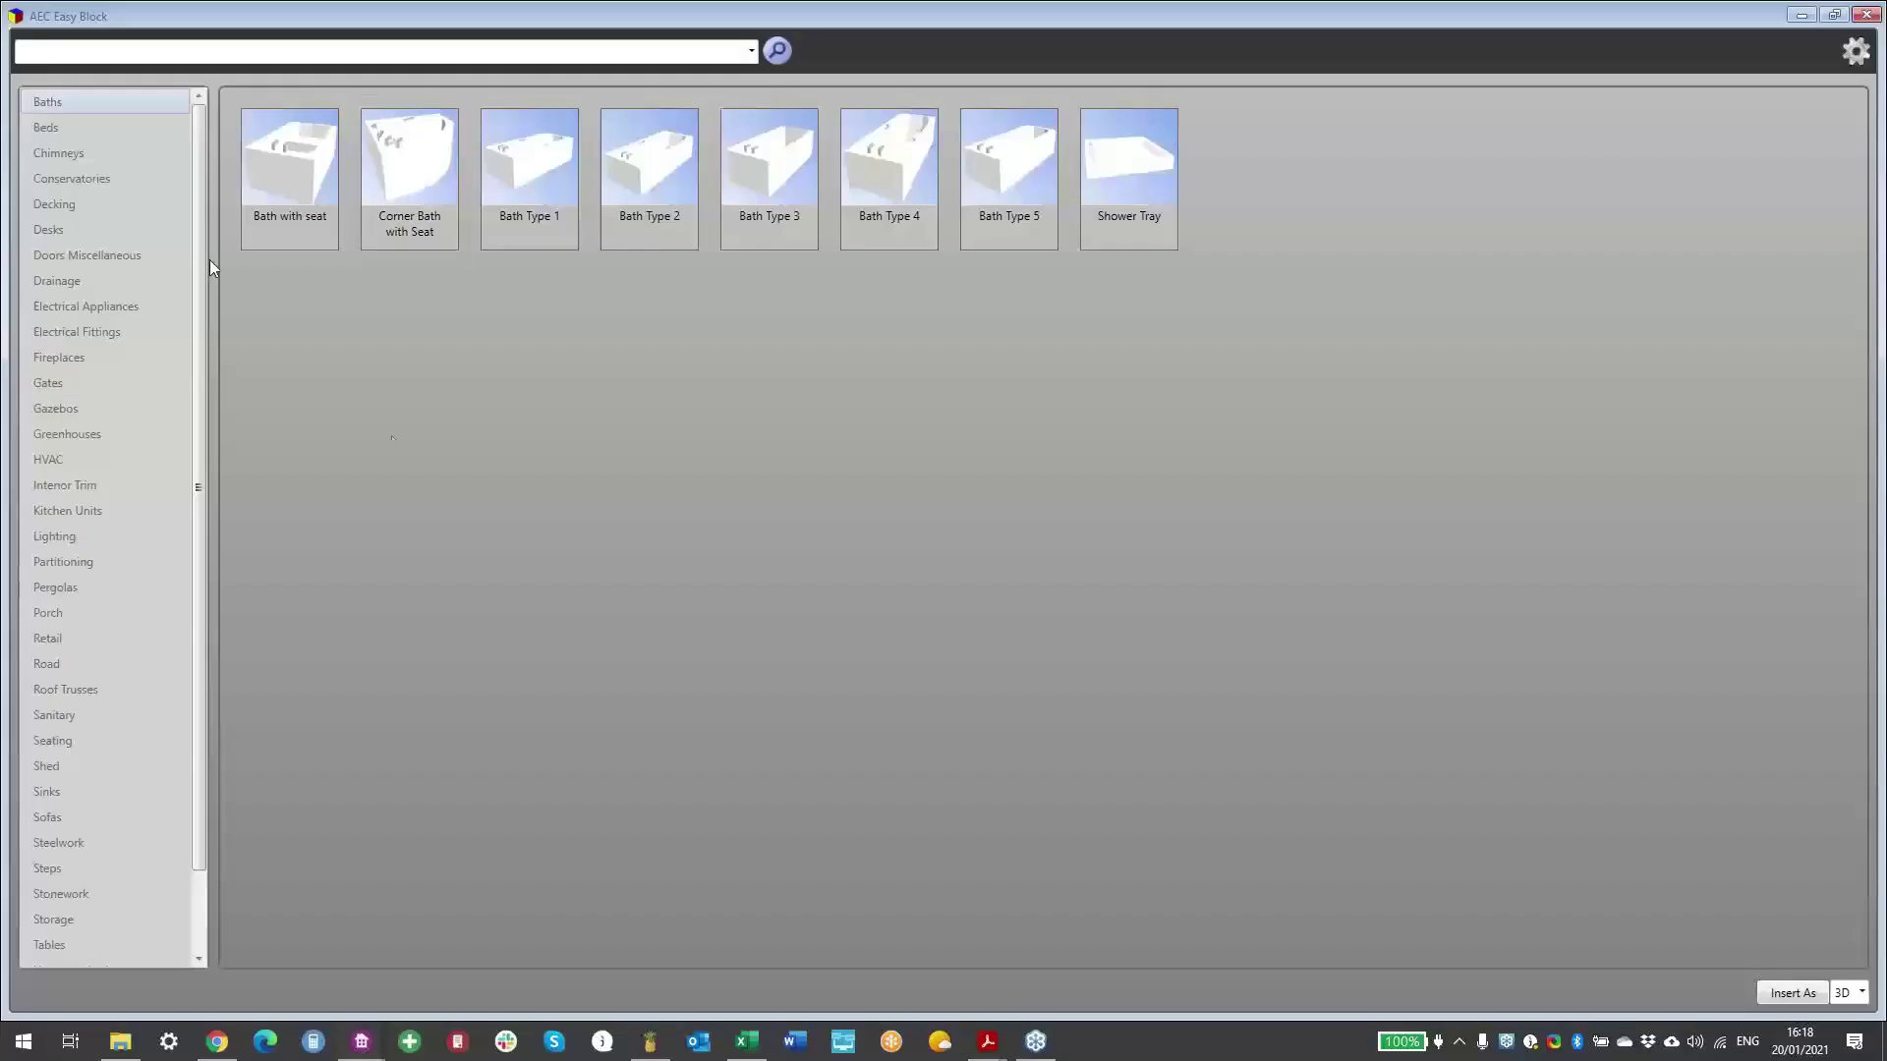
click(47, 817)
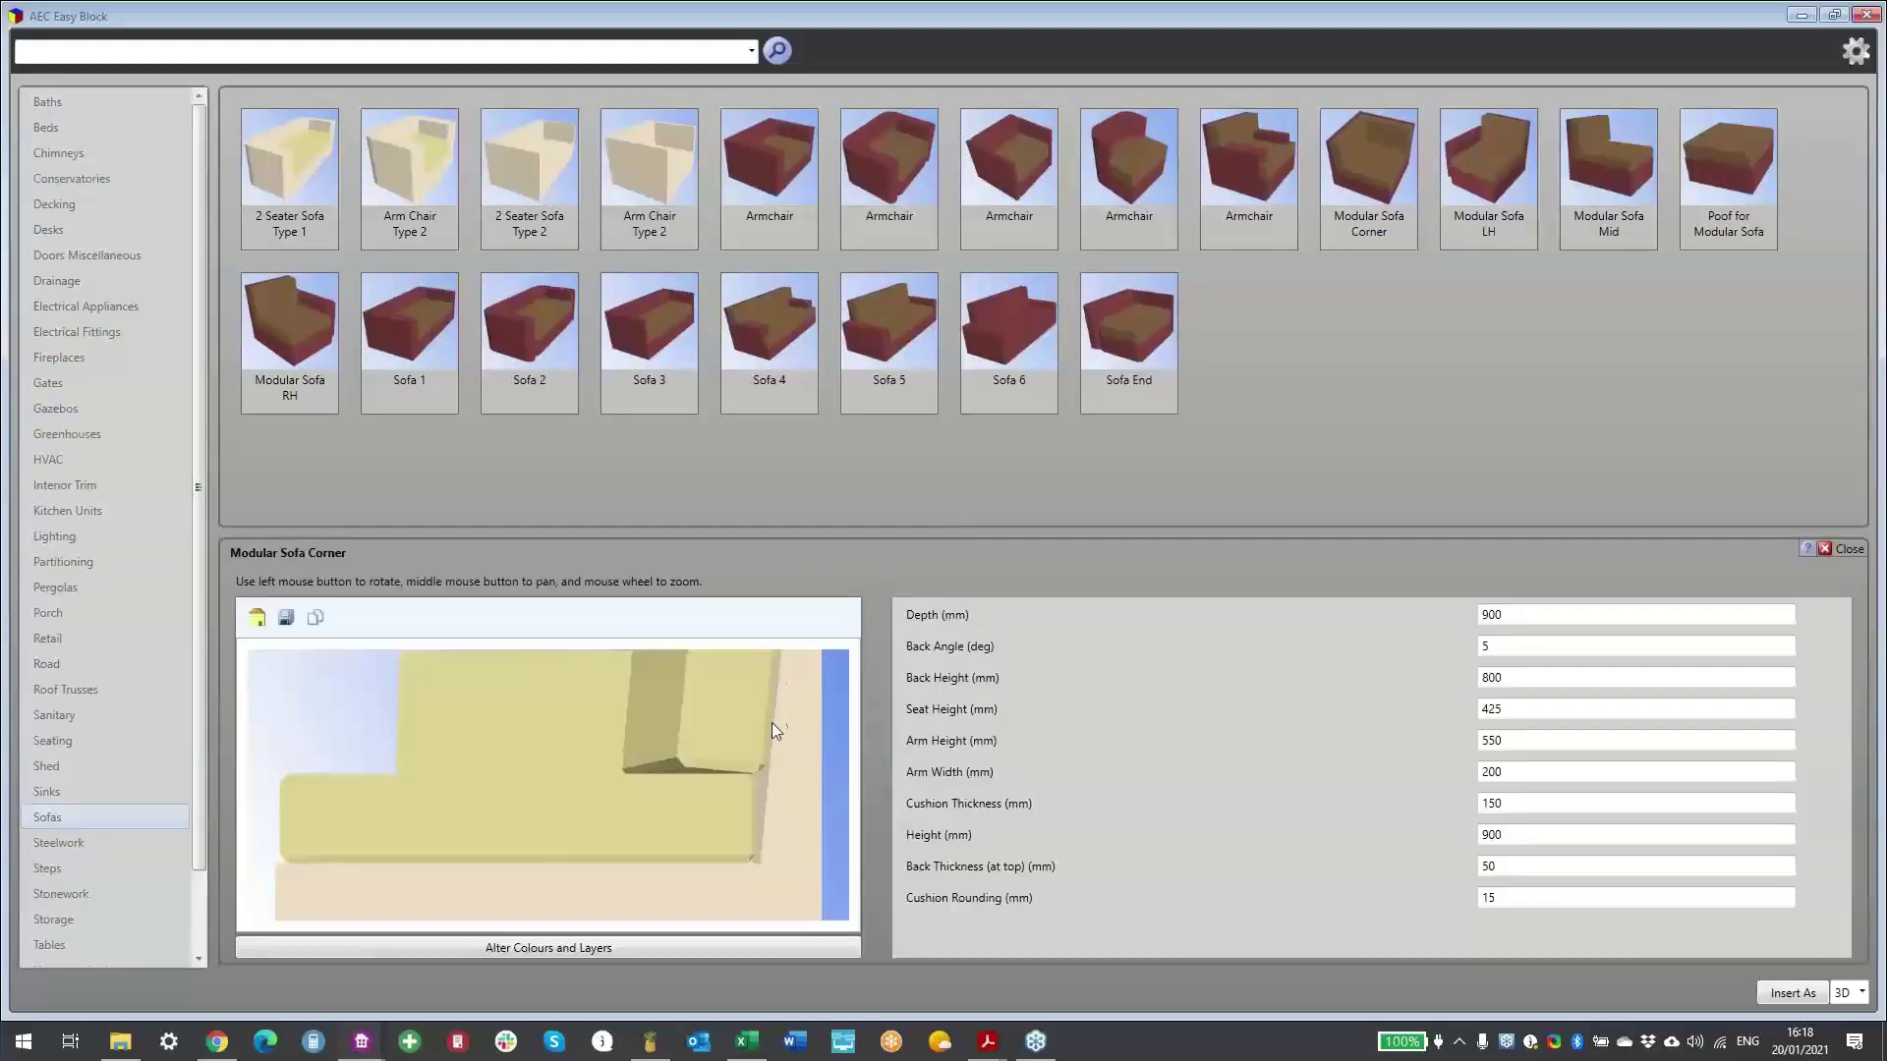
click(1535, 618)
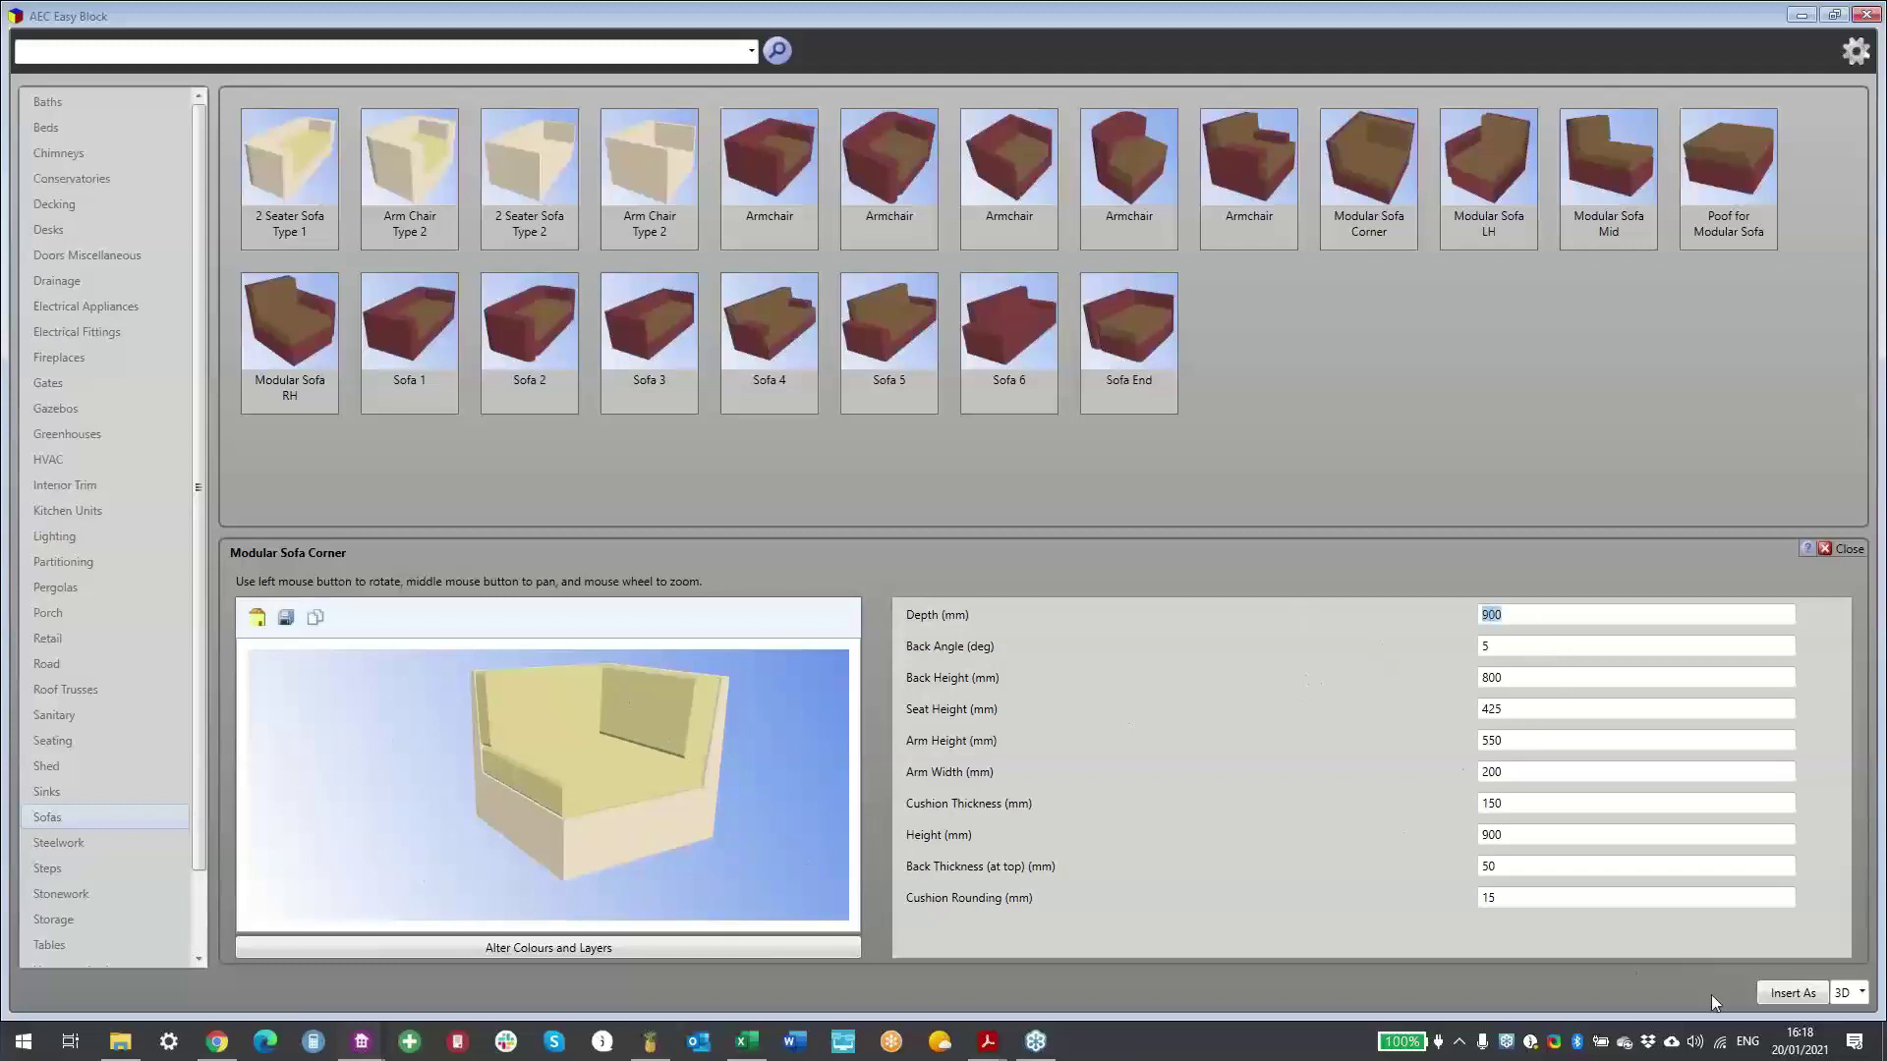
click(1820, 1001)
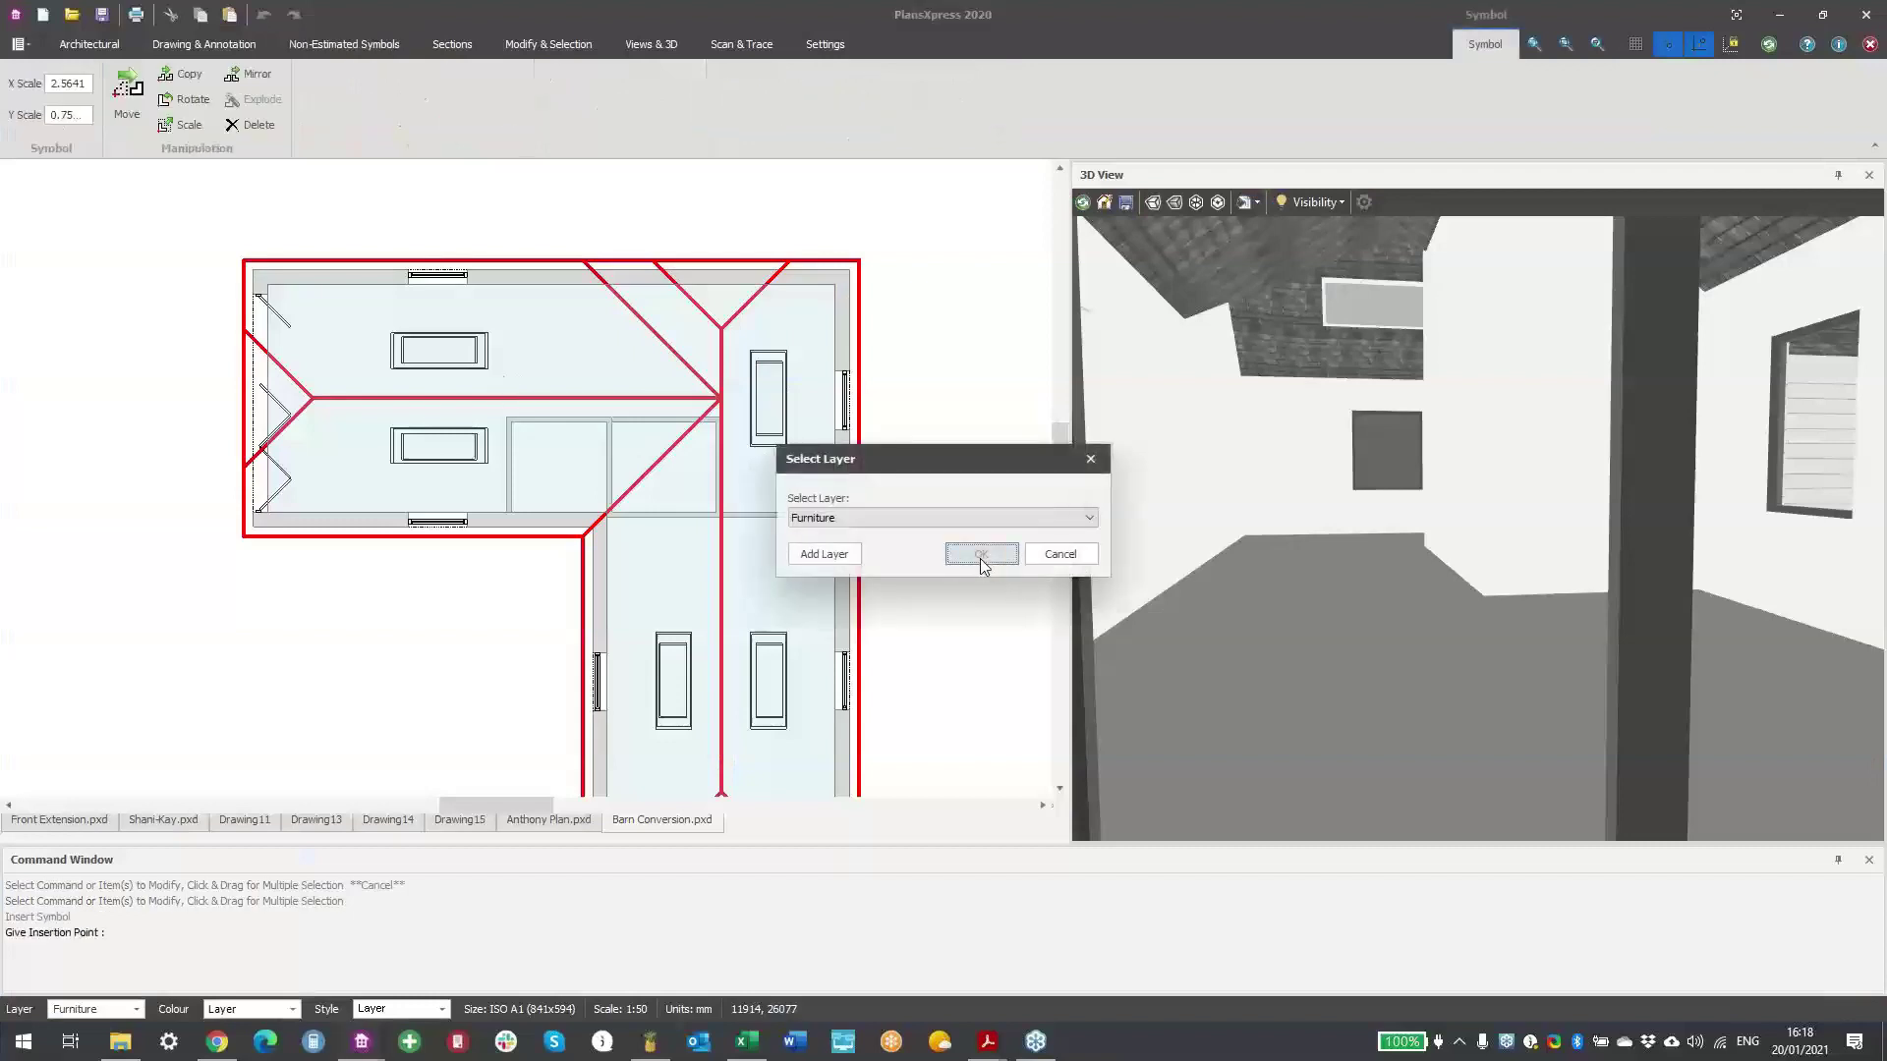
- Place the corner sofa on the Furniture layer in the barn's horizontal wing beside the rooflight, and view it inside in 3D
click(981, 559)
scroll(556, 354, up, 3)
click(496, 303)
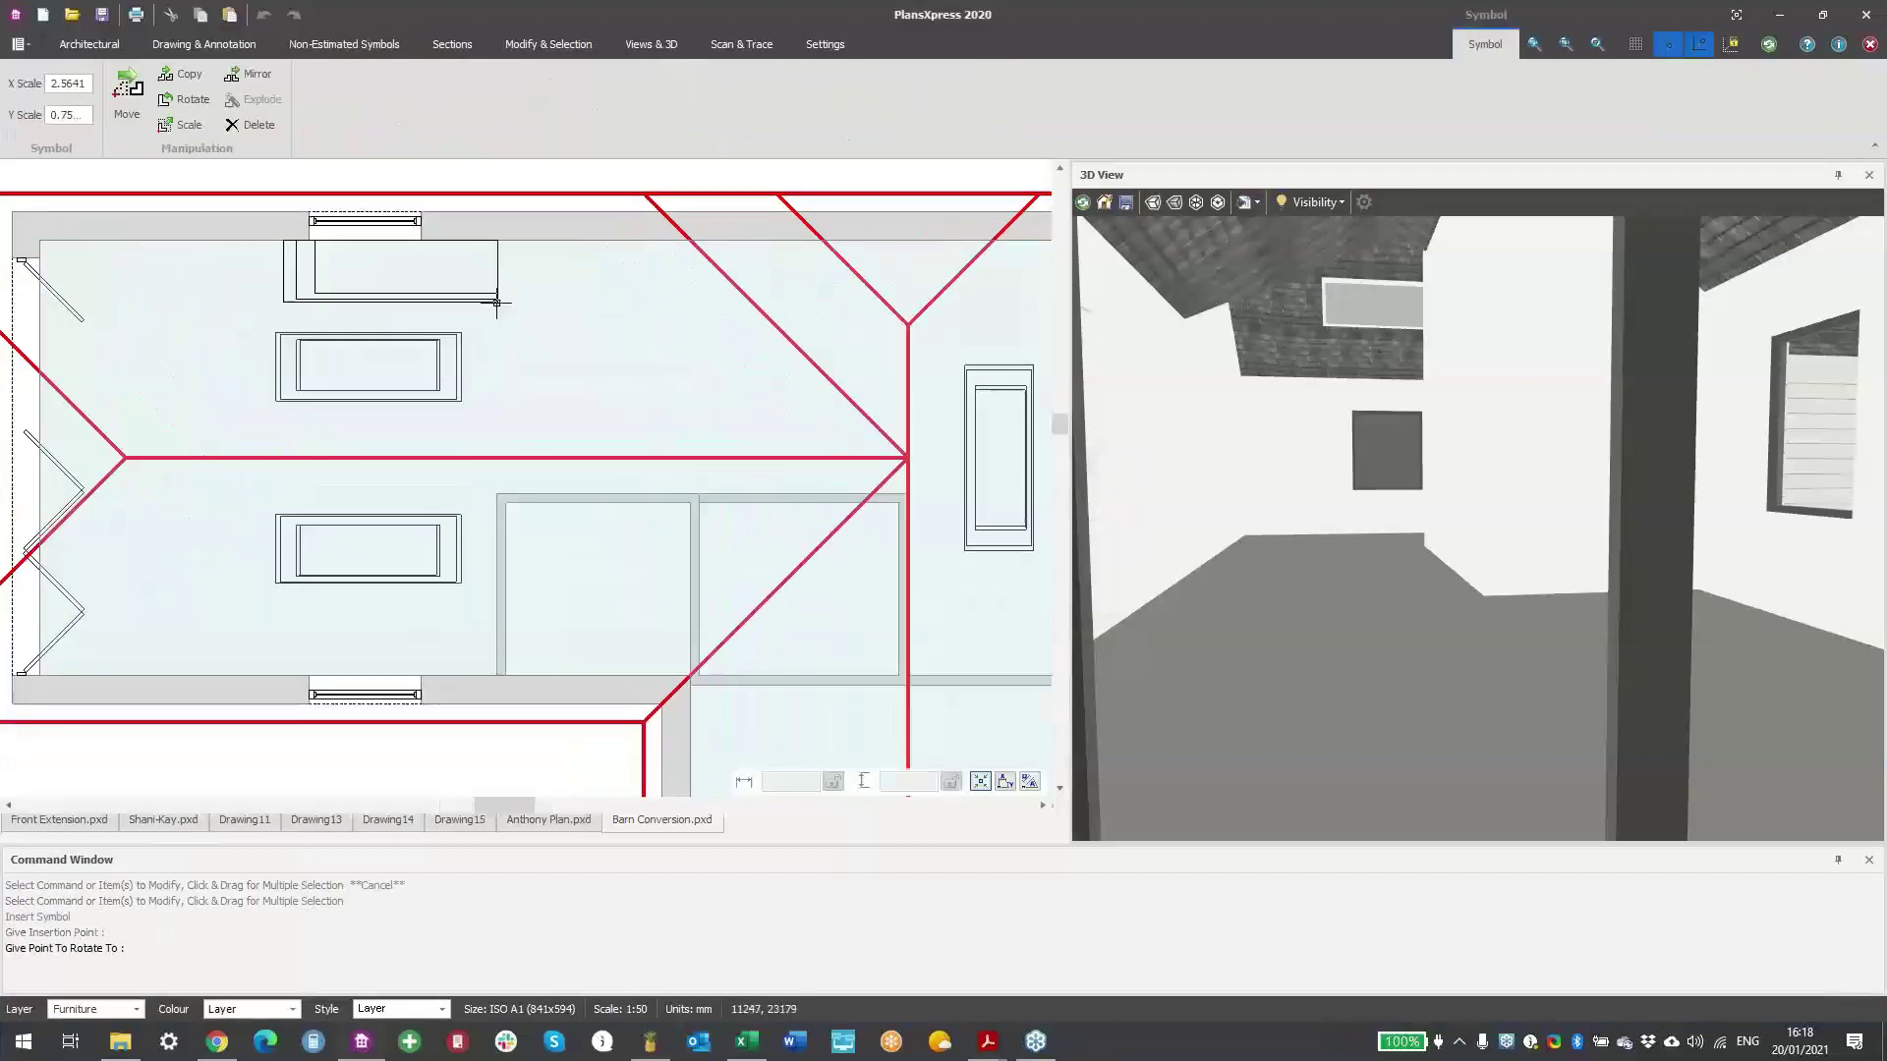
click(615, 303)
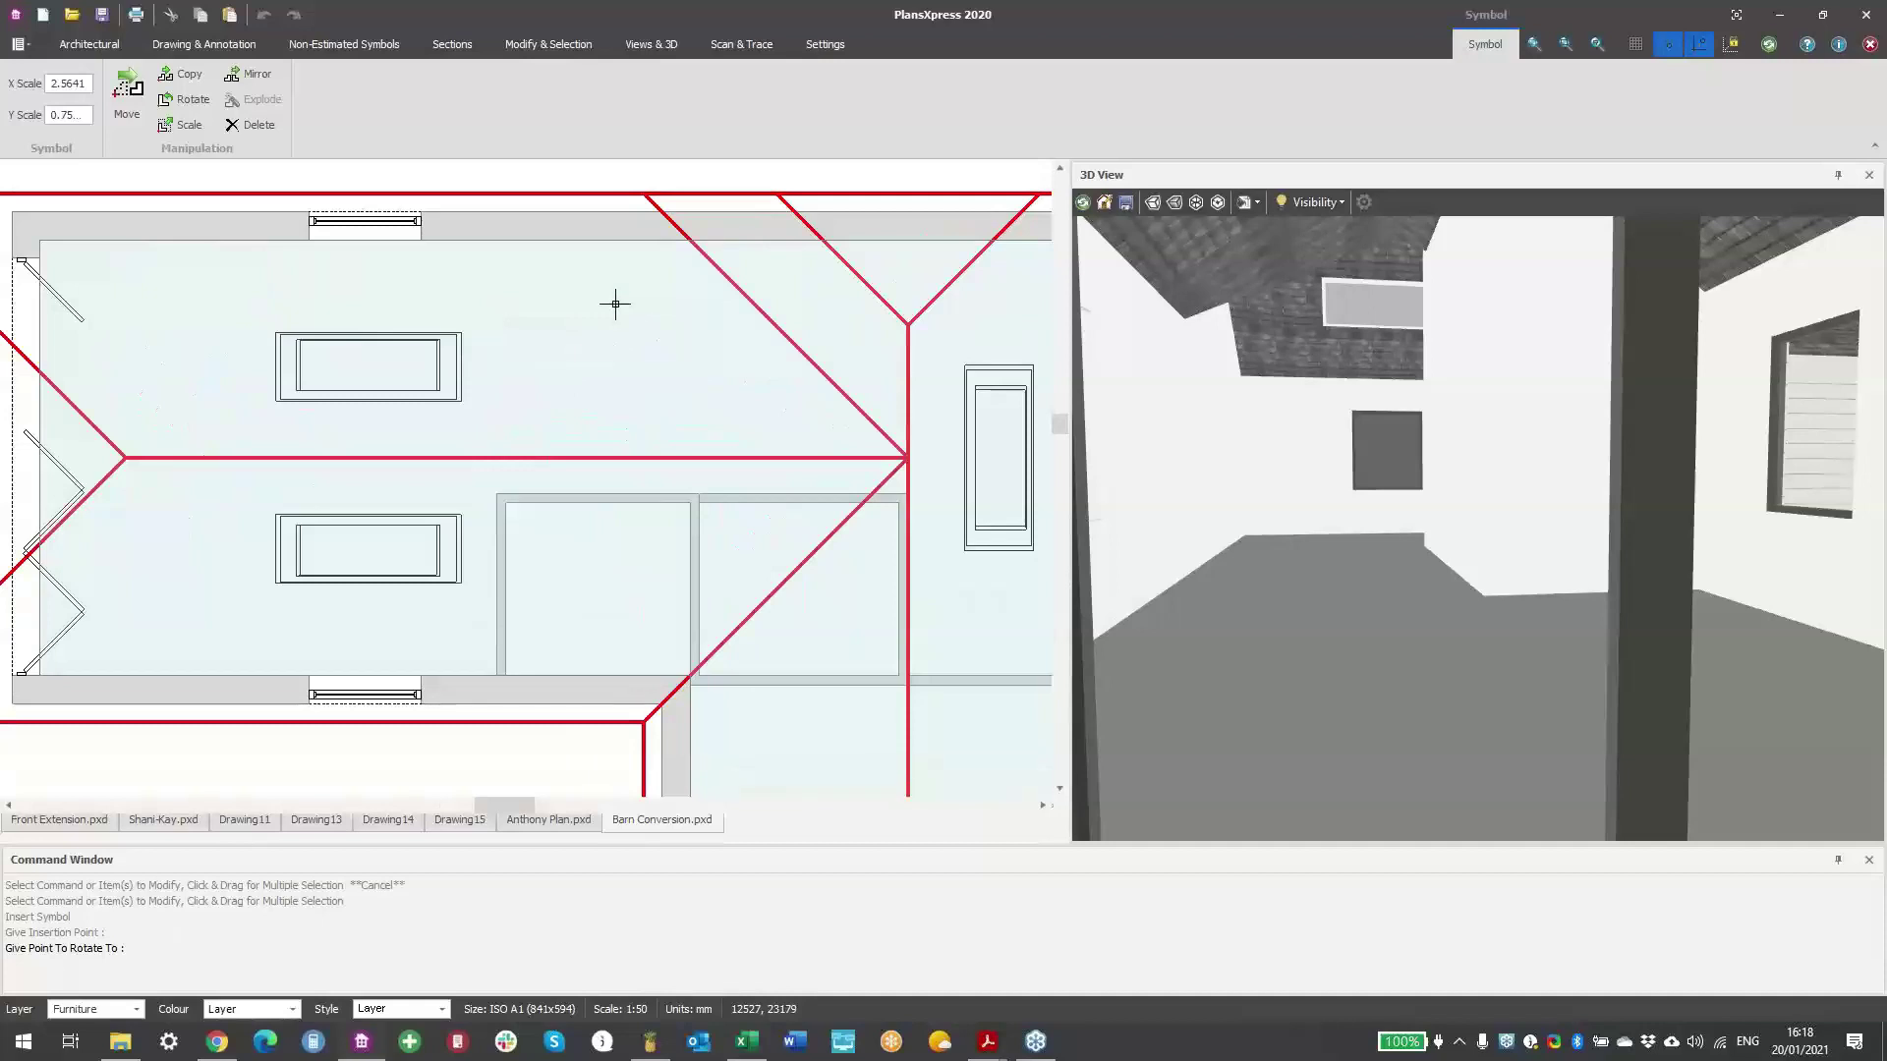
drag(1349, 534, 1380, 557)
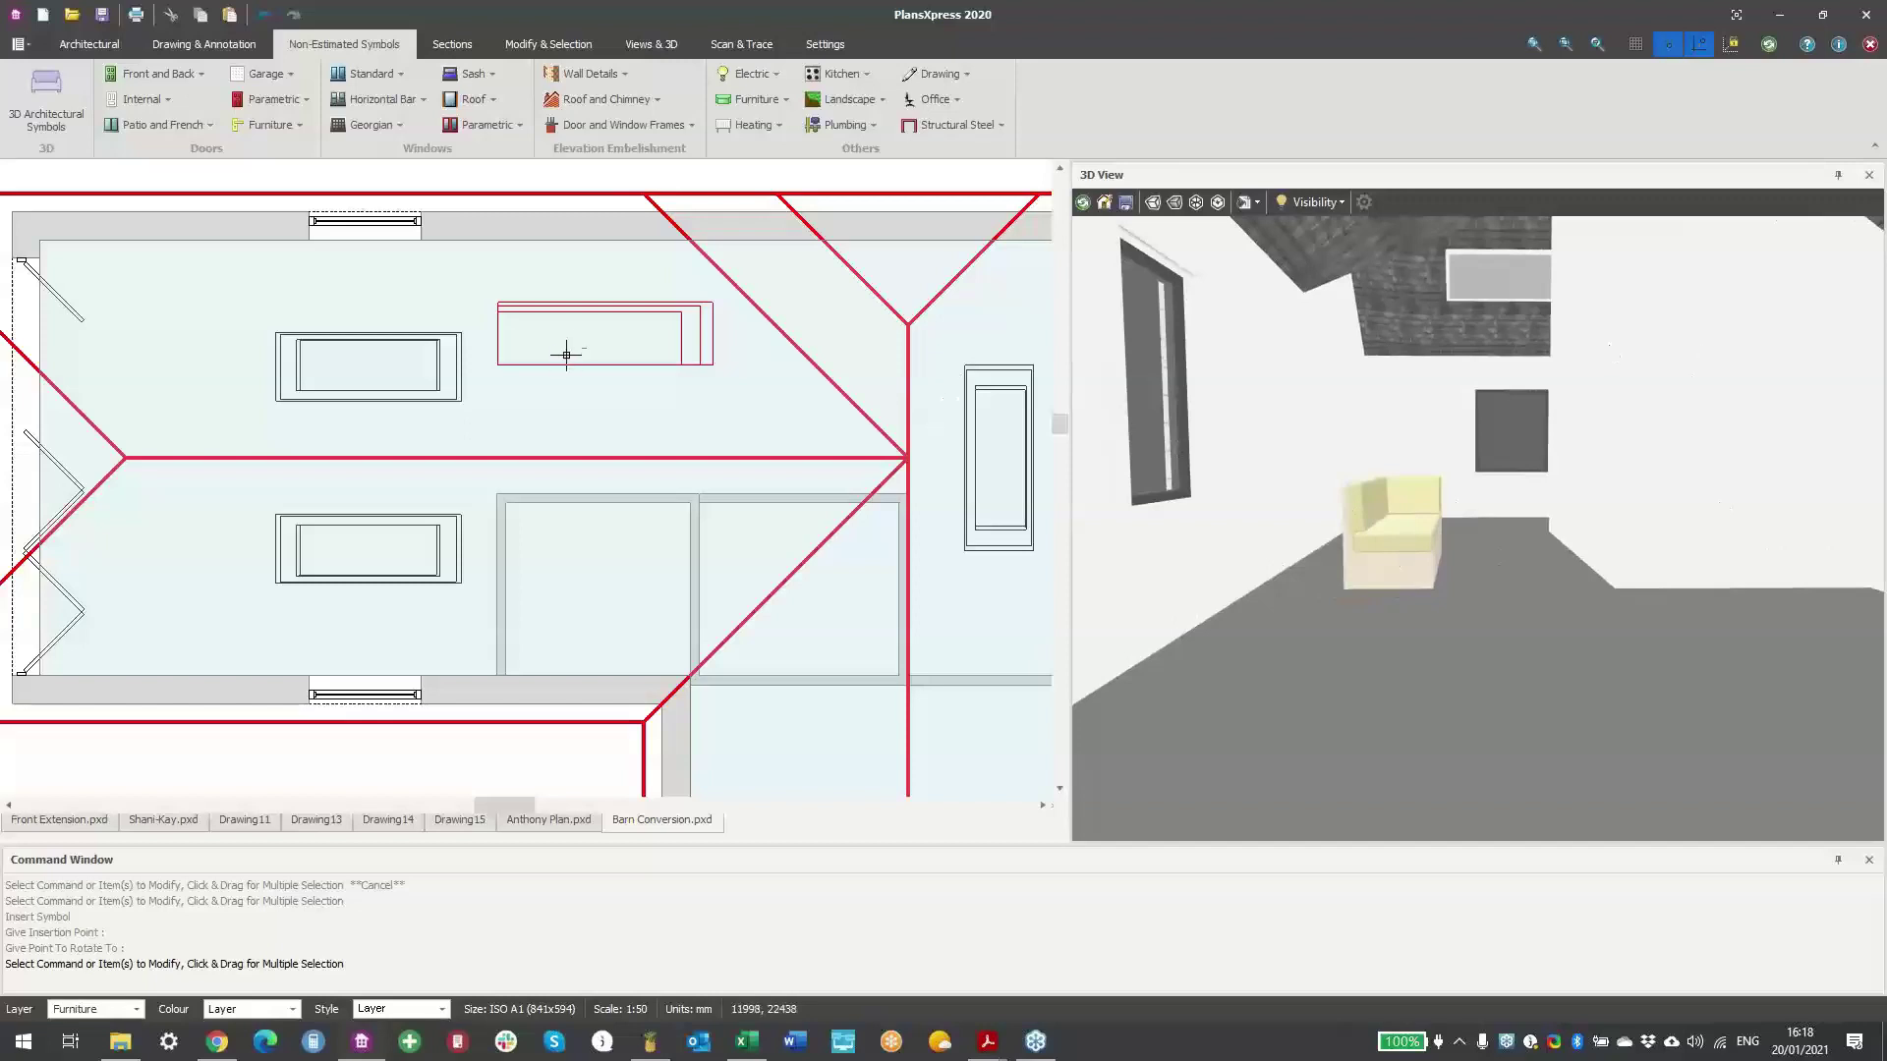
- Close the 3D view and show the whole barn floor plan on the sheet
scroll(568, 355, down, 2)
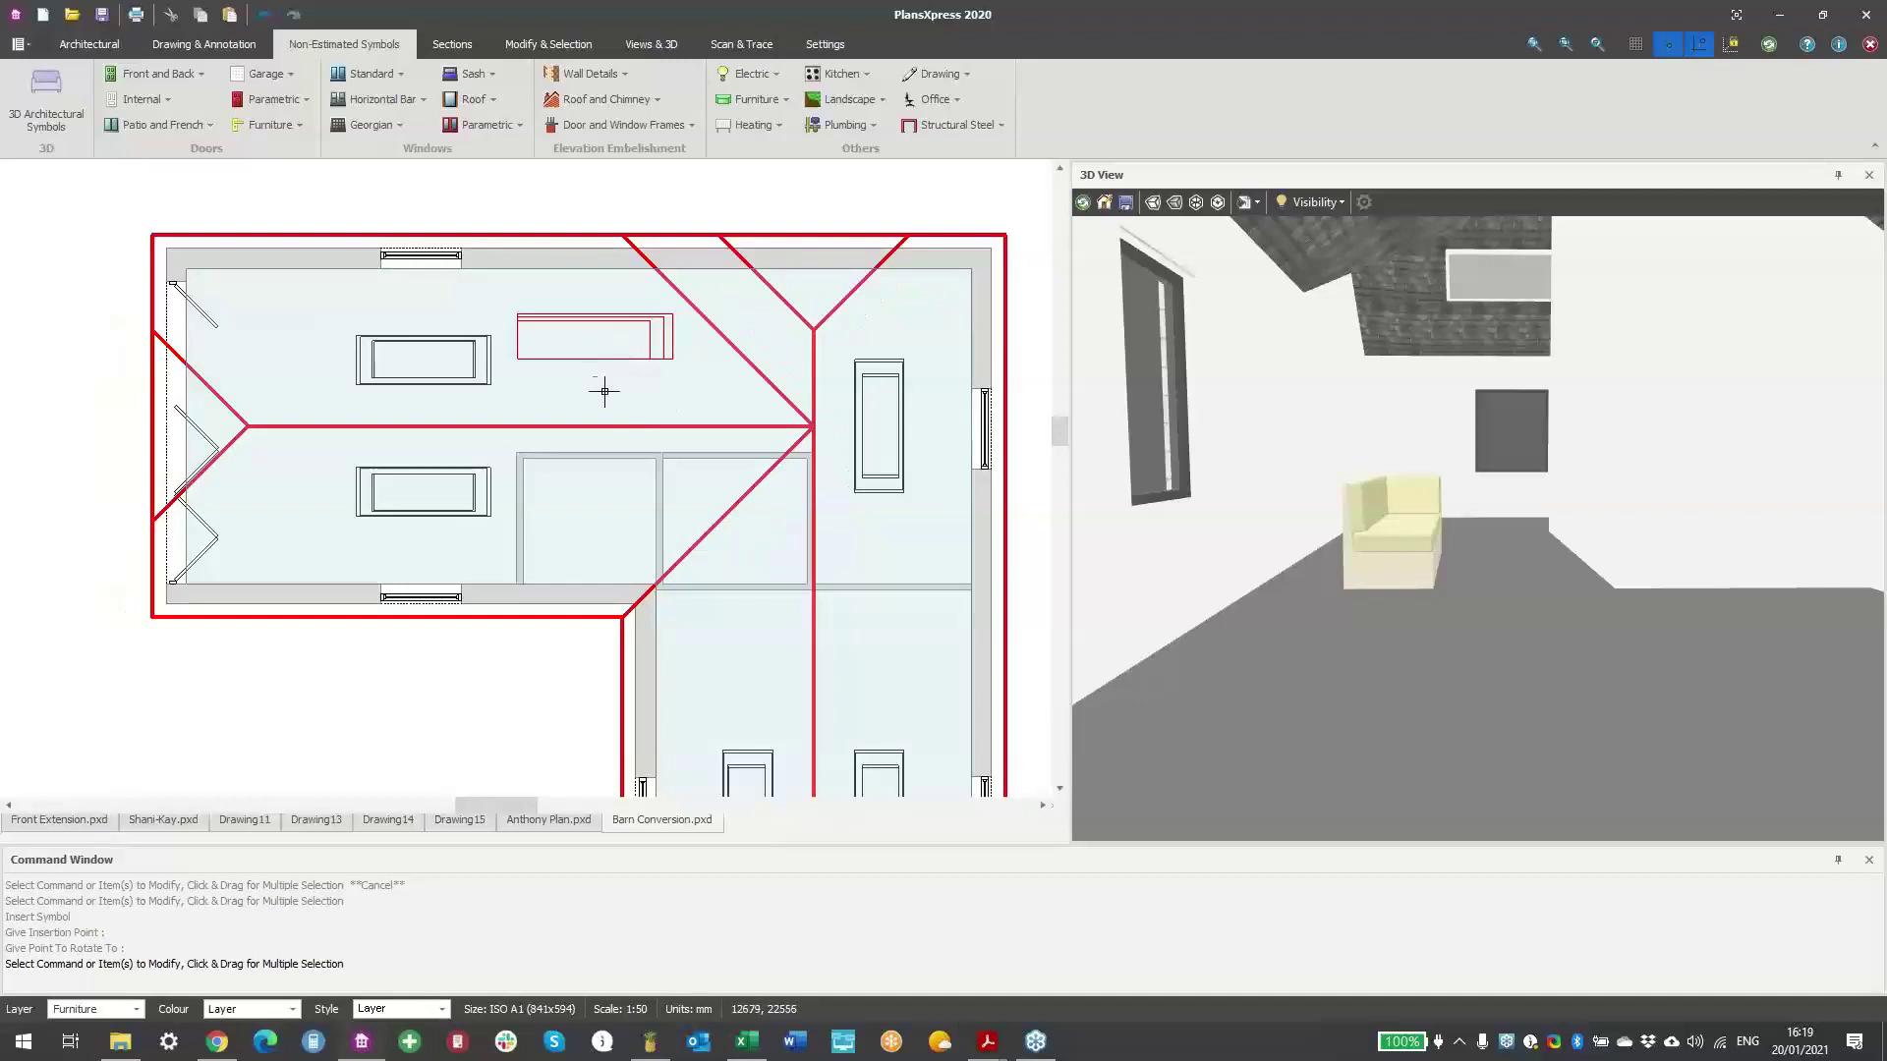
scroll(625, 422, down, 3)
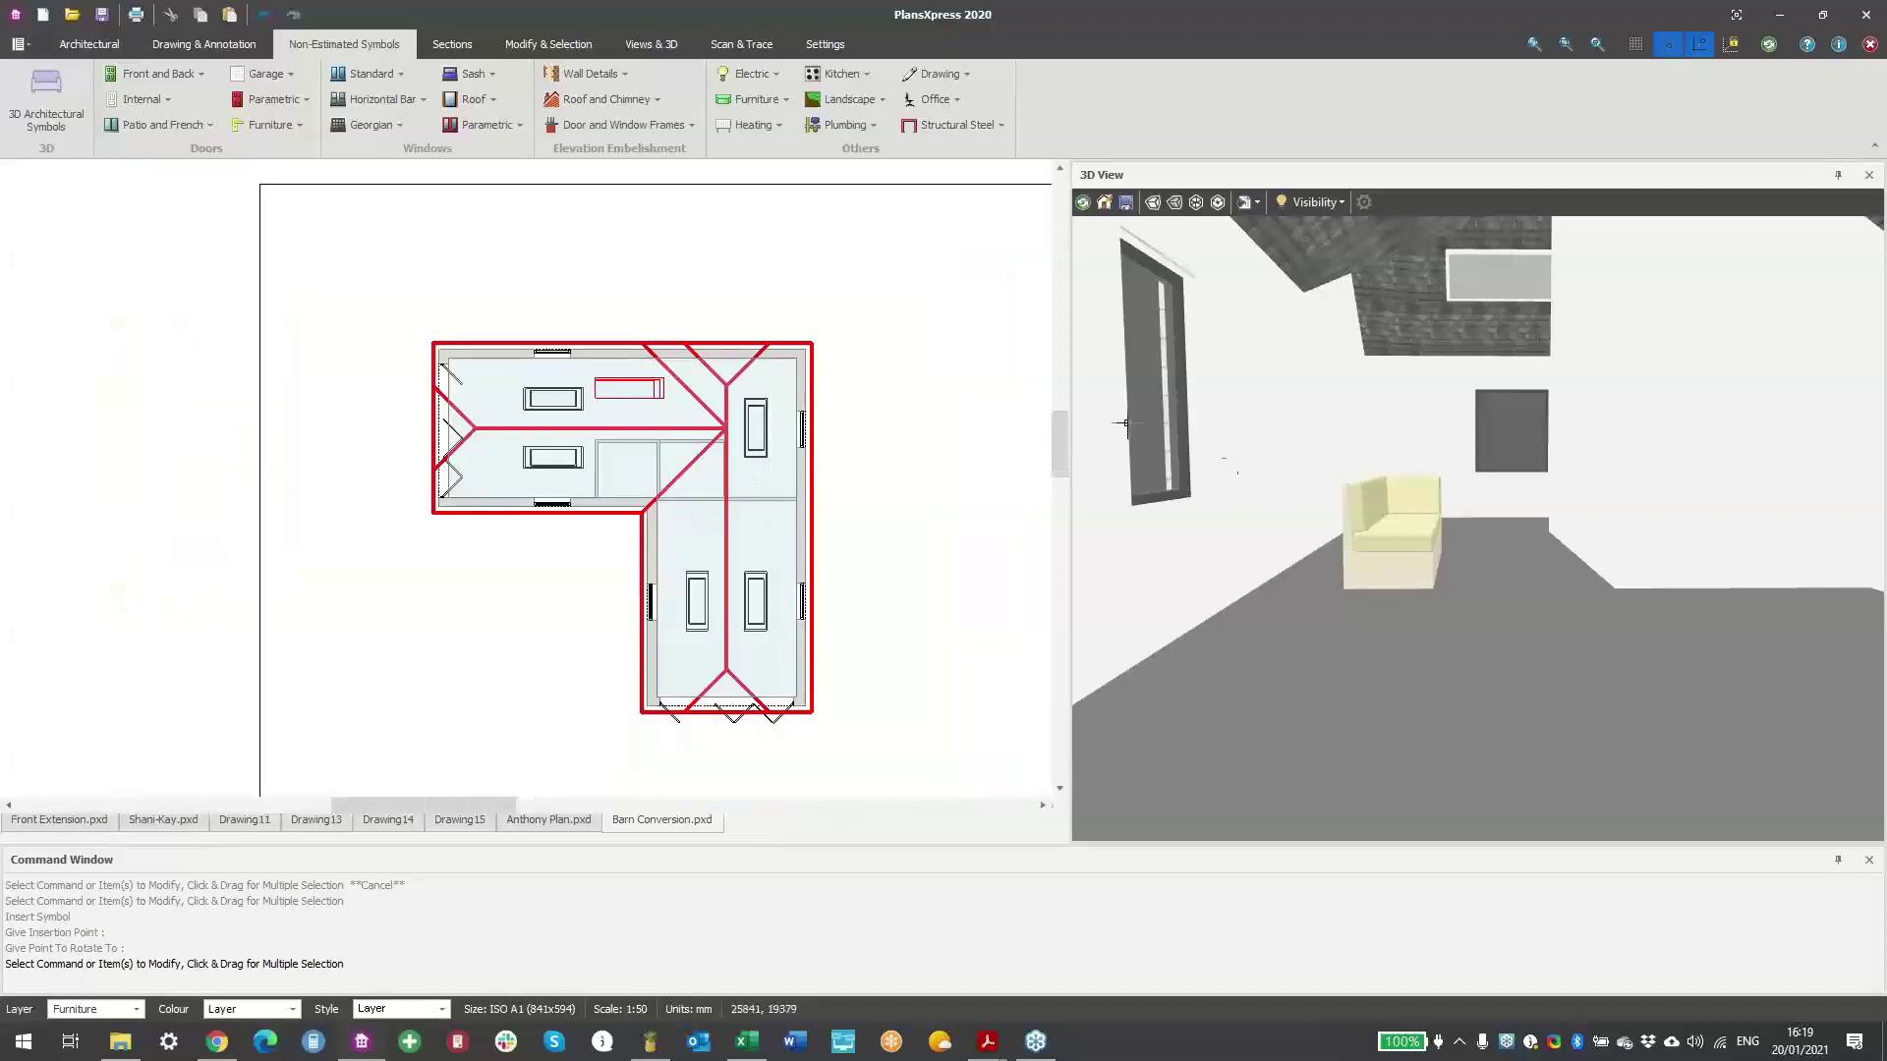
click(1870, 175)
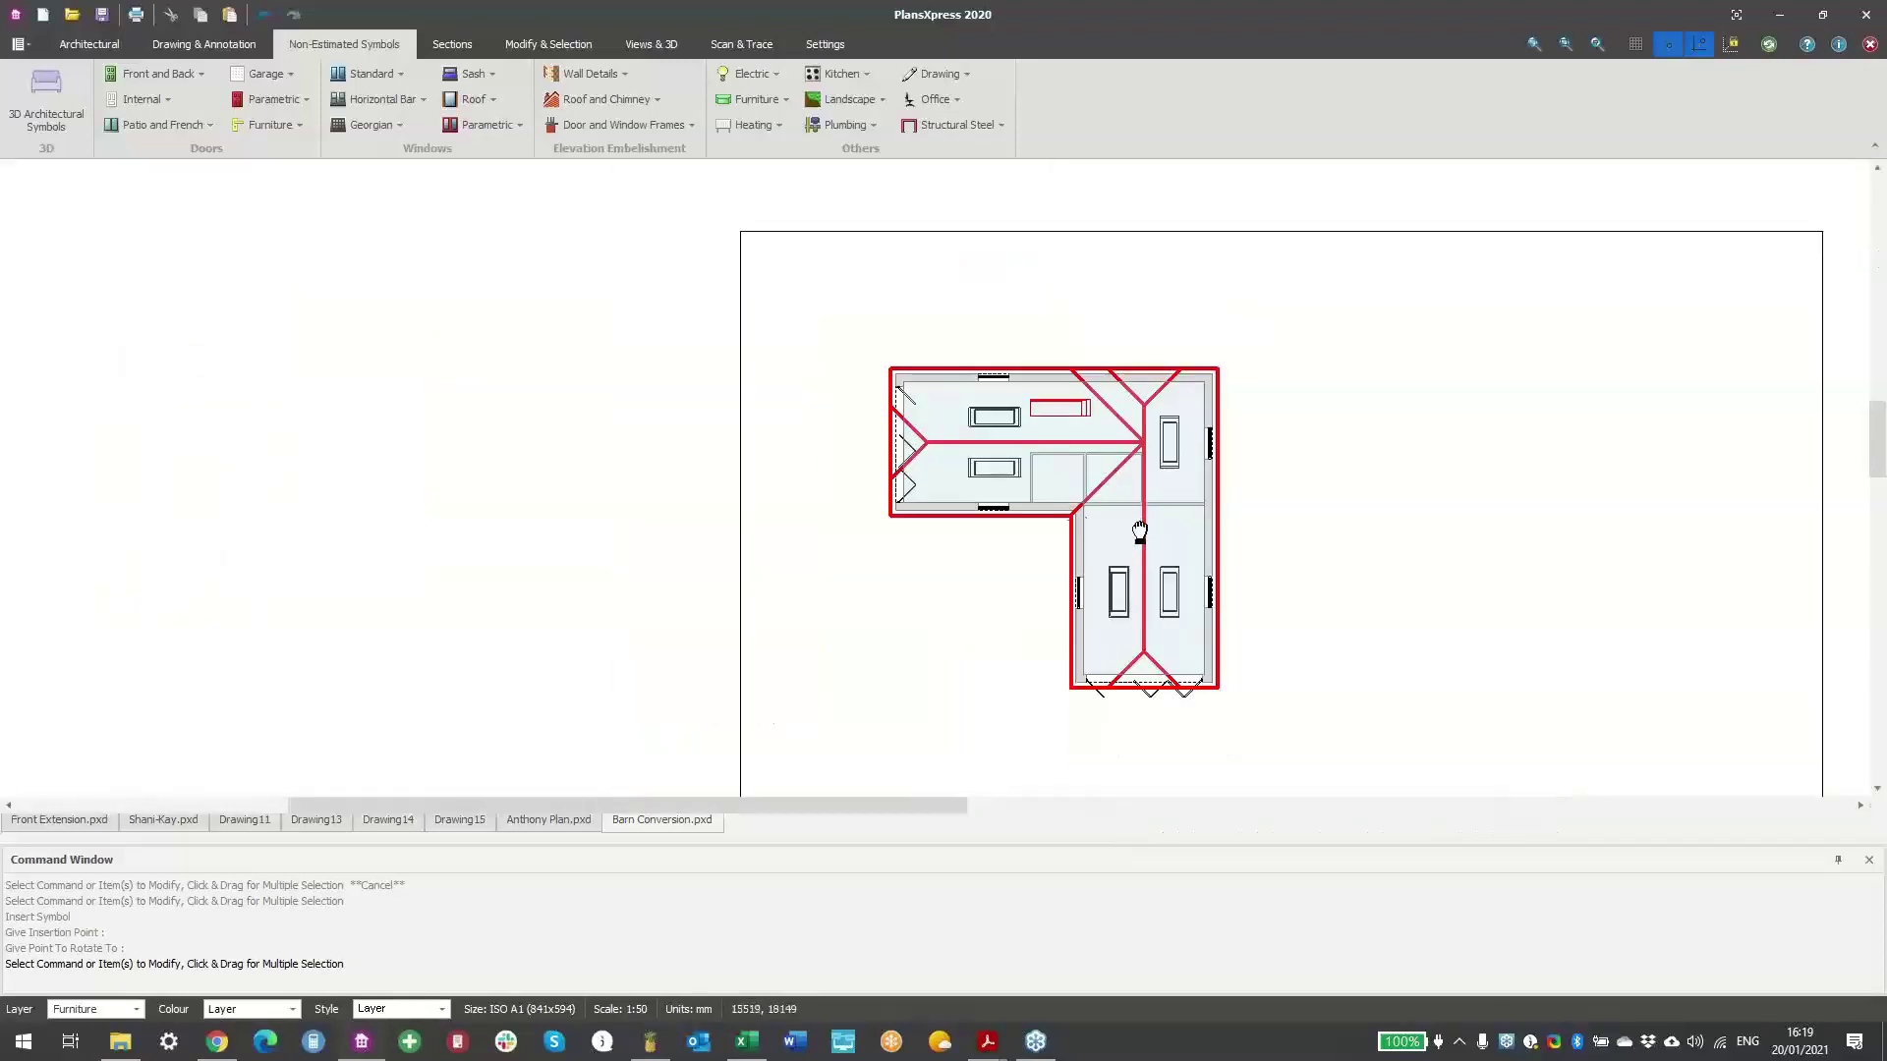
middle_drag(1140, 532, 868, 487)
- Open the texture image choices for the walls' brick and switch them to the BRICKS category
click(538, 44)
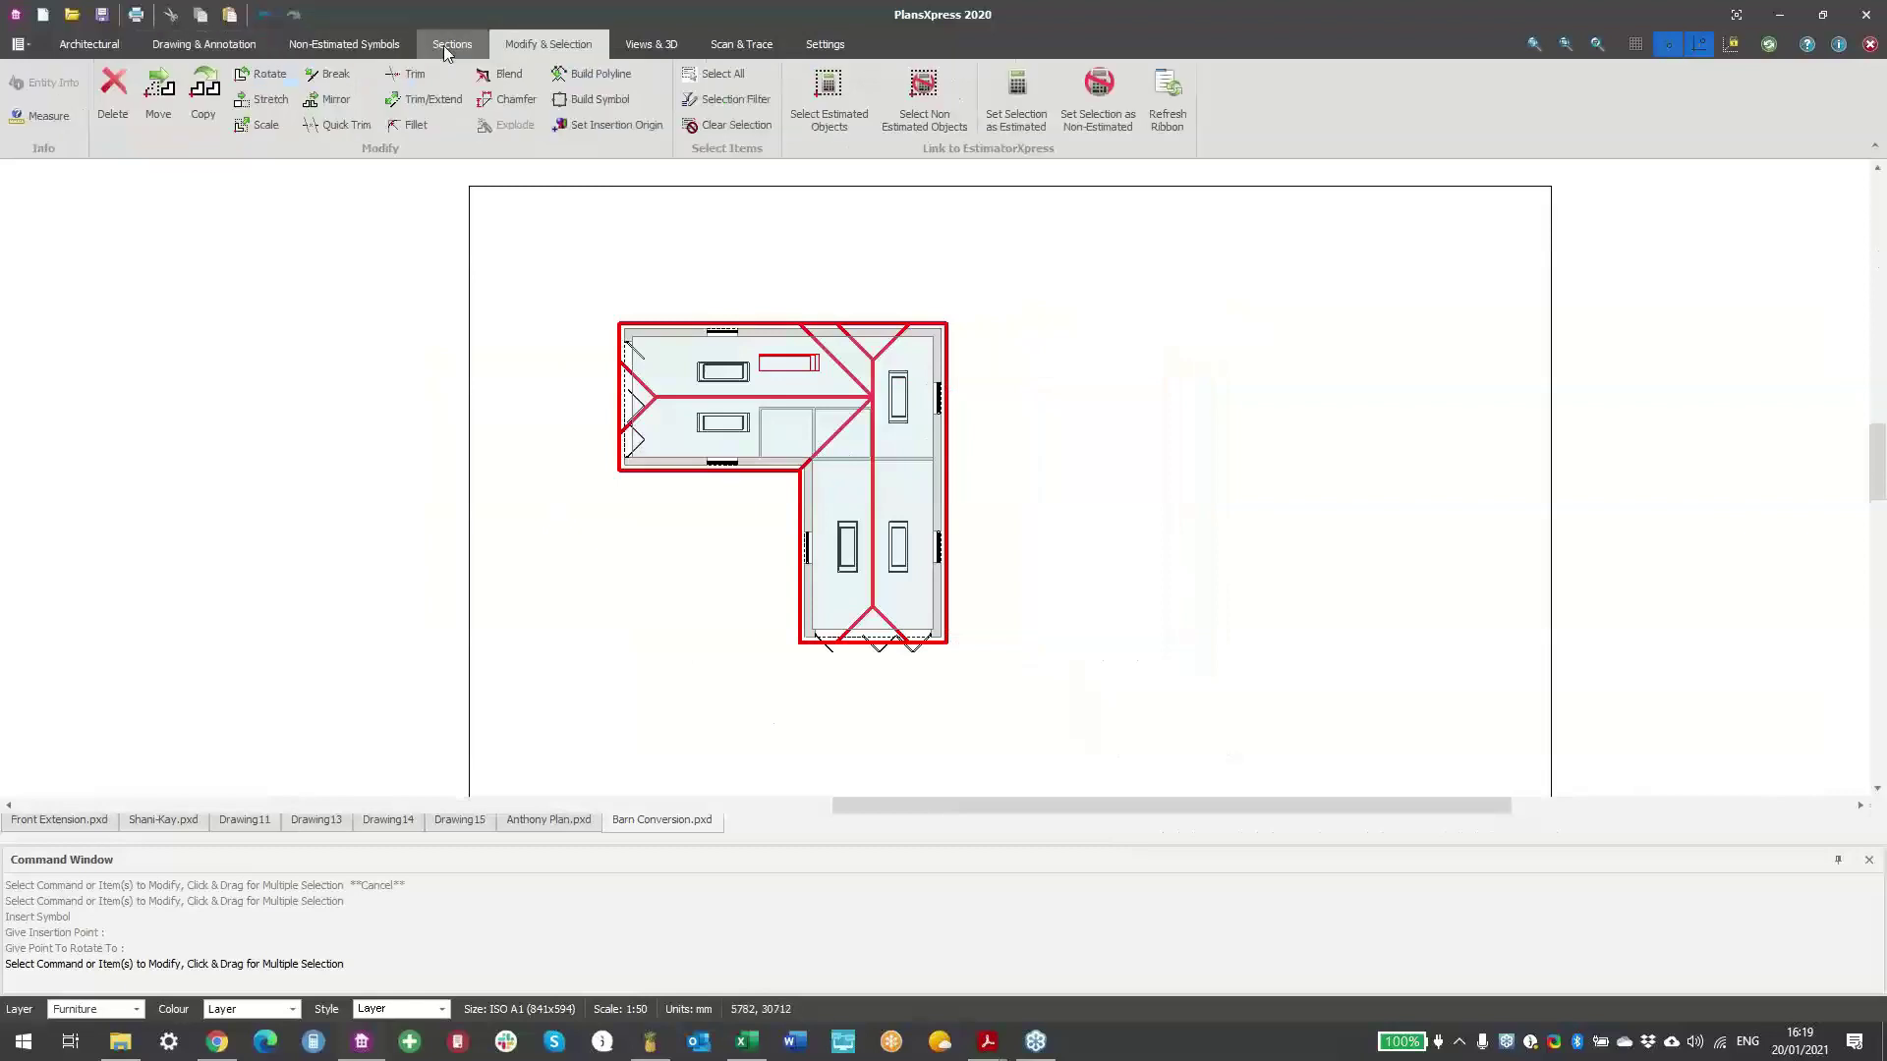
click(447, 47)
click(652, 45)
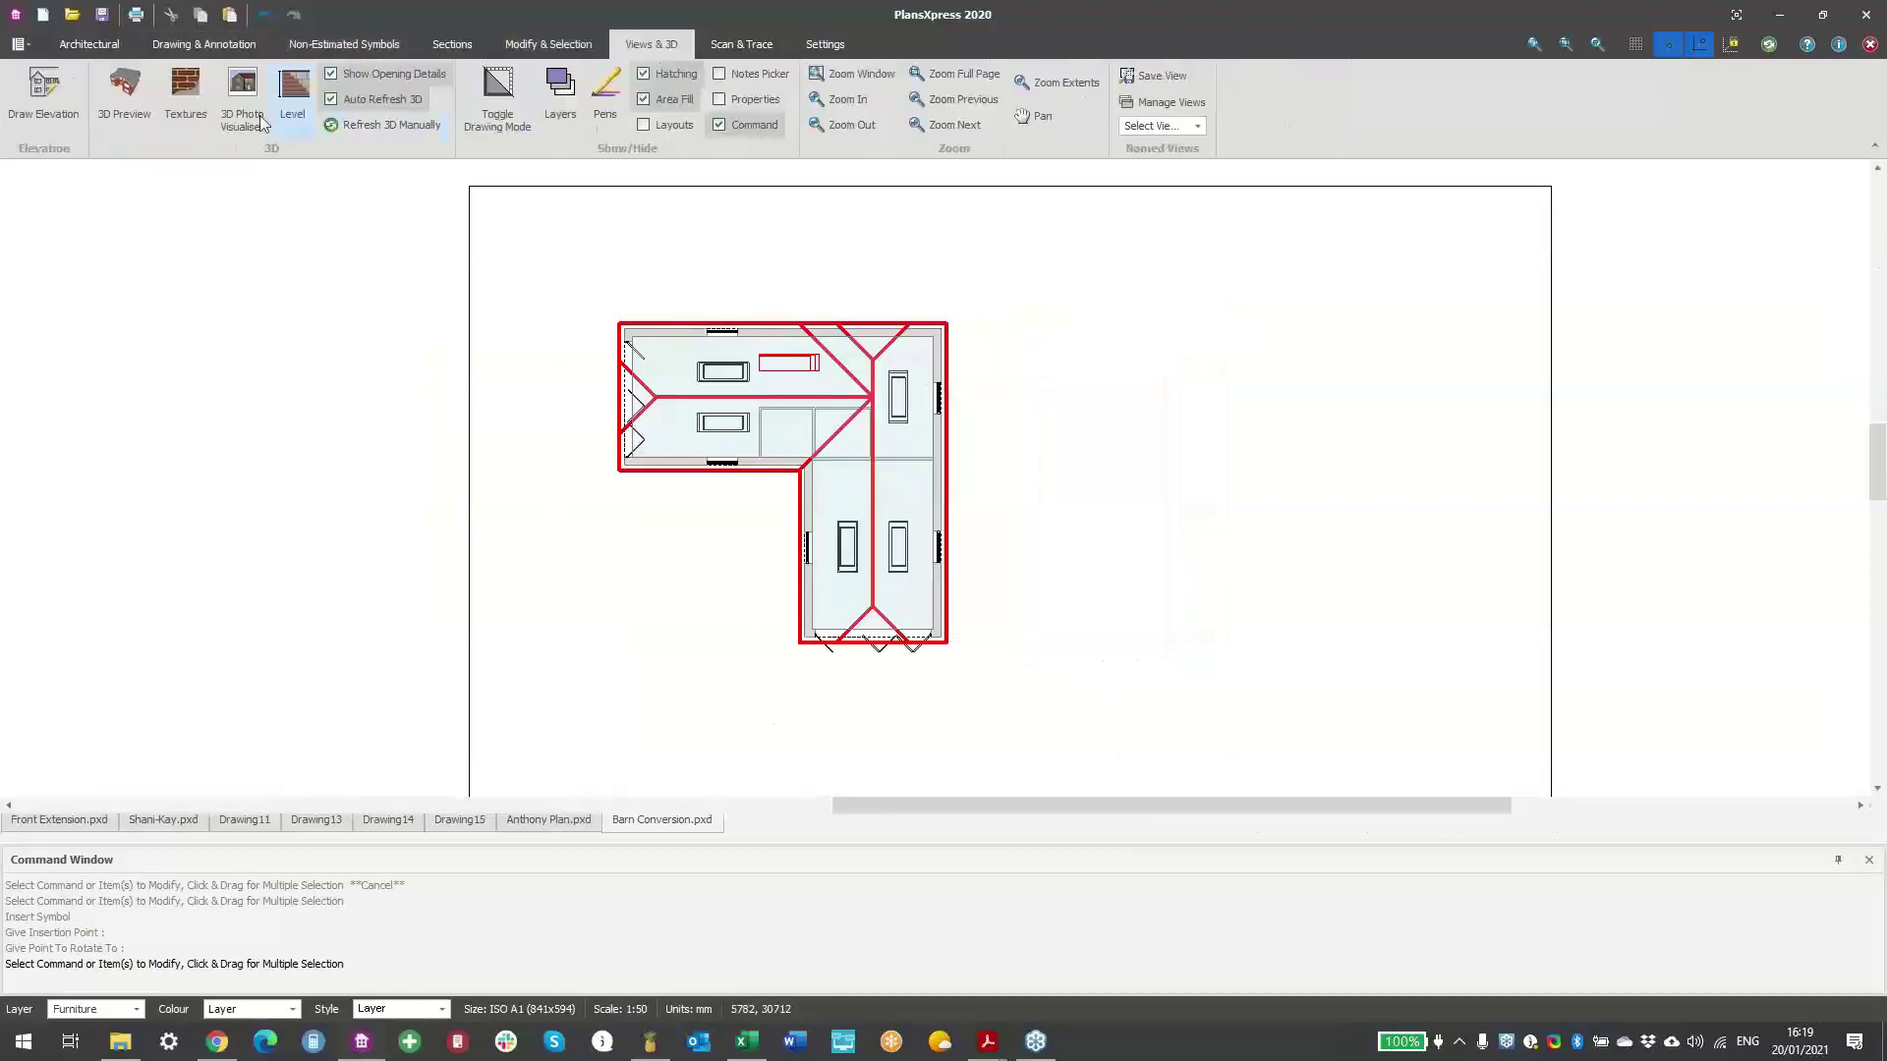
click(186, 98)
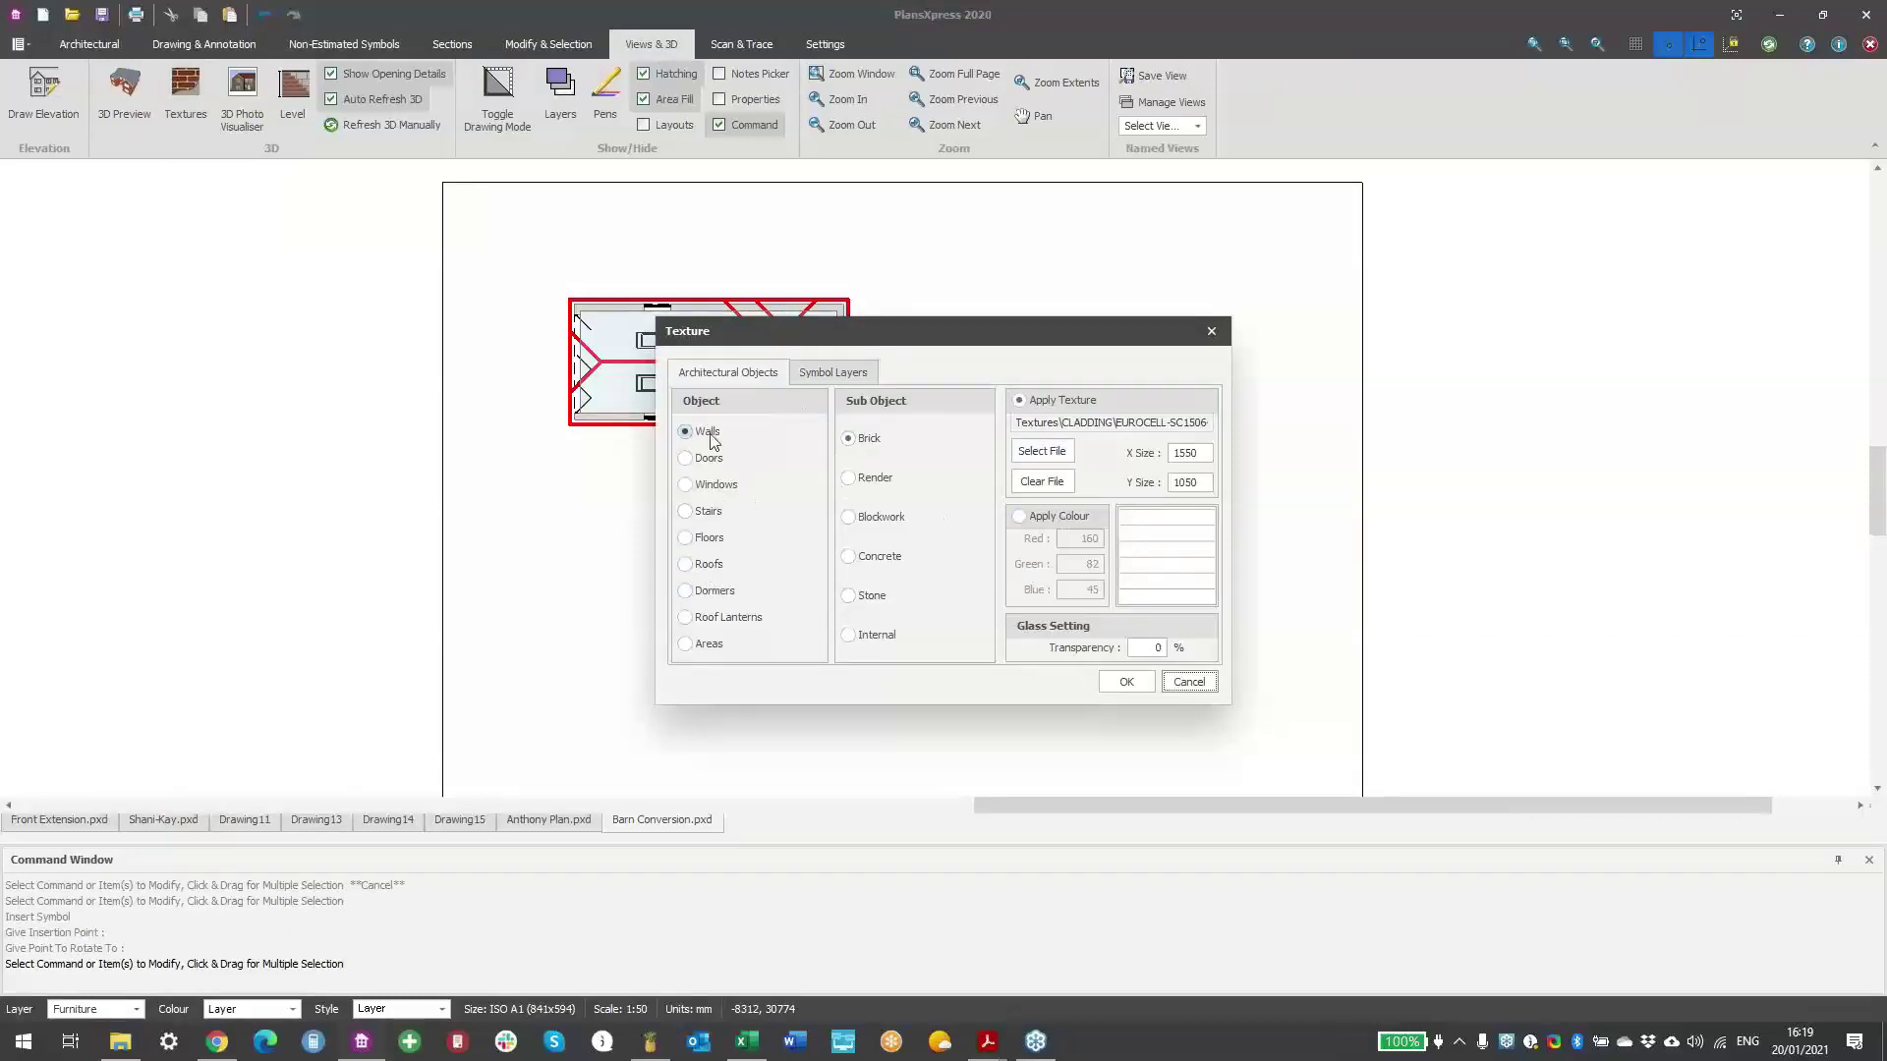
click(1149, 583)
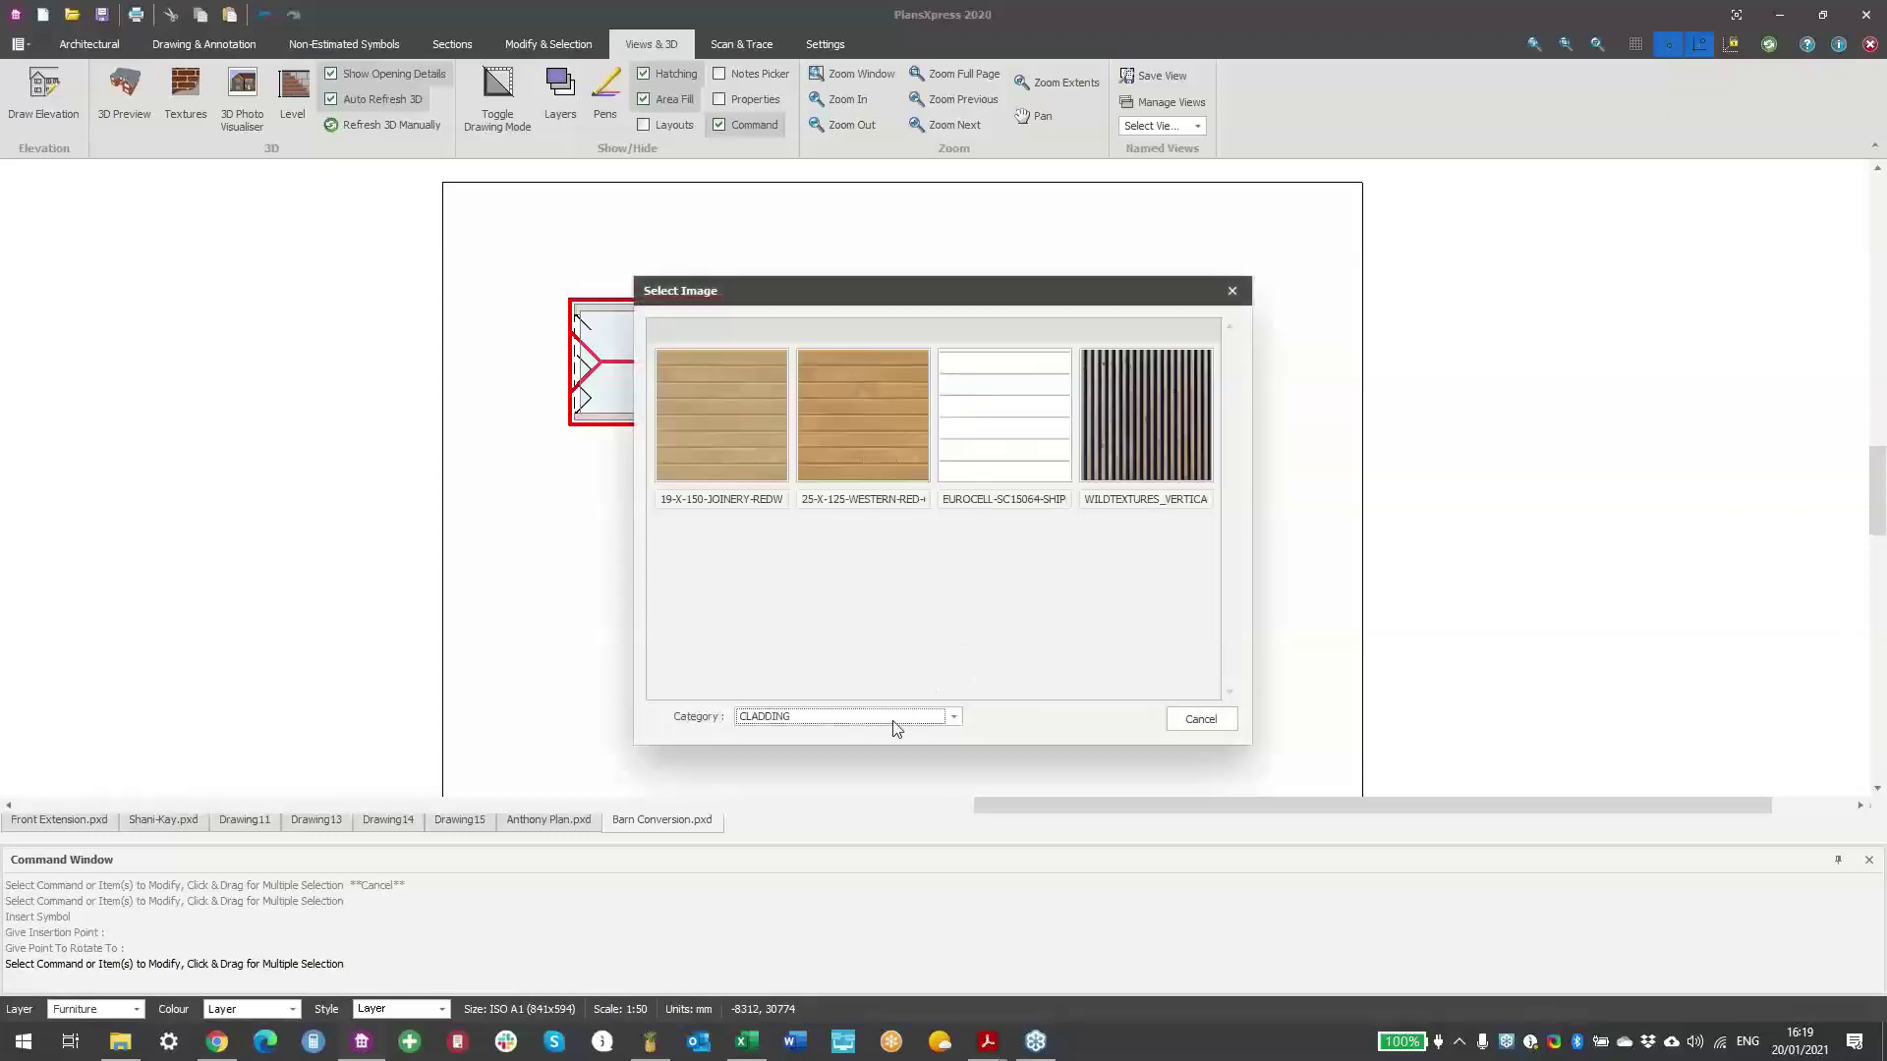
click(896, 727)
scroll(864, 825, down, 1)
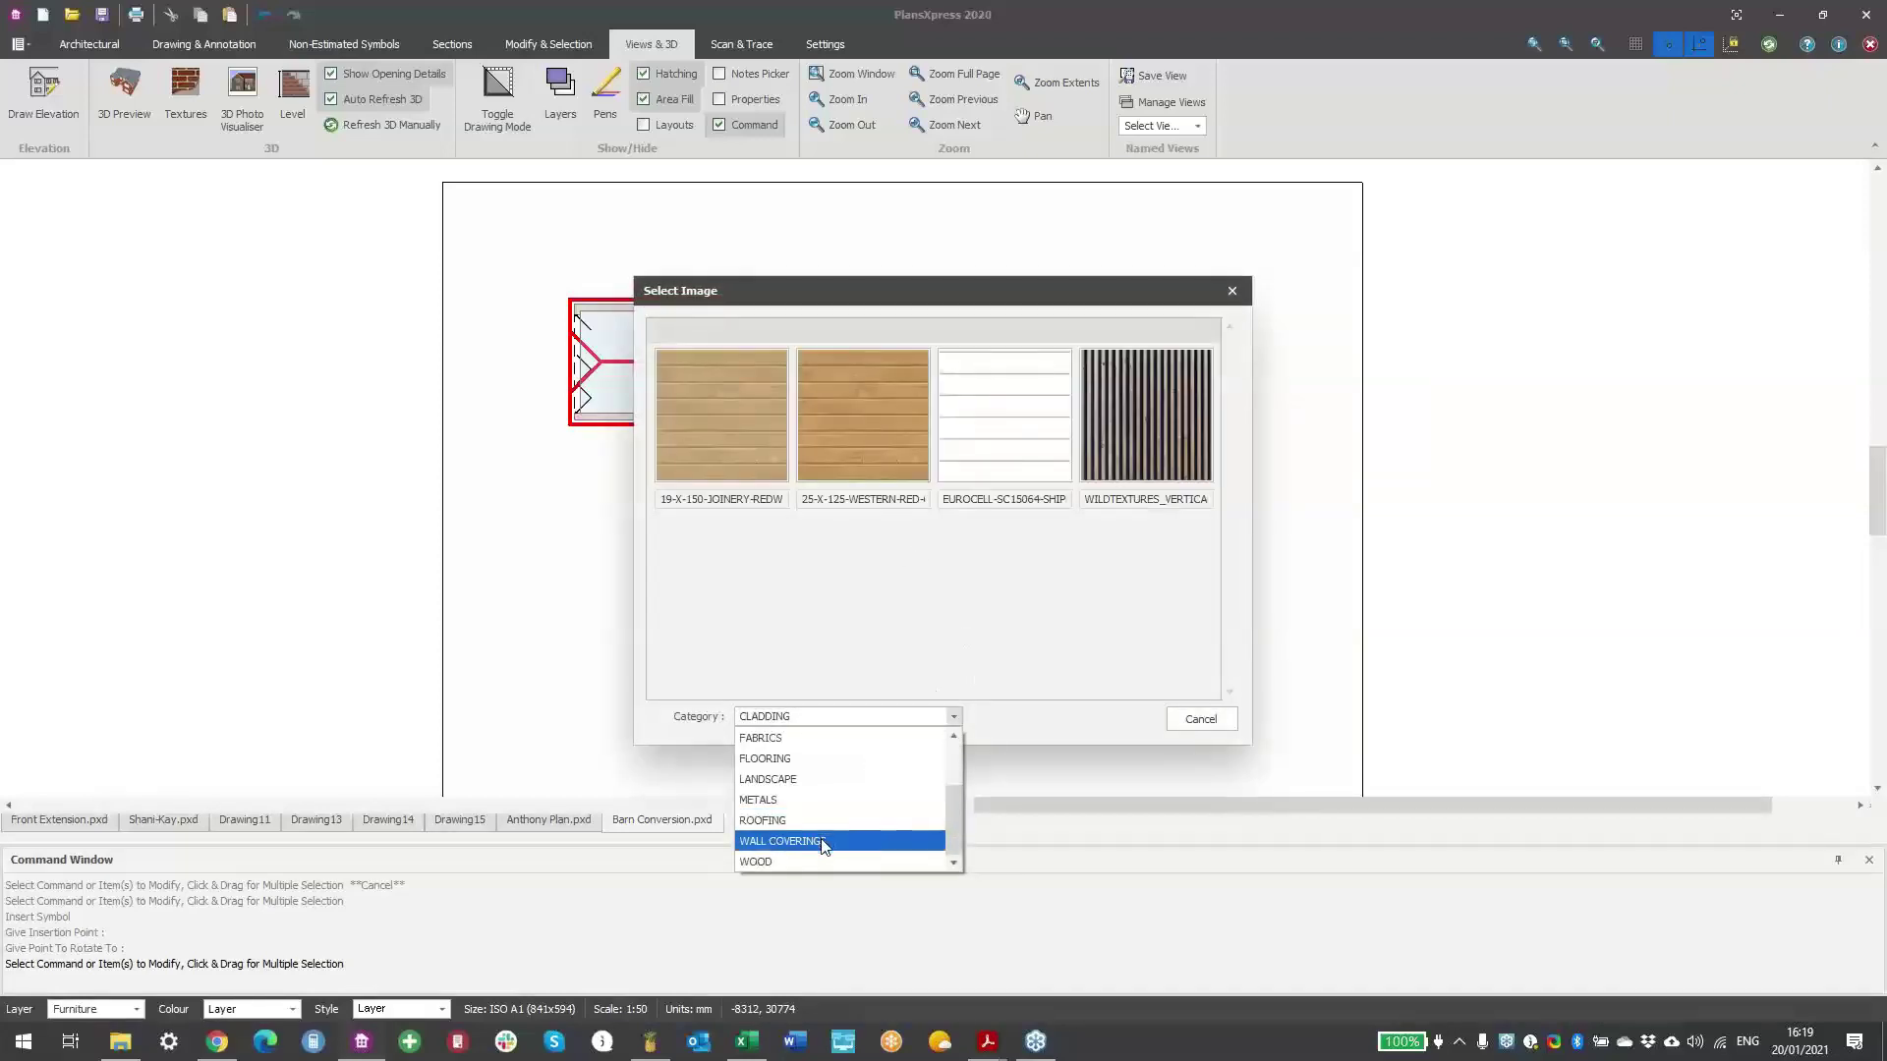
scroll(823, 841, up, 2)
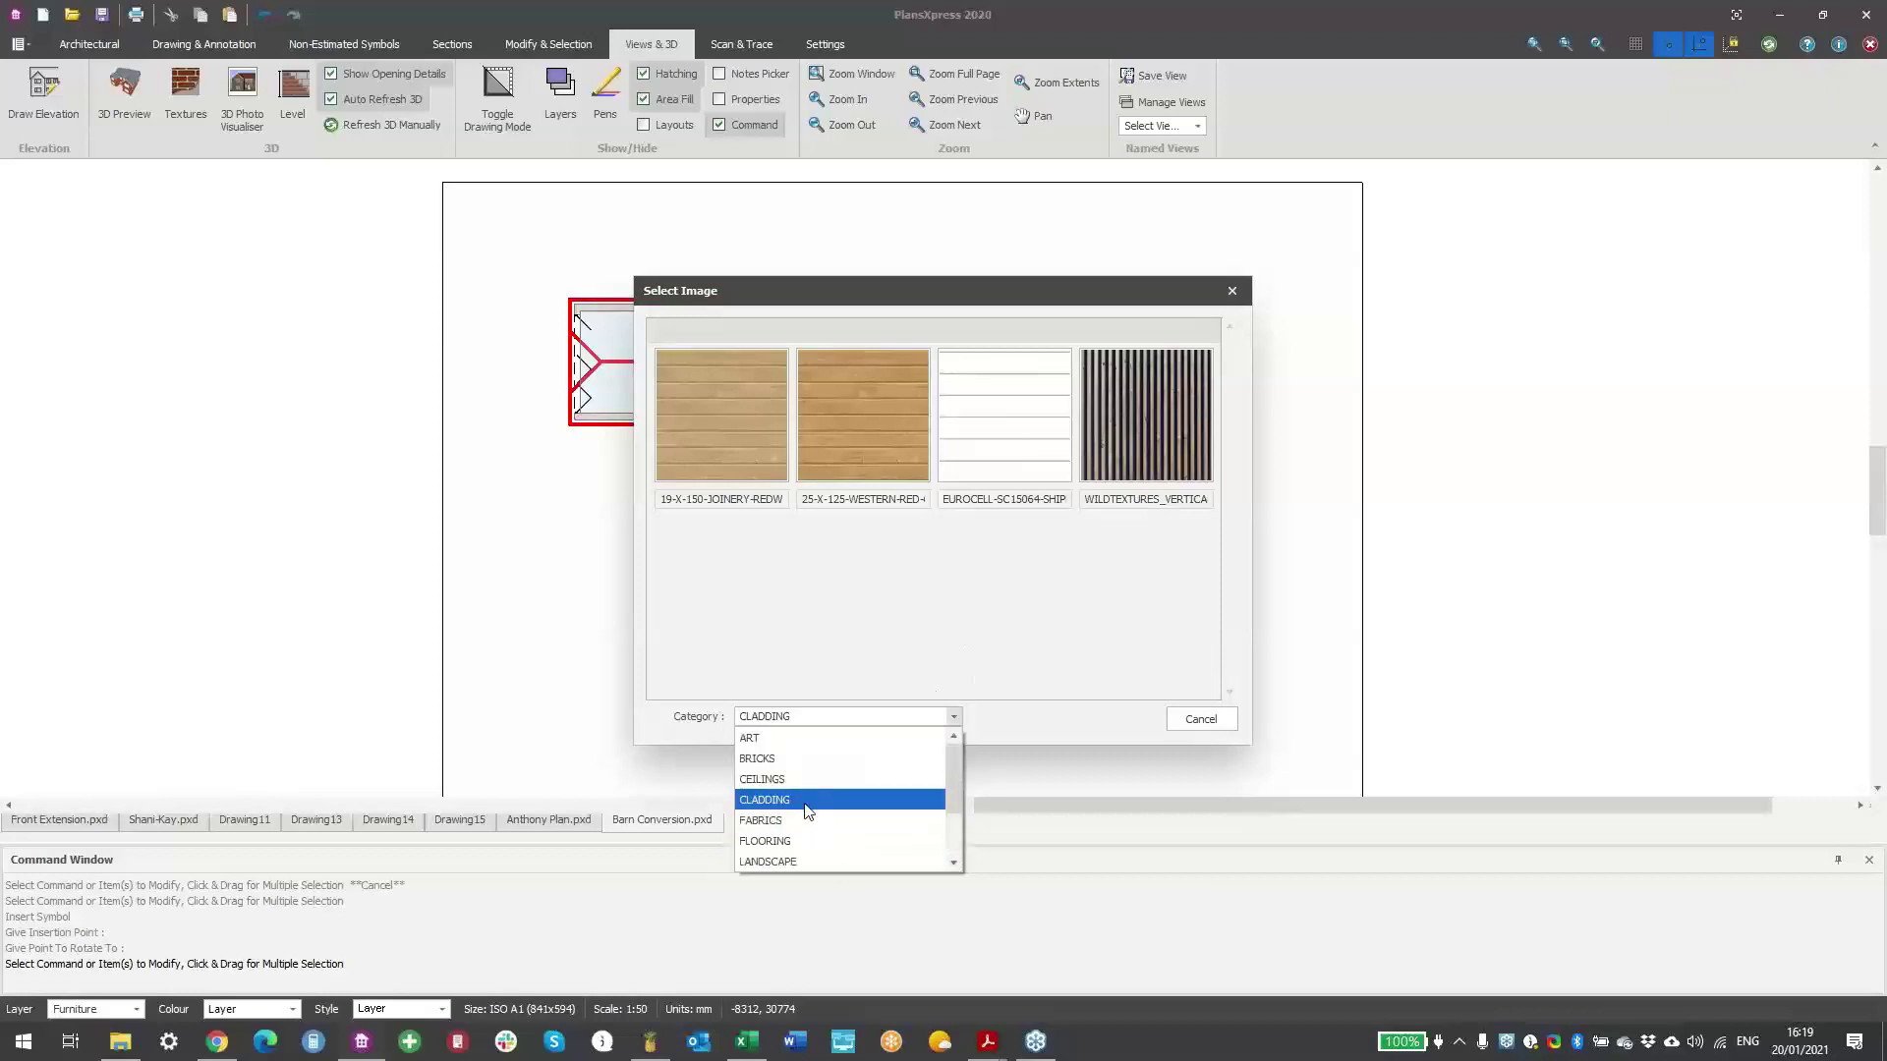
click(779, 758)
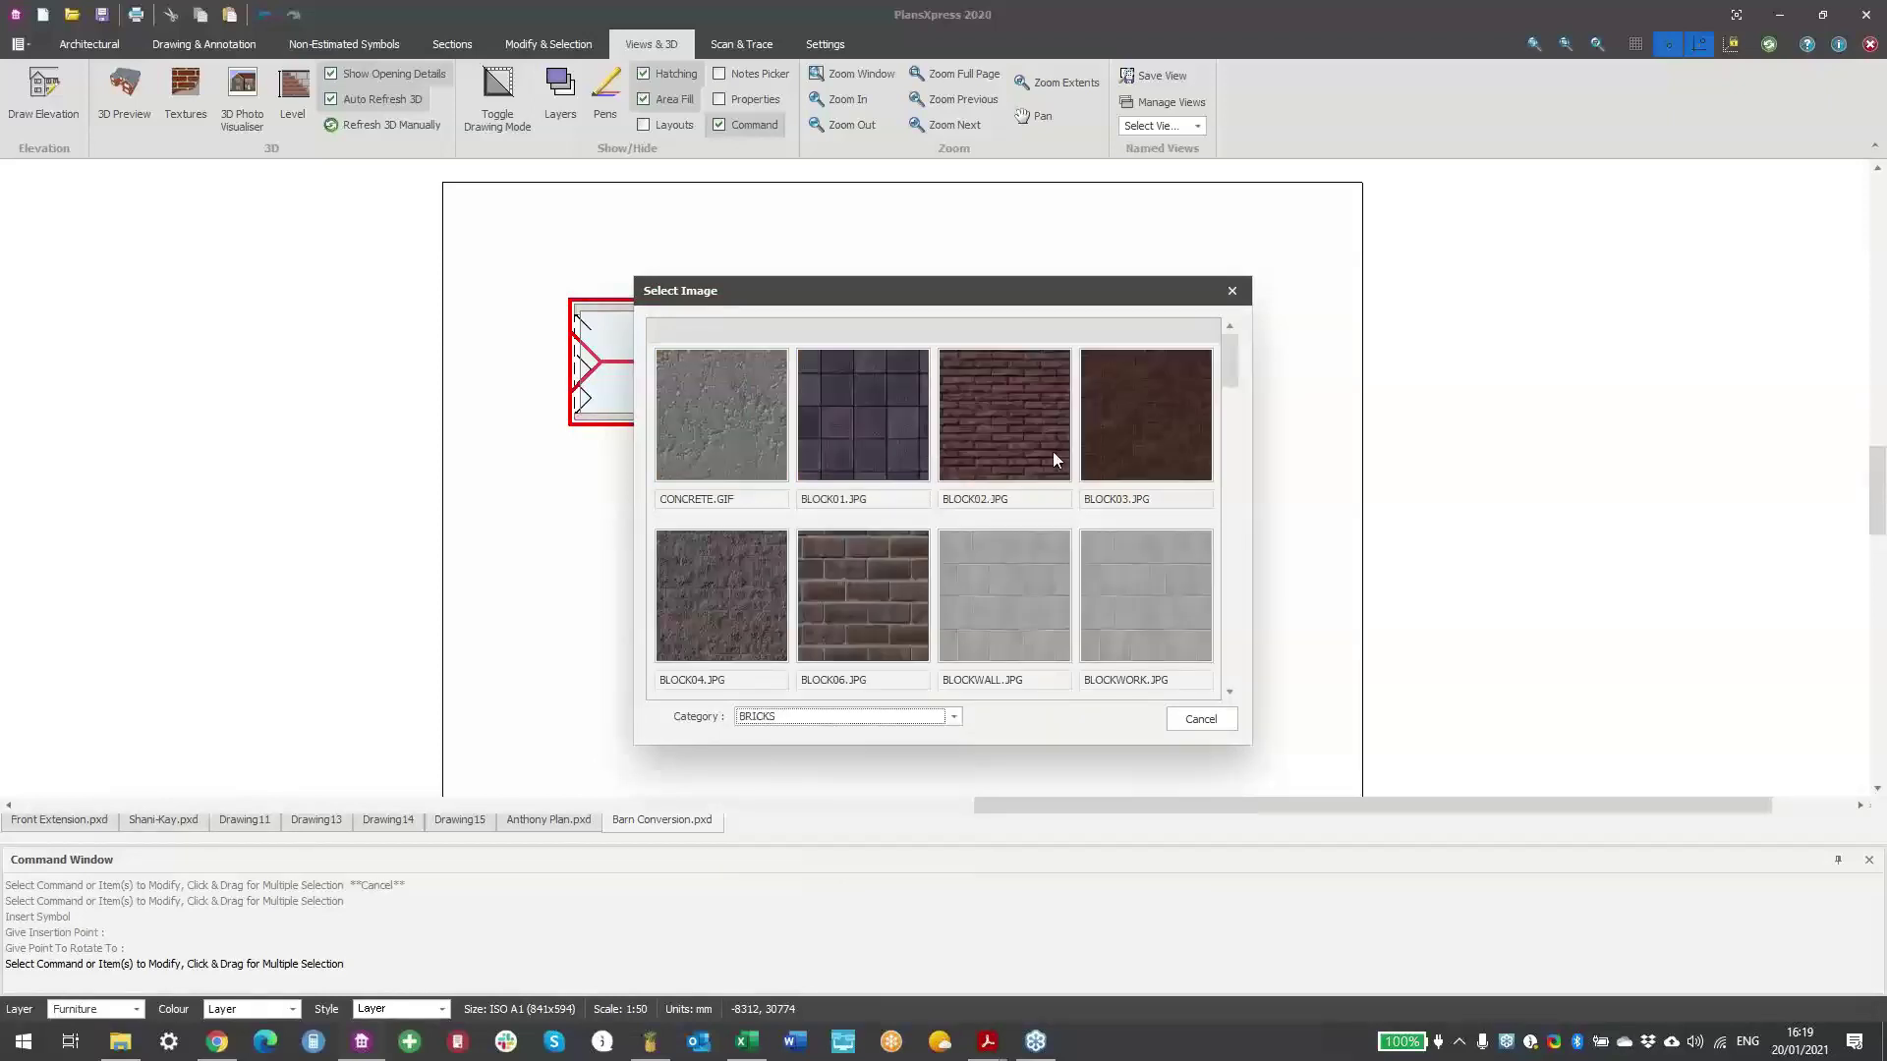
- Apply the red WIENERBERGER-KINDER brick image to the walls and view the barn's gable corner in the 3D preview
drag(1235, 378, 1211, 644)
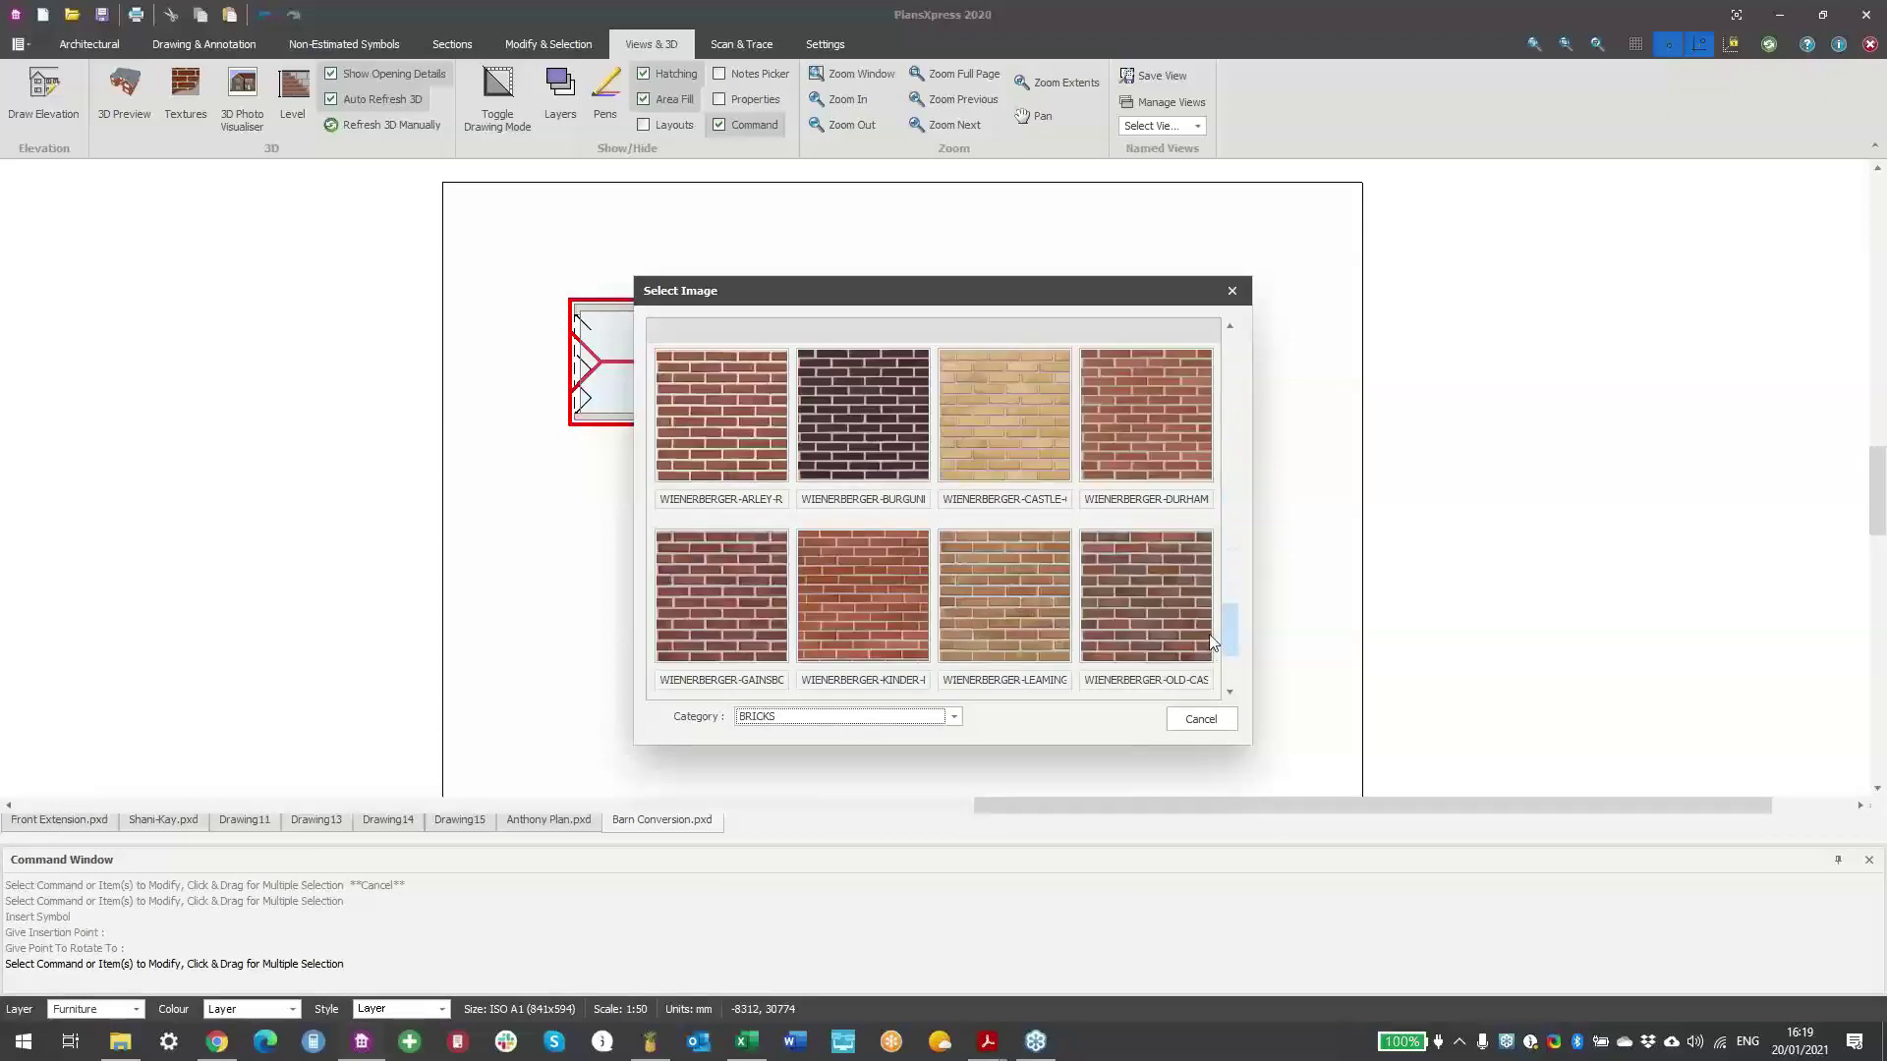
click(817, 583)
click(1178, 687)
click(123, 98)
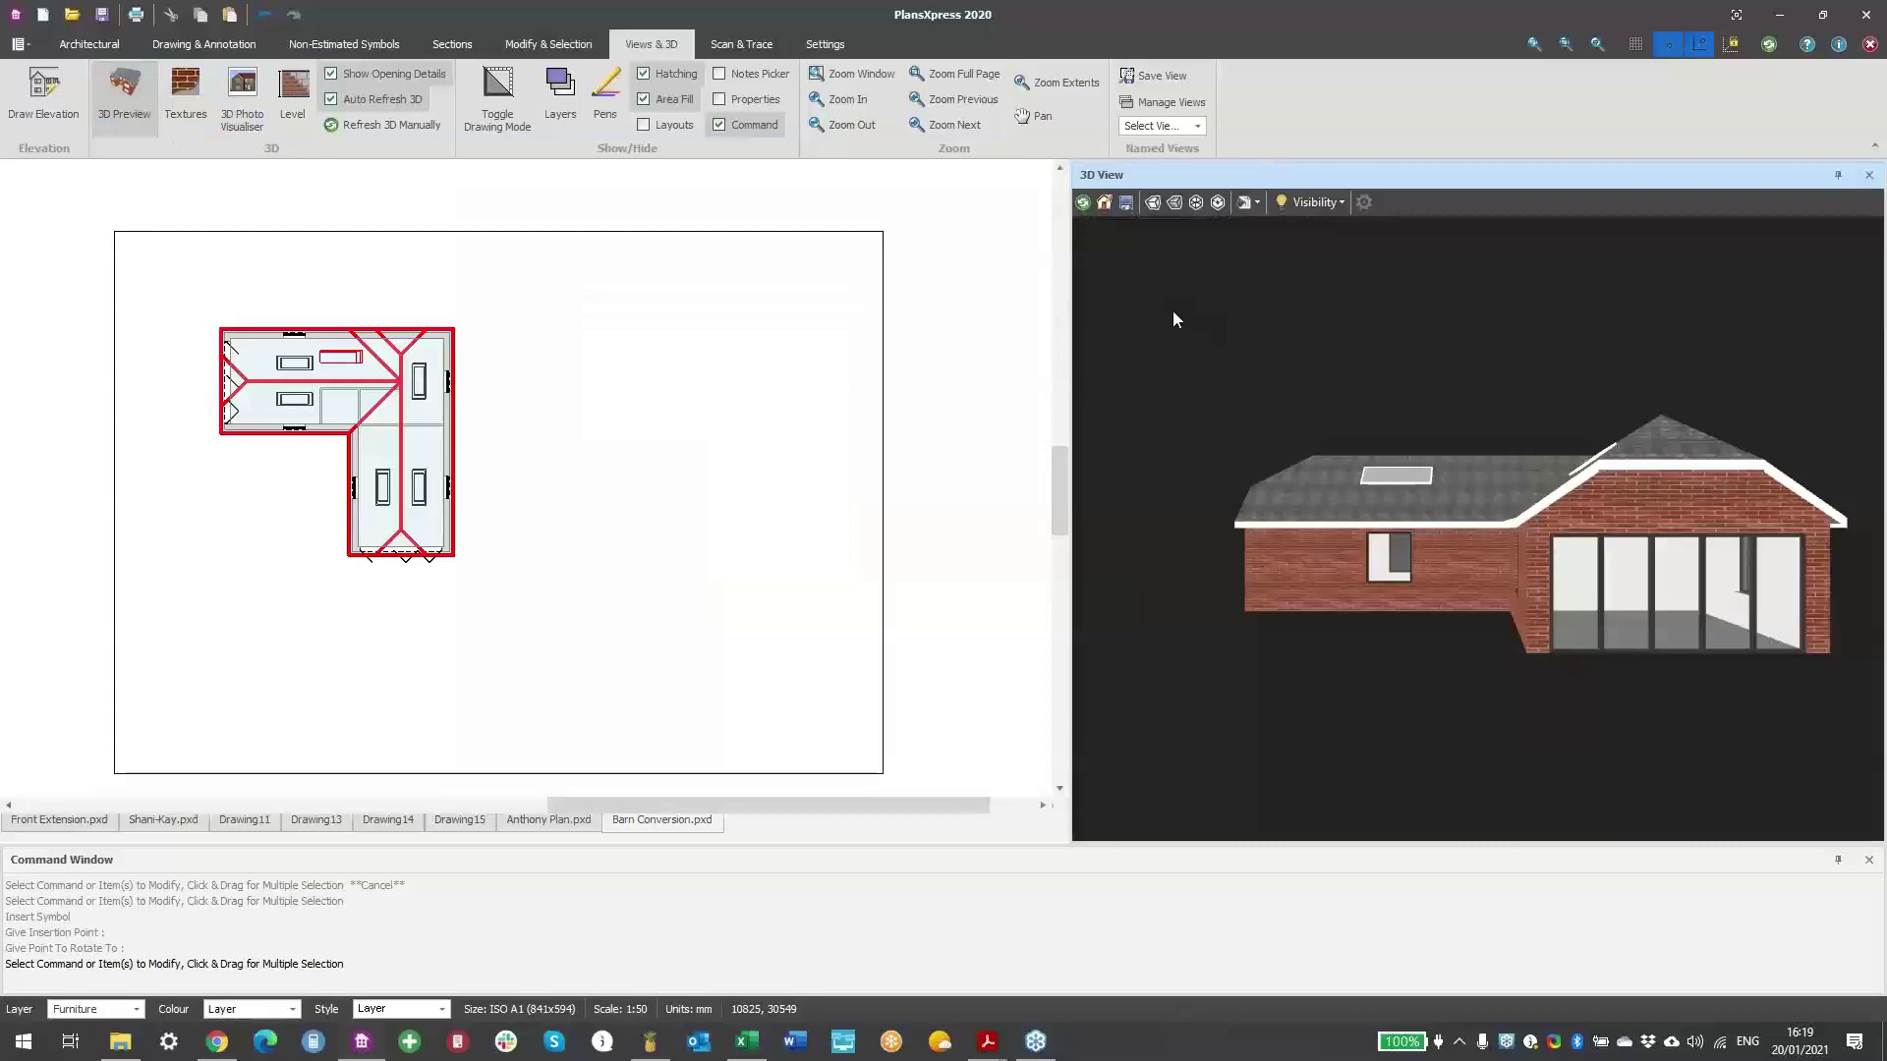
mouse_move(1407, 548)
mouse_down()
mouse_move(1462, 564)
mouse_move(1317, 511)
mouse_move(1508, 537)
mouse_move(1394, 548)
mouse_up()
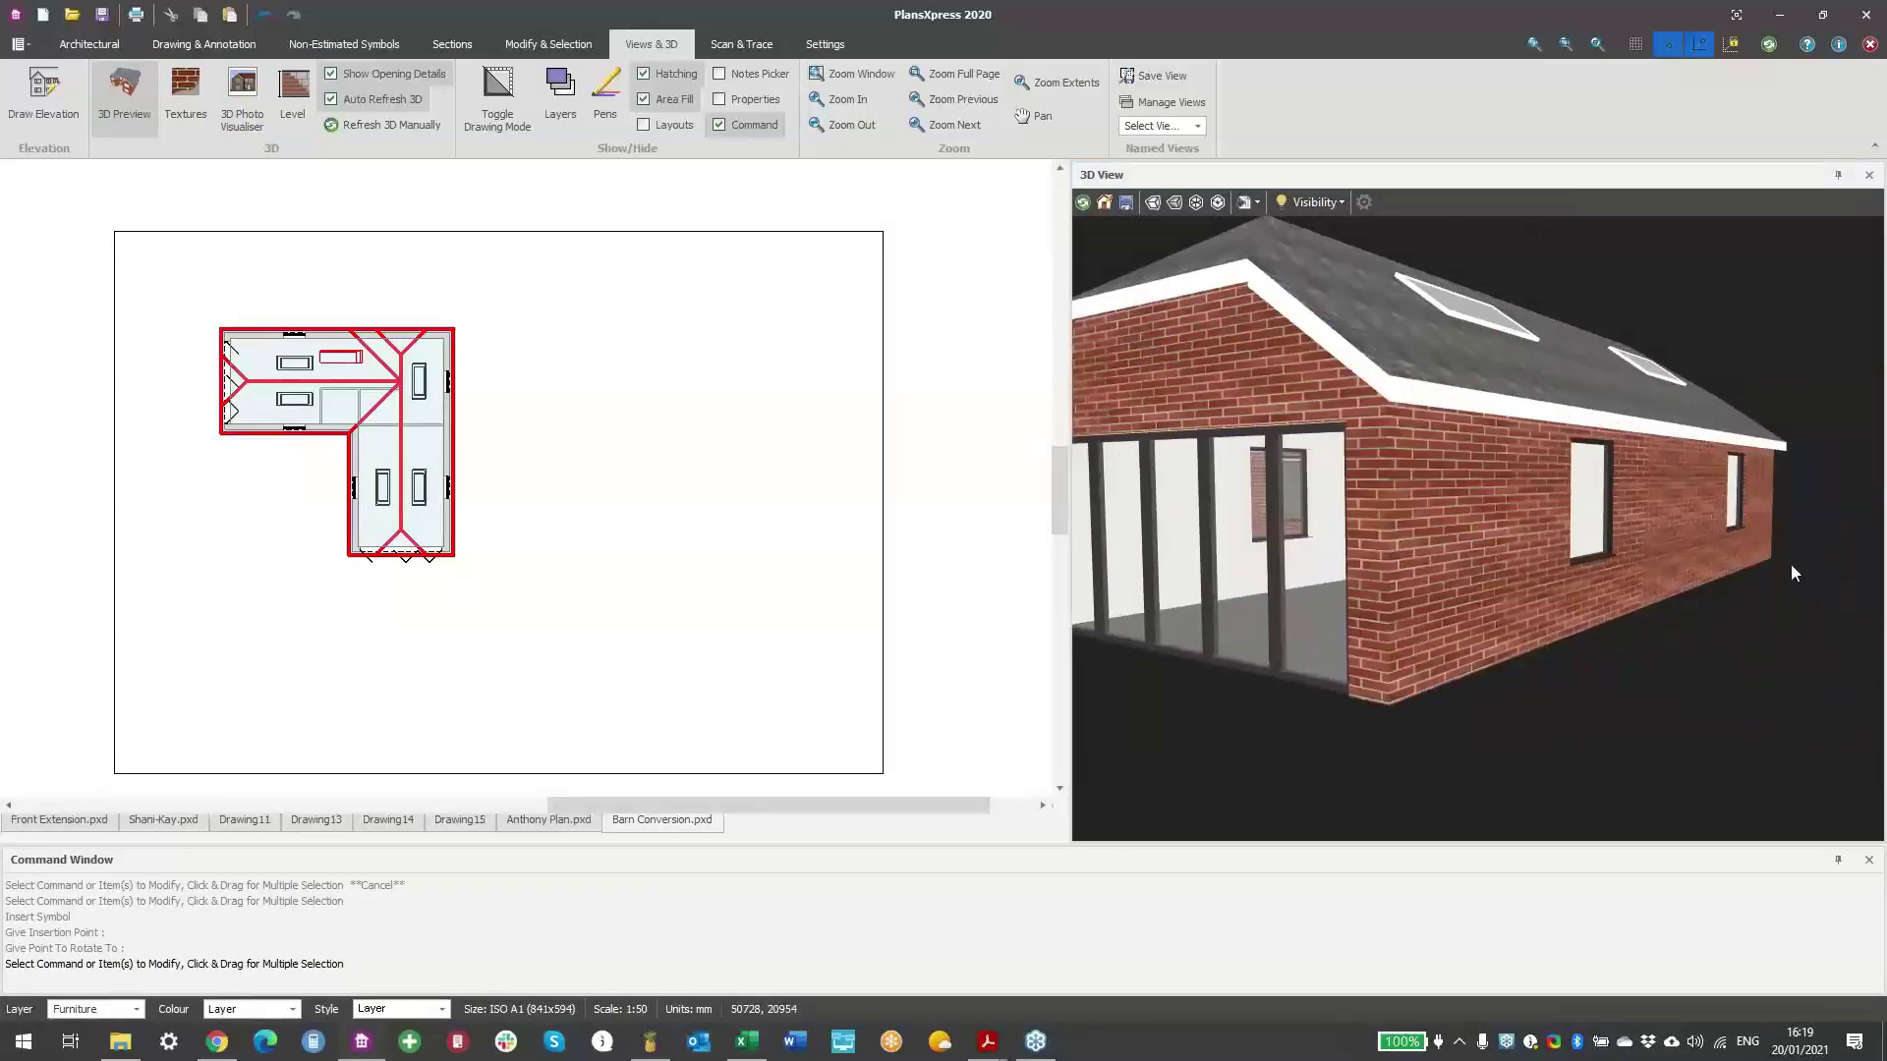